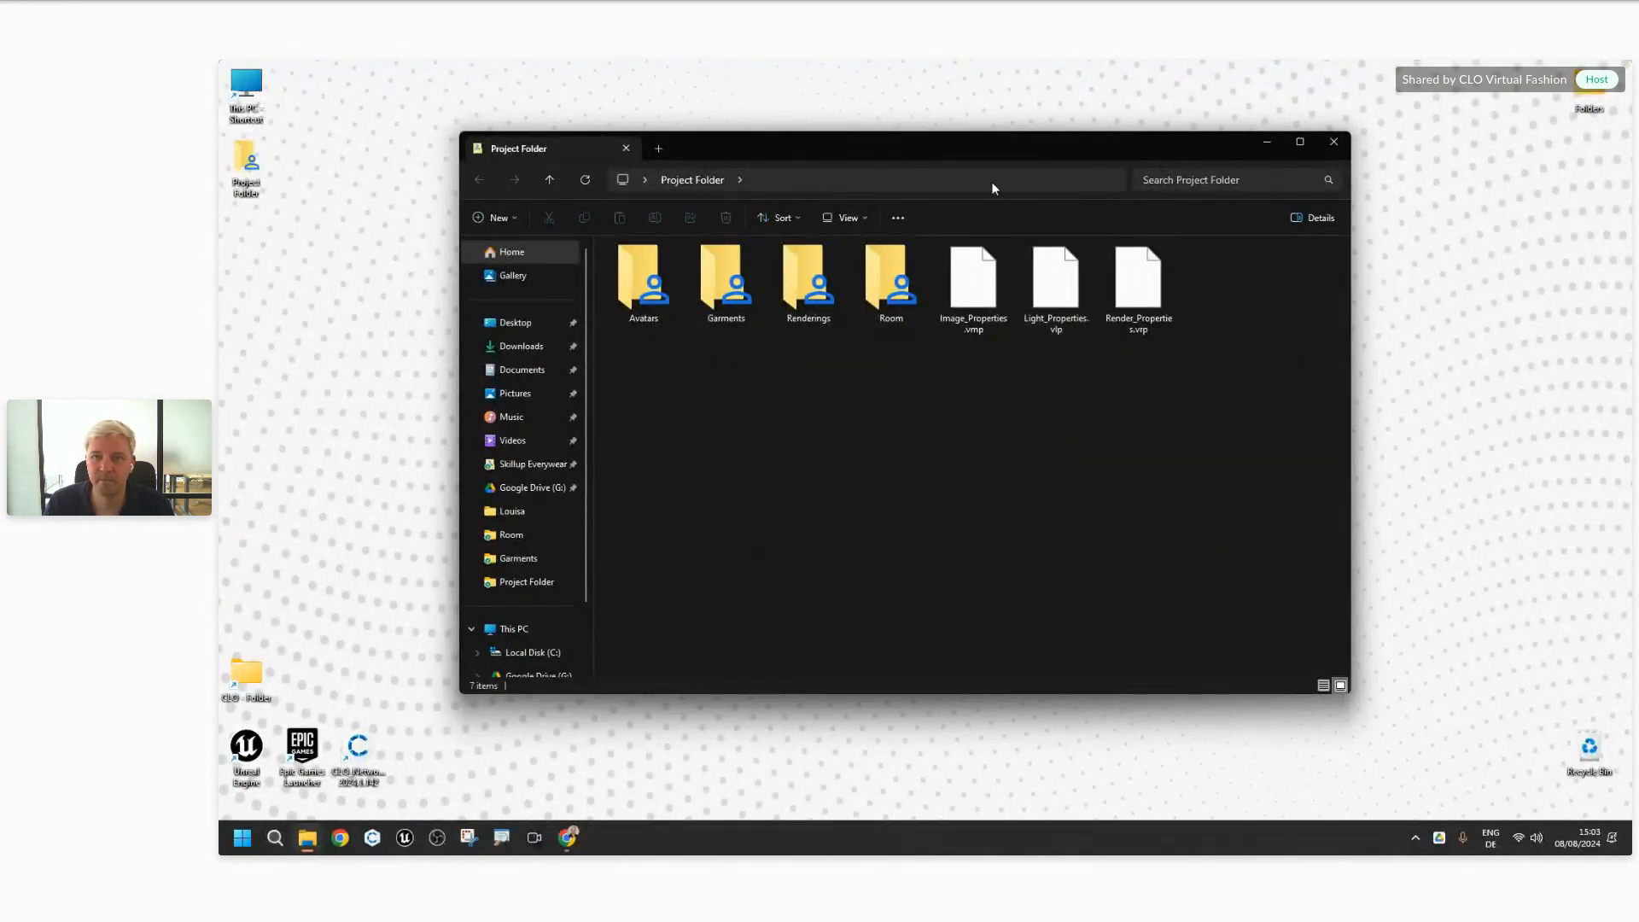
Step: Open the Room folder inside Project Folder
{"action": "left_click_drag", "start_coordinate": [996, 141], "coordinate": [995, 148]}
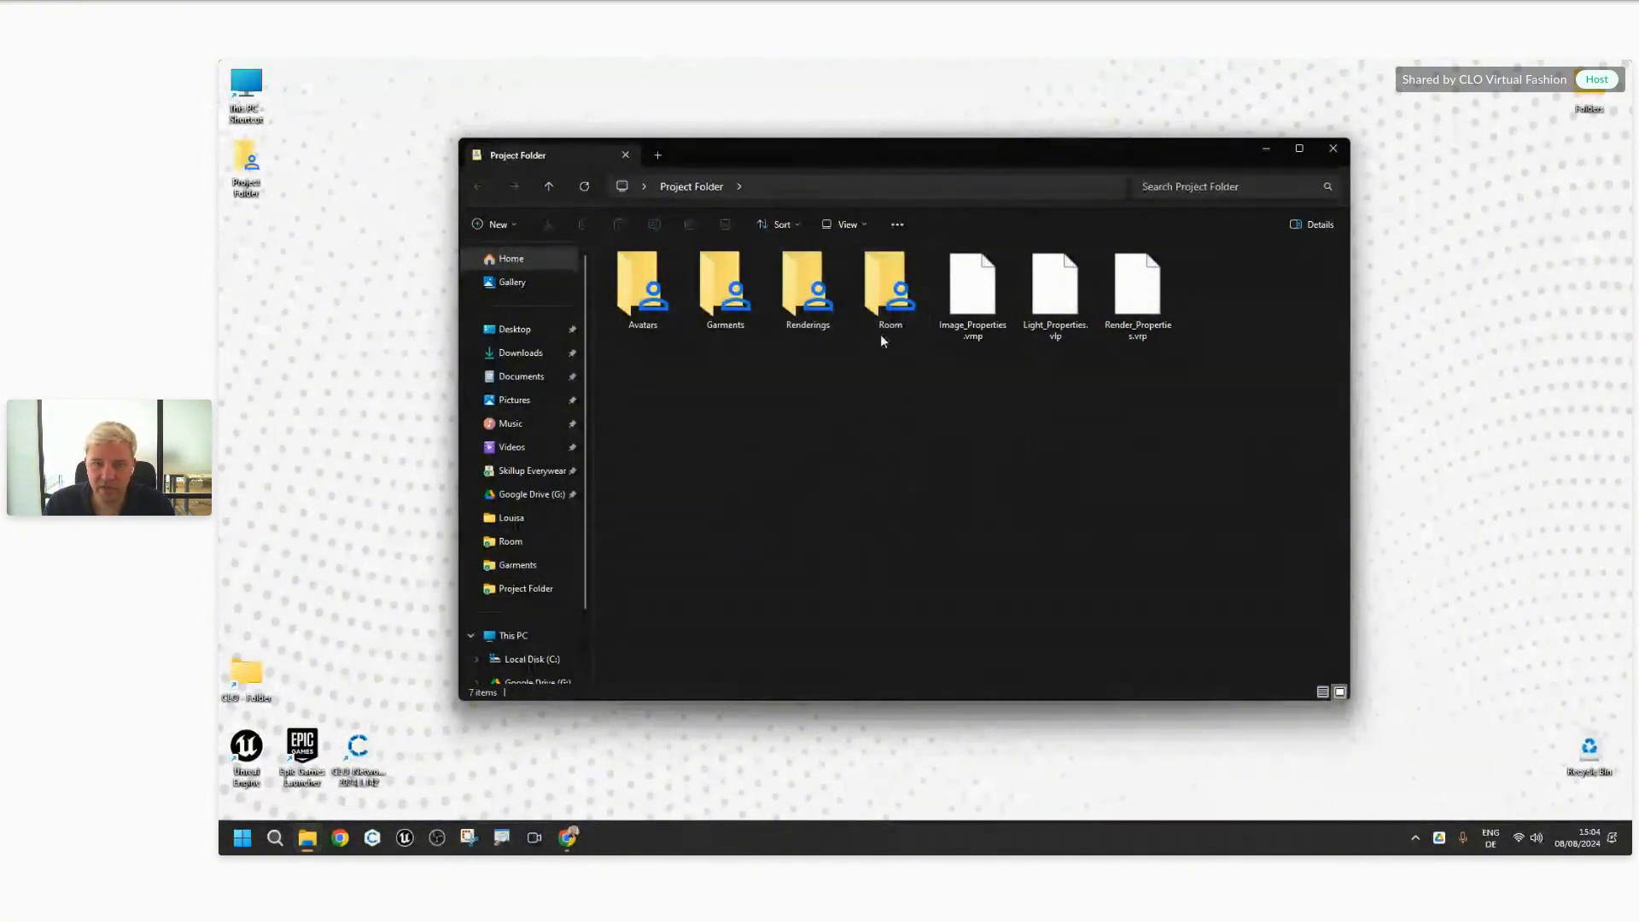
{"action": "left_click", "coordinate": [649, 331]}
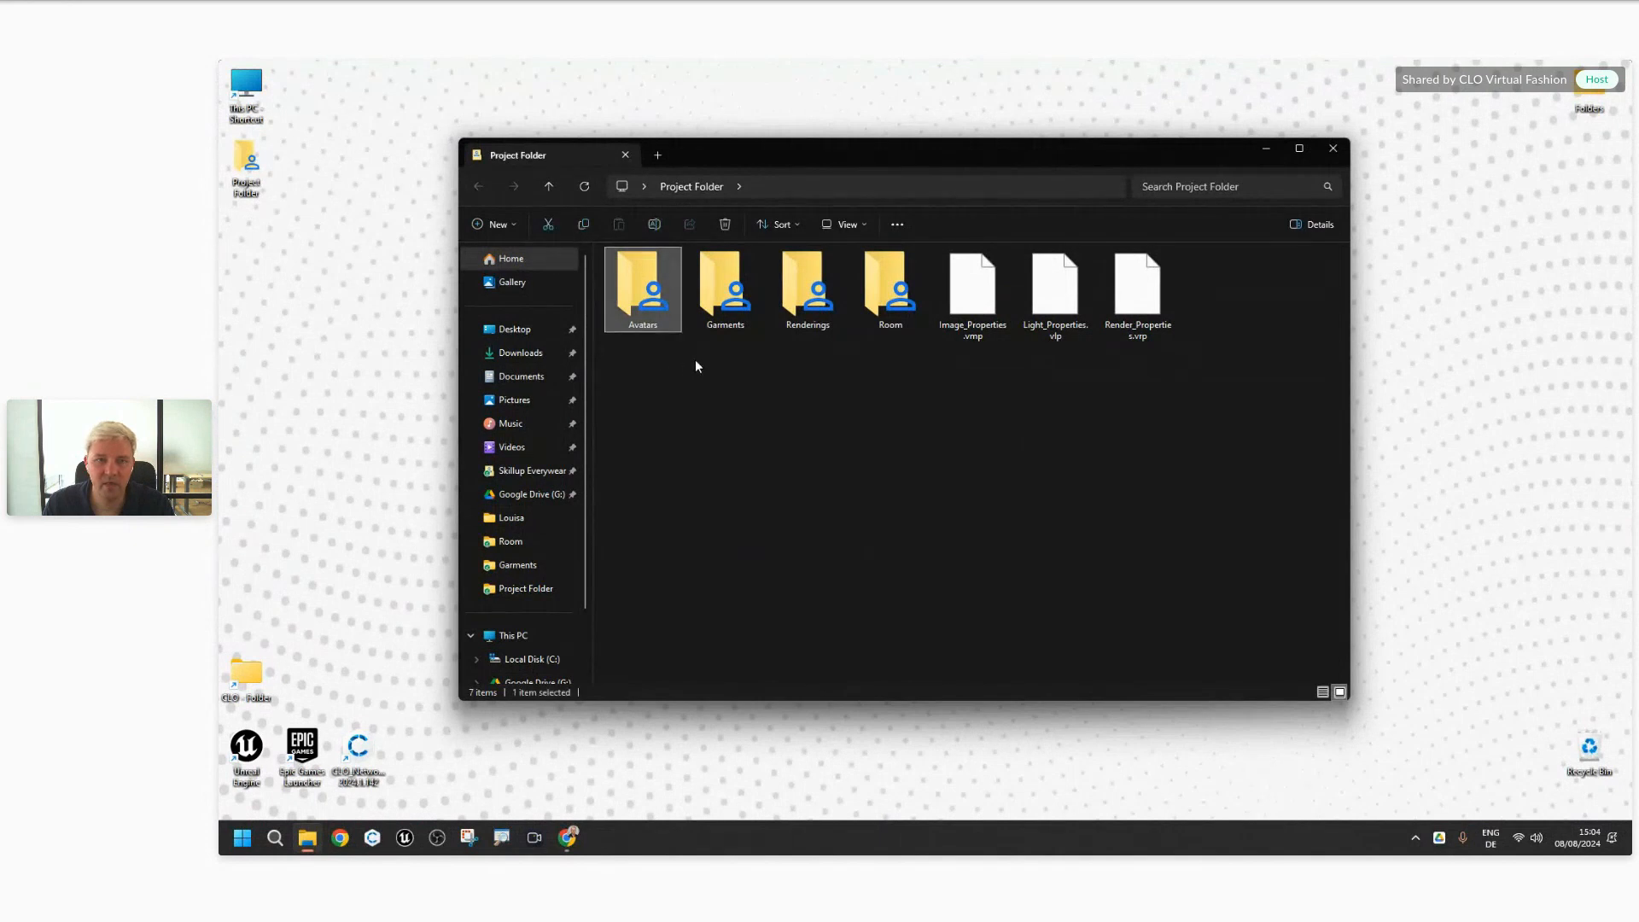
{"action": "left_click", "coordinate": [719, 347]}
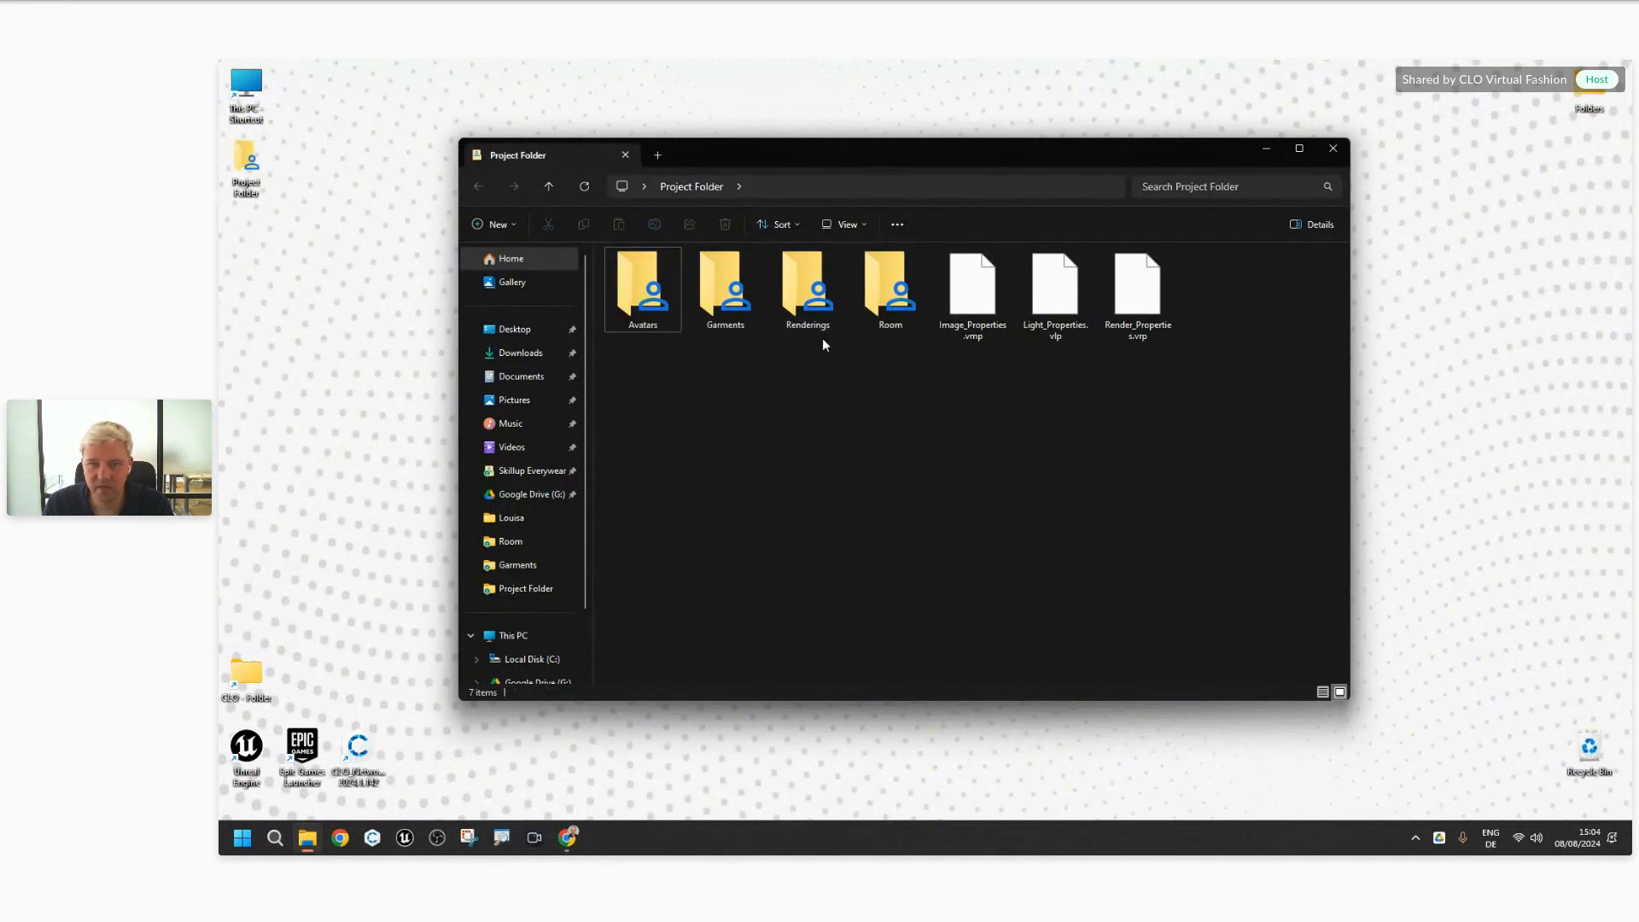
{"action": "double_click", "coordinate": [884, 288]}
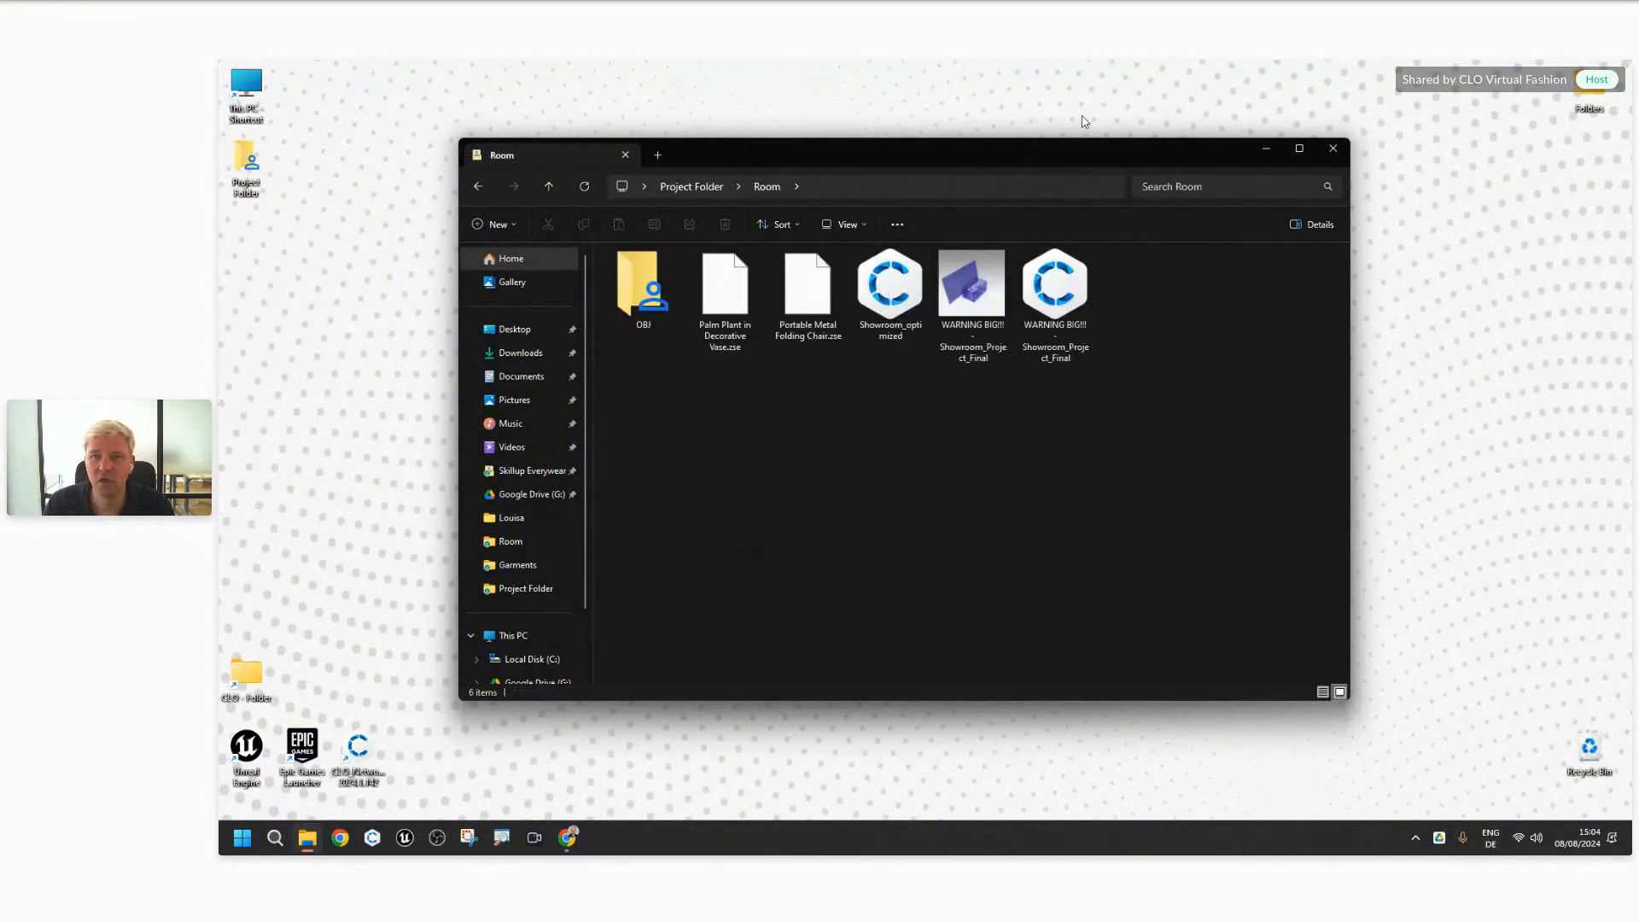
{"action": "left_click_drag", "start_coordinate": [1084, 149], "coordinate": [1083, 156]}
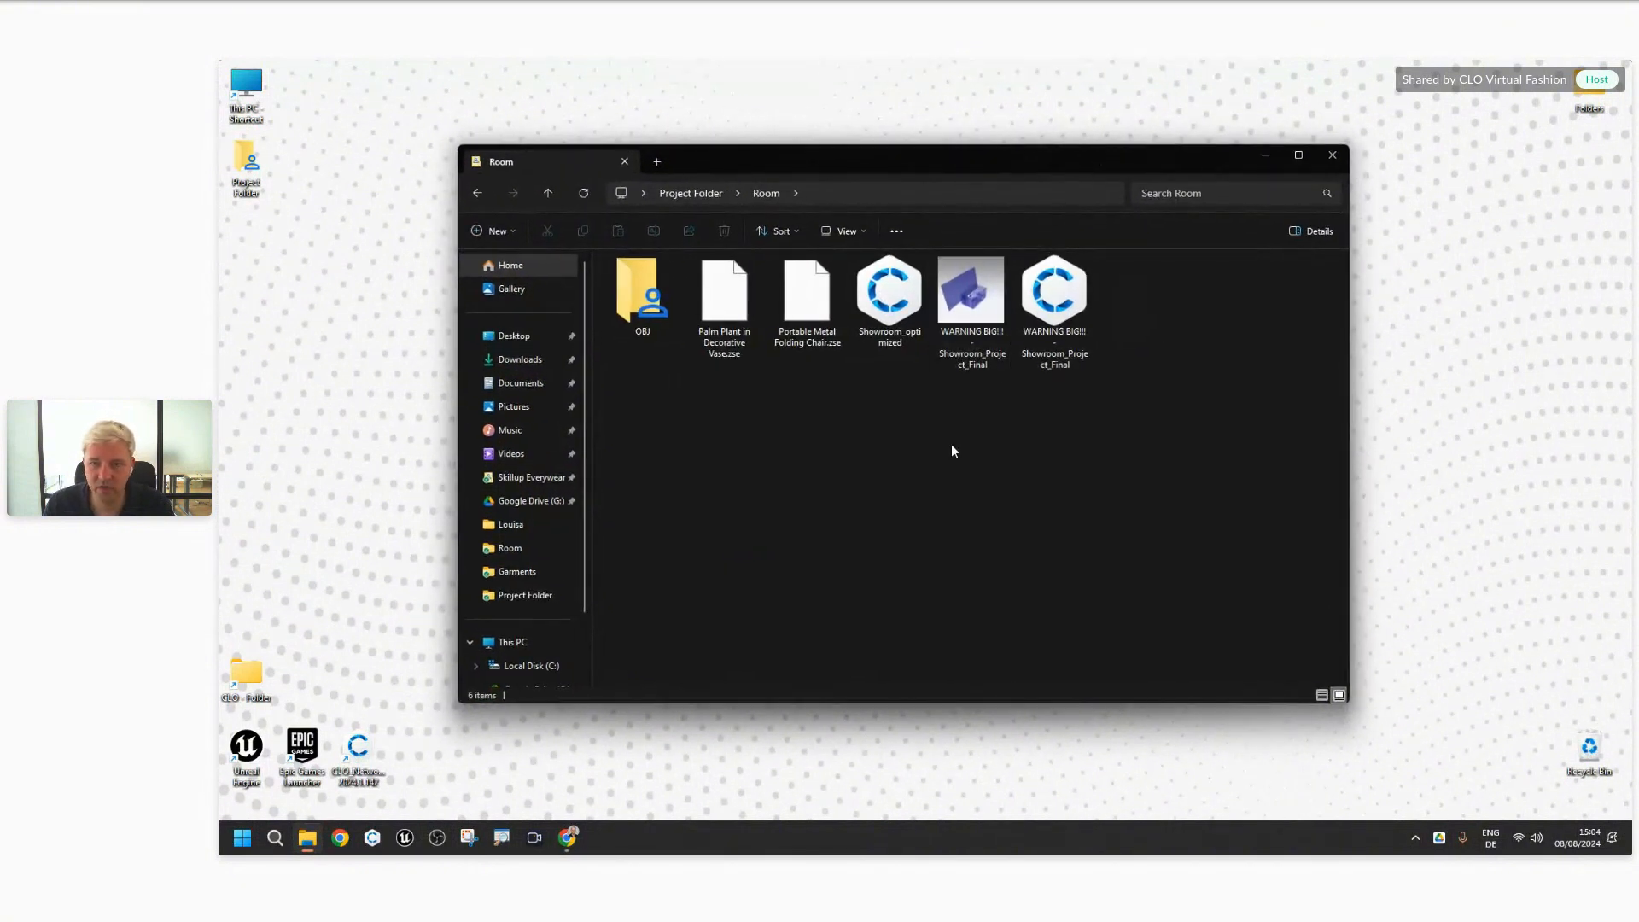
Step: Point out the large Showroom_Project_Final file in the Room folder, then minimize the folder window
{"action": "left_click", "coordinate": [1058, 336]}
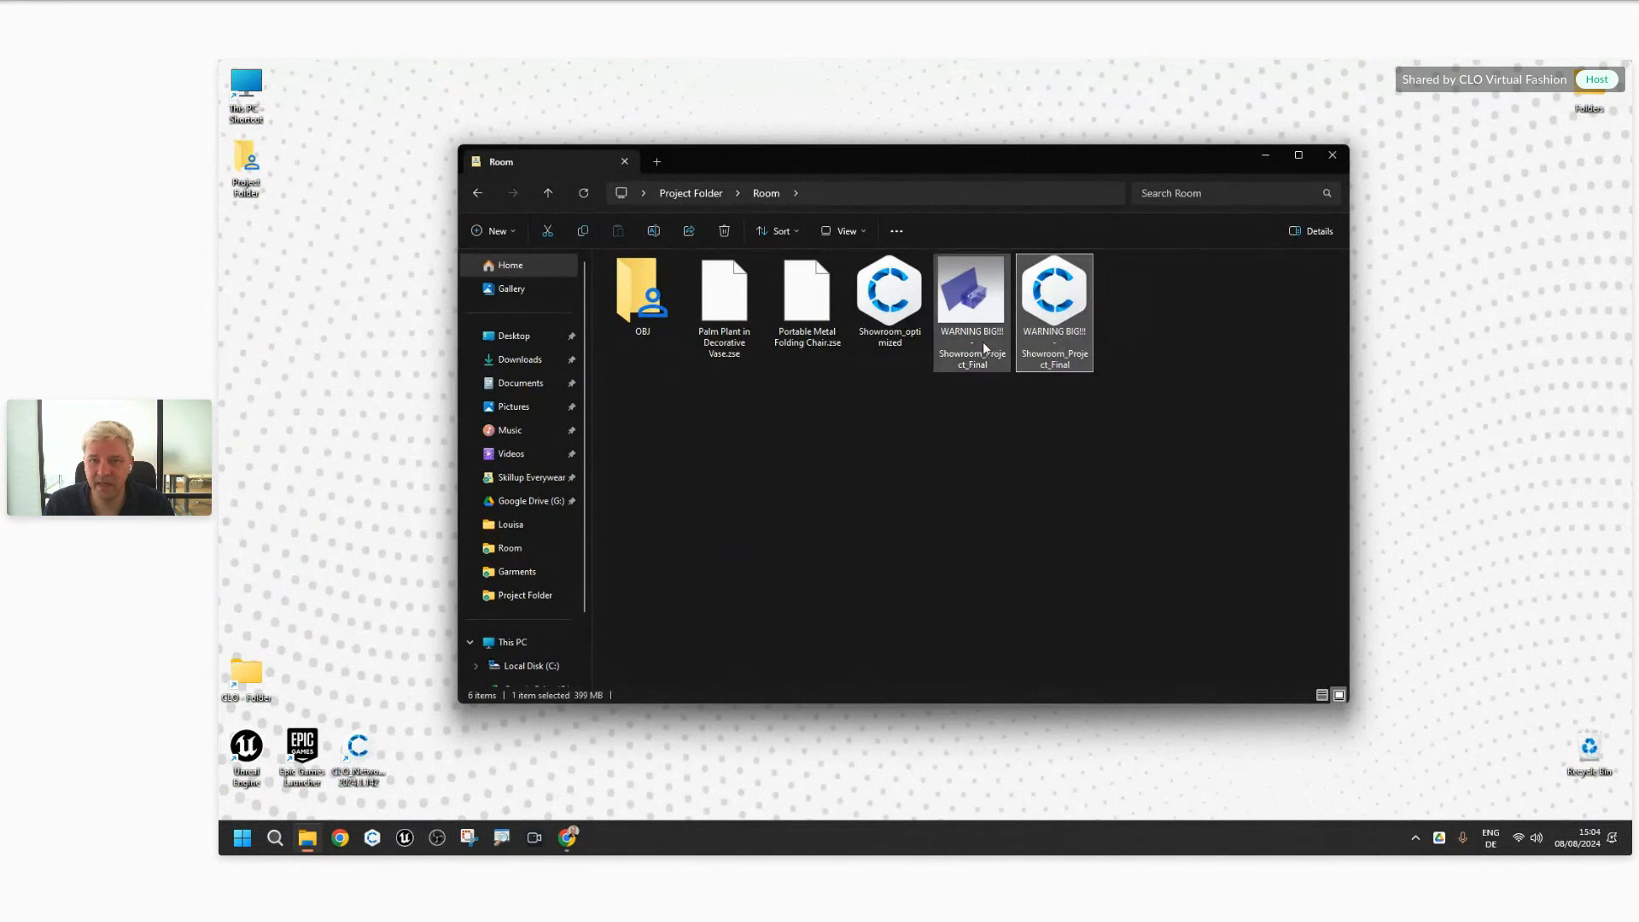
{"action": "left_click", "coordinate": [1046, 449]}
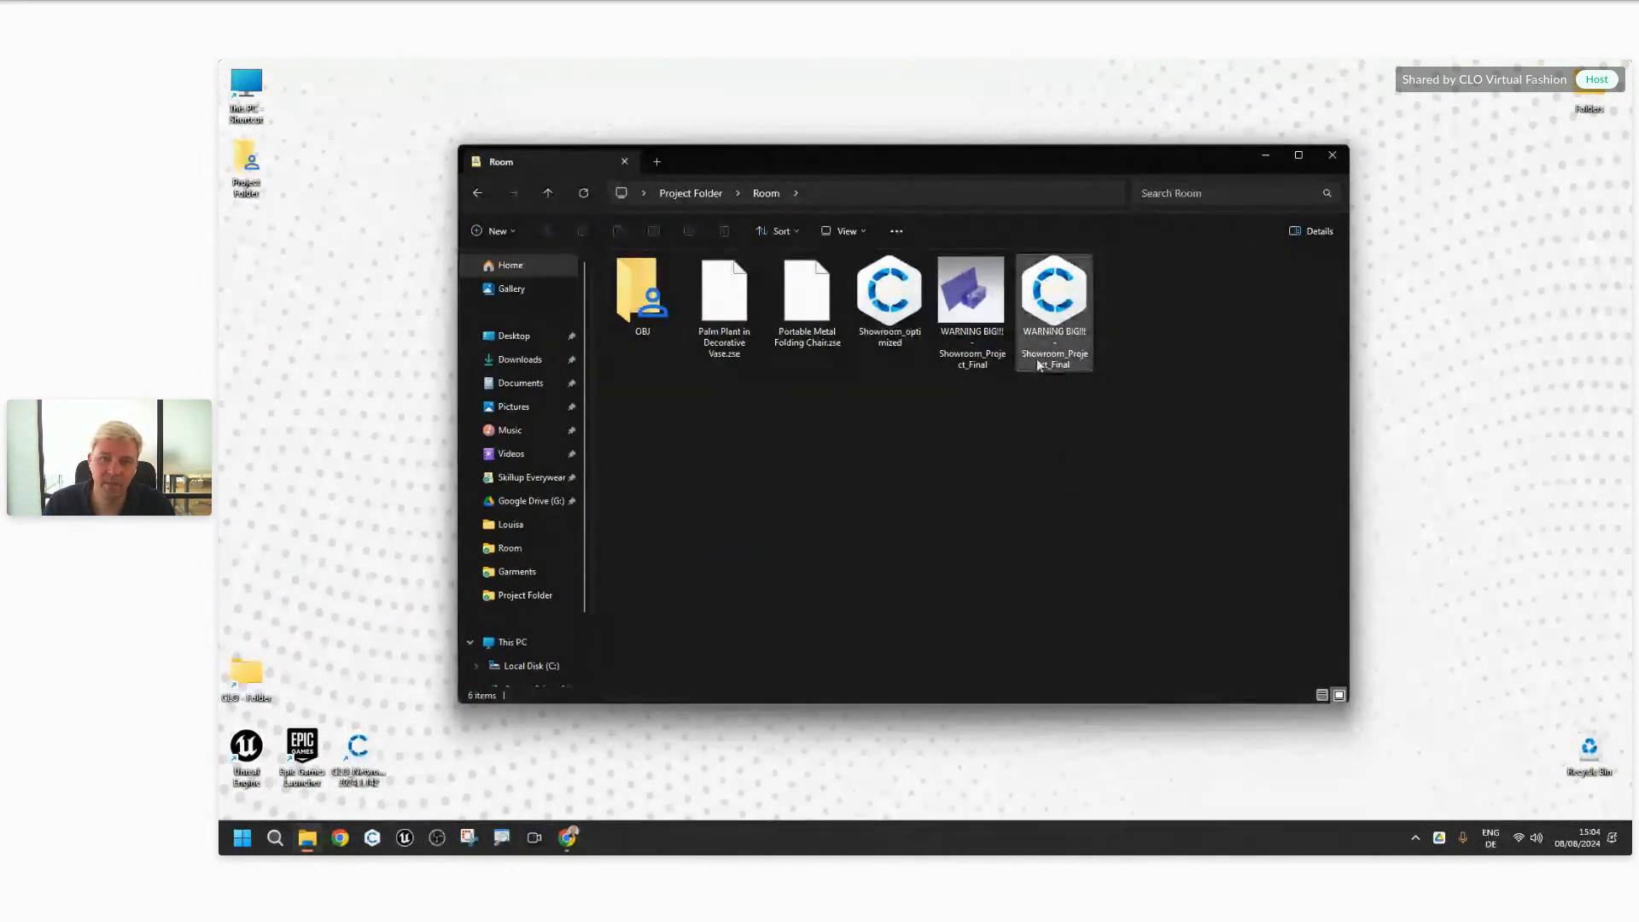
{"action": "left_click", "coordinate": [1265, 158]}
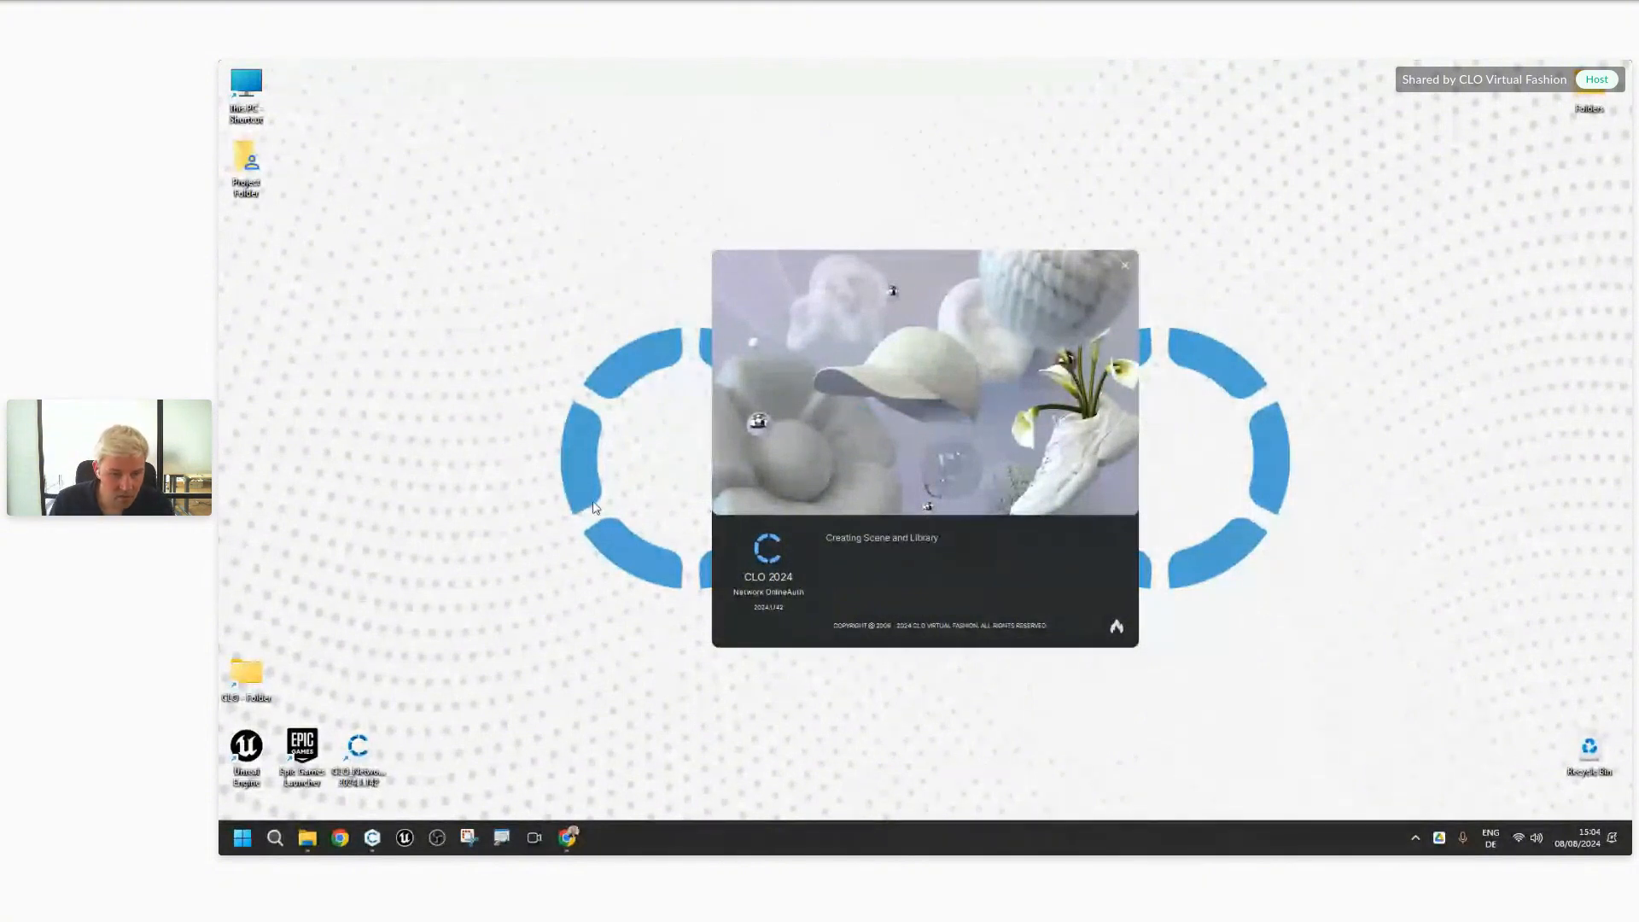
Step: Check the webinar chat in the Chrome window, then return to CLO
{"action": "mouse_move", "coordinate": [568, 836]}
{"action": "left_click", "coordinate": [540, 790]}
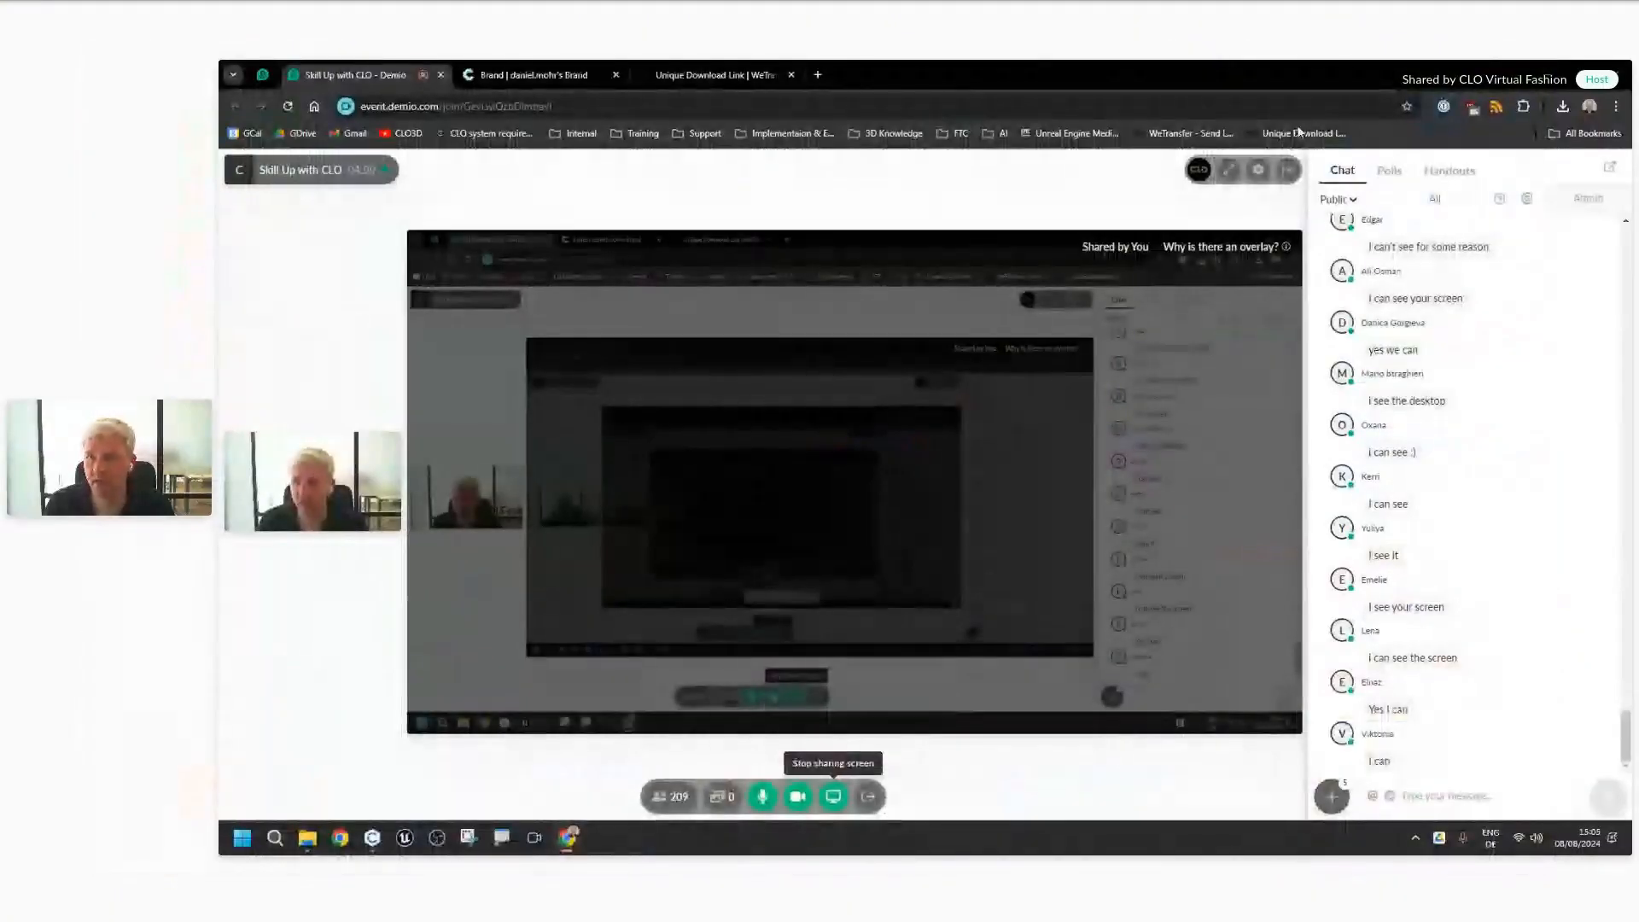
{"action": "left_click", "coordinate": [1544, 75]}
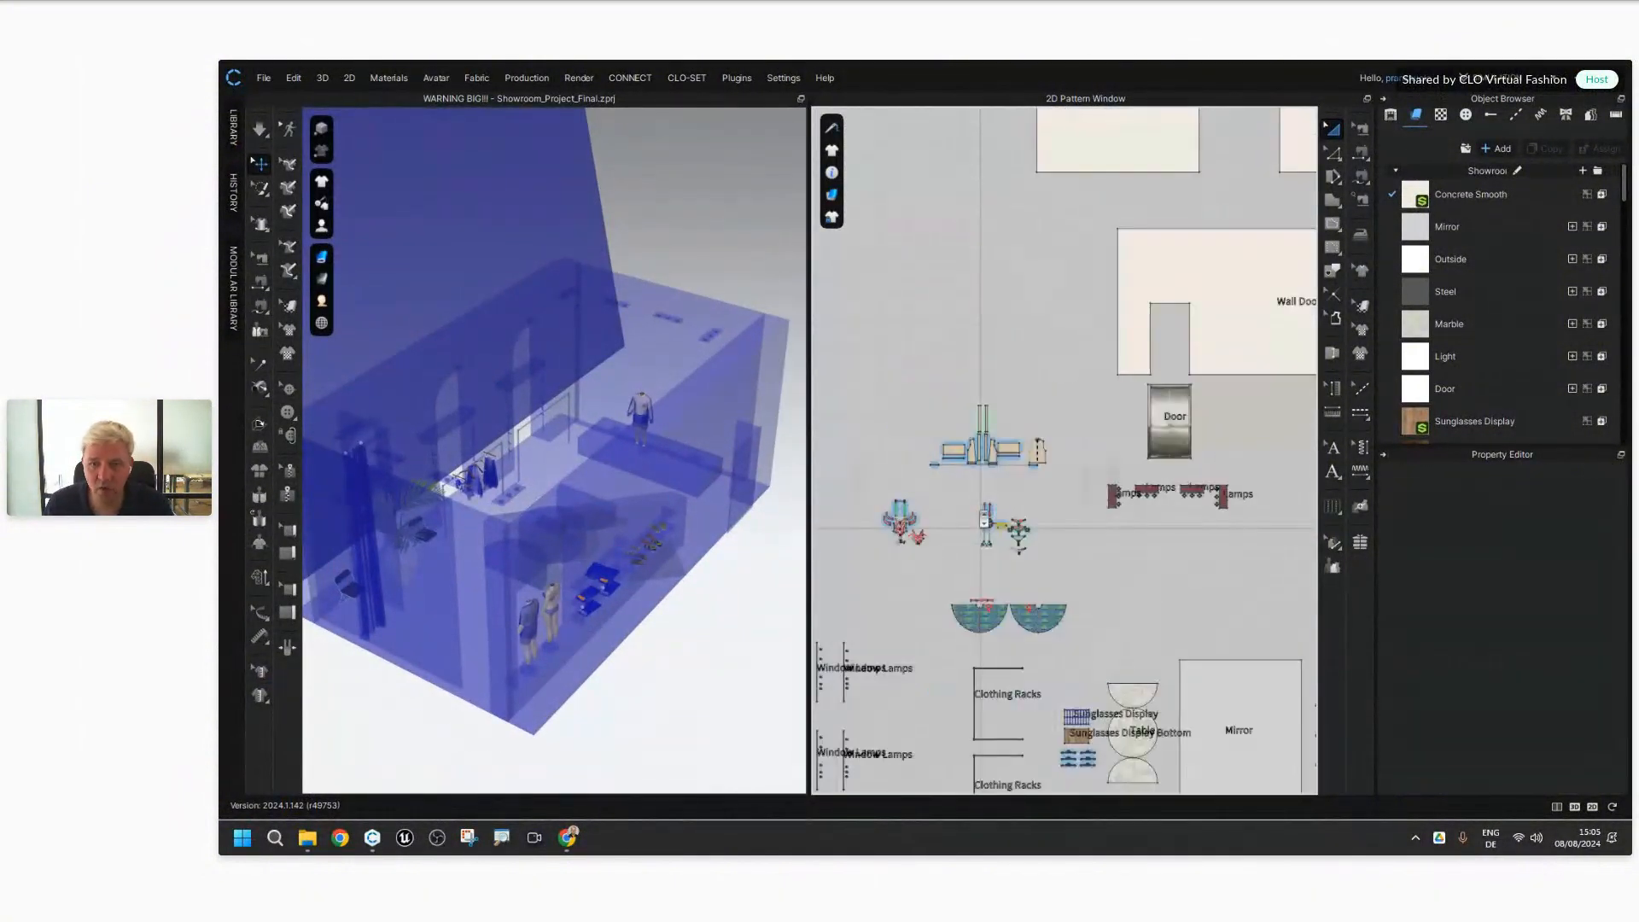
Step: Activate all the showroom's patterns at once so they display with their fabrics in 3D
{"action": "middle_click_drag", "start_coordinate": [1161, 564], "coordinate": [1156, 380]}
{"action": "scroll", "coordinate": [1152, 381], "scroll_direction": "up", "scroll_amount": 3}
{"action": "right_click_drag", "start_coordinate": [626, 632], "coordinate": [645, 636]}
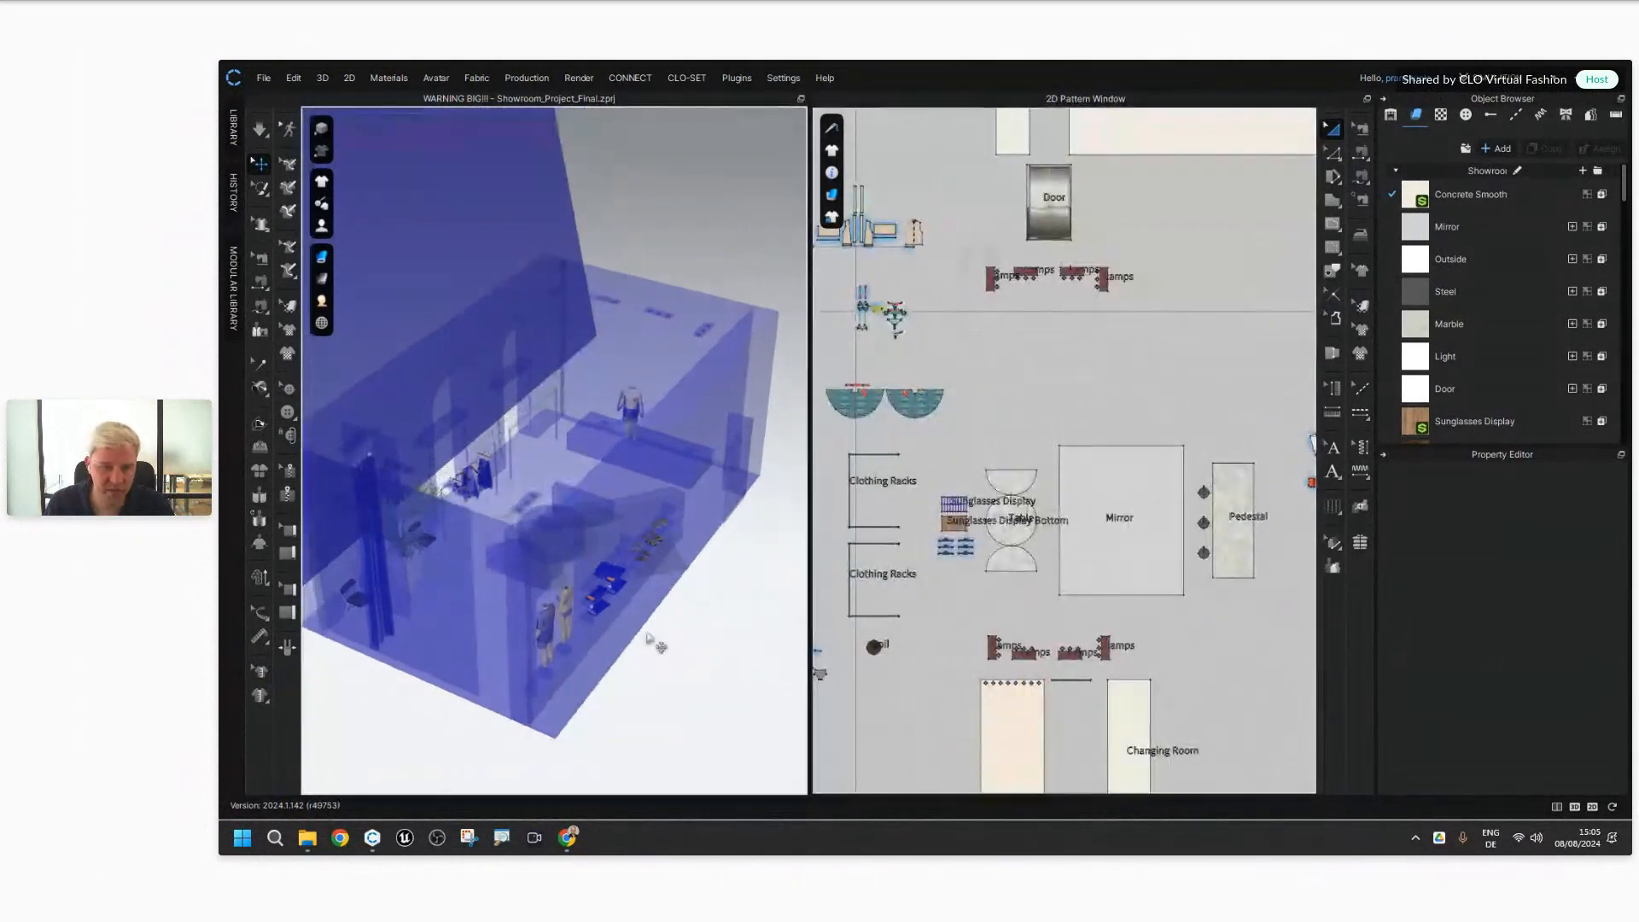
{"action": "key", "text": "ctrl+a"}
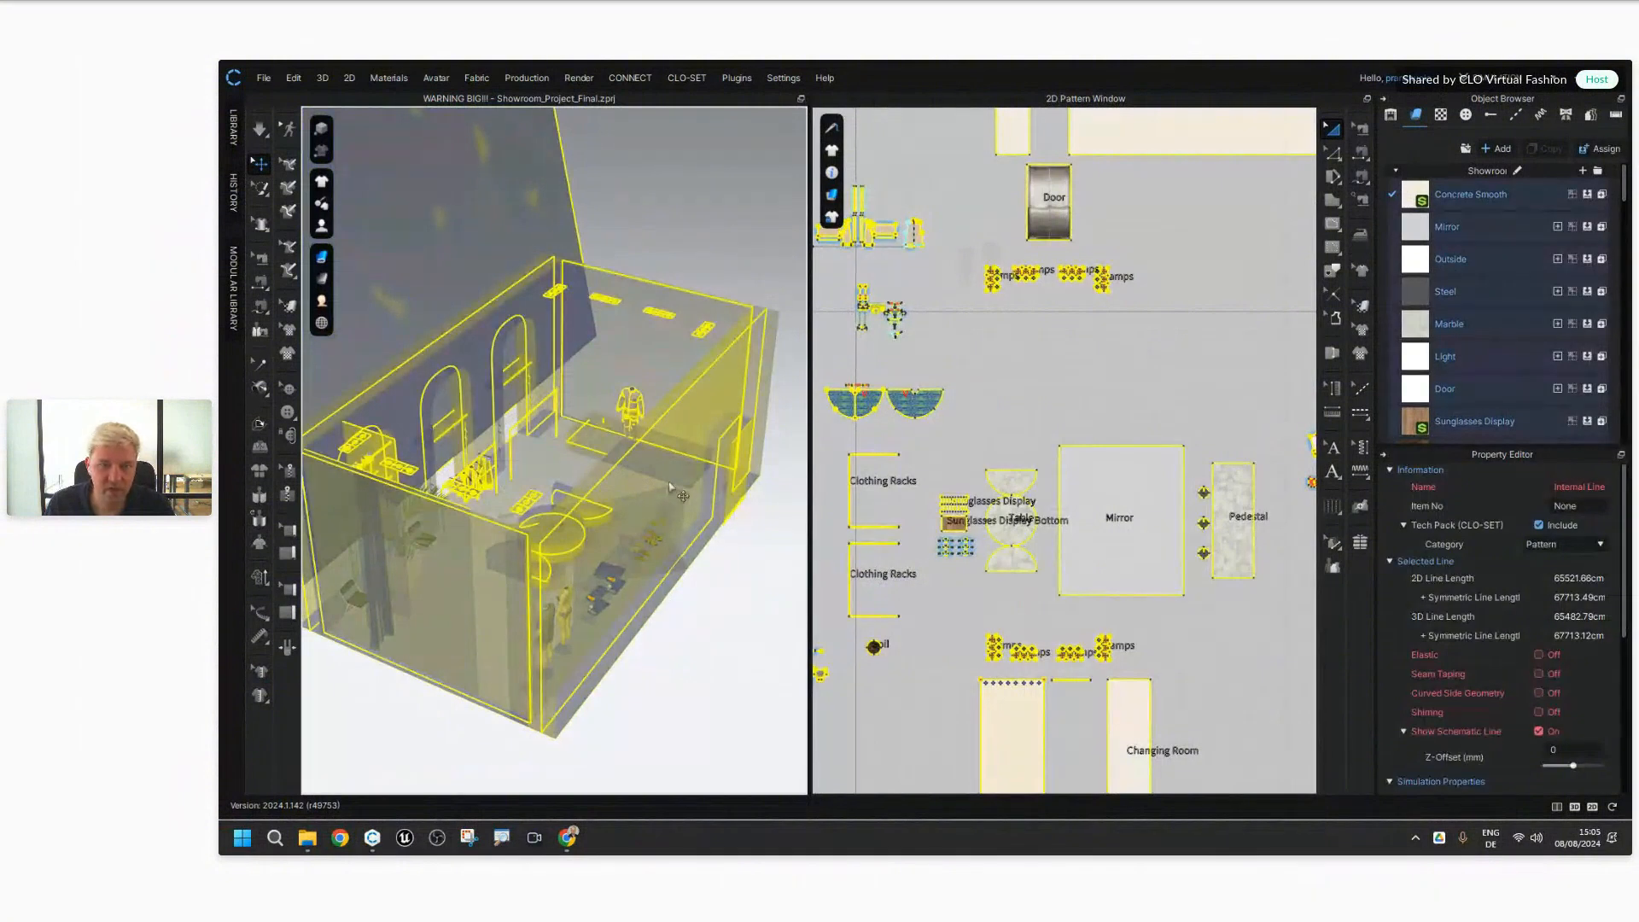
{"action": "right_click", "coordinate": [670, 488]}
{"action": "left_click", "coordinate": [708, 159]}
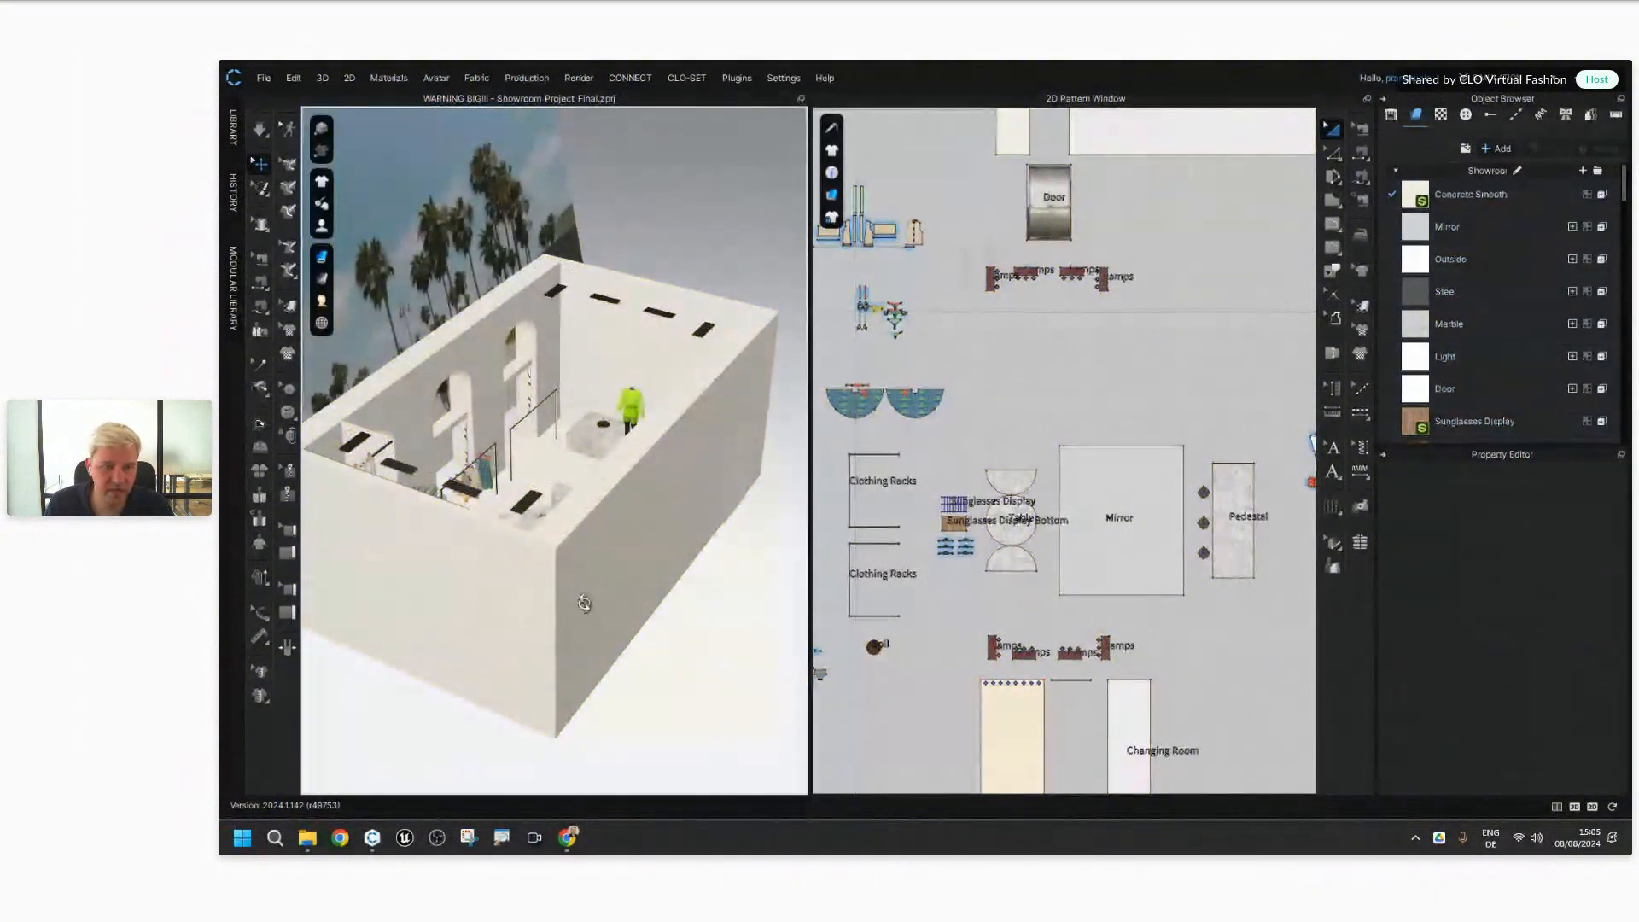
Step: Examine the showroom from several angles in 3D and its wall, window and furniture patterns in 2D
{"action": "right_click_drag", "start_coordinate": [587, 603], "coordinate": [502, 572]}
{"action": "scroll", "coordinate": [976, 540], "scroll_direction": "down", "scroll_amount": 2}
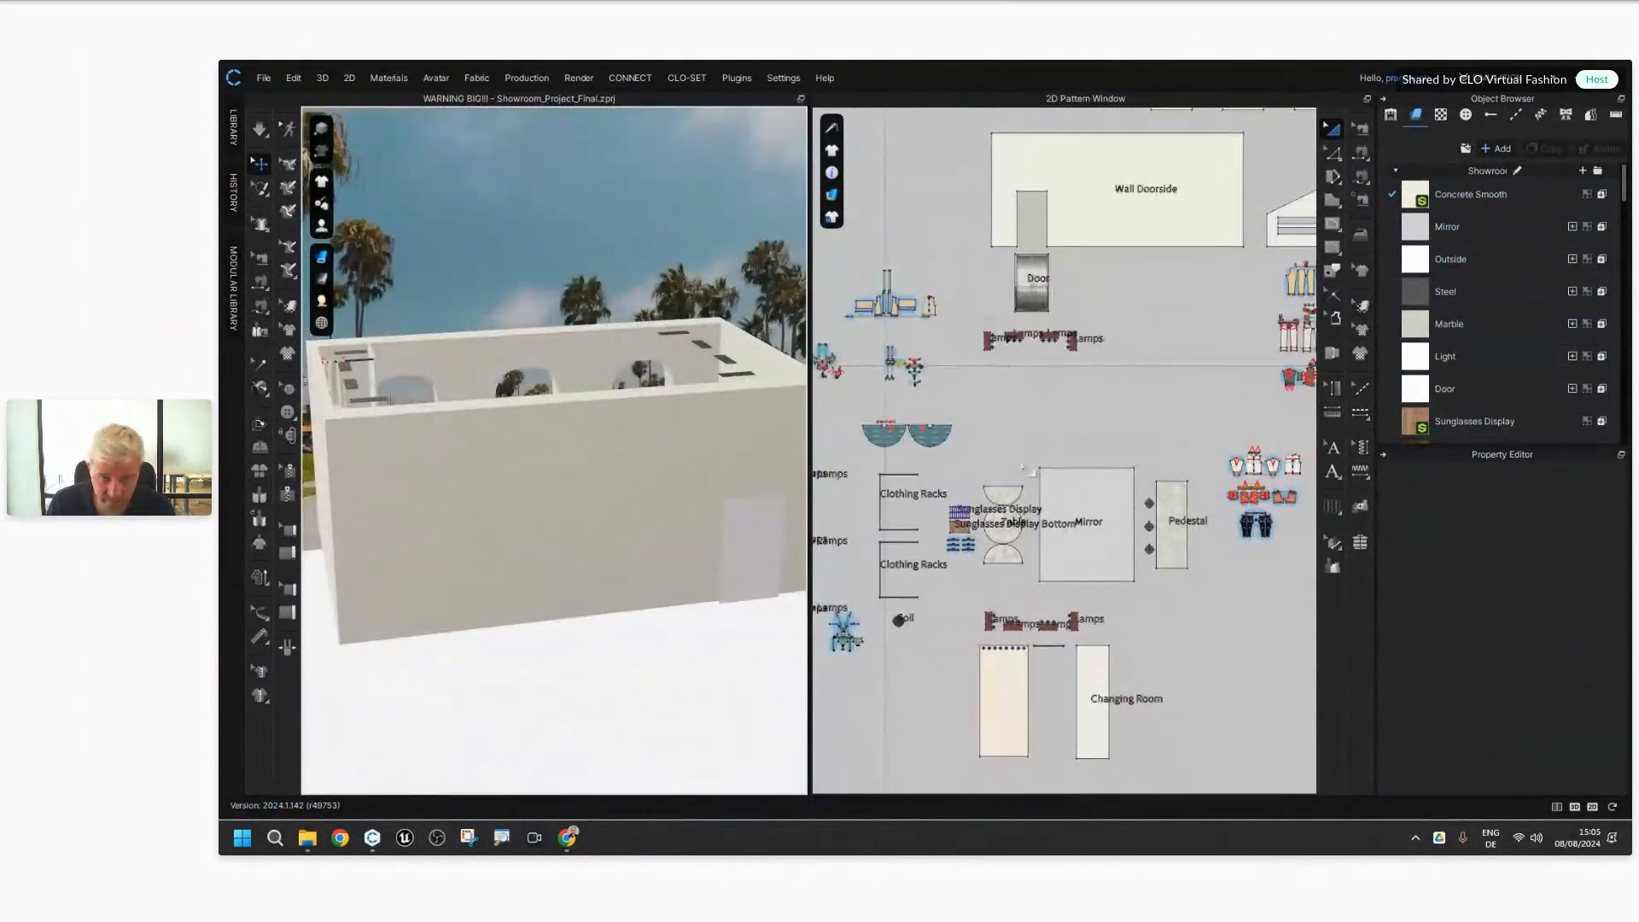
{"action": "right_click_drag", "start_coordinate": [342, 513], "coordinate": [428, 549]}
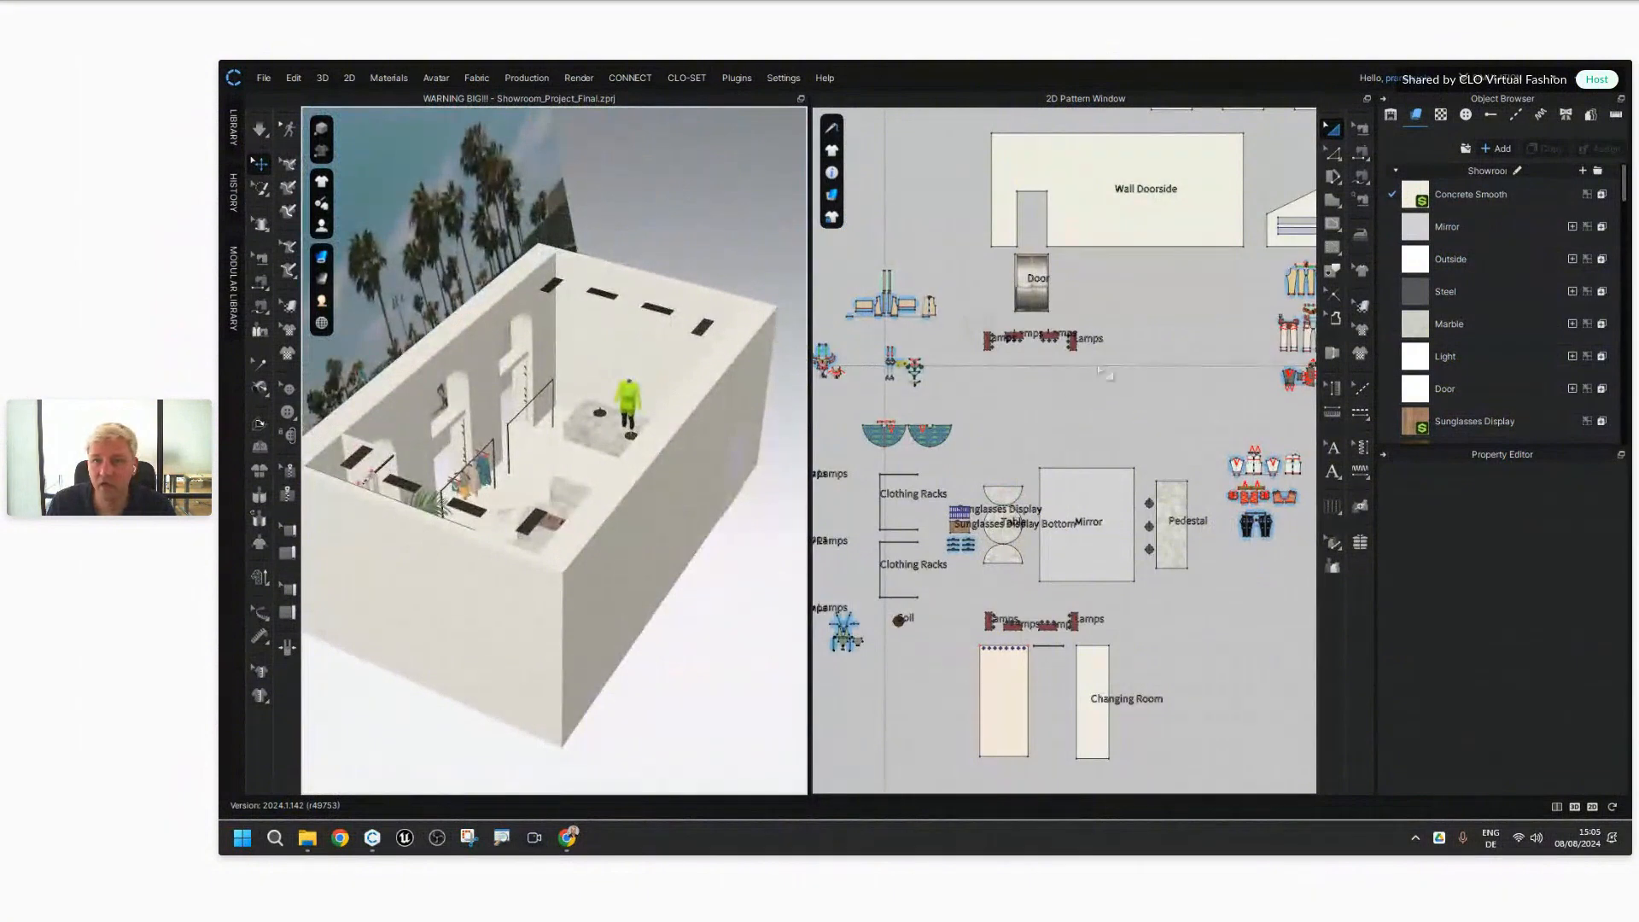
{"action": "right_click_drag", "start_coordinate": [1109, 379], "coordinate": [1064, 555]}
{"action": "middle_click_drag", "start_coordinate": [1064, 556], "coordinate": [1025, 630]}
{"action": "middle_click_drag", "start_coordinate": [1075, 457], "coordinate": [940, 632]}
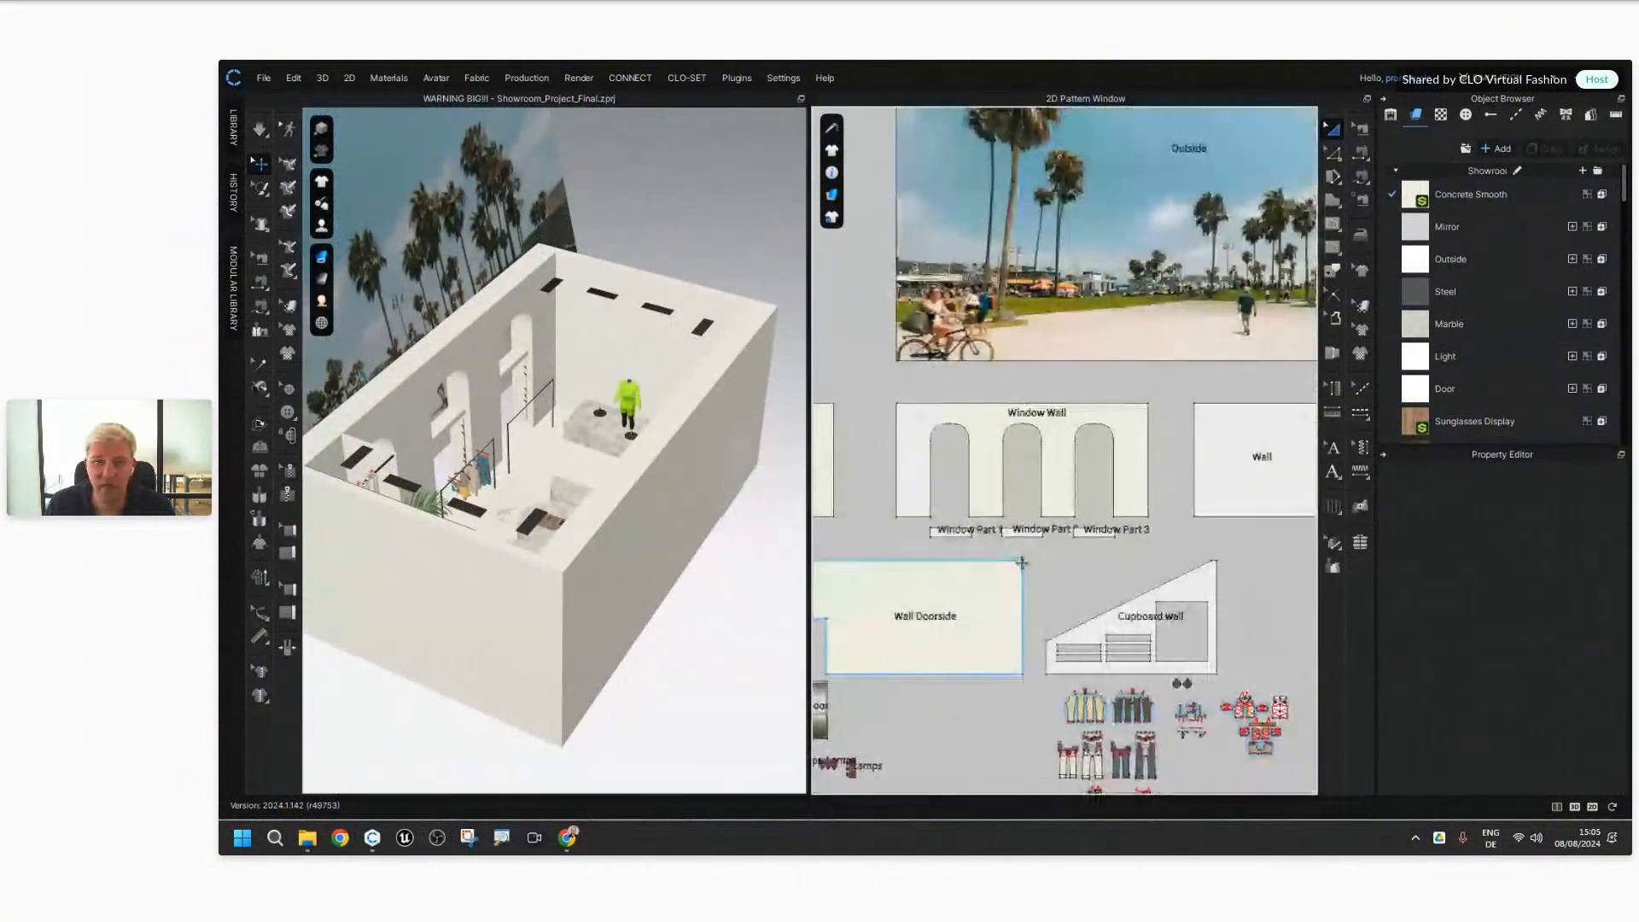
{"action": "middle_click_drag", "start_coordinate": [1060, 520], "coordinate": [1145, 309]}
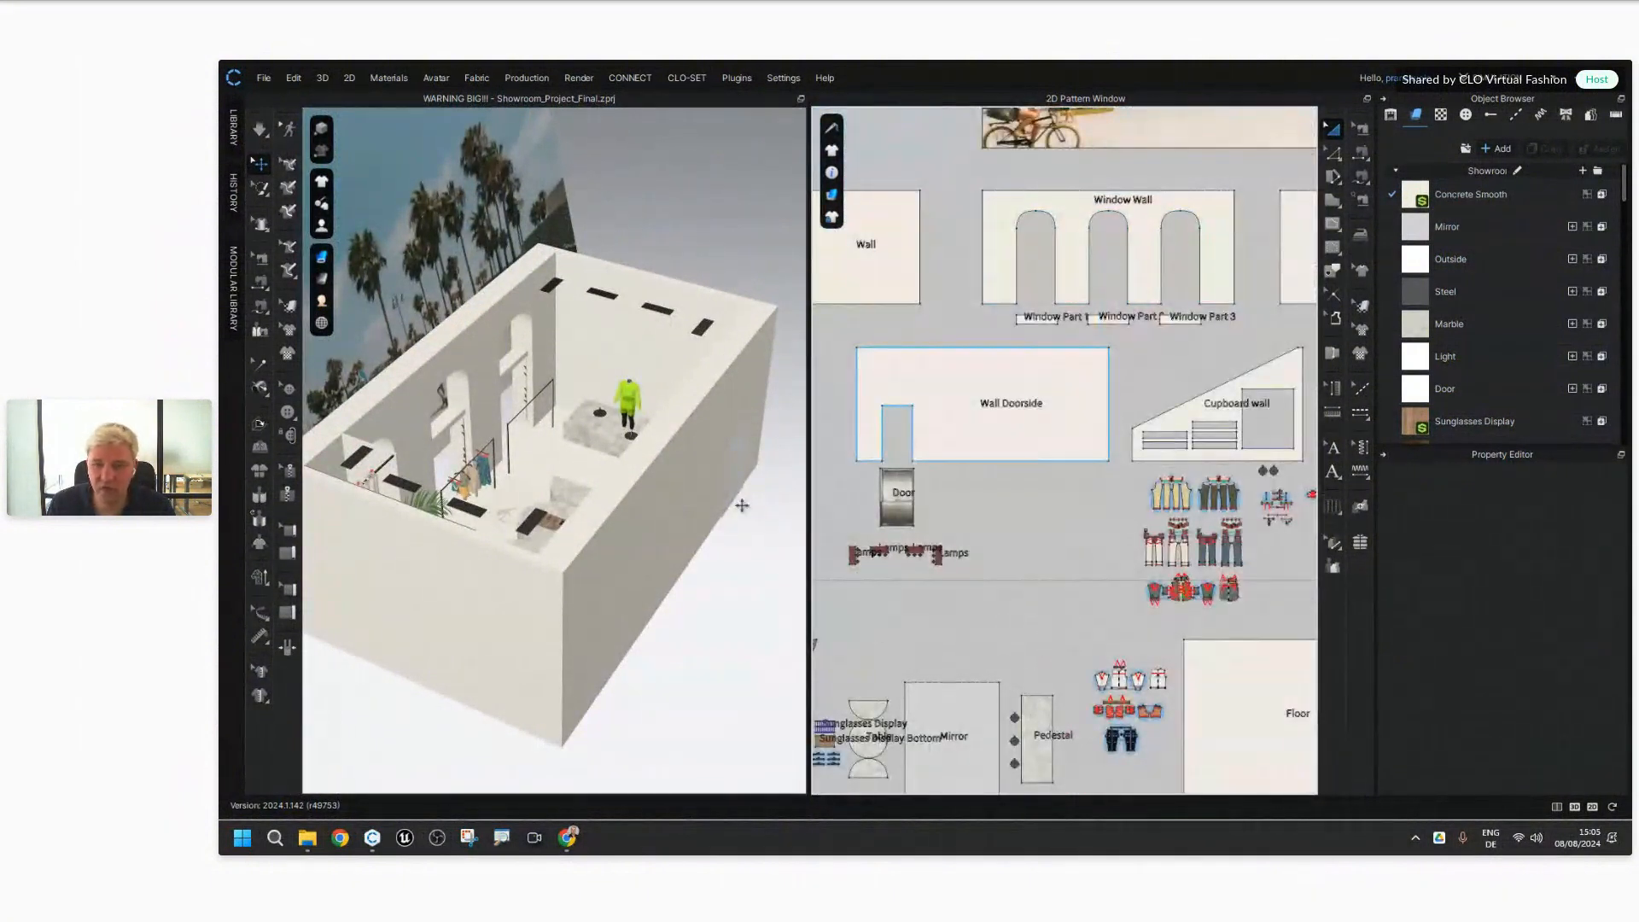
{"action": "middle_click_drag", "start_coordinate": [939, 546], "coordinate": [980, 387]}
{"action": "right_click_drag", "start_coordinate": [664, 534], "coordinate": [752, 502]}
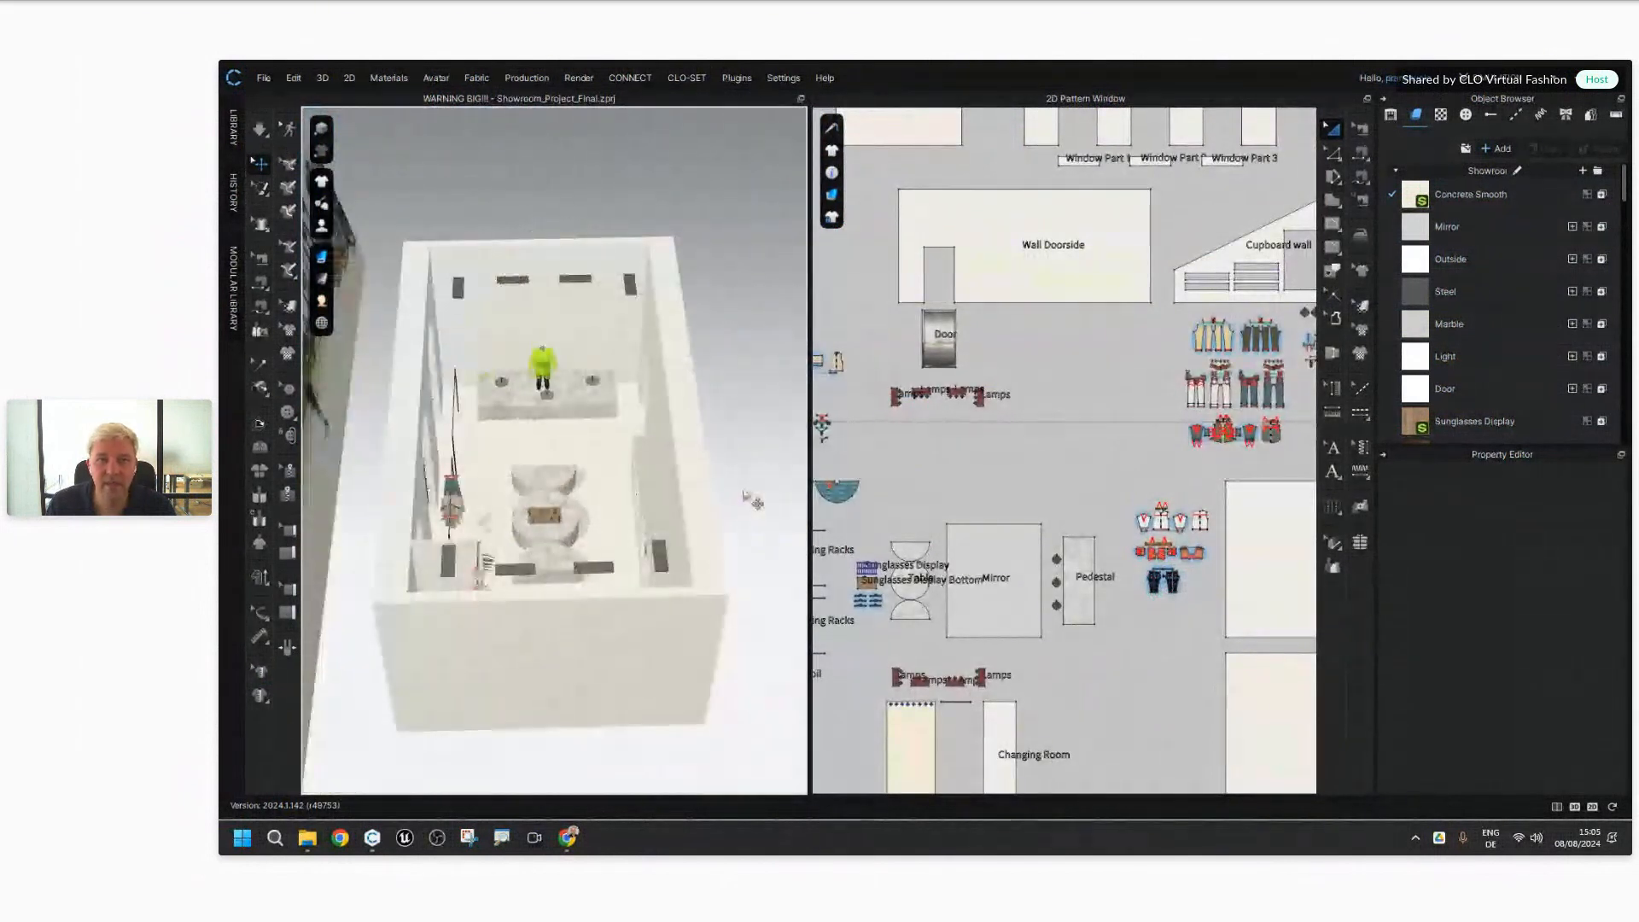
Step: Turn on the Show Frame Rate environment display for the 3D window
{"action": "left_click", "coordinate": [780, 78]}
{"action": "mouse_move", "coordinate": [794, 136]}
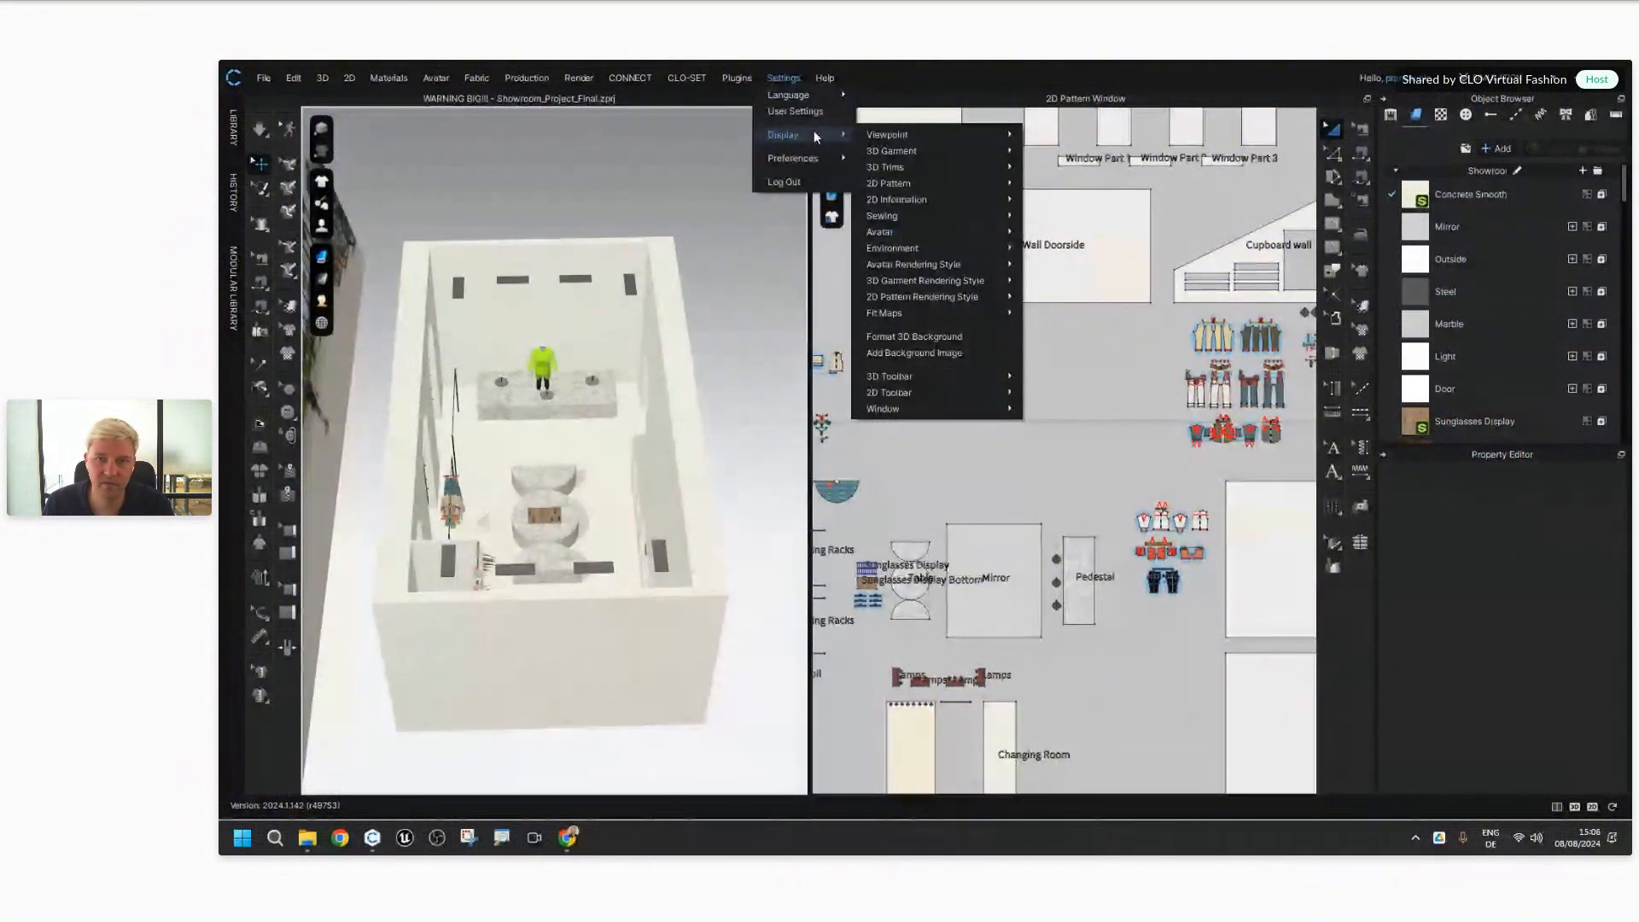
{"action": "mouse_move", "coordinate": [969, 246]}
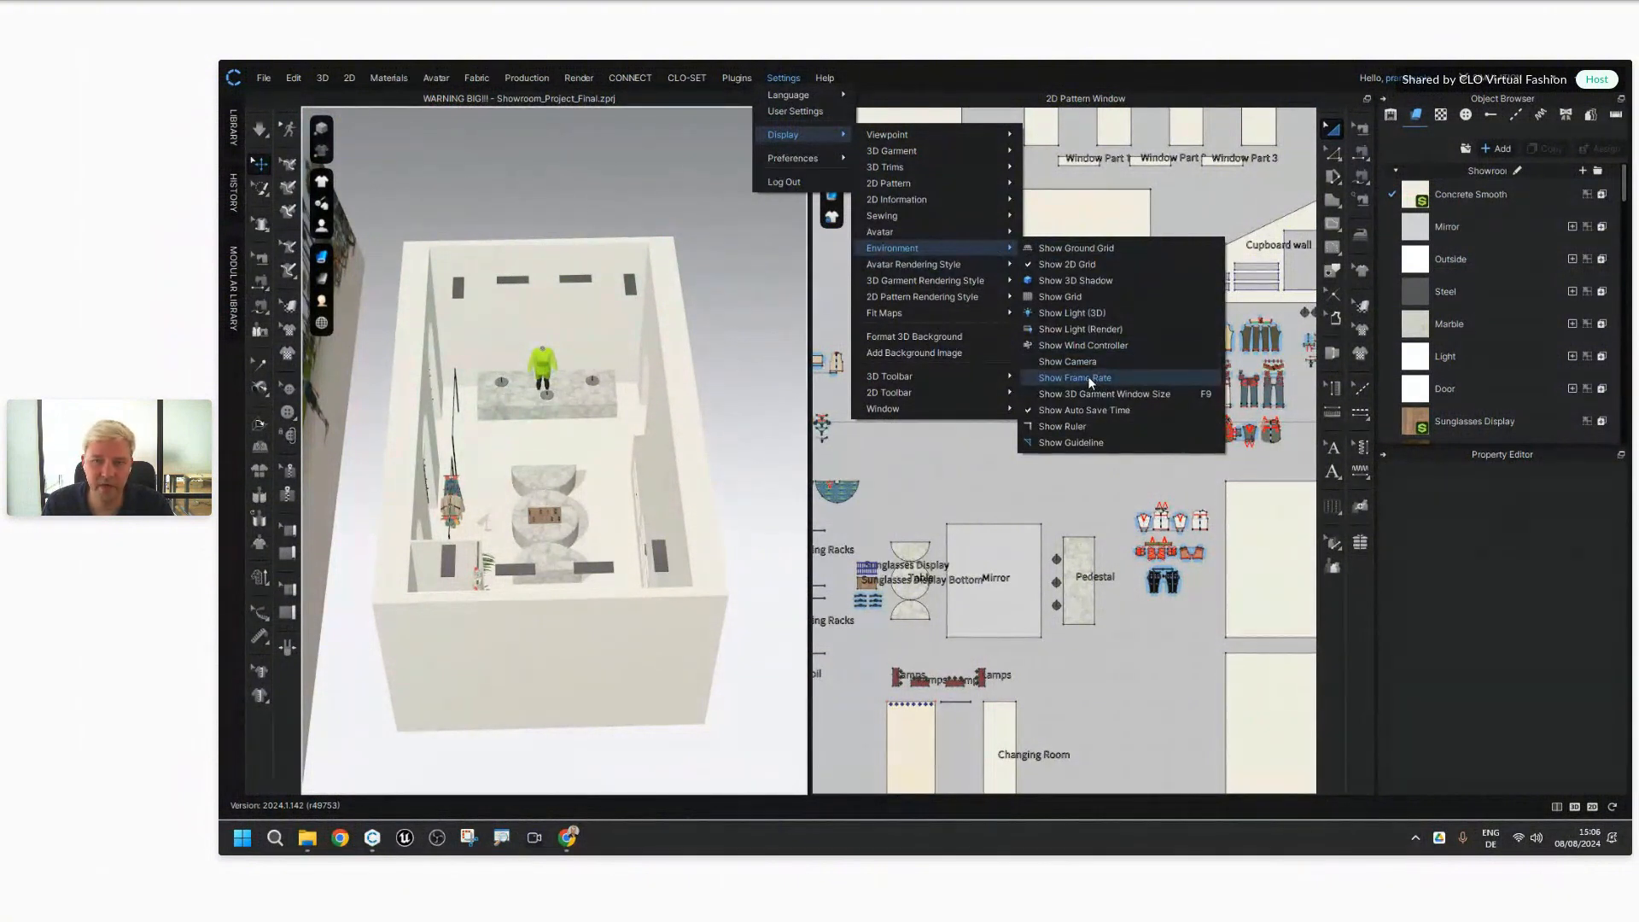
{"action": "left_click", "coordinate": [1087, 376]}
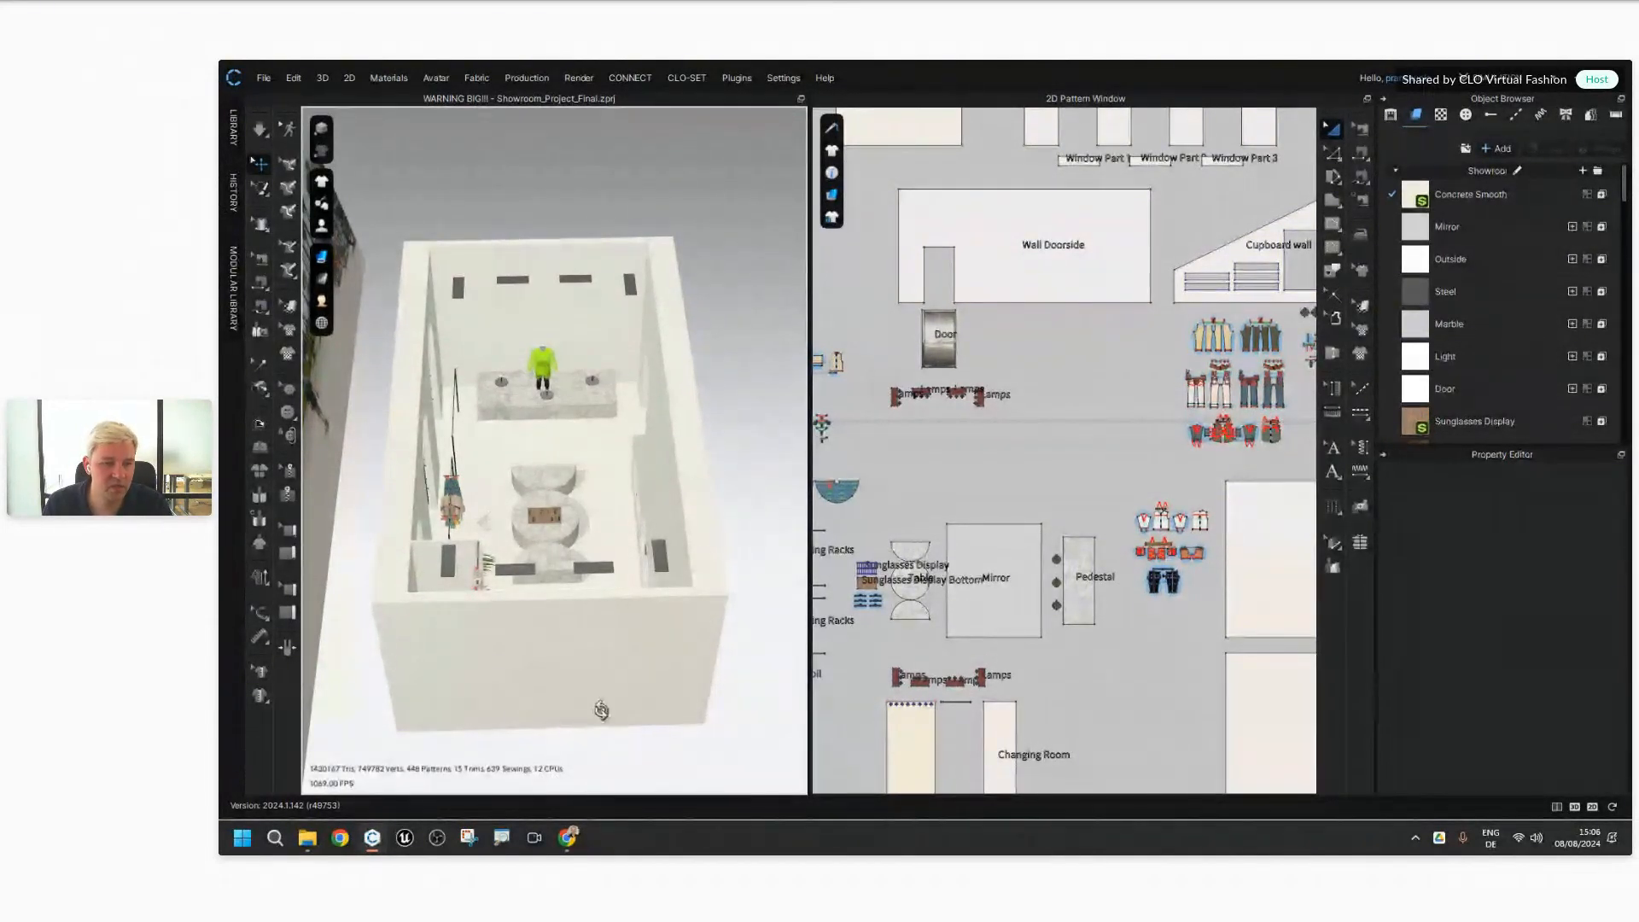
Step: Examine the showroom's exterior in 3D and its garment, cupboard wall and floor patterns in 2D
{"action": "scroll", "coordinate": [597, 714], "scroll_direction": "up", "scroll_amount": 1}
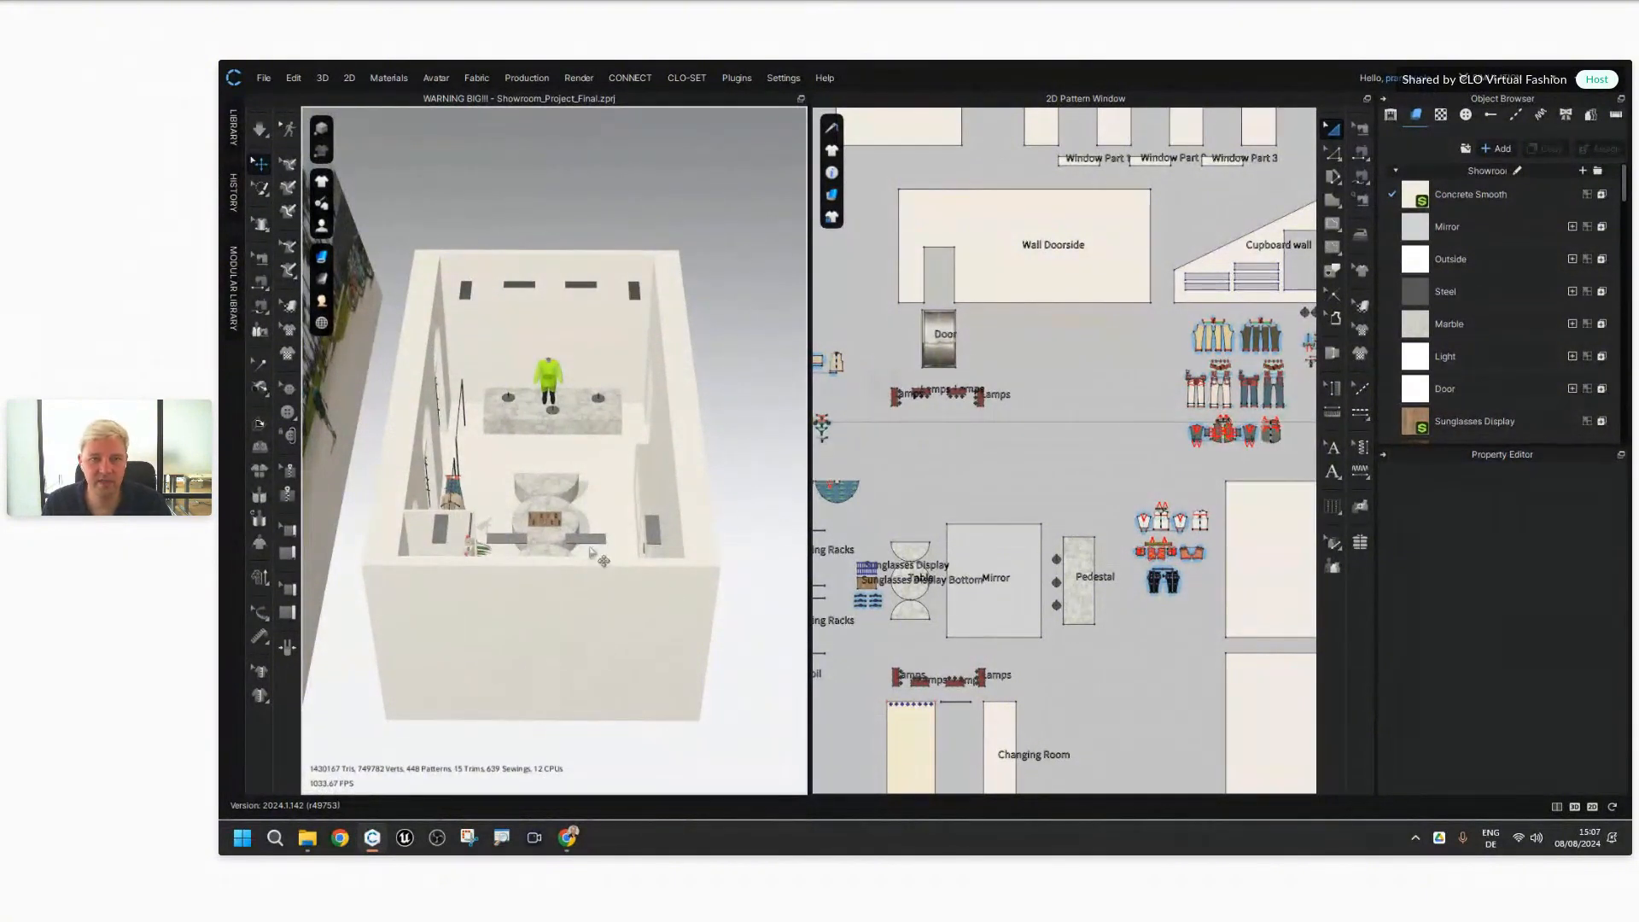
{"action": "right_click_drag", "start_coordinate": [689, 647], "coordinate": [646, 612]}
{"action": "mouse_move", "coordinate": [687, 600]}
{"action": "right_mouse_down"}
{"action": "mouse_move", "coordinate": [665, 592]}
{"action": "mouse_move", "coordinate": [676, 615]}
{"action": "mouse_move", "coordinate": [658, 615]}
{"action": "mouse_move", "coordinate": [679, 629]}
{"action": "right_mouse_up"}
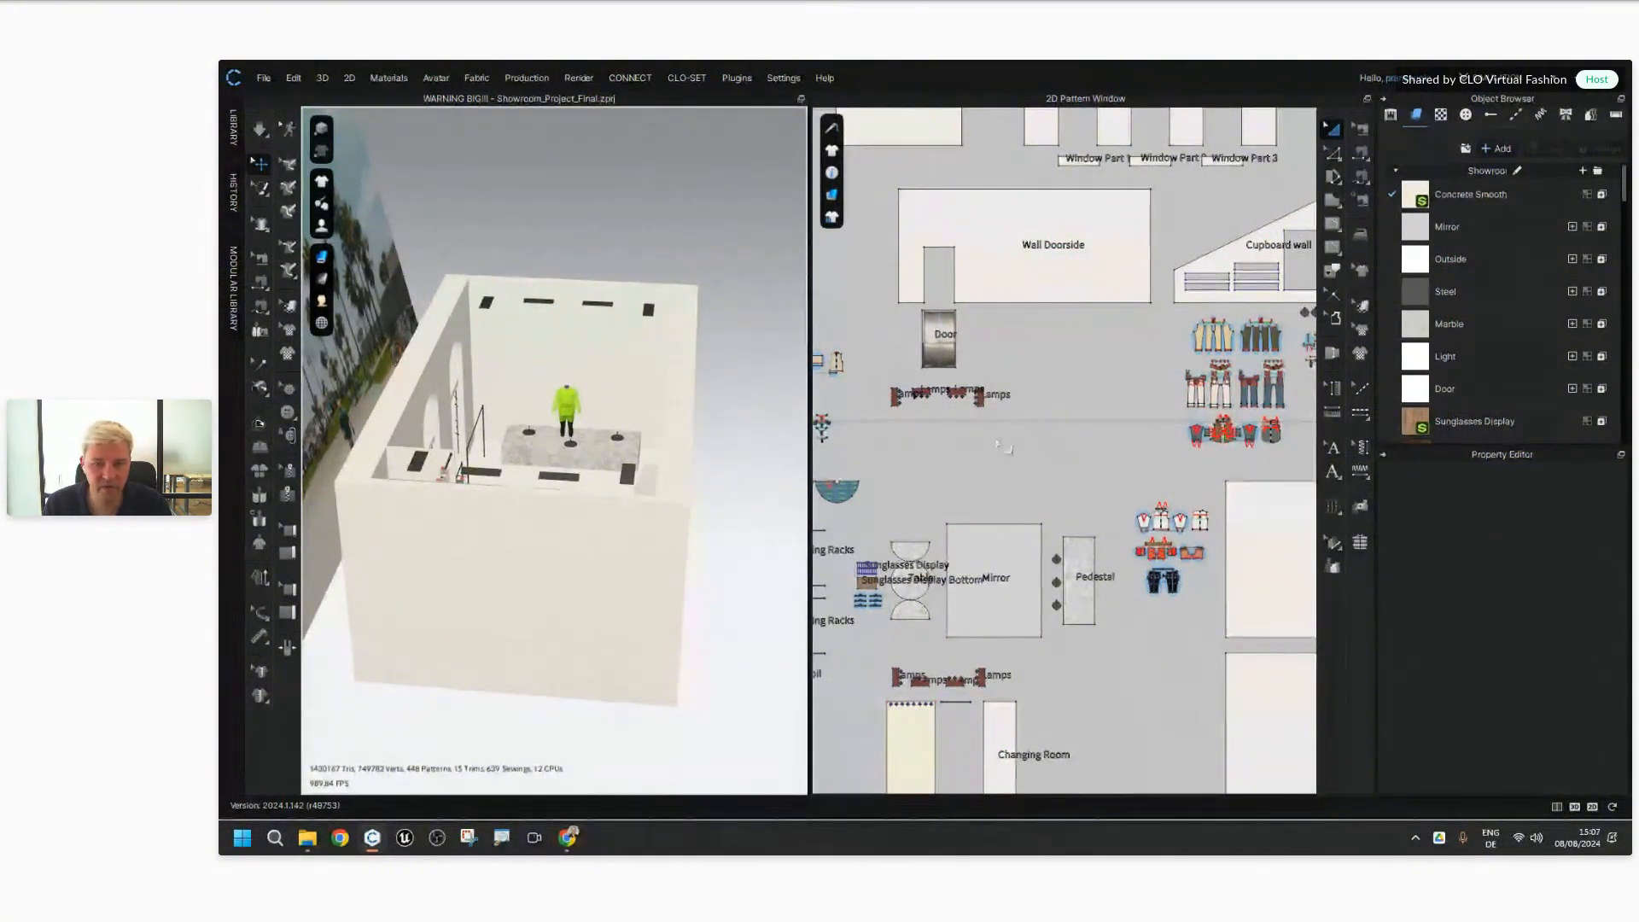
{"action": "scroll", "coordinate": [1171, 466], "scroll_direction": "up", "scroll_amount": 2}
{"action": "middle_click_drag", "start_coordinate": [1171, 466], "coordinate": [954, 490]}
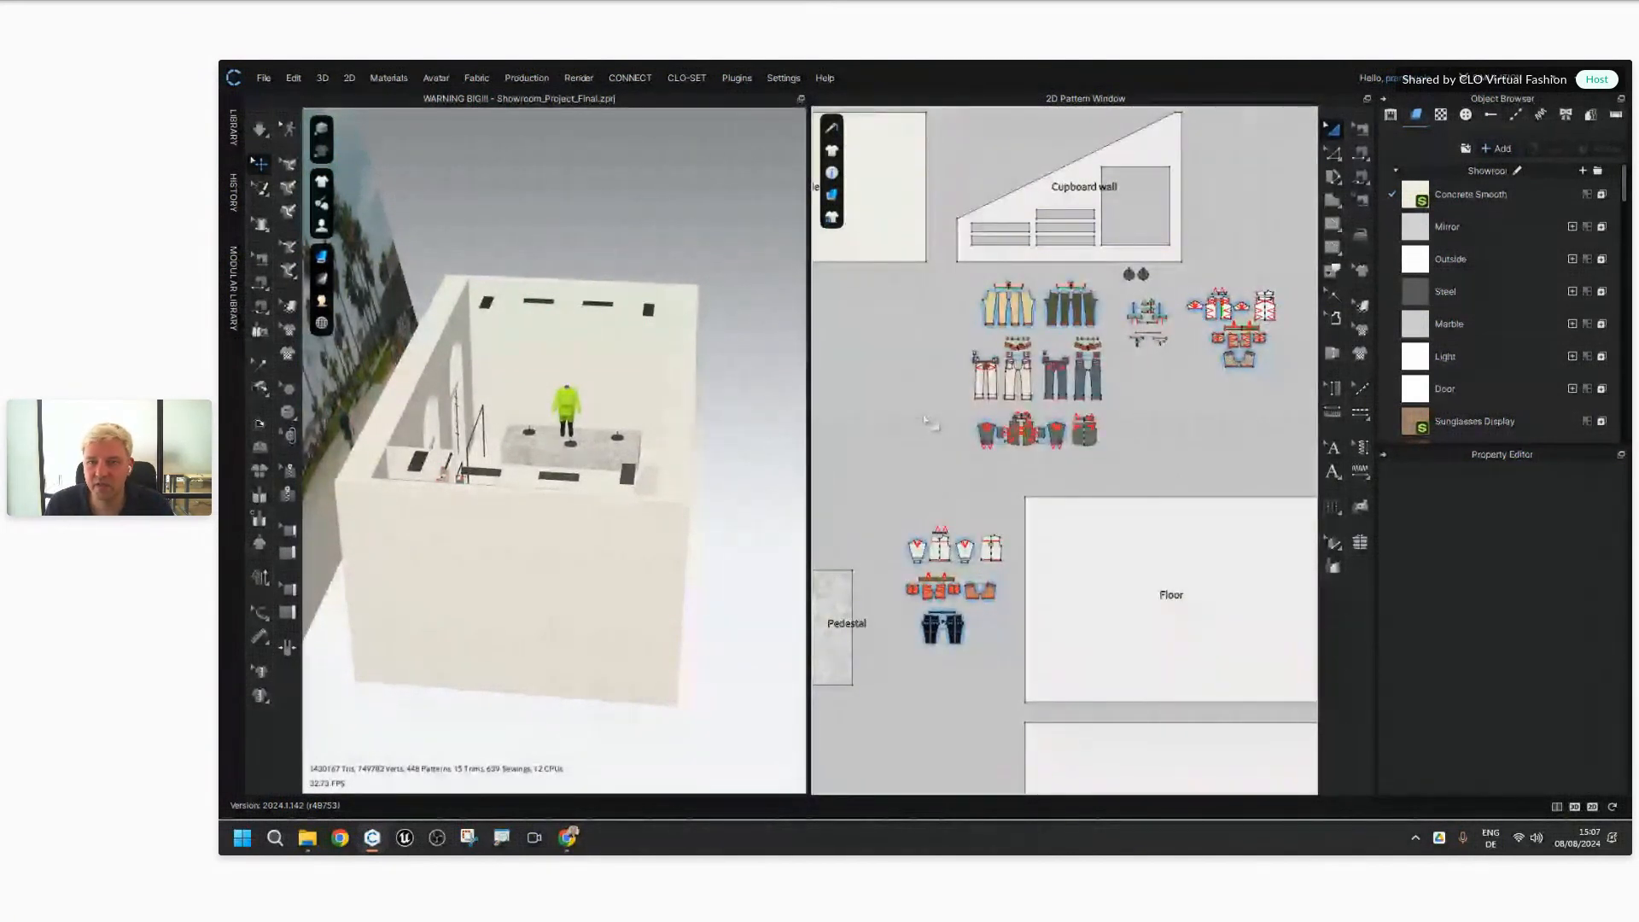
{"action": "right_click_drag", "start_coordinate": [630, 399], "coordinate": [574, 510]}
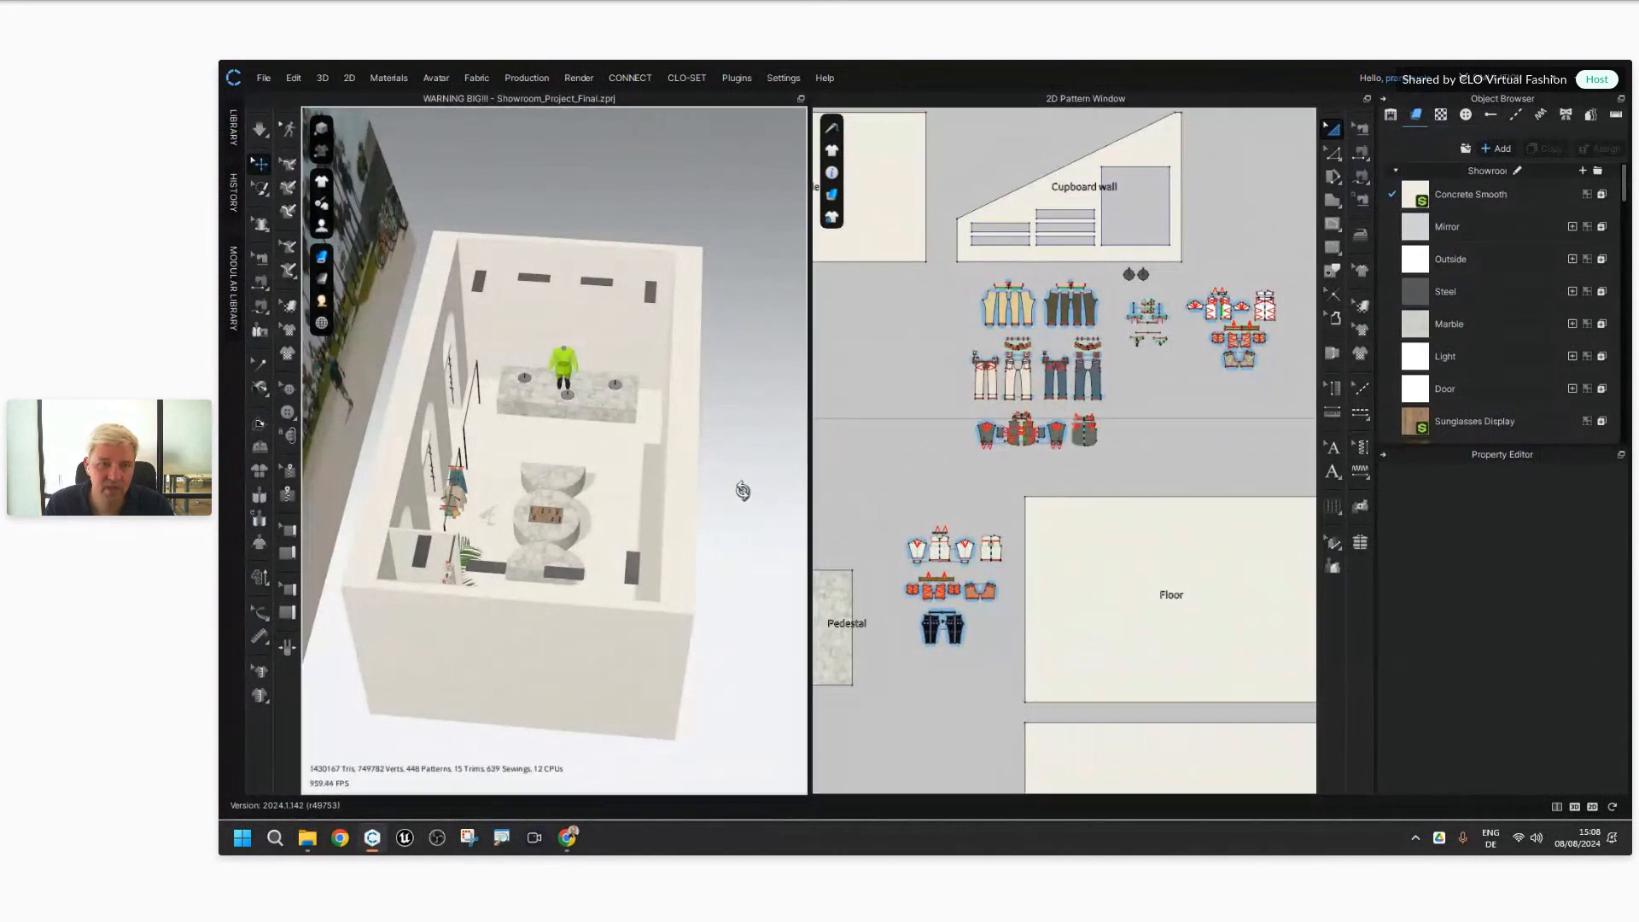
{"action": "right_click_drag", "start_coordinate": [739, 487], "coordinate": [597, 409]}
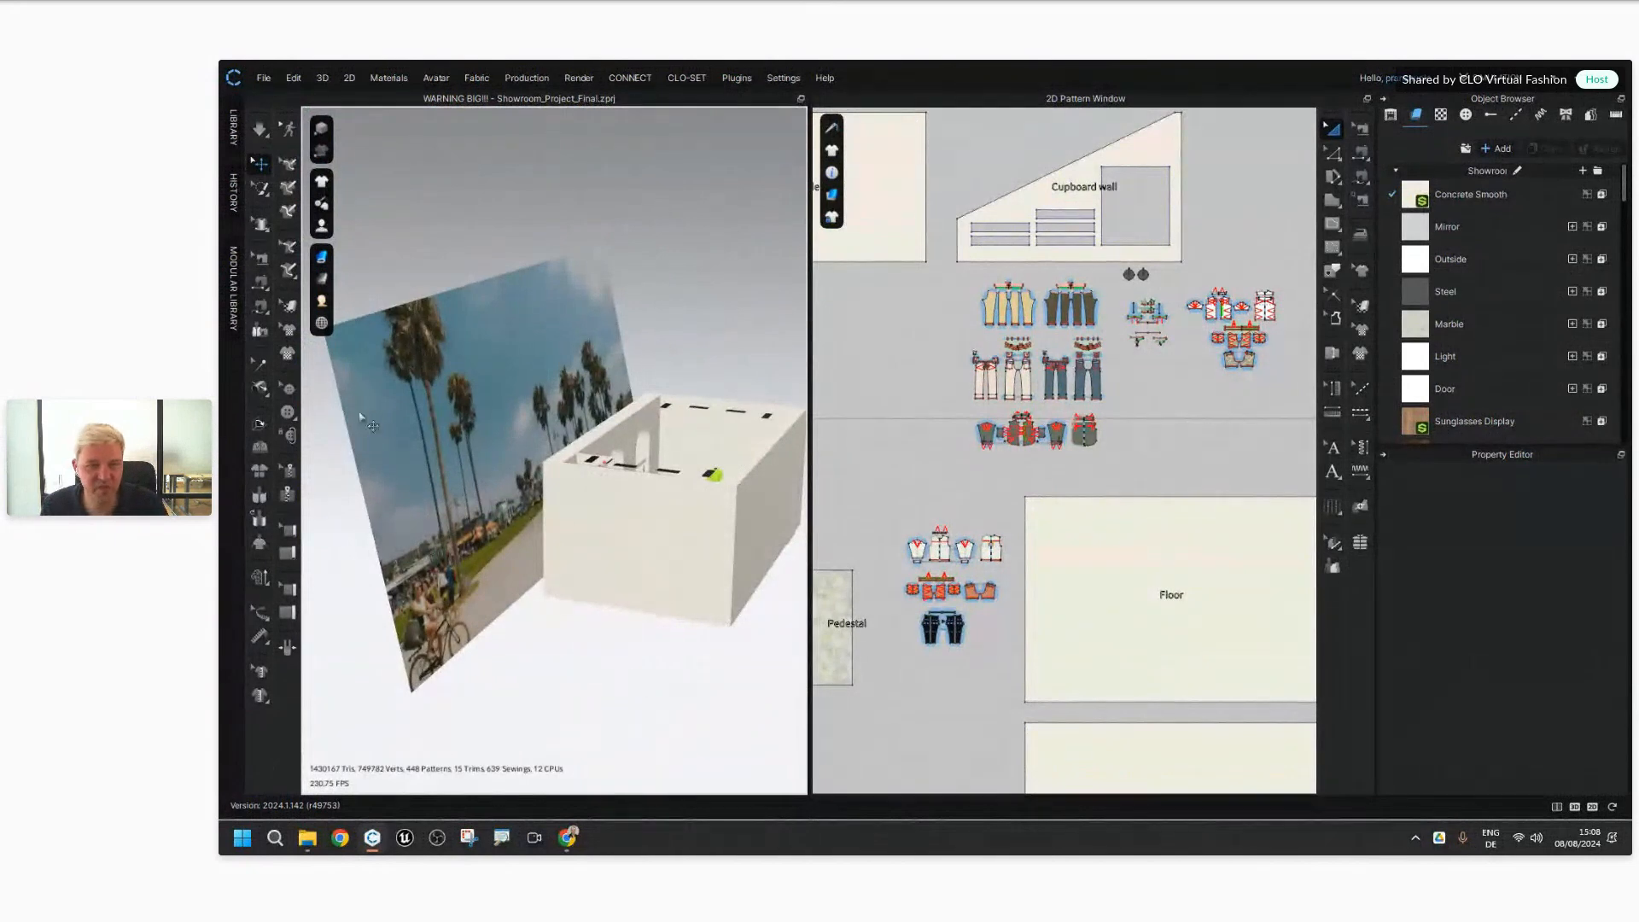
Step: Inspect the arched windows, clothing racks and beach backdrop up close in 3D, then view the whole room again
{"action": "scroll", "coordinate": [681, 602], "scroll_direction": "up", "scroll_amount": 5}
{"action": "scroll", "coordinate": [682, 600], "scroll_direction": "up", "scroll_amount": 10}
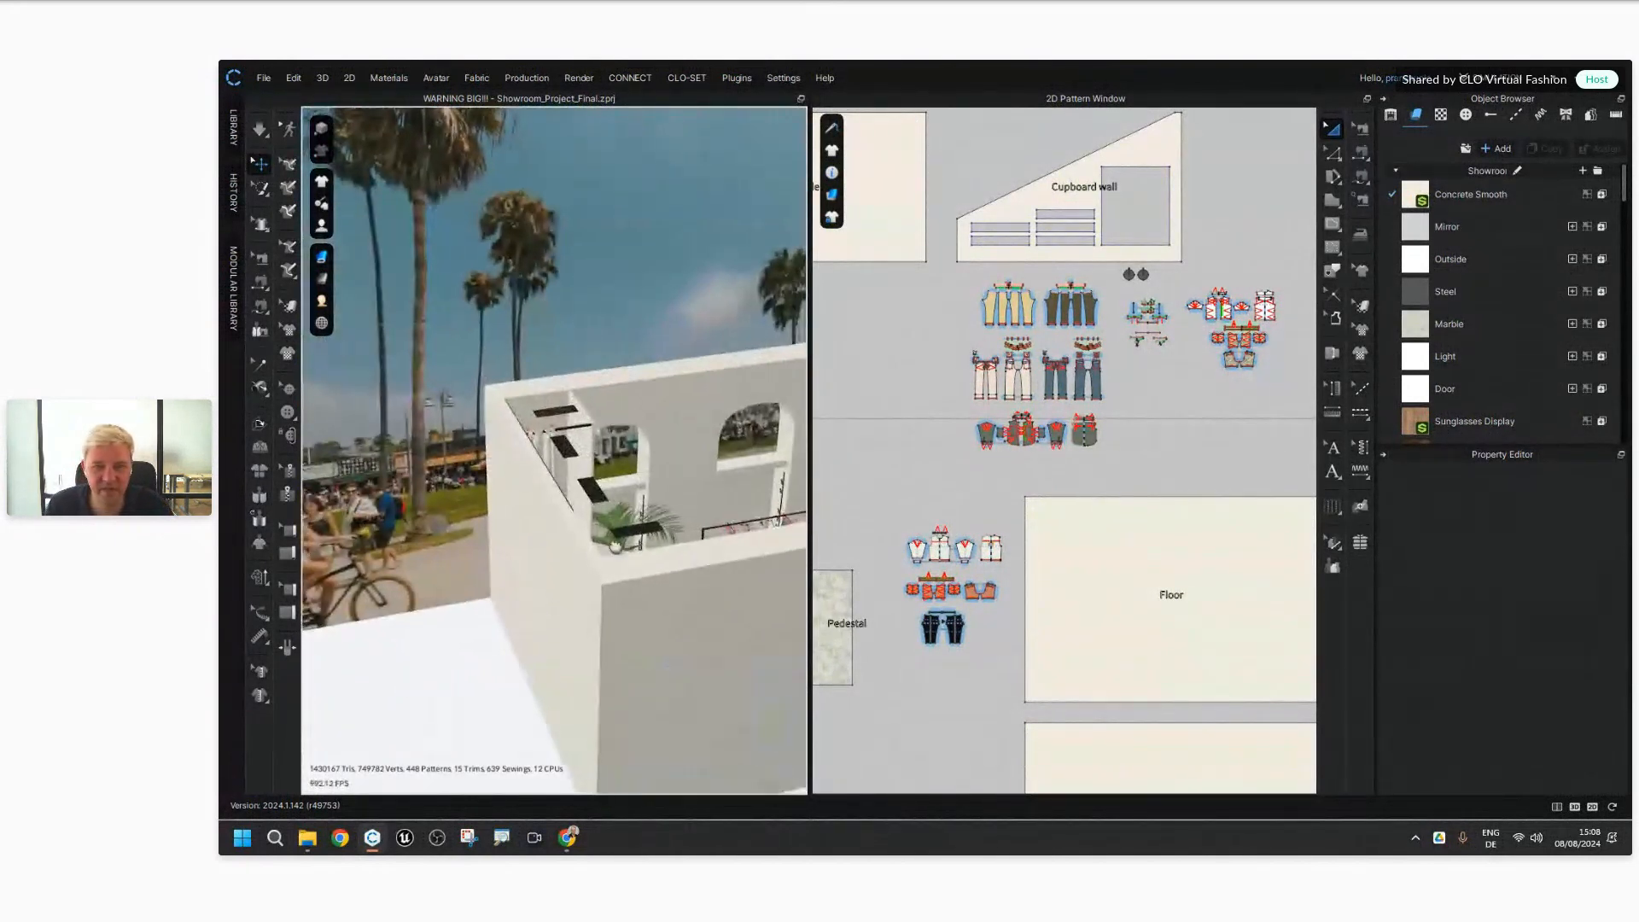
{"action": "right_click_drag", "start_coordinate": [607, 601], "coordinate": [629, 478]}
{"action": "middle_click_drag", "start_coordinate": [629, 479], "coordinate": [639, 348]}
{"action": "right_click_drag", "start_coordinate": [660, 457], "coordinate": [732, 464]}
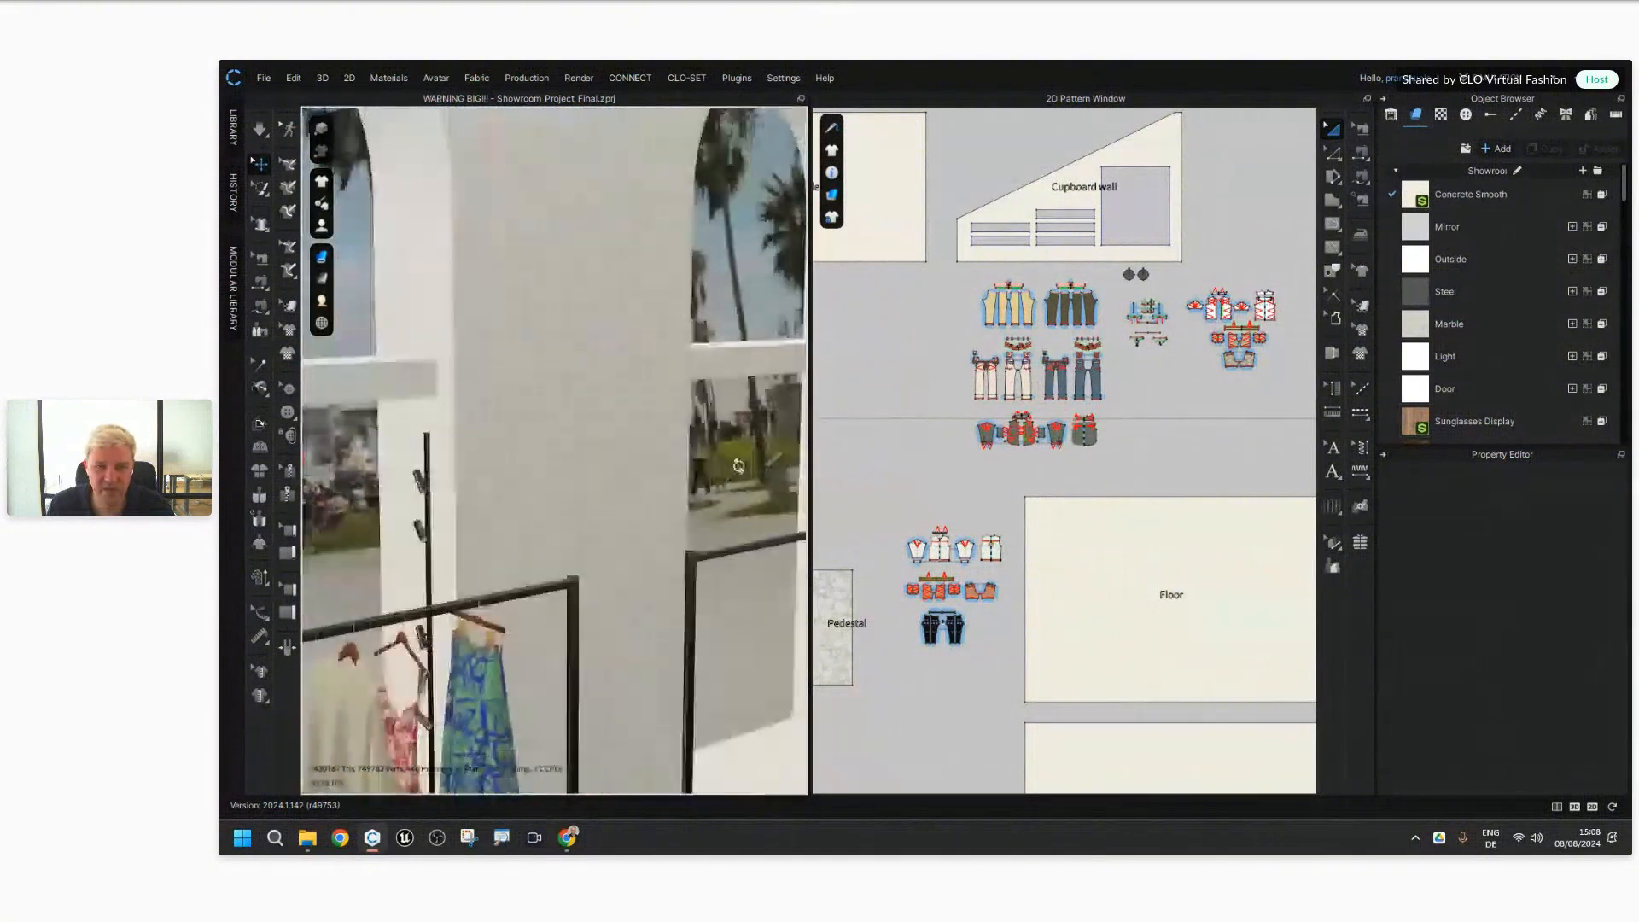
{"action": "scroll", "coordinate": [720, 596], "scroll_direction": "down", "scroll_amount": 10}
{"action": "right_click_drag", "start_coordinate": [666, 509], "coordinate": [668, 556]}
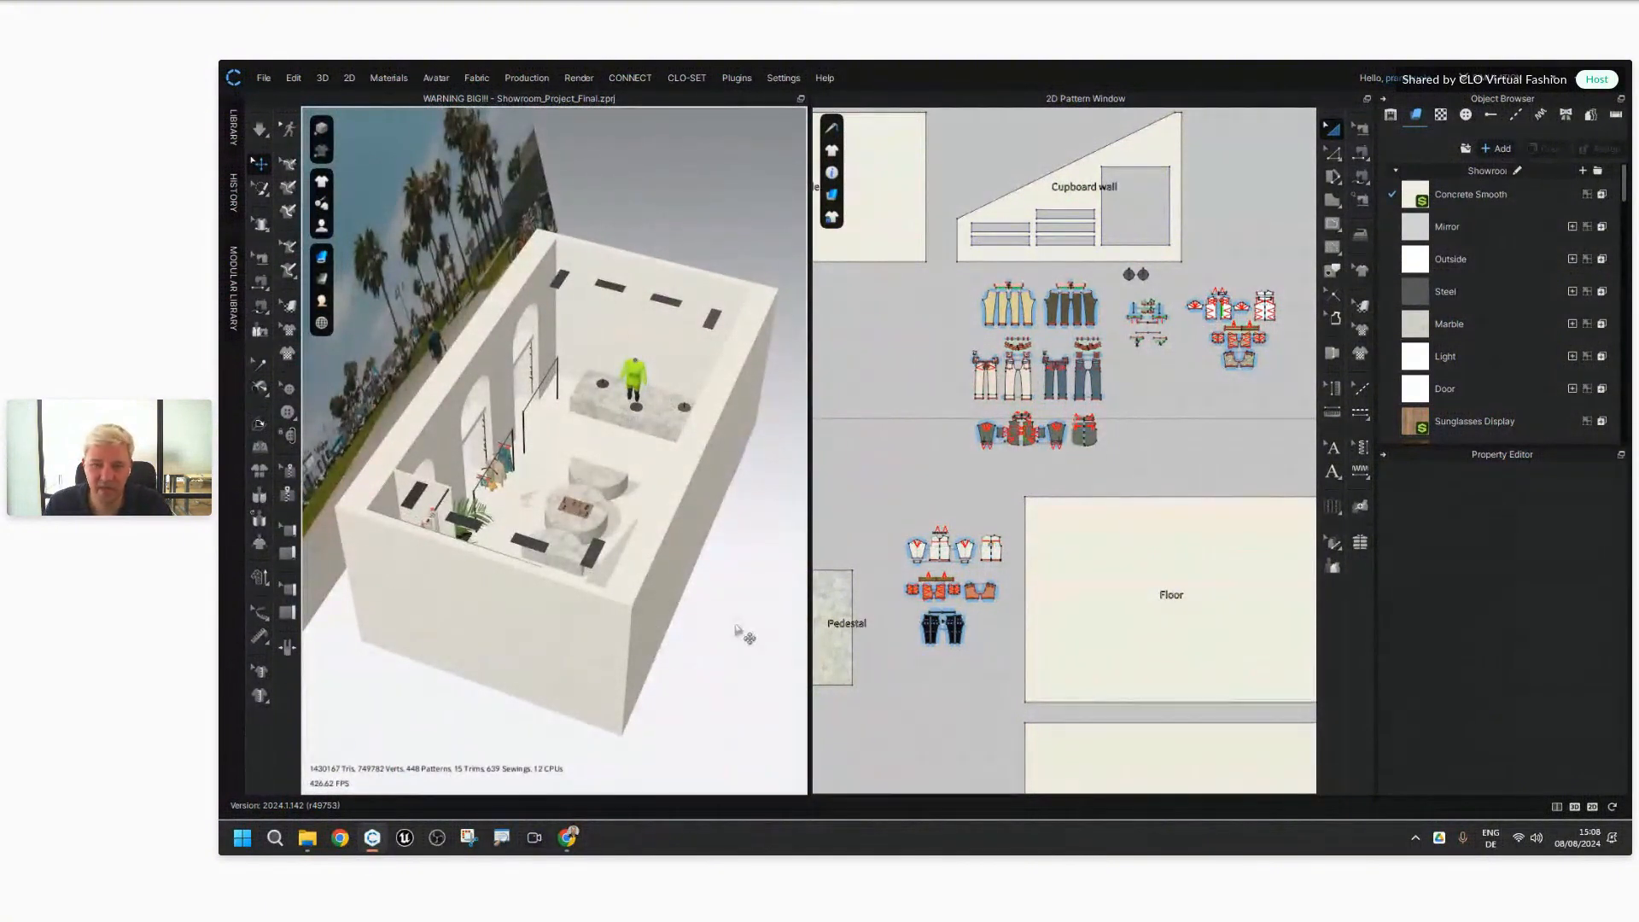
Step: Show the hidden ceiling pattern below the Floor pattern in 3D, then hide it again and deselect it
{"action": "left_click", "coordinate": [1135, 768]}
{"action": "key", "text": "shift+q"}
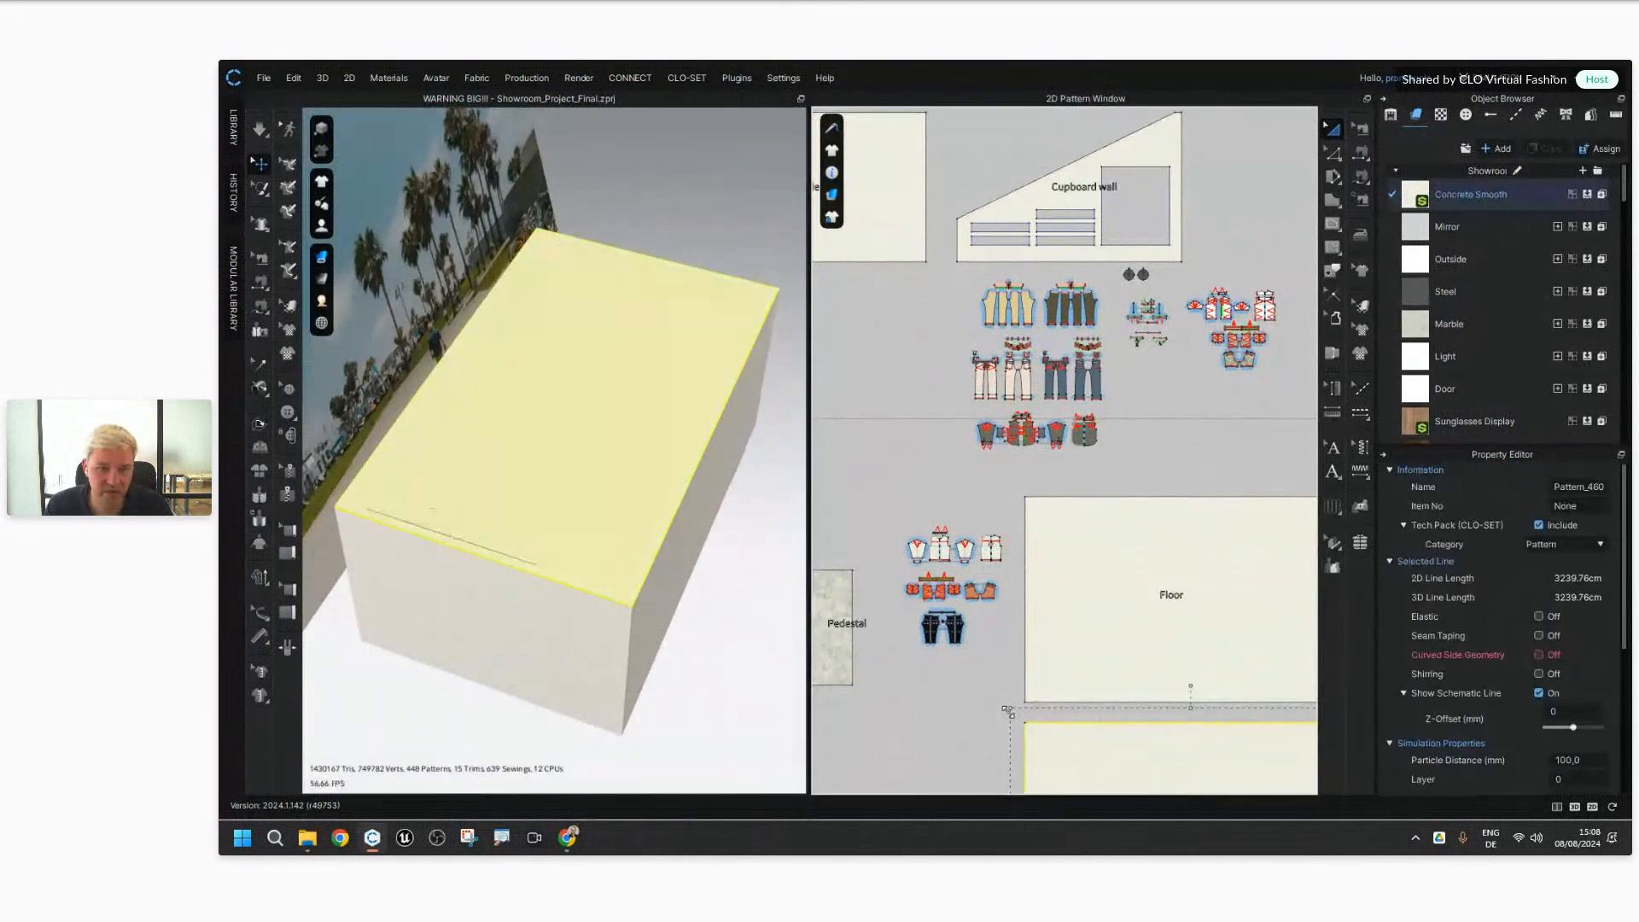
{"action": "key", "text": "shift+q"}
{"action": "left_click", "coordinate": [994, 710]}
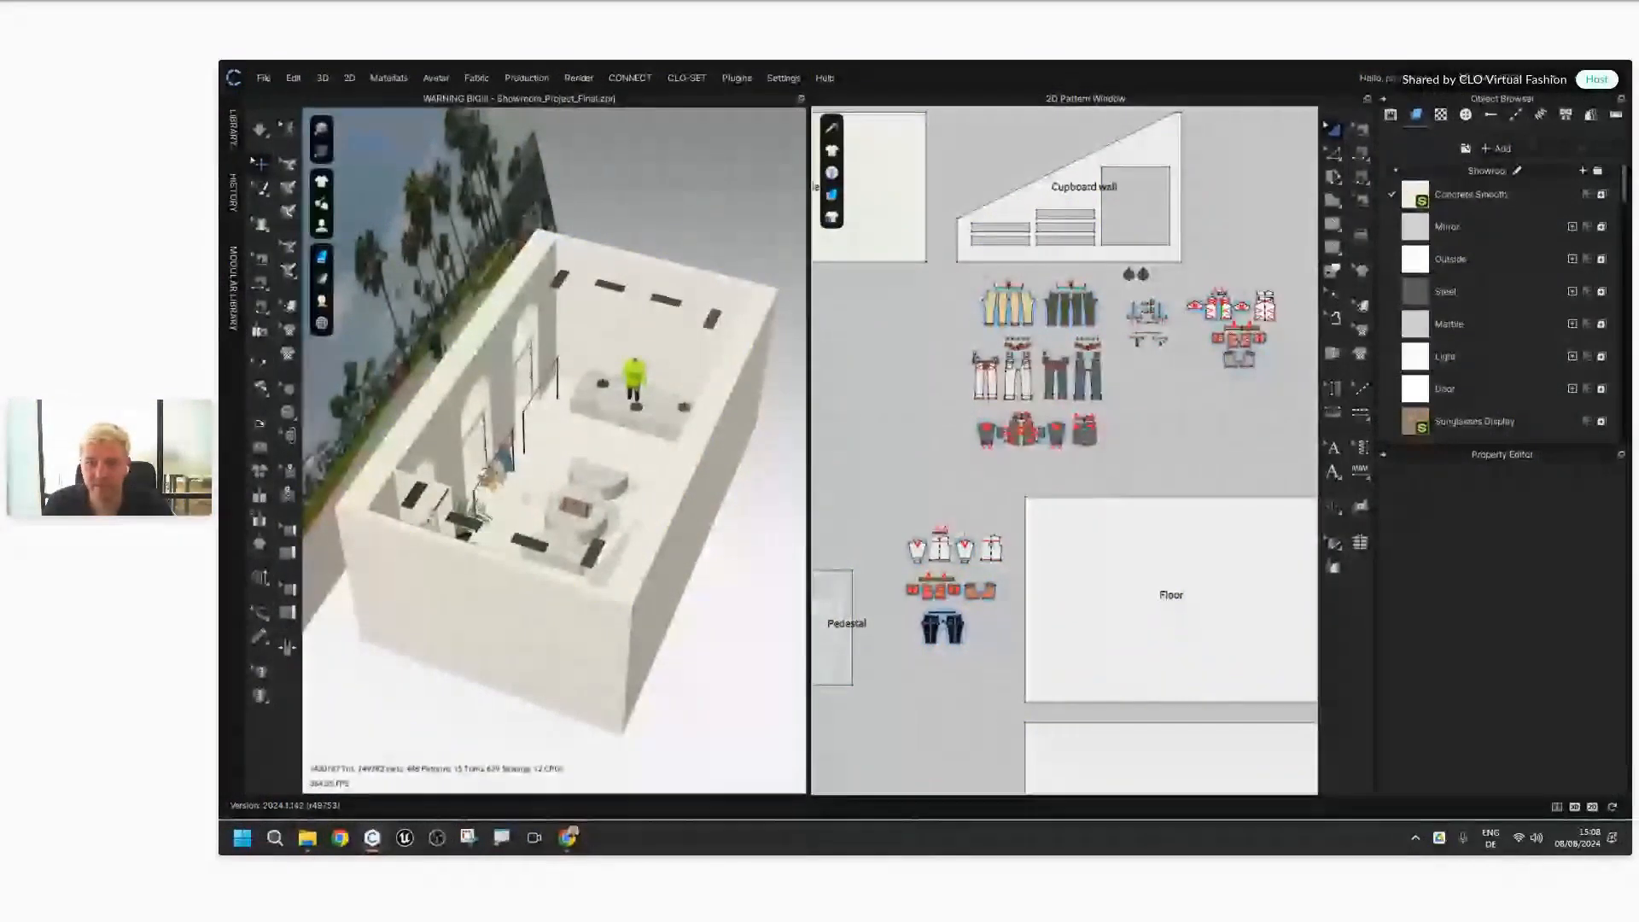
Step: Select the Wall Doorside pattern to inspect its simulation and rendering thickness properties, then deselect it
{"action": "middle_click_drag", "start_coordinate": [832, 640], "coordinate": [1028, 475]}
{"action": "middle_click_drag", "start_coordinate": [955, 518], "coordinate": [1159, 380]}
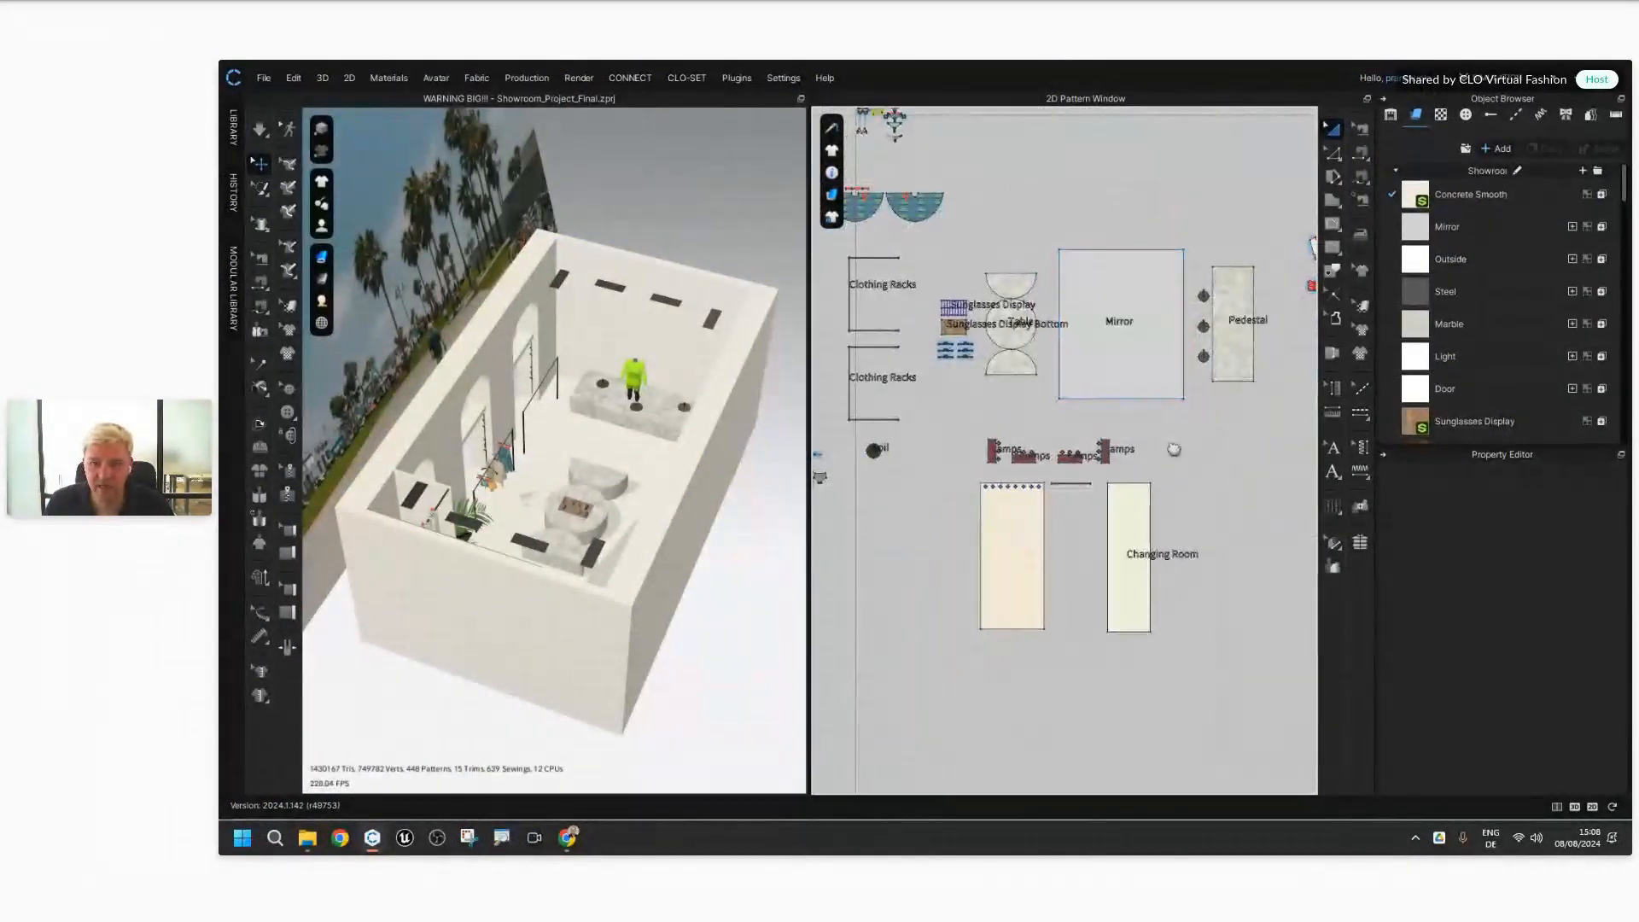
{"action": "middle_click_drag", "start_coordinate": [973, 216], "coordinate": [1101, 515]}
{"action": "middle_click_drag", "start_coordinate": [1276, 197], "coordinate": [934, 549]}
{"action": "left_click", "coordinate": [957, 581]}
{"action": "scroll", "coordinate": [1442, 683], "scroll_direction": "down", "scroll_amount": 3}
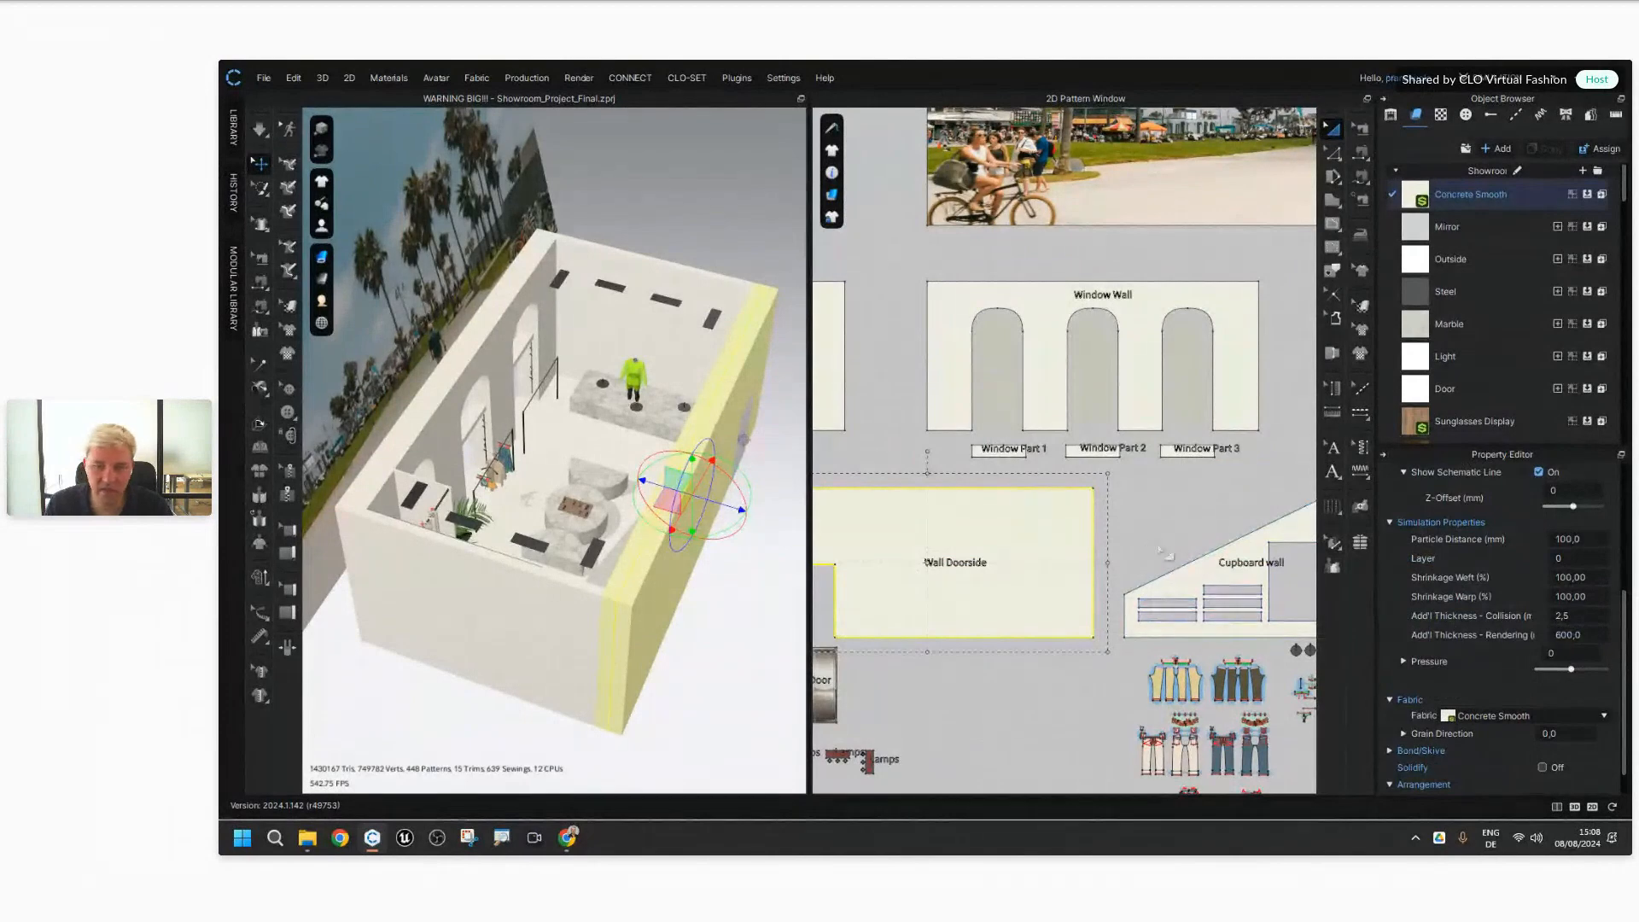
{"action": "left_click", "coordinate": [1210, 507]}
{"action": "right_click_drag", "start_coordinate": [725, 586], "coordinate": [725, 595]}
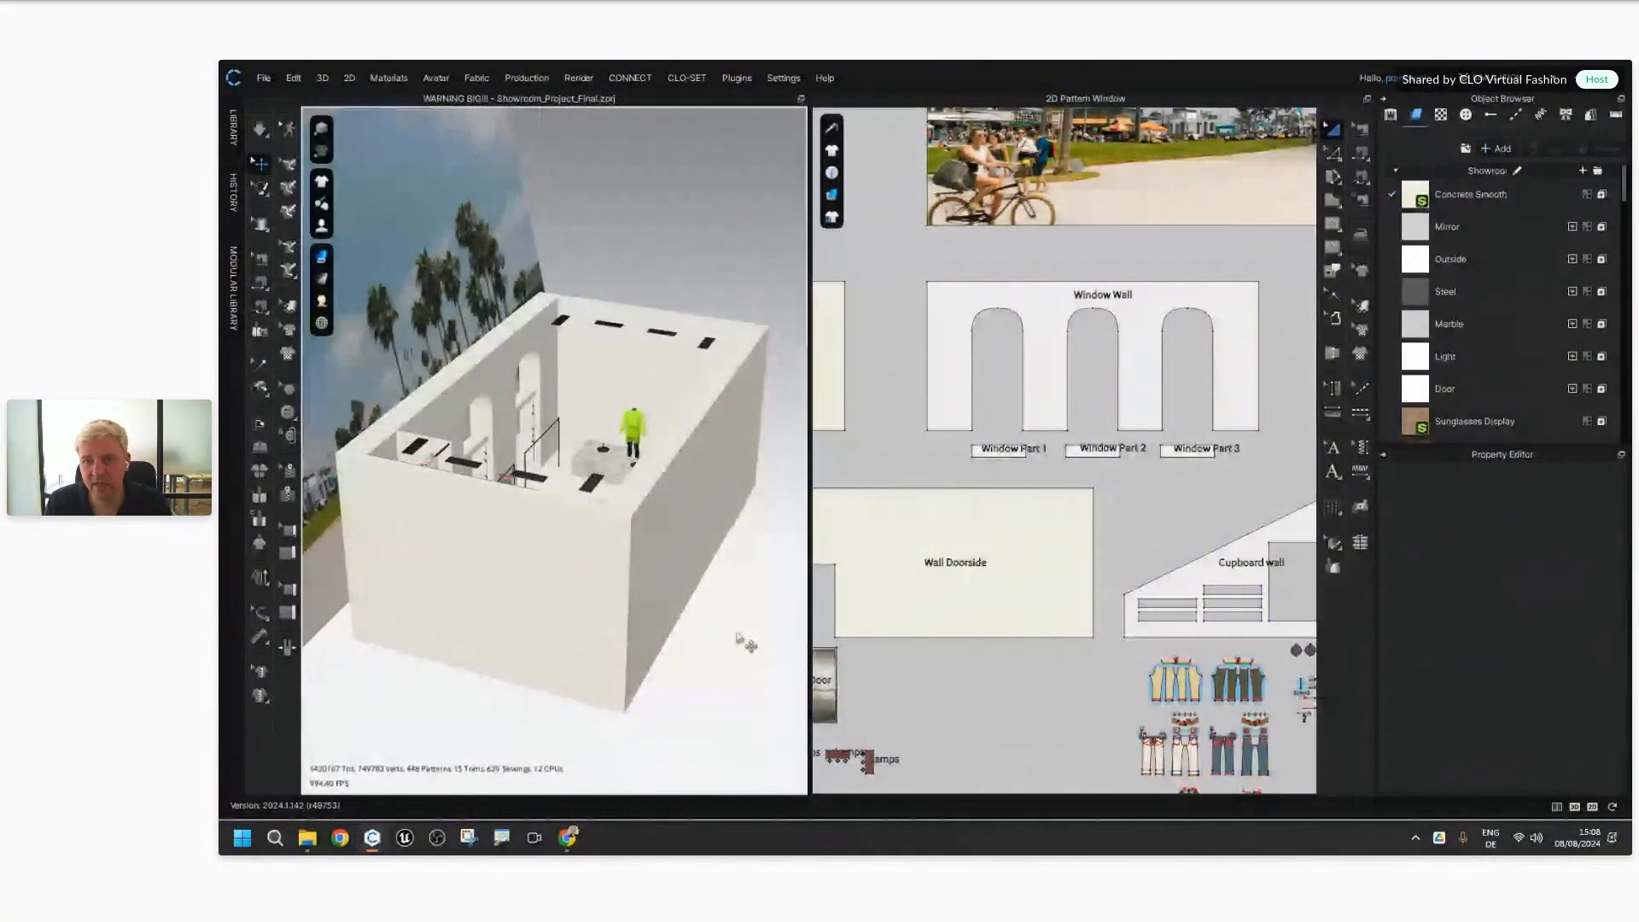
{"action": "left_click", "coordinate": [1005, 534]}
{"action": "right_click_drag", "start_coordinate": [1005, 534], "coordinate": [1173, 397]}
{"action": "middle_click_drag", "start_coordinate": [1174, 397], "coordinate": [1190, 380]}
{"action": "left_click", "coordinate": [1129, 611]}
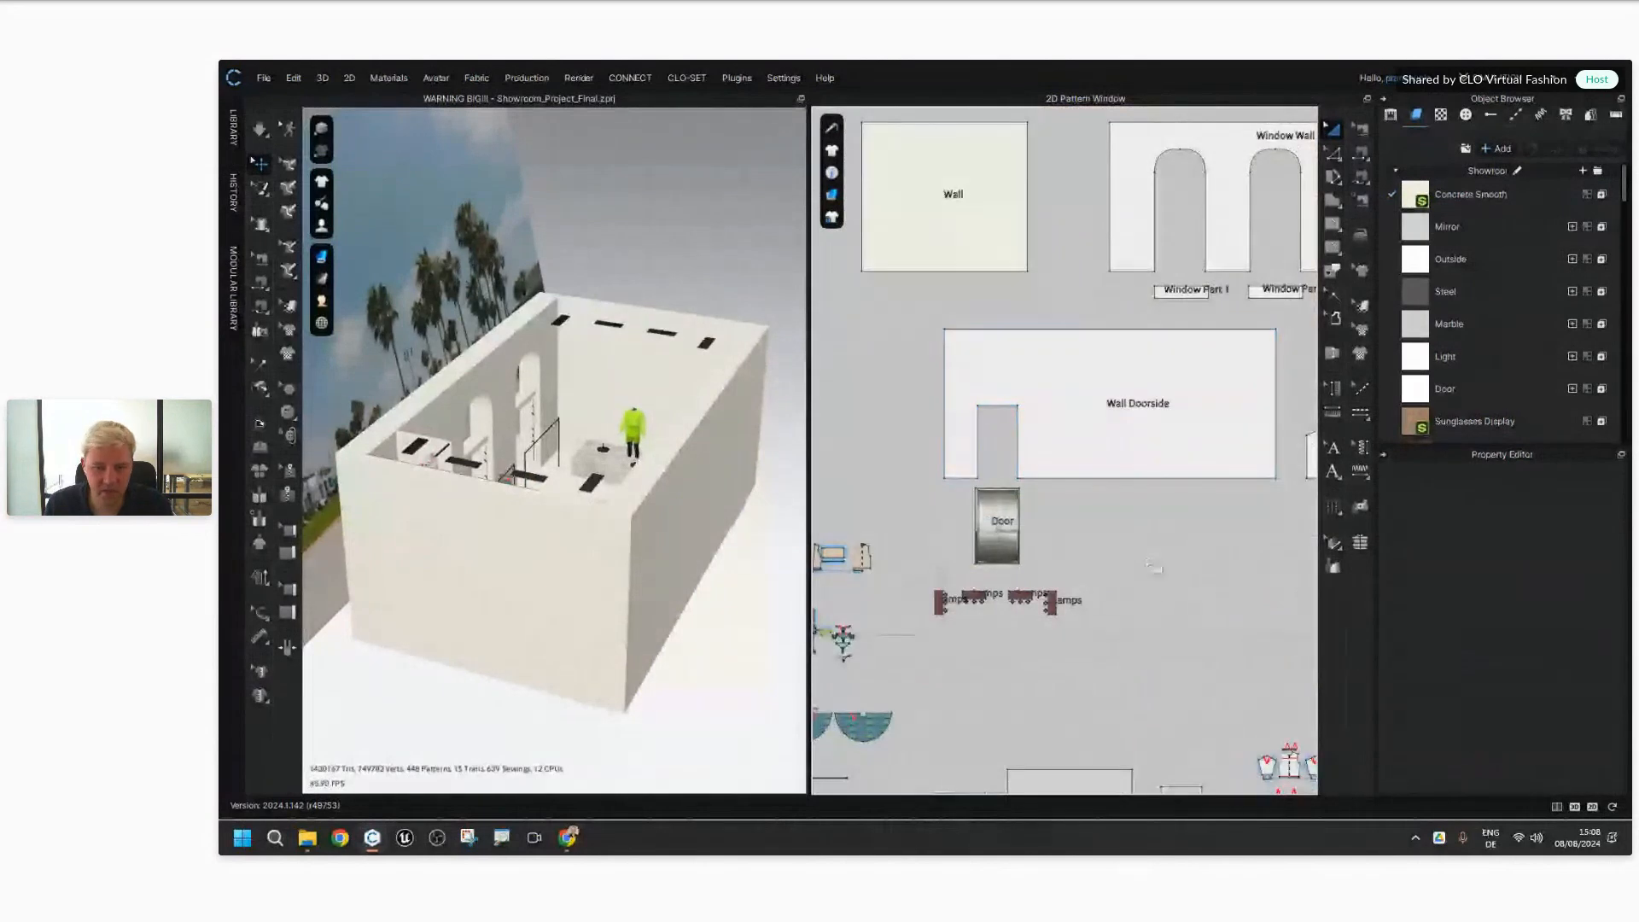
Step: Look over the furniture and garment patterns laid out below the Wall Doorside pattern in 2D
{"action": "middle_click_drag", "start_coordinate": [1124, 614], "coordinate": [1131, 351]}
{"action": "scroll", "coordinate": [1105, 467], "scroll_direction": "down", "scroll_amount": 3}
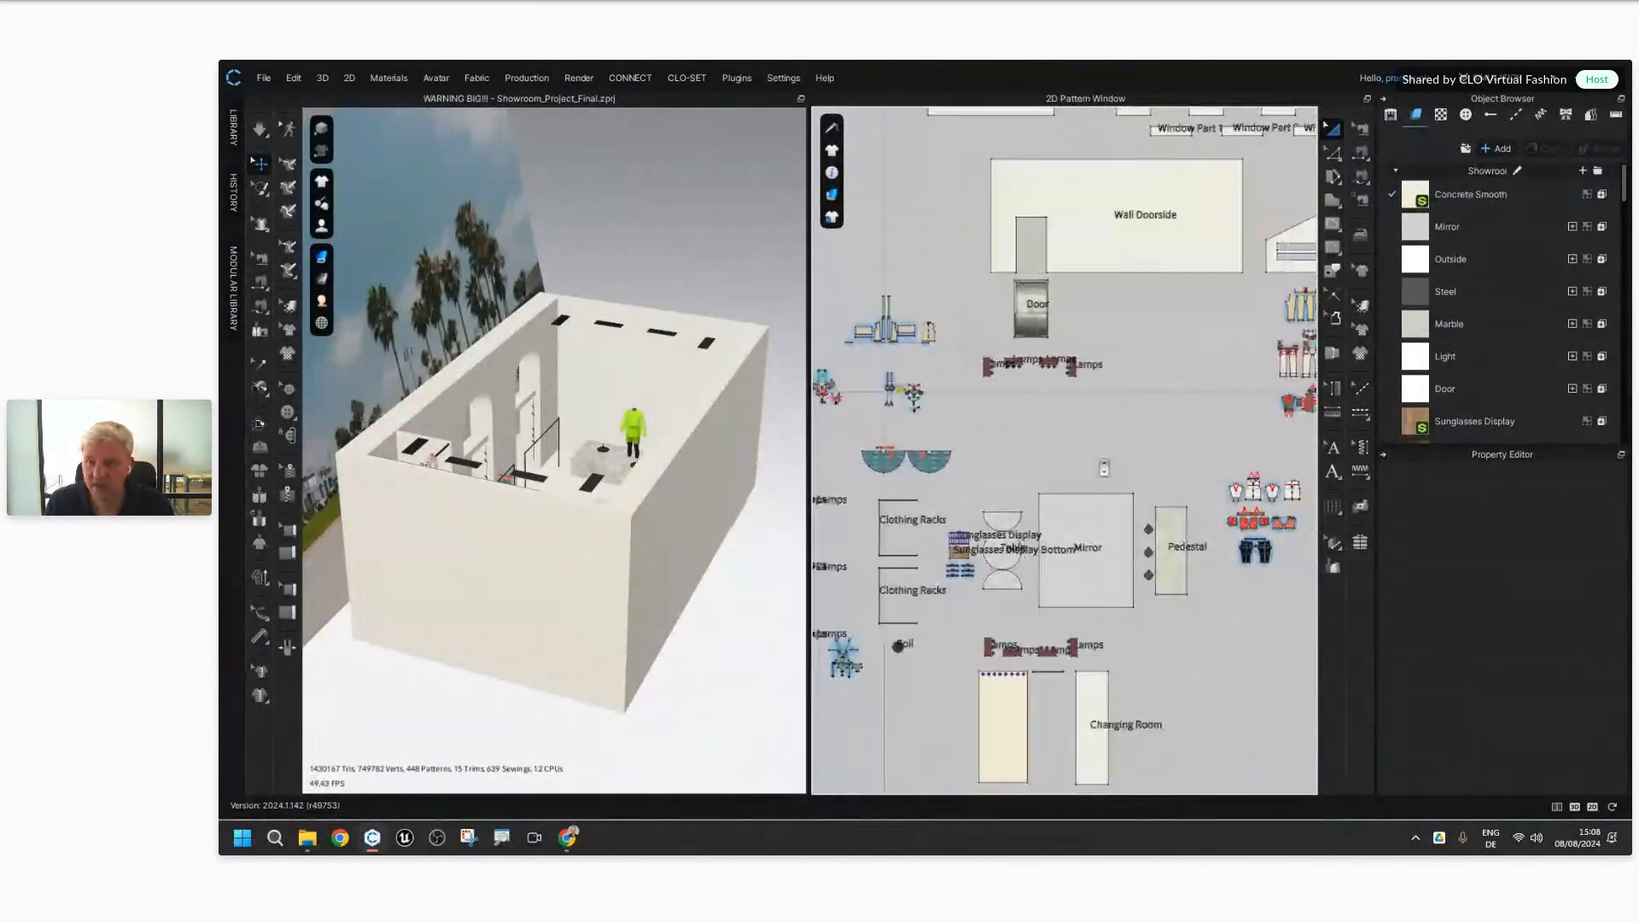
{"action": "middle_click_drag", "start_coordinate": [1174, 683], "coordinate": [1199, 582]}
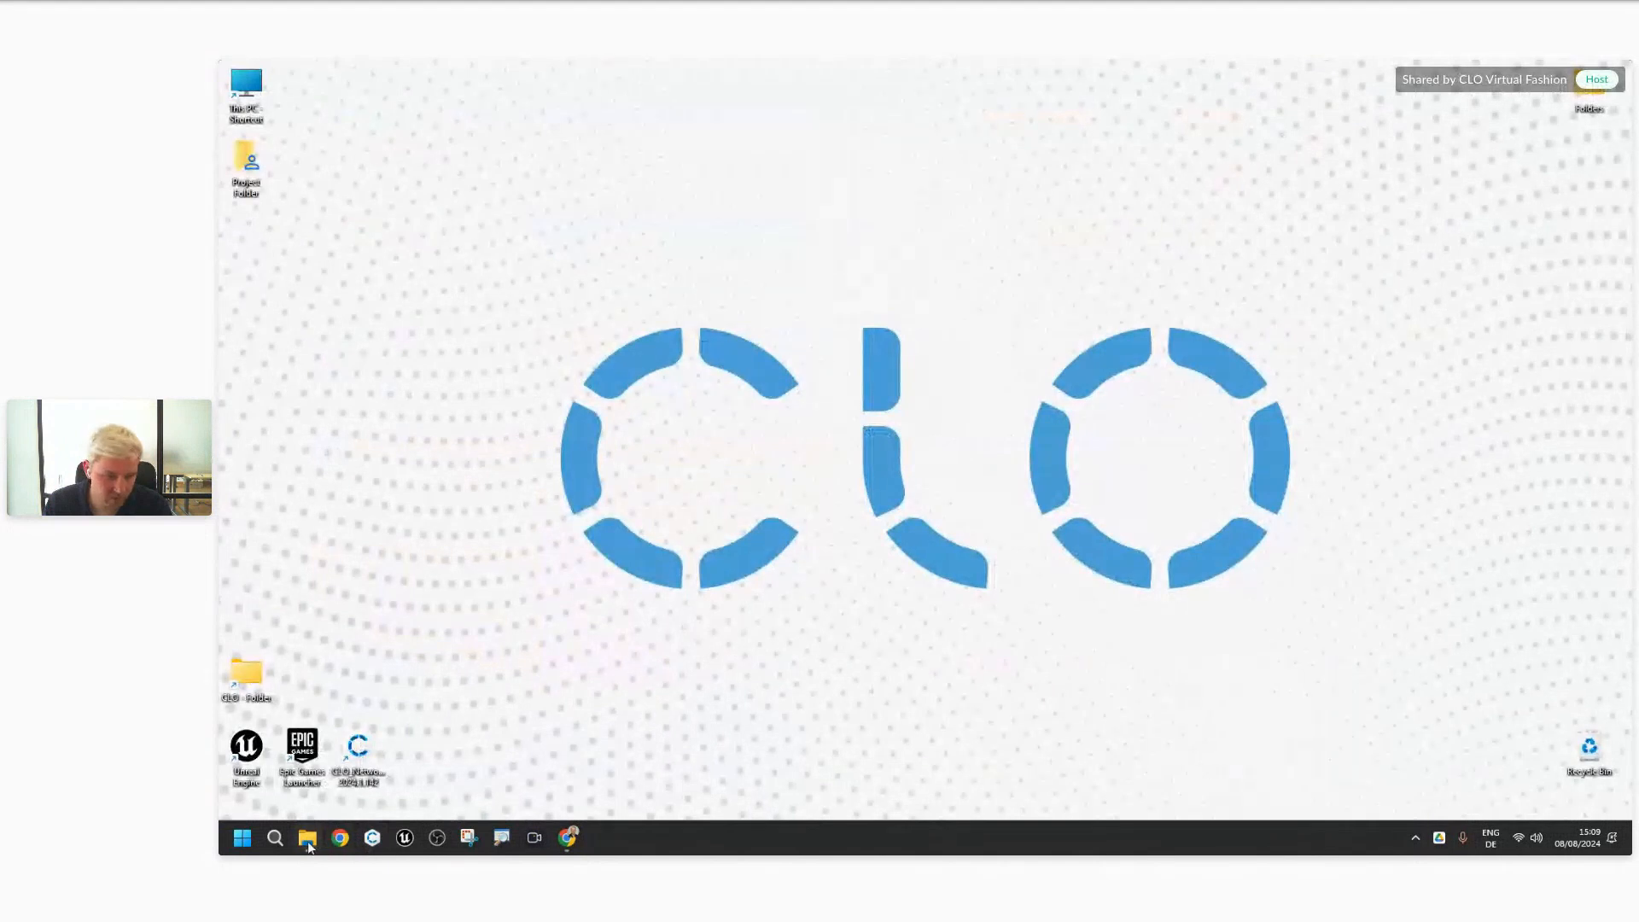
Step: Switch to File Explorer, open Showroom_optimized from the Room folder in CLO, close the folder window and clear the selection
{"action": "left_click", "coordinate": [308, 841]}
{"action": "left_click_drag", "start_coordinate": [1081, 174], "coordinate": [1052, 172]}
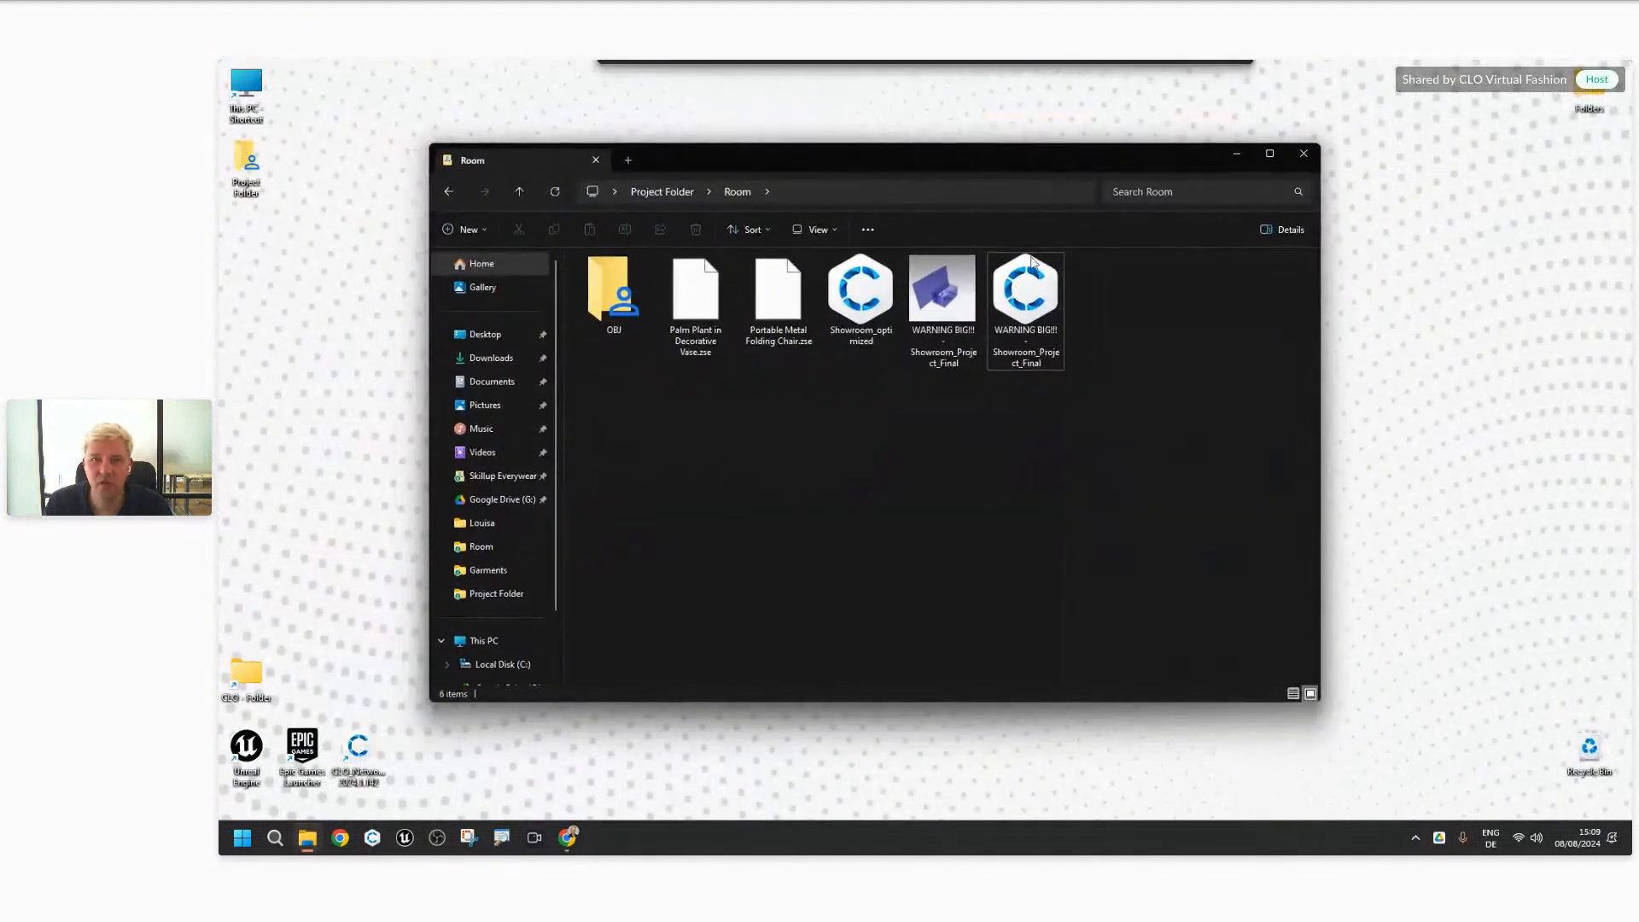
{"action": "left_click", "coordinate": [863, 337]}
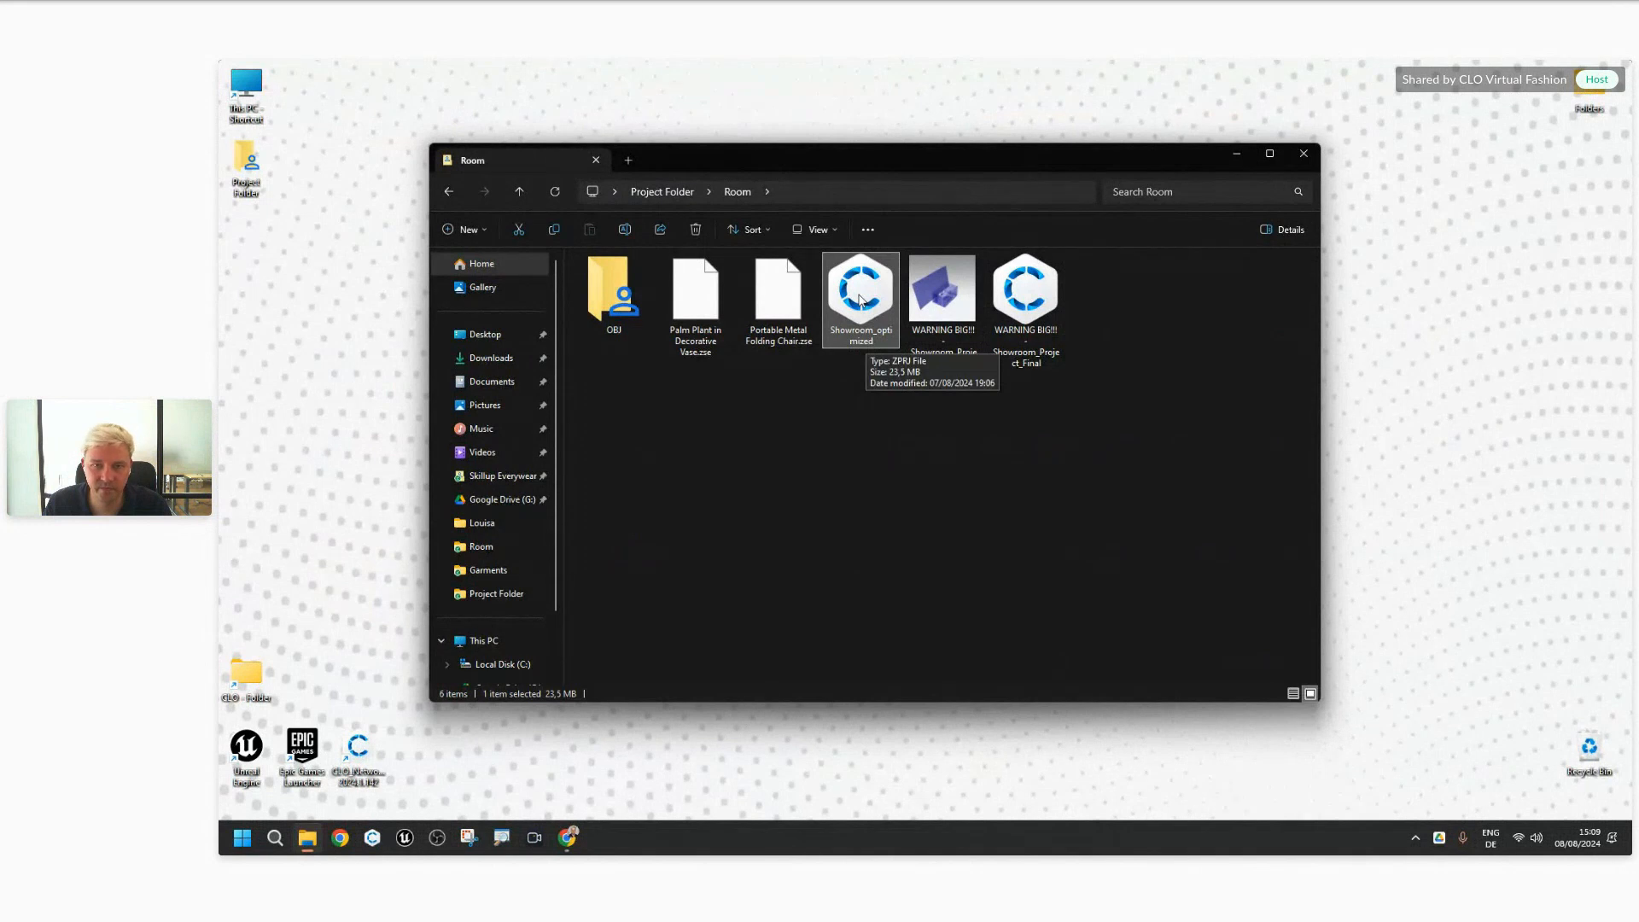
{"action": "left_click", "coordinate": [910, 443]}
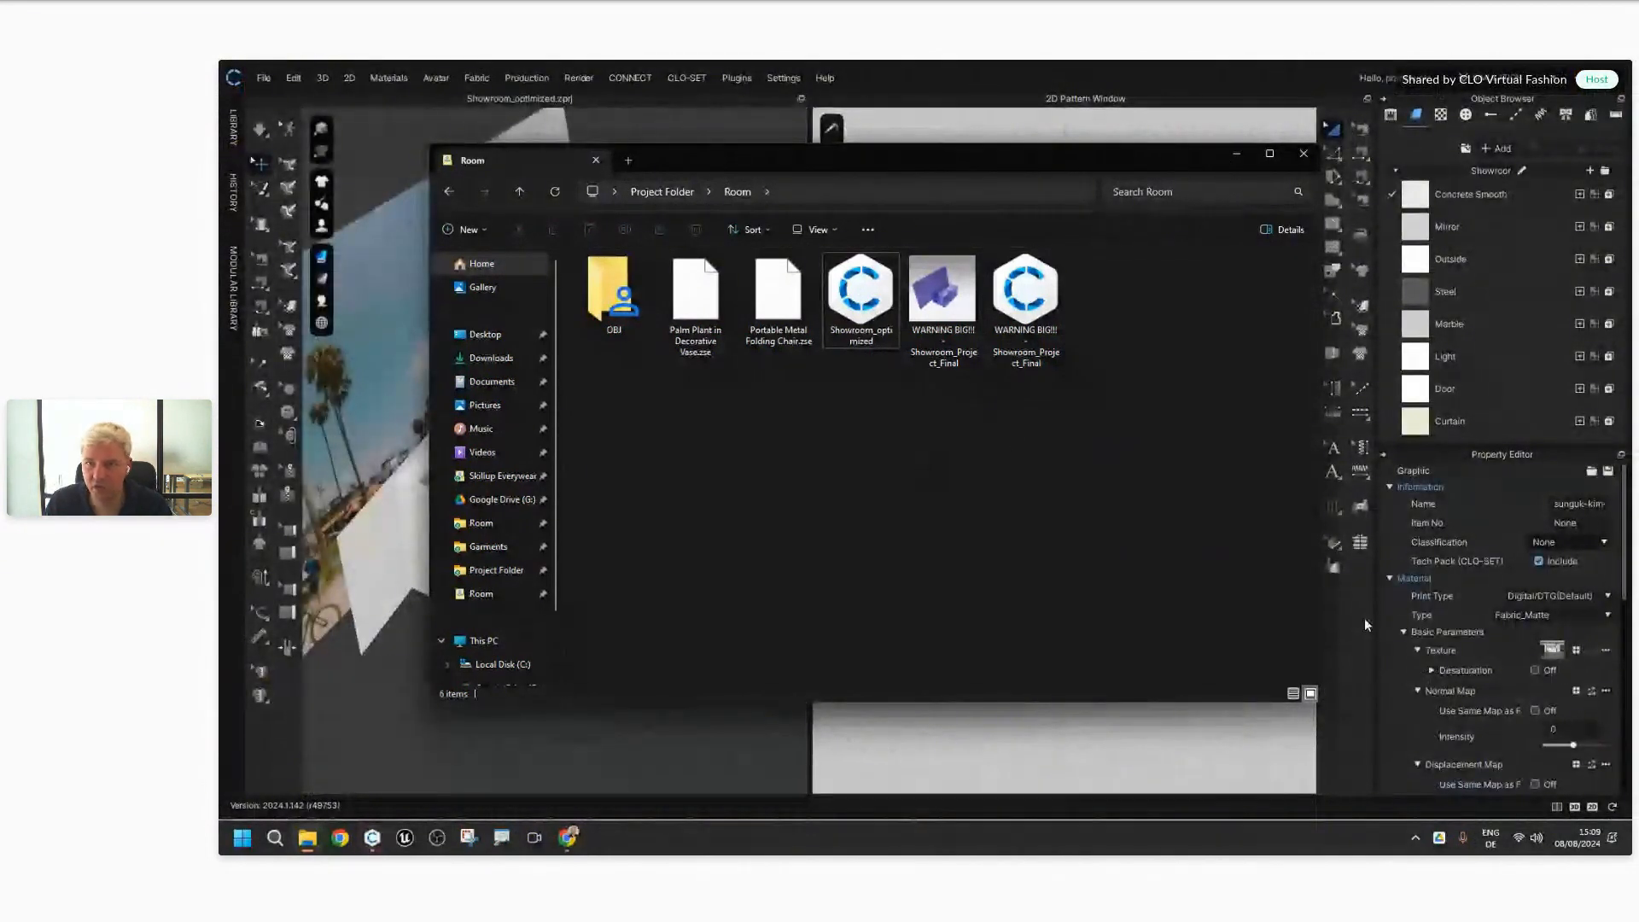
{"action": "left_click_drag", "start_coordinate": [1206, 150], "coordinate": [1161, 163]}
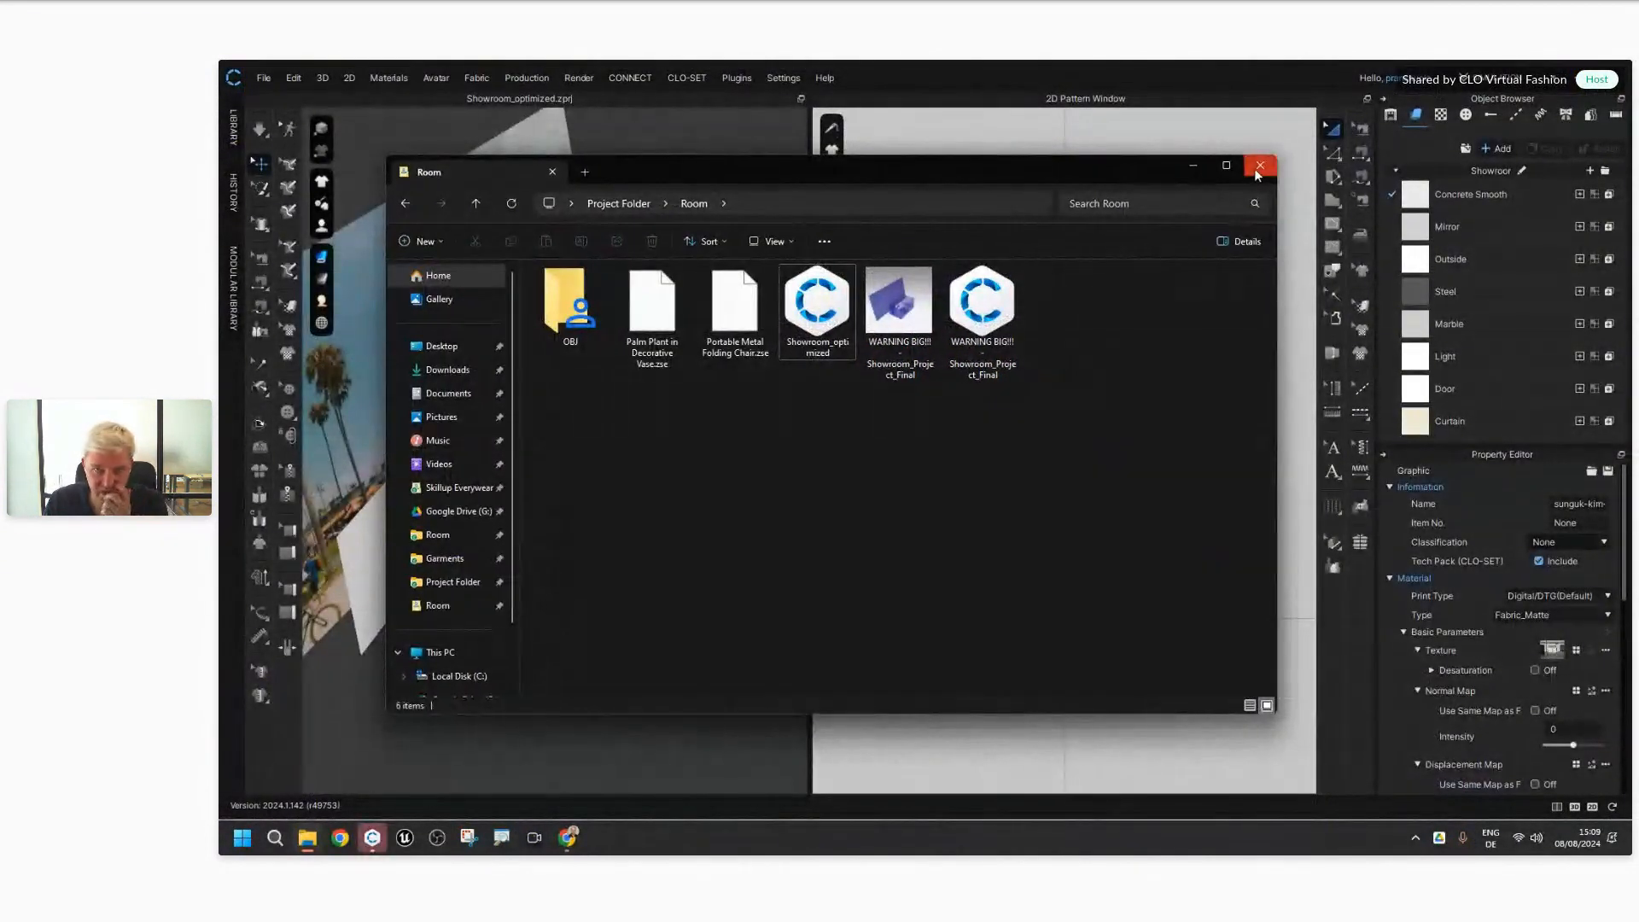
{"action": "left_click", "coordinate": [1254, 167]}
{"action": "left_click", "coordinate": [760, 546]}
Step: Examine the optimized showroom's room and interior in 3D and its rack, table, mirror and pedestal patterns in 2D
{"action": "right_click_drag", "start_coordinate": [753, 560], "coordinate": [752, 534]}
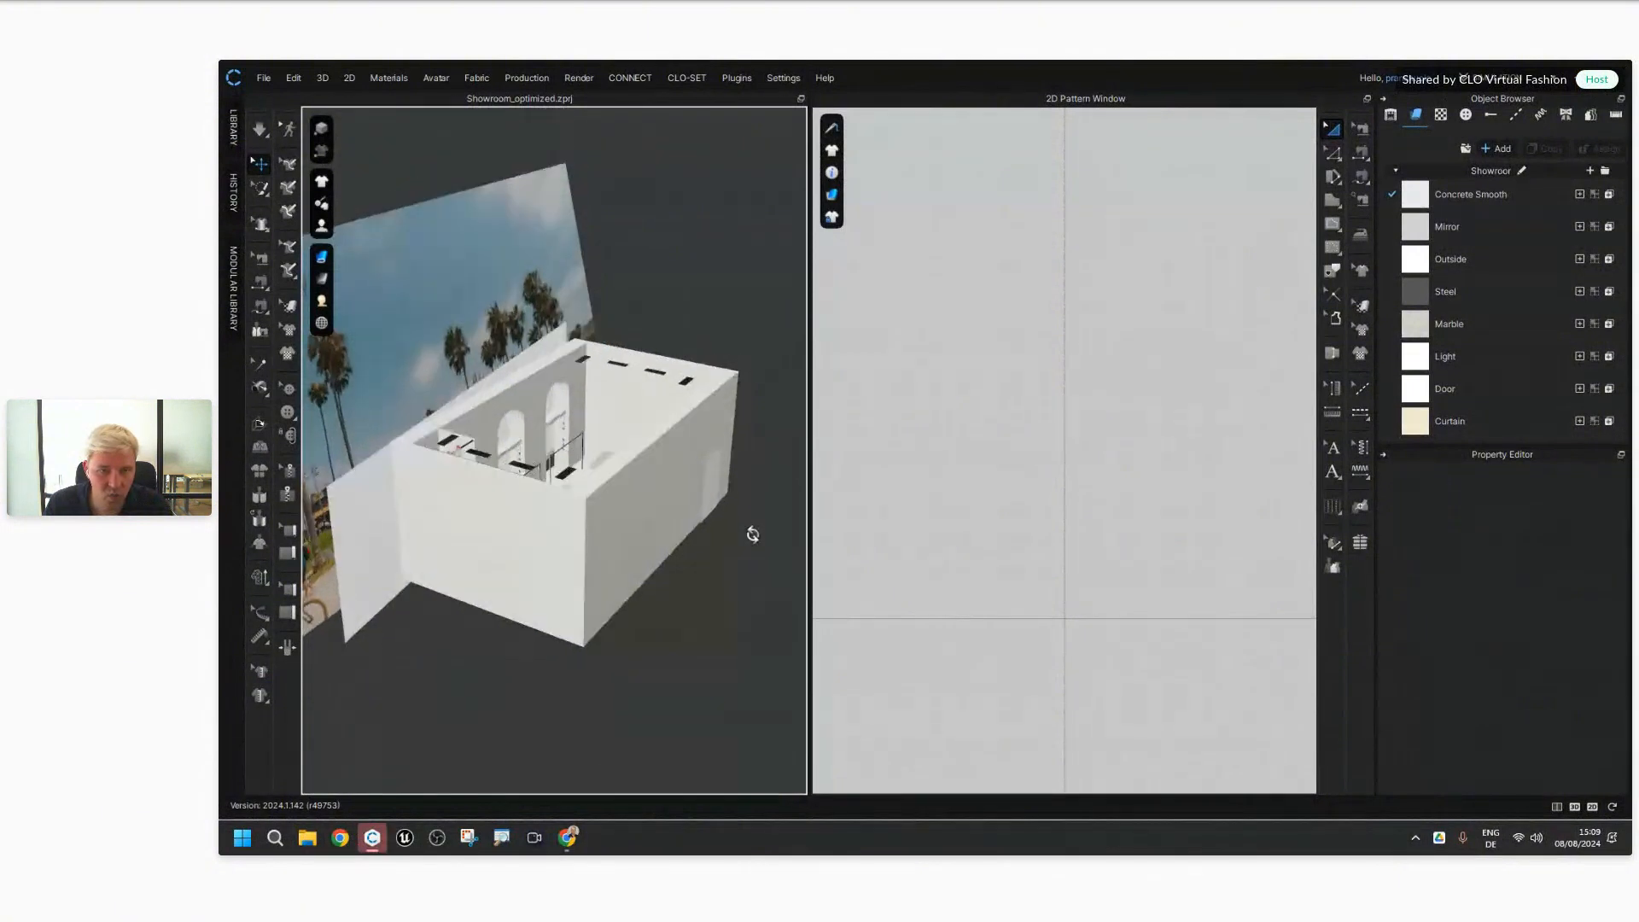
{"action": "scroll", "coordinate": [1098, 461], "scroll_direction": "down", "scroll_amount": 5}
{"action": "middle_click_drag", "start_coordinate": [1207, 528], "coordinate": [1068, 335]}
{"action": "scroll", "coordinate": [1113, 296], "scroll_direction": "down", "scroll_amount": 1}
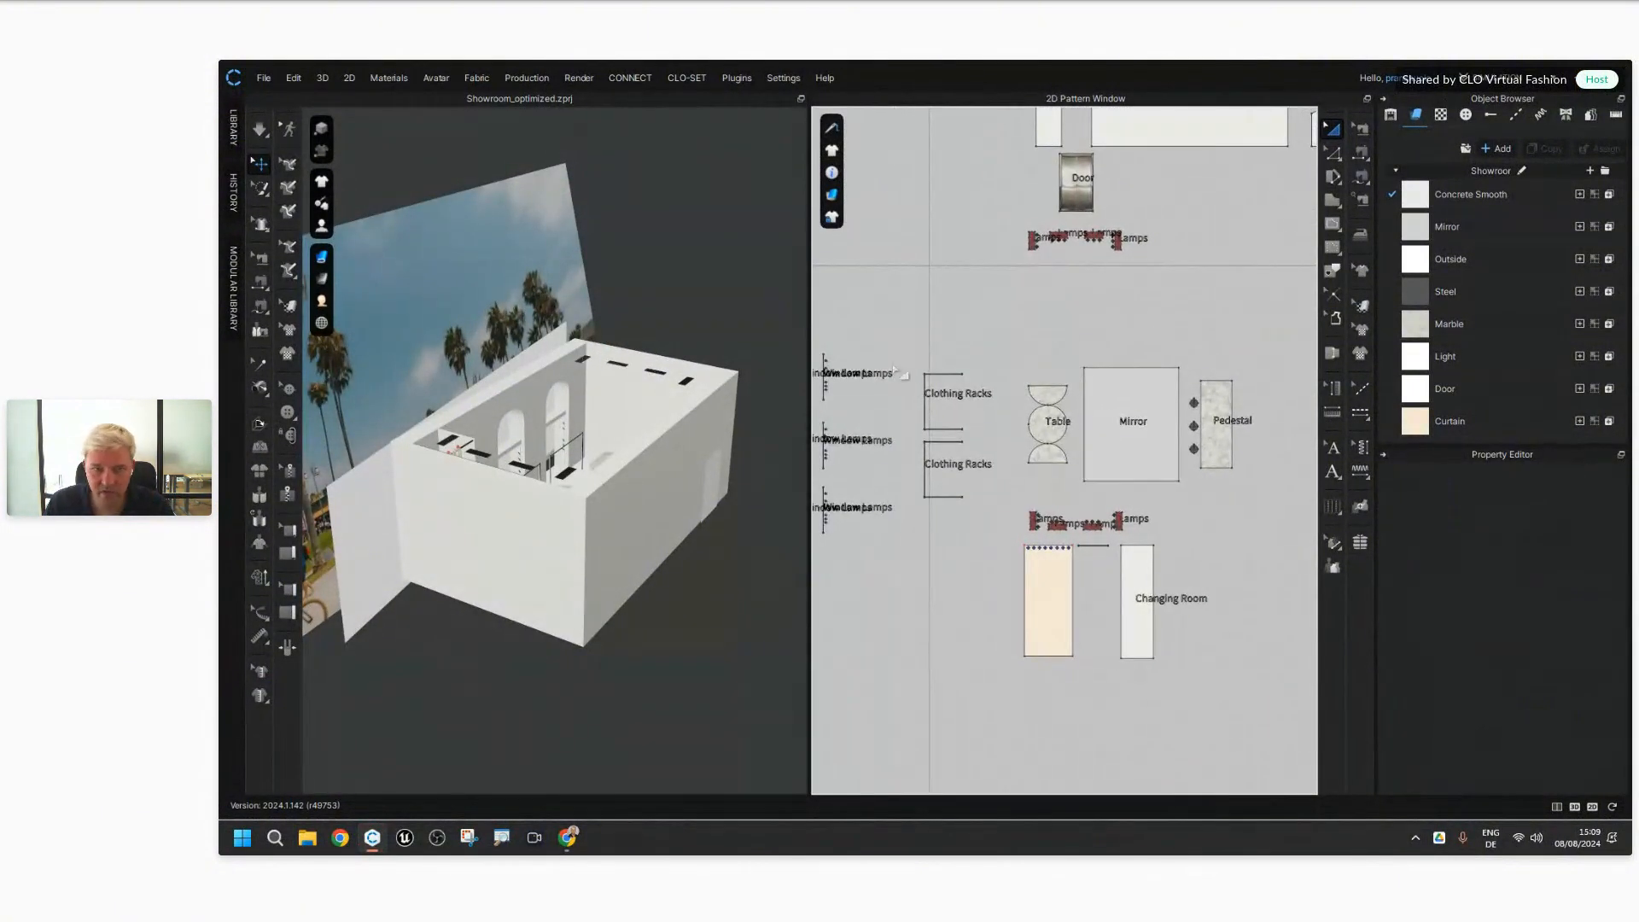
{"action": "right_click_drag", "start_coordinate": [556, 413], "coordinate": [601, 456]}
{"action": "scroll", "coordinate": [670, 528], "scroll_direction": "up", "scroll_amount": 3}
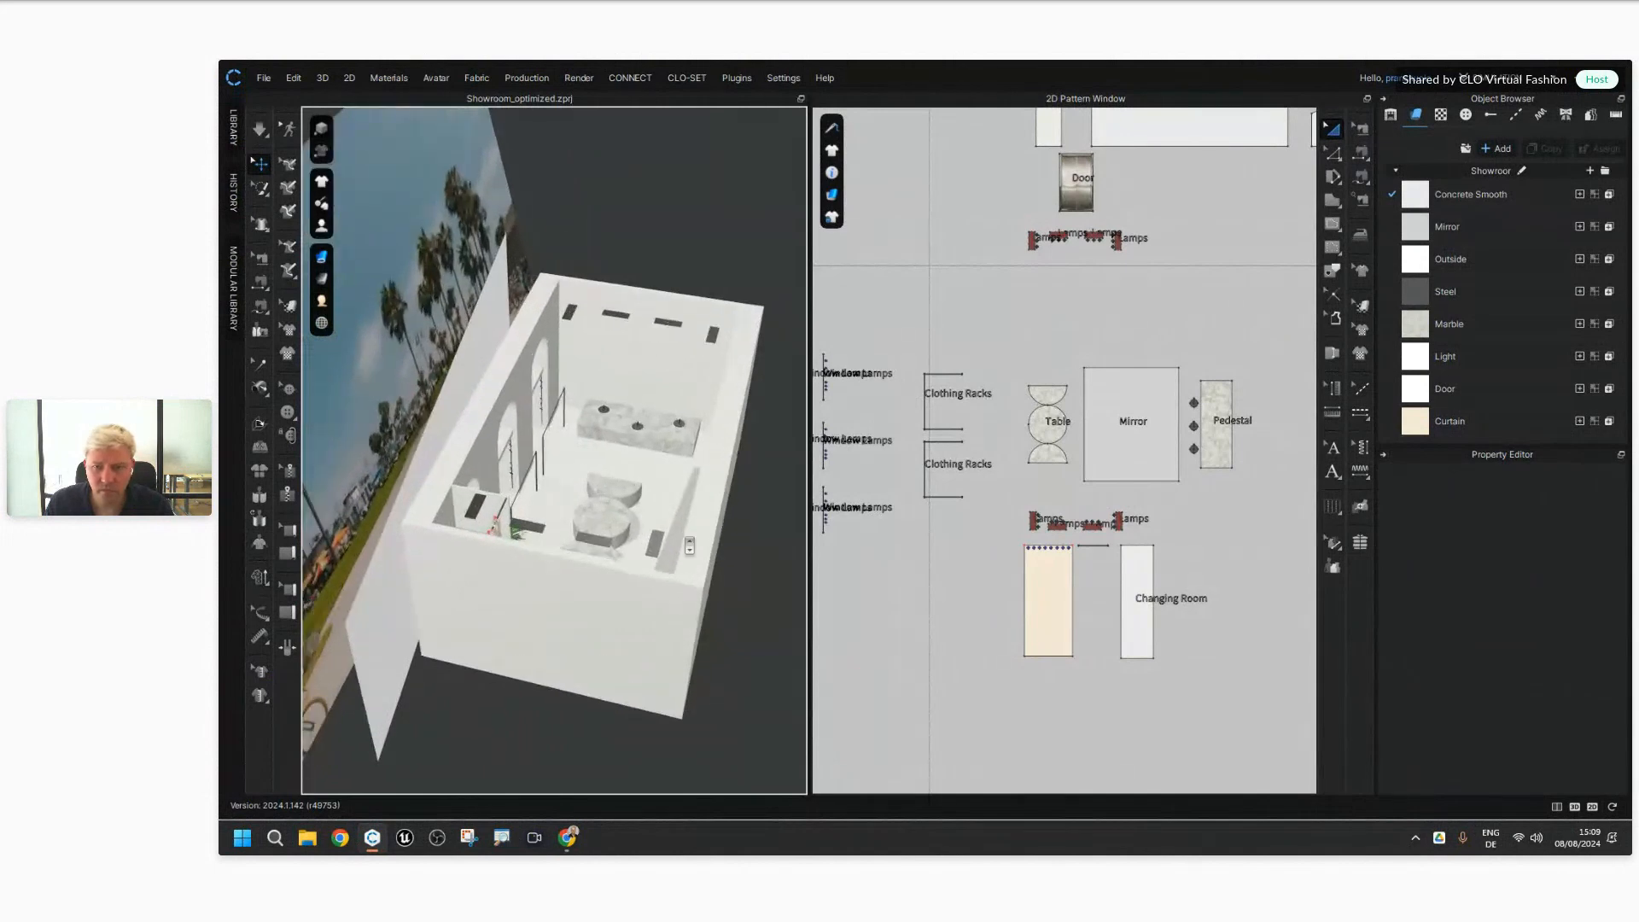
{"action": "scroll", "coordinate": [693, 542], "scroll_direction": "up", "scroll_amount": 4}
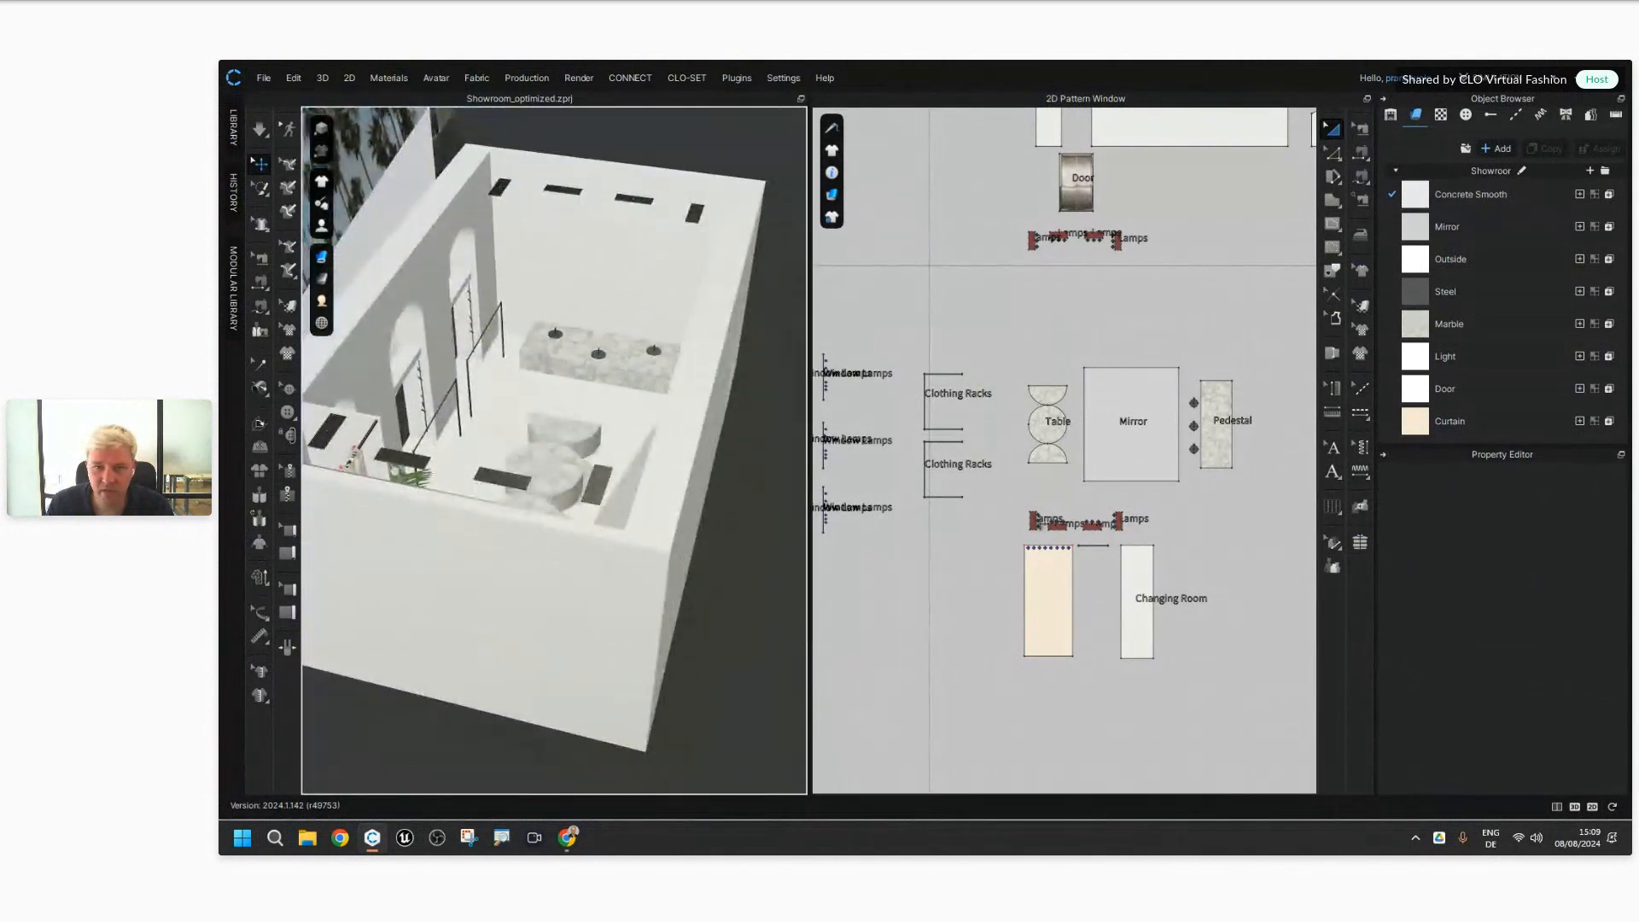
Step: Inspect the plant, curtain and tables up close in 3D, and select the Mirror pattern briefly to identify it
{"action": "right_click_drag", "start_coordinate": [564, 531], "coordinate": [346, 420]}
{"action": "scroll", "coordinate": [468, 494], "scroll_direction": "up", "scroll_amount": 3}
{"action": "middle_click_drag", "start_coordinate": [469, 494], "coordinate": [579, 465]}
{"action": "scroll", "coordinate": [649, 444], "scroll_direction": "up", "scroll_amount": 1}
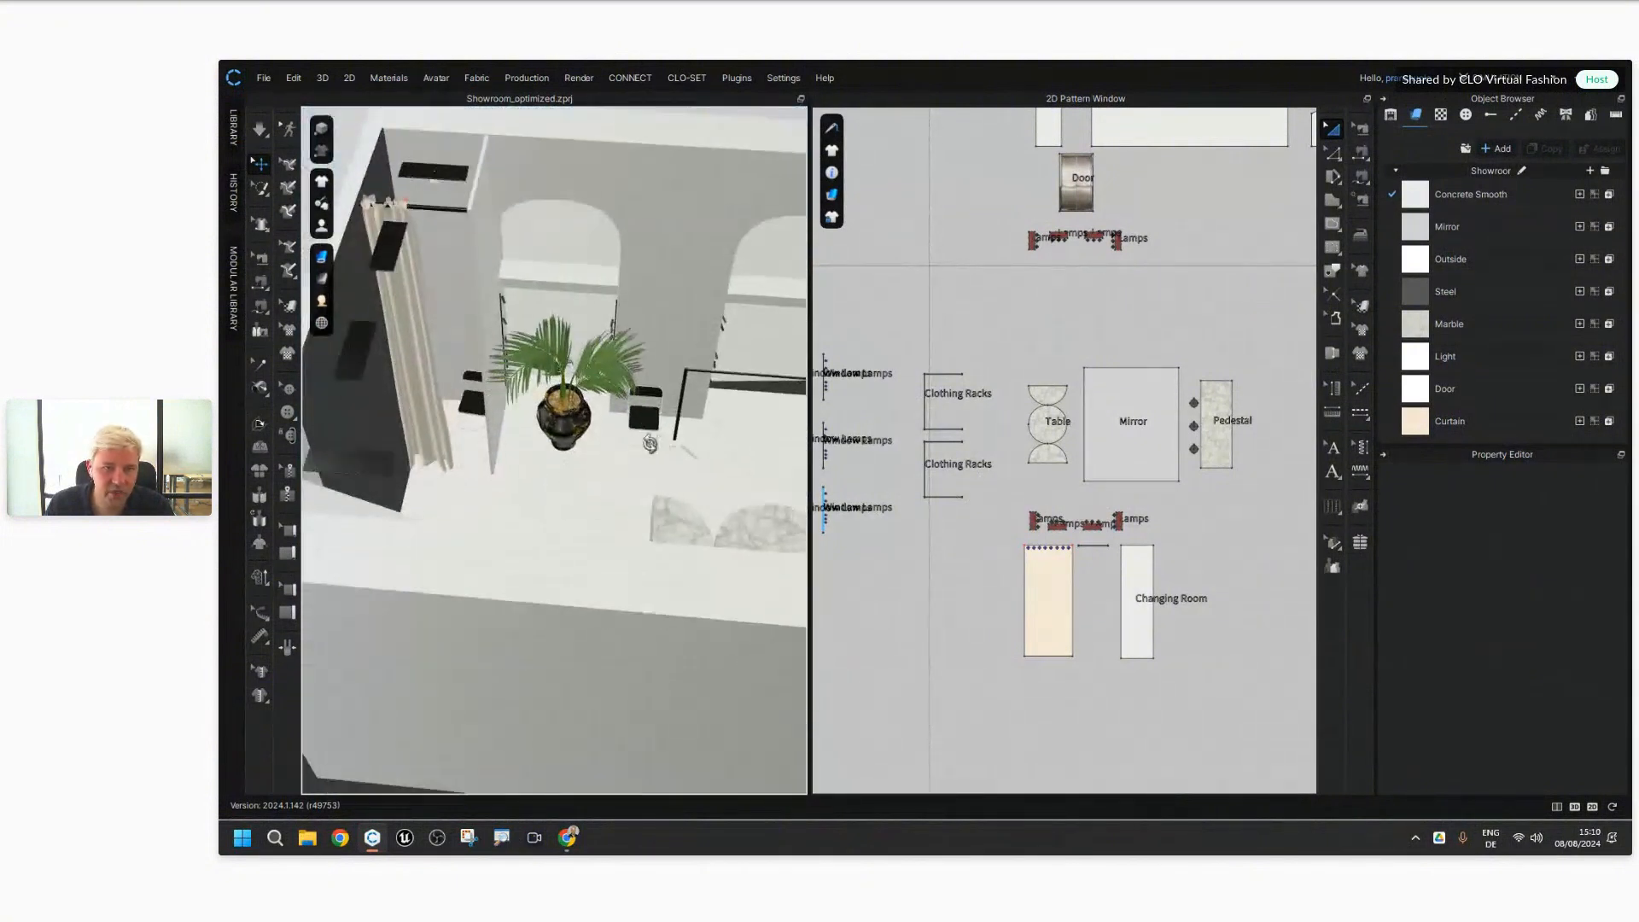
{"action": "right_click_drag", "start_coordinate": [683, 438], "coordinate": [567, 483]}
{"action": "left_click", "coordinate": [578, 343]}
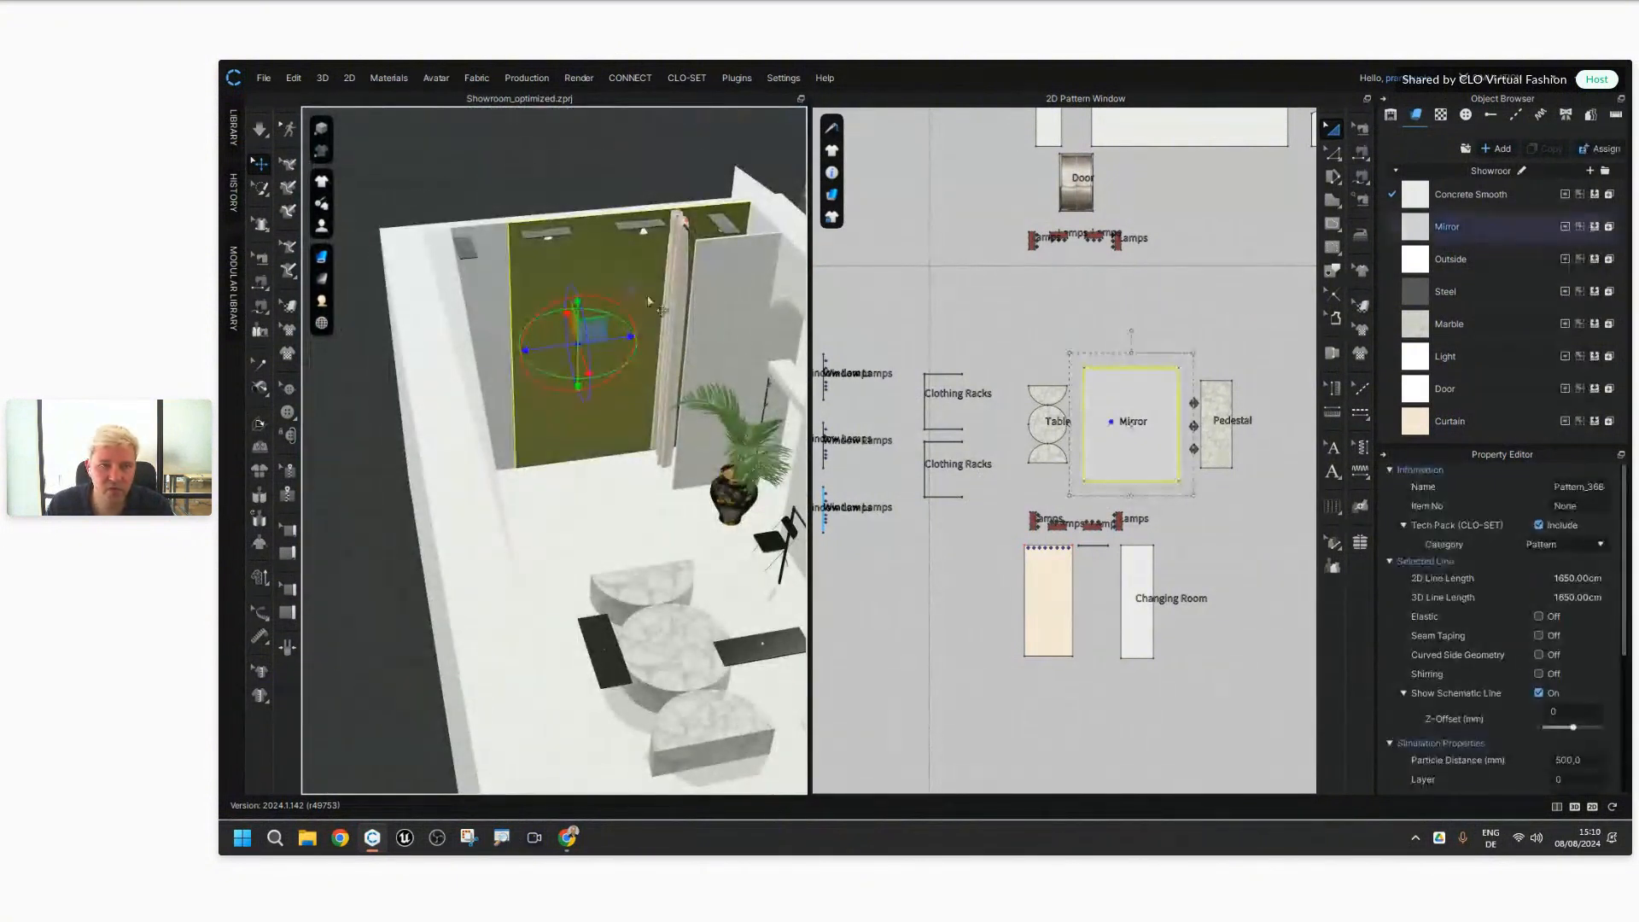
{"action": "left_click", "coordinate": [616, 185]}
Step: Inspect the marble pedestal in 3D, view the whole room again and bring the window lamp patterns into view in 2D
{"action": "right_click_drag", "start_coordinate": [685, 392], "coordinate": [436, 414]}
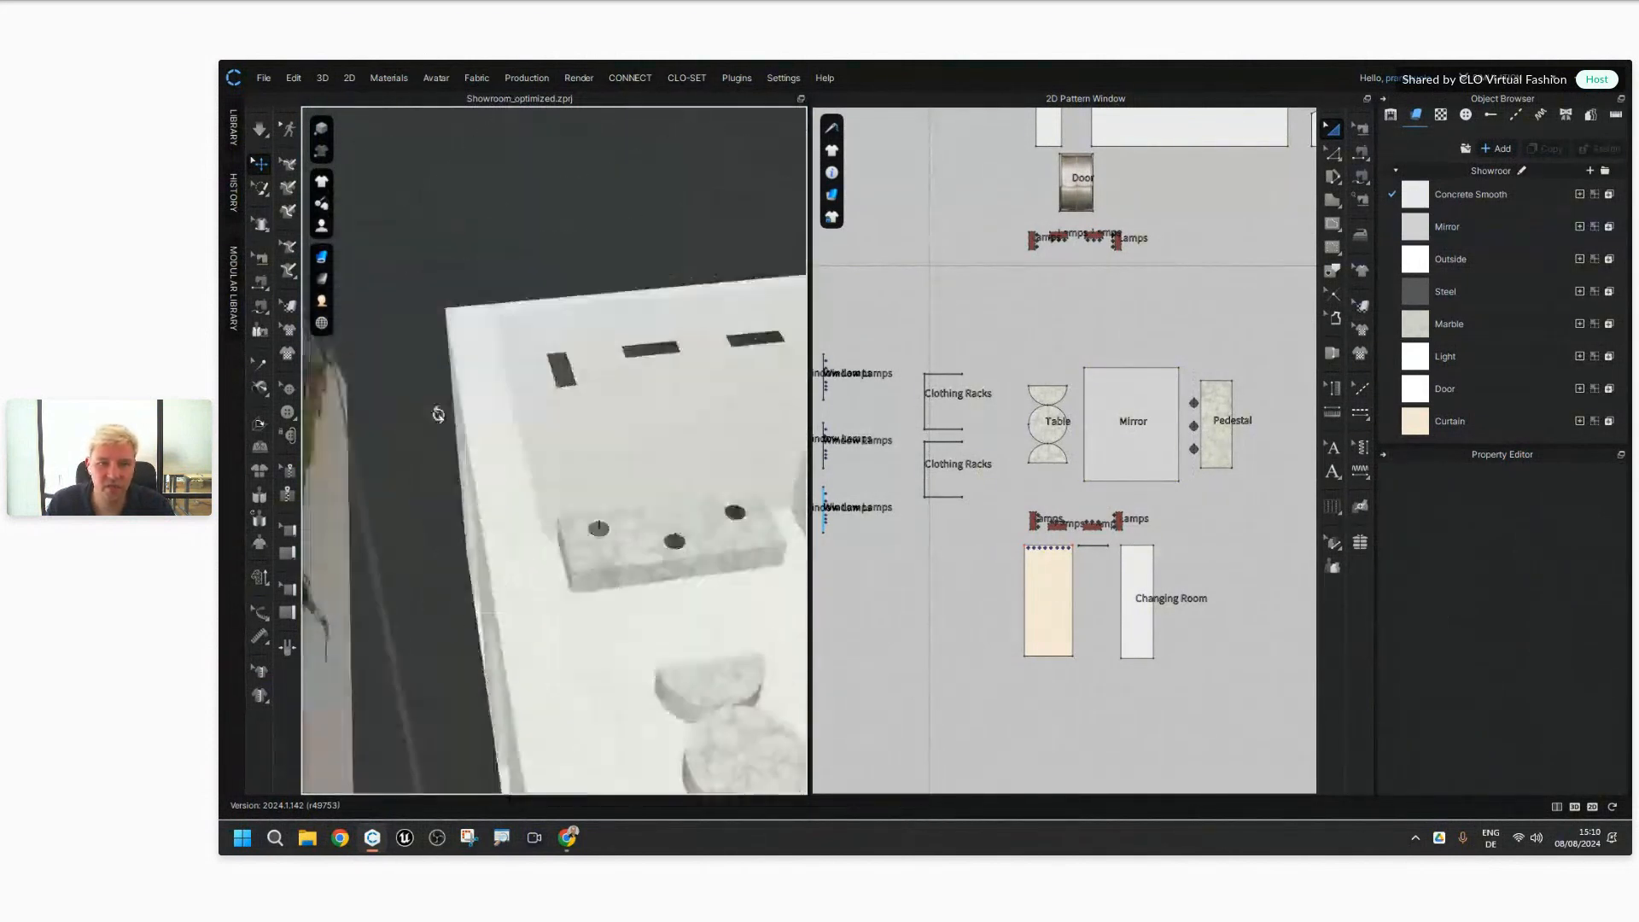
{"action": "middle_click_drag", "start_coordinate": [730, 575], "coordinate": [607, 427]}
{"action": "scroll", "coordinate": [602, 432], "scroll_direction": "down", "scroll_amount": 4}
{"action": "right_click_drag", "start_coordinate": [599, 435], "coordinate": [710, 487]}
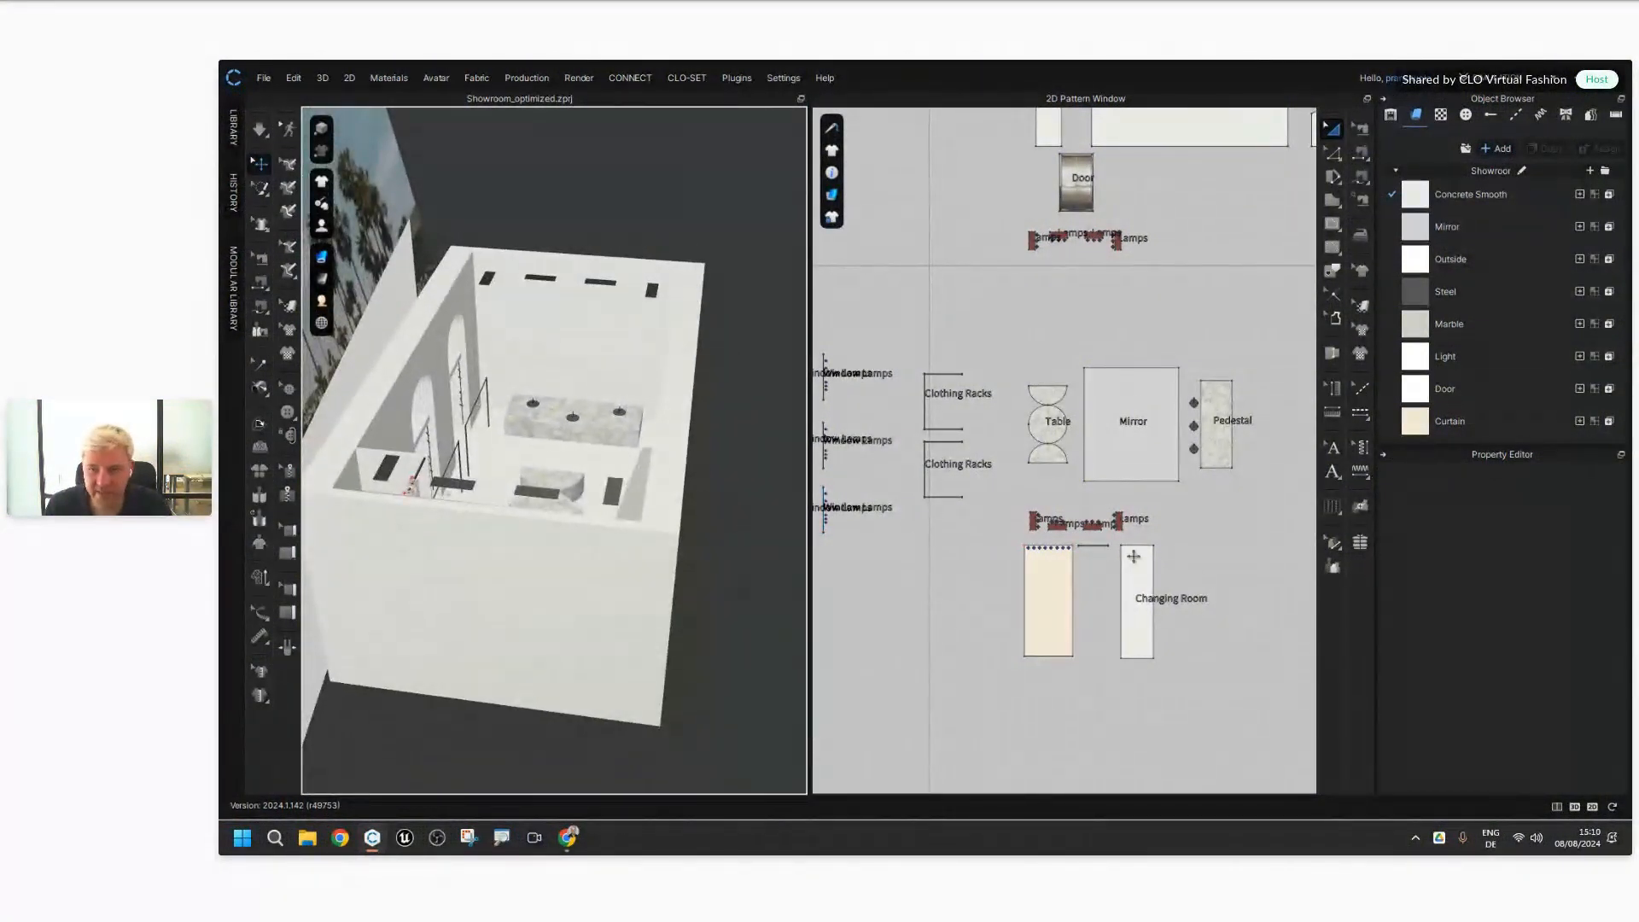
{"action": "right_click_drag", "start_coordinate": [1104, 311], "coordinate": [1170, 304]}
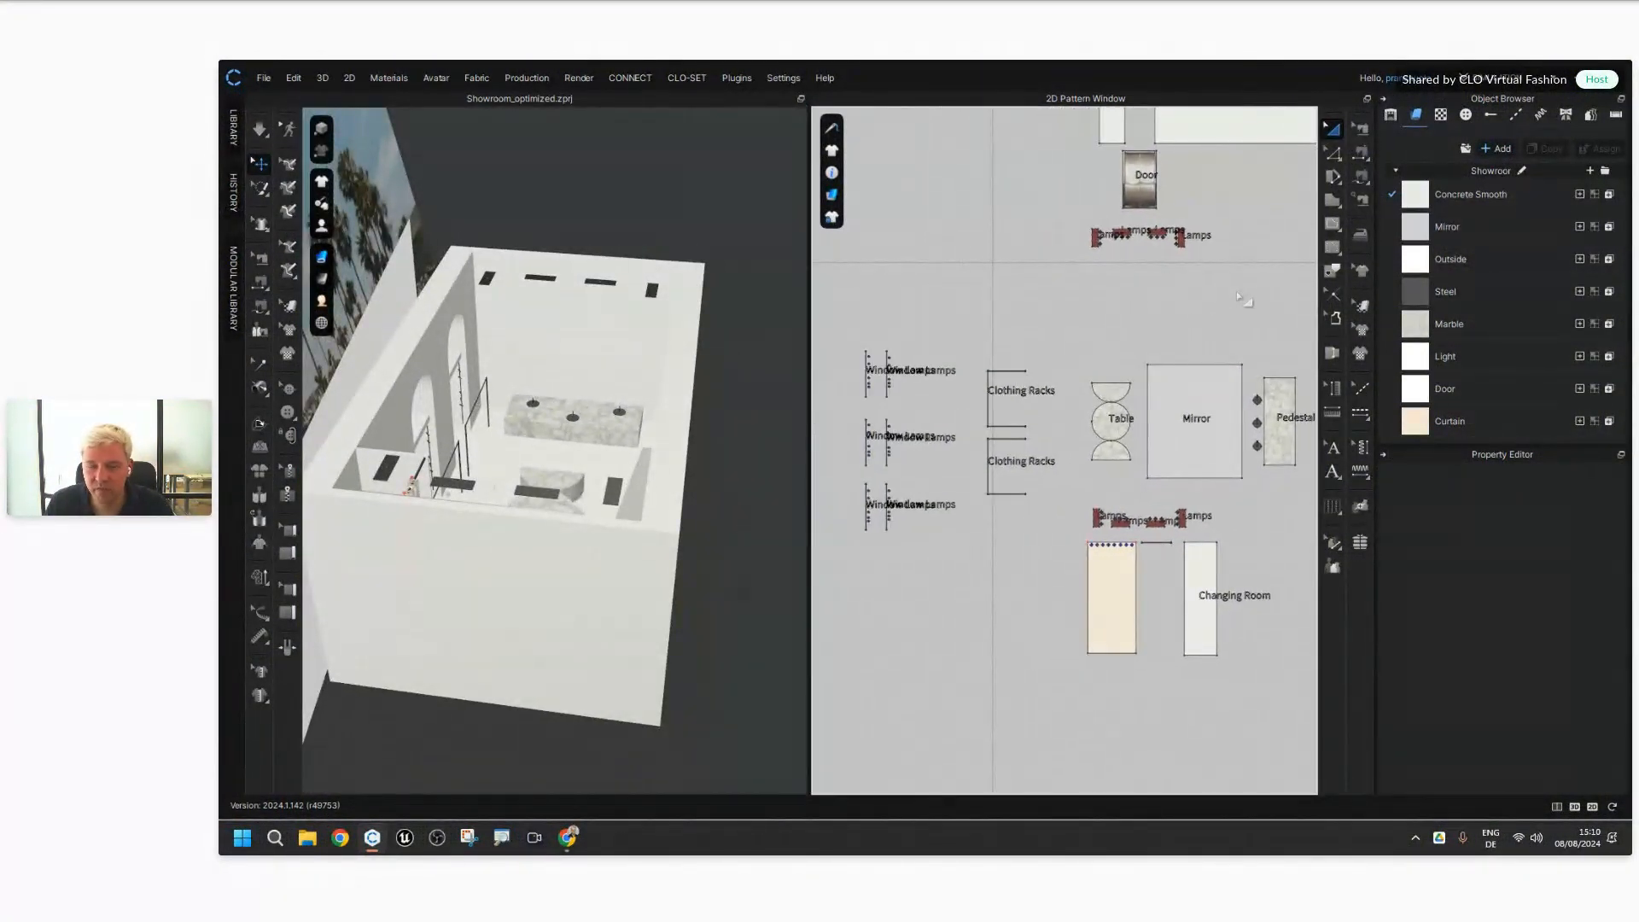
Step: Change the 3D background format to Picture or Texture Fill
{"action": "right_click", "coordinate": [757, 685]}
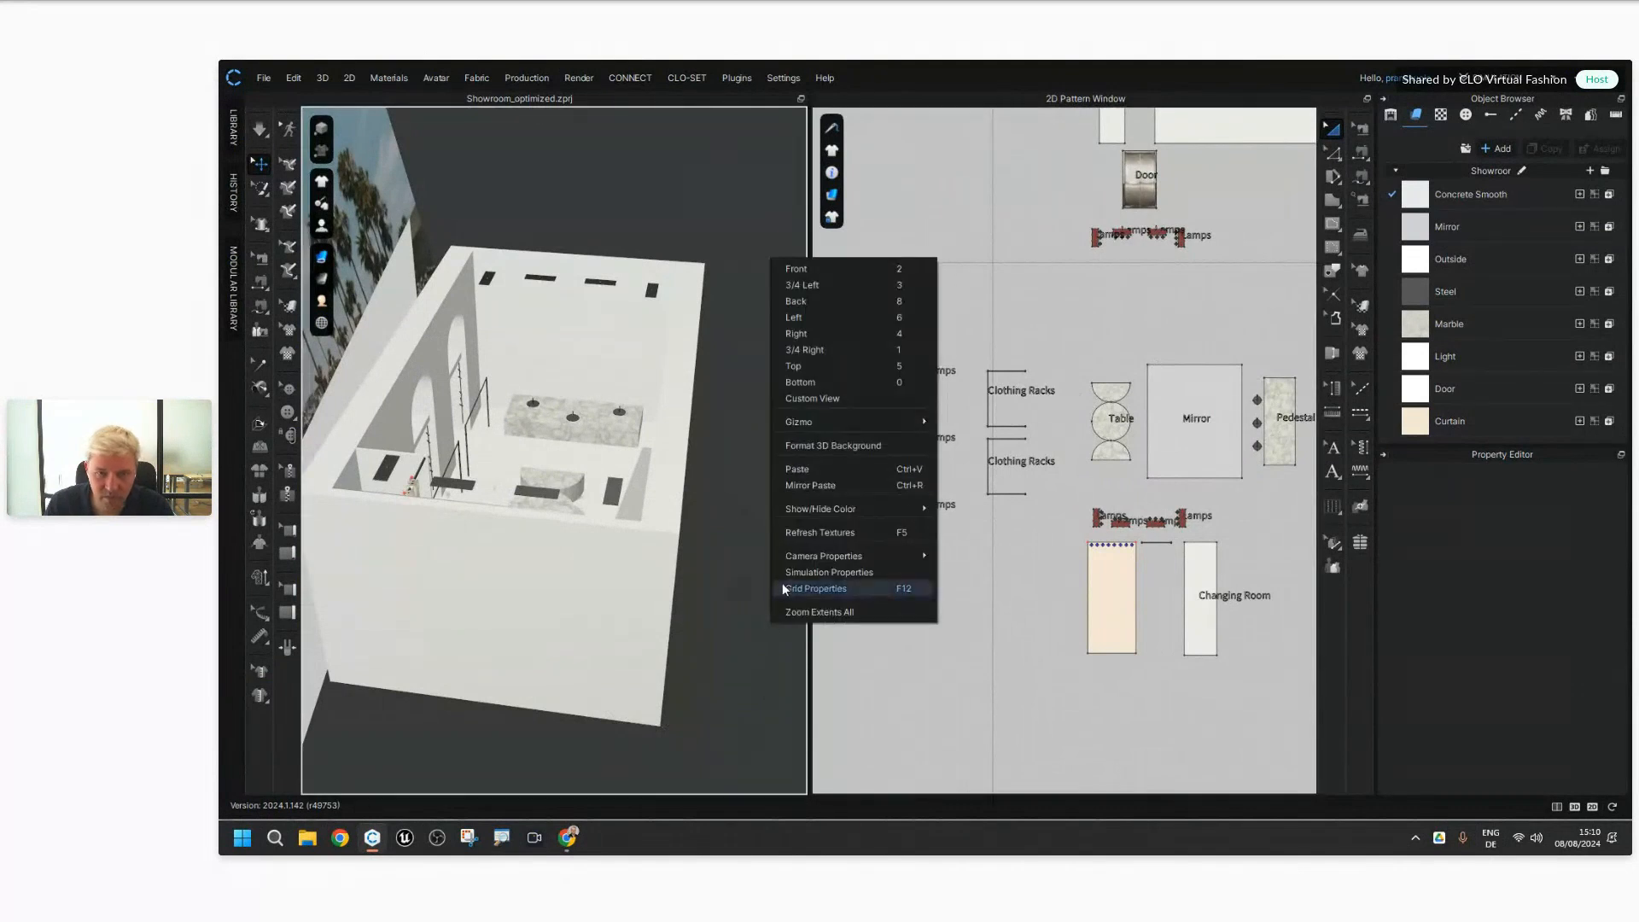
{"action": "left_click", "coordinate": [833, 445]}
{"action": "left_click", "coordinate": [864, 395]}
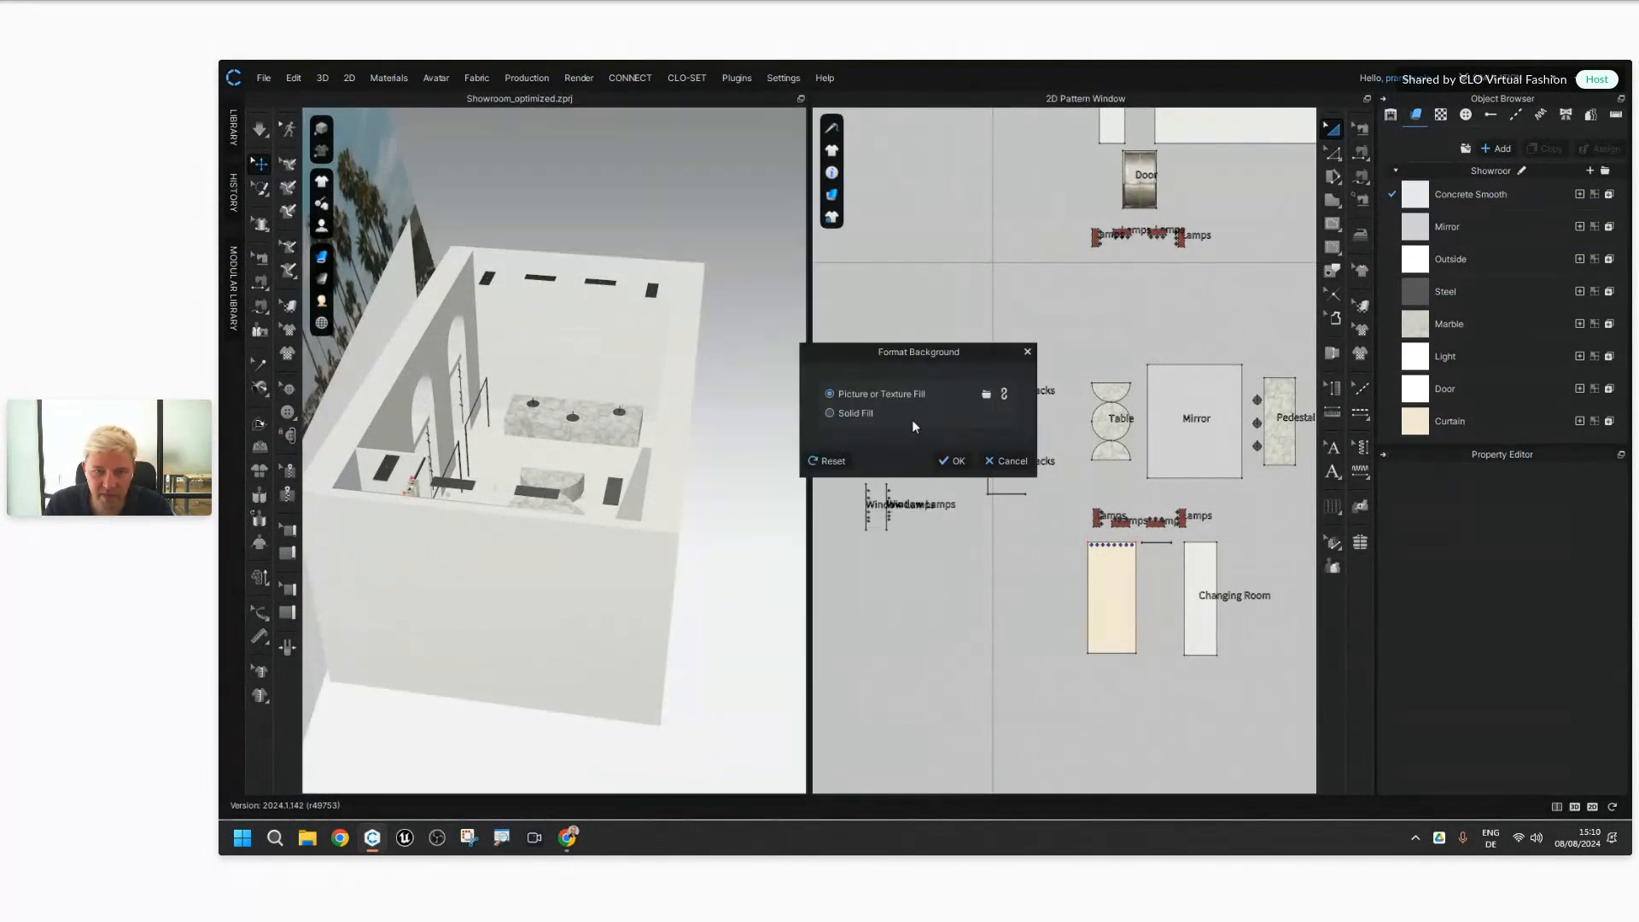
{"action": "left_click", "coordinate": [952, 461]}
{"action": "right_click_drag", "start_coordinate": [750, 666], "coordinate": [746, 629]}
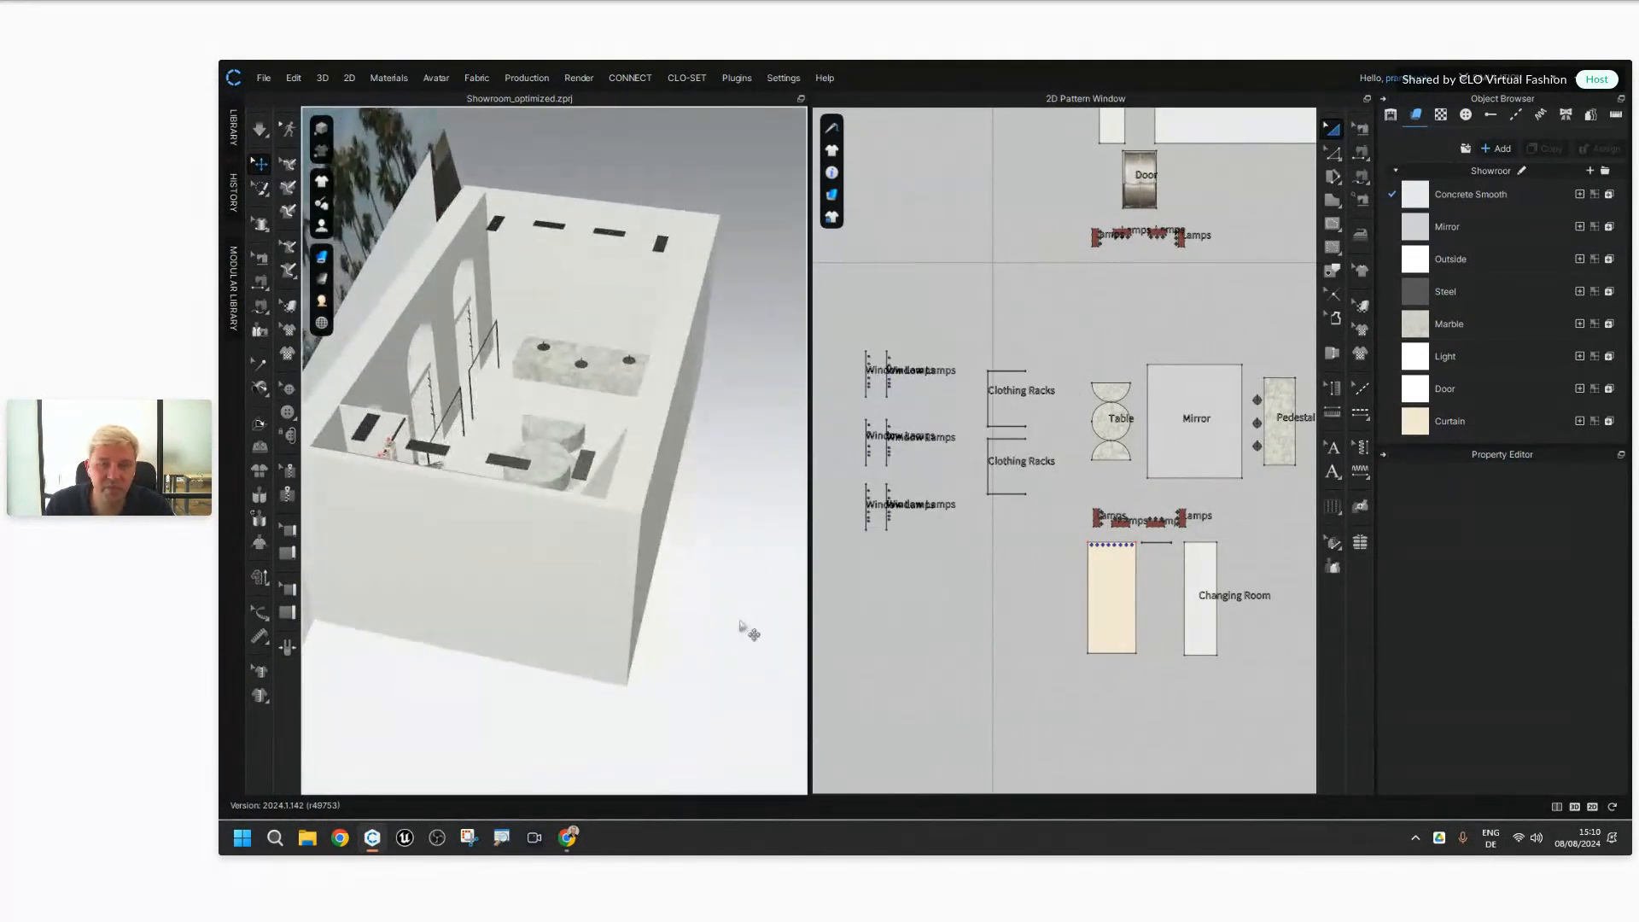
Step: Turn on the frame rate display in the 3D window
{"action": "left_click", "coordinate": [777, 77]}
{"action": "mouse_move", "coordinate": [817, 134]}
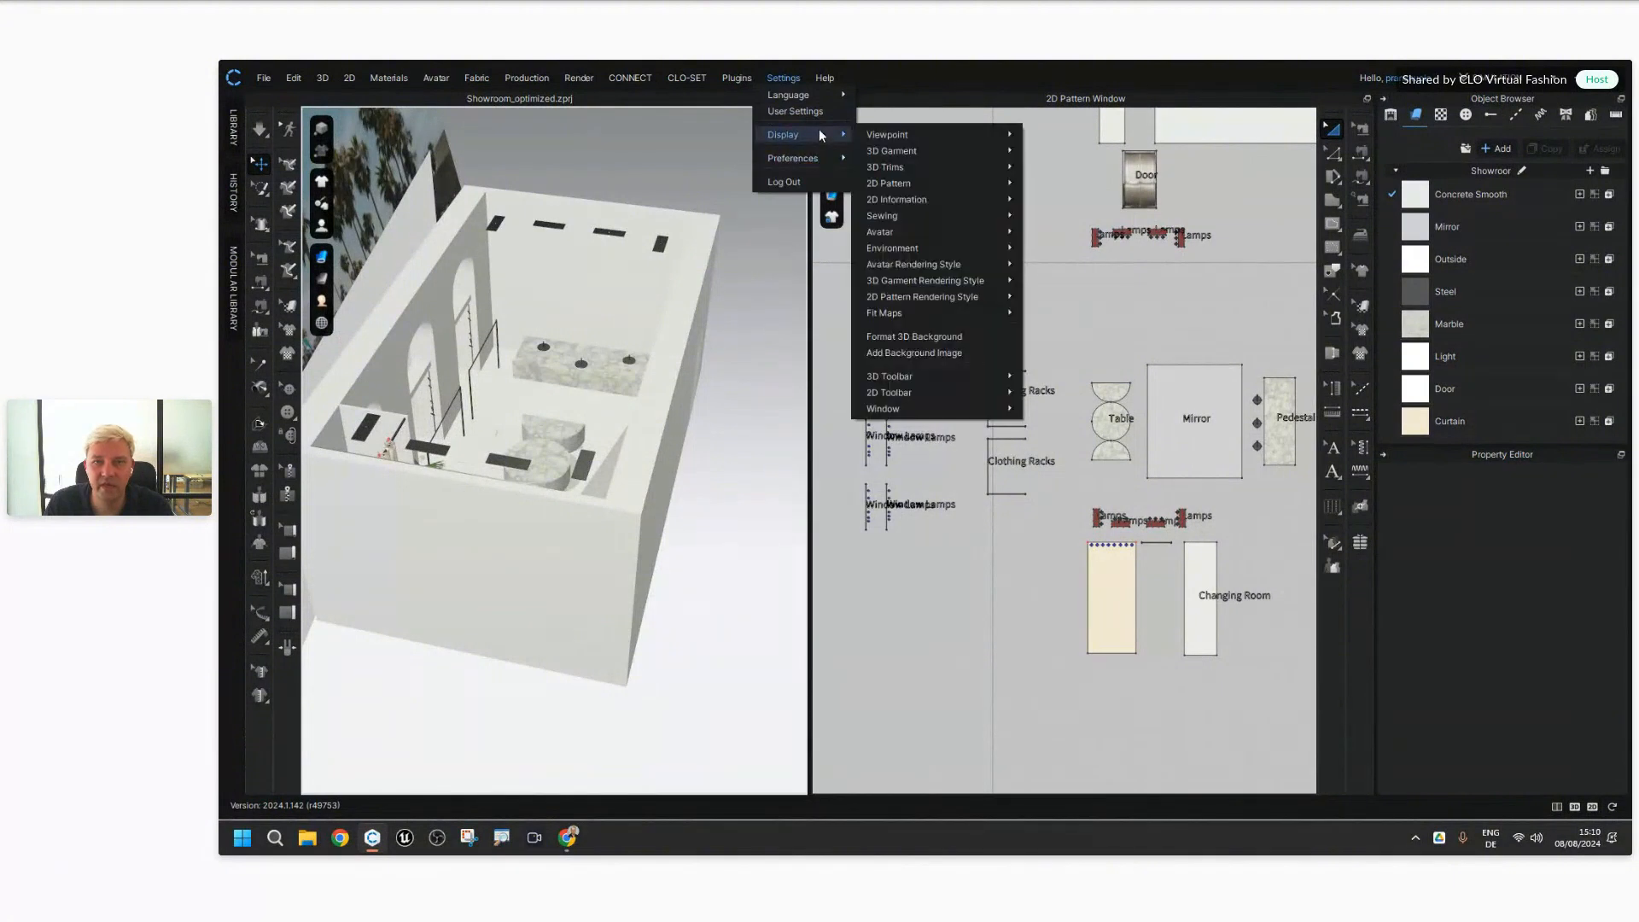
{"action": "mouse_move", "coordinate": [956, 250]}
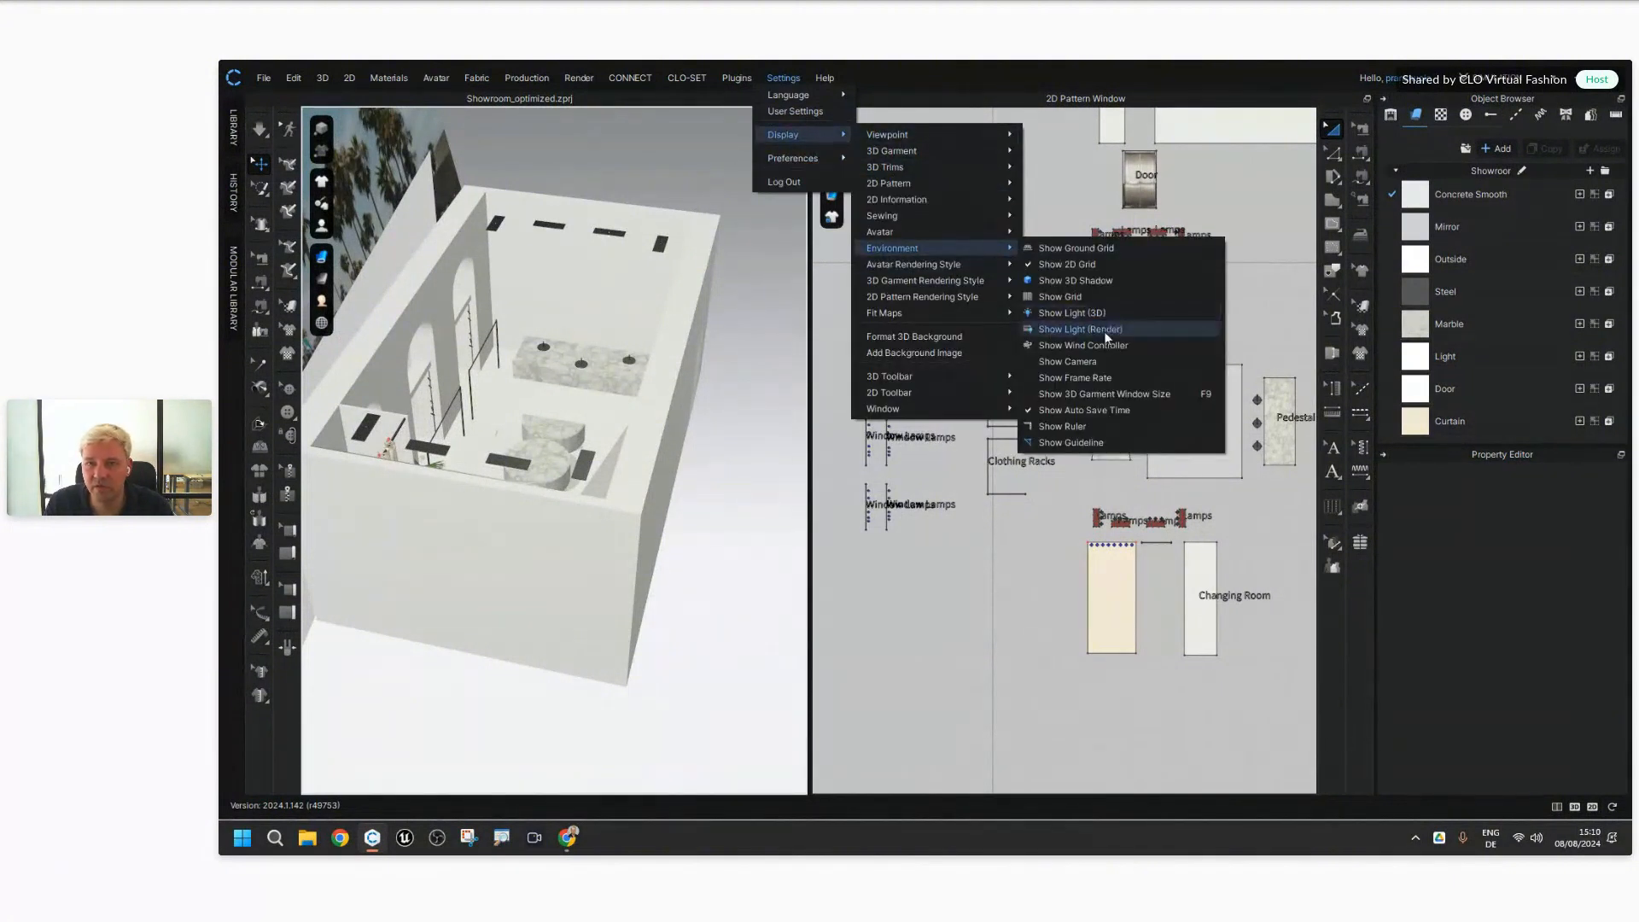
{"action": "left_click", "coordinate": [1087, 376]}
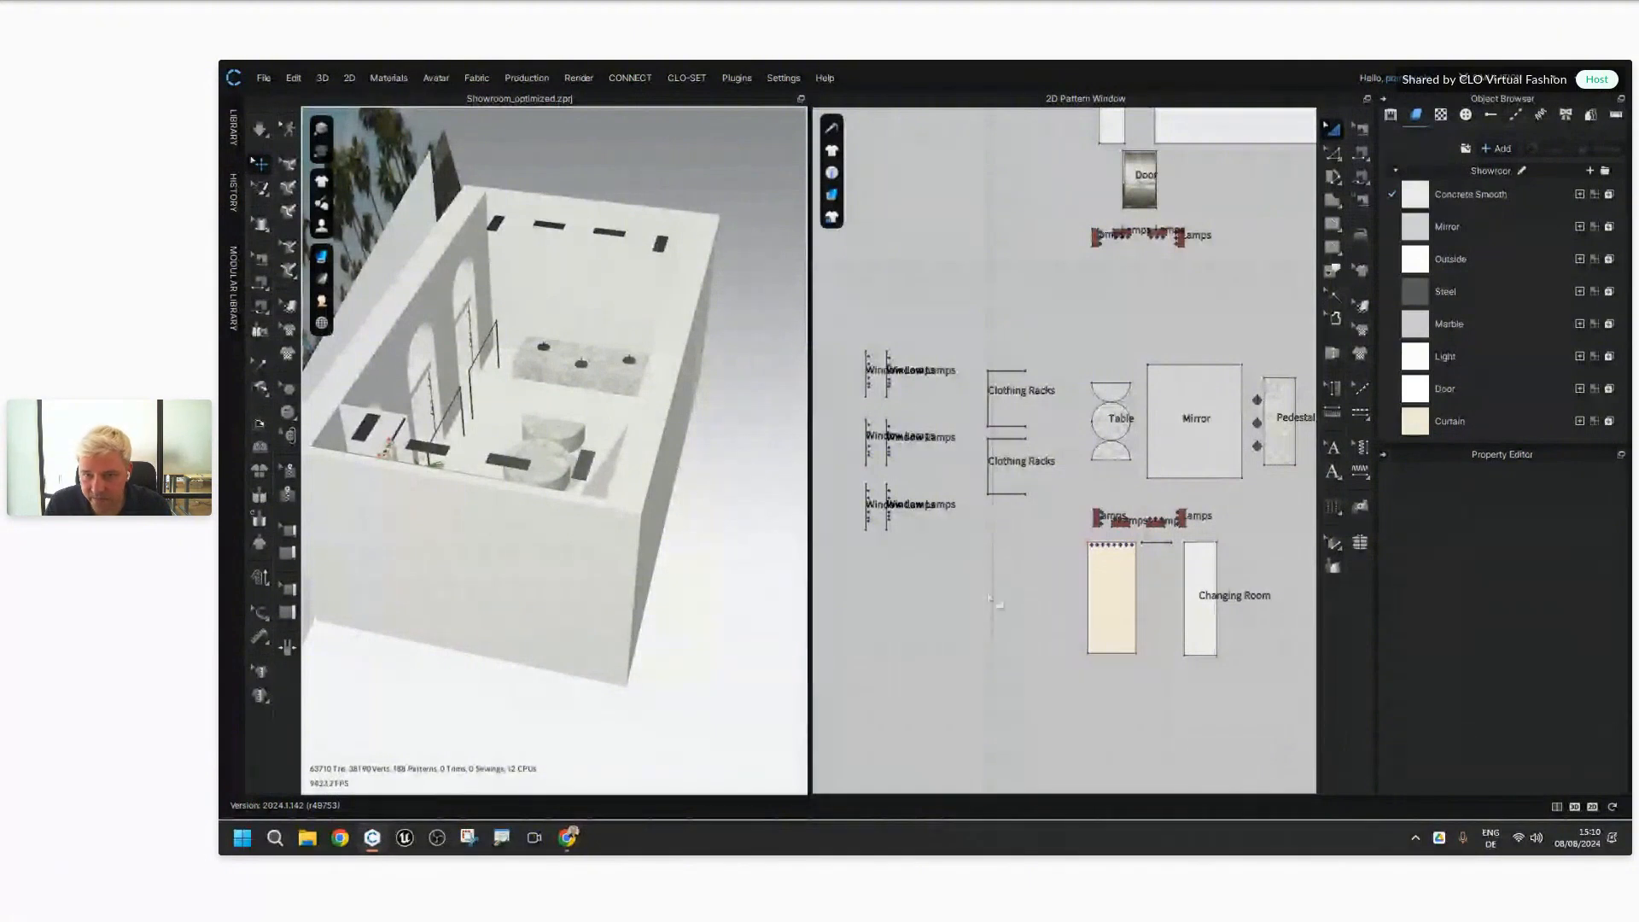
Step: Widen the 2D Pattern Window and select the Wall Doorside pattern to locate it in 3D, then deselect it
{"action": "middle_click_drag", "start_coordinate": [1166, 329], "coordinate": [1055, 551]}
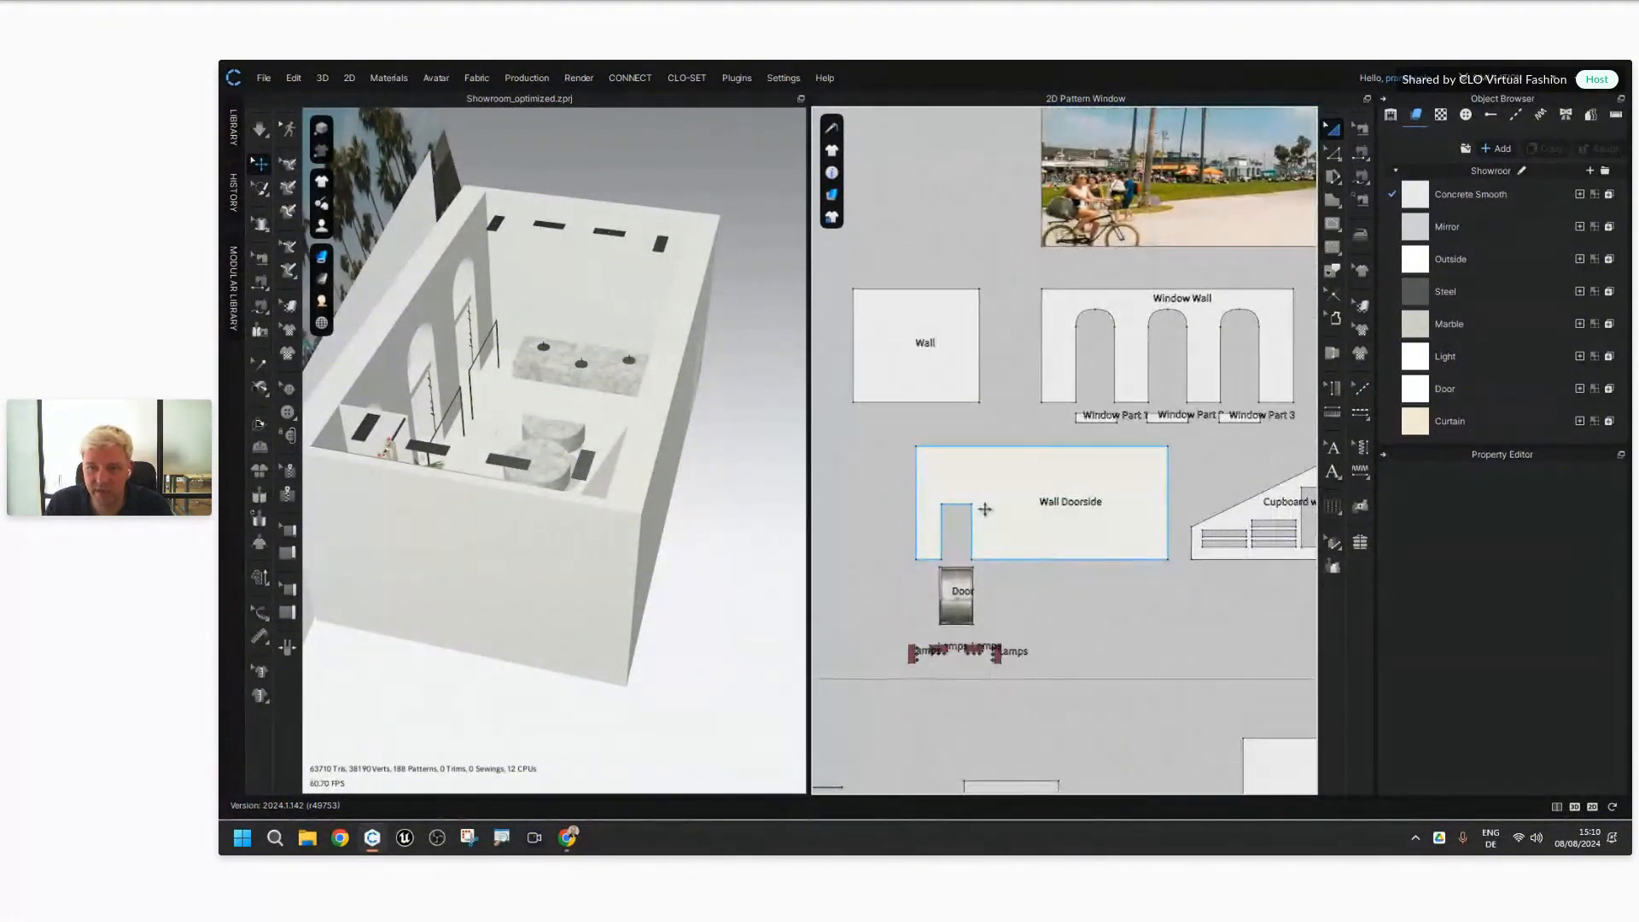
{"action": "scroll", "coordinate": [985, 510], "scroll_direction": "up", "scroll_amount": 2}
{"action": "left_click_drag", "start_coordinate": [802, 510], "coordinate": [703, 505]}
{"action": "middle_click_drag", "start_coordinate": [1078, 659], "coordinate": [1133, 596]}
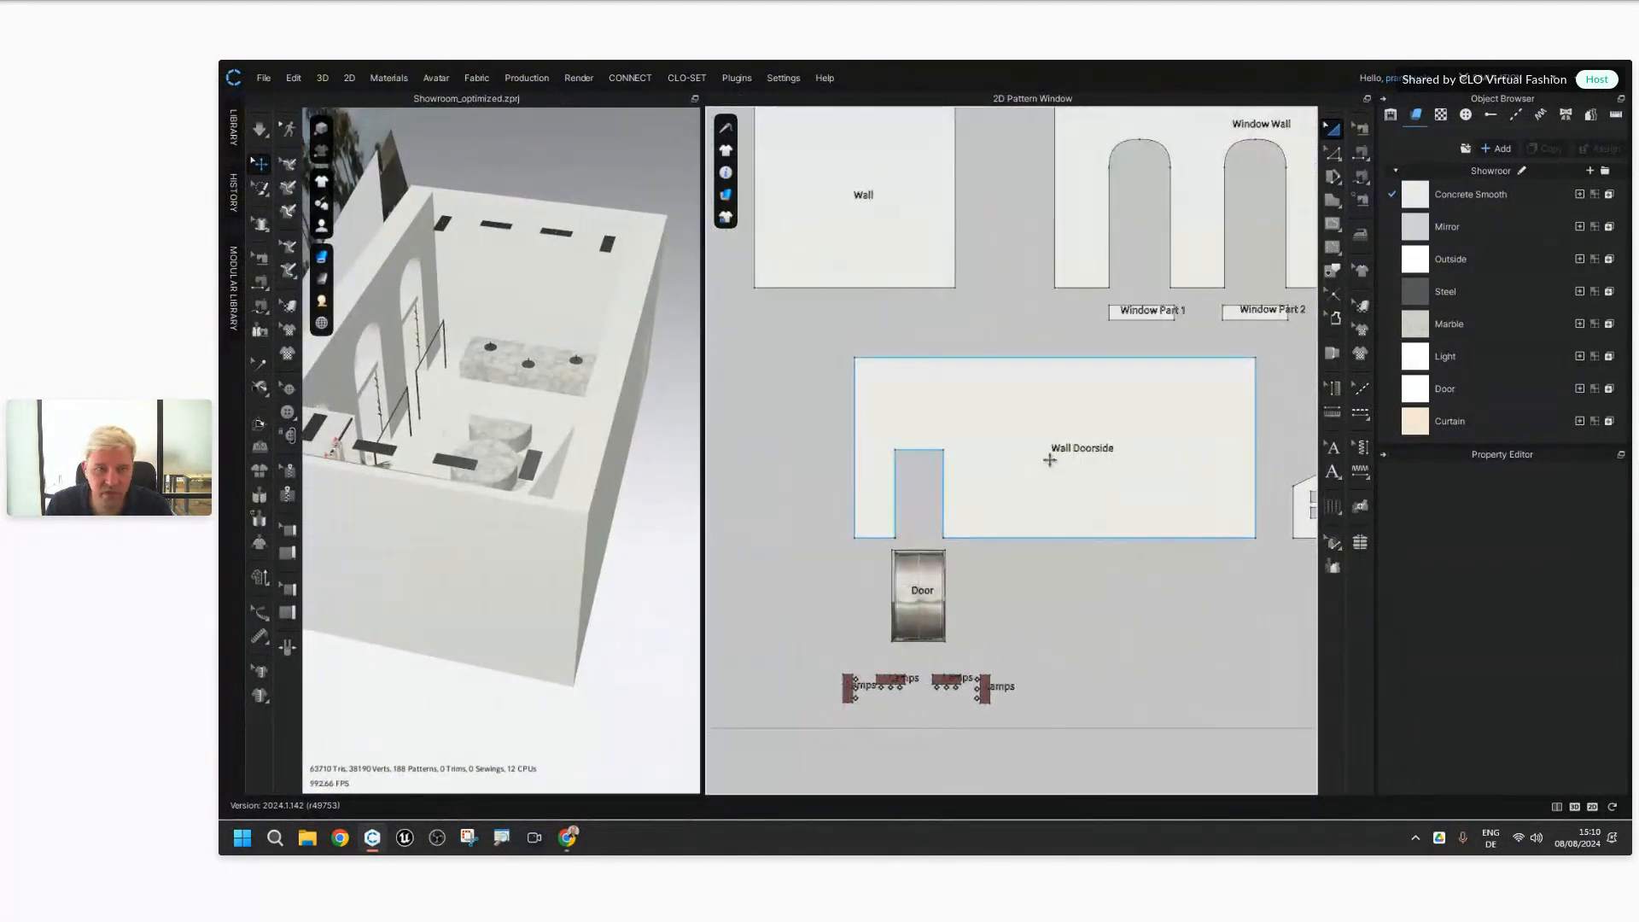
{"action": "left_click", "coordinate": [1057, 446]}
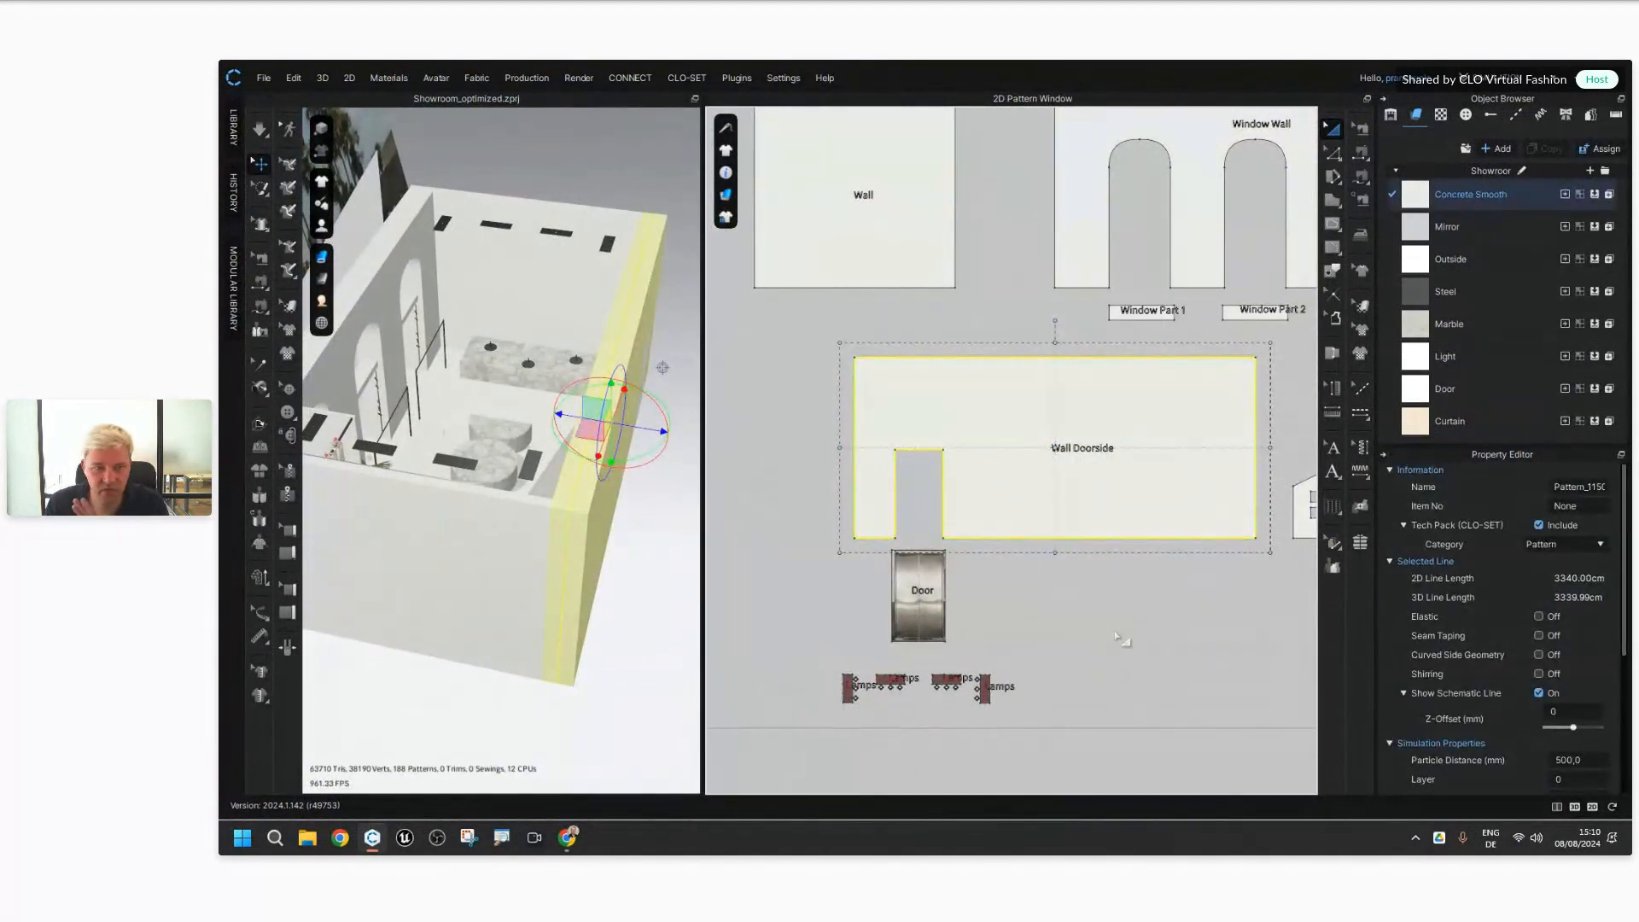
{"action": "middle_click_drag", "start_coordinate": [1157, 637], "coordinate": [1148, 636]}
{"action": "left_click", "coordinate": [1144, 622]}
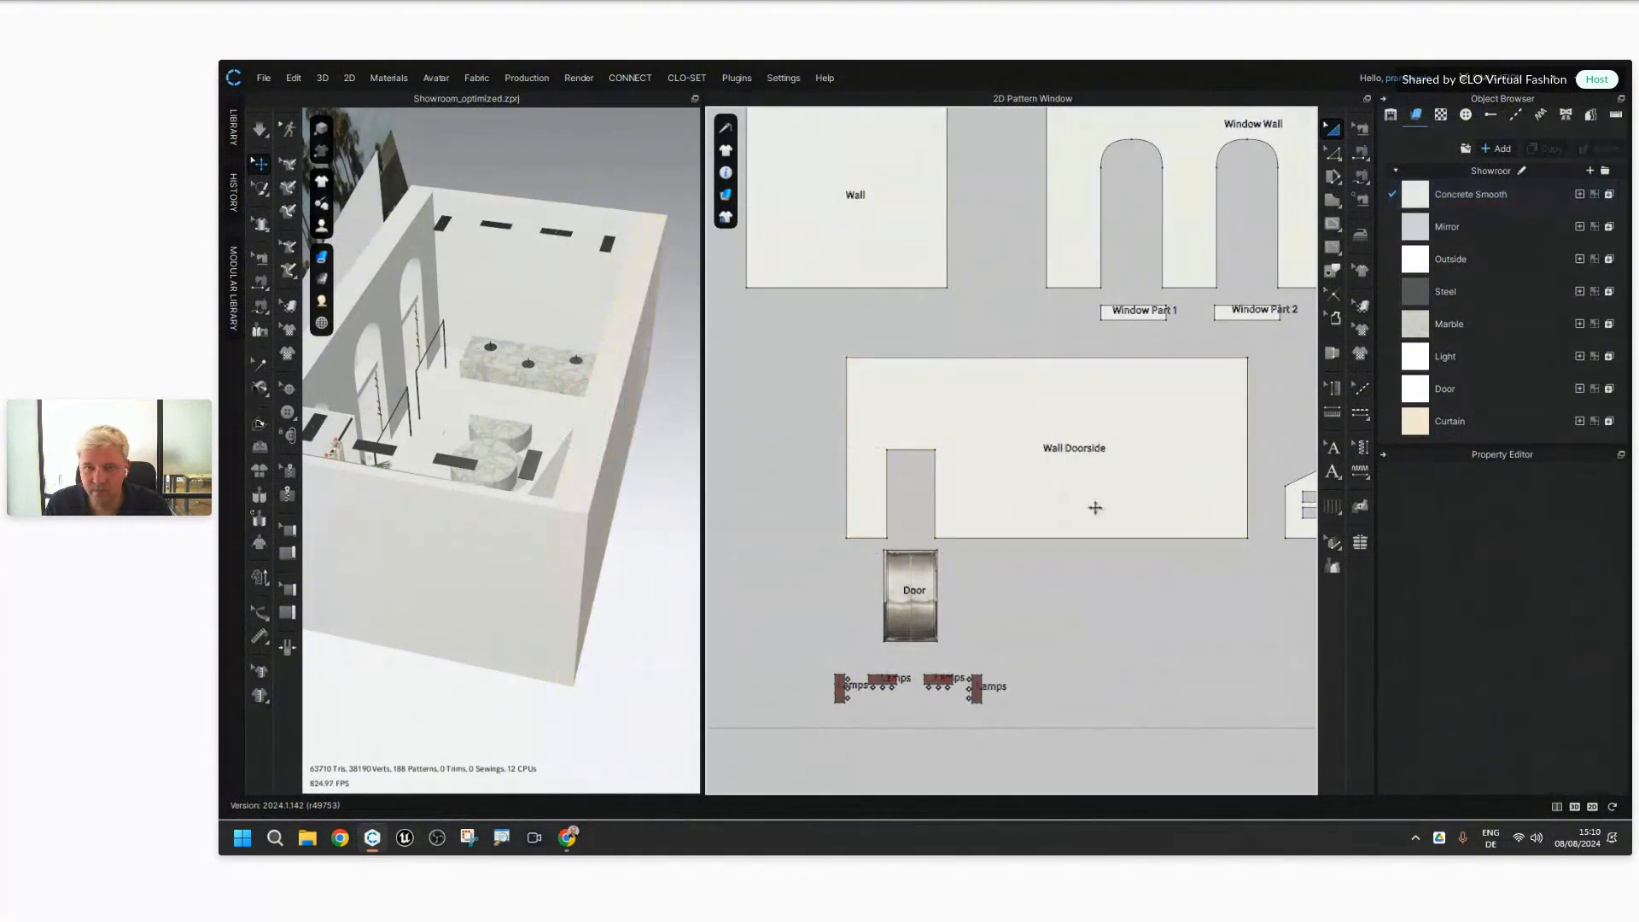
Step: Set the 2D garment rendering style to Show Mesh and review the mesh of the wall, window and door patterns
{"action": "left_click", "coordinate": [726, 195]}
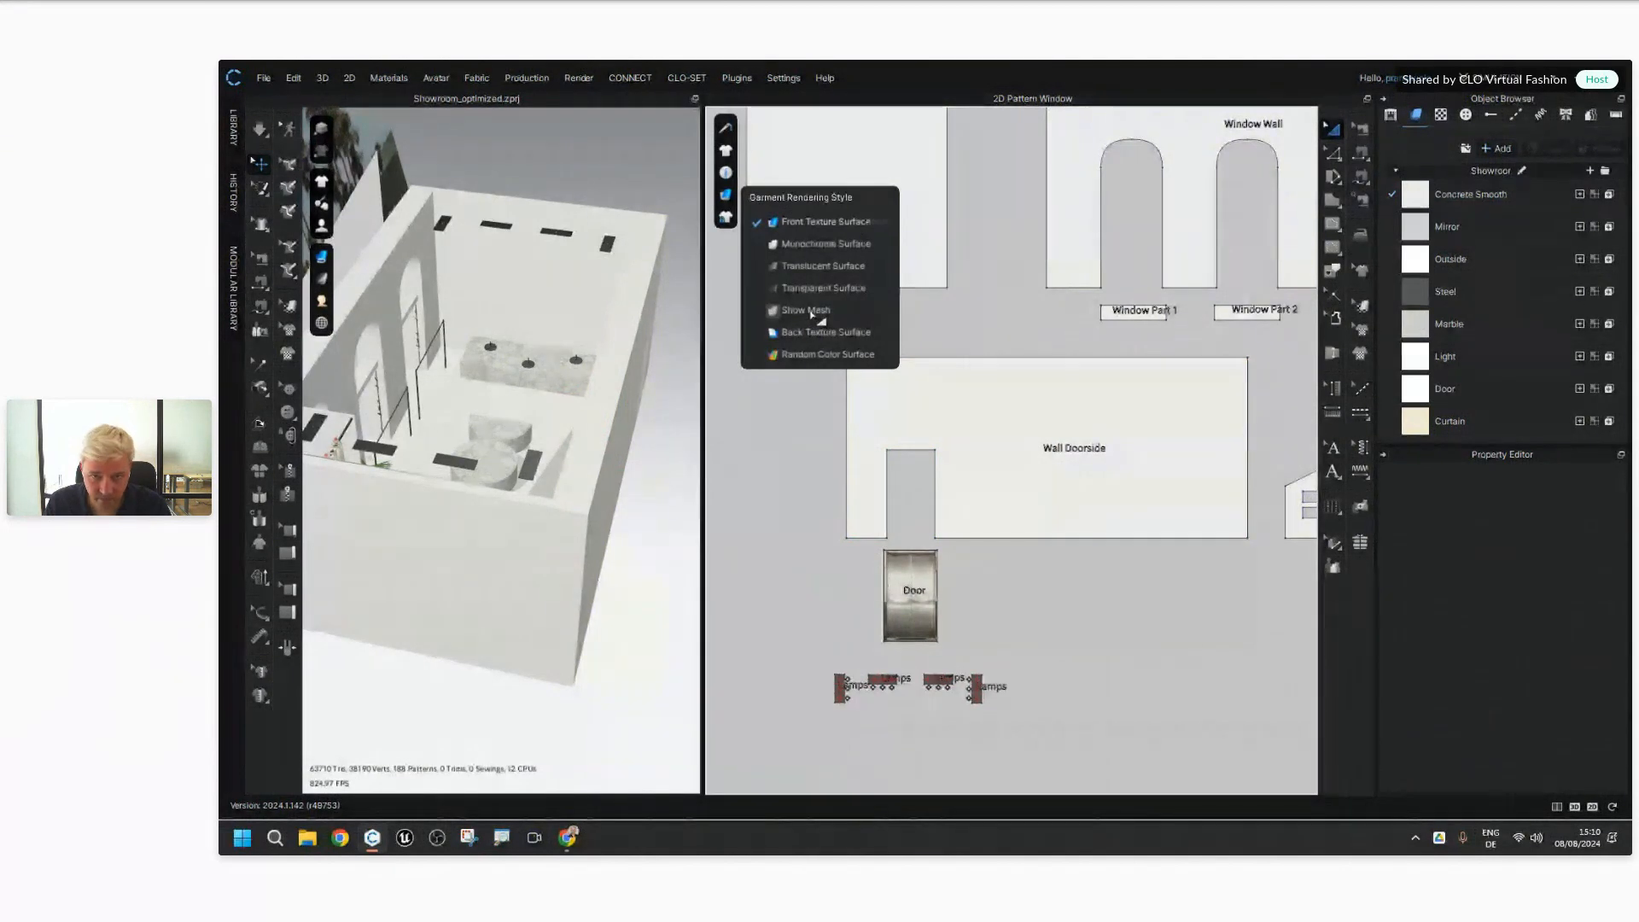
{"action": "left_click", "coordinate": [811, 315]}
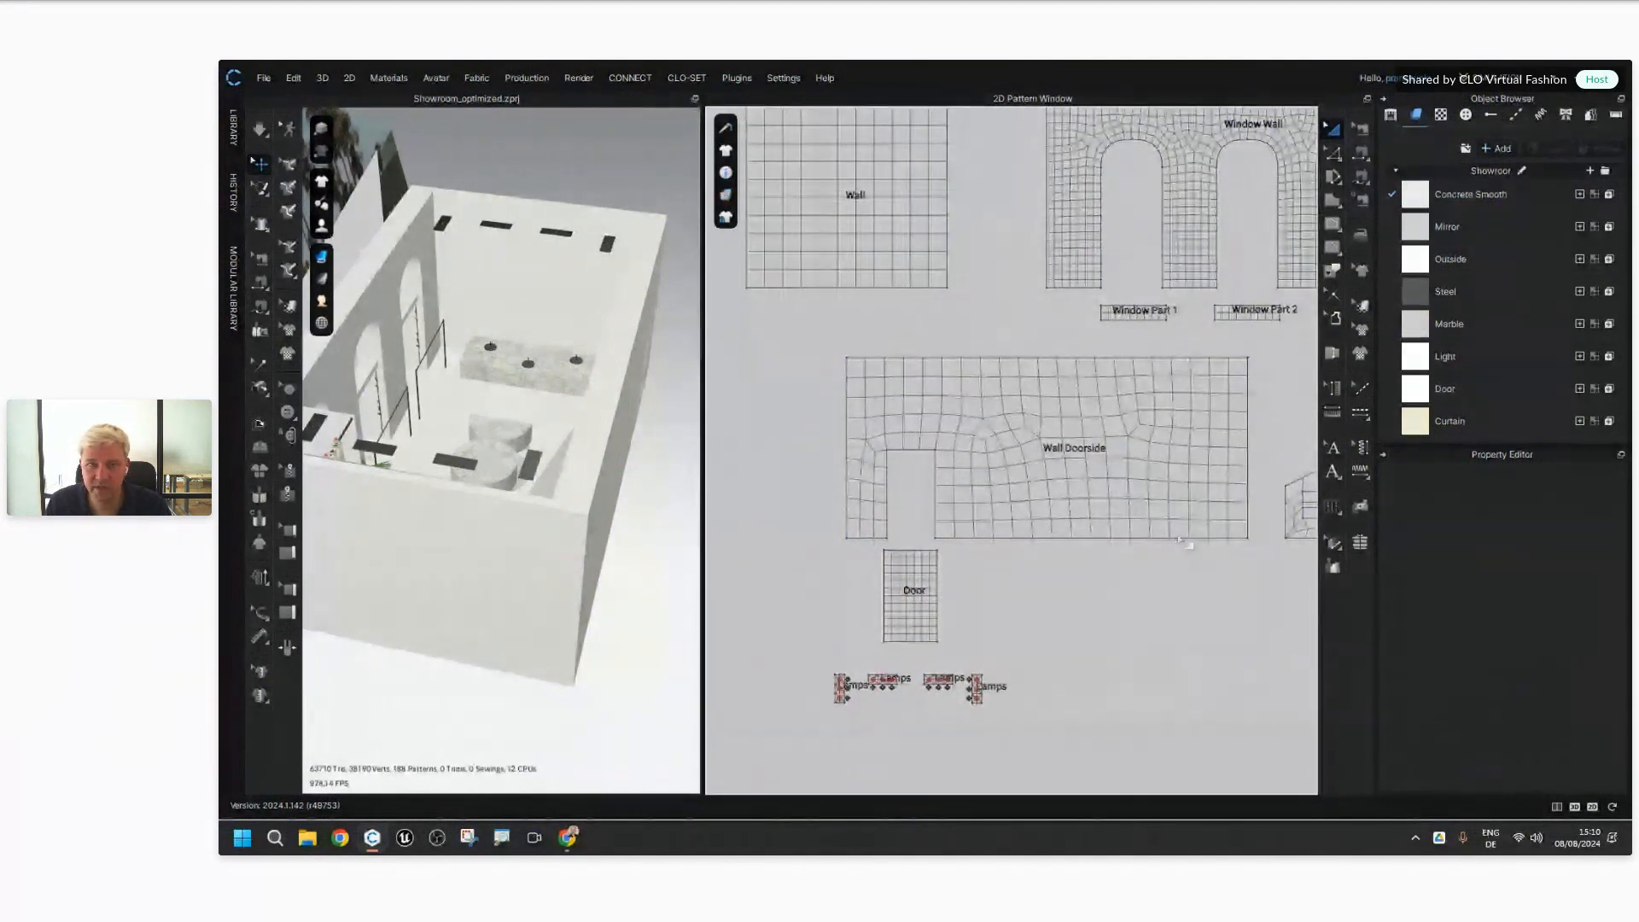
{"action": "middle_click_drag", "start_coordinate": [1126, 418], "coordinate": [1139, 507]}
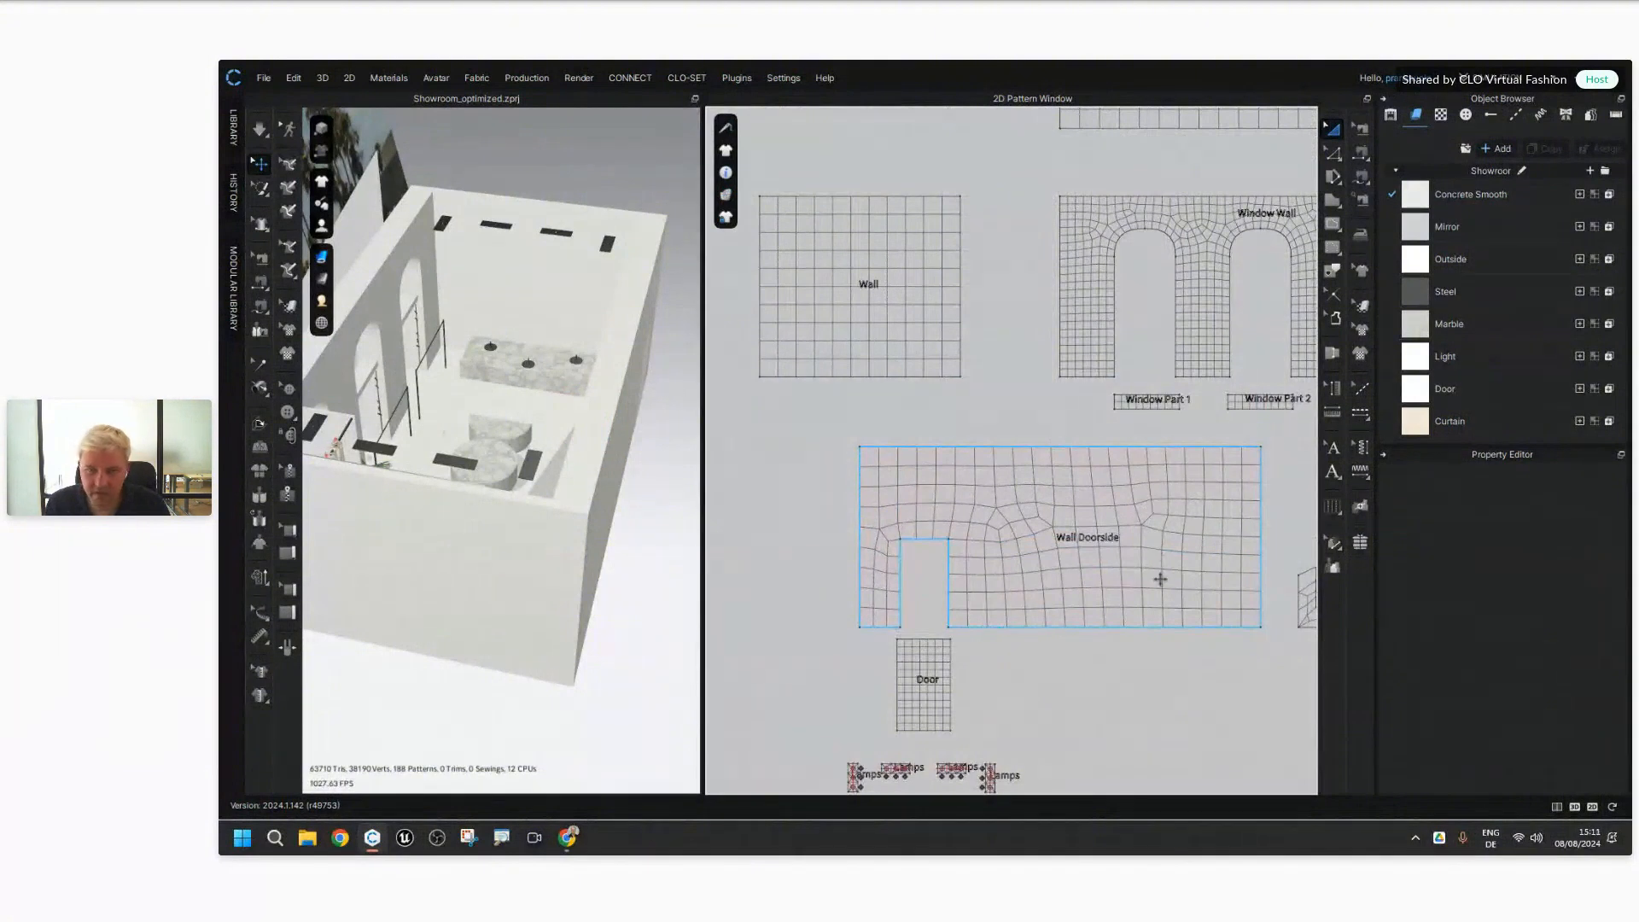
{"action": "middle_click_drag", "start_coordinate": [1160, 577], "coordinate": [1133, 497]}
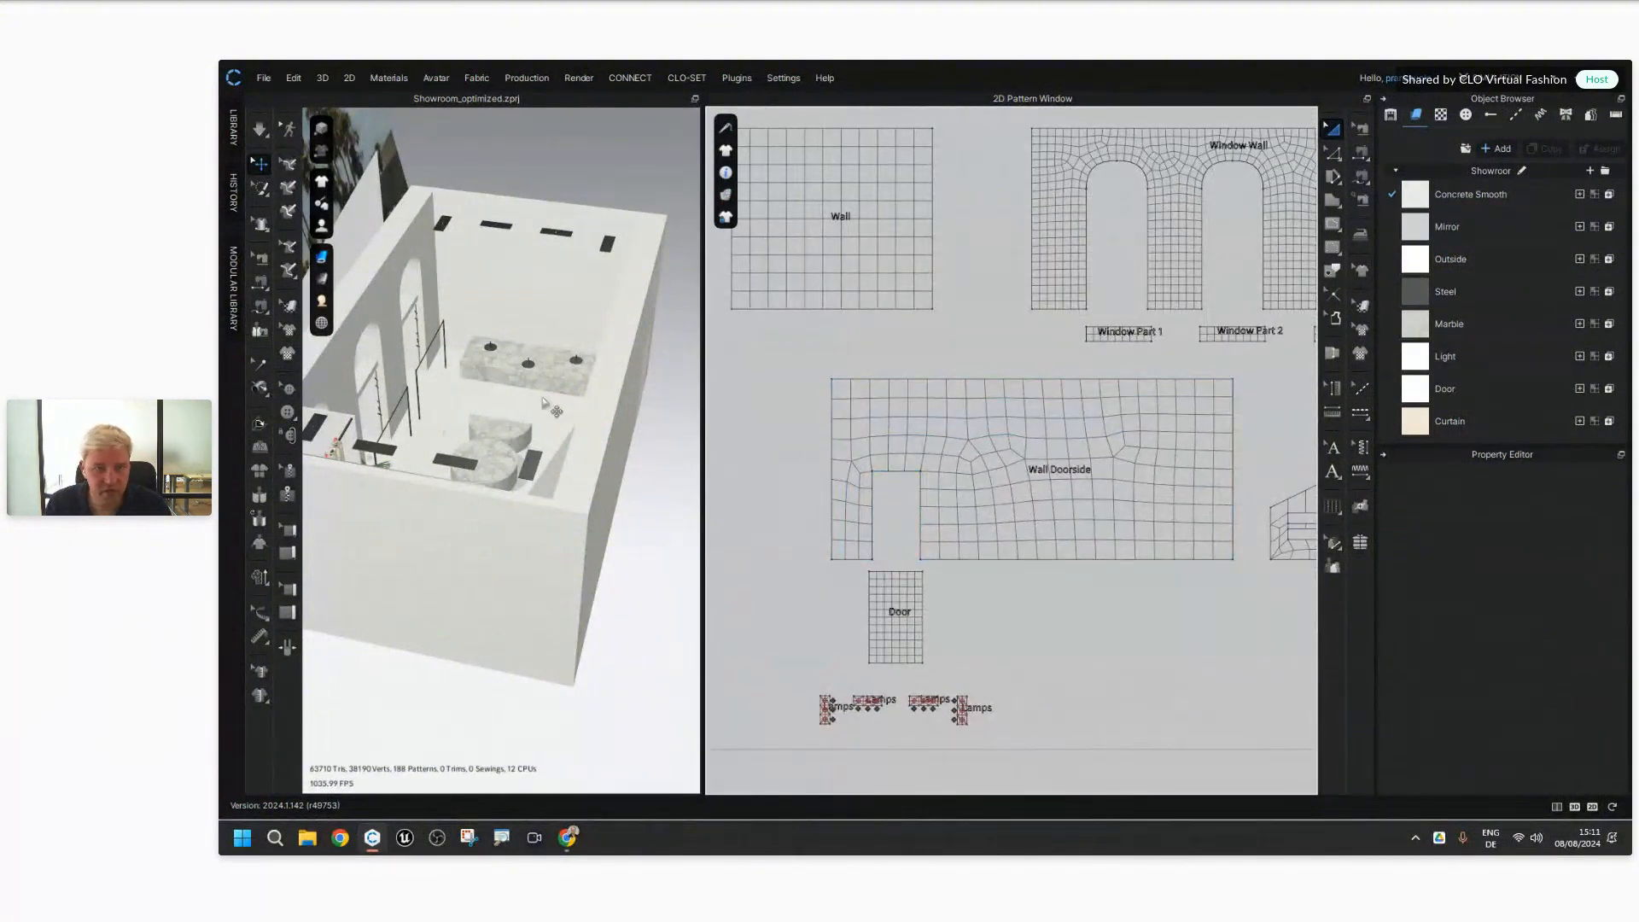
Step: Select the Wall Doorside pattern and check its particle distance in the simulation properties
{"action": "left_click", "coordinate": [1109, 515]}
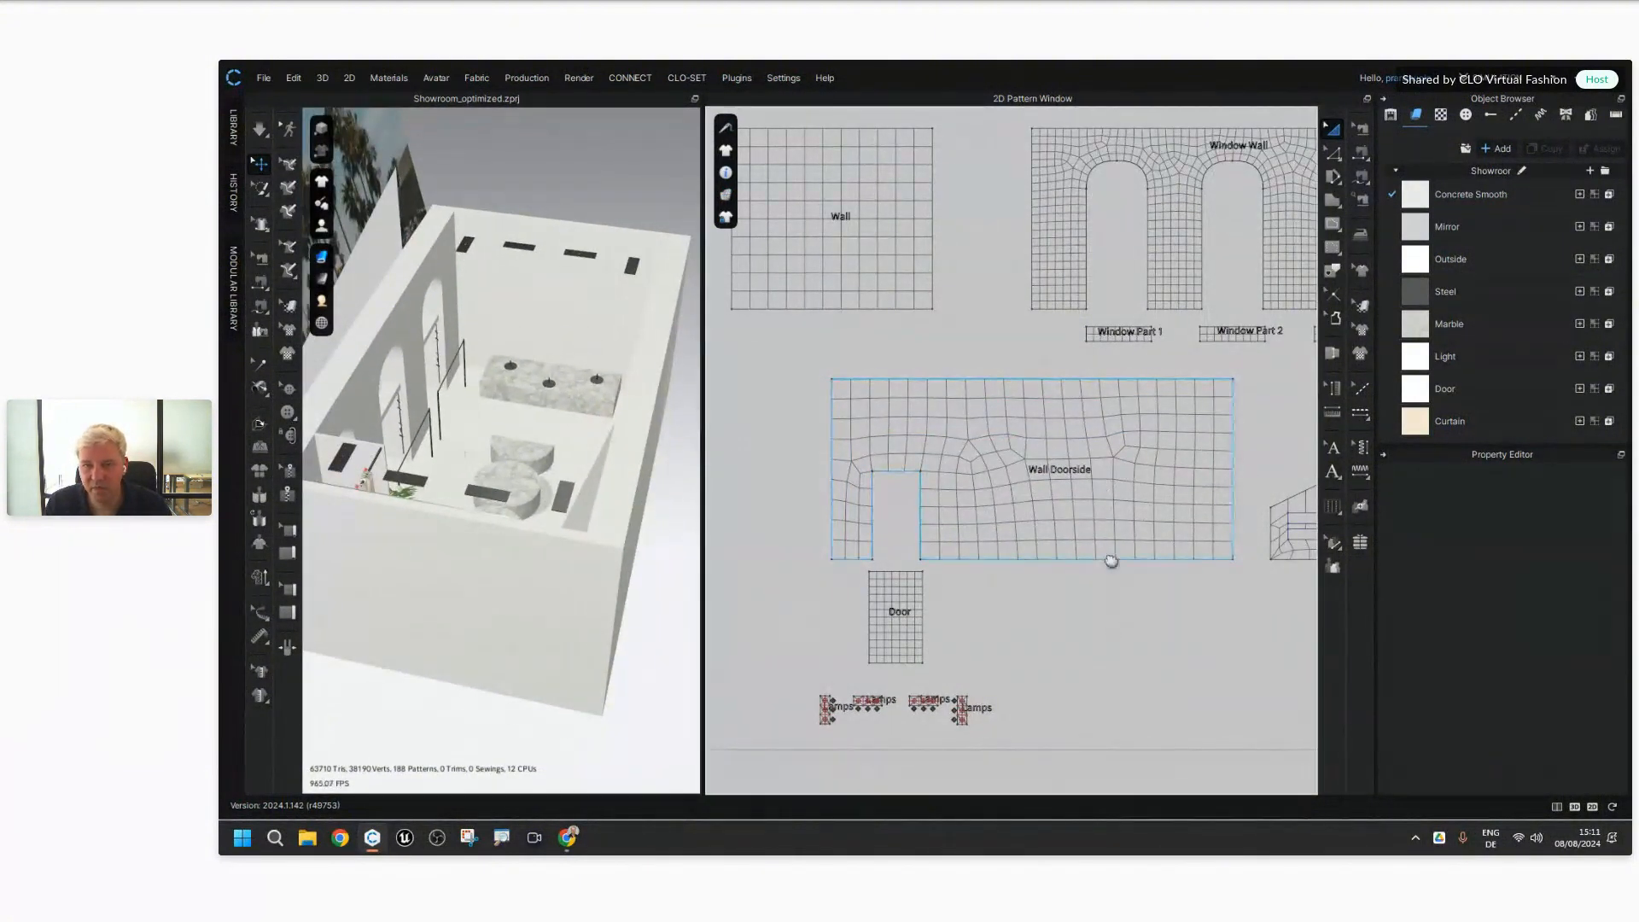
{"action": "middle_click_drag", "start_coordinate": [1107, 560], "coordinate": [1089, 543]}
{"action": "left_click", "coordinate": [1048, 441]}
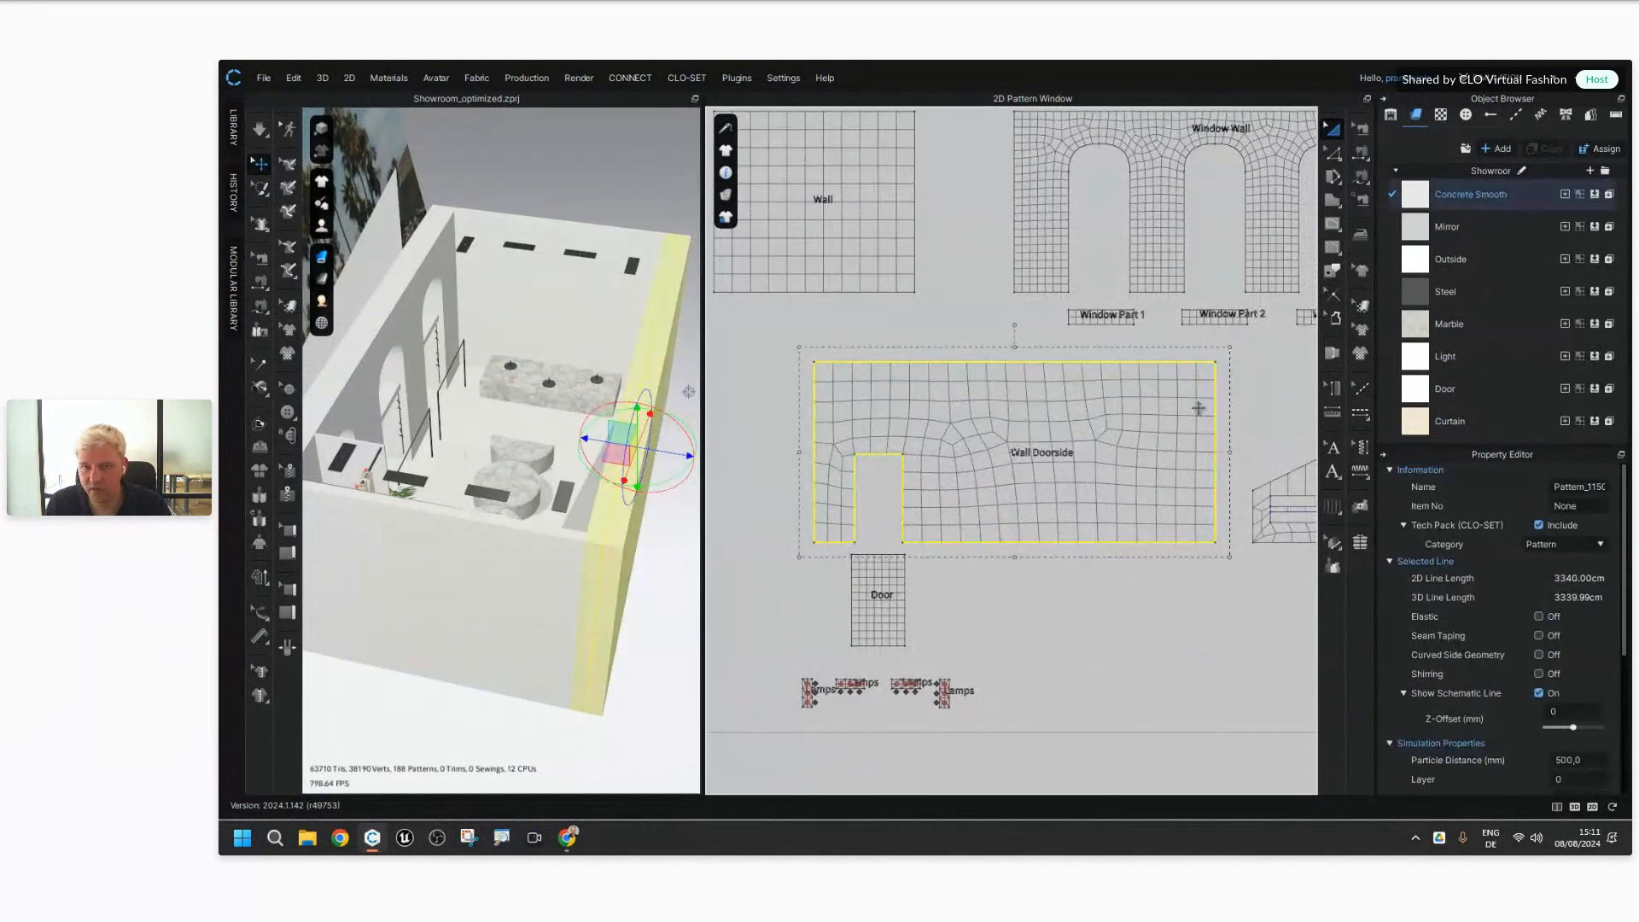
{"action": "scroll", "coordinate": [1528, 631], "scroll_direction": "down", "scroll_amount": 3}
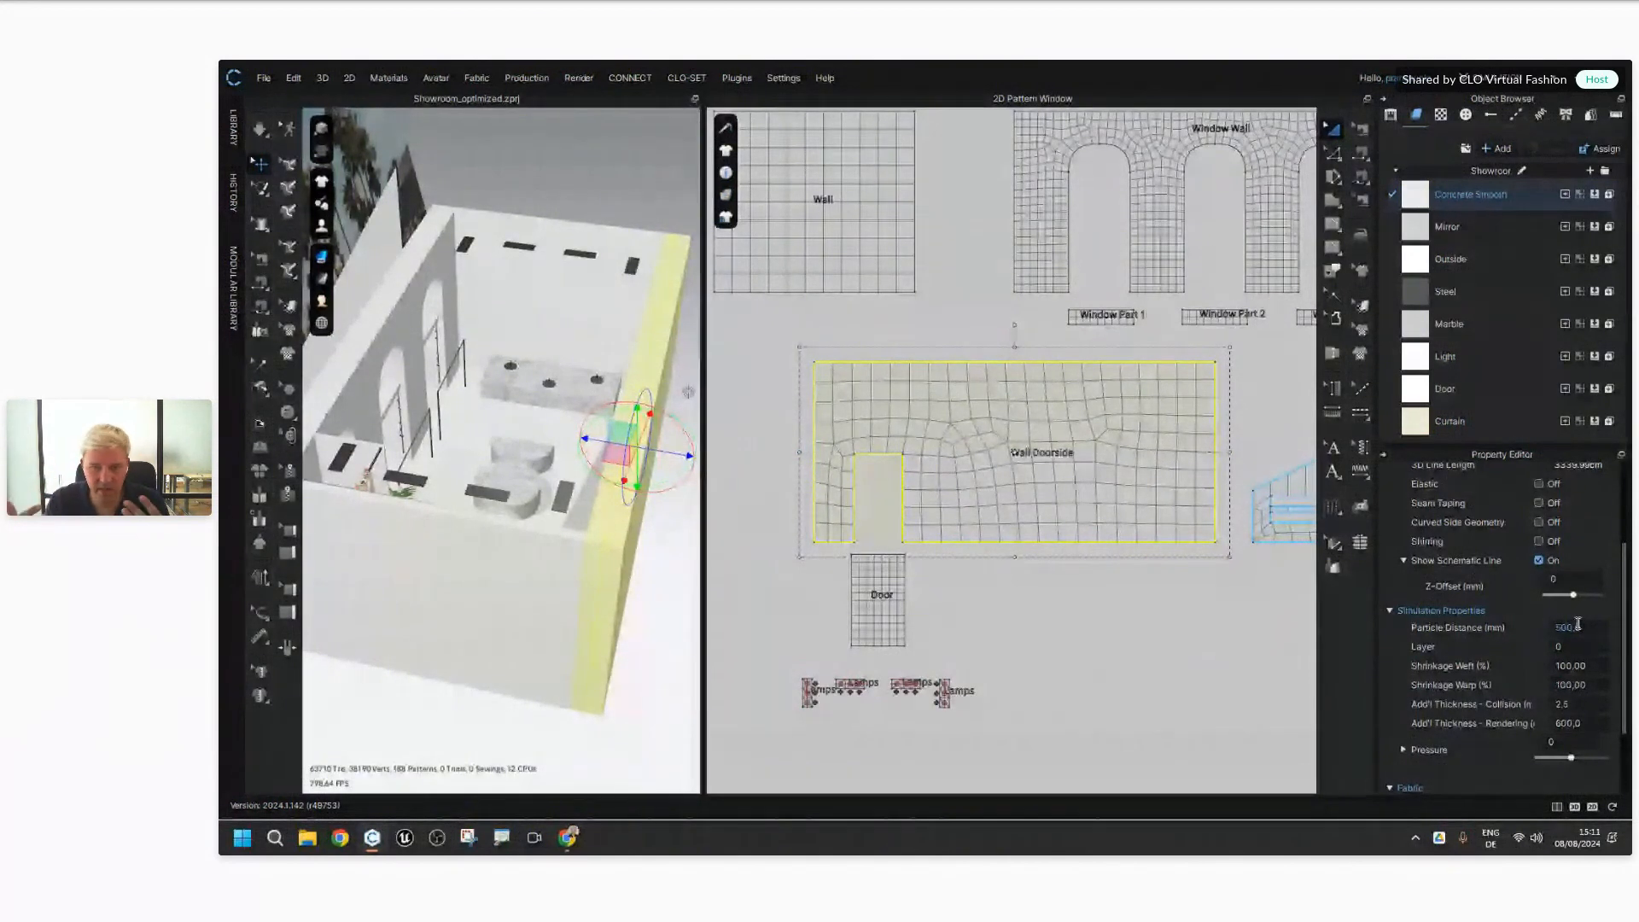
{"action": "key", "text": "Return"}
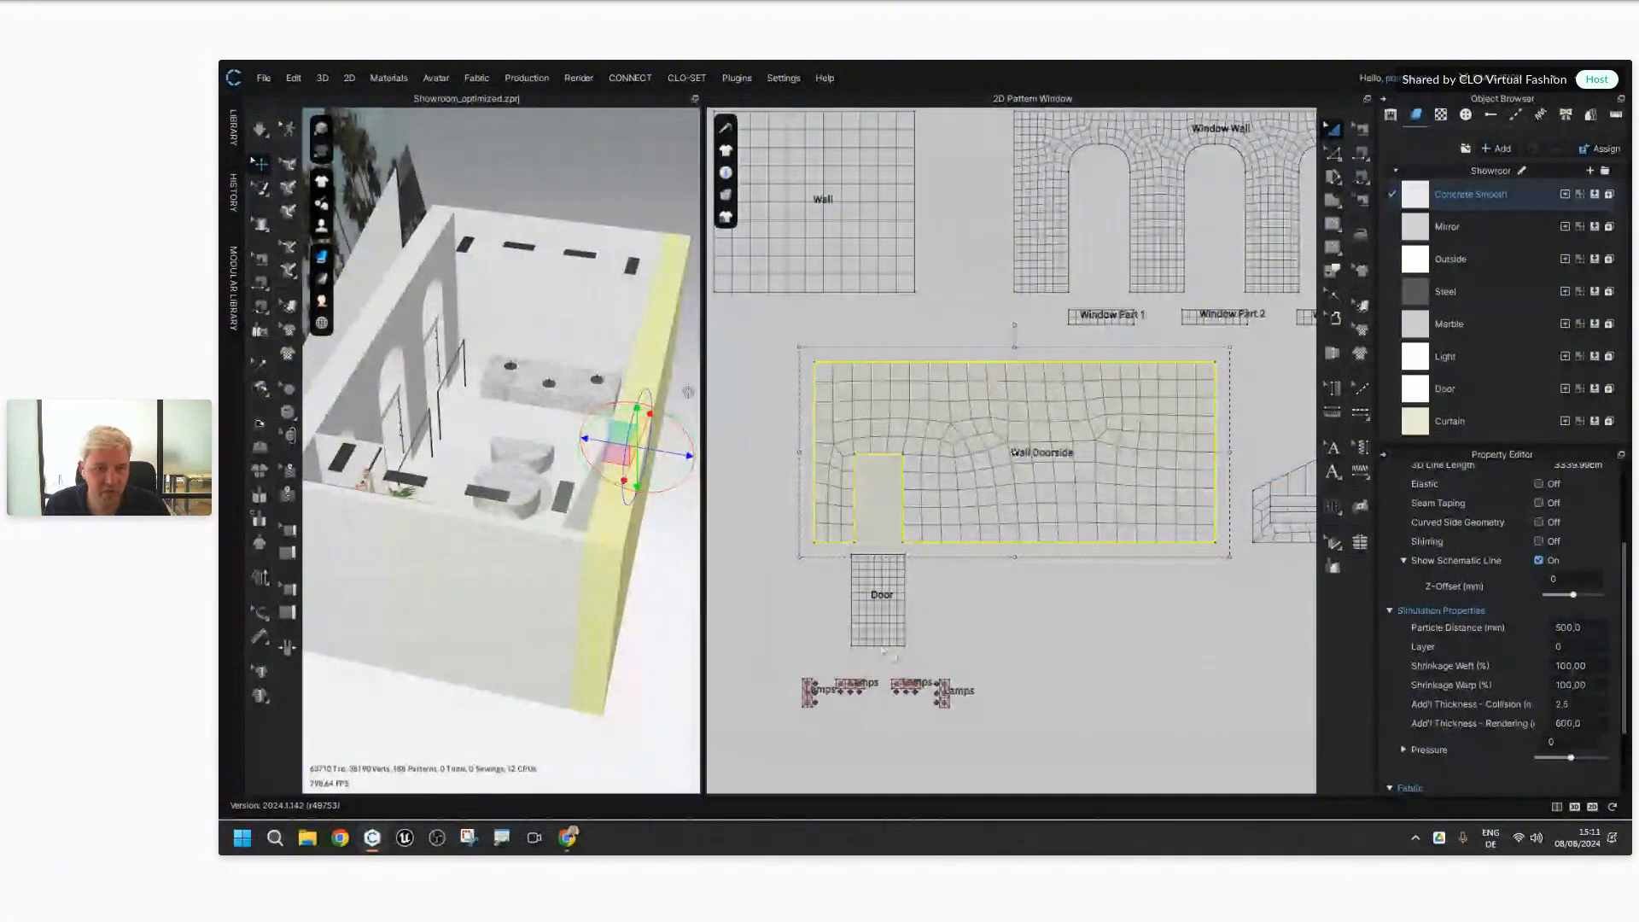
Step: Deselect the Wall Doorside pattern and examine the room's outer walls and corner in 3D
{"action": "left_click", "coordinate": [661, 609]}
{"action": "right_click_drag", "start_coordinate": [661, 609], "coordinate": [597, 556]}
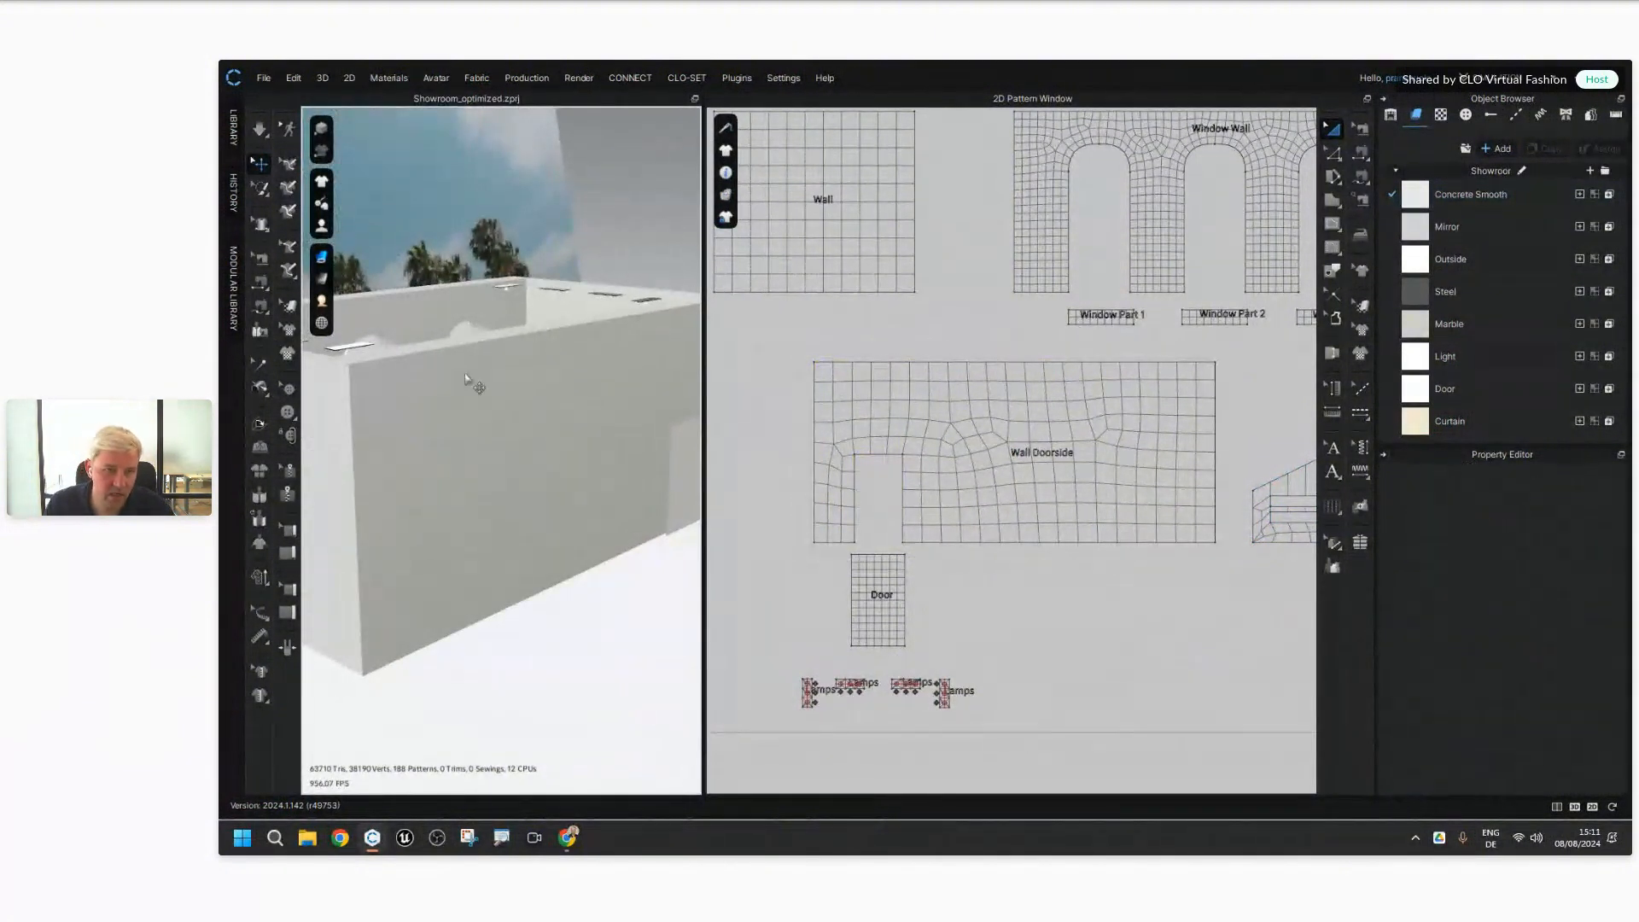
{"action": "right_click_drag", "start_coordinate": [468, 376], "coordinate": [507, 400]}
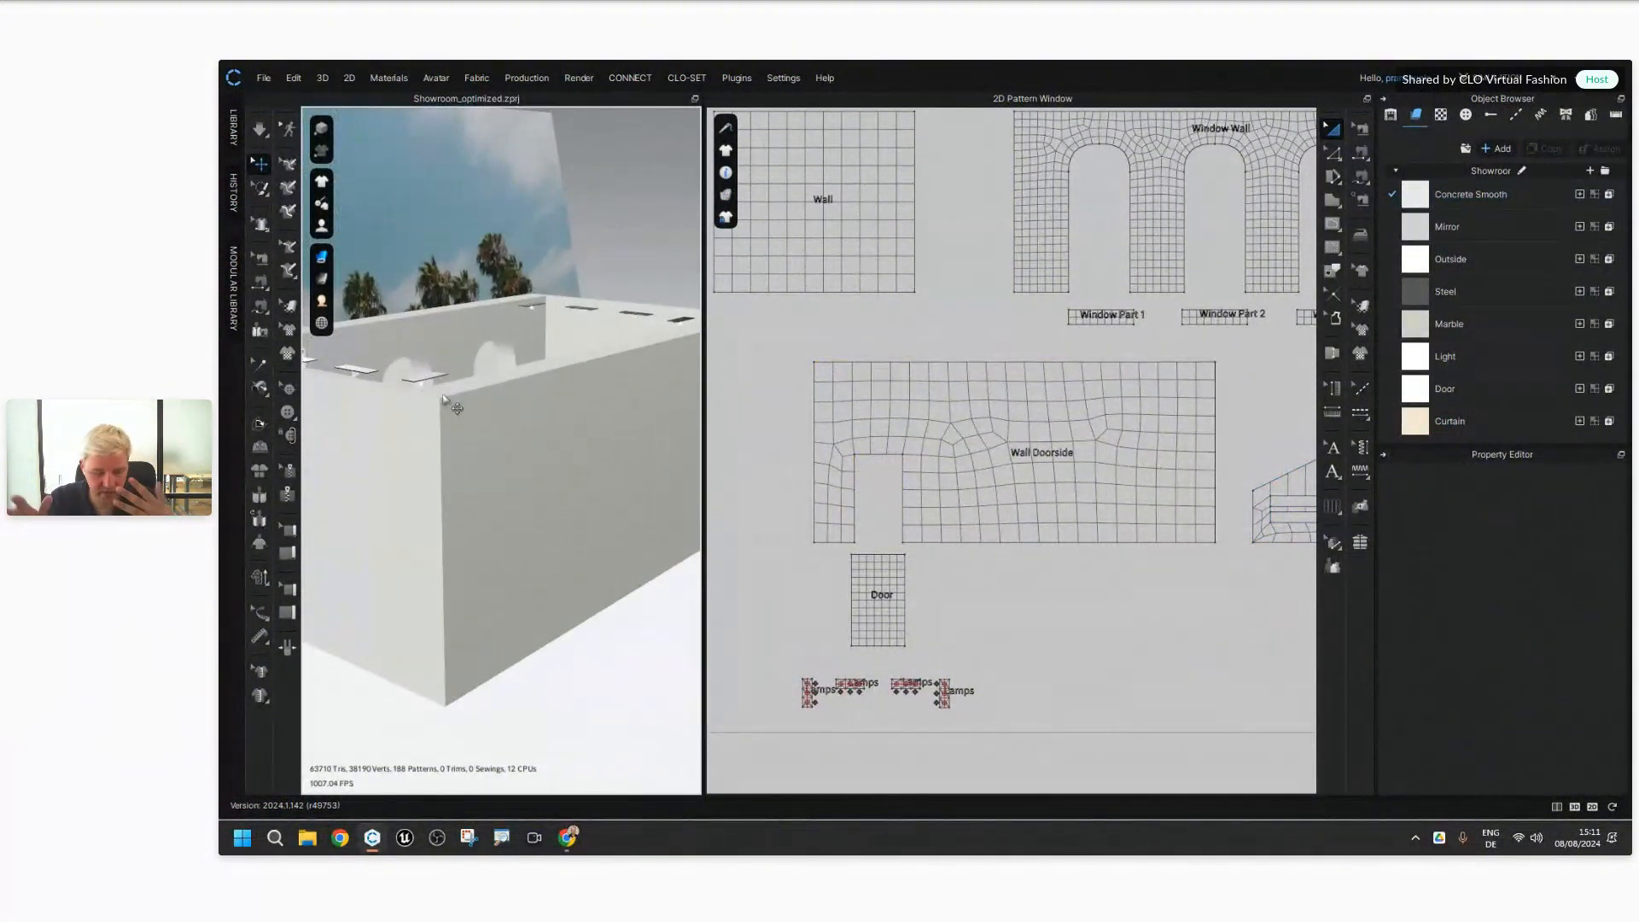
Step: Examine the showroom's outer walls and the marble furniture inside the room in 3D
{"action": "right_click_drag", "start_coordinate": [512, 383], "coordinate": [514, 470]}
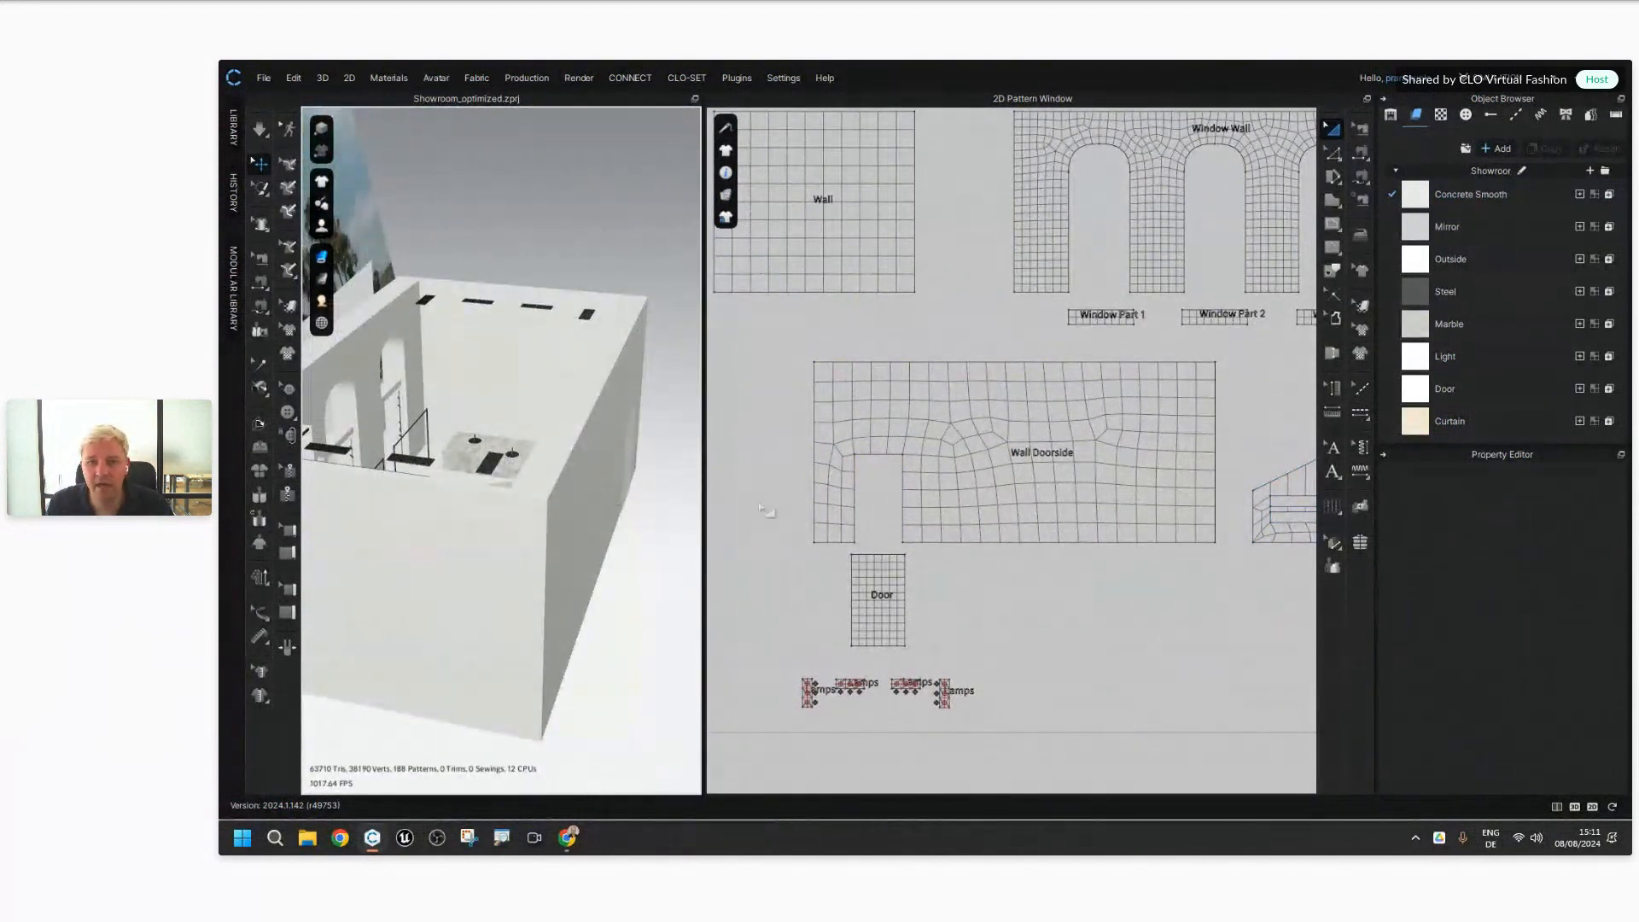
{"action": "left_click", "coordinate": [1084, 469]}
{"action": "left_click", "coordinate": [1068, 609]}
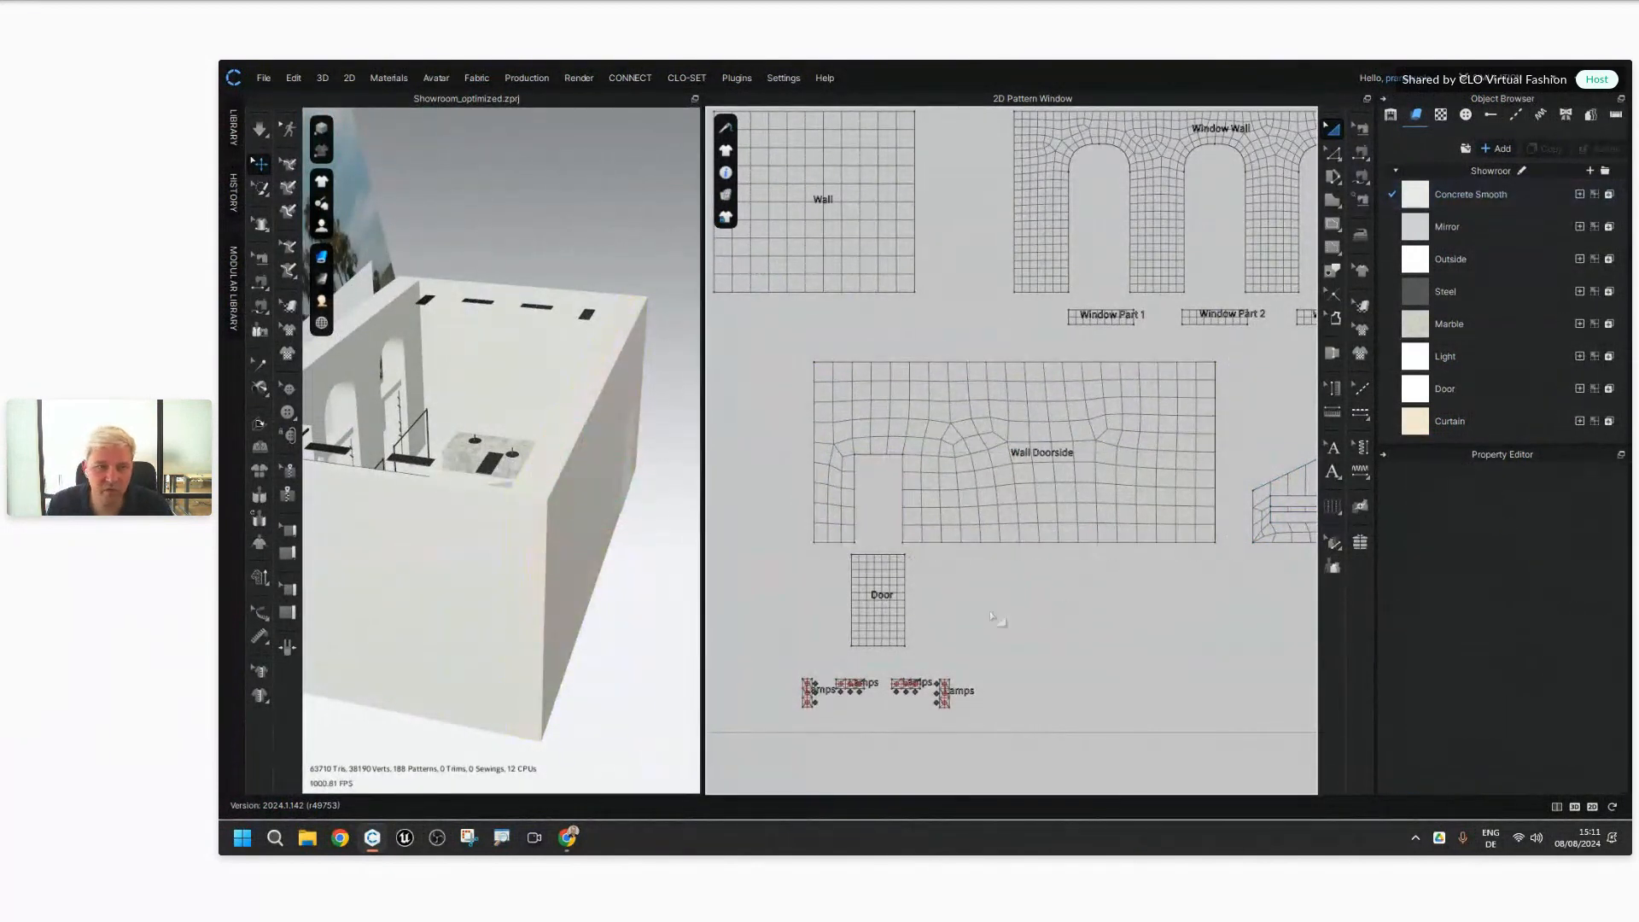
{"action": "right_click_drag", "start_coordinate": [559, 523], "coordinate": [544, 478]}
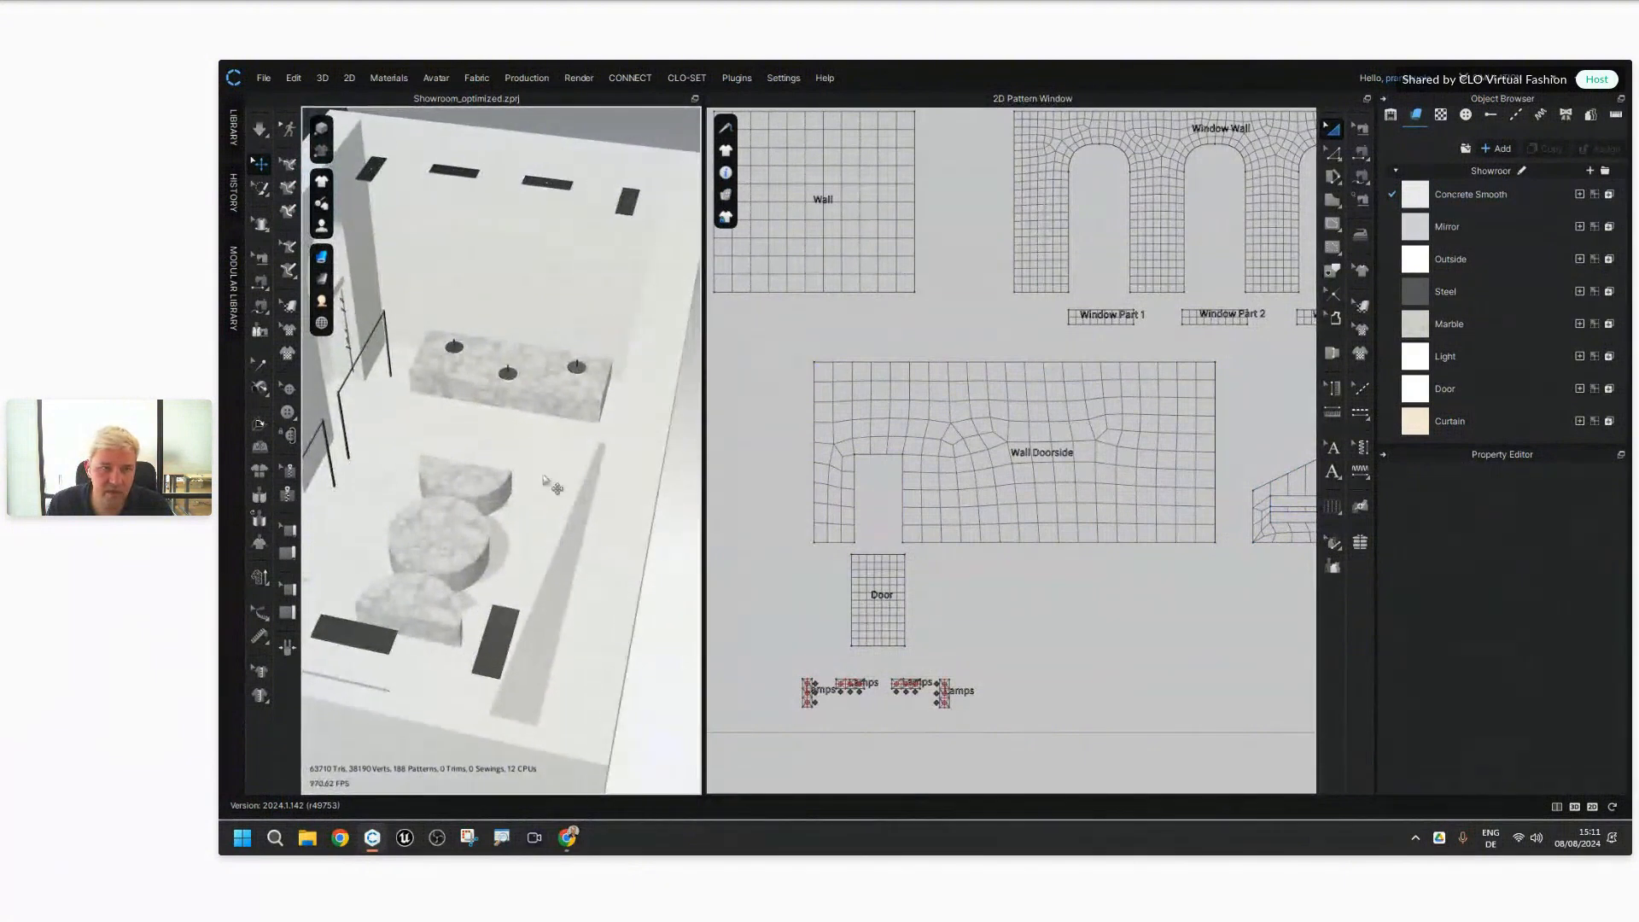
{"action": "scroll", "coordinate": [544, 479], "scroll_direction": "up", "scroll_amount": 8}
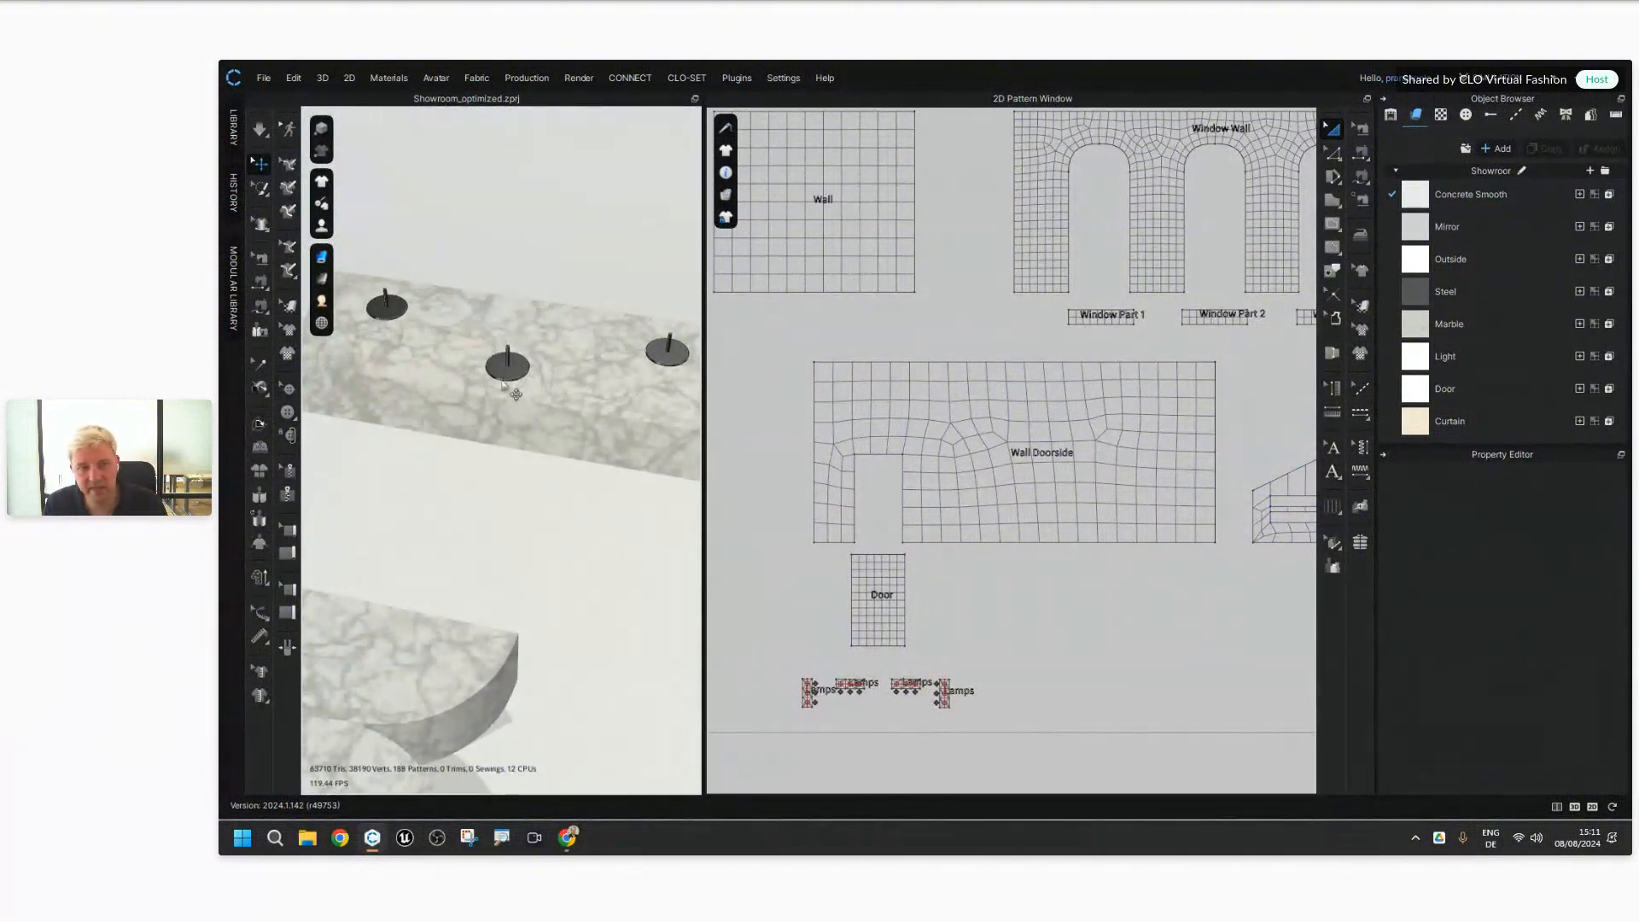
{"action": "scroll", "coordinate": [506, 385], "scroll_direction": "down", "scroll_amount": 10}
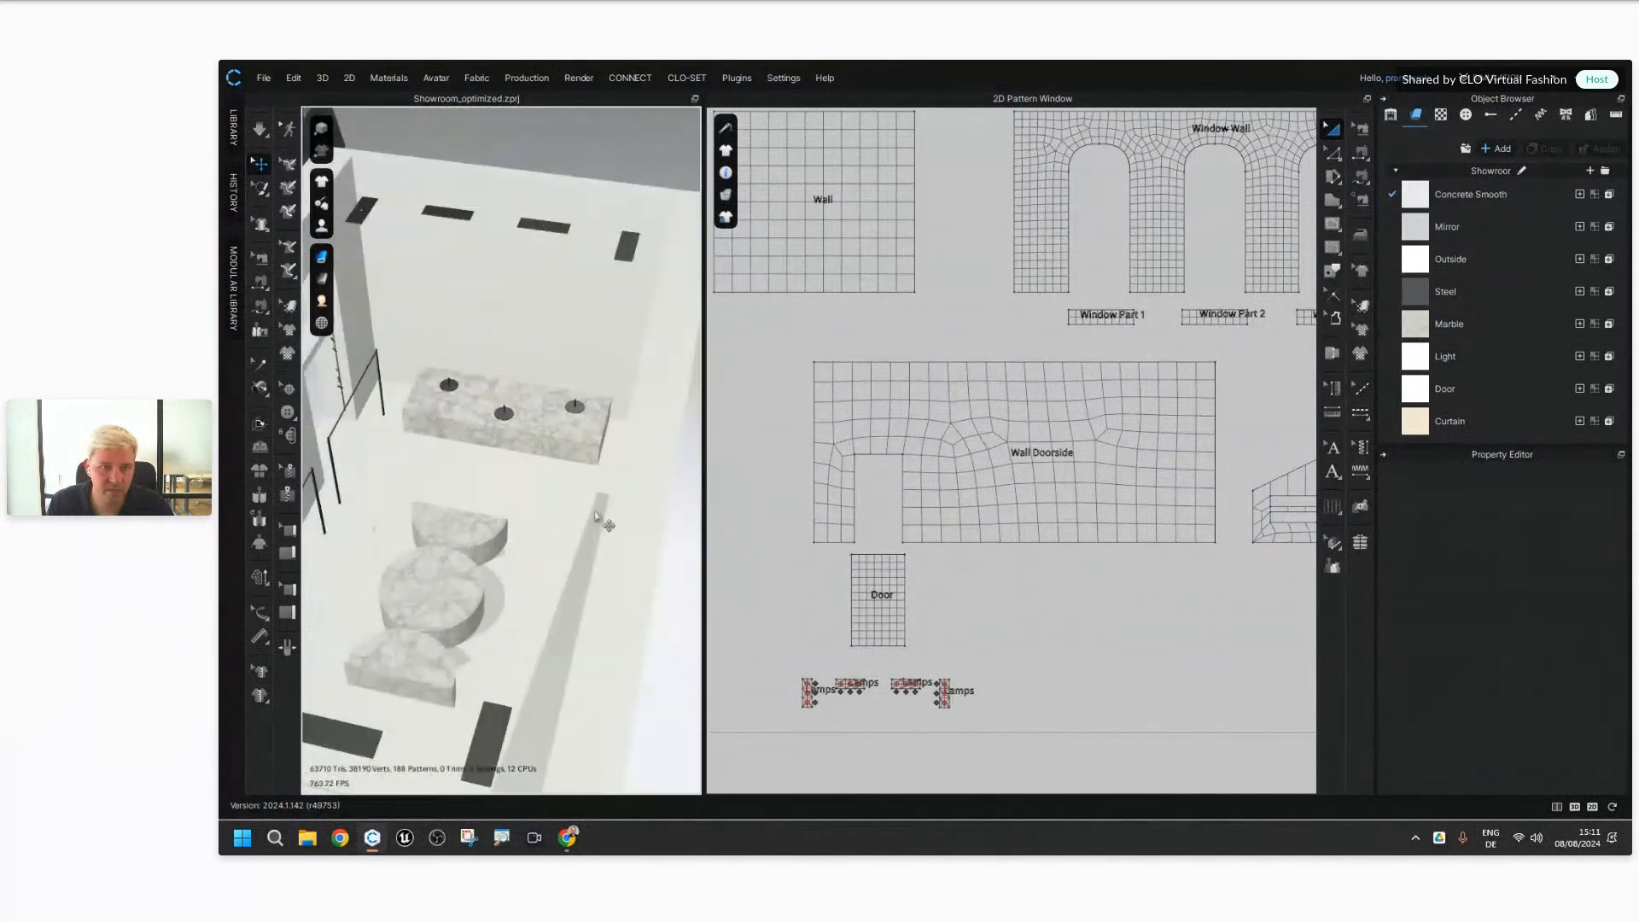
{"action": "scroll", "coordinate": [595, 514], "scroll_direction": "down", "scroll_amount": 6}
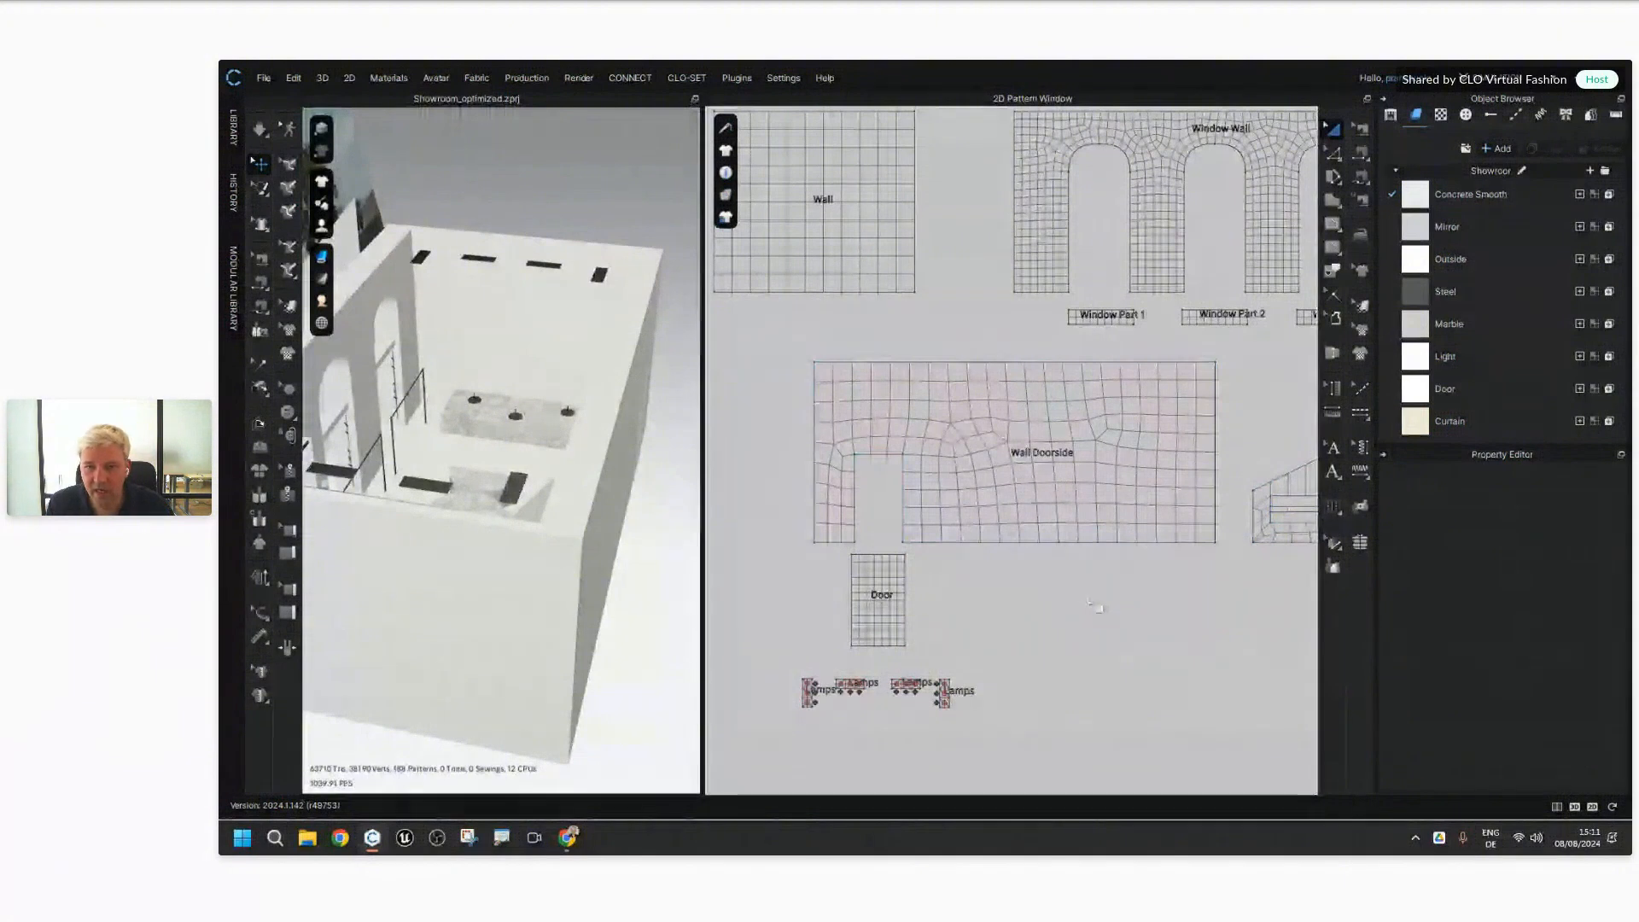
Step: Select the Wall Doorside pattern and reveal its mesh type, face count and vertex count properties
{"action": "scroll", "coordinate": [1101, 572], "scroll_direction": "up", "scroll_amount": 3}
{"action": "scroll", "coordinate": [1096, 587], "scroll_direction": "down", "scroll_amount": 3}
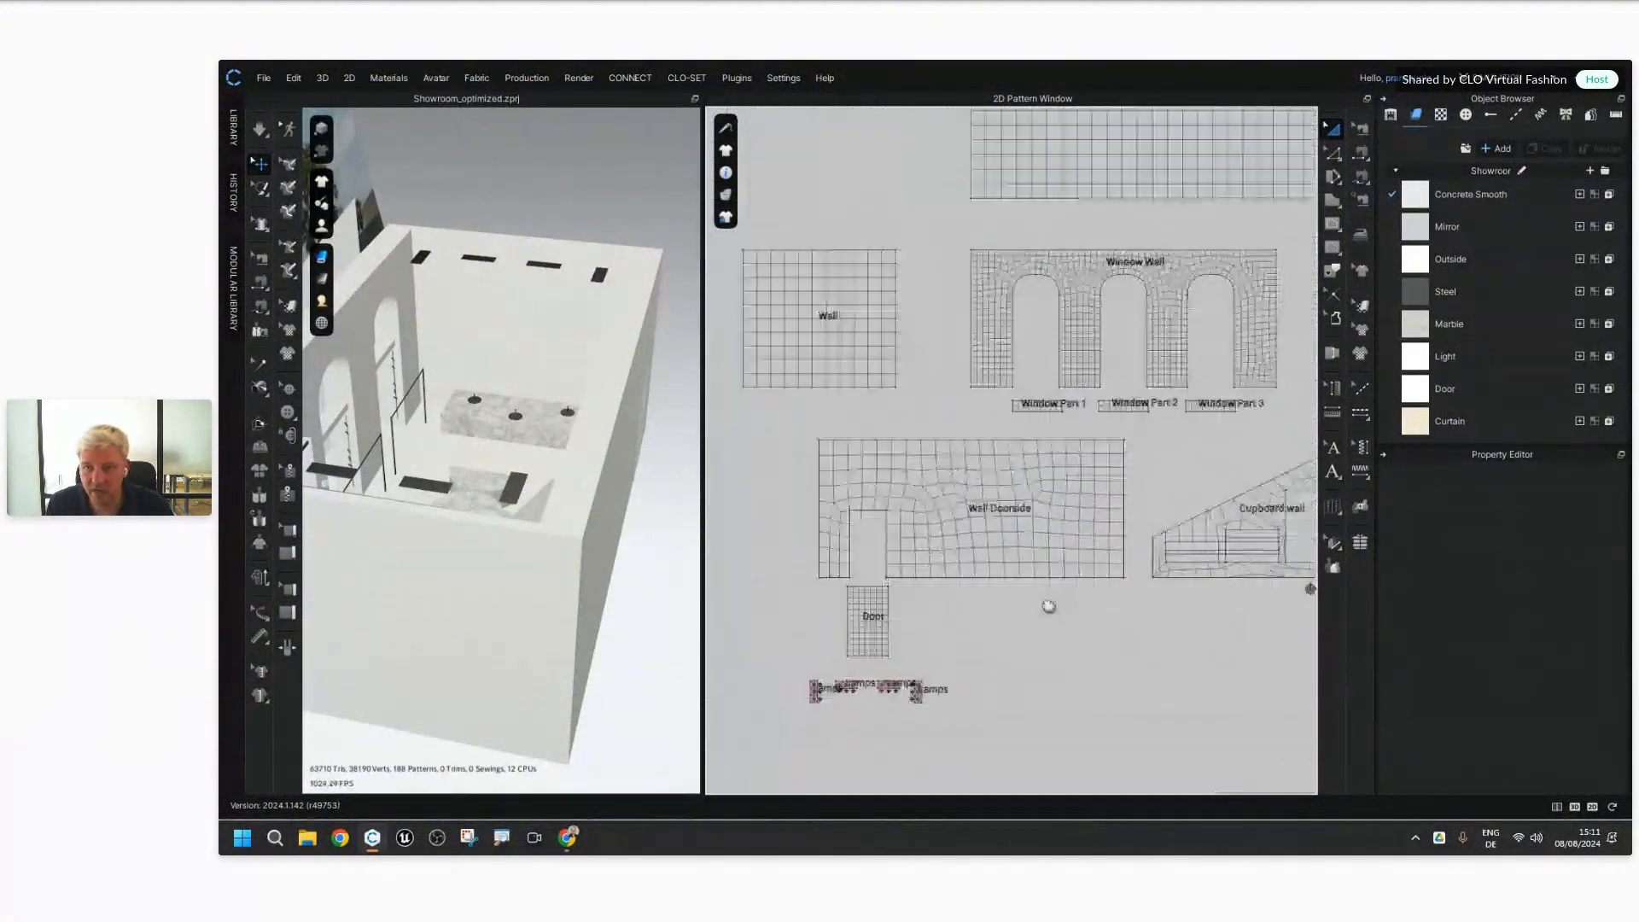
{"action": "left_click", "coordinate": [1059, 516]}
{"action": "left_click", "coordinate": [929, 547]}
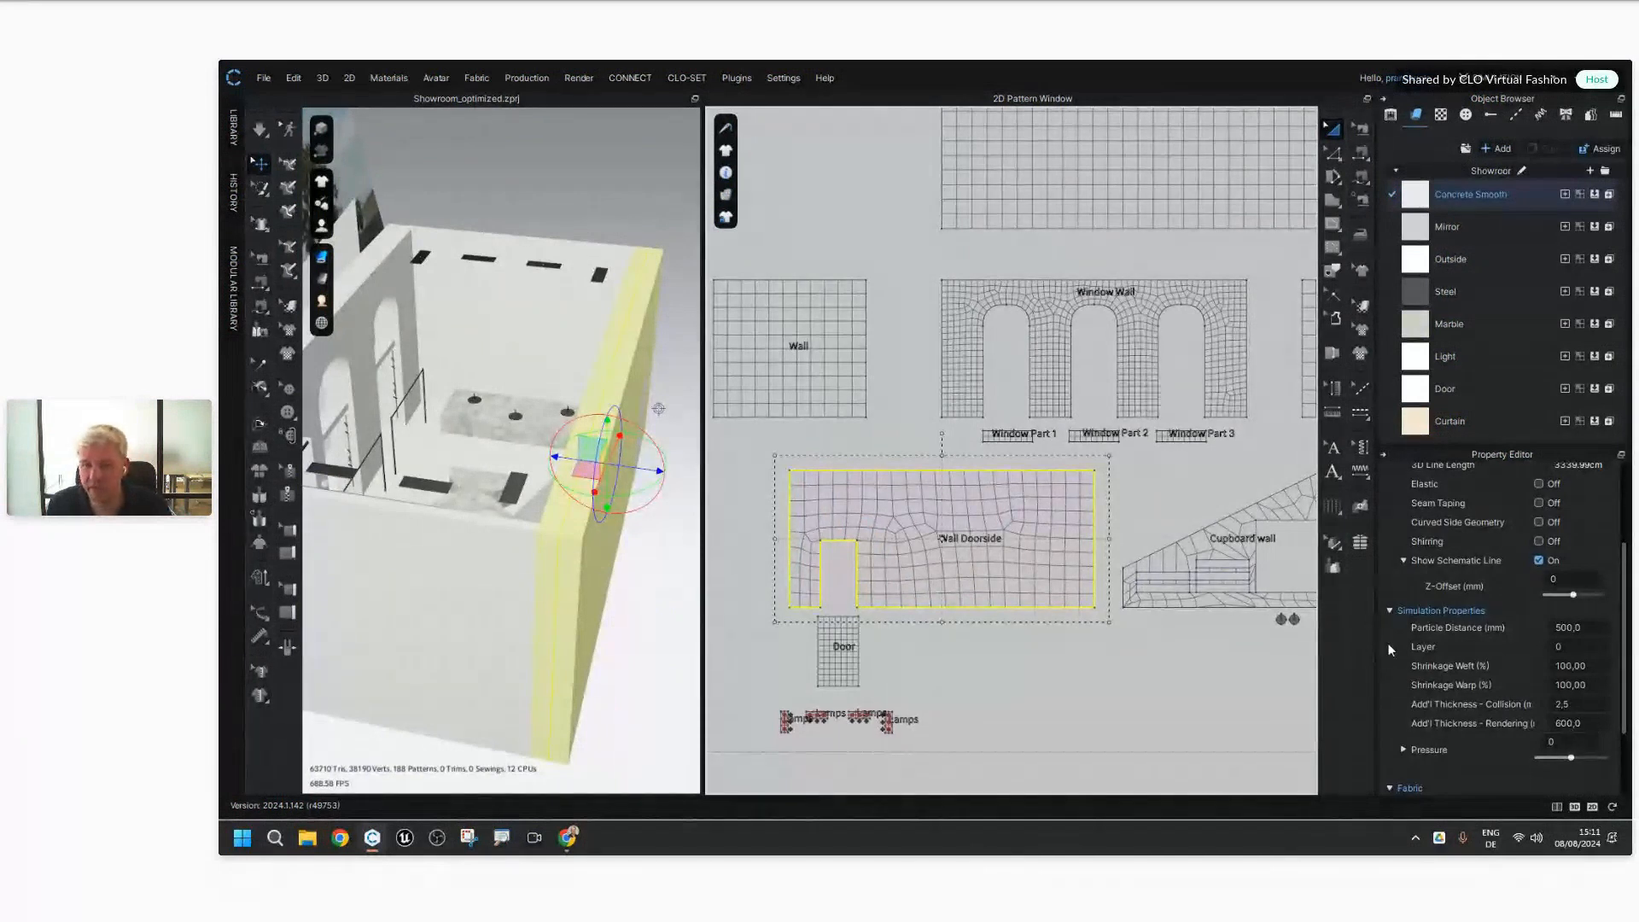
{"action": "scroll", "coordinate": [1396, 565], "scroll_direction": "down", "scroll_amount": 2}
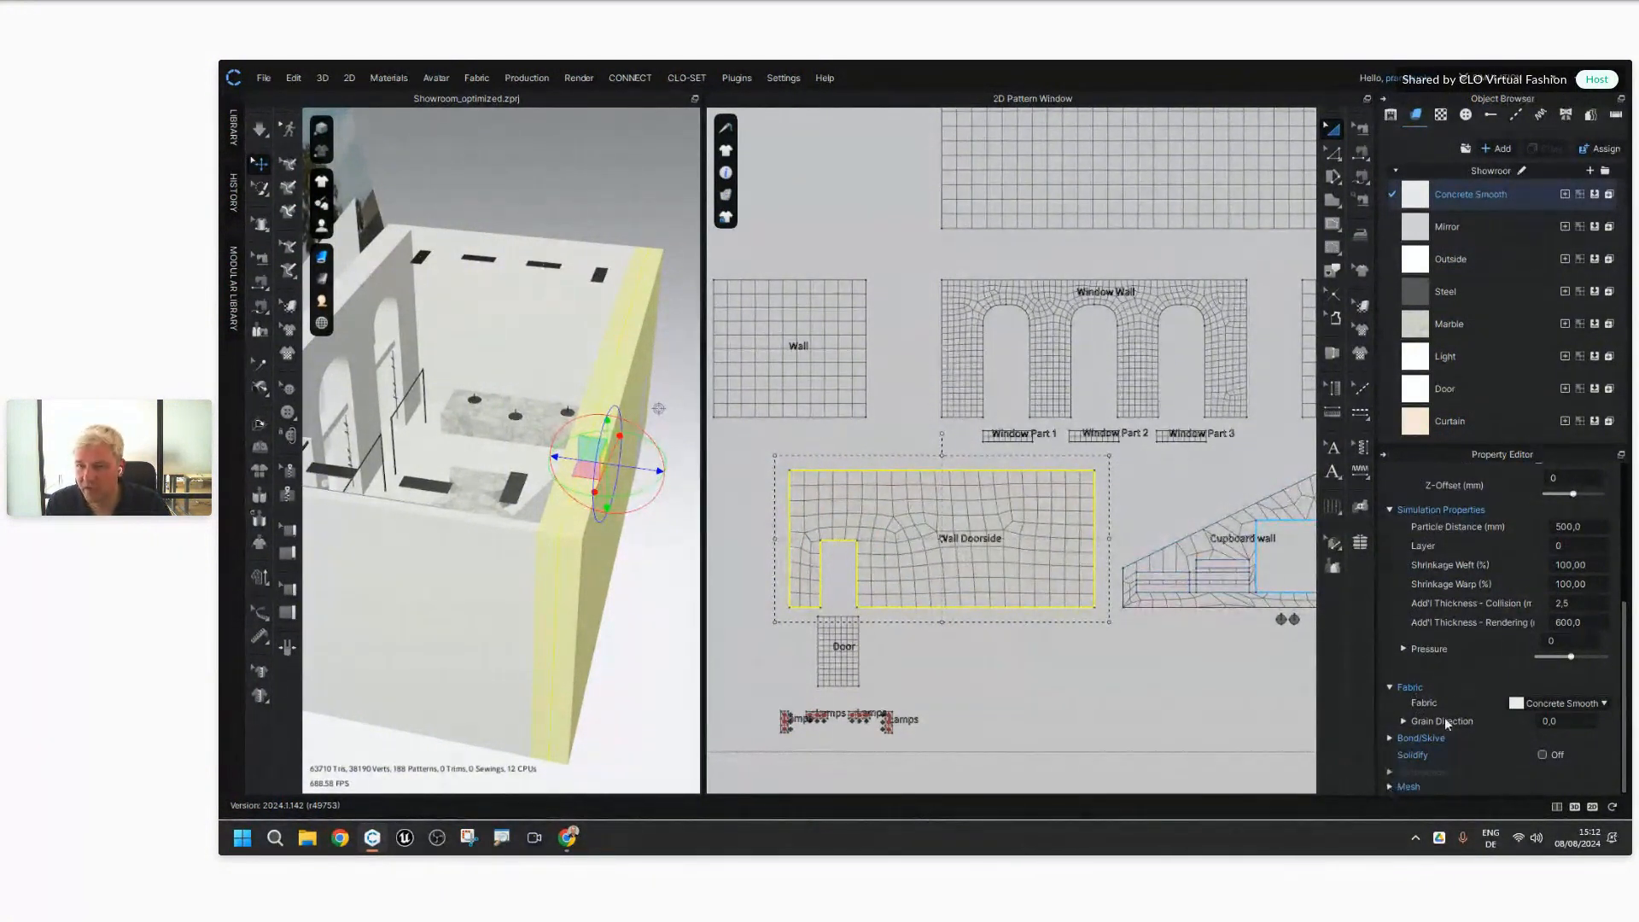
{"action": "left_click", "coordinate": [1390, 786]}
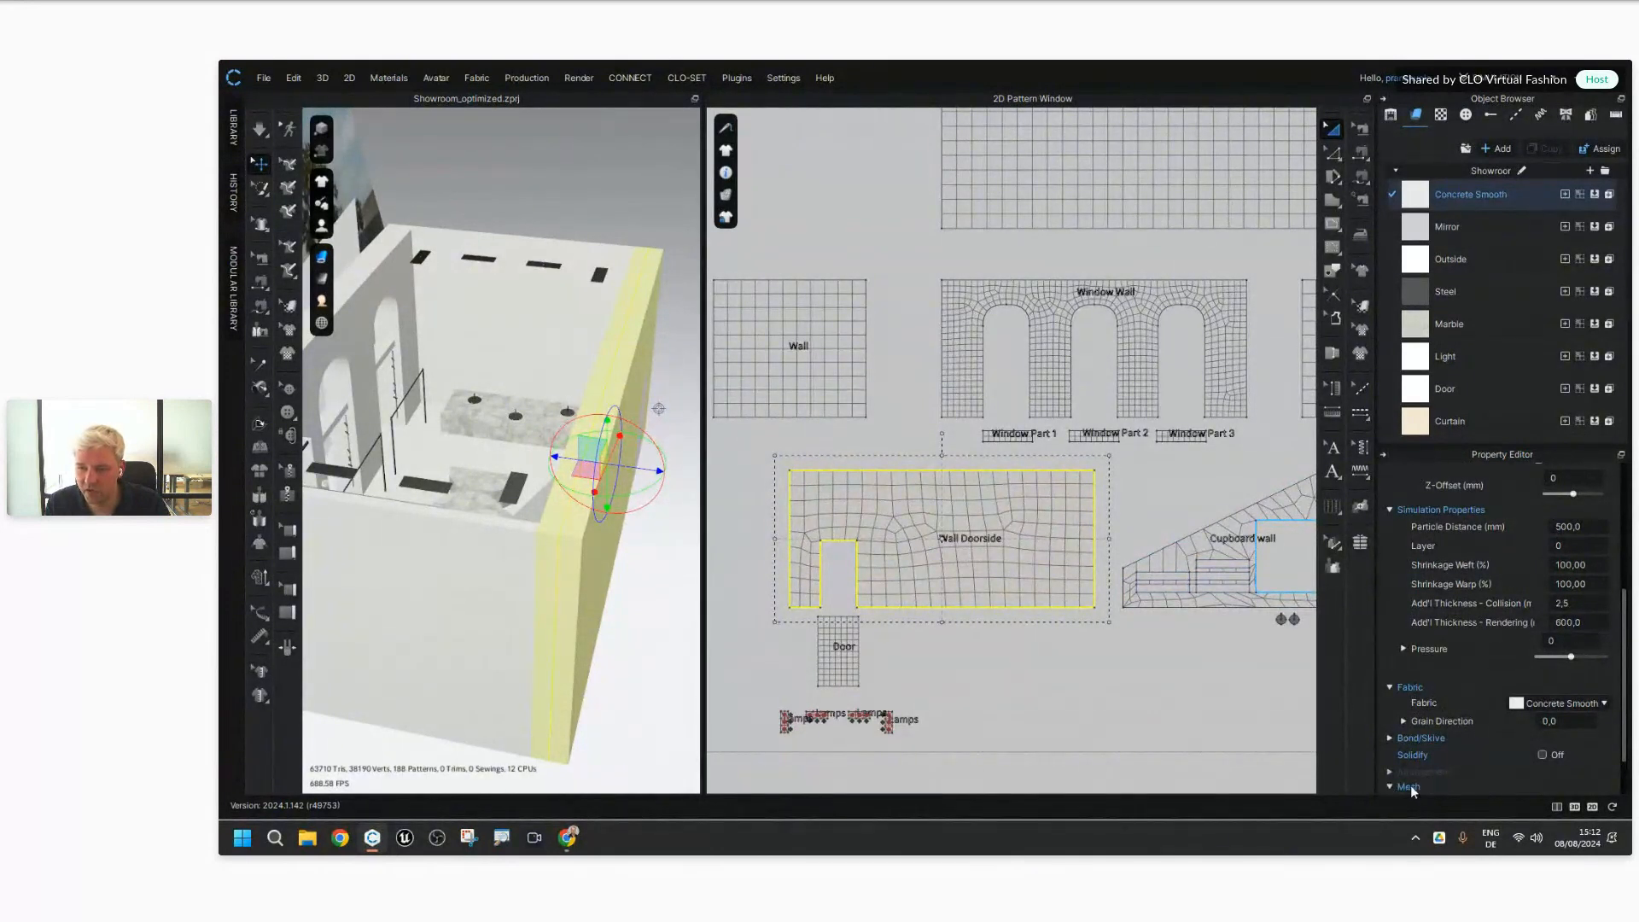
{"action": "scroll", "coordinate": [1451, 633], "scroll_direction": "down", "scroll_amount": 1}
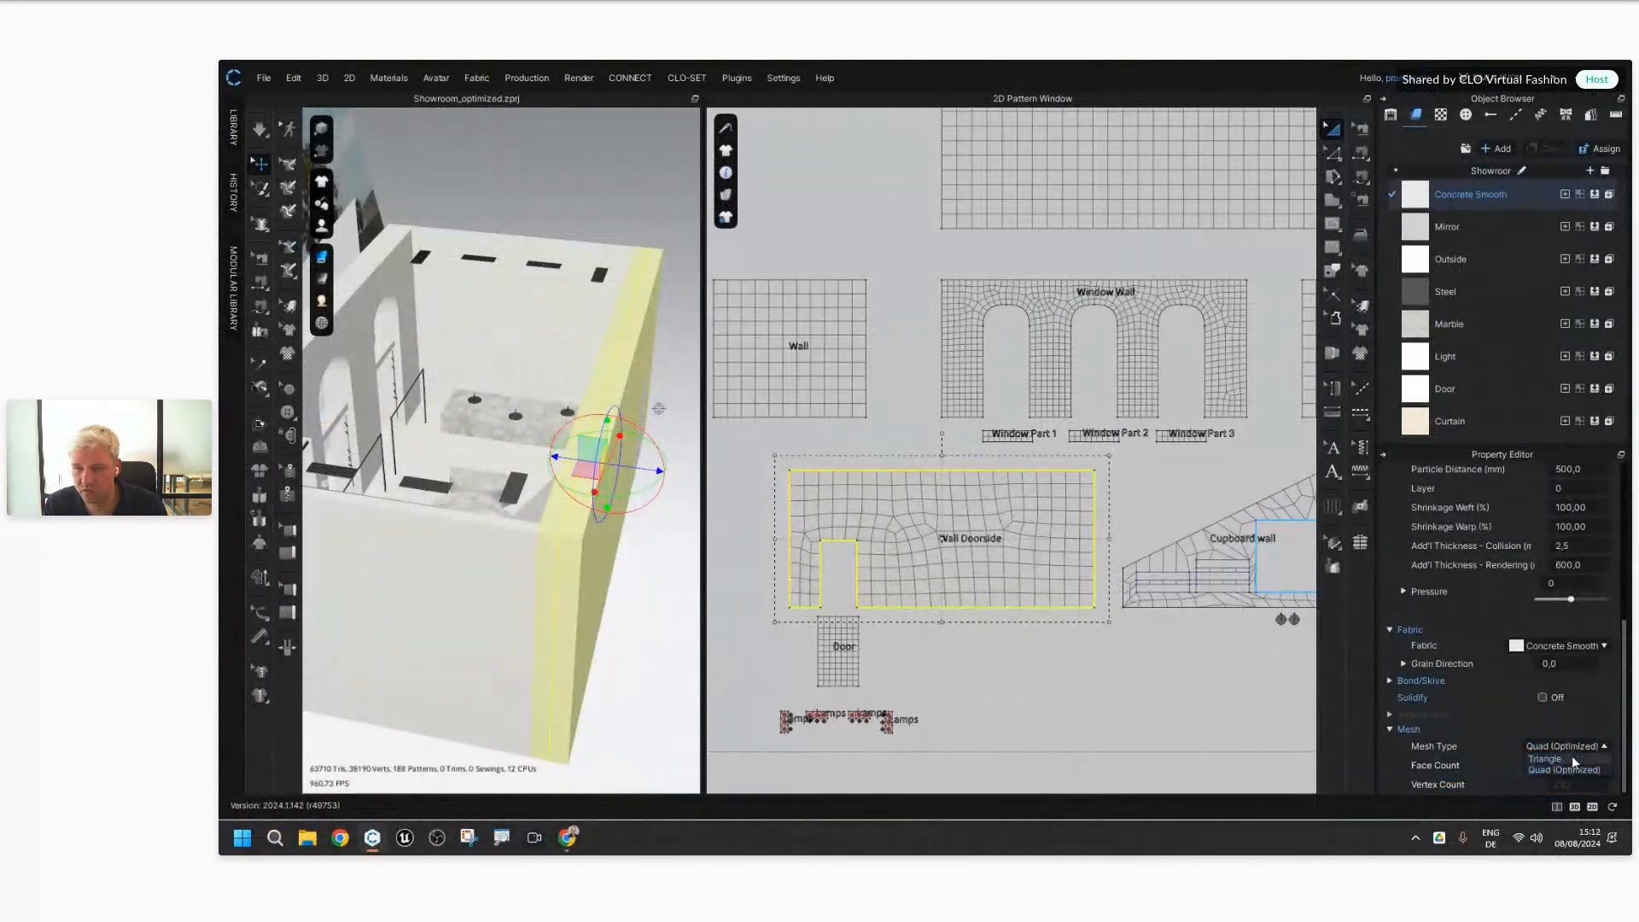
Step: Try the Triangle mesh type on the Wall Doorside pattern, restore Quad (Optimized) and deselect the pattern
{"action": "left_click", "coordinate": [1573, 759]}
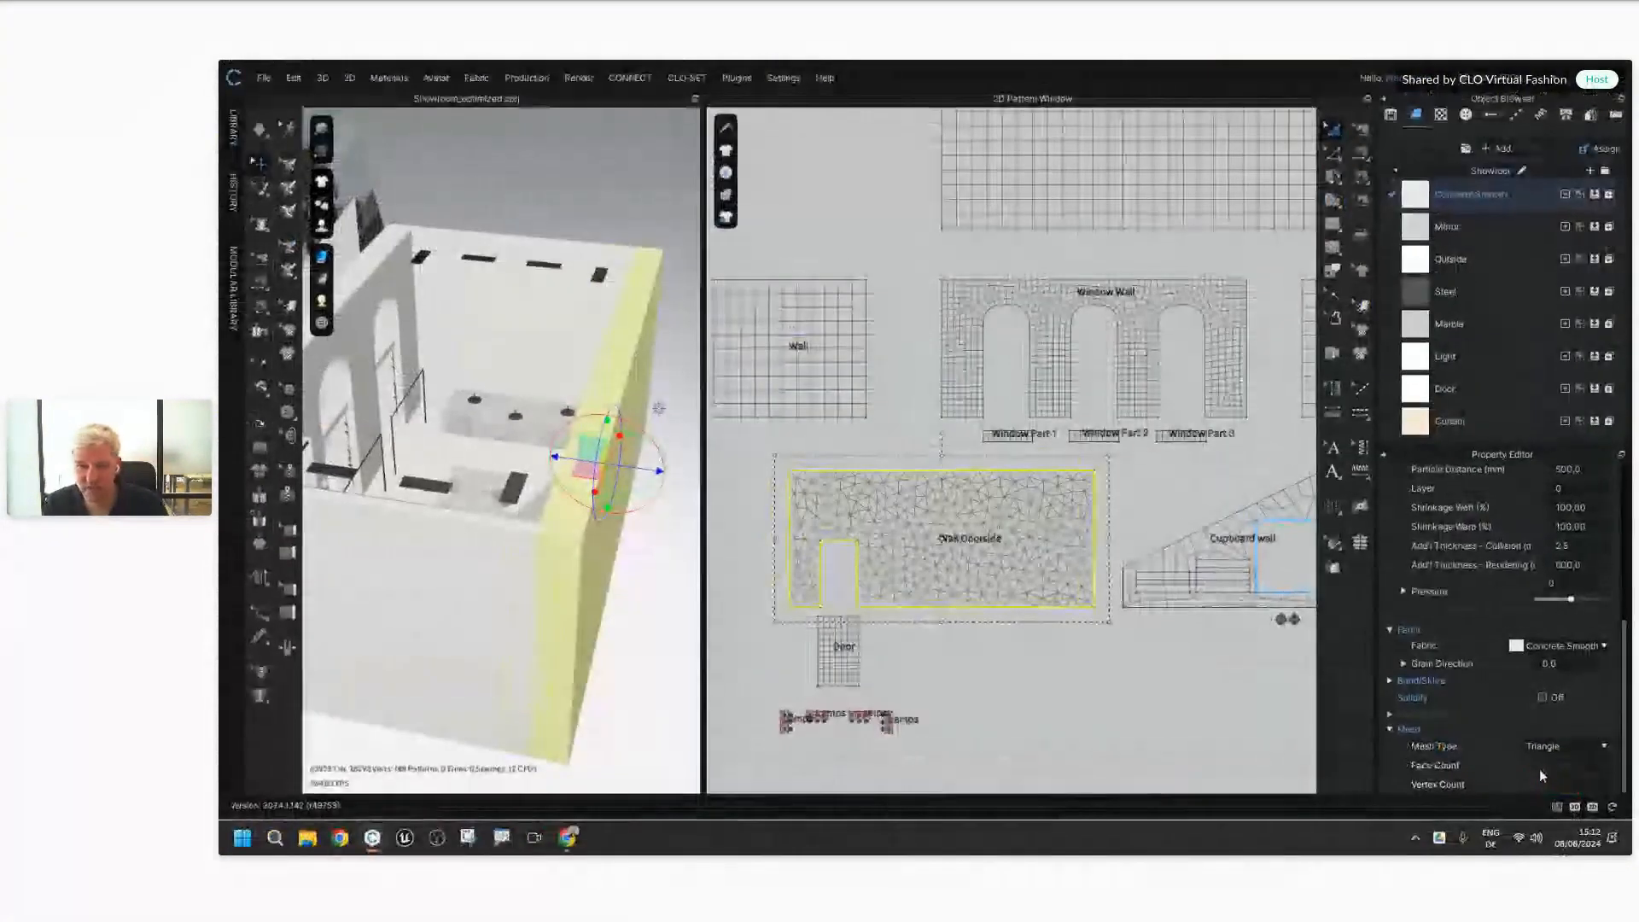
{"action": "left_click", "coordinate": [1575, 748]}
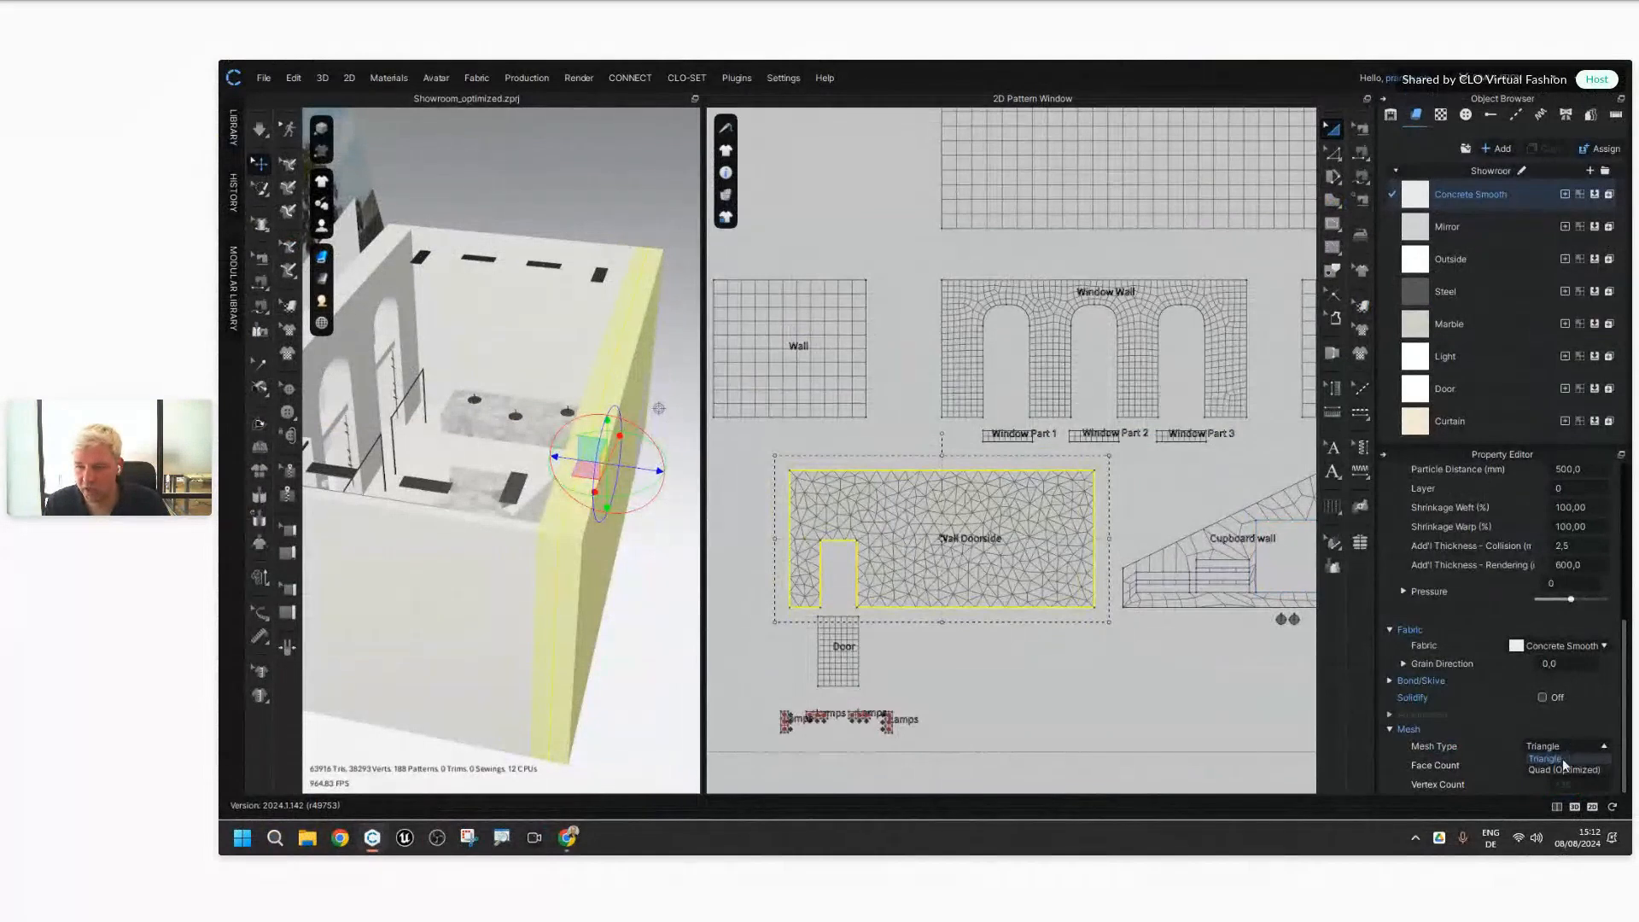
{"action": "left_click", "coordinate": [1563, 770]}
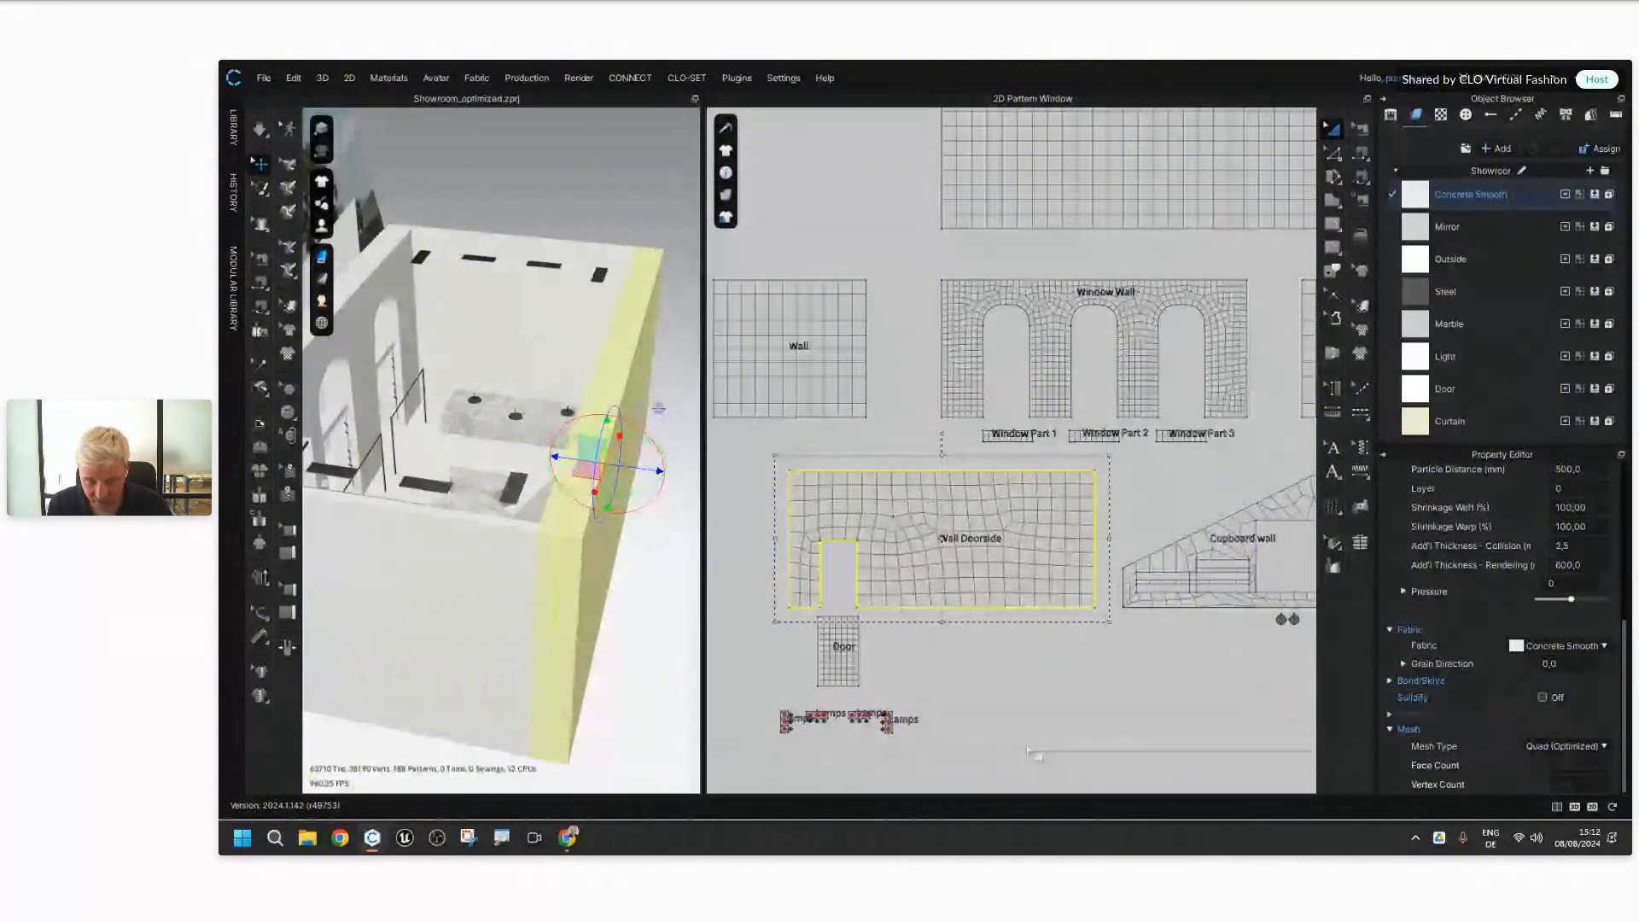
{"action": "left_click", "coordinate": [1031, 751]}
Step: Examine the quad mesh of the Wall Doorside pattern and around the curved arch of the Window Wall pattern
{"action": "scroll", "coordinate": [842, 522], "scroll_direction": "up", "scroll_amount": 3}
{"action": "scroll", "coordinate": [979, 592], "scroll_direction": "up", "scroll_amount": 4}
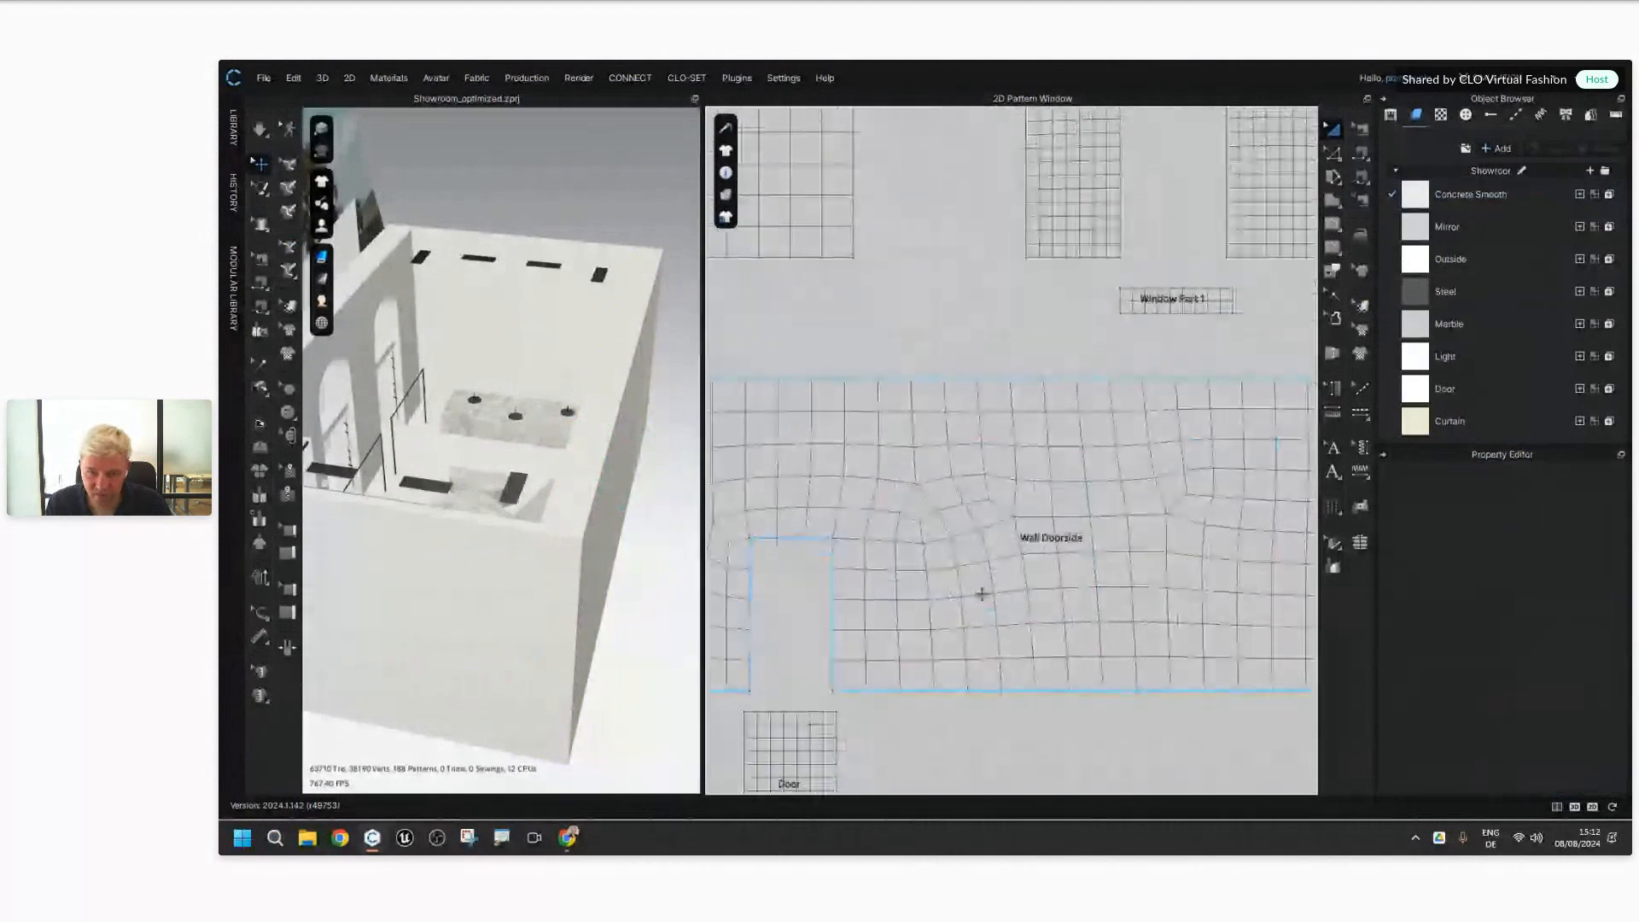
{"action": "scroll", "coordinate": [1098, 333], "scroll_direction": "down", "scroll_amount": 2}
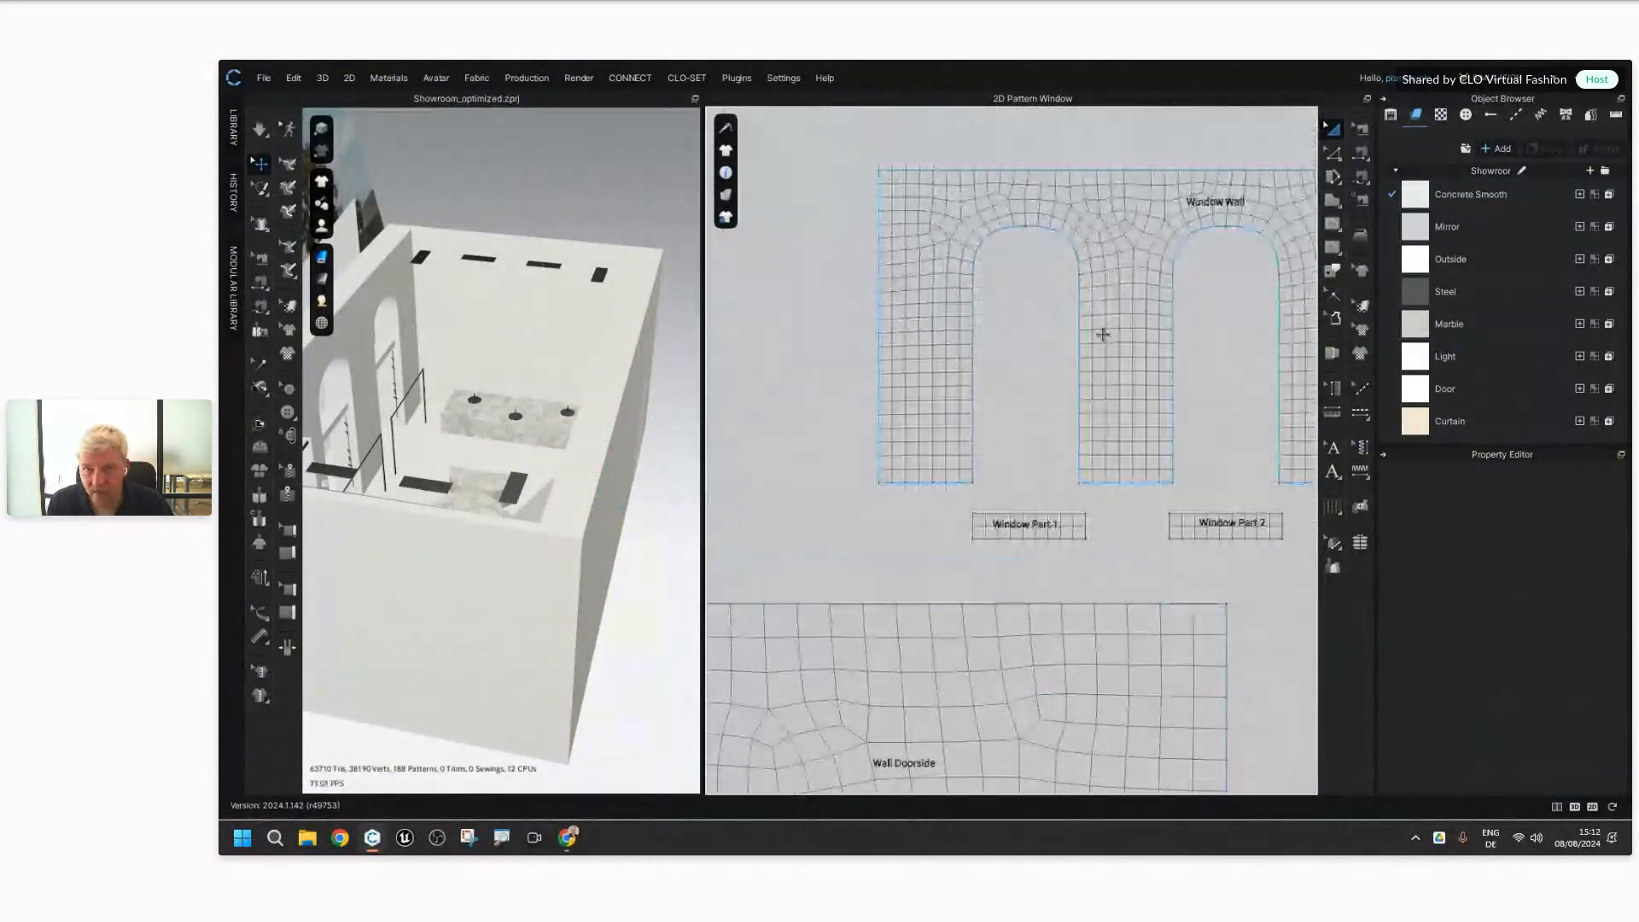
{"action": "scroll", "coordinate": [951, 377], "scroll_direction": "up", "scroll_amount": 5}
{"action": "scroll", "coordinate": [951, 386], "scroll_direction": "up", "scroll_amount": 2}
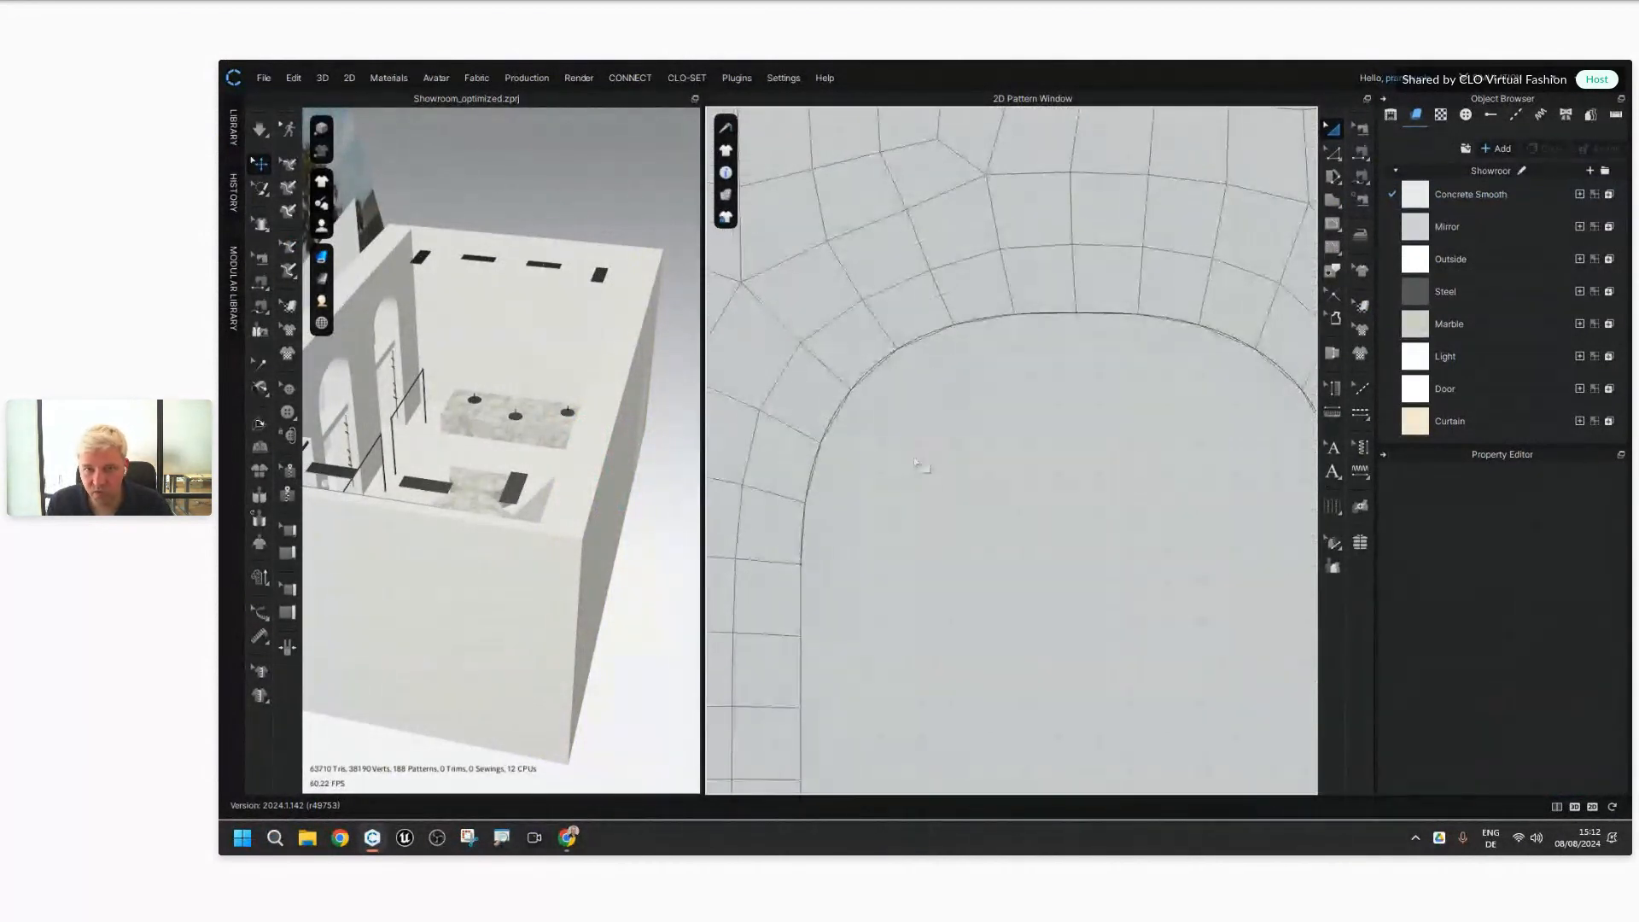
{"action": "middle_click_drag", "start_coordinate": [913, 469], "coordinate": [941, 421]}
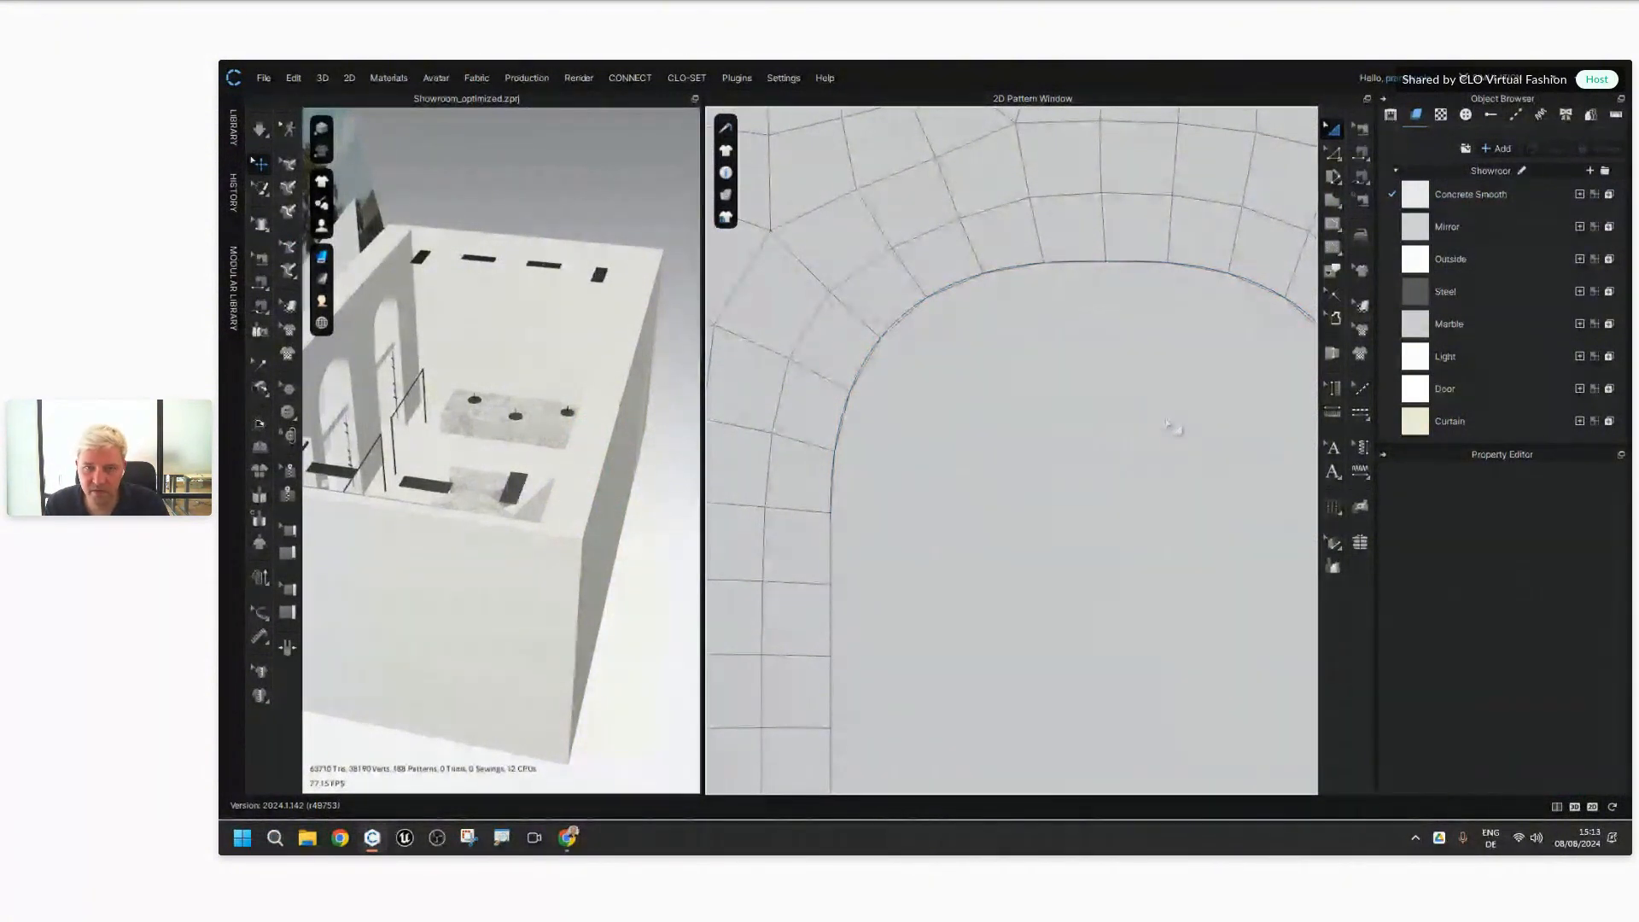
{"action": "scroll", "coordinate": [1110, 457], "scroll_direction": "down", "scroll_amount": 3}
{"action": "scroll", "coordinate": [1058, 506], "scroll_direction": "up", "scroll_amount": 2}
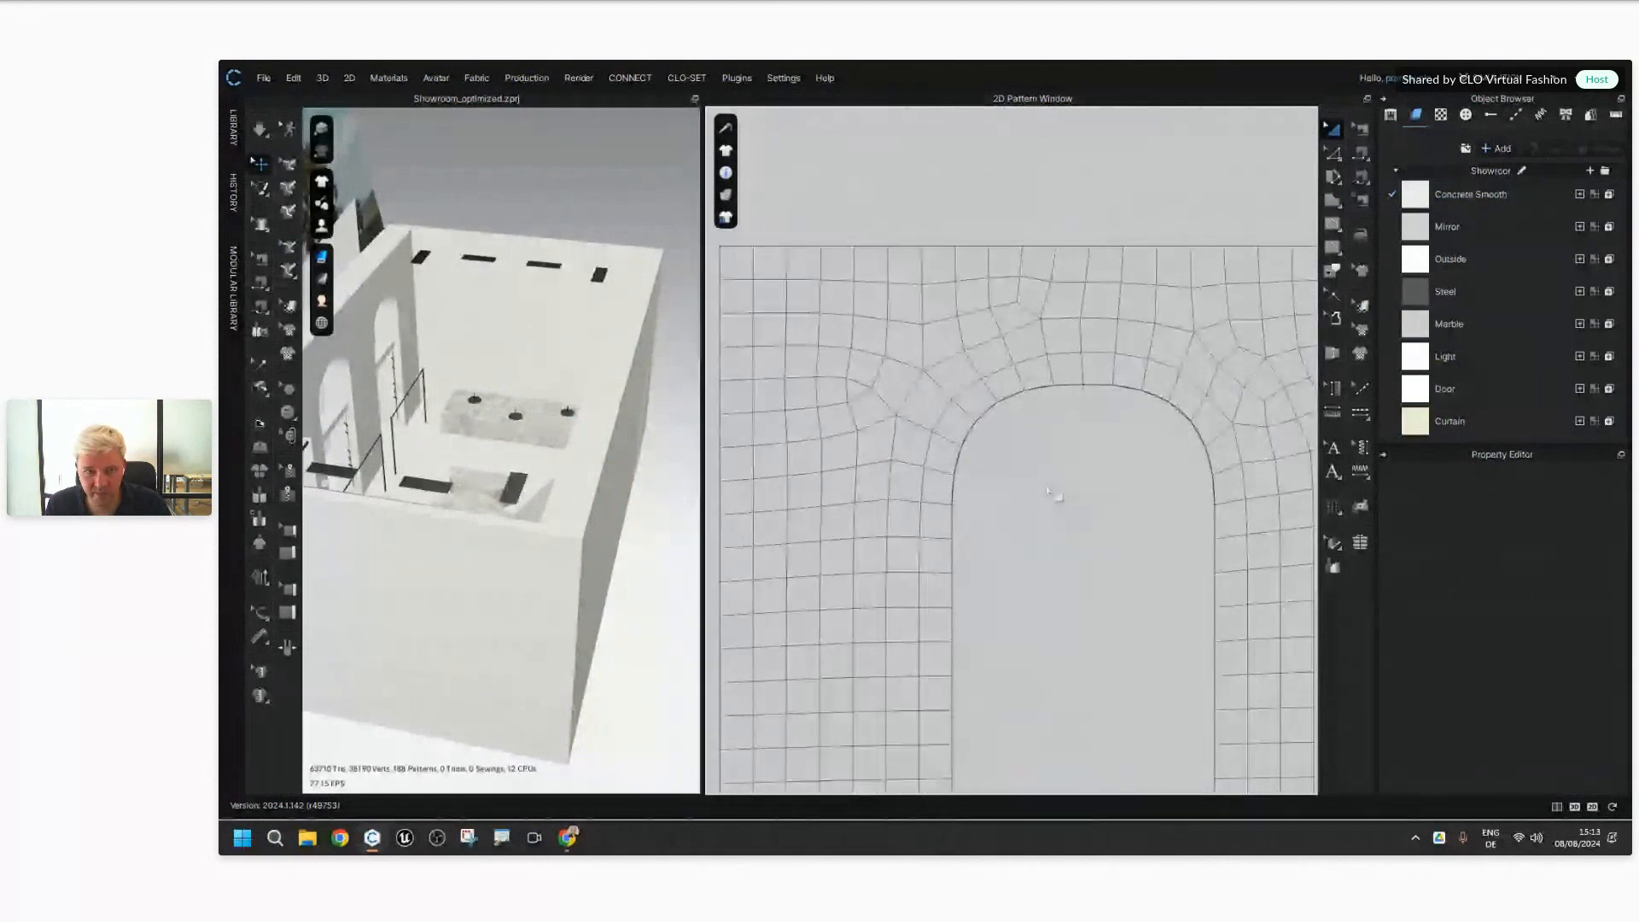
{"action": "scroll", "coordinate": [1024, 484], "scroll_direction": "up", "scroll_amount": 5}
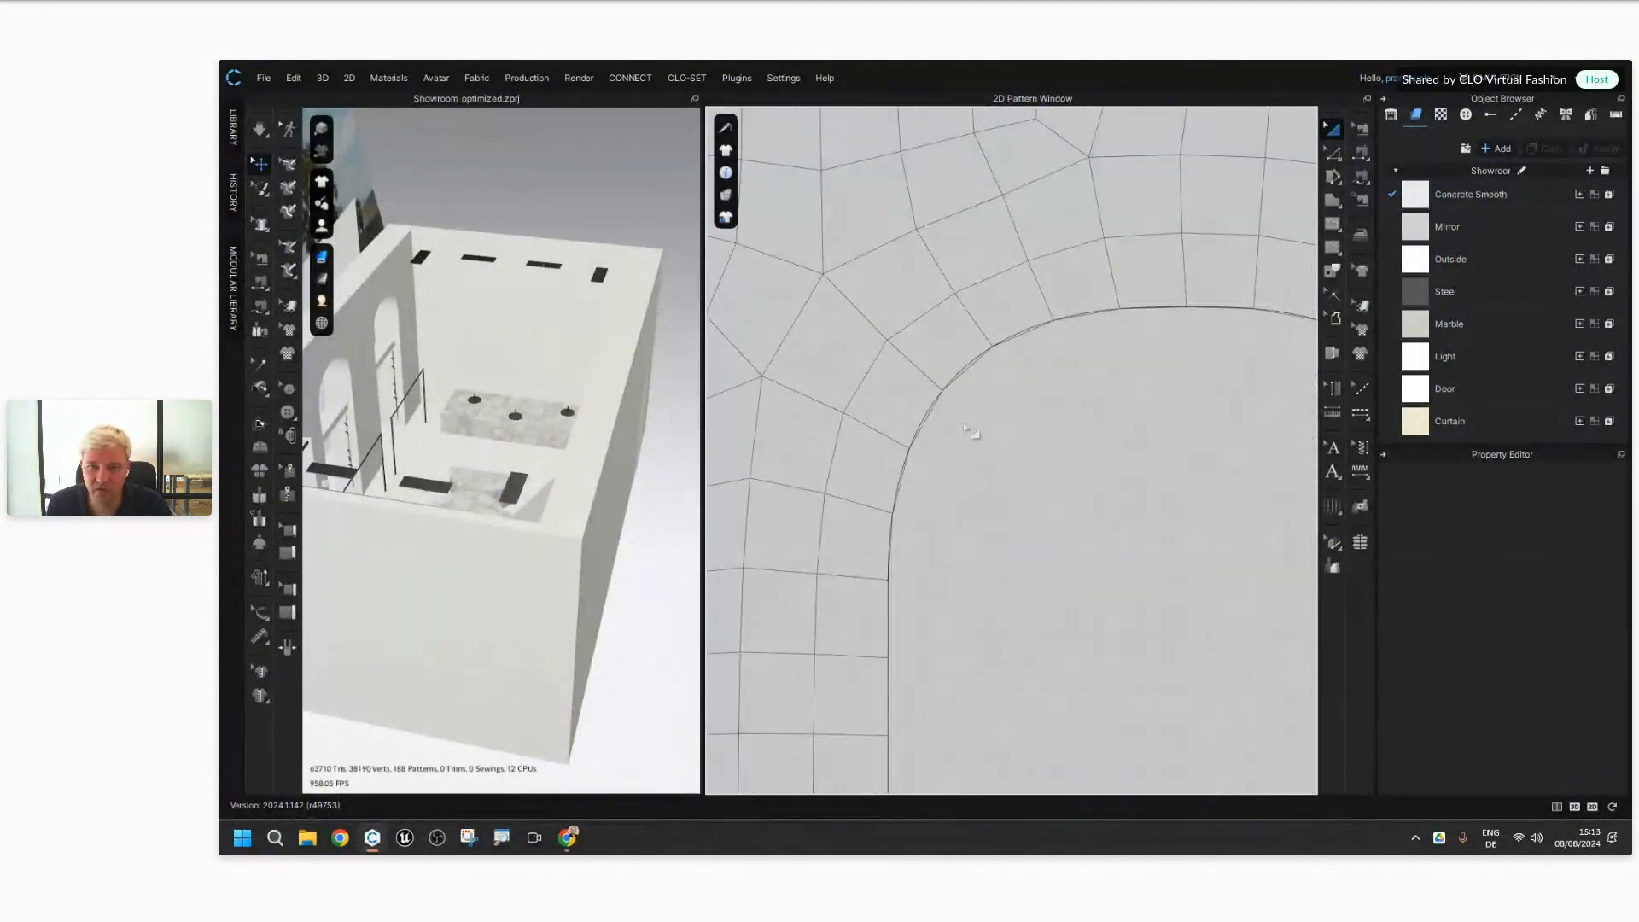
Step: Set the Window Wall pattern's particle distance to 500 mm, deselect it and inspect the window arch in 3D
{"action": "left_click", "coordinate": [1009, 337]}
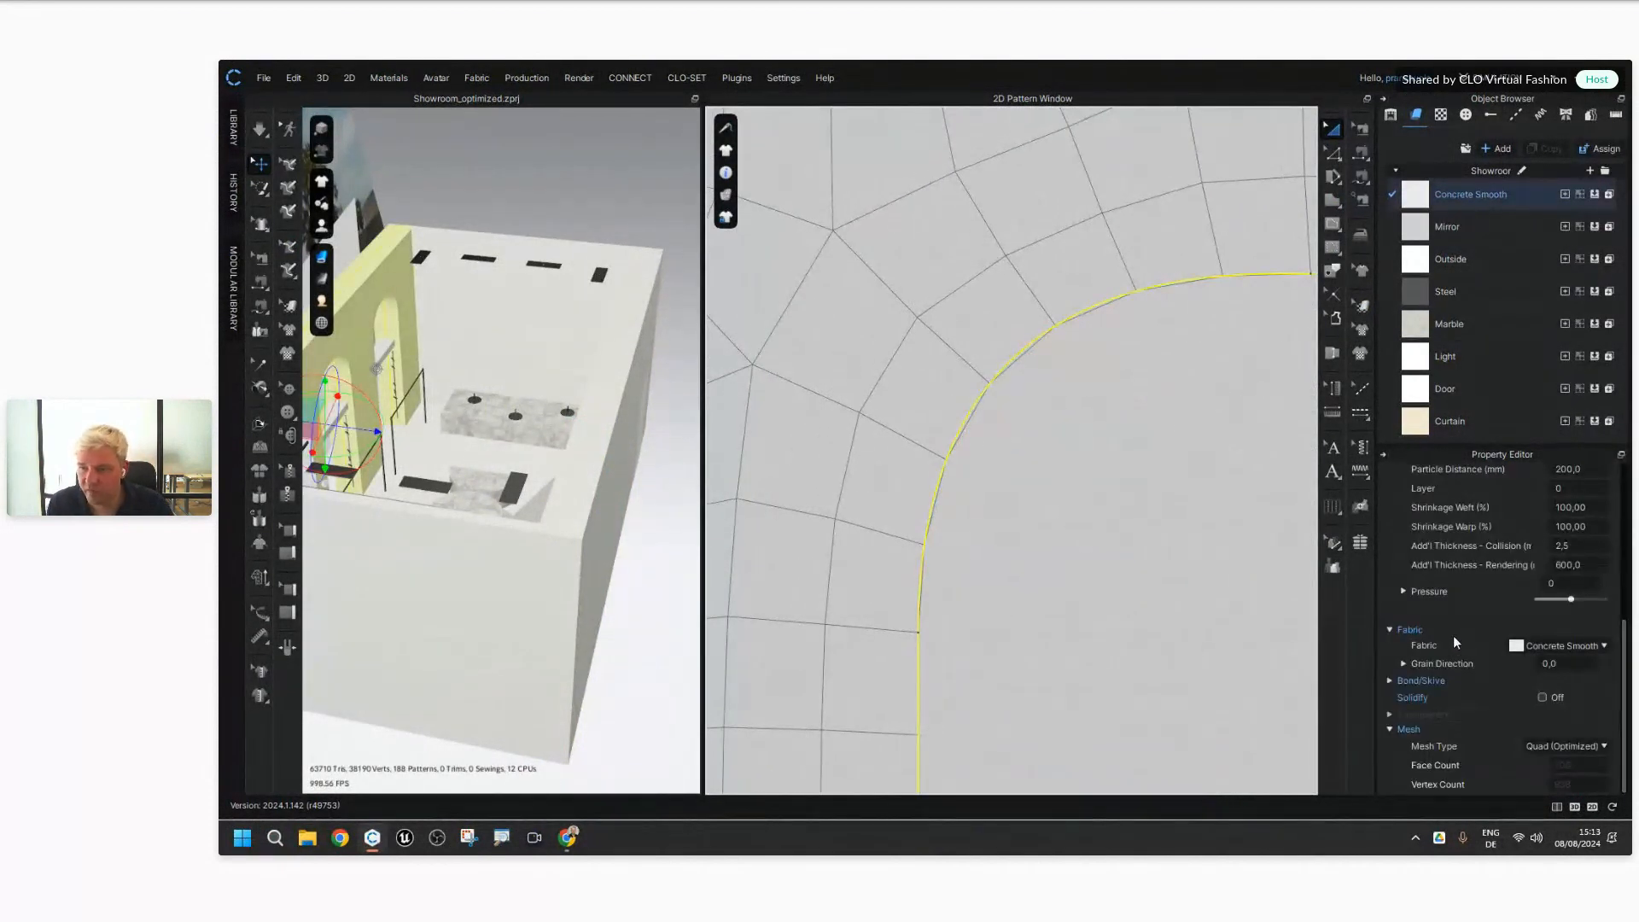
{"action": "scroll", "coordinate": [1580, 689], "scroll_direction": "down", "scroll_amount": 5}
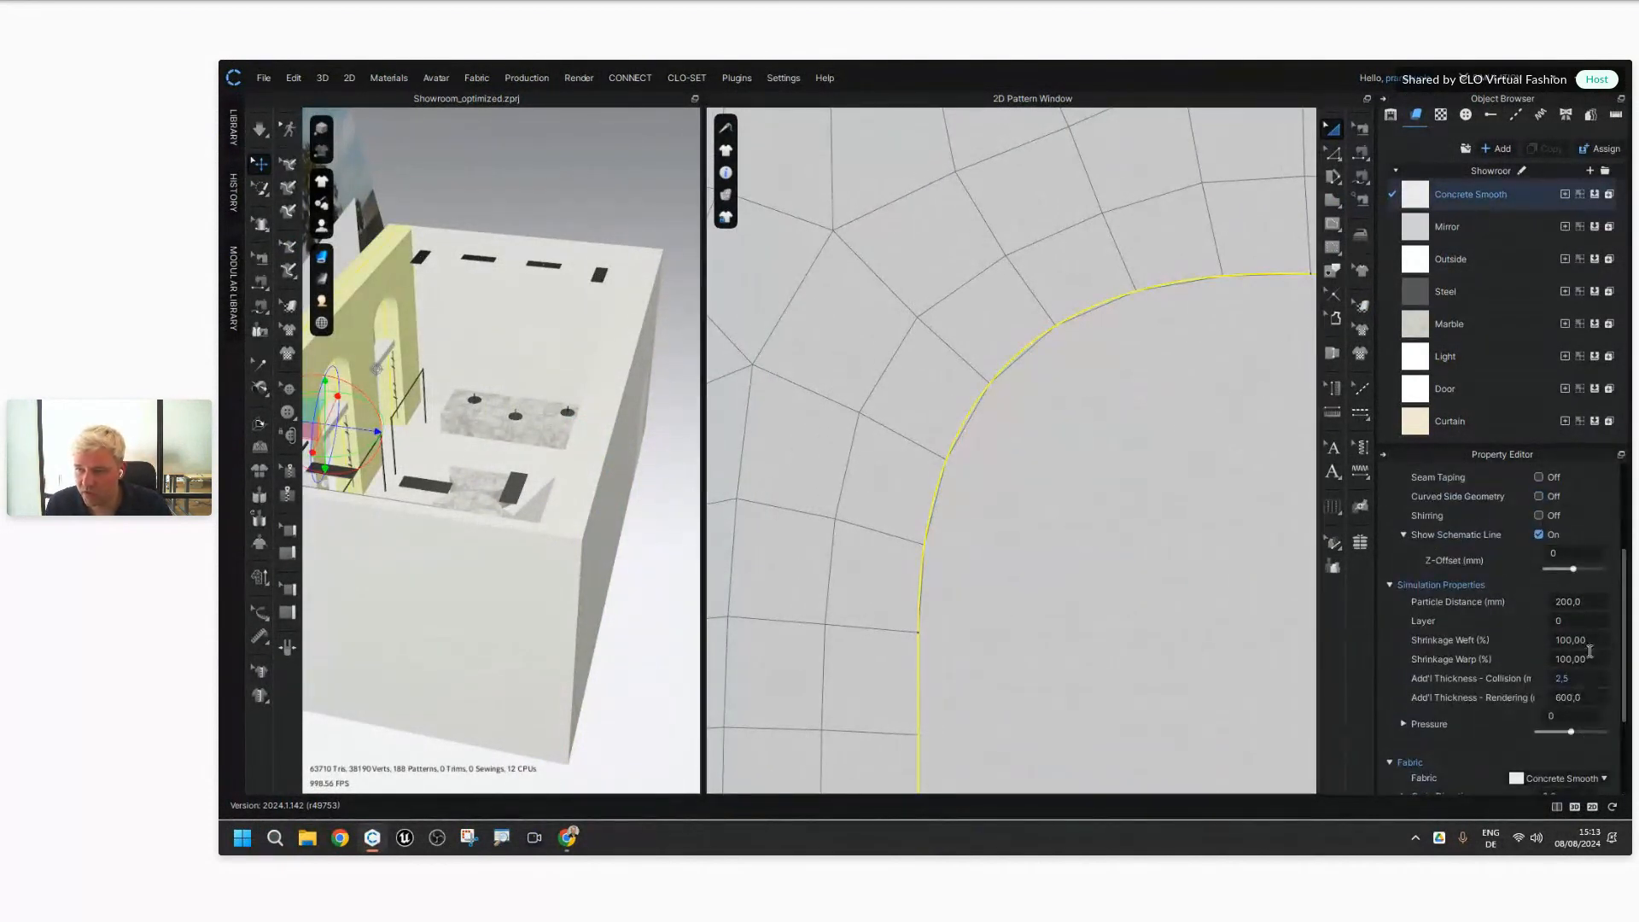
{"action": "double_click", "coordinate": [1588, 600]}
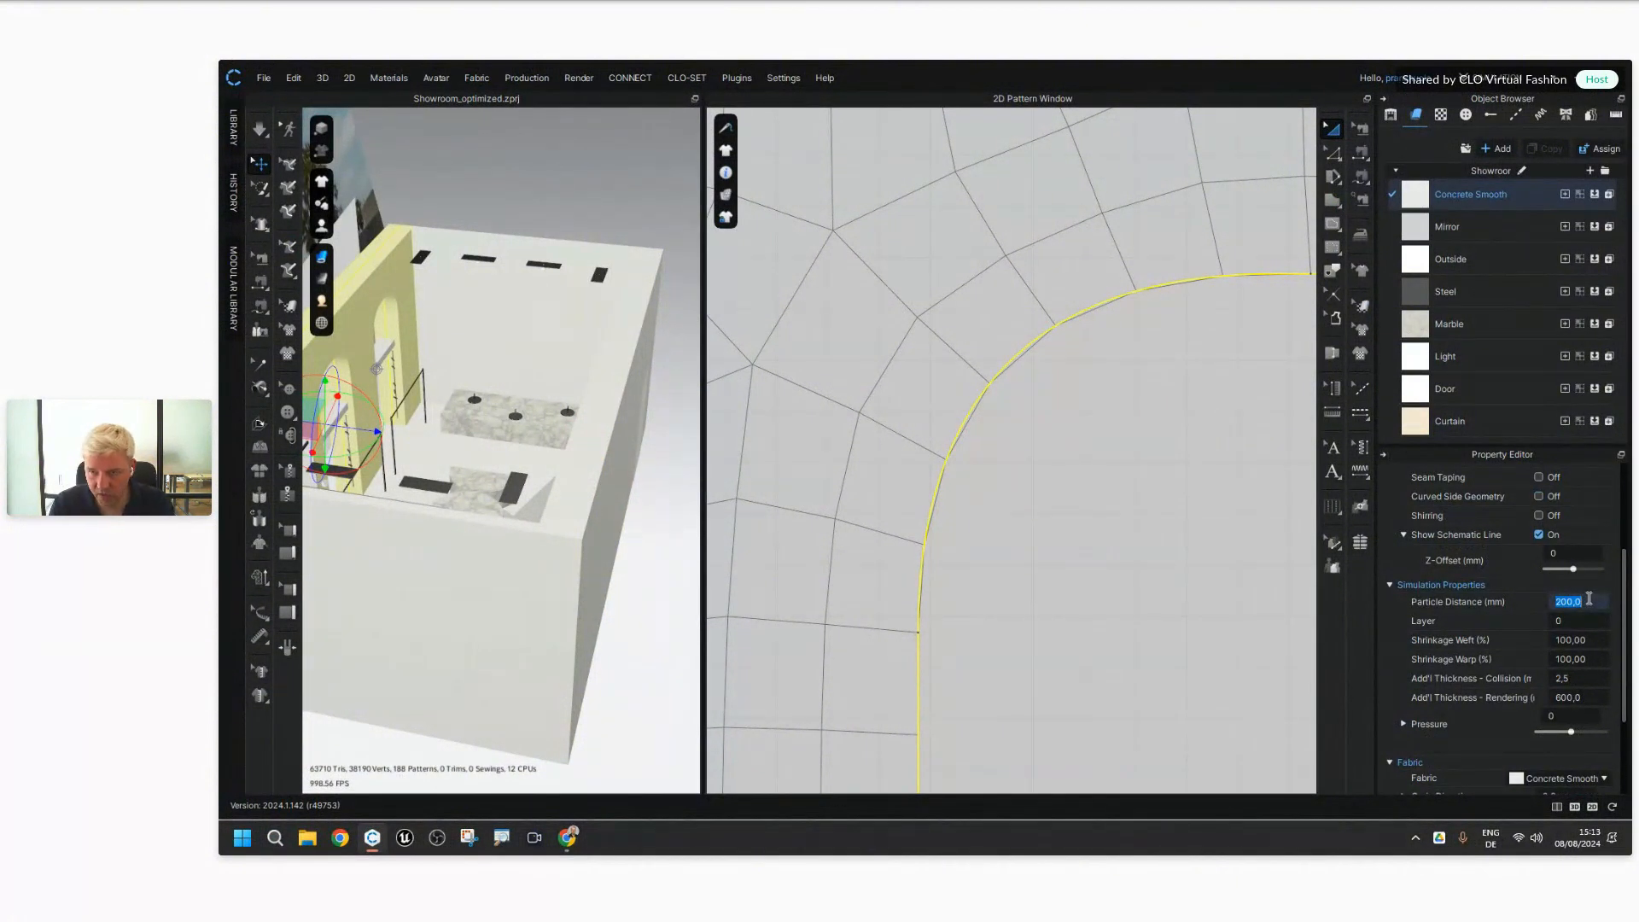
{"action": "type", "text": "500,0"}
{"action": "key", "text": "Return"}
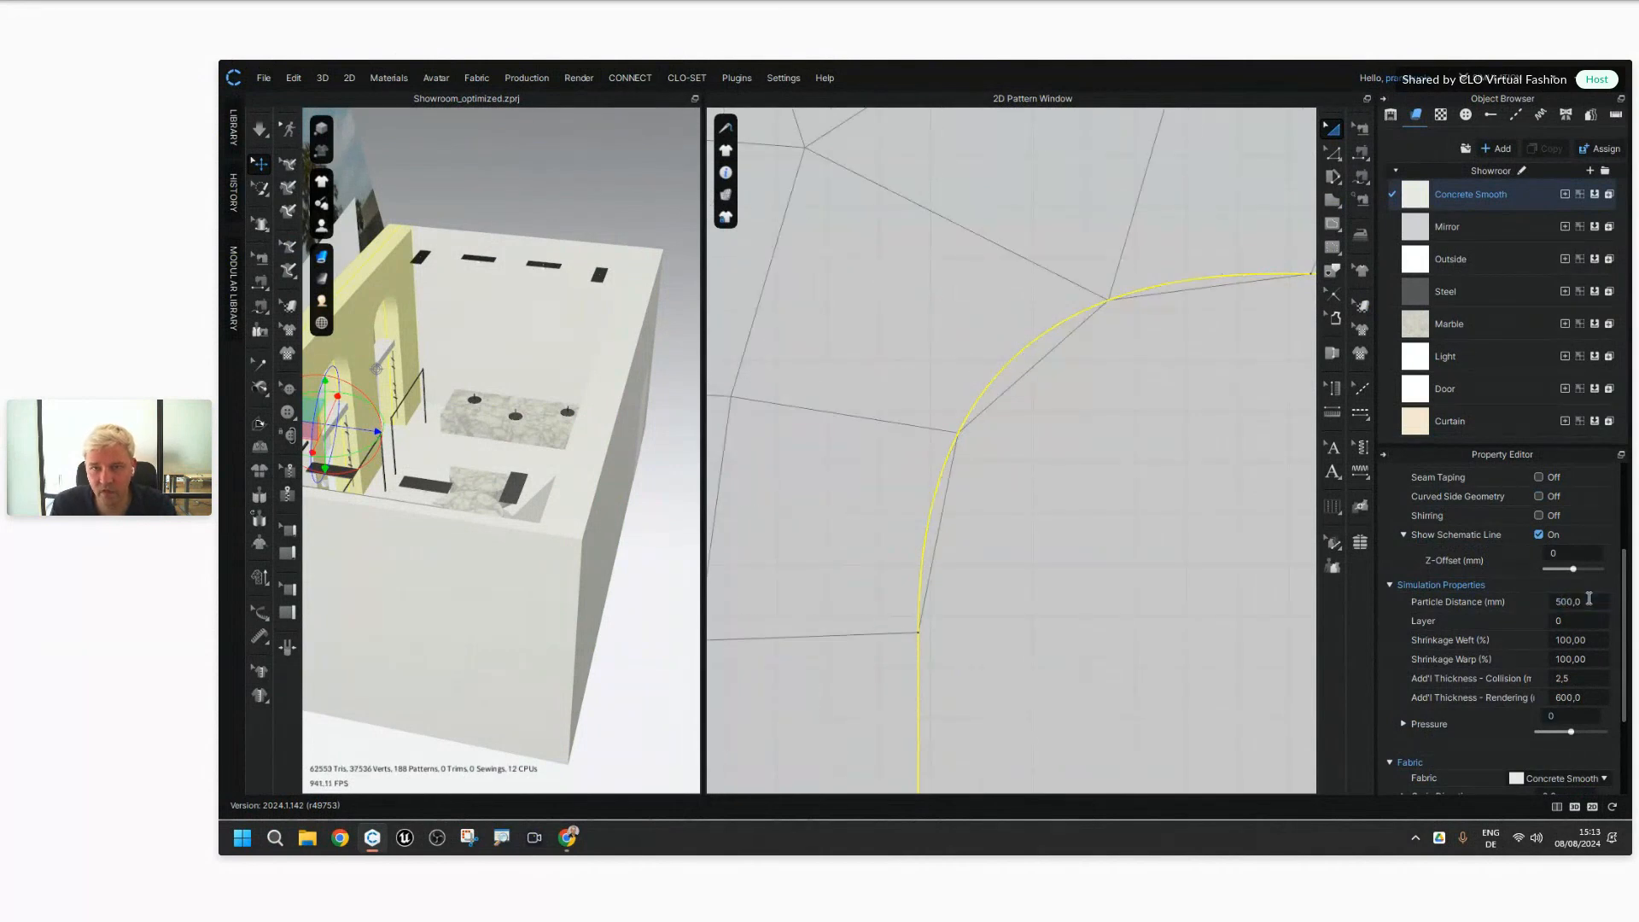
{"action": "left_click", "coordinate": [1043, 437]}
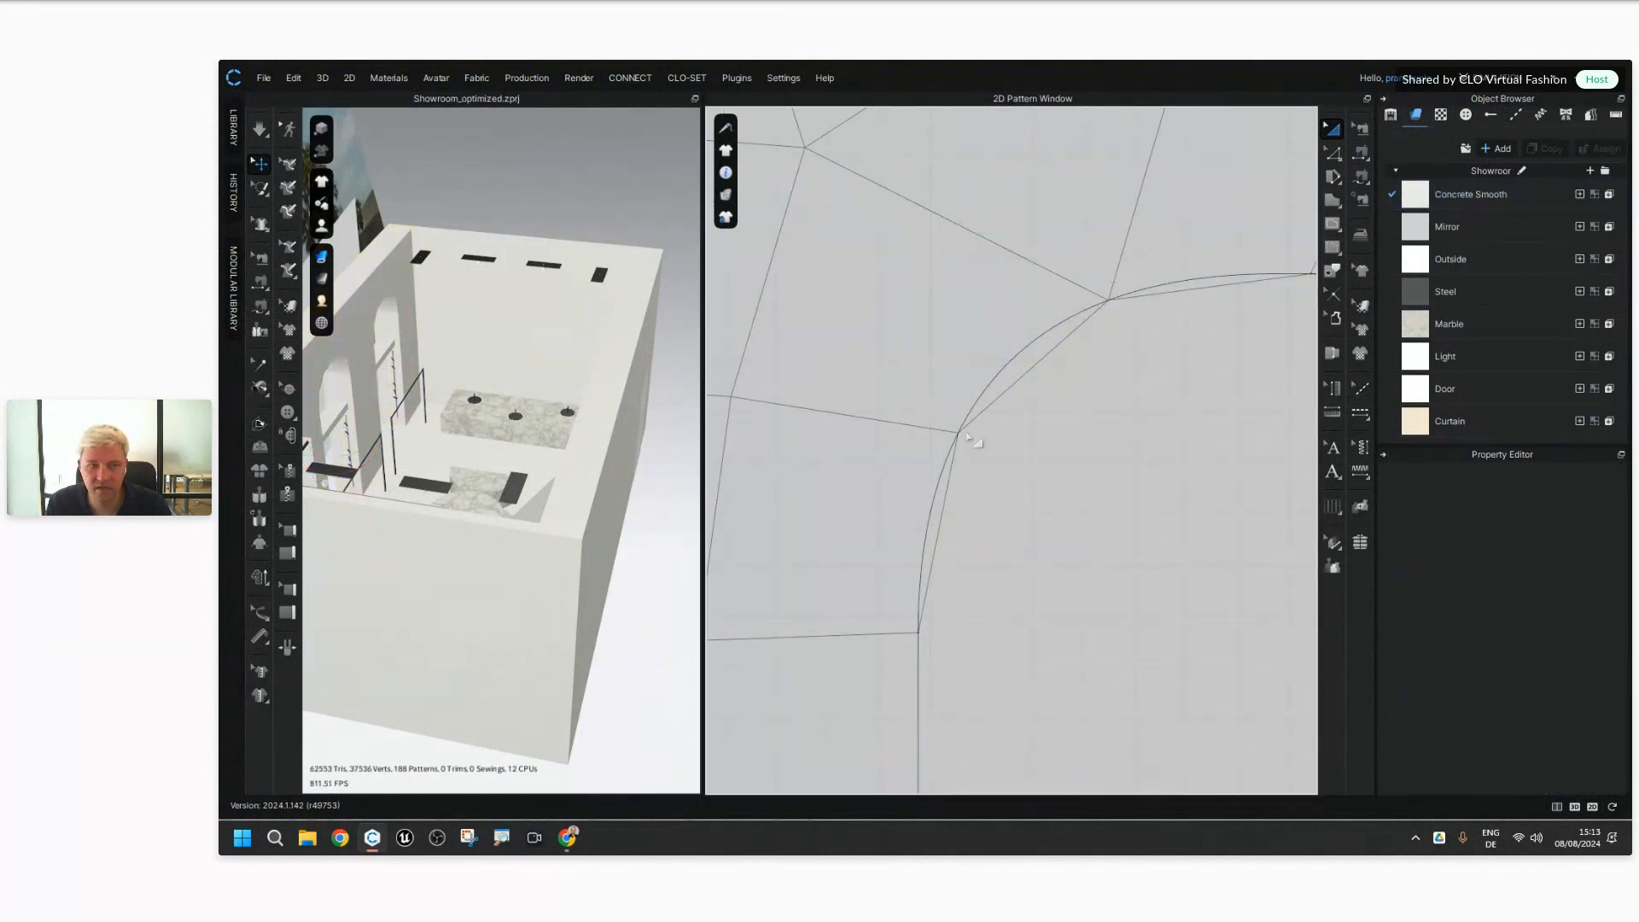
{"action": "right_click_drag", "start_coordinate": [610, 437], "coordinate": [494, 466]}
{"action": "scroll", "coordinate": [492, 475], "scroll_direction": "up", "scroll_amount": 3}
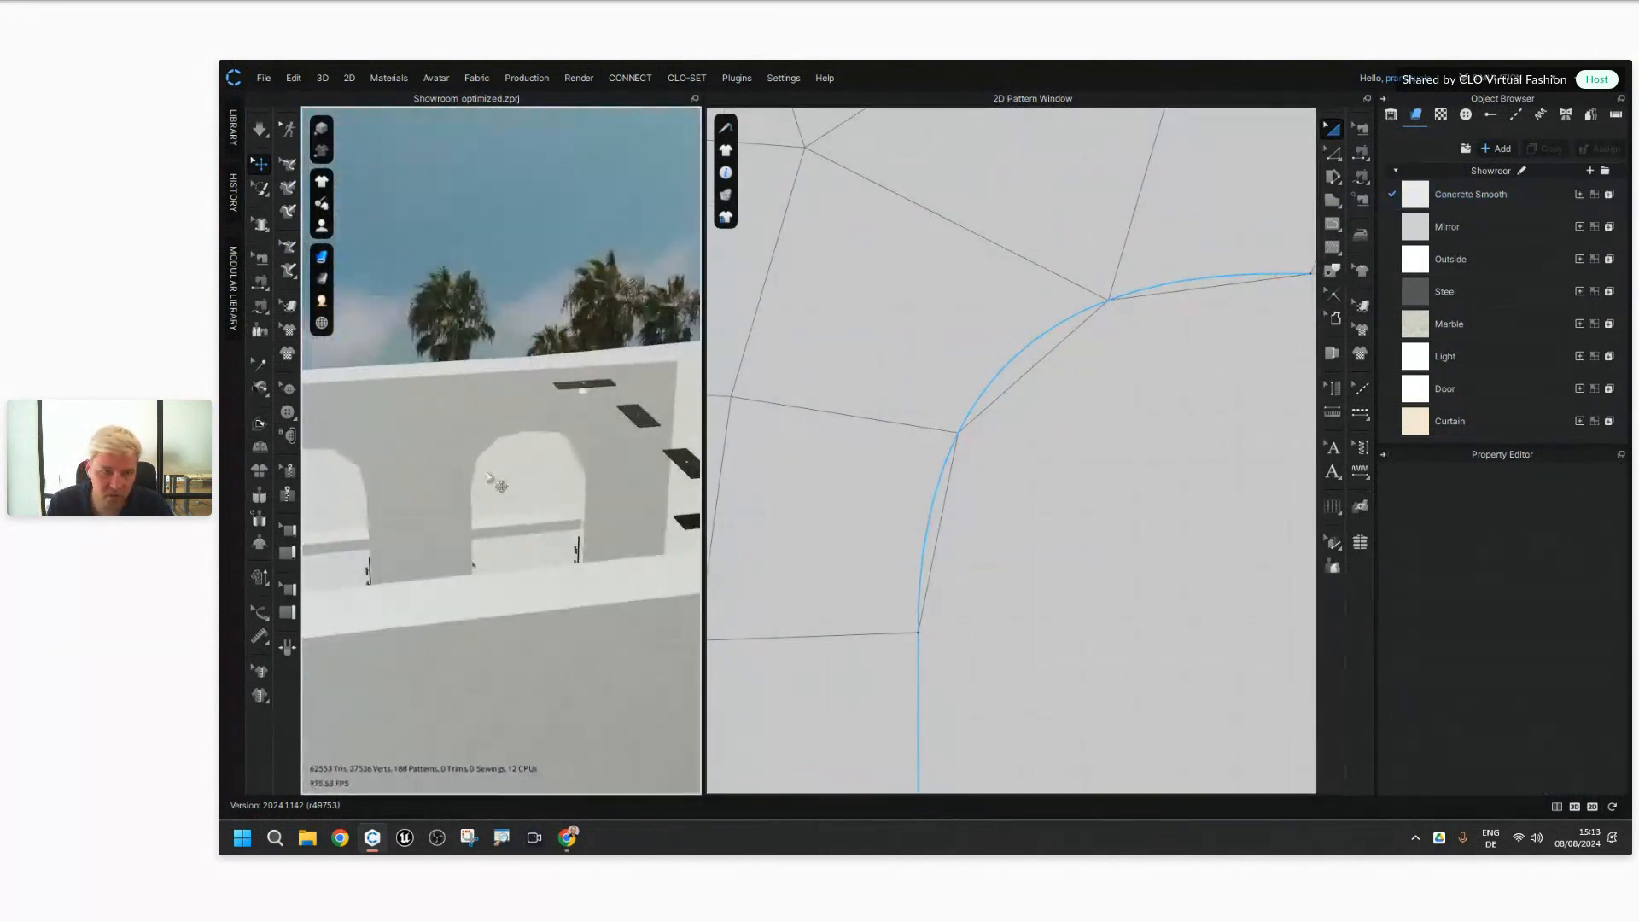
{"action": "scroll", "coordinate": [608, 517], "scroll_direction": "up", "scroll_amount": 6}
{"action": "mouse_move", "coordinate": [620, 531]}
{"action": "right_mouse_down"}
{"action": "mouse_move", "coordinate": [591, 504]}
{"action": "mouse_move", "coordinate": [621, 511]}
{"action": "right_mouse_up"}
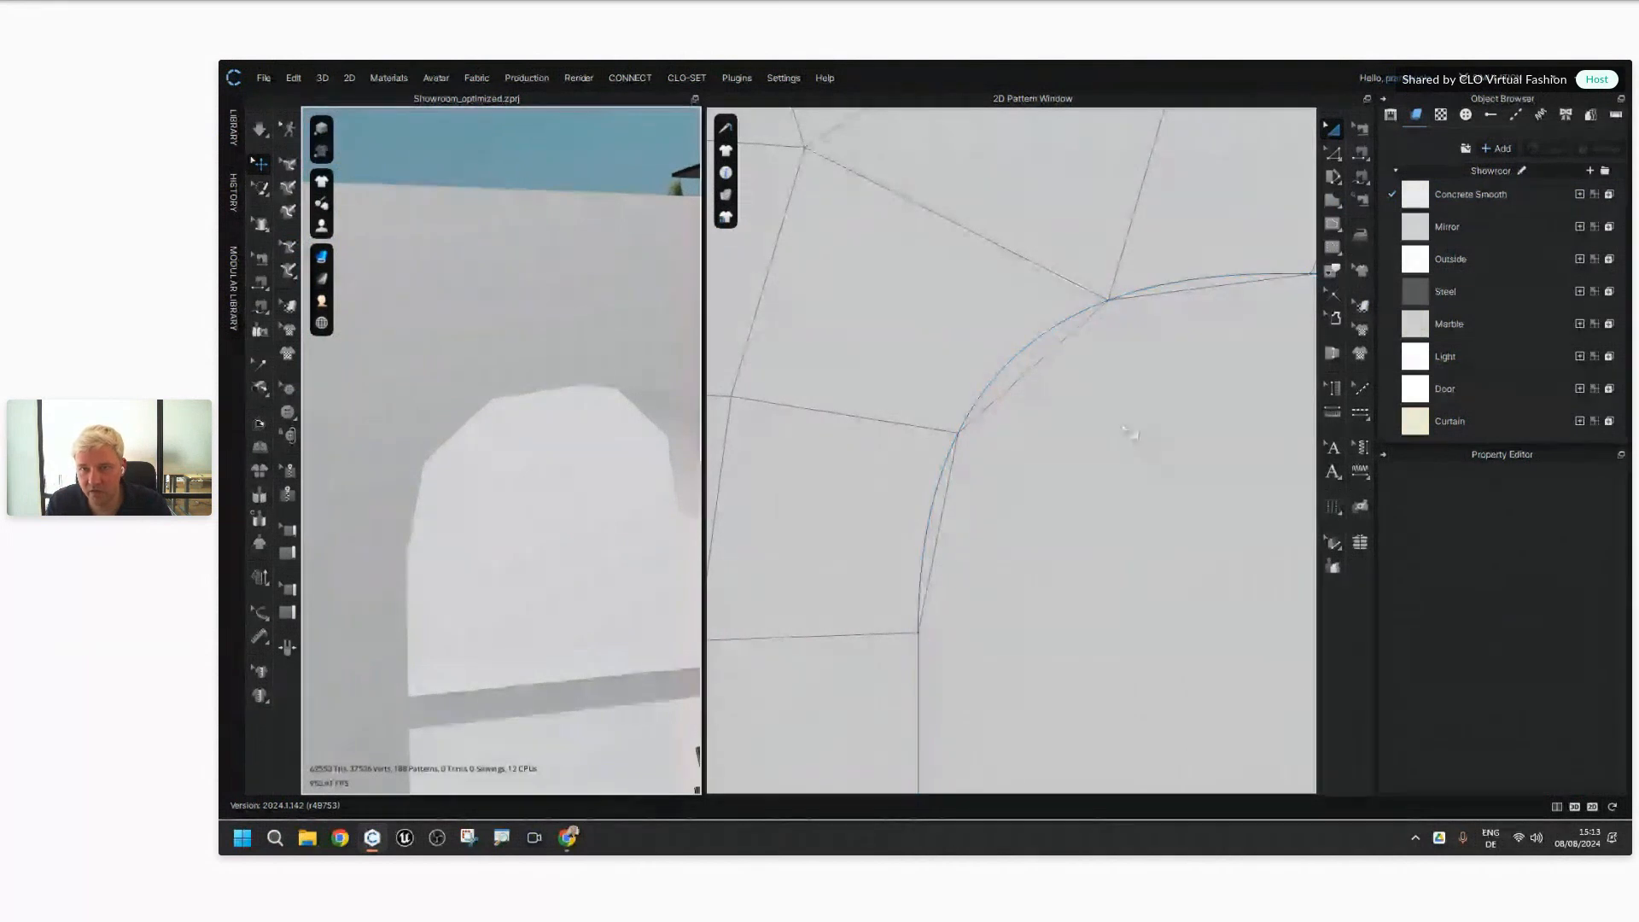
Step: Set the Window Wall pattern's particle distance to 200 mm, deselect it and check the arch's curve in 3D
{"action": "scroll", "coordinate": [1126, 412], "scroll_direction": "down", "scroll_amount": 2}
{"action": "left_click", "coordinate": [1094, 317]}
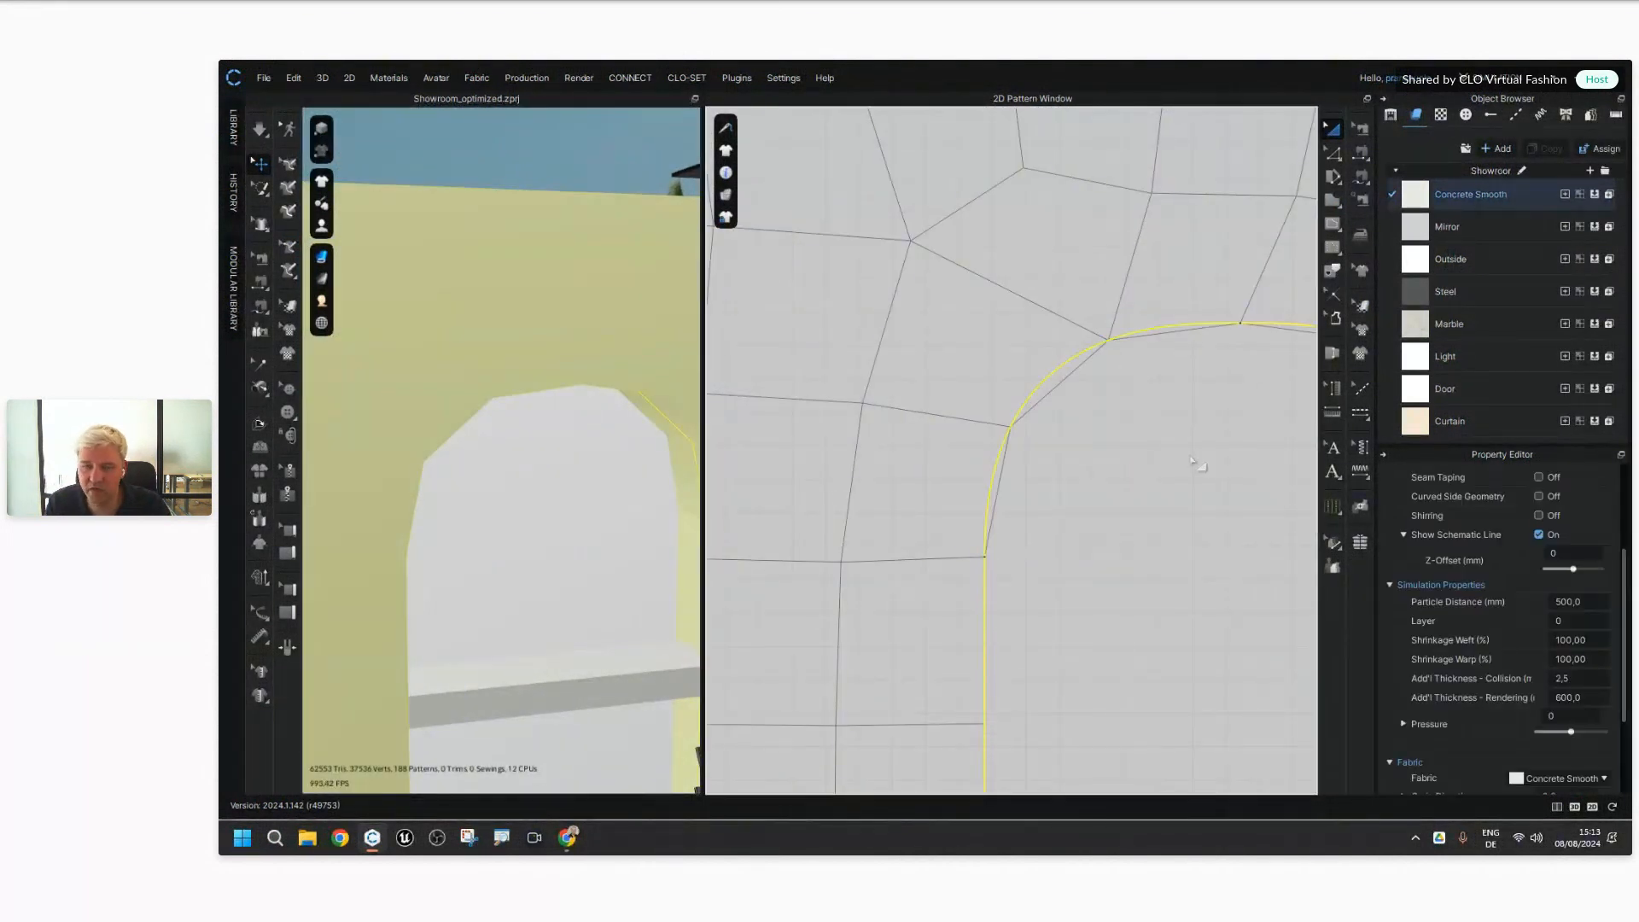
{"action": "right_click_drag", "start_coordinate": [1203, 469], "coordinate": [1144, 482]}
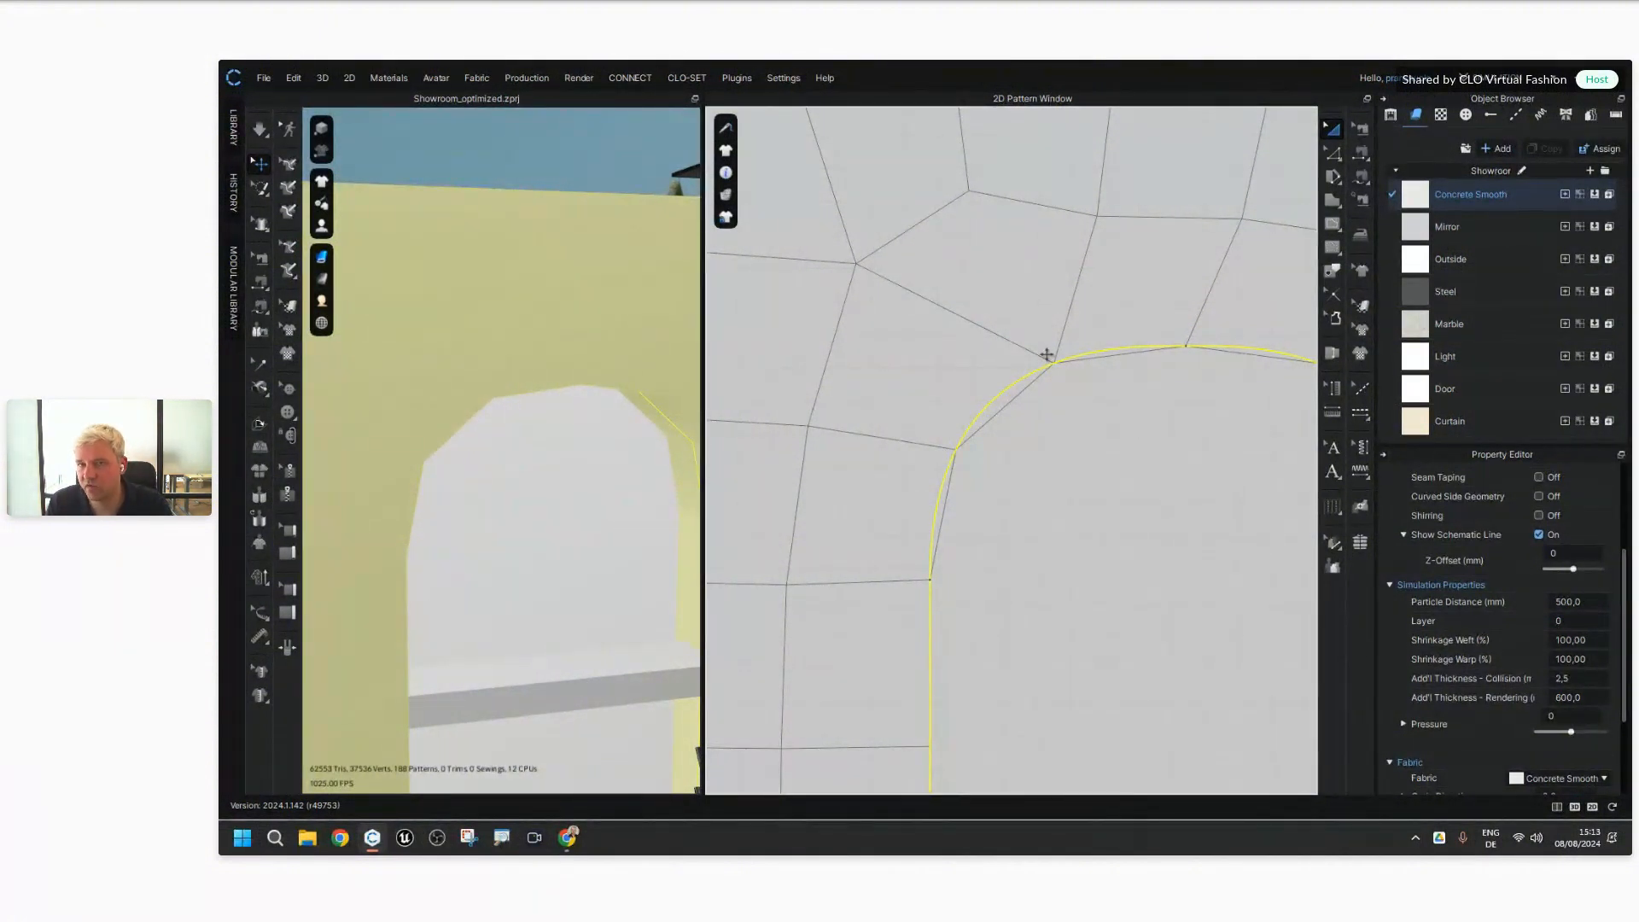
{"action": "left_click", "coordinate": [1580, 602]}
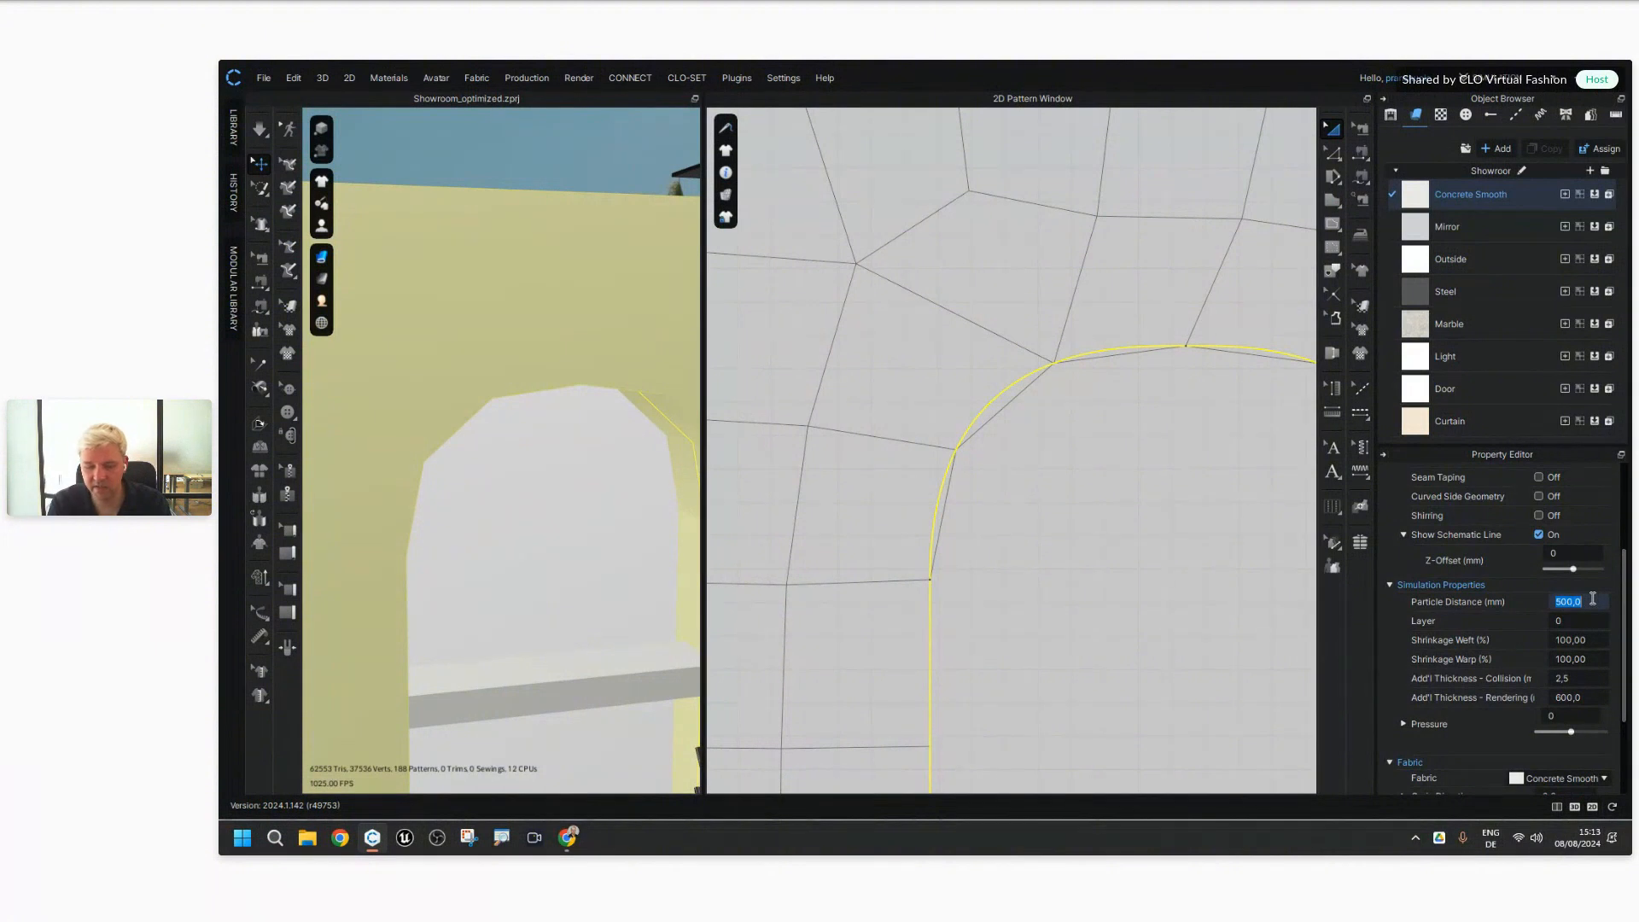
{"action": "type", "text": "200"}
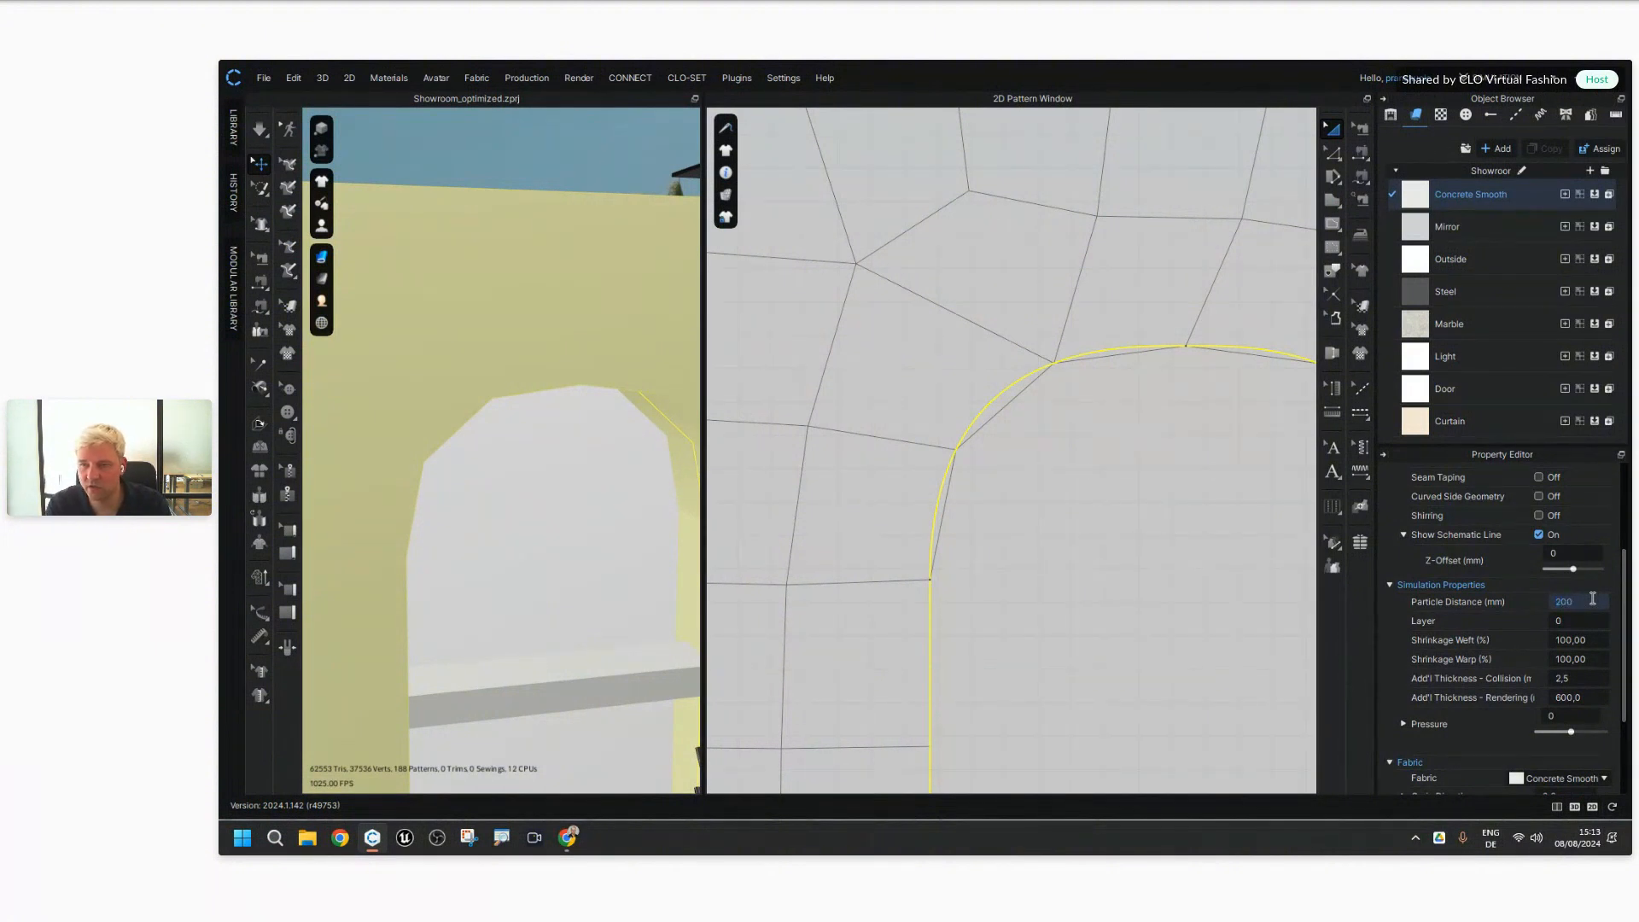
{"action": "key", "text": "Return"}
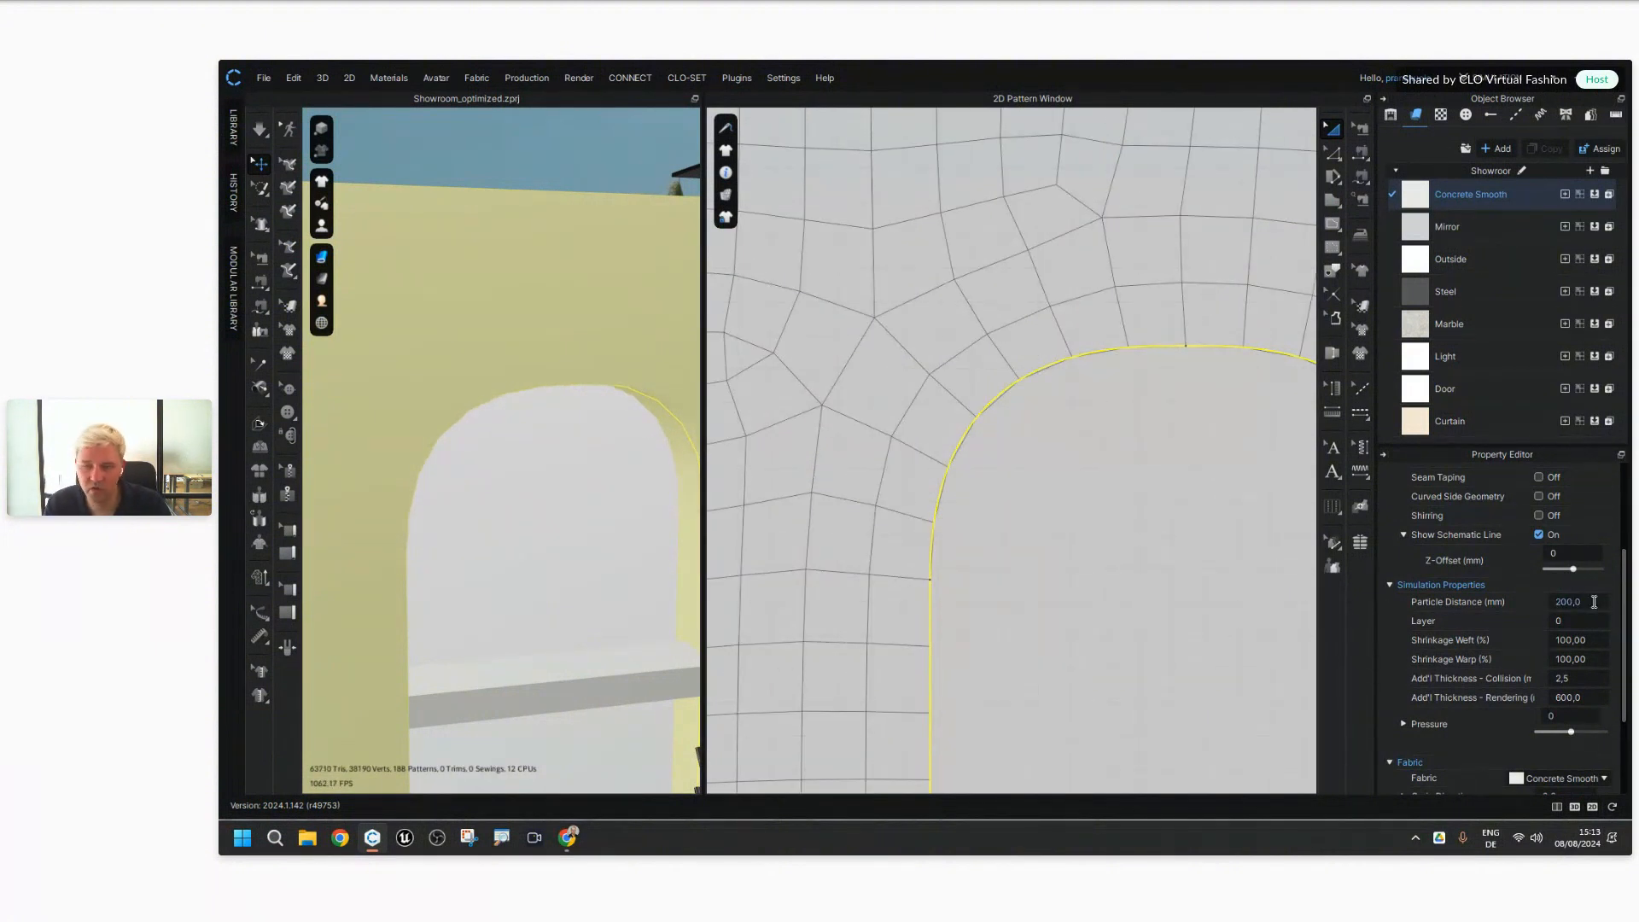
{"action": "left_click", "coordinate": [1009, 618]}
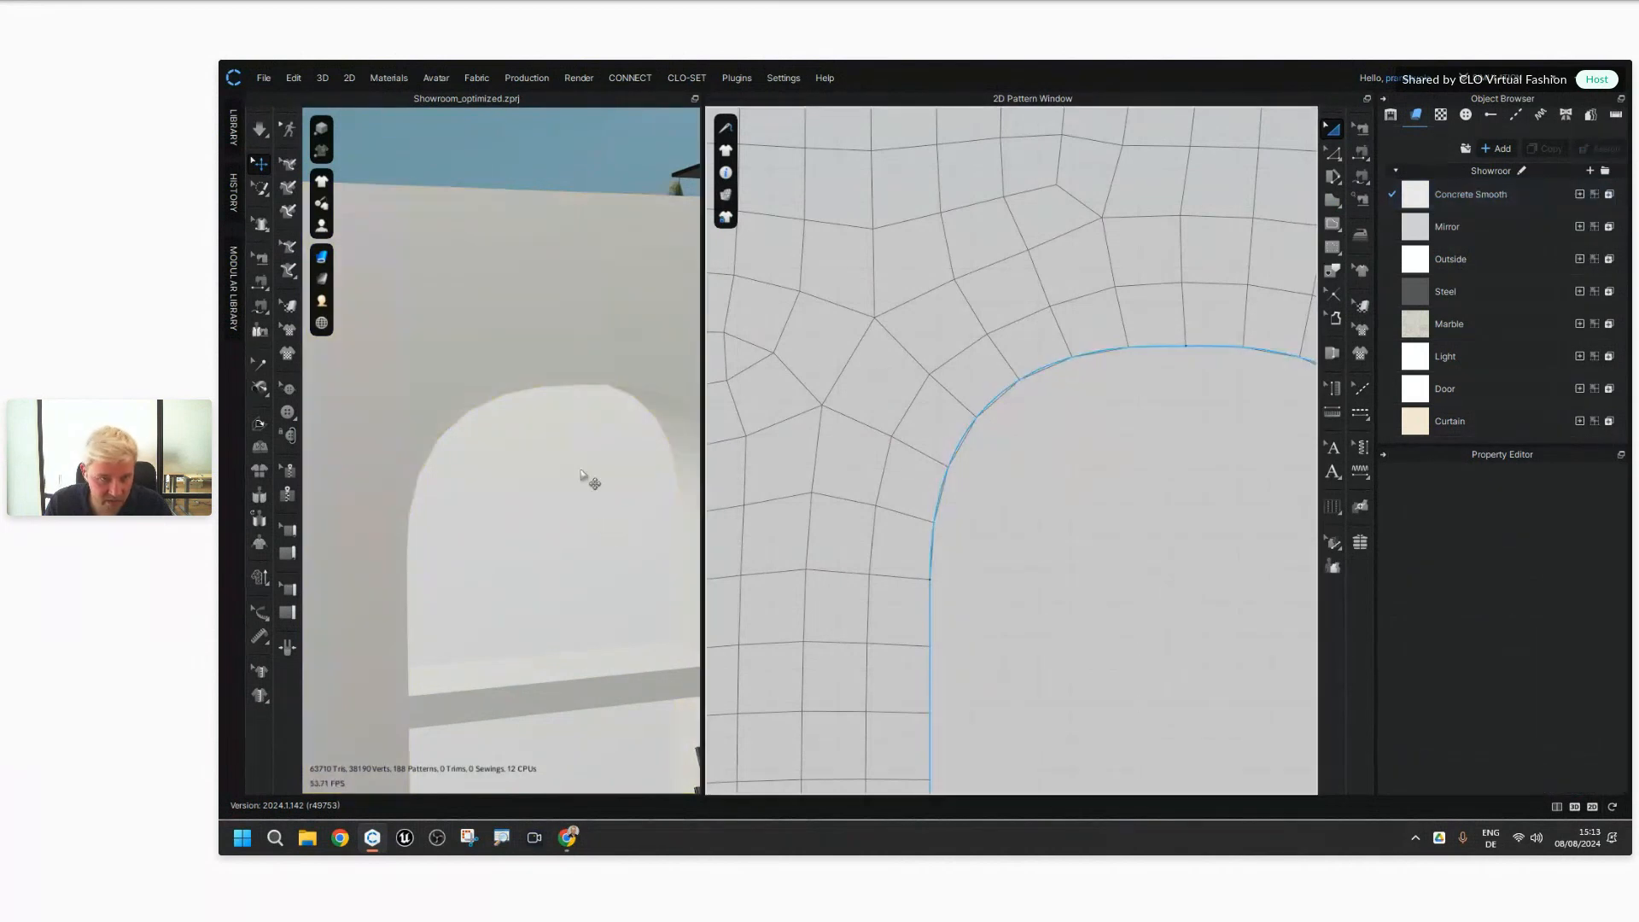
{"action": "right_click_drag", "start_coordinate": [533, 434], "coordinate": [492, 427]}
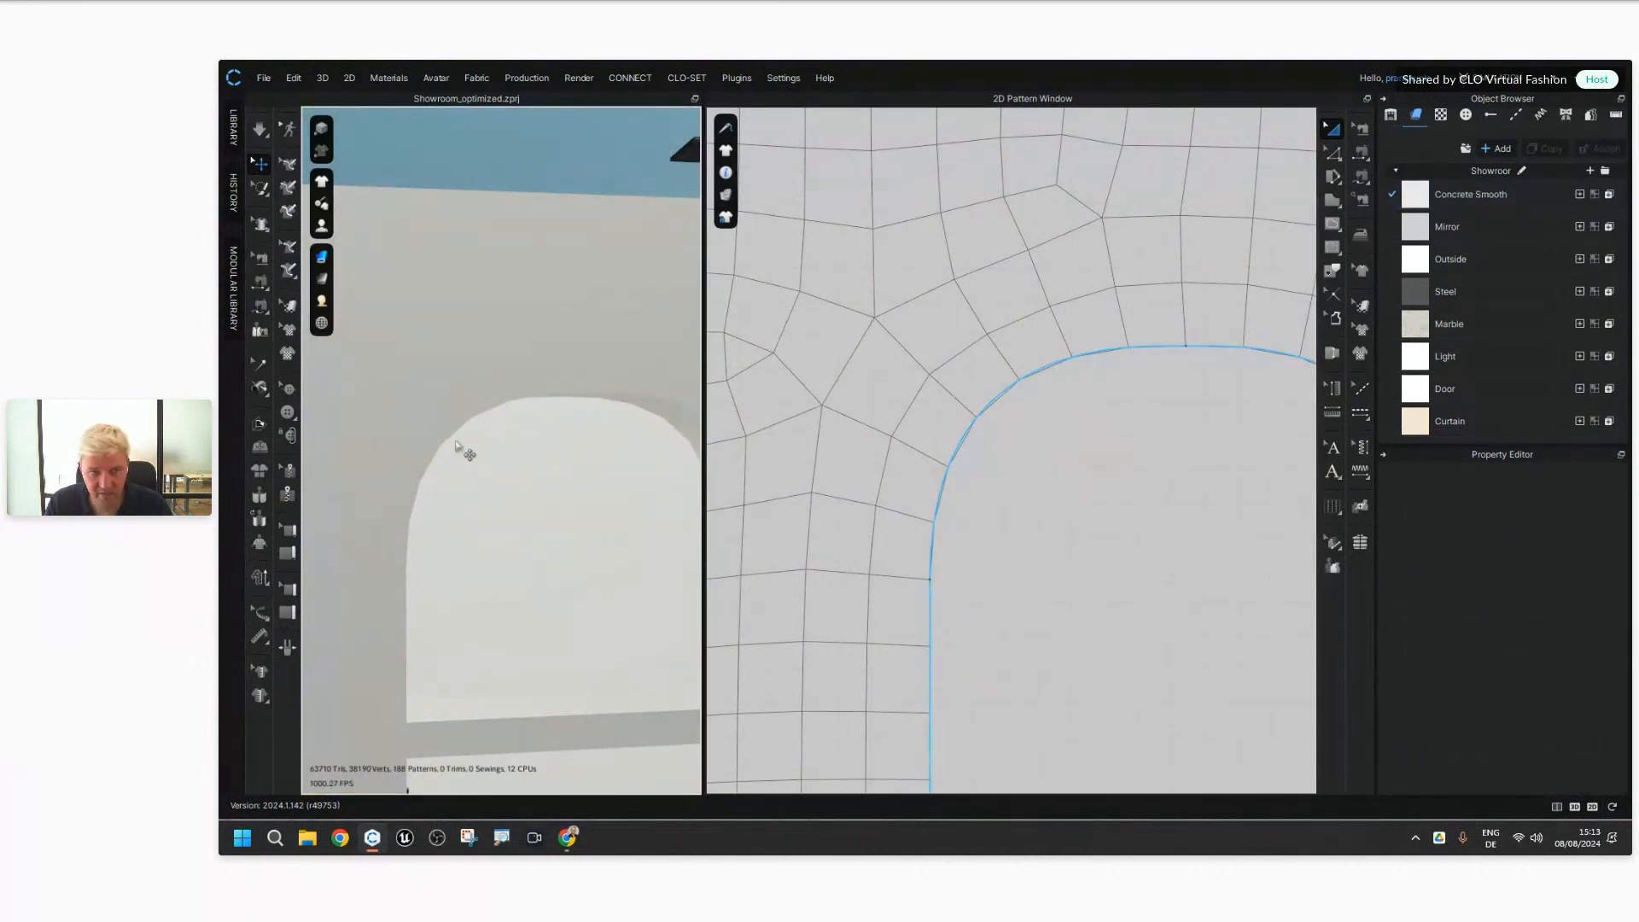
{"action": "scroll", "coordinate": [647, 512], "scroll_direction": "down", "scroll_amount": 2}
{"action": "scroll", "coordinate": [647, 515], "scroll_direction": "down", "scroll_amount": 1}
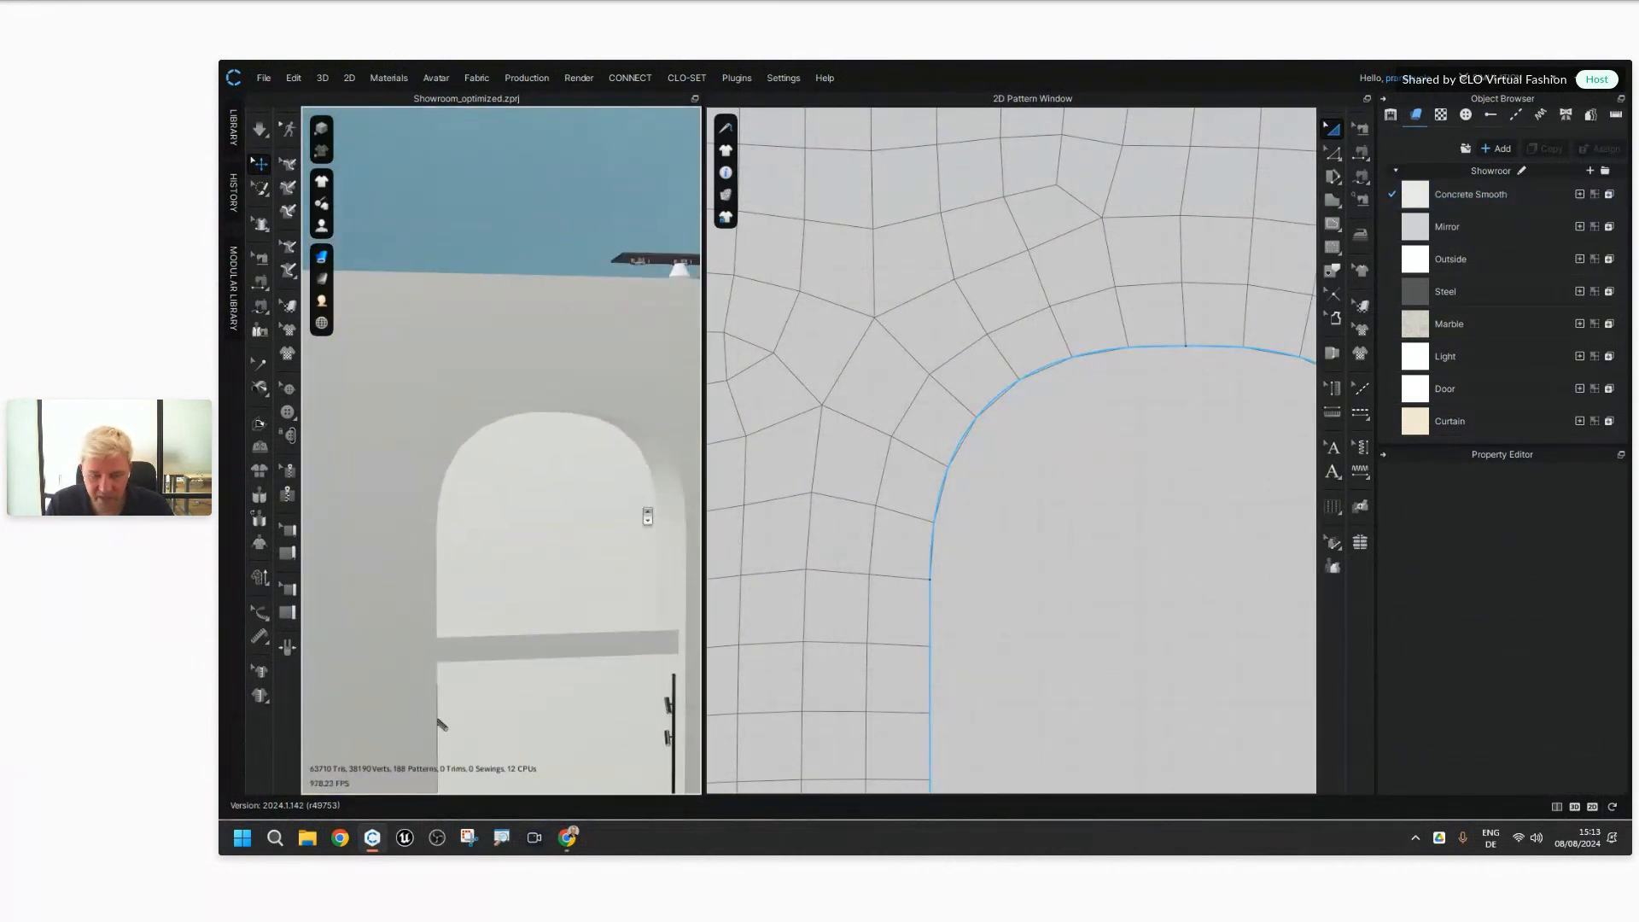
Step: Check the particle distance of the Outside pattern and deselect it
{"action": "scroll", "coordinate": [1052, 579], "scroll_direction": "down", "scroll_amount": 5}
{"action": "scroll", "coordinate": [603, 612], "scroll_direction": "down", "scroll_amount": 10}
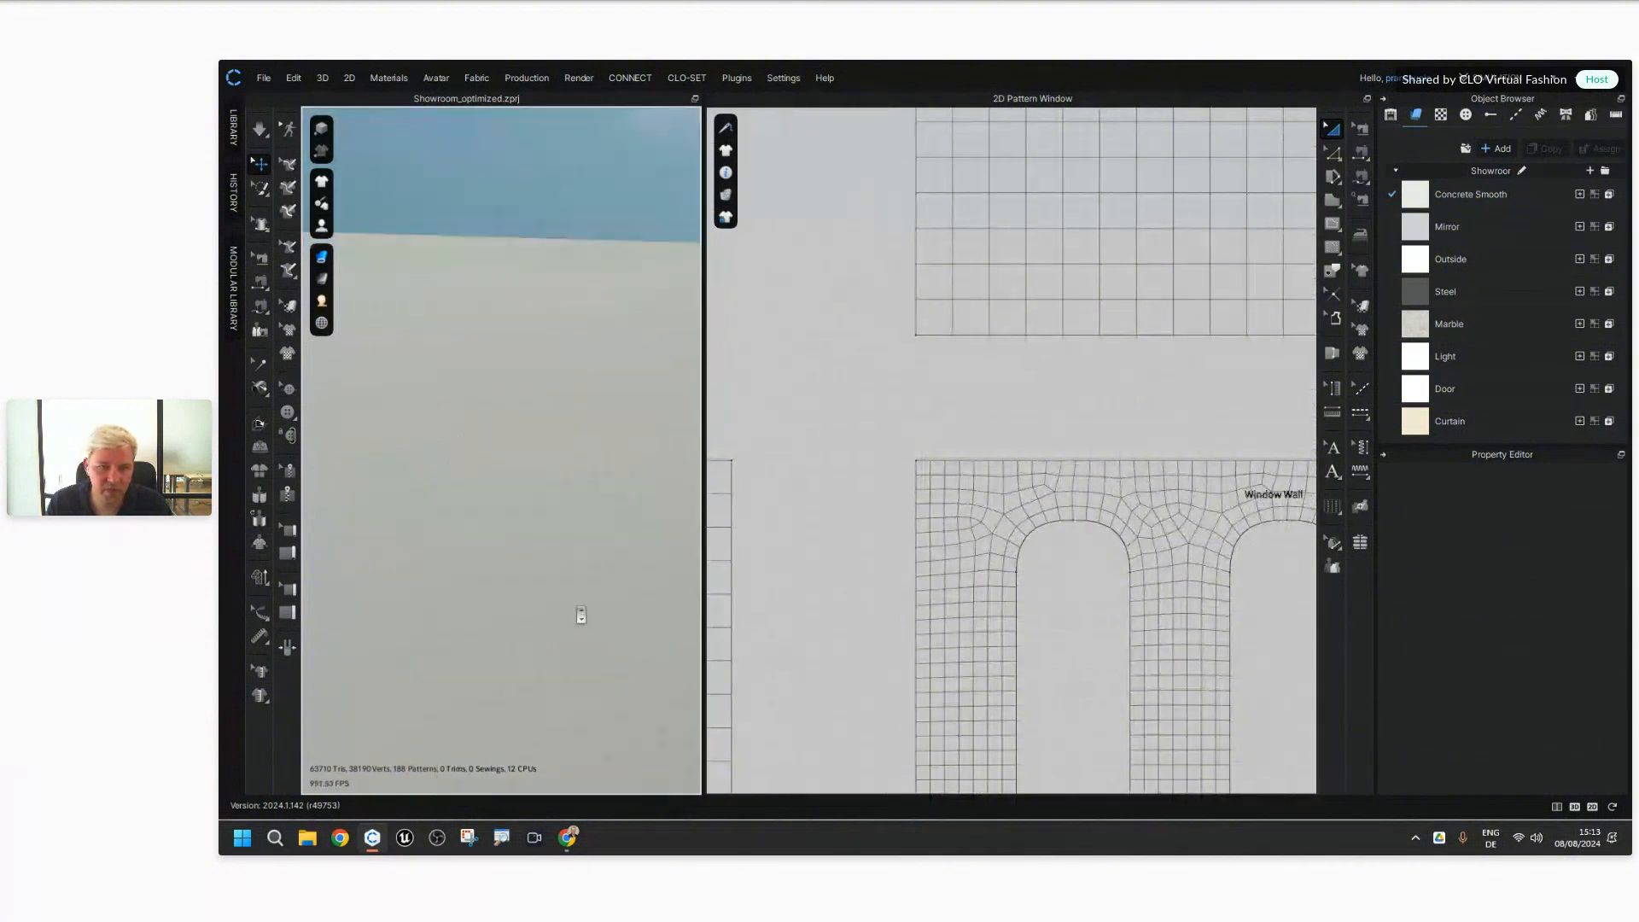
{"action": "right_click_drag", "start_coordinate": [510, 608], "coordinate": [628, 623]}
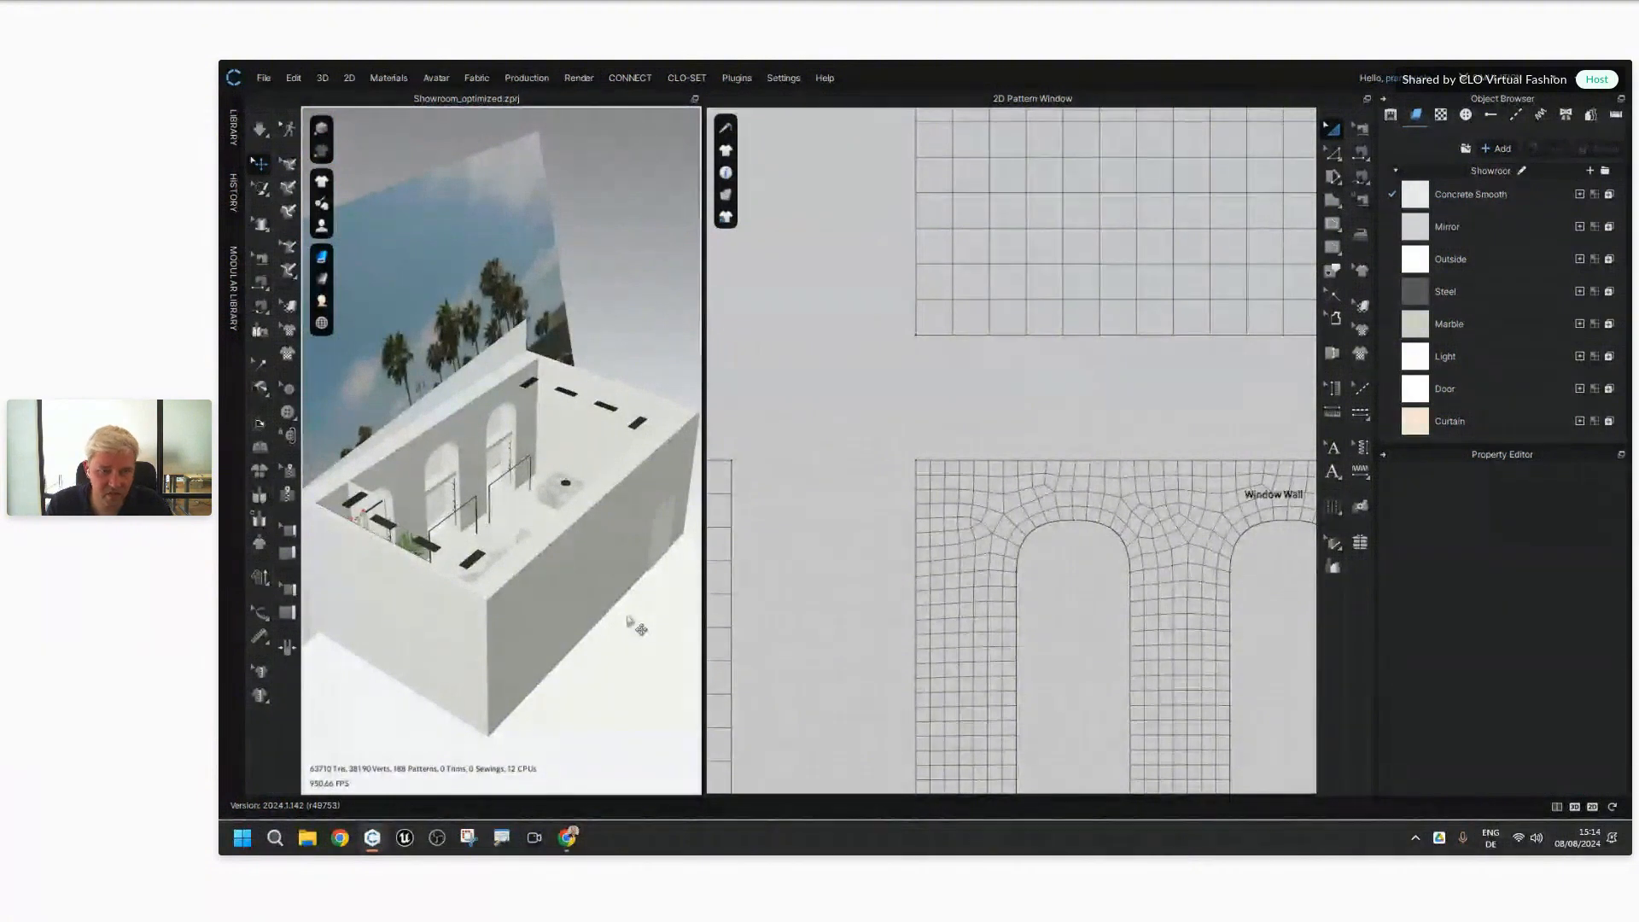
{"action": "right_click_drag", "start_coordinate": [599, 593], "coordinate": [629, 578]}
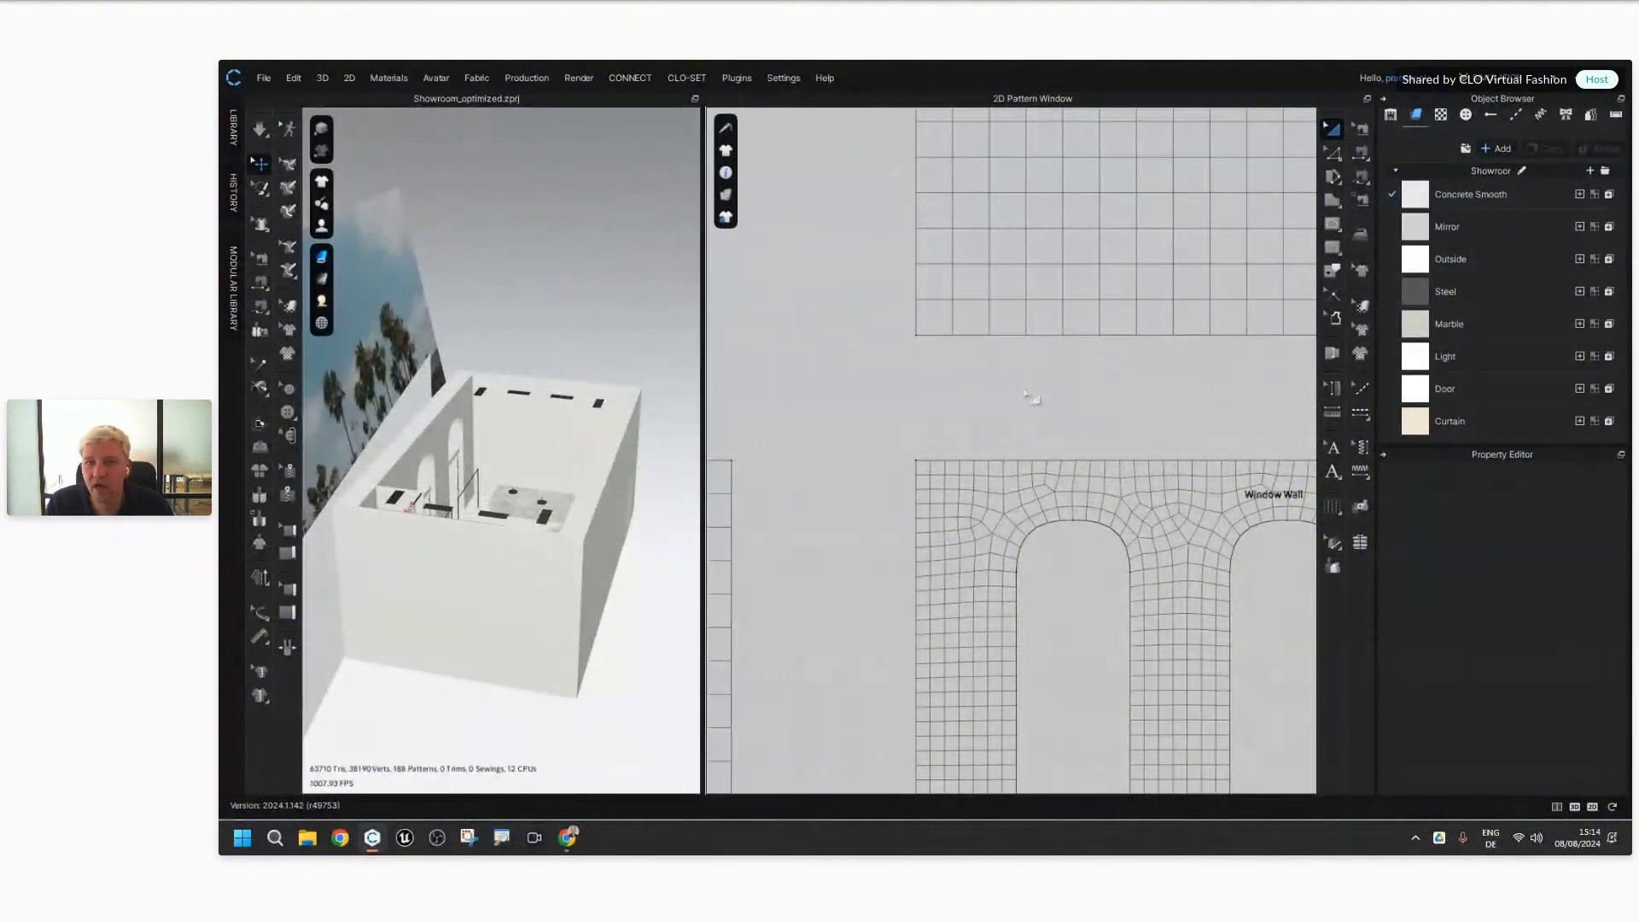
{"action": "scroll", "coordinate": [1031, 395], "scroll_direction": "down", "scroll_amount": 3}
{"action": "scroll", "coordinate": [1033, 572], "scroll_direction": "up", "scroll_amount": 5}
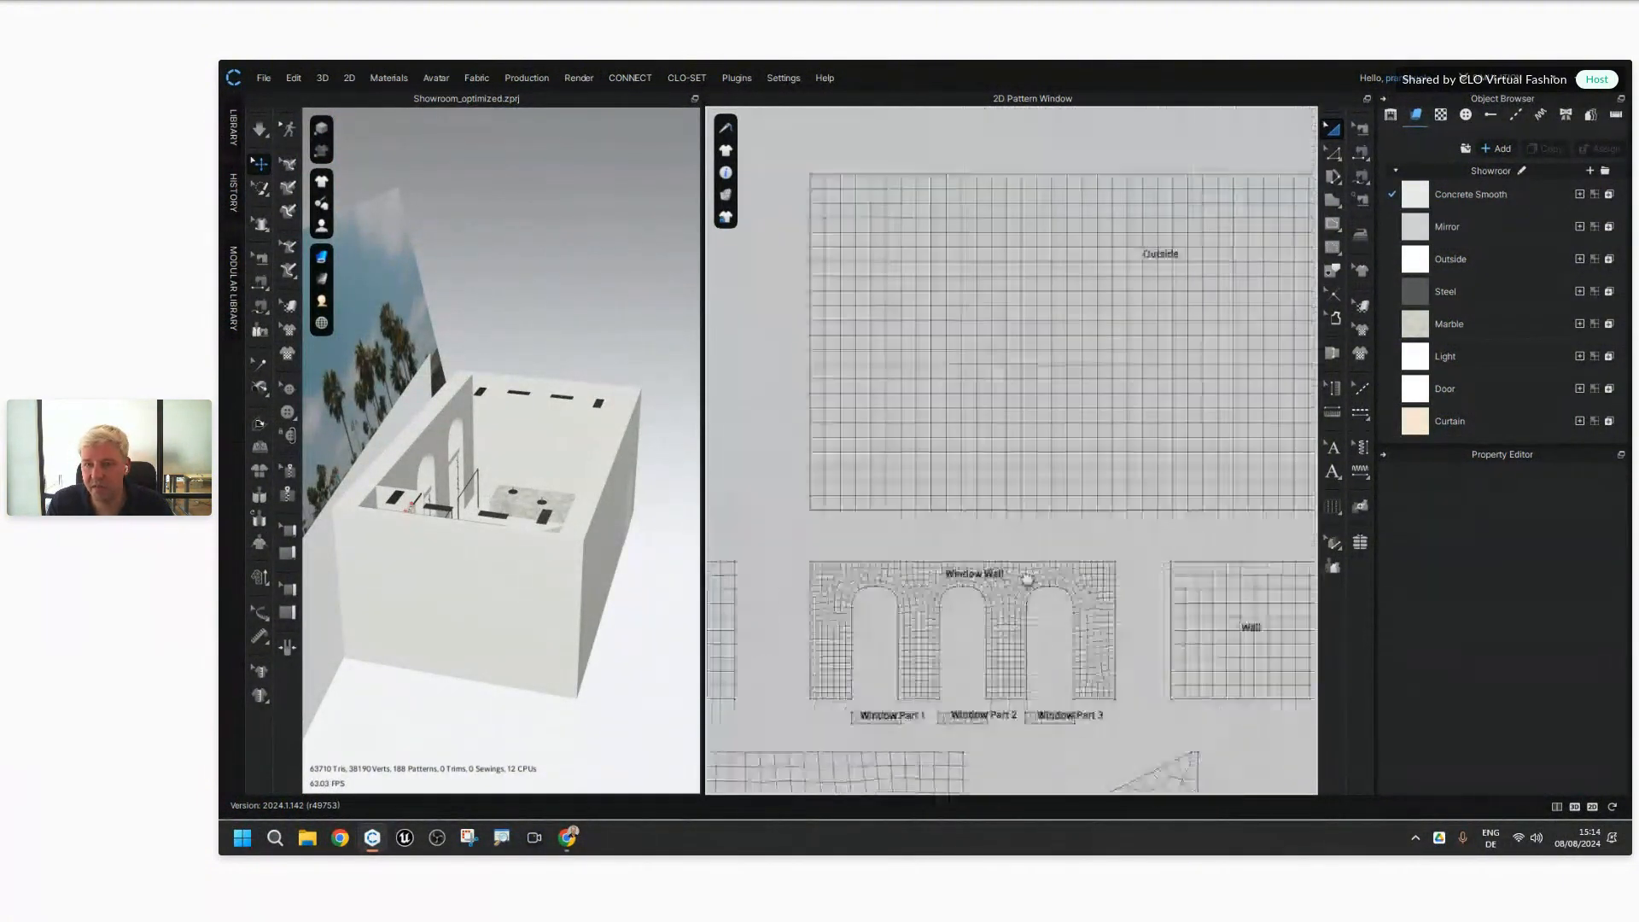
{"action": "left_click", "coordinate": [1060, 394]}
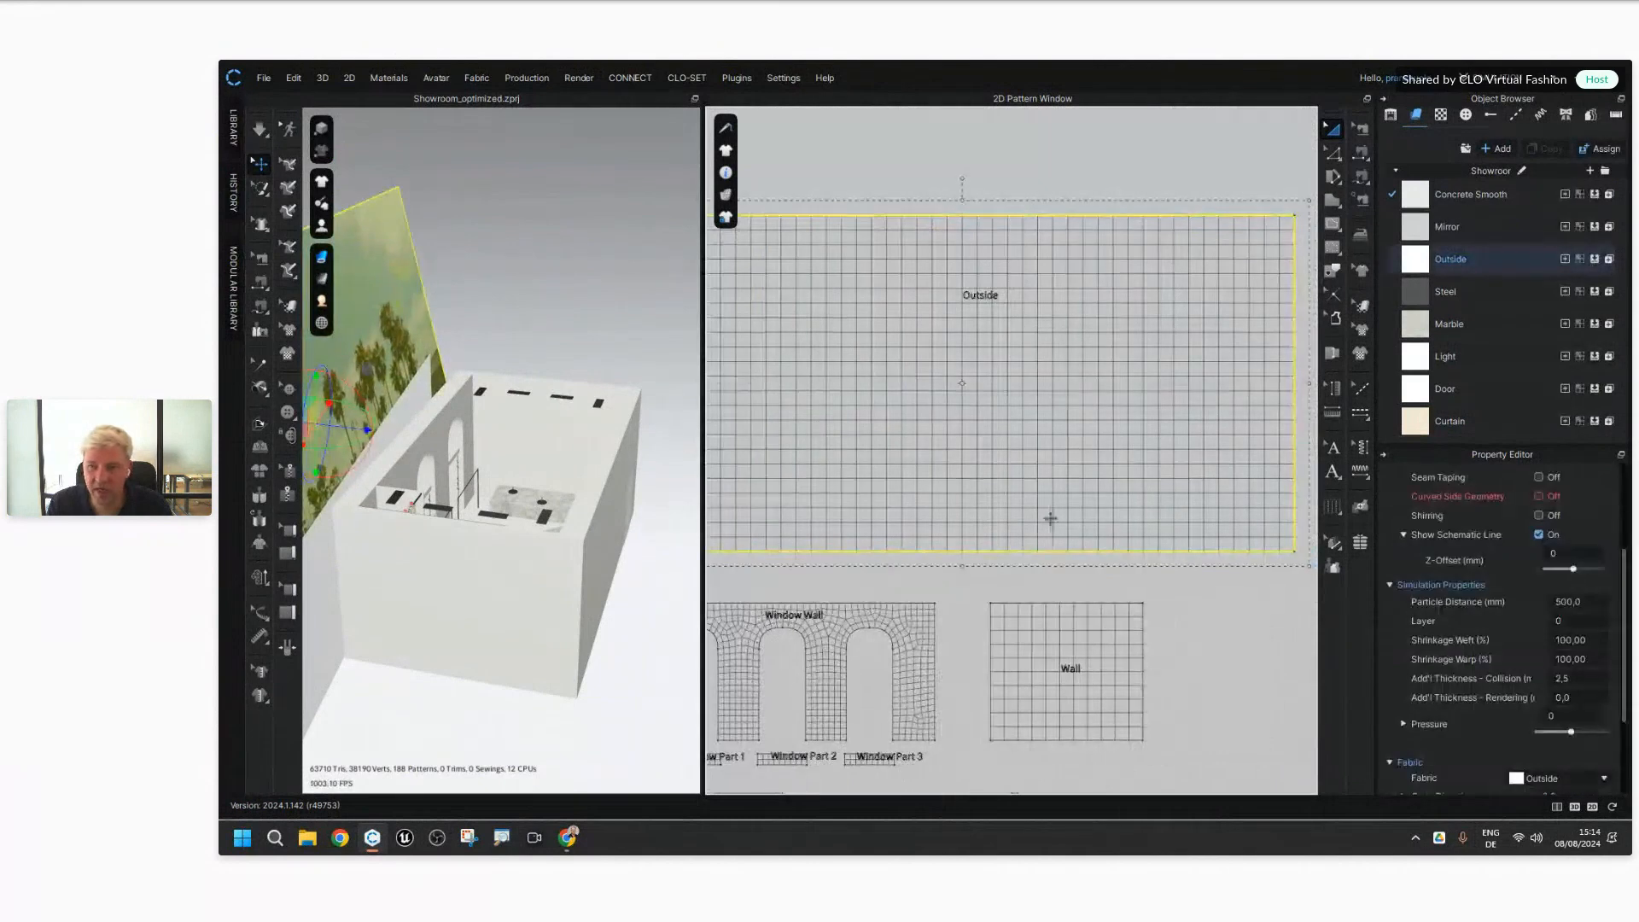
{"action": "left_click", "coordinate": [1208, 641]}
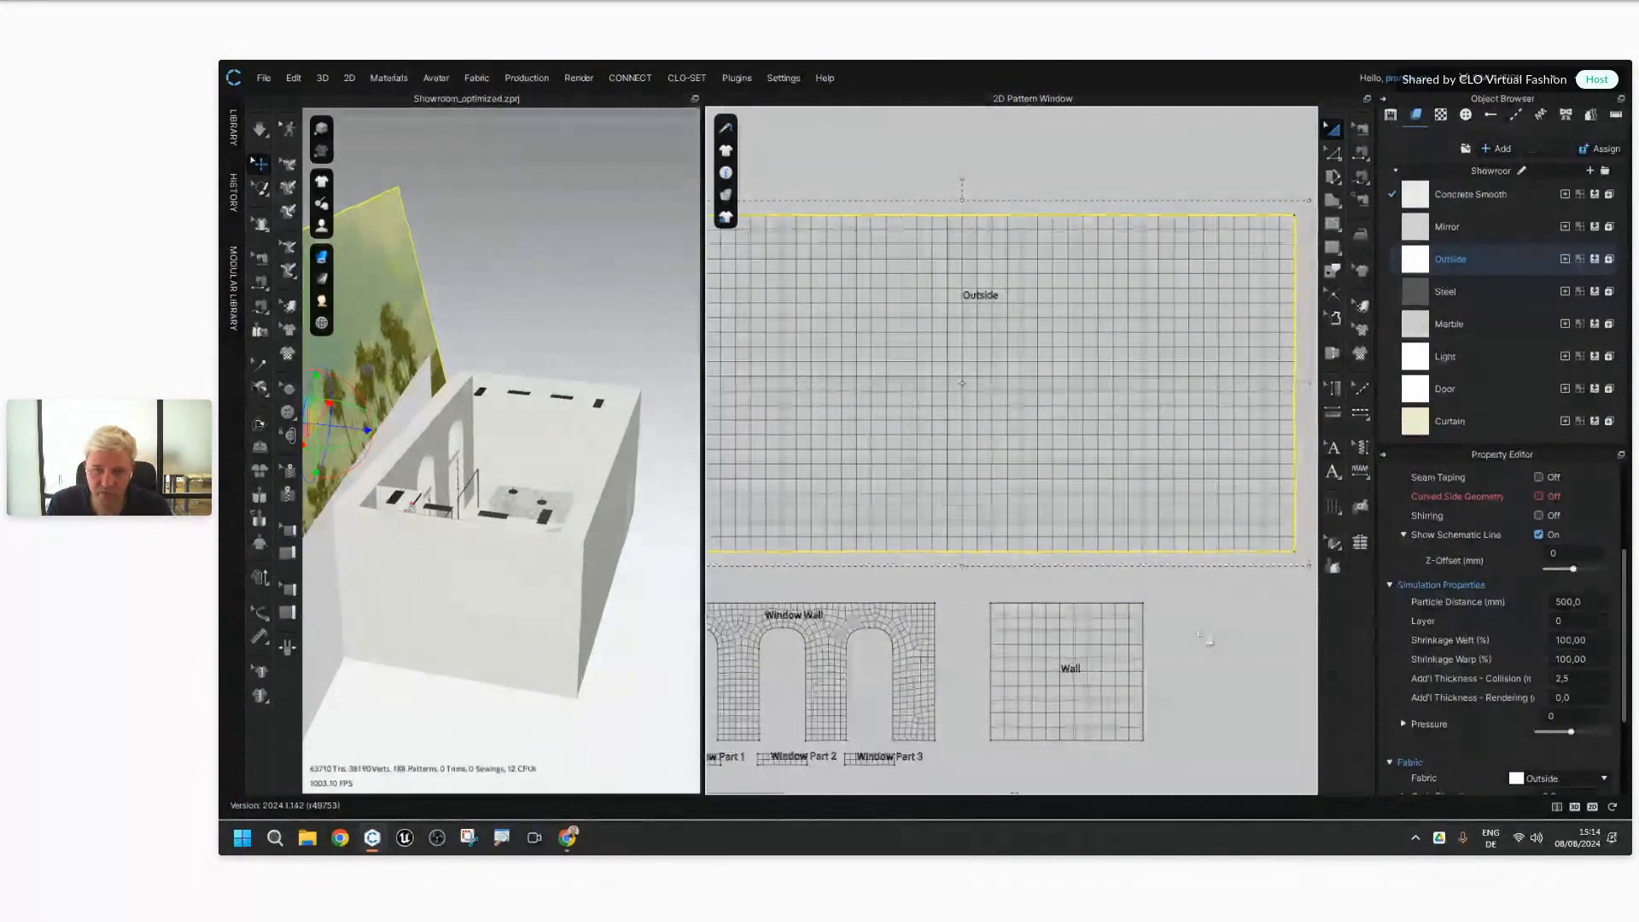
Step: Check the particle distance of a long, narrow Window Lamps pattern and deselect it
{"action": "scroll", "coordinate": [1071, 522], "scroll_direction": "up", "scroll_amount": 2}
{"action": "middle_click_drag", "start_coordinate": [969, 686], "coordinate": [1128, 353]}
{"action": "right_click_drag", "start_coordinate": [432, 549], "coordinate": [423, 589]}
{"action": "scroll", "coordinate": [465, 517], "scroll_direction": "up", "scroll_amount": 3}
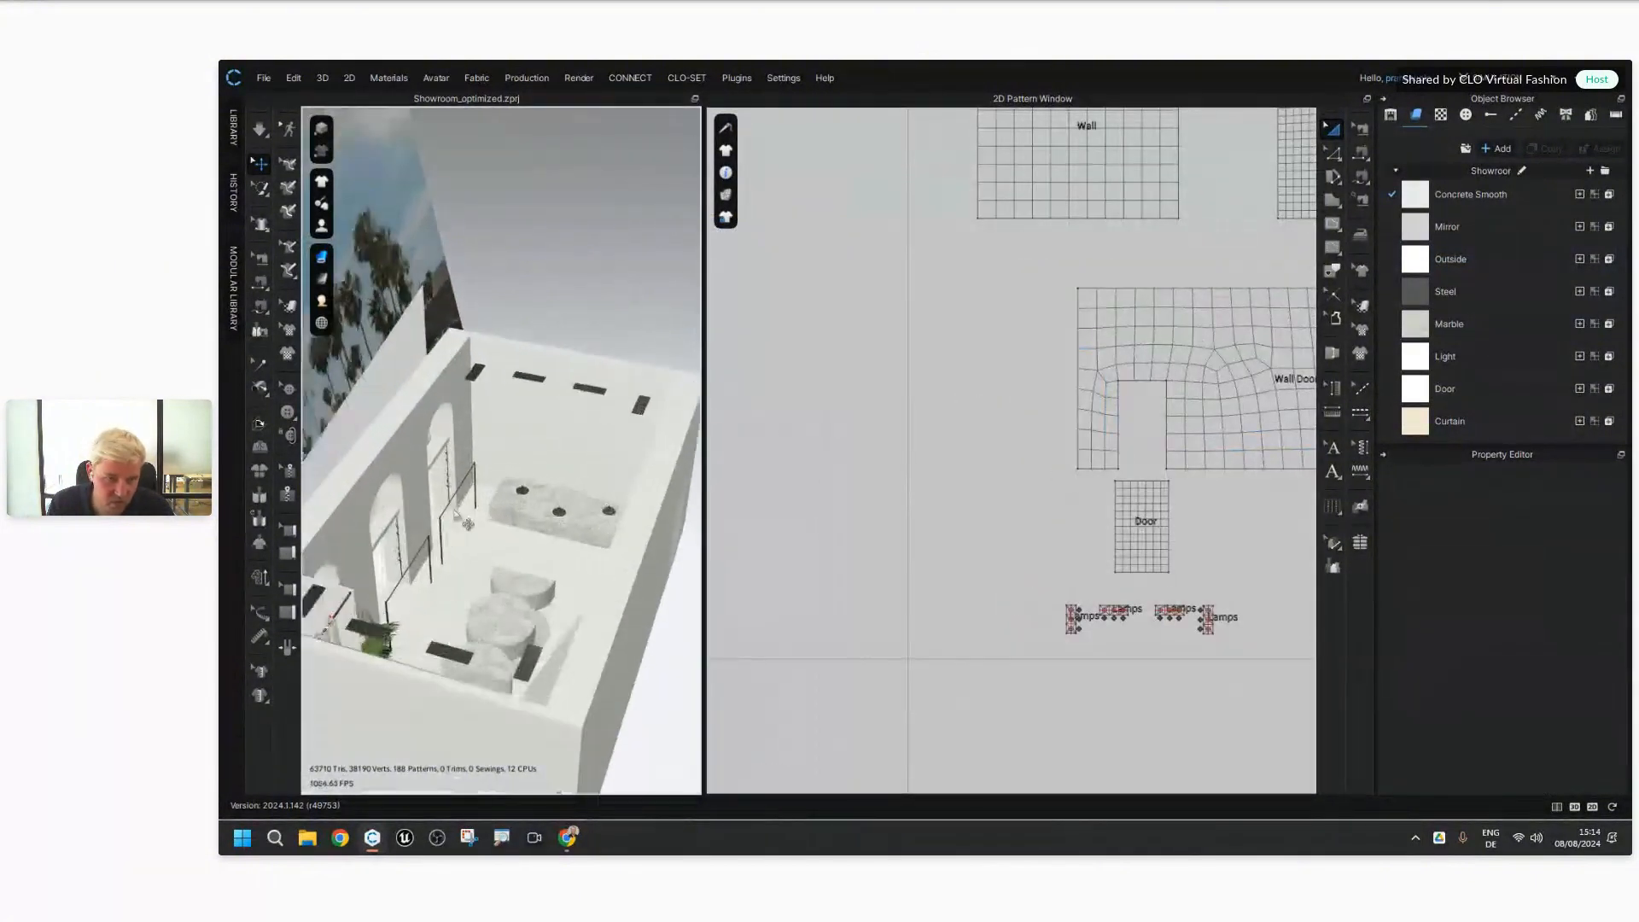
{"action": "middle_click_drag", "start_coordinate": [1120, 594], "coordinate": [1276, 146]}
{"action": "scroll", "coordinate": [896, 482], "scroll_direction": "up", "scroll_amount": 10}
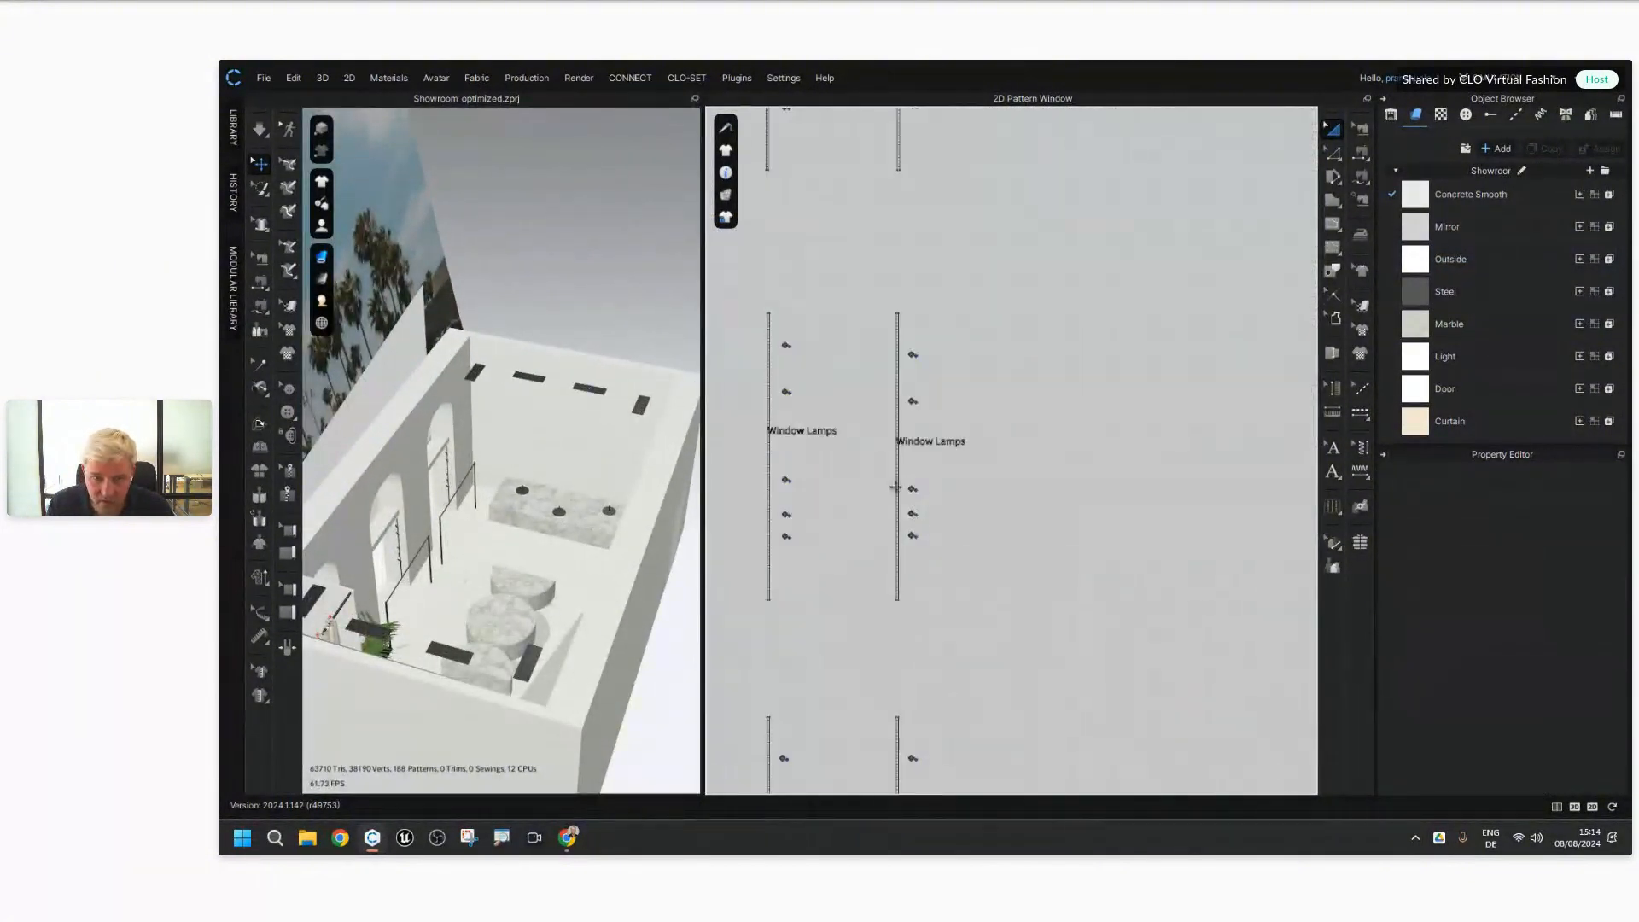
{"action": "left_click", "coordinate": [921, 461]}
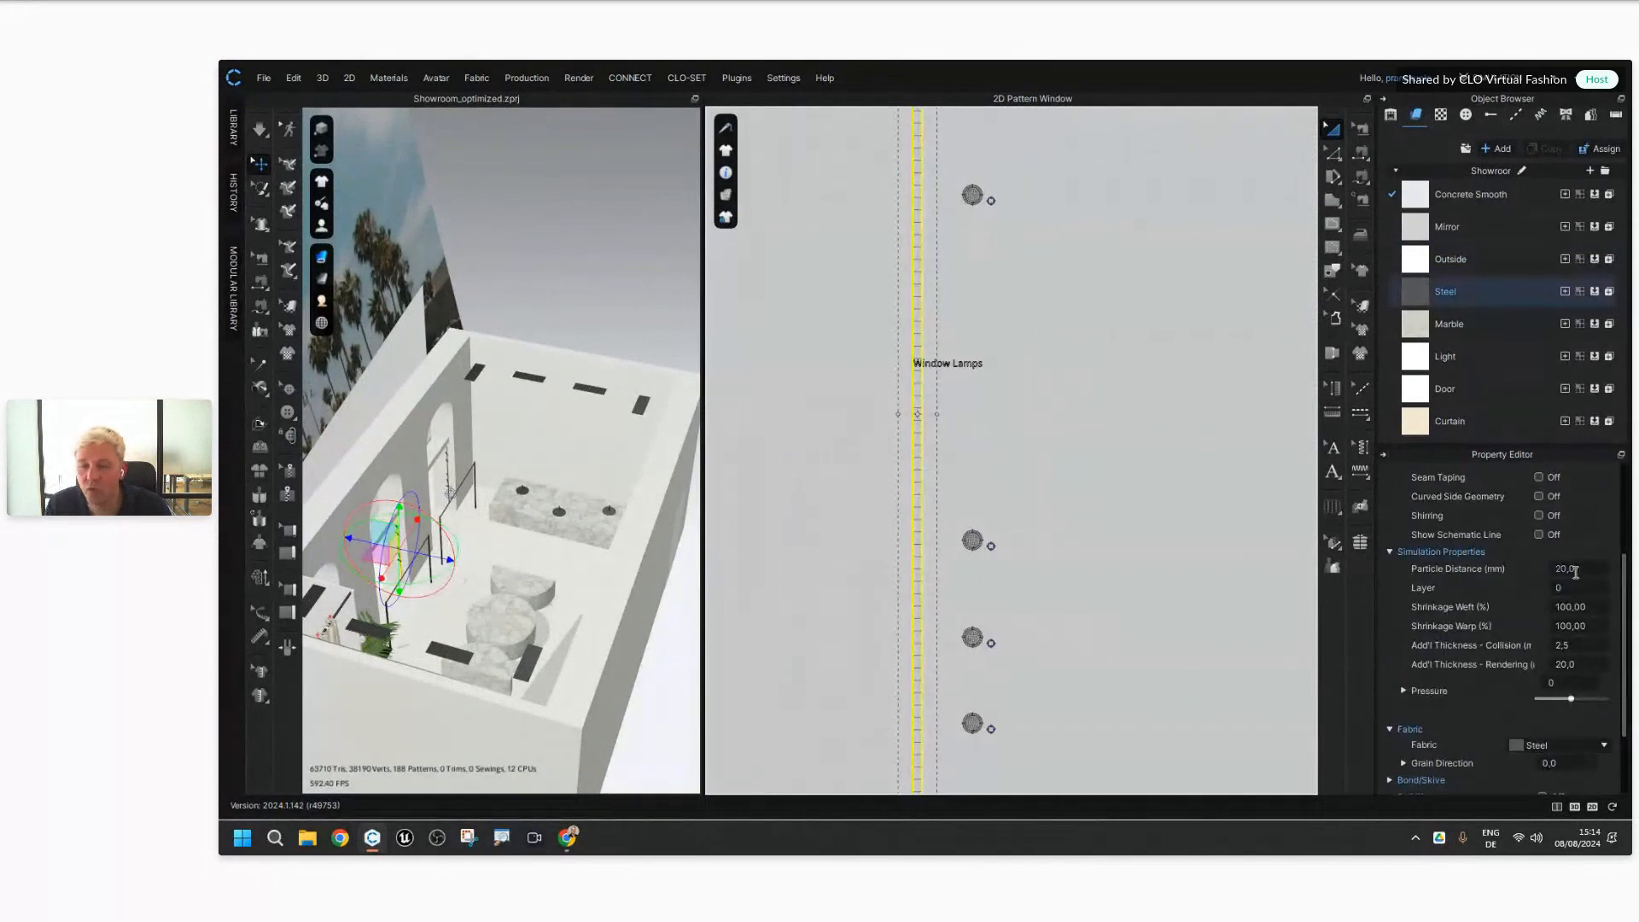
{"action": "left_click", "coordinate": [1133, 514]}
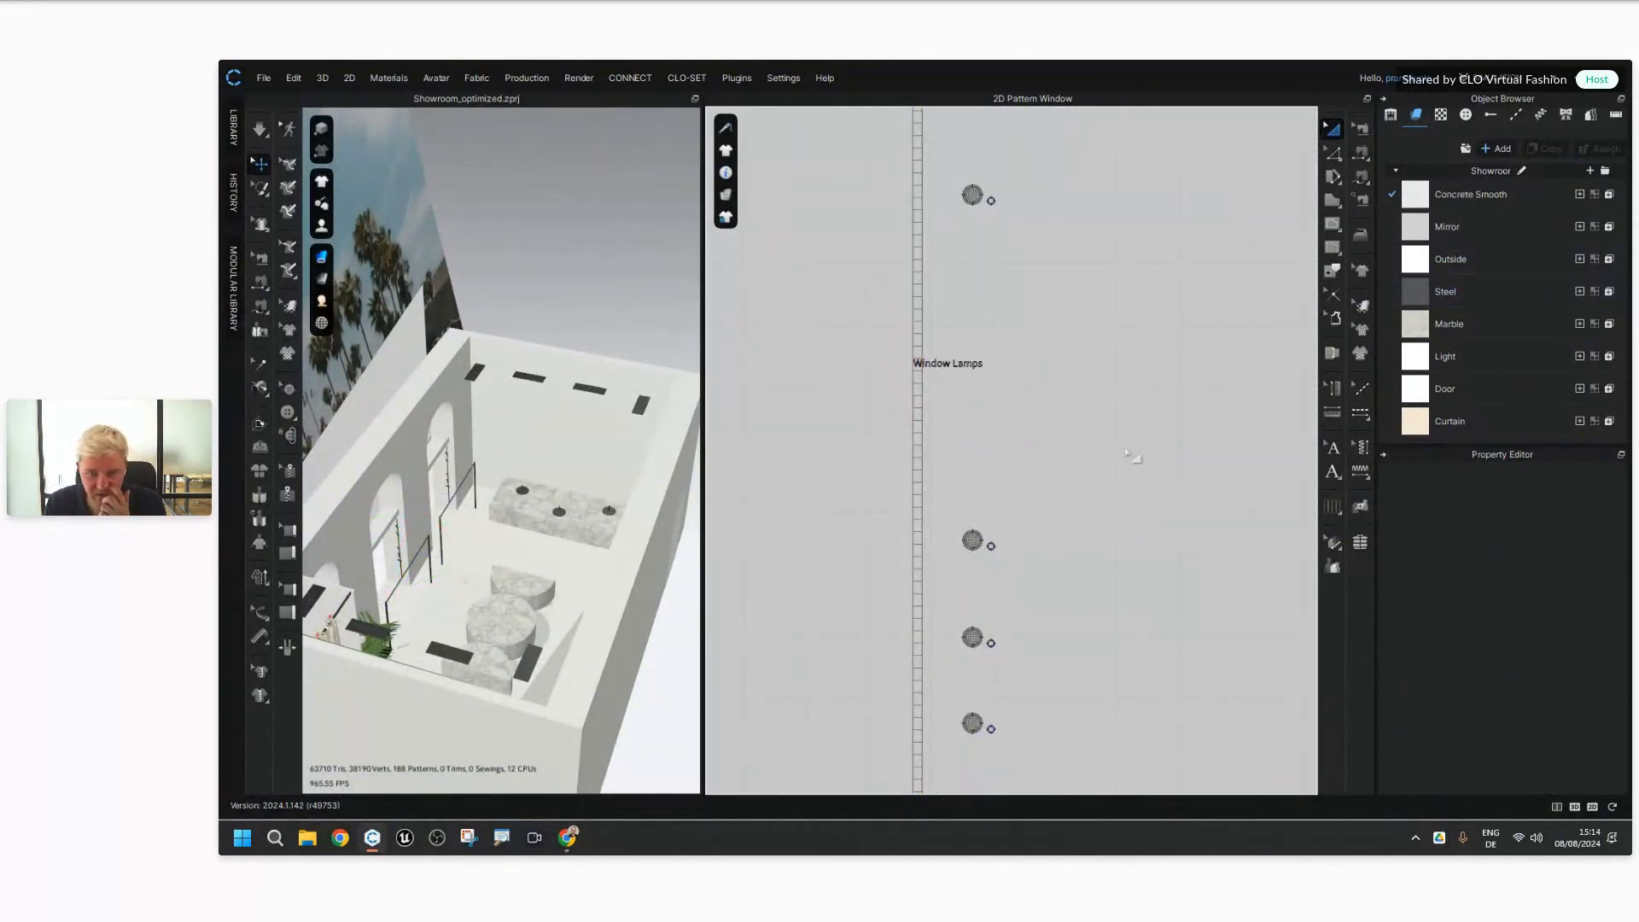
Step: Check the particle distance and mesh type of a small circular window lamp pattern and deselect it
{"action": "scroll", "coordinate": [1130, 455], "scroll_direction": "down", "scroll_amount": 5}
{"action": "scroll", "coordinate": [1147, 512], "scroll_direction": "up", "scroll_amount": 3}
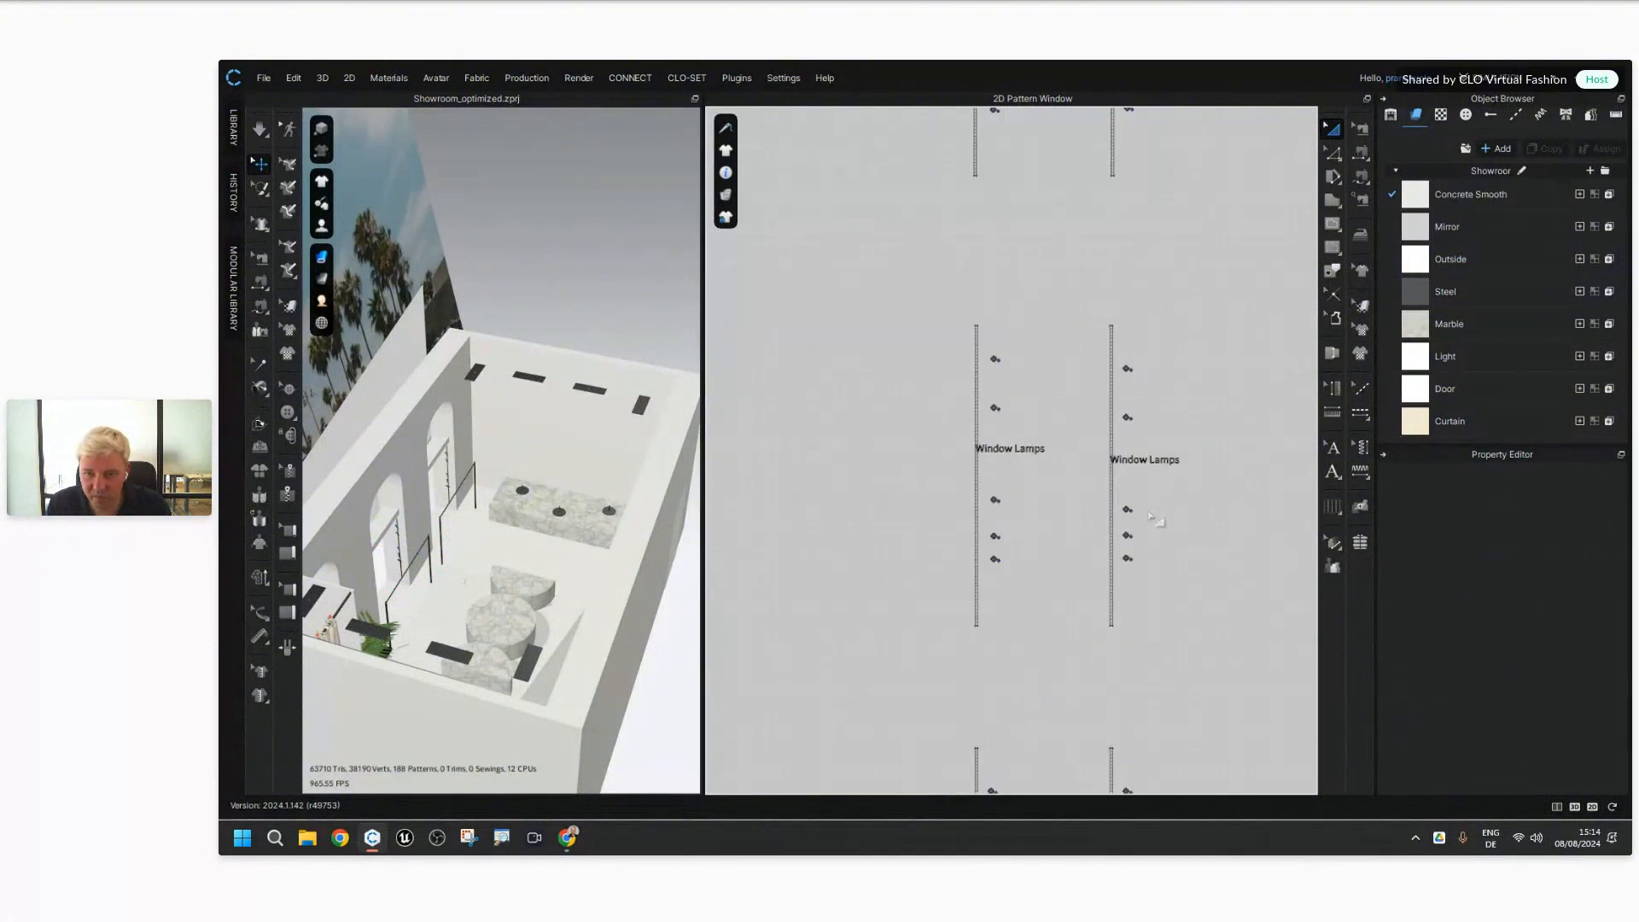
{"action": "scroll", "coordinate": [1048, 535], "scroll_direction": "up", "scroll_amount": 5}
{"action": "scroll", "coordinate": [1055, 535], "scroll_direction": "up", "scroll_amount": 2}
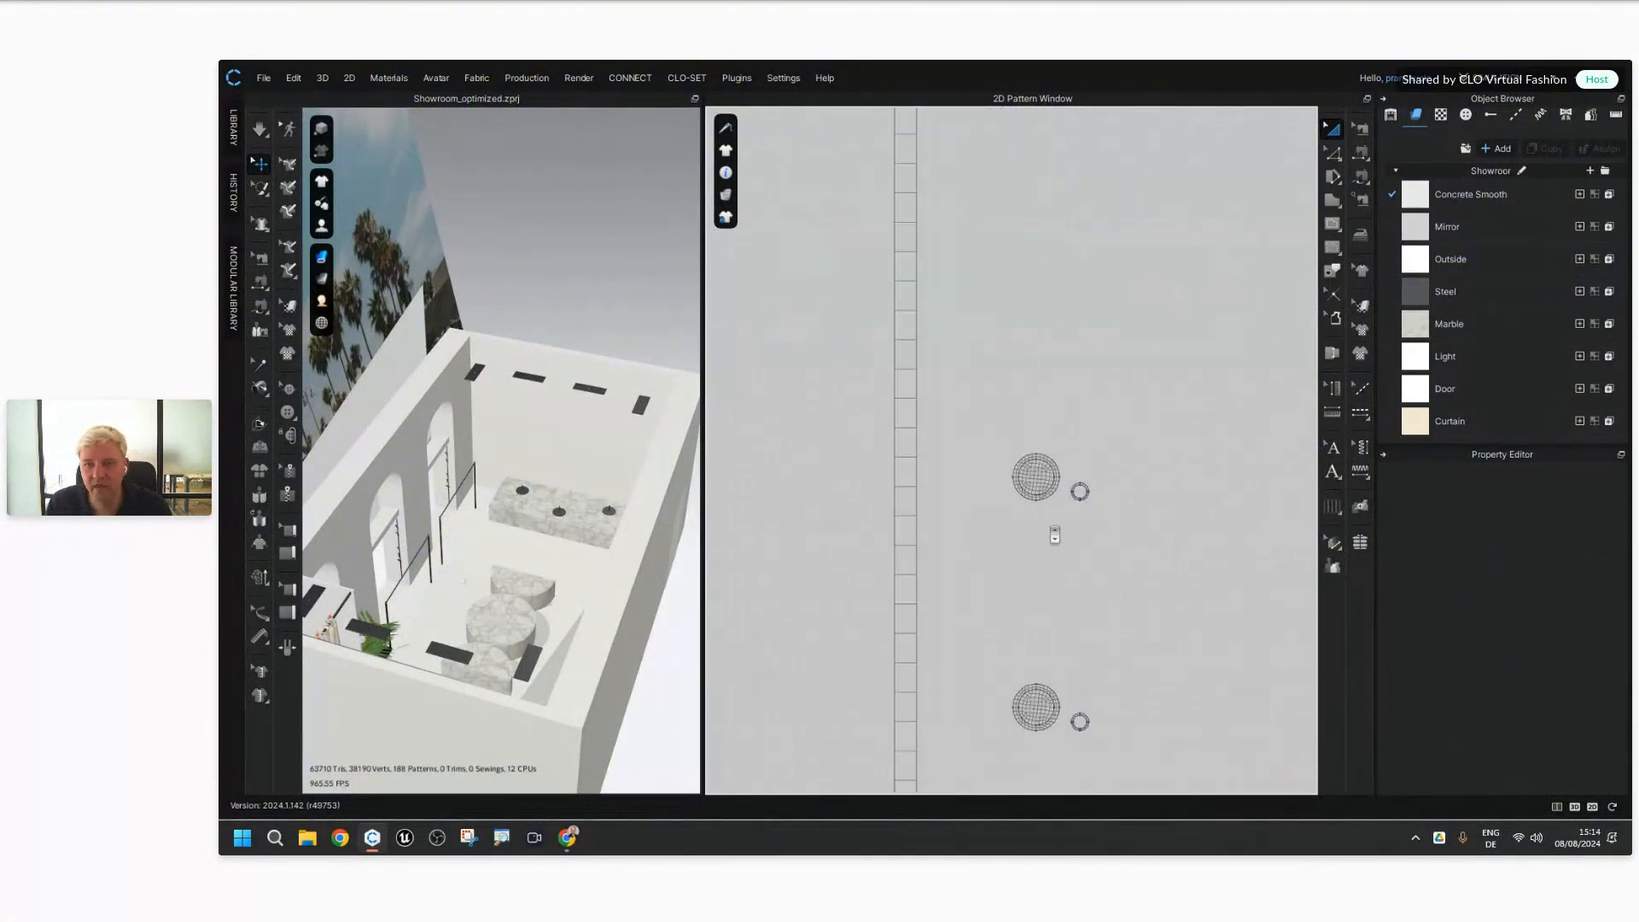
{"action": "scroll", "coordinate": [1055, 535], "scroll_direction": "up", "scroll_amount": 4}
{"action": "left_click", "coordinate": [1058, 425]}
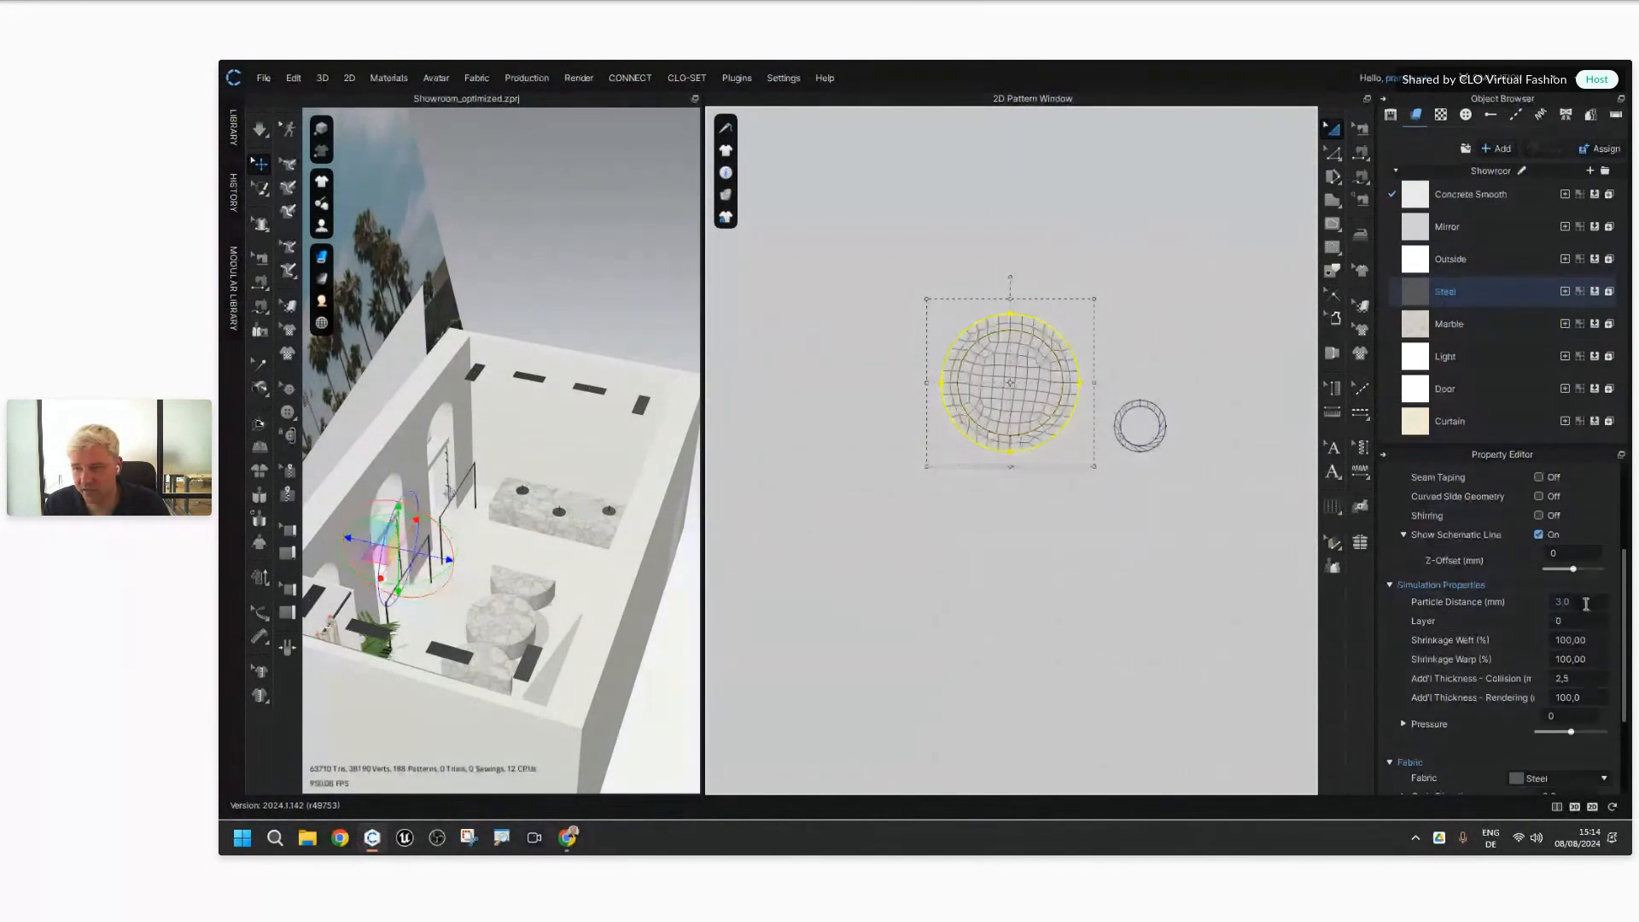
{"action": "scroll", "coordinate": [1398, 632], "scroll_direction": "down", "scroll_amount": 3}
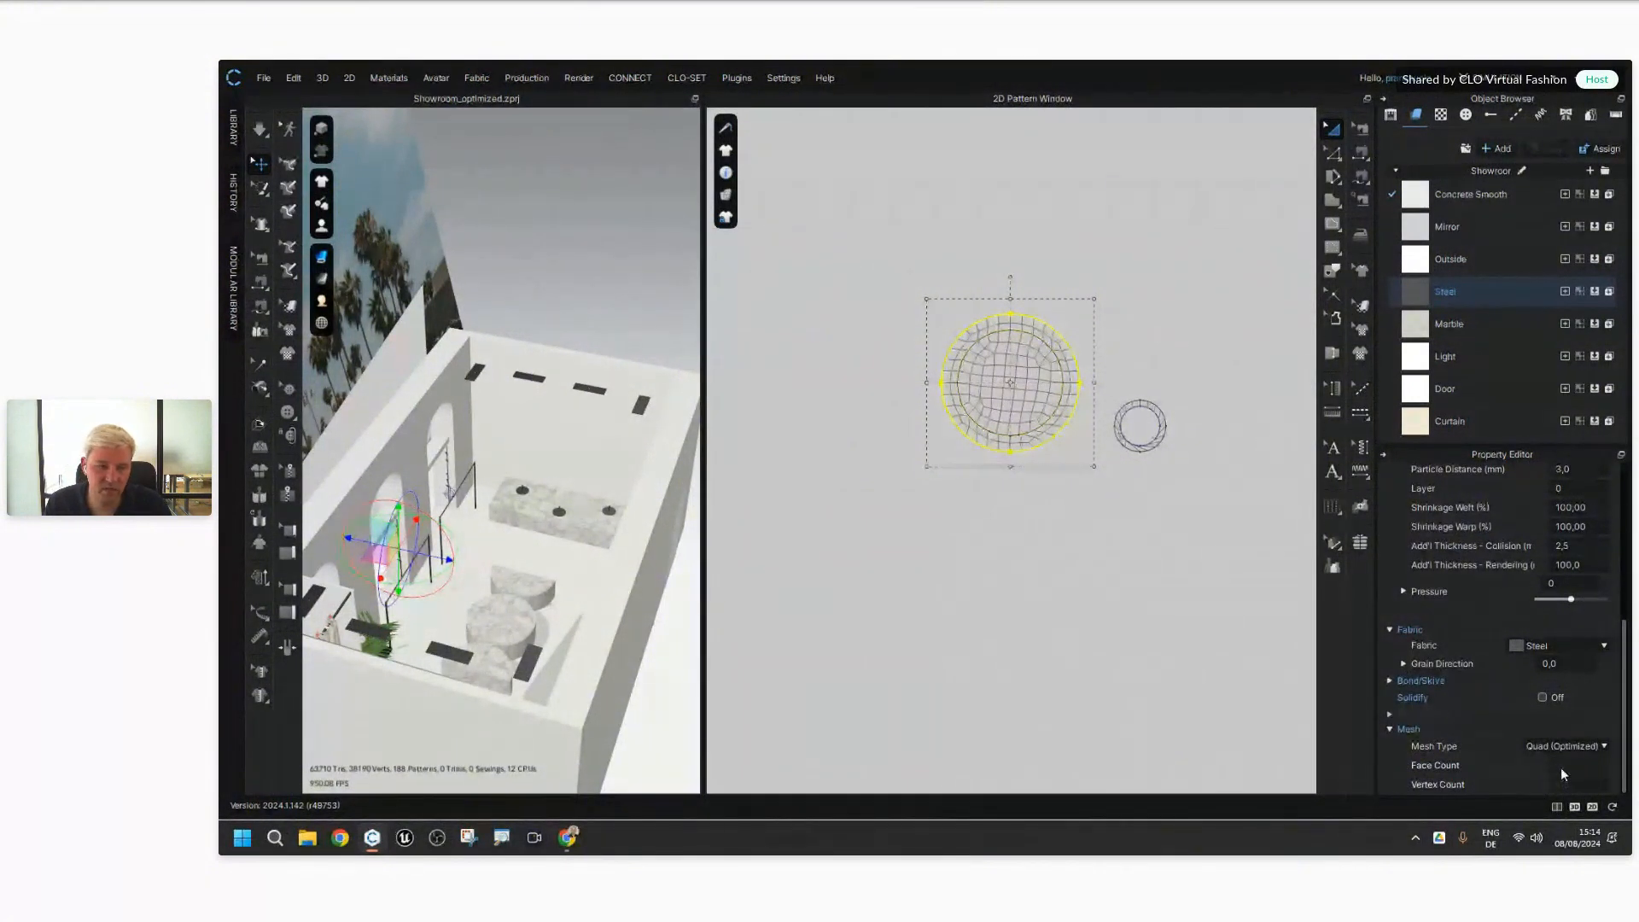
{"action": "left_click", "coordinate": [1237, 636]}
Step: Switch the 2D pattern display from mesh to textured surface around the furniture patterns
{"action": "scroll", "coordinate": [1116, 613], "scroll_direction": "down", "scroll_amount": 15}
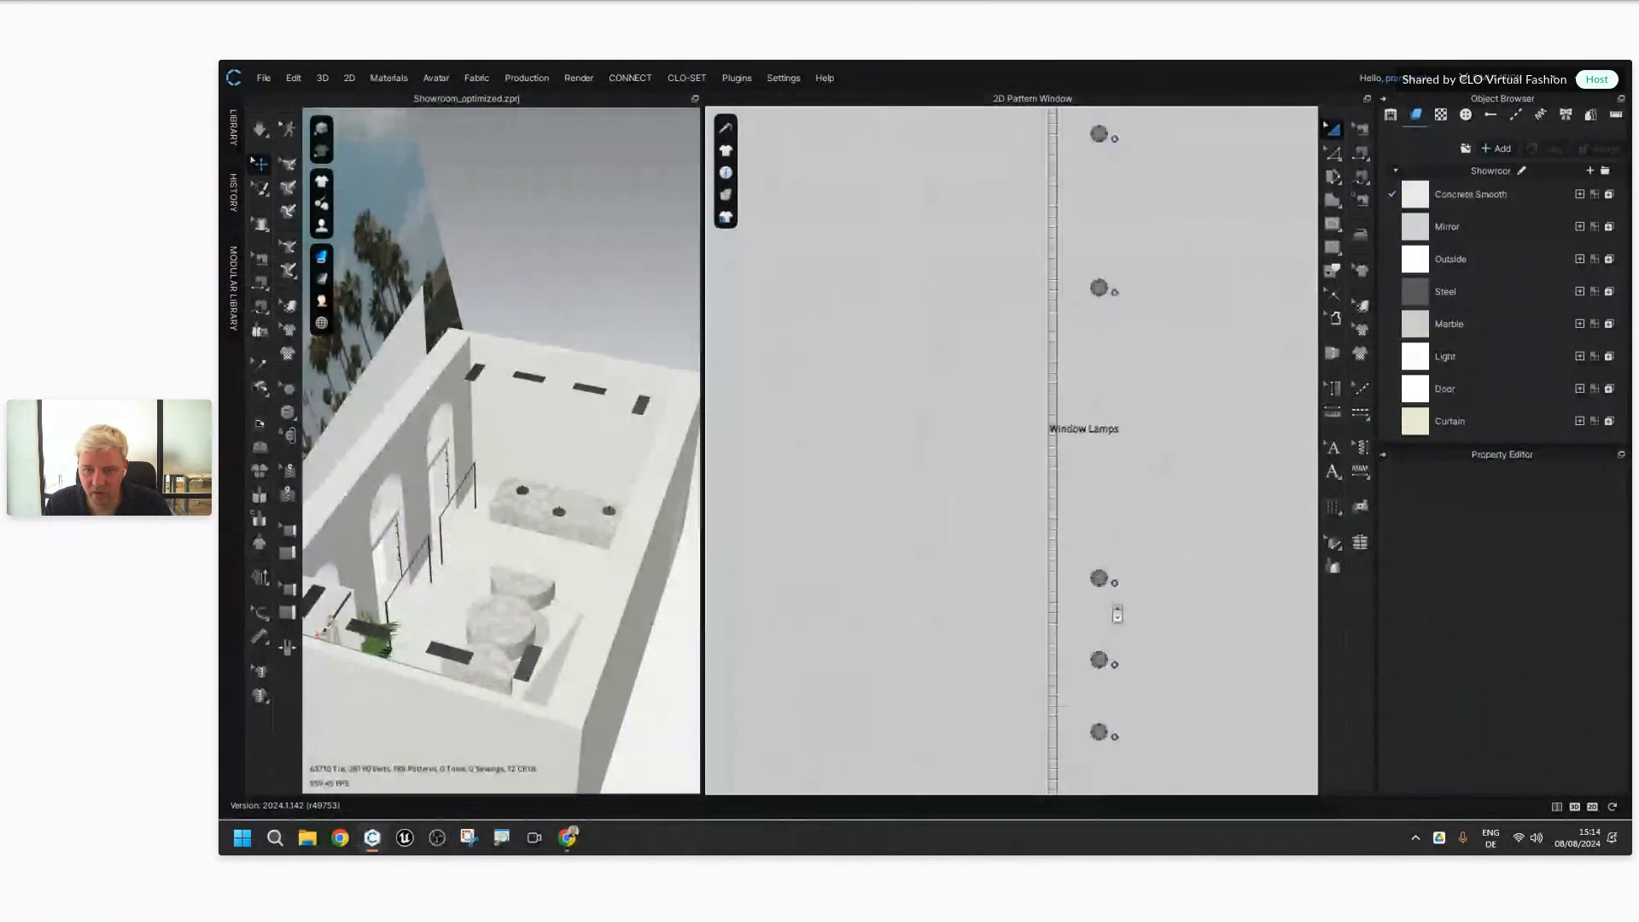
{"action": "middle_click_drag", "start_coordinate": [1246, 628], "coordinate": [1058, 595]}
{"action": "mouse_move", "coordinate": [1170, 600]}
{"action": "middle_mouse_down"}
{"action": "mouse_move", "coordinate": [1156, 611]}
{"action": "mouse_move", "coordinate": [907, 498]}
{"action": "middle_mouse_up"}
{"action": "scroll", "coordinate": [647, 609], "scroll_direction": "down", "scroll_amount": 4}
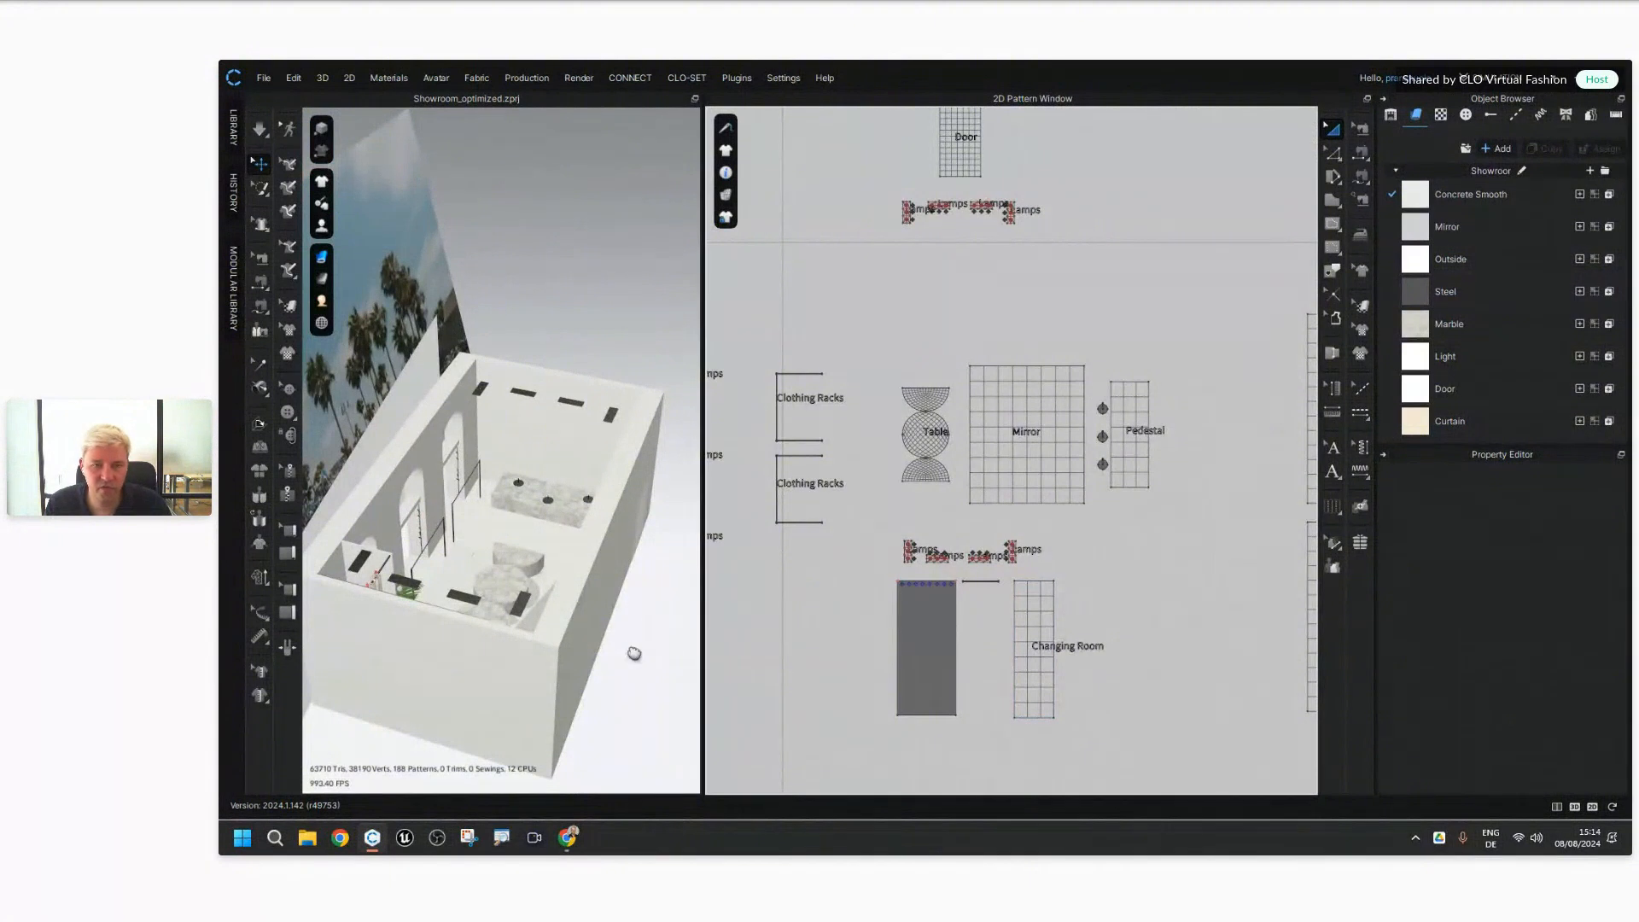
{"action": "right_click_drag", "start_coordinate": [633, 655], "coordinate": [656, 639]}
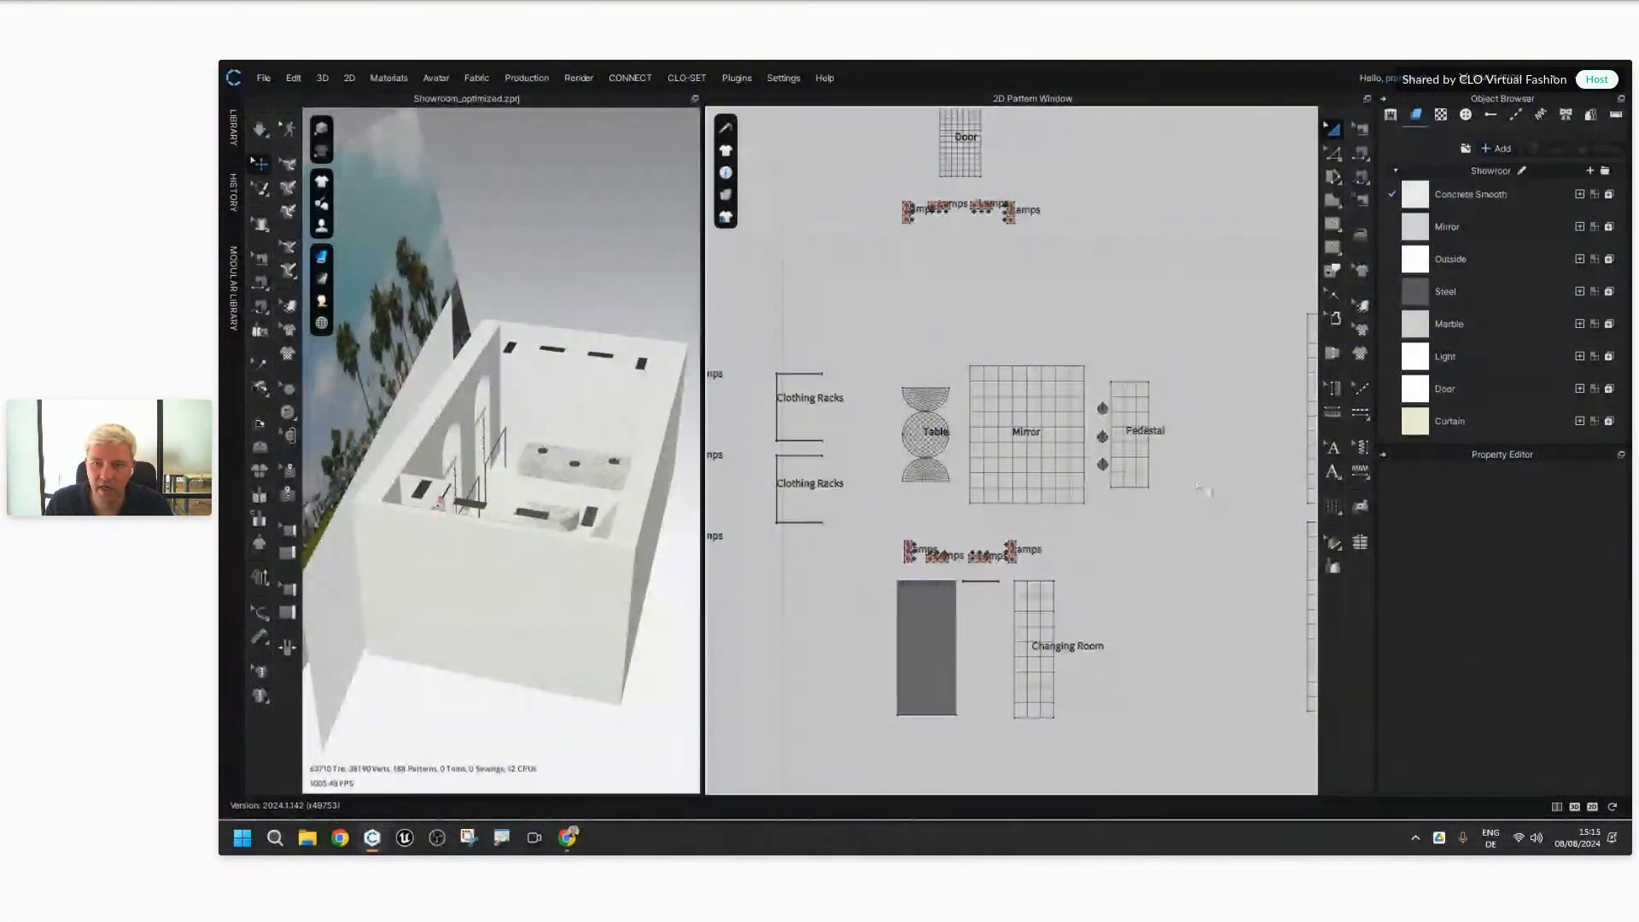
{"action": "middle_click_drag", "start_coordinate": [1211, 497], "coordinate": [1202, 514]}
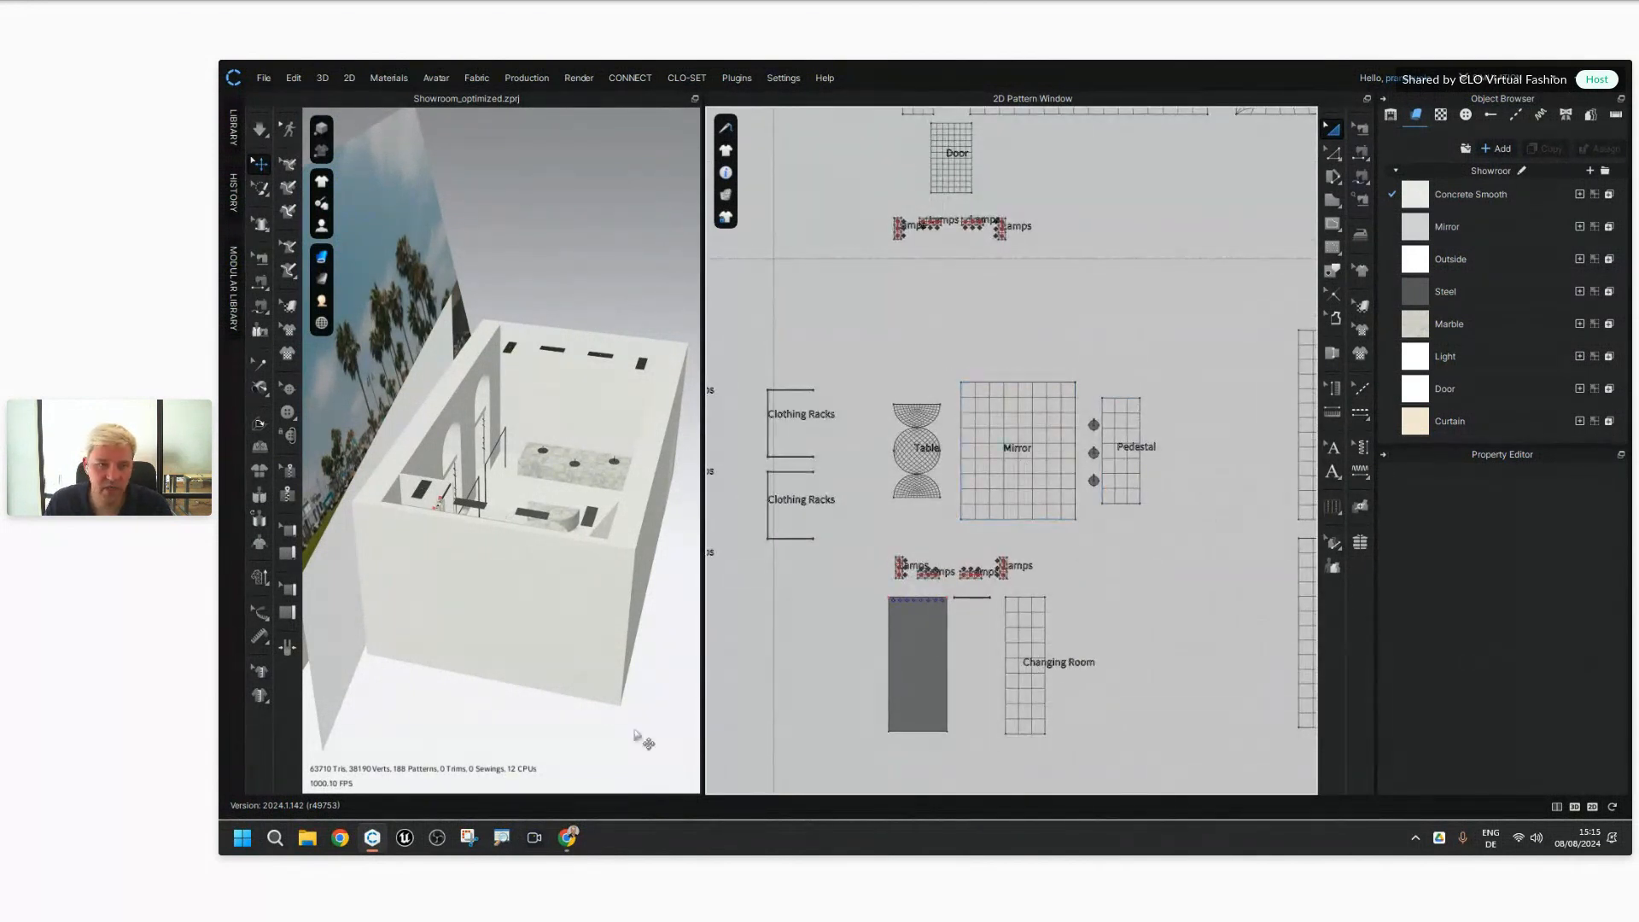
{"action": "right_click_drag", "start_coordinate": [635, 735], "coordinate": [574, 665]}
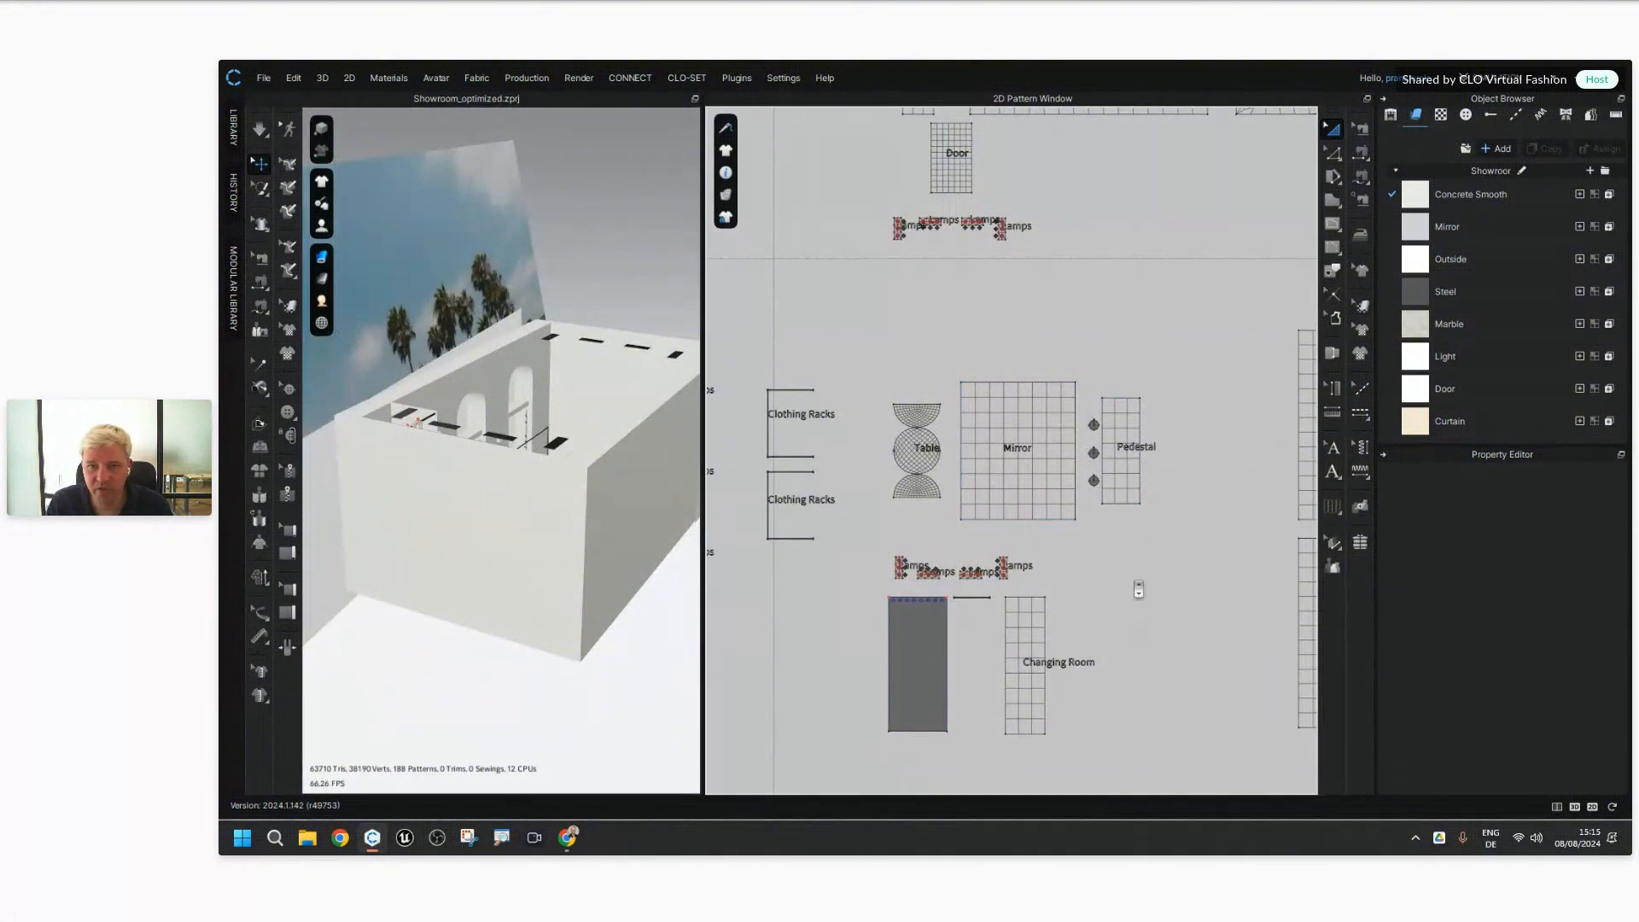
{"action": "left_click", "coordinate": [726, 195]}
{"action": "left_click", "coordinate": [778, 220]}
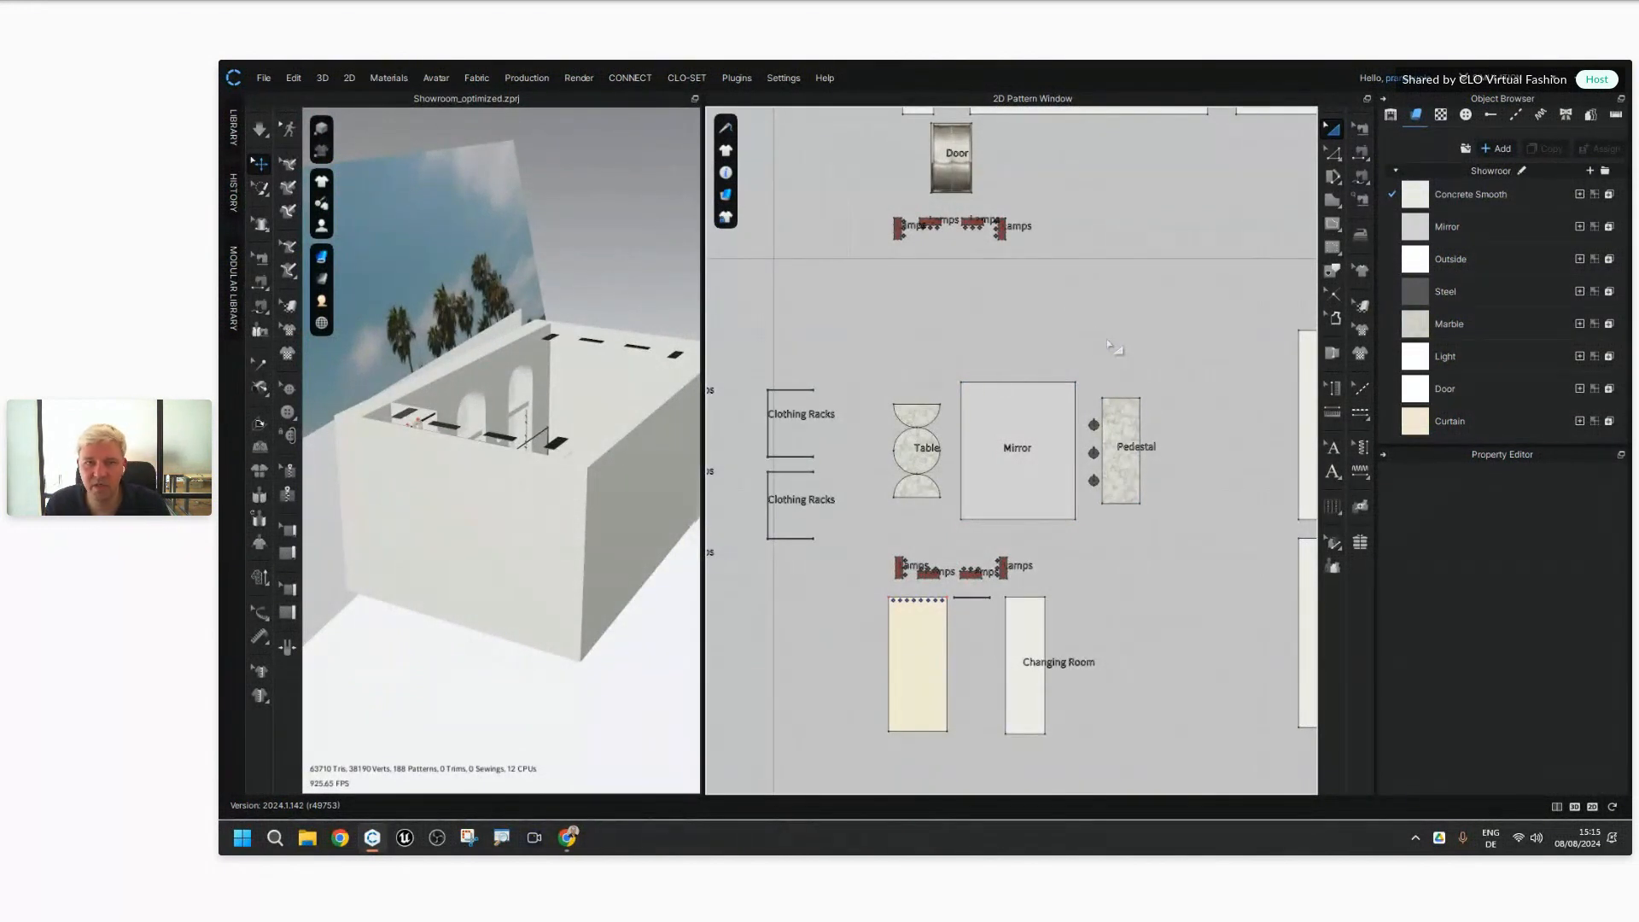
Step: Review the available file export formats for the showroom without exporting
{"action": "right_click_drag", "start_coordinate": [550, 444], "coordinate": [567, 474]}
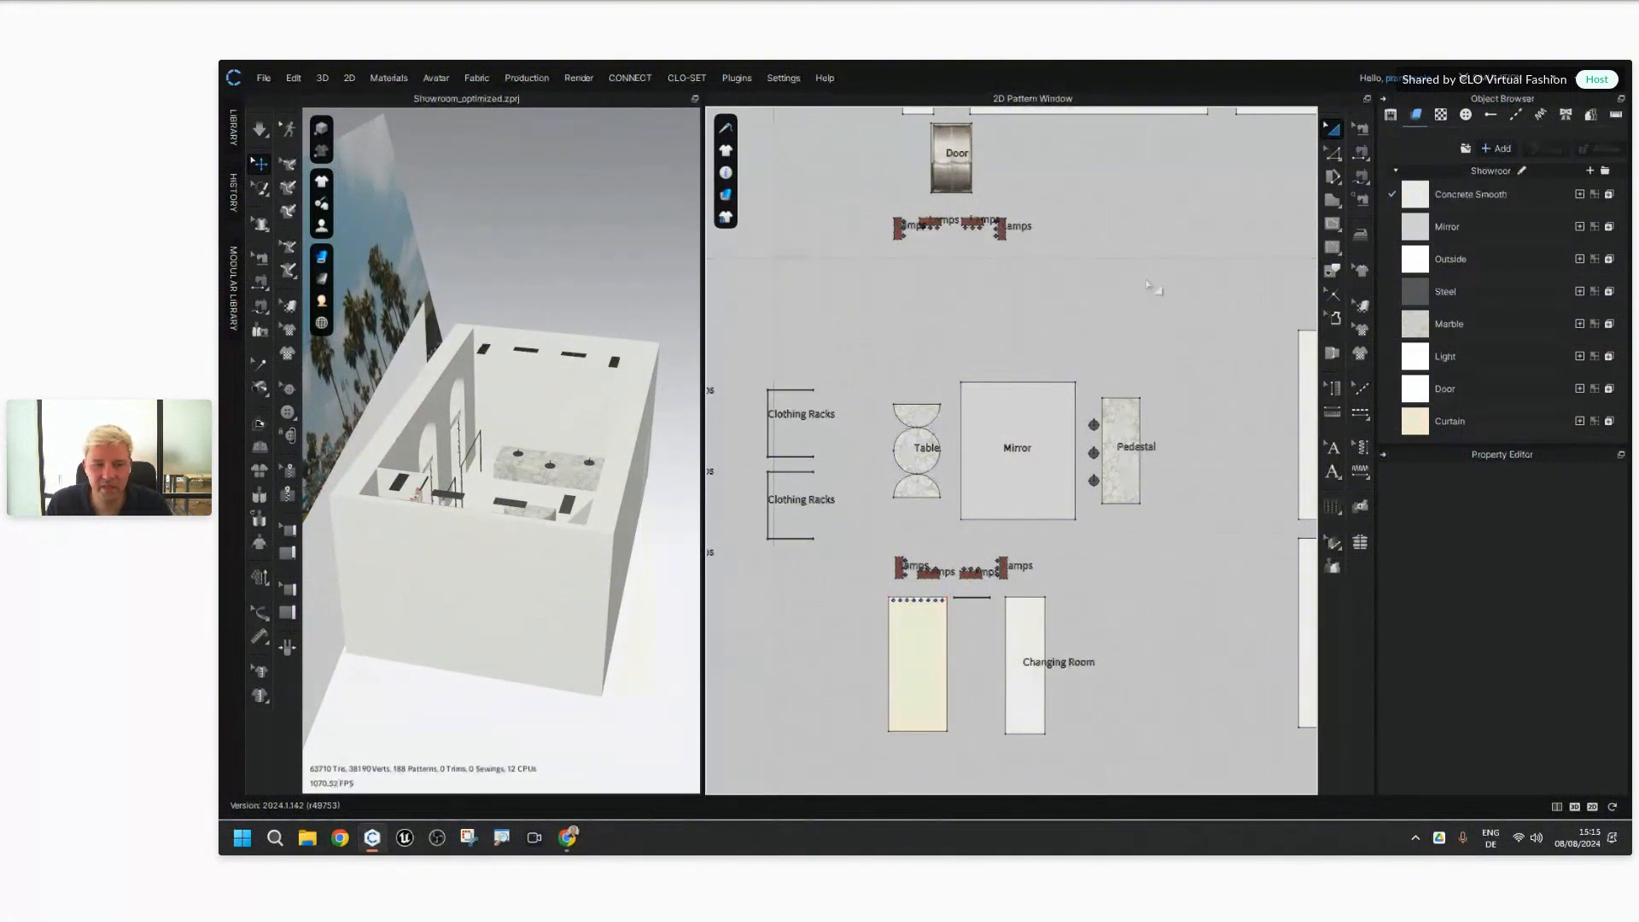
{"action": "middle_click_drag", "start_coordinate": [1072, 350], "coordinate": [1104, 304]}
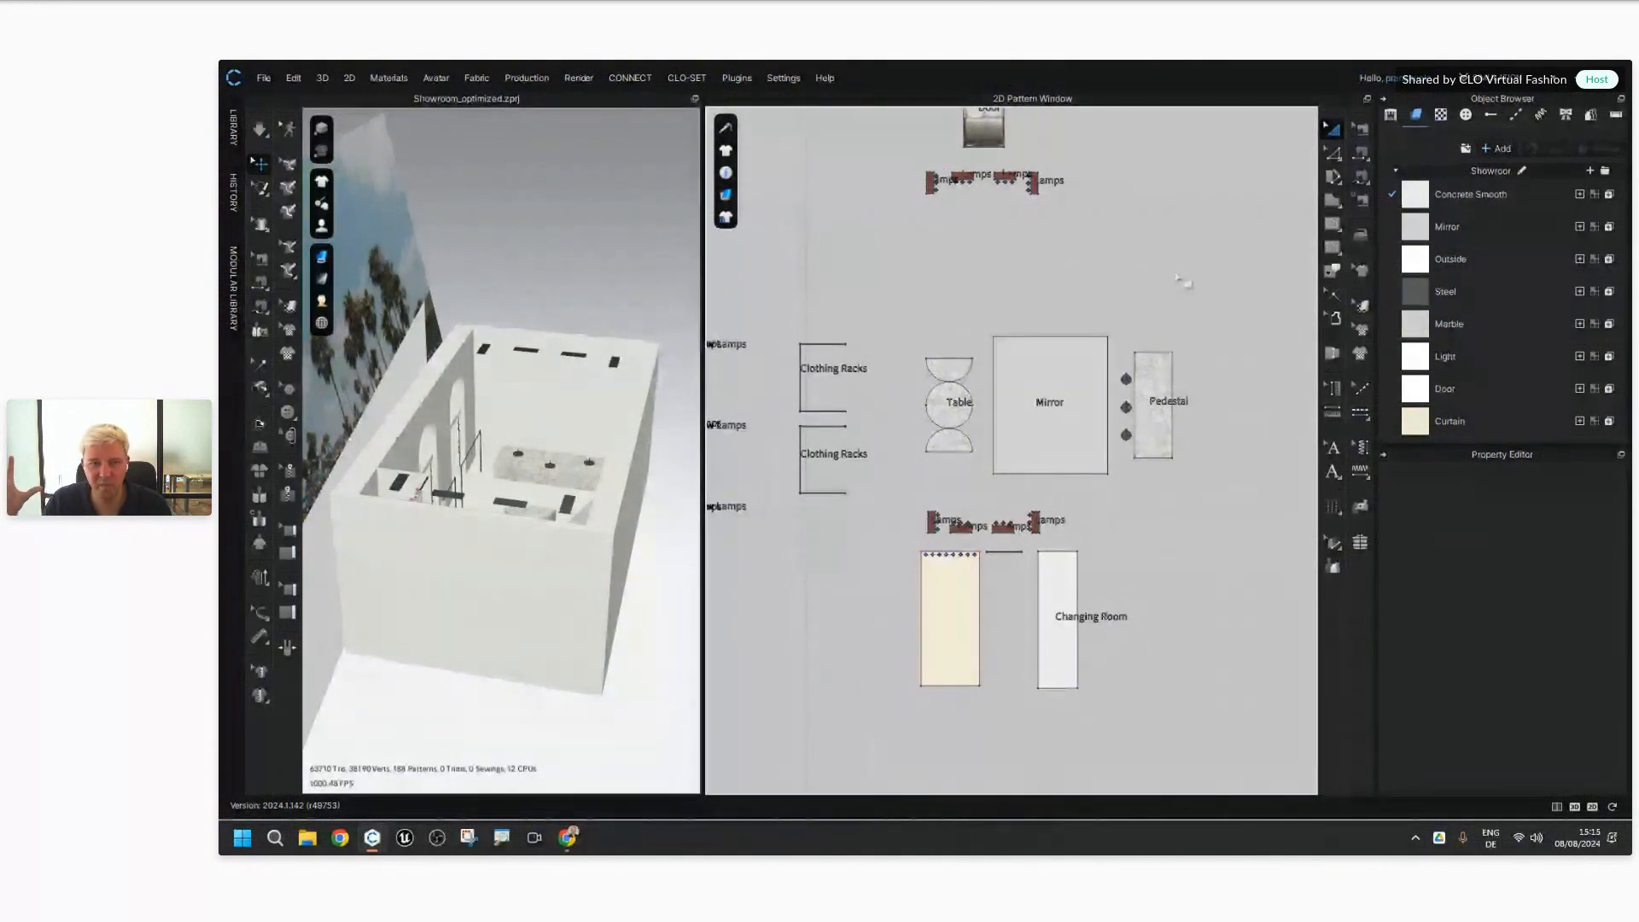
{"action": "right_click_drag", "start_coordinate": [575, 509], "coordinate": [575, 508]}
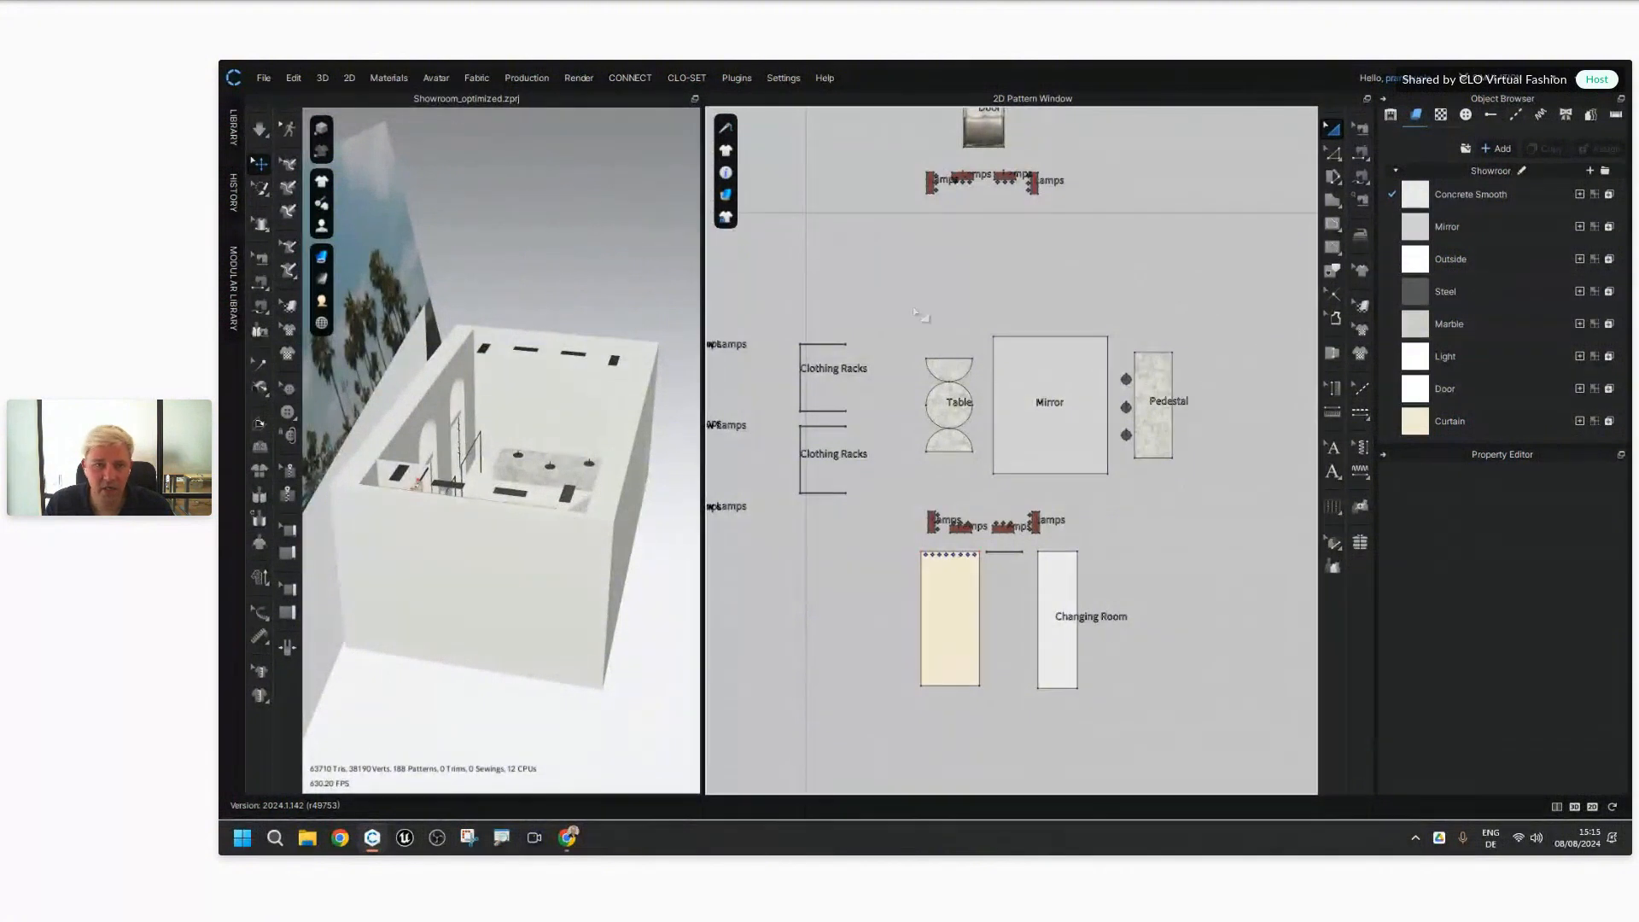
{"action": "left_click", "coordinate": [264, 79]}
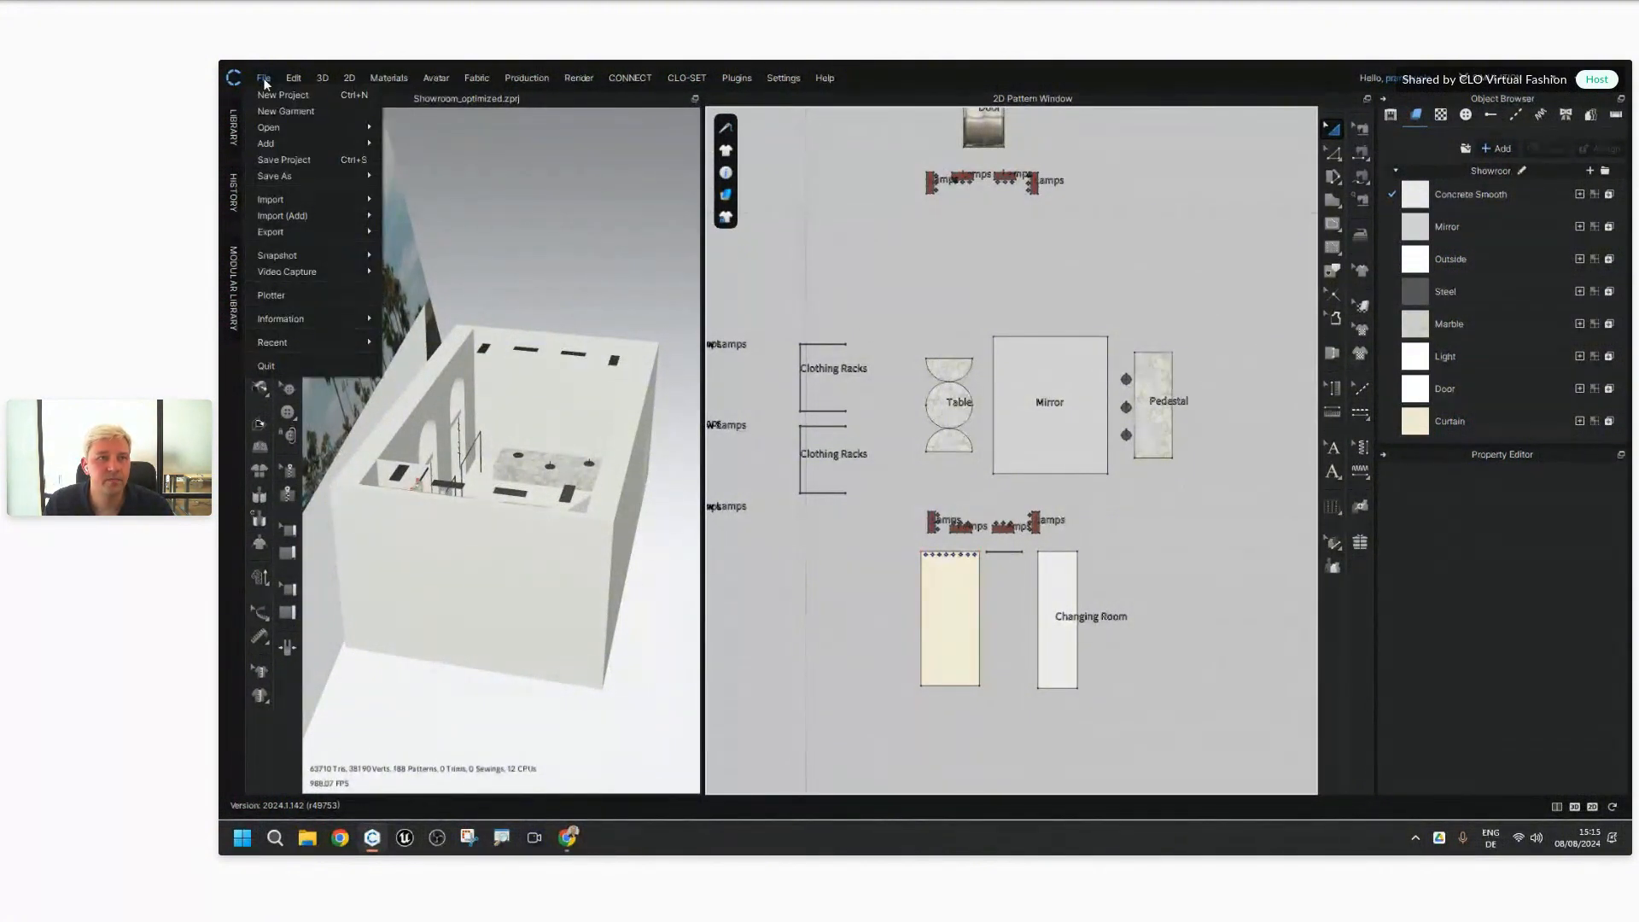
{"action": "mouse_move", "coordinate": [328, 232]}
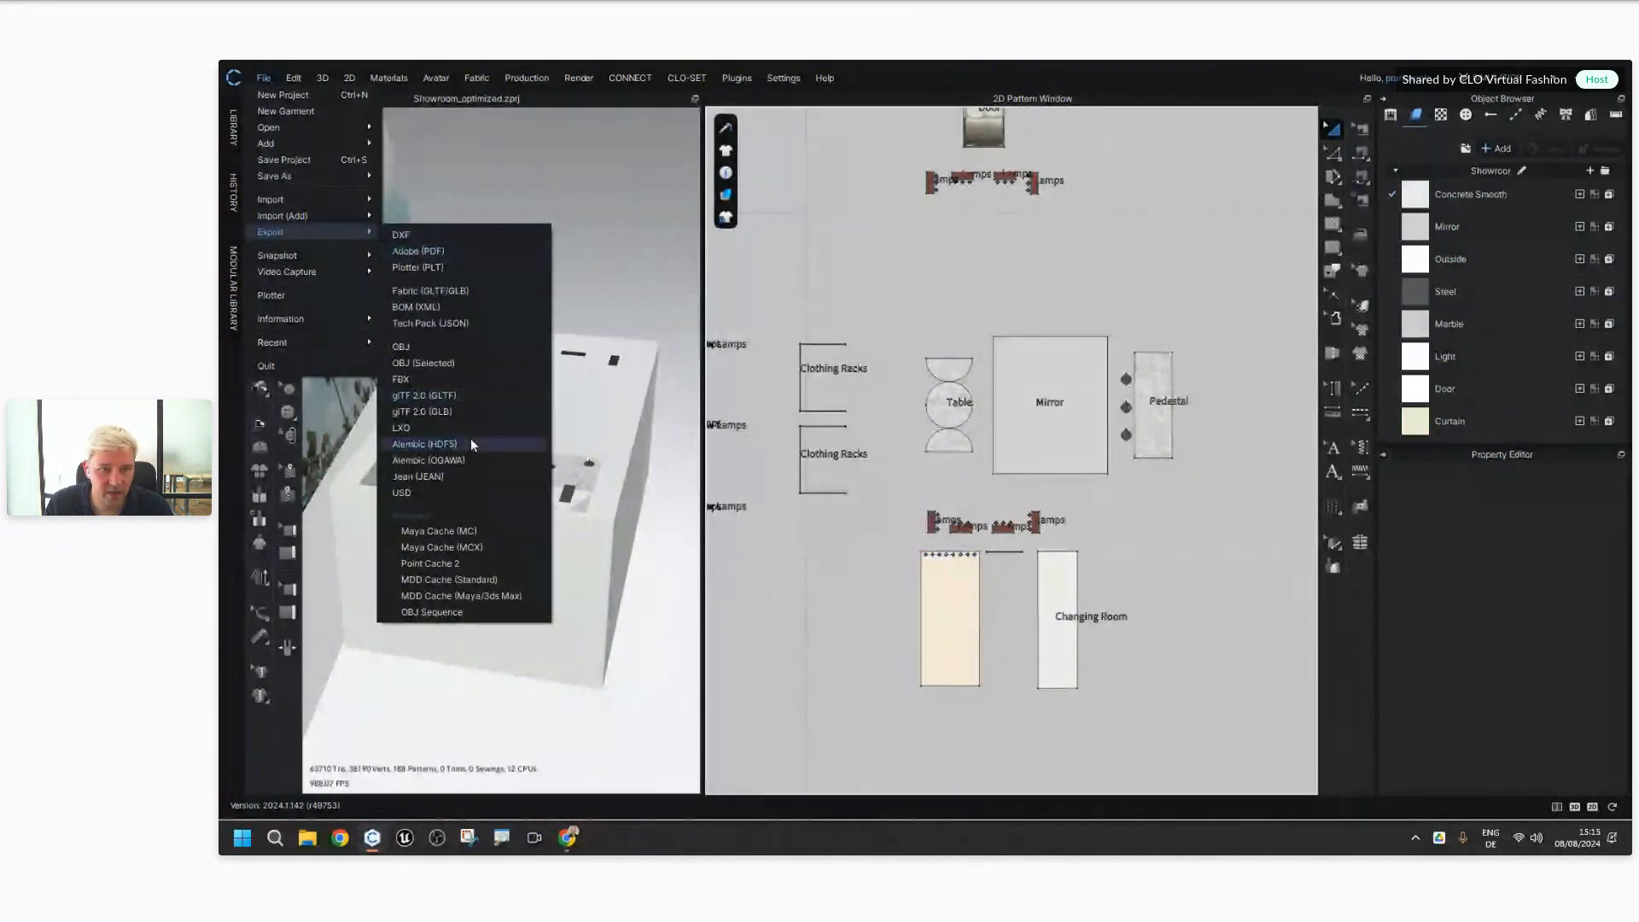
{"action": "left_click", "coordinate": [663, 249]}
{"action": "scroll", "coordinate": [614, 323], "scroll_direction": "down", "scroll_amount": 3}
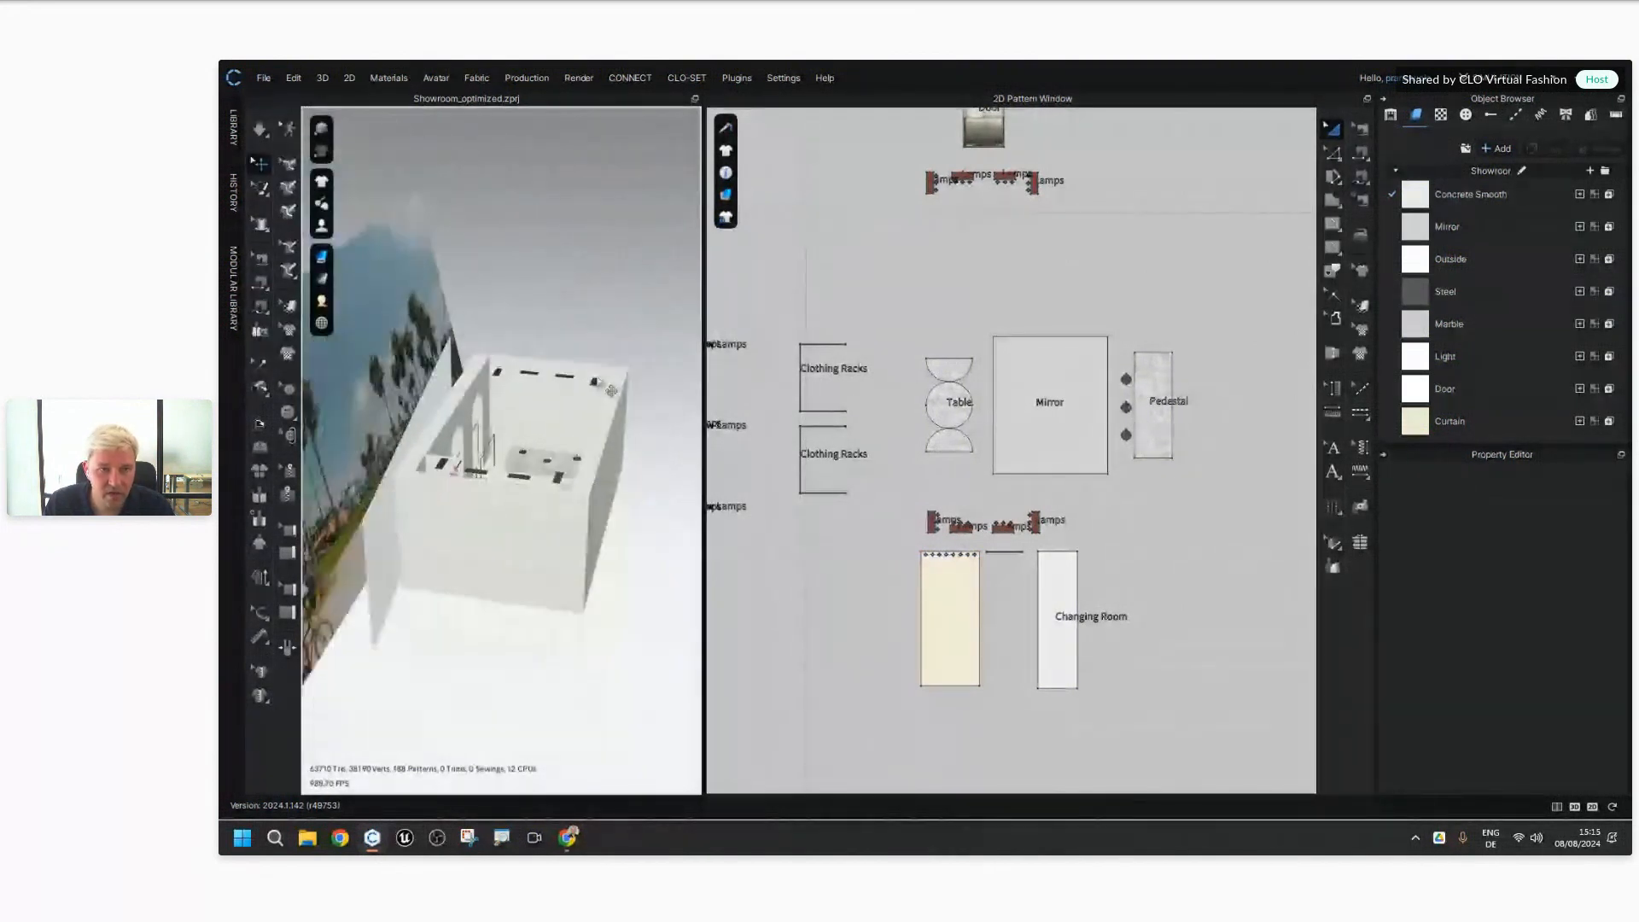
{"action": "scroll", "coordinate": [614, 323], "scroll_direction": "up", "scroll_amount": 1}
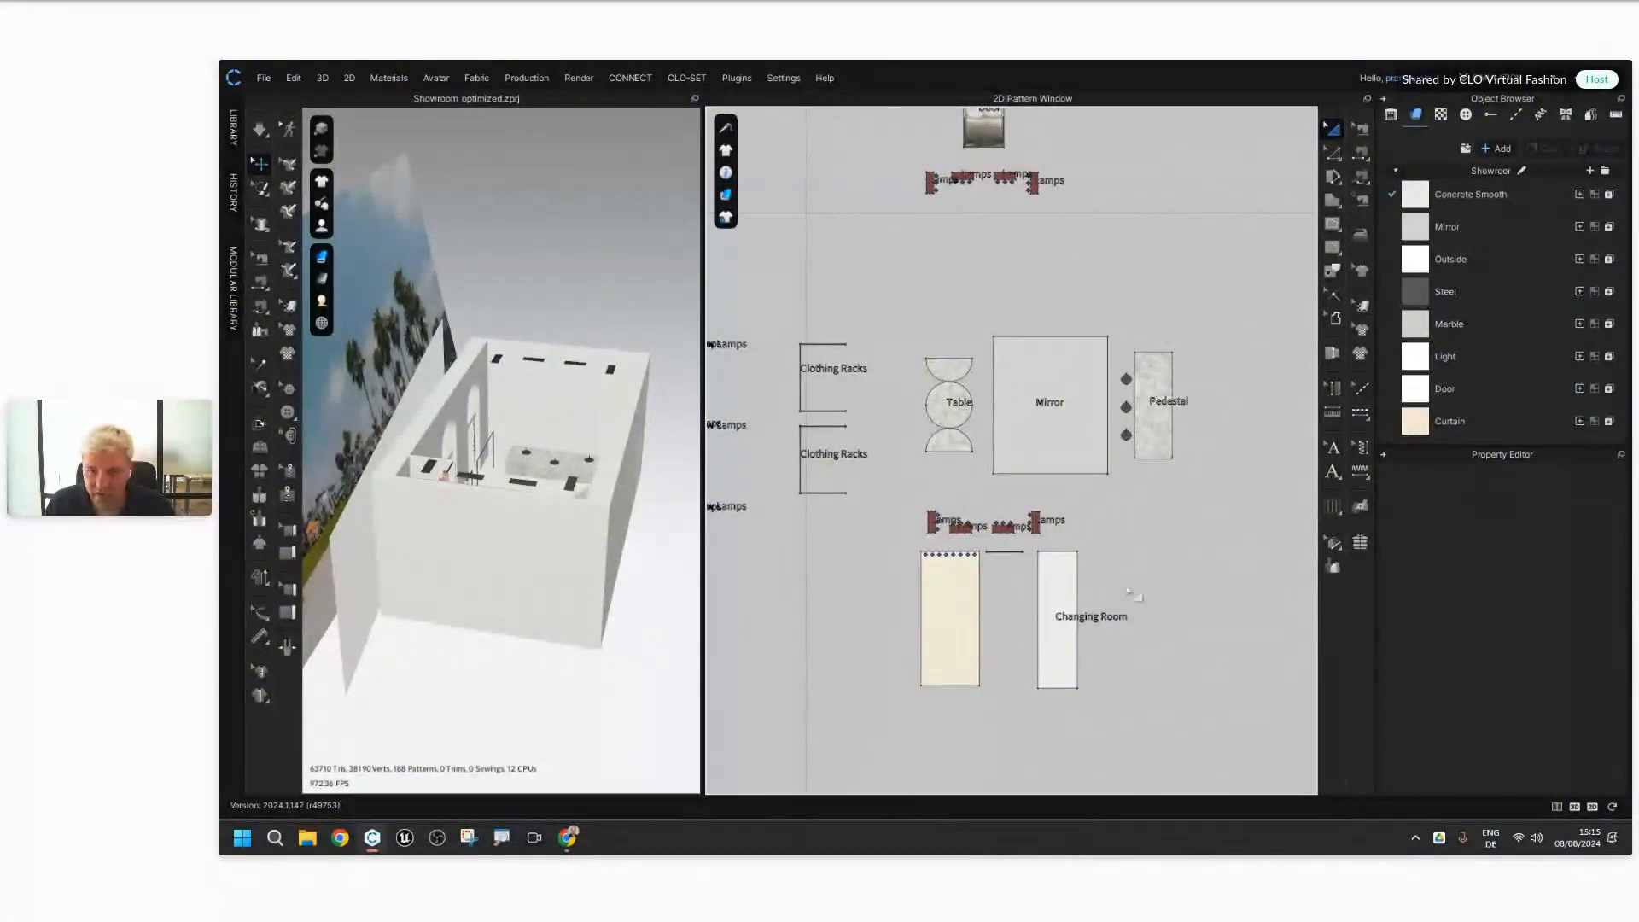
Step: Show the hidden Ceiling pattern in the 3D view and deselect it
{"action": "right_click_drag", "start_coordinate": [1127, 597], "coordinate": [819, 520]}
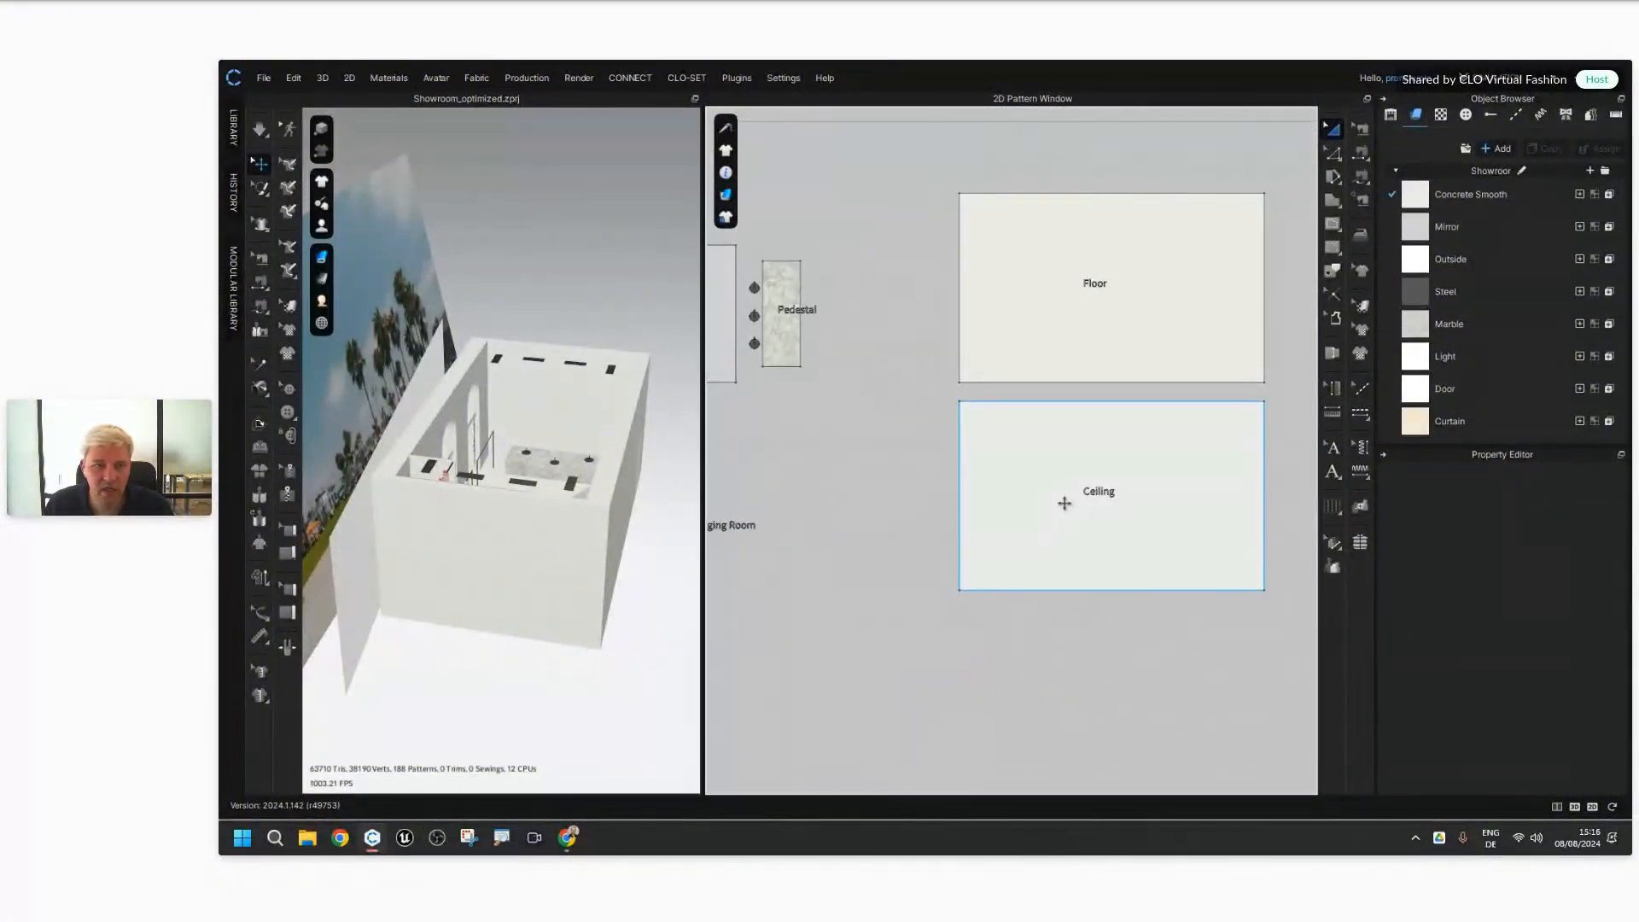
{"action": "left_click", "coordinate": [1064, 504]}
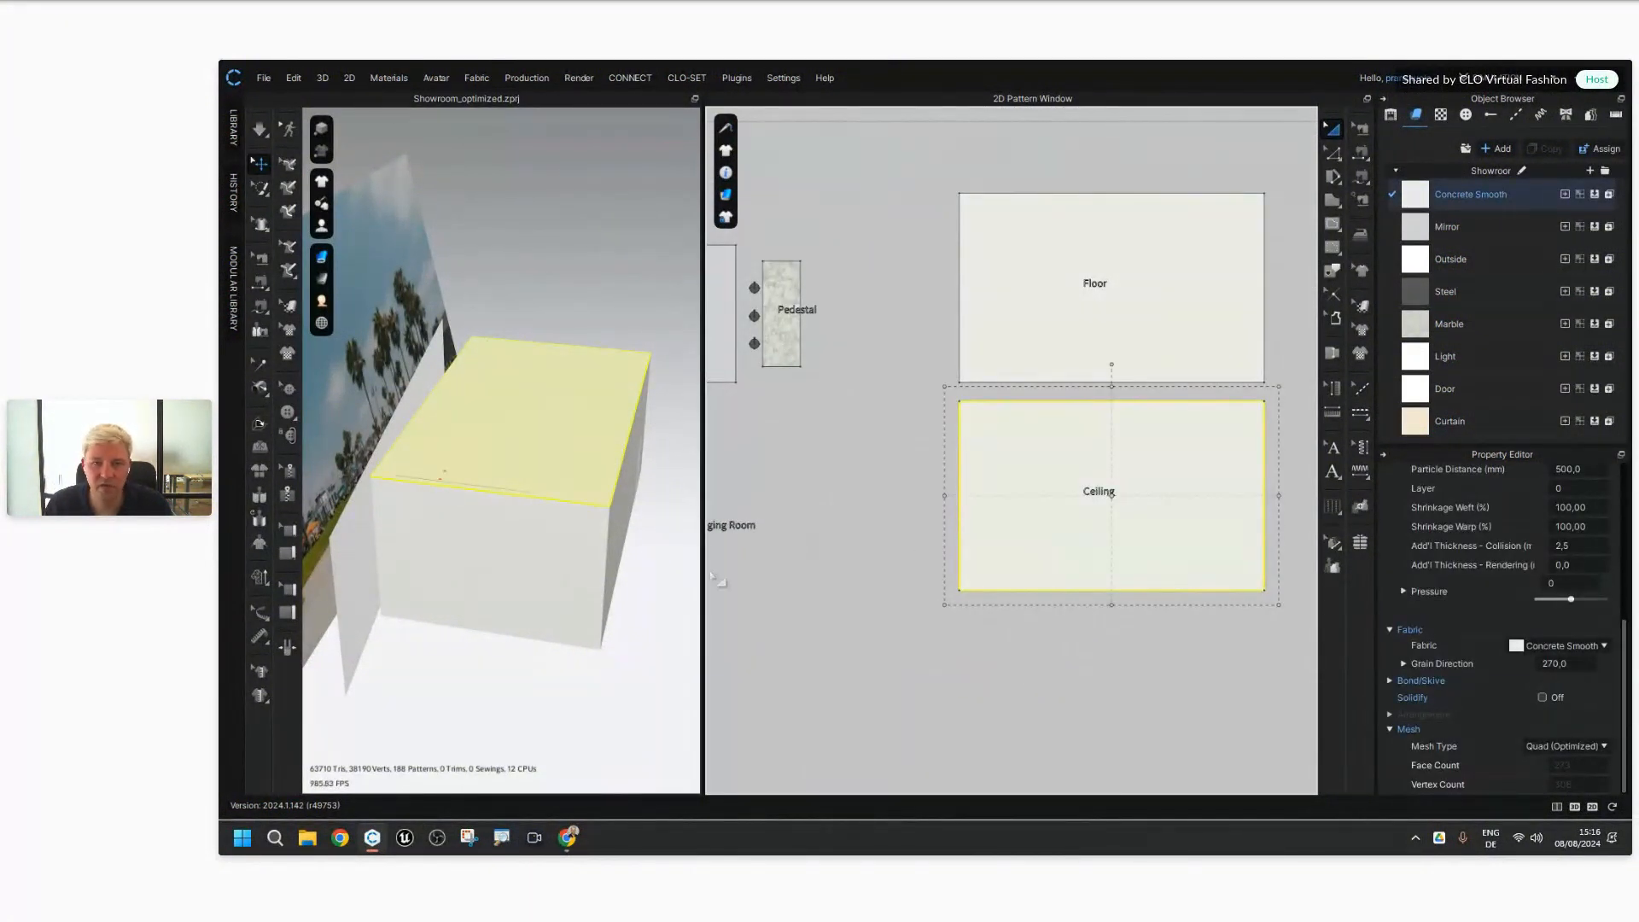
{"action": "left_click", "coordinate": [678, 565]}
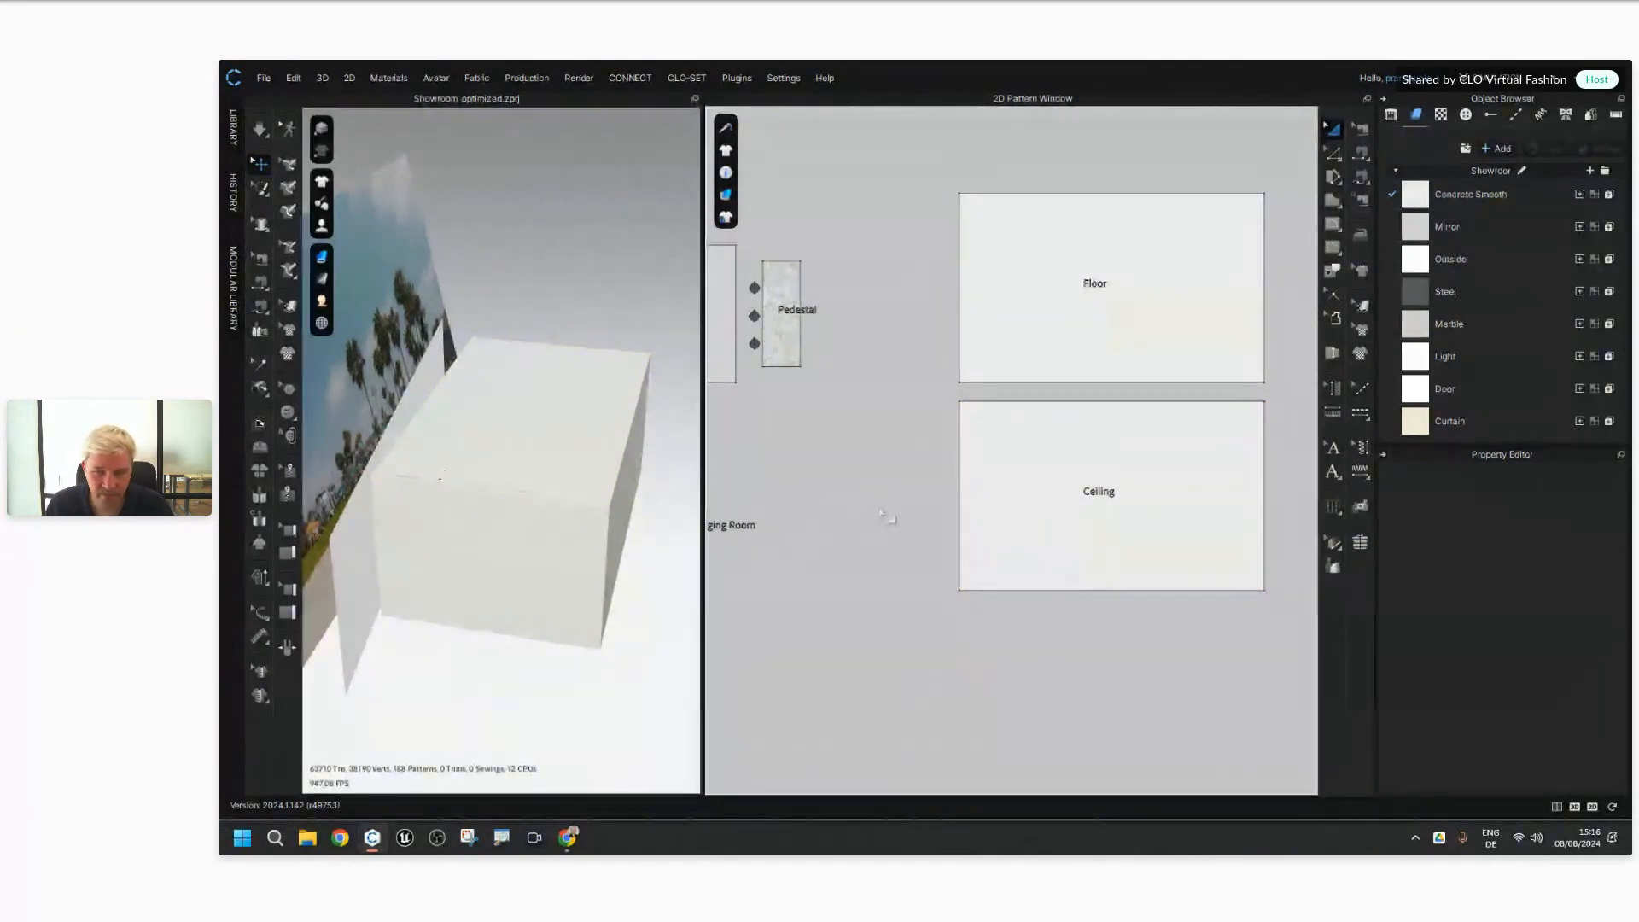
{"action": "right_click_drag", "start_coordinate": [881, 513], "coordinate": [865, 556]}
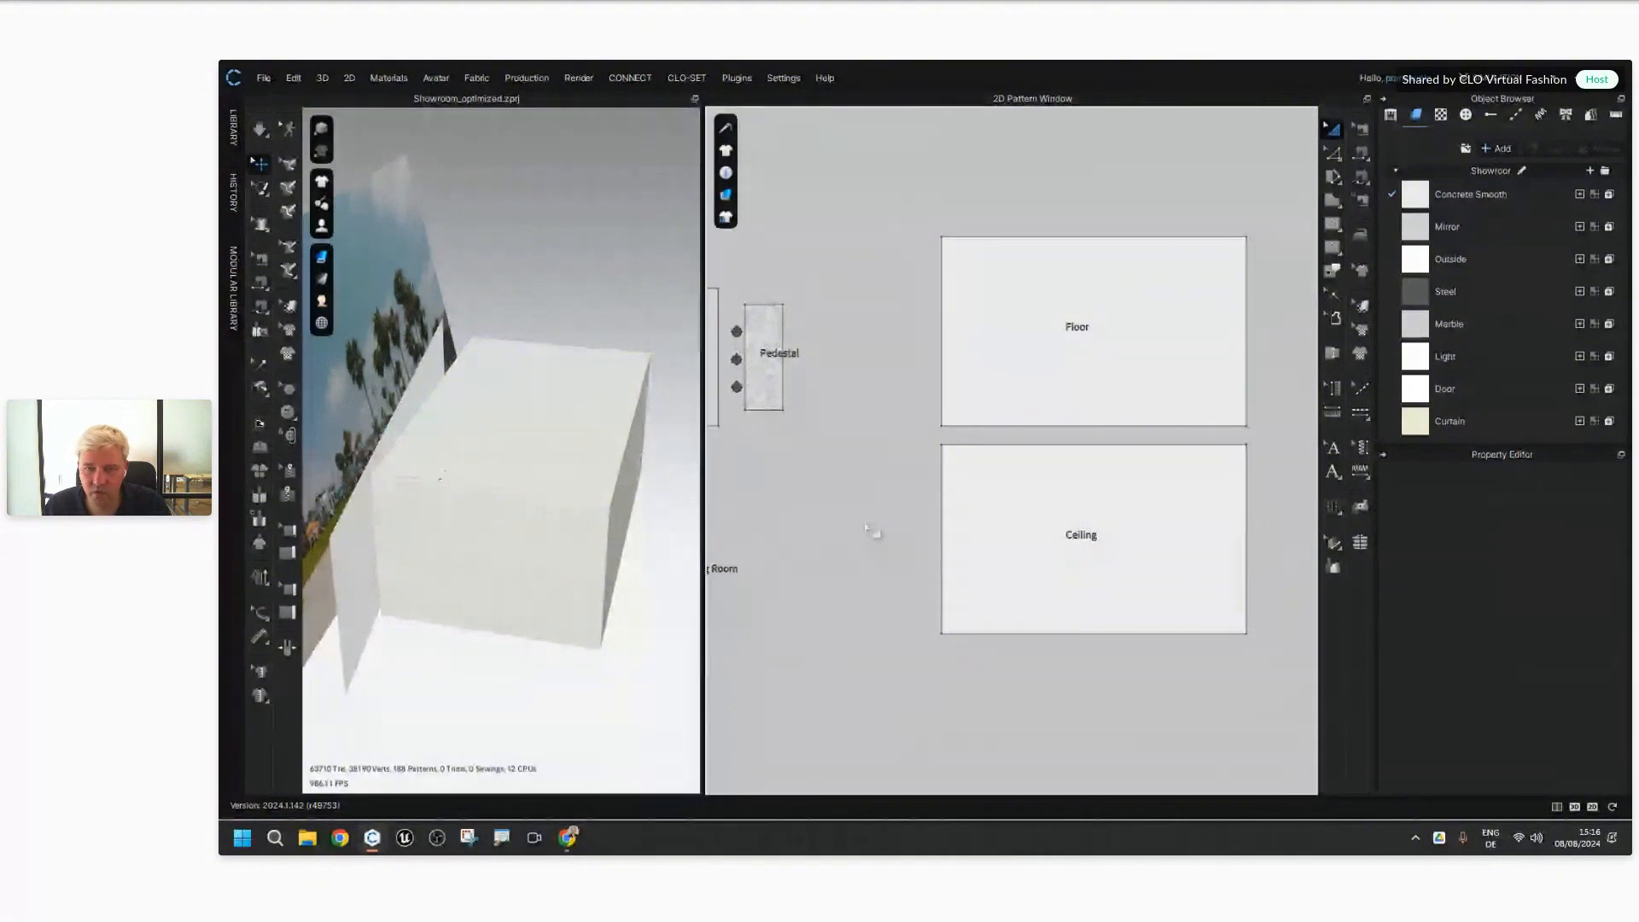
Step: Select all showroom patterns except the Ceiling and start an OBJ export of the selection
{"action": "key", "text": "ctrl+a"}
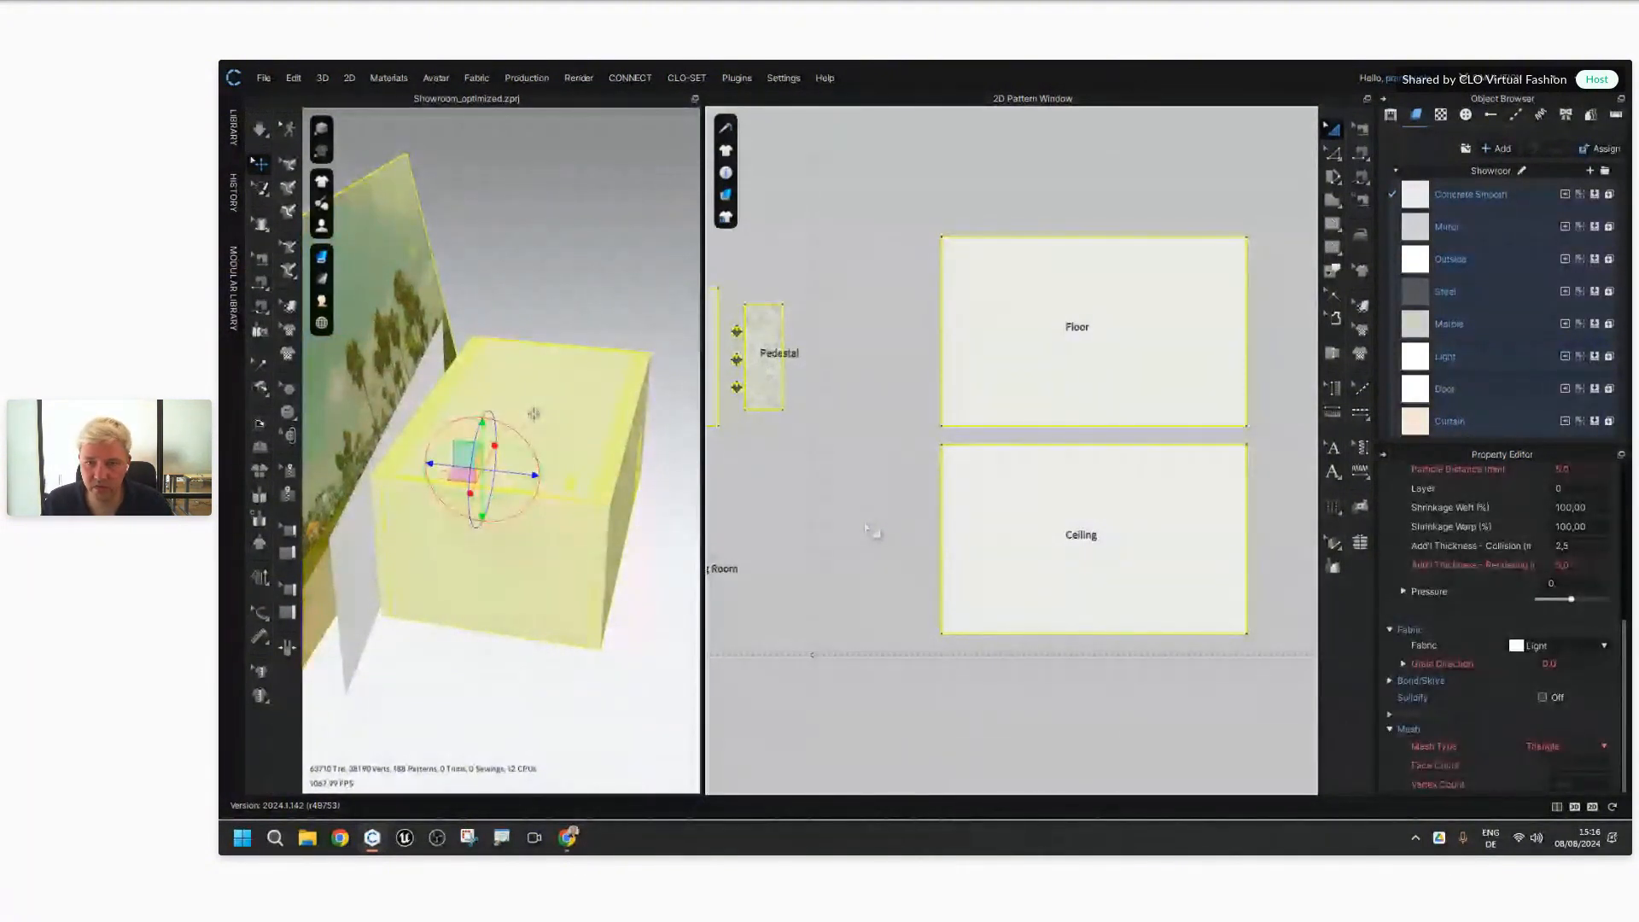
{"action": "left_click", "coordinate": [1023, 533], "text": "shift"}
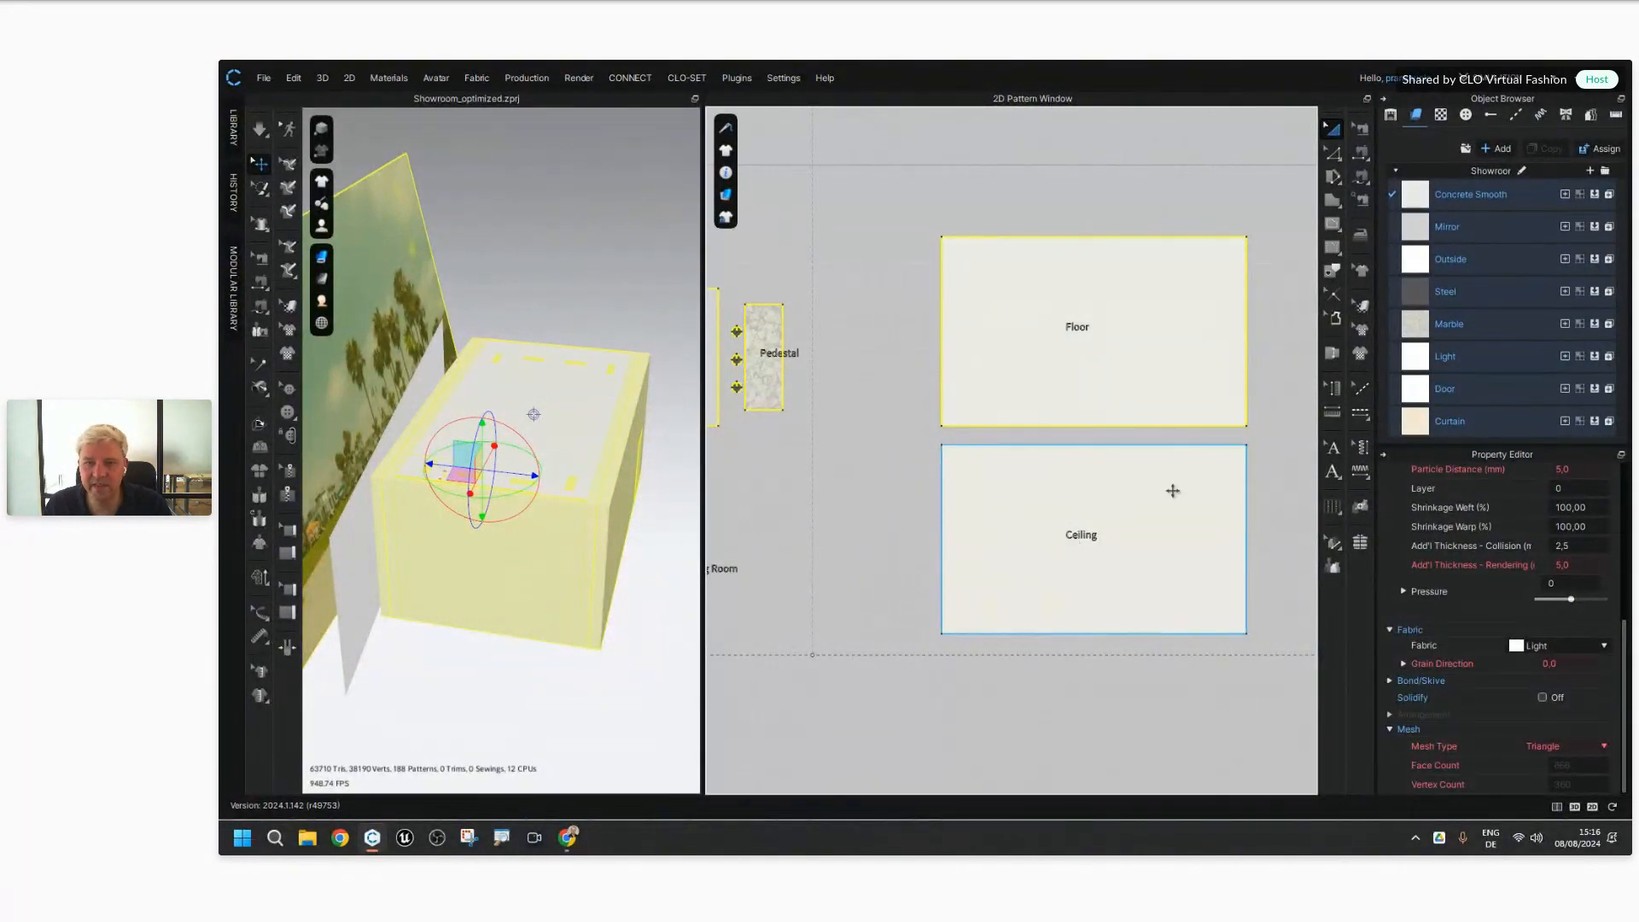
{"action": "scroll", "coordinate": [886, 508], "scroll_direction": "up", "scroll_amount": 2}
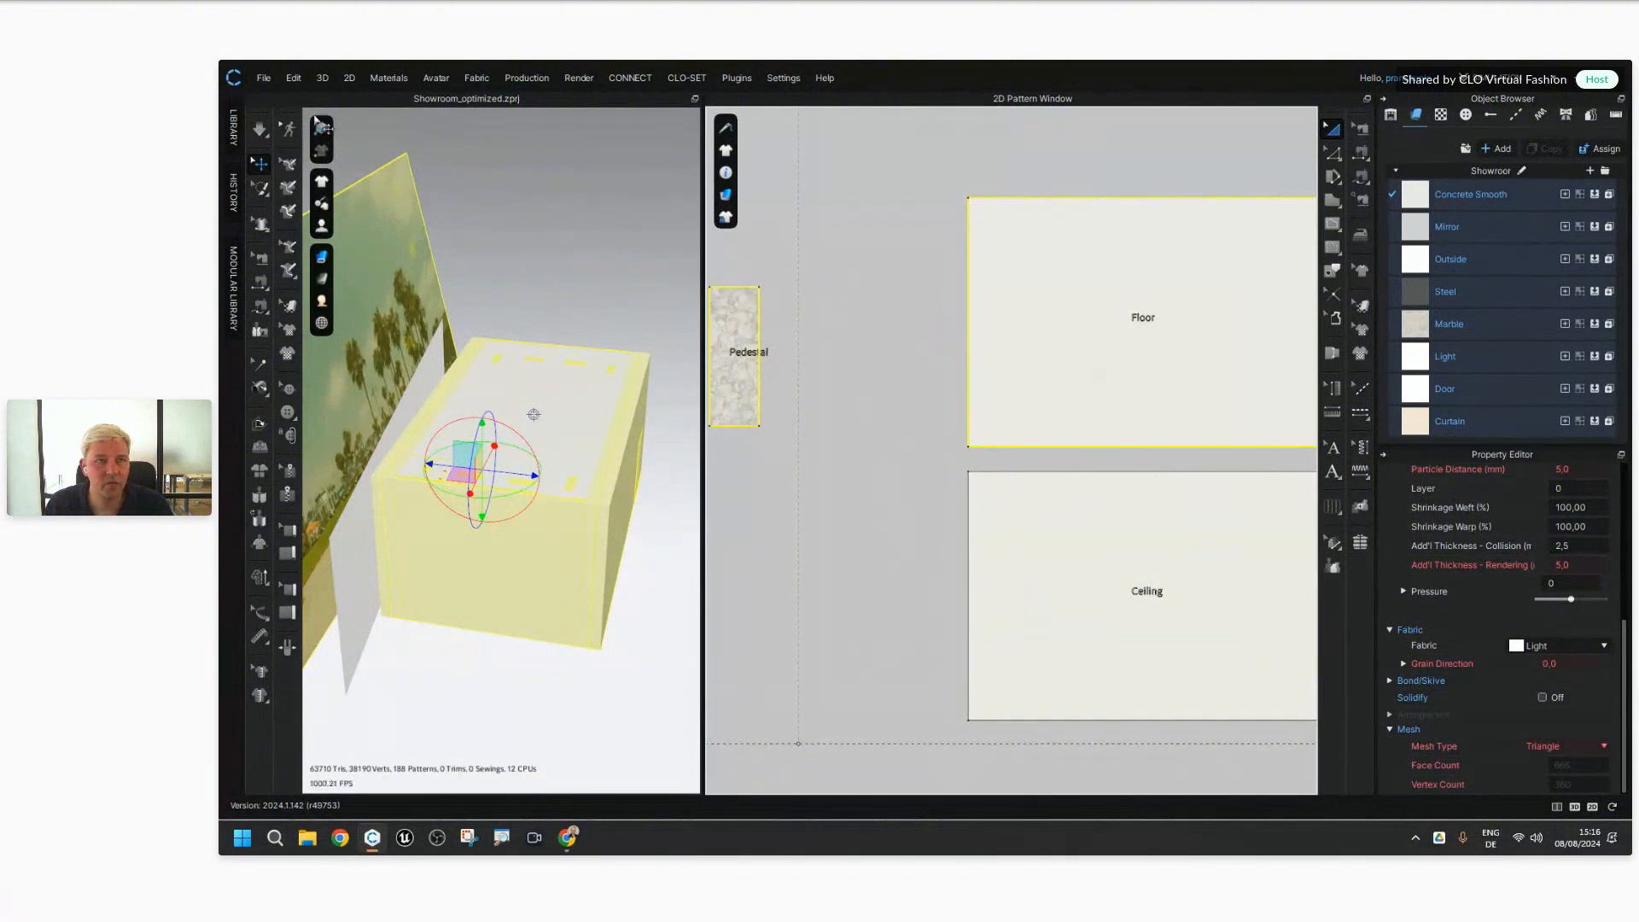
{"action": "left_click", "coordinate": [263, 80]}
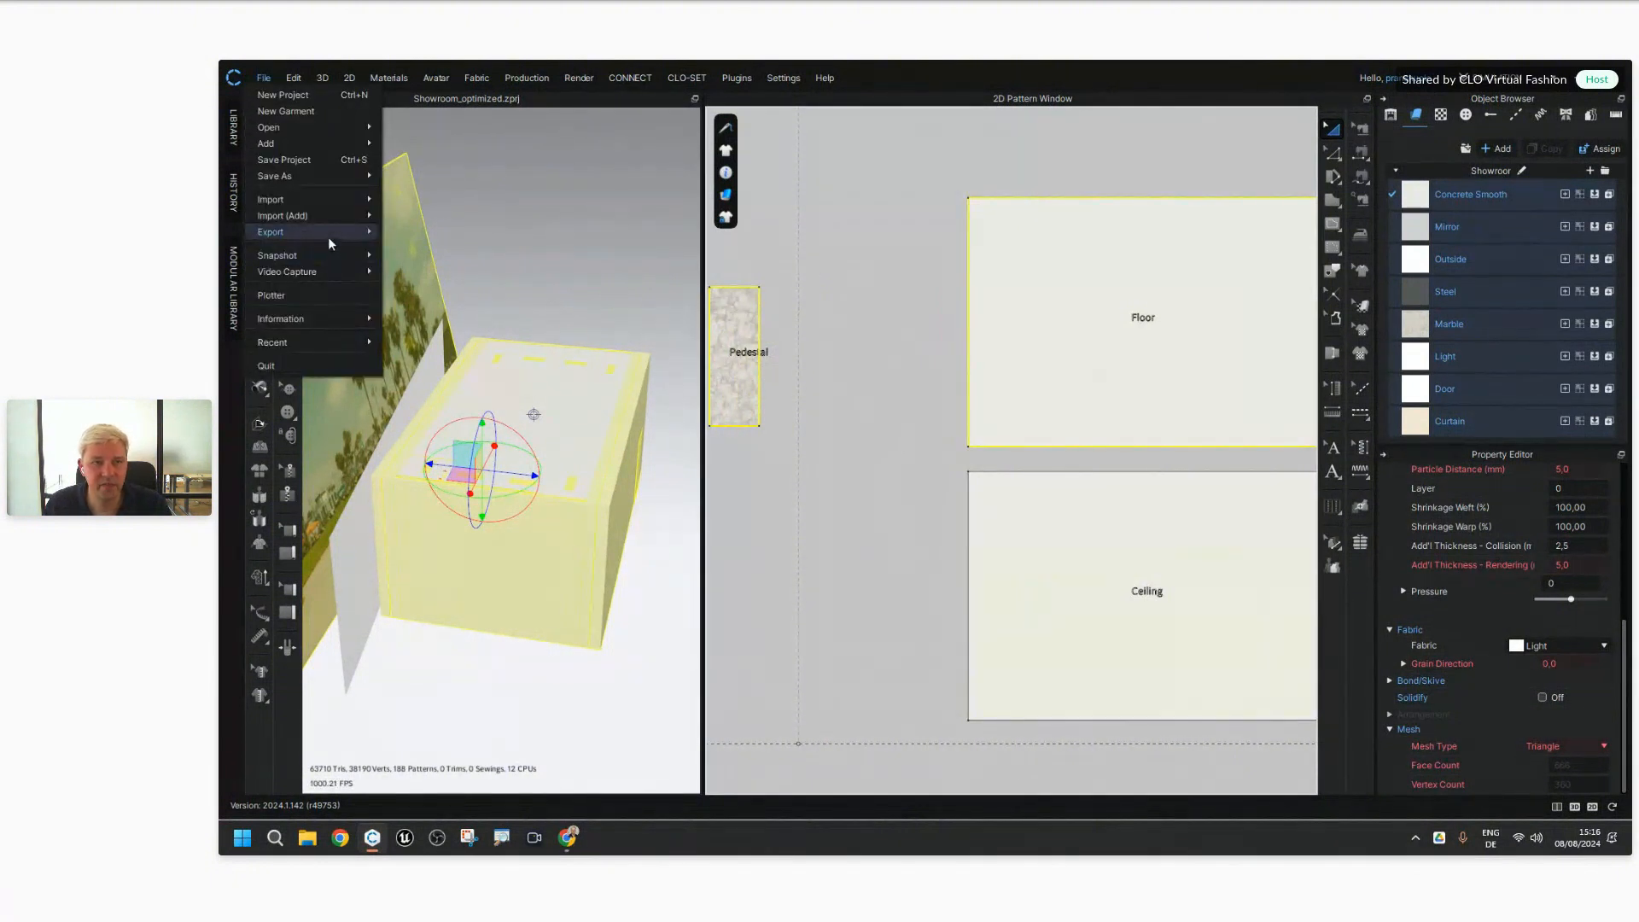
{"action": "mouse_move", "coordinate": [330, 232]}
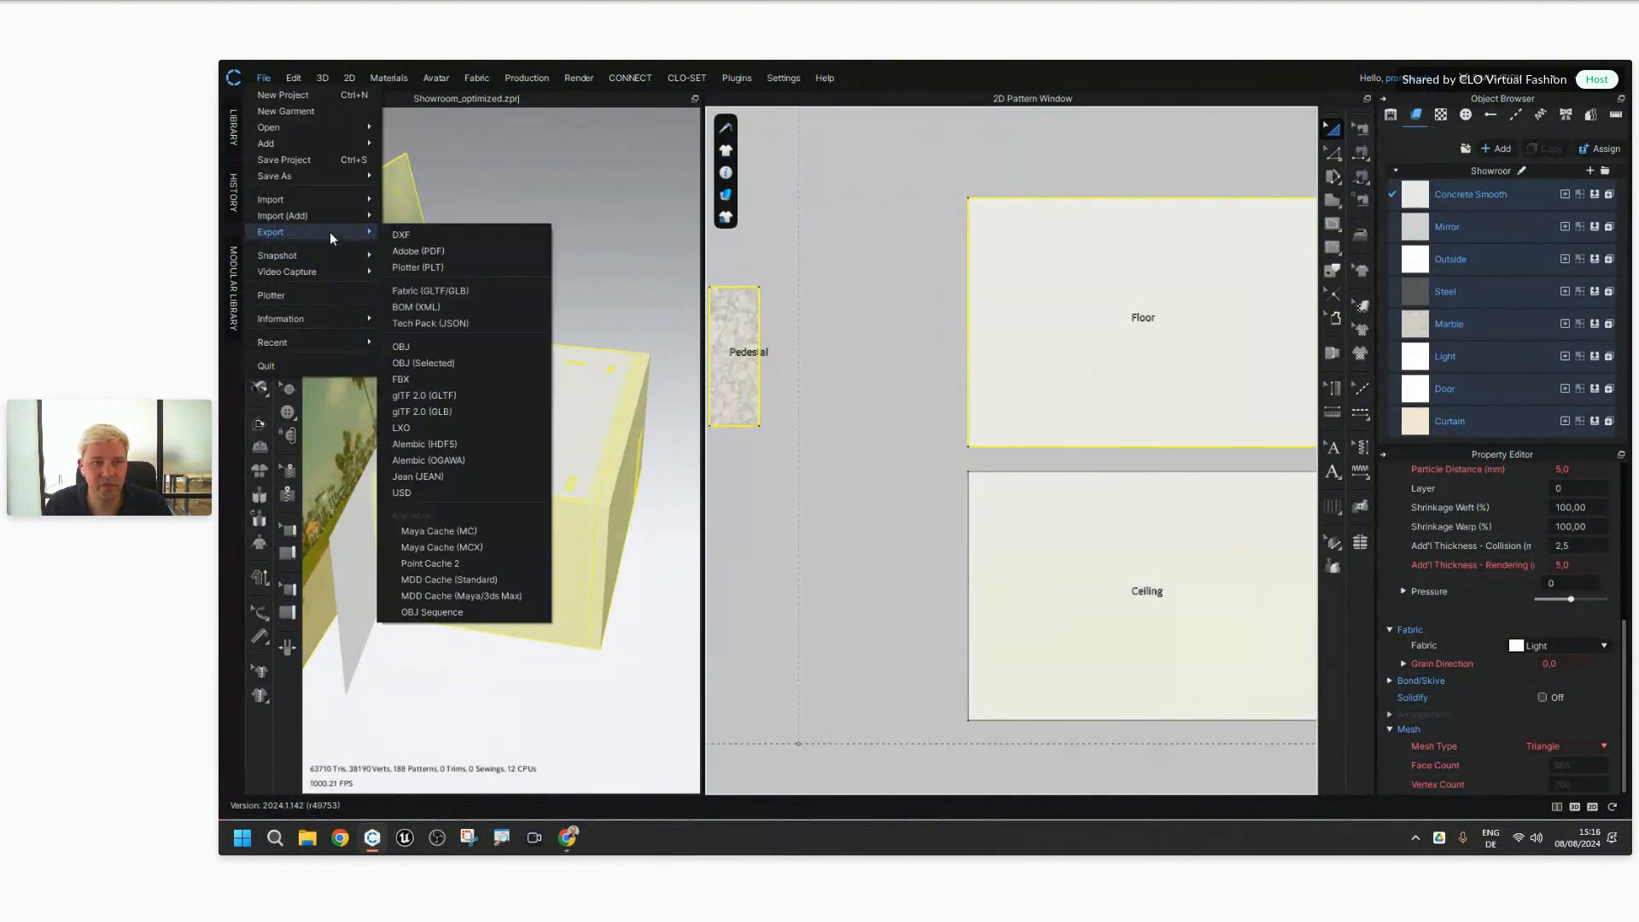
{"action": "left_click", "coordinate": [456, 361]}
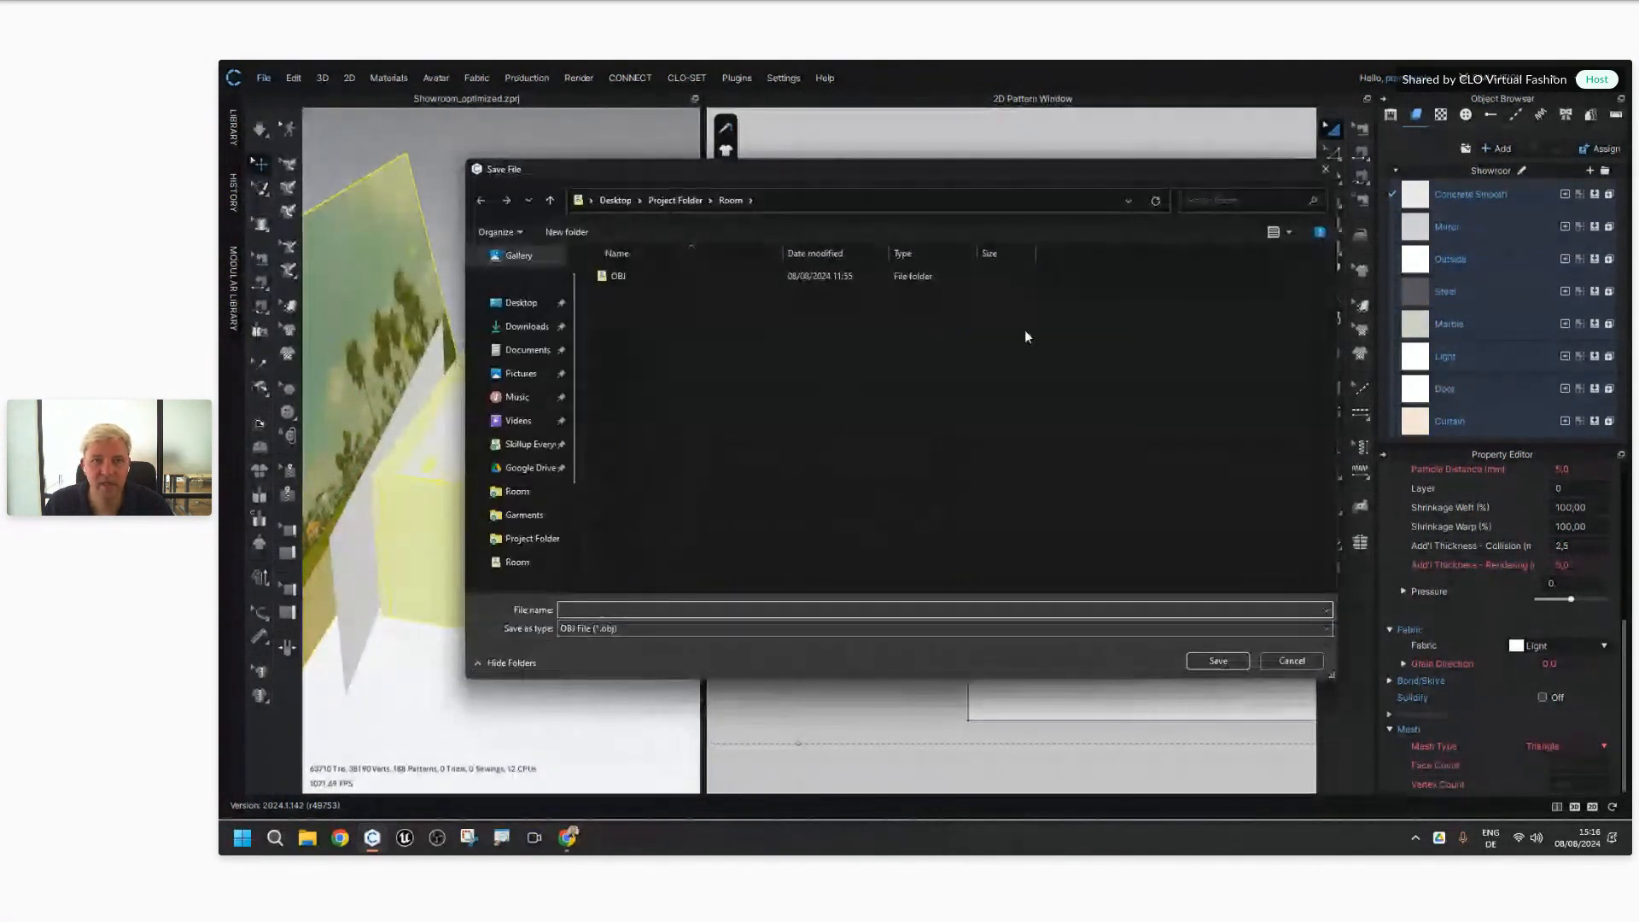
Step: Save the OBJ file as Showroom_Project in the OBJ folder inside Project Folder > Room
{"action": "left_click_drag", "start_coordinate": [837, 177], "coordinate": [893, 192]}
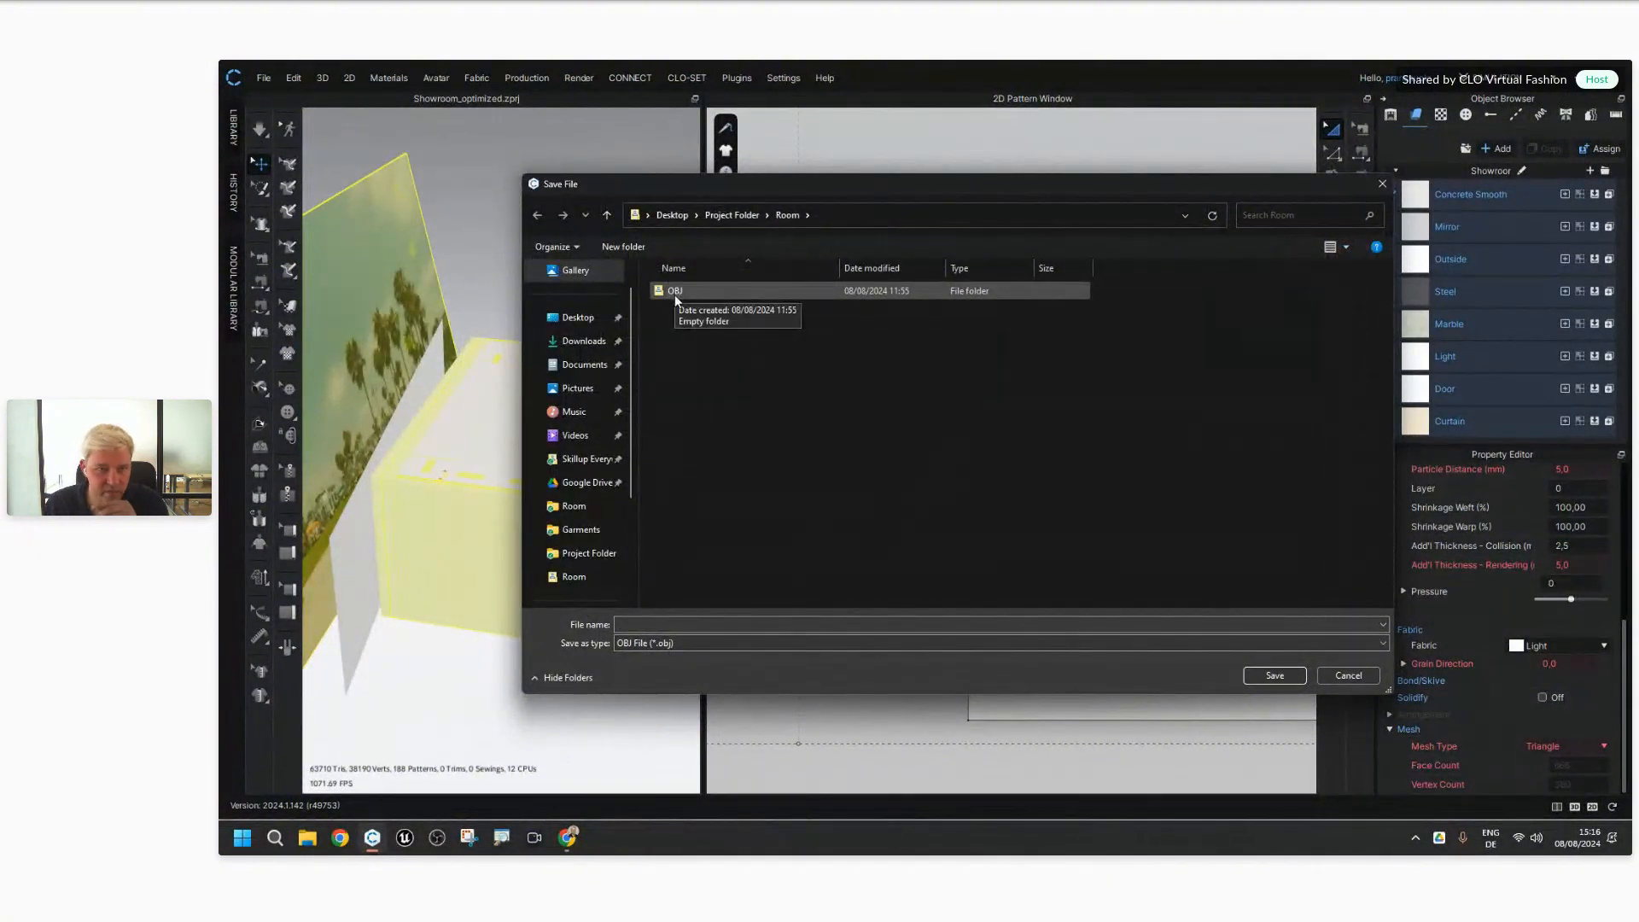
{"action": "left_click", "coordinate": [732, 215]}
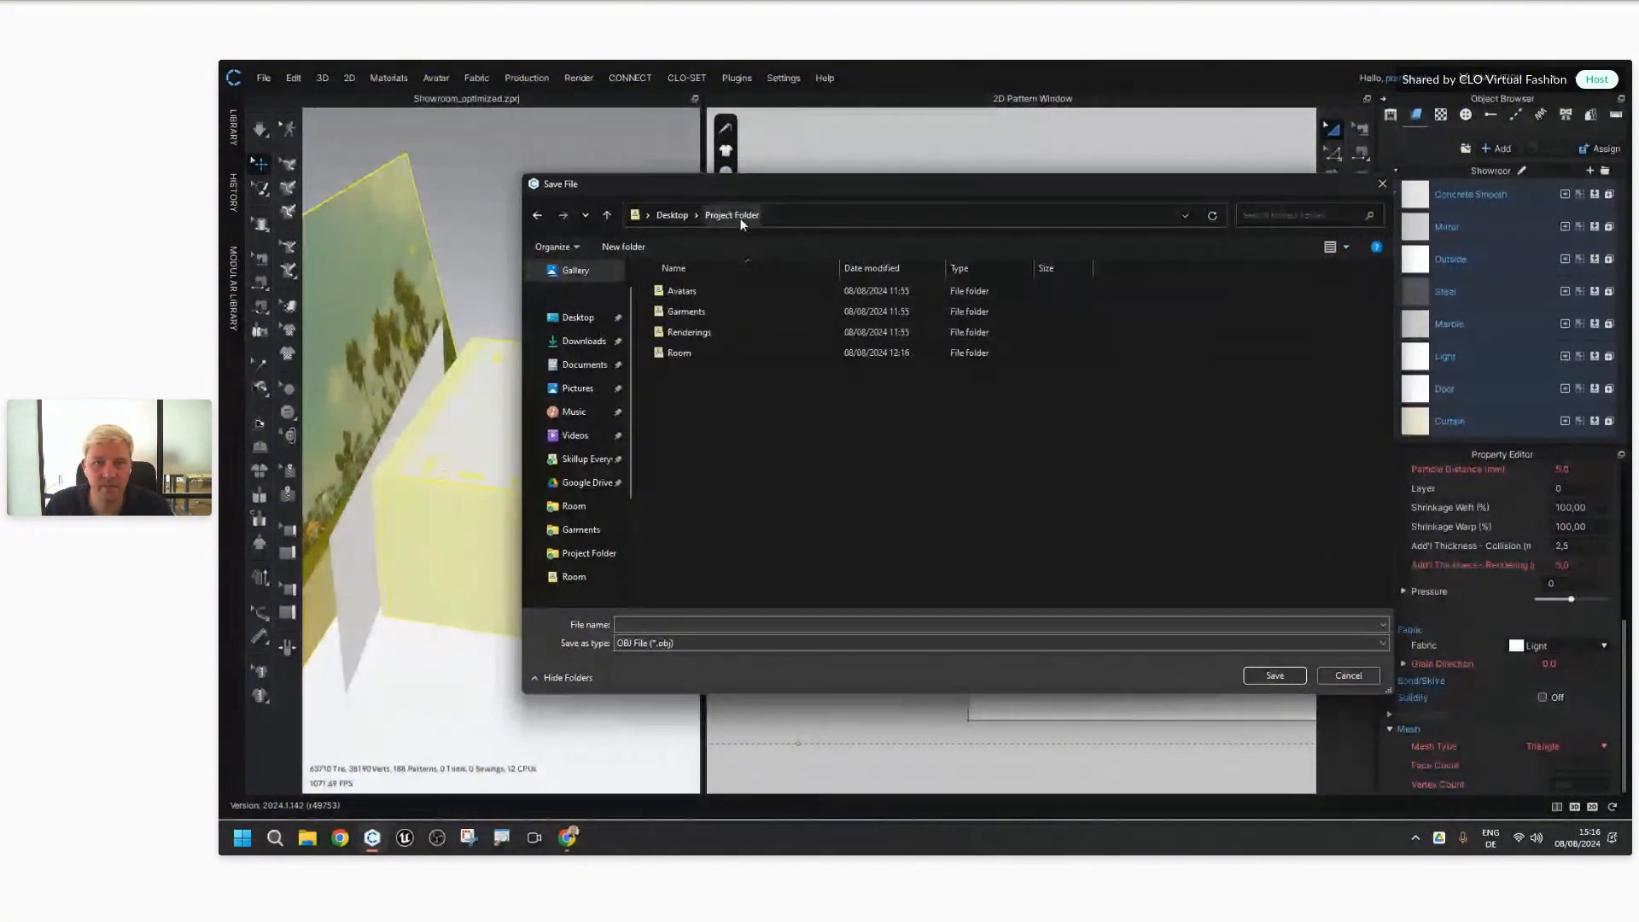
{"action": "double_click", "coordinate": [693, 351]}
{"action": "left_click", "coordinate": [684, 293]}
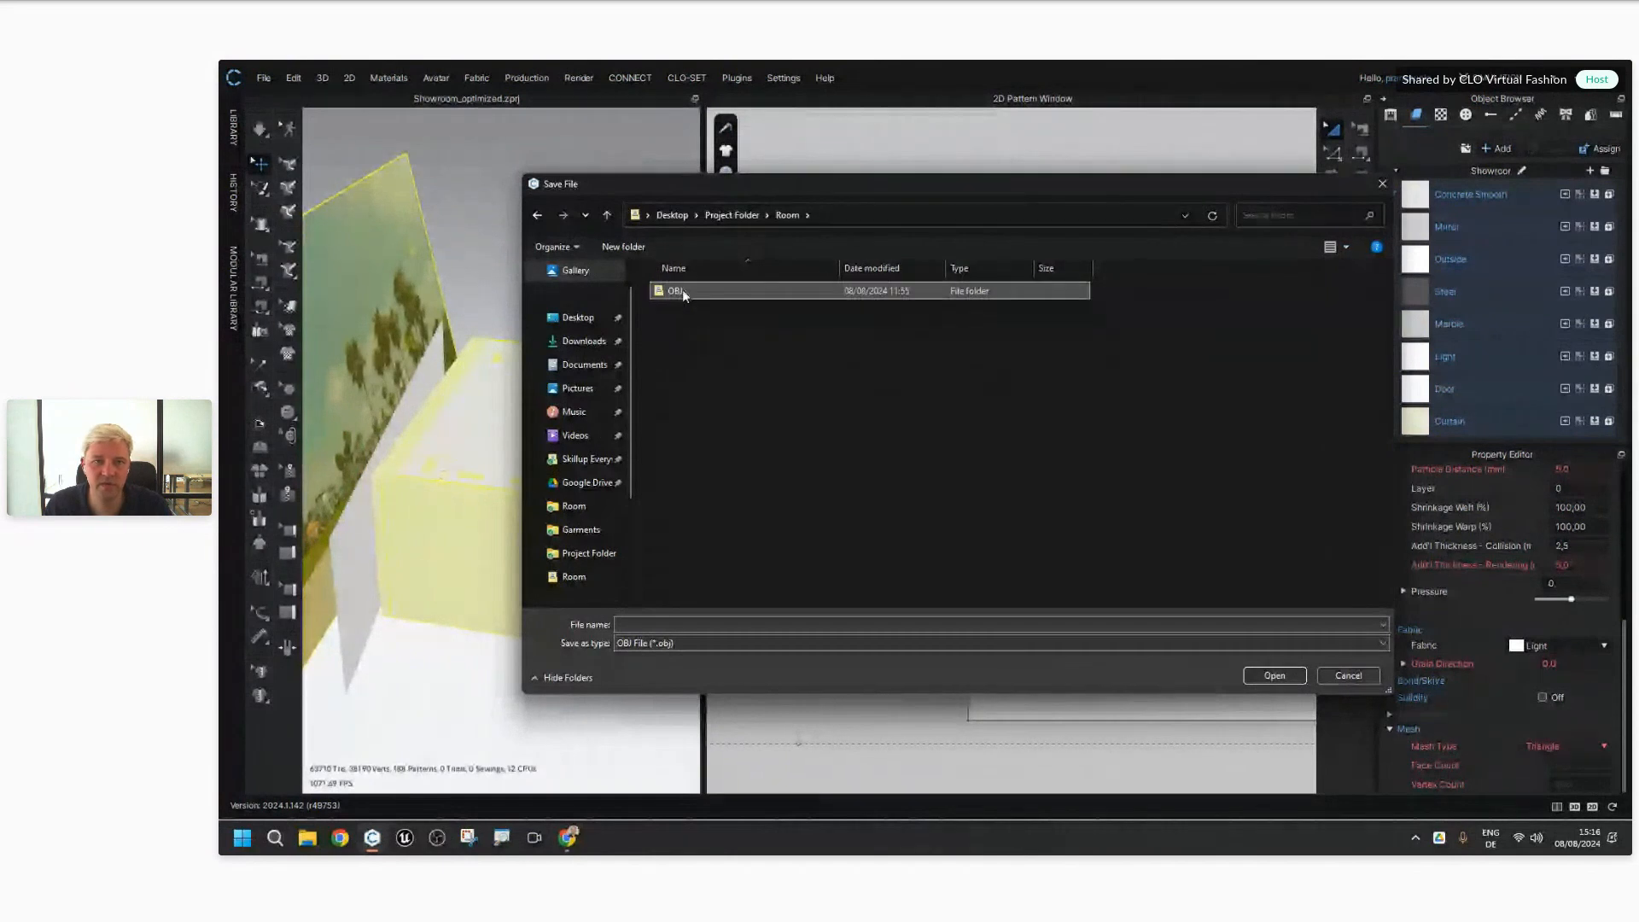
{"action": "double_click", "coordinate": [688, 290]}
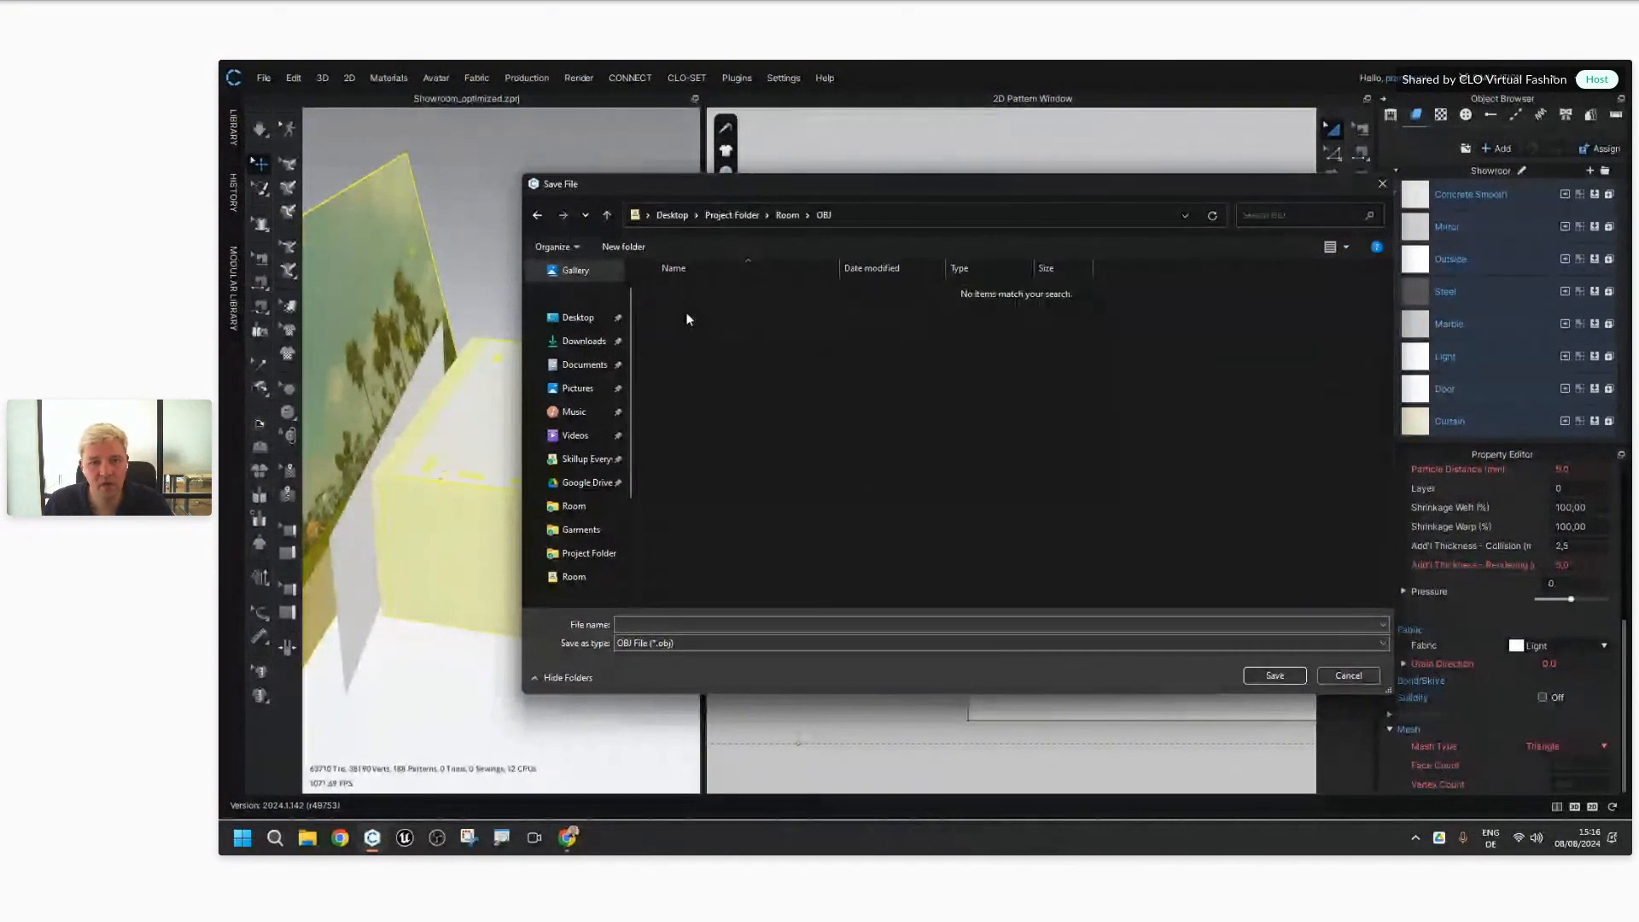
{"action": "left_click", "coordinate": [738, 622]}
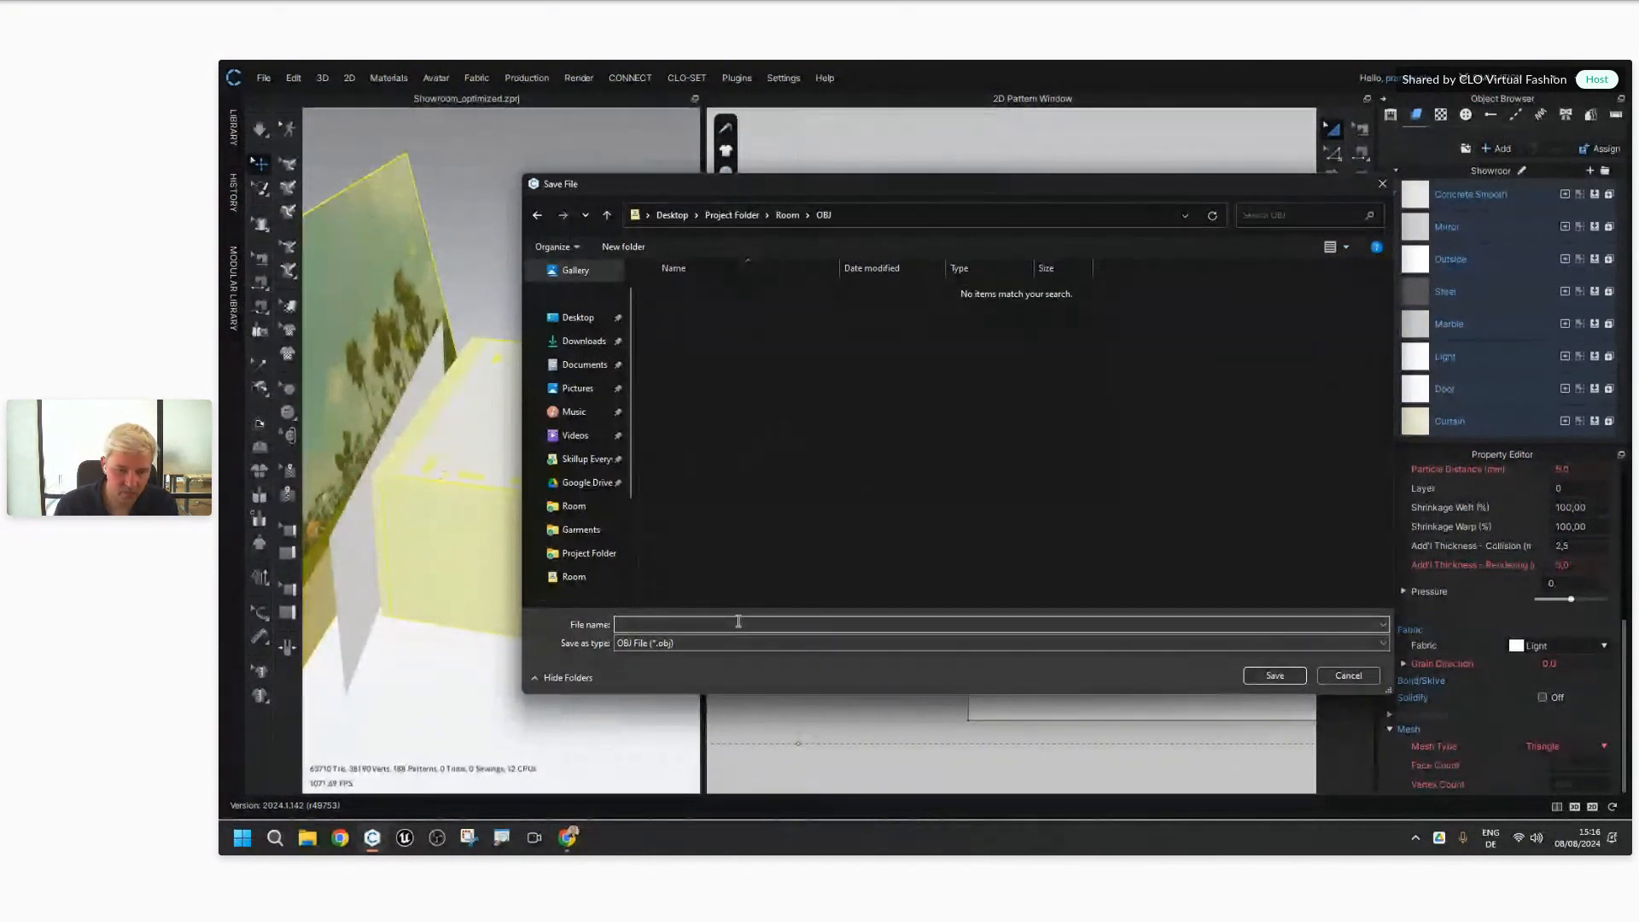
{"action": "type", "text": "Showr"}
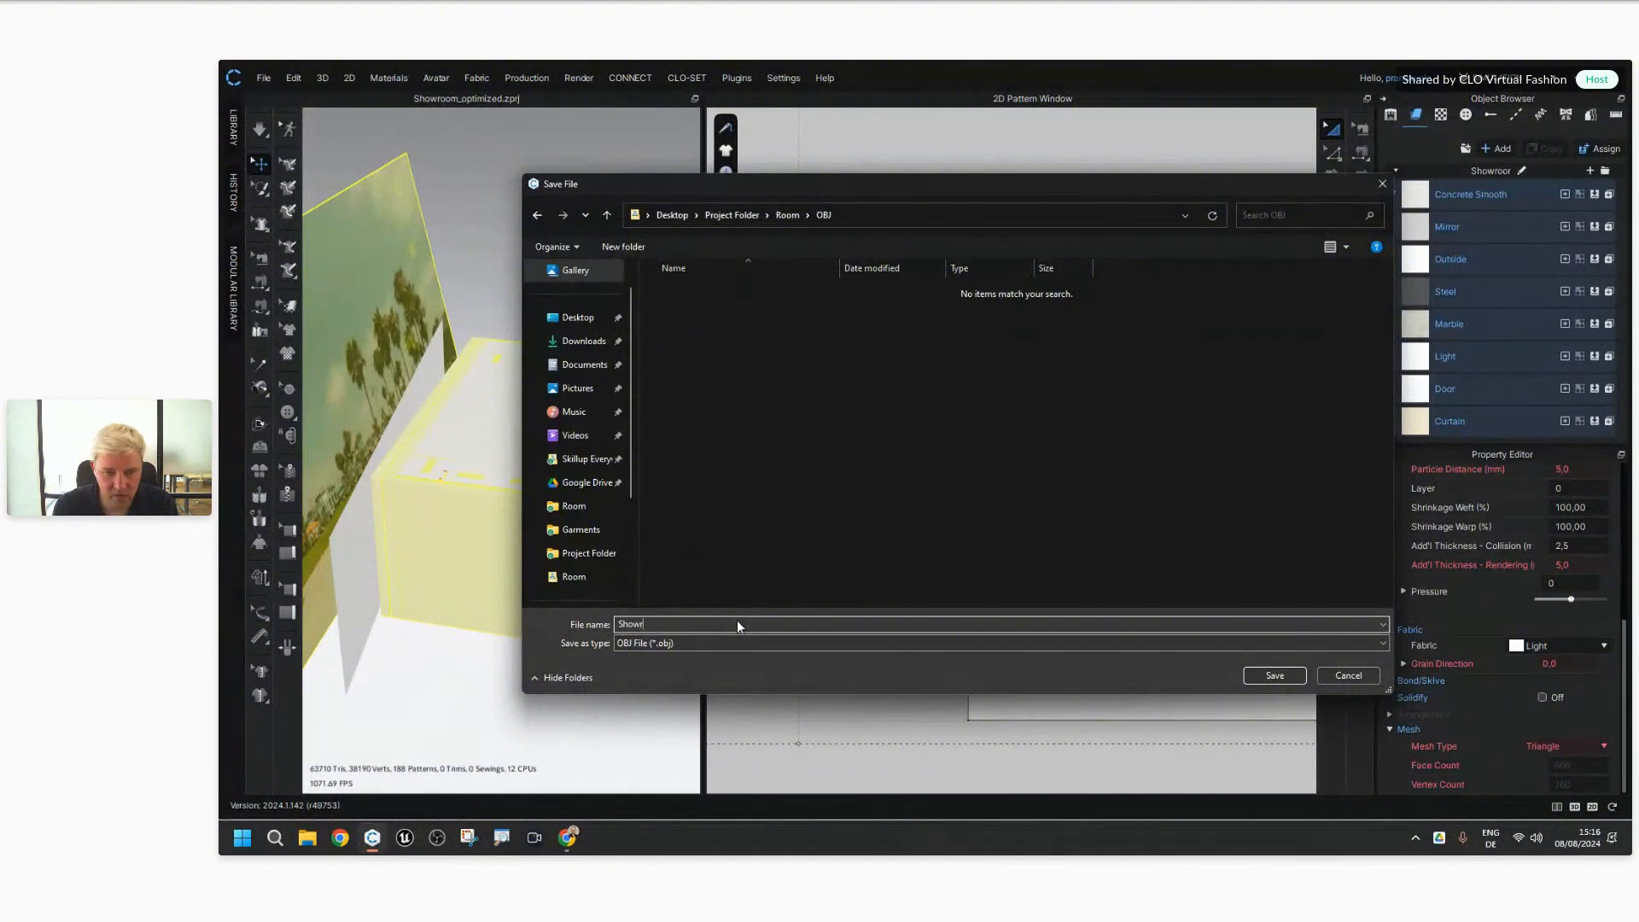
{"action": "type", "text": "oom_Project"}
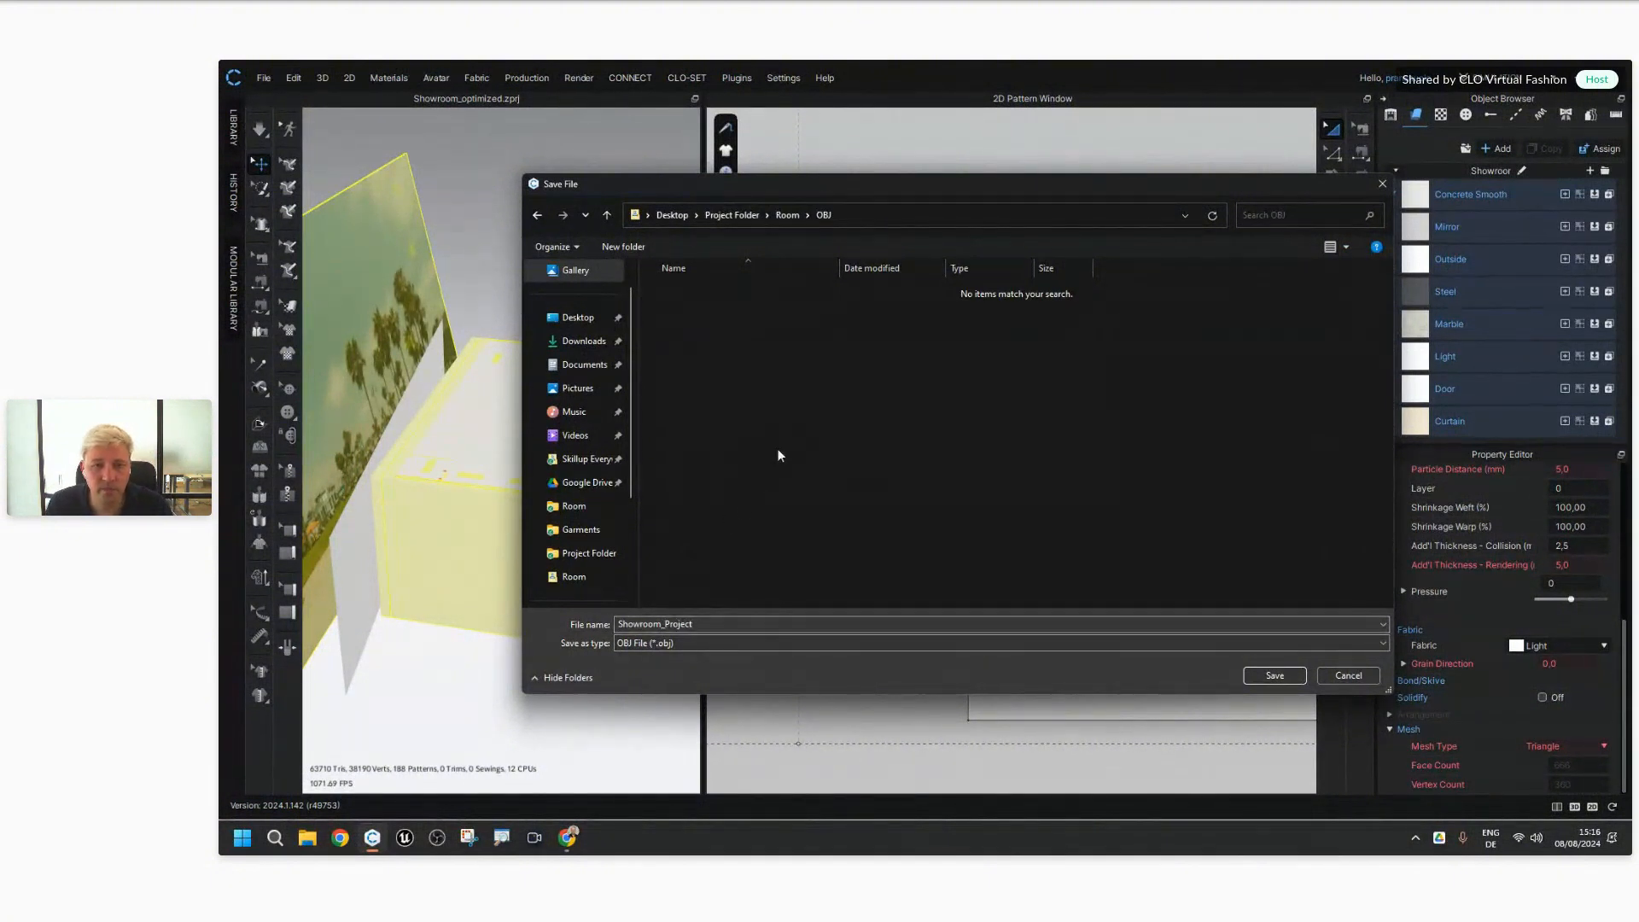
{"action": "left_click", "coordinate": [1274, 675]}
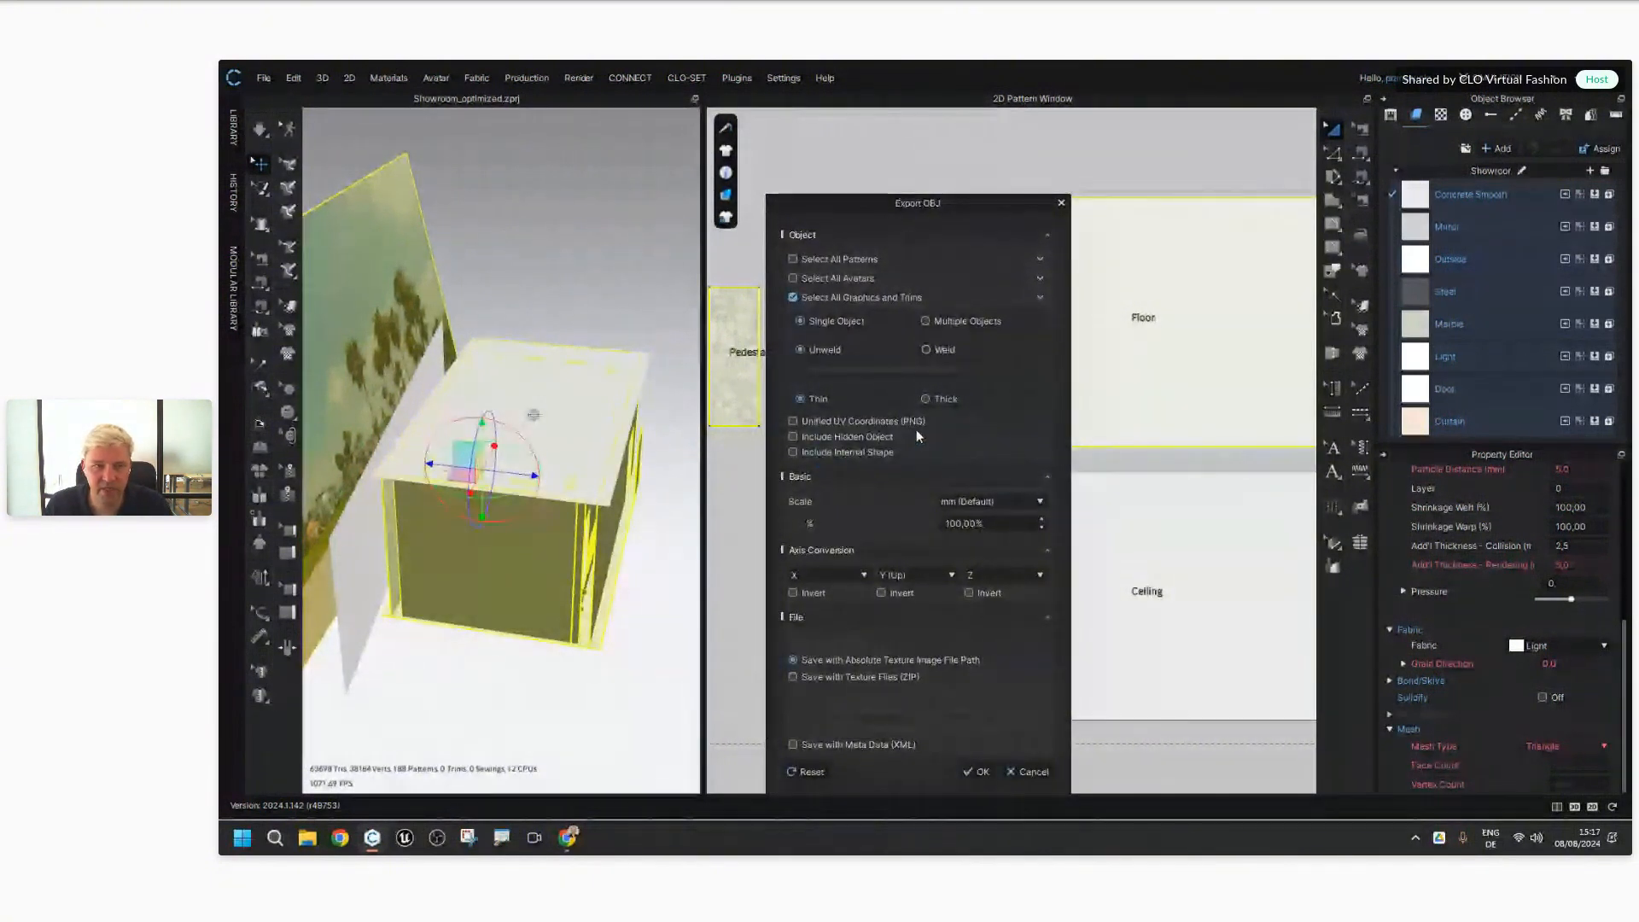
Step: Set the OBJ export to Thick and export the selected showroom patterns
{"action": "left_click_drag", "start_coordinate": [972, 206], "coordinate": [961, 154]}
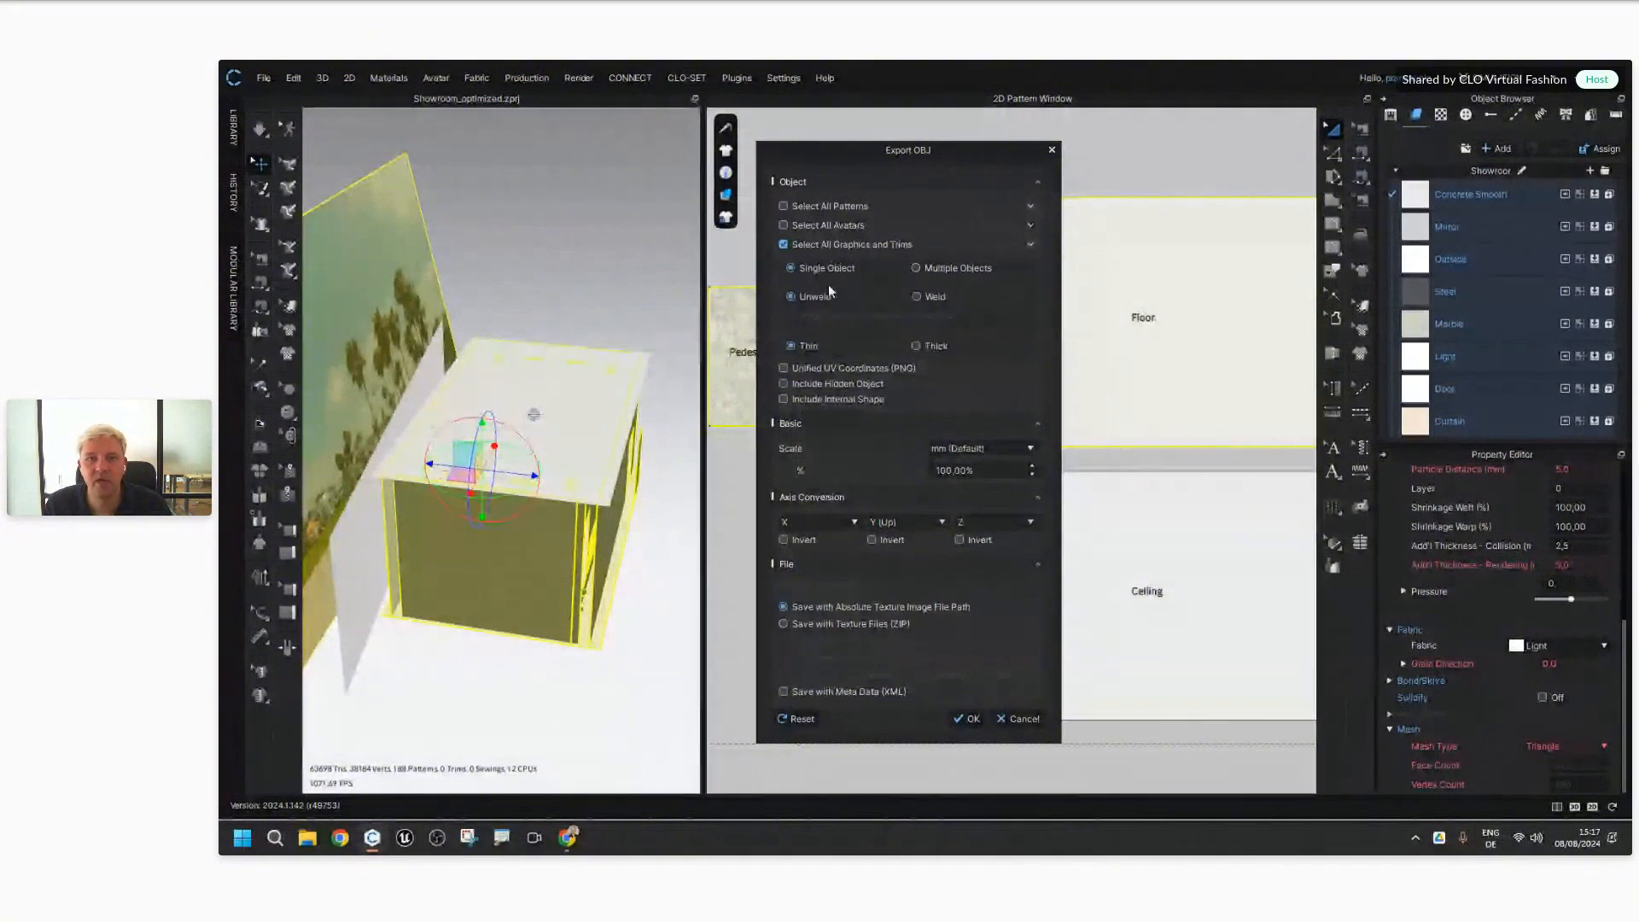
{"action": "left_click", "coordinate": [916, 346]}
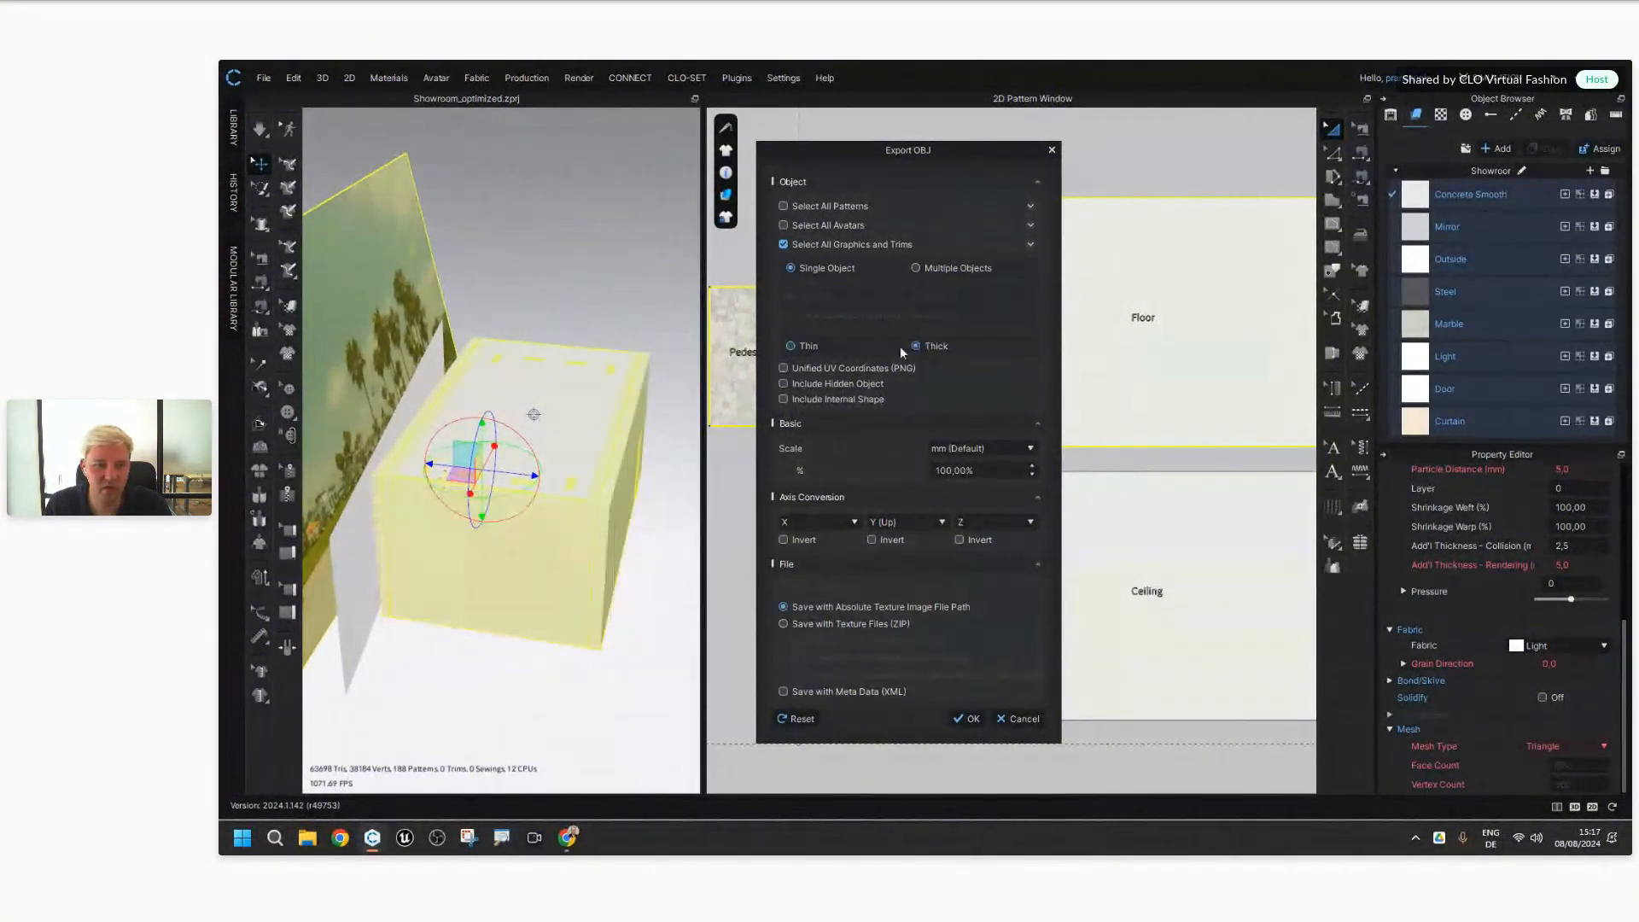
{"action": "left_click", "coordinate": [792, 343]}
{"action": "left_click", "coordinate": [913, 345]}
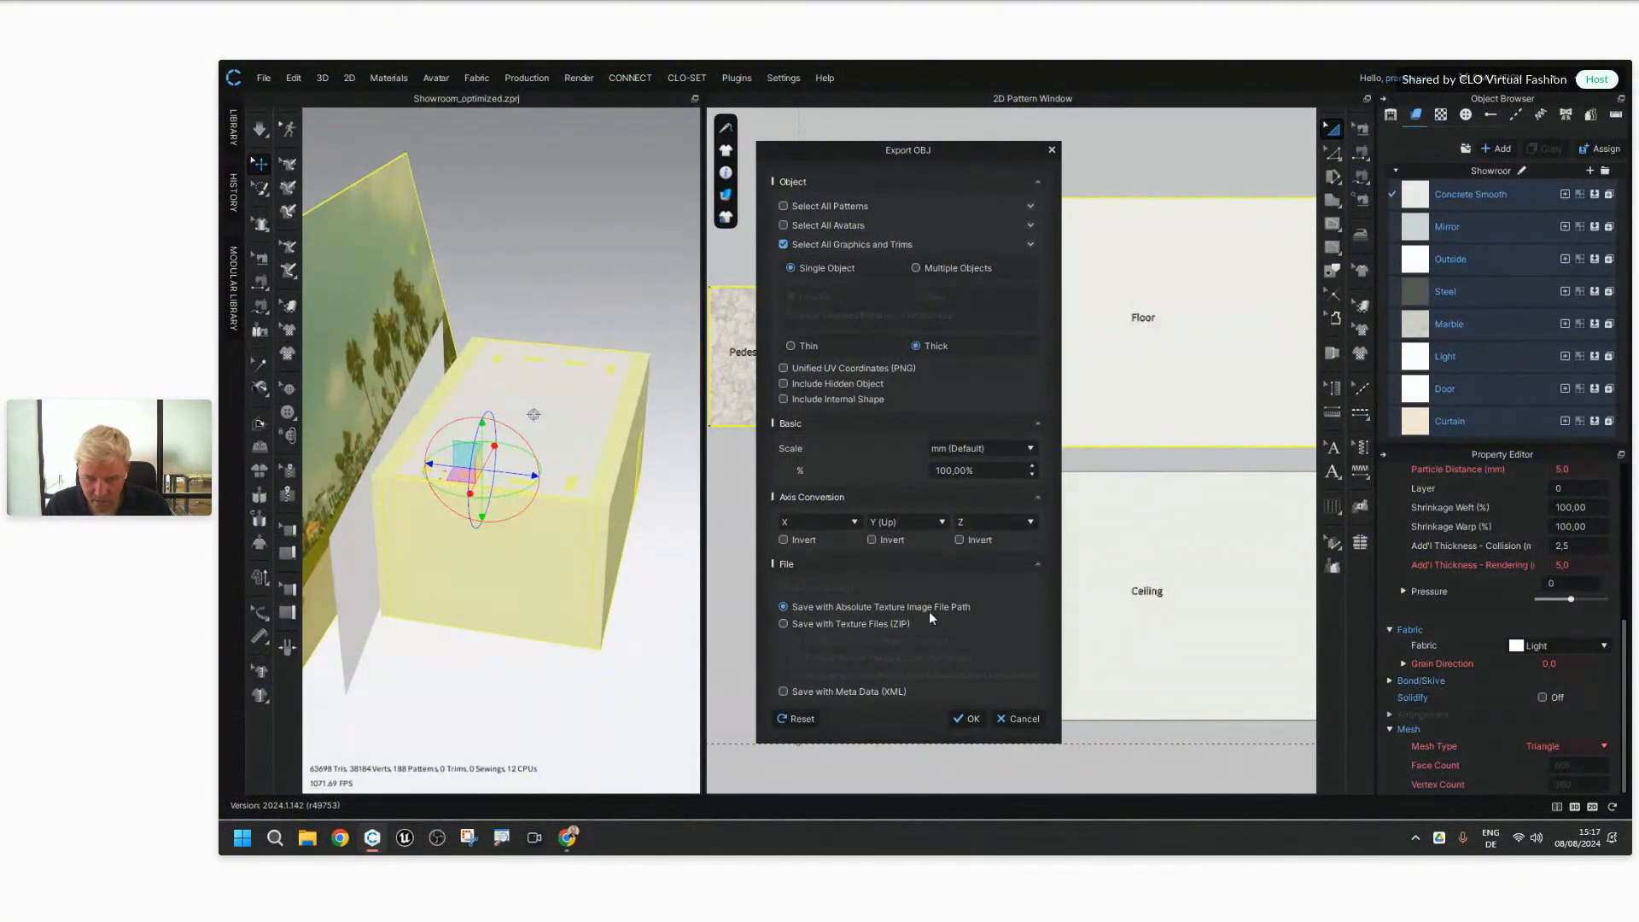
{"action": "left_click", "coordinate": [970, 718]}
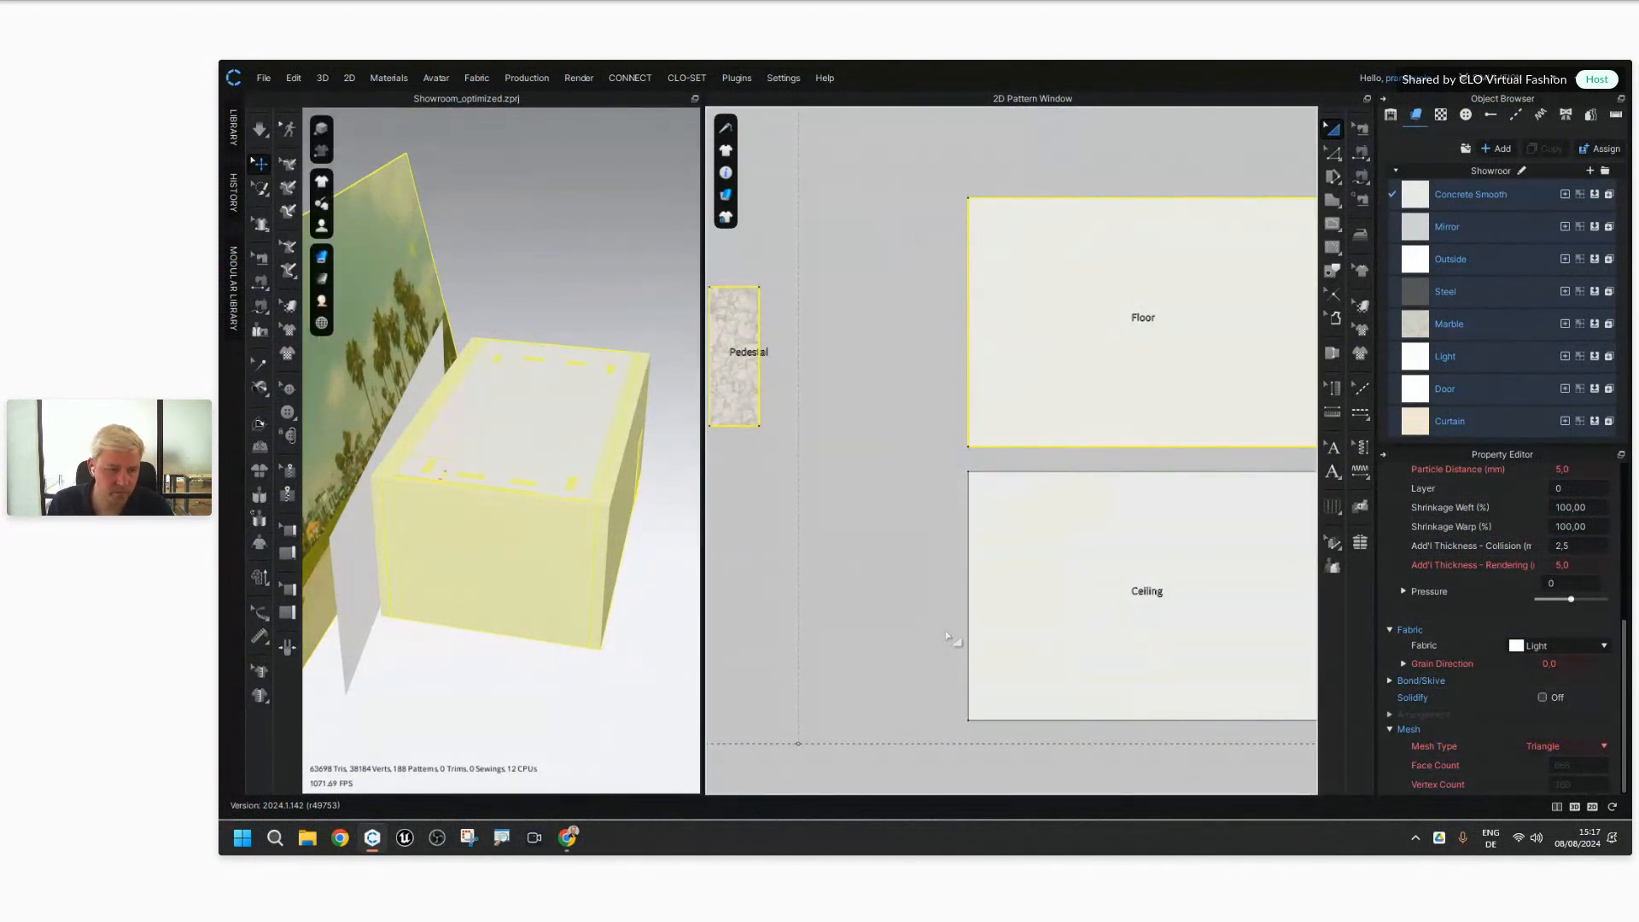
Step: Switch to File Explorer, check the exported files as large icons in Project Folder > Room > OBJ, and return to CLO
{"action": "left_click", "coordinate": [307, 837]}
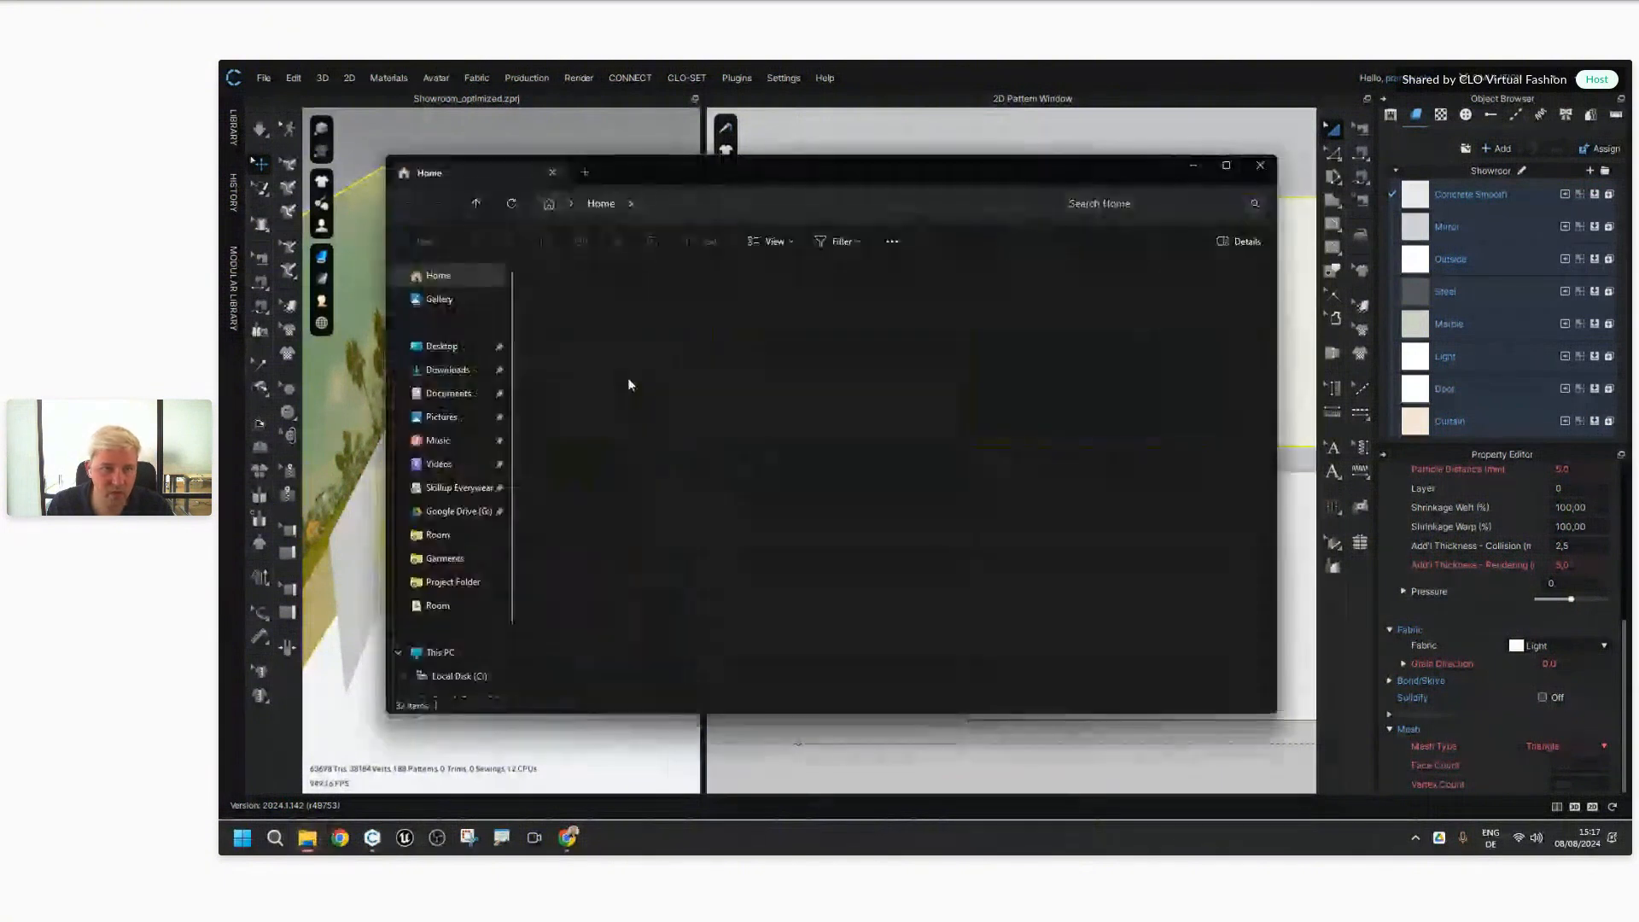
{"action": "left_click", "coordinate": [504, 347]}
{"action": "double_click", "coordinate": [648, 307]}
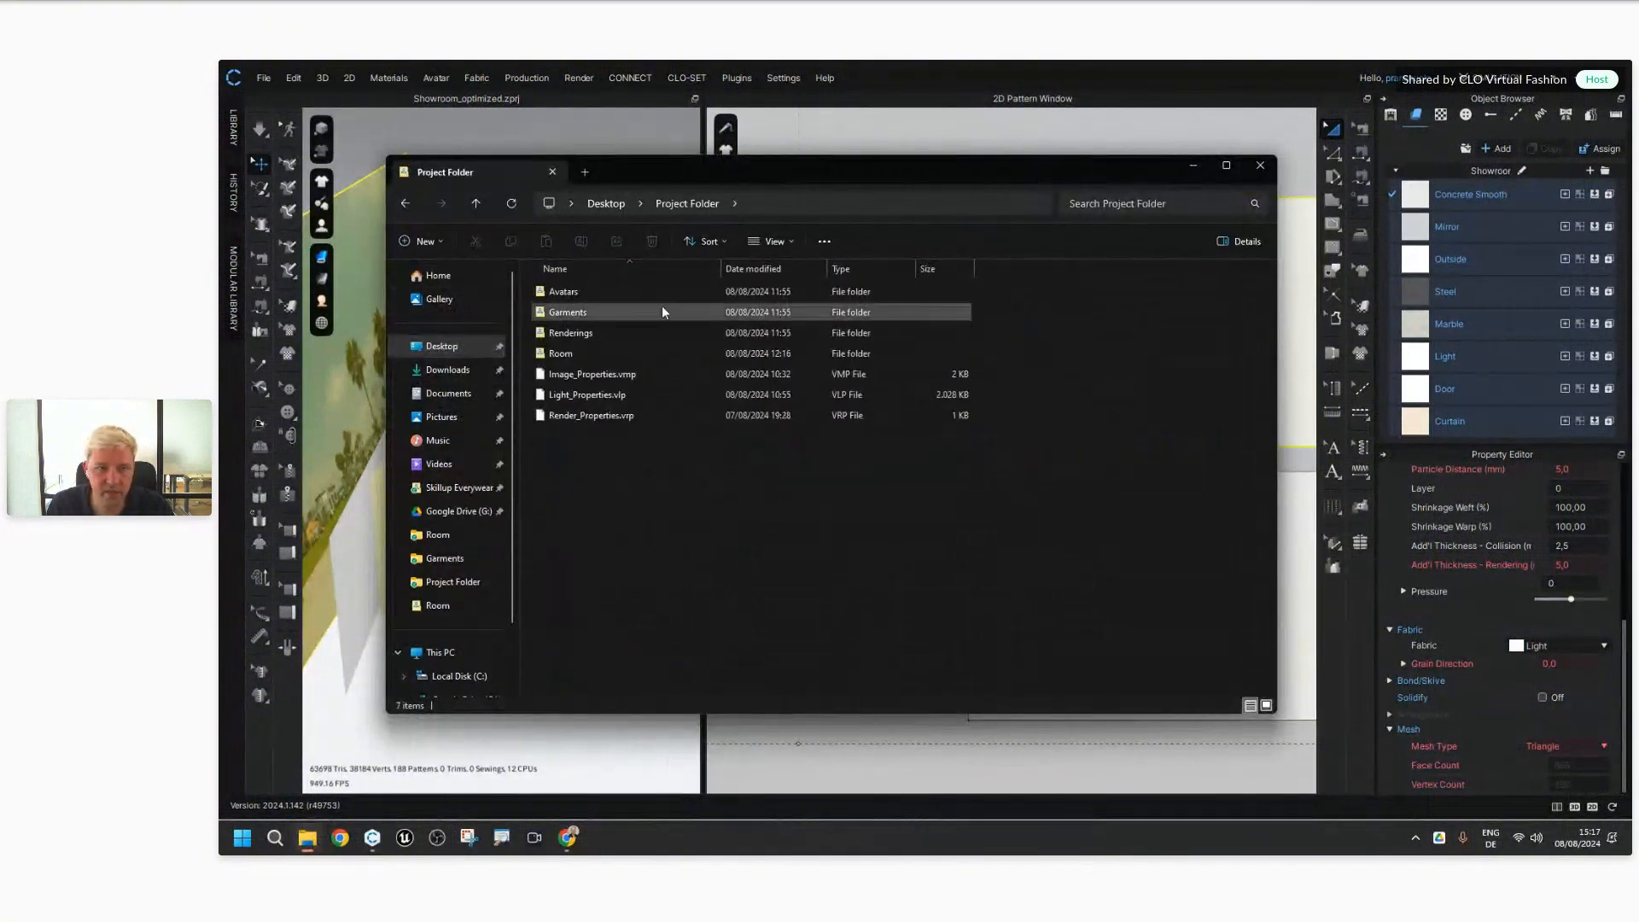
{"action": "double_click", "coordinate": [590, 352]}
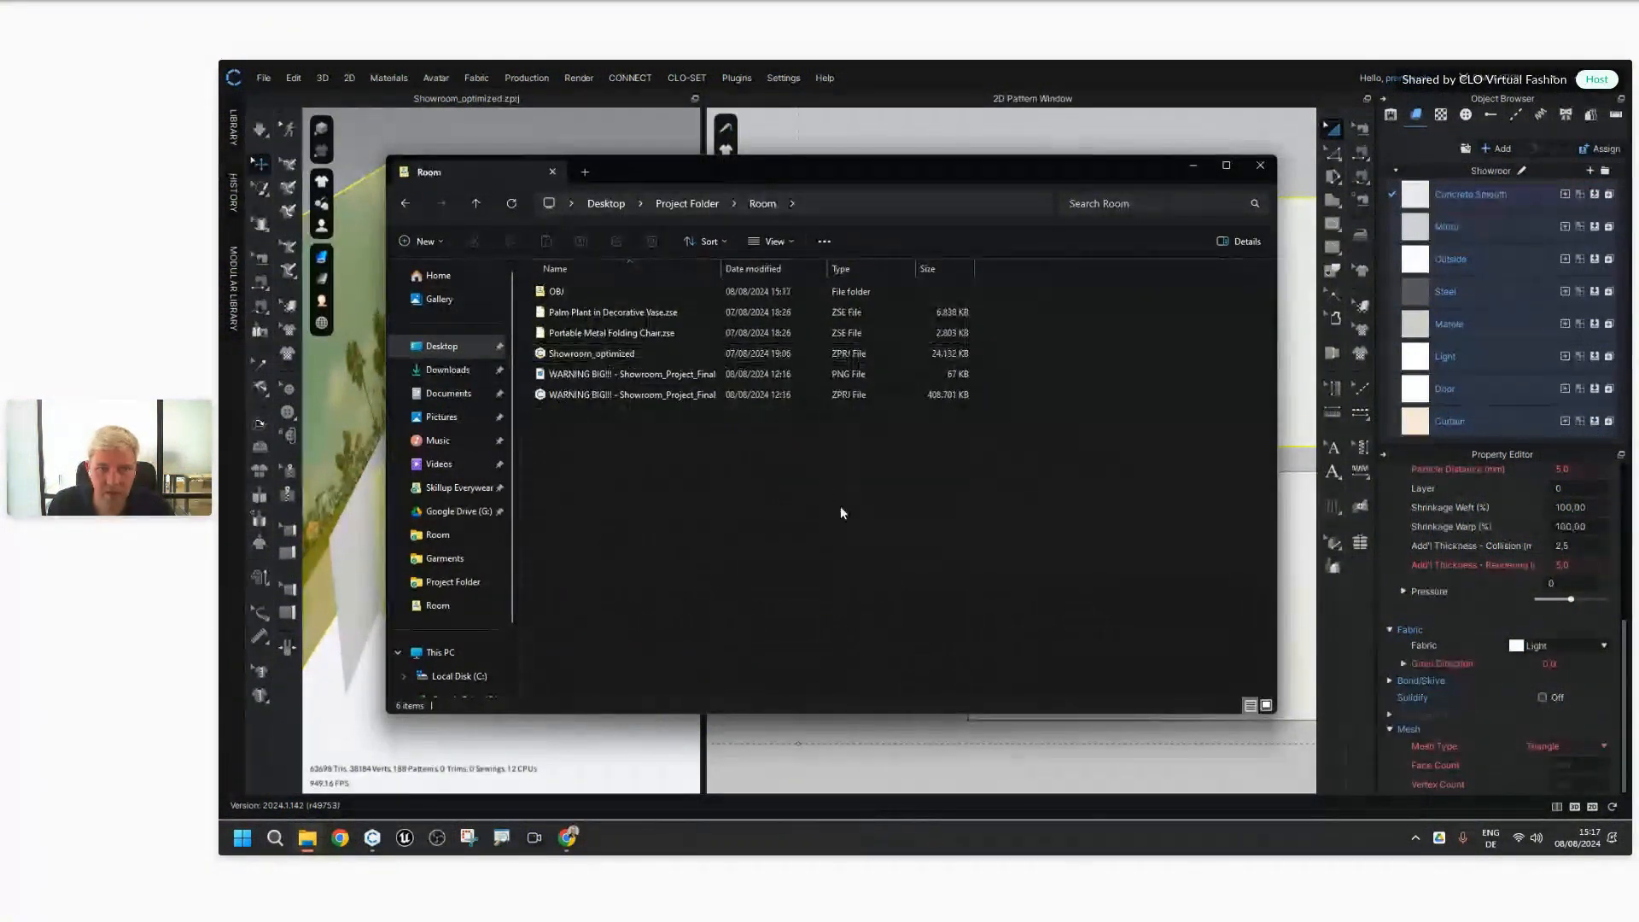
{"action": "left_click", "coordinate": [1265, 705]}
{"action": "double_click", "coordinate": [584, 300]}
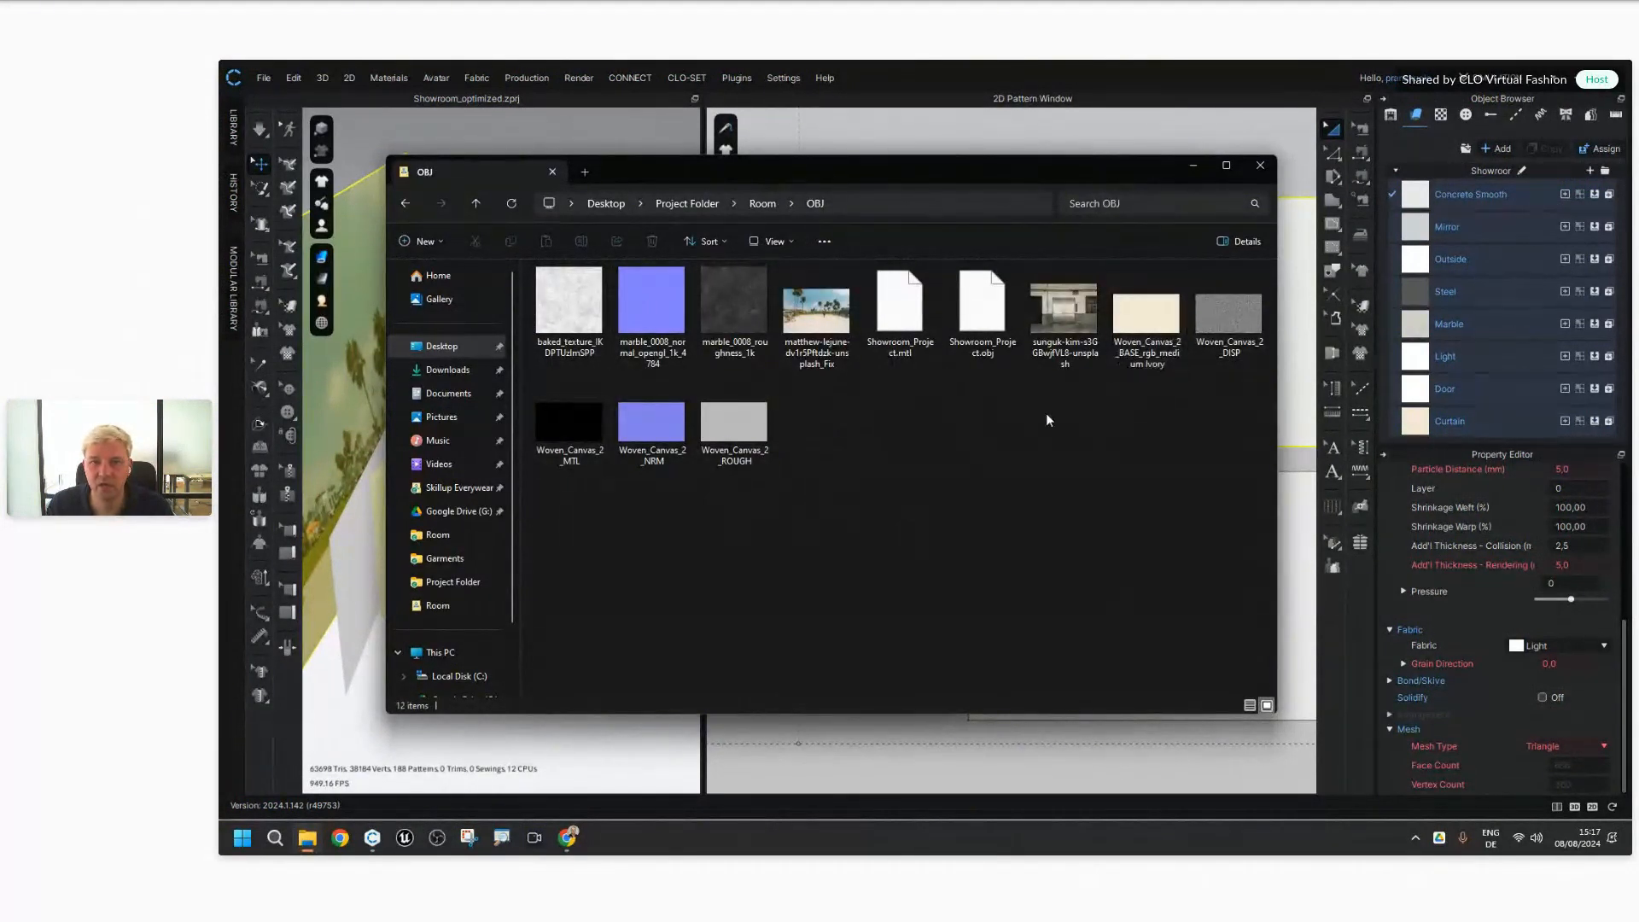
{"action": "left_click", "coordinate": [1192, 166]}
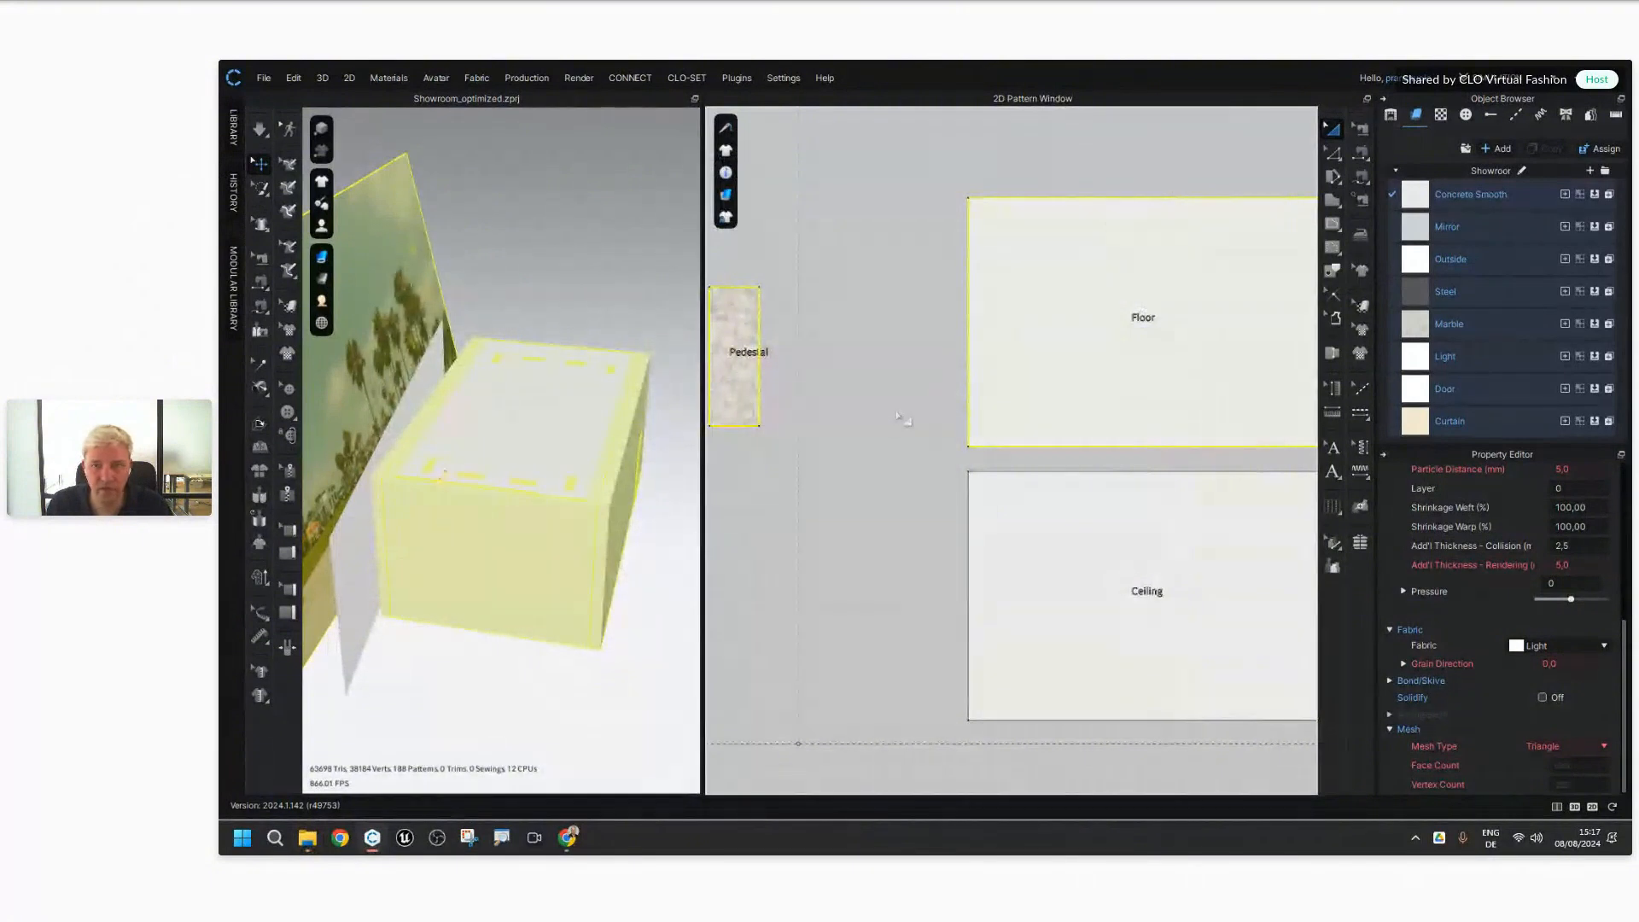
Step: Select only the Ceiling pattern and start an OBJ export of the selection
{"action": "left_click", "coordinate": [902, 418]}
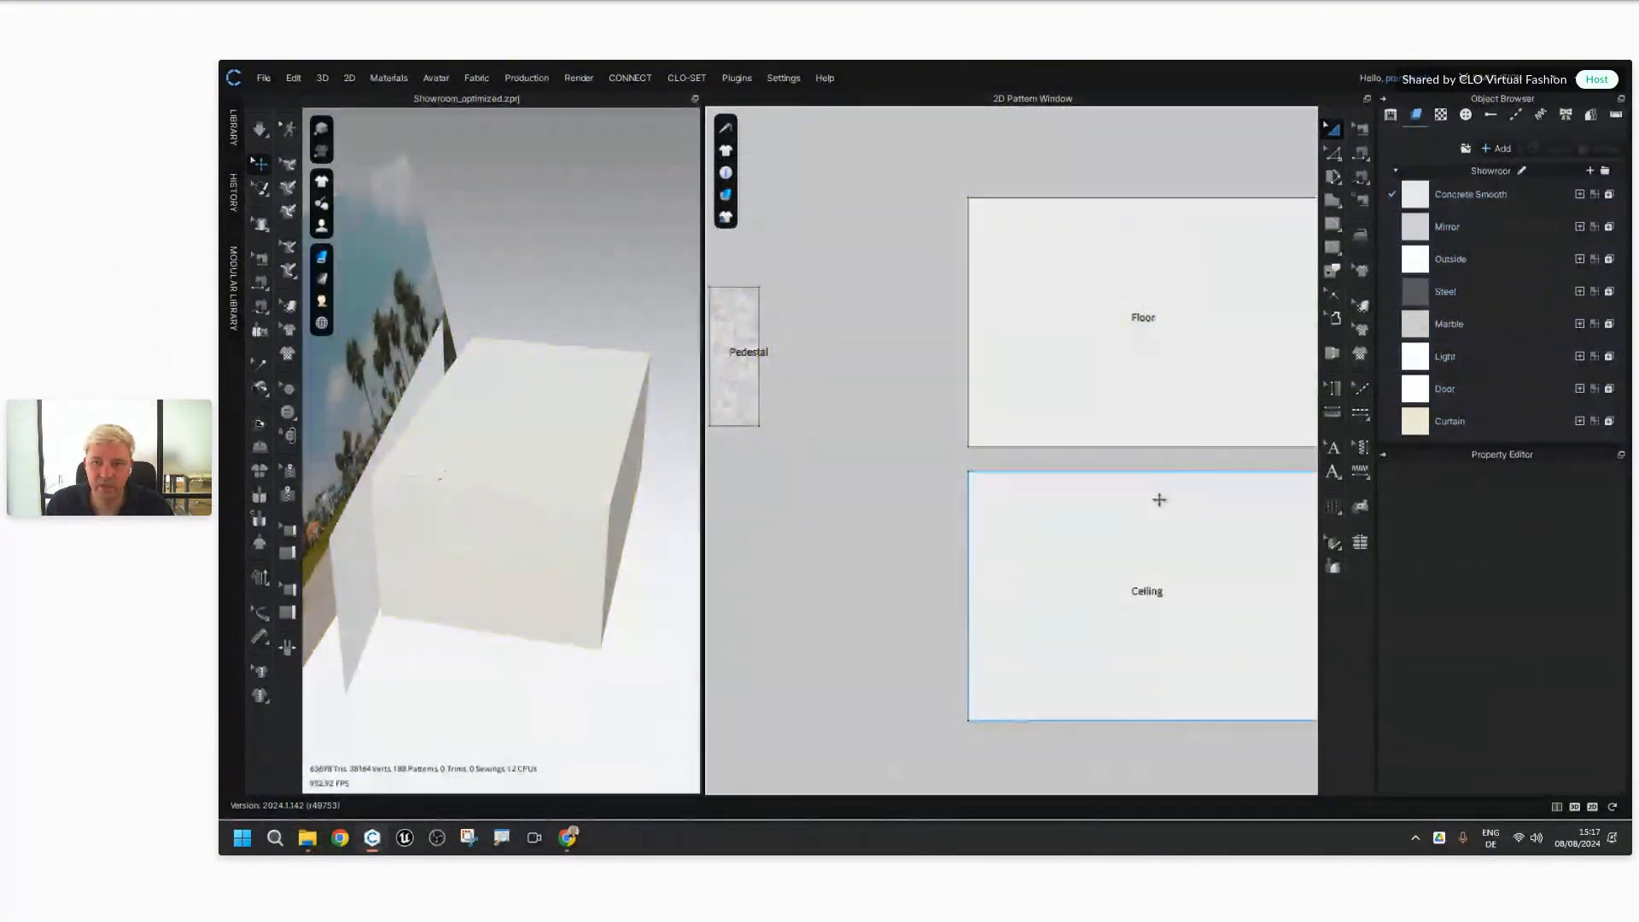
{"action": "middle_click_drag", "start_coordinate": [1159, 494], "coordinate": [1013, 472]}
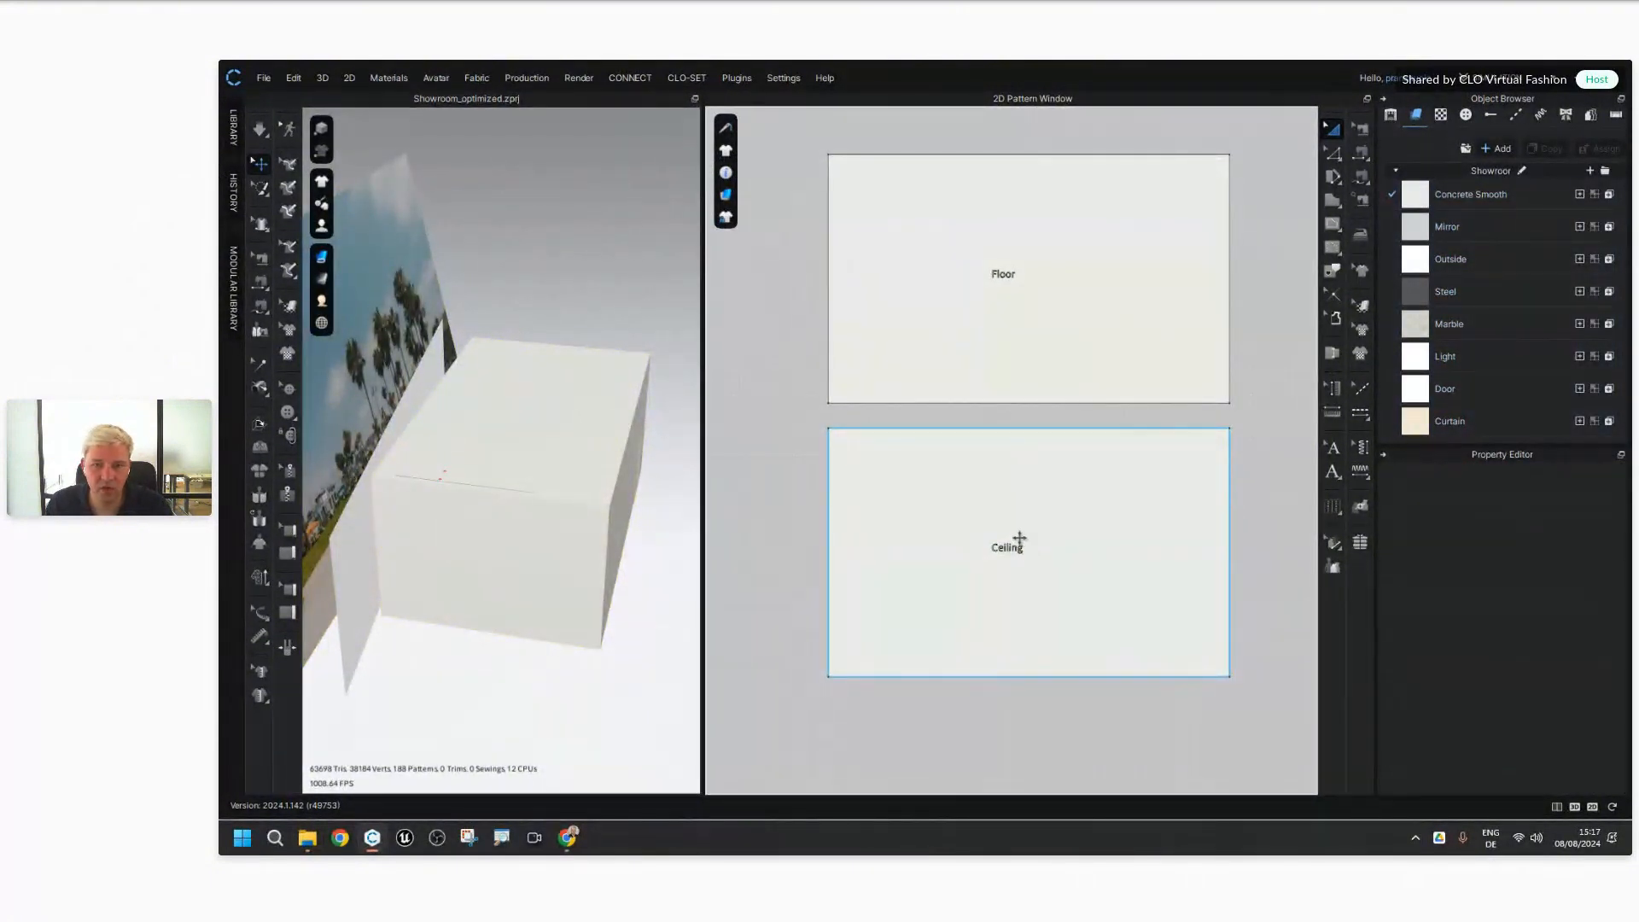
{"action": "left_click", "coordinate": [1019, 539]}
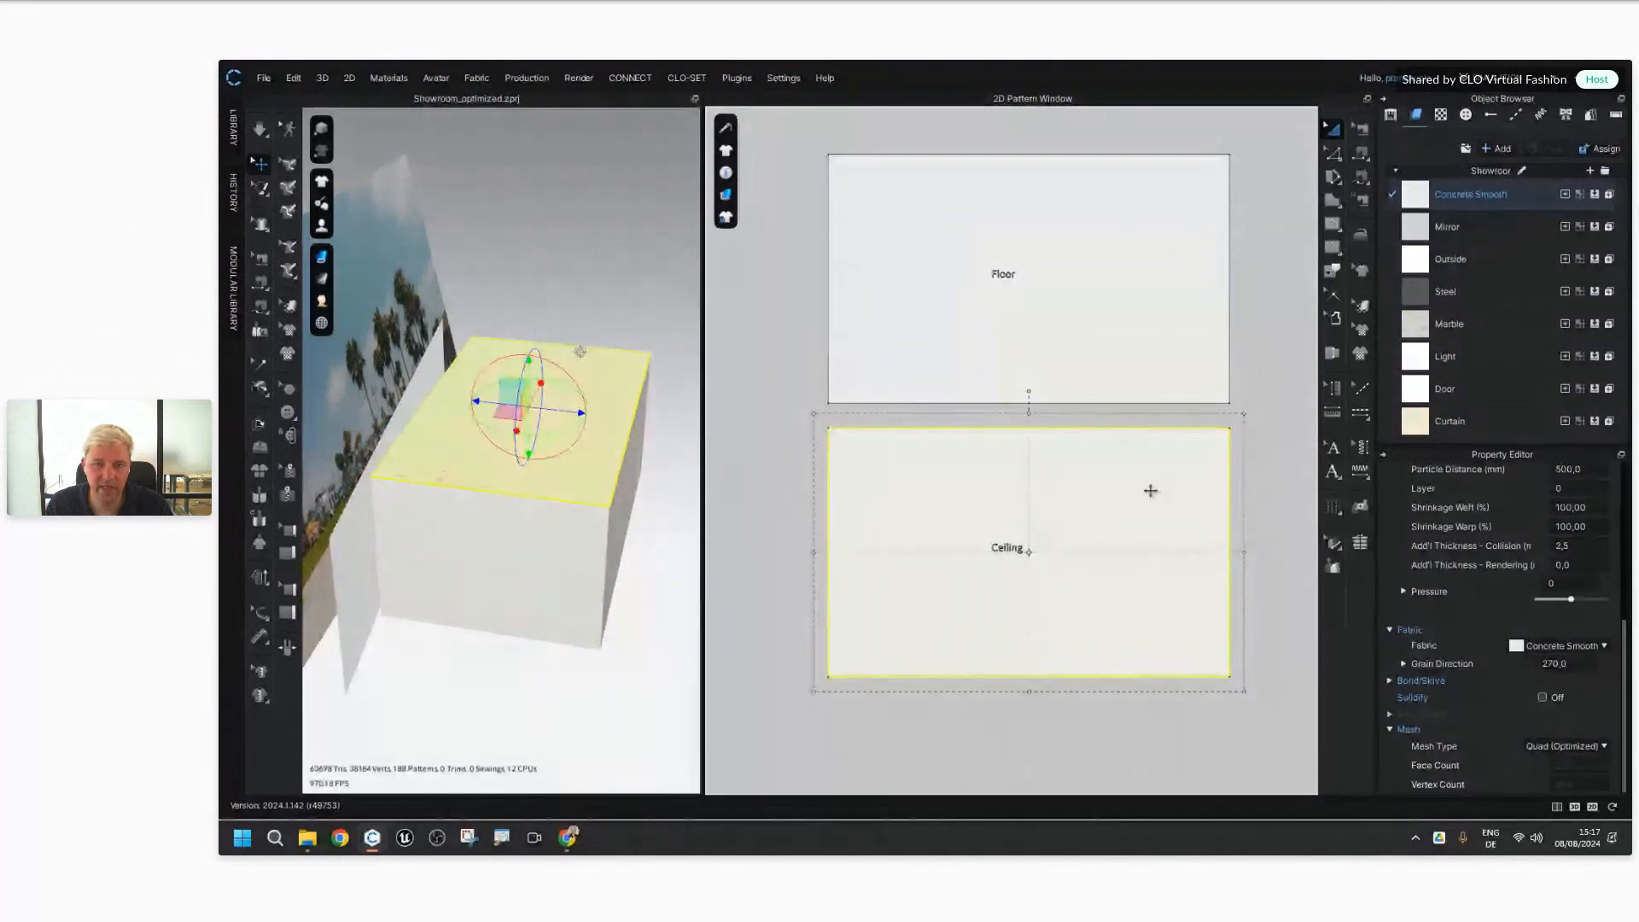
{"action": "left_click", "coordinate": [264, 78]}
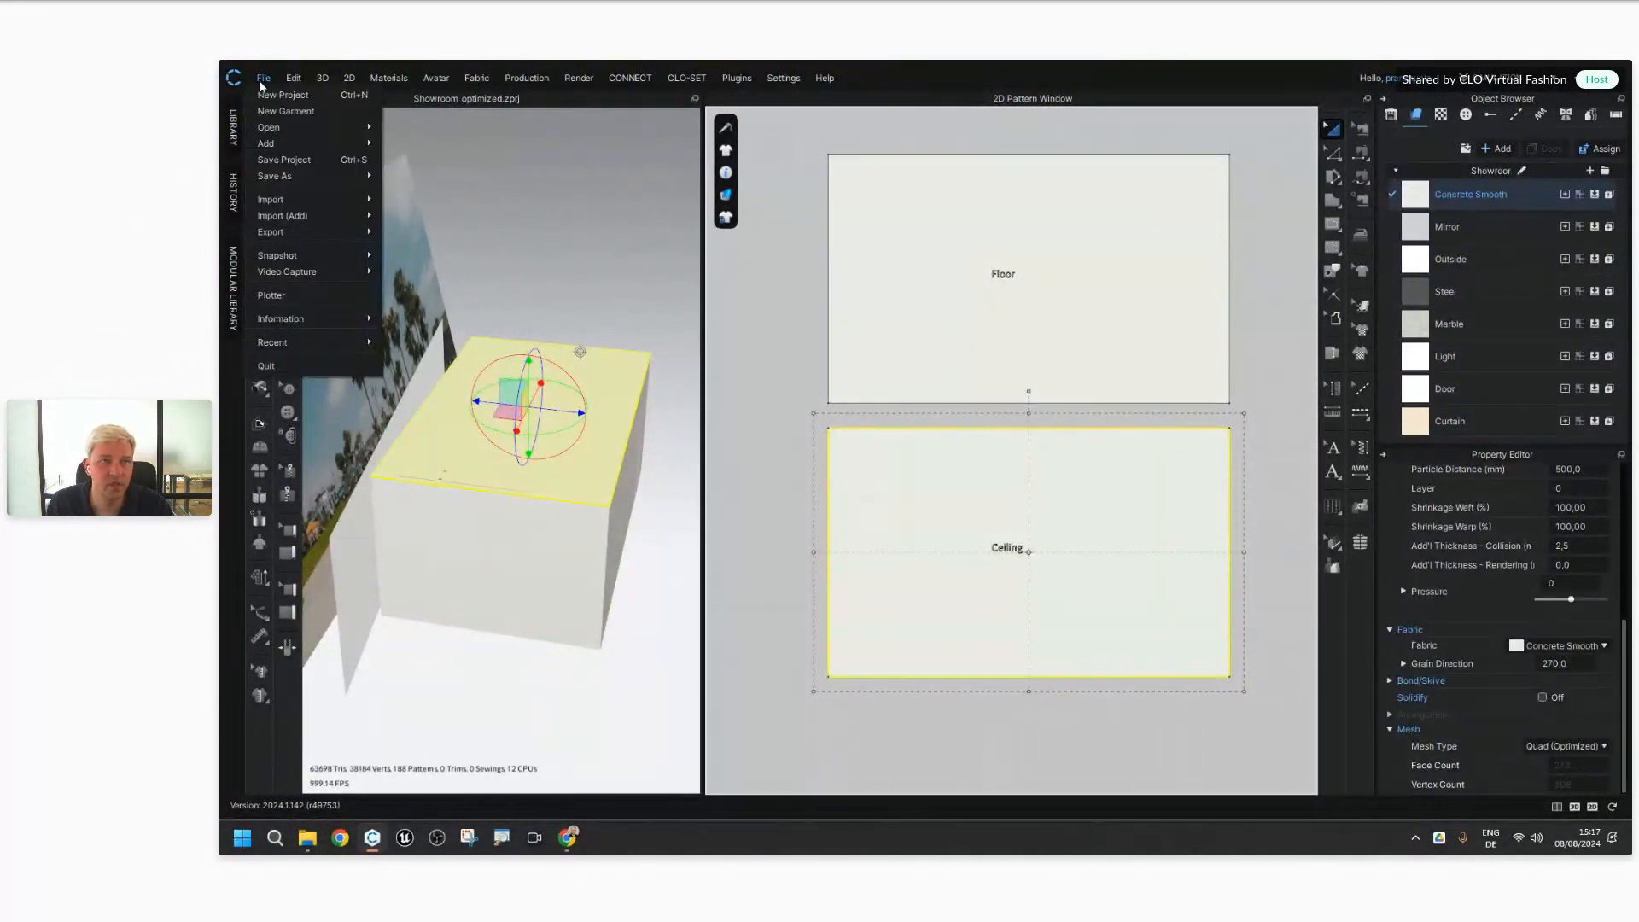
{"action": "mouse_move", "coordinate": [357, 233]}
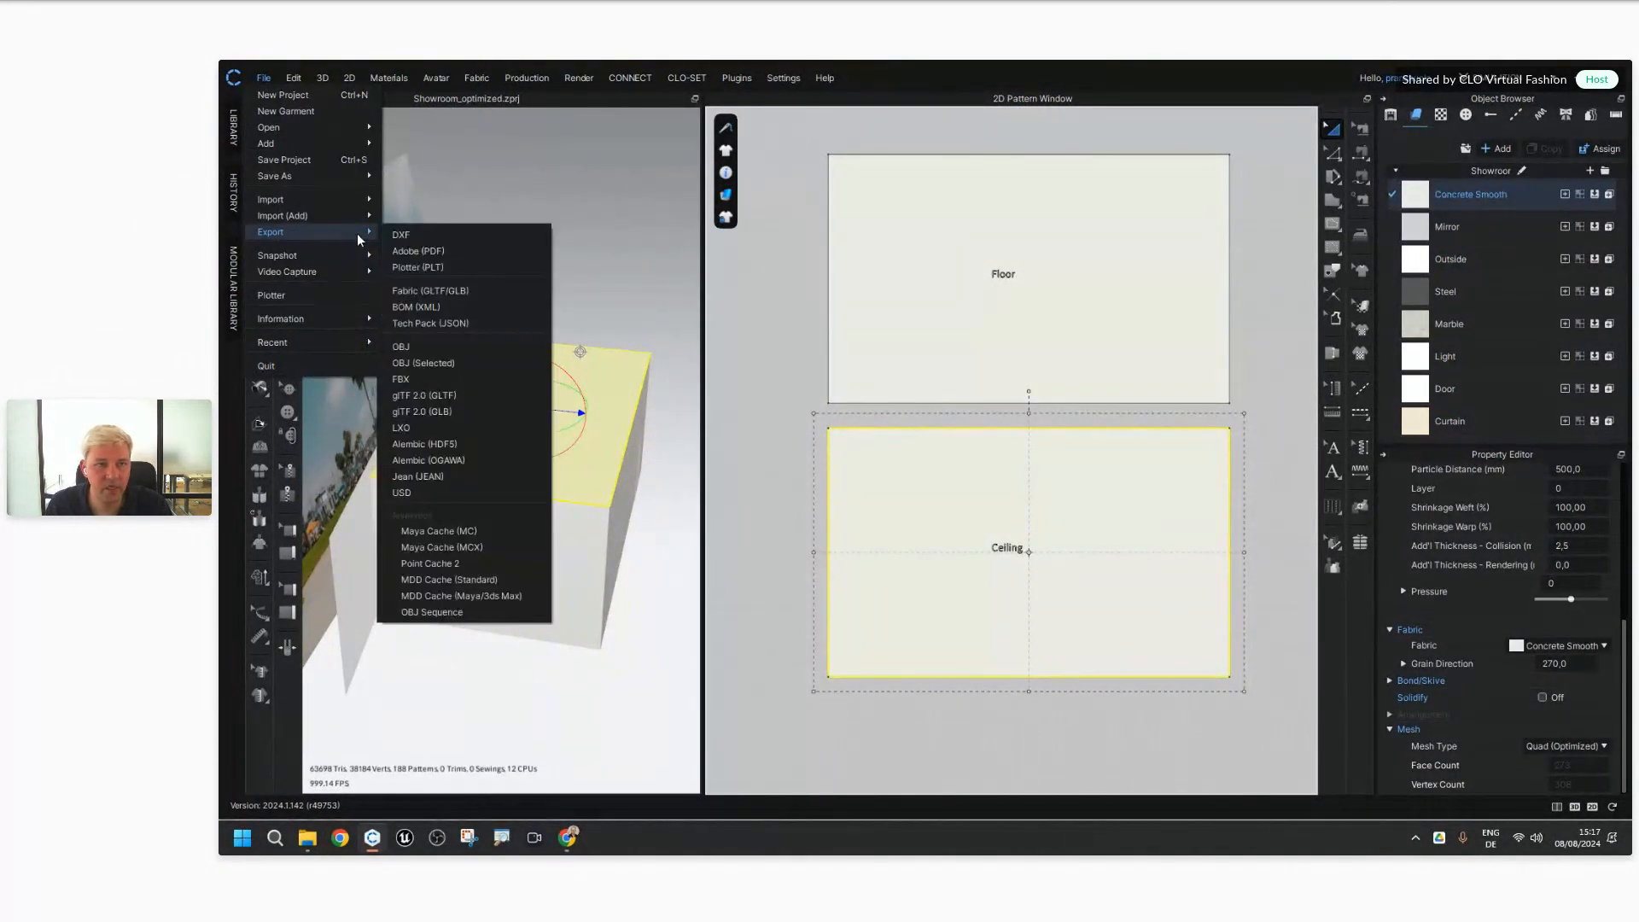
{"action": "left_click", "coordinate": [501, 363]}
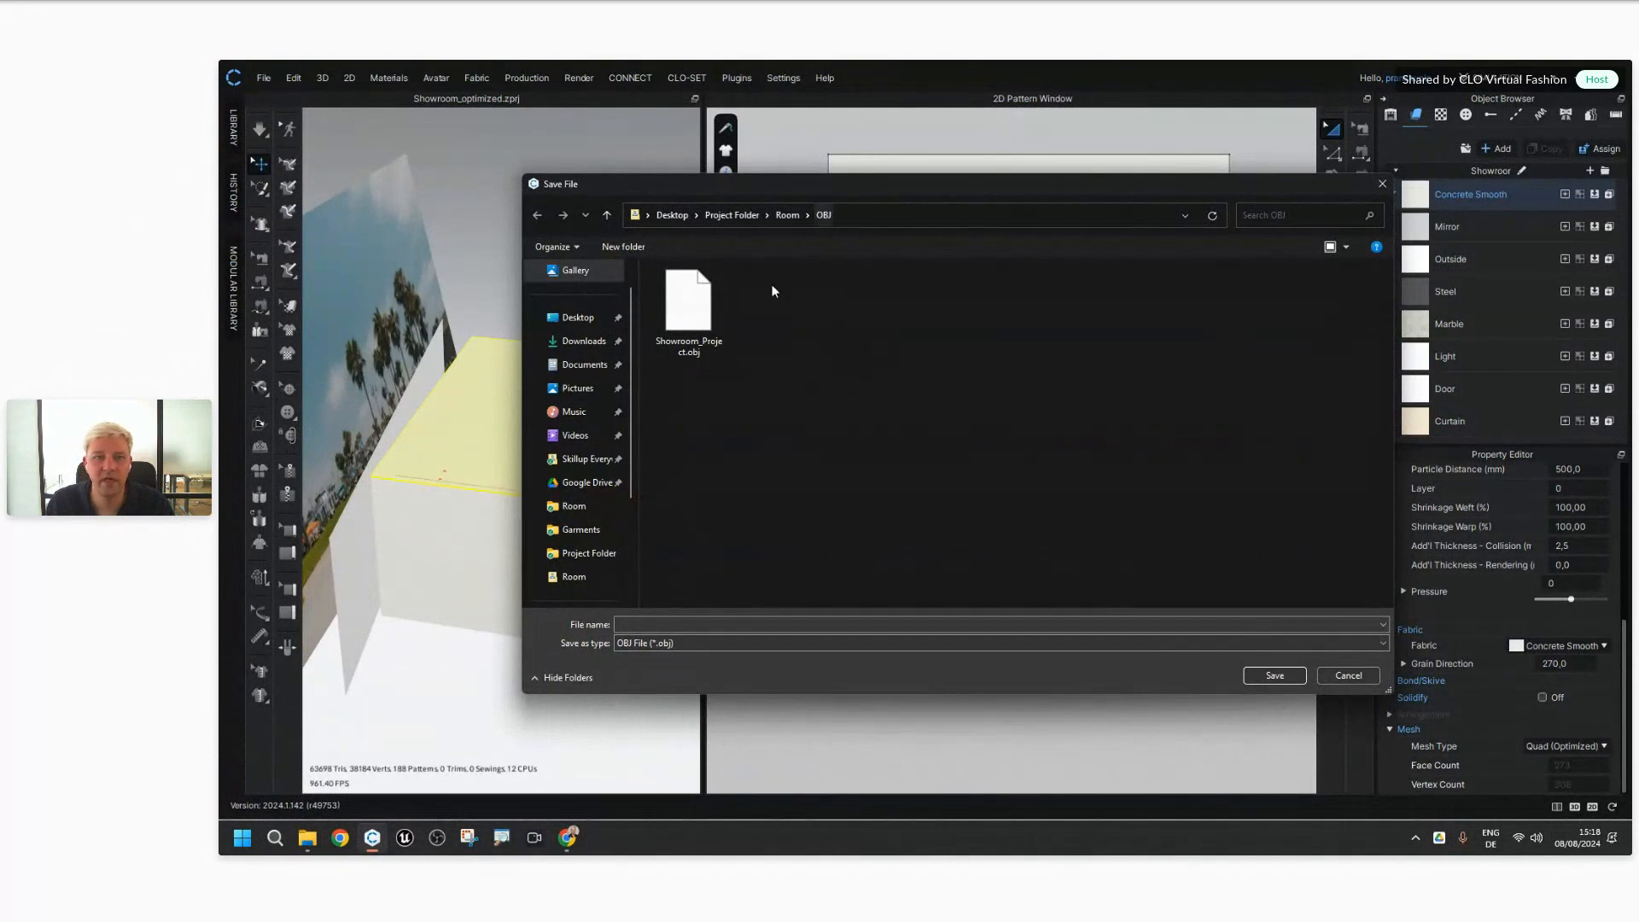
Step: Export the ceiling to the OBJ folder as Showroom_Ceiling with the Thick option
{"action": "type", "text": "Sho"}
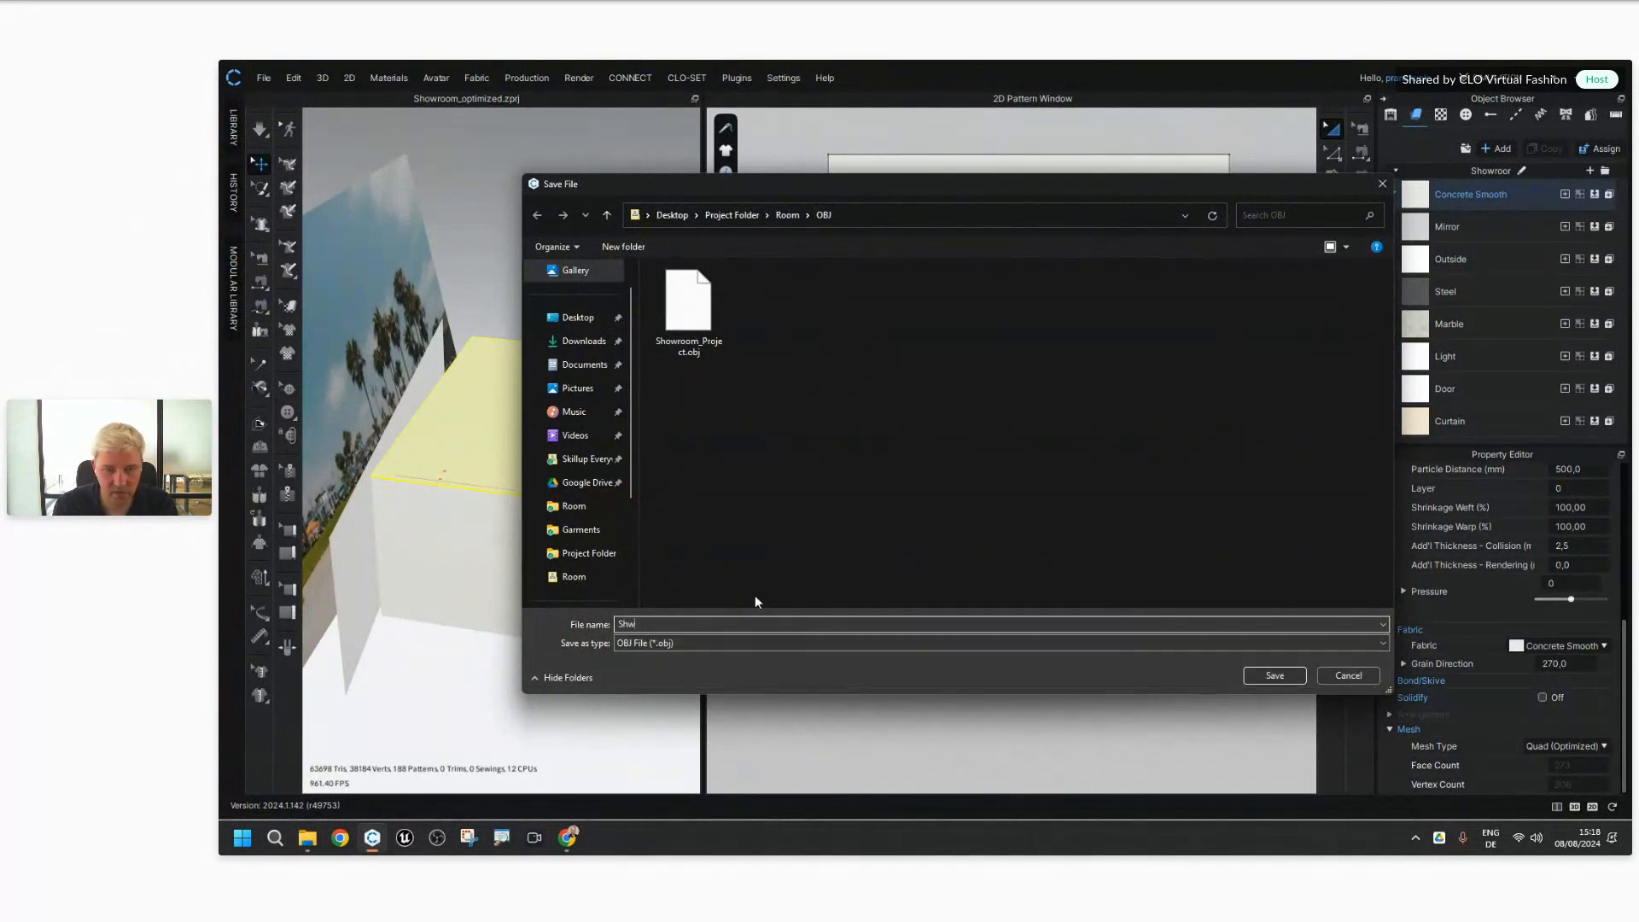
{"action": "type", "text": "wroom_Ceiling"}
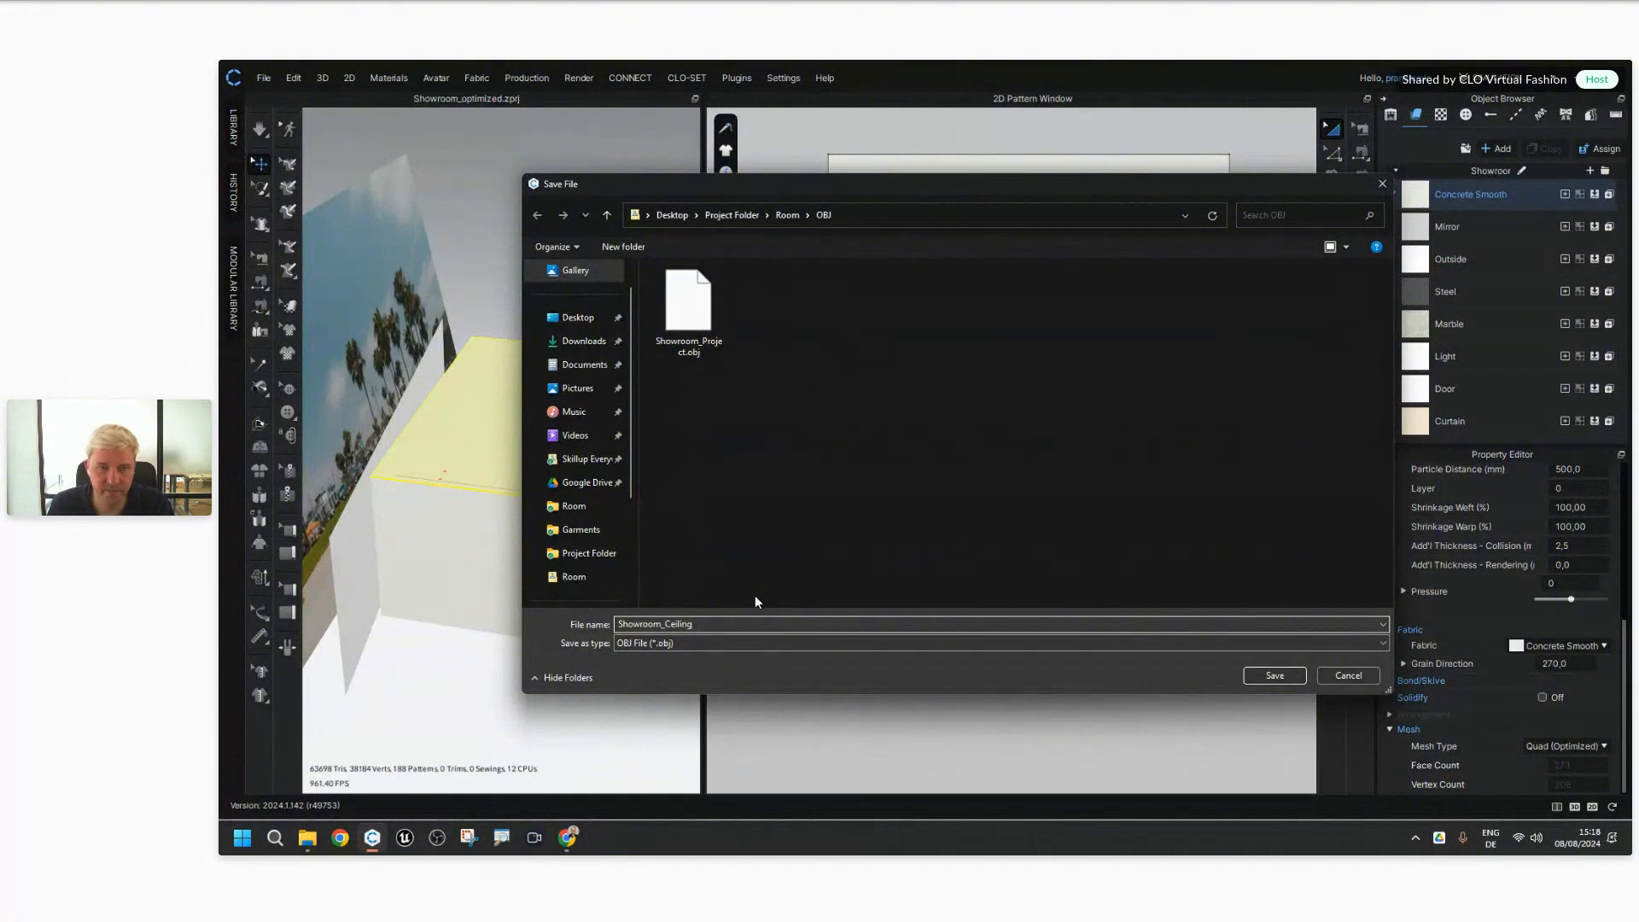
{"action": "left_click", "coordinate": [853, 468]}
{"action": "left_click", "coordinate": [1275, 676]}
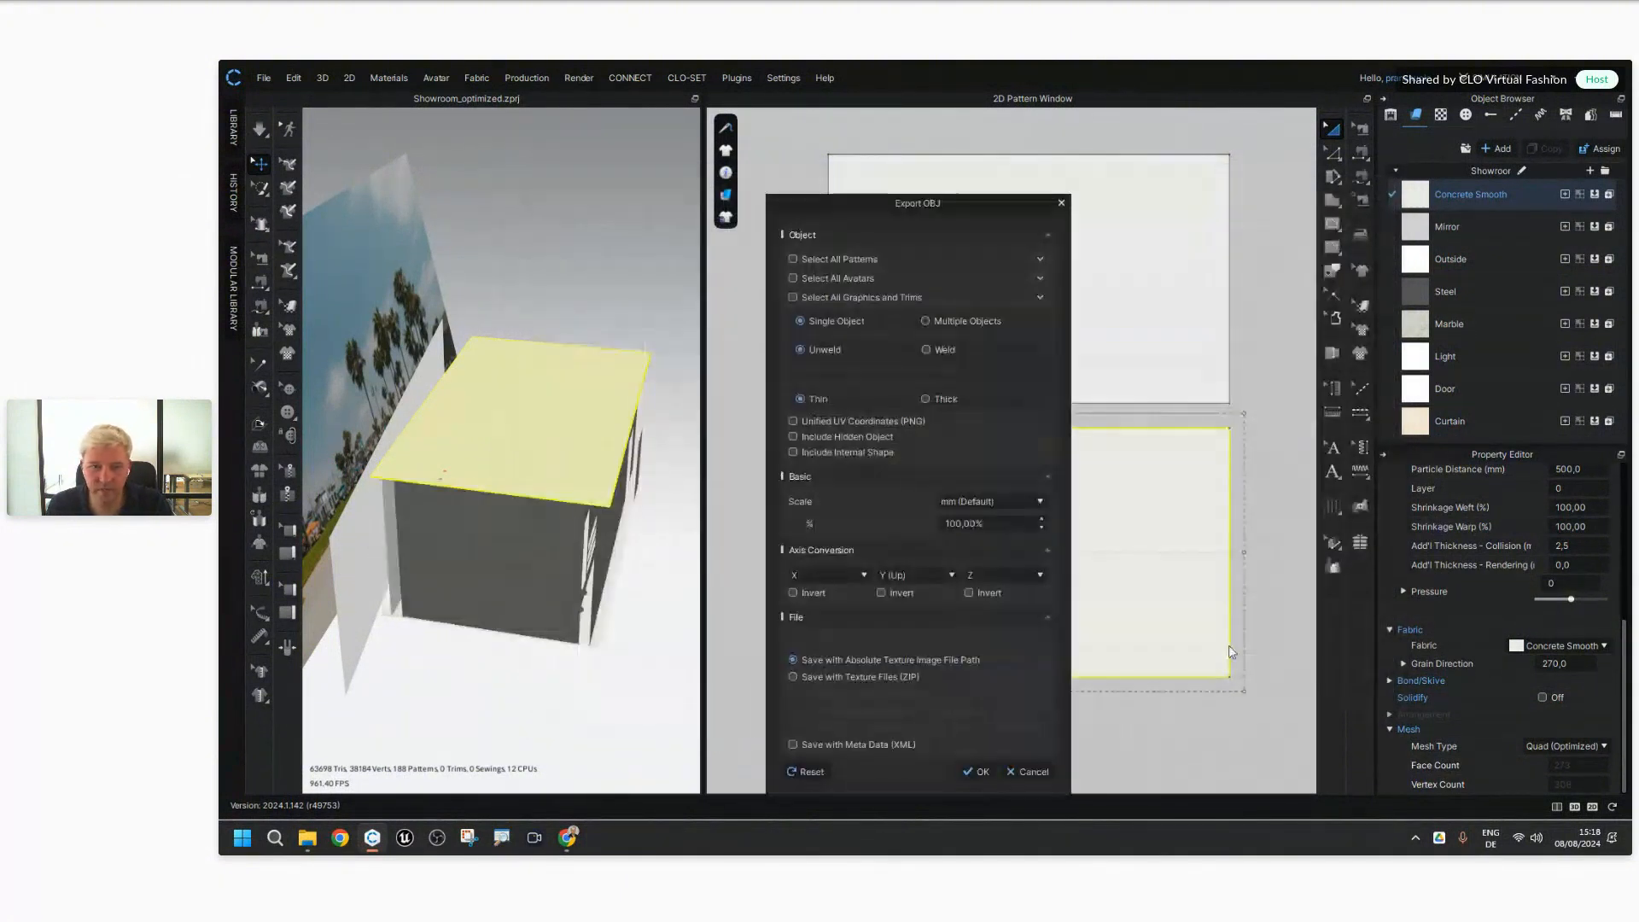
{"action": "left_click", "coordinate": [939, 399]}
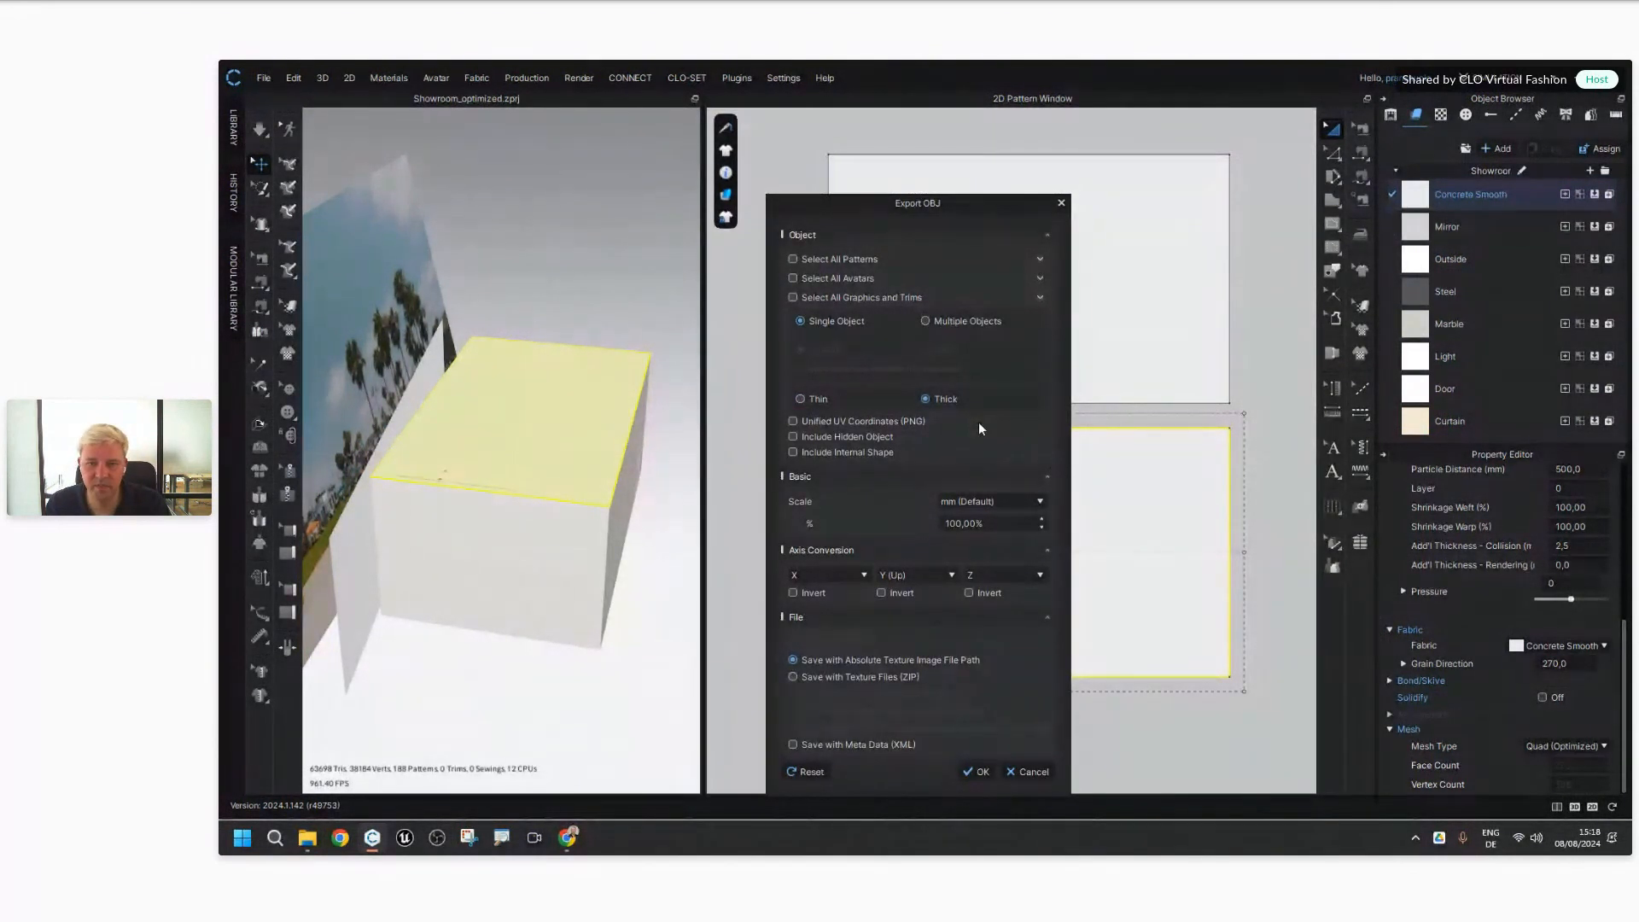
{"action": "left_click", "coordinate": [977, 771]}
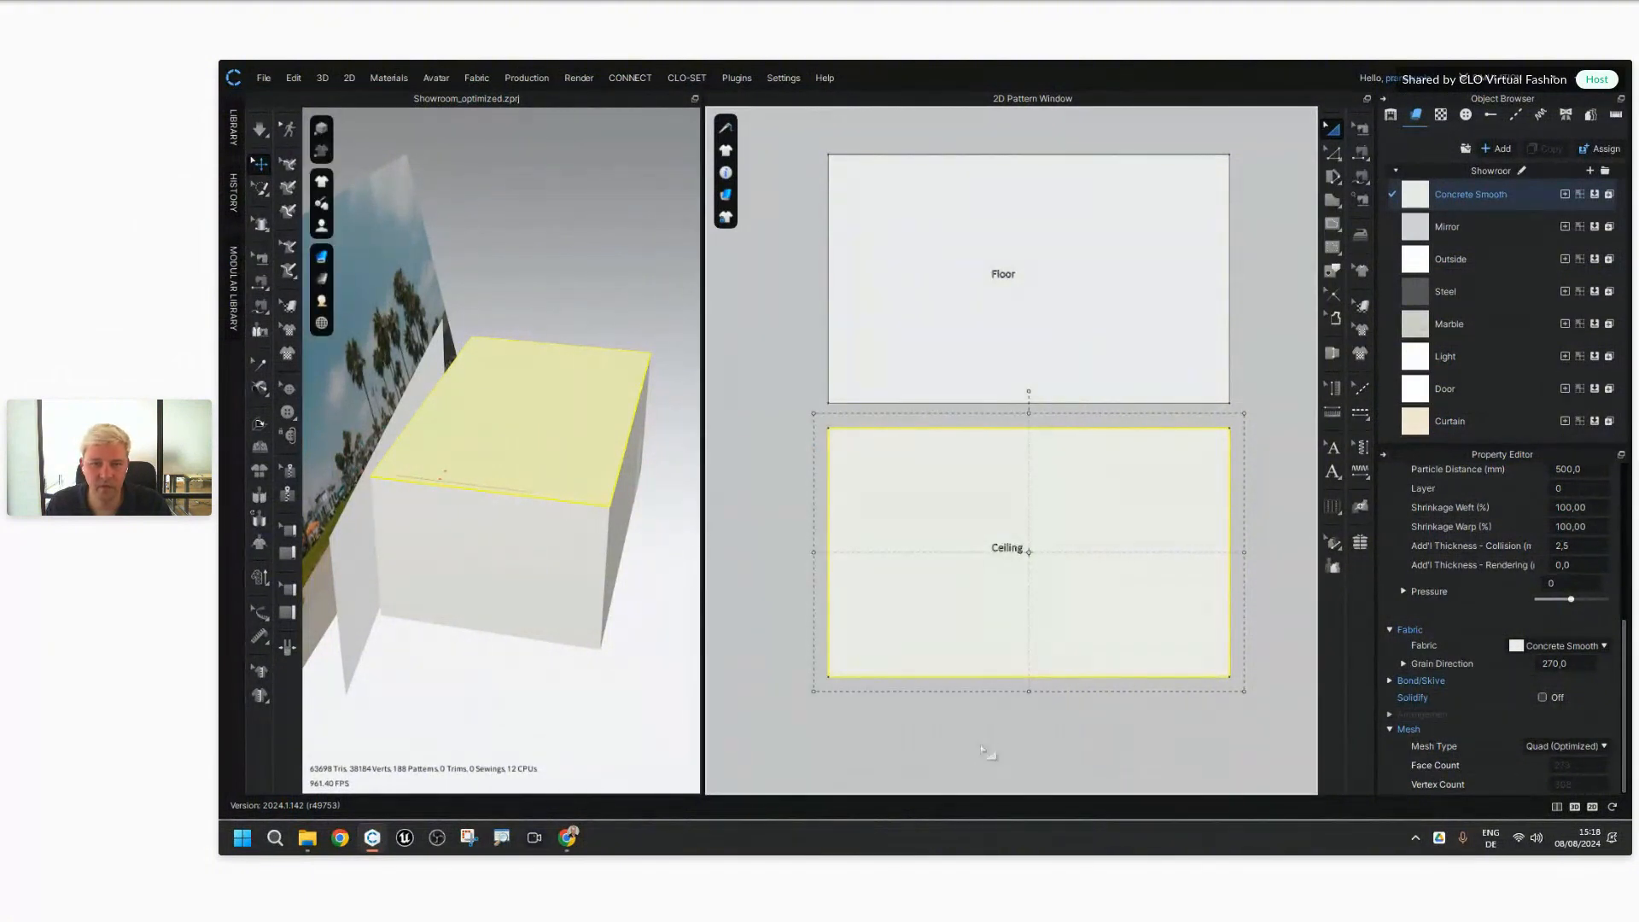
Step: Deselect the Ceiling pattern and switch to File Explorer to check the exported files in the OBJ folder
{"action": "left_click", "coordinate": [984, 746]}
{"action": "left_click", "coordinate": [307, 840]}
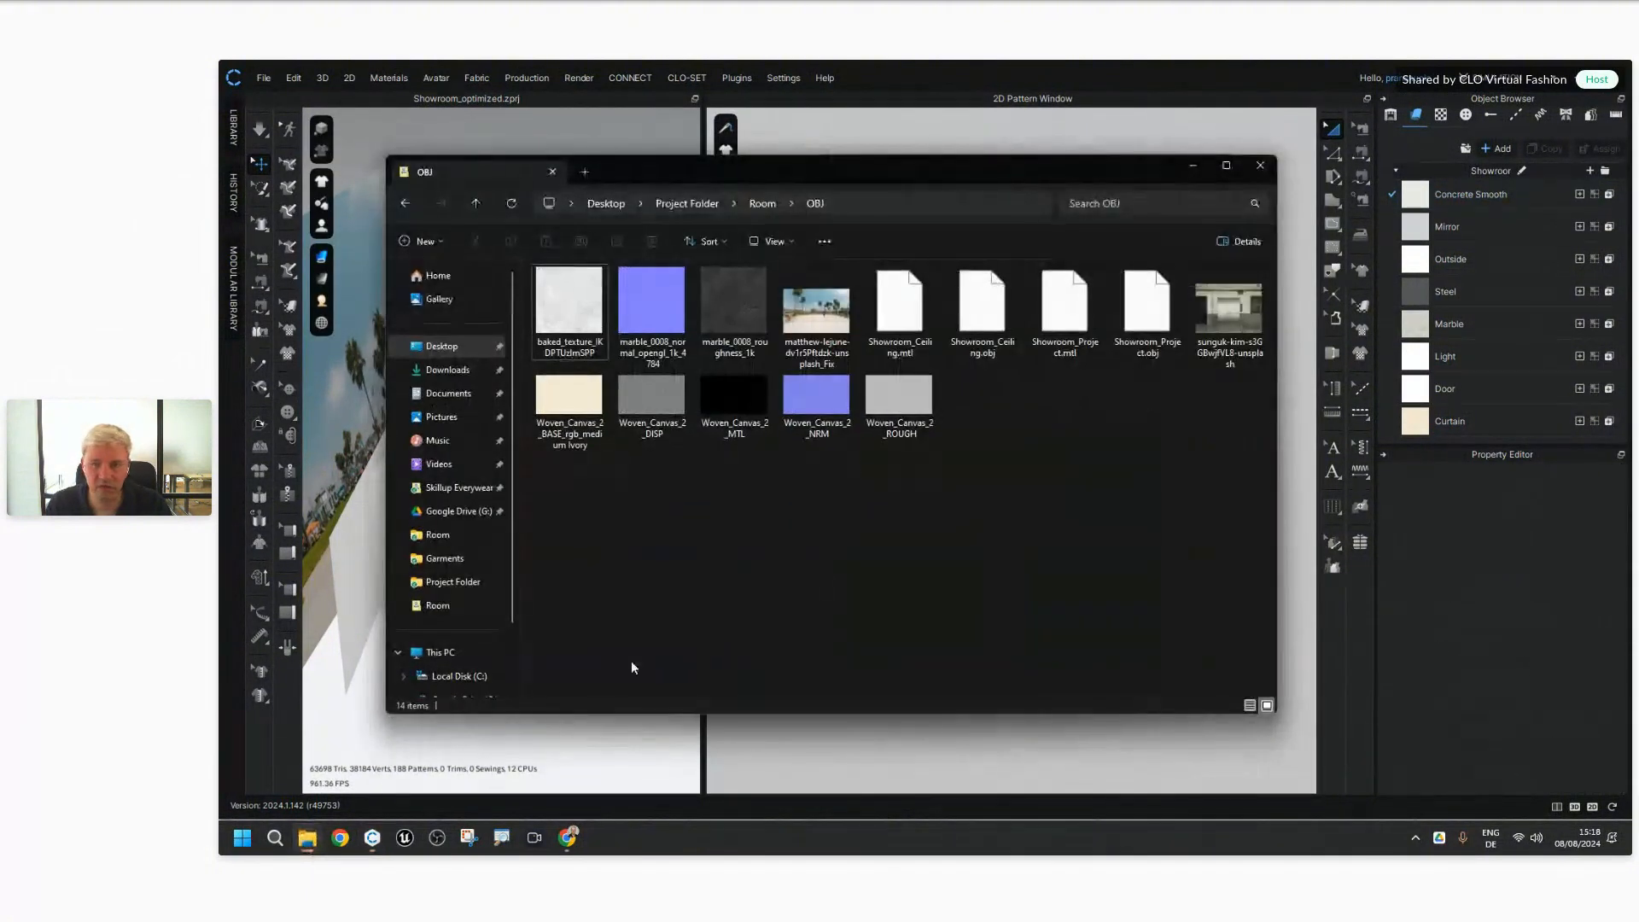
Step: Check the file sizes of Showroom_Ceiling.obj and Showroom_Project.obj in the OBJ folder, and return to CLO with the showroom project open
{"action": "left_click", "coordinate": [988, 348]}
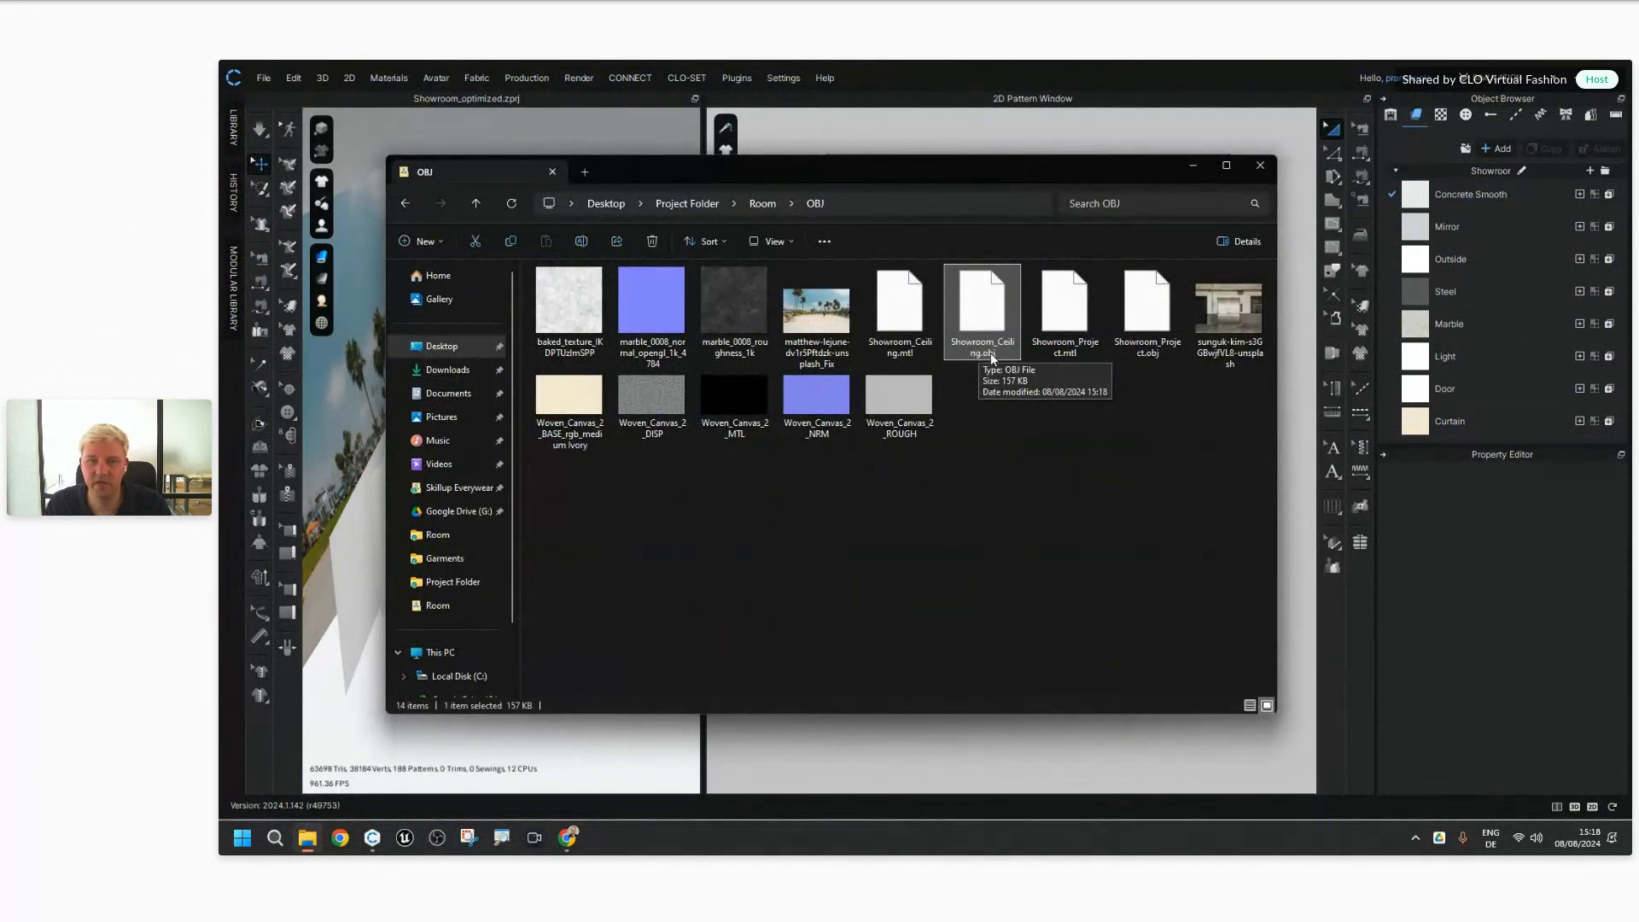
{"action": "left_click", "coordinate": [1157, 346]}
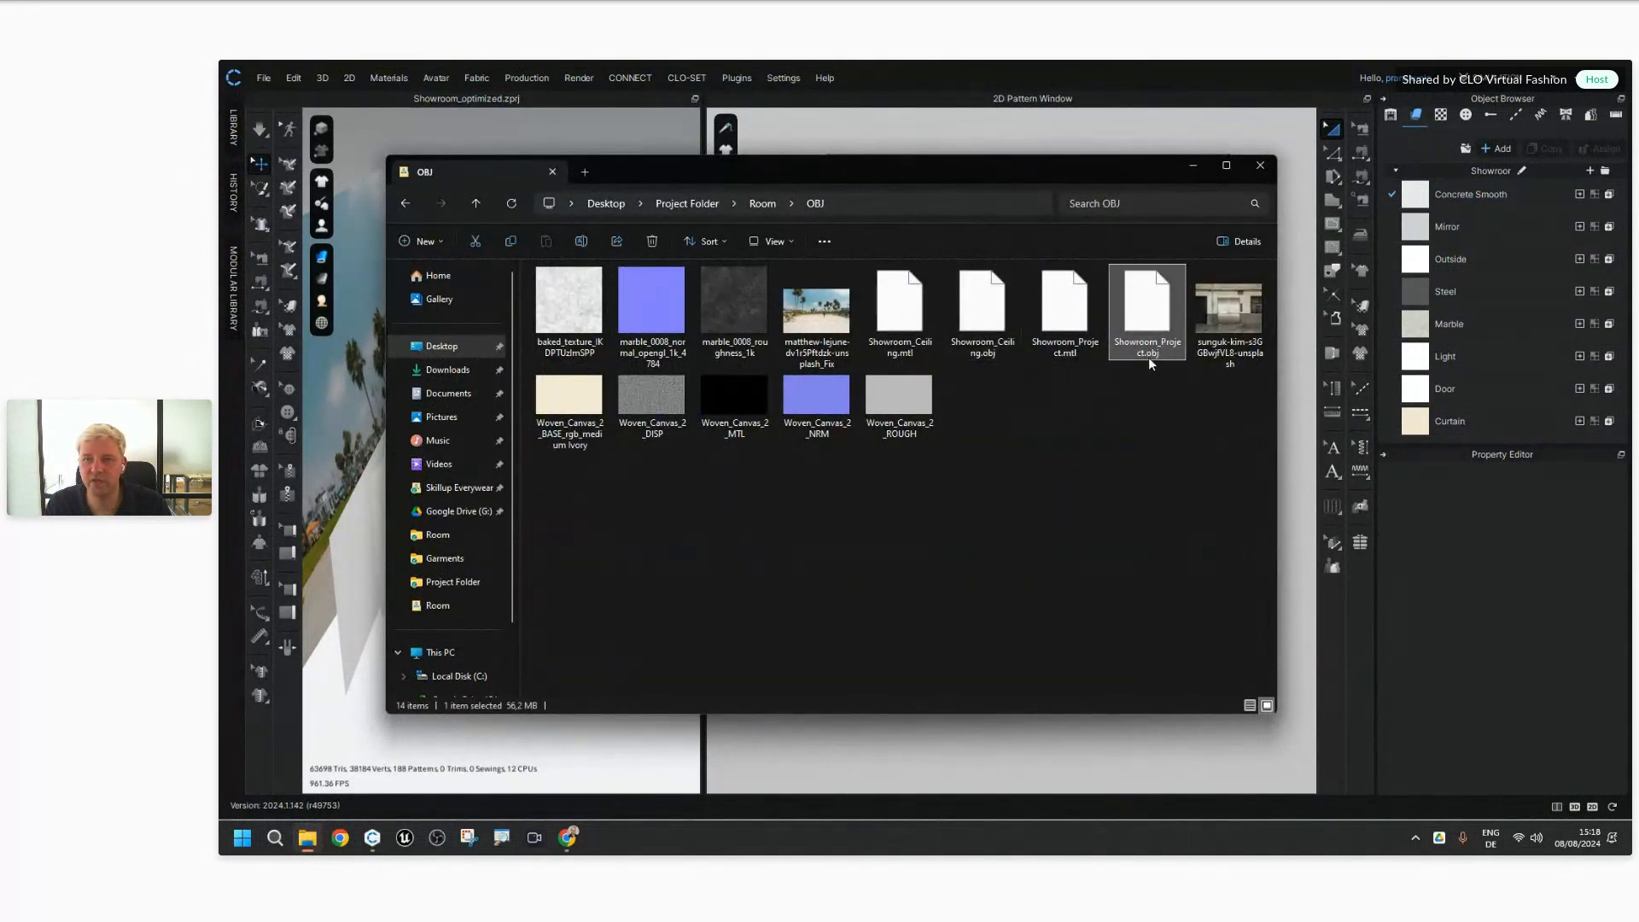
{"action": "left_click", "coordinate": [1157, 380]}
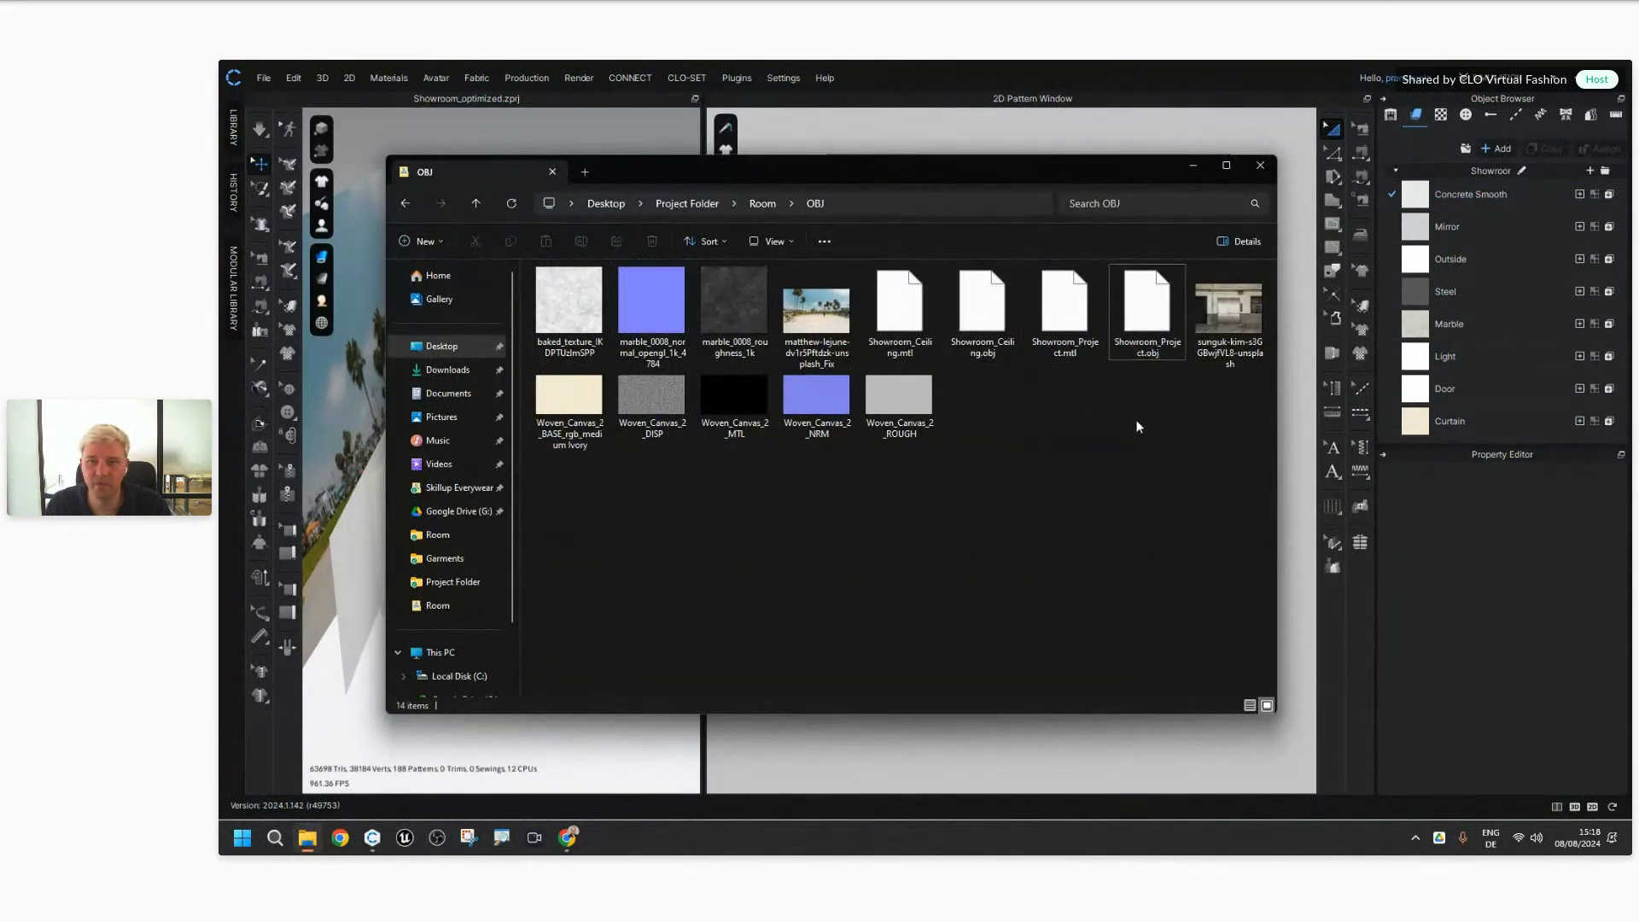
{"action": "left_click", "coordinate": [1193, 167]}
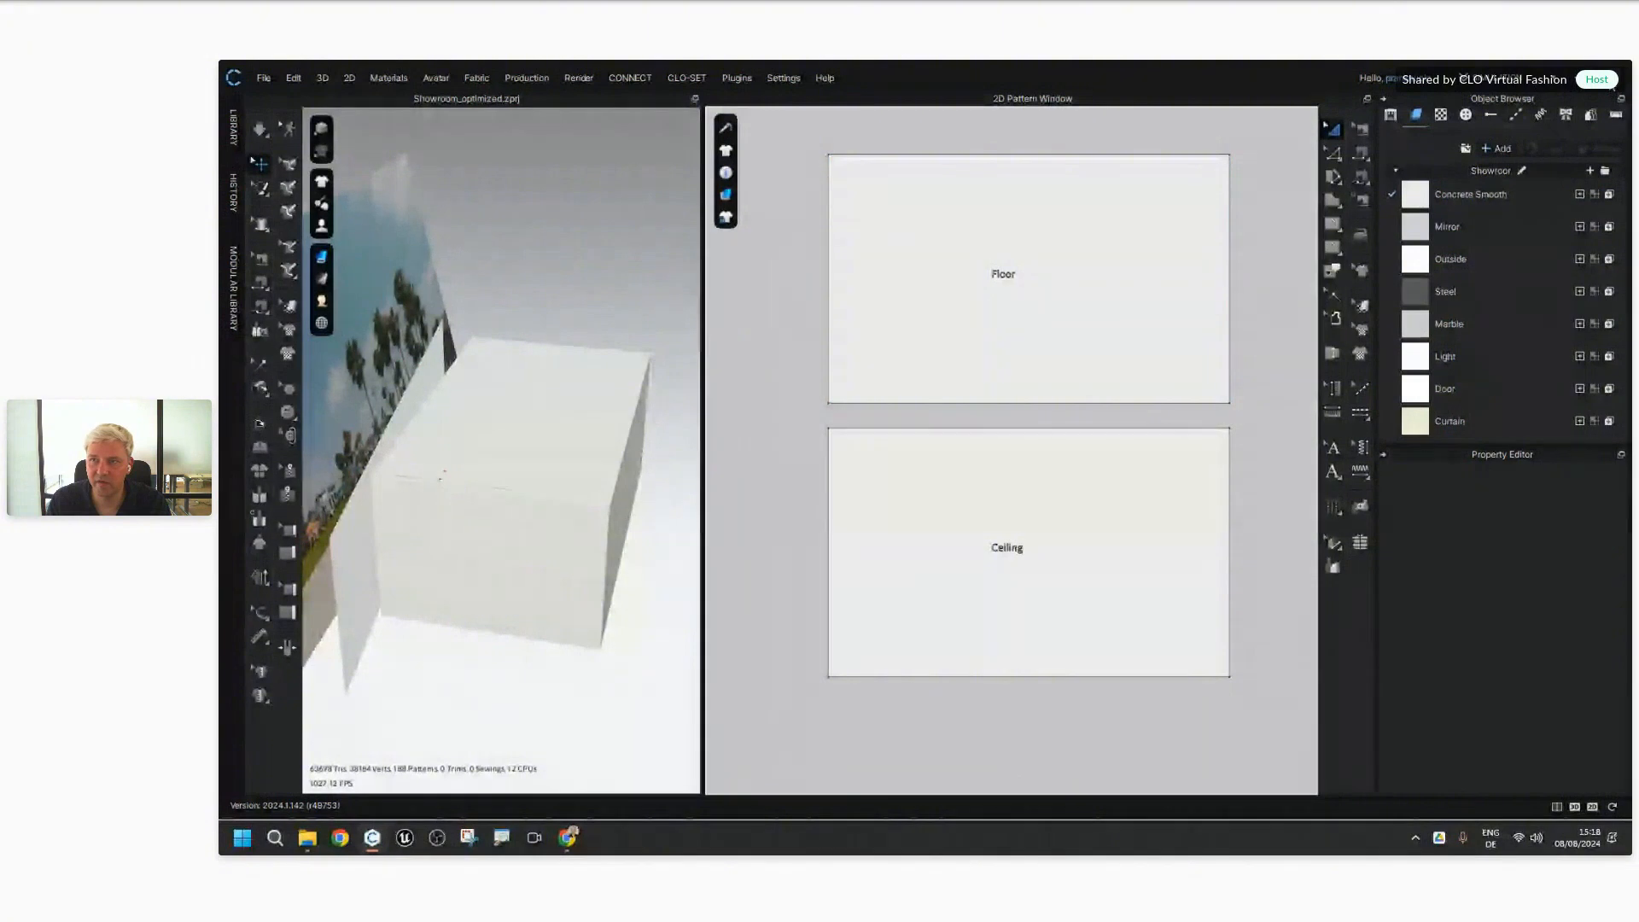
{"action": "left_click", "coordinate": [1608, 85]}
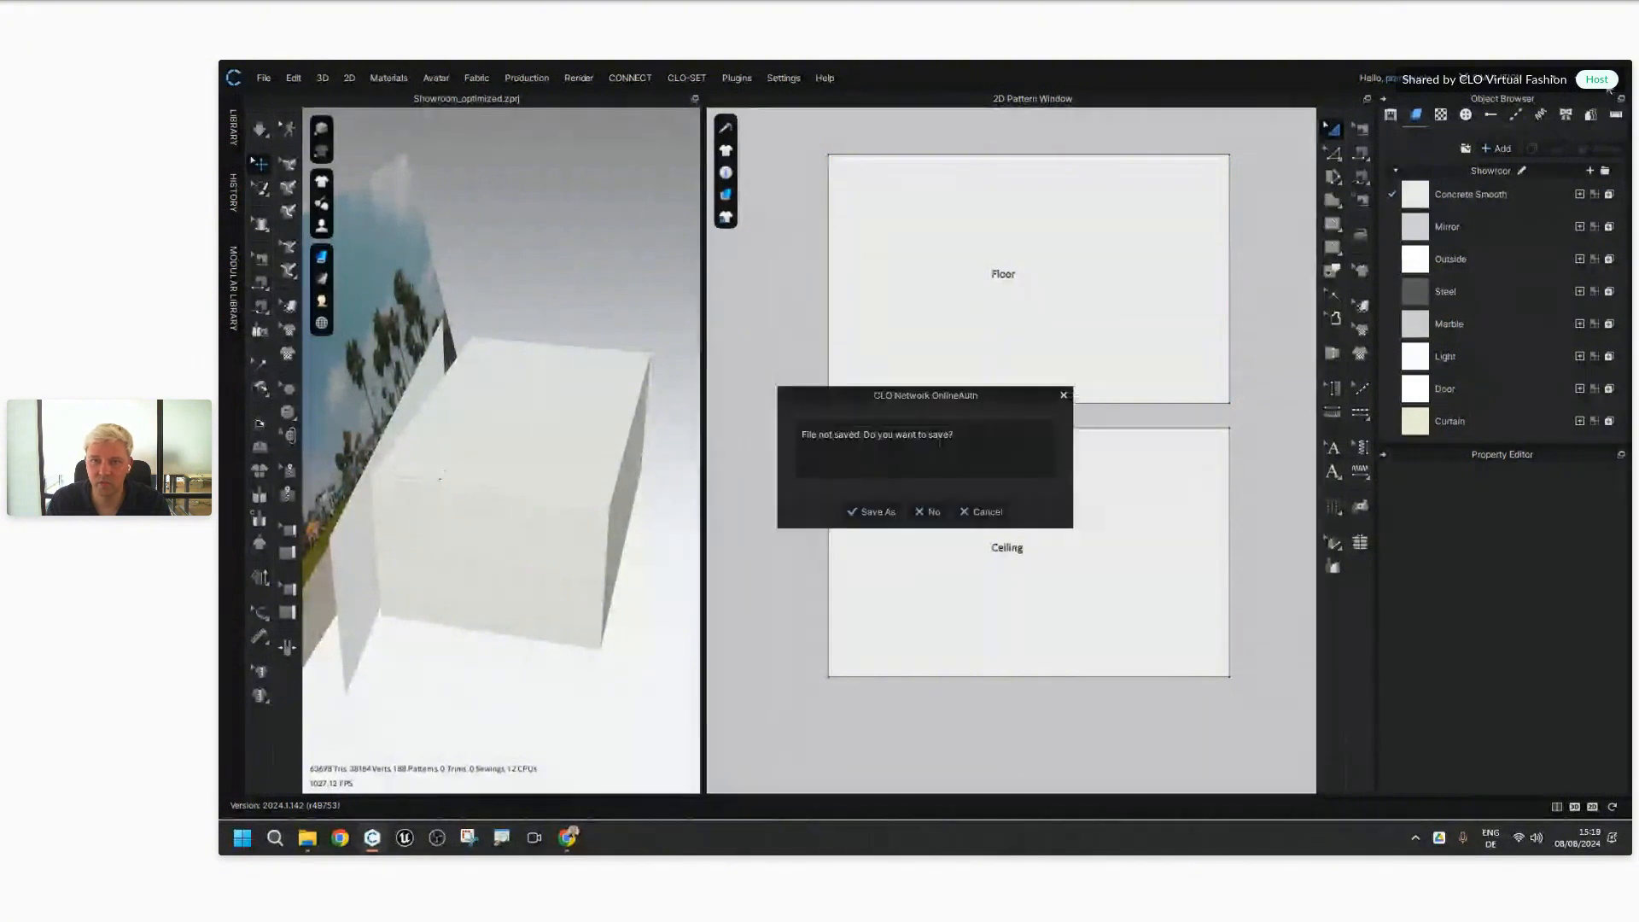
{"action": "left_click", "coordinate": [930, 511]}
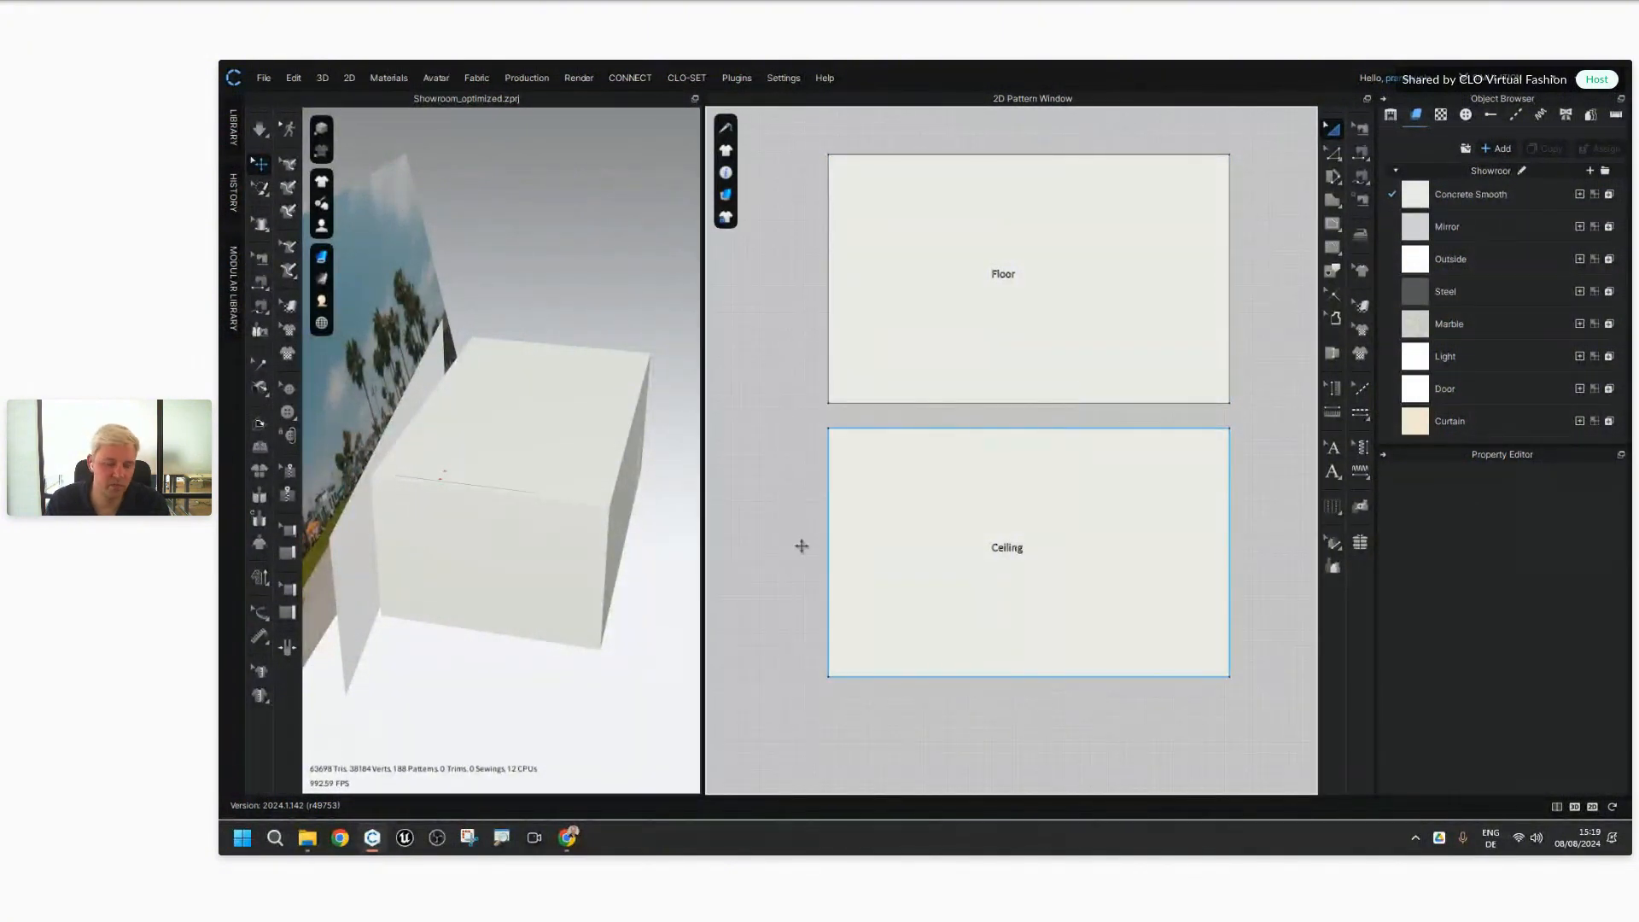
Step: Switch to File Explorer and show the contents of Project Folder > Garments as large icons
{"action": "left_click", "coordinate": [307, 837]}
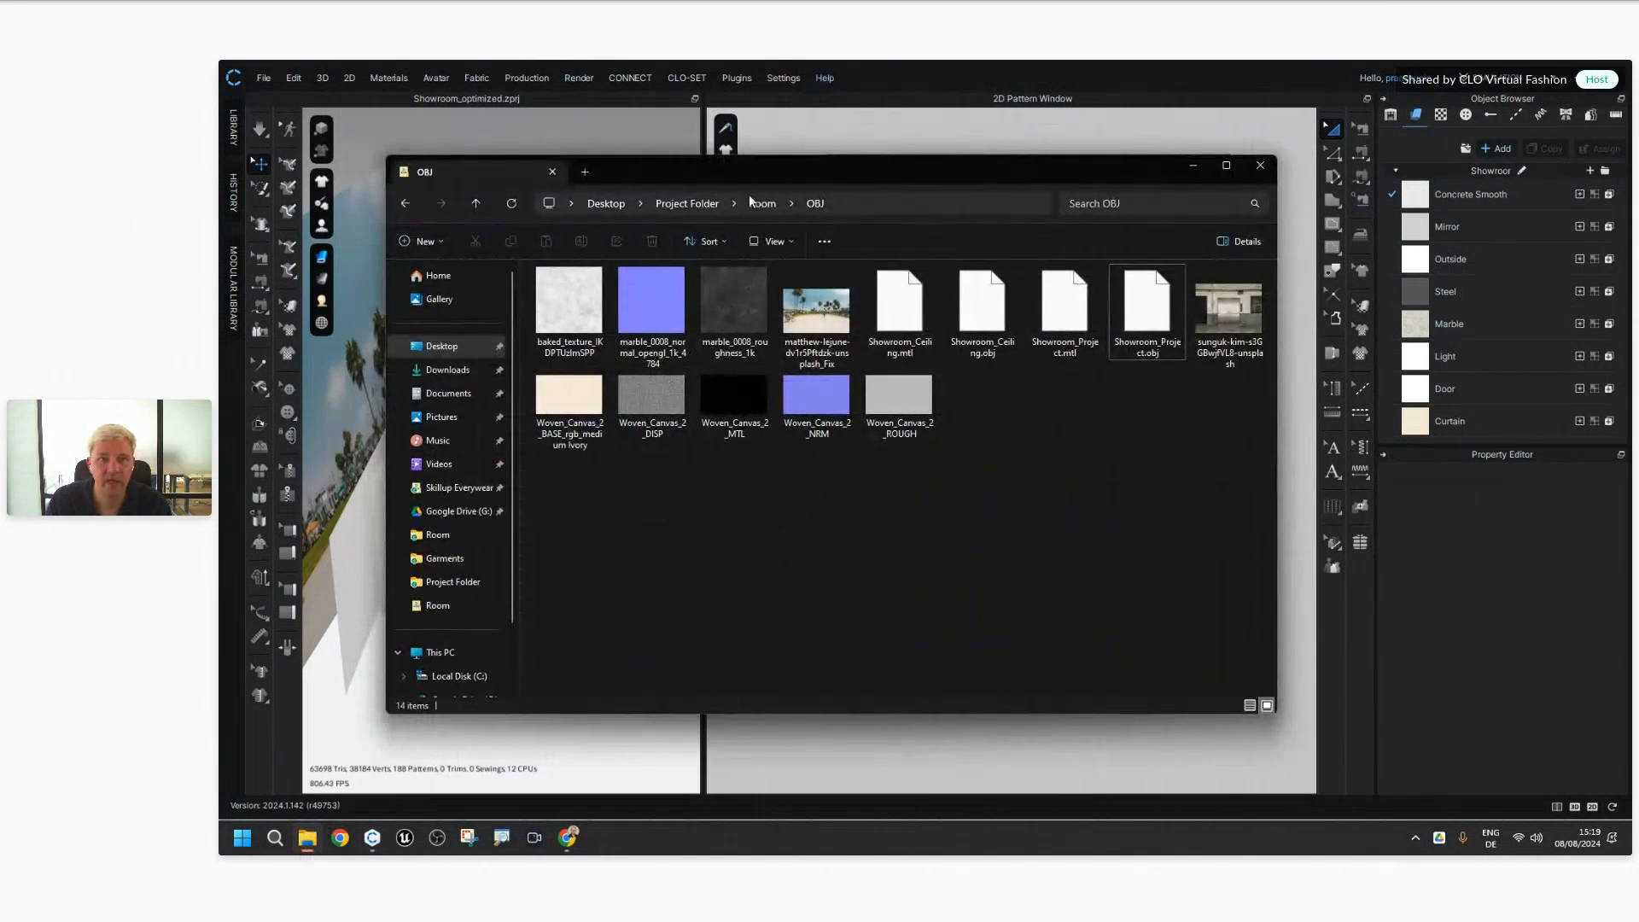
{"action": "left_click", "coordinate": [687, 203]}
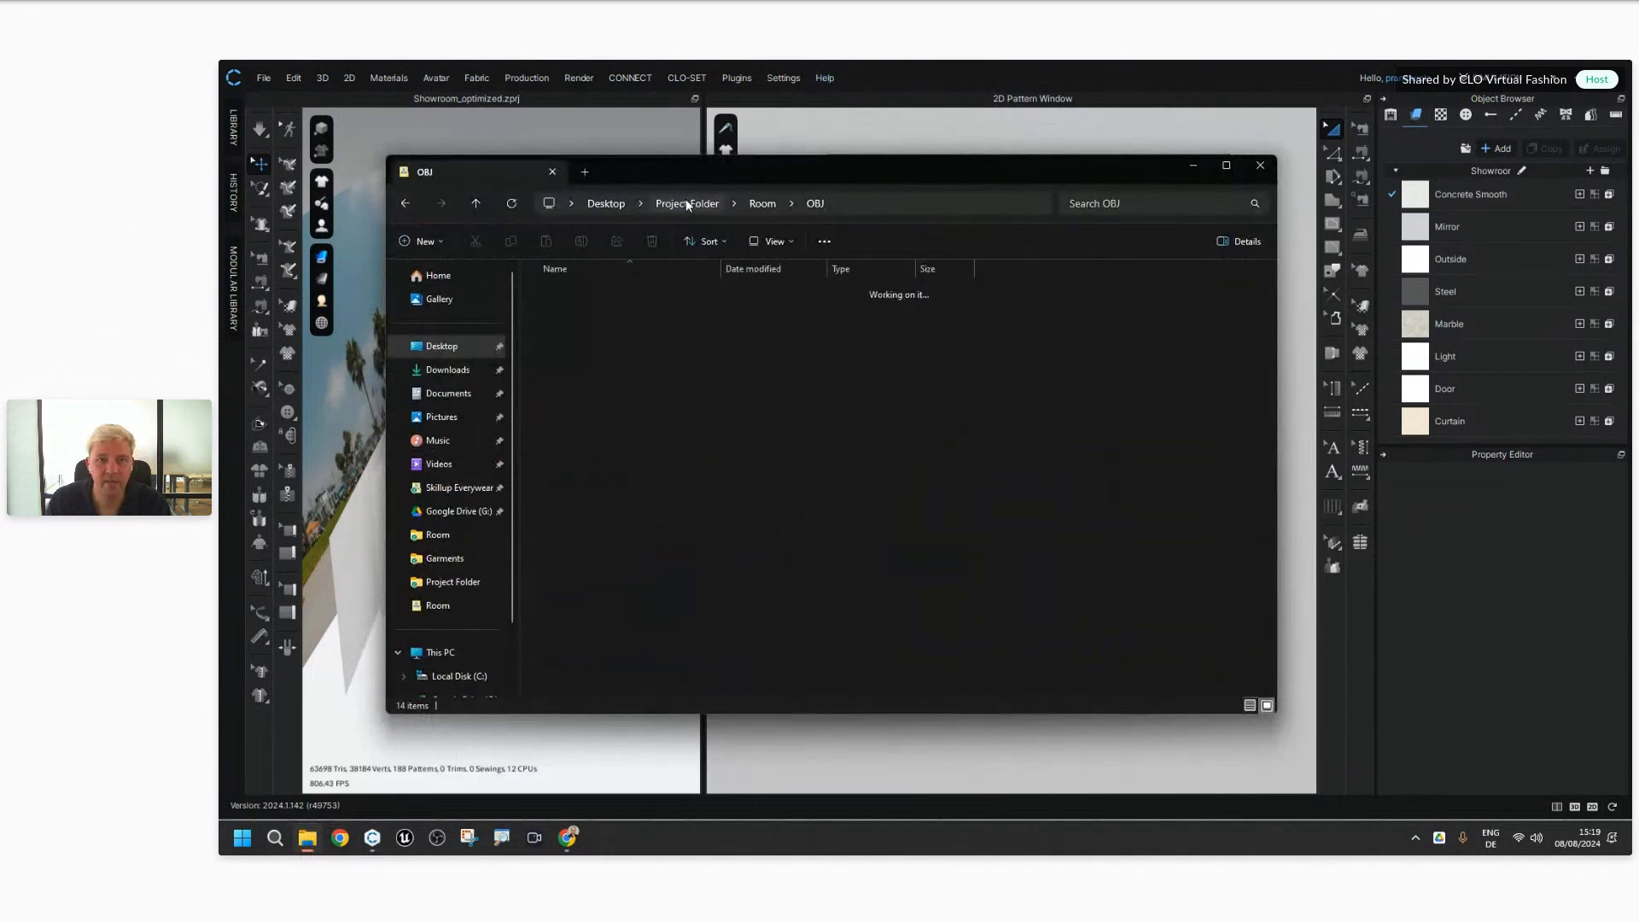
{"action": "left_click", "coordinate": [1265, 706]}
{"action": "mouse_move", "coordinate": [860, 196]}
{"action": "left_mouse_down"}
{"action": "mouse_move", "coordinate": [902, 167]}
{"action": "mouse_move", "coordinate": [884, 187]}
{"action": "left_mouse_up"}
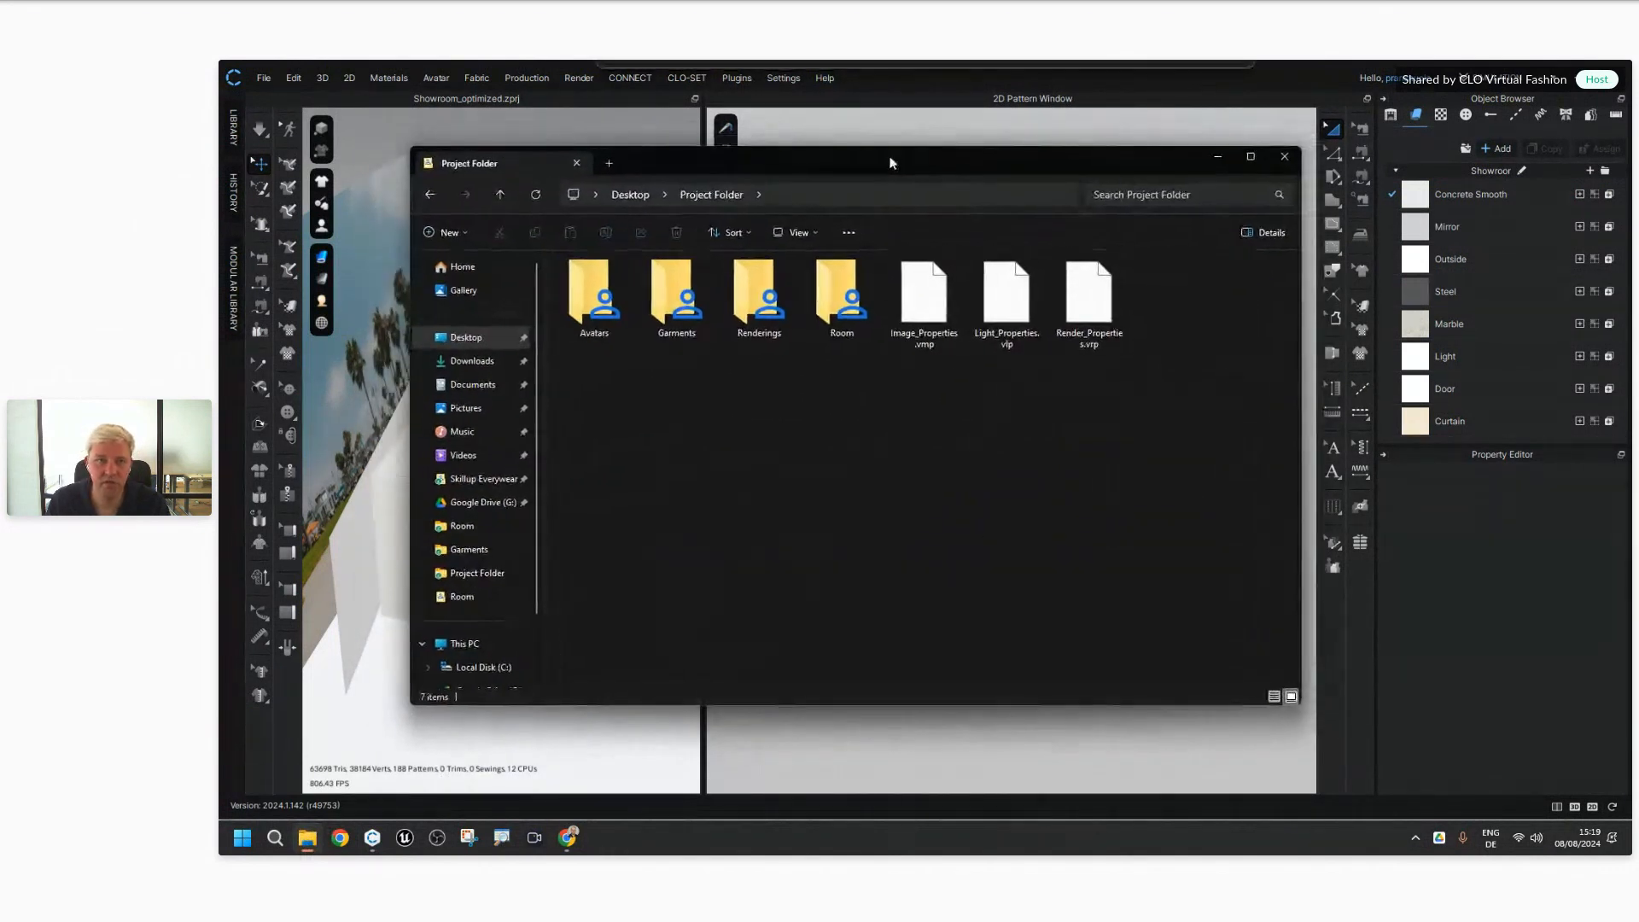
{"action": "double_click", "coordinate": [679, 300]}
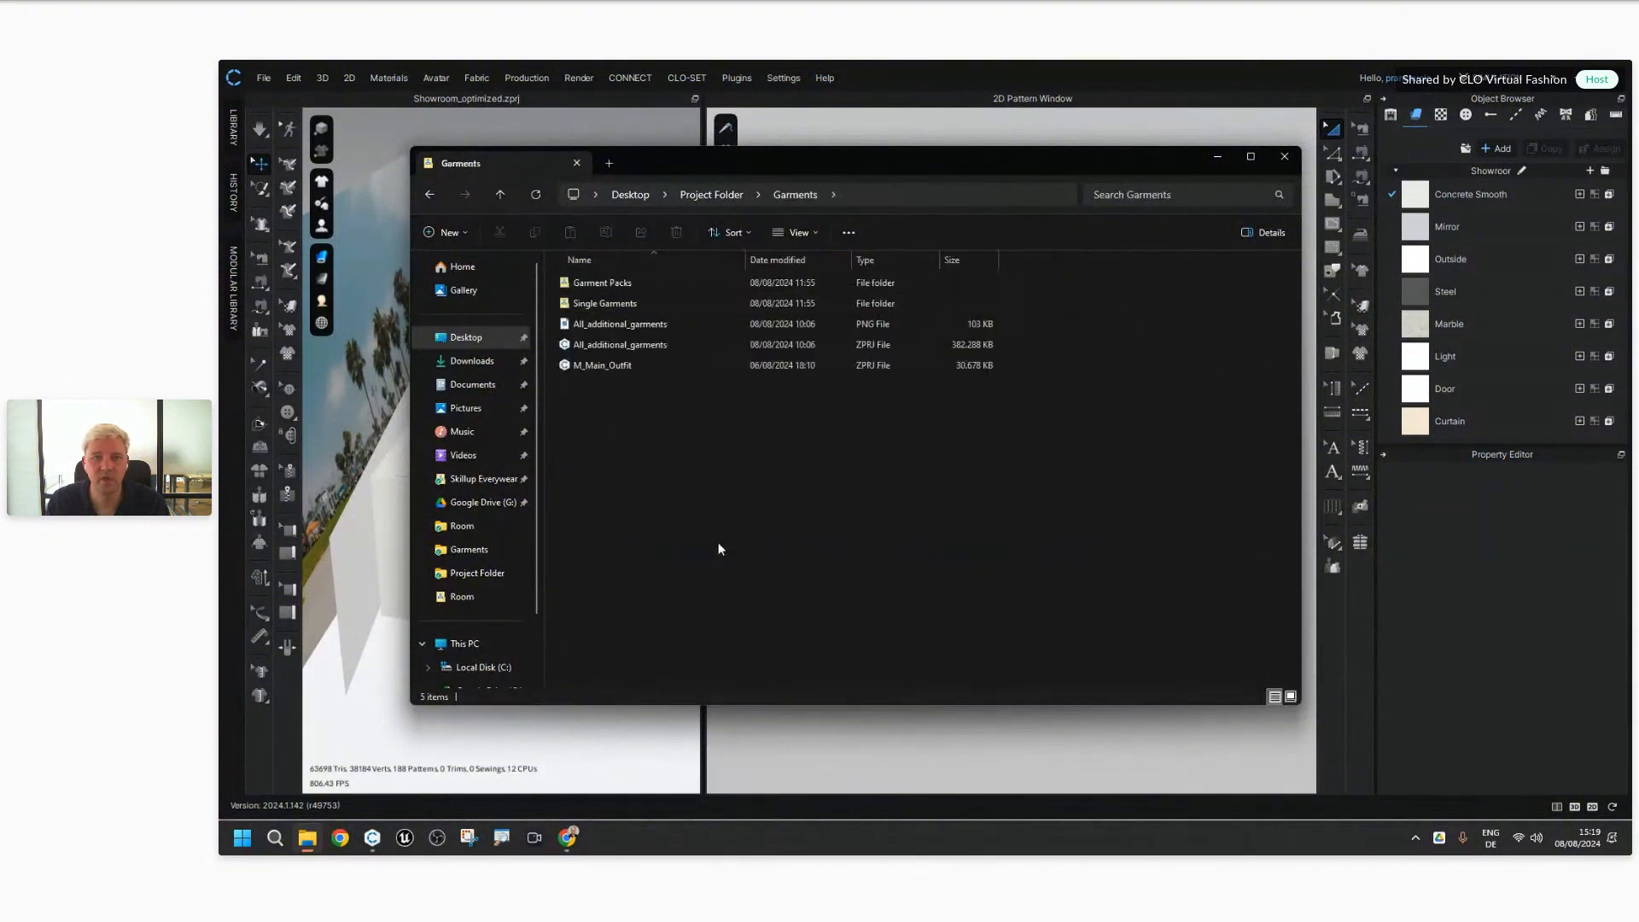
{"action": "left_click", "coordinate": [1289, 697]}
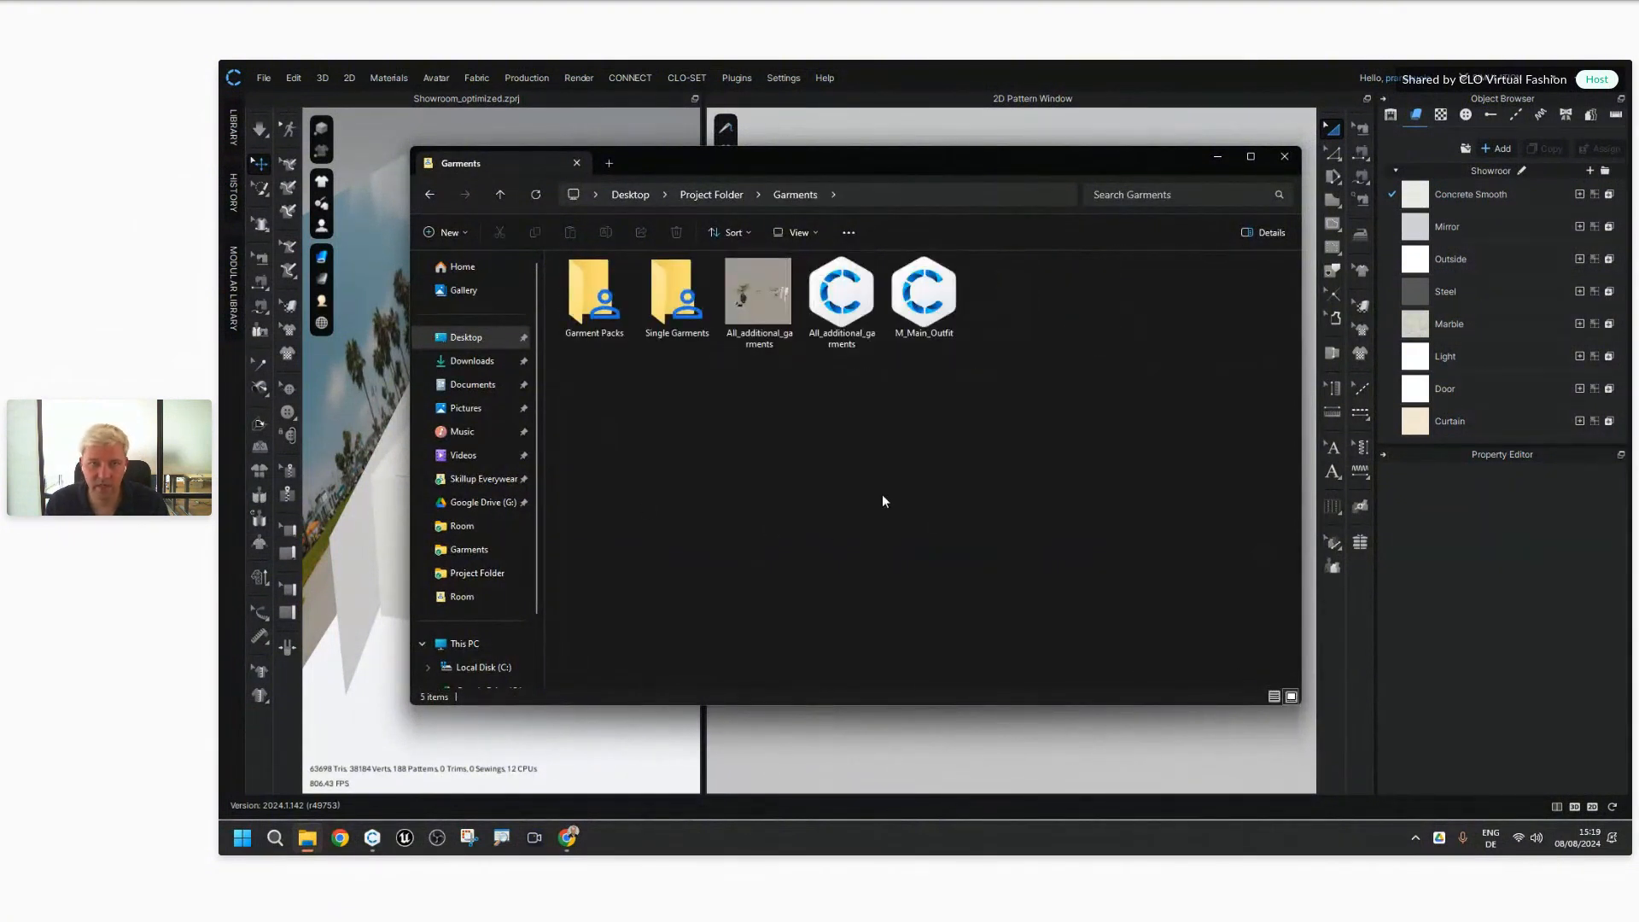
Step: Examine the files in the Single Garments and Garment Packs subfolders as large icons, and return to the Garments folder
{"action": "double_click", "coordinate": [674, 298]}
{"action": "left_click", "coordinate": [1290, 696]}
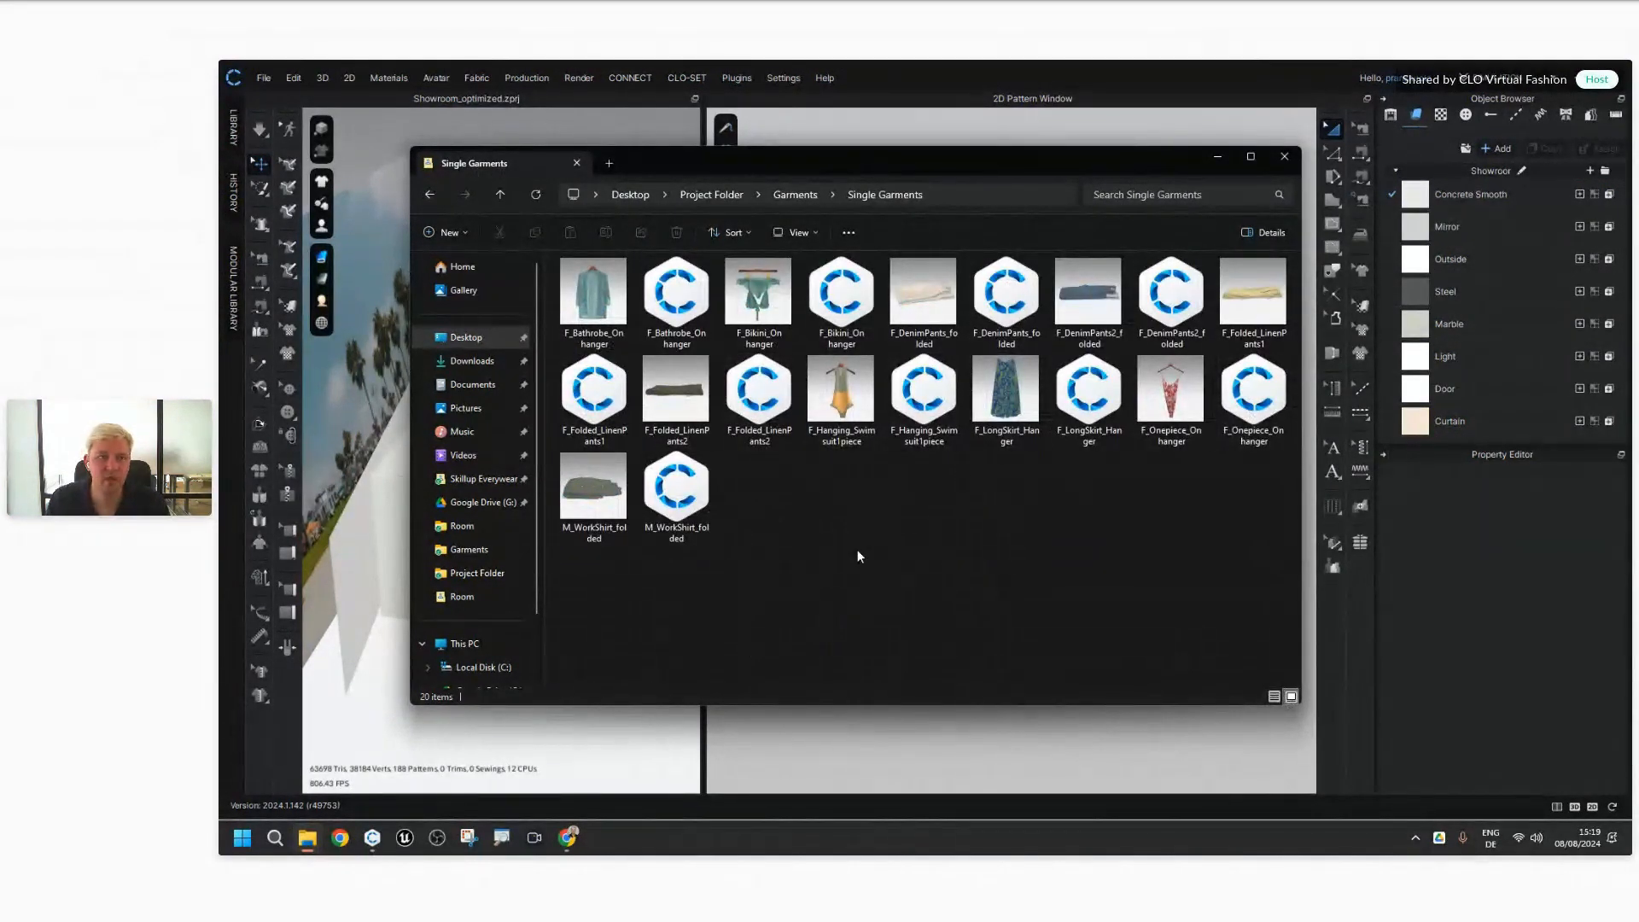
{"action": "left_click", "coordinate": [429, 195]}
{"action": "double_click", "coordinate": [582, 301]}
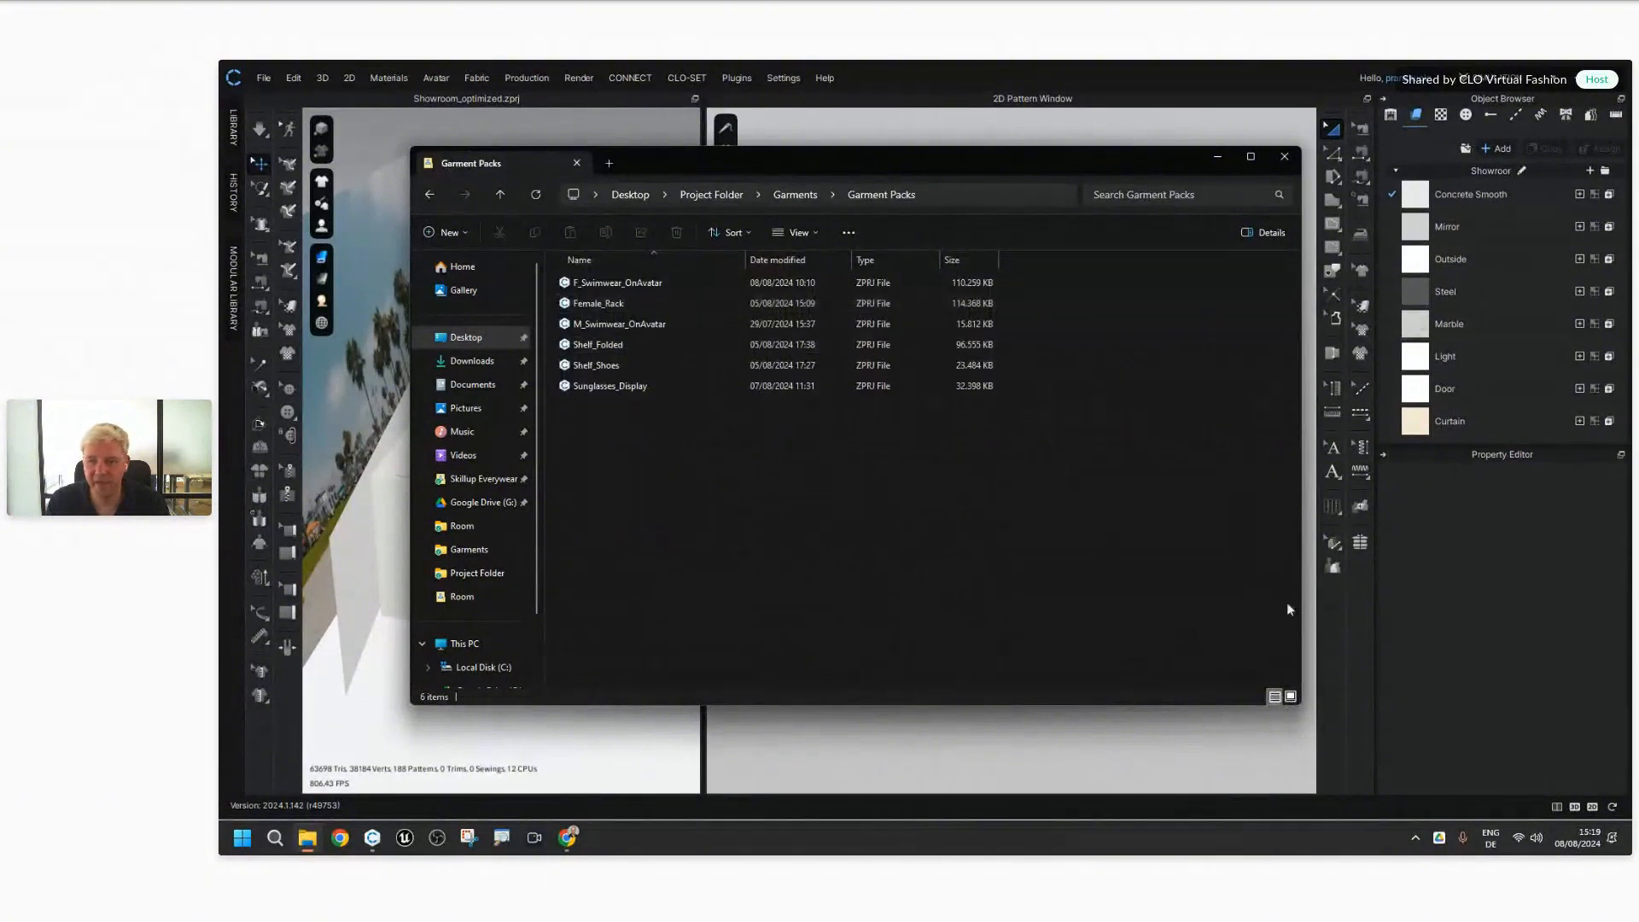
{"action": "left_click", "coordinate": [1290, 696]}
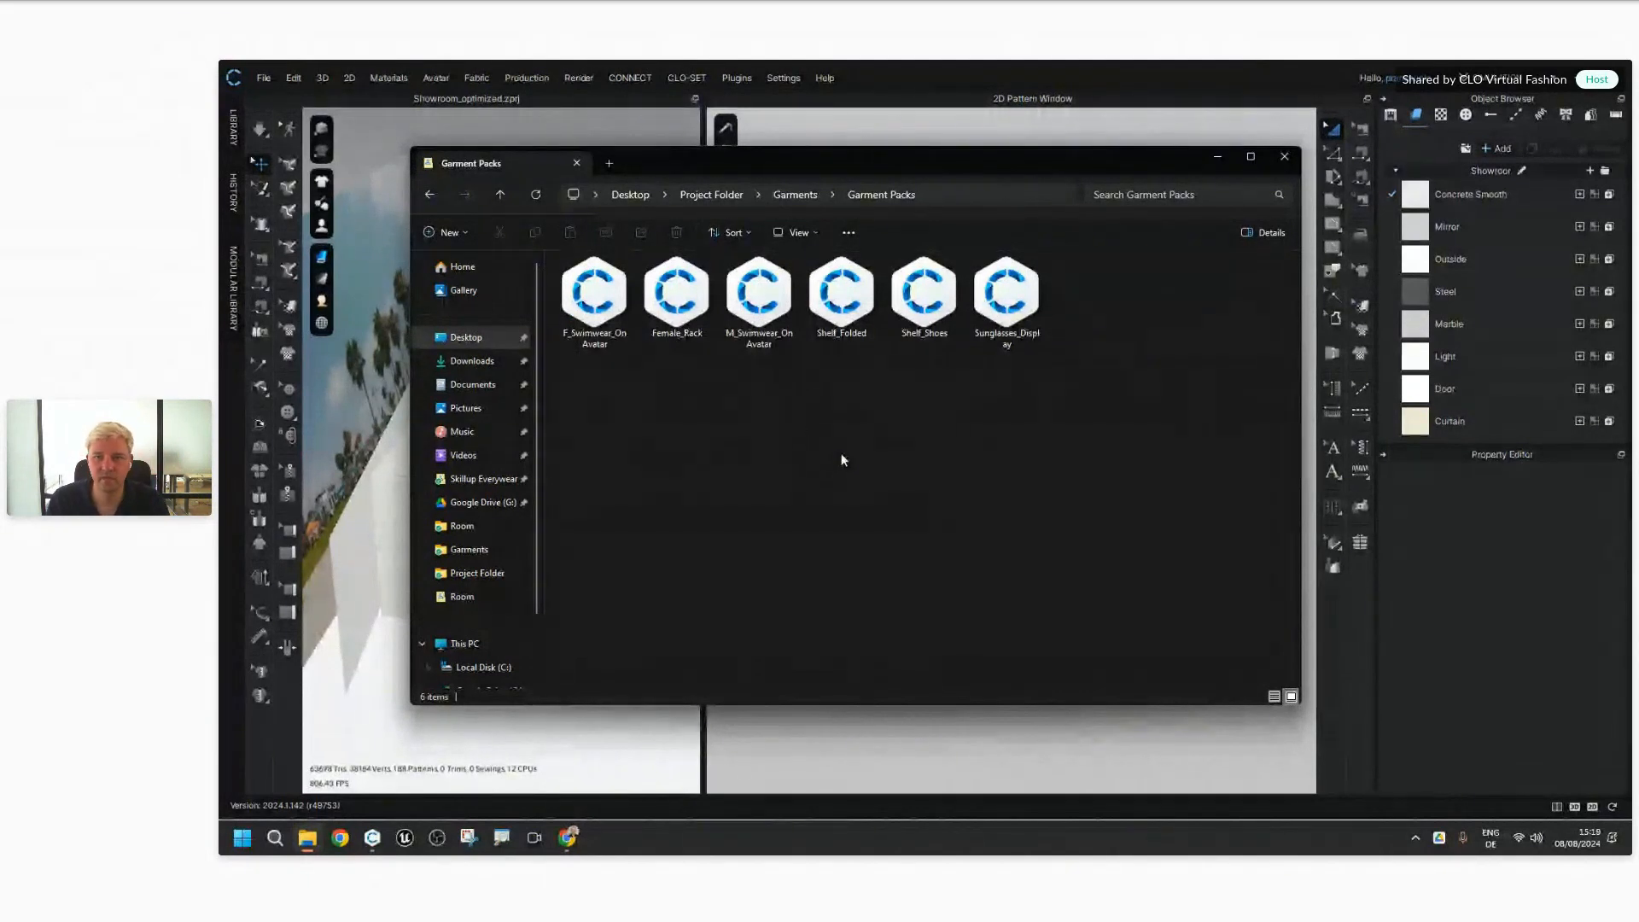
{"action": "left_click", "coordinate": [429, 195]}
Step: Open the M_Main_Outfit project in CLO with load type Open, including Garment, Avatar and Render Properties, and clear the selection
{"action": "left_click", "coordinate": [930, 307]}
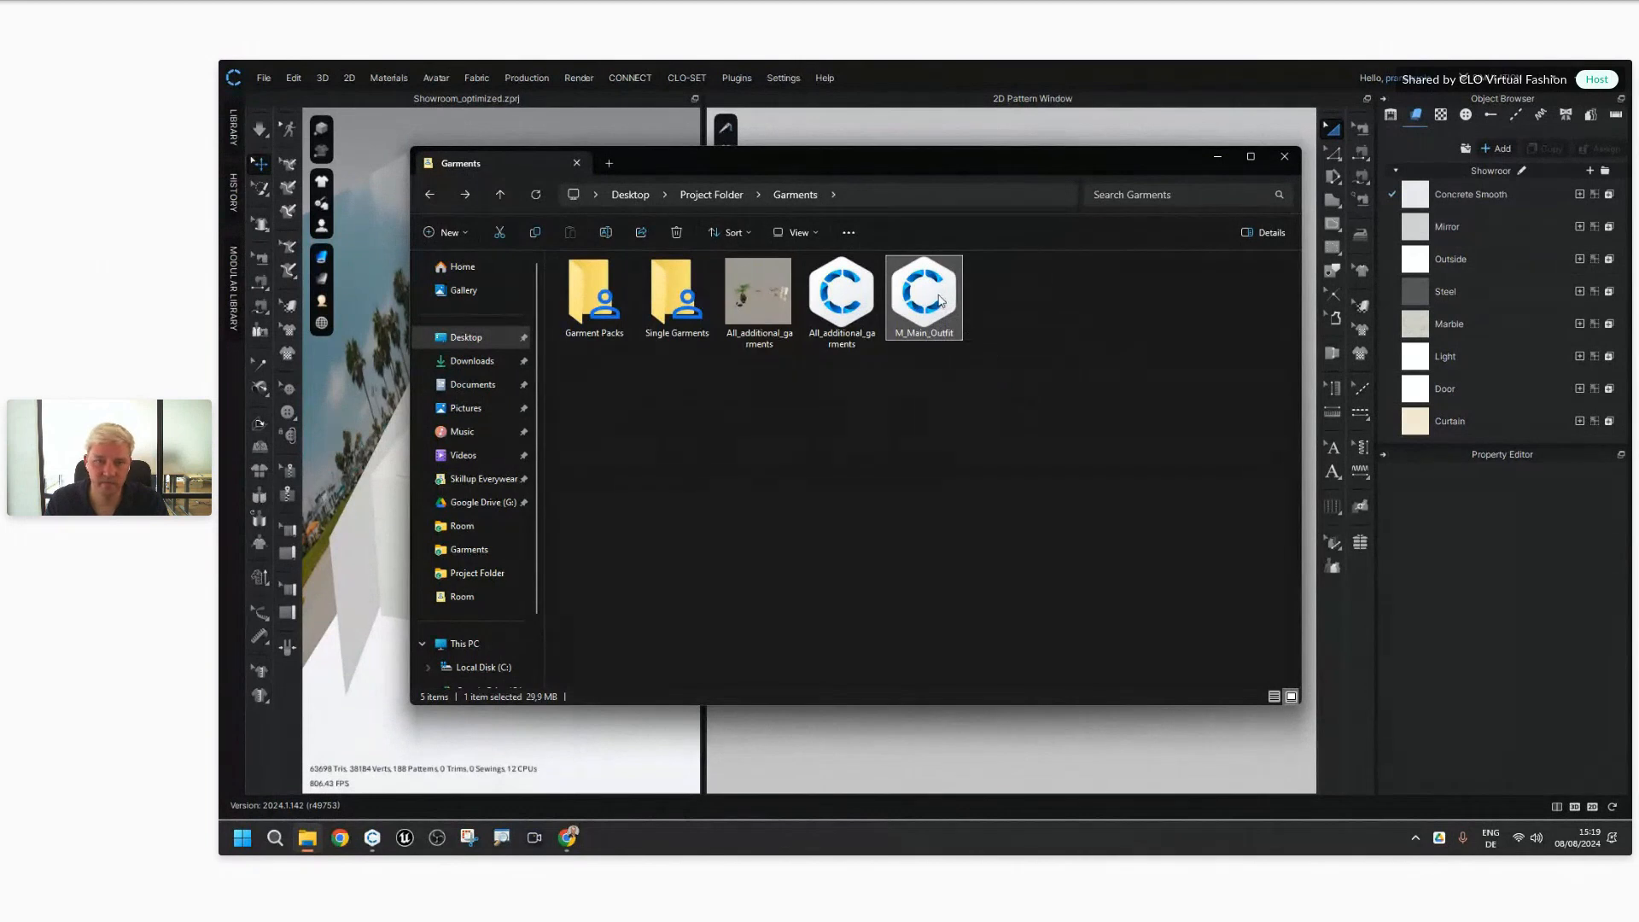
{"action": "left_click_drag", "start_coordinate": [930, 296], "coordinate": [635, 766]}
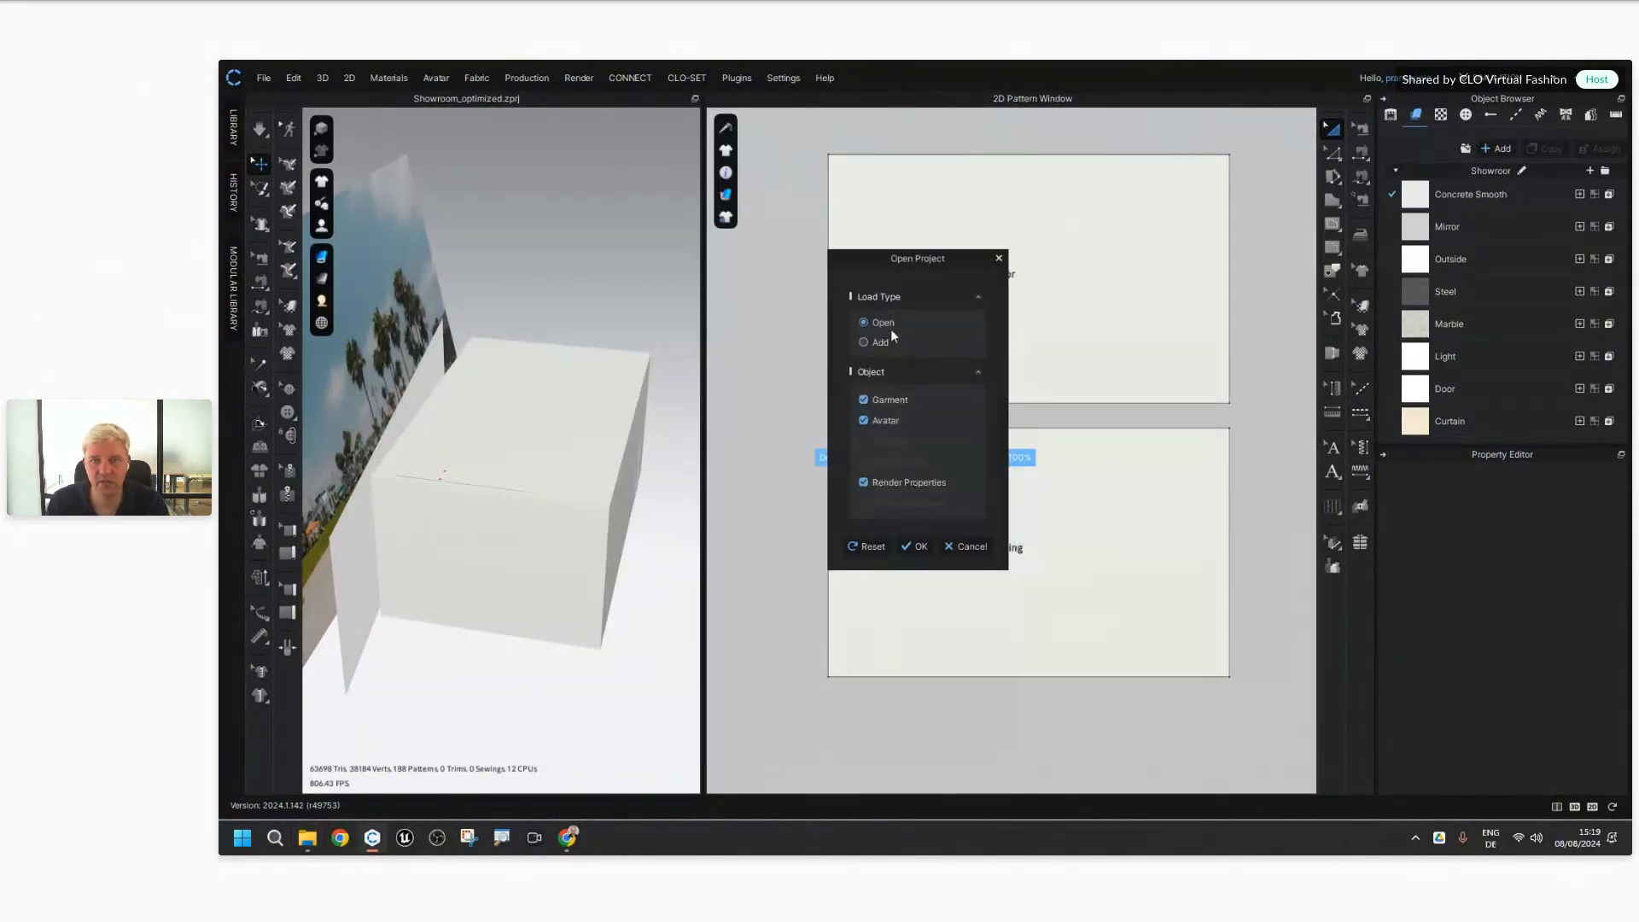
{"action": "left_click_drag", "start_coordinate": [912, 258], "coordinate": [867, 273]}
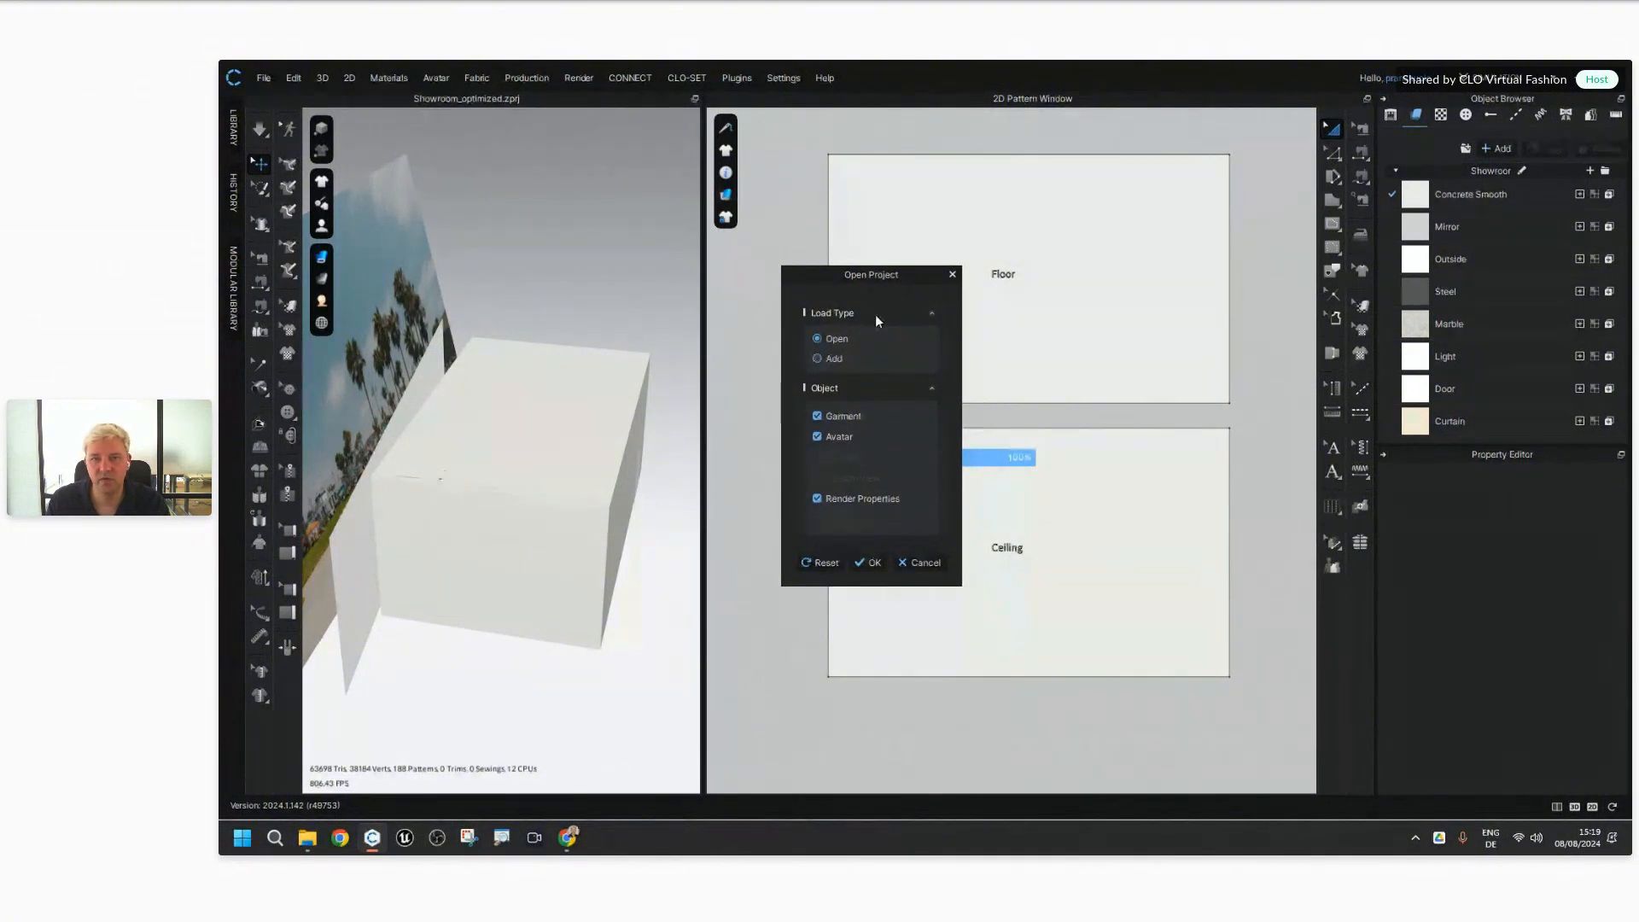
{"action": "left_click", "coordinate": [869, 564]}
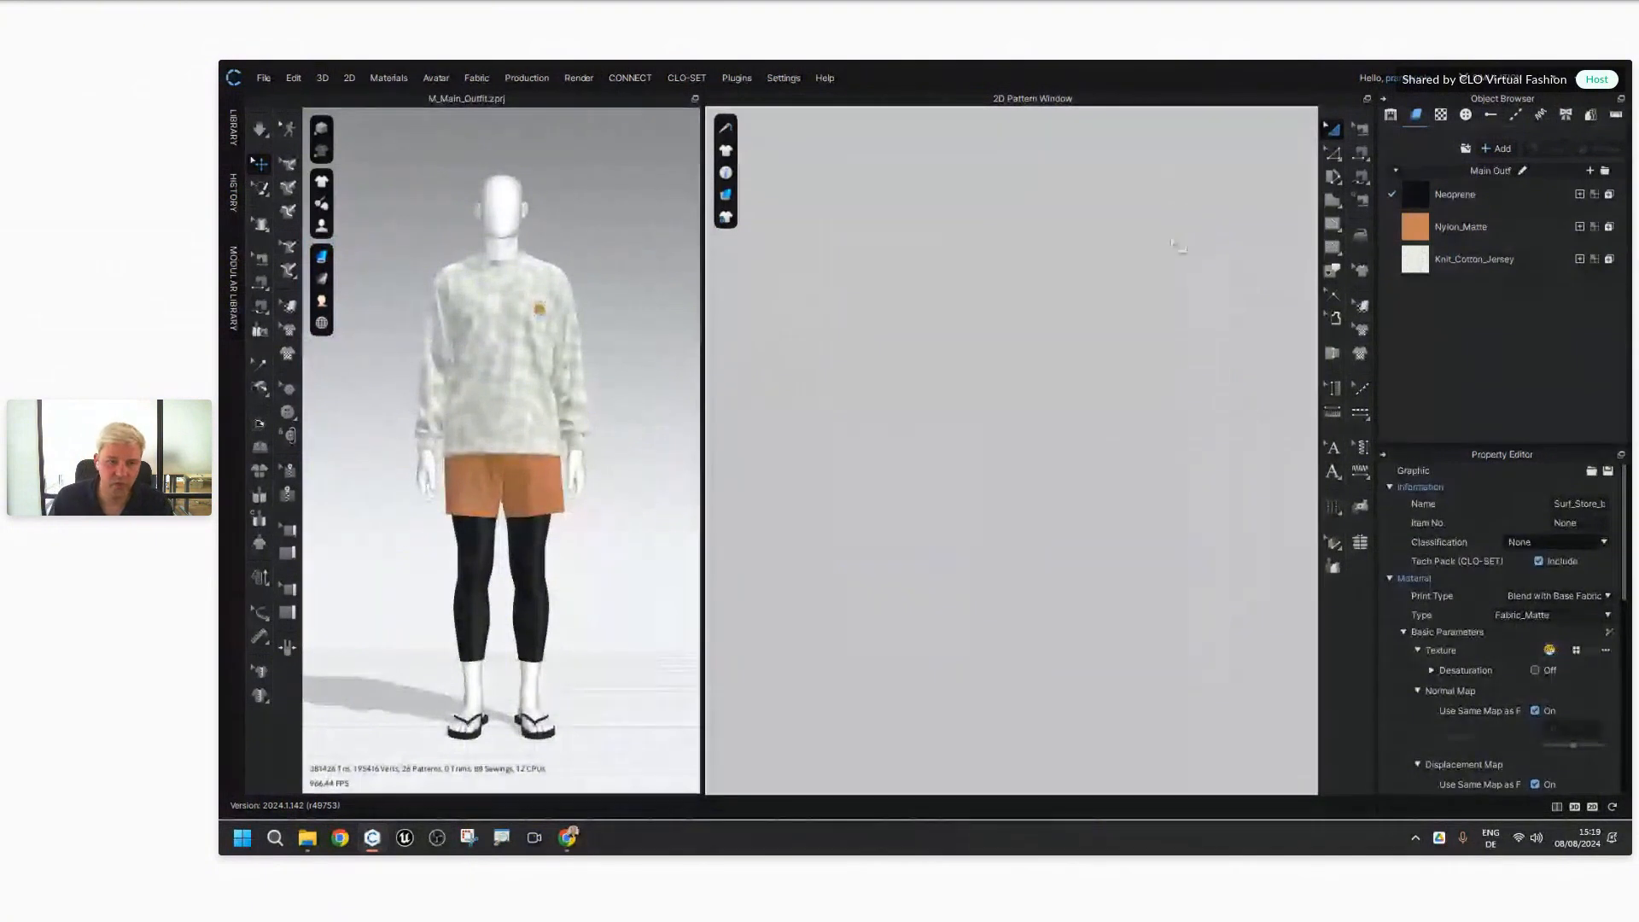
{"action": "left_click", "coordinate": [845, 519]}
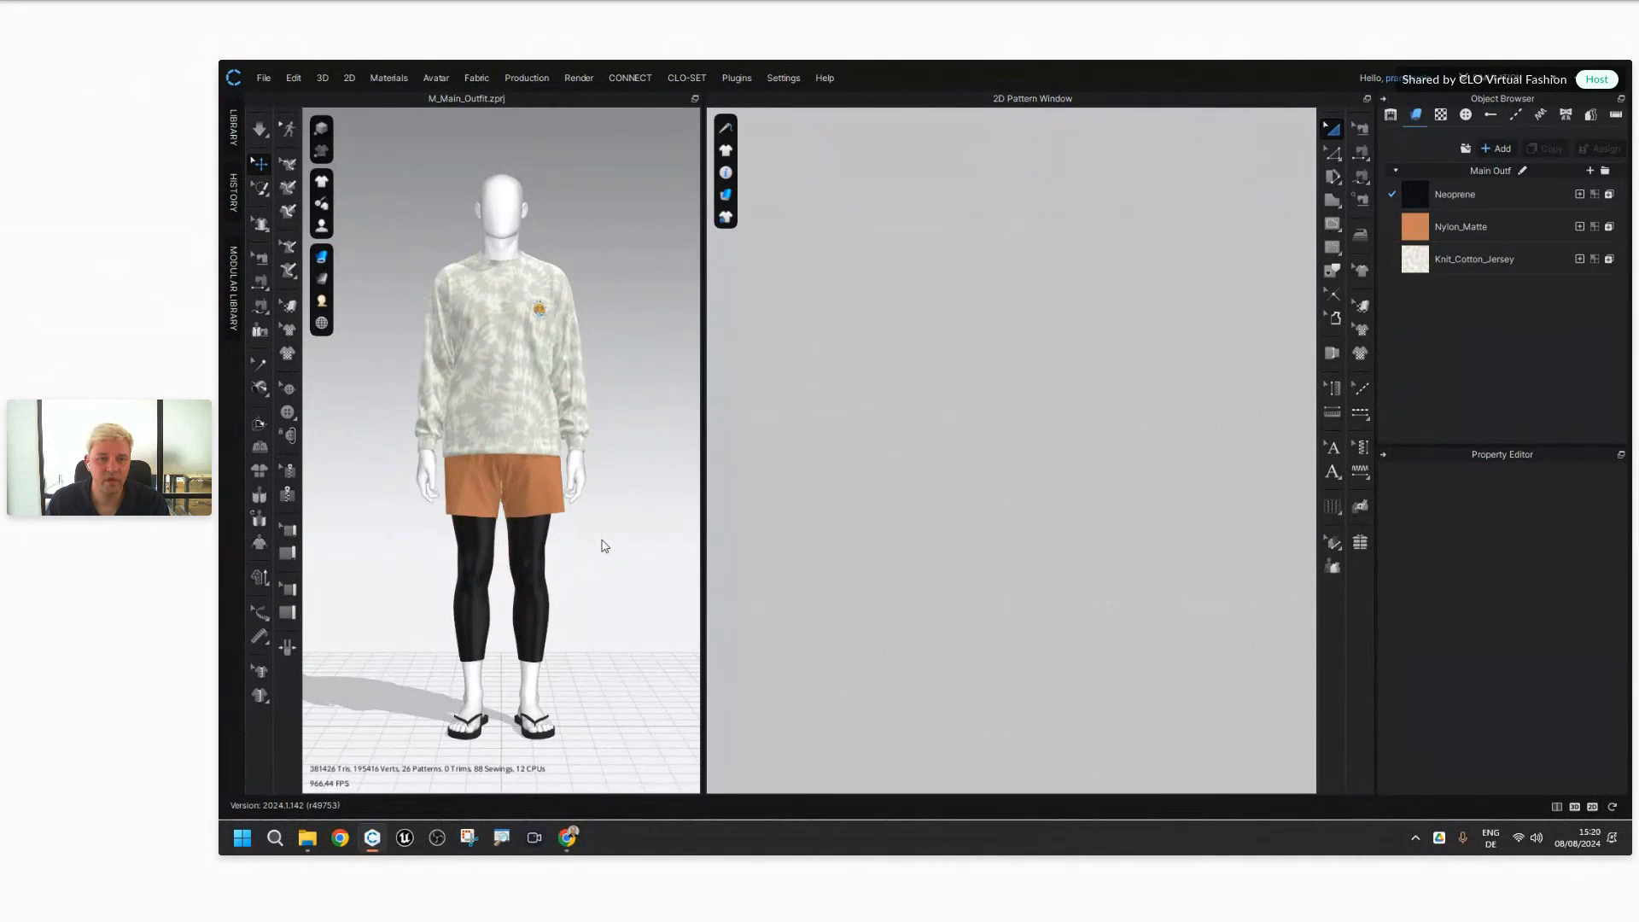
Step: Bring the outfit's patterns into view in the 2D Pattern Window and check the particle distance of a sleeve pattern
{"action": "middle_click_drag", "start_coordinate": [616, 558], "coordinate": [615, 545]}
{"action": "scroll", "coordinate": [949, 519], "scroll_direction": "up", "scroll_amount": 2}
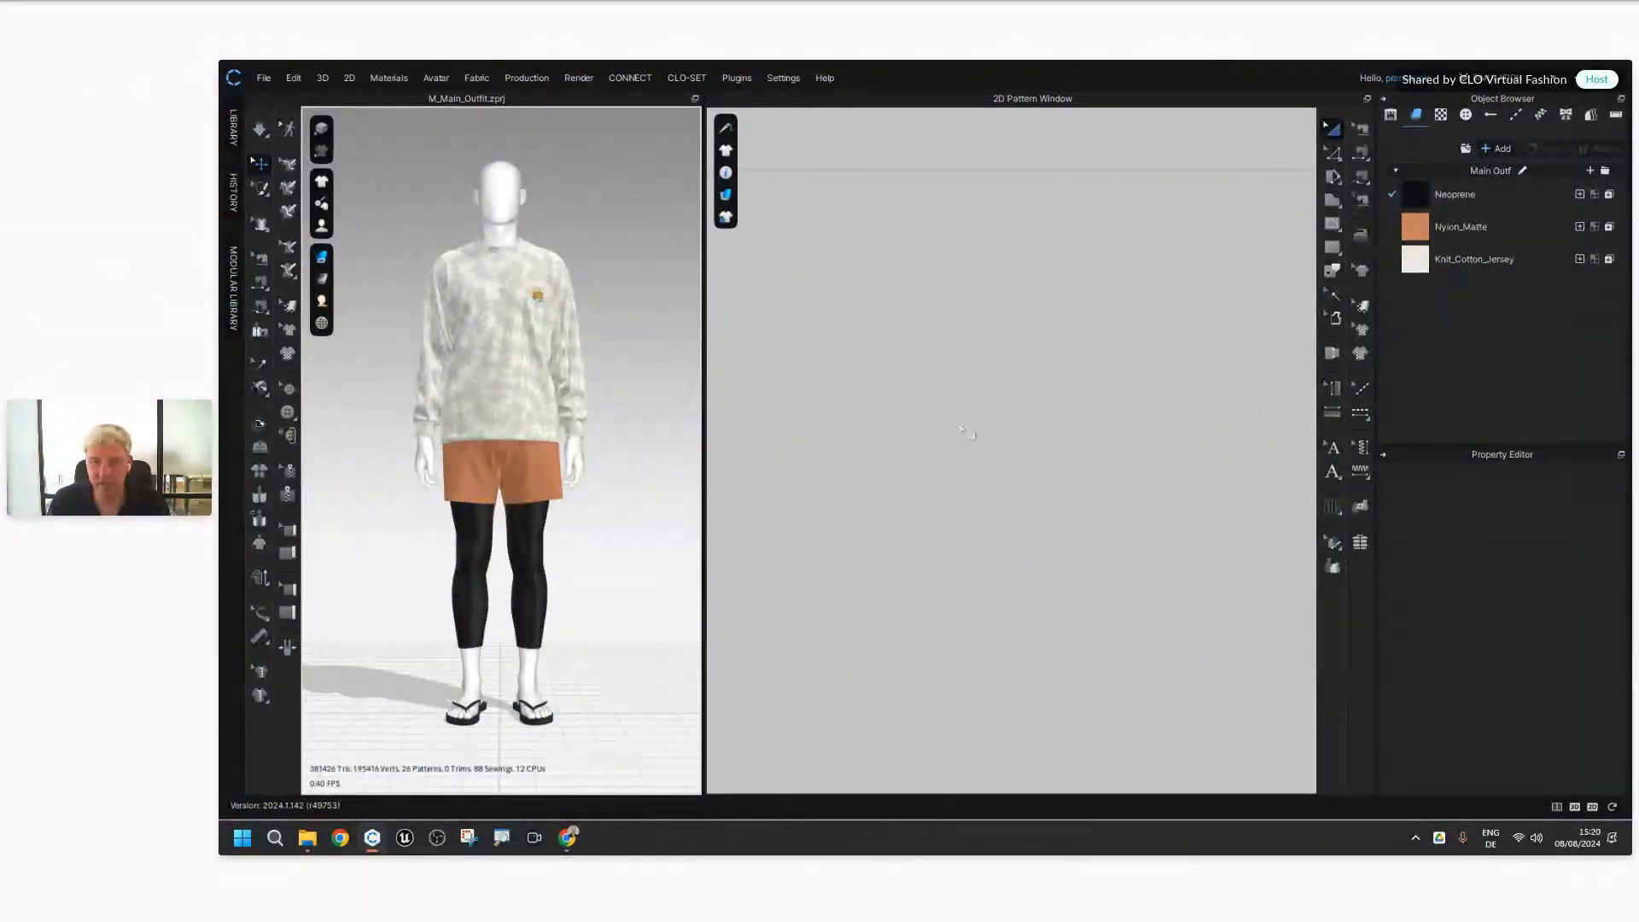
{"action": "scroll", "coordinate": [1138, 501], "scroll_direction": "down", "scroll_amount": 8}
{"action": "middle_click_drag", "start_coordinate": [805, 336], "coordinate": [951, 399]}
{"action": "scroll", "coordinate": [949, 392], "scroll_direction": "up", "scroll_amount": 6}
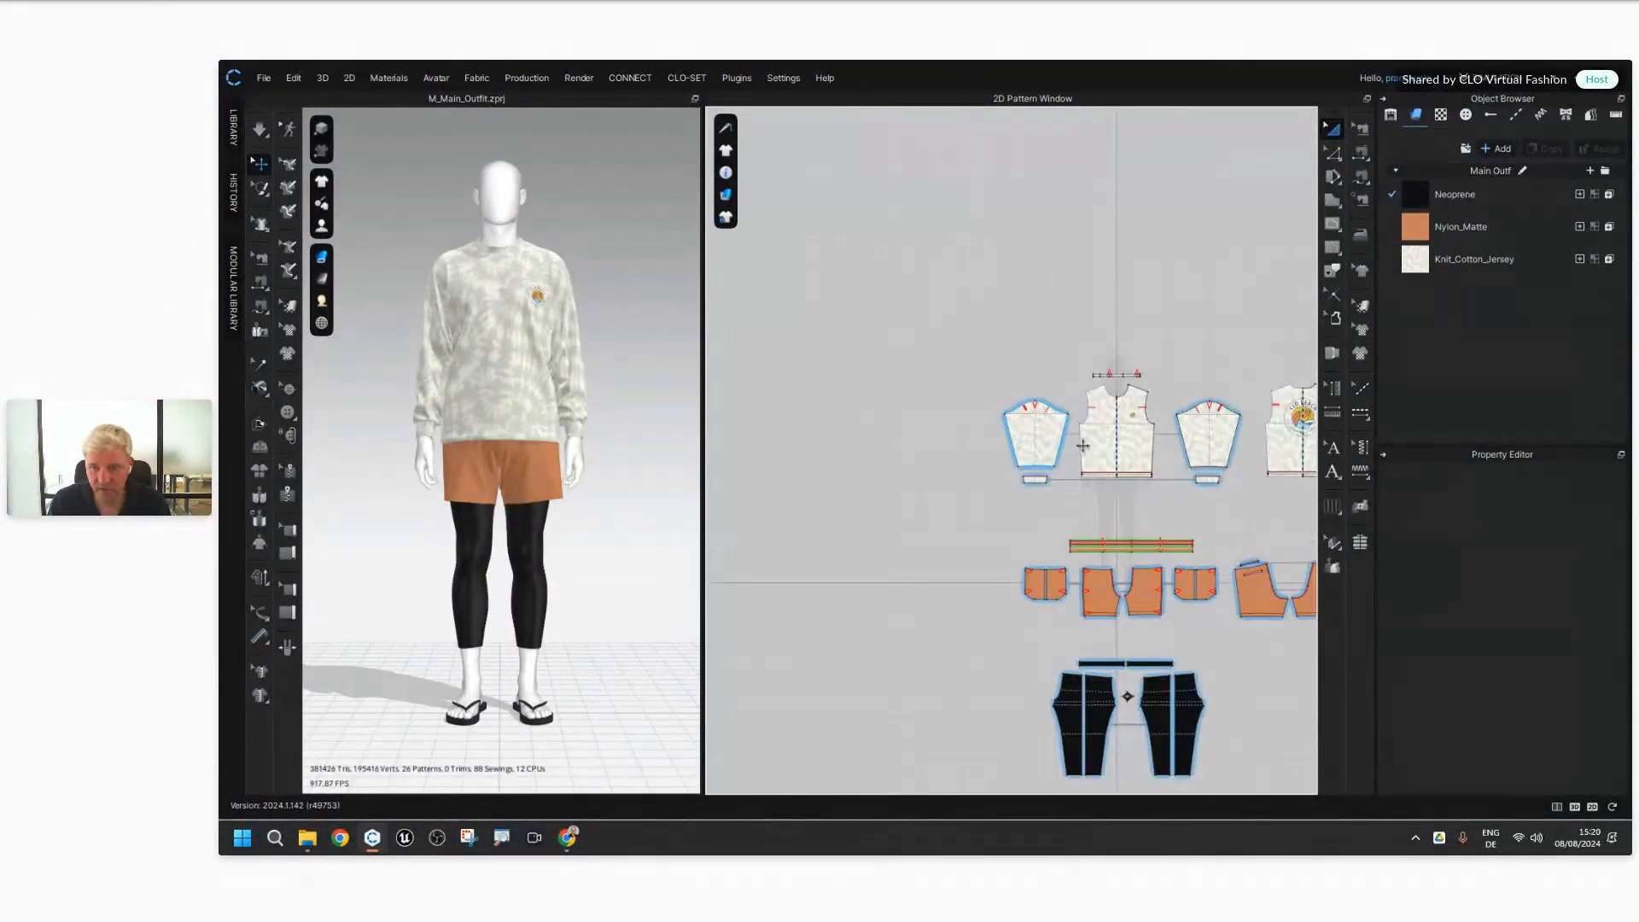
{"action": "middle_click_drag", "start_coordinate": [1083, 446], "coordinate": [925, 296]}
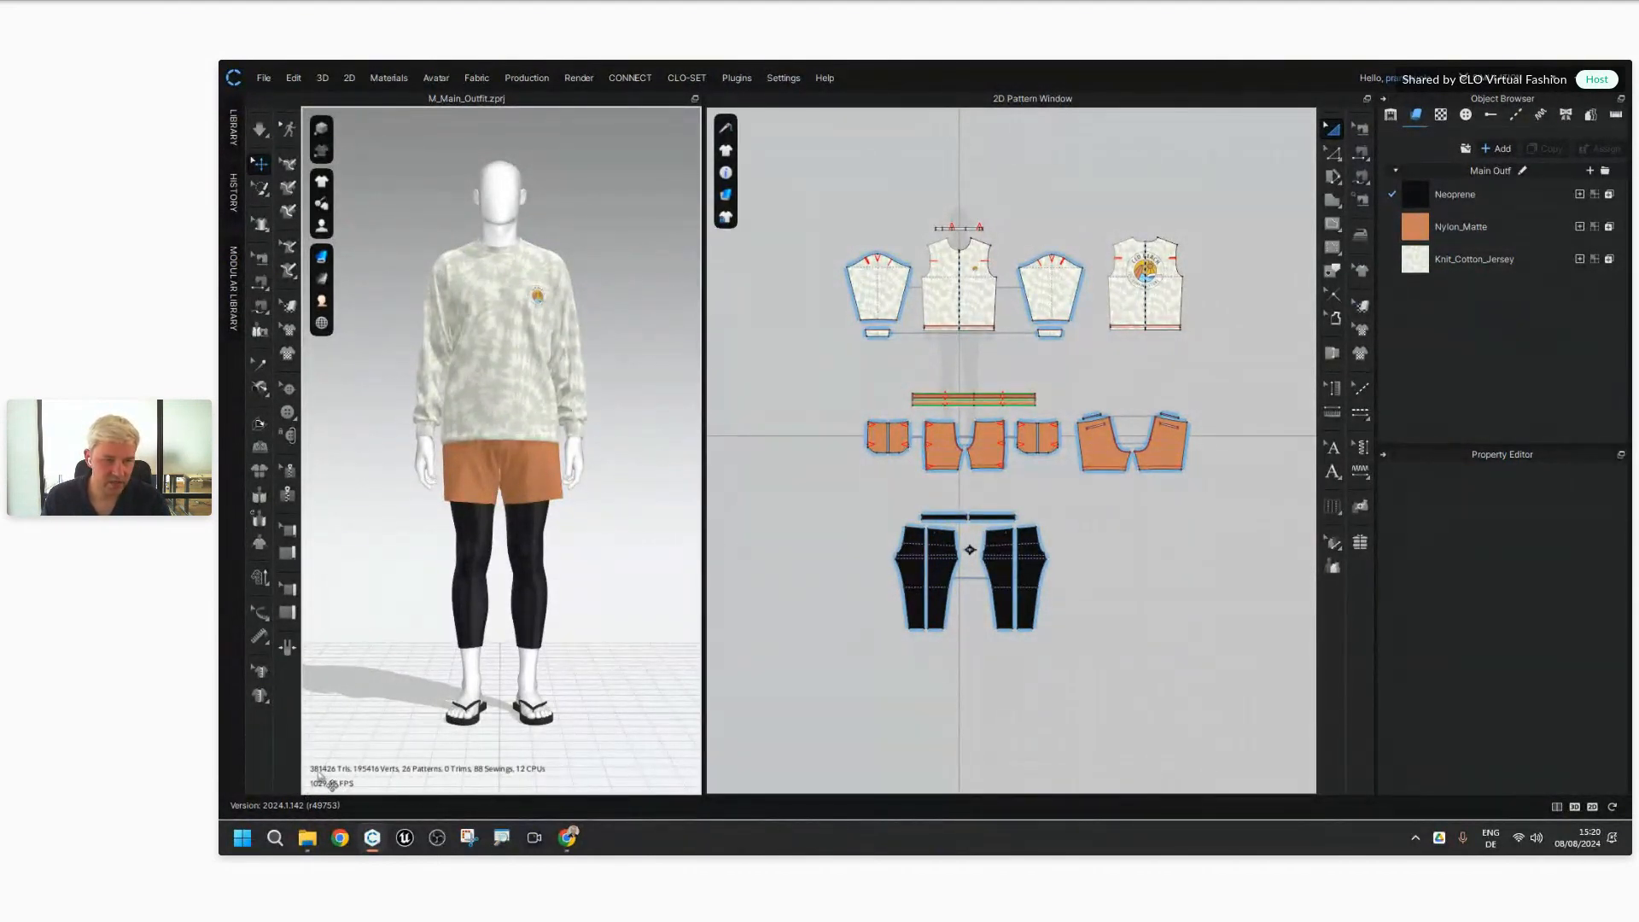
{"action": "left_click", "coordinate": [888, 255]}
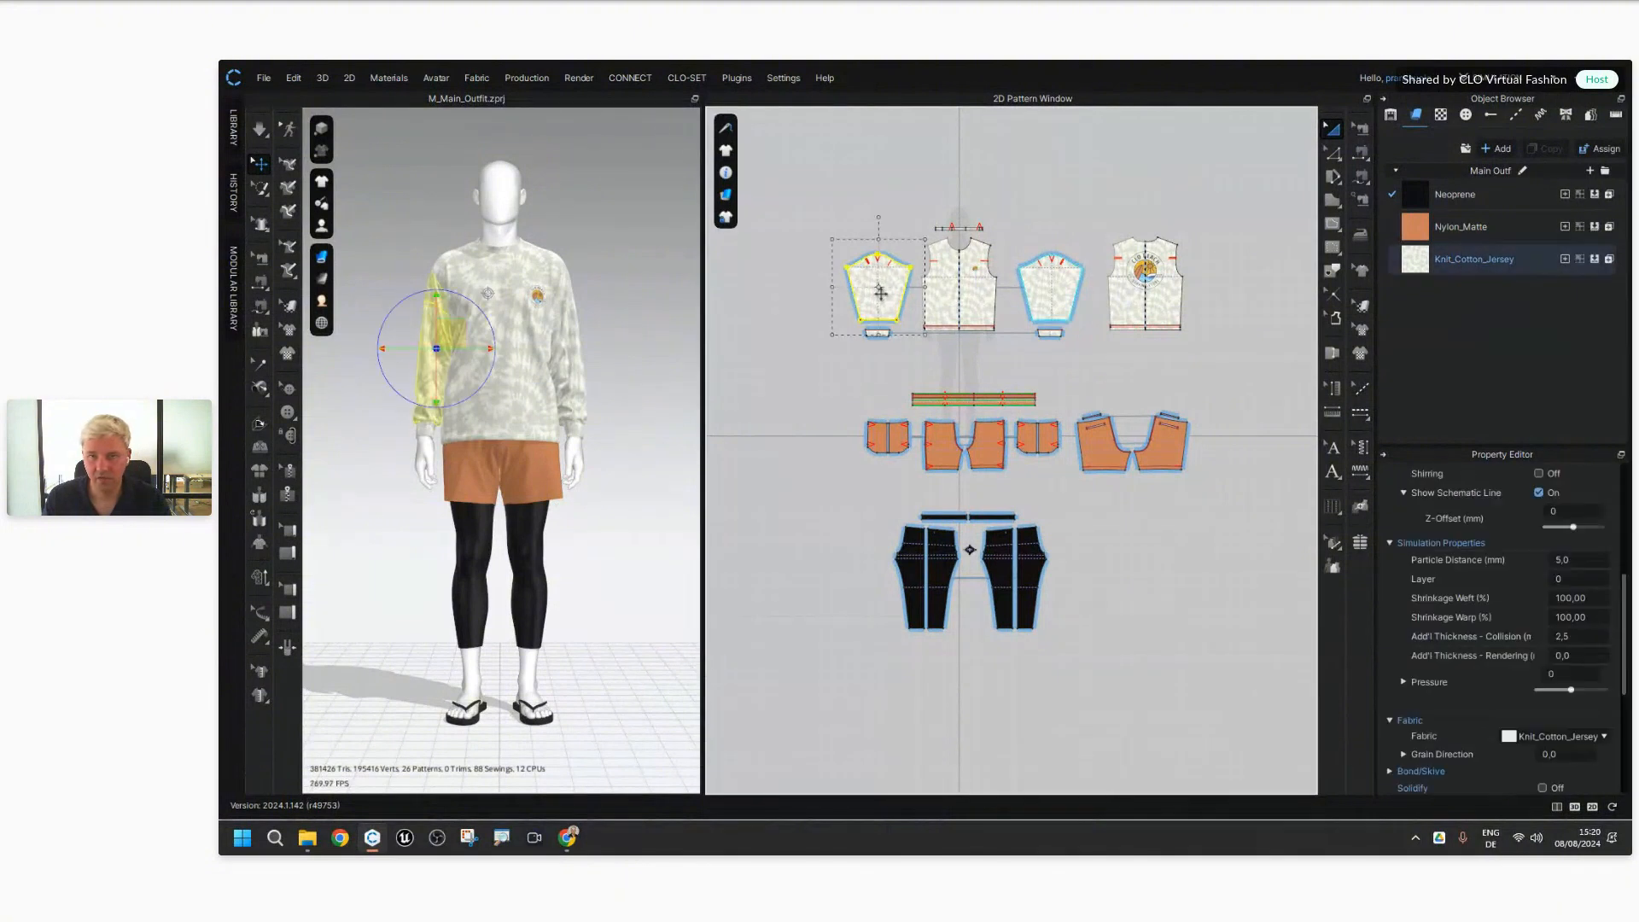
{"action": "left_click", "coordinate": [1579, 559]}
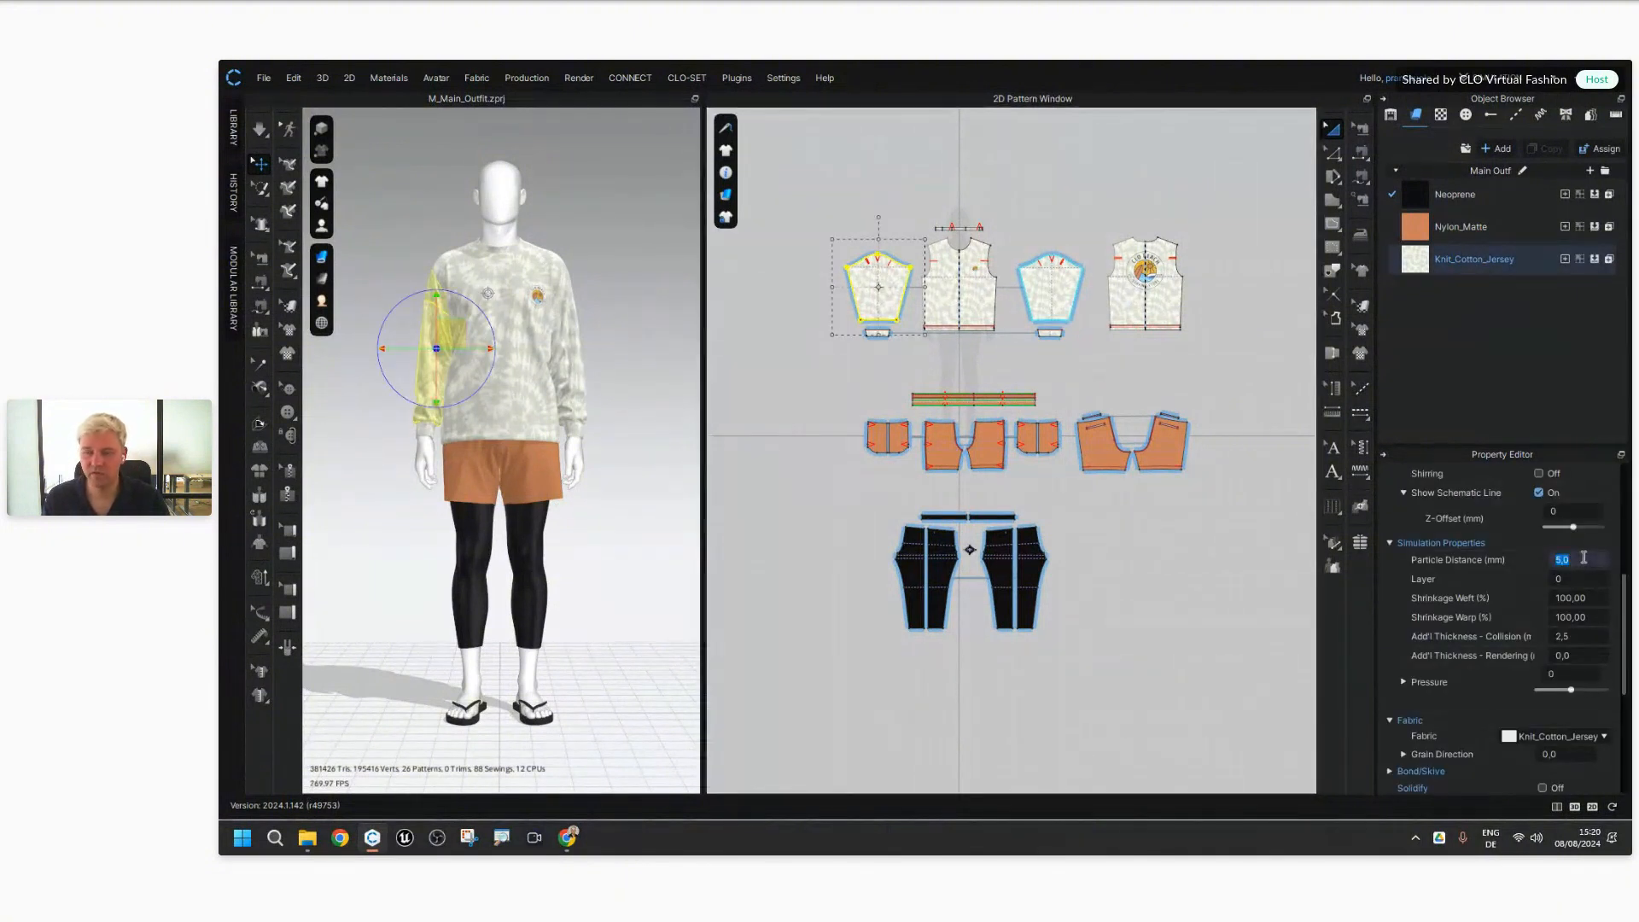
{"action": "left_click", "coordinate": [1159, 576]}
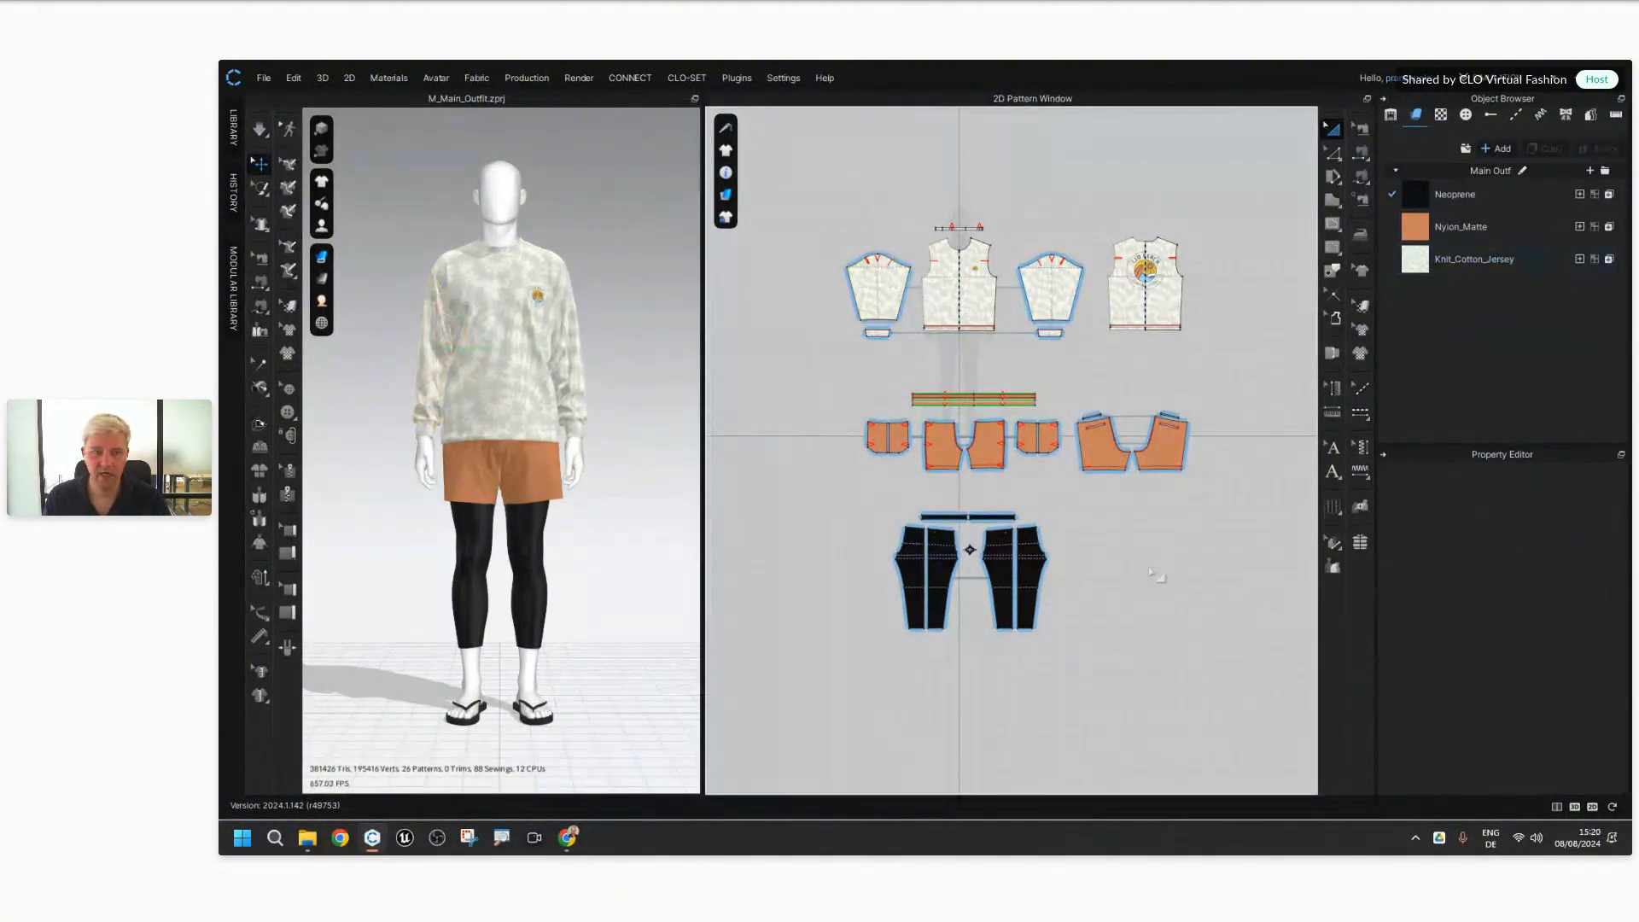
Step: Inspect the dressed avatar from several sides and examine the outfit's triangle and vertex statistics
{"action": "right_click_drag", "start_coordinate": [529, 534], "coordinate": [773, 531]}
{"action": "scroll", "coordinate": [589, 461], "scroll_direction": "up", "scroll_amount": 8}
{"action": "middle_click_drag", "start_coordinate": [433, 356], "coordinate": [484, 443]}
{"action": "right_click_drag", "start_coordinate": [511, 401], "coordinate": [378, 426]}
{"action": "scroll", "coordinate": [622, 549], "scroll_direction": "down", "scroll_amount": 3}
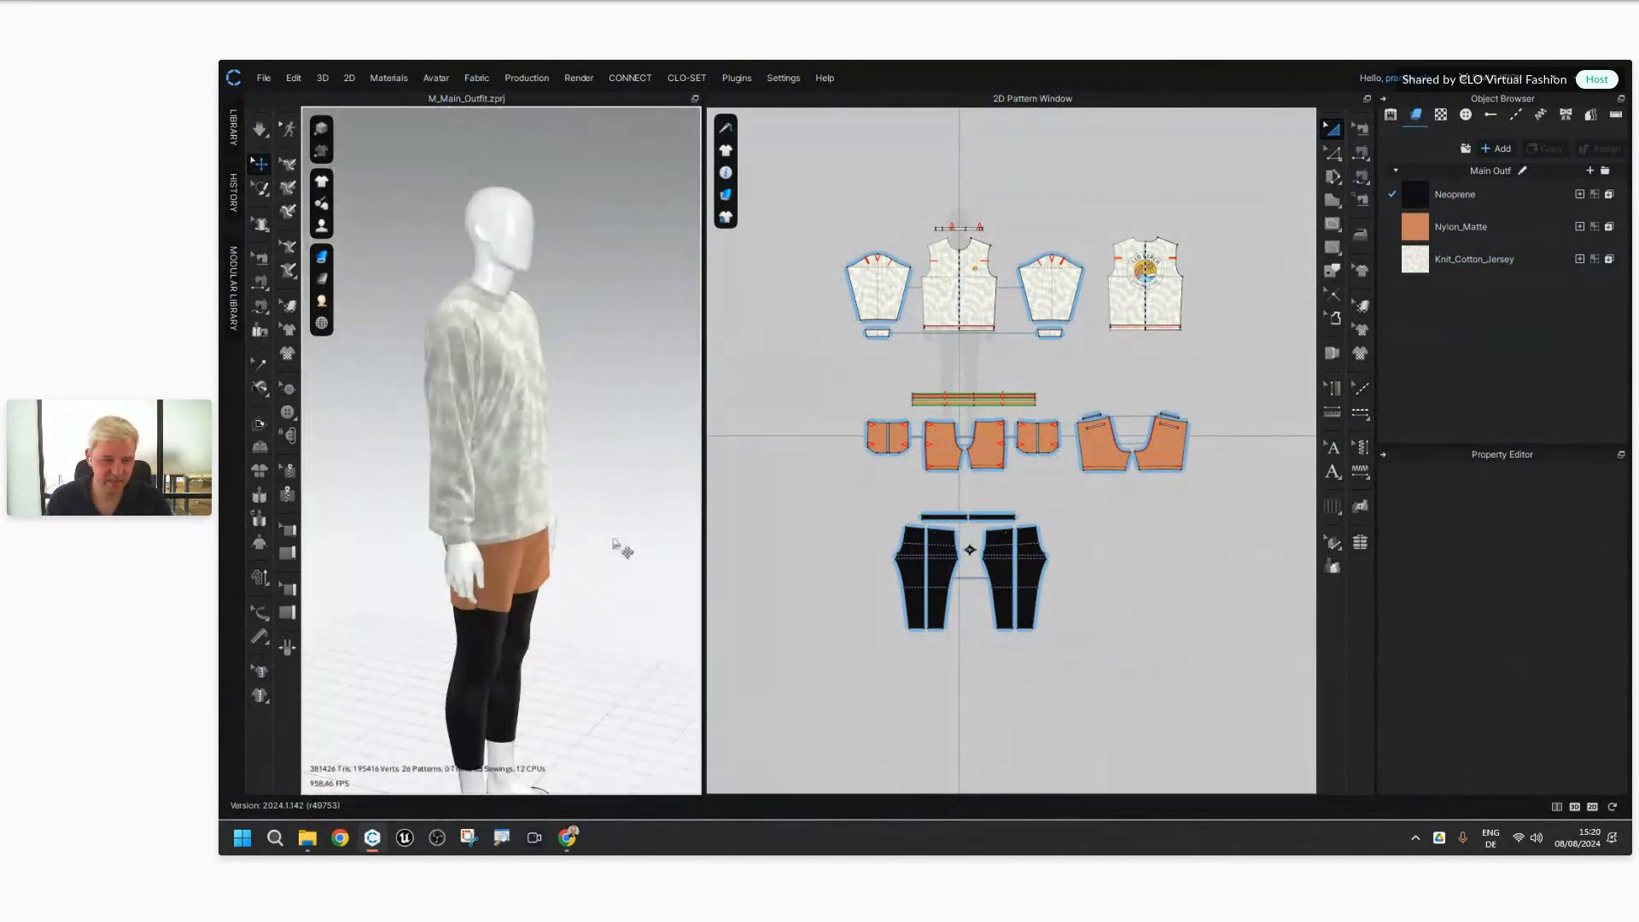
{"action": "mouse_move", "coordinate": [622, 549]}
{"action": "right_mouse_down"}
{"action": "mouse_move", "coordinate": [586, 574]}
{"action": "mouse_move", "coordinate": [567, 549]}
{"action": "mouse_move", "coordinate": [591, 527]}
{"action": "mouse_move", "coordinate": [628, 551]}
{"action": "right_mouse_up"}
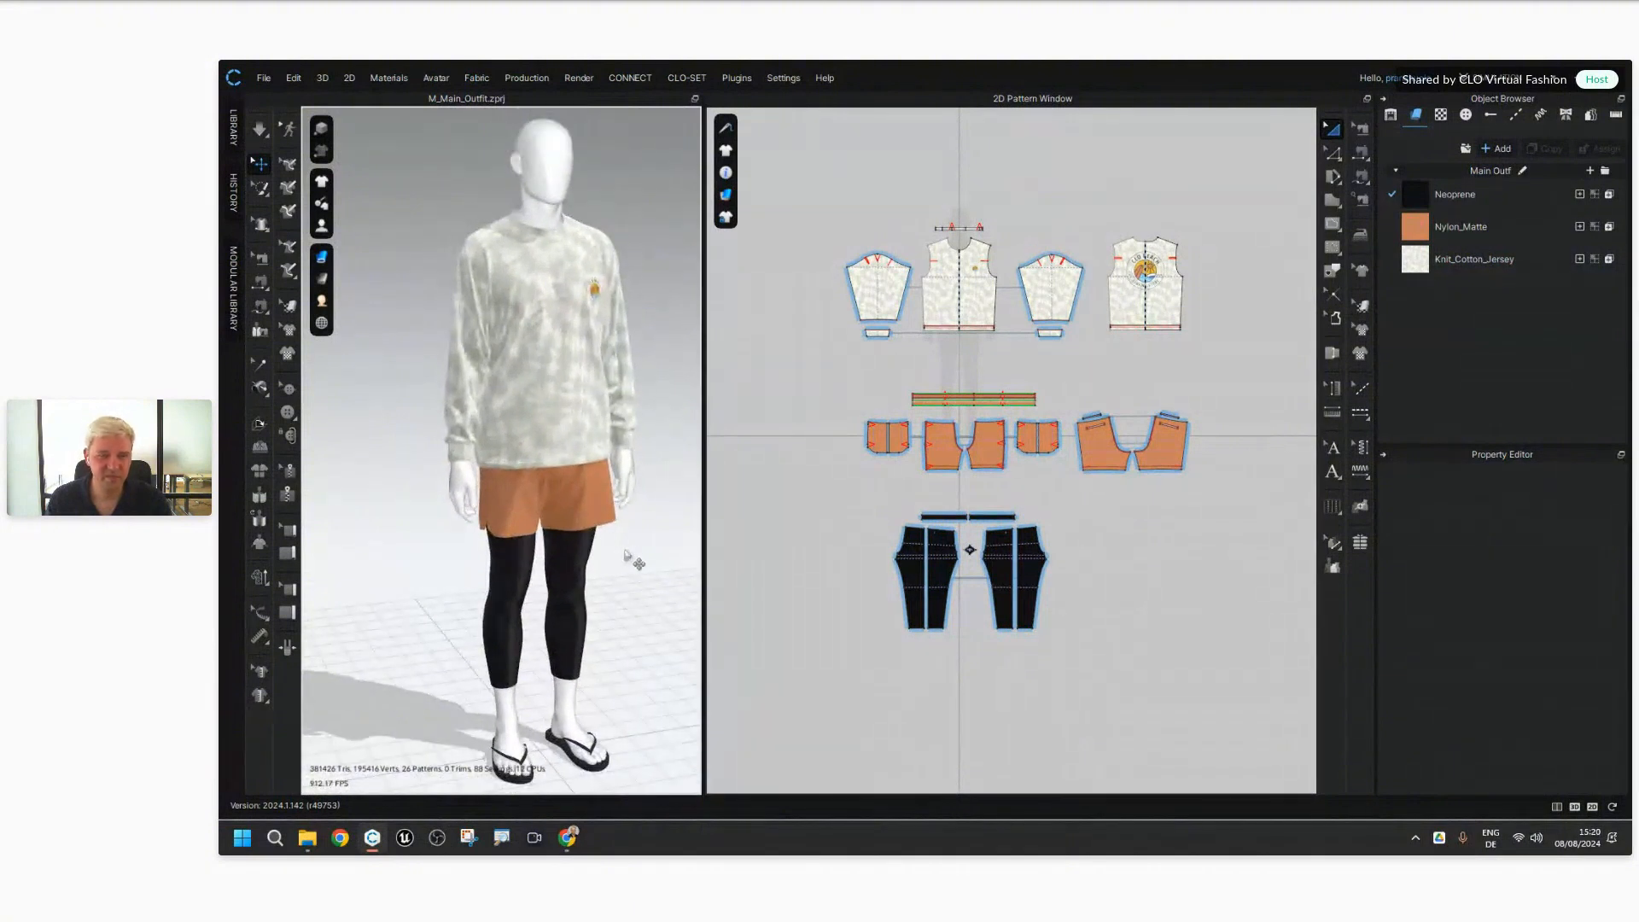
{"action": "scroll", "coordinate": [624, 563], "scroll_direction": "down", "scroll_amount": 3}
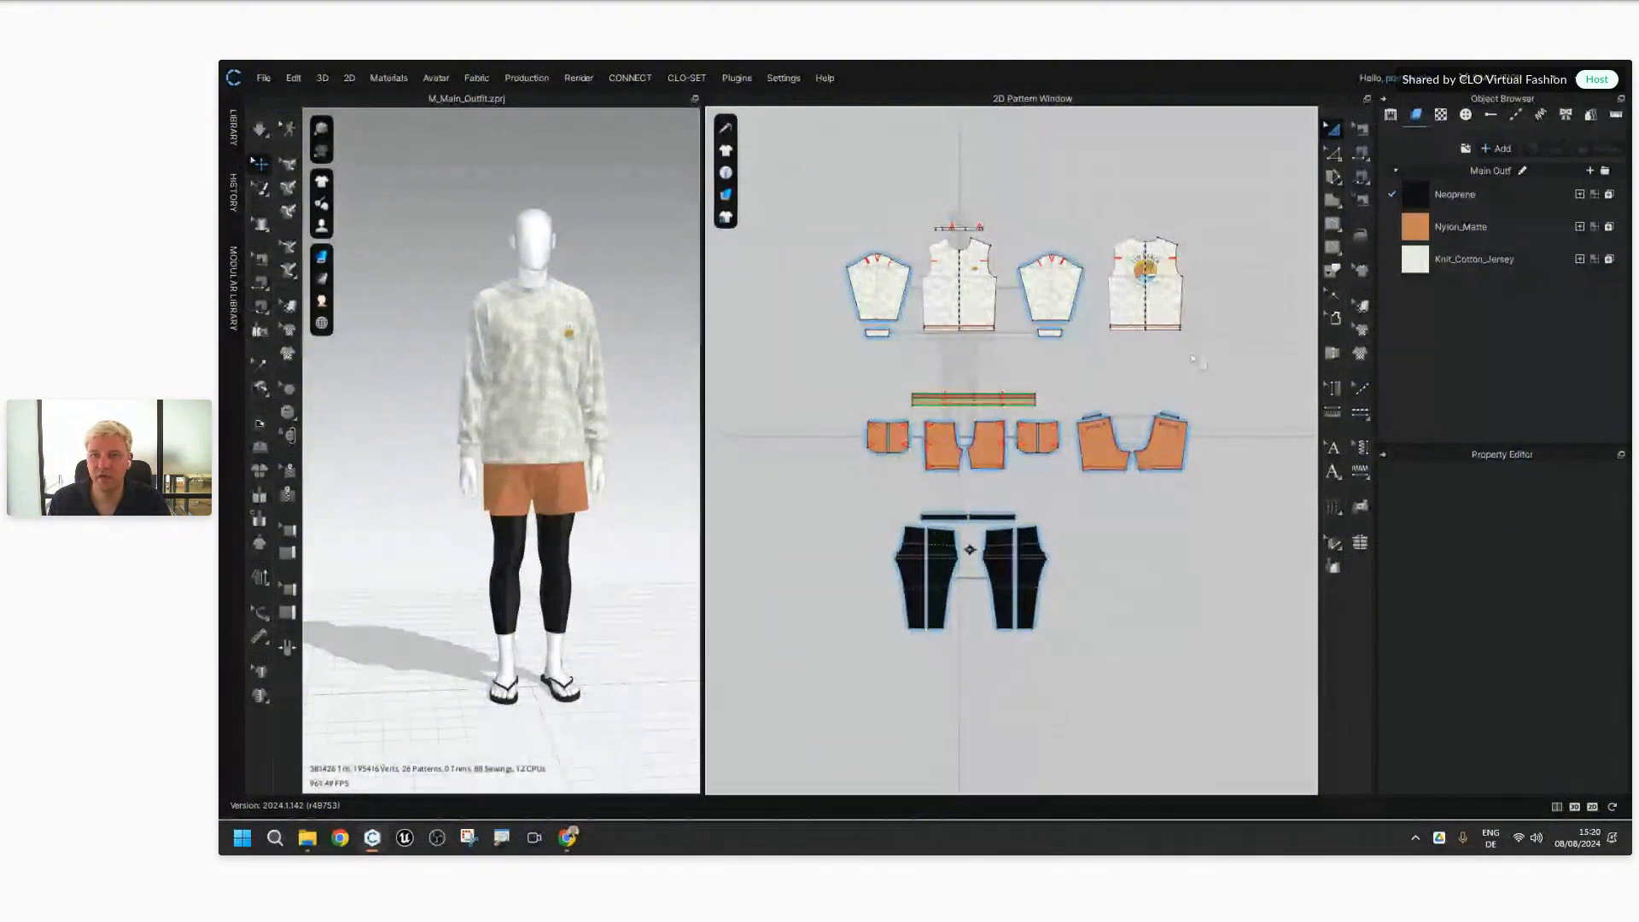
{"action": "scroll", "coordinate": [593, 468], "scroll_direction": "up", "scroll_amount": 2}
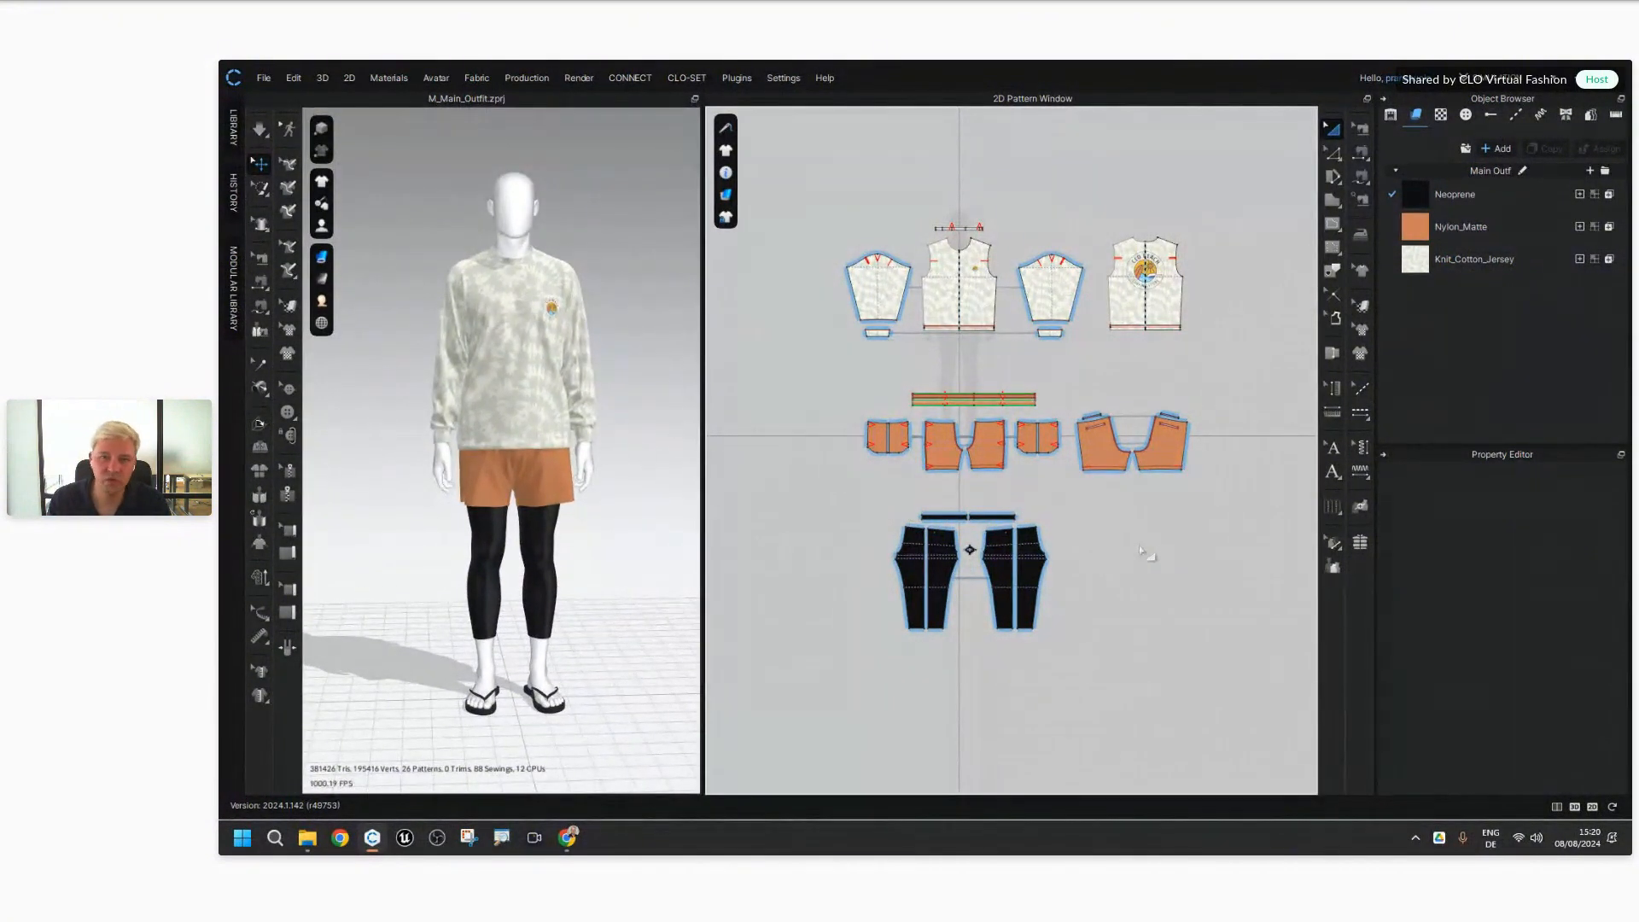
{"action": "right_click_drag", "start_coordinate": [1138, 556], "coordinate": [1141, 570]}
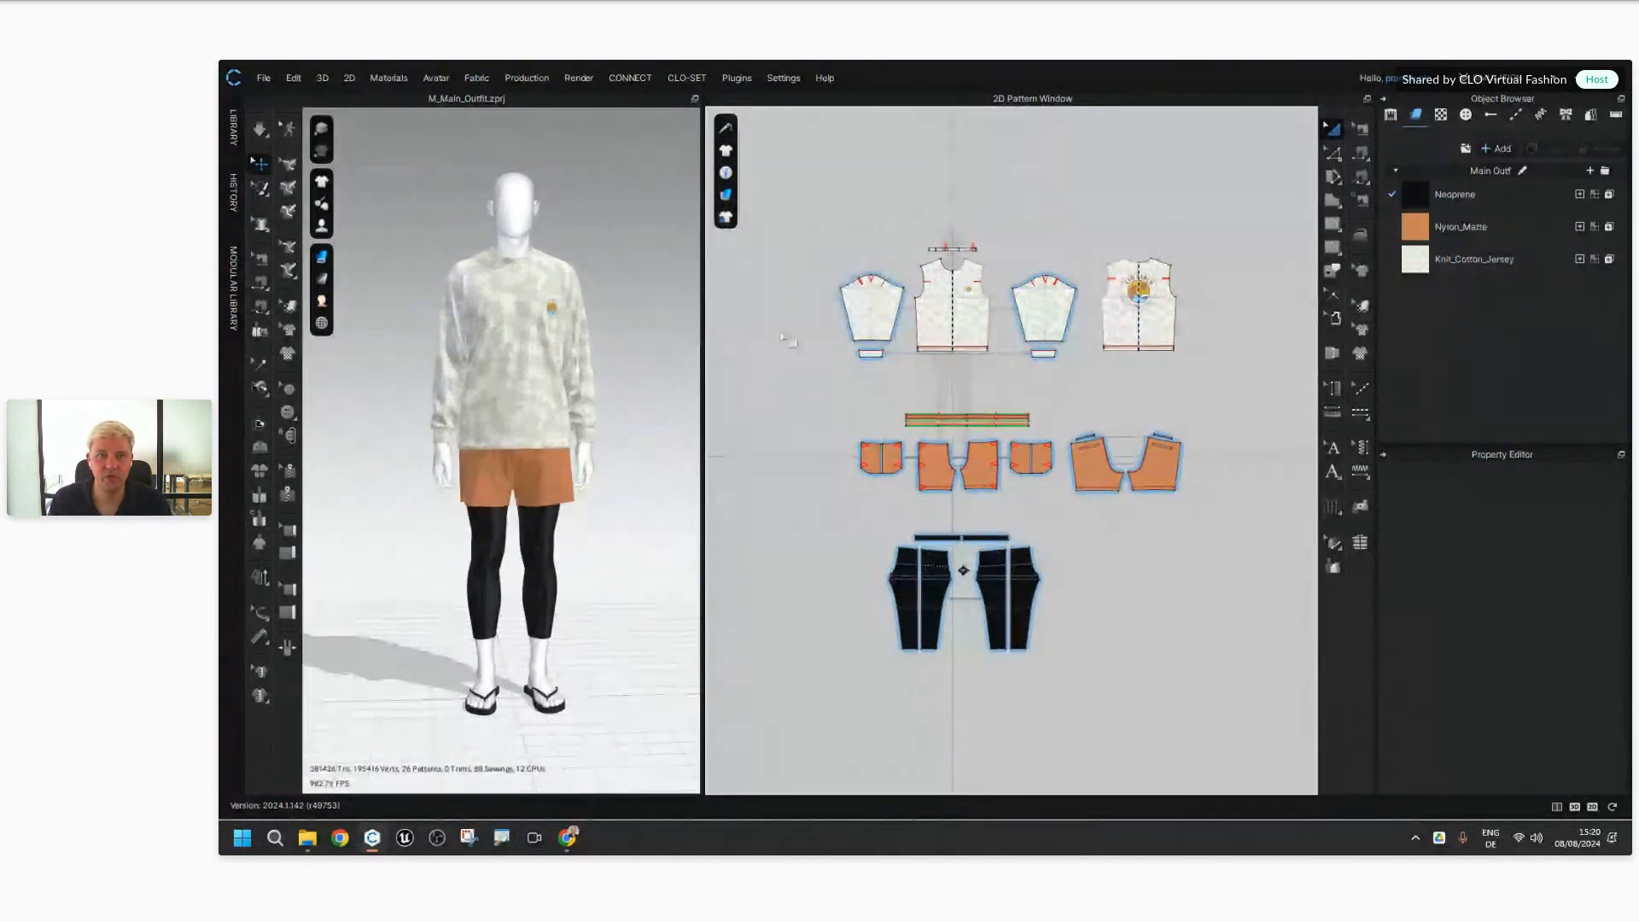
{"action": "middle_click_drag", "start_coordinate": [784, 326], "coordinate": [777, 320]}
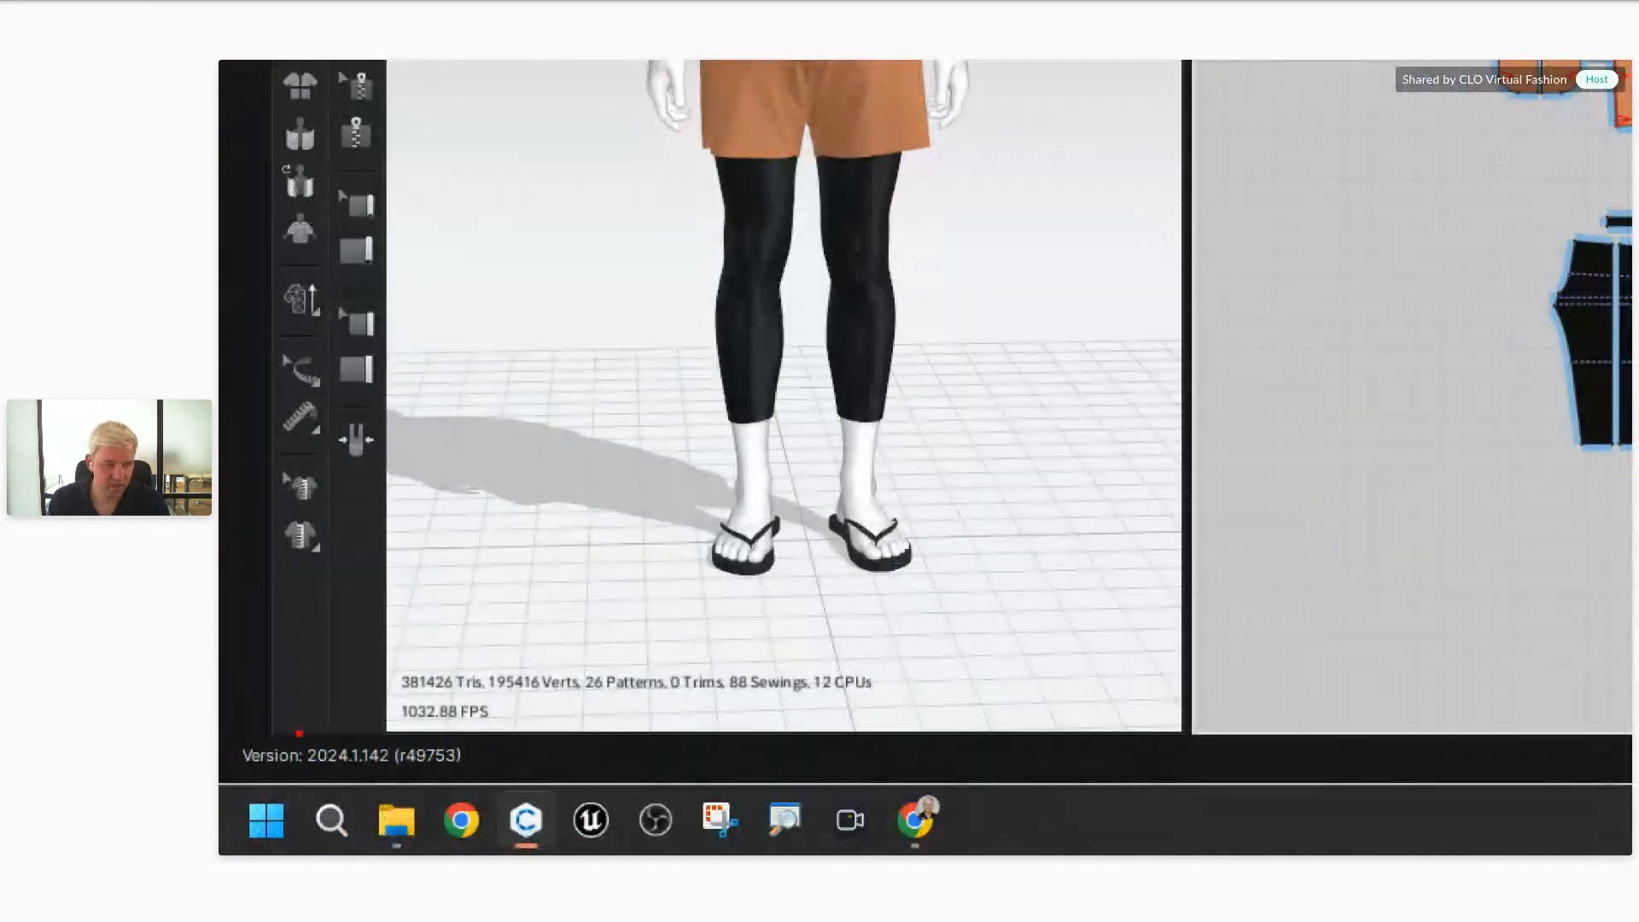
{"action": "mouse_move", "coordinate": [290, 734]}
{"action": "left_mouse_down", "text": "ctrl"}
{"action": "mouse_move", "coordinate": [421, 765]}
{"action": "mouse_move", "coordinate": [415, 779]}
{"action": "left_mouse_up", "text": "ctrl"}
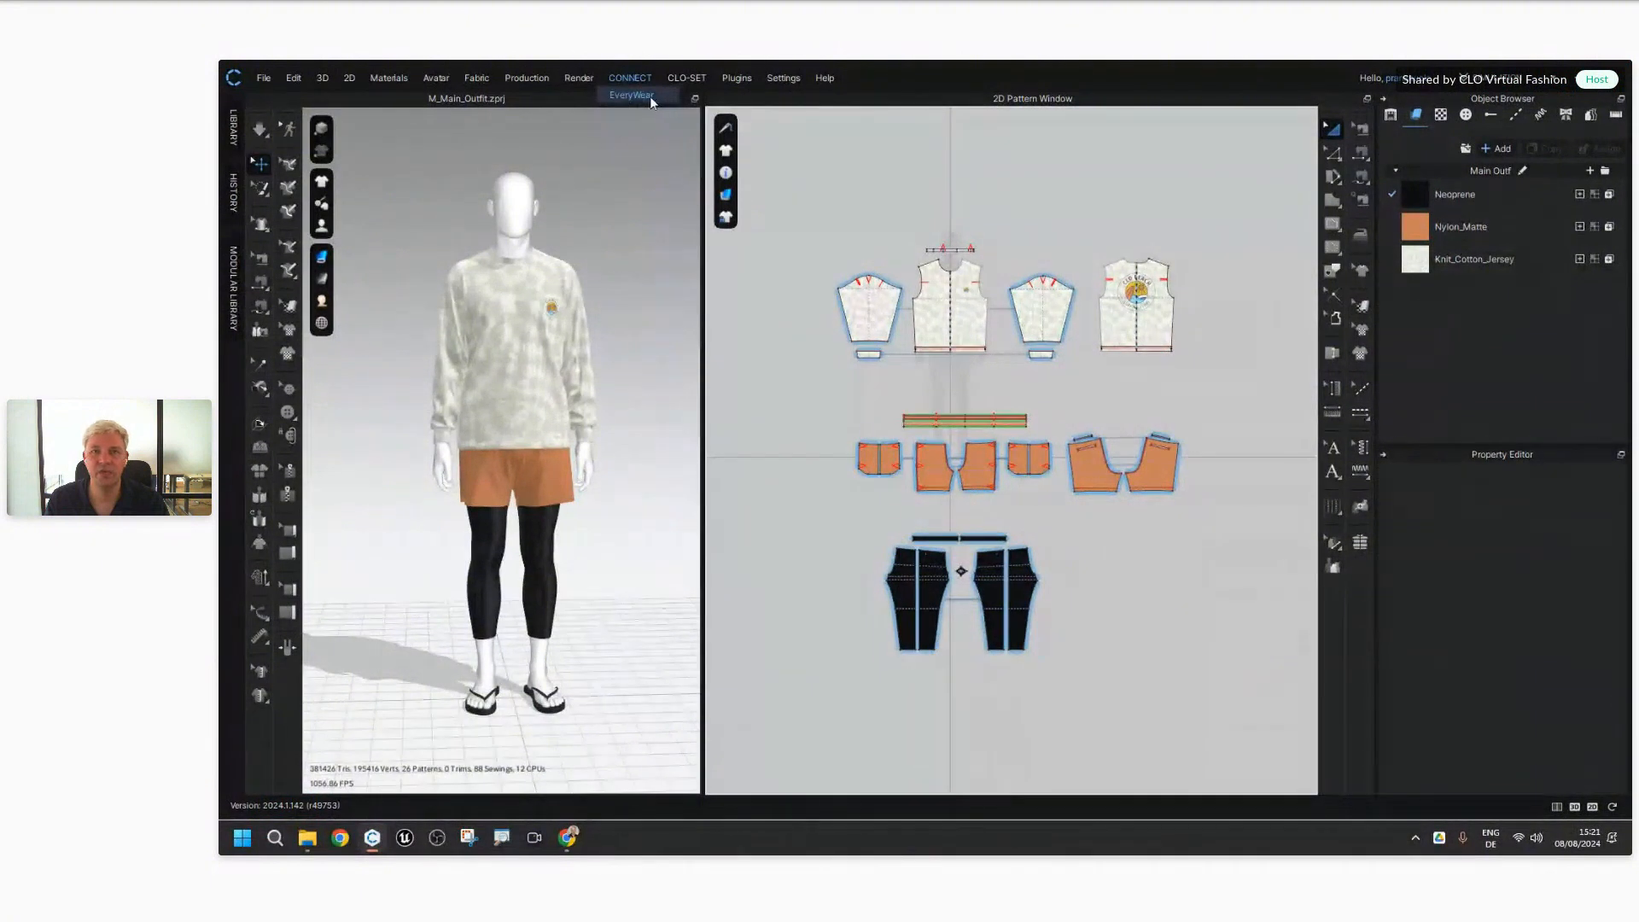
Step: Open the EveryWear (Beta) settings for the outfit and examine the polygon counts of garment and avatar
{"action": "left_click", "coordinate": [1131, 194]}
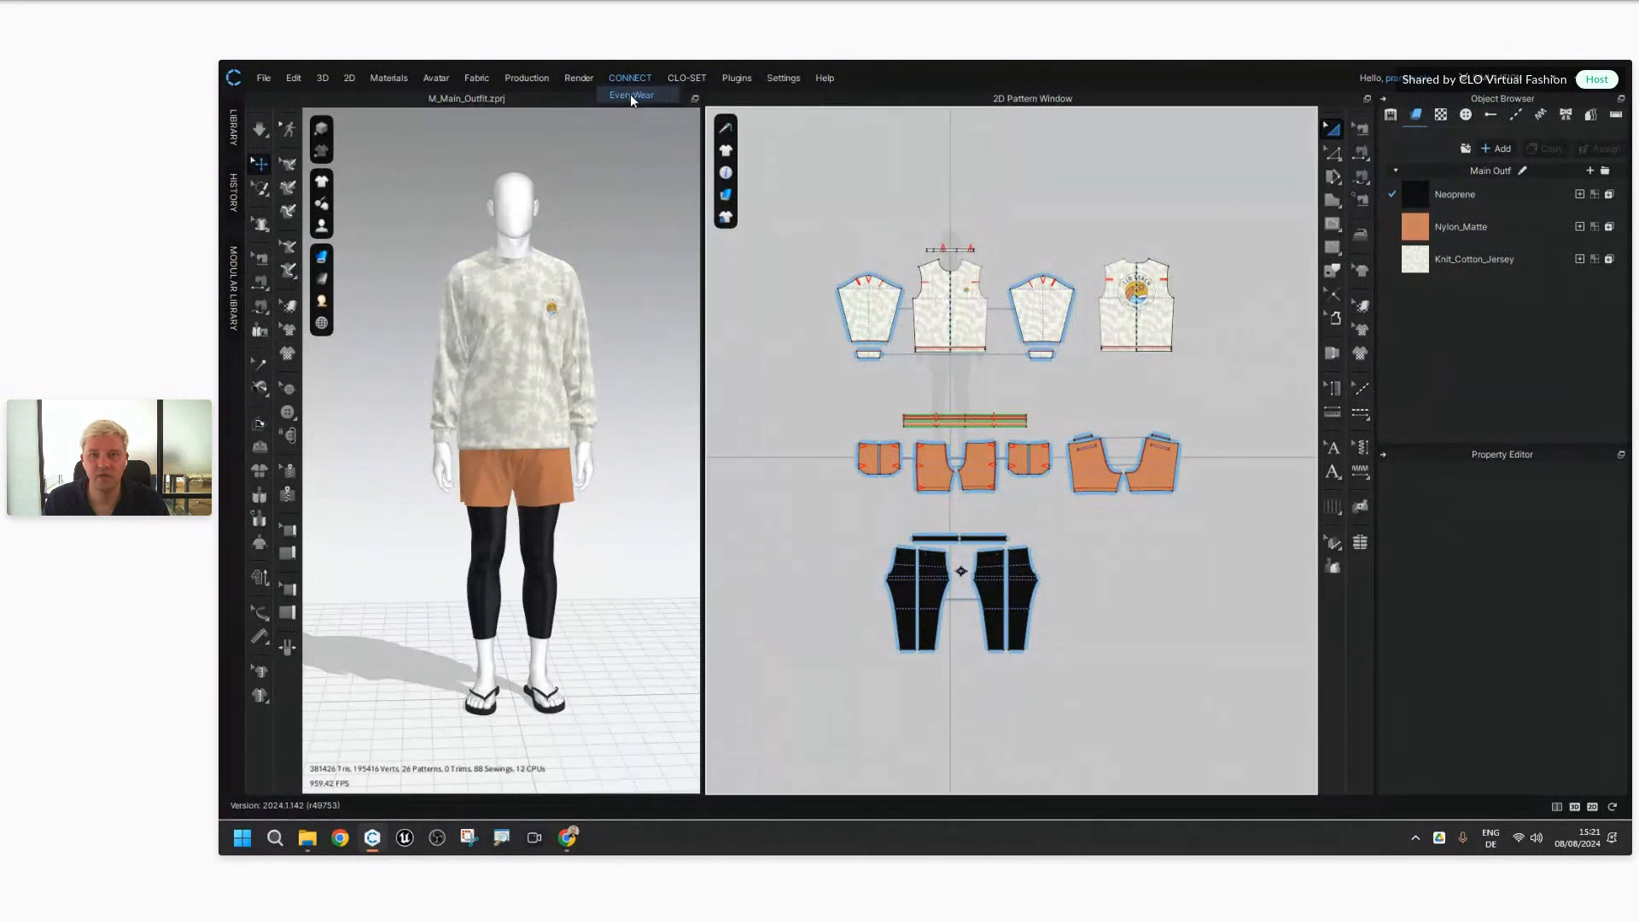
{"action": "left_click", "coordinate": [631, 94]}
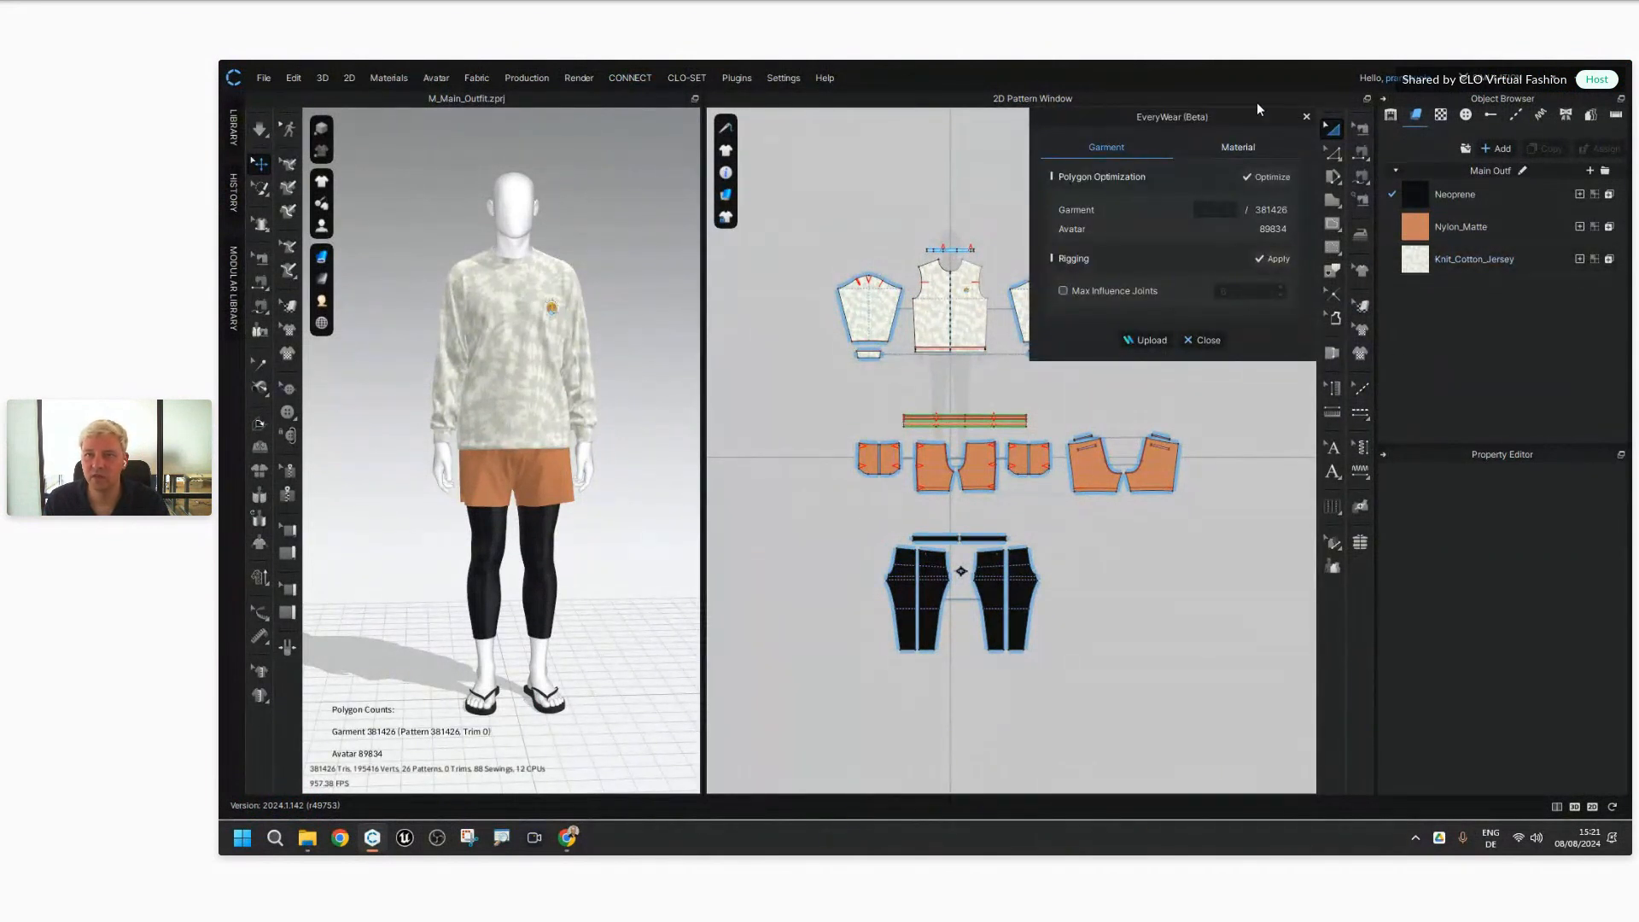
{"action": "mouse_move", "coordinate": [1262, 118]}
{"action": "left_mouse_down"}
{"action": "mouse_move", "coordinate": [1241, 181]}
{"action": "mouse_move", "coordinate": [1258, 118]}
{"action": "left_mouse_up"}
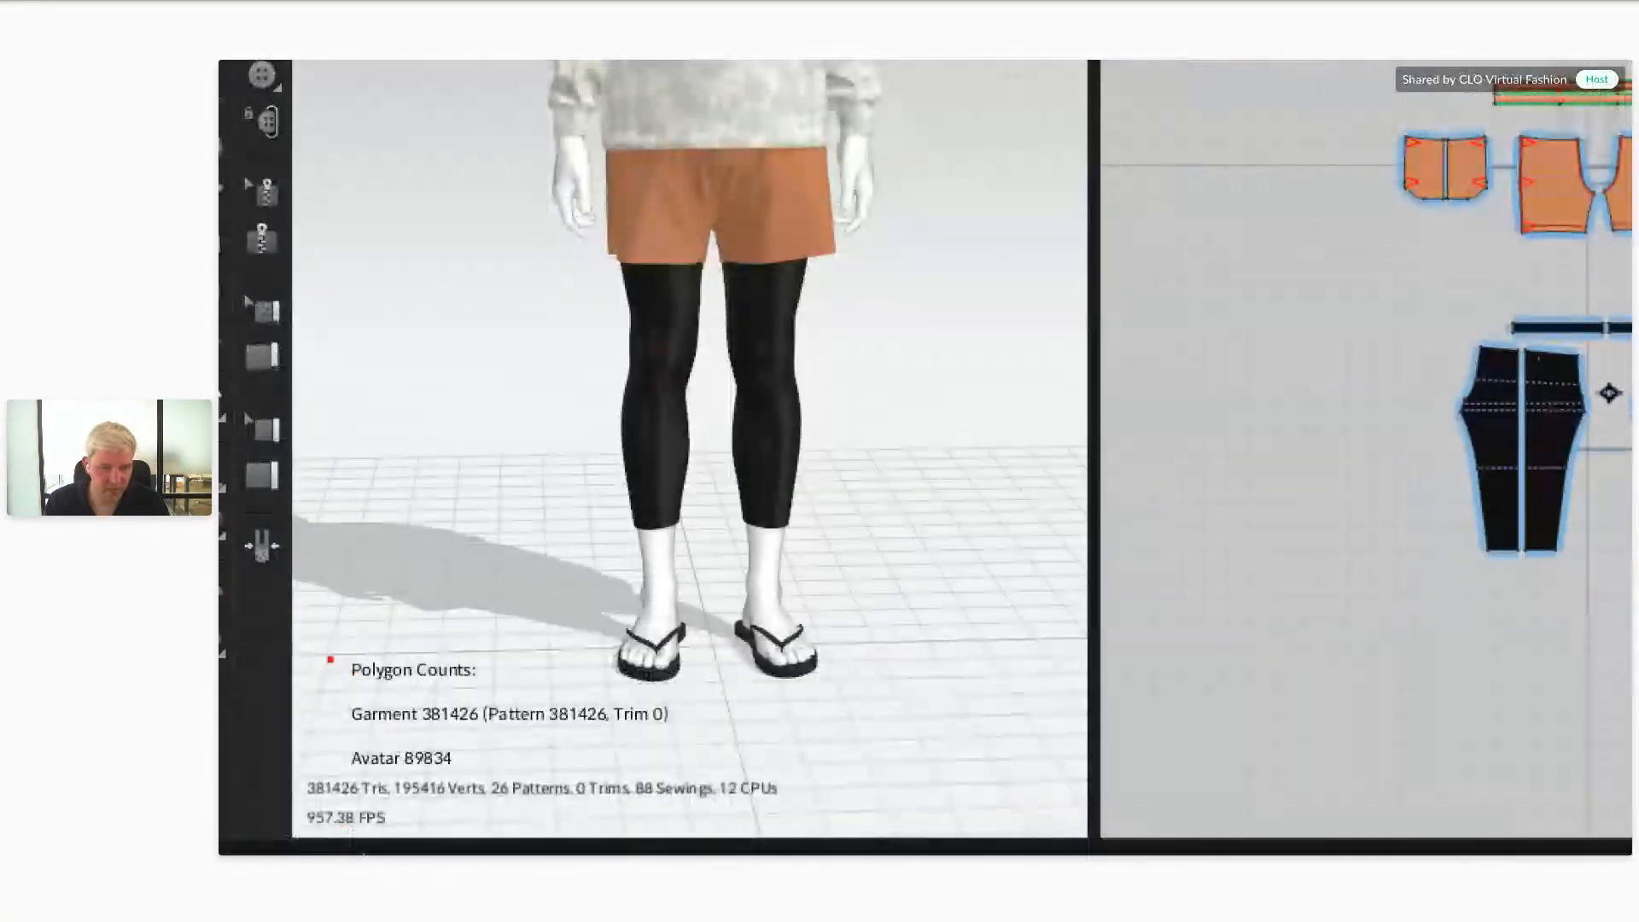
Step: Set the garment's polygon target to 100000 in the EveryWear settings and run the polygon optimization
{"action": "mouse_move", "coordinate": [309, 634]}
{"action": "left_mouse_down"}
{"action": "mouse_move", "coordinate": [559, 755]}
{"action": "mouse_move", "coordinate": [688, 773]}
{"action": "left_mouse_up"}
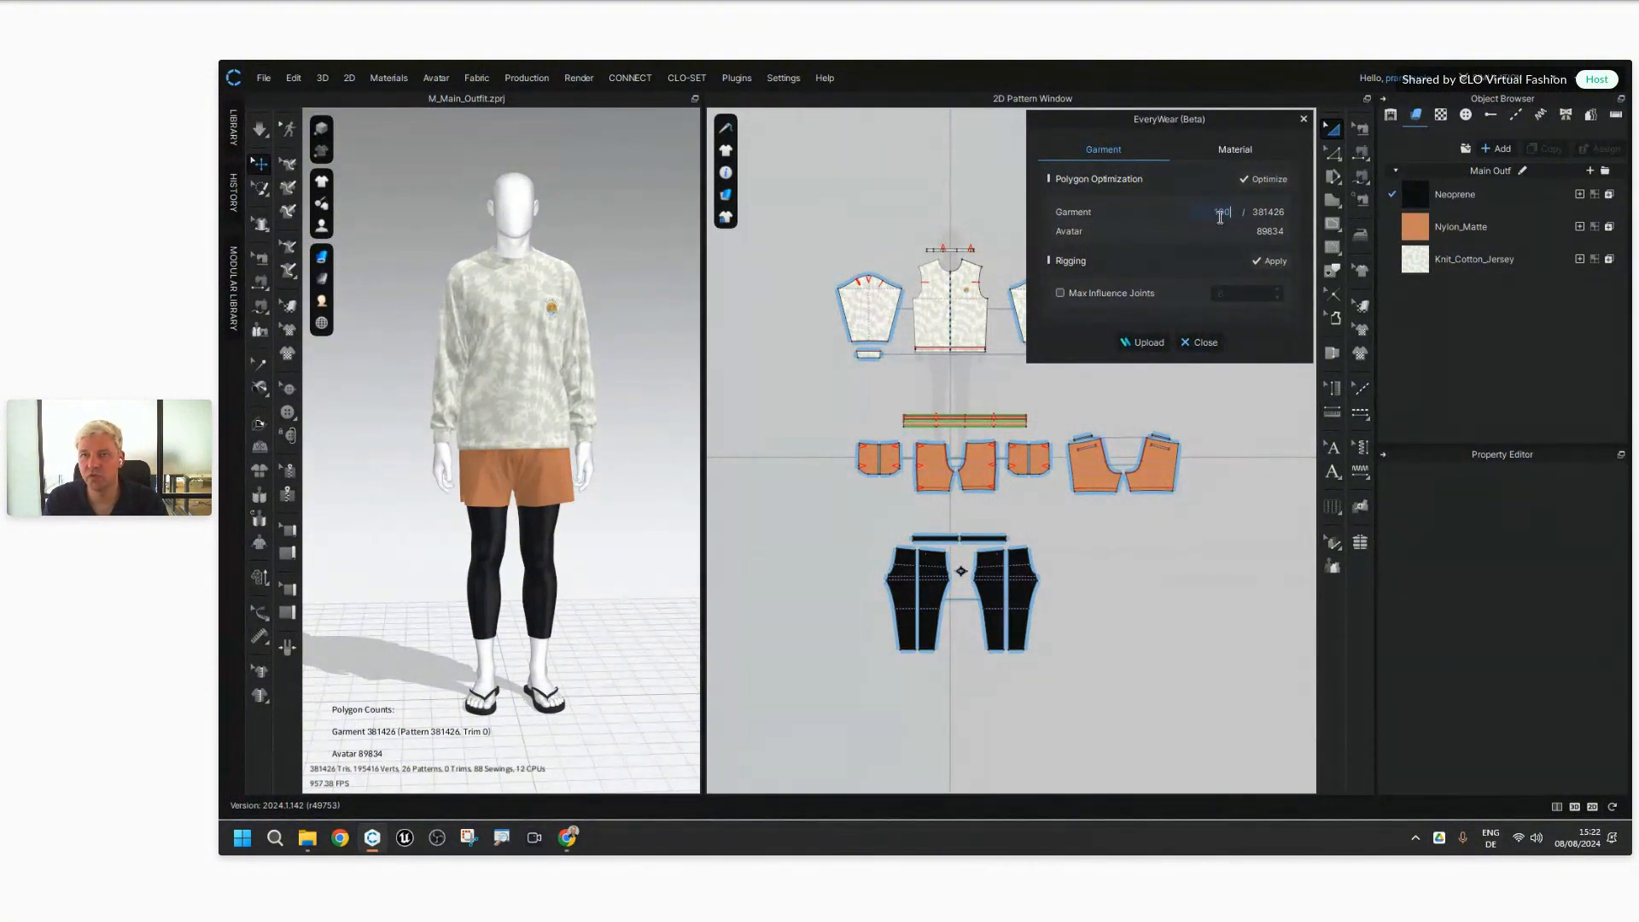
{"action": "type", "text": "000"}
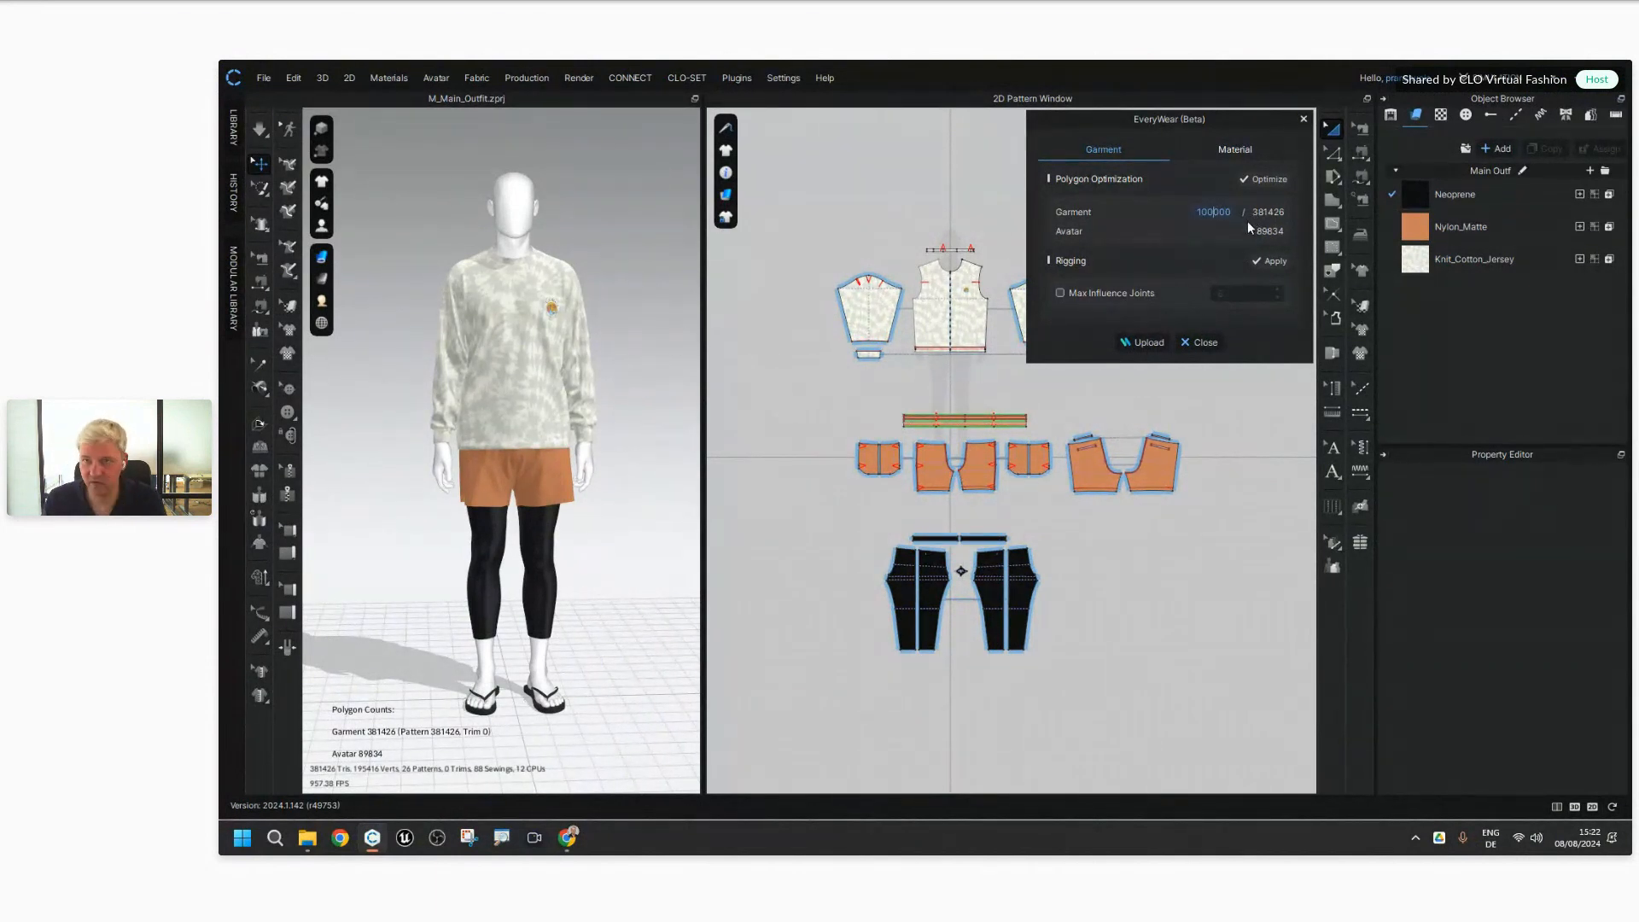
{"action": "left_click", "coordinate": [1265, 177]}
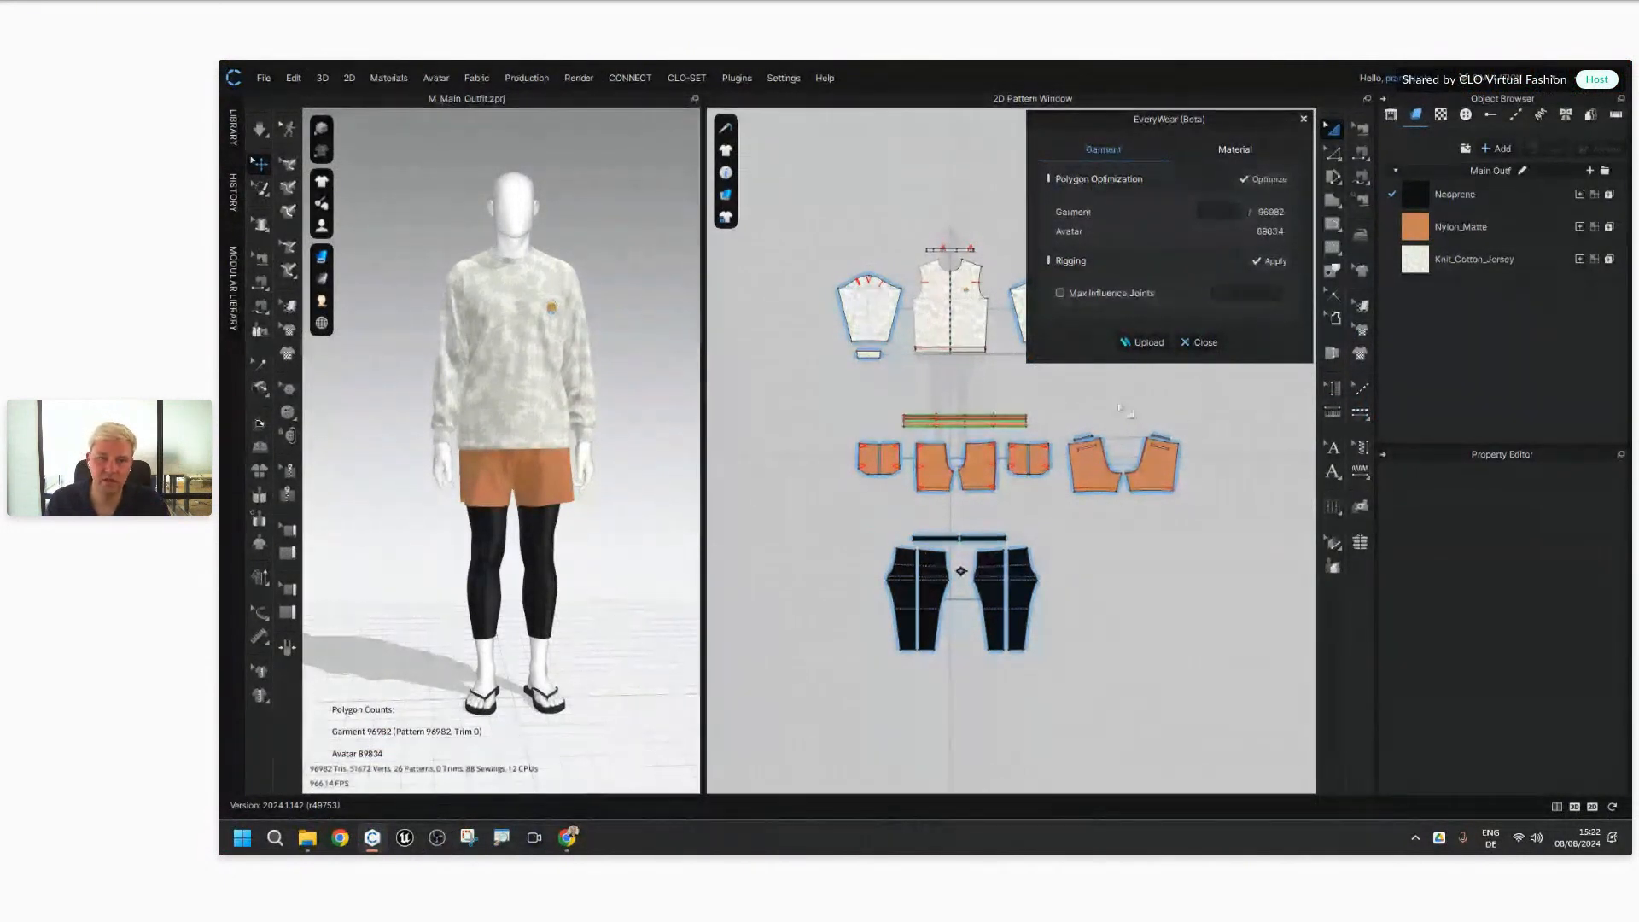
Step: Check the particle distance of the shirt's front pattern and of the shorts' back and front patterns
{"action": "middle_click_drag", "start_coordinate": [1151, 543], "coordinate": [1134, 586]}
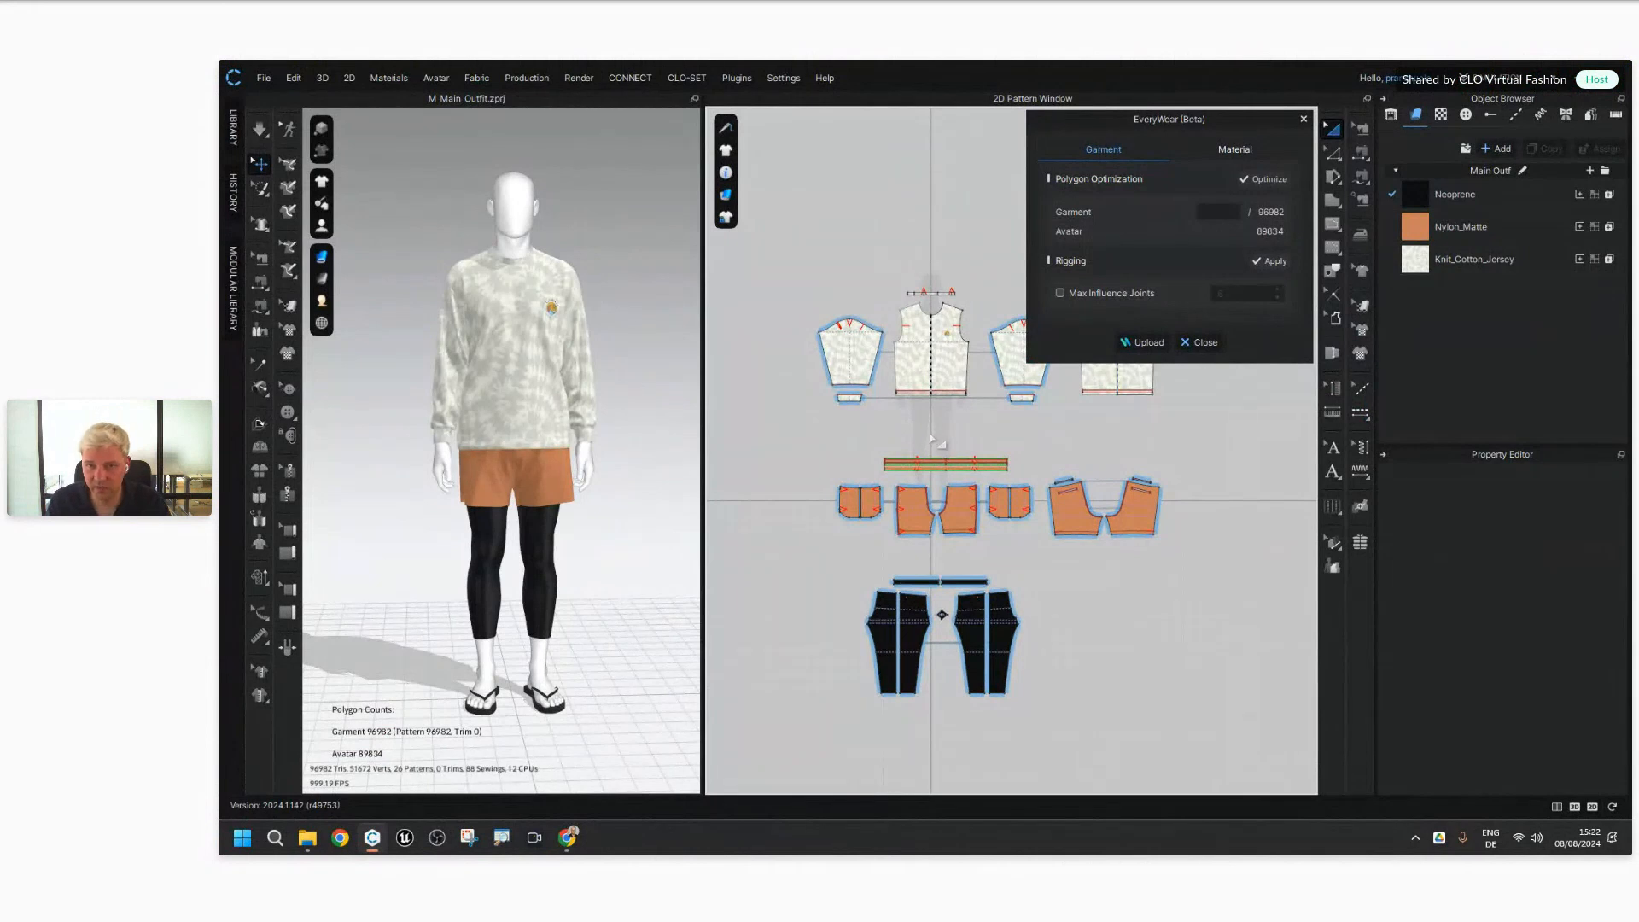
{"action": "scroll", "coordinate": [932, 456], "scroll_direction": "up", "scroll_amount": 2}
{"action": "left_click", "coordinate": [905, 324]}
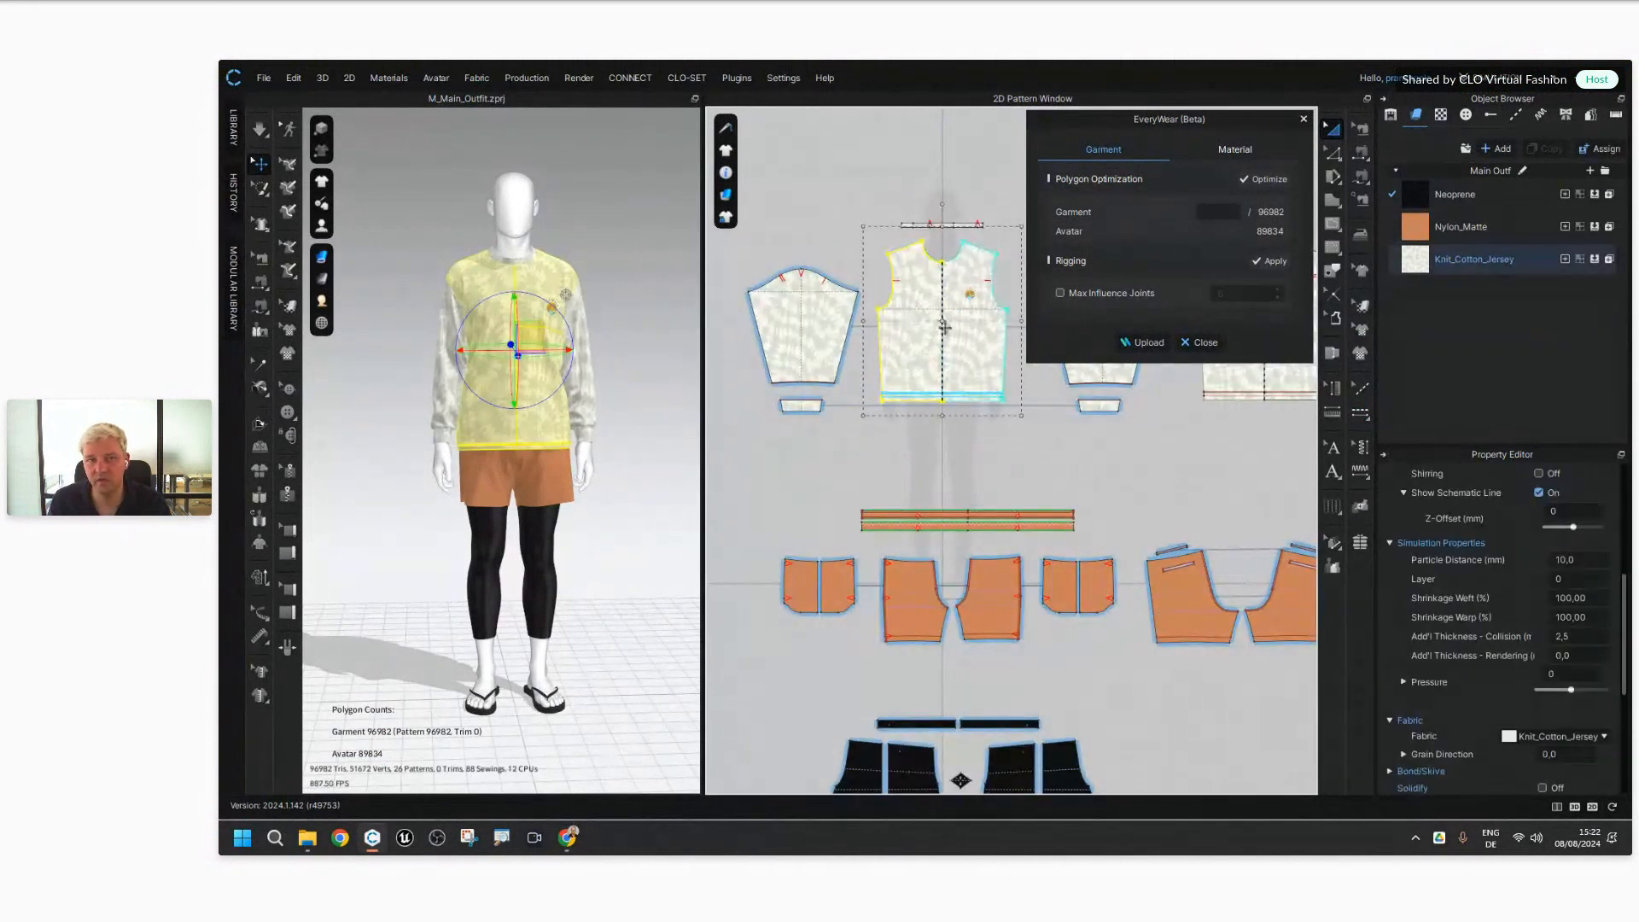
{"action": "double_click", "coordinate": [1594, 558]}
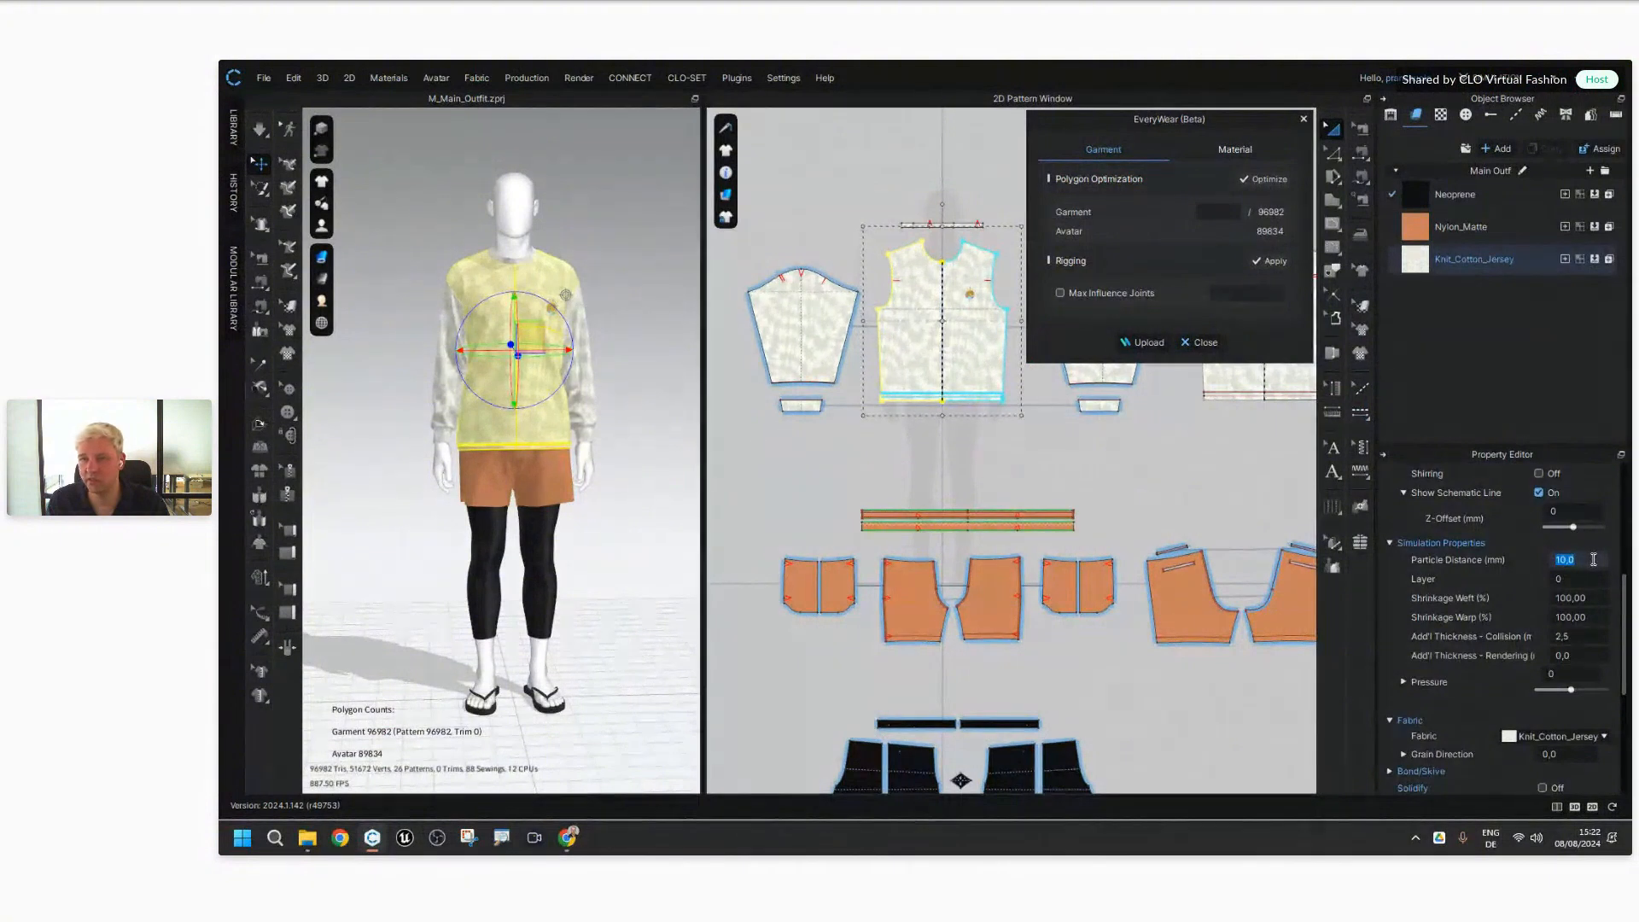
{"action": "left_click", "coordinate": [1186, 596]}
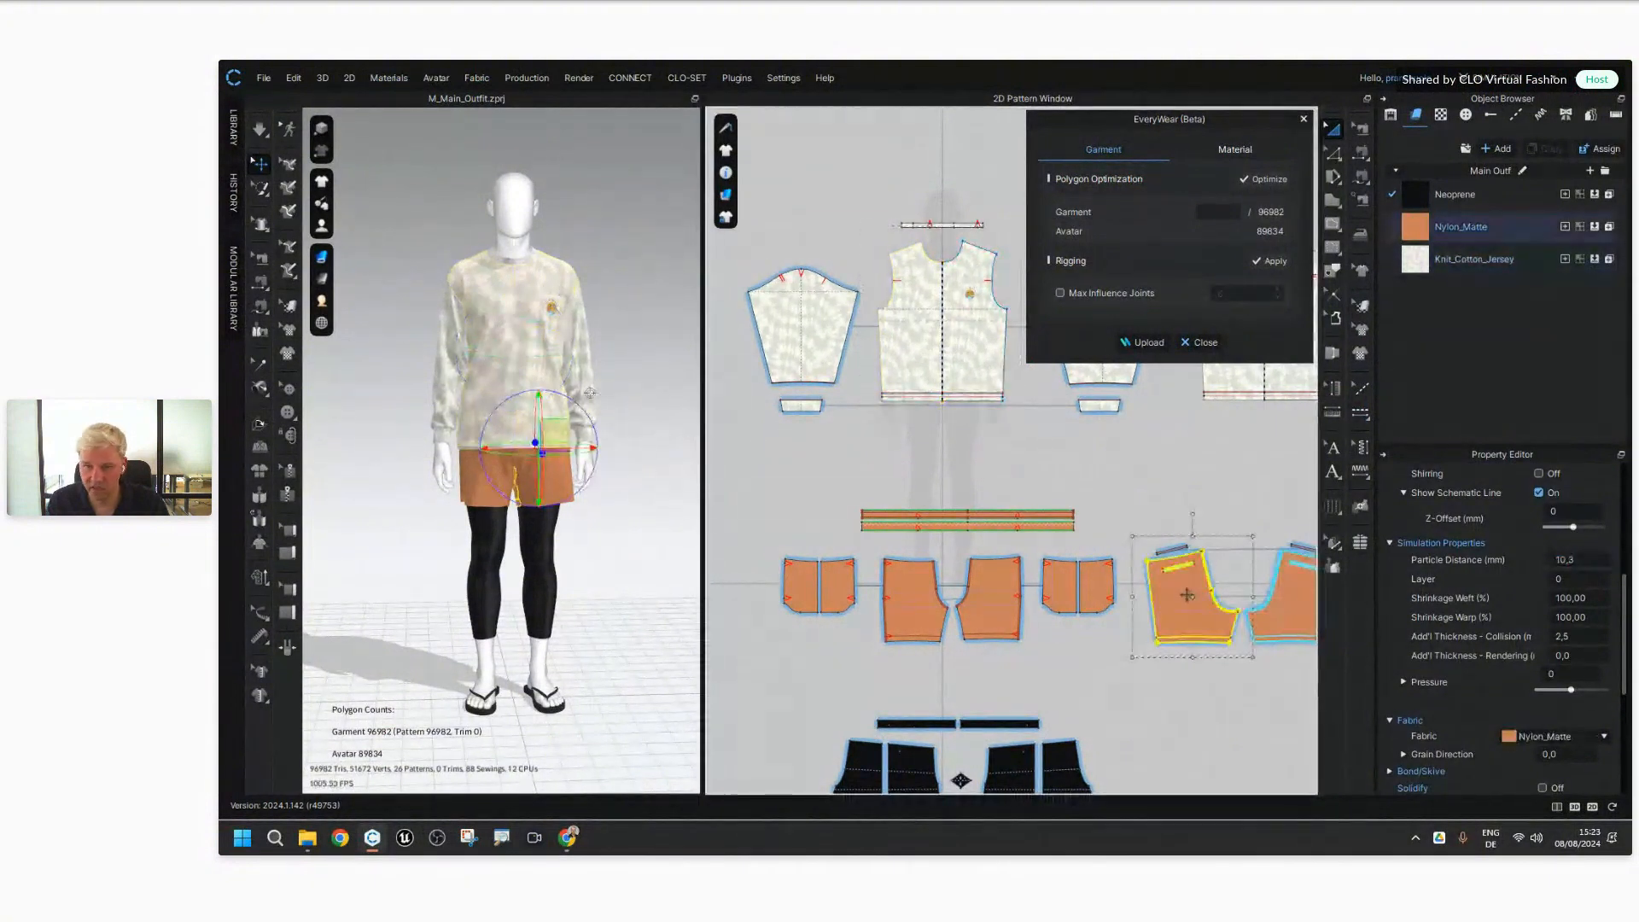
{"action": "left_click", "coordinate": [995, 600]}
{"action": "middle_click_drag", "start_coordinate": [1177, 692], "coordinate": [1105, 575]}
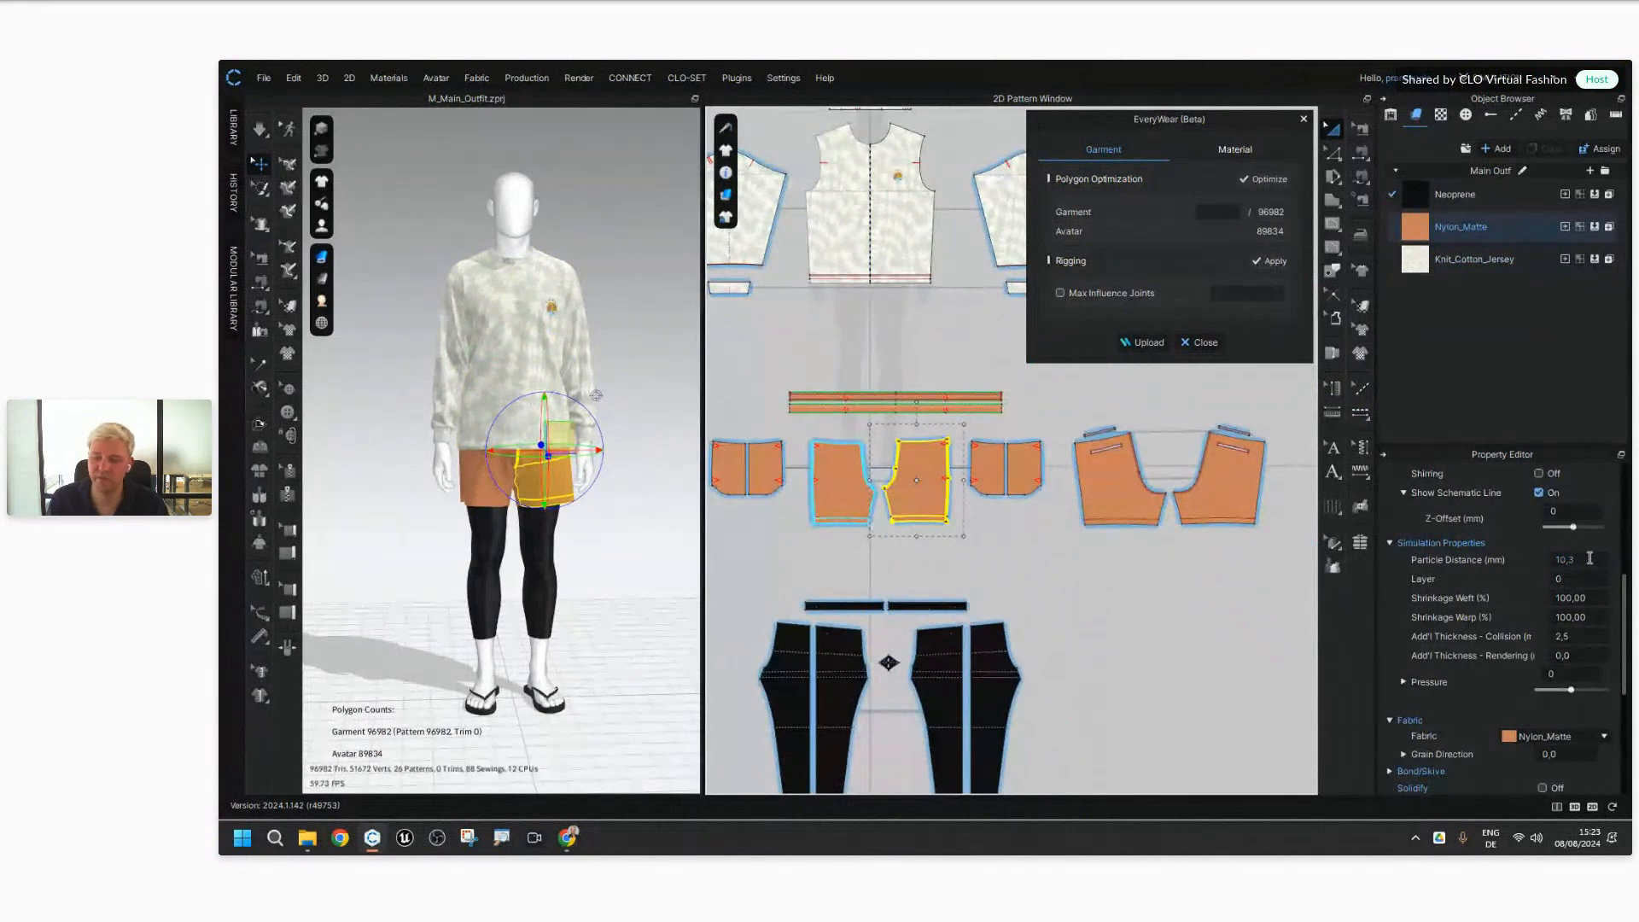
Step: Check the particle distance of an outer leggings pattern and clear the selection
{"action": "left_click", "coordinate": [1088, 653]}
{"action": "middle_click_drag", "start_coordinate": [1086, 655], "coordinate": [1121, 553]}
{"action": "left_click", "coordinate": [1028, 610]}
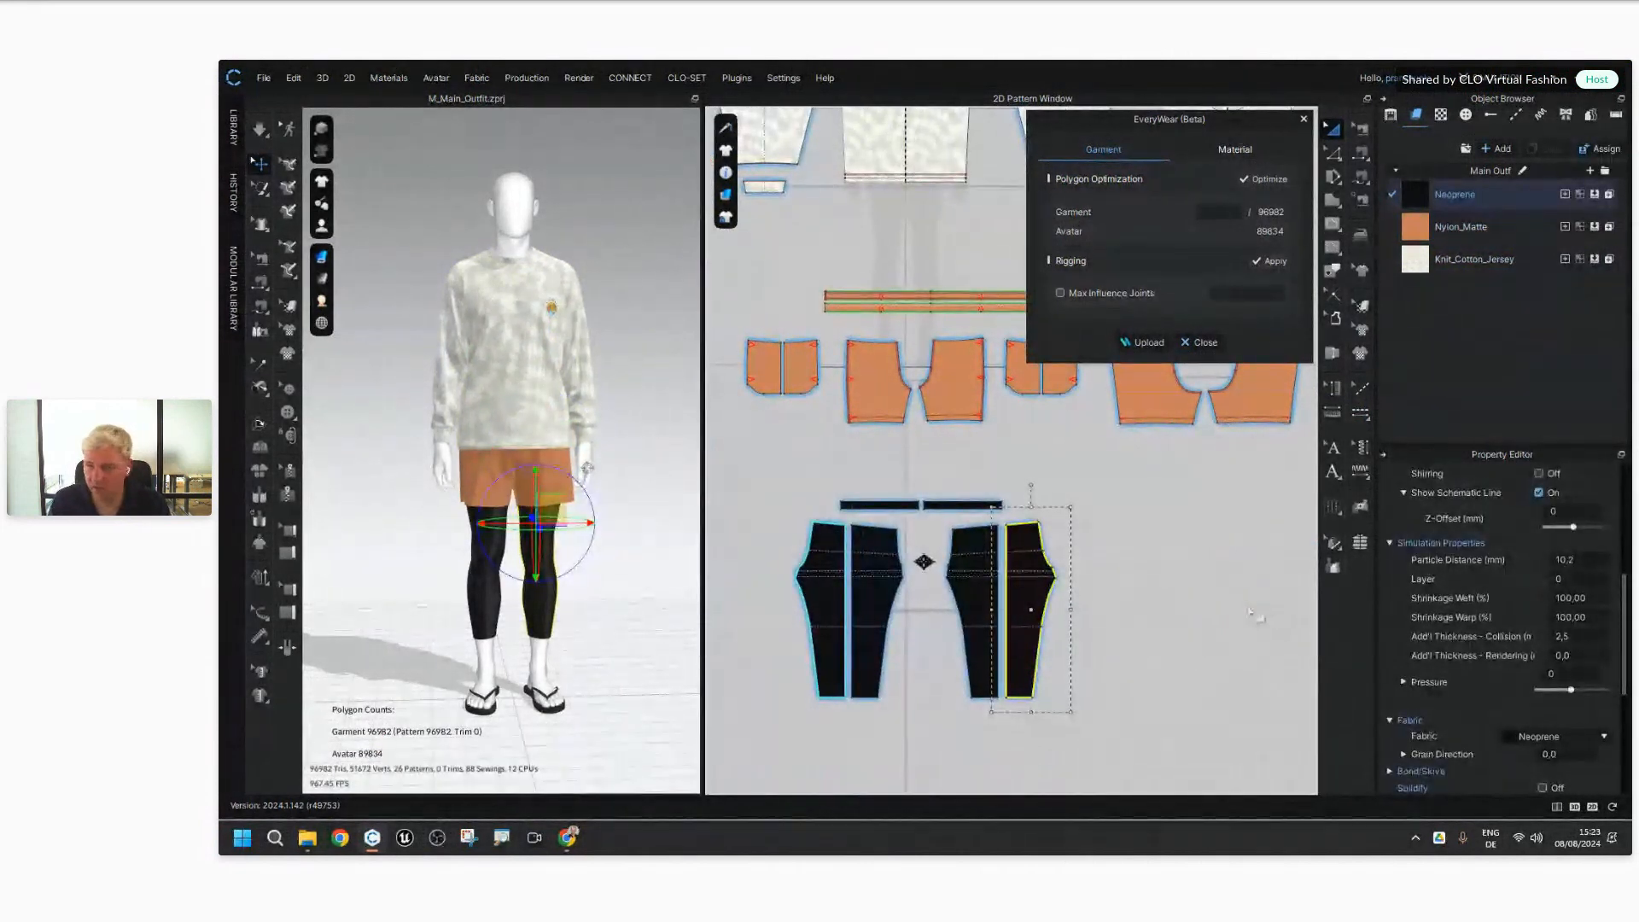
{"action": "left_click", "coordinate": [1606, 559]}
{"action": "left_click", "coordinate": [1186, 583]}
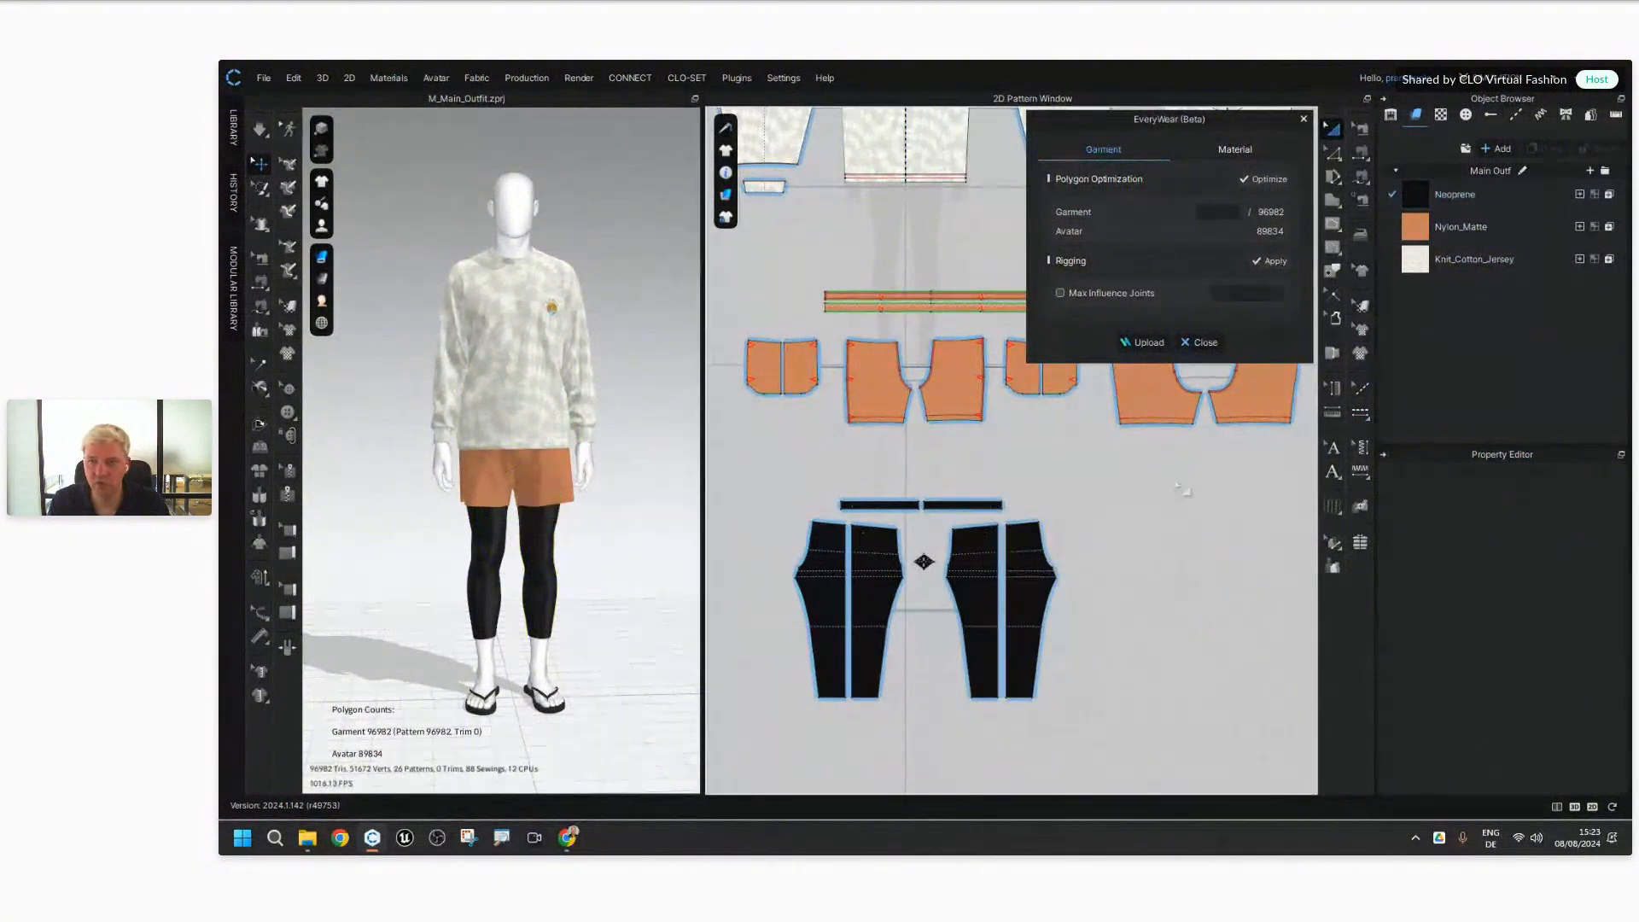
{"action": "scroll", "coordinate": [1091, 732], "scroll_direction": "down", "scroll_amount": 5}
{"action": "middle_click_drag", "start_coordinate": [1153, 656], "coordinate": [1105, 605]}
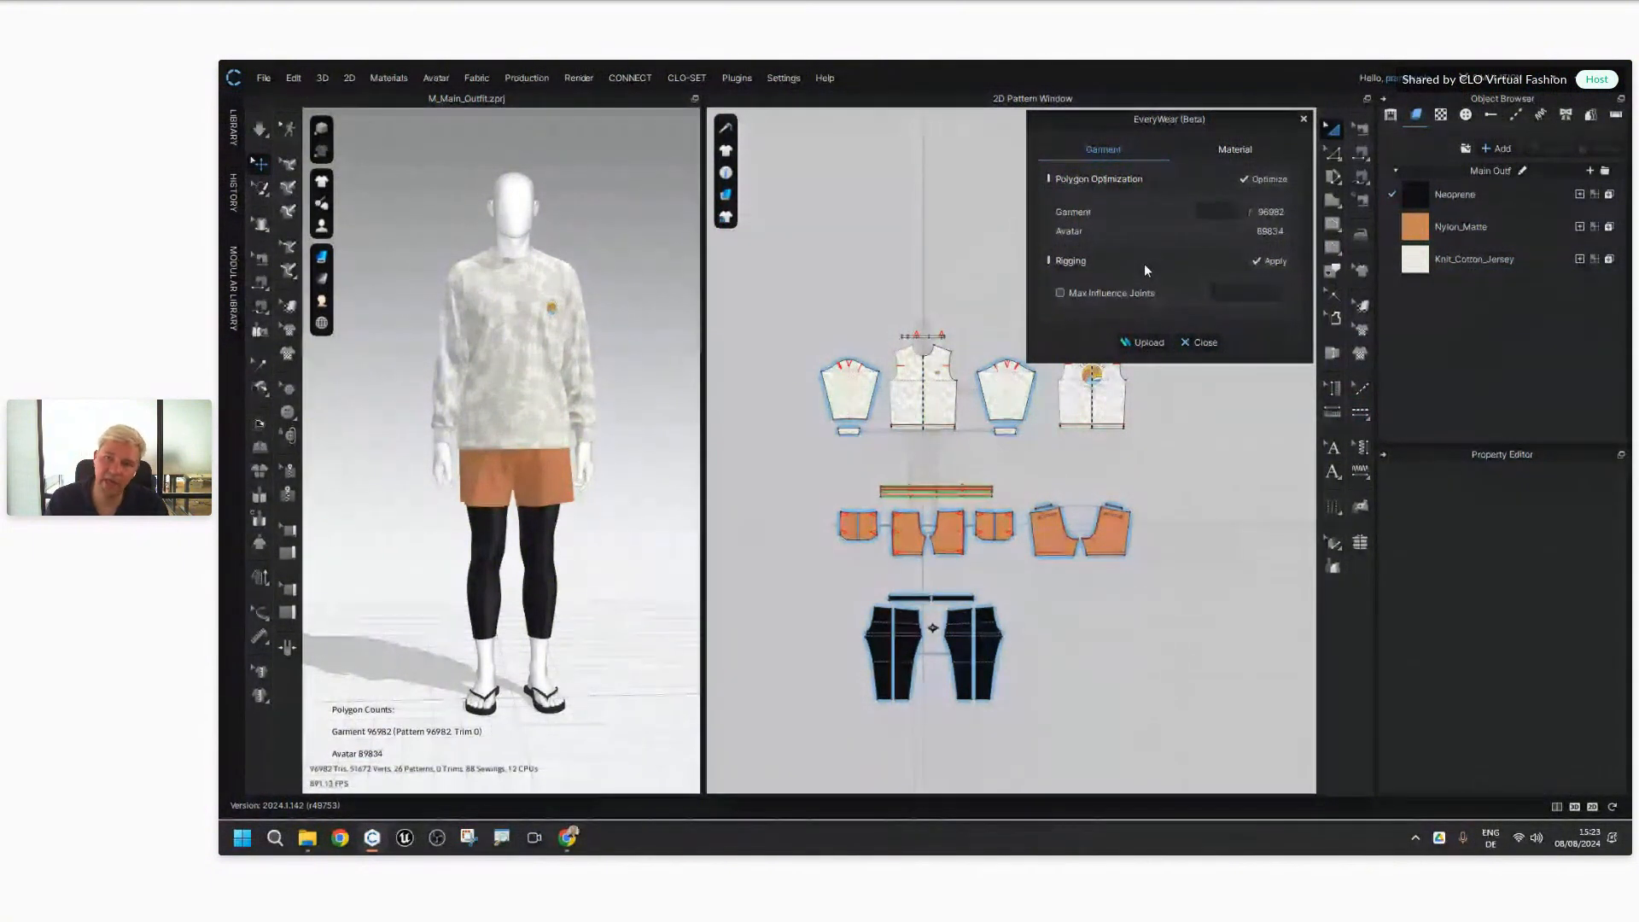
Step: Look over EveryWear's UV packing and texture baking options, return to the garment settings and close EveryWear
{"action": "left_click", "coordinate": [1232, 148]}
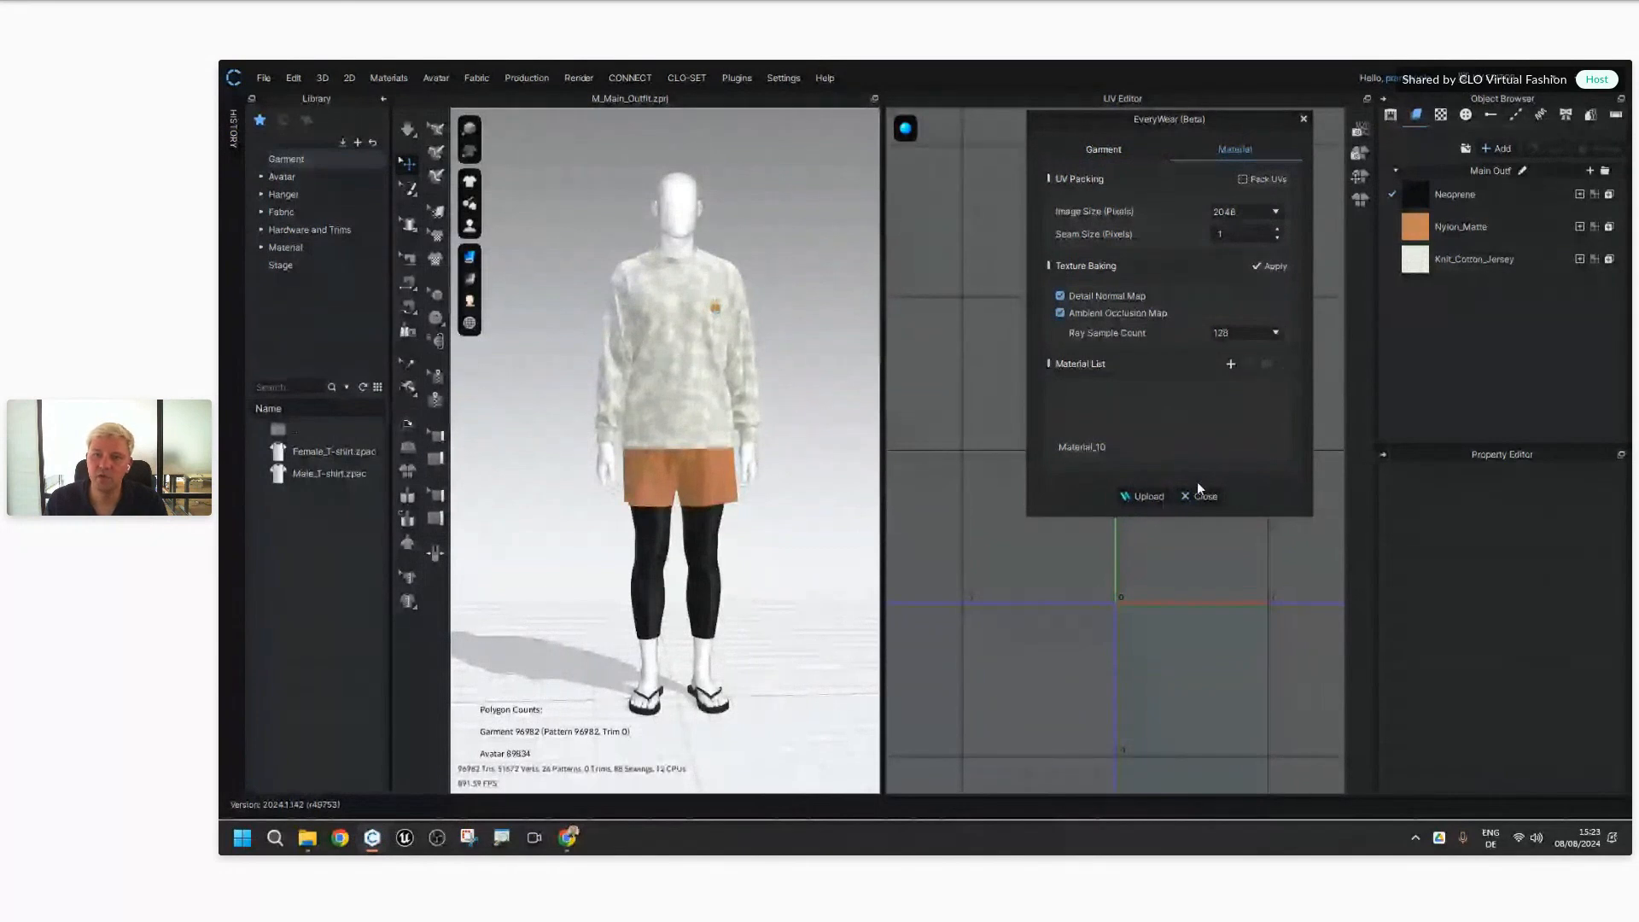
{"action": "left_click", "coordinate": [1102, 150]}
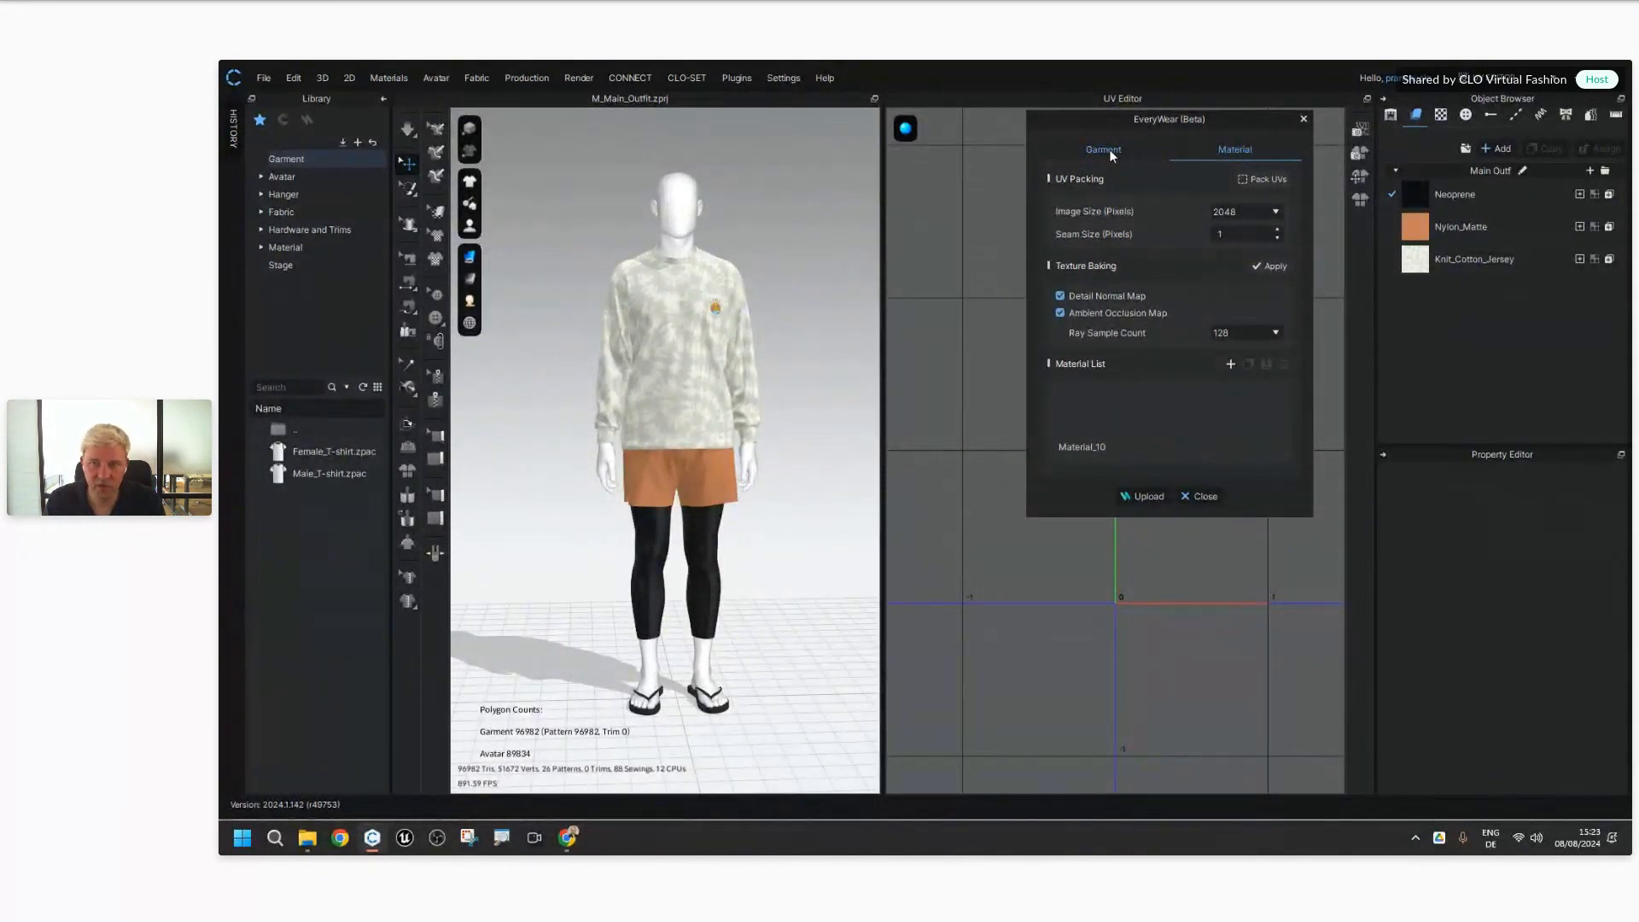
{"action": "scroll", "coordinate": [991, 487], "scroll_direction": "down", "scroll_amount": 3}
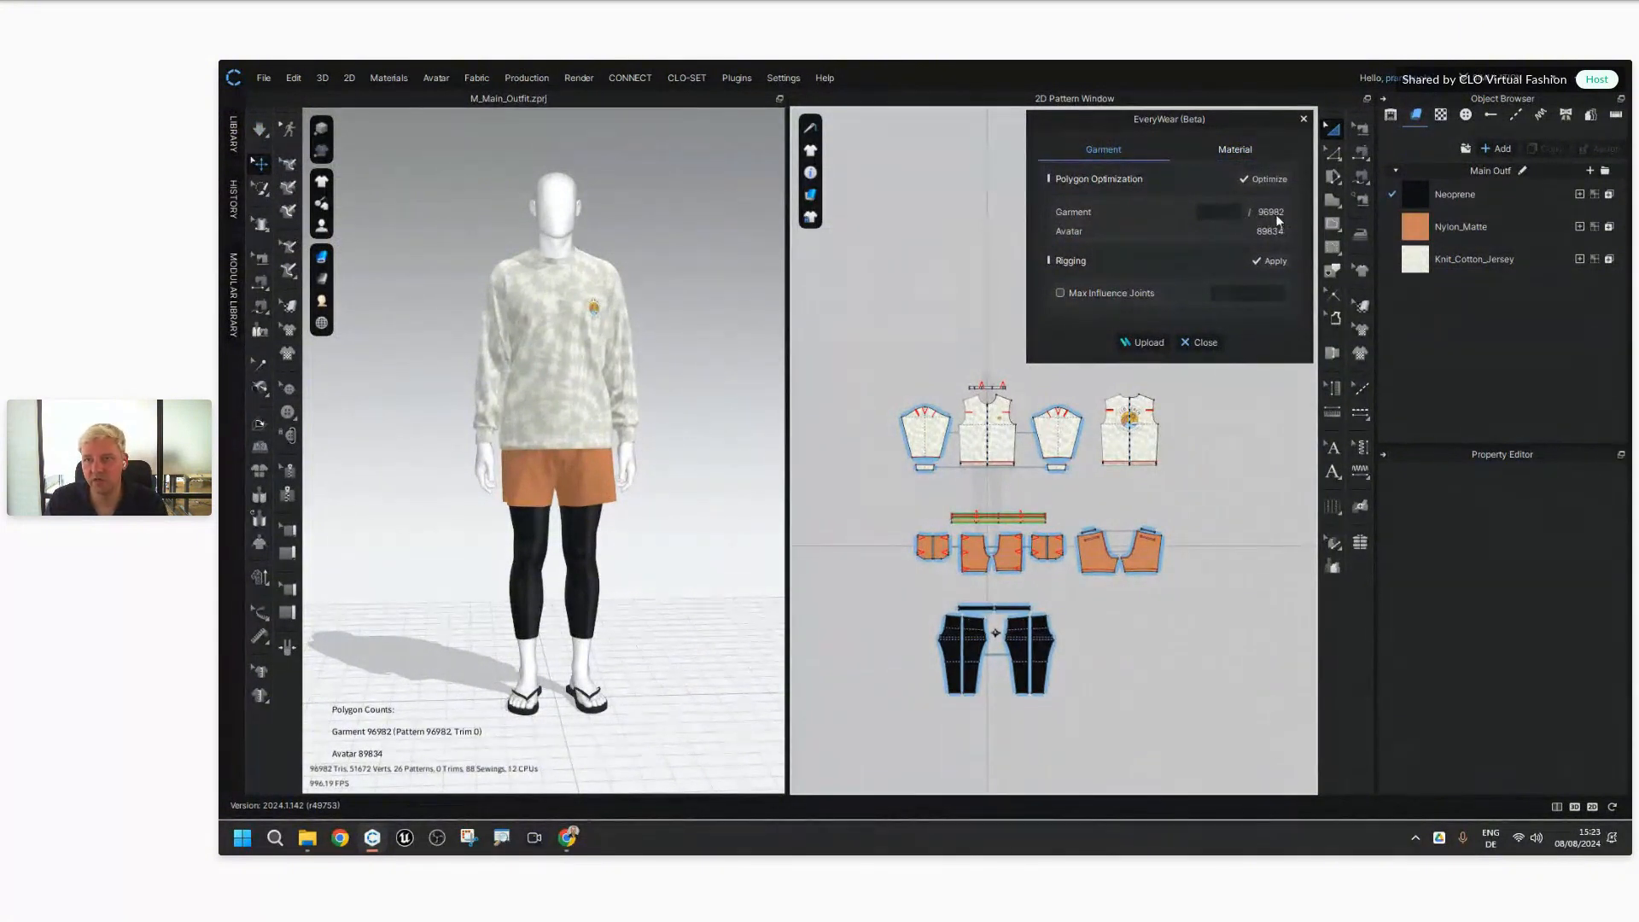
{"action": "left_click", "coordinate": [1225, 215]}
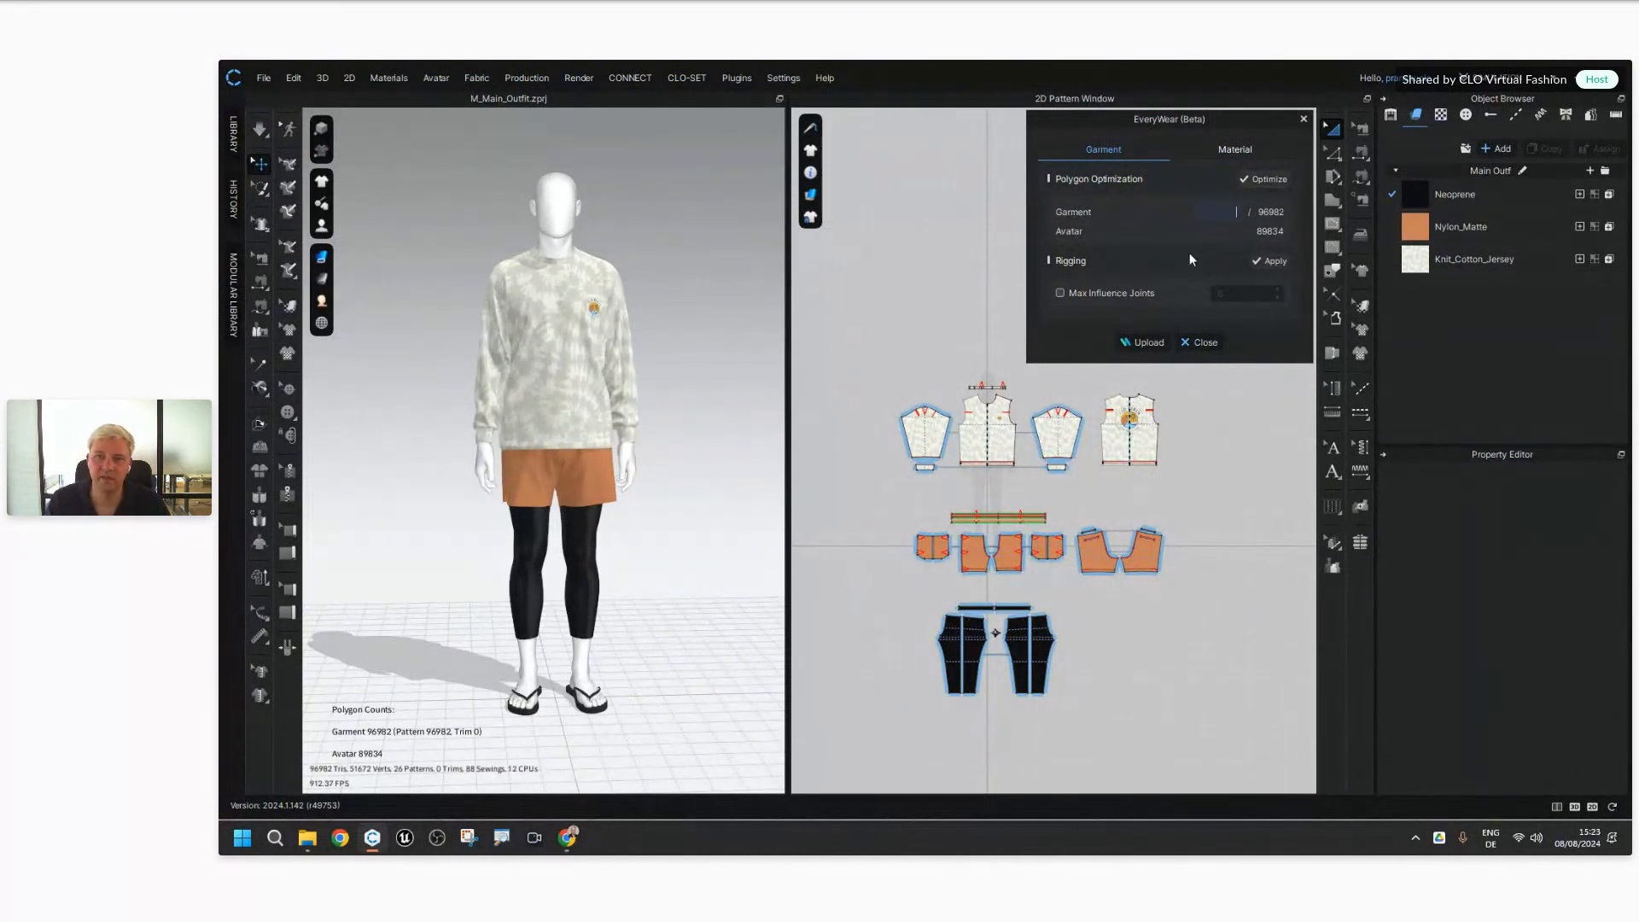
{"action": "left_click", "coordinate": [1205, 340]}
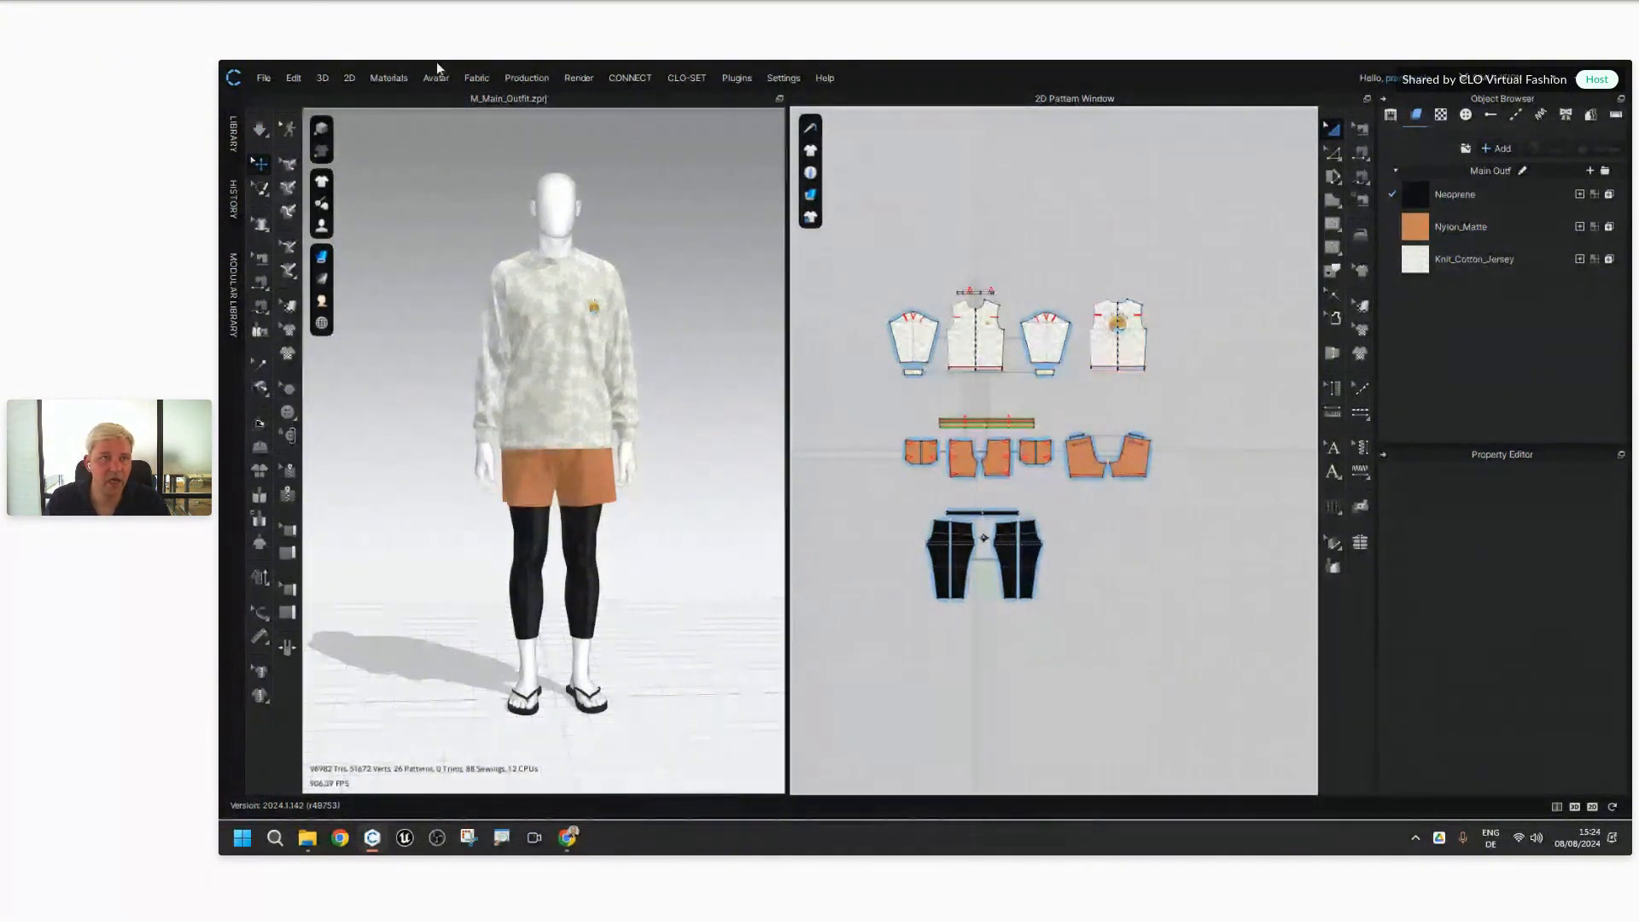
Step: Save the project under the new name M_Main_Outfit_optimized in the Garments folder
{"action": "left_click", "coordinate": [265, 79]}
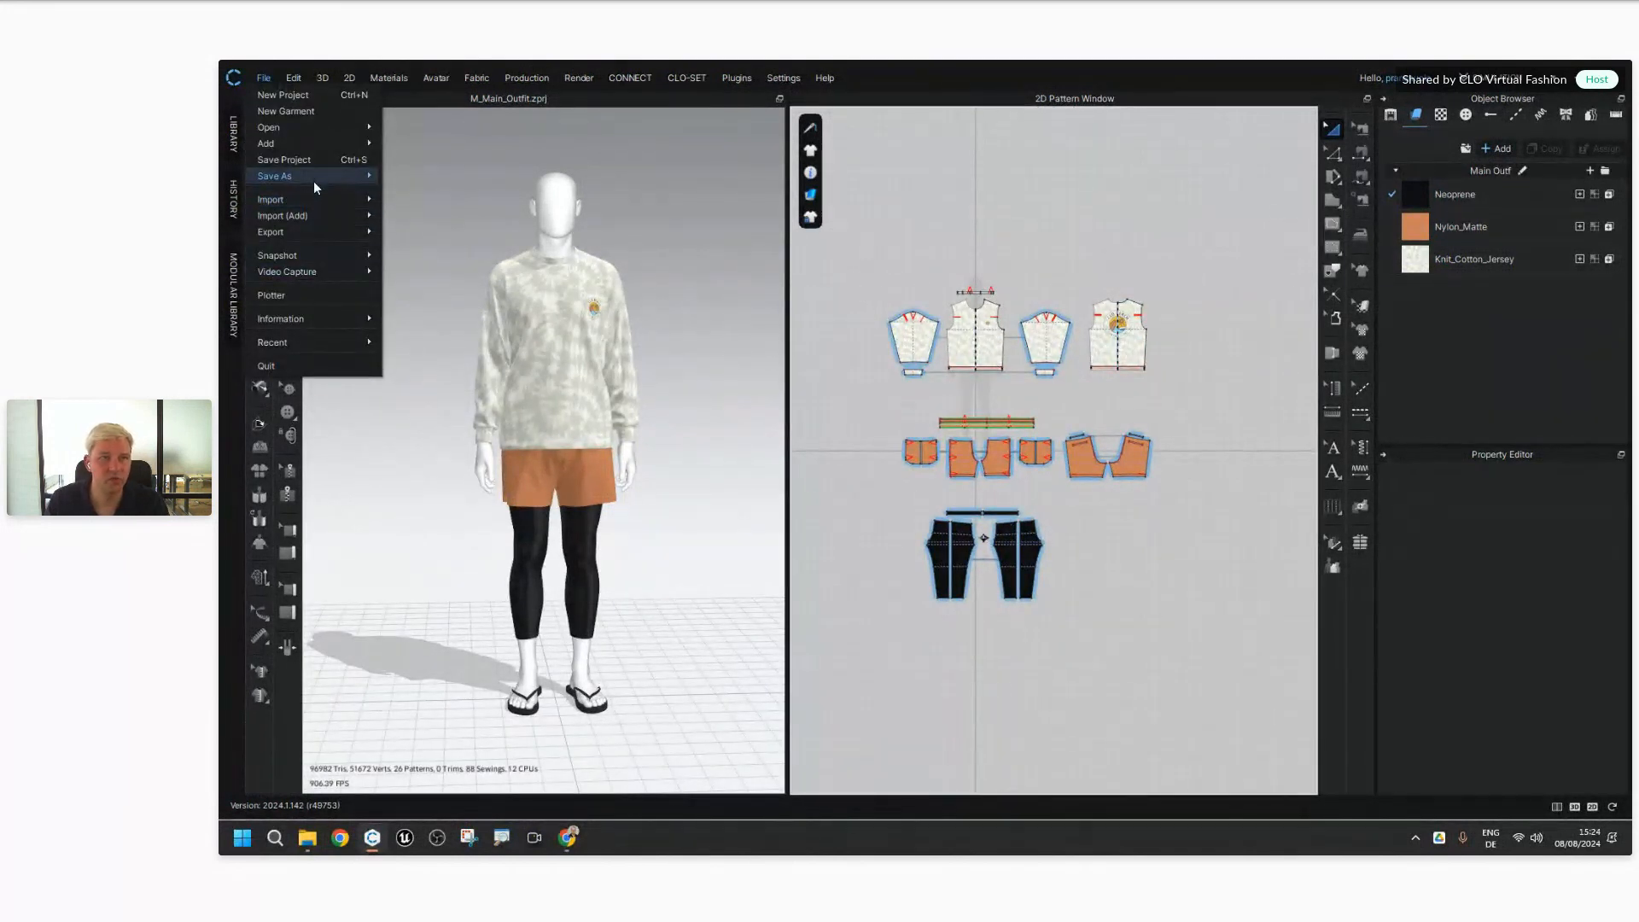
{"action": "mouse_move", "coordinate": [309, 176]}
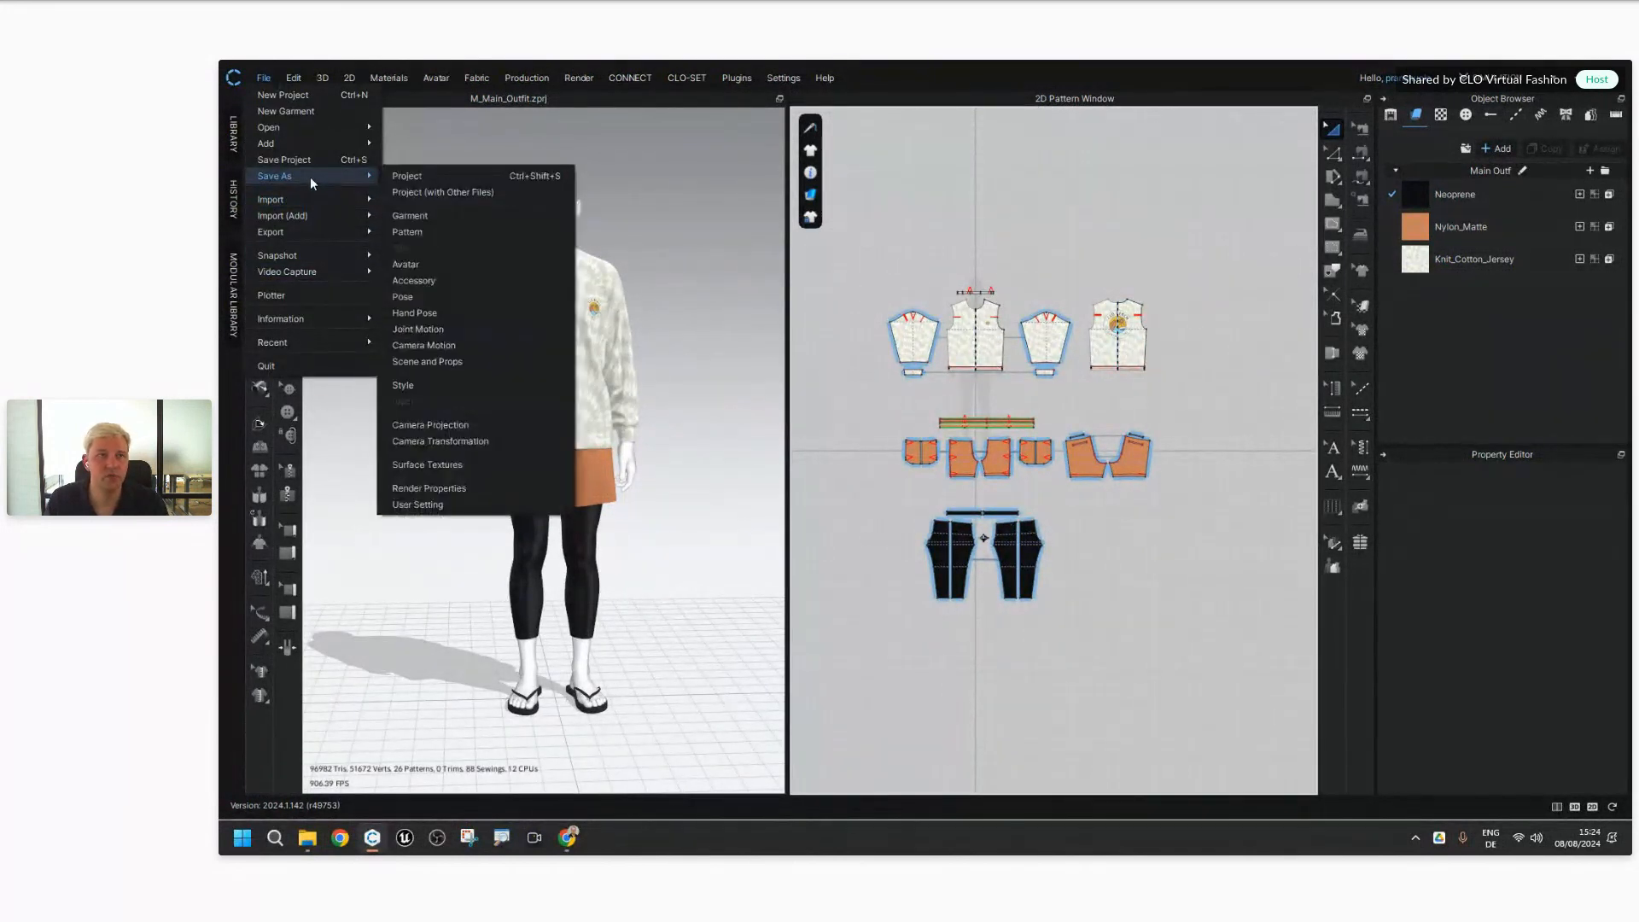
{"action": "left_click", "coordinate": [478, 176]}
{"action": "left_click_drag", "start_coordinate": [1056, 197], "coordinate": [1248, 174]}
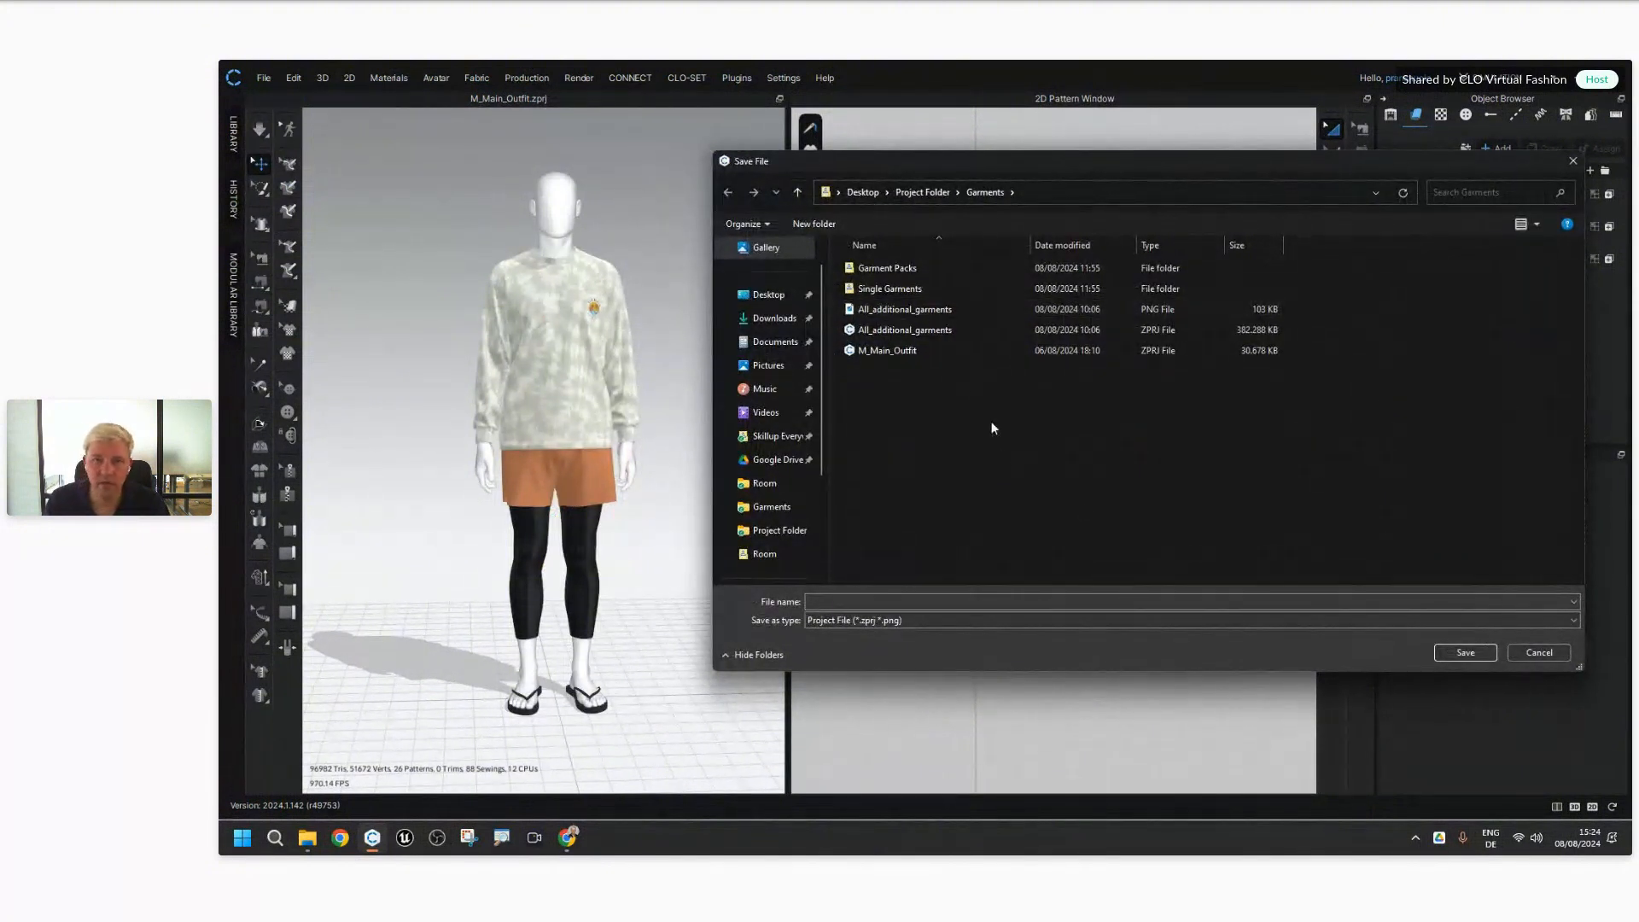
{"action": "left_click", "coordinate": [903, 352]}
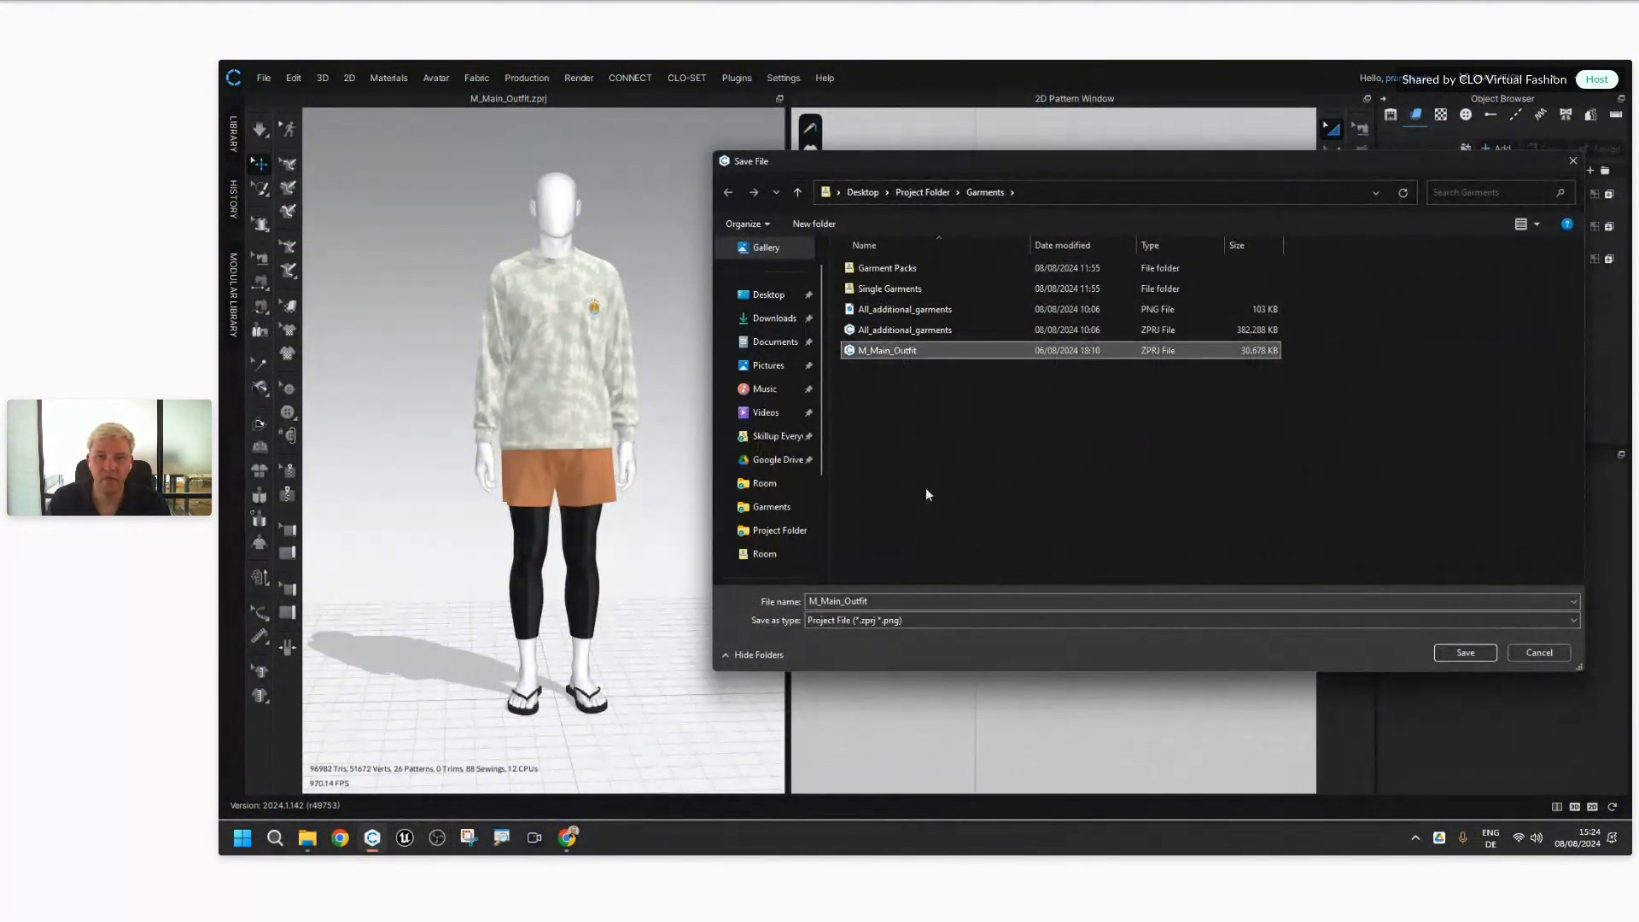
{"action": "left_click", "coordinate": [922, 601]}
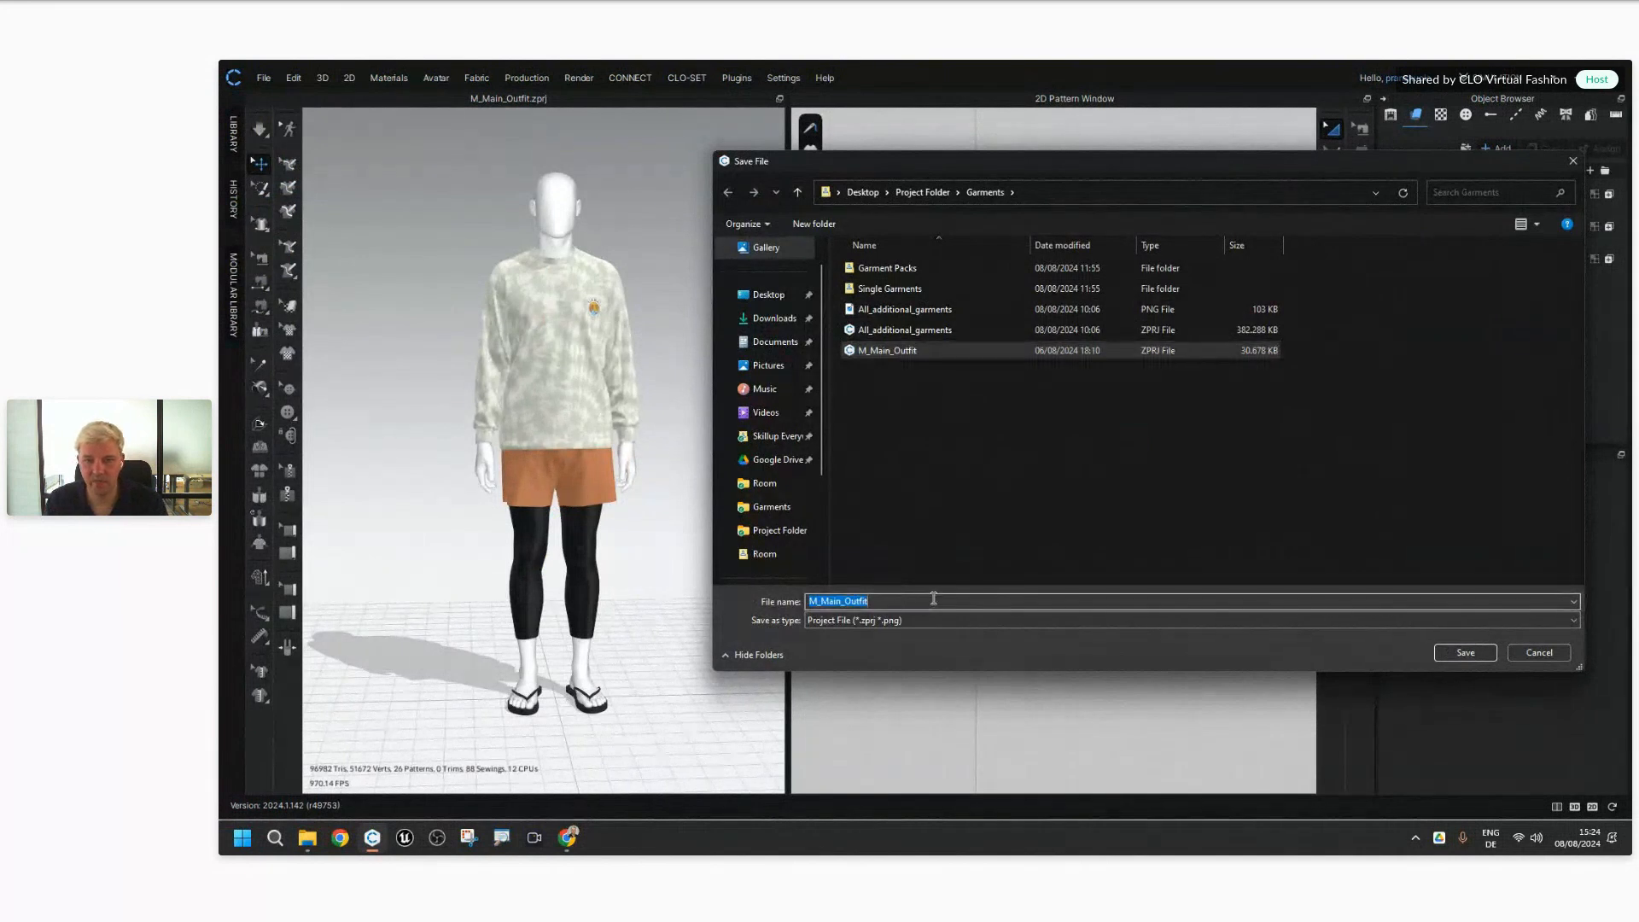
{"action": "left_click", "coordinate": [935, 602]}
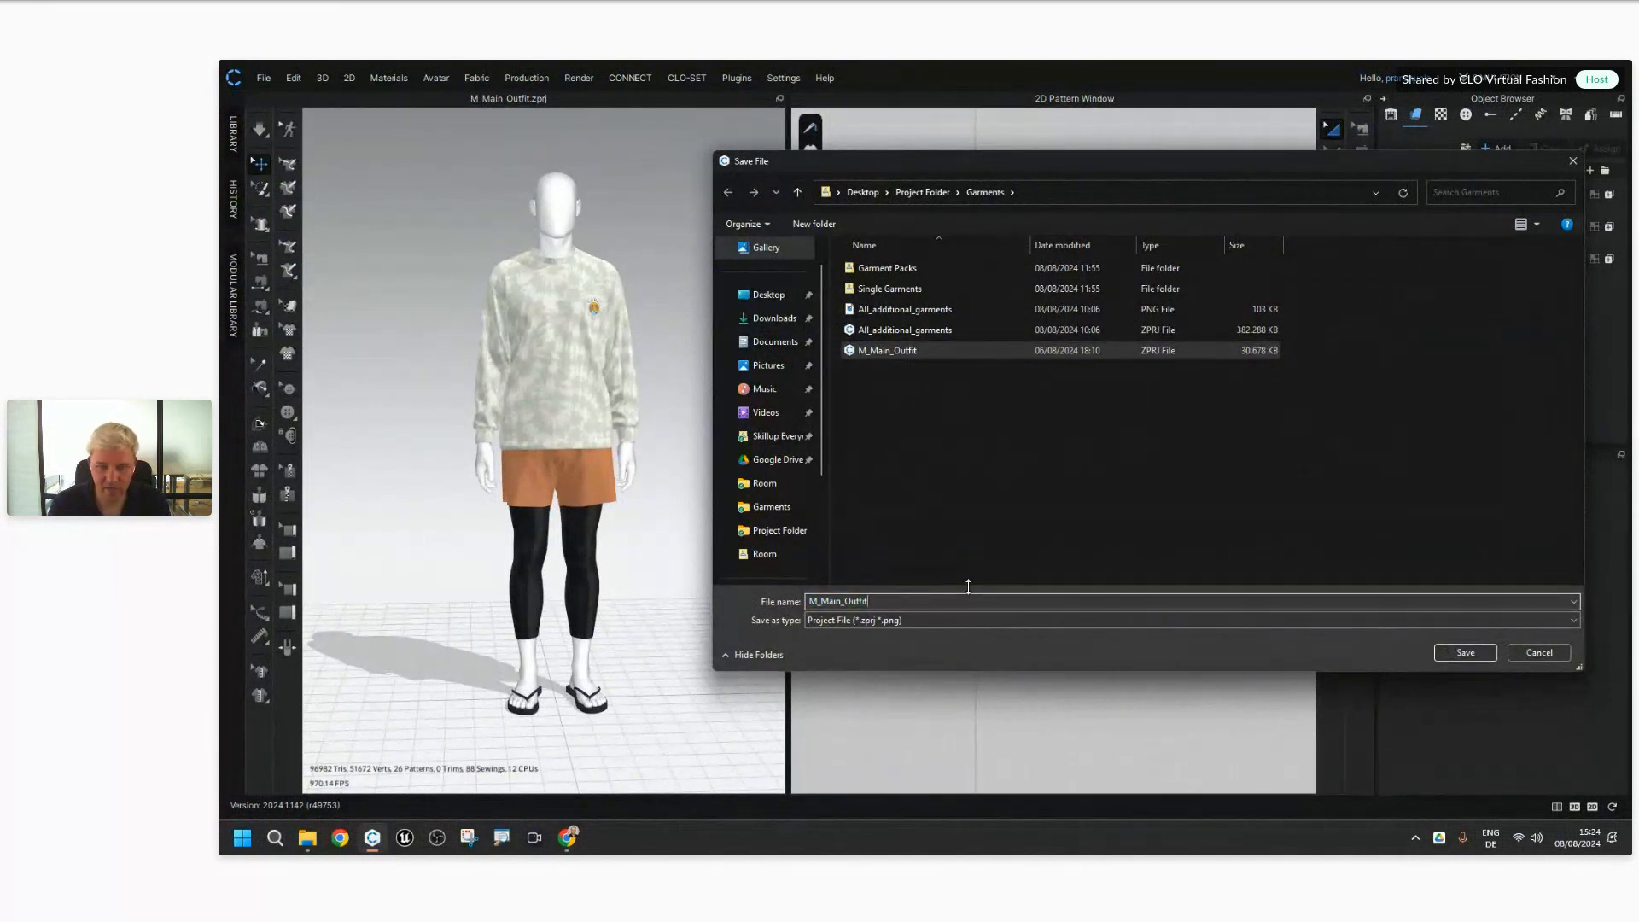
{"action": "type", "text": "_"}
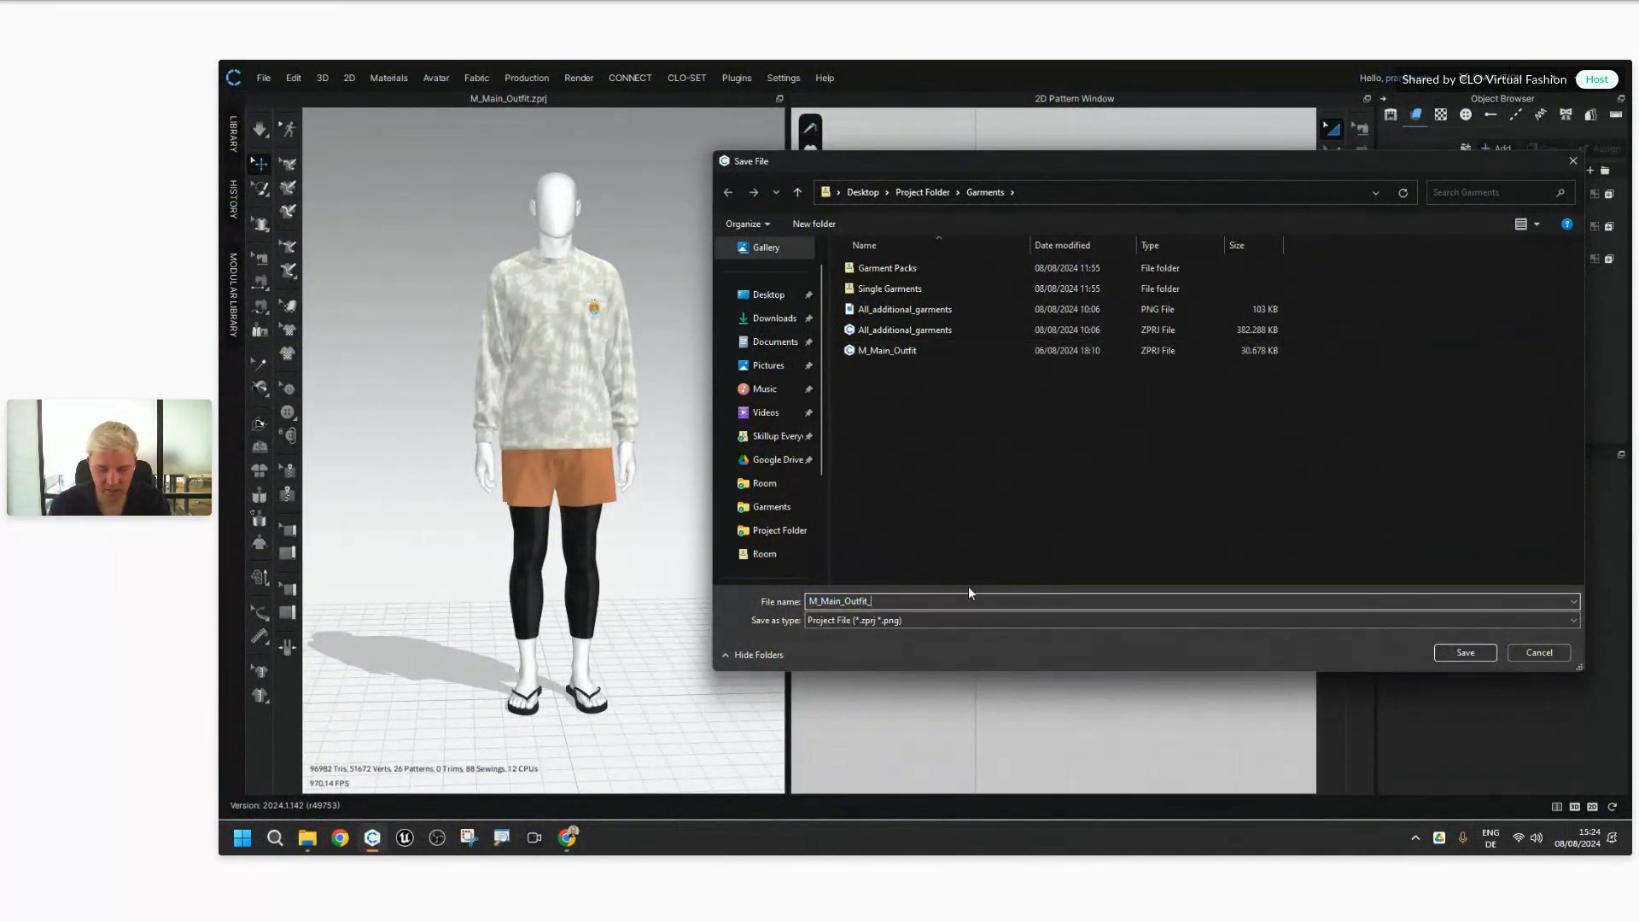
{"action": "type", "text": "optimu"}
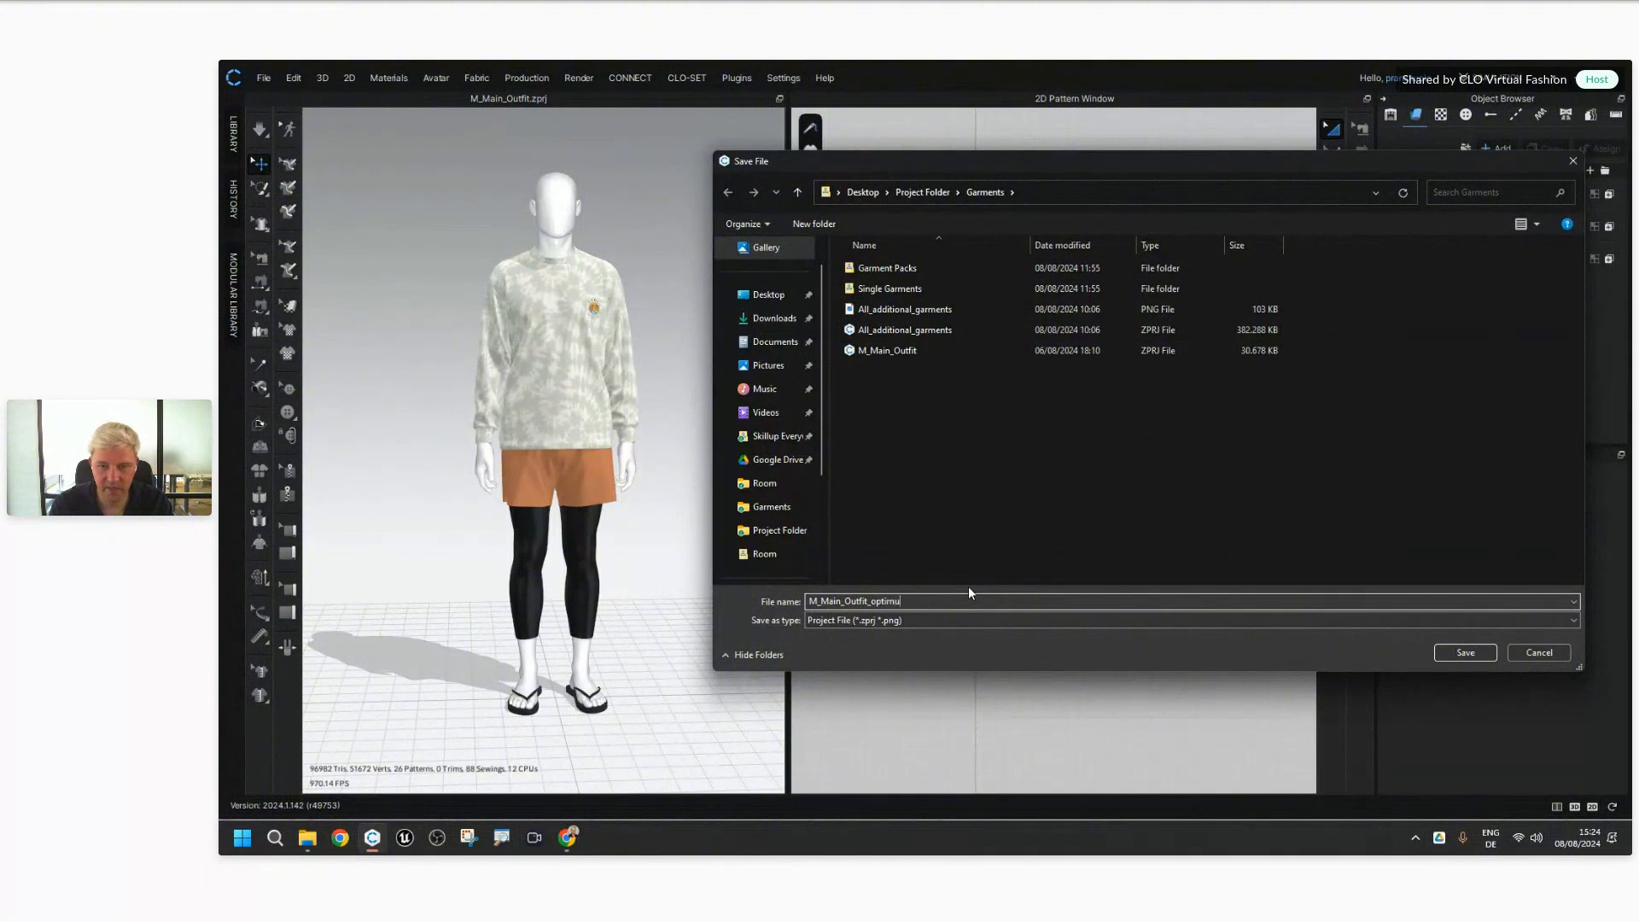
{"action": "key", "text": "BackSpace"}
{"action": "type", "text": "ized"}
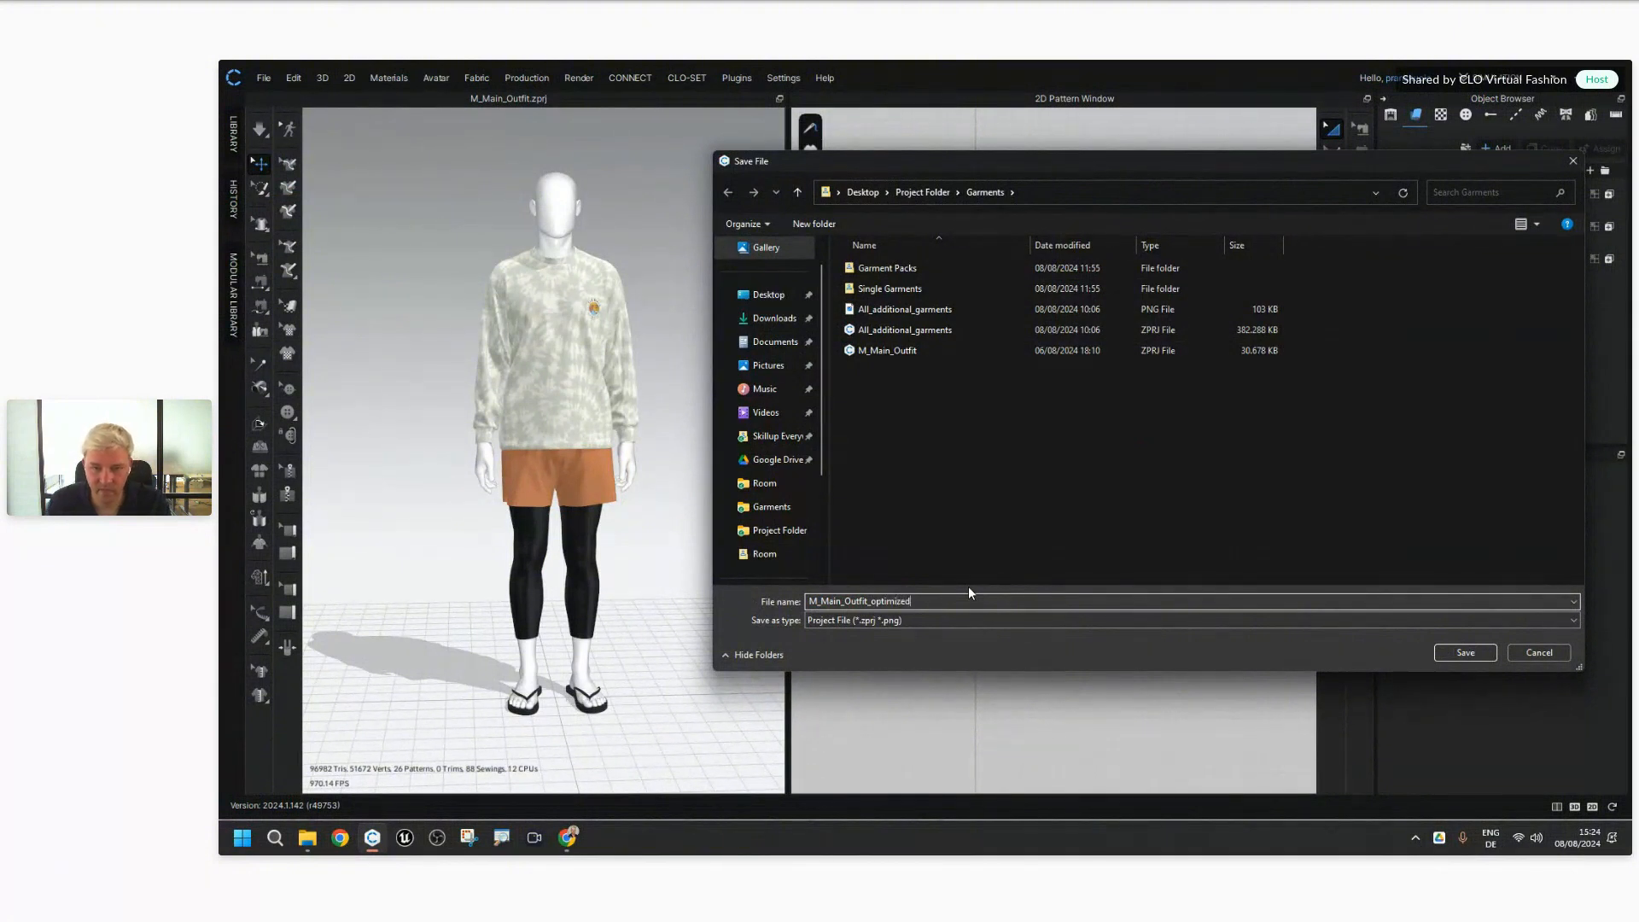
{"action": "left_click", "coordinate": [1028, 466]}
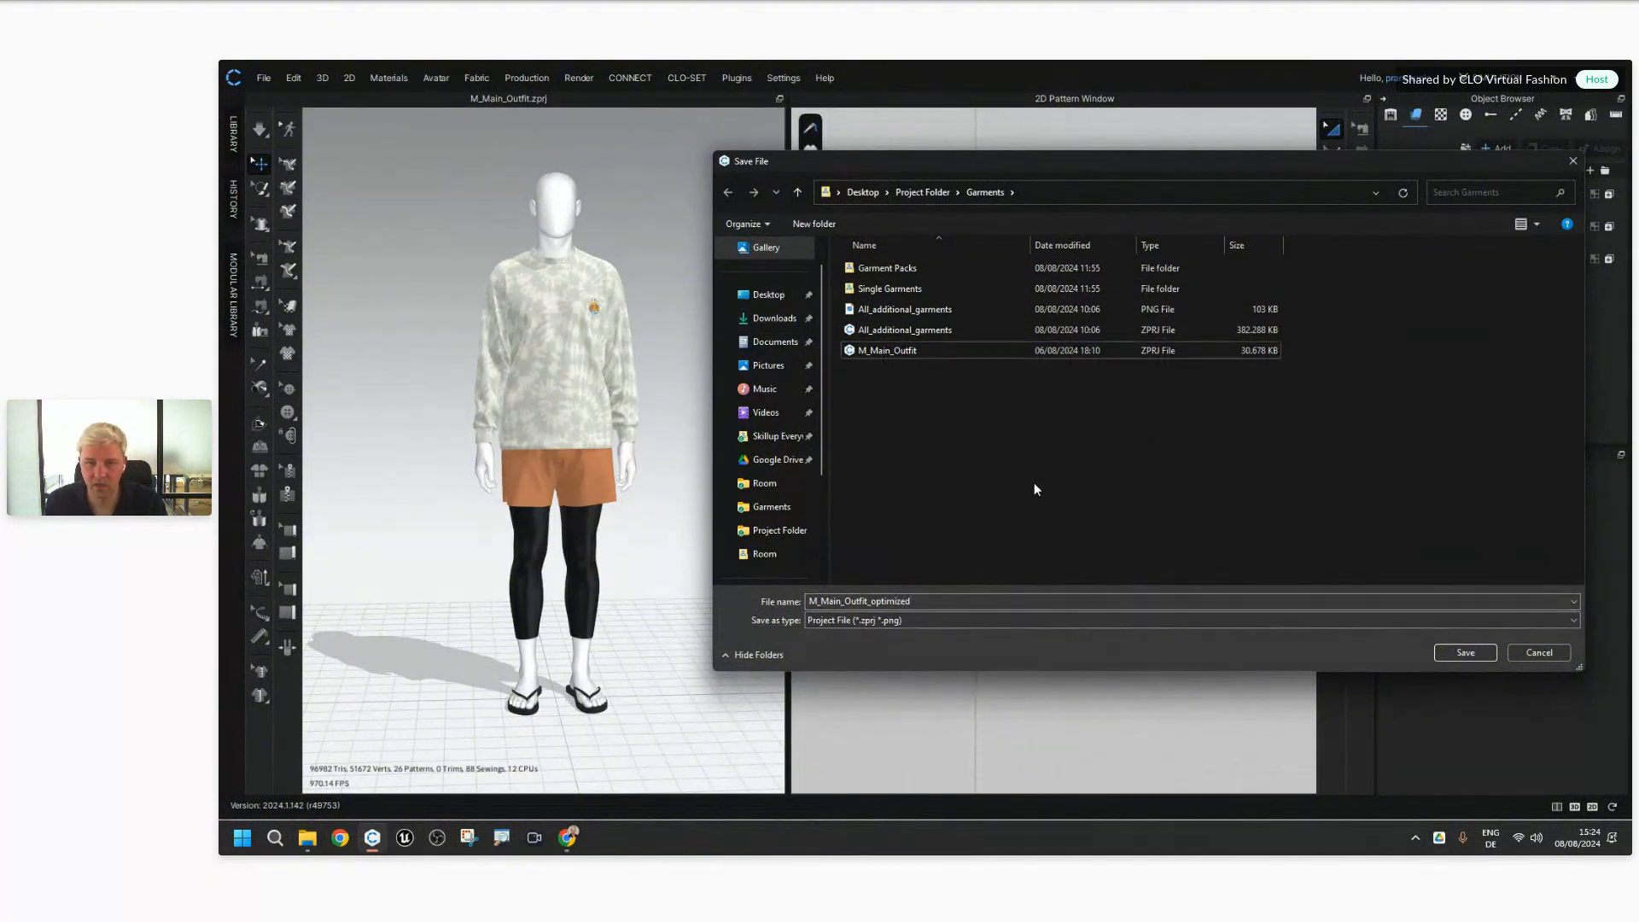
{"action": "left_click", "coordinate": [1465, 652]}
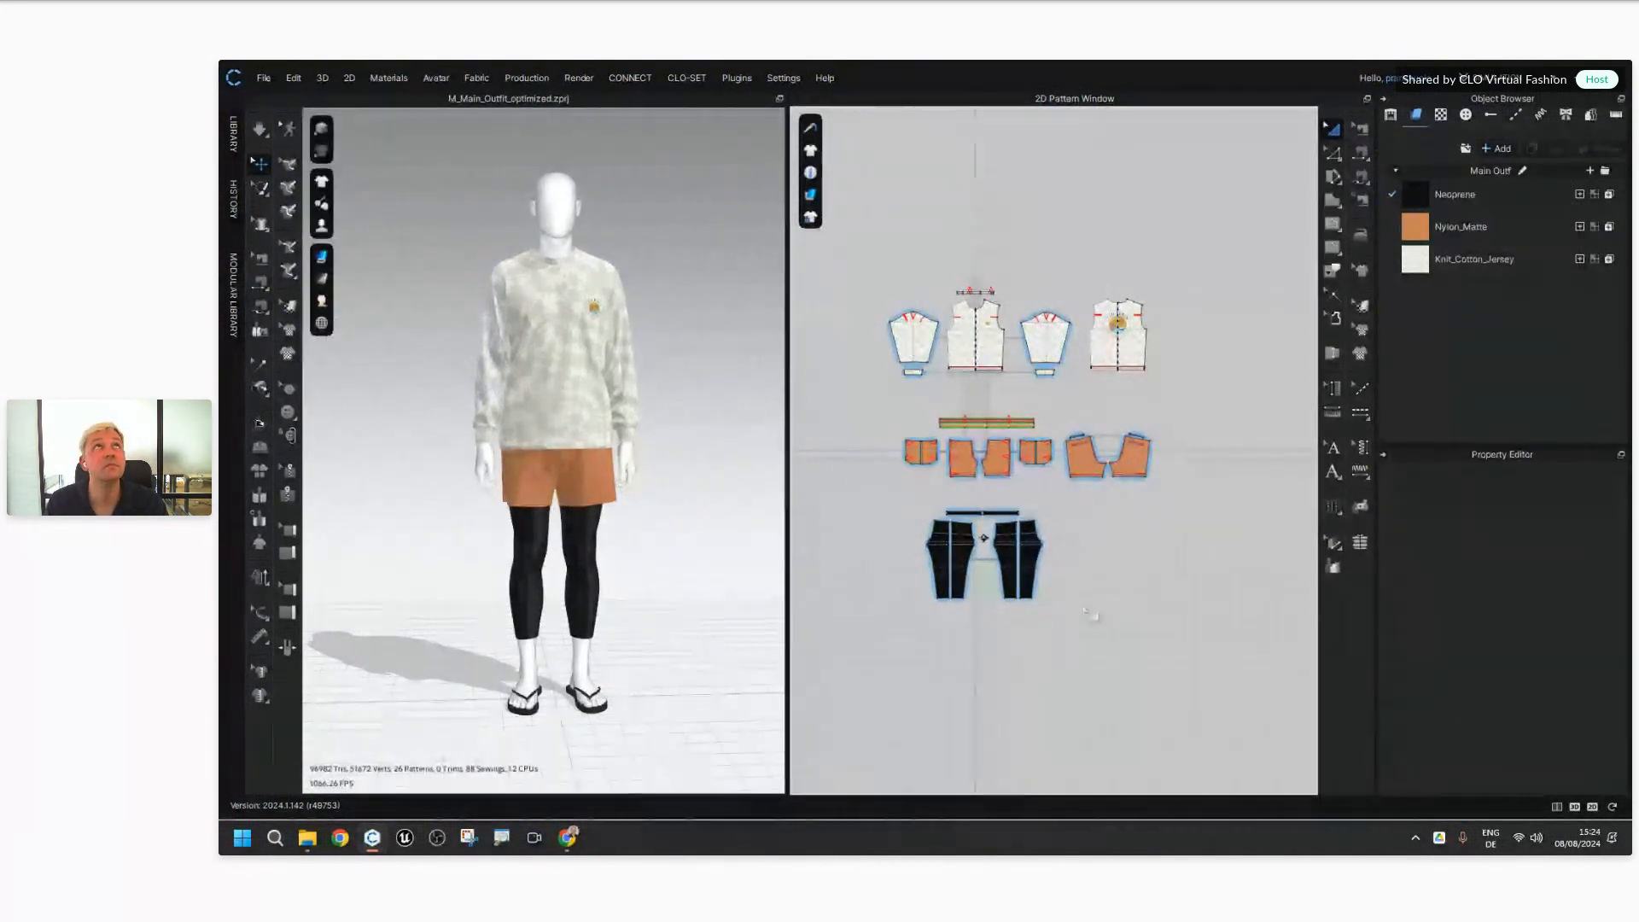
{"action": "scroll", "coordinate": [667, 578], "scroll_direction": "down", "scroll_amount": 3}
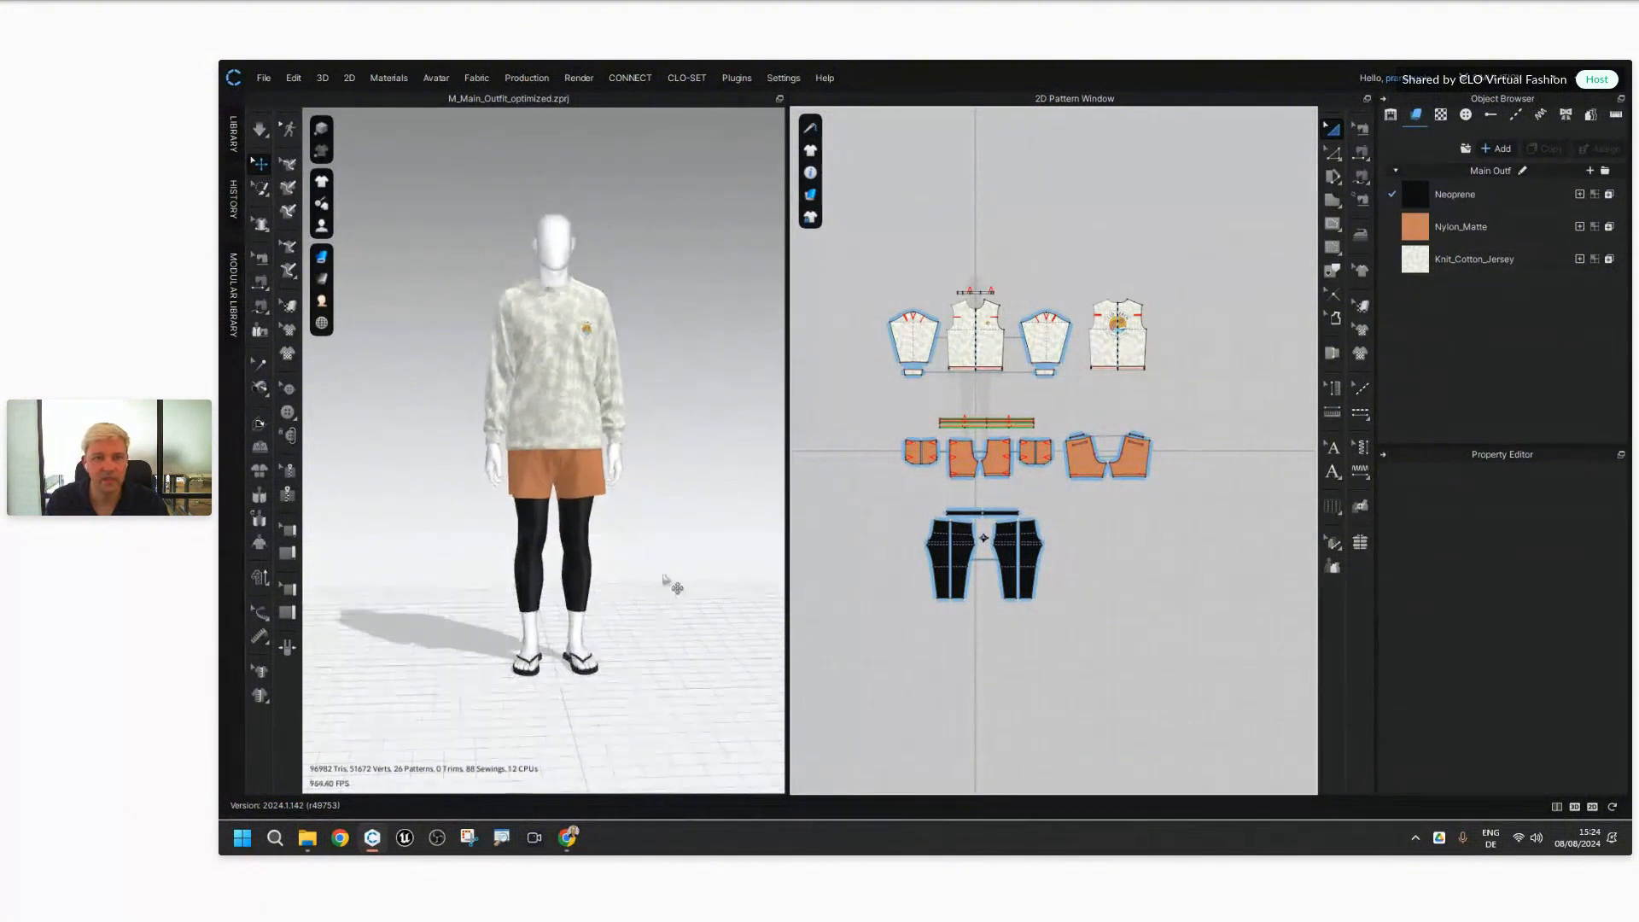
{"action": "scroll", "coordinate": [668, 580], "scroll_direction": "up", "scroll_amount": 2}
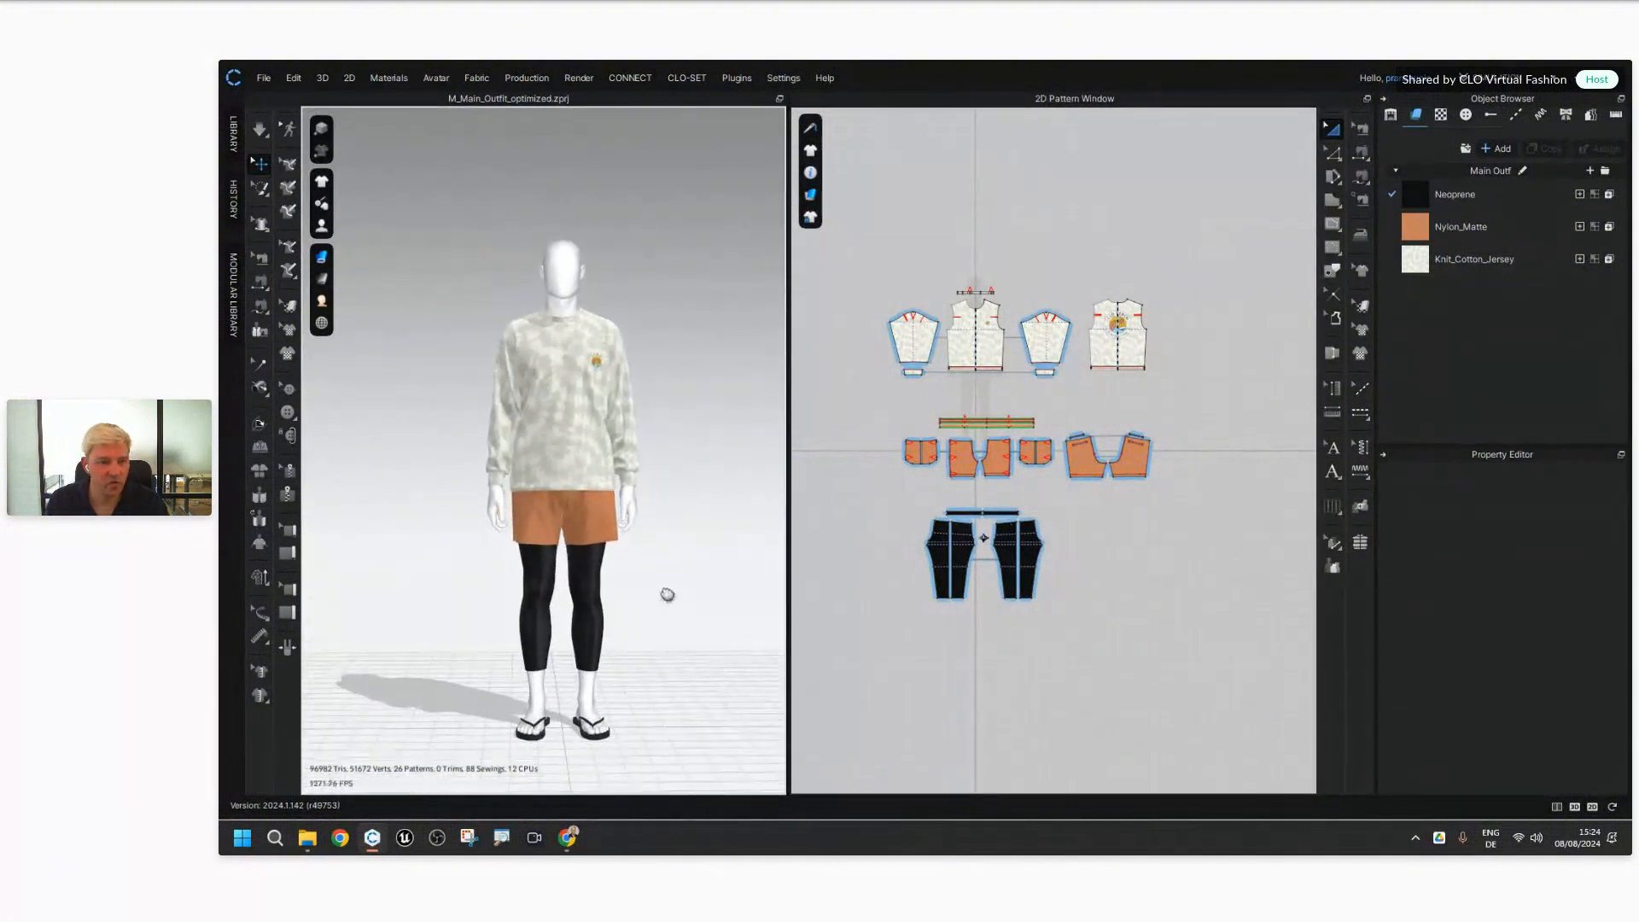
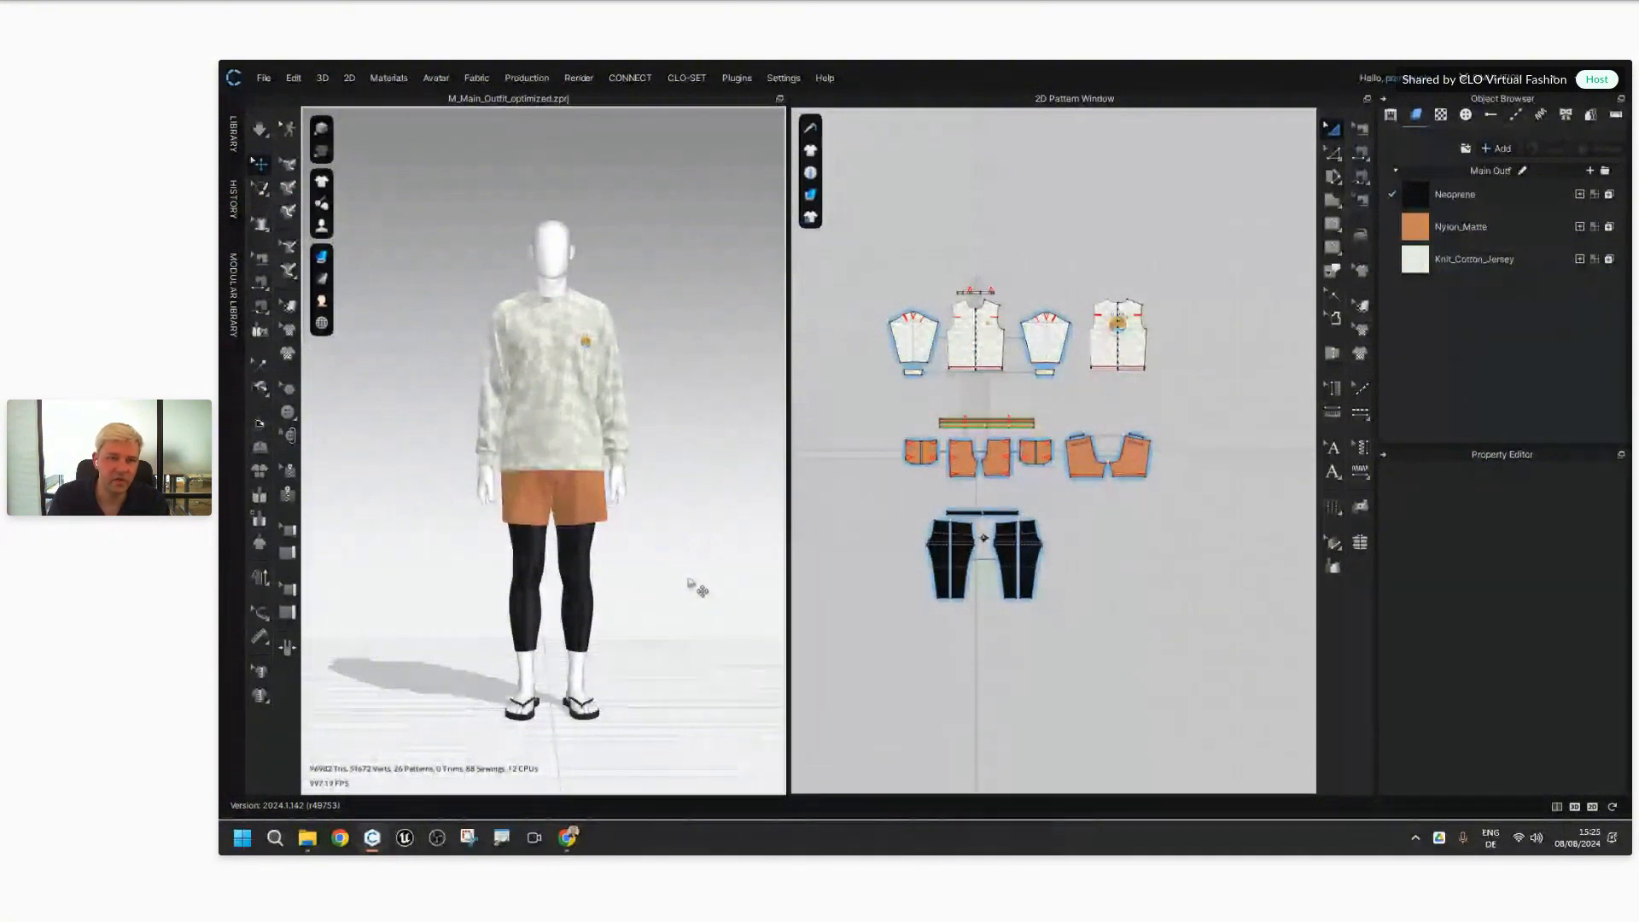
{"action": "right_click_drag", "start_coordinate": [673, 567], "coordinate": [677, 581]}
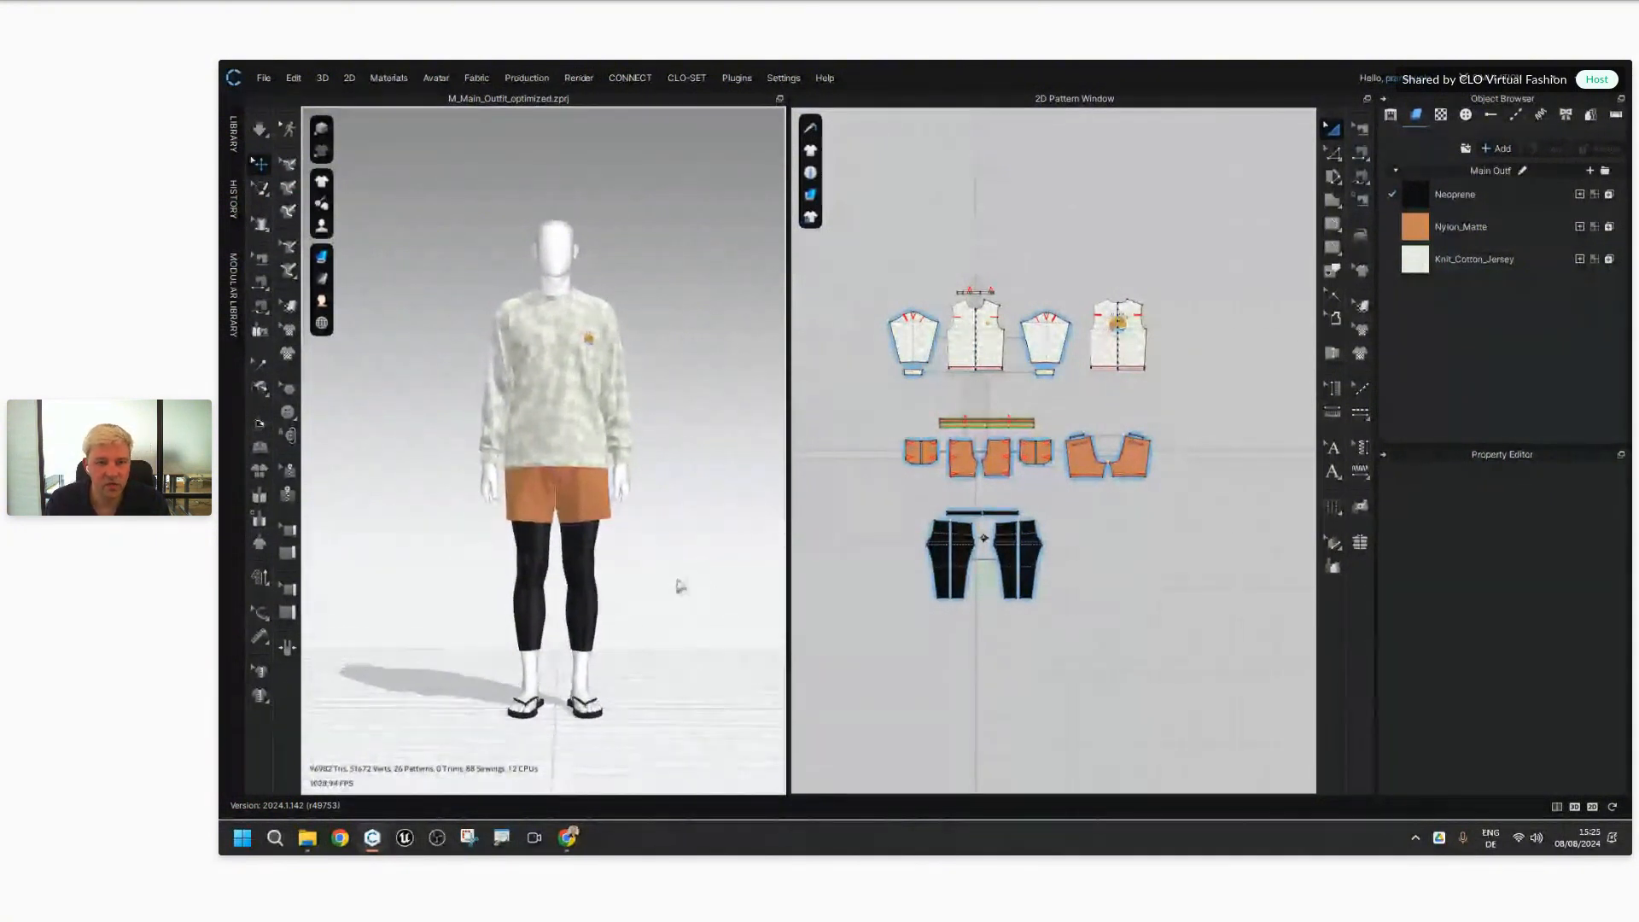
Step: Switch to File Explorer and move its window clear of the dressed avatar
{"action": "left_click", "coordinate": [308, 835]}
{"action": "left_click", "coordinate": [1053, 397]}
{"action": "left_click_drag", "start_coordinate": [969, 162], "coordinate": [1351, 163]}
Step: Delete the avatar from the 3D scene while keeping the garments
{"action": "left_click", "coordinate": [623, 485]}
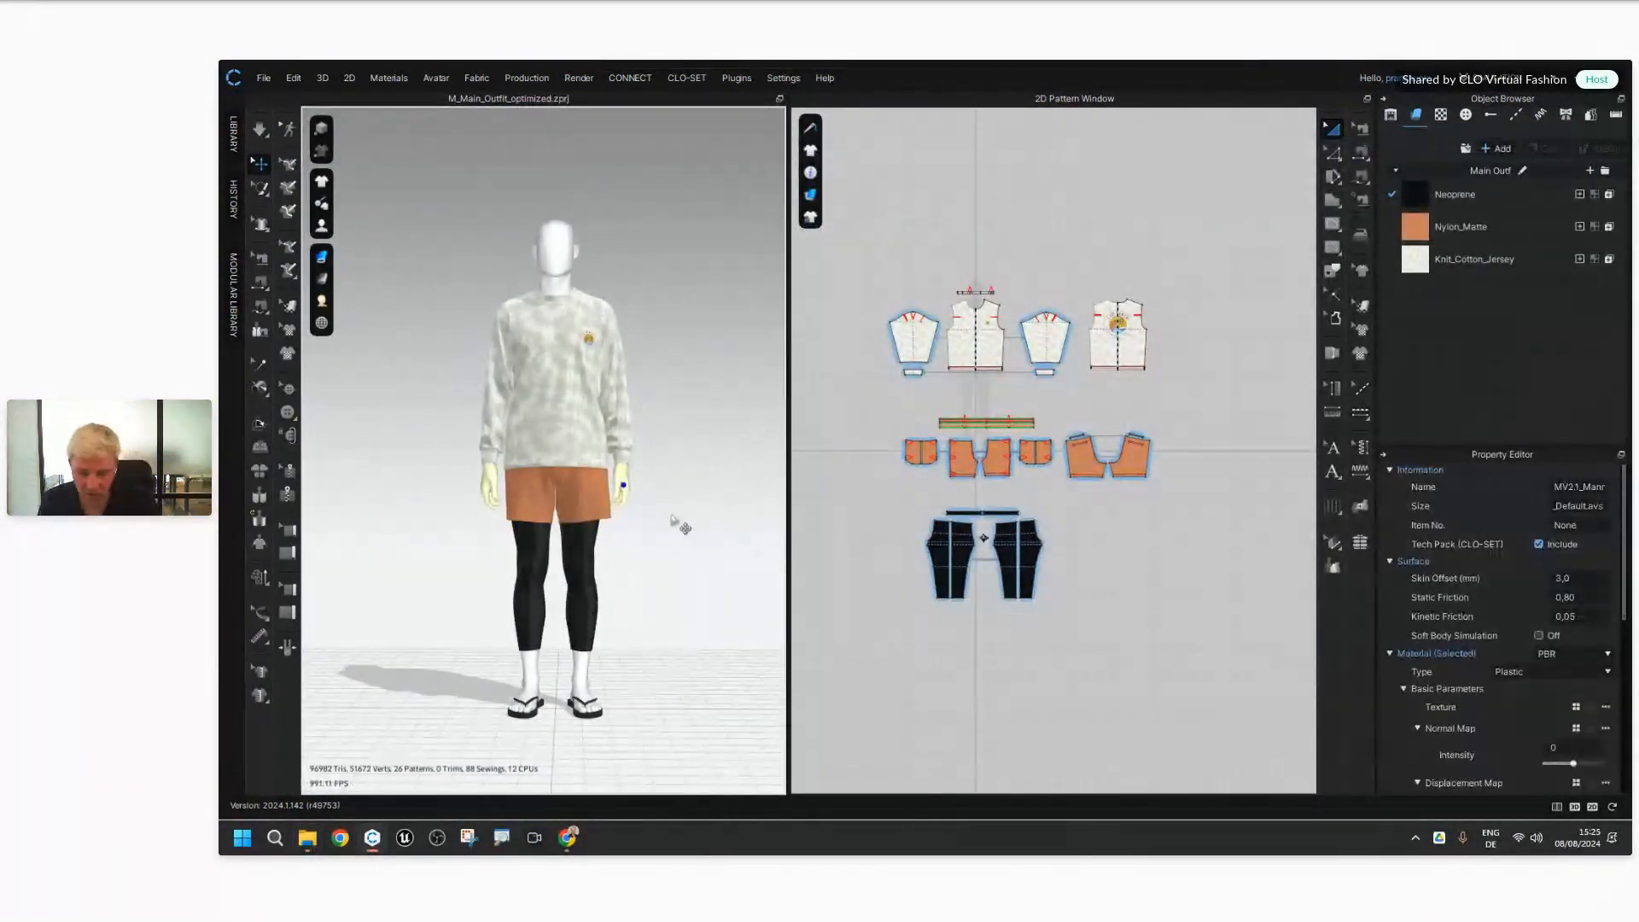
{"action": "right_click", "coordinate": [624, 489]}
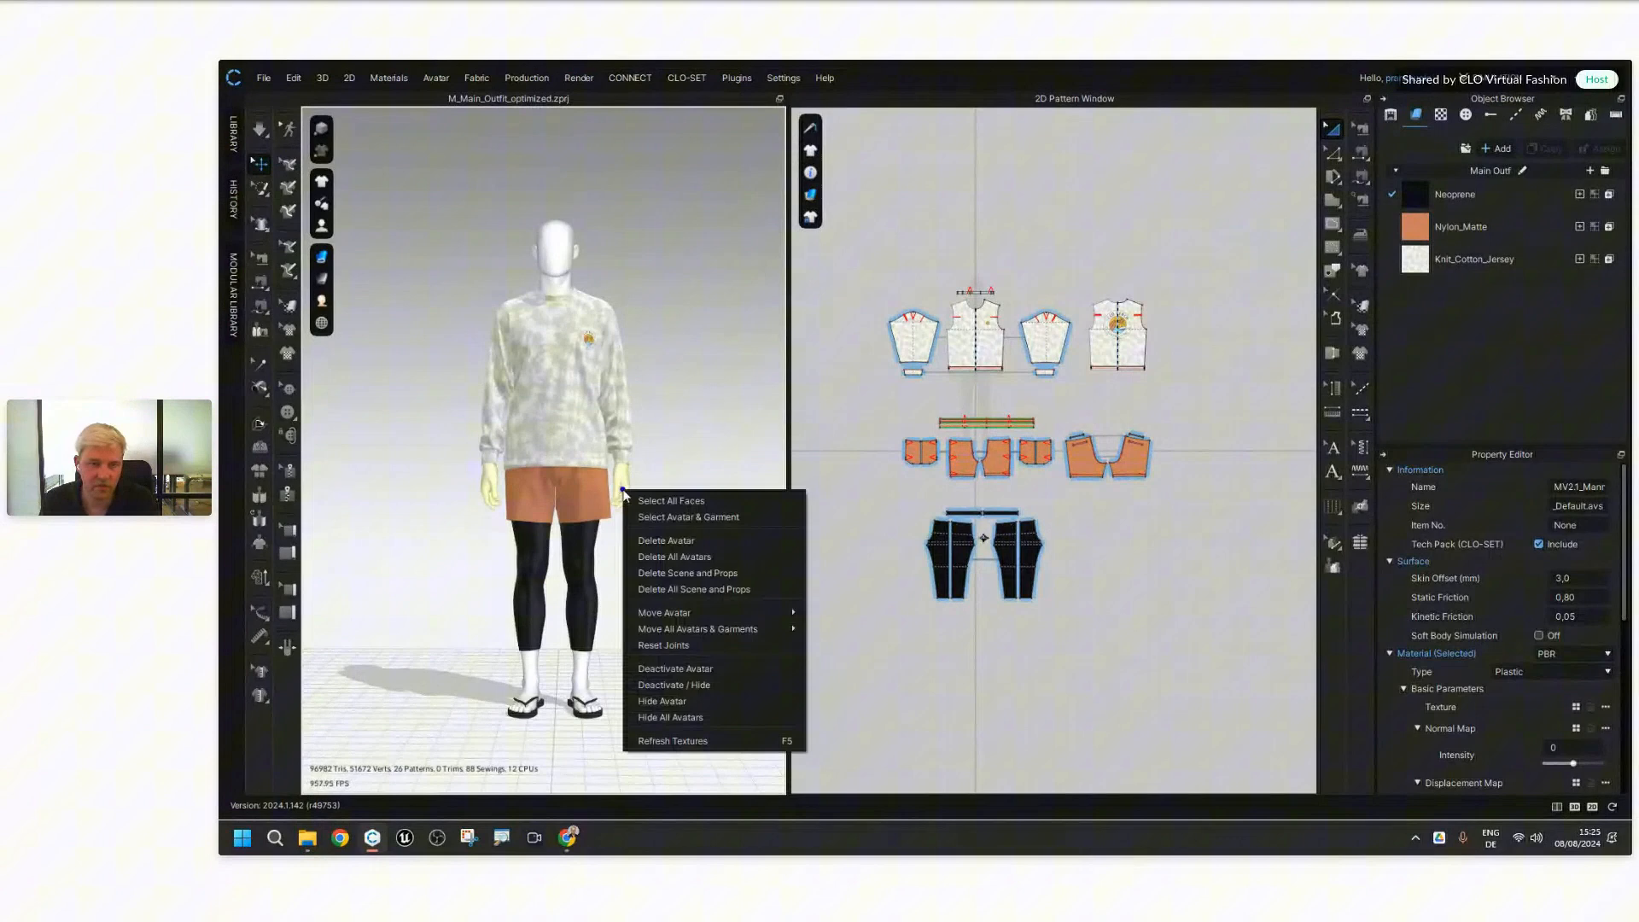
{"action": "left_click", "coordinate": [671, 541]}
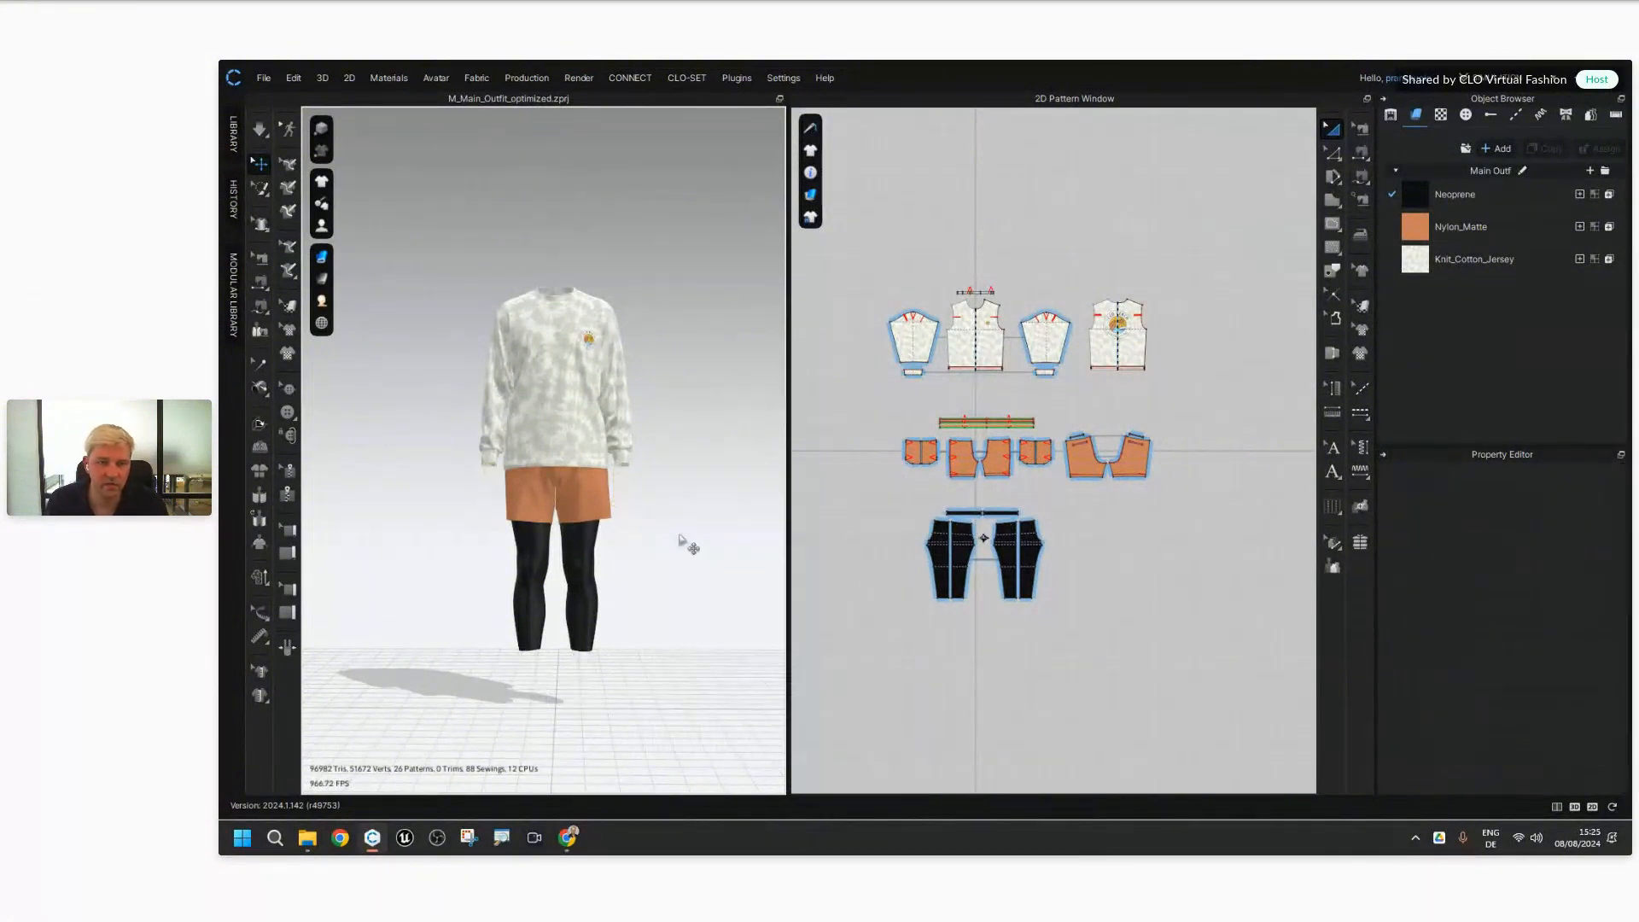
Step: Switch to File Explorer and open the Avatars folder inside Project Folder
{"action": "left_click", "coordinate": [307, 837]}
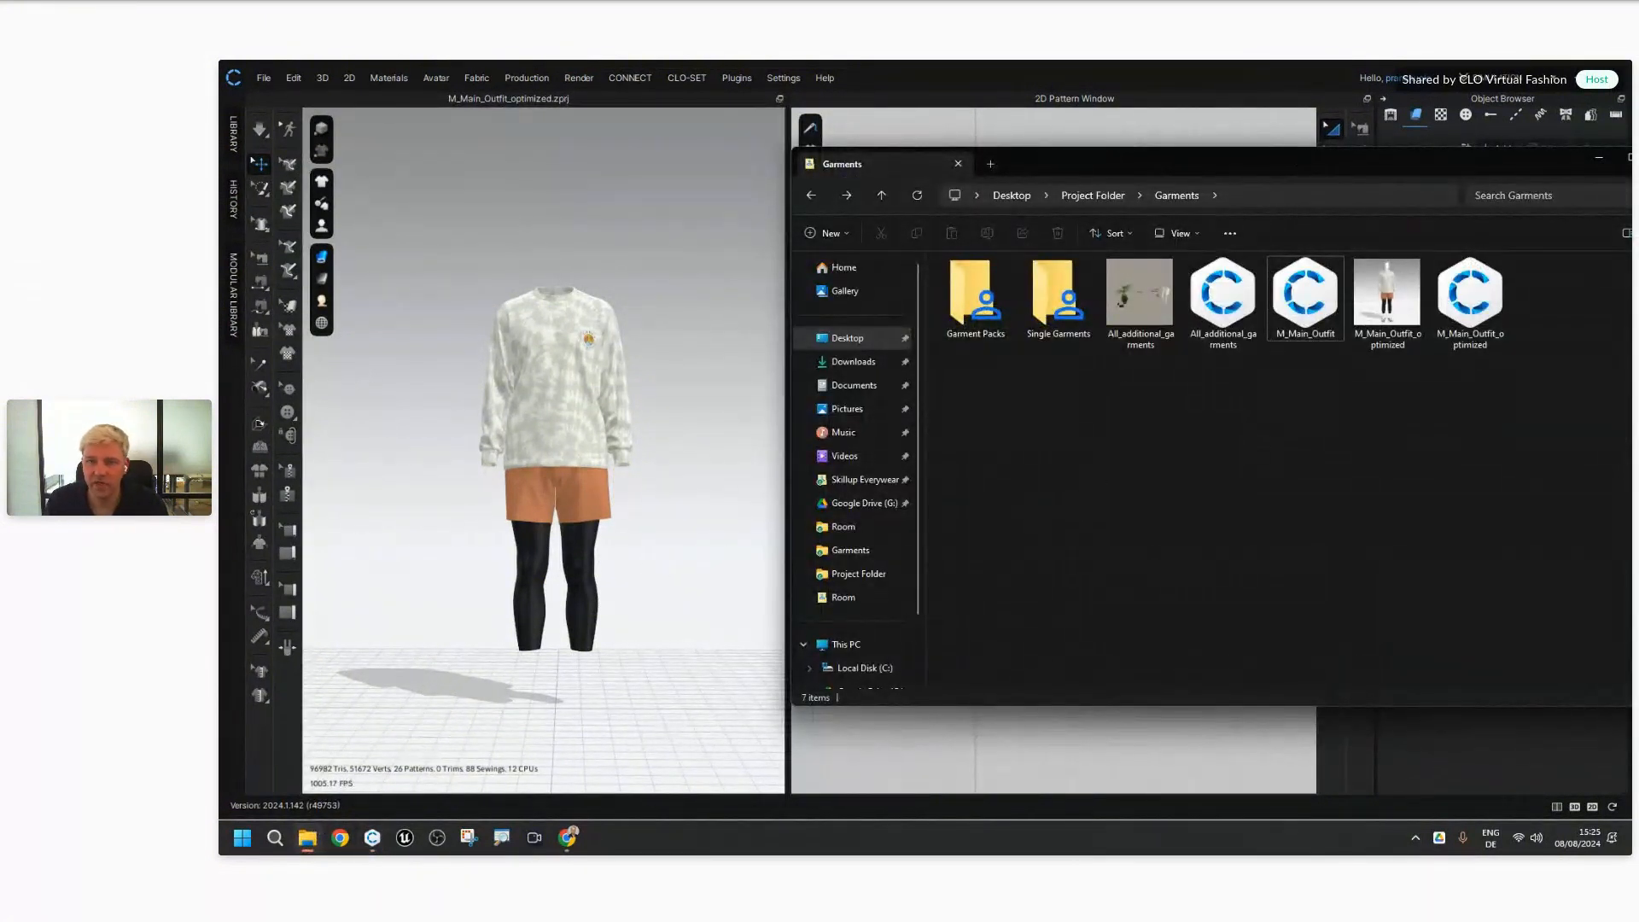
{"action": "left_click", "coordinate": [1029, 189]}
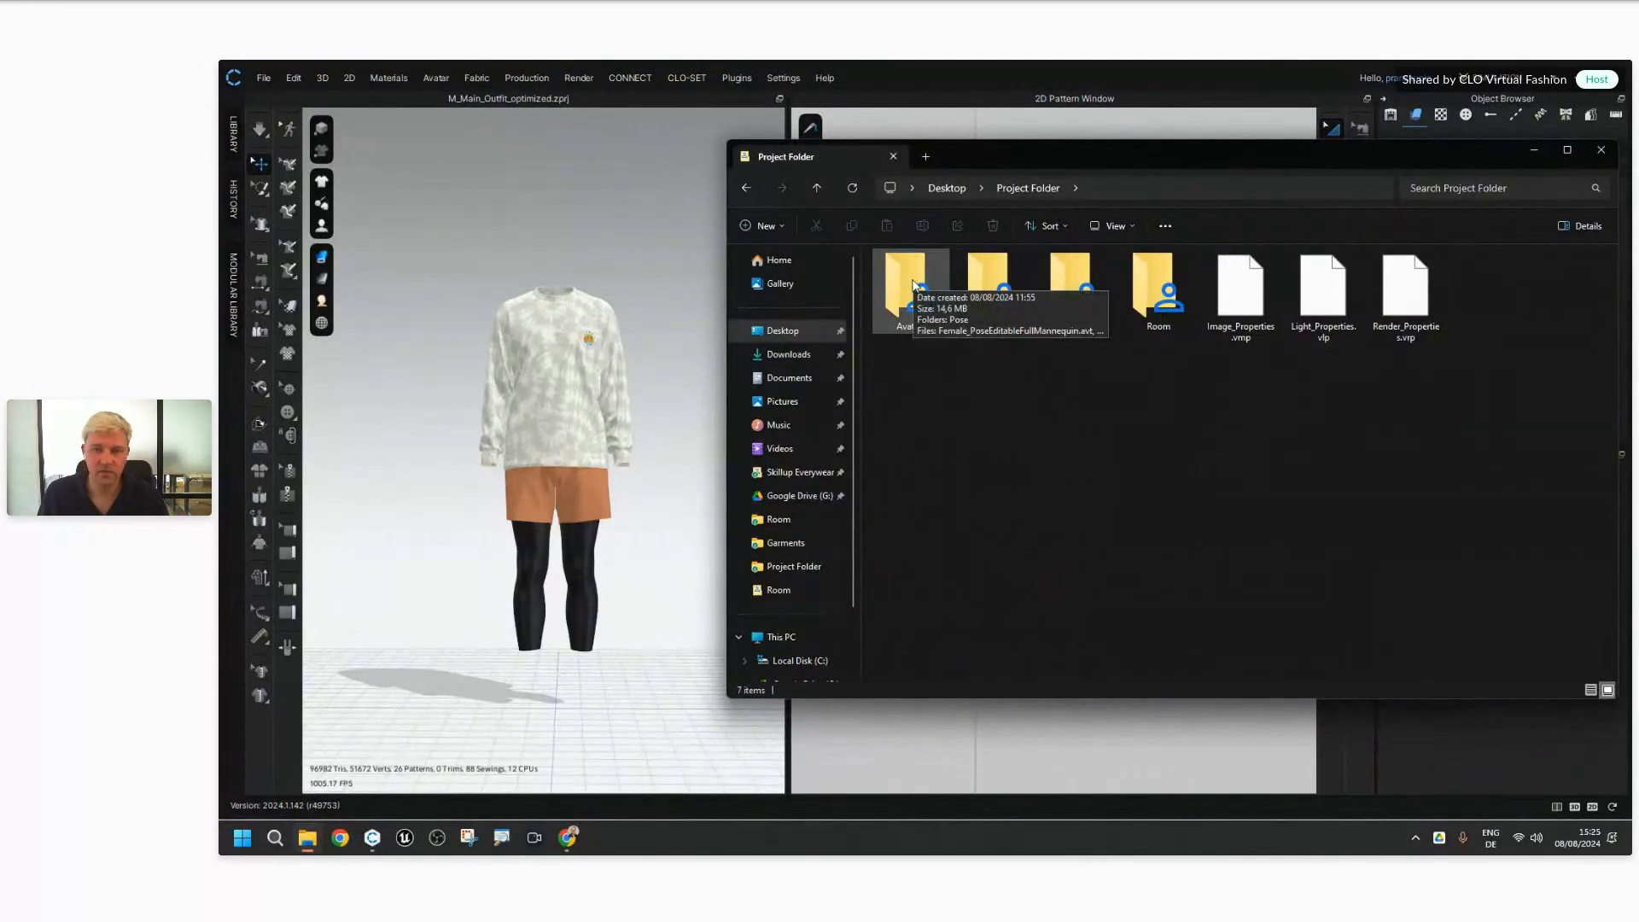
{"action": "left_click", "coordinate": [914, 285]}
{"action": "double_click", "coordinate": [914, 285]}
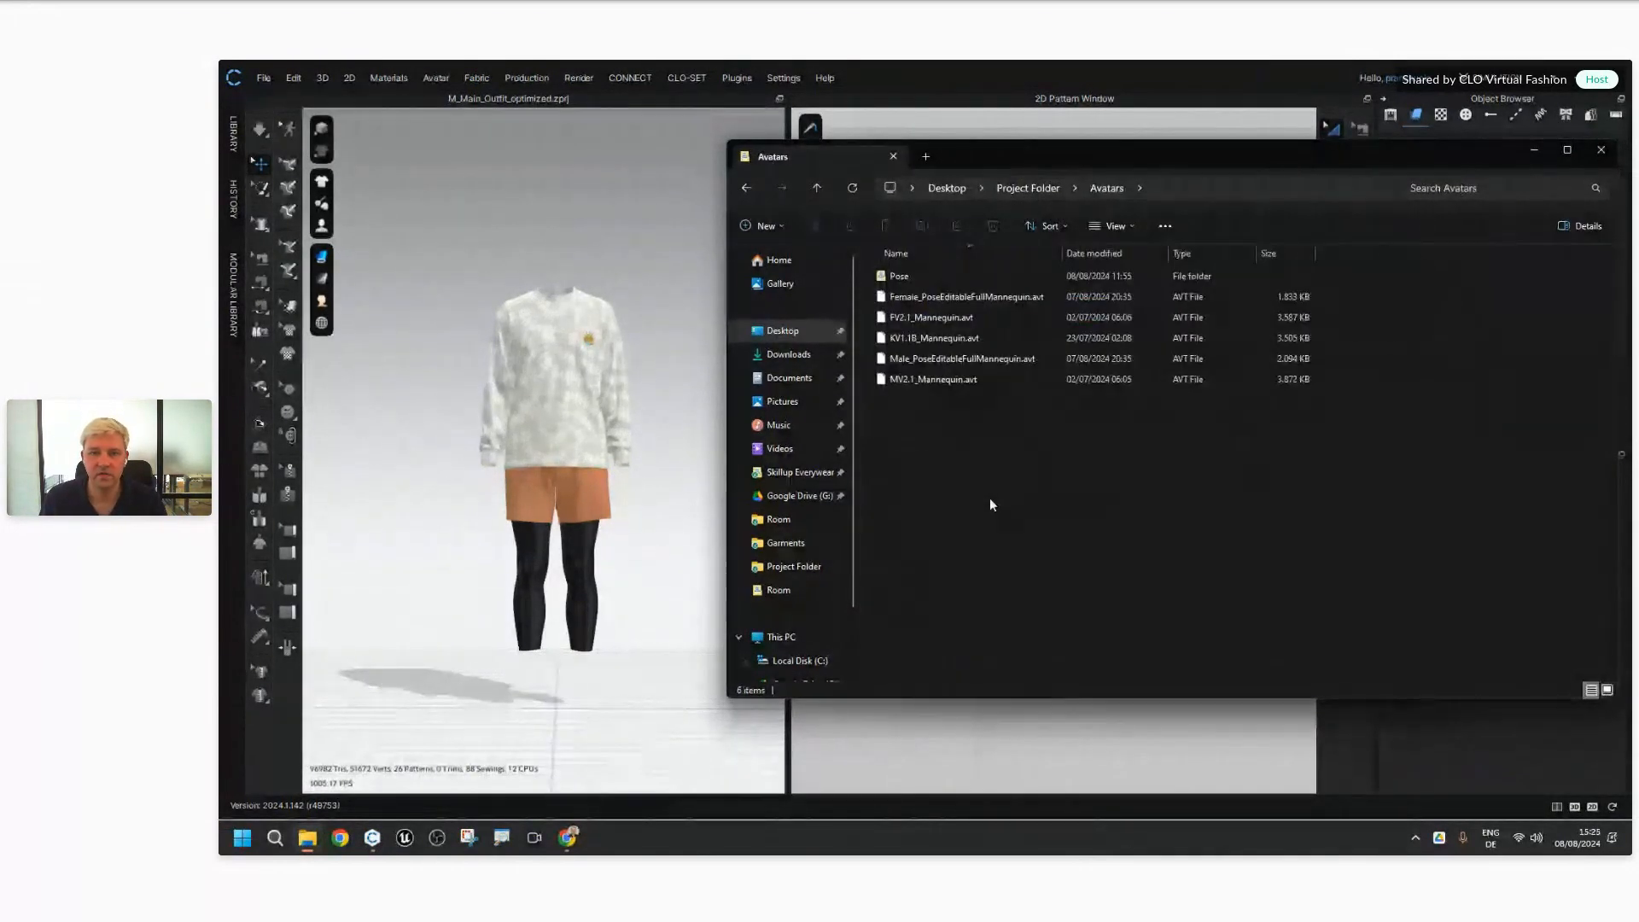
Step: Load the FV2.1_Mannequin.avt avatar from the Avatars folder into the 3D scene with the garments
{"action": "left_click", "coordinate": [933, 338]}
{"action": "left_click", "coordinate": [935, 376]}
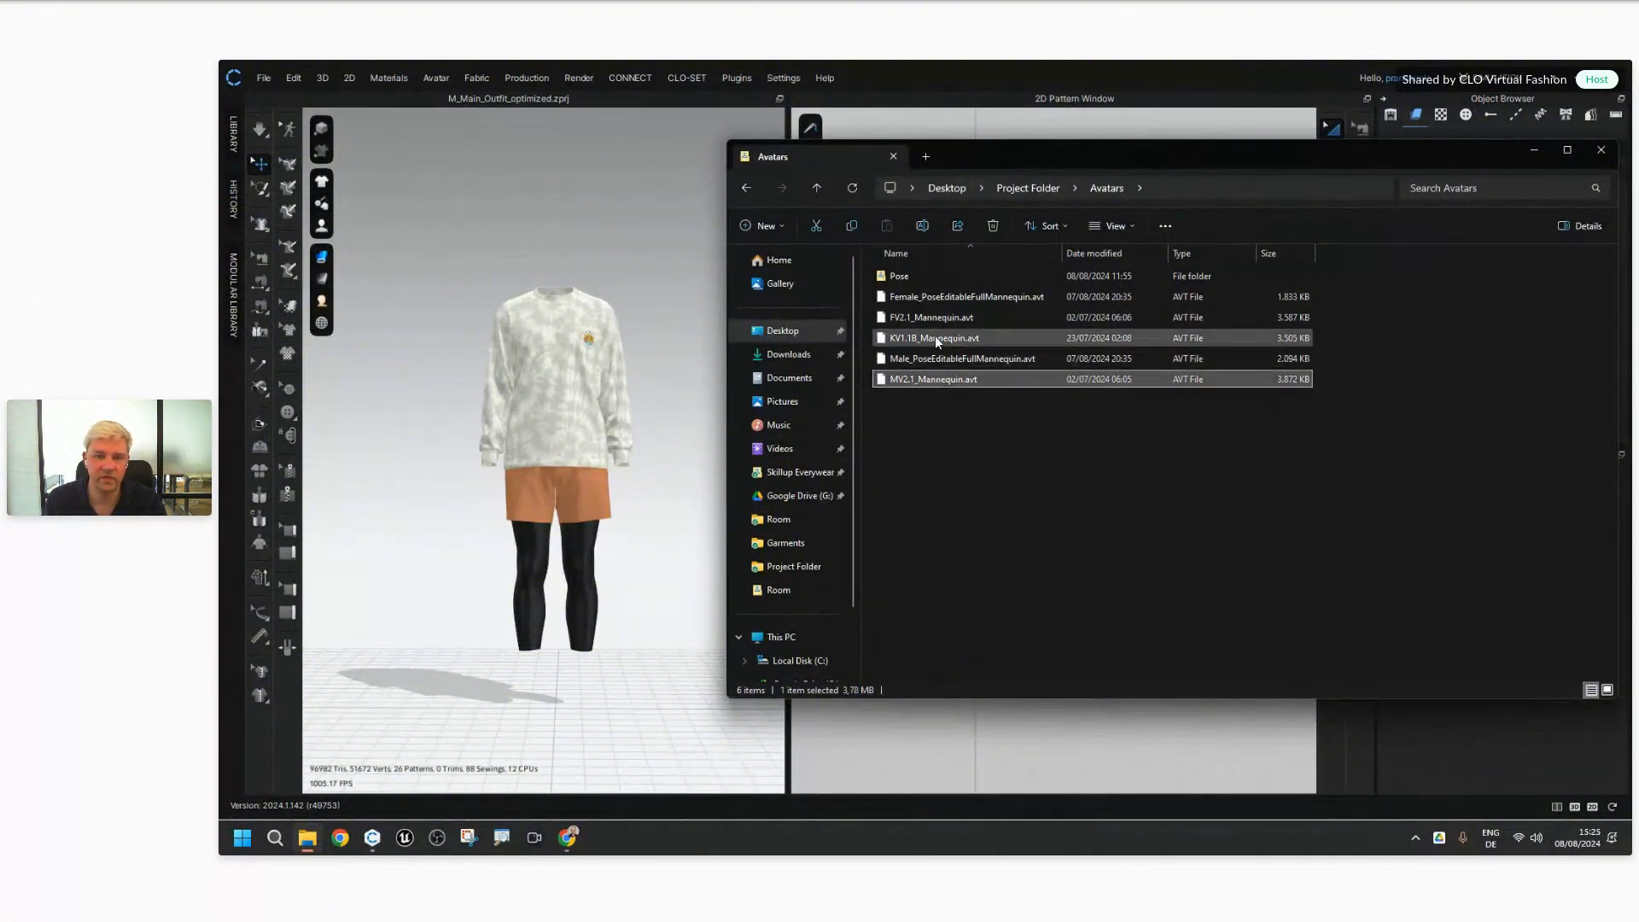
{"action": "left_click", "coordinate": [935, 338]}
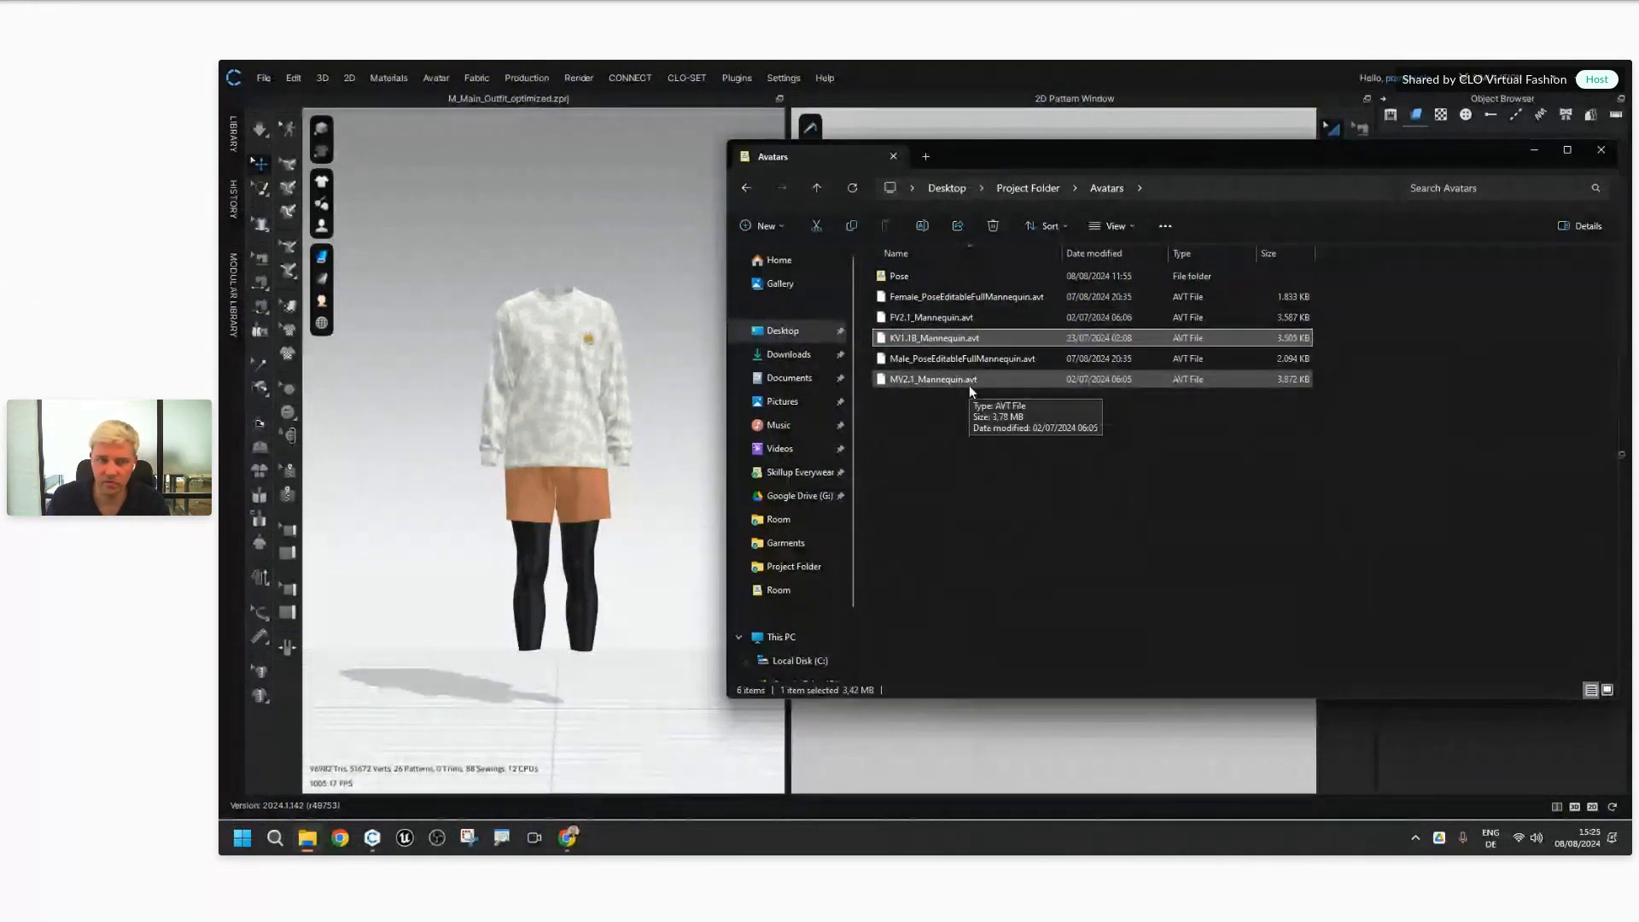
{"action": "left_click", "coordinate": [988, 476]}
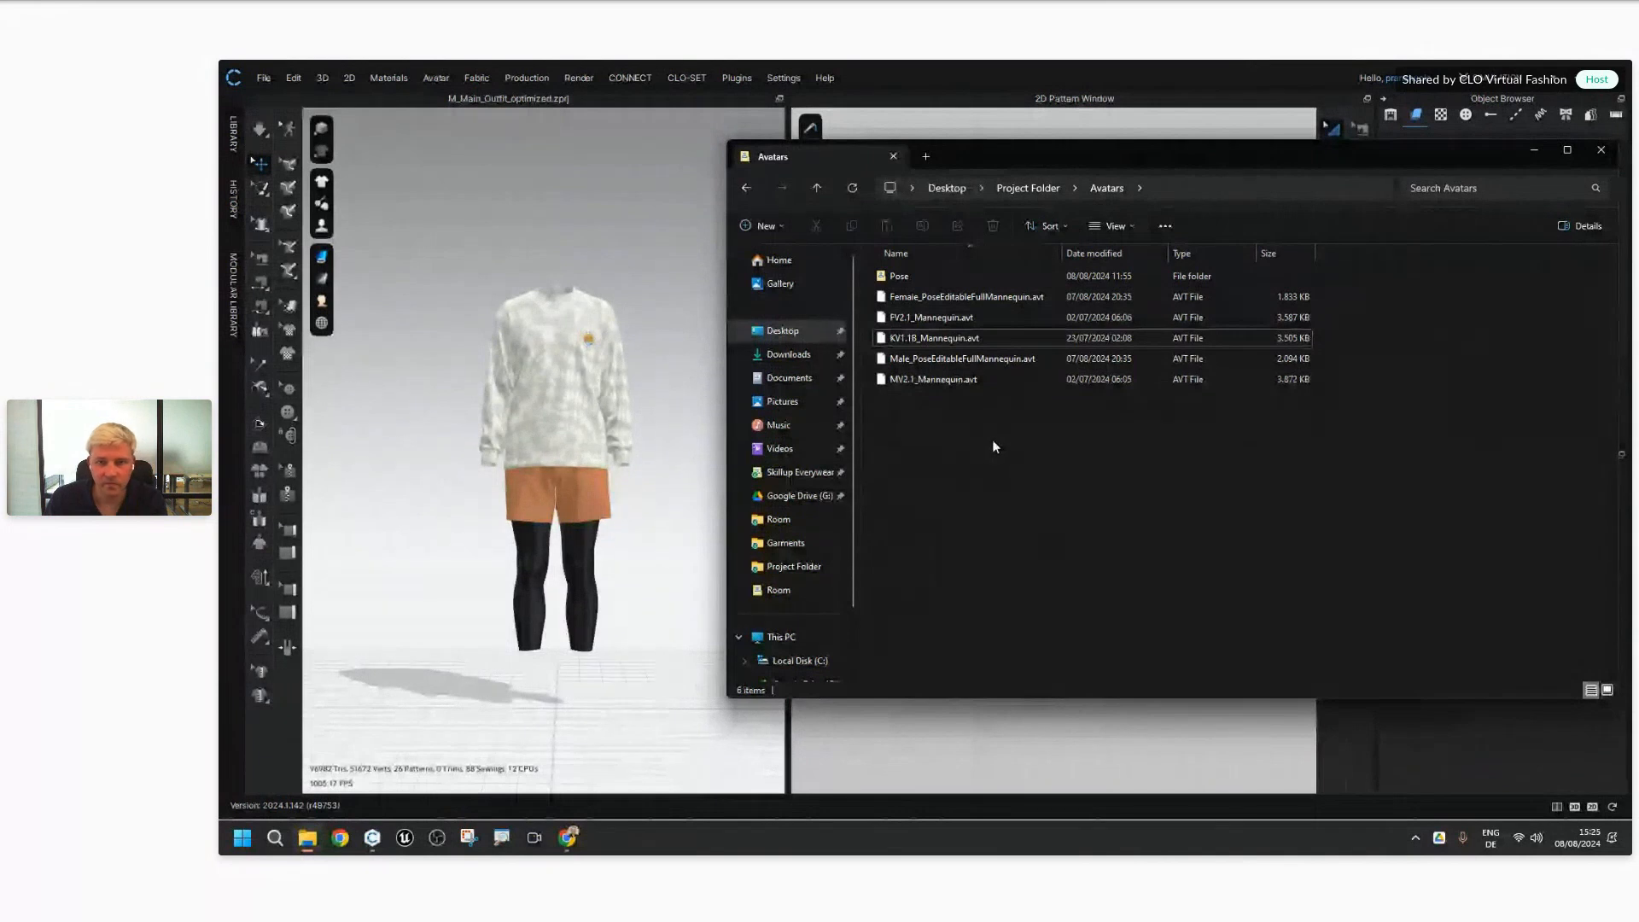
{"action": "left_click", "coordinate": [930, 319]}
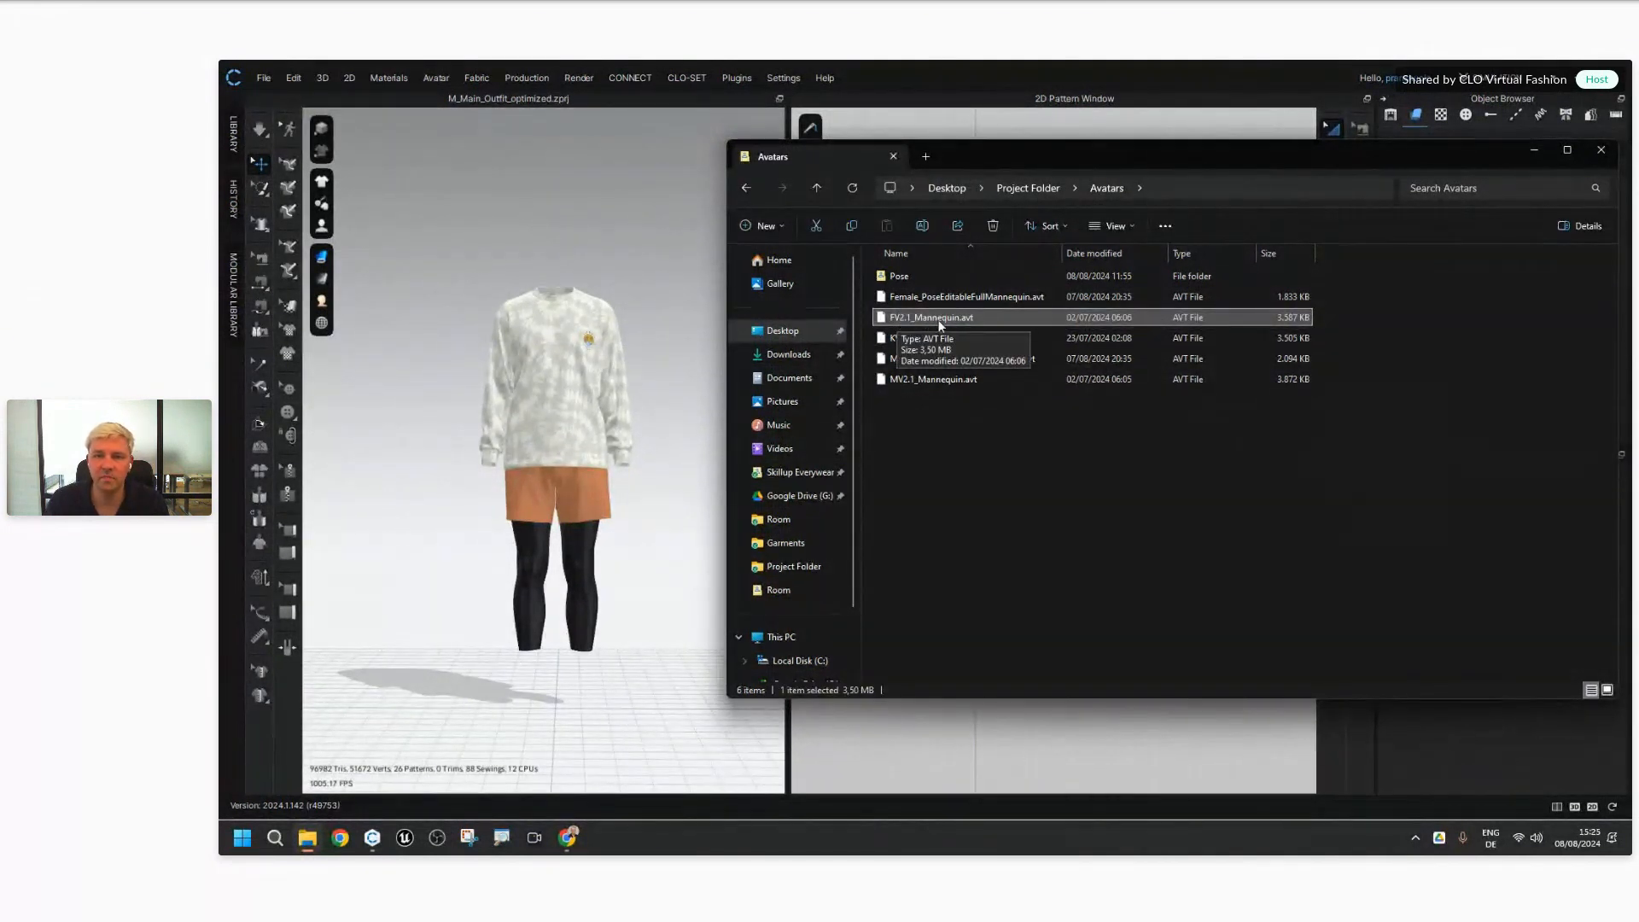
{"action": "left_click_drag", "start_coordinate": [940, 324], "coordinate": [657, 493]}
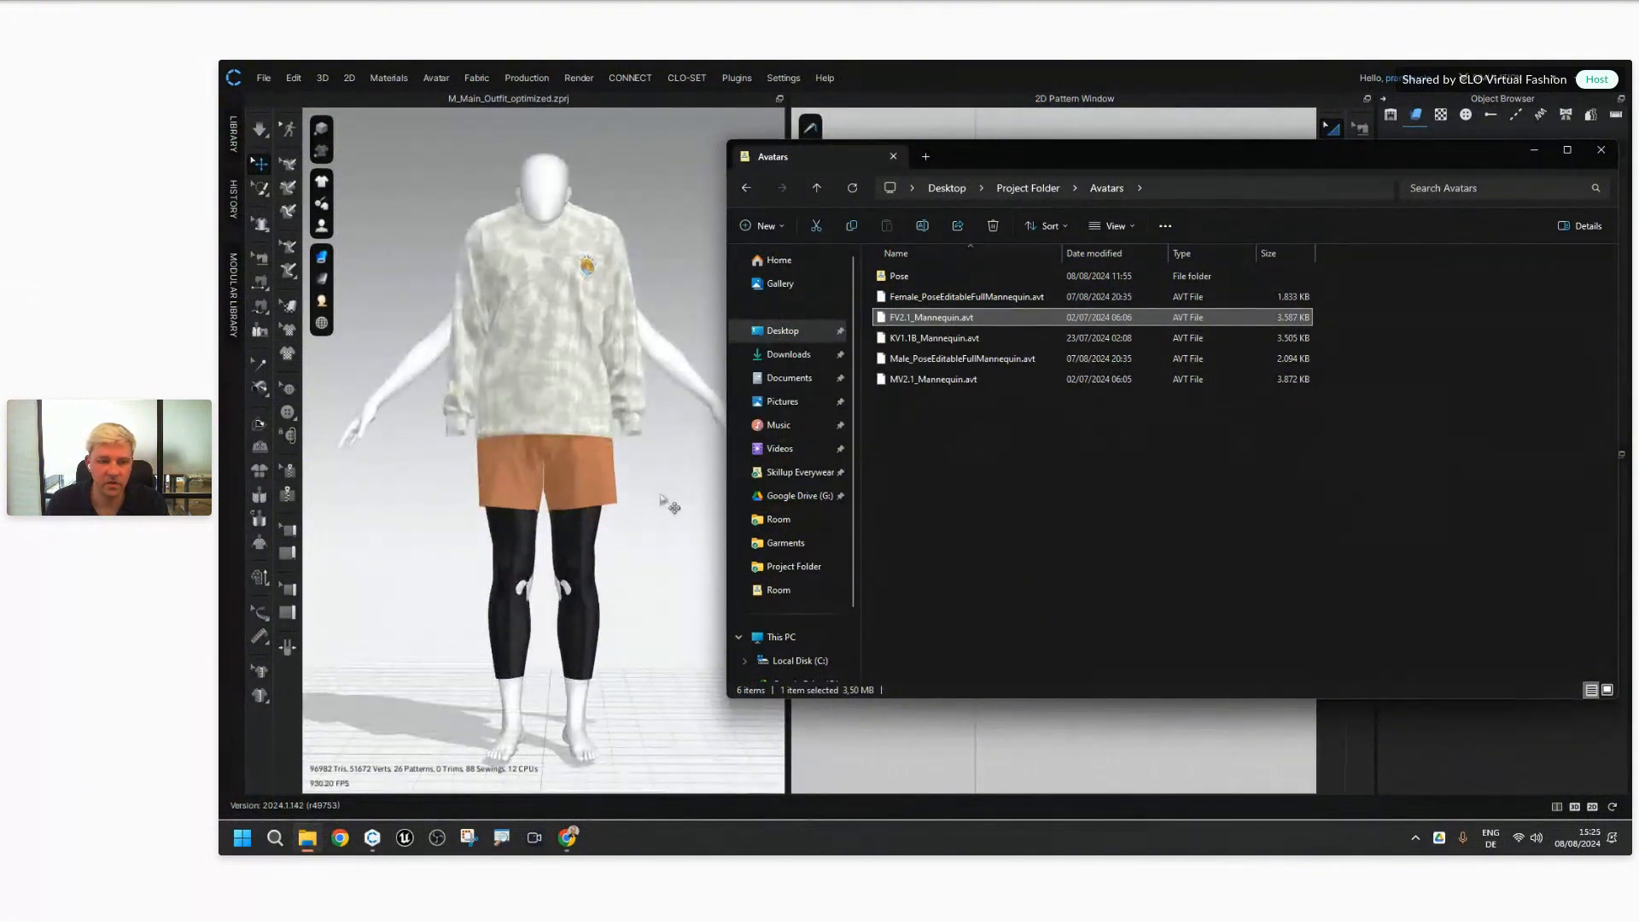
Step: Look through the shoes available for the Female_V2 avatar in the library and close the library
{"action": "left_click", "coordinate": [670, 505]}
{"action": "right_click_drag", "start_coordinate": [651, 512], "coordinate": [736, 520]}
{"action": "key", "text": "F3"}
{"action": "left_click", "coordinate": [283, 179]}
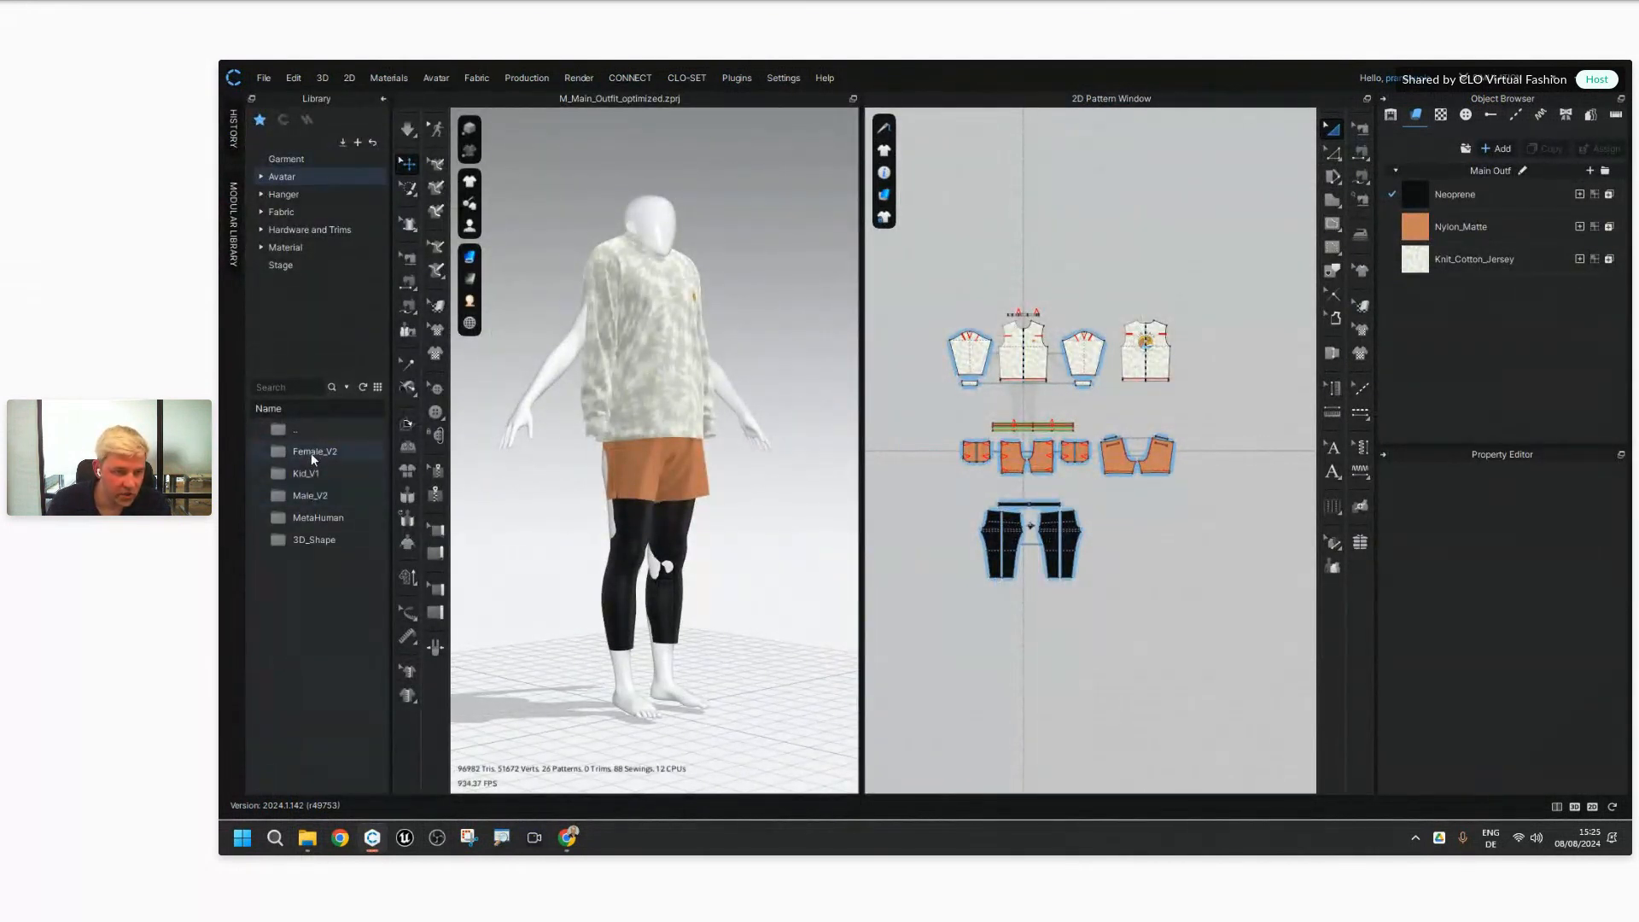
{"action": "double_click", "coordinate": [310, 452]}
{"action": "double_click", "coordinate": [304, 563]}
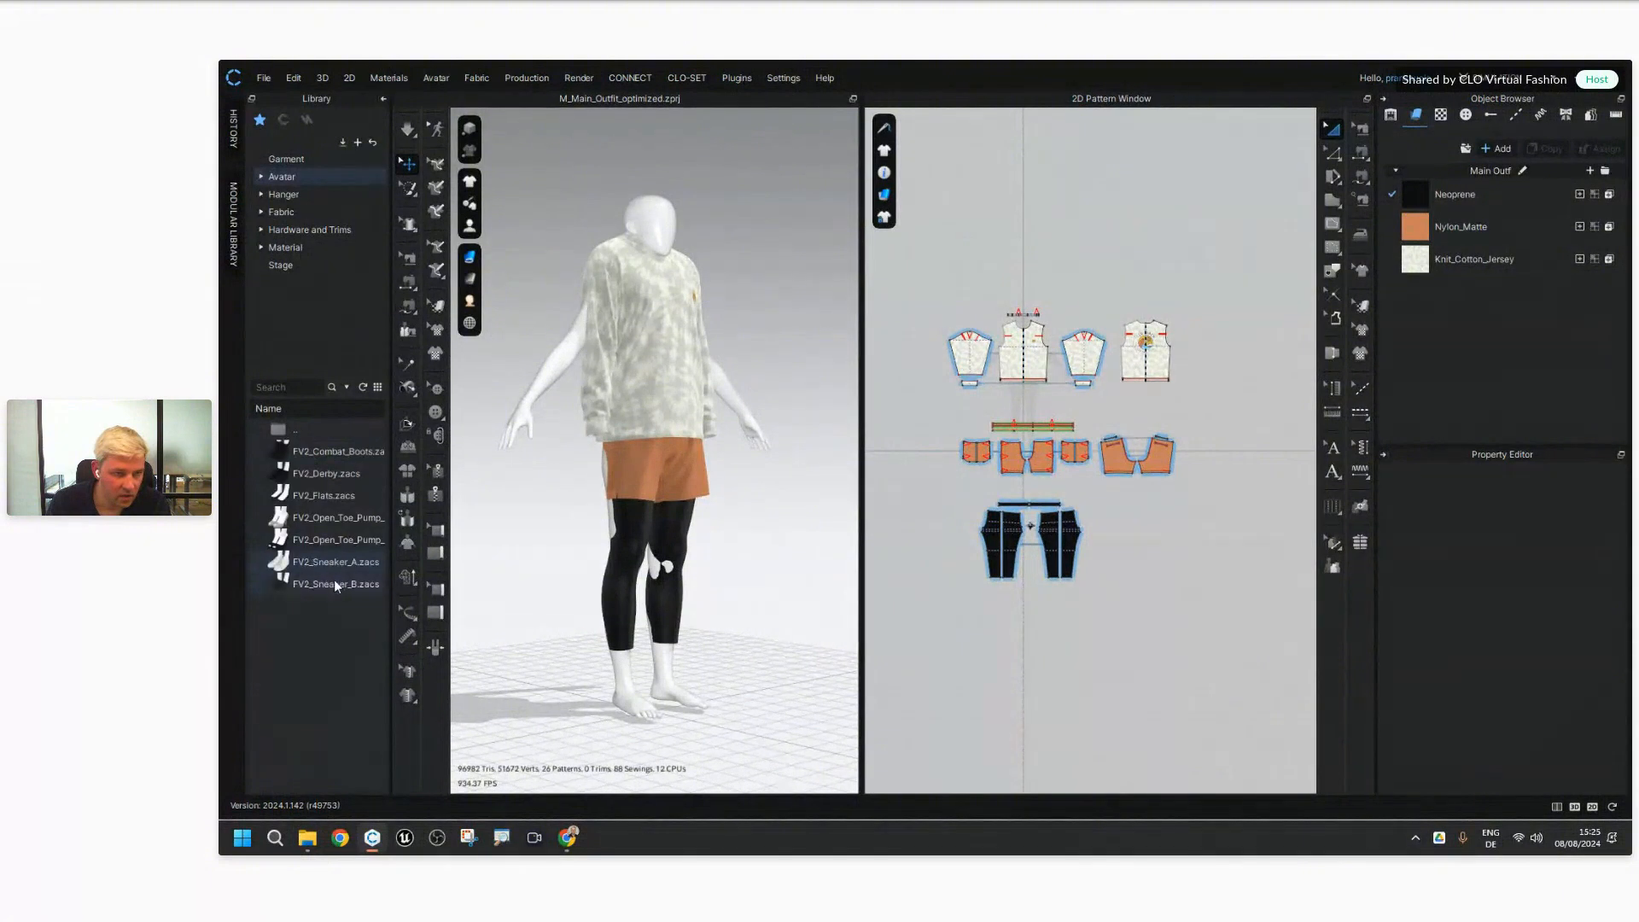
{"action": "left_click", "coordinate": [381, 100]}
Step: Show the female mannequin's arrangement points, examine them around the outfit, and hide them again
{"action": "right_click_drag", "start_coordinate": [717, 520], "coordinate": [671, 514]}
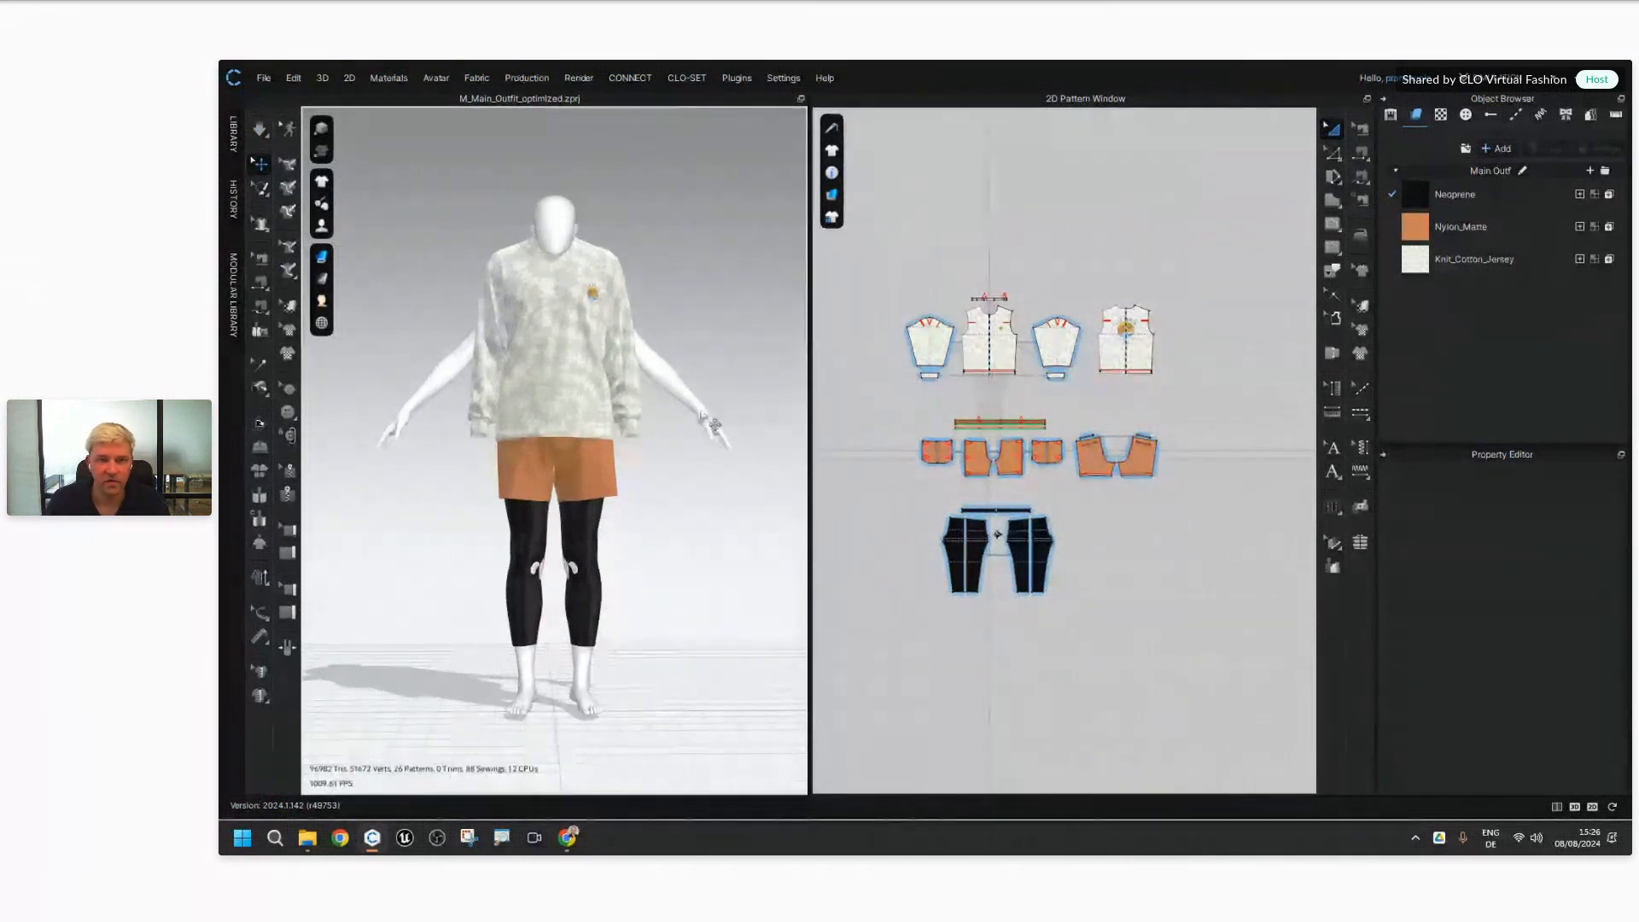
{"action": "mouse_move", "coordinate": [667, 512]}
{"action": "right_mouse_down"}
{"action": "mouse_move", "coordinate": [685, 519]}
{"action": "mouse_move", "coordinate": [664, 518]}
{"action": "right_mouse_up"}
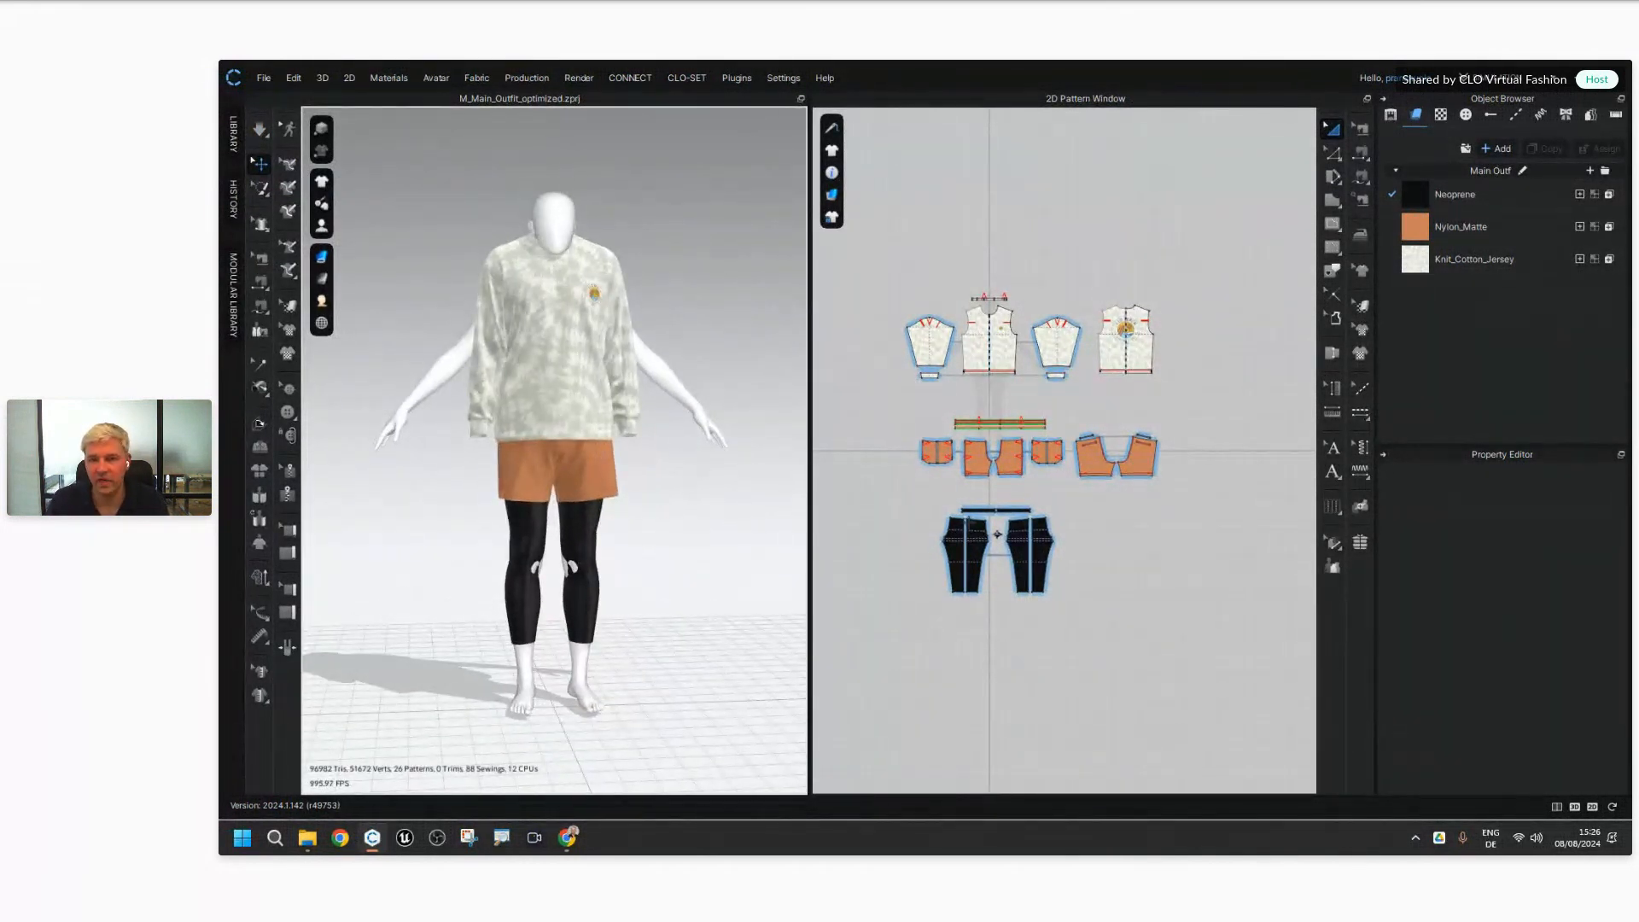
{"action": "middle_click_drag", "start_coordinate": [1085, 550], "coordinate": [1093, 537]}
{"action": "right_click_drag", "start_coordinate": [705, 560], "coordinate": [717, 560]}
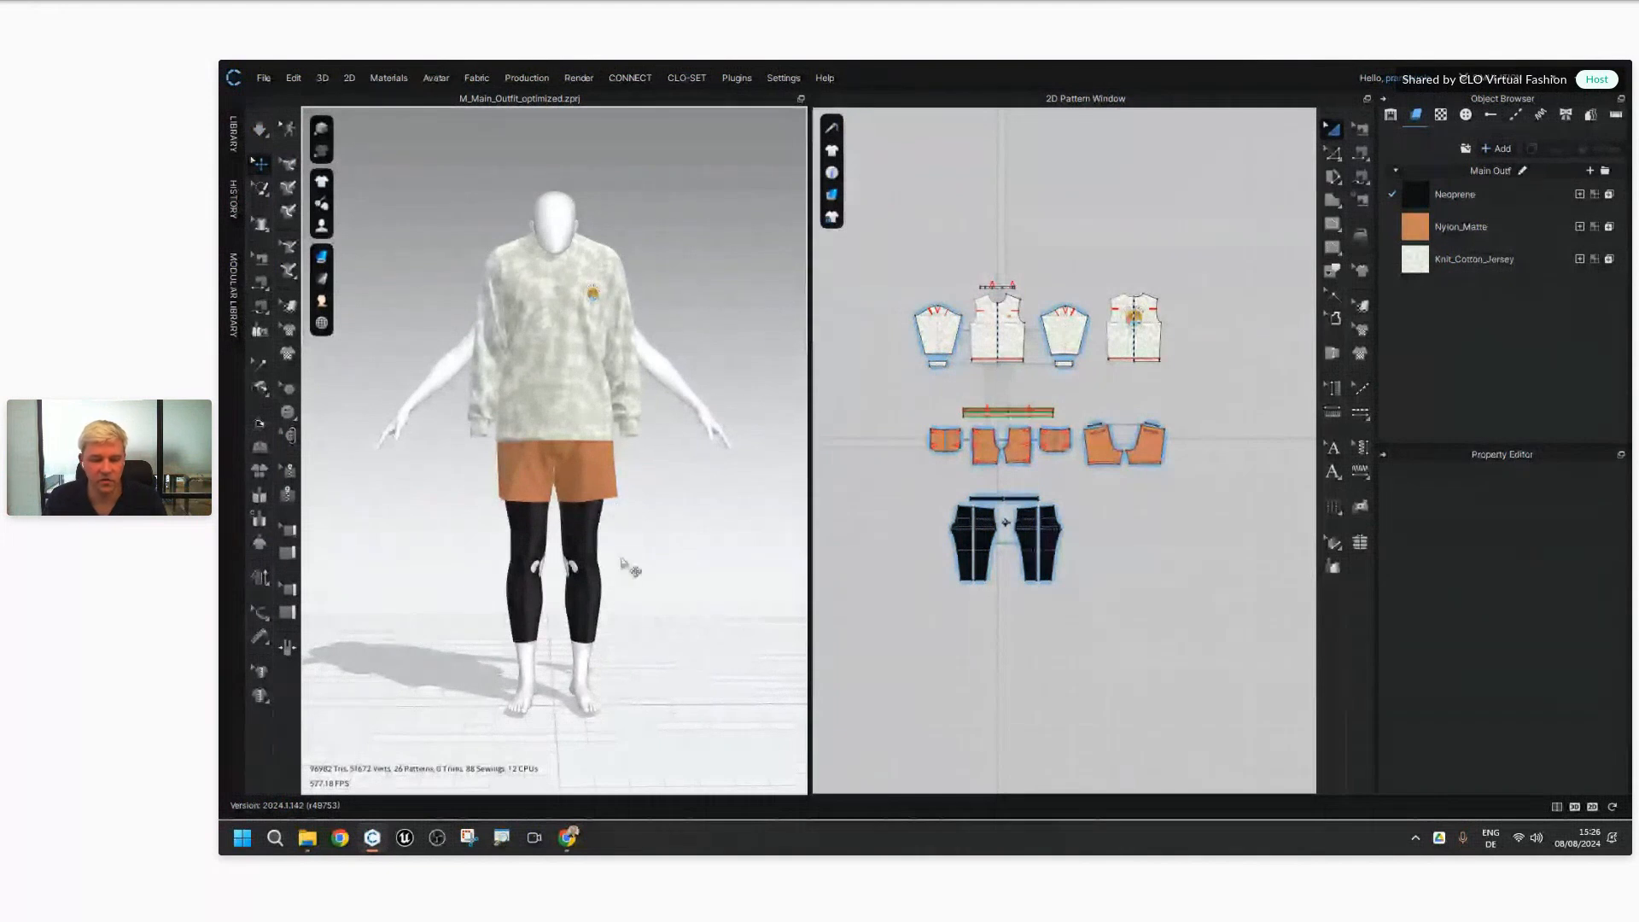
{"action": "key", "text": "shift+f"}
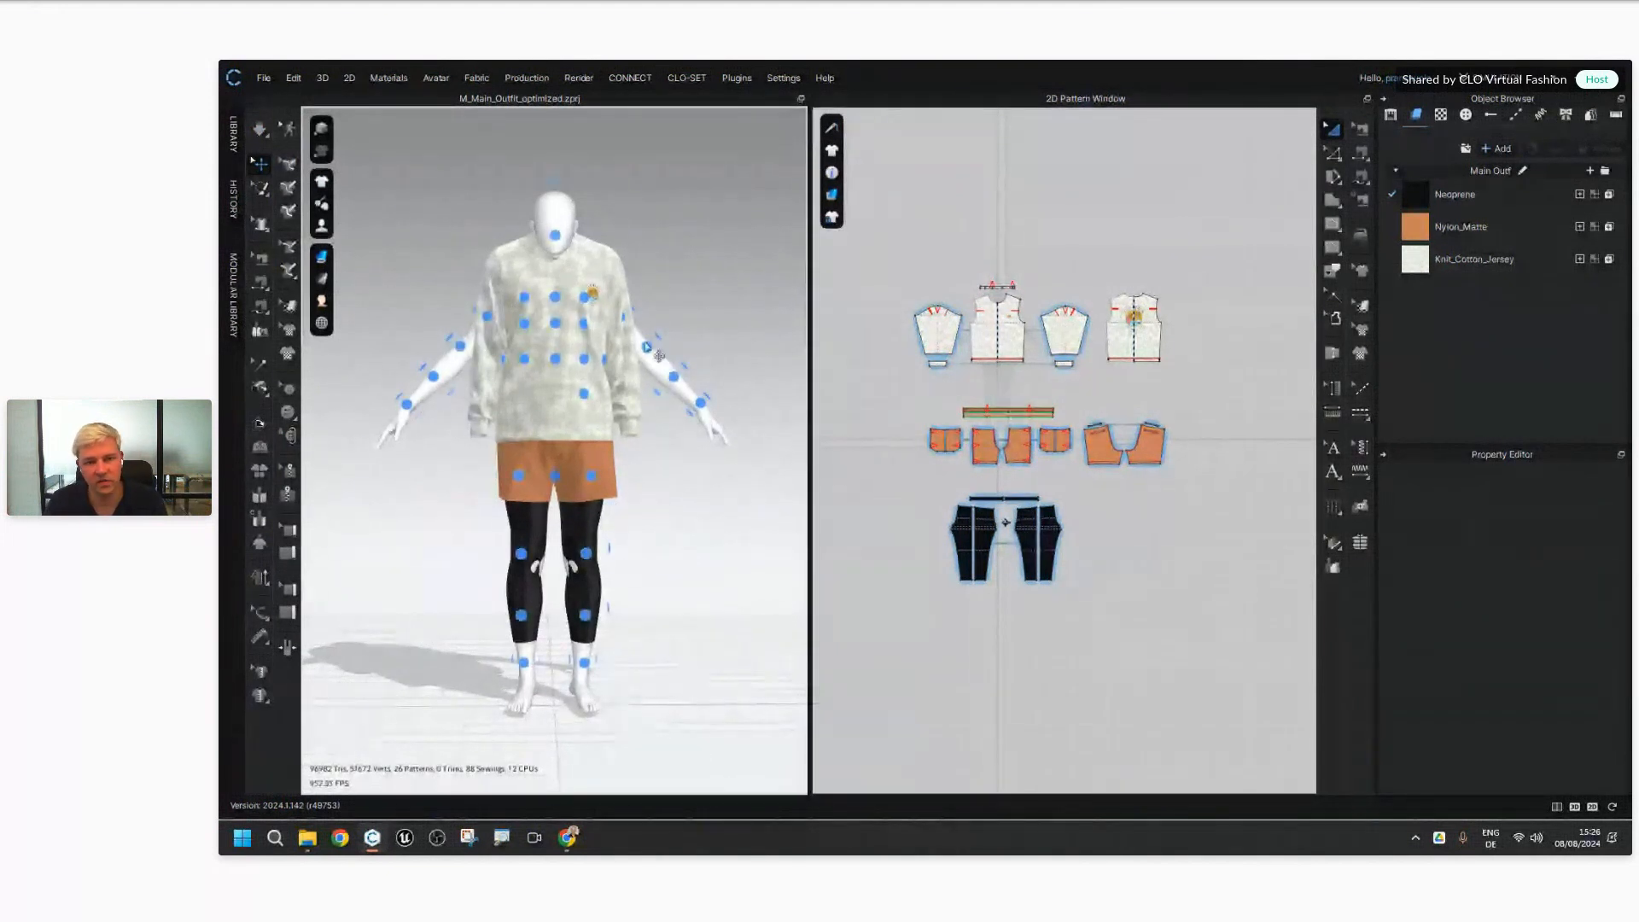
{"action": "right_click_drag", "start_coordinate": [629, 597], "coordinate": [570, 569]}
{"action": "key", "text": "shift+f"}
{"action": "mouse_move", "coordinate": [682, 514]}
{"action": "right_mouse_down"}
{"action": "mouse_move", "coordinate": [658, 530]}
{"action": "mouse_move", "coordinate": [680, 537]}
{"action": "right_mouse_up"}
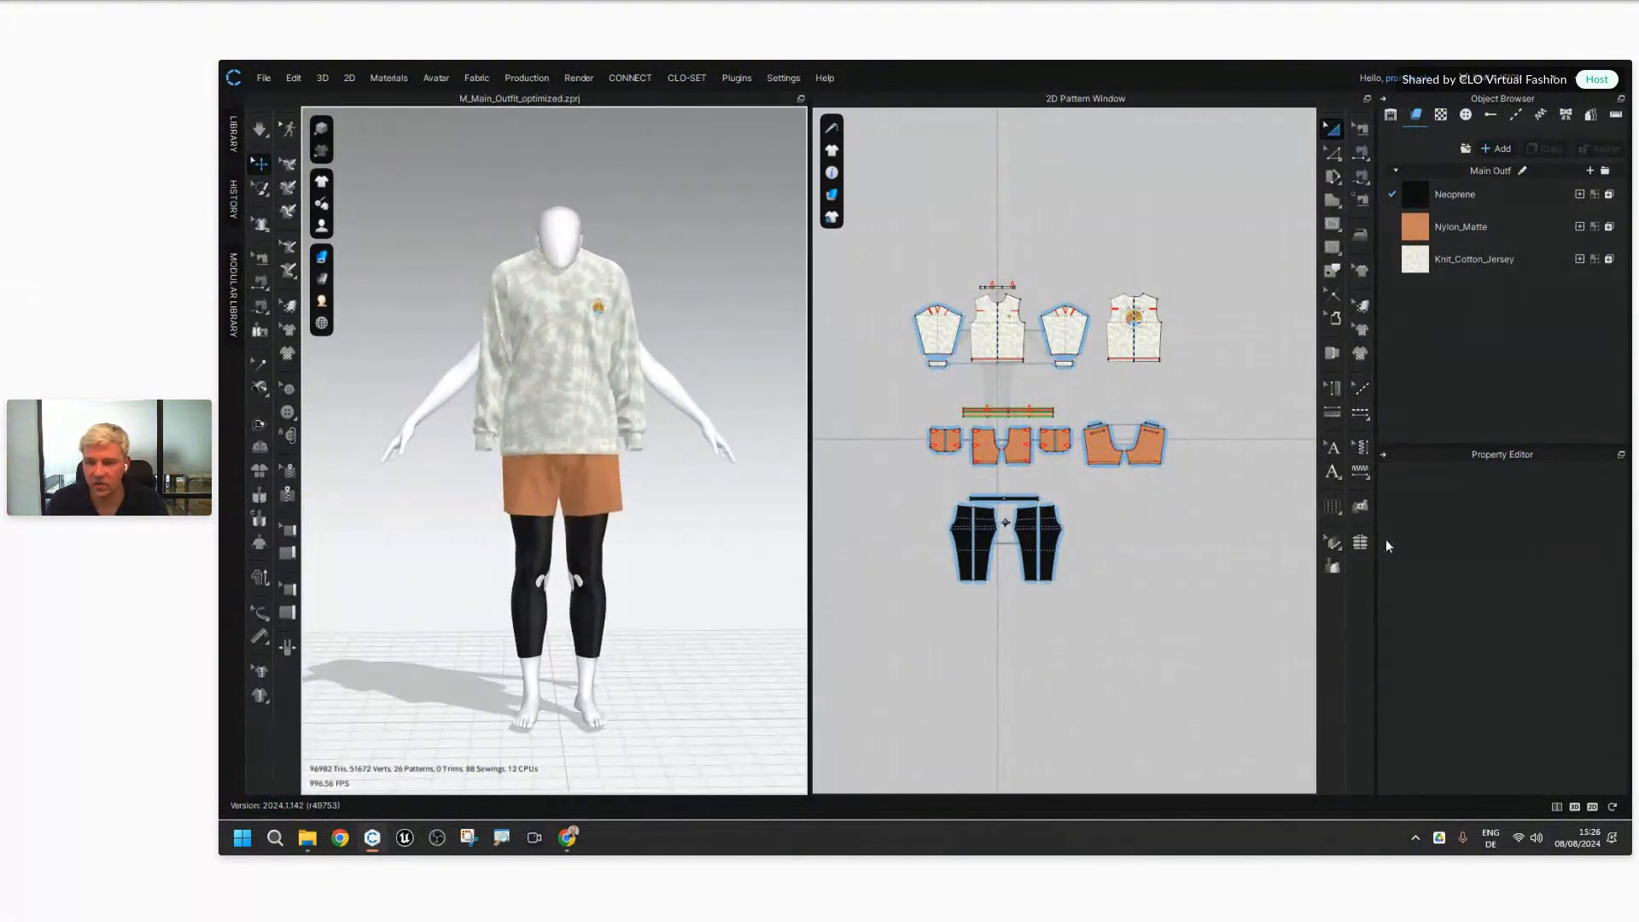
Step: Run Auto Fitting on the outfit for the female mannequin with Maintain Pattern Curvature at 100% and both size-maintaining options off
{"action": "left_click", "coordinate": [1334, 570]}
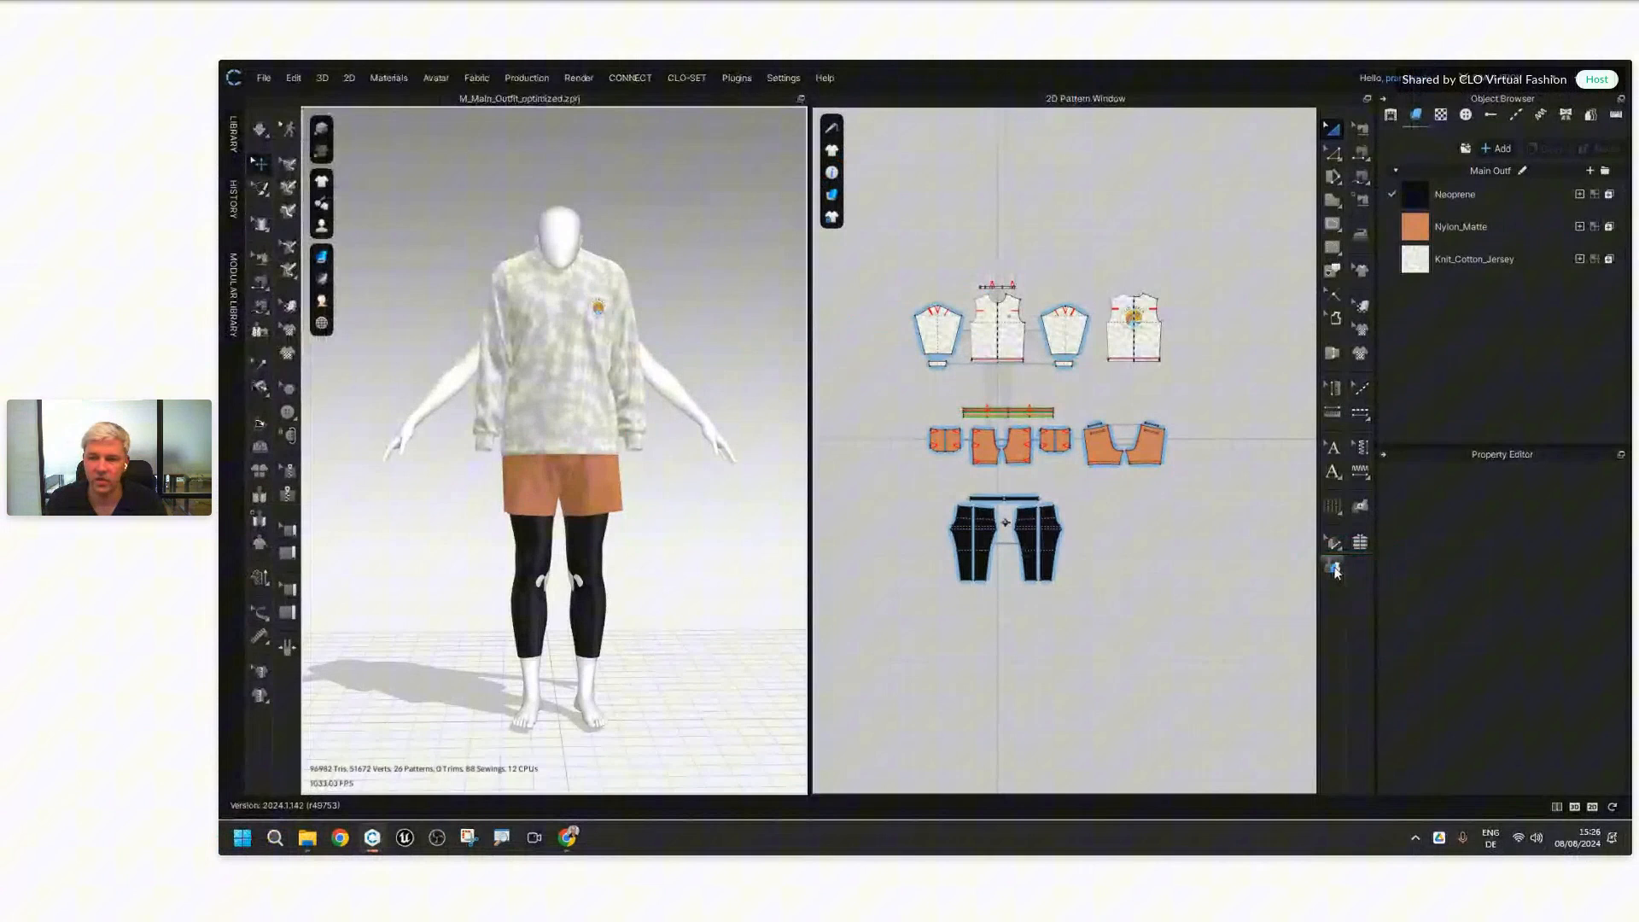
{"action": "left_click", "coordinate": [1335, 570]}
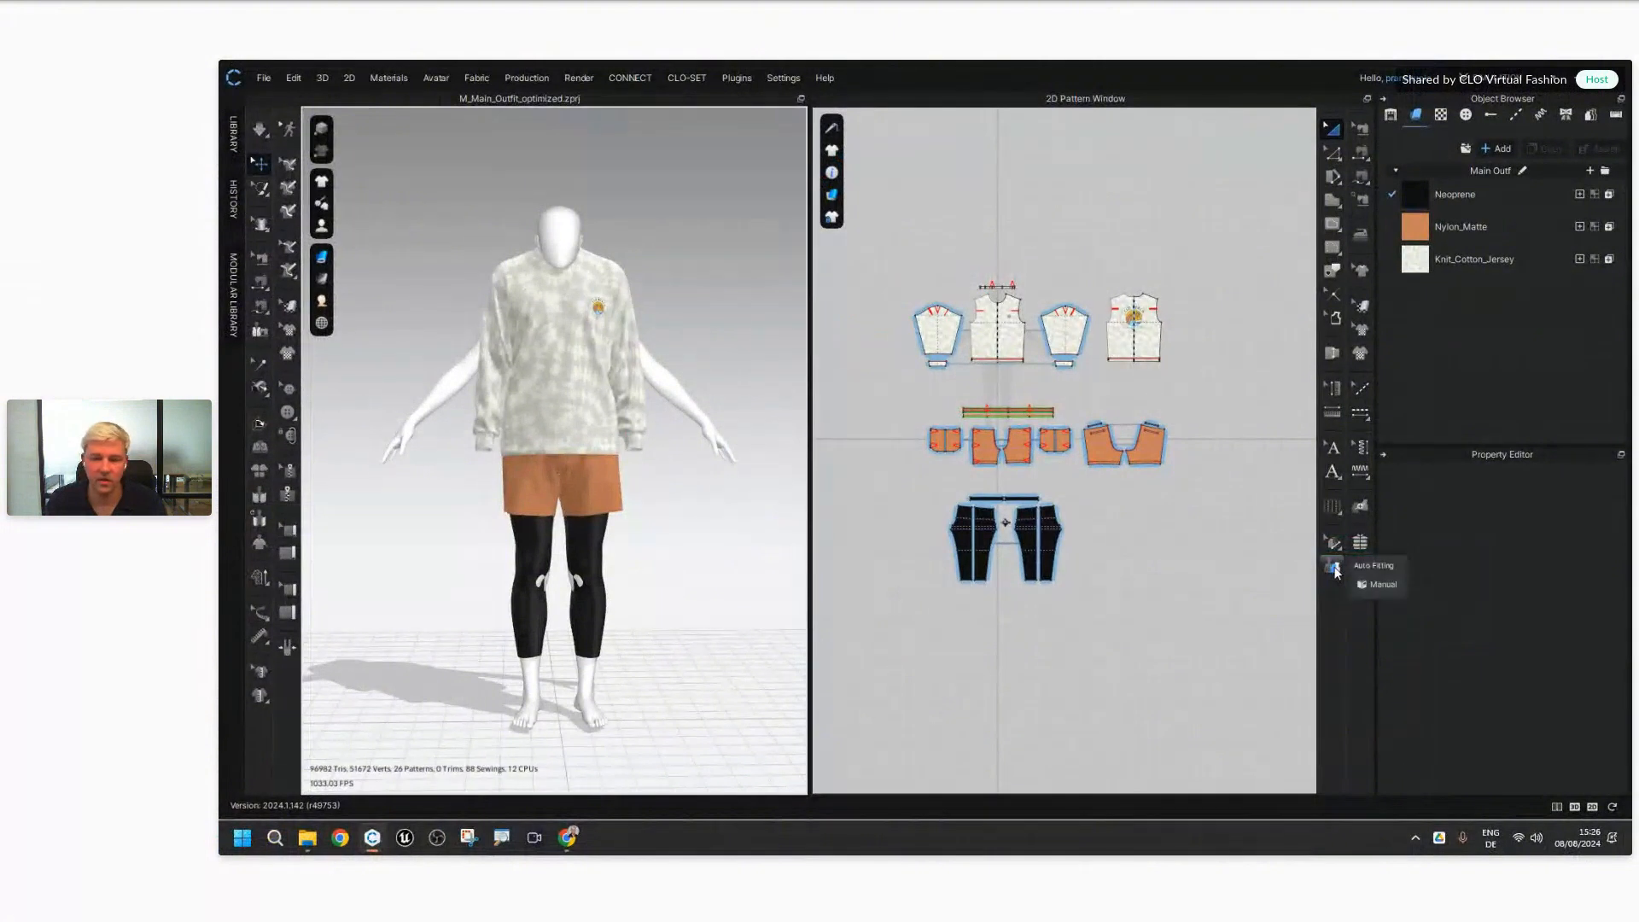
{"action": "left_click", "coordinate": [1374, 565]}
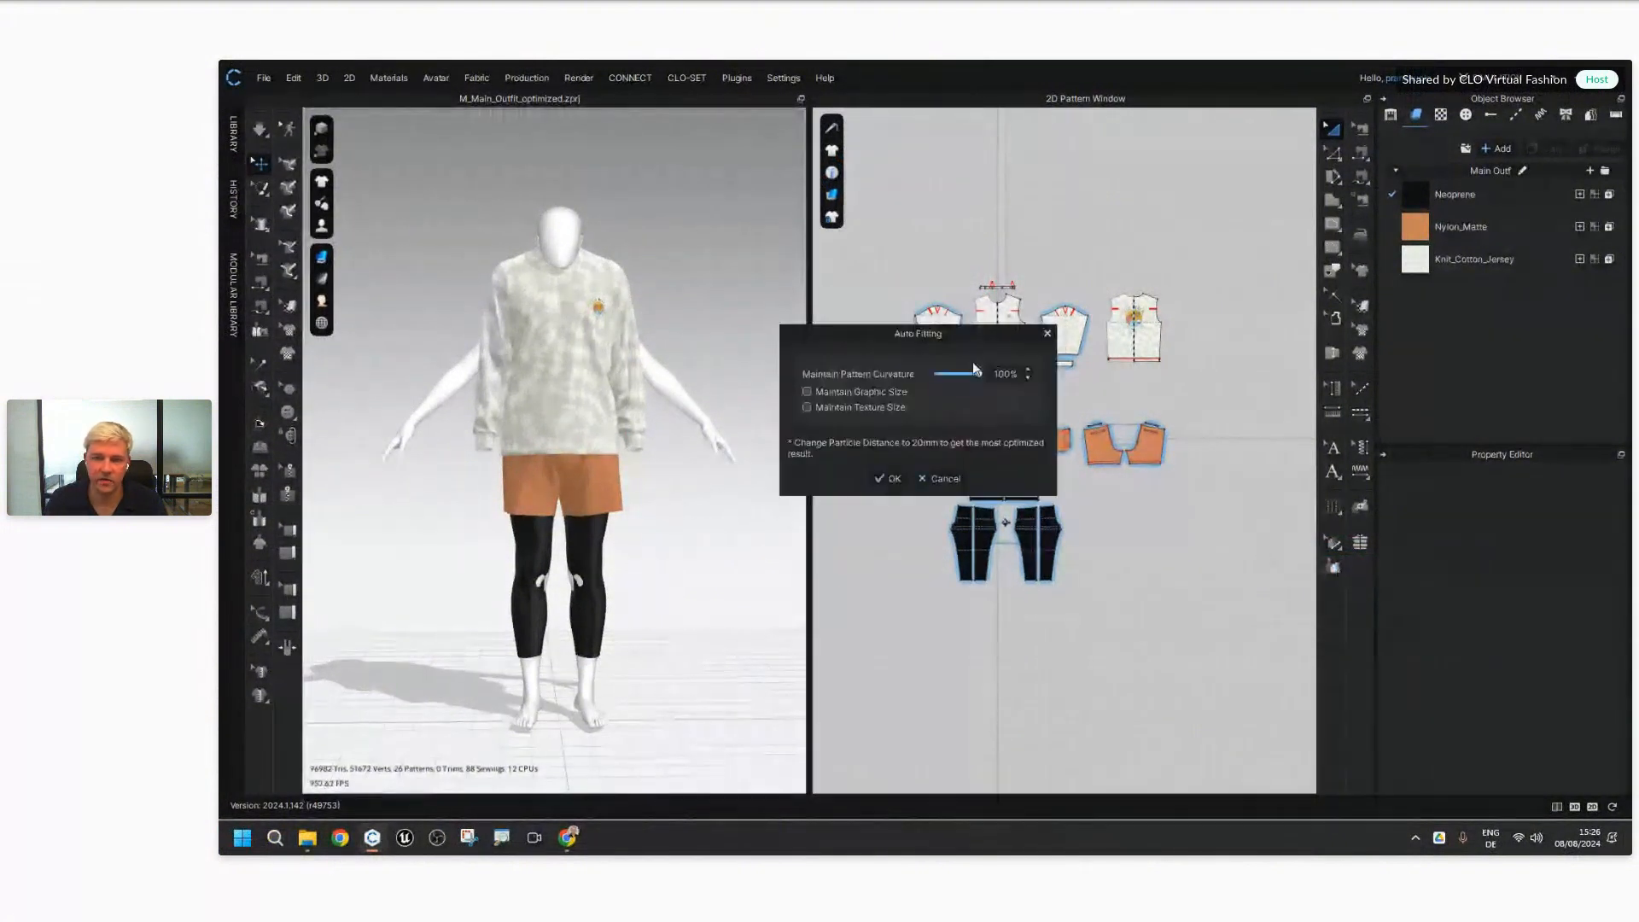
{"action": "left_click_drag", "start_coordinate": [914, 331], "coordinate": [940, 333]}
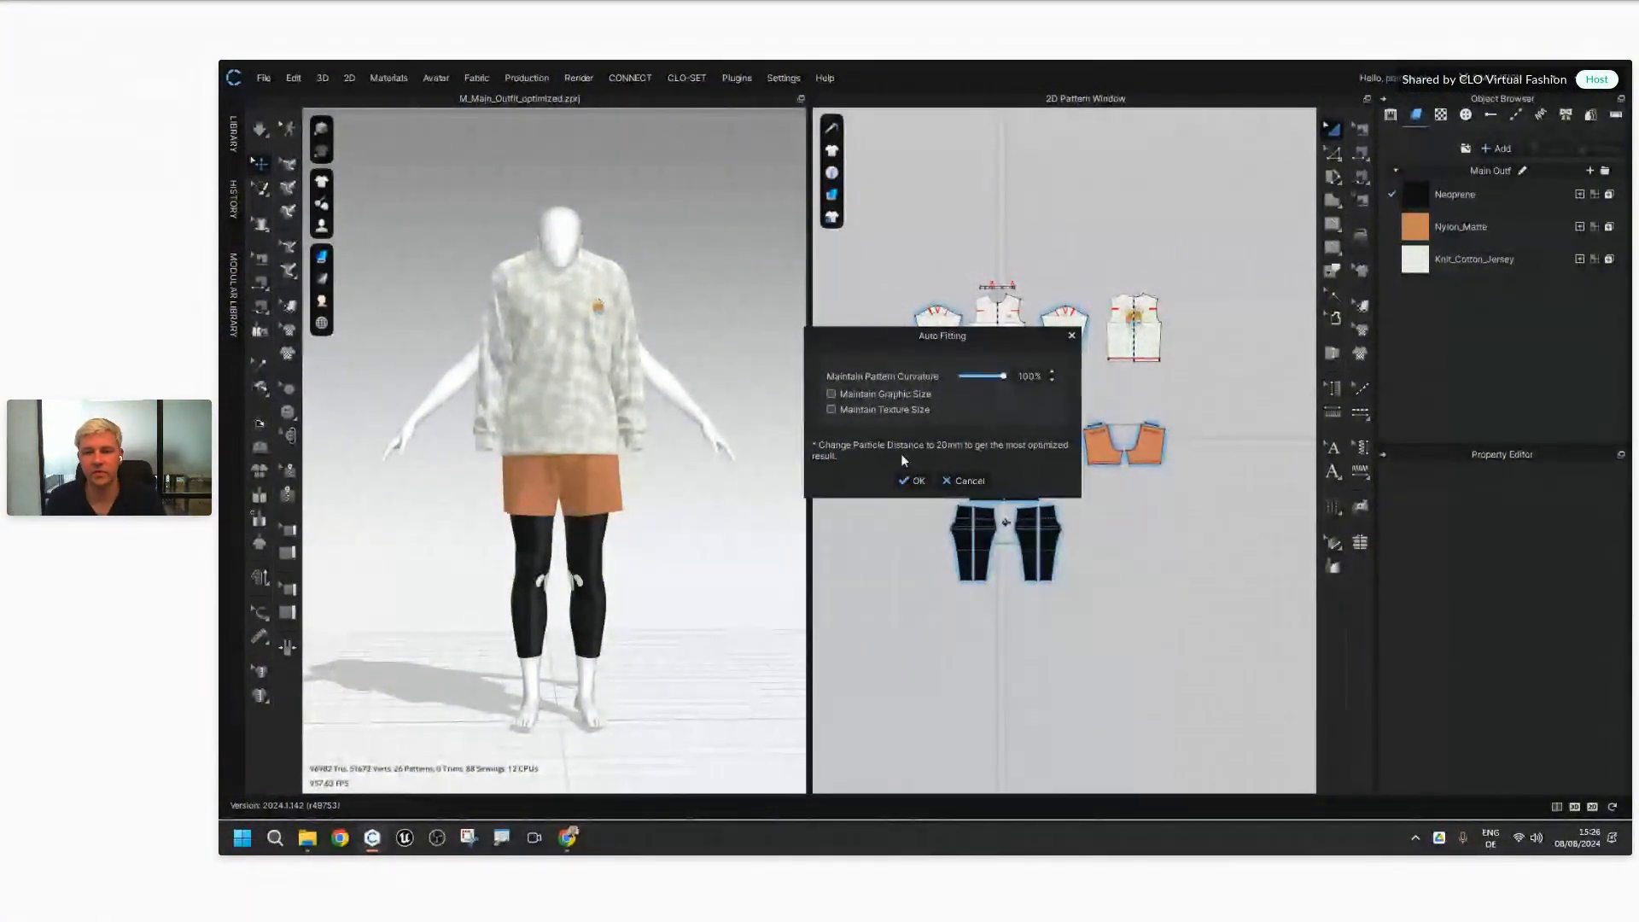
{"action": "left_click_drag", "start_coordinate": [962, 336], "coordinate": [947, 351]}
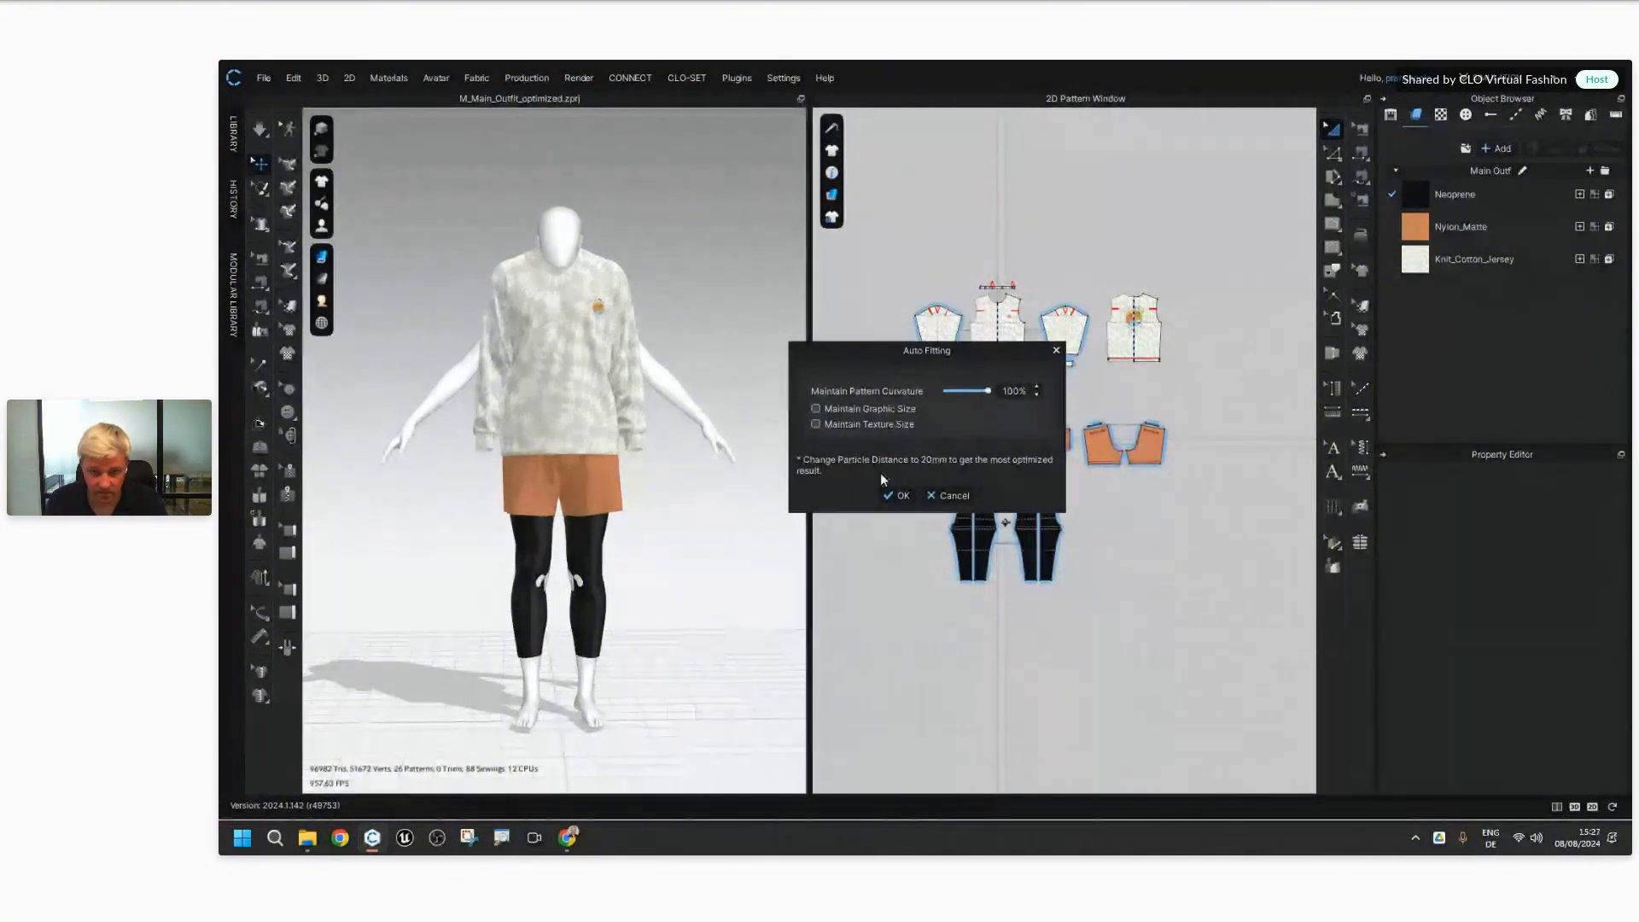
{"action": "left_click_drag", "start_coordinate": [943, 351], "coordinate": [922, 362]}
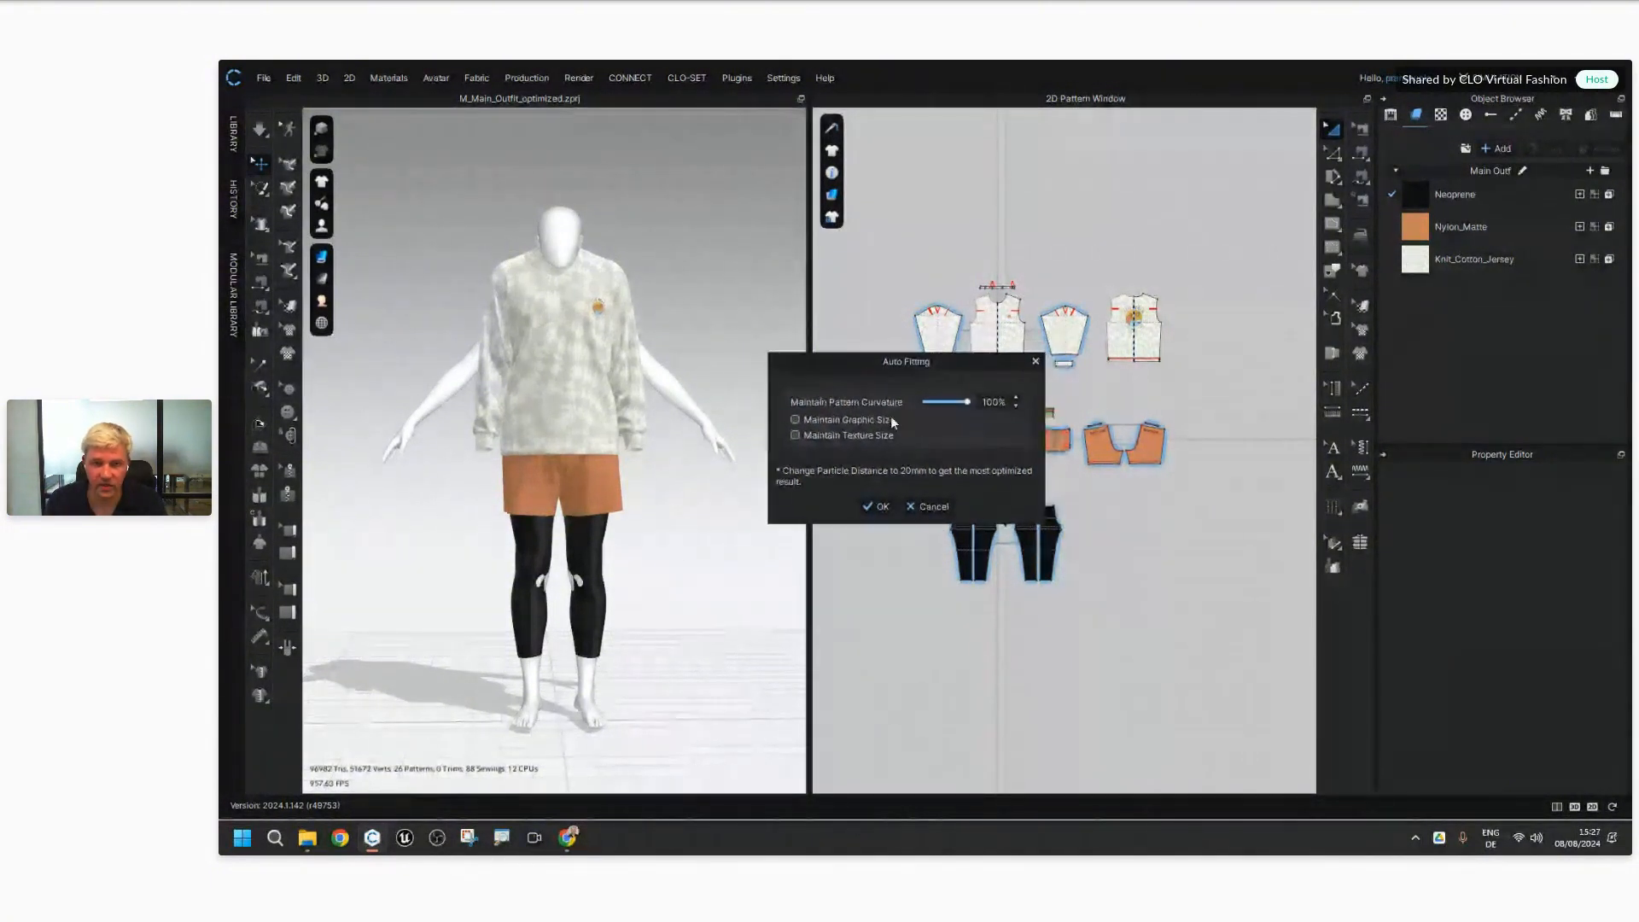
{"action": "left_click", "coordinate": [875, 507]}
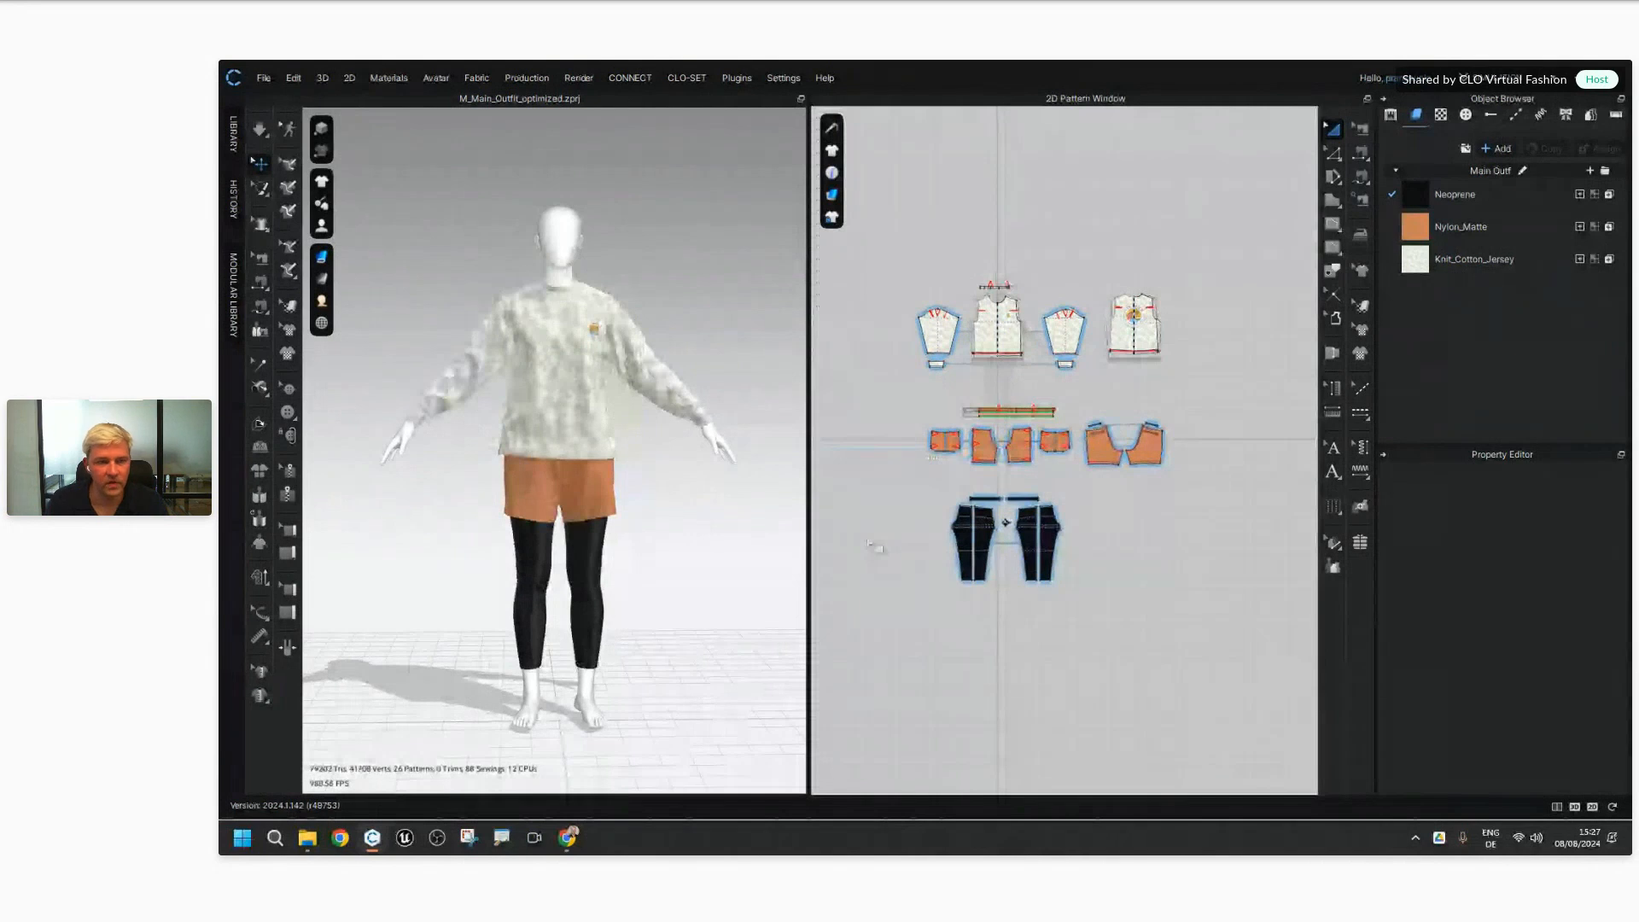
Step: Examine the fitted outfit on the mannequin and compare the shirt, shorts and leggings patterns with their original outlines
{"action": "mouse_move", "coordinate": [688, 512]}
{"action": "right_mouse_down"}
{"action": "mouse_move", "coordinate": [853, 516]}
{"action": "mouse_move", "coordinate": [693, 514]}
{"action": "mouse_move", "coordinate": [683, 530]}
{"action": "right_mouse_up"}
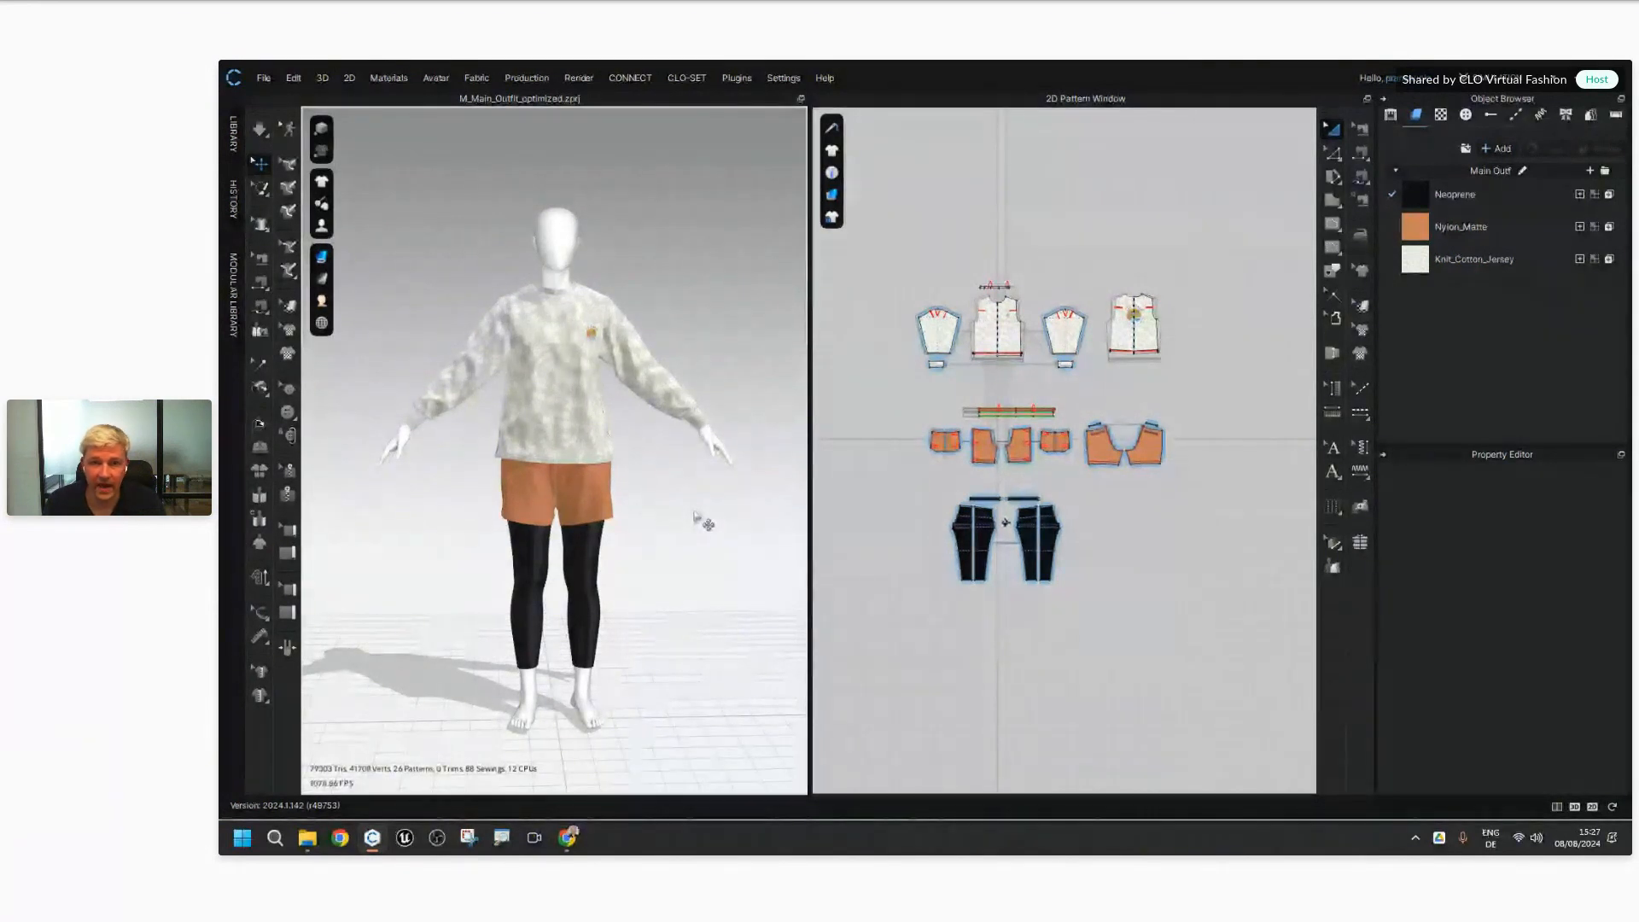
{"action": "scroll", "coordinate": [1008, 331], "scroll_direction": "up", "scroll_amount": 3}
{"action": "scroll", "coordinate": [934, 350], "scroll_direction": "up", "scroll_amount": 3}
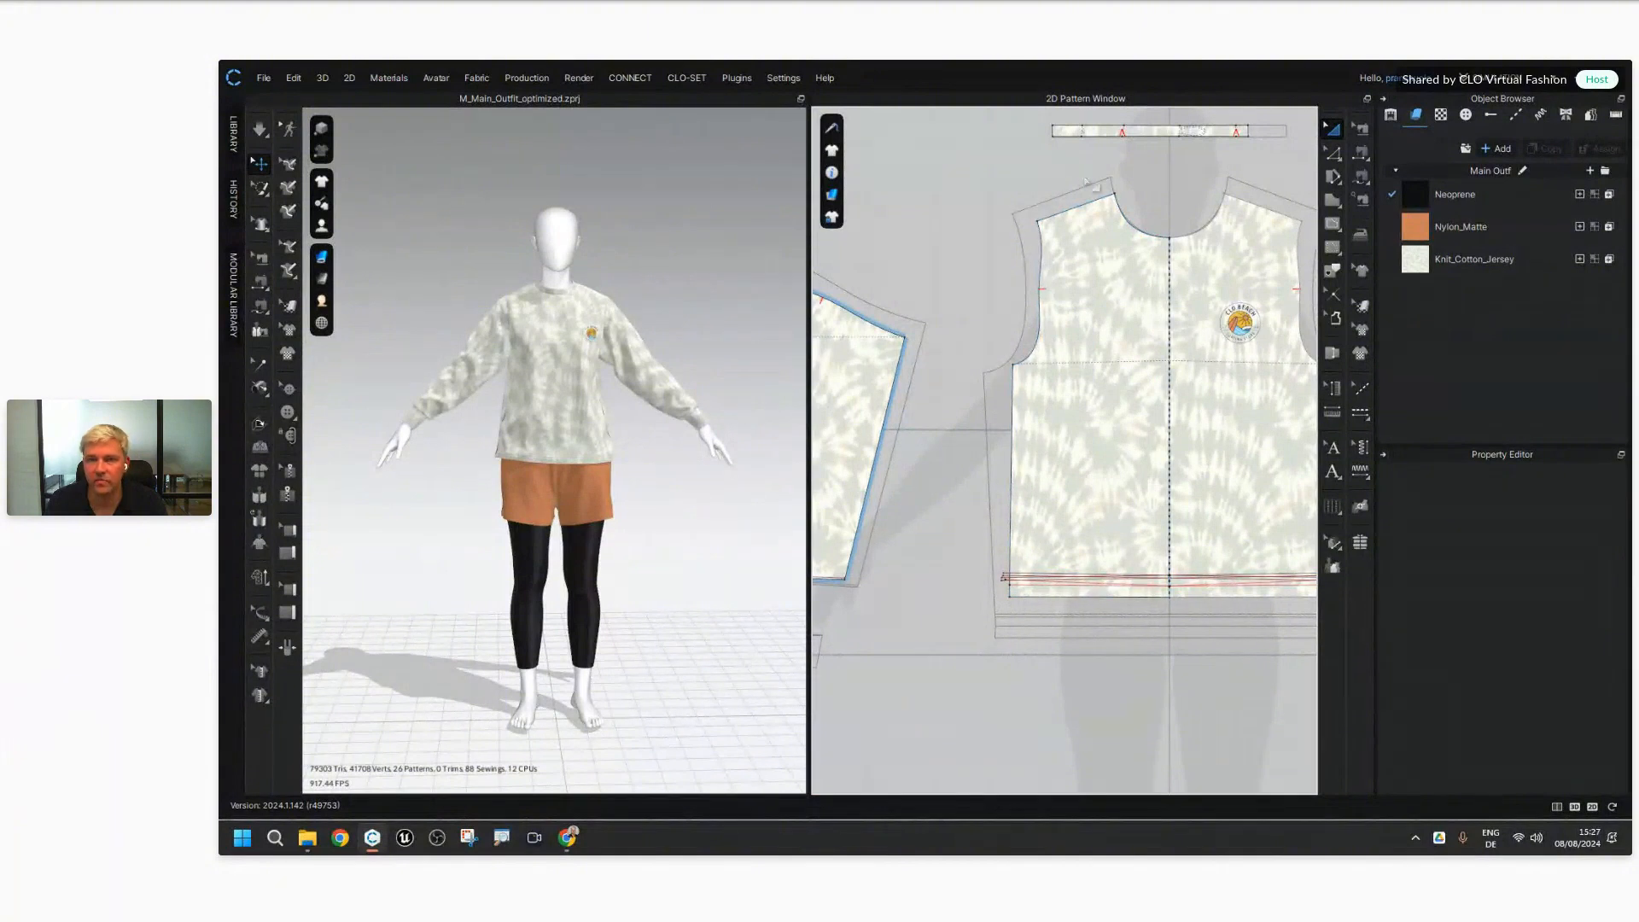
{"action": "scroll", "coordinate": [1115, 465], "scroll_direction": "down", "scroll_amount": 5}
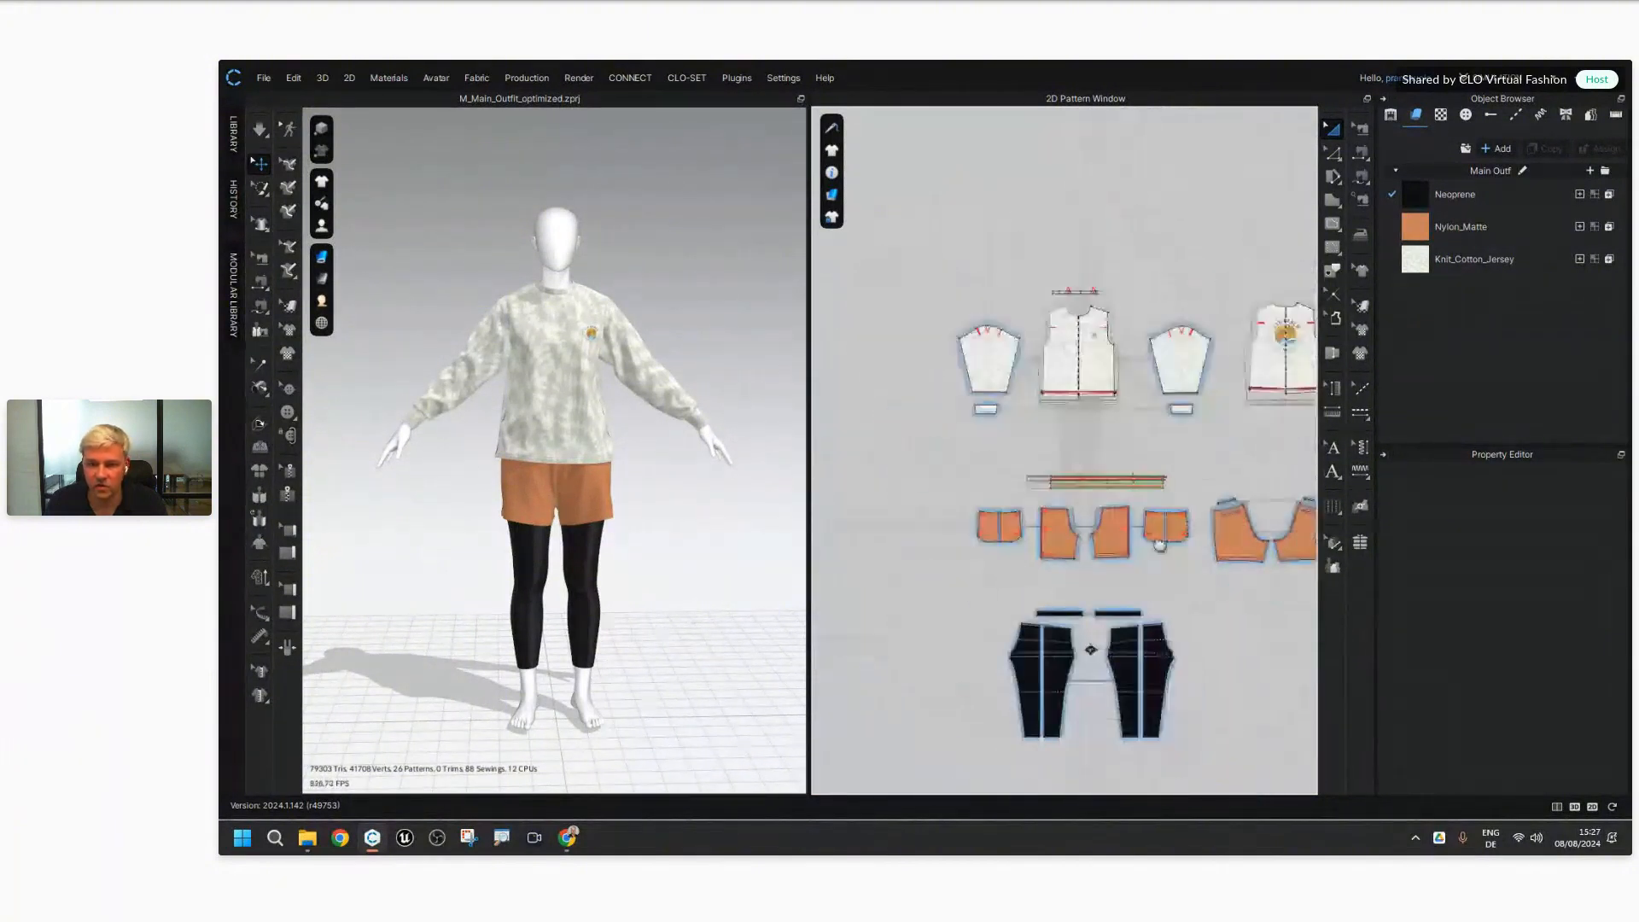
{"action": "scroll", "coordinate": [1101, 521], "scroll_direction": "up", "scroll_amount": 5}
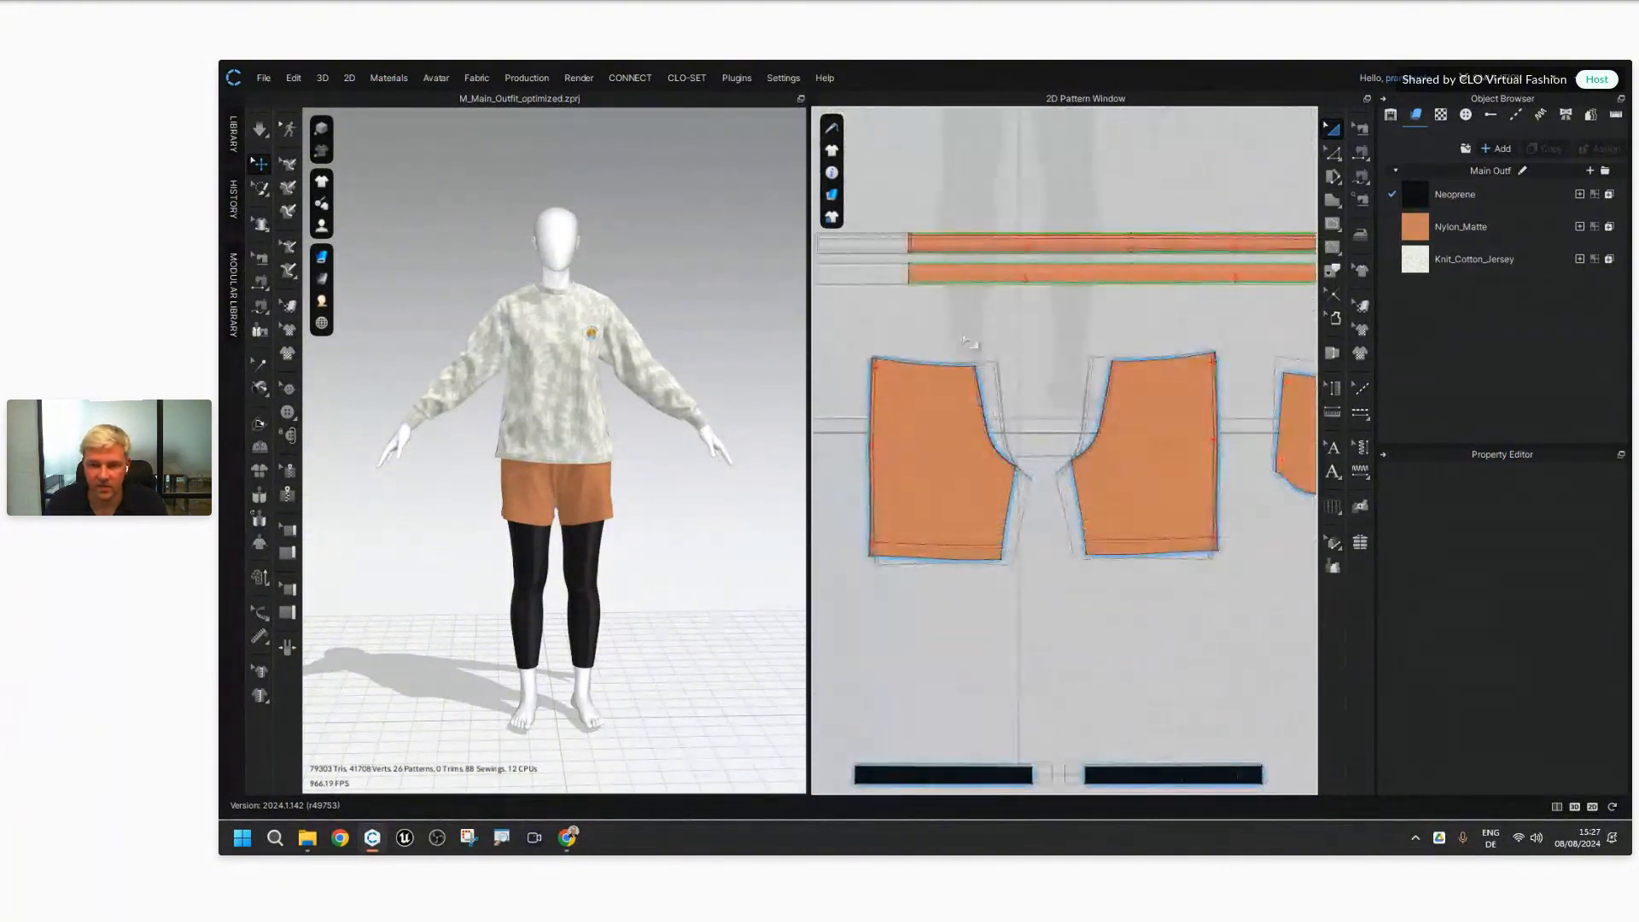
{"action": "scroll", "coordinate": [1073, 557], "scroll_direction": "down", "scroll_amount": 5}
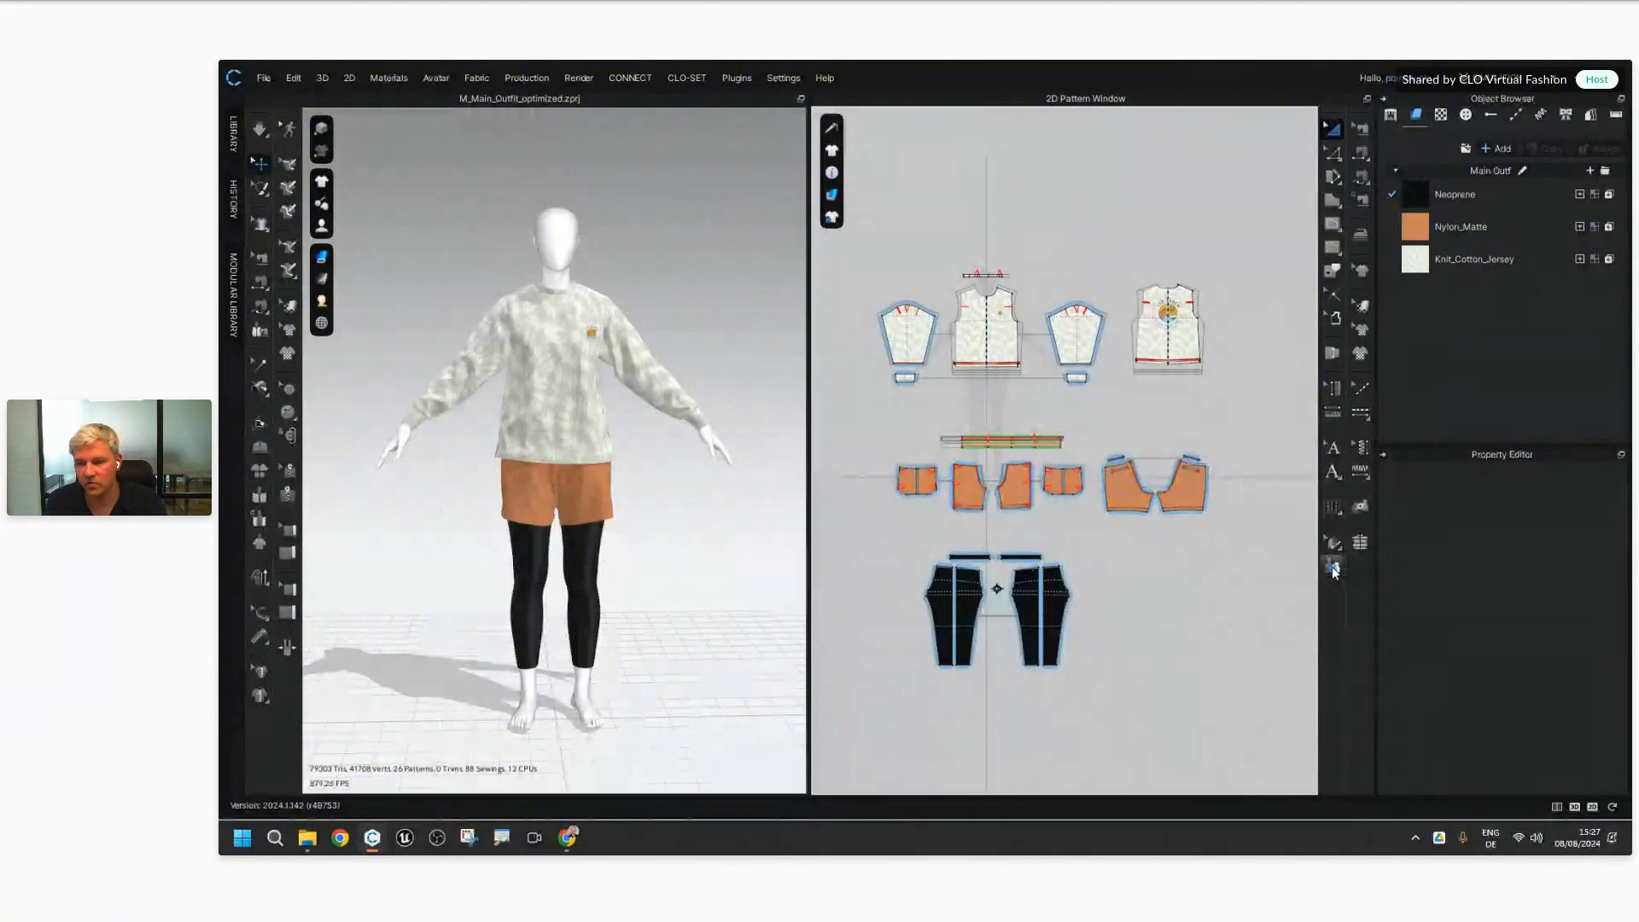
{"action": "mouse_move", "coordinate": [1334, 569]}
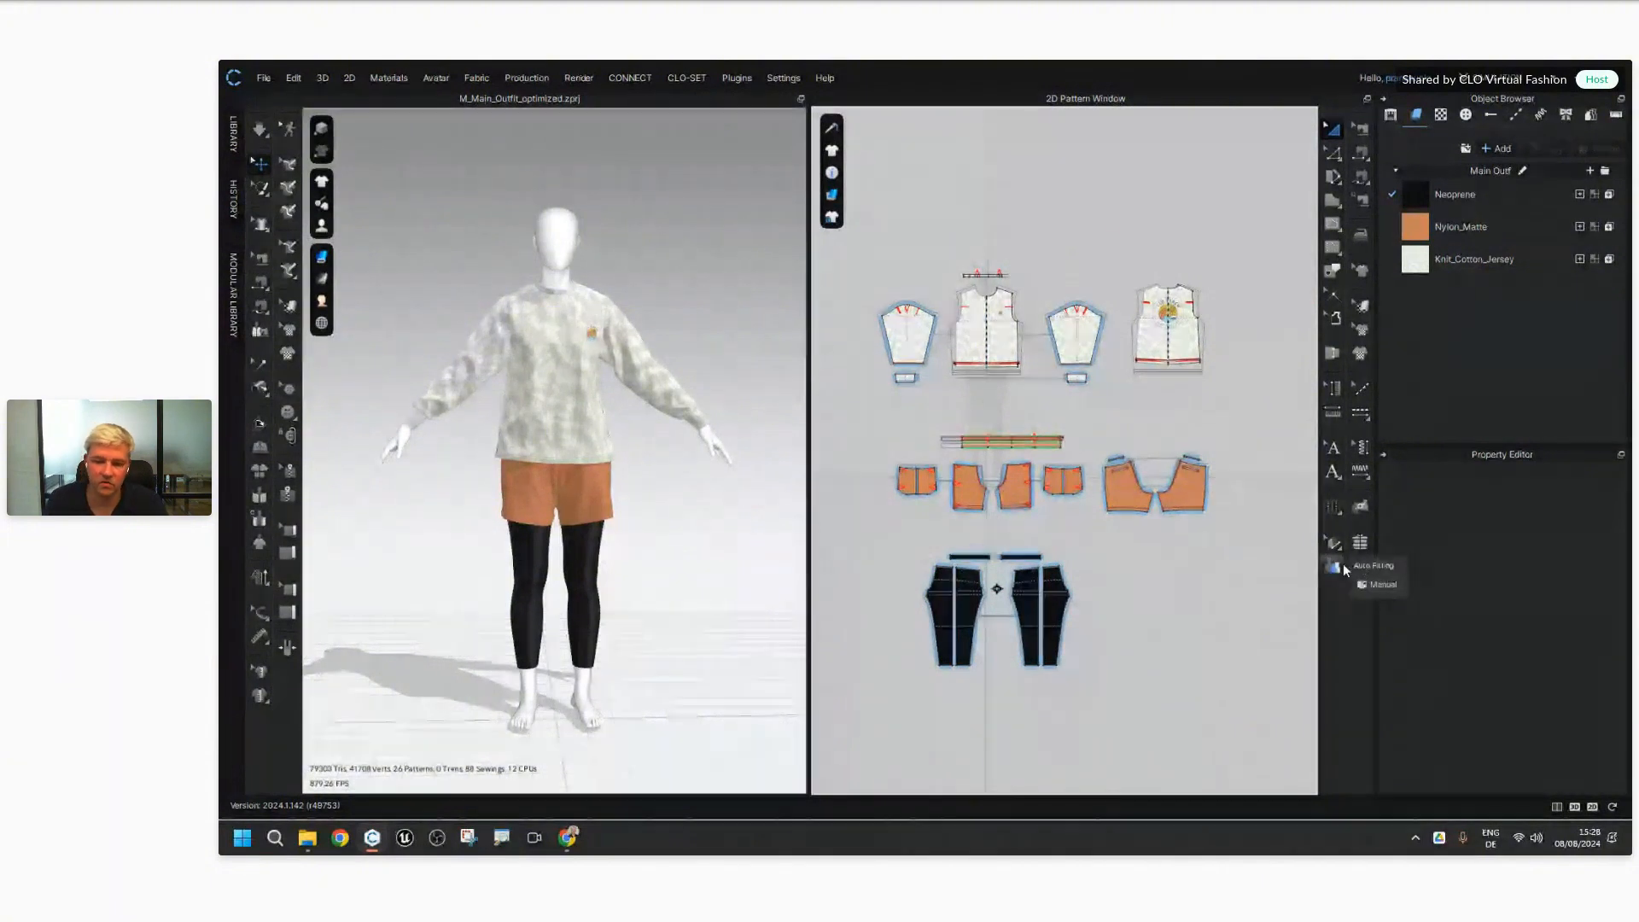
{"action": "middle_click_drag", "start_coordinate": [1141, 611], "coordinate": [1162, 606]}
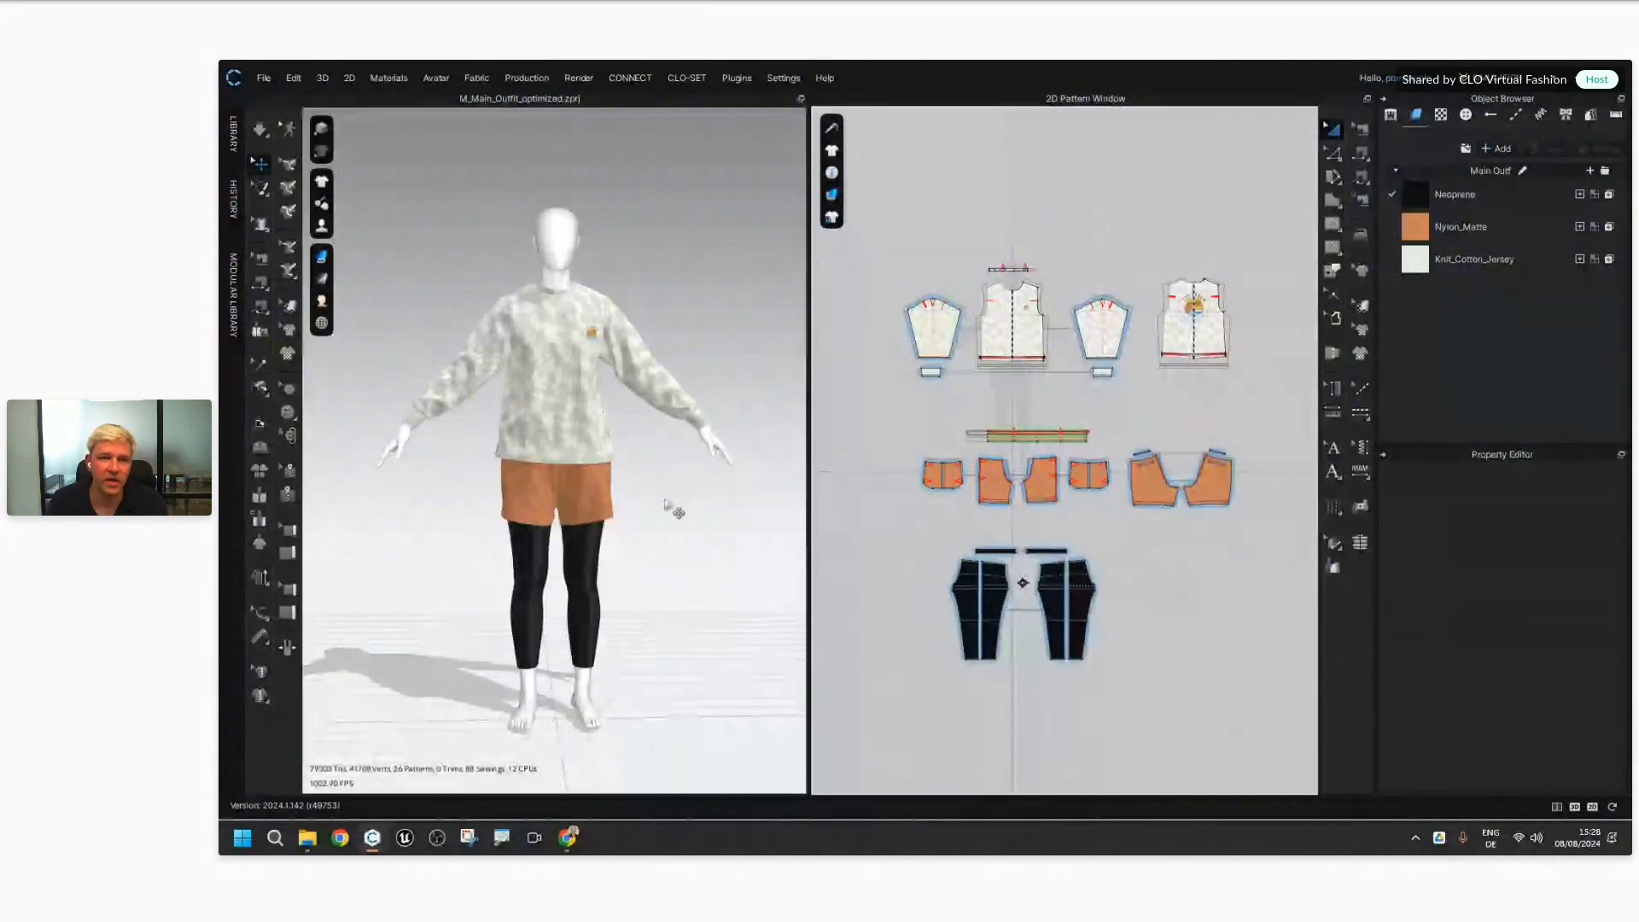
Step: Move all avatars and garments to the ground, using the mannequin as the selected avatar, and clear the selection
{"action": "mouse_move", "coordinate": [674, 511]}
{"action": "right_mouse_down"}
{"action": "mouse_move", "coordinate": [860, 486]}
{"action": "mouse_move", "coordinate": [856, 508]}
{"action": "mouse_move", "coordinate": [664, 490]}
{"action": "mouse_move", "coordinate": [717, 517]}
{"action": "mouse_move", "coordinate": [703, 519]}
{"action": "right_mouse_up"}
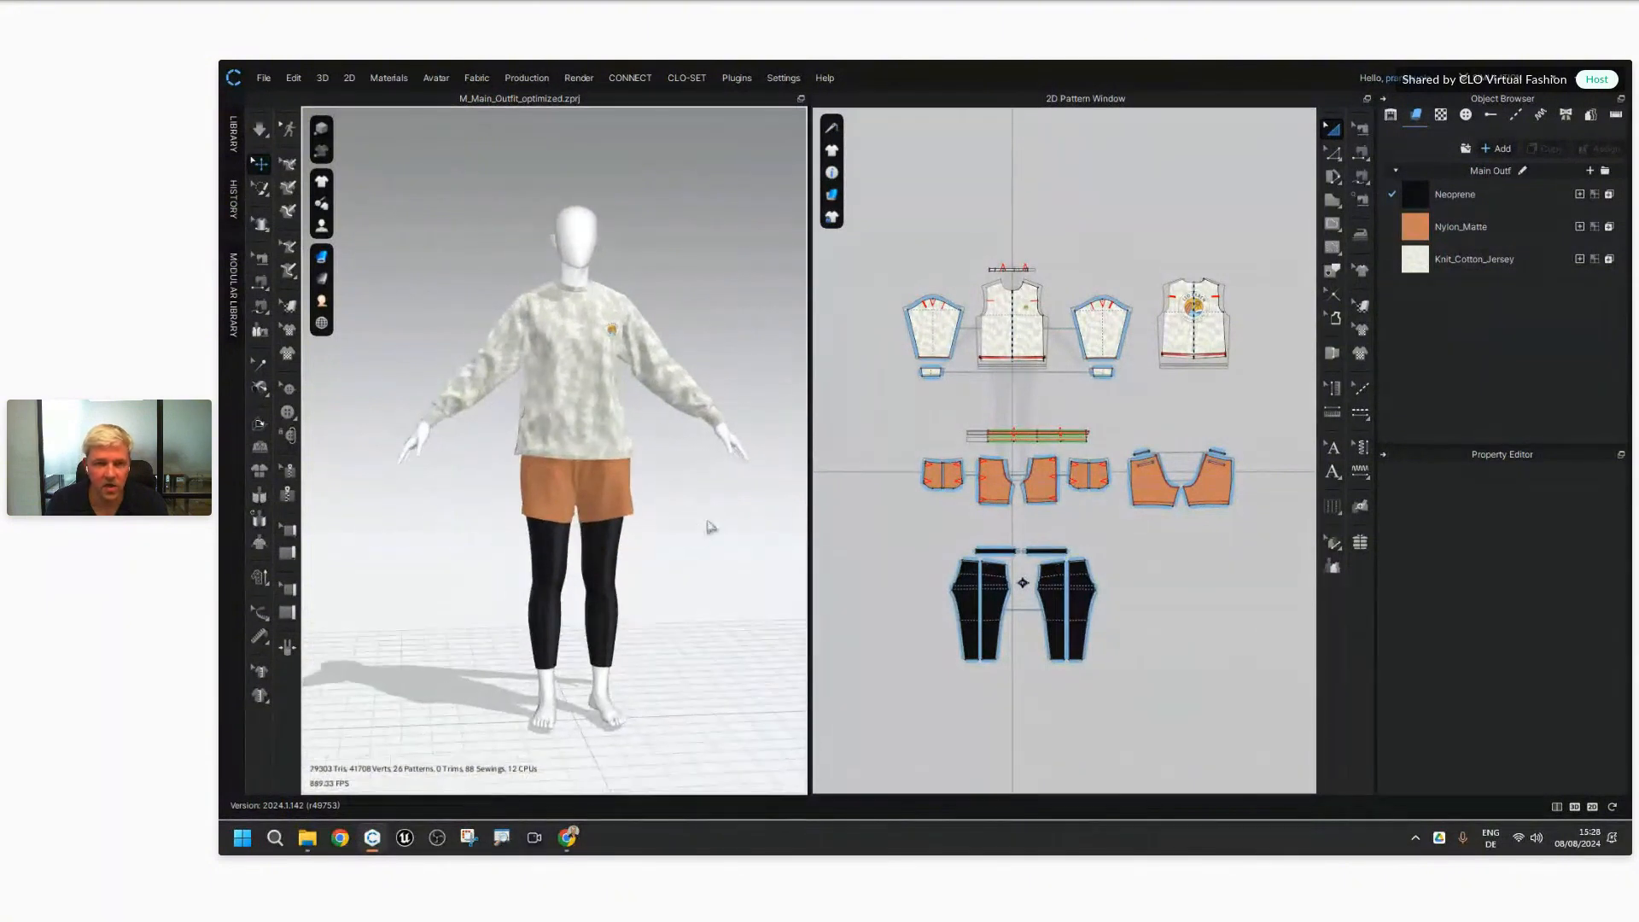
{"action": "left_click", "coordinate": [741, 449]}
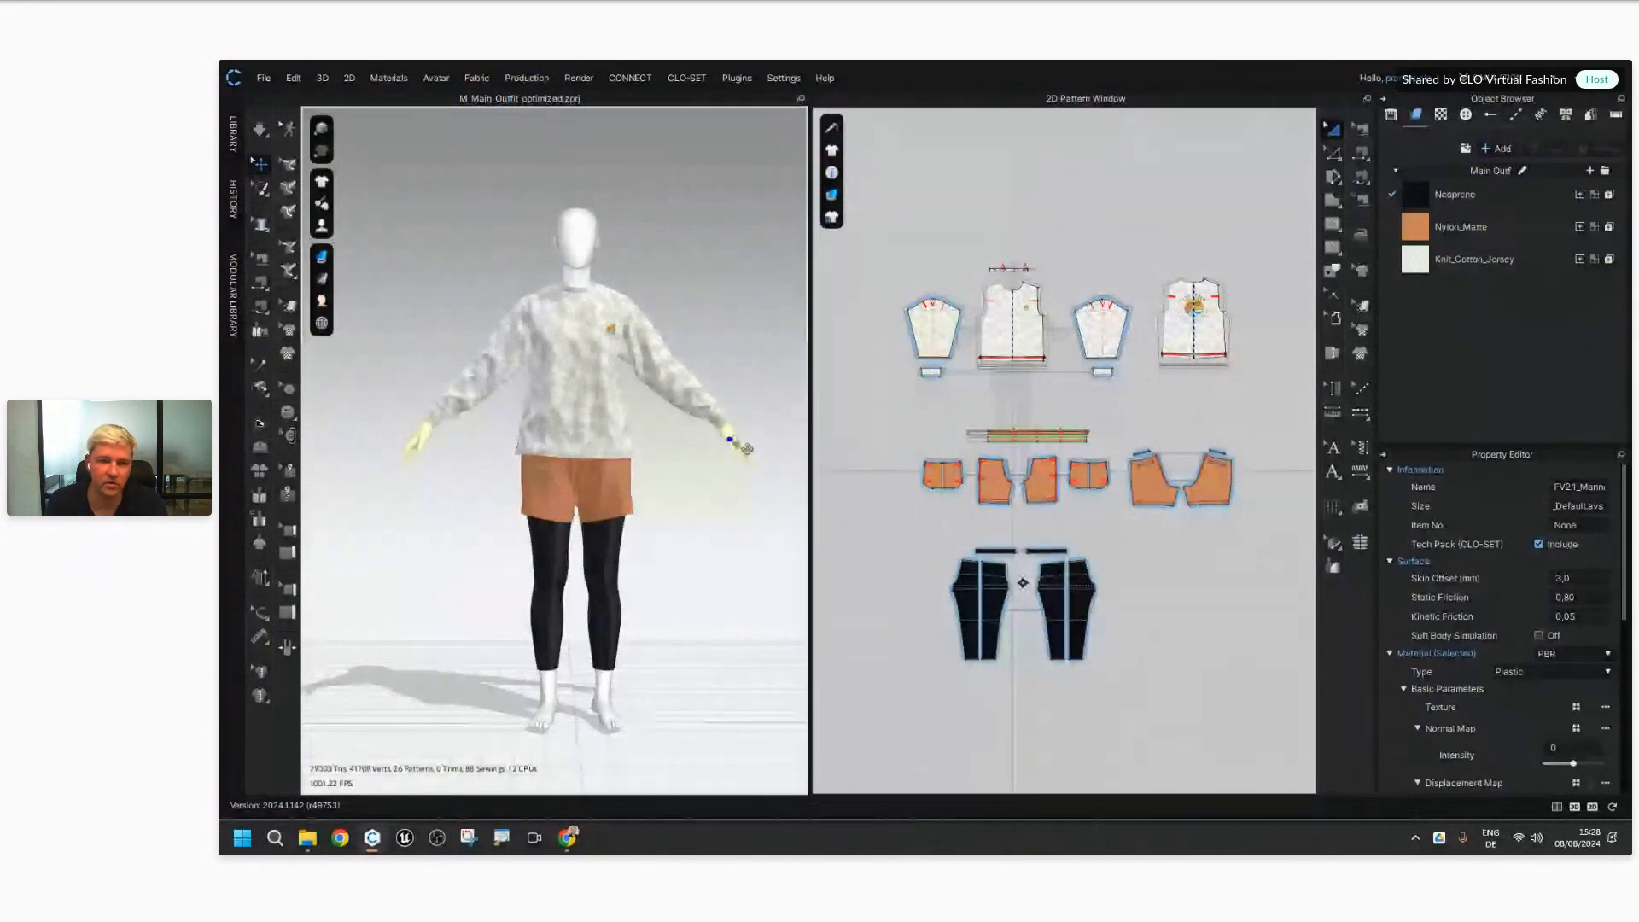
{"action": "right_click", "coordinate": [726, 439]}
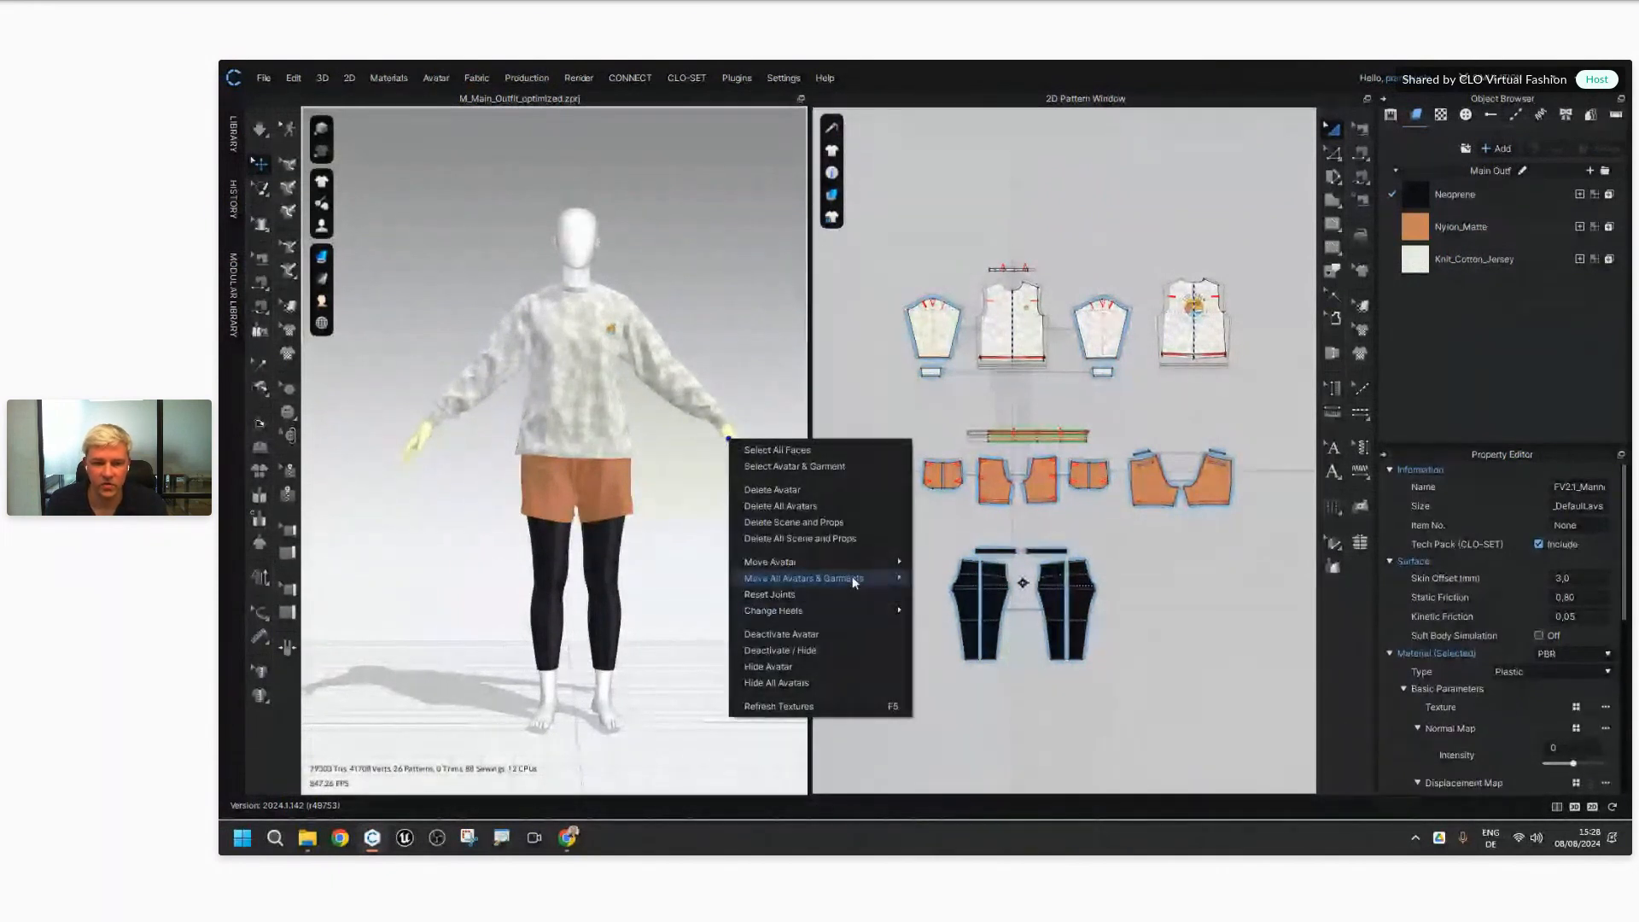
{"action": "mouse_move", "coordinate": [853, 582]}
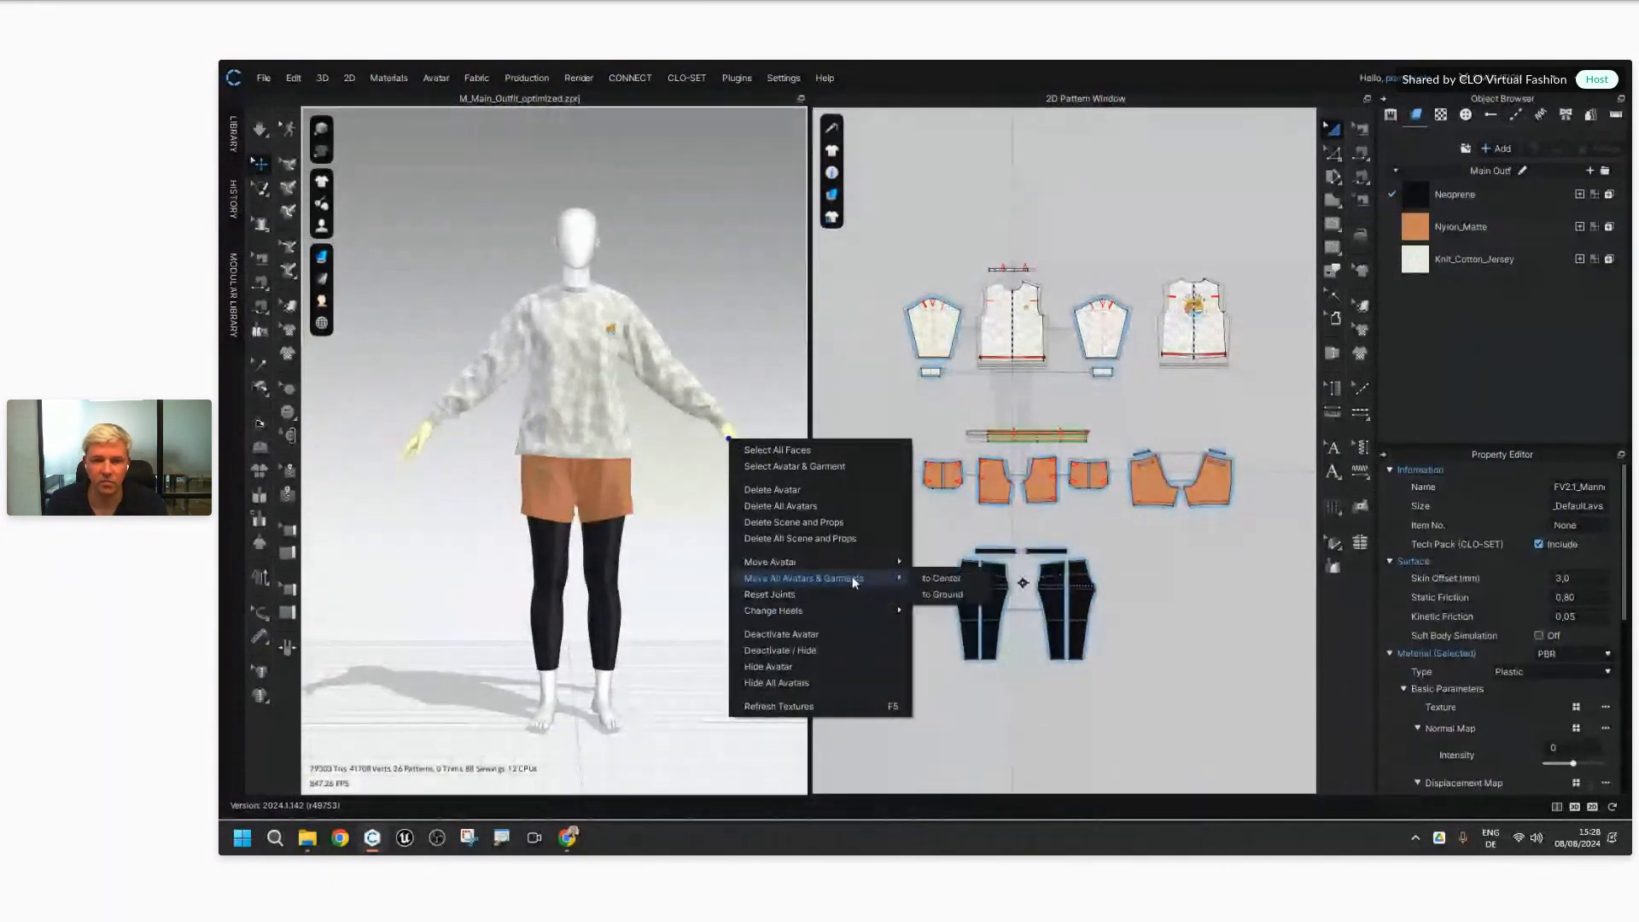
{"action": "left_click", "coordinate": [944, 595]}
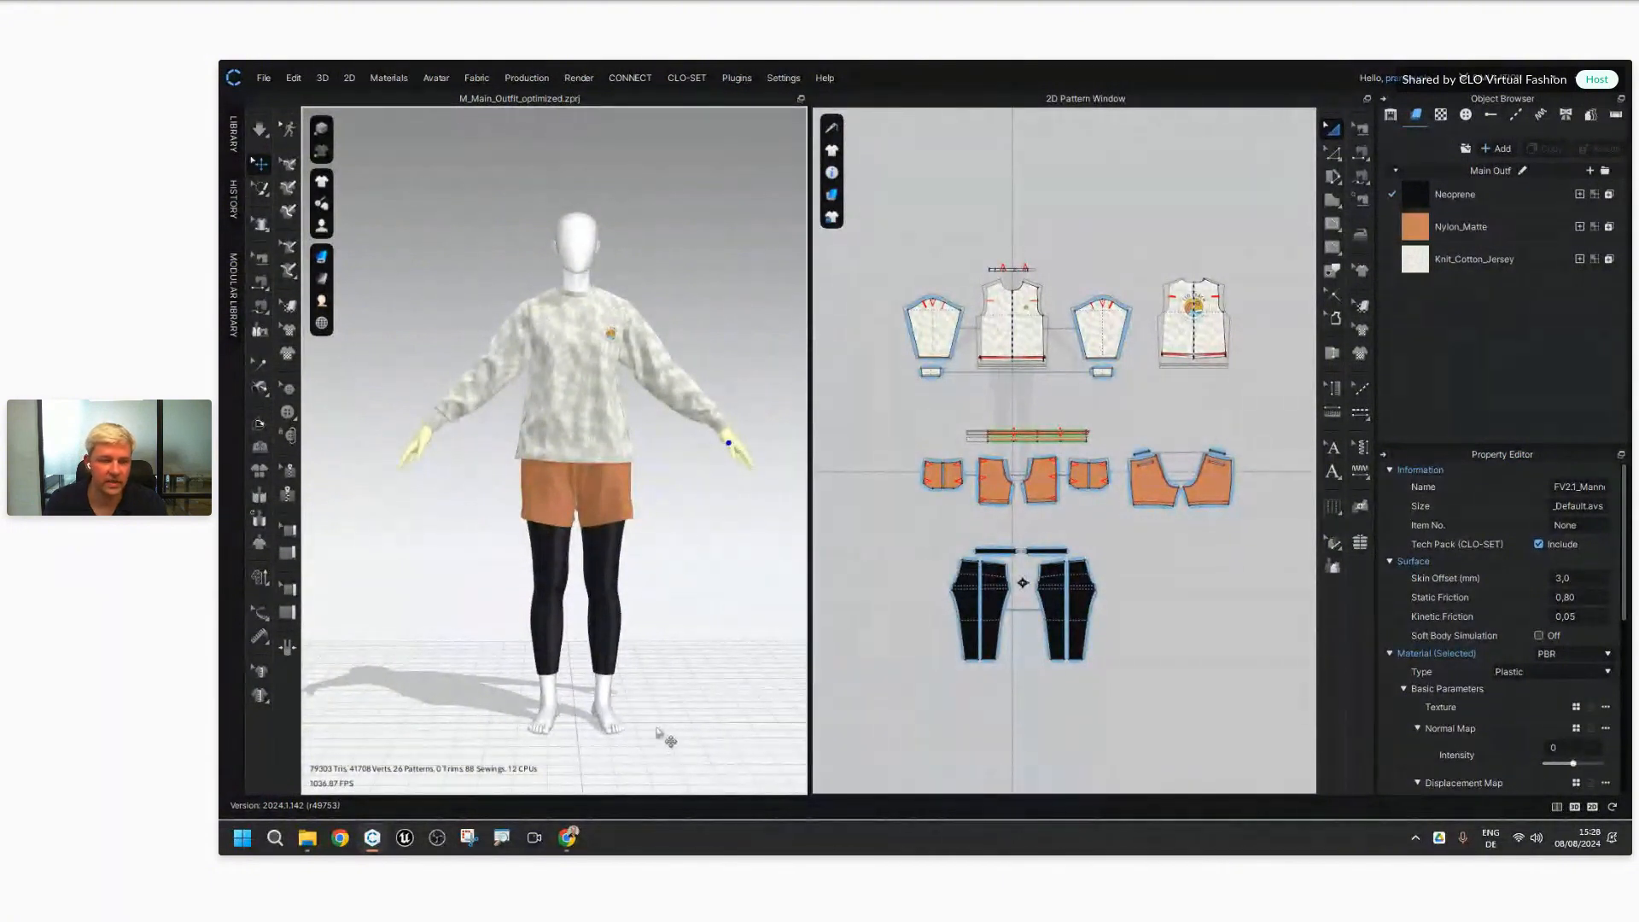
{"action": "left_click", "coordinate": [383, 307]}
Step: Examine the leggings and how the mannequin's feet meet the ground from the side and the front
{"action": "key", "text": "F6"}
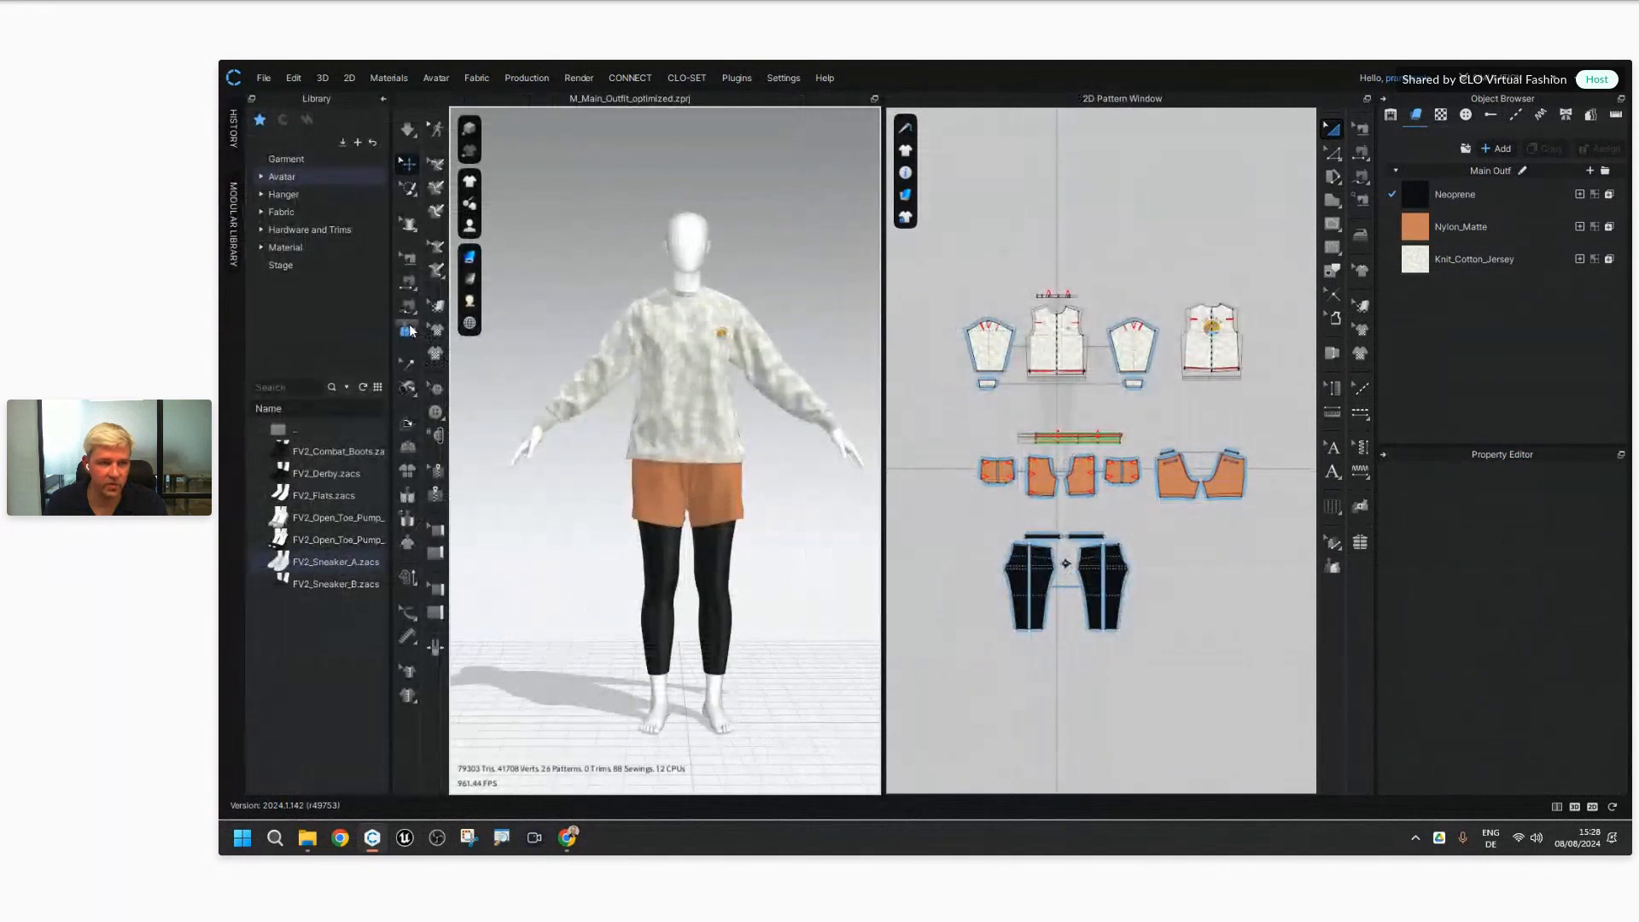
{"action": "key", "text": "F6"}
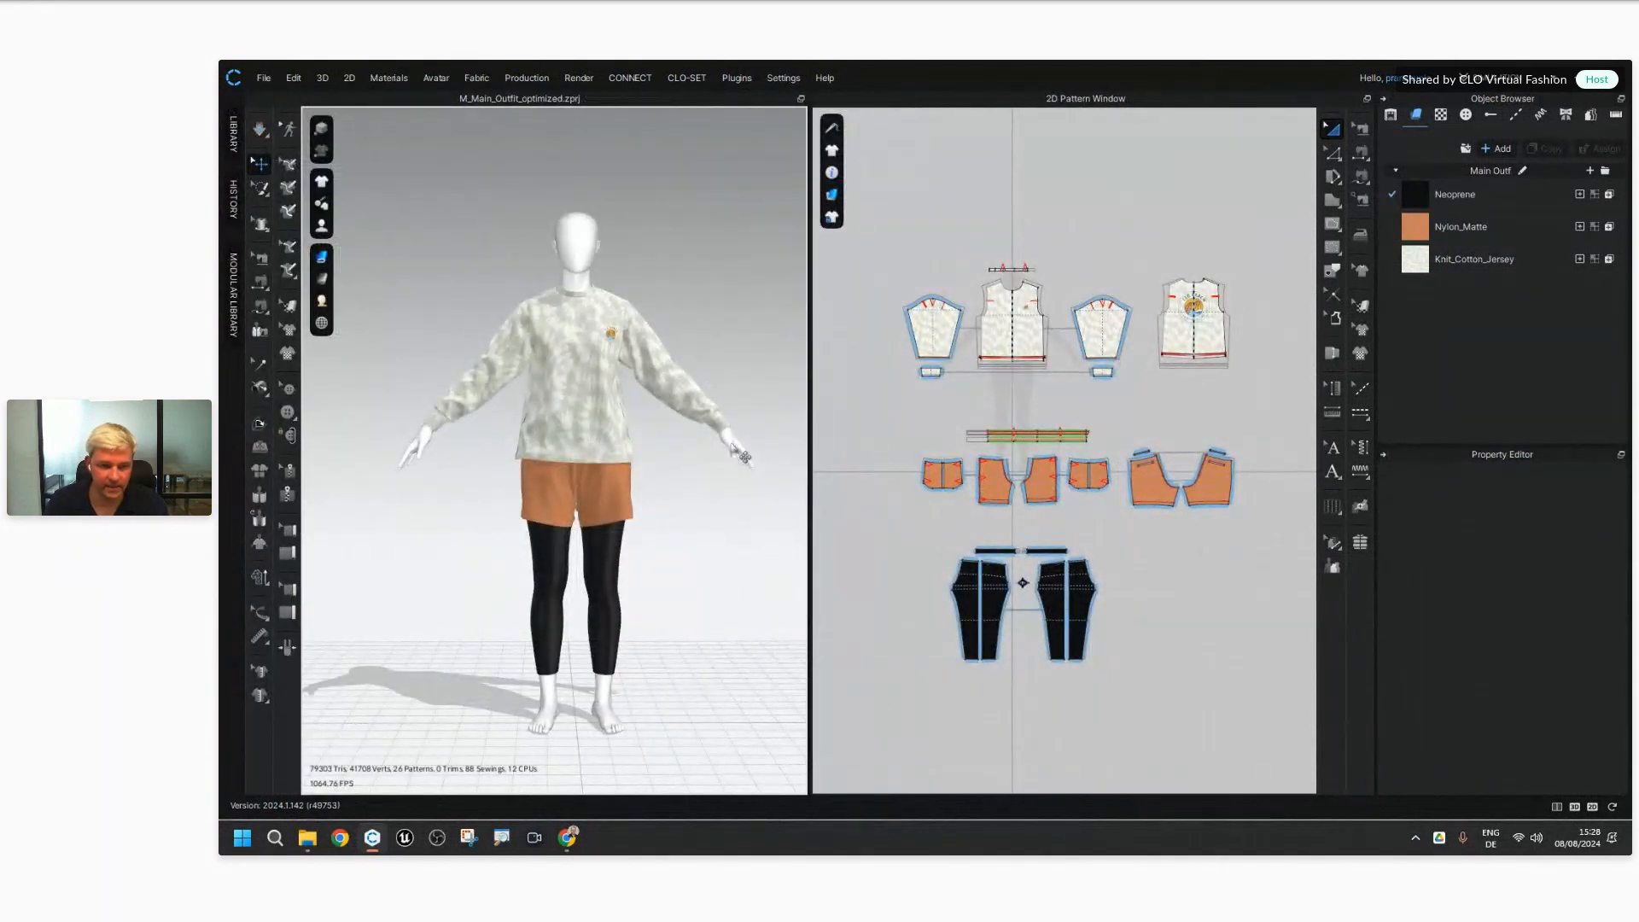
{"action": "right_click_drag", "start_coordinate": [706, 563], "coordinate": [651, 648]}
{"action": "scroll", "coordinate": [606, 556], "scroll_direction": "up", "scroll_amount": 5}
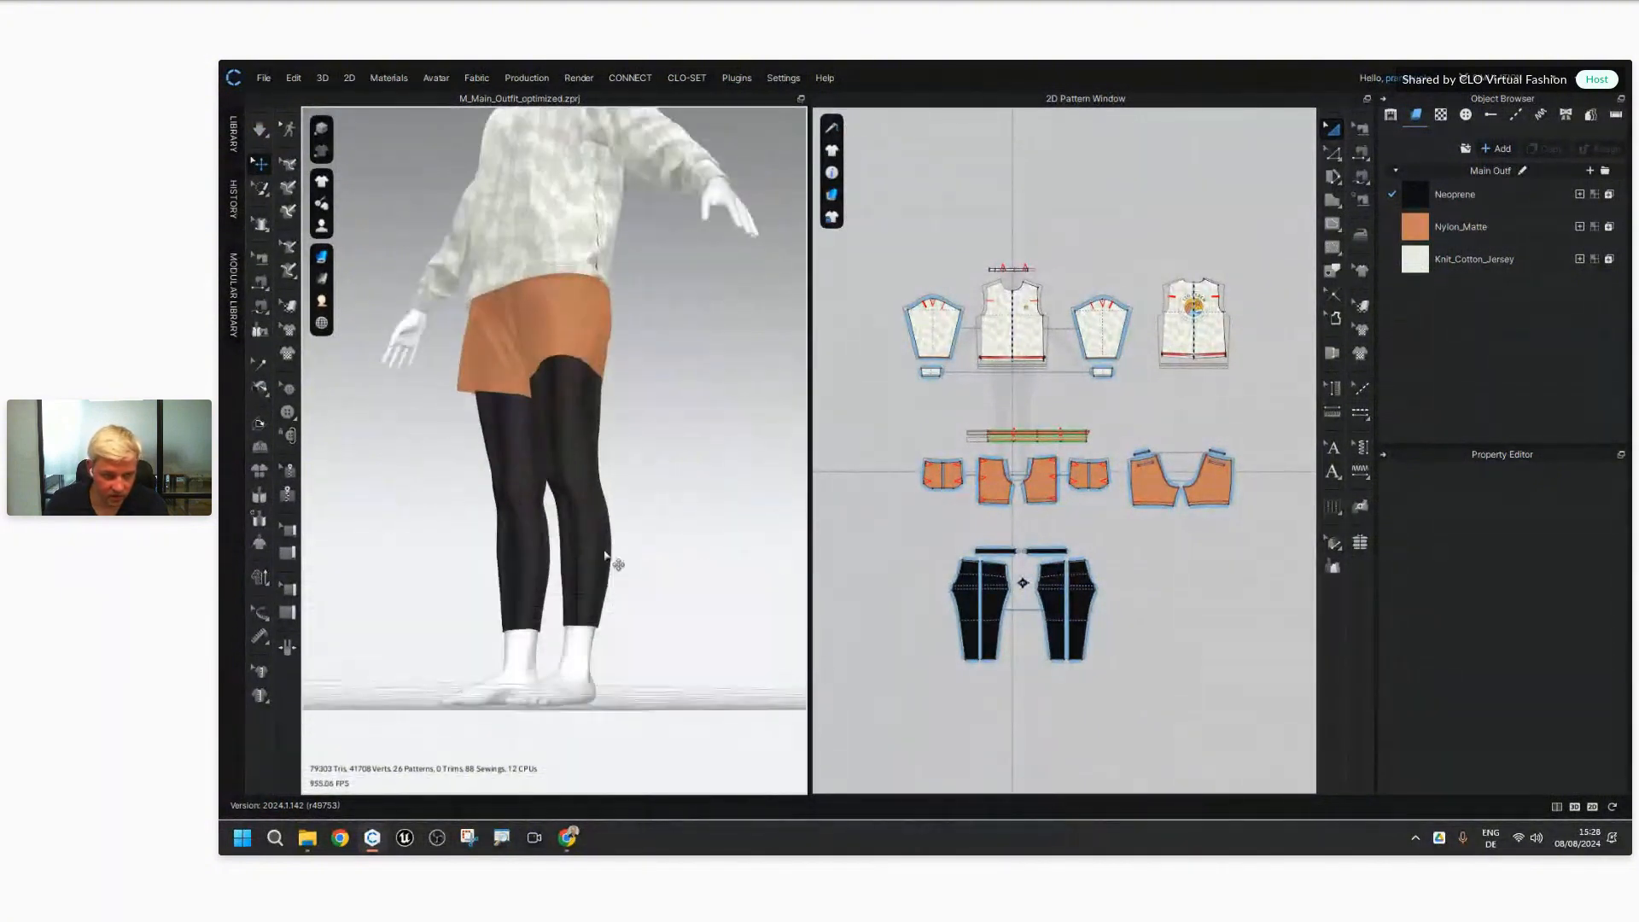
{"action": "scroll", "coordinate": [605, 557], "scroll_direction": "up", "scroll_amount": 1}
{"action": "middle_click_drag", "start_coordinate": [606, 651], "coordinate": [613, 505]}
{"action": "right_click_drag", "start_coordinate": [613, 505], "coordinate": [694, 523]}
{"action": "scroll", "coordinate": [650, 417], "scroll_direction": "down", "scroll_amount": 5}
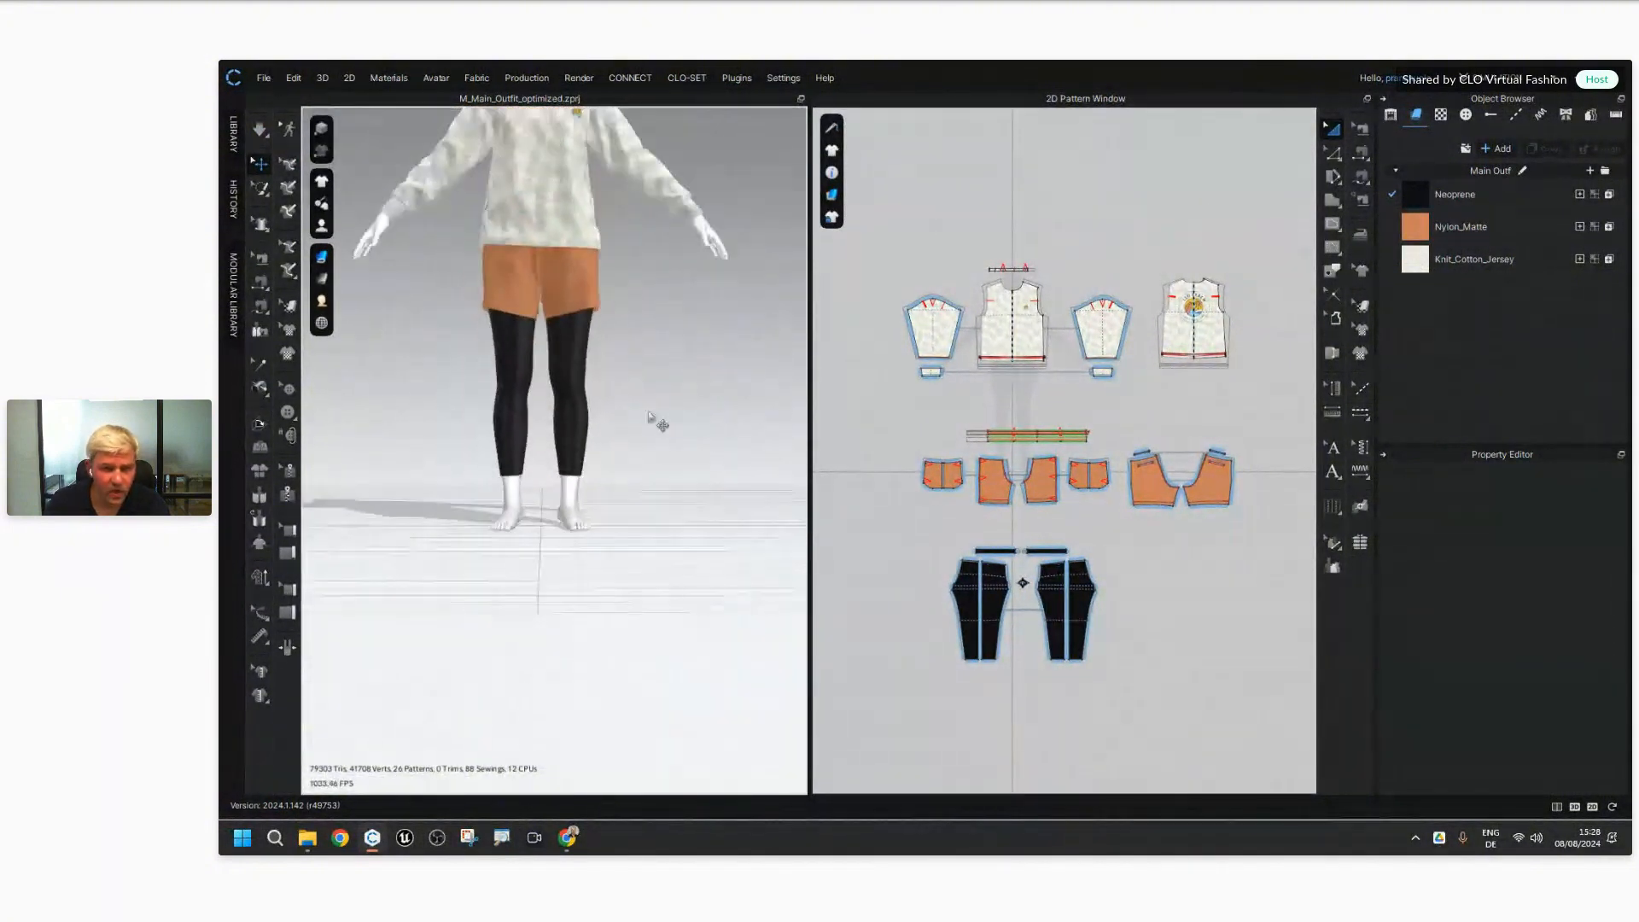
{"action": "scroll", "coordinate": [648, 415], "scroll_direction": "down", "scroll_amount": 4}
Step: Apply the Female_V2 pose FV2_03_Attention.pos to the full body as pose only, with the bottom aligned to the ground
{"action": "left_click", "coordinate": [233, 134]}
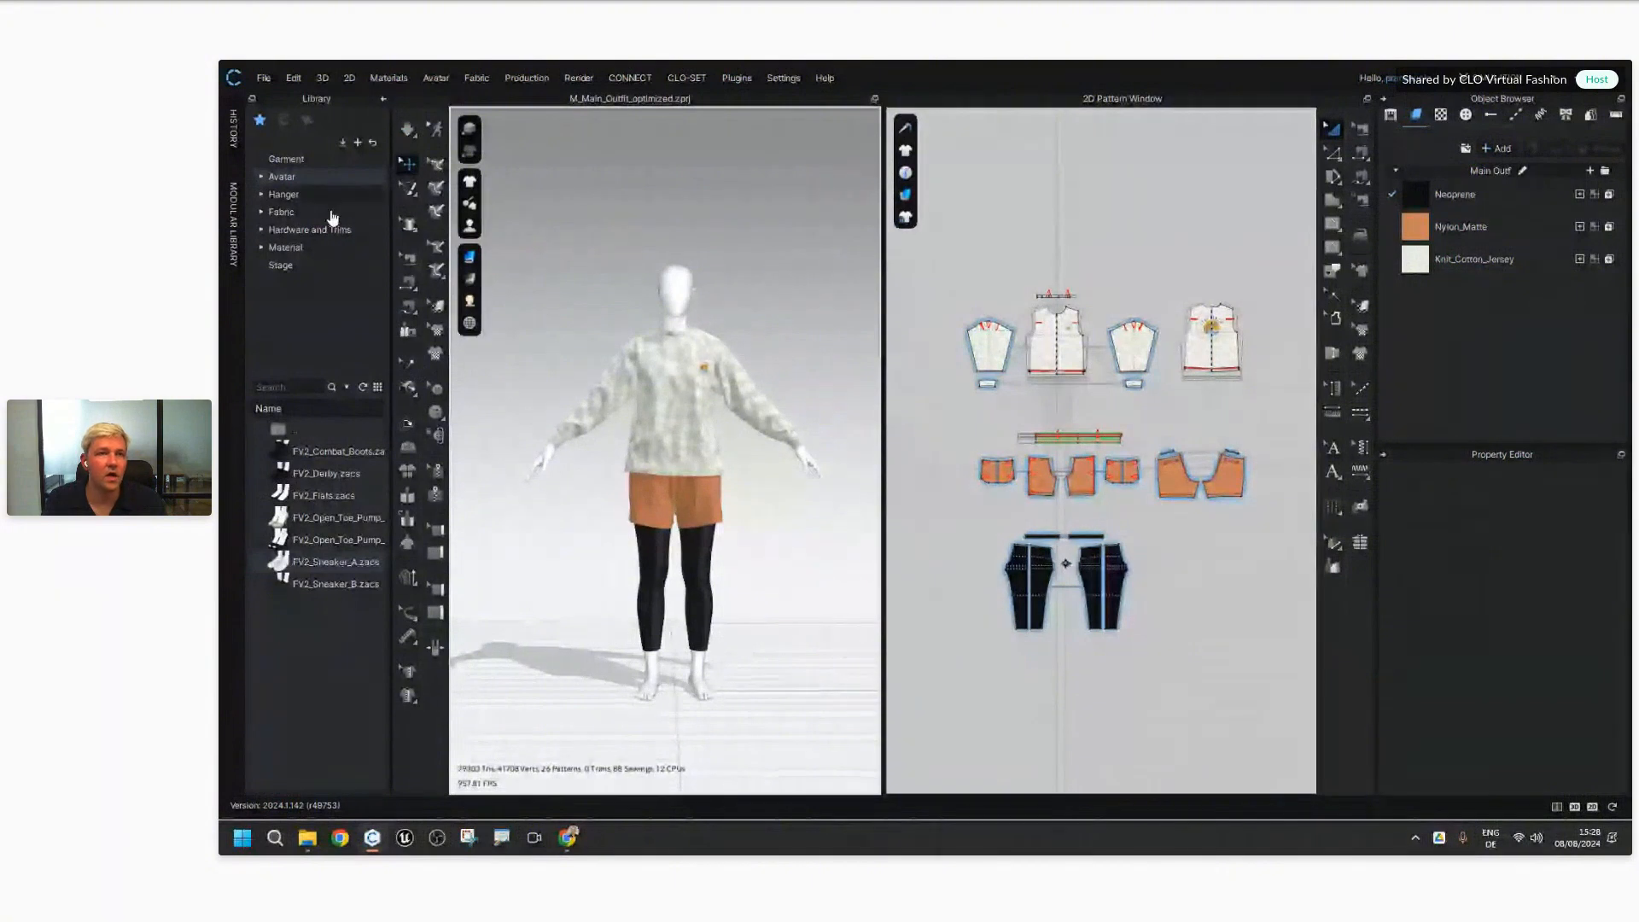
{"action": "left_click", "coordinate": [287, 176]}
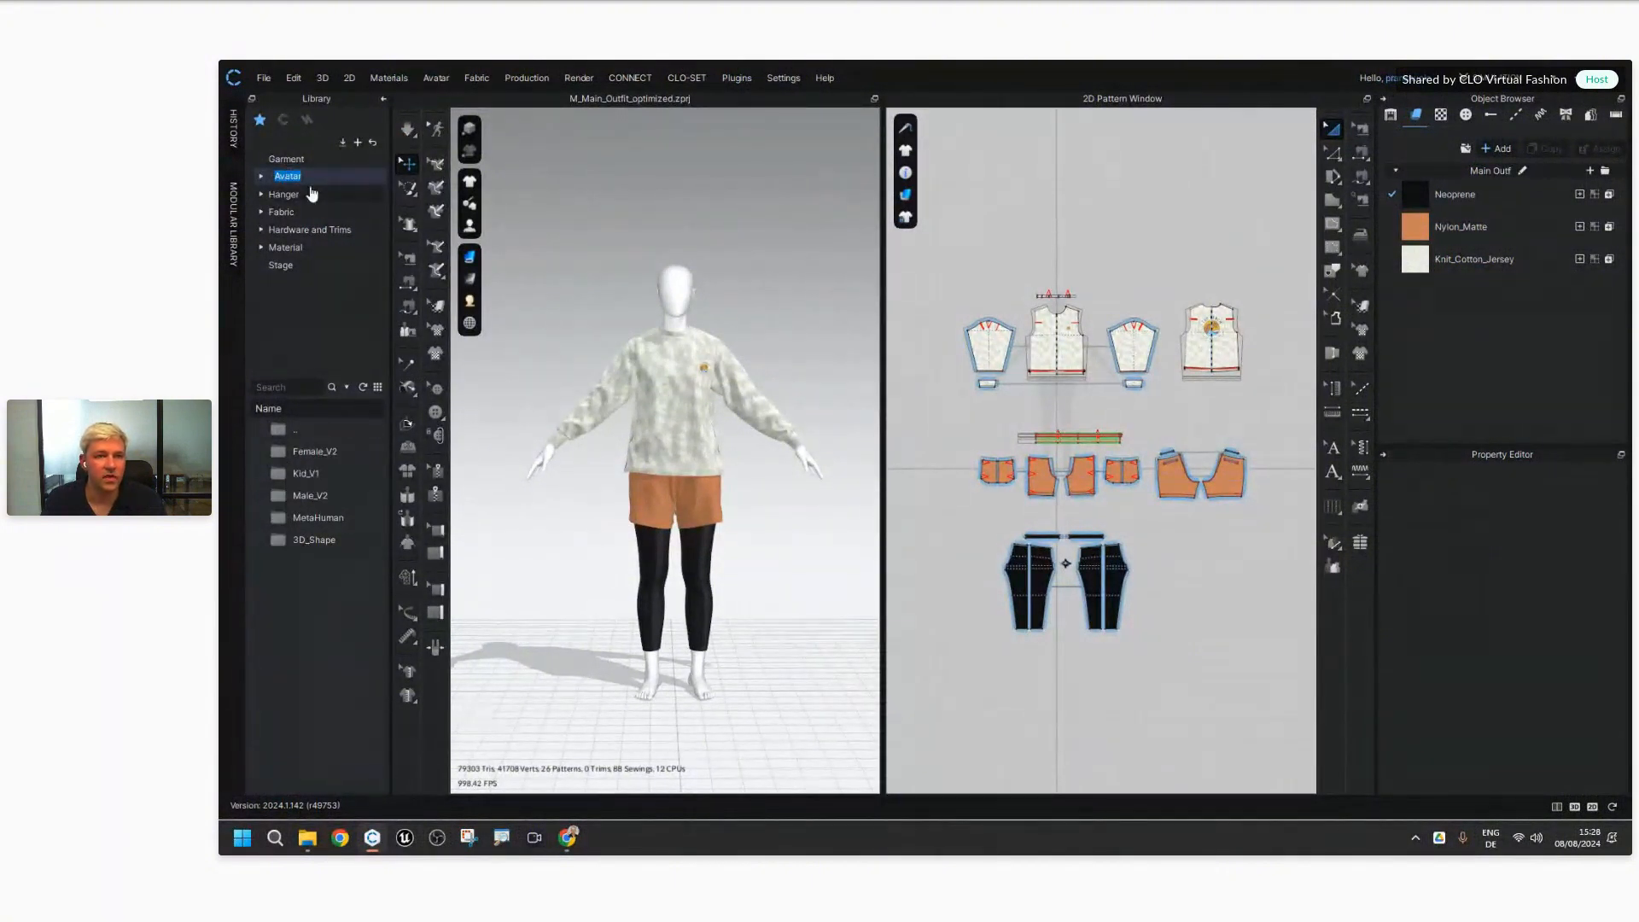
{"action": "double_click", "coordinate": [312, 450]}
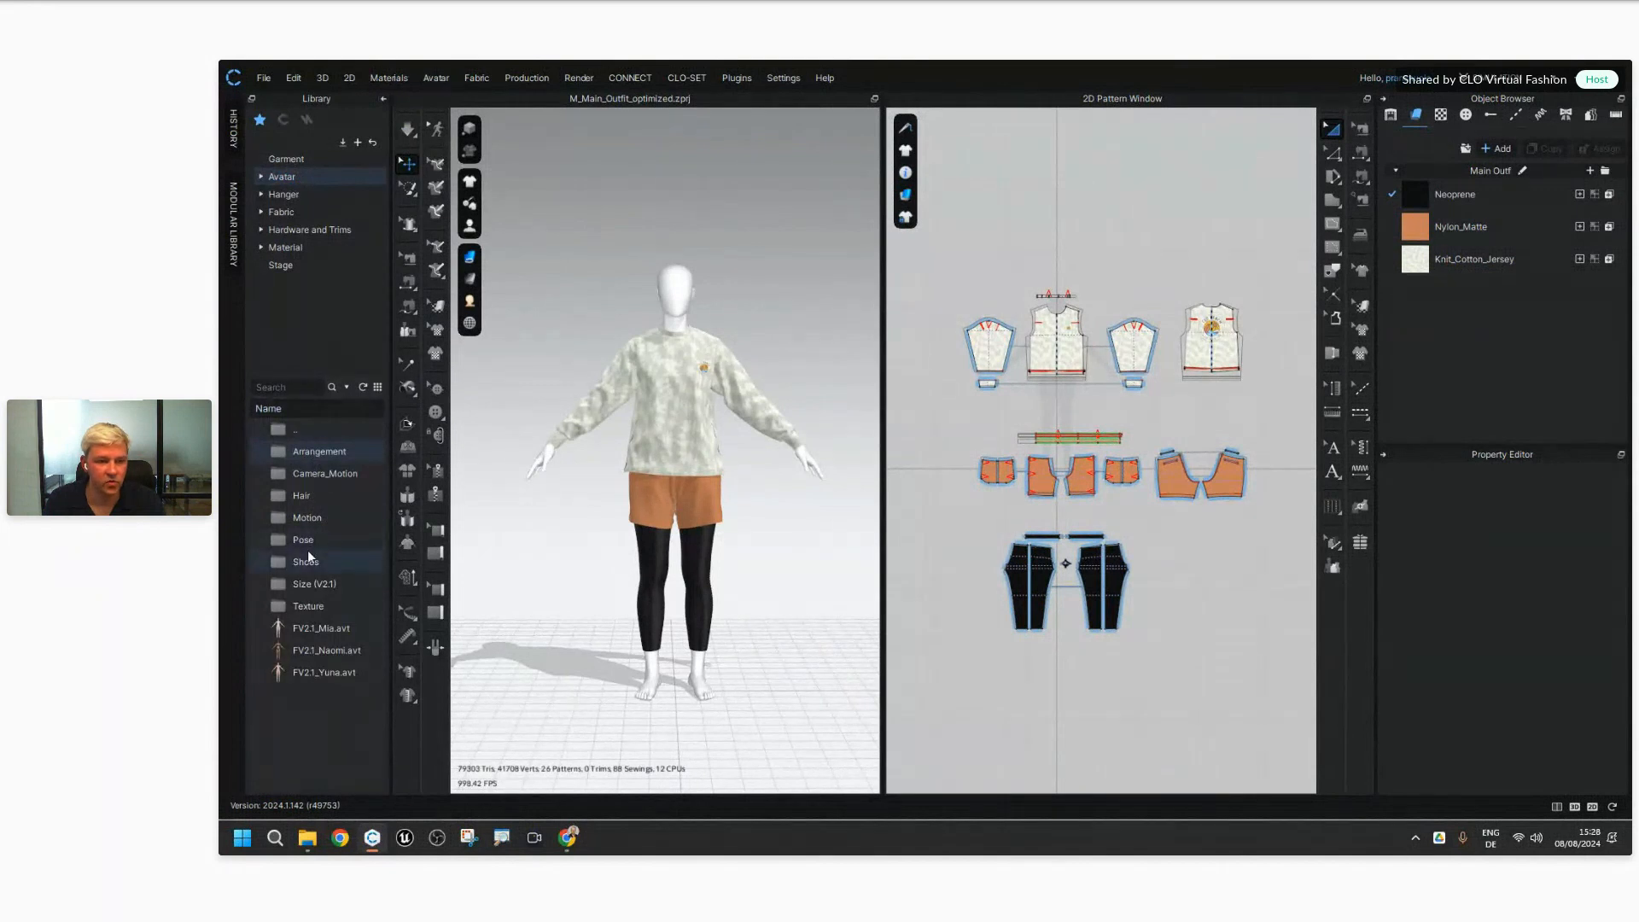
{"action": "double_click", "coordinate": [304, 539]}
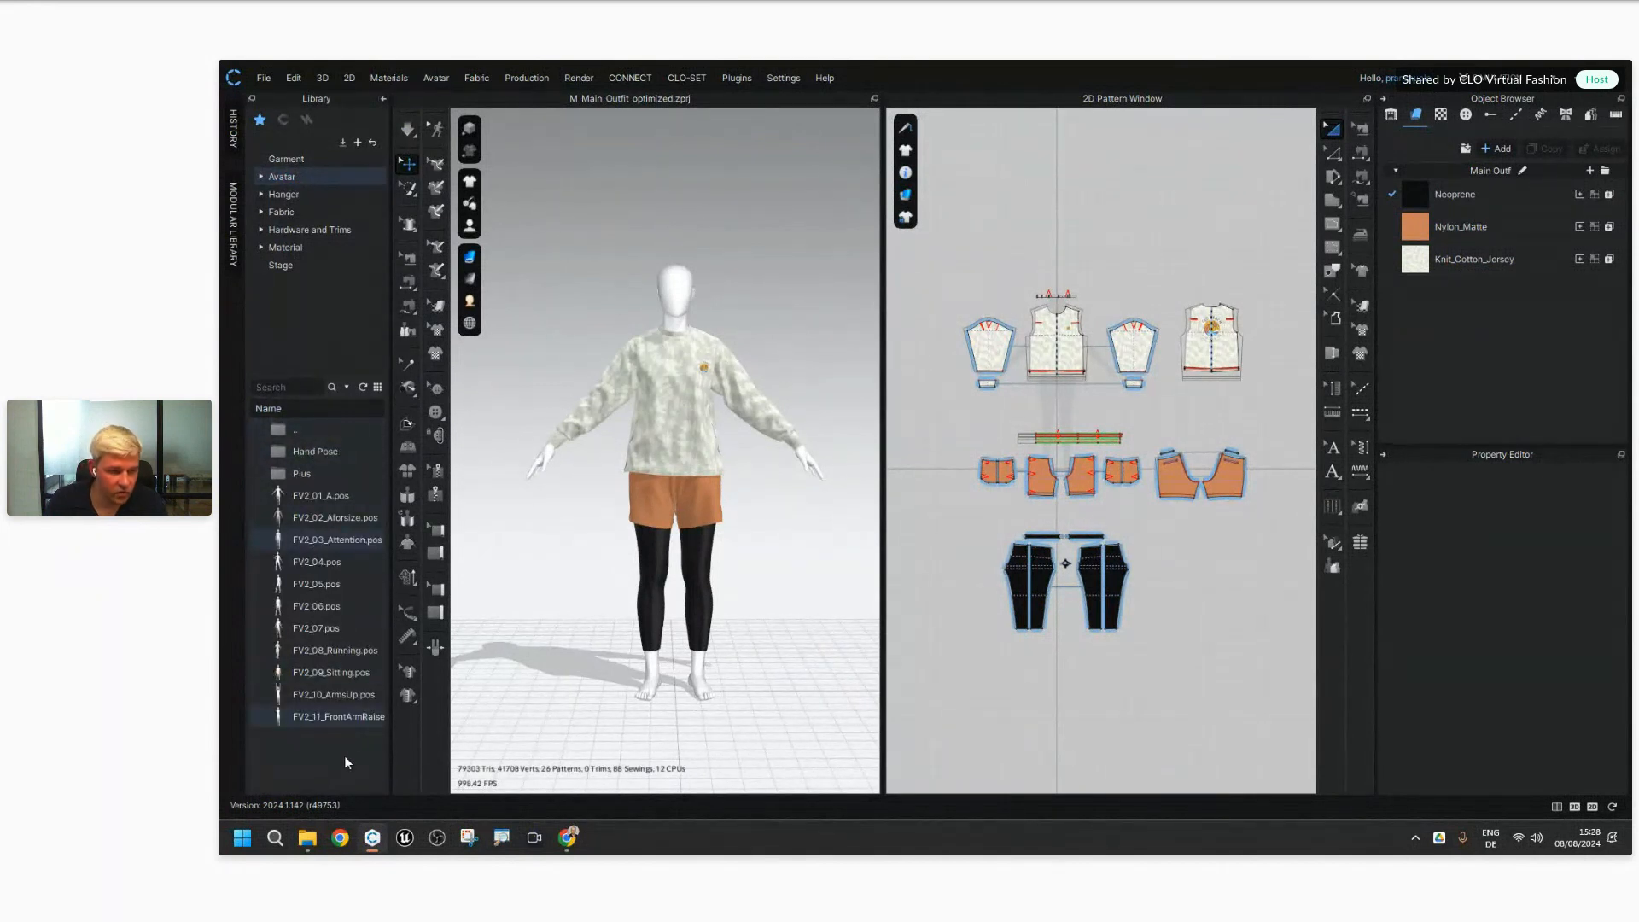
{"action": "double_click", "coordinate": [334, 539]}
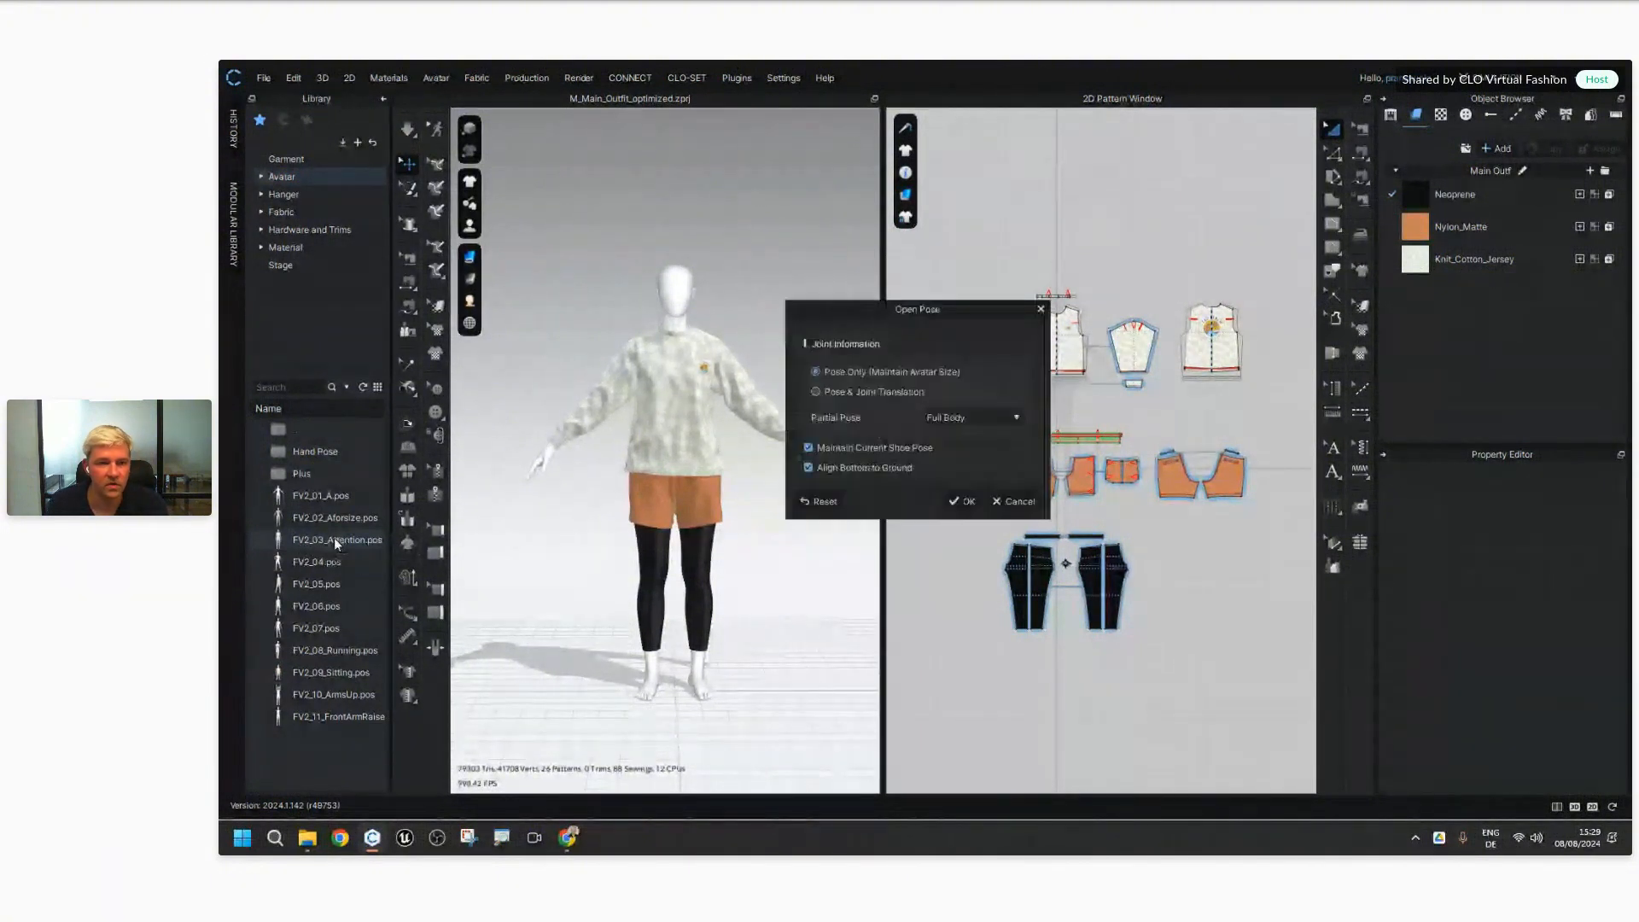
{"action": "left_click", "coordinate": [961, 502]}
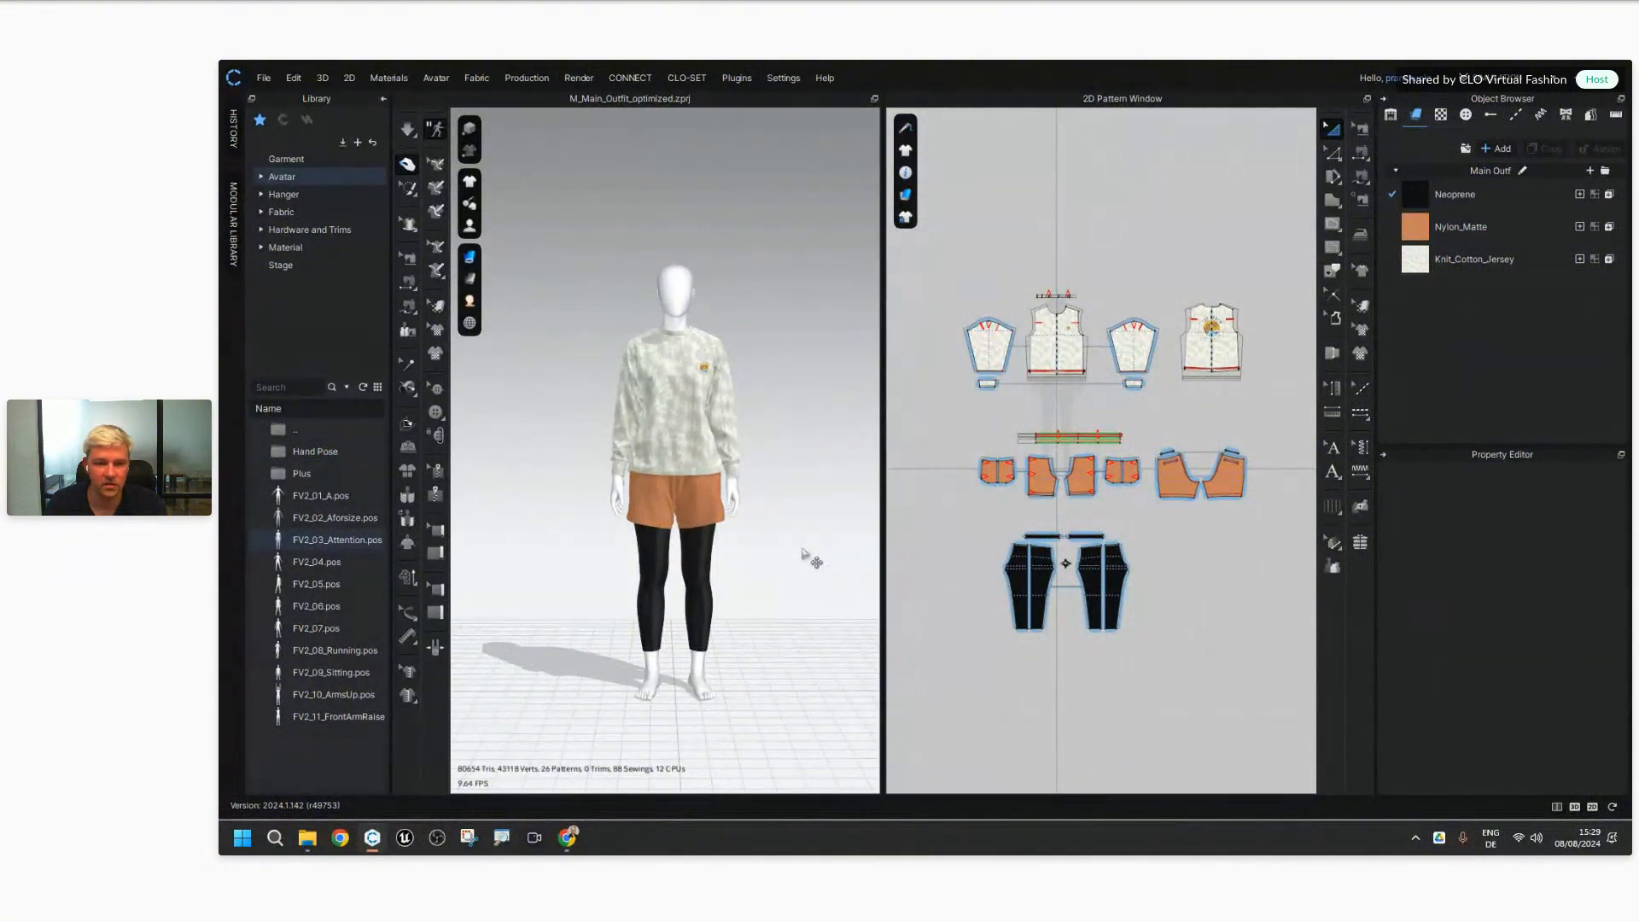
{"action": "right_click_drag", "start_coordinate": [771, 560], "coordinate": [728, 531]}
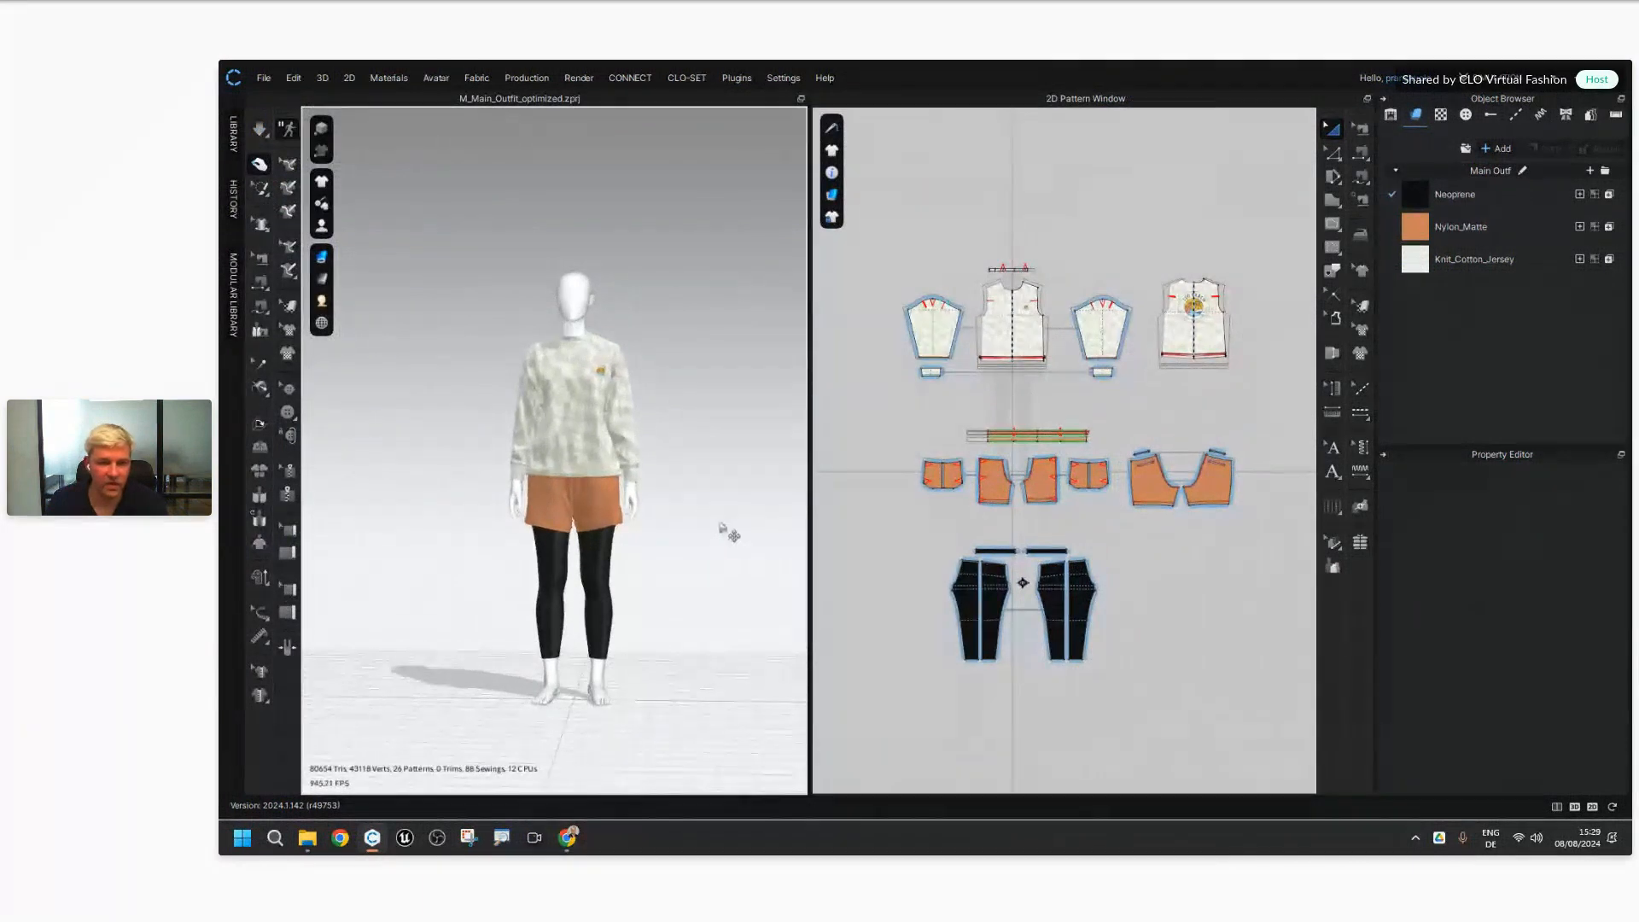
{"action": "scroll", "coordinate": [728, 533], "scroll_direction": "up", "scroll_amount": 2}
{"action": "scroll", "coordinate": [723, 535], "scroll_direction": "down", "scroll_amount": 1}
{"action": "middle_click_drag", "start_coordinate": [723, 536], "coordinate": [715, 519]}
{"action": "right_click_drag", "start_coordinate": [714, 519], "coordinate": [719, 517]}
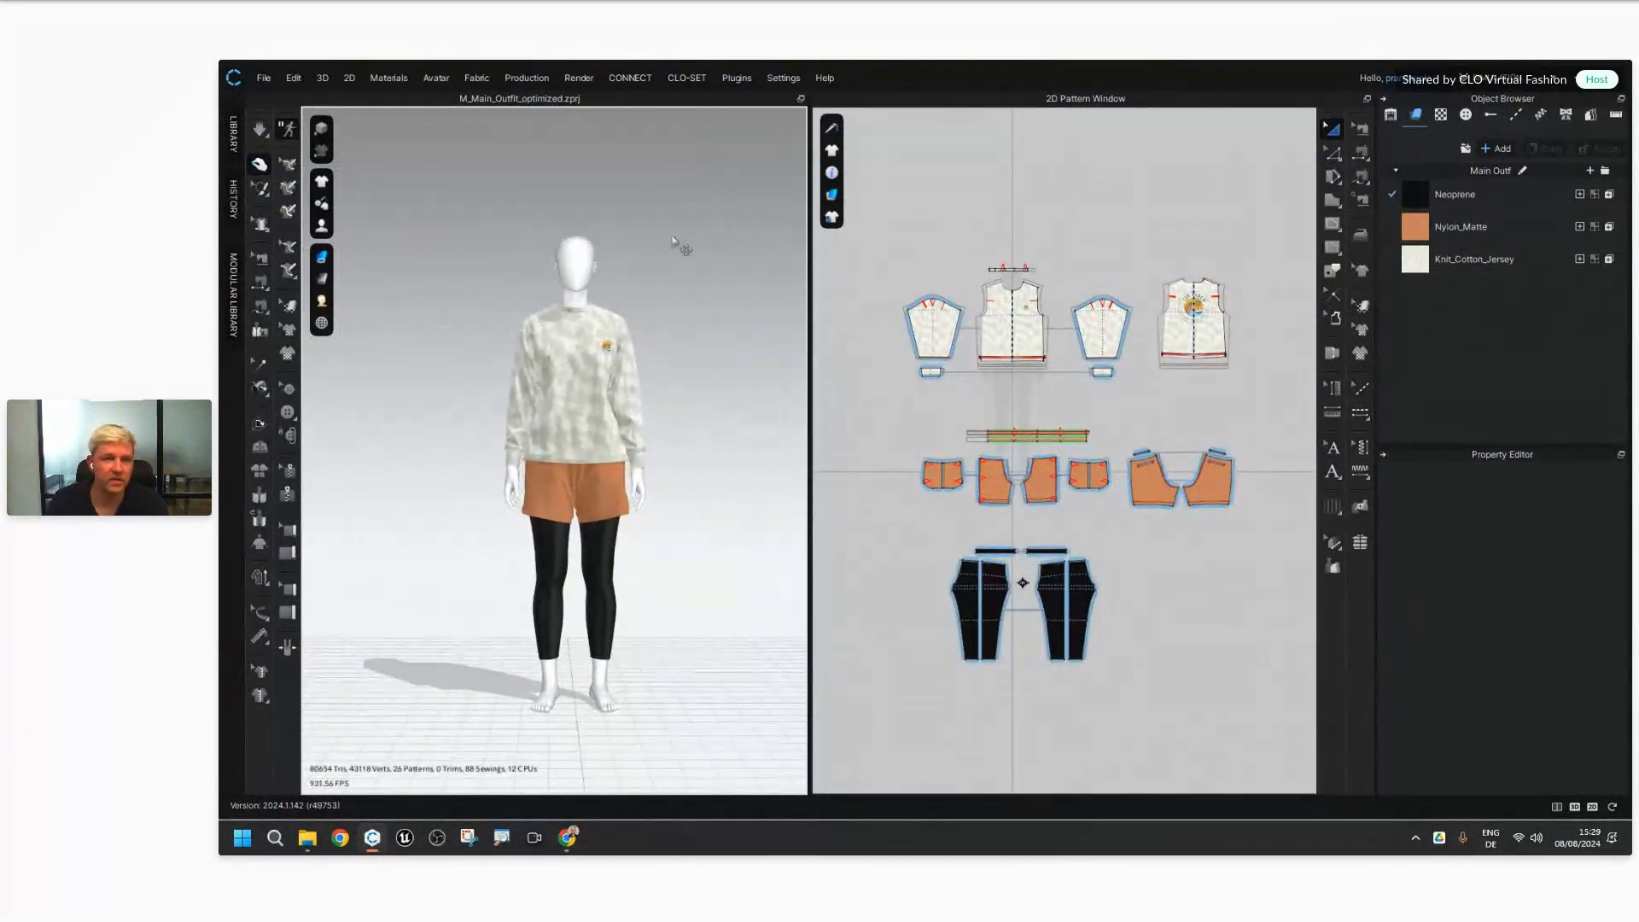
Step: Save the project as F_Main_Outfit_optimized in the Garments folder
{"action": "left_click", "coordinate": [266, 79]}
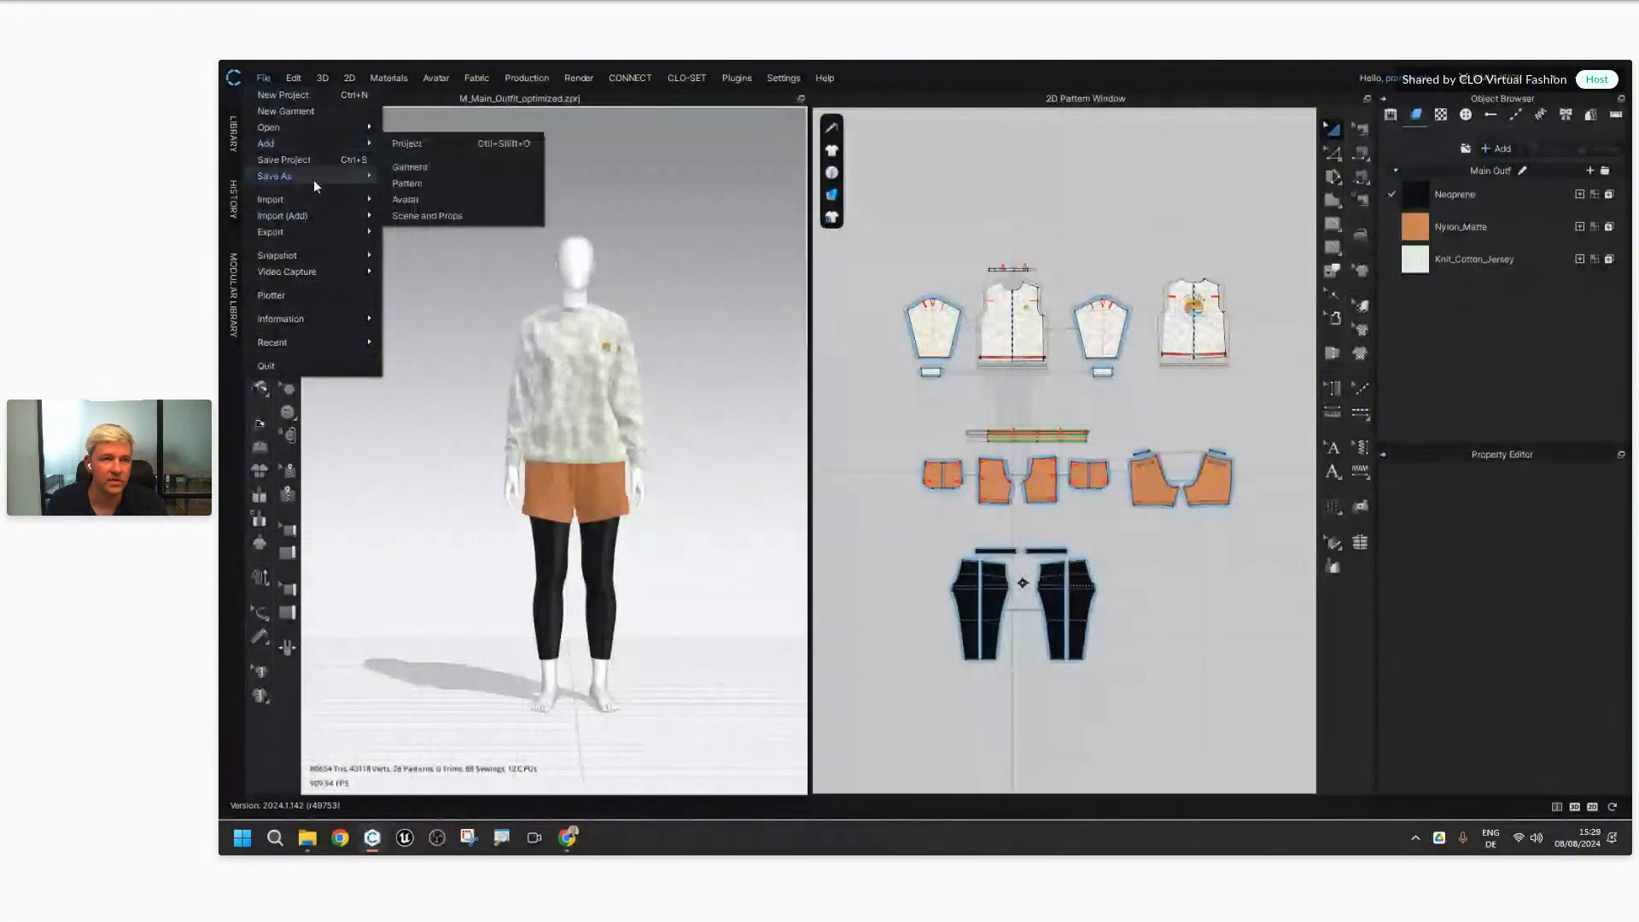
{"action": "mouse_move", "coordinate": [314, 177]}
{"action": "left_click", "coordinate": [468, 177]}
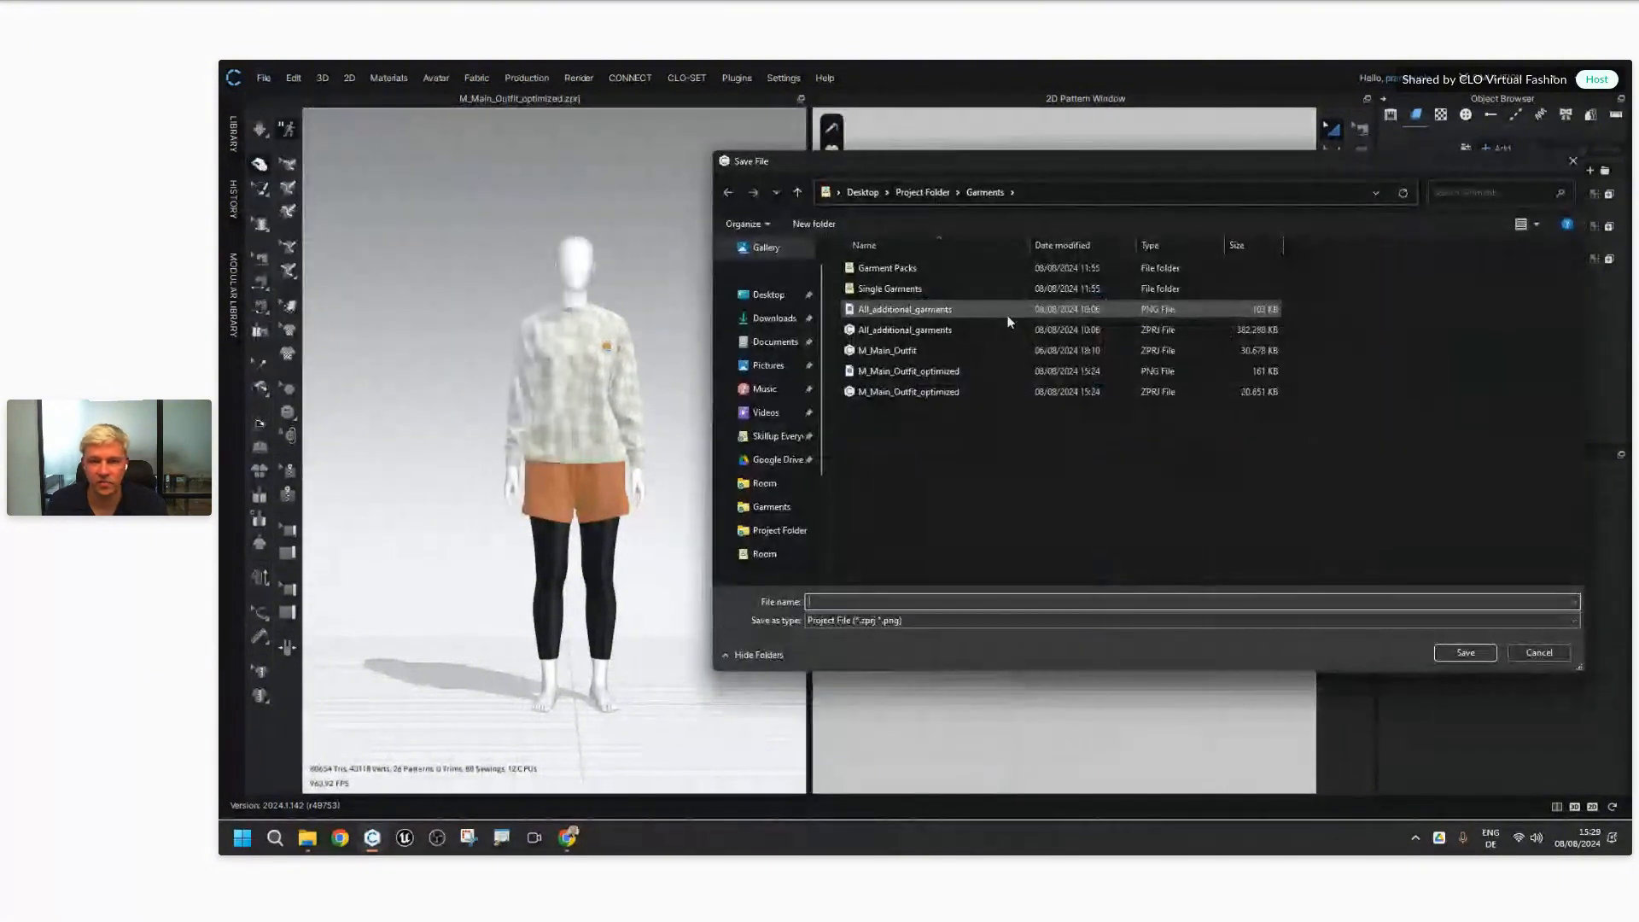
{"action": "left_click", "coordinate": [902, 392]}
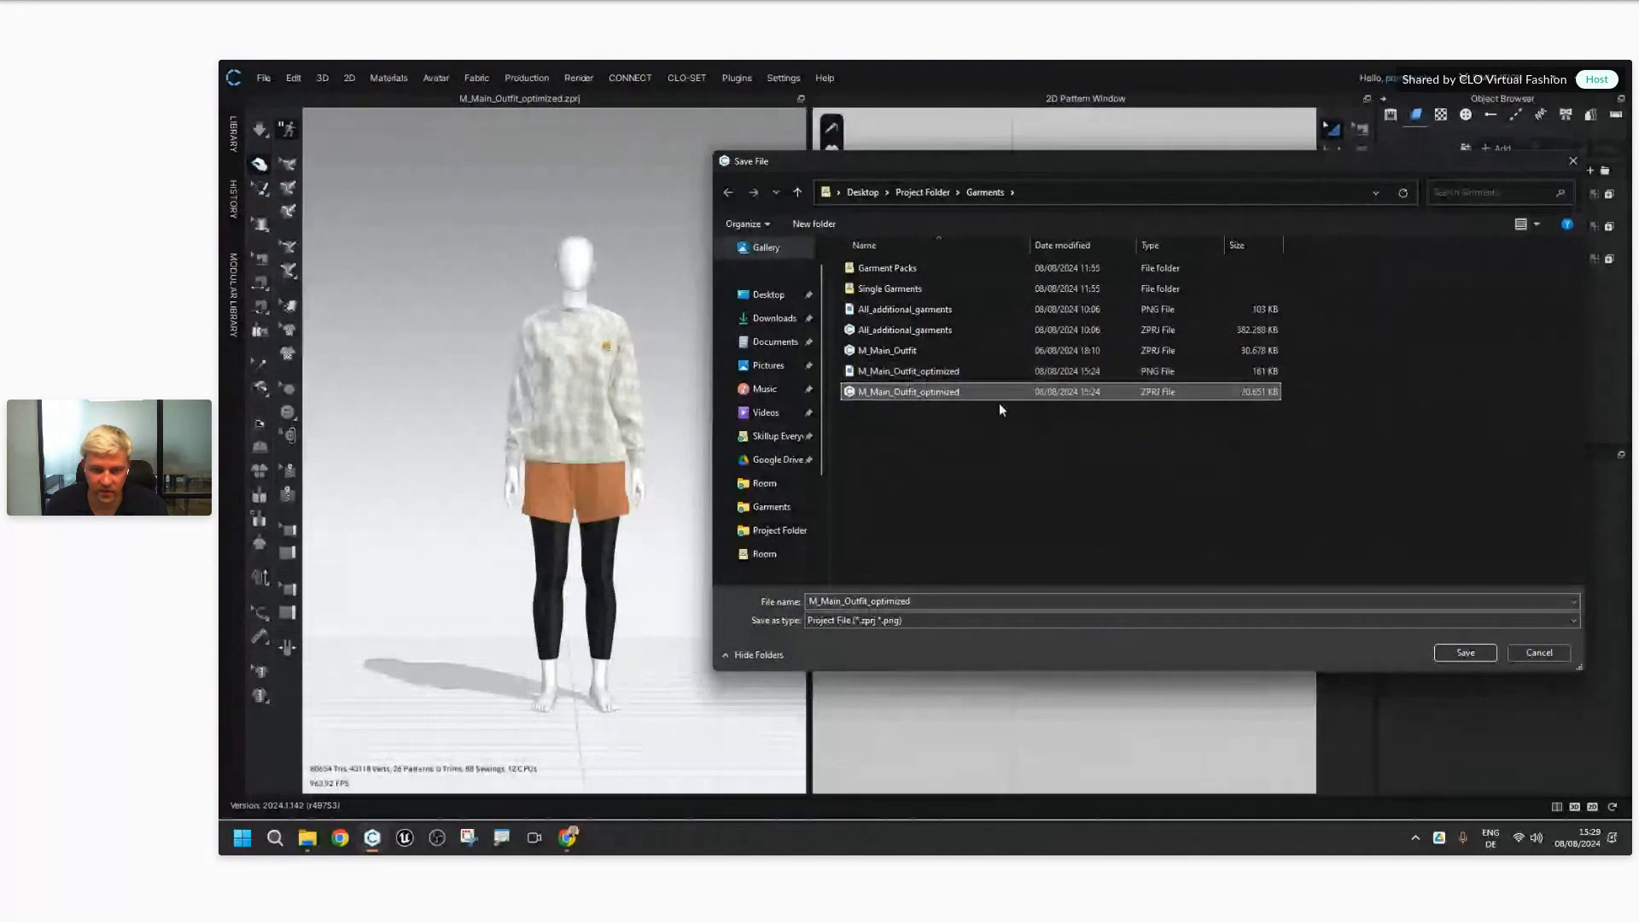
{"action": "double_click", "coordinate": [817, 602]}
{"action": "left_click", "coordinate": [816, 602]}
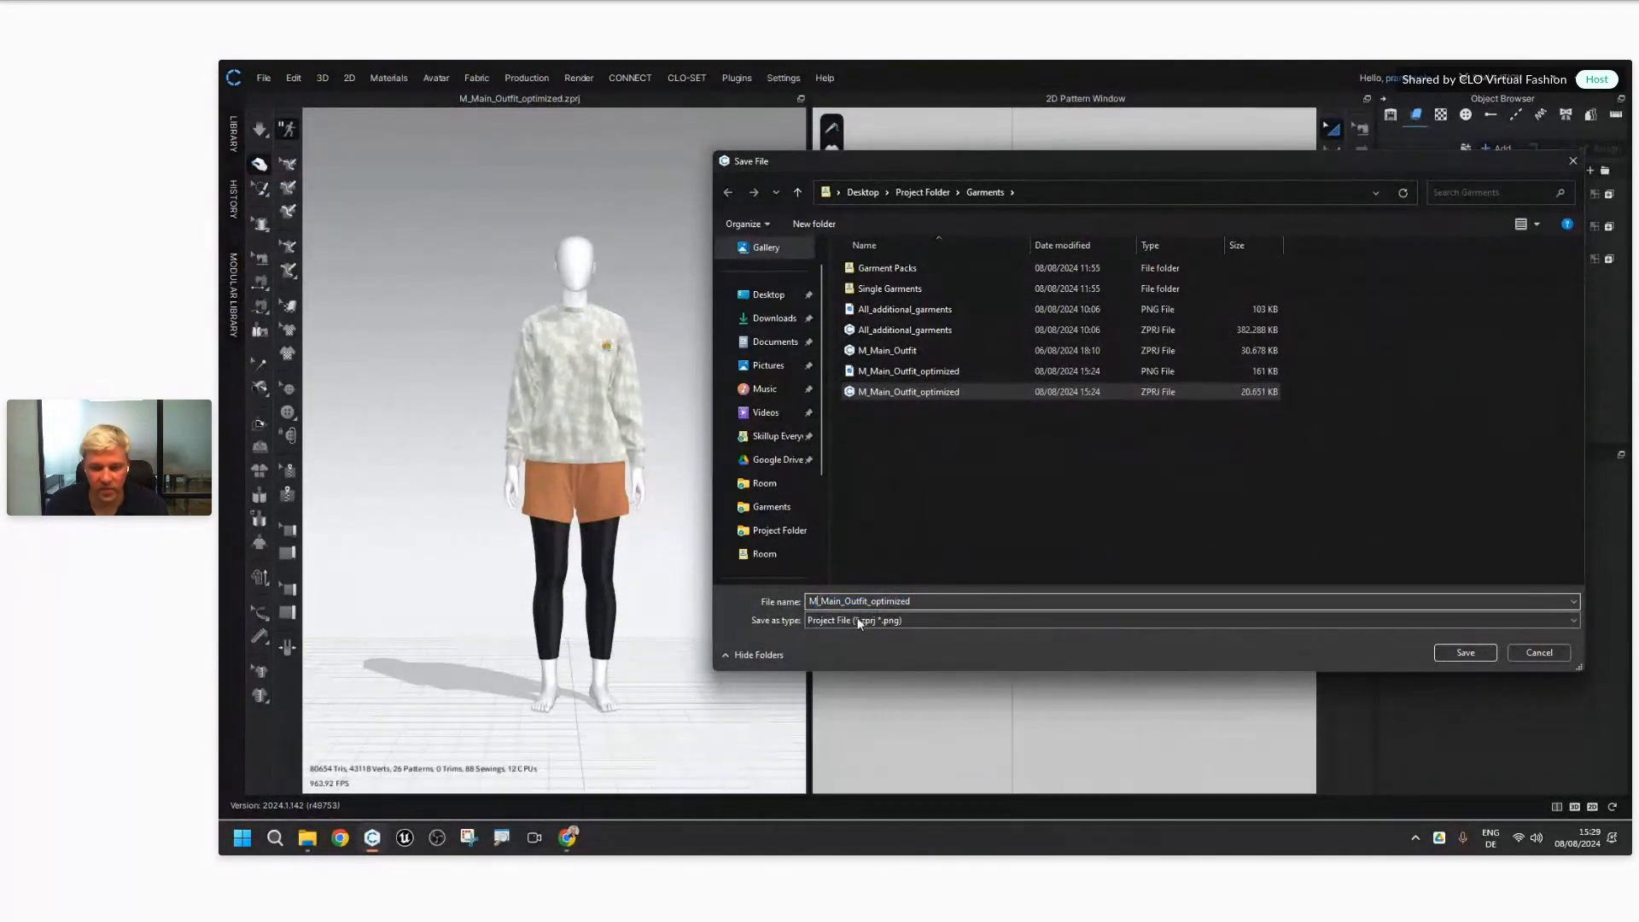
{"action": "key", "text": "BackSpace"}
{"action": "type", "text": "F"}
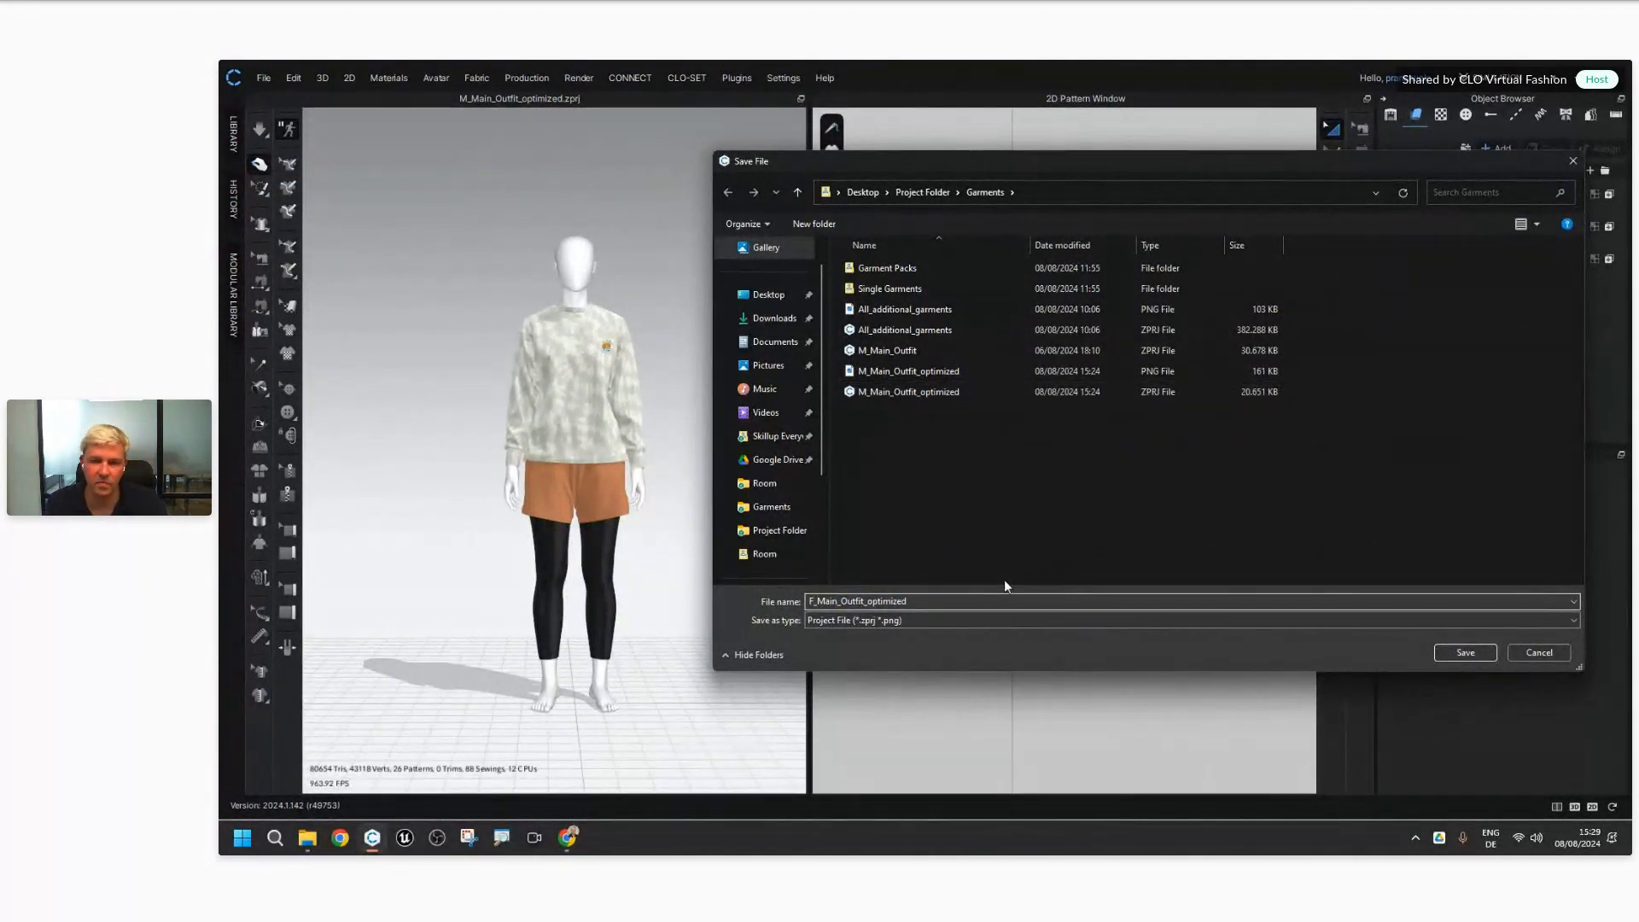
{"action": "left_click", "coordinate": [998, 514]}
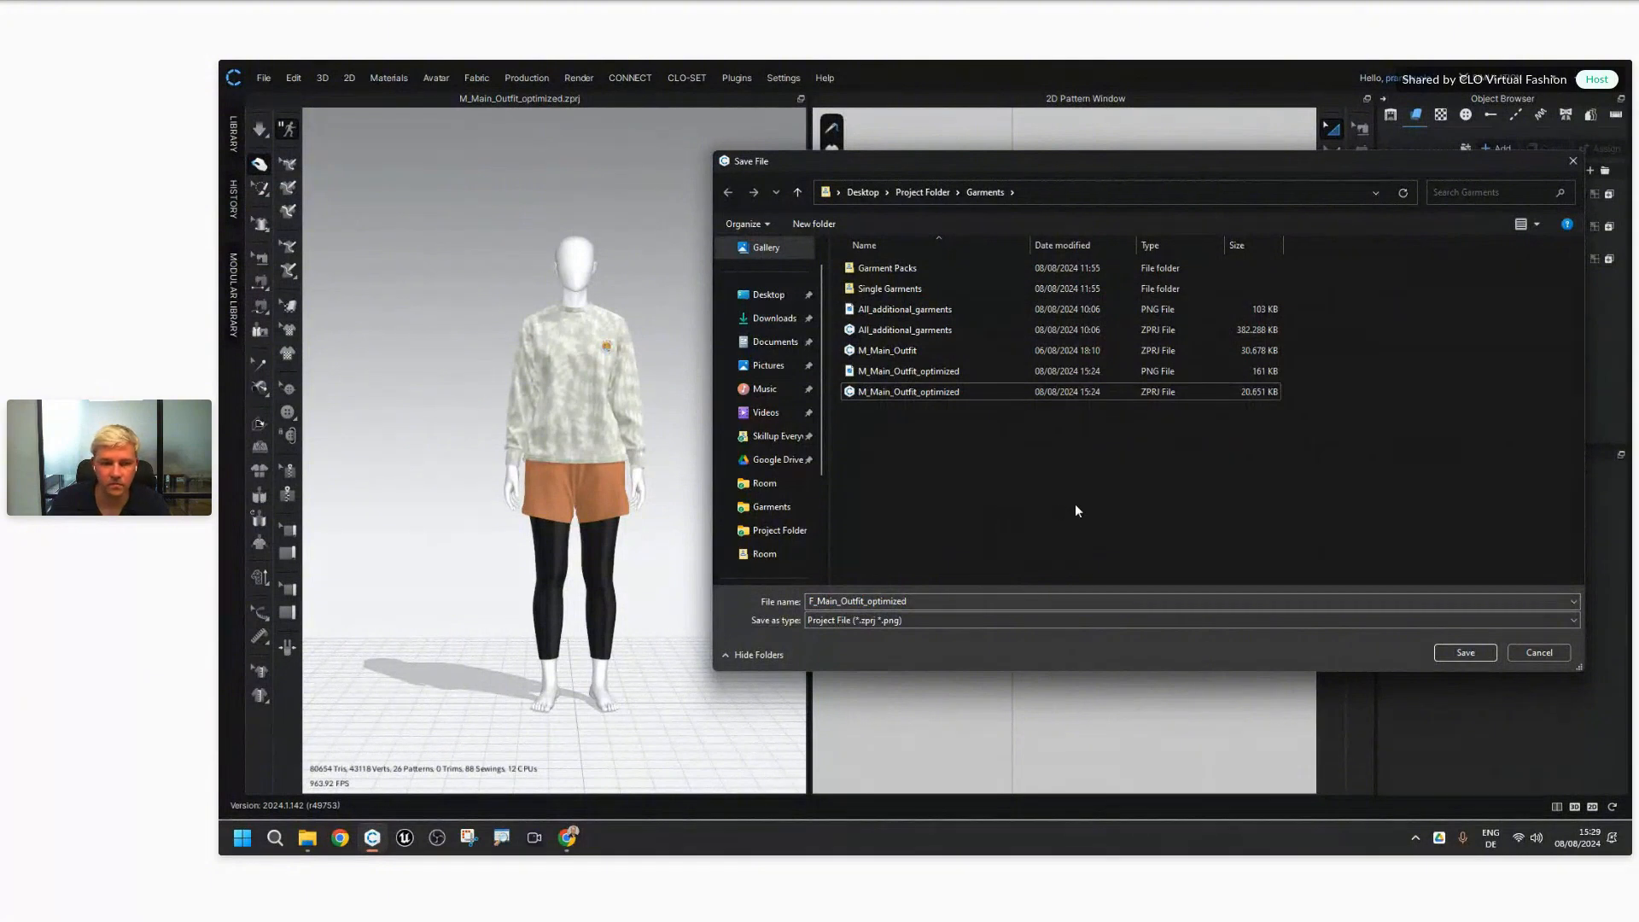
{"action": "left_click", "coordinate": [1465, 652]}
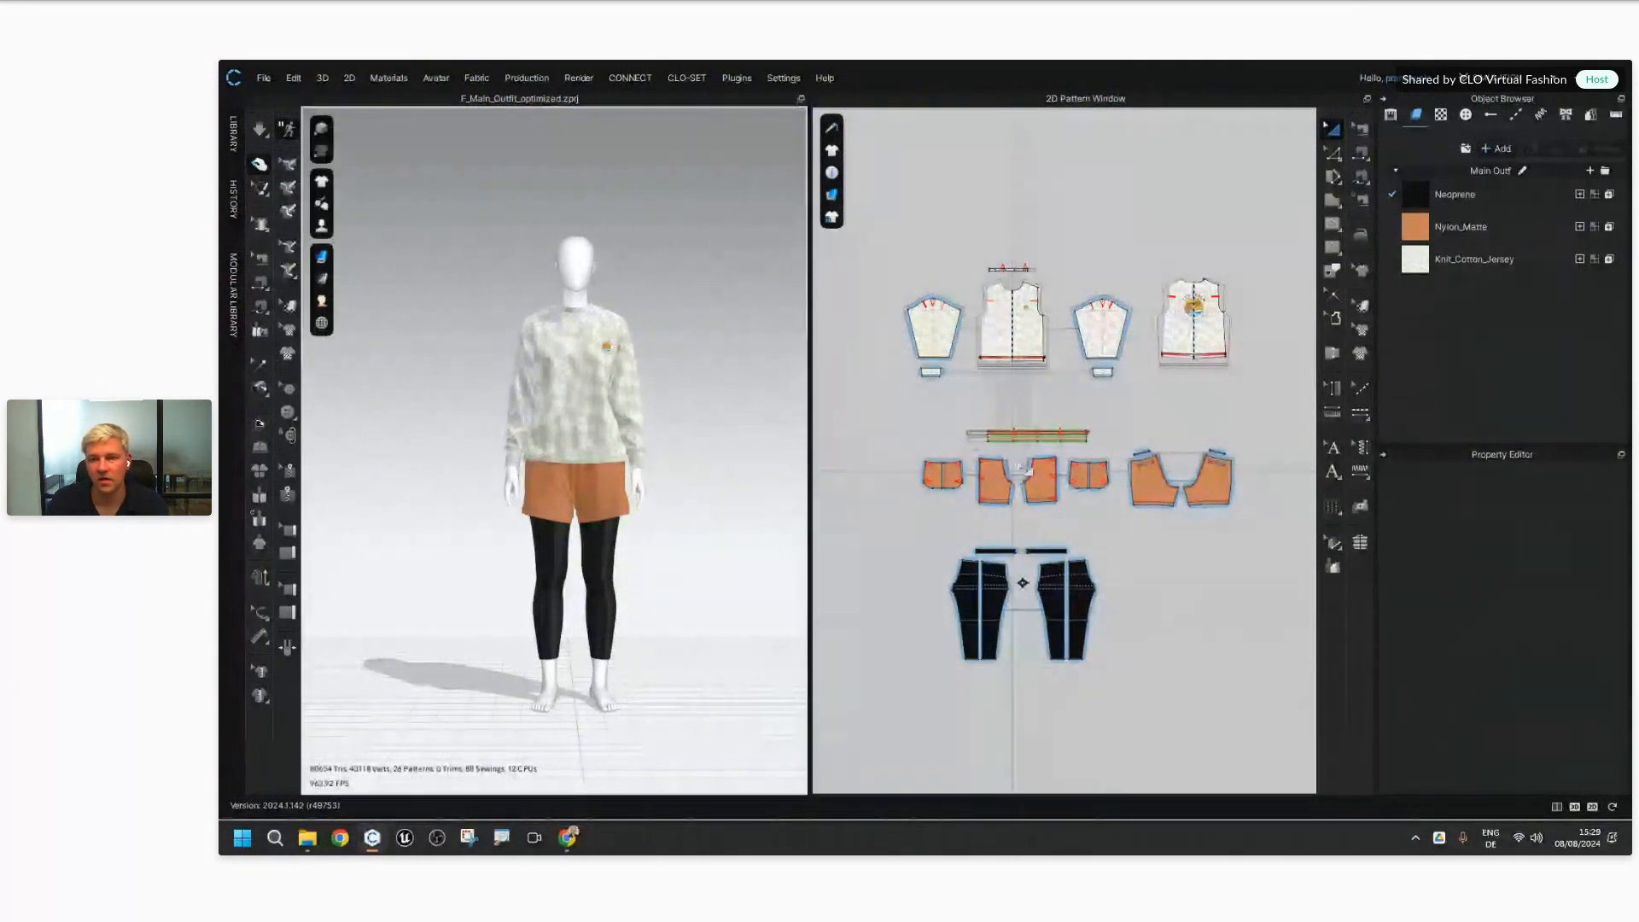
Step: Delete the current mannequin and load KV1.1B_Mannequin.avt from the Avatars folder in its place
{"action": "scroll", "coordinate": [1024, 467], "scroll_direction": "down", "scroll_amount": 2}
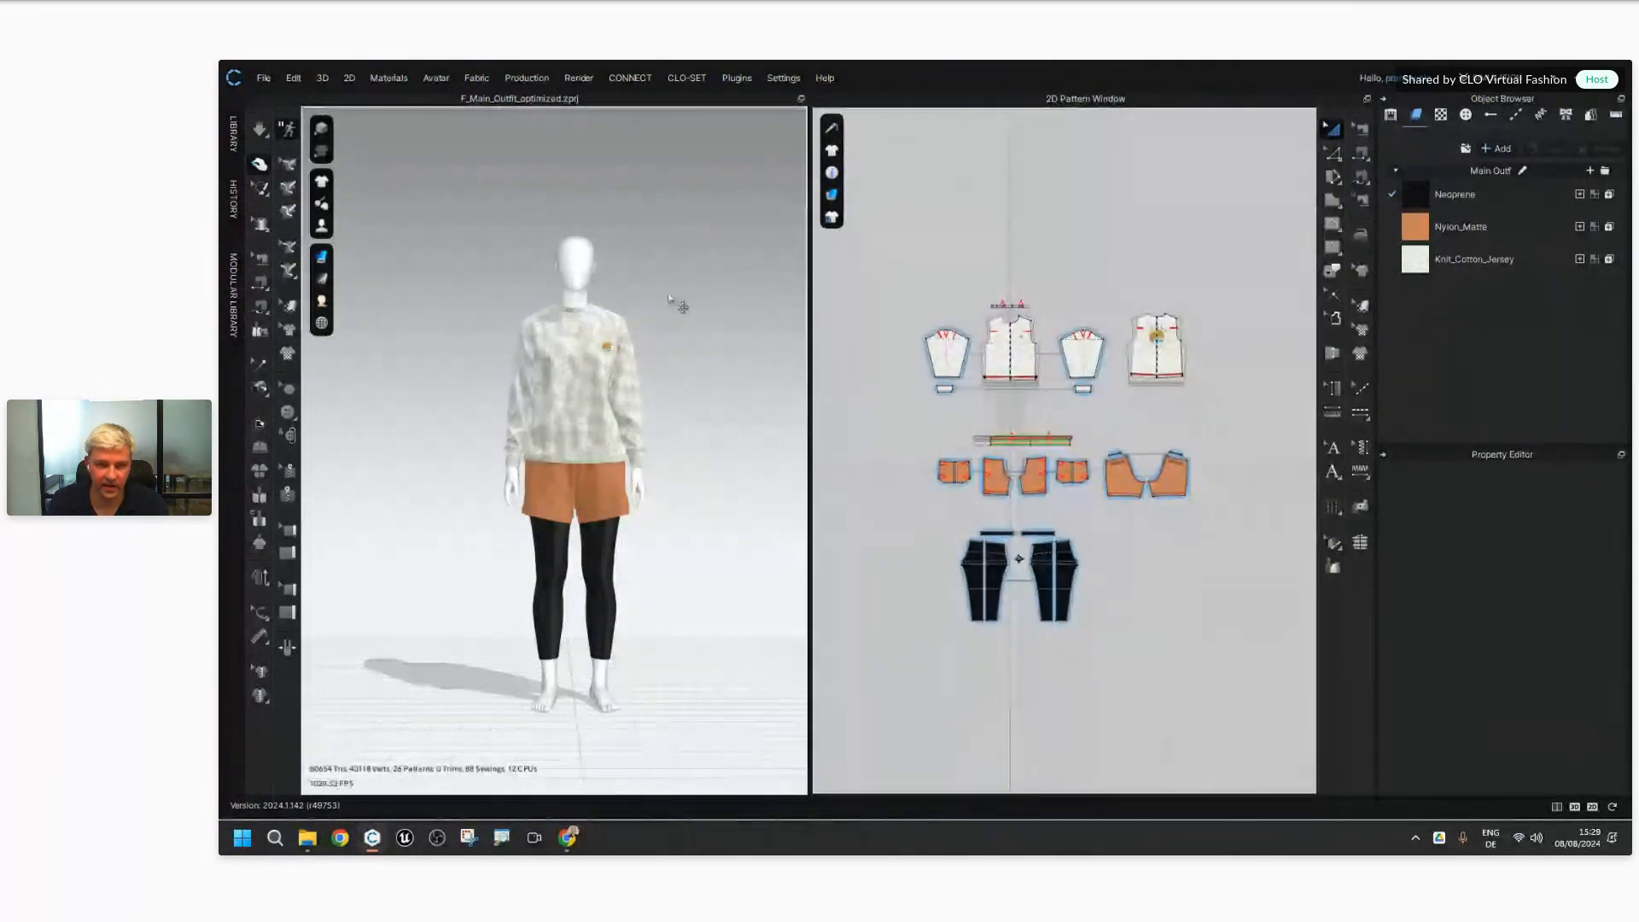
{"action": "left_click", "coordinate": [584, 275]}
{"action": "key", "text": "Delete"}
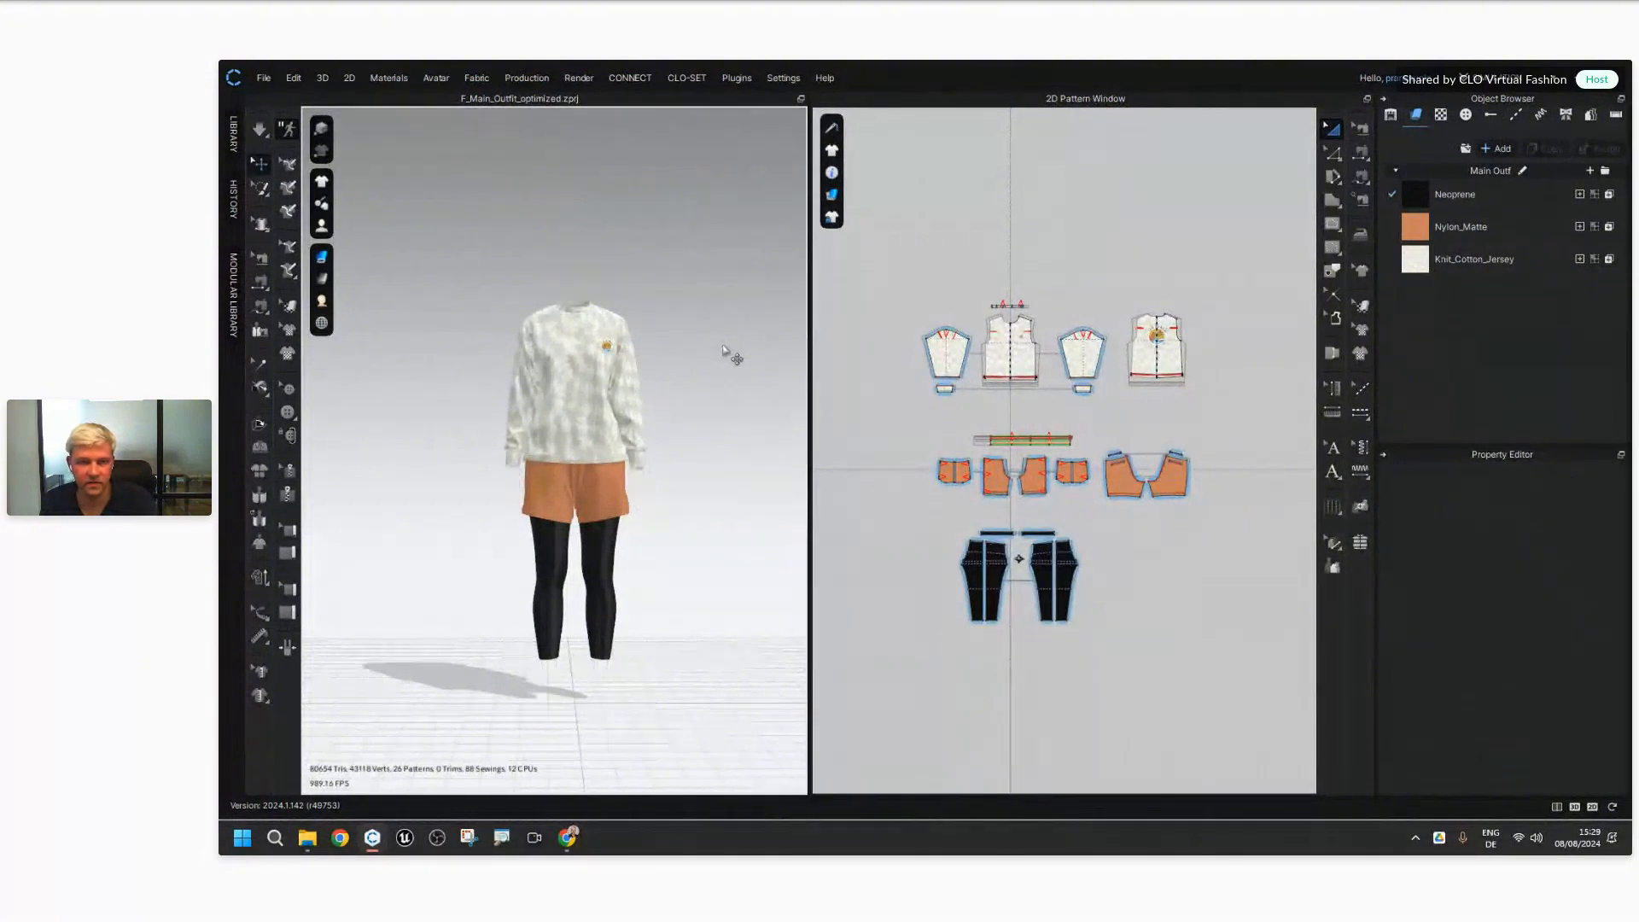
{"action": "left_click", "coordinate": [309, 837]}
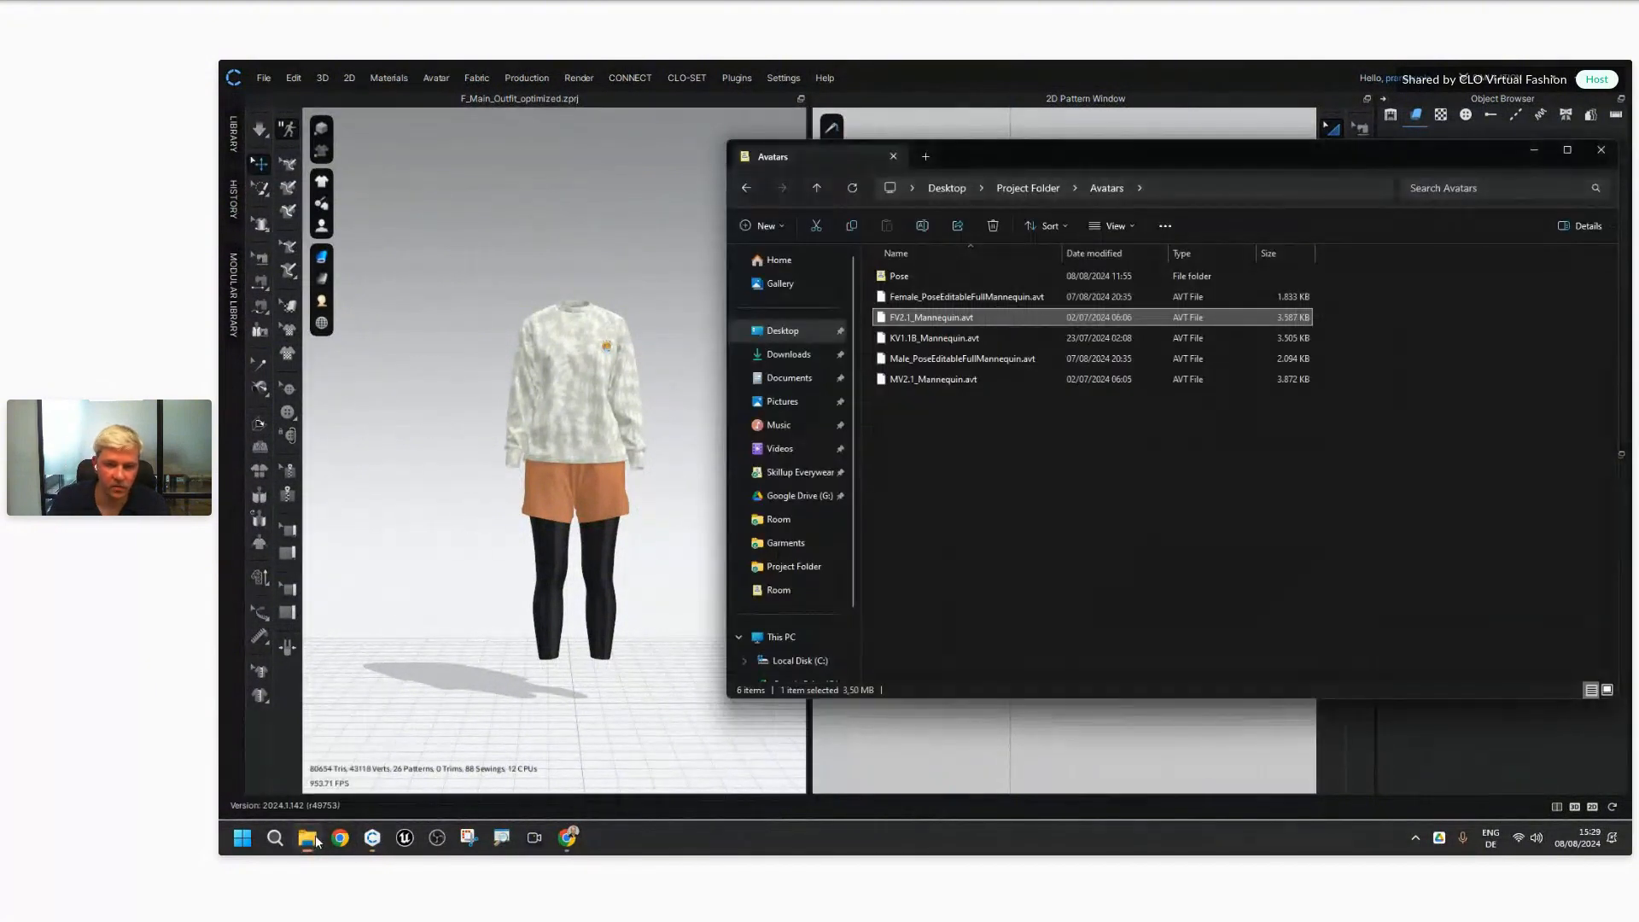
{"action": "left_click", "coordinate": [952, 338]}
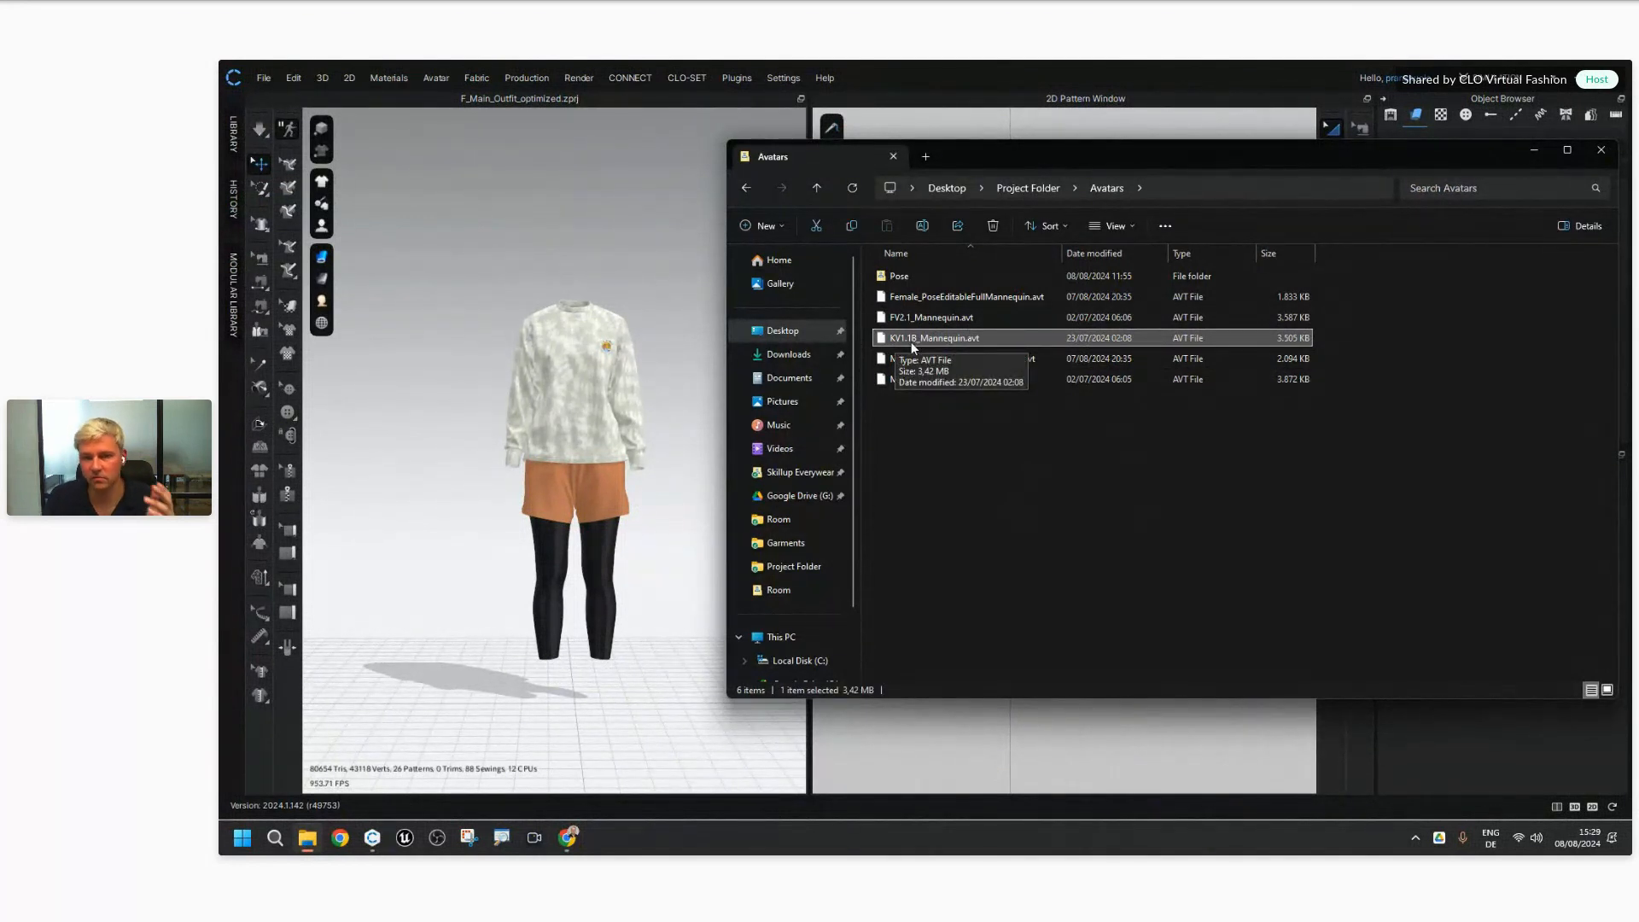
{"action": "left_click_drag", "start_coordinate": [946, 339], "coordinate": [690, 502]}
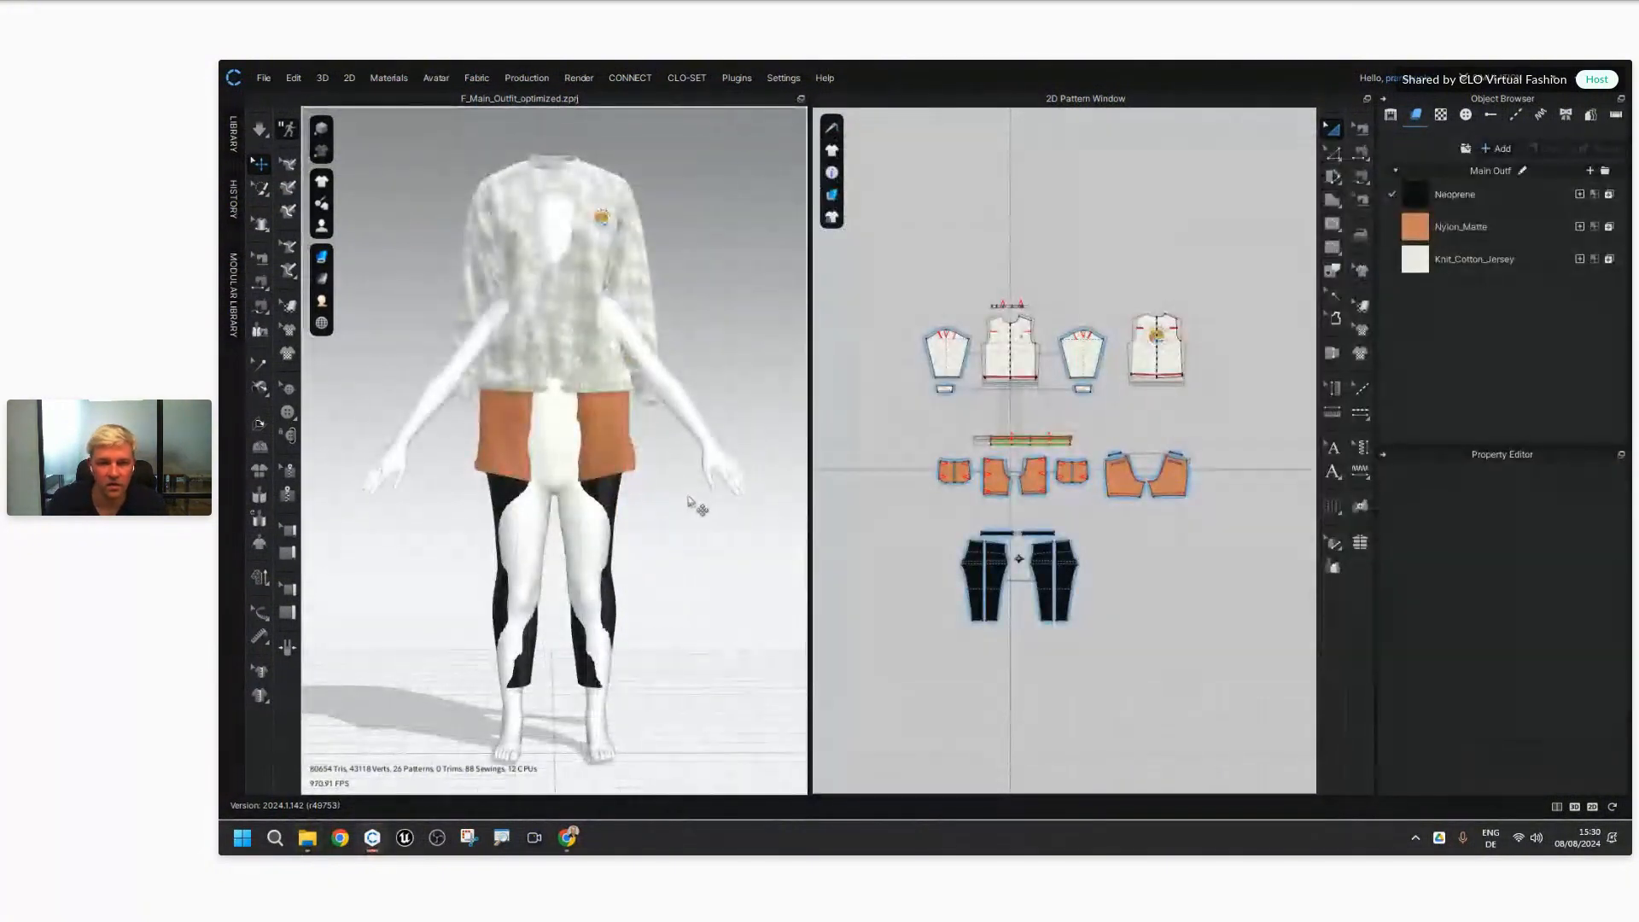
Step: Auto-fit the outfit's patterns to the child mannequin with pattern curvature maintained at 100%
{"action": "scroll", "coordinate": [706, 534], "scroll_direction": "down", "scroll_amount": 3}
{"action": "mouse_move", "coordinate": [692, 524]}
{"action": "right_mouse_down"}
{"action": "mouse_move", "coordinate": [706, 534]}
{"action": "mouse_move", "coordinate": [690, 512]}
{"action": "right_mouse_up"}
{"action": "middle_click_drag", "start_coordinate": [692, 522], "coordinate": [691, 537]}
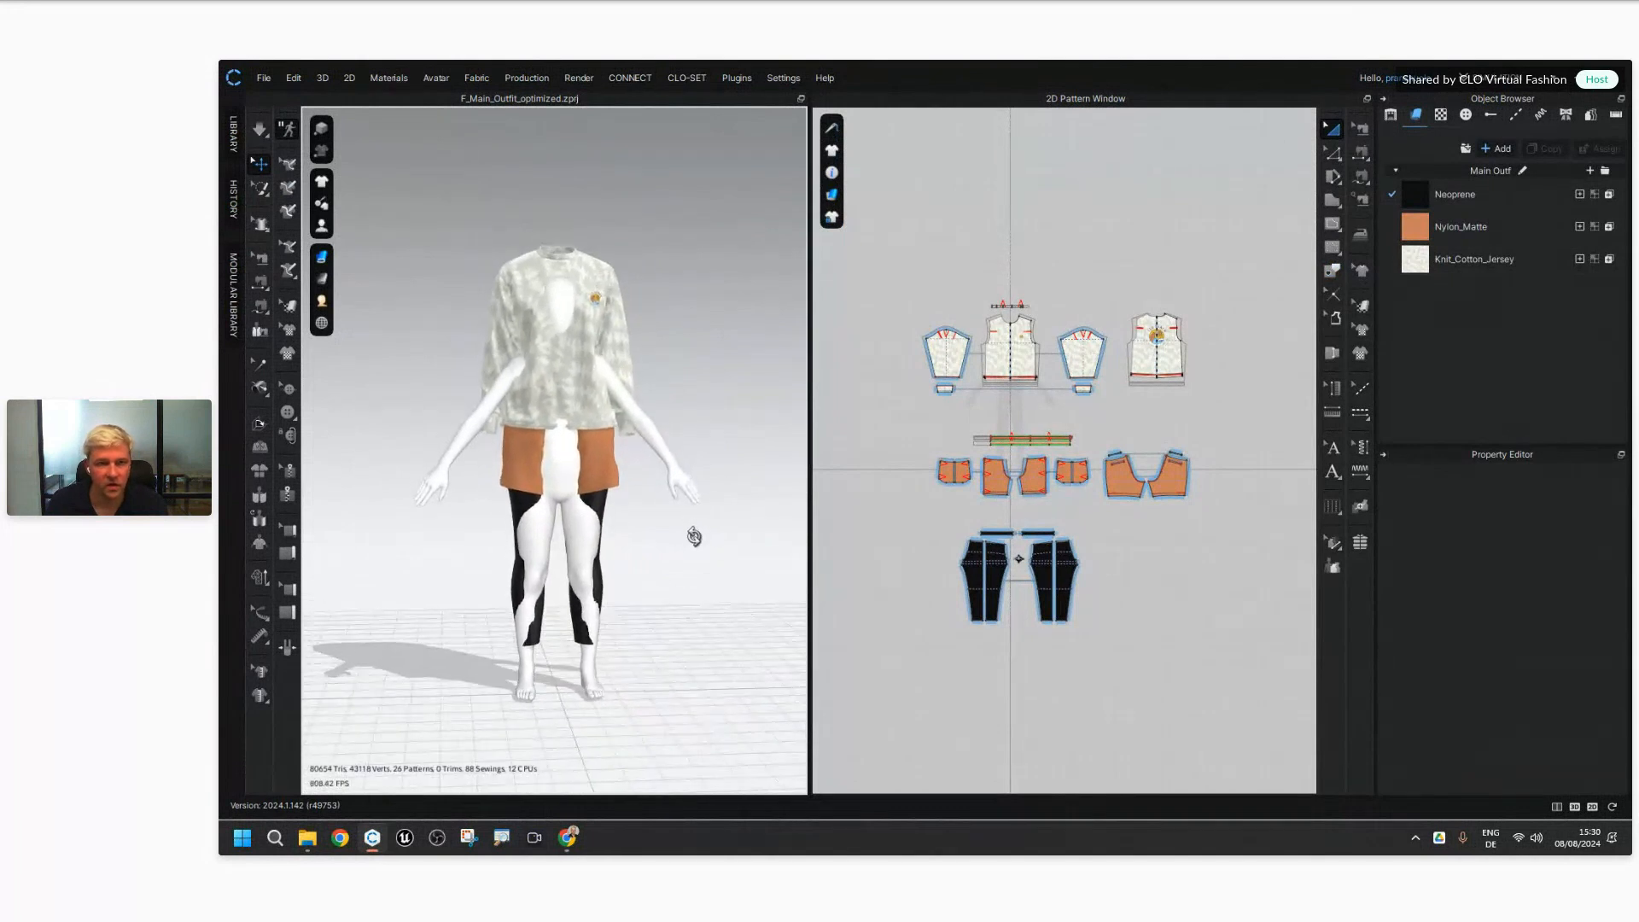
{"action": "left_click", "coordinate": [1333, 568]}
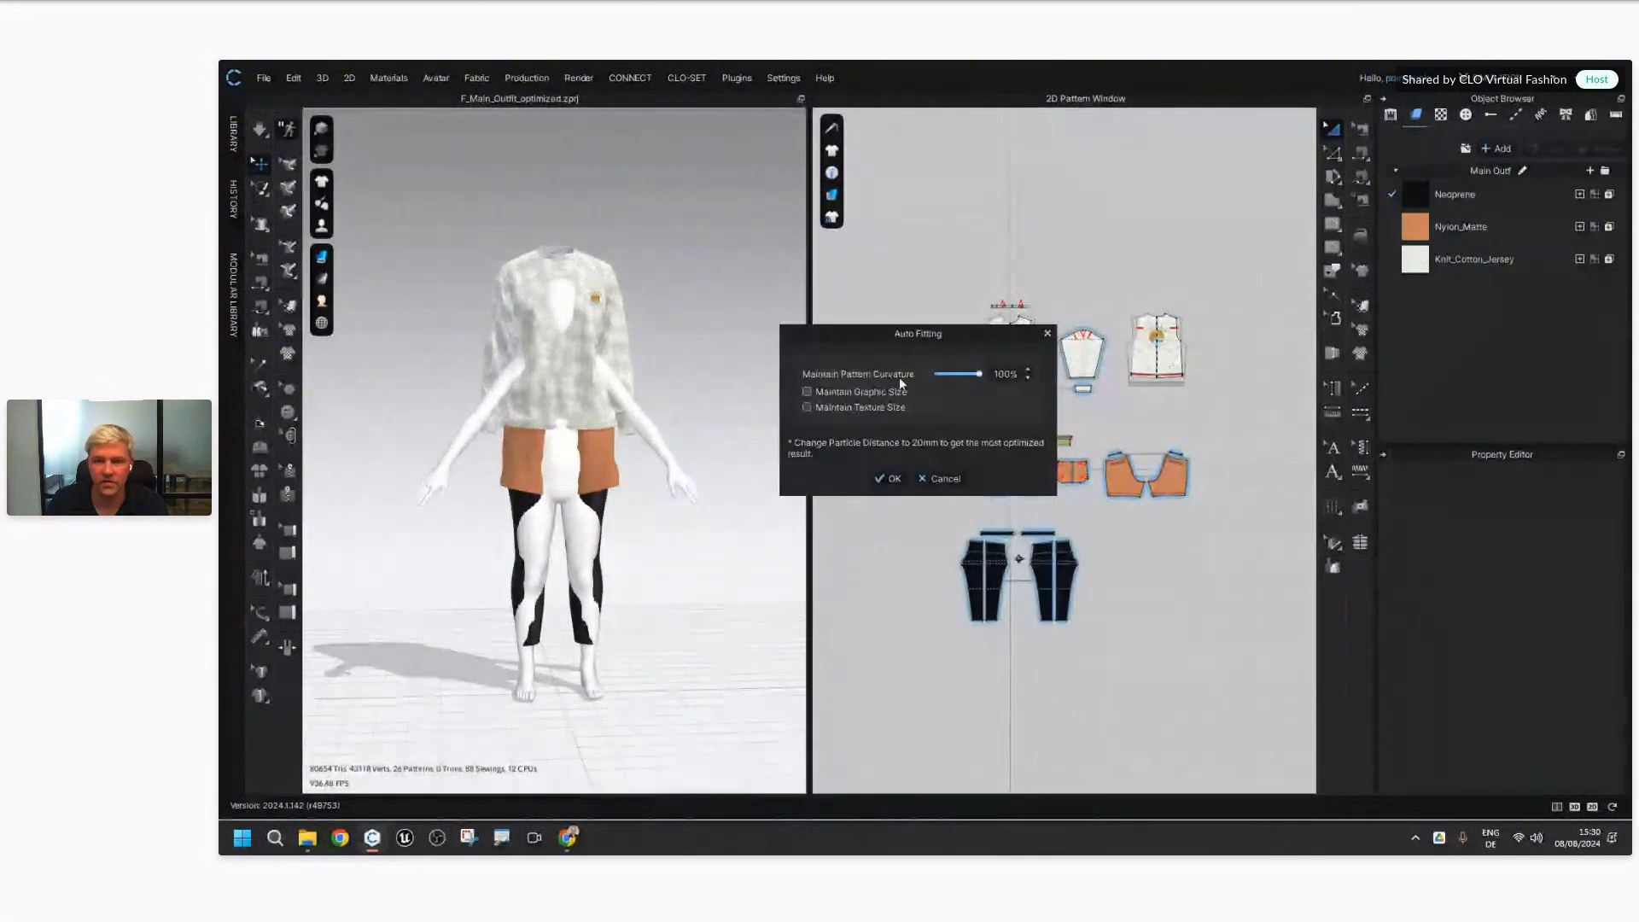
{"action": "left_click", "coordinate": [878, 483]}
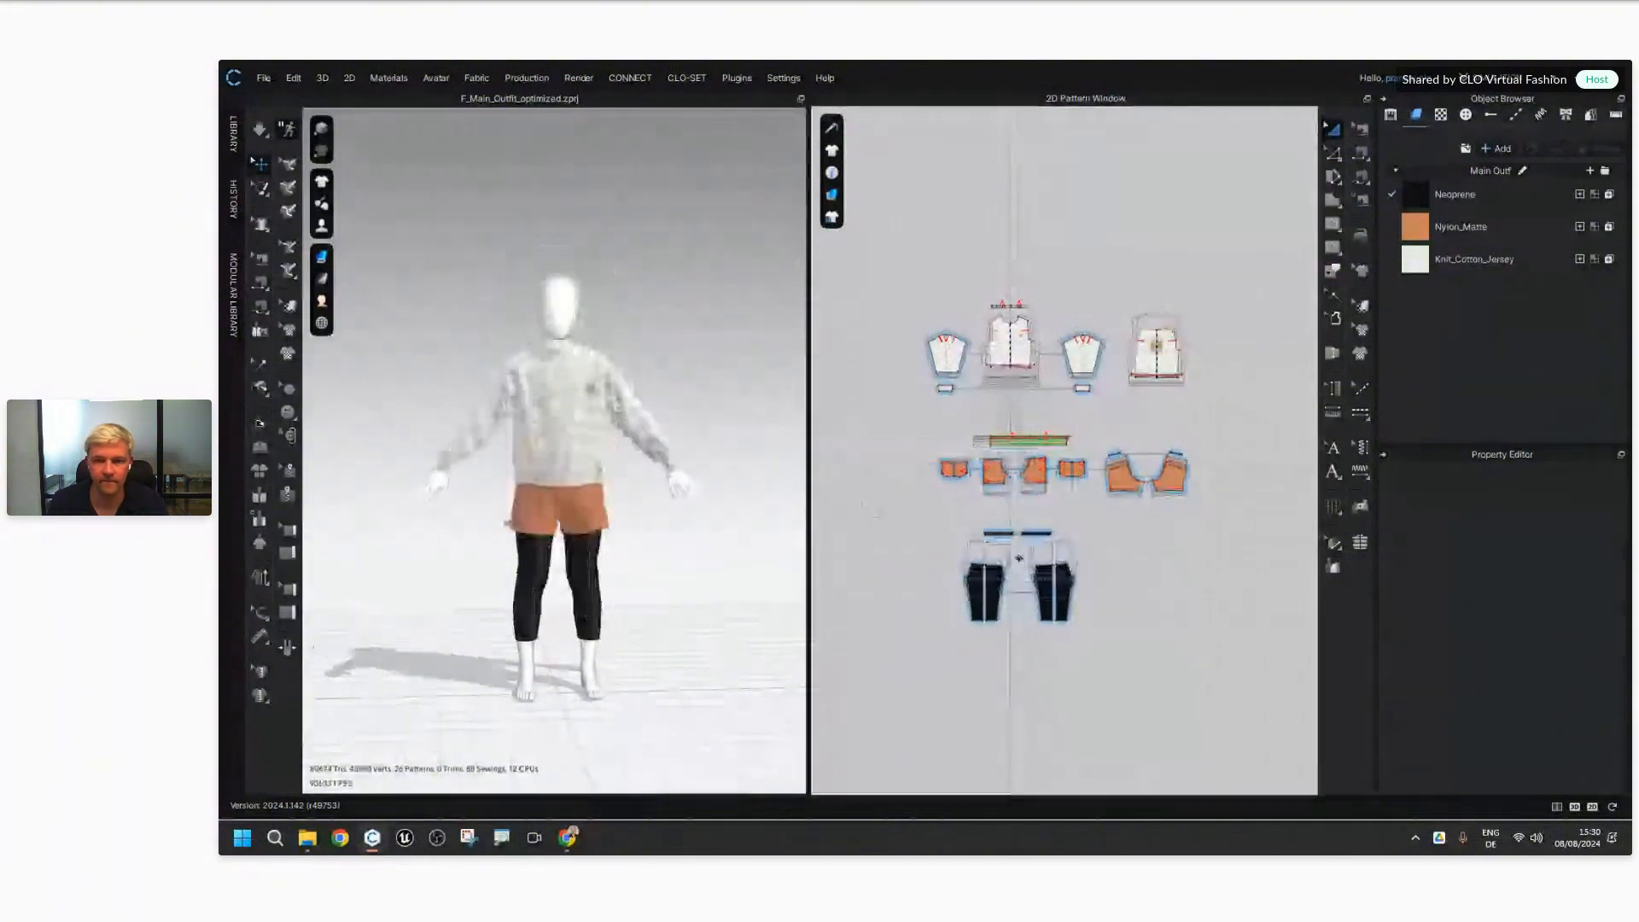
Step: Run the simulation and pull the sweatshirt's back and front hem down over the shorts on the mannequin's right side
{"action": "scroll", "coordinate": [715, 565], "scroll_direction": "up", "scroll_amount": 6}
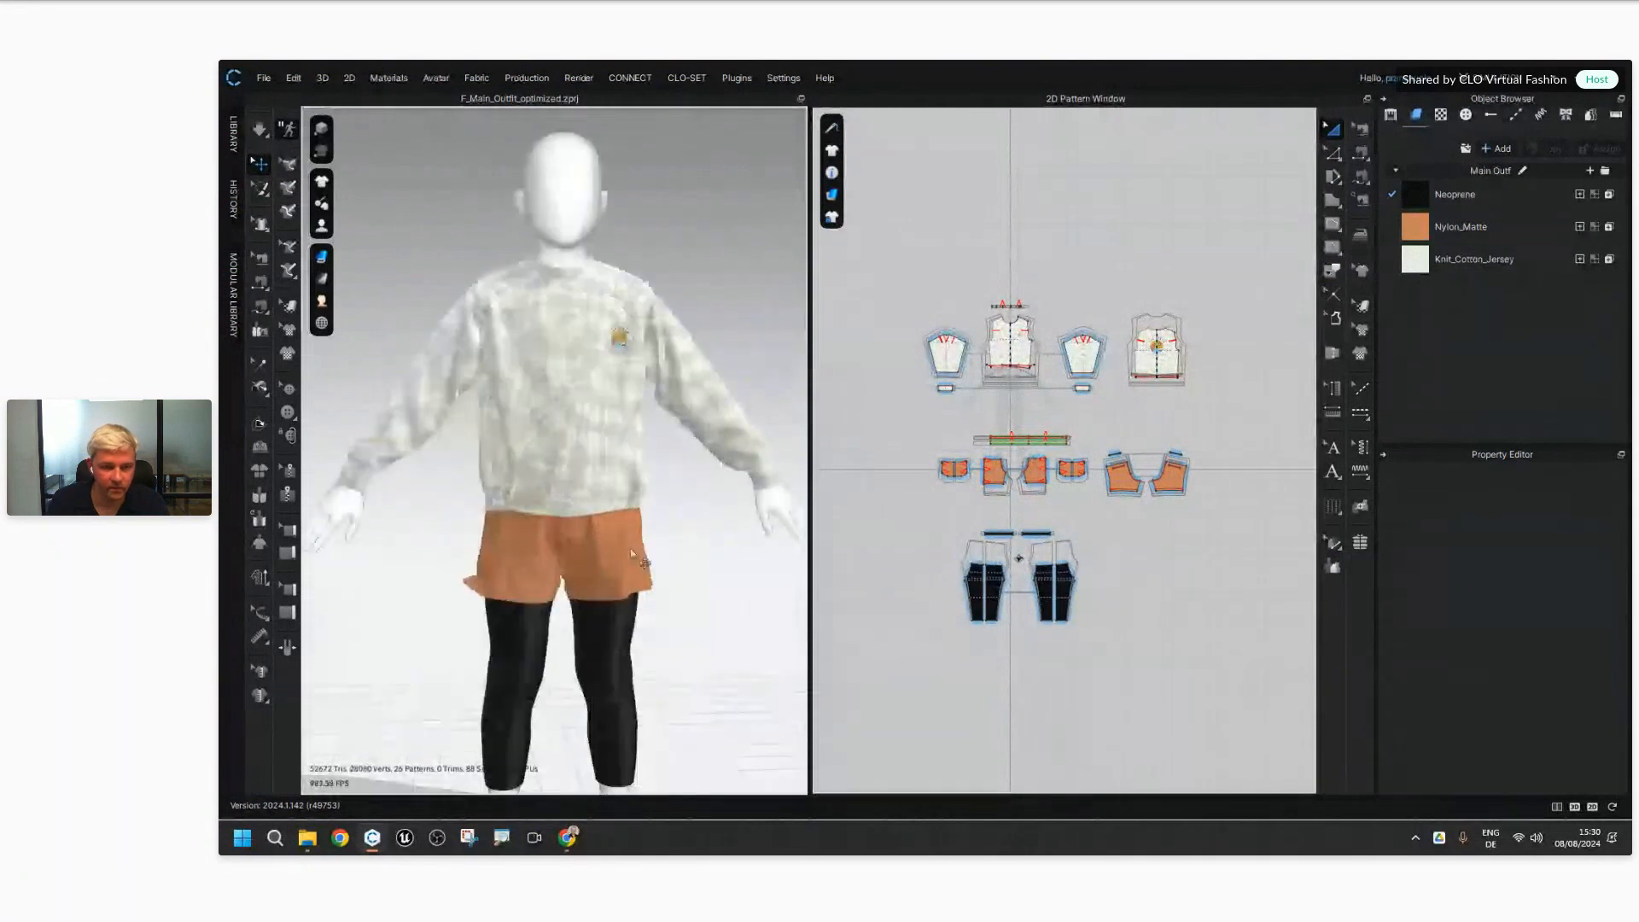
{"action": "right_click_drag", "start_coordinate": [624, 598], "coordinate": [653, 508]}
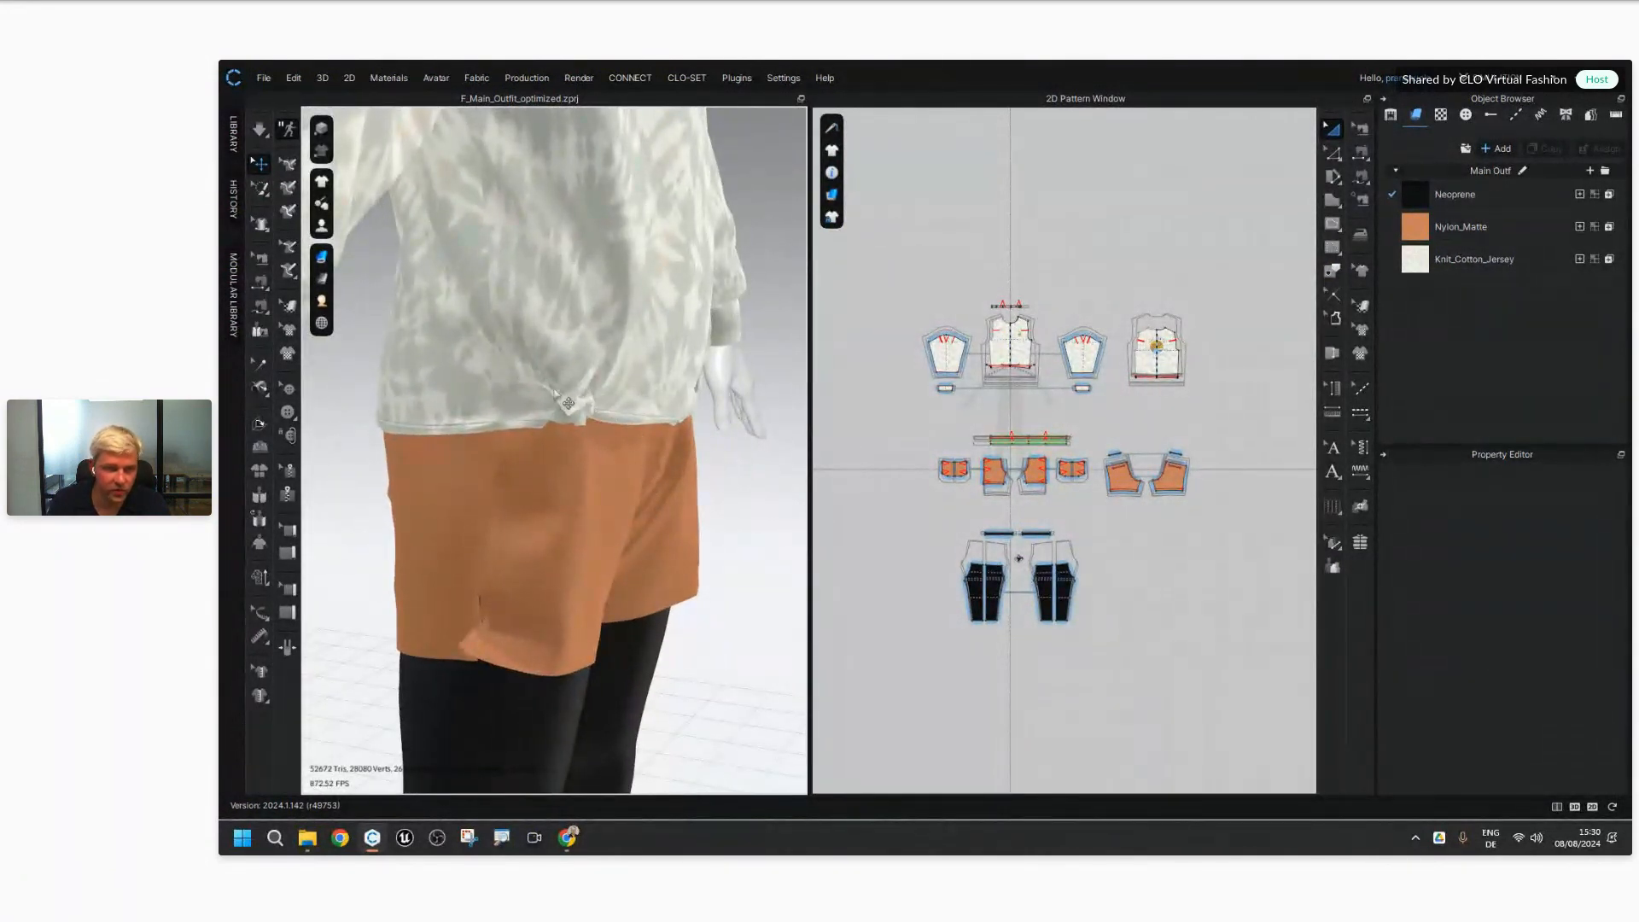
{"action": "right_click_drag", "start_coordinate": [597, 422], "coordinate": [540, 478]}
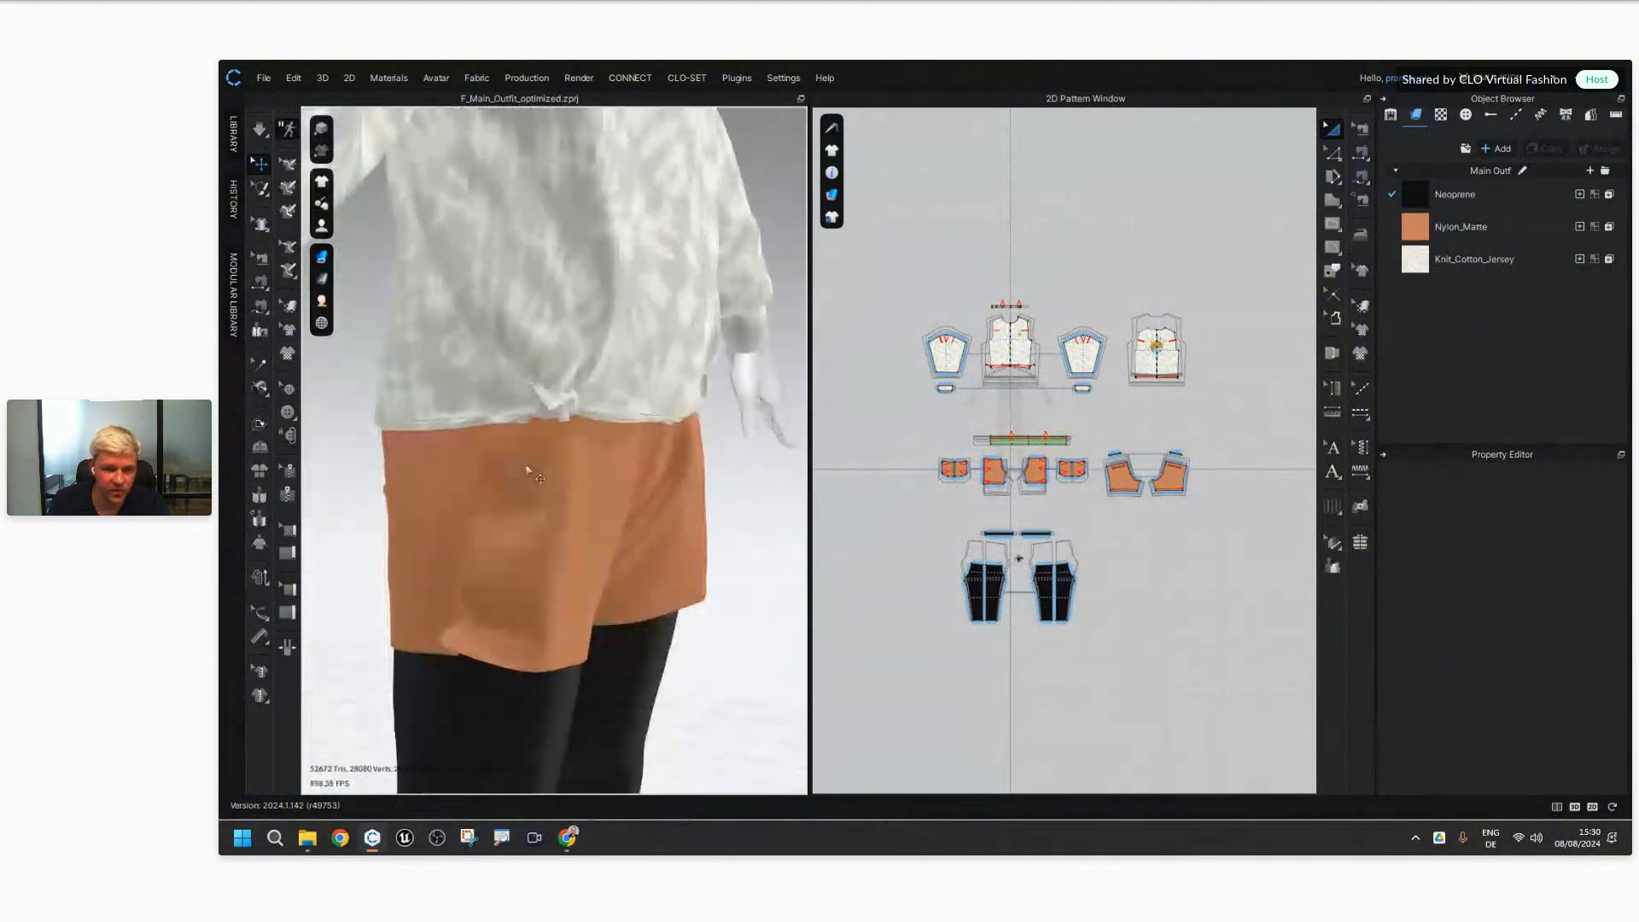
{"action": "key", "text": "space"}
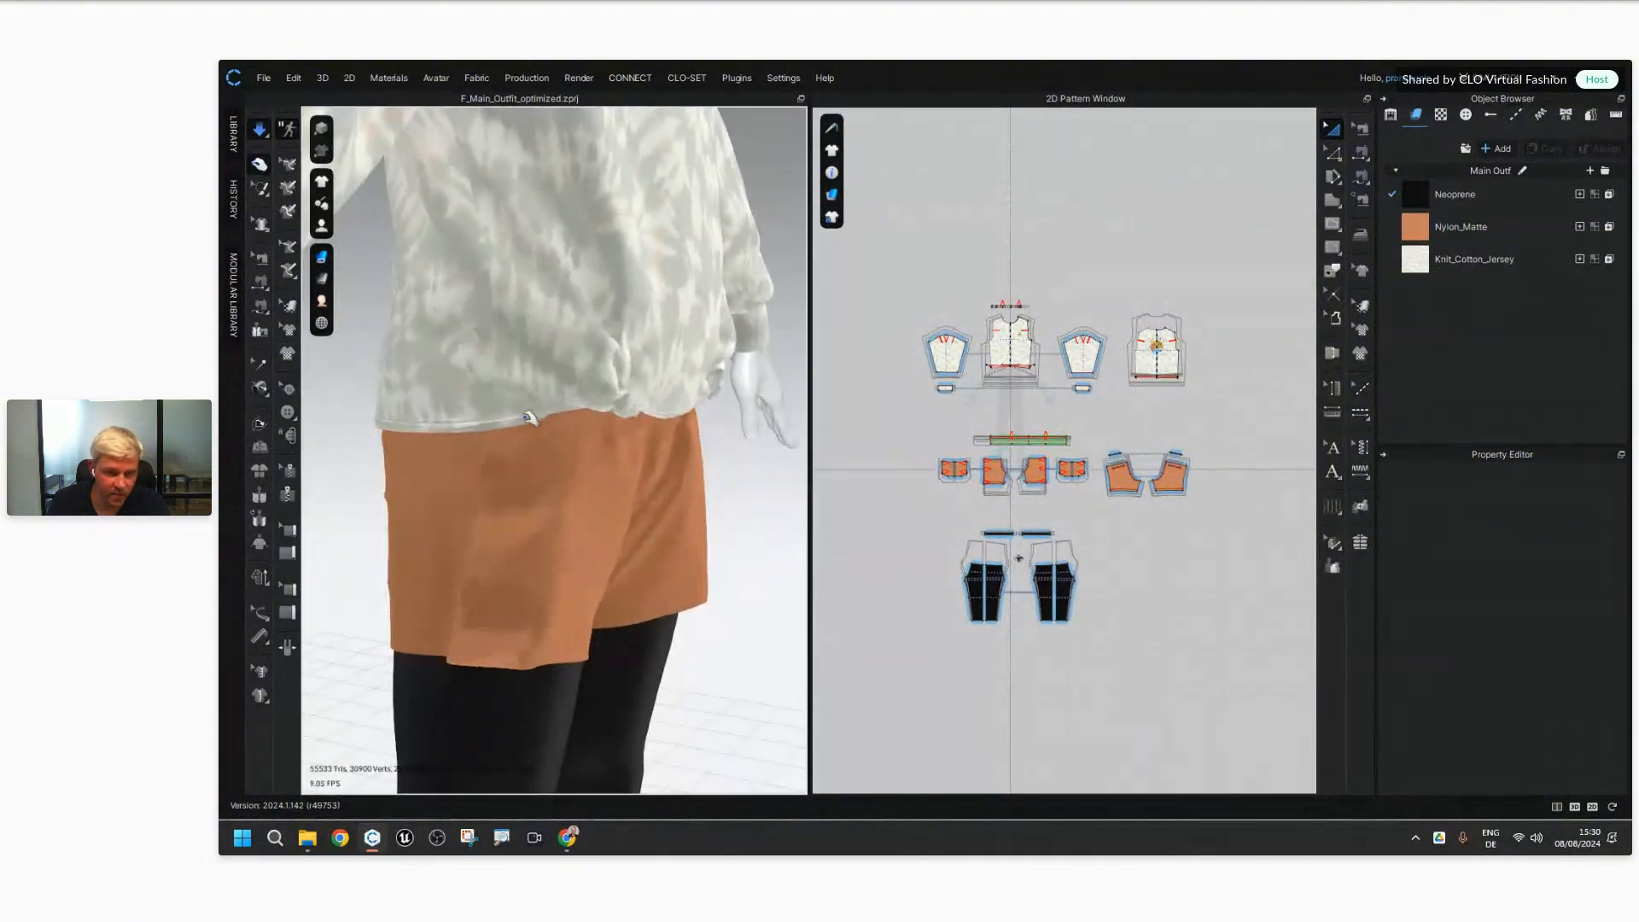
{"action": "left_click_drag", "start_coordinate": [522, 419], "coordinate": [405, 455]}
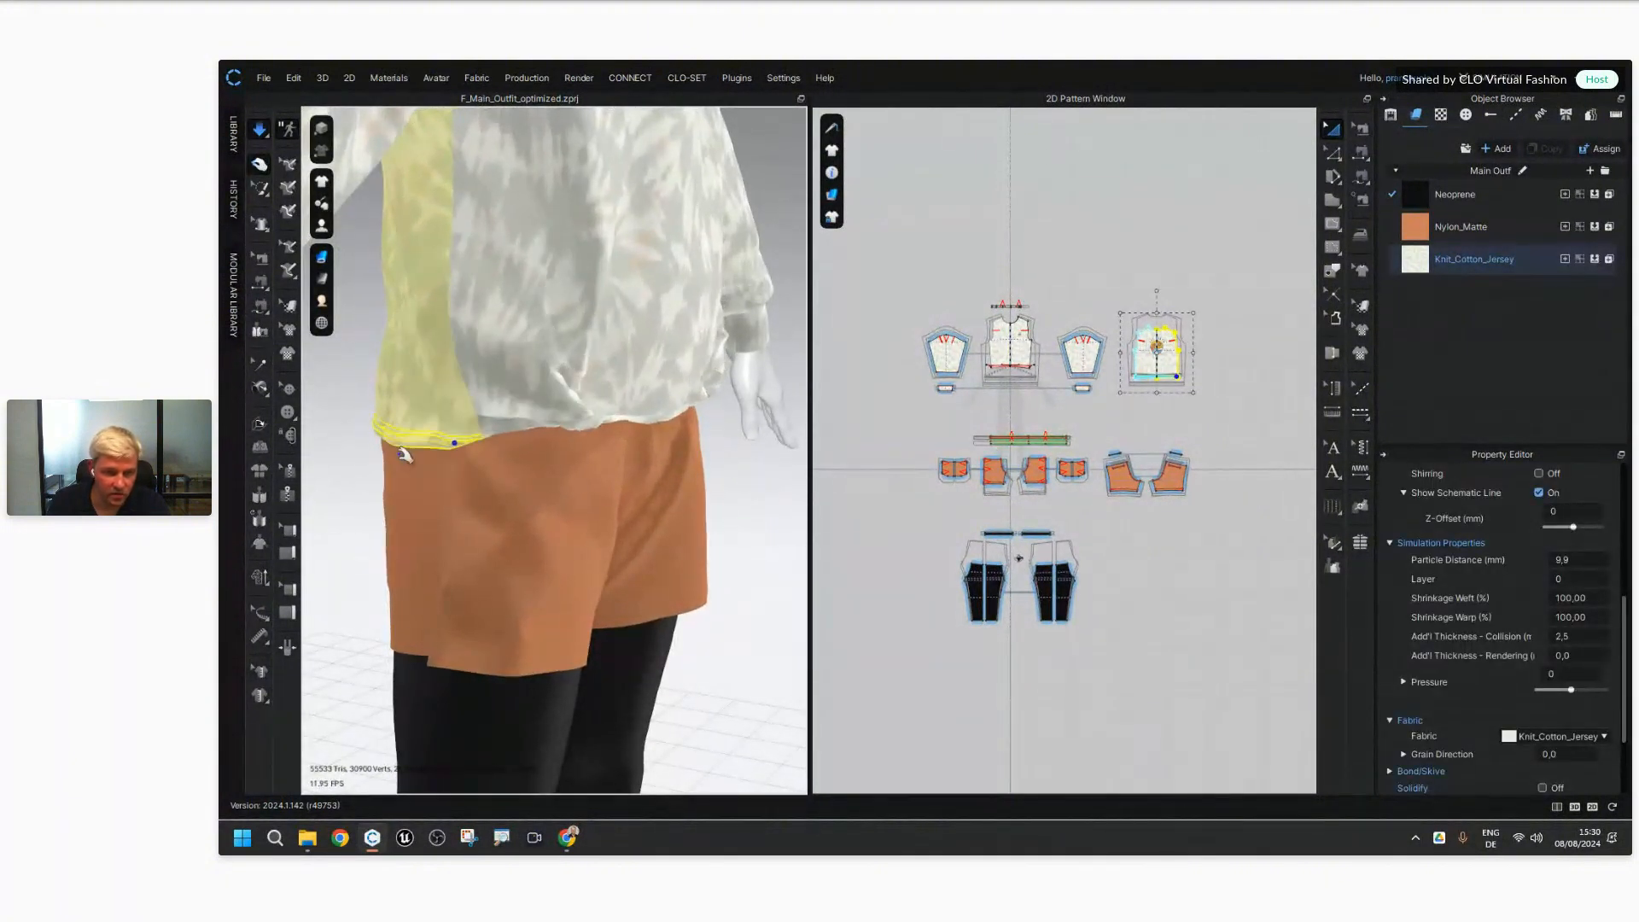
{"action": "right_click_drag", "start_coordinate": [405, 455], "coordinate": [352, 453]}
{"action": "left_click_drag", "start_coordinate": [501, 433], "coordinate": [465, 436]}
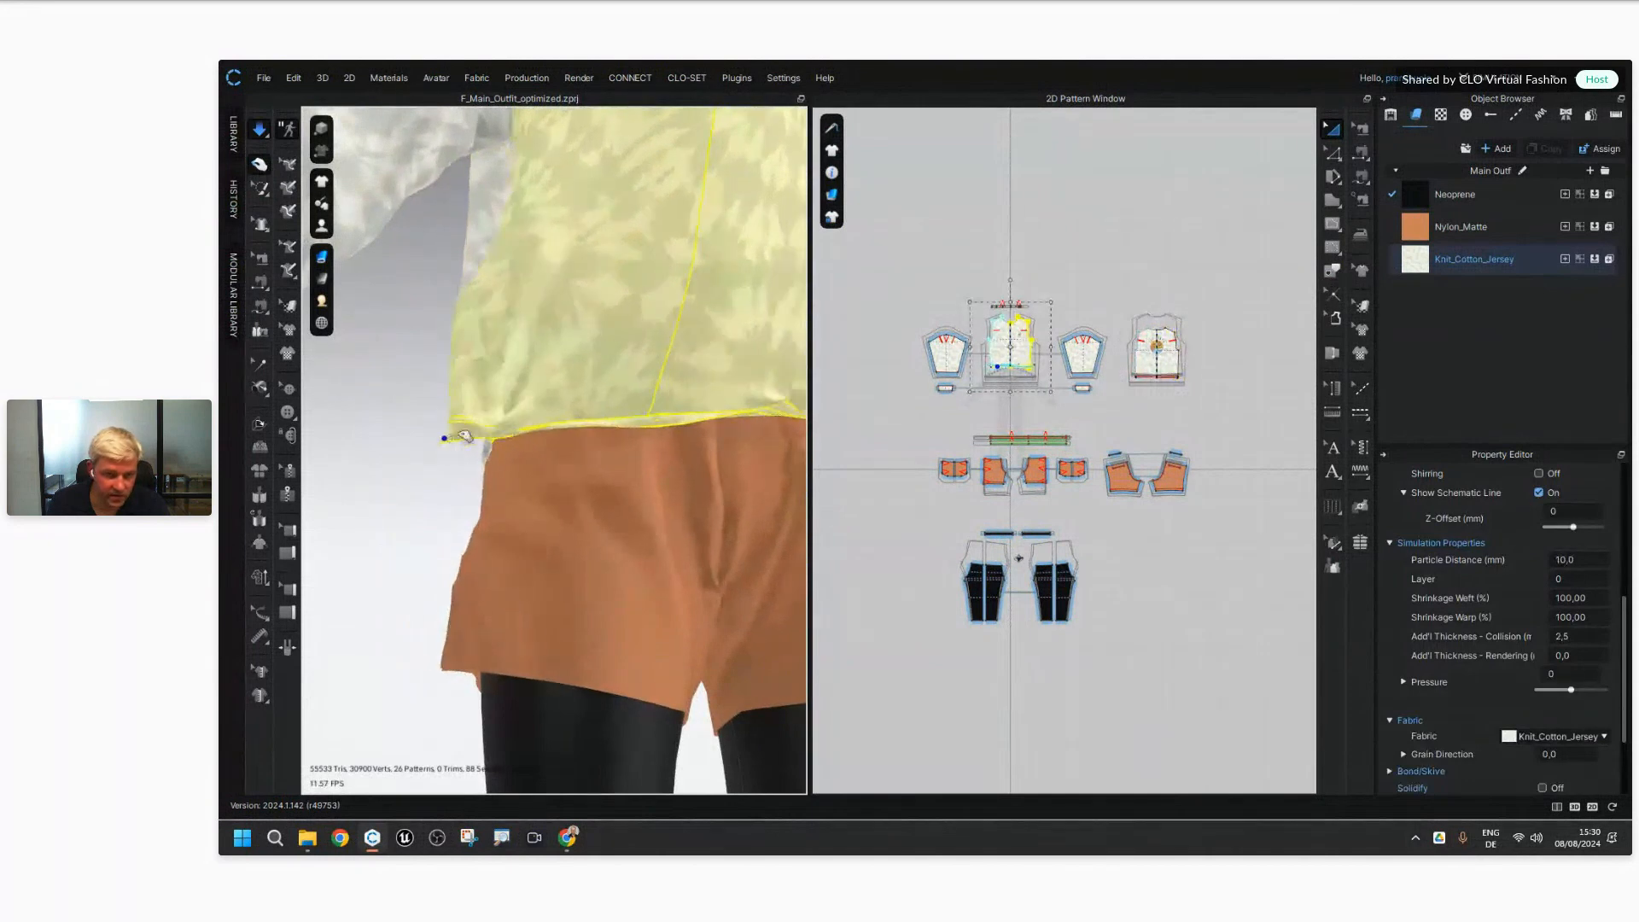
{"action": "left_click_drag", "start_coordinate": [621, 394], "coordinate": [418, 461]}
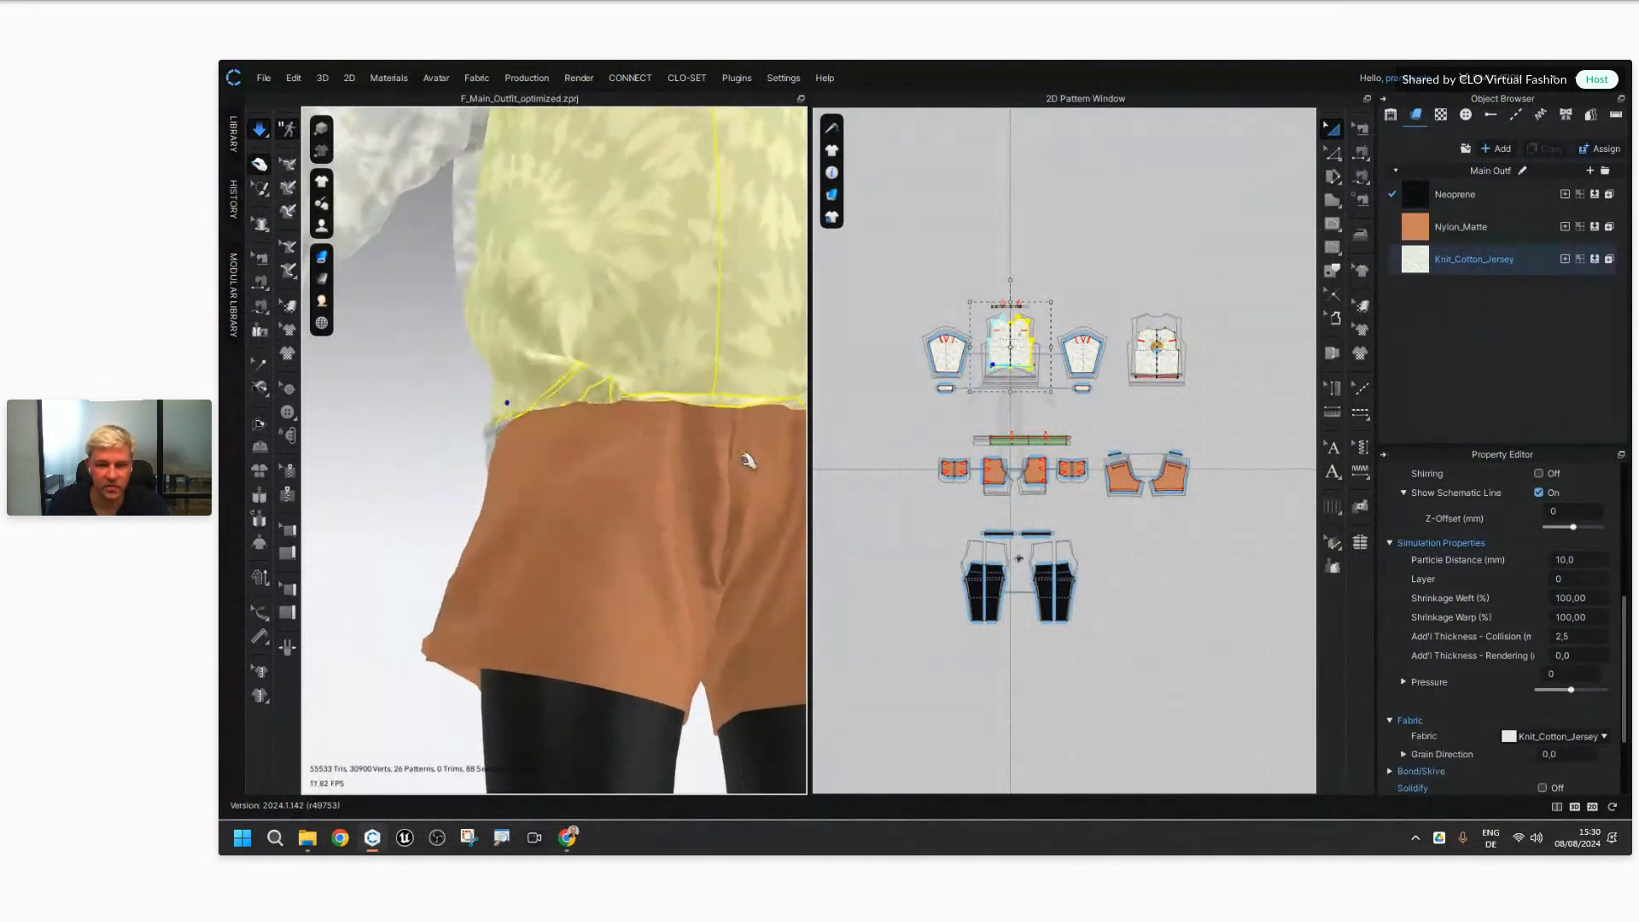
Step: Pull the sweatshirt's front hem down on the mannequin's left side, adjust the left shoulder, and stop the simulation
{"action": "right_click_drag", "start_coordinate": [744, 460], "coordinate": [785, 484]}
{"action": "scroll", "coordinate": [711, 471], "scroll_direction": "up", "scroll_amount": 3}
{"action": "scroll", "coordinate": [712, 471], "scroll_direction": "up", "scroll_amount": 5}
{"action": "left_click", "coordinate": [750, 501]}
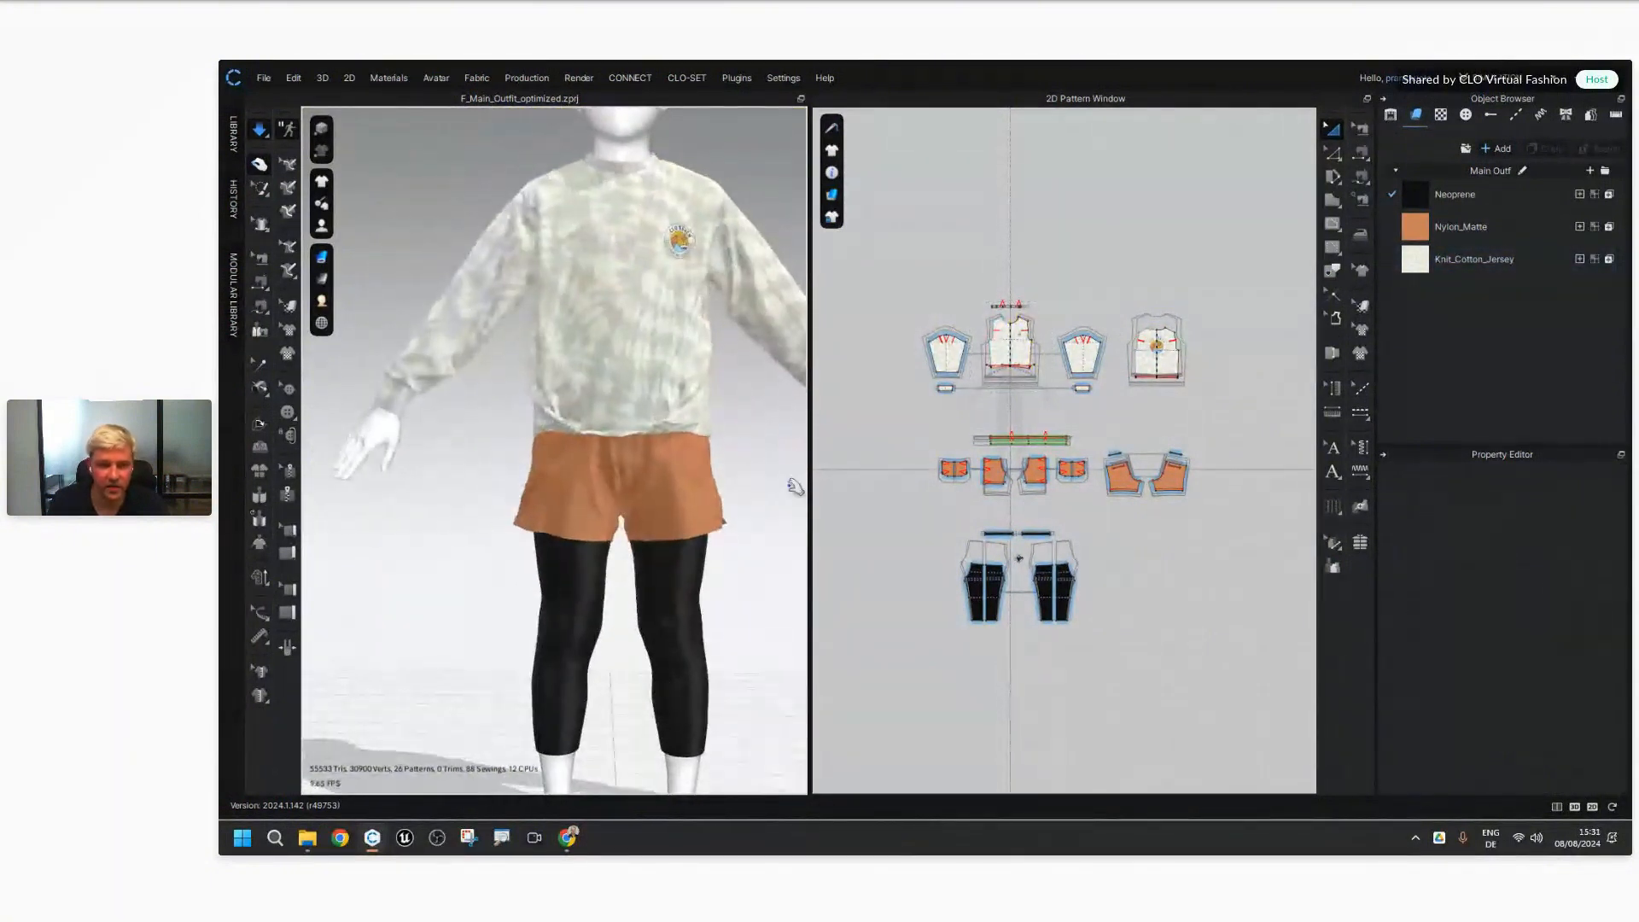
{"action": "left_click_drag", "start_coordinate": [680, 425], "coordinate": [801, 550]}
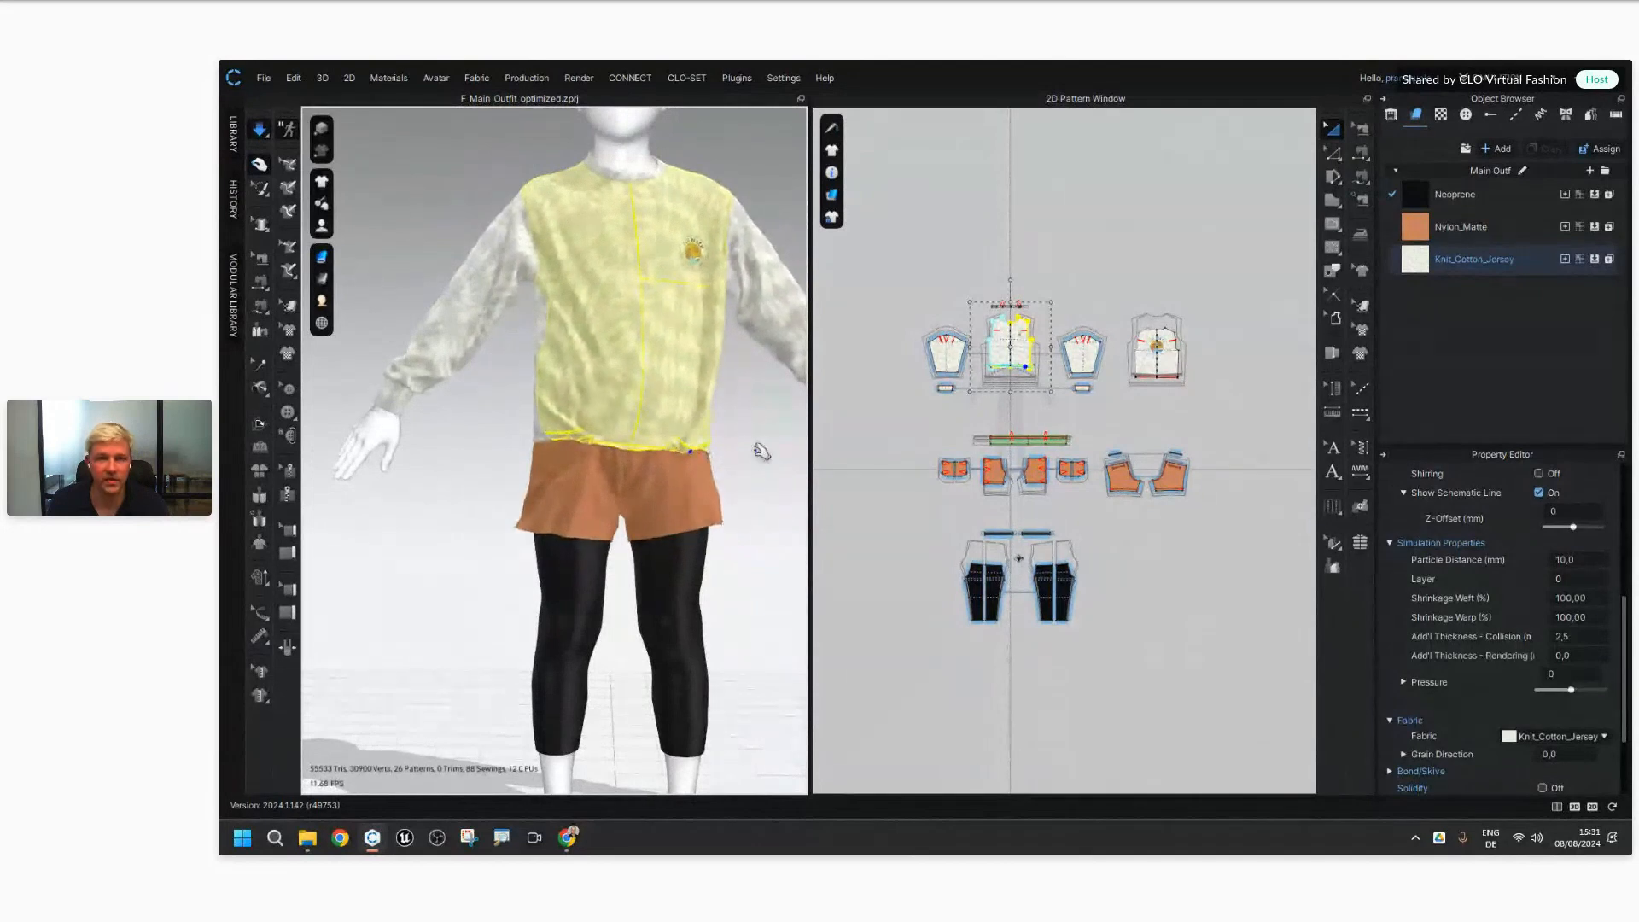
{"action": "left_click", "coordinate": [750, 476]}
{"action": "left_click", "coordinate": [695, 190]}
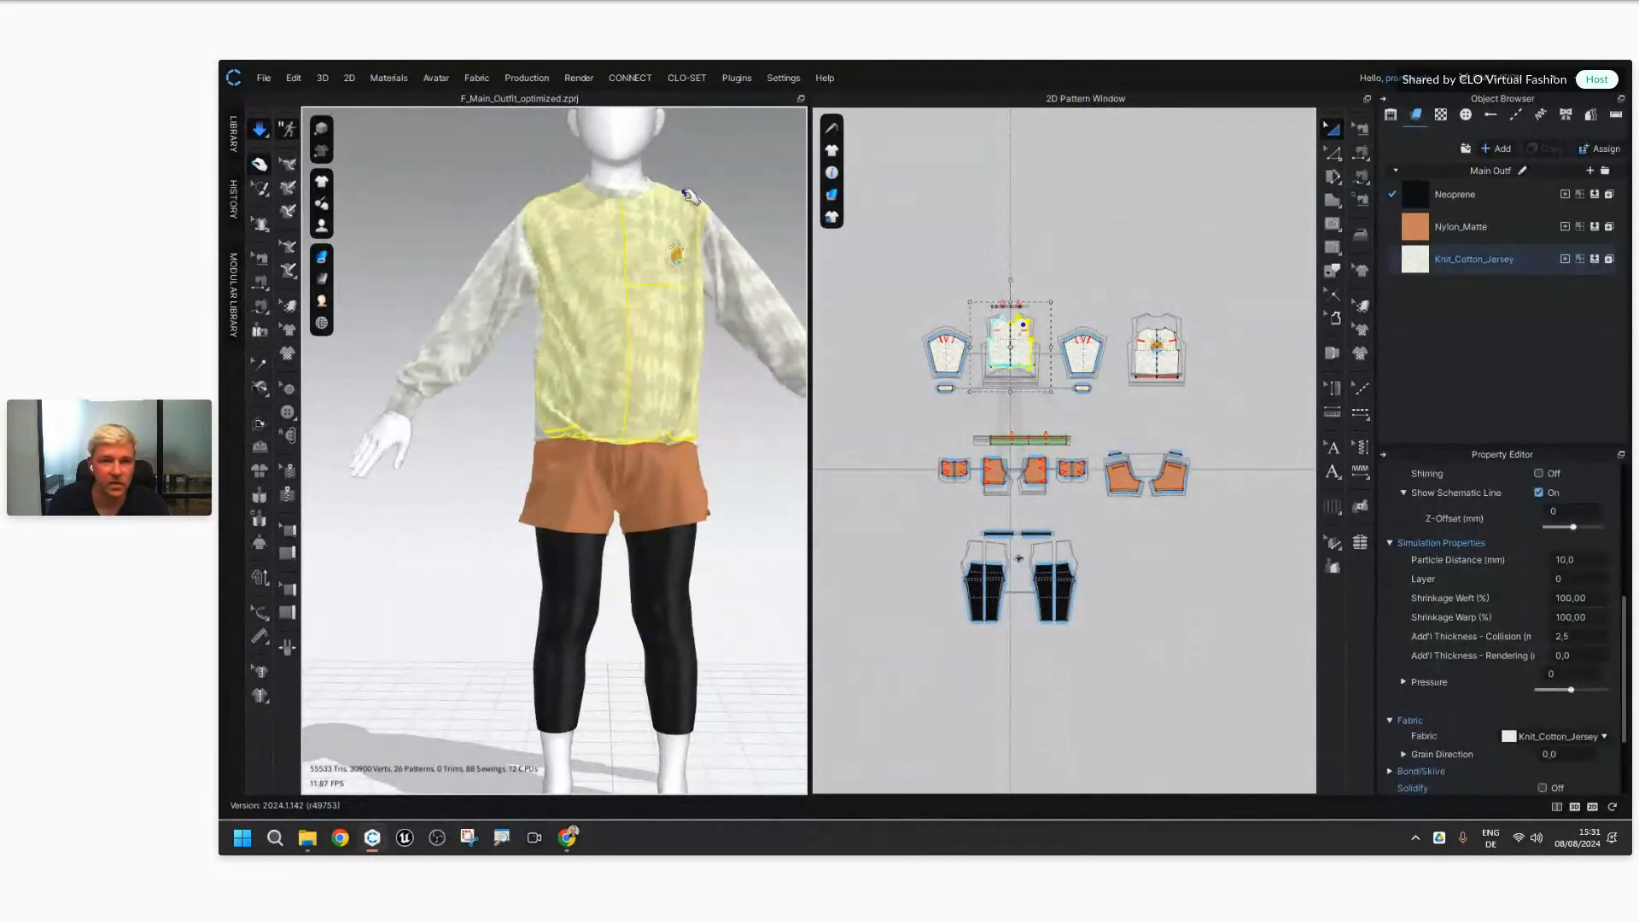
{"action": "left_click", "coordinate": [731, 432]}
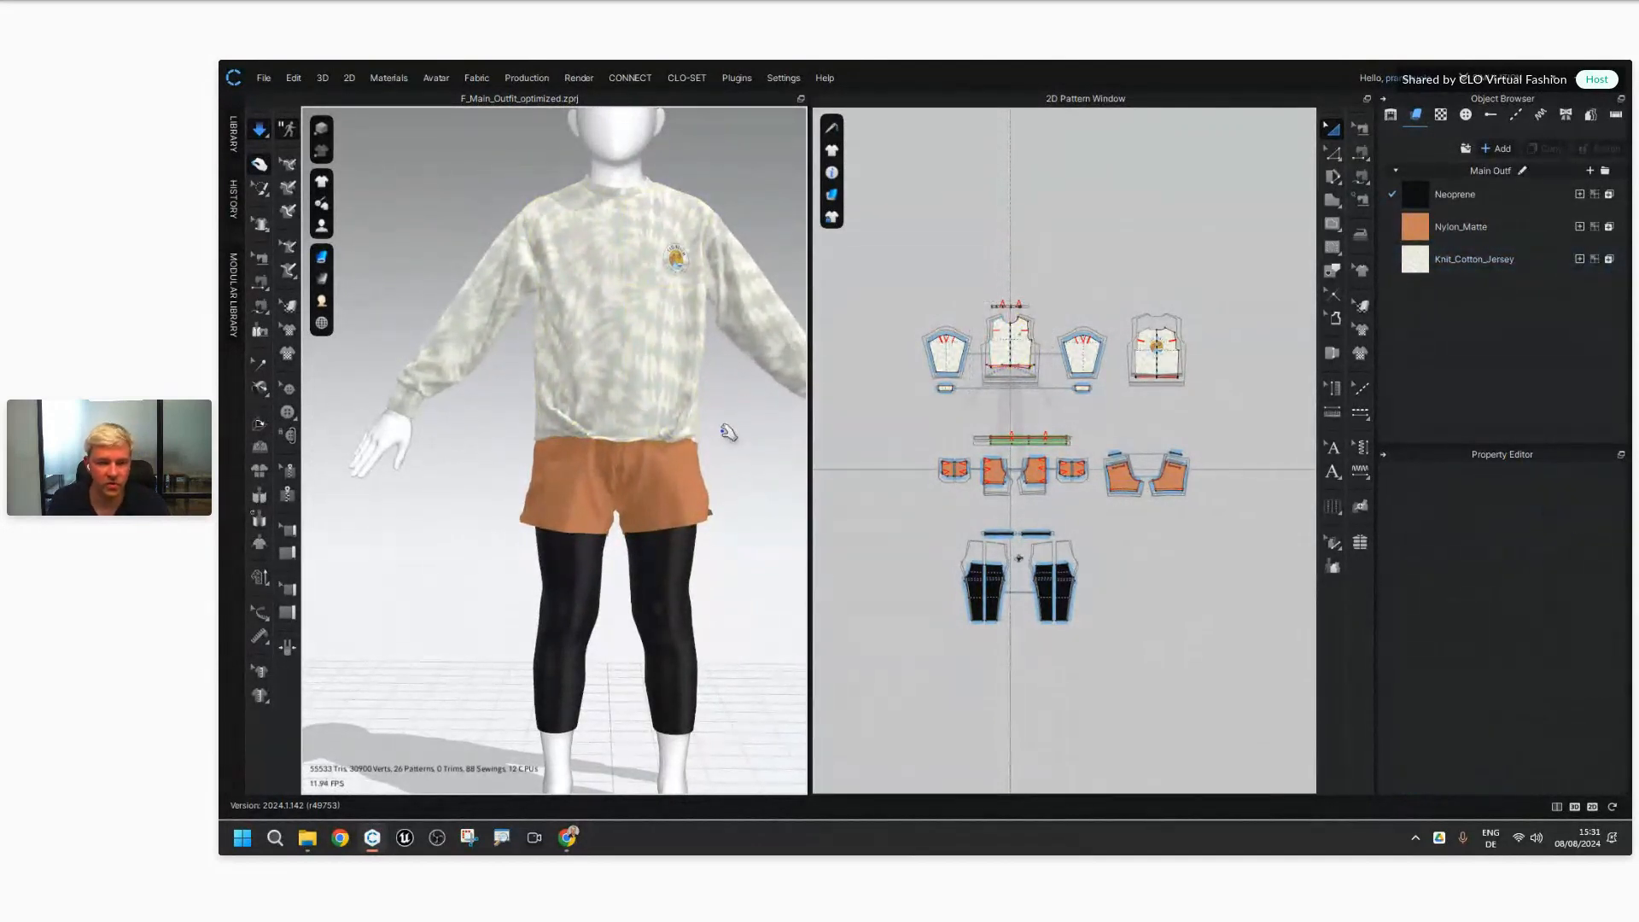
{"action": "key", "text": "space"}
{"action": "scroll", "coordinate": [723, 458], "scroll_direction": "down", "scroll_amount": 4}
Step: Apply the Kid_V1 pose KV1_03_Attention_A to the full body as pose only, with the bottom aligned to the ground
{"action": "left_click", "coordinate": [233, 135]}
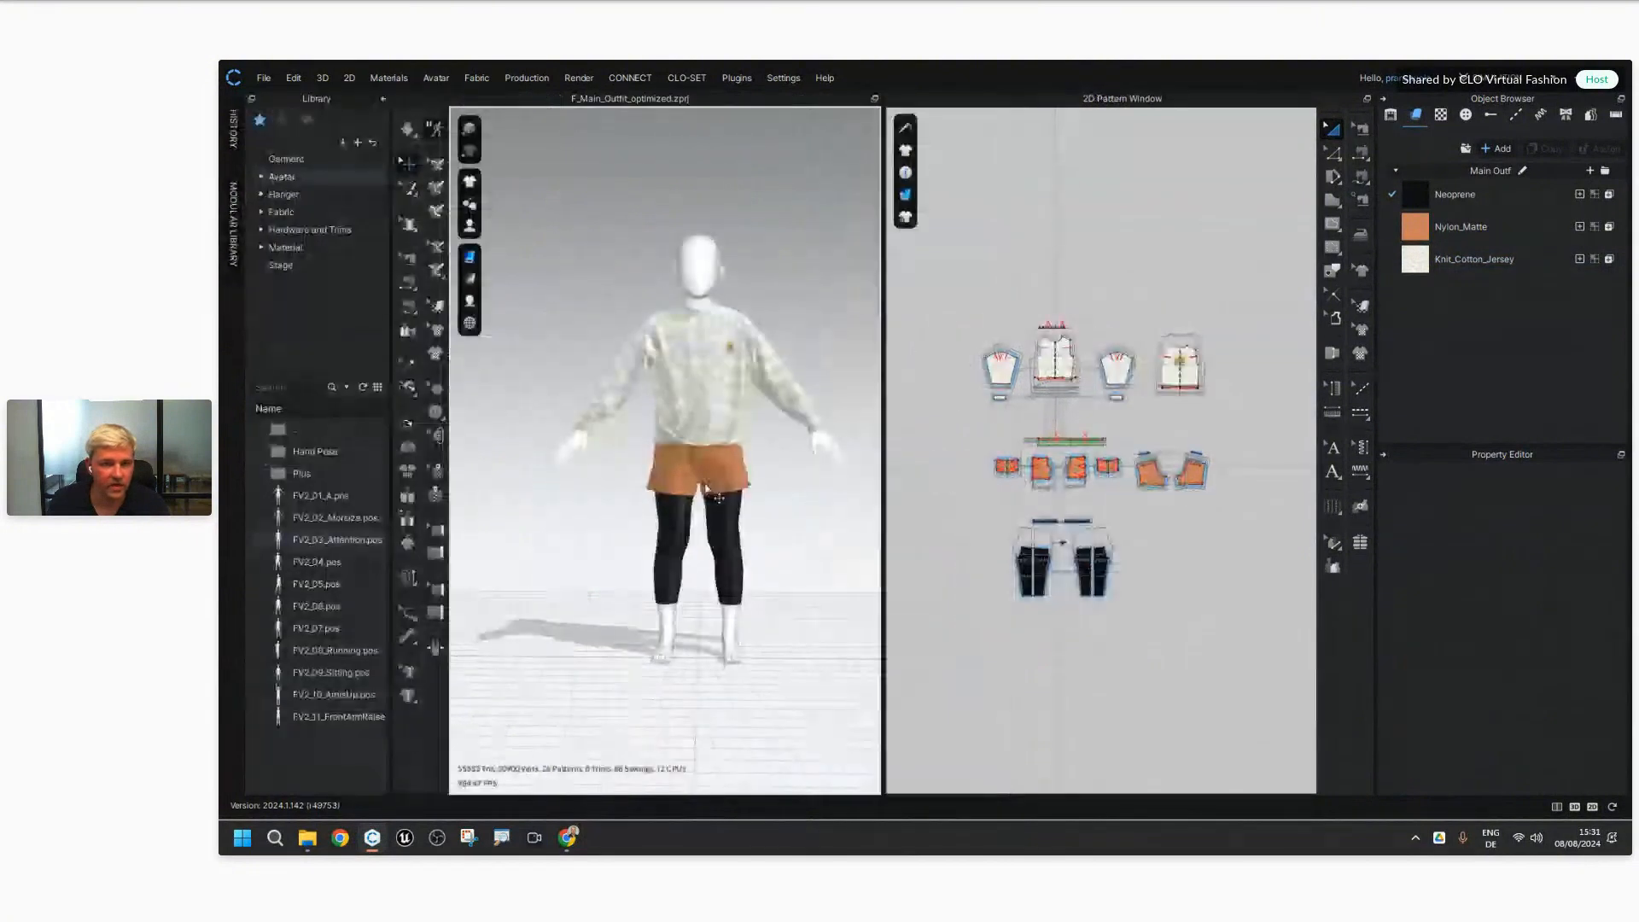
{"action": "double_click", "coordinate": [288, 177]}
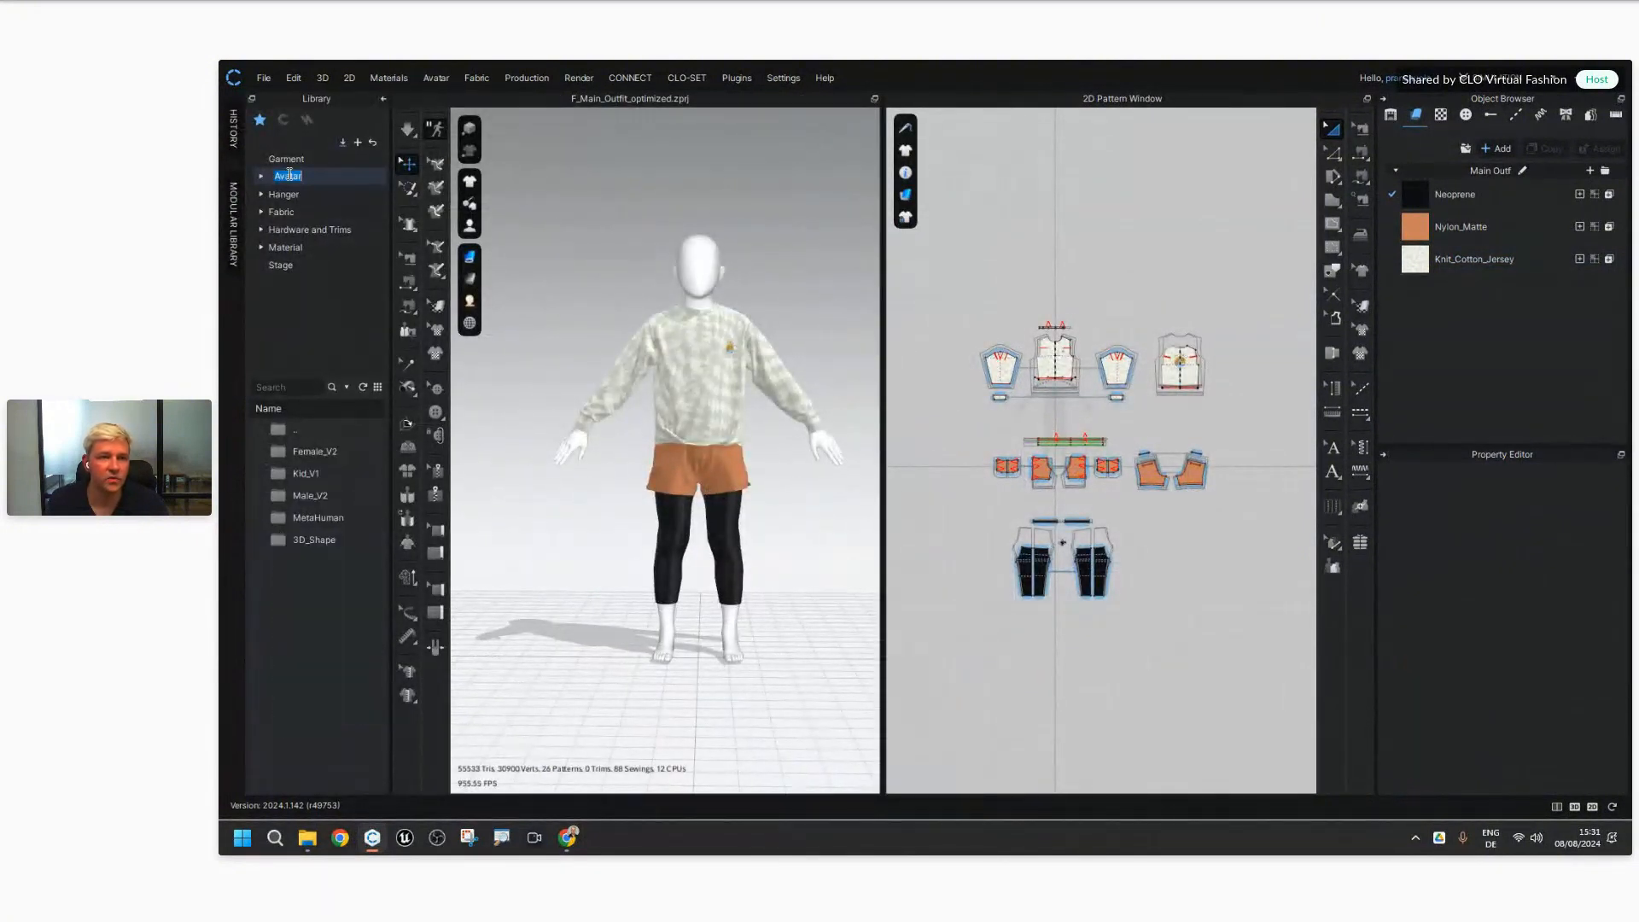
{"action": "double_click", "coordinate": [305, 474]}
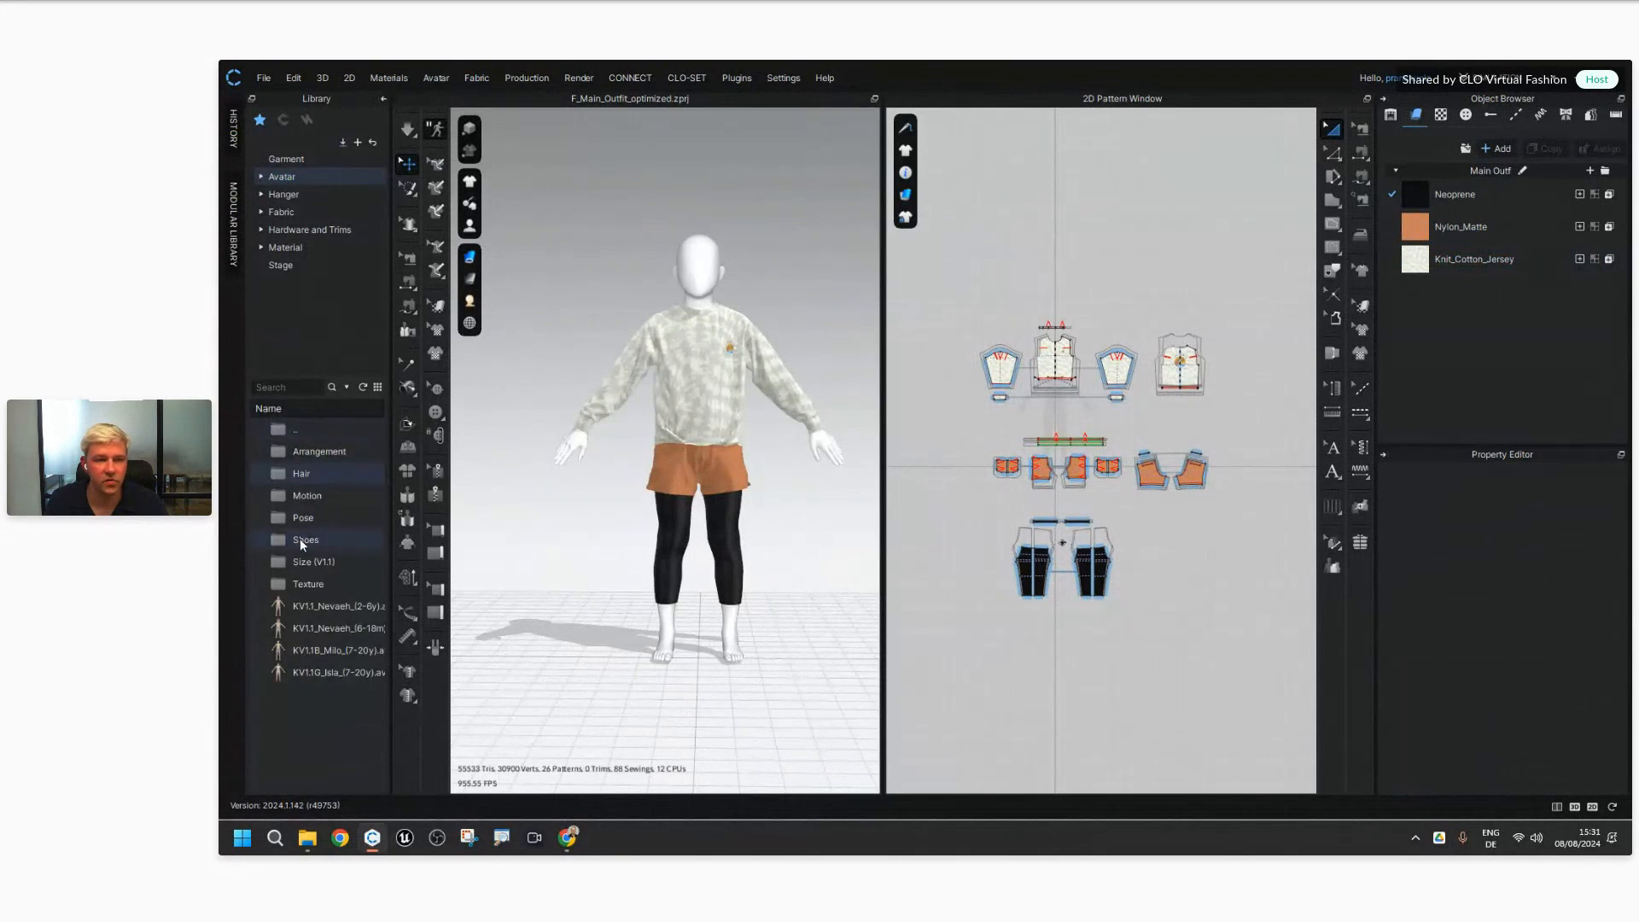
{"action": "double_click", "coordinate": [304, 517]}
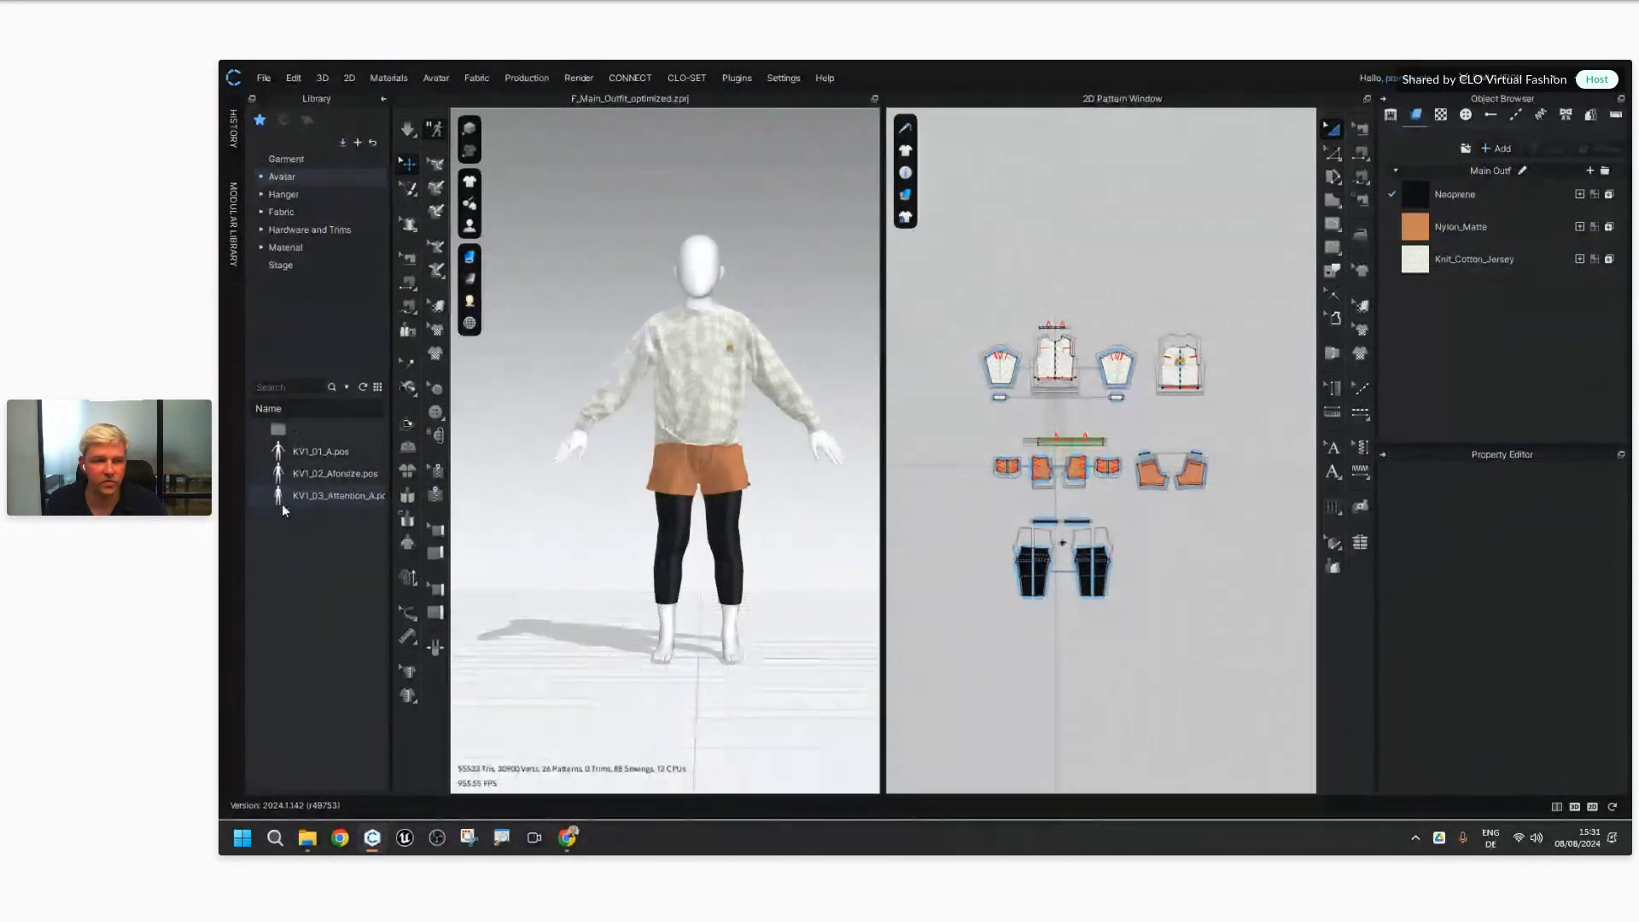
{"action": "double_click", "coordinate": [328, 494]}
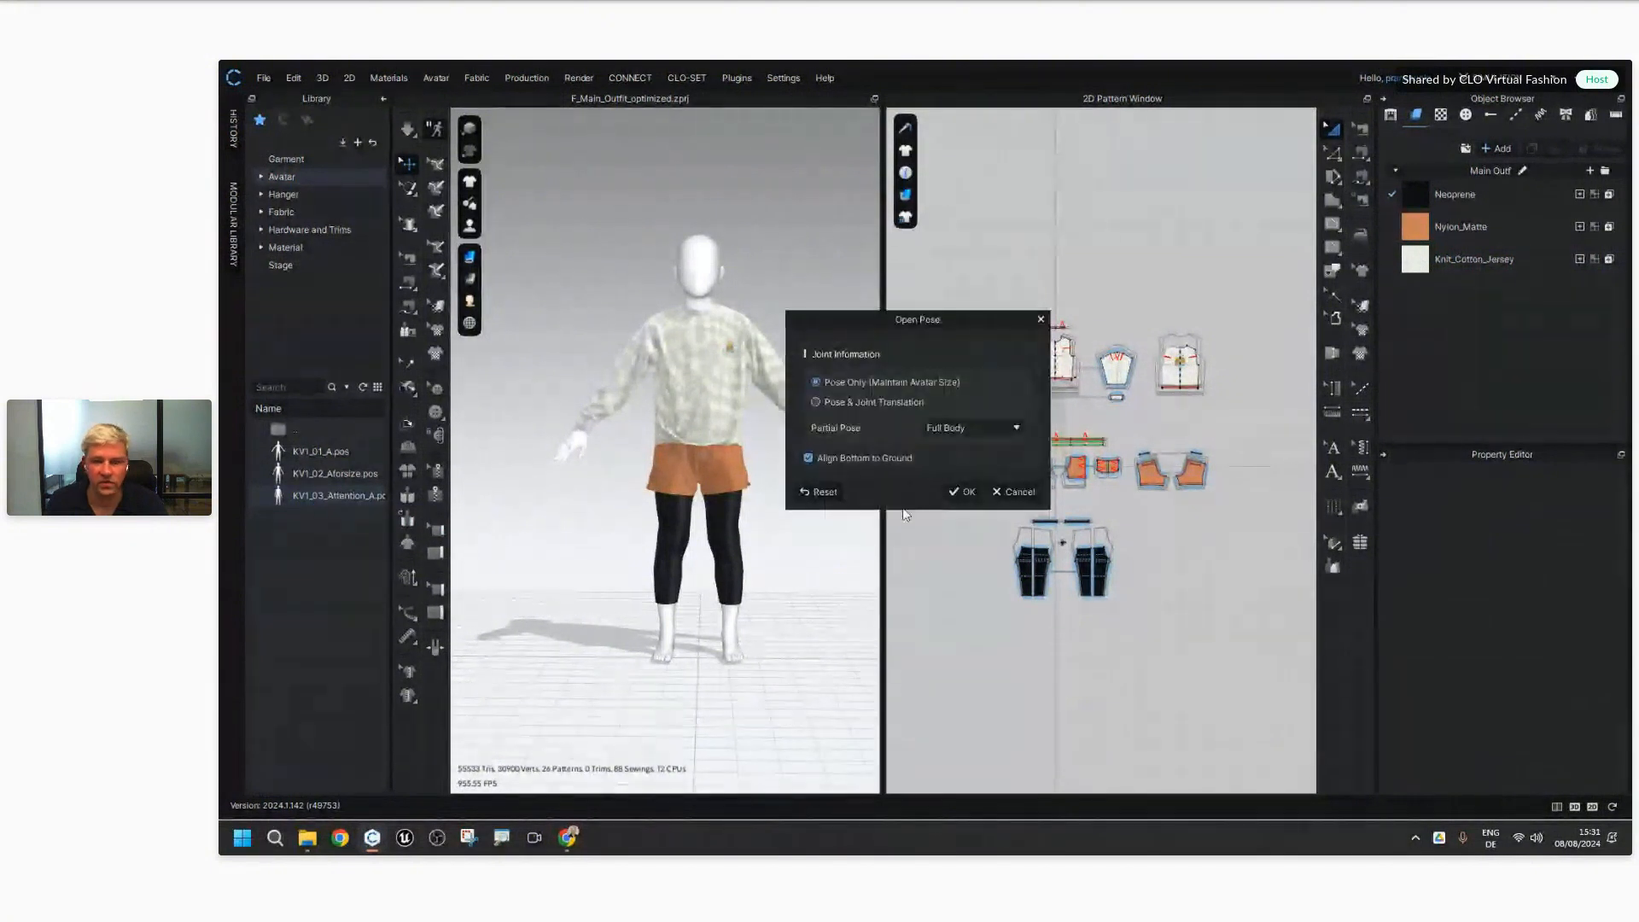
{"action": "left_click", "coordinate": [959, 490]}
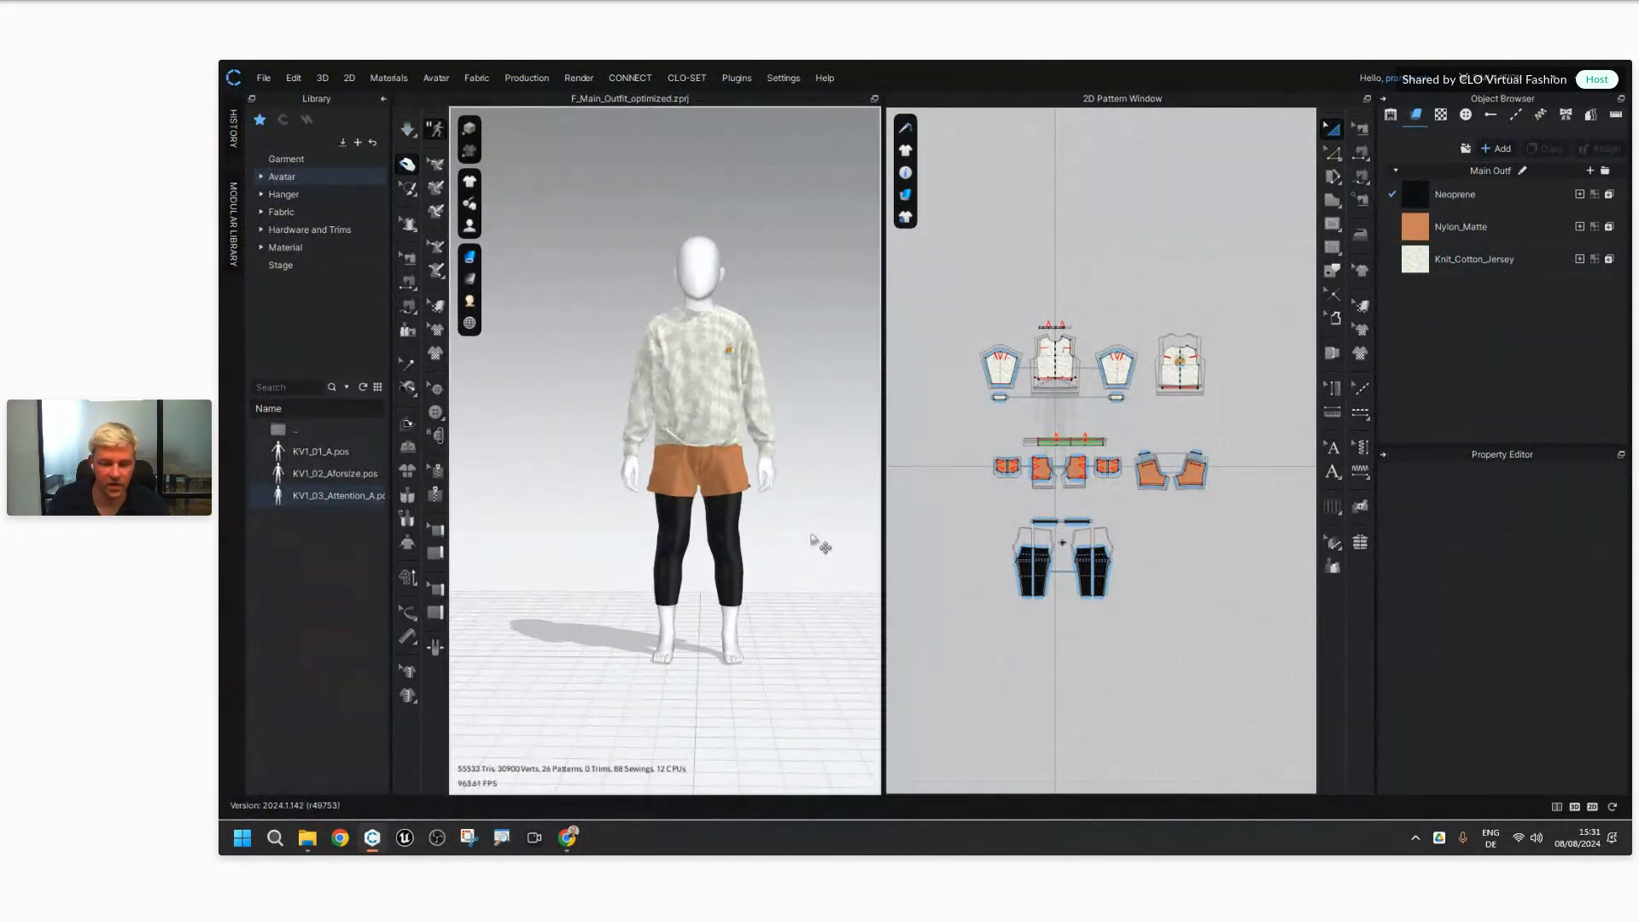
Step: Save the refitted child outfit as a new project named K_Main_Outfit_optimized in the Garments folder
{"action": "right_click_drag", "start_coordinate": [802, 534], "coordinate": [808, 520]}
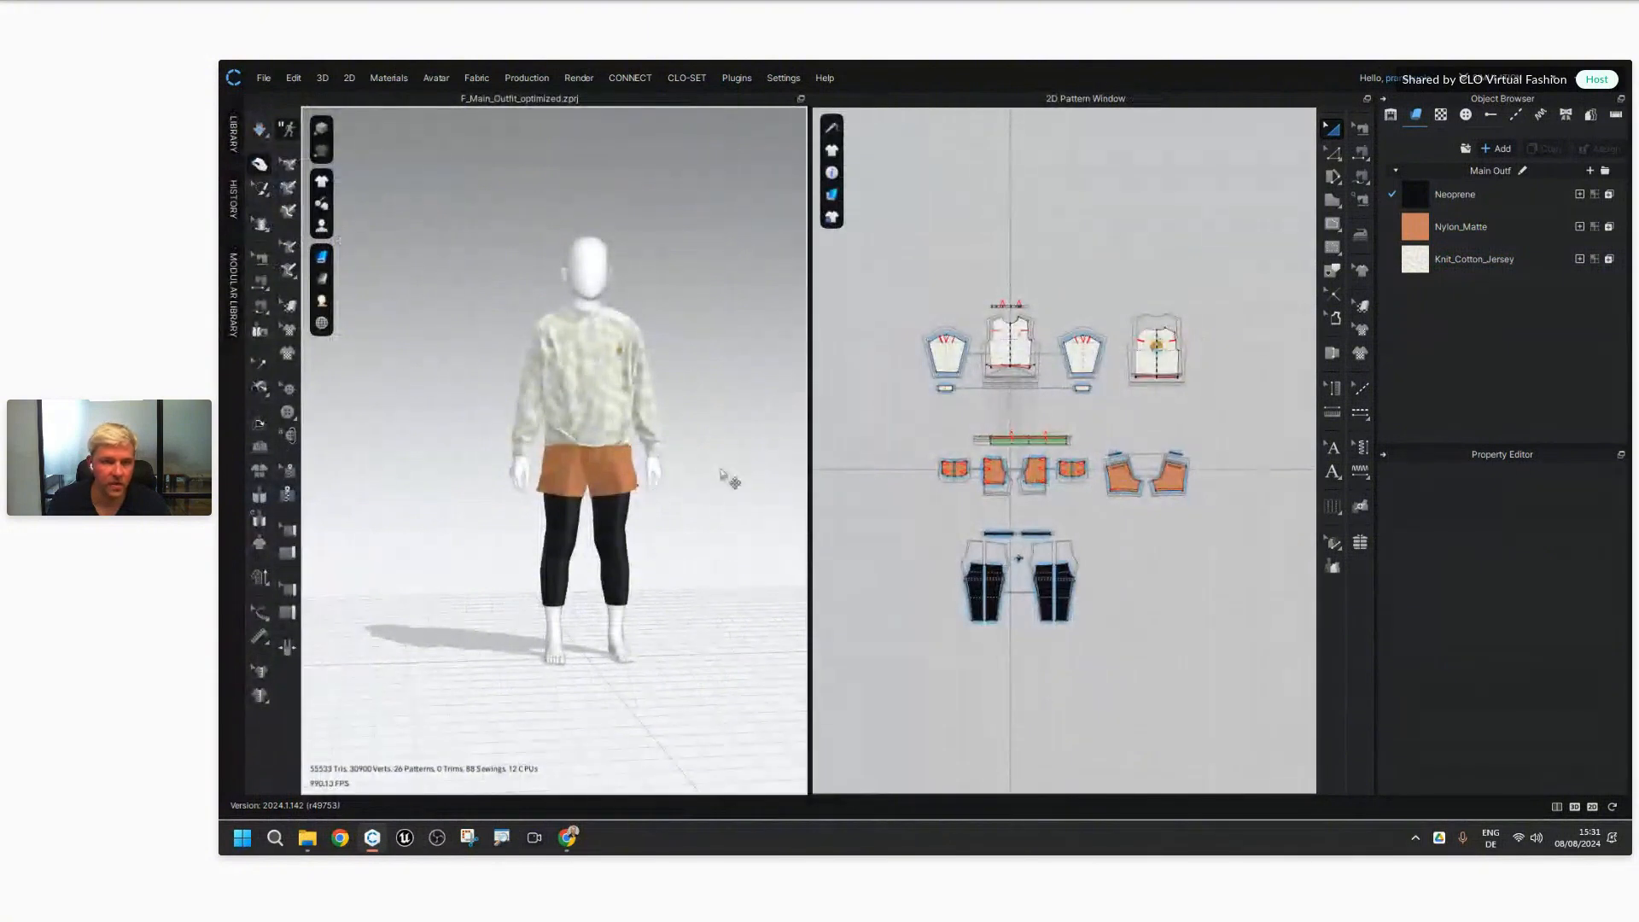
{"action": "scroll", "coordinate": [703, 346], "scroll_direction": "up", "scroll_amount": 2}
{"action": "key", "text": "2"}
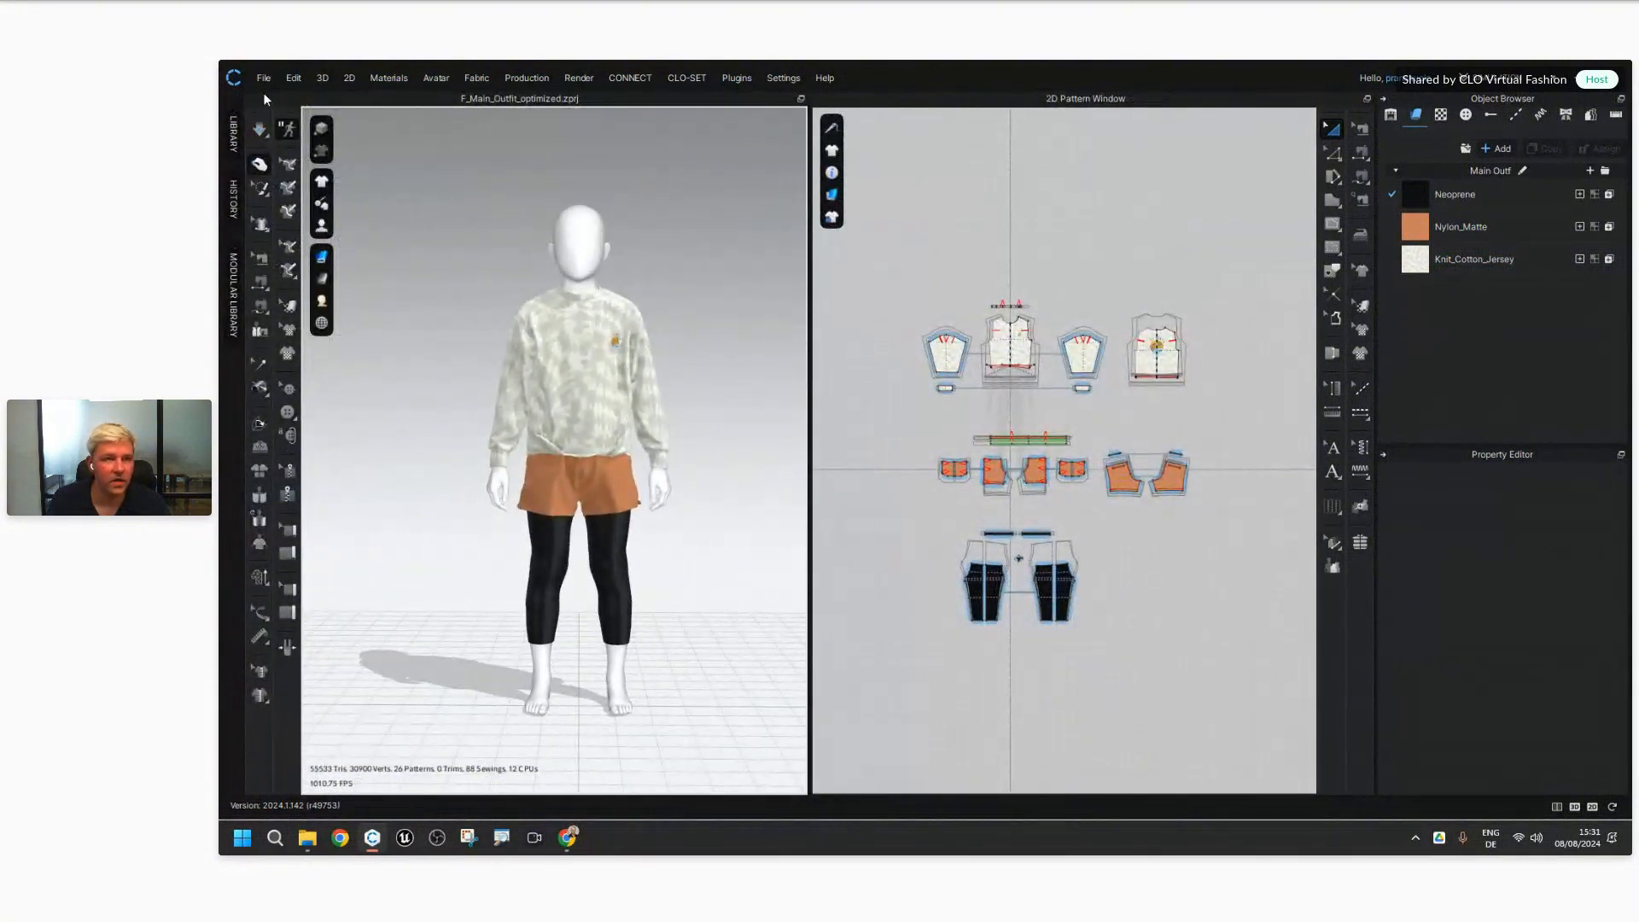
{"action": "left_click", "coordinate": [263, 78]}
{"action": "mouse_move", "coordinate": [285, 173]}
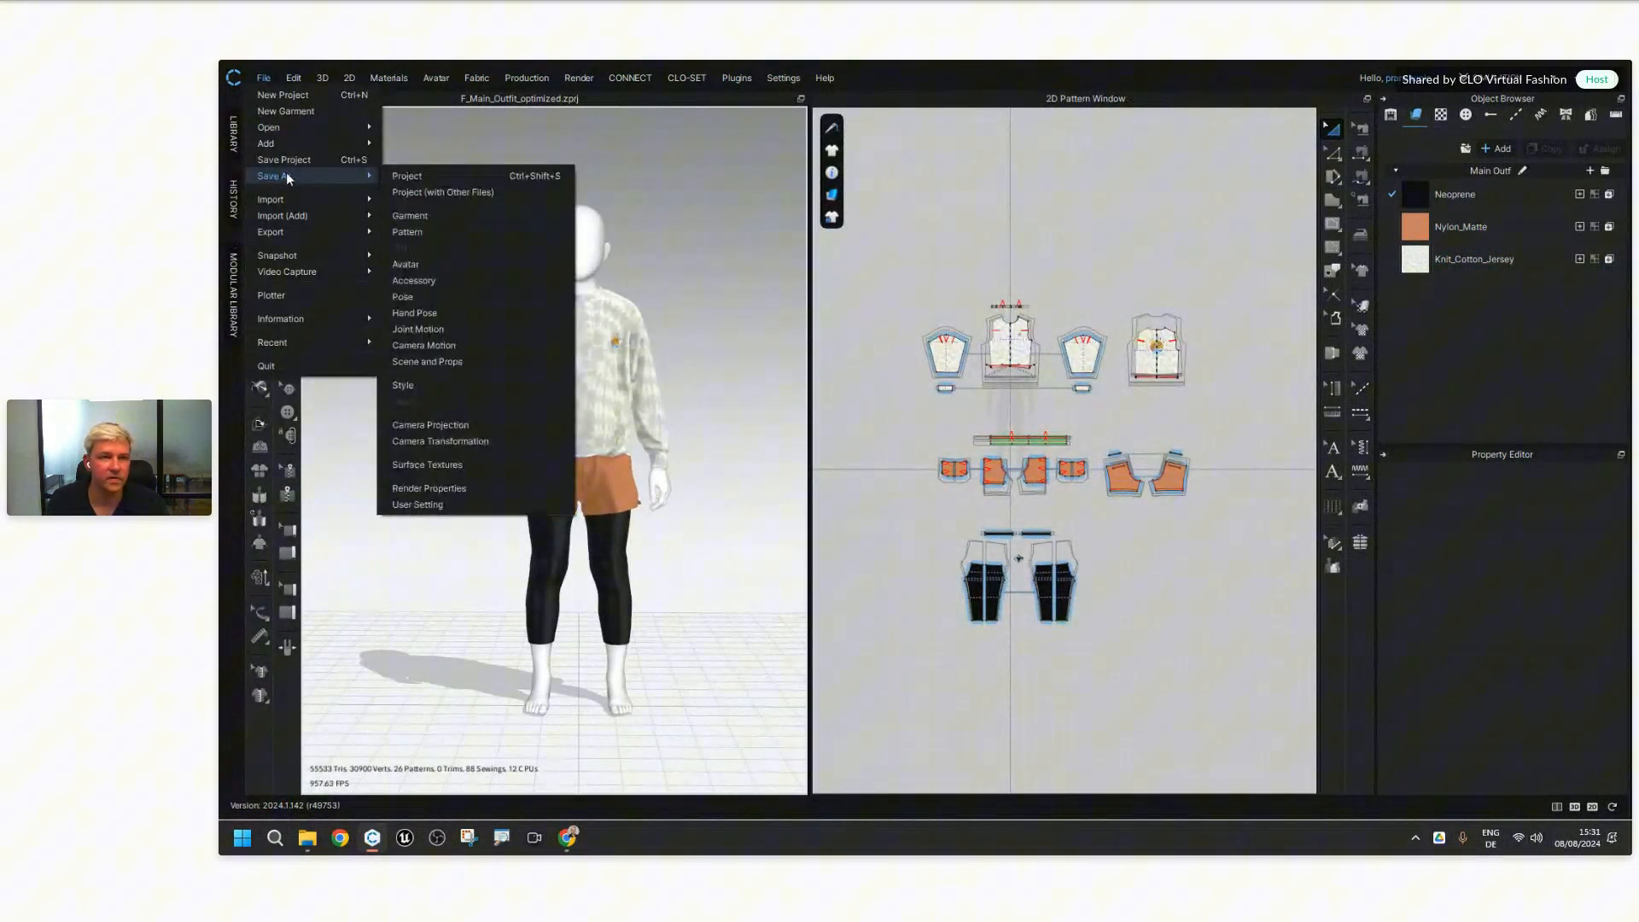
{"action": "left_click", "coordinate": [410, 175]}
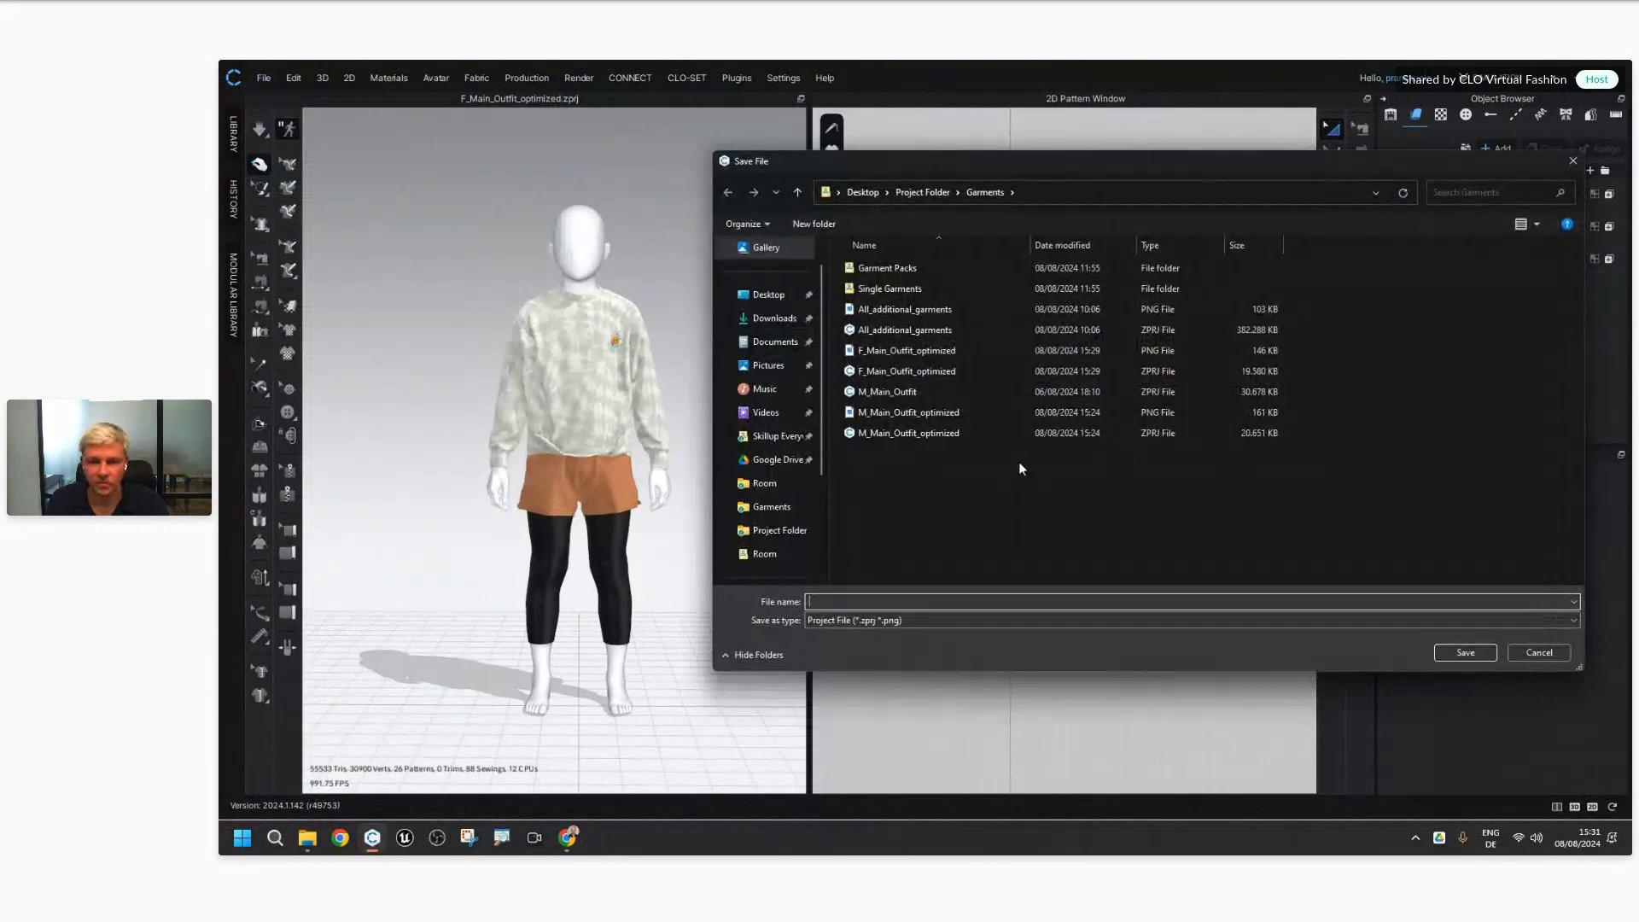
{"action": "left_click", "coordinate": [896, 432]}
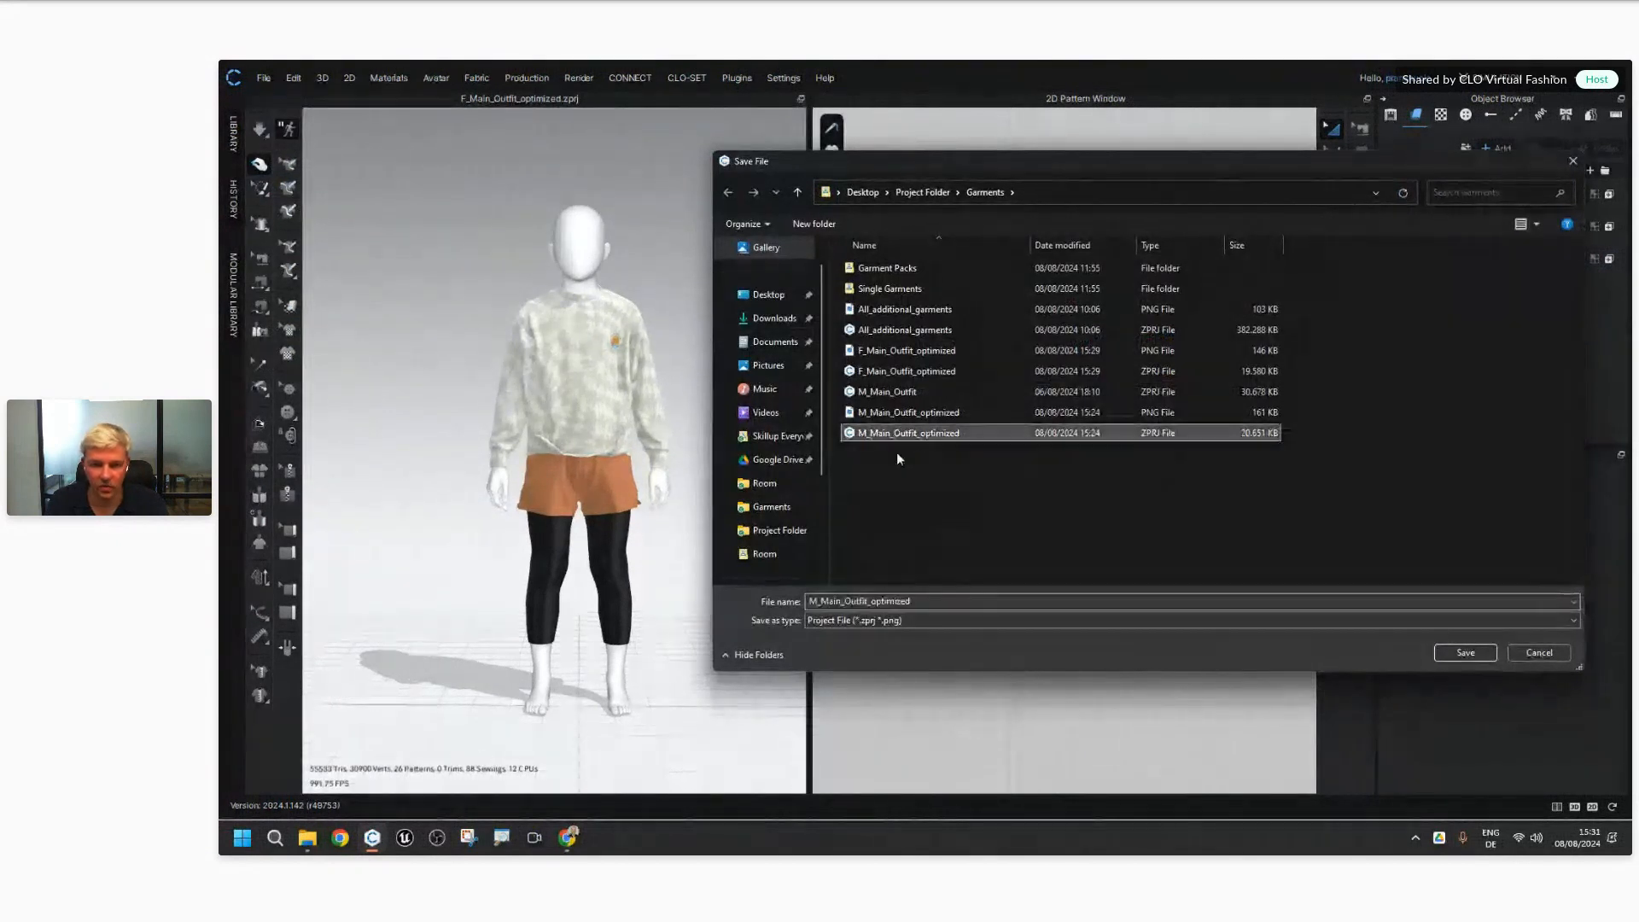
{"action": "double_click", "coordinate": [822, 601]}
{"action": "left_click", "coordinate": [815, 601]}
{"action": "key", "text": "BackSpace"}
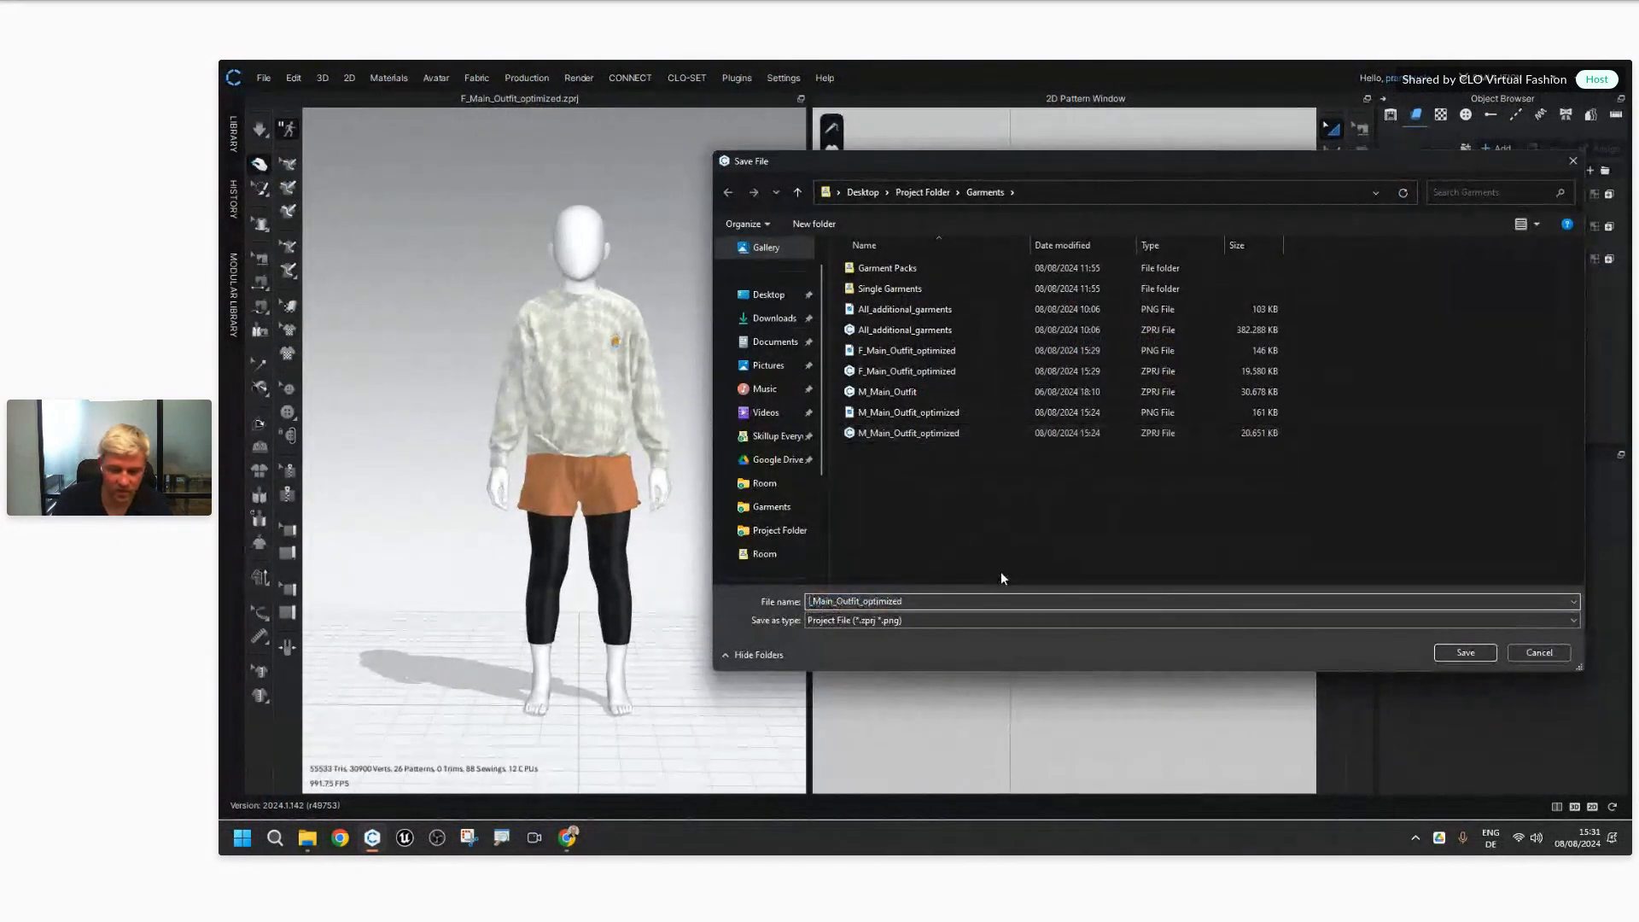
{"action": "type", "text": "K"}
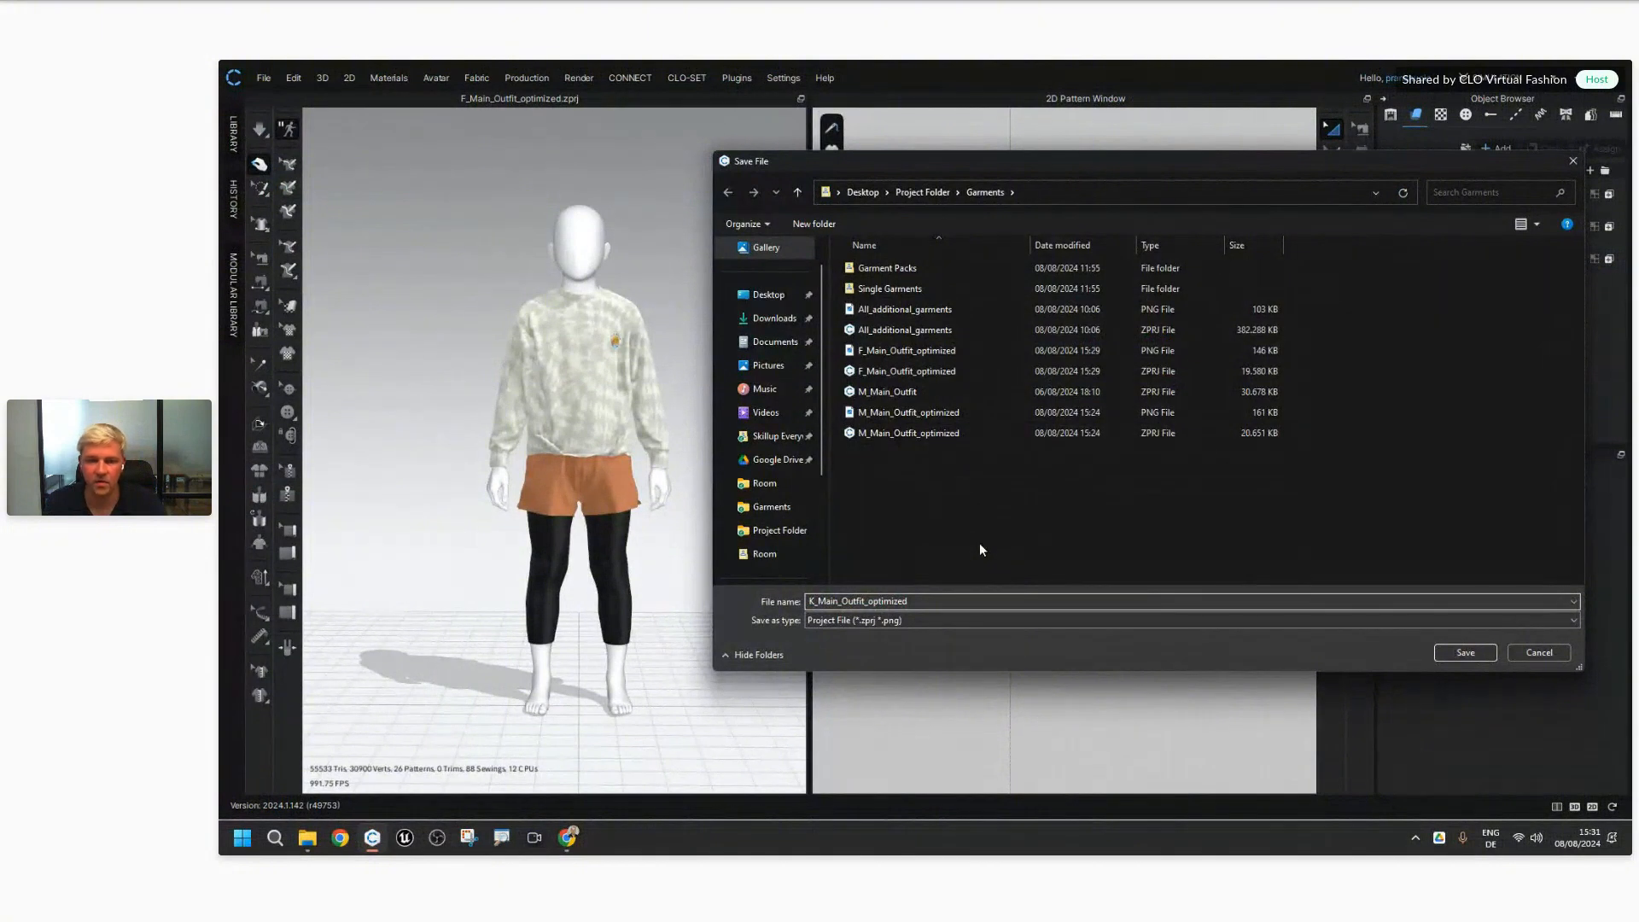
{"action": "left_click", "coordinate": [1461, 653]}
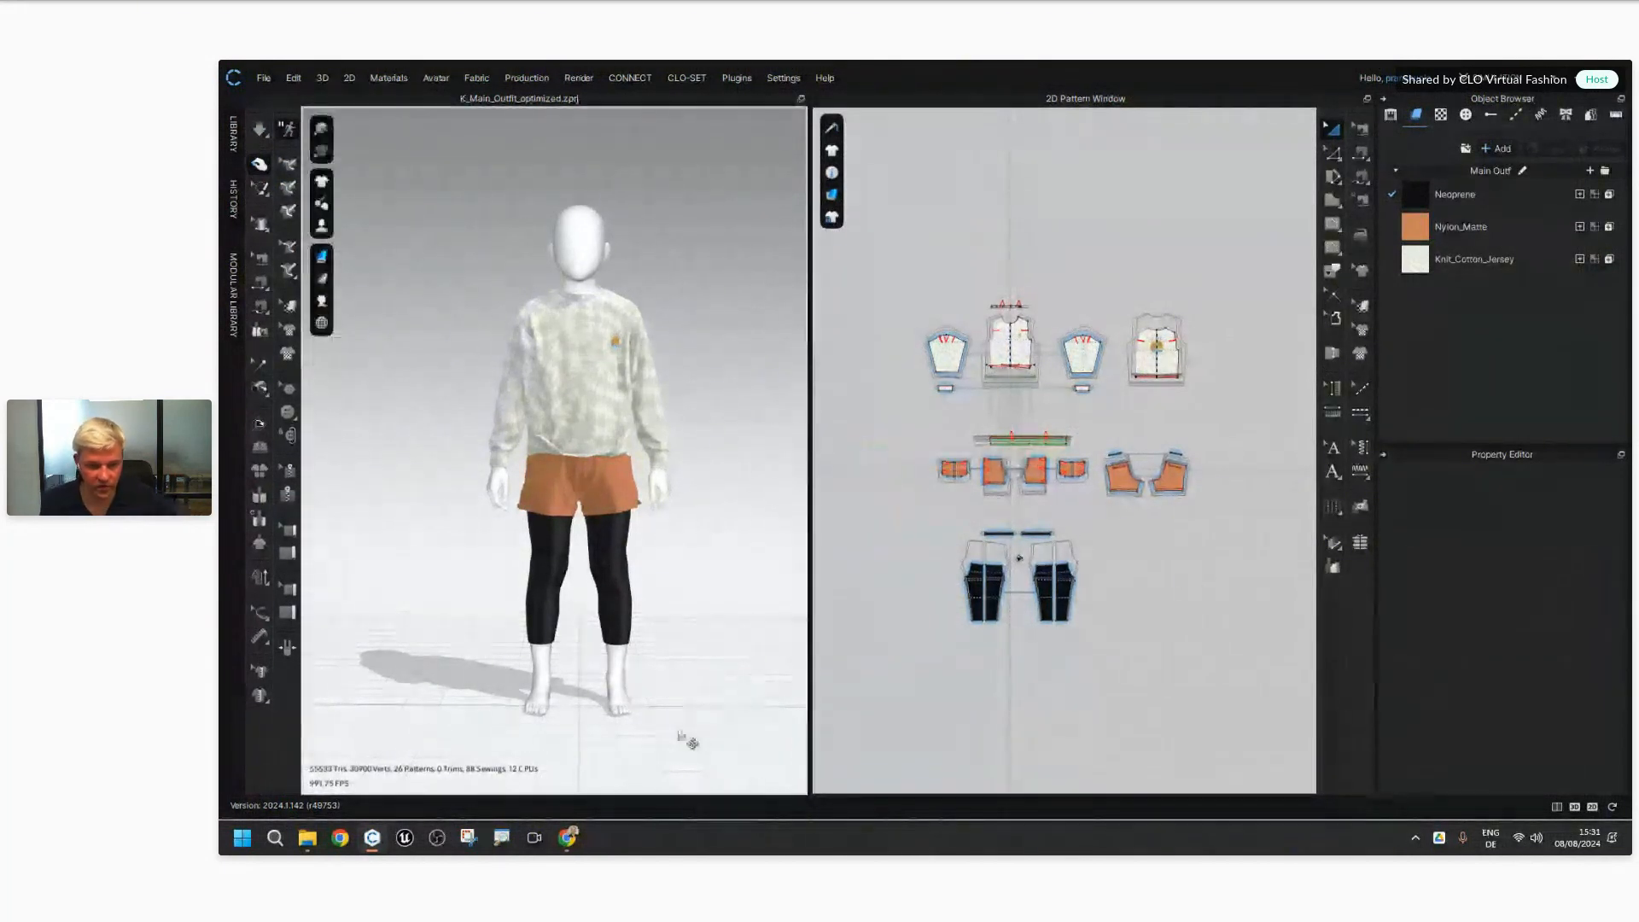
Step: Switch to the webinar in Chrome, read the public chat messages, and return to CLO
{"action": "left_click", "coordinate": [568, 838]}
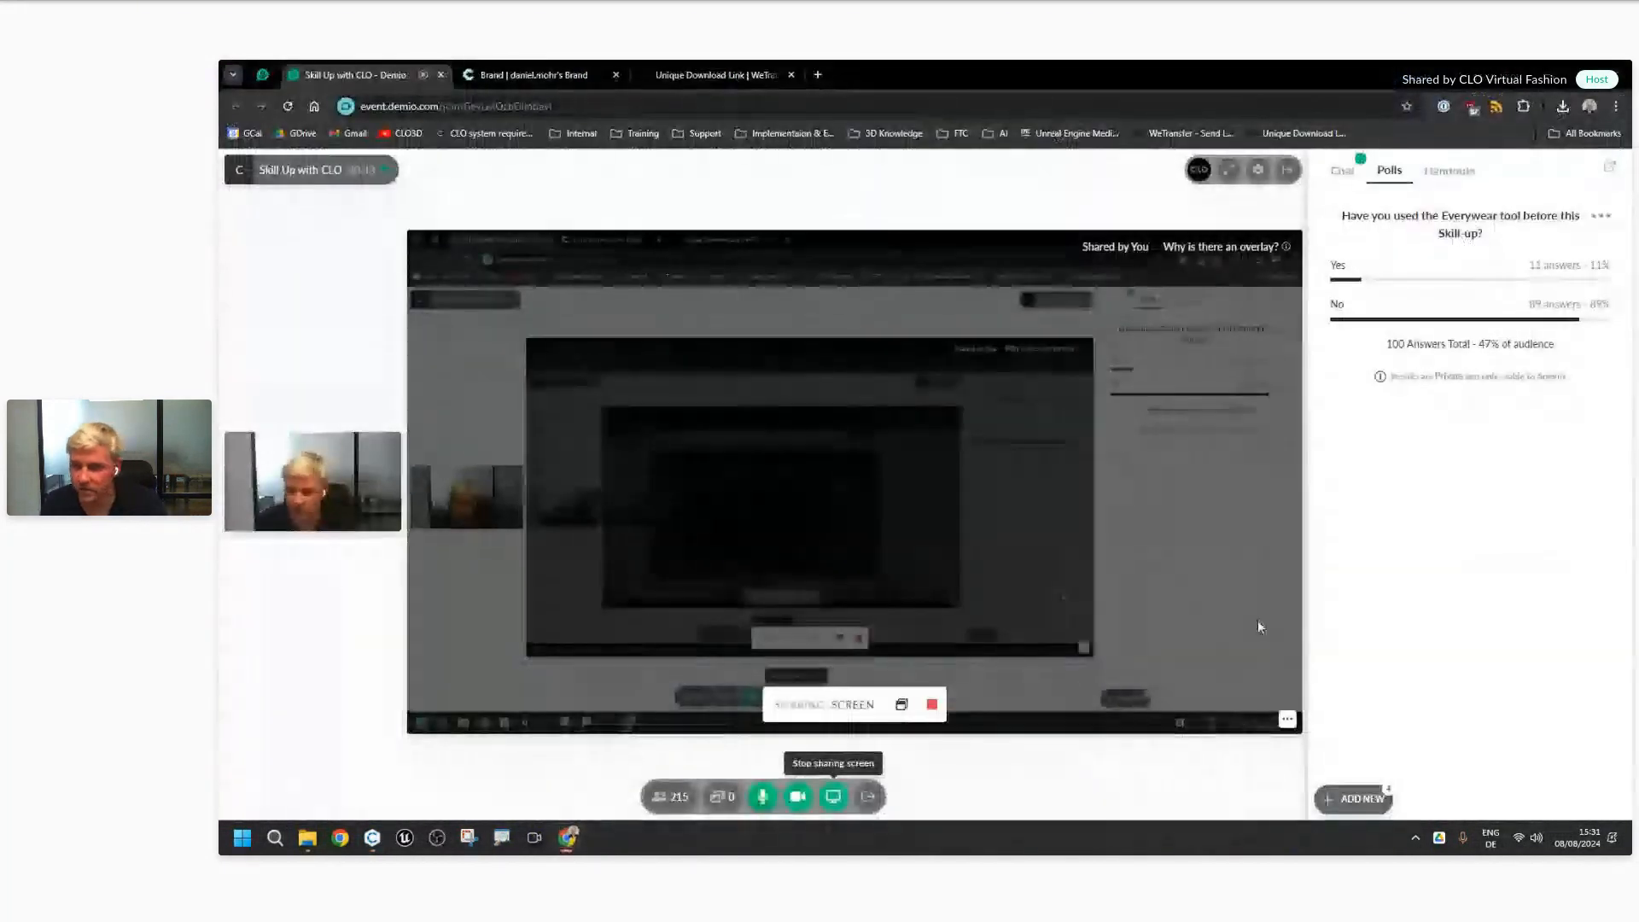
{"action": "left_click", "coordinate": [1342, 171]}
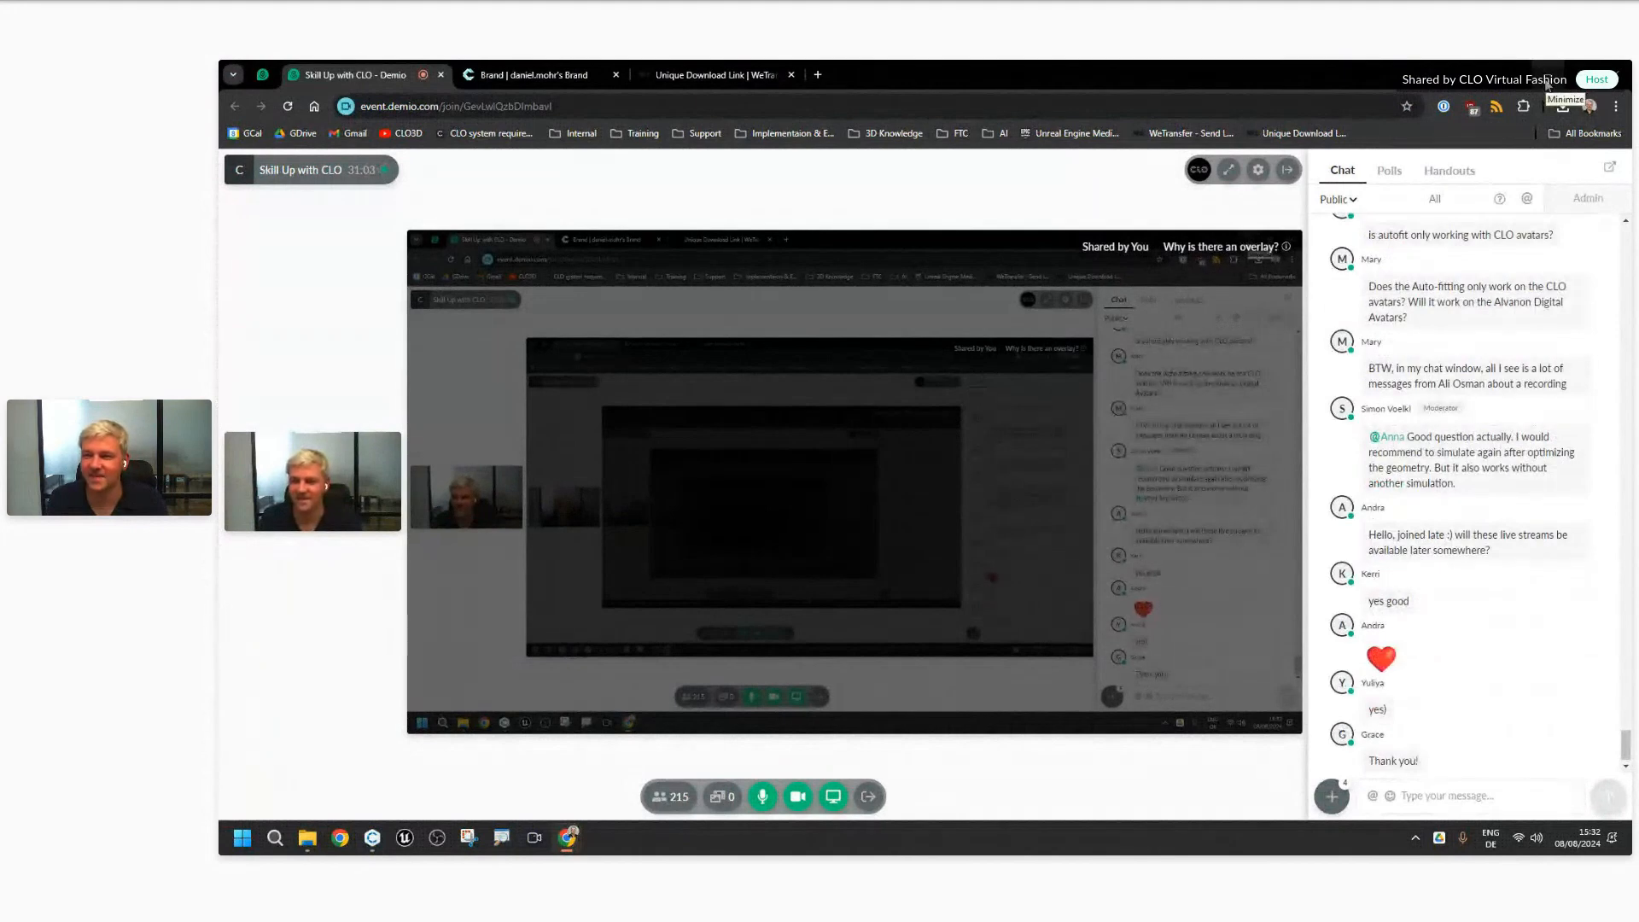
{"action": "left_click", "coordinate": [1545, 82]}
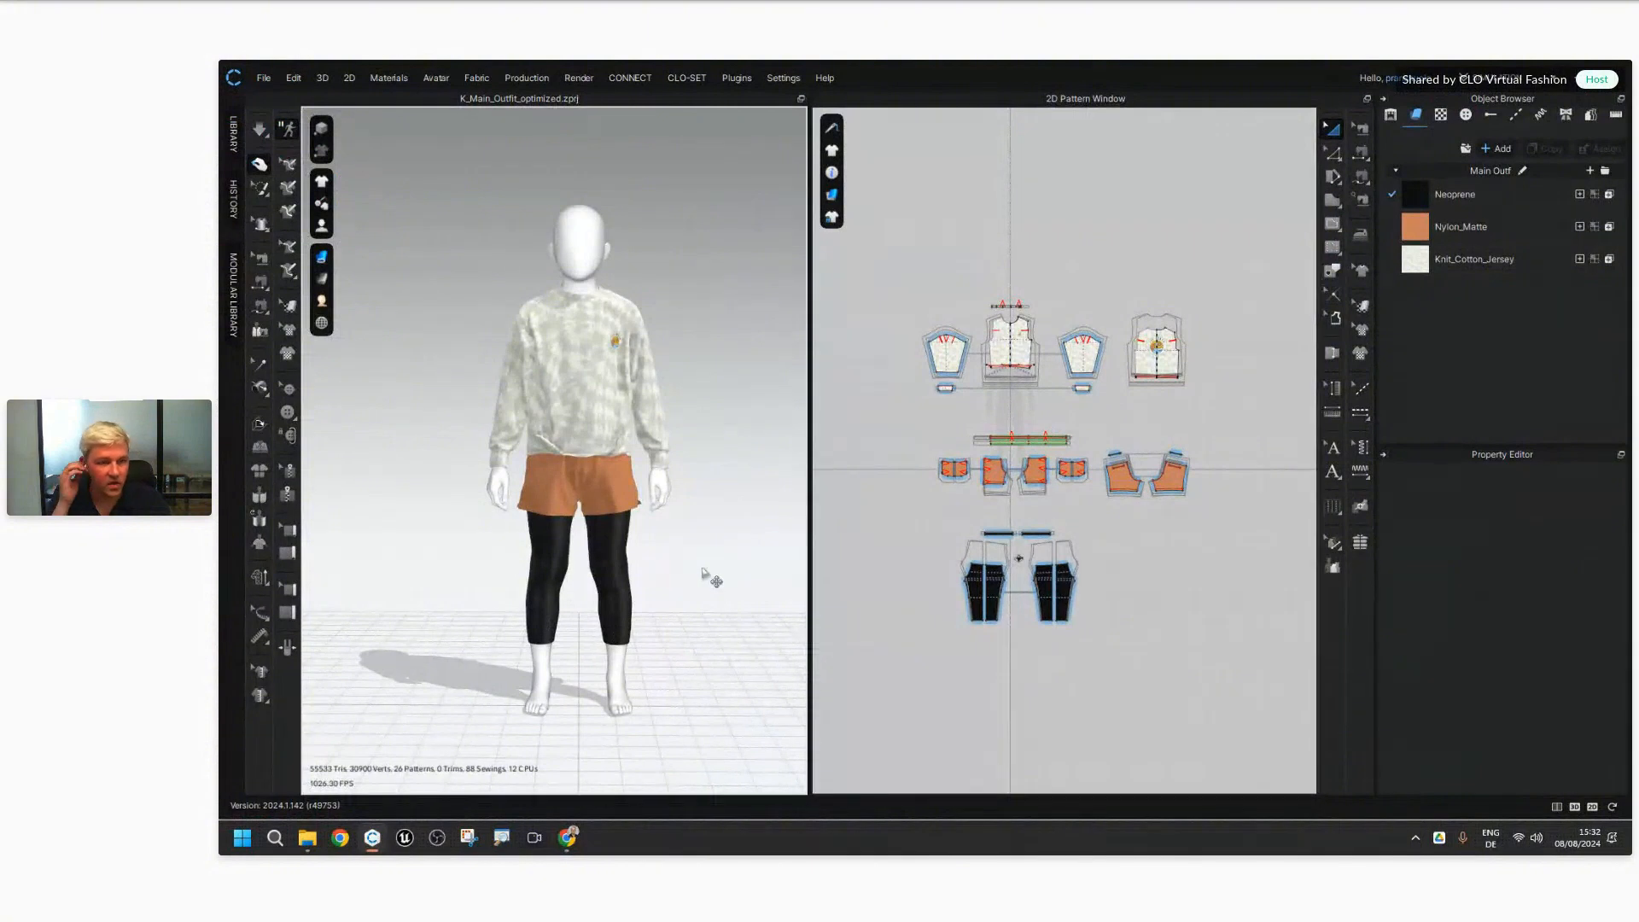
Step: Start a new empty project
{"action": "left_click", "coordinate": [265, 80]}
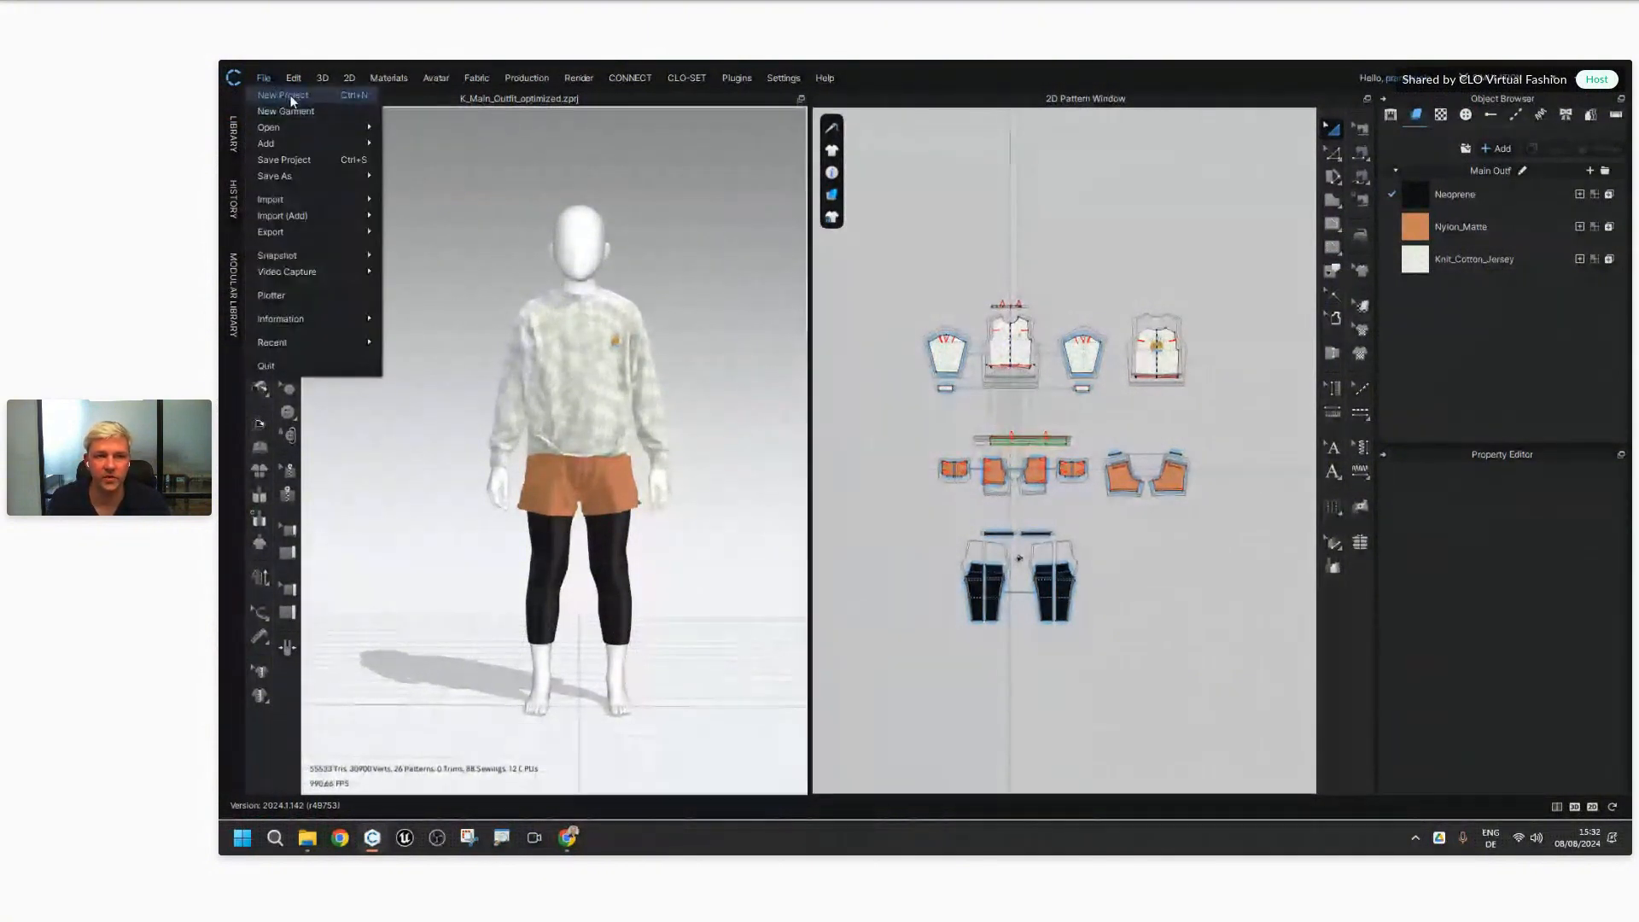
{"action": "left_click", "coordinate": [289, 97]}
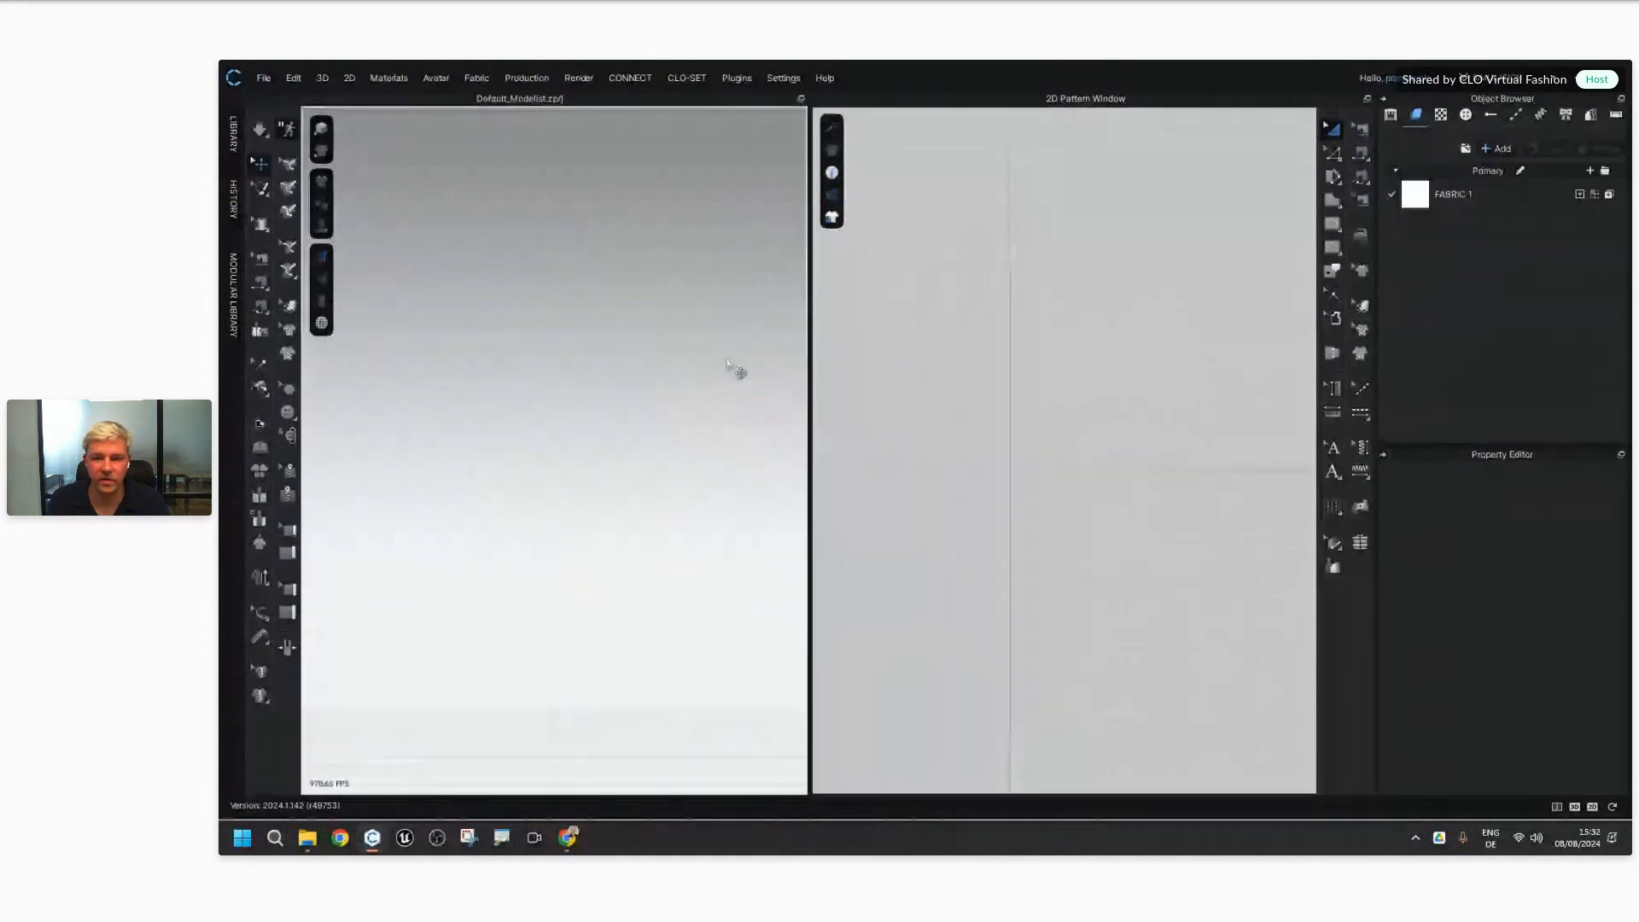
{"action": "right_click_drag", "start_coordinate": [689, 616], "coordinate": [679, 583]}
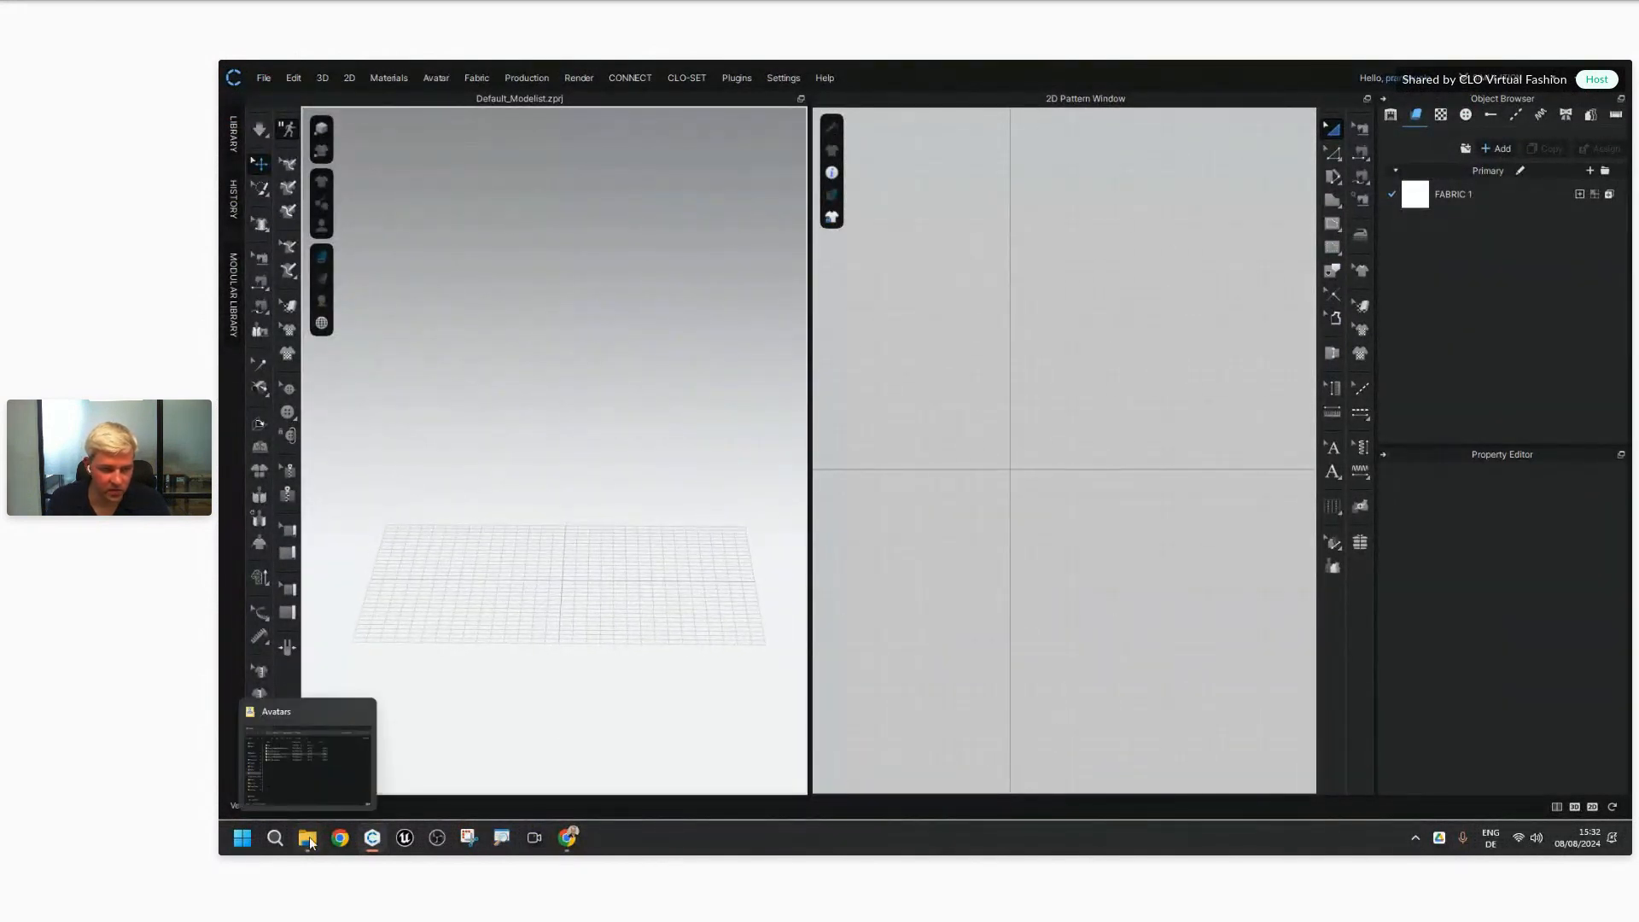
Step: Switch to File Explorer and open the OBJ folder inside the Room folder of Project Folder
{"action": "left_click", "coordinate": [309, 840]}
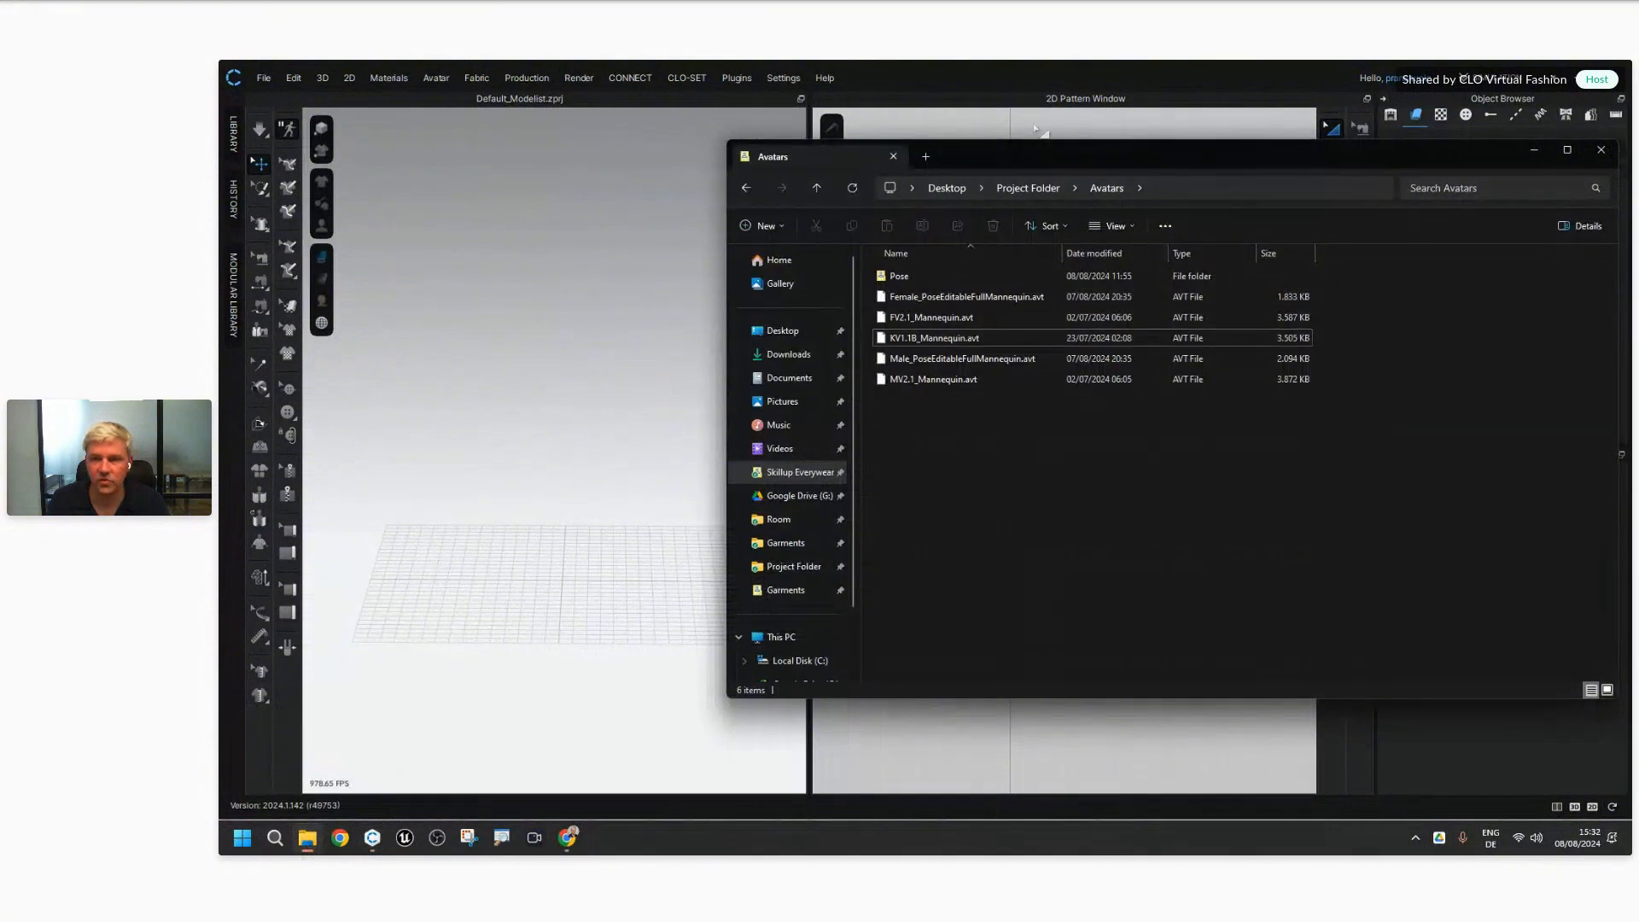
{"action": "left_click", "coordinate": [1028, 189]}
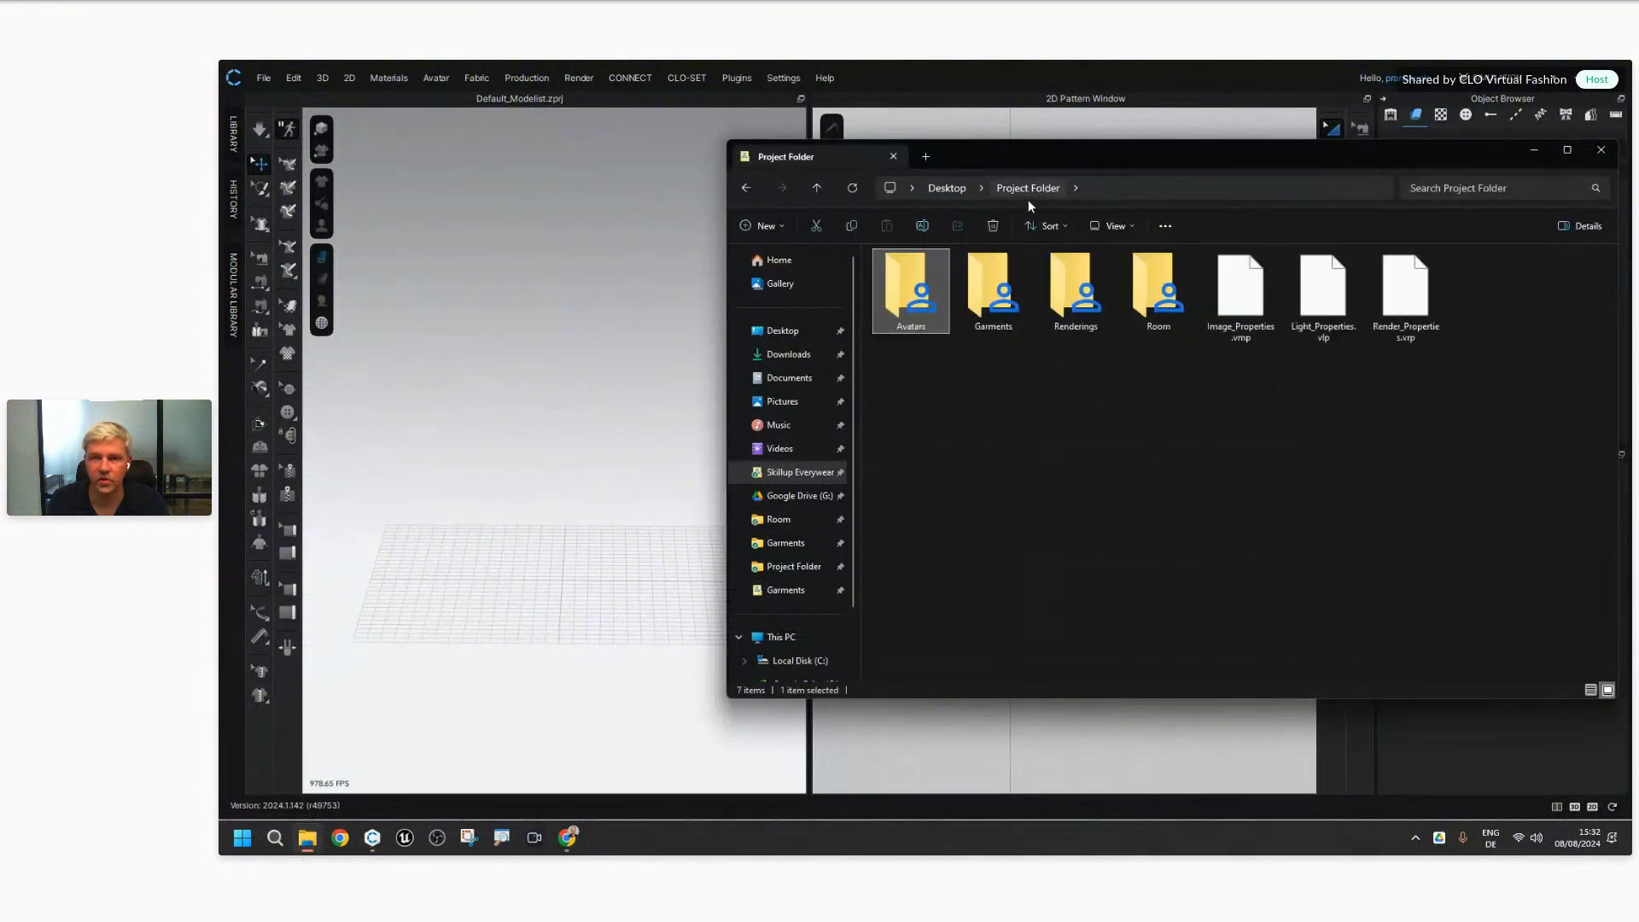
{"action": "double_click", "coordinate": [1150, 287]}
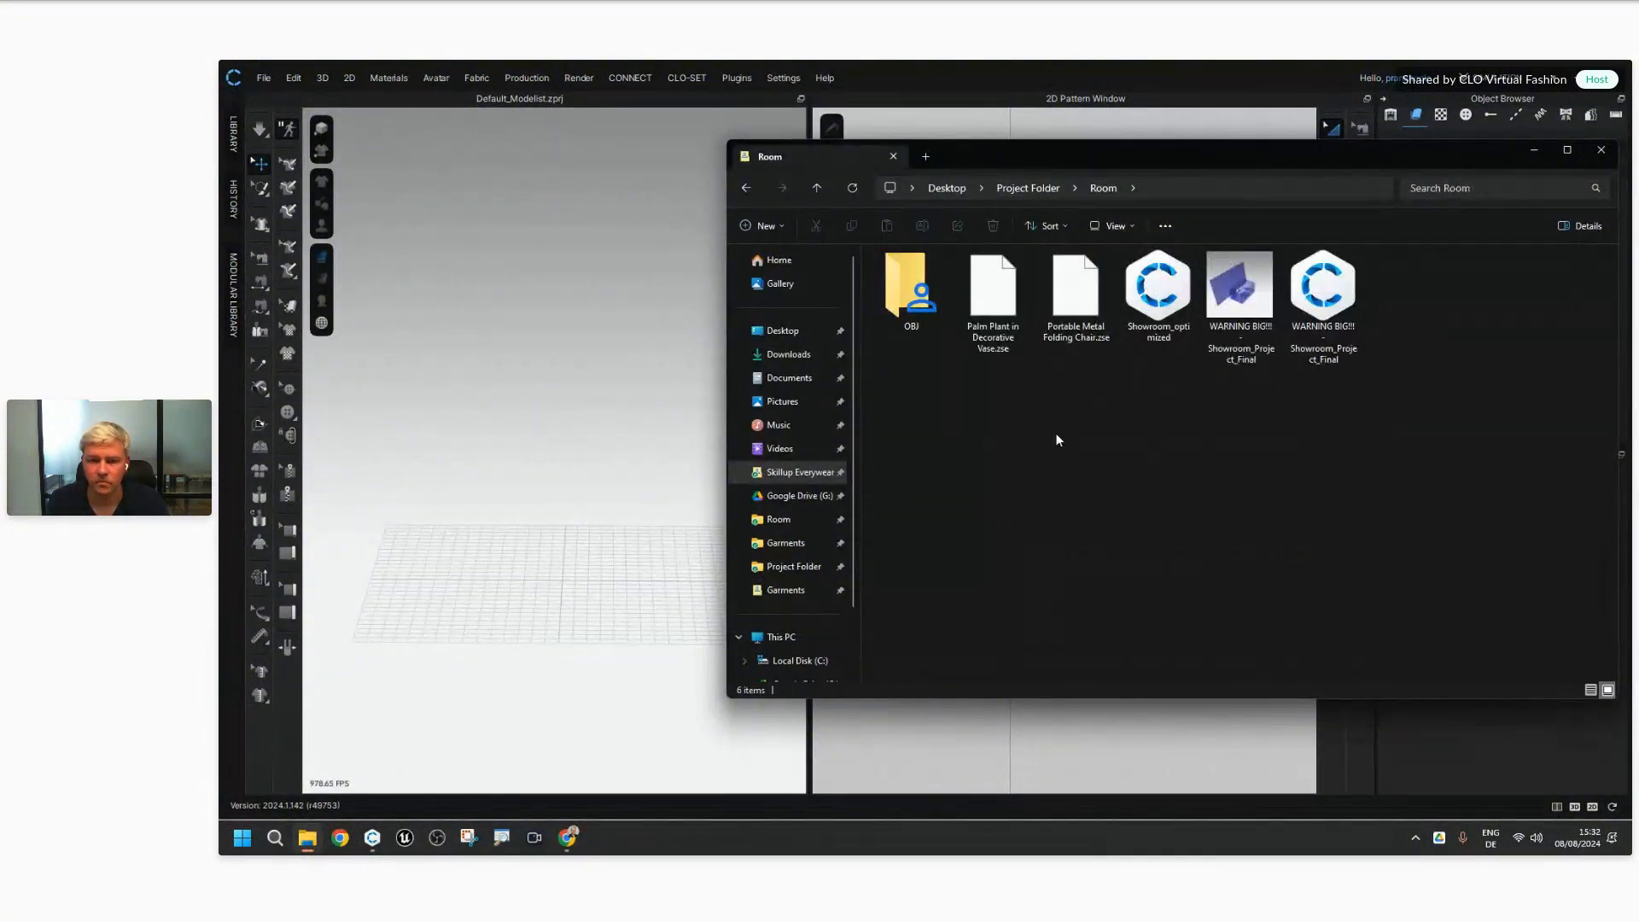
{"action": "double_click", "coordinate": [913, 284]}
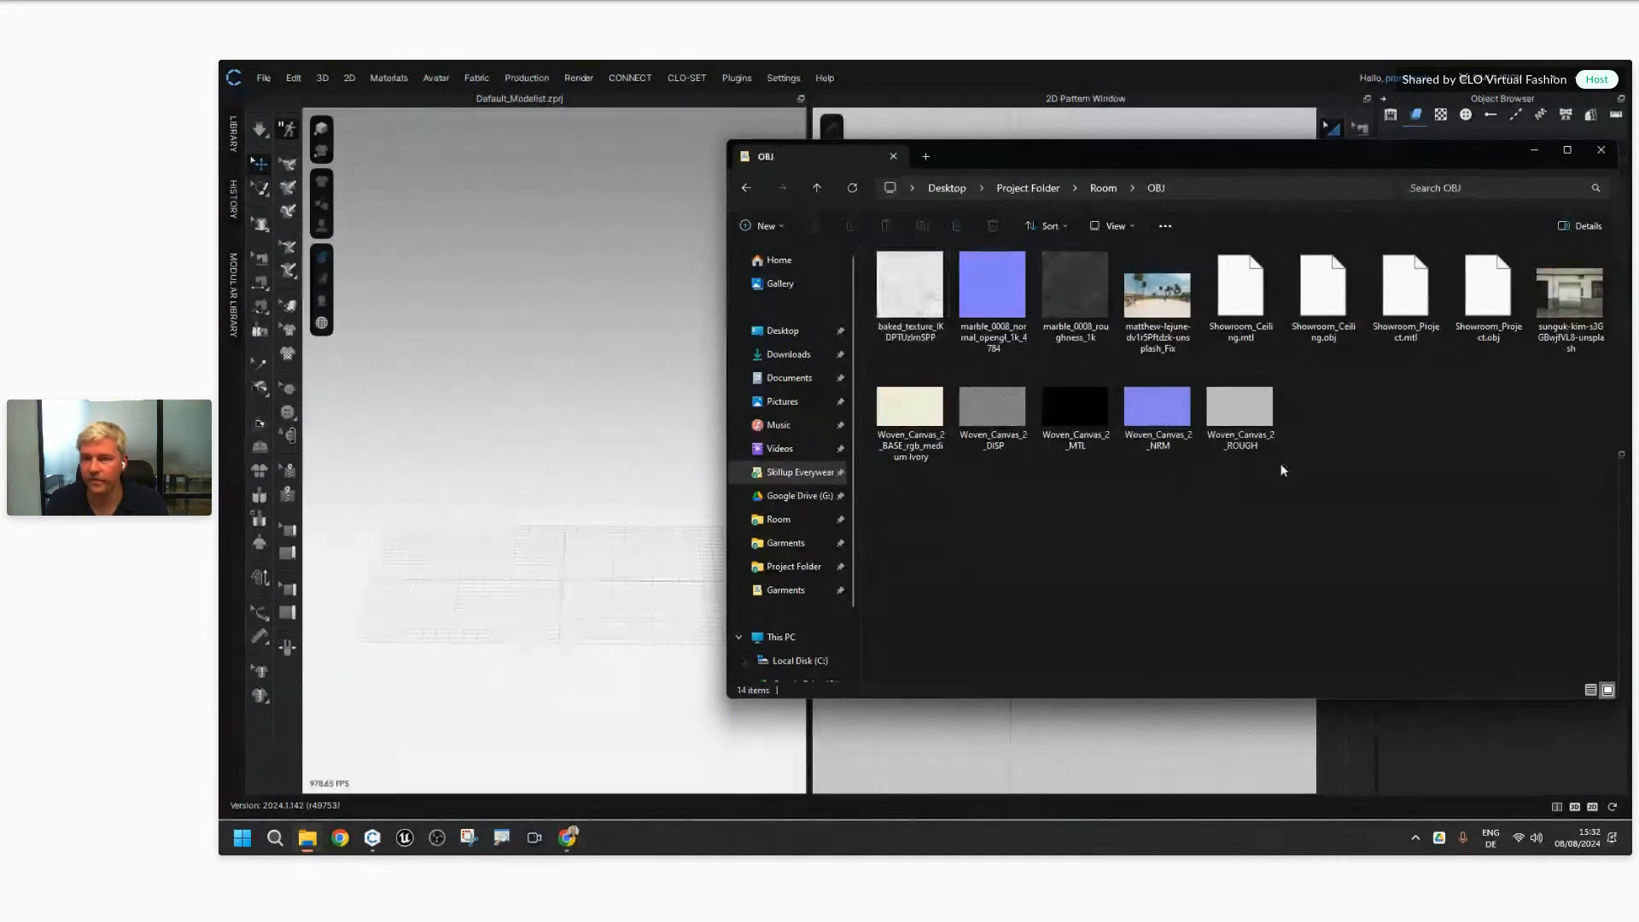
Step: Import Showroom_Project.obj into the empty CLO project with load type Open, object type Avatar and the default mm scale at 100%
{"action": "left_click", "coordinate": [1516, 337]}
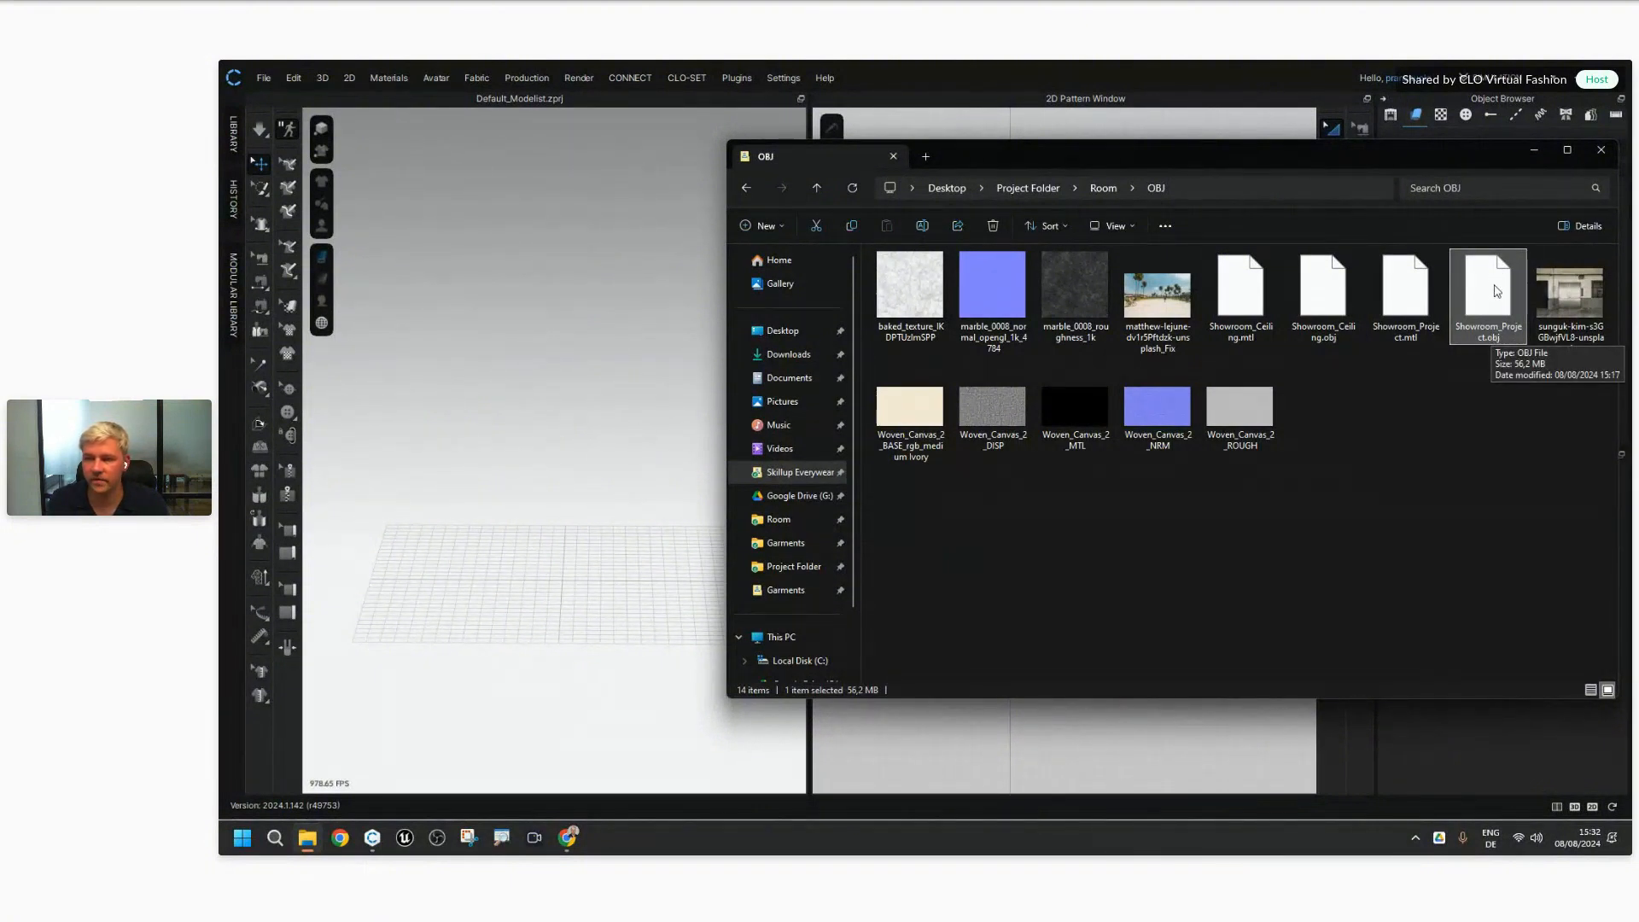
{"action": "left_click_drag", "start_coordinate": [1496, 291], "coordinate": [539, 446]}
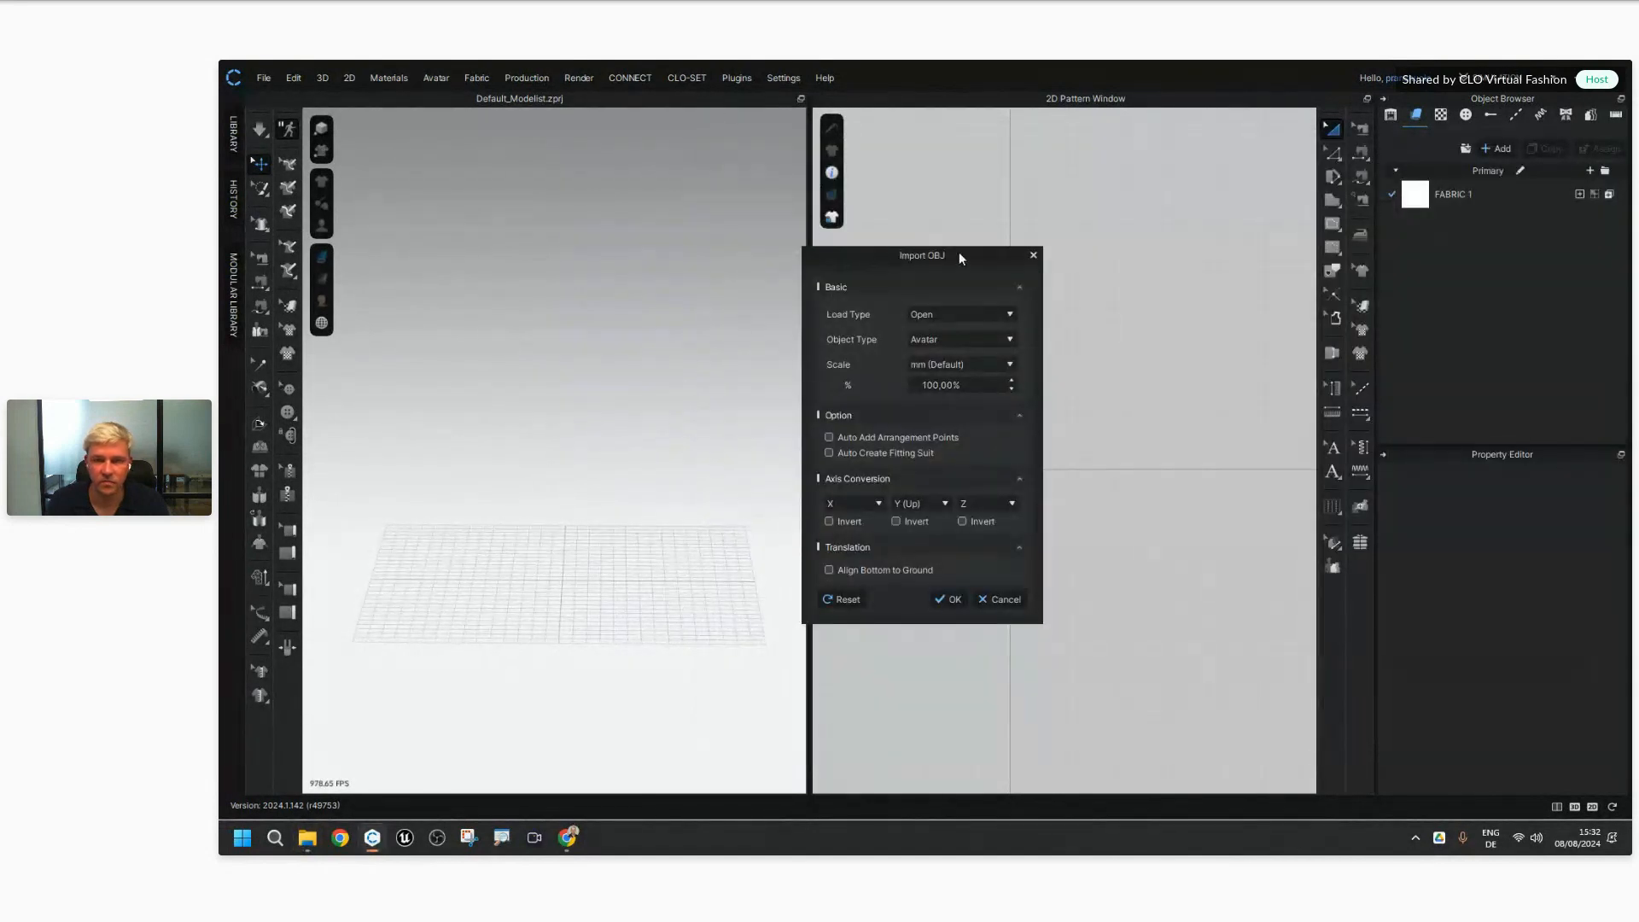
{"action": "left_click_drag", "start_coordinate": [959, 254], "coordinate": [922, 248]}
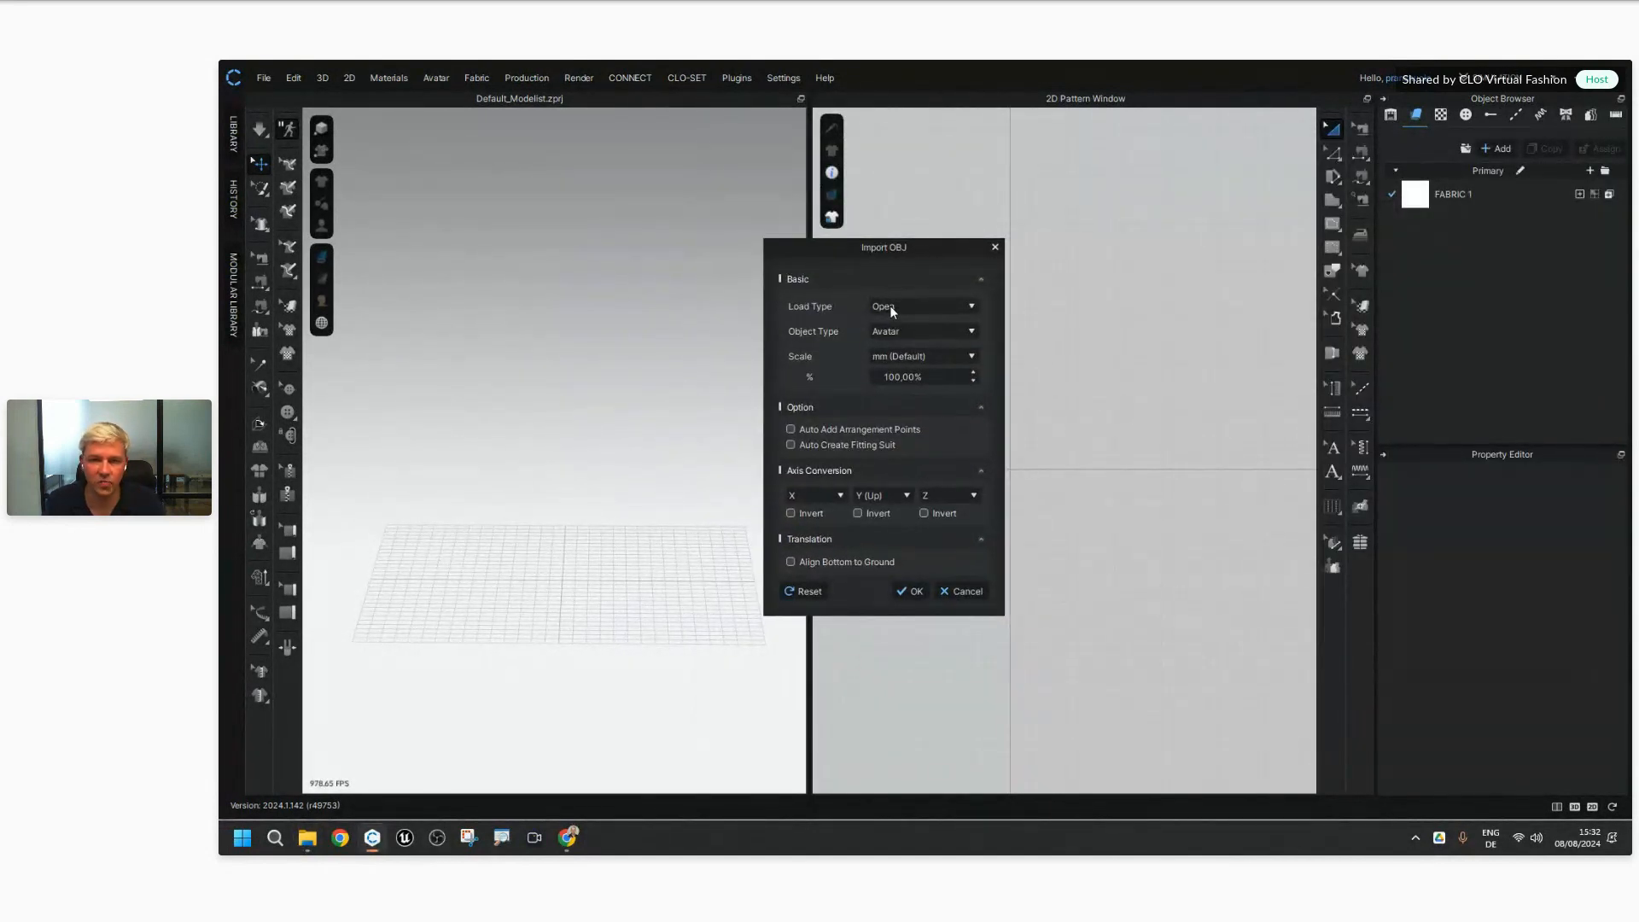
{"action": "left_click", "coordinate": [900, 330]}
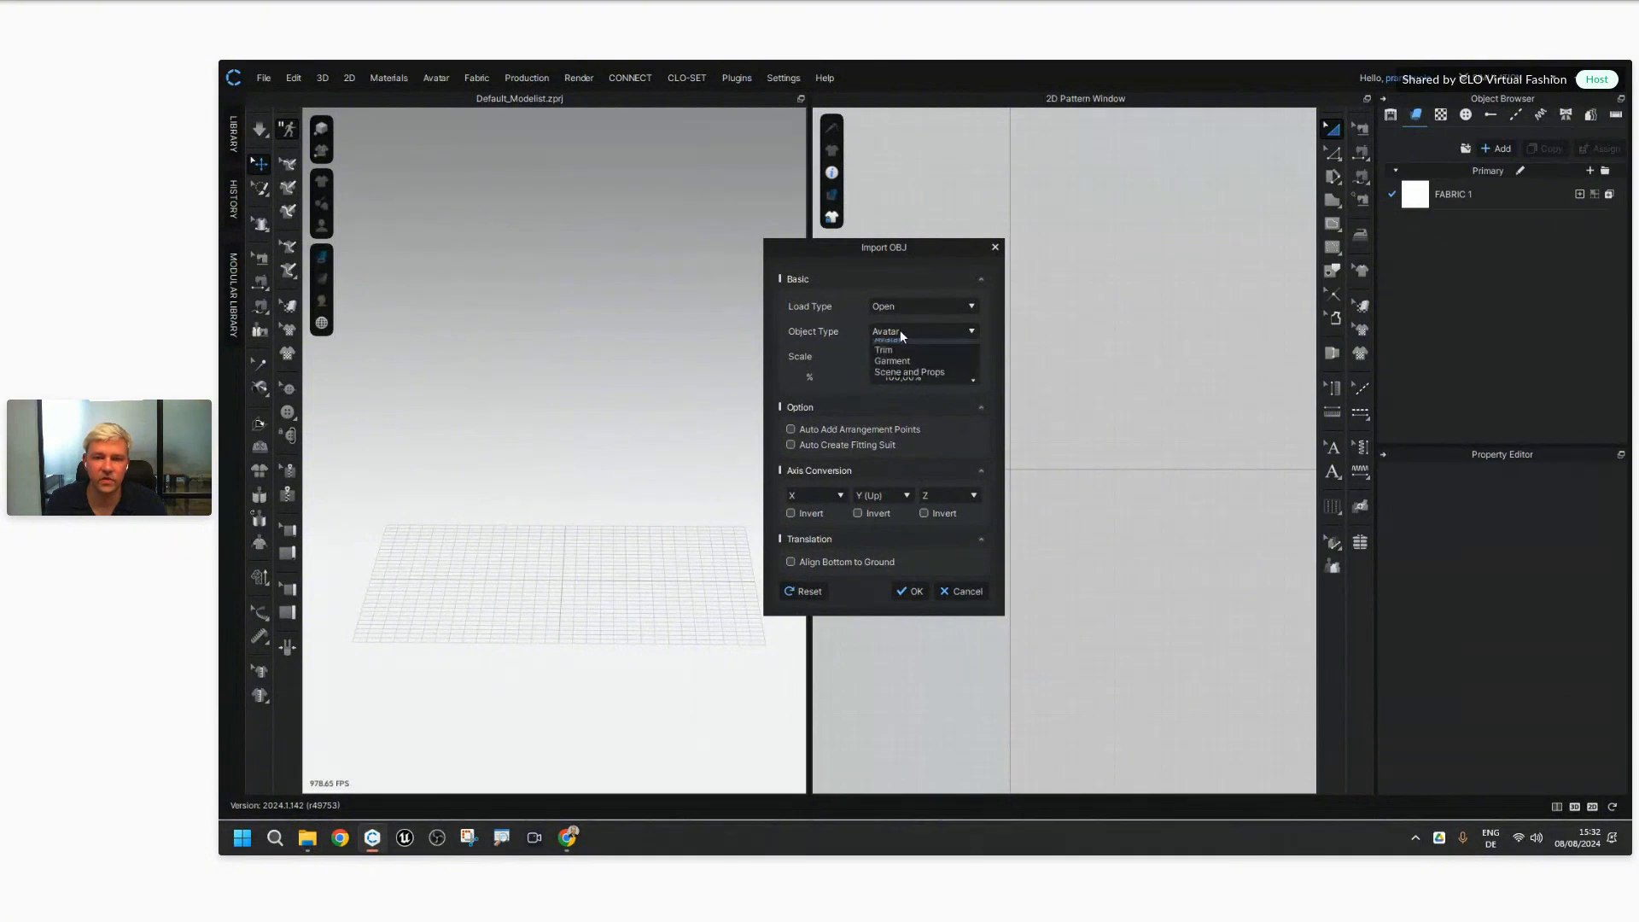
{"action": "left_click", "coordinate": [900, 329]}
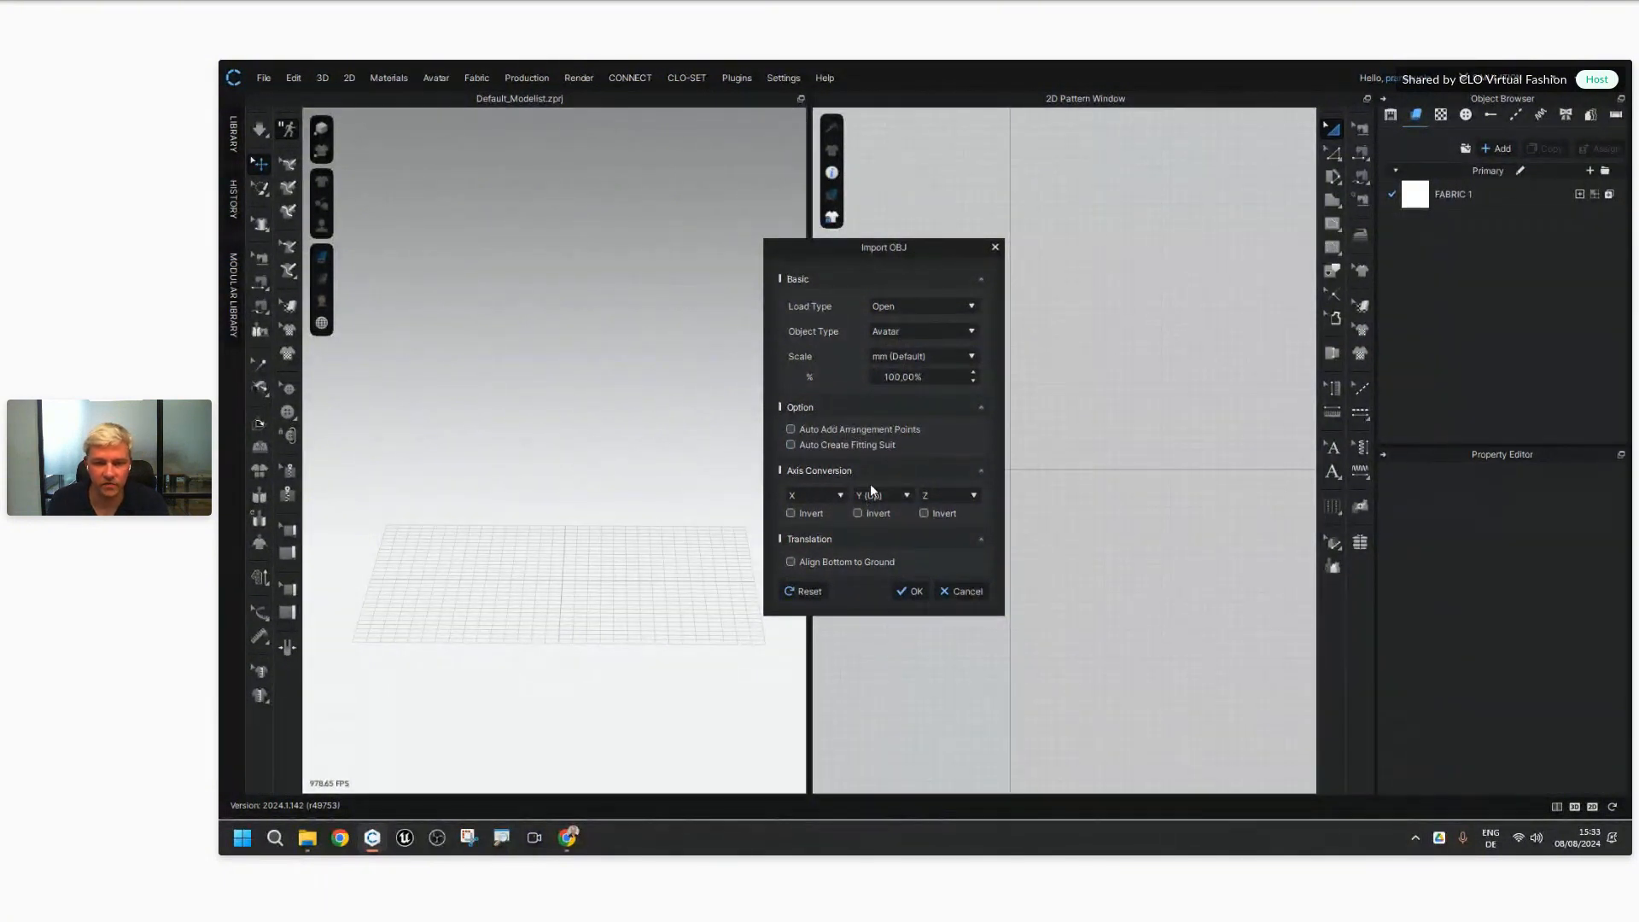
{"action": "left_click", "coordinate": [909, 590]}
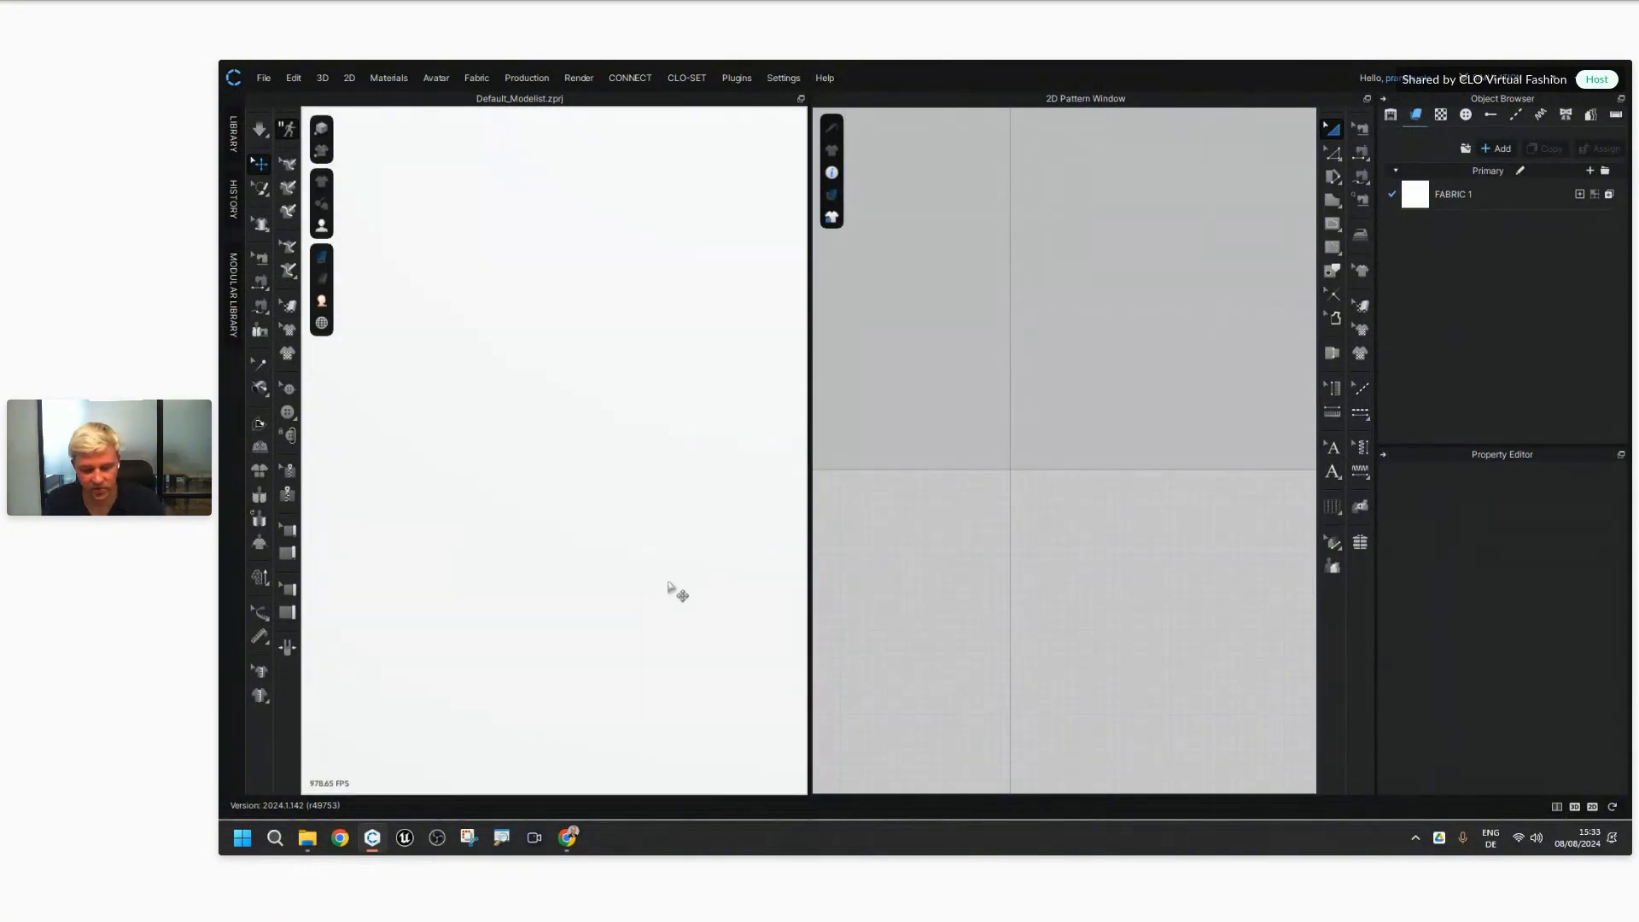
Step: Examine the imported showroom and its palm-tree backdrop from outside and from above
{"action": "right_click_drag", "start_coordinate": [666, 560], "coordinate": [657, 610]}
{"action": "right_click_drag", "start_coordinate": [640, 535], "coordinate": [681, 584]}
{"action": "right_click_drag", "start_coordinate": [397, 426], "coordinate": [597, 441]}
{"action": "scroll", "coordinate": [633, 511], "scroll_direction": "down", "scroll_amount": 4}
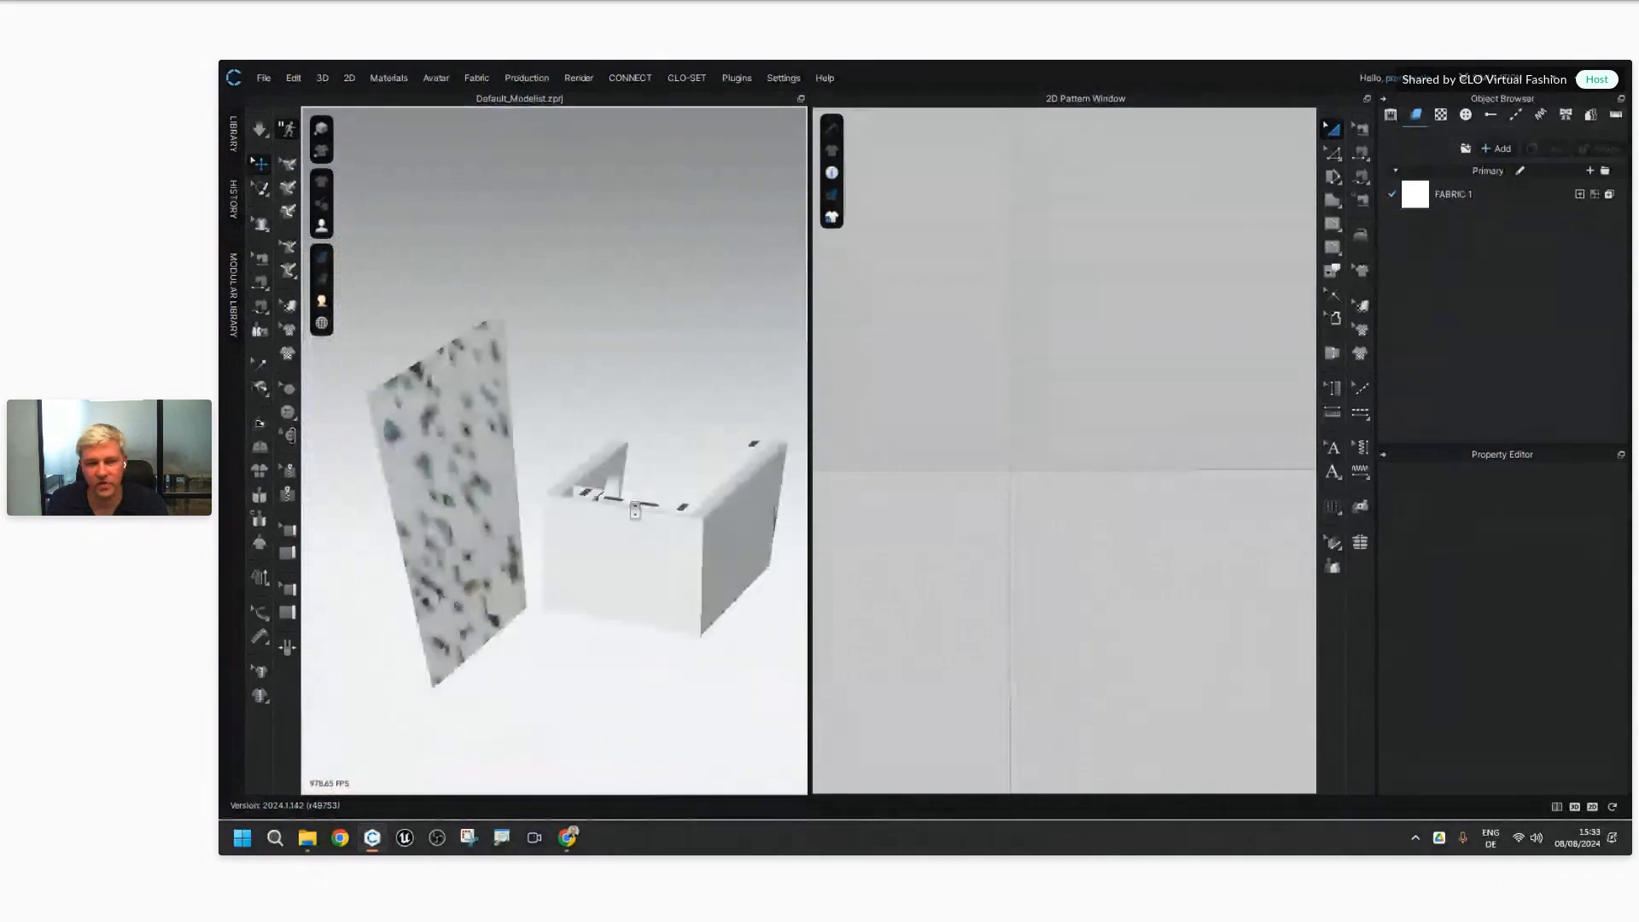
{"action": "right_click_drag", "start_coordinate": [589, 498], "coordinate": [681, 522]}
{"action": "scroll", "coordinate": [488, 404], "scroll_direction": "up", "scroll_amount": 5}
{"action": "scroll", "coordinate": [488, 403], "scroll_direction": "up", "scroll_amount": 5}
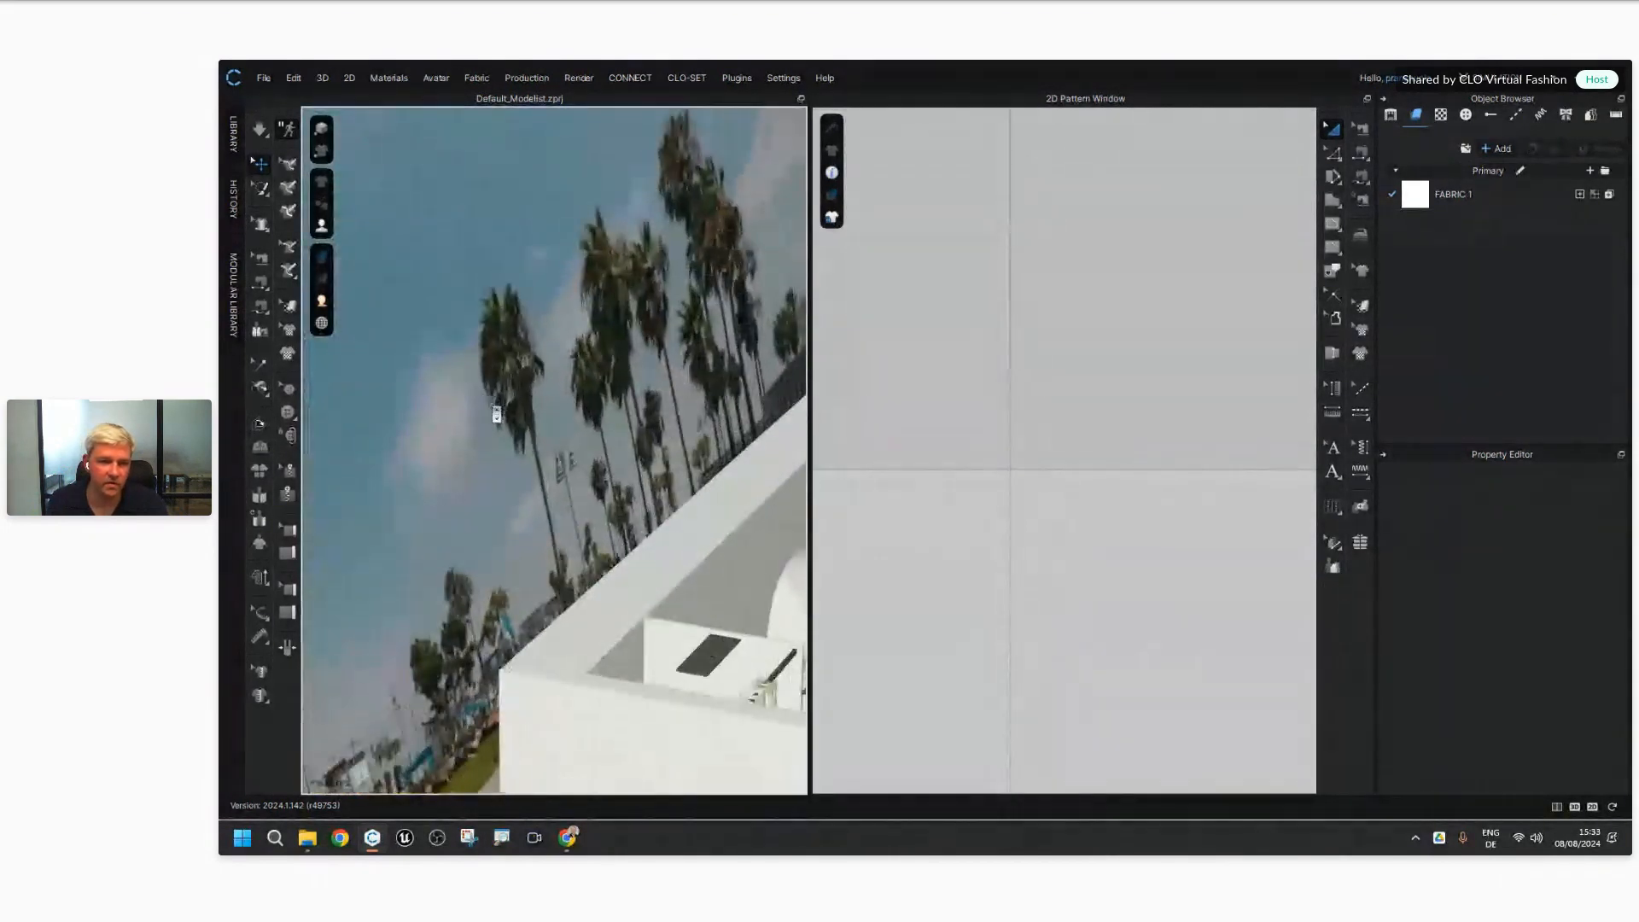
{"action": "scroll", "coordinate": [575, 494], "scroll_direction": "down", "scroll_amount": 6}
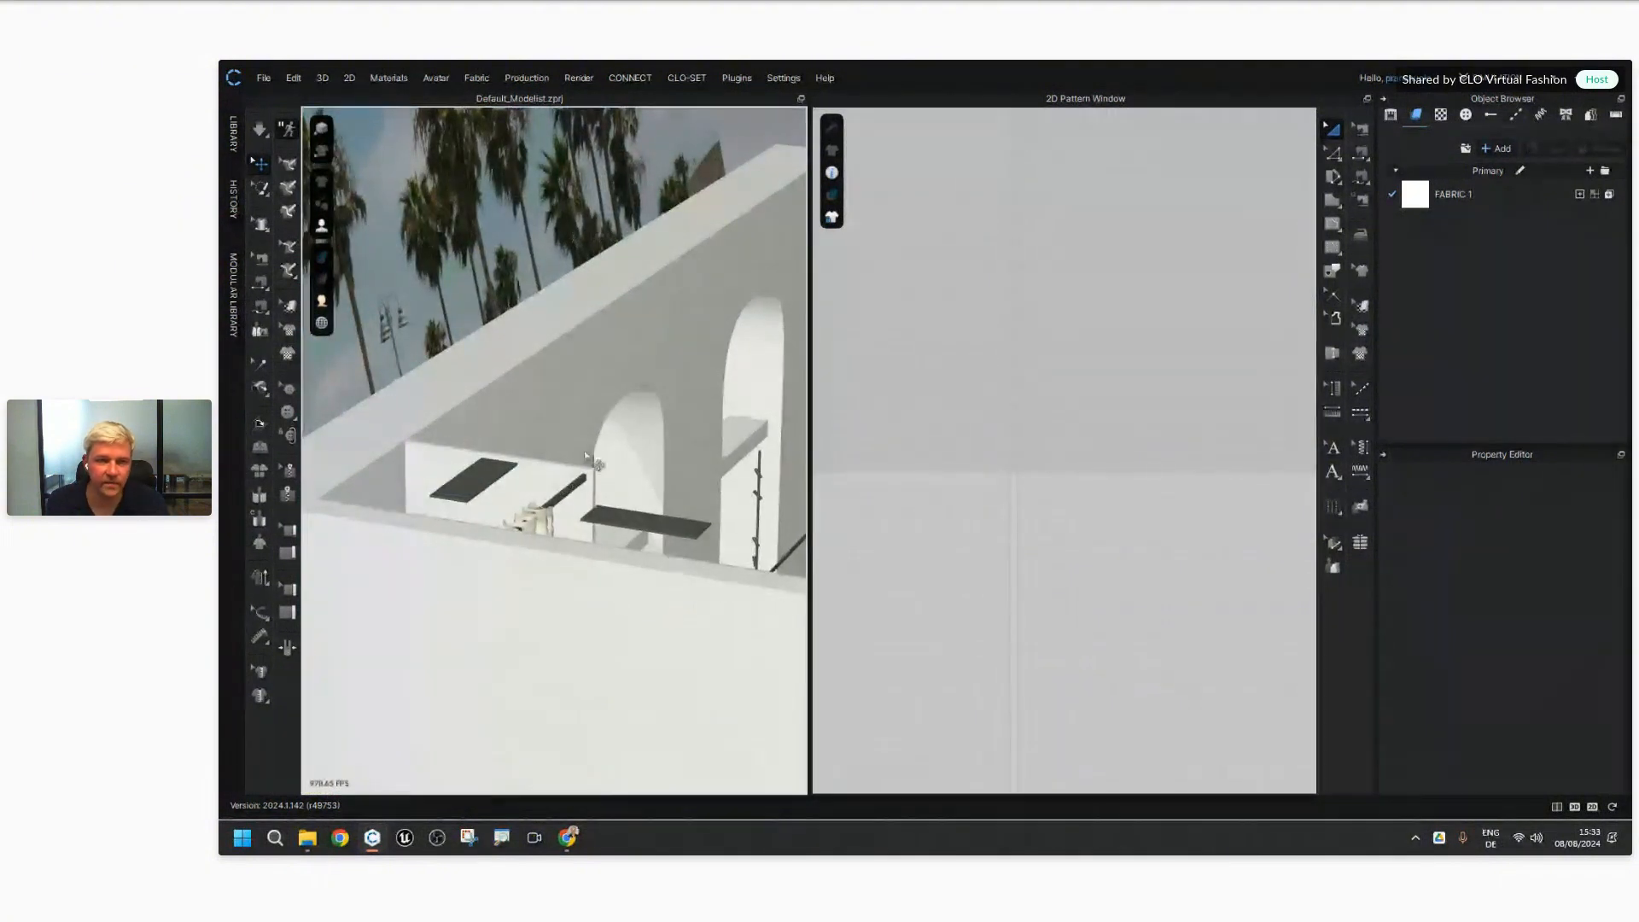
{"action": "right_click_drag", "start_coordinate": [563, 484], "coordinate": [633, 513]}
{"action": "right_click_drag", "start_coordinate": [569, 505], "coordinate": [680, 549]}
{"action": "middle_click_drag", "start_coordinate": [679, 548], "coordinate": [607, 515]}
{"action": "scroll", "coordinate": [607, 516], "scroll_direction": "down", "scroll_amount": 4}
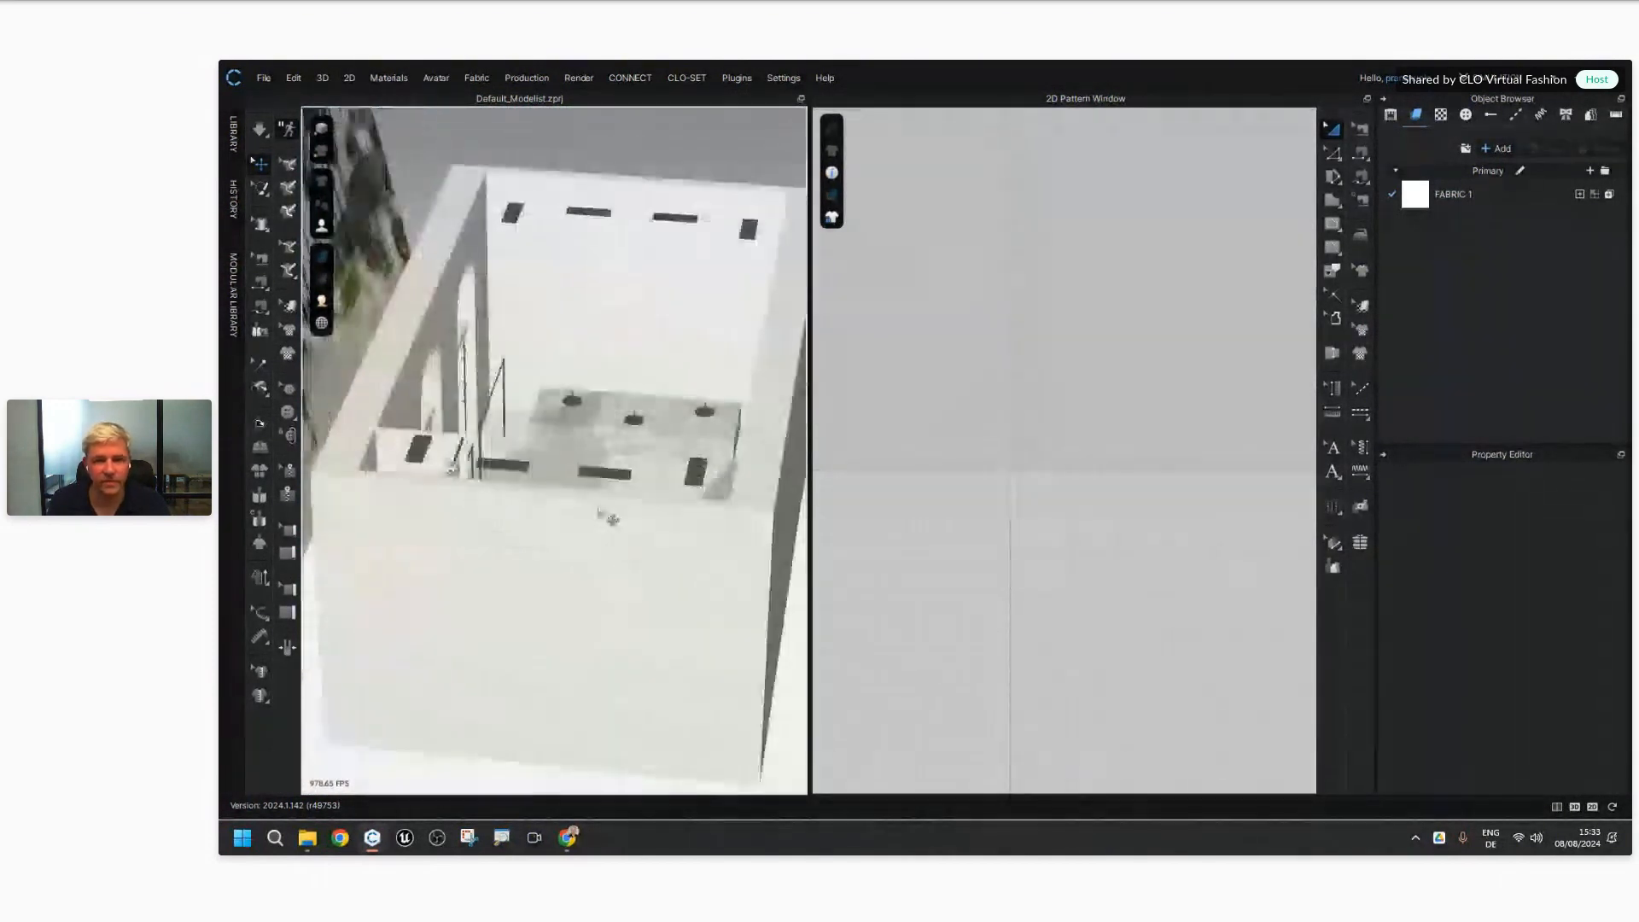
{"action": "scroll", "coordinate": [757, 531], "scroll_direction": "down", "scroll_amount": 4}
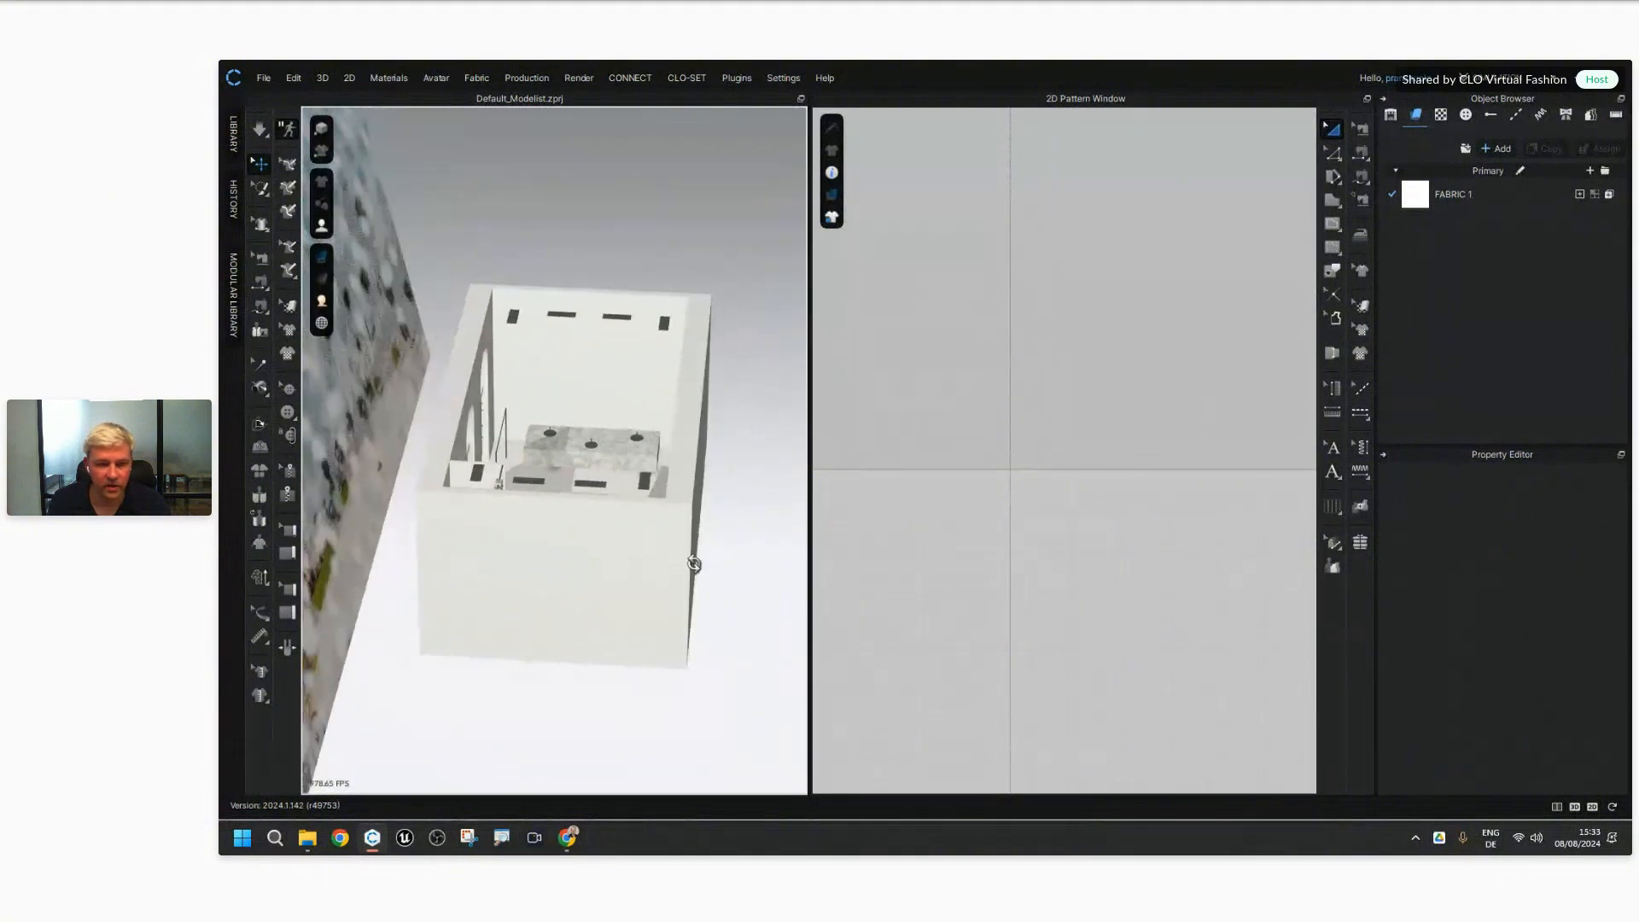
Step: Import Showroom_Ceiling.obj from the OBJ folder with load type Add and object type Avatar, keeping the mm scale at 100%
{"action": "left_click", "coordinate": [307, 838]}
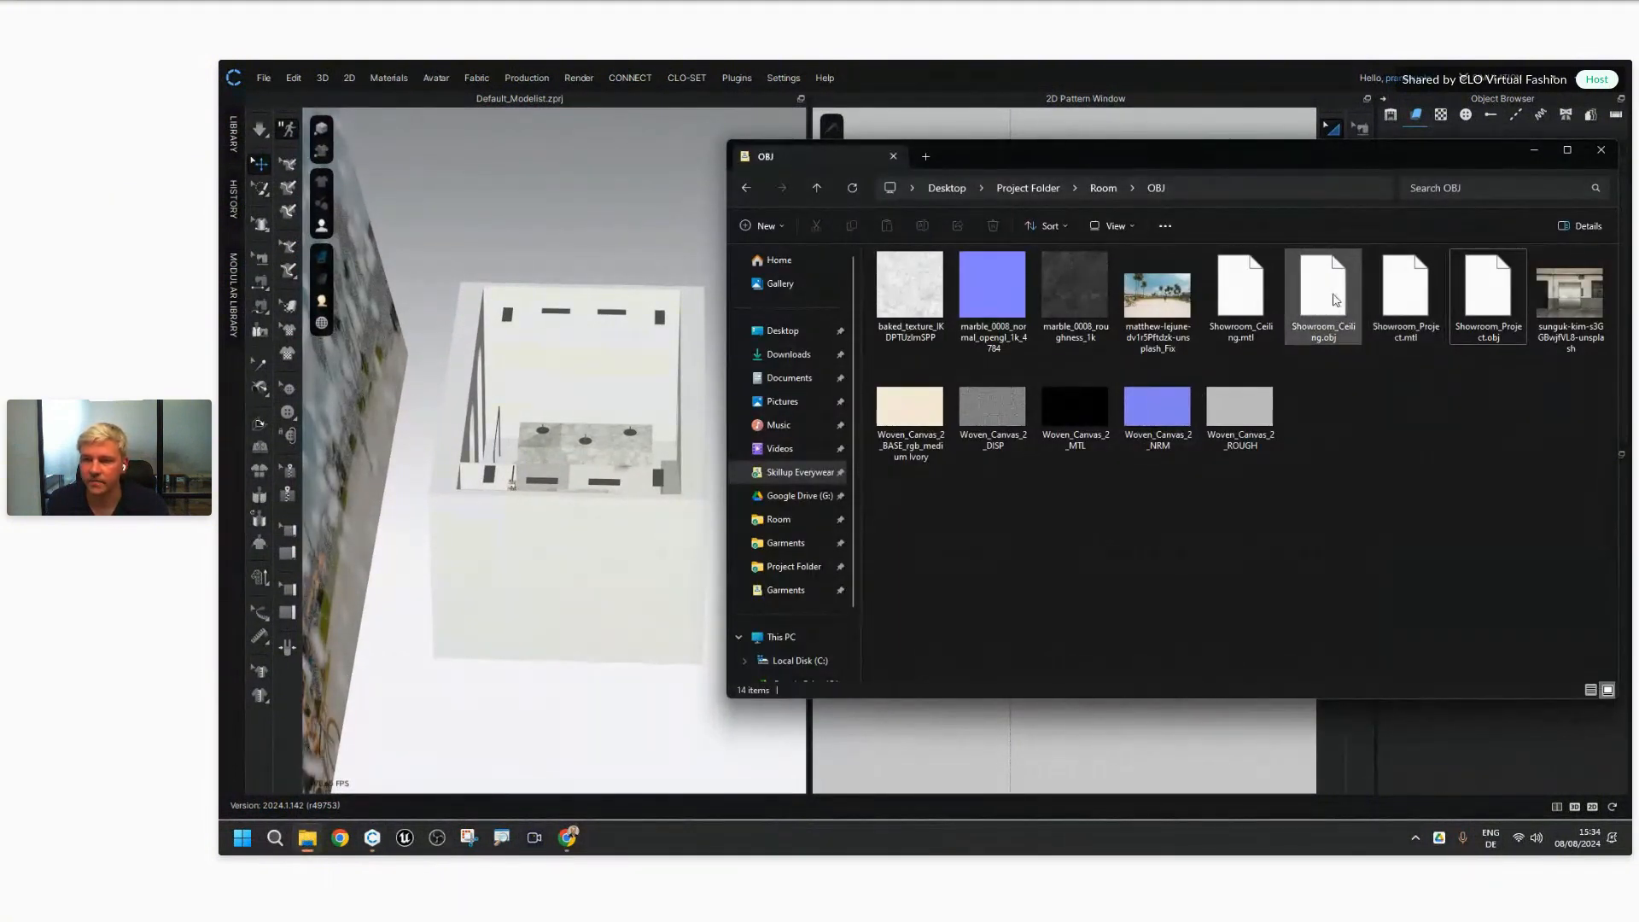
{"action": "left_click", "coordinate": [1325, 328]}
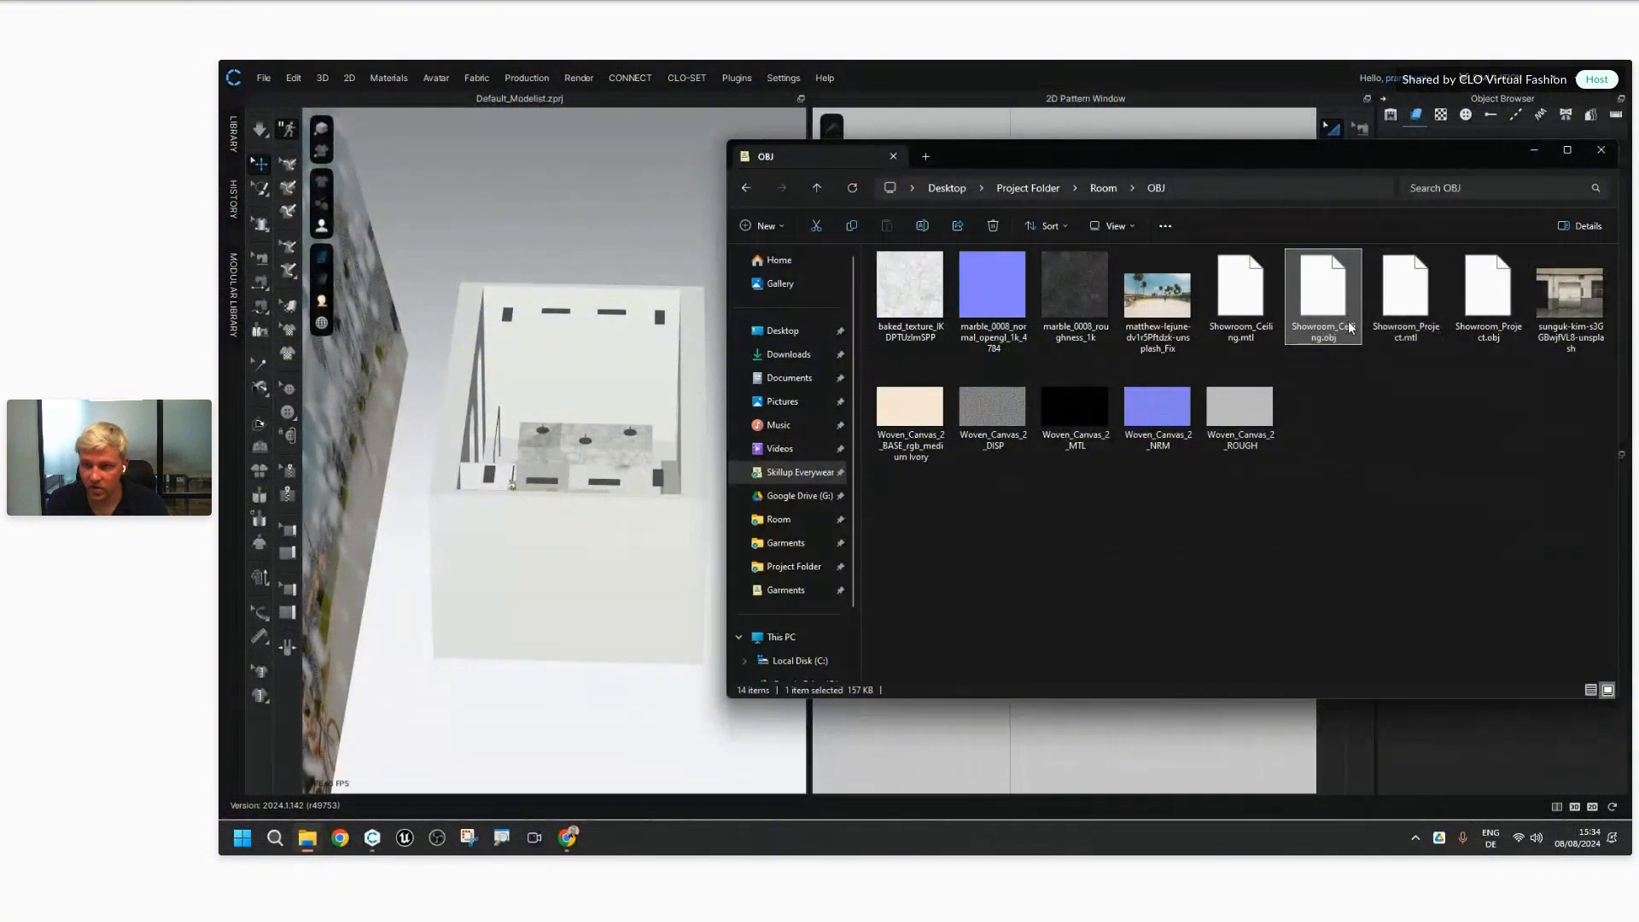
{"action": "left_click_drag", "start_coordinate": [1345, 338], "coordinate": [601, 480]}
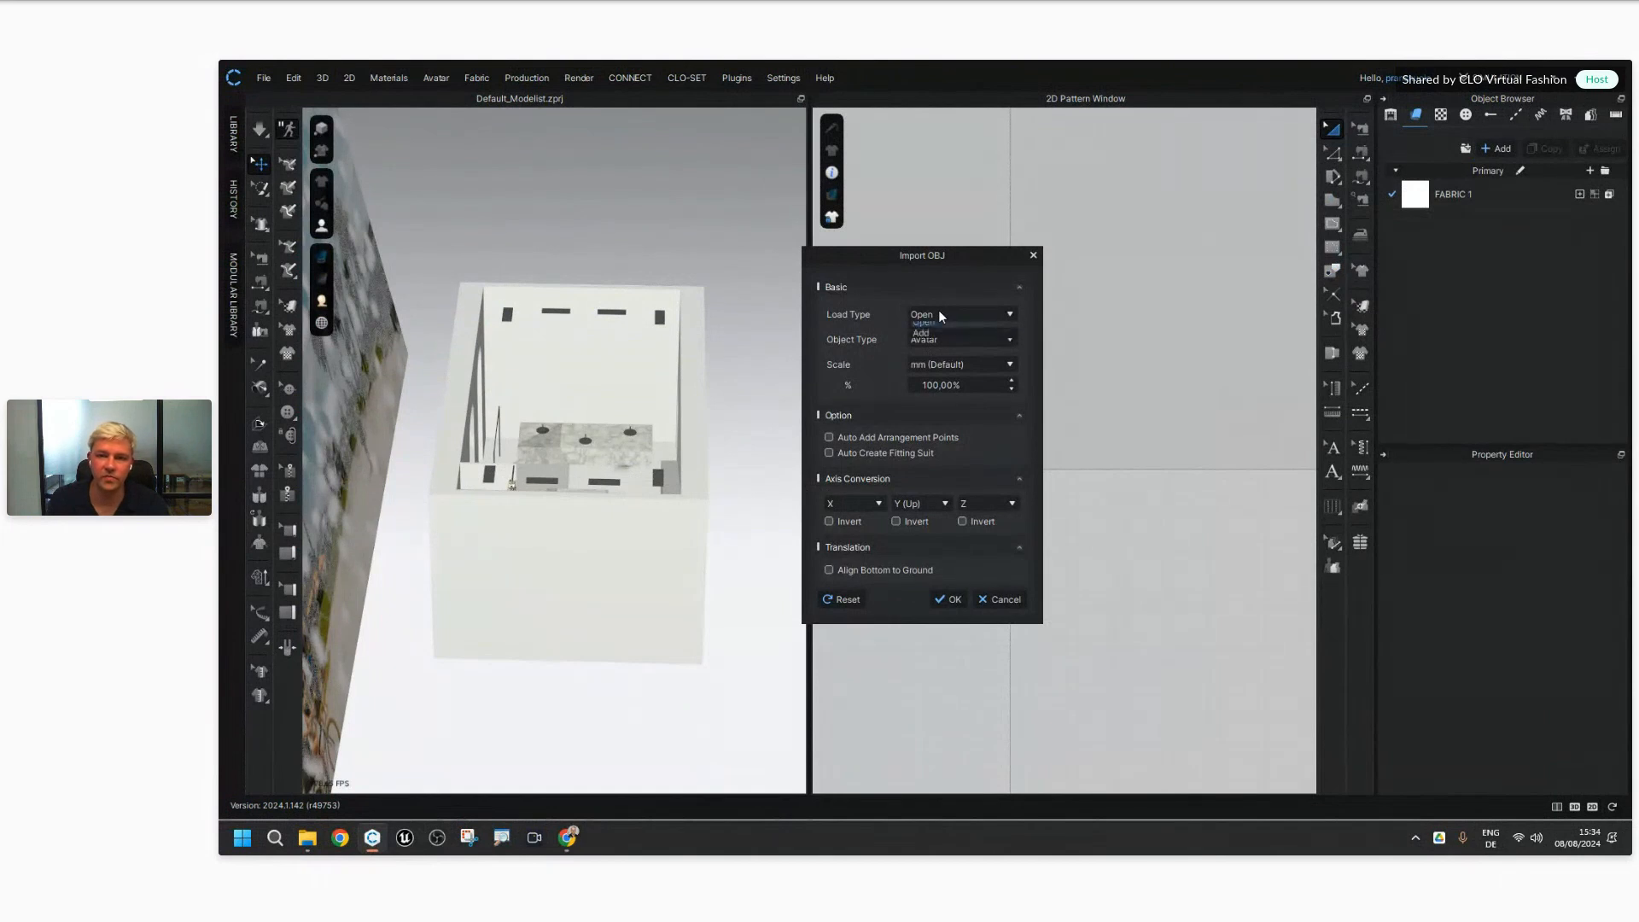
{"action": "left_click", "coordinate": [939, 314]}
{"action": "left_click", "coordinate": [922, 338]}
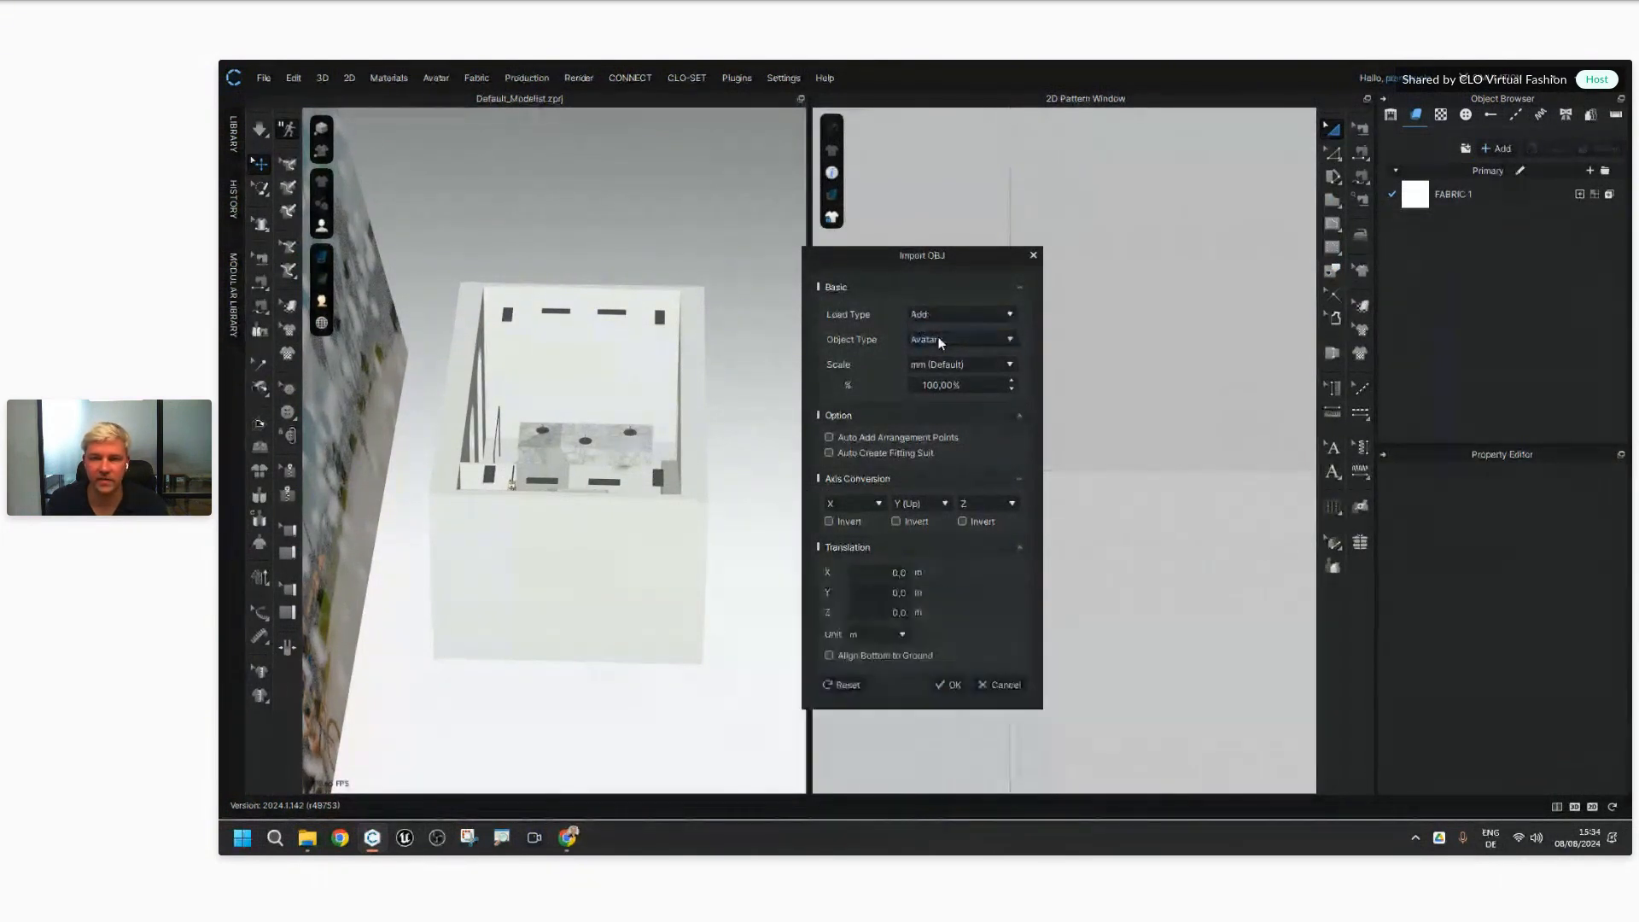
{"action": "left_click_drag", "start_coordinate": [948, 257], "coordinate": [929, 206]}
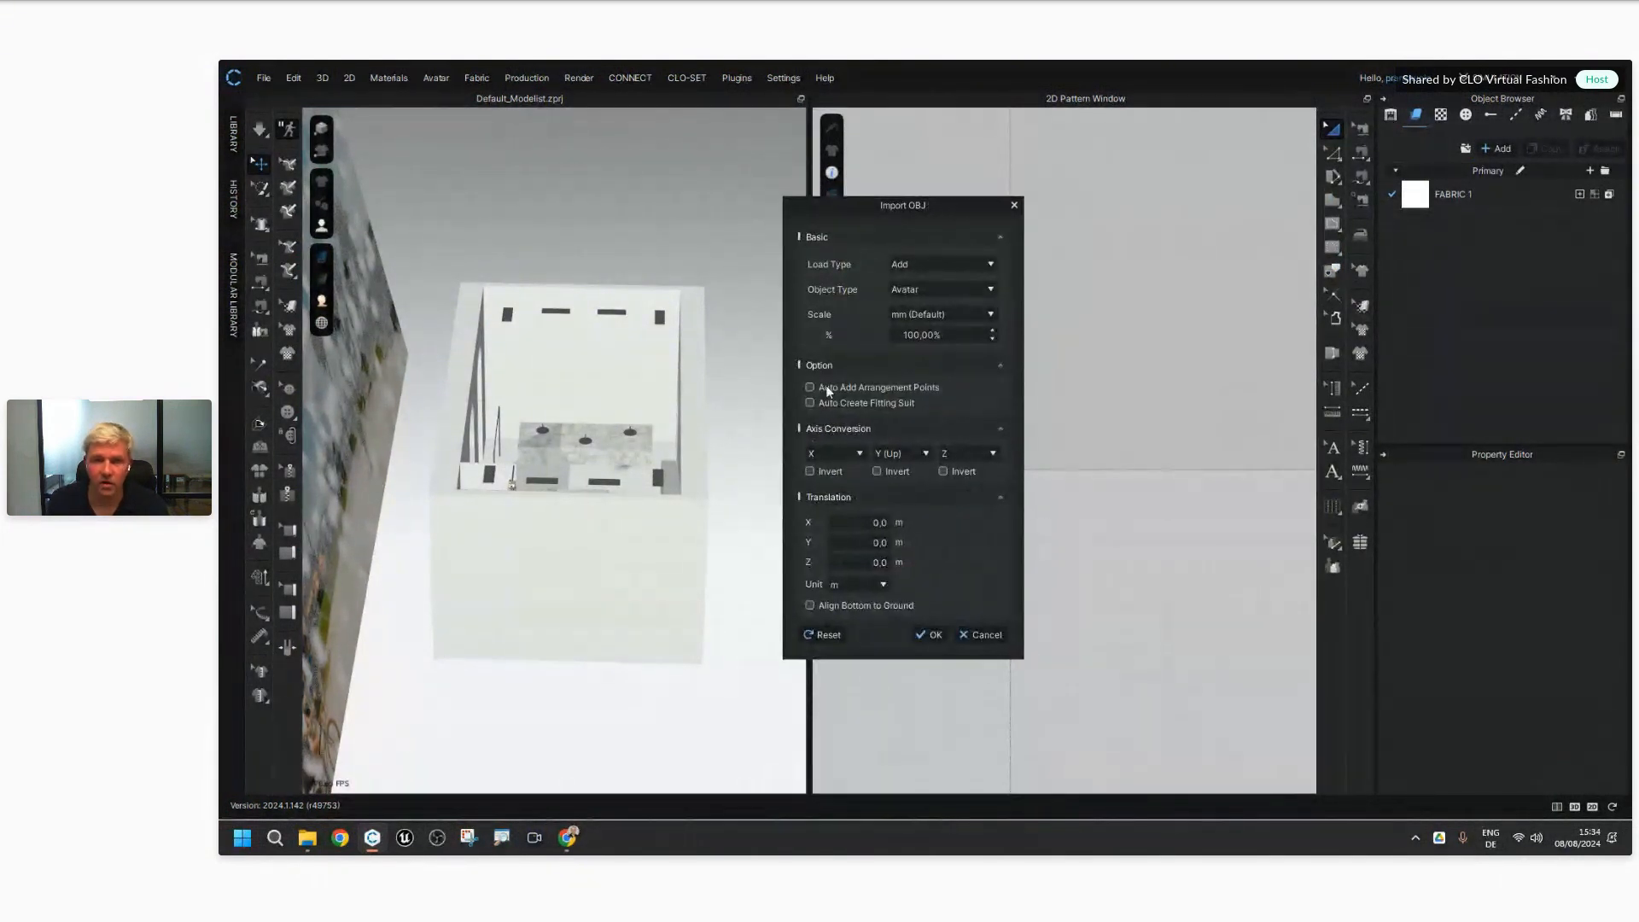
{"action": "left_click", "coordinate": [931, 633]}
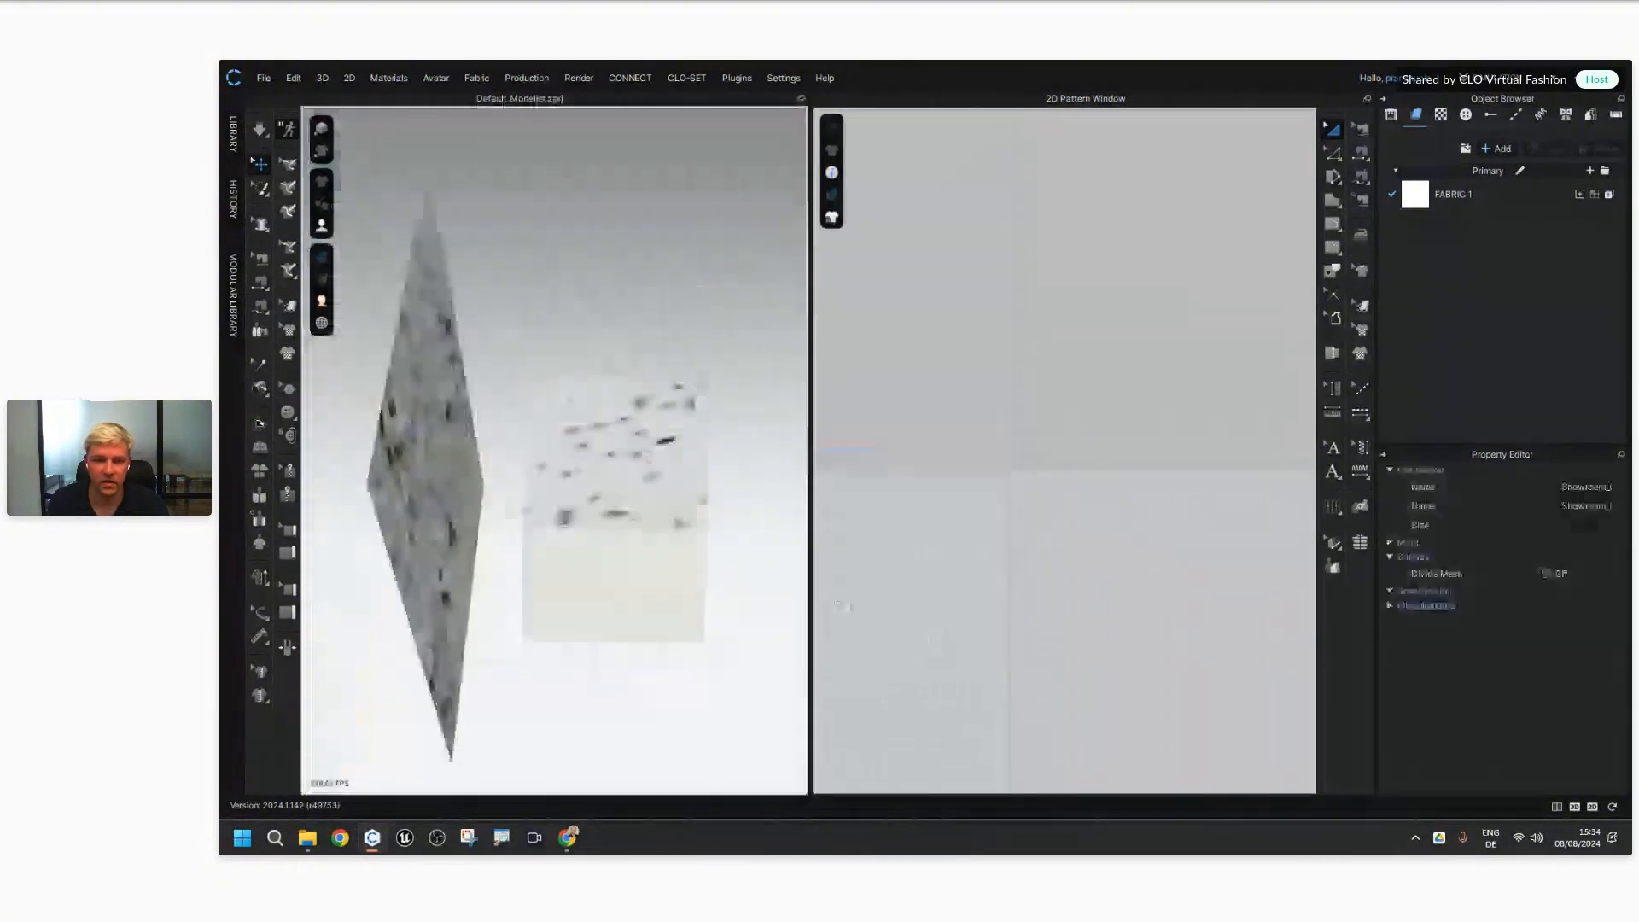
Step: Move the ceiling mesh horizontally off the showroom so that it sits beside the room, then deselect it
{"action": "scroll", "coordinate": [777, 548], "scroll_direction": "up", "scroll_amount": 4}
{"action": "middle_click_drag", "start_coordinate": [777, 548], "coordinate": [659, 471]}
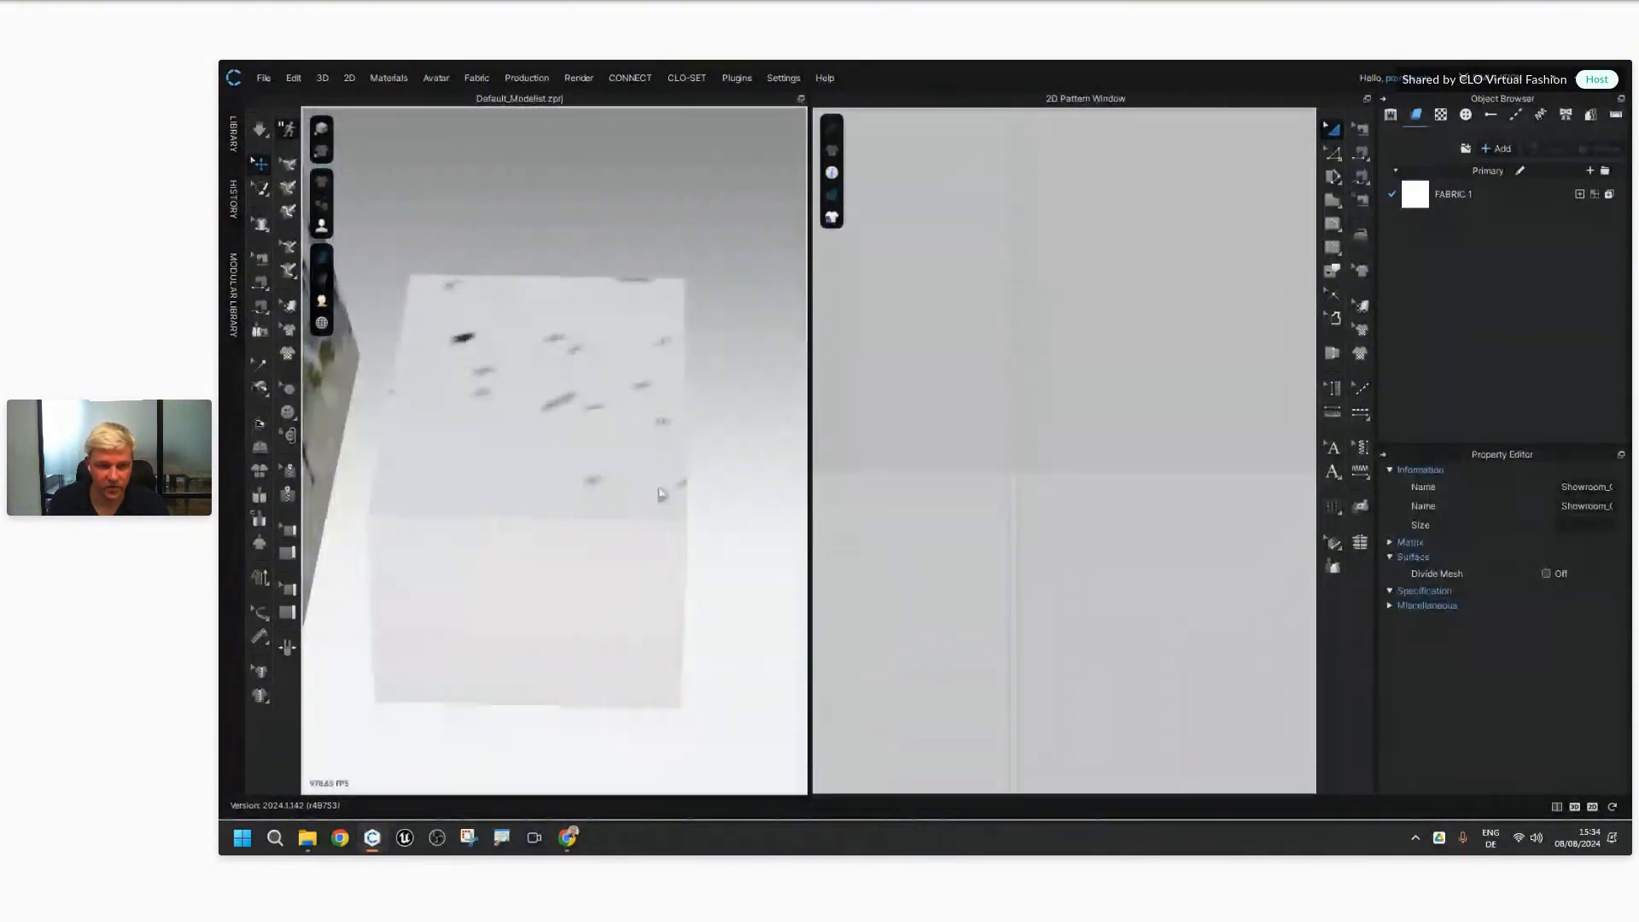
{"action": "scroll", "coordinate": [647, 454], "scroll_direction": "down", "scroll_amount": 1}
{"action": "scroll", "coordinate": [647, 453], "scroll_direction": "up", "scroll_amount": 2}
{"action": "left_click", "coordinate": [630, 430]}
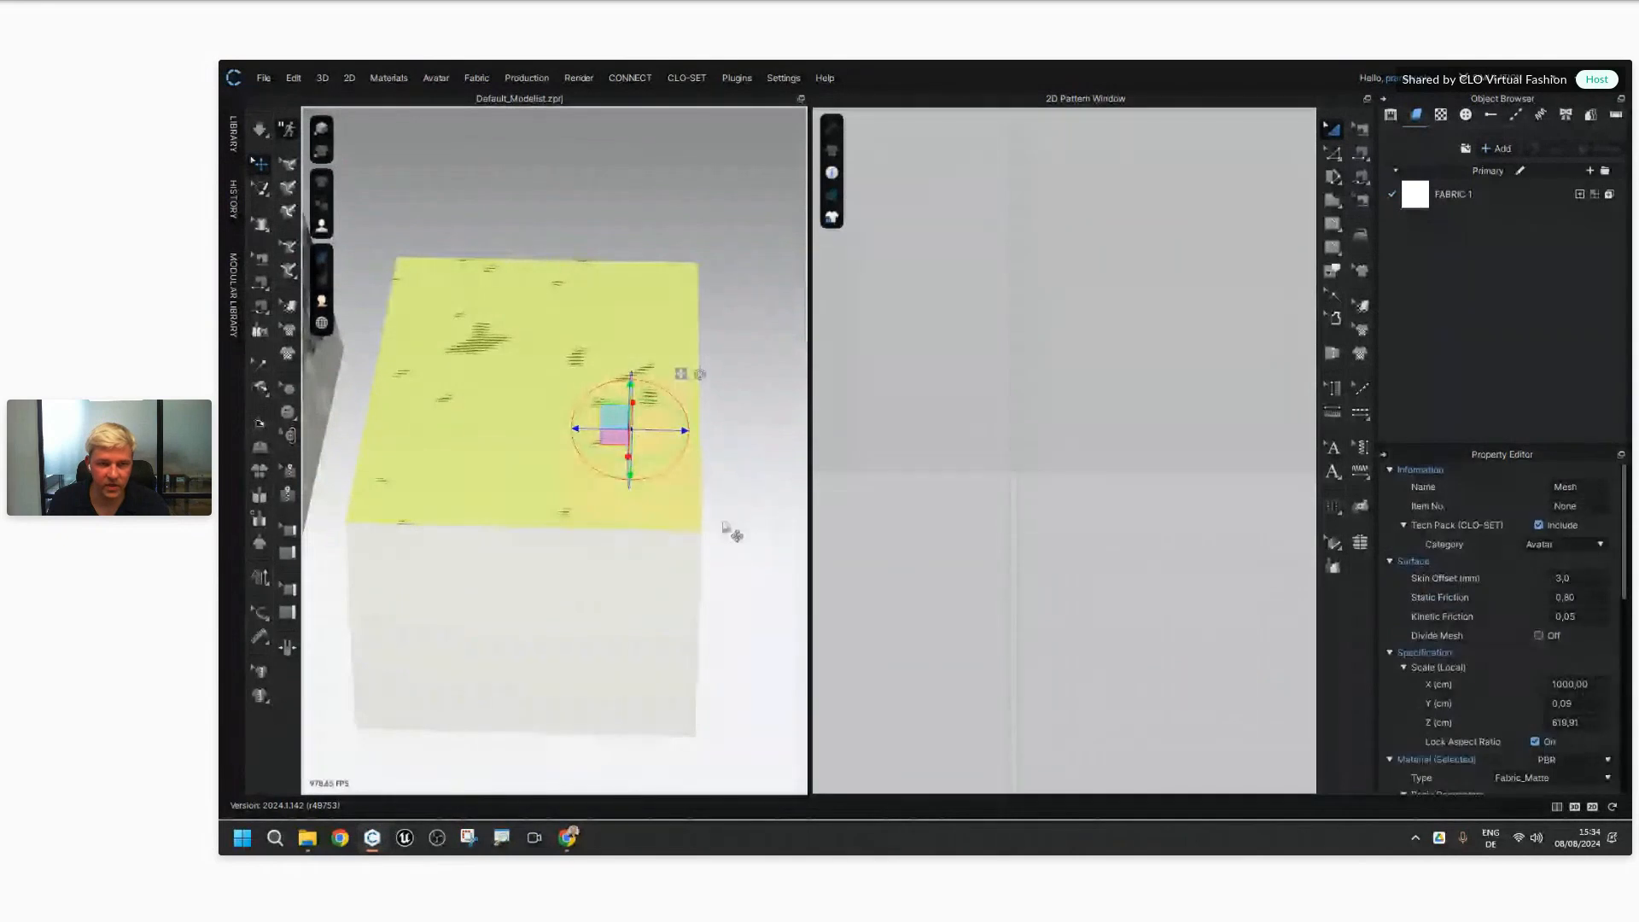
{"action": "middle_click_drag", "start_coordinate": [719, 521], "coordinate": [688, 512]}
{"action": "left_click_drag", "start_coordinate": [649, 419], "coordinate": [923, 419]}
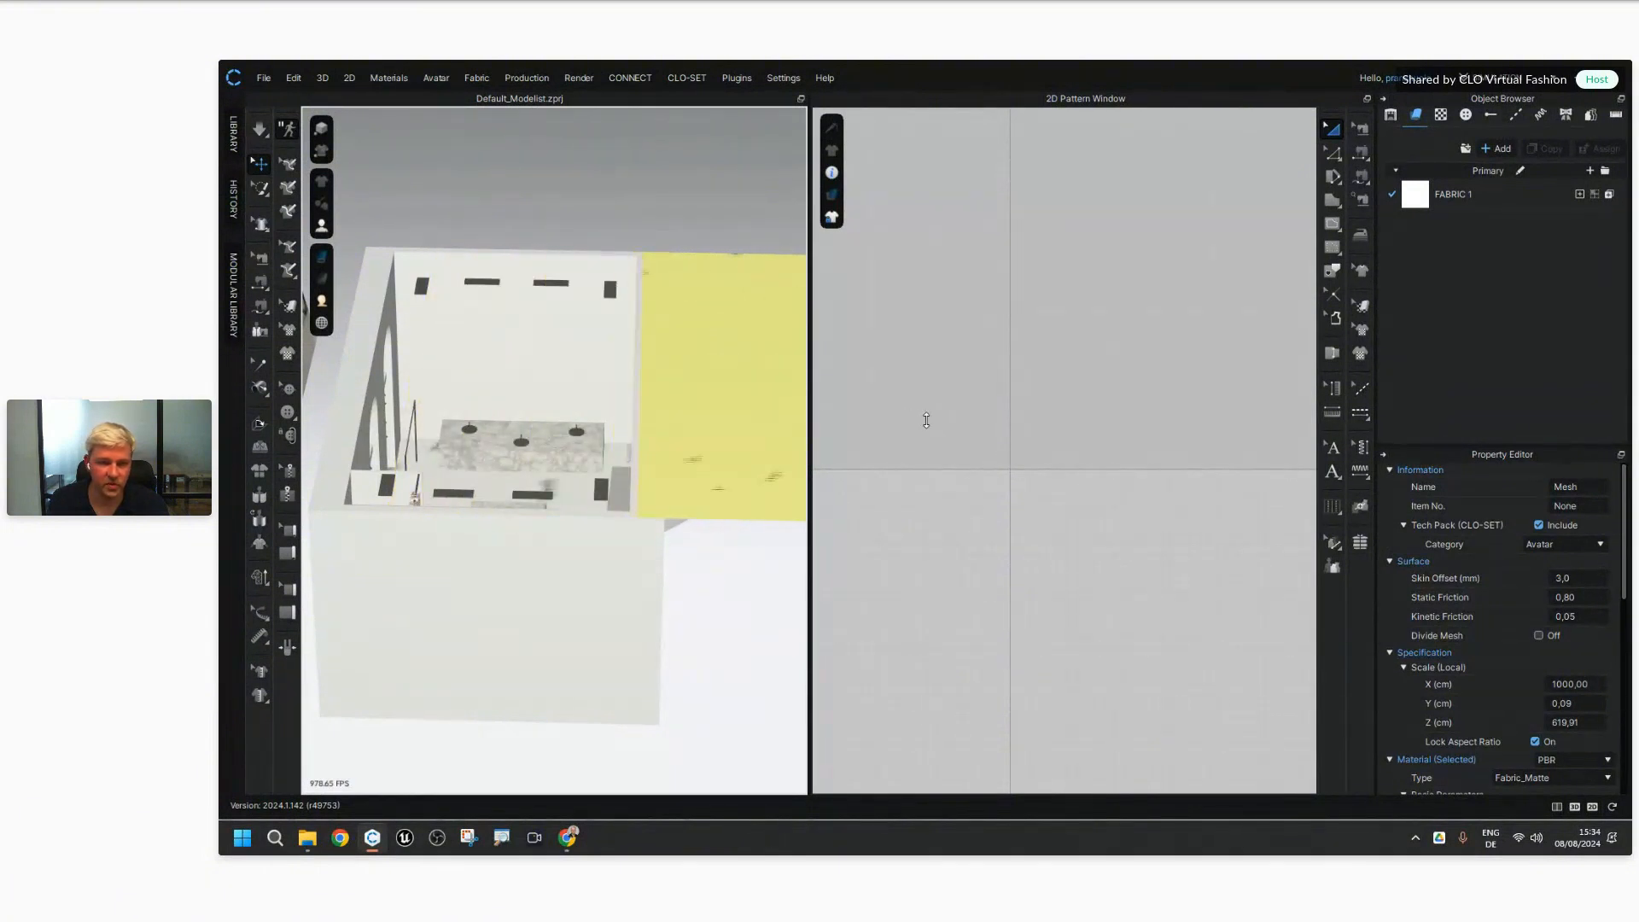
{"action": "right_click_drag", "start_coordinate": [769, 553], "coordinate": [758, 560]}
{"action": "left_click", "coordinate": [741, 620]}
Step: Examine the open showroom interior, including the clothing rails, marble counters and arched wall openings
{"action": "scroll", "coordinate": [713, 553], "scroll_direction": "up", "scroll_amount": 5}
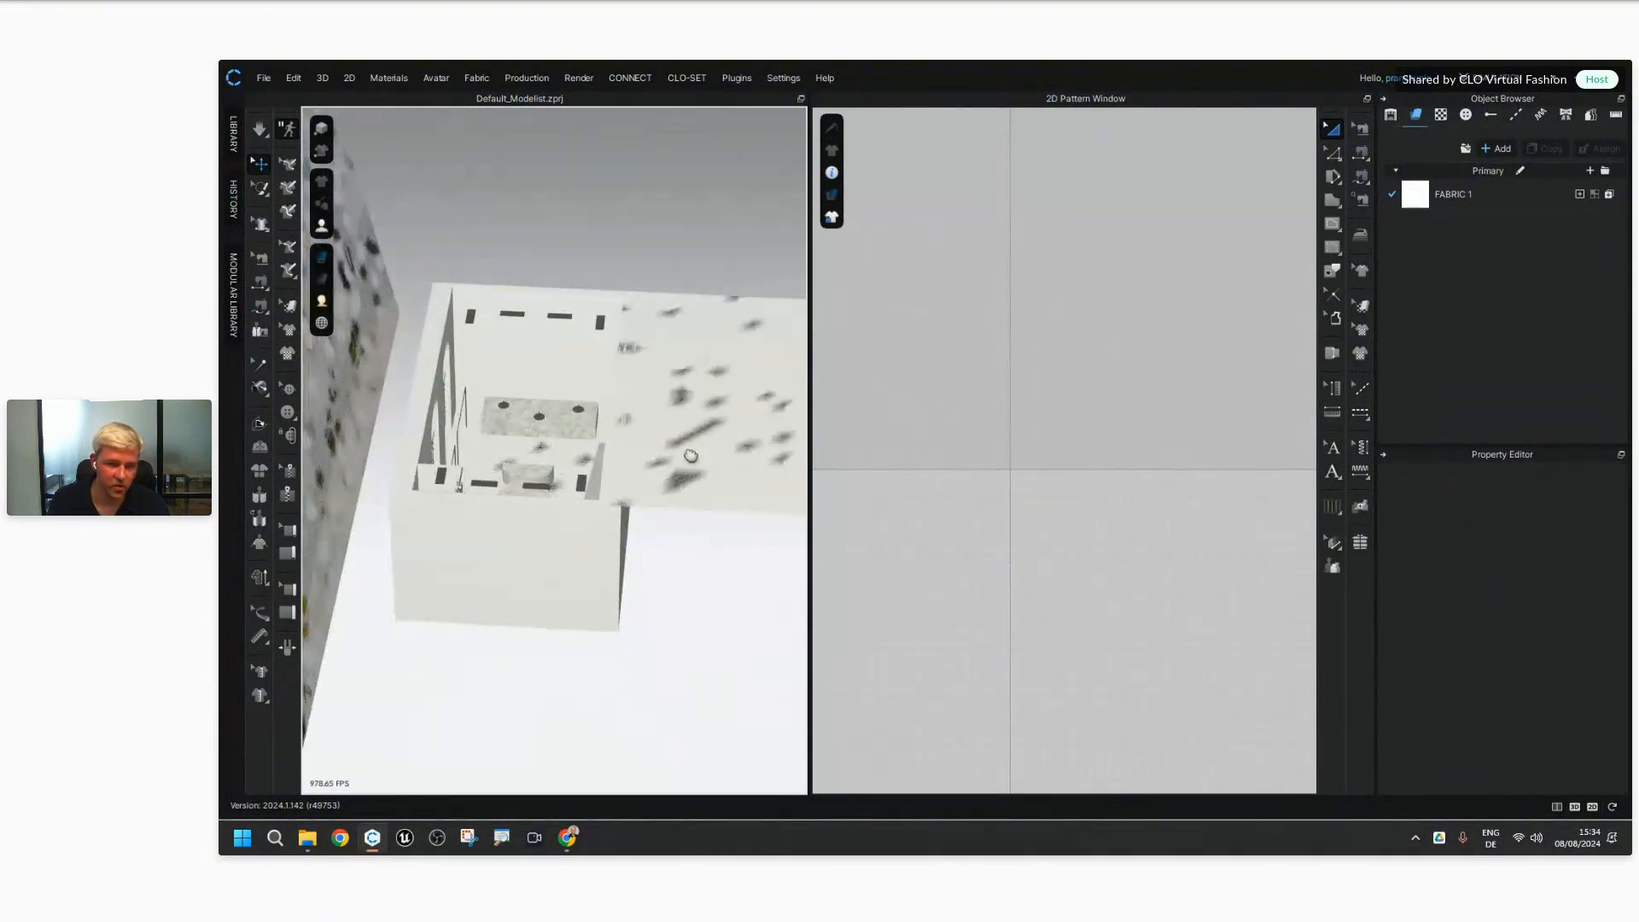
{"action": "right_click_drag", "start_coordinate": [691, 458], "coordinate": [627, 530]}
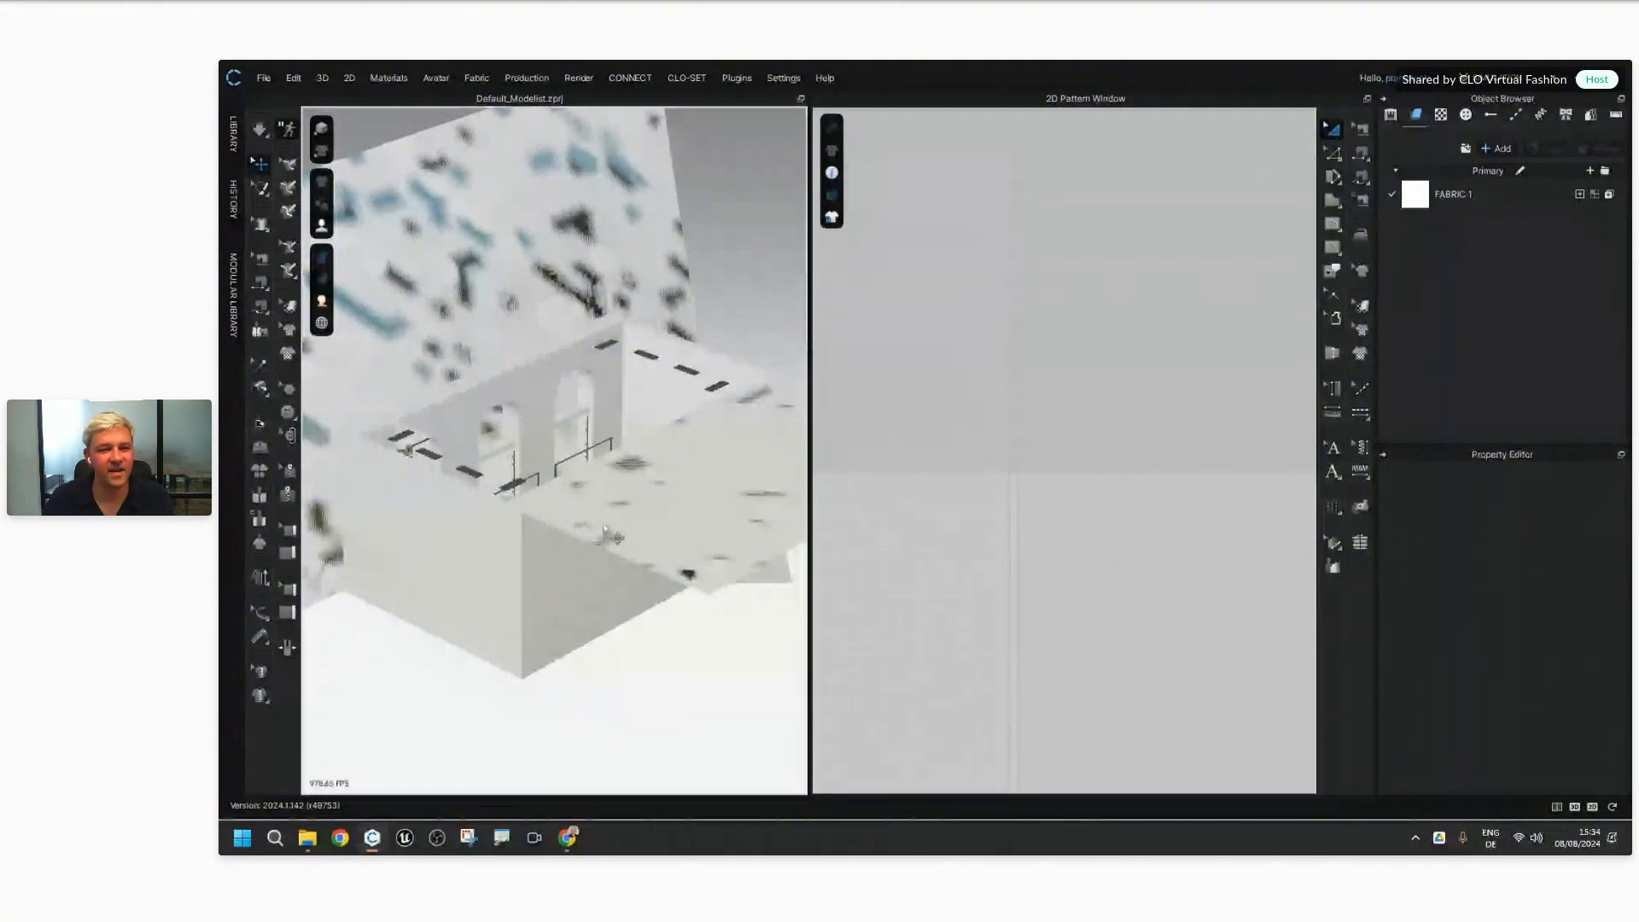
{"action": "right_click_drag", "start_coordinate": [583, 437], "coordinate": [646, 522]}
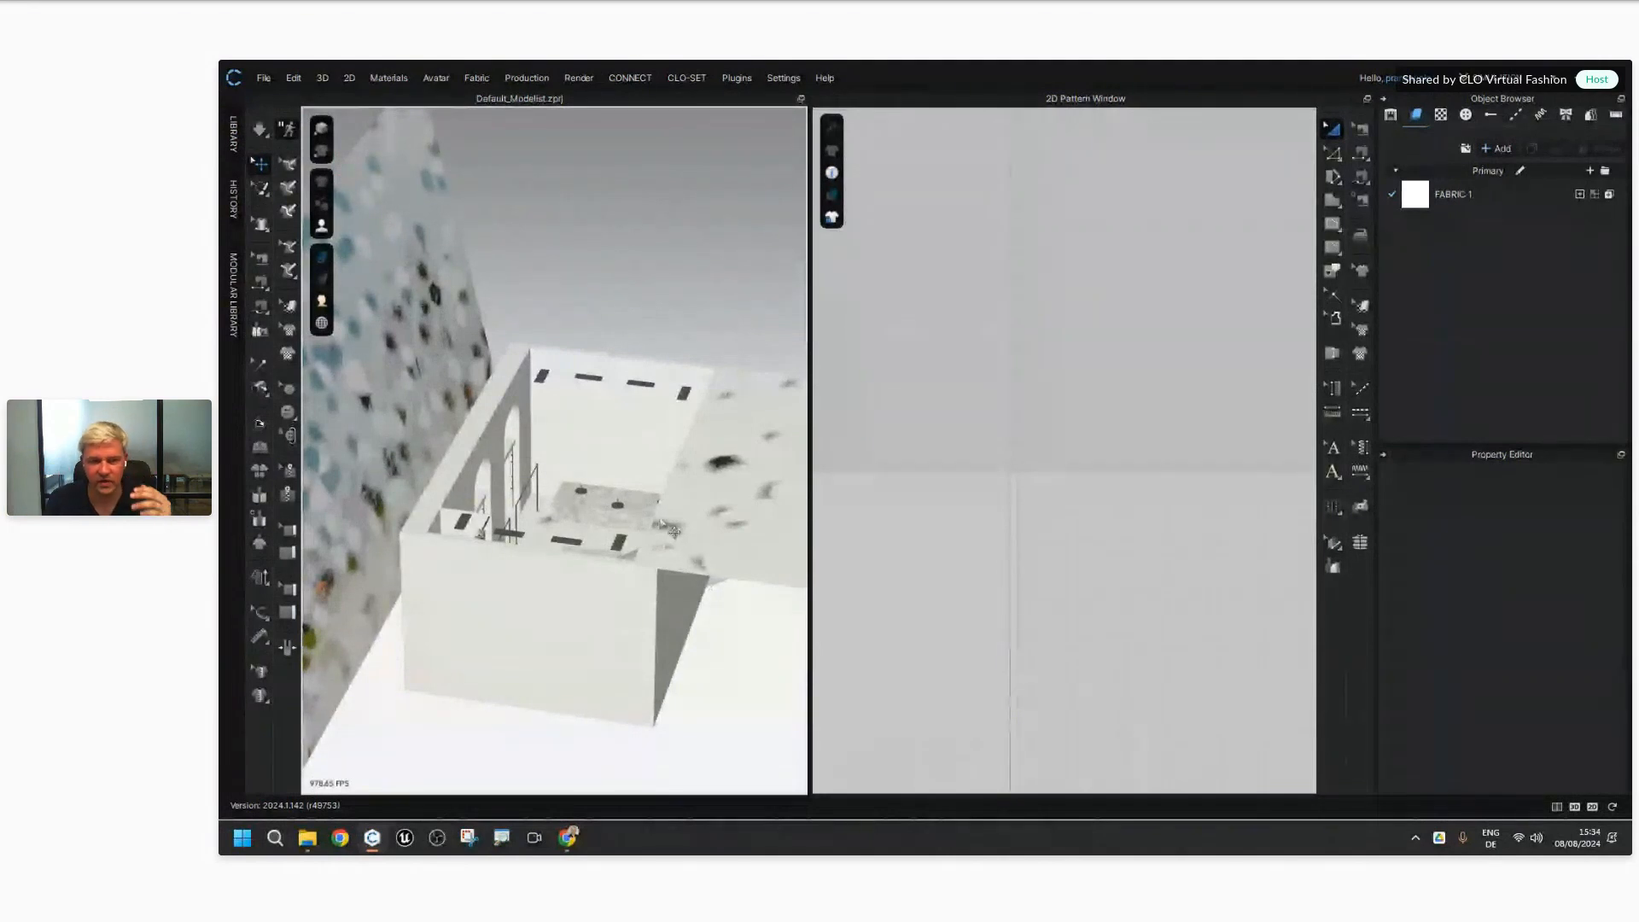
{"action": "scroll", "coordinate": [674, 531], "scroll_direction": "up", "scroll_amount": 10}
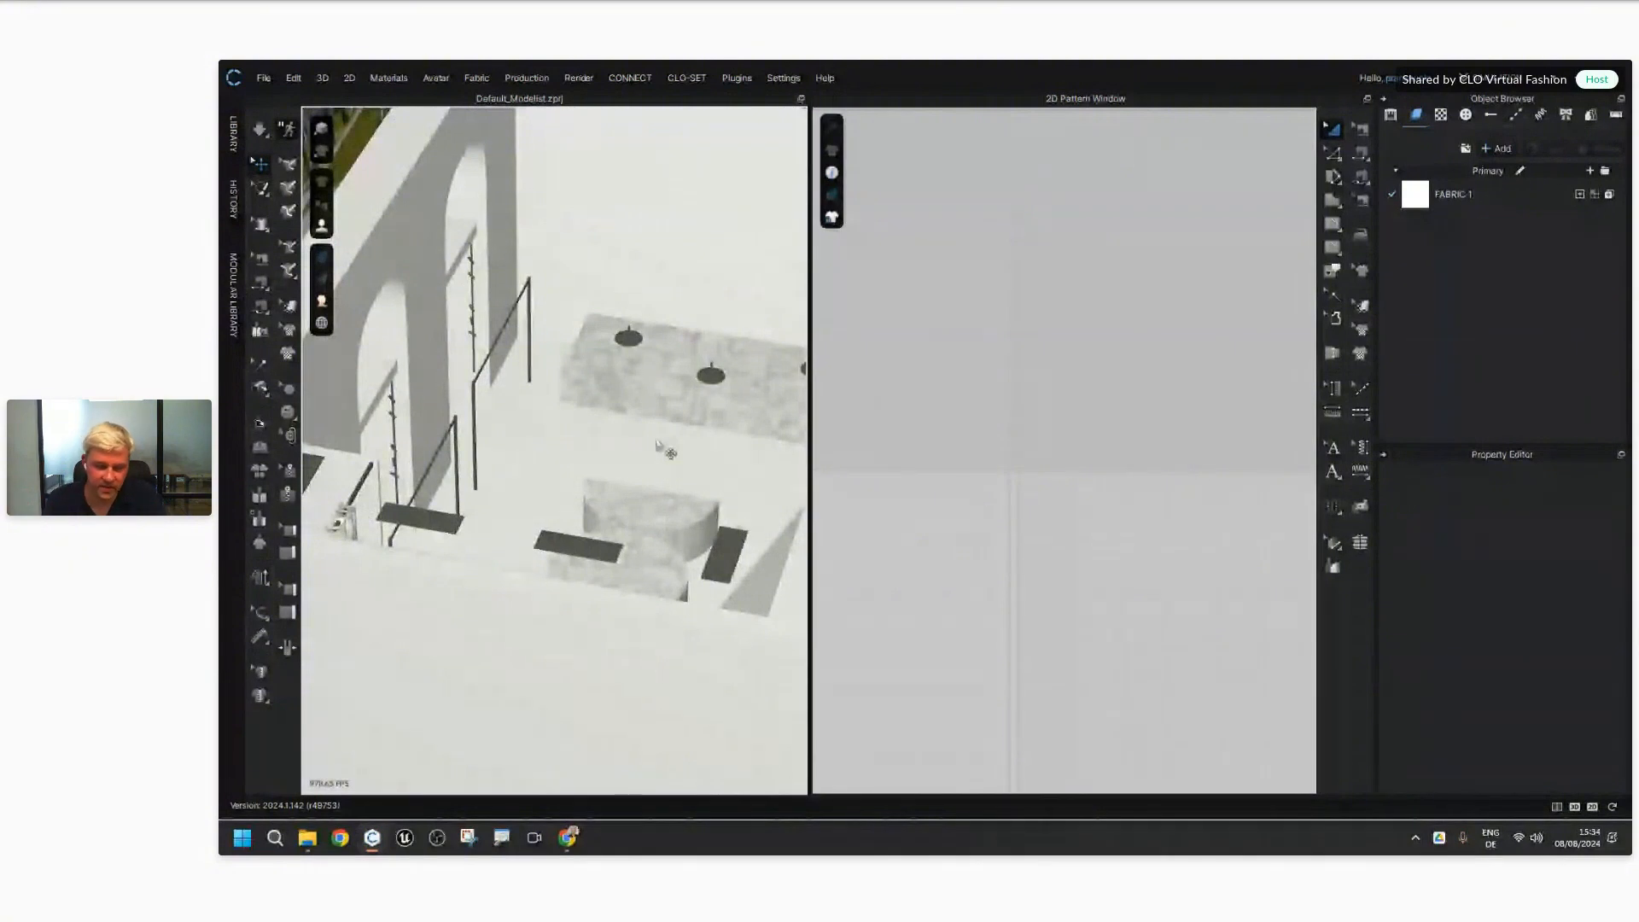
{"action": "scroll", "coordinate": [651, 439], "scroll_direction": "up", "scroll_amount": 6}
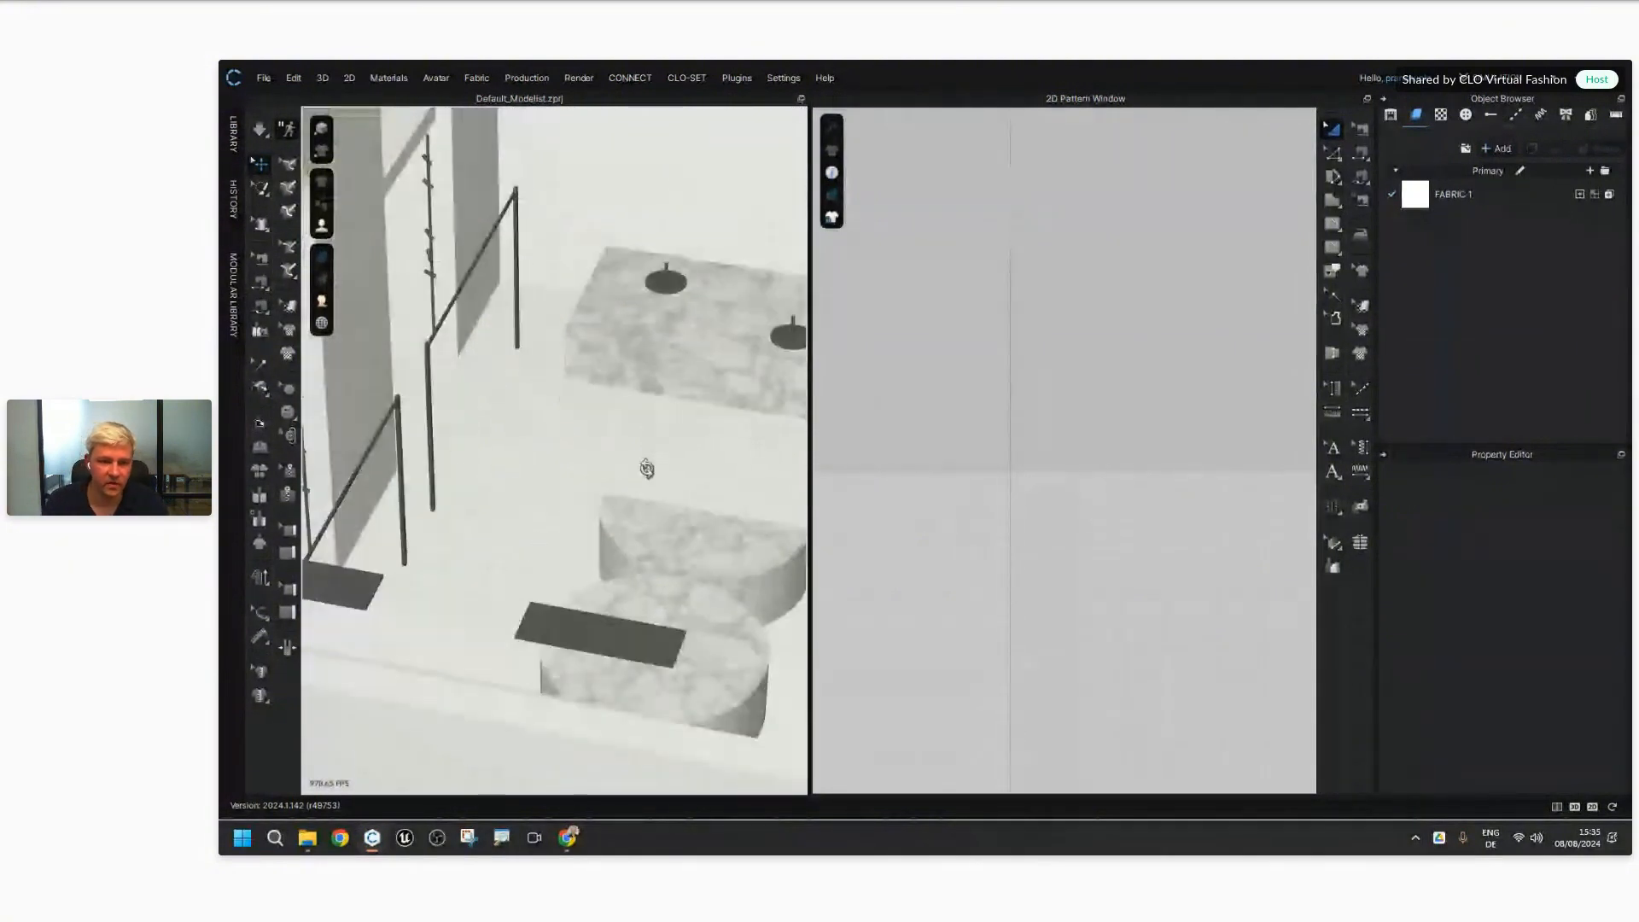
{"action": "right_click_drag", "start_coordinate": [648, 469], "coordinate": [692, 490]}
{"action": "scroll", "coordinate": [664, 472], "scroll_direction": "down", "scroll_amount": 10}
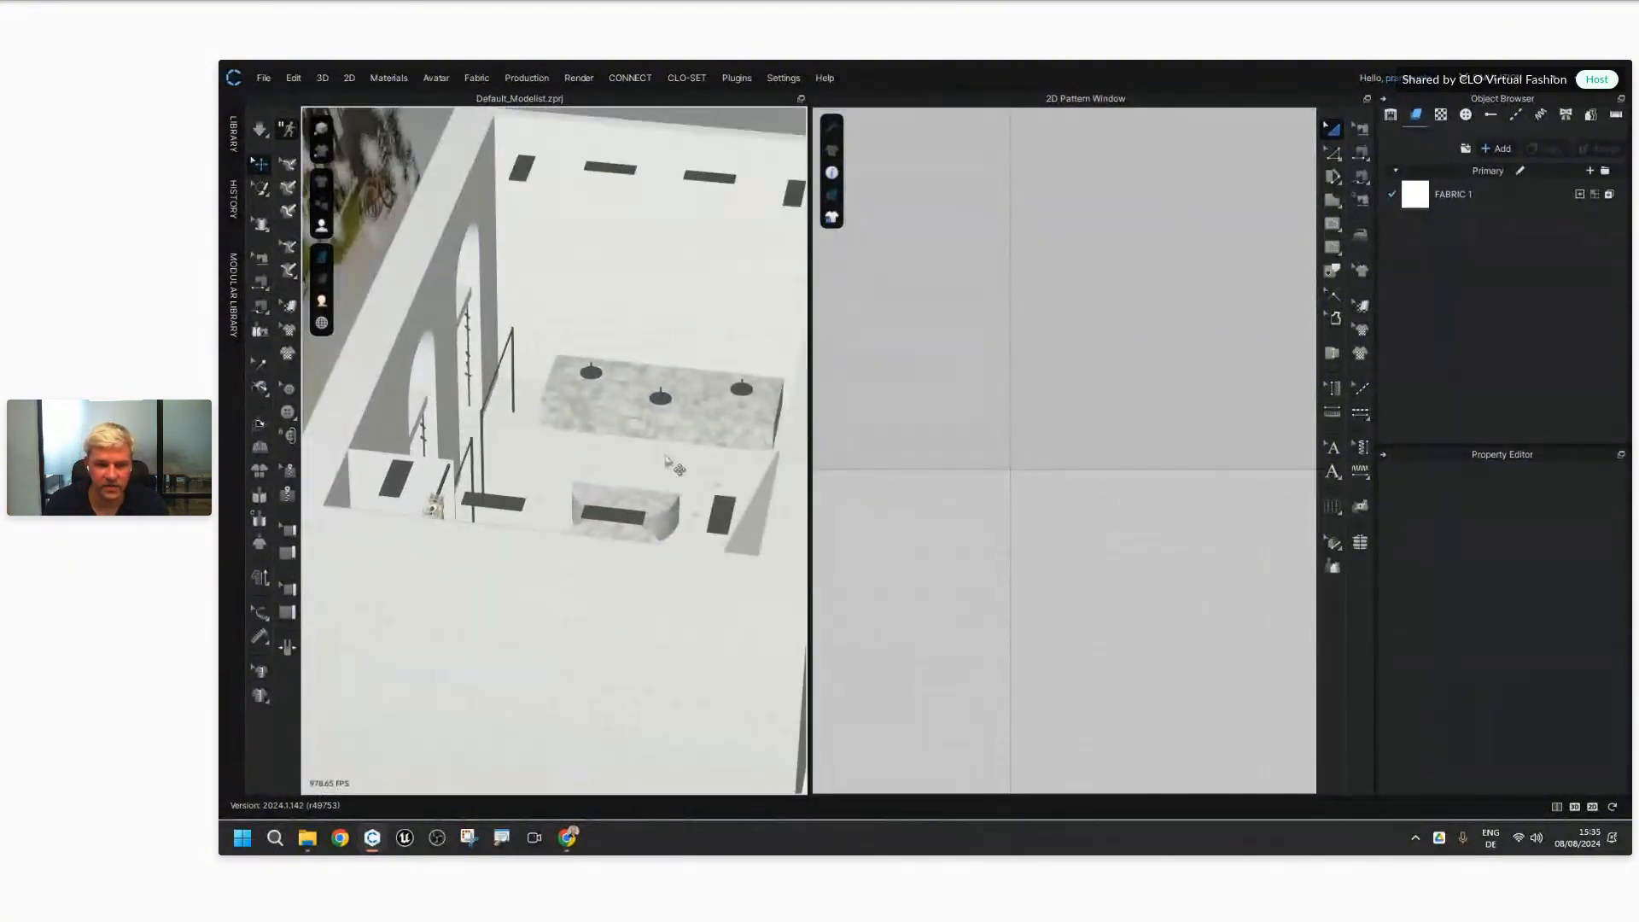
{"action": "right_click_drag", "start_coordinate": [682, 475], "coordinate": [635, 465]}
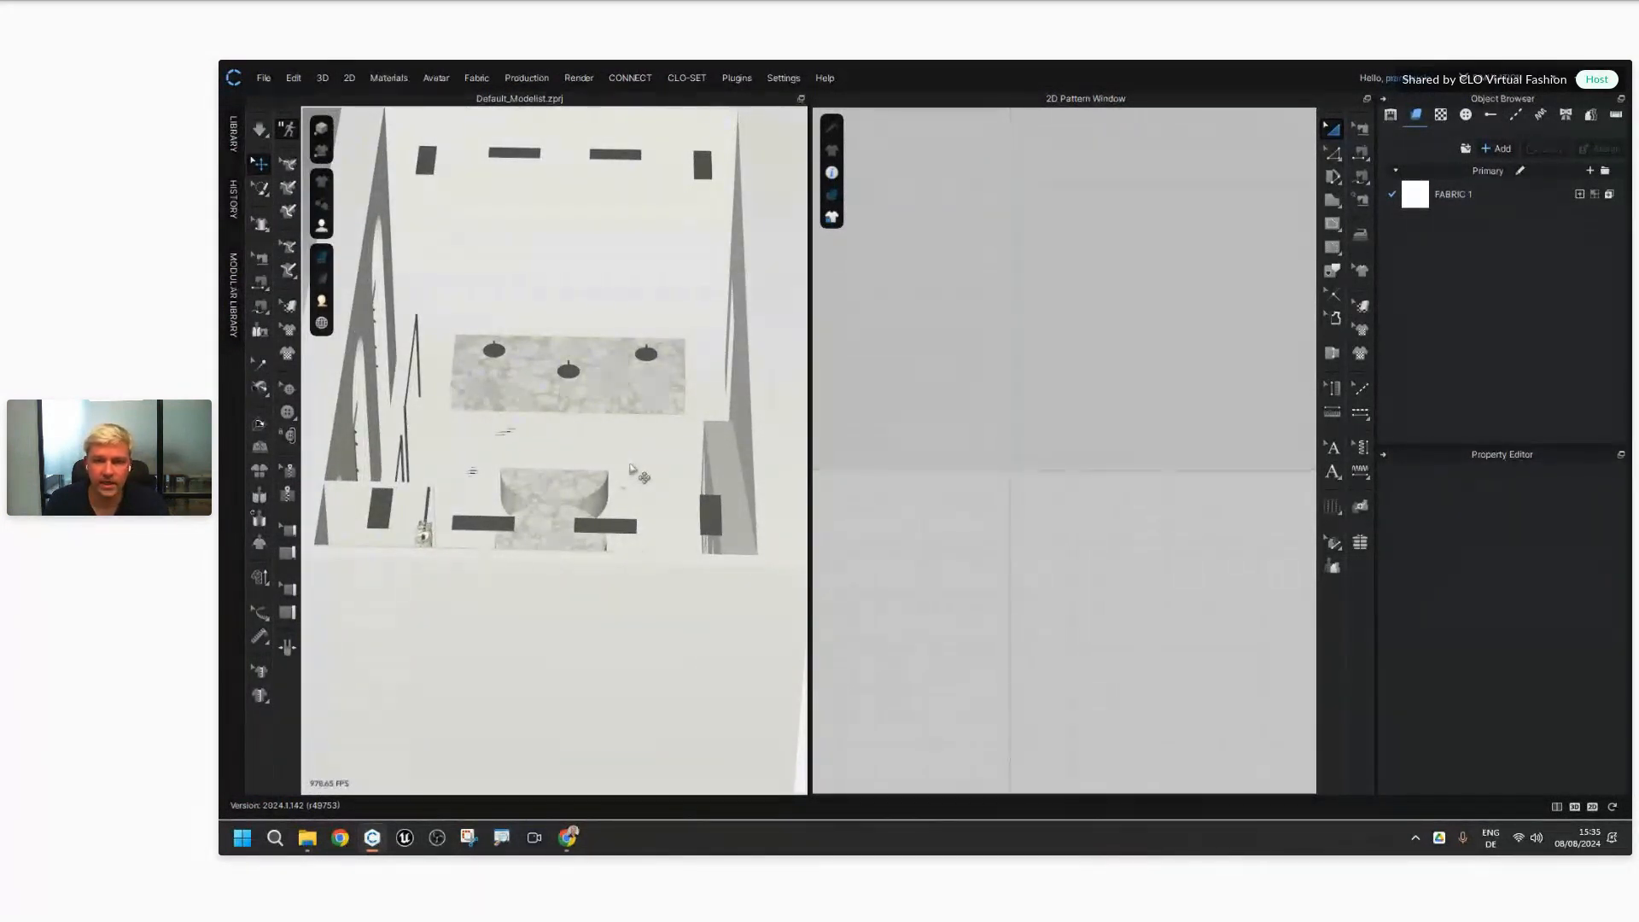
{"action": "middle_click_drag", "start_coordinate": [651, 475], "coordinate": [643, 474]}
{"action": "scroll", "coordinate": [963, 483], "scroll_direction": "down", "scroll_amount": 5}
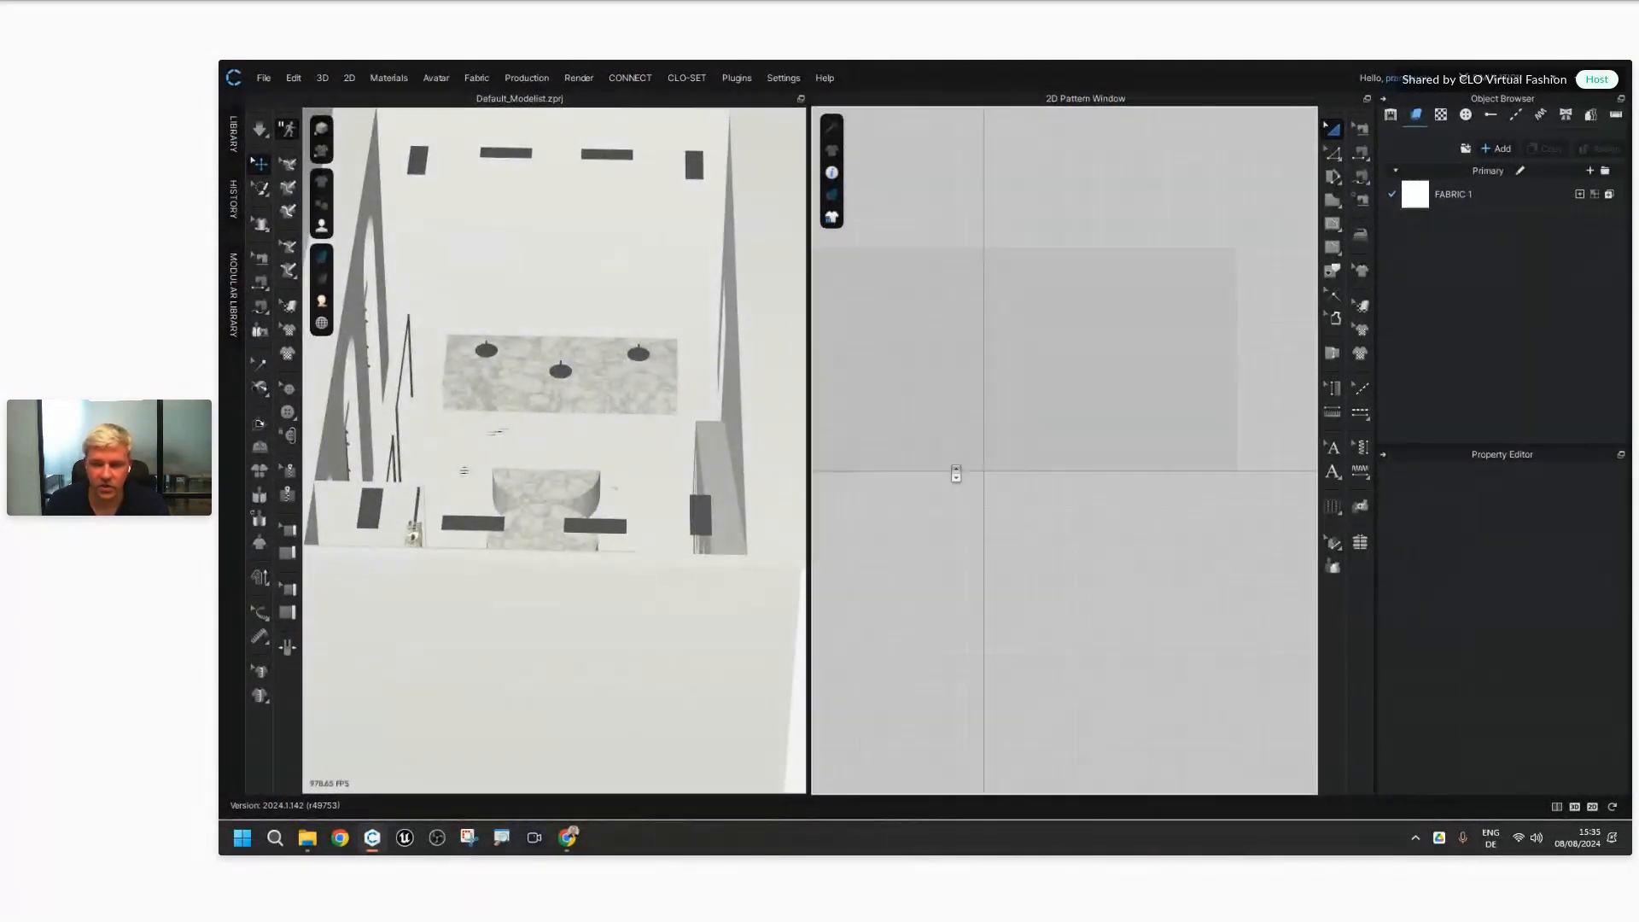
{"action": "middle_click_drag", "start_coordinate": [963, 480], "coordinate": [1008, 486]}
{"action": "scroll", "coordinate": [1018, 474], "scroll_direction": "up", "scroll_amount": 3}
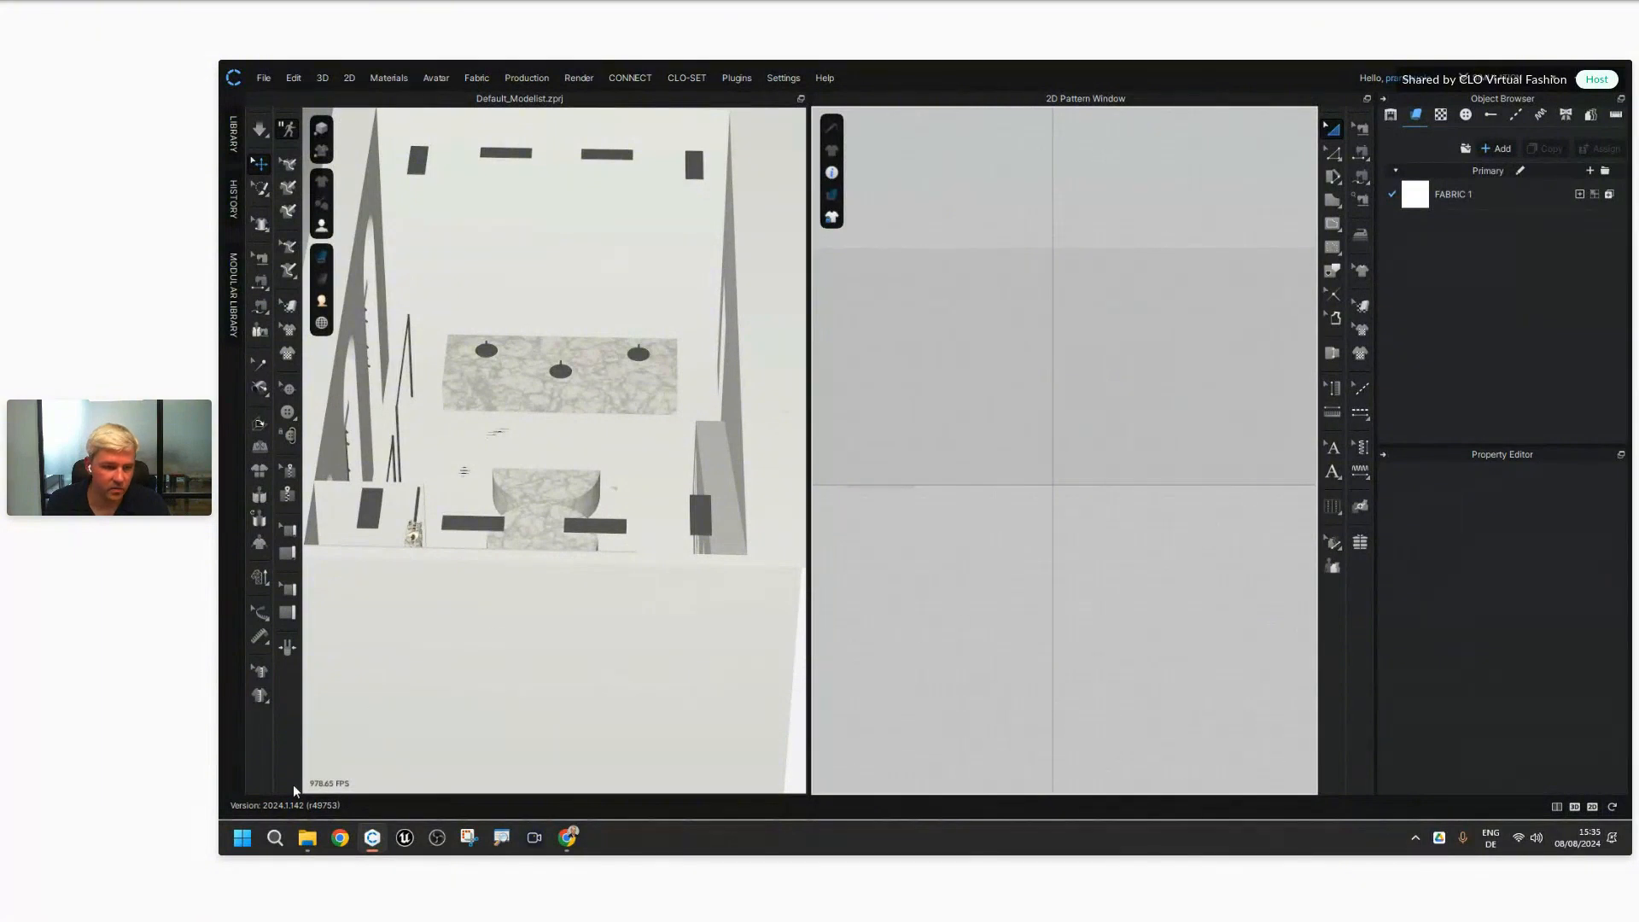
Step: Add the M_Main_Outfit_optimized project from the Garments folder with load type Add, including Garment and Avatar but excluding Render Properties
{"action": "left_click", "coordinate": [308, 841]}
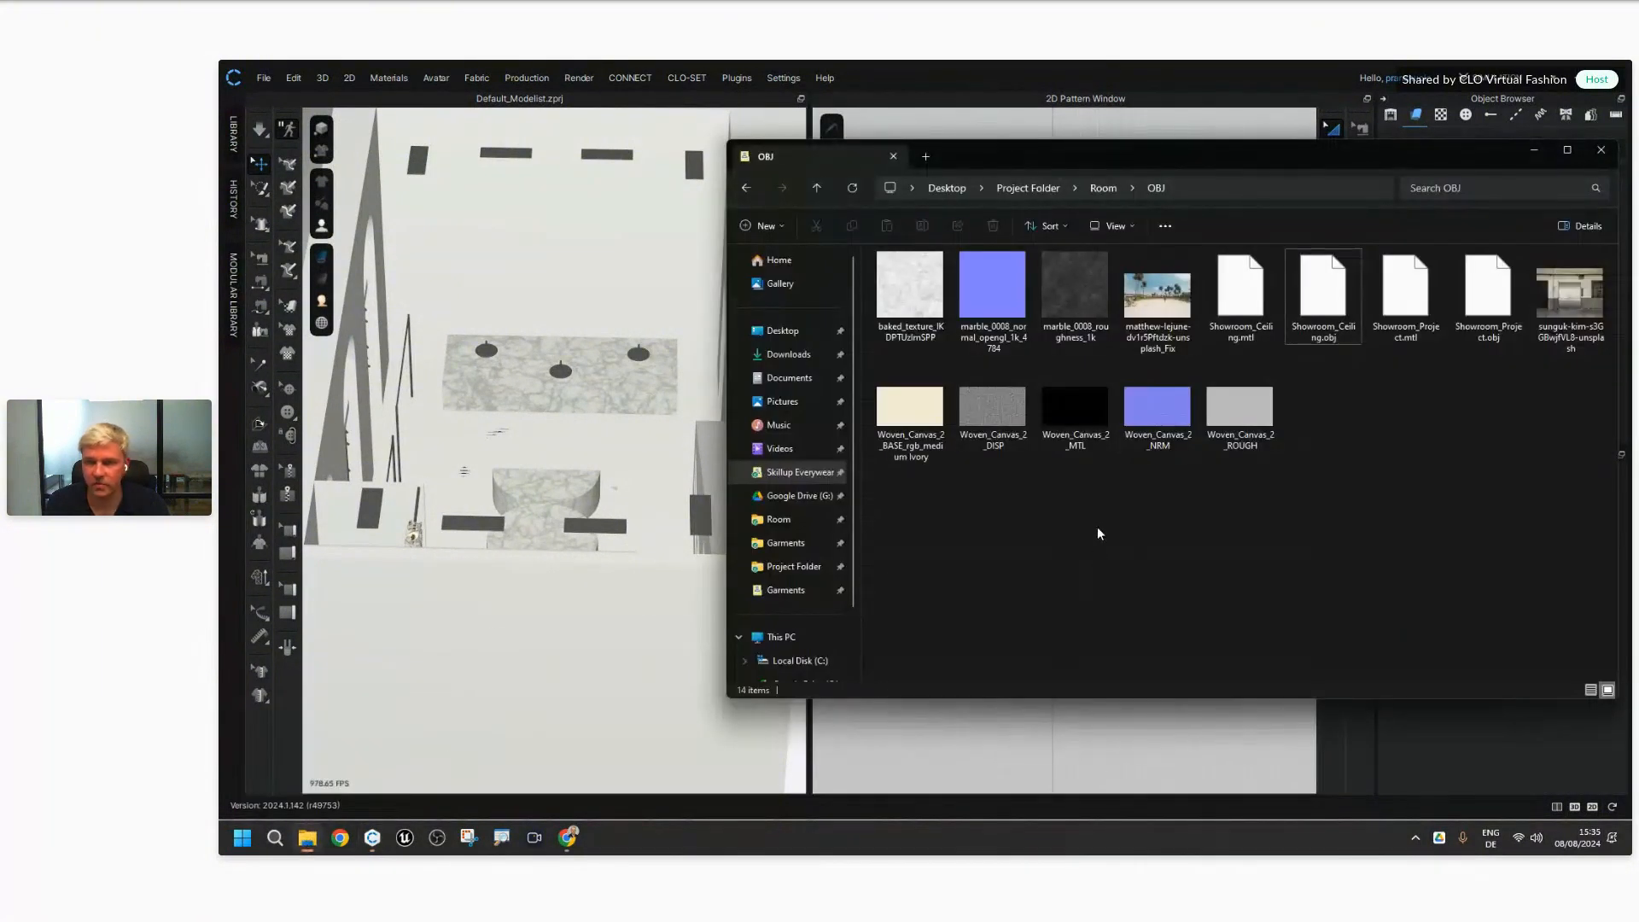
{"action": "left_click_drag", "start_coordinate": [1310, 150], "coordinate": [1119, 163]}
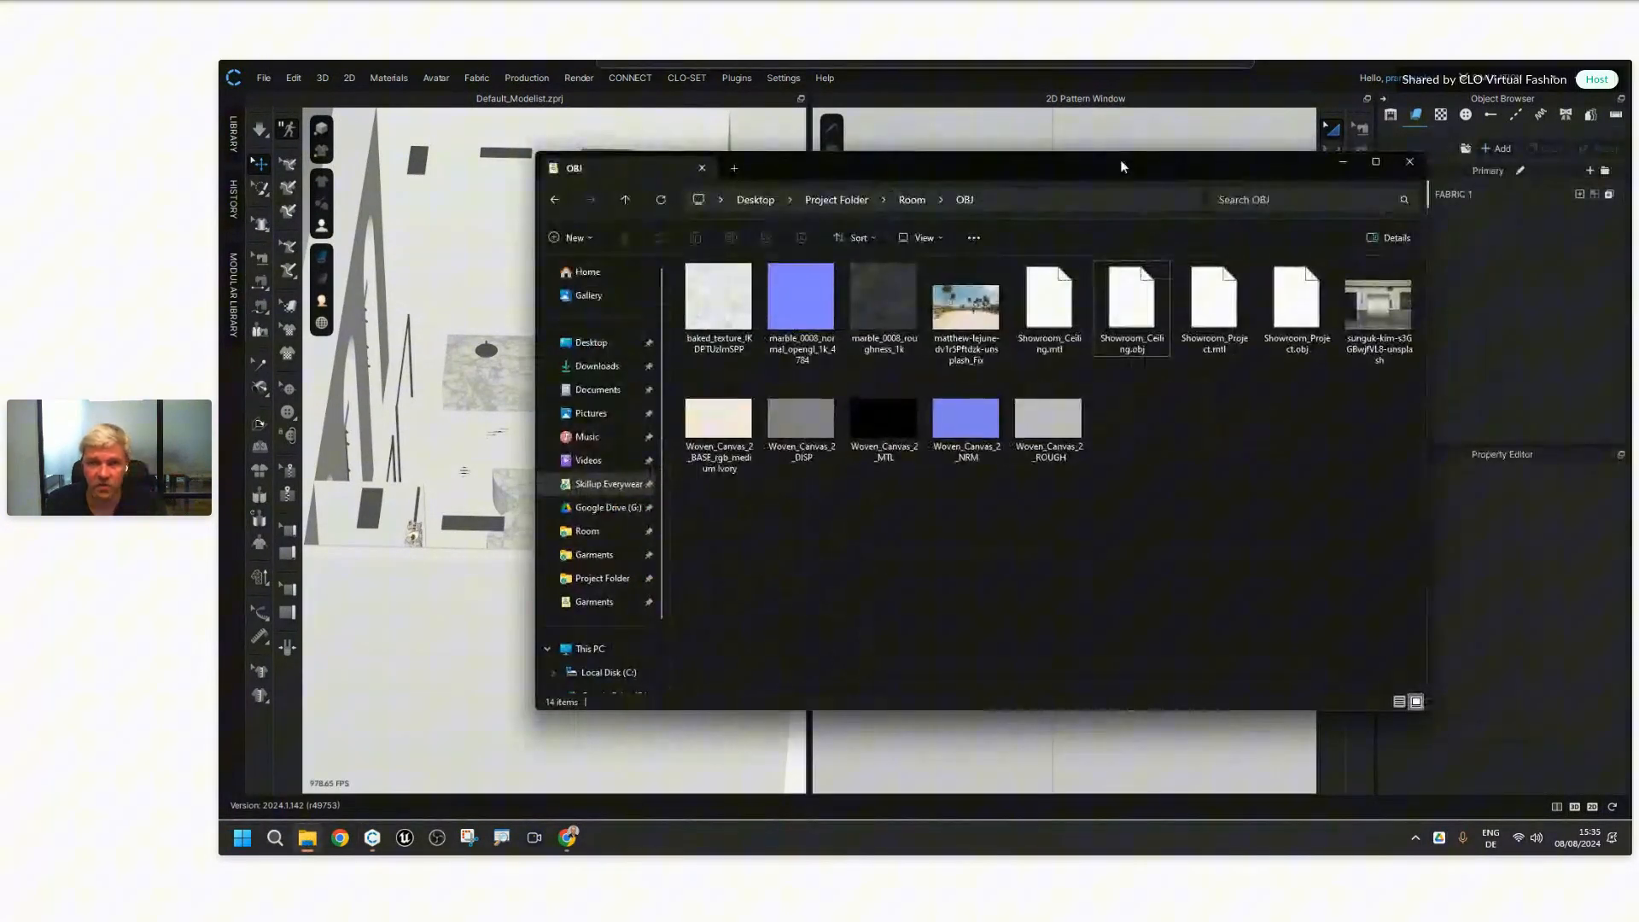
{"action": "left_click", "coordinate": [844, 201]}
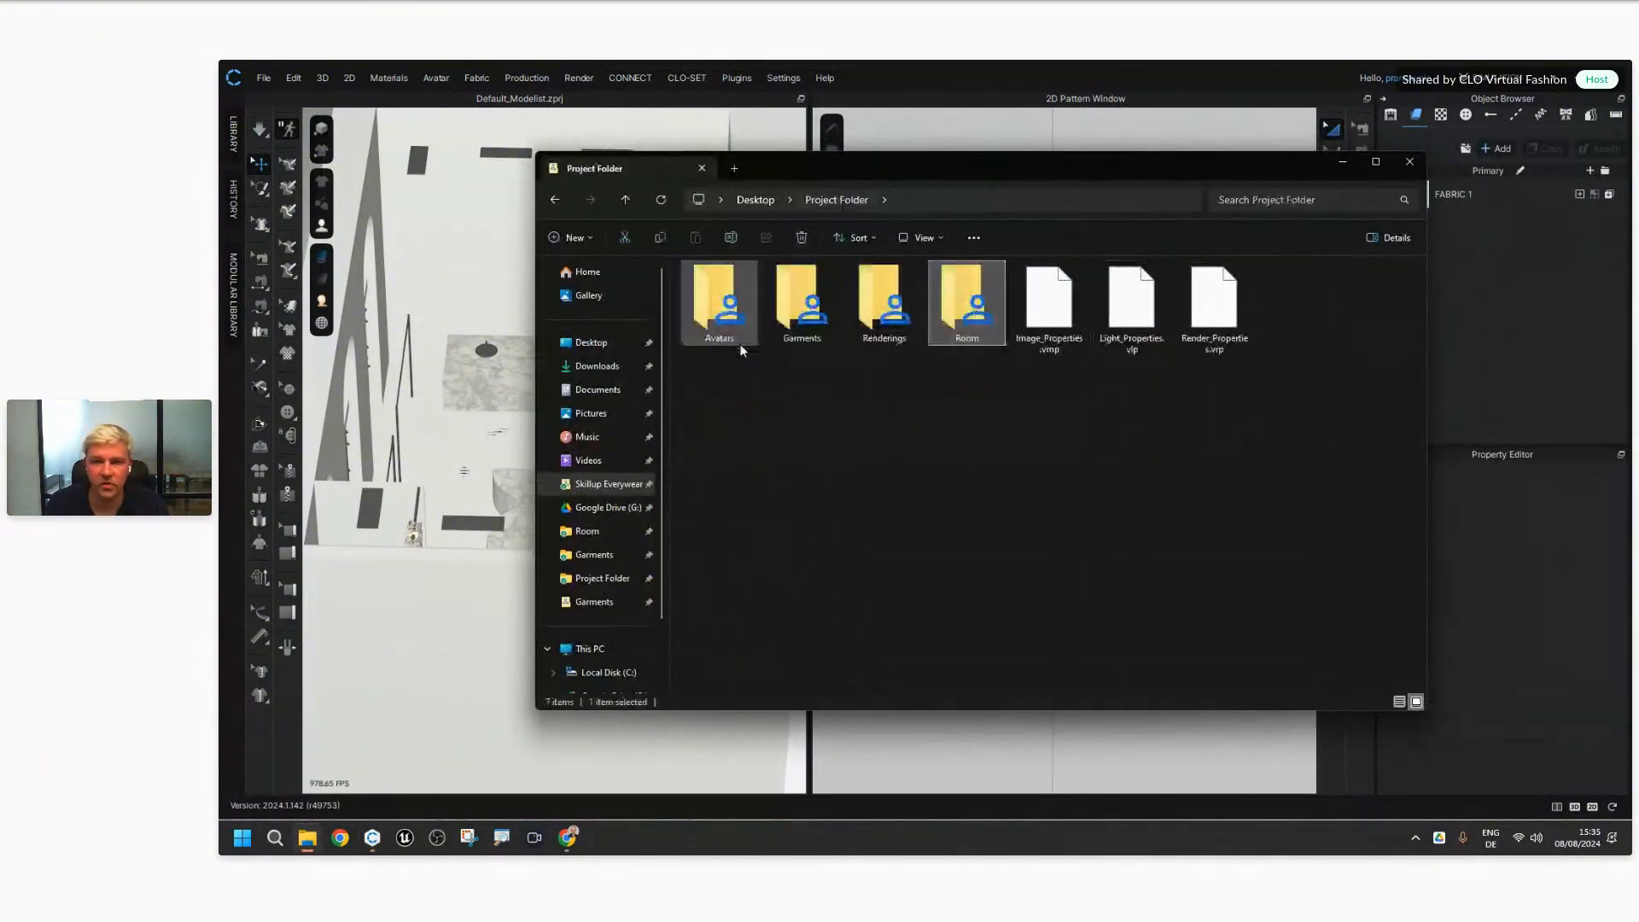
{"action": "double_click", "coordinate": [802, 306]}
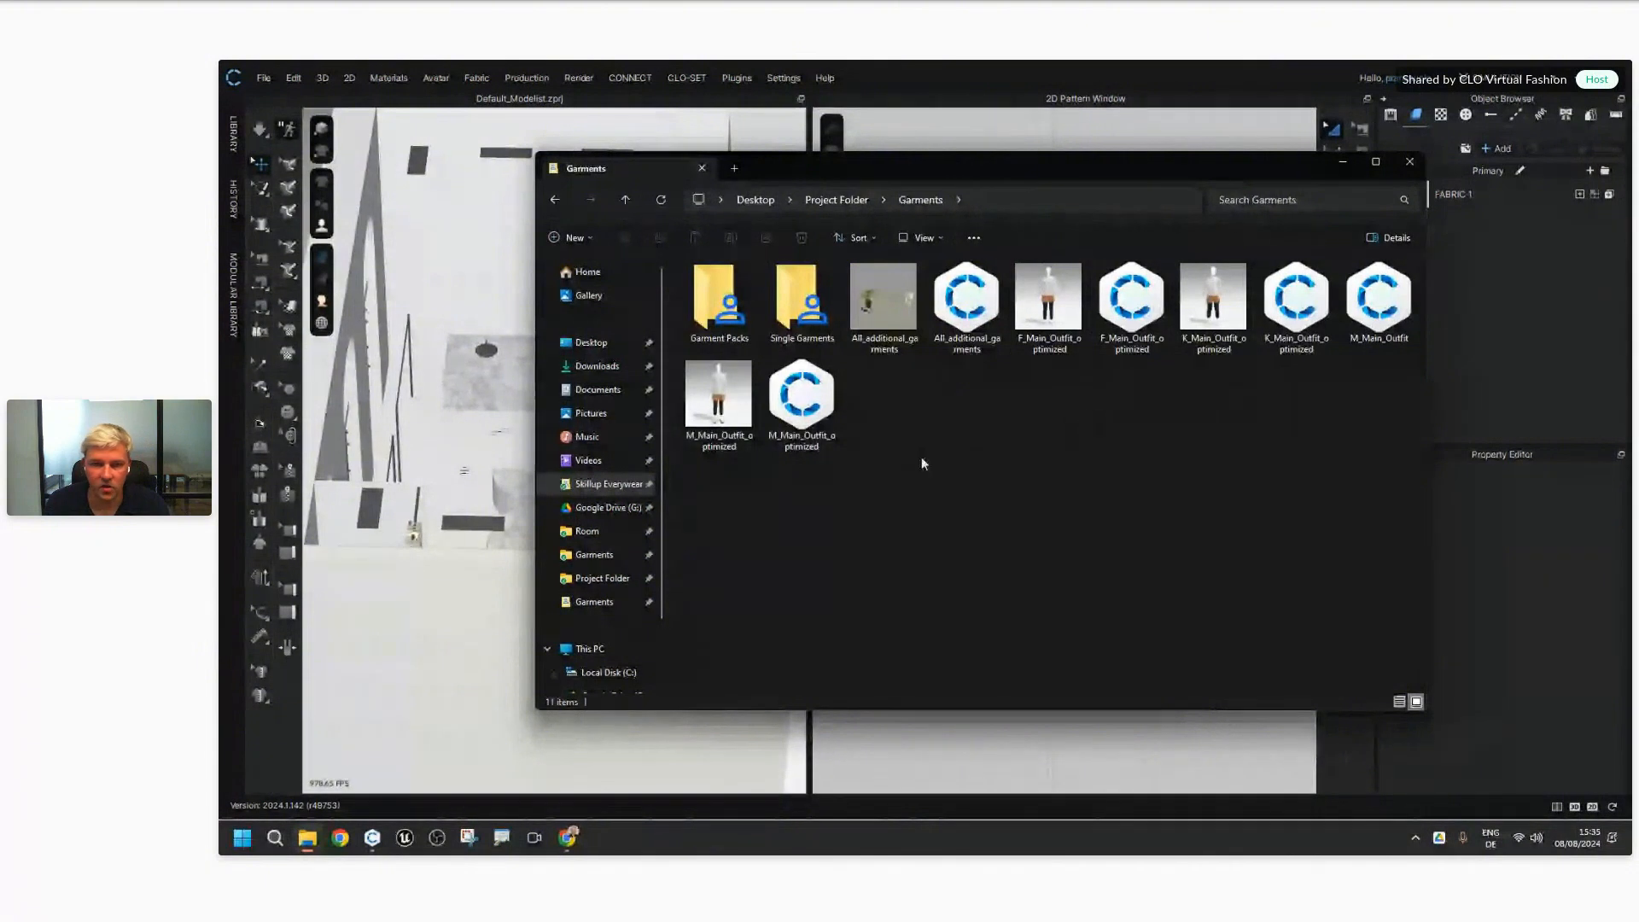
{"action": "left_click", "coordinate": [802, 401]}
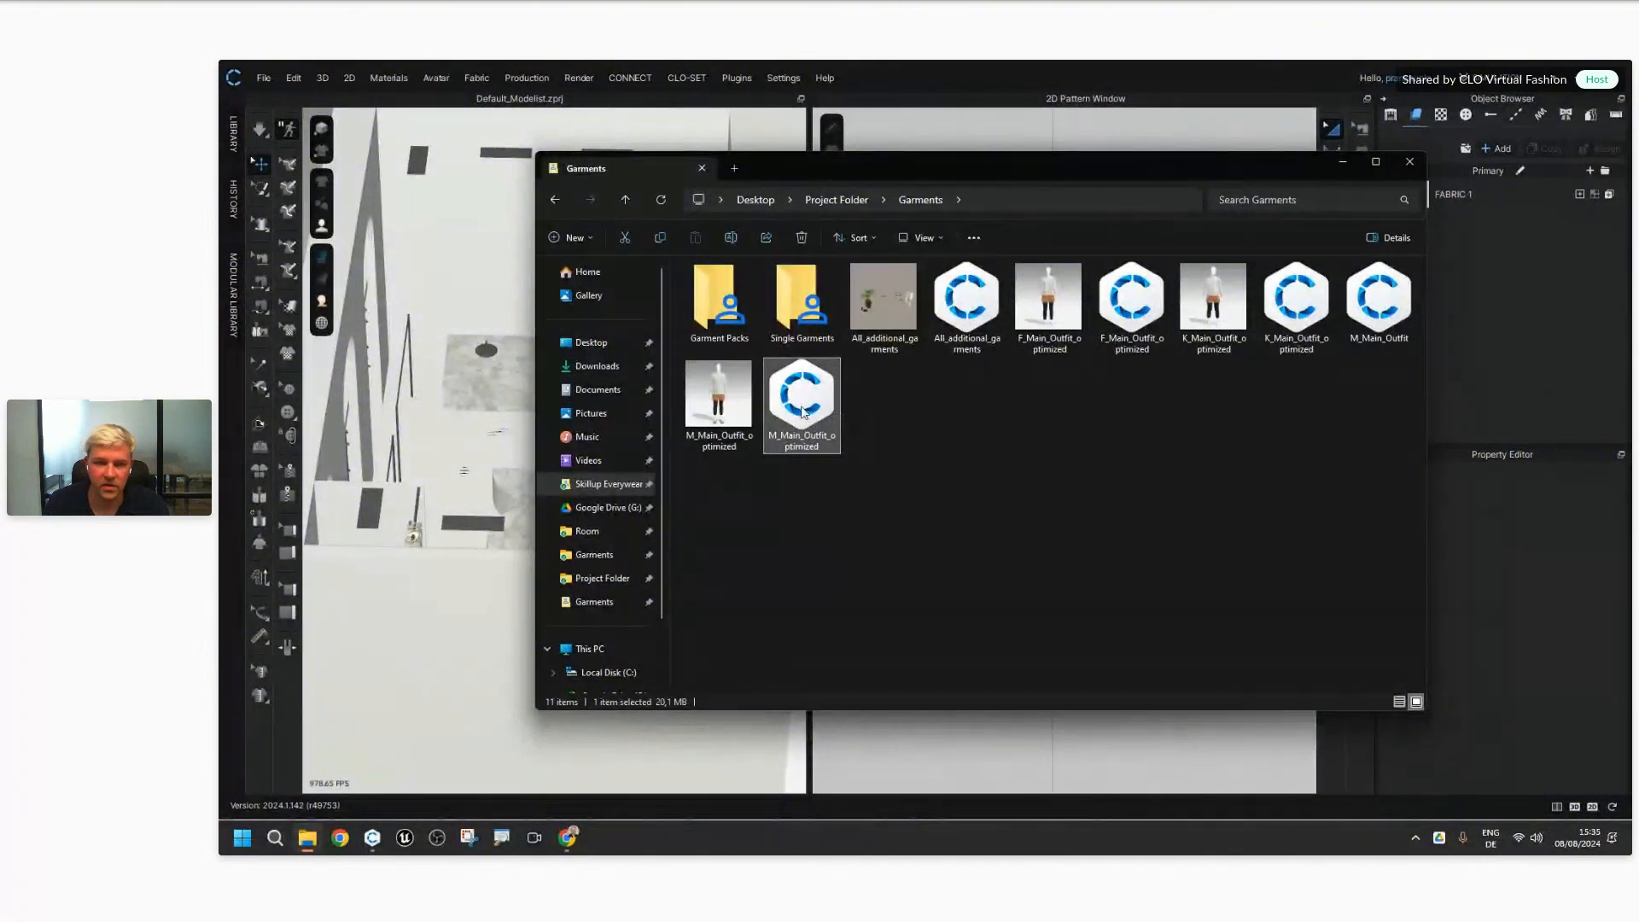
{"action": "left_click_drag", "start_coordinate": [803, 448], "coordinate": [1009, 725]}
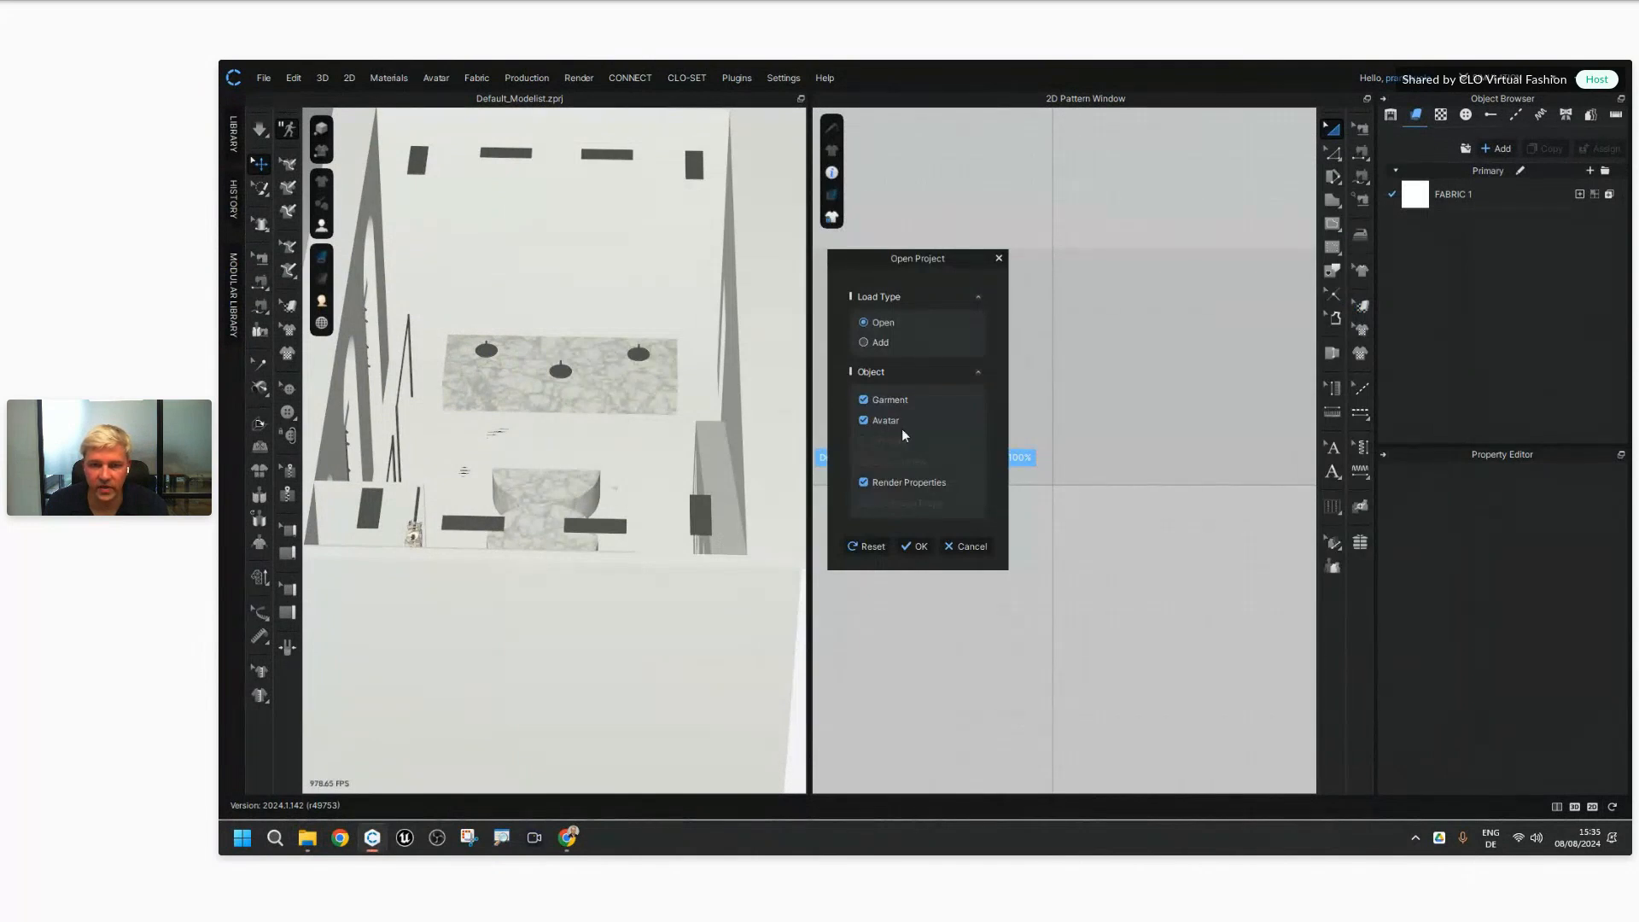
{"action": "left_click", "coordinate": [865, 342]}
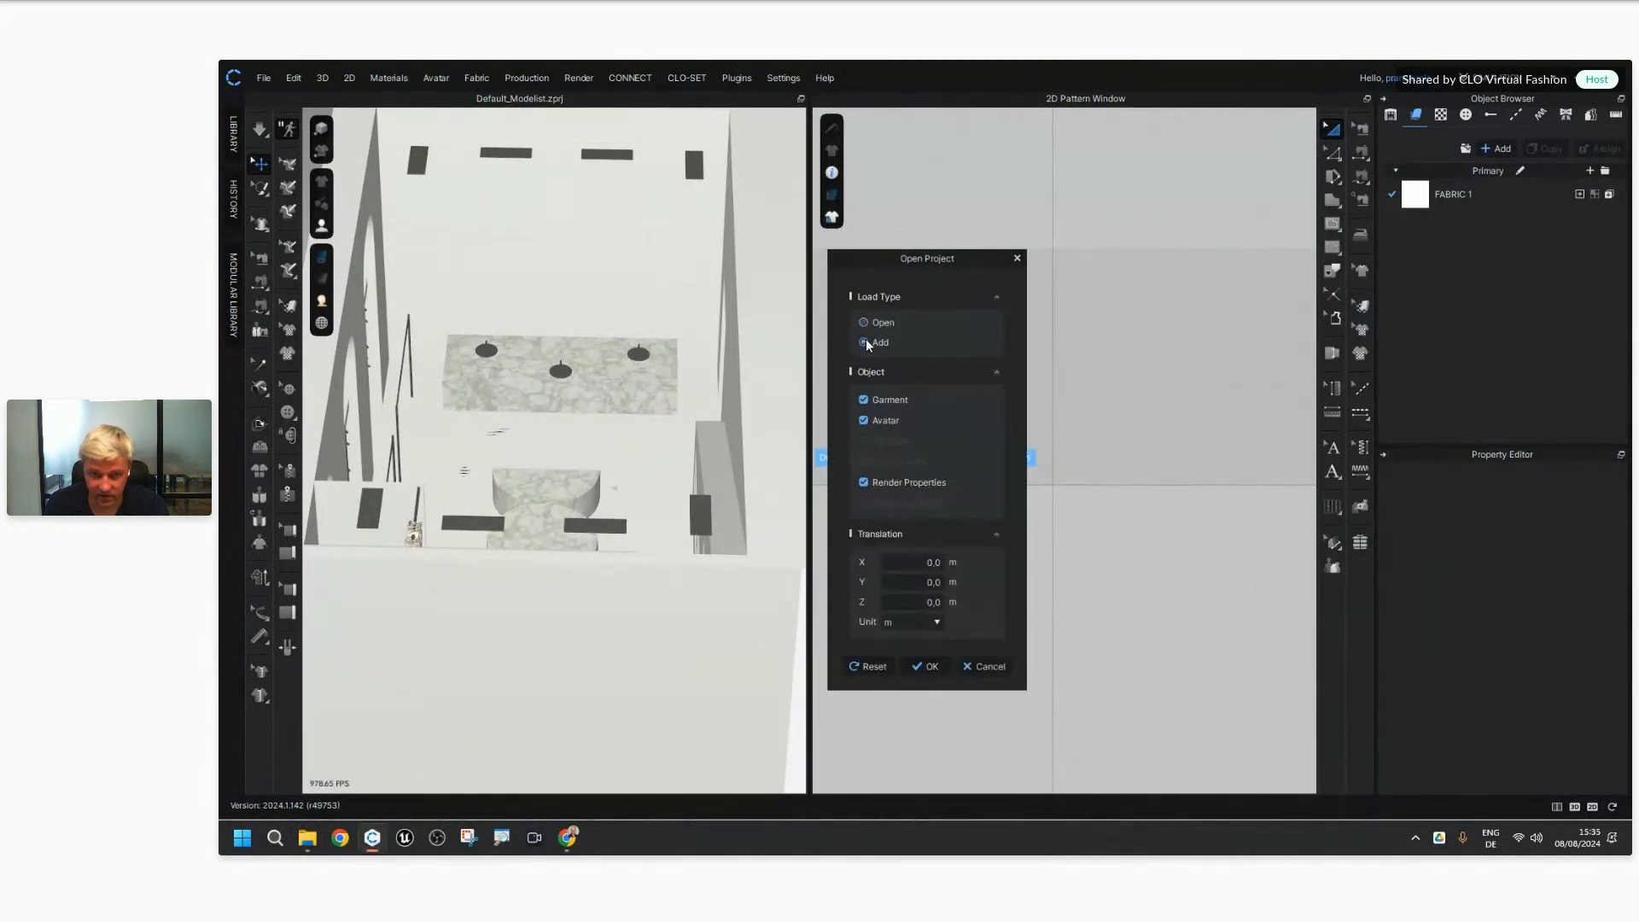
{"action": "left_click_drag", "start_coordinate": [914, 265], "coordinate": [856, 238]}
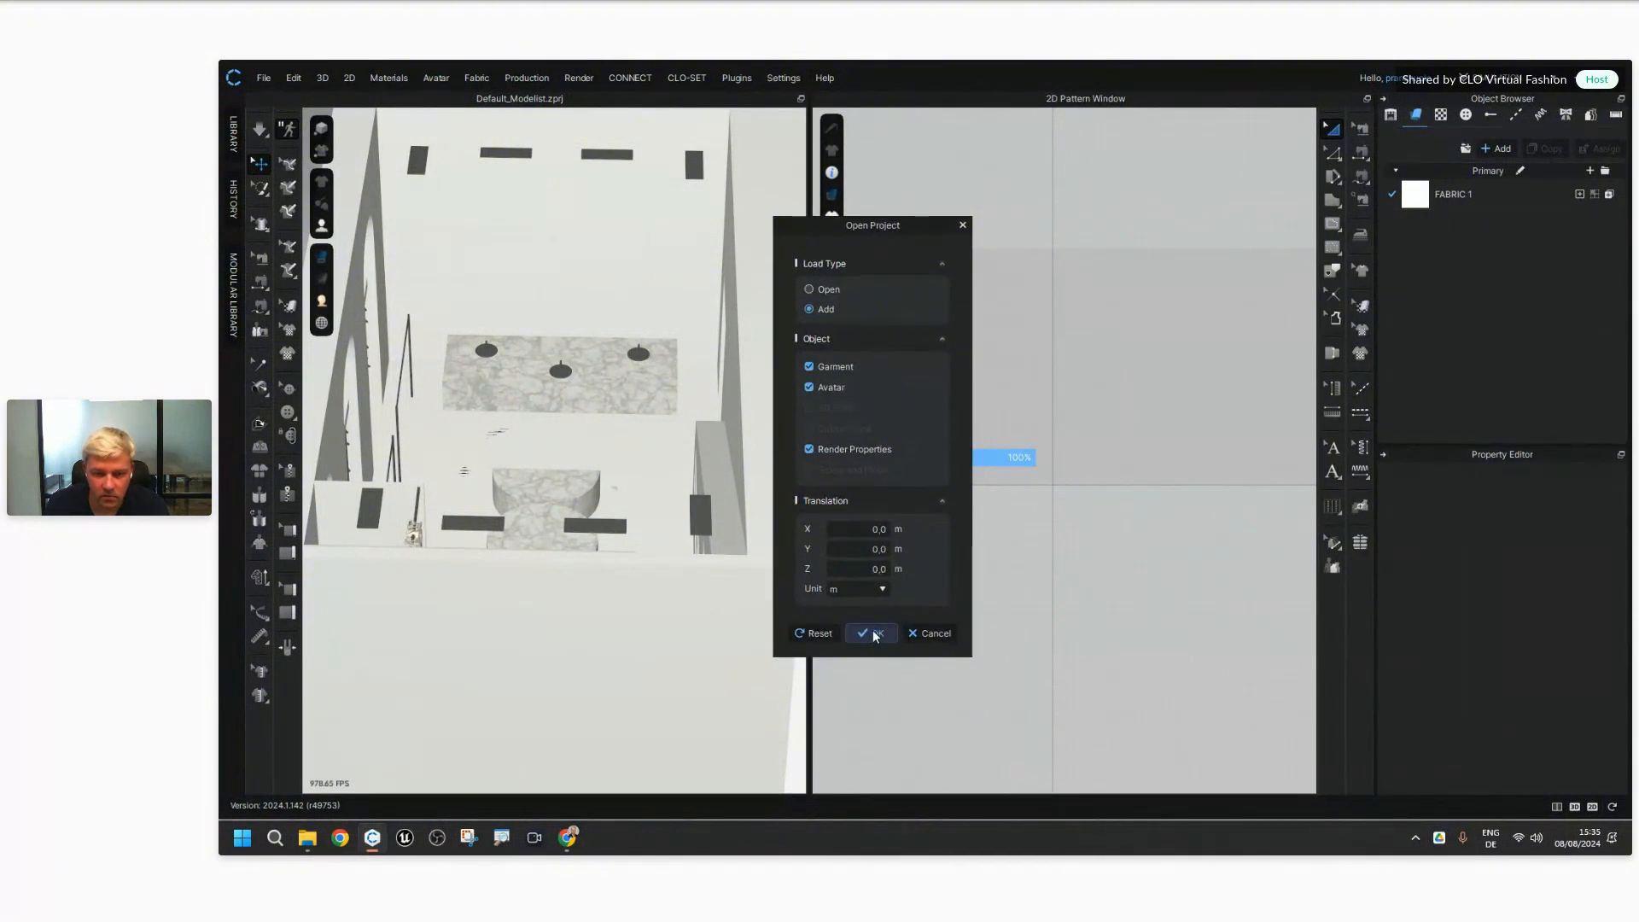
{"action": "left_click", "coordinate": [827, 447]}
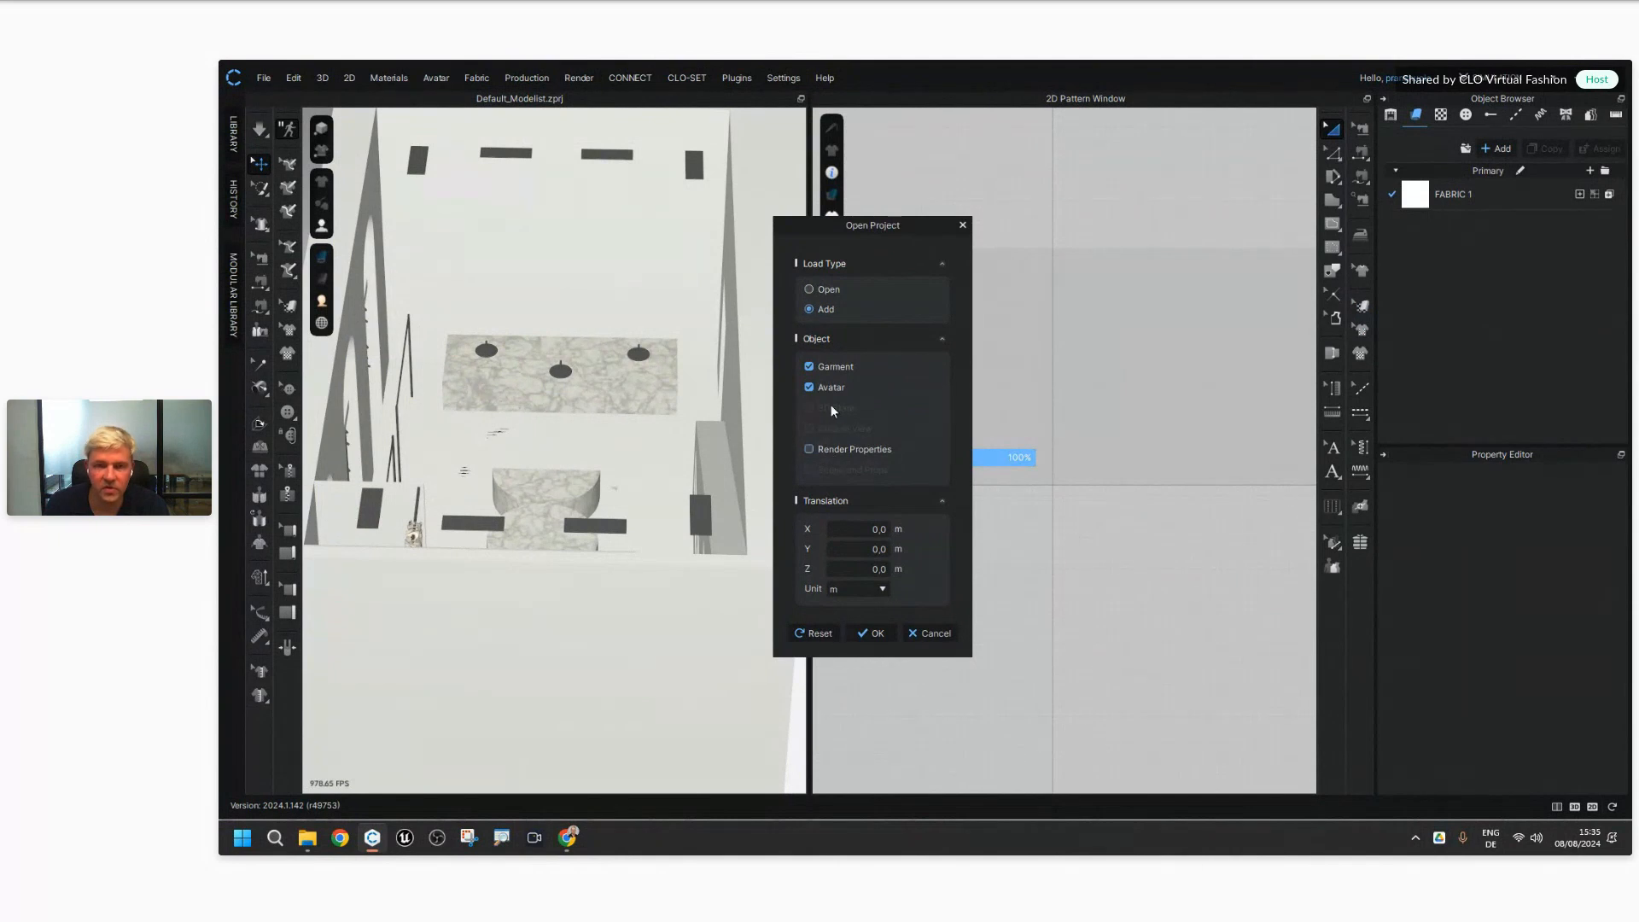
{"action": "left_click", "coordinate": [872, 634]}
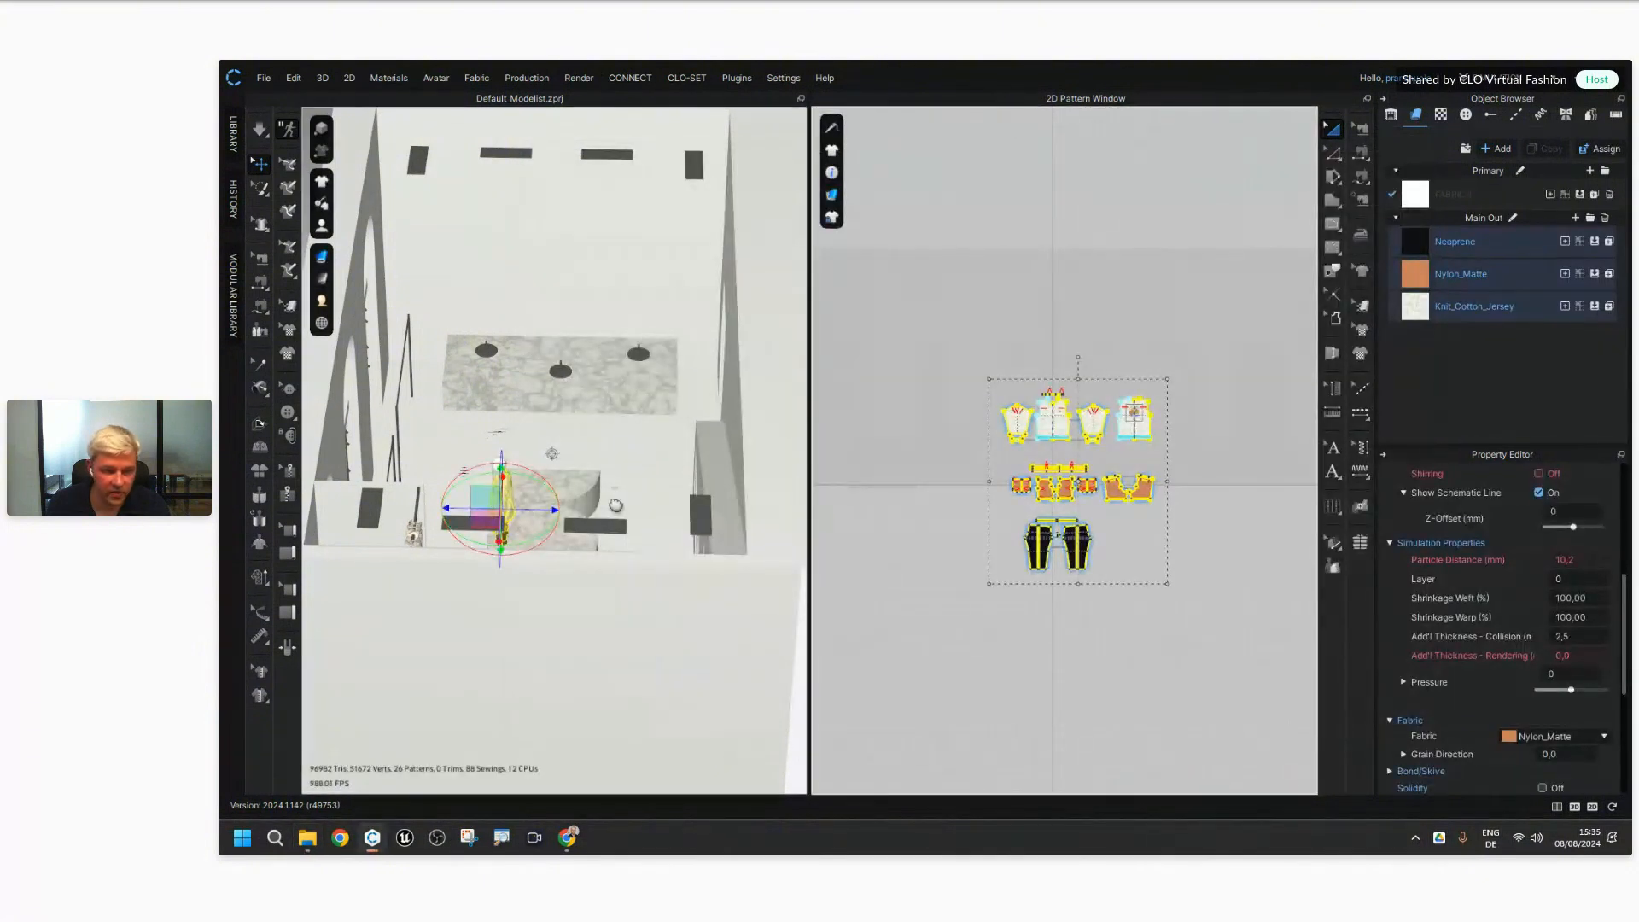
Step: Try to move the main outfit sideways from the mannequin on the marble podium, and undo the move
{"action": "right_click_drag", "start_coordinate": [615, 504], "coordinate": [614, 329]}
{"action": "scroll", "coordinate": [676, 502], "scroll_direction": "up", "scroll_amount": 10}
{"action": "middle_click_drag", "start_coordinate": [614, 328], "coordinate": [682, 458]}
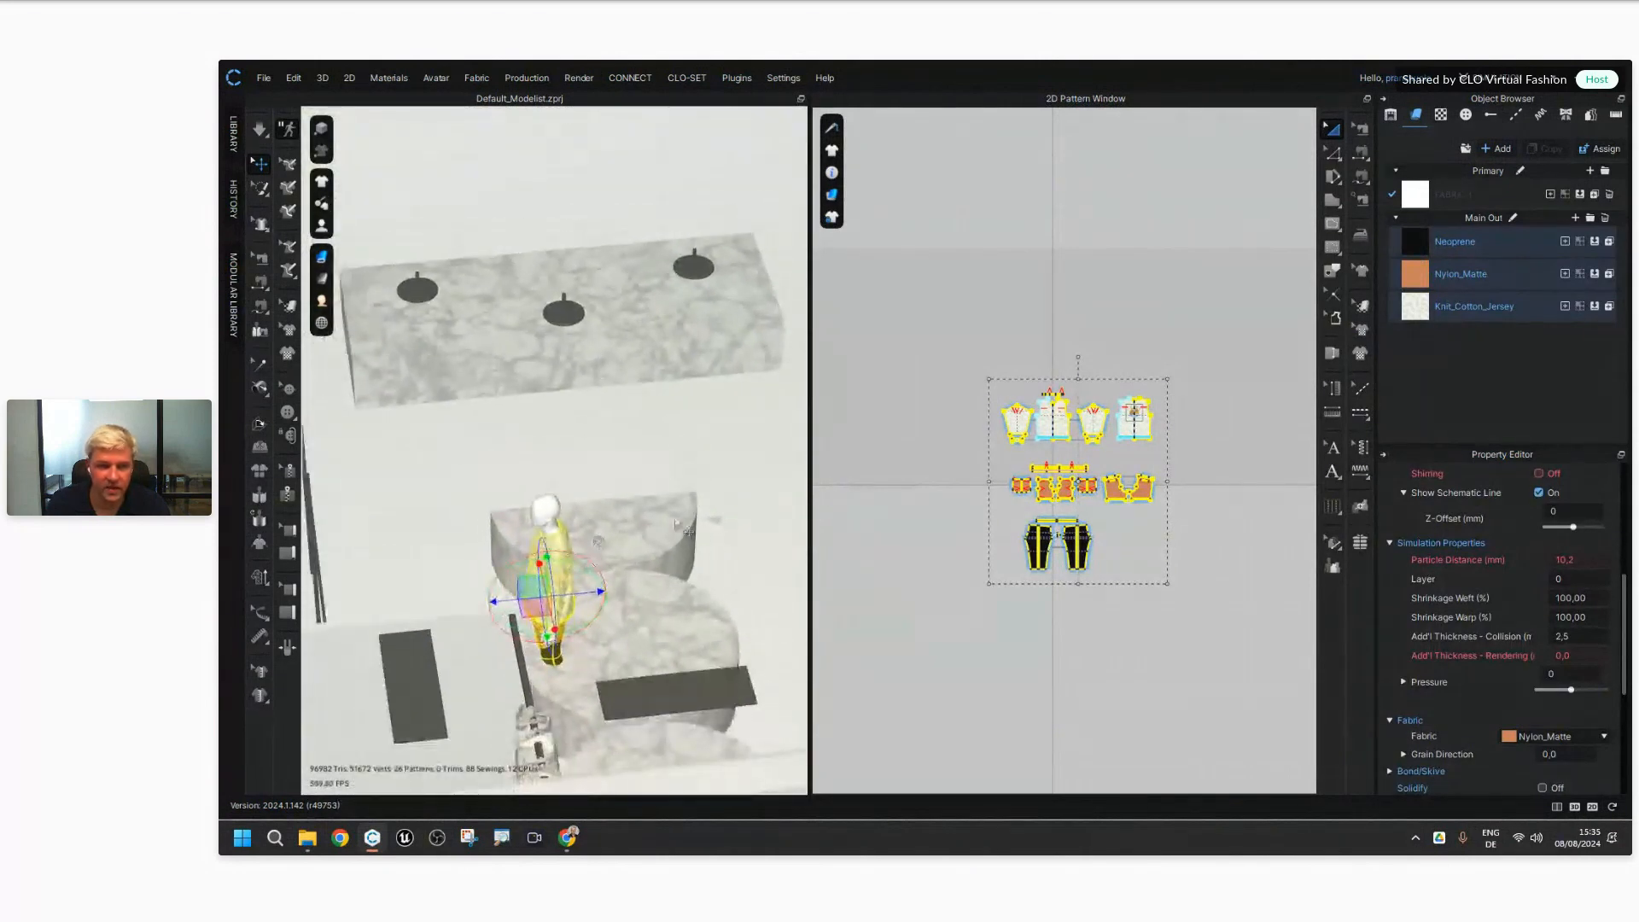
{"action": "right_click_drag", "start_coordinate": [662, 630], "coordinate": [657, 562]}
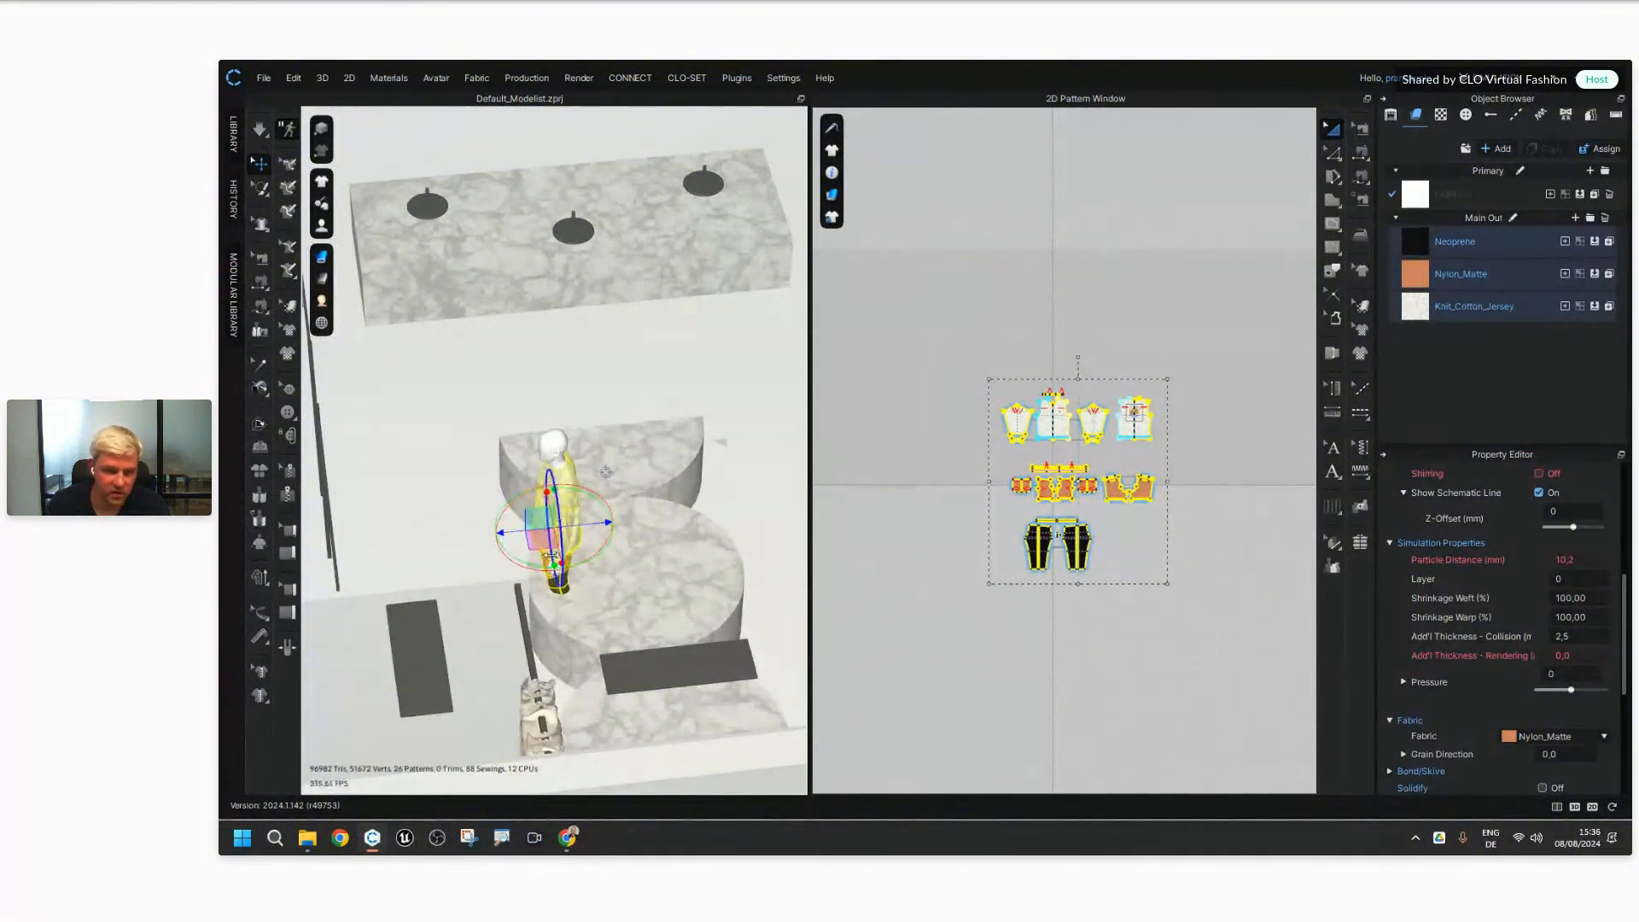
{"action": "left_click_drag", "start_coordinate": [541, 540], "coordinate": [682, 537]}
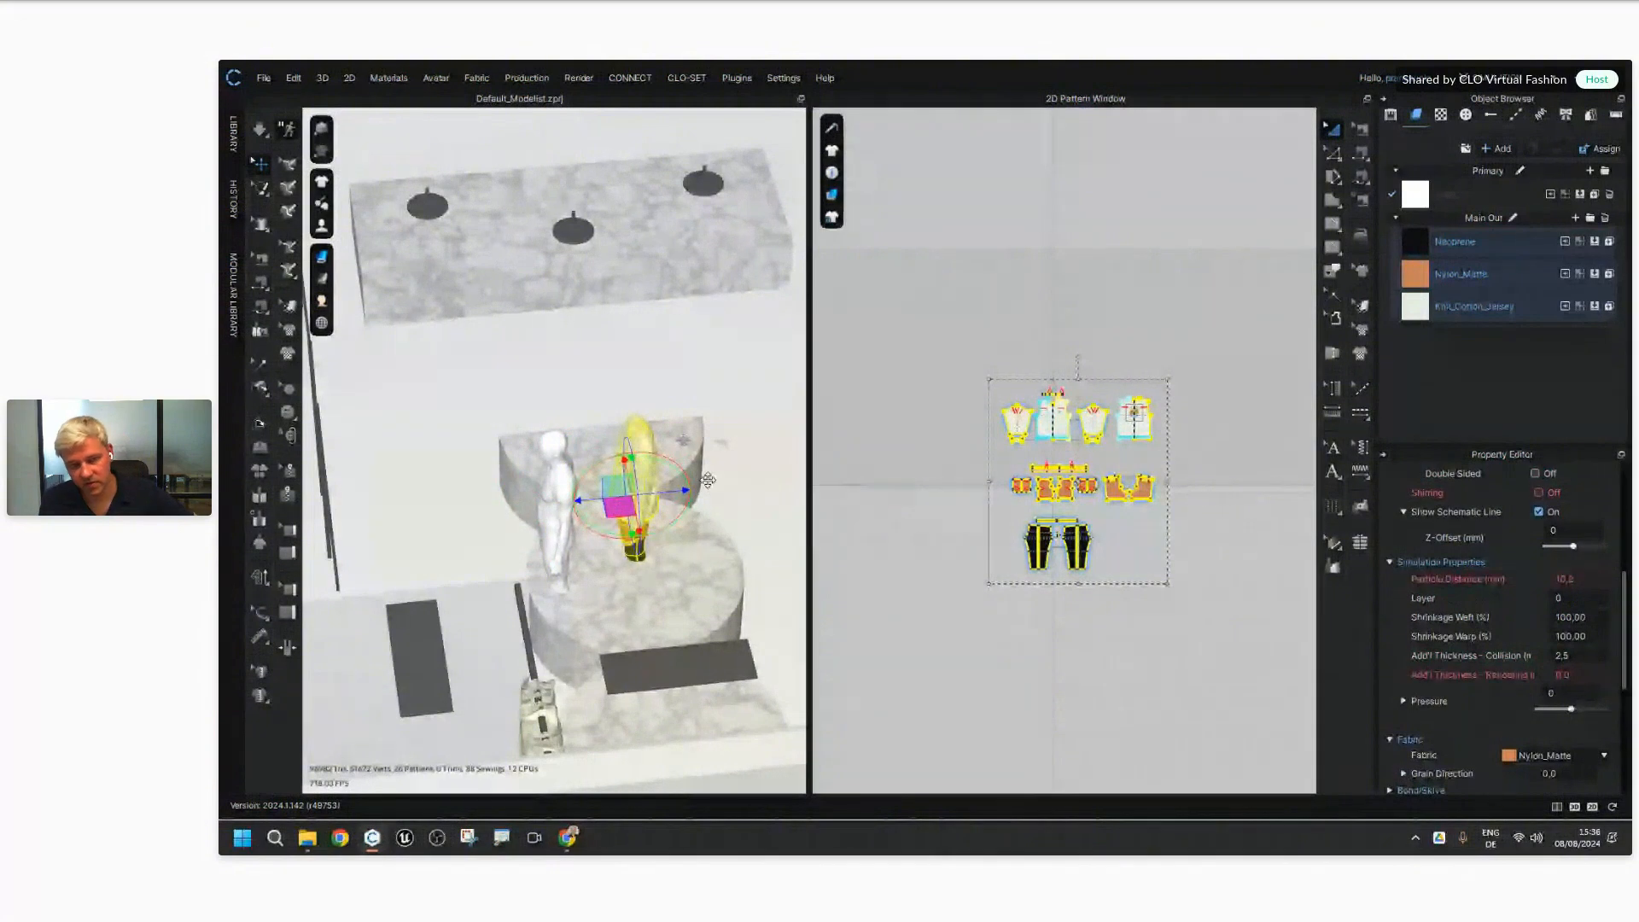
{"action": "key", "text": "ctrl+z"}
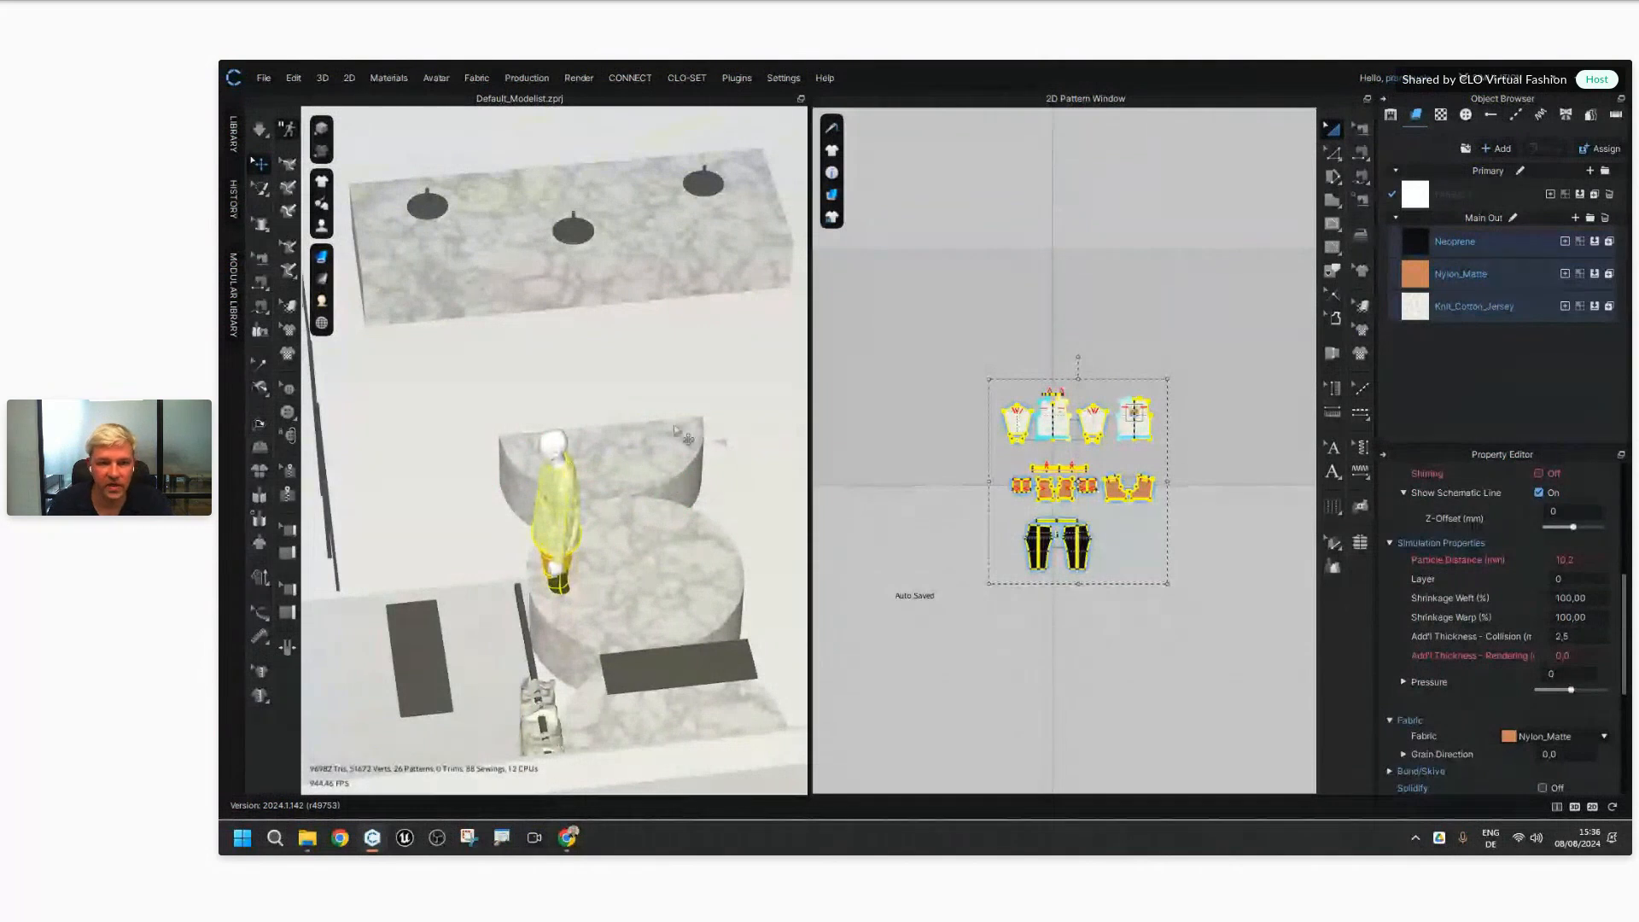
Step: Move the main outfit off the podium mannequin and onto the open floor beside the rear marble counter
{"action": "right_click_drag", "start_coordinate": [685, 437], "coordinate": [712, 433]}
{"action": "middle_click_drag", "start_coordinate": [713, 433], "coordinate": [766, 496]}
{"action": "left_click_drag", "start_coordinate": [611, 586], "coordinate": [564, 190]}
{"action": "right_click_drag", "start_coordinate": [555, 401], "coordinate": [626, 353]}
{"action": "scroll", "coordinate": [626, 353], "scroll_direction": "up", "scroll_amount": 3}
{"action": "middle_click_drag", "start_coordinate": [628, 351], "coordinate": [632, 534]}
{"action": "scroll", "coordinate": [632, 533], "scroll_direction": "up", "scroll_amount": 2}
{"action": "scroll", "coordinate": [715, 420], "scroll_direction": "down", "scroll_amount": 4}
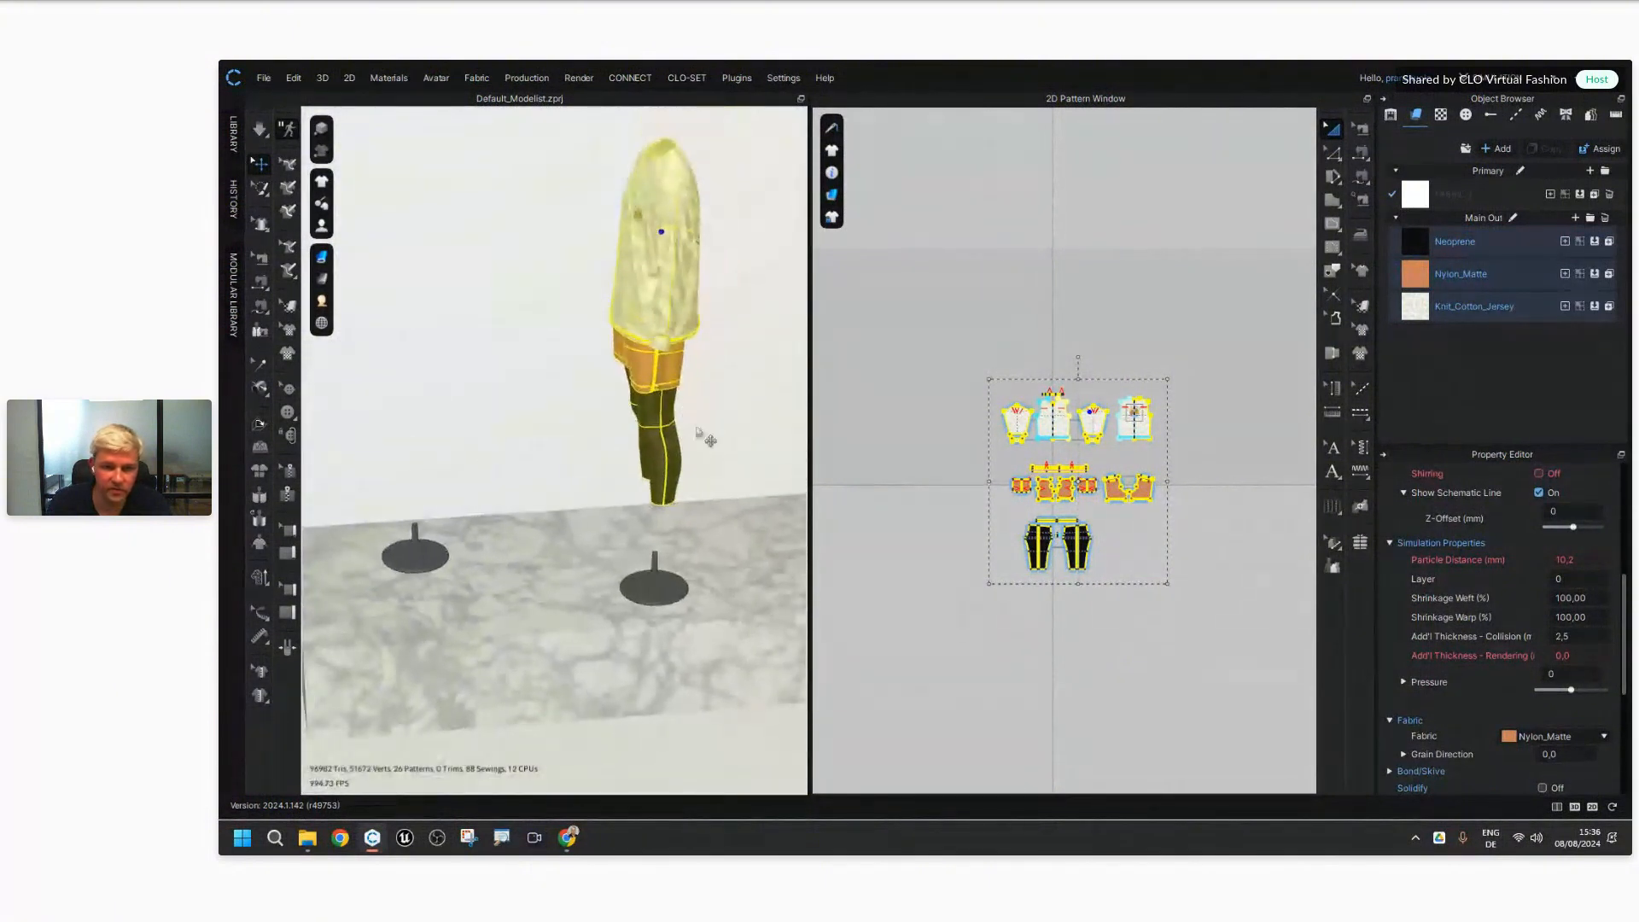
{"action": "middle_click_drag", "start_coordinate": [706, 438], "coordinate": [479, 465]}
{"action": "left_click_drag", "start_coordinate": [456, 364], "coordinate": [646, 570]}
{"action": "right_click_drag", "start_coordinate": [555, 461], "coordinate": [580, 546]}
{"action": "scroll", "coordinate": [613, 552], "scroll_direction": "down", "scroll_amount": 5}
{"action": "scroll", "coordinate": [613, 553], "scroll_direction": "up", "scroll_amount": 2}
Step: Add MV2.1_Mannequin.avt from the Avatars folder with load type Add, without saving the file, using Open Size & Pose from Garment File
{"action": "left_click", "coordinate": [308, 839]}
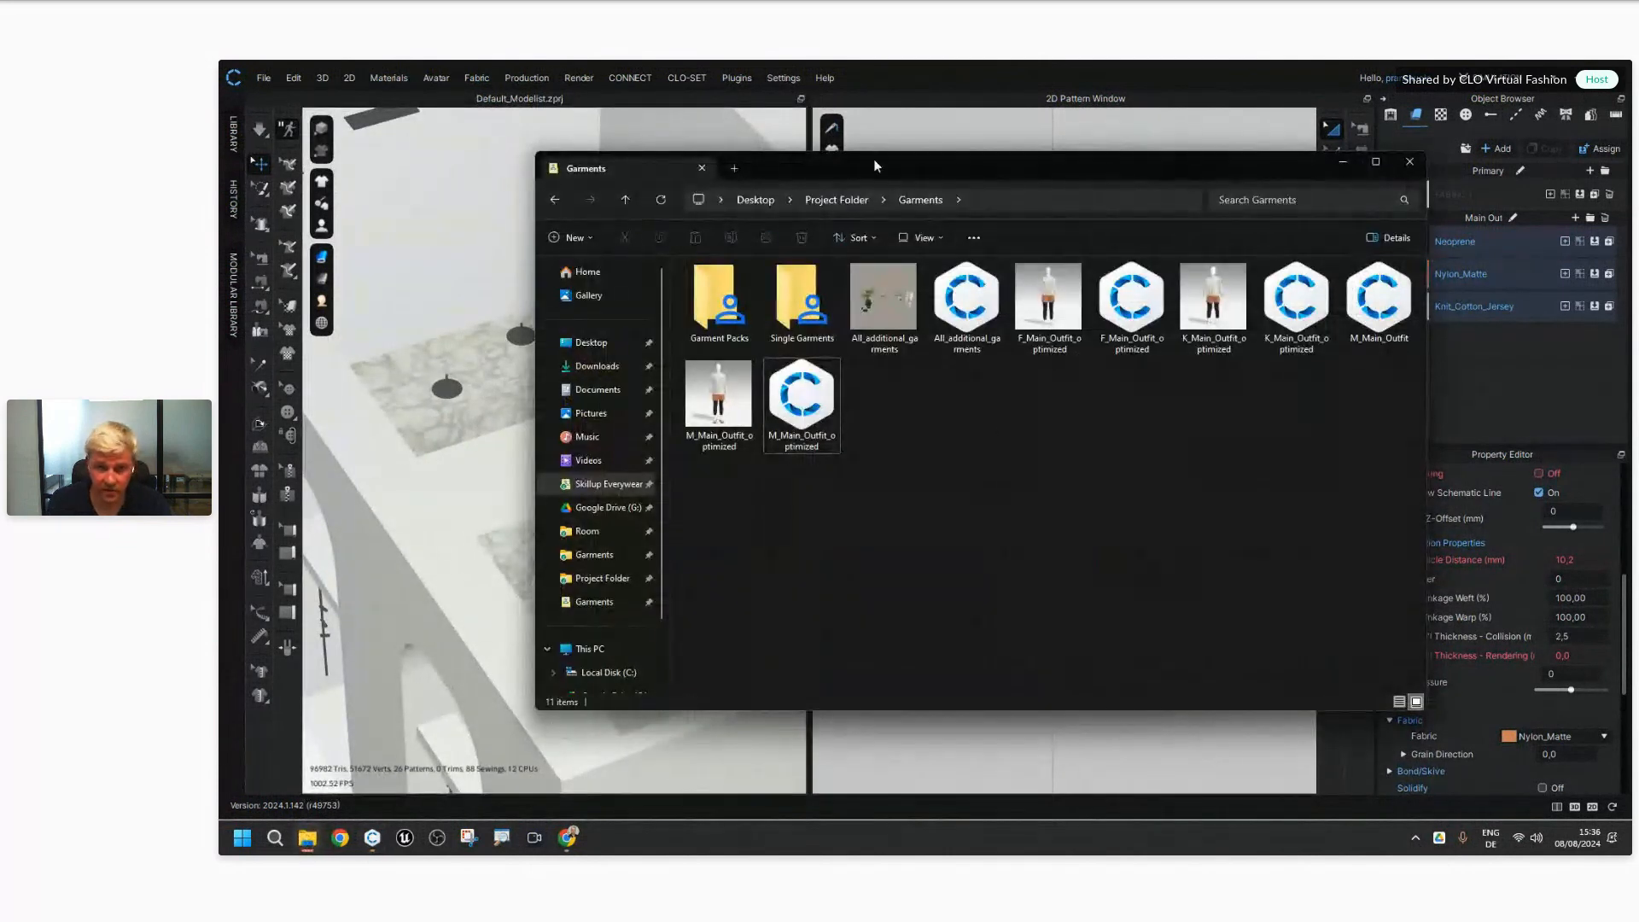
{"action": "left_click", "coordinate": [838, 200]}
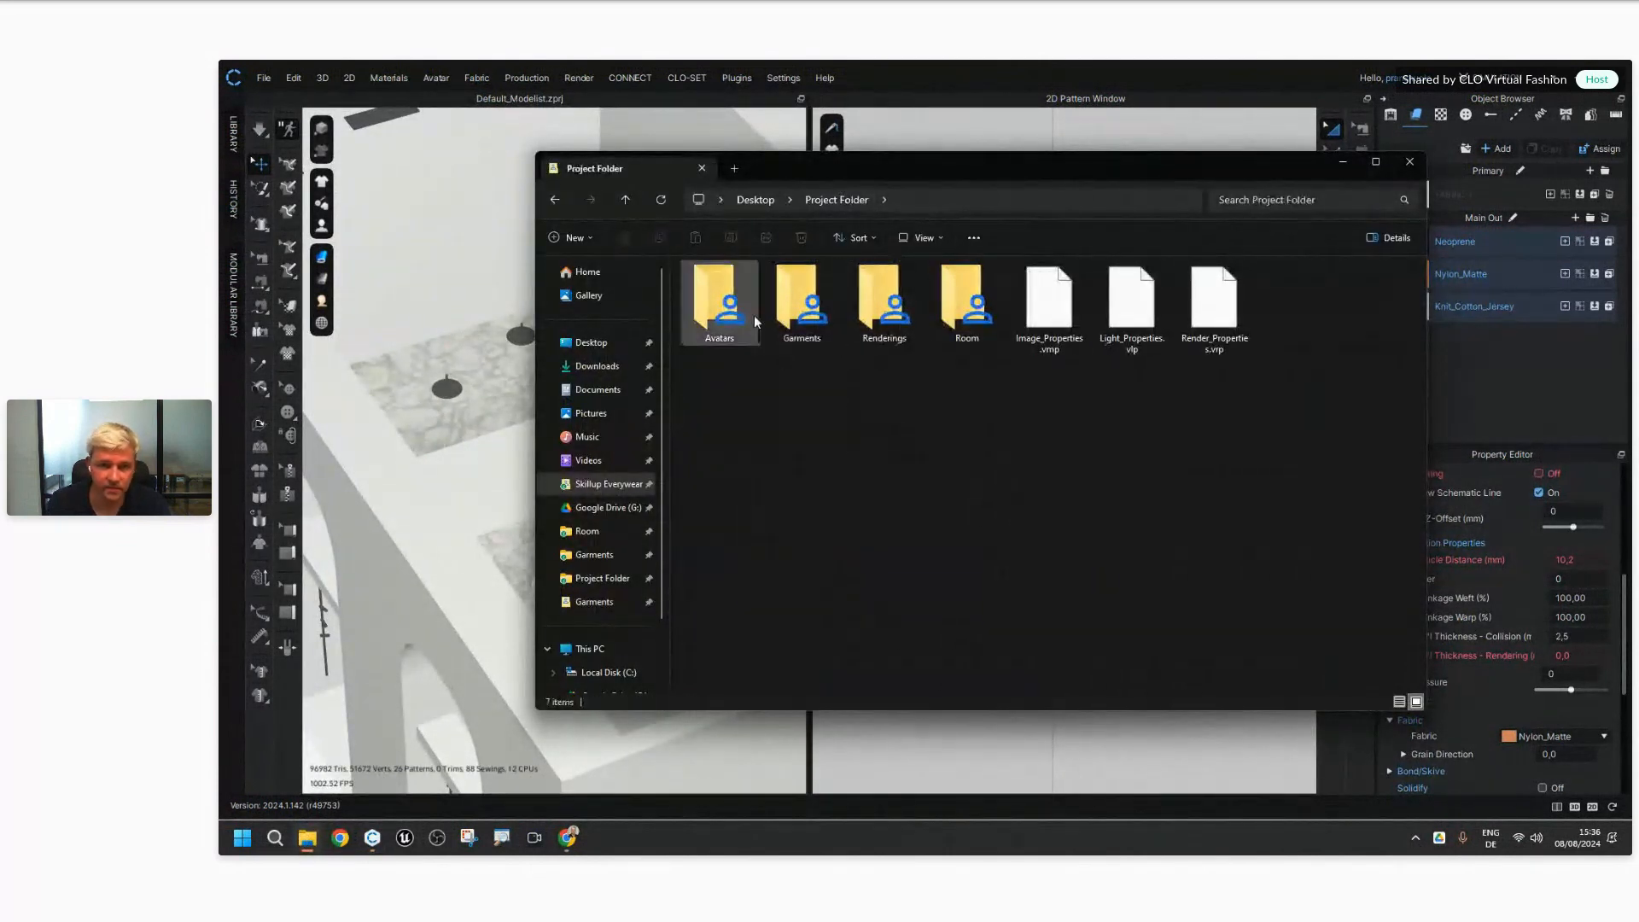
{"action": "double_click", "coordinate": [717, 301]}
{"action": "left_click_drag", "start_coordinate": [914, 169], "coordinate": [1176, 180]}
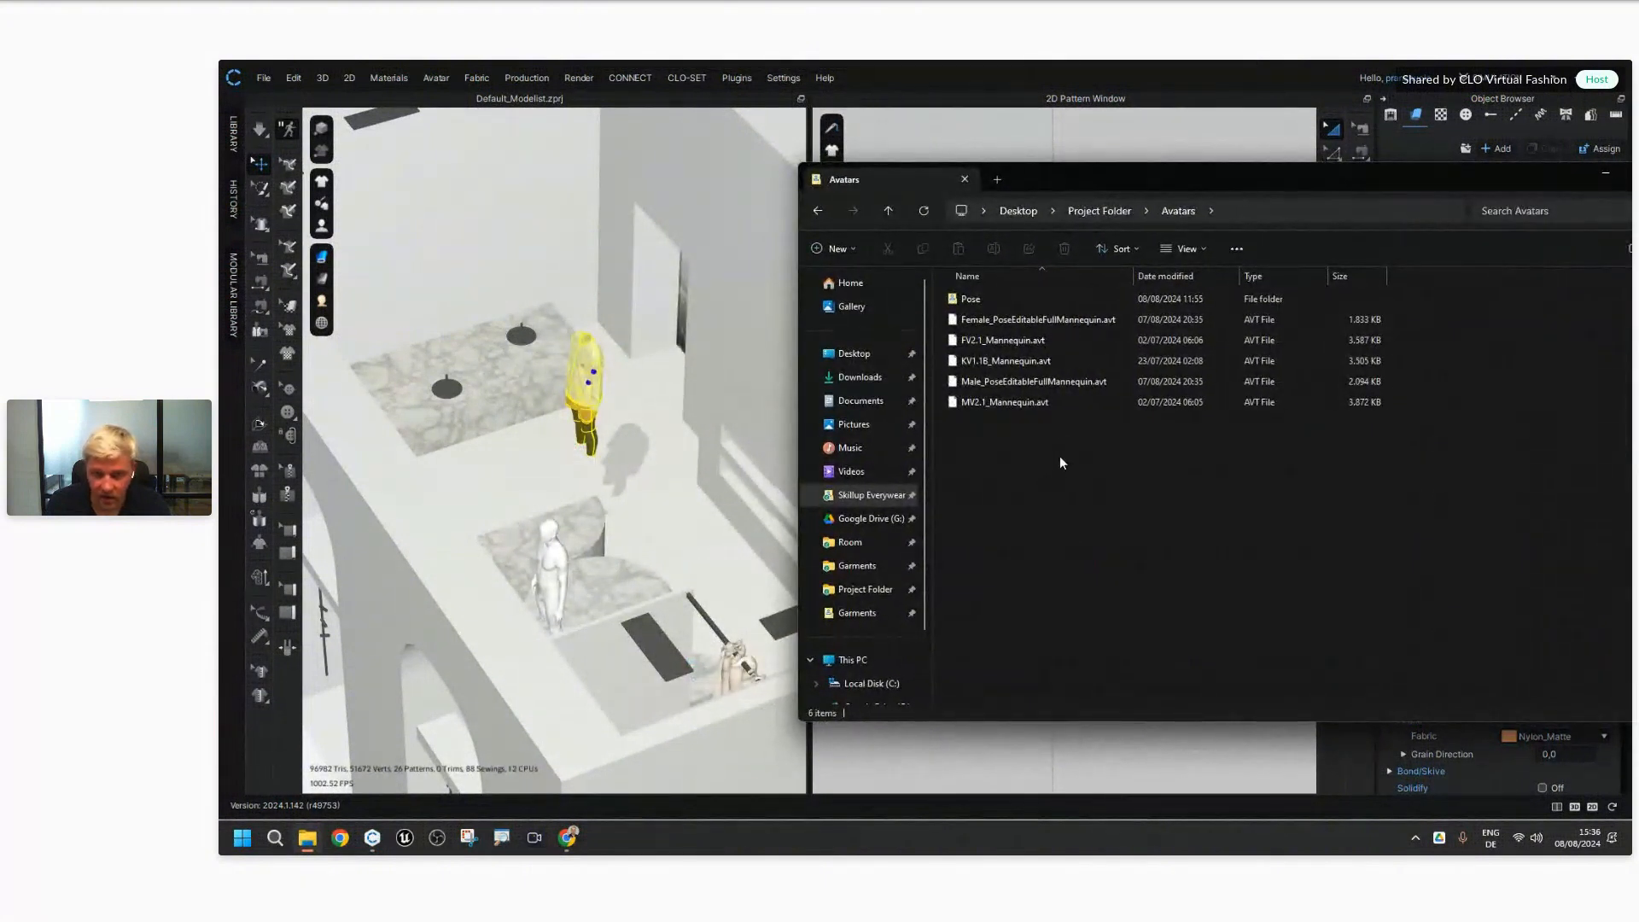
{"action": "left_click", "coordinate": [1007, 401]}
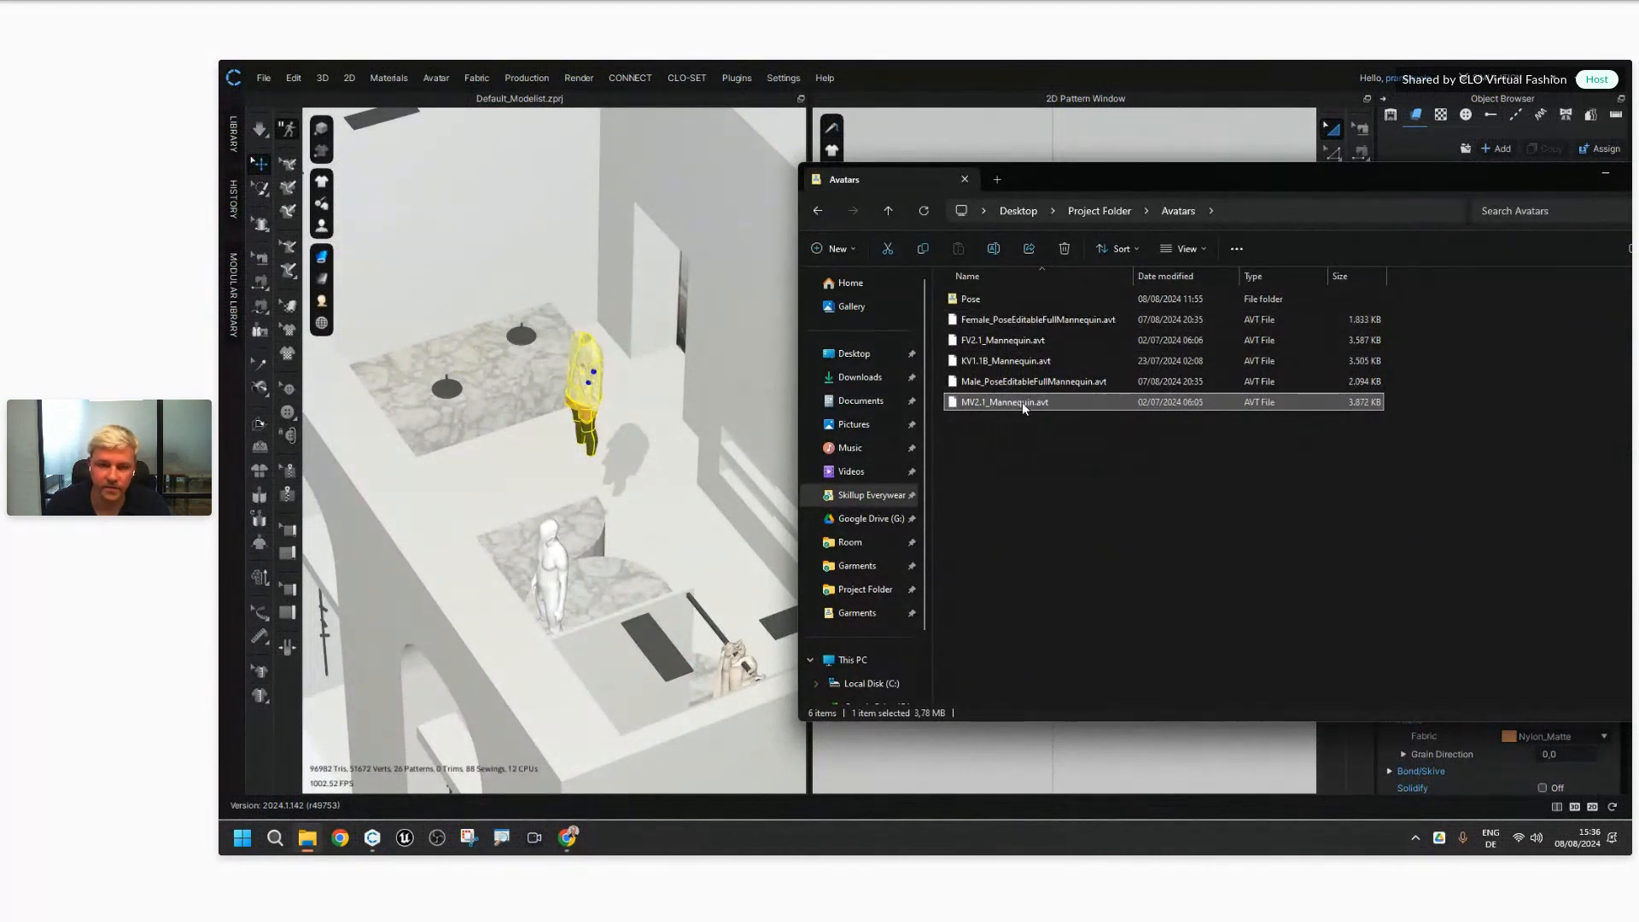
{"action": "left_click_drag", "start_coordinate": [1022, 402], "coordinate": [620, 453]}
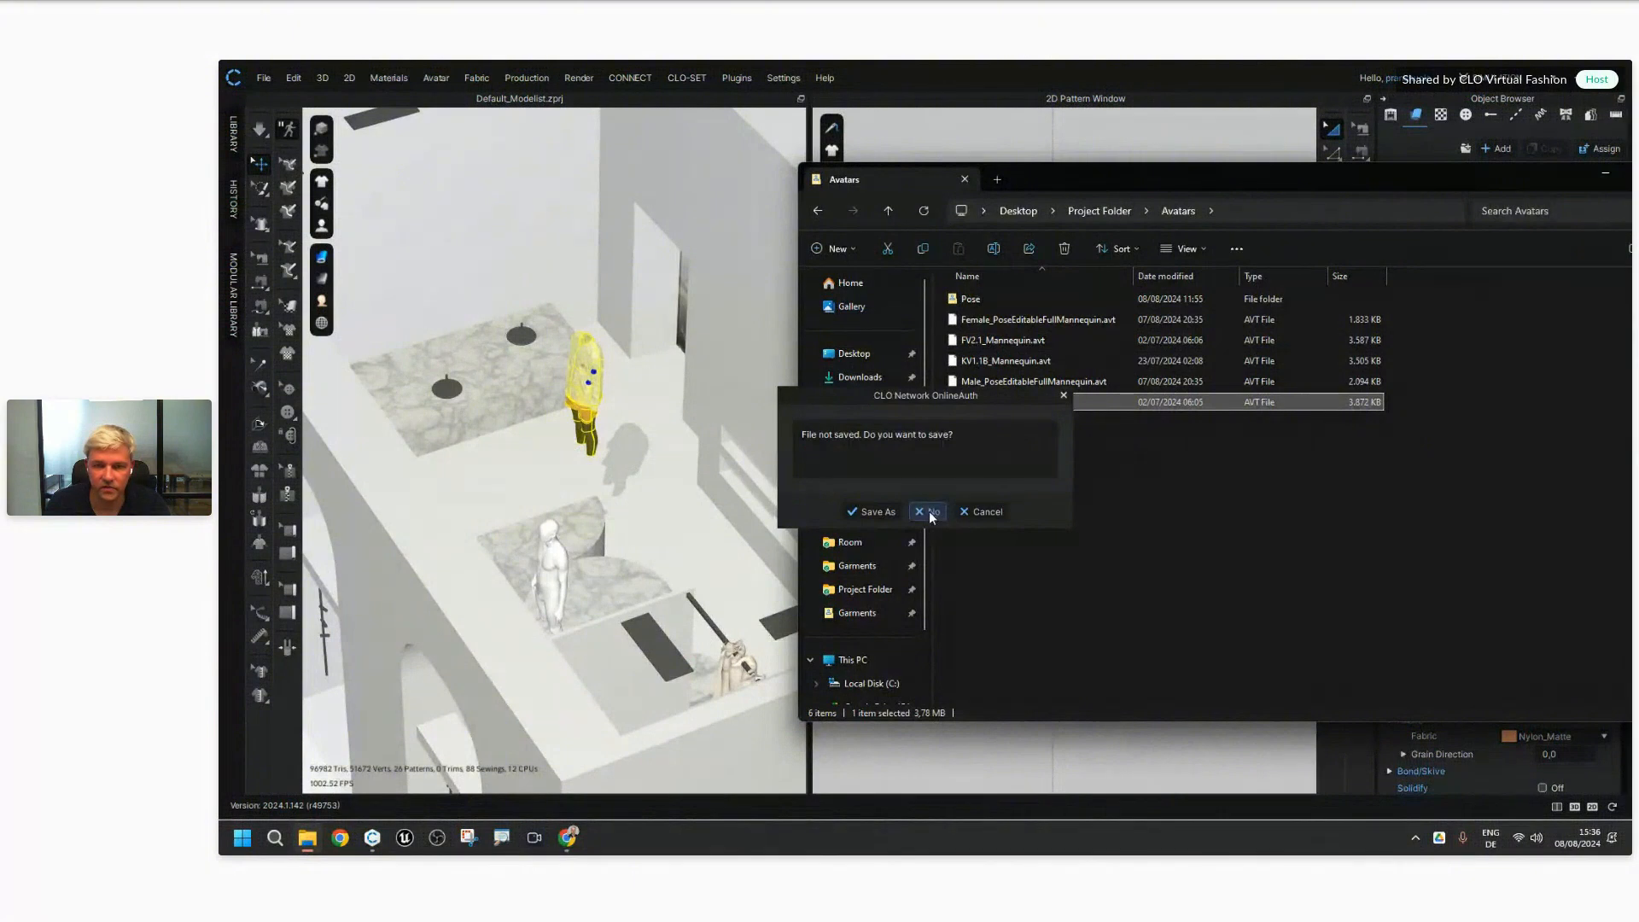
{"action": "left_click", "coordinate": [929, 510]}
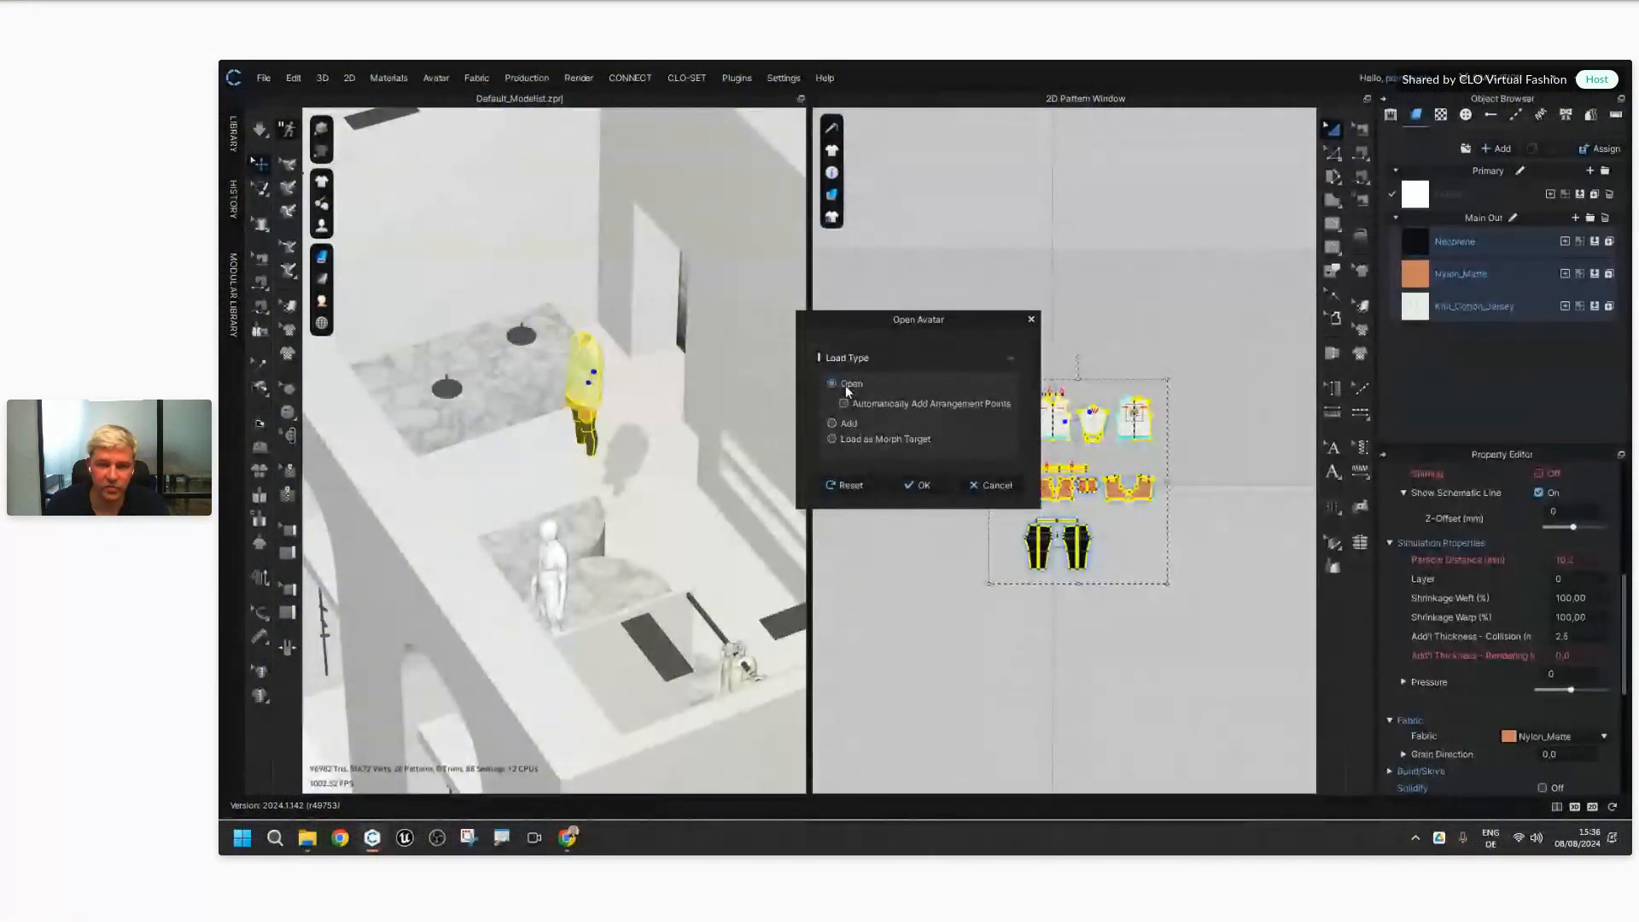
{"action": "left_click", "coordinate": [840, 421]}
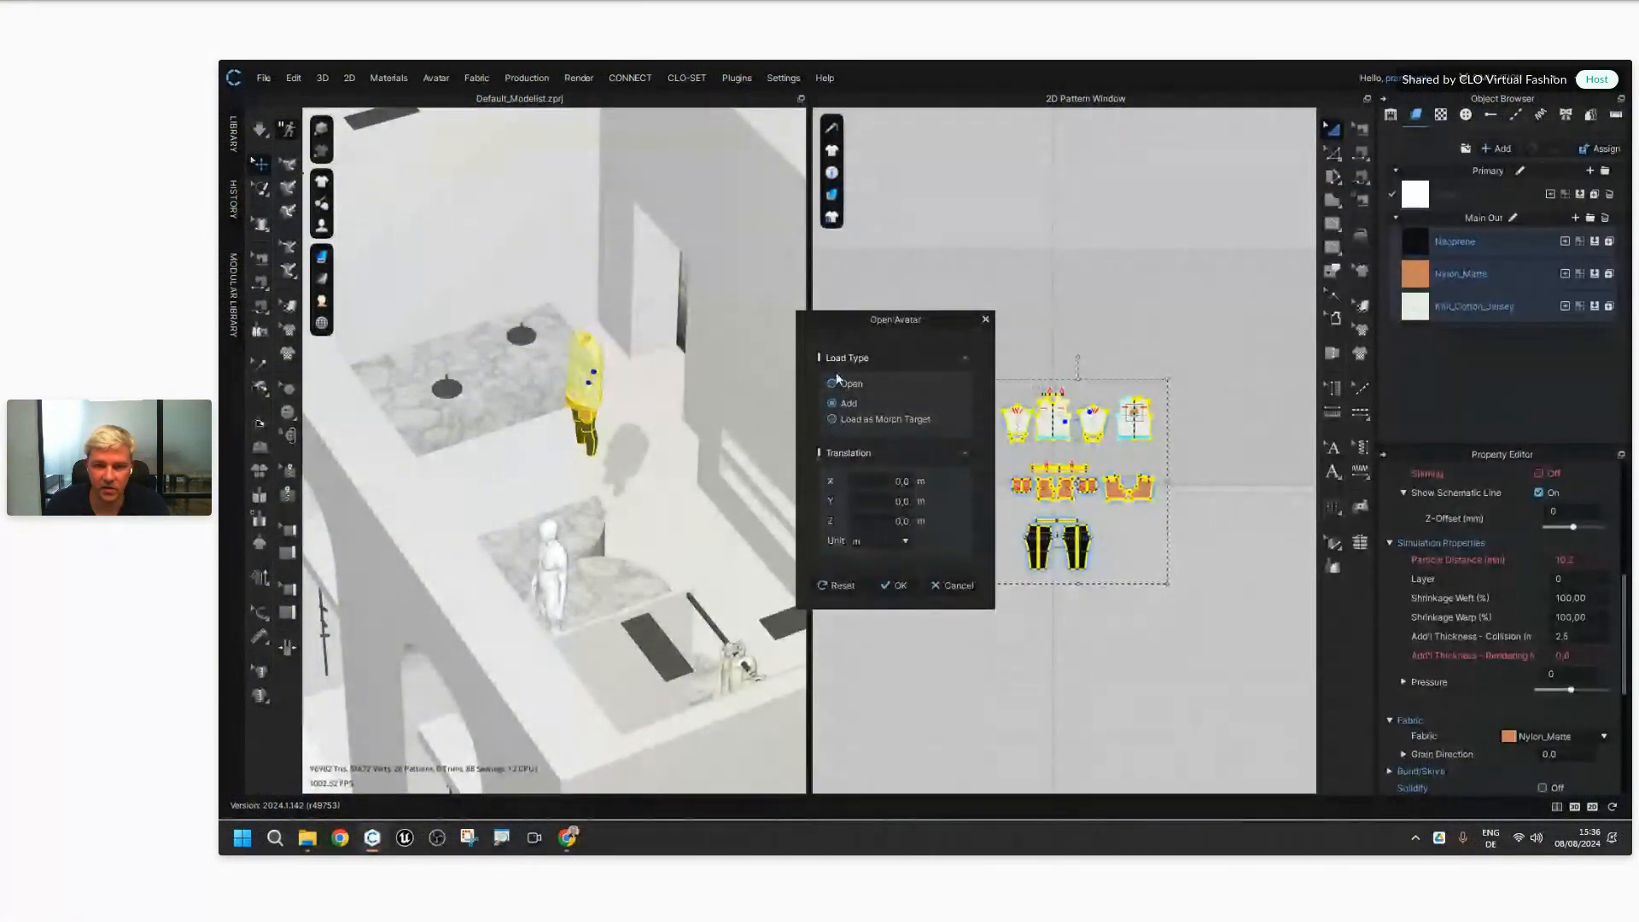
{"action": "left_click", "coordinate": [897, 587]}
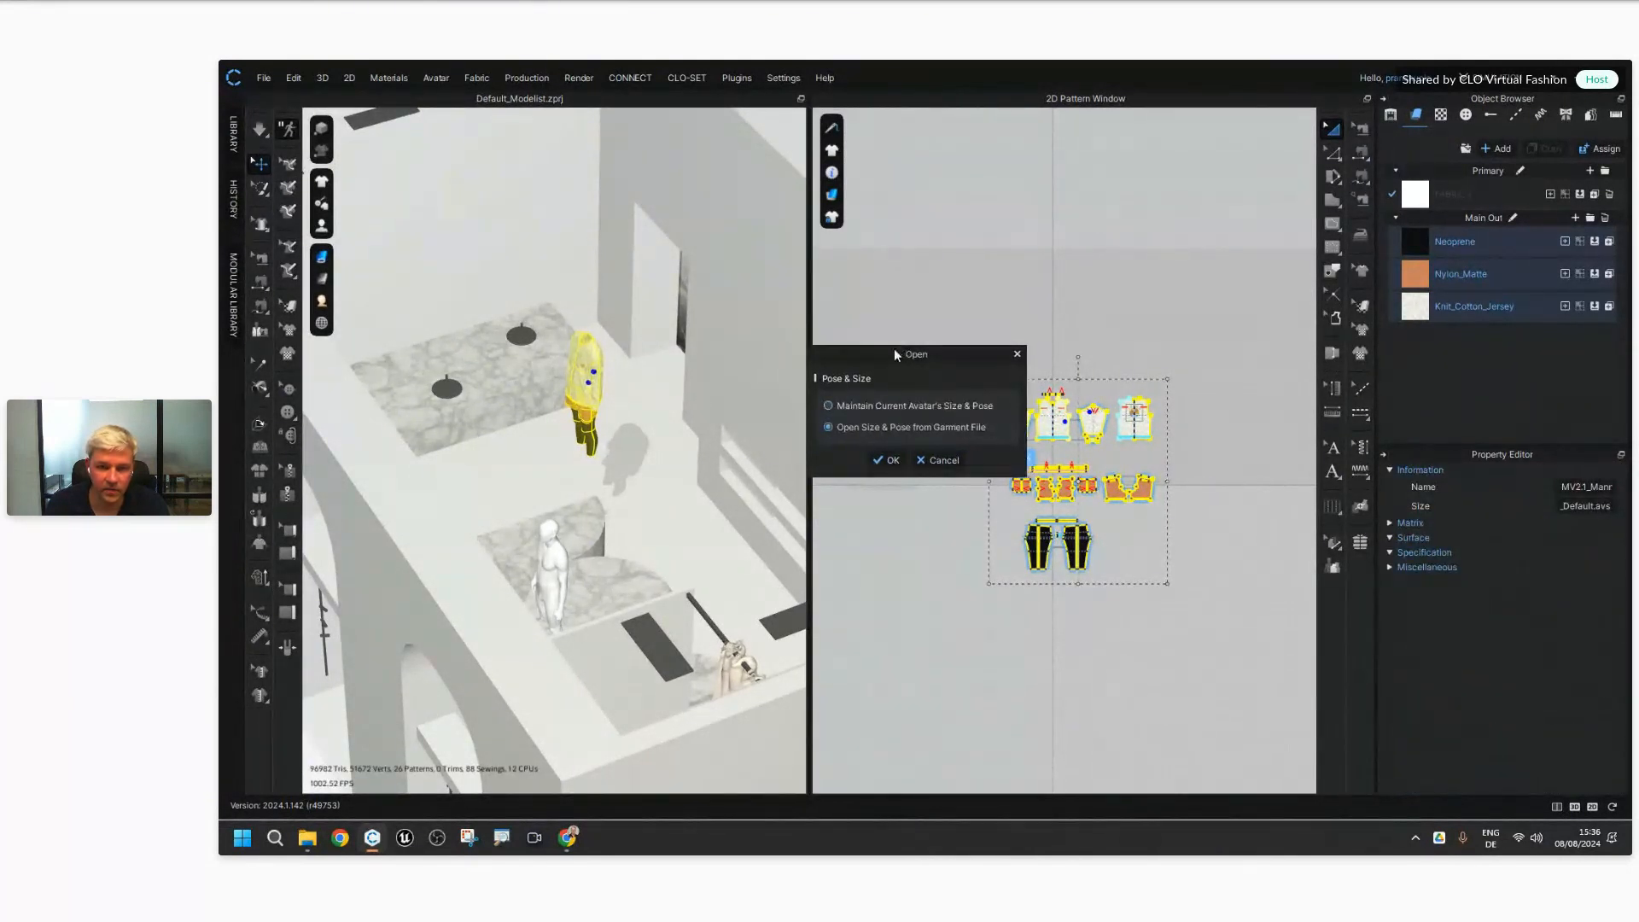
{"action": "left_click_drag", "start_coordinate": [894, 350], "coordinate": [859, 366]}
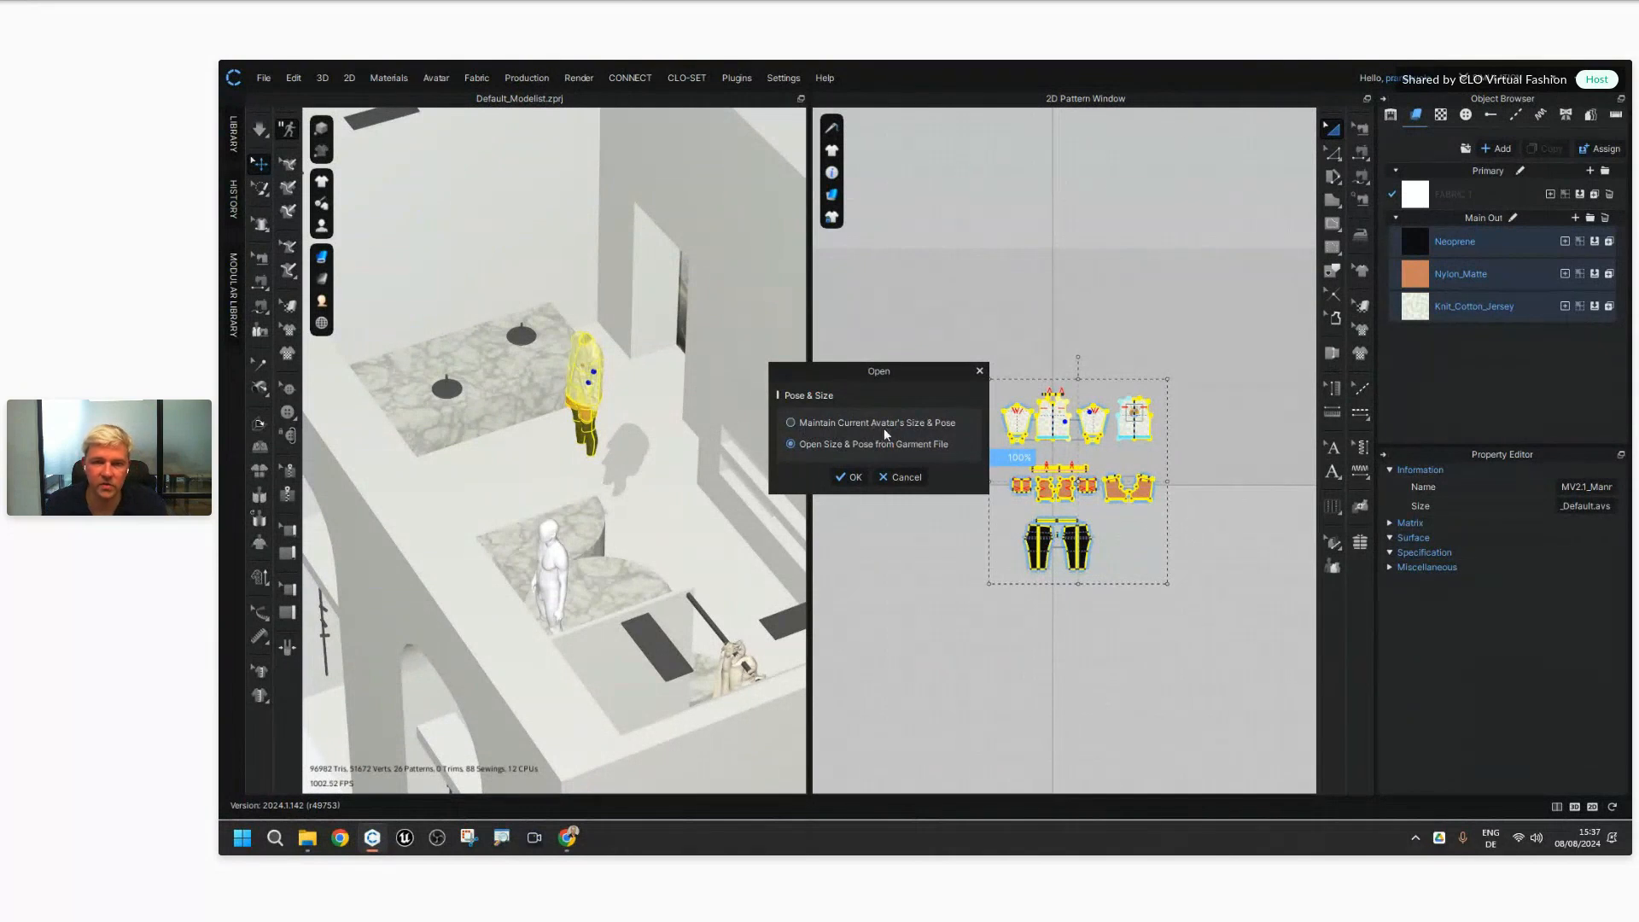
{"action": "left_click", "coordinate": [848, 474]}
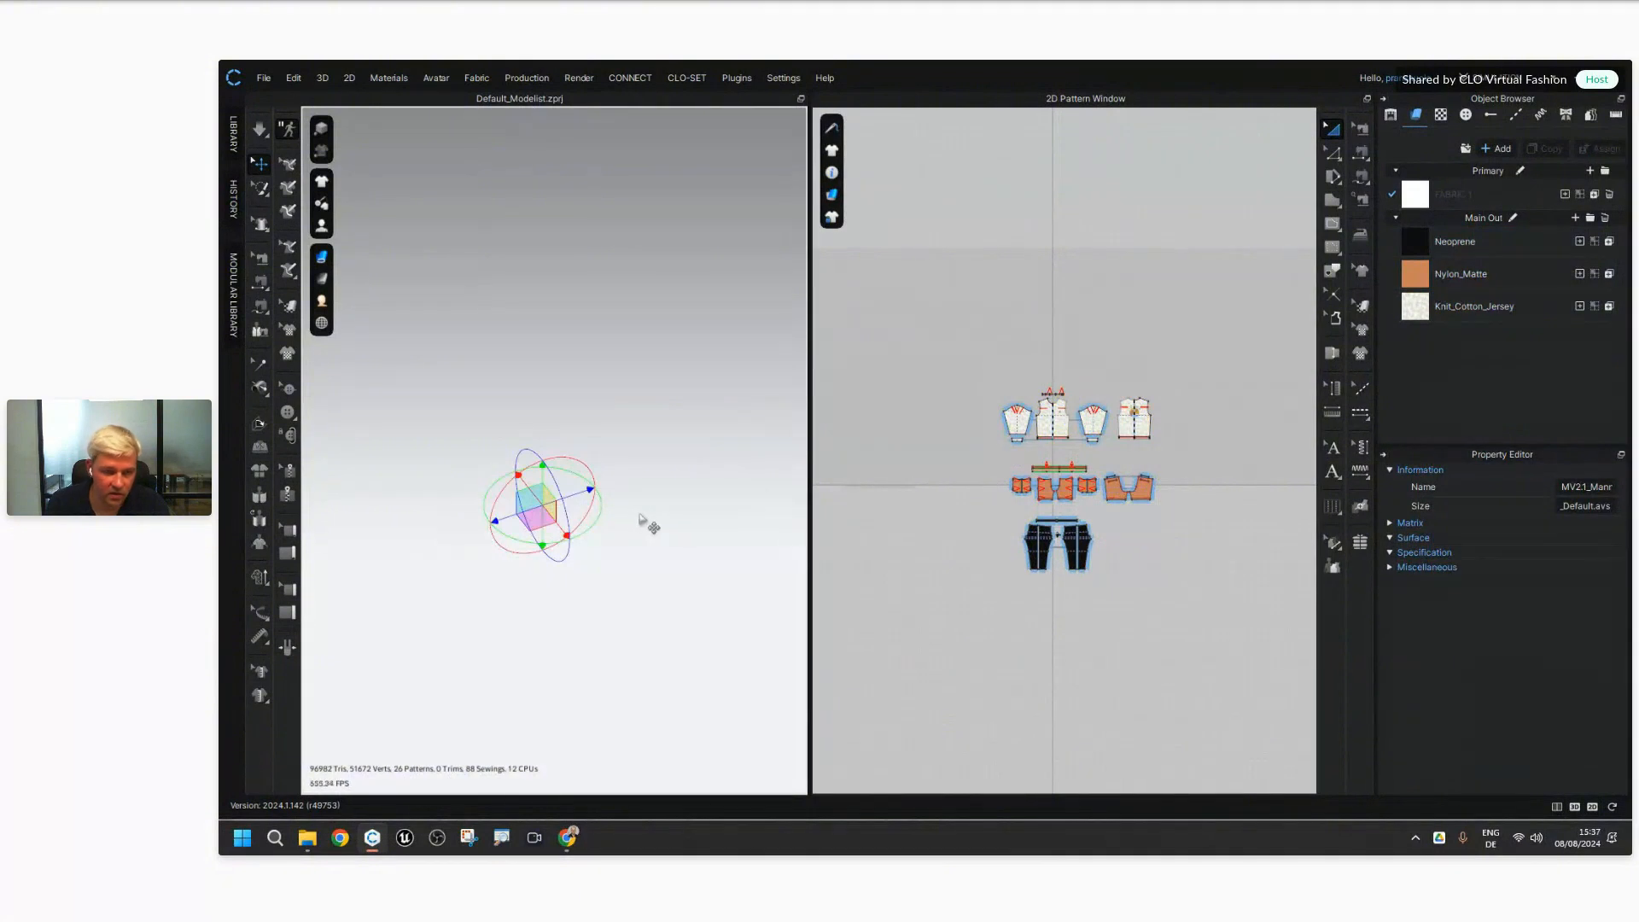
Step: Move the newly added mannequin off the round podium and onto the floor in front of the rear marble counter
{"action": "scroll", "coordinate": [640, 523], "scroll_direction": "down", "scroll_amount": 5}
{"action": "scroll", "coordinate": [631, 524], "scroll_direction": "up", "scroll_amount": 3}
{"action": "scroll", "coordinate": [616, 575], "scroll_direction": "up", "scroll_amount": 3}
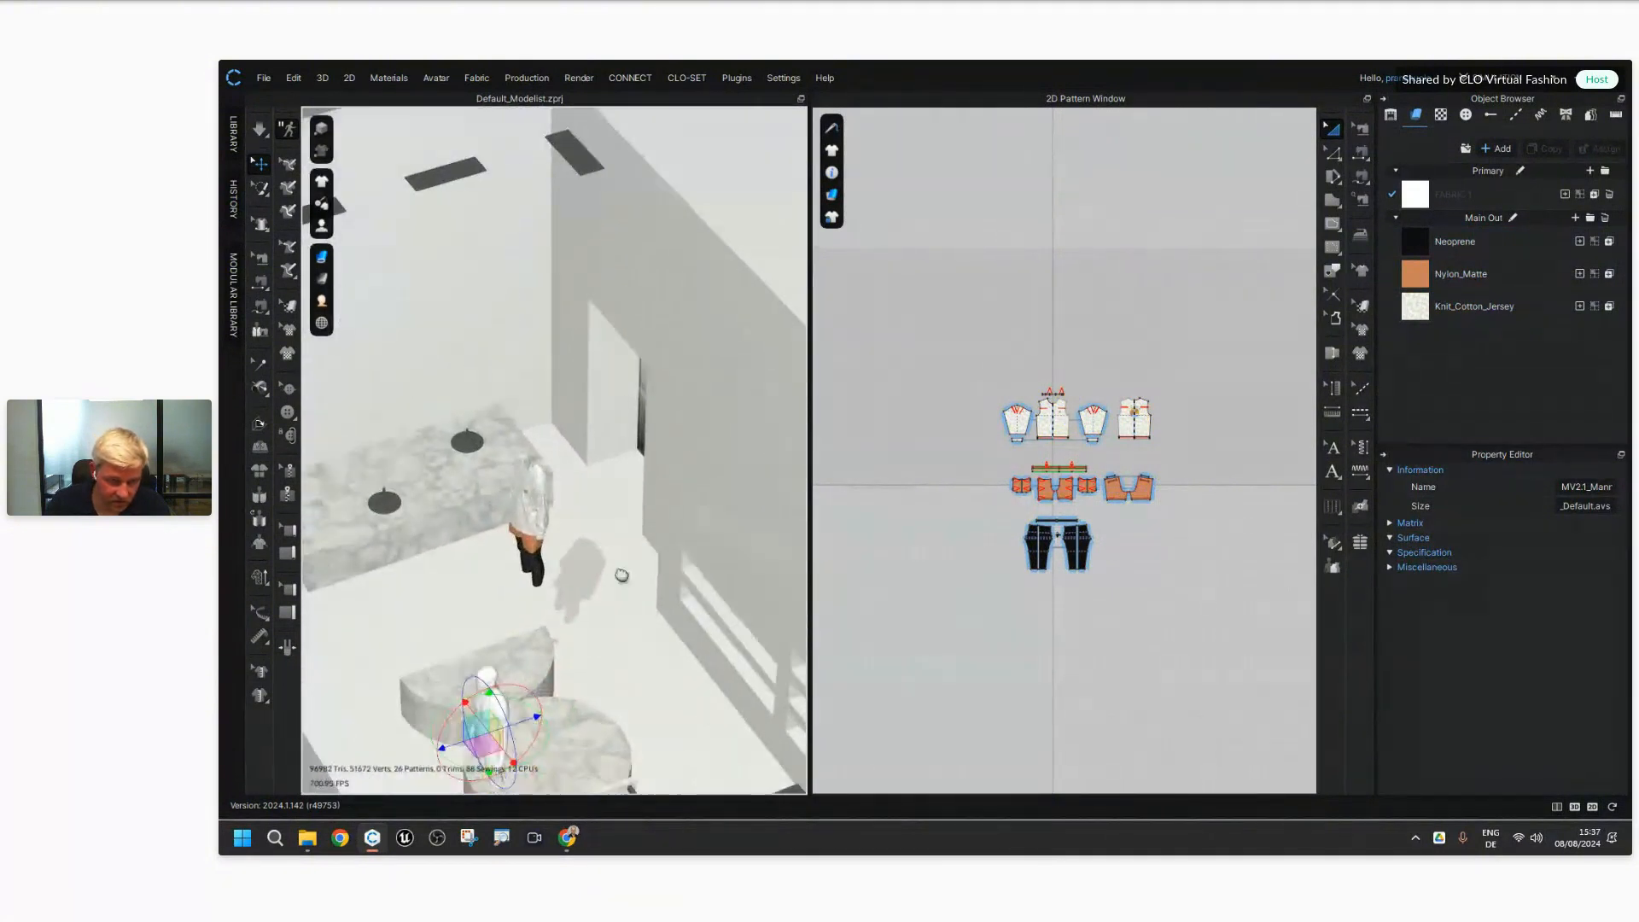
{"action": "middle_click_drag", "start_coordinate": [621, 574], "coordinate": [708, 512]}
{"action": "scroll", "coordinate": [621, 388], "scroll_direction": "up", "scroll_amount": 3}
{"action": "scroll", "coordinate": [635, 423], "scroll_direction": "up", "scroll_amount": 3}
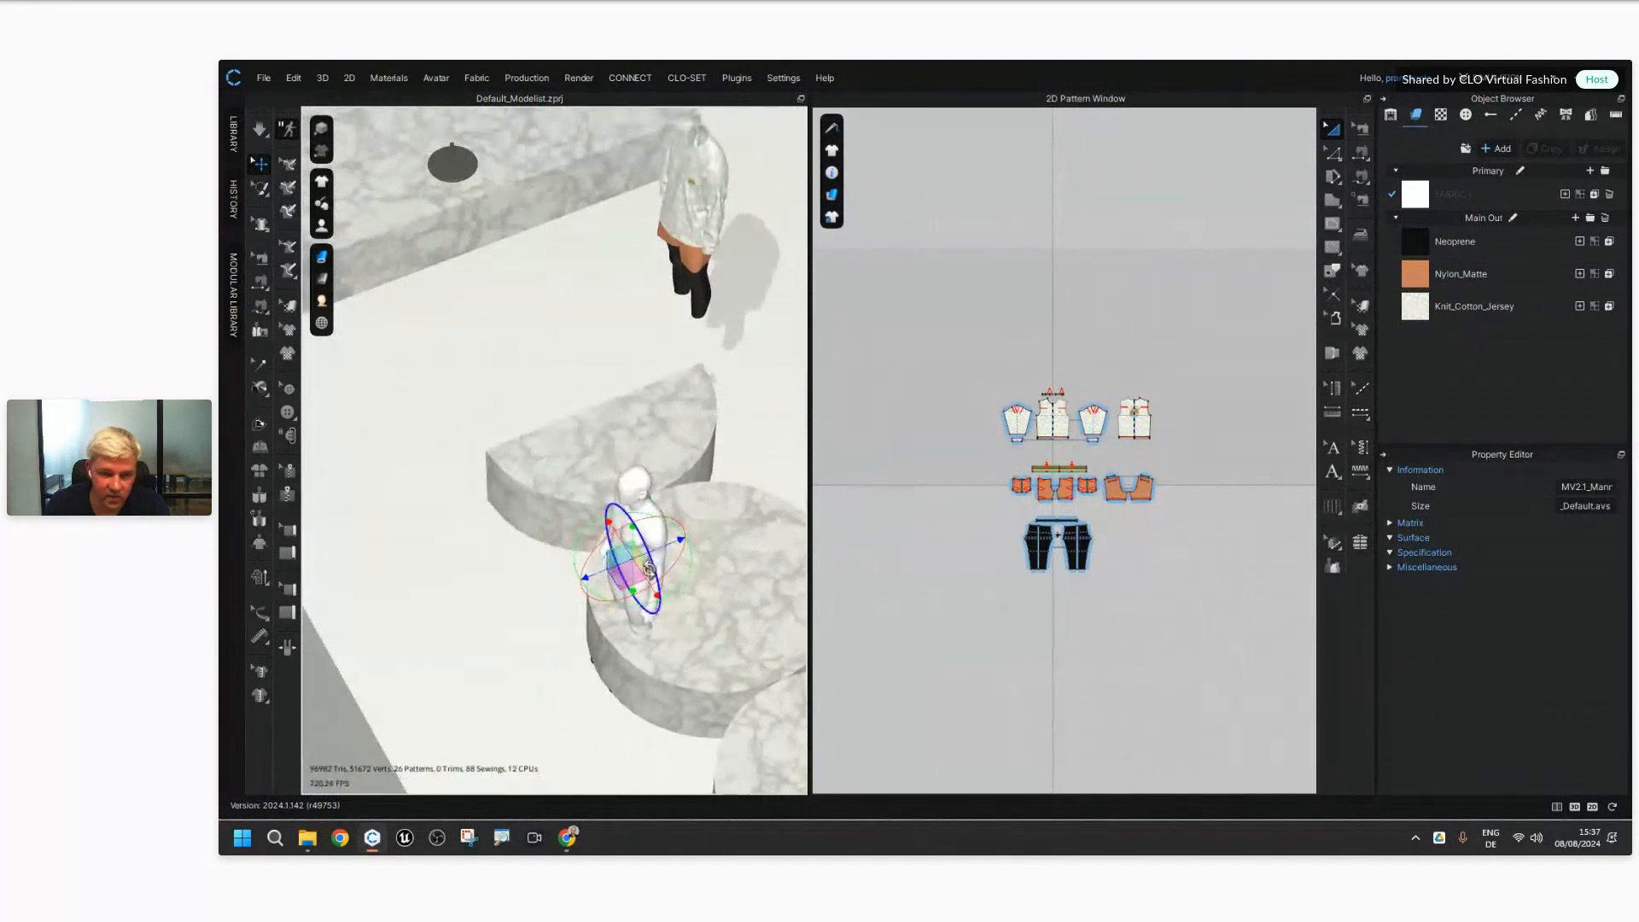
{"action": "left_click_drag", "start_coordinate": [633, 576], "coordinate": [602, 288]}
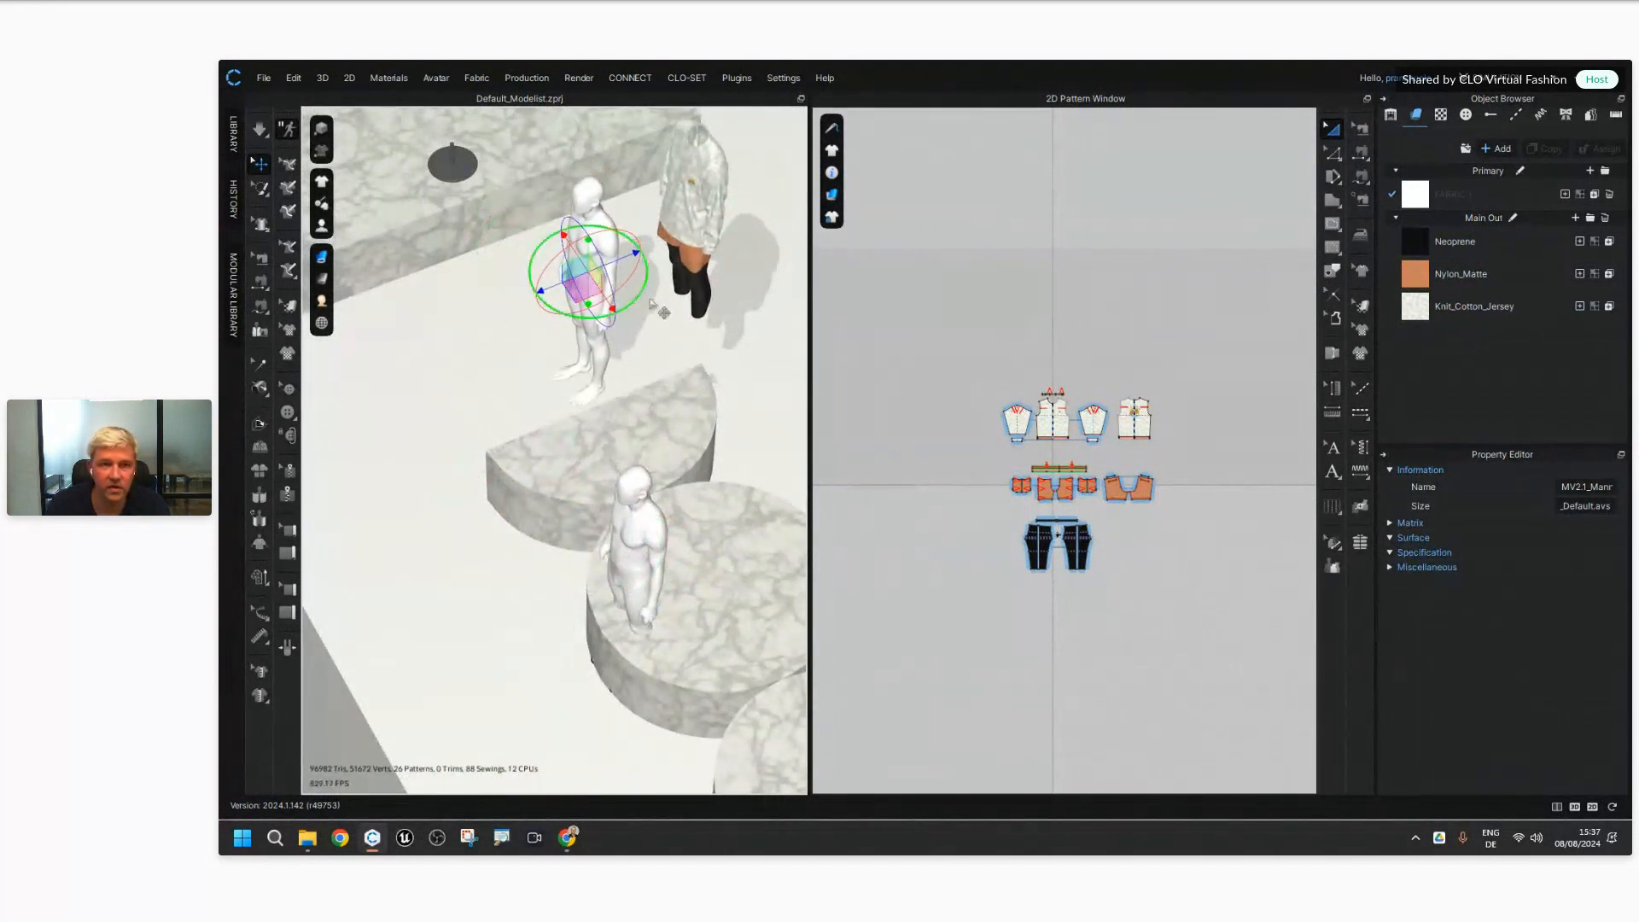
Step: Move the added mannequin onto the rear marble counter, over its middle round stand
{"action": "middle_click_drag", "start_coordinate": [689, 309], "coordinate": [695, 532]}
{"action": "right_click_drag", "start_coordinate": [716, 657], "coordinate": [689, 563]}
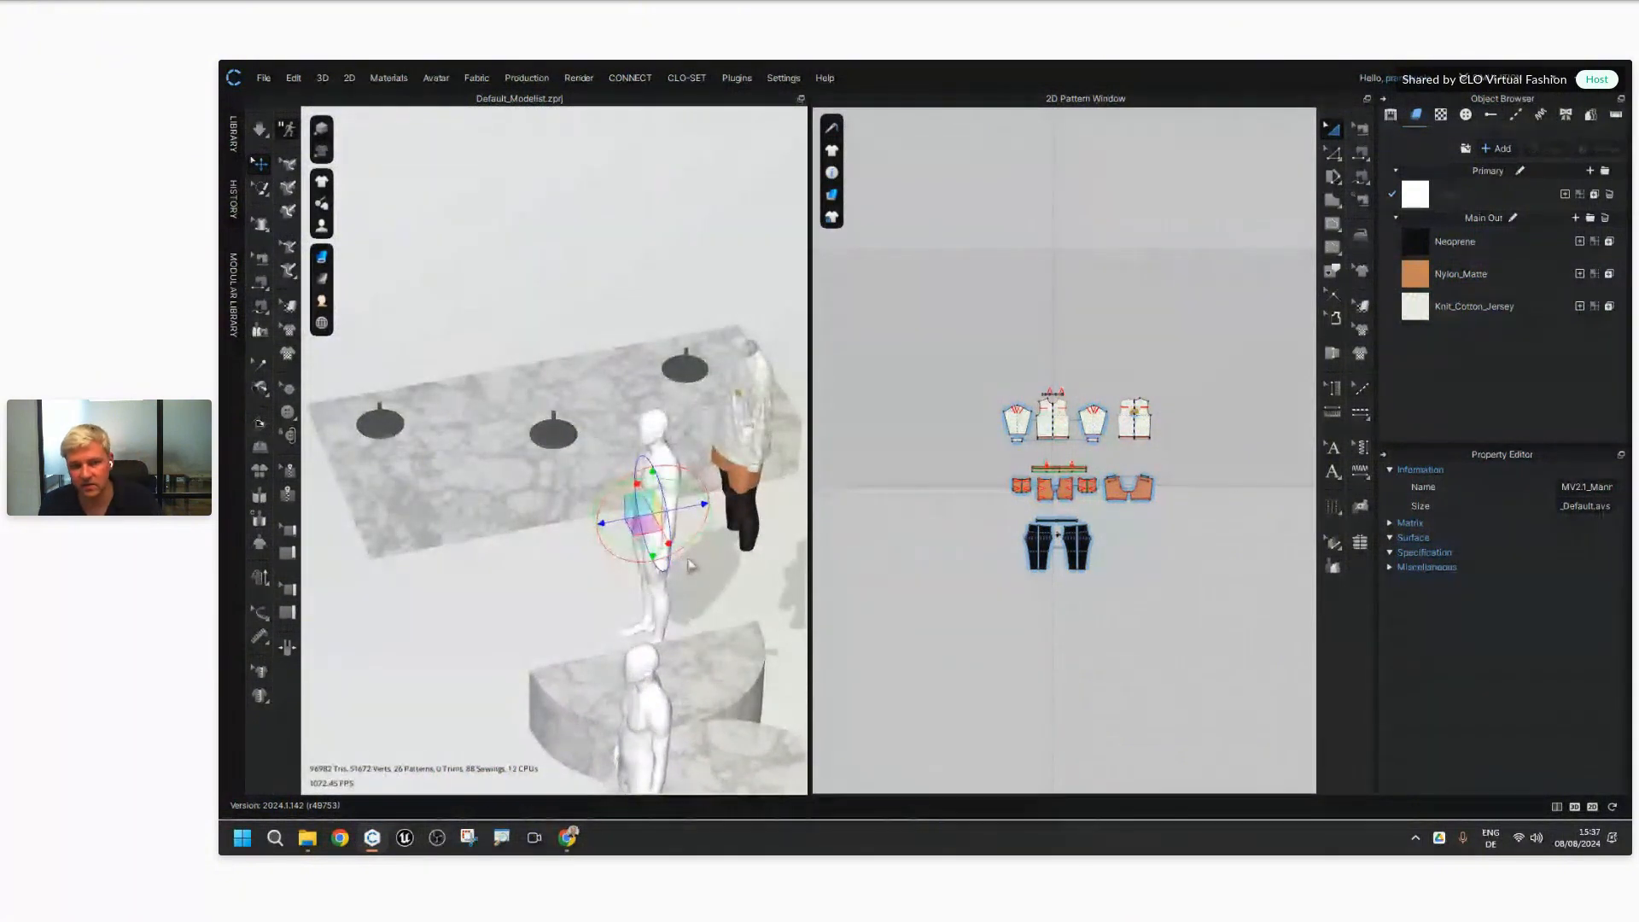
{"action": "scroll", "coordinate": [696, 409], "scroll_direction": "up", "scroll_amount": 4}
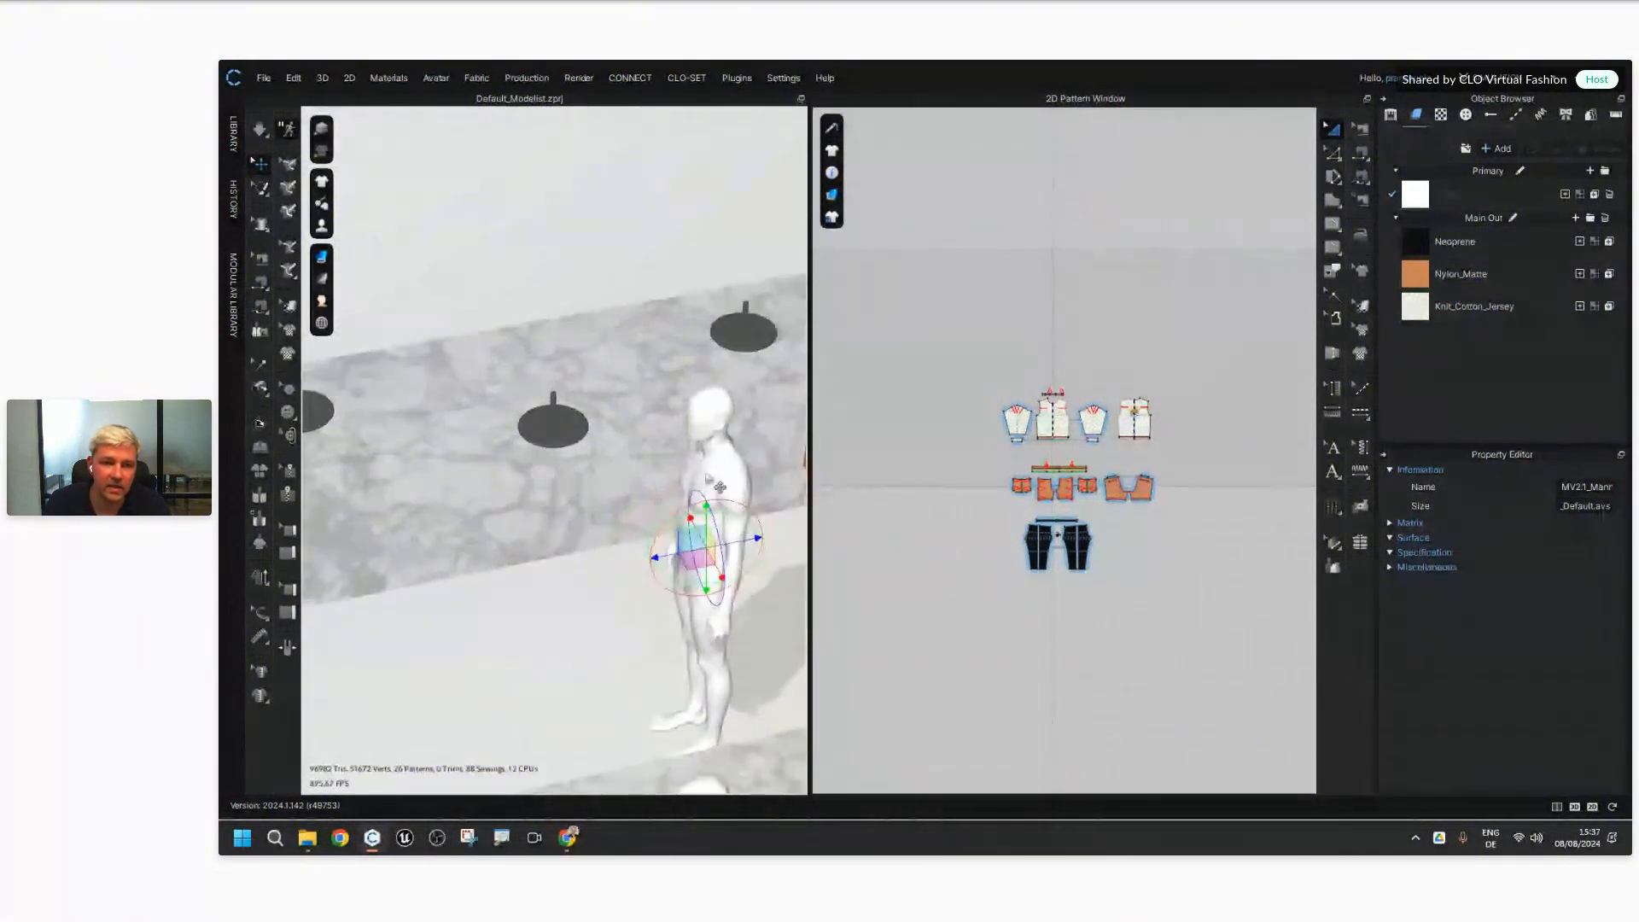
{"action": "scroll", "coordinate": [695, 547], "scroll_direction": "up", "scroll_amount": 2}
{"action": "left_click_drag", "start_coordinate": [721, 608], "coordinate": [557, 309]}
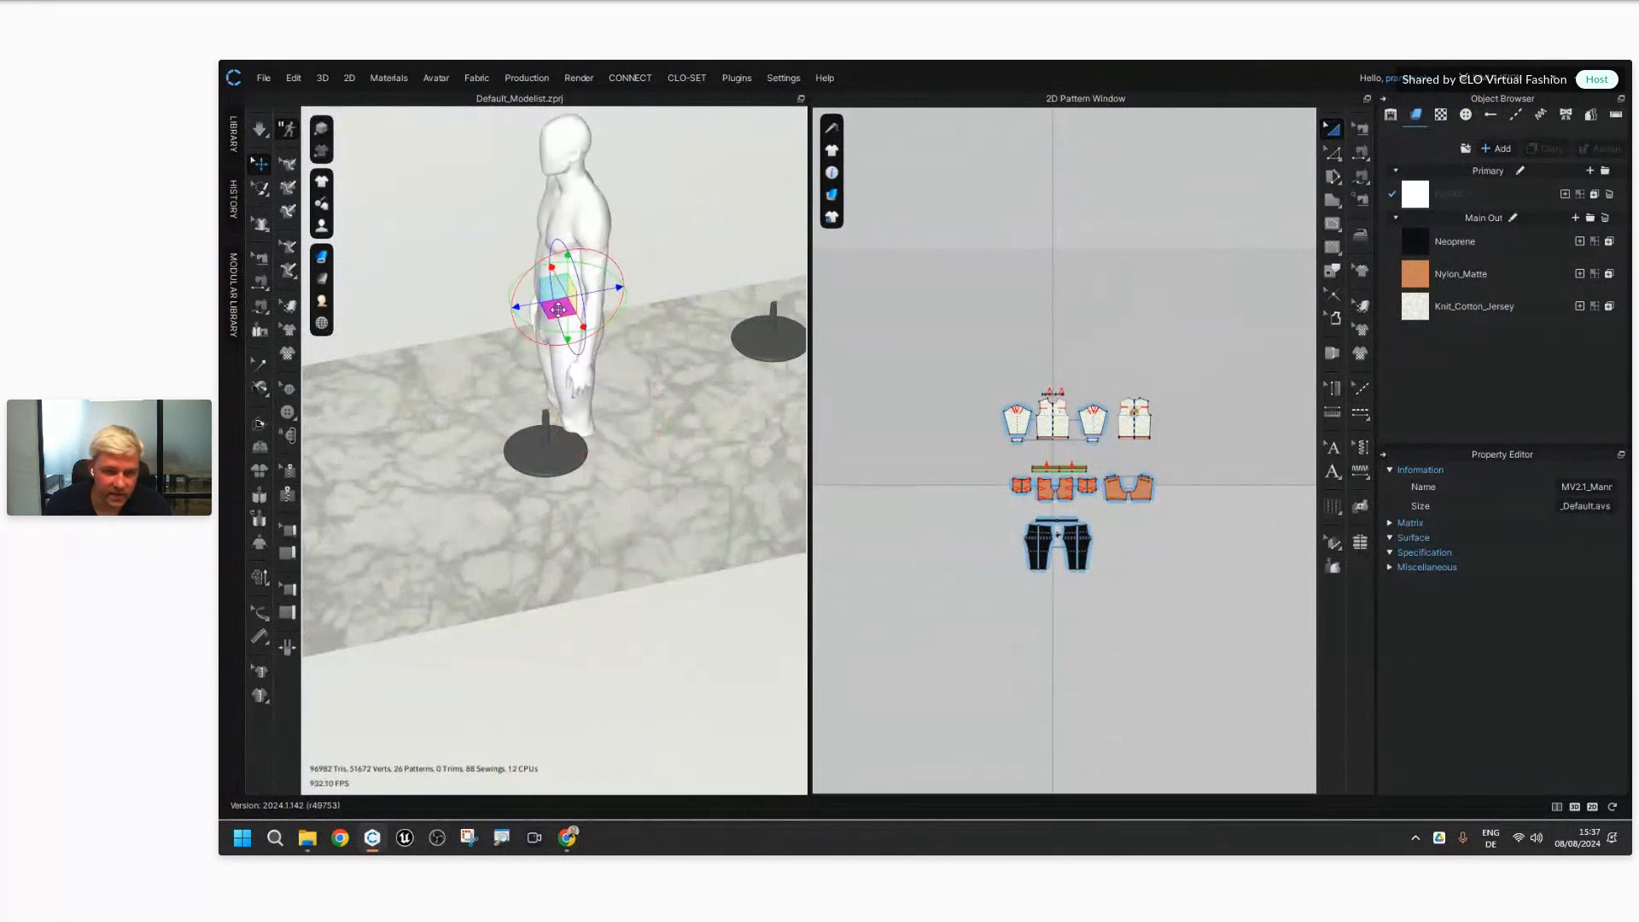
Step: Shift the new mannequin vertically and sideways so it stands beside the post of the rear counter's middle stand
{"action": "scroll", "coordinate": [629, 376], "scroll_direction": "up", "scroll_amount": 3}
{"action": "middle_click_drag", "start_coordinate": [629, 377], "coordinate": [632, 669]}
{"action": "left_click_drag", "start_coordinate": [574, 542], "coordinate": [581, 371]}
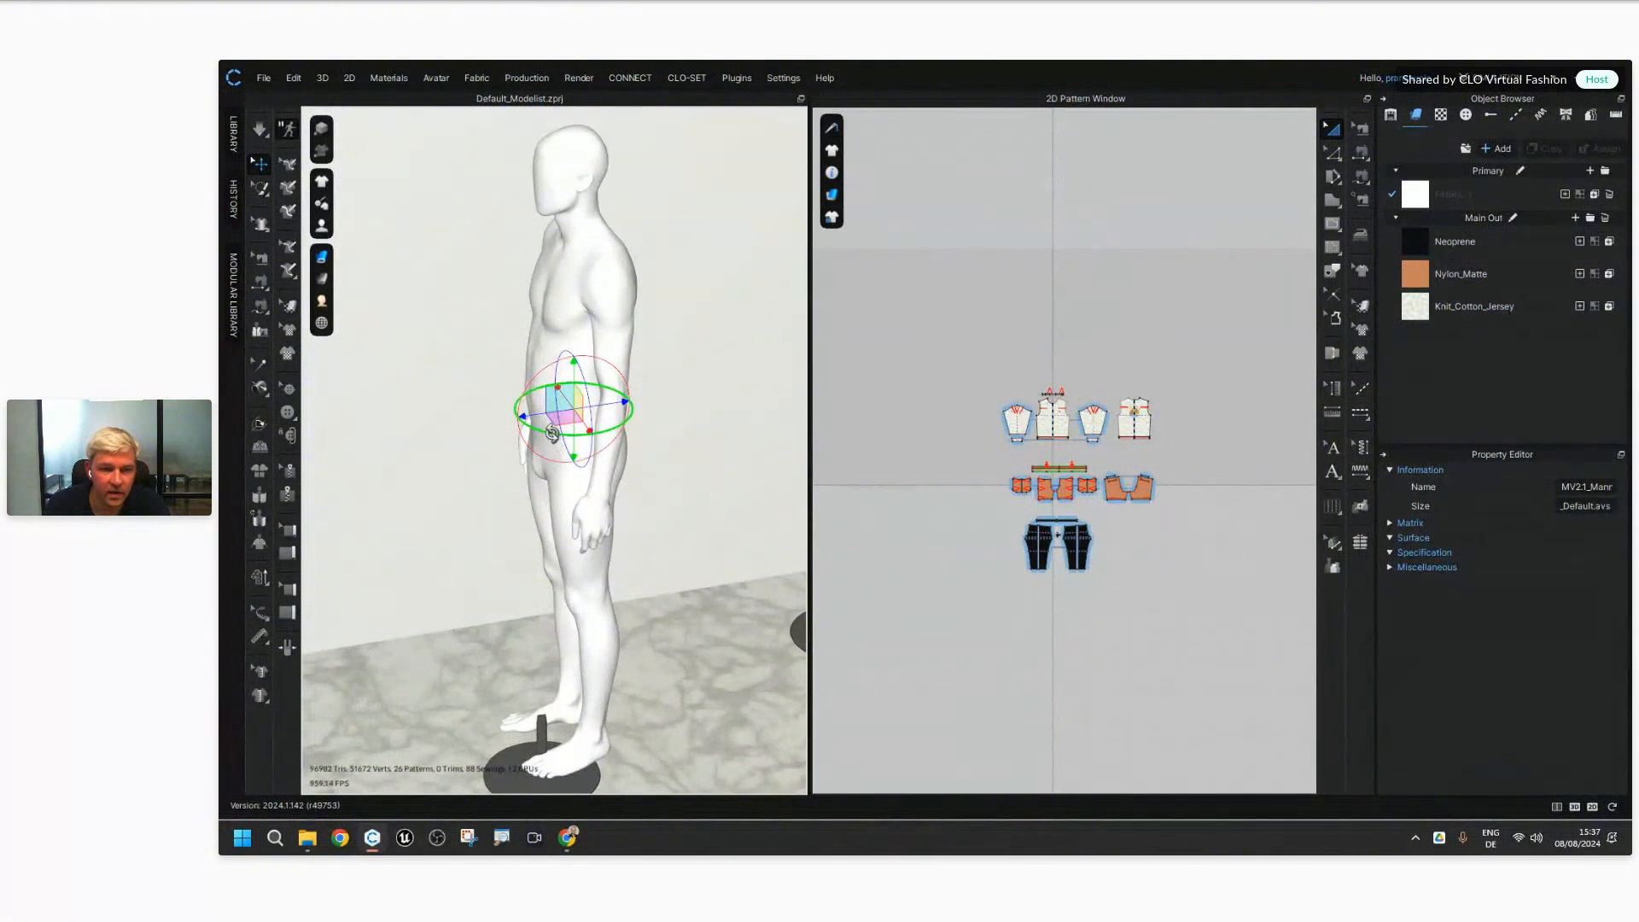
{"action": "right_click_drag", "start_coordinate": [551, 433], "coordinate": [642, 415]}
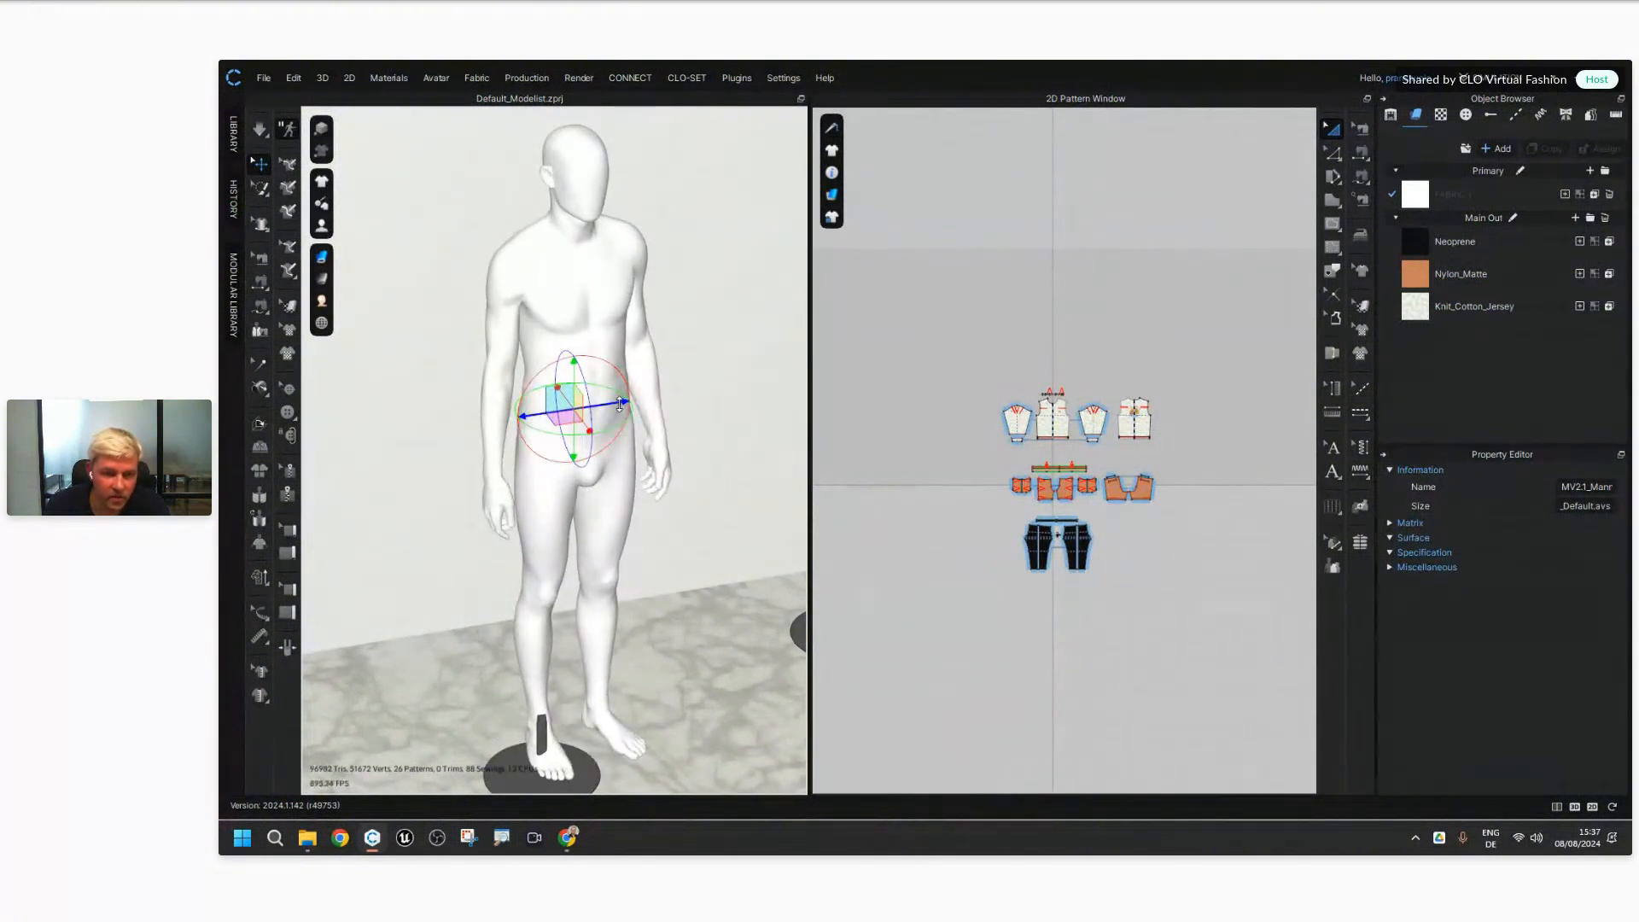
{"action": "left_click_drag", "start_coordinate": [619, 404], "coordinate": [516, 453]}
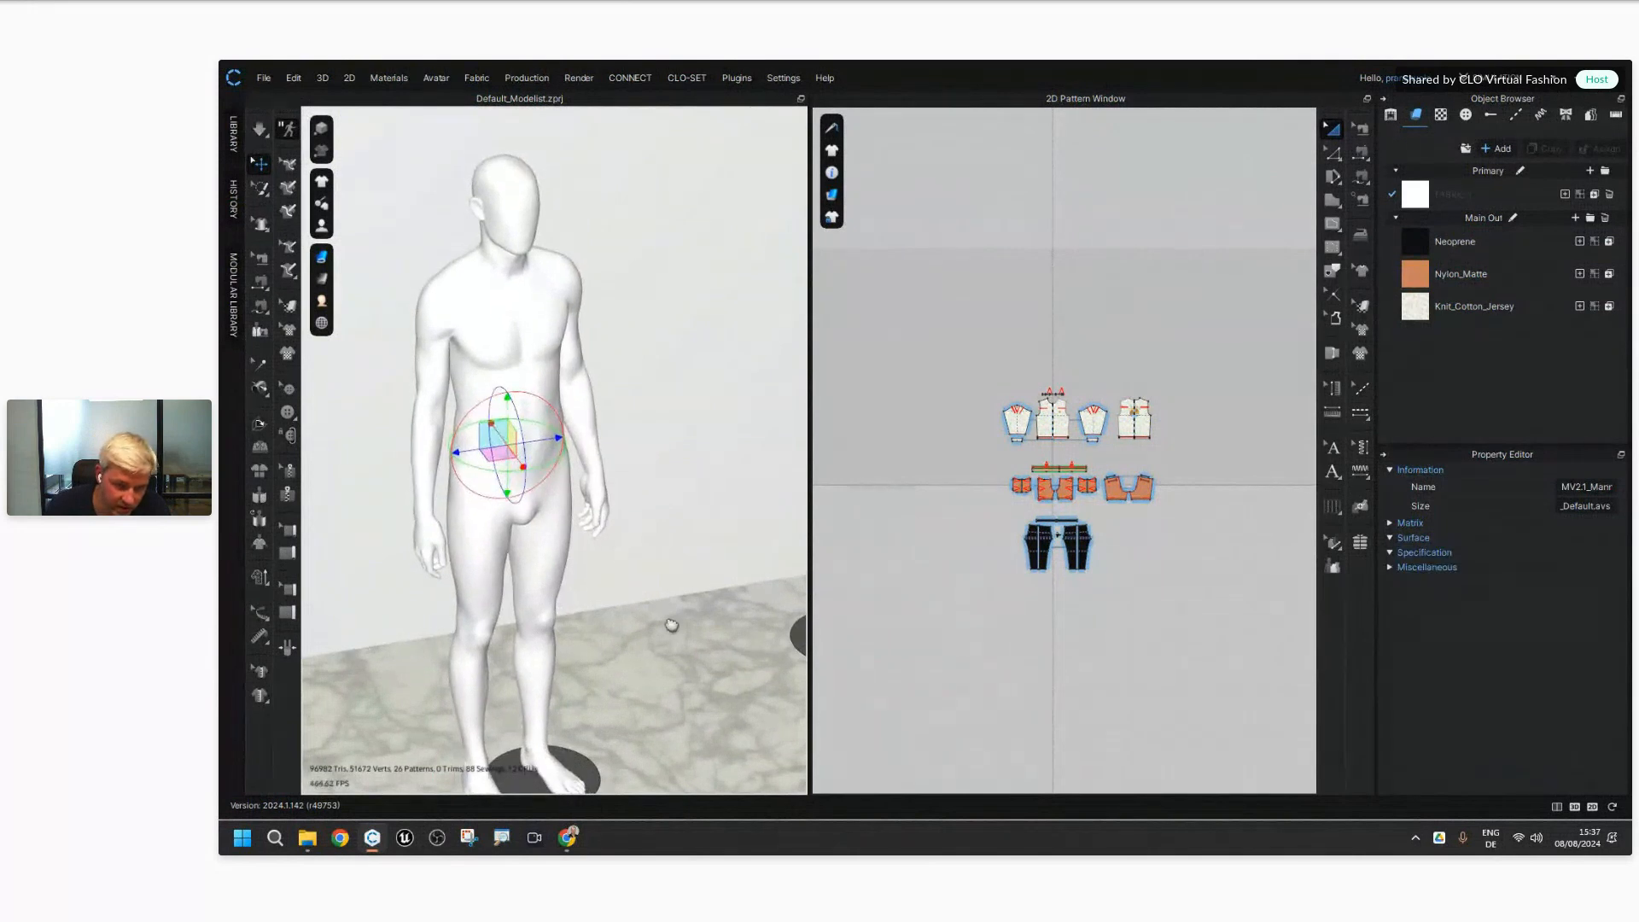
Step: Fine-tune the mannequin's position so one foot rests on the middle stand's round base and covers its post
{"action": "scroll", "coordinate": [648, 307], "scroll_direction": "up", "scroll_amount": 5}
{"action": "middle_click_drag", "start_coordinate": [669, 626], "coordinate": [655, 424]}
{"action": "mouse_move", "coordinate": [654, 424]}
{"action": "right_mouse_down"}
{"action": "mouse_move", "coordinate": [560, 443]}
{"action": "mouse_move", "coordinate": [656, 422]}
{"action": "right_mouse_up"}
{"action": "scroll", "coordinate": [645, 421], "scroll_direction": "down", "scroll_amount": 4}
{"action": "middle_click_drag", "start_coordinate": [590, 367], "coordinate": [597, 428]}
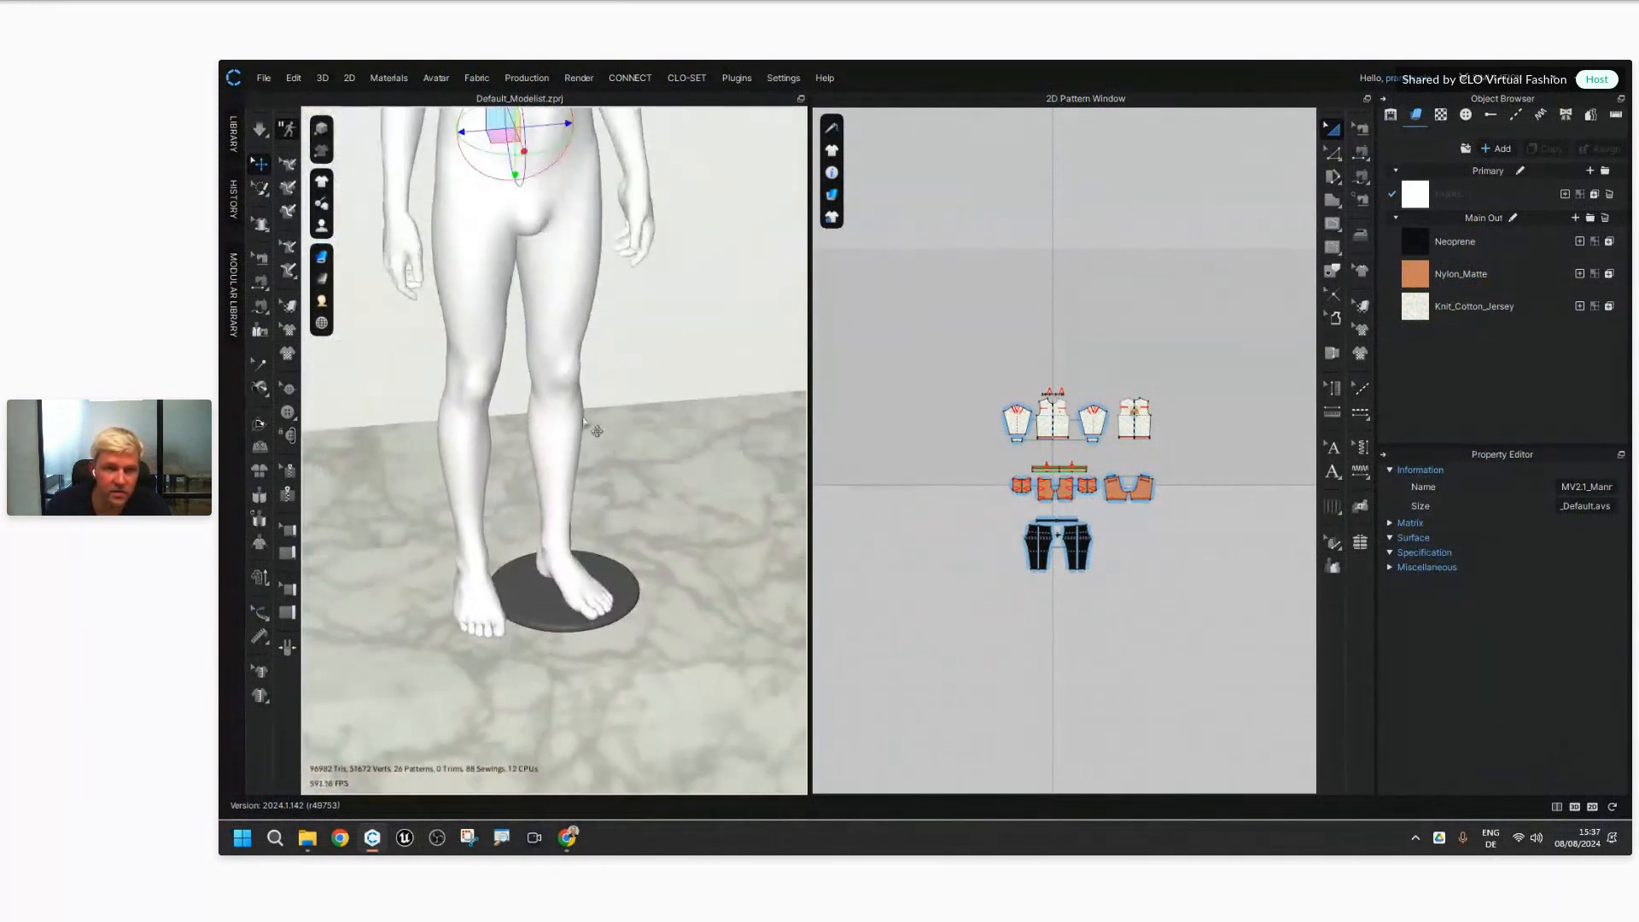
{"action": "middle_click_drag", "start_coordinate": [555, 231], "coordinate": [550, 312]}
{"action": "left_click_drag", "start_coordinate": [505, 223], "coordinate": [516, 221]}
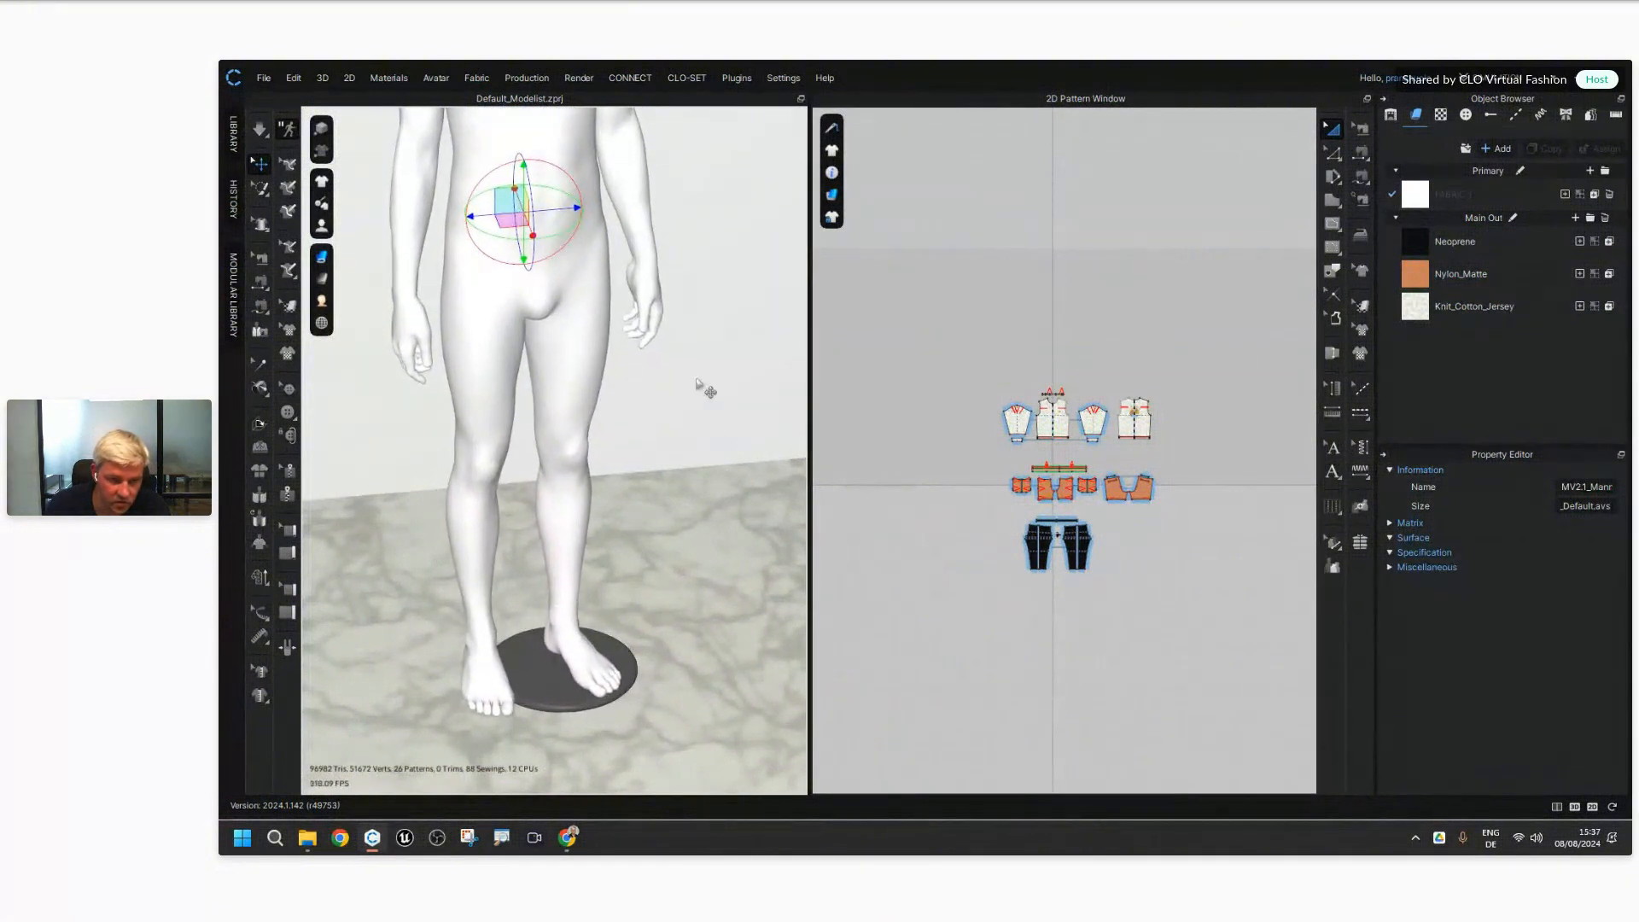
Step: Delete the remaining mannequin on the round front podium
{"action": "right_click_drag", "start_coordinate": [715, 432], "coordinate": [647, 488]}
{"action": "scroll", "coordinate": [684, 431], "scroll_direction": "down", "scroll_amount": 8}
{"action": "scroll", "coordinate": [653, 444], "scroll_direction": "up", "scroll_amount": 1}
{"action": "scroll", "coordinate": [637, 363], "scroll_direction": "up", "scroll_amount": 3}
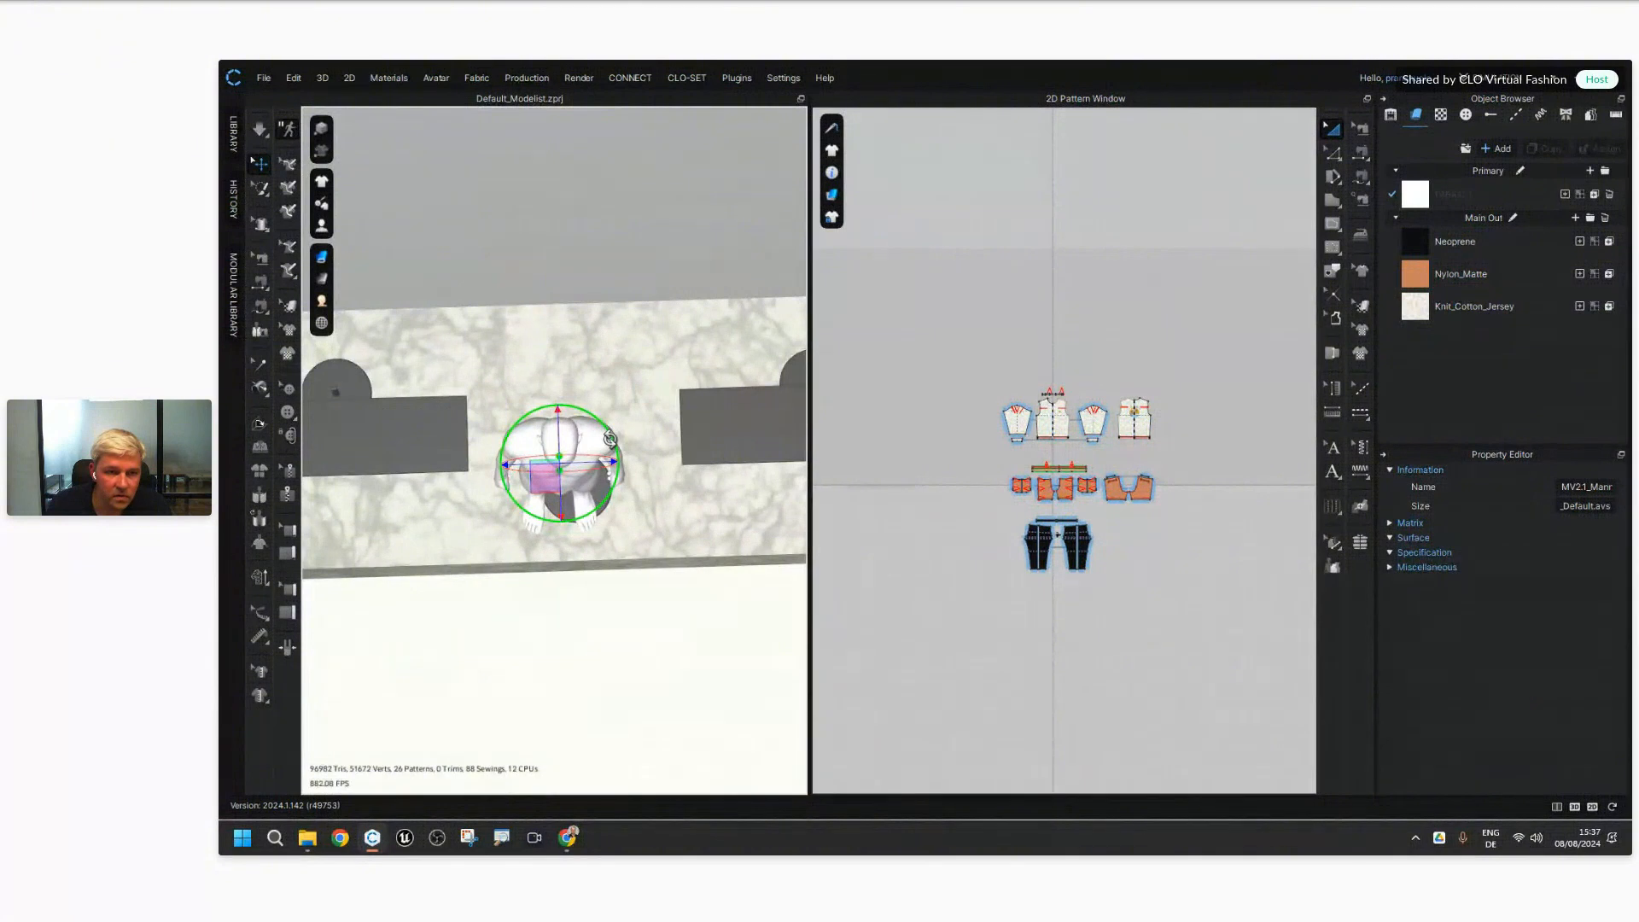
{"action": "right_click_drag", "start_coordinate": [639, 582], "coordinate": [639, 531]}
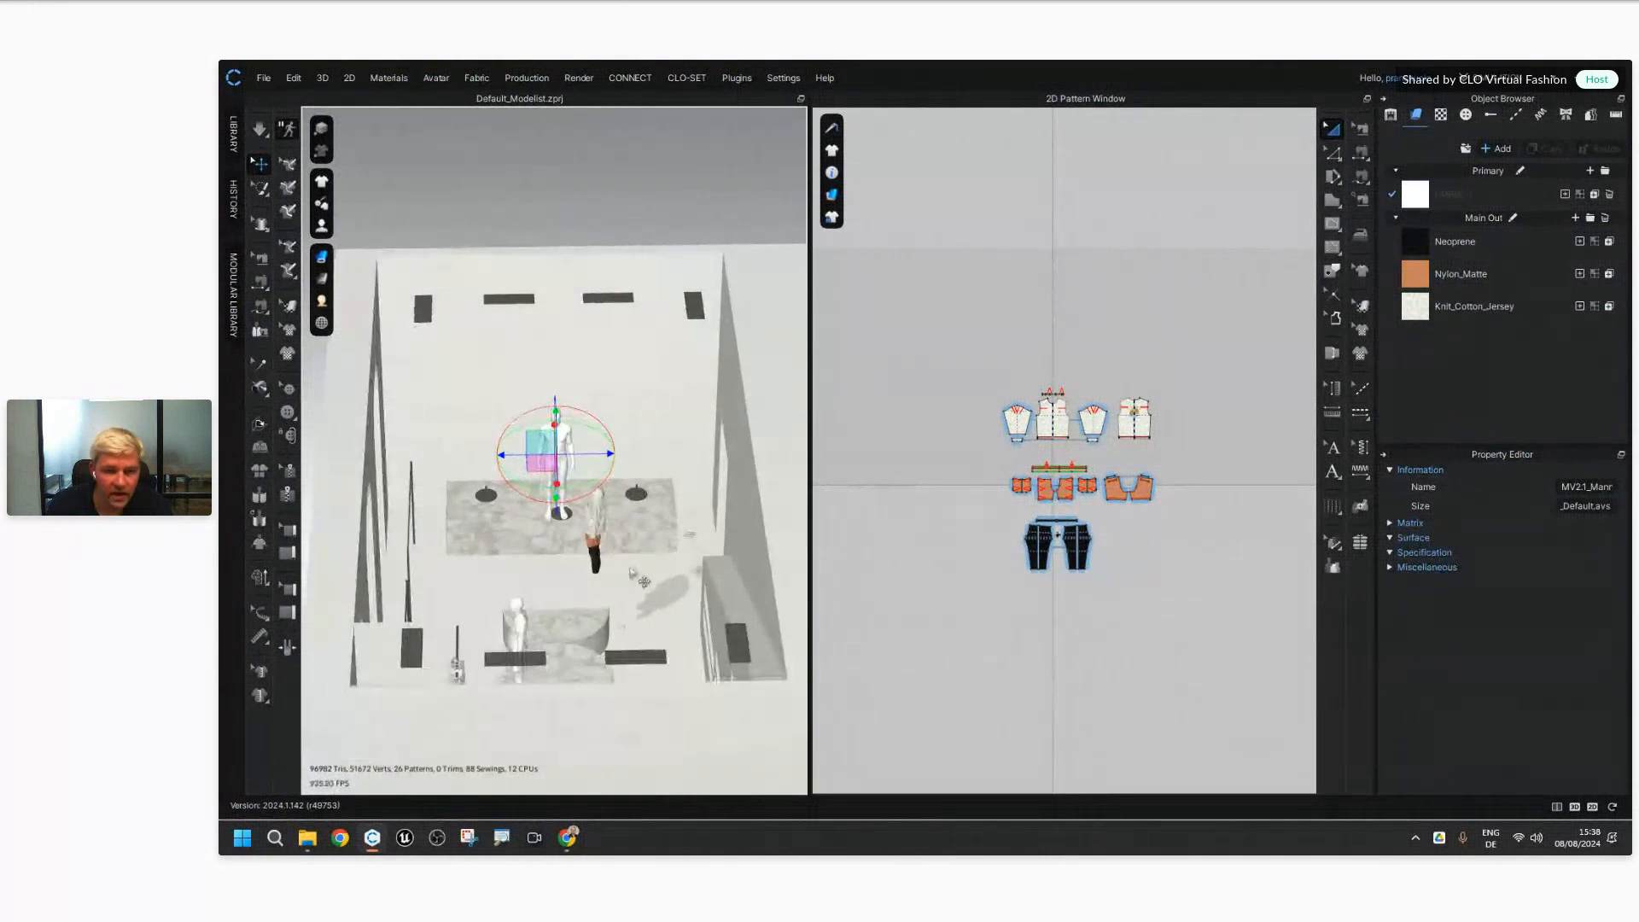
{"action": "scroll", "coordinate": [631, 572], "scroll_direction": "up", "scroll_amount": 4}
{"action": "middle_click_drag", "start_coordinate": [631, 574], "coordinate": [610, 512]}
{"action": "right_click_drag", "start_coordinate": [609, 512], "coordinate": [604, 550]}
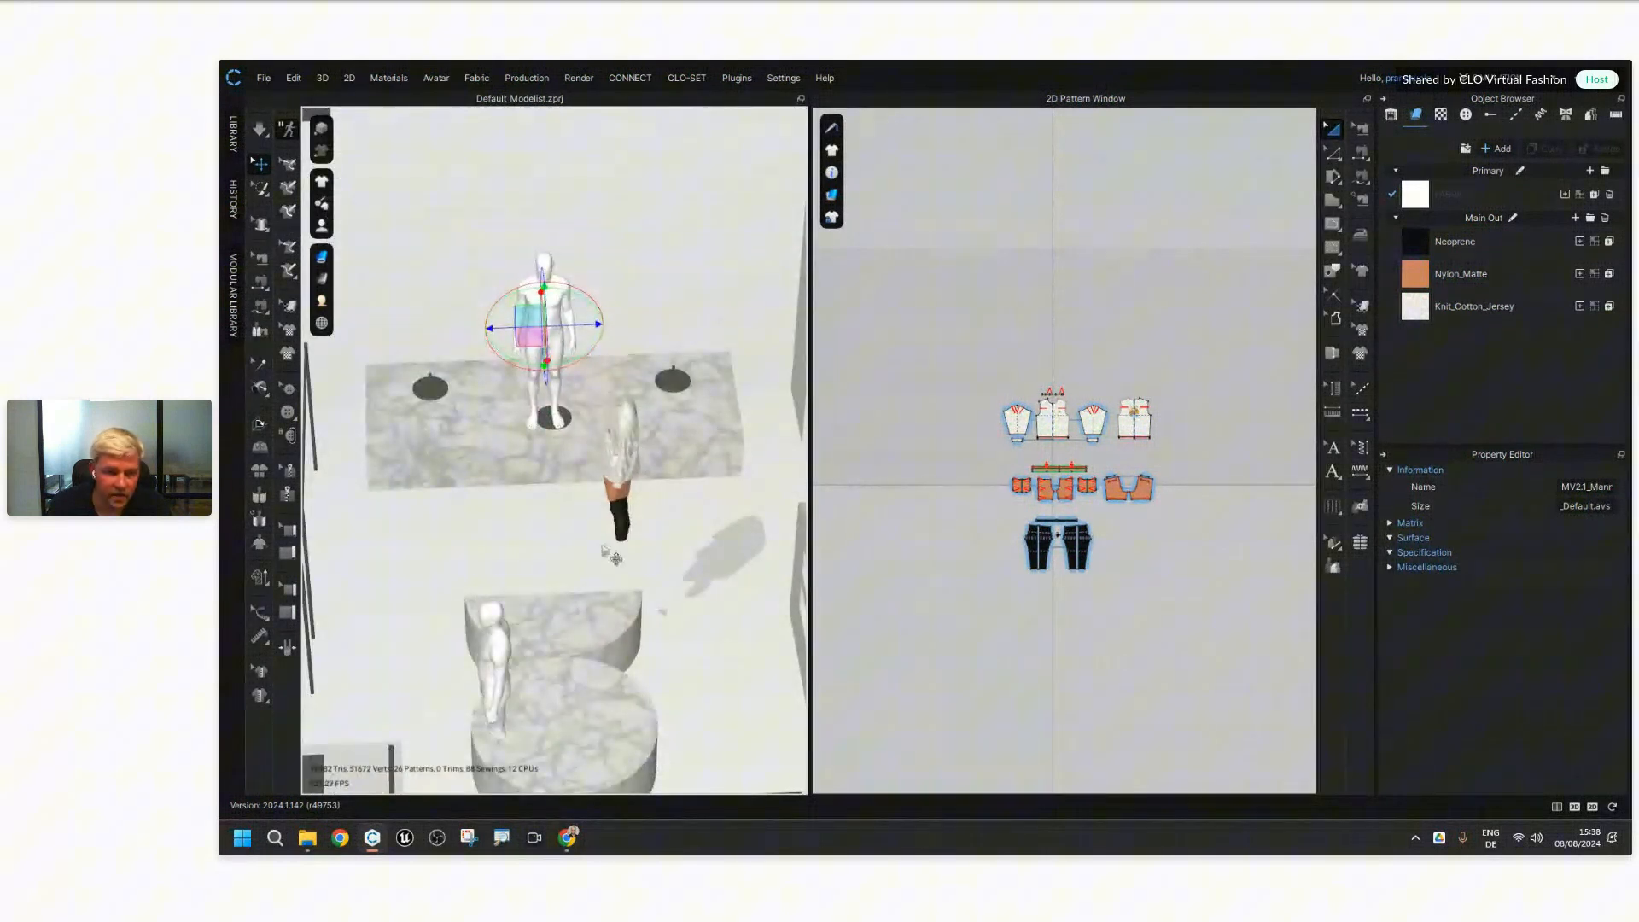
{"action": "left_click", "coordinate": [513, 647]}
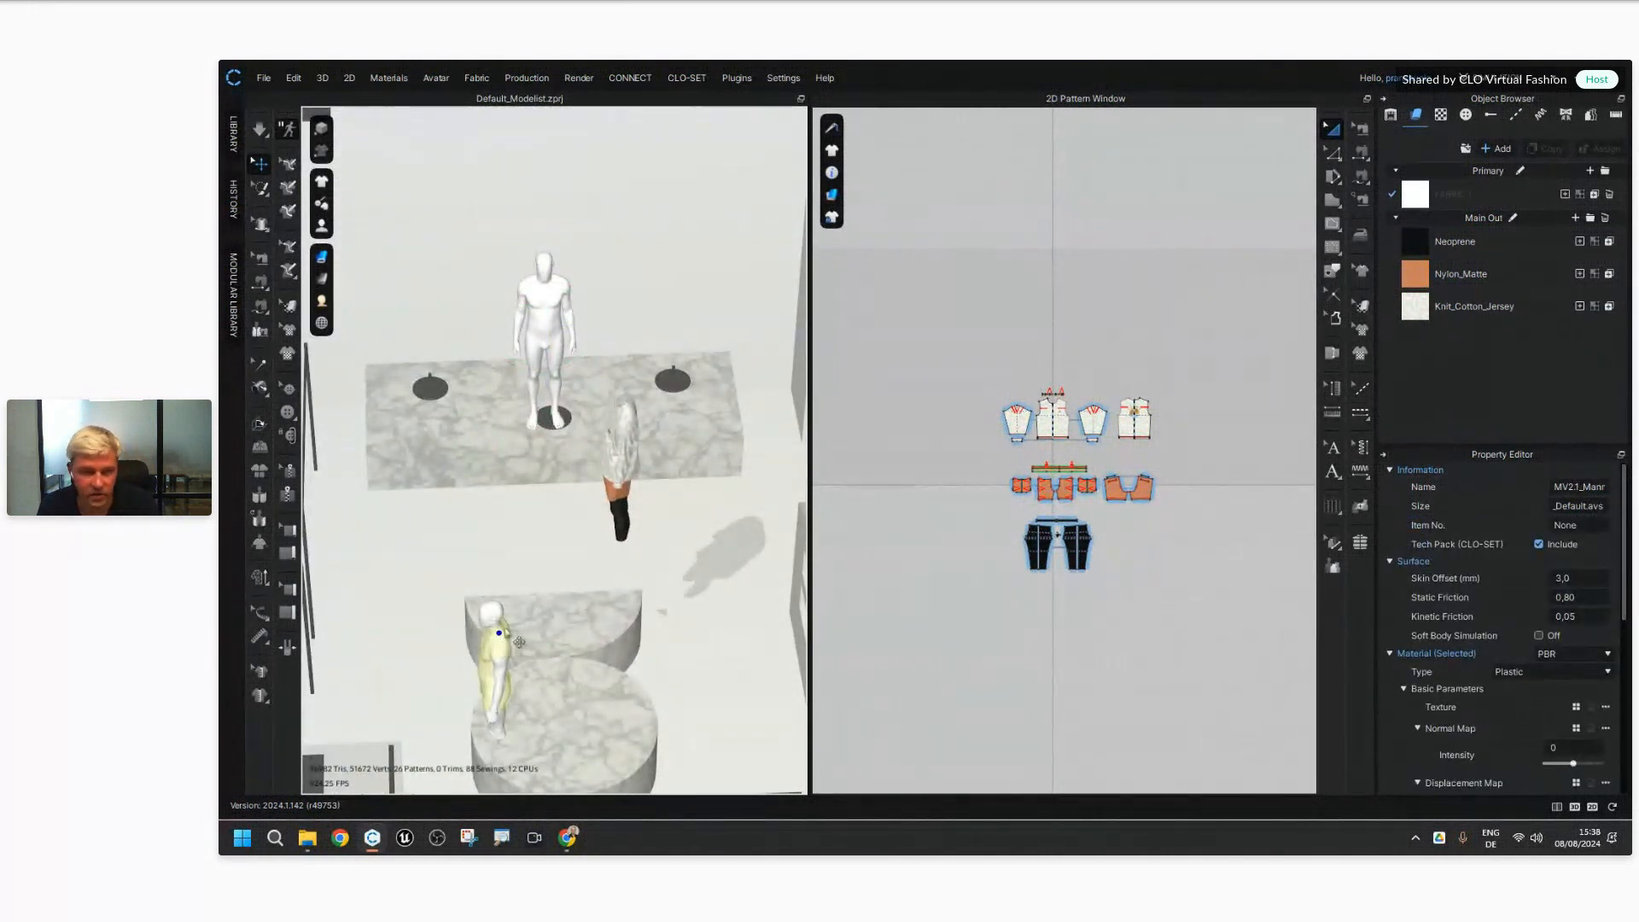
{"action": "key", "text": "Delete"}
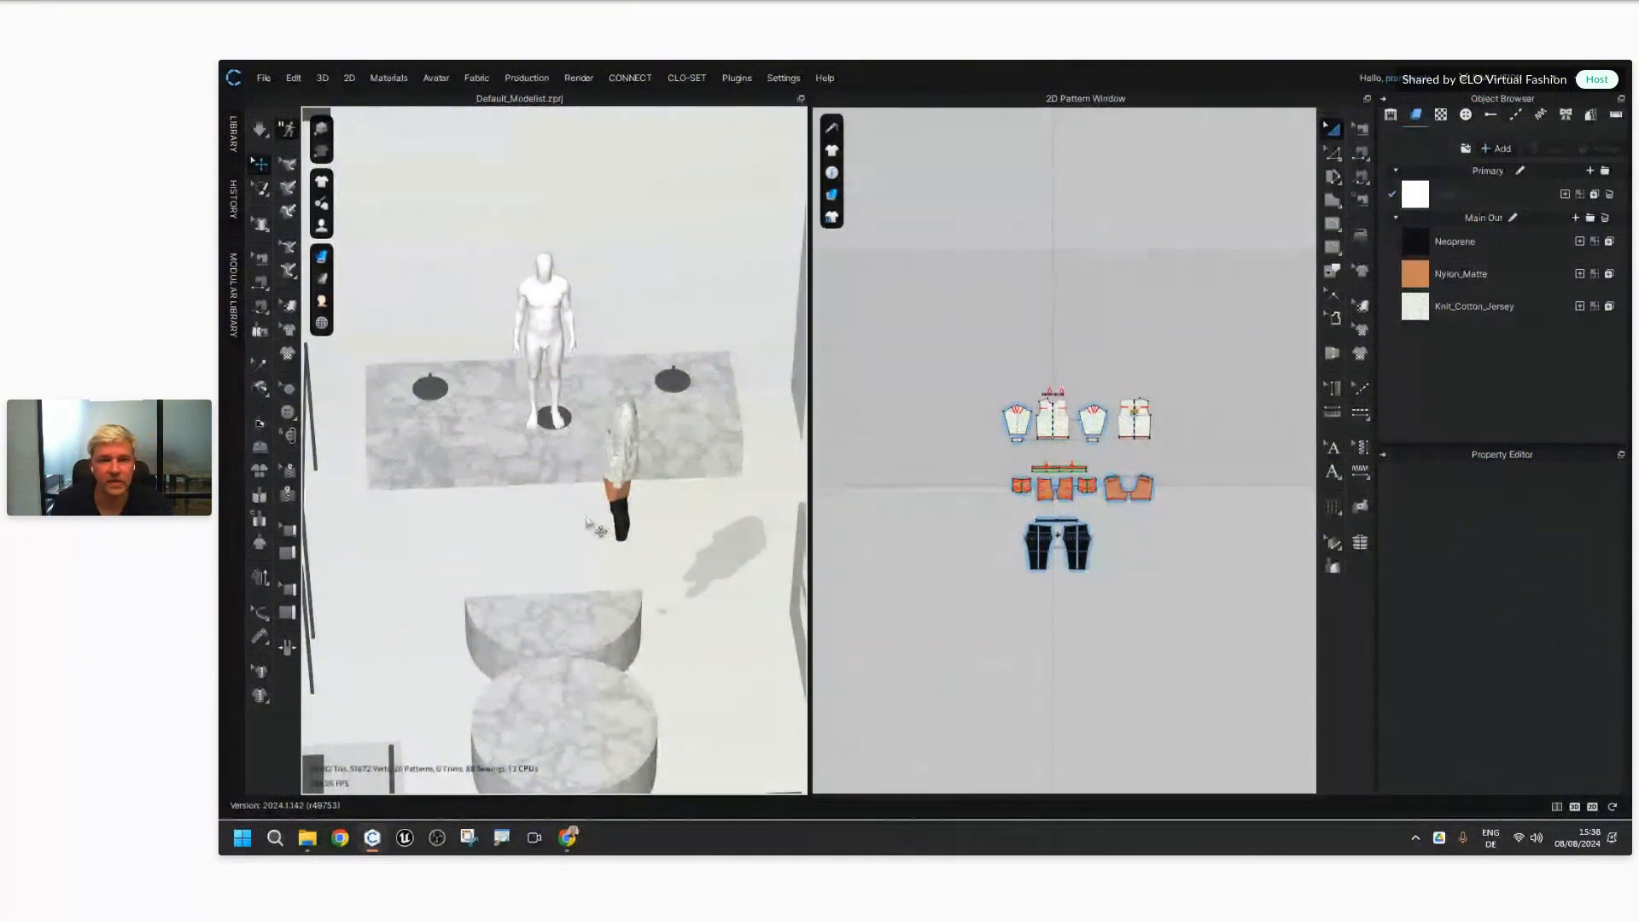
Step: Select all pattern pieces of the main outfit and lift the outfit in front of the mannequin on the rear counter
{"action": "right_click_drag", "start_coordinate": [598, 529], "coordinate": [621, 484]}
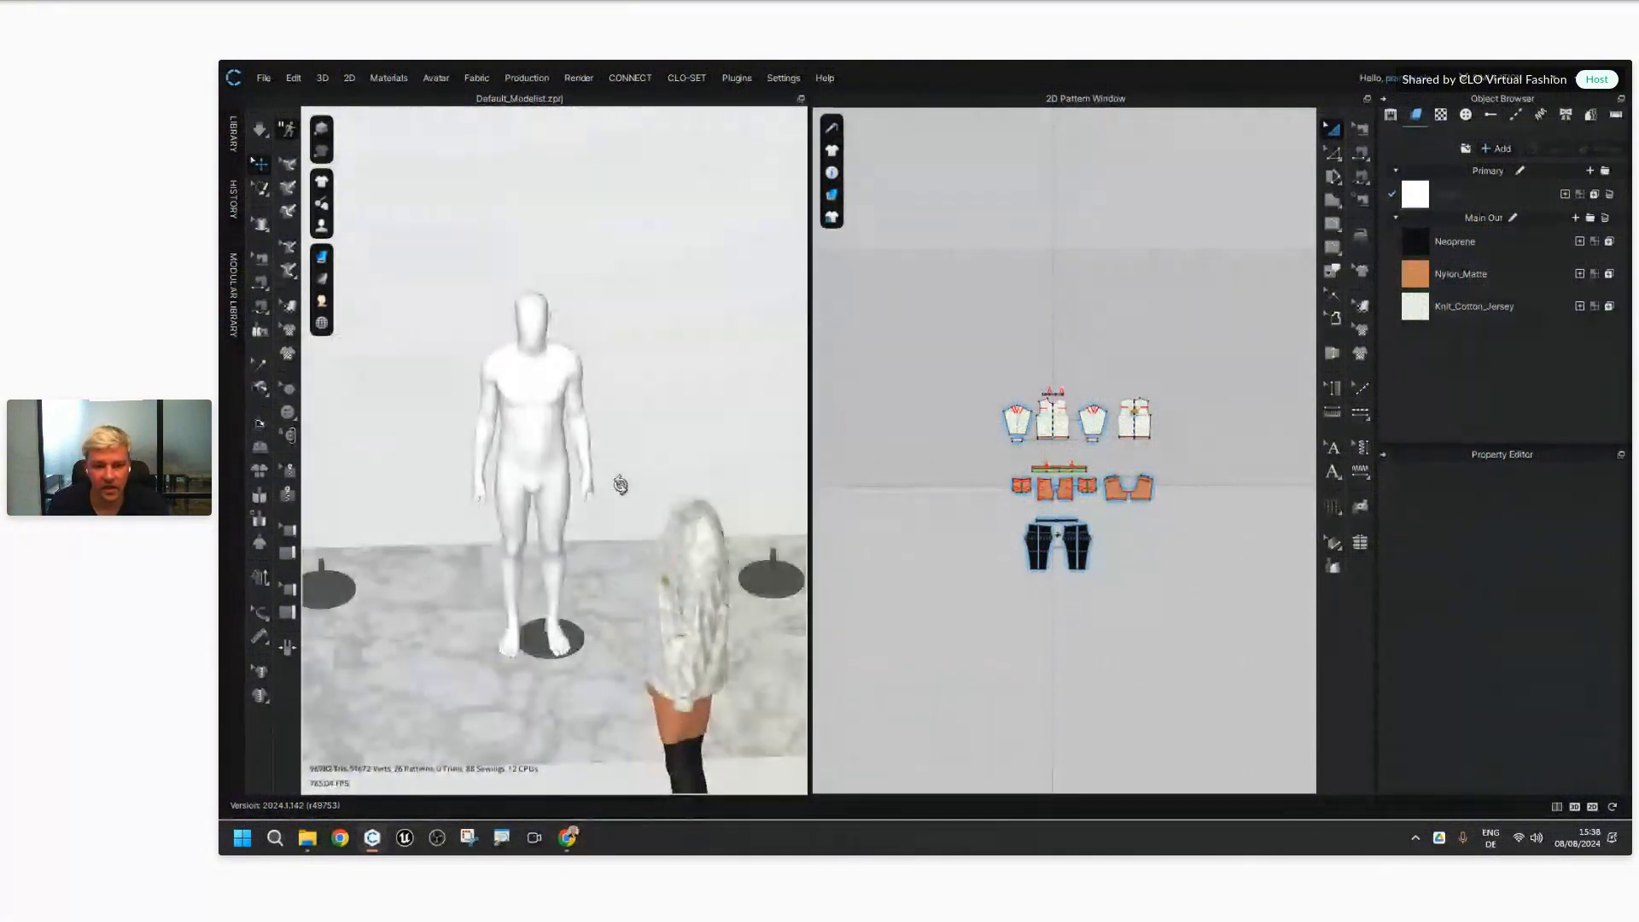
{"action": "middle_click_drag", "start_coordinate": [621, 485], "coordinate": [616, 465]}
{"action": "left_click_drag", "start_coordinate": [1210, 331], "coordinate": [963, 638]}
{"action": "mouse_move", "coordinate": [741, 525]}
{"action": "right_mouse_down"}
{"action": "mouse_move", "coordinate": [713, 617]}
{"action": "mouse_move", "coordinate": [763, 542]}
{"action": "right_mouse_up"}
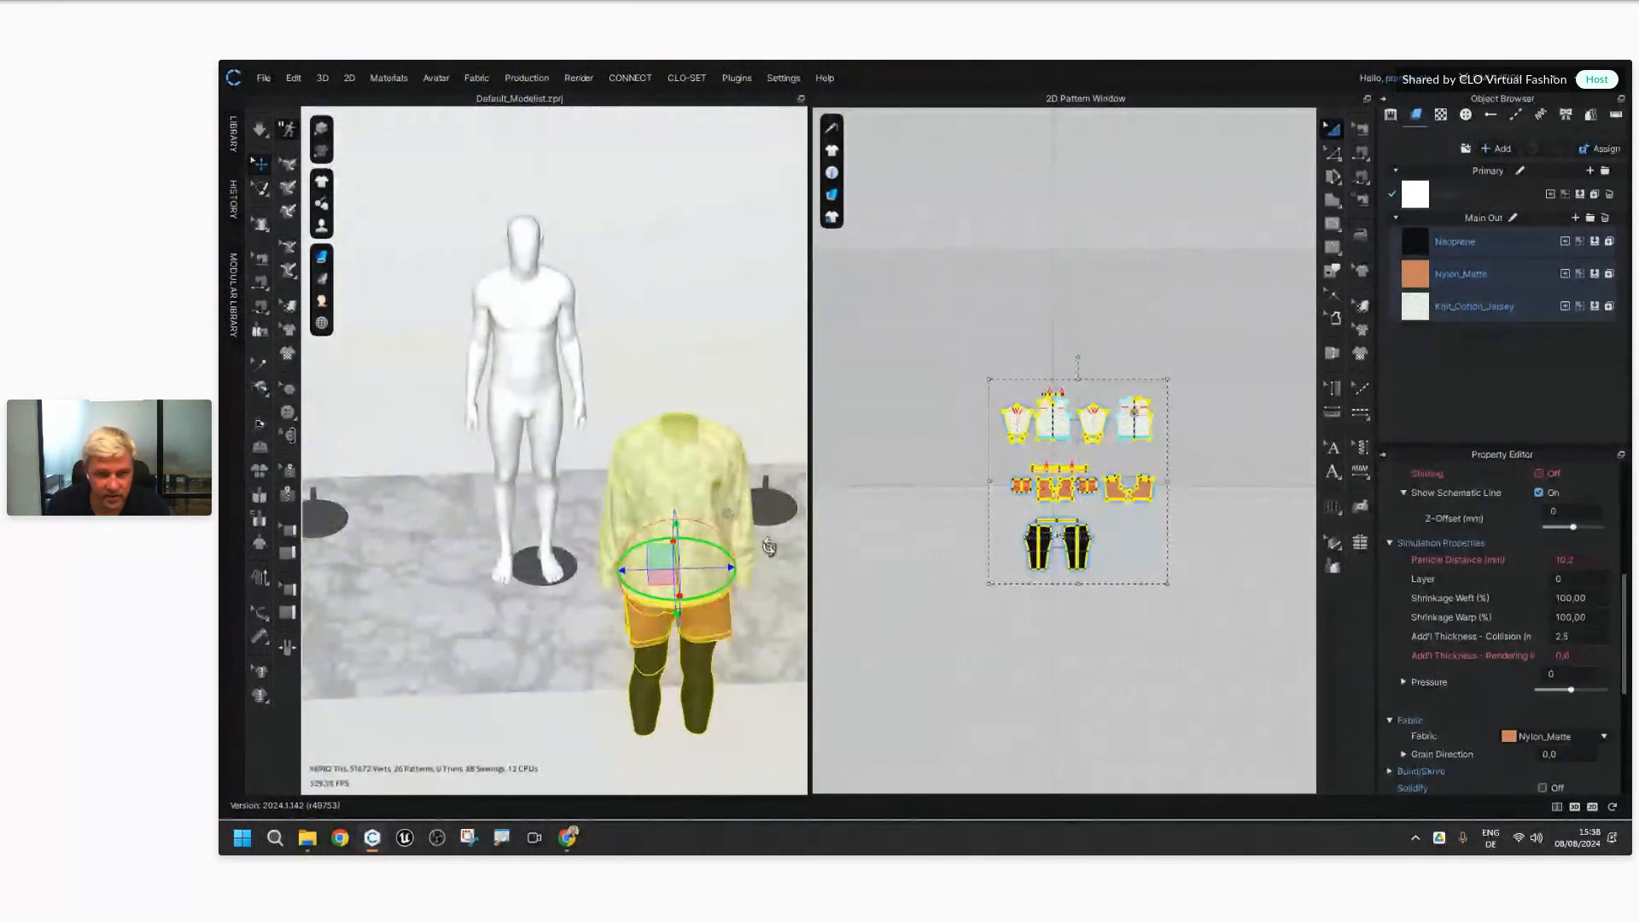
{"action": "right_click_drag", "start_coordinate": [670, 577], "coordinate": [681, 535]}
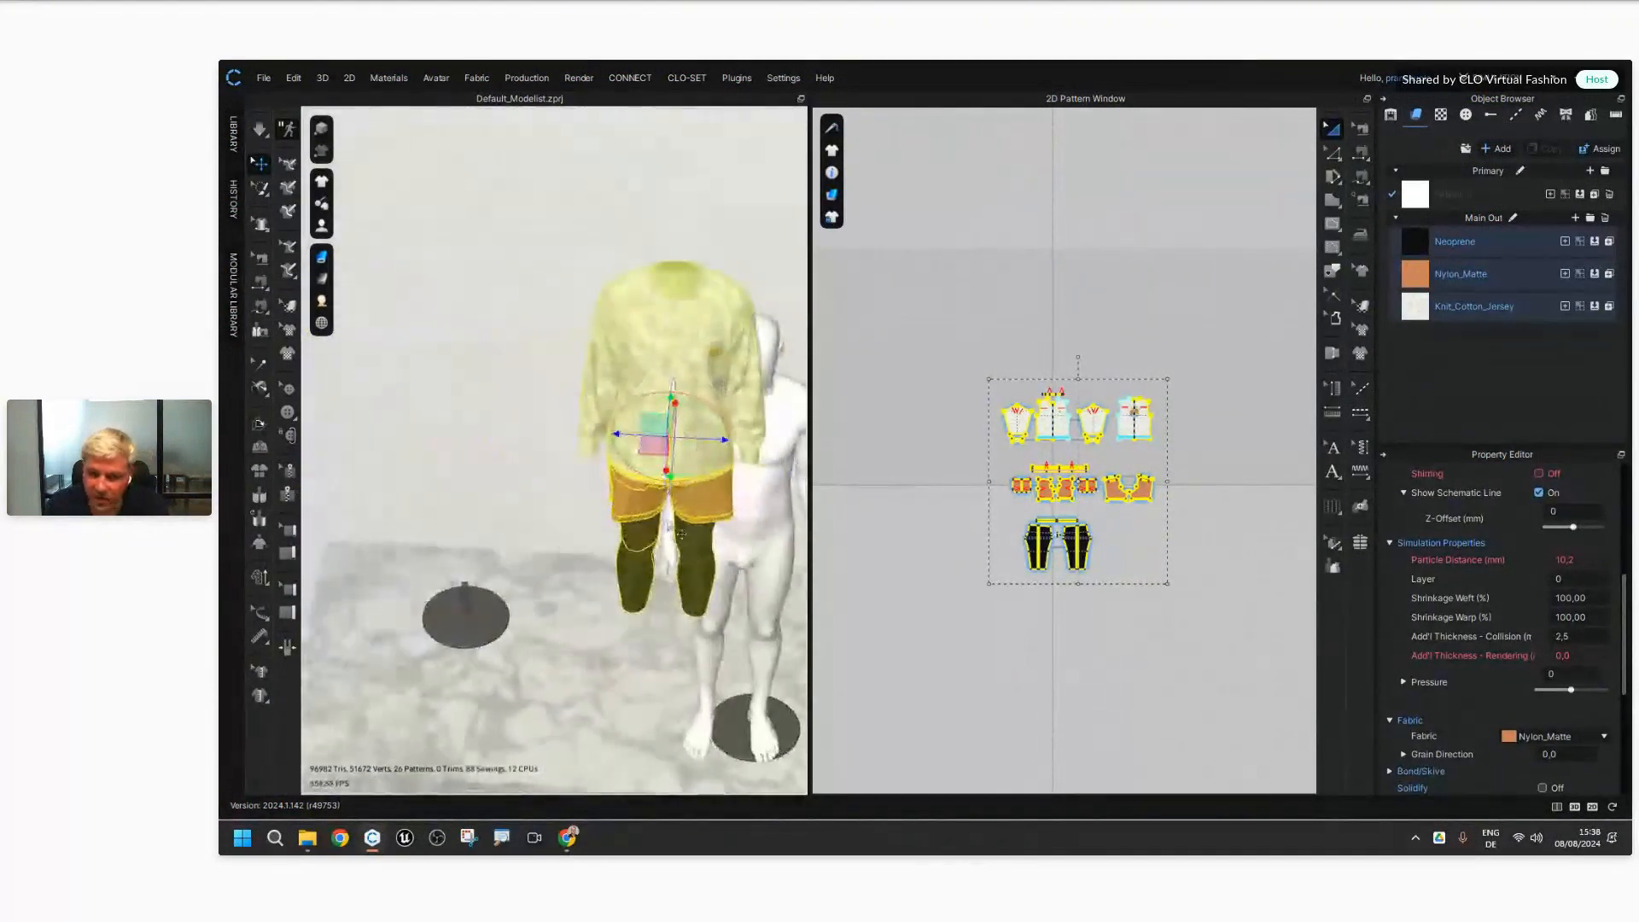
{"action": "middle_click_drag", "start_coordinate": [681, 535], "coordinate": [457, 539]}
{"action": "scroll", "coordinate": [491, 538], "scroll_direction": "up", "scroll_amount": 4}
{"action": "left_click_drag", "start_coordinate": [353, 448], "coordinate": [489, 435]}
Step: Place the outfit onto the counter mannequin, aligning its height, sideways position and depth with the body
{"action": "right_click_drag", "start_coordinate": [647, 467], "coordinate": [526, 468]}
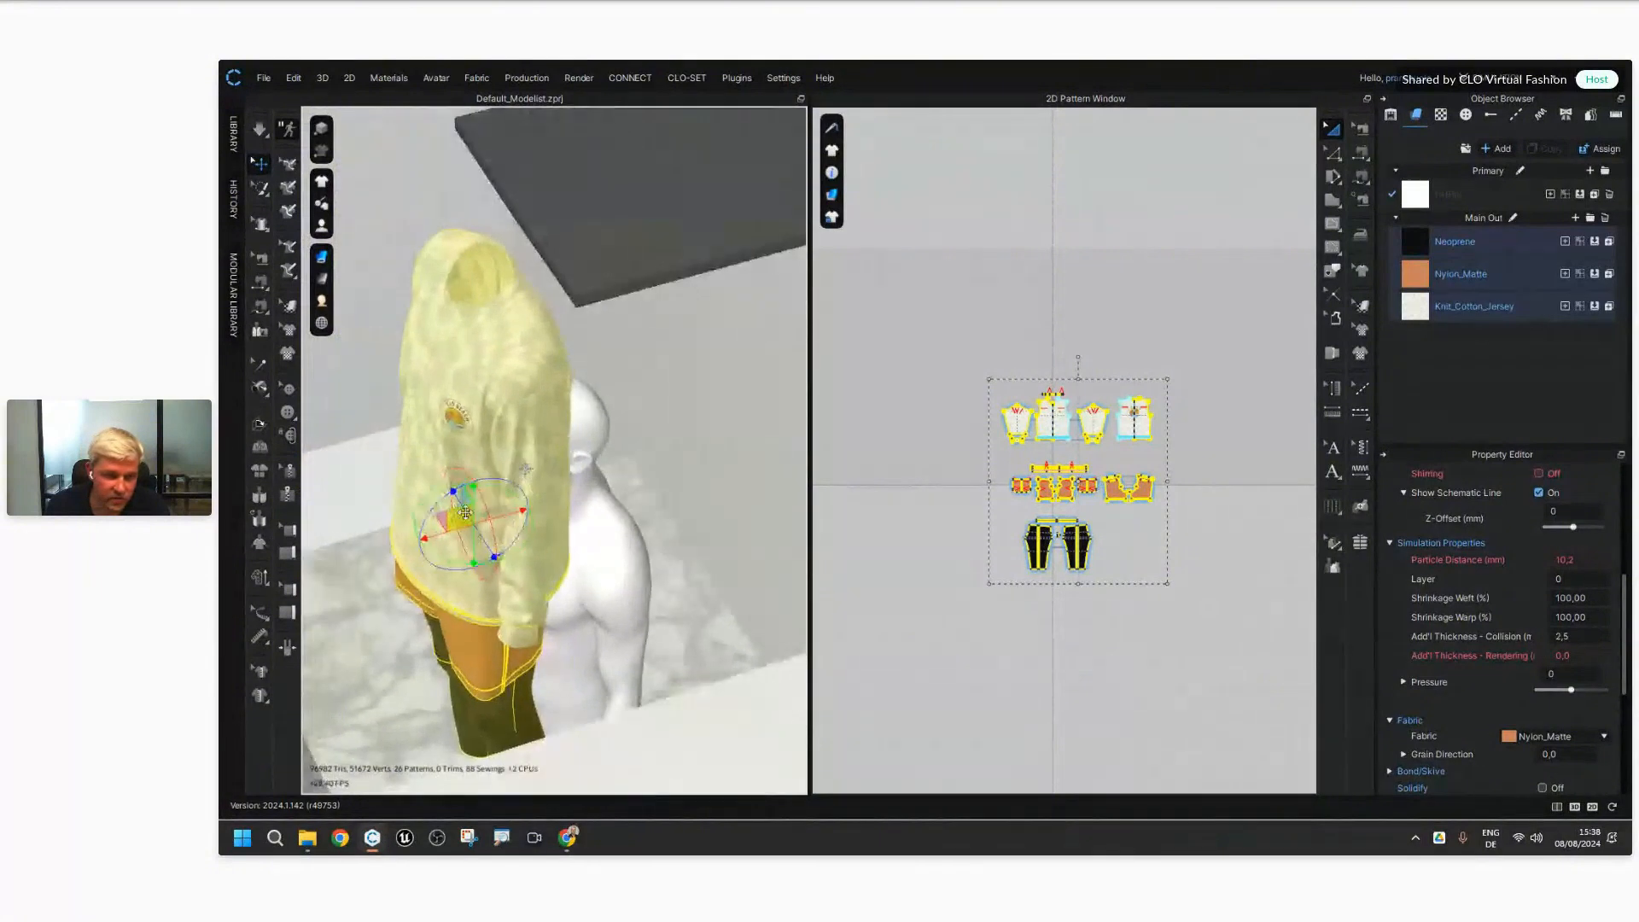
{"action": "left_click_drag", "start_coordinate": [472, 492], "coordinate": [507, 658]}
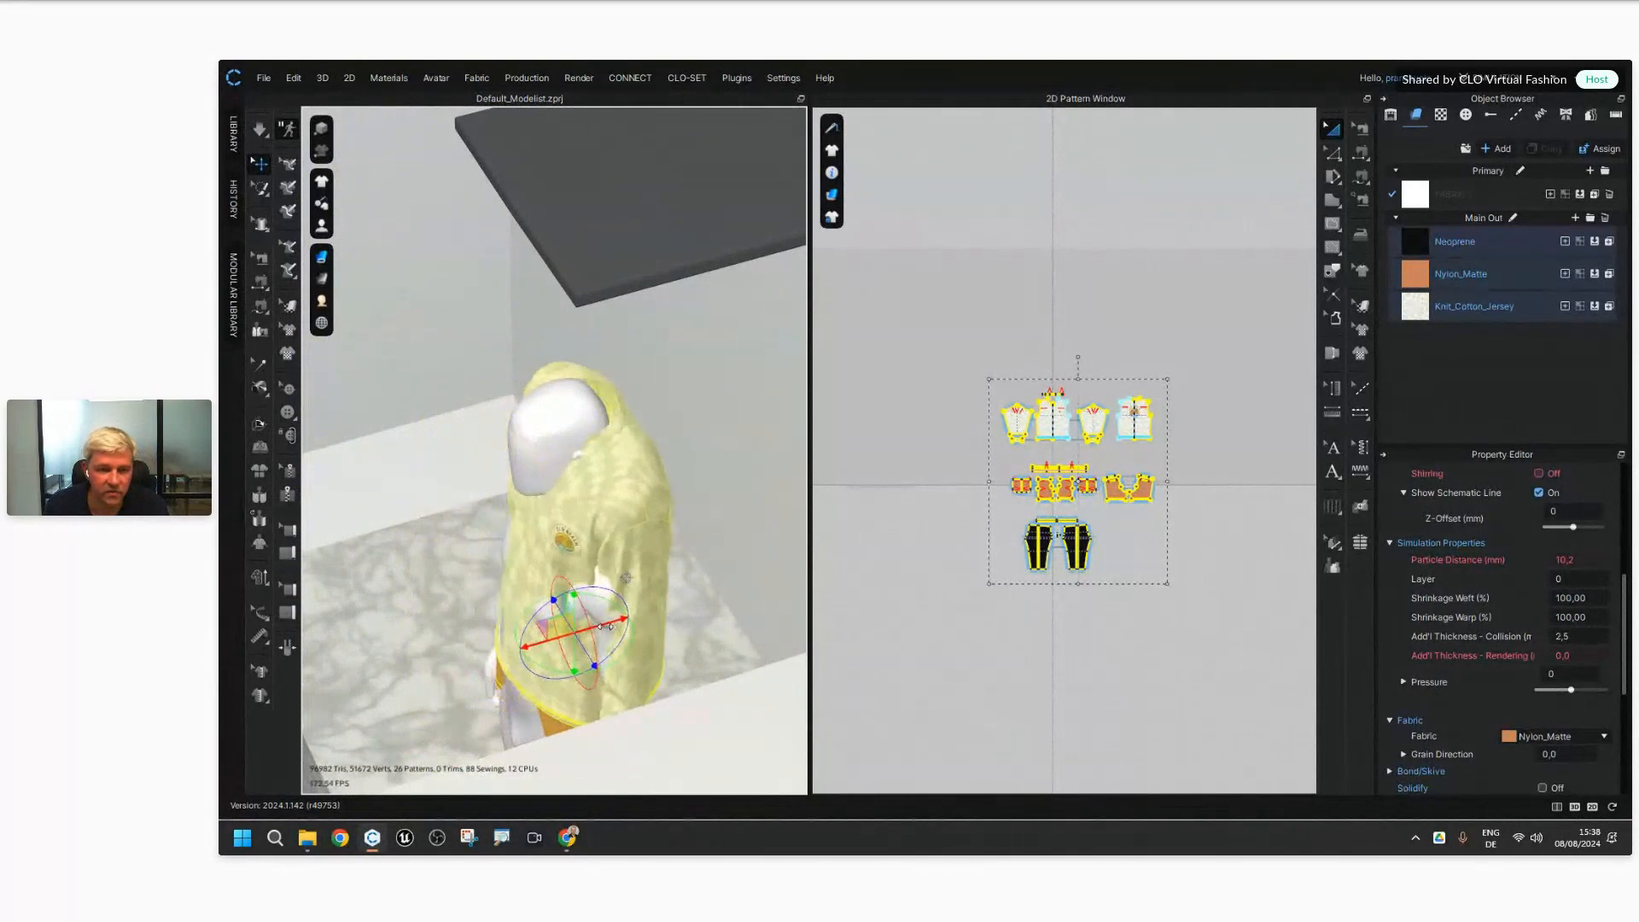
{"action": "right_click_drag", "start_coordinate": [578, 655], "coordinate": [633, 586]}
{"action": "left_click_drag", "start_coordinate": [552, 521], "coordinate": [544, 603]}
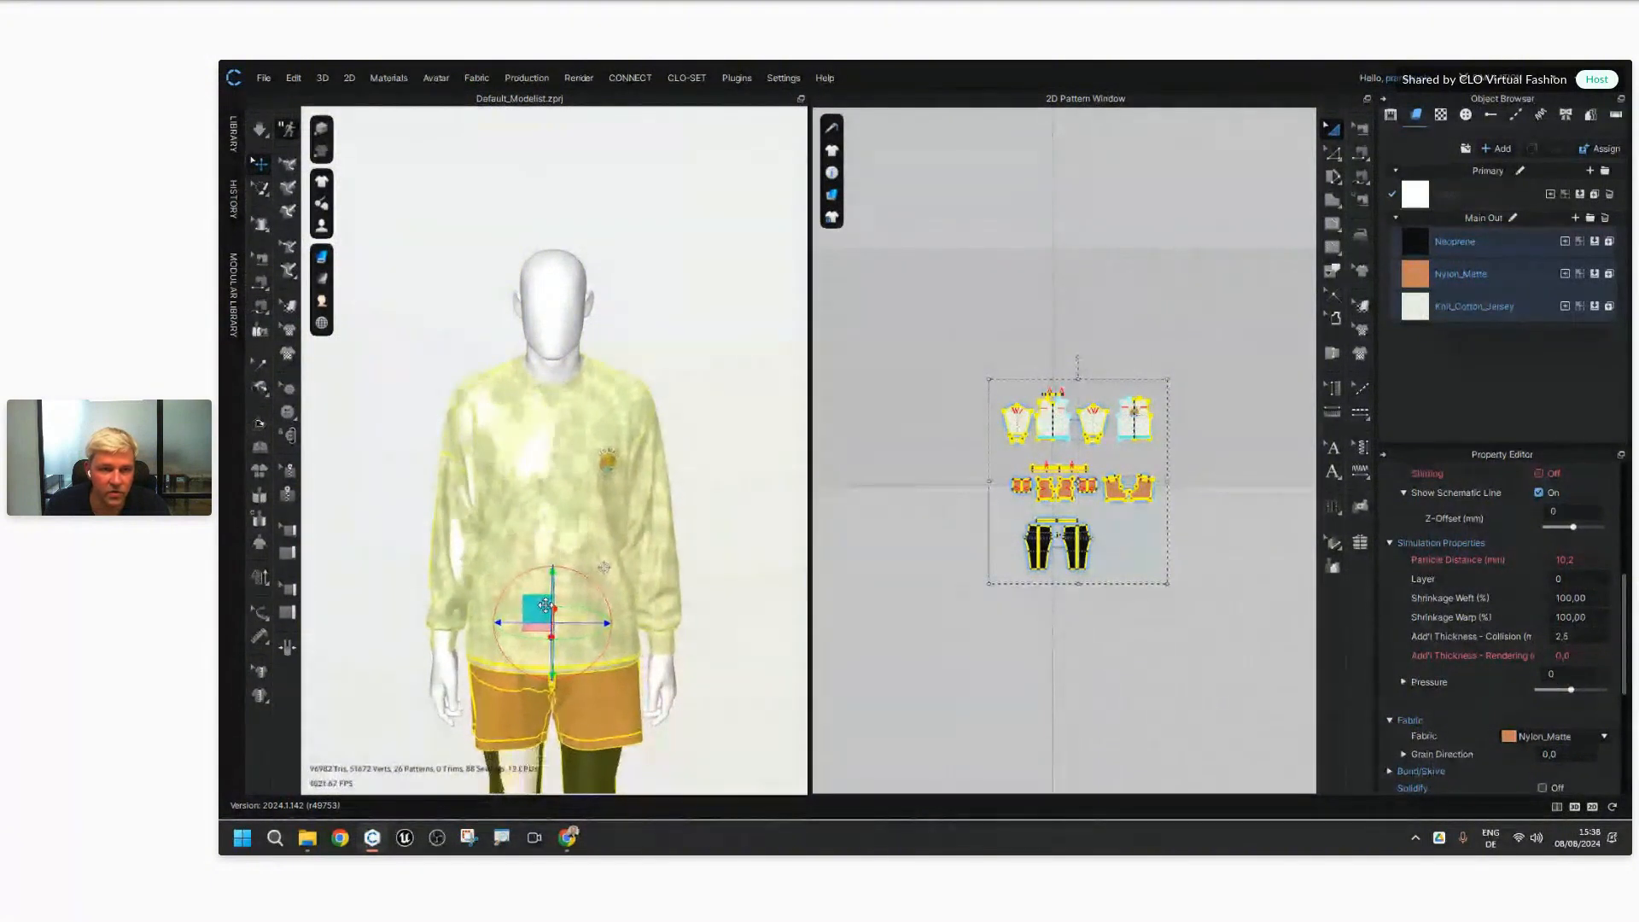
{"action": "mouse_move", "coordinate": [603, 566]}
{"action": "right_mouse_down"}
{"action": "mouse_move", "coordinate": [523, 523]}
{"action": "mouse_move", "coordinate": [591, 548]}
{"action": "mouse_move", "coordinate": [597, 596]}
{"action": "right_mouse_up"}
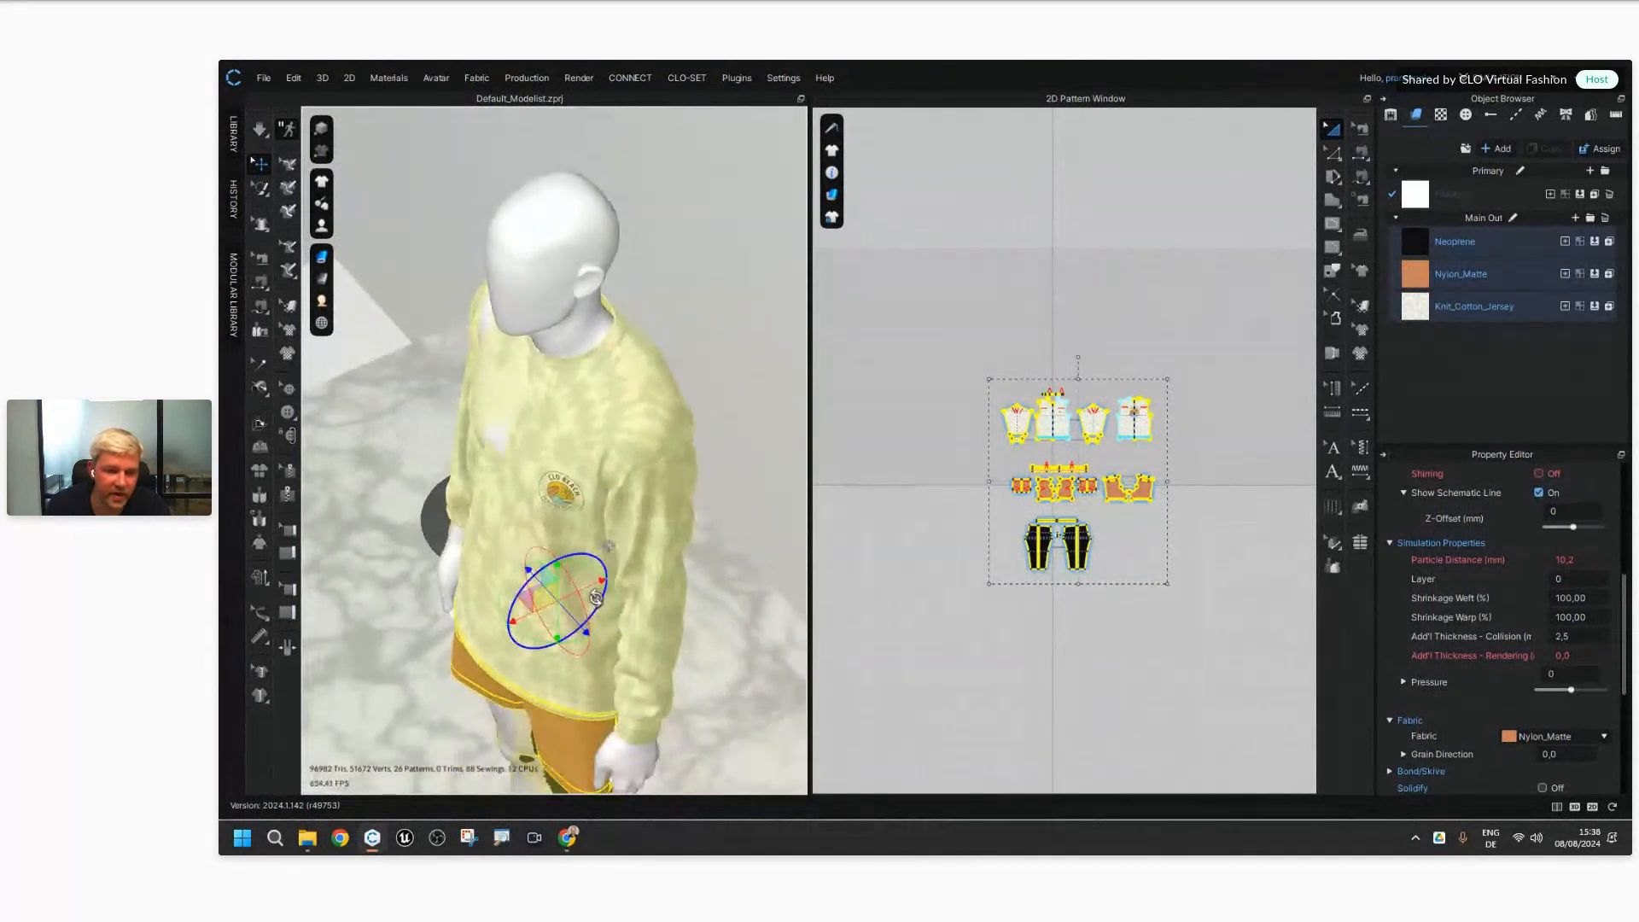
{"action": "left_click_drag", "start_coordinate": [597, 585], "coordinate": [593, 586]}
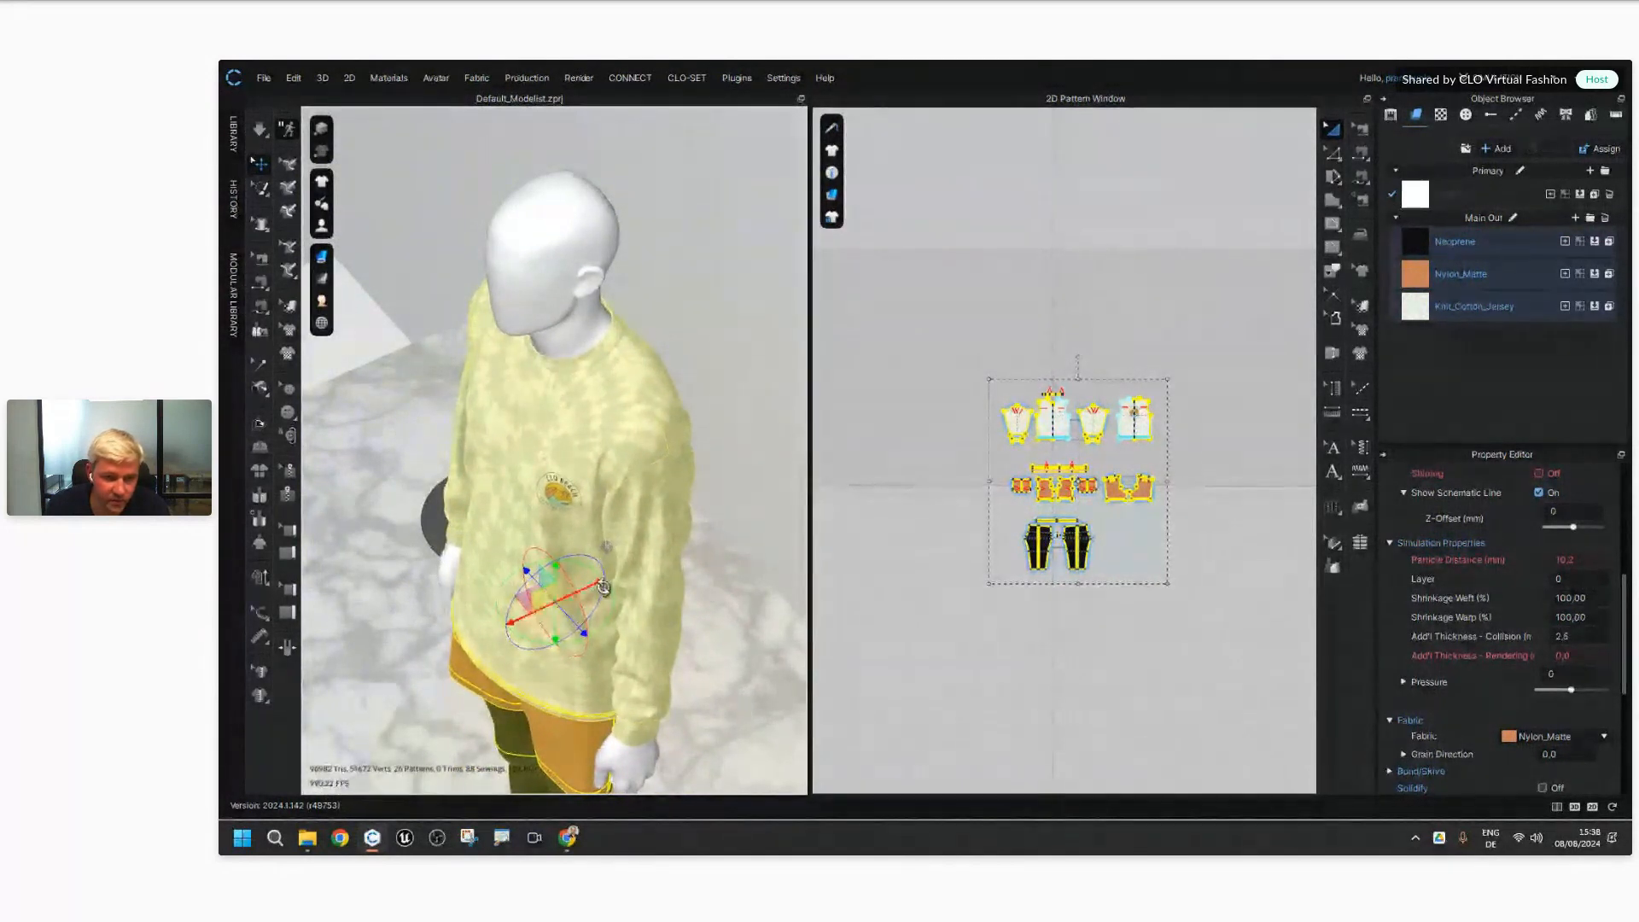
Step: Examine the outfit's fit on the counter mannequin from the front and side, including the feet on the stand, and clear the selection
{"action": "mouse_move", "coordinate": [604, 587]}
{"action": "right_mouse_down"}
{"action": "mouse_move", "coordinate": [622, 686]}
{"action": "mouse_move", "coordinate": [567, 721]}
{"action": "mouse_move", "coordinate": [629, 585]}
{"action": "right_mouse_up"}
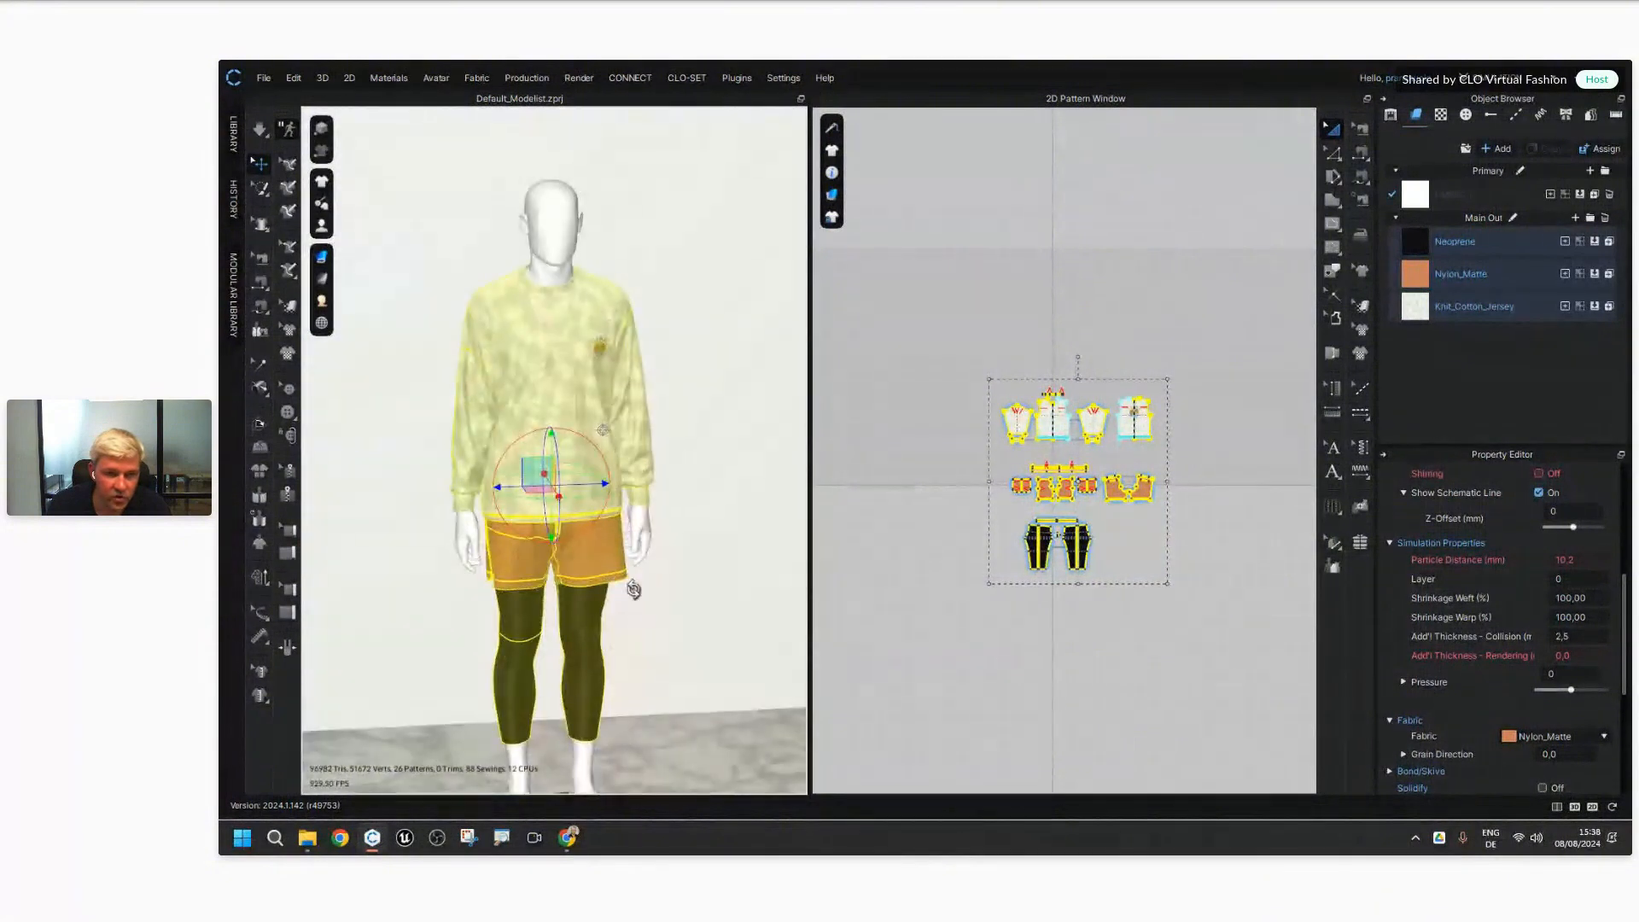
{"action": "scroll", "coordinate": [601, 440], "scroll_direction": "up", "scroll_amount": 3}
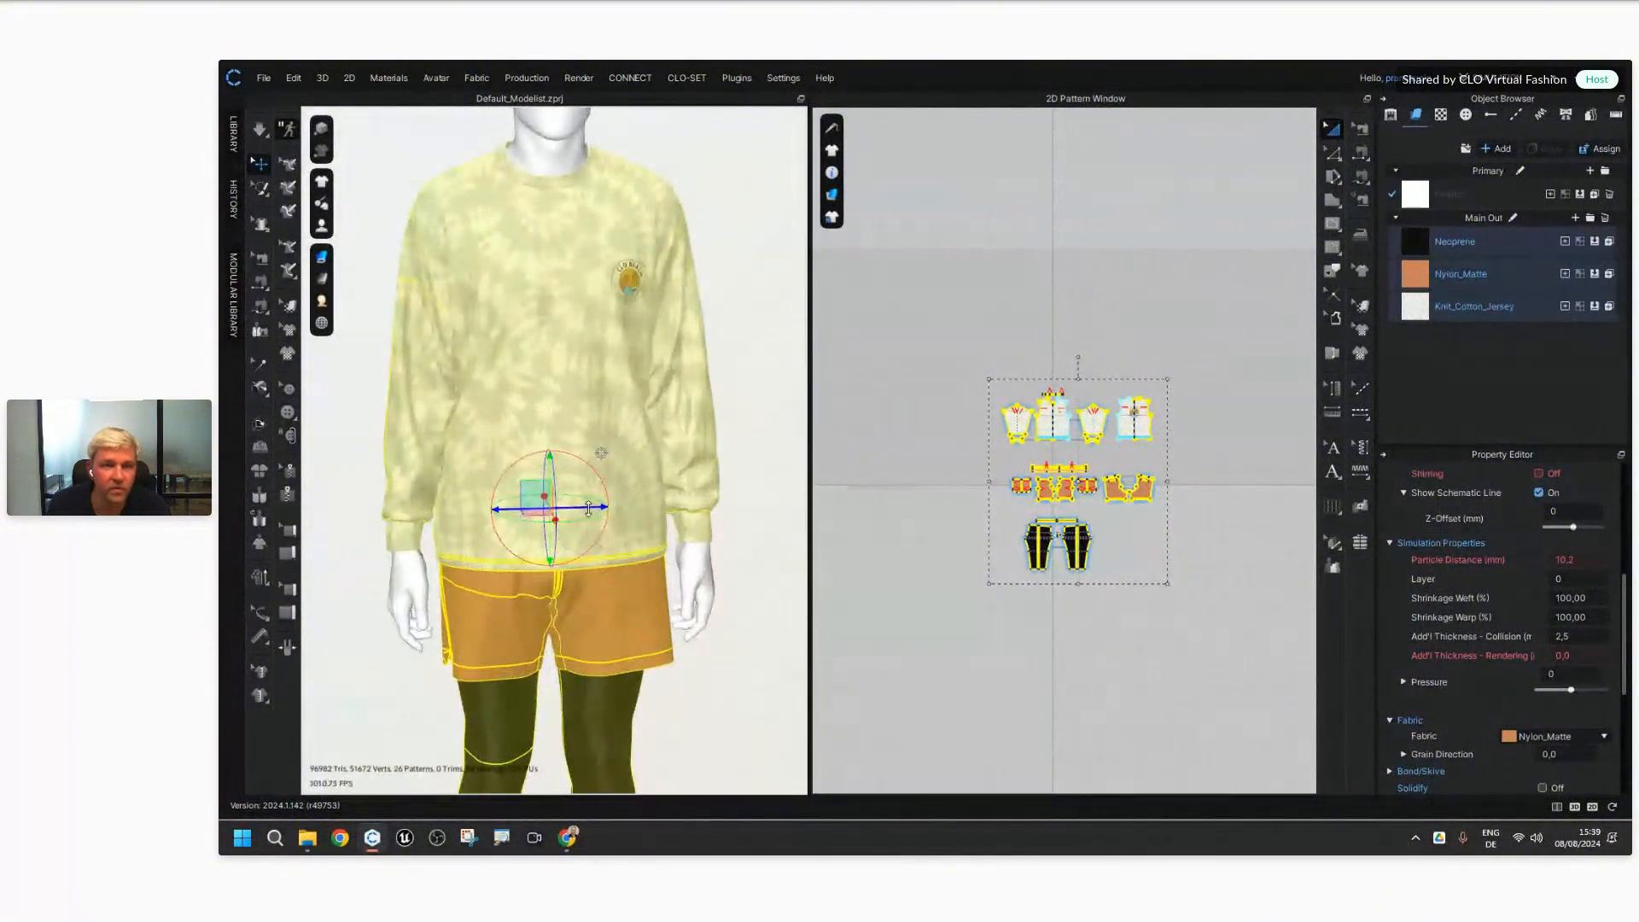
{"action": "scroll", "coordinate": [615, 546], "scroll_direction": "down", "scroll_amount": 5}
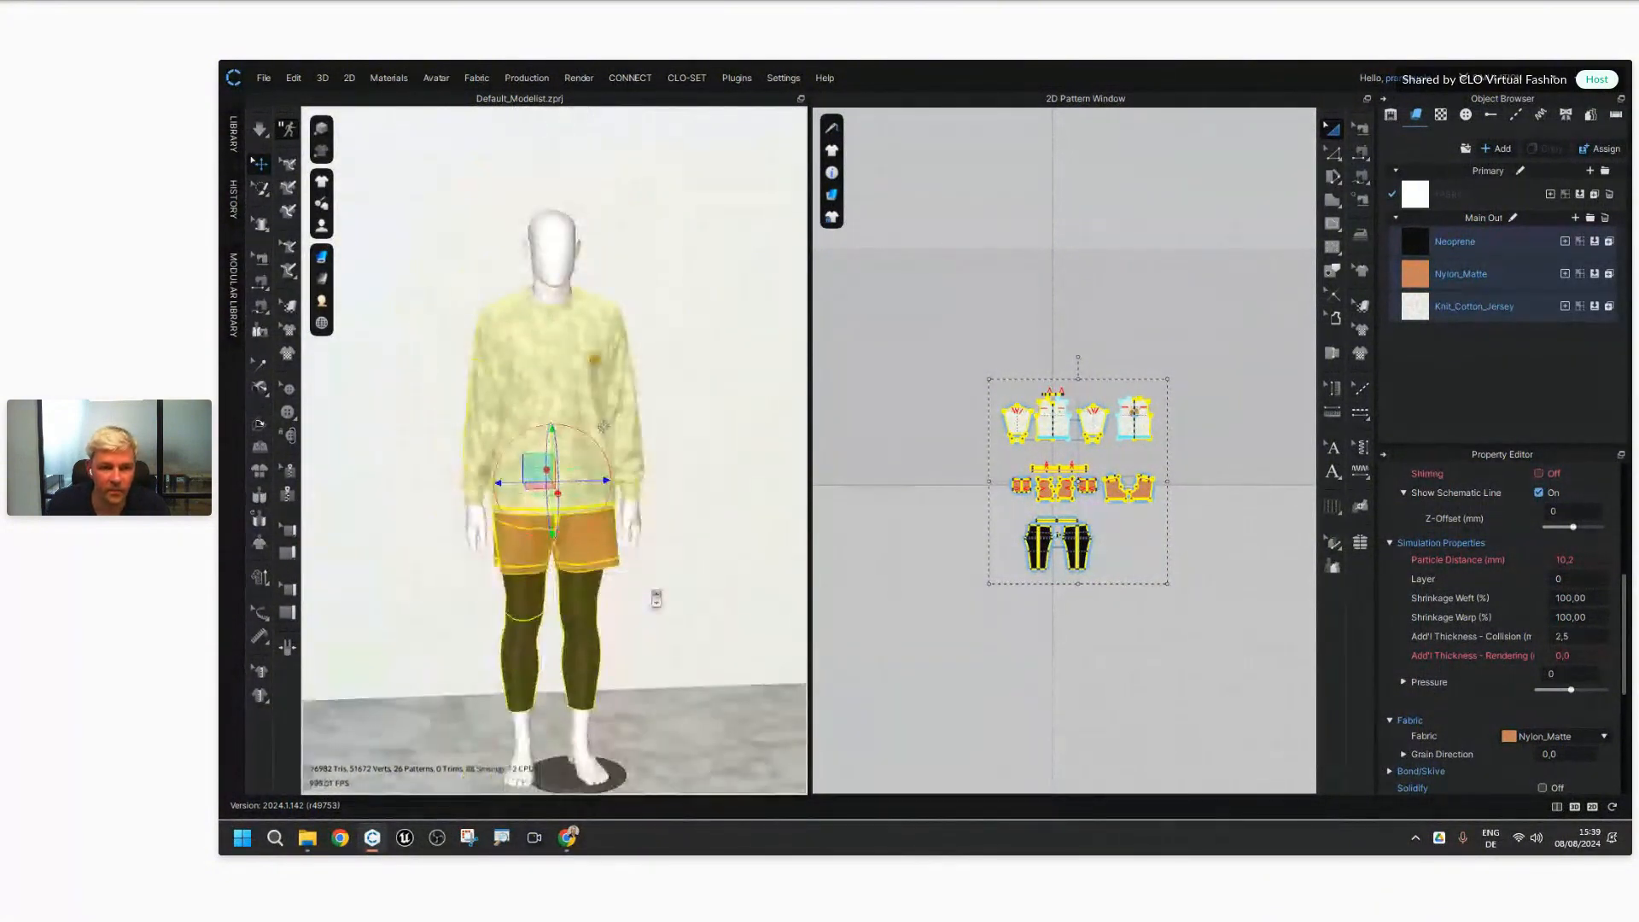
{"action": "mouse_move", "coordinate": [654, 596]}
{"action": "right_mouse_down"}
{"action": "mouse_move", "coordinate": [860, 677]}
{"action": "mouse_move", "coordinate": [707, 600]}
{"action": "mouse_move", "coordinate": [663, 617]}
{"action": "mouse_move", "coordinate": [643, 599]}
{"action": "right_mouse_up"}
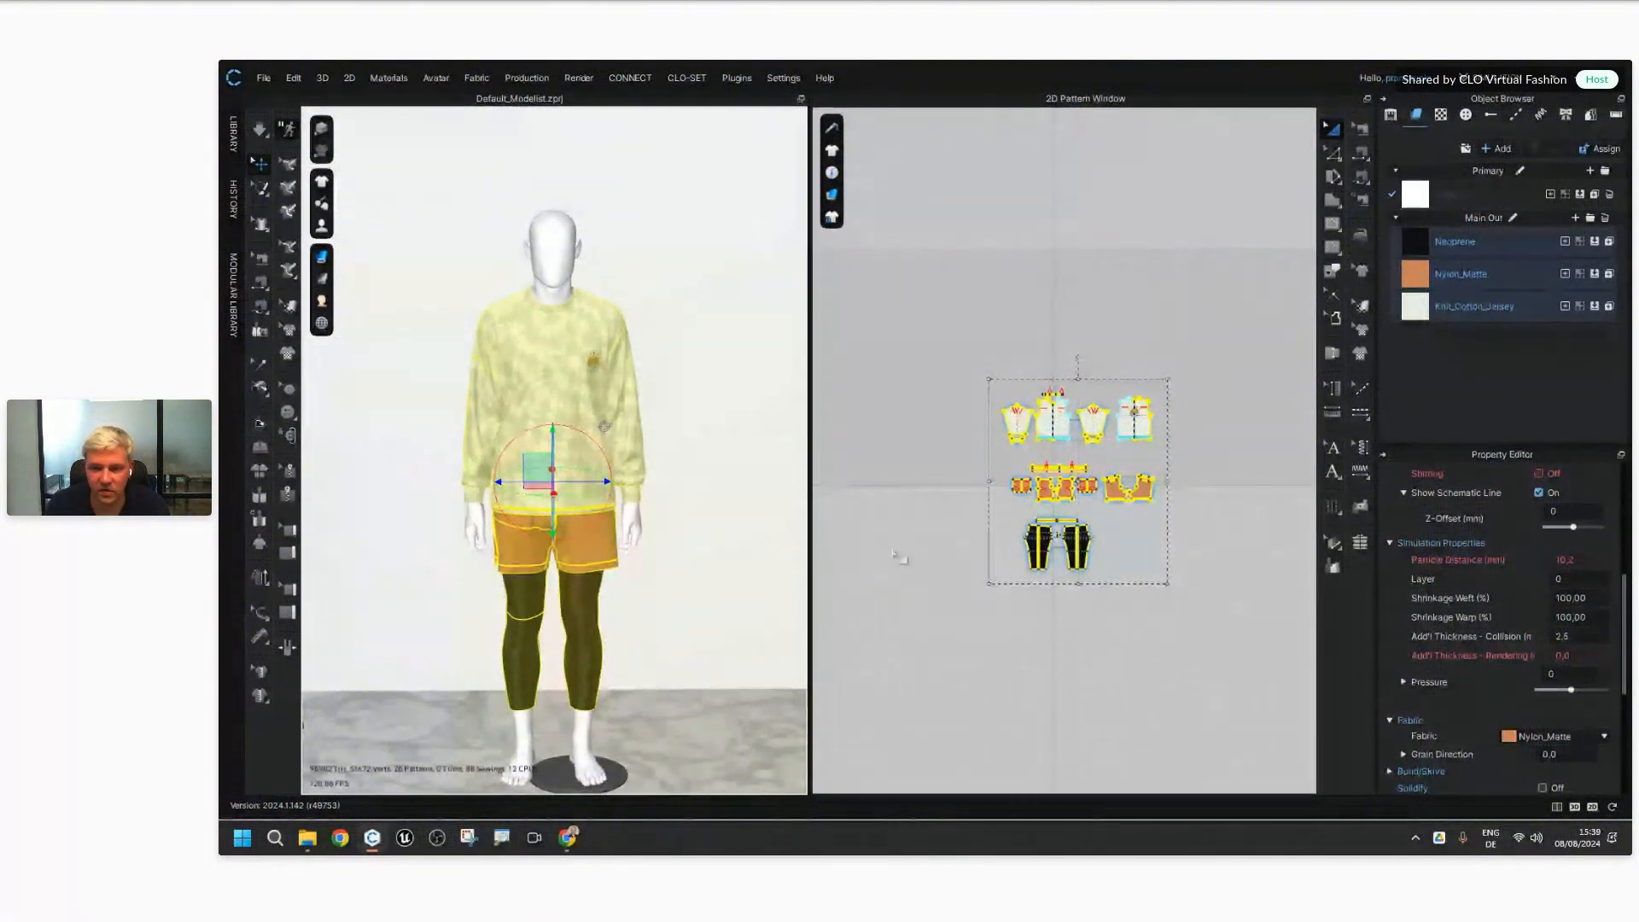
{"action": "right_click_drag", "start_coordinate": [662, 622], "coordinate": [722, 504]}
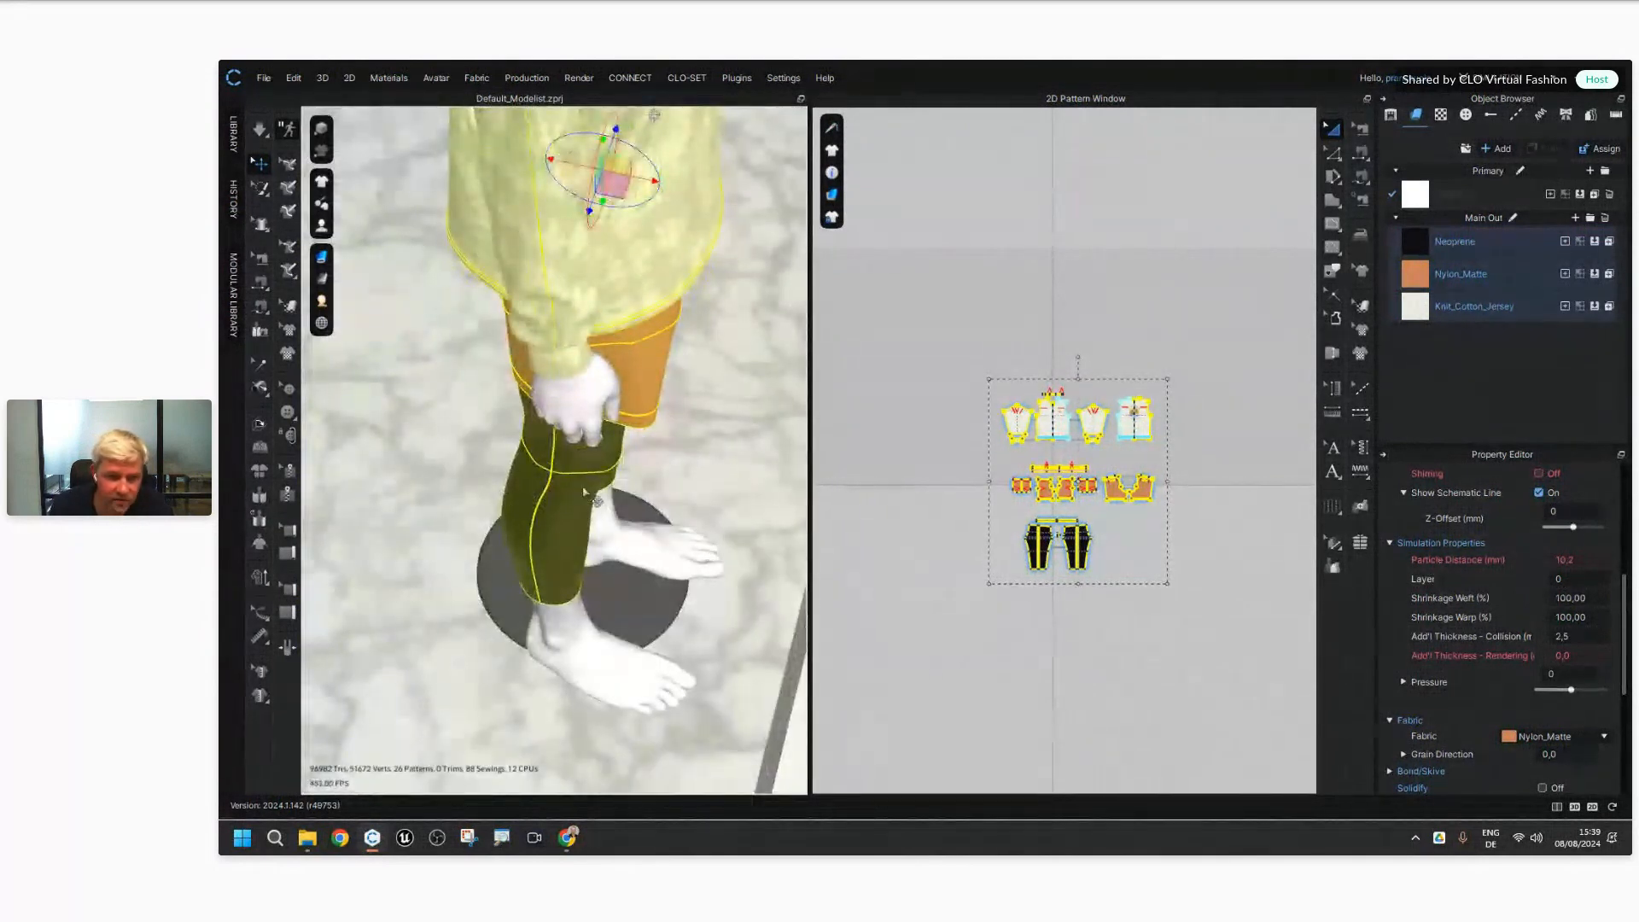
{"action": "right_click_drag", "start_coordinate": [636, 546], "coordinate": [658, 405]}
{"action": "scroll", "coordinate": [658, 405], "scroll_direction": "down", "scroll_amount": 3}
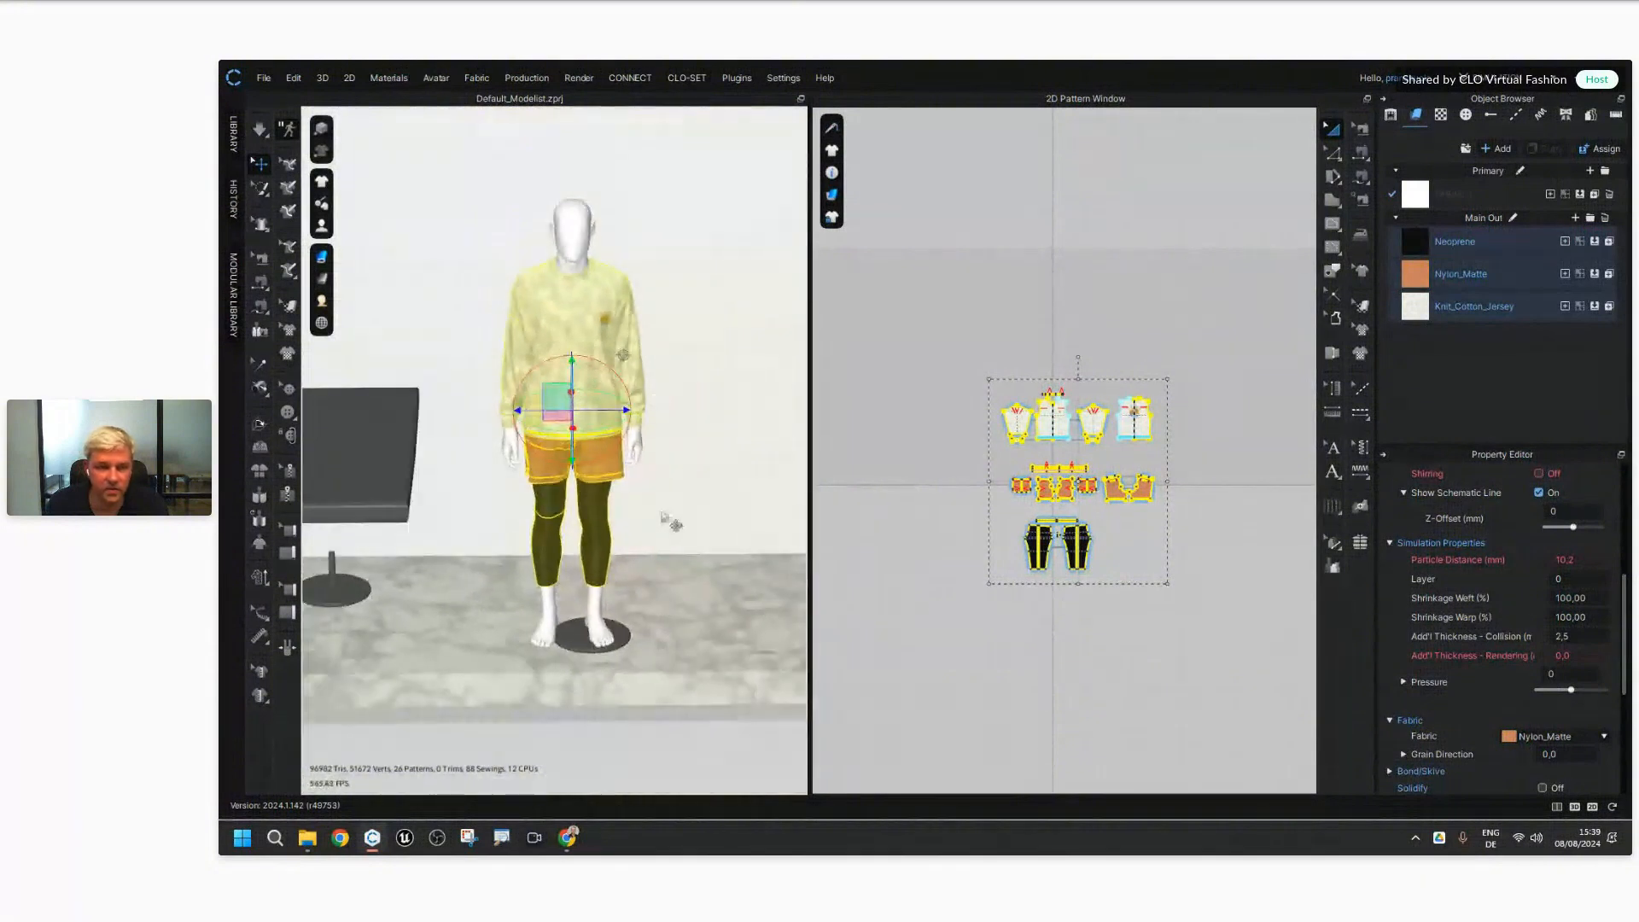
{"action": "scroll", "coordinate": [660, 571], "scroll_direction": "down", "scroll_amount": 5}
{"action": "left_click", "coordinate": [943, 599]}
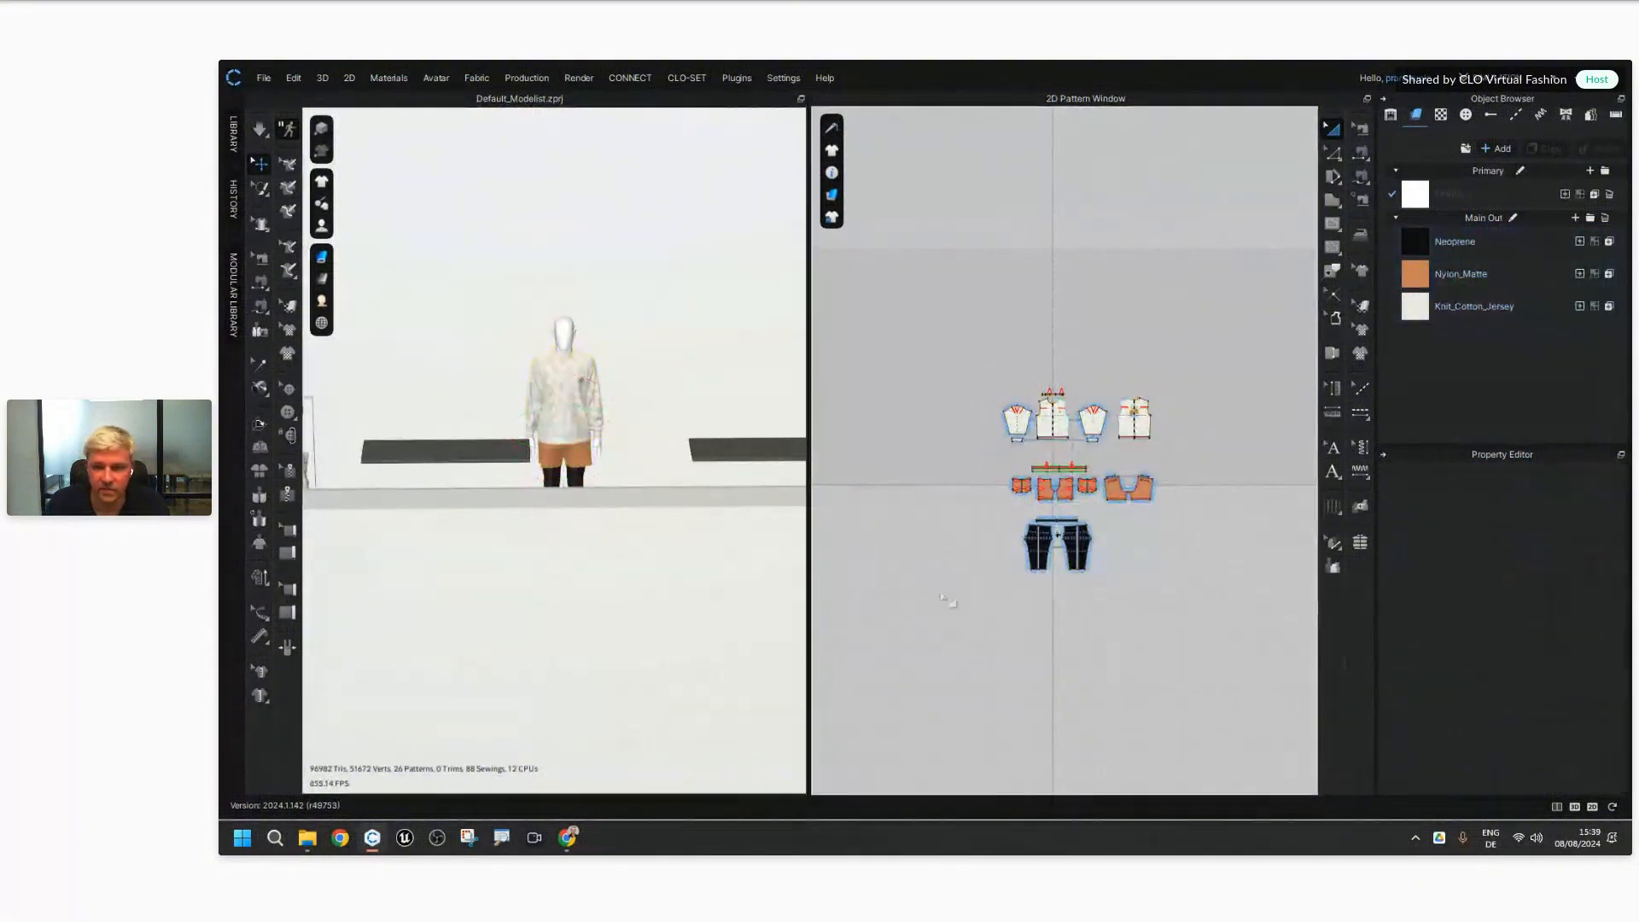
Step: Move all of the outfit's 2D pattern pieces up and slightly to the right in the pattern workspace, clear of the origin
{"action": "middle_click_drag", "start_coordinate": [1182, 621], "coordinate": [1033, 589]}
{"action": "scroll", "coordinate": [585, 485], "scroll_direction": "down", "scroll_amount": 3}
{"action": "right_click_drag", "start_coordinate": [585, 485], "coordinate": [611, 524]}
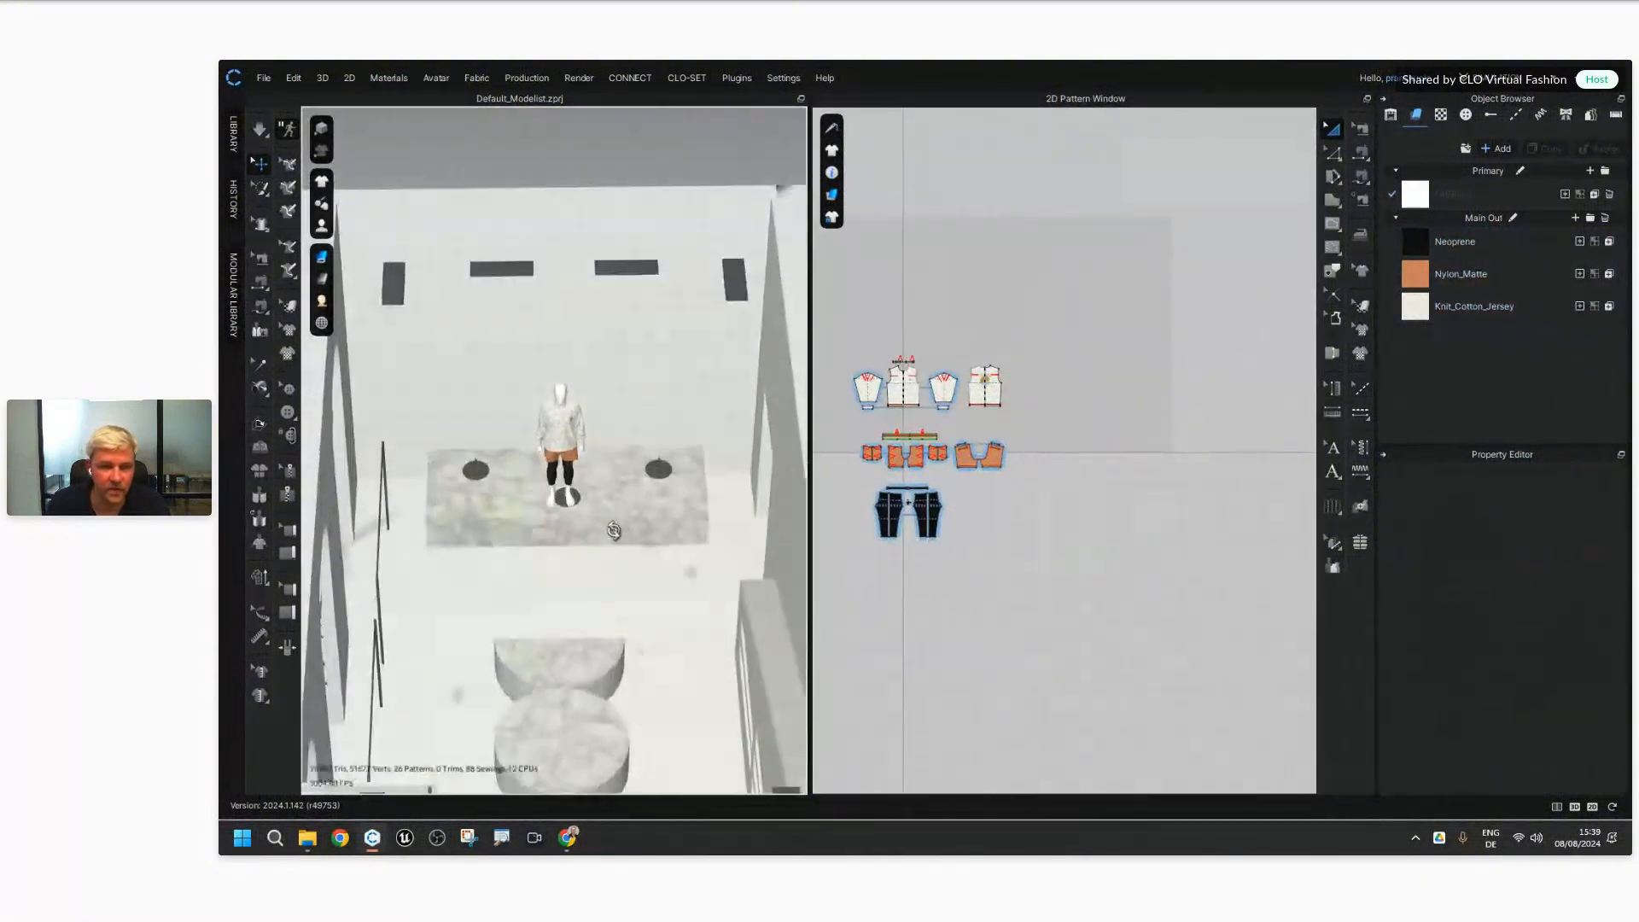
{"action": "scroll", "coordinate": [610, 507], "scroll_direction": "down", "scroll_amount": 1}
{"action": "scroll", "coordinate": [1011, 487], "scroll_direction": "down", "scroll_amount": 3}
{"action": "middle_click_drag", "start_coordinate": [1052, 453], "coordinate": [1103, 487]}
{"action": "left_click_drag", "start_coordinate": [1101, 420], "coordinate": [954, 577]}
{"action": "key", "text": "ctrl+v"}
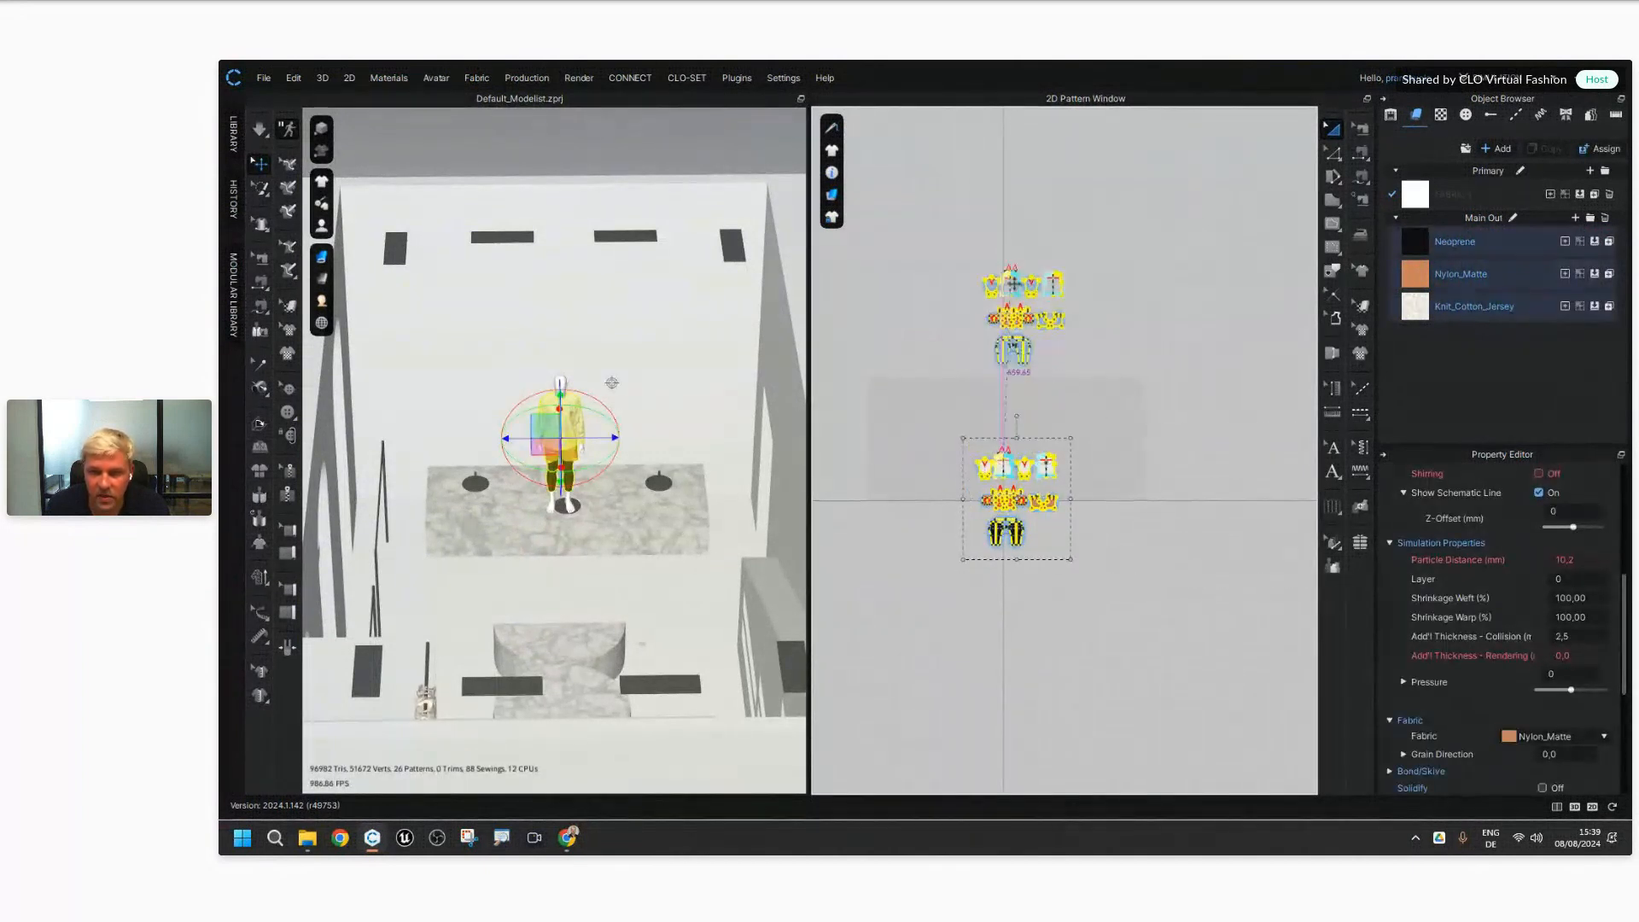
{"action": "left_click_drag", "start_coordinate": [1015, 327], "coordinate": [1015, 326]}
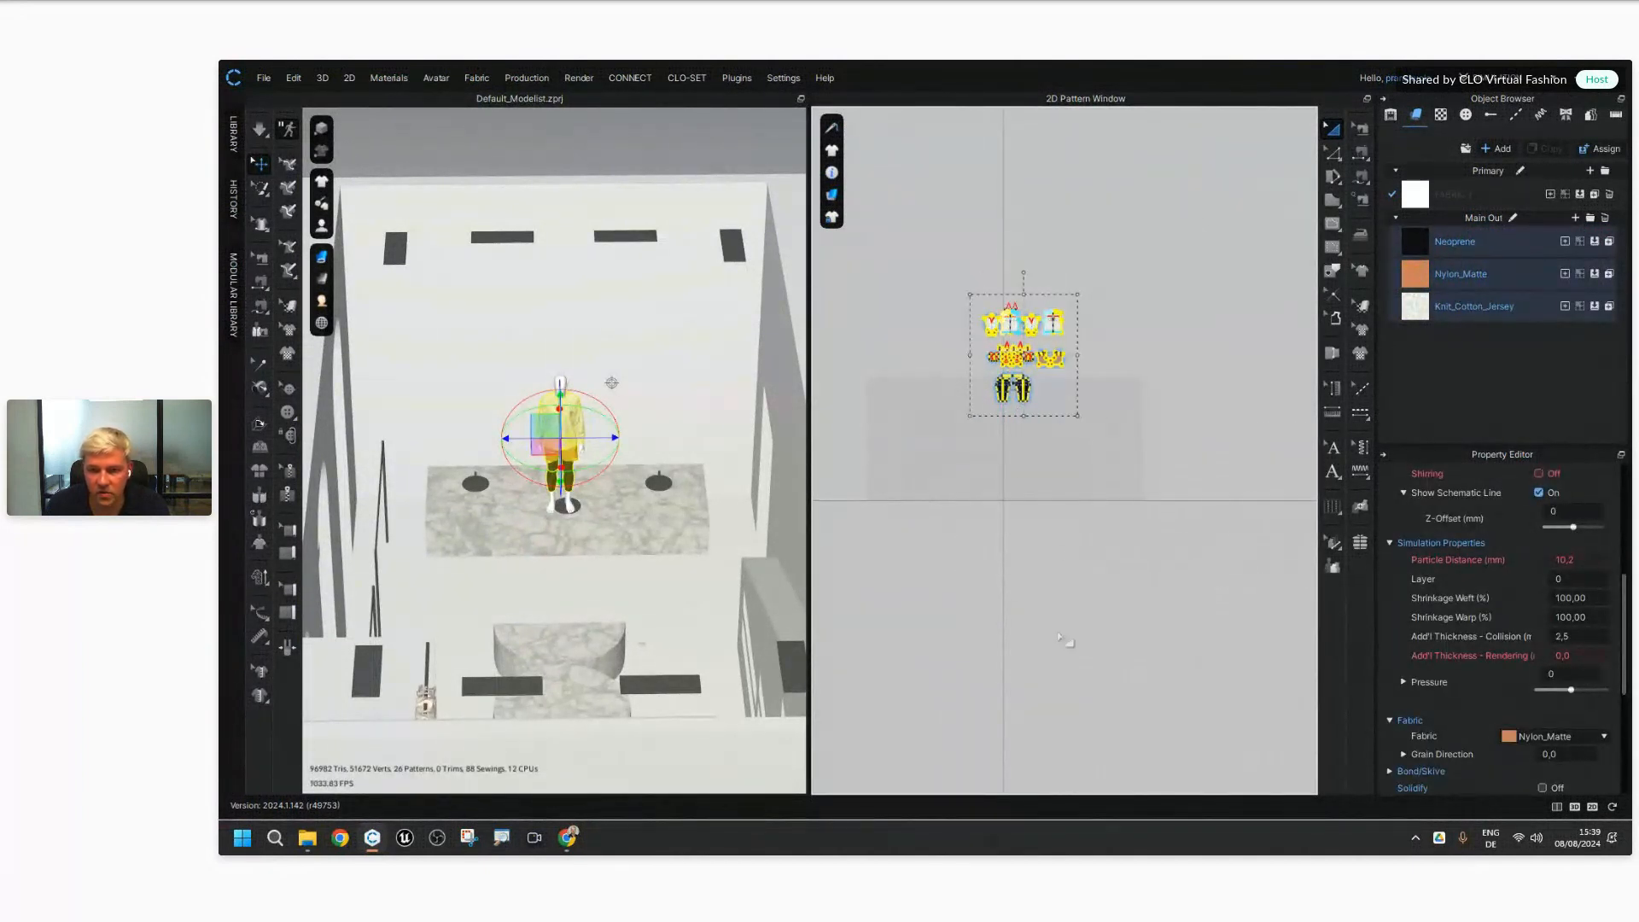
{"action": "middle_click_drag", "start_coordinate": [1050, 469], "coordinate": [1010, 587]}
{"action": "left_click_drag", "start_coordinate": [974, 443], "coordinate": [1045, 376]}
{"action": "left_click", "coordinate": [1080, 557]}
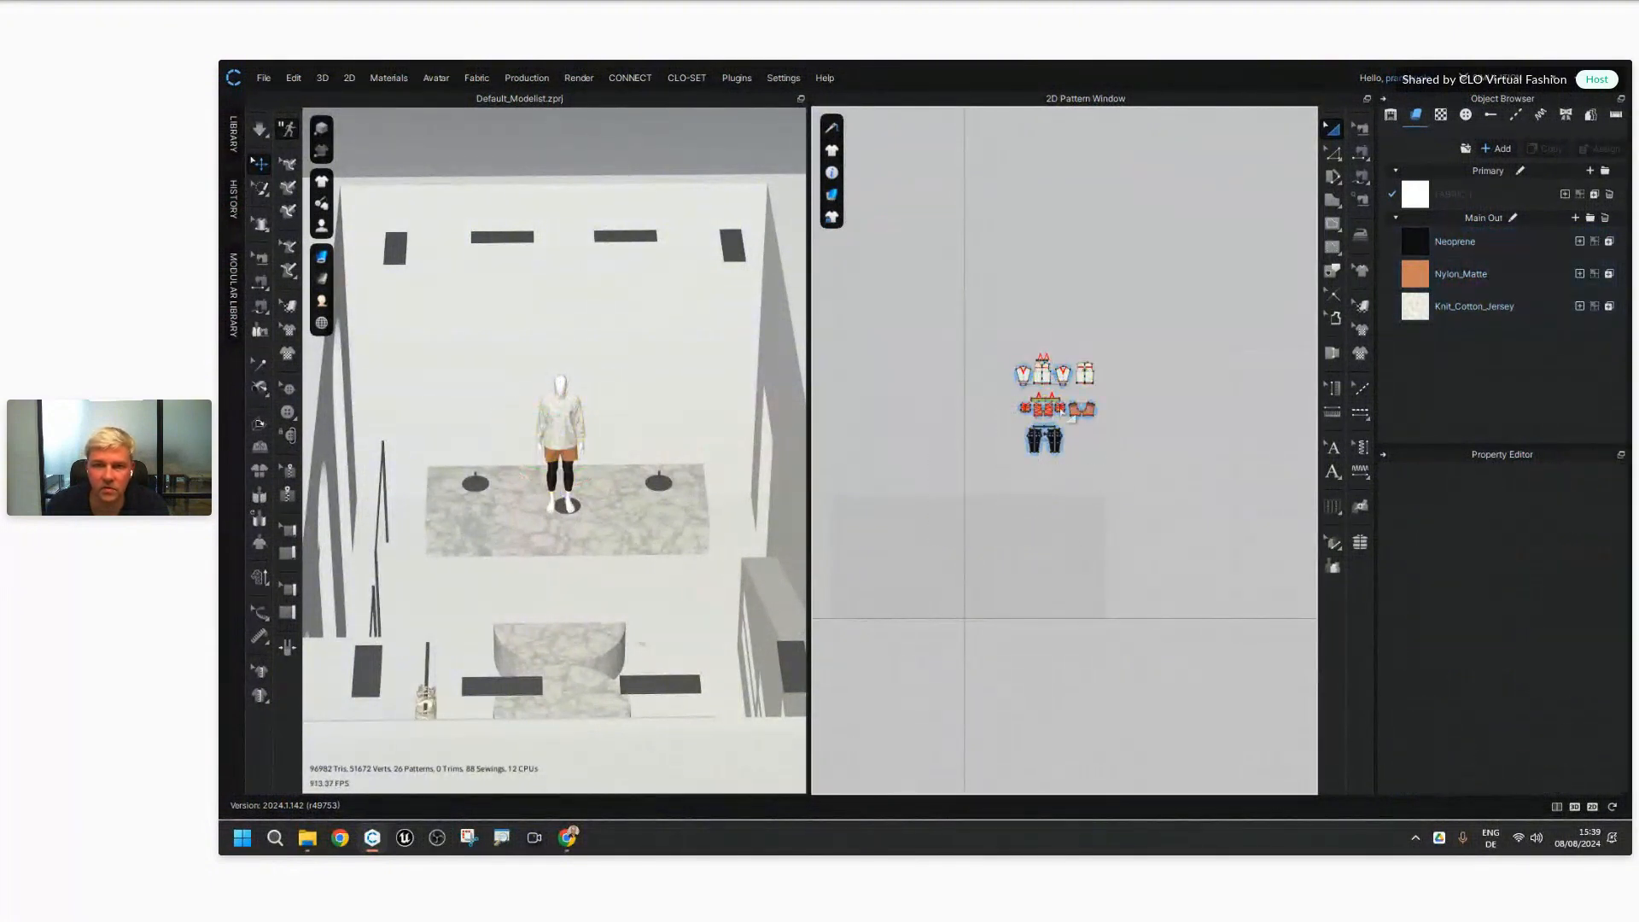
Step: Add the F_Main_Outfit_optimized project from the project's Garments folder to the current scene, including its garment and avatar
{"action": "scroll", "coordinate": [633, 772], "scroll_direction": "up", "scroll_amount": 3}
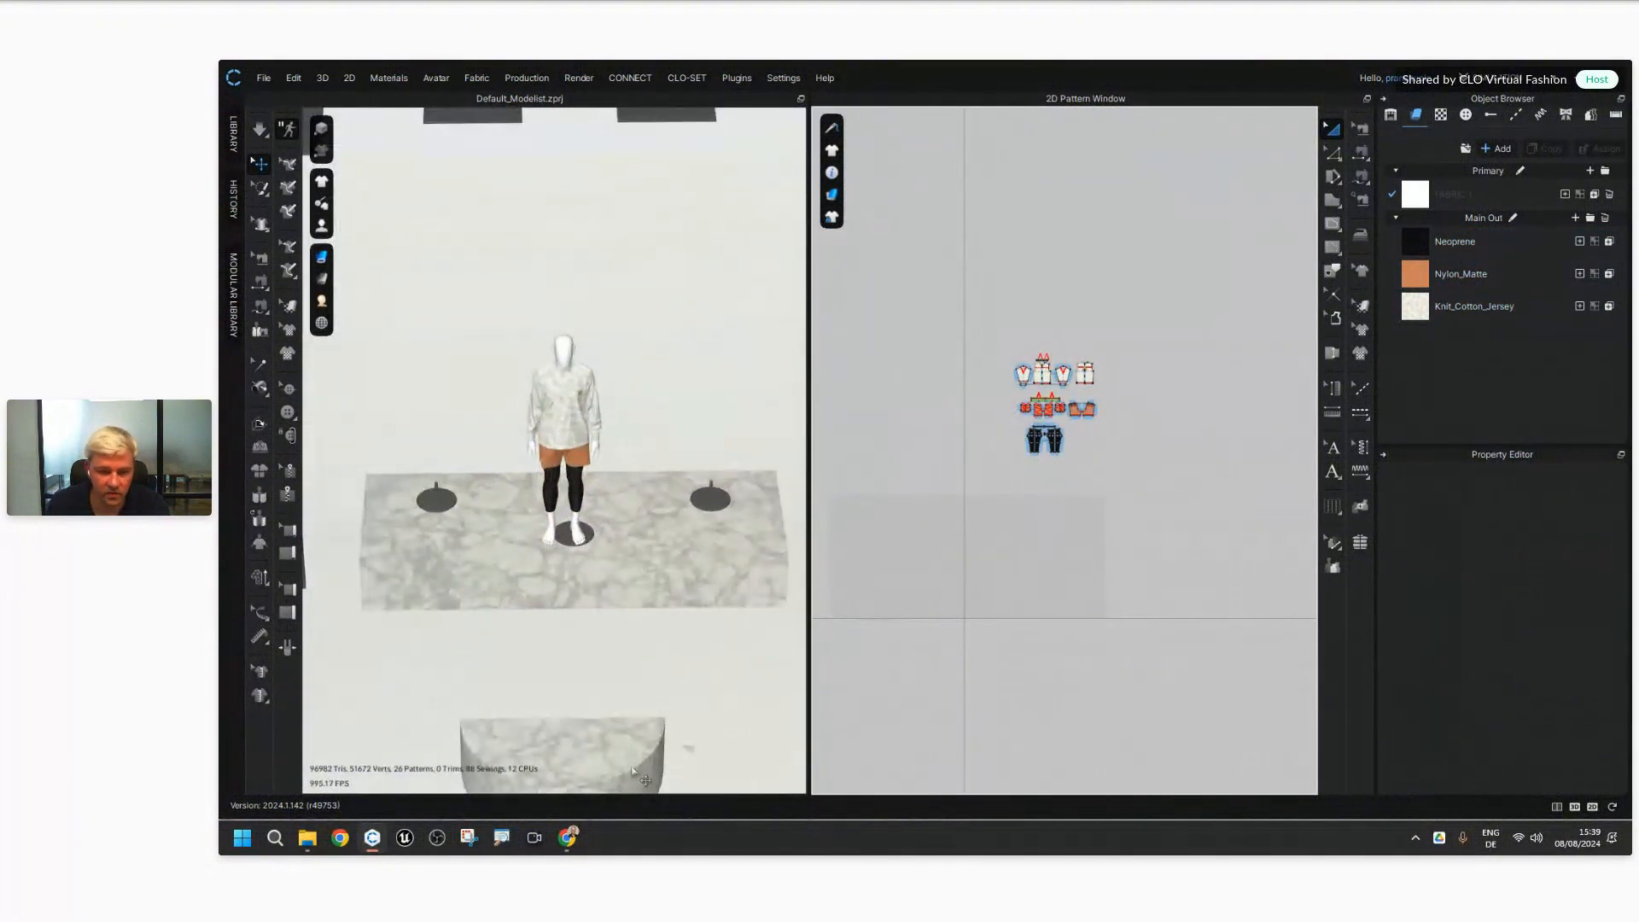
{"action": "left_click", "coordinate": [310, 841]}
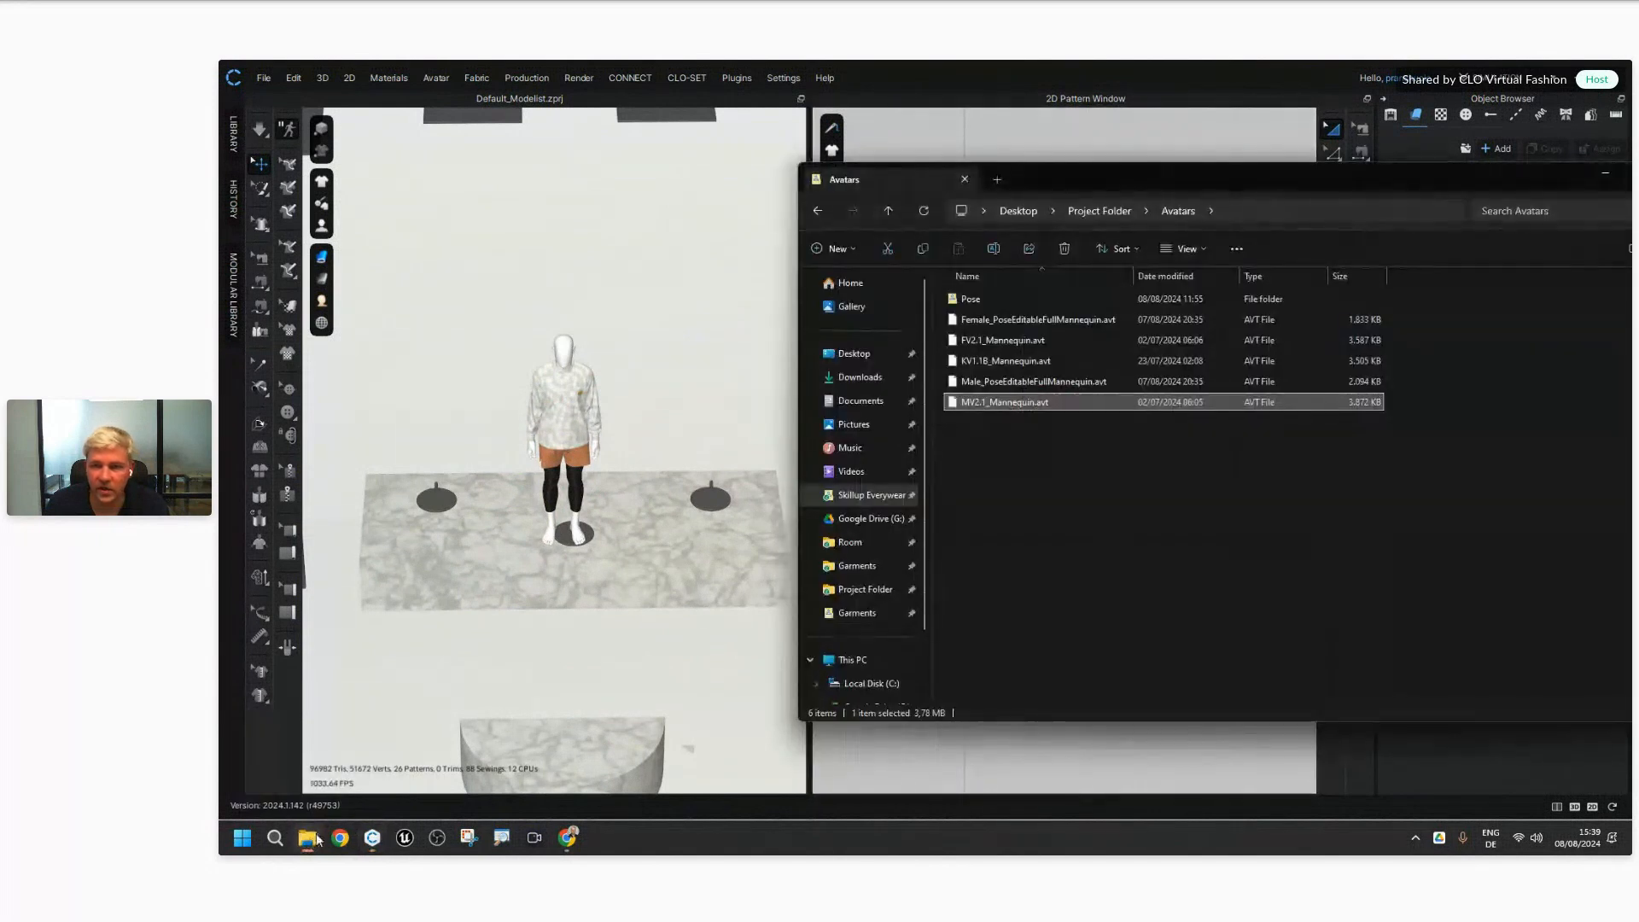
{"action": "left_click", "coordinate": [1101, 212]}
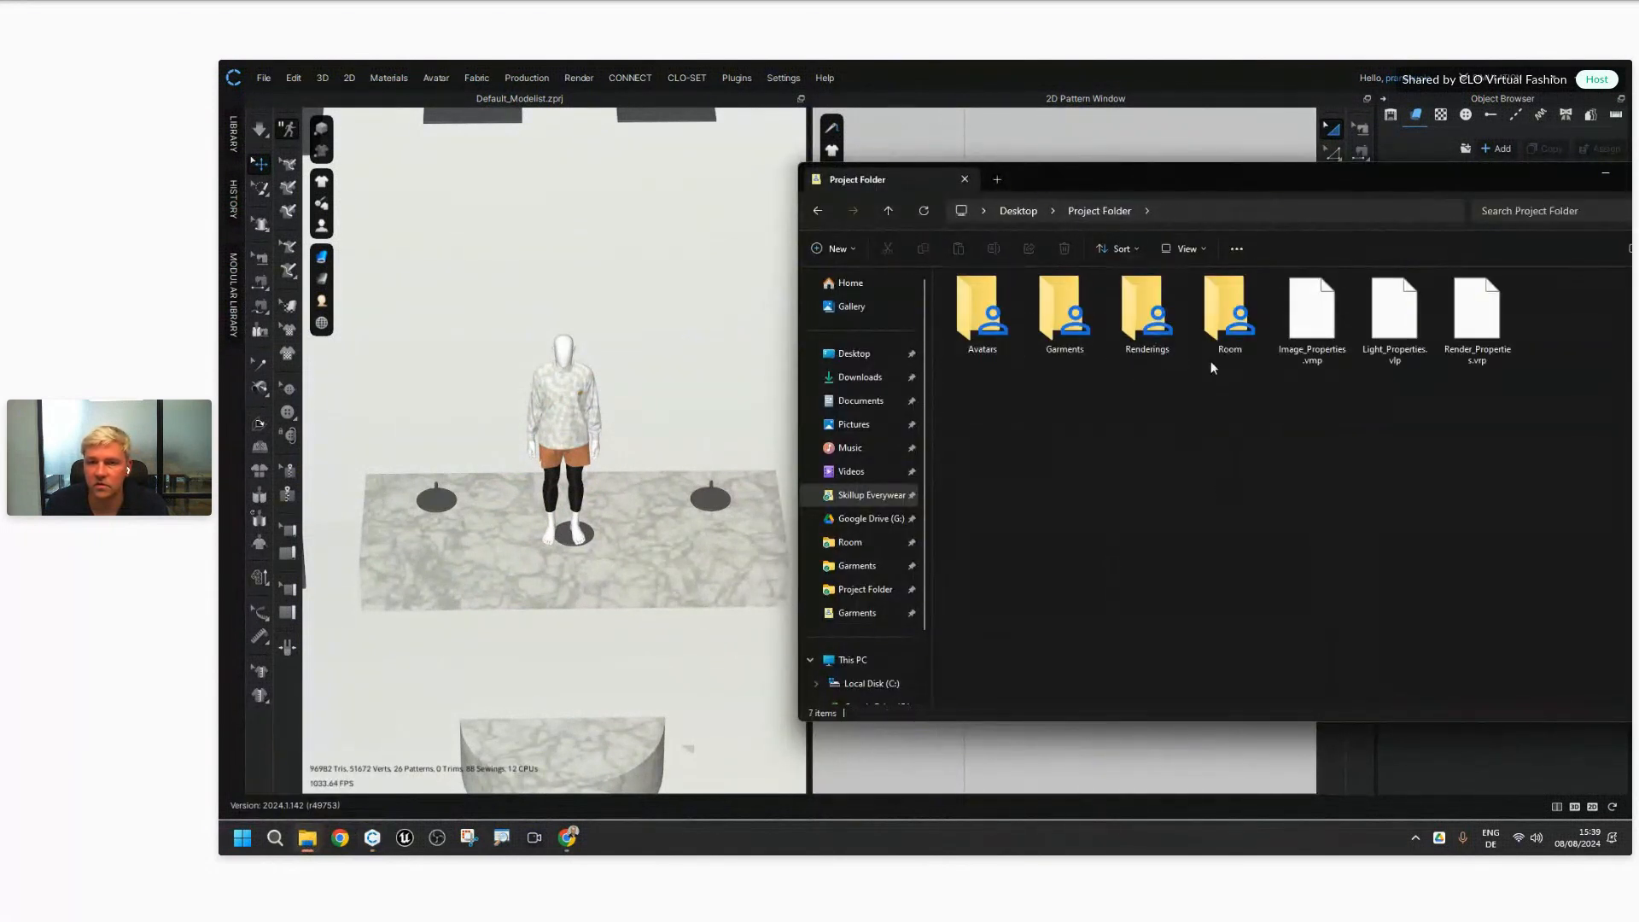
{"action": "double_click", "coordinate": [1069, 306]}
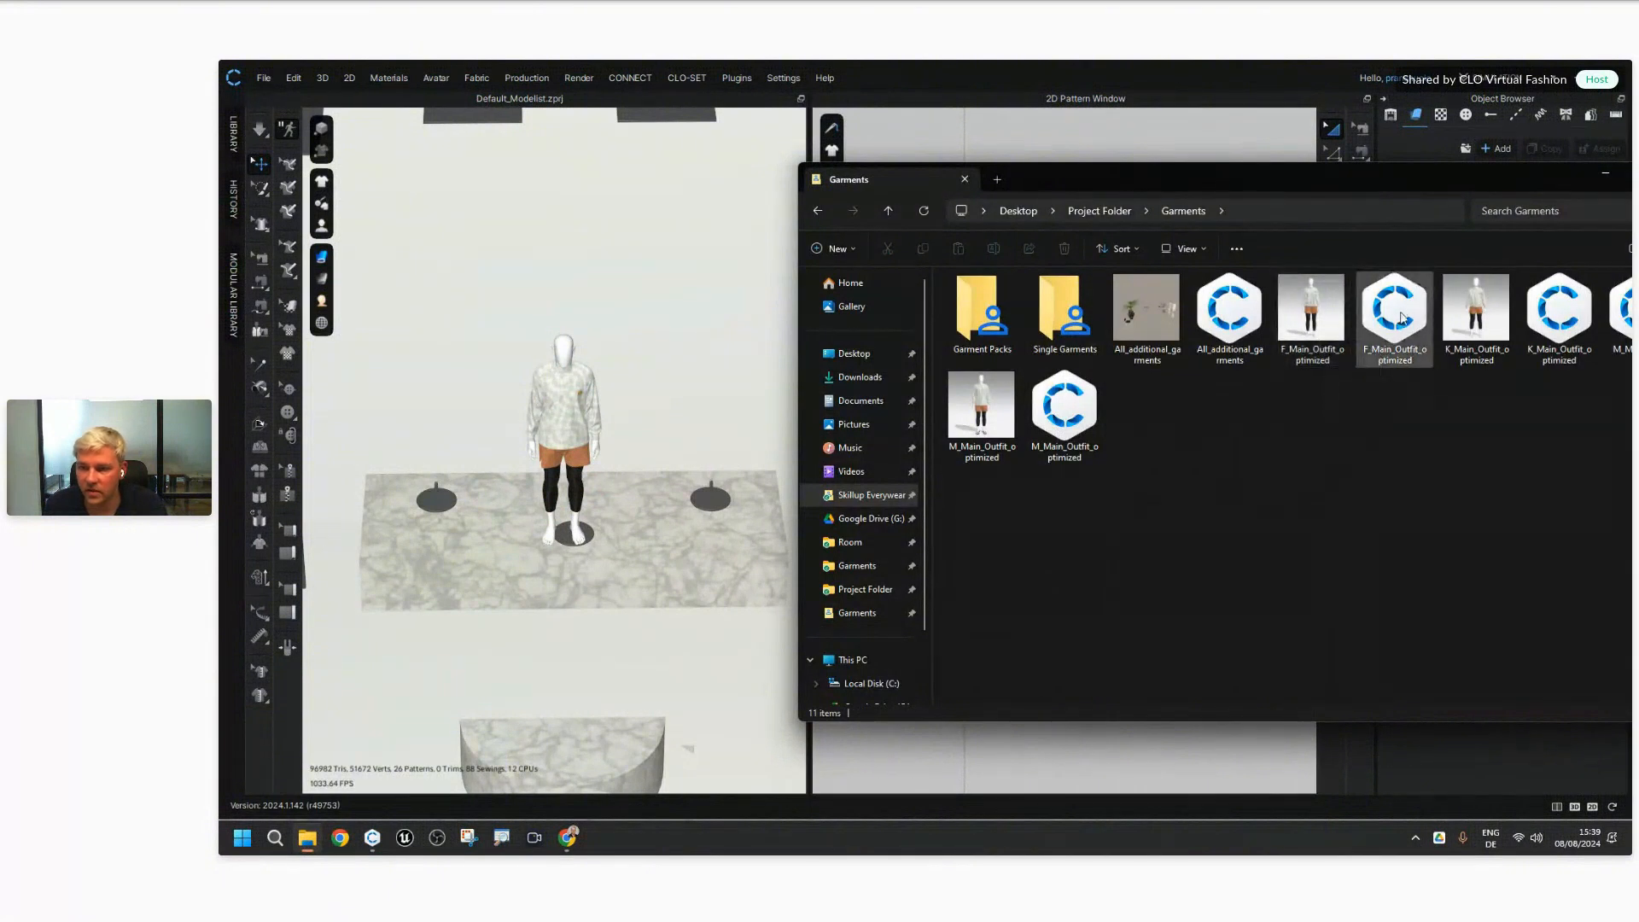
{"action": "left_click", "coordinate": [1400, 314]}
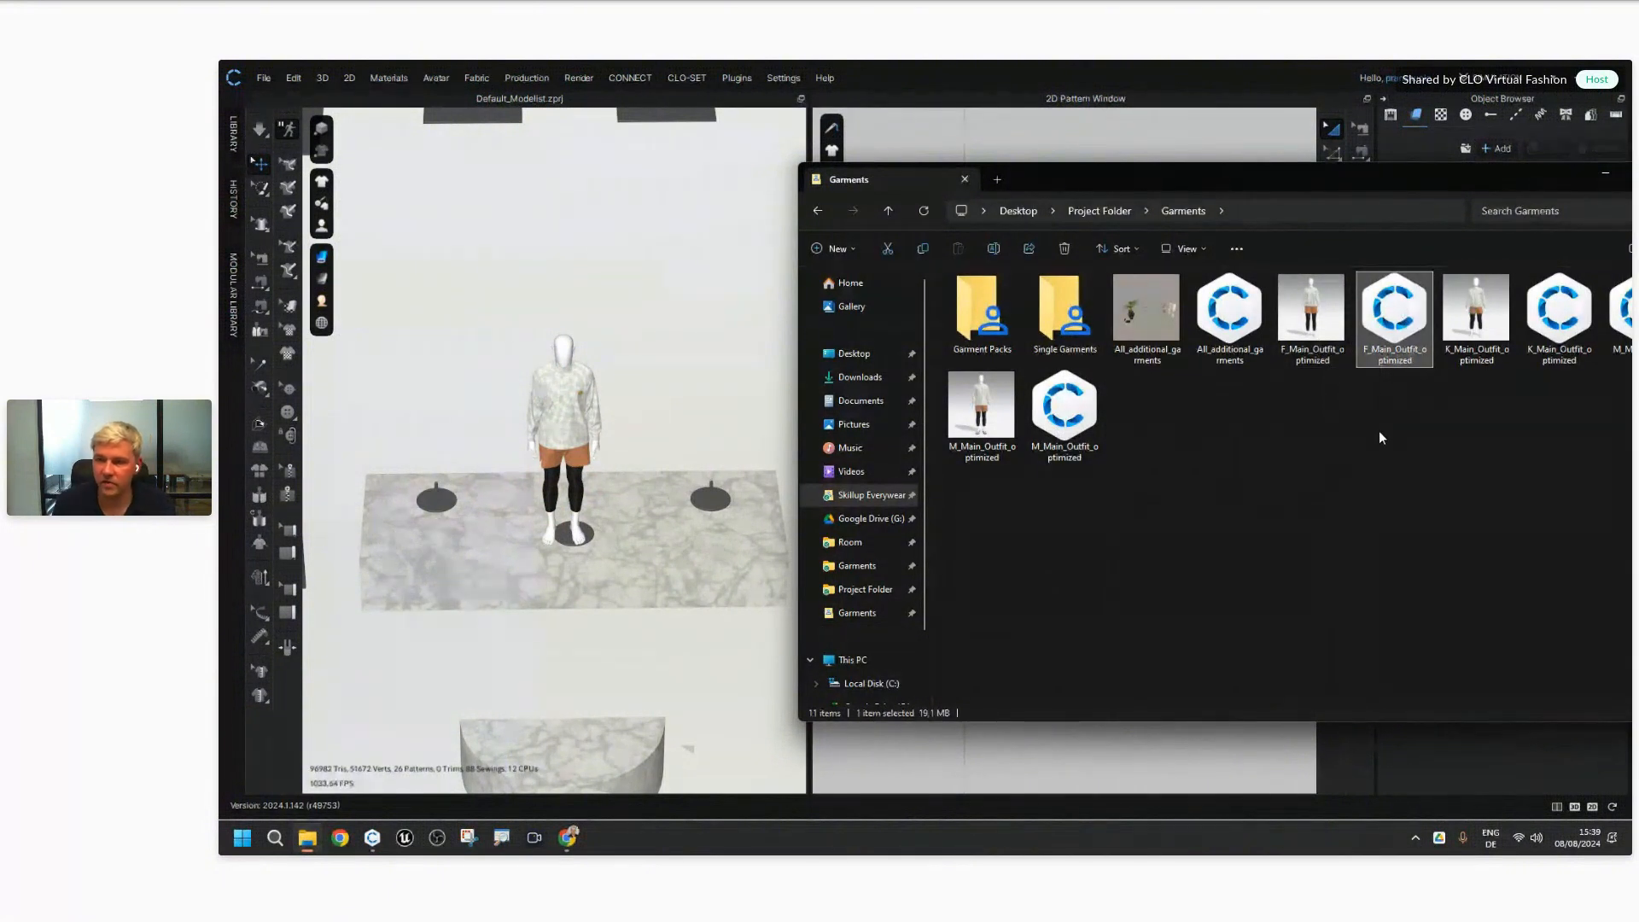
{"action": "left_click_drag", "start_coordinate": [1393, 340], "coordinate": [1036, 756]}
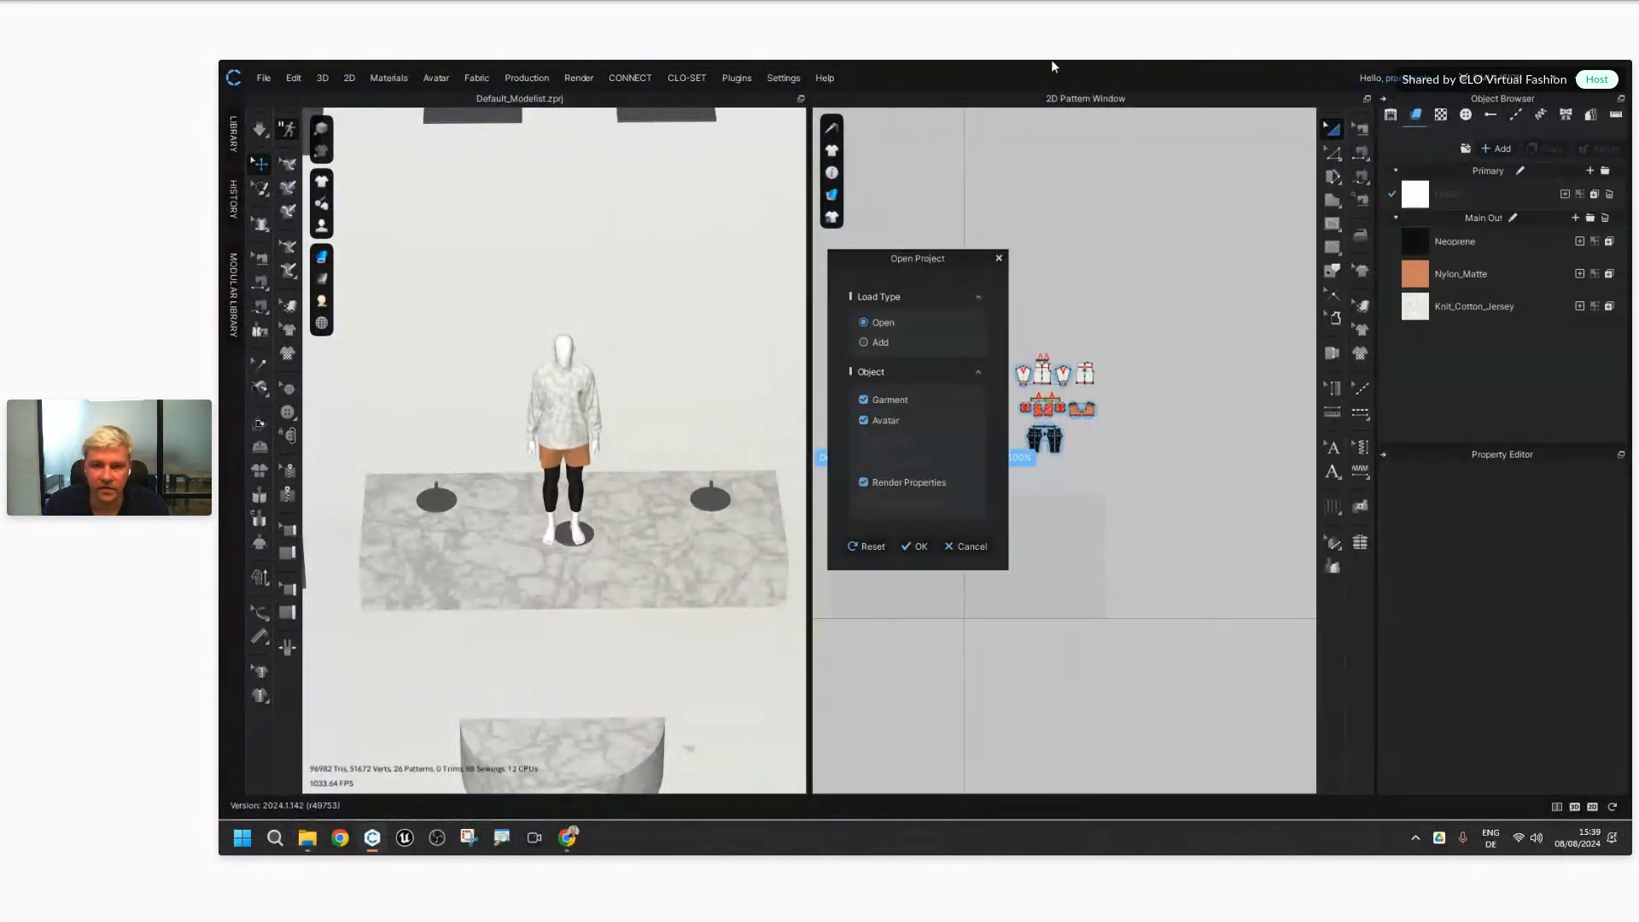
{"action": "left_click", "coordinate": [865, 340]}
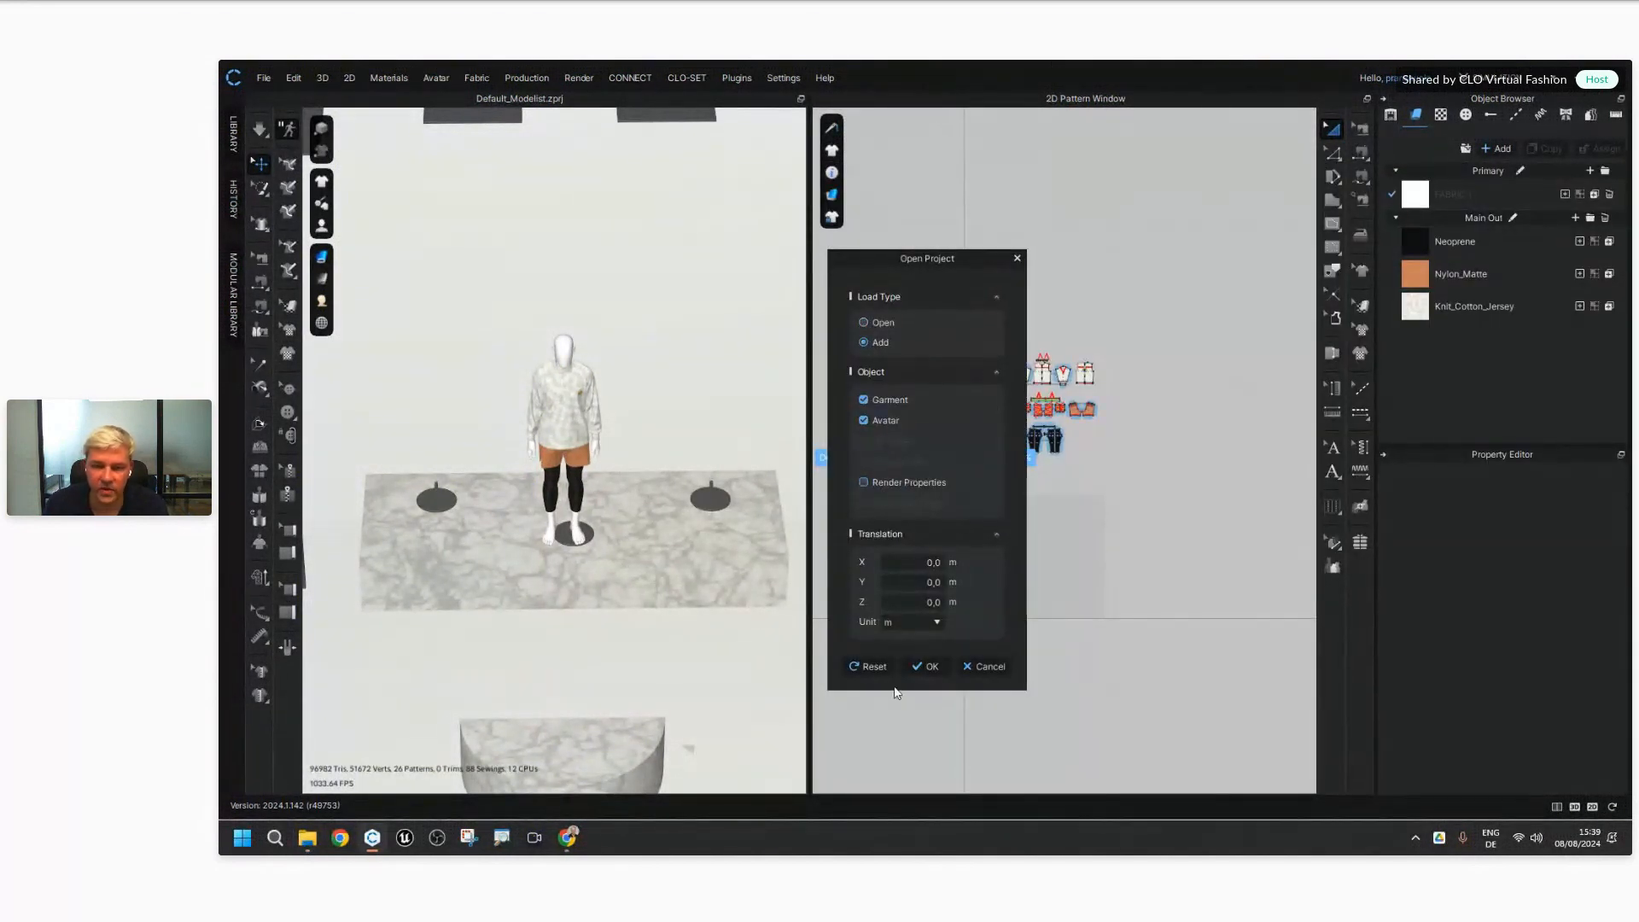
{"action": "left_click", "coordinate": [928, 667]}
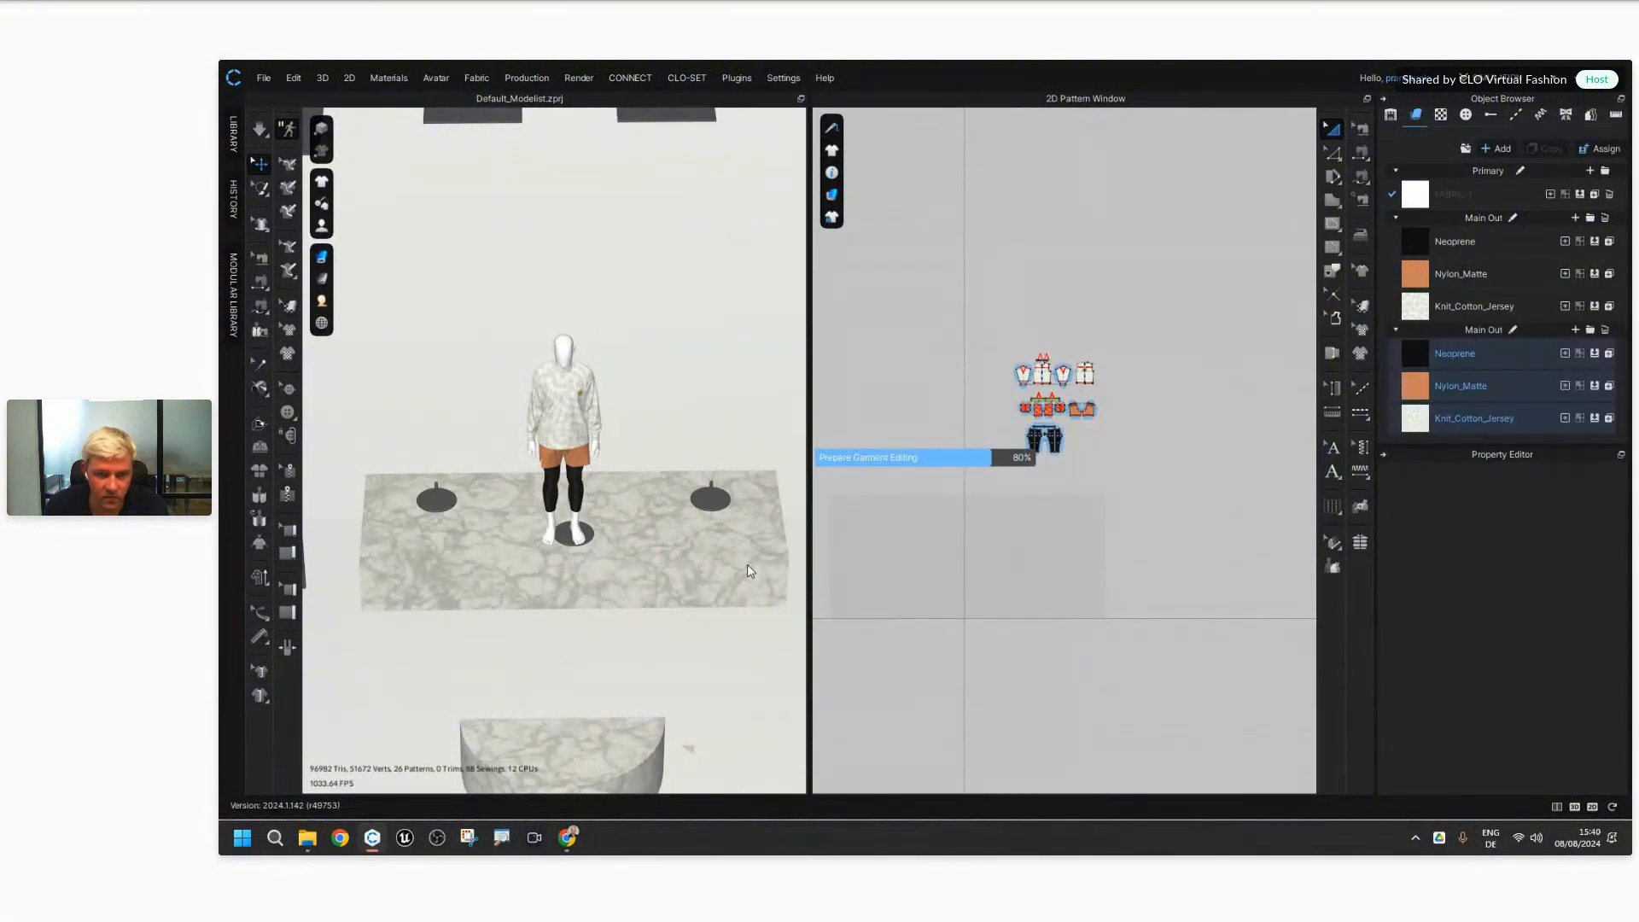
Step: Move the added outfit to the rear counter near its right-hand empty stand, and delete the mannequin that came with it
{"action": "middle_click_drag", "start_coordinate": [691, 660], "coordinate": [676, 483]}
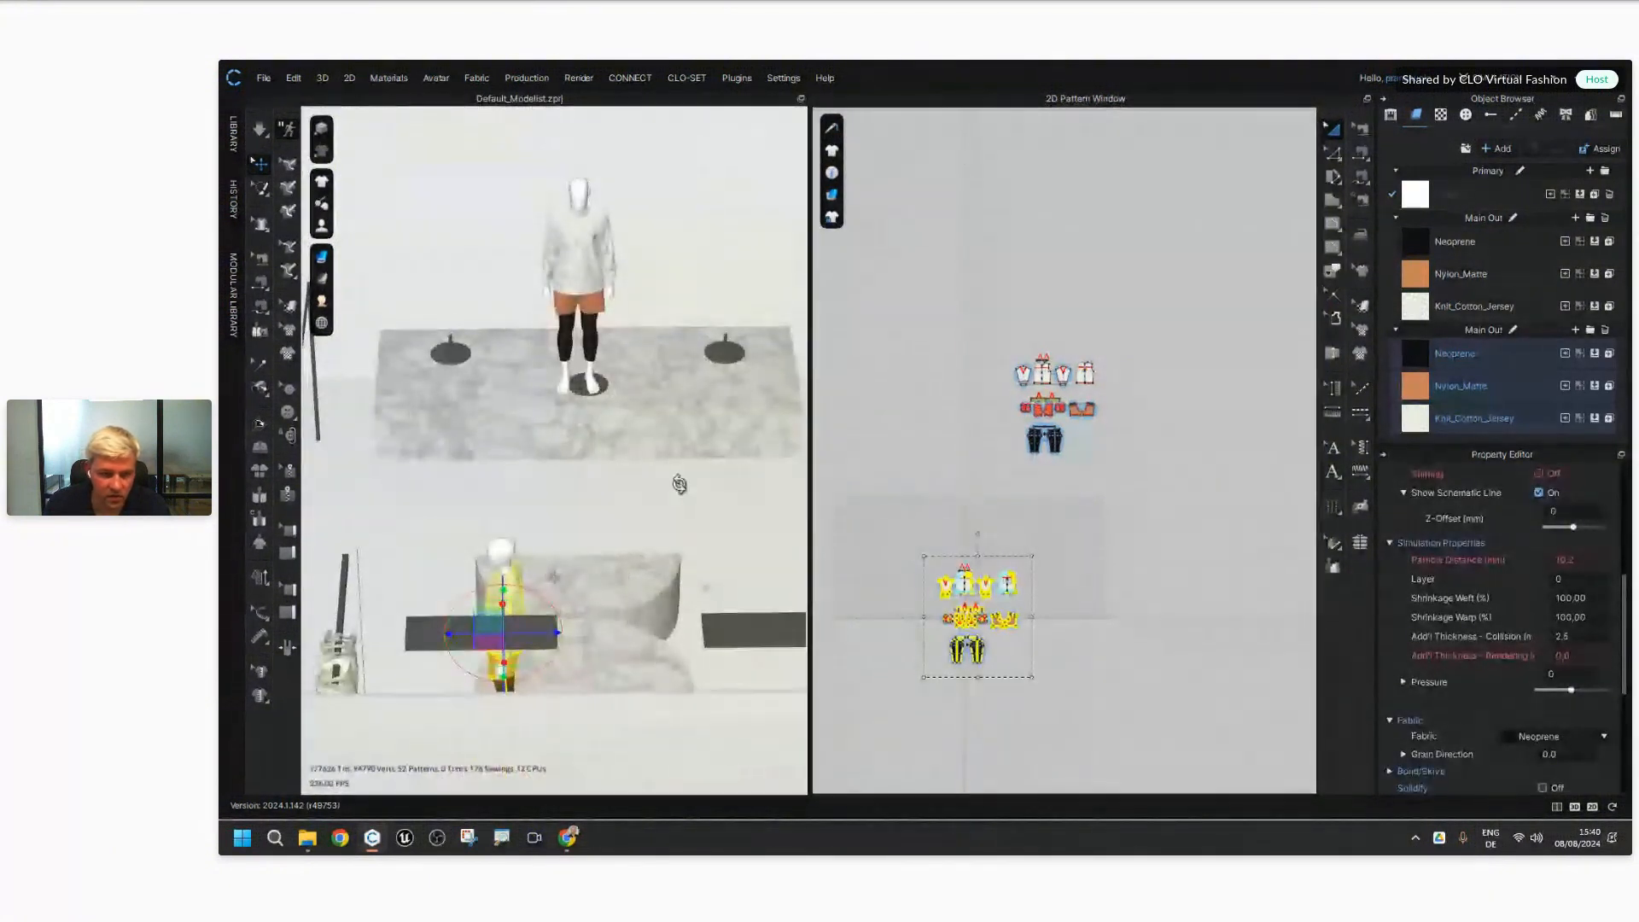
{"action": "right_click_drag", "start_coordinate": [677, 483], "coordinate": [668, 502]}
{"action": "left_click_drag", "start_coordinate": [476, 689], "coordinate": [722, 397]}
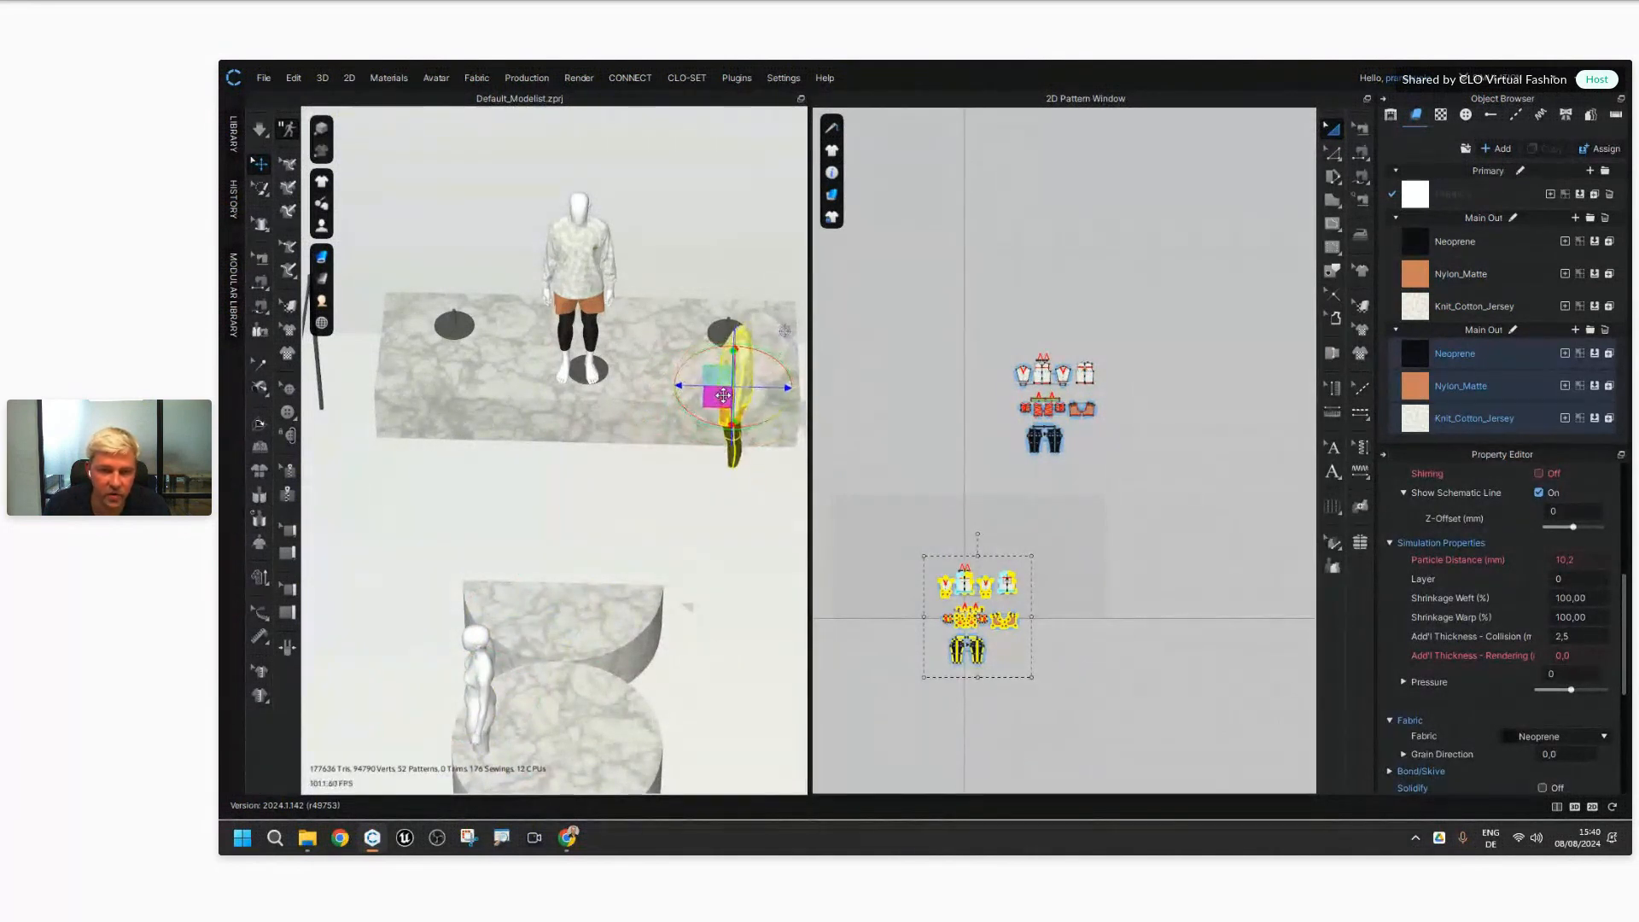
{"action": "middle_click_drag", "start_coordinate": [646, 690], "coordinate": [646, 653]}
{"action": "scroll", "coordinate": [646, 653], "scroll_direction": "up", "scroll_amount": 1}
{"action": "right_click_drag", "start_coordinate": [646, 653], "coordinate": [651, 638]}
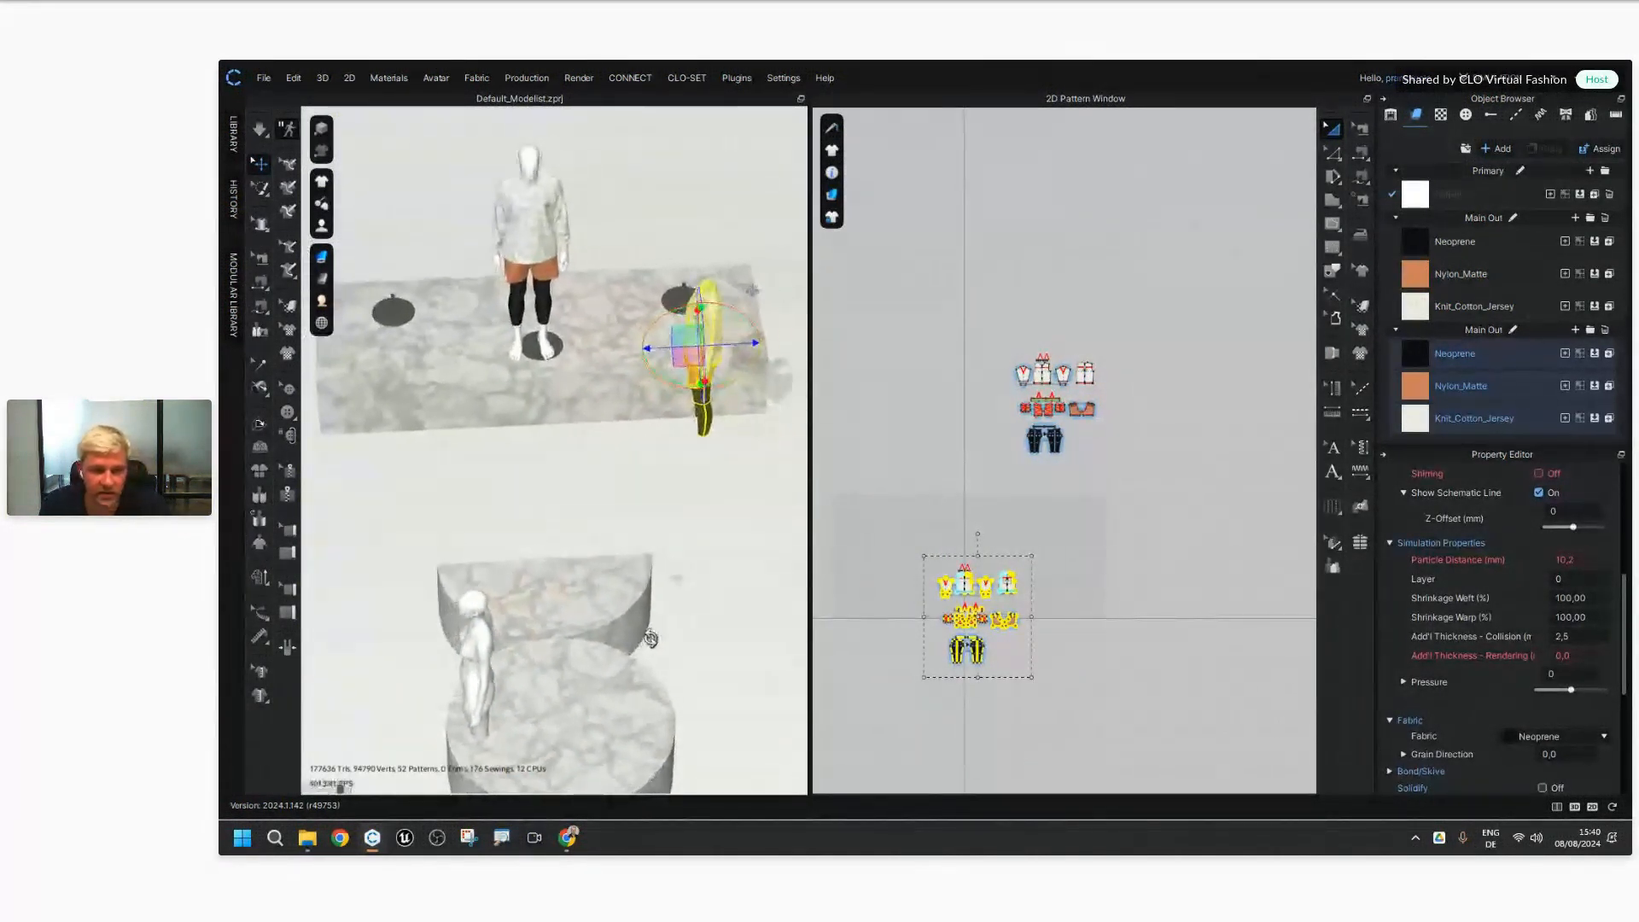
{"action": "left_click", "coordinate": [482, 647]}
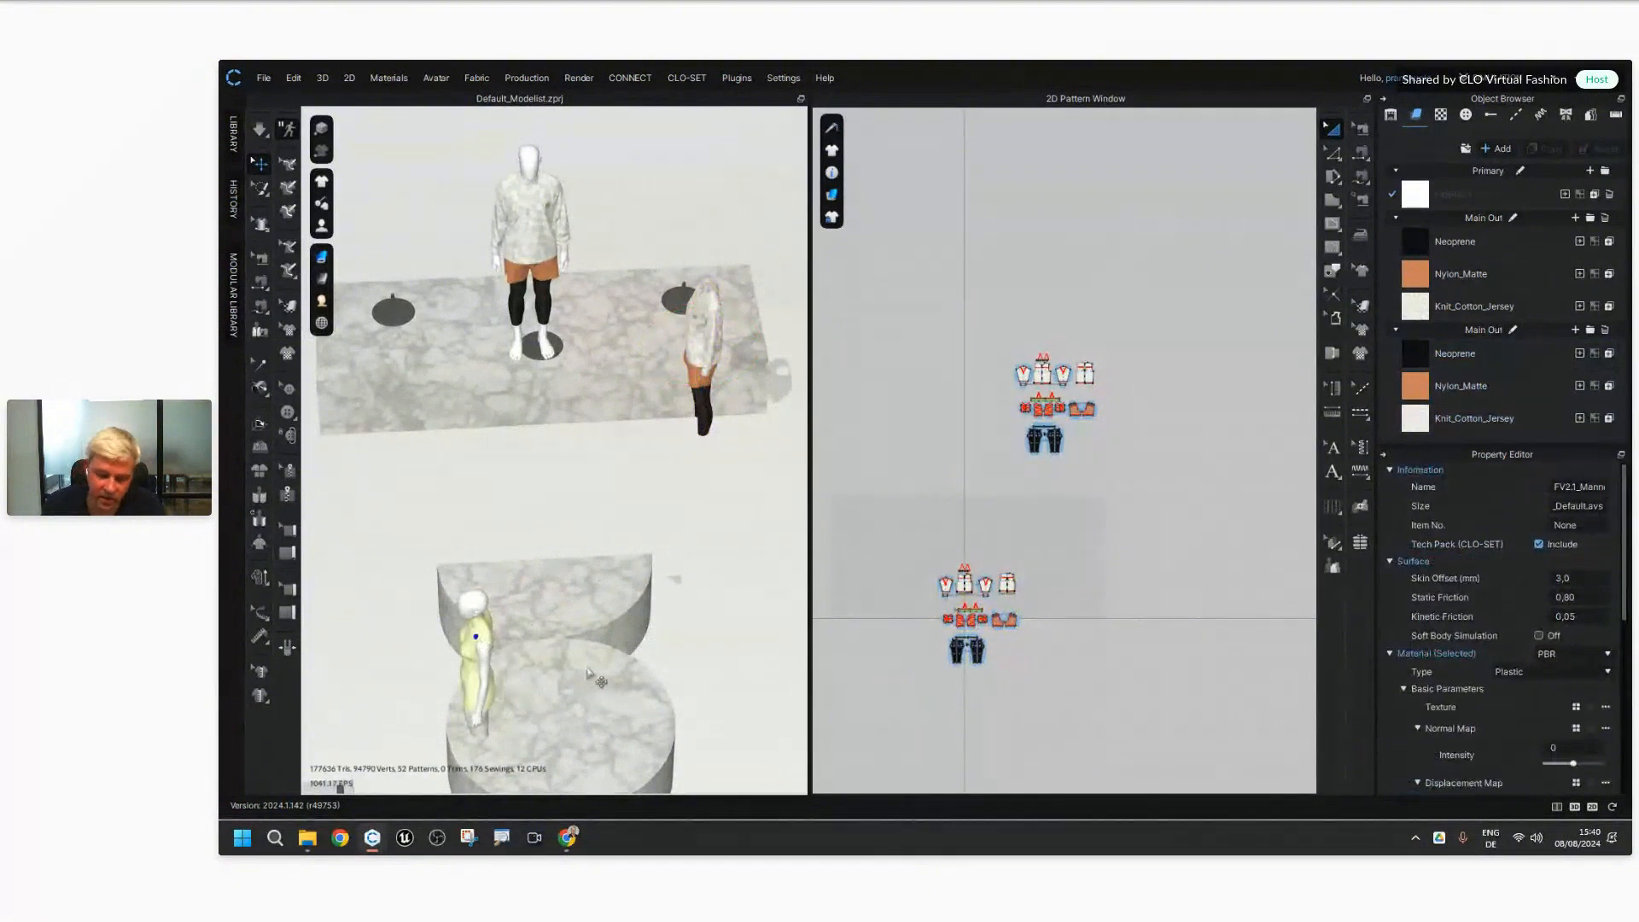
{"action": "key", "text": "Delete"}
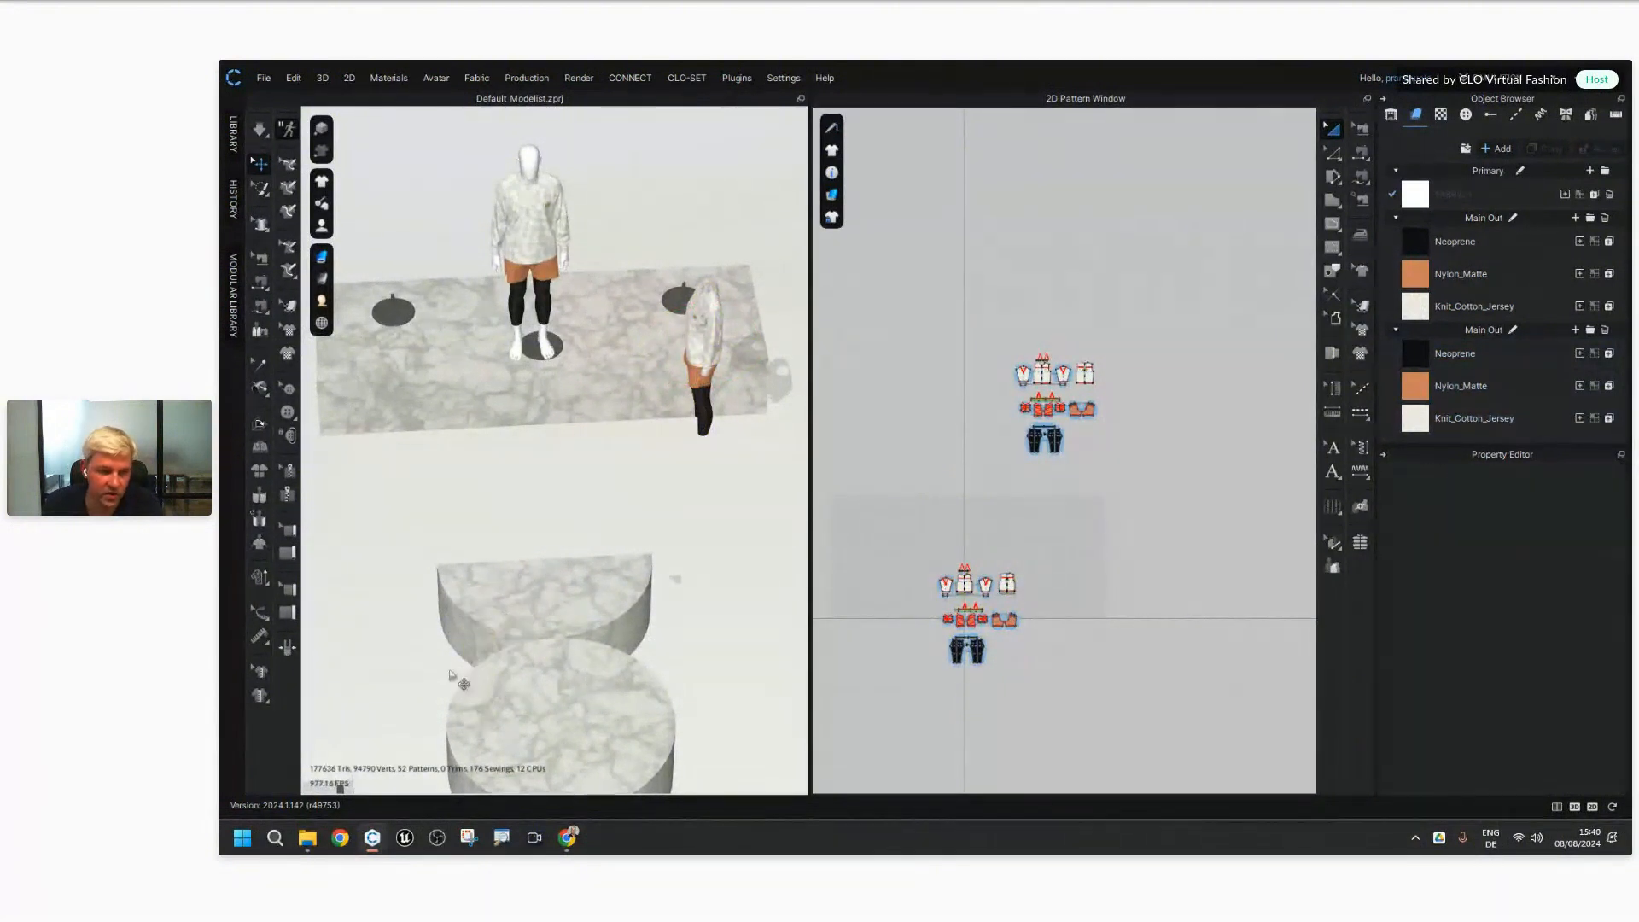
Step: Add FV2.1_Mannequin.avt from the project's Avatars folder to the scene, opening size and pose from the garment file
{"action": "left_click", "coordinate": [310, 839]}
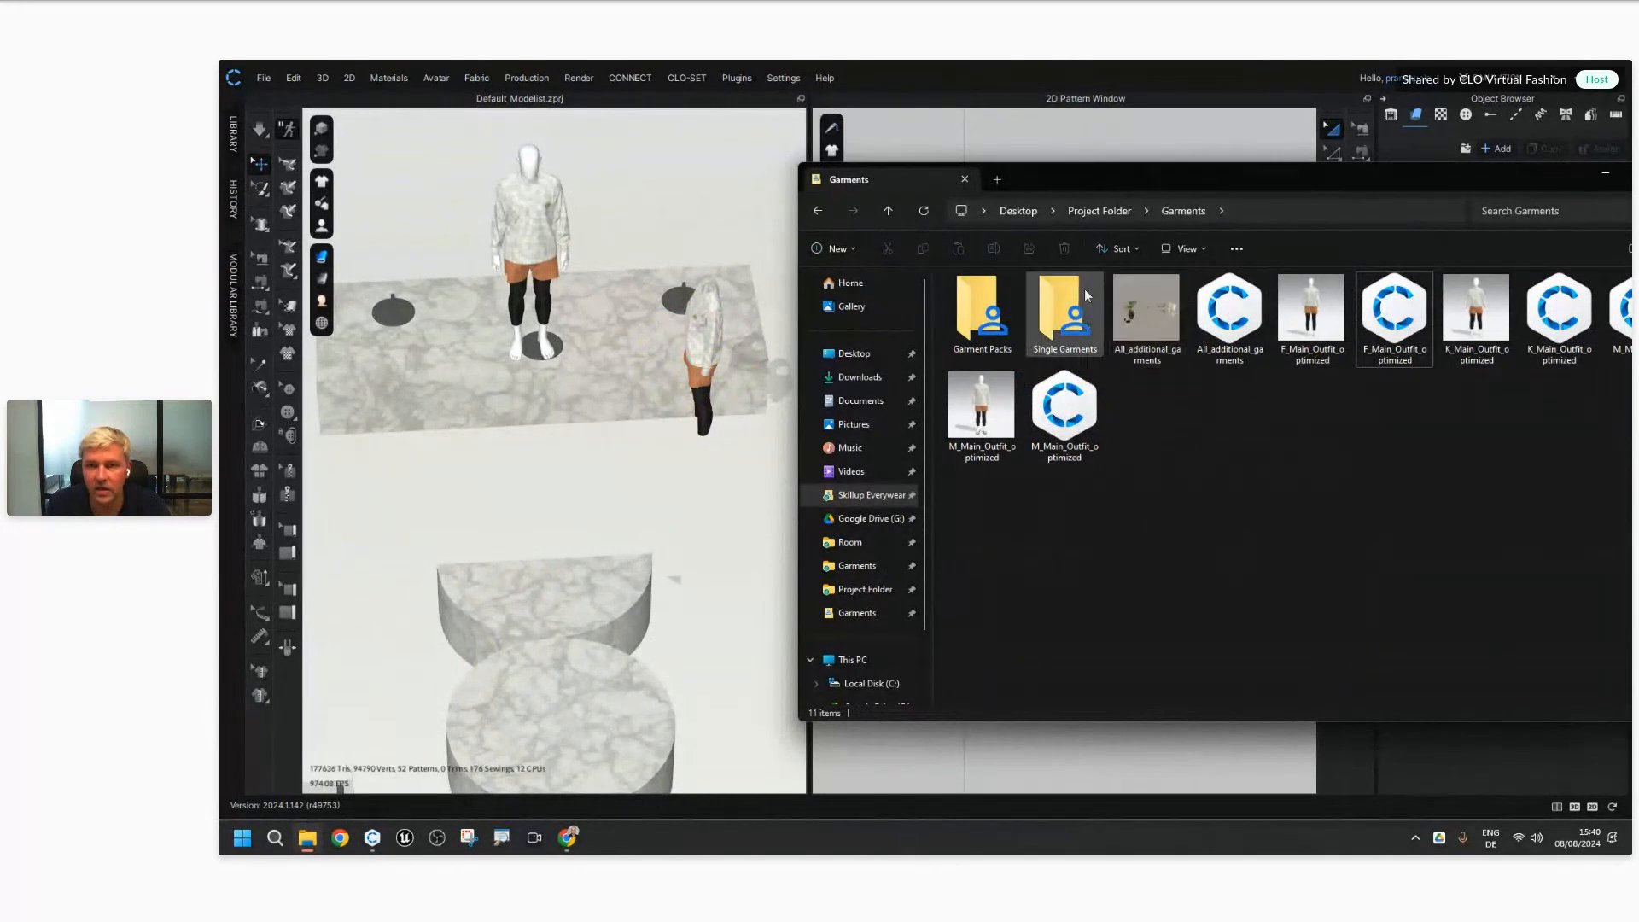
{"action": "left_click", "coordinate": [1097, 212]}
{"action": "double_click", "coordinate": [973, 309]}
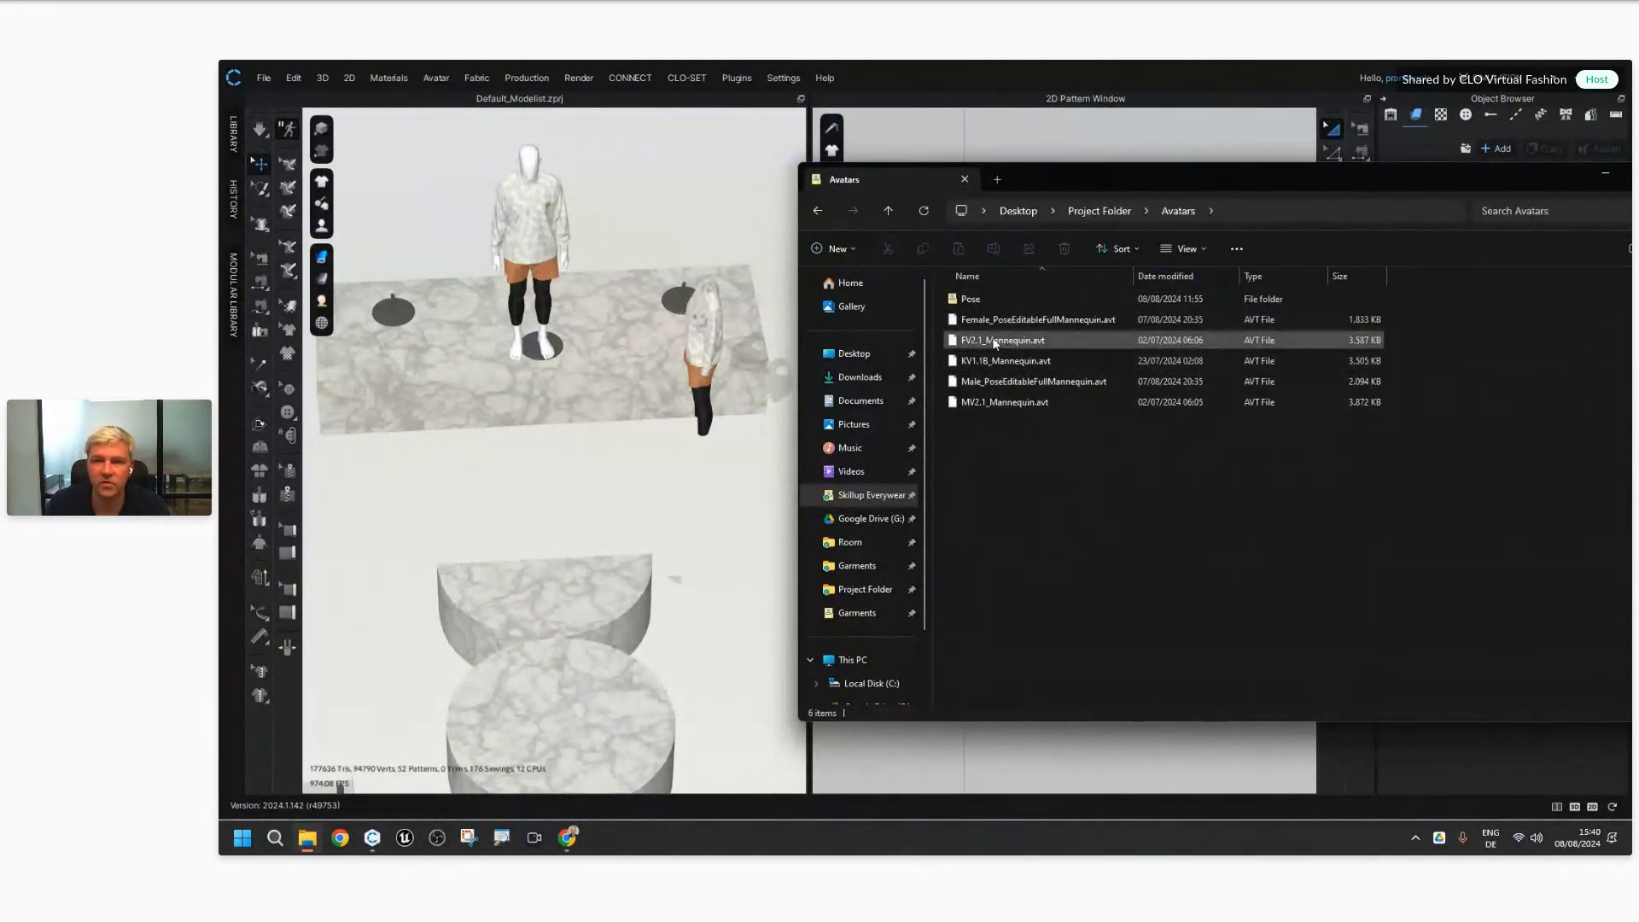
{"action": "left_click_drag", "start_coordinate": [1007, 344], "coordinate": [645, 453]}
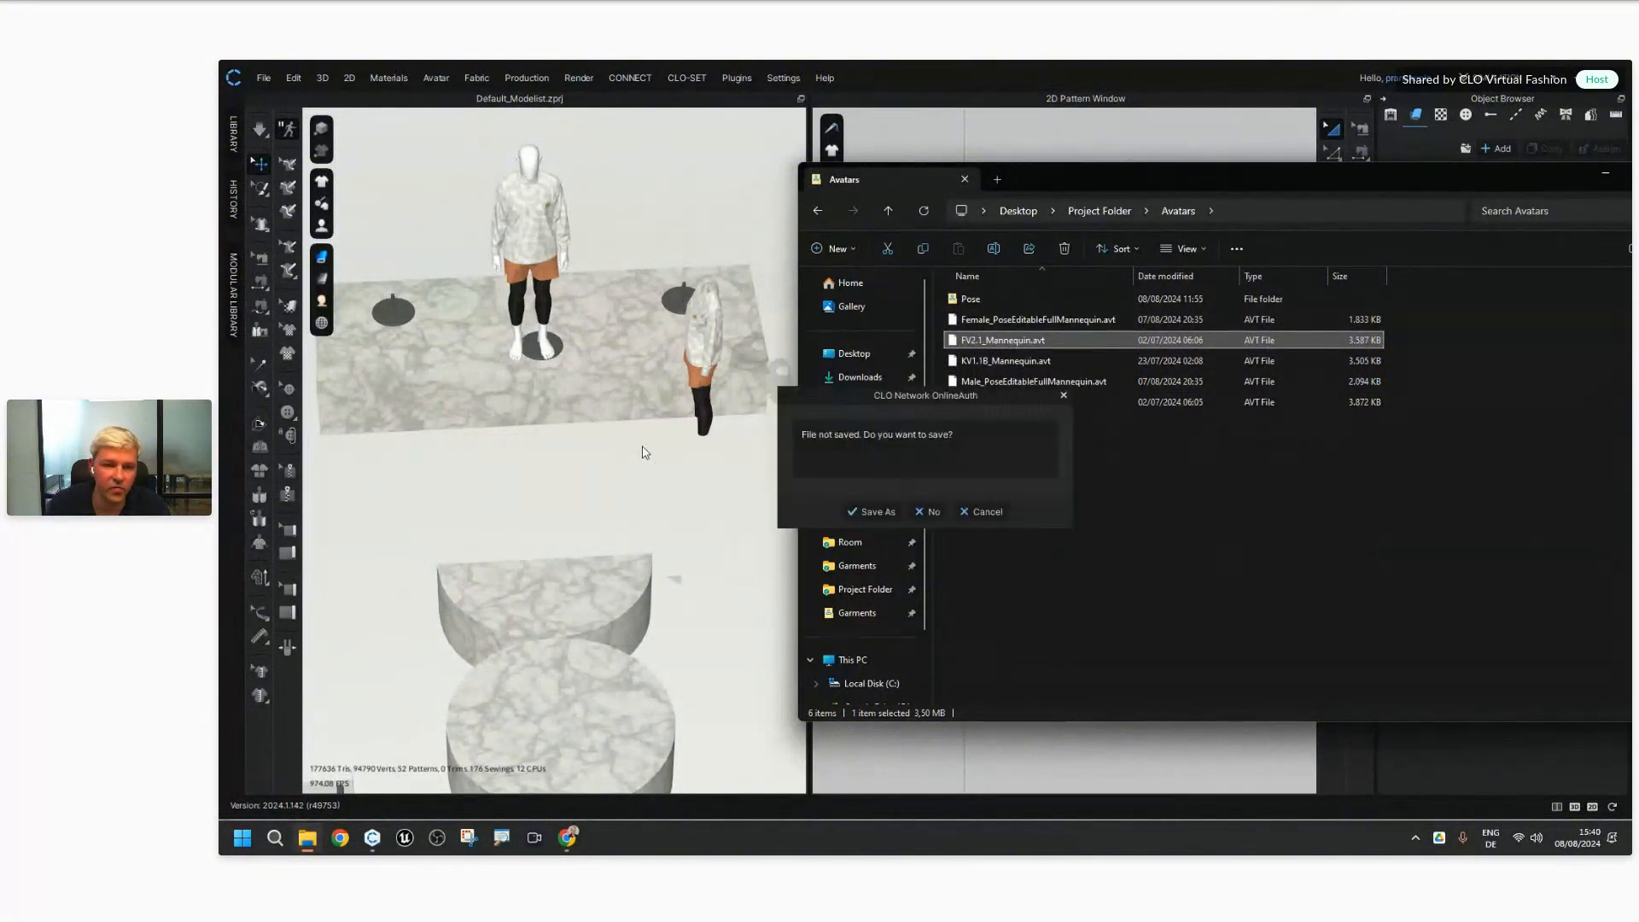
{"action": "left_click", "coordinate": [968, 512]}
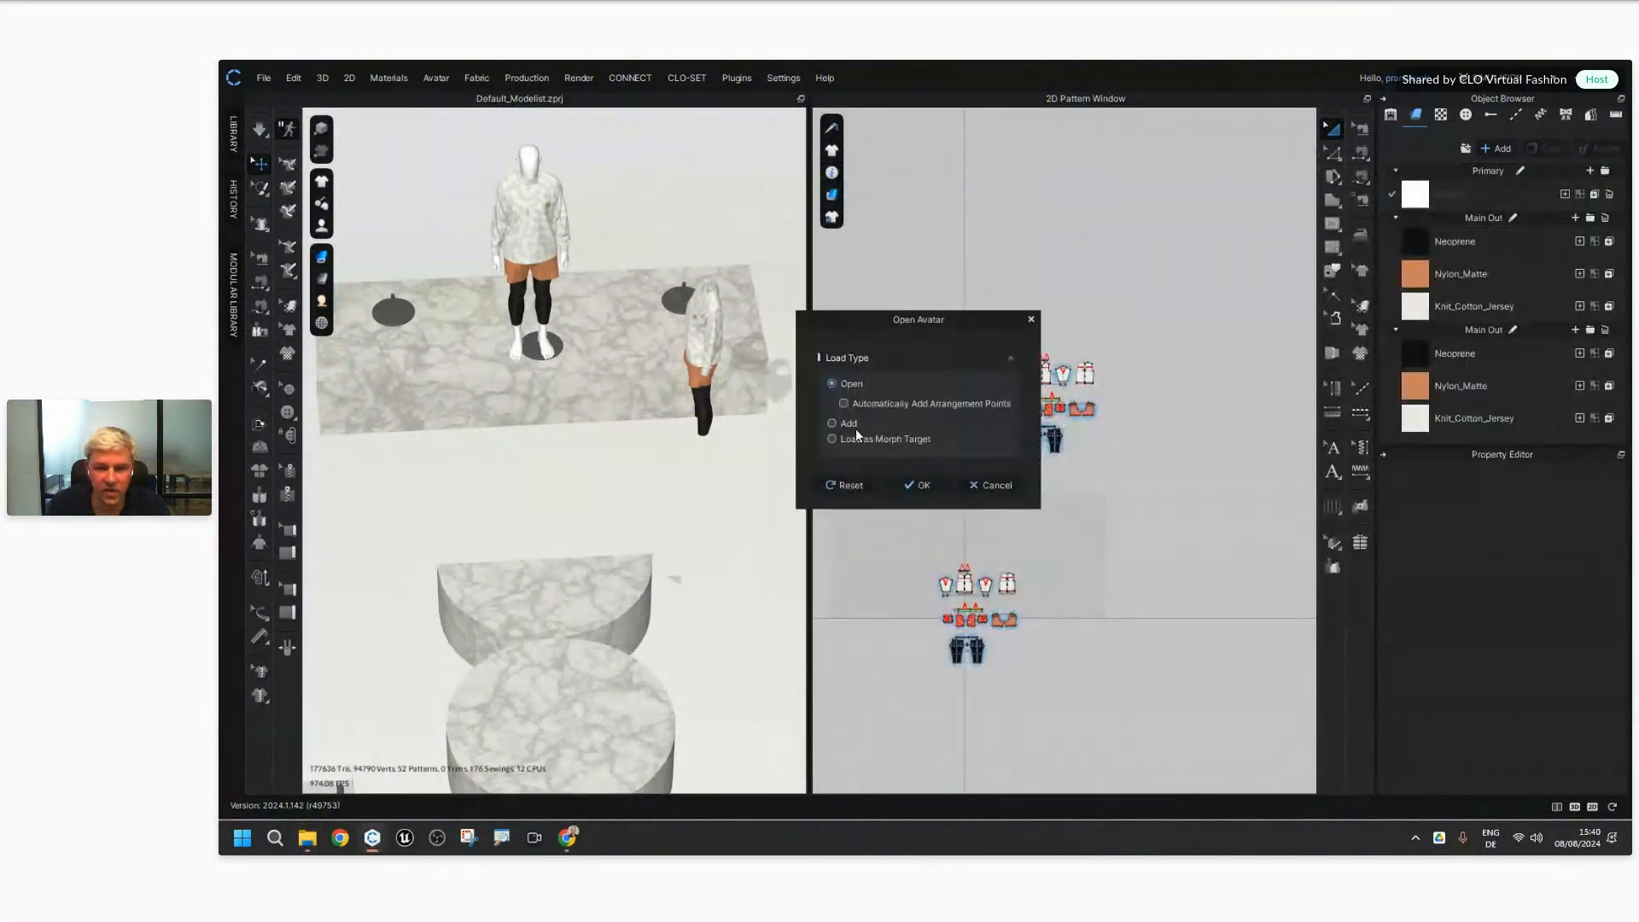
{"action": "left_click", "coordinate": [849, 424]}
{"action": "left_click", "coordinate": [902, 579]}
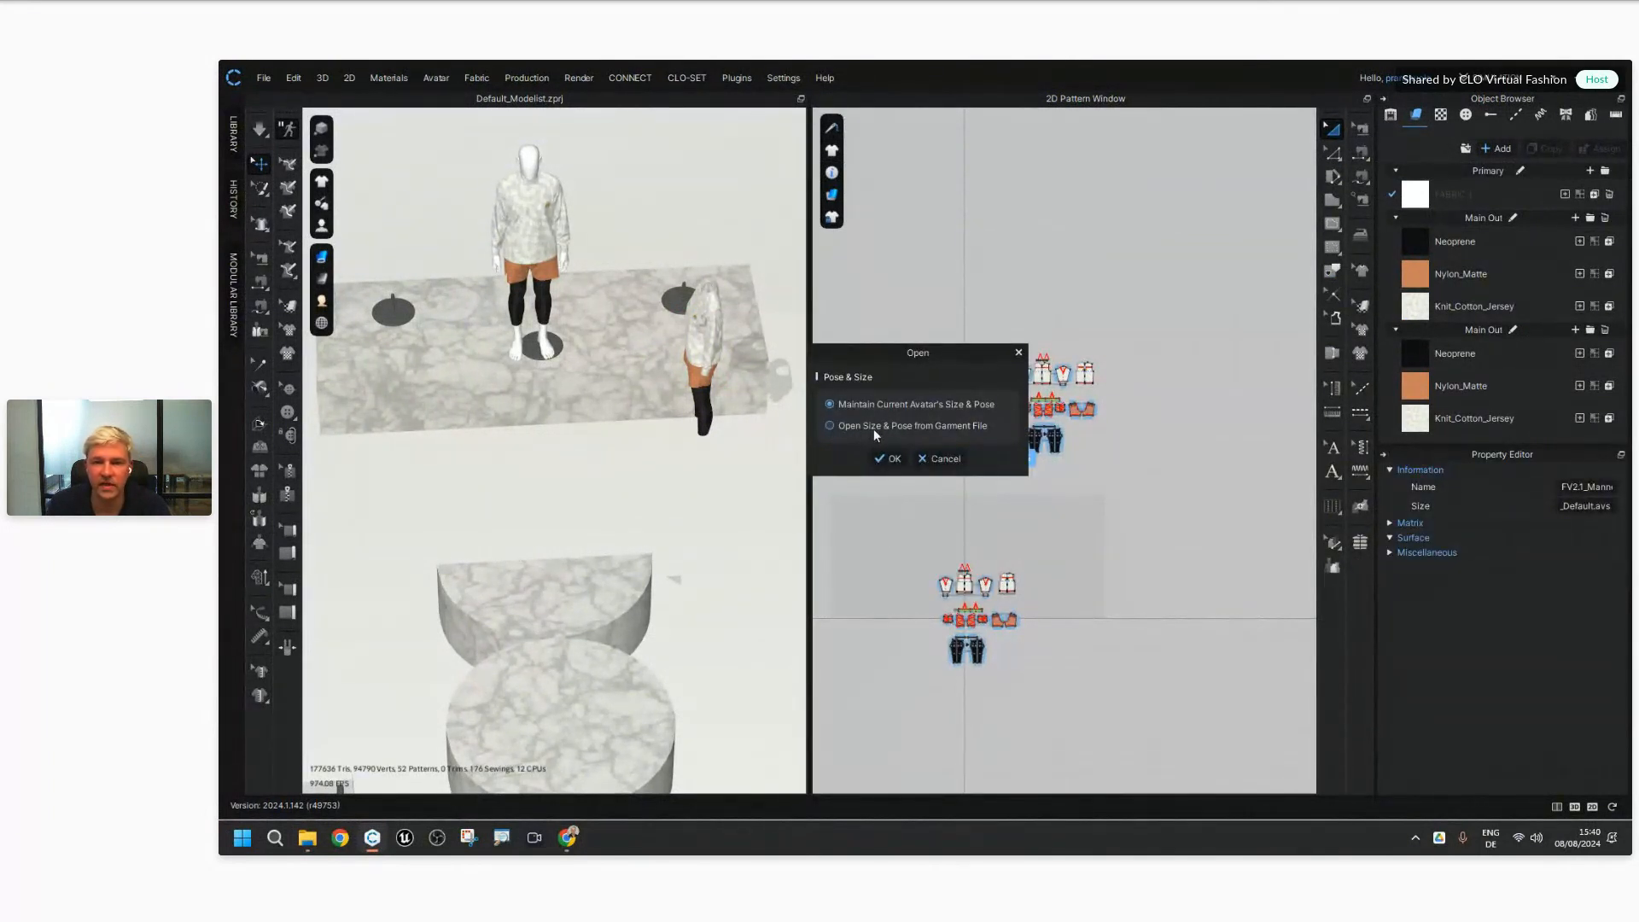
{"action": "left_click", "coordinate": [865, 434]}
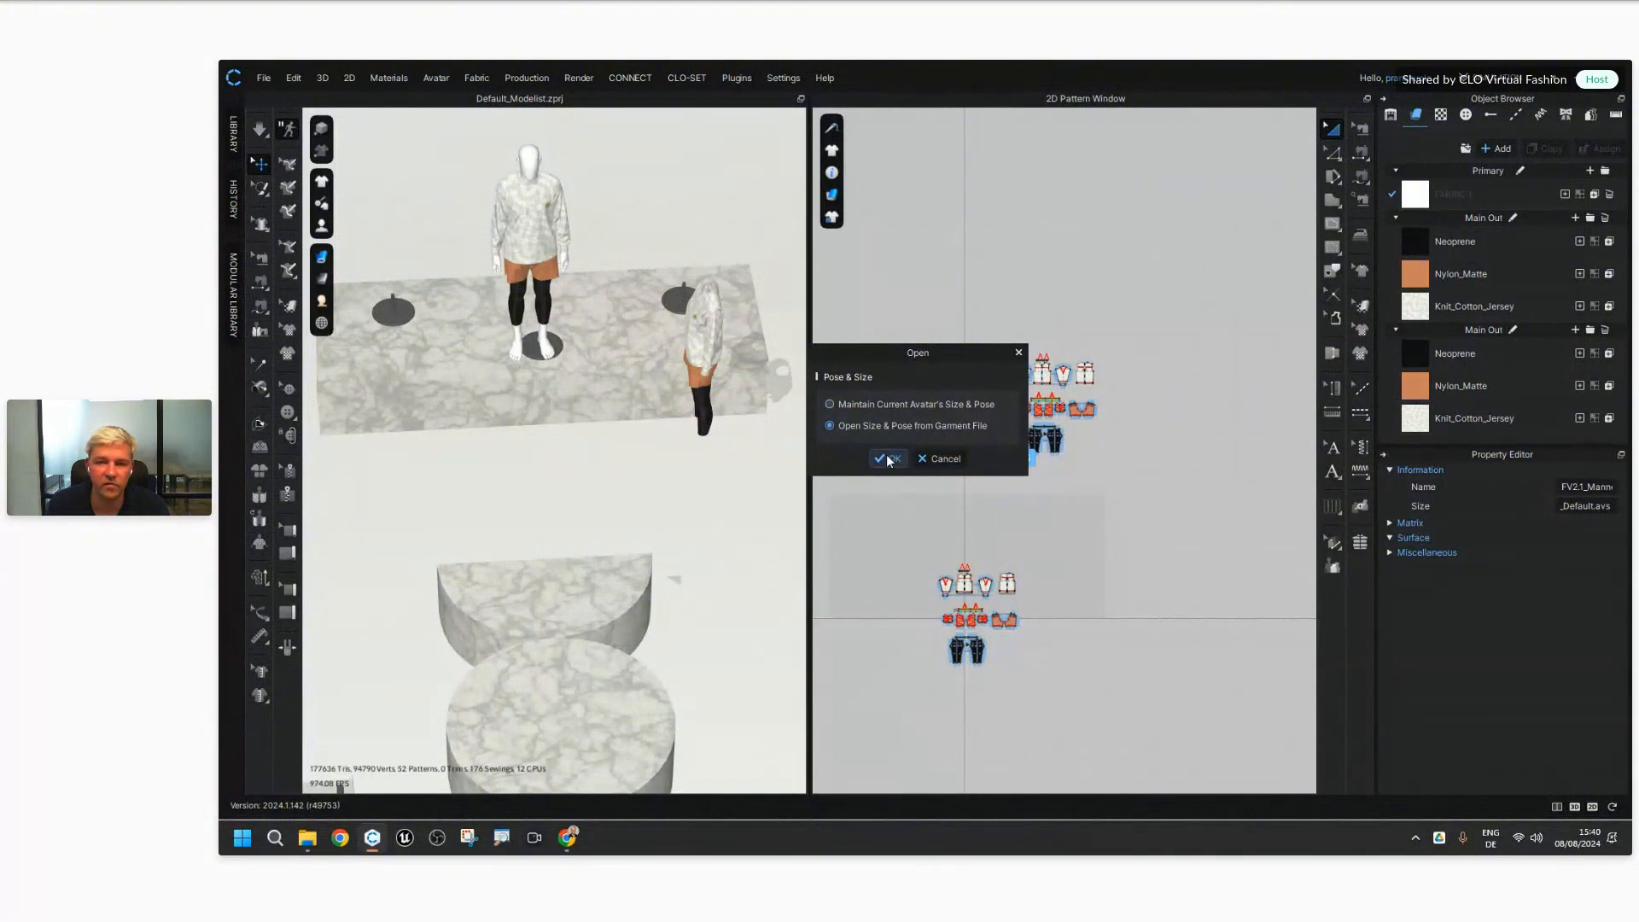
{"action": "left_click", "coordinate": [888, 459]}
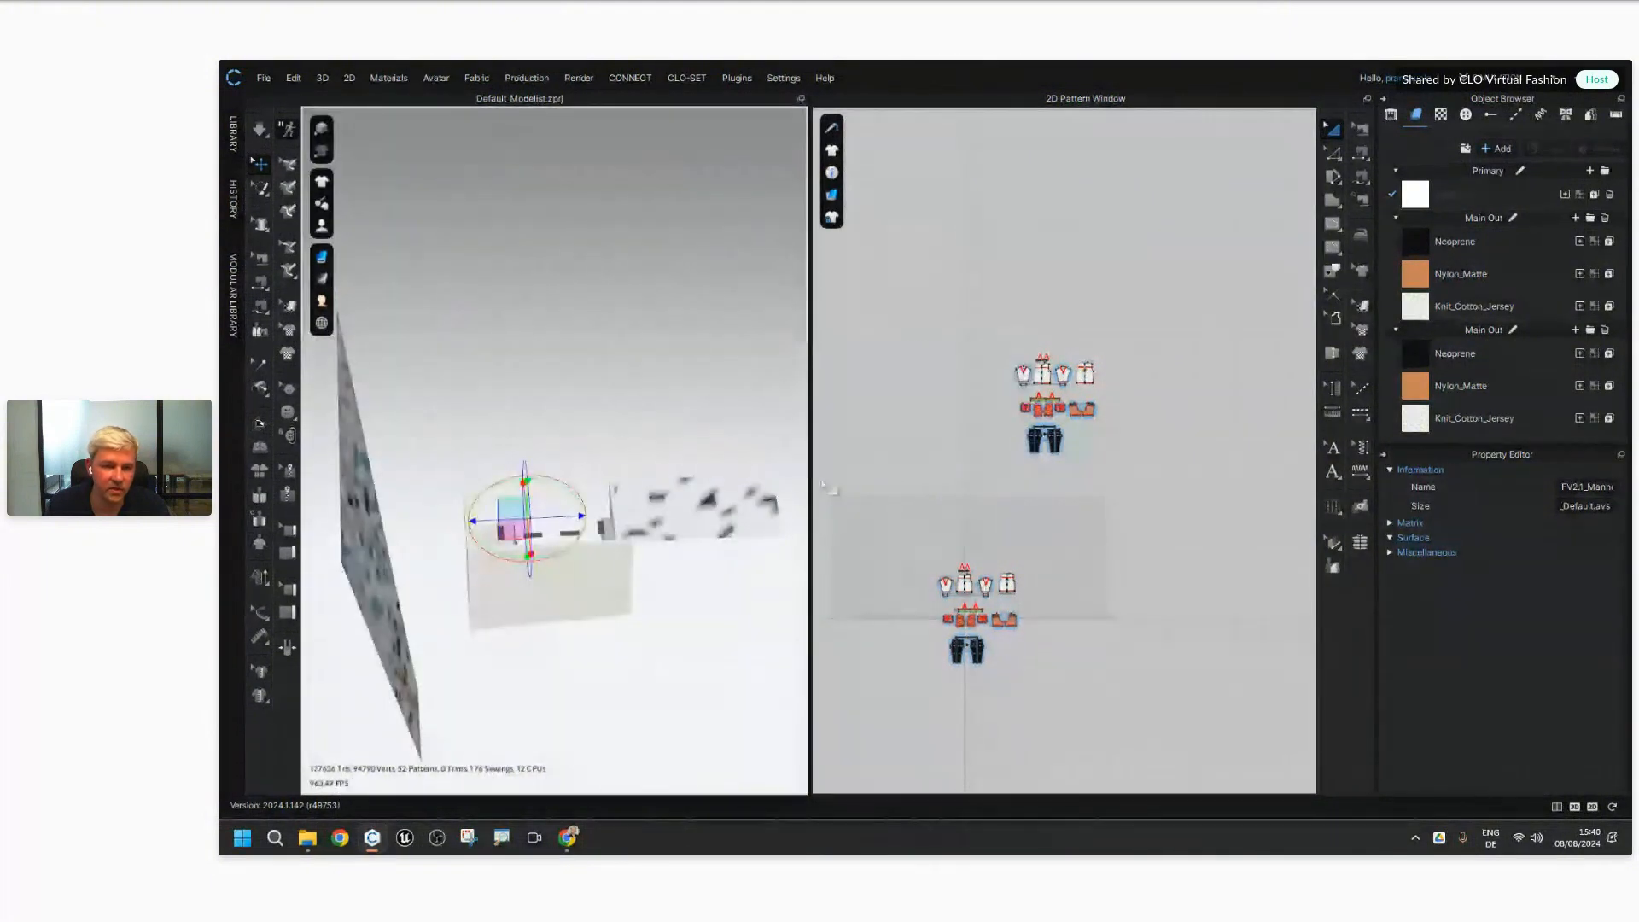
Step: Move the added female mannequin from the front podium to the right-hand empty stand on the rear counter
{"action": "right_click_drag", "start_coordinate": [589, 630], "coordinate": [680, 547]}
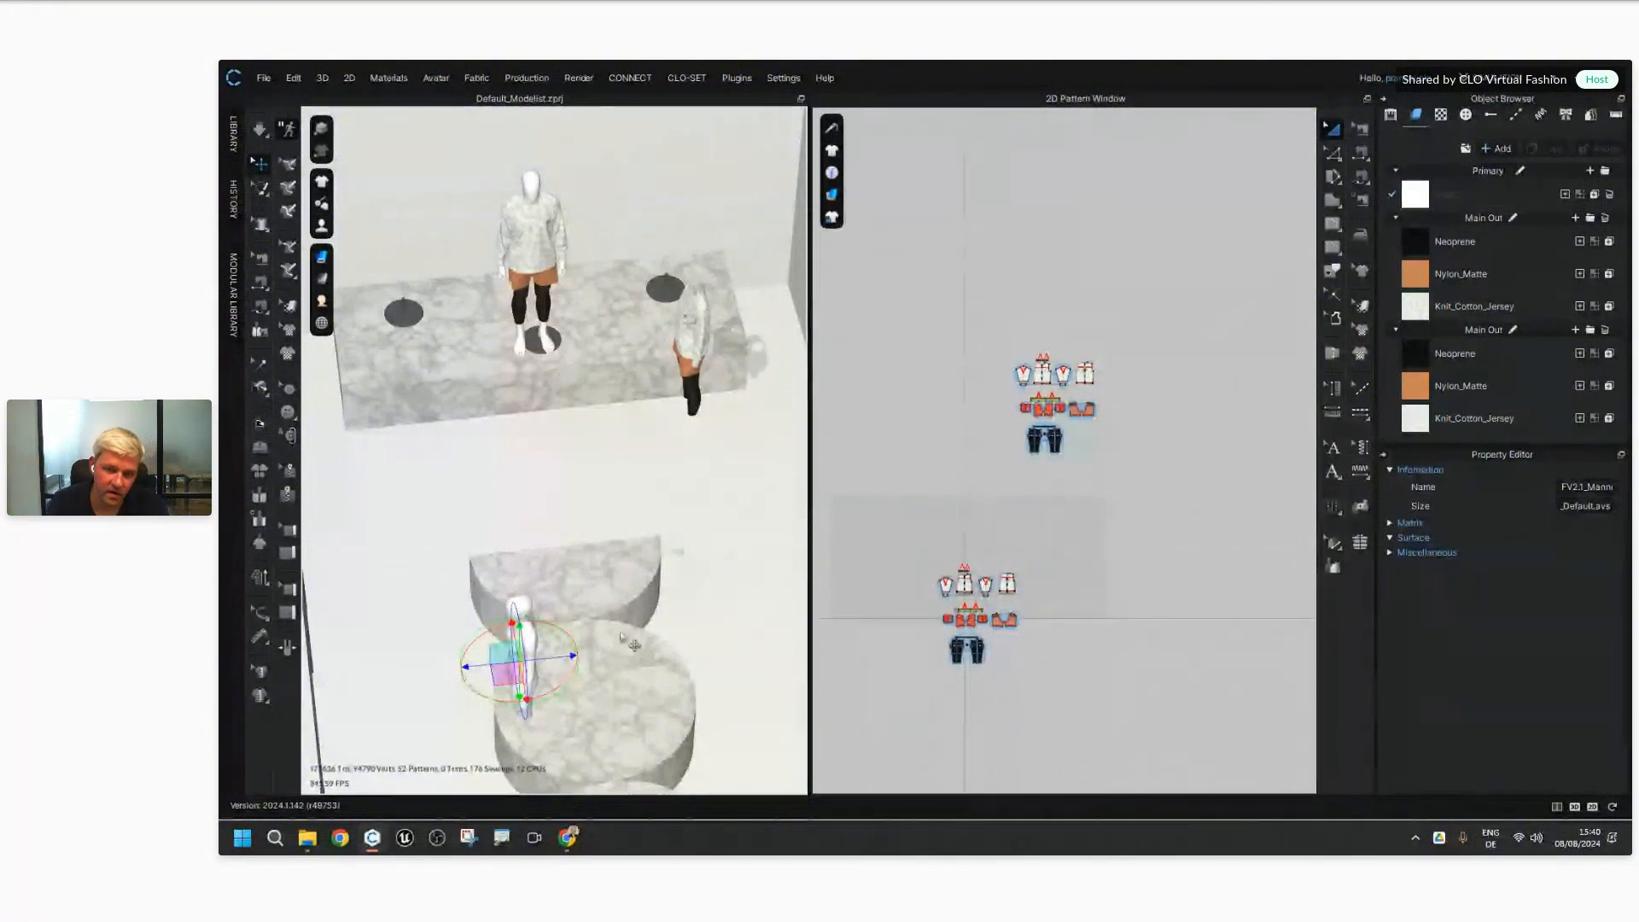
{"action": "left_click_drag", "start_coordinate": [508, 670], "coordinate": [649, 246]}
{"action": "scroll", "coordinate": [655, 265], "scroll_direction": "up", "scroll_amount": 2}
{"action": "middle_click_drag", "start_coordinate": [674, 352], "coordinate": [525, 697]}
{"action": "scroll", "coordinate": [525, 691], "scroll_direction": "up", "scroll_amount": 4}
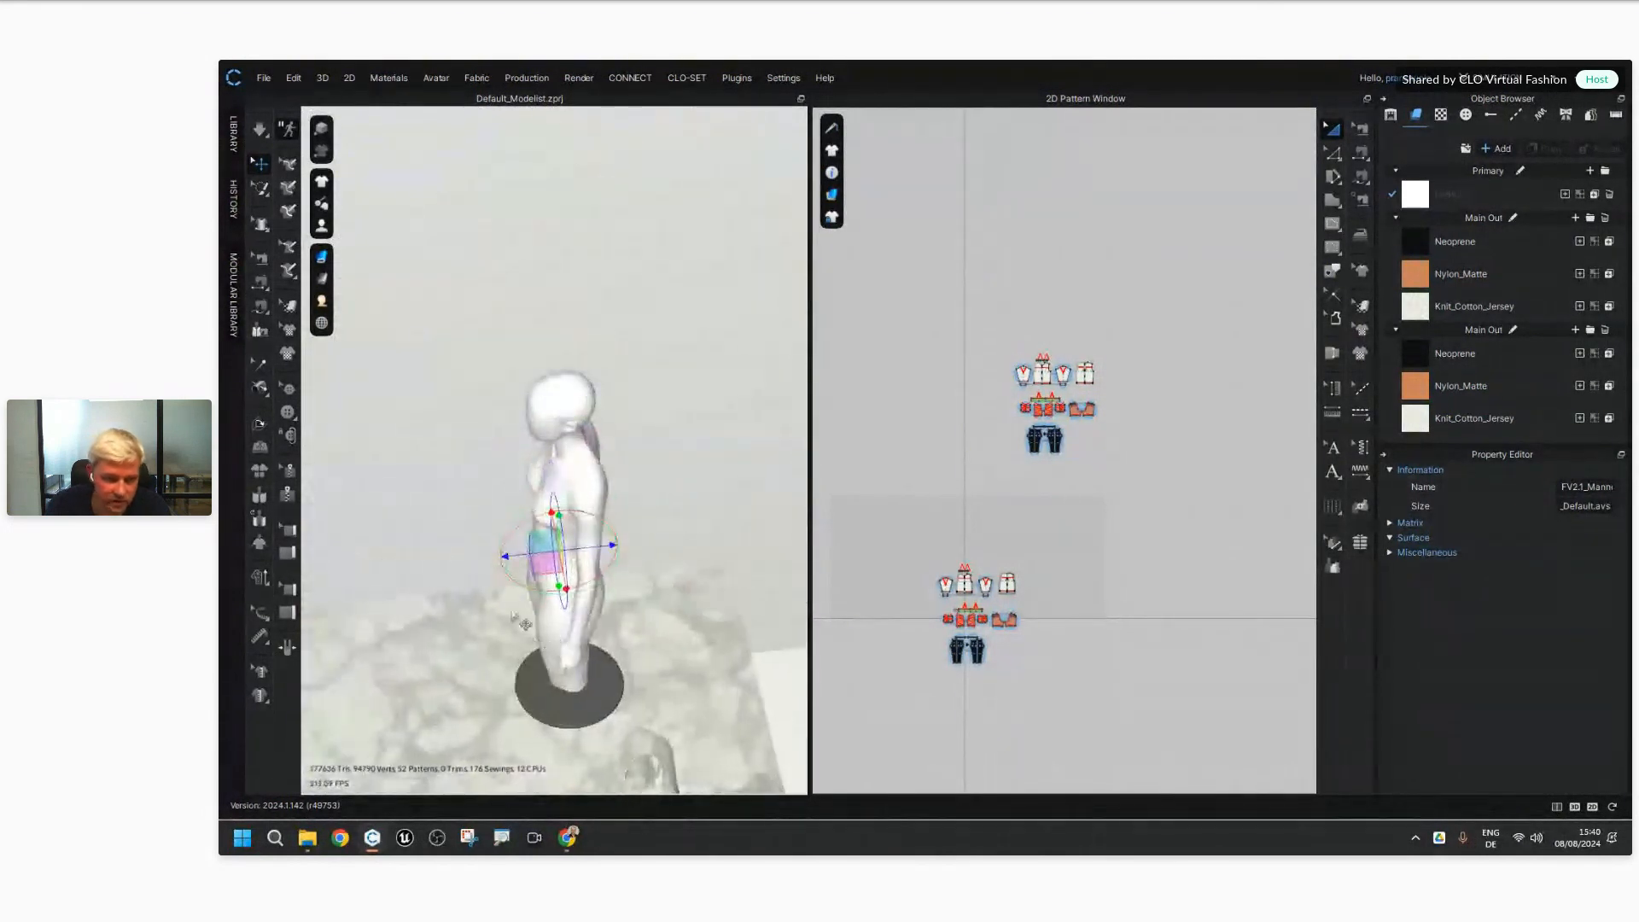
Step: Rotate the female mannequin to face the front of the room and raise it so its feet stand at the base plate
{"action": "left_click_drag", "start_coordinate": [518, 583], "coordinate": [599, 576]}
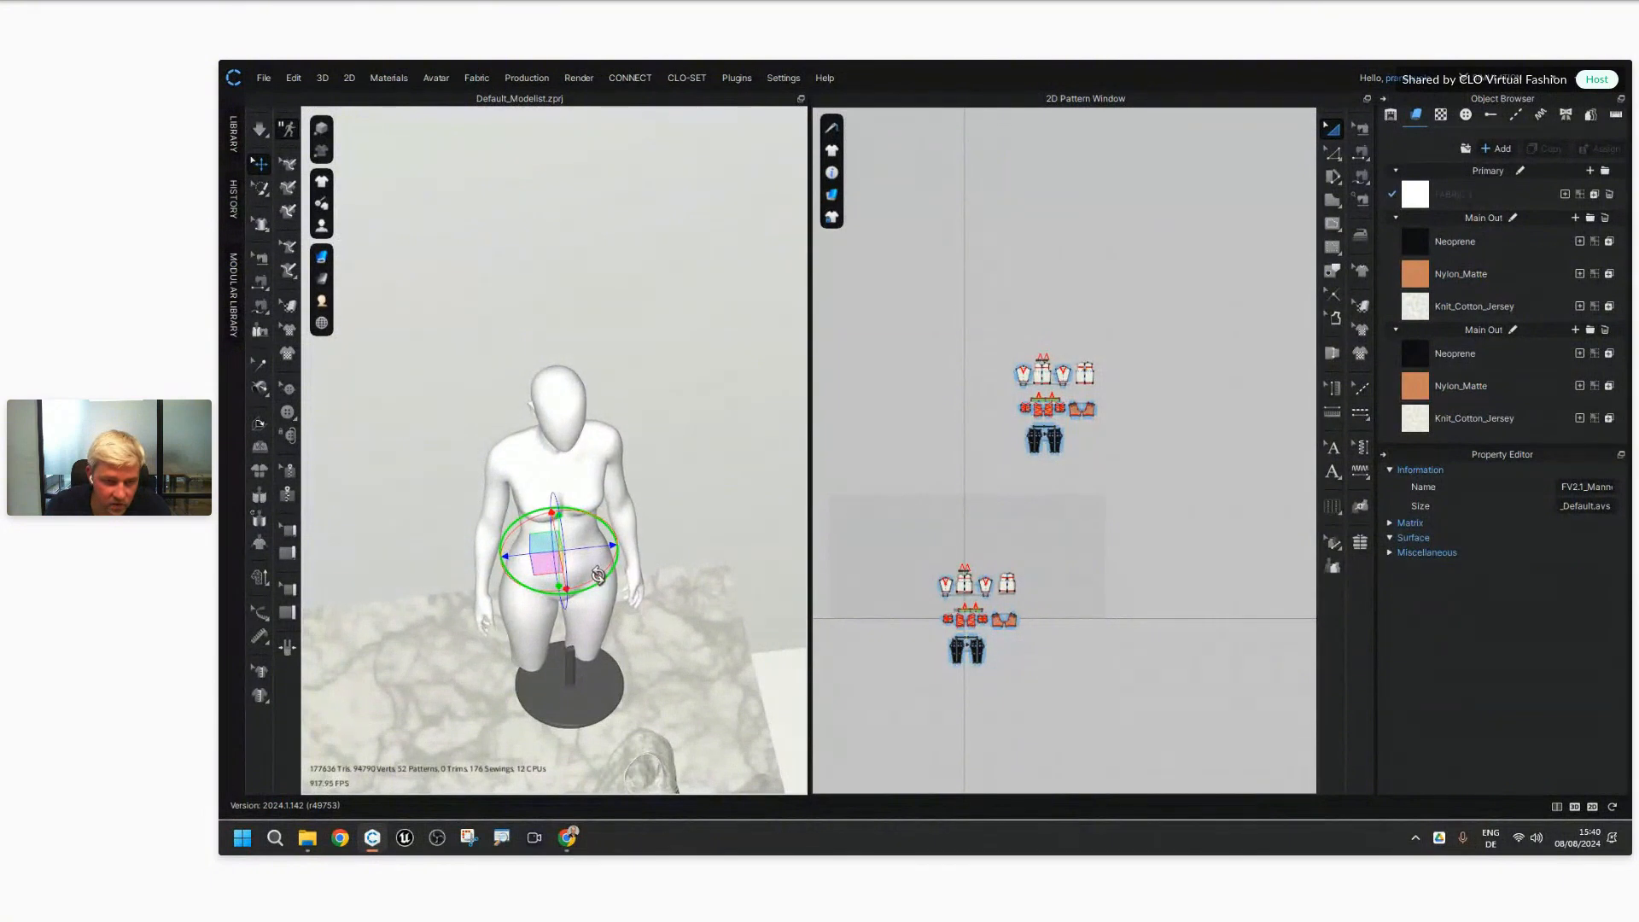
{"action": "left_click_drag", "start_coordinate": [556, 518], "coordinate": [649, 373]}
{"action": "mouse_move", "coordinate": [648, 373]}
{"action": "right_mouse_down"}
{"action": "mouse_move", "coordinate": [639, 340]}
{"action": "mouse_move", "coordinate": [657, 343]}
{"action": "right_mouse_up"}
{"action": "right_click_drag", "start_coordinate": [573, 124], "coordinate": [640, 249]}
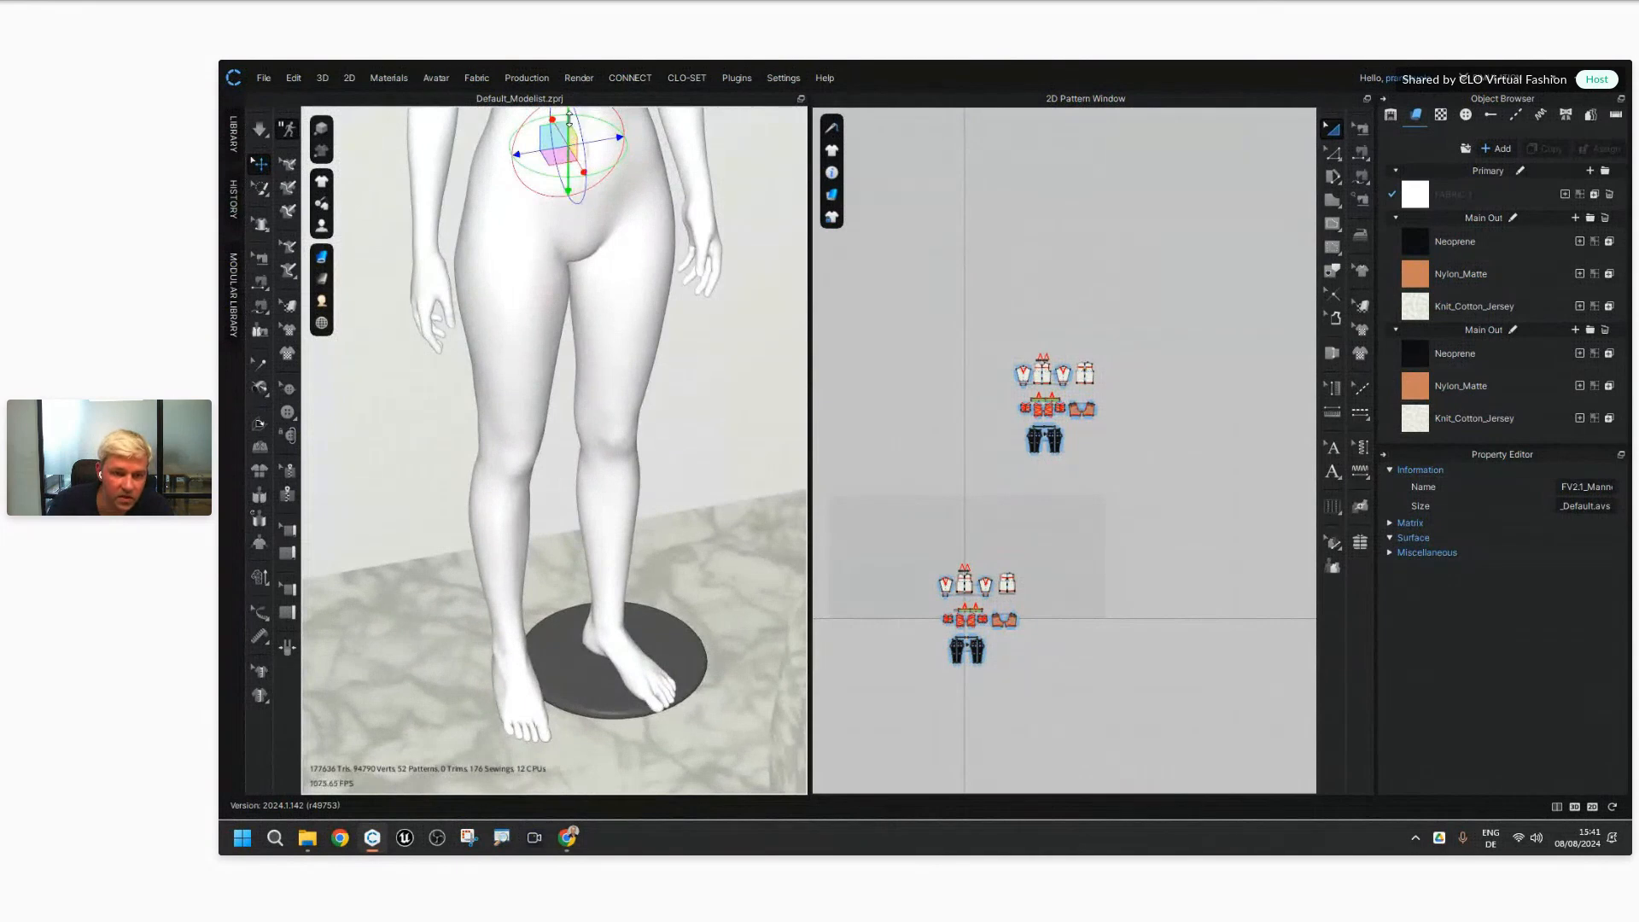
{"action": "right_click_drag", "start_coordinate": [569, 117], "coordinate": [571, 88]}
{"action": "scroll", "coordinate": [638, 445], "scroll_direction": "down", "scroll_amount": 8}
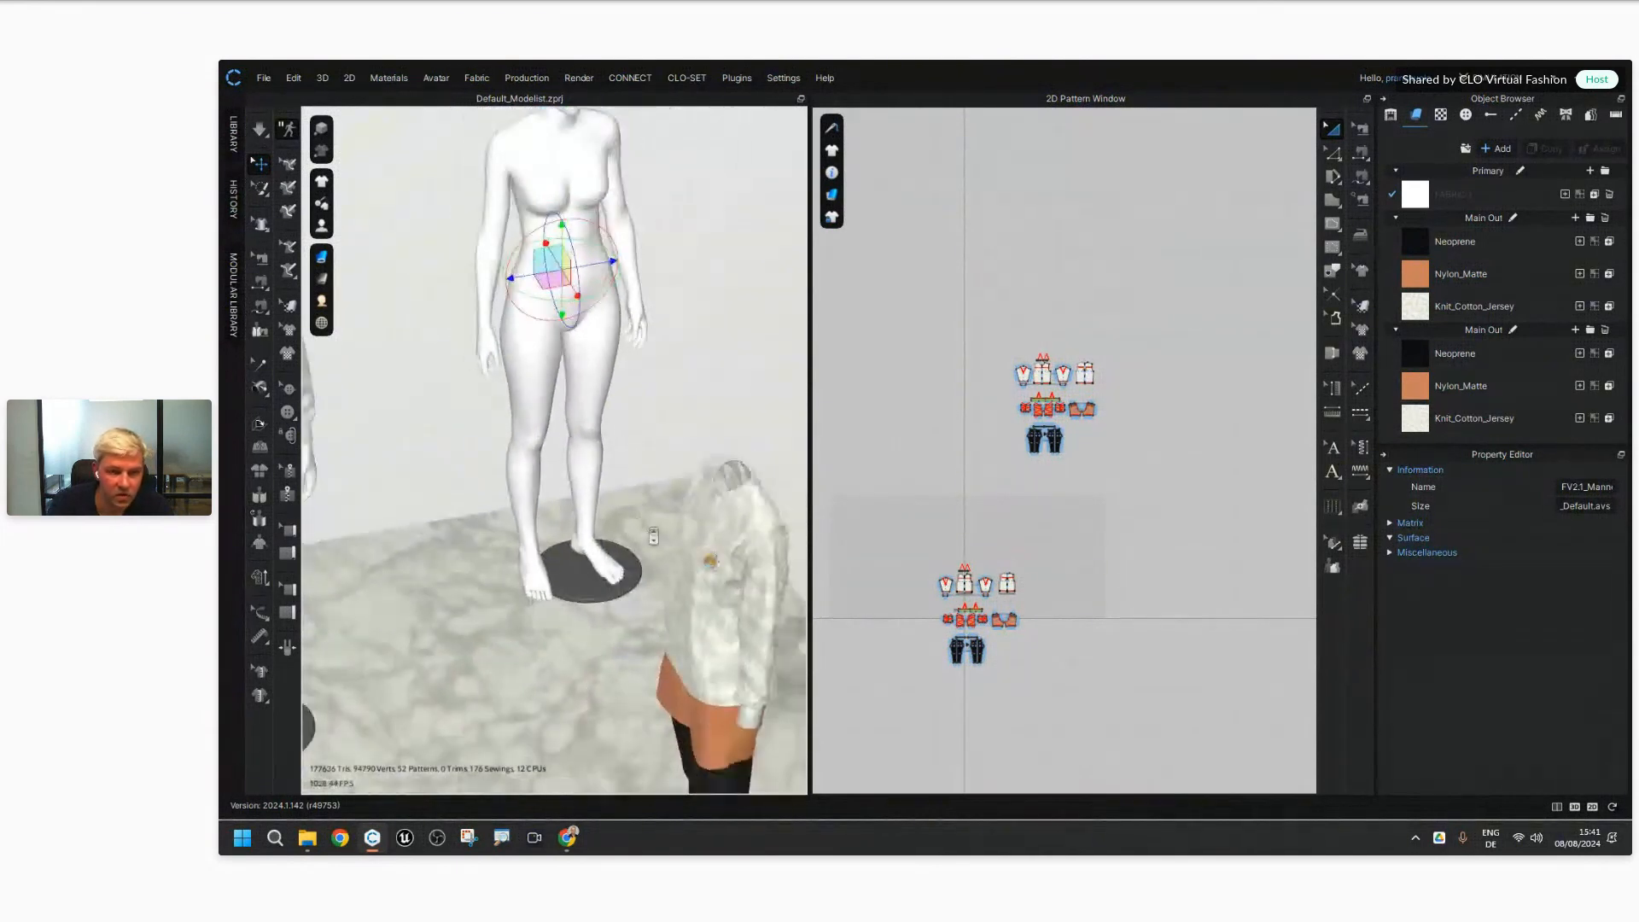
{"action": "mouse_move", "coordinate": [639, 447]}
{"action": "right_mouse_down"}
{"action": "mouse_move", "coordinate": [631, 542]}
{"action": "mouse_move", "coordinate": [632, 438]}
{"action": "right_mouse_up"}
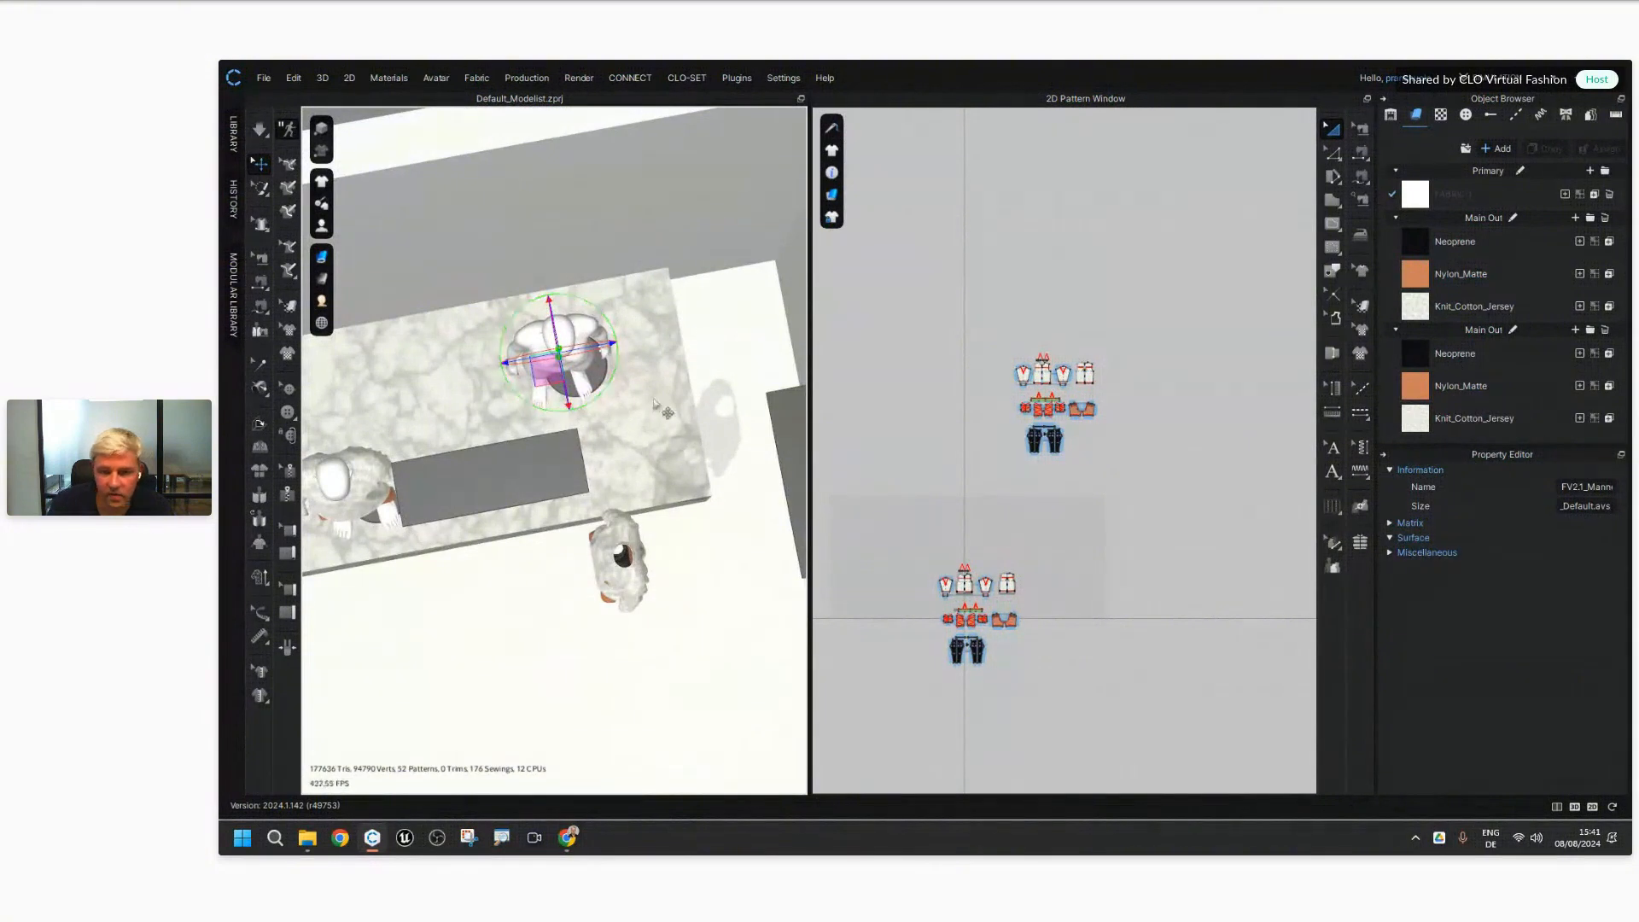
{"action": "right_click_drag", "start_coordinate": [758, 631], "coordinate": [743, 561]}
Step: Move all of the second outfit's 2D pattern pieces beside the first outfit's pieces, level with them
{"action": "middle_click_drag", "start_coordinate": [1073, 659], "coordinate": [1079, 603]}
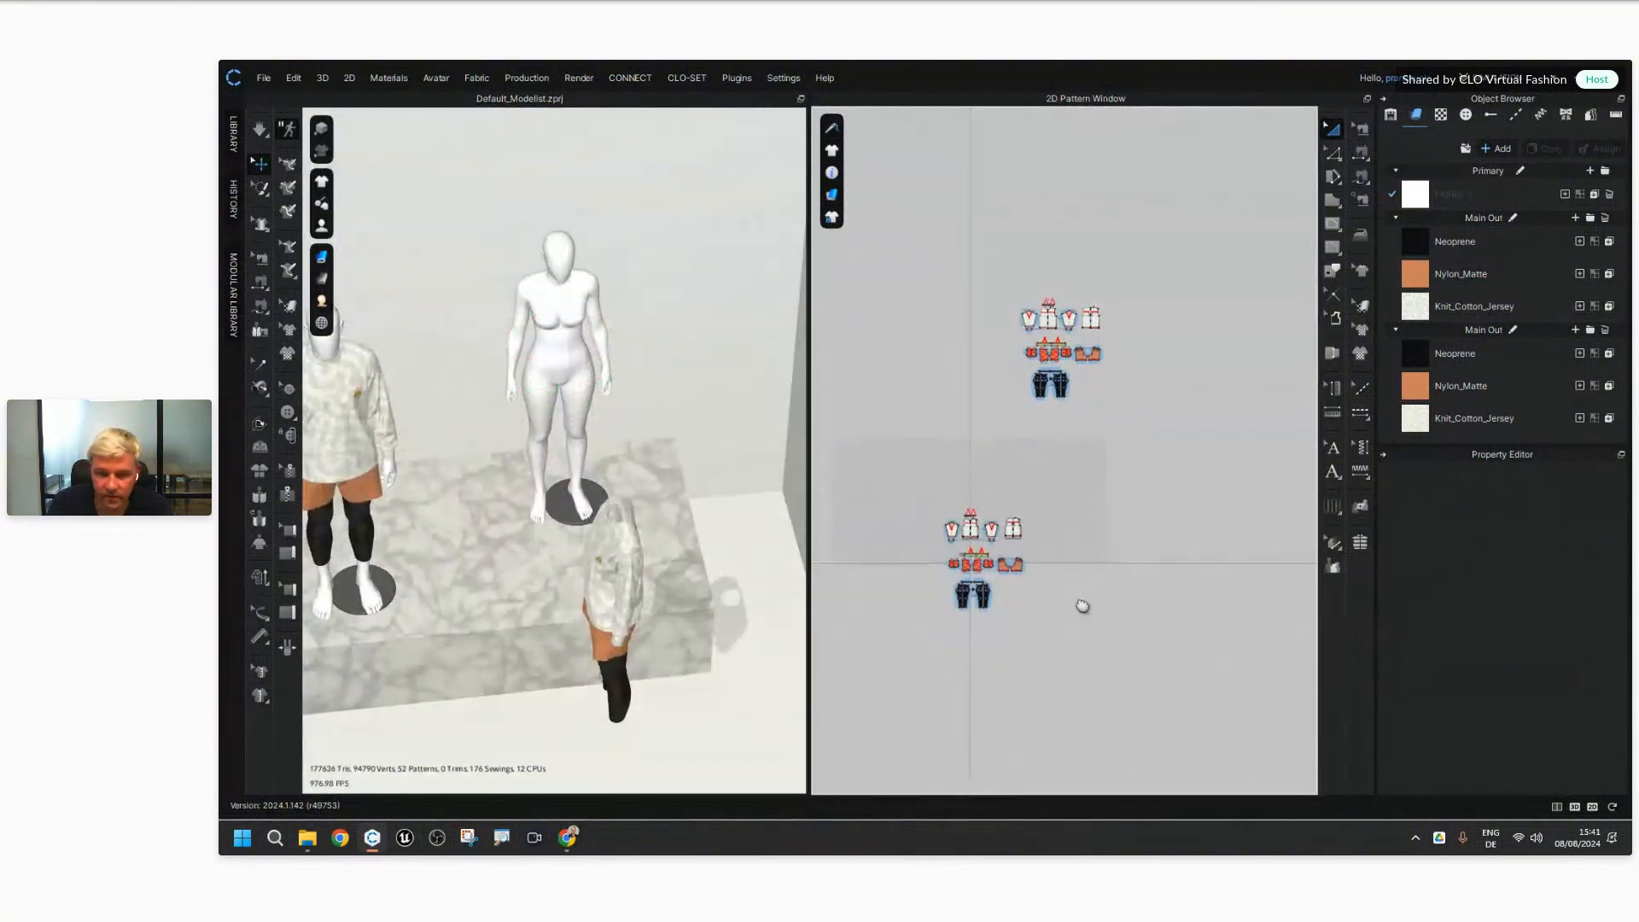
{"action": "left_click_drag", "start_coordinate": [1082, 491], "coordinate": [921, 640]}
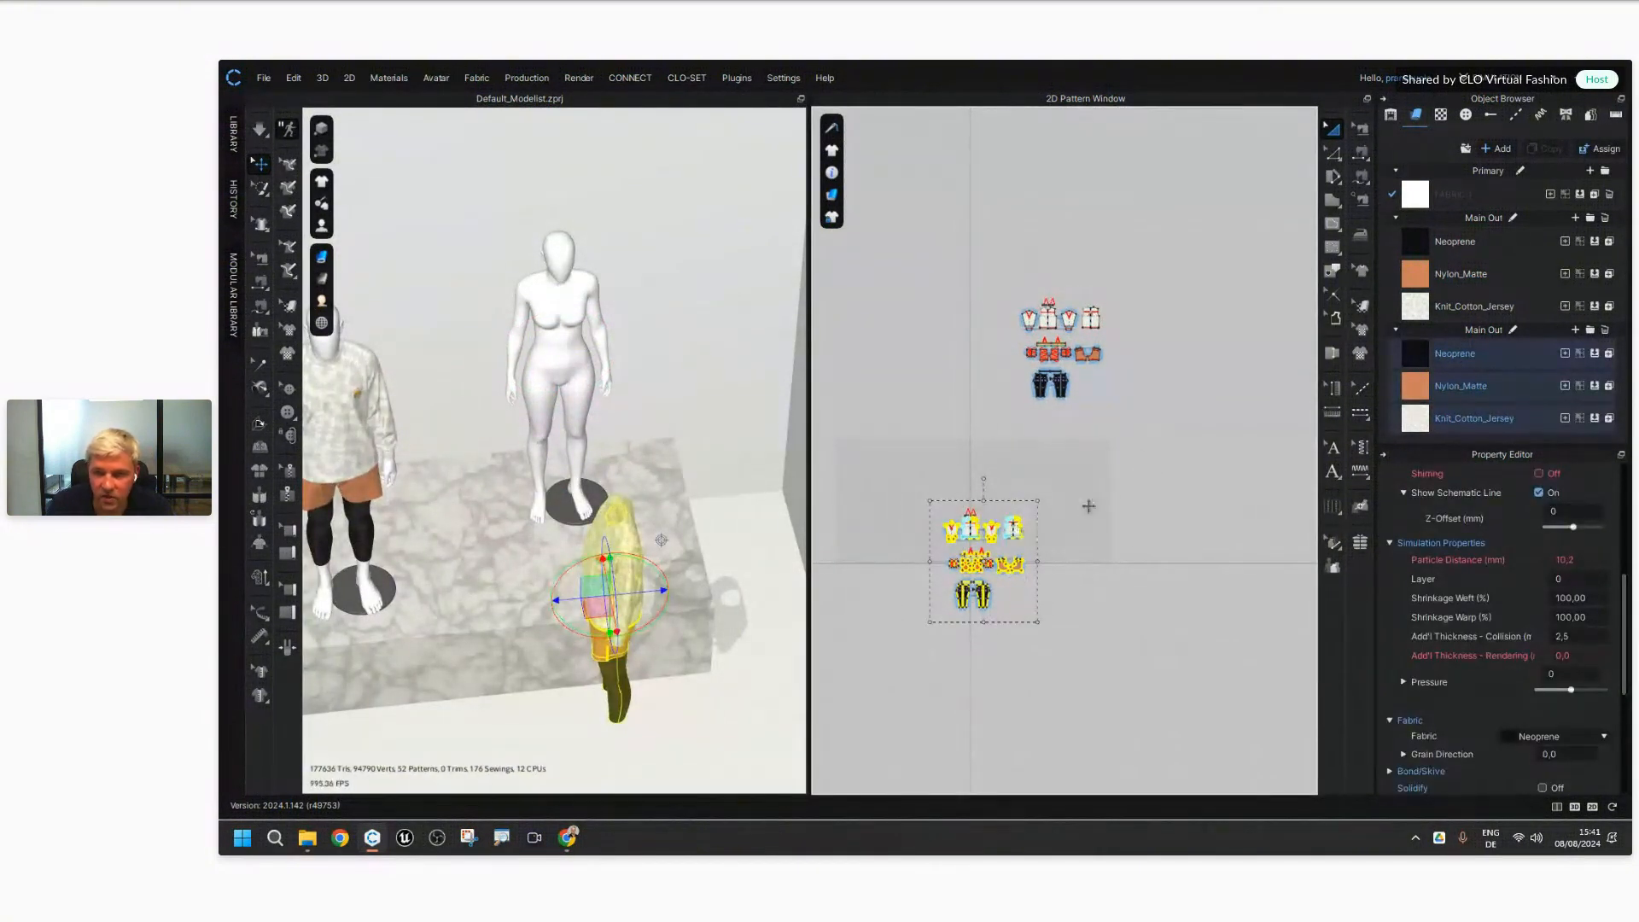
{"action": "left_click_drag", "start_coordinate": [1088, 506], "coordinate": [1224, 321]}
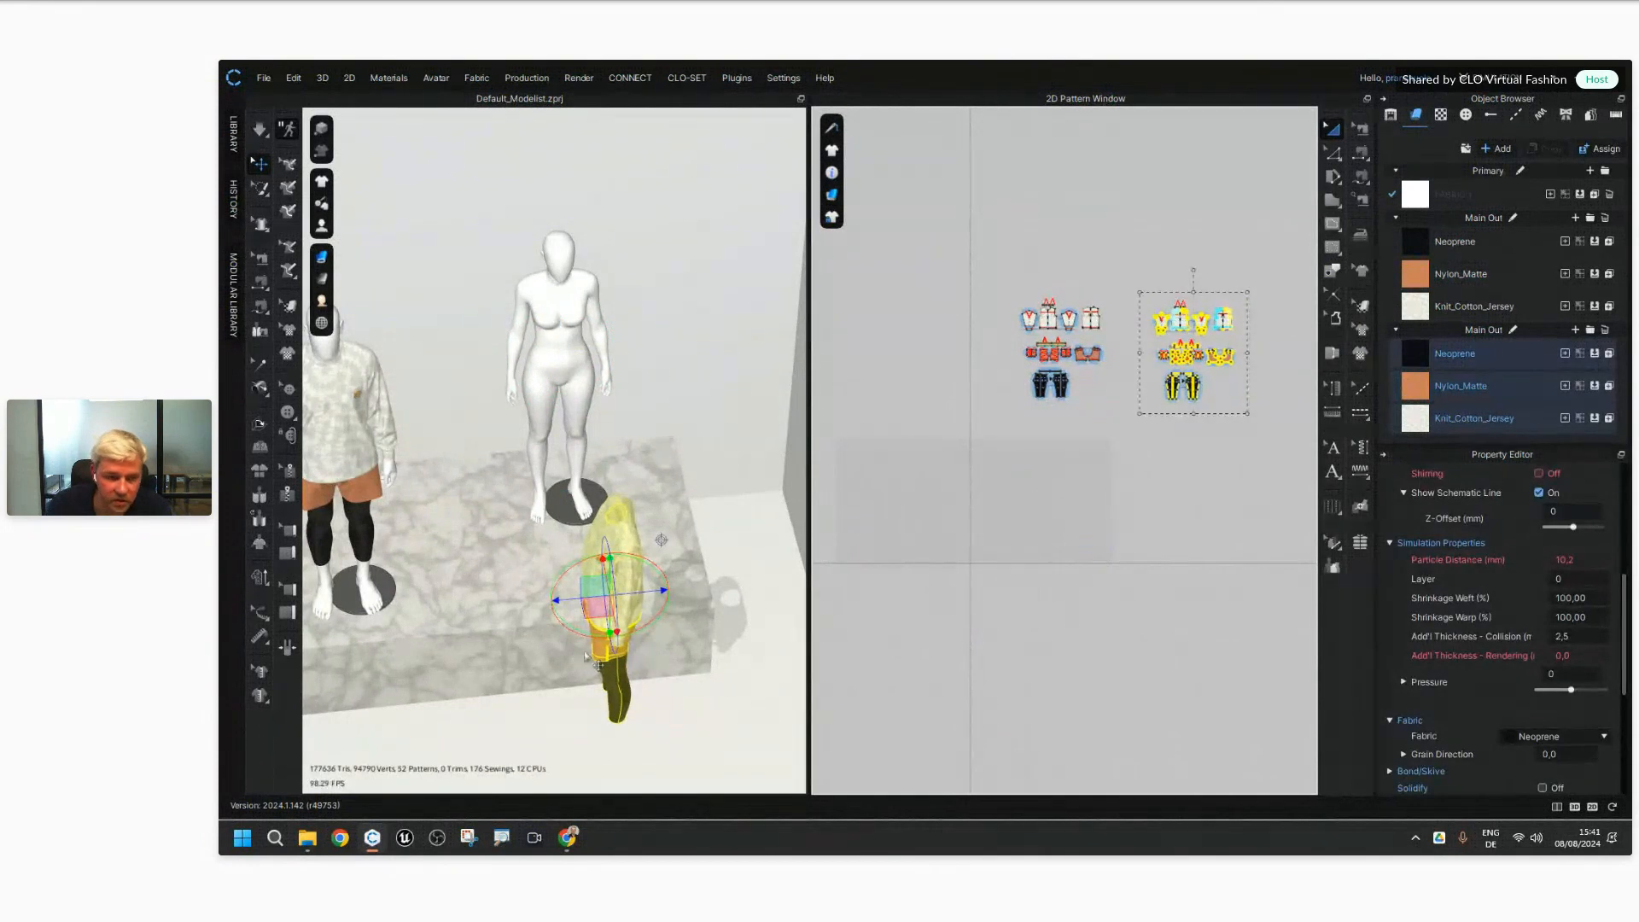
Step: Move the second outfit to the female mannequin, rotate it to face forward, and raise it to body height
{"action": "left_click_drag", "start_coordinate": [602, 606], "coordinate": [557, 470]}
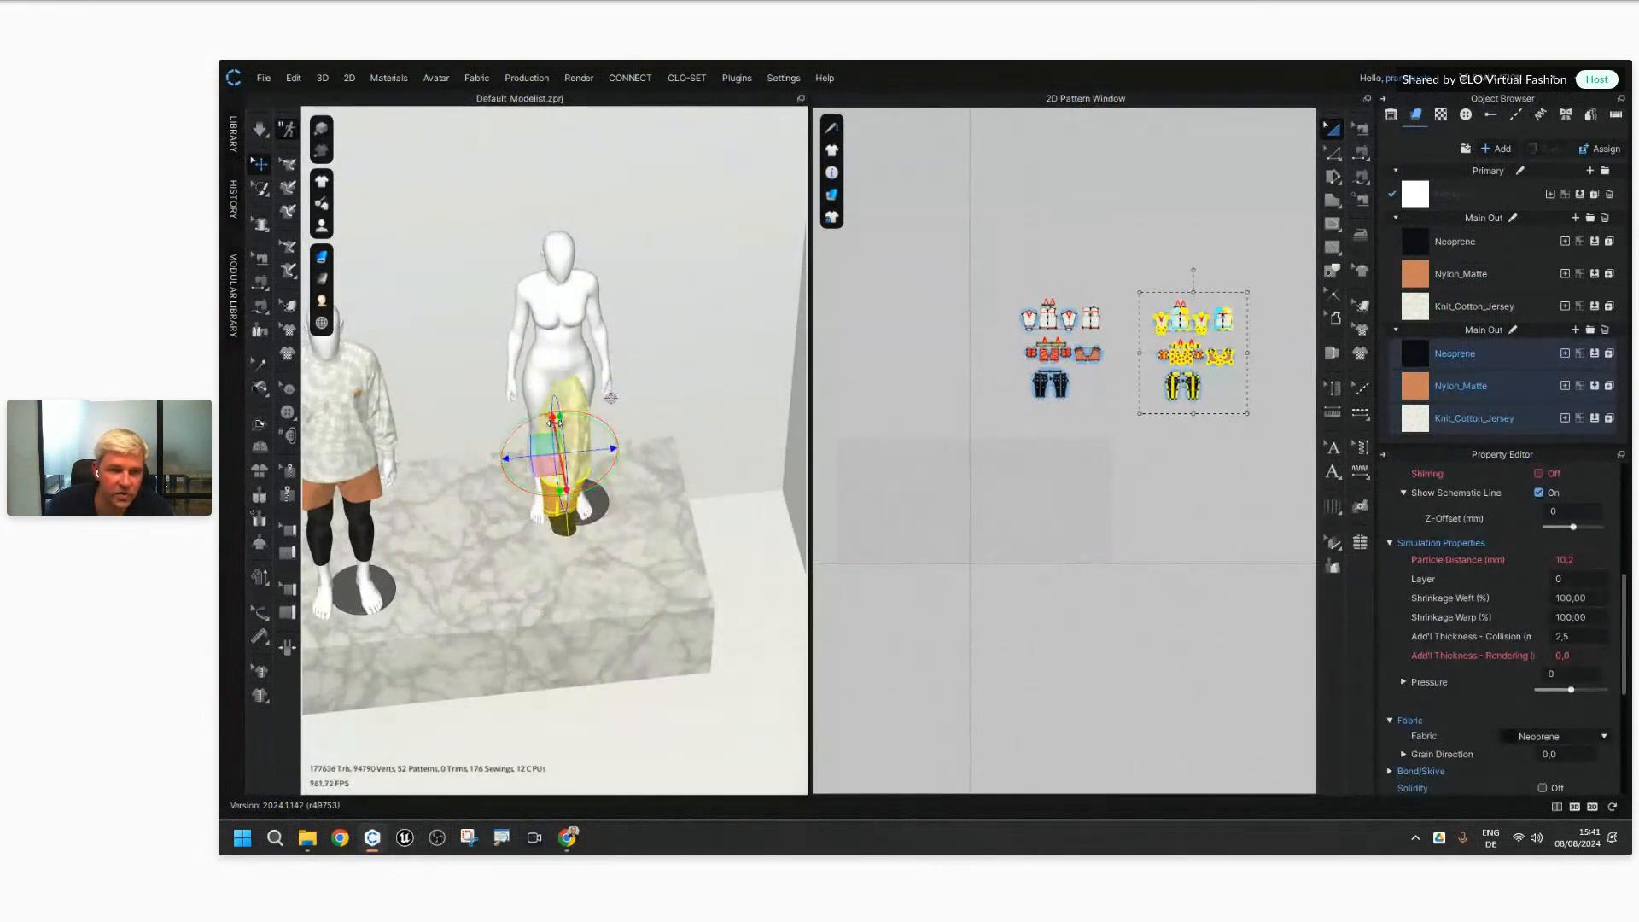
{"action": "scroll", "coordinate": [559, 417], "scroll_direction": "up", "scroll_amount": 3}
{"action": "middle_click_drag", "start_coordinate": [559, 418], "coordinate": [578, 558]}
{"action": "left_click_drag", "start_coordinate": [536, 635], "coordinate": [623, 629]}
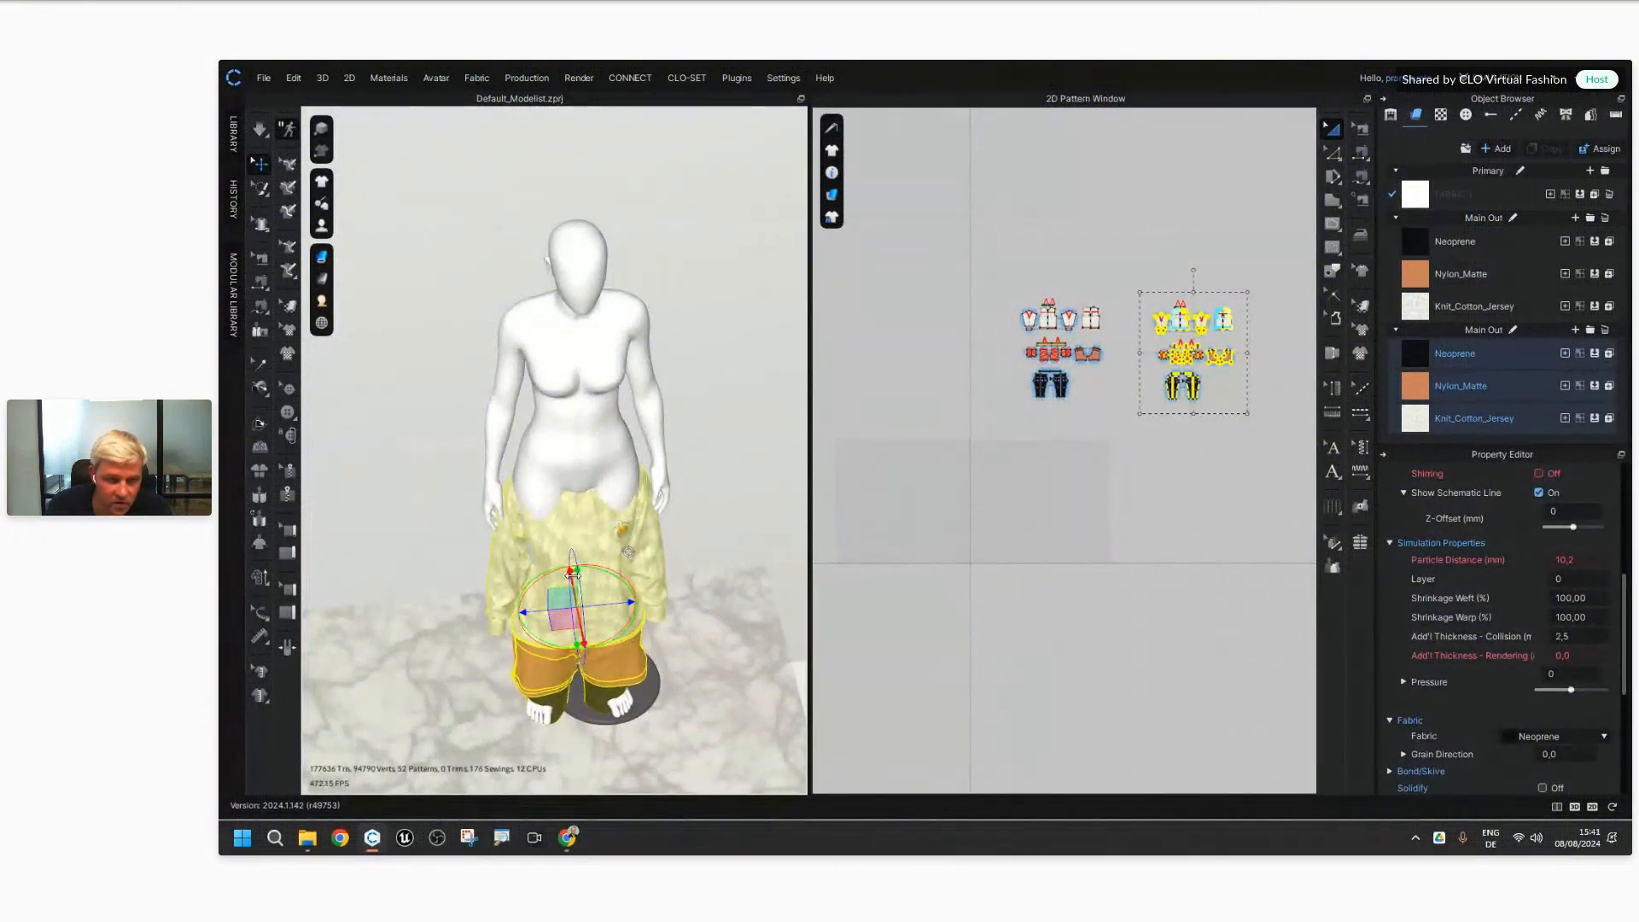
{"action": "left_click_drag", "start_coordinate": [573, 570], "coordinate": [571, 419]}
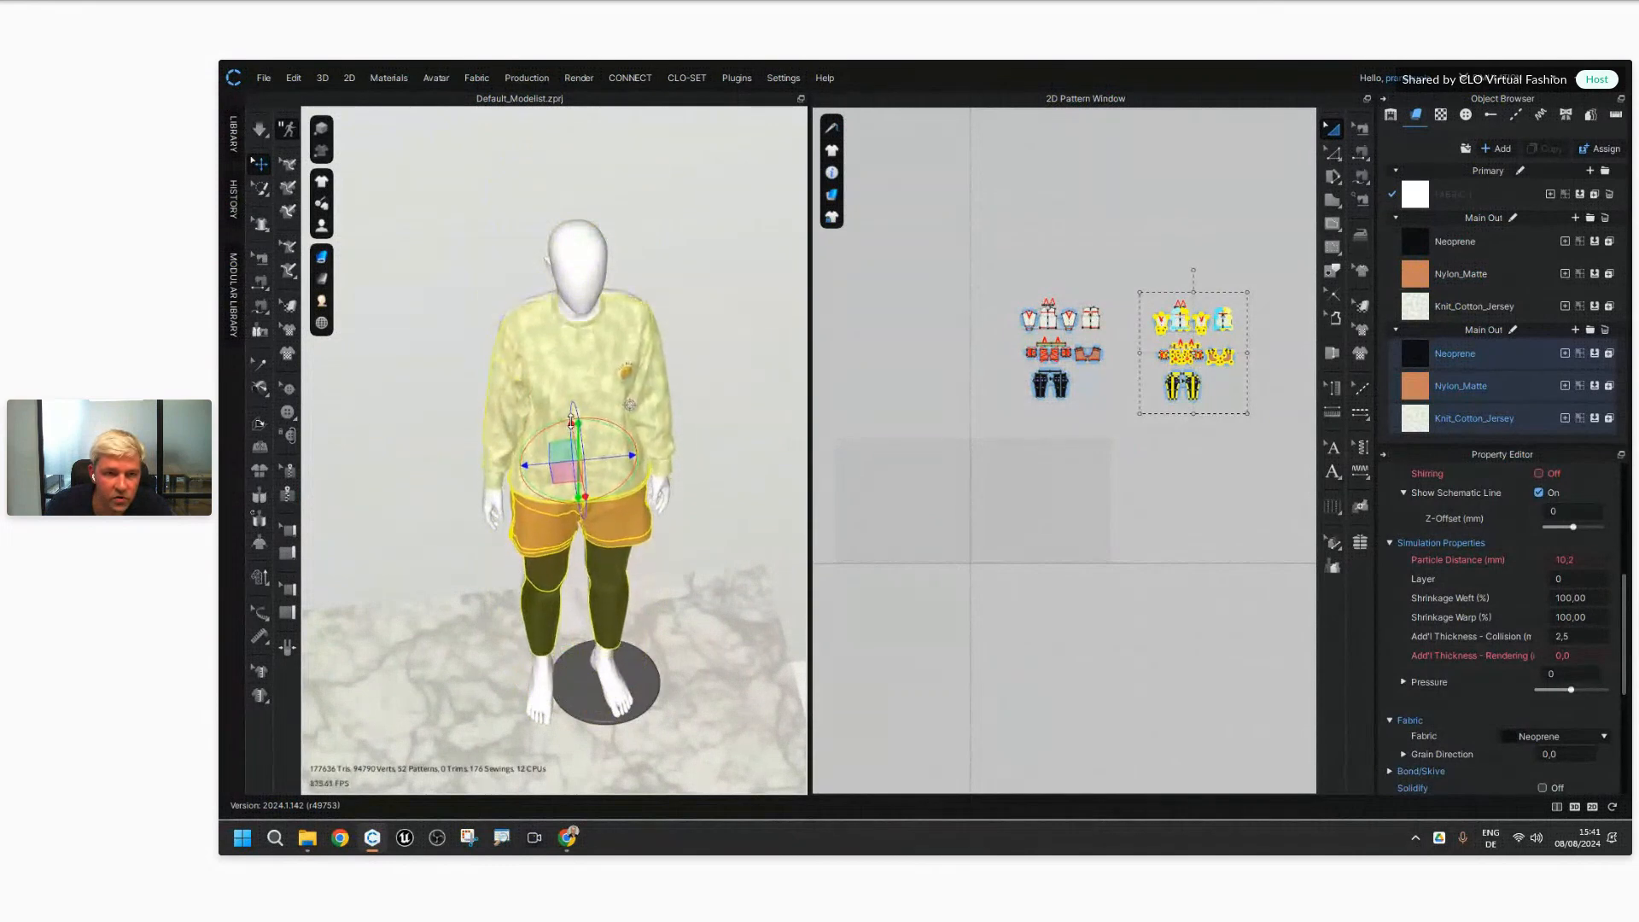
Step: Align the outfit's depth with the female mannequin's body from the side, and fine-tune its placement from the front
{"action": "right_click_drag", "start_coordinate": [571, 418], "coordinate": [618, 582]}
{"action": "scroll", "coordinate": [617, 582], "scroll_direction": "up", "scroll_amount": 3}
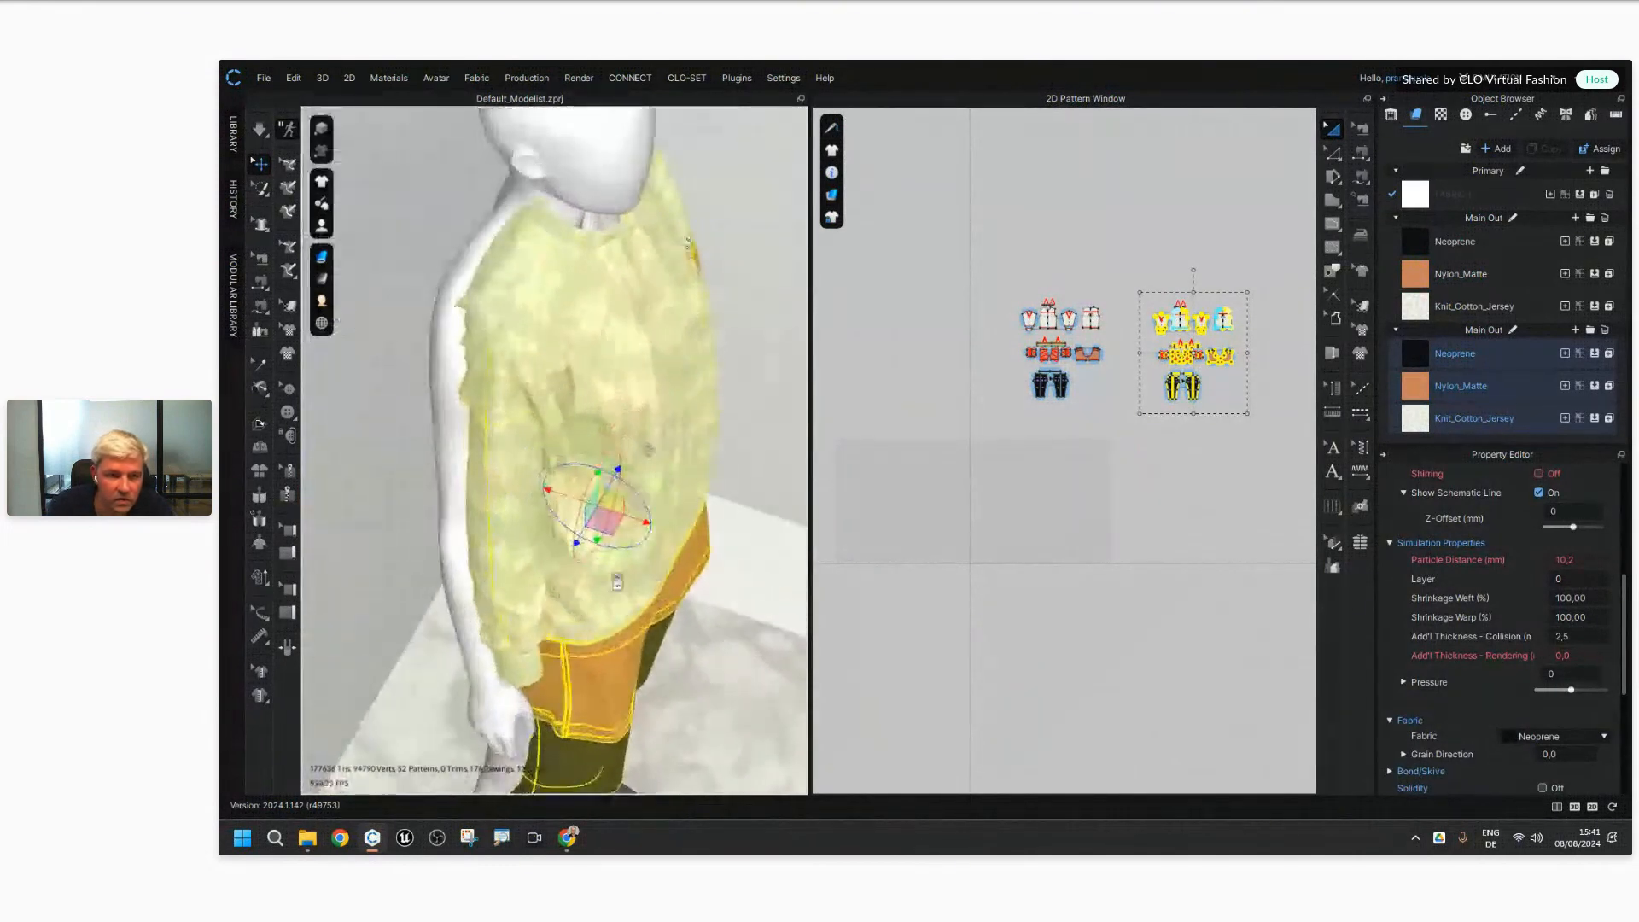
{"action": "left_click_drag", "start_coordinate": [635, 515], "coordinate": [595, 508]}
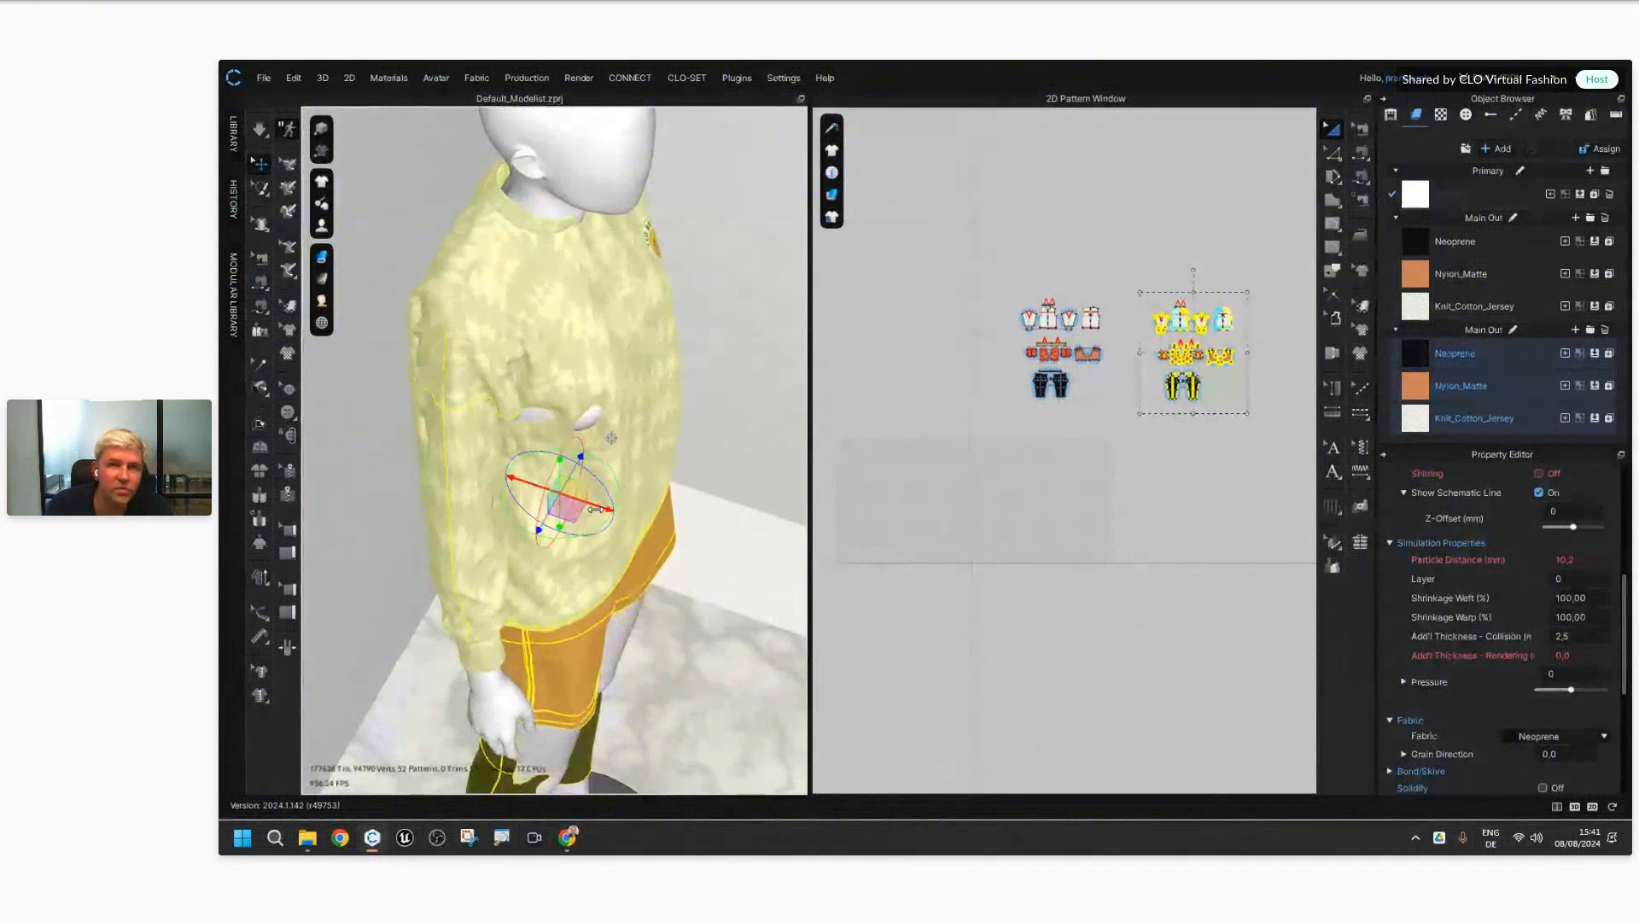
{"action": "right_click_drag", "start_coordinate": [595, 510], "coordinate": [572, 350]}
{"action": "middle_click_drag", "start_coordinate": [598, 339], "coordinate": [544, 456]}
{"action": "left_click_drag", "start_coordinate": [531, 565], "coordinate": [530, 592]}
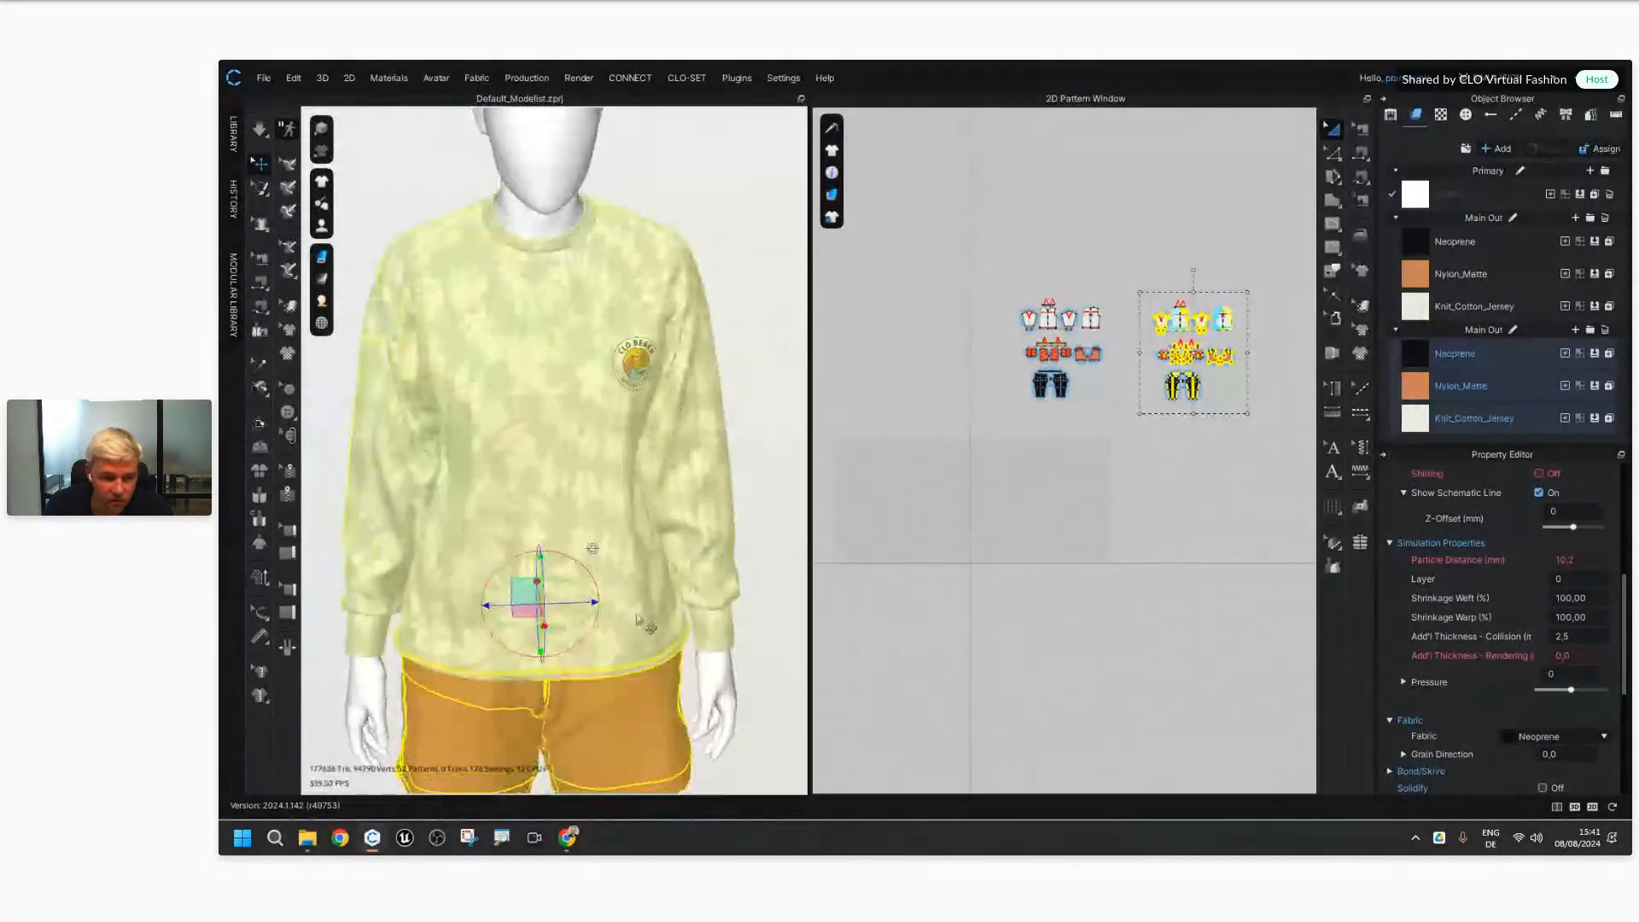
Step: Deselect the second outfit and open the Garments folder inside Project Folder in File Explorer
{"action": "scroll", "coordinate": [638, 619], "scroll_direction": "down", "scroll_amount": 2}
{"action": "middle_click_drag", "start_coordinate": [638, 618], "coordinate": [632, 377]}
{"action": "right_click_drag", "start_coordinate": [633, 376], "coordinate": [621, 488]}
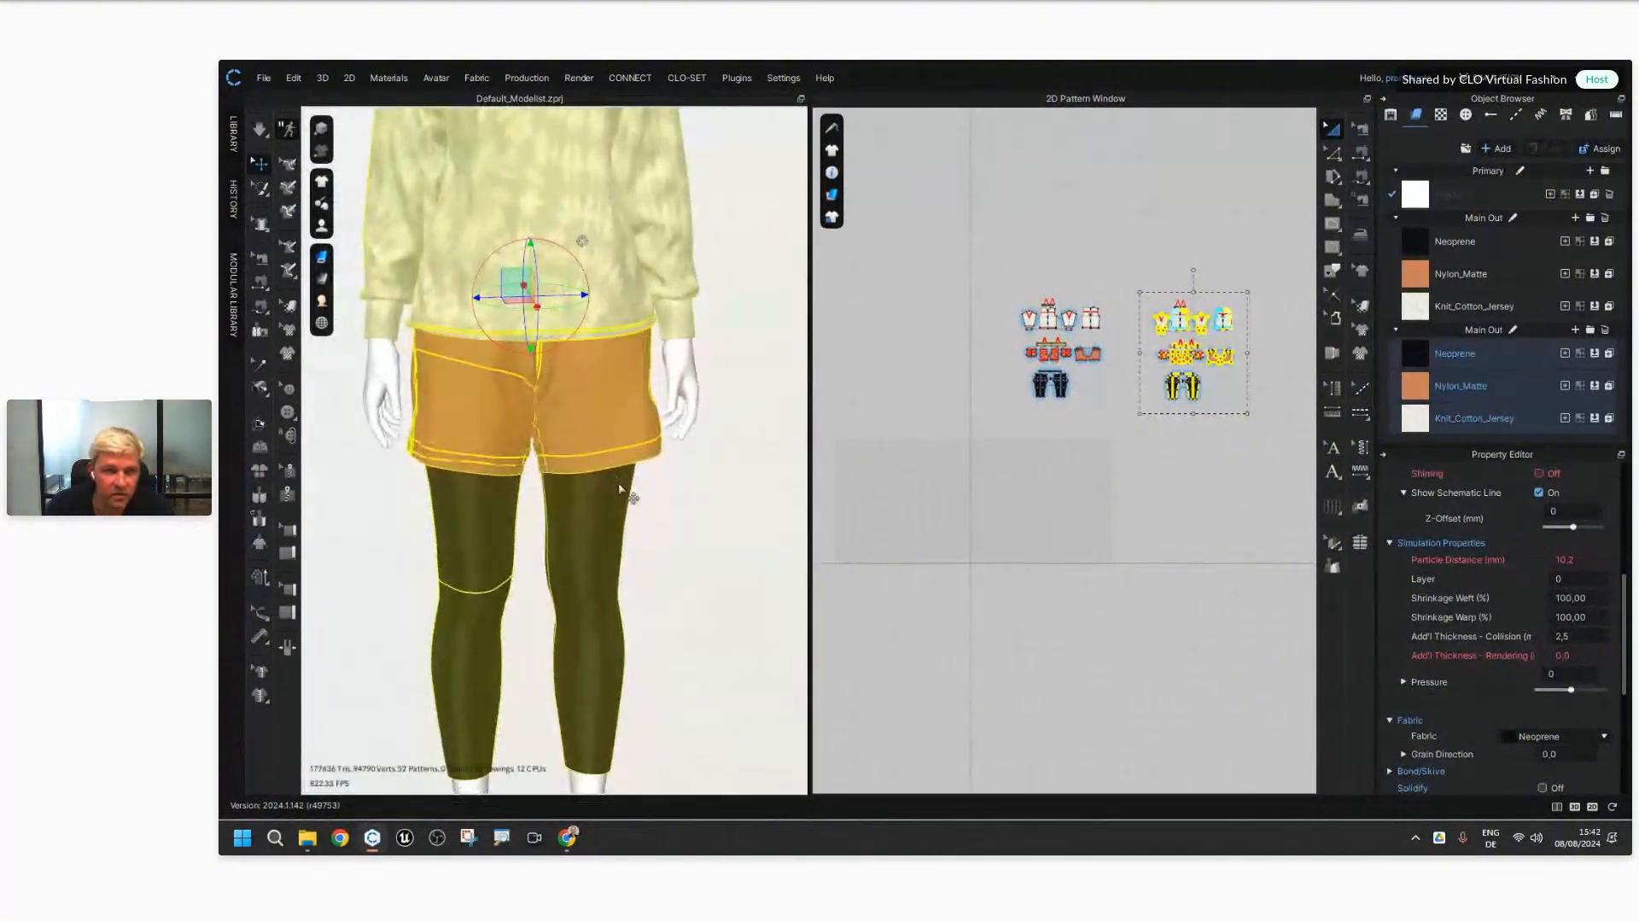
{"action": "scroll", "coordinate": [620, 488], "scroll_direction": "down", "scroll_amount": 6}
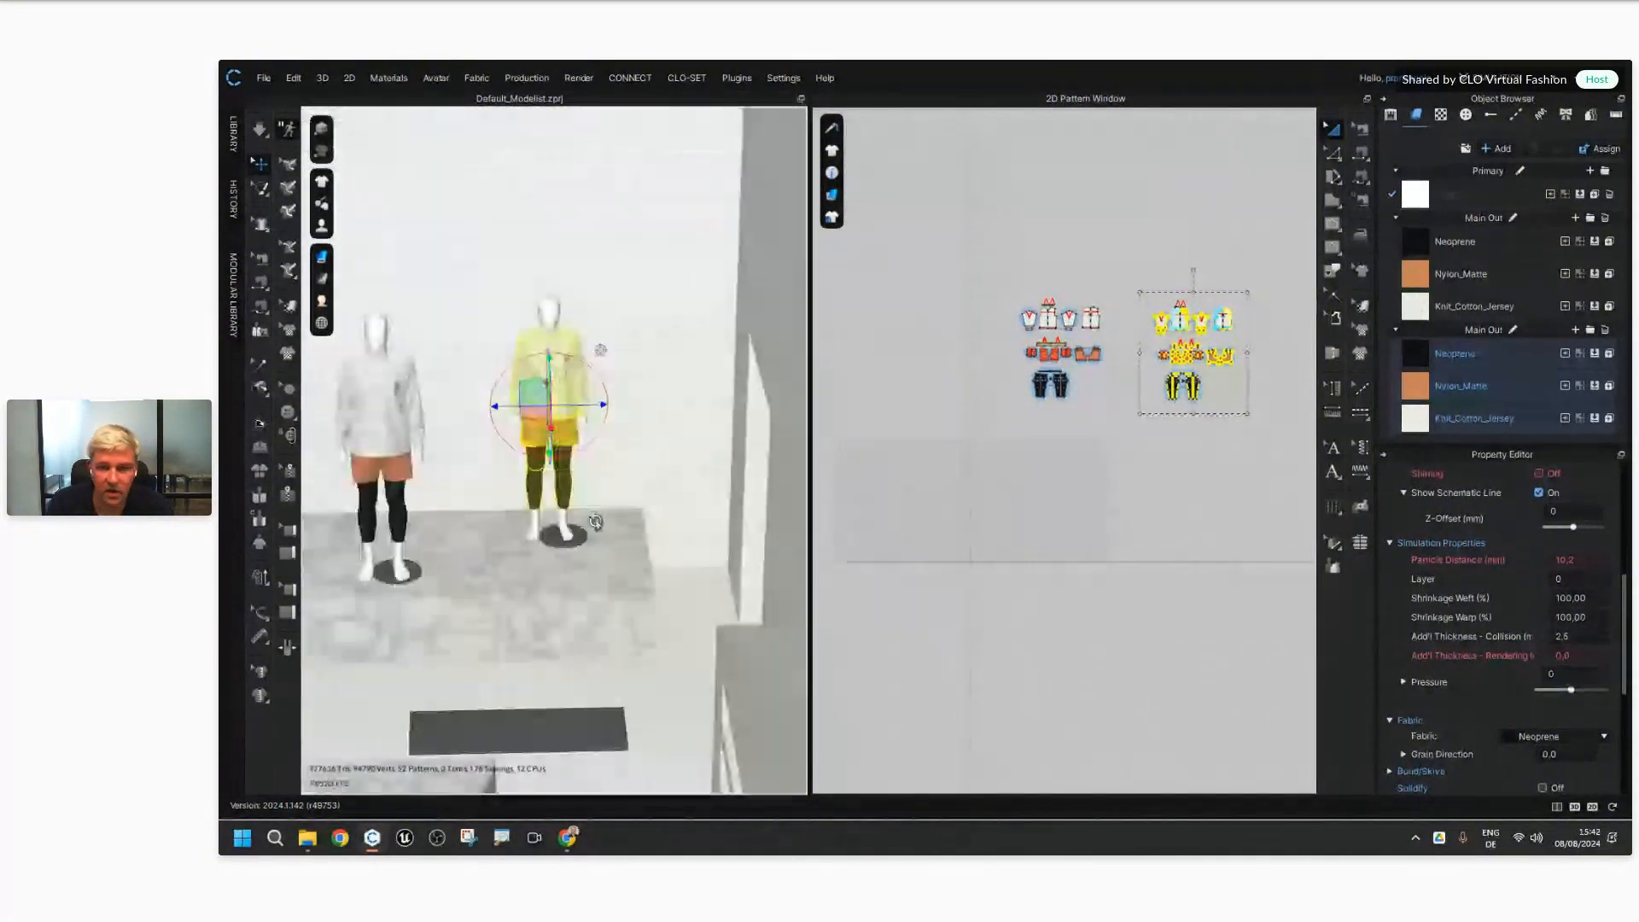
{"action": "left_click", "coordinate": [1161, 544]}
{"action": "left_click", "coordinate": [307, 838]}
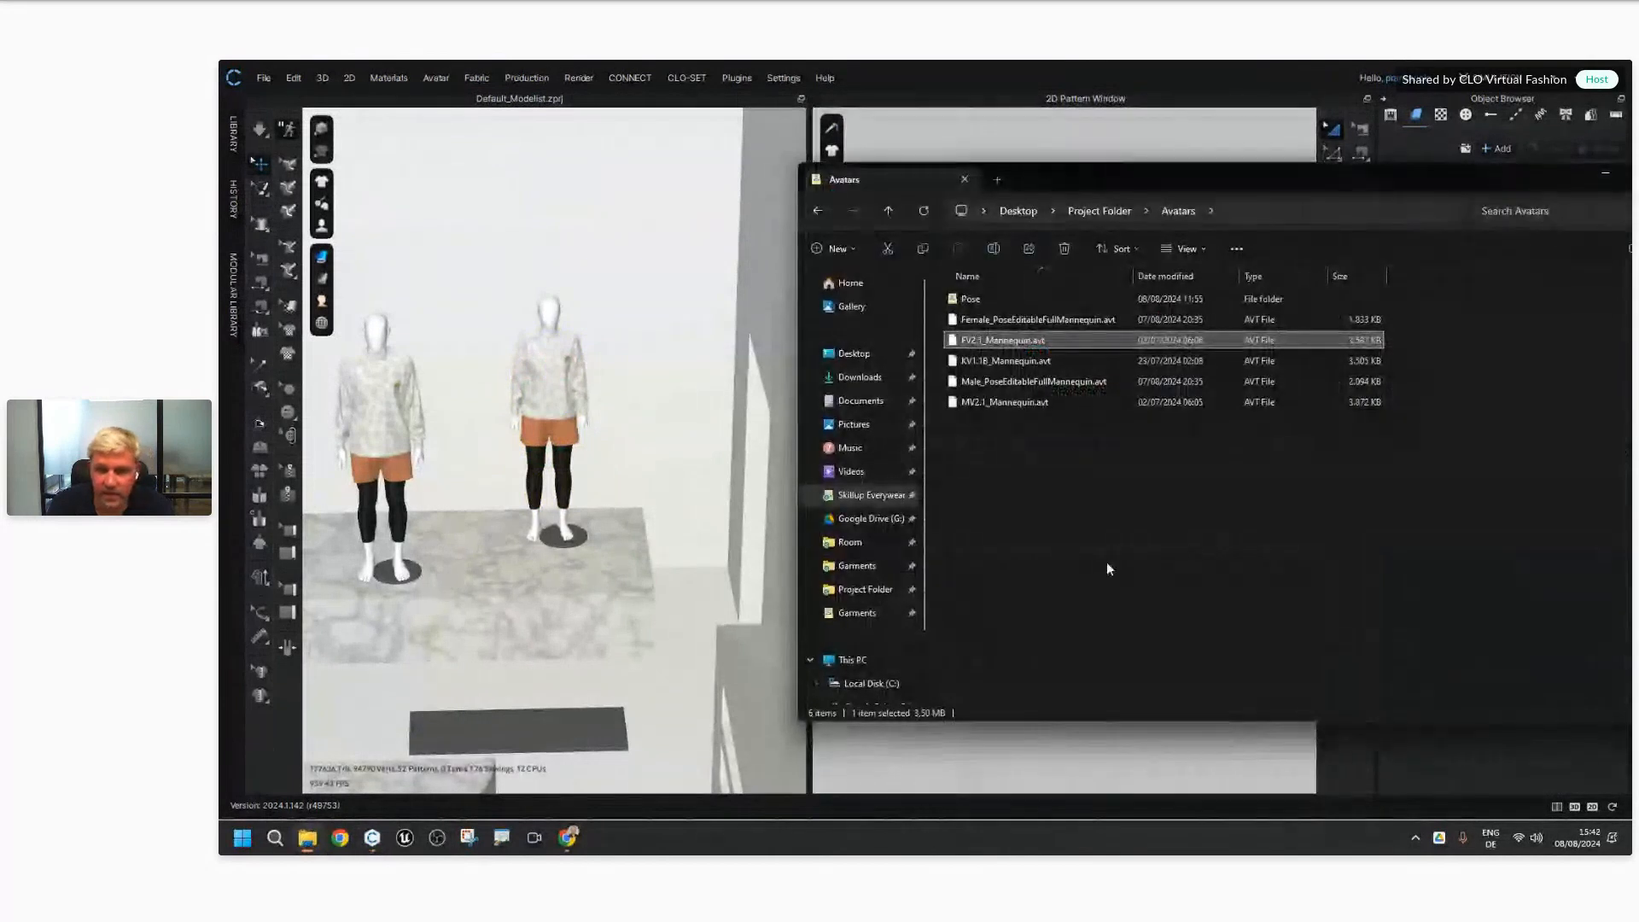
{"action": "left_click", "coordinate": [1072, 212]}
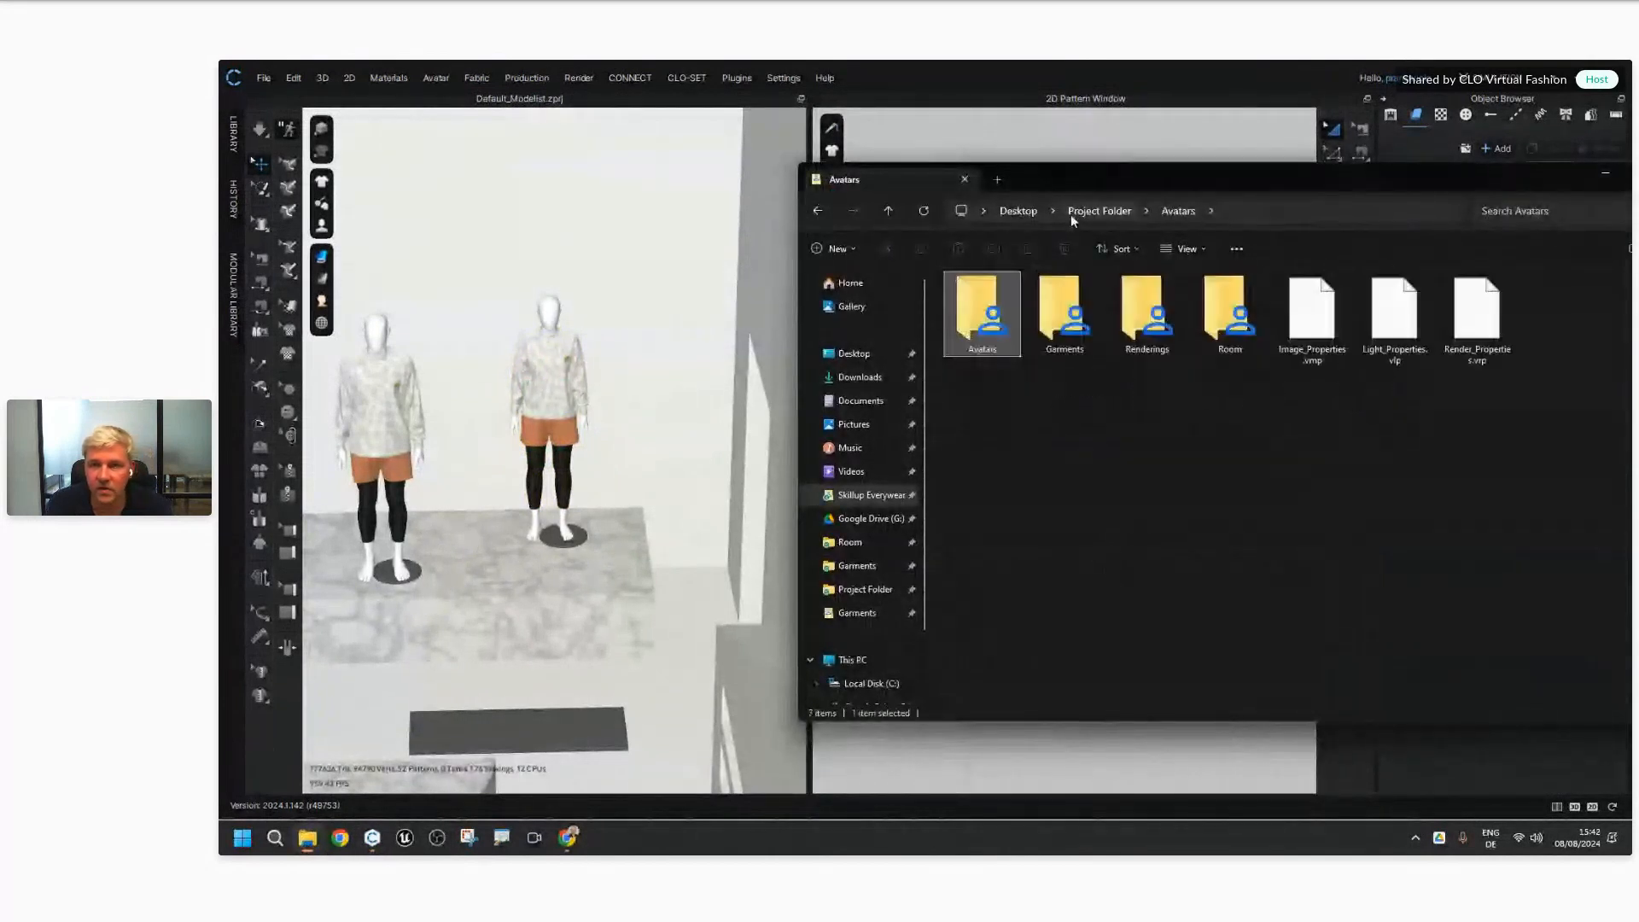
{"action": "double_click", "coordinate": [1092, 299]}
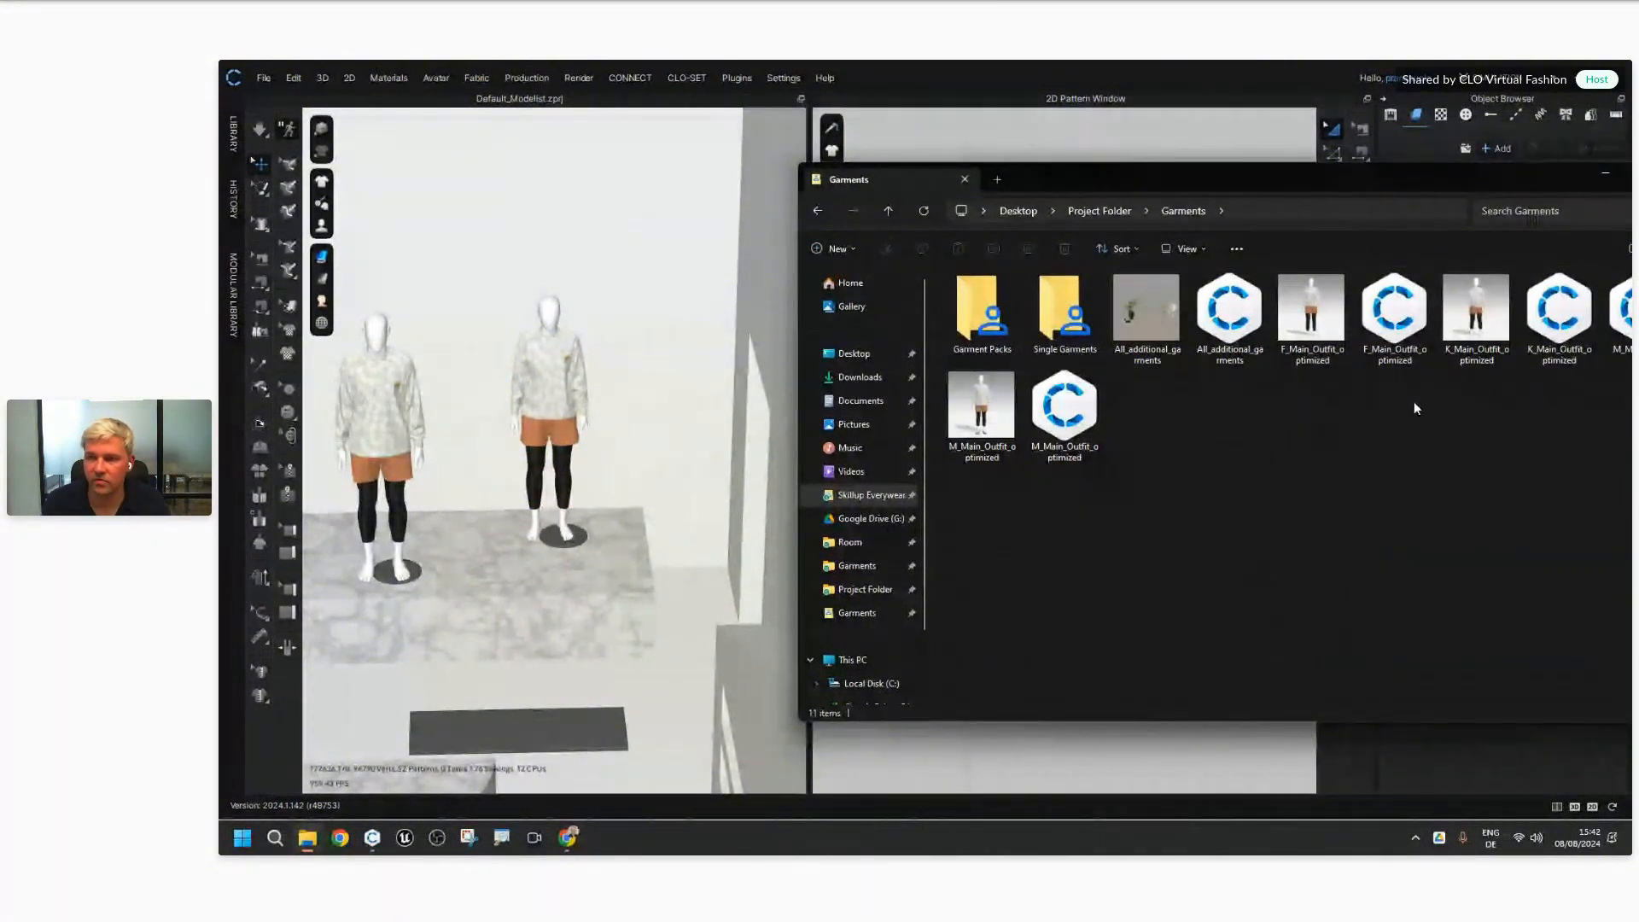
Step: Load the K_Main_Outfit_optimized project with load type Add, including garment and avatar but excluding render properties
{"action": "left_click", "coordinate": [1559, 314]}
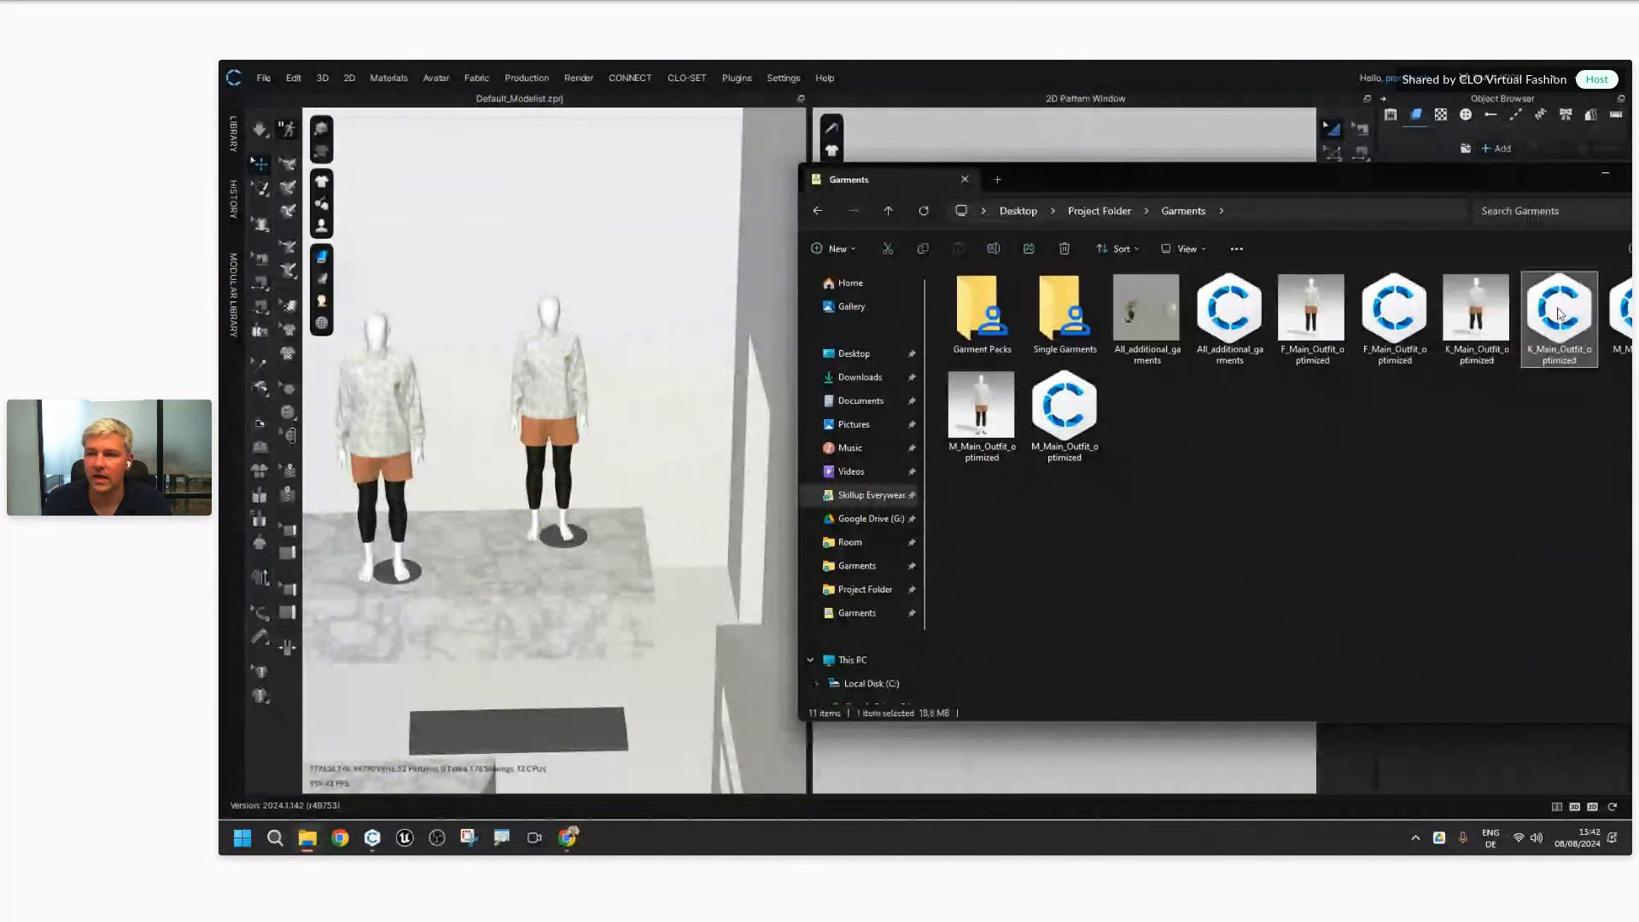
{"action": "left_click_drag", "start_coordinate": [1562, 324], "coordinate": [1016, 751]}
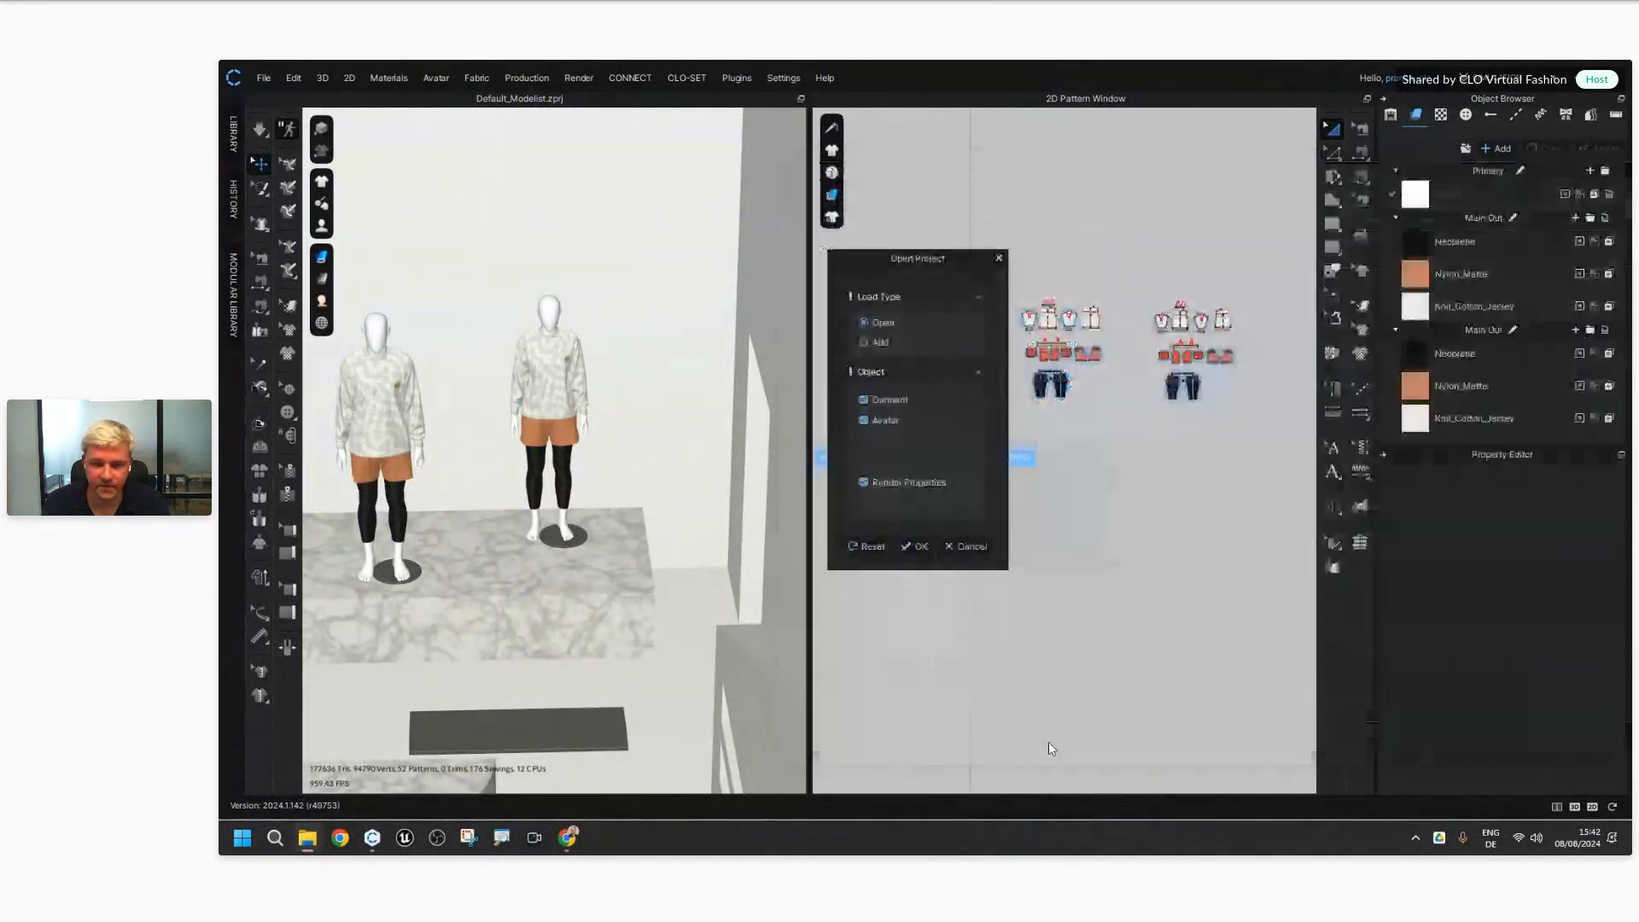
{"action": "left_click", "coordinate": [879, 343]}
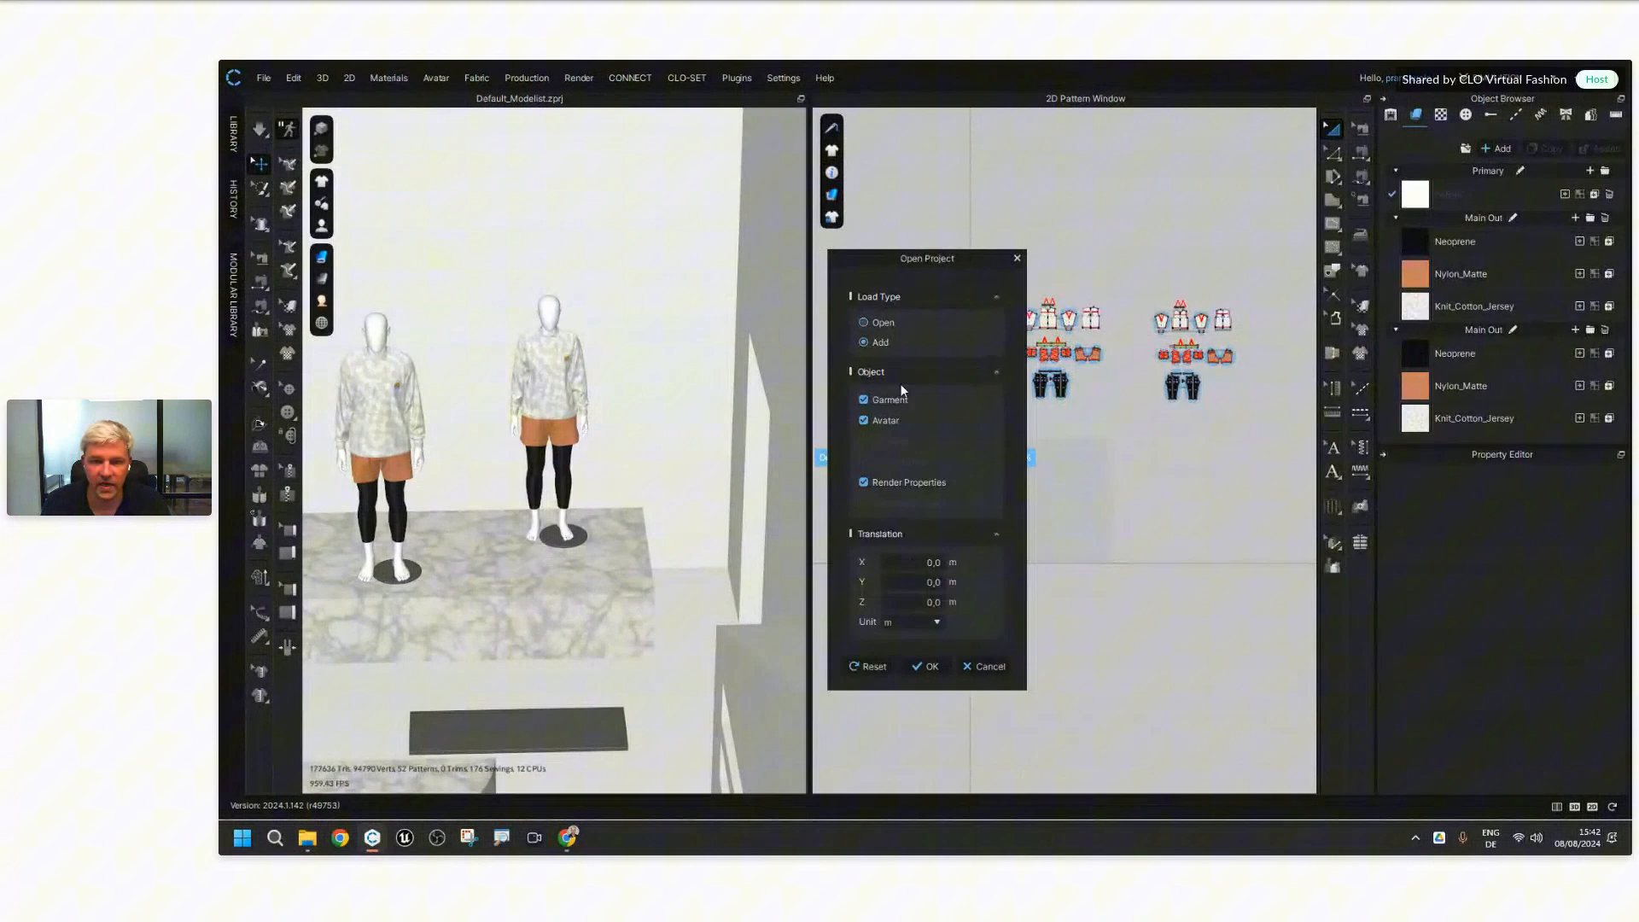
{"action": "left_click", "coordinate": [896, 484]}
{"action": "left_click", "coordinate": [931, 667]}
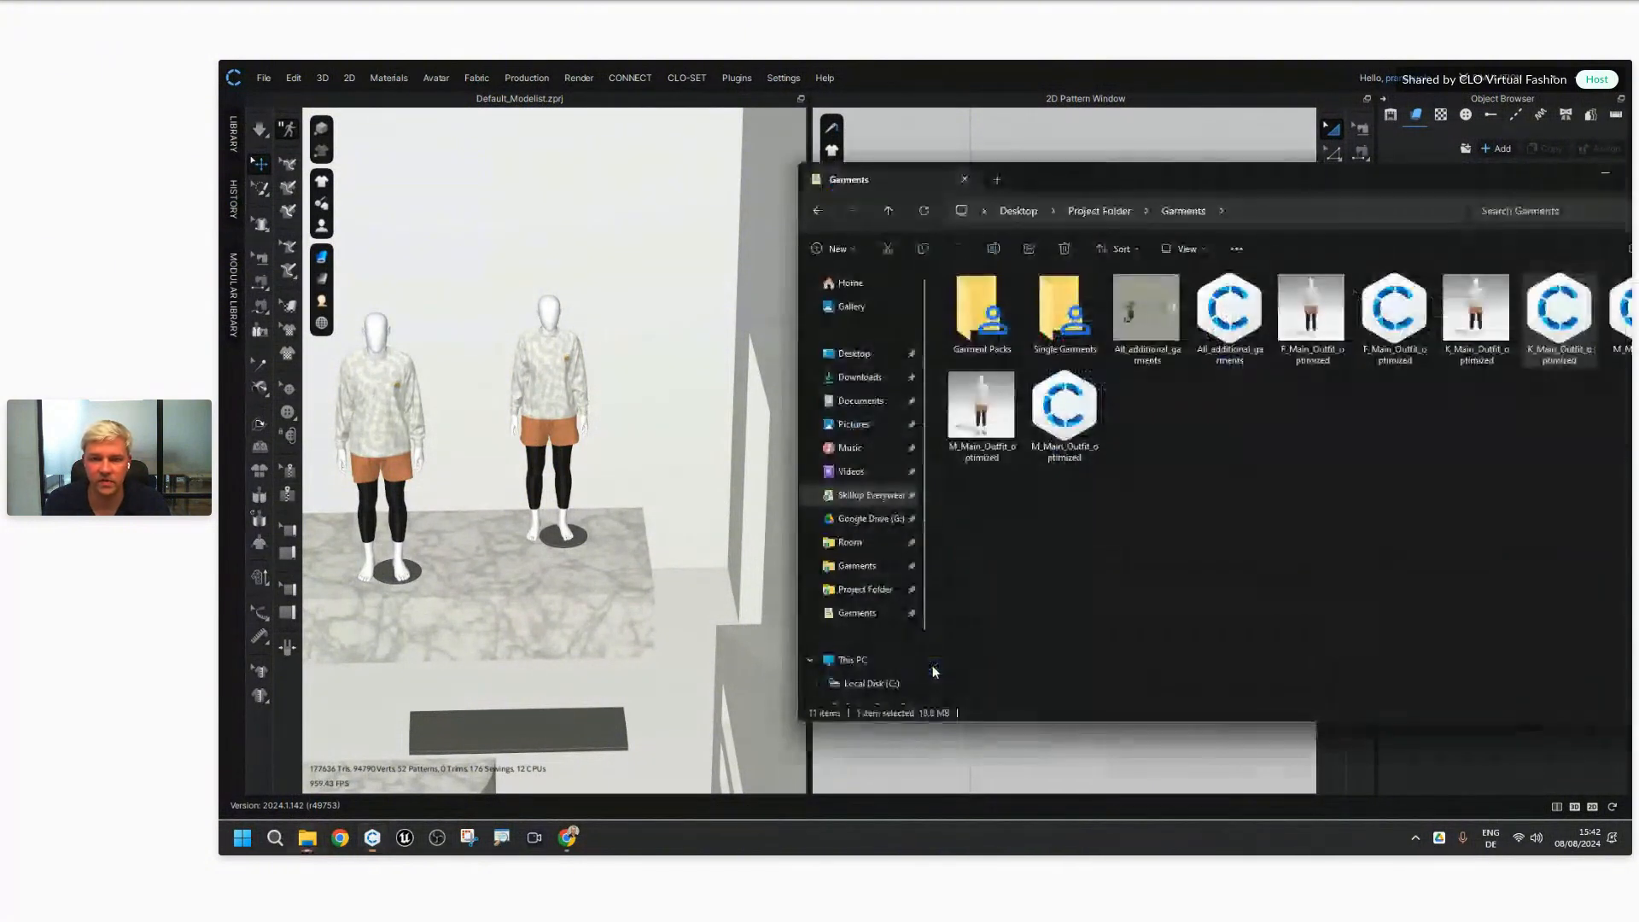
{"action": "left_click", "coordinate": [1176, 69]}
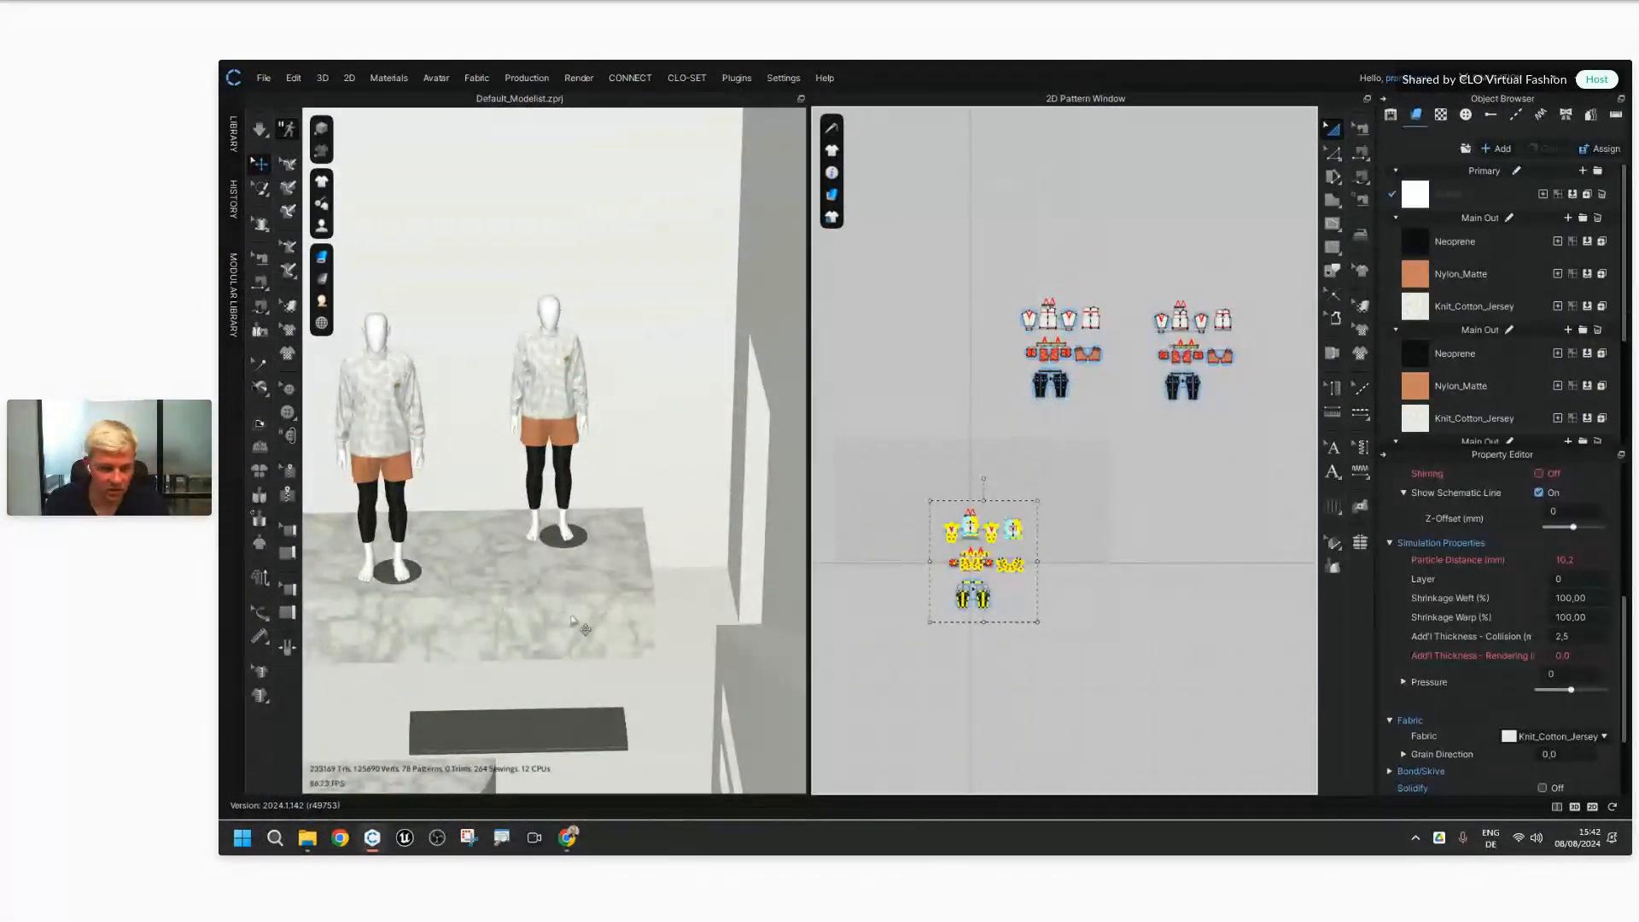
Step: Move the newly added third outfit across the room to the rear marble counter, near its empty stand
{"action": "scroll", "coordinate": [574, 621], "scroll_direction": "down", "scroll_amount": 10}
{"action": "right_click_drag", "start_coordinate": [560, 567], "coordinate": [551, 670]}
{"action": "scroll", "coordinate": [546, 673], "scroll_direction": "up", "scroll_amount": 4}
{"action": "middle_click_drag", "start_coordinate": [536, 680], "coordinate": [676, 582]}
{"action": "left_click_drag", "start_coordinate": [566, 623], "coordinate": [496, 372]}
{"action": "middle_click_drag", "start_coordinate": [639, 624], "coordinate": [619, 540]}
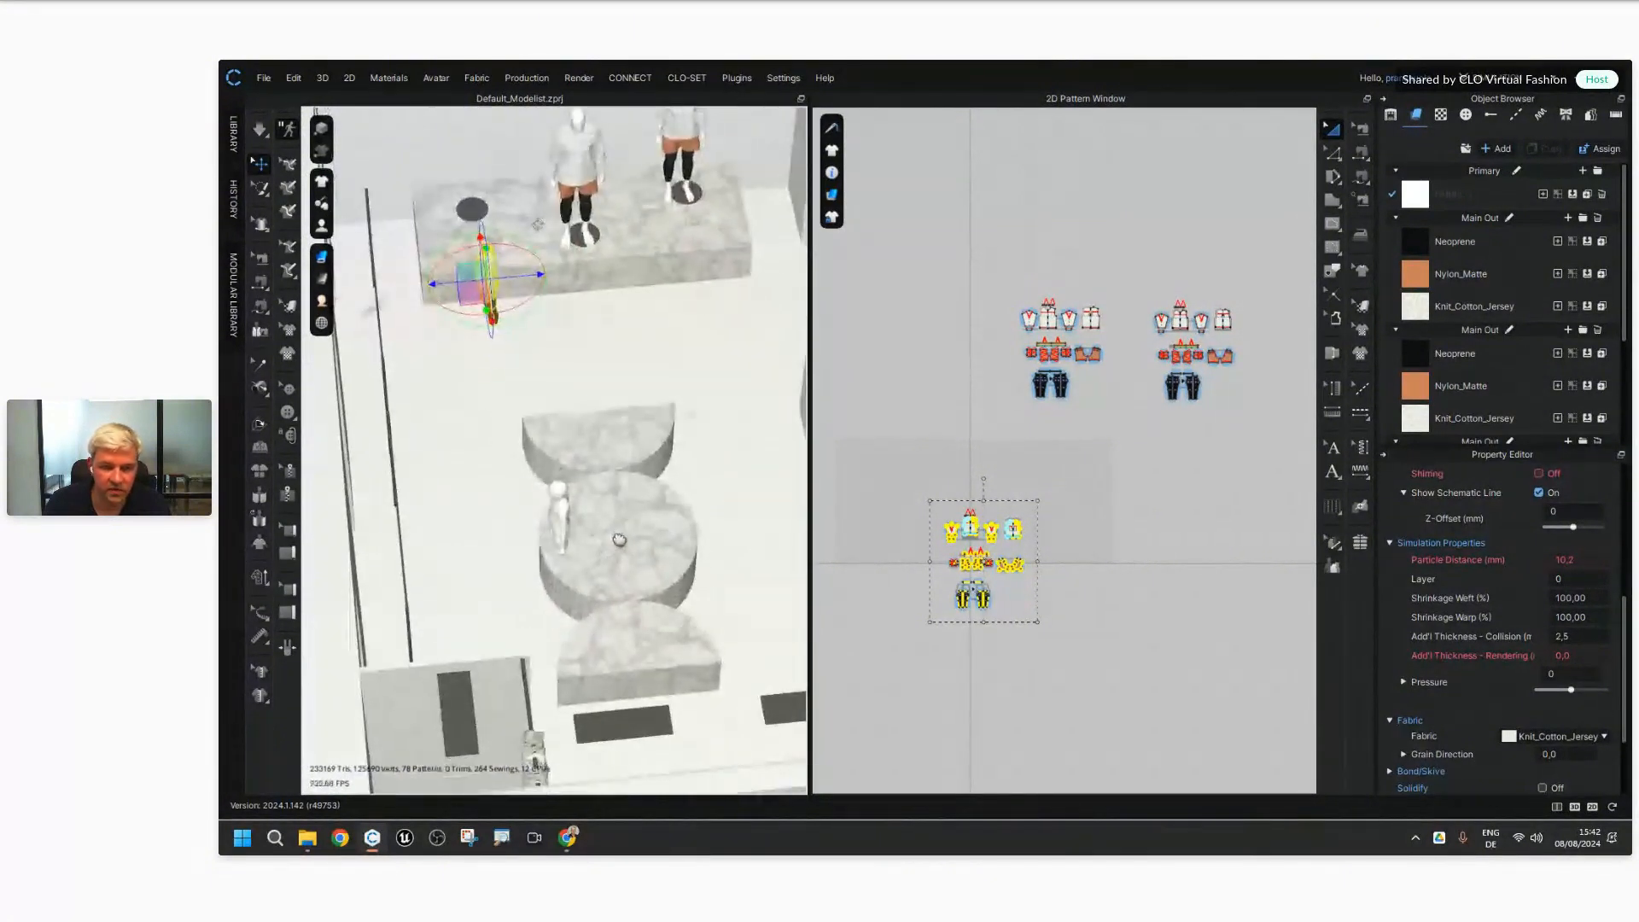
Step: Delete the child mannequin that stands at the round marble platforms
{"action": "left_click", "coordinate": [1072, 650]}
{"action": "left_click", "coordinate": [565, 510]}
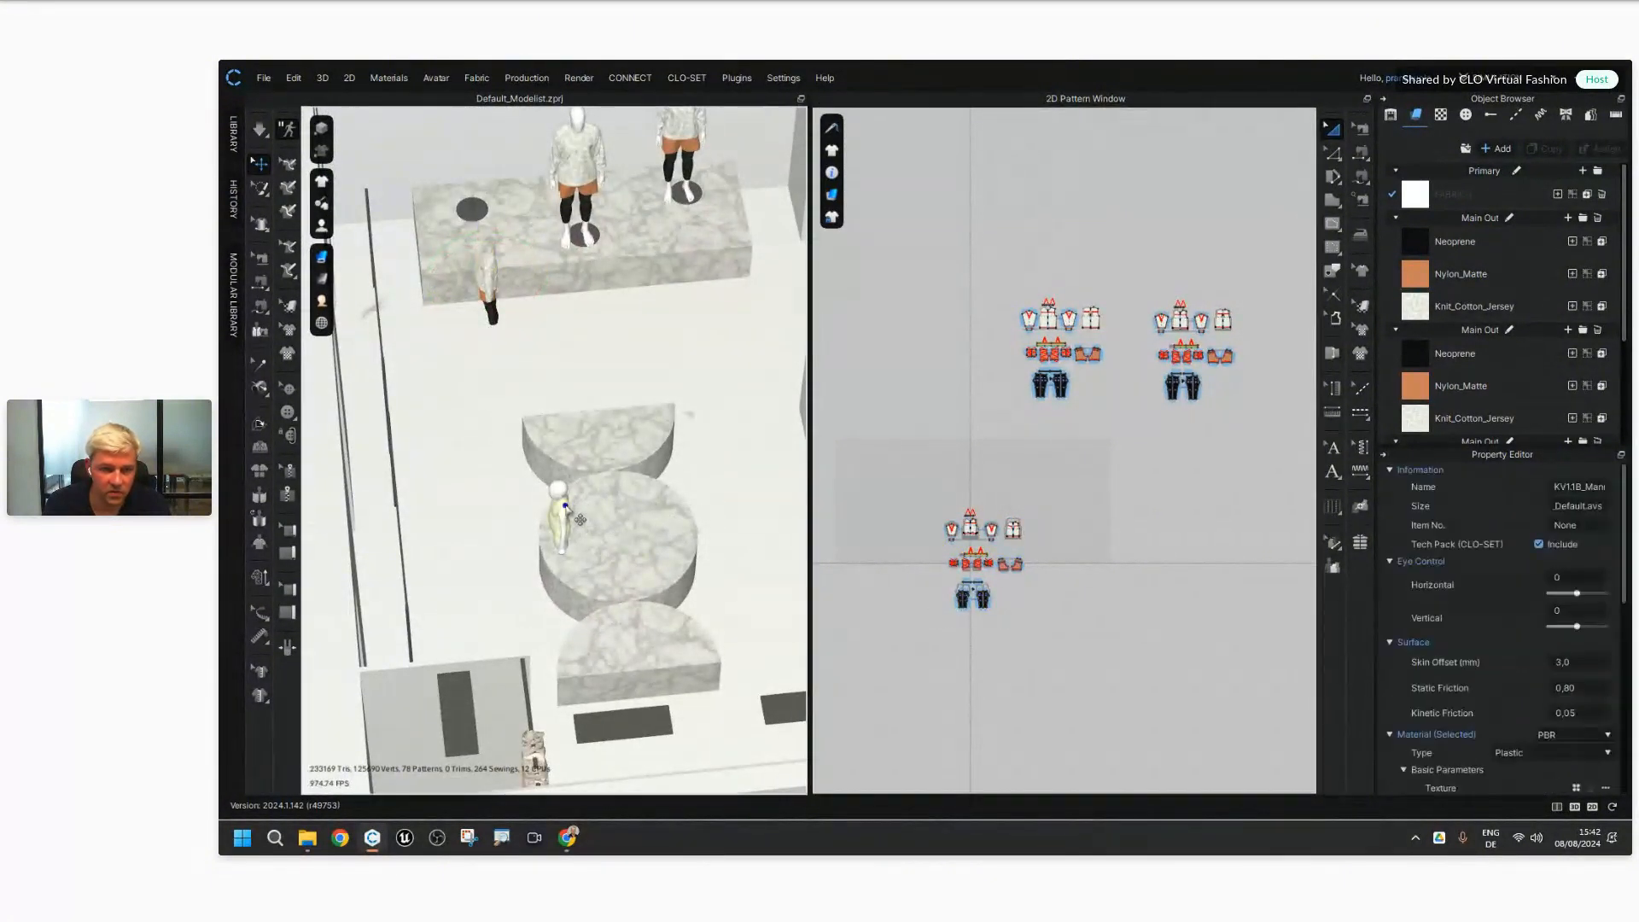
{"action": "key", "text": "Delete"}
Step: Load KV1.1B_Mannequin.avt from the project's Avatars folder with load type Add, without saving the current file
{"action": "left_click", "coordinate": [307, 838]}
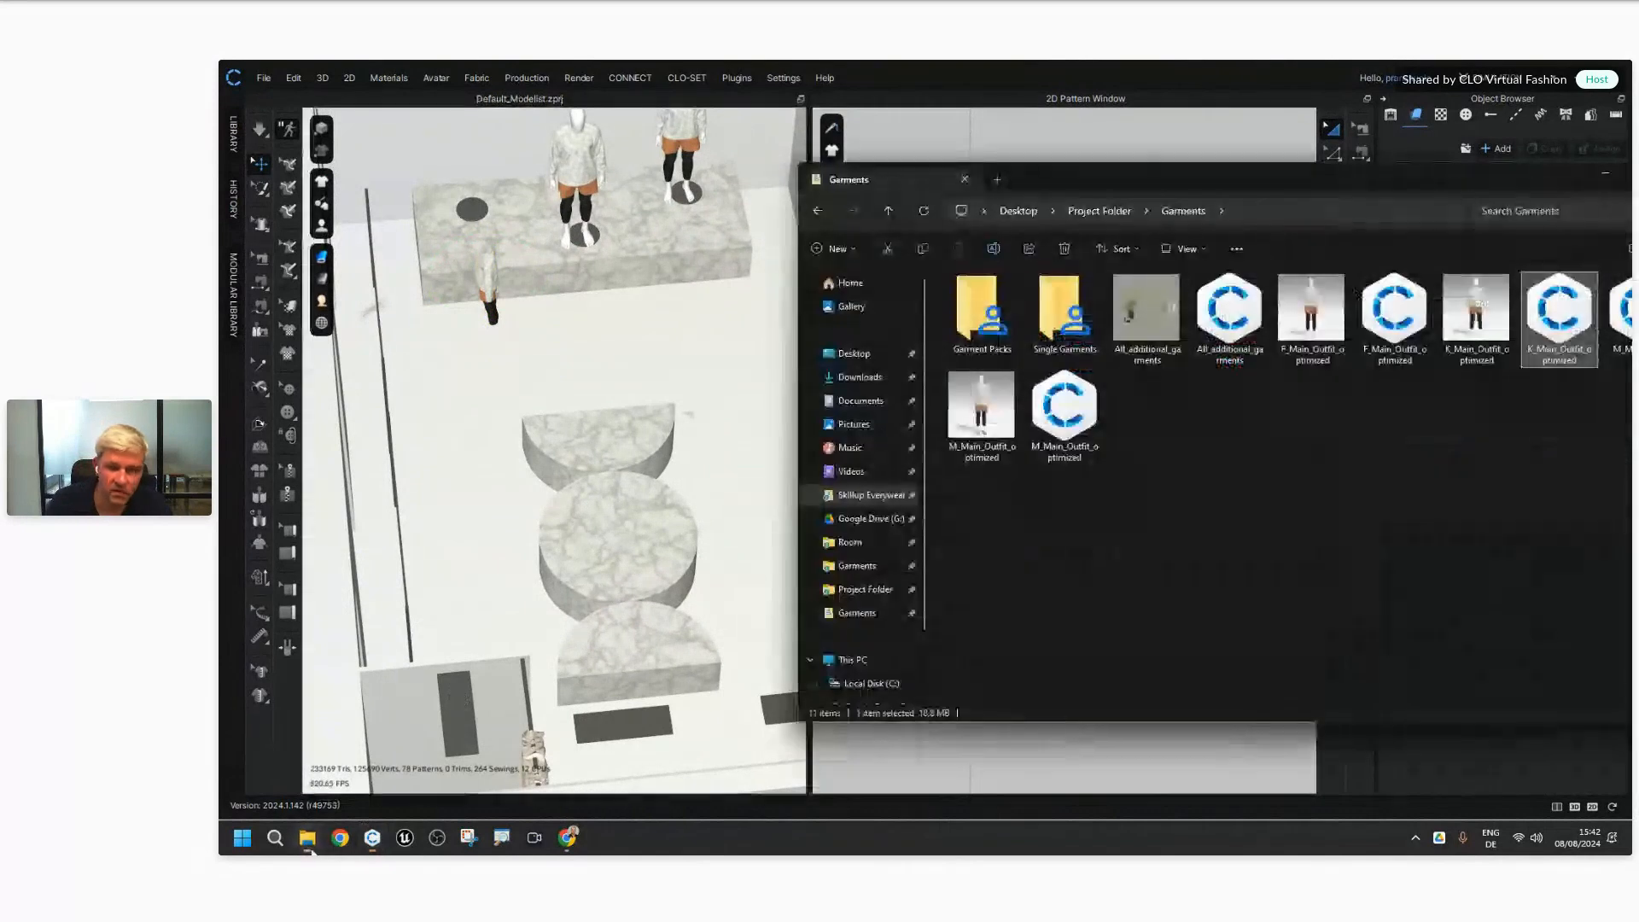
{"action": "left_click", "coordinate": [1102, 212]}
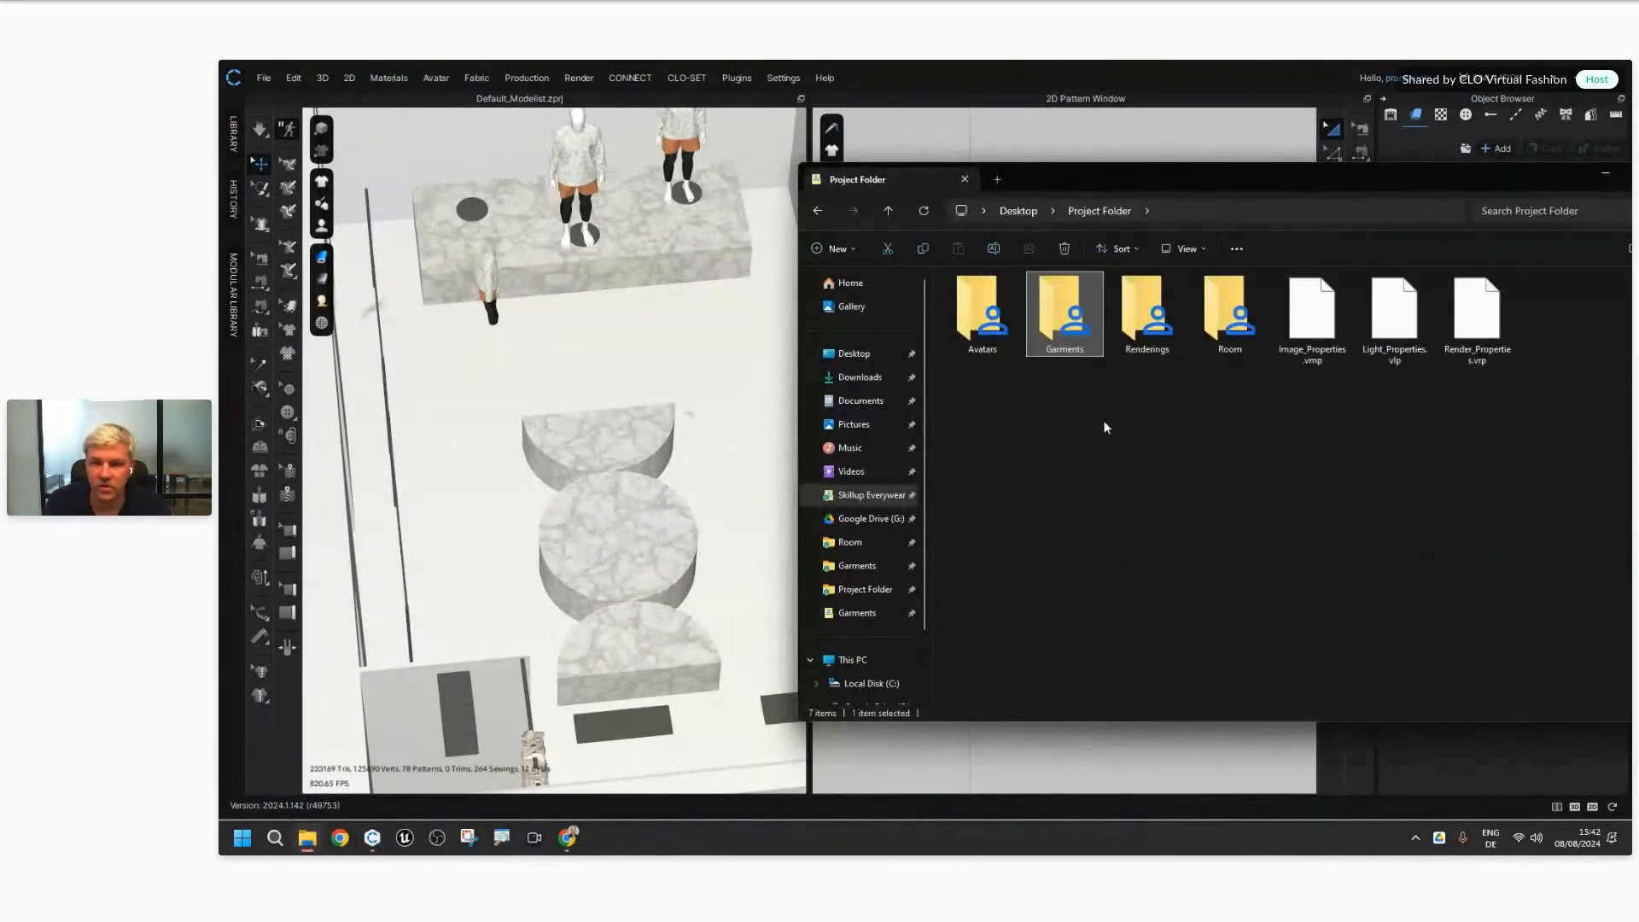
{"action": "double_click", "coordinate": [983, 321]}
{"action": "left_click_drag", "start_coordinate": [989, 358], "coordinate": [751, 406]}
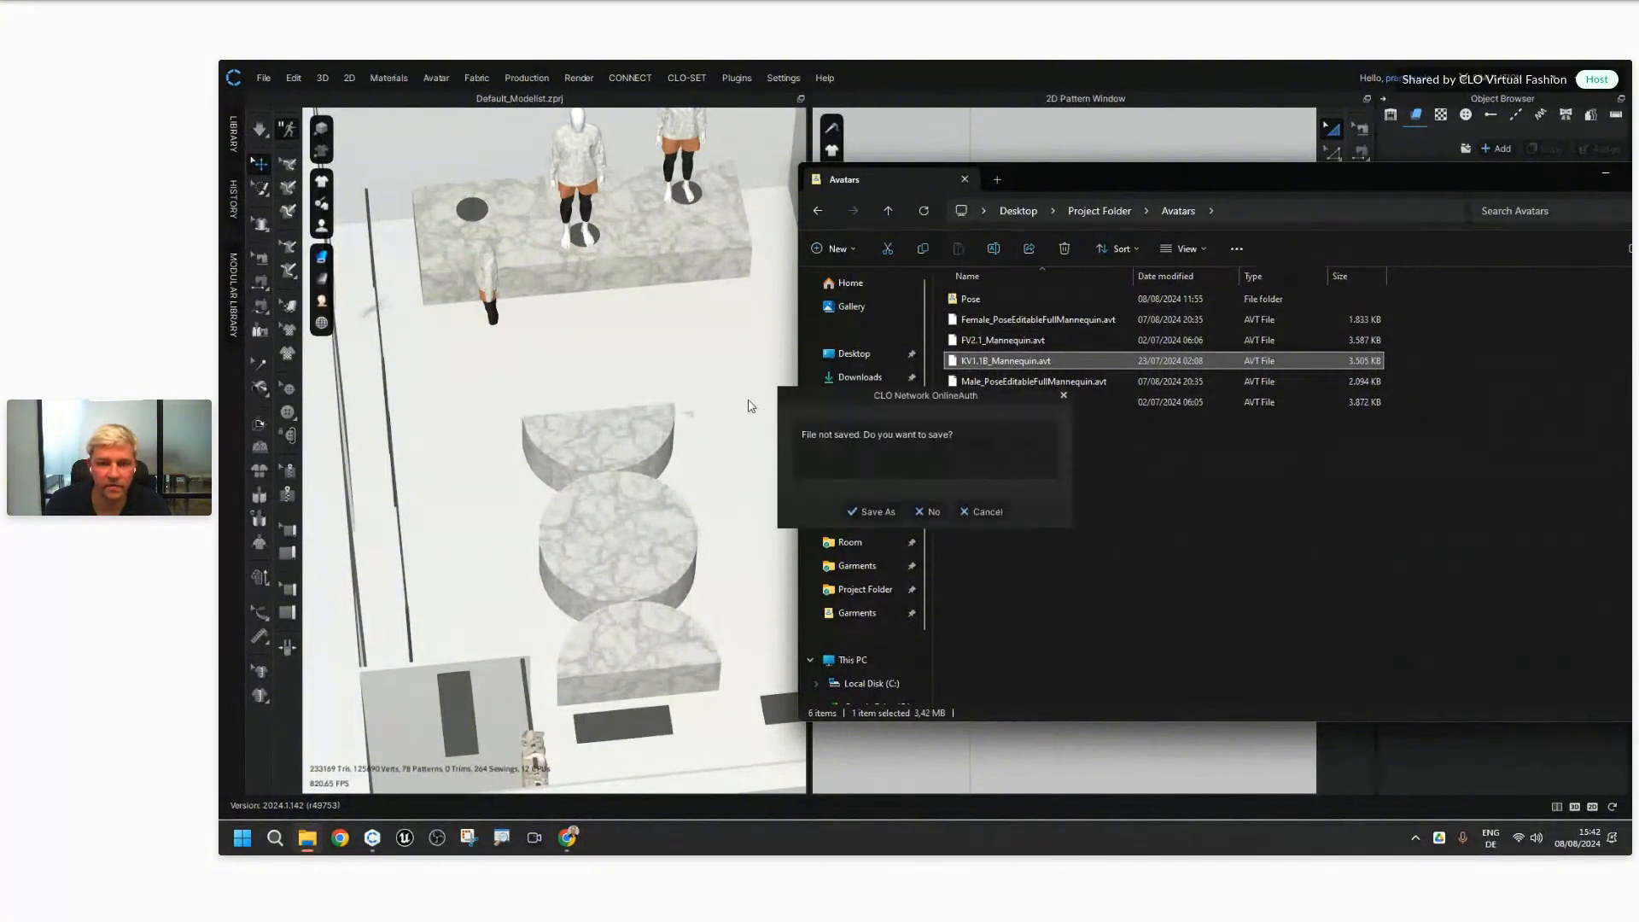
{"action": "left_click", "coordinate": [929, 512]}
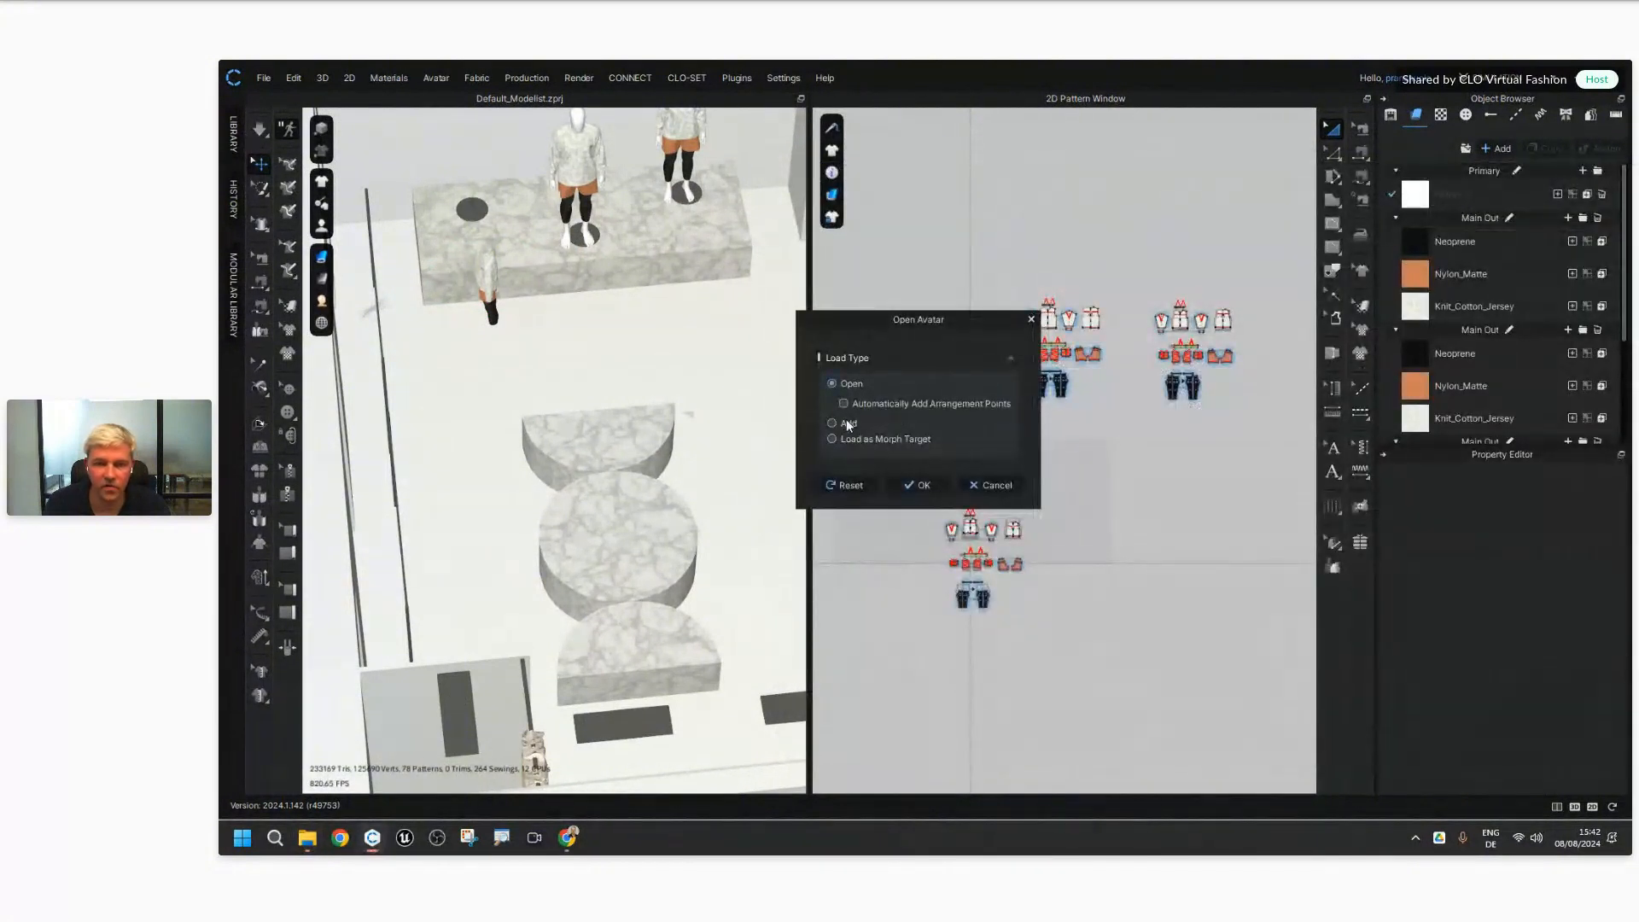
{"action": "left_click", "coordinate": [832, 424]}
{"action": "left_click", "coordinate": [892, 586]}
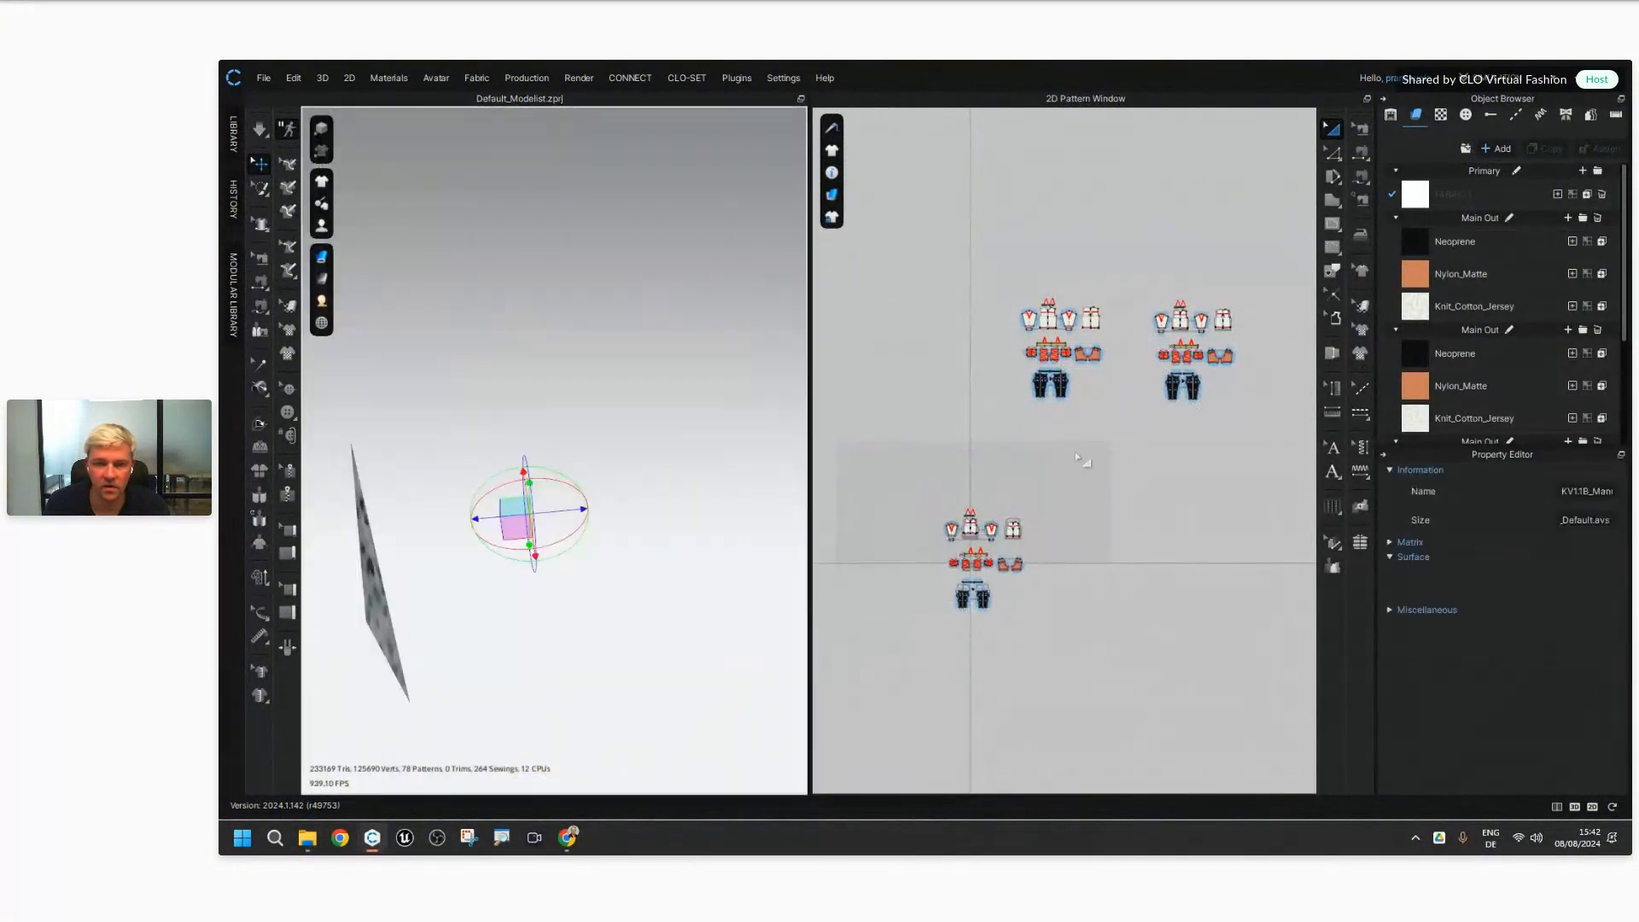
Step: Move the child mannequin from the round platforms to the empty stand on the rear marble counter
{"action": "scroll", "coordinate": [627, 578], "scroll_direction": "up", "scroll_amount": 10}
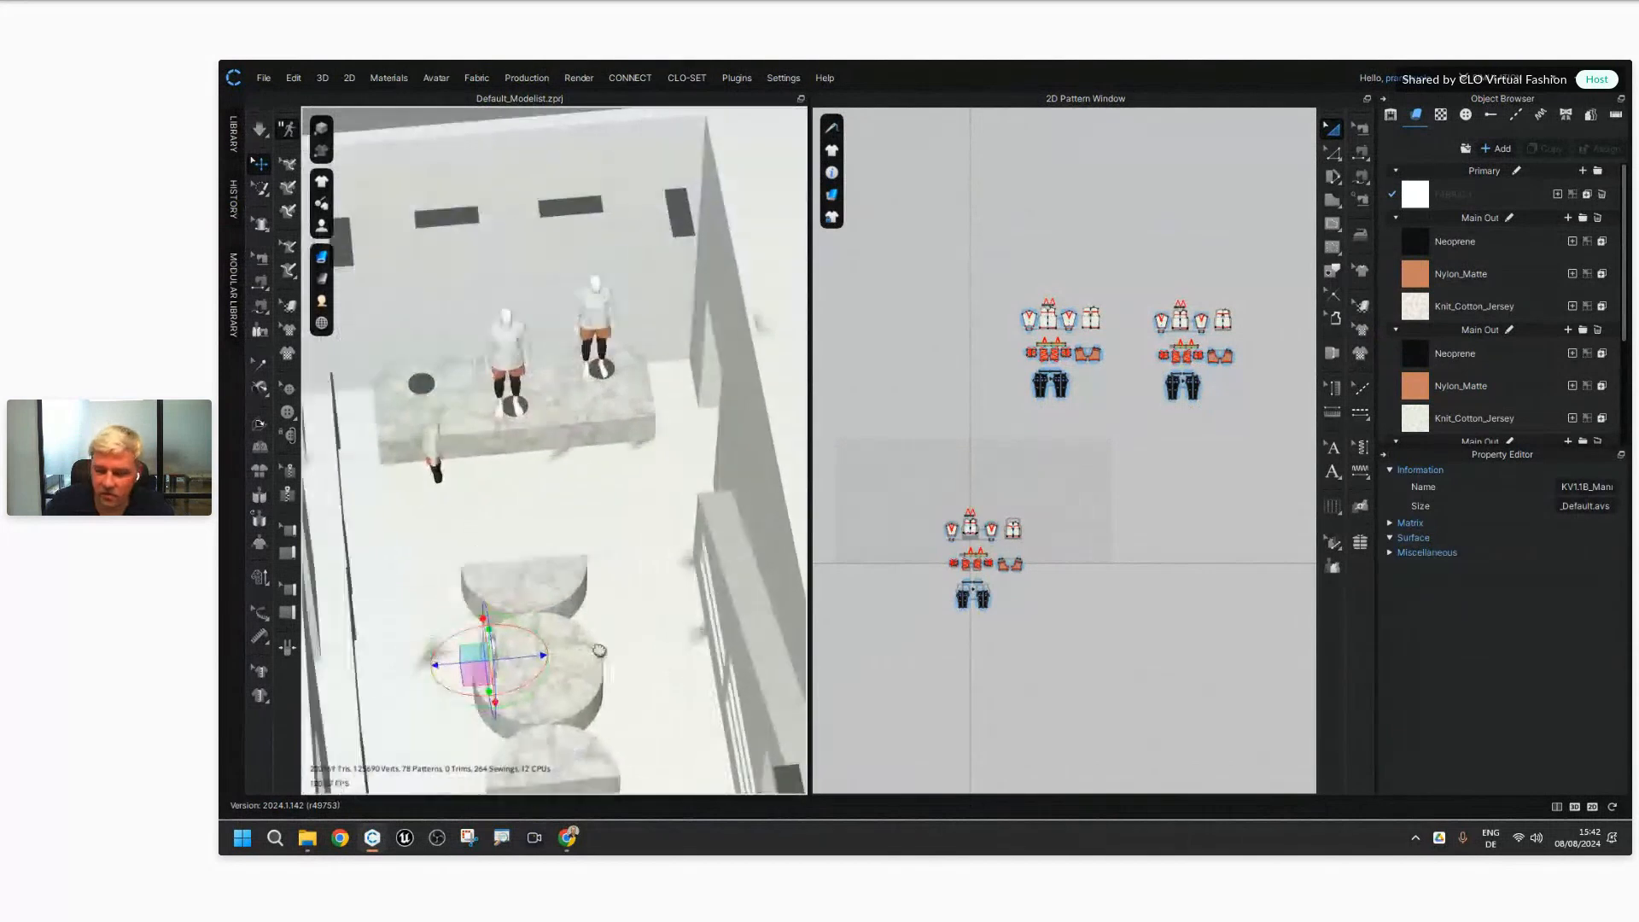
{"action": "middle_click_drag", "start_coordinate": [632, 629], "coordinate": [689, 622]}
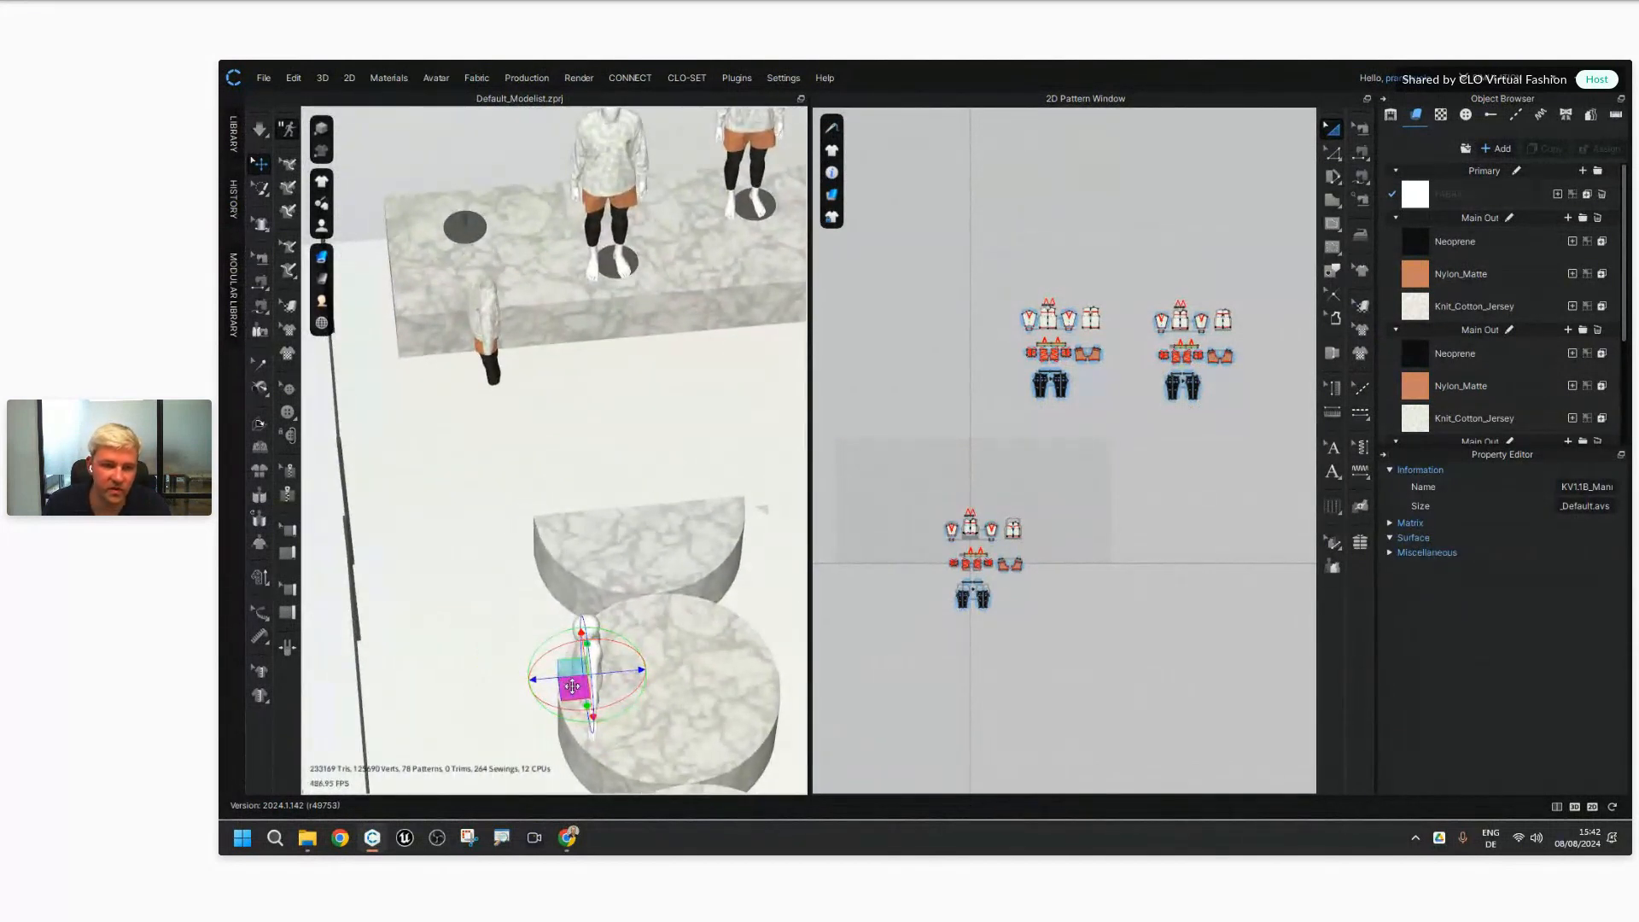
{"action": "left_click_drag", "start_coordinate": [572, 686], "coordinate": [475, 347]}
{"action": "scroll", "coordinate": [515, 413], "scroll_direction": "up", "scroll_amount": 2}
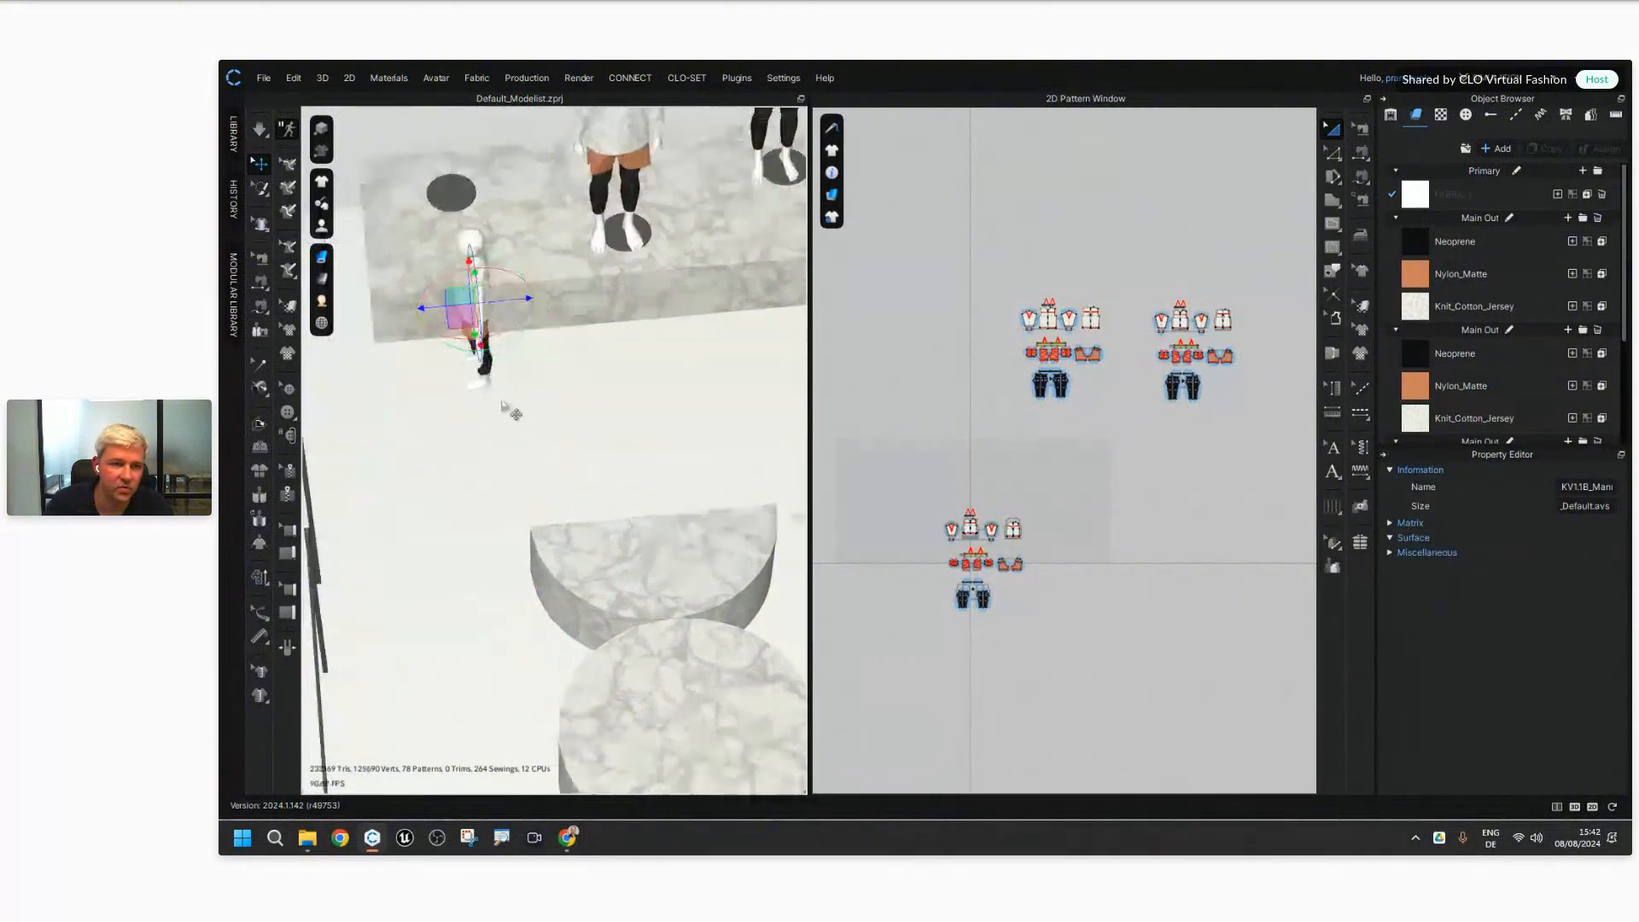
{"action": "scroll", "coordinate": [503, 408], "scroll_direction": "up", "scroll_amount": 3}
{"action": "middle_click_drag", "start_coordinate": [505, 351], "coordinate": [636, 736]}
{"action": "left_click_drag", "start_coordinate": [556, 587], "coordinate": [492, 369]}
{"action": "scroll", "coordinate": [546, 350], "scroll_direction": "up", "scroll_amount": 4}
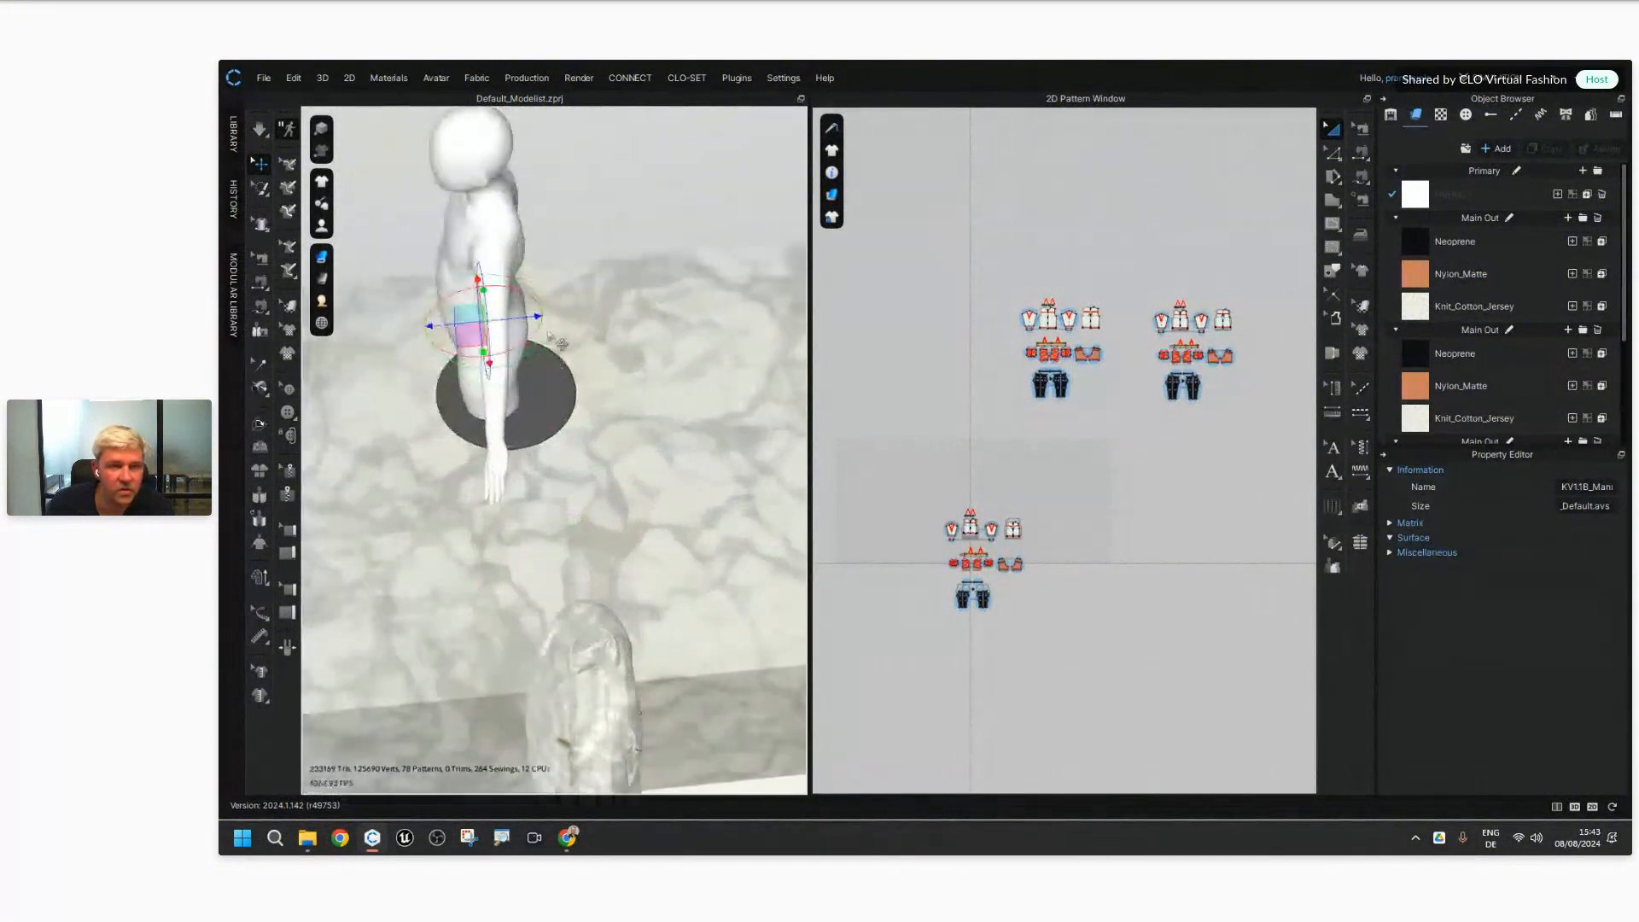
Step: Rotate the child mannequin to face the front of the room and adjust its height and depth over the base plate
{"action": "middle_click_drag", "start_coordinate": [561, 343], "coordinate": [629, 563]}
{"action": "right_click_drag", "start_coordinate": [609, 561], "coordinate": [679, 503]}
{"action": "scroll", "coordinate": [607, 518], "scroll_direction": "up", "scroll_amount": 3}
{"action": "right_click_drag", "start_coordinate": [634, 599], "coordinate": [618, 507]}
{"action": "middle_click_drag", "start_coordinate": [617, 502], "coordinate": [575, 80]}
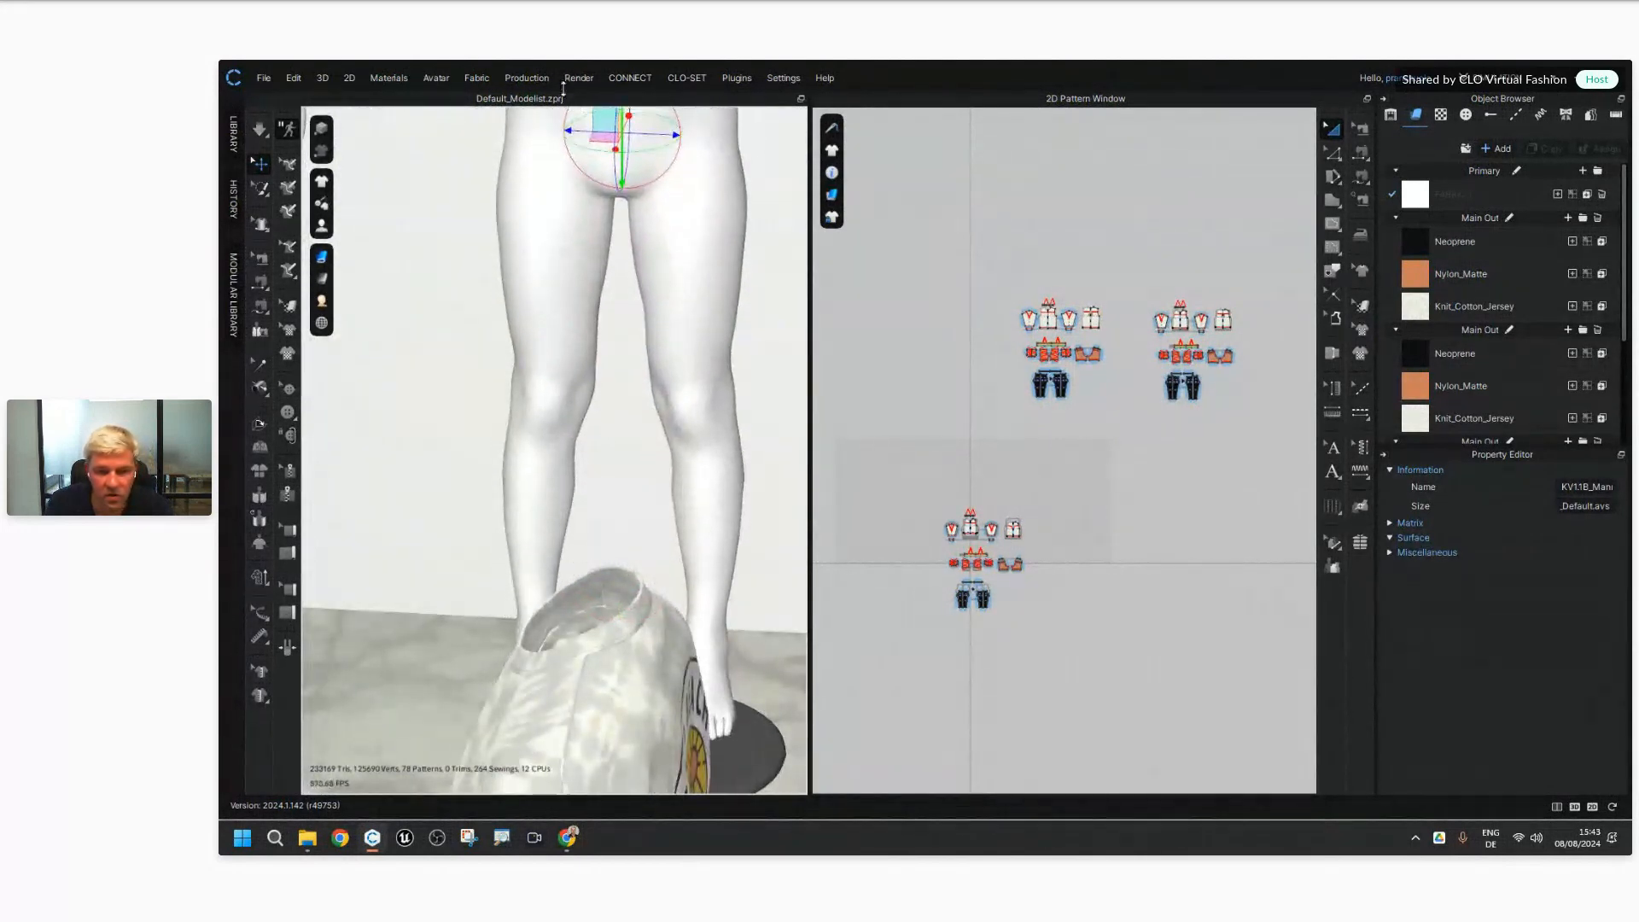
{"action": "right_click_drag", "start_coordinate": [707, 491], "coordinate": [653, 527]}
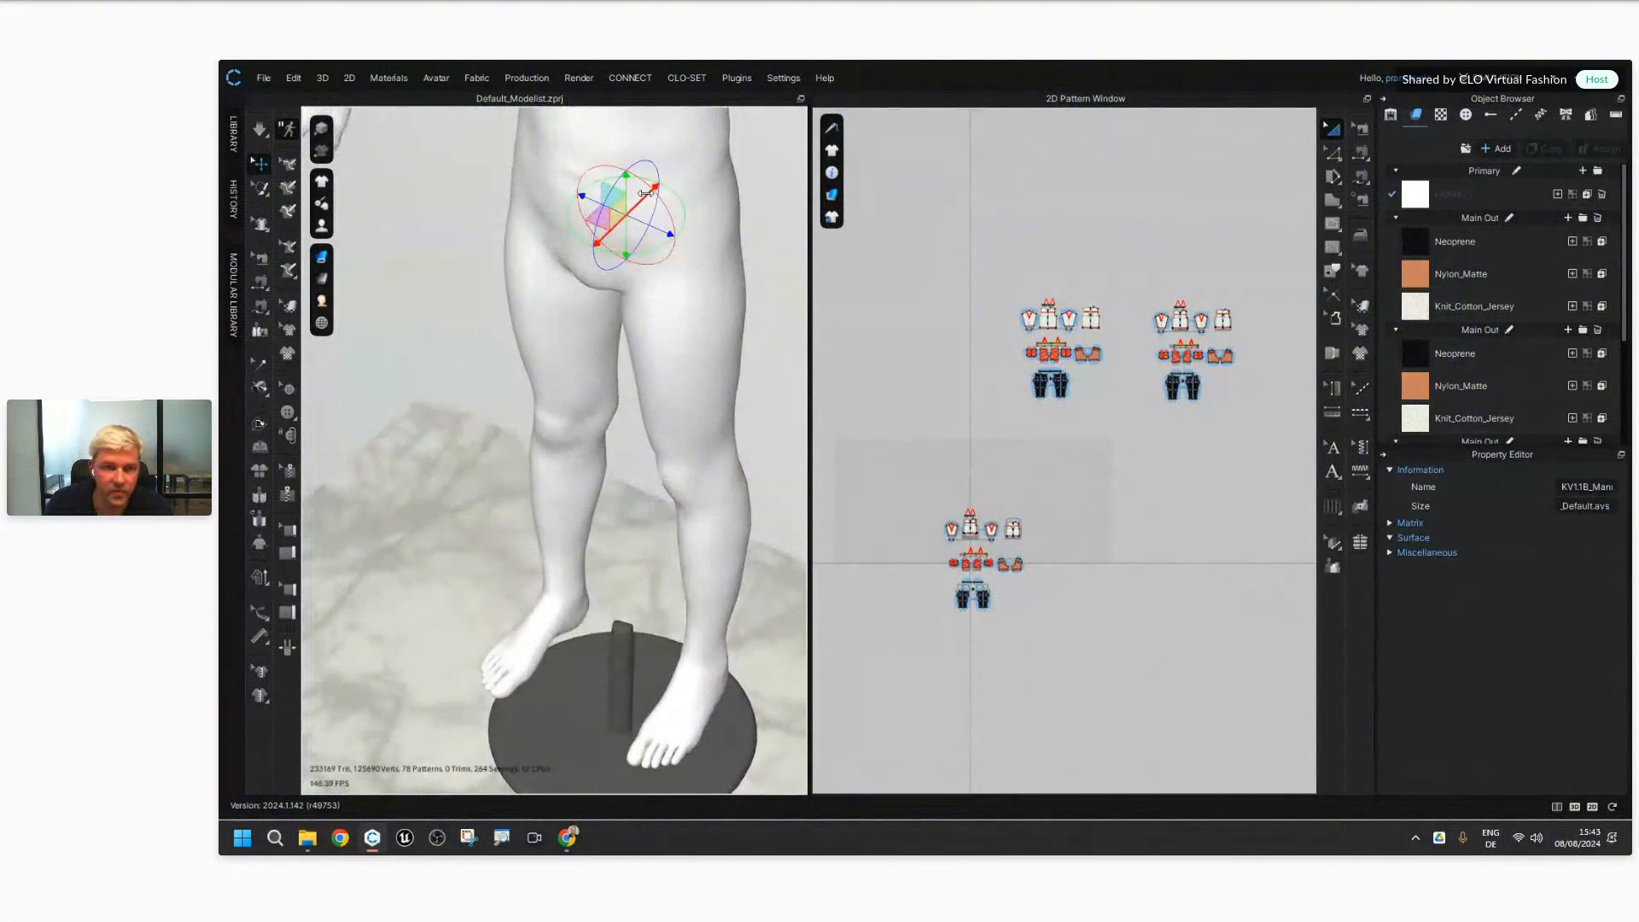
{"action": "left_click_drag", "start_coordinate": [647, 195], "coordinate": [583, 259]}
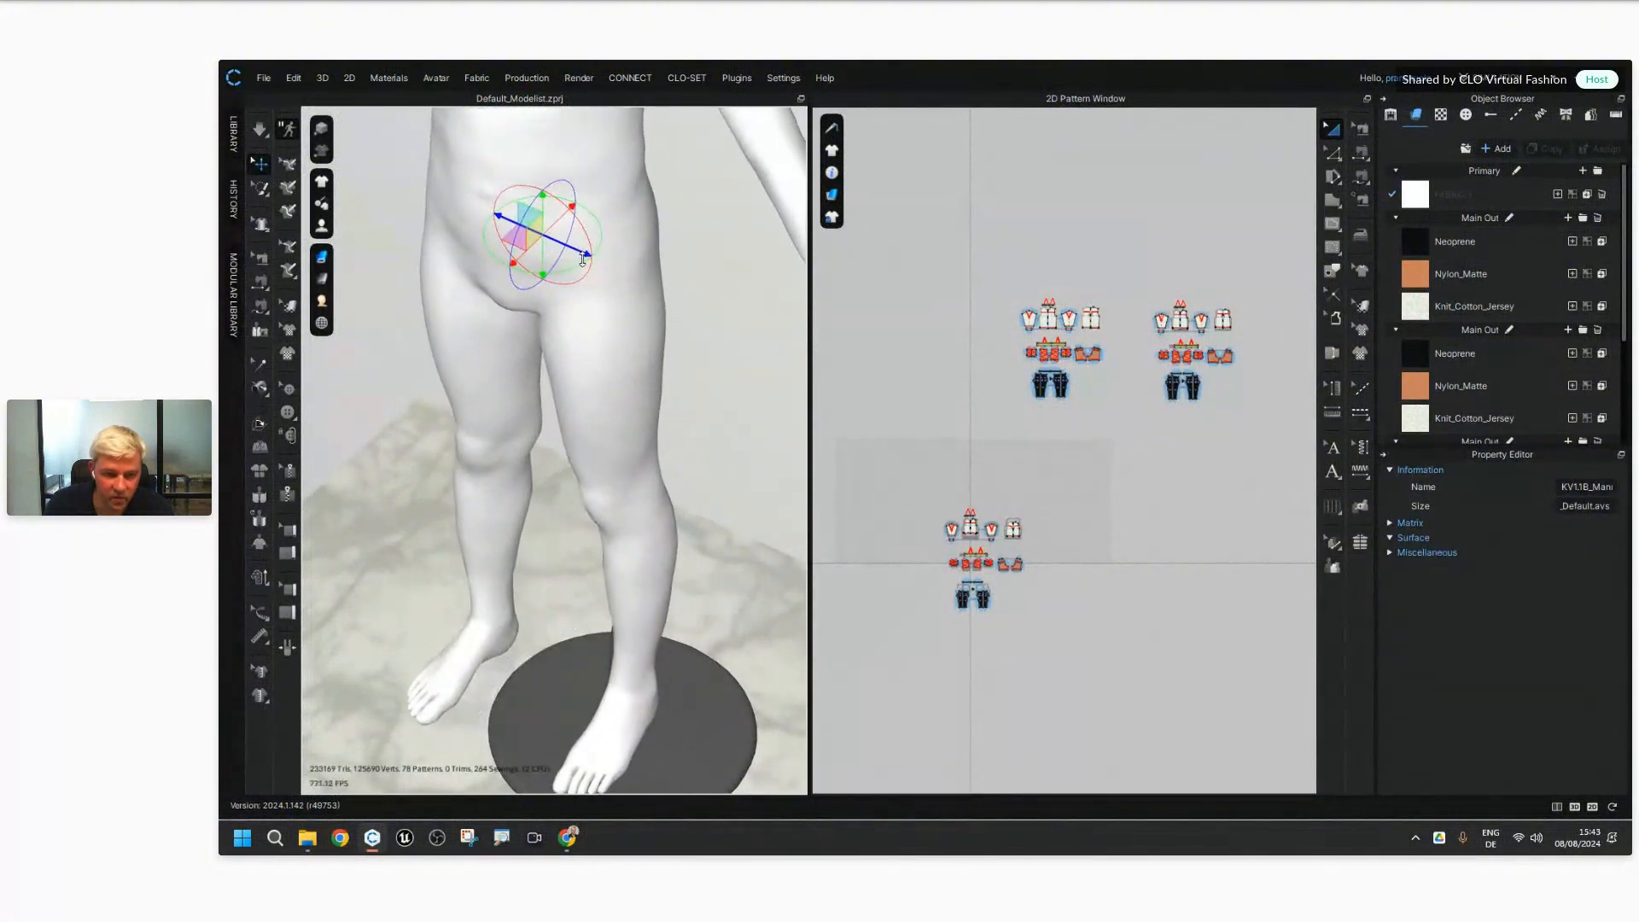
{"action": "right_click_drag", "start_coordinate": [731, 611], "coordinate": [771, 484]}
{"action": "scroll", "coordinate": [720, 501], "scroll_direction": "down", "scroll_amount": 4}
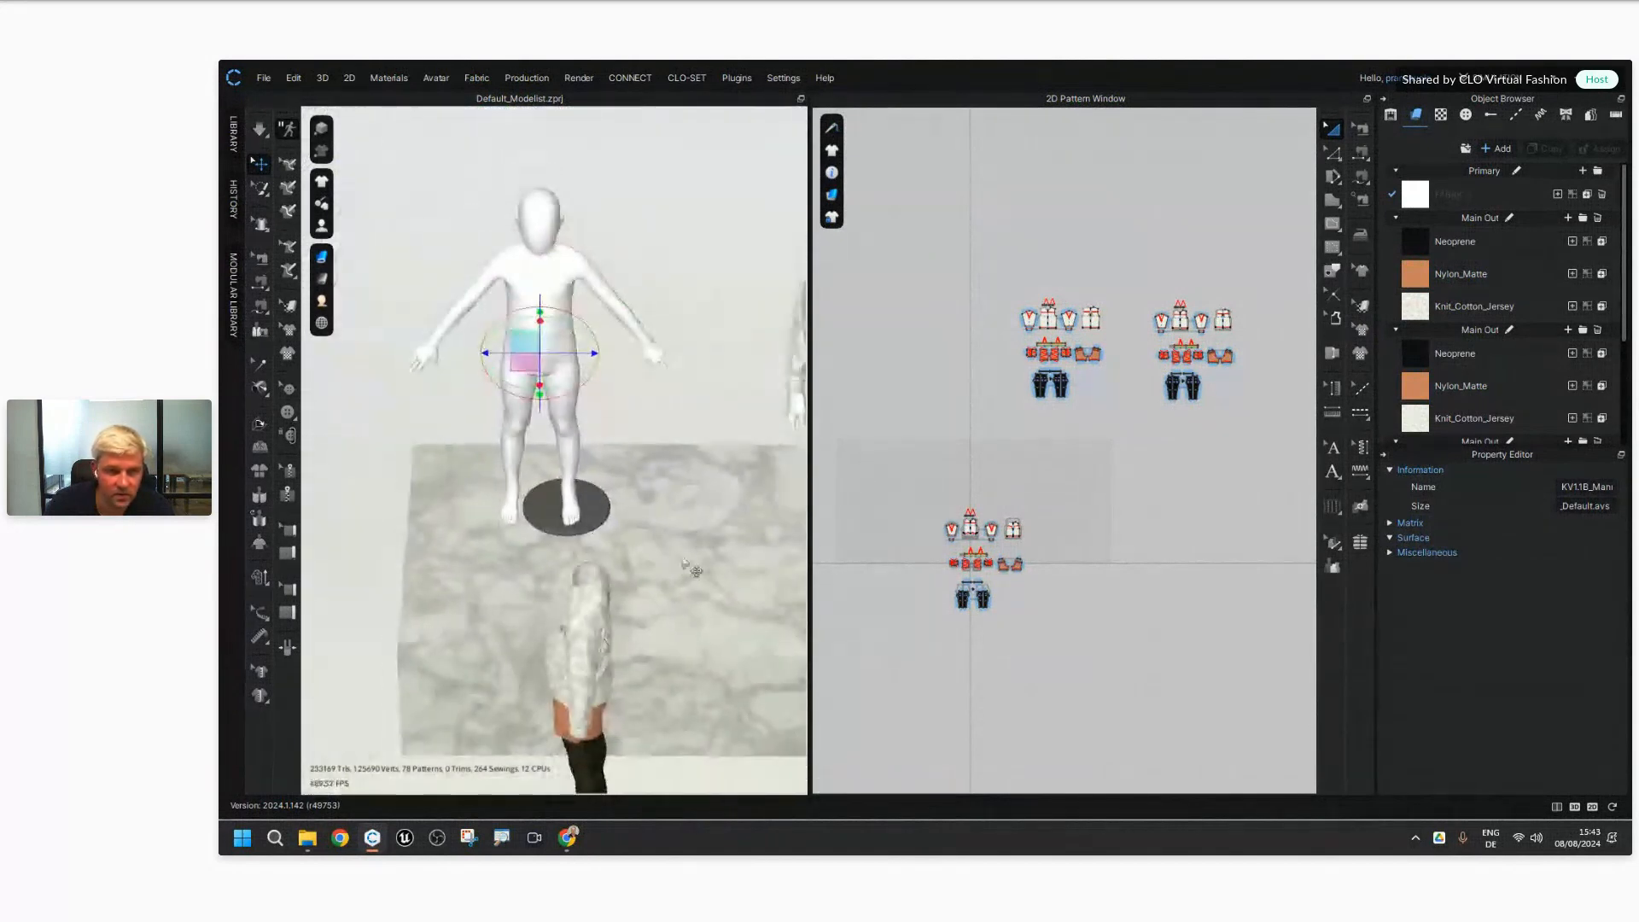
Step: Move all of the third outfit's 2D pattern pieces beside the second outfit's pieces, level with them
{"action": "scroll", "coordinate": [683, 561], "scroll_direction": "down", "scroll_amount": 2}
{"action": "left_click", "coordinate": [1121, 625]}
{"action": "left_click_drag", "start_coordinate": [1101, 490], "coordinate": [937, 674]}
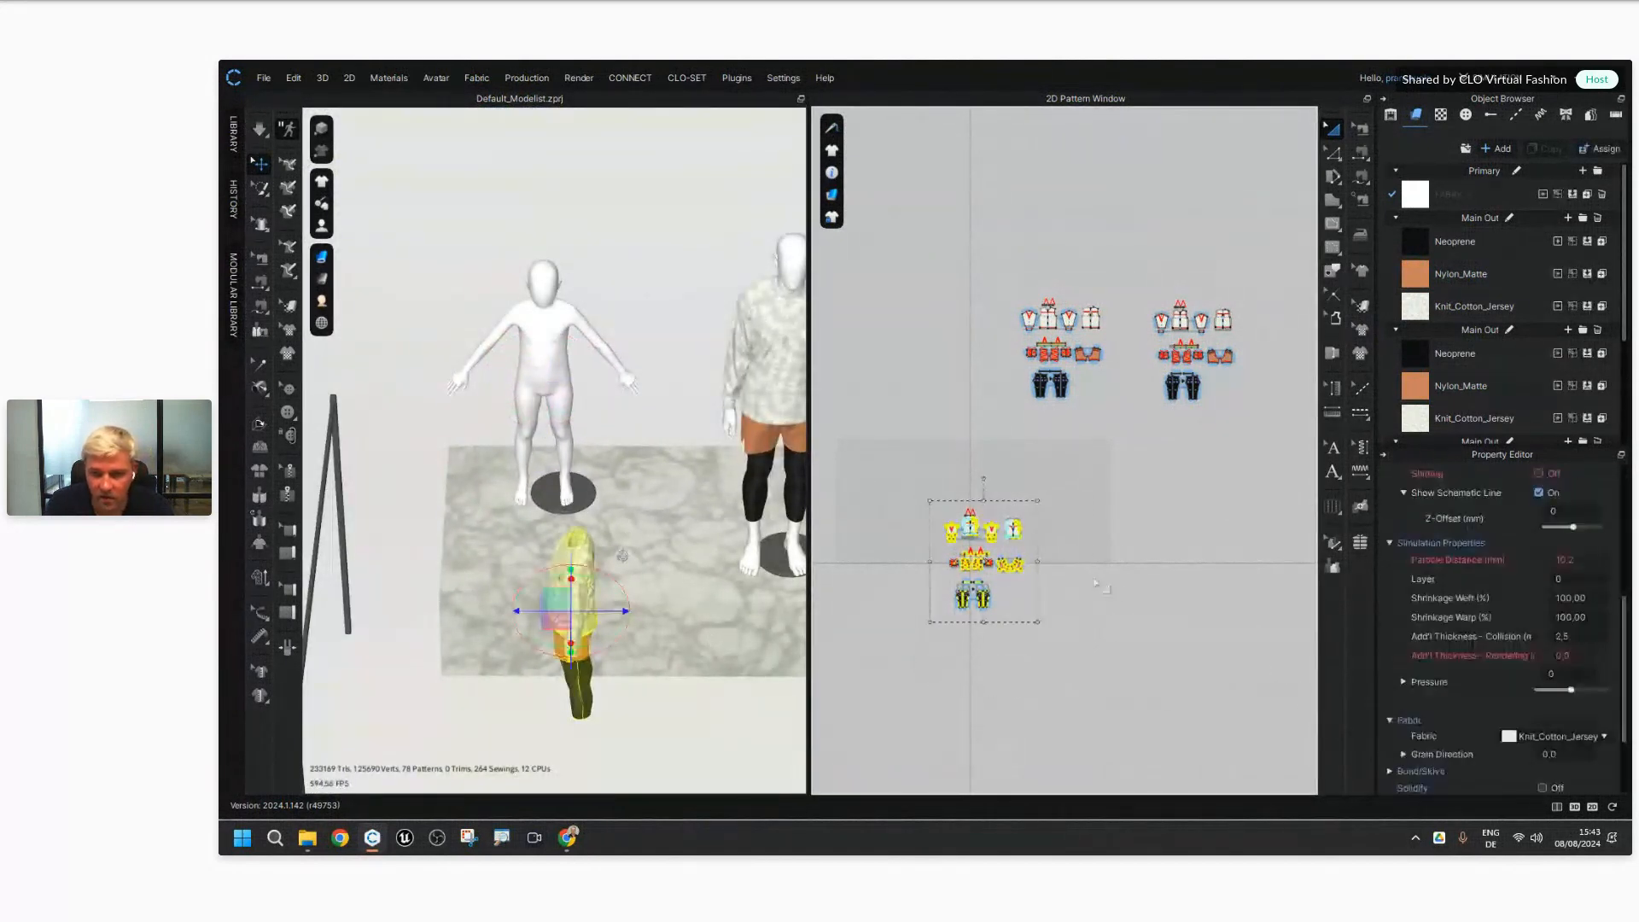
{"action": "middle_click_drag", "start_coordinate": [1188, 588], "coordinate": [1140, 630]}
{"action": "scroll", "coordinate": [953, 558], "scroll_direction": "down", "scroll_amount": 1}
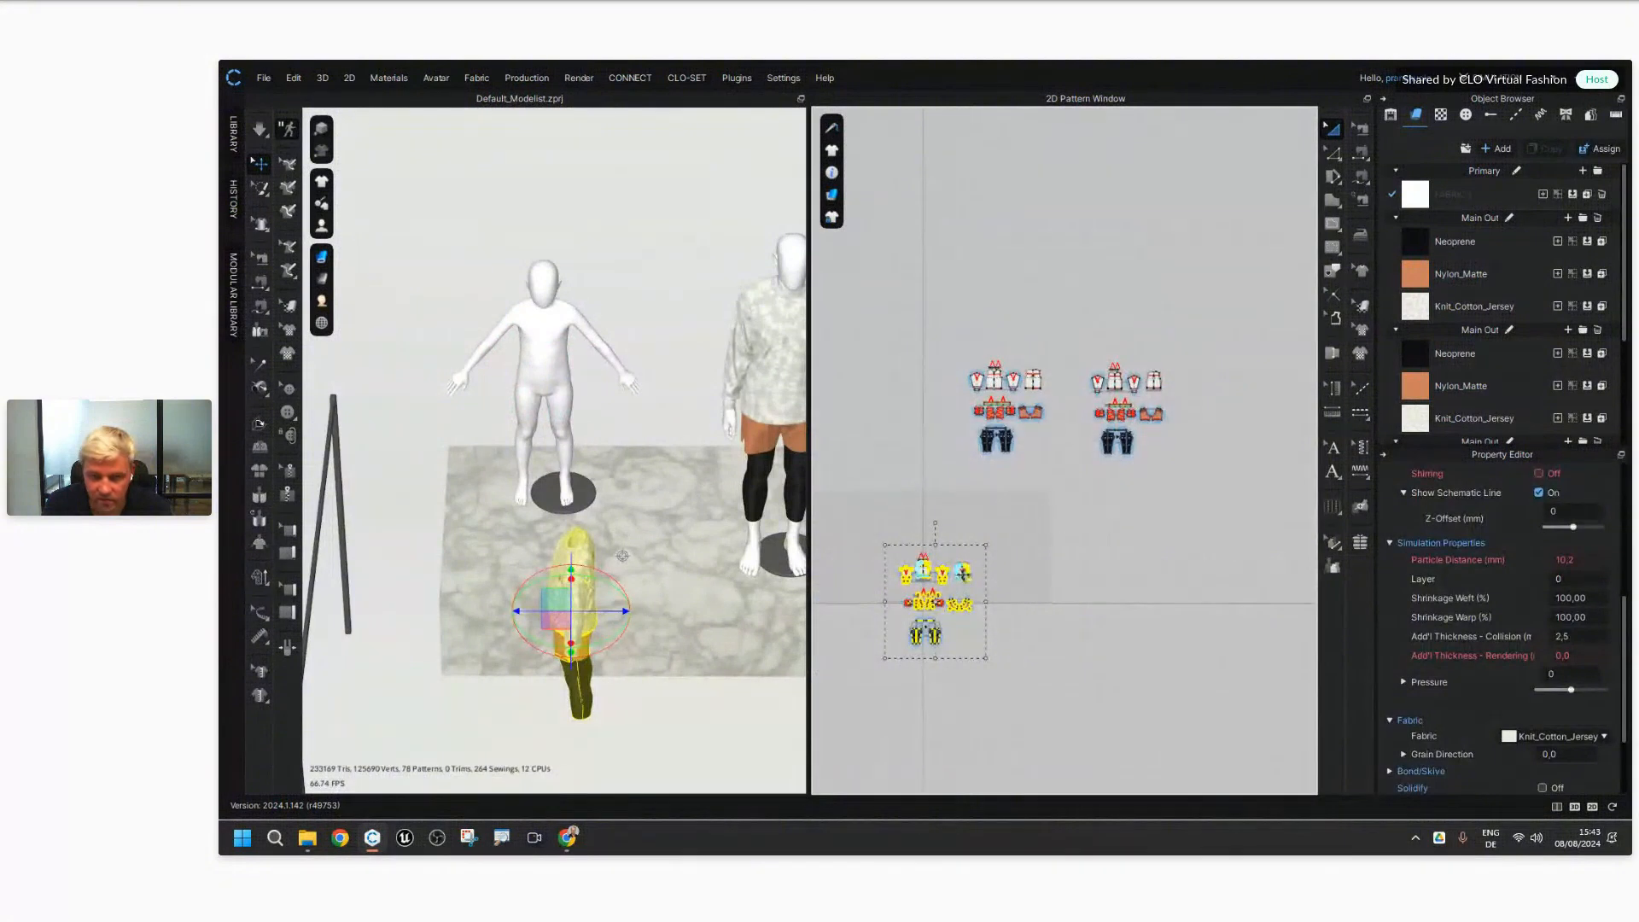
{"action": "left_click_drag", "start_coordinate": [964, 574], "coordinate": [1256, 382]}
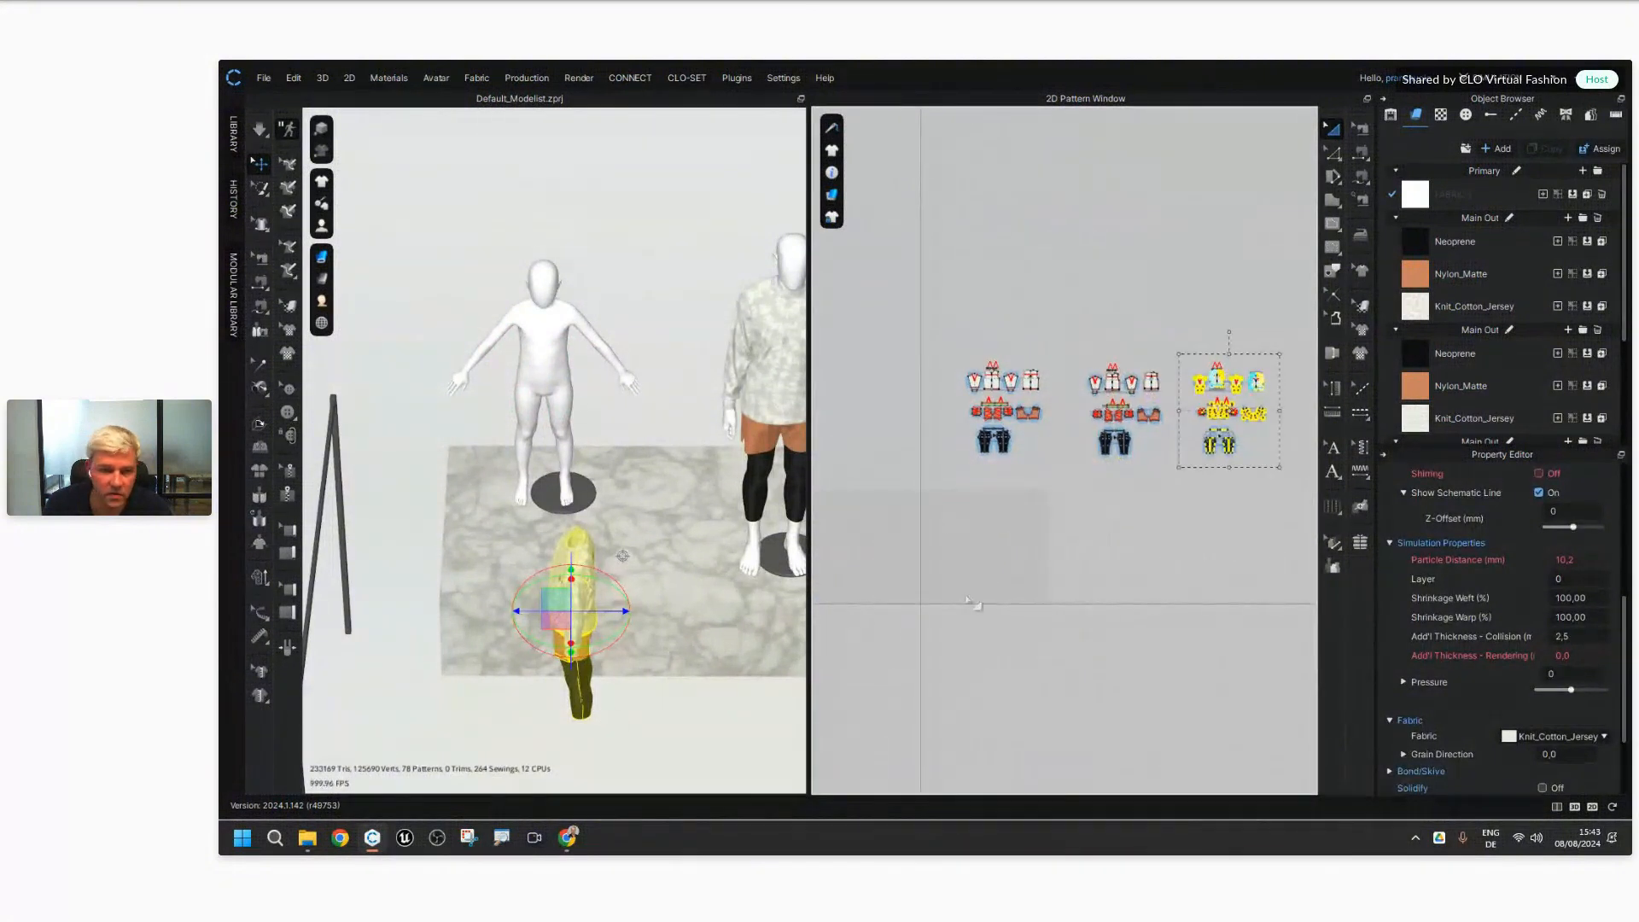
{"action": "scroll", "coordinate": [607, 615], "scroll_direction": "up", "scroll_amount": 1}
Step: Widen the 3D view, move the third outfit to the child mannequin, rotate it to face forward, and raise it to body height
{"action": "left_click_drag", "start_coordinate": [808, 552], "coordinate": [1044, 550]}
{"action": "left_click_drag", "start_coordinate": [674, 641], "coordinate": [668, 516]}
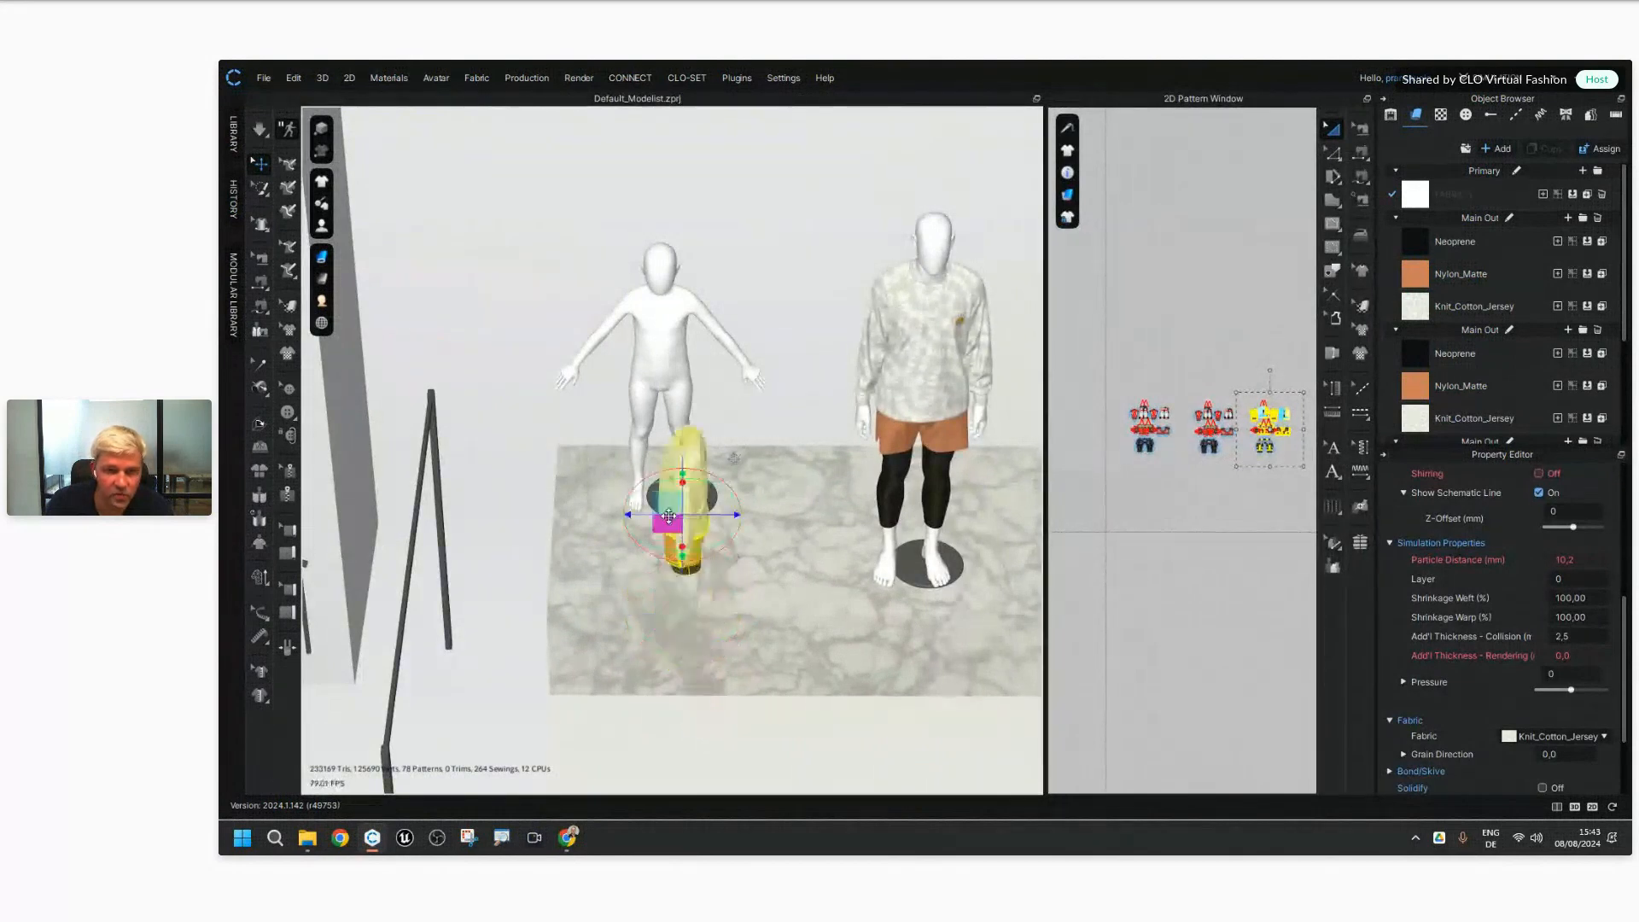
{"action": "right_click_drag", "start_coordinate": [690, 519], "coordinate": [697, 668]}
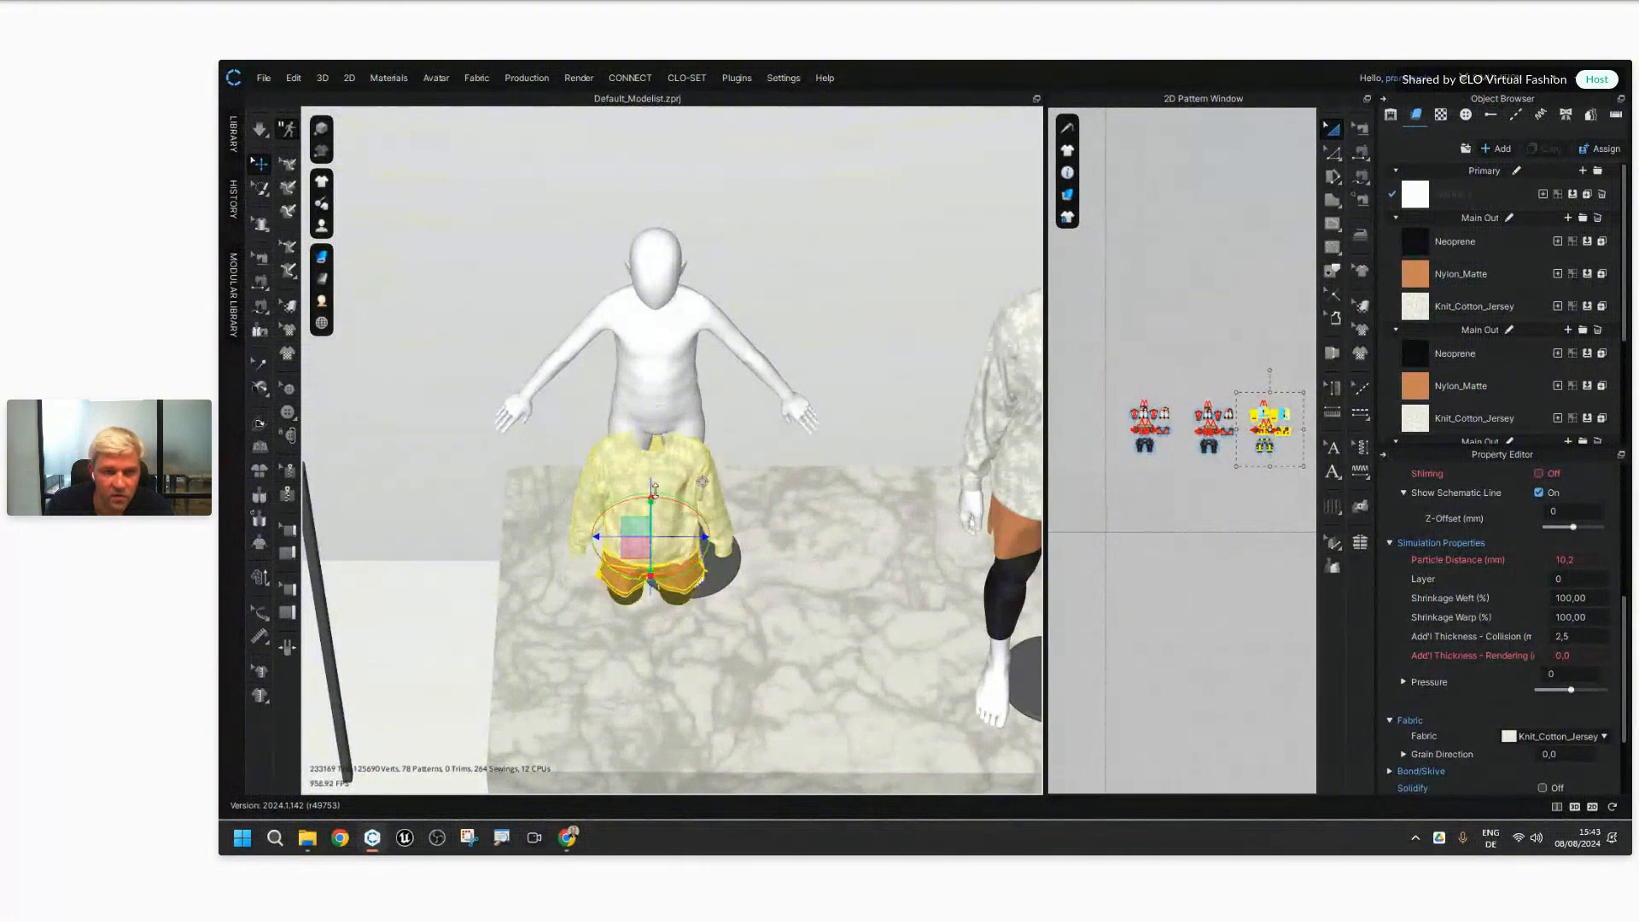
{"action": "scroll", "coordinate": [707, 427], "scroll_direction": "up", "scroll_amount": 5}
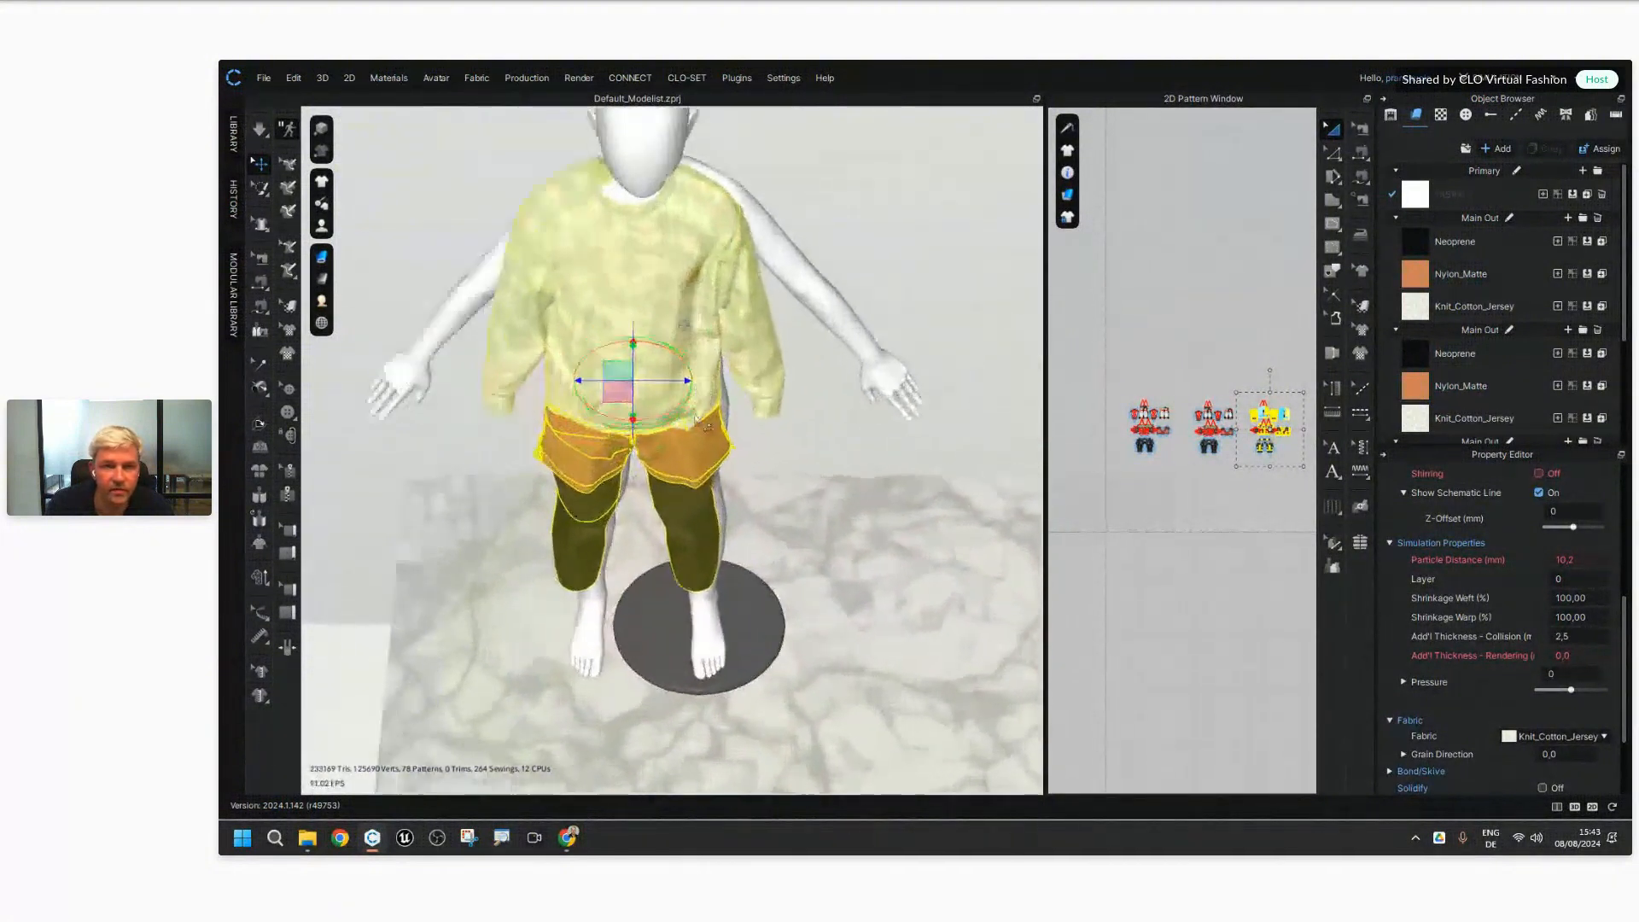
Step: Align the third outfit's depth with the child mannequin's body and fine-tune its height and sideways placement from the front
{"action": "right_click_drag", "start_coordinate": [707, 427], "coordinate": [748, 562]}
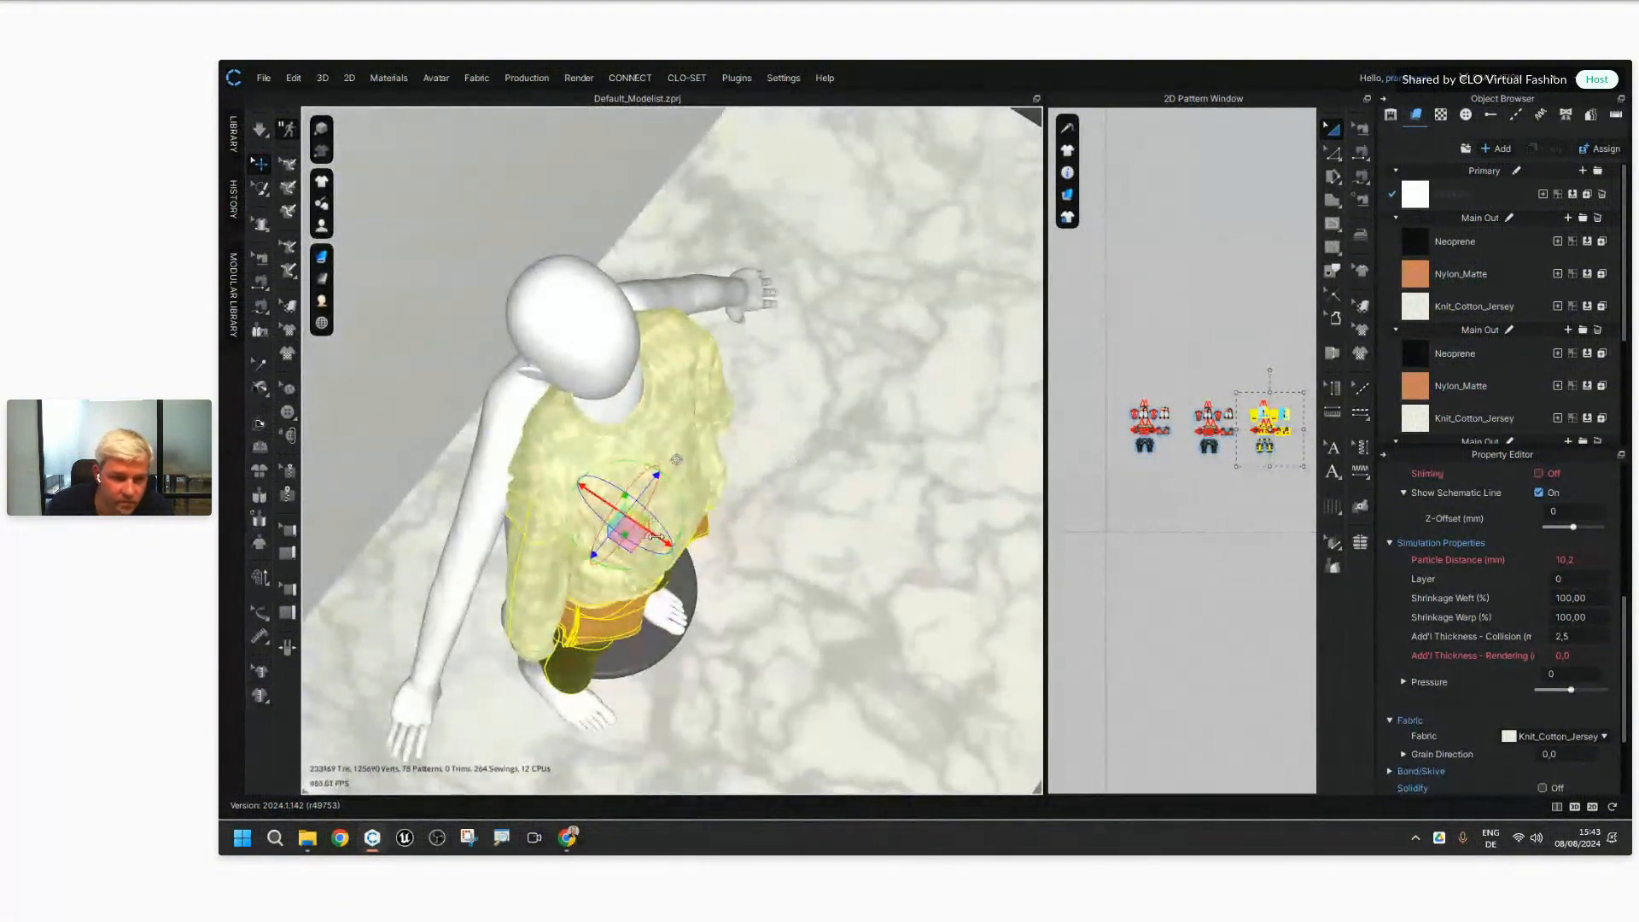
{"action": "left_click_drag", "start_coordinate": [655, 536], "coordinate": [612, 509]}
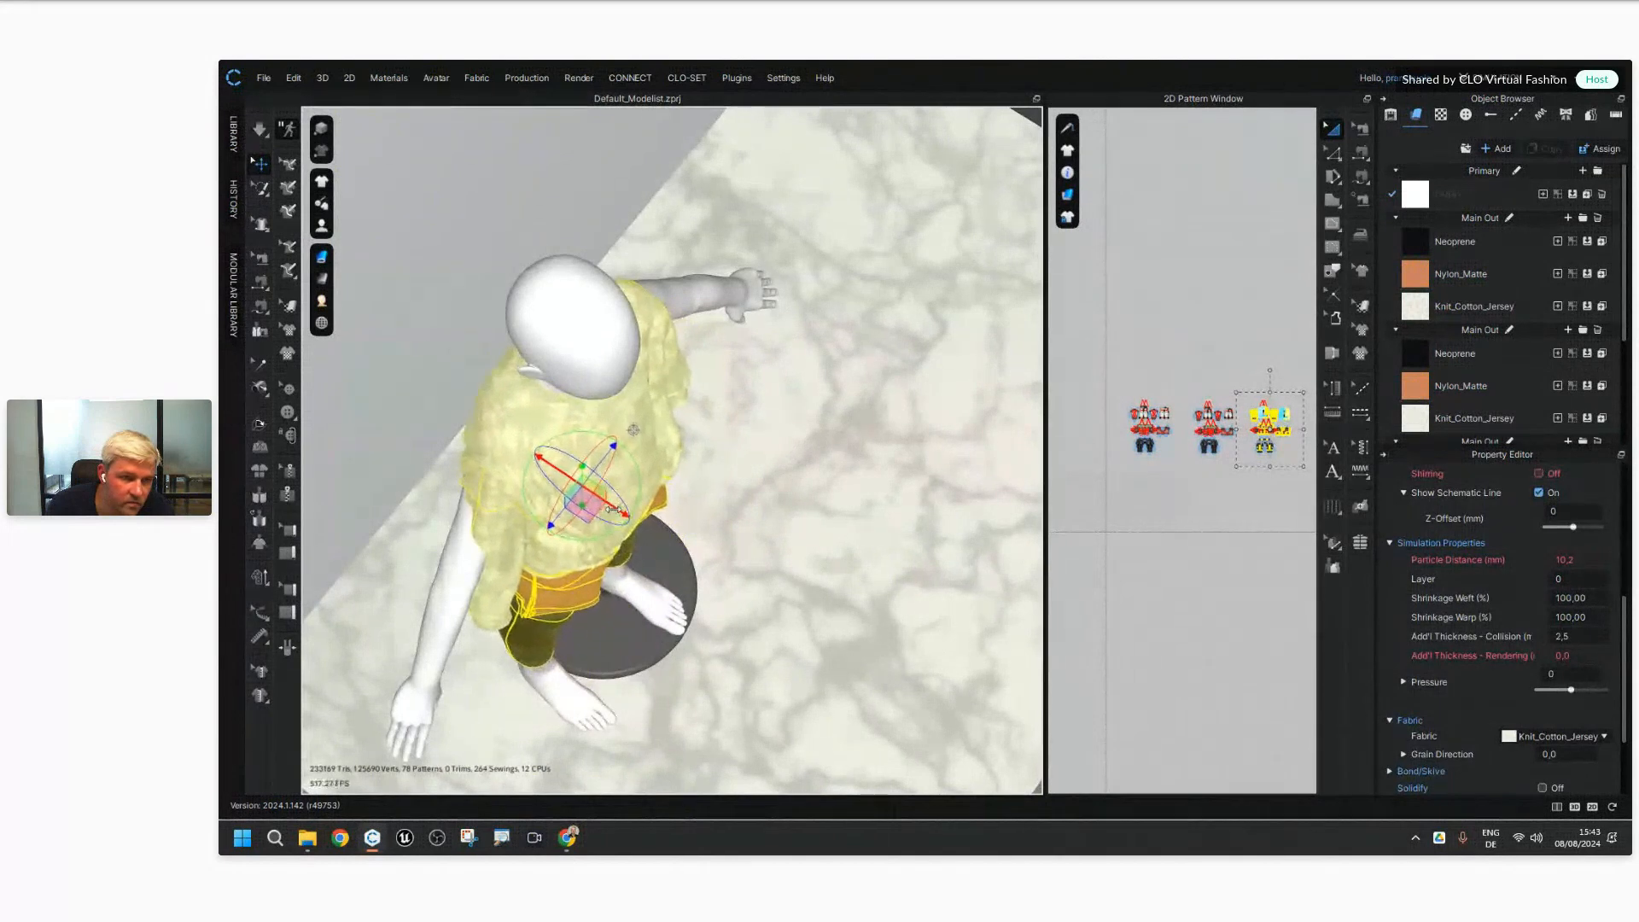
{"action": "right_click_drag", "start_coordinate": [666, 587], "coordinate": [629, 462]}
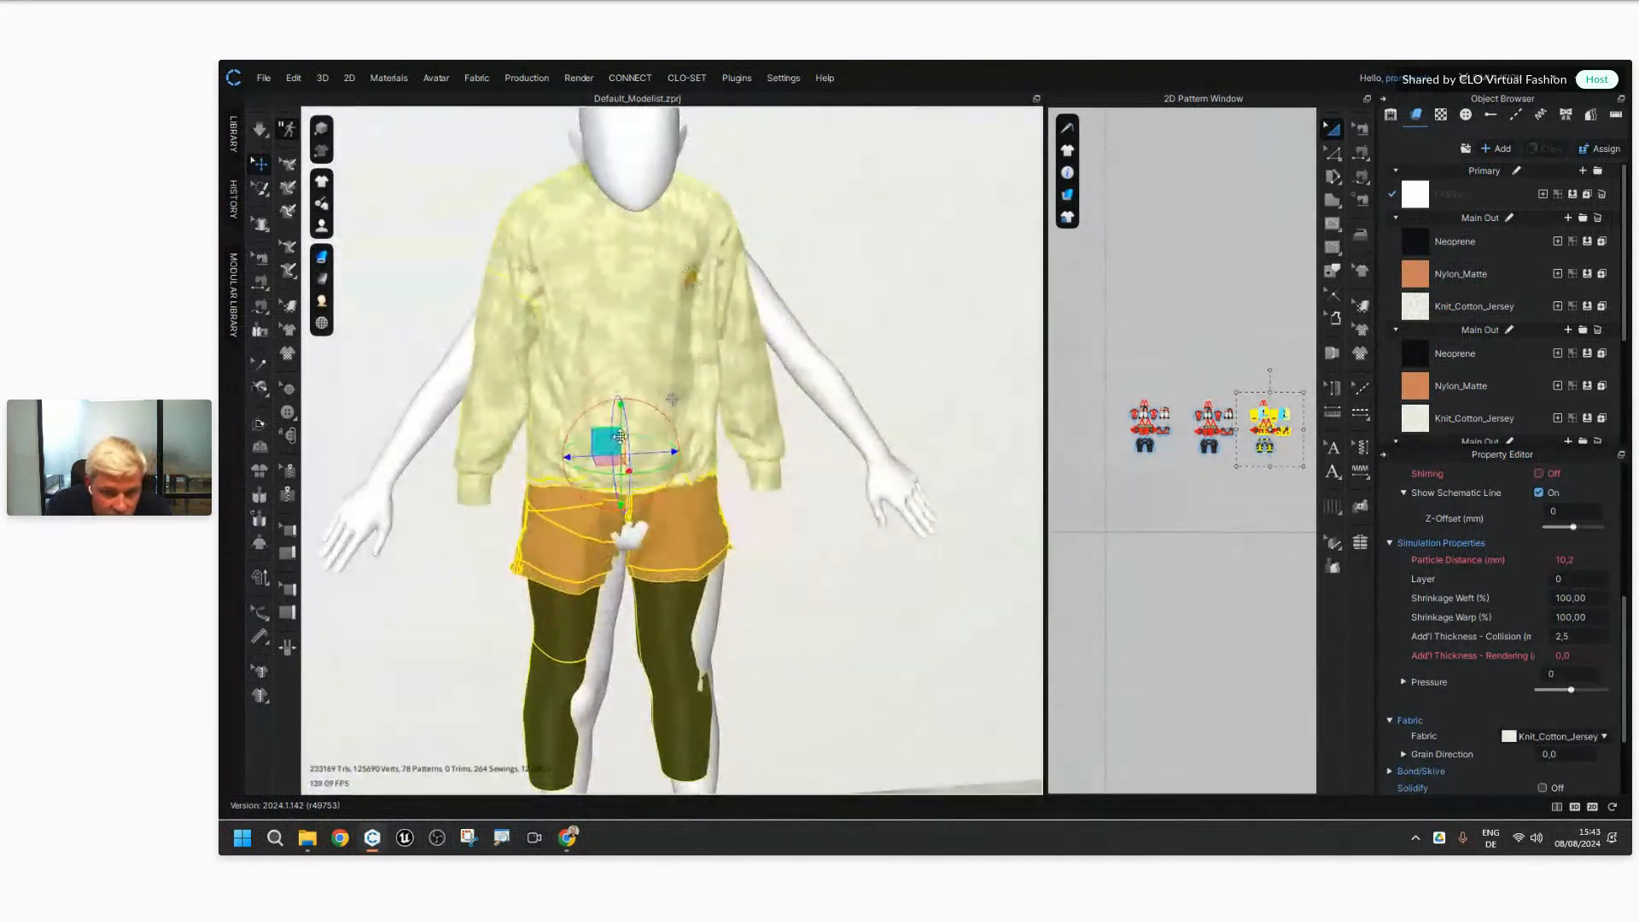
{"action": "left_click_drag", "start_coordinate": [621, 416], "coordinate": [621, 450]}
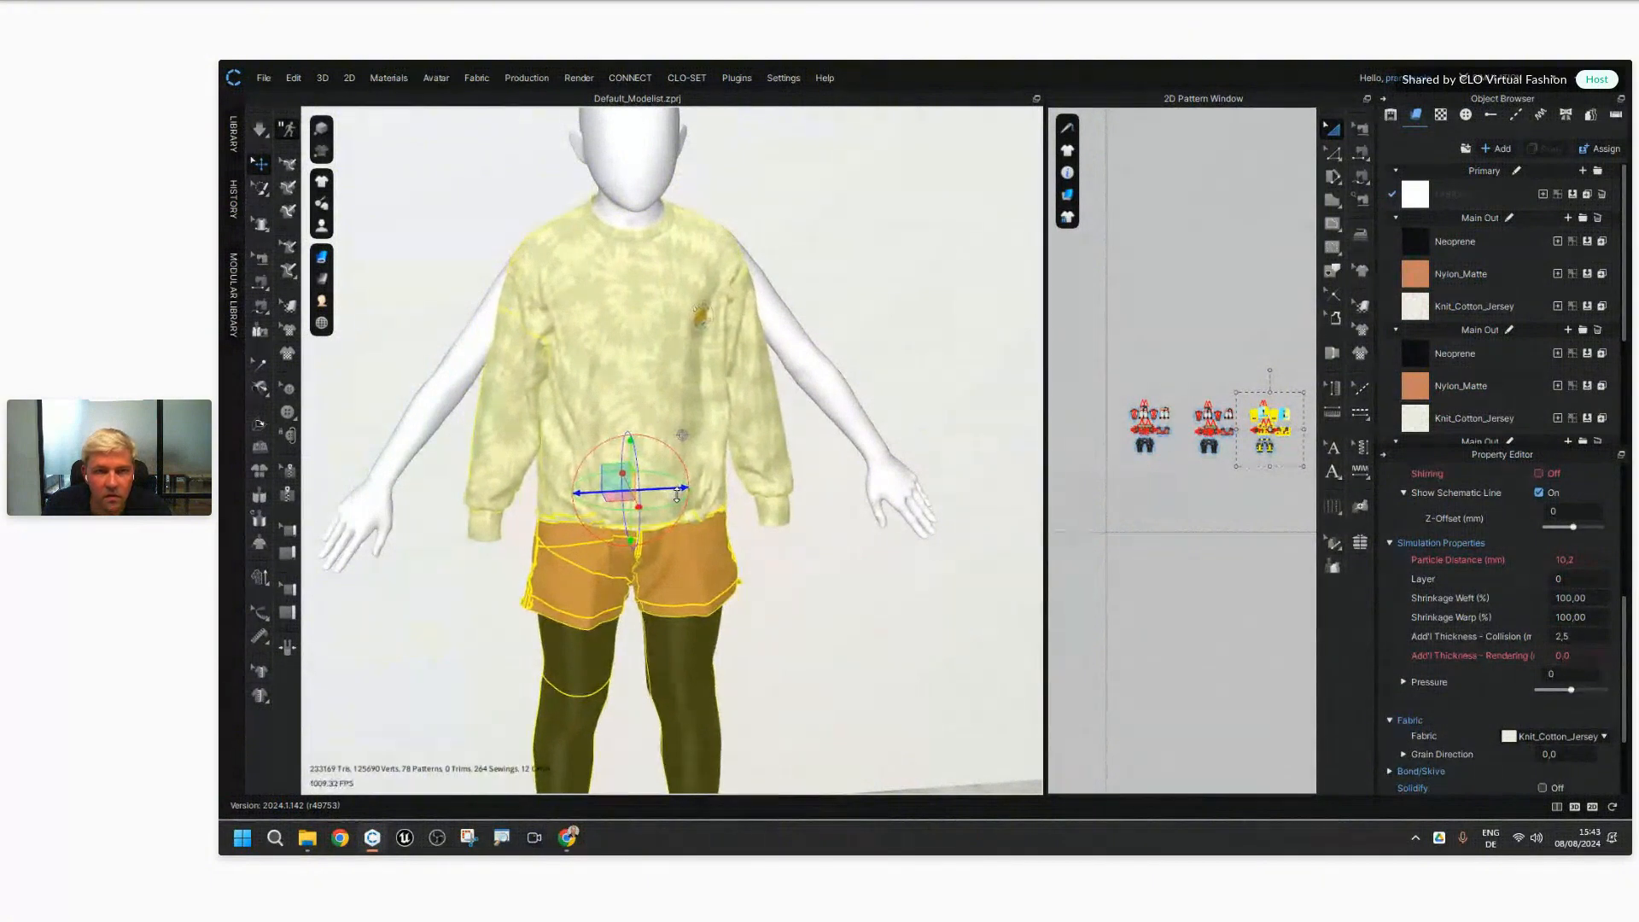
Step: Fine-tune the third outfit's placement on the child mannequin, checking its fit from the side, above and front
{"action": "mouse_move", "coordinate": [668, 495]}
{"action": "right_mouse_down"}
{"action": "mouse_move", "coordinate": [660, 595]}
{"action": "mouse_move", "coordinate": [678, 466]}
{"action": "right_mouse_up"}
{"action": "left_click_drag", "start_coordinate": [672, 505], "coordinate": [679, 510]}
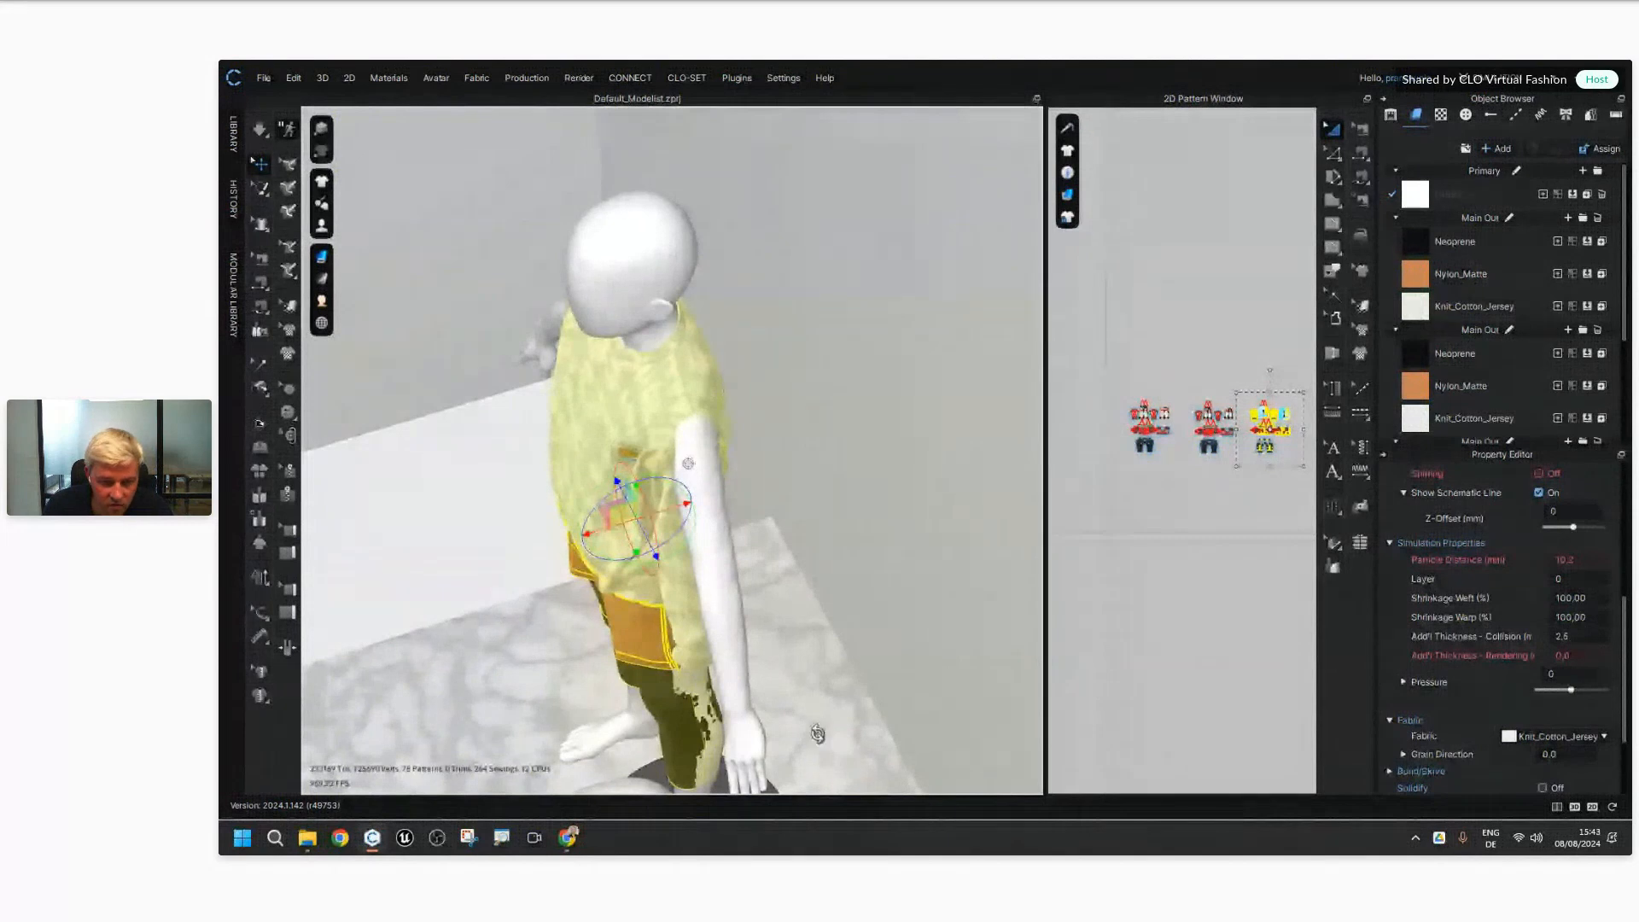
{"action": "right_click_drag", "start_coordinate": [817, 734], "coordinate": [790, 686]}
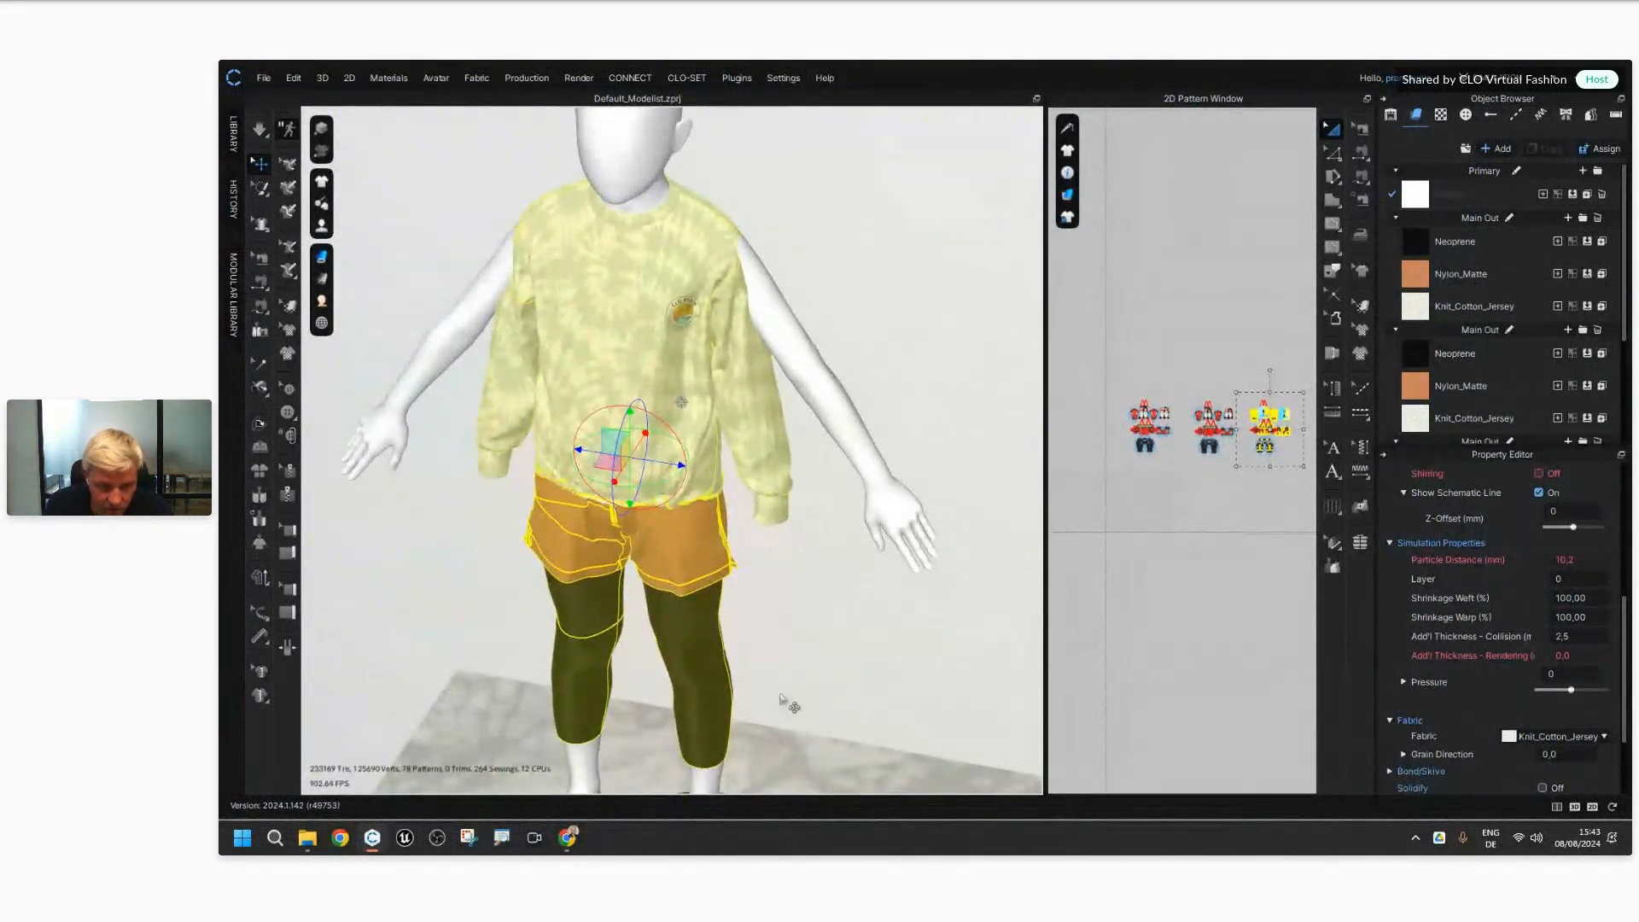
{"action": "right_click_drag", "start_coordinate": [783, 700], "coordinate": [621, 752]}
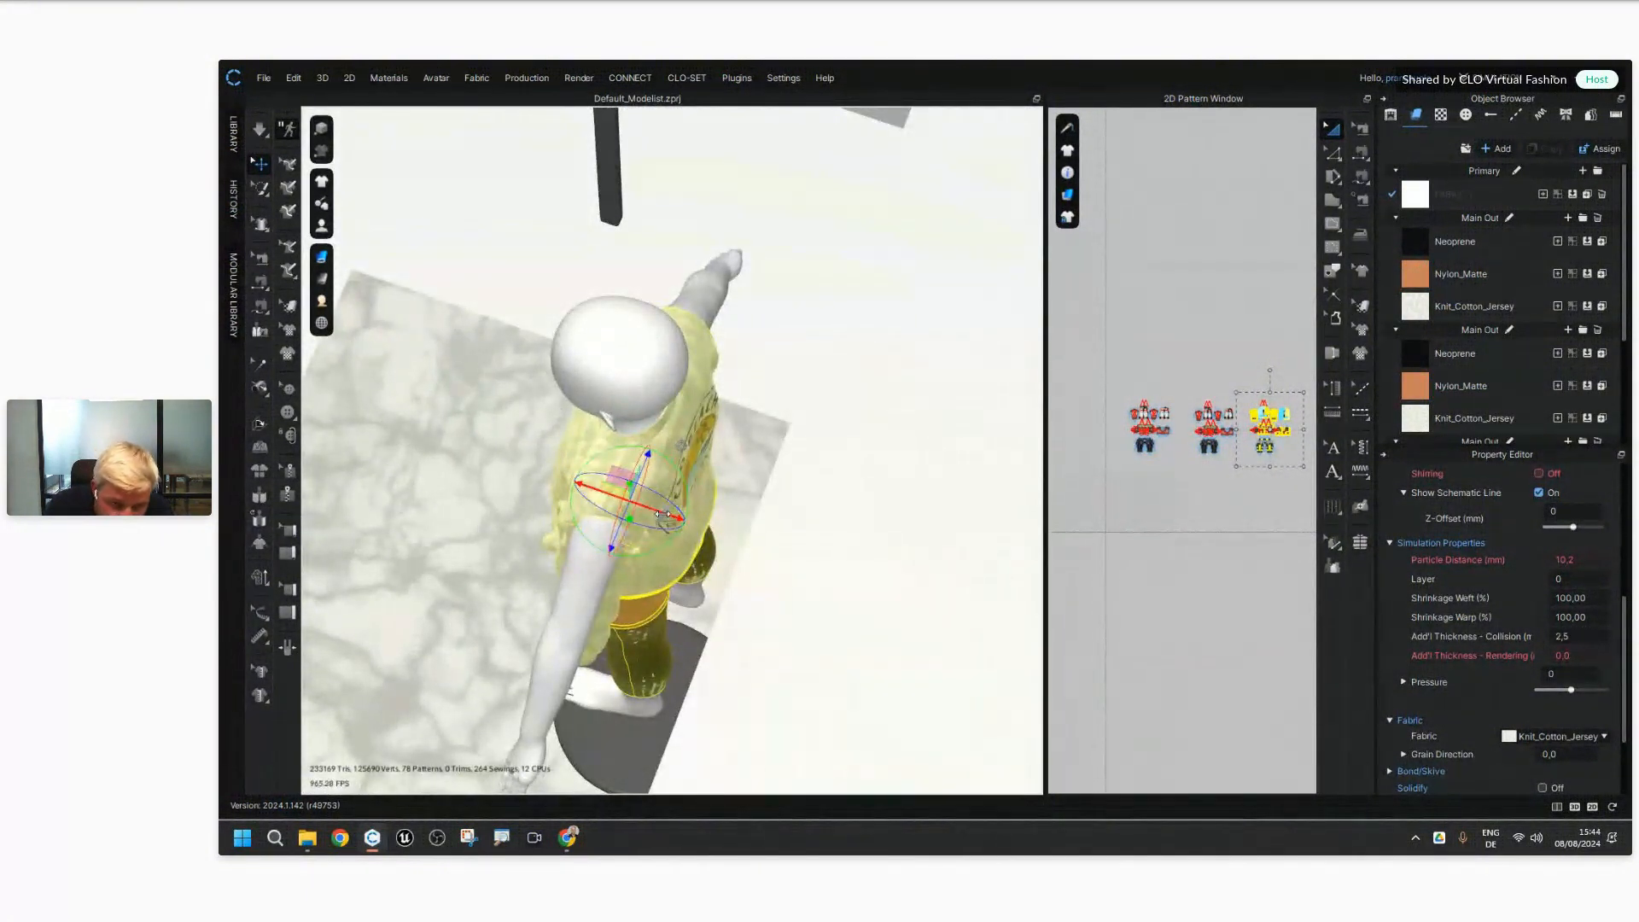
{"action": "right_click_drag", "start_coordinate": [665, 515], "coordinate": [797, 574]}
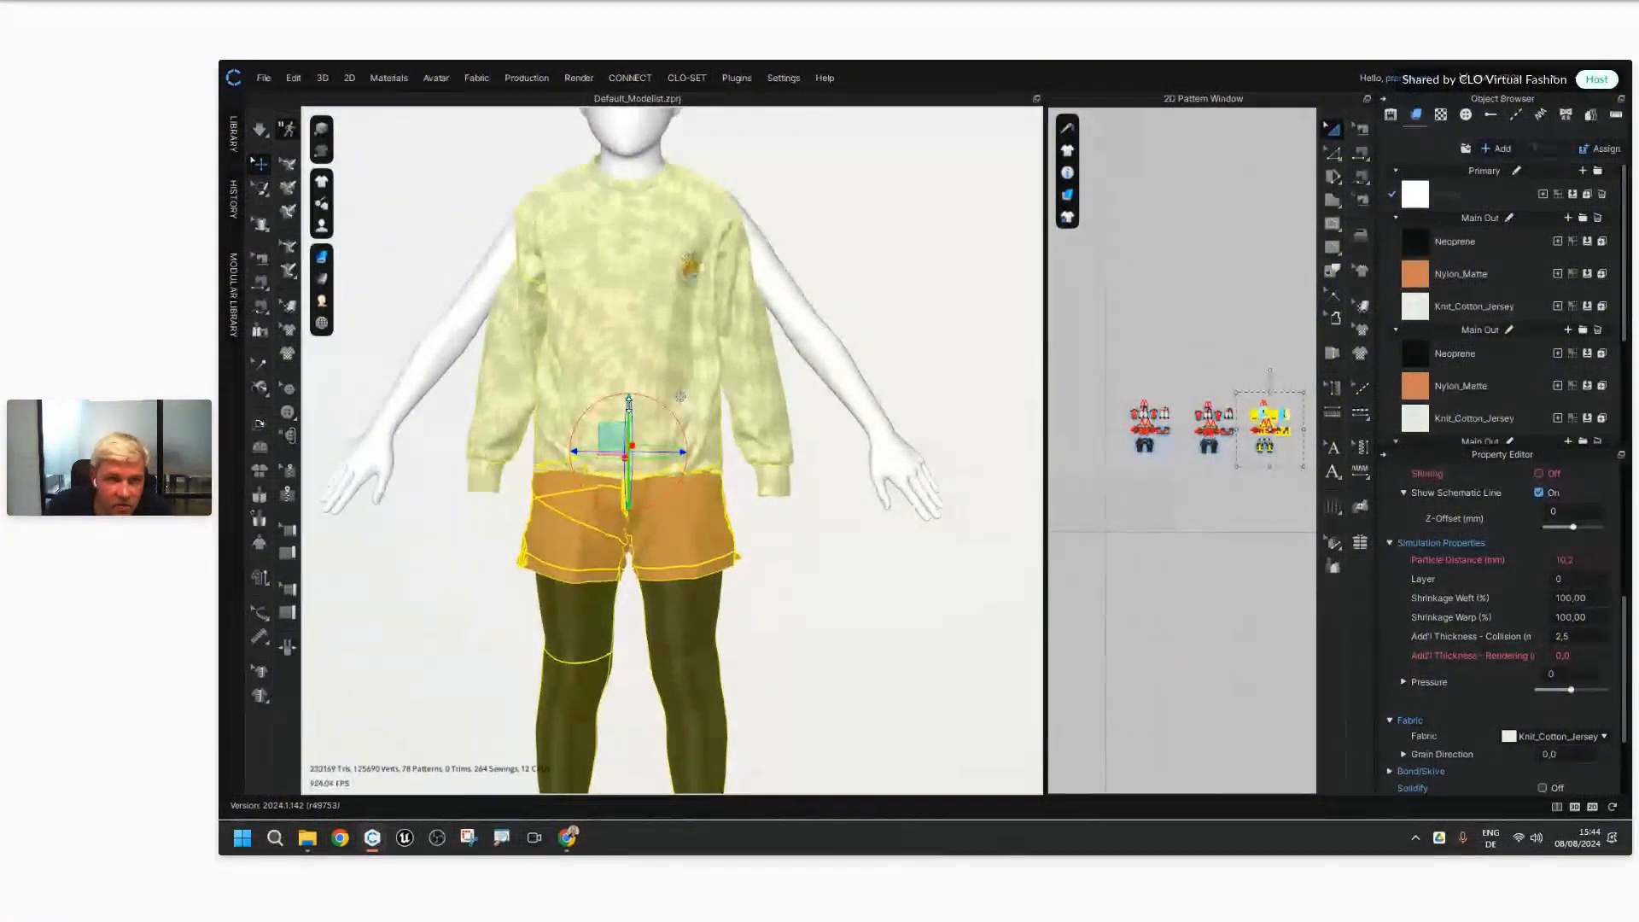
{"action": "scroll", "coordinate": [703, 539], "scroll_direction": "up", "scroll_amount": 5}
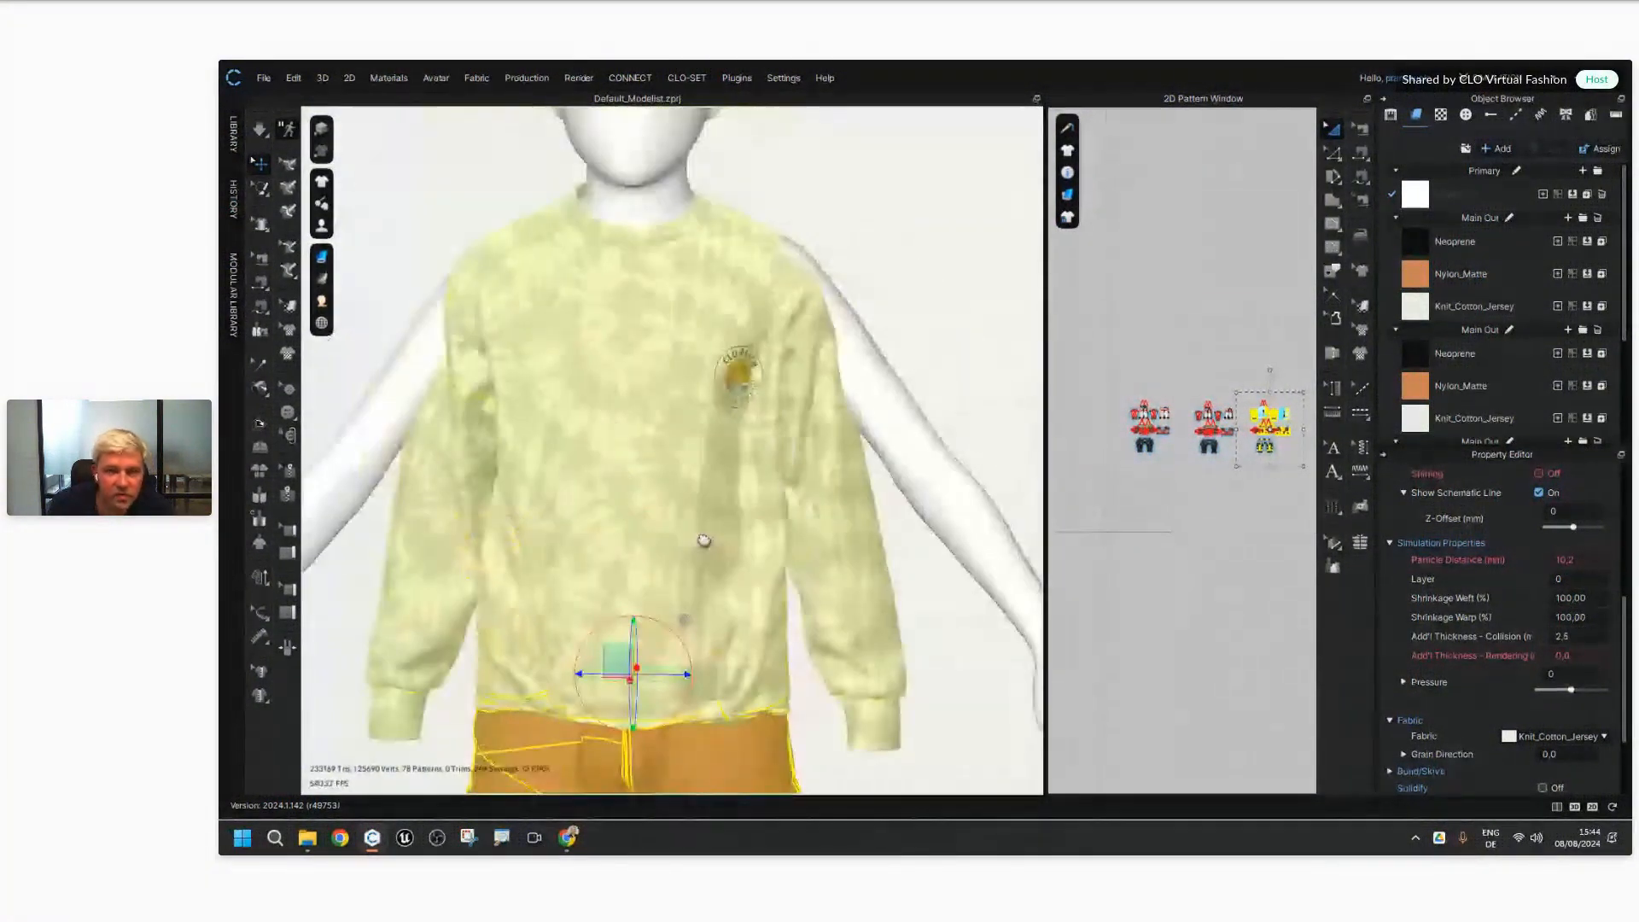
{"action": "middle_click_drag", "start_coordinate": [704, 540], "coordinate": [719, 624]}
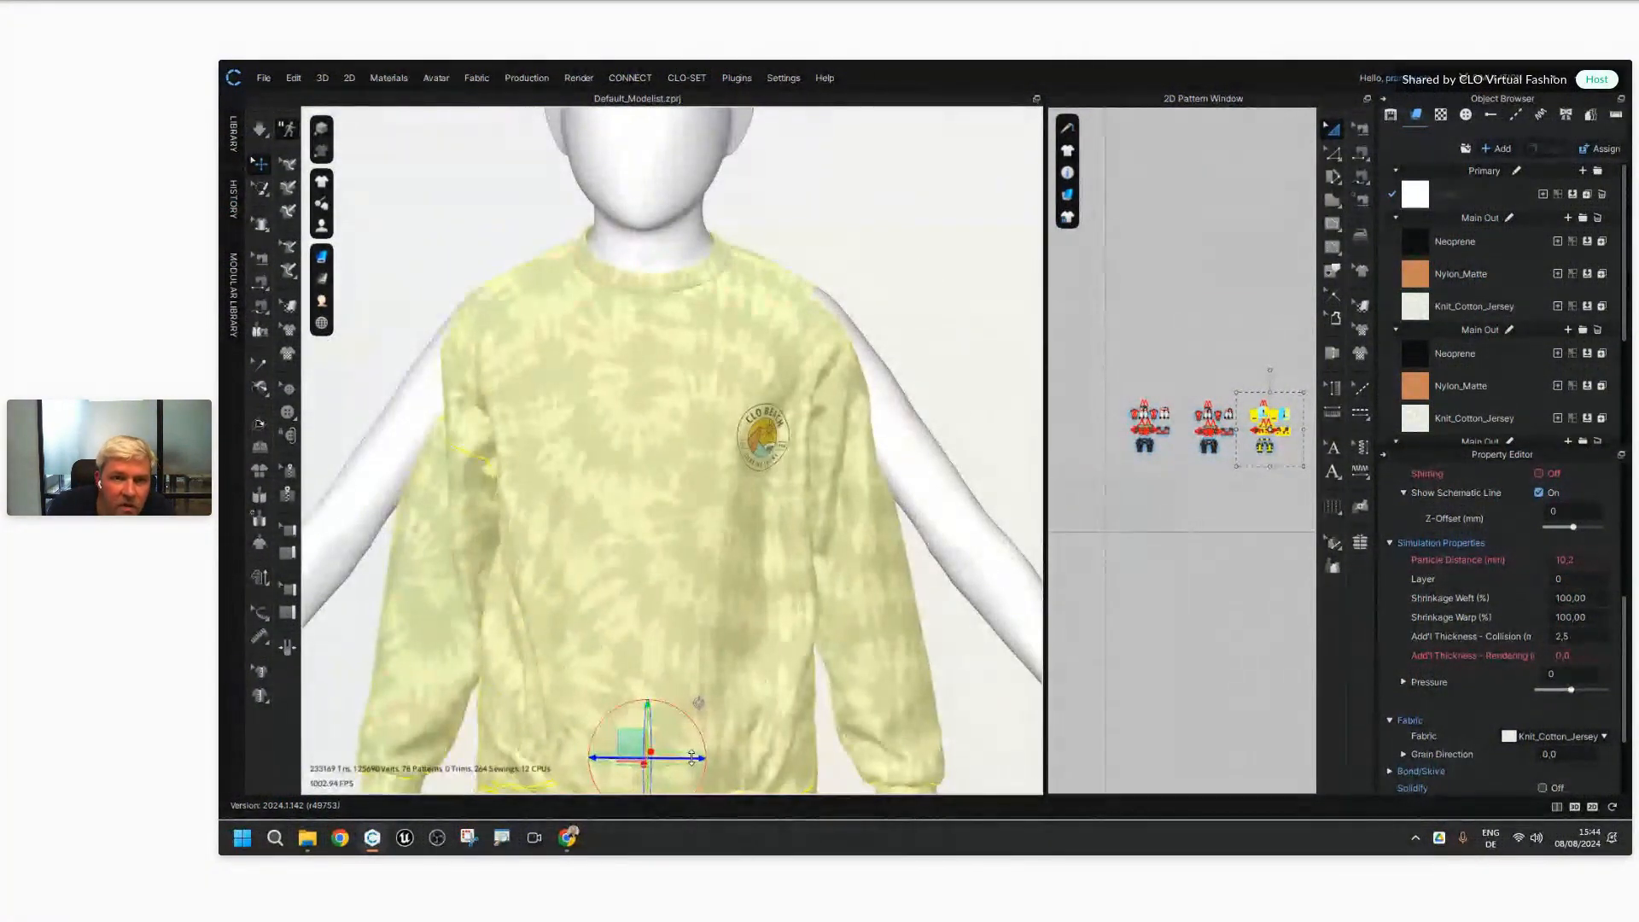
{"action": "scroll", "coordinate": [808, 635], "scroll_direction": "down", "scroll_amount": 4}
{"action": "right_click_drag", "start_coordinate": [798, 546], "coordinate": [869, 456]}
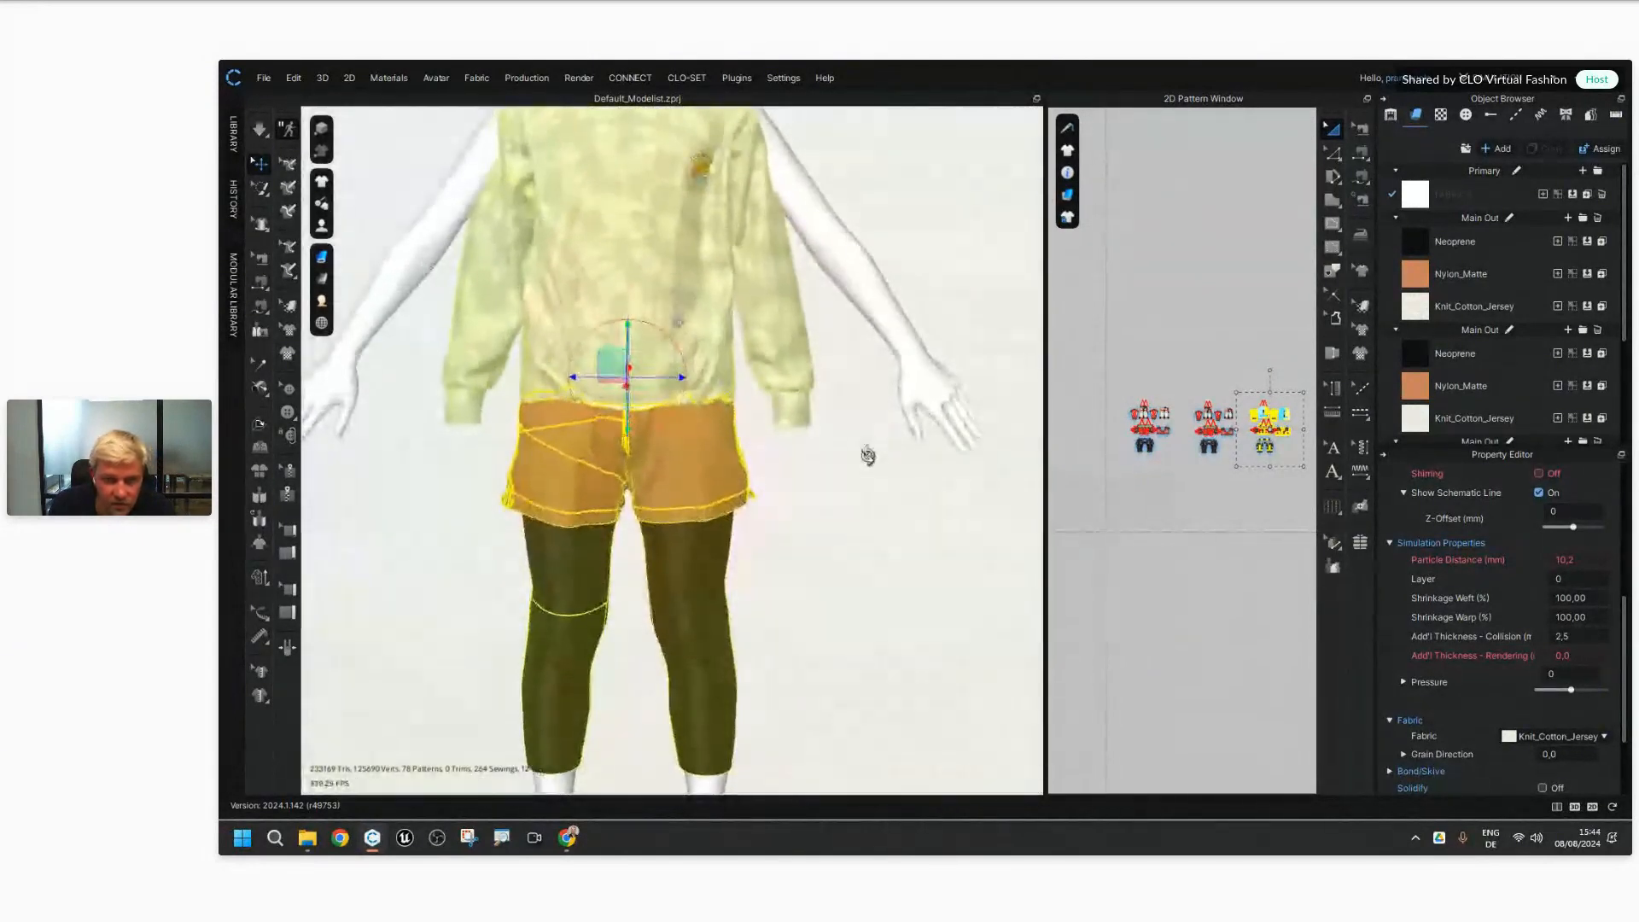
{"action": "scroll", "coordinate": [794, 487], "scroll_direction": "down", "scroll_amount": 5}
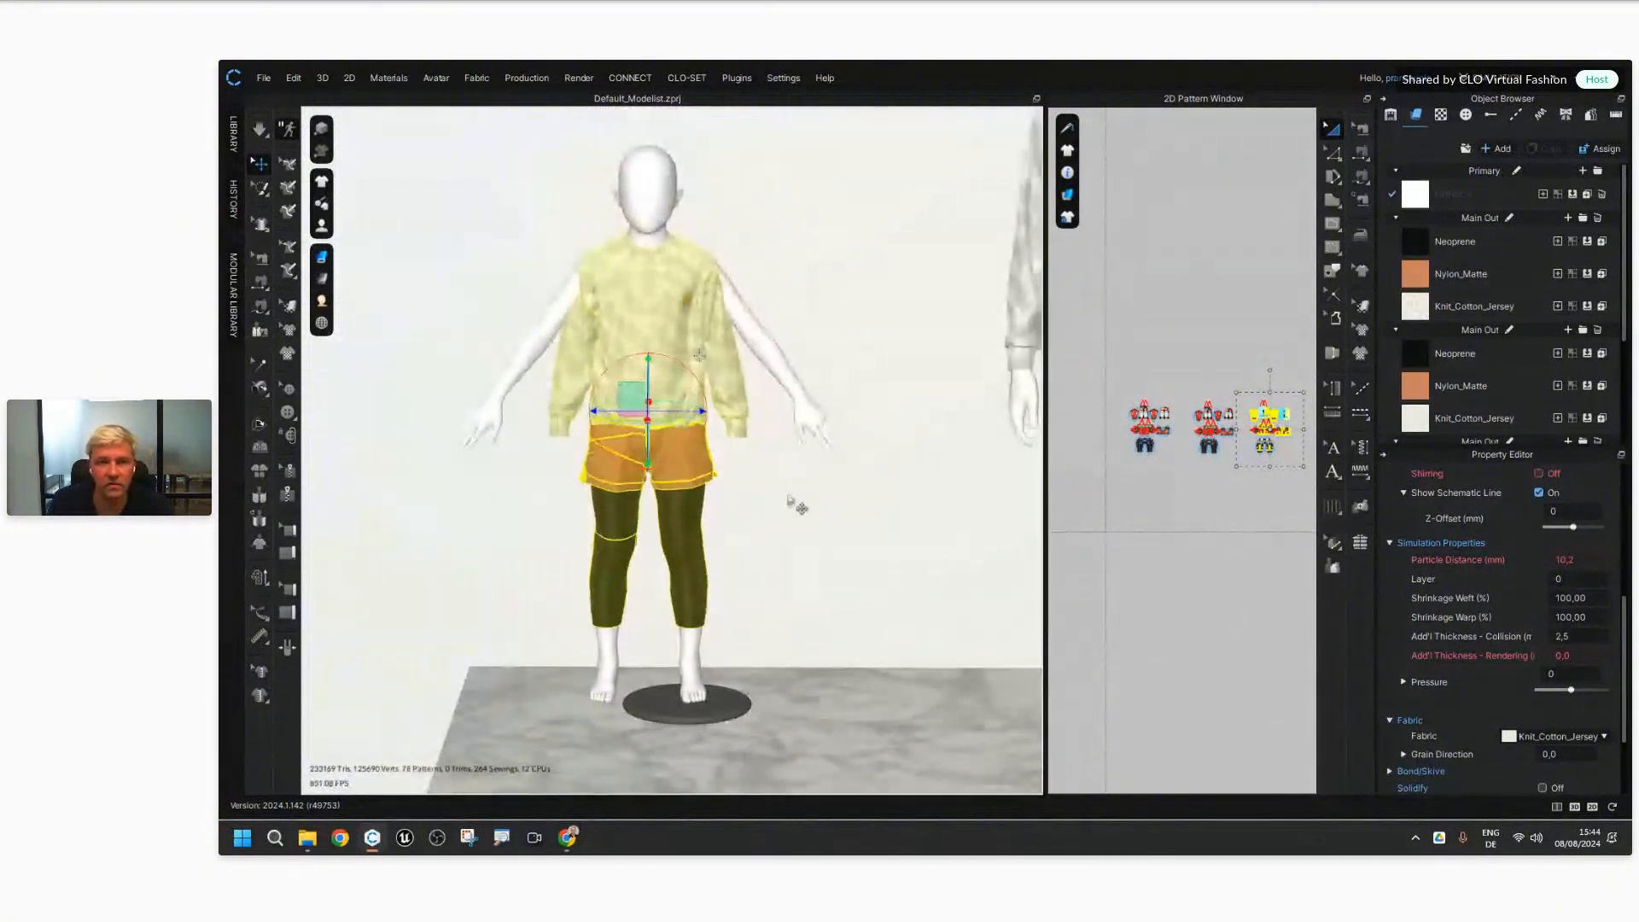
Step: Select the child mannequin and display its avatar joints
{"action": "left_click", "coordinate": [783, 398]}
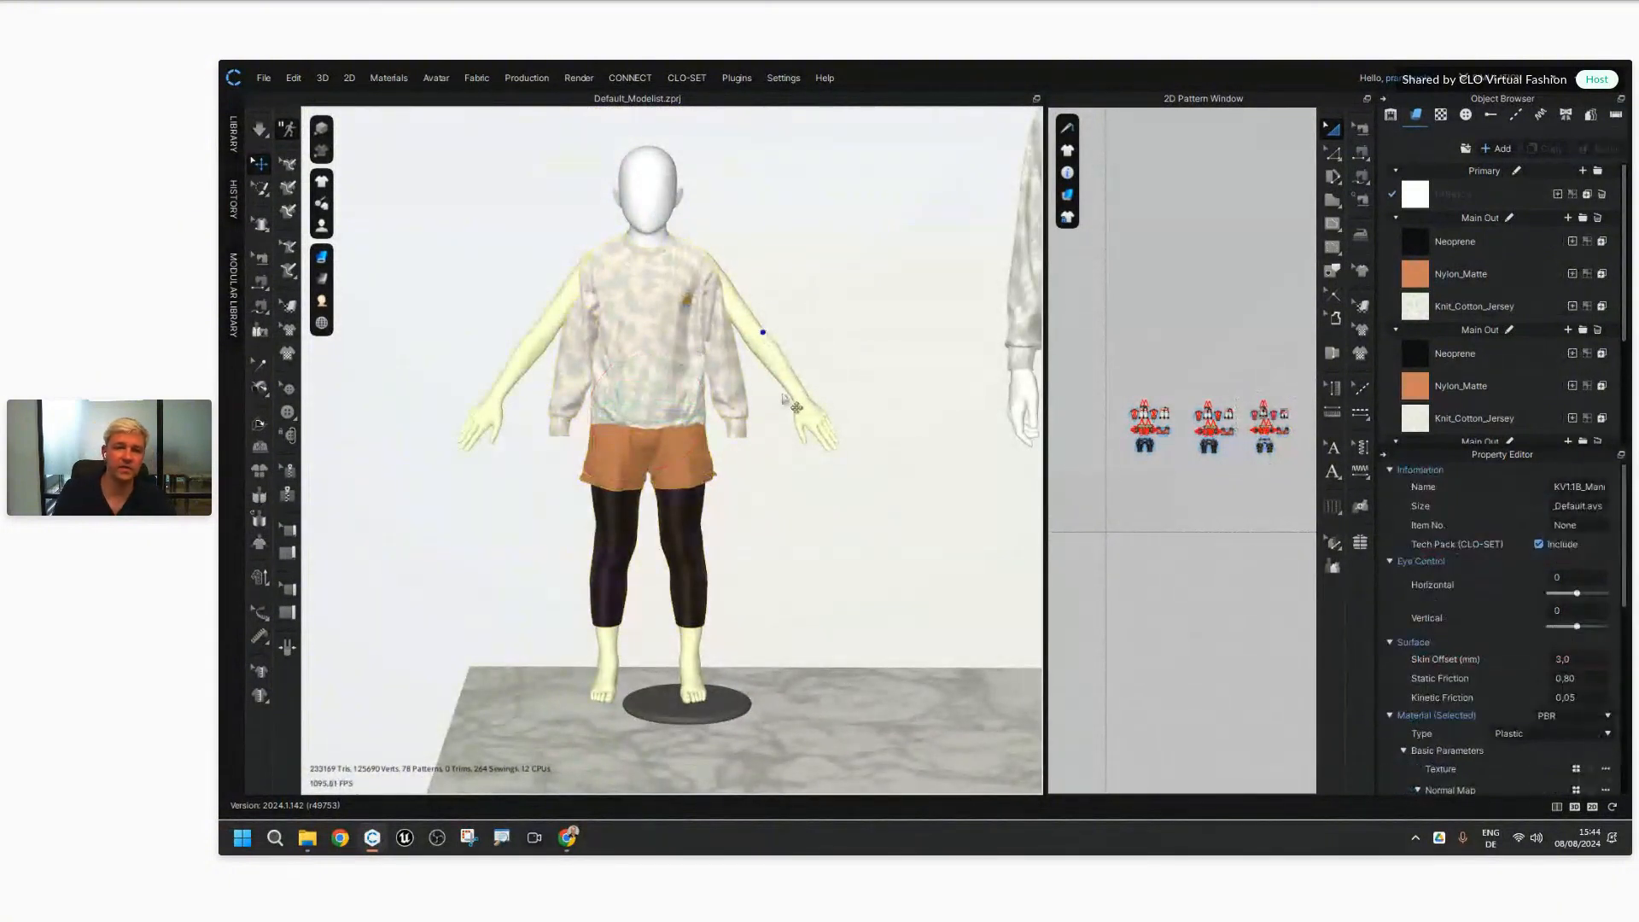
{"action": "scroll", "coordinate": [785, 426], "scroll_direction": "up", "scroll_amount": 3}
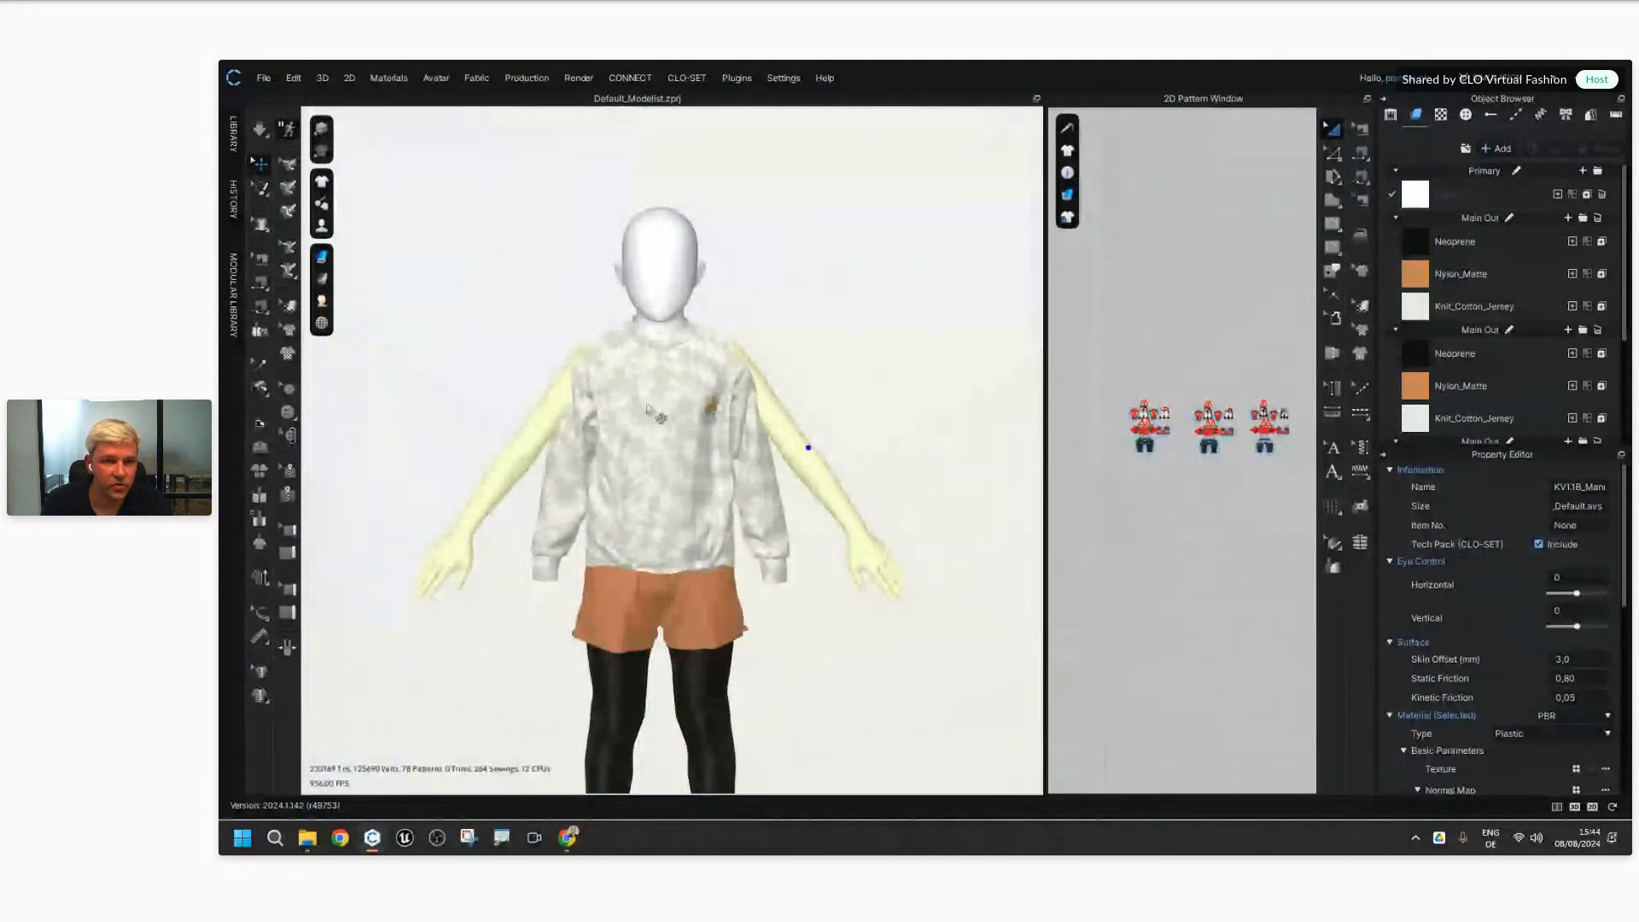
{"action": "mouse_move", "coordinate": [337, 236]}
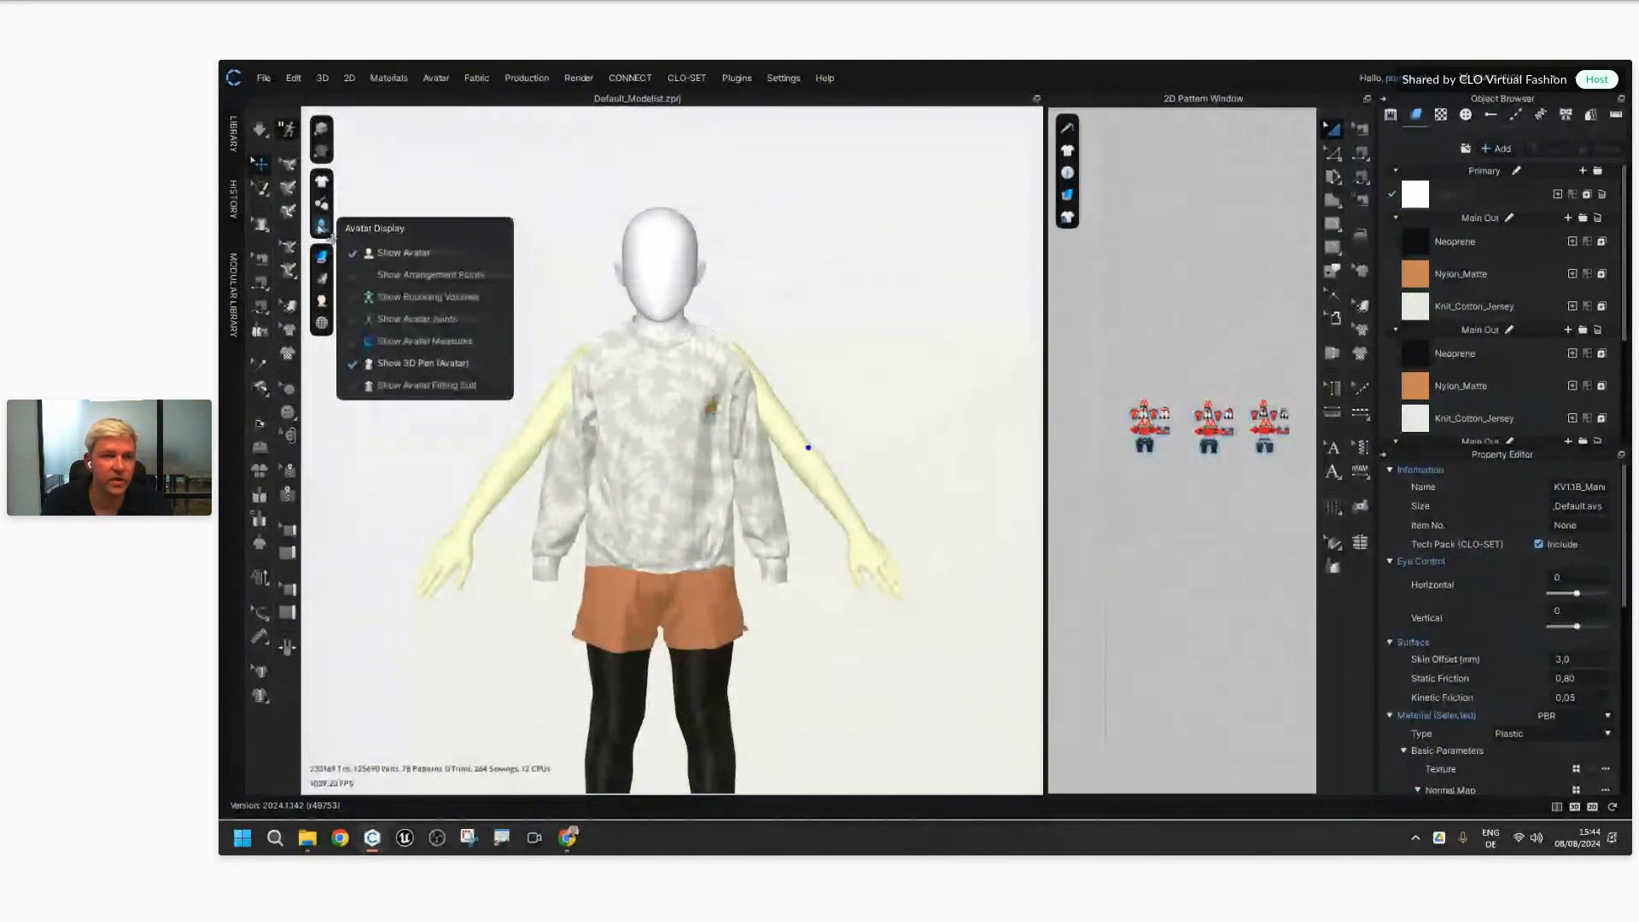
{"action": "left_click", "coordinate": [421, 322]}
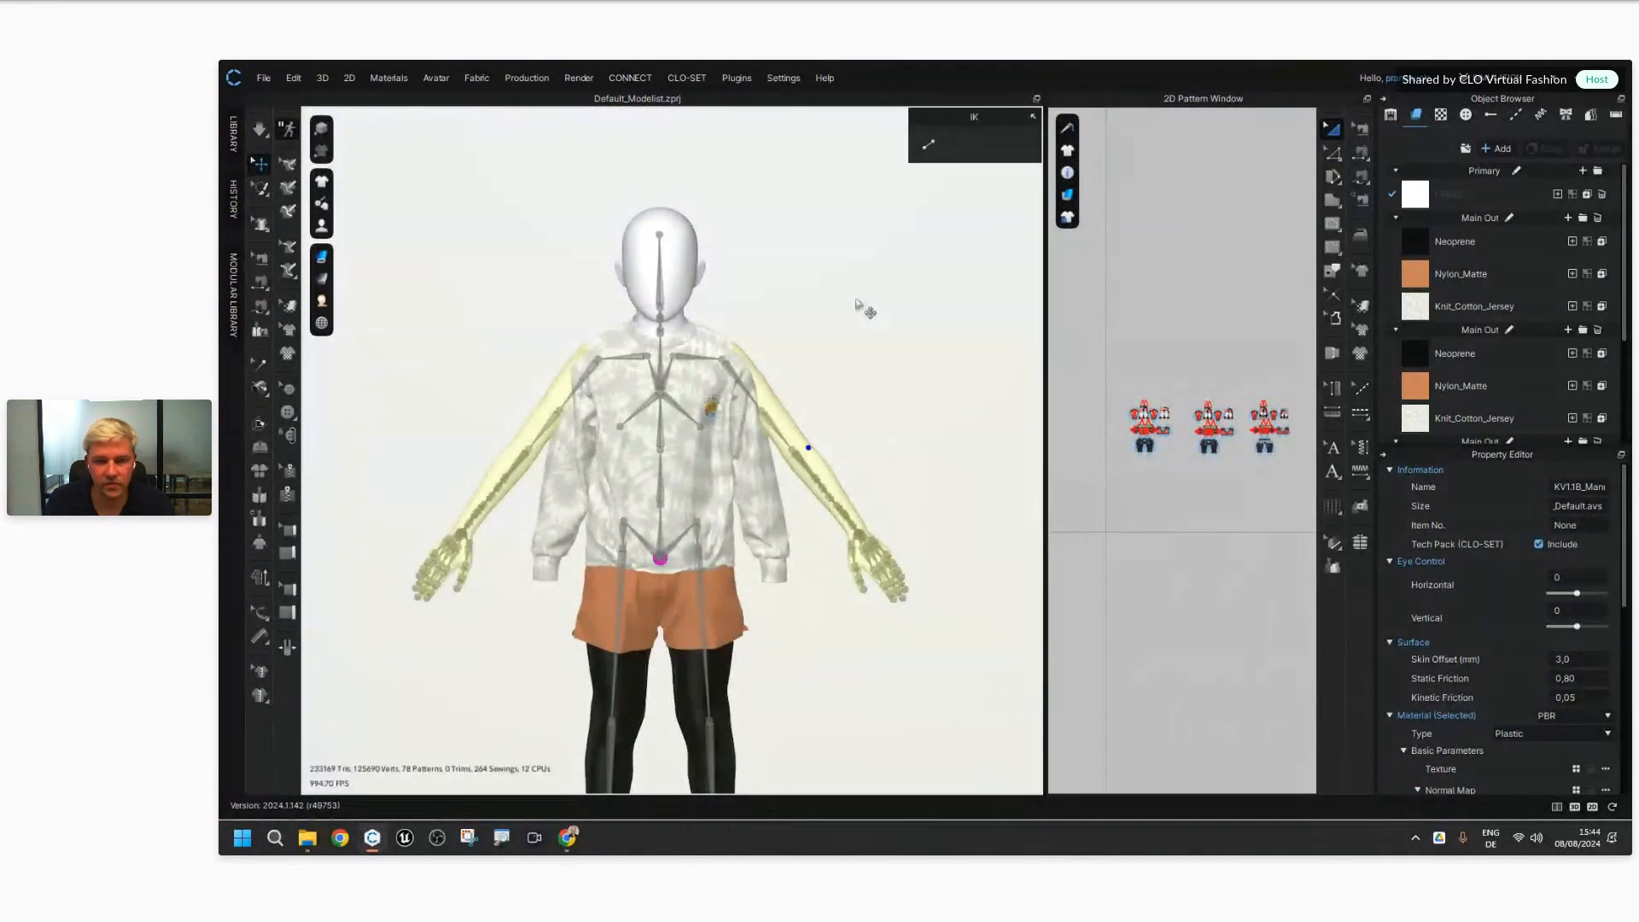
Step: Rotate the child mannequin's shoulder joint to lower both arms into the sweatshirt sleeves, and check the fit around them
{"action": "scroll", "coordinate": [893, 469], "scroll_direction": "down", "scroll_amount": 3}
{"action": "scroll", "coordinate": [888, 468], "scroll_direction": "up", "scroll_amount": 6}
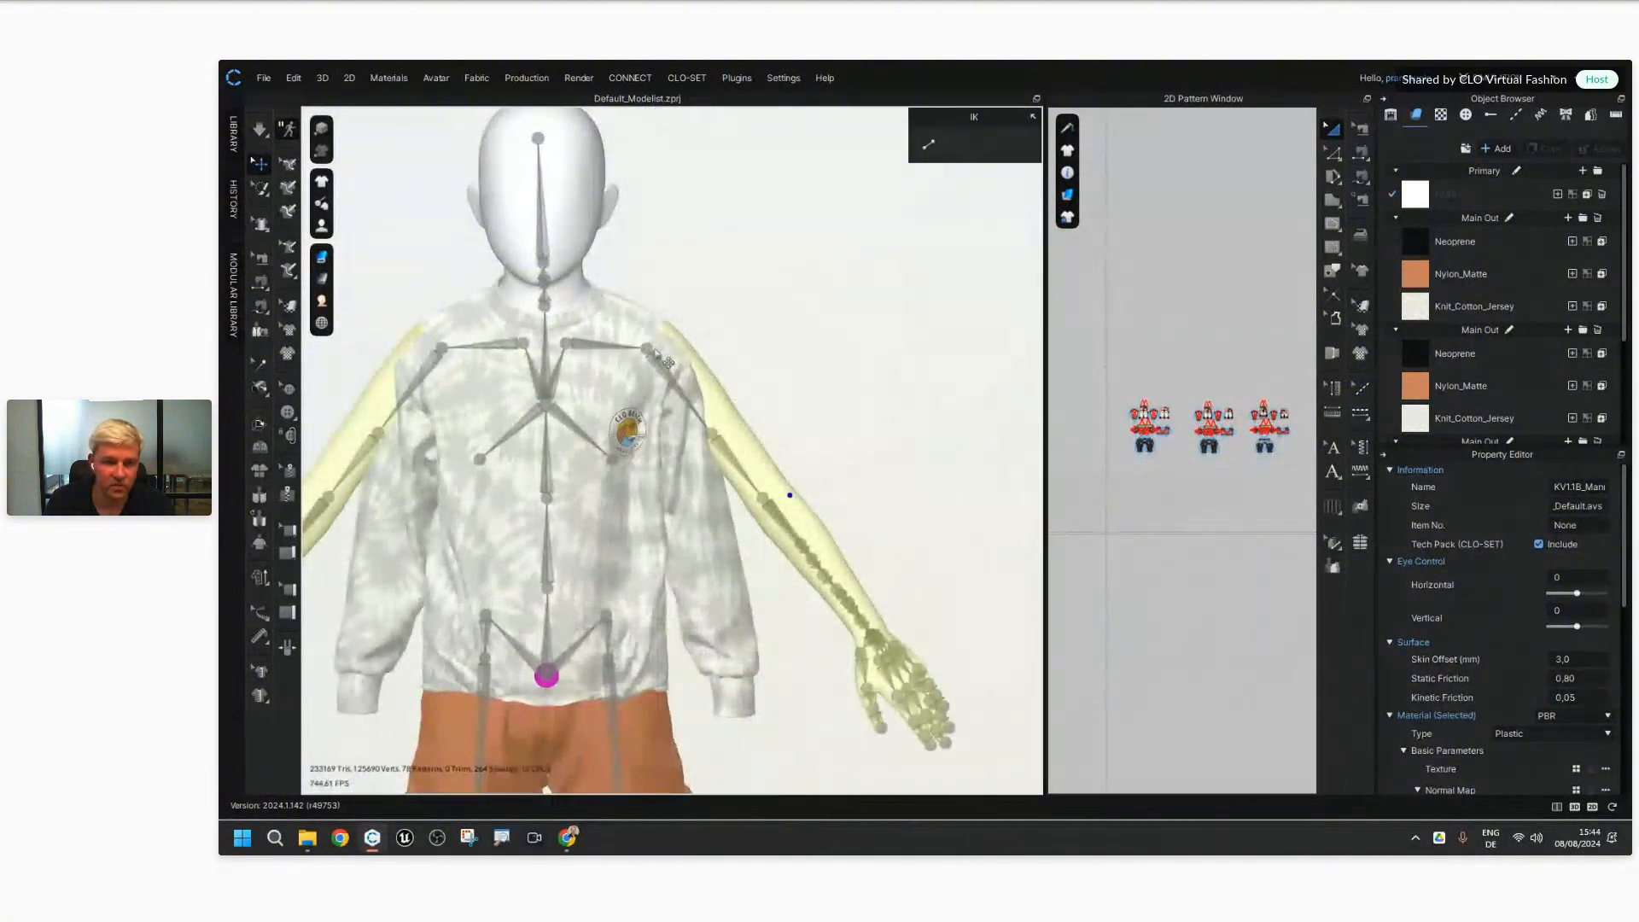
{"action": "left_click", "coordinate": [650, 351]}
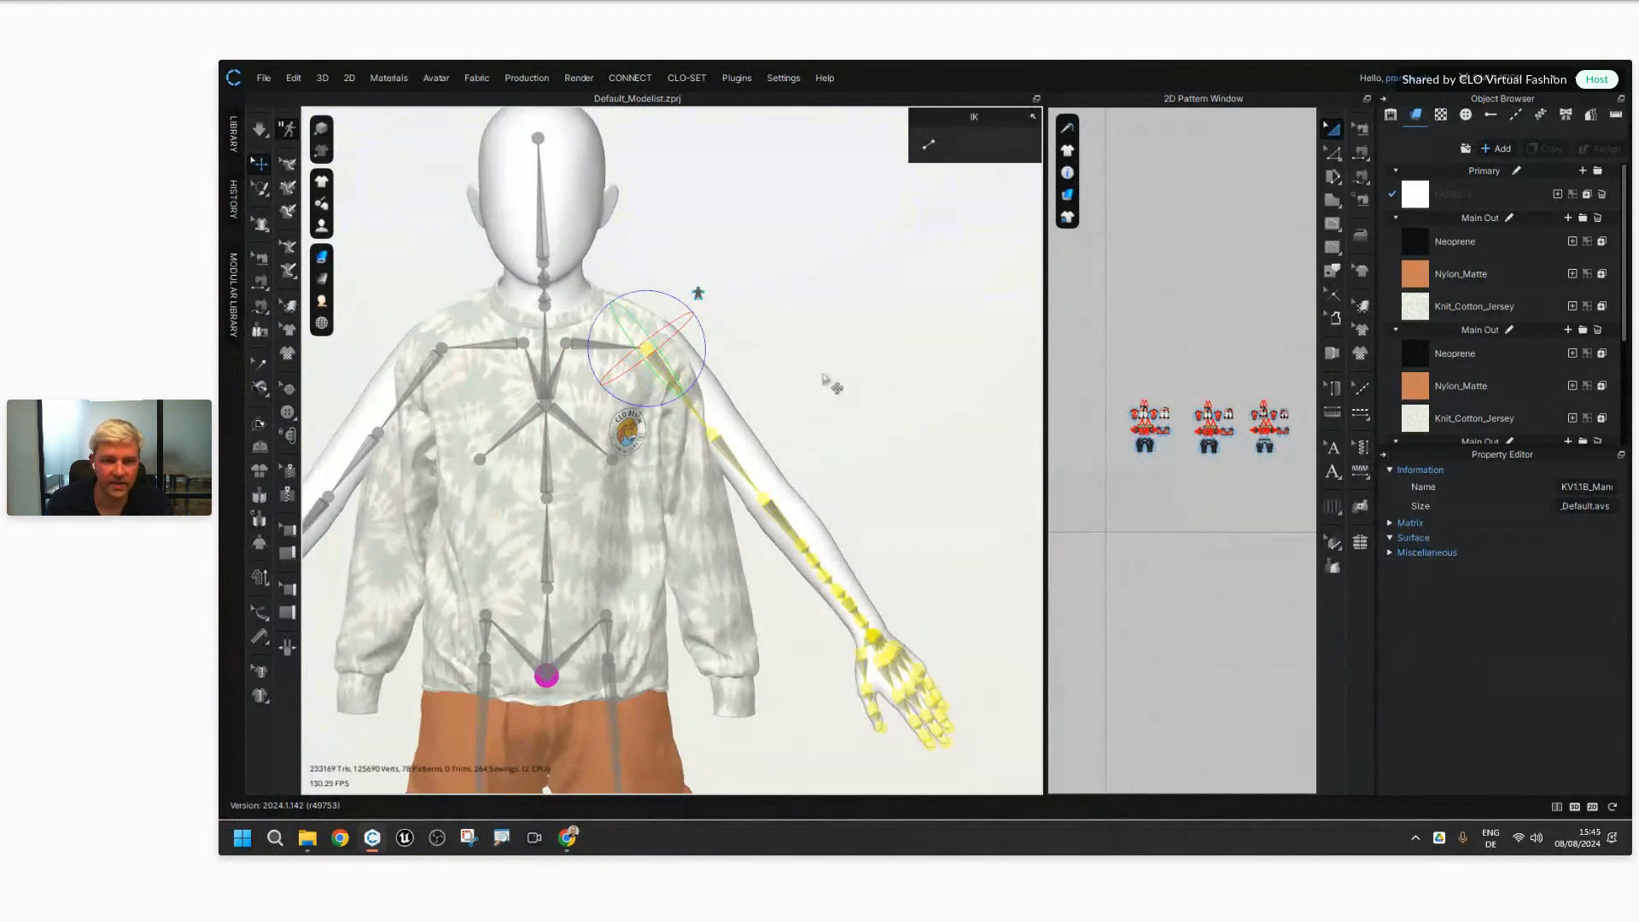
{"action": "mouse_move", "coordinate": [715, 354]}
{"action": "left_mouse_down"}
{"action": "mouse_move", "coordinate": [709, 335]}
{"action": "mouse_move", "coordinate": [708, 375]}
{"action": "left_mouse_up"}
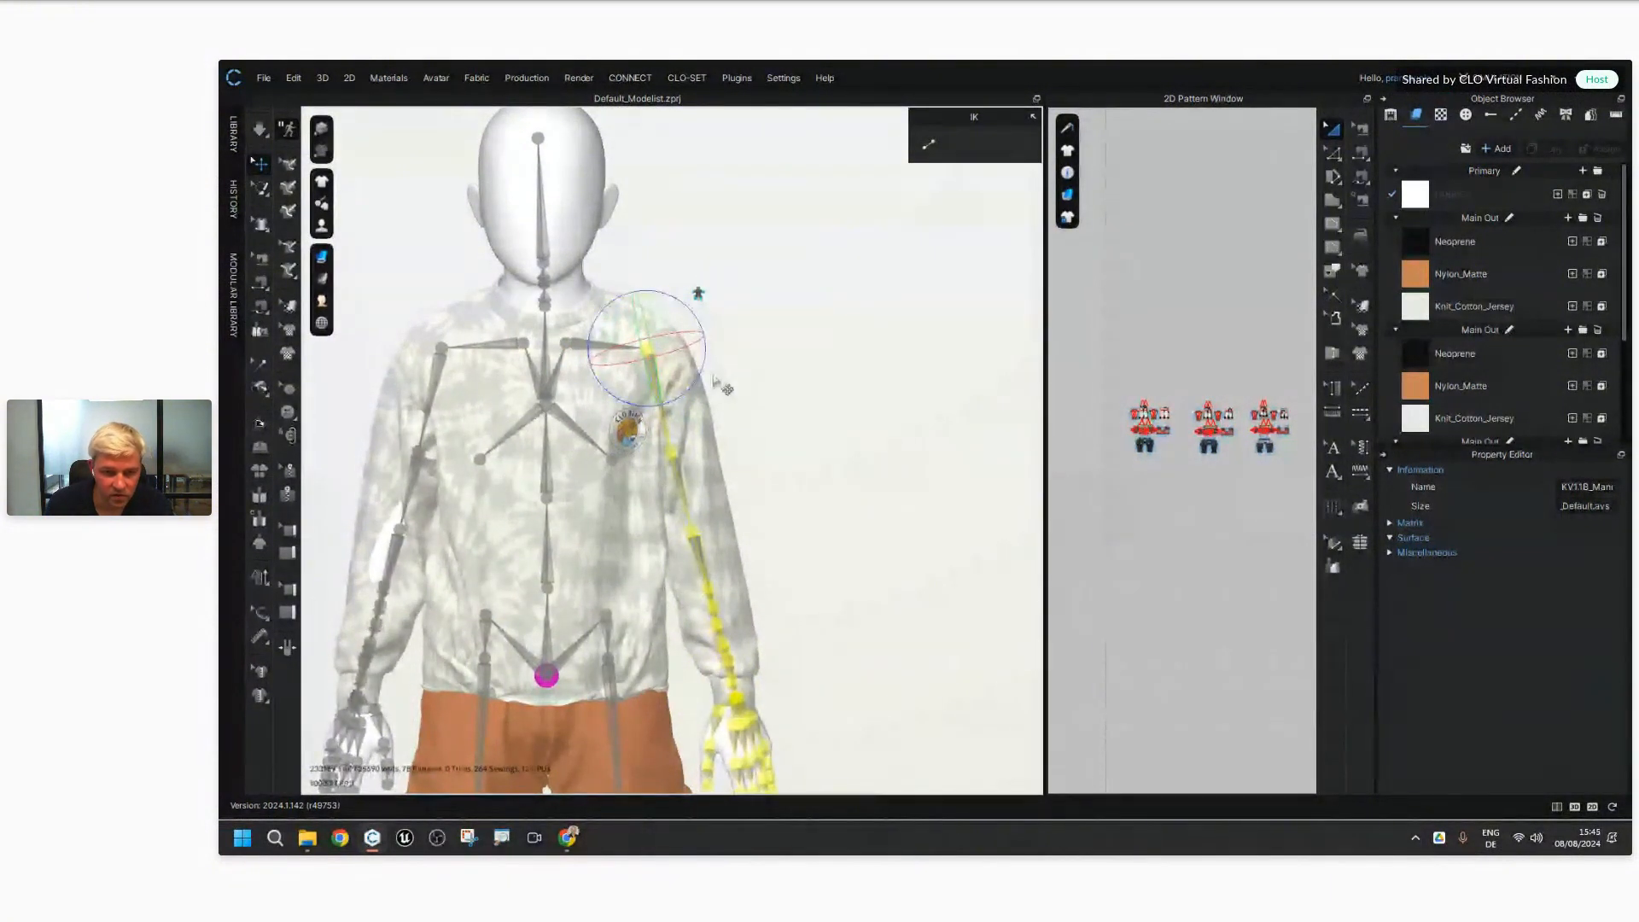
{"action": "right_click_drag", "start_coordinate": [715, 382], "coordinate": [822, 418]}
{"action": "middle_click_drag", "start_coordinate": [822, 417], "coordinate": [982, 317]}
{"action": "scroll", "coordinate": [821, 381], "scroll_direction": "up", "scroll_amount": 4}
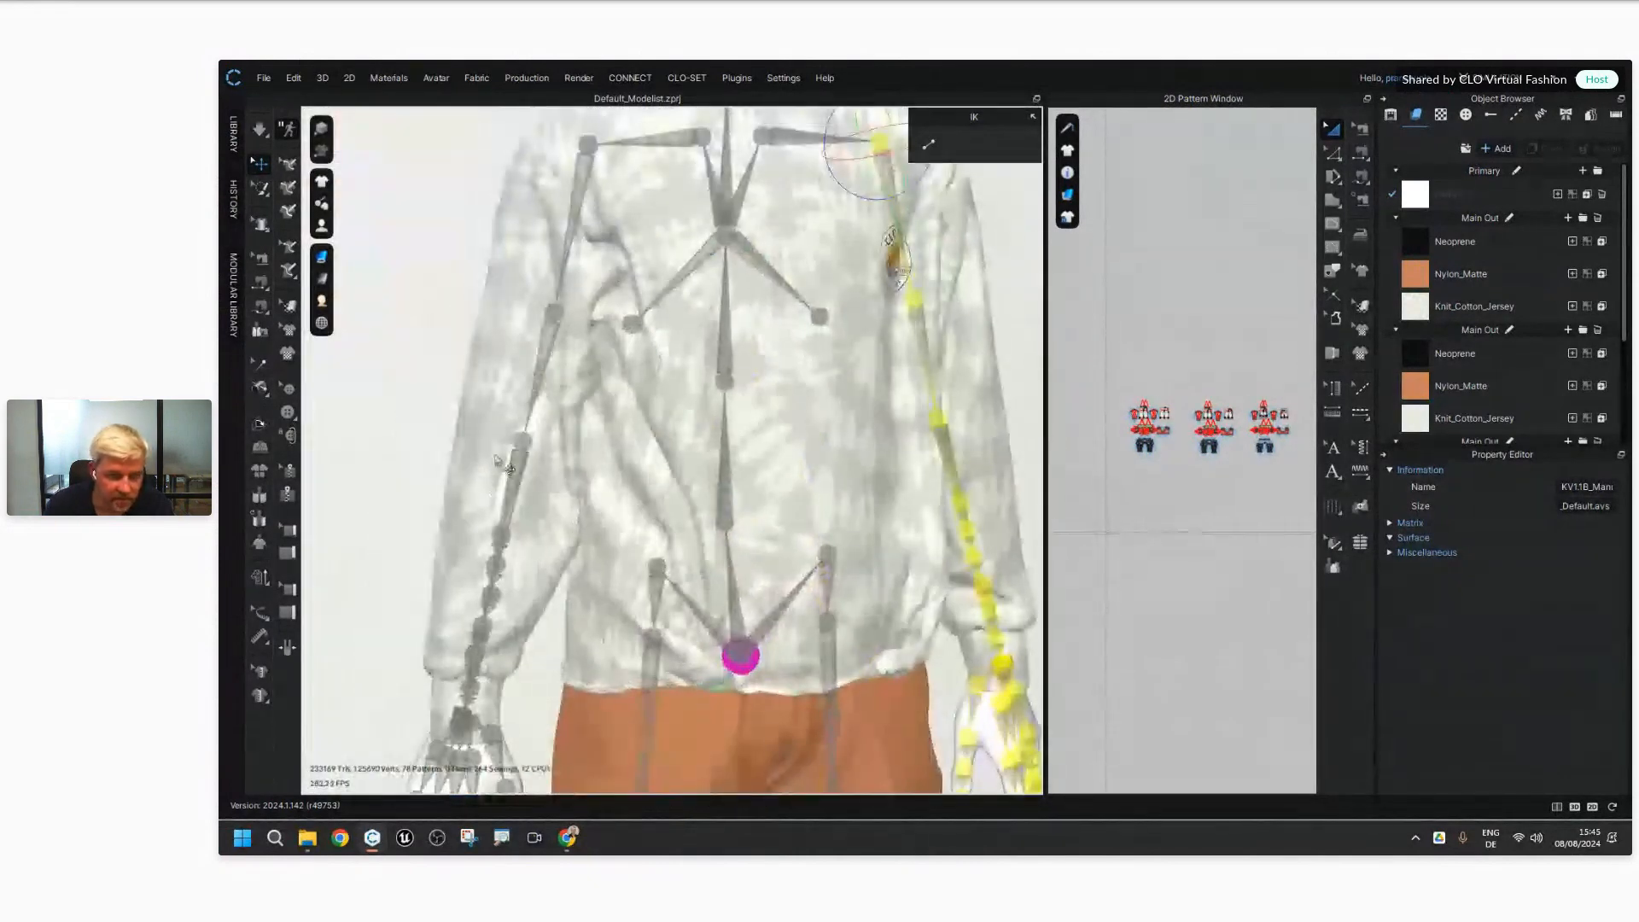
{"action": "scroll", "coordinate": [550, 453], "scroll_direction": "down", "scroll_amount": 5}
{"action": "right_click_drag", "start_coordinate": [632, 469], "coordinate": [543, 431]}
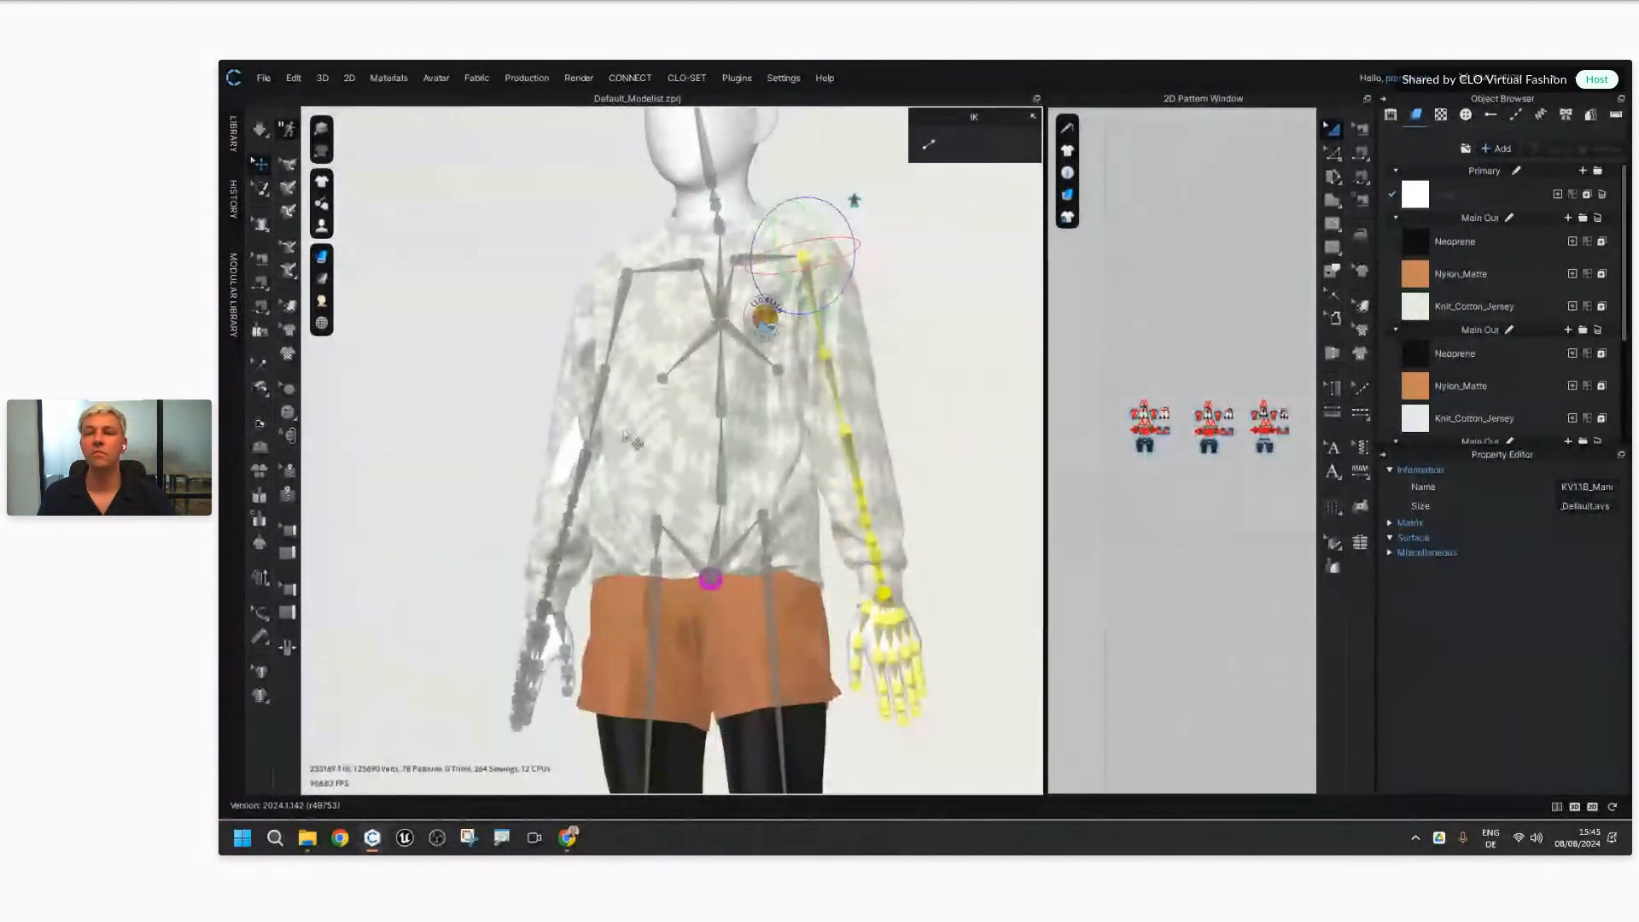
Step: Deselect the shoulder joint and hide the avatar joints
{"action": "left_click", "coordinate": [1161, 518]}
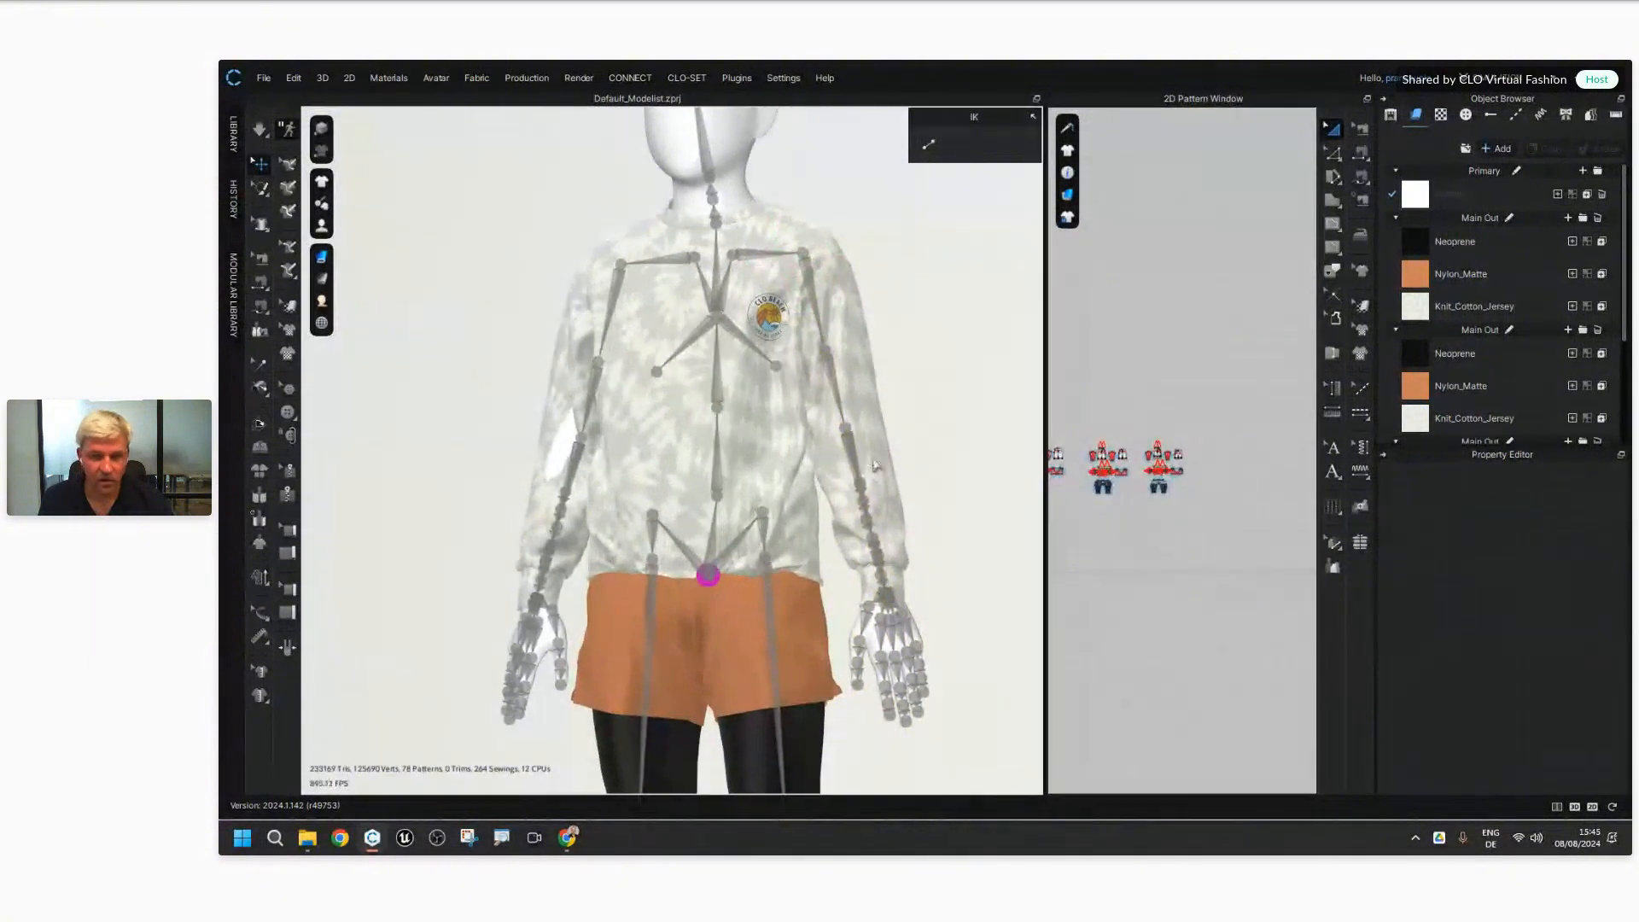
{"action": "right_click_drag", "start_coordinate": [781, 278], "coordinate": [792, 283]}
{"action": "key", "text": "shift+x"}
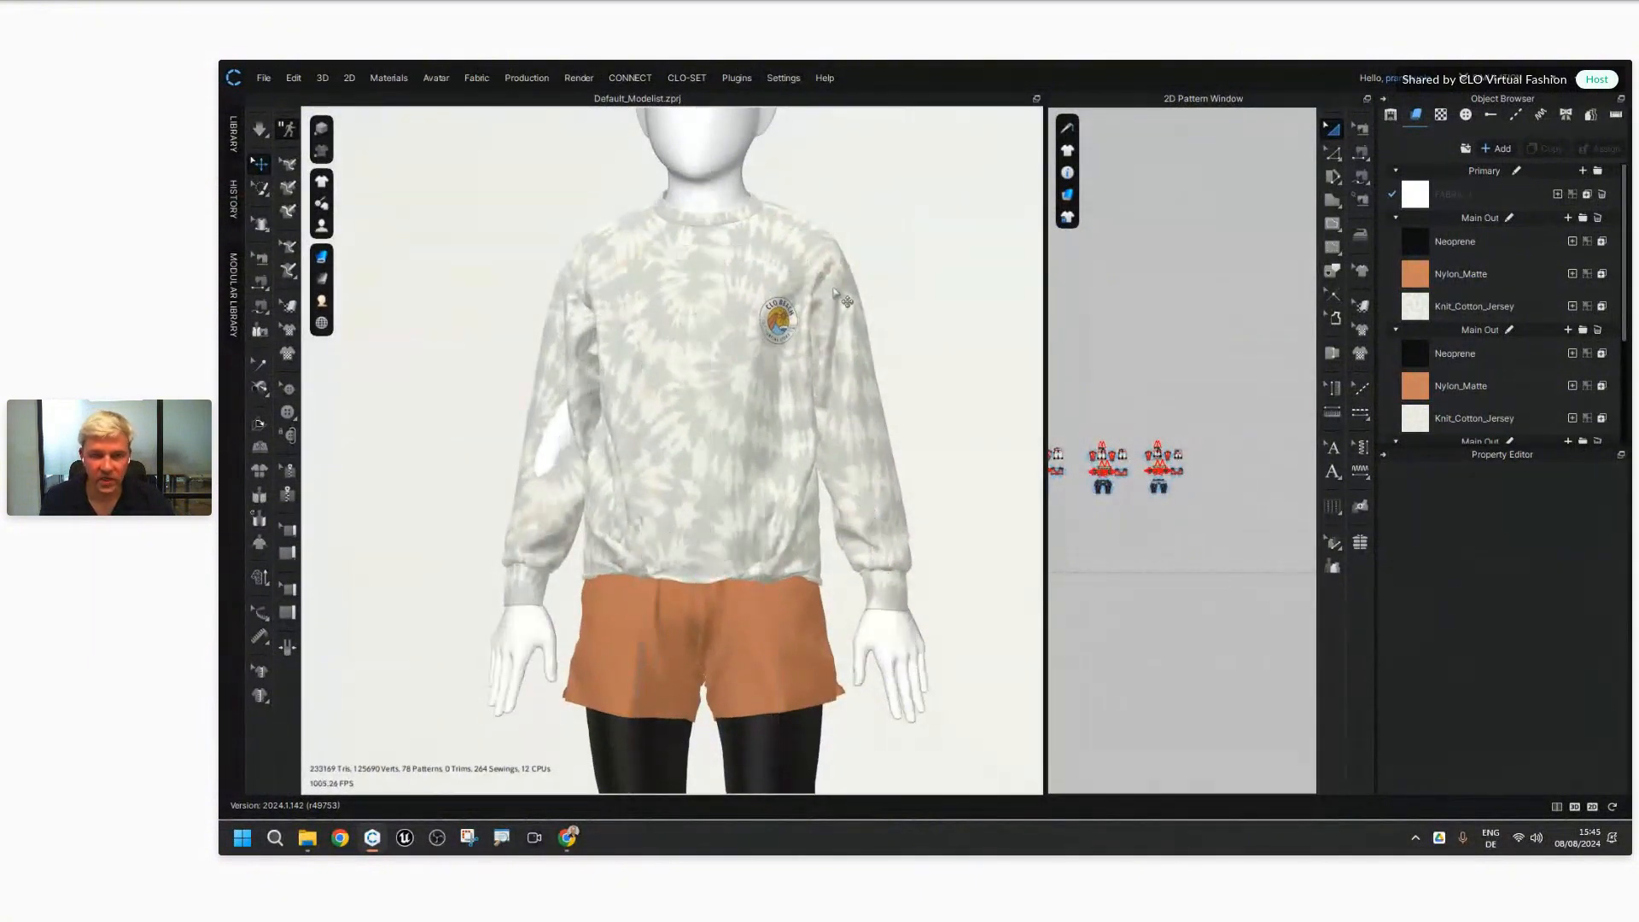
Step: Select all of the third outfit's pattern pieces, refine its placement around the lowered arms, and deselect it
{"action": "left_click_drag", "start_coordinate": [1204, 391], "coordinate": [1114, 559]}
{"action": "right_click_drag", "start_coordinate": [715, 466], "coordinate": [726, 533]}
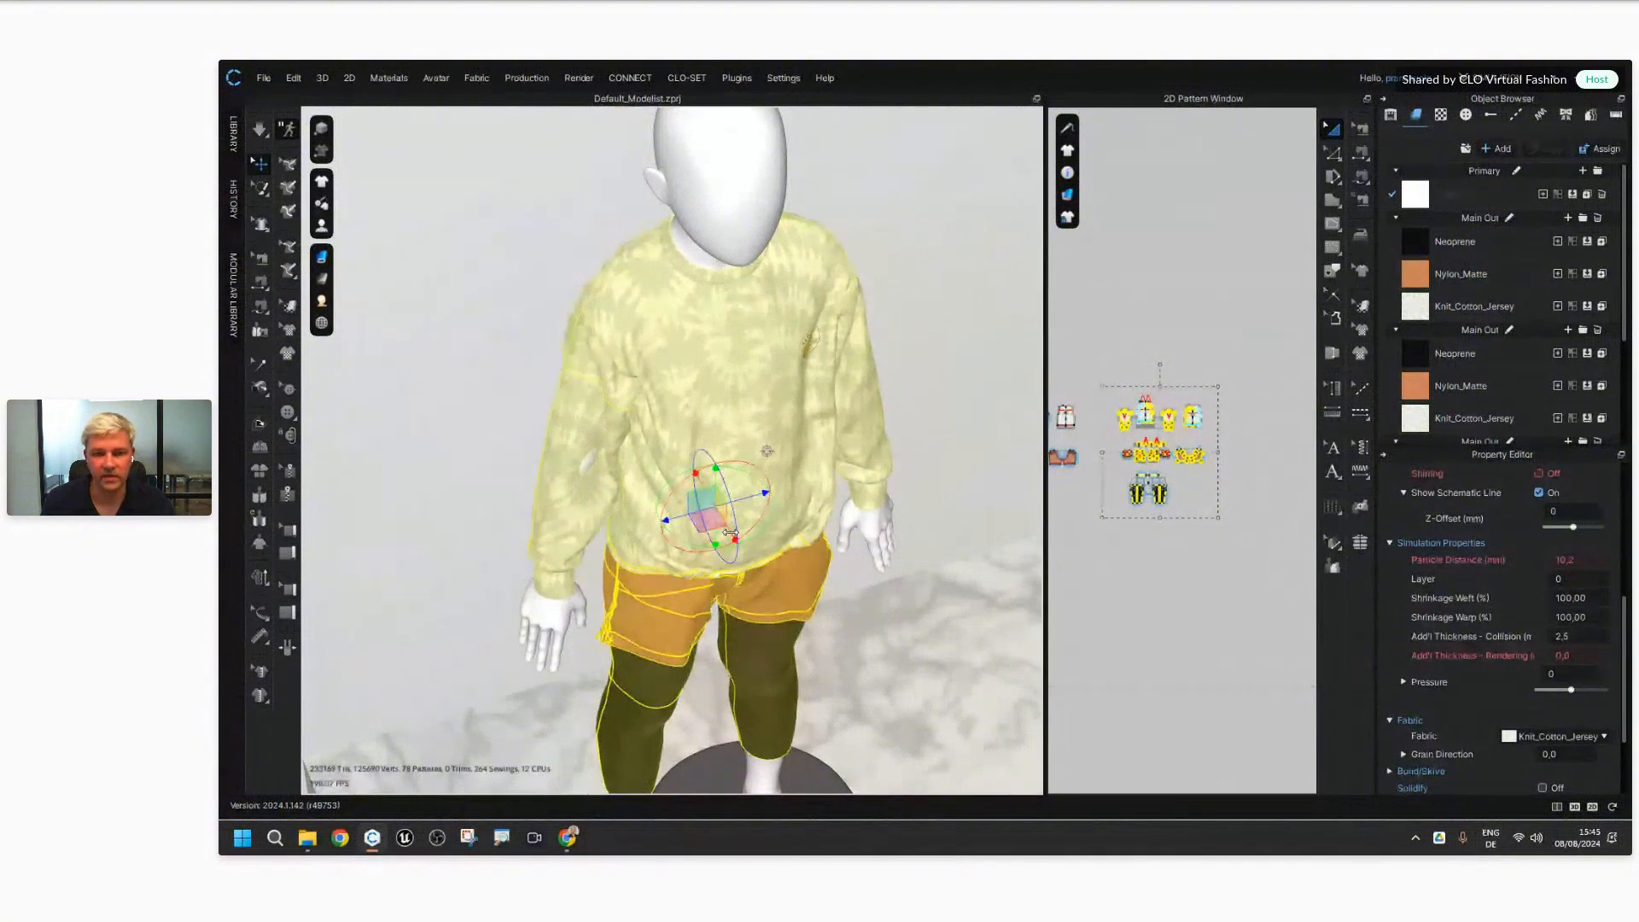
{"action": "right_click_drag", "start_coordinate": [869, 554], "coordinate": [990, 518]}
{"action": "left_click", "coordinate": [951, 598]}
{"action": "scroll", "coordinate": [956, 602], "scroll_direction": "down", "scroll_amount": 10}
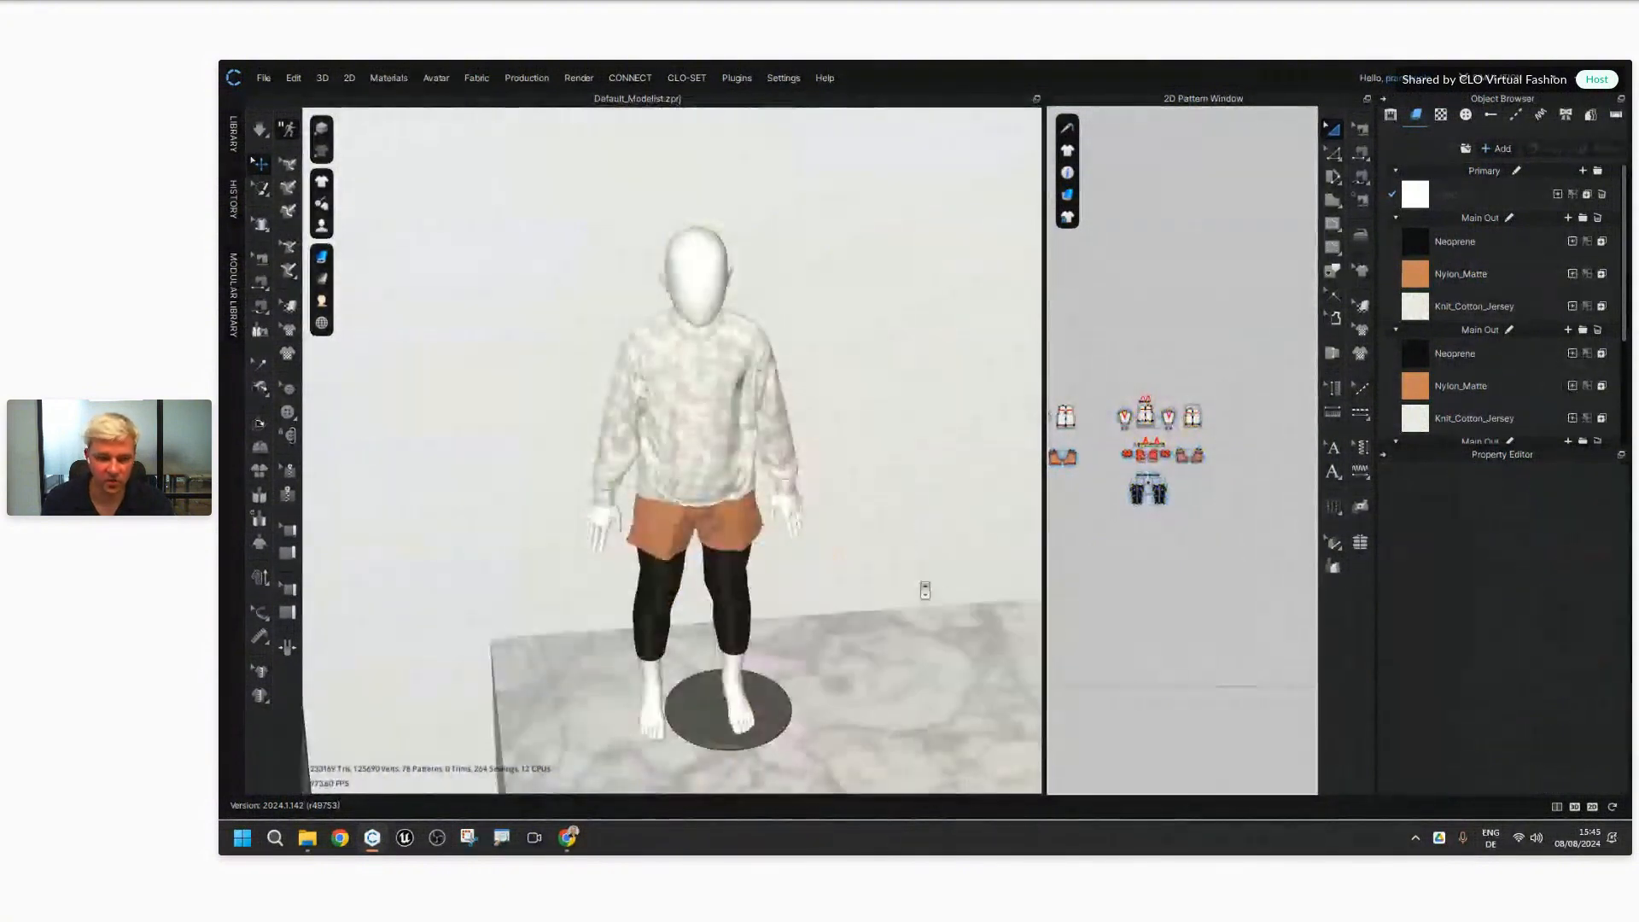
{"action": "right_click_drag", "start_coordinate": [956, 602], "coordinate": [787, 492]}
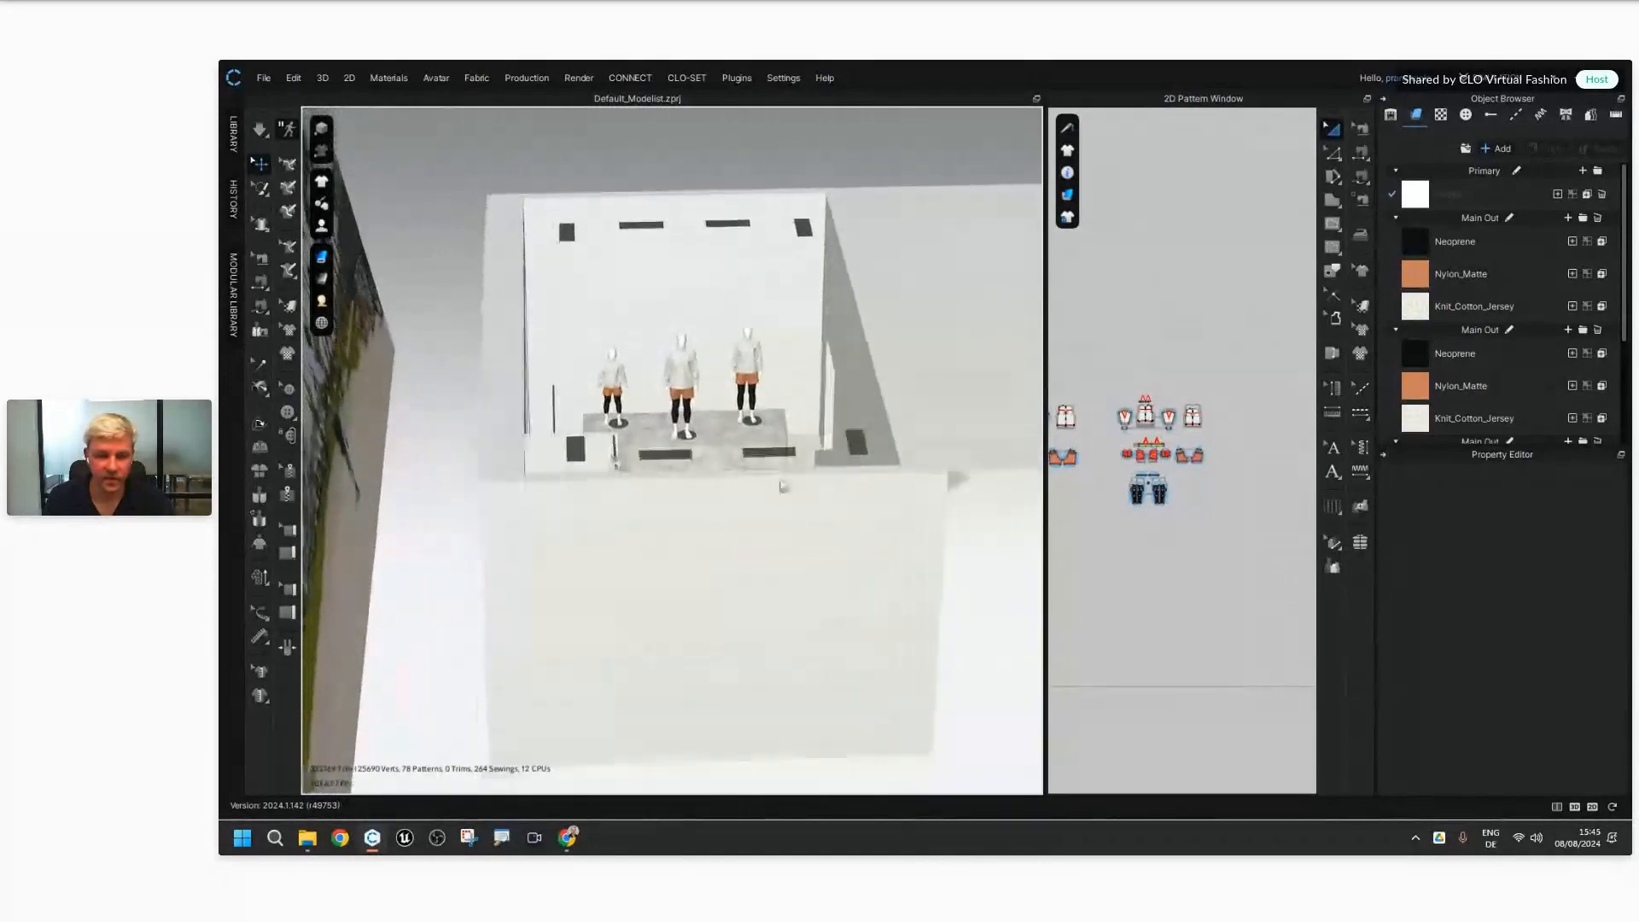
Step: Save the scene as a new project named Showroom_Project on the Desktop
{"action": "left_click", "coordinate": [263, 77]}
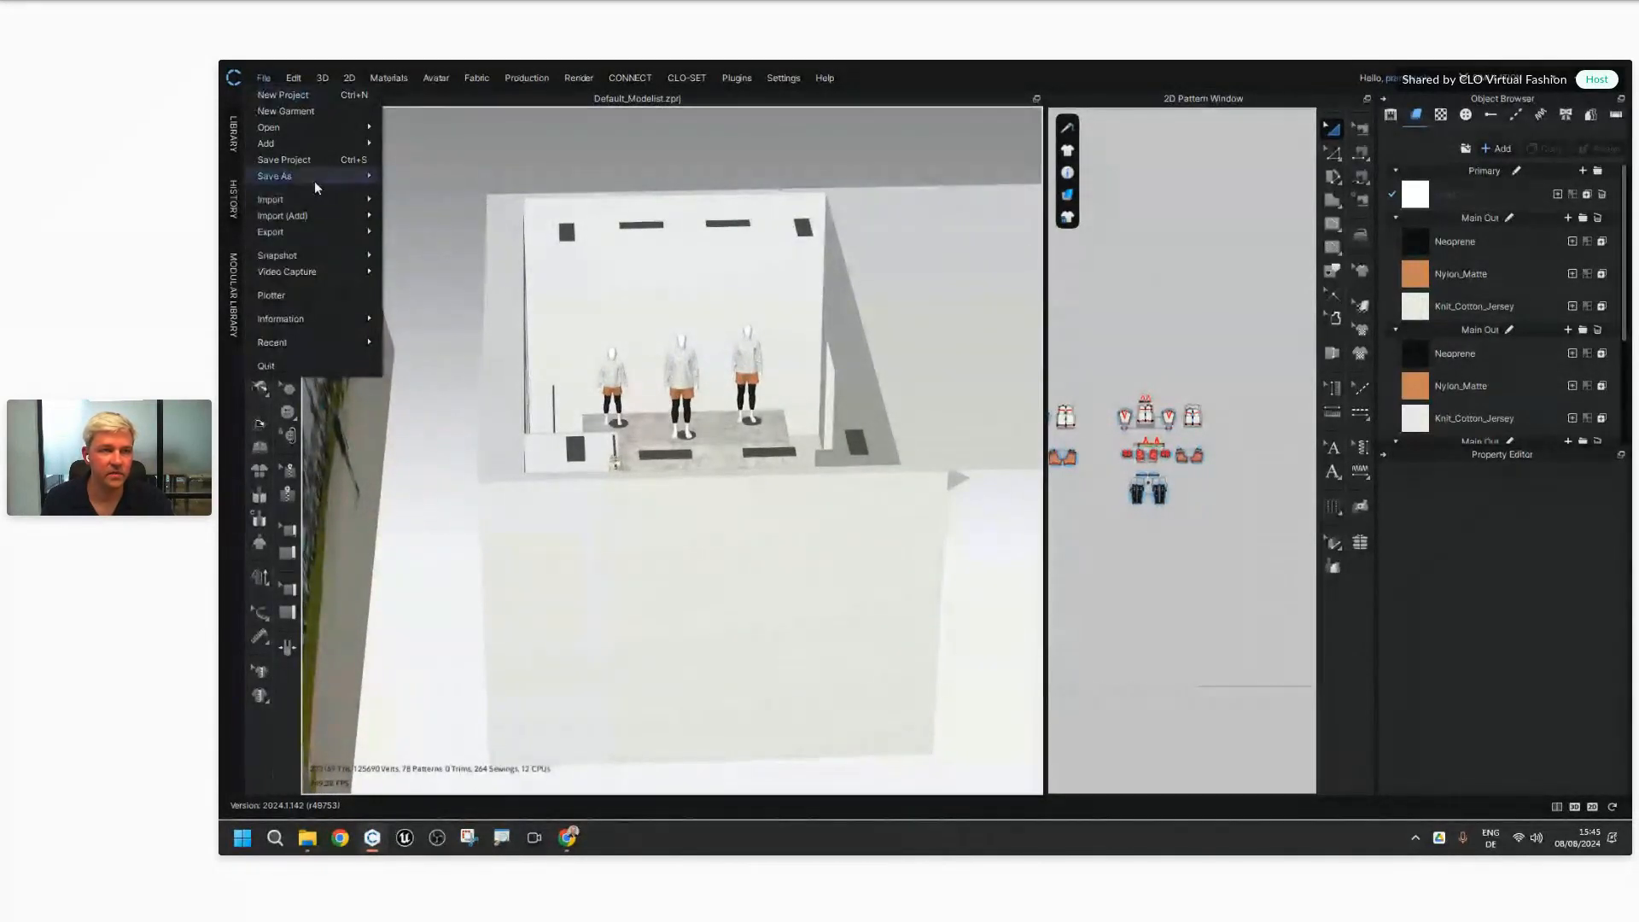
{"action": "mouse_move", "coordinate": [329, 178]}
{"action": "left_click", "coordinate": [425, 174]}
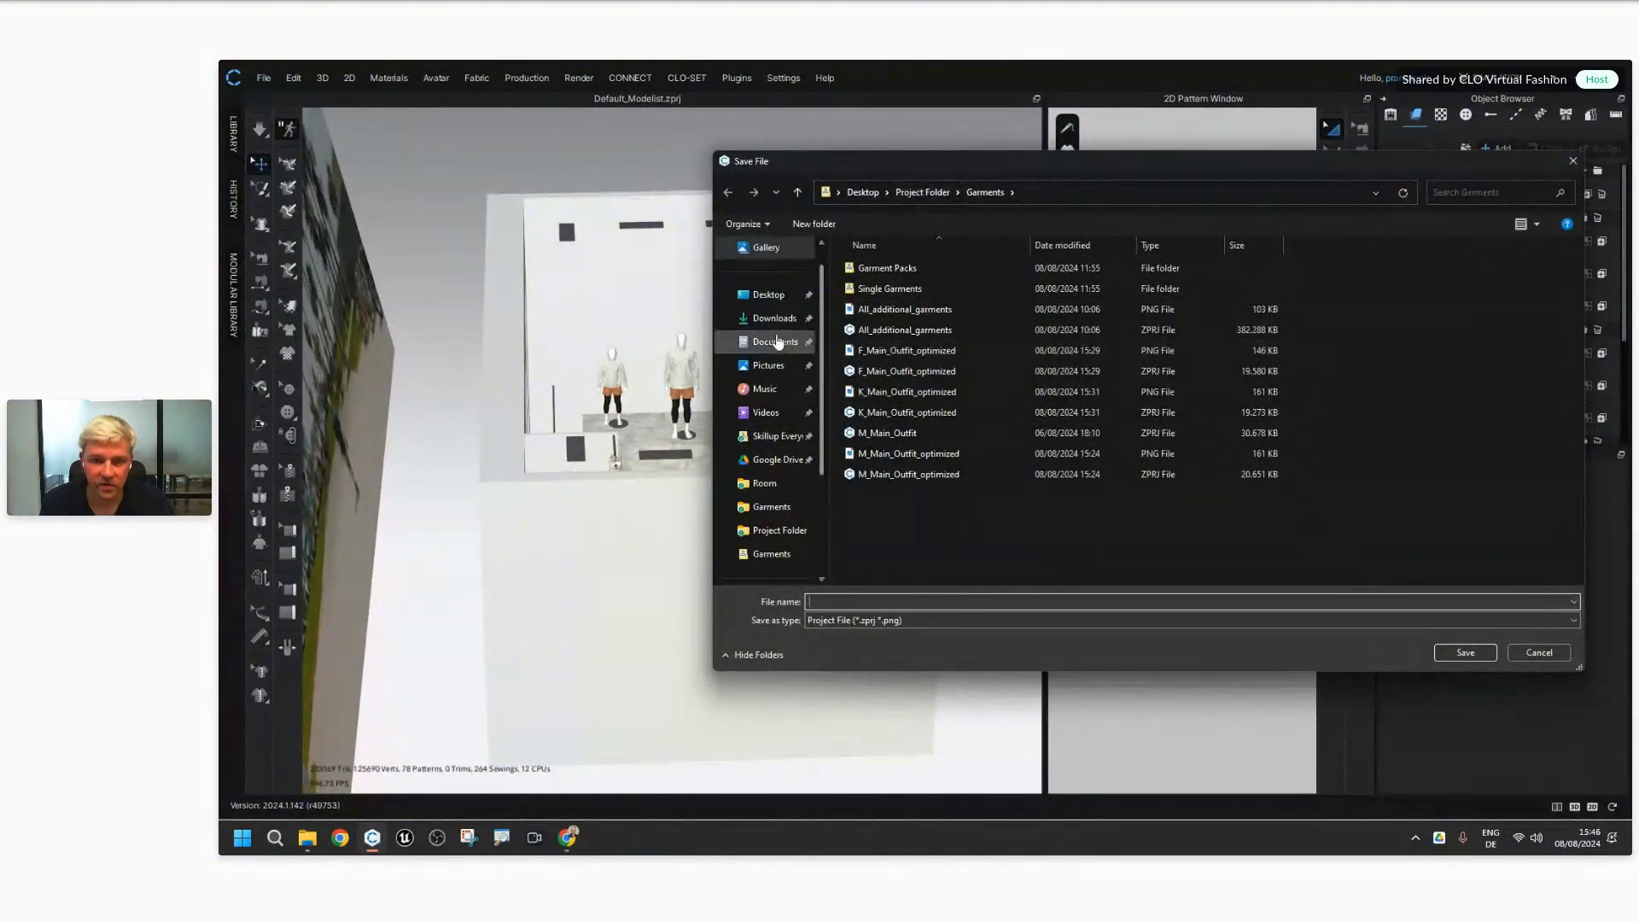
{"action": "left_click", "coordinate": [768, 295]}
{"action": "left_click", "coordinate": [943, 603]}
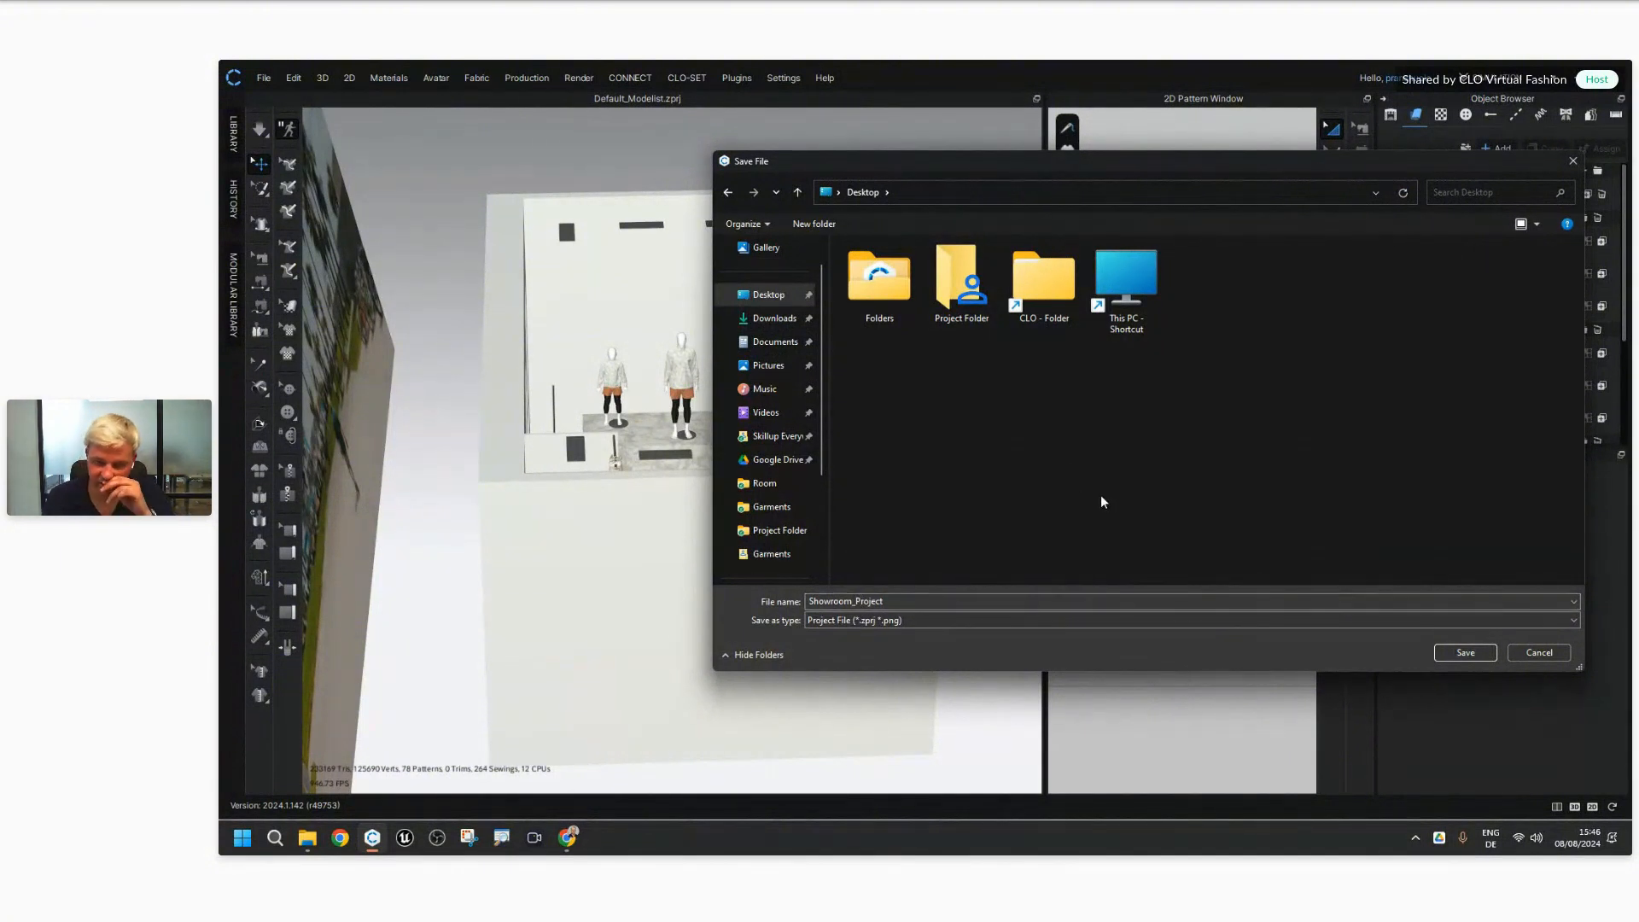
{"action": "left_click", "coordinate": [1465, 653]}
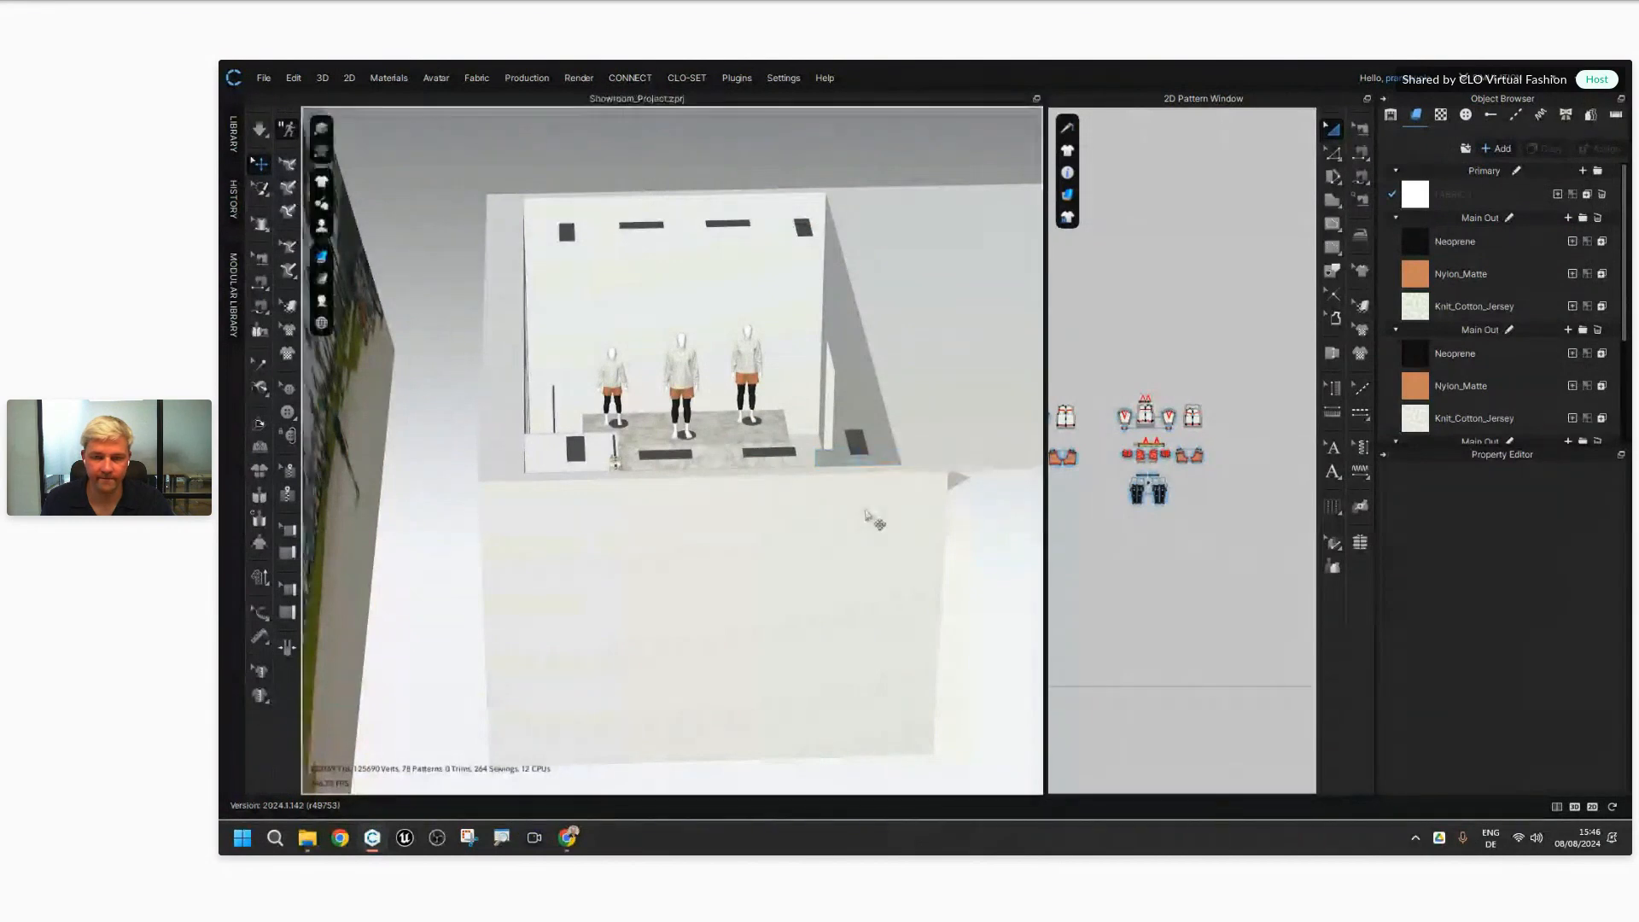
Step: Examine the scene's triangle count and the 2D layout of the three outfits' pattern pieces
{"action": "right_click_drag", "start_coordinate": [871, 518], "coordinate": [841, 494]}
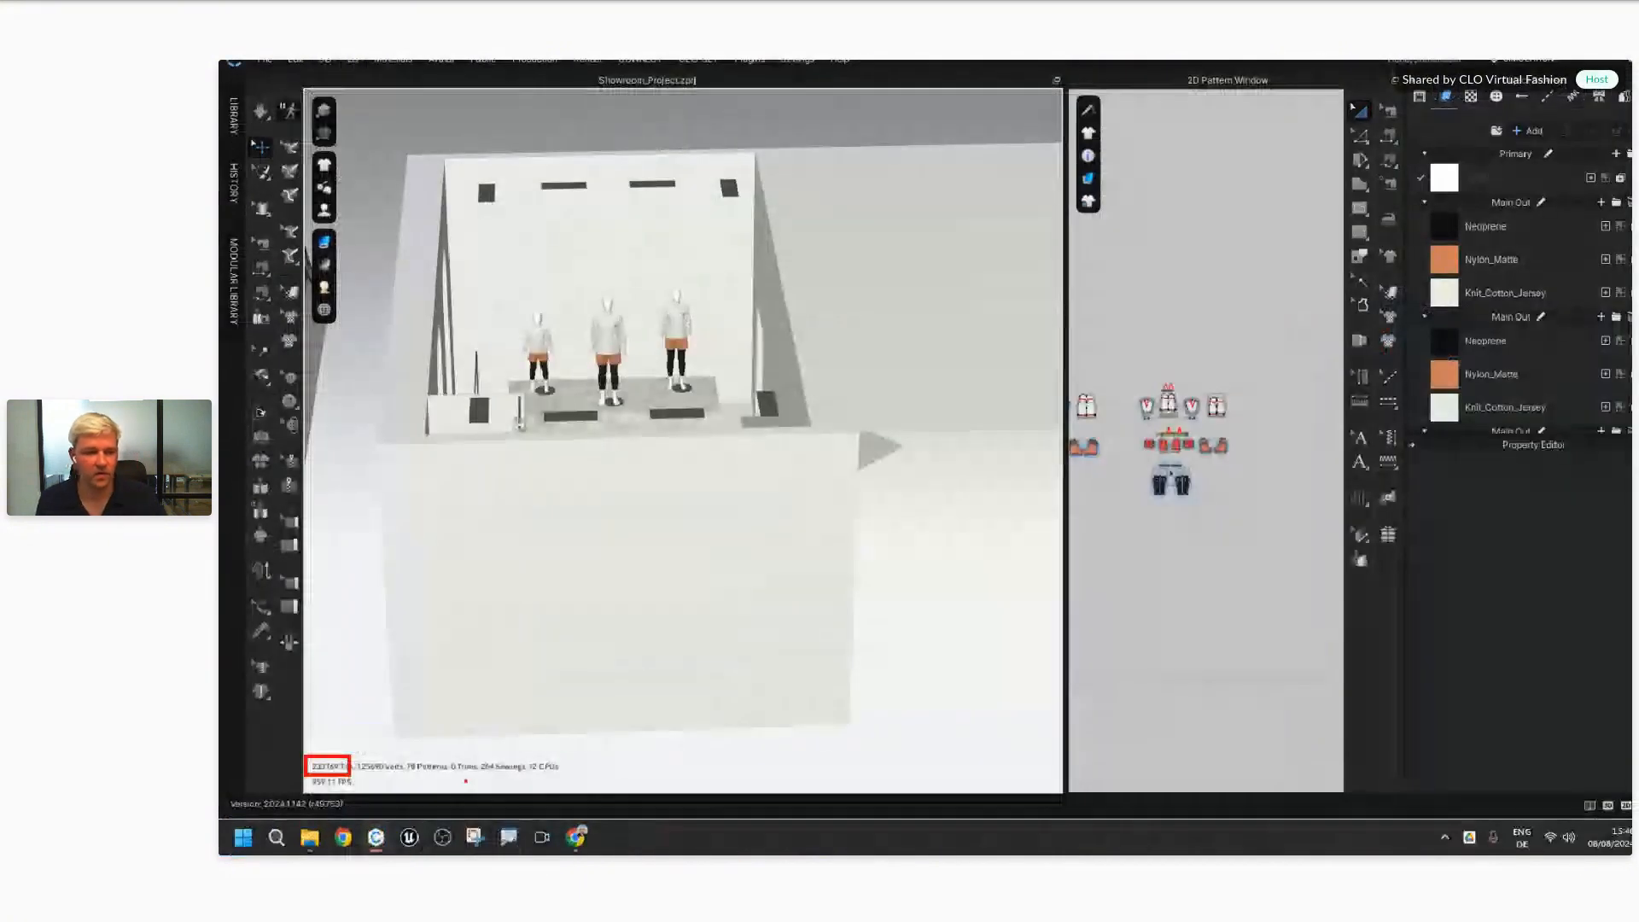
{"action": "right_click_drag", "start_coordinate": [570, 700], "coordinate": [570, 684]}
{"action": "middle_click_drag", "start_coordinate": [570, 684], "coordinate": [618, 695]}
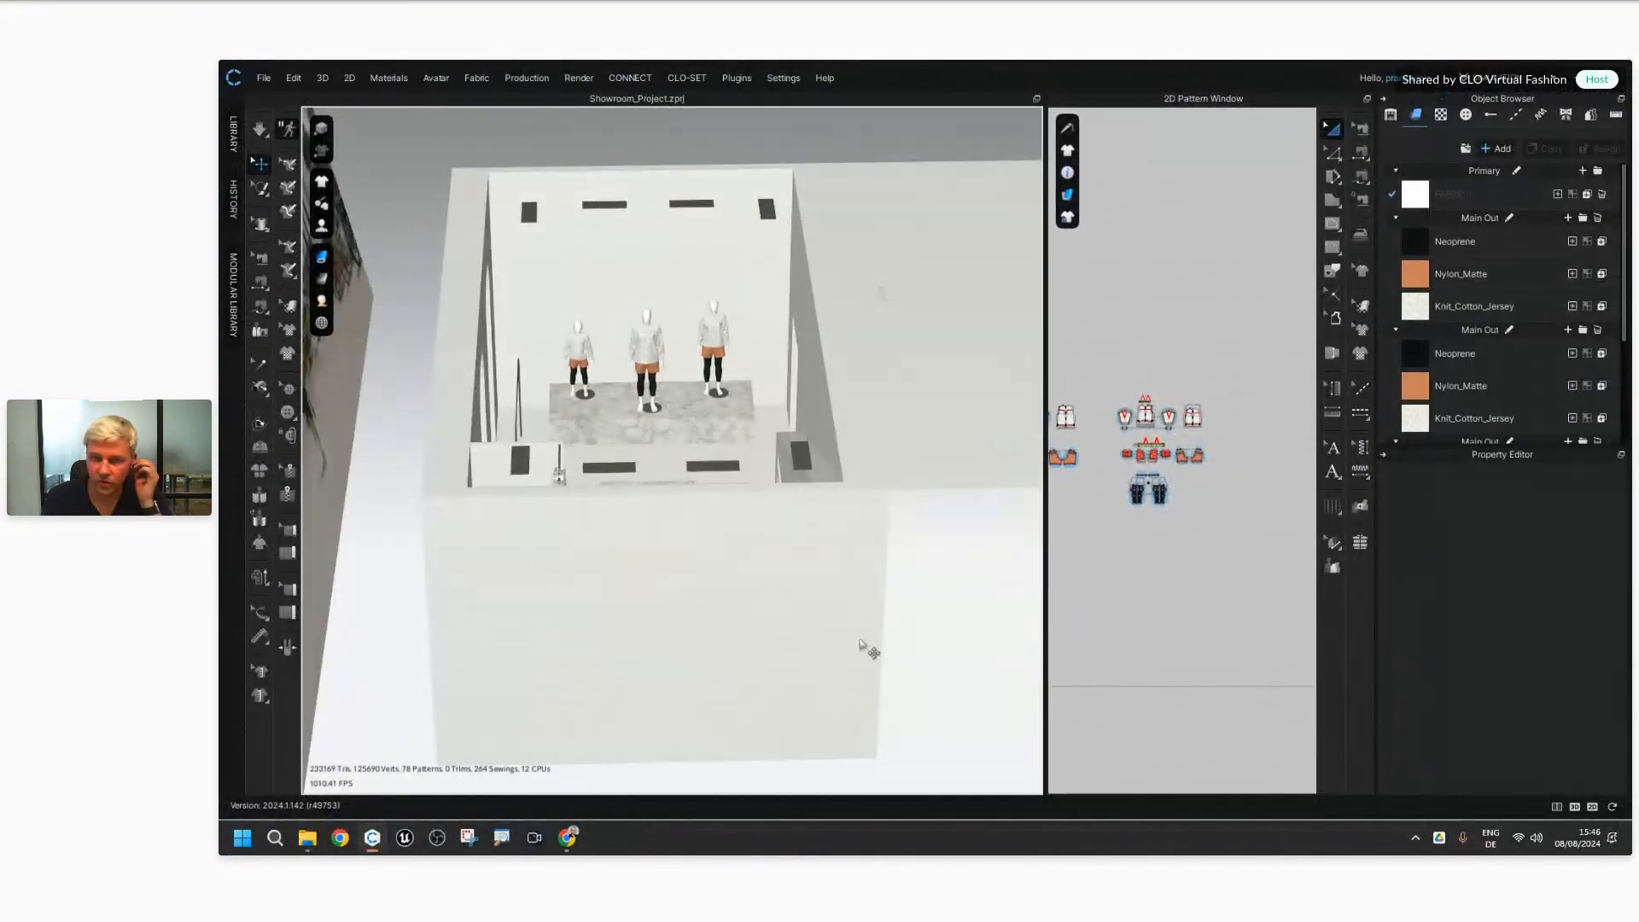
{"action": "middle_click_drag", "start_coordinate": [1098, 597], "coordinate": [1216, 521]}
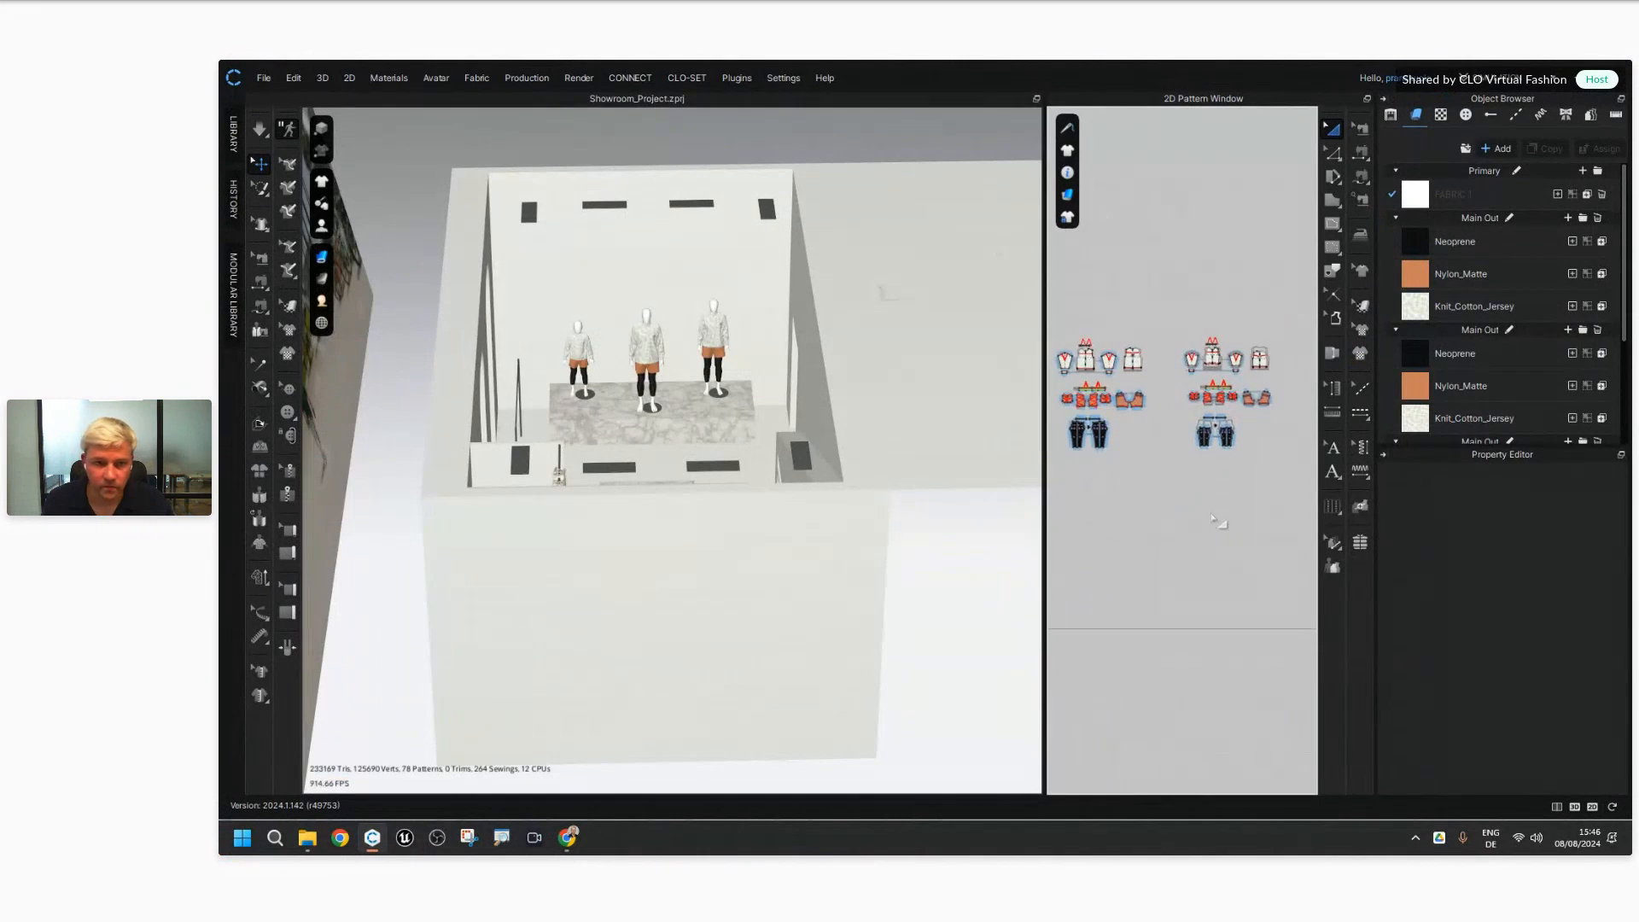
{"action": "scroll", "coordinate": [1109, 553], "scroll_direction": "down", "scroll_amount": 3}
{"action": "middle_click_drag", "start_coordinate": [1135, 591], "coordinate": [1163, 480]}
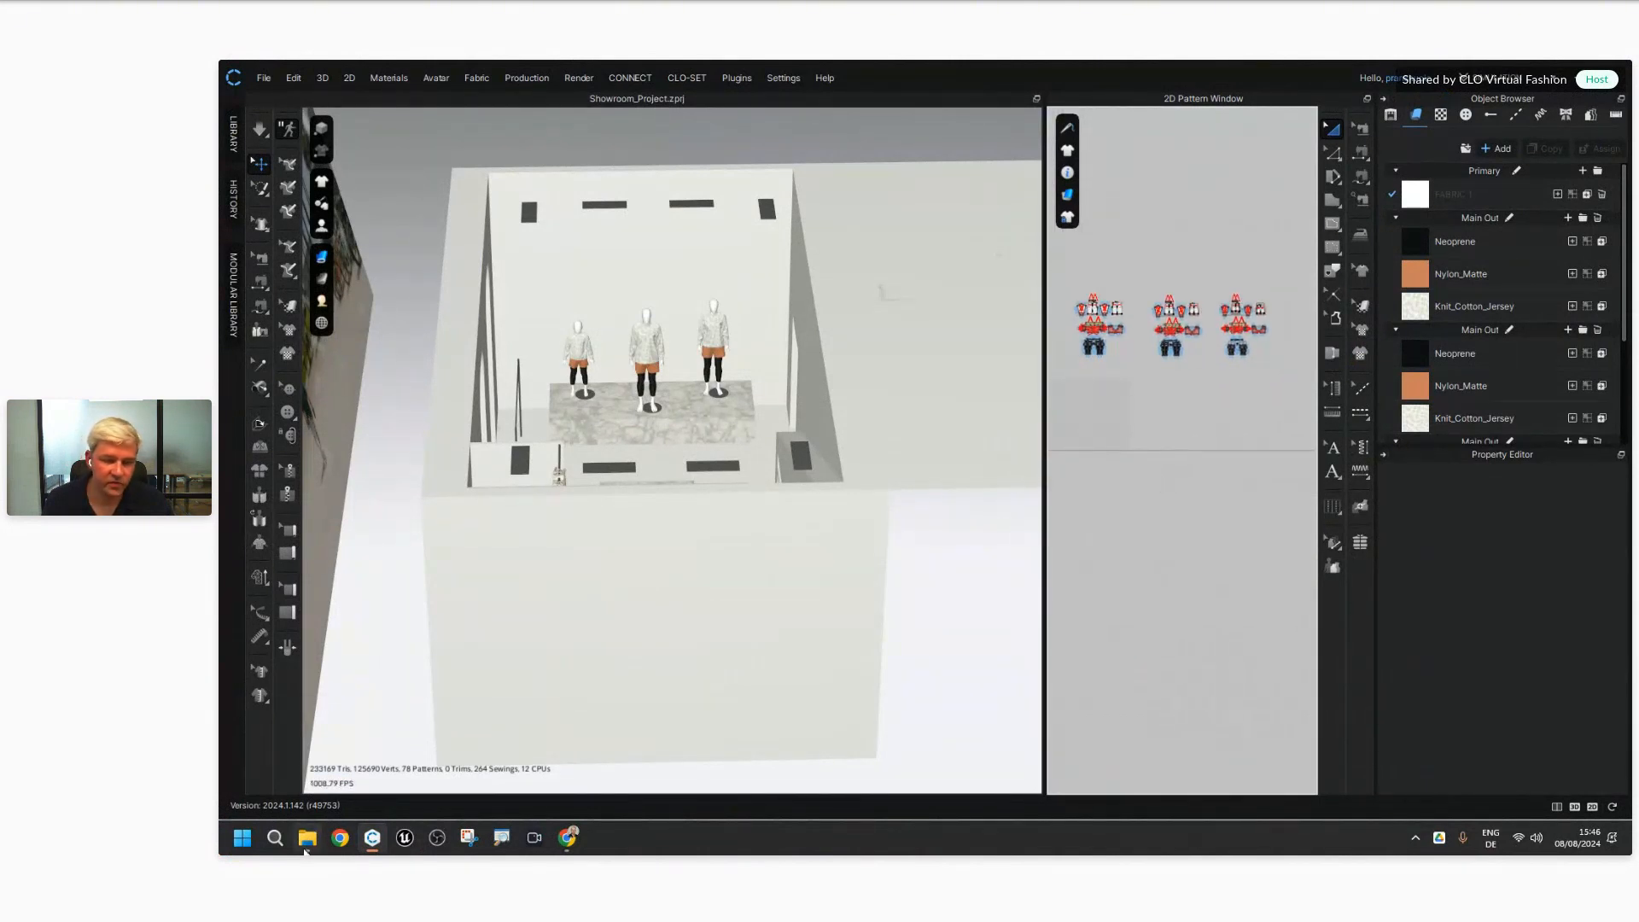
Step: Switch to File Explorer, open the Garments folder in Project Folder, and bring the All_additional_garments project file into the CLO 3D scene
{"action": "left_click", "coordinate": [307, 841]}
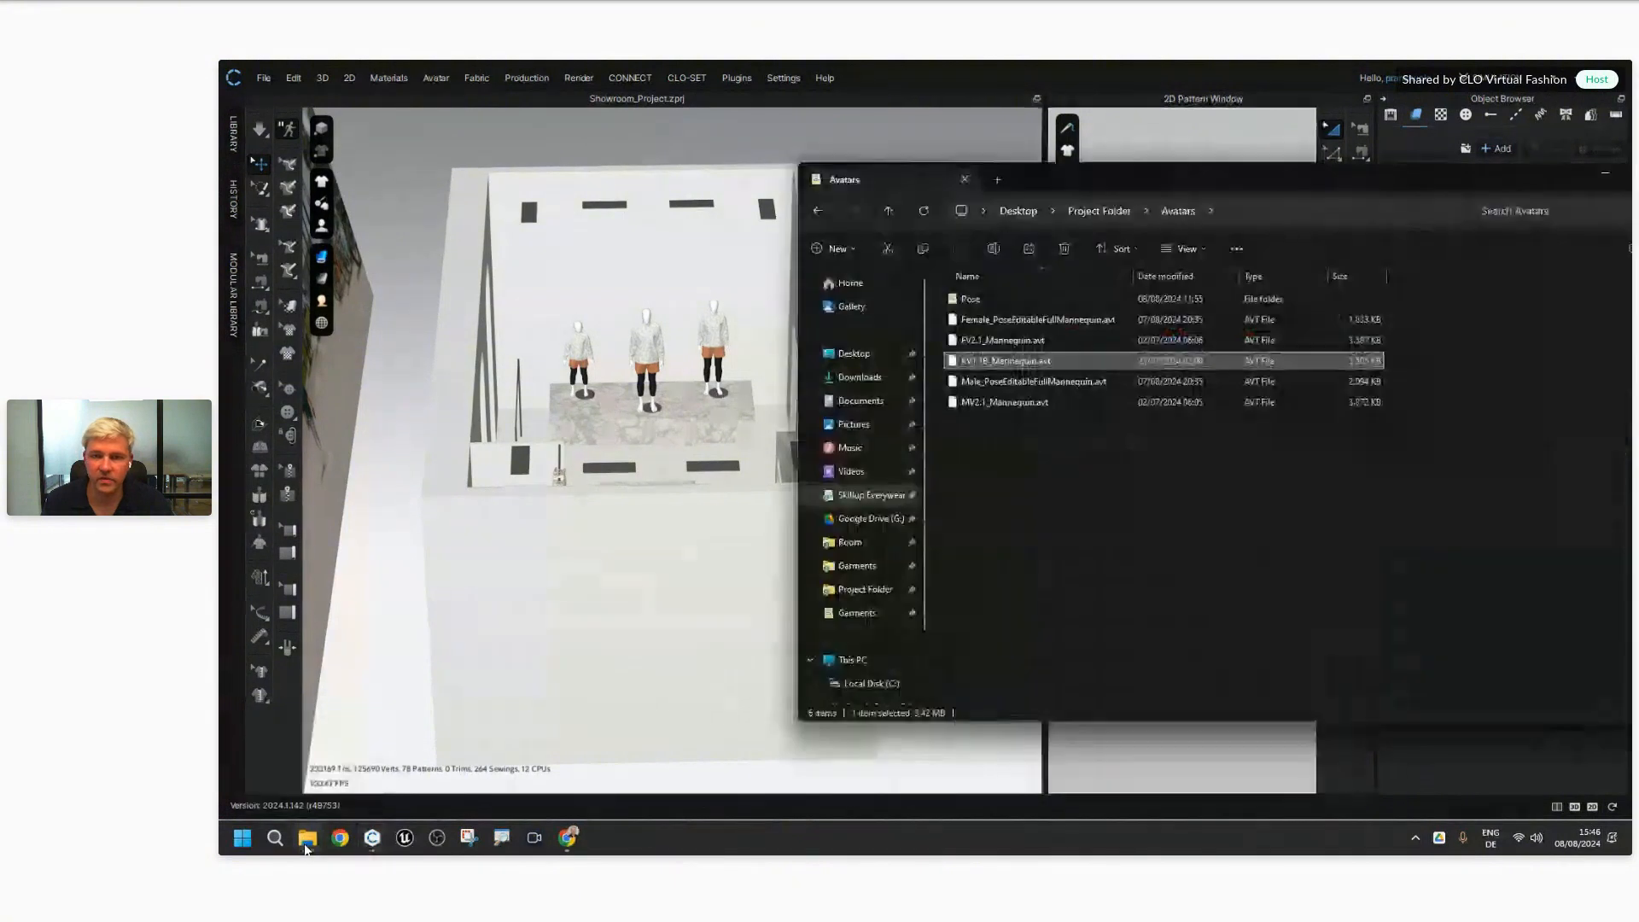
{"action": "left_click", "coordinate": [1099, 210]}
{"action": "double_click", "coordinate": [1066, 310]}
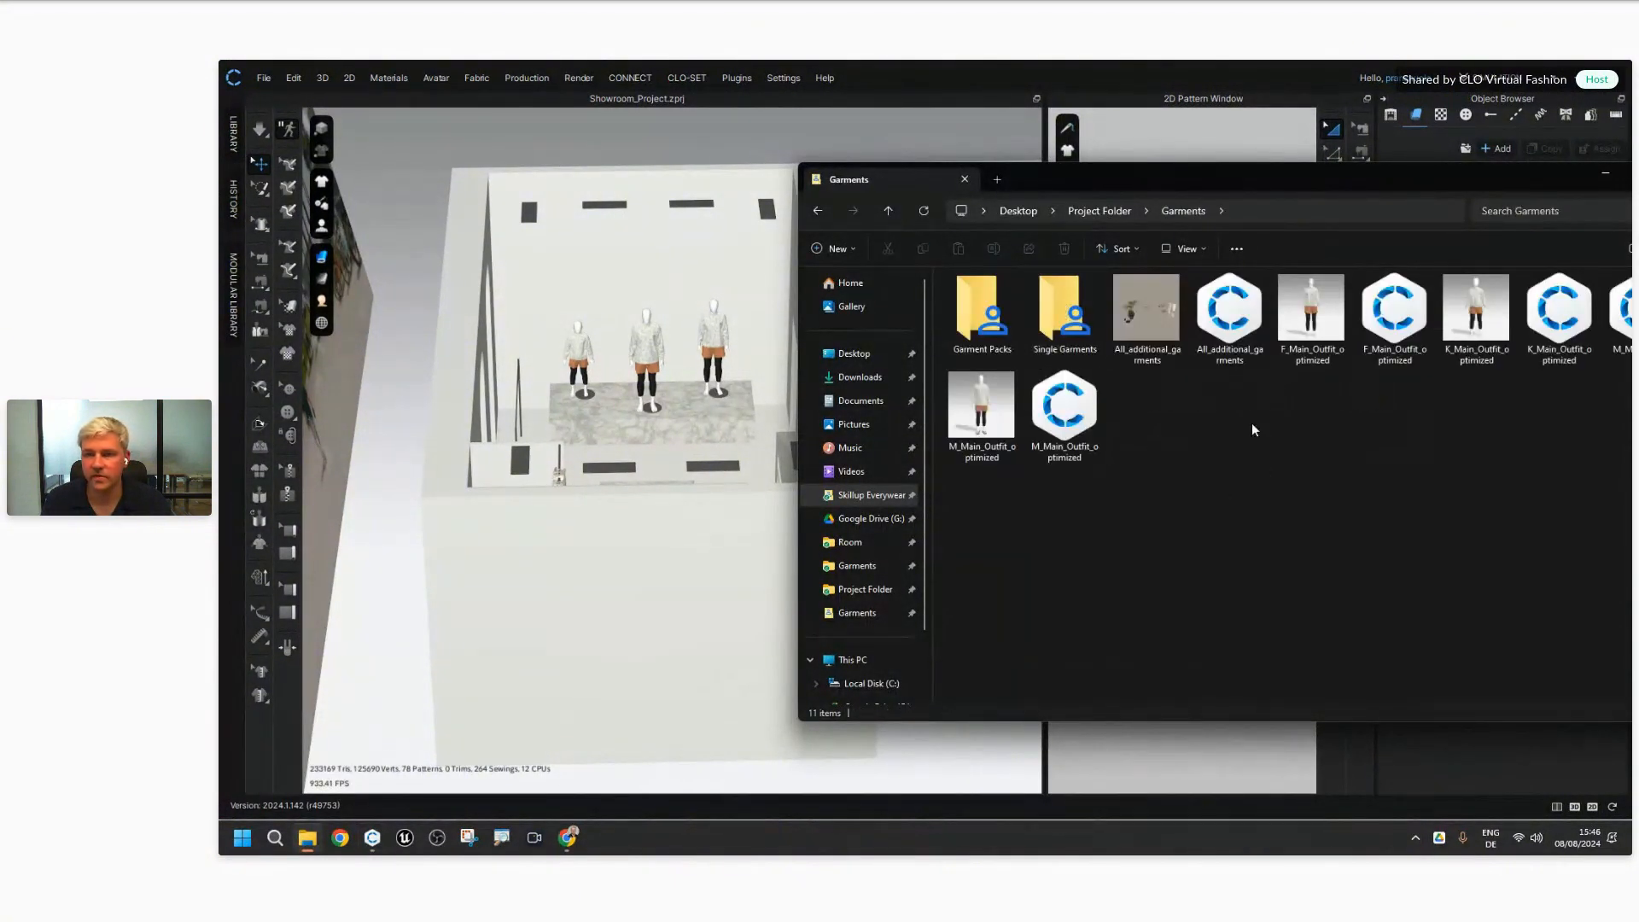
{"action": "left_click", "coordinate": [1222, 313]}
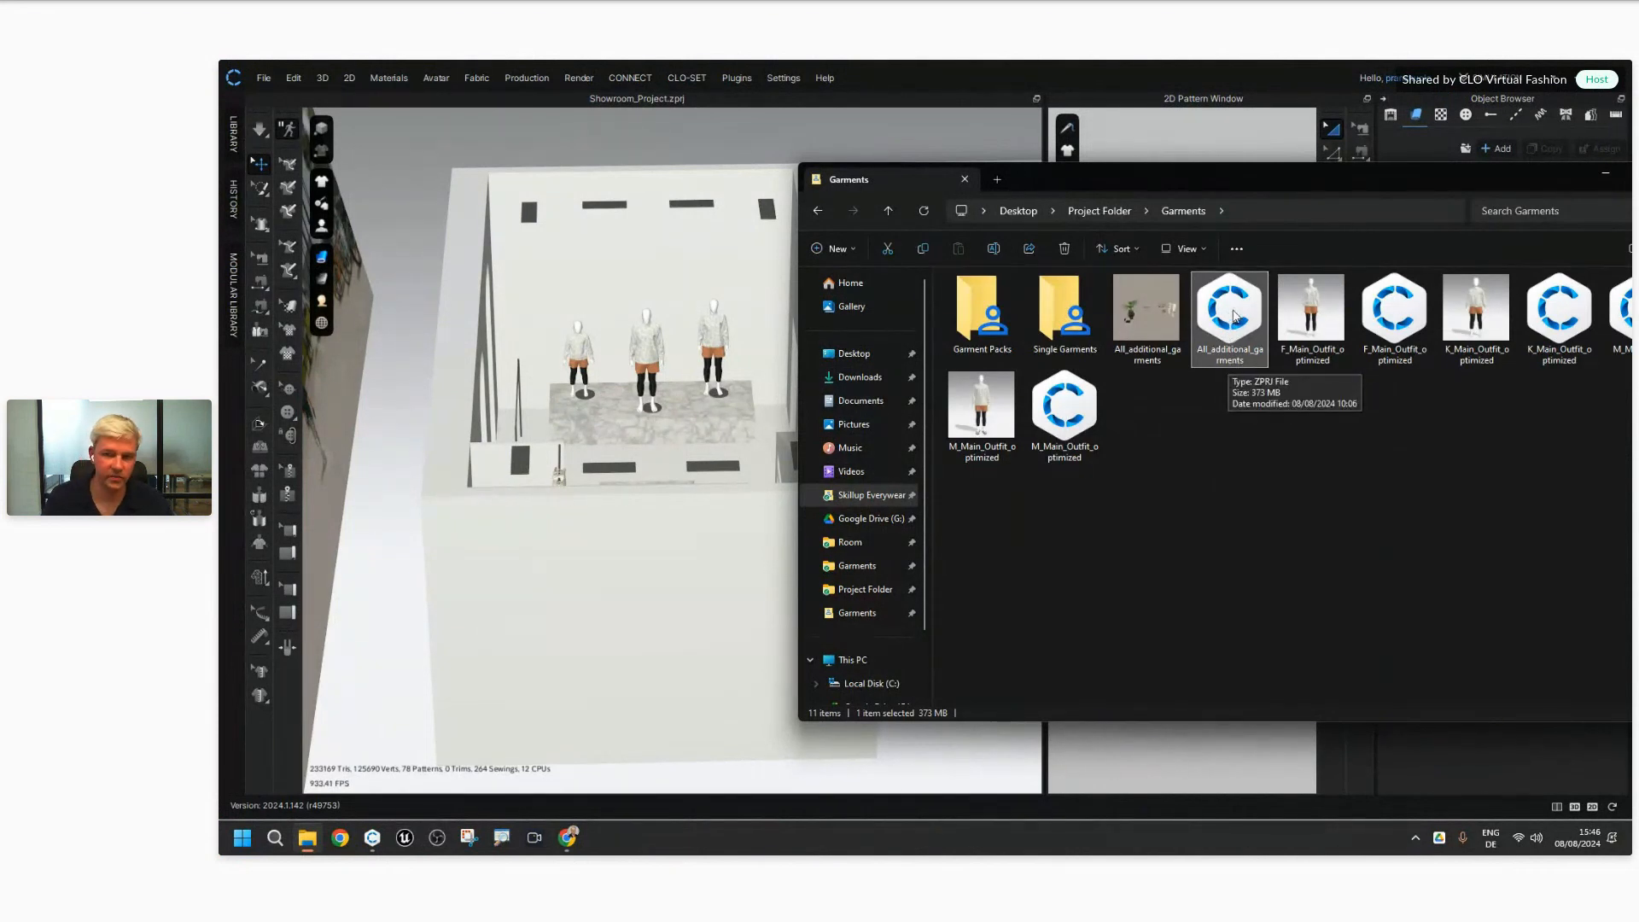
{"action": "left_click_drag", "start_coordinate": [1237, 309], "coordinate": [711, 503]}
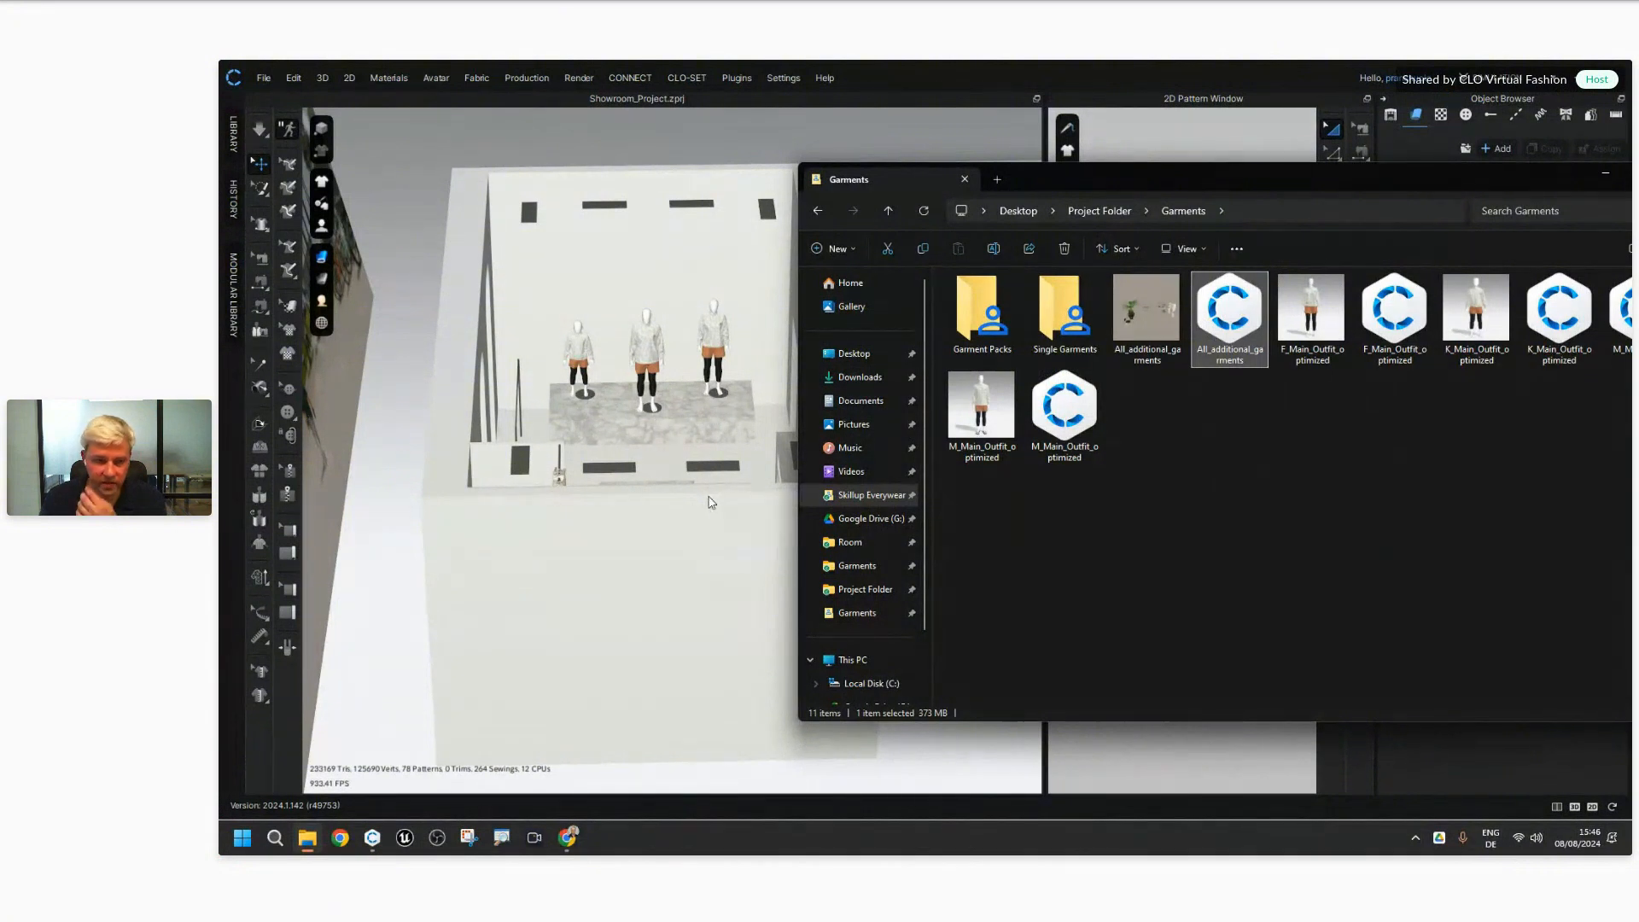
{"action": "left_click", "coordinate": [944, 71]}
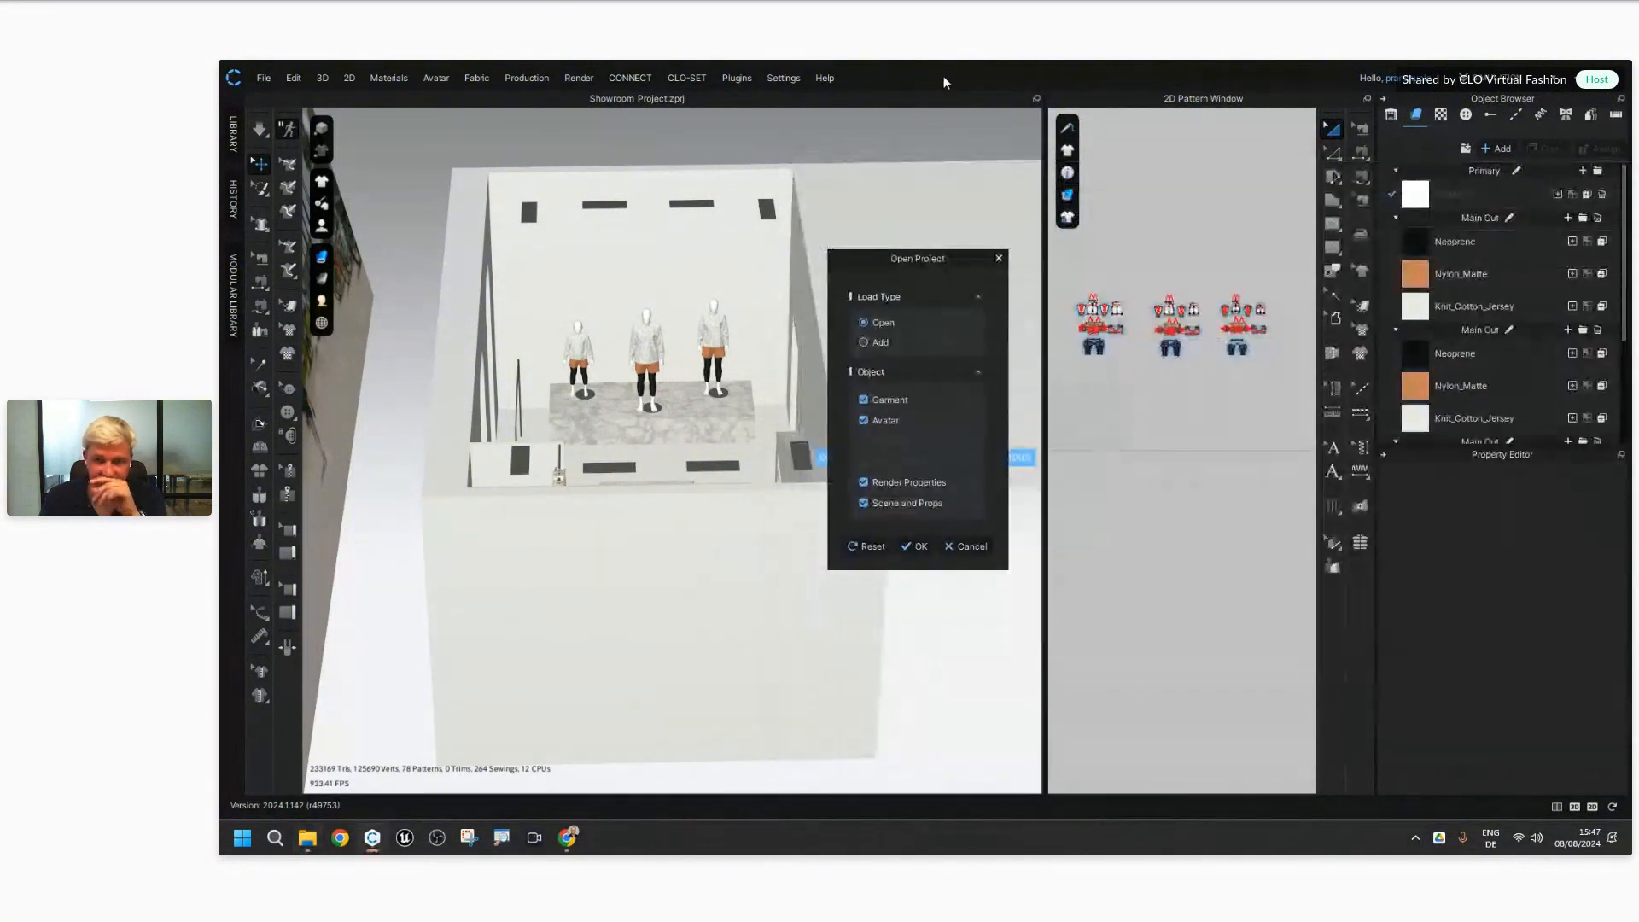
Step: Load the project as an addition to the scene with garment, avatar, scene and props included and render properties excluded
{"action": "left_click", "coordinate": [865, 342]}
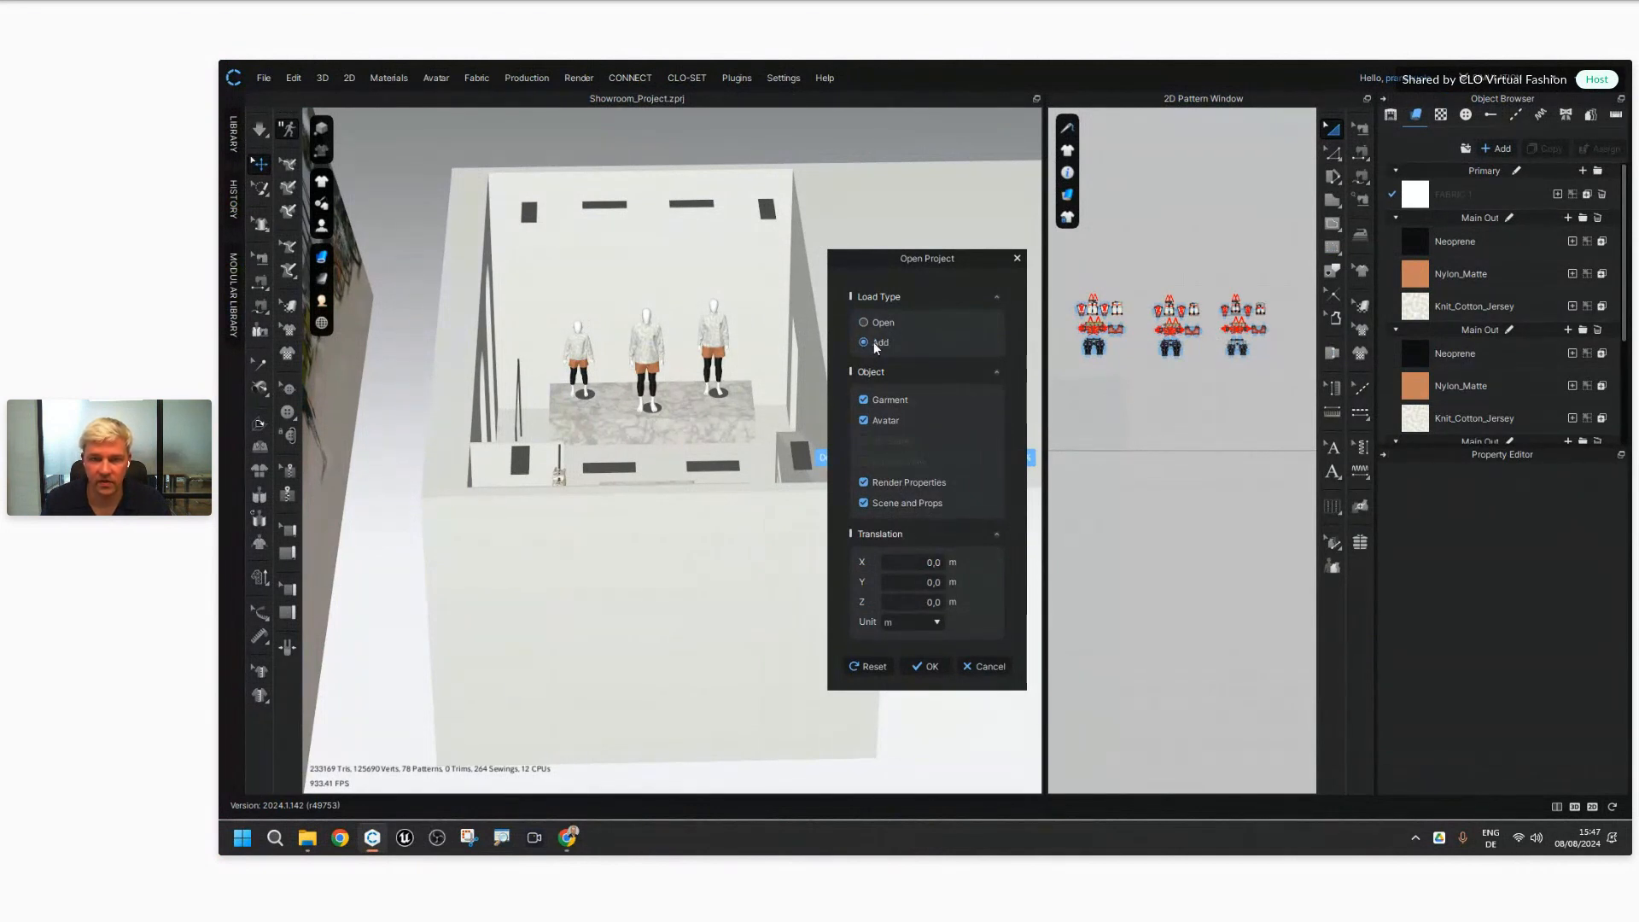
{"action": "left_click", "coordinate": [886, 481]}
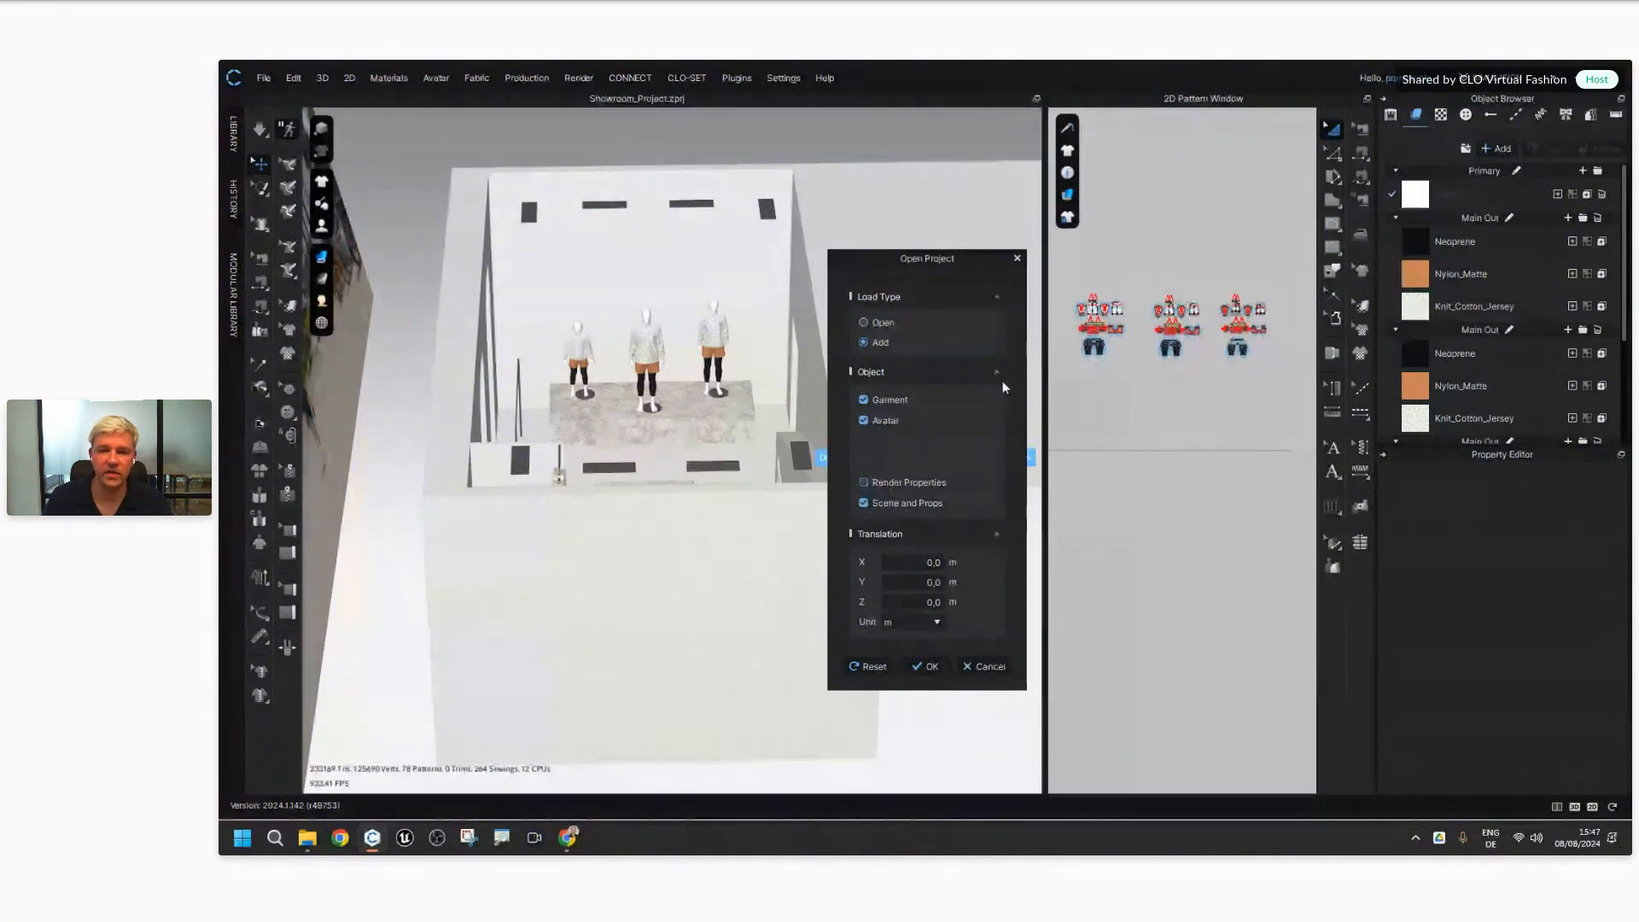
{"action": "left_click", "coordinate": [928, 668]}
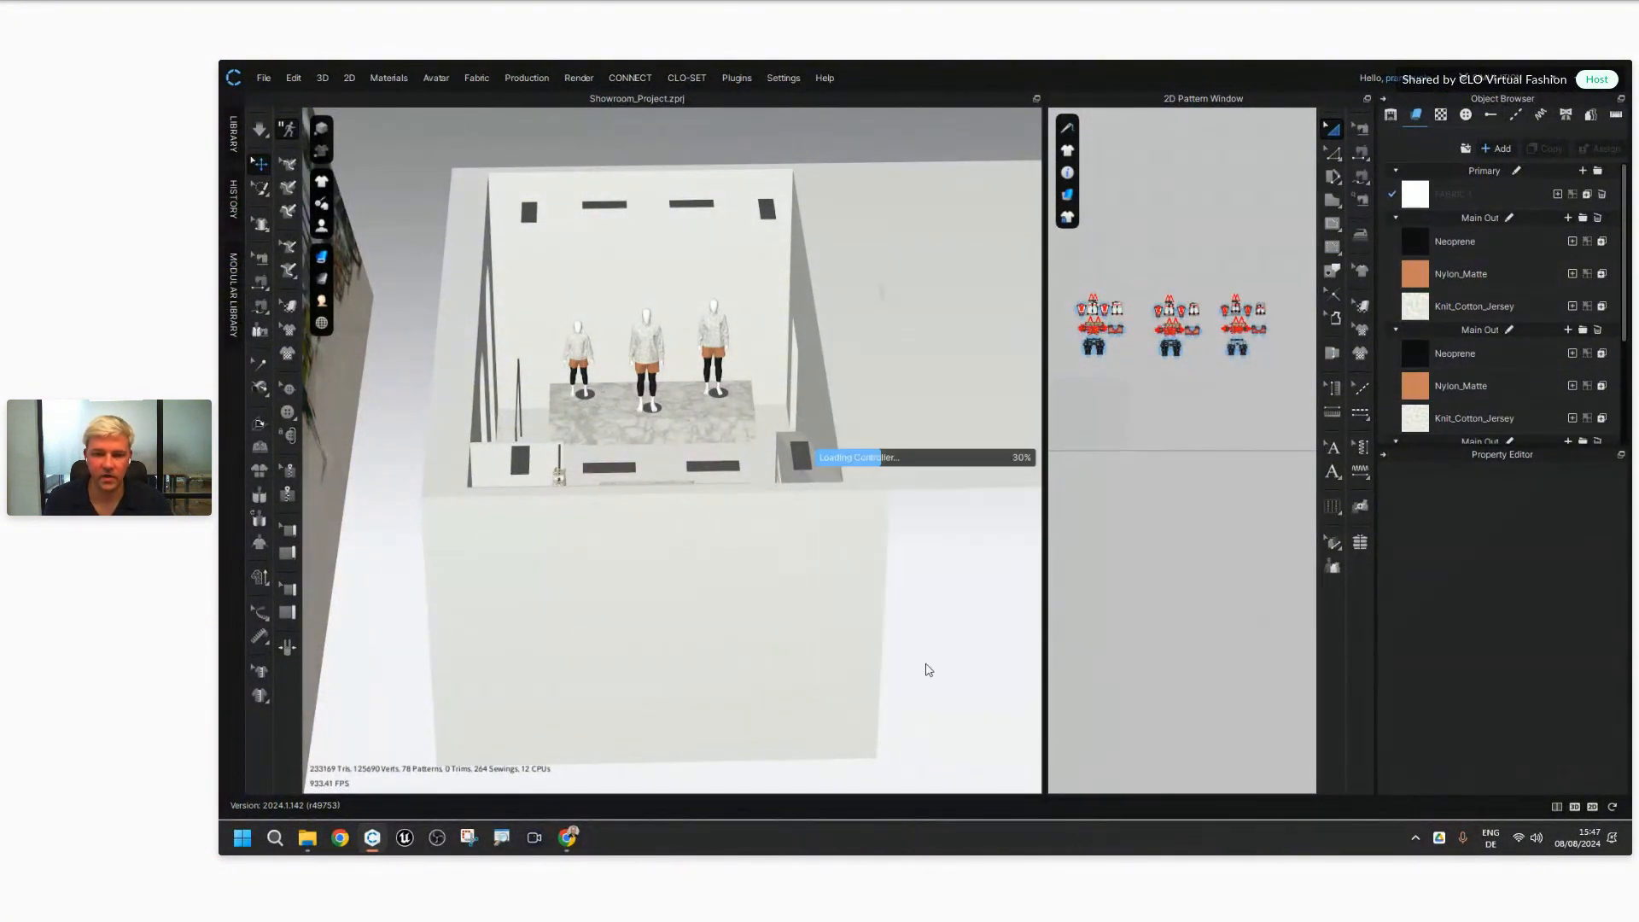
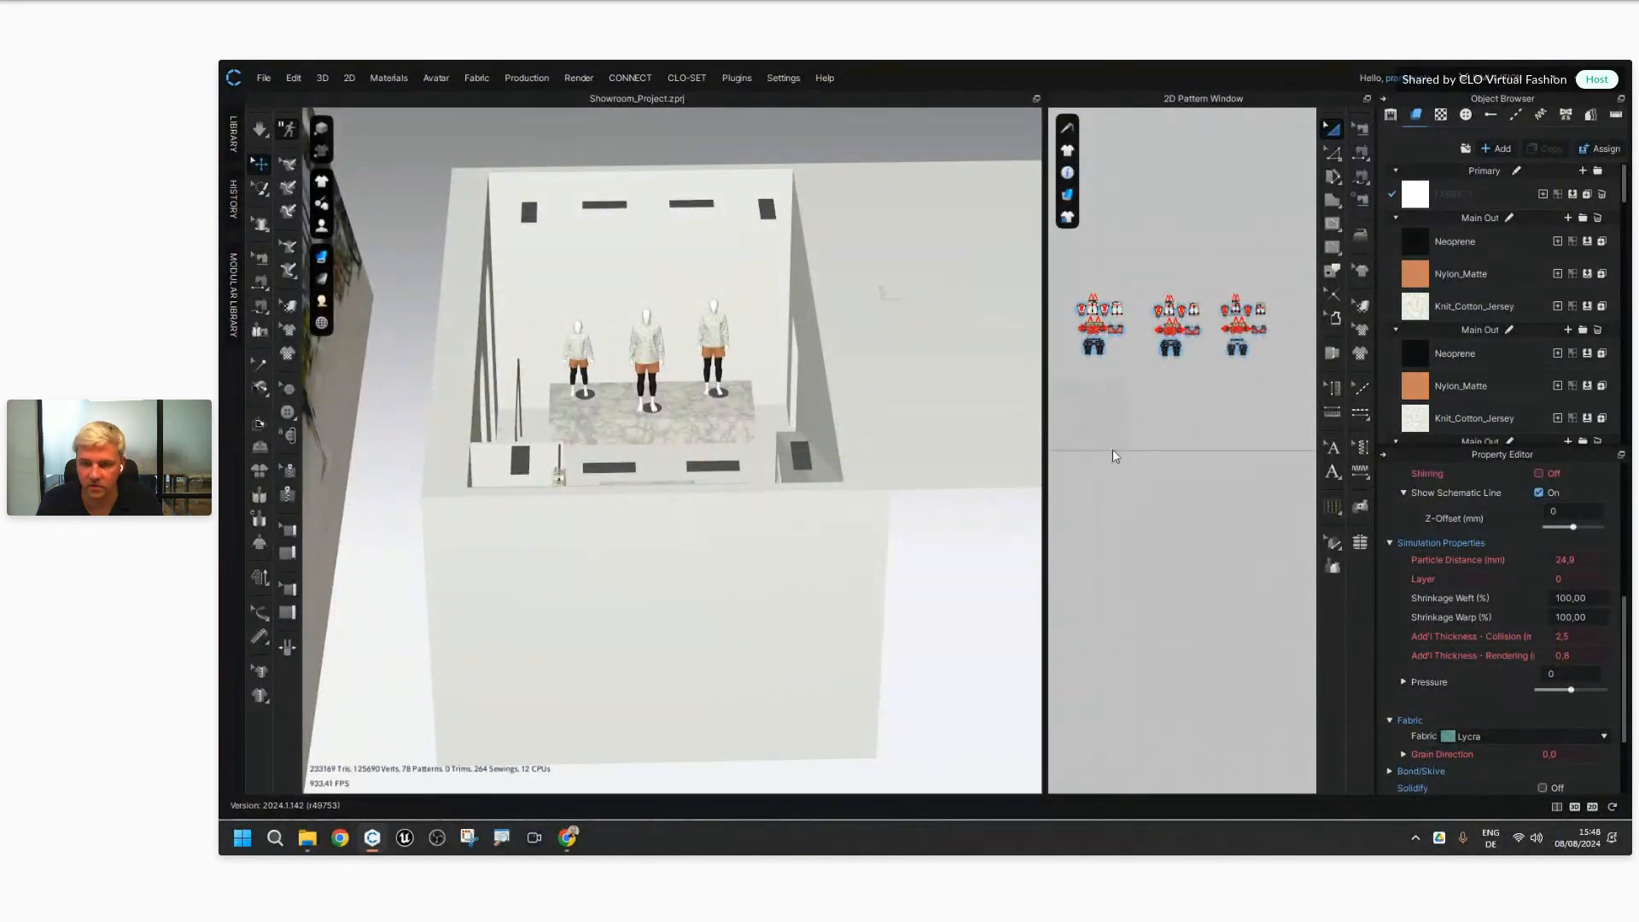
Step: Examine the added garments' pattern pieces in the 2D layout, deselect them, and inspect their placement in the showroom
{"action": "key", "text": "ctrl+z"}
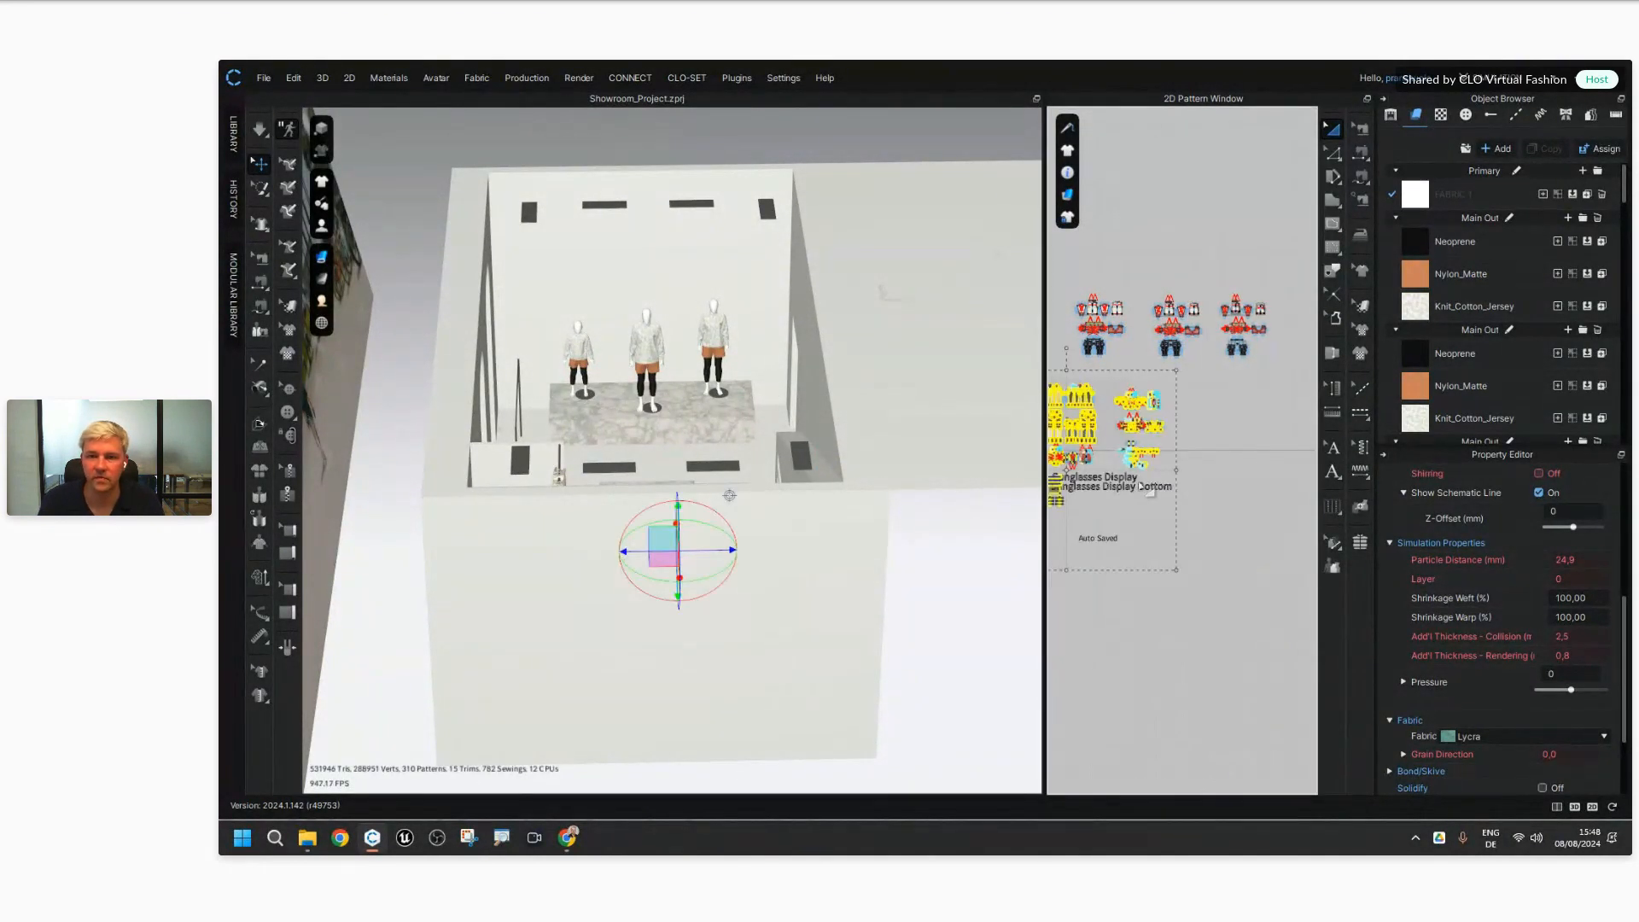
{"action": "middle_click_drag", "start_coordinate": [1149, 572], "coordinate": [1258, 541]}
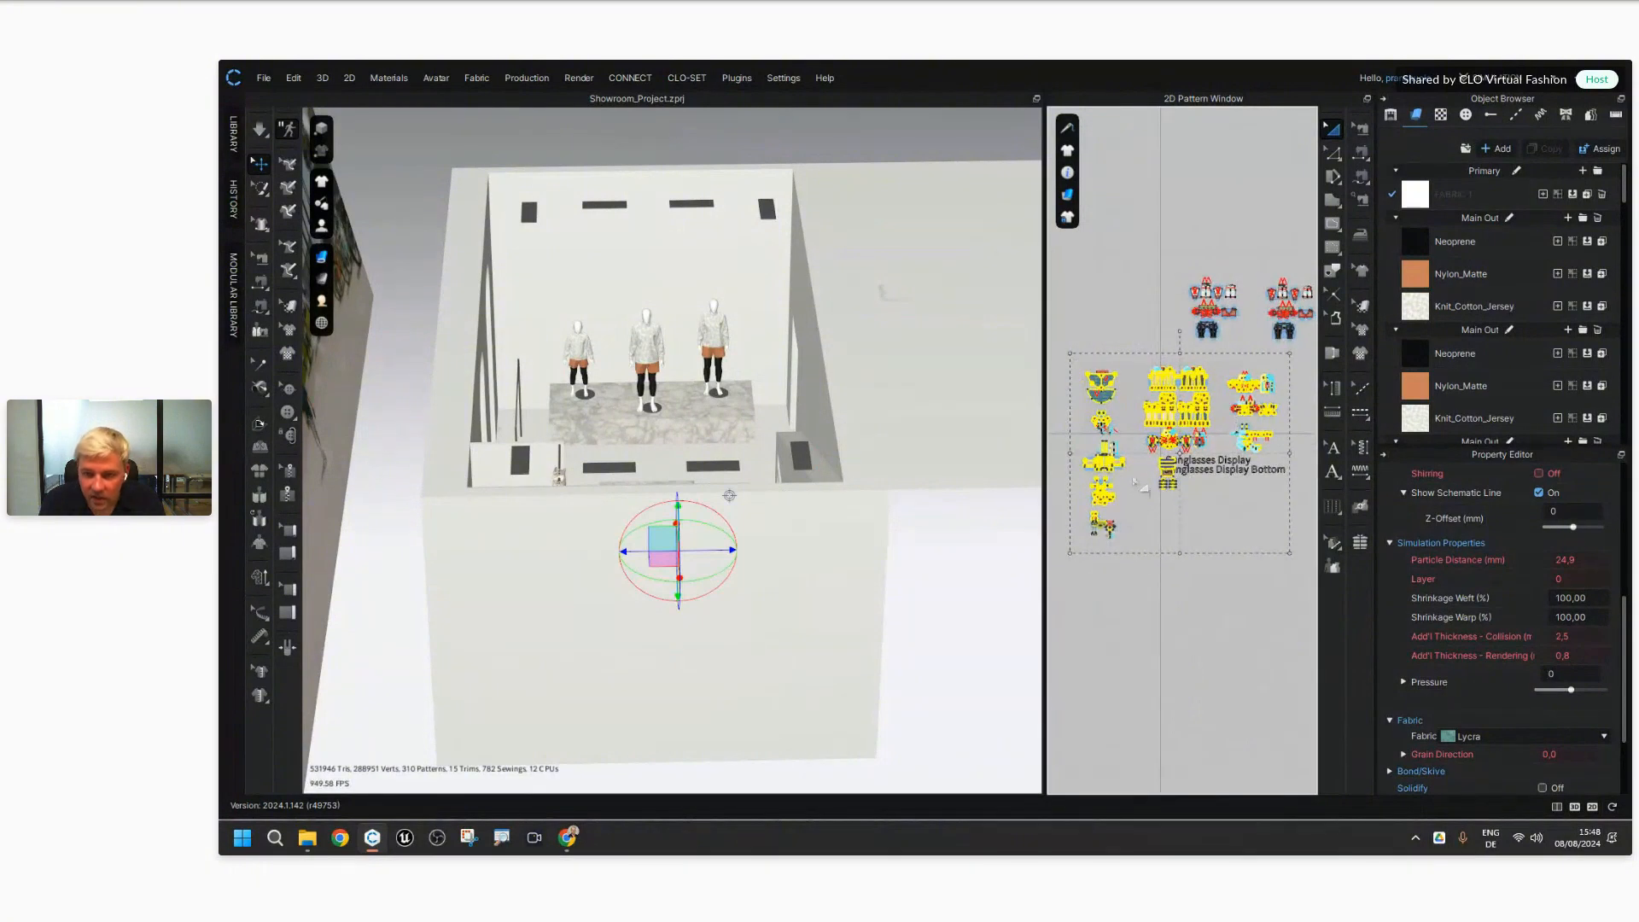
{"action": "scroll", "coordinate": [1142, 480], "scroll_direction": "up", "scroll_amount": 4}
{"action": "middle_click_drag", "start_coordinate": [1210, 177], "coordinate": [1120, 306]}
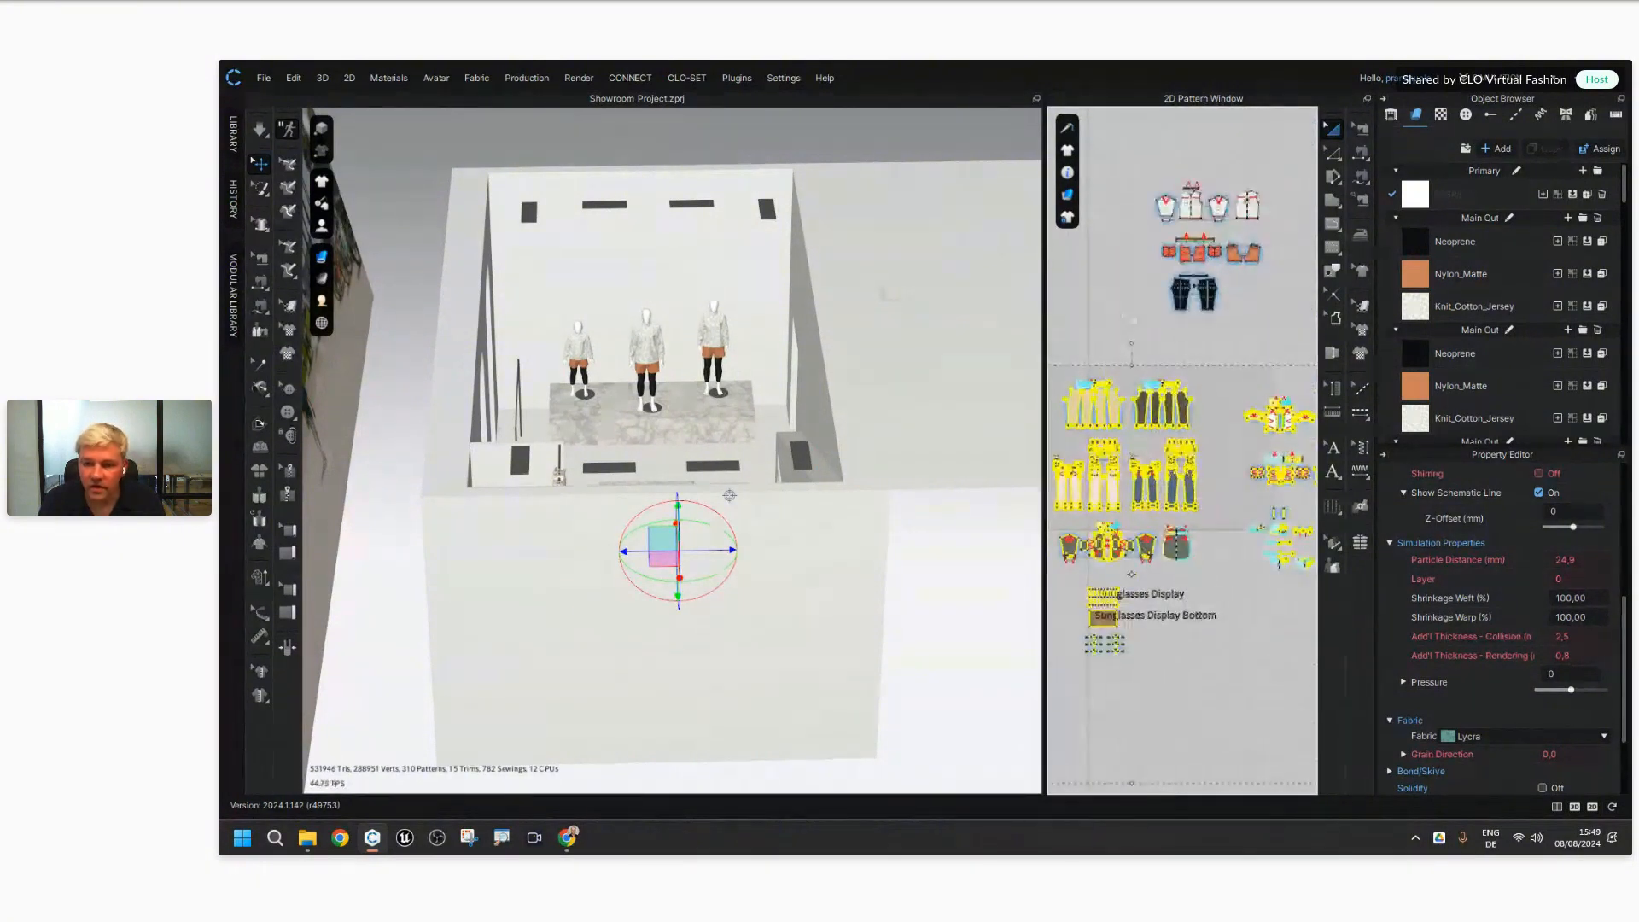
{"action": "left_click", "coordinate": [715, 485]}
{"action": "right_click_drag", "start_coordinate": [715, 485], "coordinate": [490, 534]}
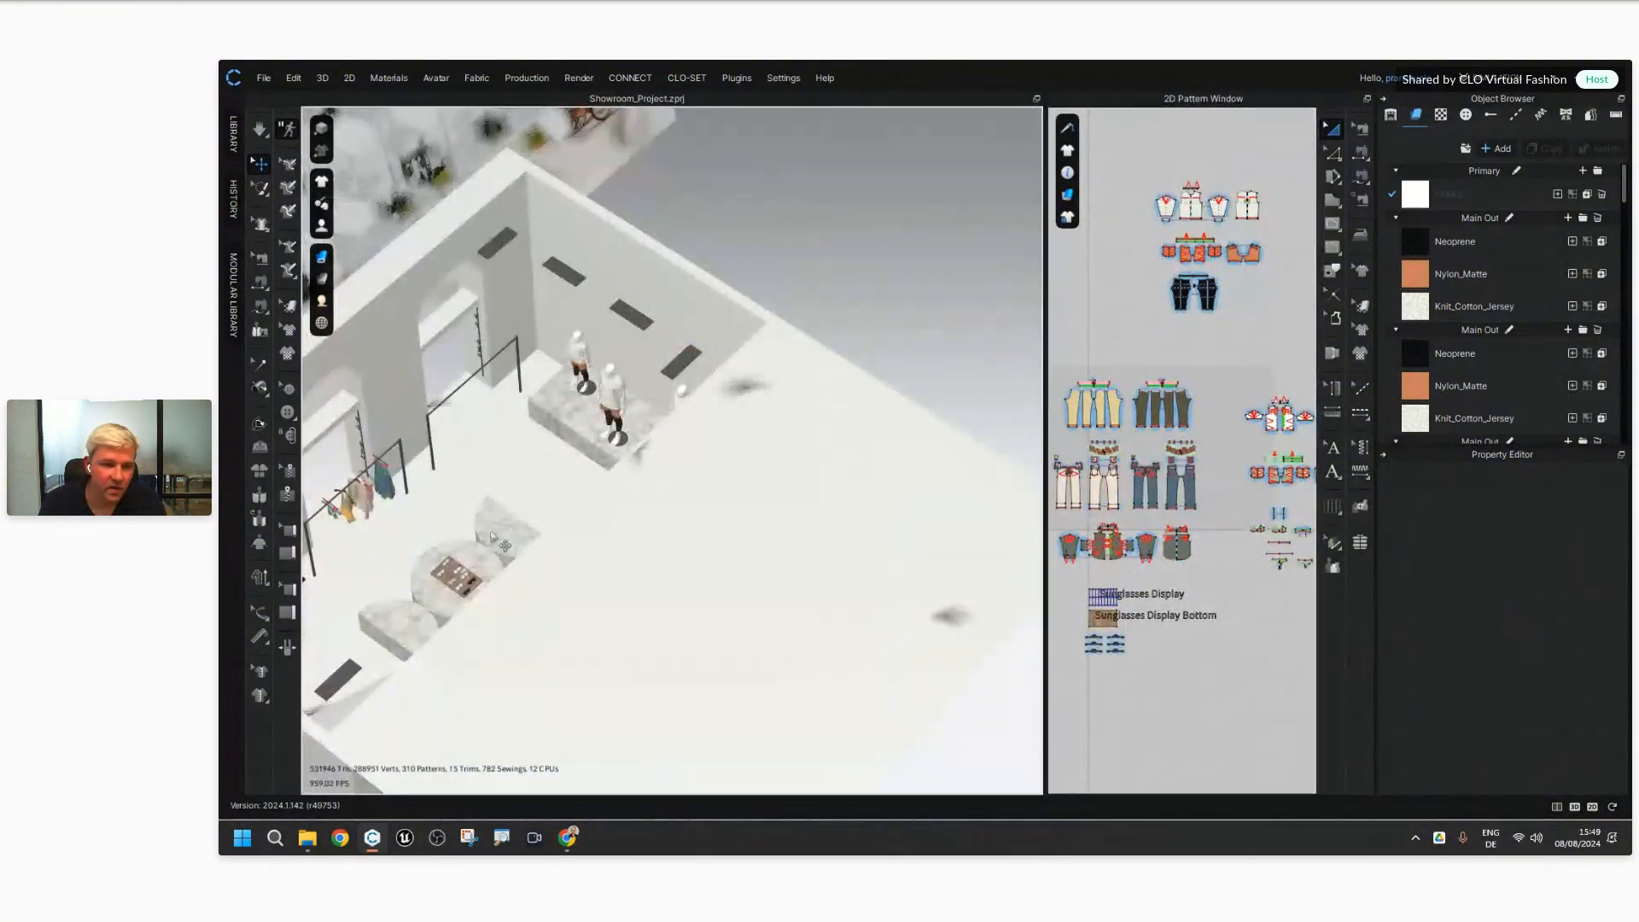
Step: Examine the sunglasses display on the round marble table and its patterns in the 2D window
{"action": "scroll", "coordinate": [706, 366], "scroll_direction": "up", "scroll_amount": 10}
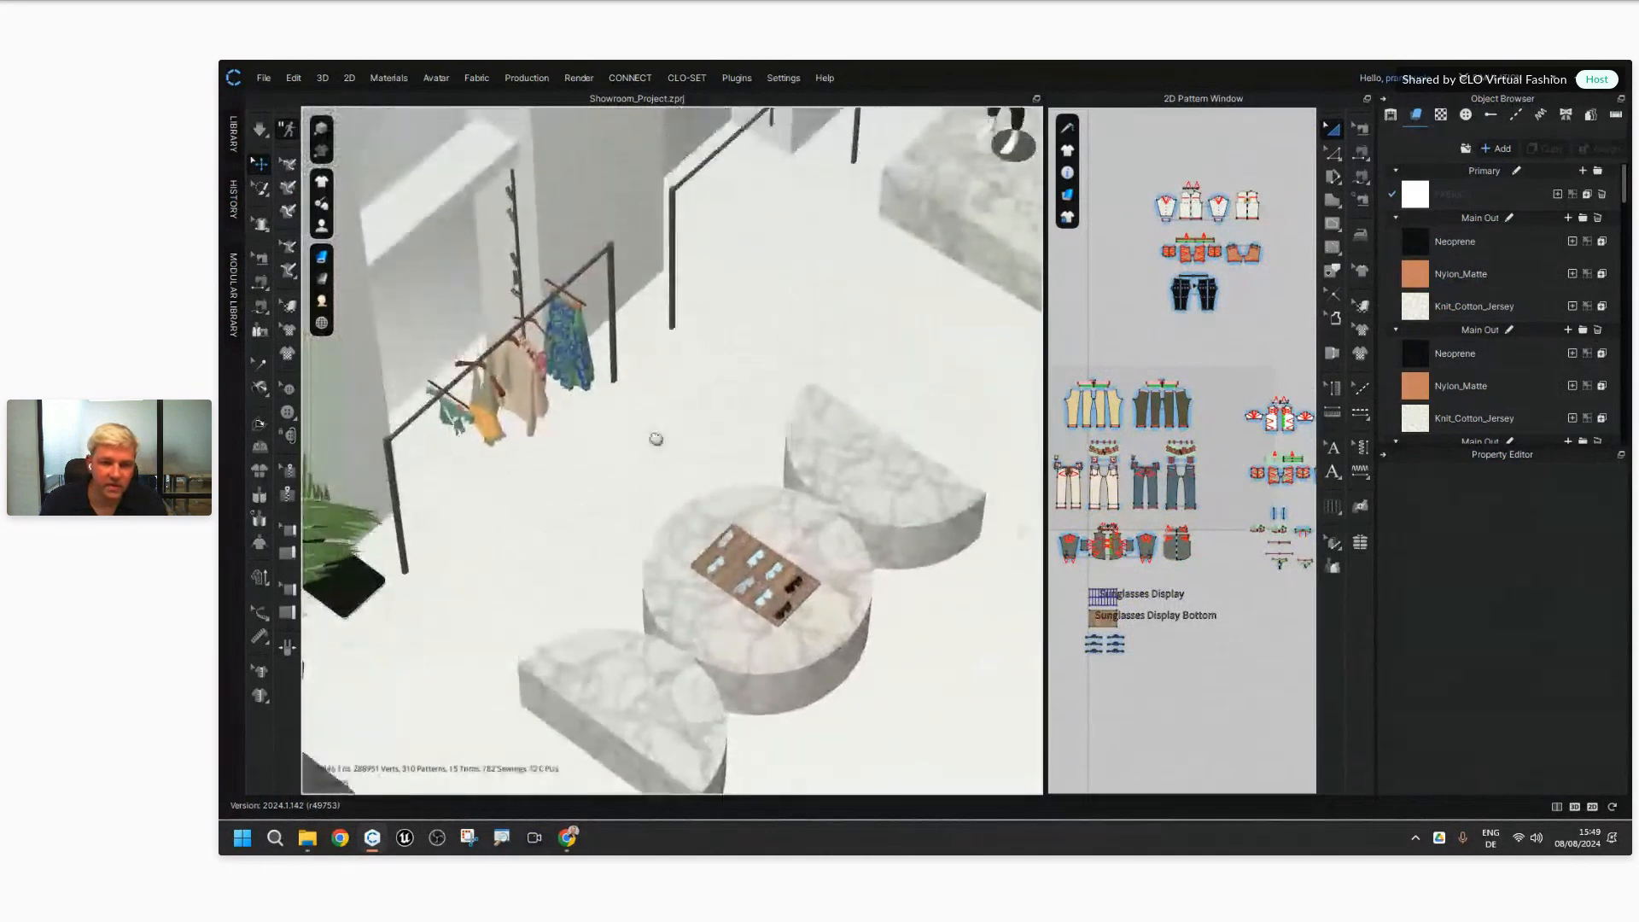
{"action": "right_click_drag", "start_coordinate": [652, 455], "coordinate": [705, 409]}
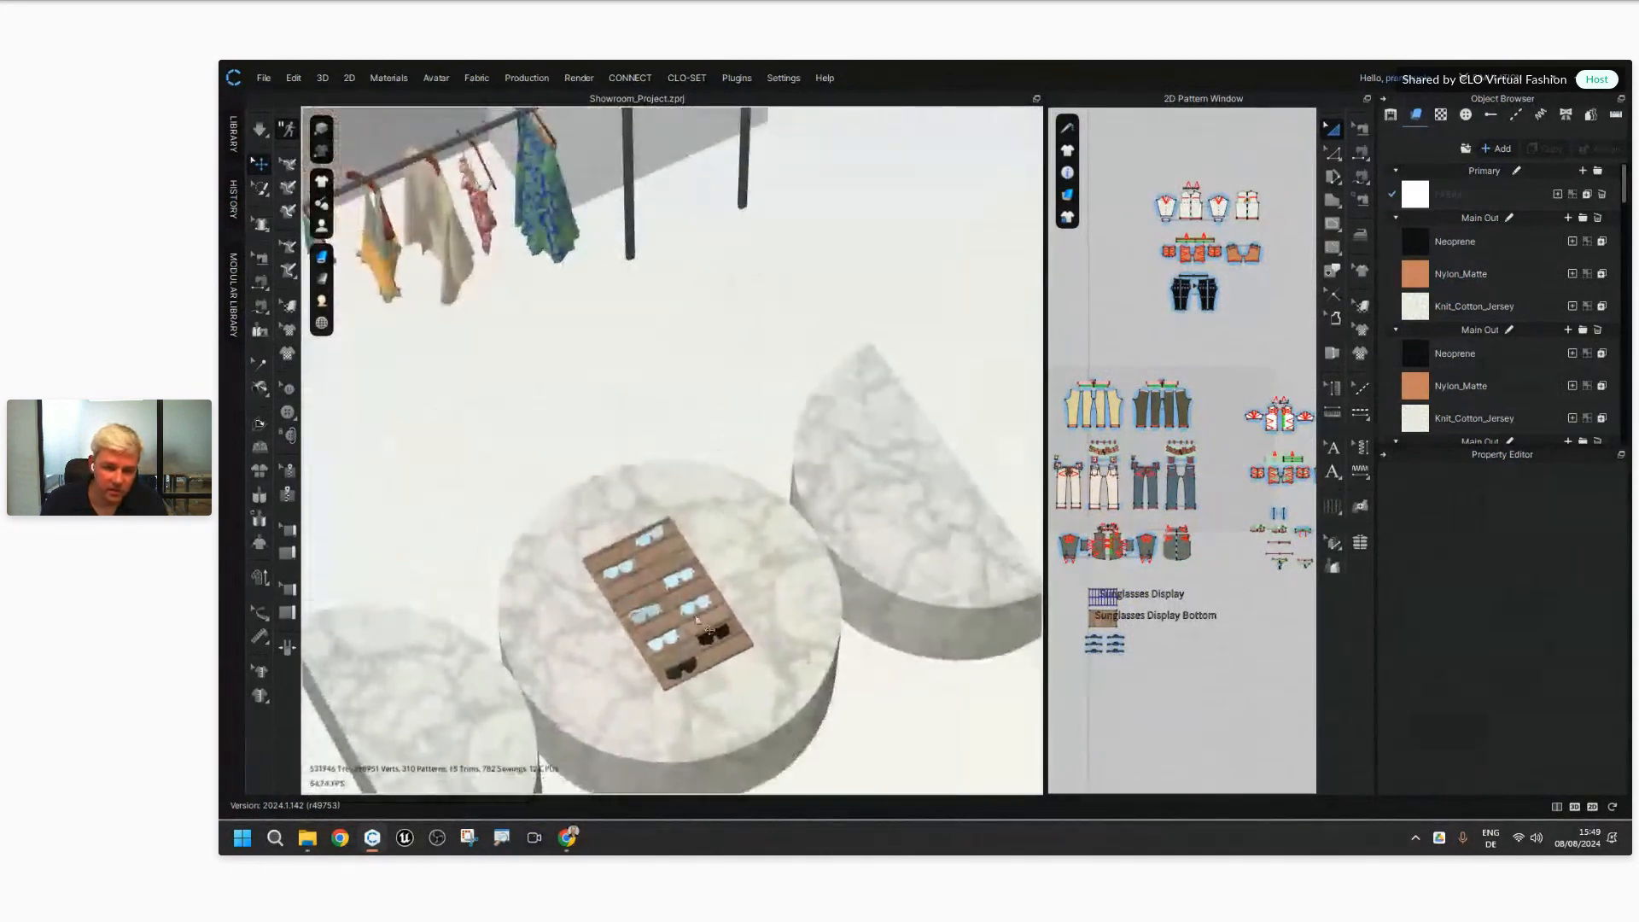
{"action": "scroll", "coordinate": [703, 684], "scroll_direction": "up", "scroll_amount": 5}
{"action": "scroll", "coordinate": [704, 684], "scroll_direction": "up", "scroll_amount": 1}
{"action": "middle_click_drag", "start_coordinate": [703, 683], "coordinate": [756, 367]}
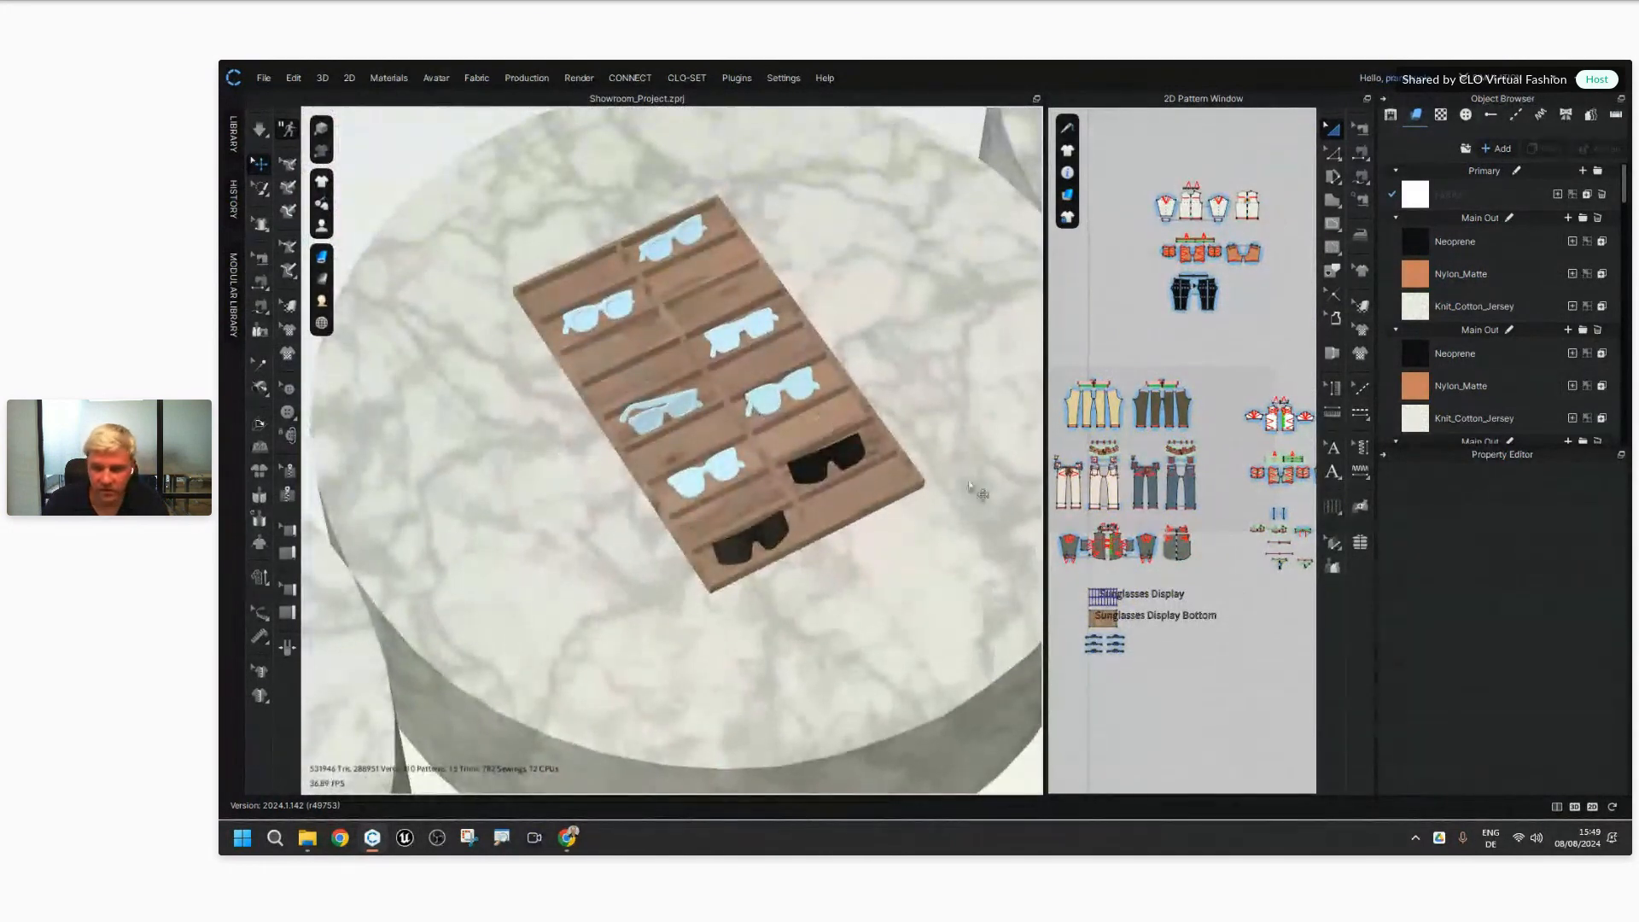
{"action": "scroll", "coordinate": [1106, 640], "scroll_direction": "up", "scroll_amount": 8}
{"action": "middle_click_drag", "start_coordinate": [1119, 667], "coordinate": [1190, 543]}
{"action": "scroll", "coordinate": [1182, 538], "scroll_direction": "down", "scroll_amount": 5}
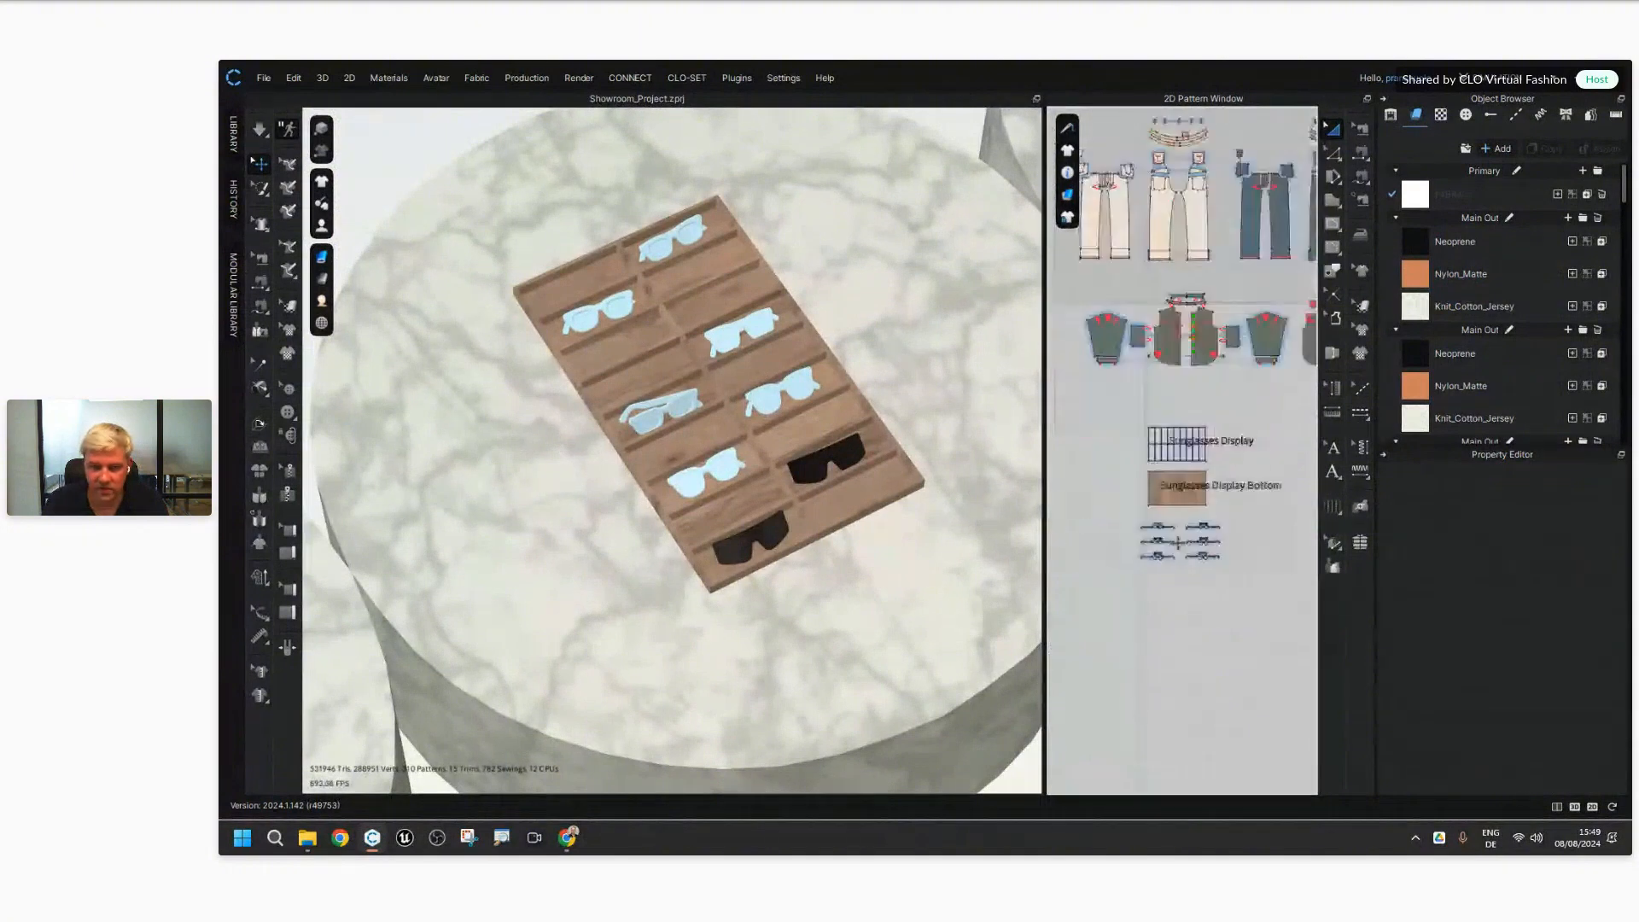
Step: Examine the garments hanging on the clothes rack along the showroom wall
{"action": "scroll", "coordinate": [901, 538], "scroll_direction": "down", "scroll_amount": 2}
{"action": "scroll", "coordinate": [901, 546], "scroll_direction": "down", "scroll_amount": 4}
{"action": "middle_click_drag", "start_coordinate": [753, 332], "coordinate": [903, 798]}
{"action": "scroll", "coordinate": [734, 657], "scroll_direction": "up", "scroll_amount": 1}
{"action": "middle_click_drag", "start_coordinate": [731, 653], "coordinate": [706, 494]}
{"action": "right_click_drag", "start_coordinate": [706, 495], "coordinate": [732, 424]}
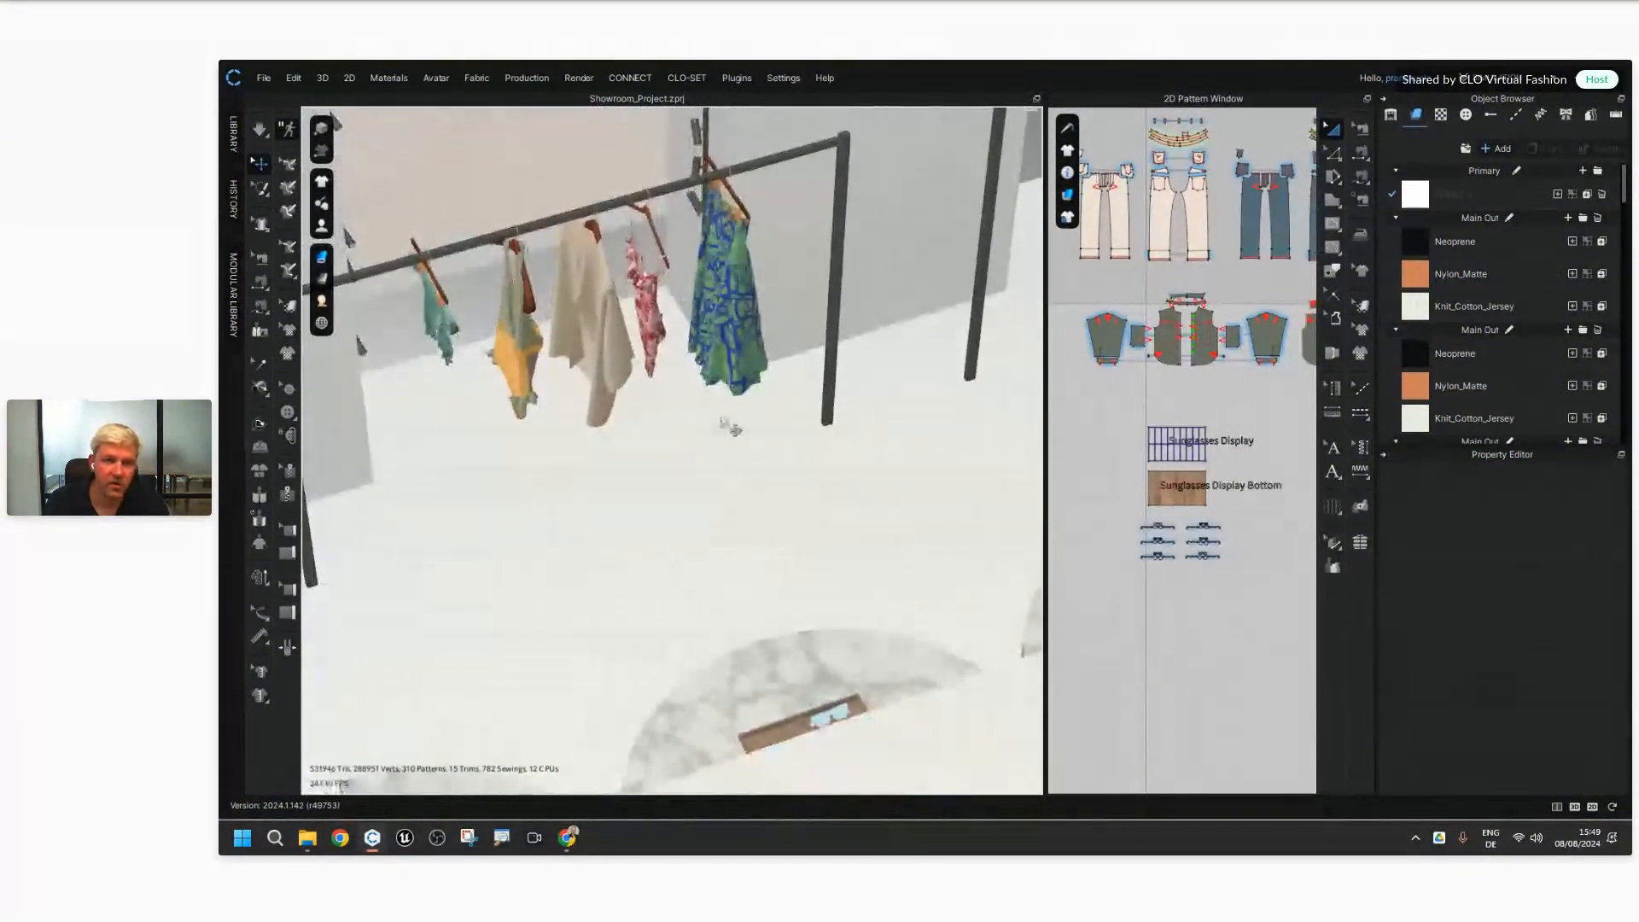
{"action": "scroll", "coordinate": [646, 389], "scroll_direction": "down", "scroll_amount": 1}
{"action": "scroll", "coordinate": [646, 388], "scroll_direction": "up", "scroll_amount": 2}
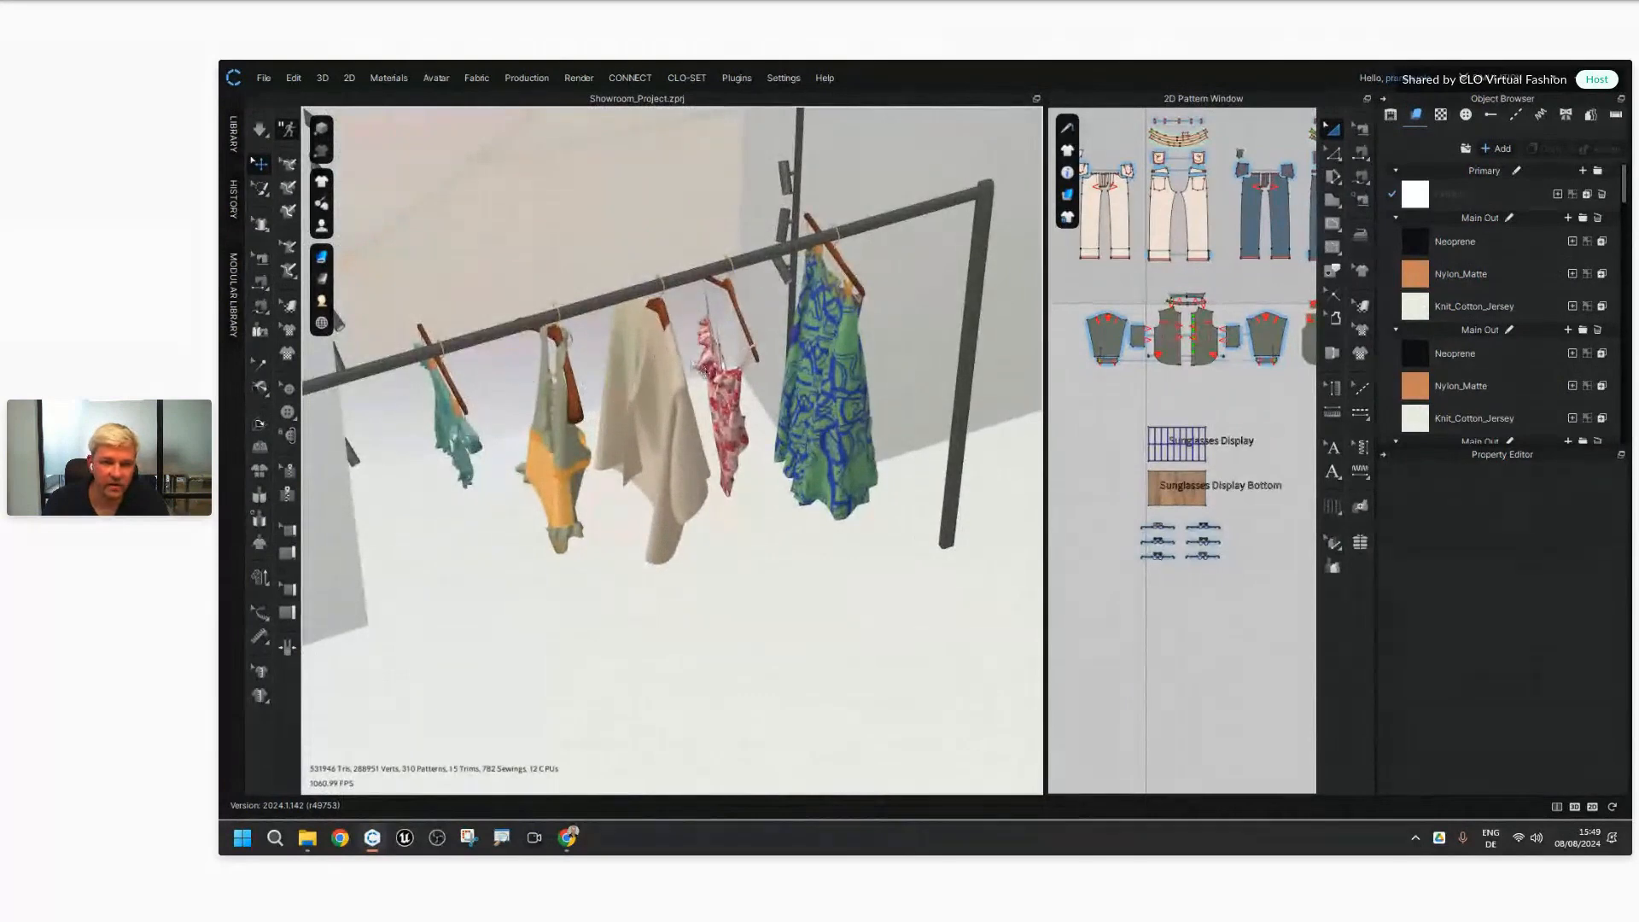
{"action": "scroll", "coordinate": [795, 528], "scroll_direction": "down", "scroll_amount": 3}
{"action": "middle_click_drag", "start_coordinate": [816, 578], "coordinate": [695, 443]}
{"action": "scroll", "coordinate": [694, 443], "scroll_direction": "down", "scroll_amount": 1}
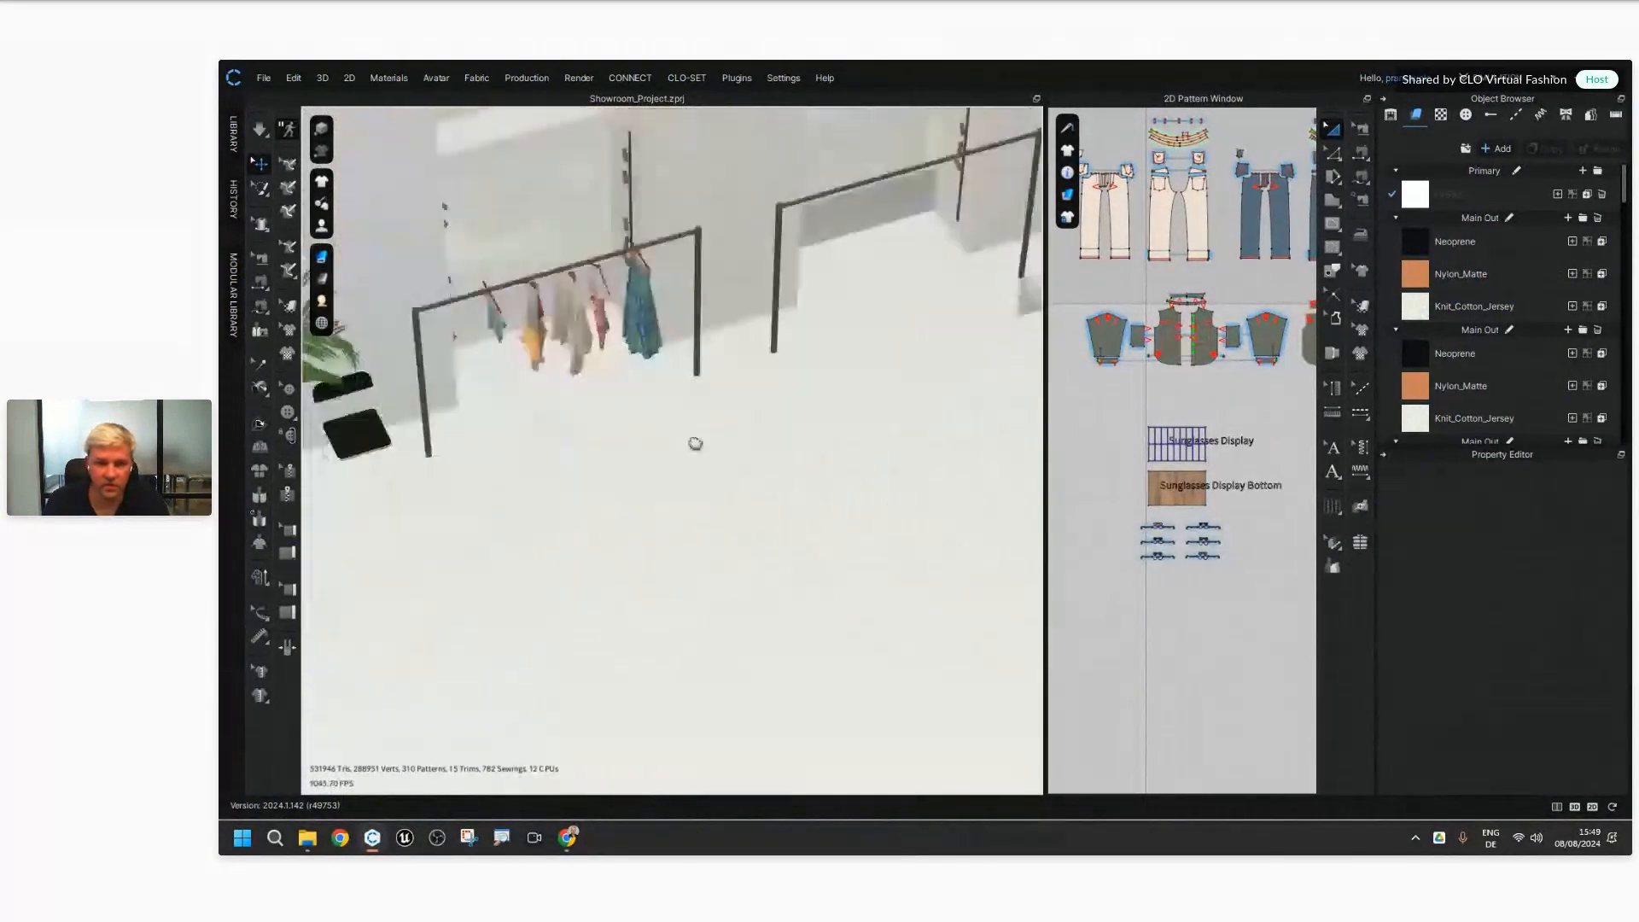
Step: Inspect the wall shelves with shoes and folded clothes and the mannequins beside the curtain
{"action": "right_click_drag", "start_coordinate": [695, 443], "coordinate": [751, 428]}
{"action": "middle_click_drag", "start_coordinate": [751, 428], "coordinate": [553, 410]}
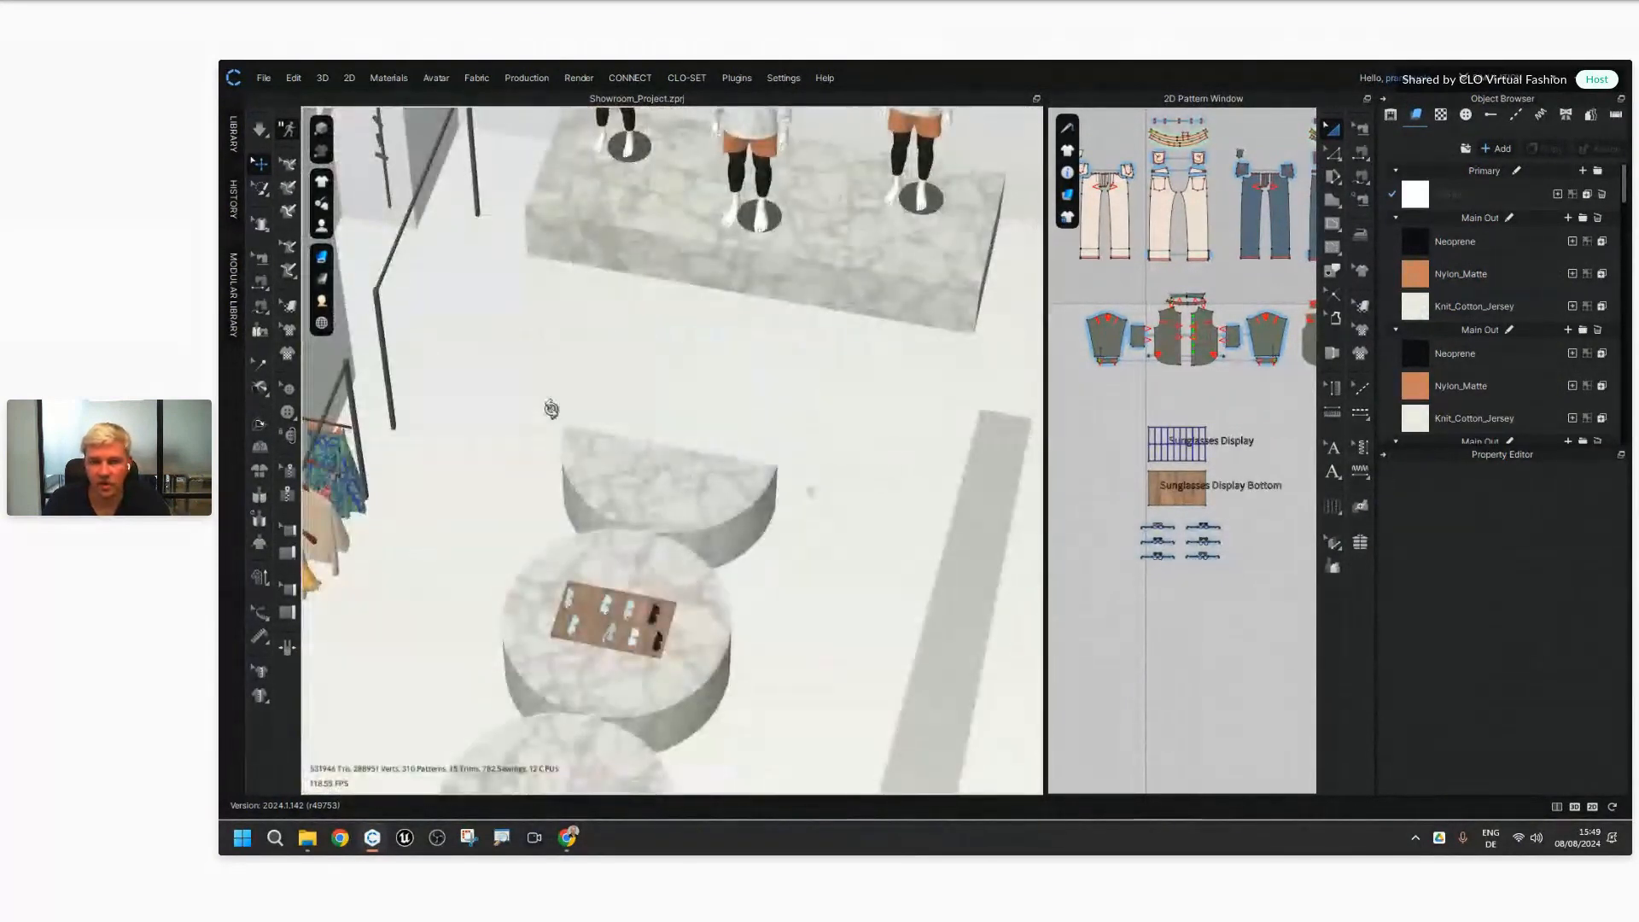
{"action": "right_click_drag", "start_coordinate": [552, 410], "coordinate": [648, 413]}
{"action": "middle_click_drag", "start_coordinate": [647, 413], "coordinate": [330, 558]}
{"action": "right_click_drag", "start_coordinate": [330, 559], "coordinate": [470, 549]}
{"action": "middle_click_drag", "start_coordinate": [470, 548], "coordinate": [626, 461]}
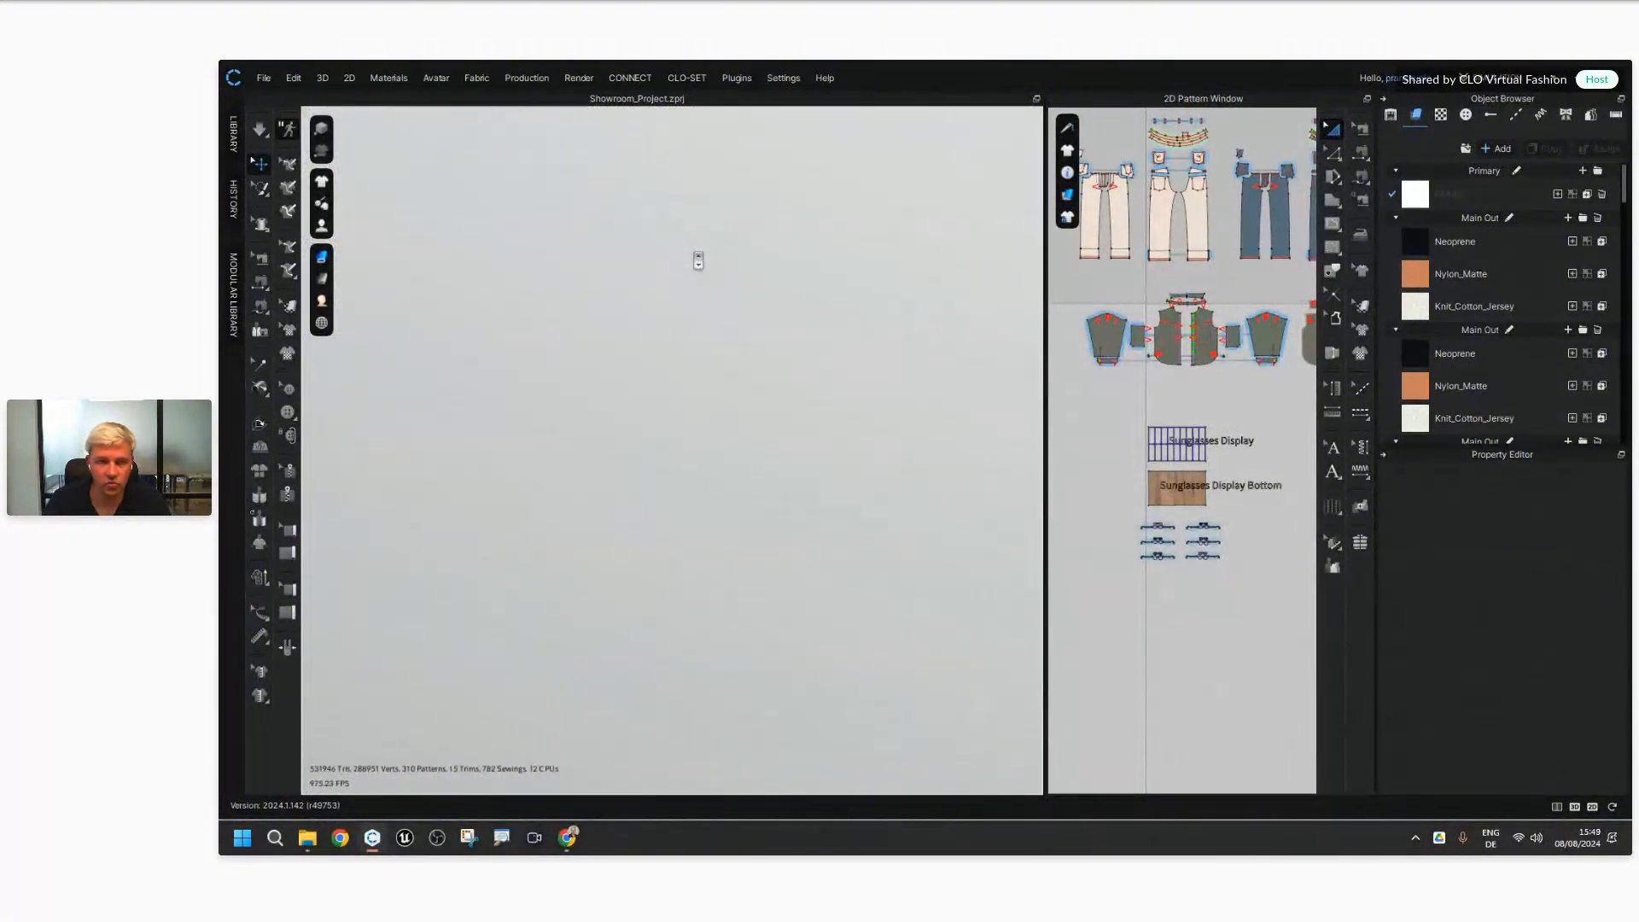
{"action": "scroll", "coordinate": [698, 260], "scroll_direction": "down", "scroll_amount": 5}
{"action": "middle_click_drag", "start_coordinate": [698, 260], "coordinate": [438, 363]}
{"action": "scroll", "coordinate": [438, 363], "scroll_direction": "up", "scroll_amount": 4}
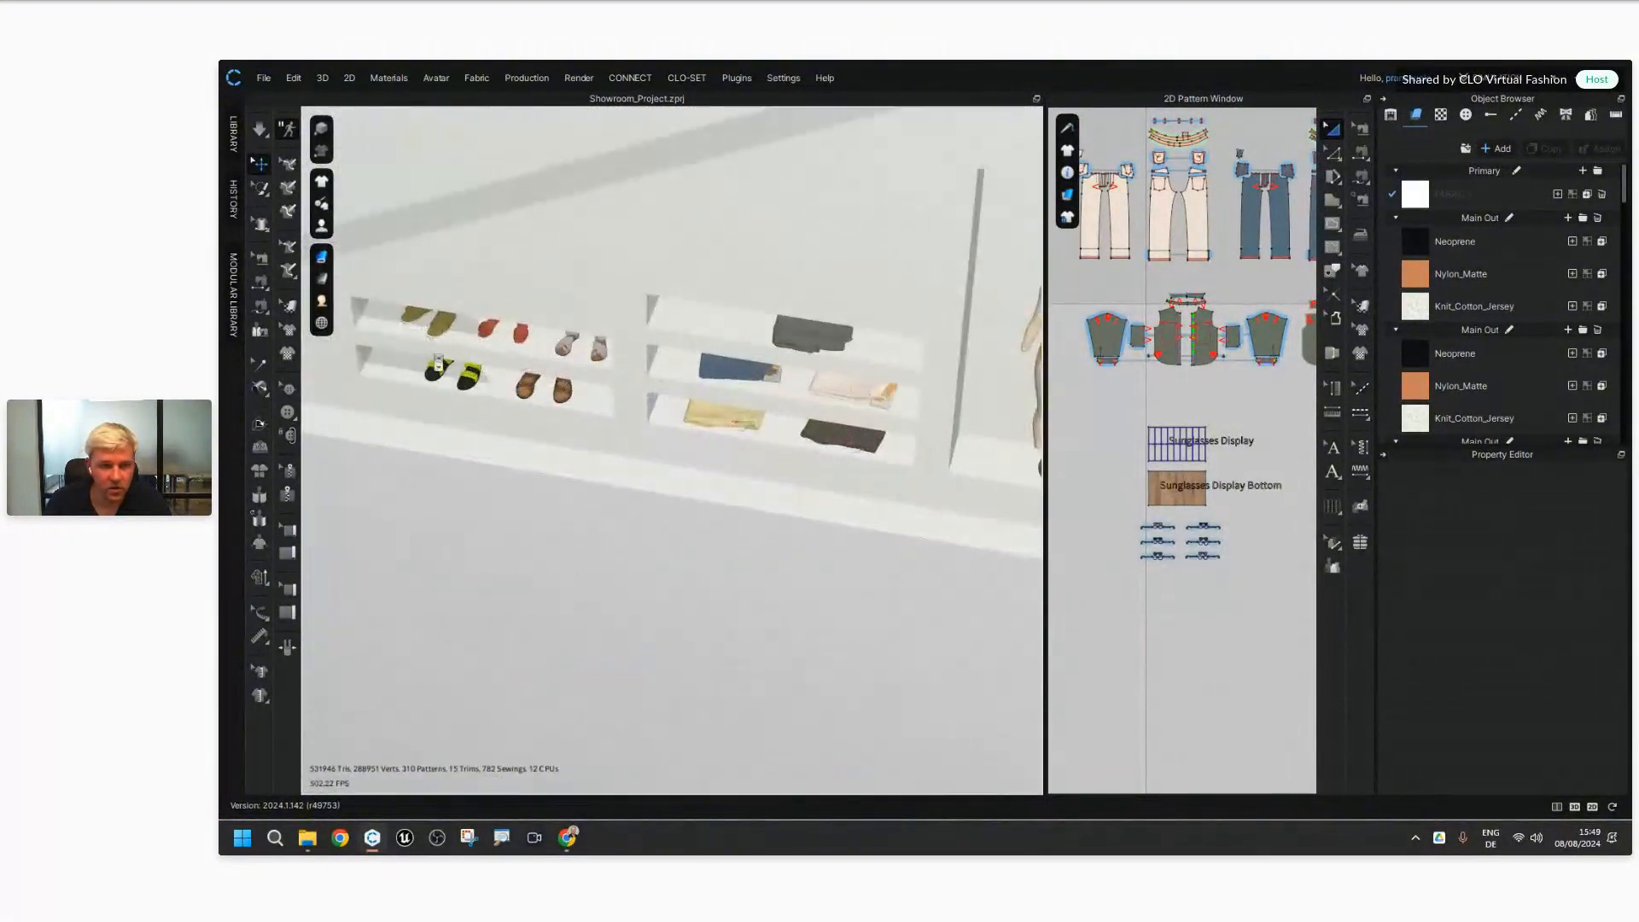
{"action": "scroll", "coordinate": [438, 363], "scroll_direction": "up", "scroll_amount": 3}
{"action": "middle_click_drag", "start_coordinate": [815, 410], "coordinate": [794, 435]}
{"action": "middle_click_drag", "start_coordinate": [1016, 418], "coordinate": [641, 476]}
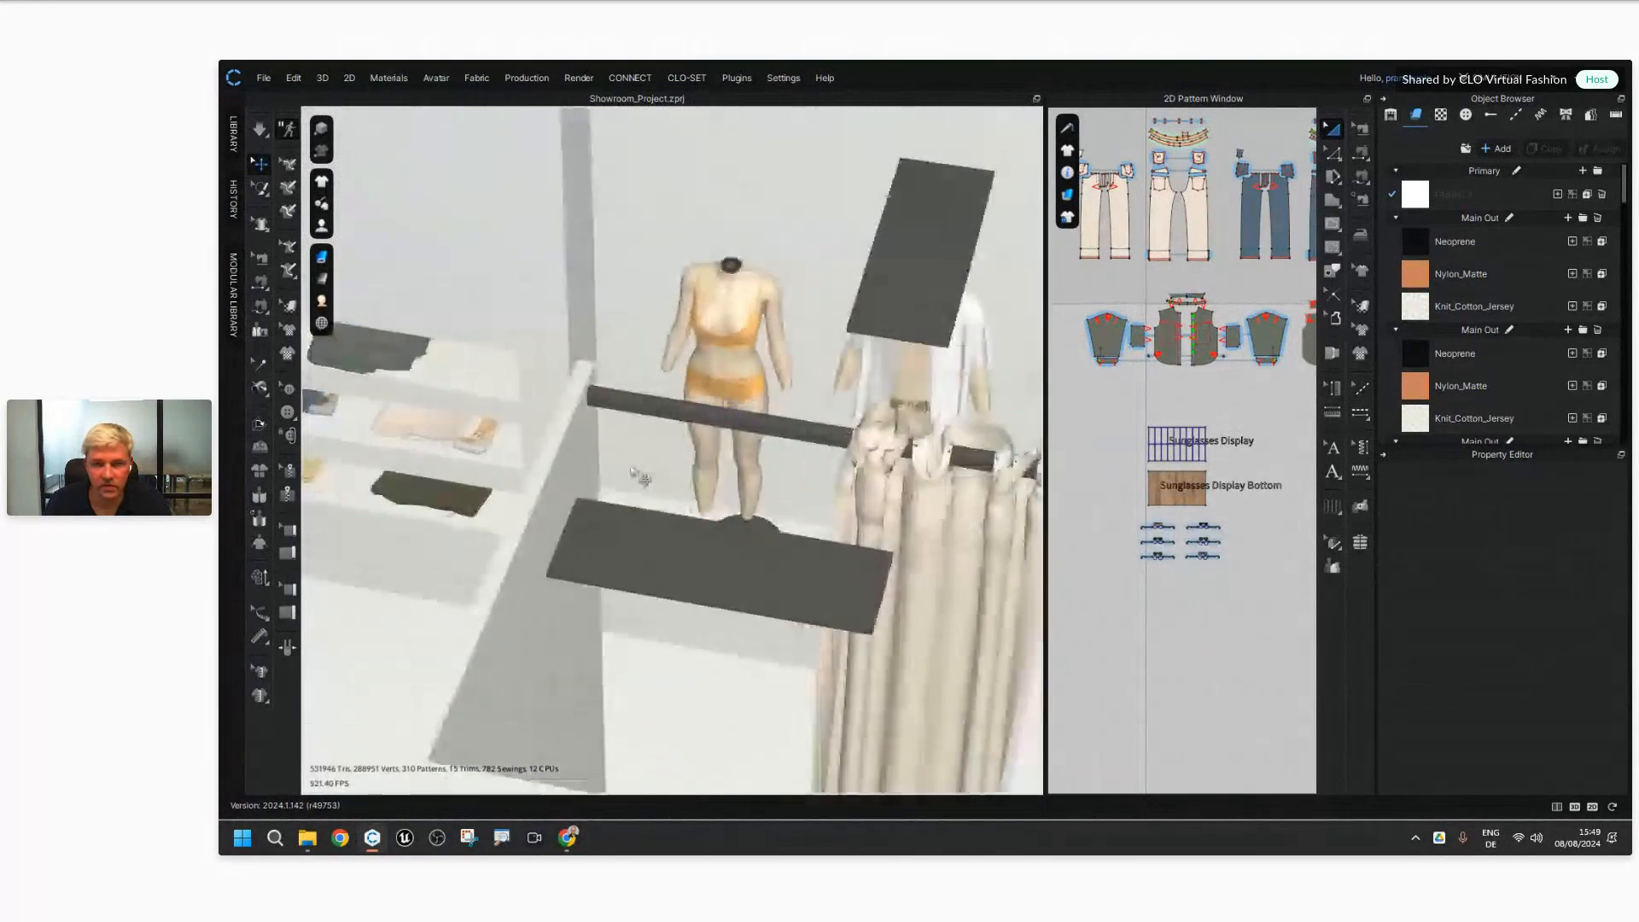
Step: Review the whole showroom layout from above, including the shelves, marble tables and mannequin podium
{"action": "scroll", "coordinate": [641, 476], "scroll_direction": "down", "scroll_amount": 6}
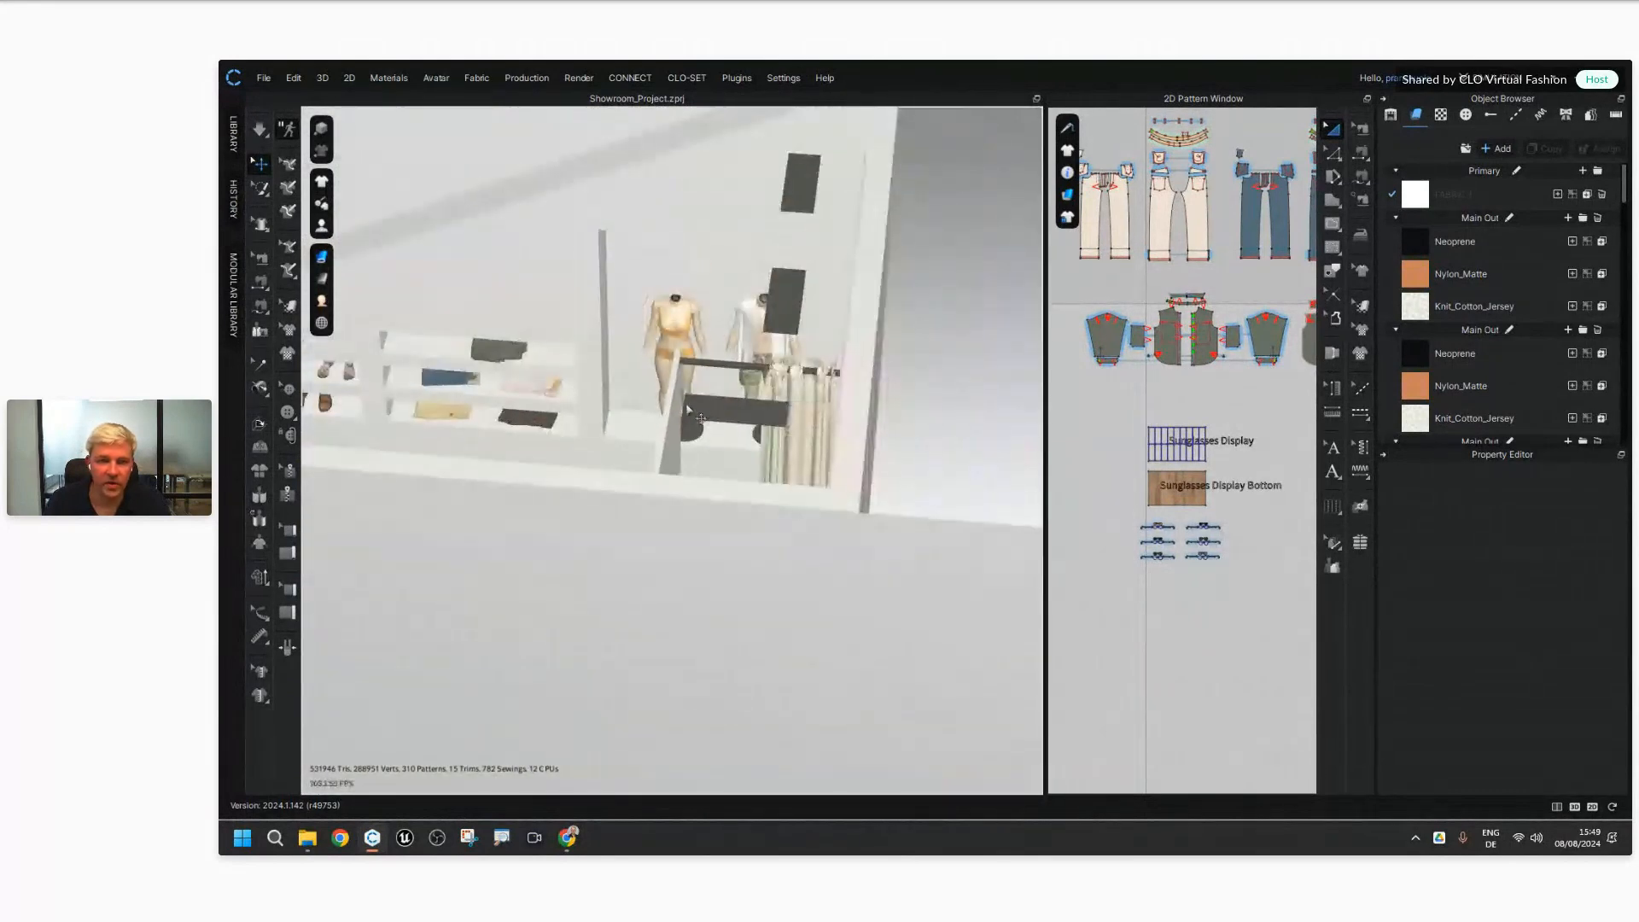
{"action": "middle_click_drag", "start_coordinate": [687, 411], "coordinate": [778, 376]}
{"action": "right_click_drag", "start_coordinate": [779, 375], "coordinate": [692, 517]}
{"action": "middle_click_drag", "start_coordinate": [539, 636], "coordinate": [691, 456]}
{"action": "right_click_drag", "start_coordinate": [691, 457], "coordinate": [689, 449]}
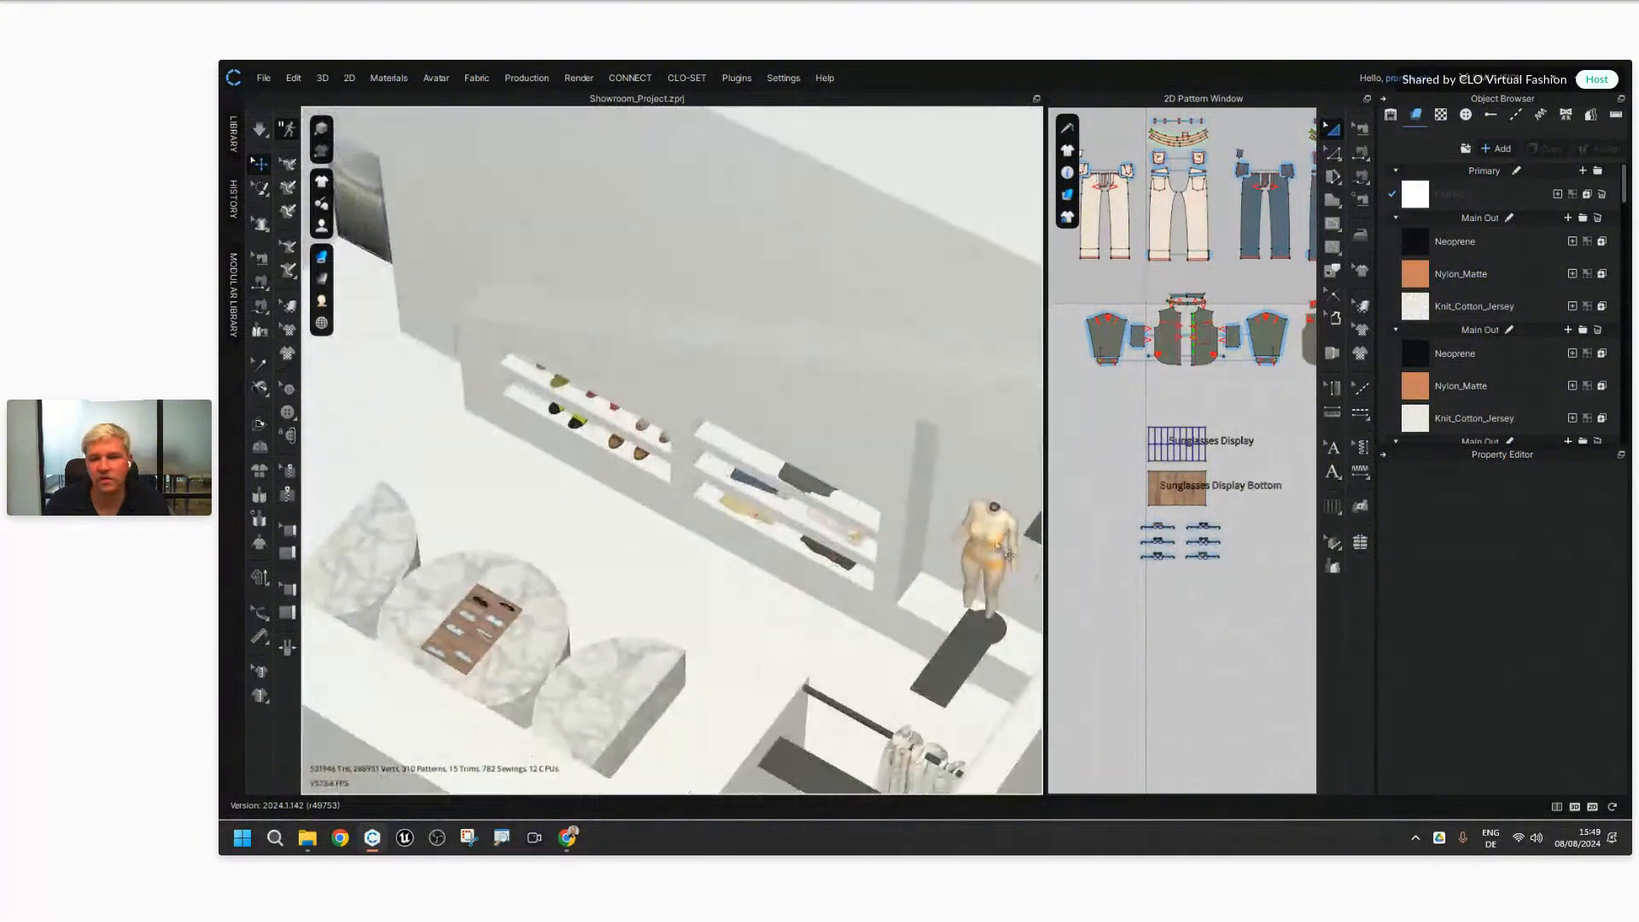
{"action": "scroll", "coordinate": [634, 541], "scroll_direction": "down", "scroll_amount": 3}
{"action": "middle_click_drag", "start_coordinate": [685, 522], "coordinate": [716, 470]}
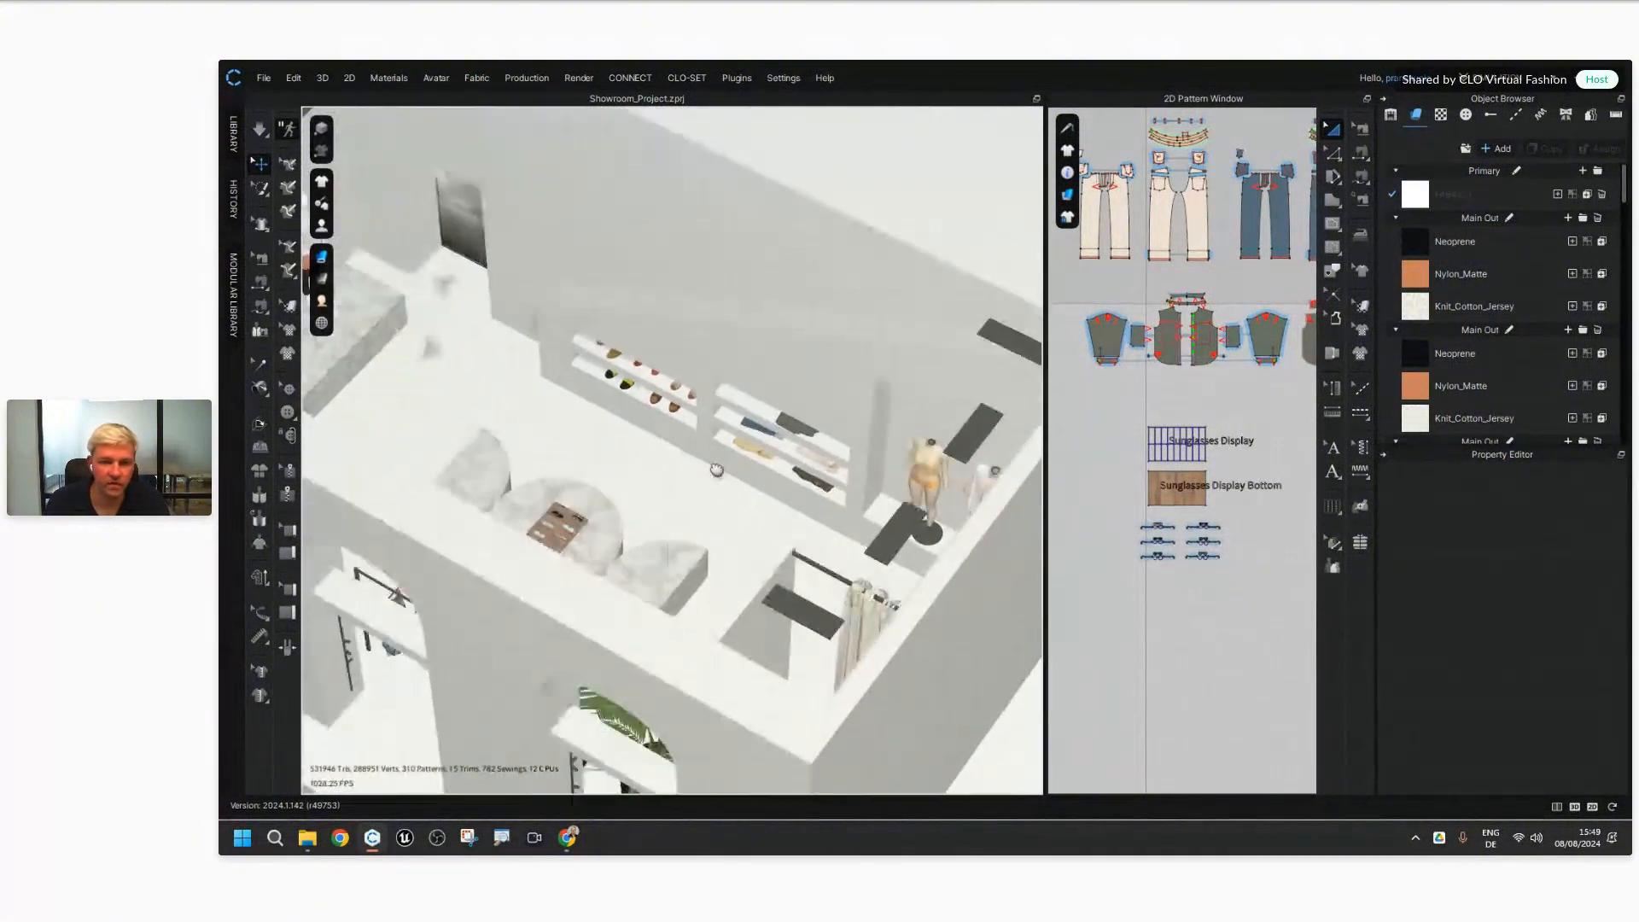
{"action": "right_click_drag", "start_coordinate": [716, 471], "coordinate": [641, 413]}
{"action": "scroll", "coordinate": [576, 520], "scroll_direction": "down", "scroll_amount": 5}
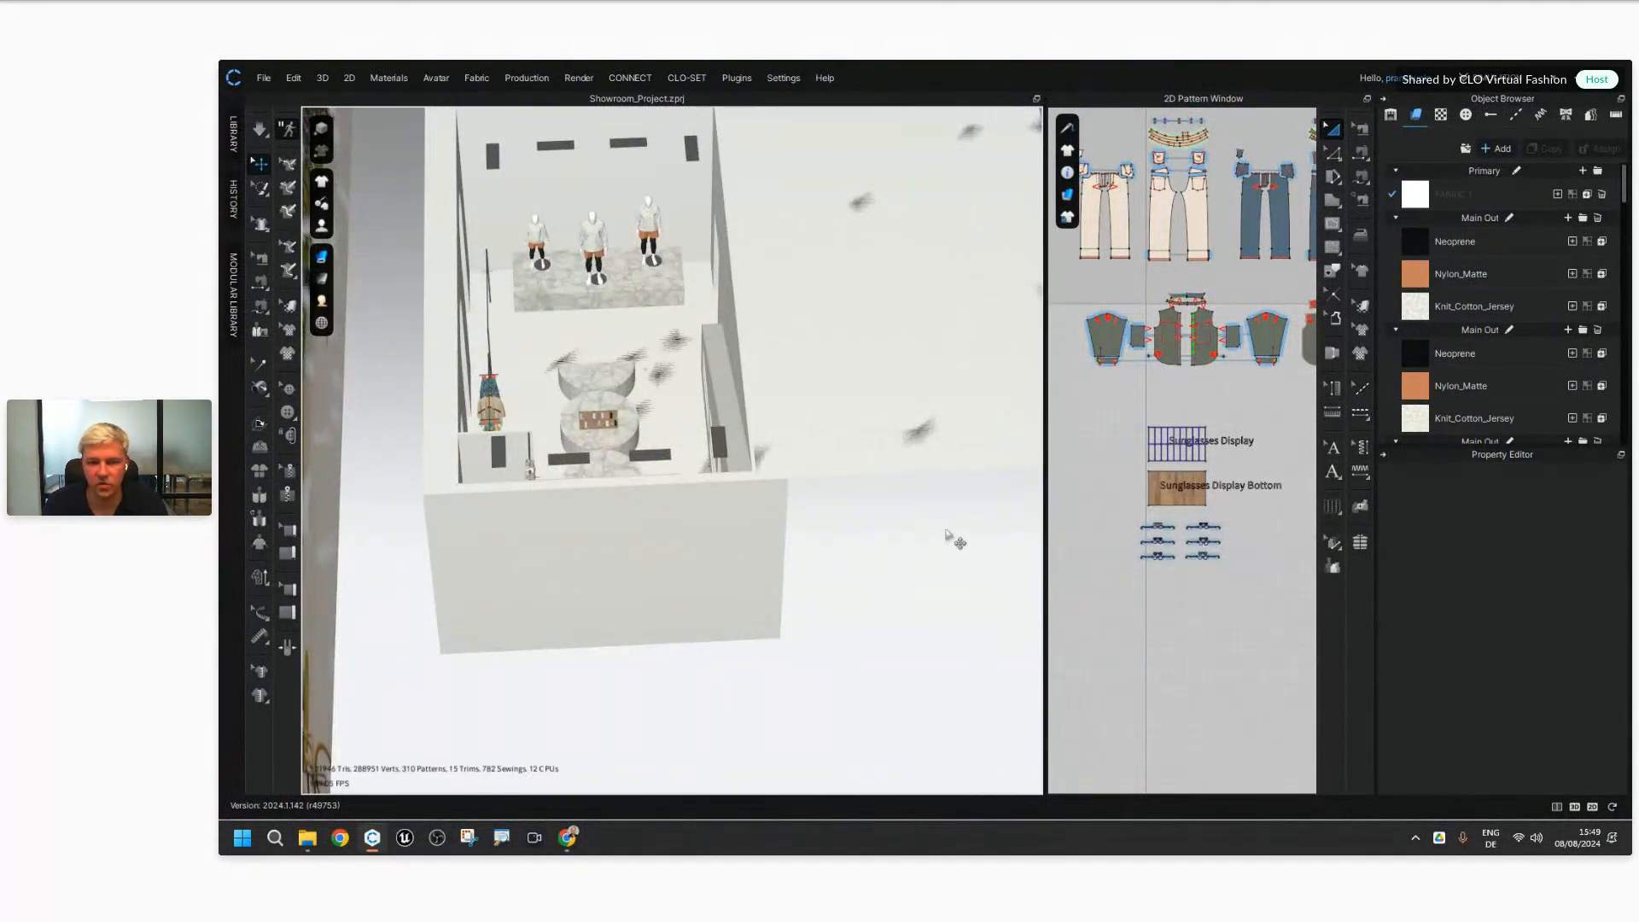
Step: Hide all state colour overlays in the 3D window and check the sunglasses display
{"action": "right_click", "coordinate": [914, 536]}
{"action": "mouse_move", "coordinate": [987, 422]}
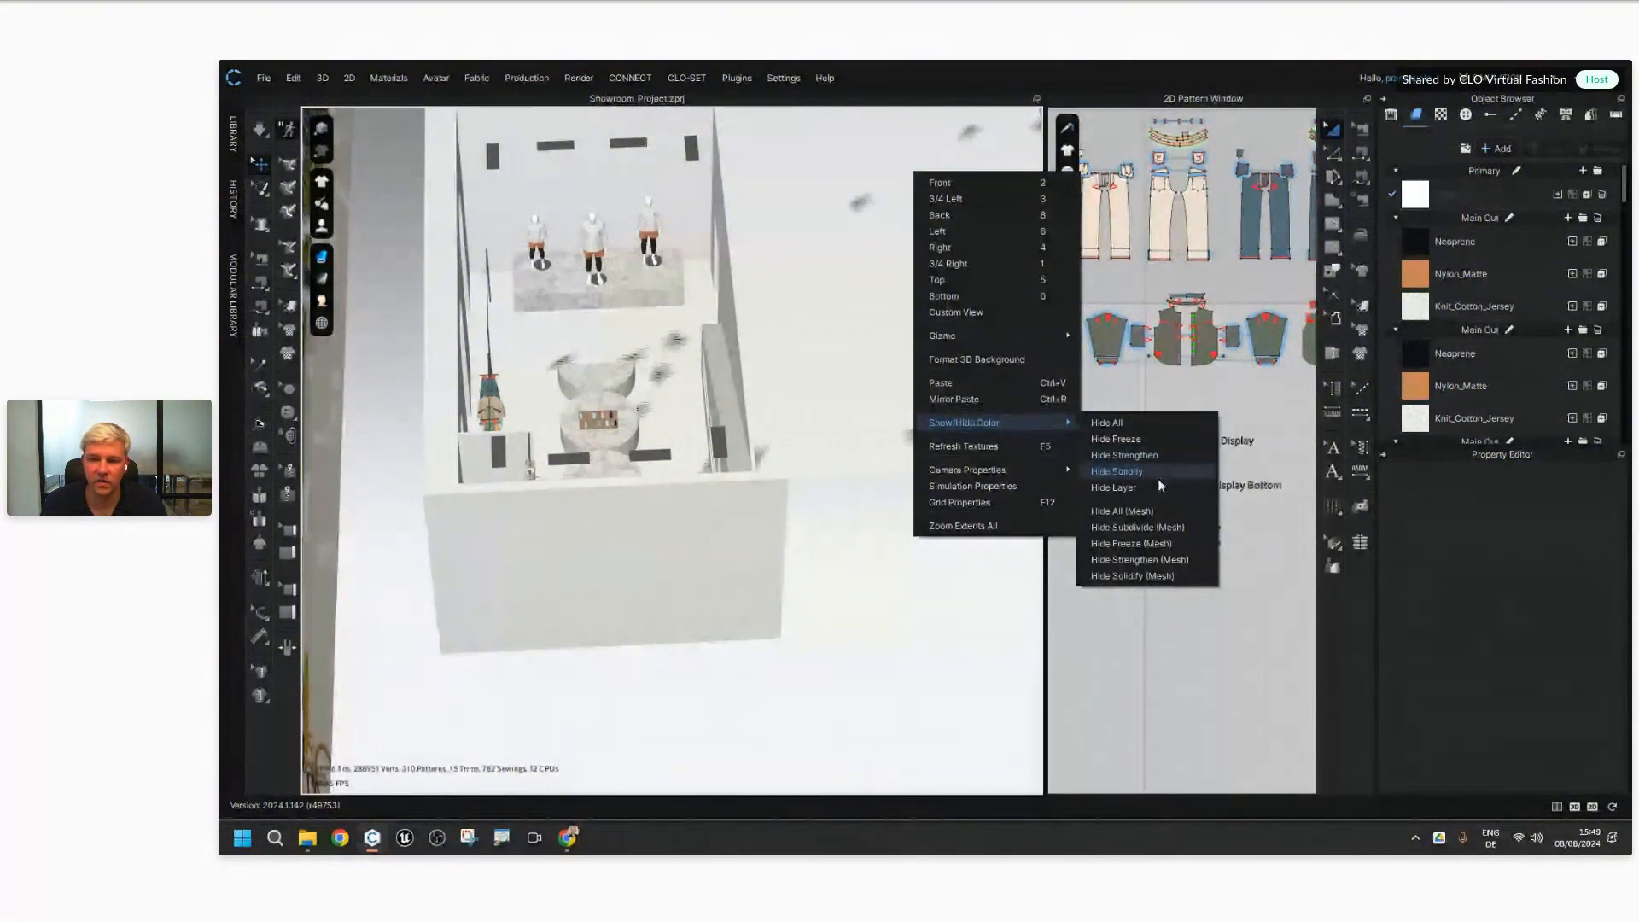
{"action": "left_click", "coordinate": [1149, 422]}
{"action": "scroll", "coordinate": [504, 423], "scroll_direction": "up", "scroll_amount": 5}
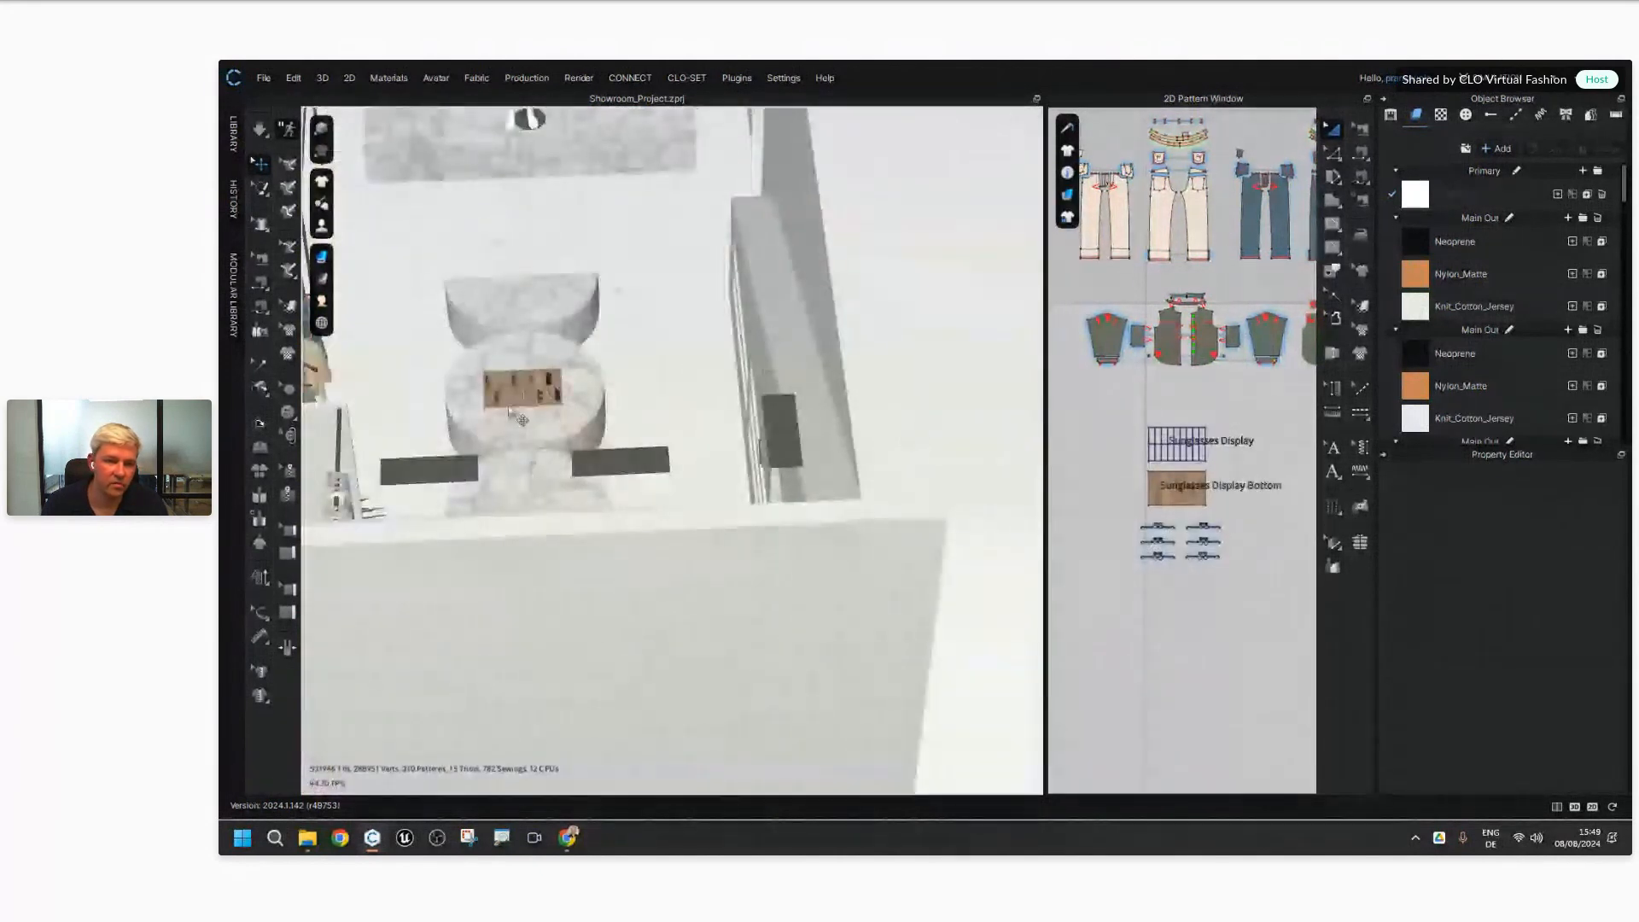
{"action": "scroll", "coordinate": [522, 420], "scroll_direction": "up", "scroll_amount": 8}
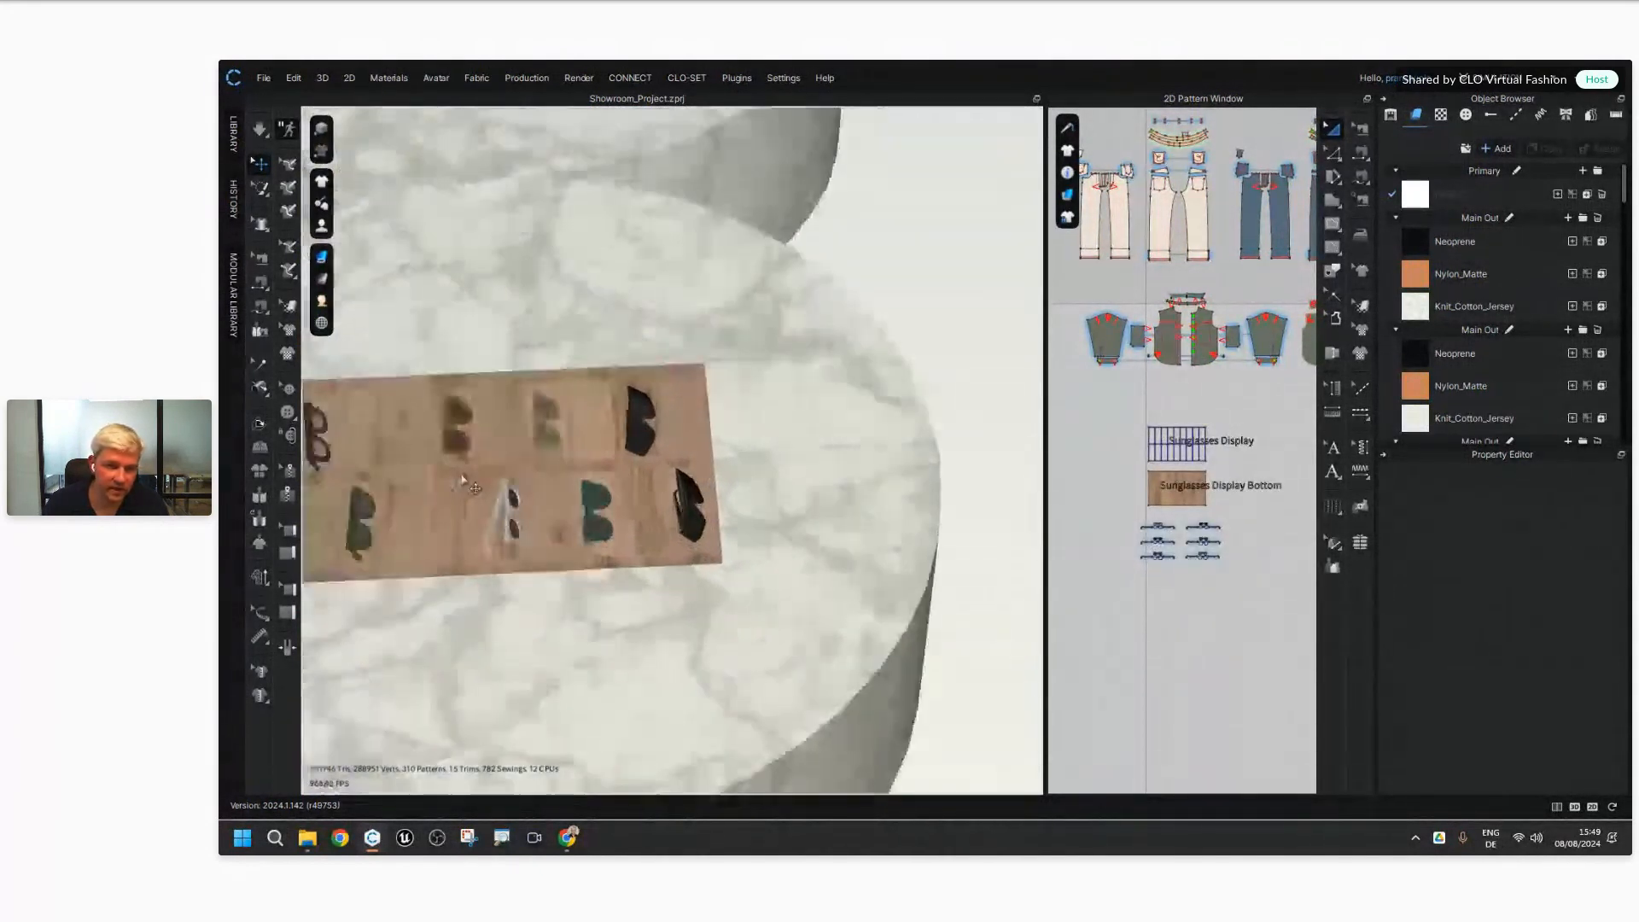
{"action": "scroll", "coordinate": [464, 484], "scroll_direction": "up", "scroll_amount": 1}
{"action": "middle_click_drag", "start_coordinate": [577, 488], "coordinate": [725, 445]}
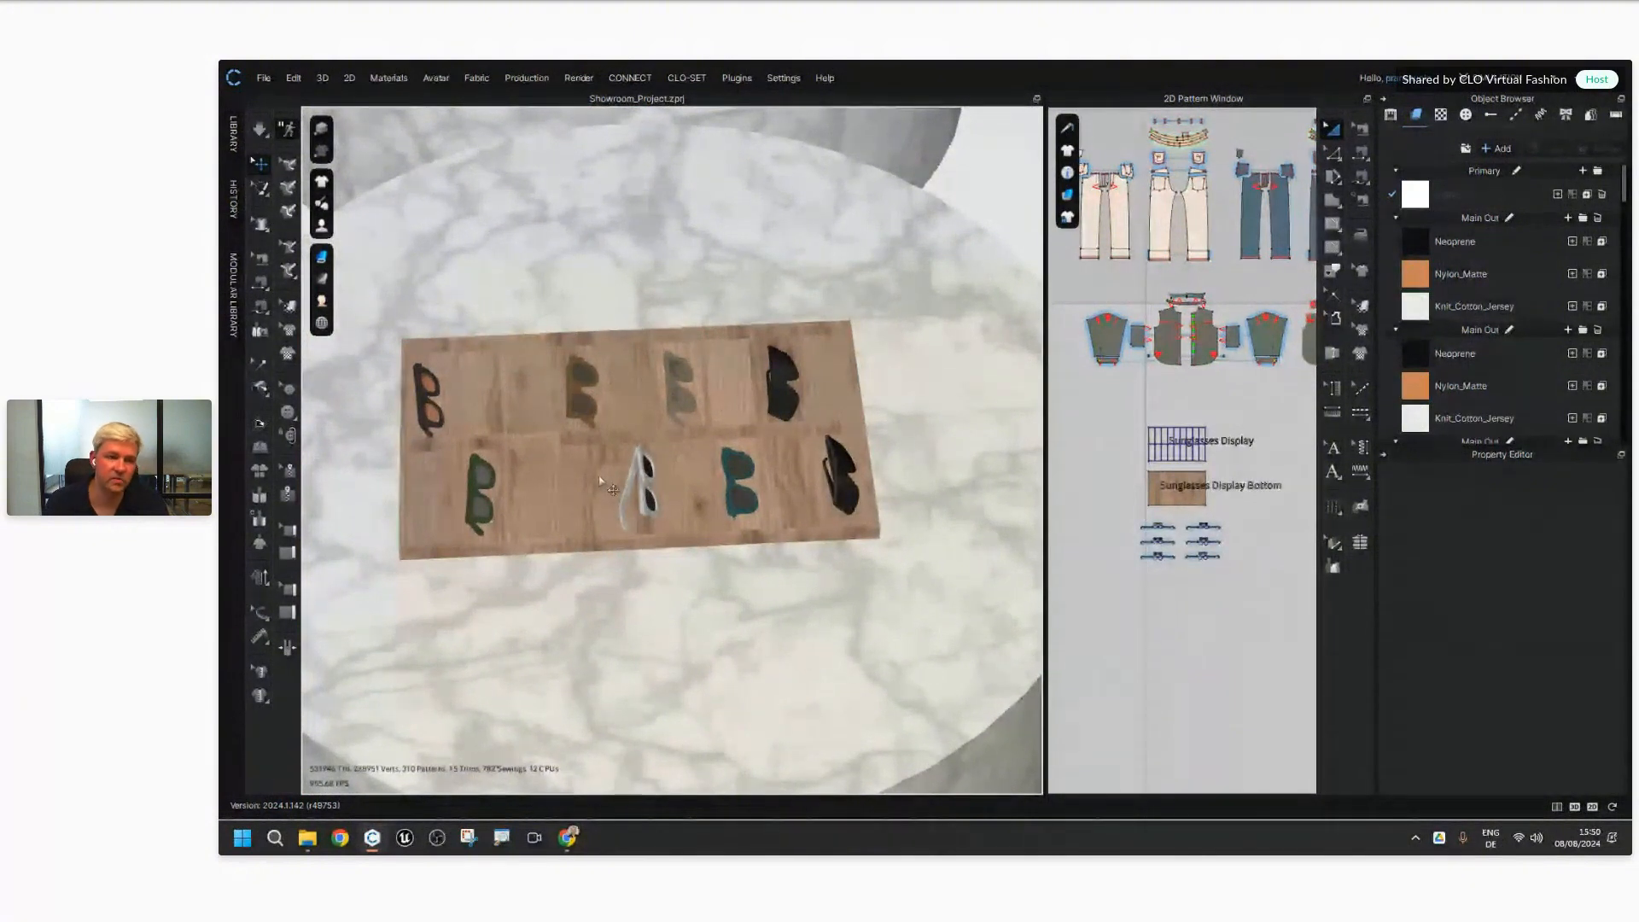
{"action": "scroll", "coordinate": [656, 512], "scroll_direction": "down", "scroll_amount": 4}
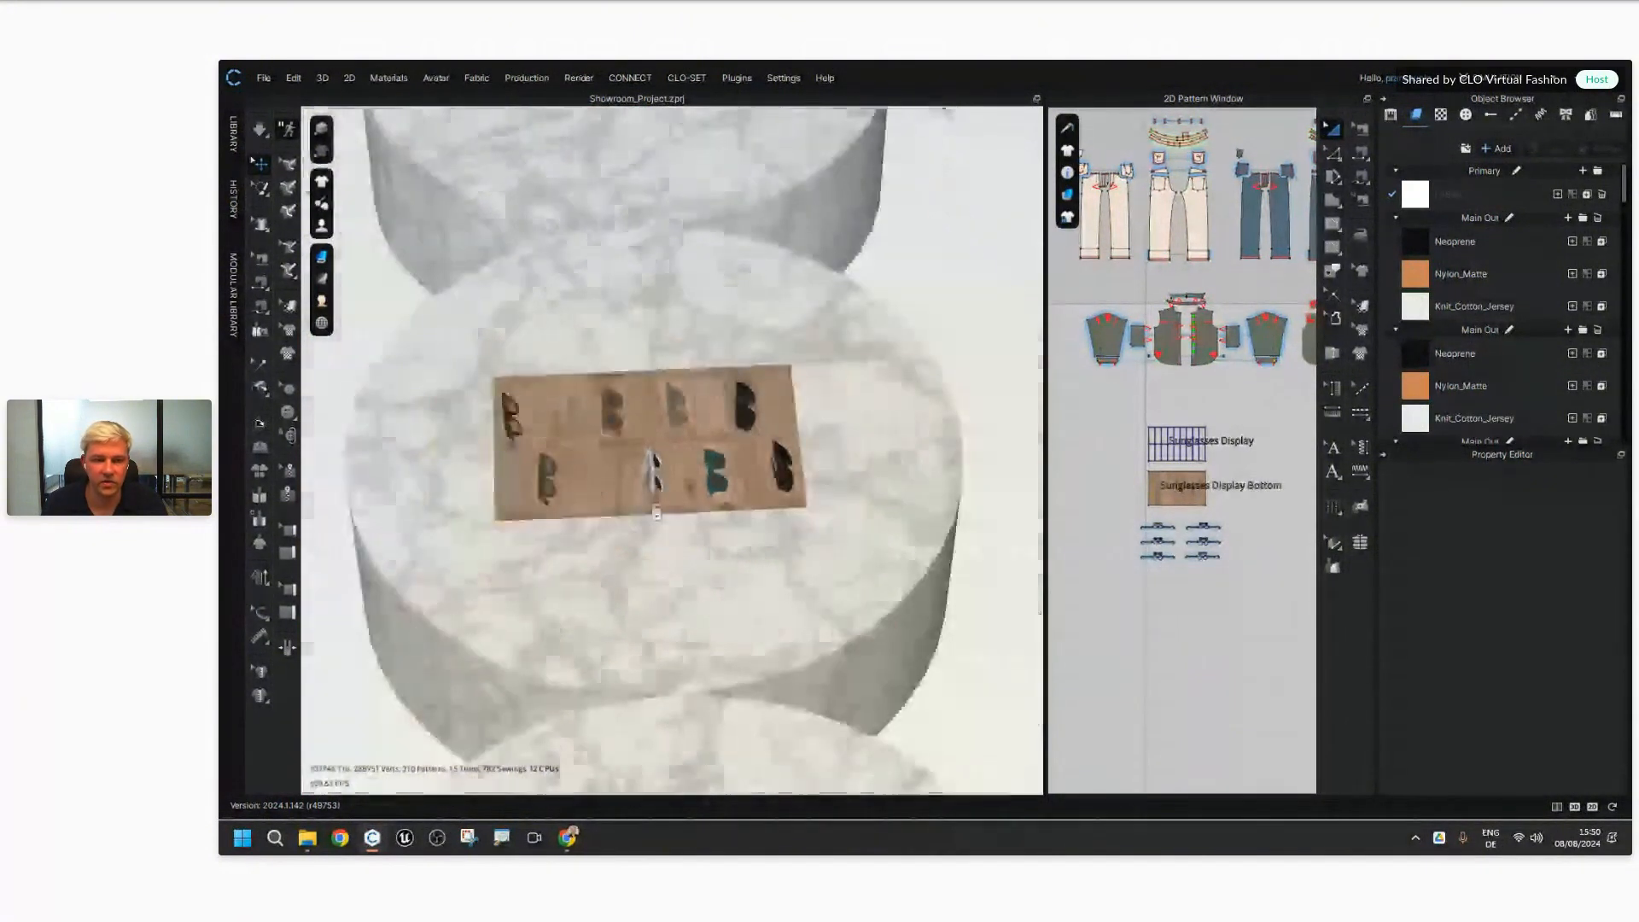
{"action": "scroll", "coordinate": [656, 512], "scroll_direction": "down", "scroll_amount": 10}
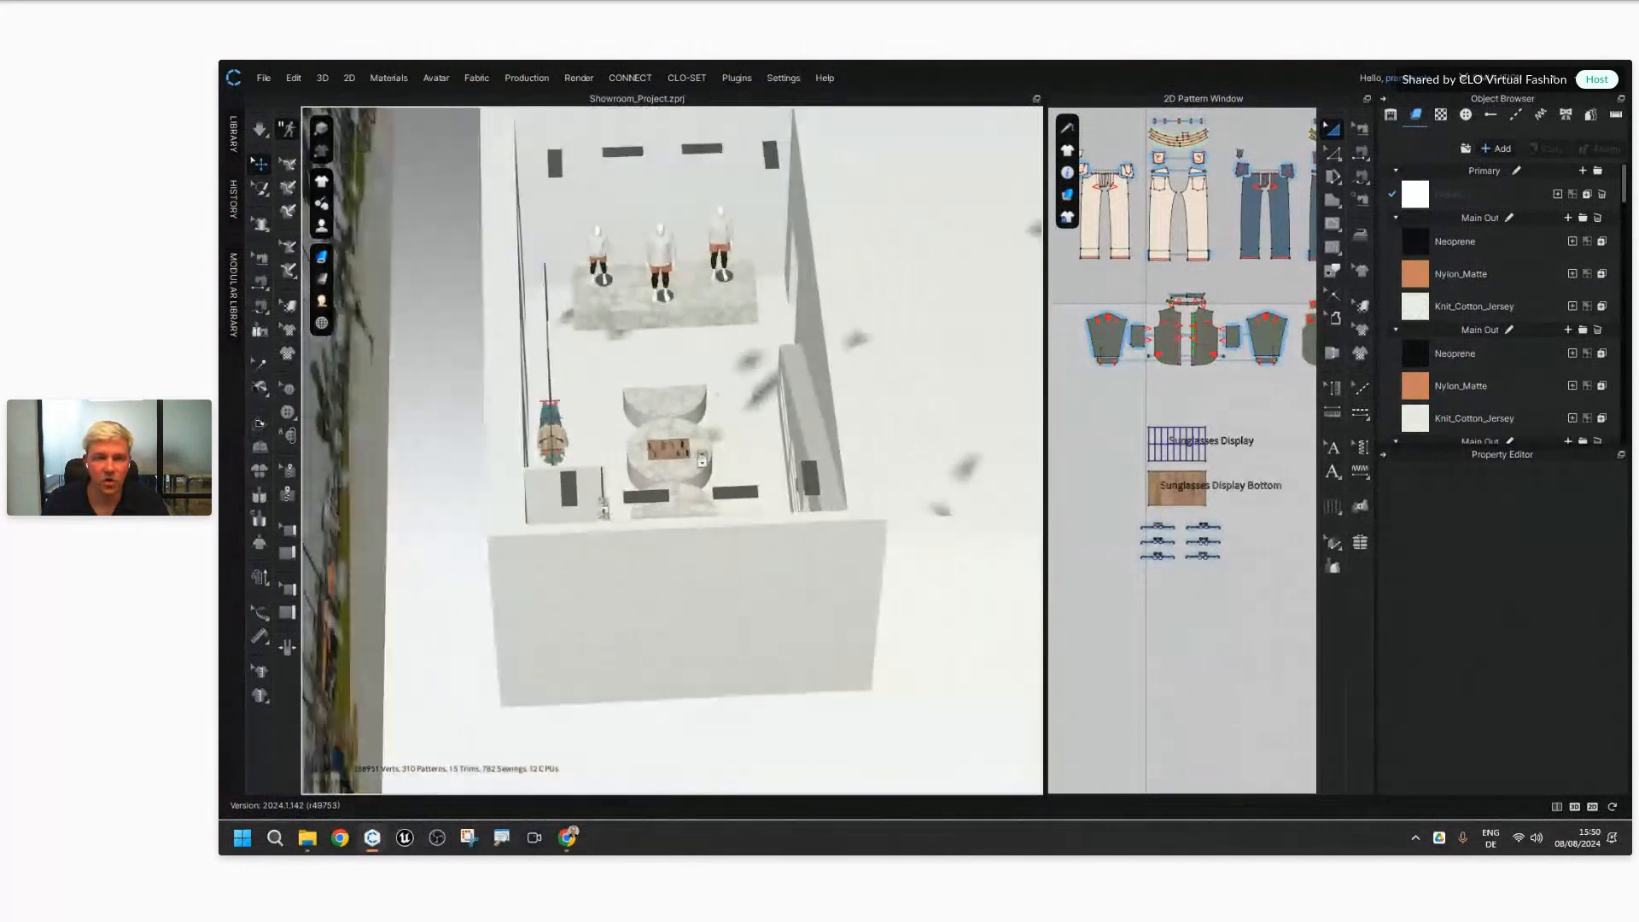
Step: Set the material type of the large grey wall panel beside the curtain to Metal
{"action": "right_click_drag", "start_coordinate": [701, 459], "coordinate": [640, 410]}
{"action": "scroll", "coordinate": [694, 366], "scroll_direction": "up", "scroll_amount": 3}
{"action": "scroll", "coordinate": [638, 408], "scroll_direction": "up", "scroll_amount": 3}
{"action": "scroll", "coordinate": [639, 409], "scroll_direction": "up", "scroll_amount": 4}
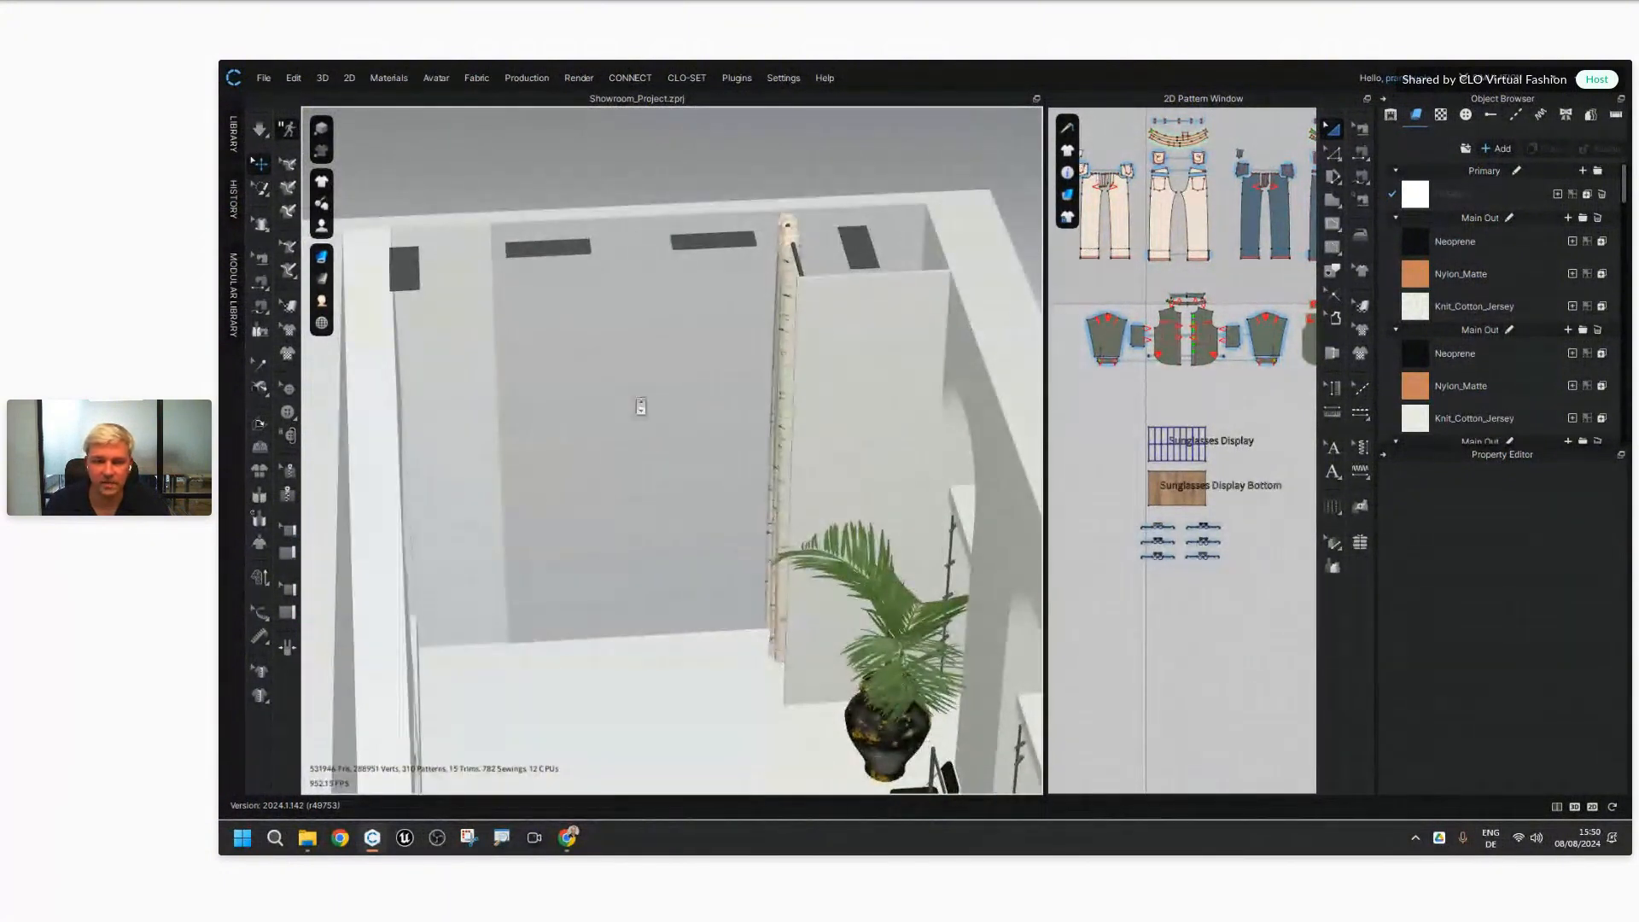
{"action": "scroll", "coordinate": [674, 403], "scroll_direction": "down", "scroll_amount": 1}
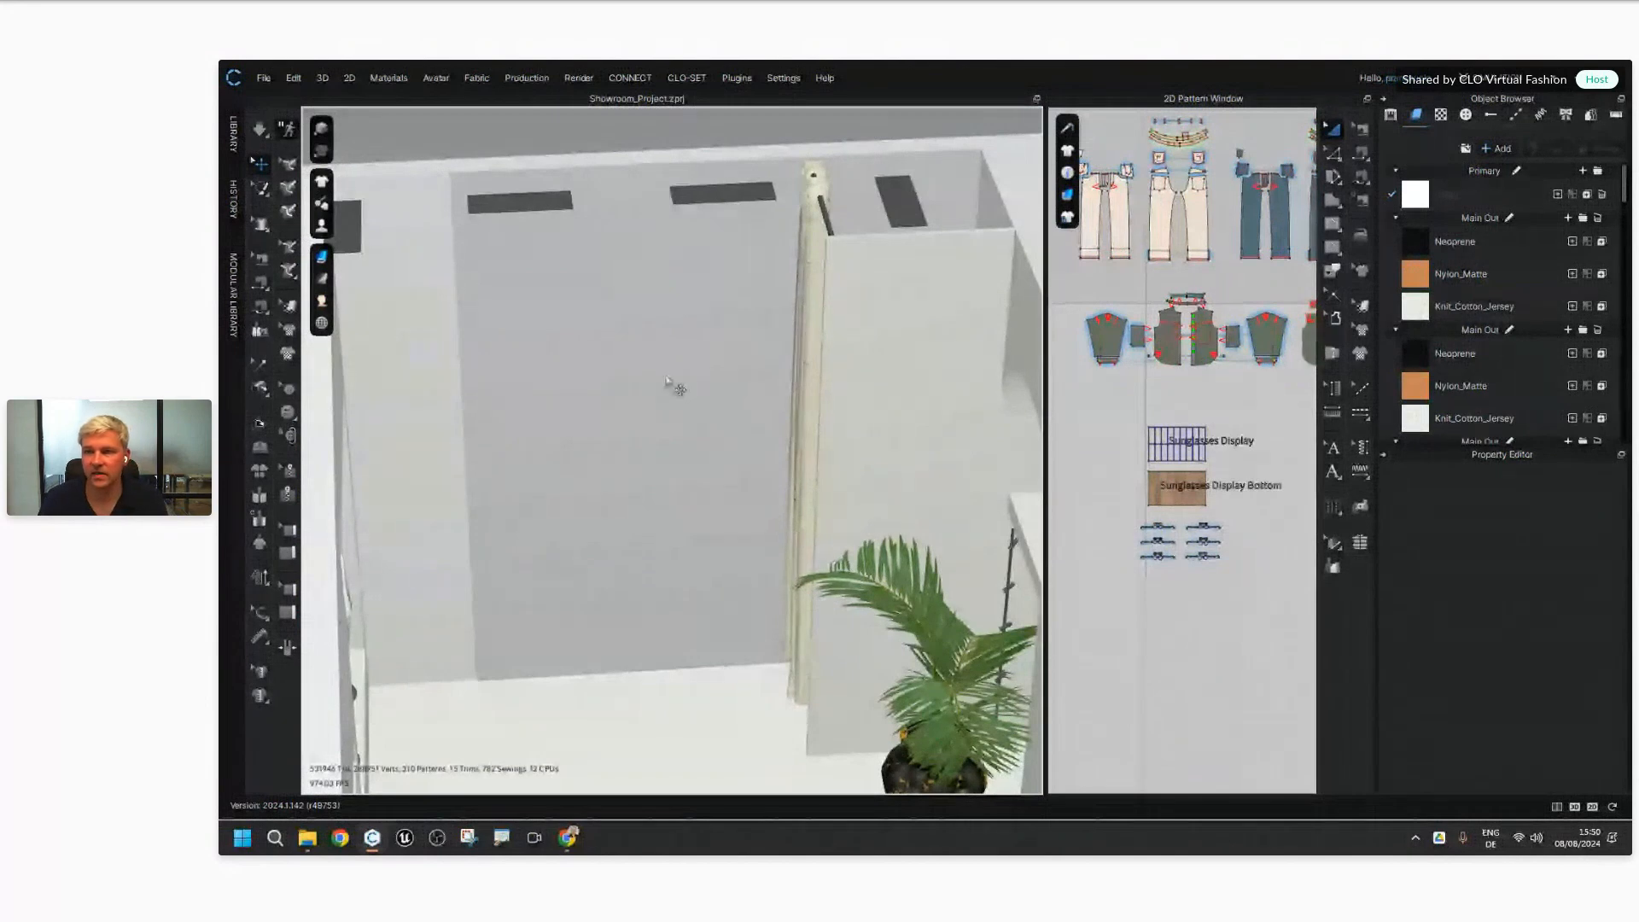
{"action": "left_click", "coordinate": [675, 386]}
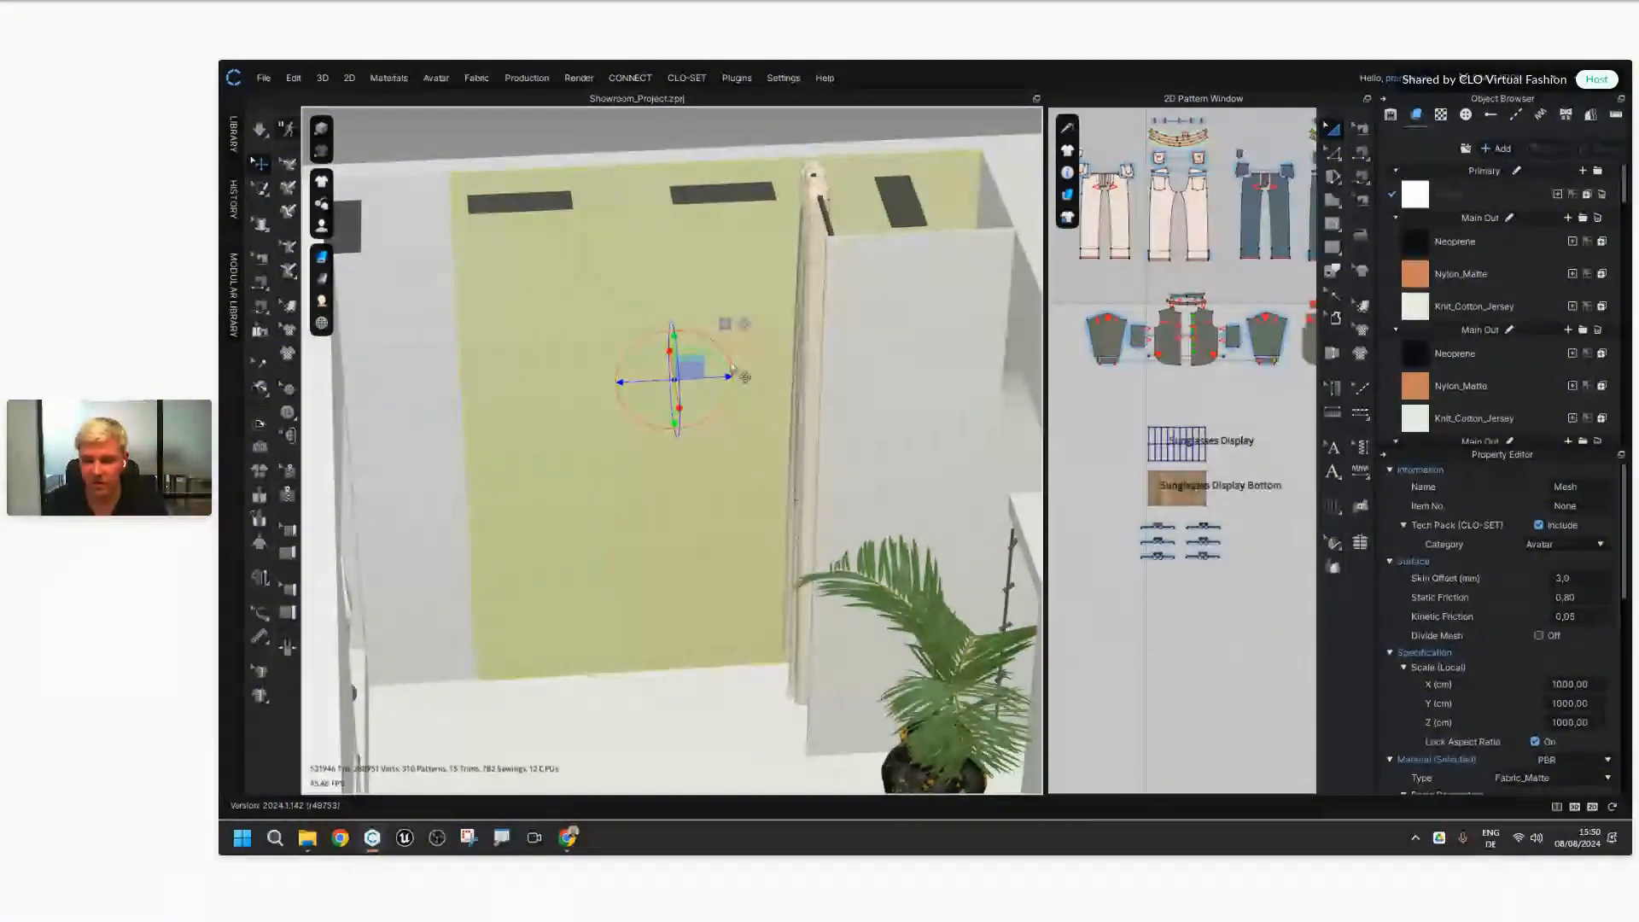
{"action": "scroll", "coordinate": [1493, 632], "scroll_direction": "down", "scroll_amount": 3}
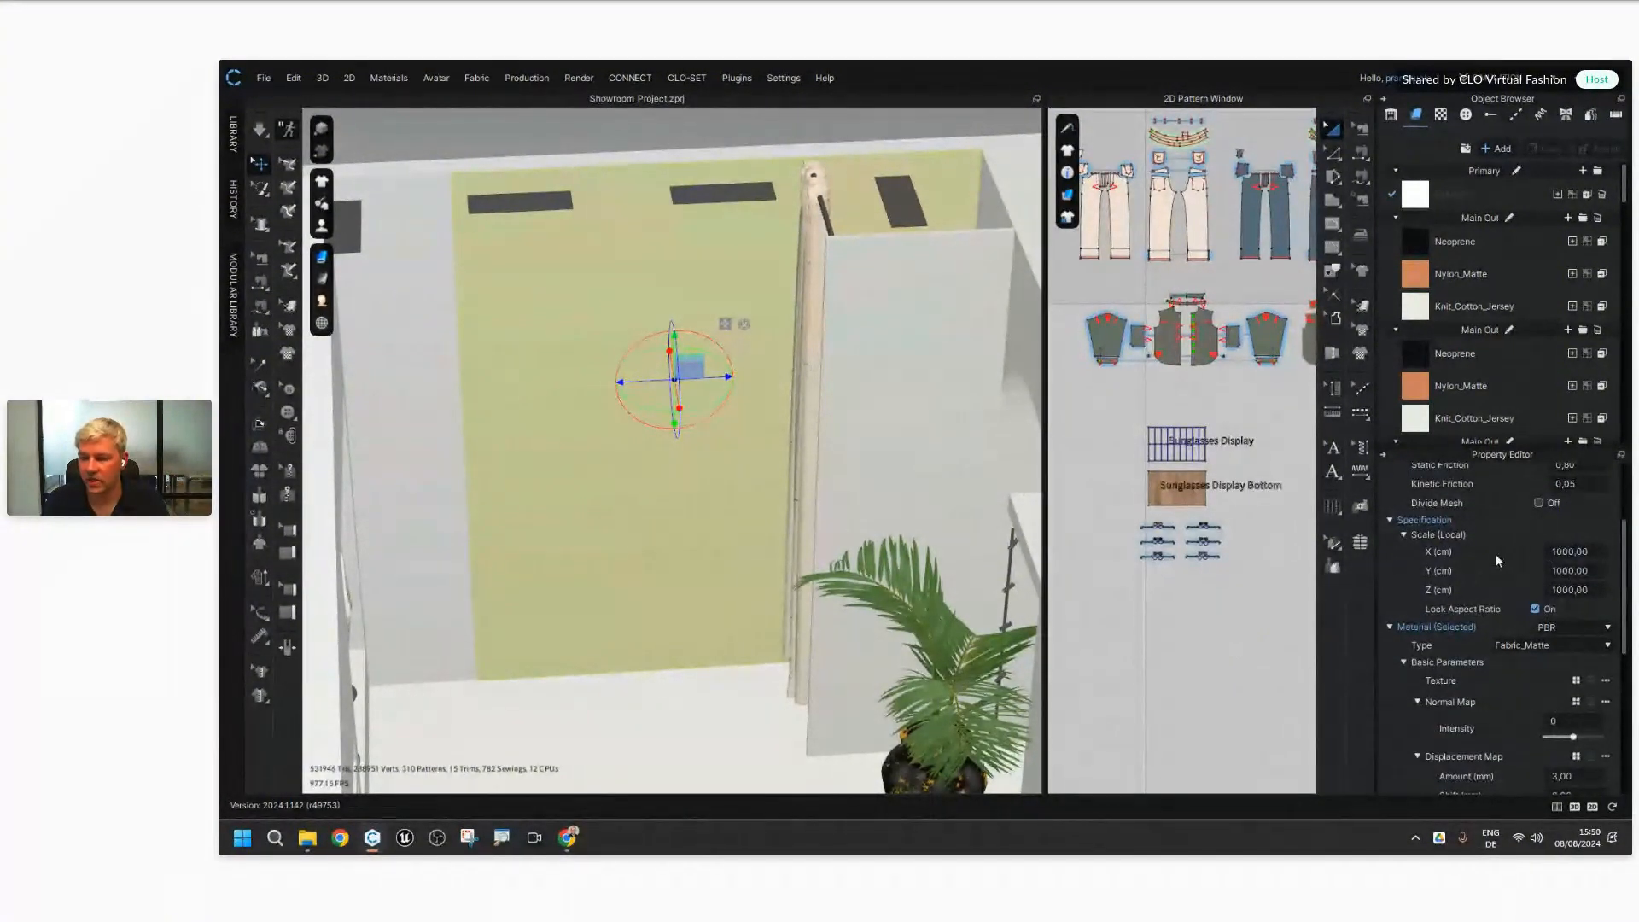
{"action": "scroll", "coordinate": [1493, 553], "scroll_direction": "down", "scroll_amount": 1}
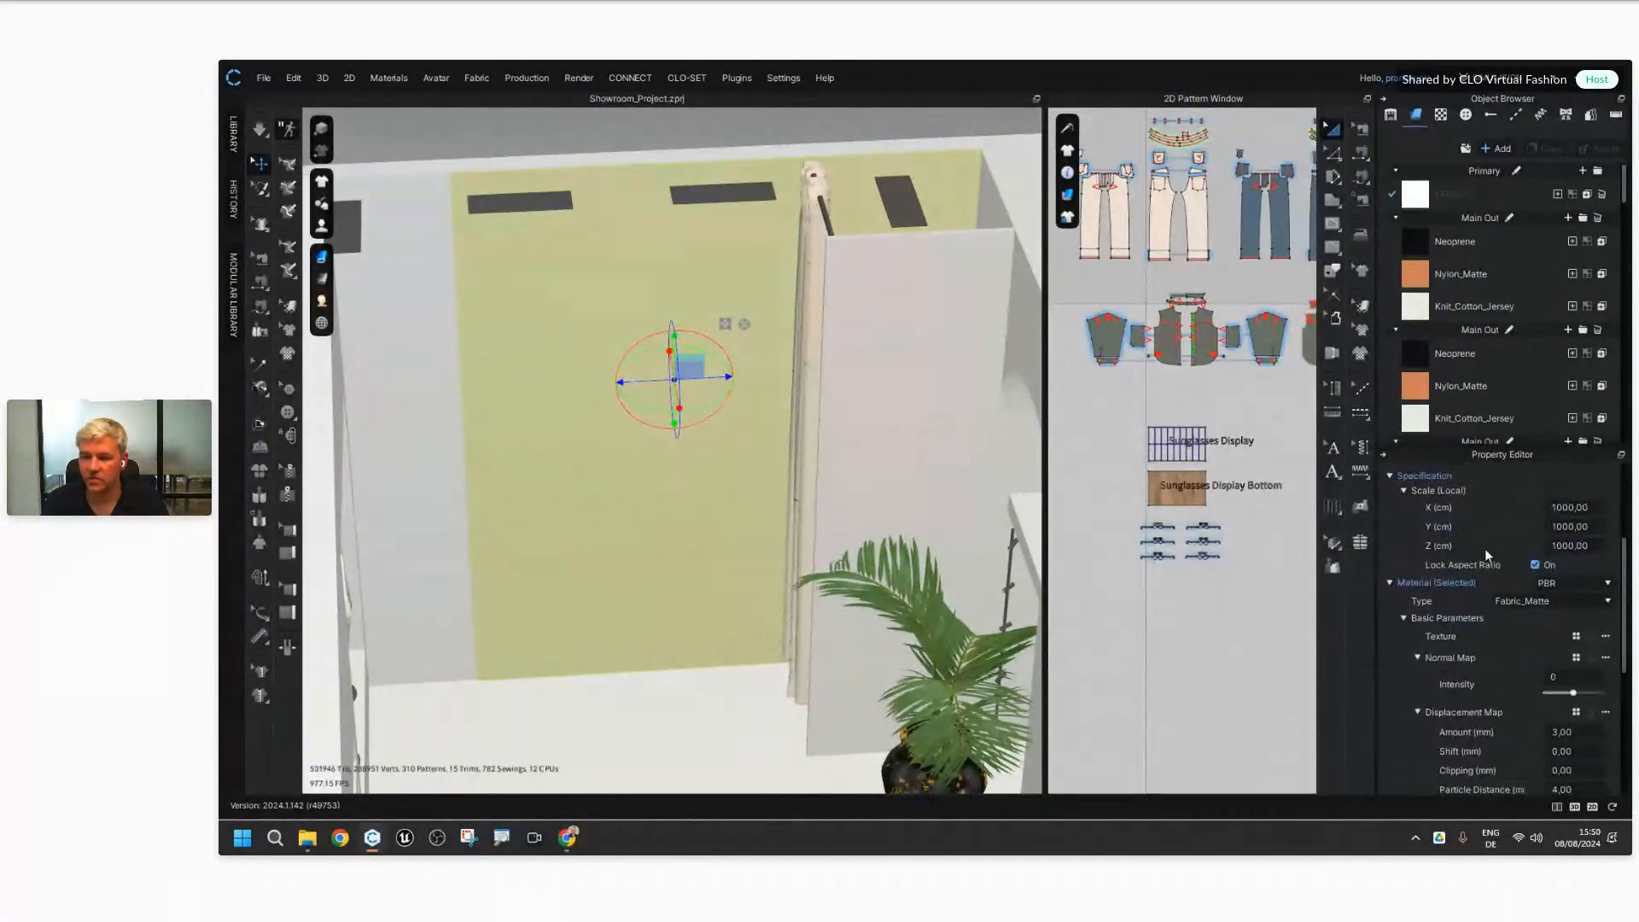
{"action": "left_click", "coordinate": [1529, 601]}
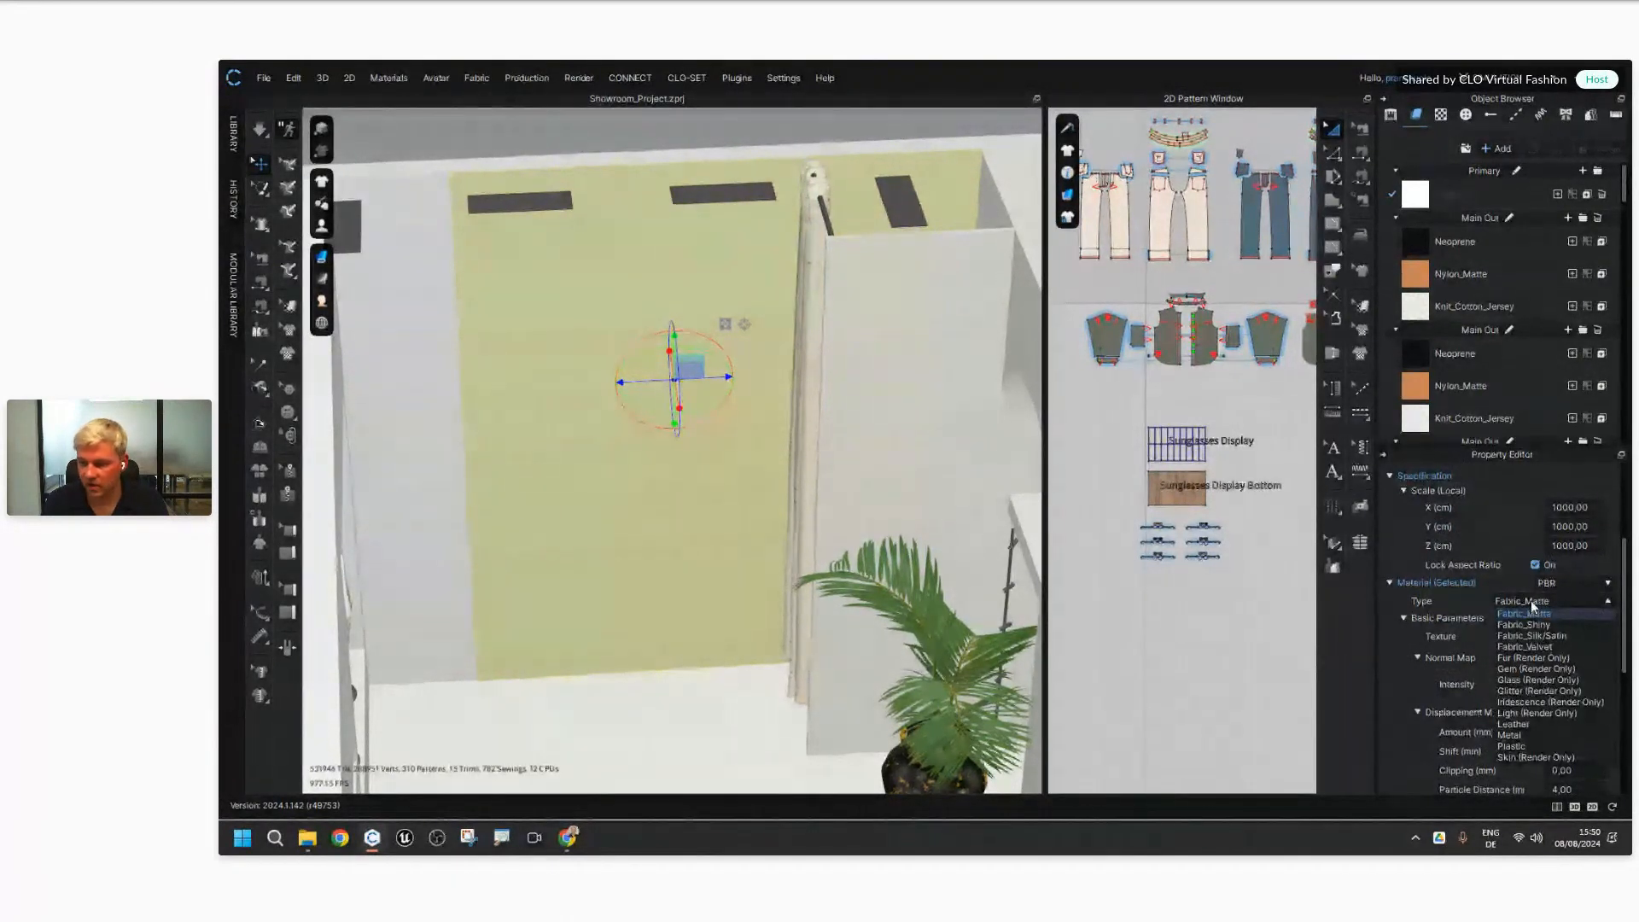
{"action": "left_click", "coordinate": [1530, 730]}
Step: Set the wall panel's reflection roughness intensity to 5
{"action": "scroll", "coordinate": [1422, 613], "scroll_direction": "down", "scroll_amount": 1}
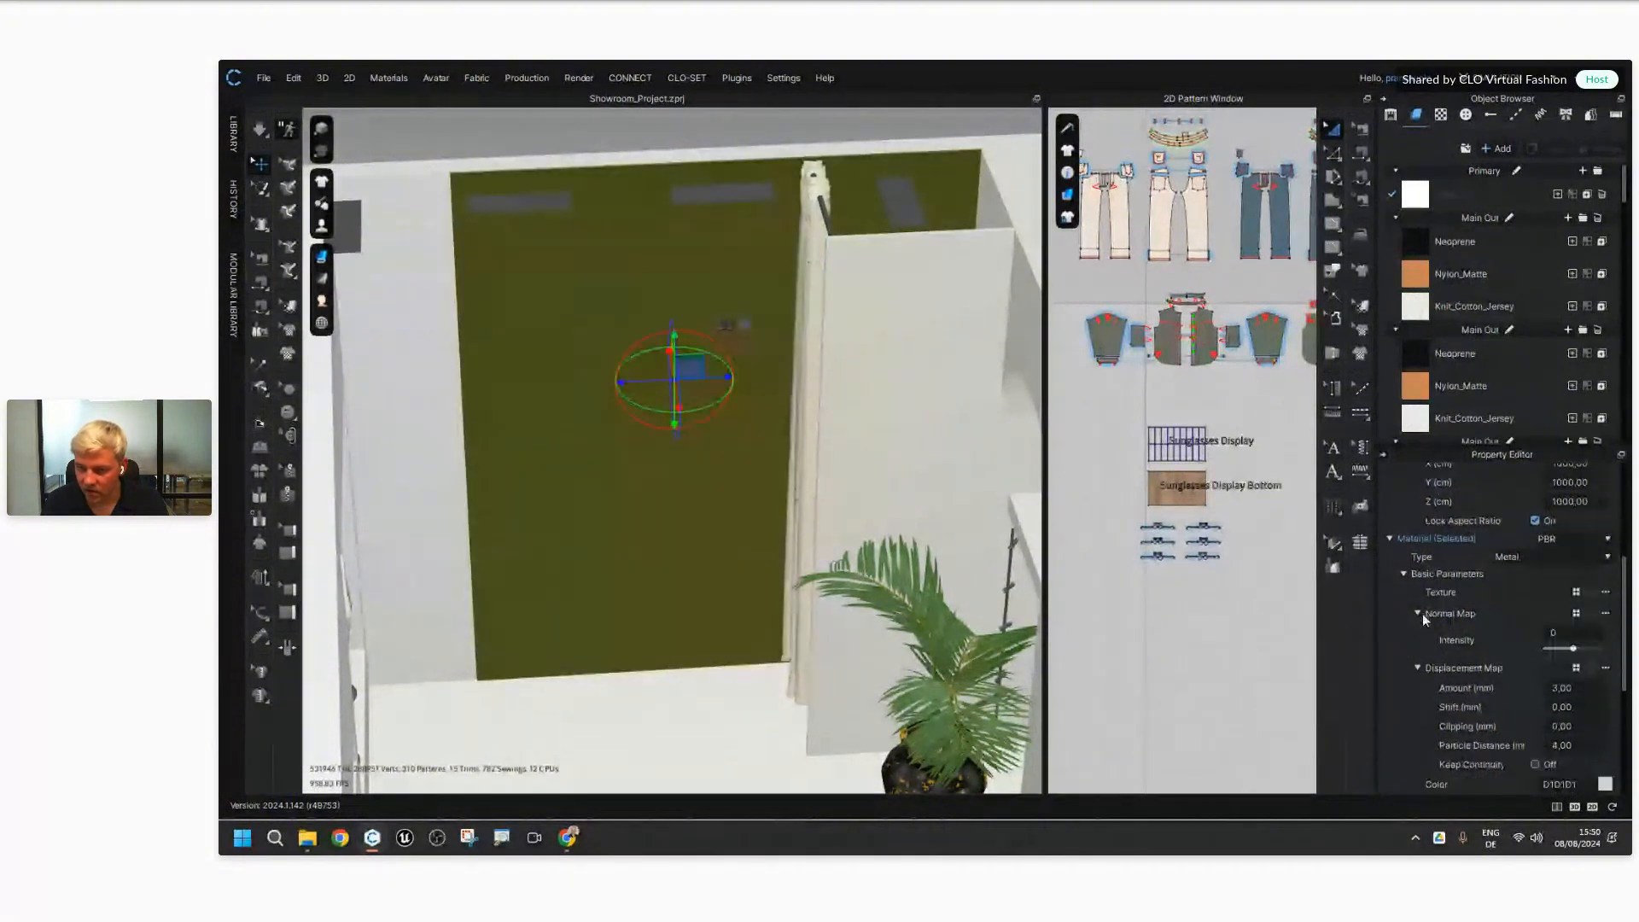
{"action": "scroll", "coordinate": [1417, 615], "scroll_direction": "down", "scroll_amount": 5}
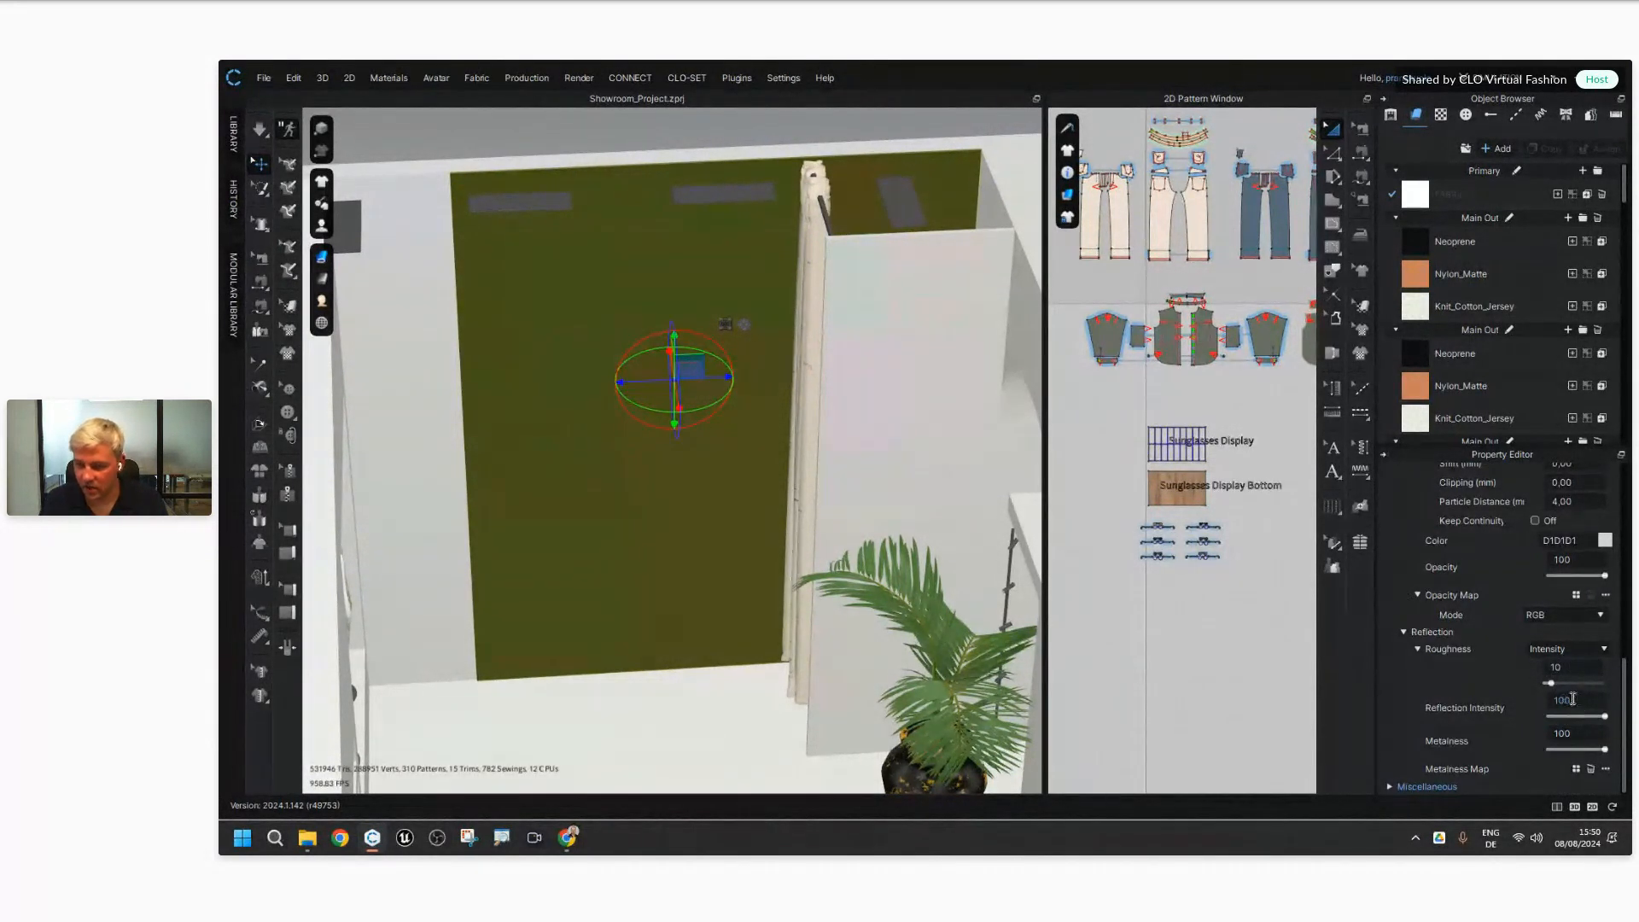
{"action": "double_click", "coordinate": [1574, 668]}
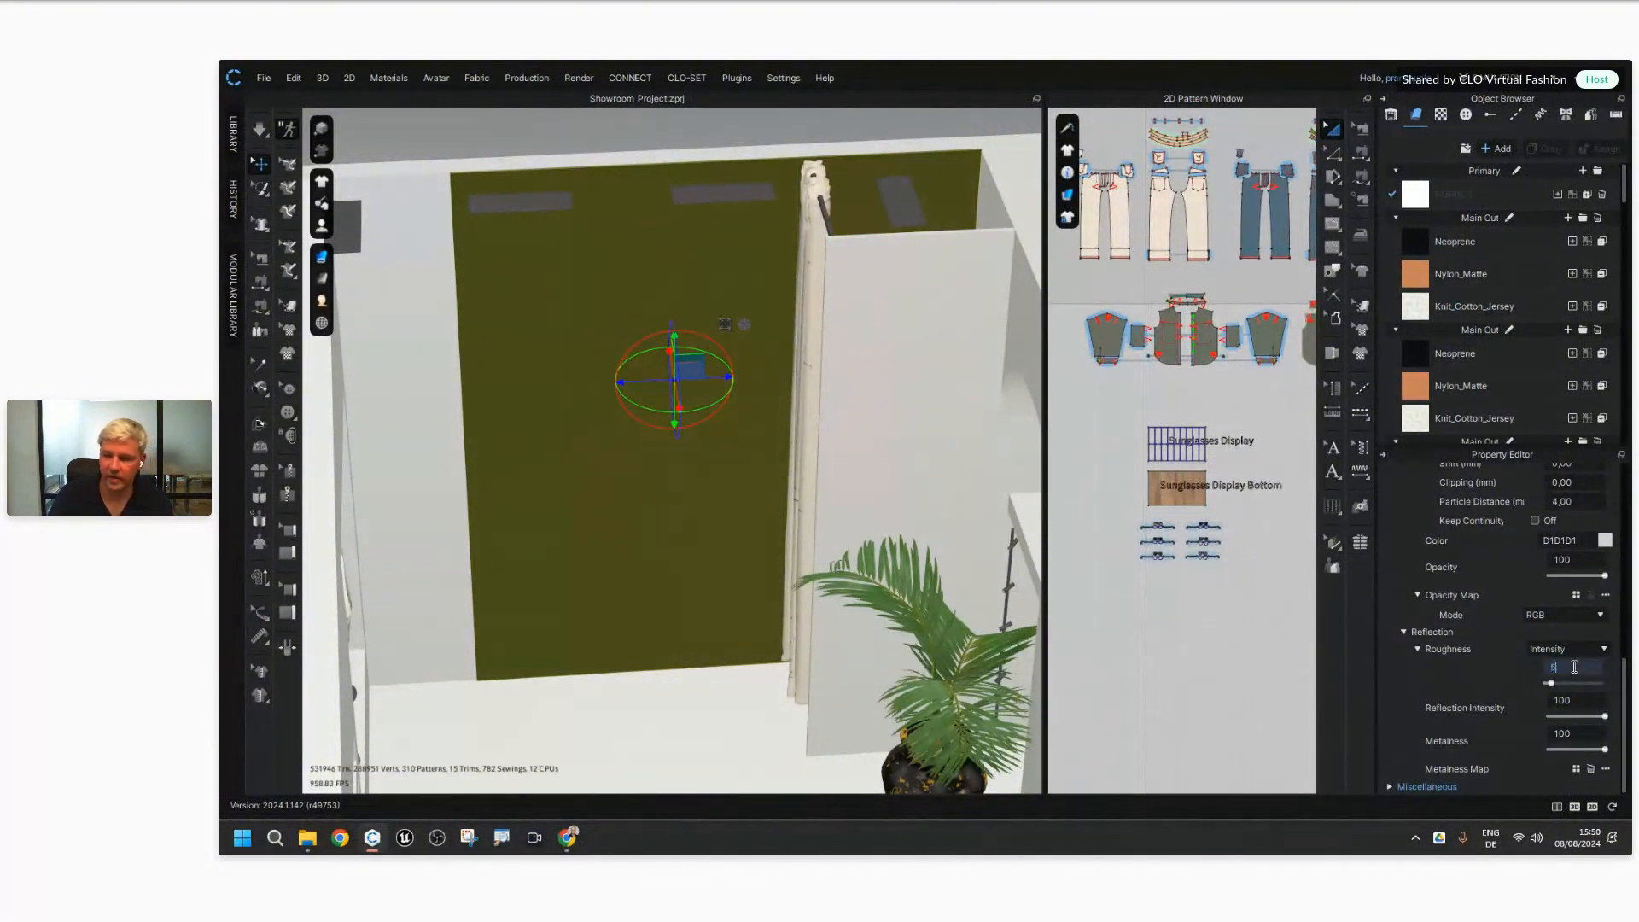
{"action": "key", "text": "Return"}
Step: Set the material type of the middle spotlight in the ceiling lamp panel to Light (Render Only), then deselect it
{"action": "middle_click_drag", "start_coordinate": [732, 352], "coordinate": [800, 498]}
{"action": "right_click_drag", "start_coordinate": [800, 499], "coordinate": [775, 453]}
{"action": "scroll", "coordinate": [662, 333], "scroll_direction": "up", "scroll_amount": 5}
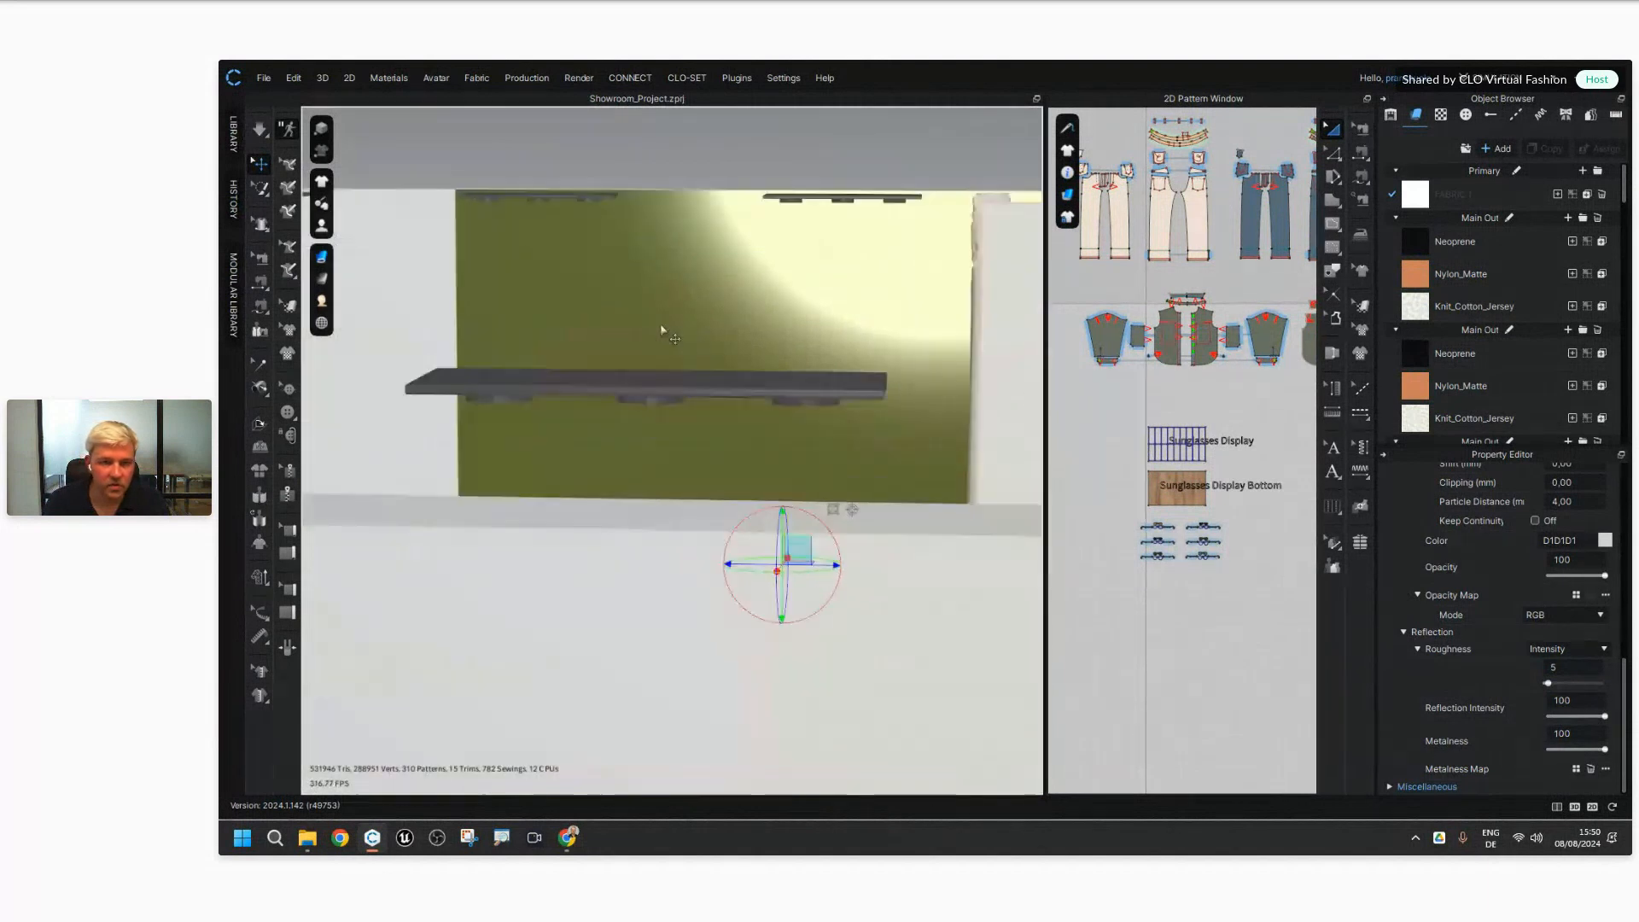
{"action": "middle_click_drag", "start_coordinate": [527, 299], "coordinate": [632, 519]}
{"action": "right_click_drag", "start_coordinate": [632, 519], "coordinate": [628, 442]}
{"action": "scroll", "coordinate": [660, 474], "scroll_direction": "up", "scroll_amount": 1}
{"action": "scroll", "coordinate": [666, 478], "scroll_direction": "up", "scroll_amount": 3}
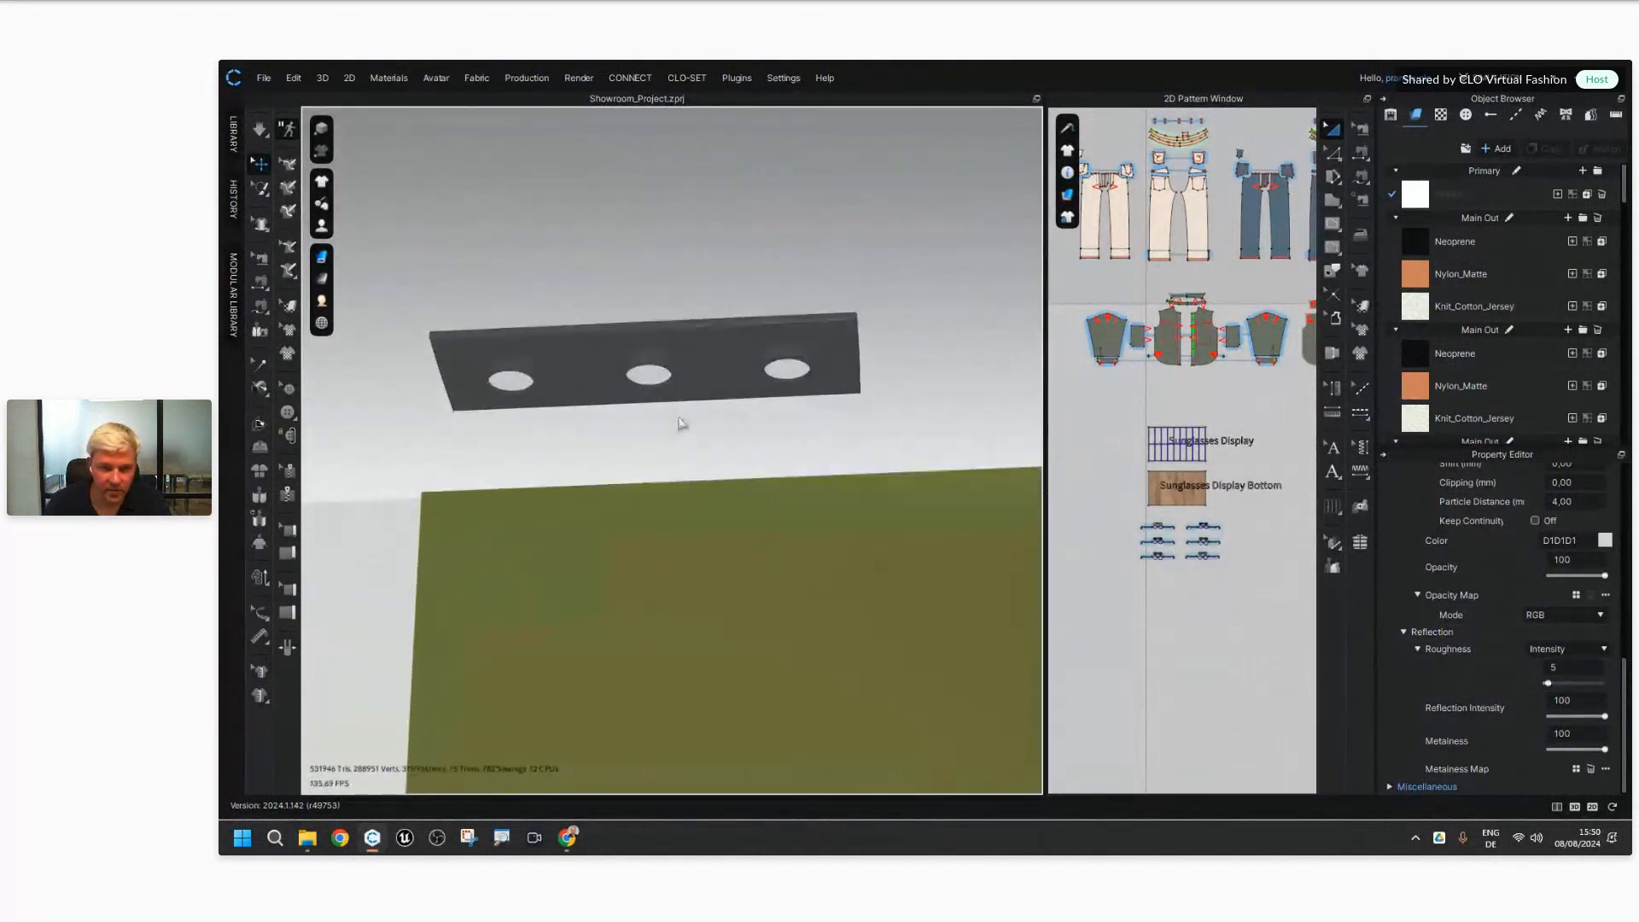
{"action": "left_click", "coordinate": [651, 374]}
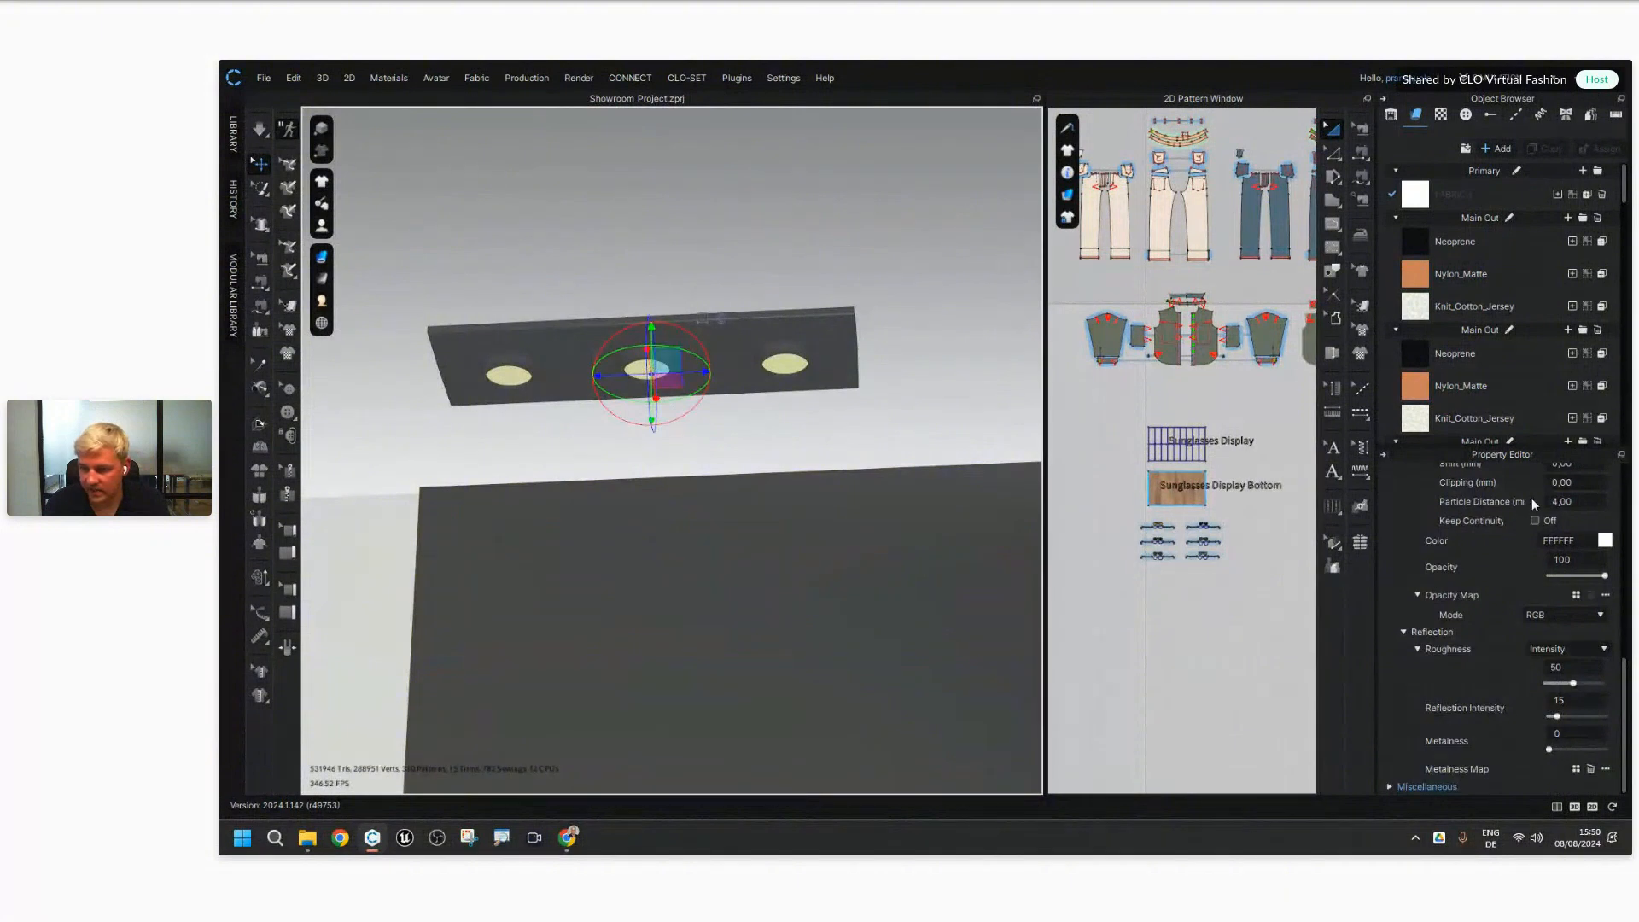
{"action": "scroll", "coordinate": [1486, 623], "scroll_direction": "up", "scroll_amount": 5}
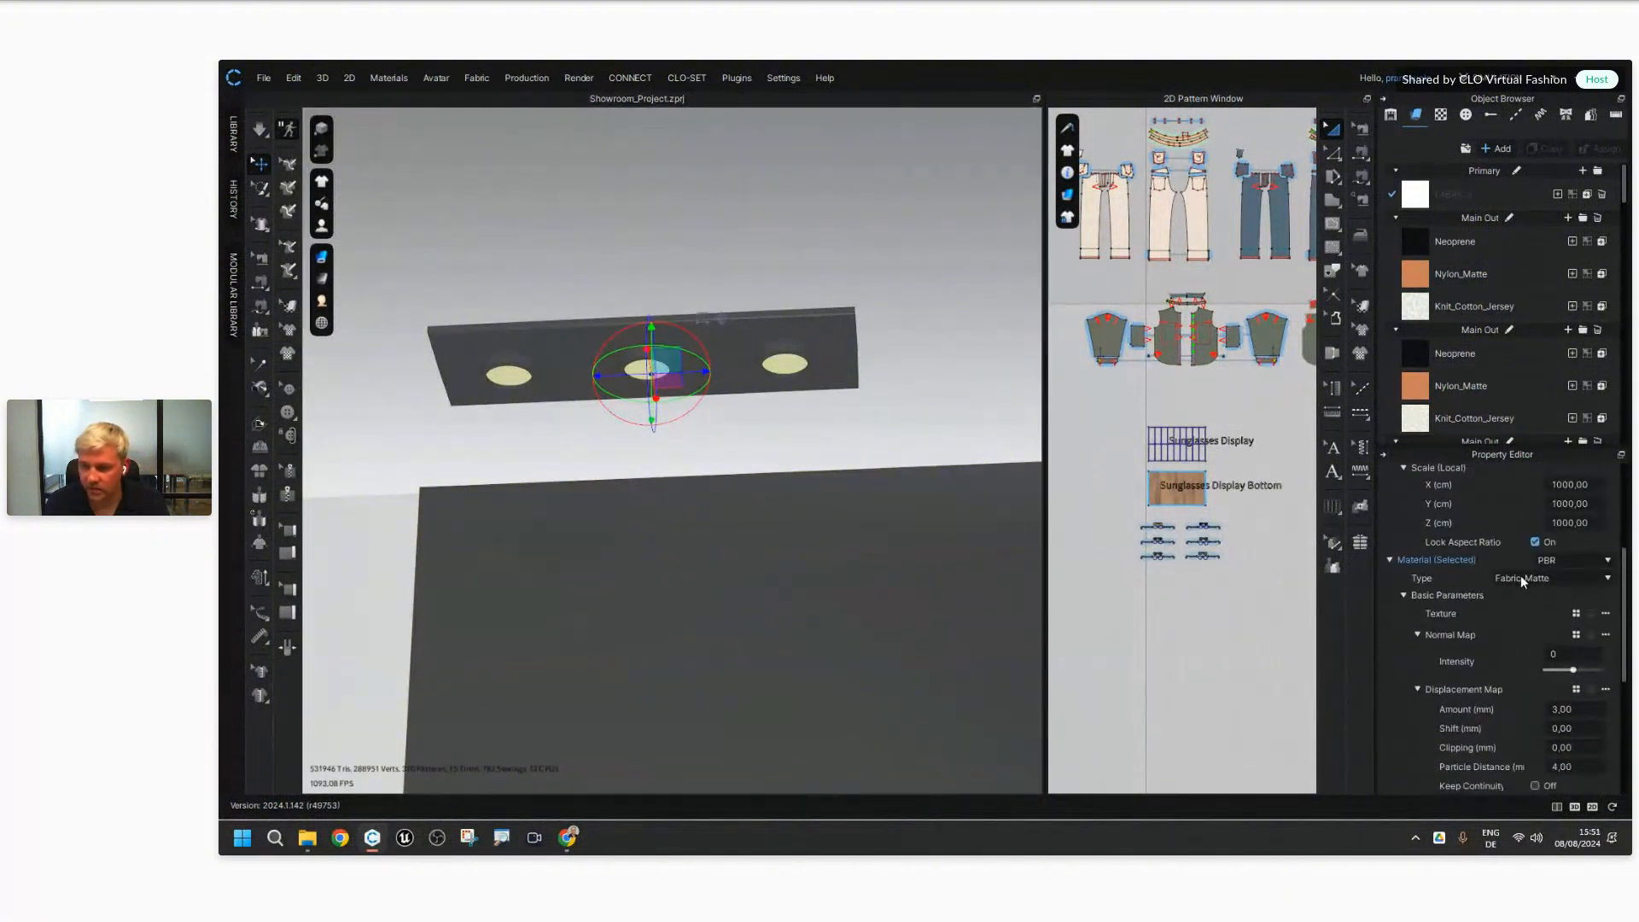
{"action": "left_click", "coordinate": [1543, 579]}
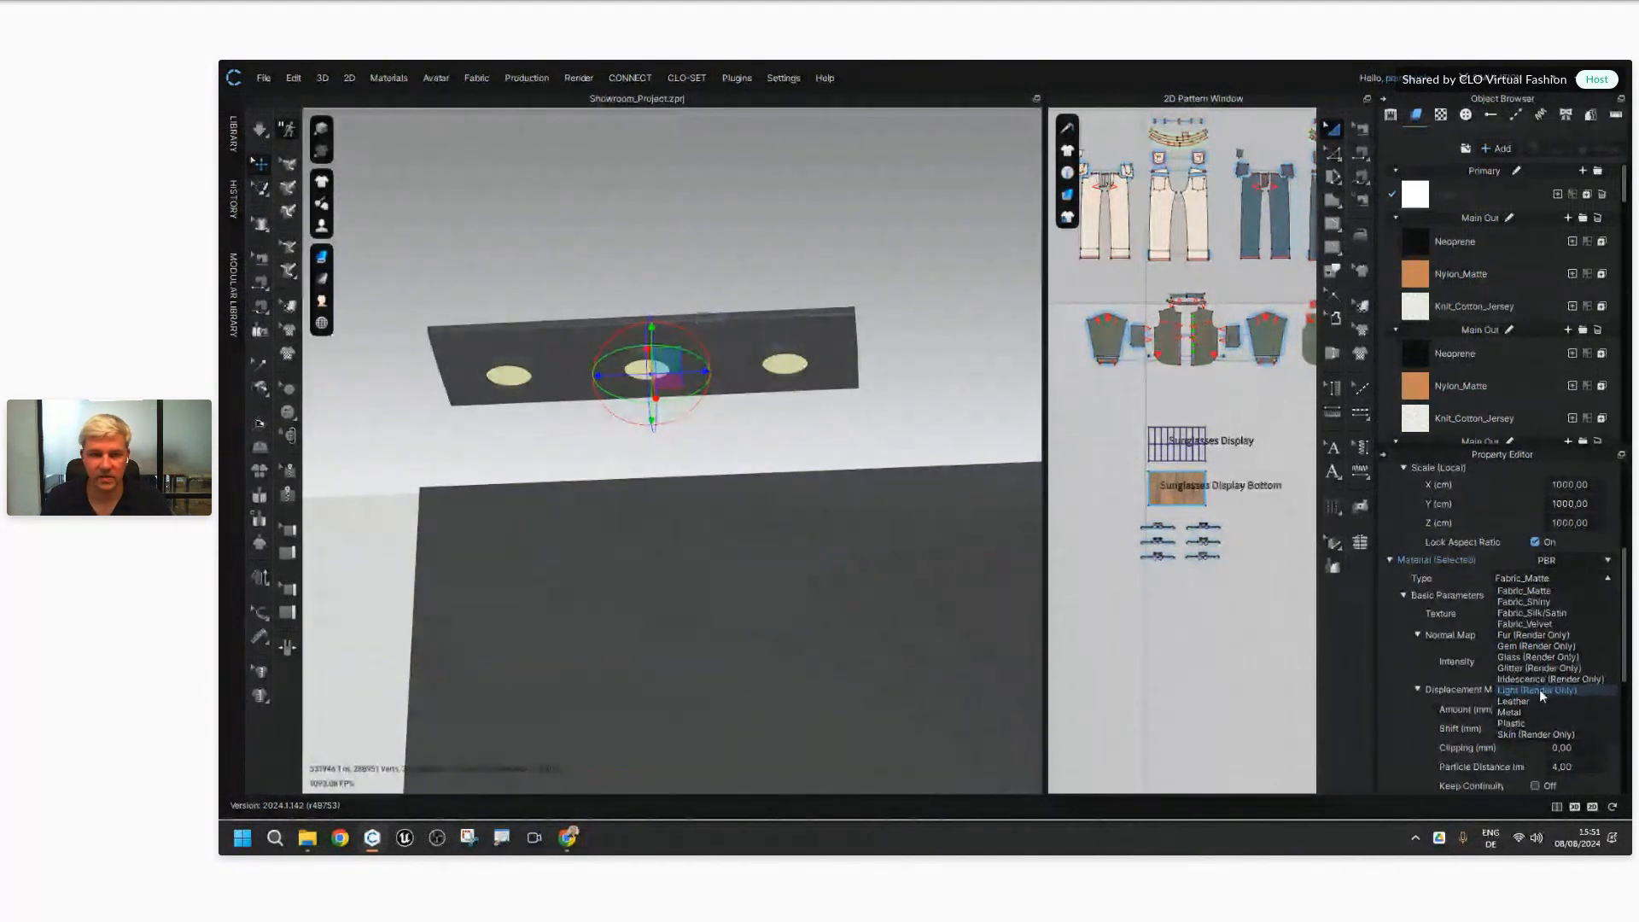
{"action": "left_click", "coordinate": [1539, 689]}
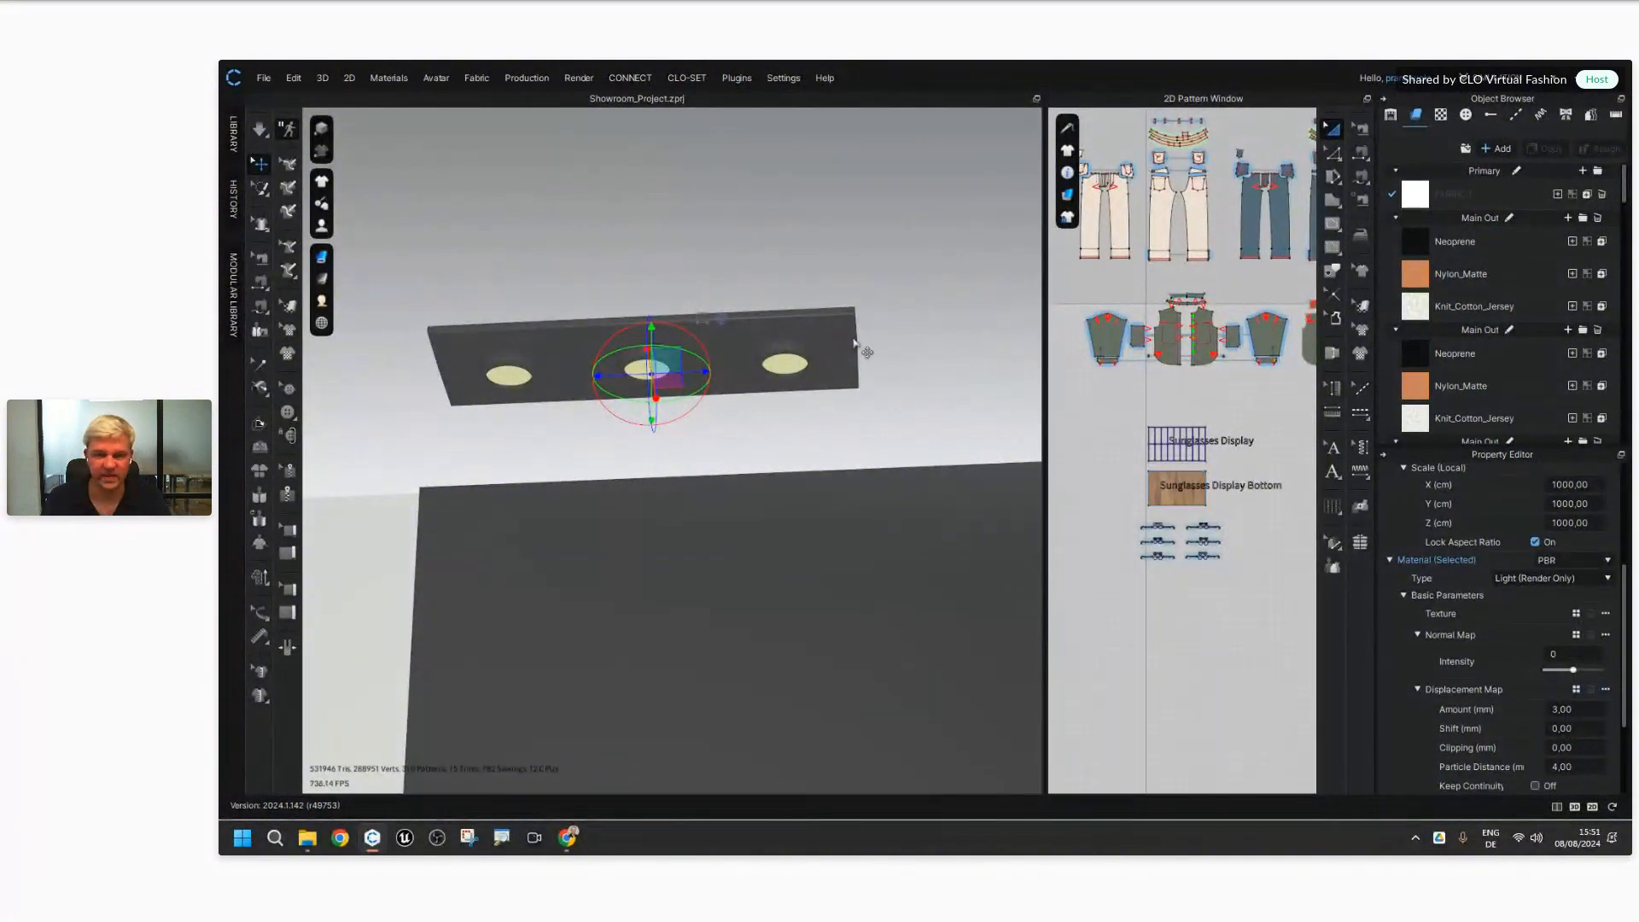
{"action": "left_click", "coordinate": [902, 352]}
Step: Move the ceiling slab sideways onto the showroom walls so that it closes the room
{"action": "scroll", "coordinate": [905, 358], "scroll_direction": "down", "scroll_amount": 2}
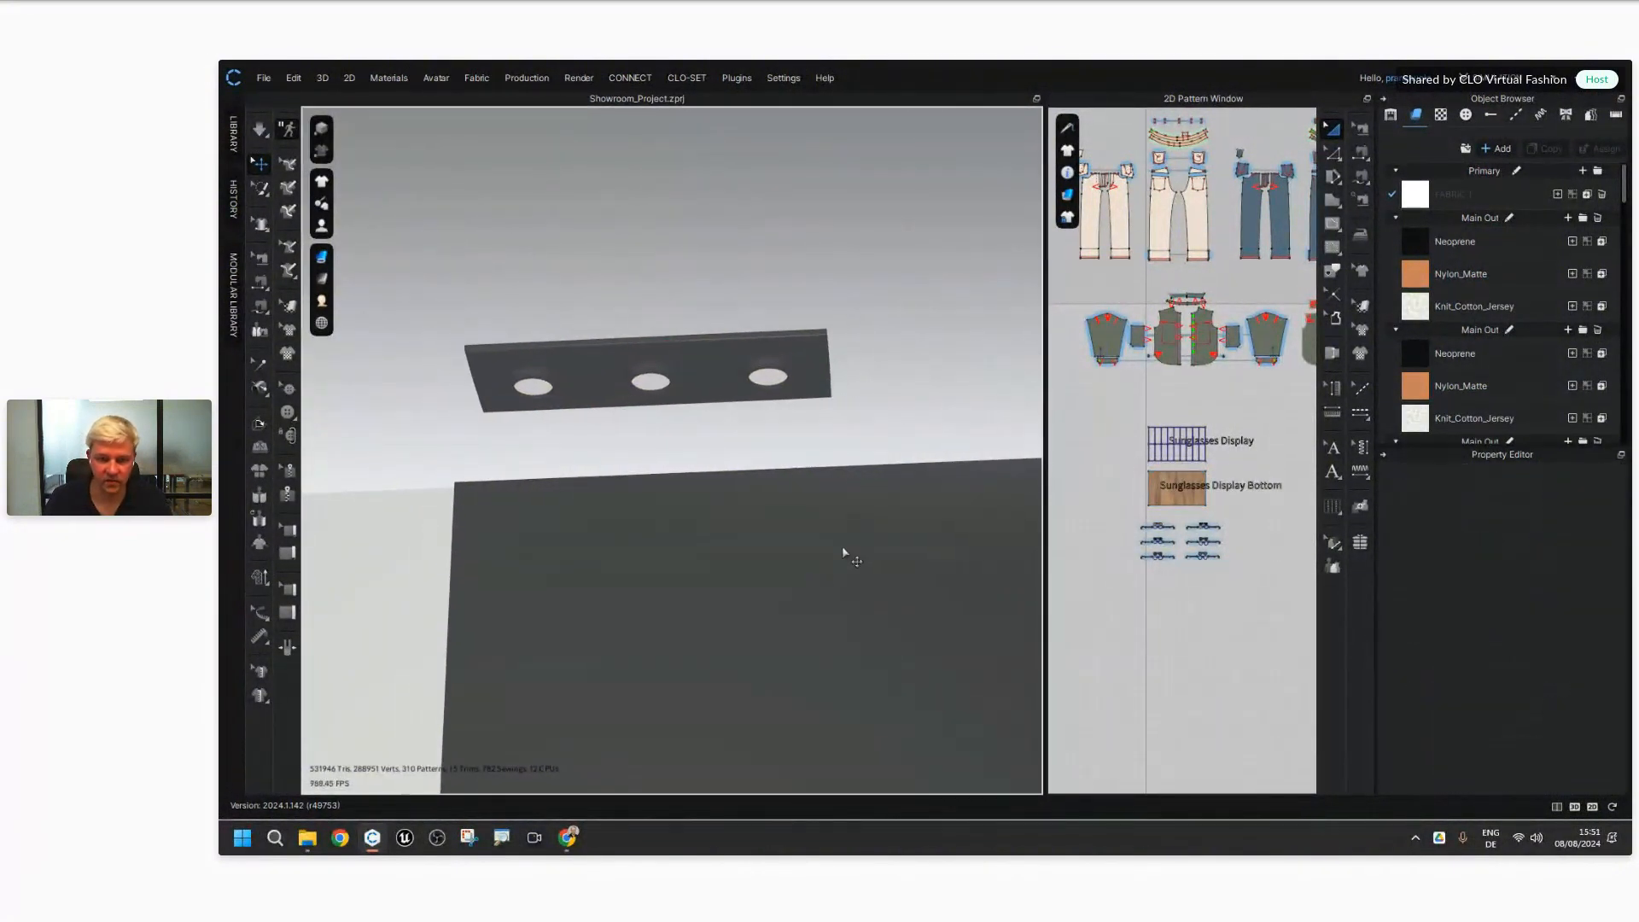
{"action": "scroll", "coordinate": [847, 562], "scroll_direction": "down", "scroll_amount": 1}
{"action": "scroll", "coordinate": [837, 546], "scroll_direction": "down", "scroll_amount": 3}
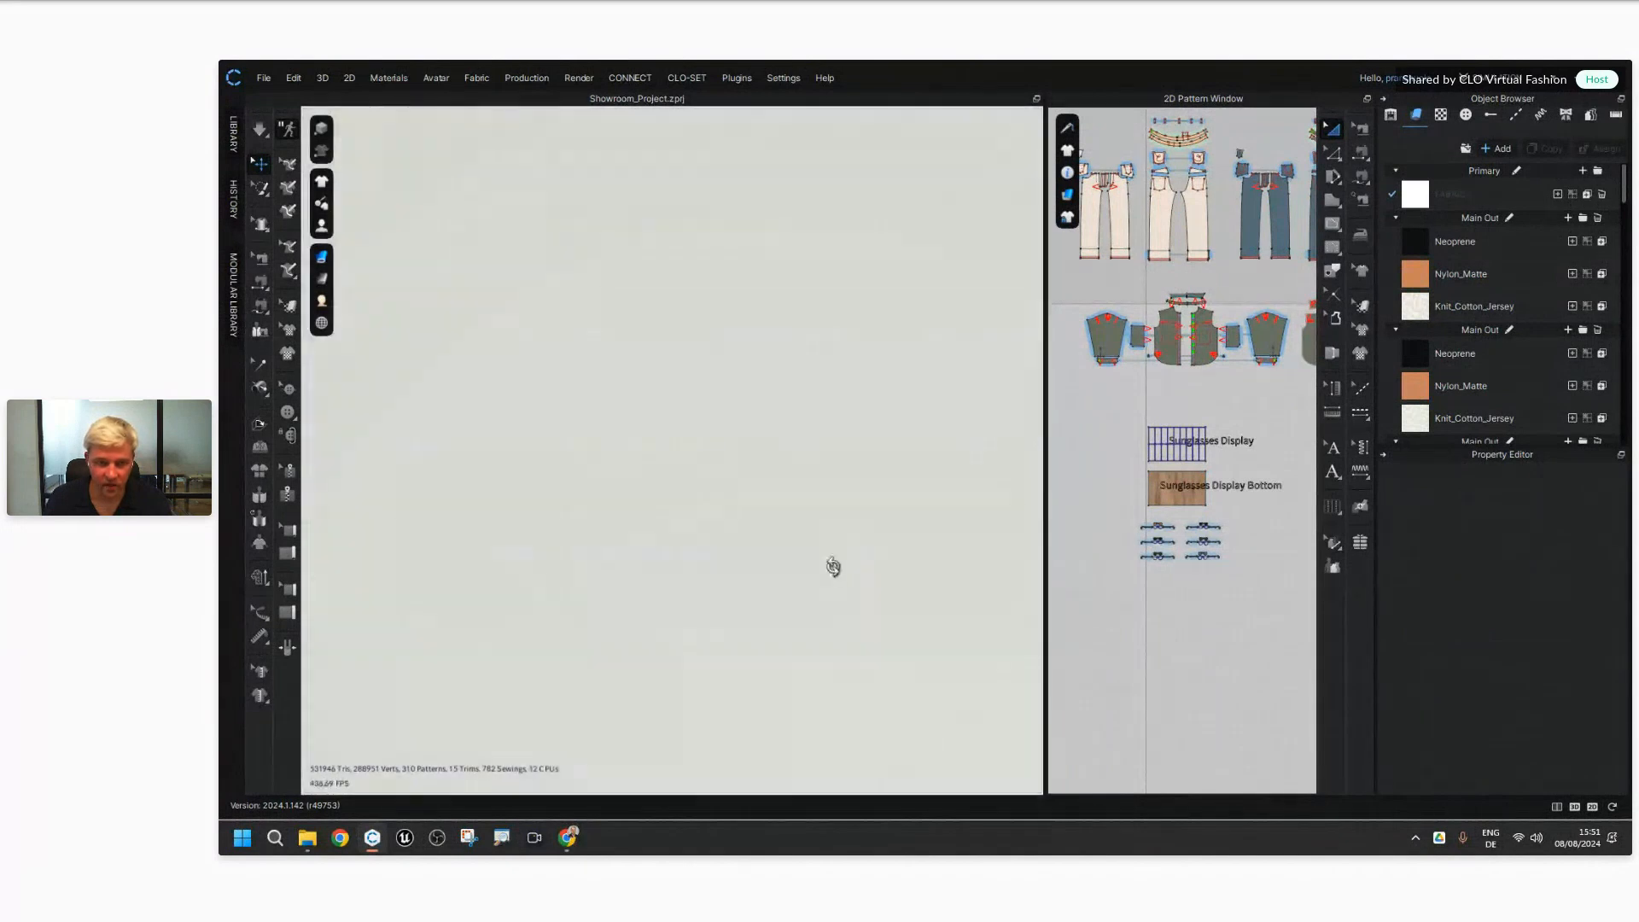
{"action": "scroll", "coordinate": [821, 568], "scroll_direction": "down", "scroll_amount": 1}
{"action": "scroll", "coordinate": [793, 522], "scroll_direction": "down", "scroll_amount": 4}
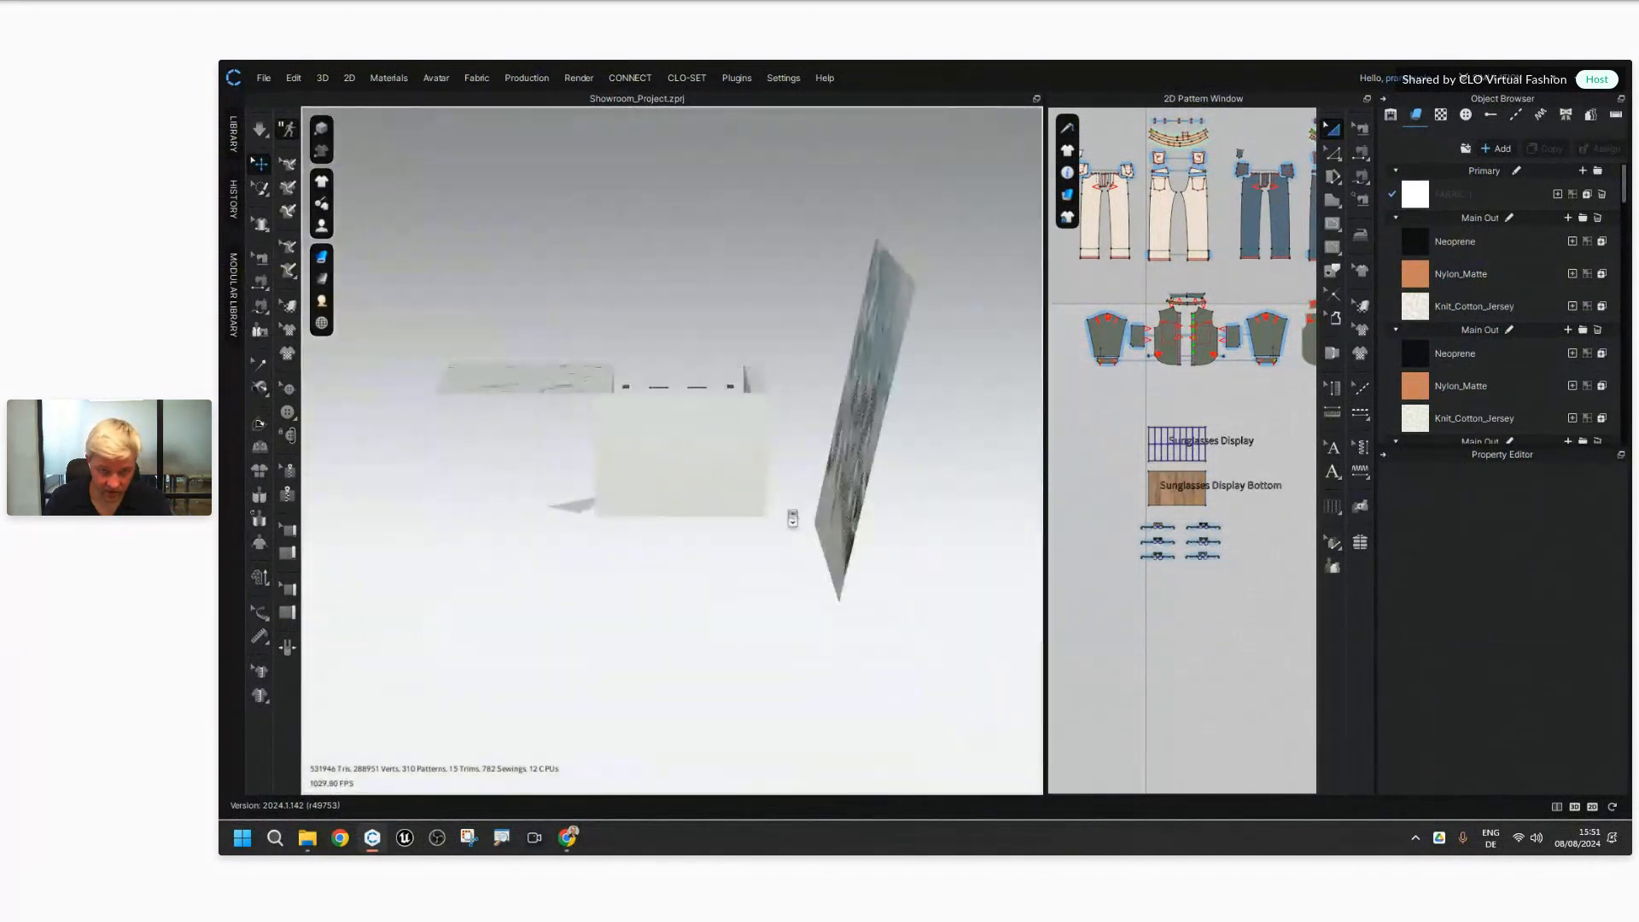
{"action": "scroll", "coordinate": [741, 431], "scroll_direction": "up", "scroll_amount": 2}
{"action": "scroll", "coordinate": [715, 386], "scroll_direction": "up", "scroll_amount": 6}
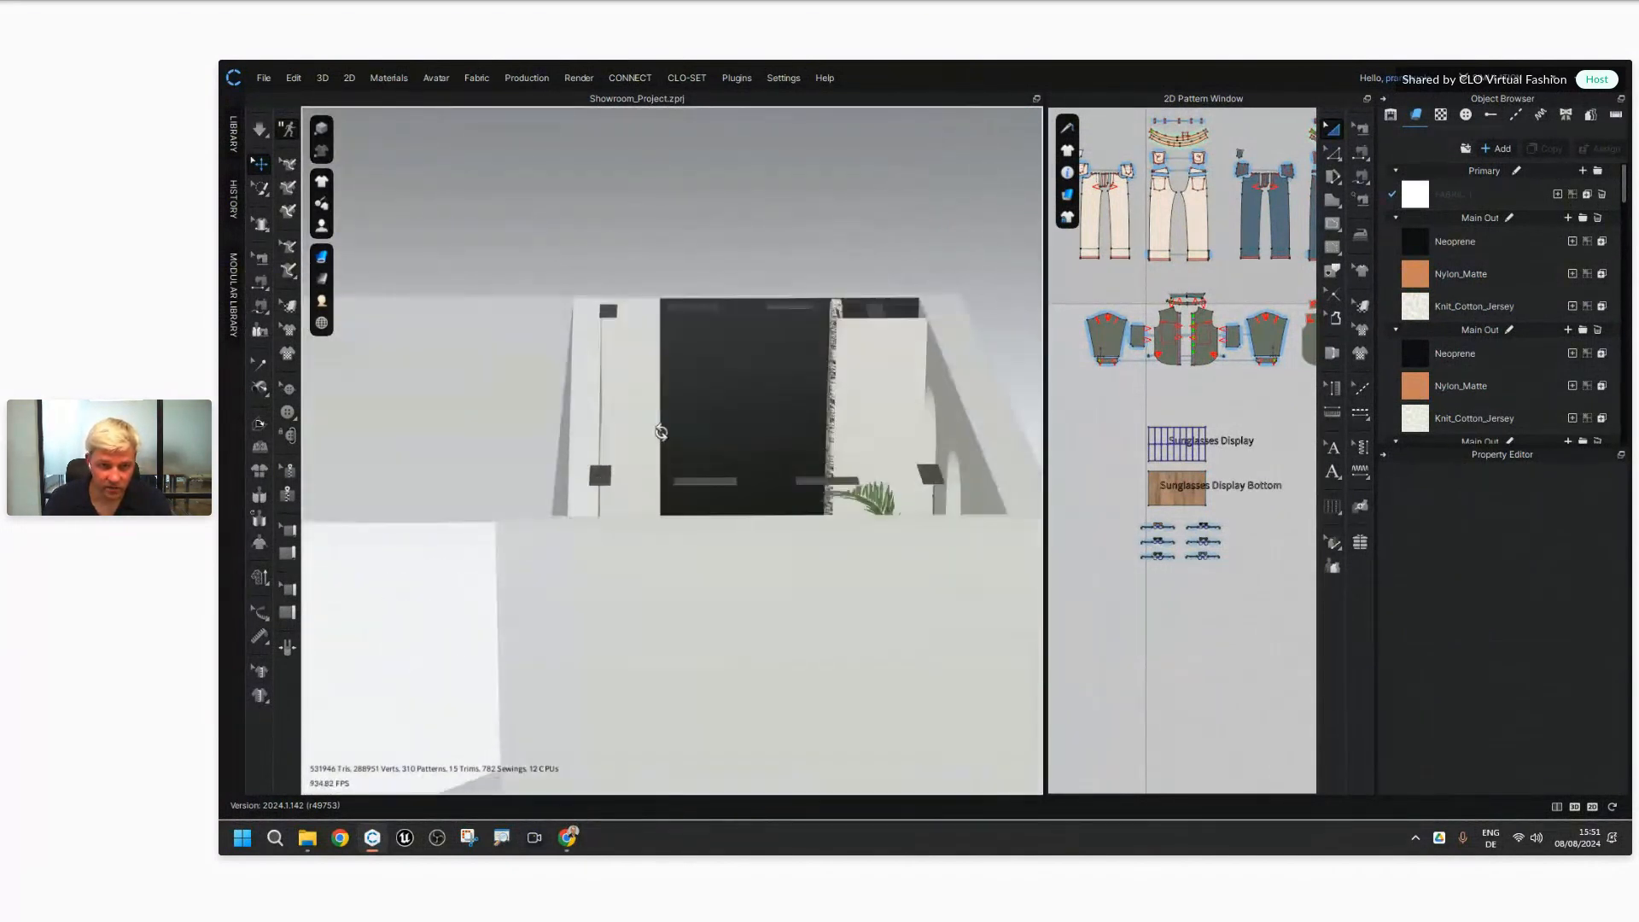
{"action": "left_click", "coordinate": [492, 412]}
{"action": "left_click_drag", "start_coordinate": [556, 421], "coordinate": [992, 411]}
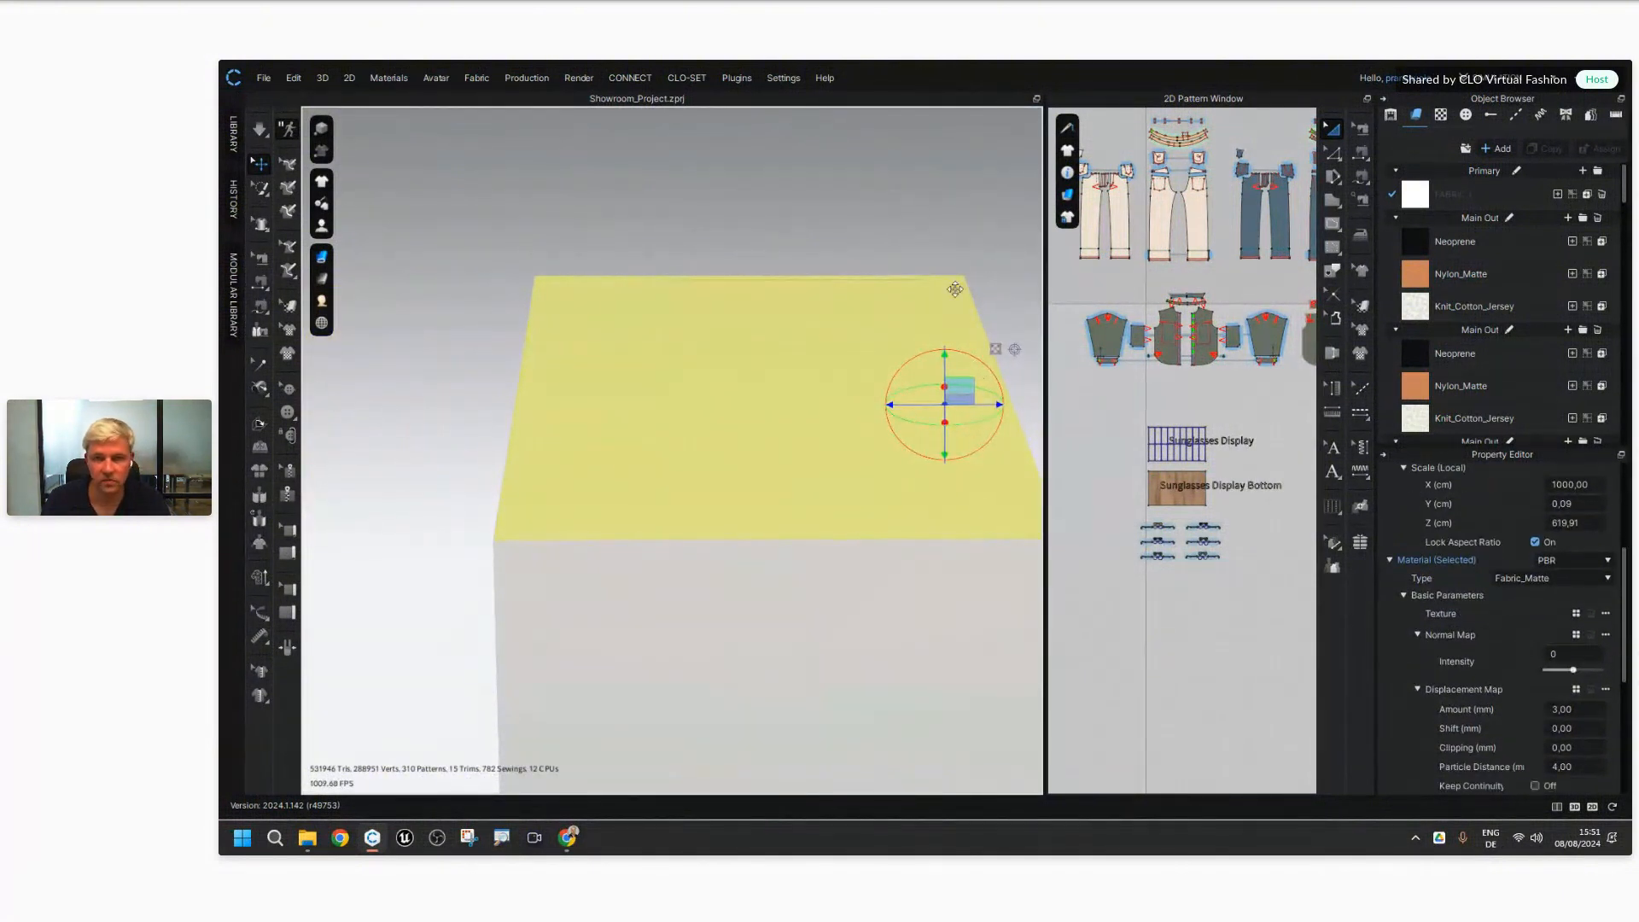
{"action": "left_click", "coordinate": [920, 239]}
{"action": "right_click_drag", "start_coordinate": [800, 510], "coordinate": [854, 454]}
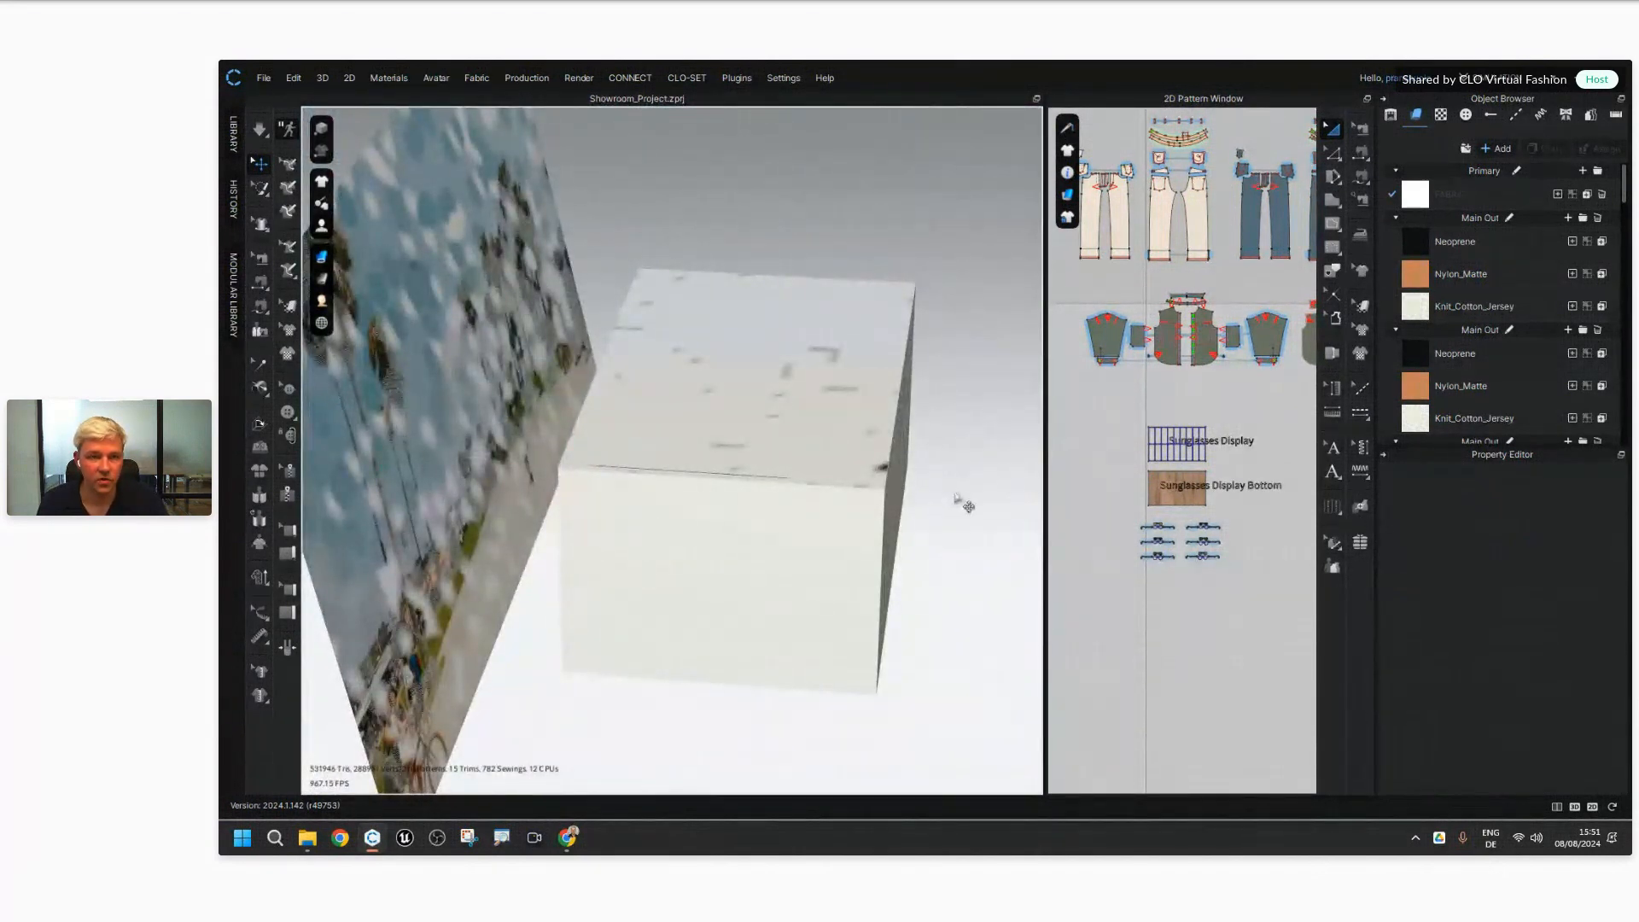
Step: Save the showroom project and check the webinar chat in the browser, returning to CLO
{"action": "key", "text": "ctrl+s"}
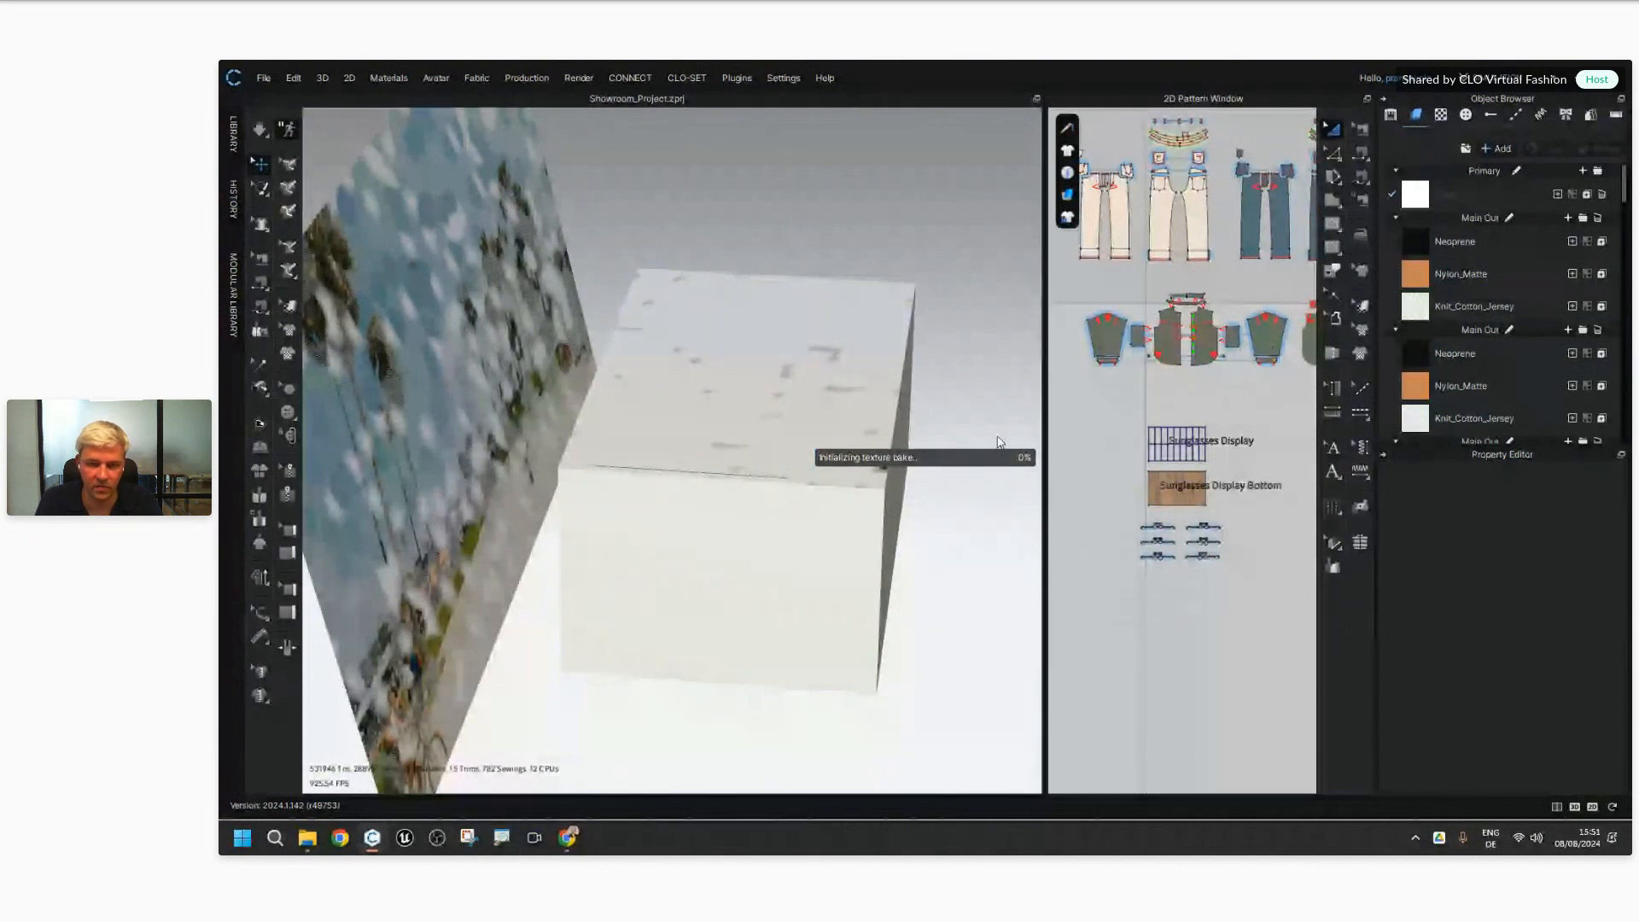
{"action": "left_click", "coordinate": [570, 839]}
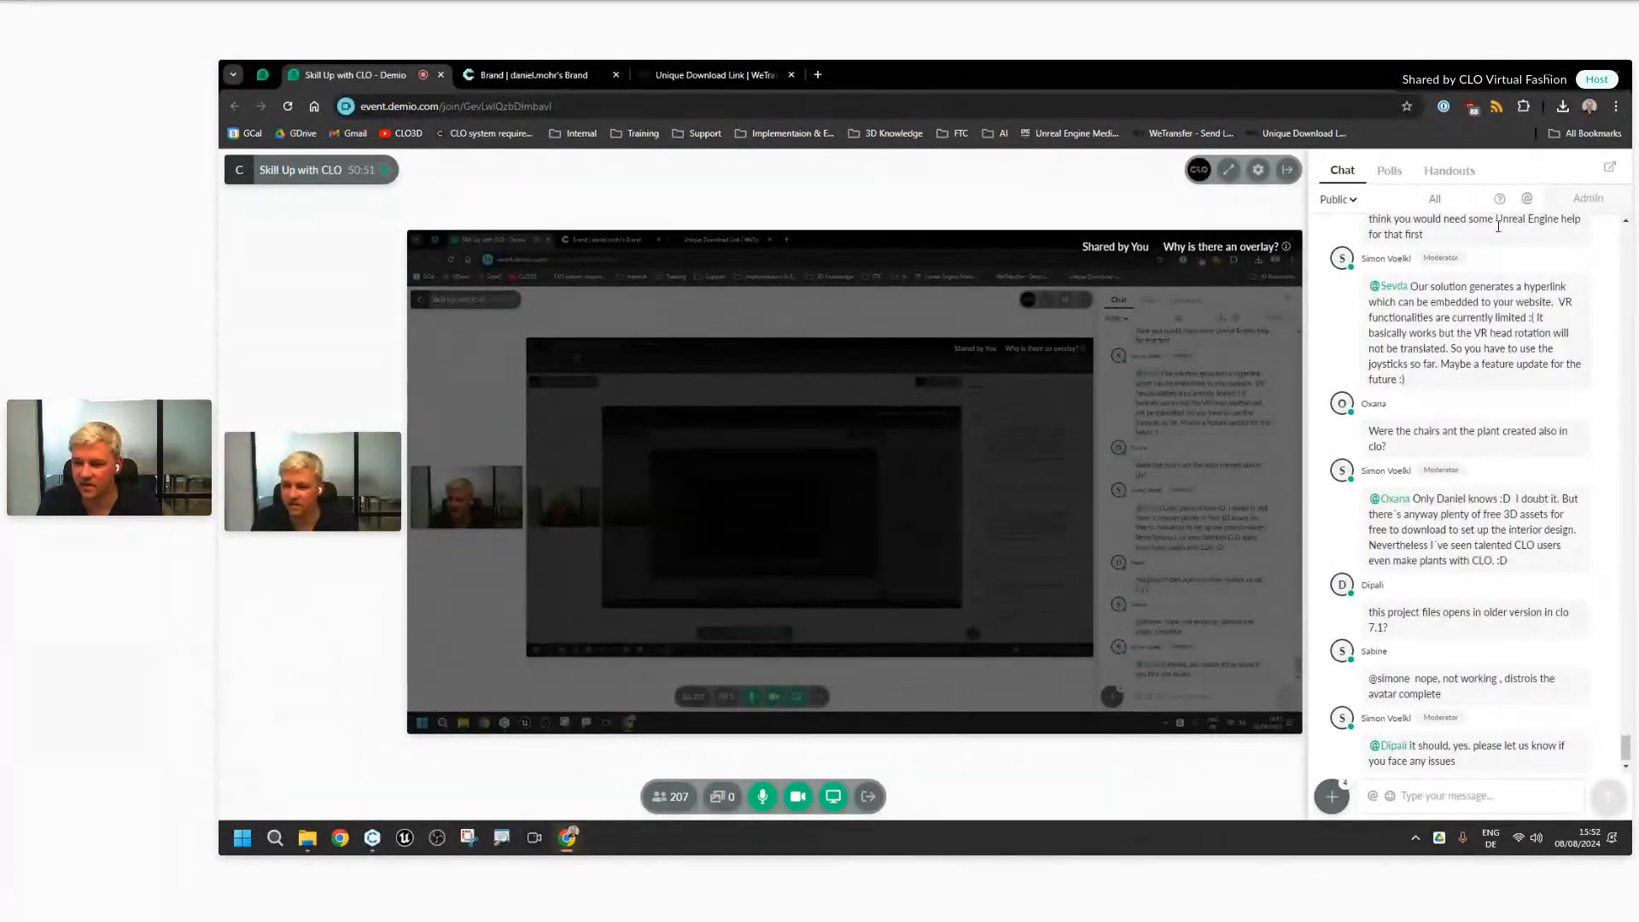
{"action": "left_click", "coordinate": [1549, 75]}
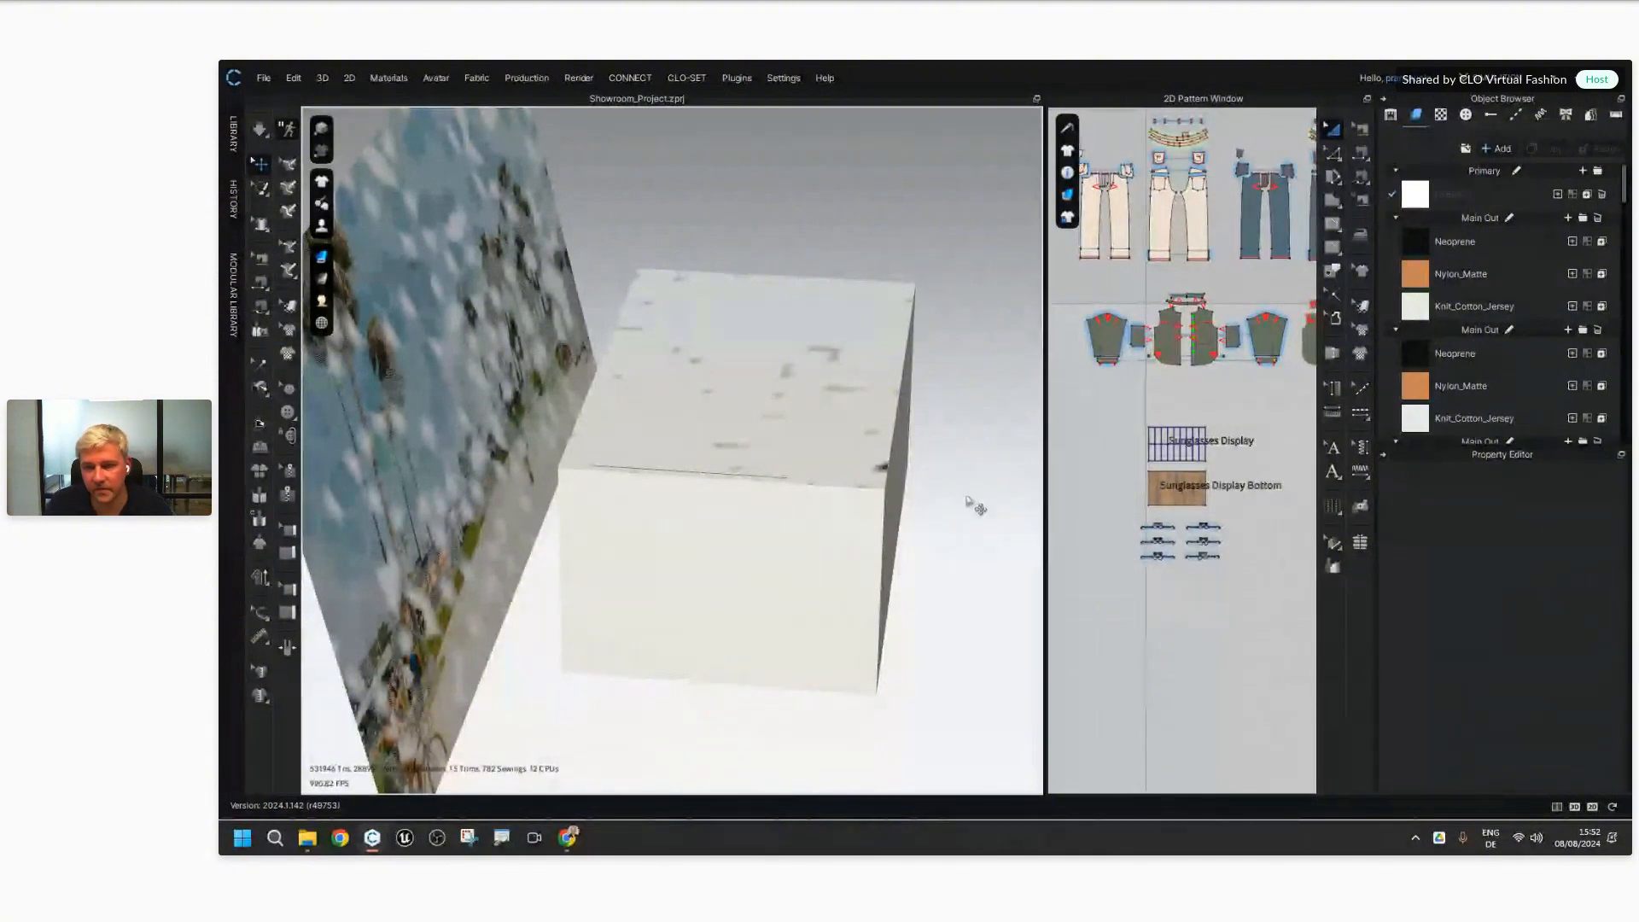
Step: Open the Render window for the closed showroom
{"action": "scroll", "coordinate": [898, 512], "scroll_direction": "up", "scroll_amount": 3}
{"action": "right_click_drag", "start_coordinate": [899, 513], "coordinate": [908, 484]}
{"action": "scroll", "coordinate": [911, 482], "scroll_direction": "down", "scroll_amount": 2}
{"action": "middle_click_drag", "start_coordinate": [911, 480], "coordinate": [910, 533]}
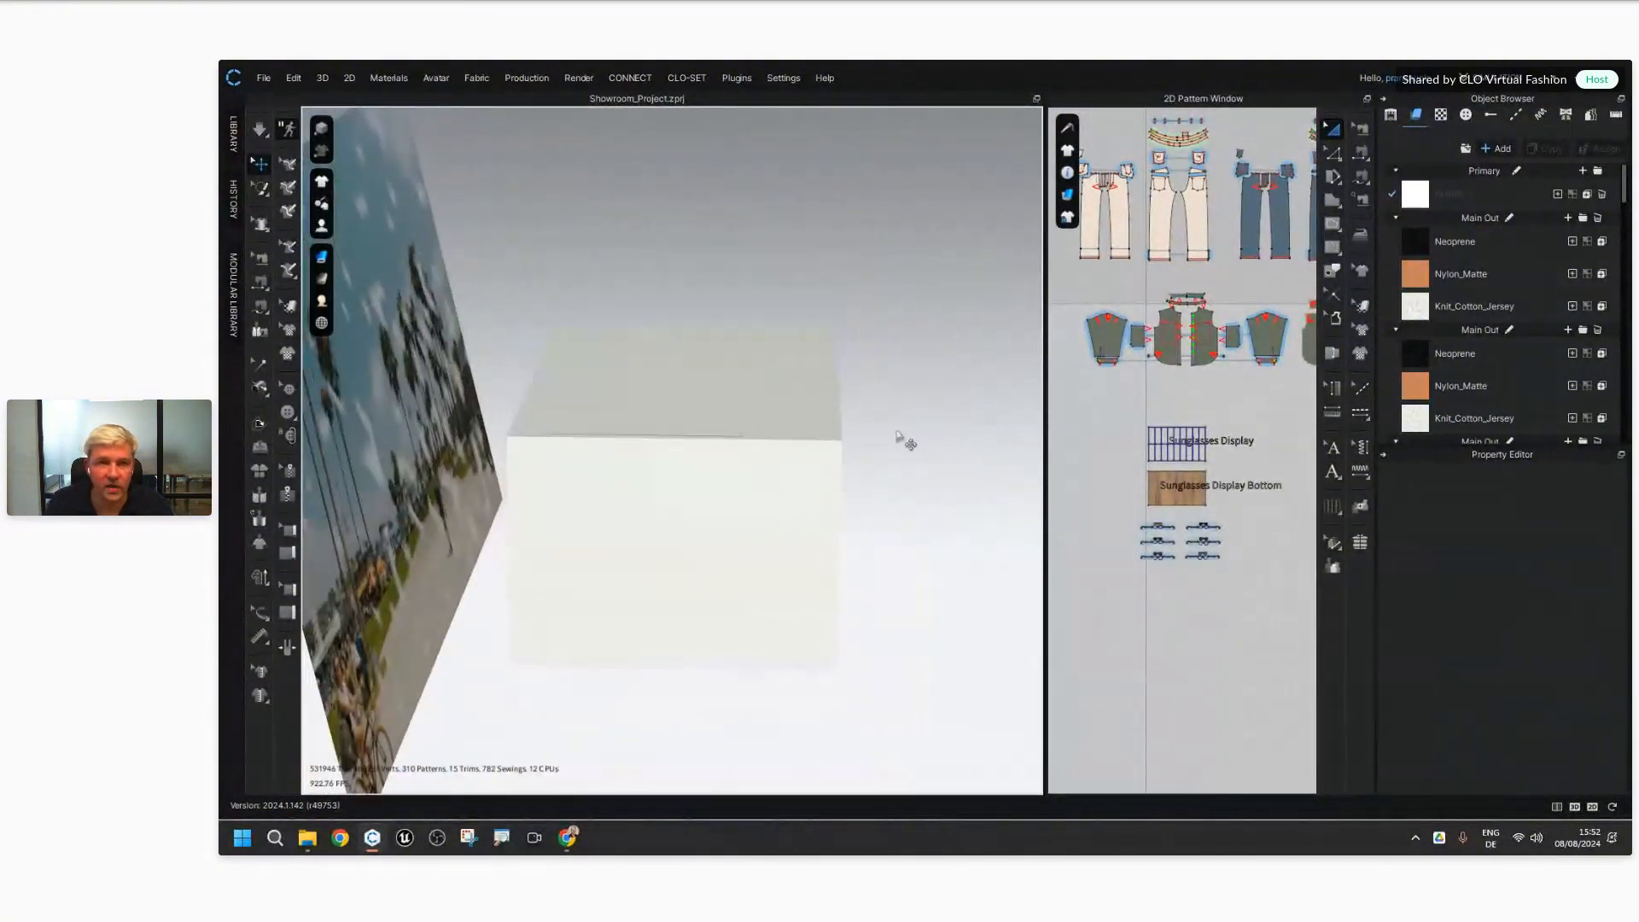
{"action": "left_click", "coordinate": [578, 77]}
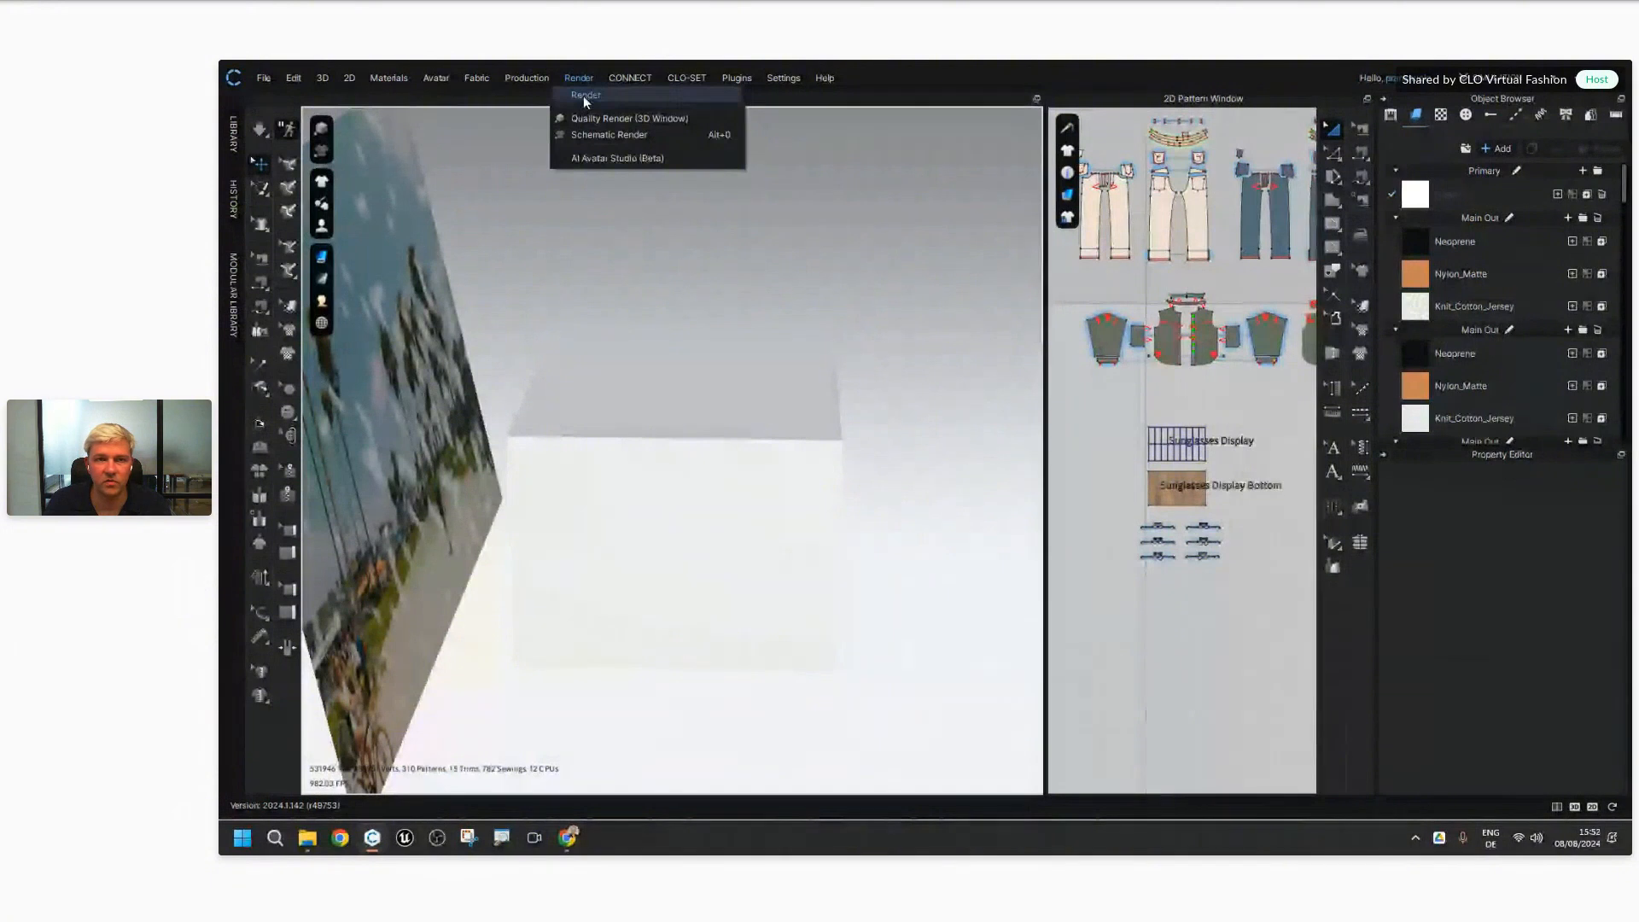
{"action": "left_click", "coordinate": [585, 96]}
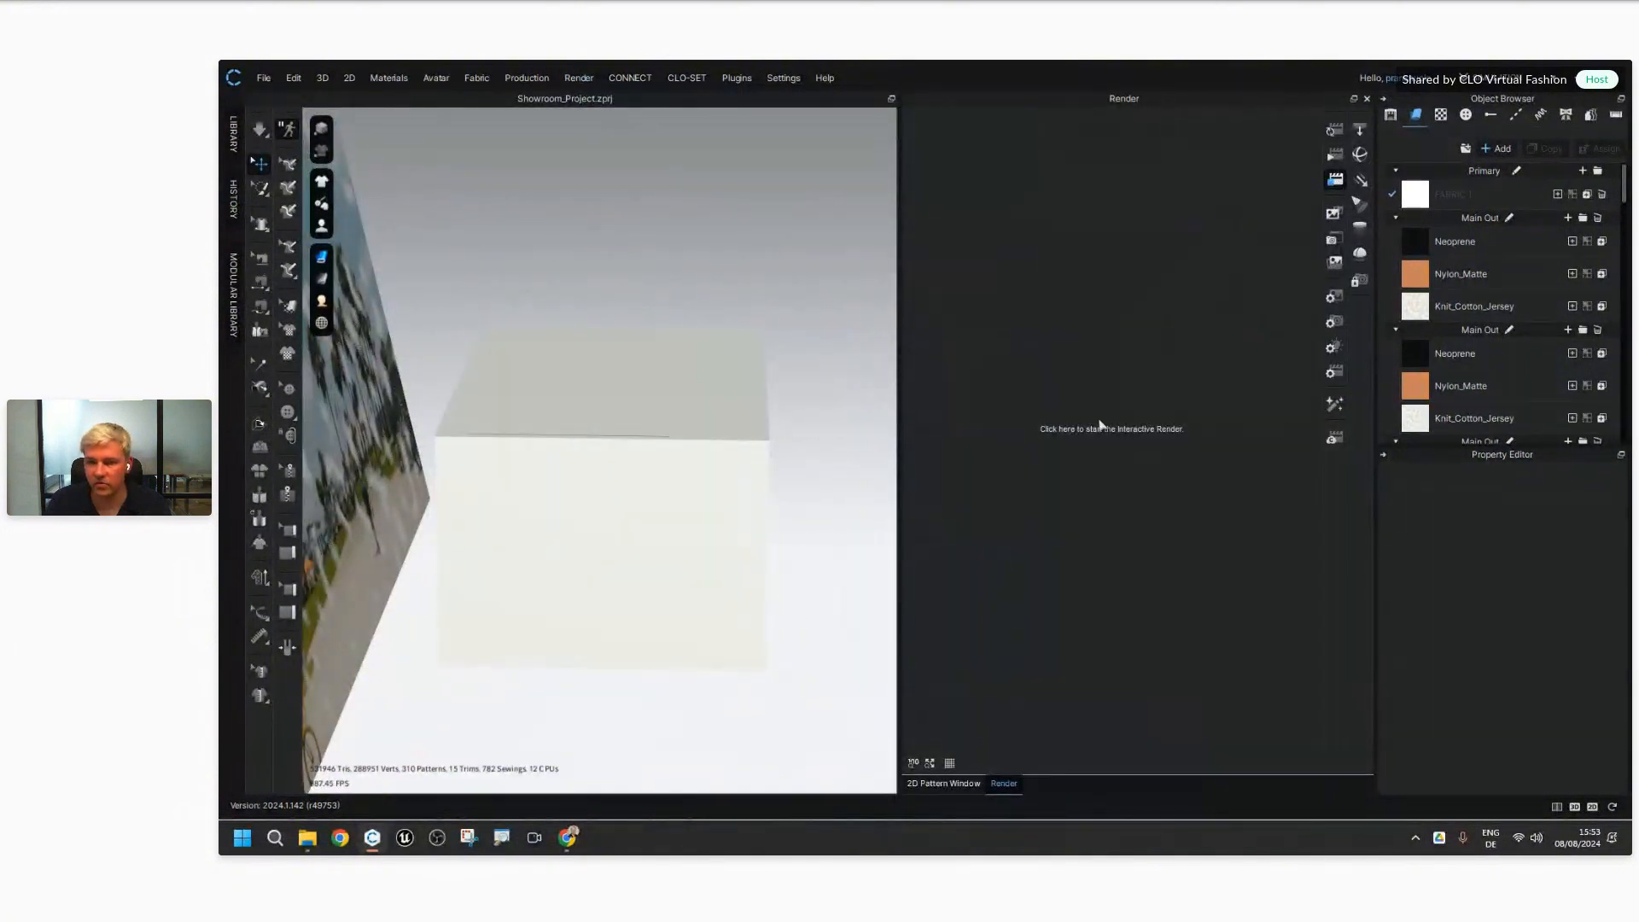
Step: Load the render image and video properties from Image_Properties.vmp in the Project Folder
{"action": "left_click", "coordinate": [1334, 295]}
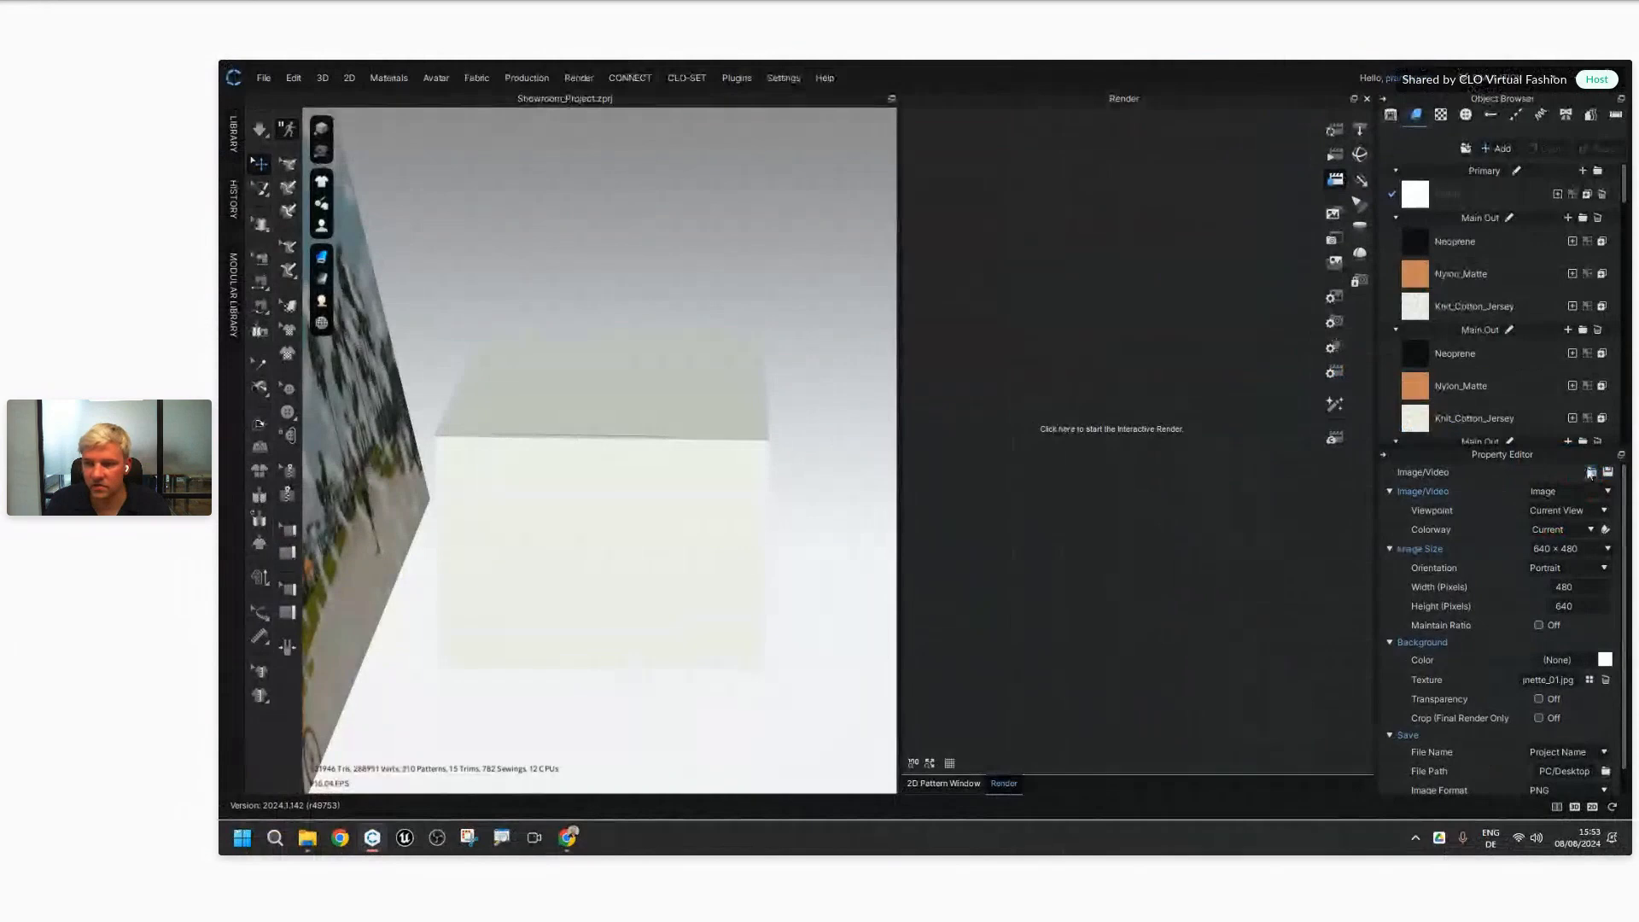
{"action": "left_click", "coordinate": [1550, 464]}
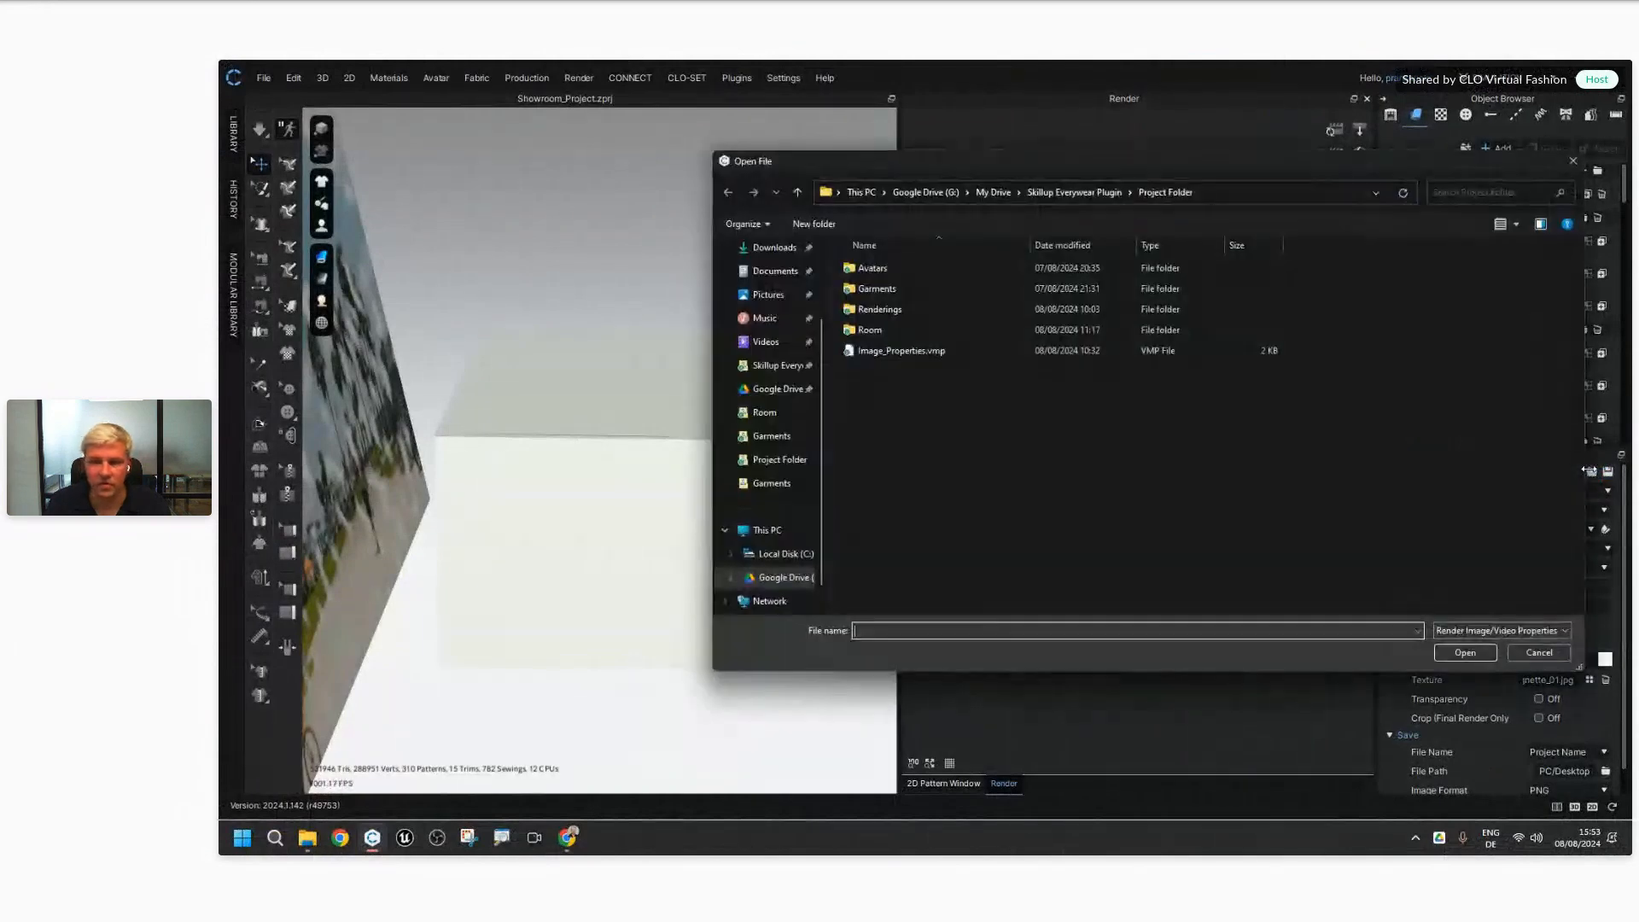
{"action": "left_click_drag", "start_coordinate": [1307, 165], "coordinate": [1154, 181]}
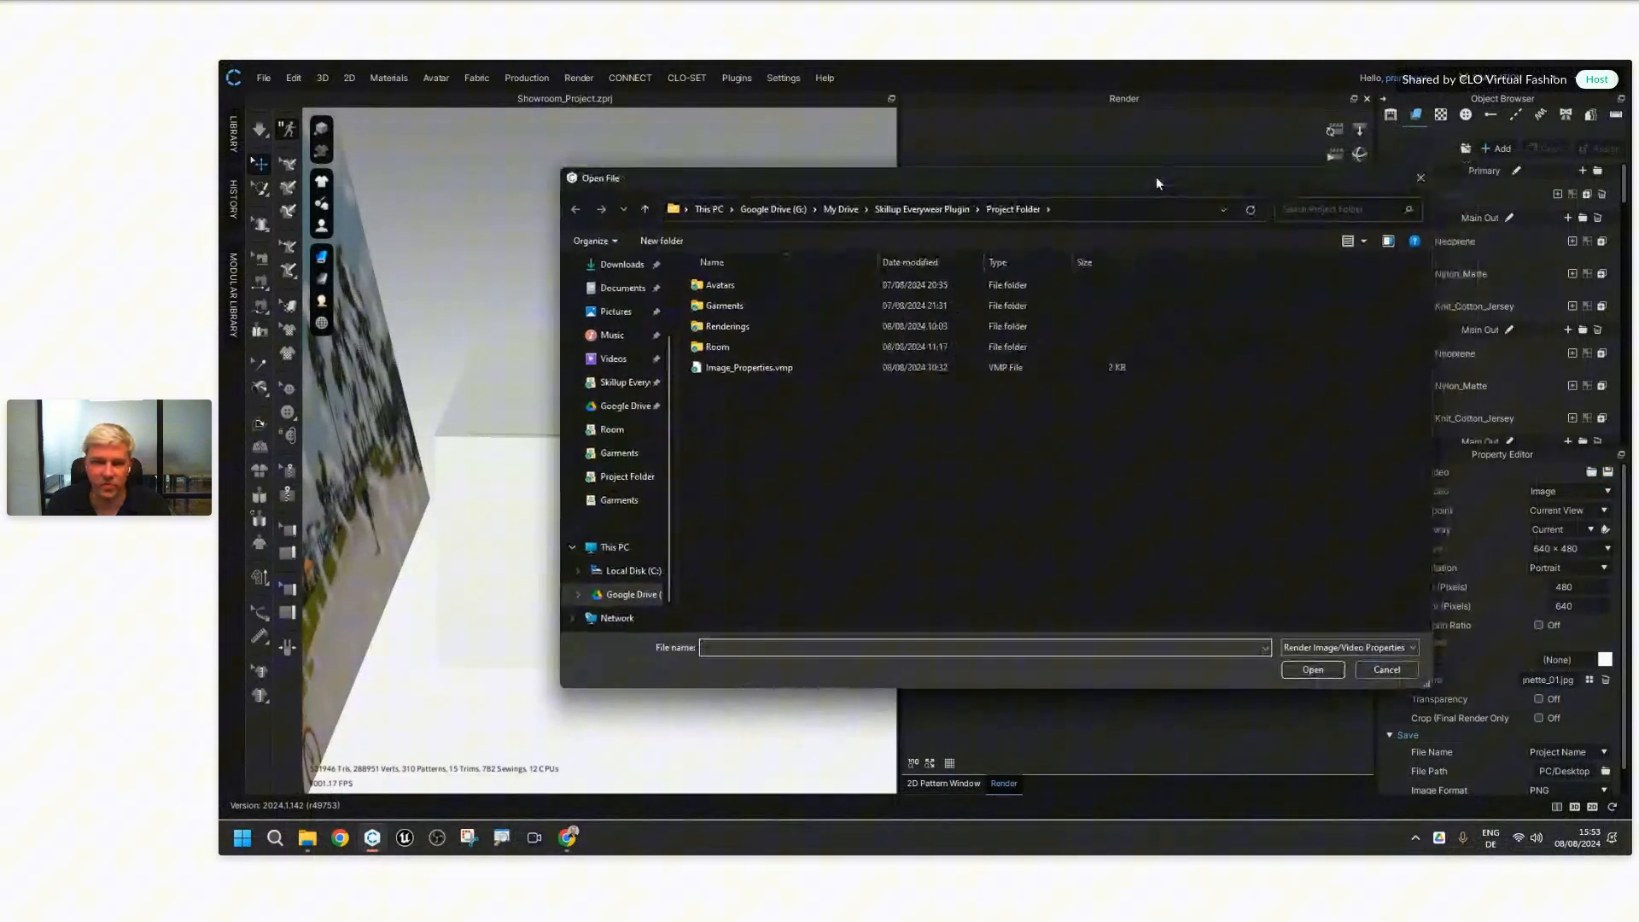
{"action": "double_click", "coordinate": [741, 367]}
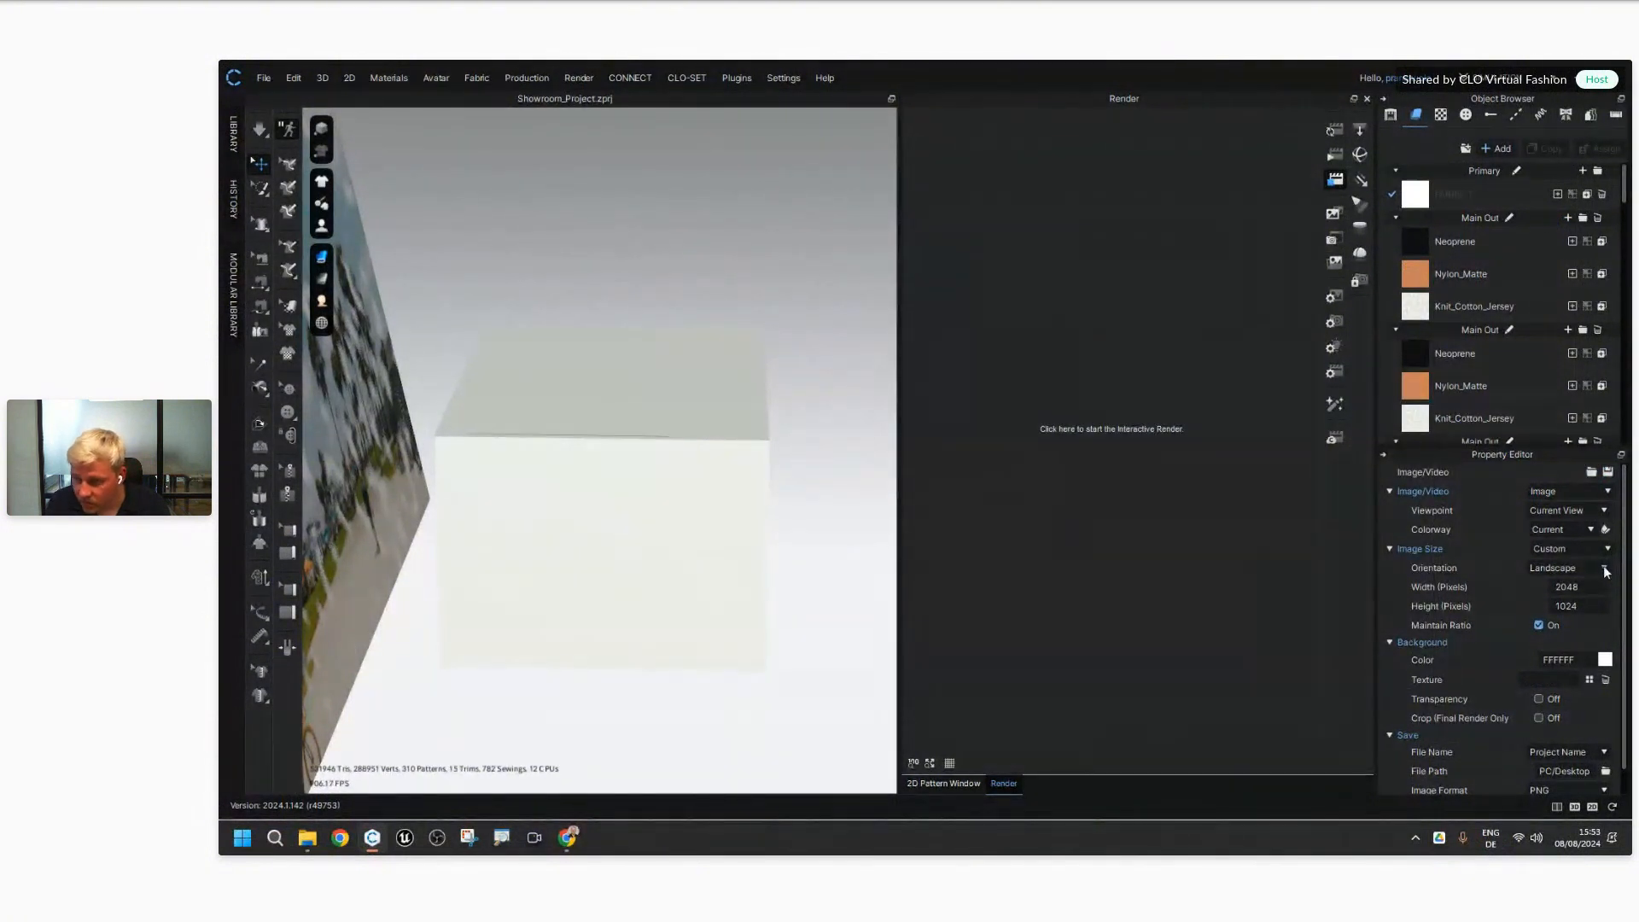
Step: Set the height of the landscape render image to 4096 pixels
{"action": "left_click", "coordinate": [1567, 587]}
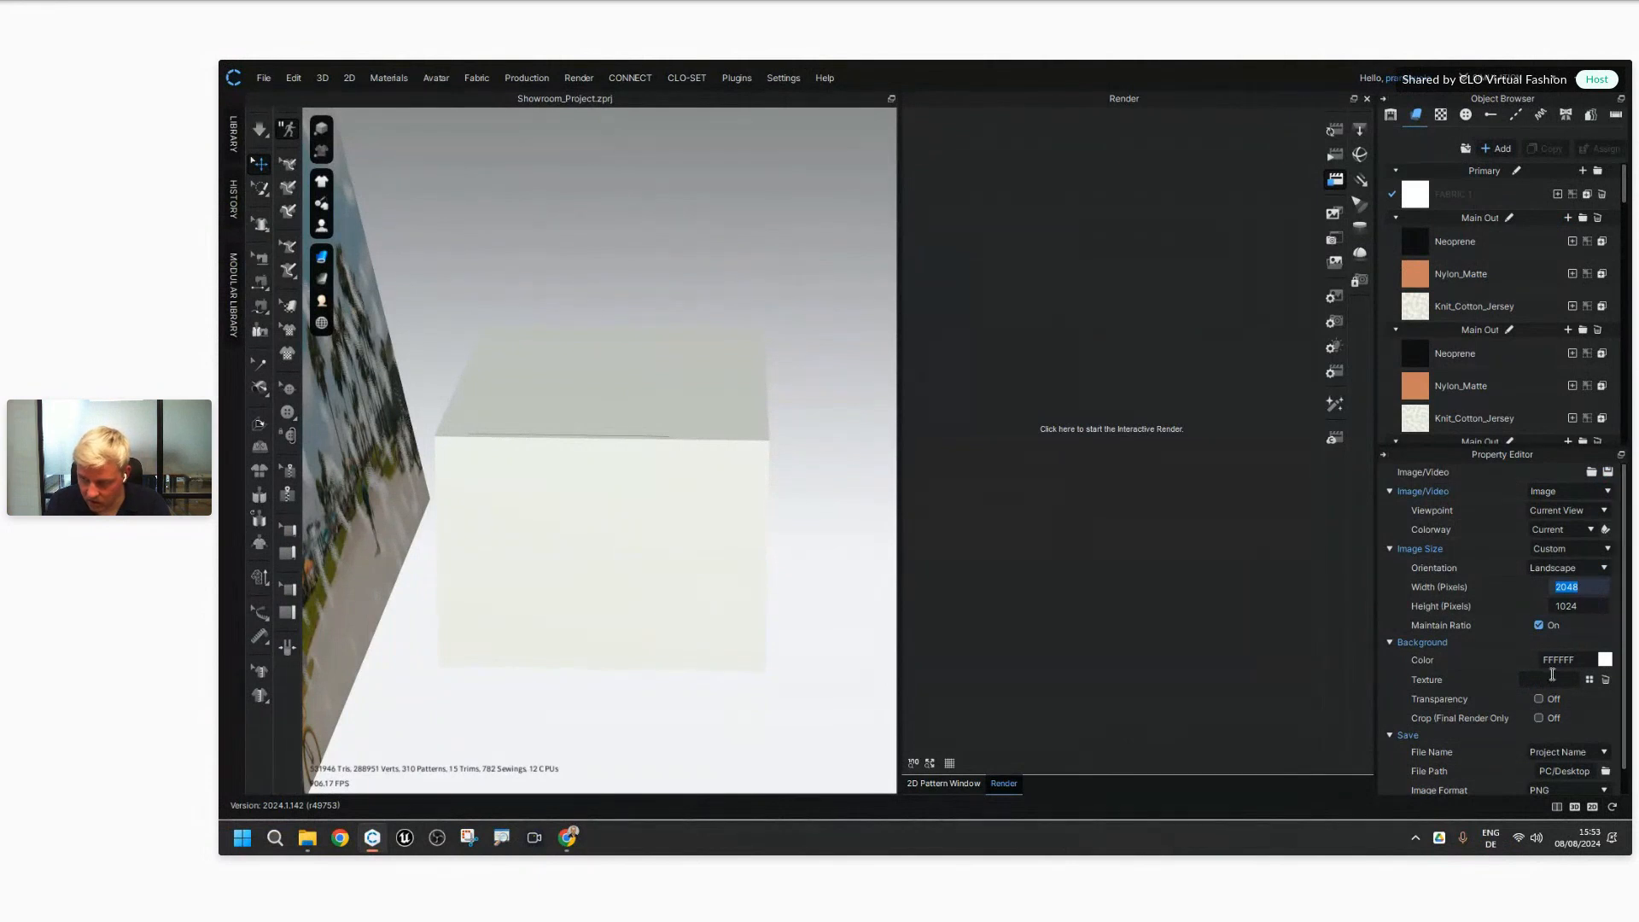
{"action": "left_click", "coordinate": [1593, 611]}
{"action": "type", "text": "4096"}
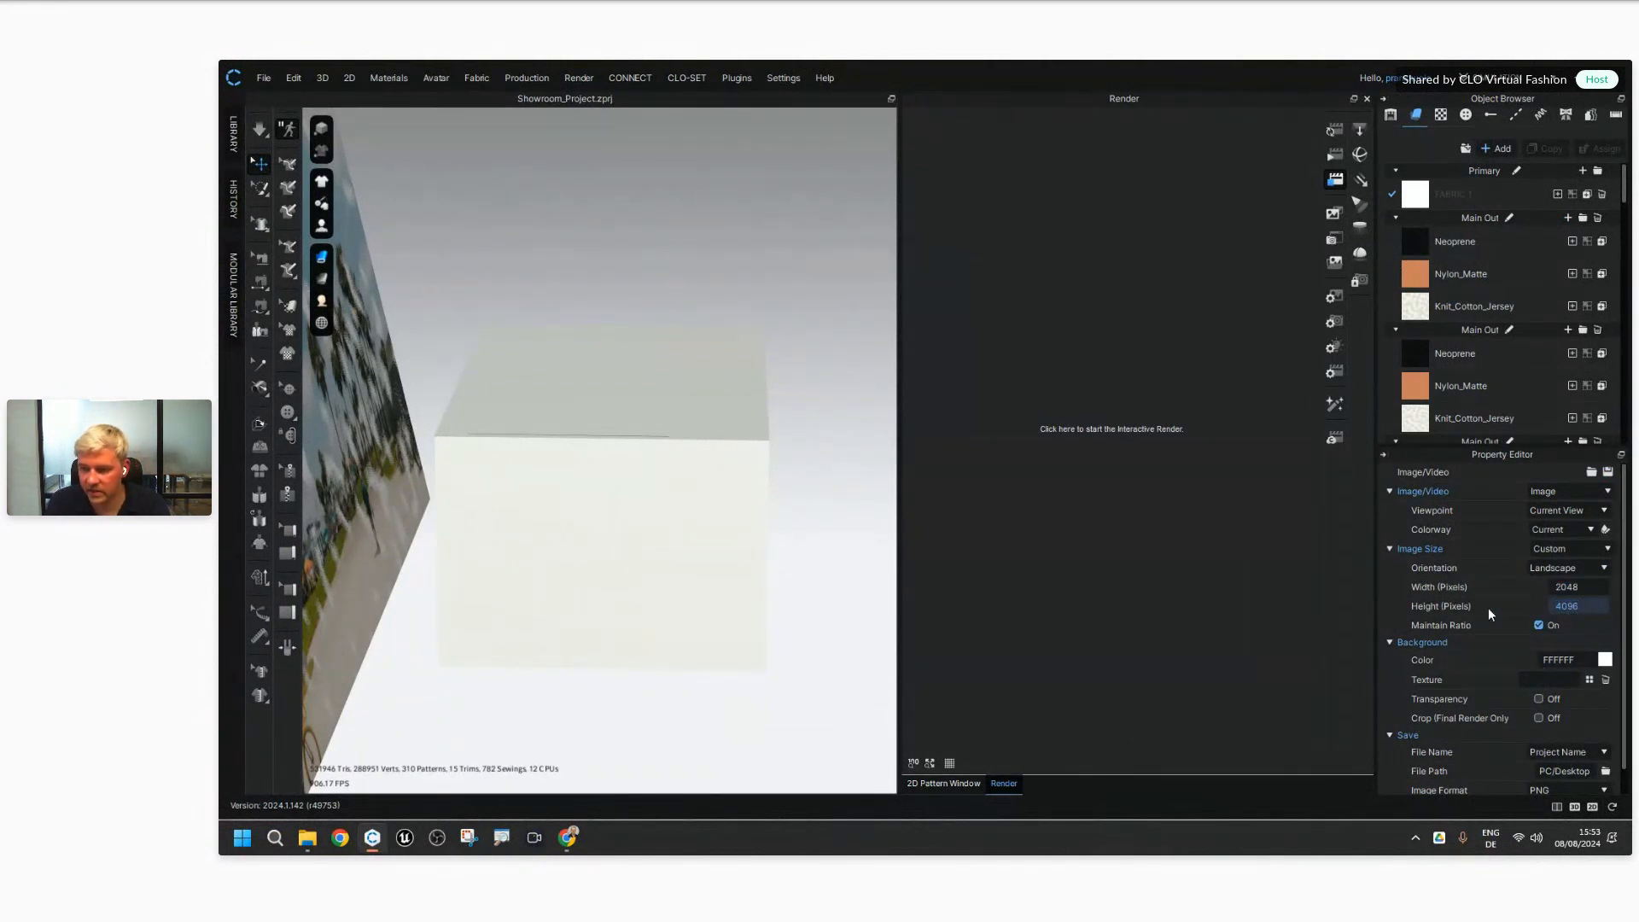
{"action": "key", "text": "Return"}
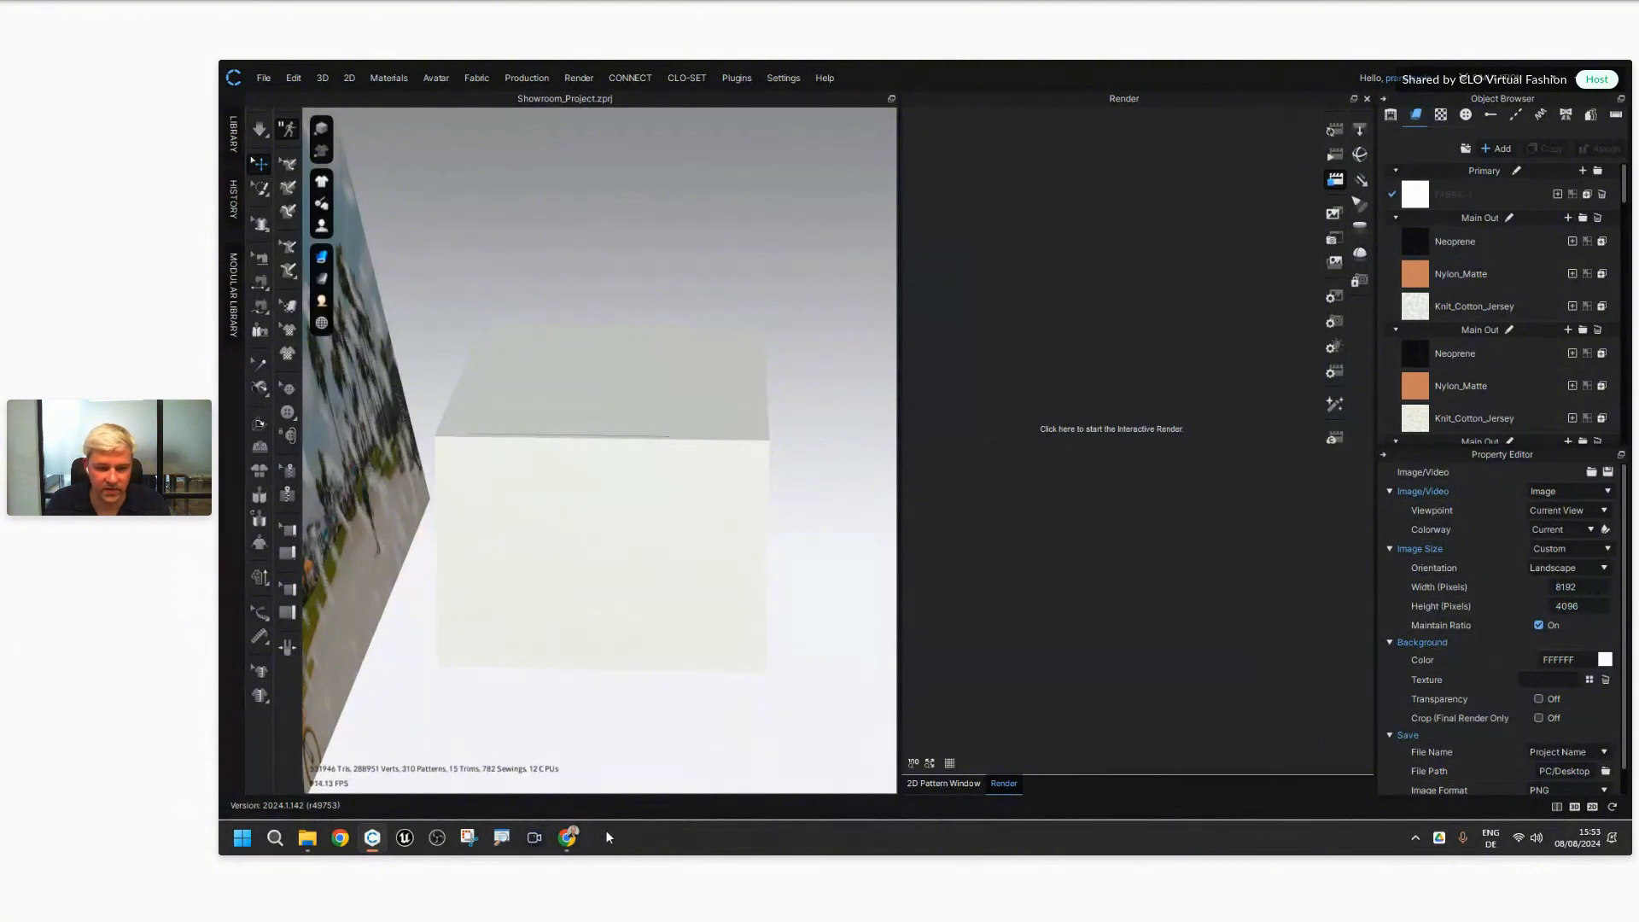
Step: Switch to CLO-SET in the browser and open the Summer 2024 season of the brand
{"action": "mouse_move", "coordinate": [568, 839]}
{"action": "left_click", "coordinate": [486, 762]}
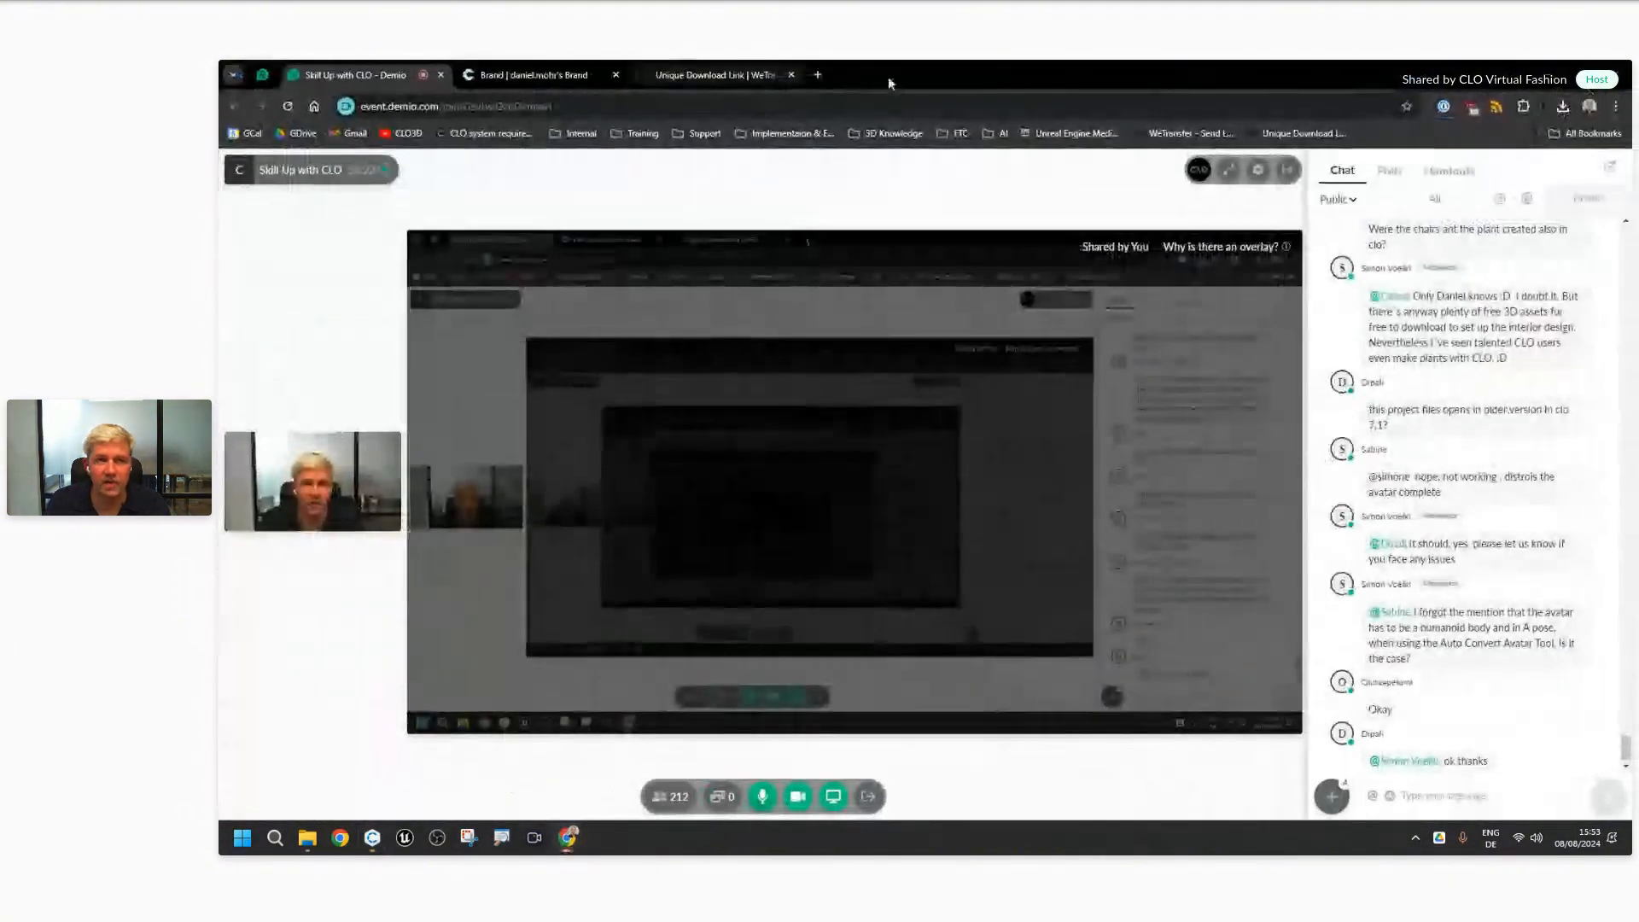
{"action": "left_click", "coordinate": [818, 74]}
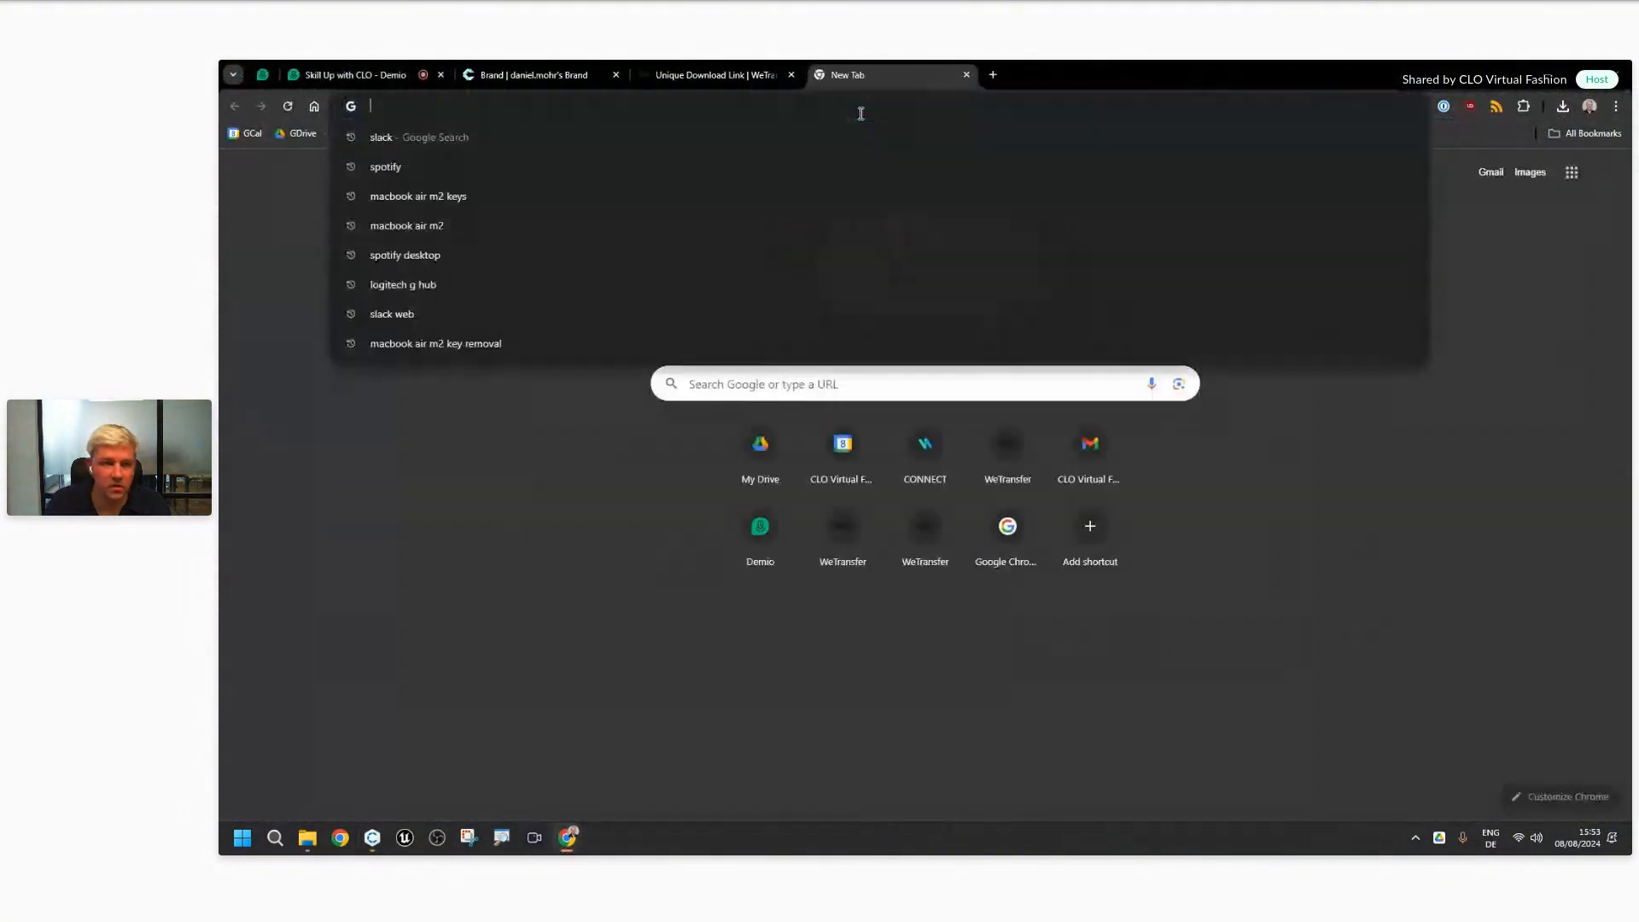
{"action": "left_click", "coordinate": [533, 75]}
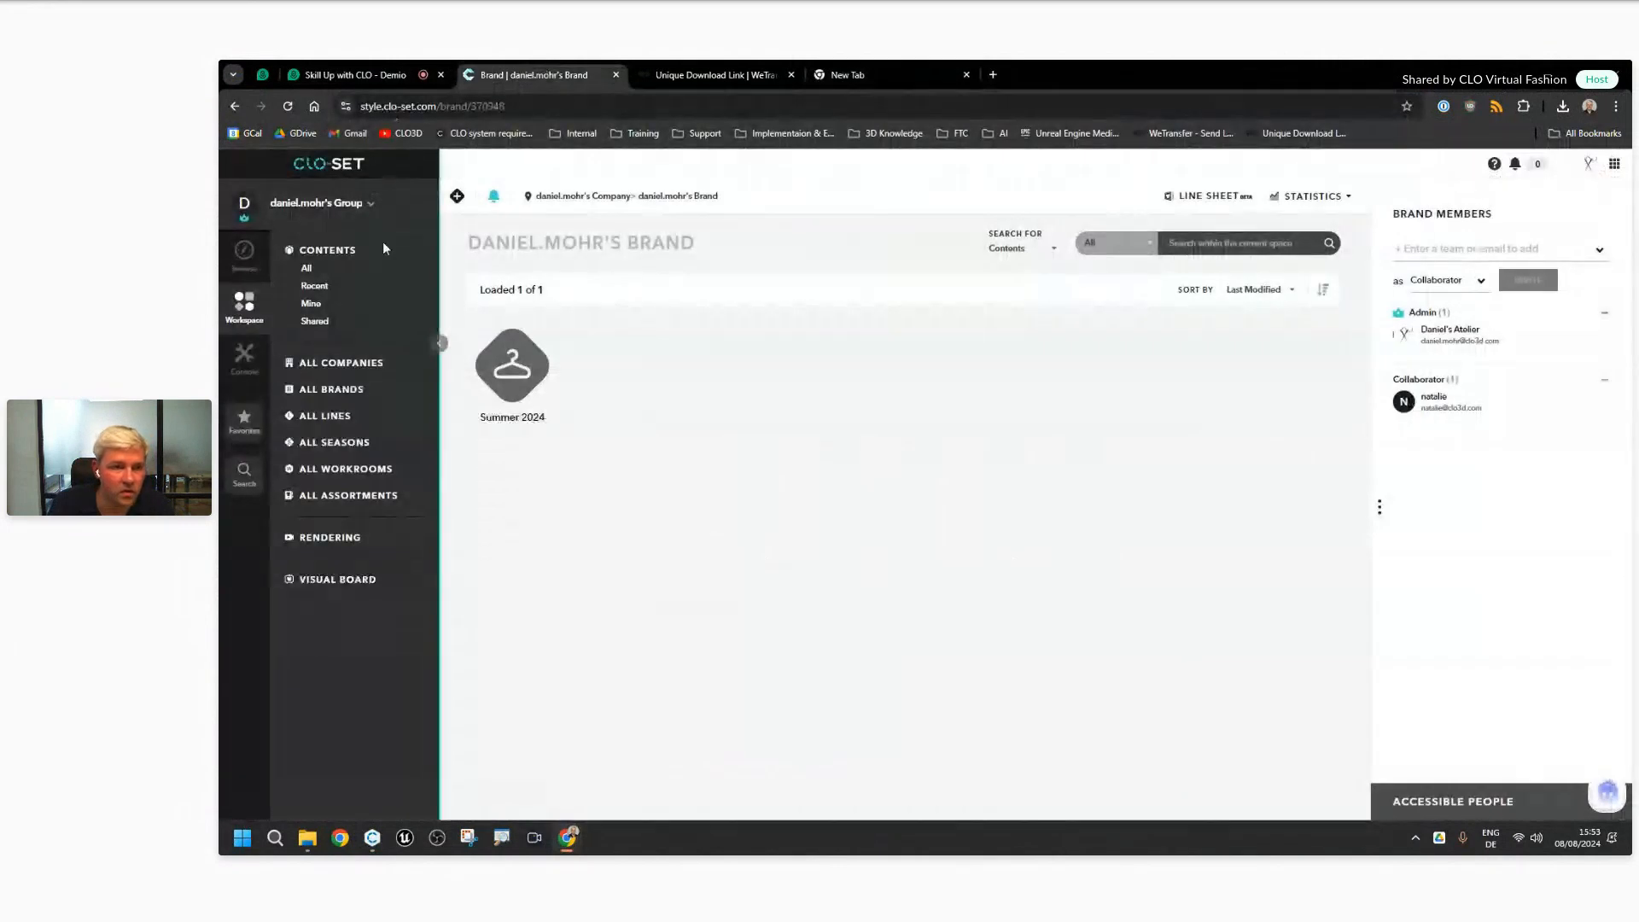
{"action": "left_click", "coordinate": [527, 360]}
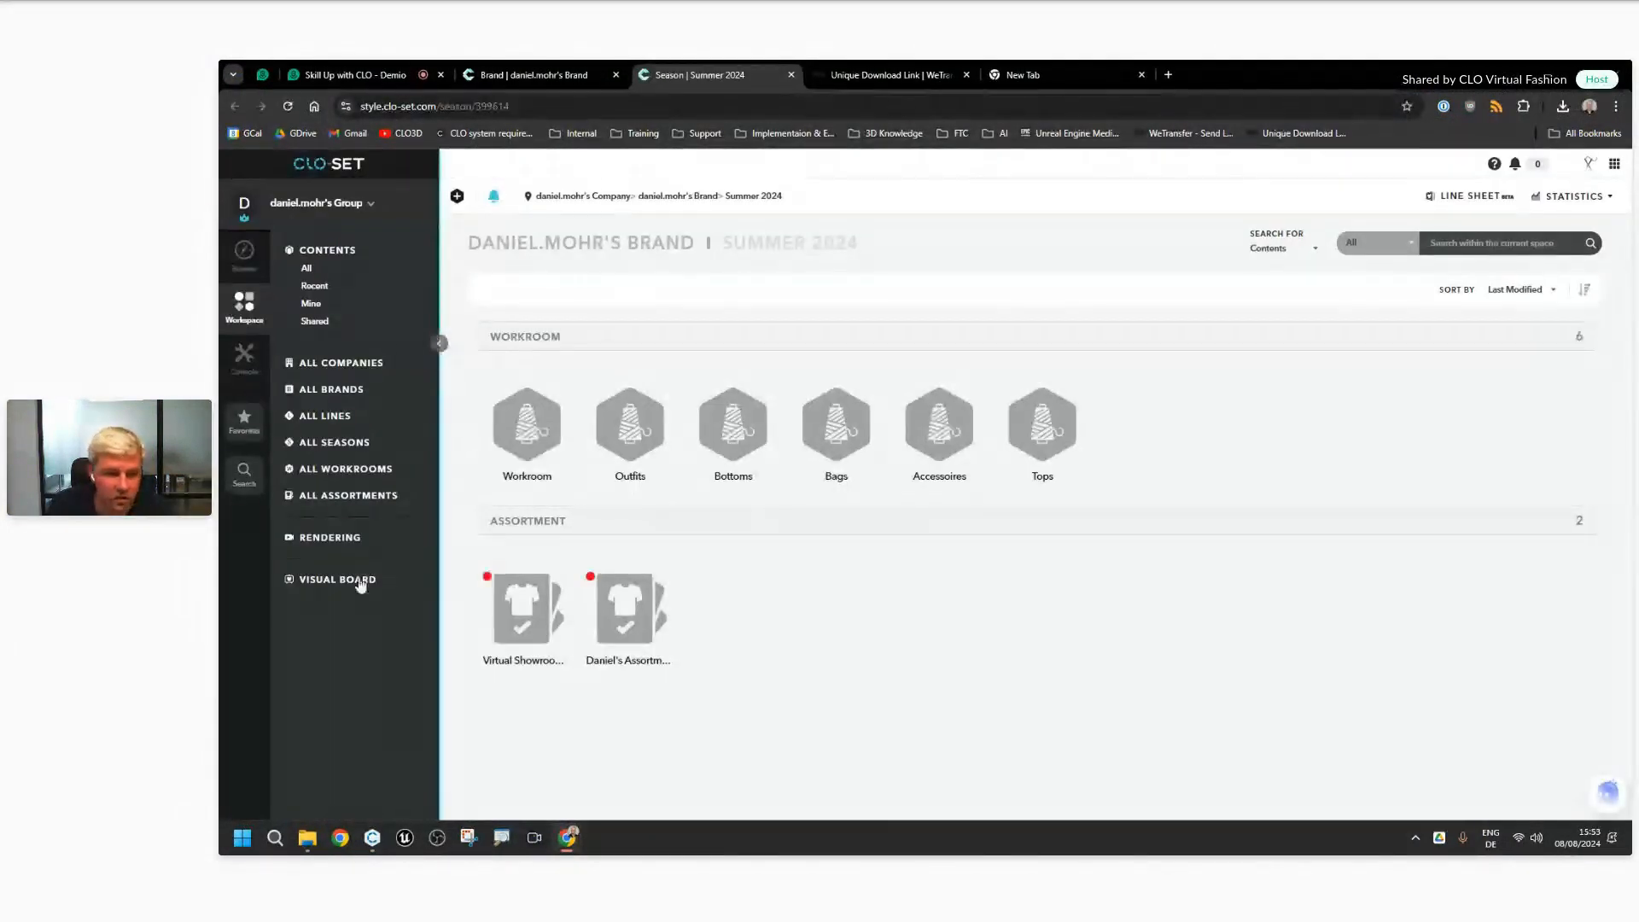
Step: Open the Virtual Showroom Demo assortment from all assortments and open its virtual showroom for editing
{"action": "left_click", "coordinate": [346, 495]}
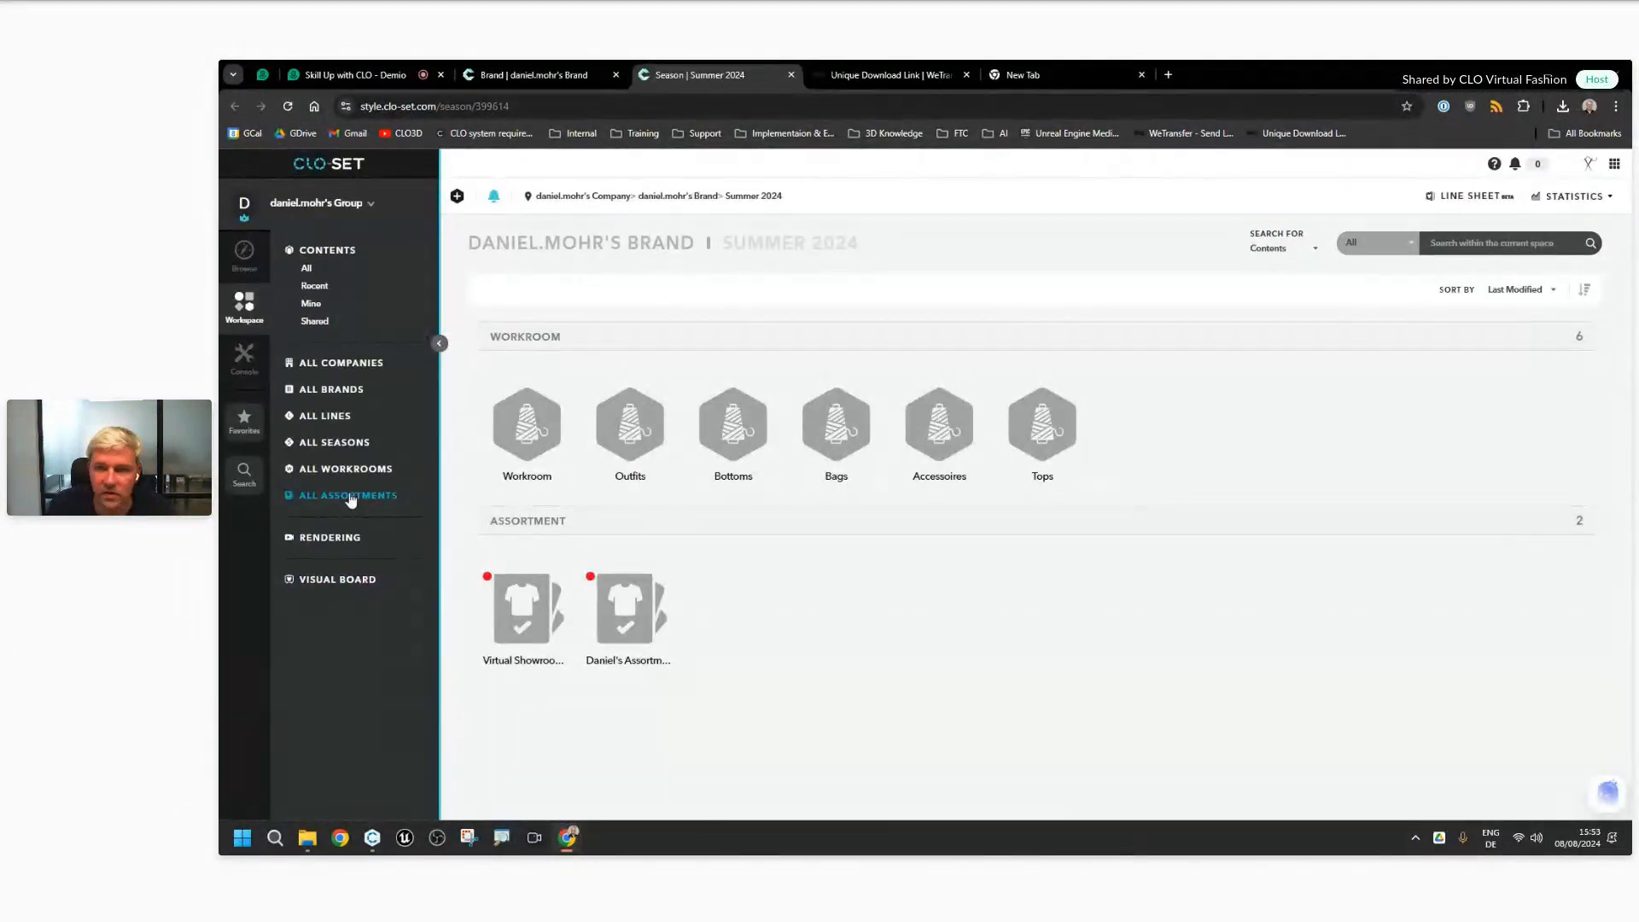
{"action": "left_click", "coordinate": [537, 341]}
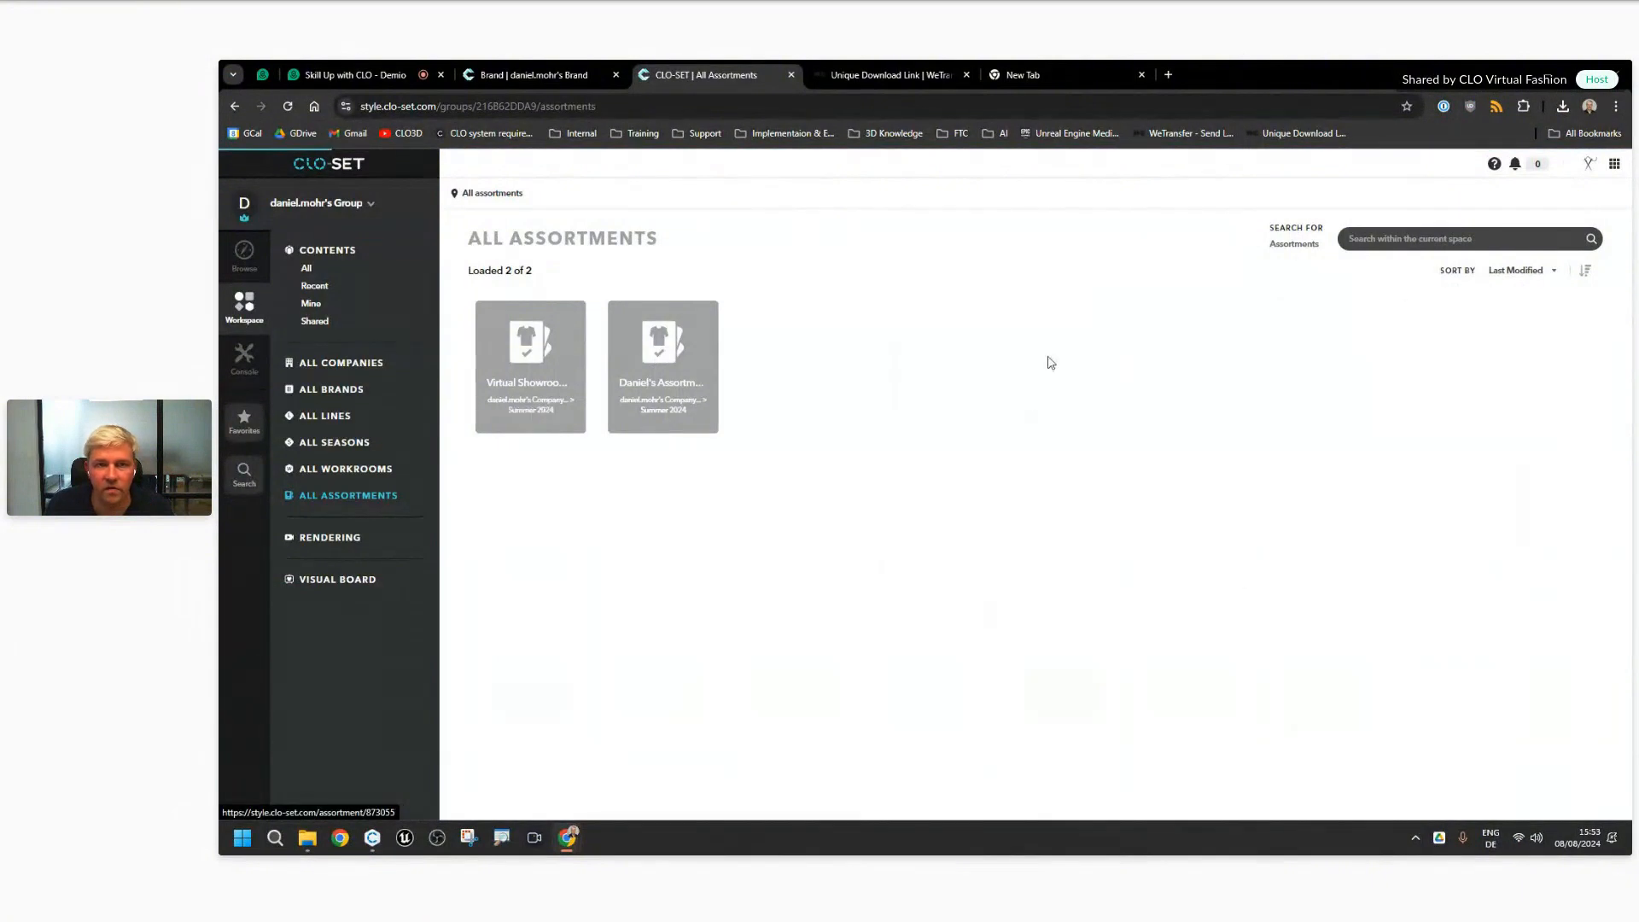
{"action": "left_click", "coordinate": [1231, 211]}
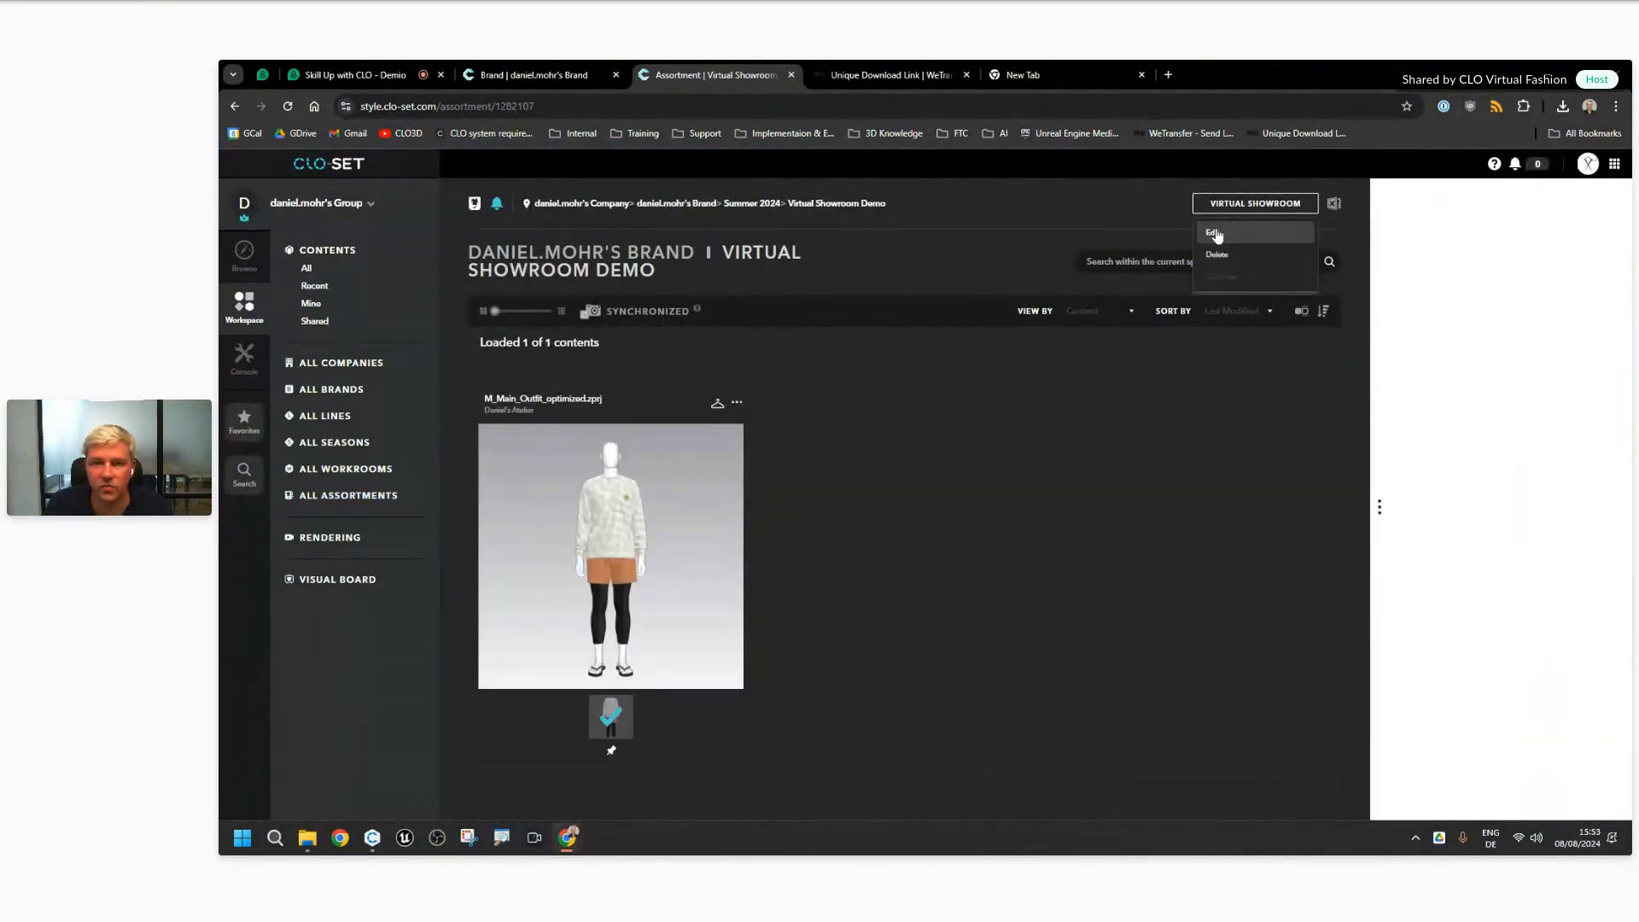
{"action": "left_click", "coordinate": [1215, 231]}
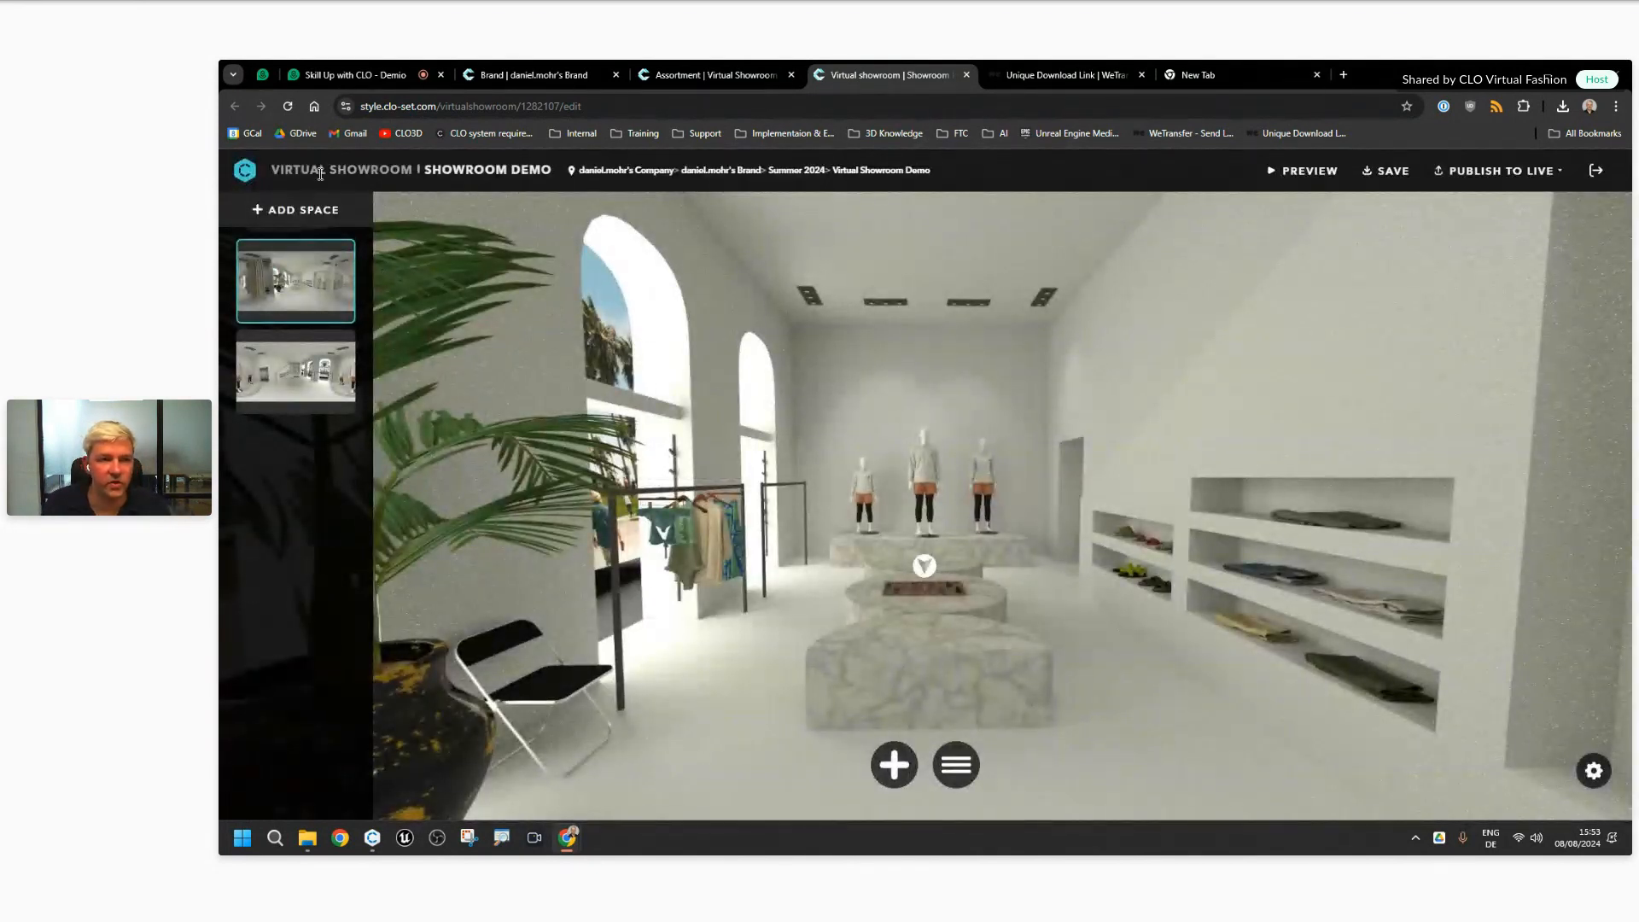
Step: Examine the 360° image requirements for adding a space to the virtual showroom, and switch back to CLO
{"action": "left_click", "coordinate": [296, 209]}
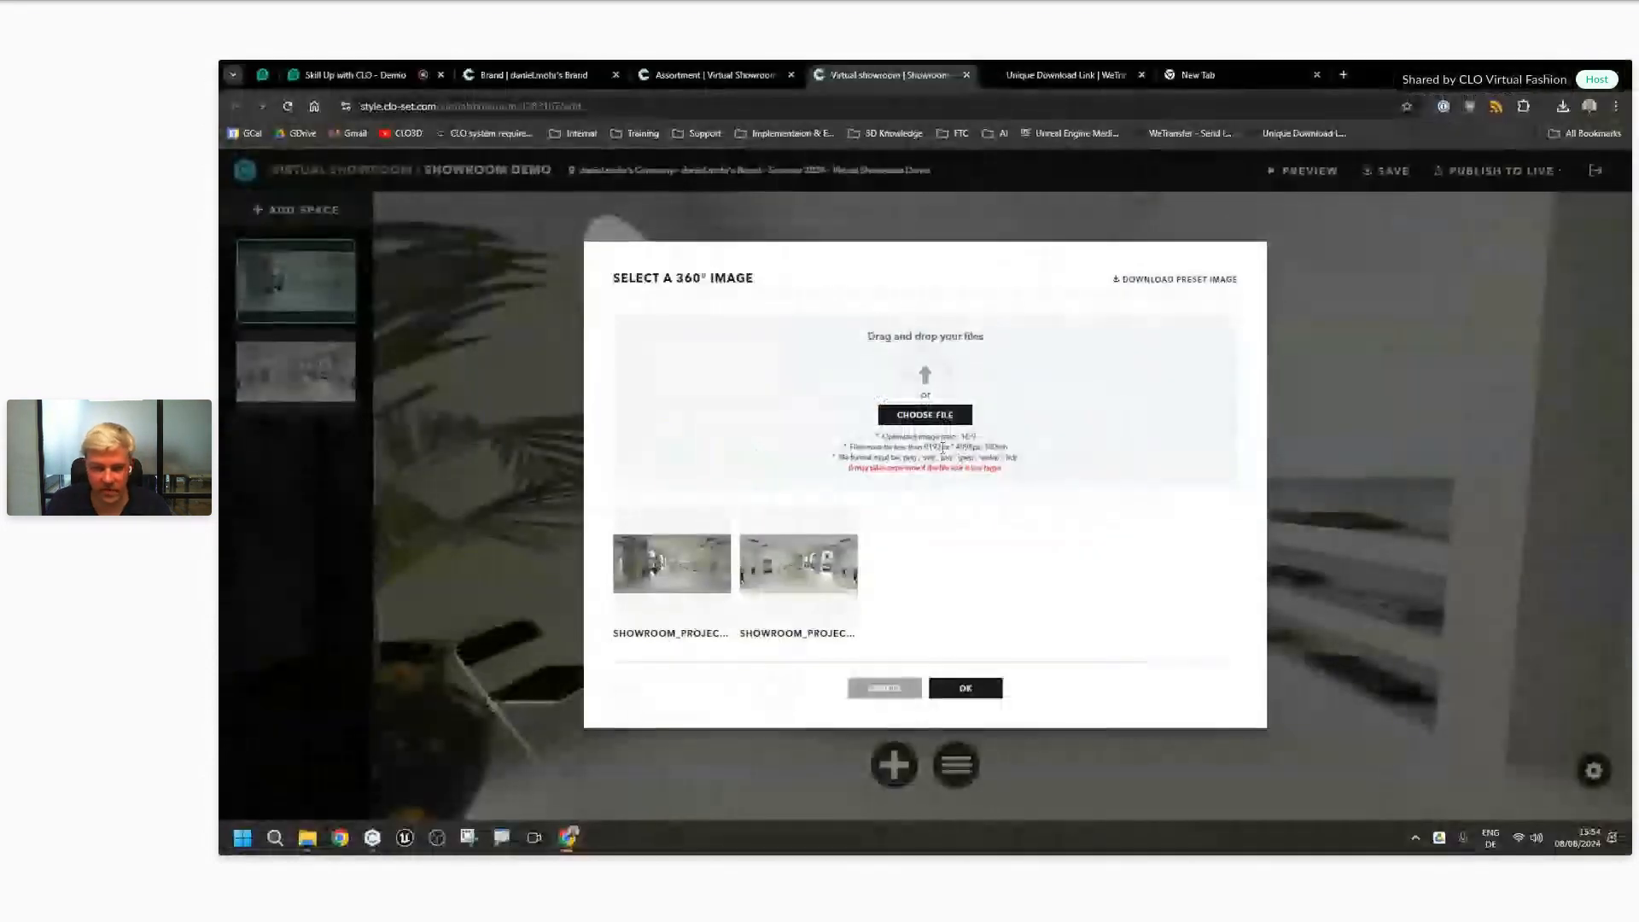
{"action": "left_click", "coordinate": [372, 837]}
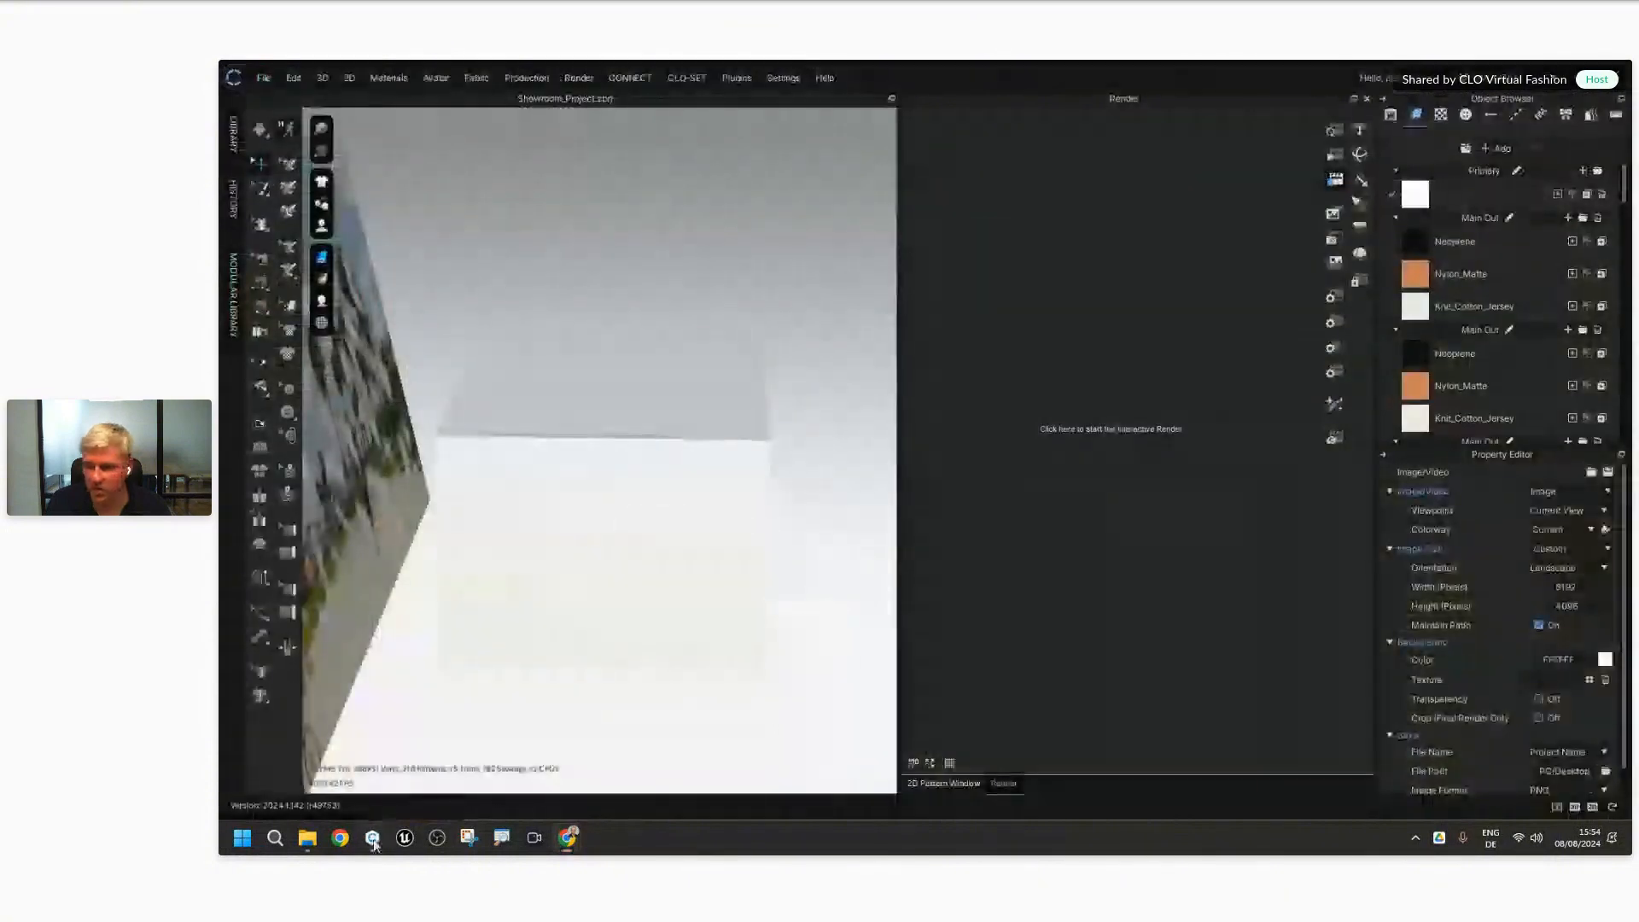
Step: Review the render image's width and height in pixels and its save options
{"action": "left_click", "coordinate": [1581, 603]}
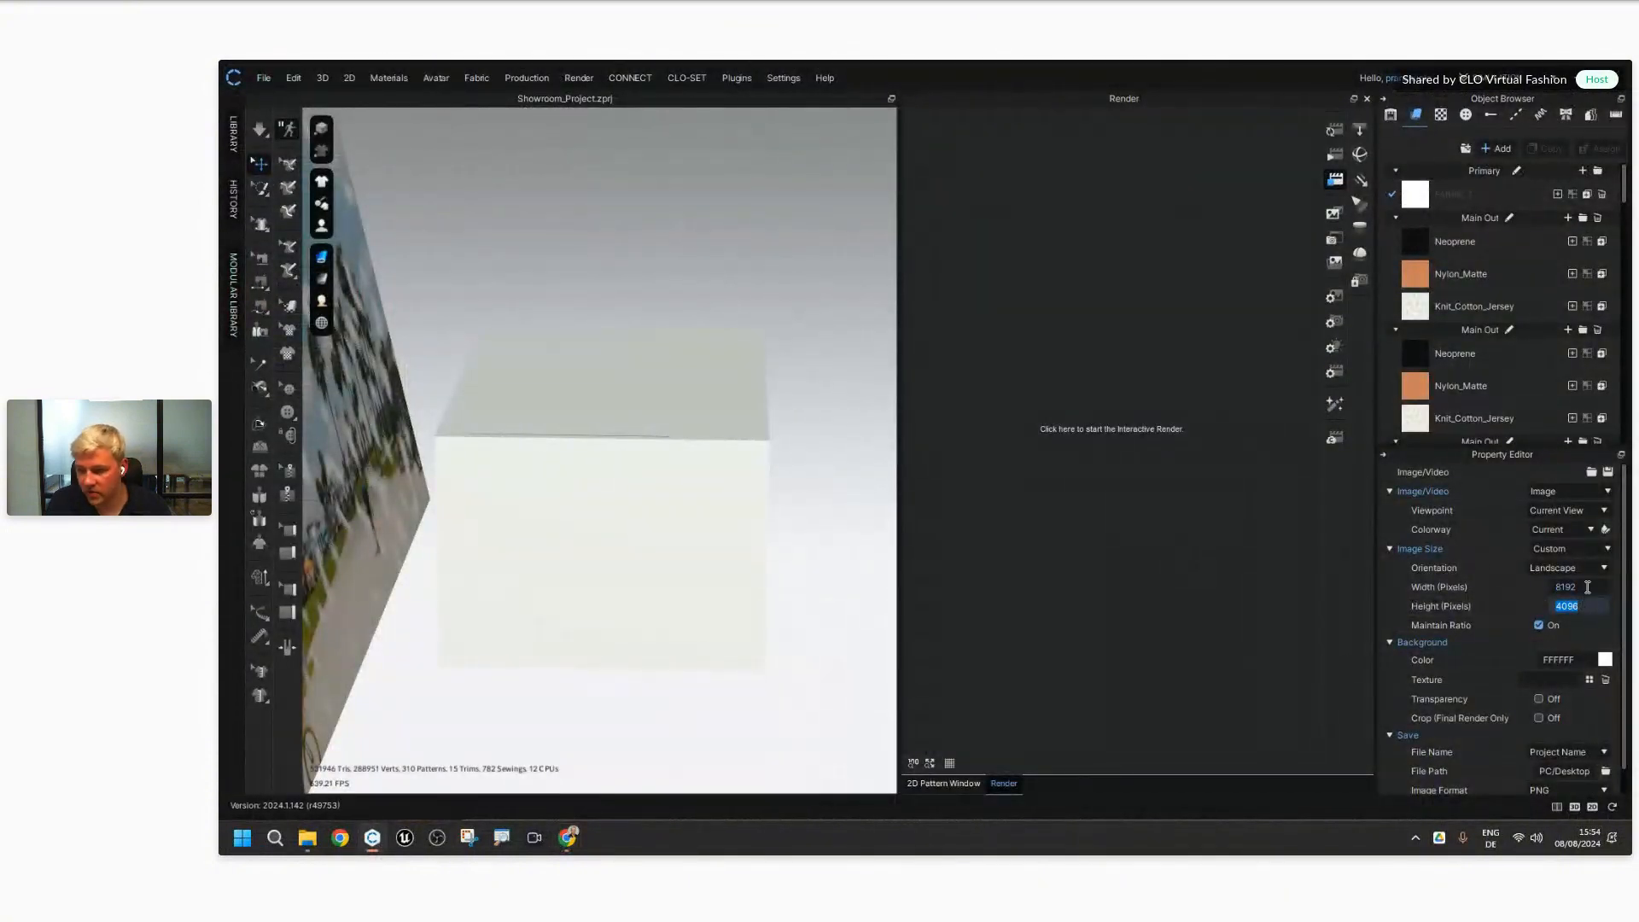
{"action": "left_click", "coordinate": [1587, 586]}
{"action": "left_click", "coordinate": [1406, 580]}
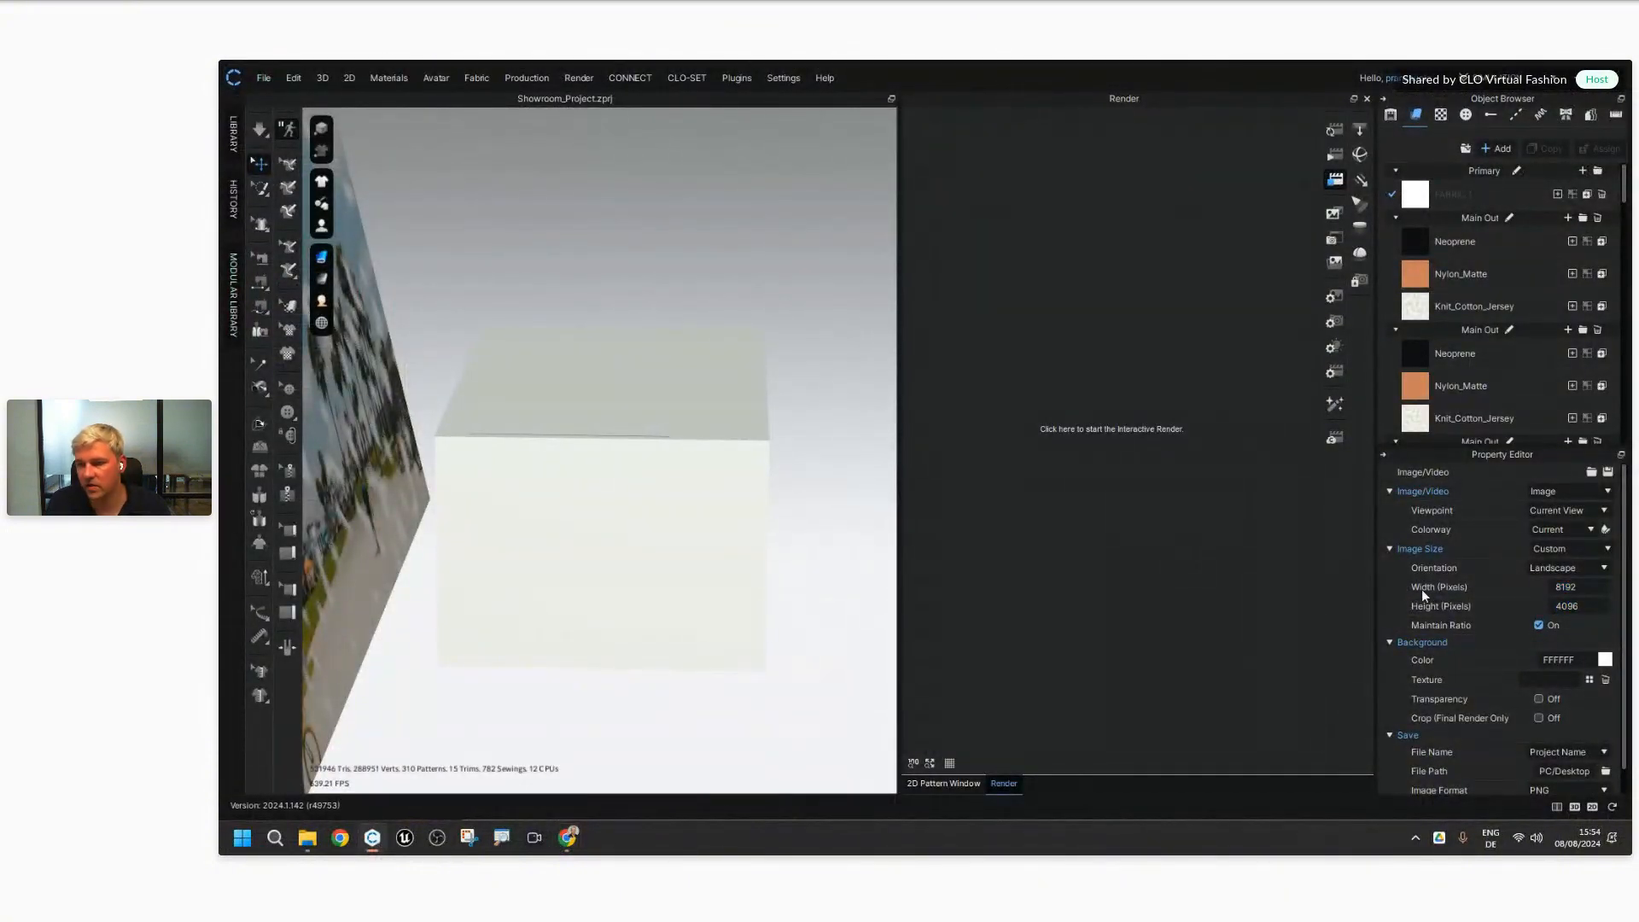
{"action": "scroll", "coordinate": [1410, 597], "scroll_direction": "down", "scroll_amount": 1}
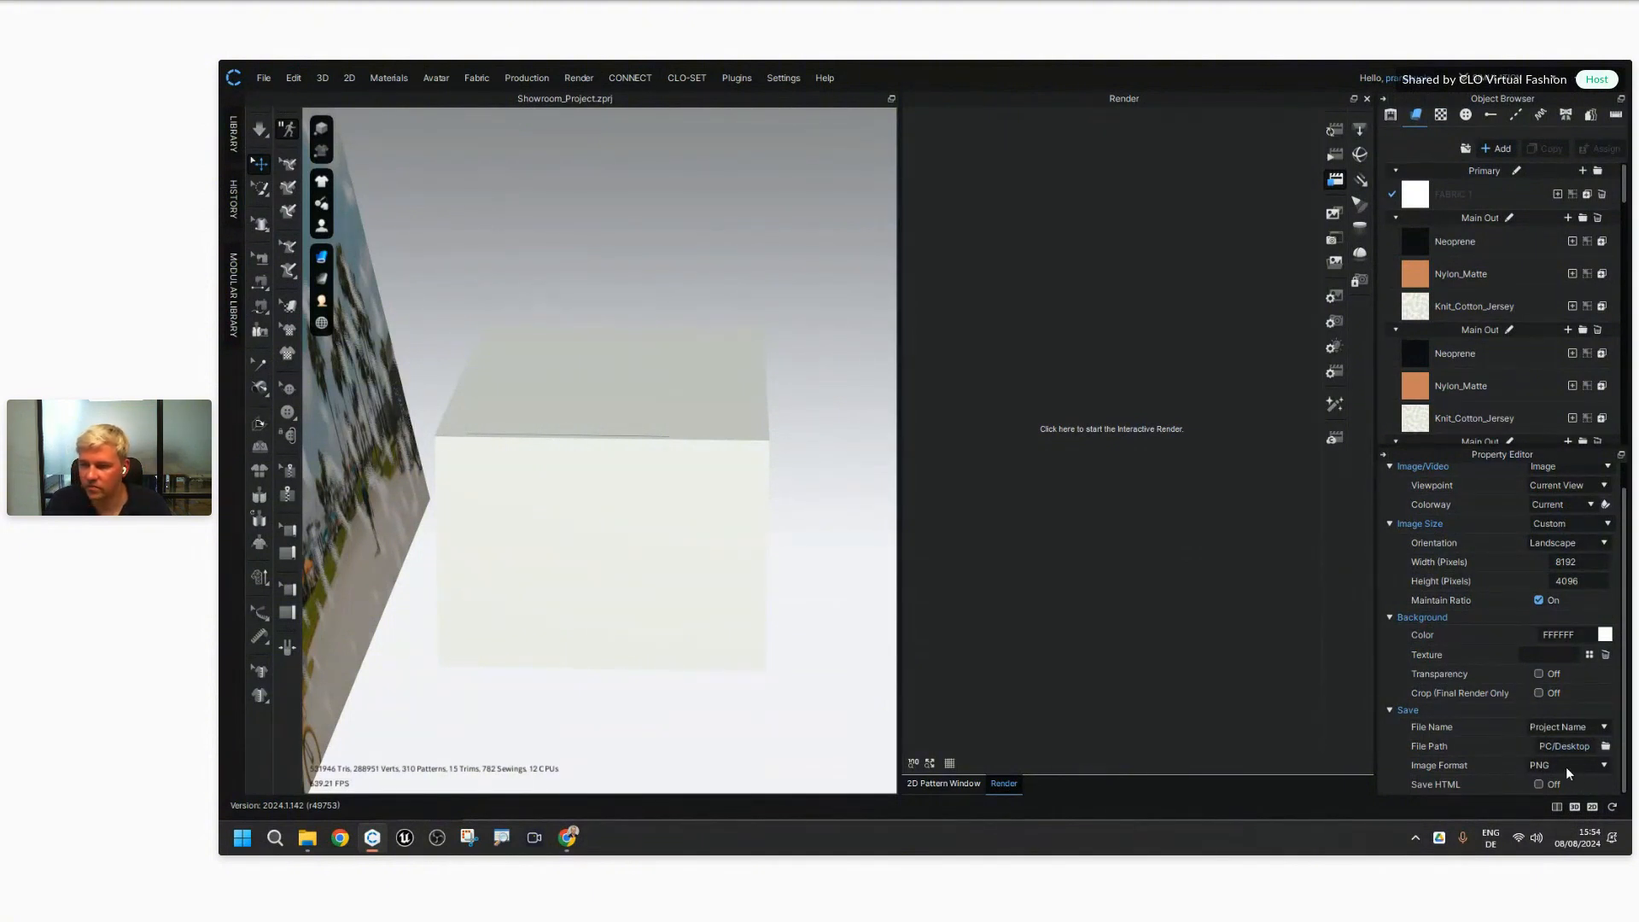
{"action": "scroll", "coordinate": [1398, 596], "scroll_direction": "up", "scroll_amount": 1}
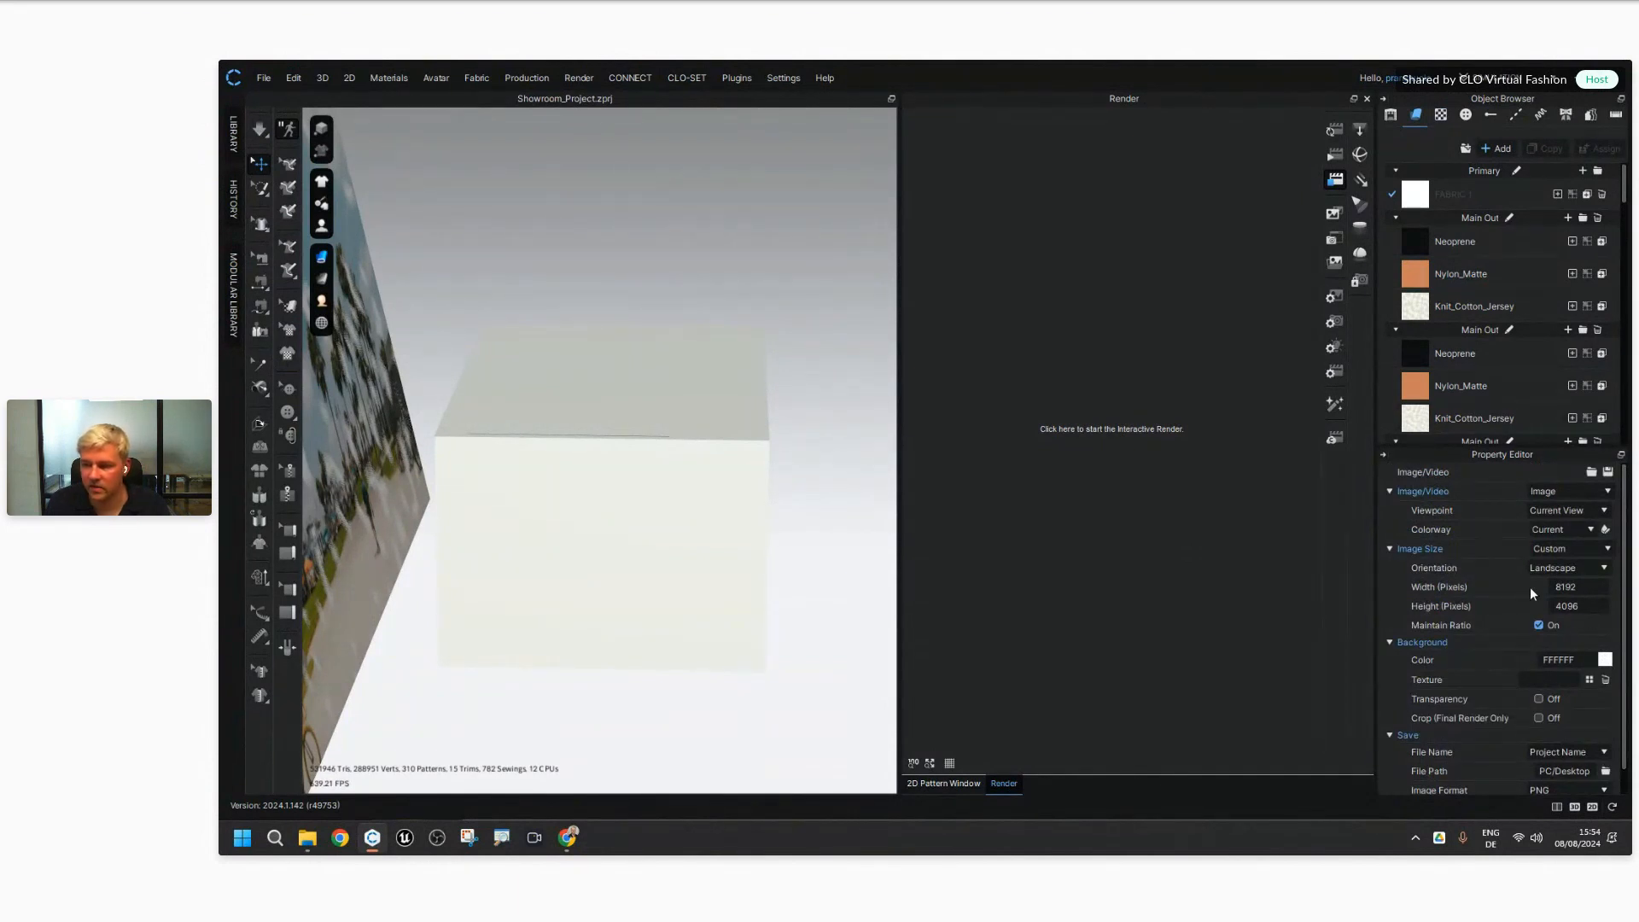
{"action": "double_click", "coordinate": [1578, 588]}
{"action": "double_click", "coordinate": [1589, 605]}
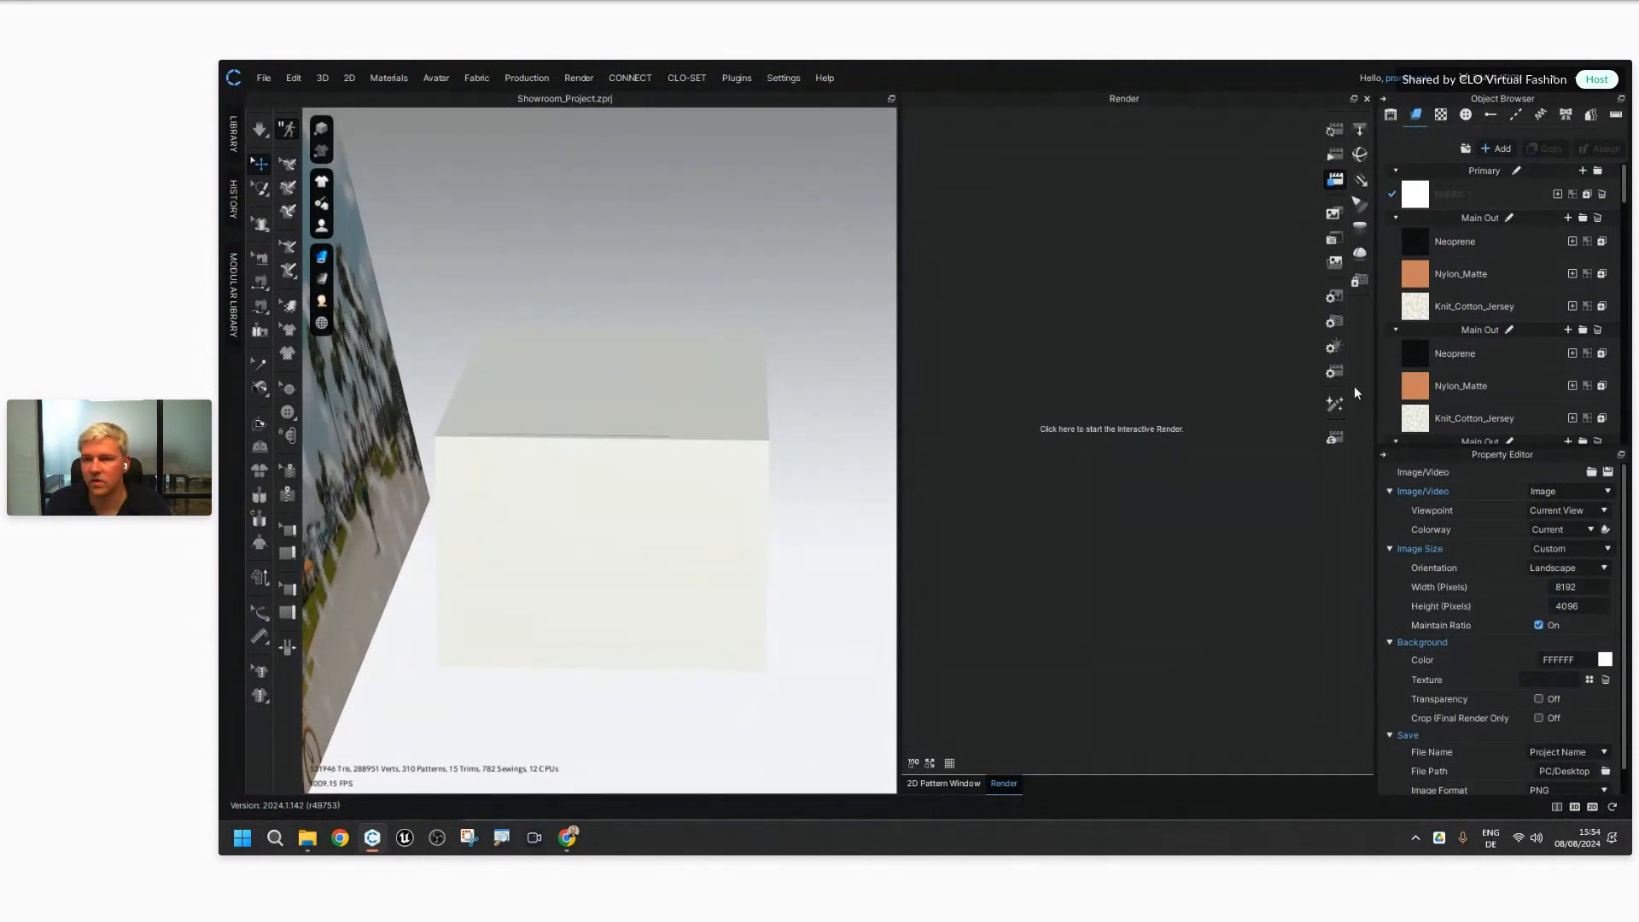
Step: Load the Light_Properties.vlp file from the Project Folder into the light properties
{"action": "left_click", "coordinate": [1337, 346]}
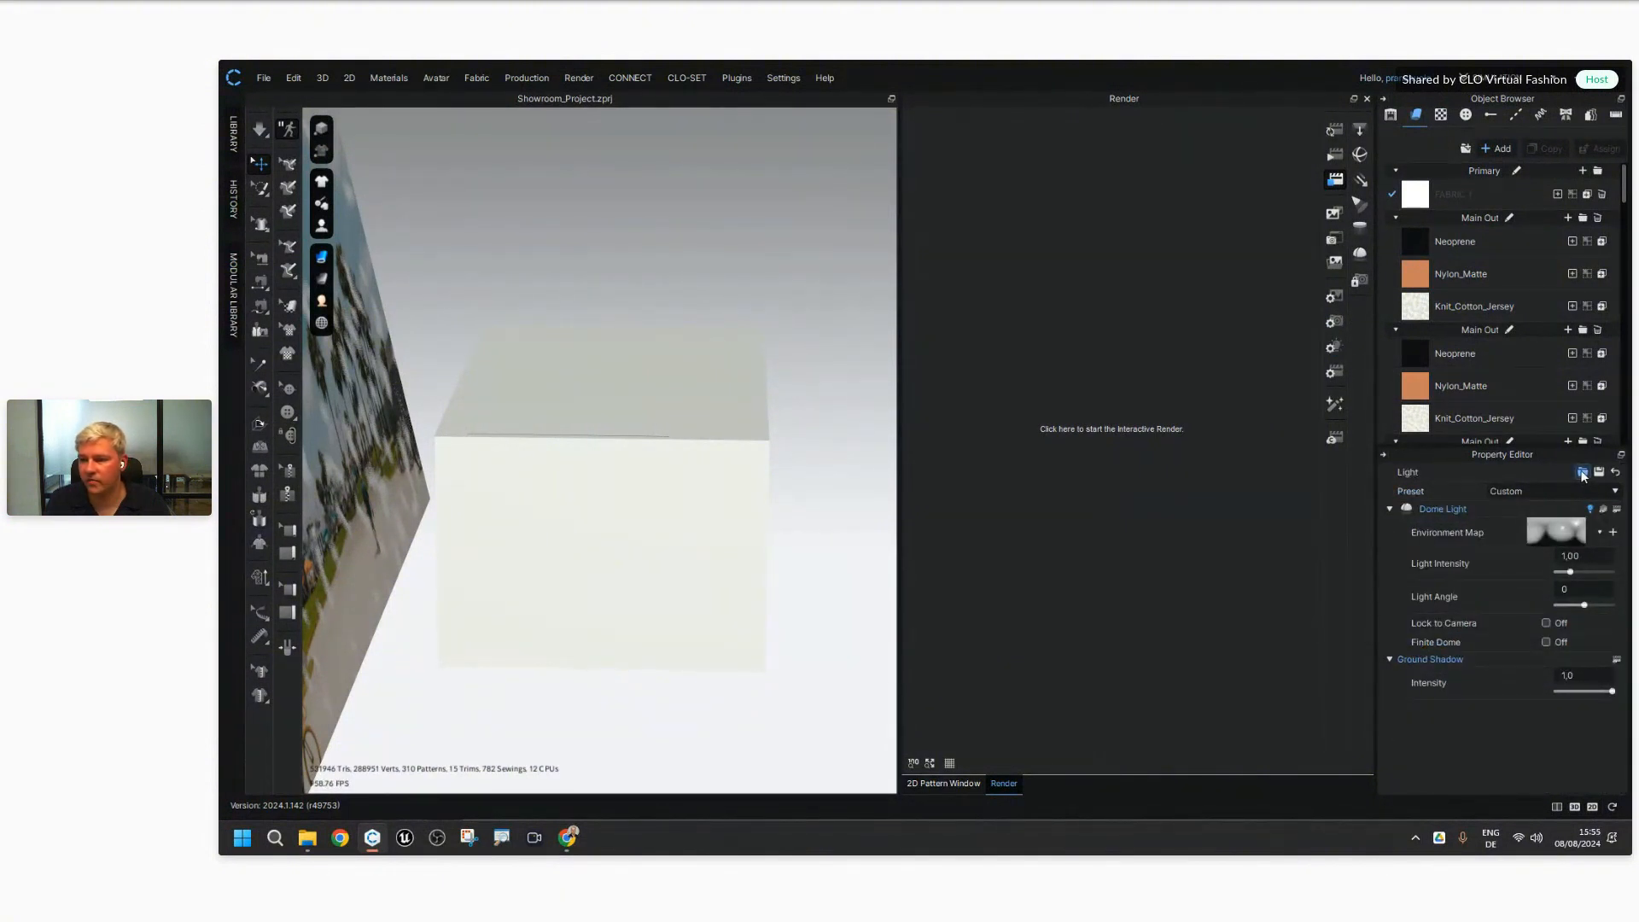
{"action": "left_click", "coordinate": [1581, 472]}
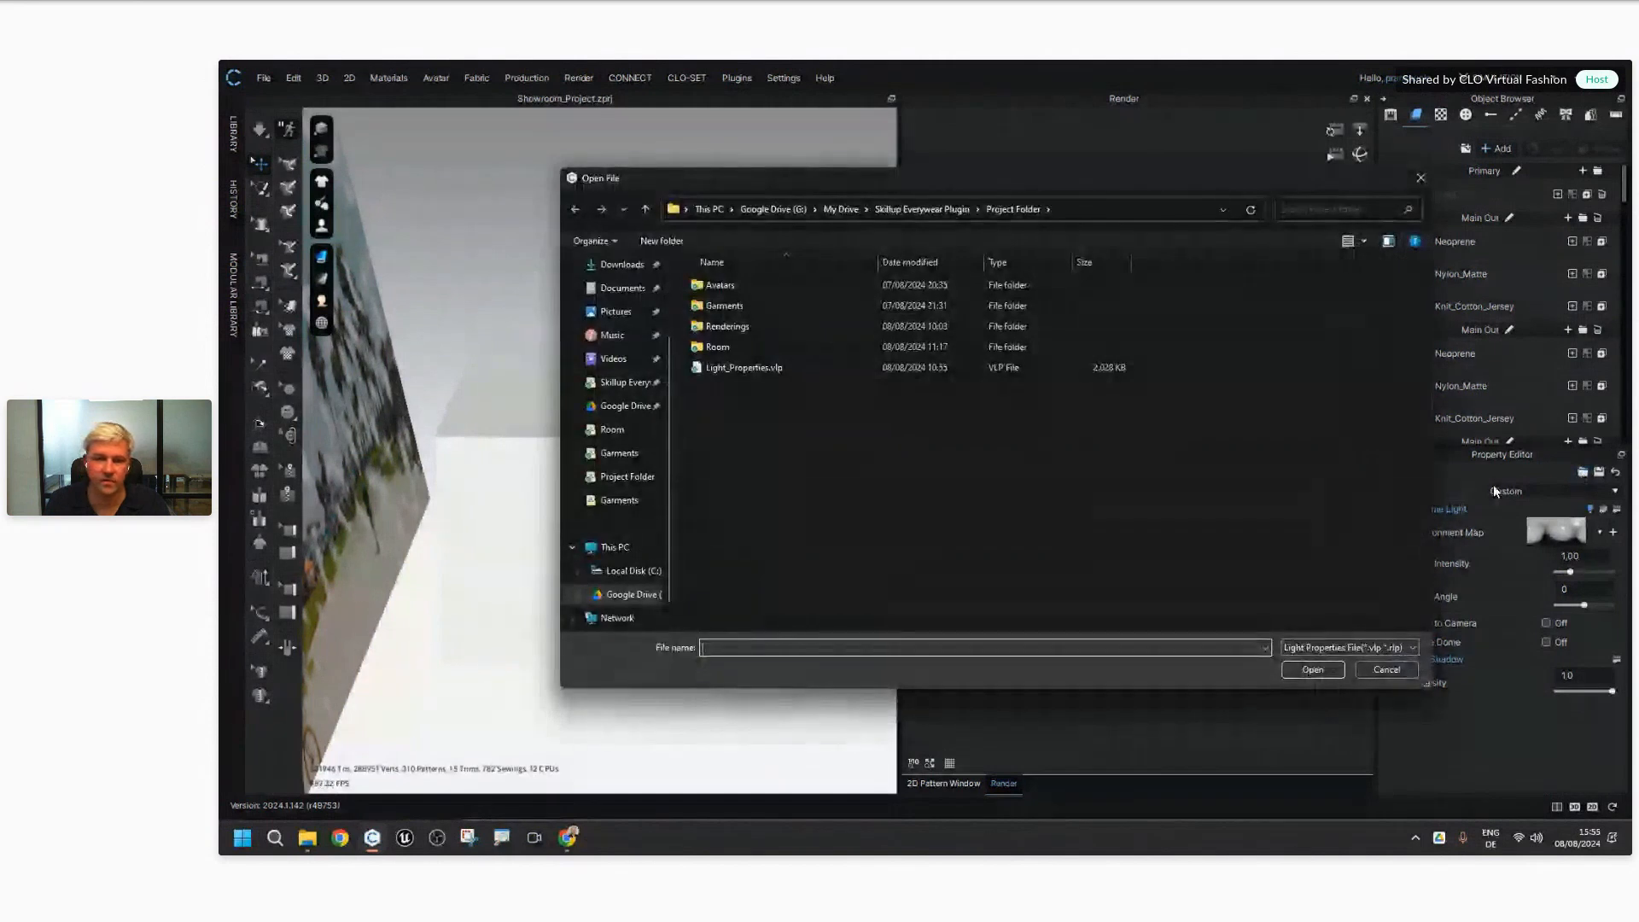
{"action": "double_click", "coordinate": [745, 369]}
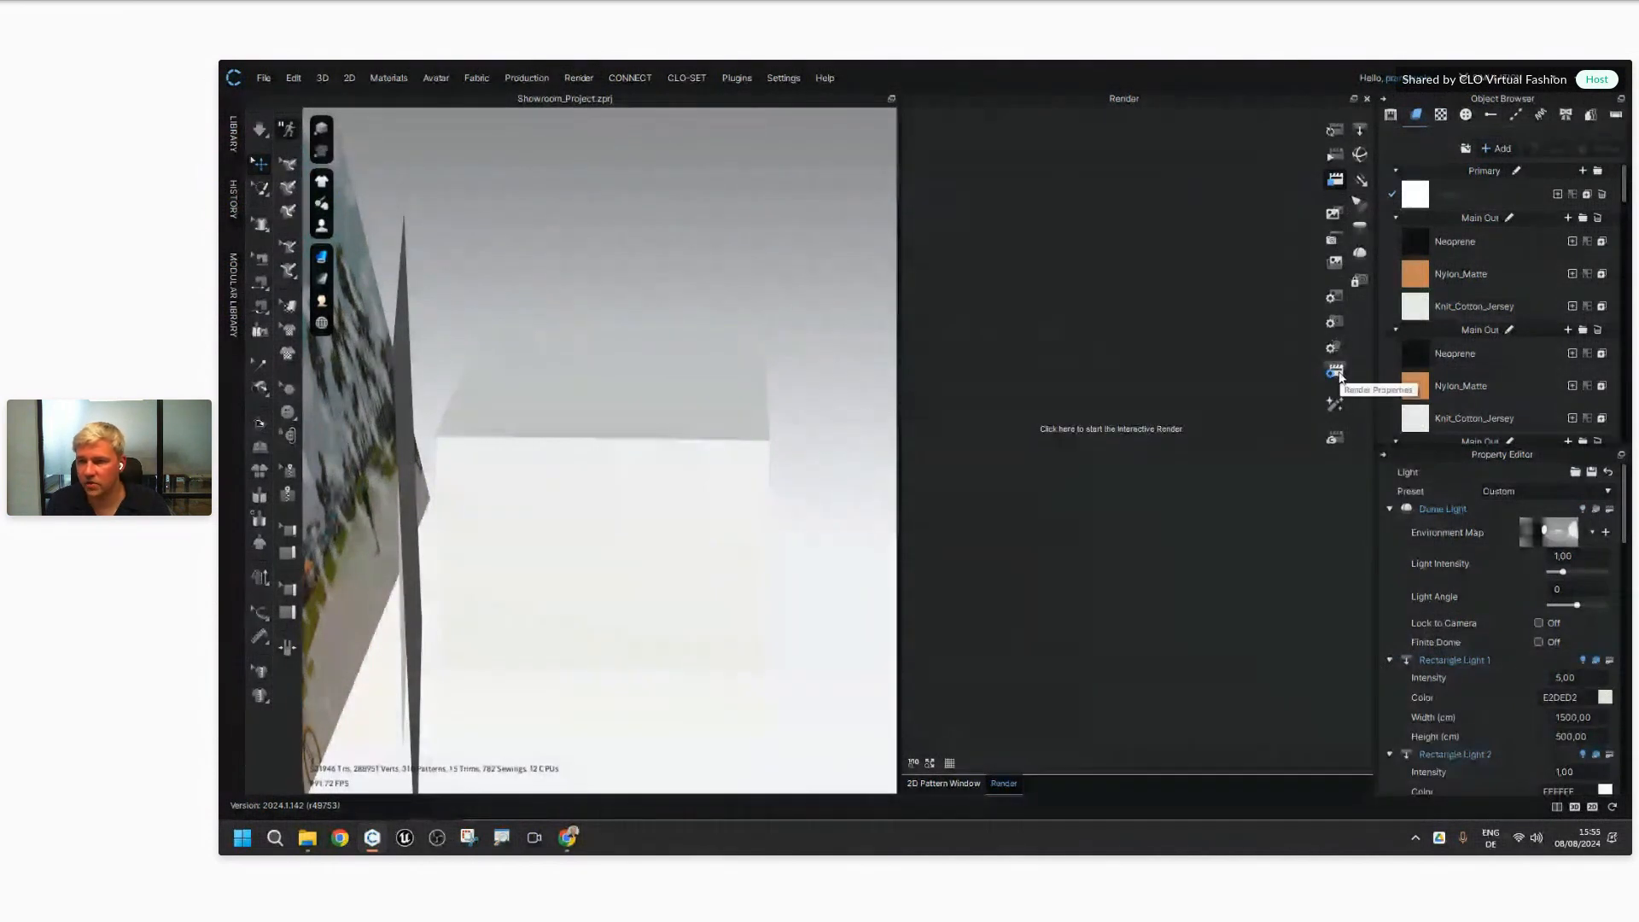
Step: Load the Render_Properties.vrp file from the Project Folder into the render properties
{"action": "left_click", "coordinate": [1337, 373]}
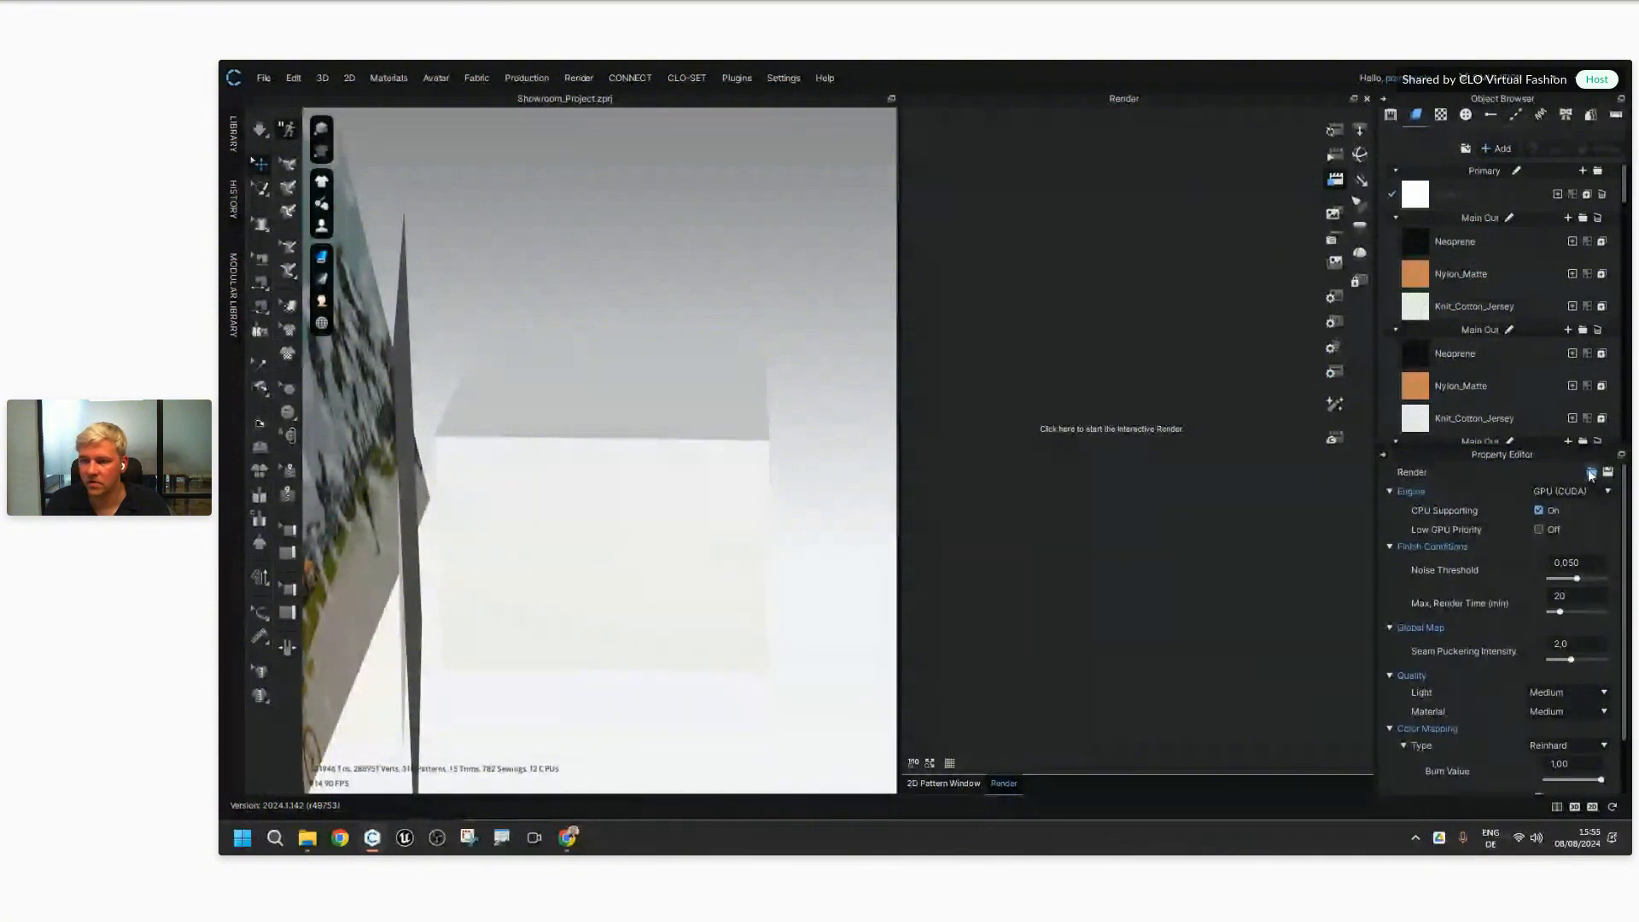
{"action": "left_click", "coordinate": [1591, 471]}
{"action": "left_click", "coordinate": [737, 367]}
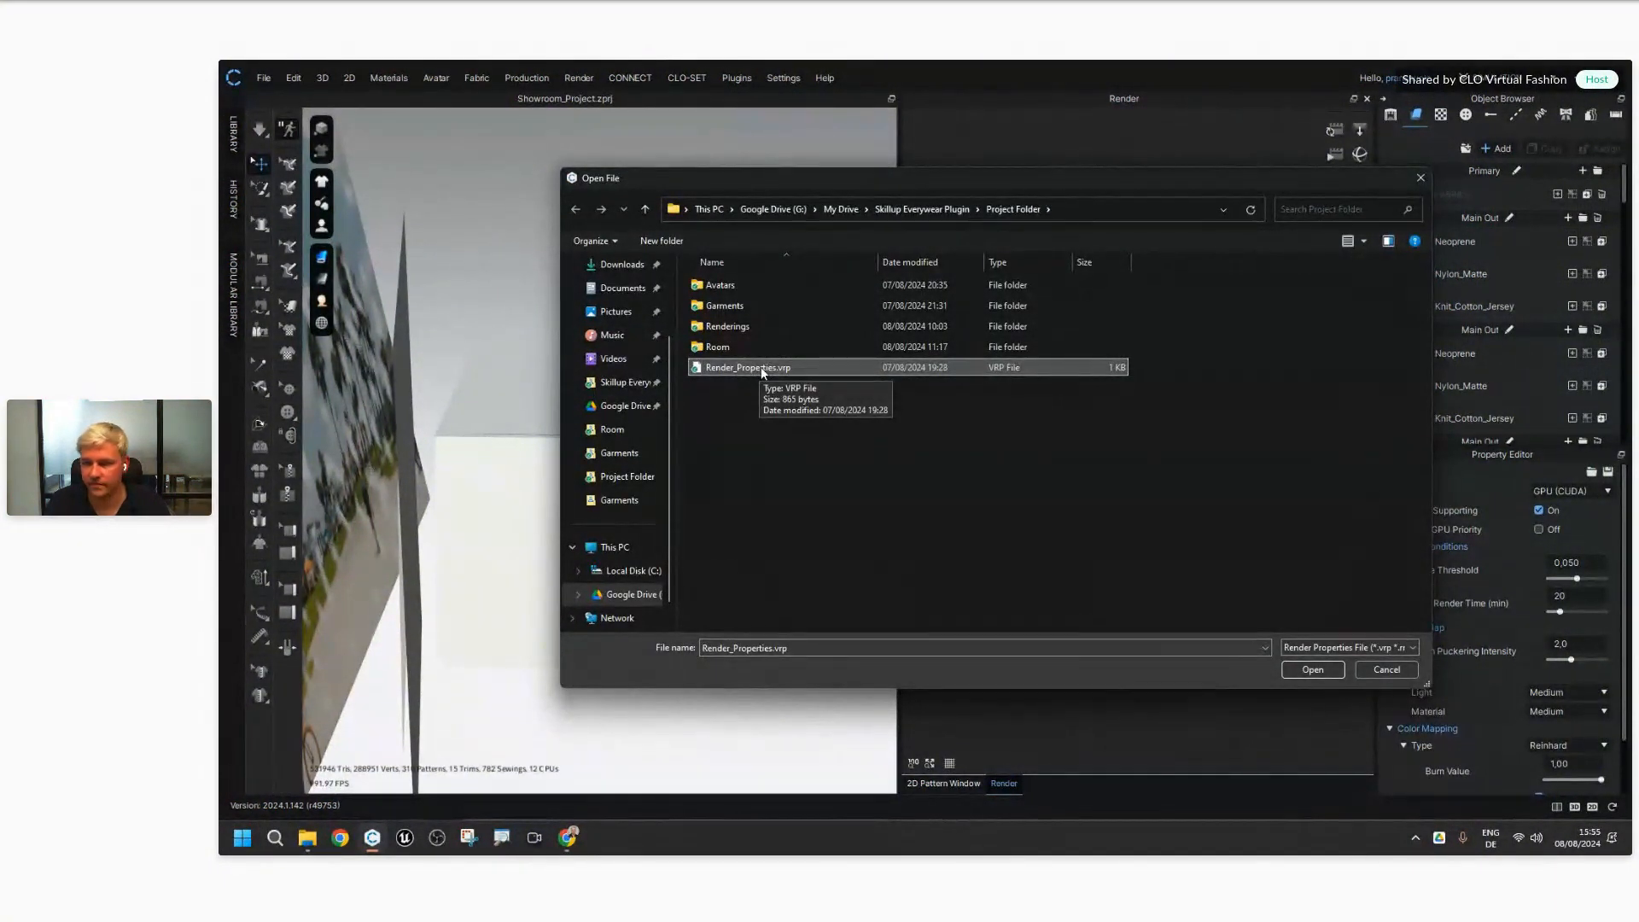
{"action": "double_click", "coordinate": [759, 367]}
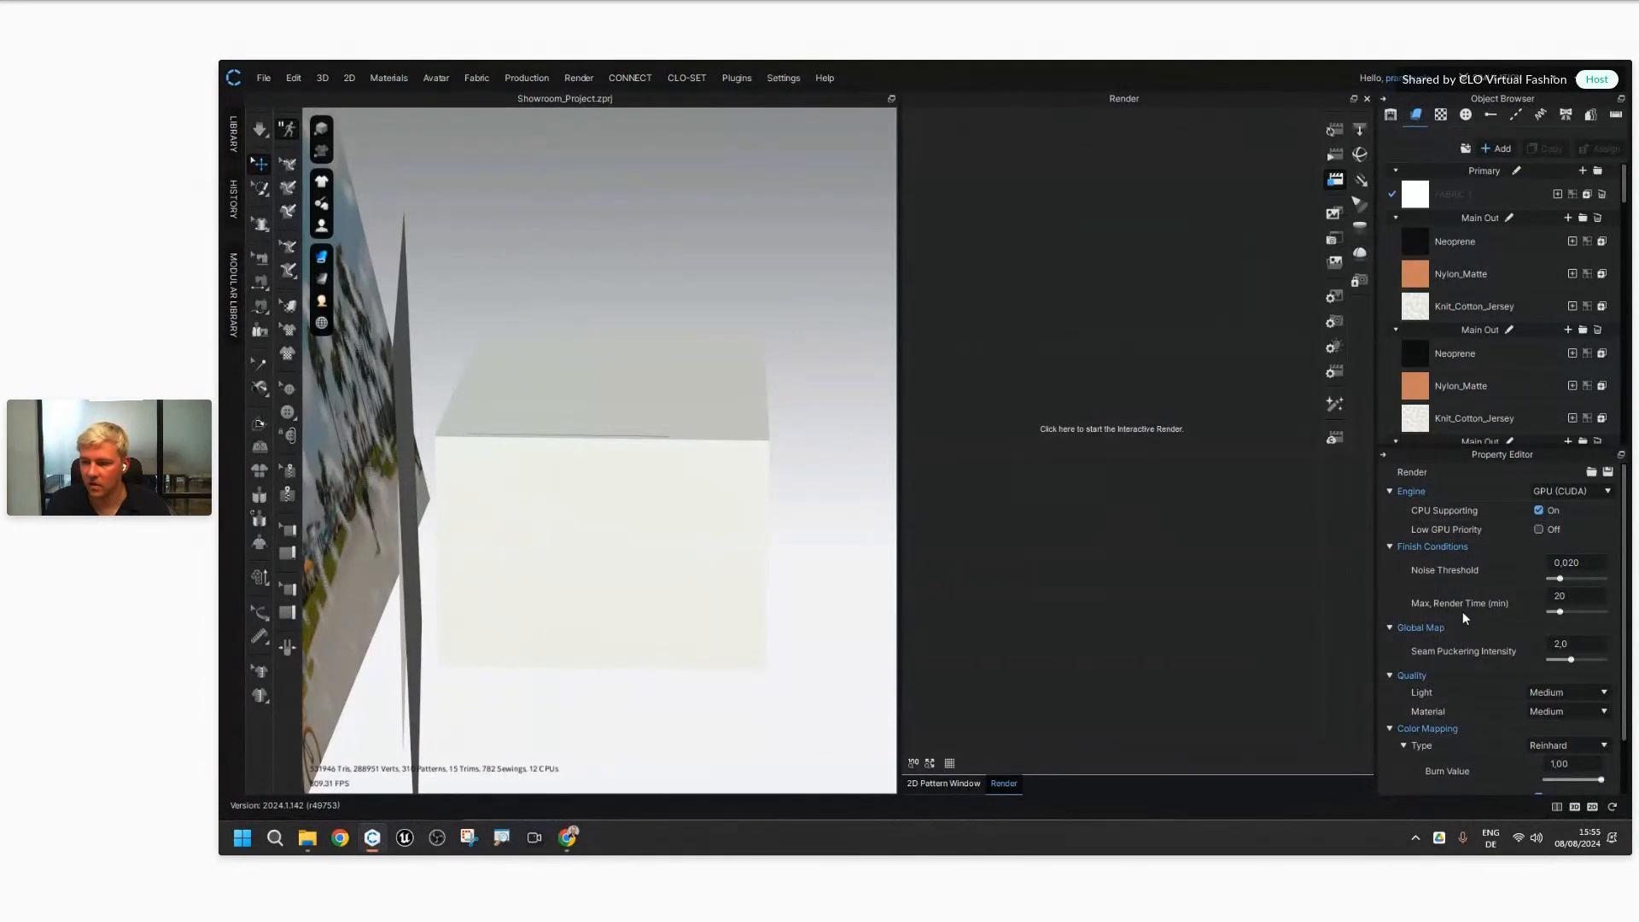
{"action": "scroll", "coordinate": [1462, 611], "scroll_direction": "down", "scroll_amount": 2}
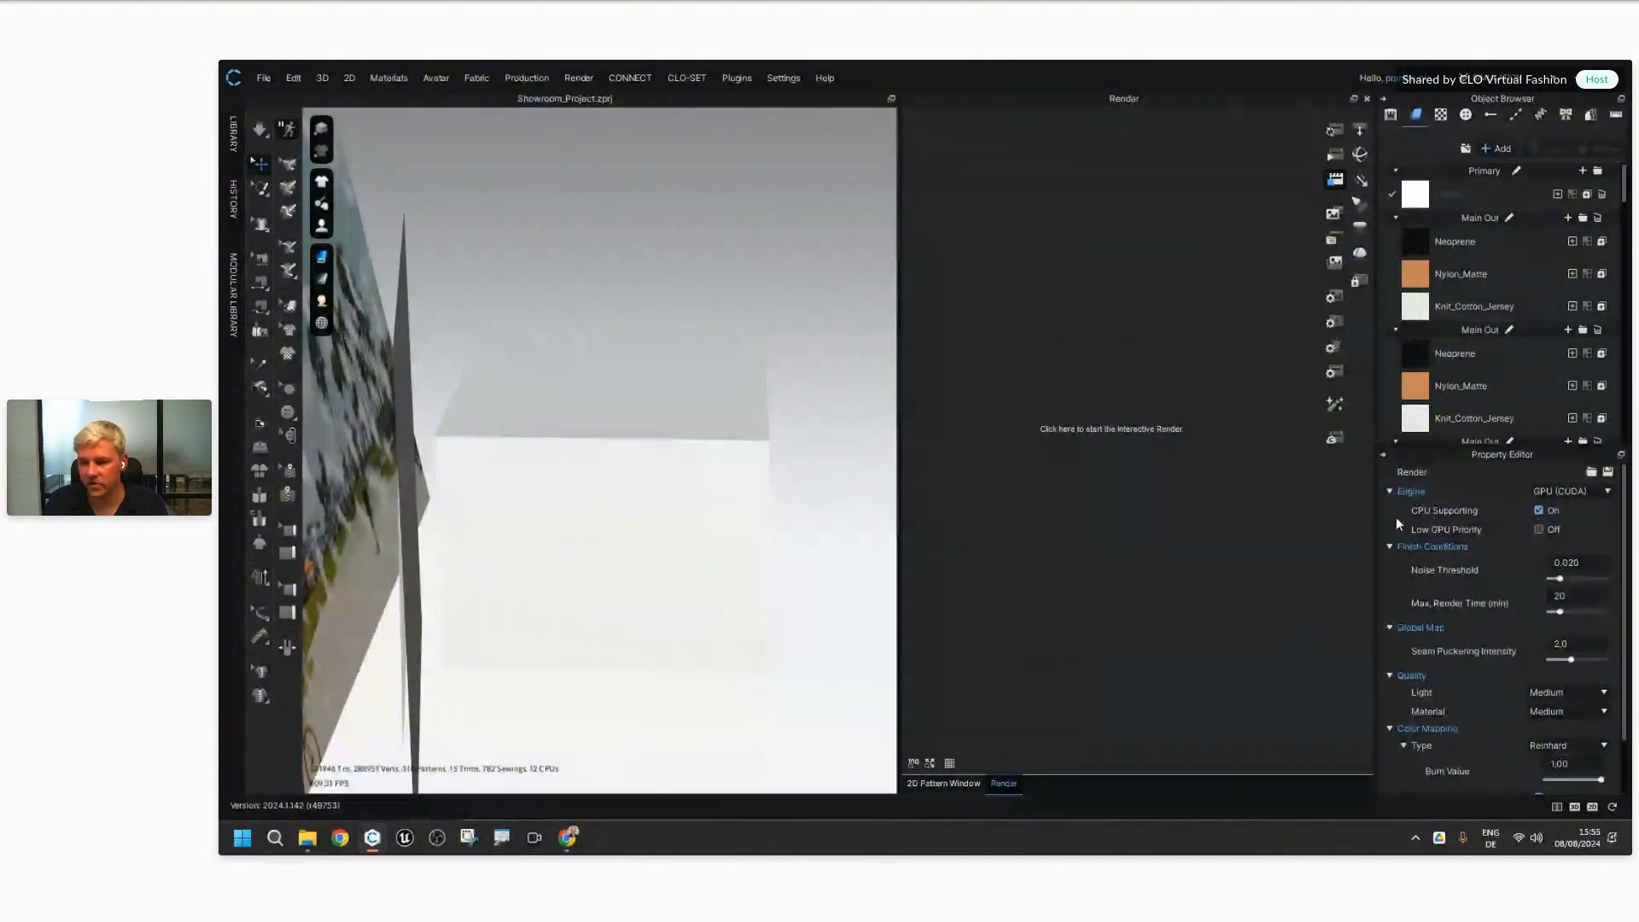
Step: Set the render noise threshold to 0.01
{"action": "double_click", "coordinate": [1565, 562]}
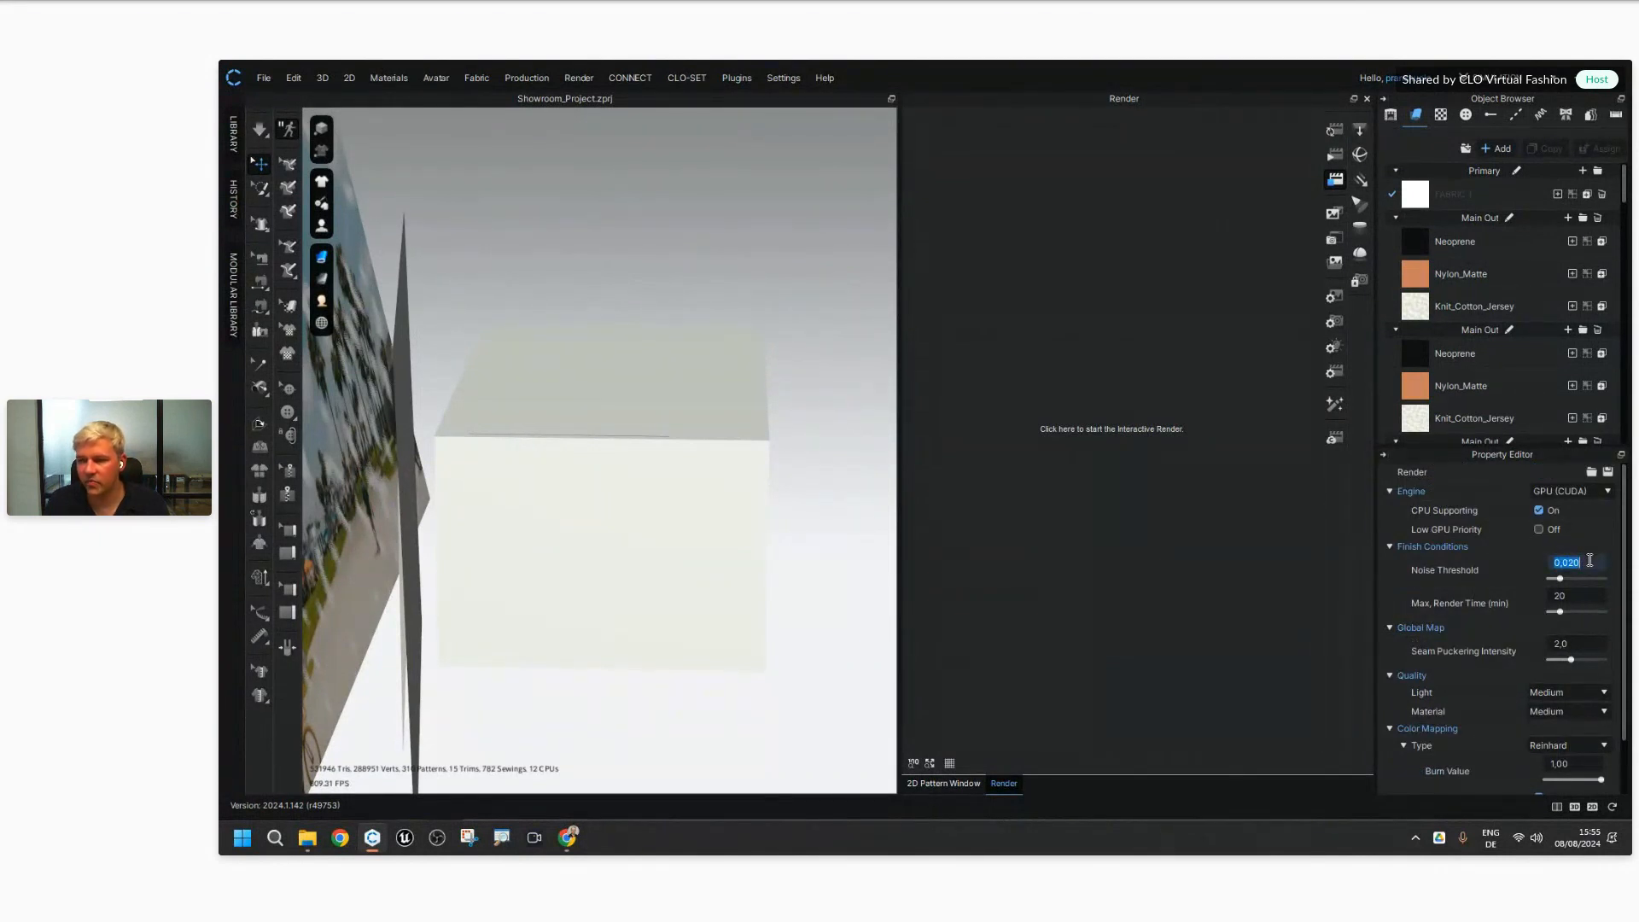
{"action": "left_click", "coordinate": [1395, 575]}
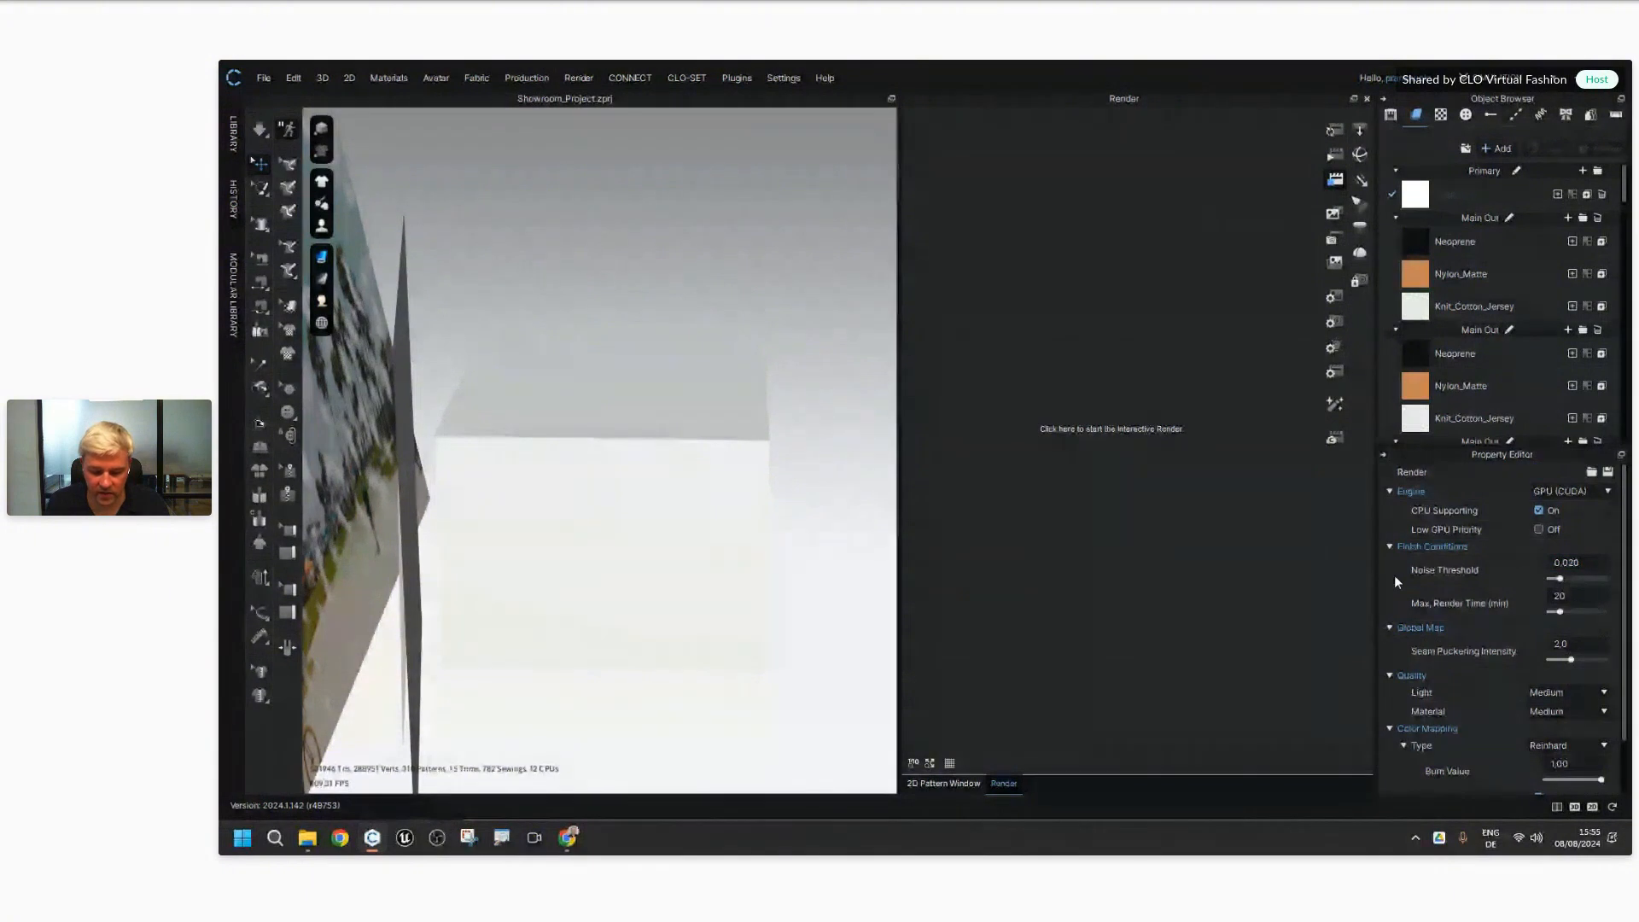
{"action": "left_click", "coordinate": [1565, 563]}
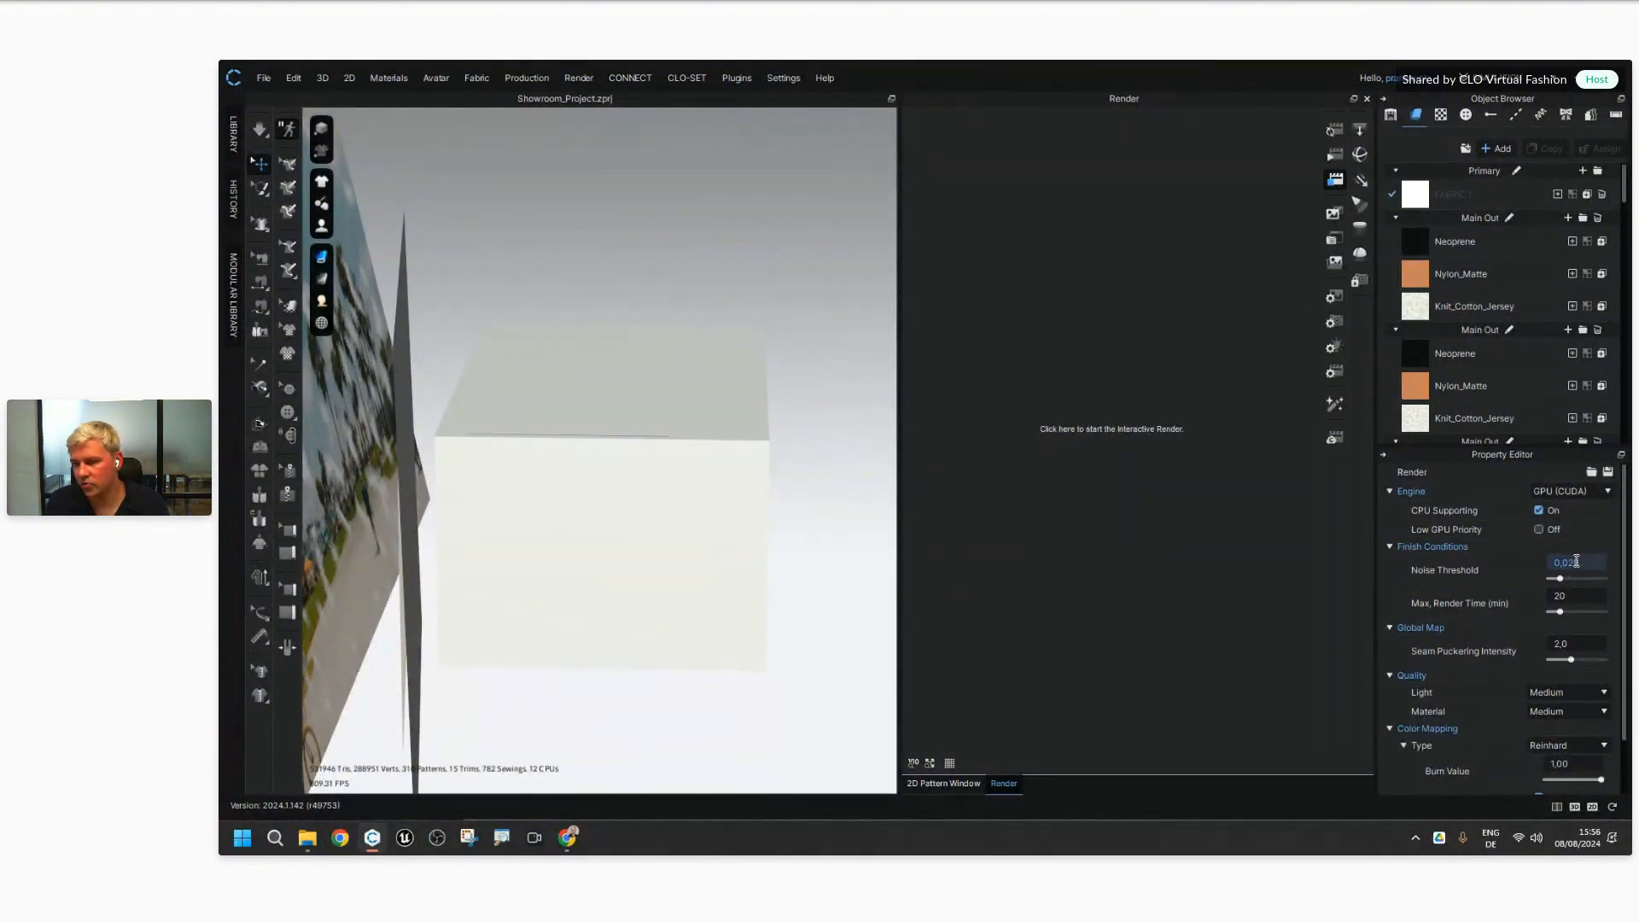
{"action": "double_click", "coordinate": [1580, 562]}
{"action": "left_click", "coordinate": [1588, 562]}
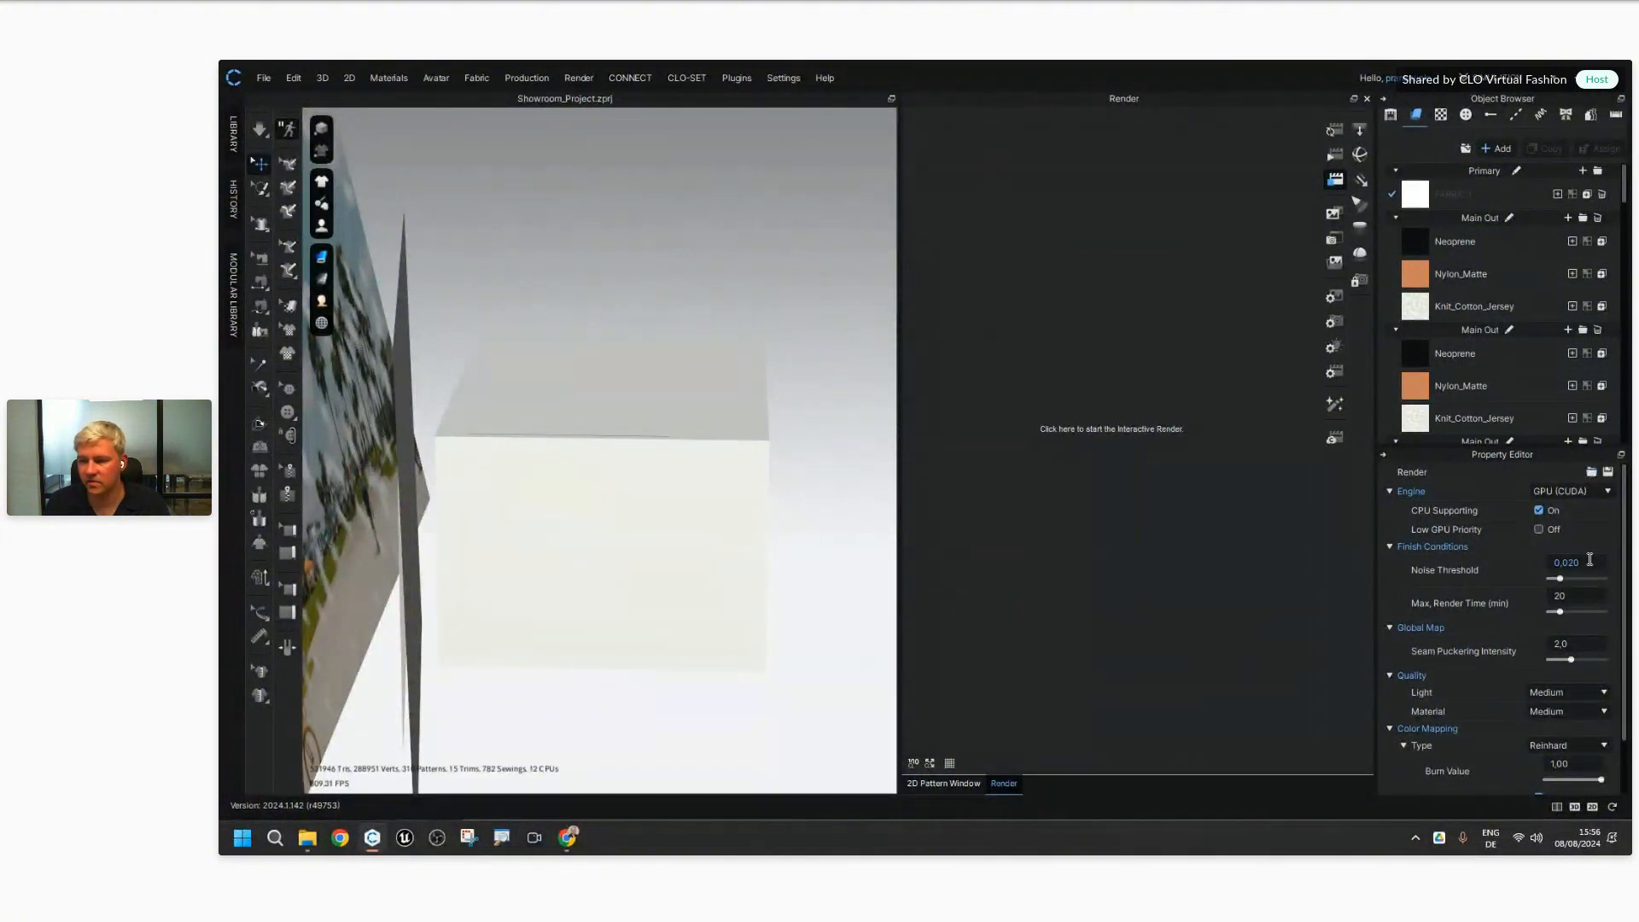
{"action": "left_click", "coordinate": [1589, 562]}
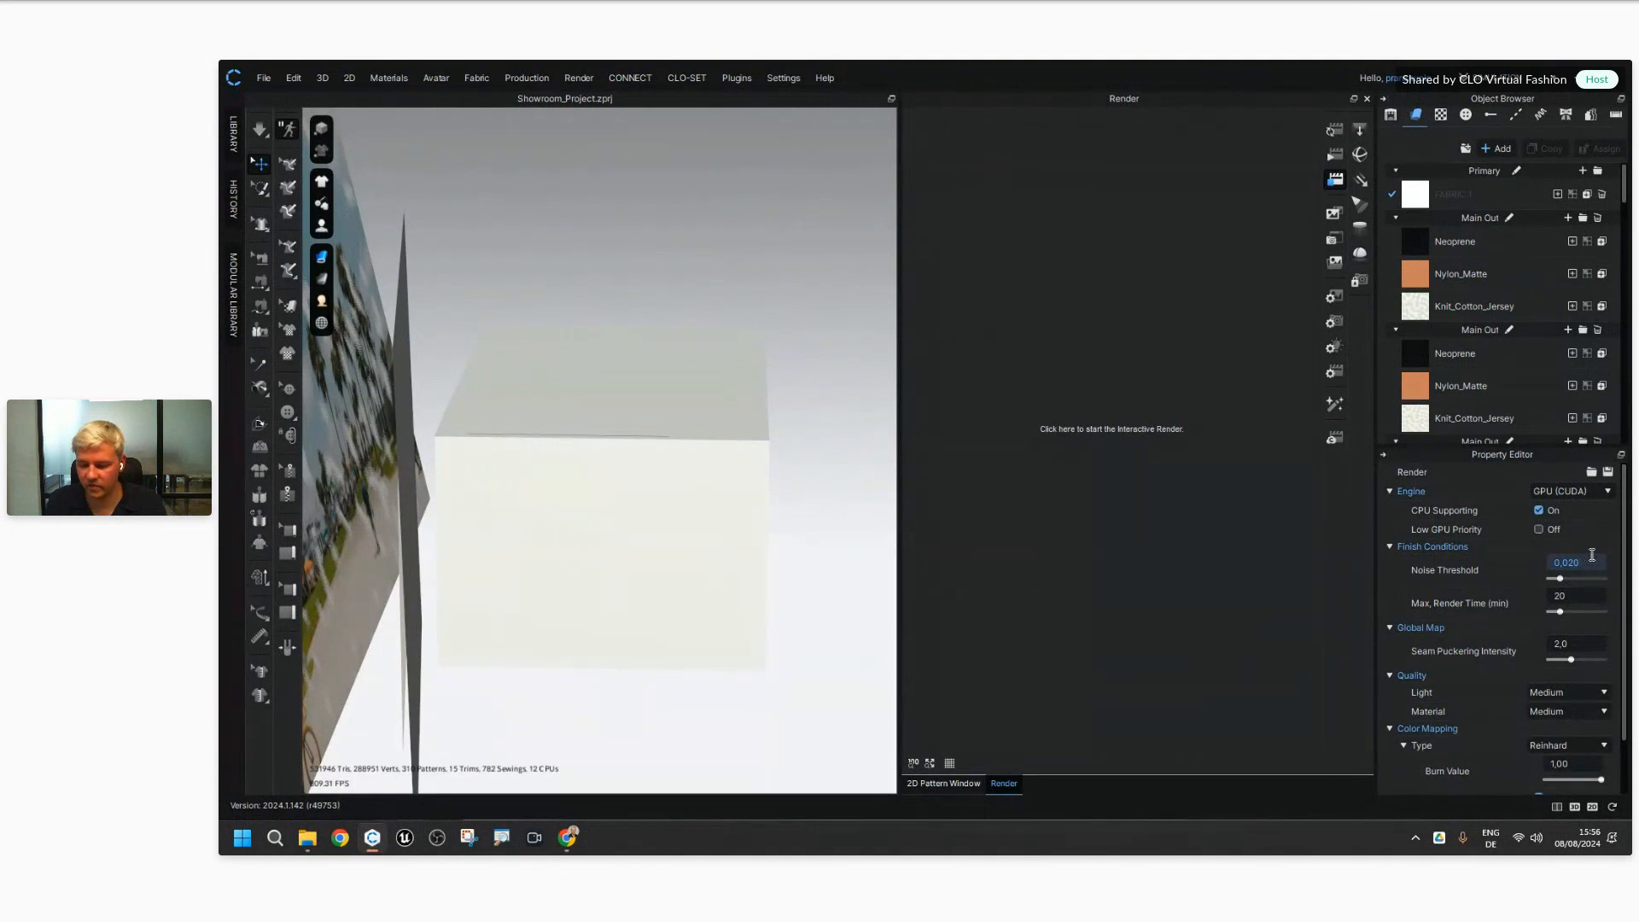
{"action": "type", "text": "0,01"}
{"action": "key", "text": "Return"}
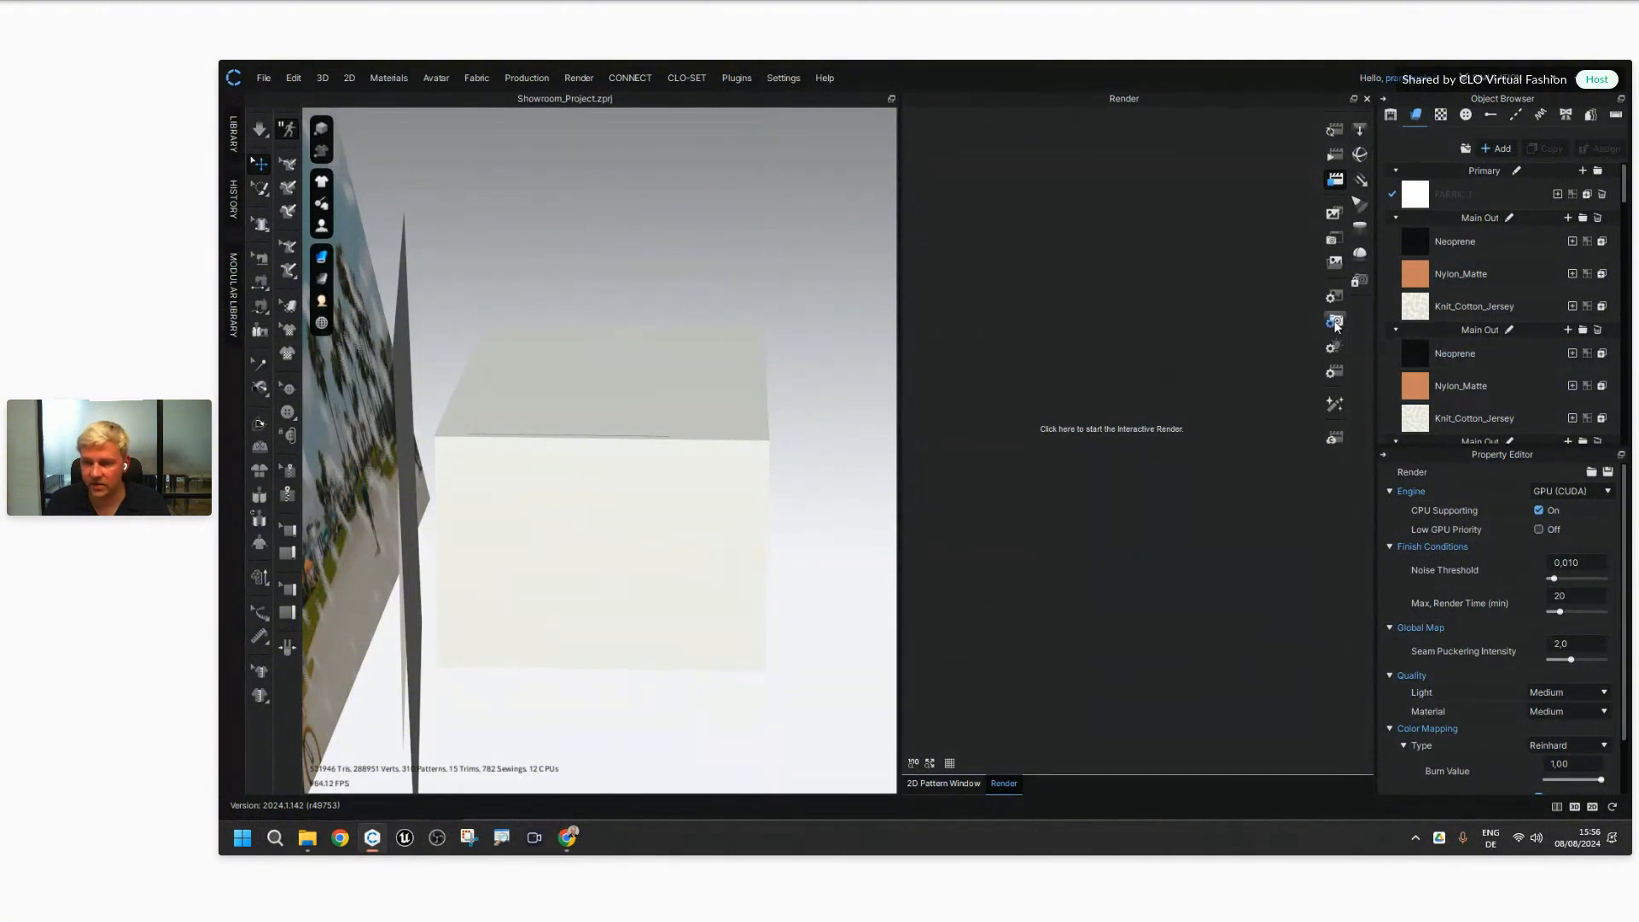
Step: Move the camera inside the showroom, in front of the wooden shoe display on the marble platforms
{"action": "scroll", "coordinate": [640, 541], "scroll_direction": "up", "scroll_amount": 10}
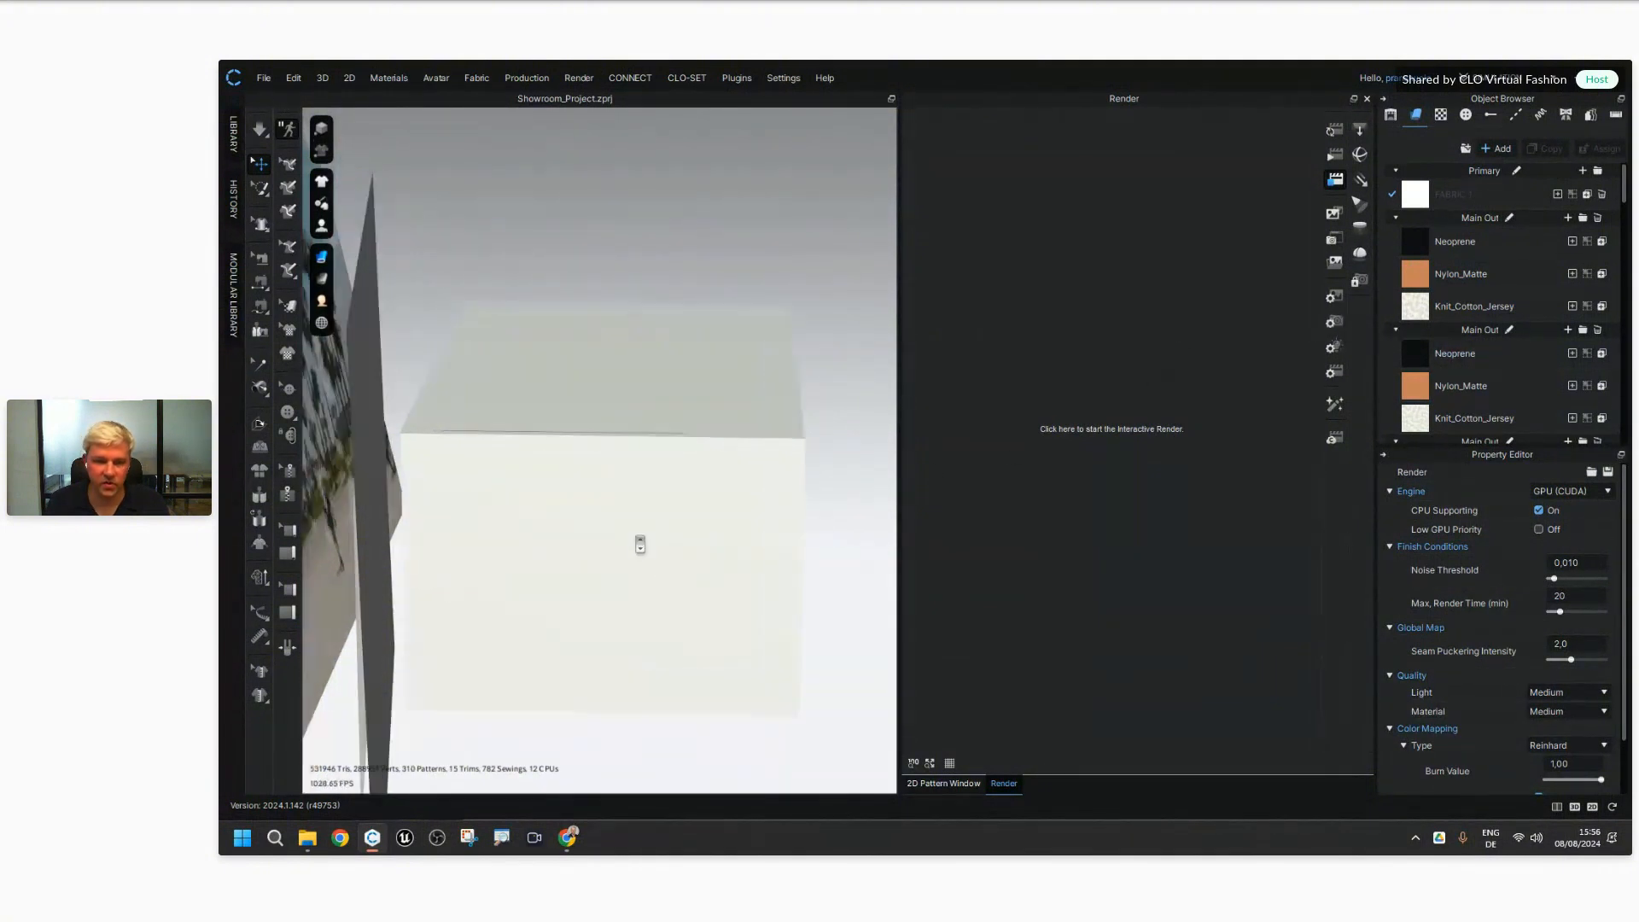
{"action": "scroll", "coordinate": [663, 406], "scroll_direction": "up", "scroll_amount": 3}
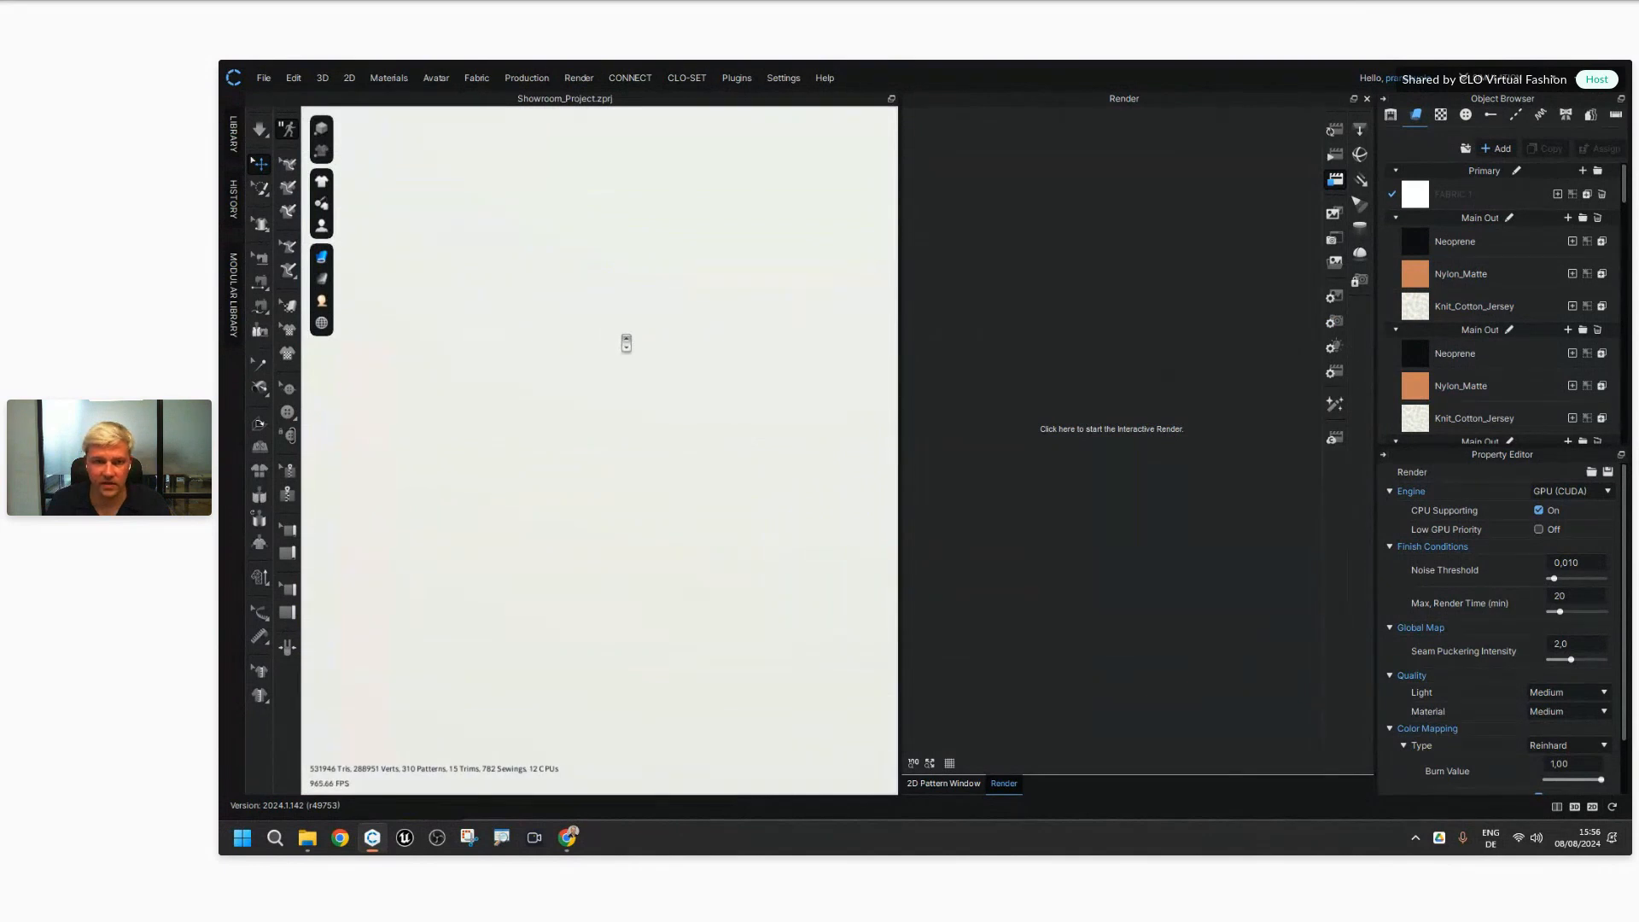
{"action": "scroll", "coordinate": [627, 338], "scroll_direction": "down", "scroll_amount": 6}
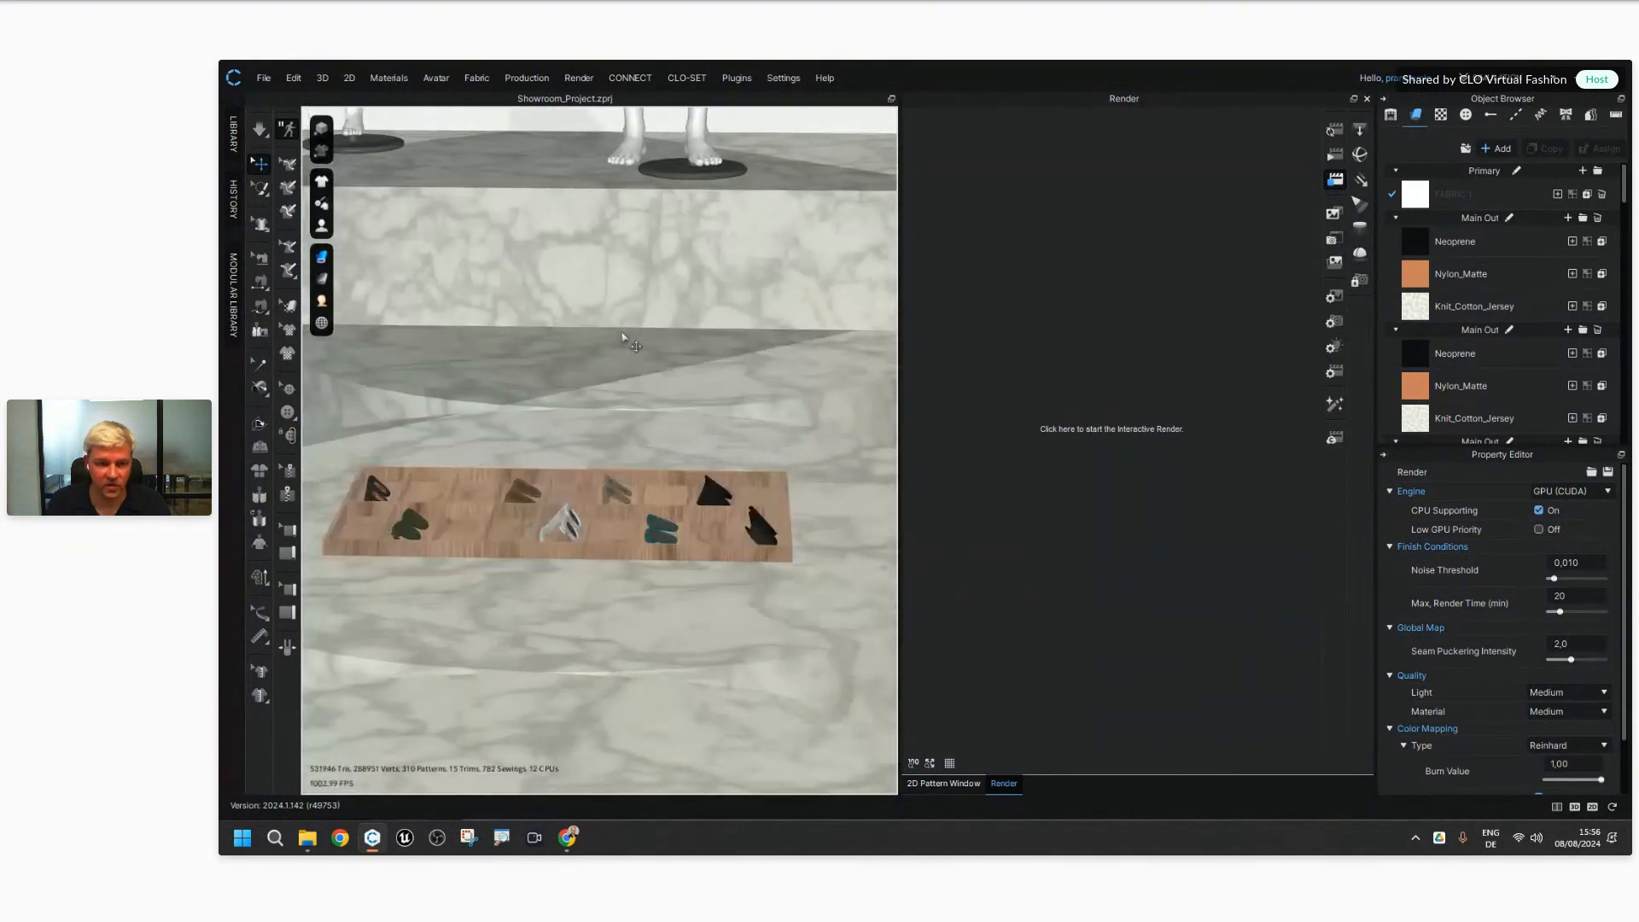
{"action": "scroll", "coordinate": [626, 341], "scroll_direction": "up", "scroll_amount": 4}
{"action": "scroll", "coordinate": [544, 612], "scroll_direction": "down", "scroll_amount": 4}
Step: Switch to CLO-SET in the browser, close the 360° image selection, look around the showroom space, and return to CLO
{"action": "mouse_move", "coordinate": [567, 838]}
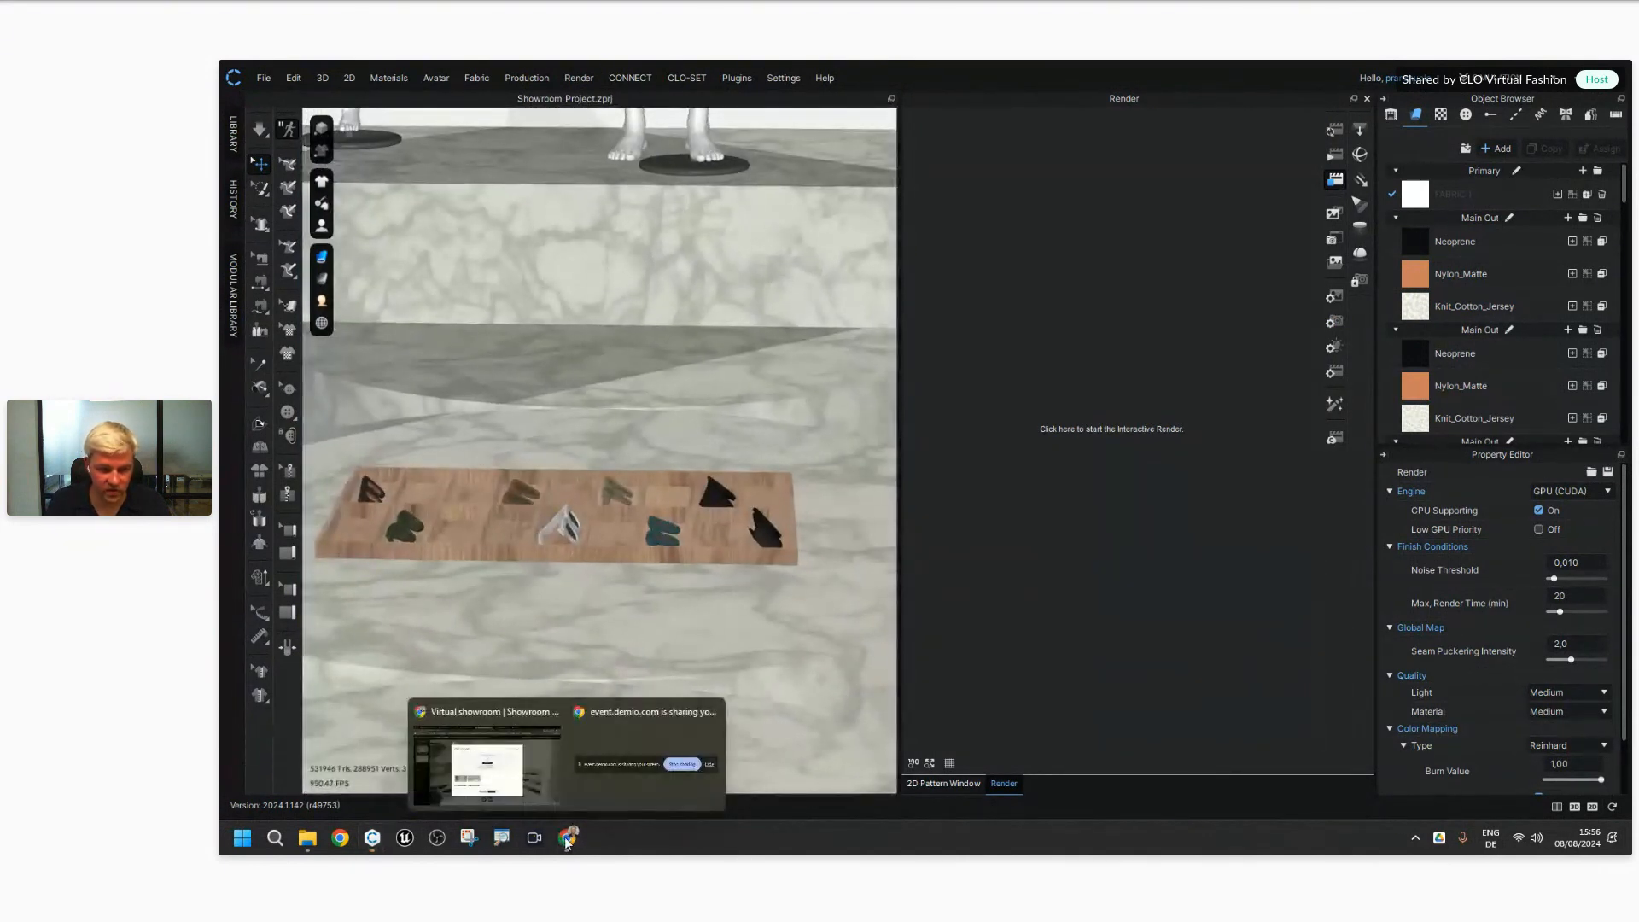
{"action": "left_click", "coordinate": [546, 761]}
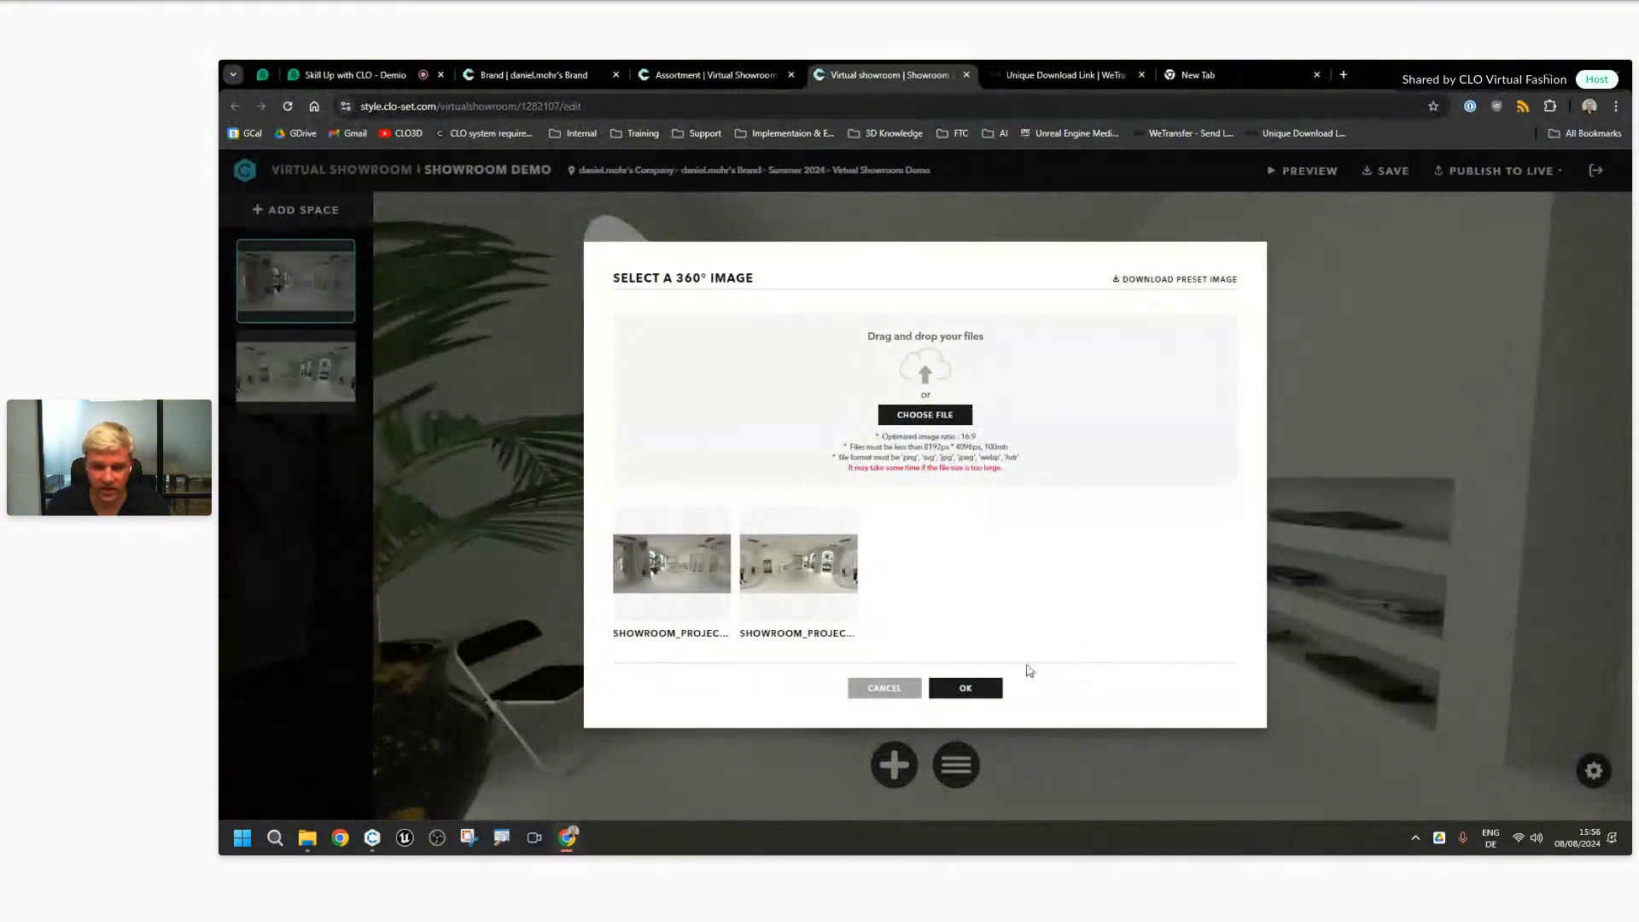
{"action": "left_click", "coordinate": [966, 687]}
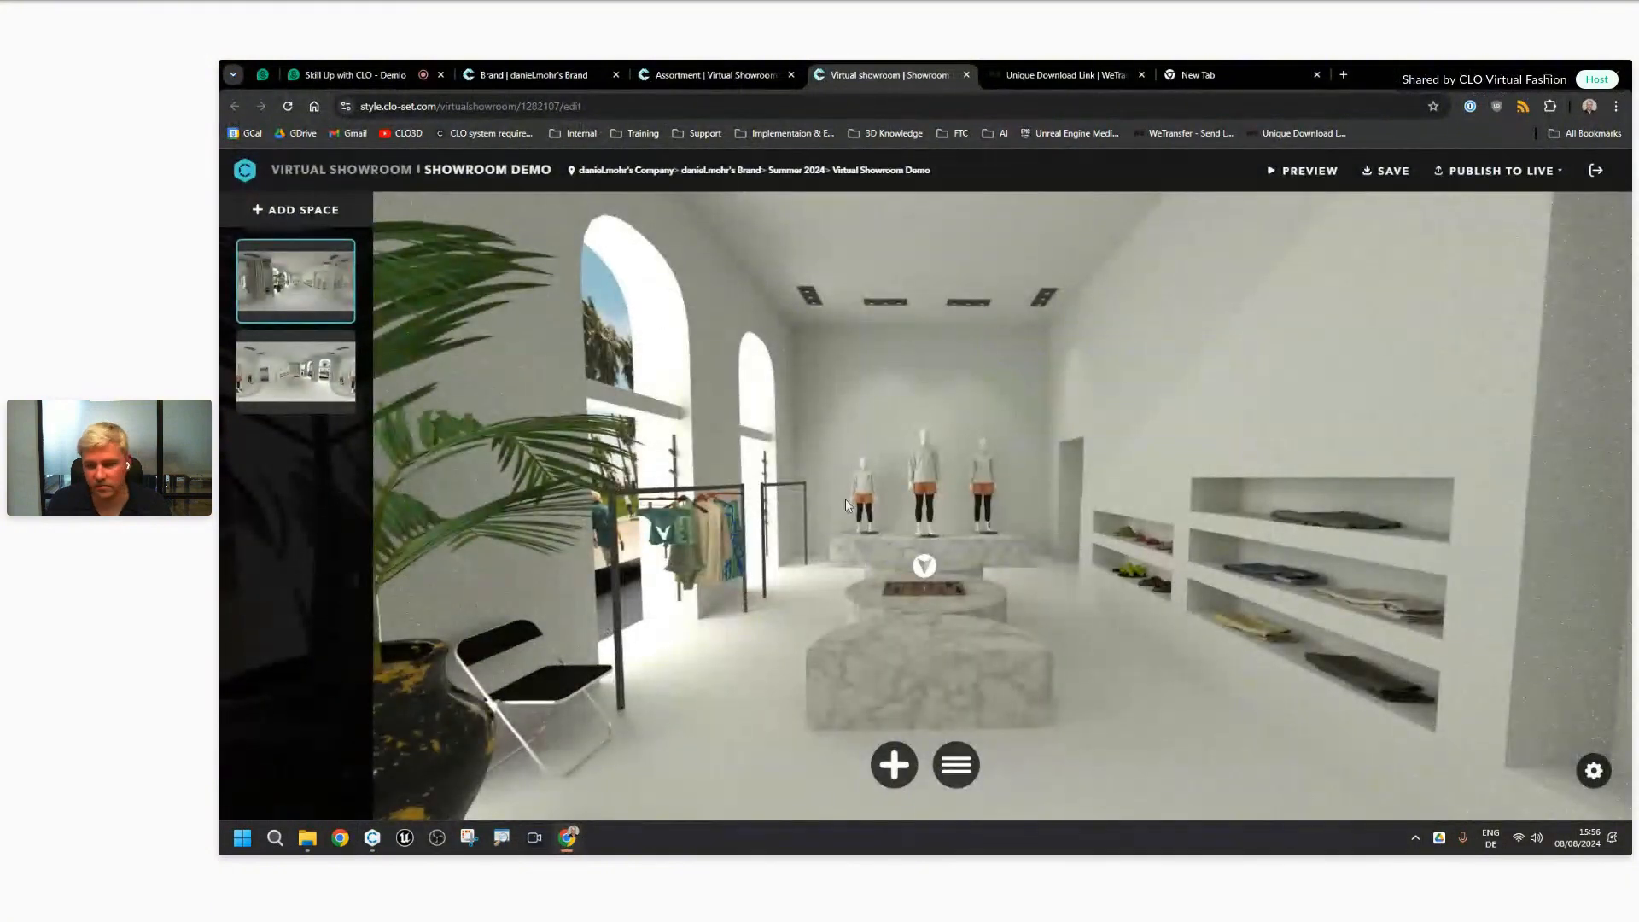
{"action": "left_click_drag", "start_coordinate": [1036, 514], "coordinate": [770, 499]}
{"action": "left_click_drag", "start_coordinate": [929, 489], "coordinate": [742, 377]}
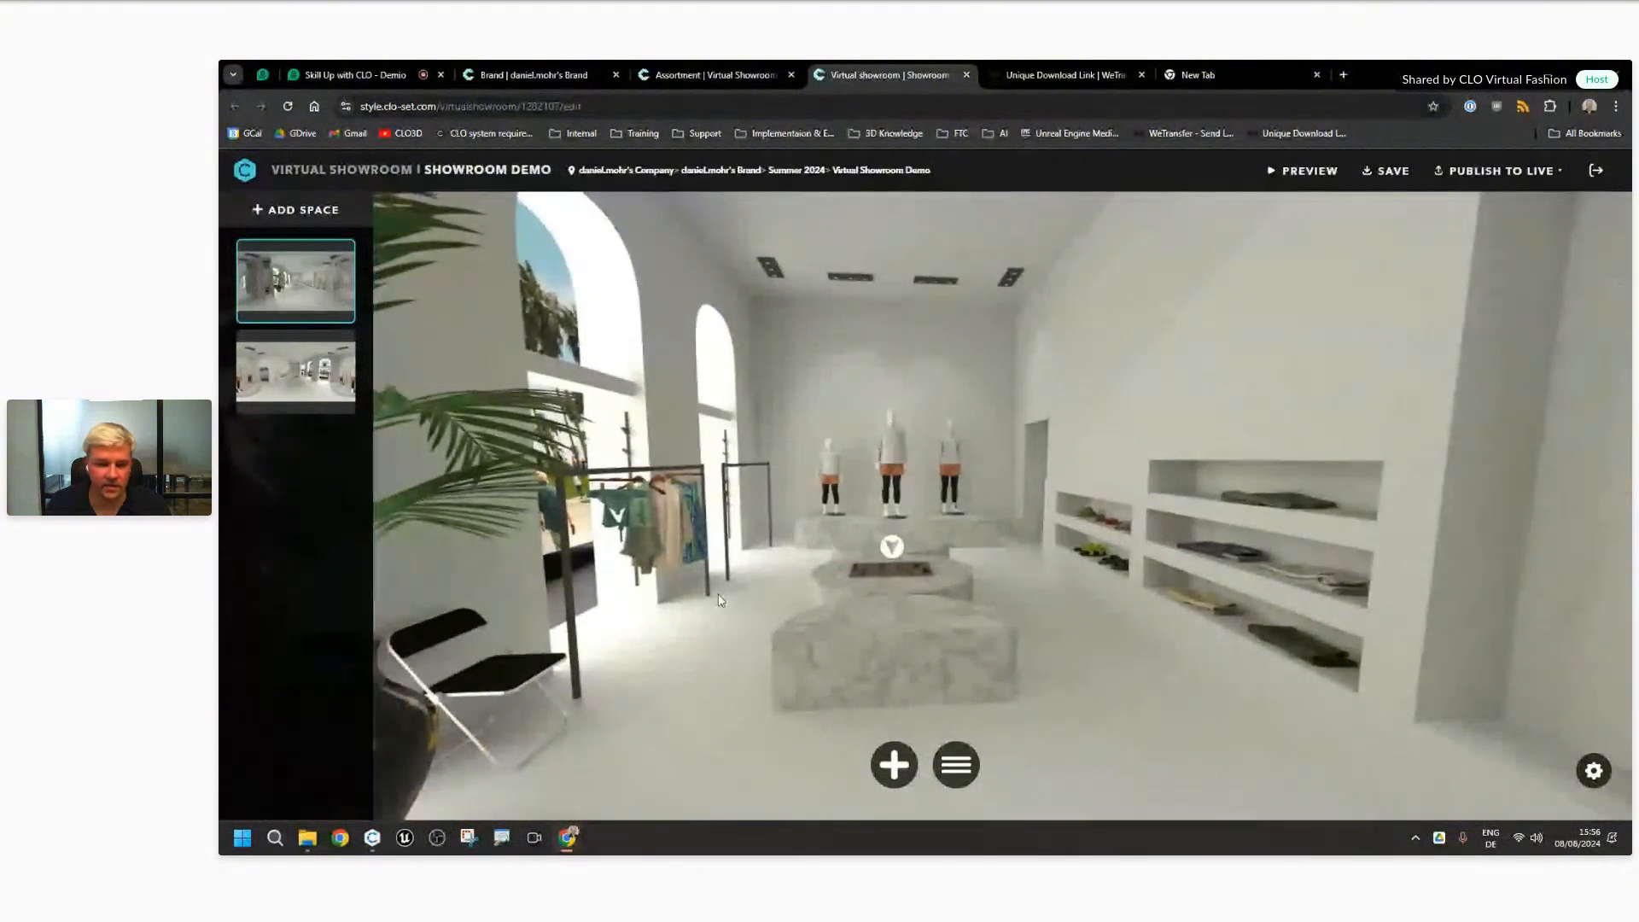
{"action": "mouse_move", "coordinate": [570, 840]}
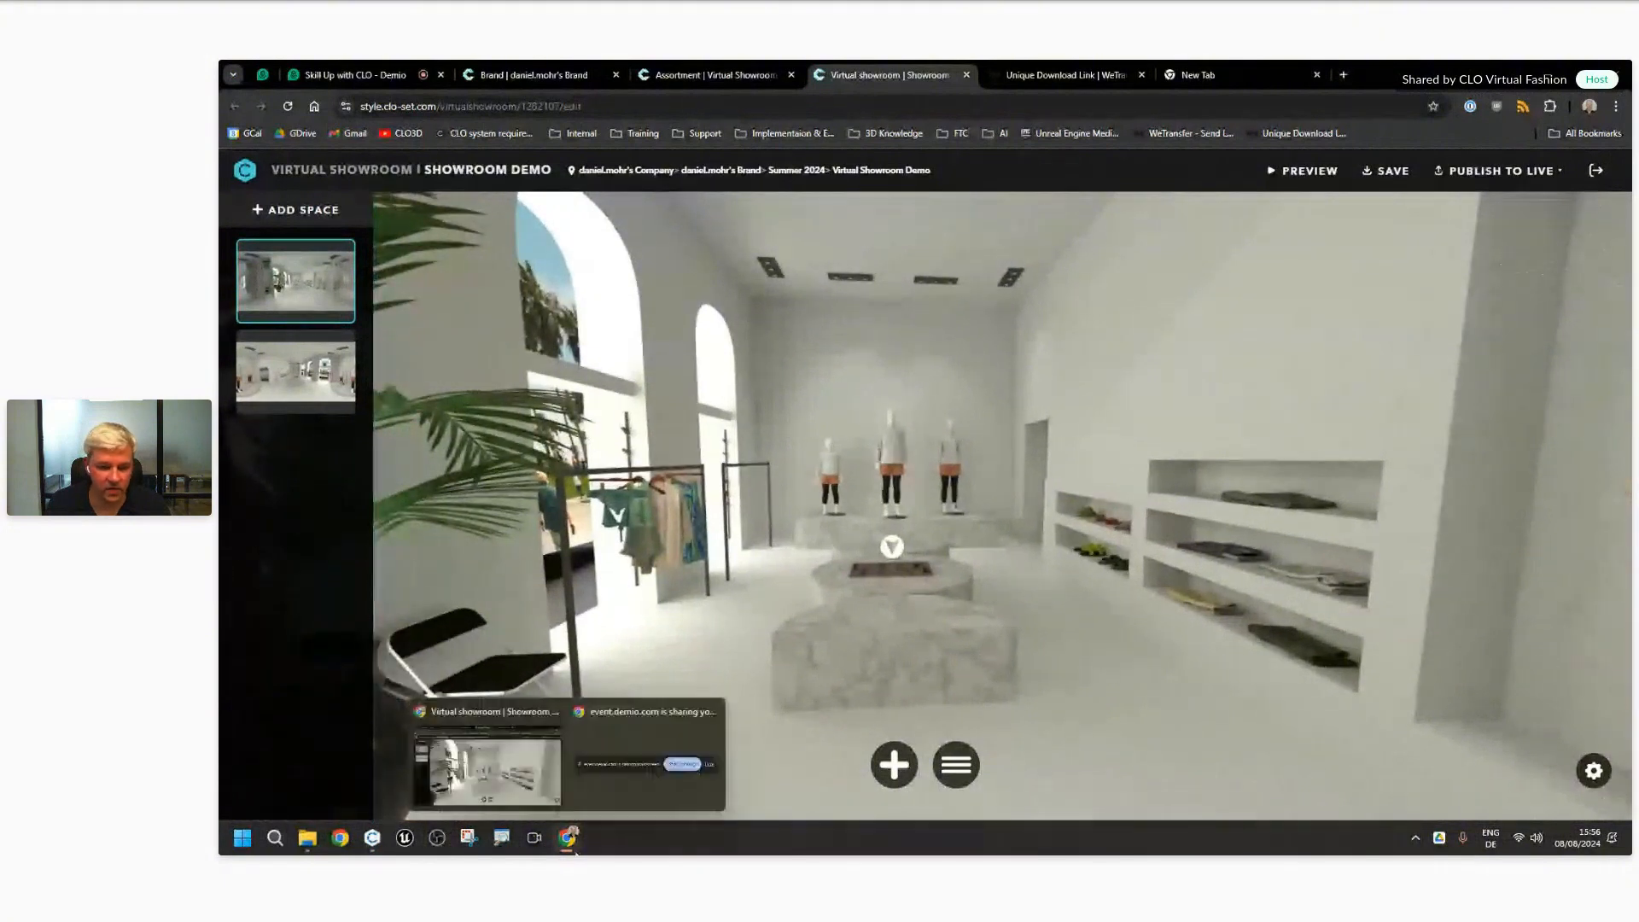
{"action": "left_click", "coordinate": [373, 839]}
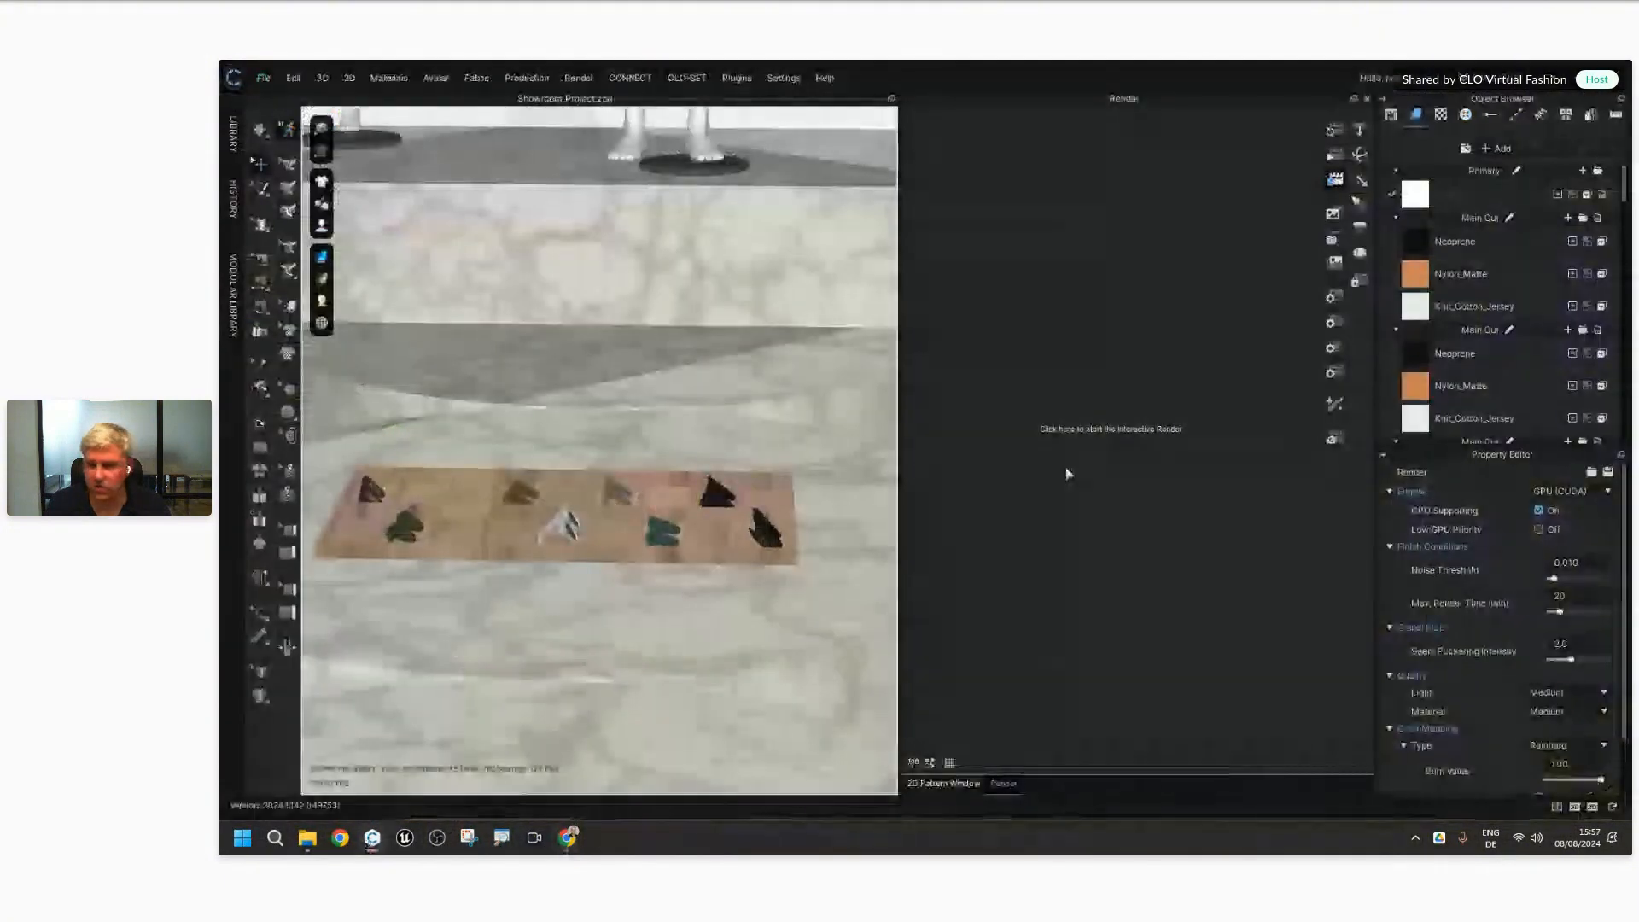
Step: Set the camera lens to Panorama (Render Only) in the camera properties
{"action": "left_click", "coordinate": [1335, 322]}
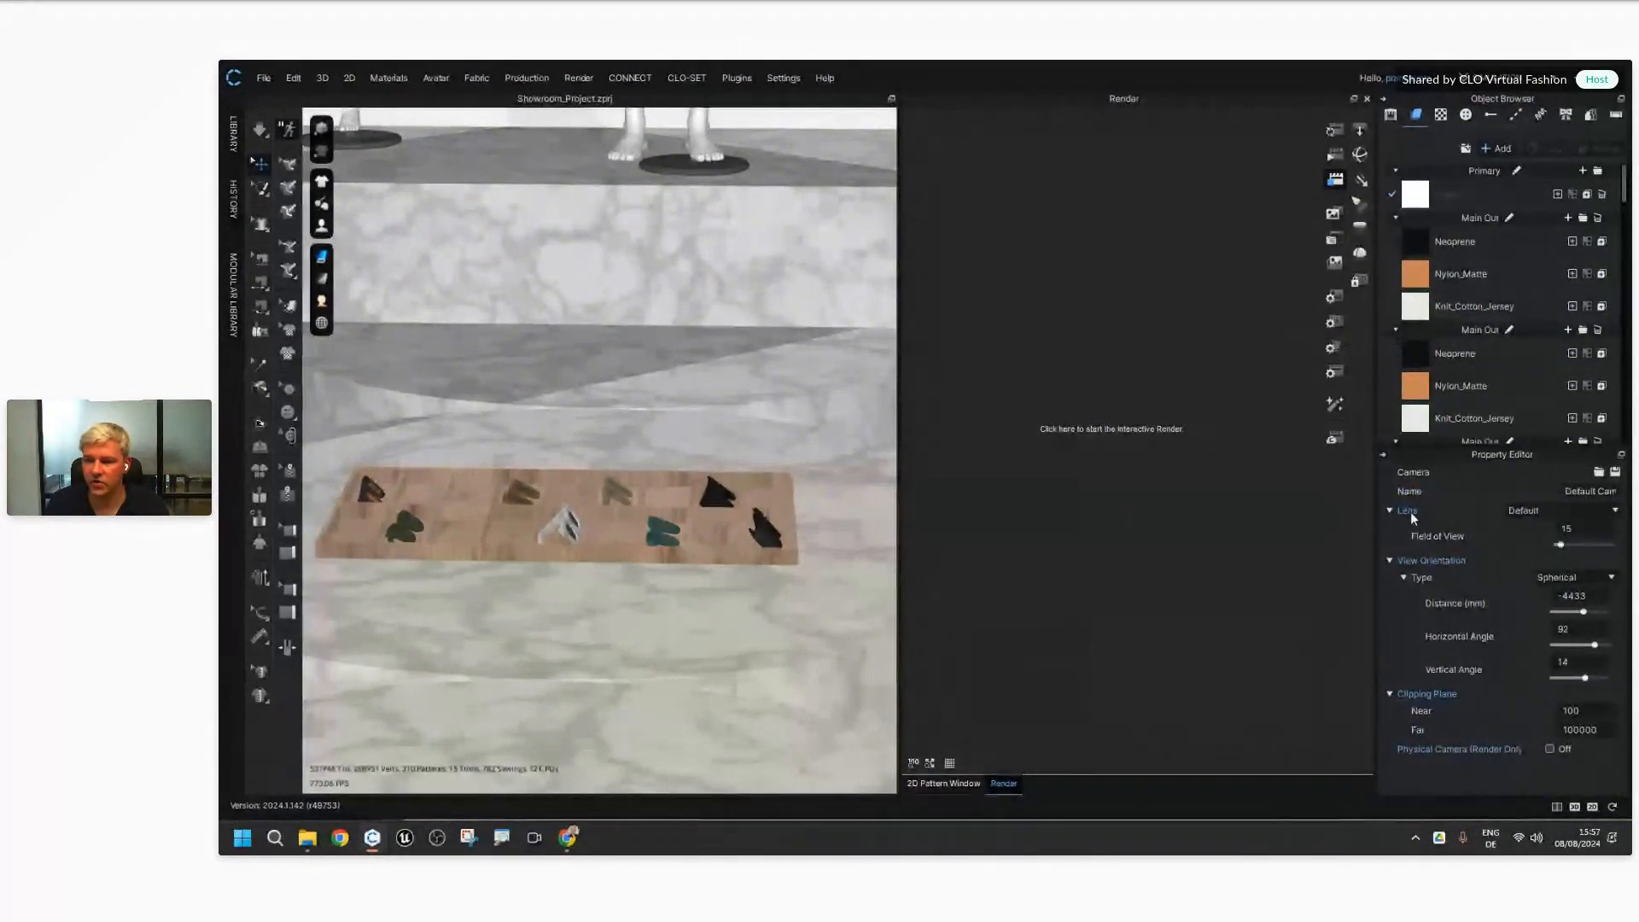
{"action": "left_click", "coordinate": [1549, 509]}
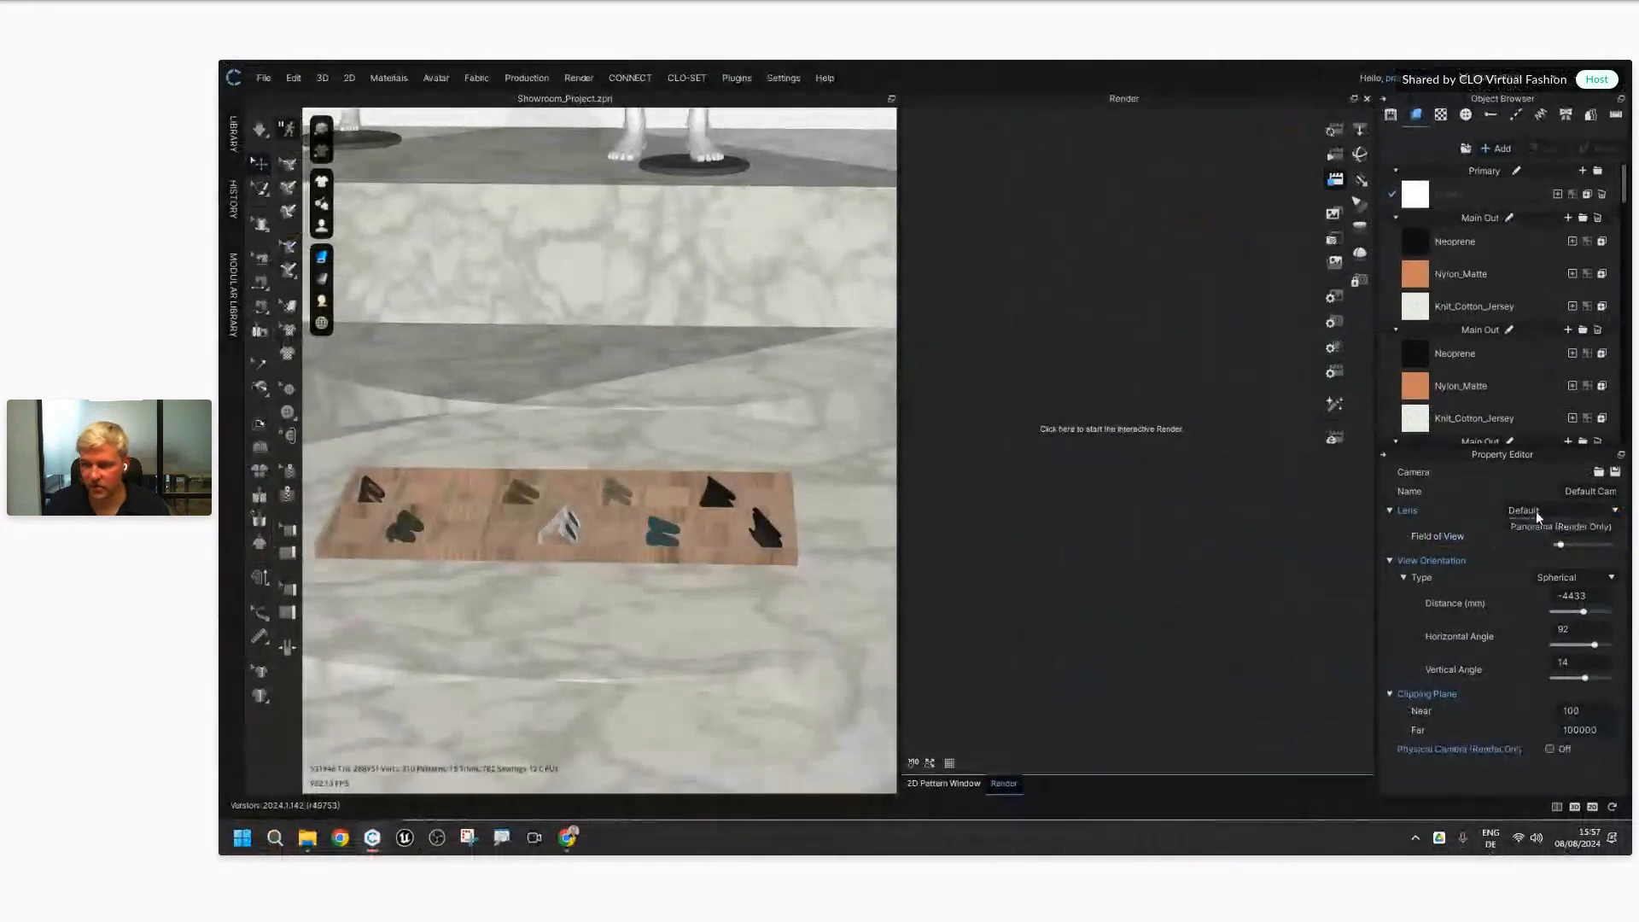
{"action": "left_click", "coordinate": [1517, 534]}
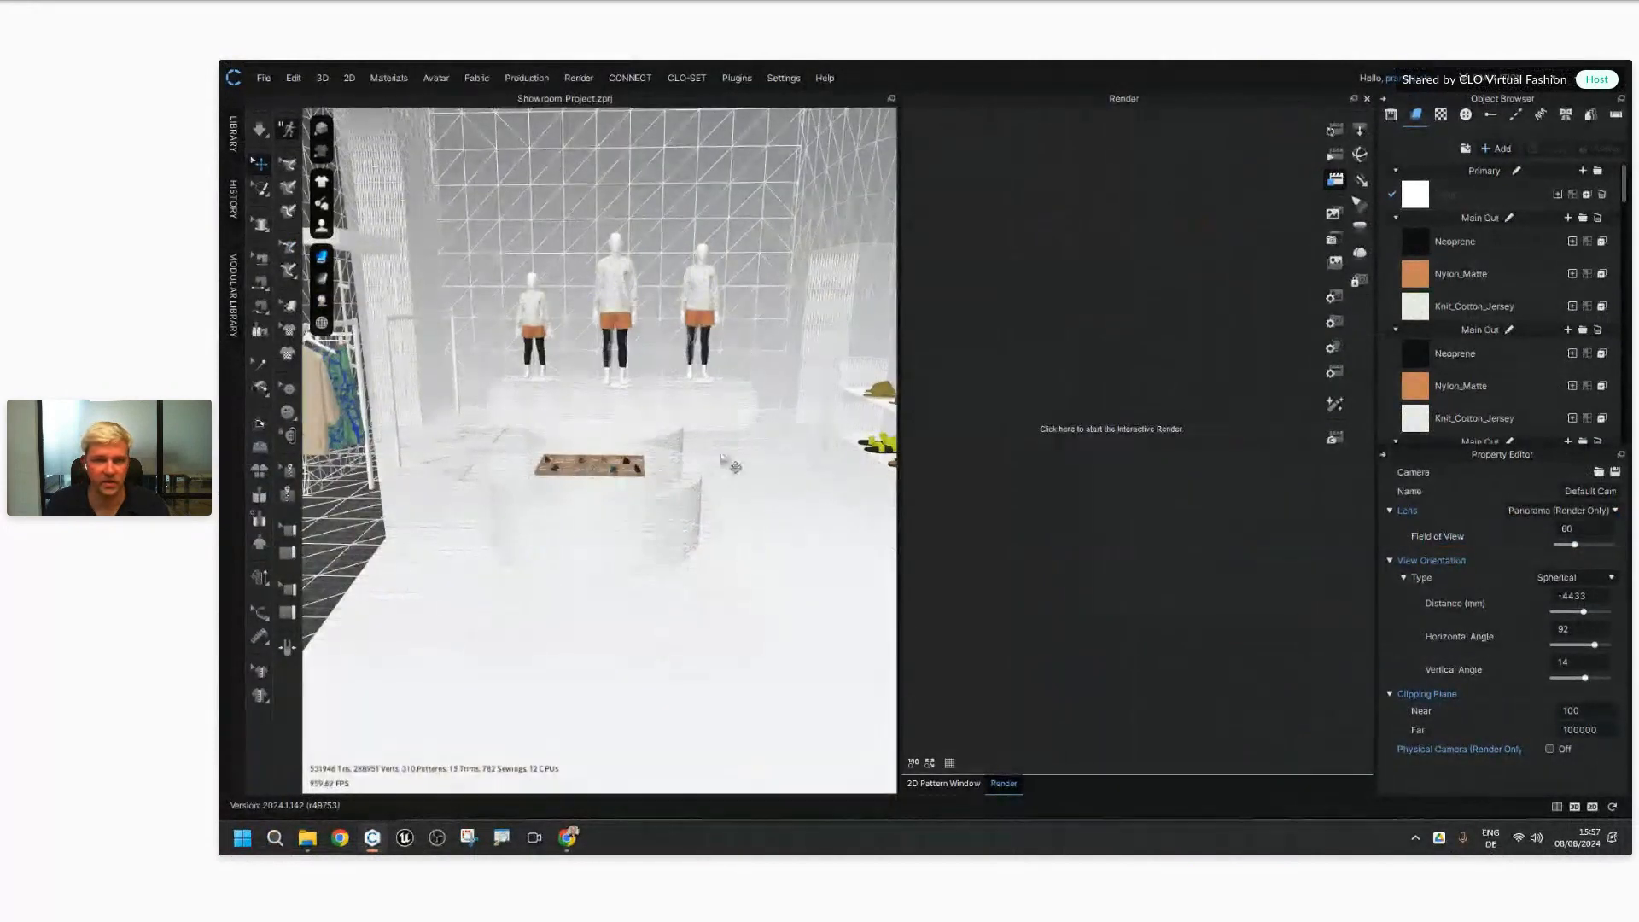
Step: Frame the three mannequins across the showroom and set the avatar rendering style to Textured Surface
{"action": "right_click_drag", "start_coordinate": [730, 465], "coordinate": [610, 375]}
{"action": "middle_click_drag", "start_coordinate": [608, 372], "coordinate": [604, 385]}
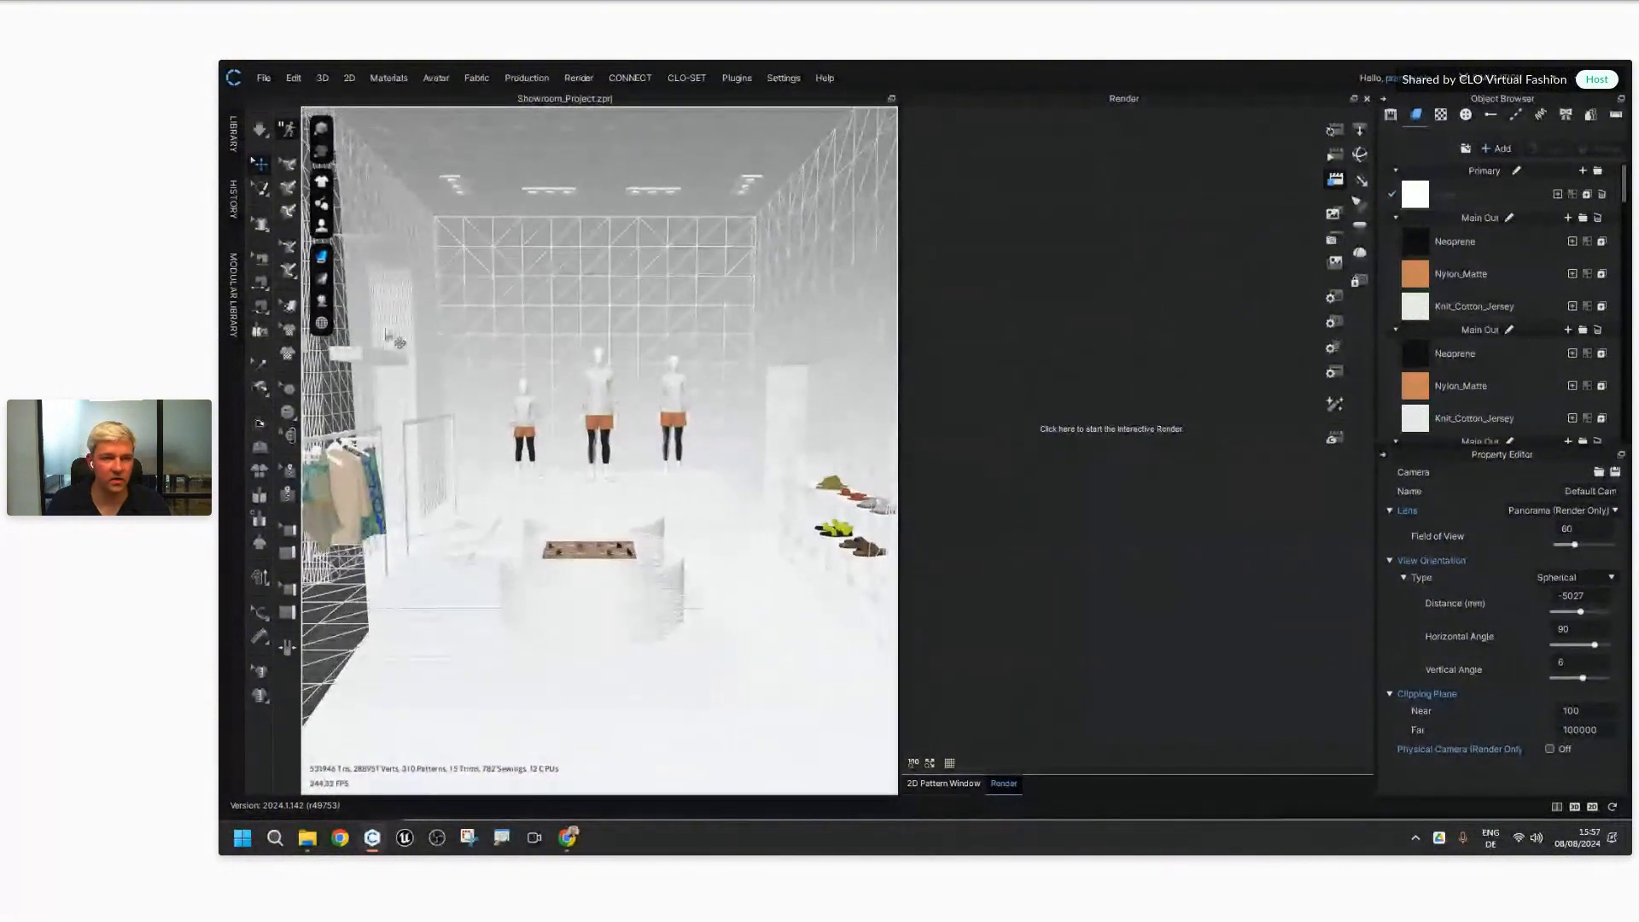
{"action": "mouse_move", "coordinate": [323, 303]}
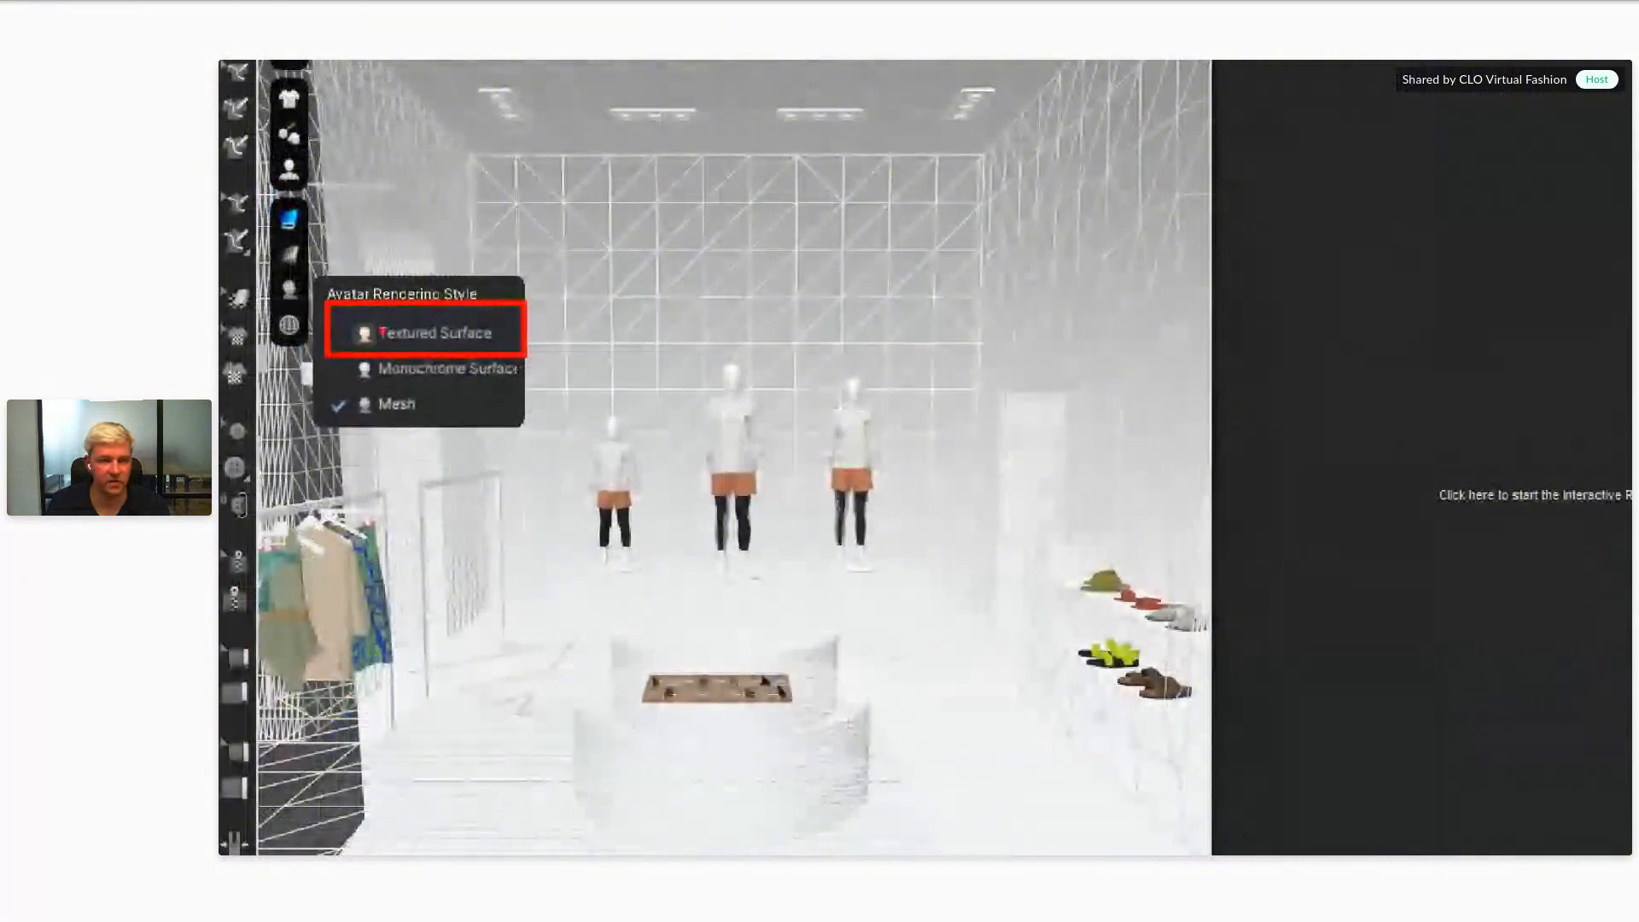
{"action": "left_click", "coordinate": [444, 337]}
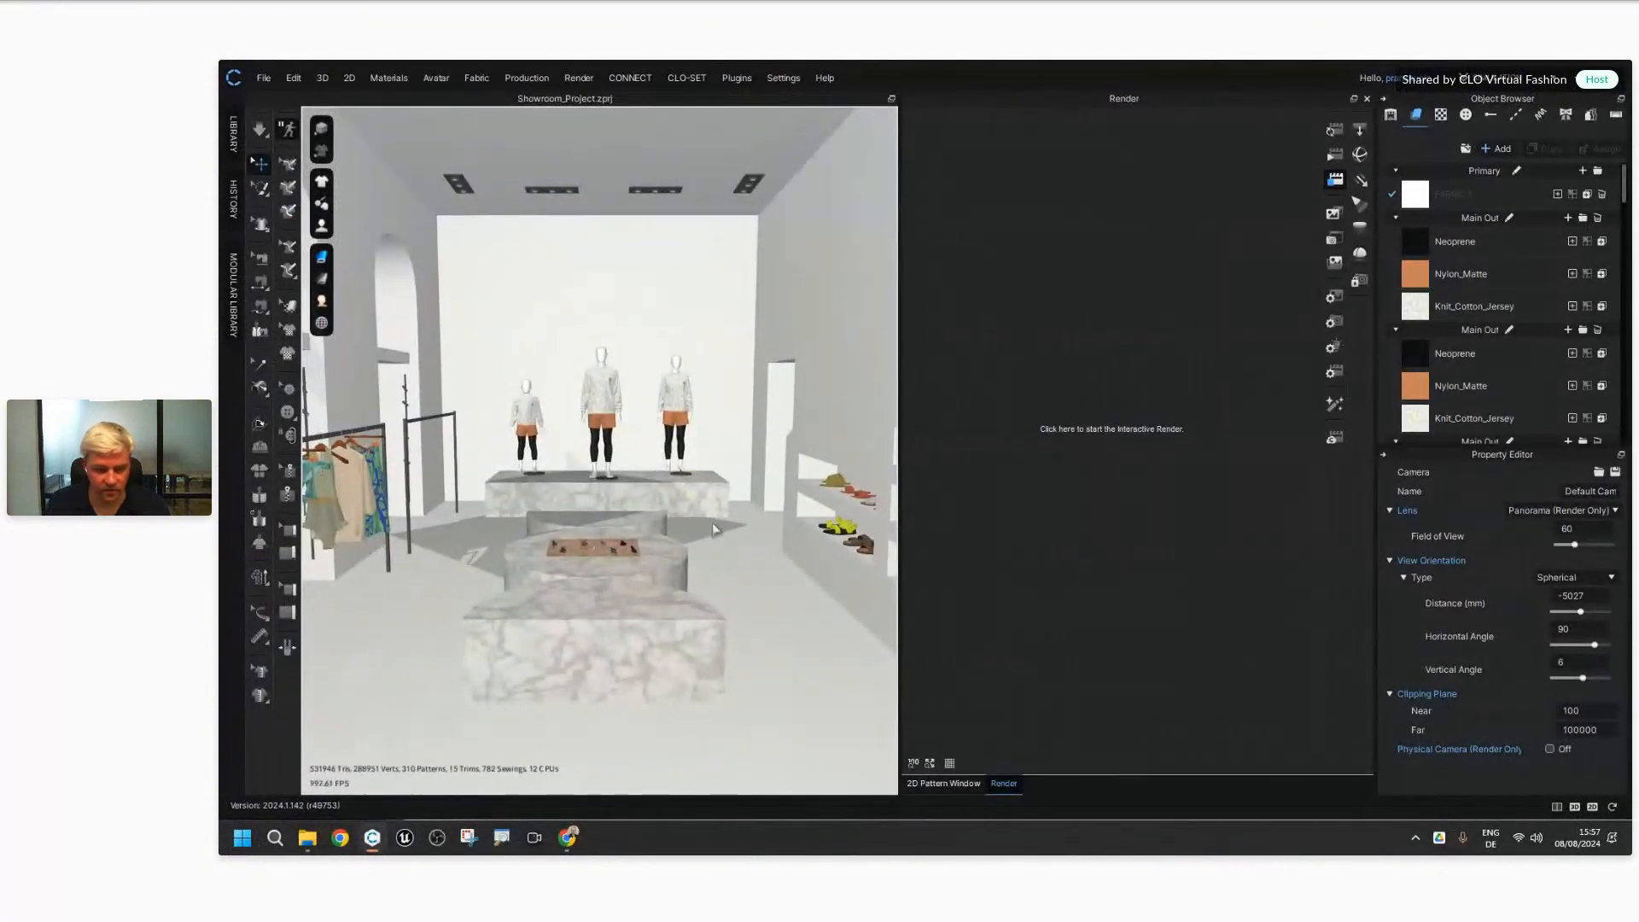
Step: Switch to the CLO-SET virtual showroom in the browser and examine the viewpoint of its first 360° space
{"action": "mouse_move", "coordinate": [567, 832]}
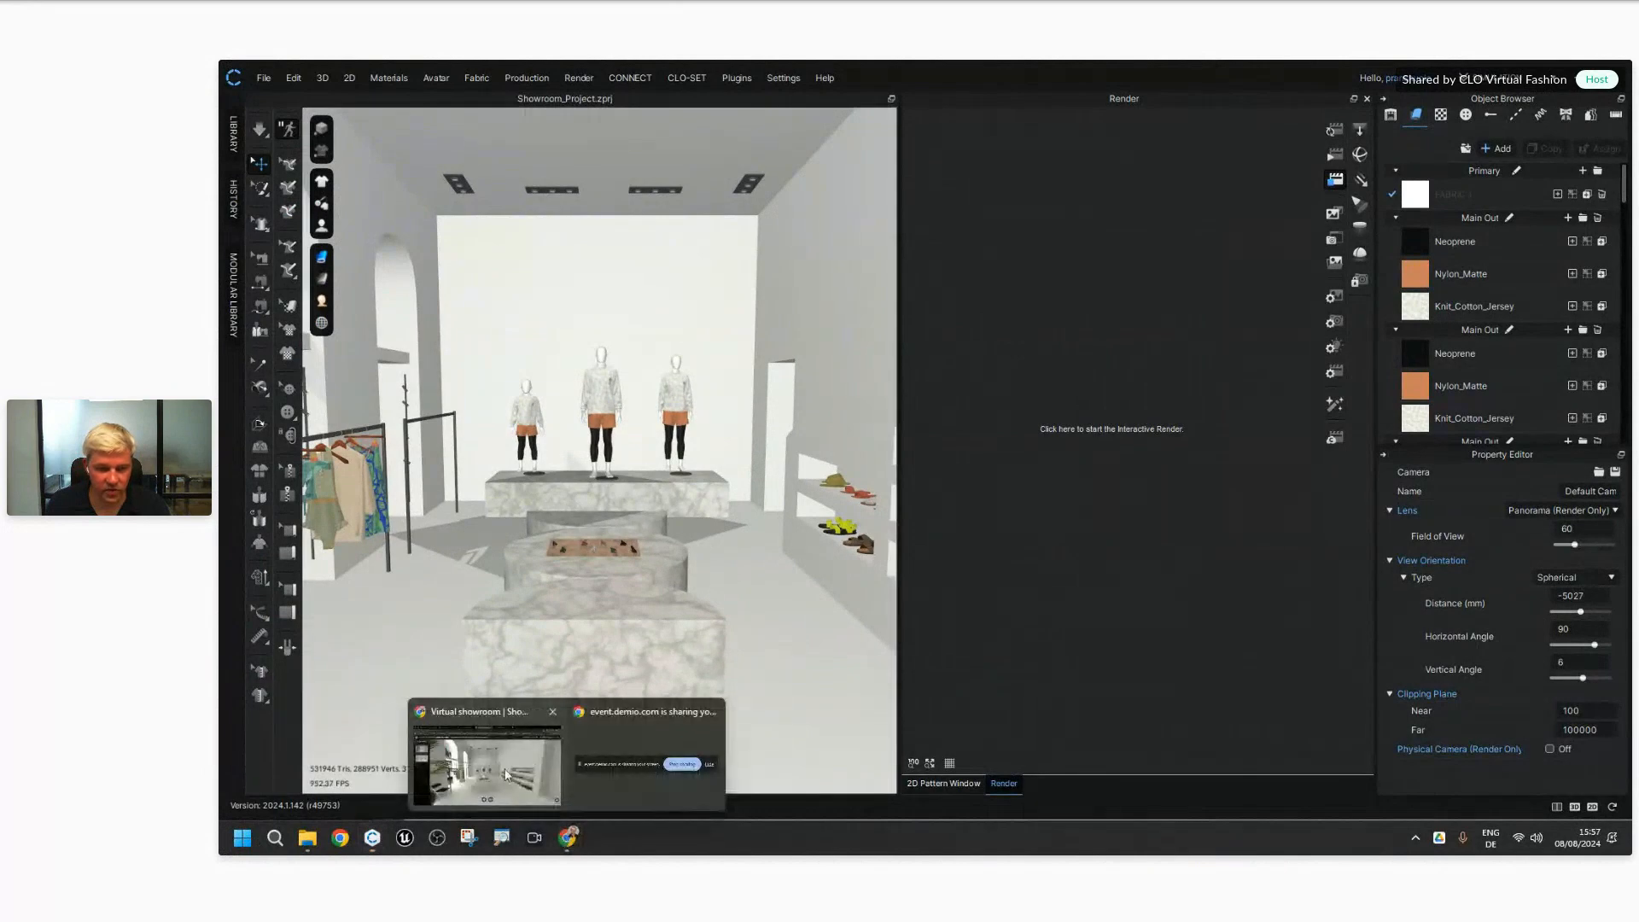
{"action": "left_click", "coordinate": [512, 769]}
{"action": "left_click_drag", "start_coordinate": [1114, 411], "coordinate": [1079, 284]}
{"action": "left_click_drag", "start_coordinate": [1066, 668], "coordinate": [1002, 591]}
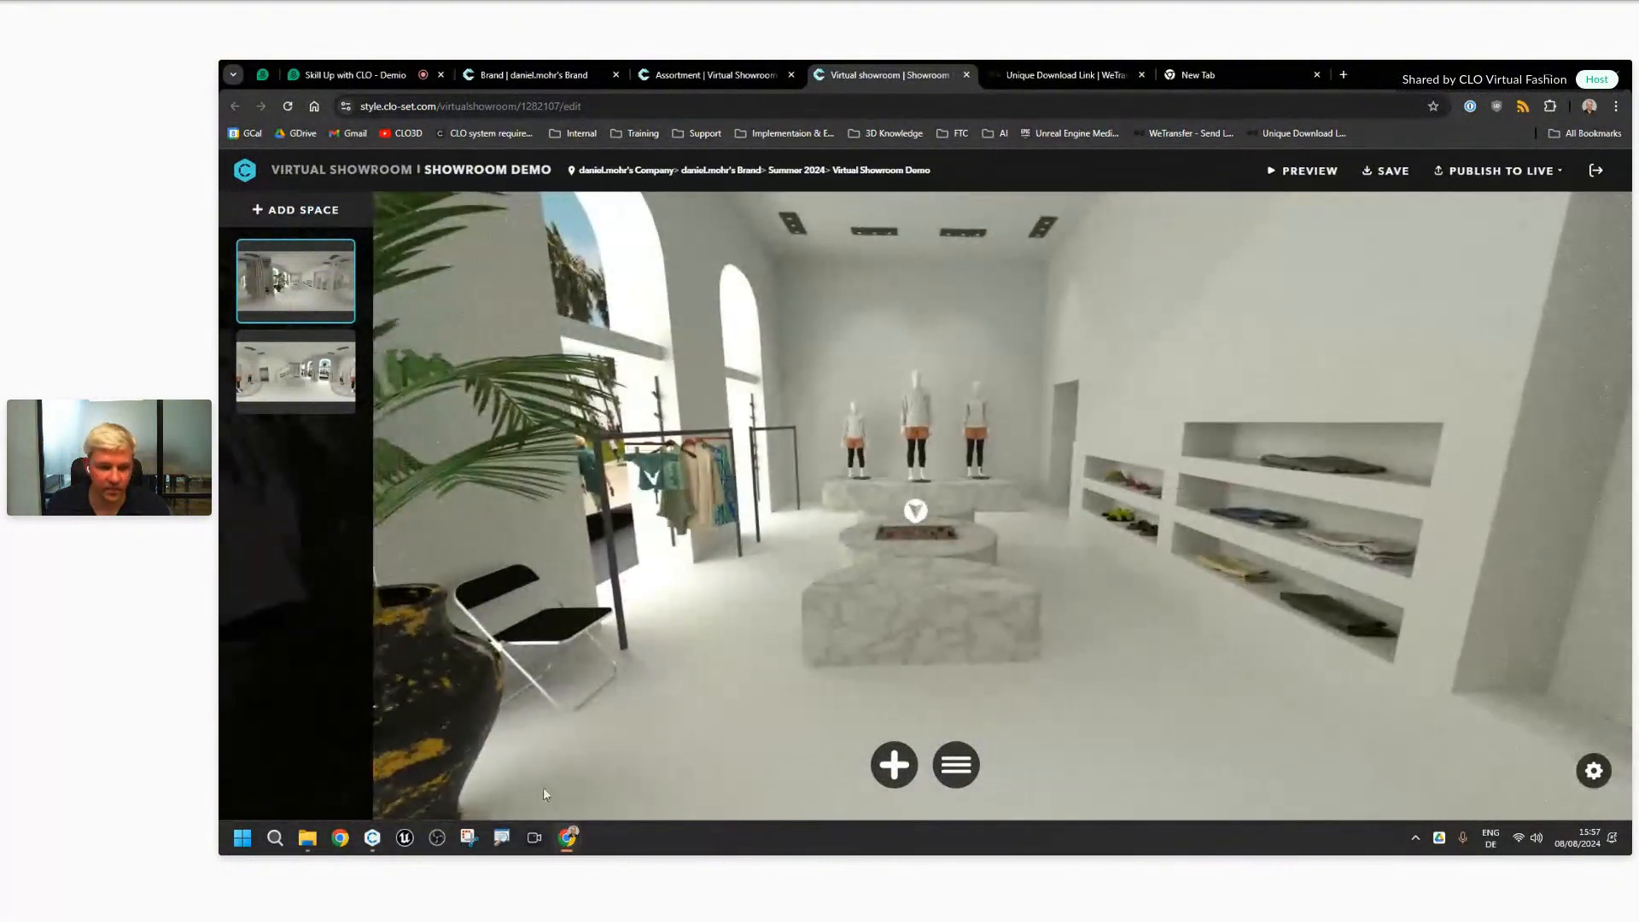
Step: Return to CLO, stop the full-size render, and set the image height to 1024 pixels with the aspect ratio maintained
{"action": "left_click", "coordinate": [373, 841]}
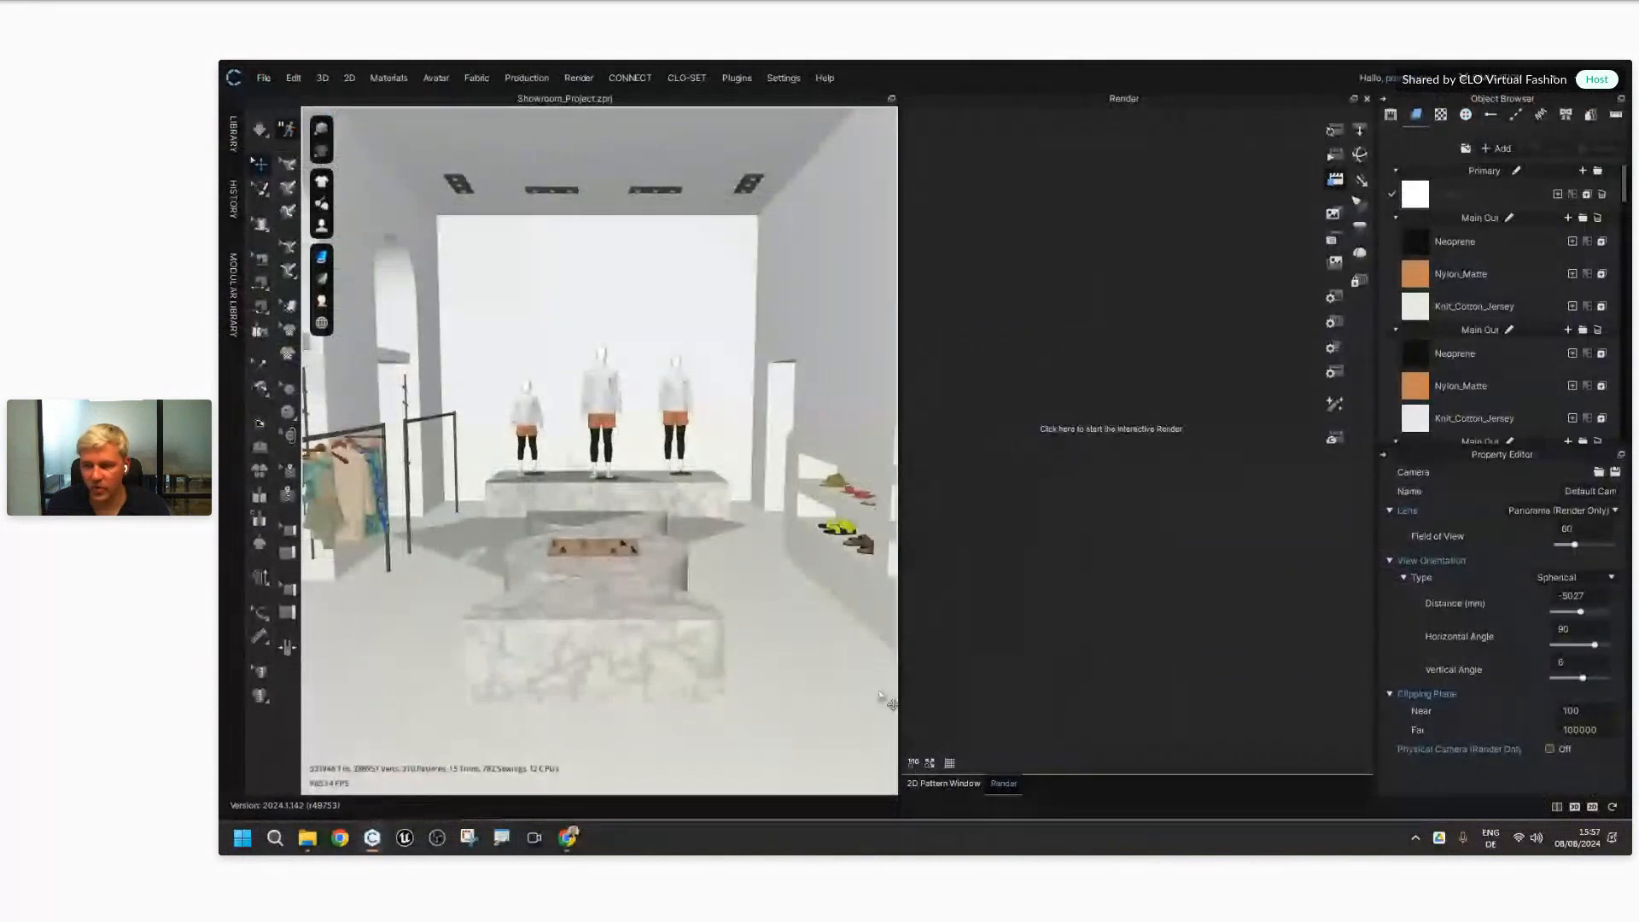
{"action": "left_click", "coordinate": [1336, 129]}
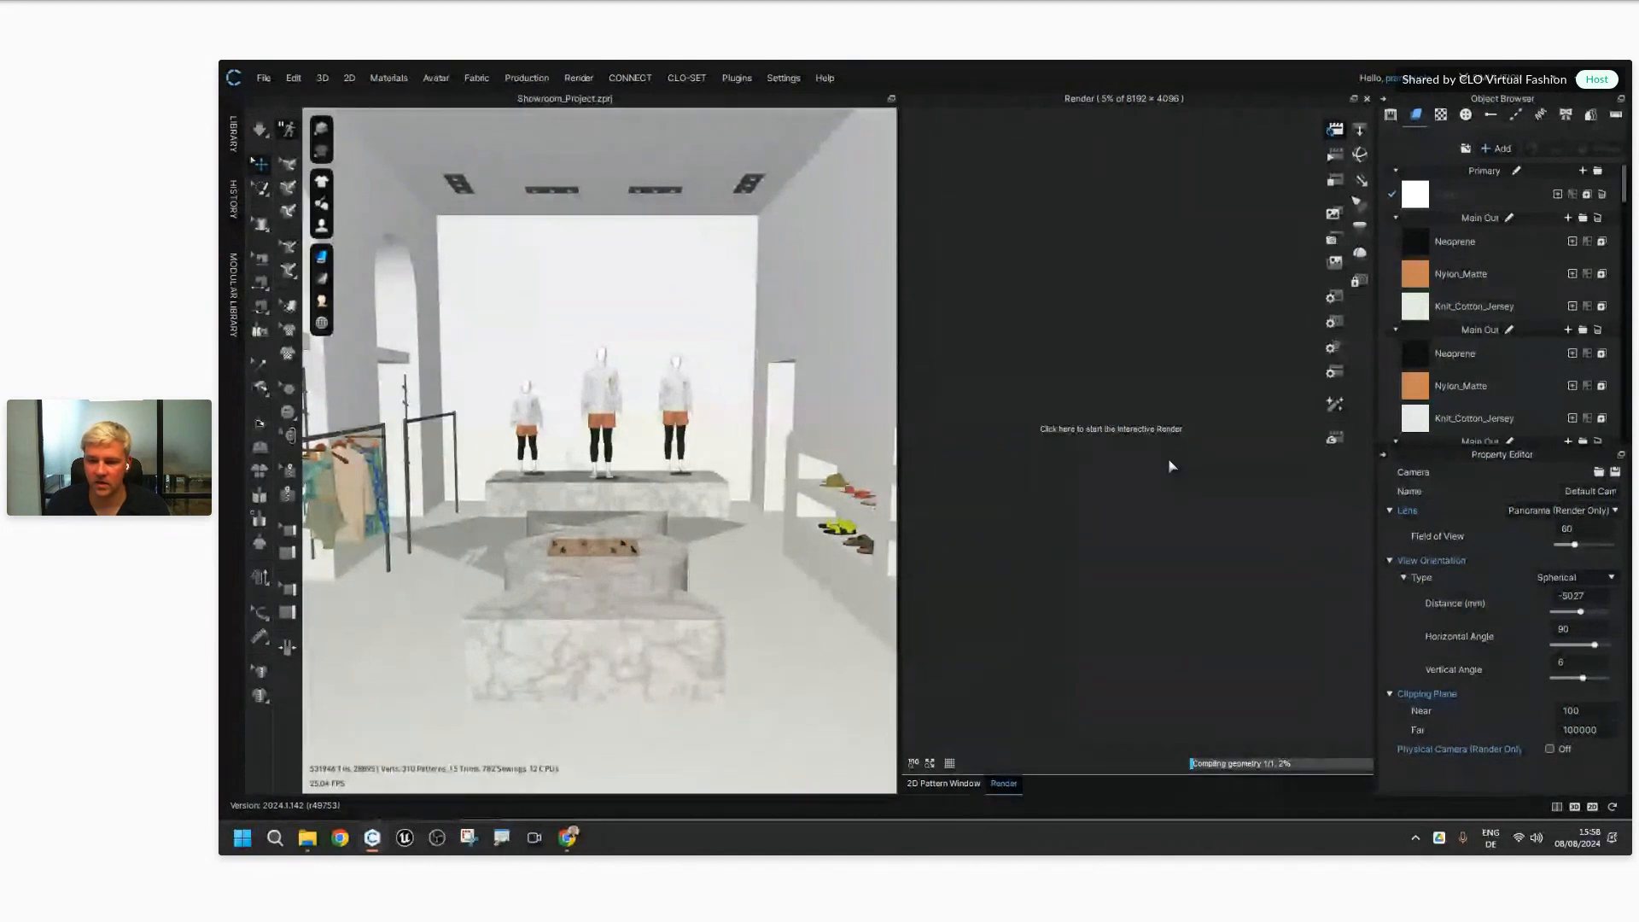
{"action": "left_click", "coordinate": [1334, 182]}
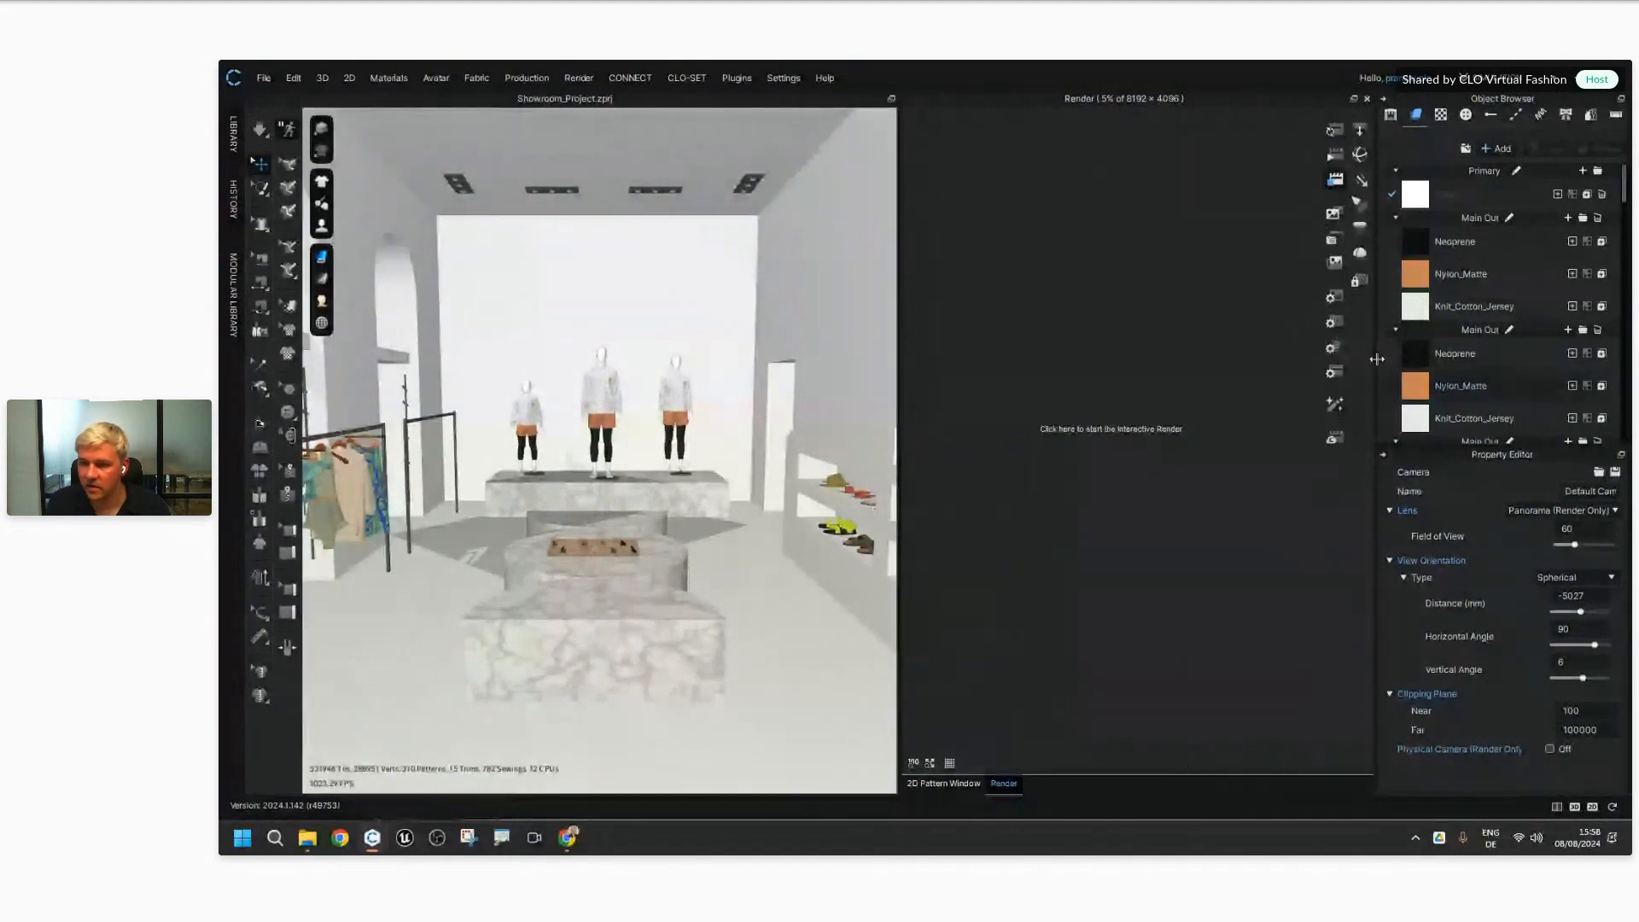
{"action": "left_click", "coordinate": [1336, 295]}
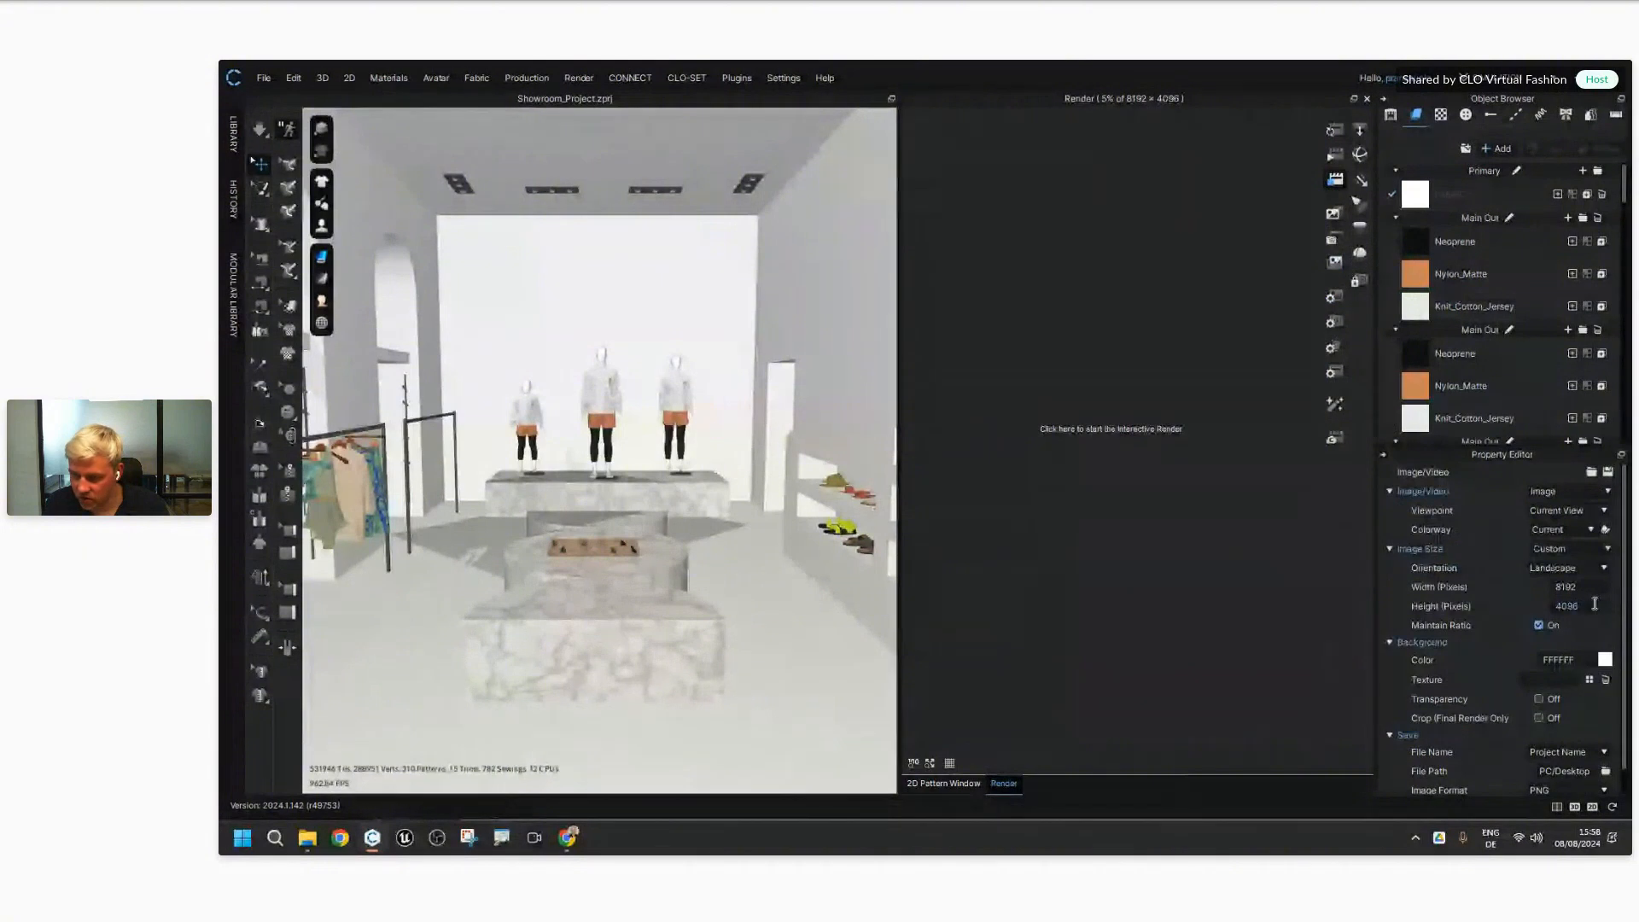
{"action": "double_click", "coordinate": [1570, 605]}
{"action": "type", "text": "1024"}
{"action": "key", "text": "Return"}
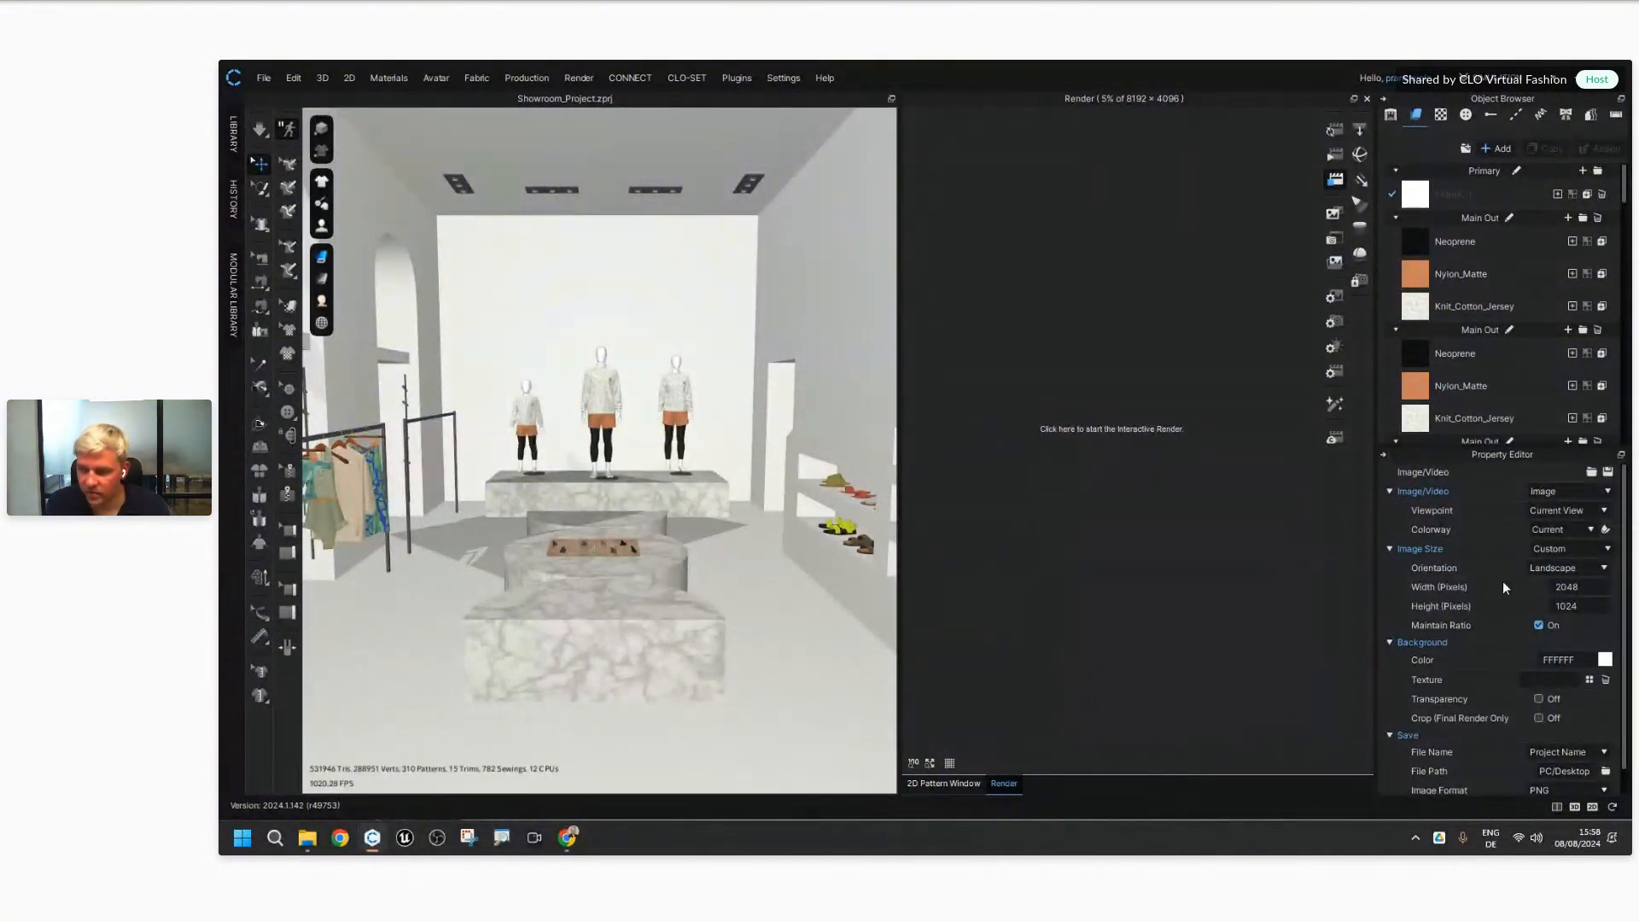
Step: Start the interactive render of the panorama and turn on the grid overlay in the render view
{"action": "left_click", "coordinate": [1334, 129]}
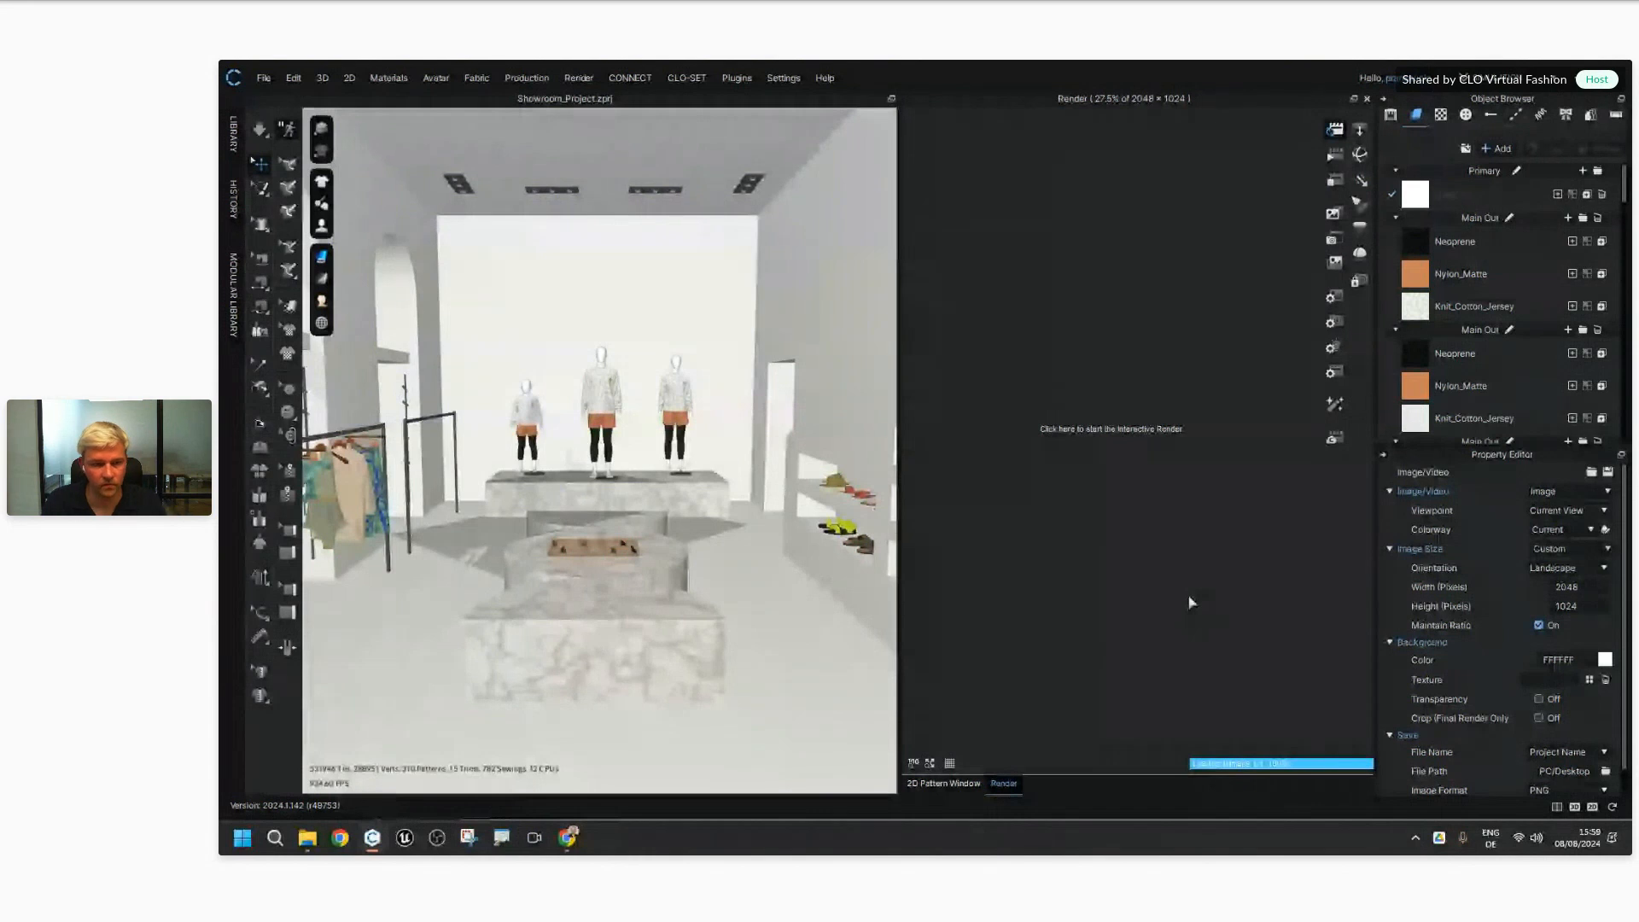
{"action": "key", "text": "space"}
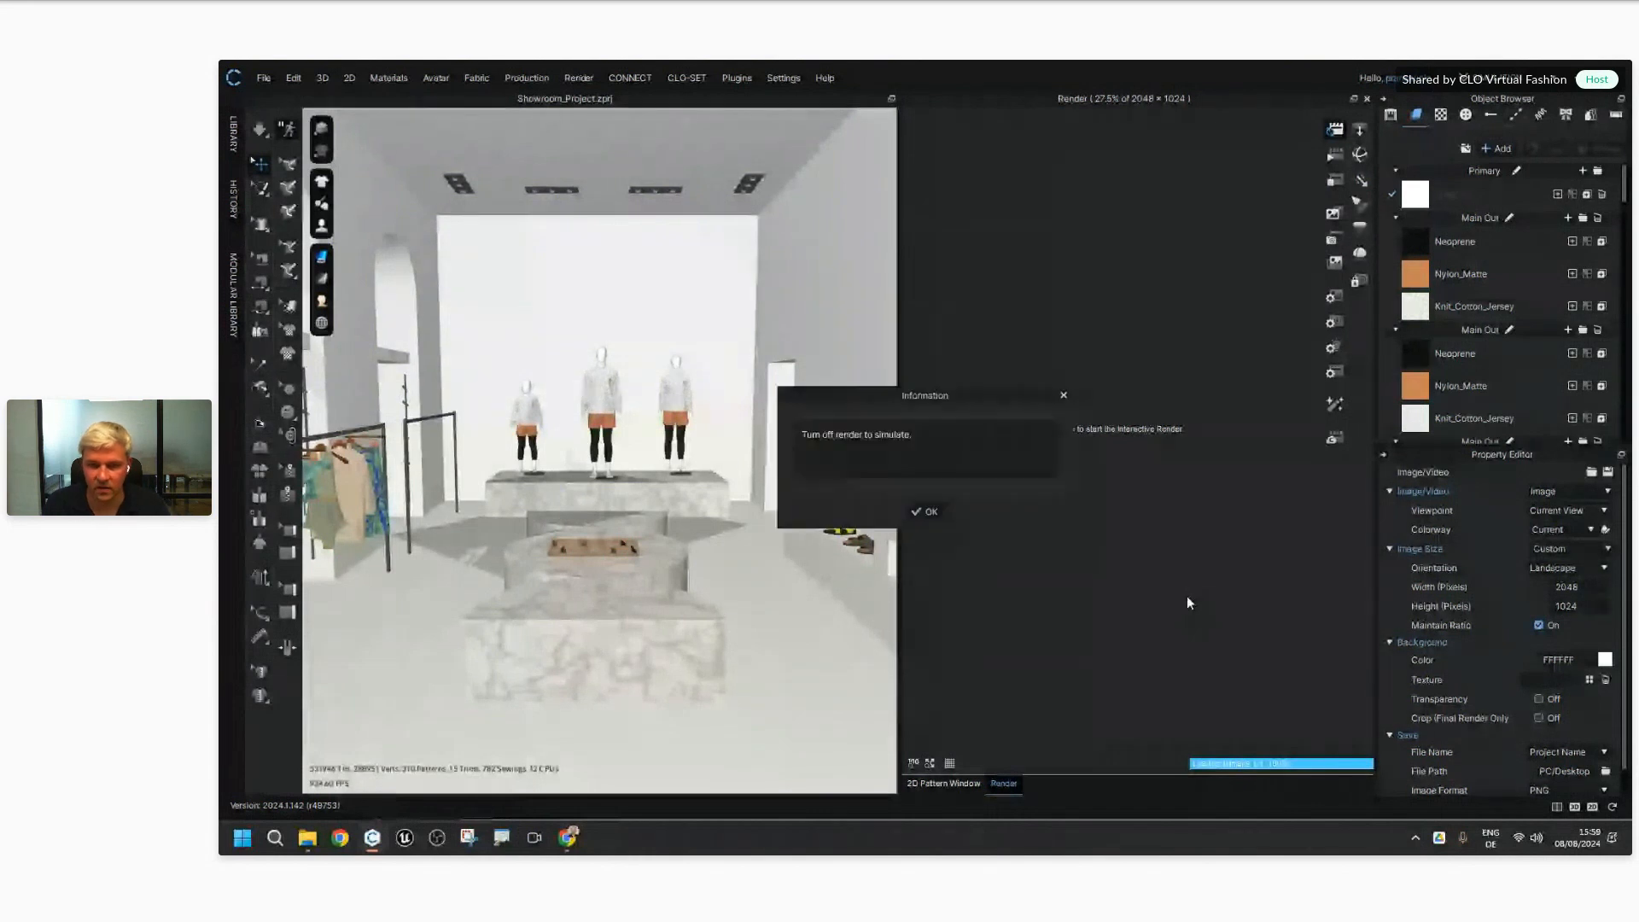
{"action": "left_click", "coordinate": [927, 510]}
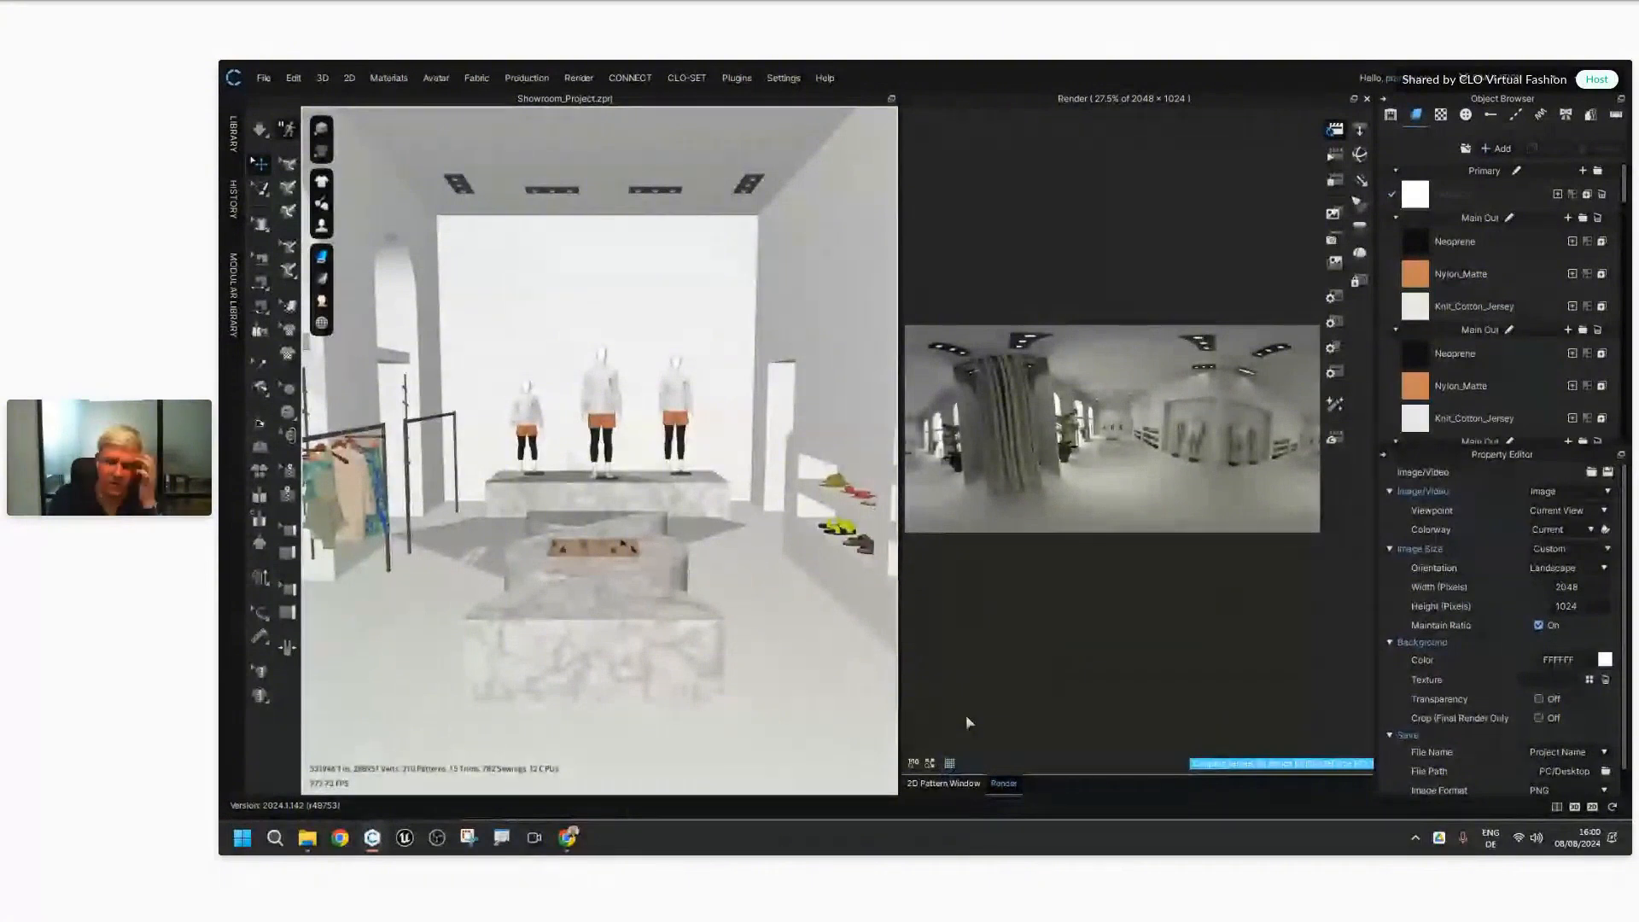
{"action": "left_click", "coordinate": [948, 762]}
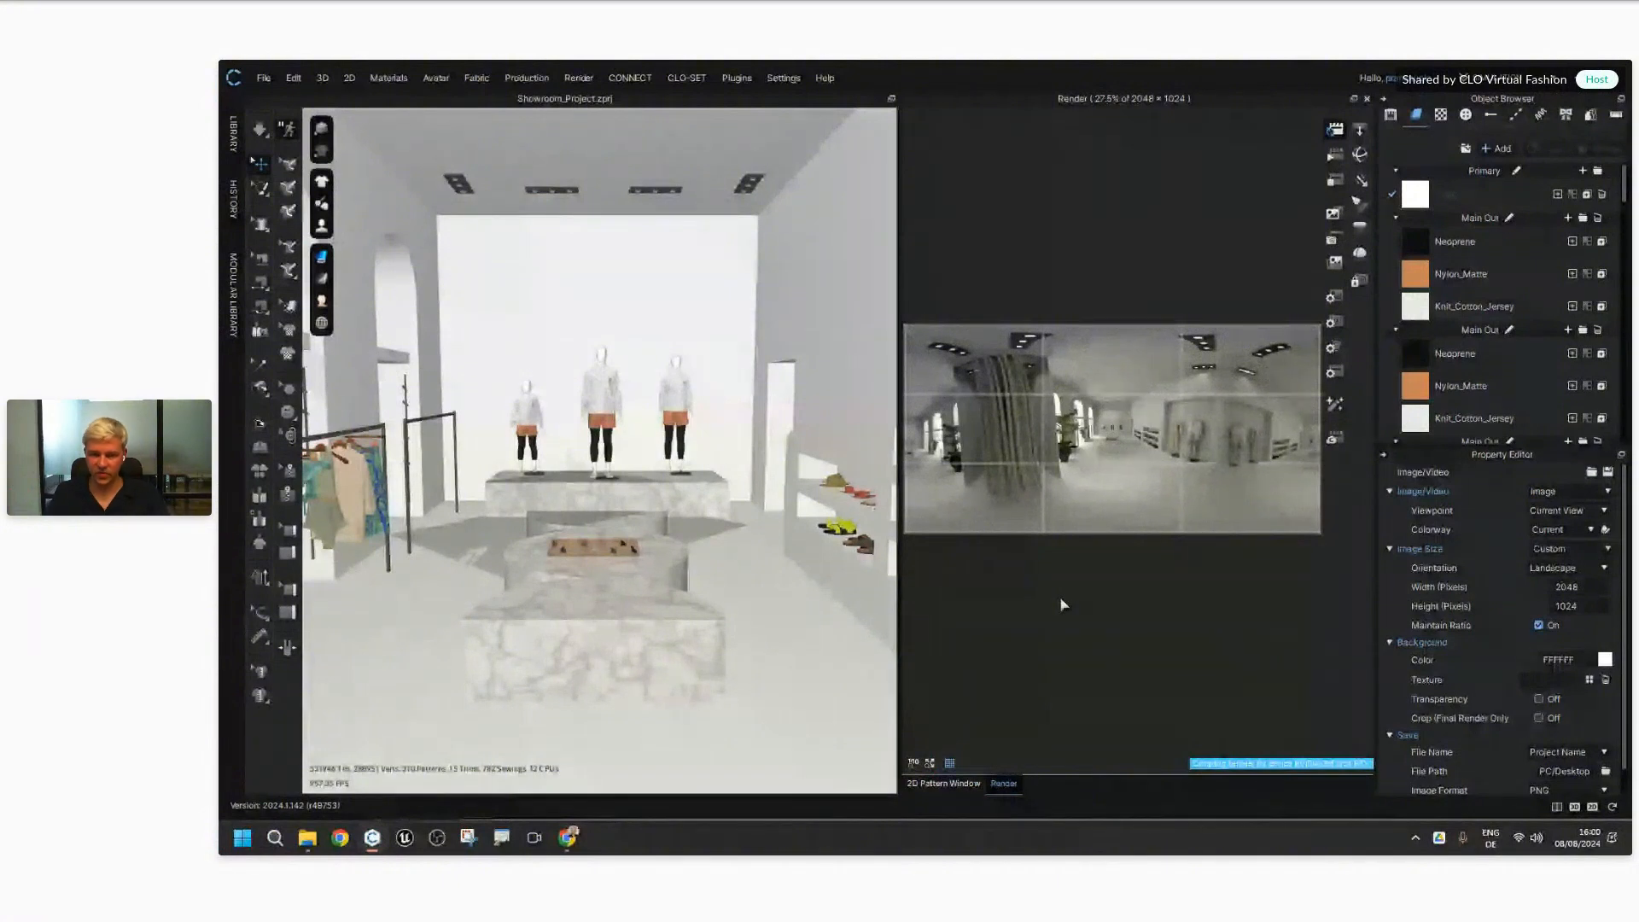
Step: Move the camera slightly closer to the mannequins, examine the panorama's ceiling lights and mannequins, and stop the interactive render
{"action": "scroll", "coordinate": [675, 462], "scroll_direction": "up", "scroll_amount": 3}
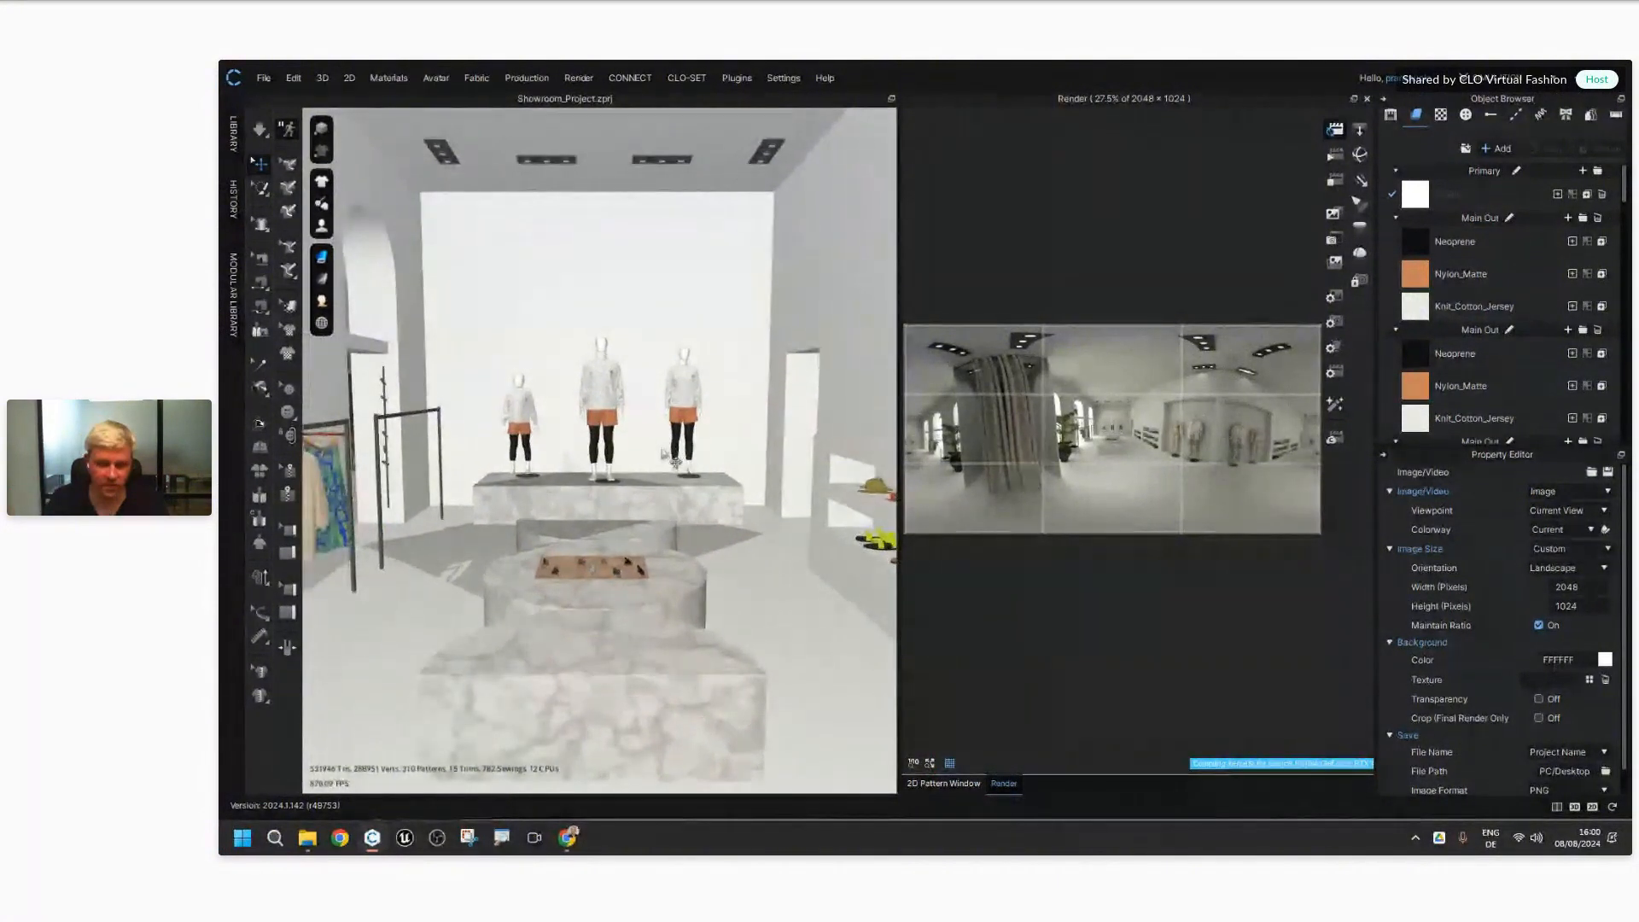
{"action": "mouse_move", "coordinate": [701, 612]}
{"action": "middle_mouse_down"}
{"action": "mouse_move", "coordinate": [703, 539]}
{"action": "mouse_move", "coordinate": [702, 594]}
{"action": "middle_mouse_up"}
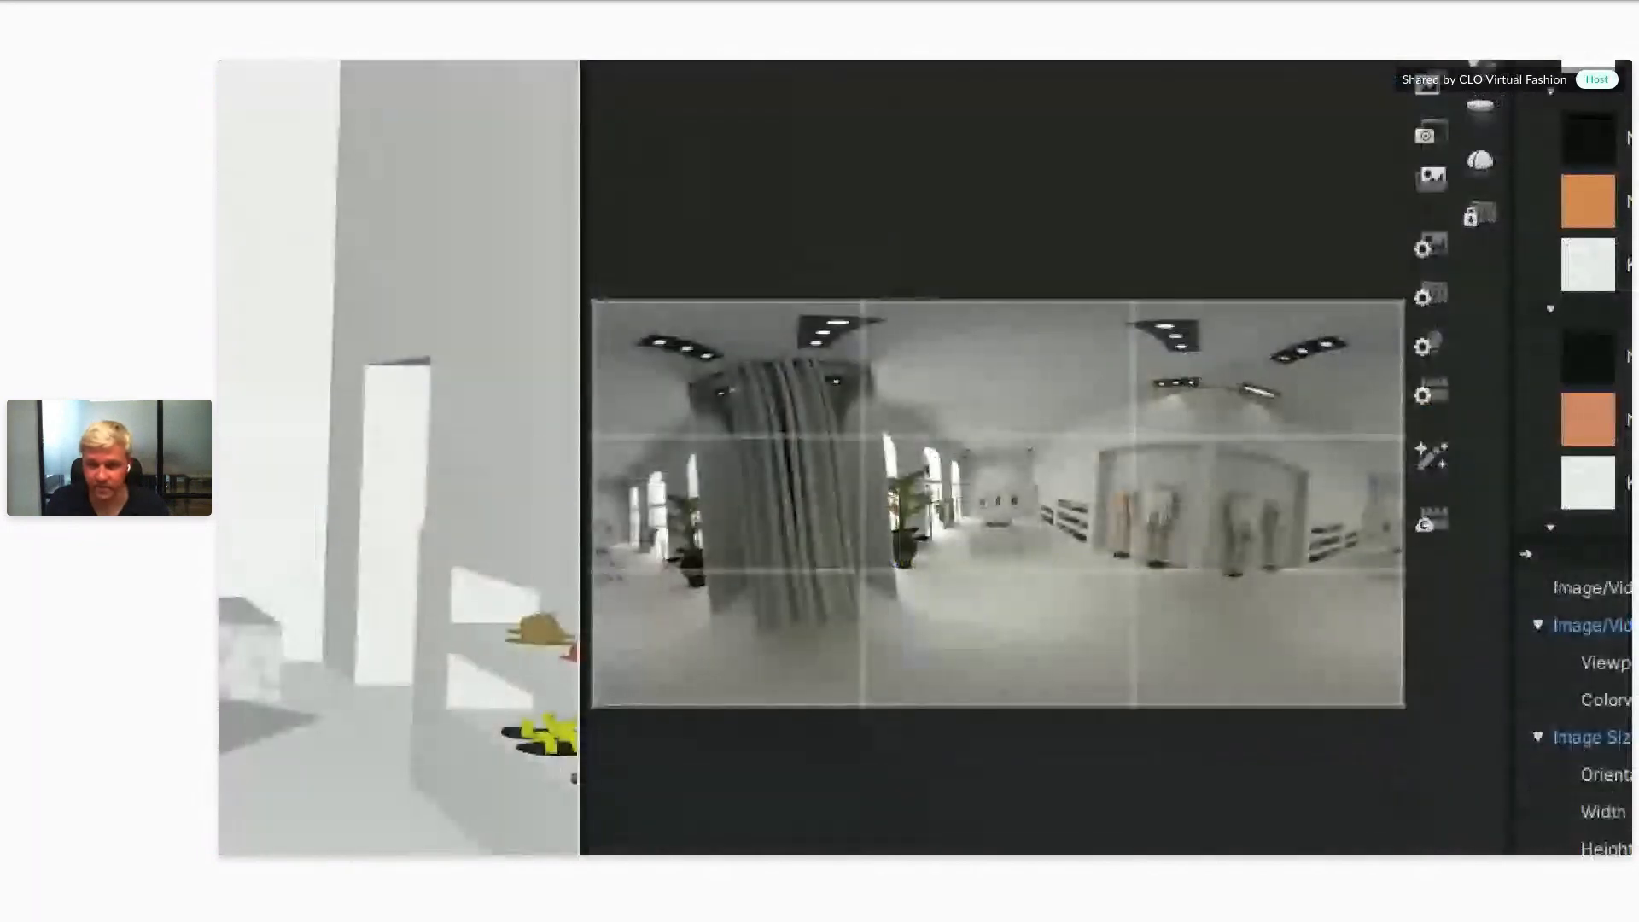
{"action": "mouse_move", "coordinate": [1169, 339]}
{"action": "left_mouse_down"}
{"action": "mouse_move", "coordinate": [1171, 362]}
{"action": "mouse_move", "coordinate": [1168, 313]}
{"action": "left_mouse_up"}
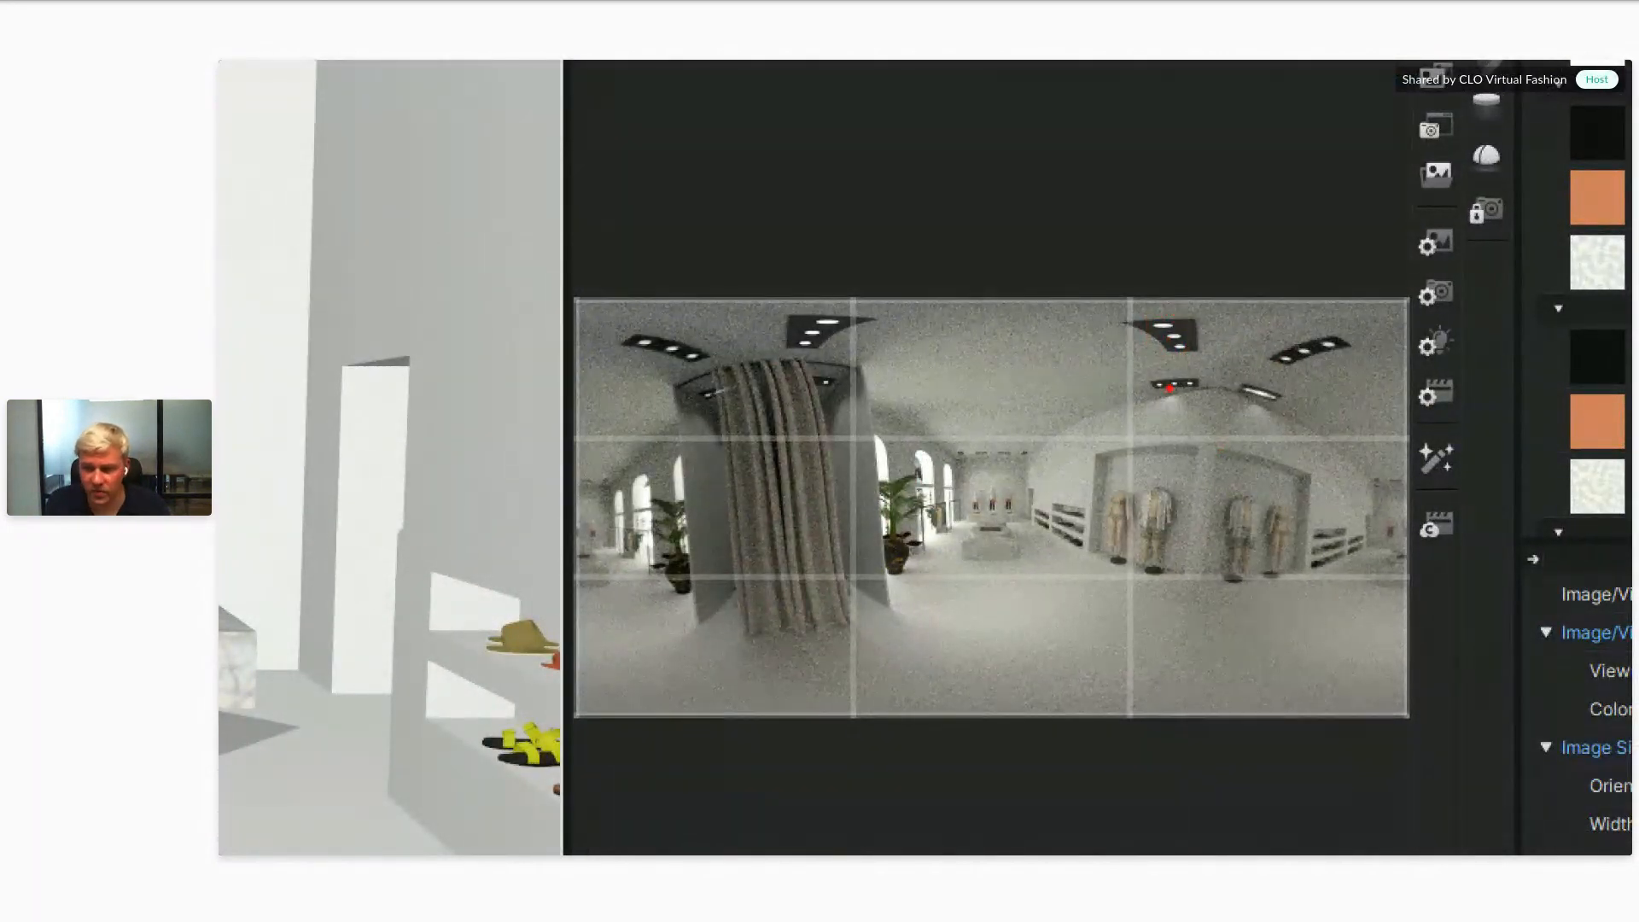
{"action": "left_click_drag", "start_coordinate": [1181, 392], "coordinate": [1128, 466]}
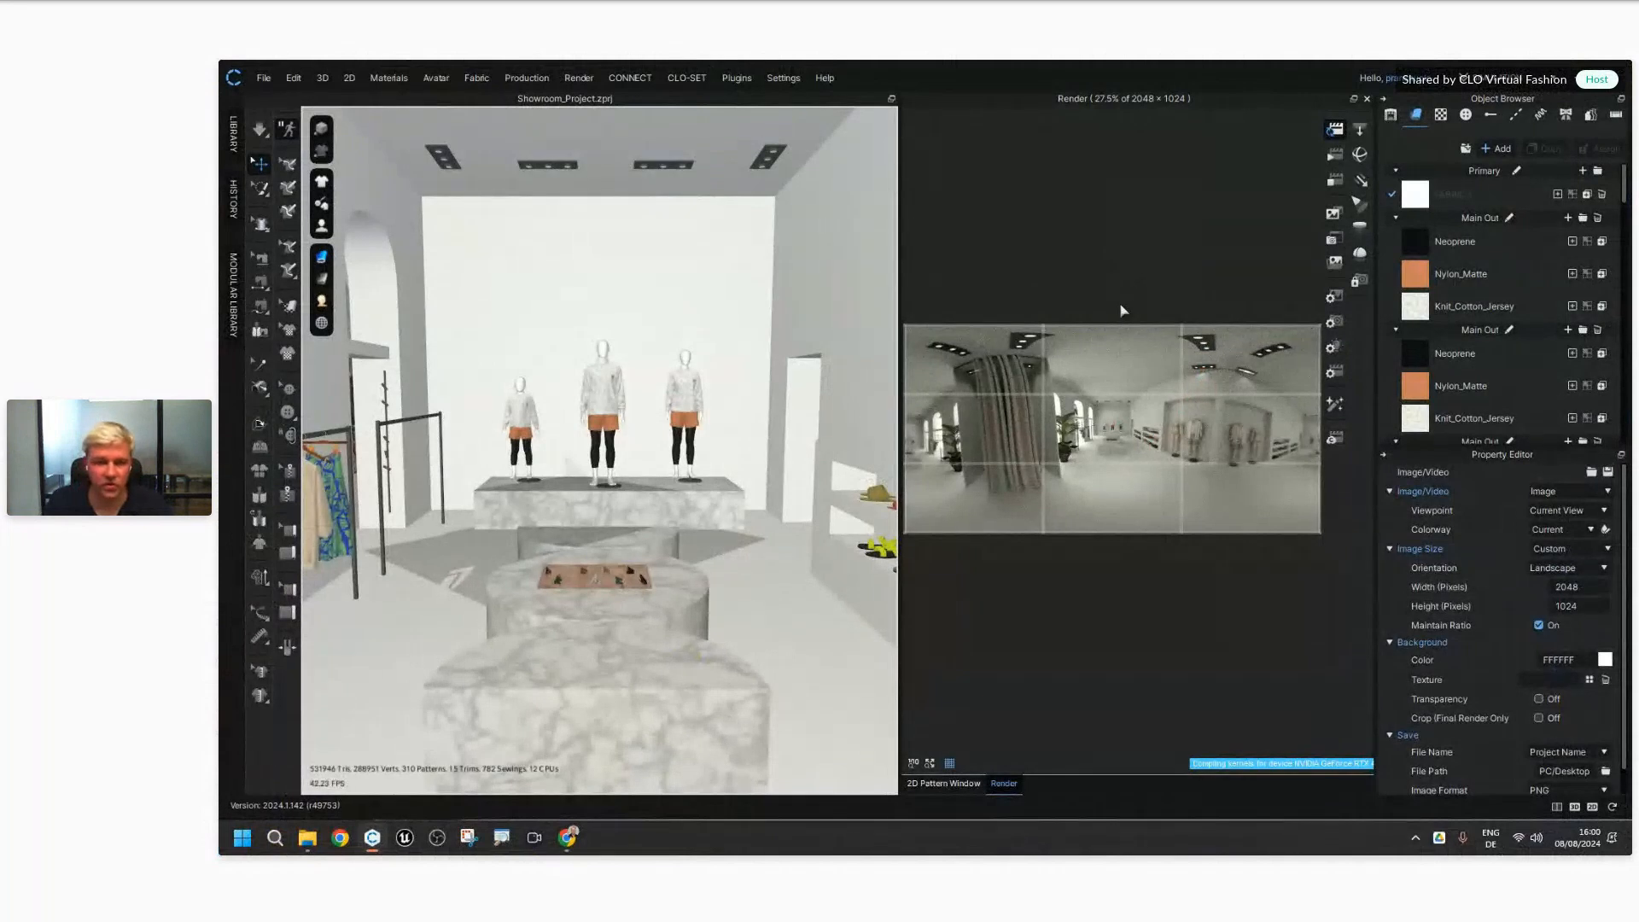
{"action": "left_click", "coordinate": [1335, 182]}
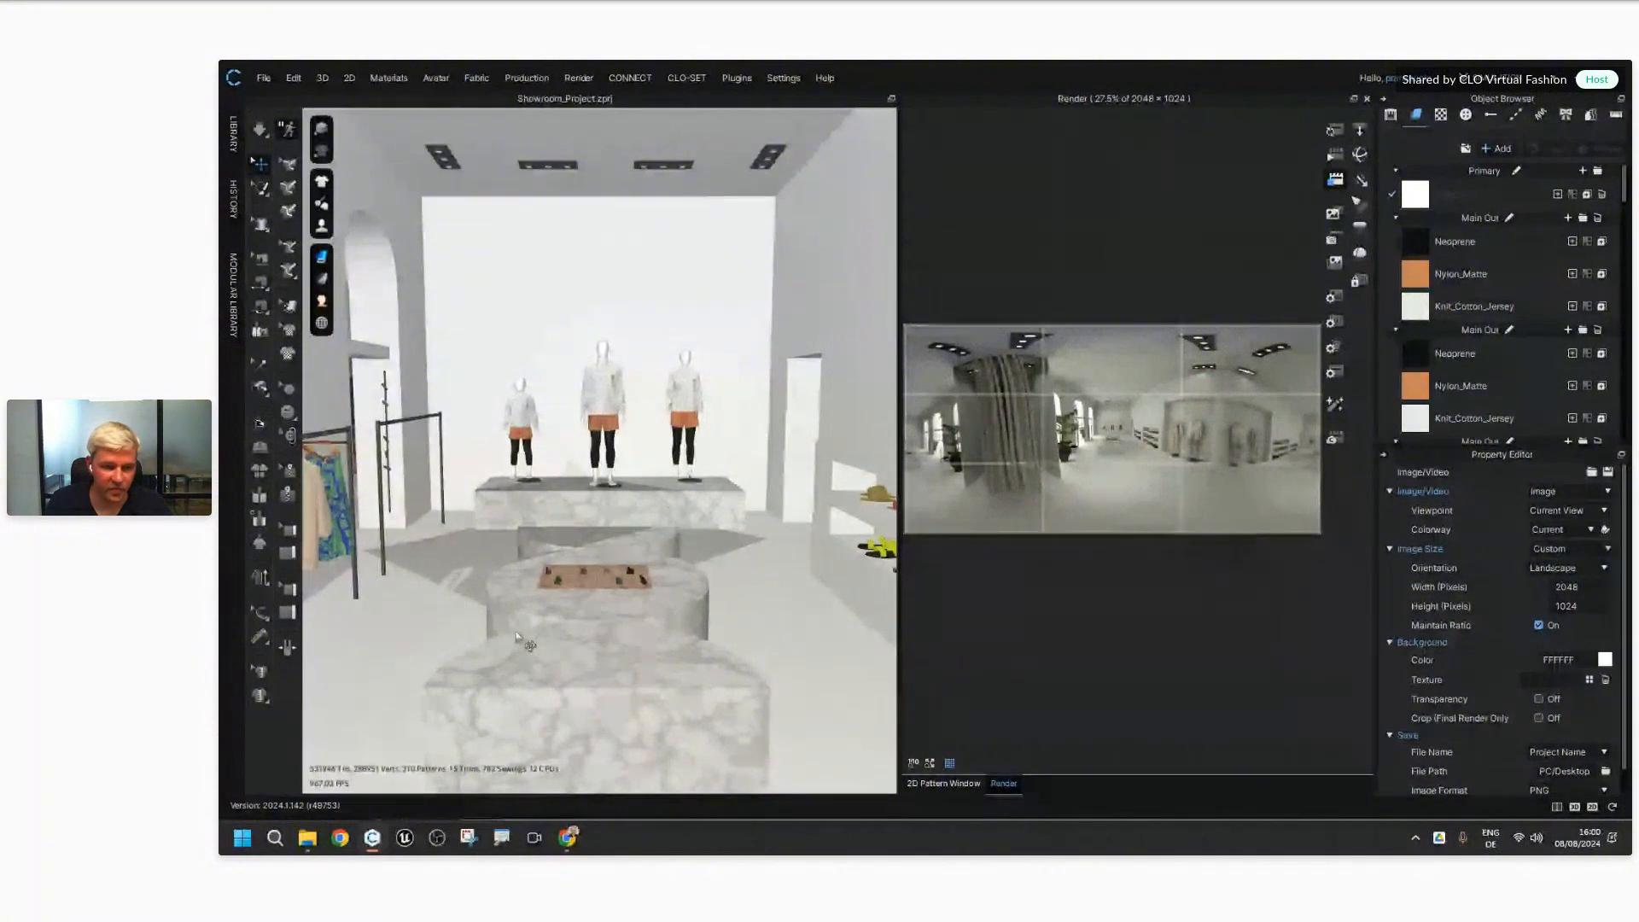
Step: Examine the three dressed mannequins on the marble platform up close in the 3D view
{"action": "middle_click_drag", "start_coordinate": [650, 571], "coordinate": [632, 523]}
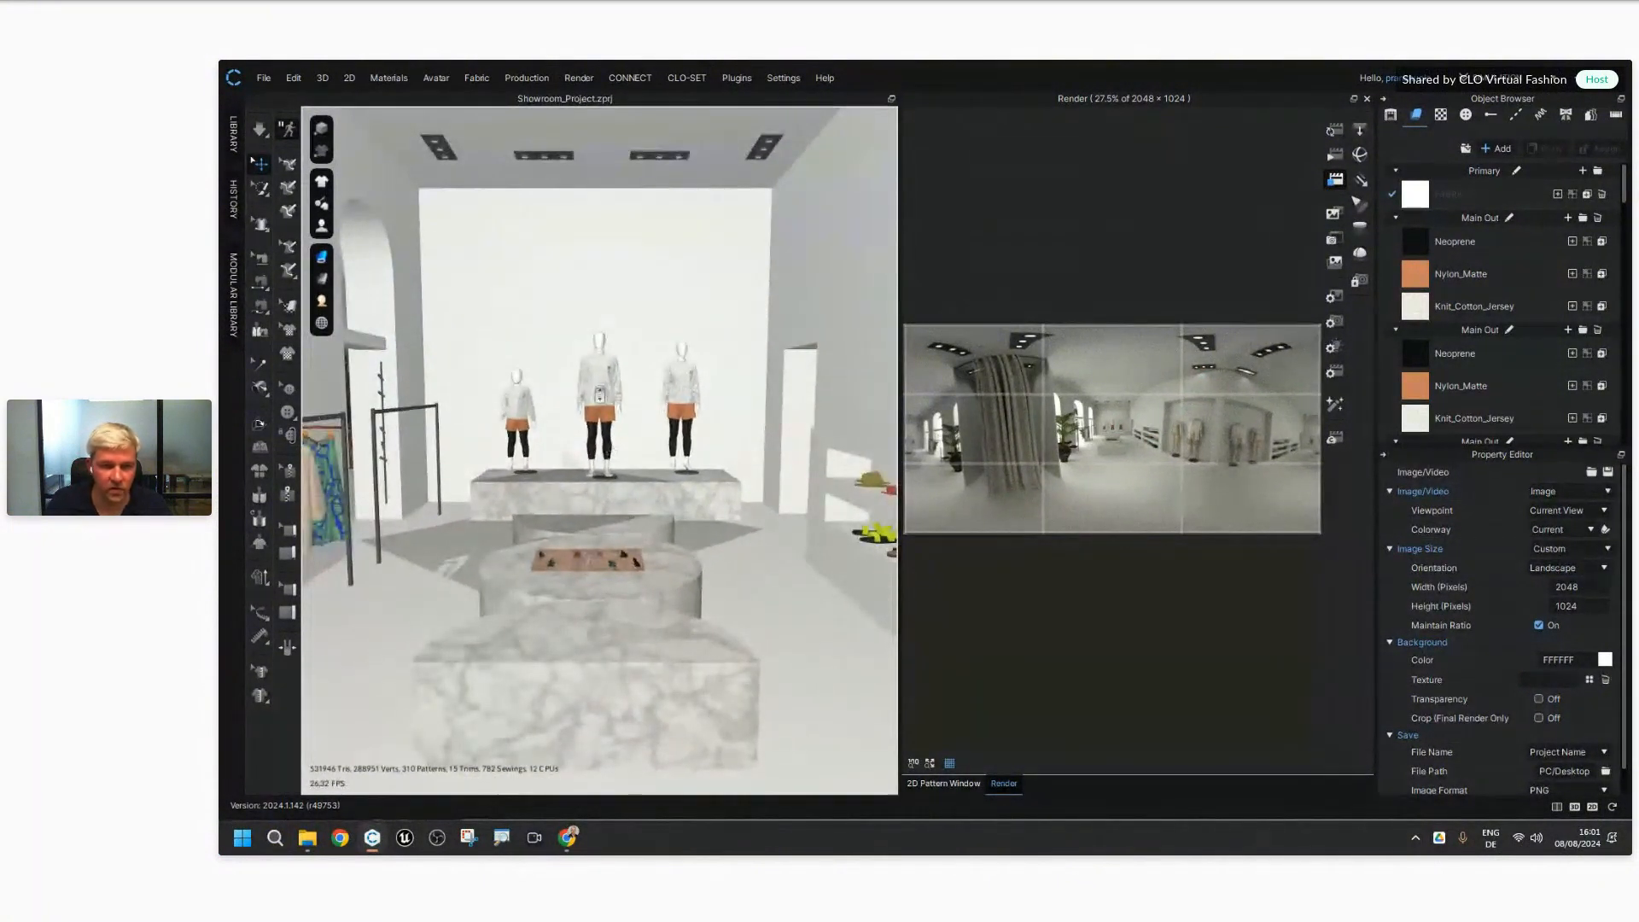
{"action": "scroll", "coordinate": [600, 394], "scroll_direction": "up", "scroll_amount": 5}
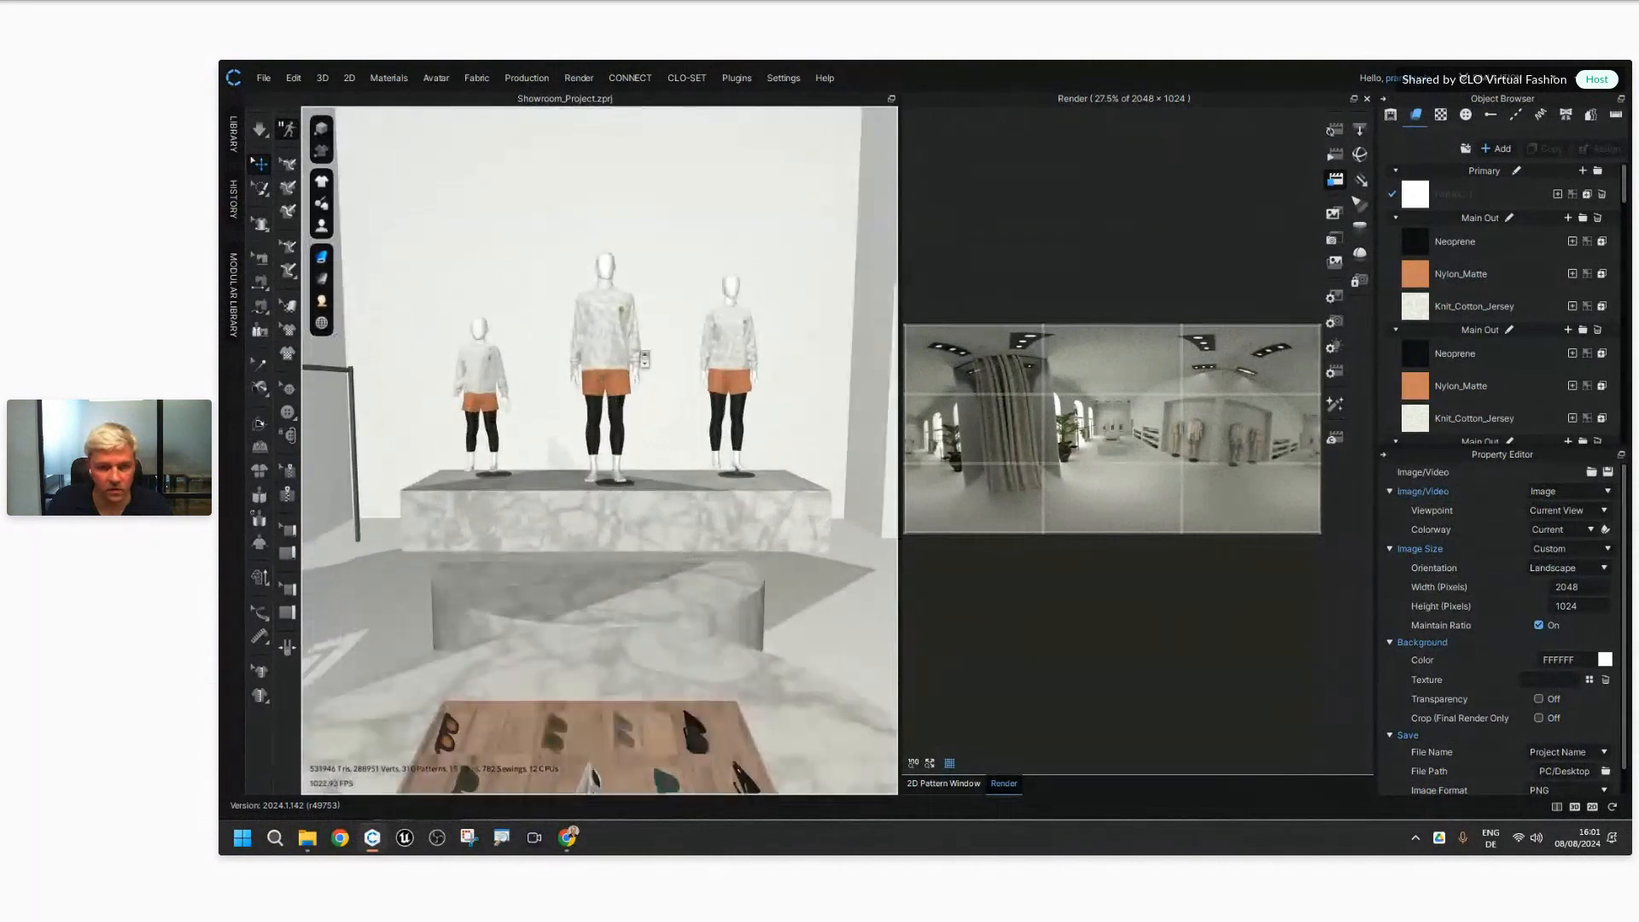
{"action": "scroll", "coordinate": [645, 360], "scroll_direction": "up", "scroll_amount": 5}
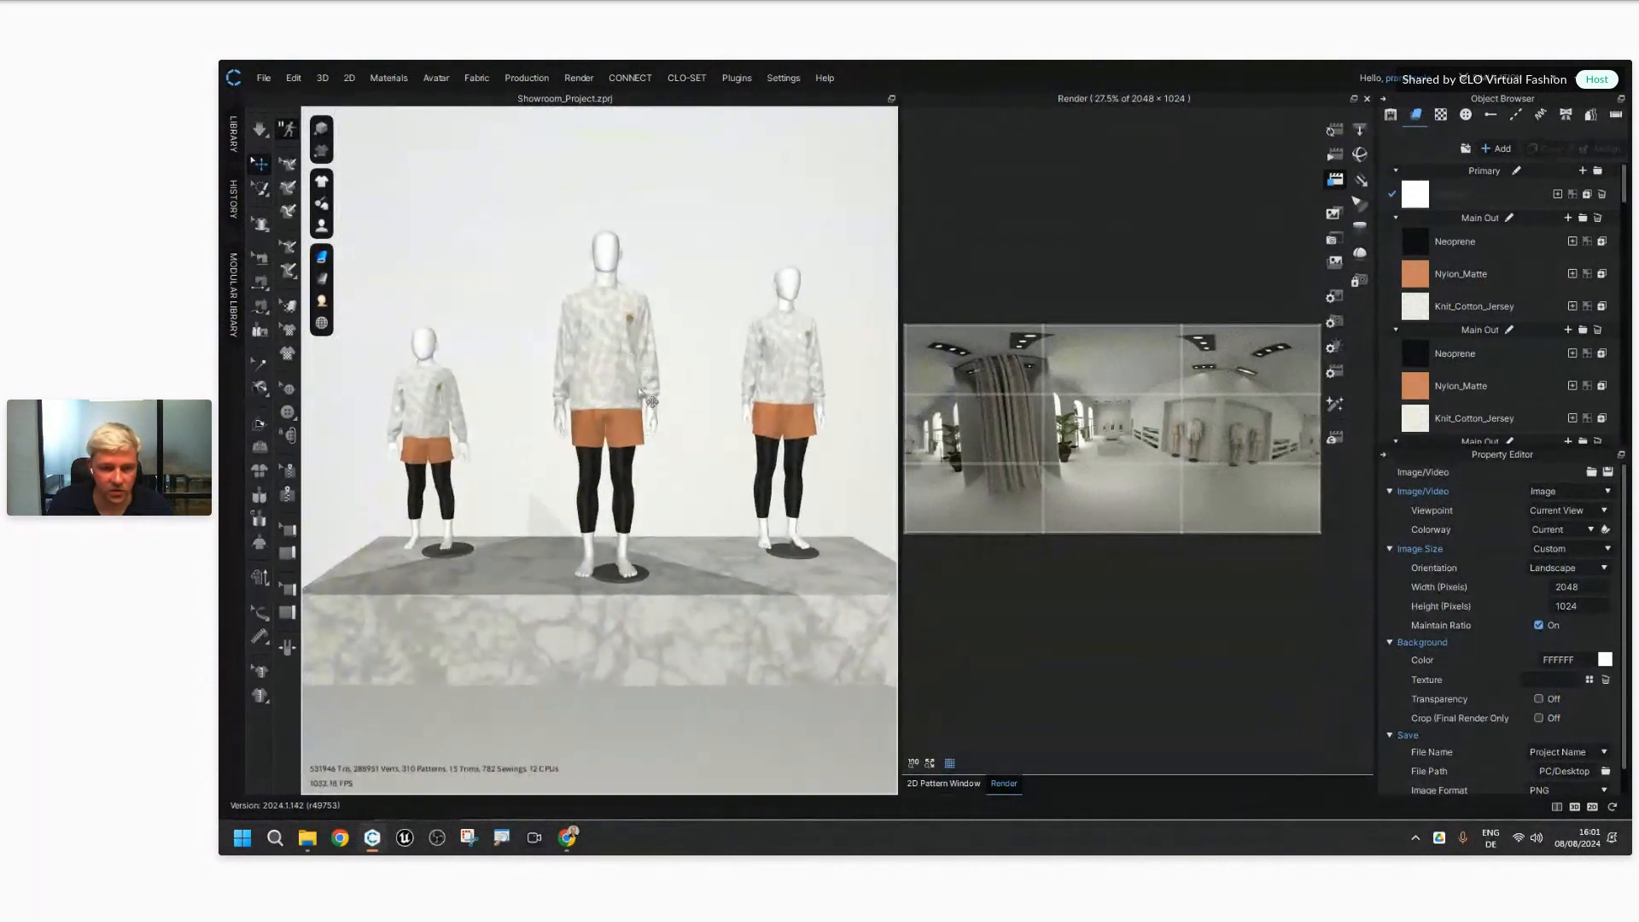
{"action": "left_click", "coordinate": [661, 635]}
{"action": "scroll", "coordinate": [657, 597], "scroll_direction": "up", "scroll_amount": 4}
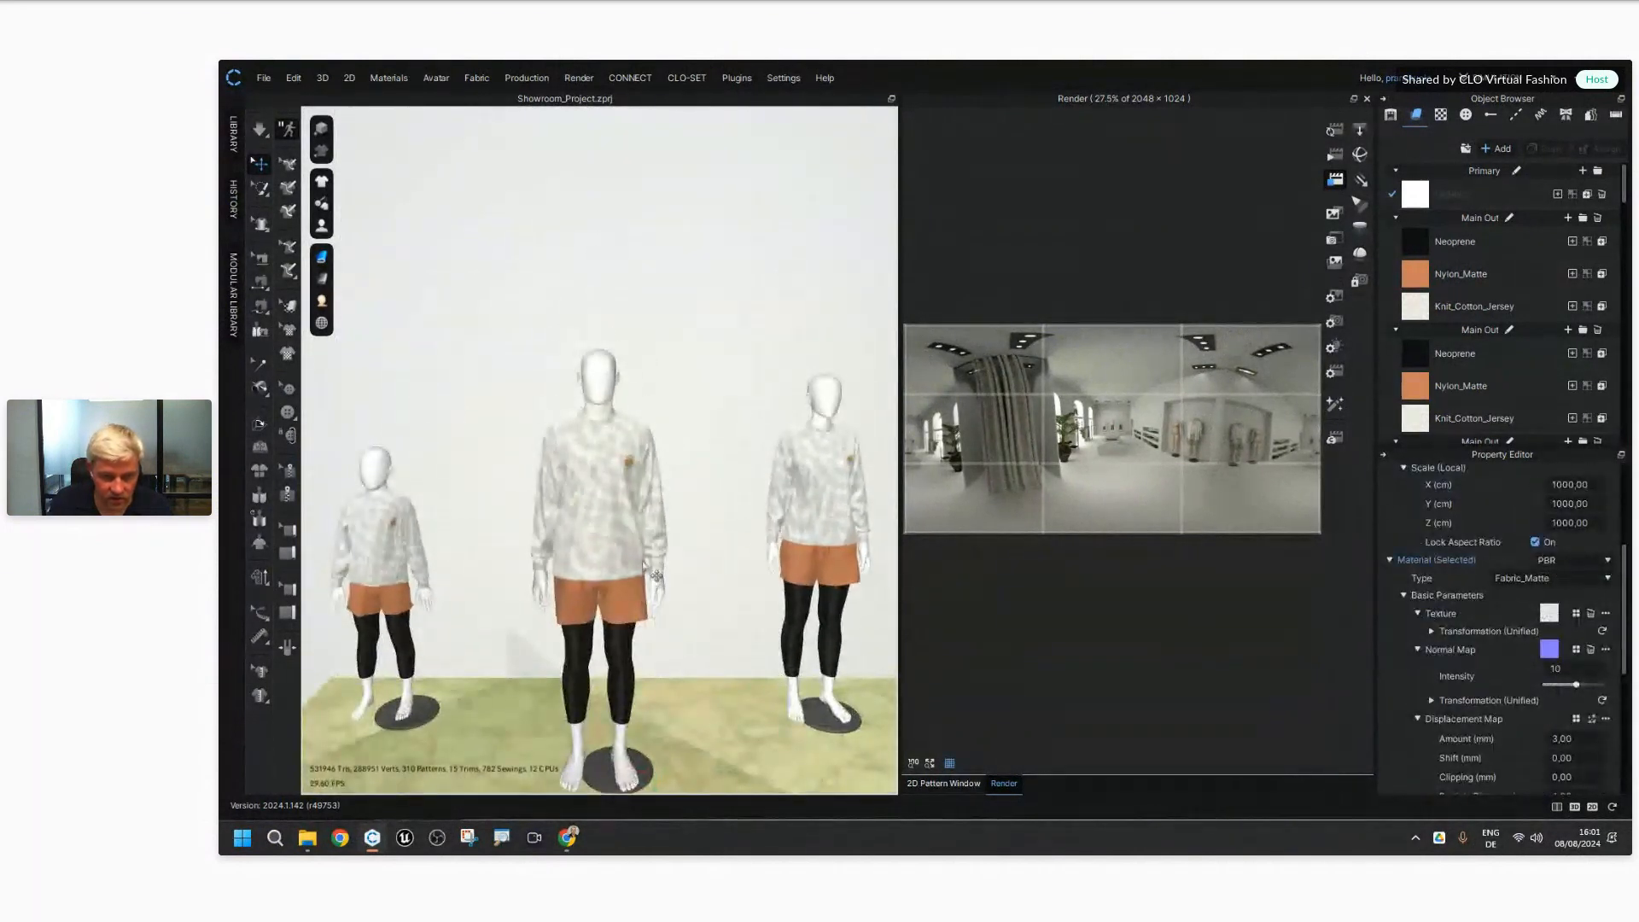
{"action": "right_click_drag", "start_coordinate": [643, 562], "coordinate": [600, 534]}
{"action": "mouse_move", "coordinate": [600, 534]}
{"action": "middle_mouse_down"}
{"action": "mouse_move", "coordinate": [455, 561]}
{"action": "mouse_move", "coordinate": [719, 497]}
{"action": "mouse_move", "coordinate": [615, 508]}
{"action": "middle_mouse_up"}
{"action": "scroll", "coordinate": [622, 545], "scroll_direction": "down", "scroll_amount": 3}
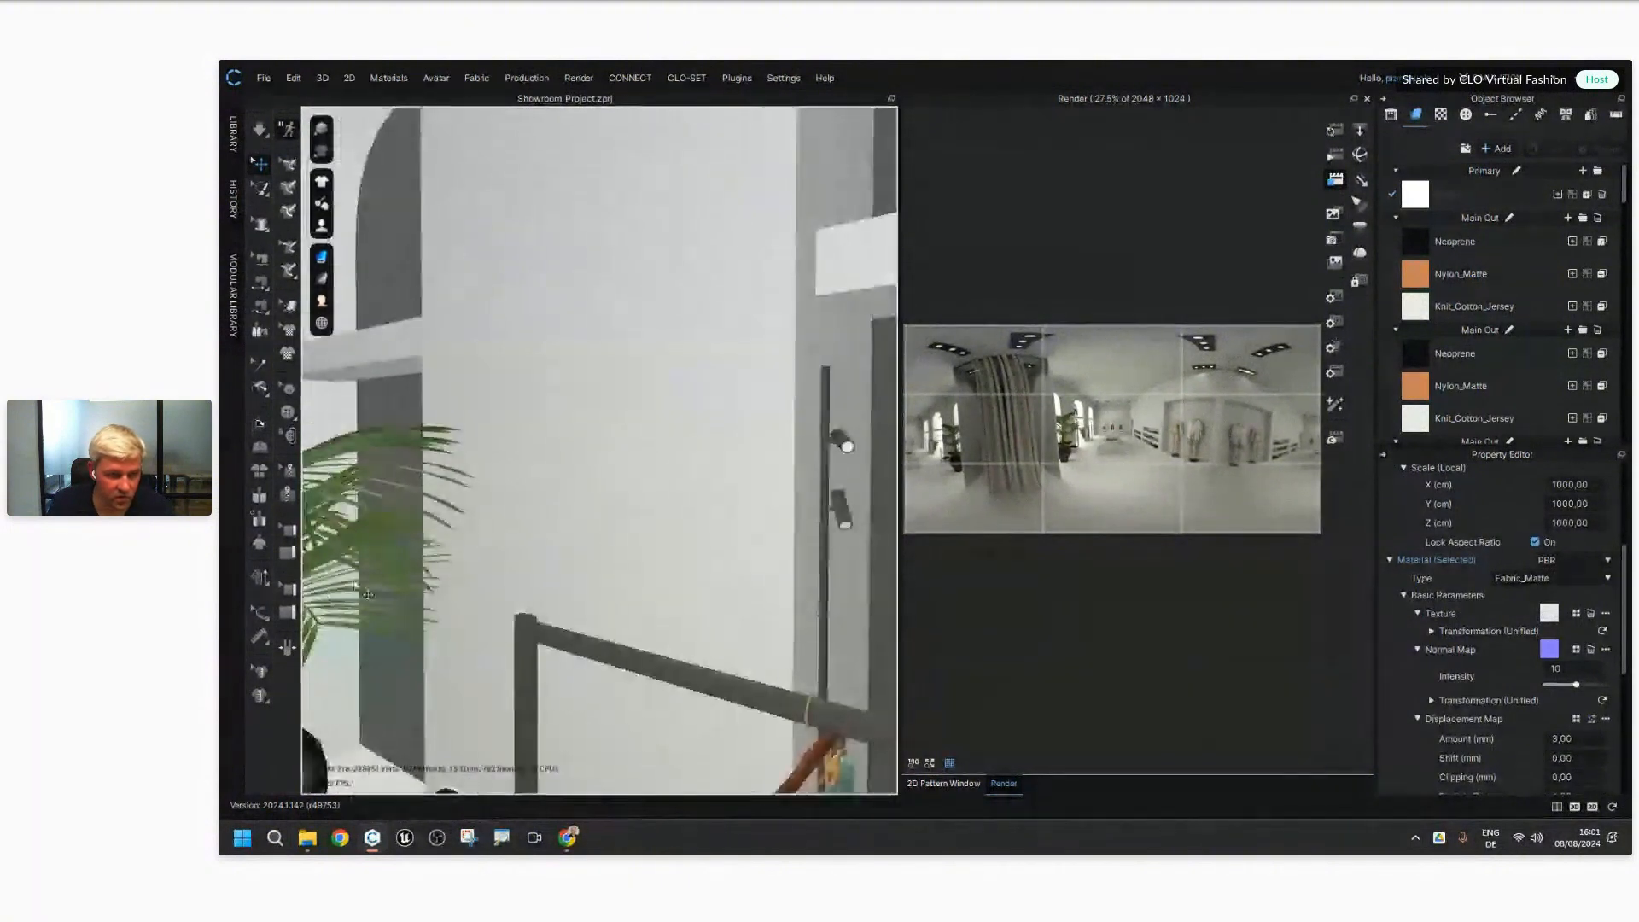
Step: Turn around in the showroom to examine the dark end wall, potted palm and sunglasses display as an alternative viewpoint
{"action": "right_click_drag", "start_coordinate": [622, 545], "coordinate": [479, 485]}
{"action": "middle_click_drag", "start_coordinate": [610, 491], "coordinate": [458, 512]}
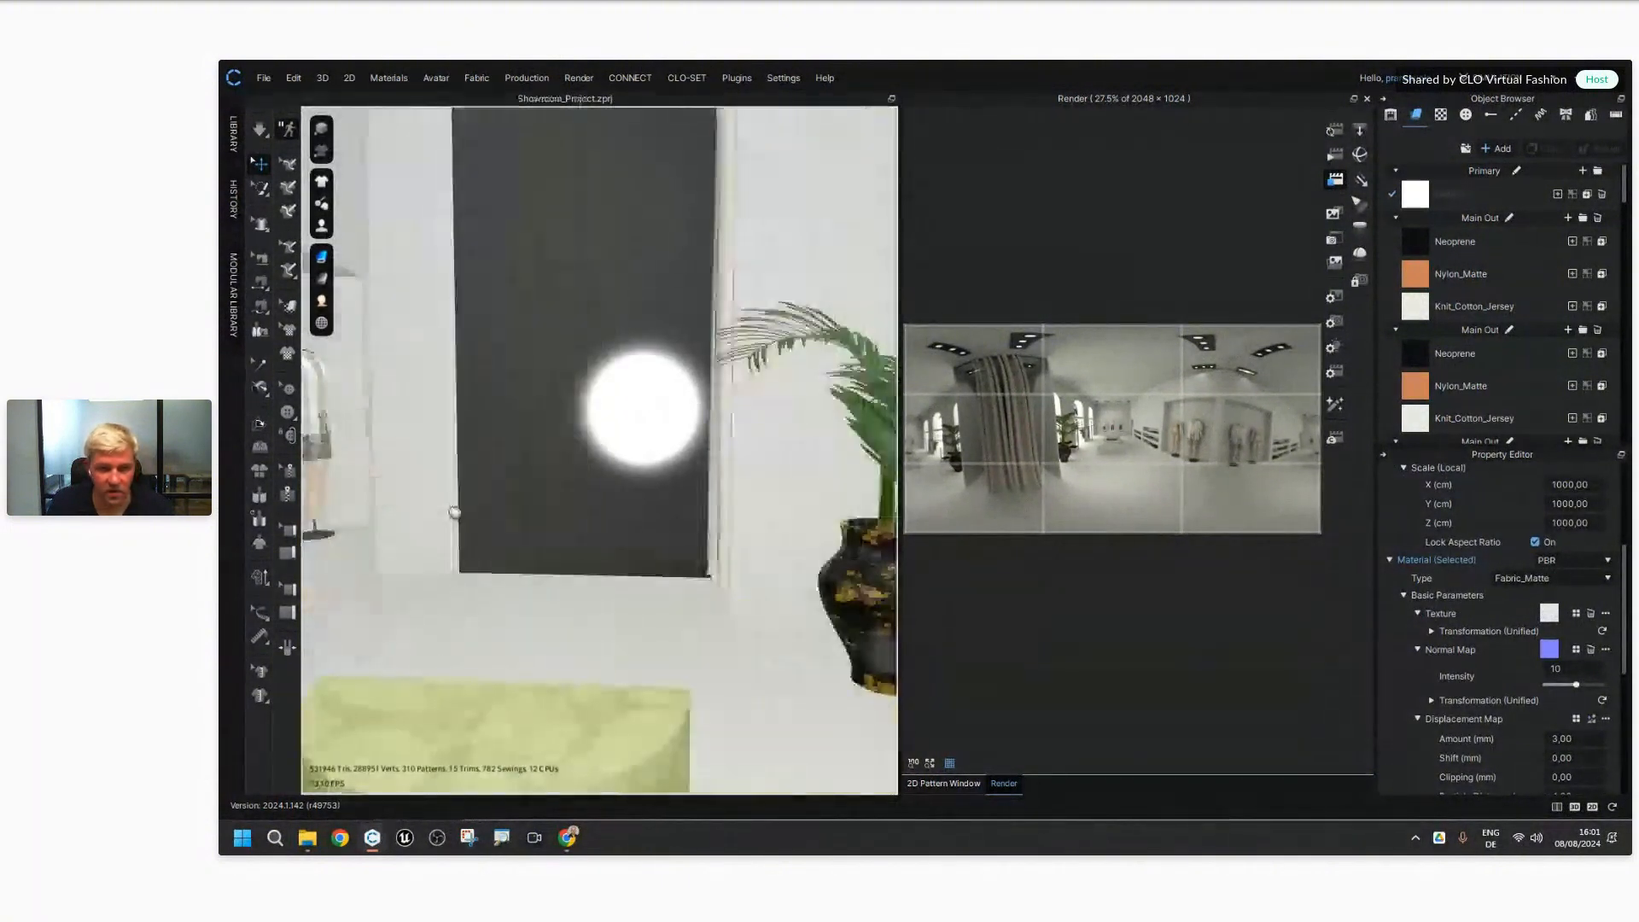
{"action": "scroll", "coordinate": [497, 508], "scroll_direction": "down", "scroll_amount": 1}
{"action": "scroll", "coordinate": [496, 508], "scroll_direction": "down", "scroll_amount": 3}
{"action": "middle_click_drag", "start_coordinate": [589, 578], "coordinate": [626, 552]}
{"action": "right_click_drag", "start_coordinate": [626, 552], "coordinate": [650, 550]}
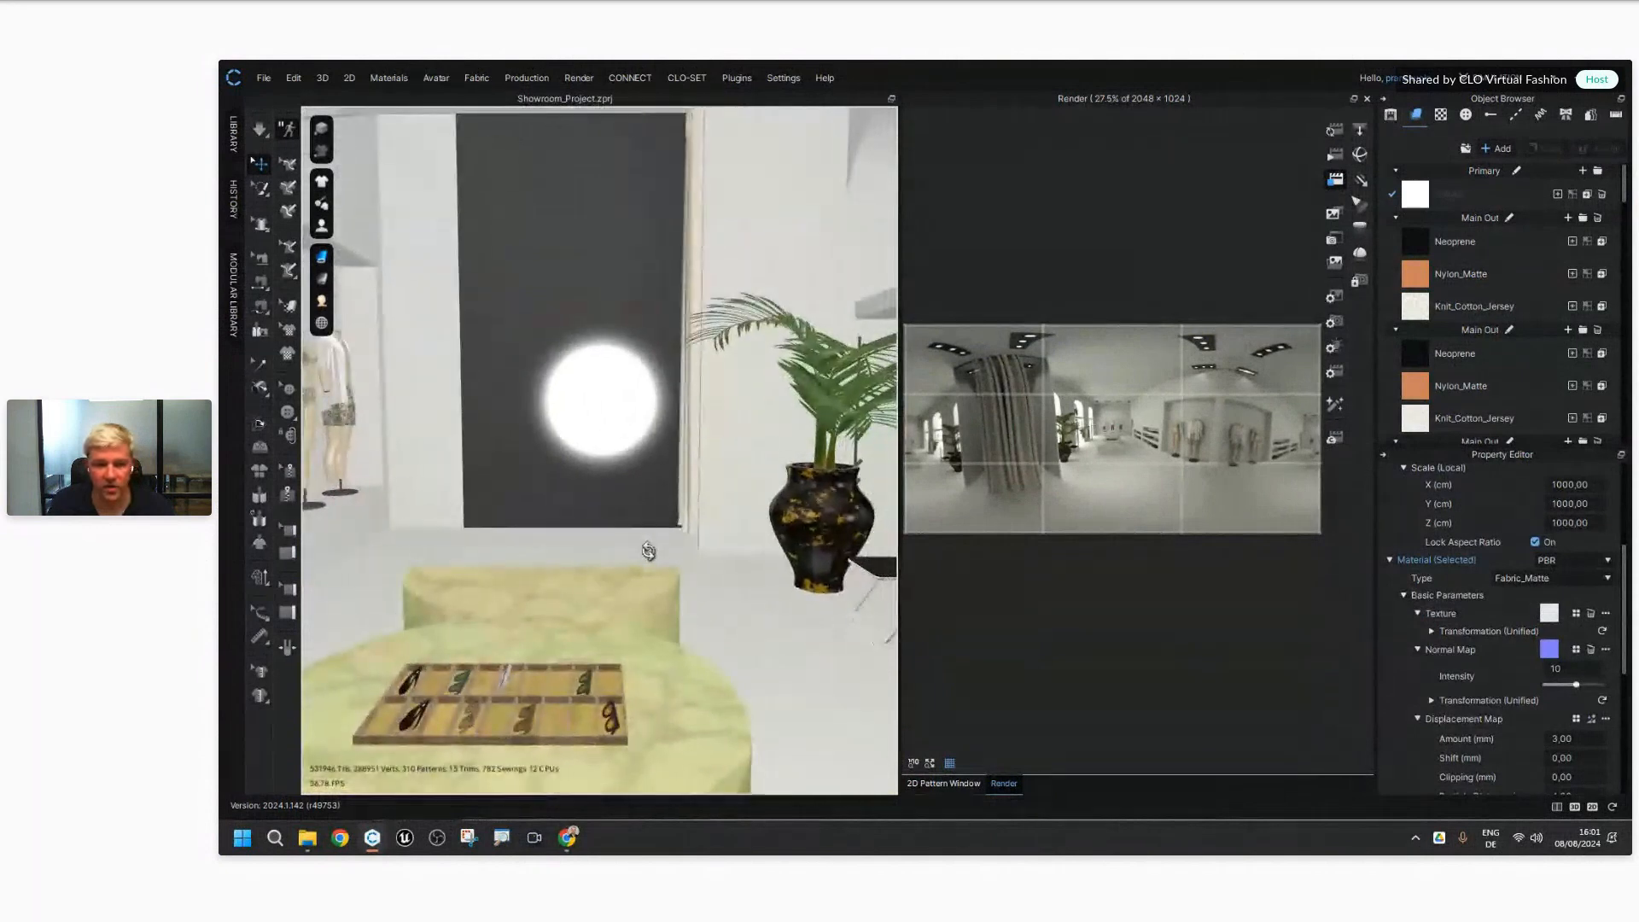
{"action": "middle_click_drag", "start_coordinate": [607, 557], "coordinate": [659, 540]}
{"action": "scroll", "coordinate": [657, 563], "scroll_direction": "down", "scroll_amount": 2}
{"action": "scroll", "coordinate": [659, 538], "scroll_direction": "down", "scroll_amount": 5}
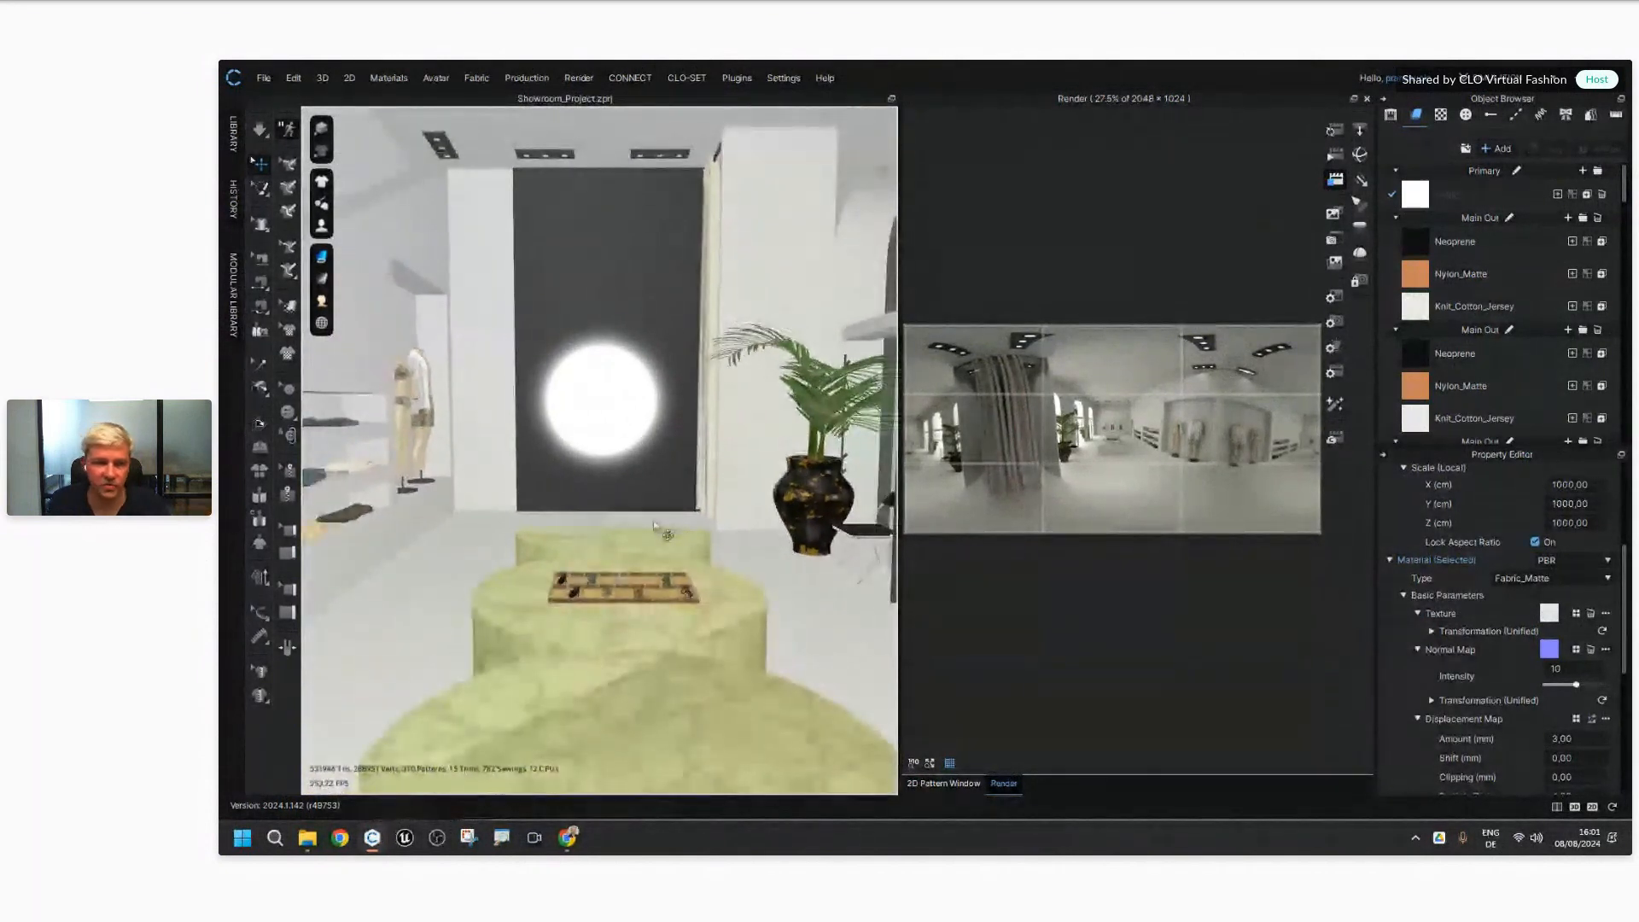
{"action": "scroll", "coordinate": [662, 519], "scroll_direction": "down", "scroll_amount": 2}
{"action": "middle_click_drag", "start_coordinate": [662, 497], "coordinate": [663, 519]}
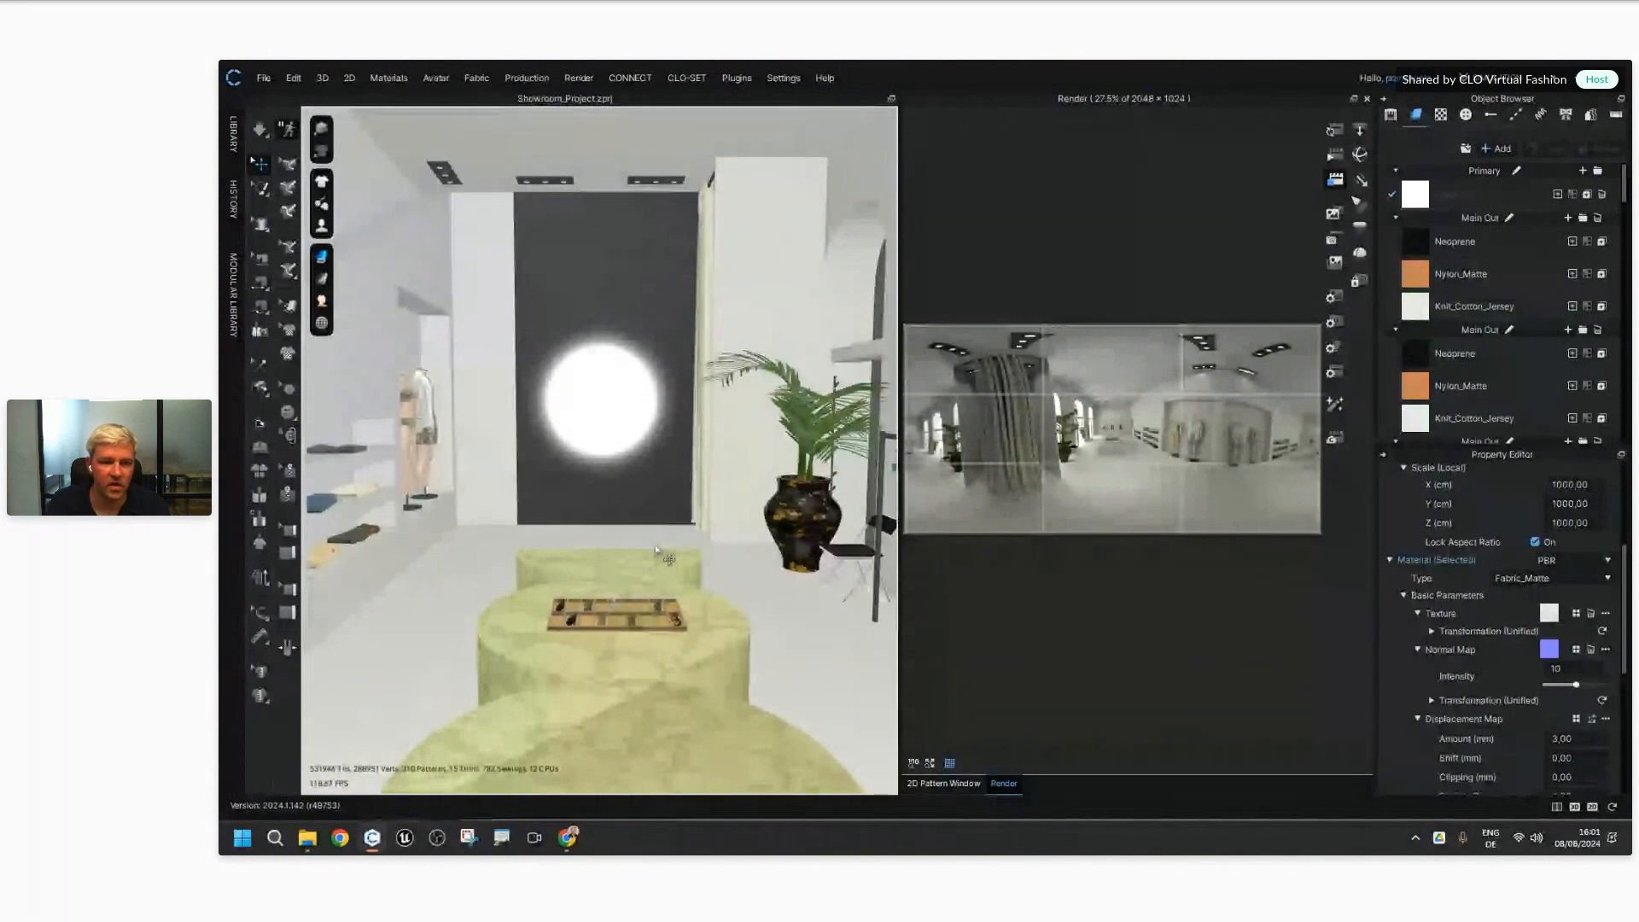
Step: Examine the wall shelves with the shoes and folded garments along the side of the showroom
{"action": "middle_click_drag", "start_coordinate": [597, 565], "coordinate": [598, 543]}
{"action": "right_click_drag", "start_coordinate": [598, 544], "coordinate": [539, 640]}
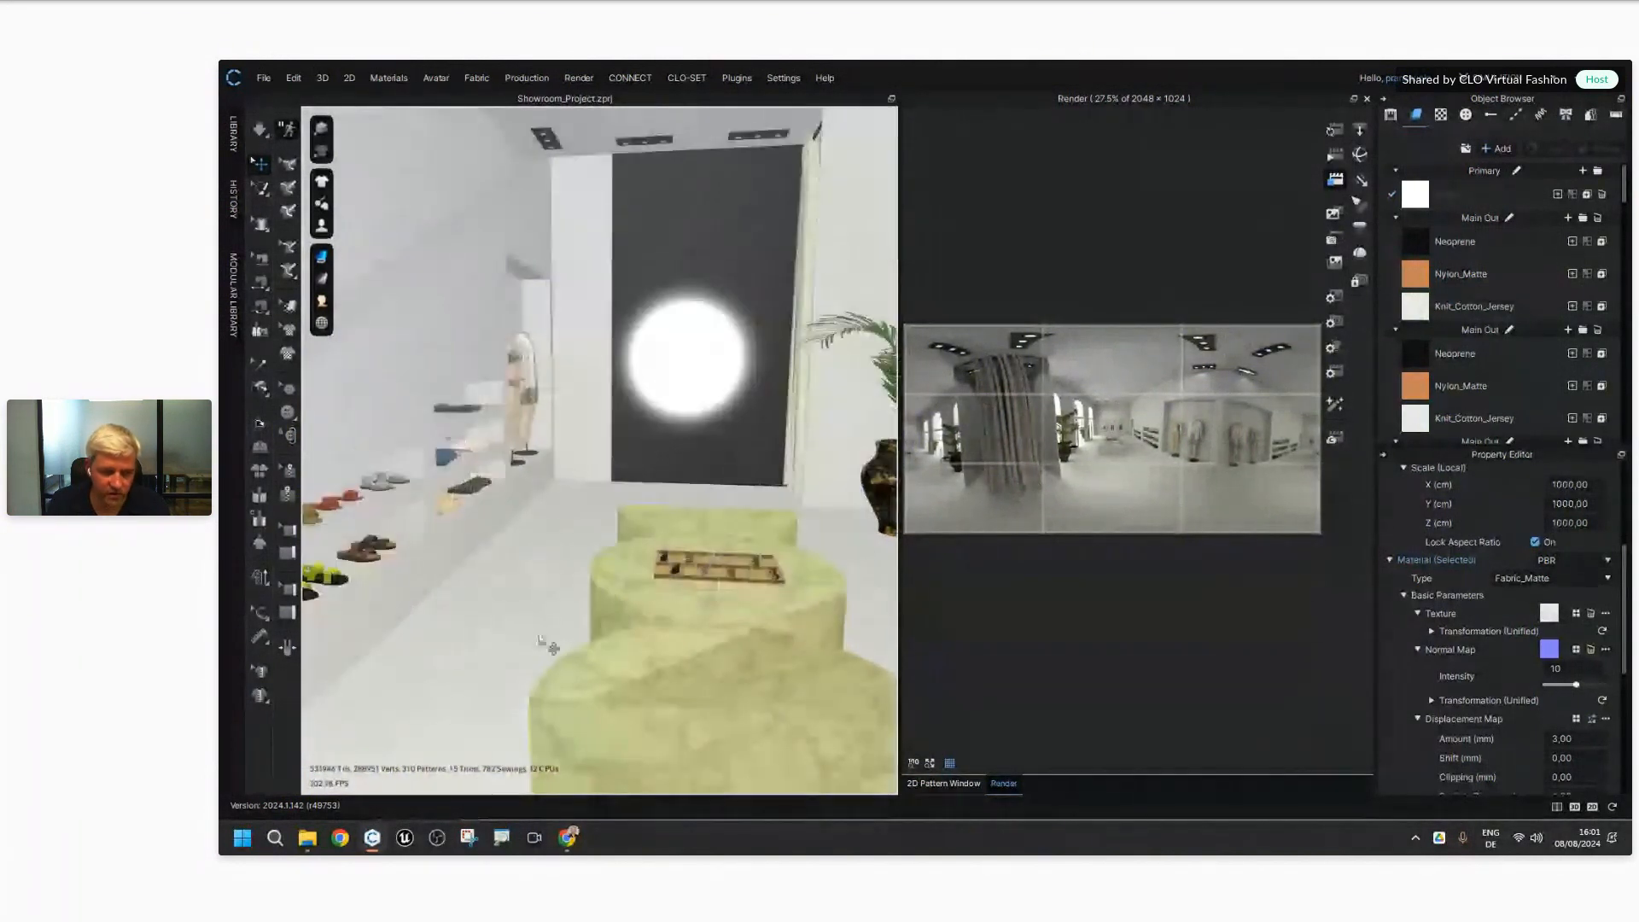
{"action": "scroll", "coordinate": [628, 495], "scroll_direction": "up", "scroll_amount": 8}
{"action": "right_click_drag", "start_coordinate": [627, 495], "coordinate": [516, 496]}
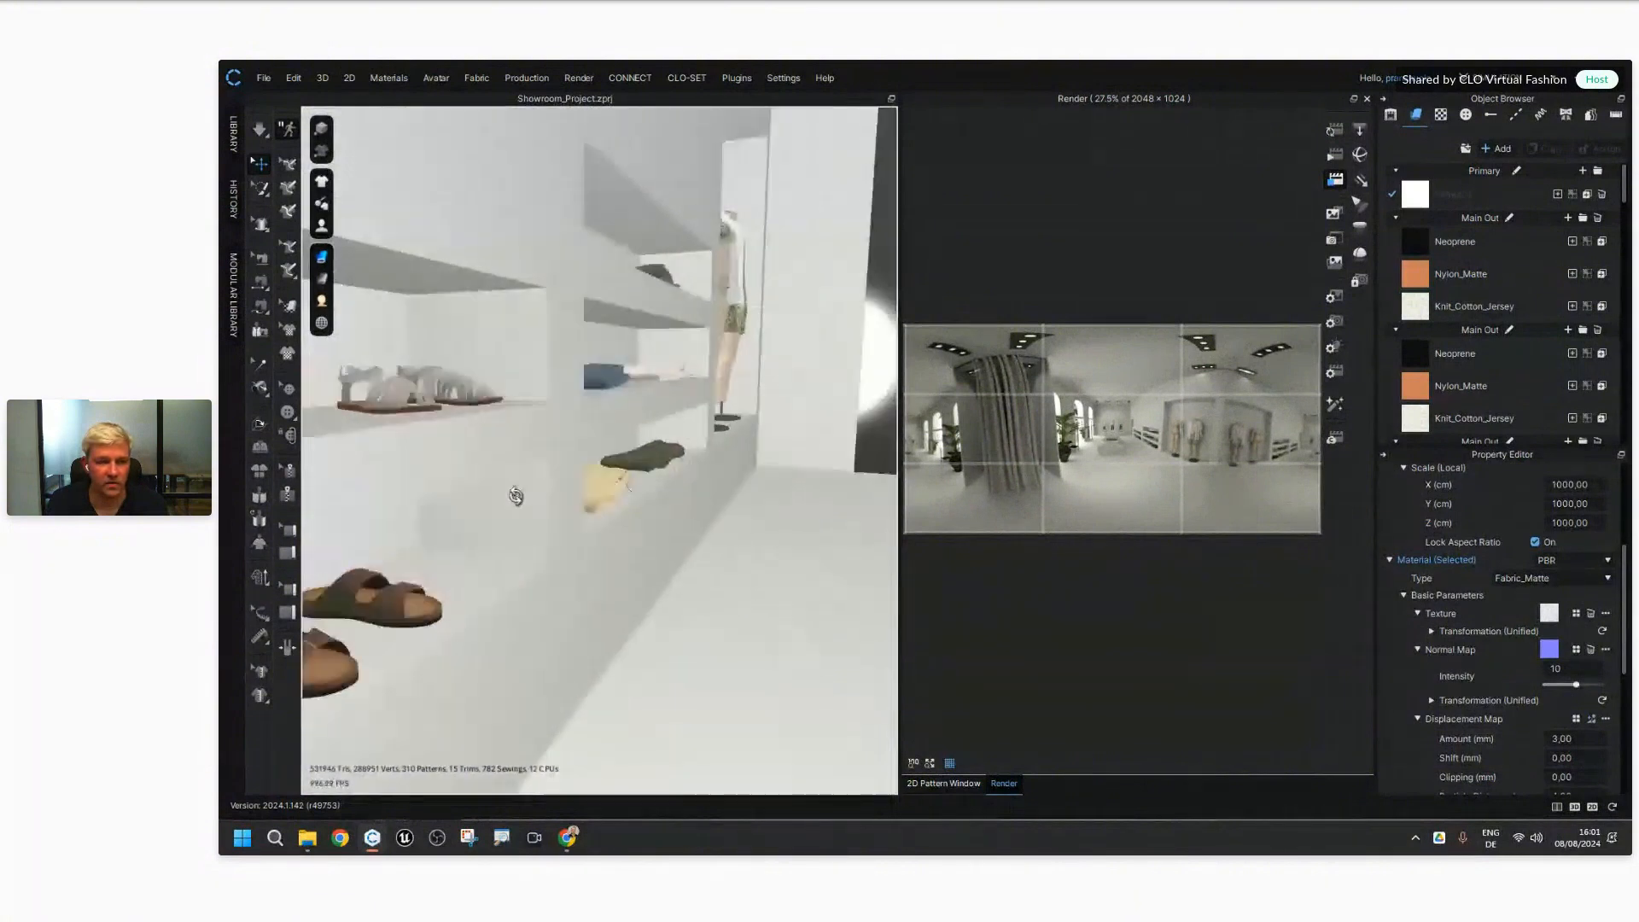
{"action": "scroll", "coordinate": [516, 496], "scroll_direction": "down", "scroll_amount": 3}
{"action": "middle_click_drag", "start_coordinate": [516, 496], "coordinate": [505, 488]}
{"action": "scroll", "coordinate": [836, 541], "scroll_direction": "down", "scroll_amount": 6}
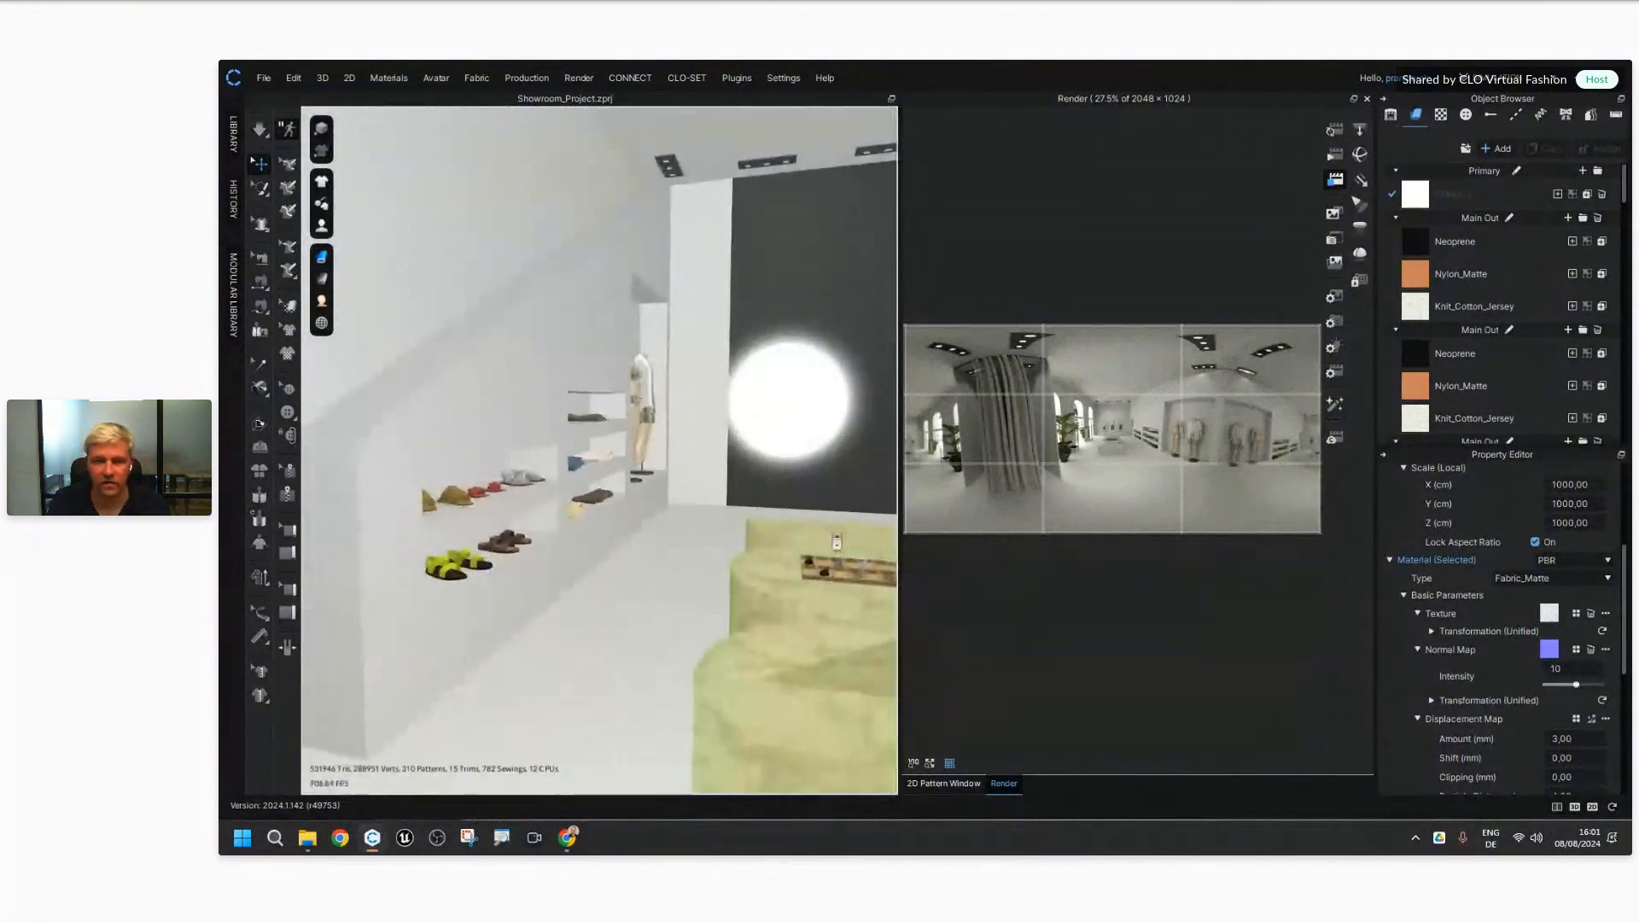
Step: View the showroom from outside, close the Render window, and clear the marble display's selection
{"action": "scroll", "coordinate": [836, 541], "scroll_direction": "down", "scroll_amount": 5}
{"action": "middle_click_drag", "start_coordinate": [837, 541], "coordinate": [661, 465]}
{"action": "scroll", "coordinate": [662, 465], "scroll_direction": "down", "scroll_amount": 3}
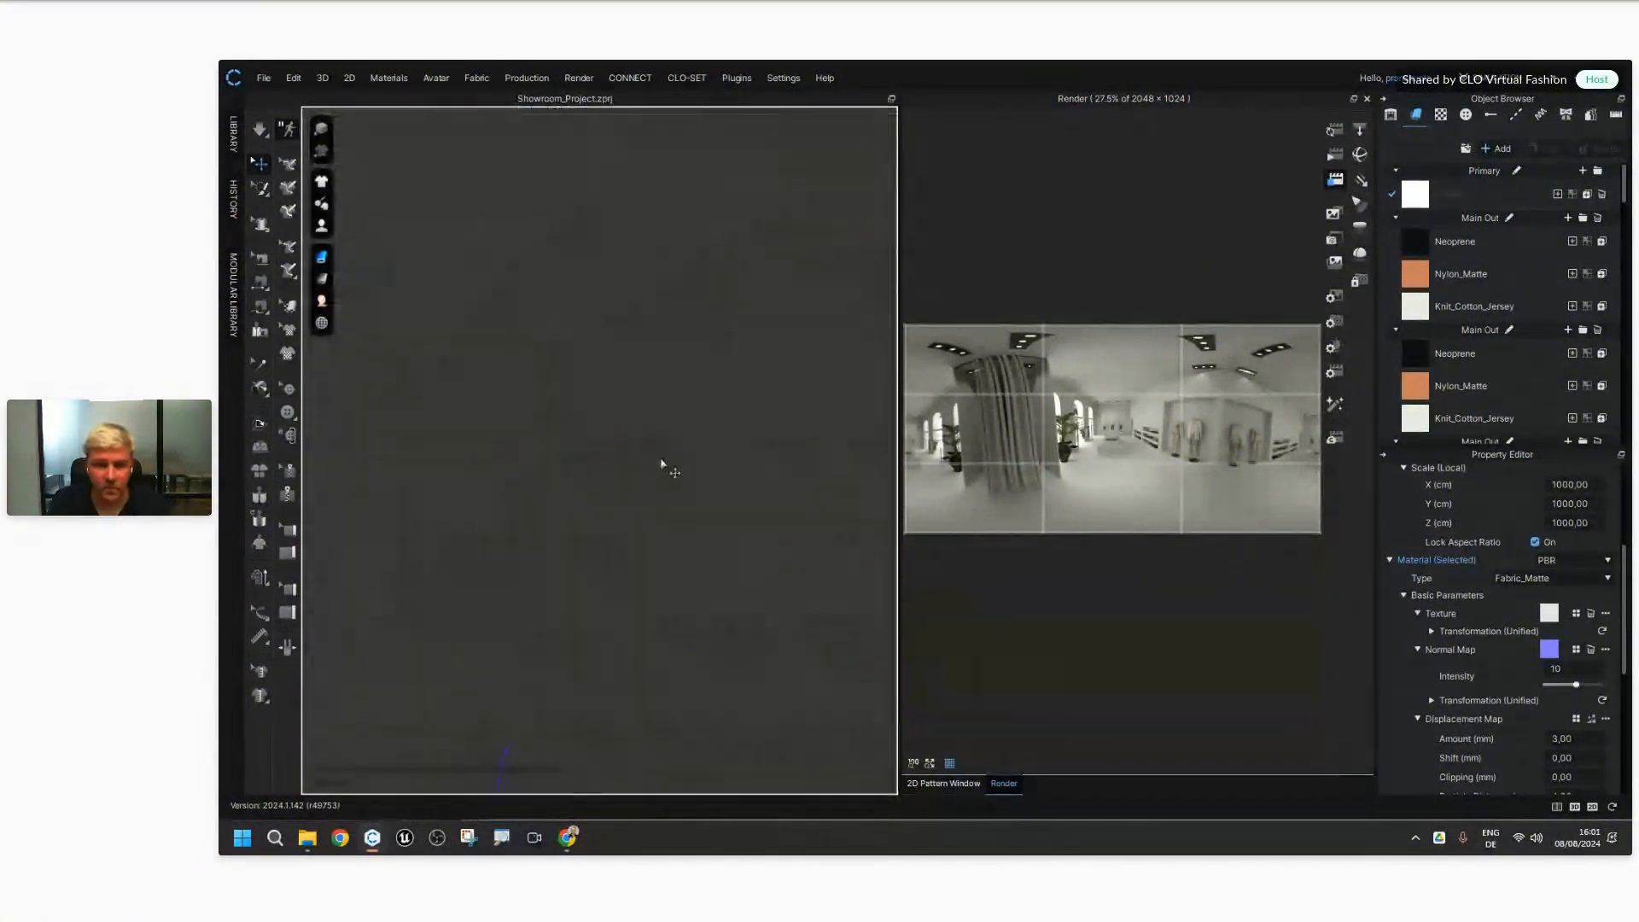
{"action": "scroll", "coordinate": [666, 470], "scroll_direction": "up", "scroll_amount": 10}
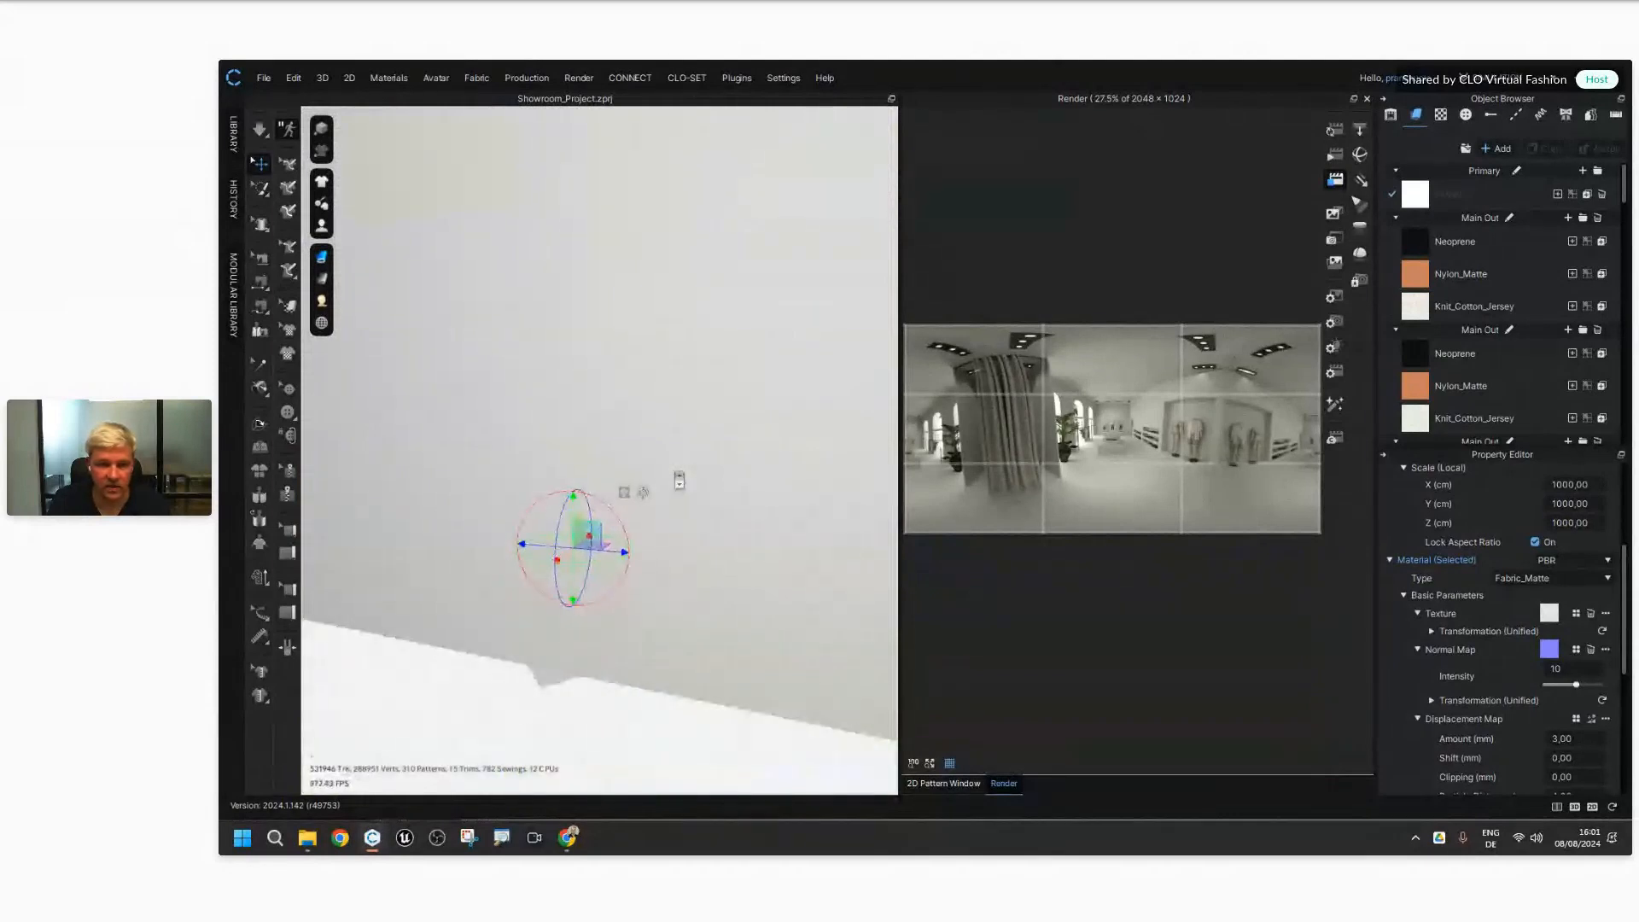
{"action": "right_click_drag", "start_coordinate": [678, 480], "coordinate": [731, 447]}
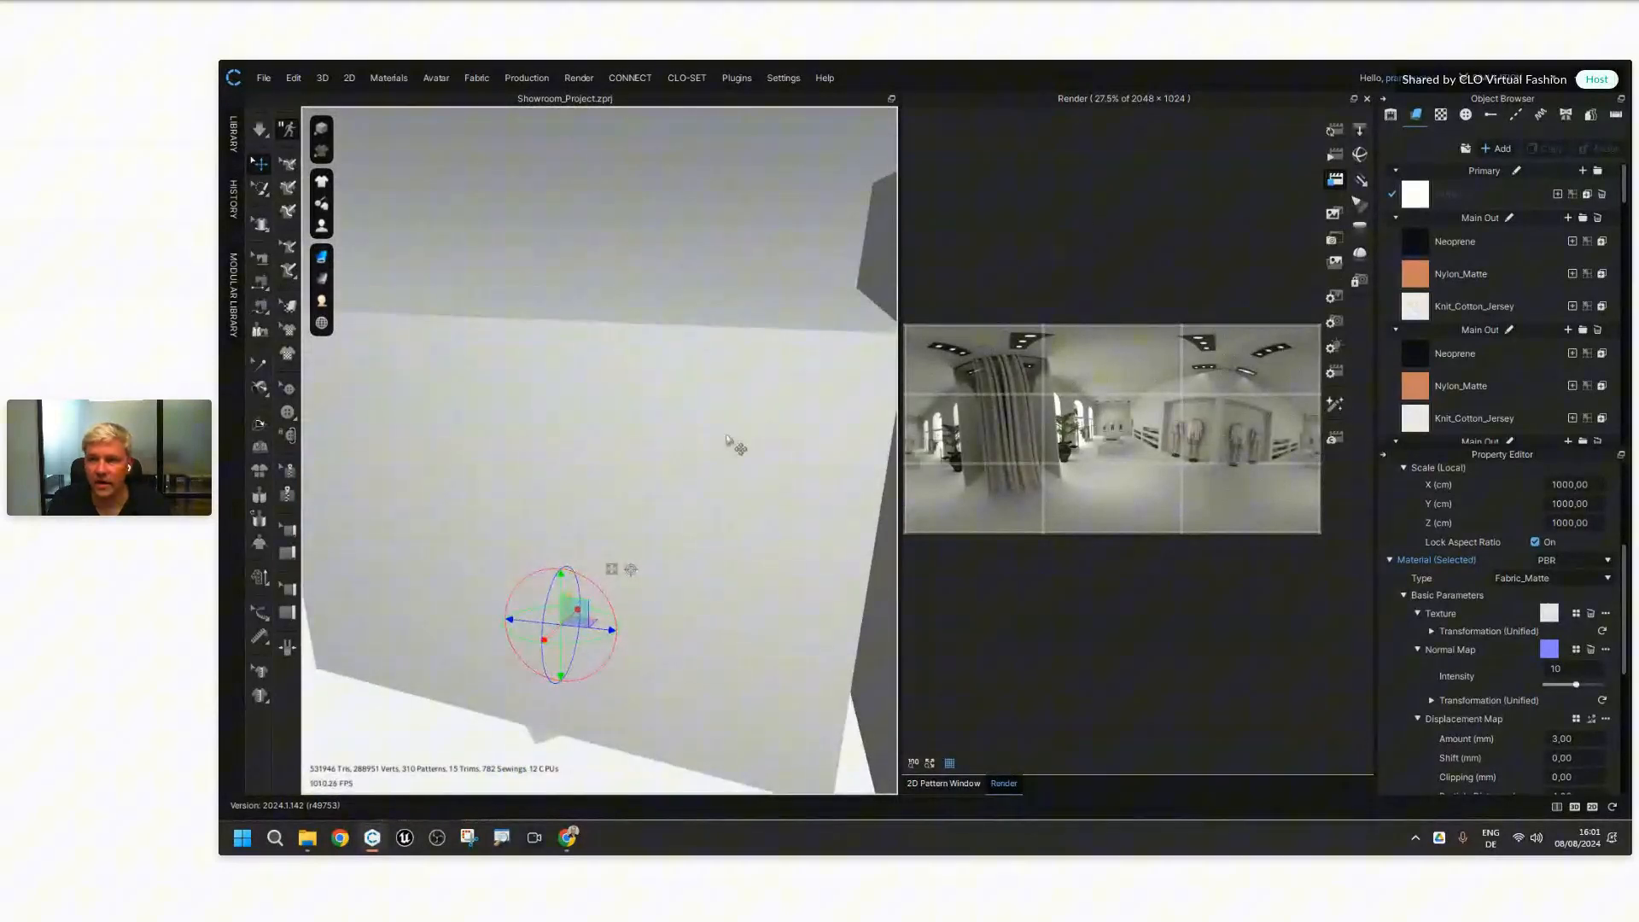
{"action": "left_click", "coordinate": [1366, 99]}
{"action": "right_click_drag", "start_coordinate": [833, 415], "coordinate": [681, 400]}
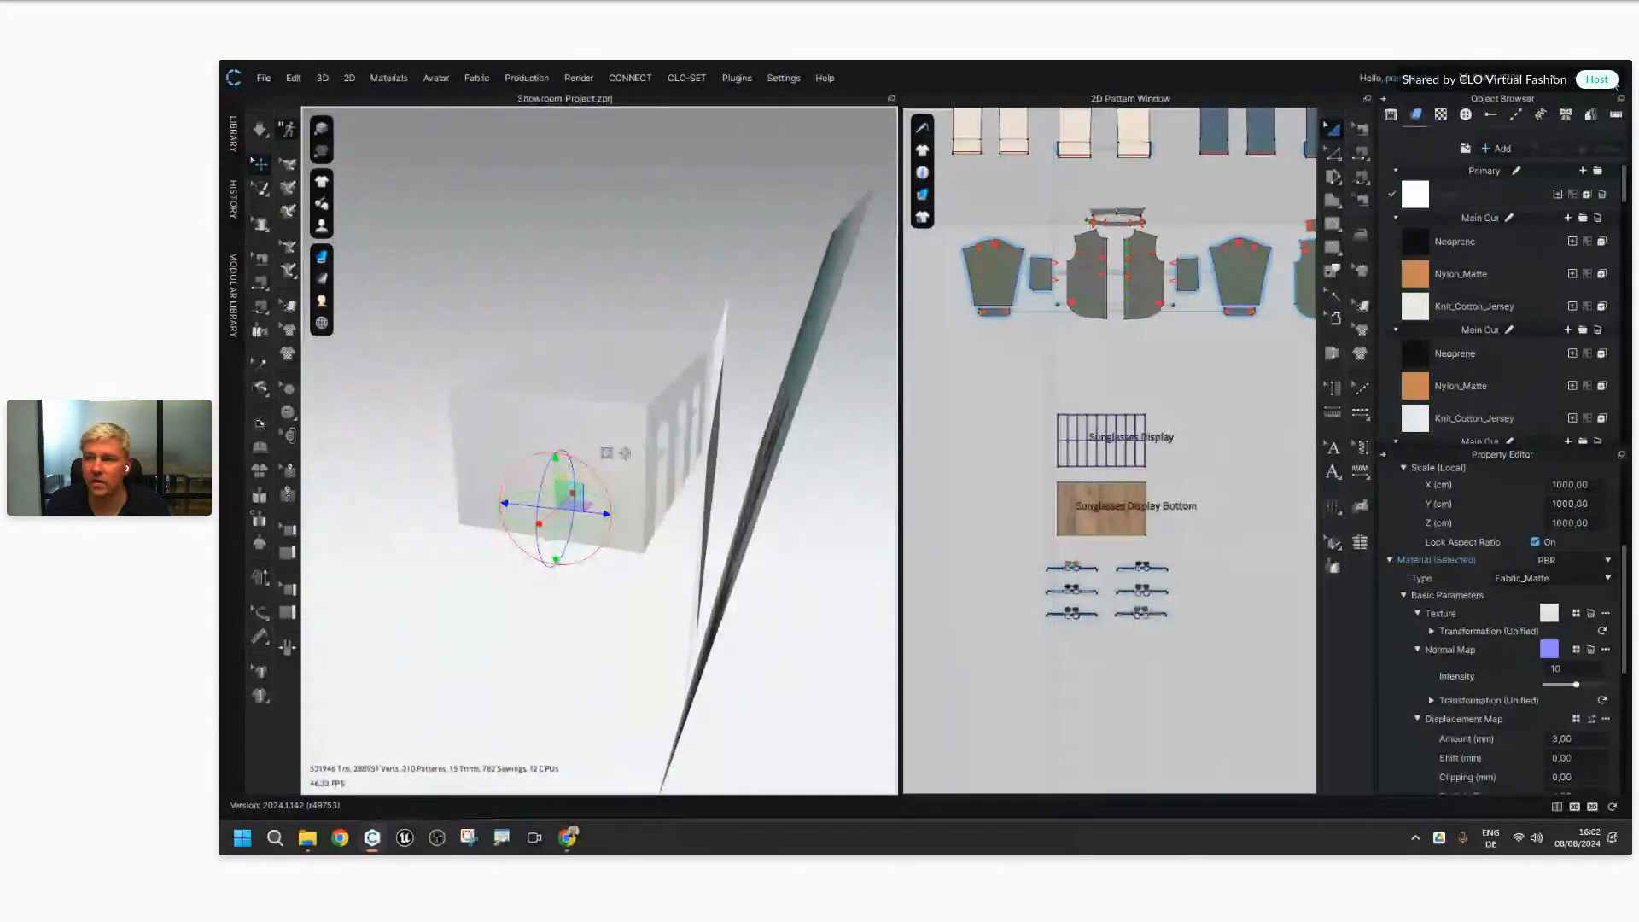
{"action": "left_click", "coordinate": [1154, 427]}
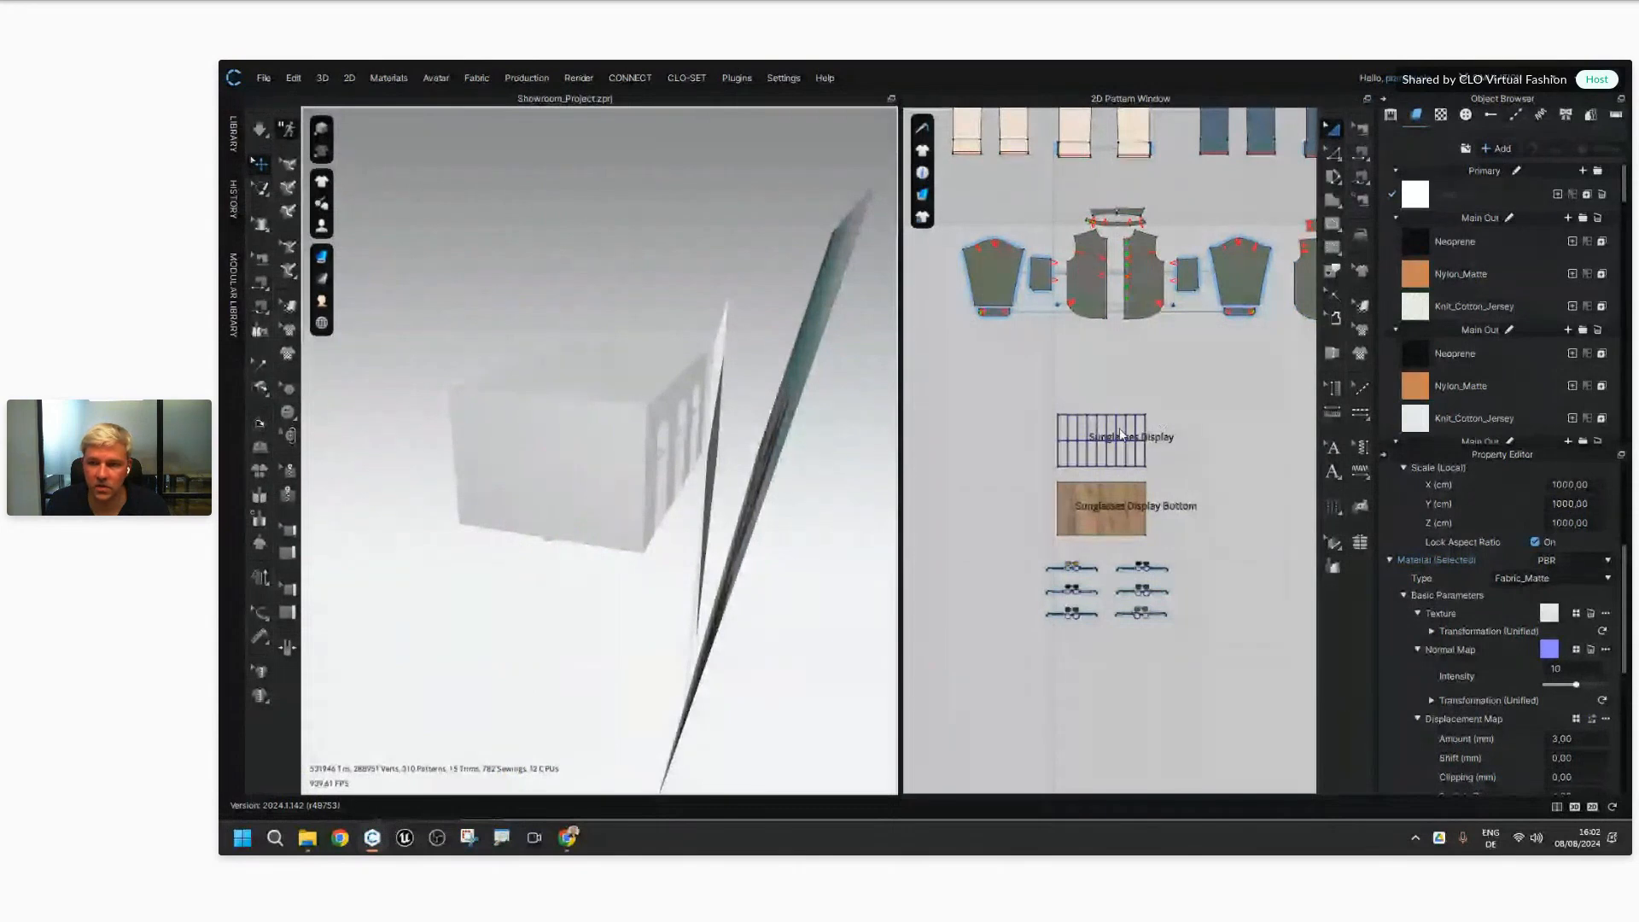
Step: Switch to File Explorer, clear the other windows away, and open the Renderings folder inside Project Folder
{"action": "key", "text": "alt+Tab"}
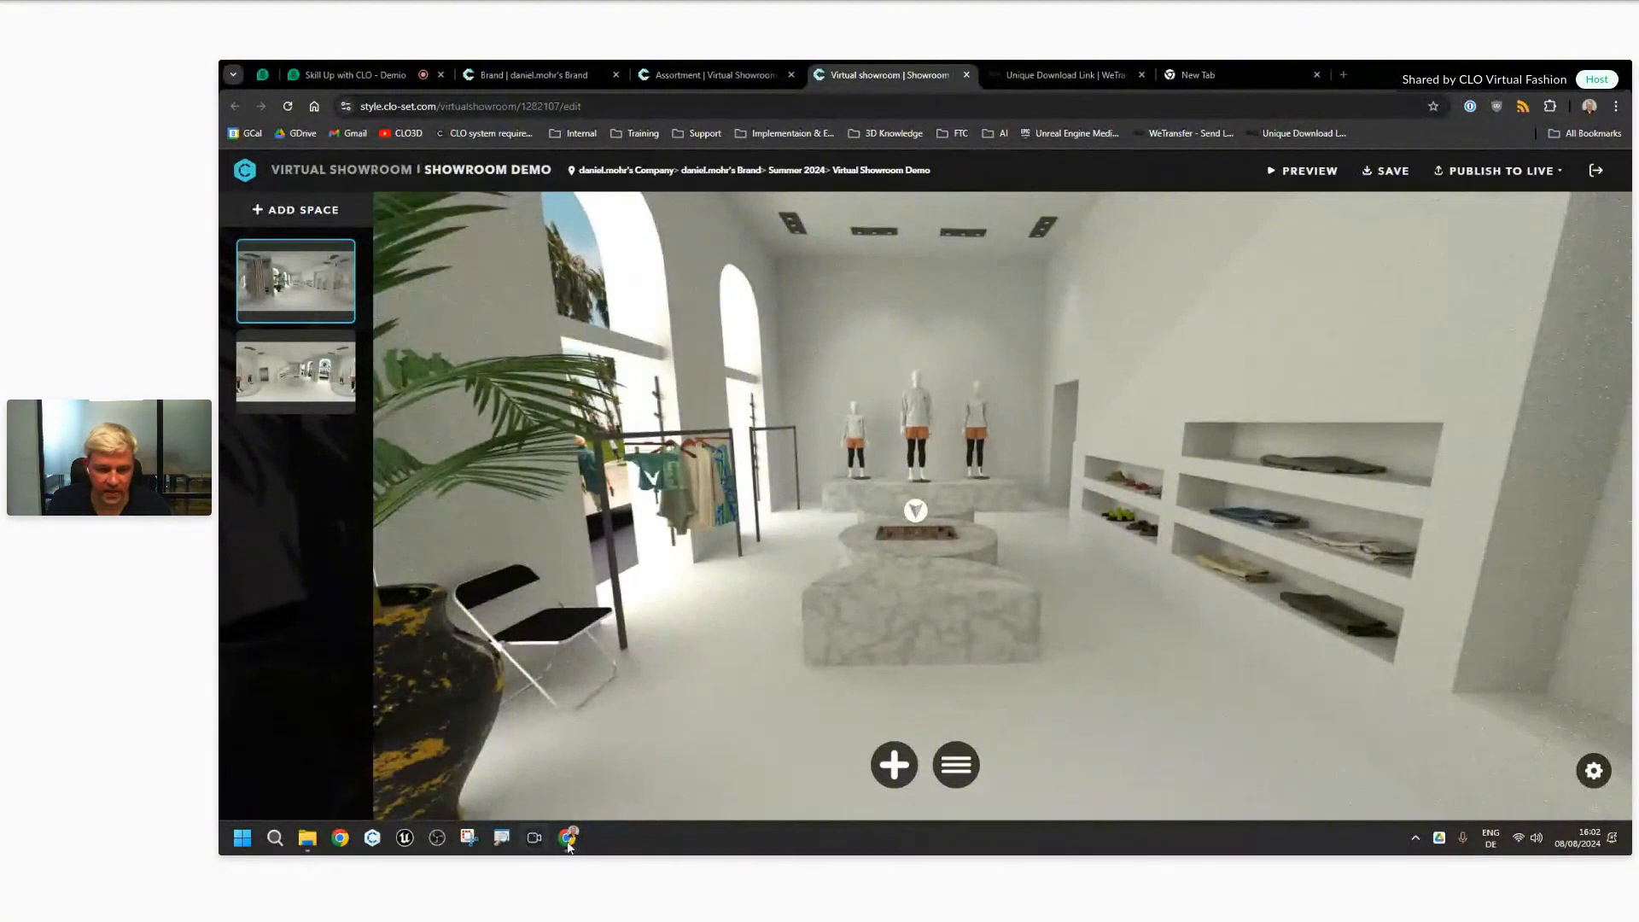
{"action": "left_click", "coordinate": [307, 837]}
{"action": "left_click", "coordinate": [1263, 529]}
{"action": "left_click_drag", "start_coordinate": [1440, 167], "coordinate": [1040, 202]}
{"action": "left_click", "coordinate": [1546, 75]}
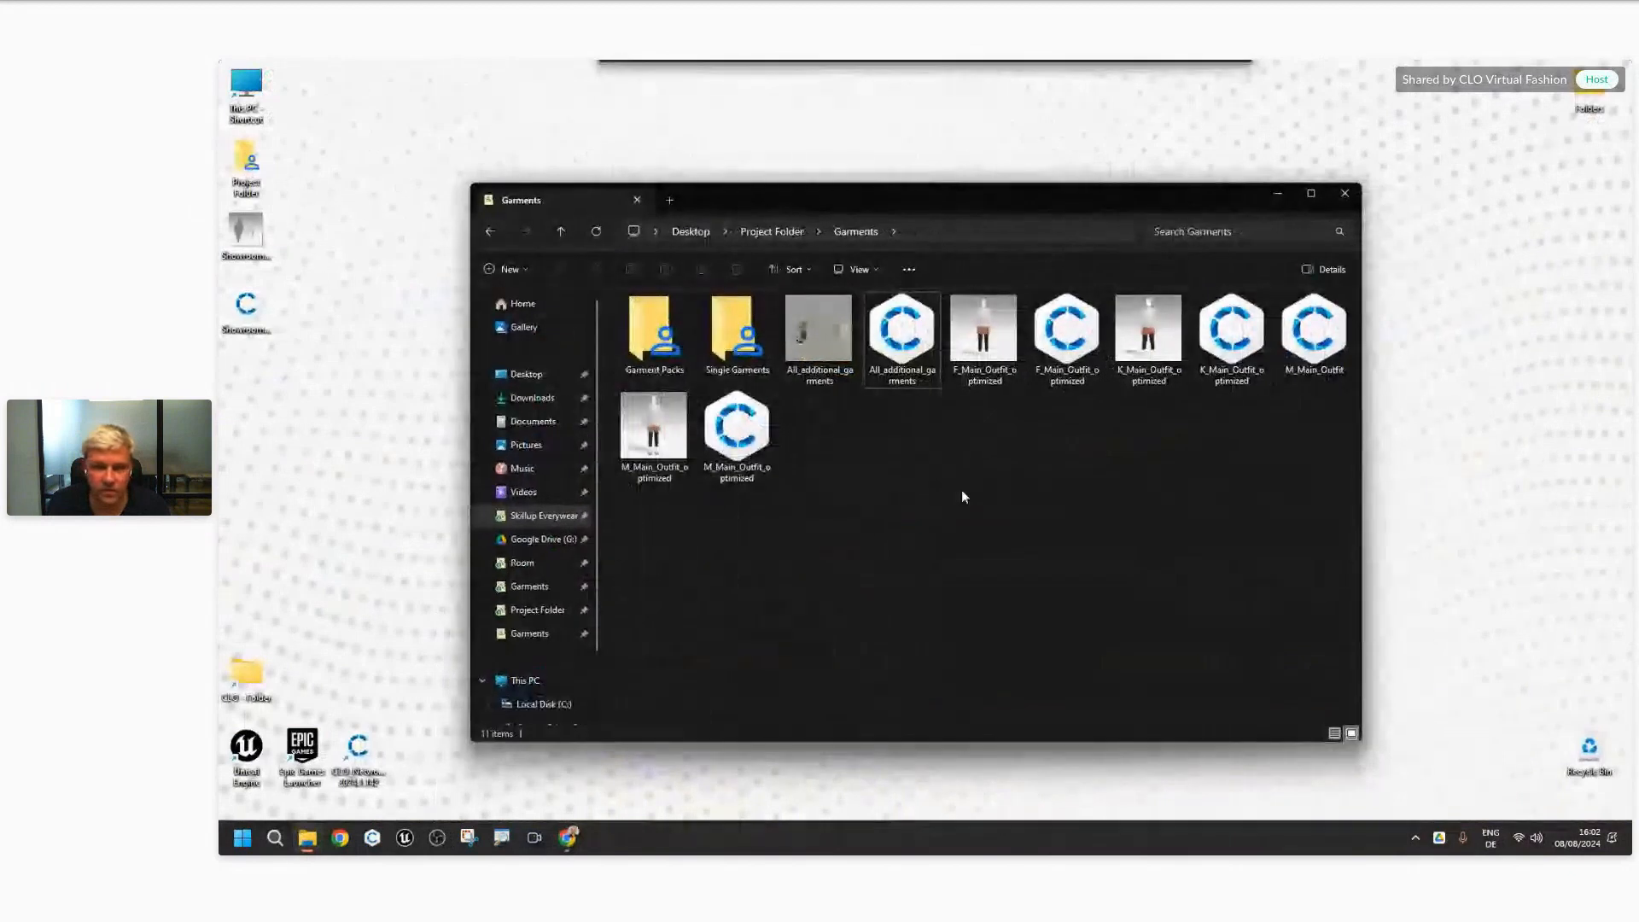
{"action": "left_click", "coordinate": [783, 232]}
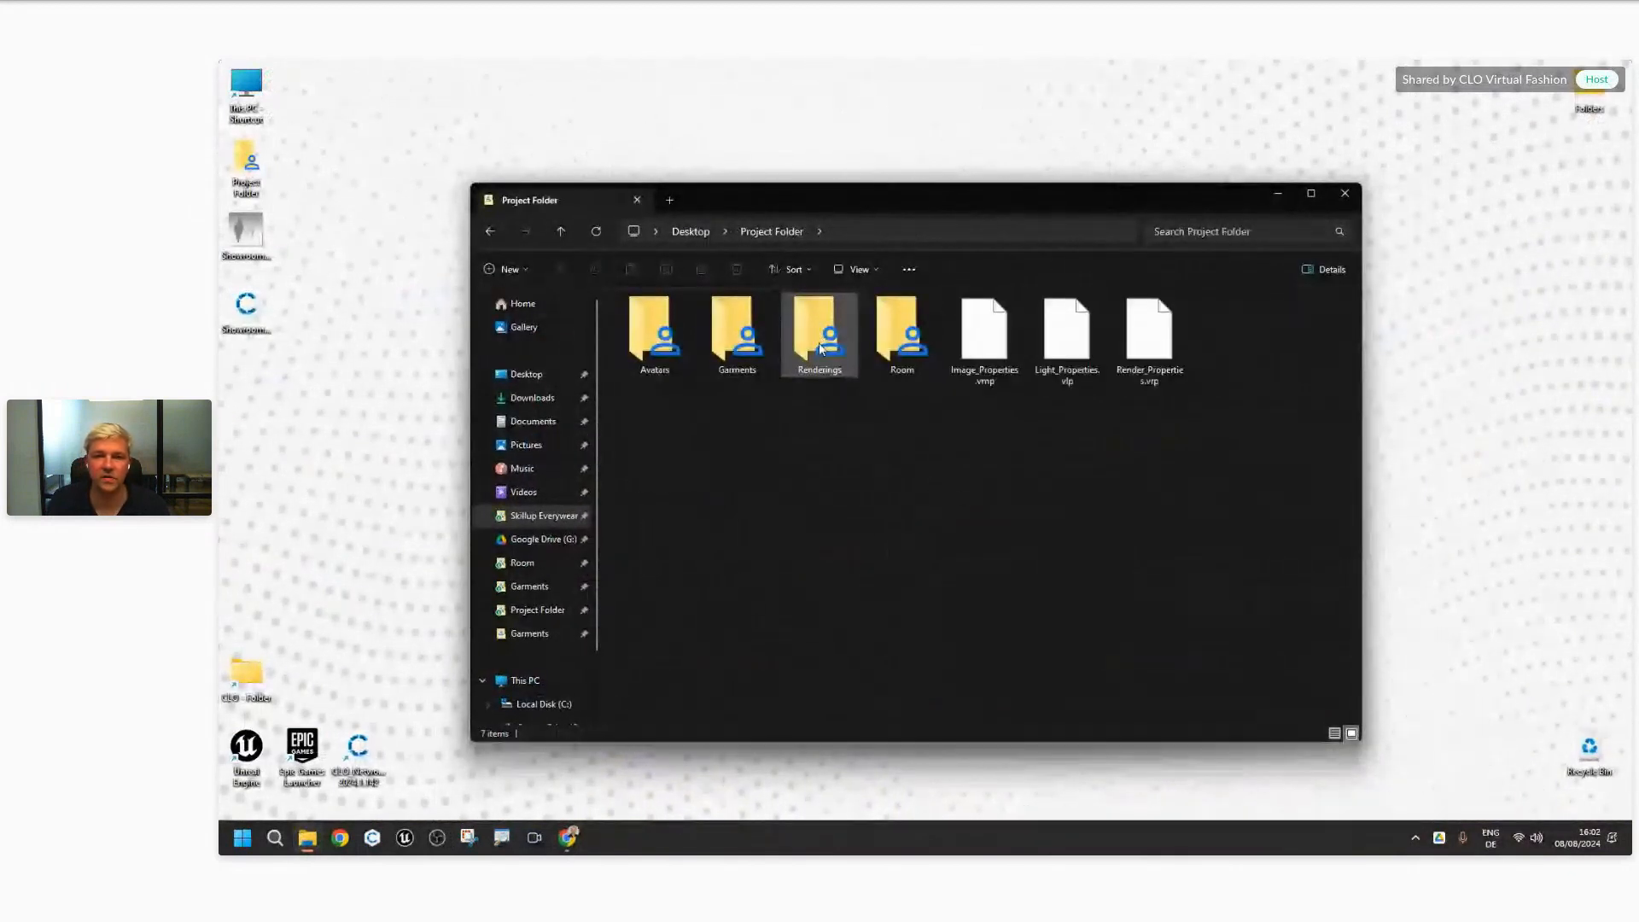
{"action": "double_click", "coordinate": [816, 334]}
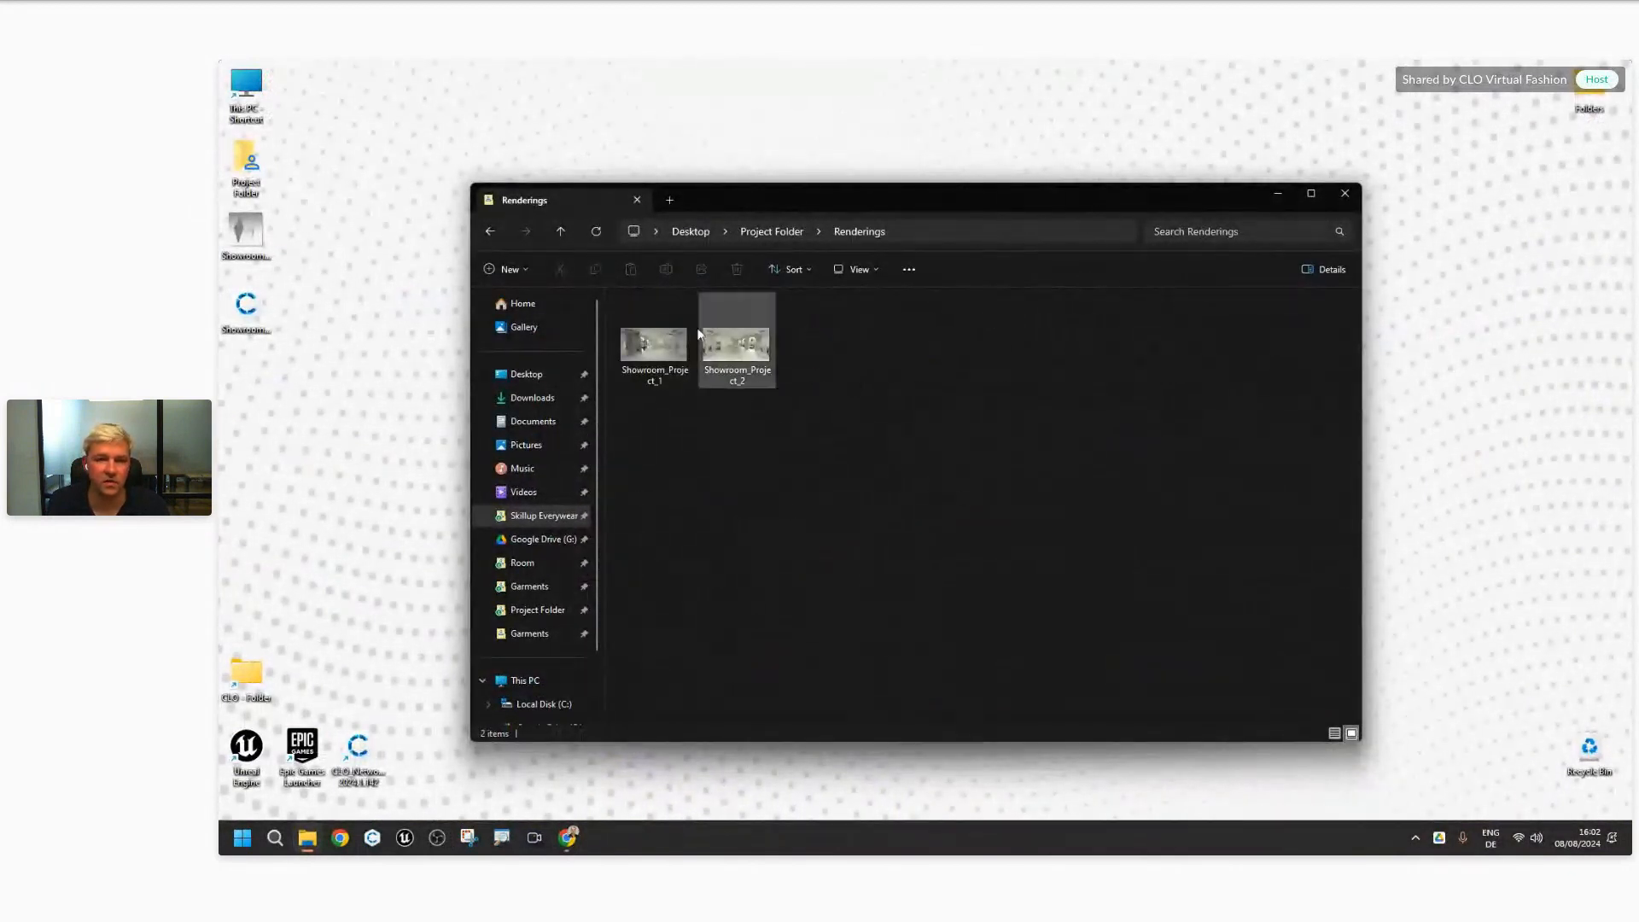
Step: View the panorama renderings Showroom_Project_1 and Showroom_Project_2 enlarged, and close each image after inspecting it
{"action": "left_click", "coordinate": [652, 350]}
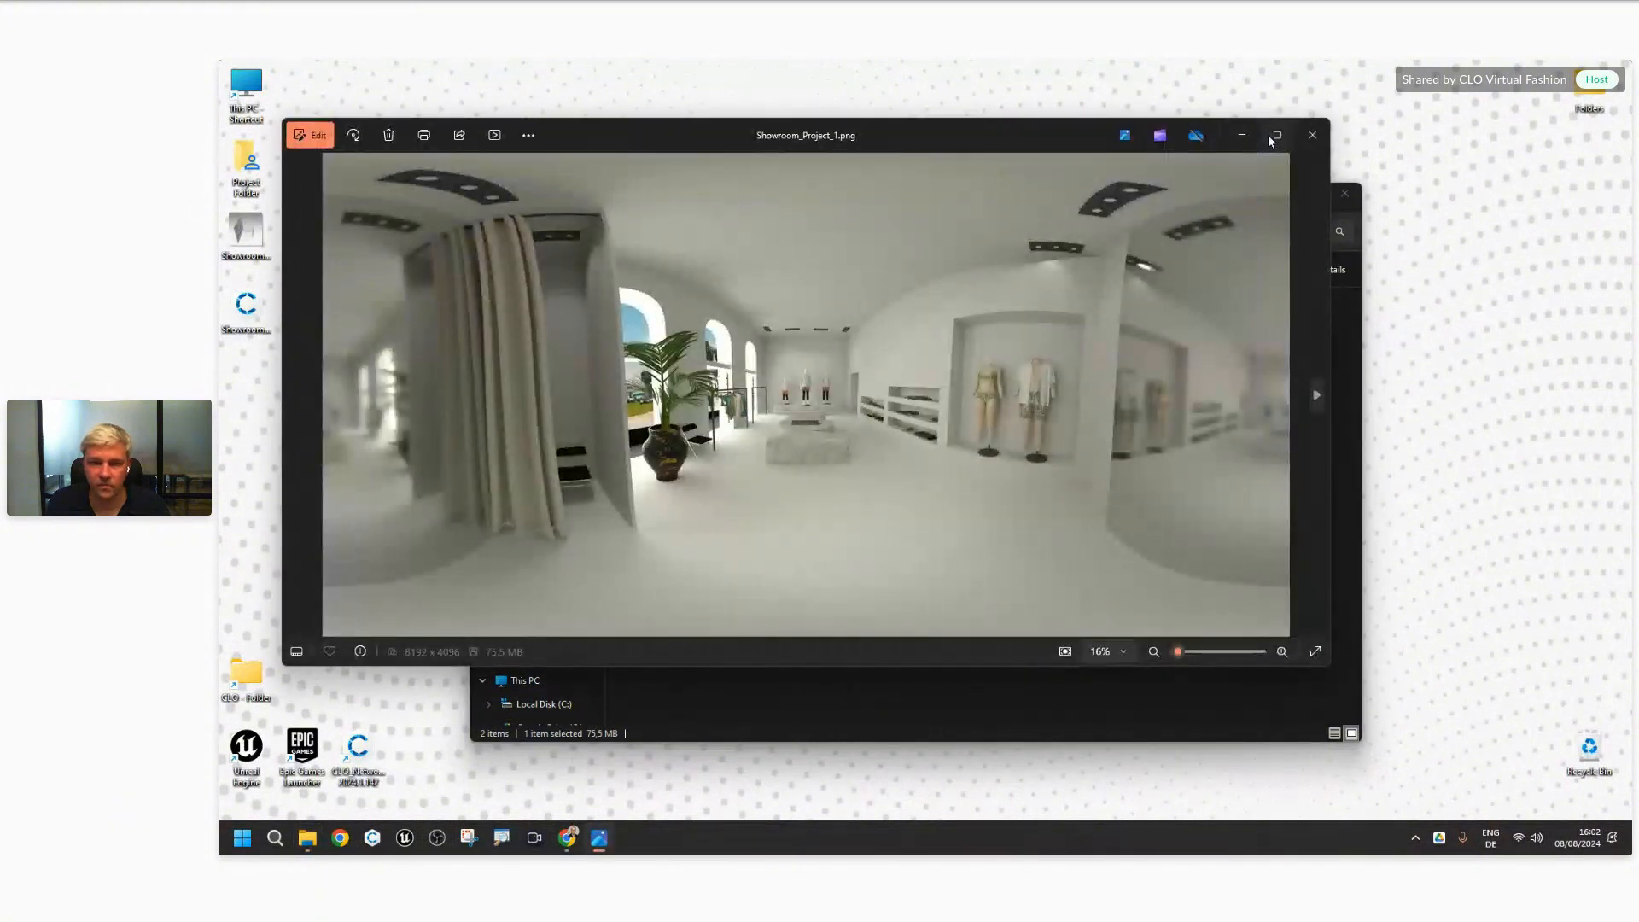
{"action": "left_click", "coordinate": [1276, 135]}
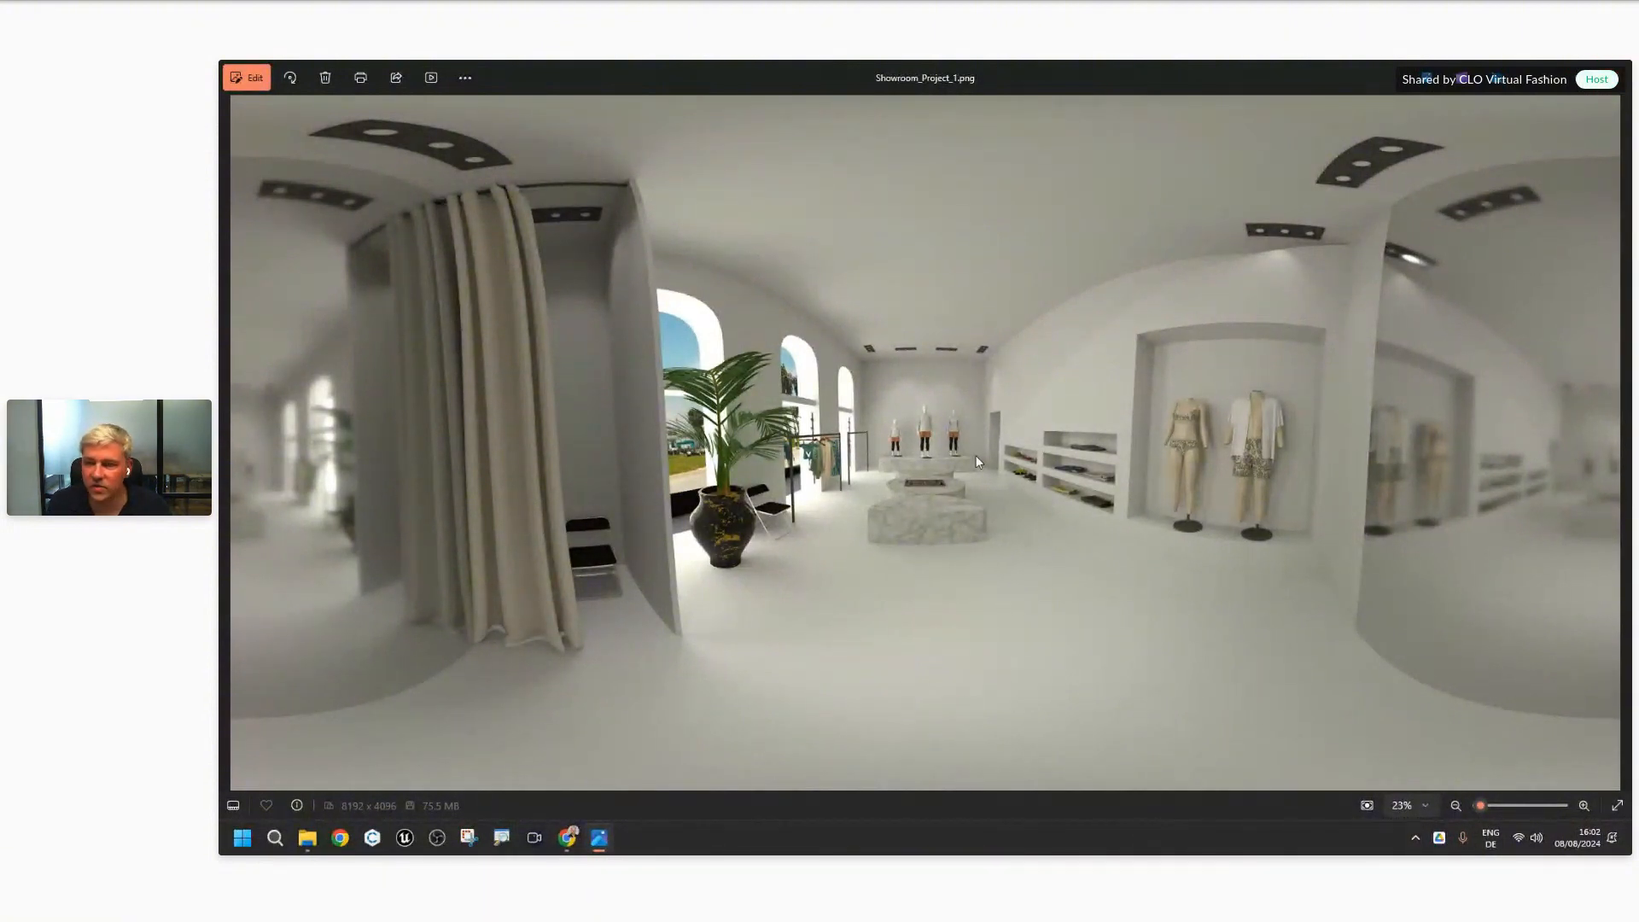
{"action": "left_click", "coordinate": [1615, 77]}
{"action": "left_click", "coordinate": [739, 343]}
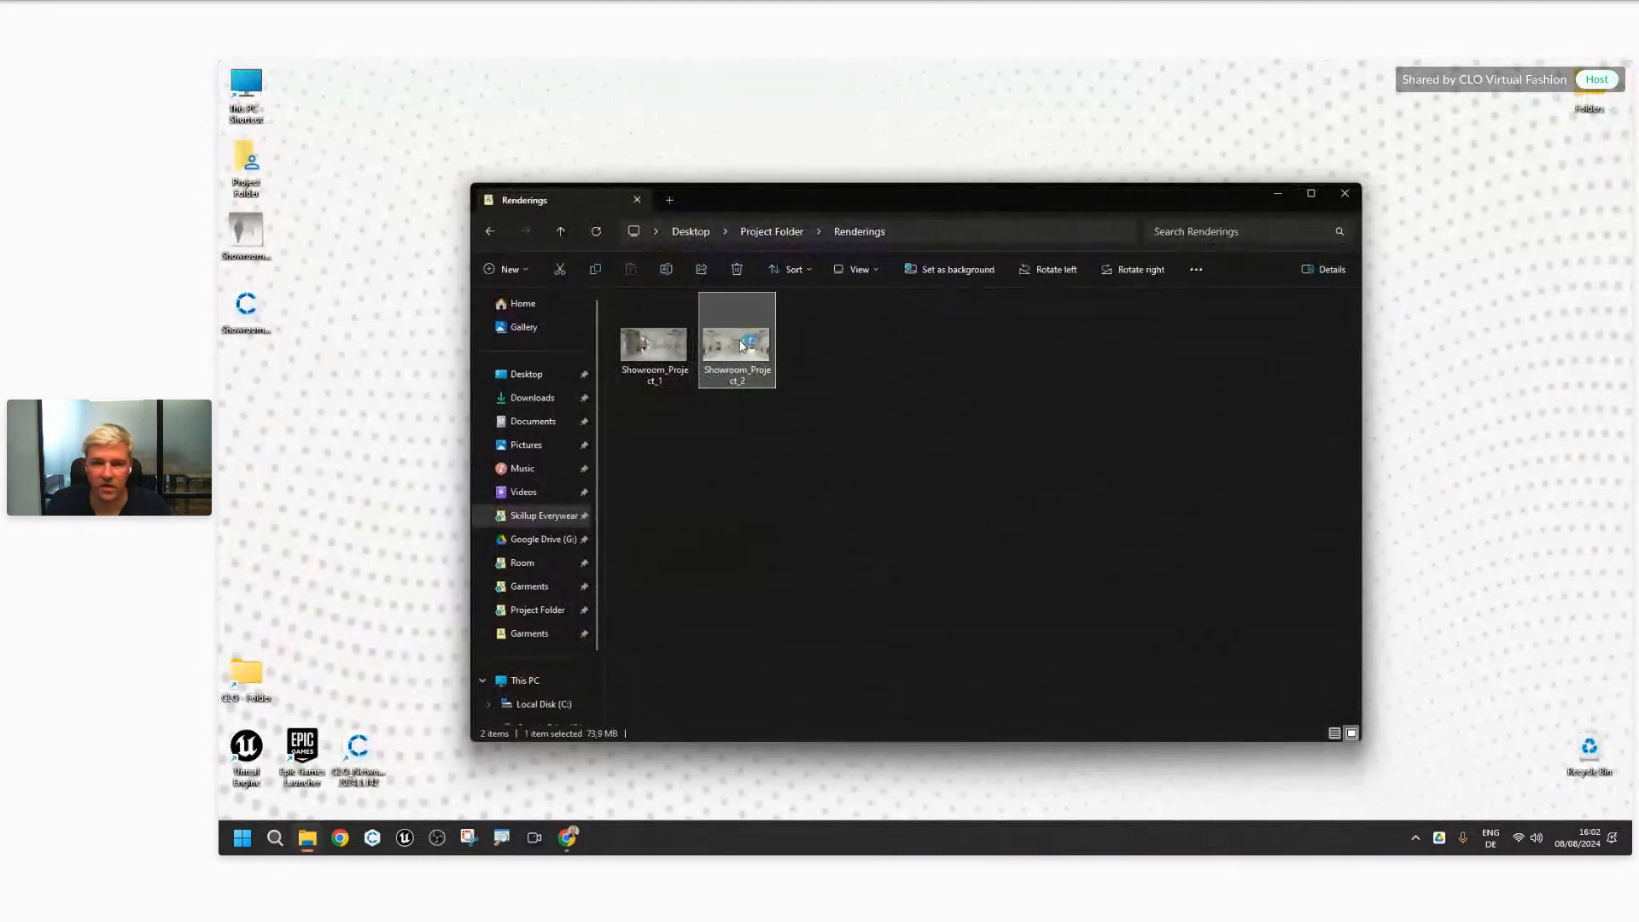
{"action": "double_click", "coordinate": [742, 344]}
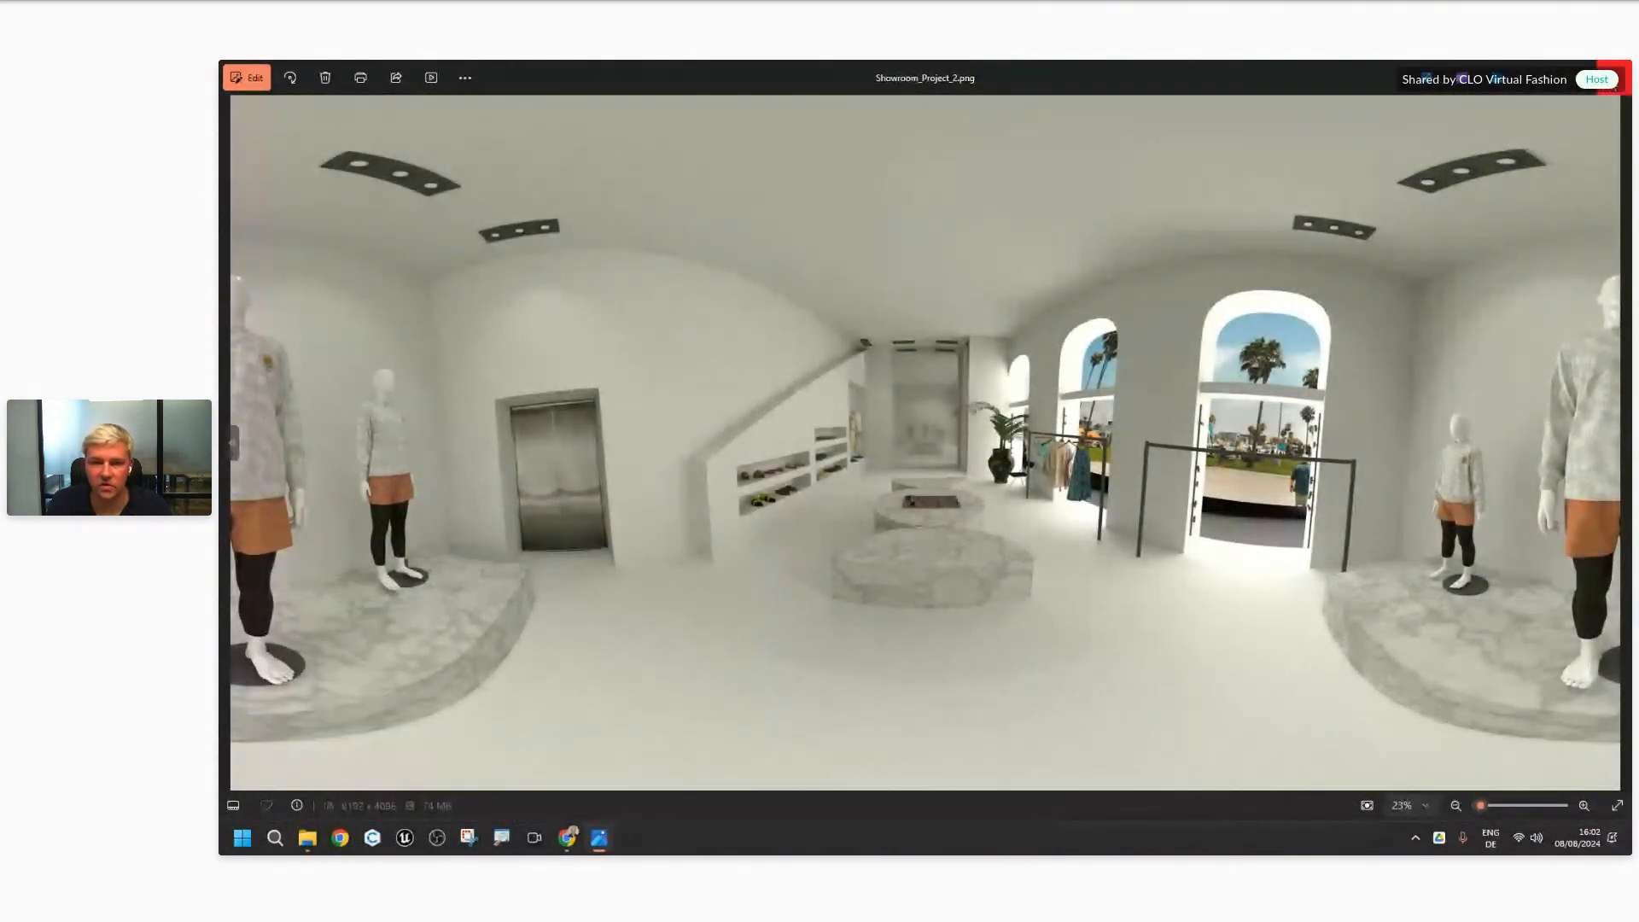
{"action": "left_click", "coordinate": [1614, 86]}
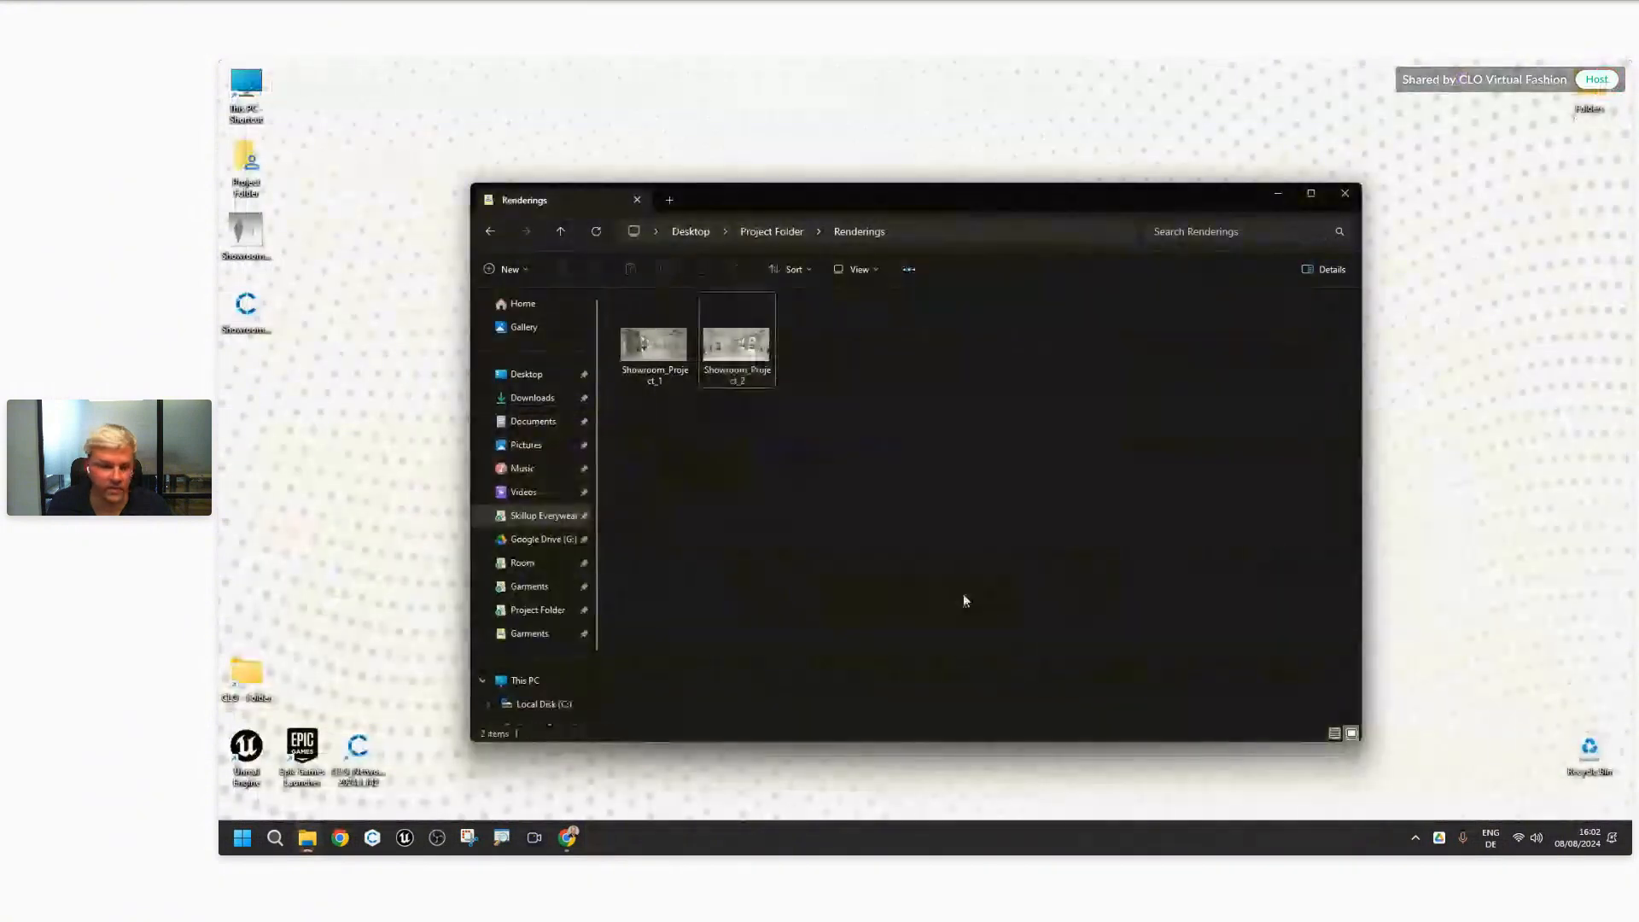
Step: Switch to CLO-SET in Chrome and open the Workroom in the Summer 2024 season
{"action": "mouse_move", "coordinate": [567, 838]}
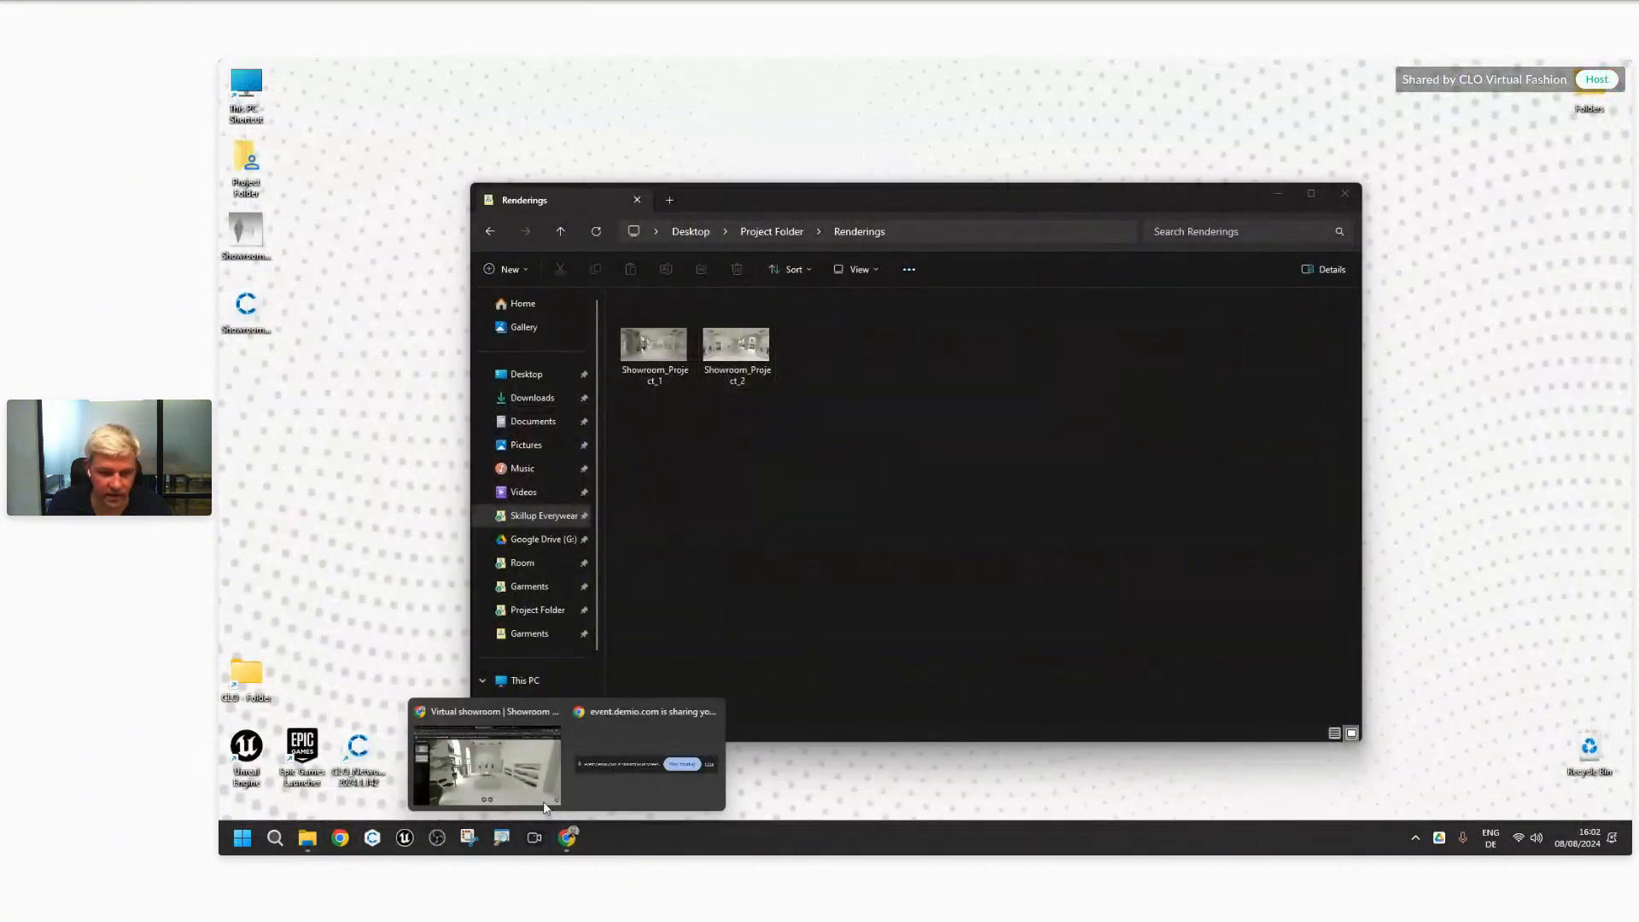
{"action": "left_click", "coordinate": [502, 780]}
{"action": "left_click", "coordinate": [538, 76]}
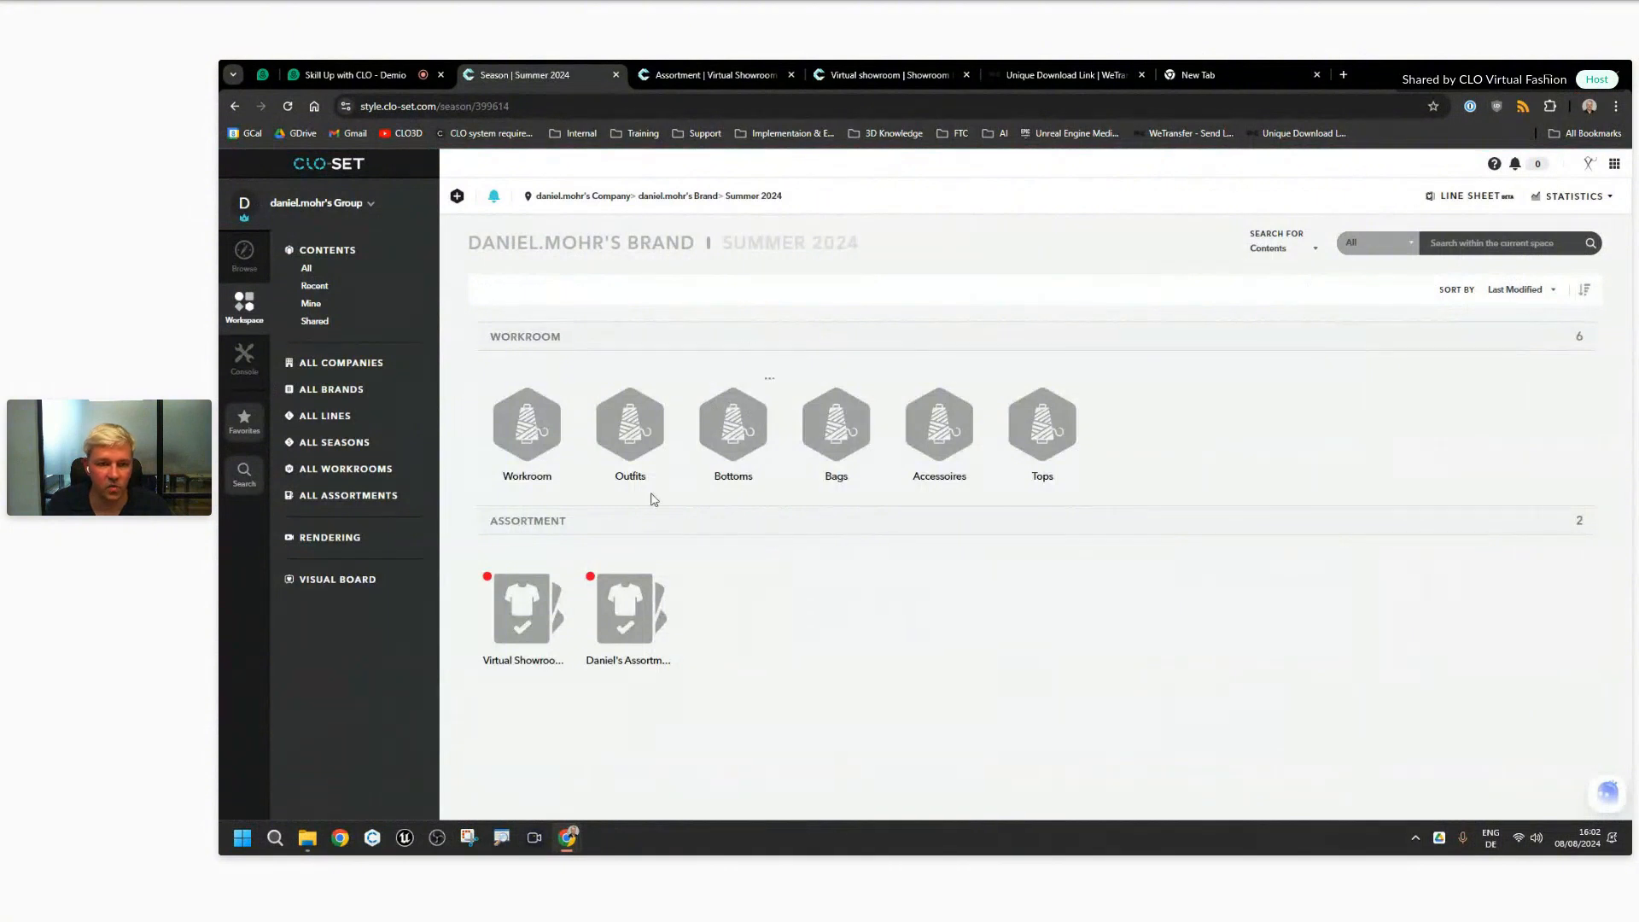
{"action": "left_click", "coordinate": [529, 422]}
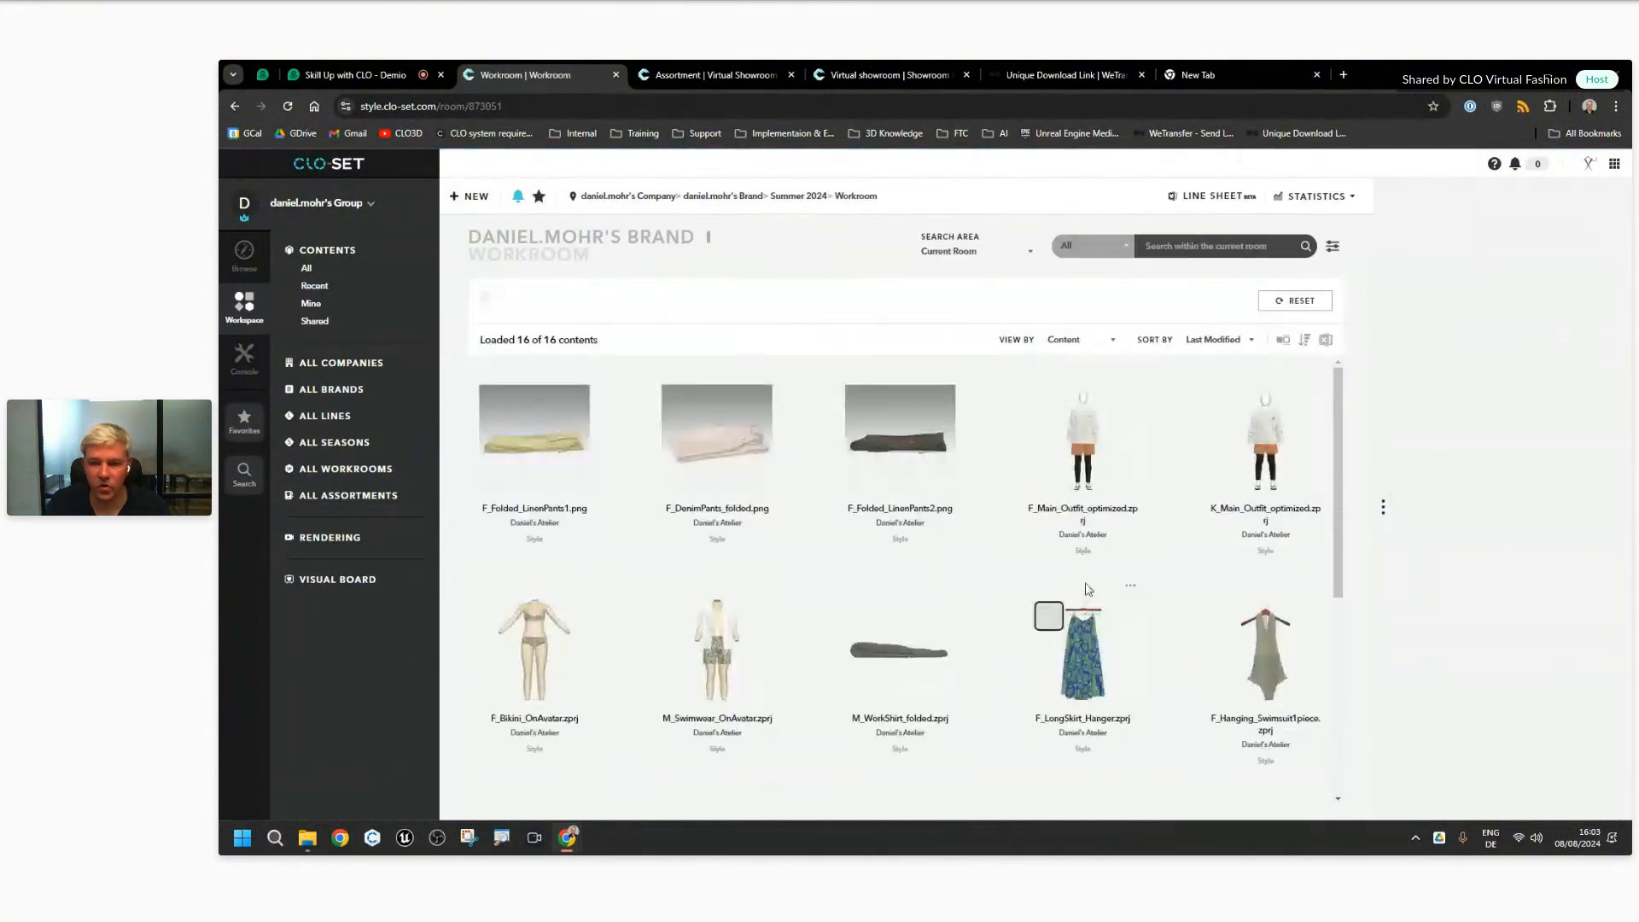
Step: Switch to File Explorer, browse to Project Folder > Garments > Single Garments to view the source files, and return to CLO-SET
{"action": "left_click", "coordinate": [316, 842]}
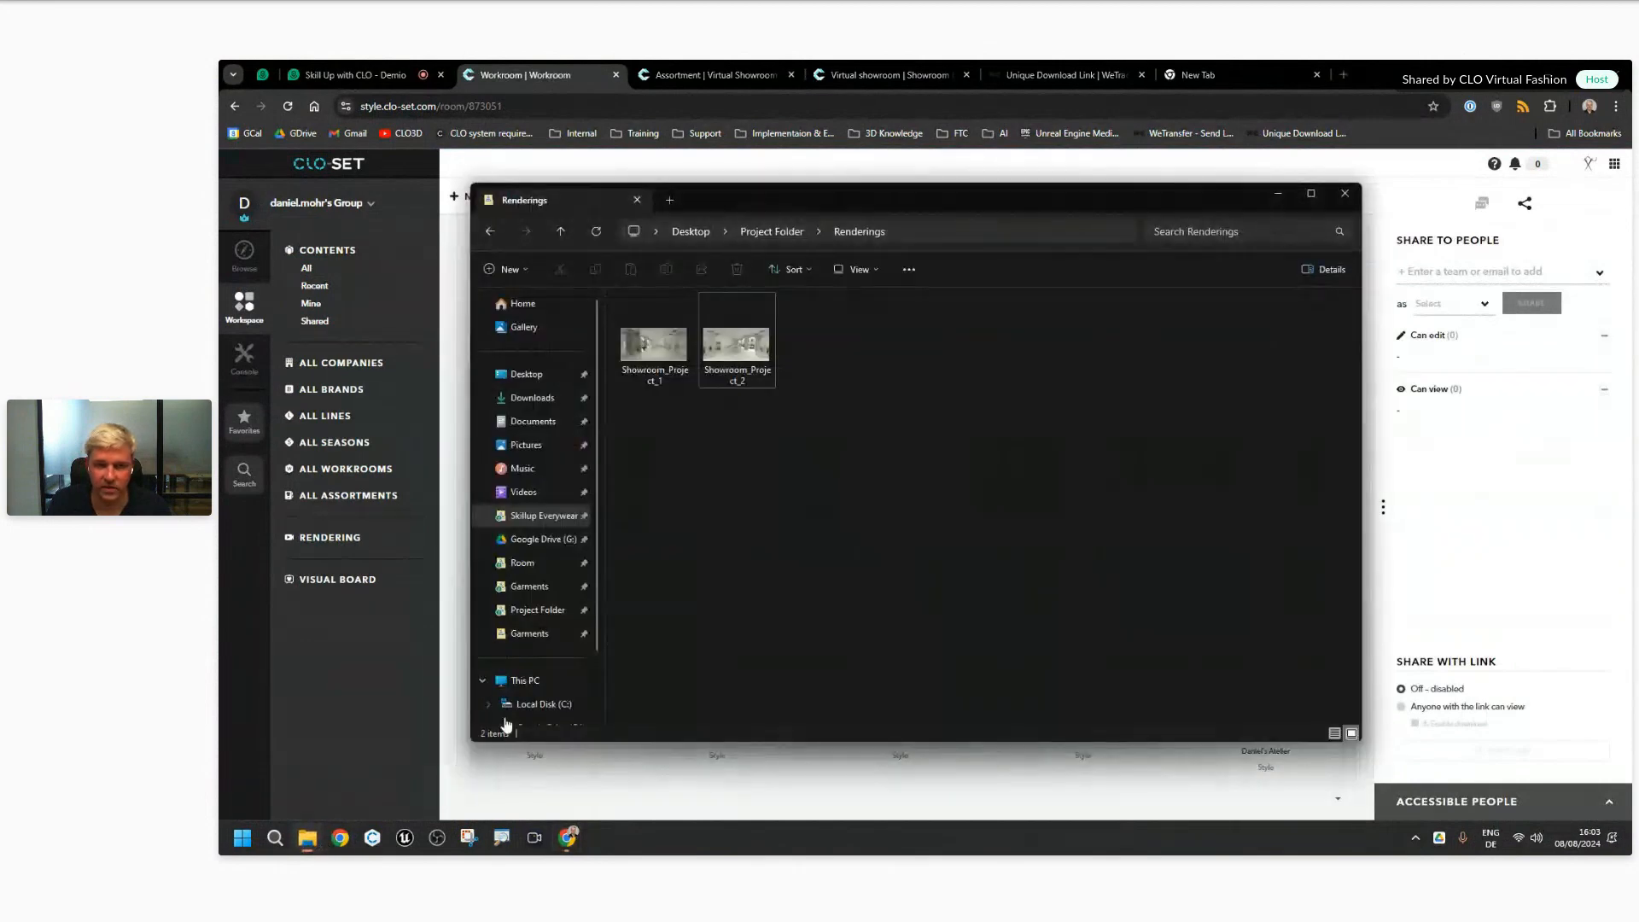
{"action": "left_click_drag", "start_coordinate": [936, 208], "coordinate": [1297, 227]}
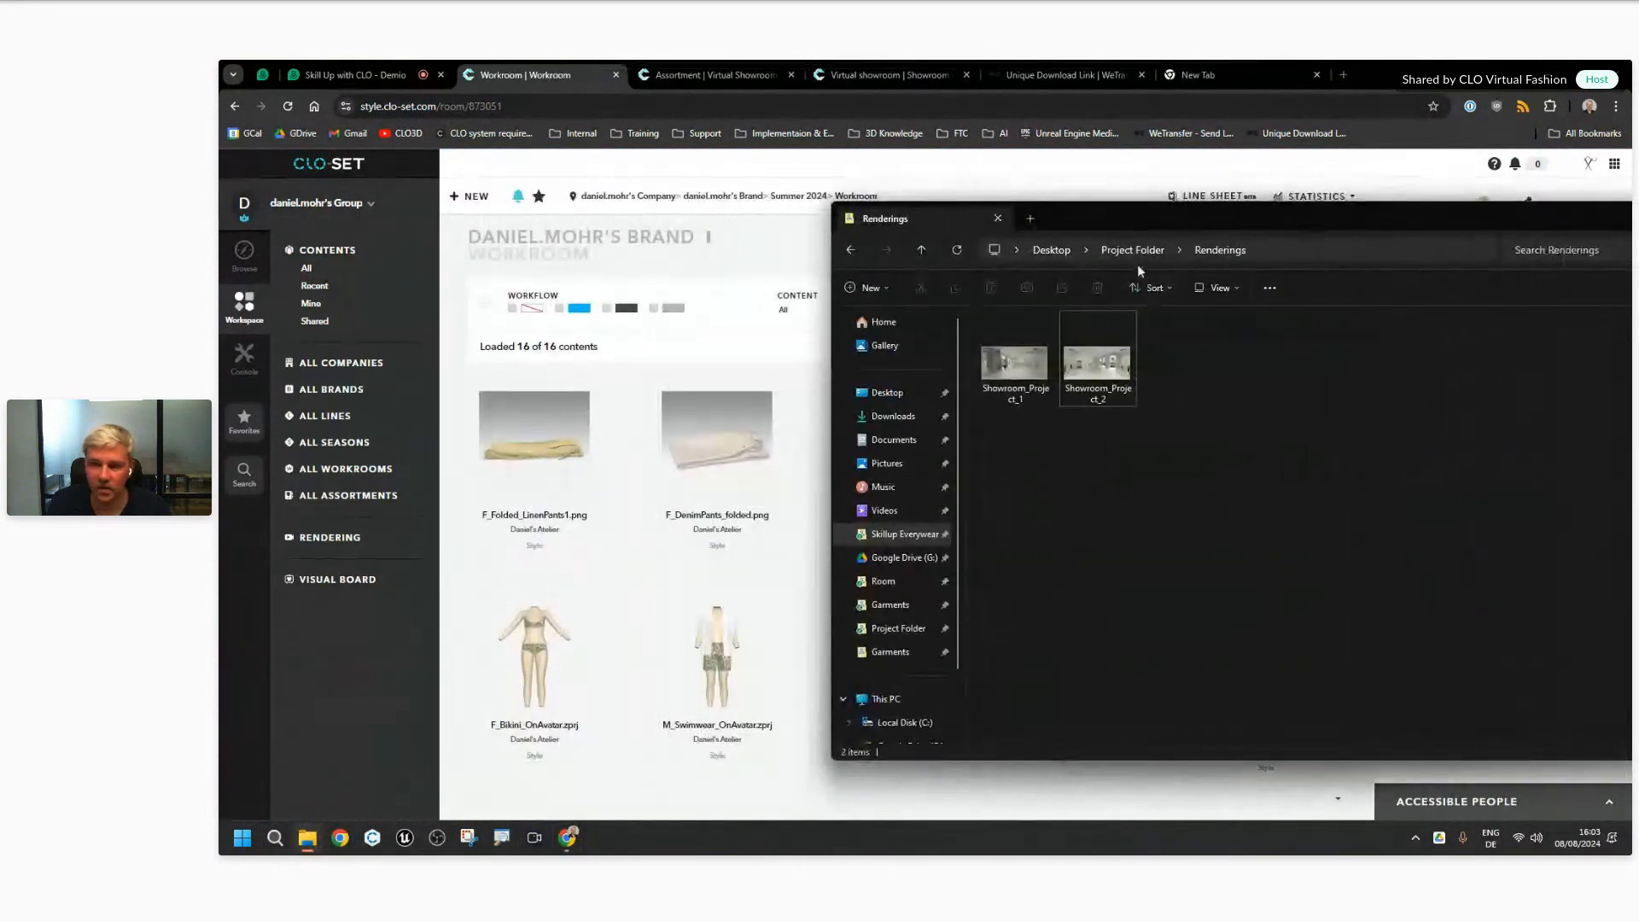
{"action": "left_click", "coordinate": [1134, 250]}
{"action": "double_click", "coordinate": [1096, 348]}
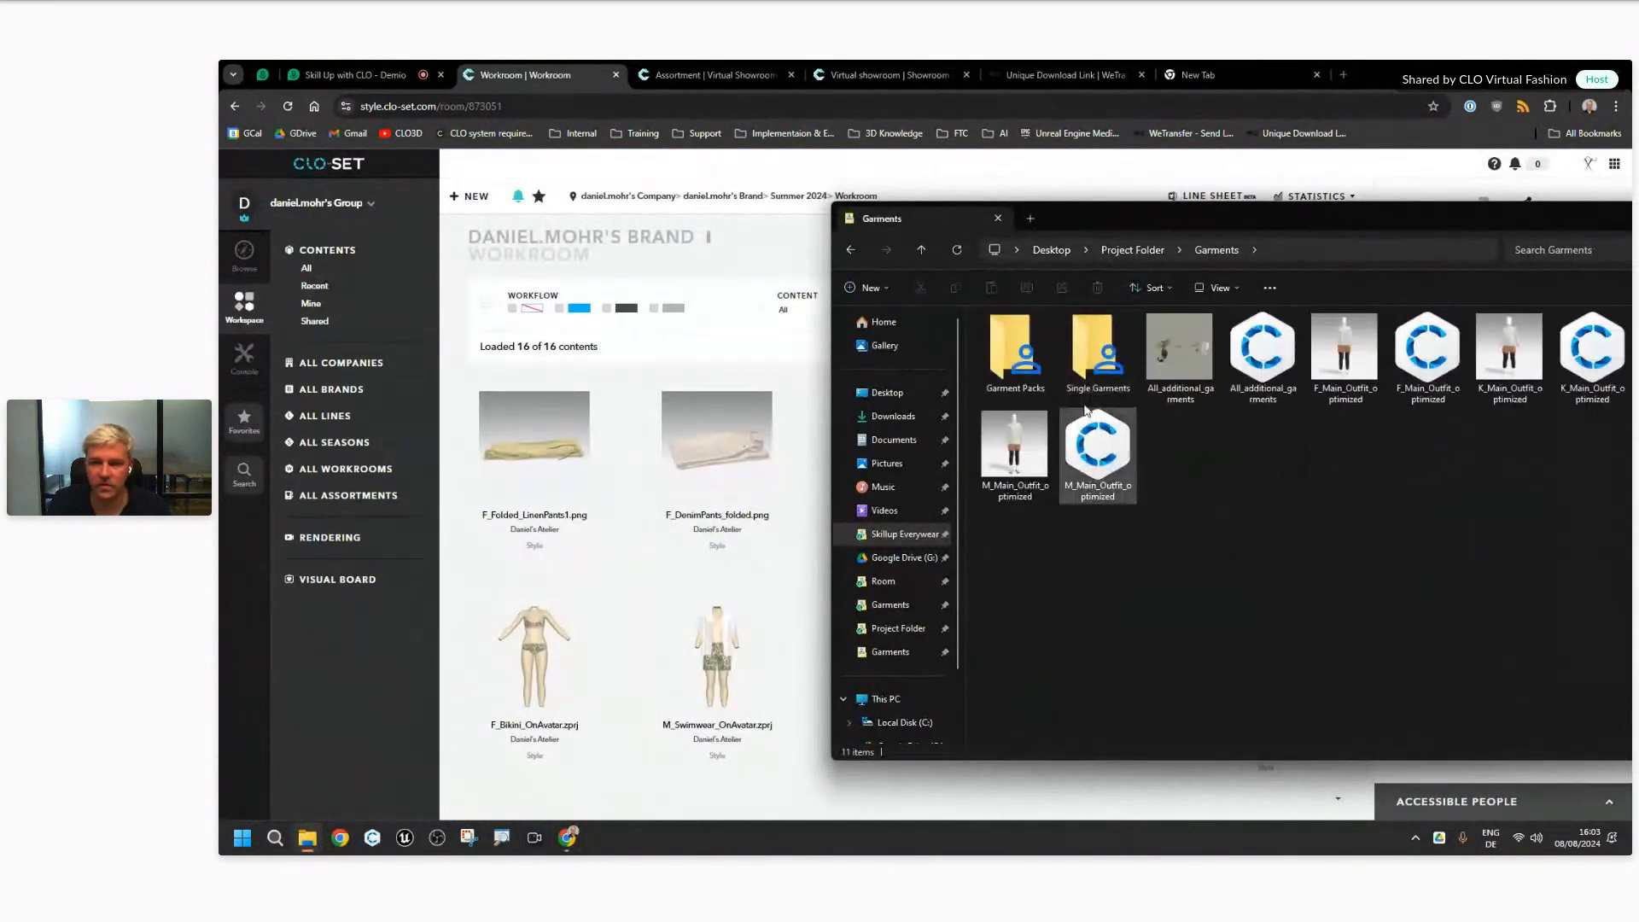
{"action": "left_click", "coordinate": [1090, 339]}
{"action": "double_click", "coordinate": [1089, 341]}
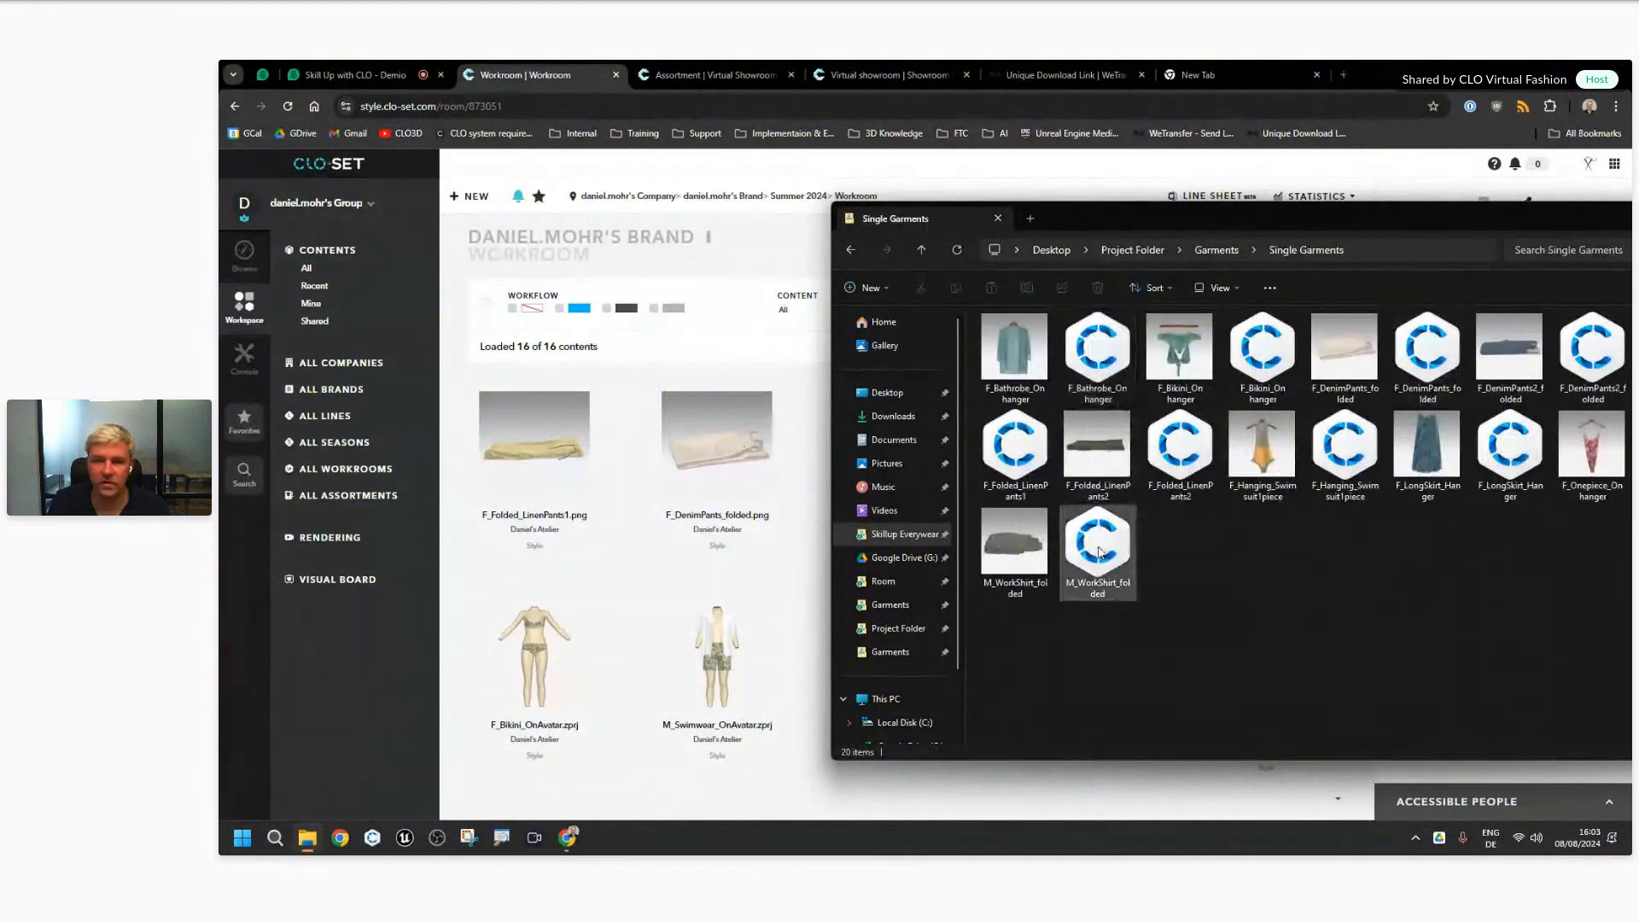
{"action": "left_click", "coordinate": [822, 539]}
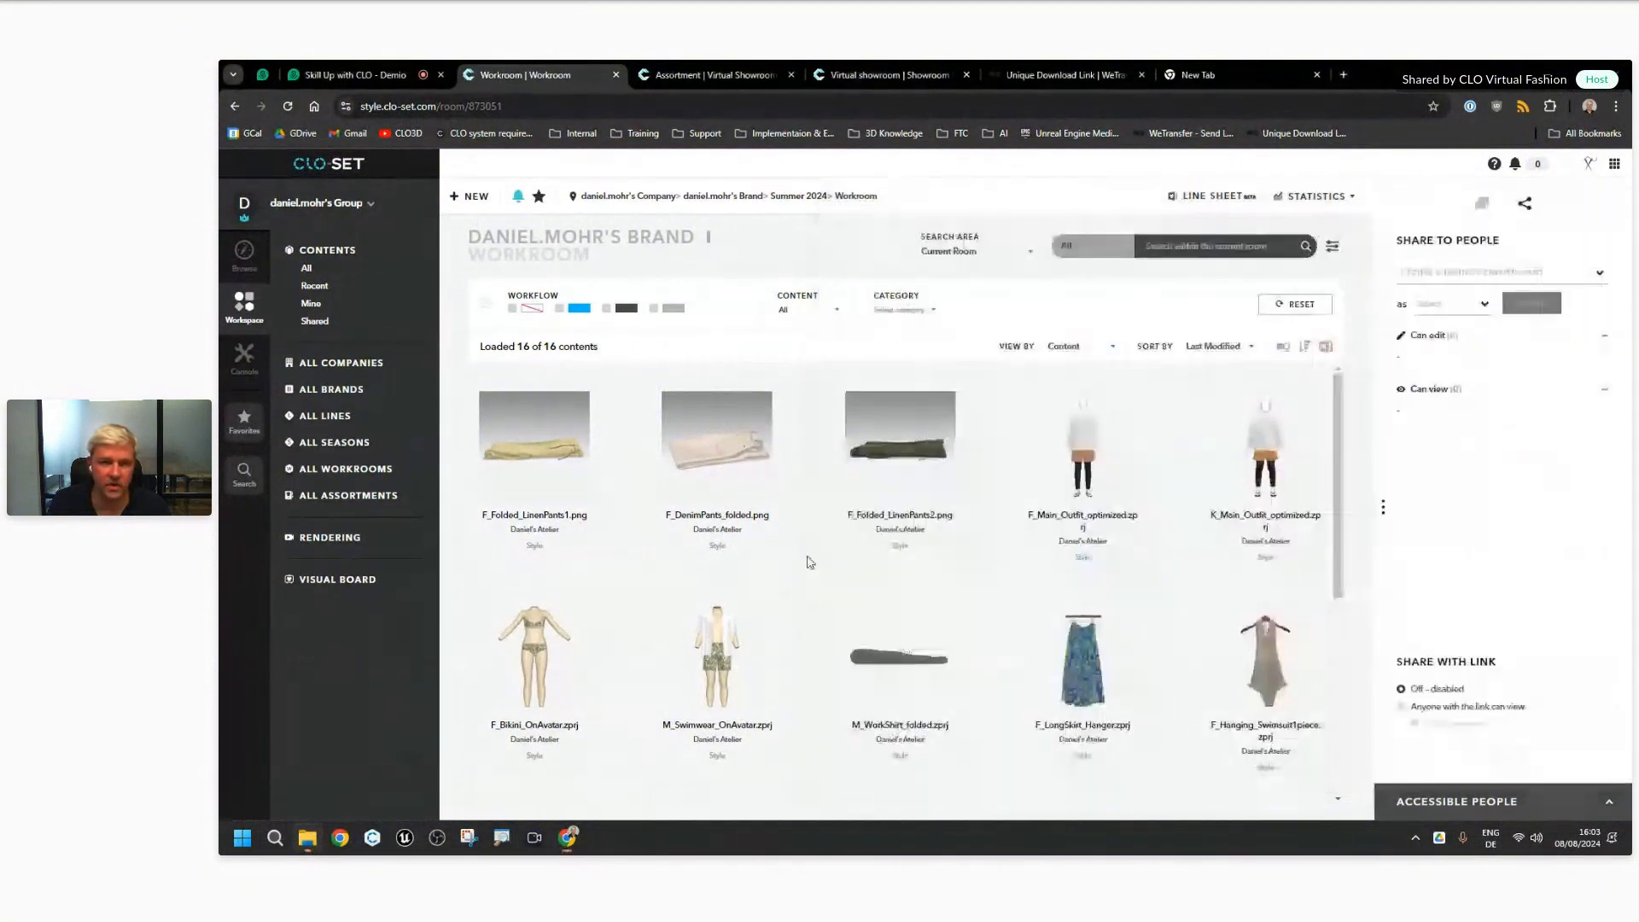
Step: Look through all the garments and outfits uploaded to the Workroom
{"action": "scroll", "coordinate": [1011, 482], "scroll_direction": "down", "scroll_amount": 3}
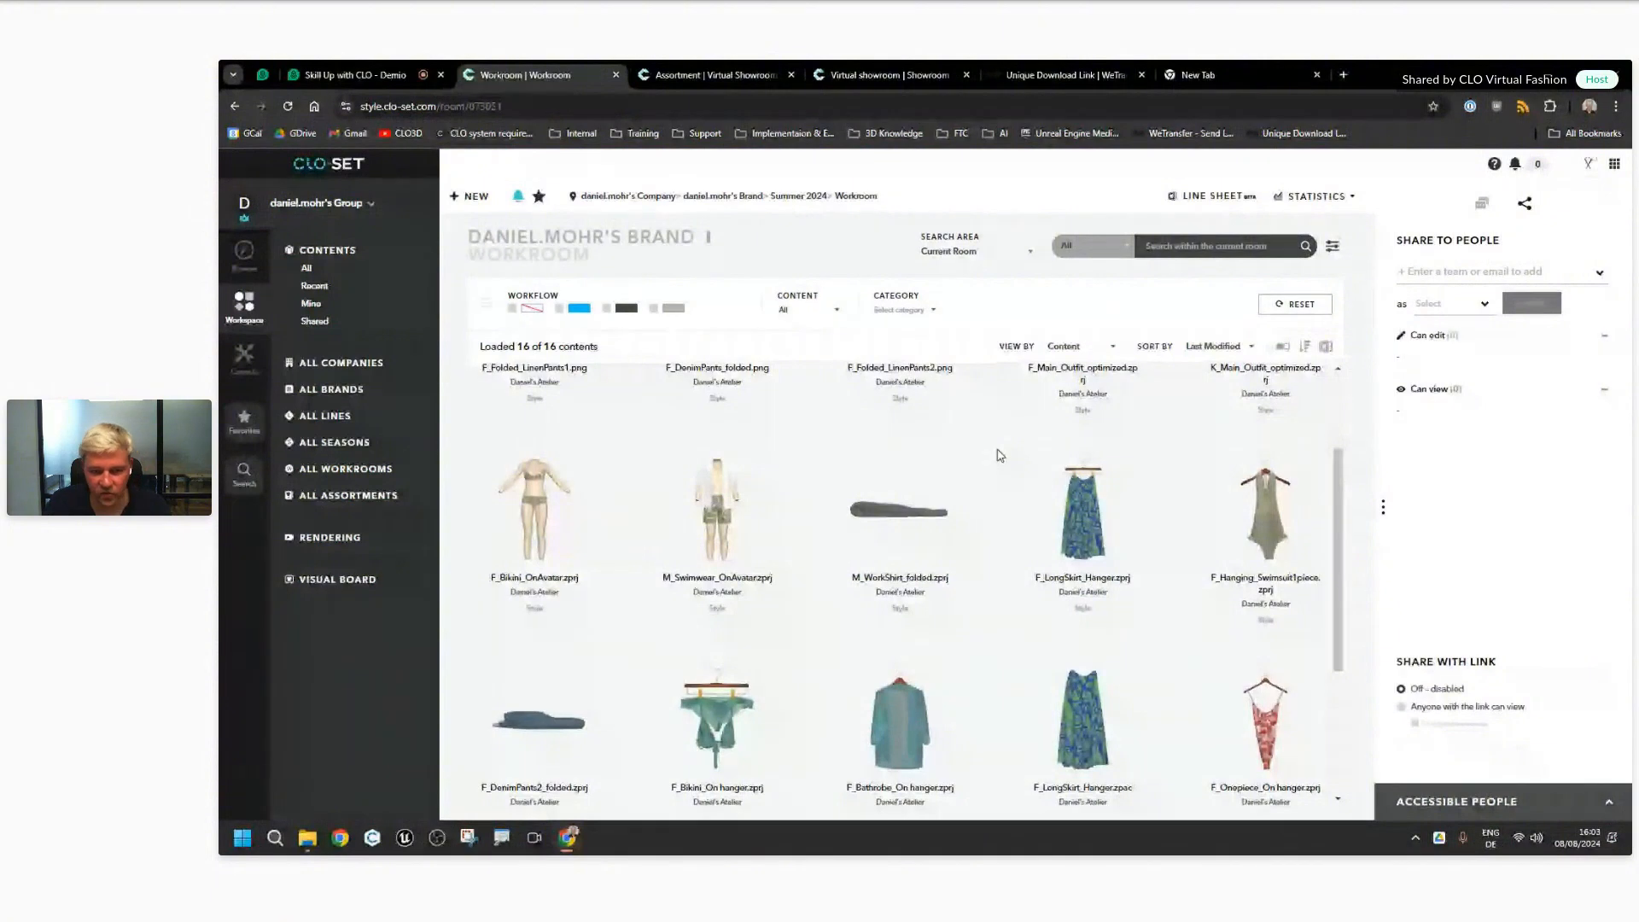
{"action": "scroll", "coordinate": [1000, 455], "scroll_direction": "down", "scroll_amount": 1}
{"action": "scroll", "coordinate": [956, 583], "scroll_direction": "down", "scroll_amount": 3}
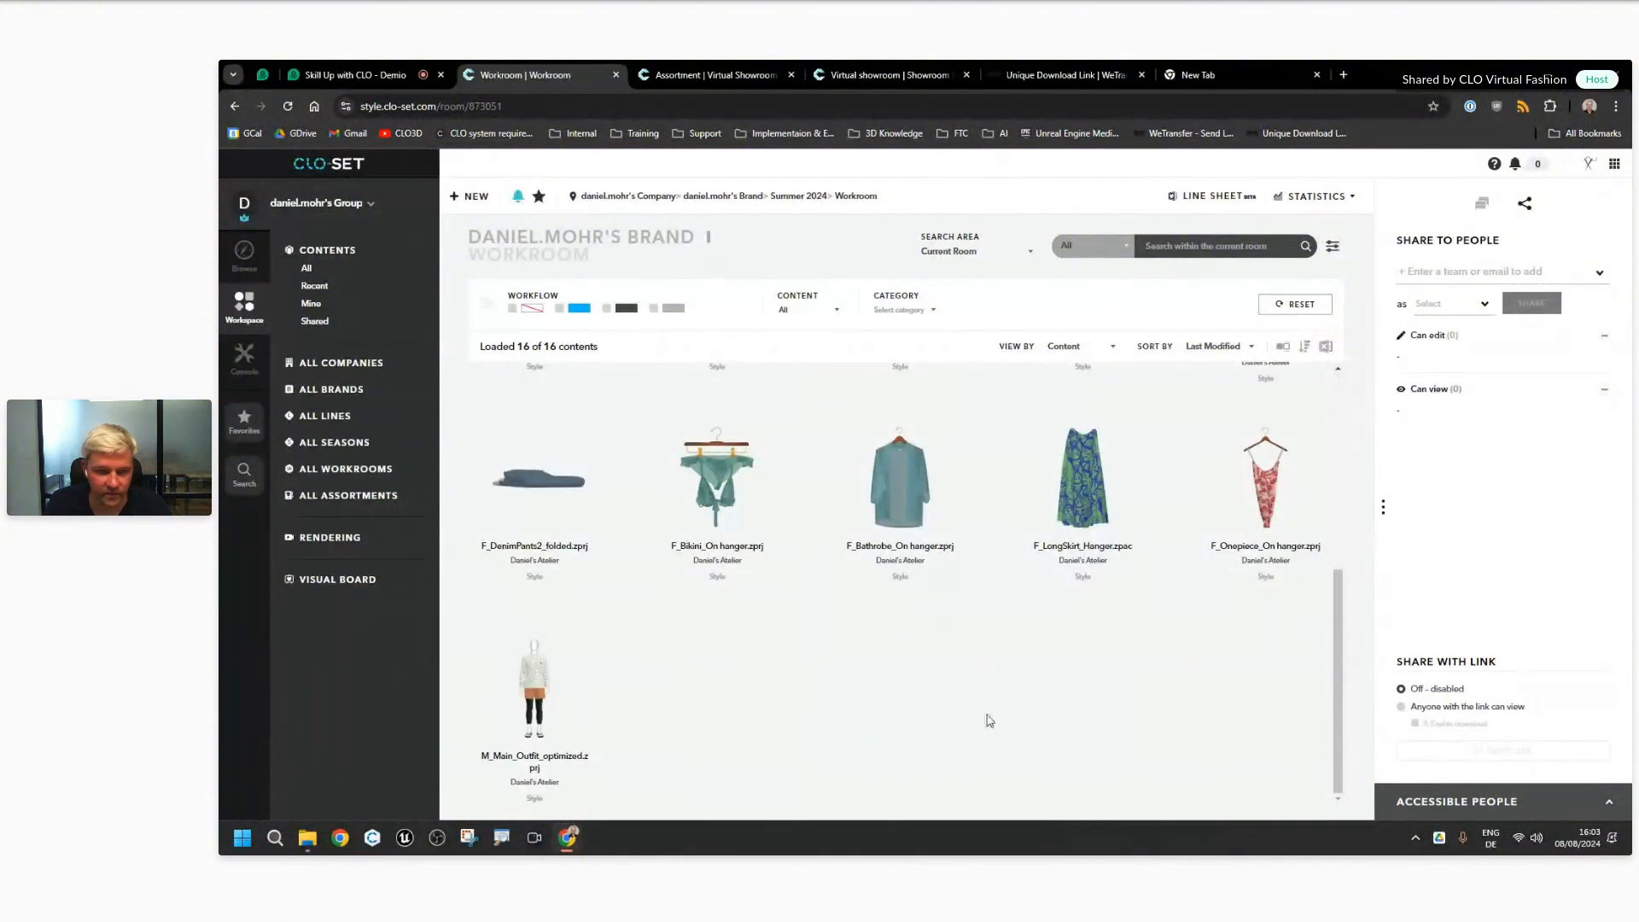
{"action": "scroll", "coordinate": [988, 721], "scroll_direction": "up", "scroll_amount": 3}
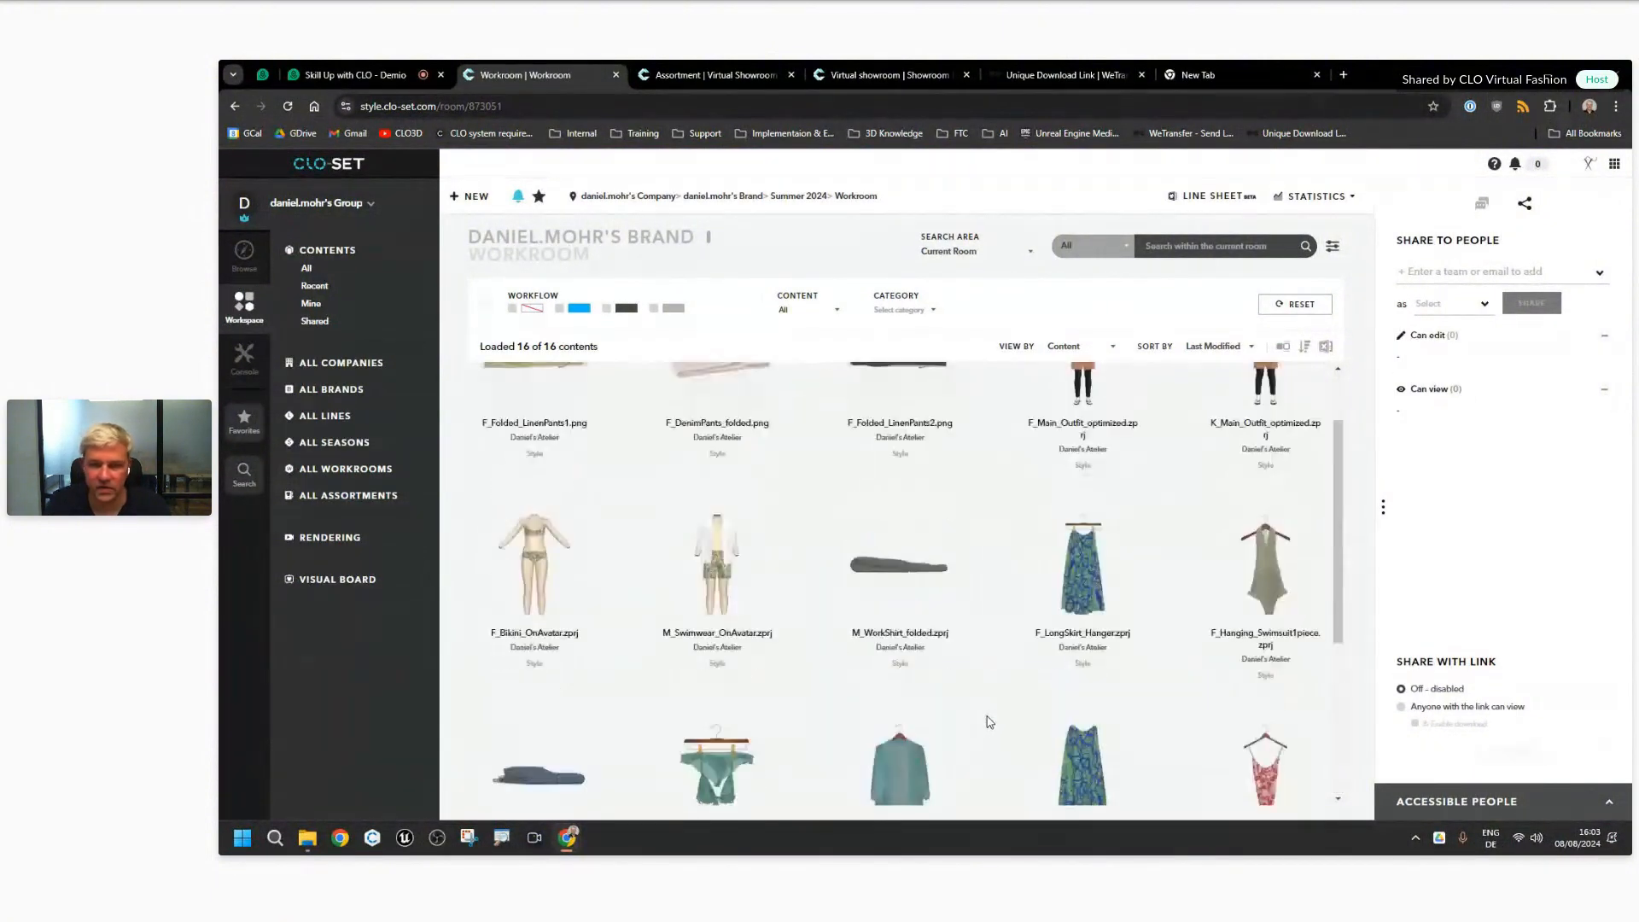
{"action": "scroll", "coordinate": [982, 640], "scroll_direction": "up", "scroll_amount": 1}
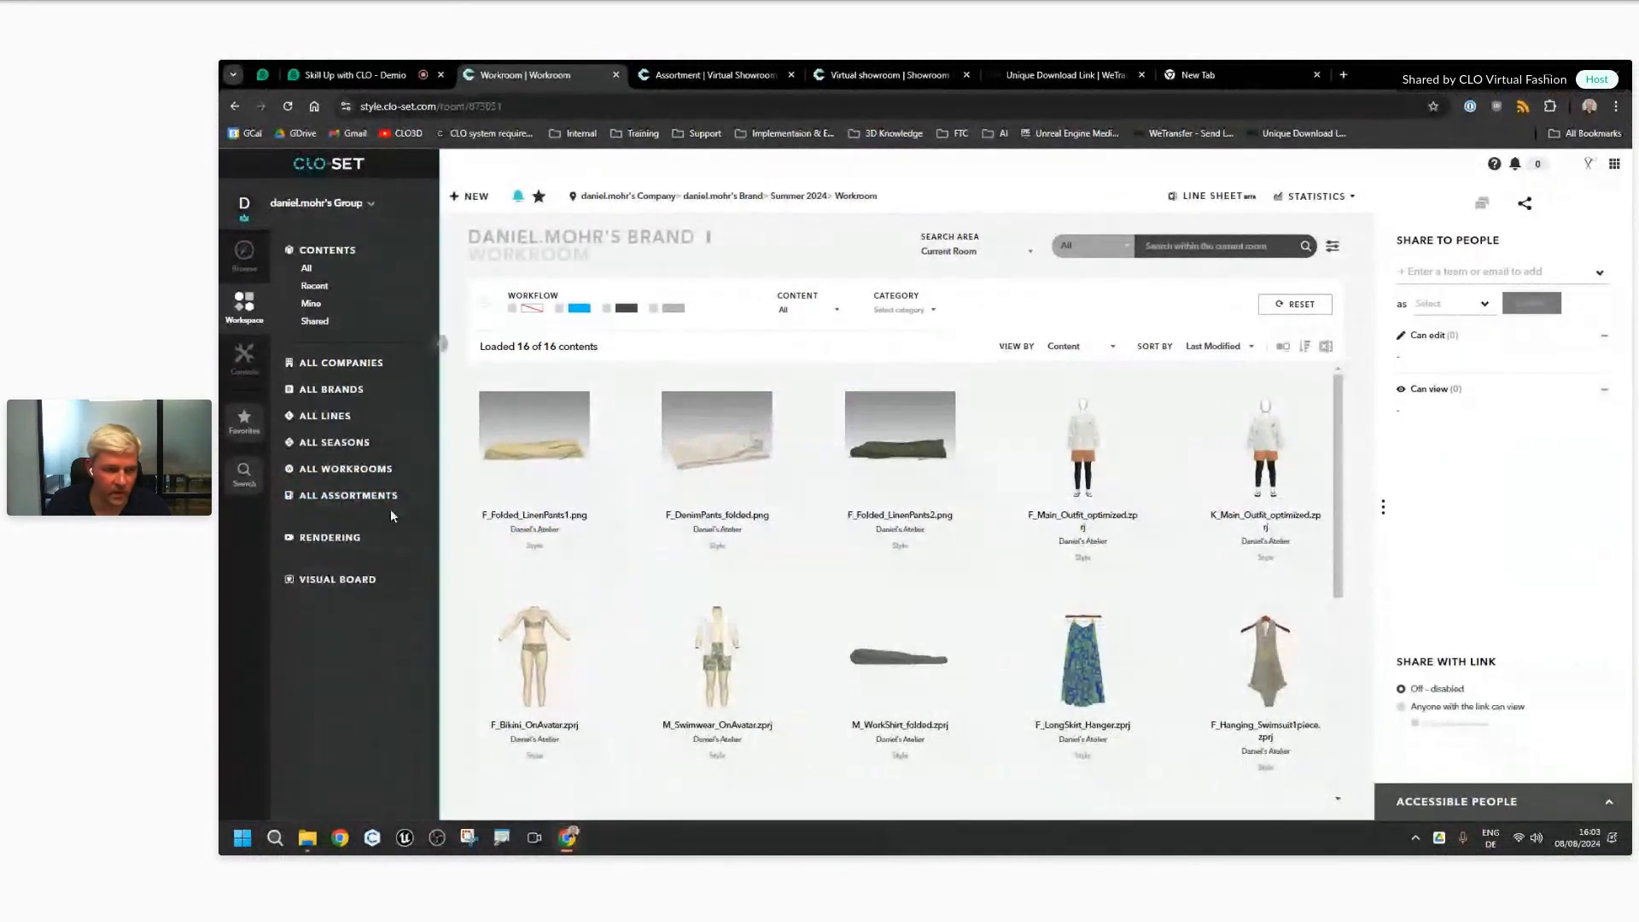
Step: Check the contents of the Virtual Showroom Demo assortment, and return to the Workroom
{"action": "left_click", "coordinate": [349, 495]}
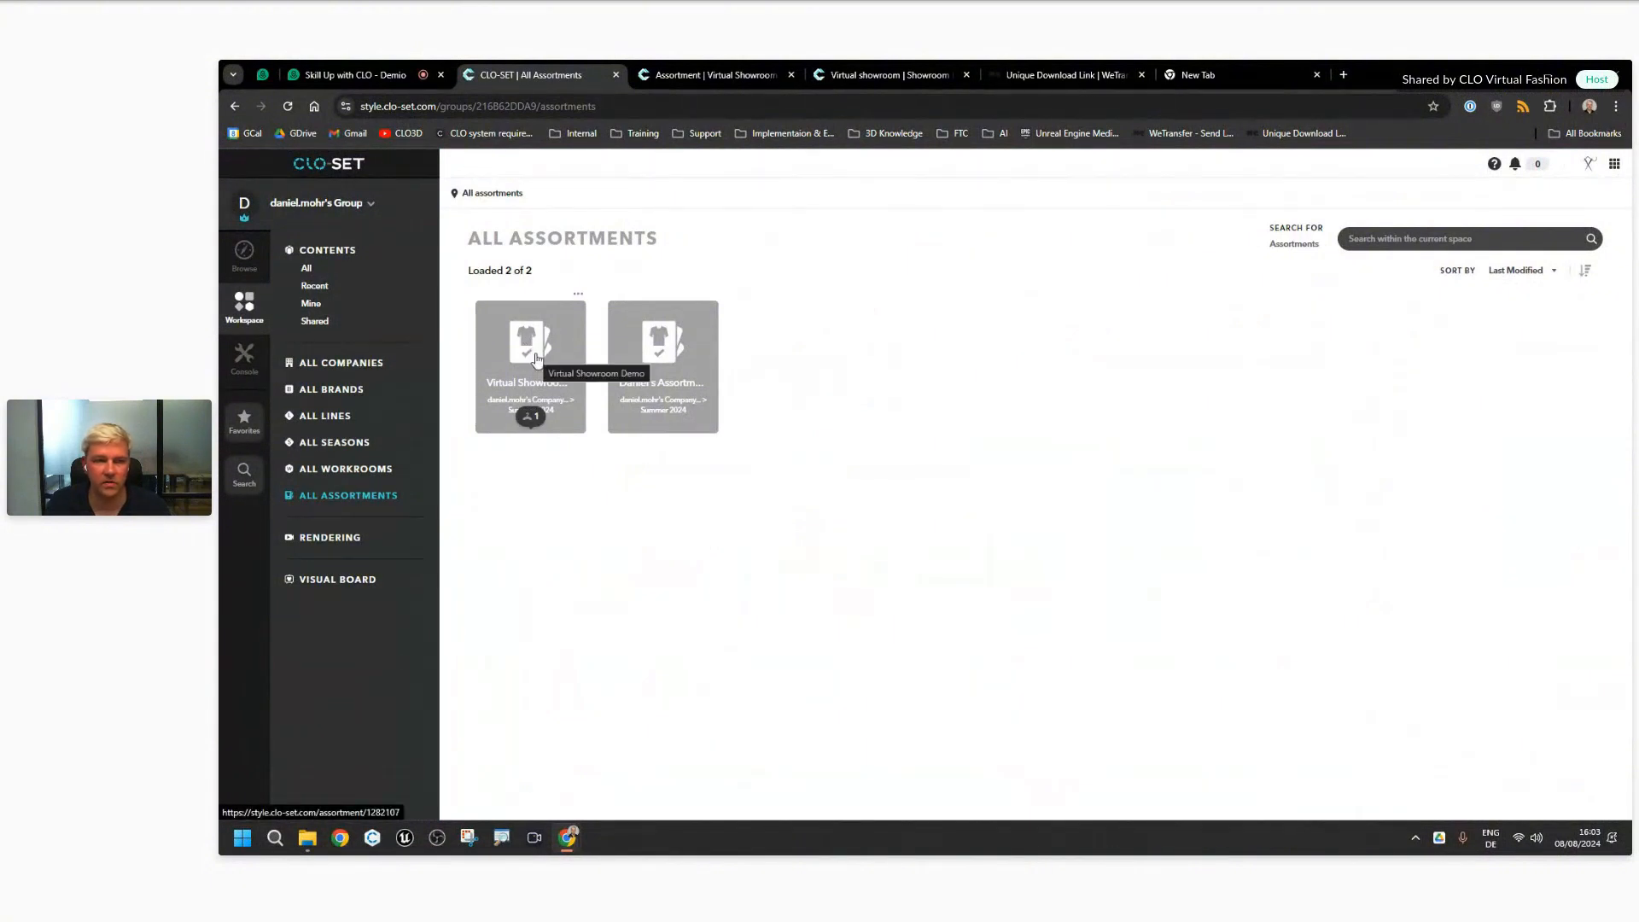
{"action": "left_click", "coordinate": [535, 356]}
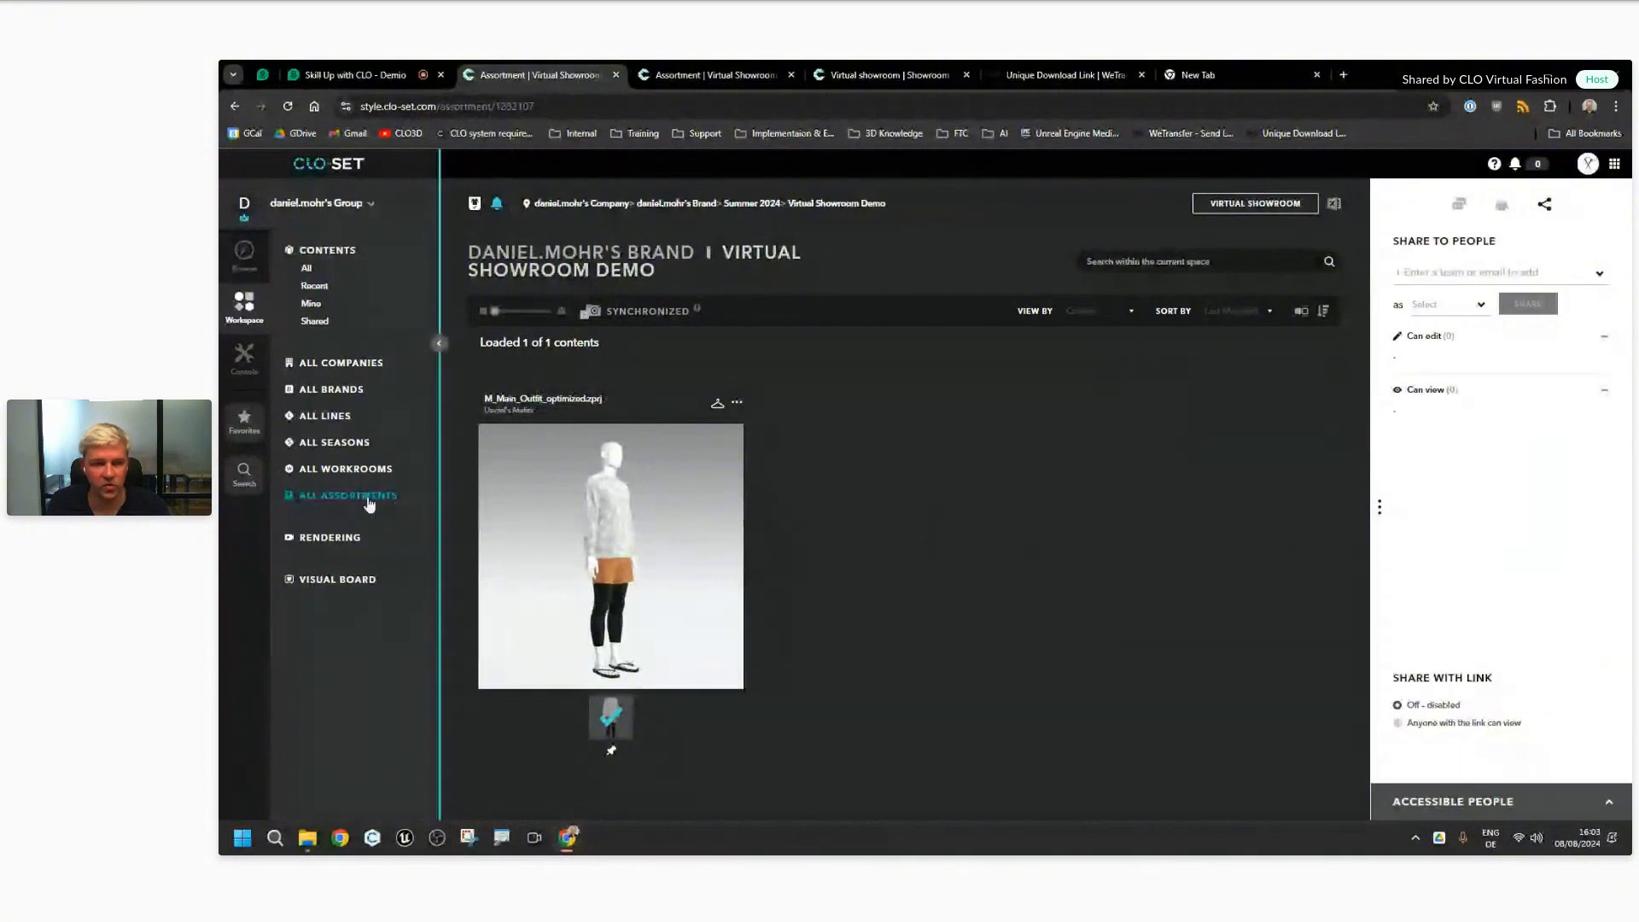
{"action": "left_click", "coordinate": [370, 502]}
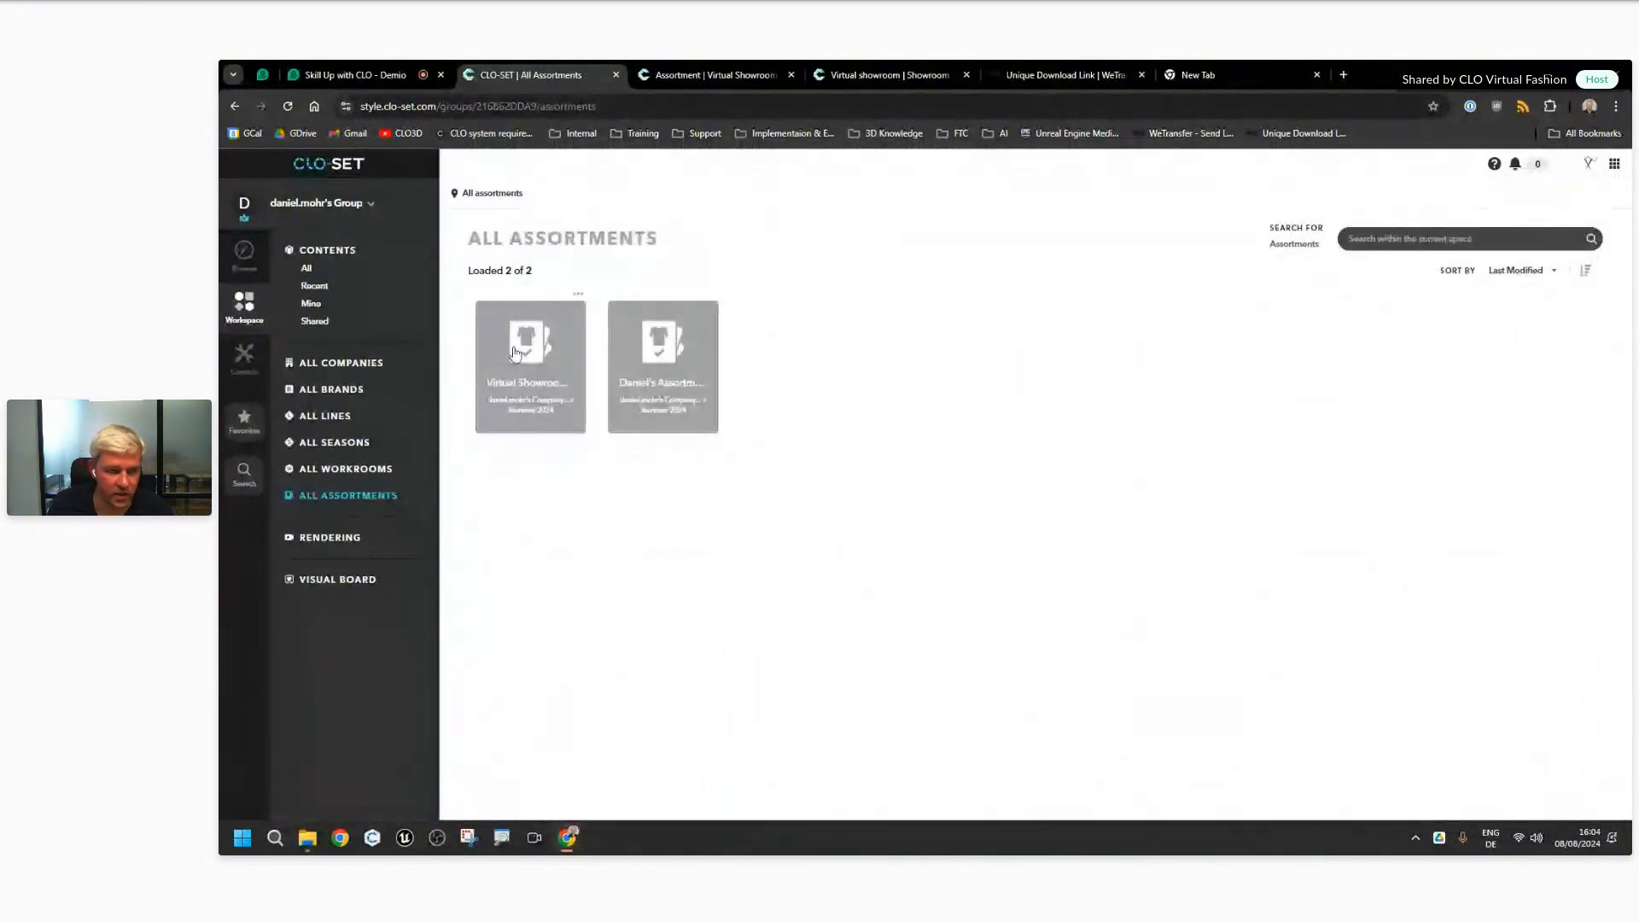
{"action": "left_click", "coordinate": [348, 469]}
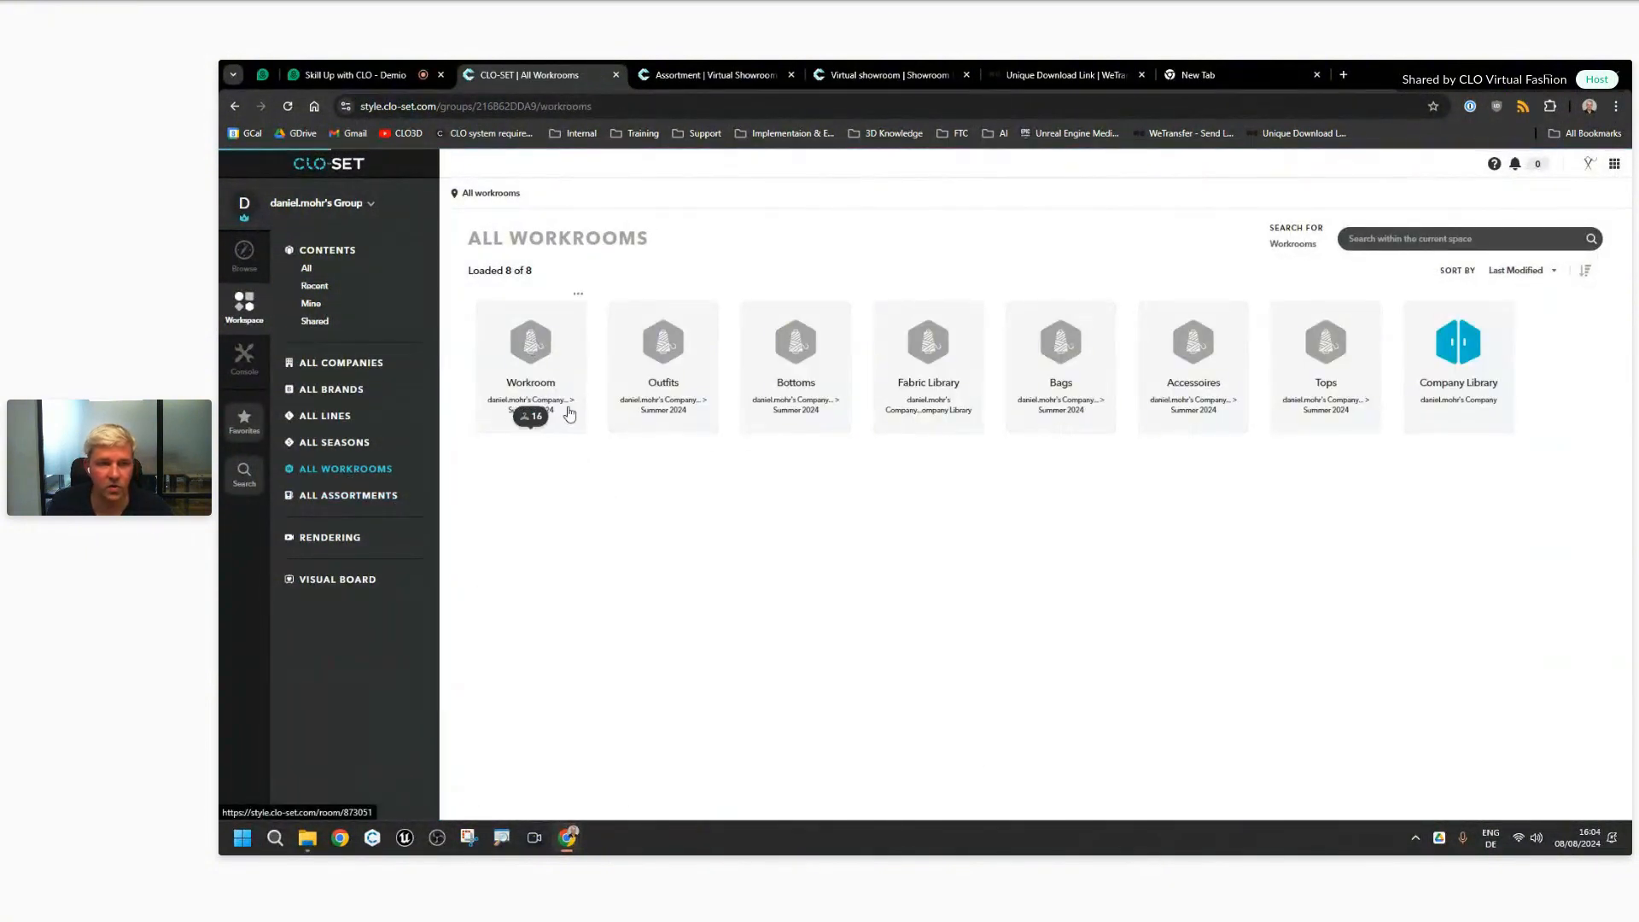
{"action": "left_click", "coordinate": [569, 414]}
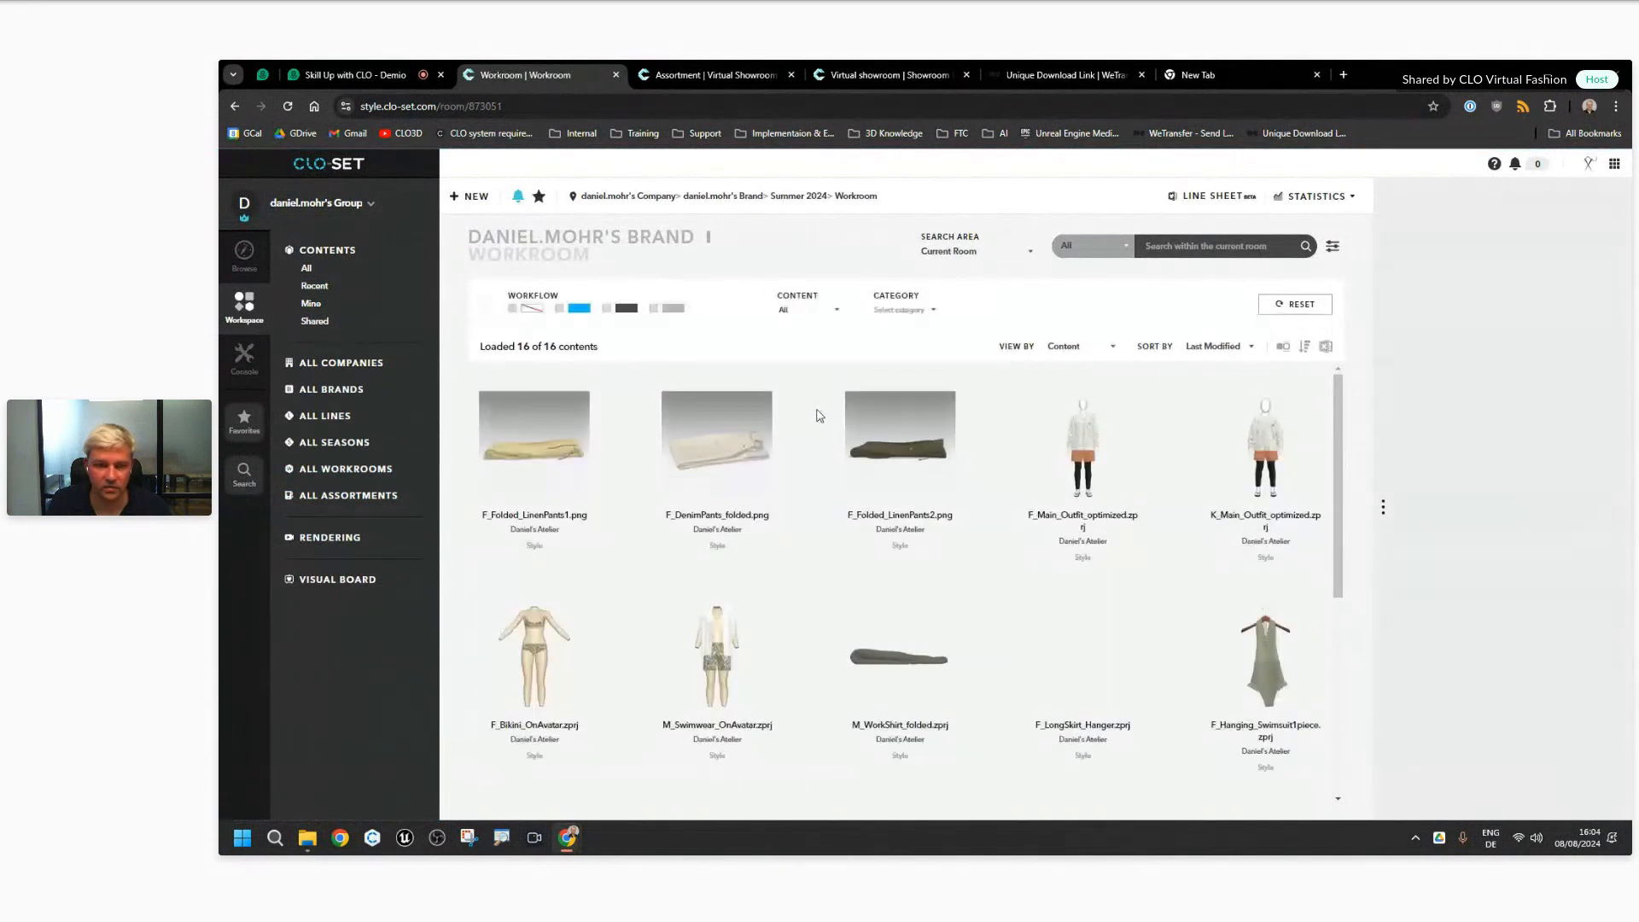
Step: Add all contents of the Workroom to the Virtual Showroom Demo assortment under Summer 2024
{"action": "left_click", "coordinate": [501, 414]}
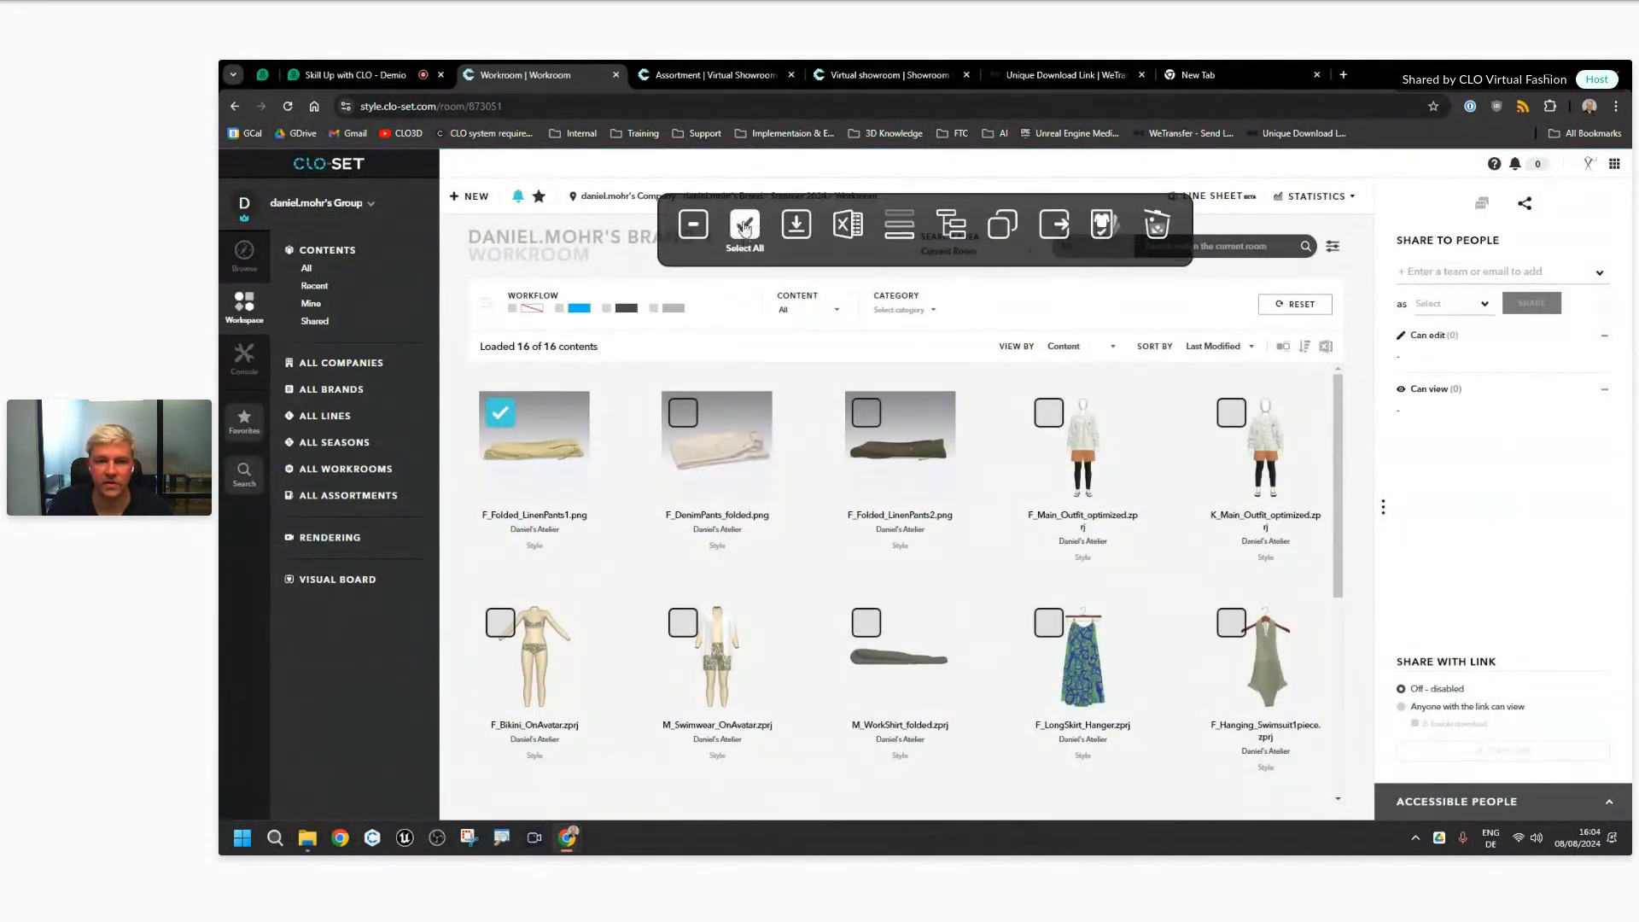
{"action": "left_click", "coordinate": [744, 226]}
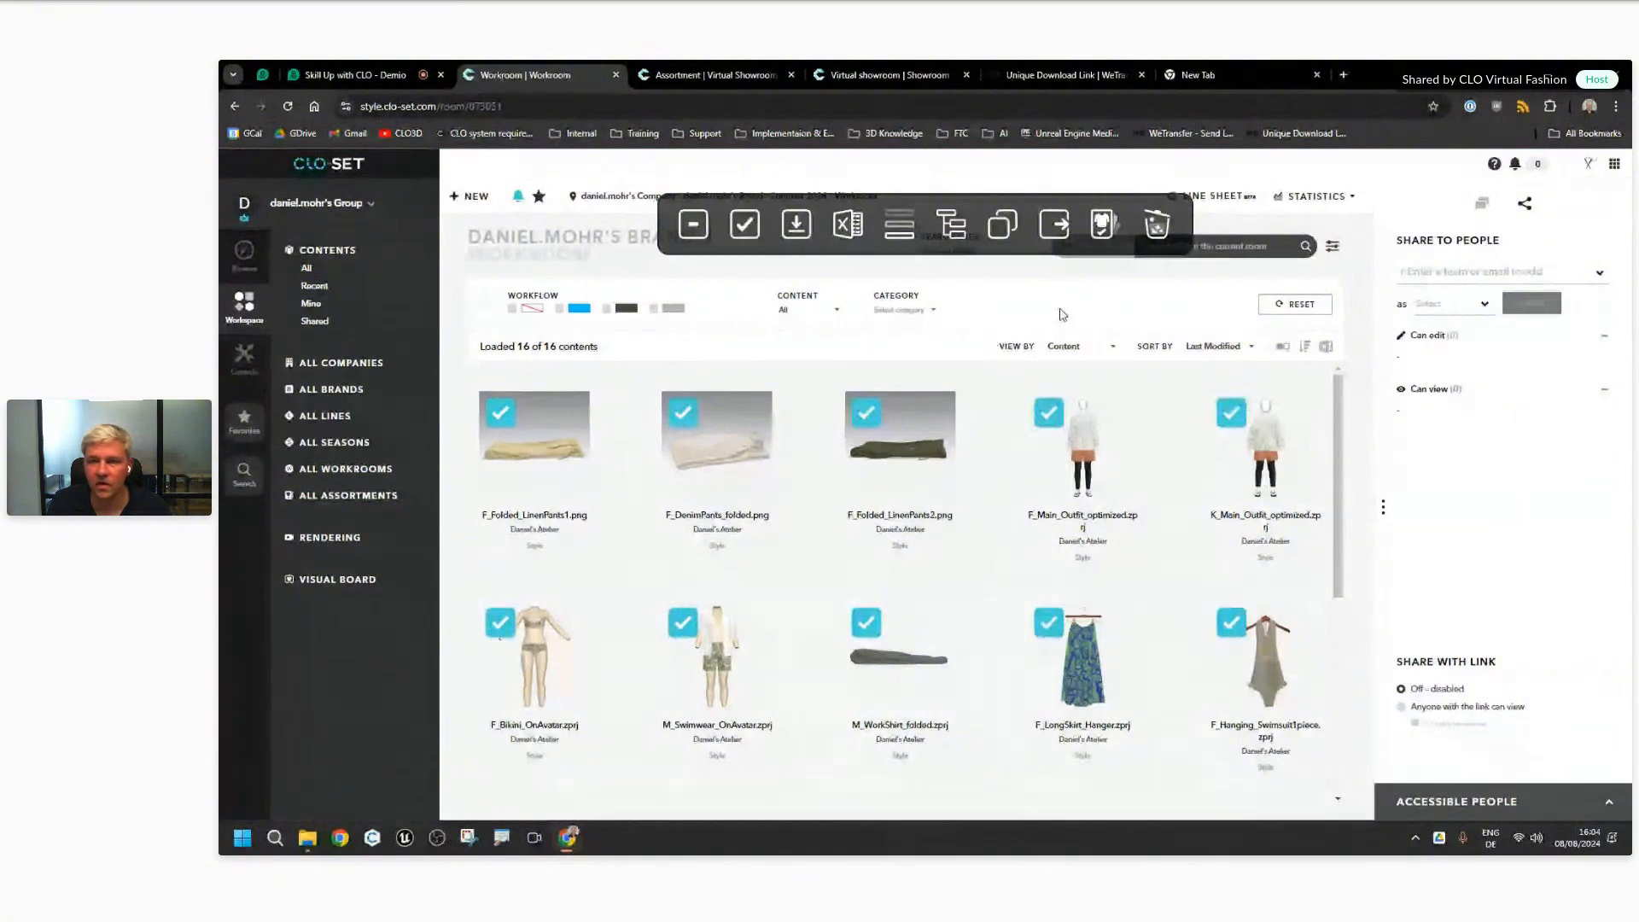
{"action": "left_click", "coordinate": [1104, 224]}
{"action": "left_click", "coordinate": [798, 350]}
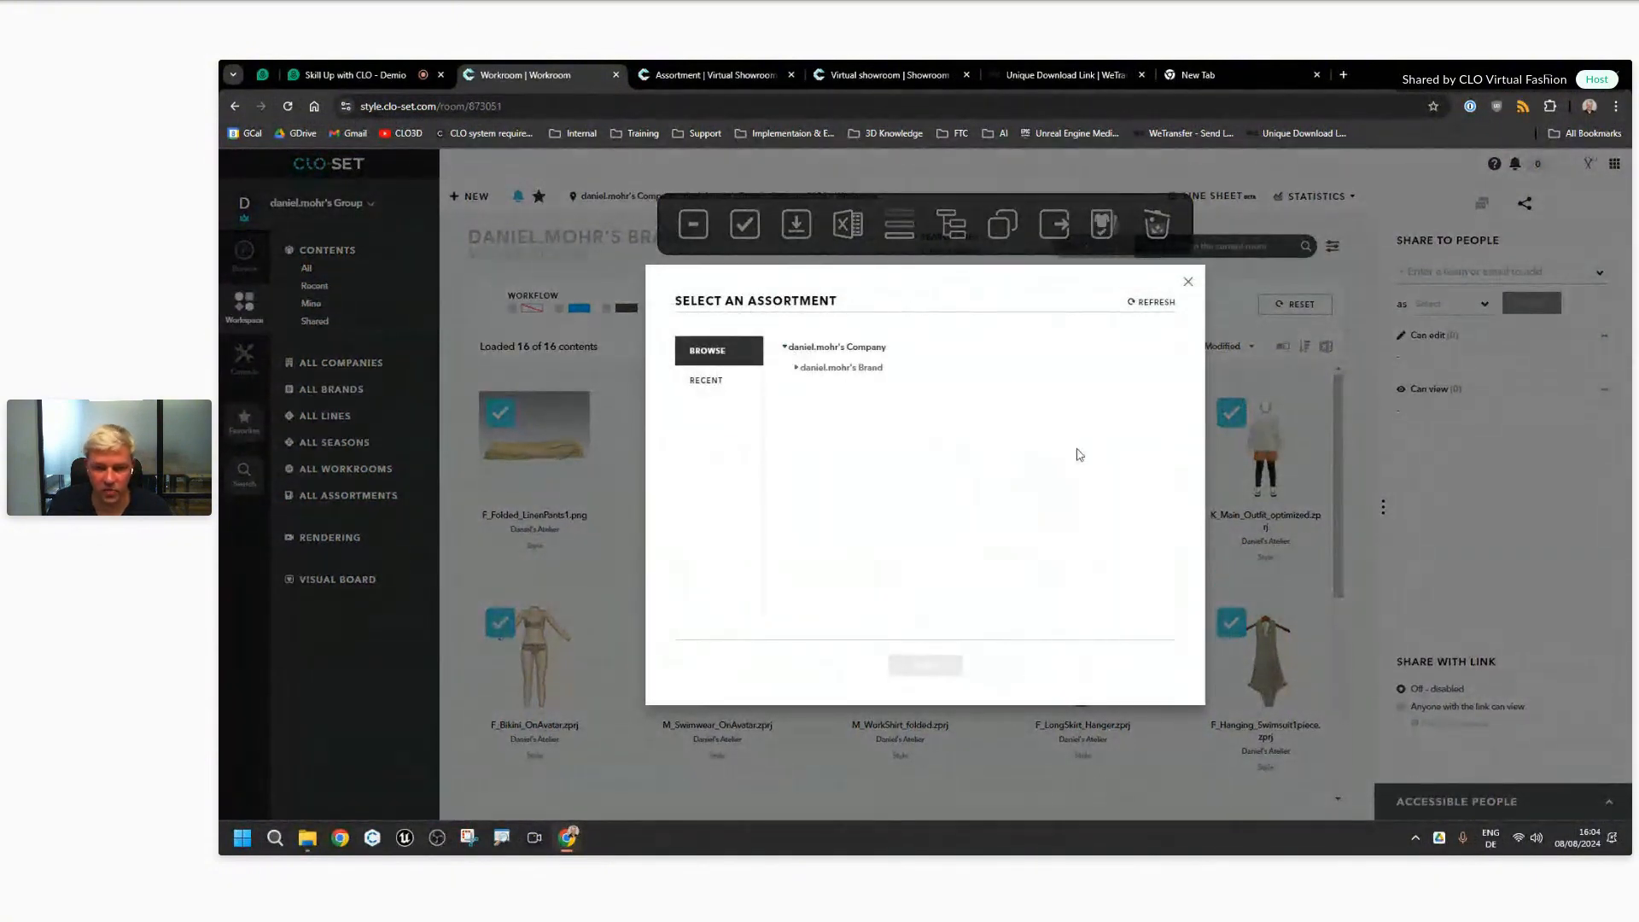
{"action": "left_click", "coordinate": [796, 367]}
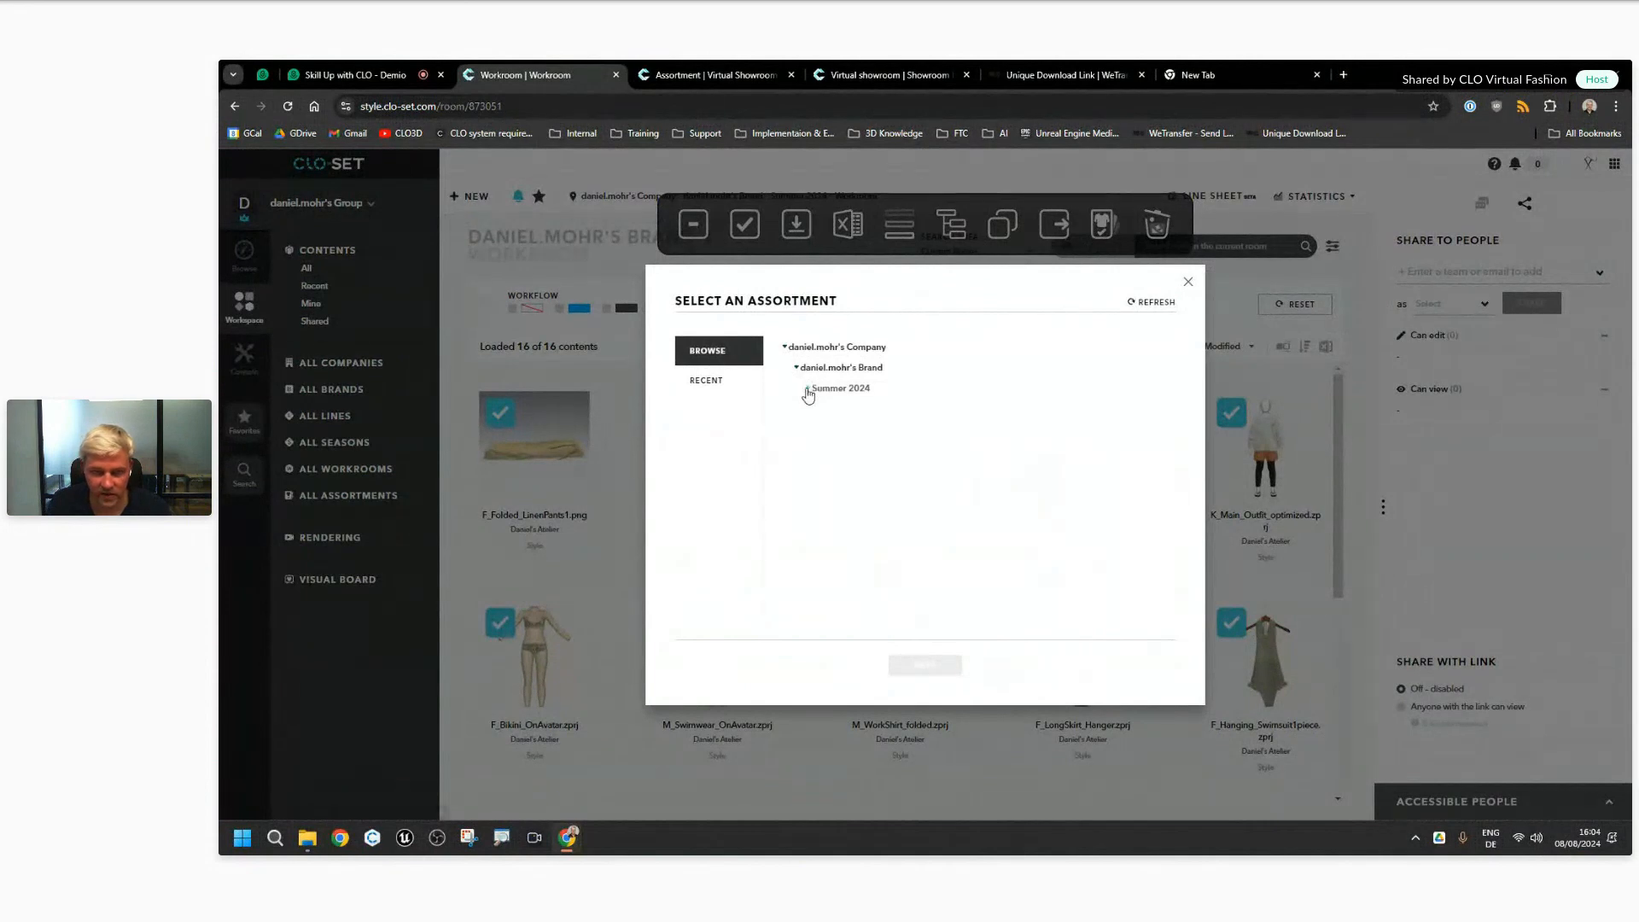
{"action": "left_click", "coordinate": [810, 388]}
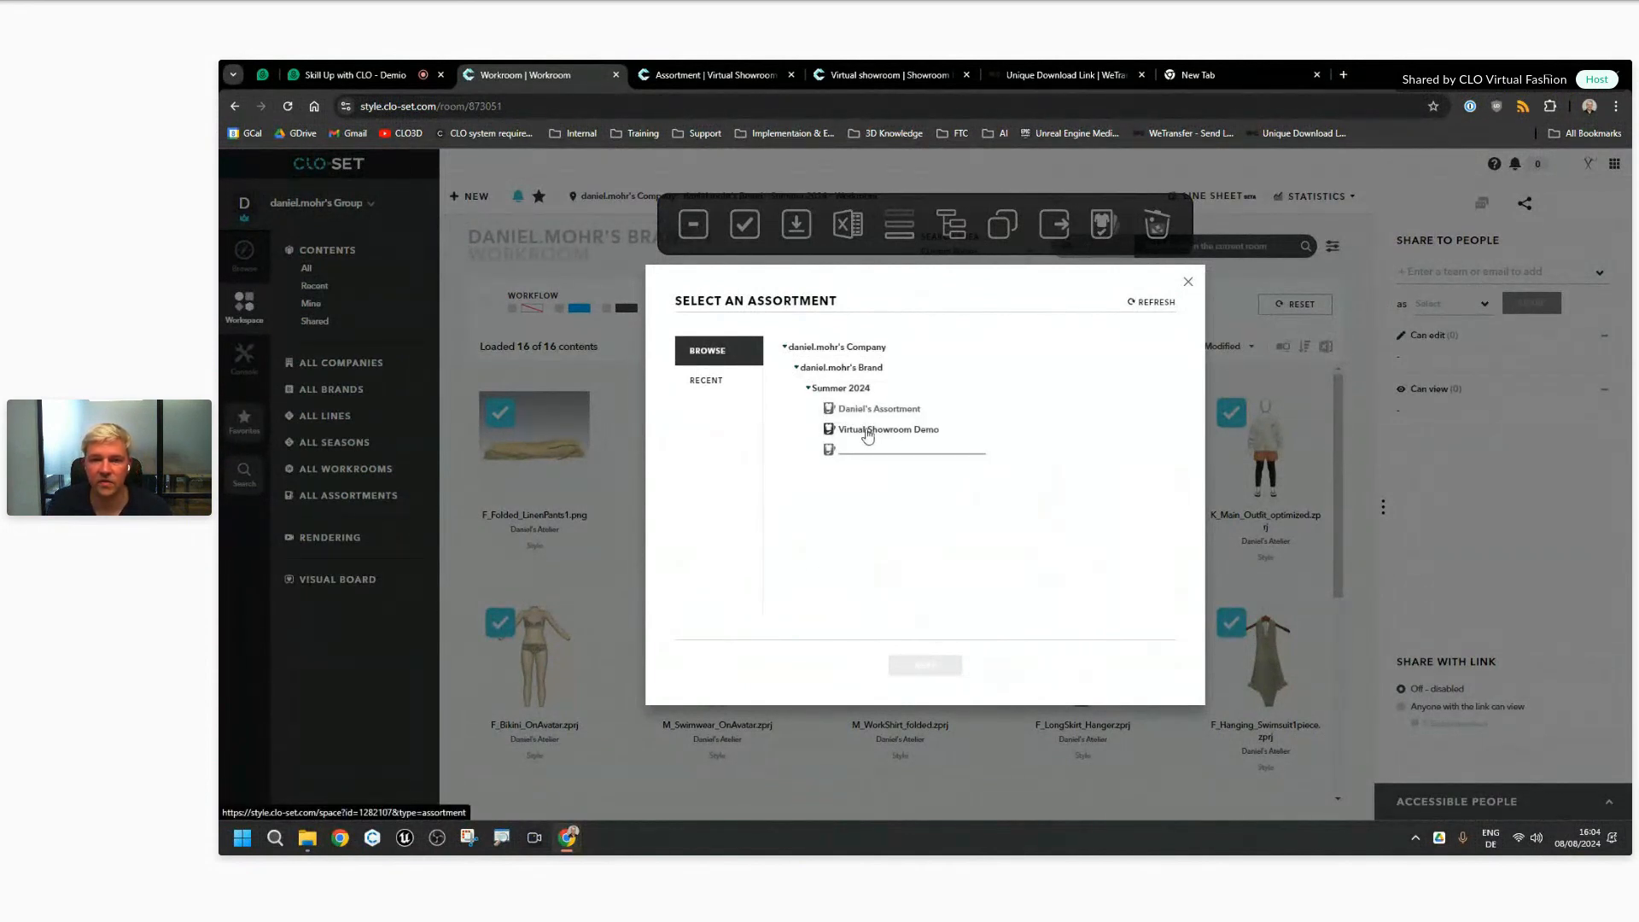
{"action": "left_click", "coordinate": [885, 435]}
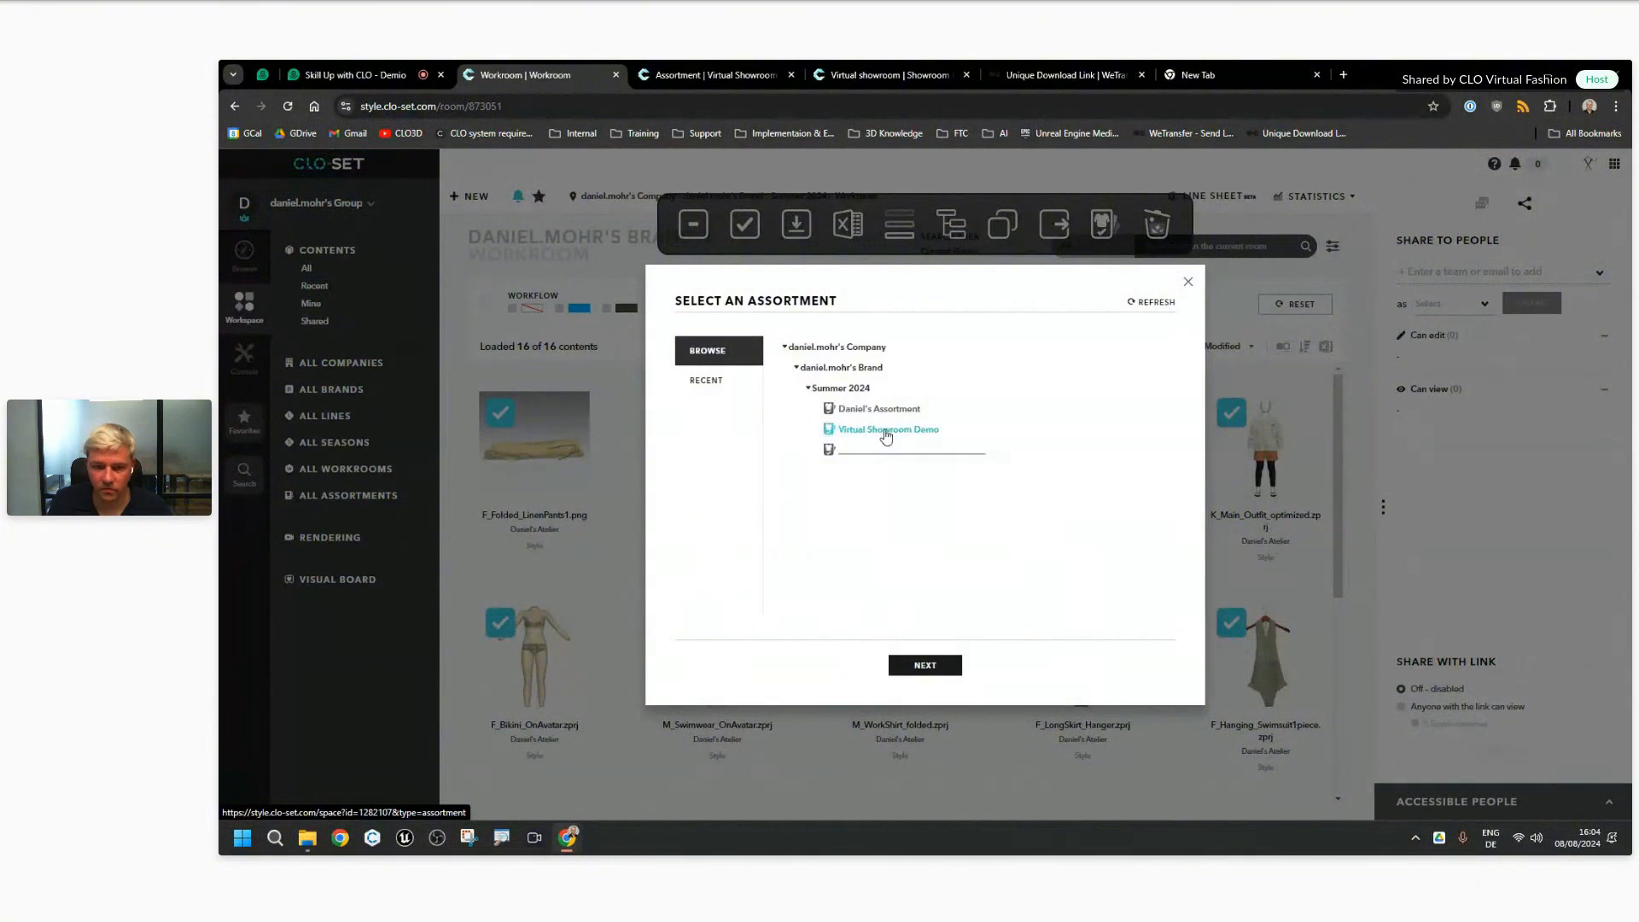
{"action": "left_click", "coordinate": [927, 668]}
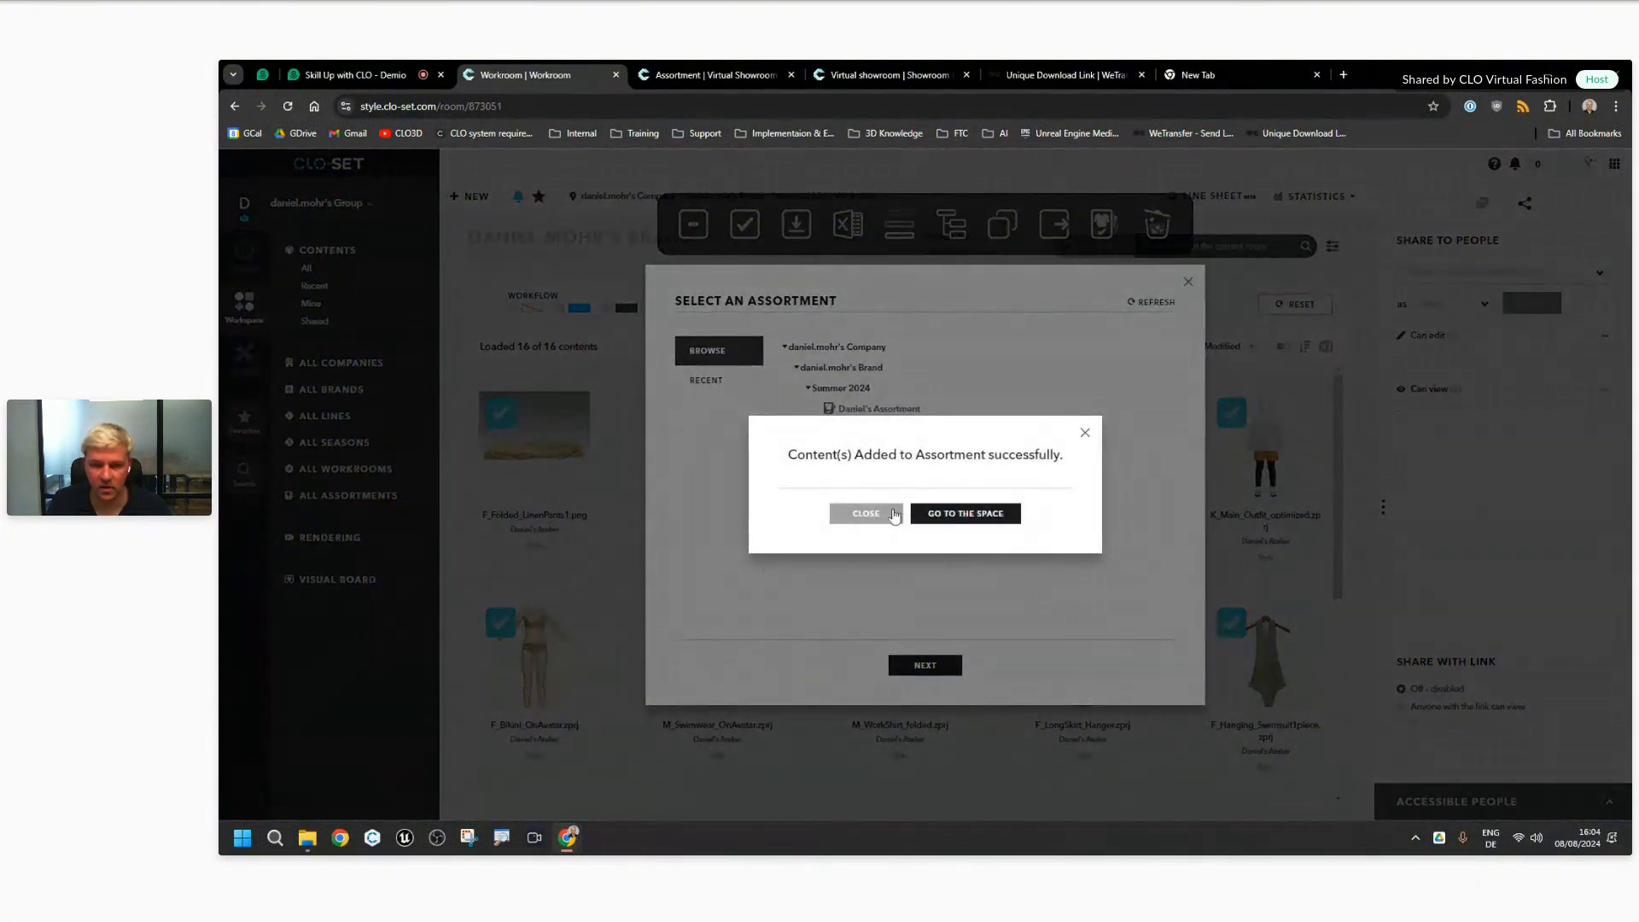
{"action": "left_click", "coordinate": [887, 514]}
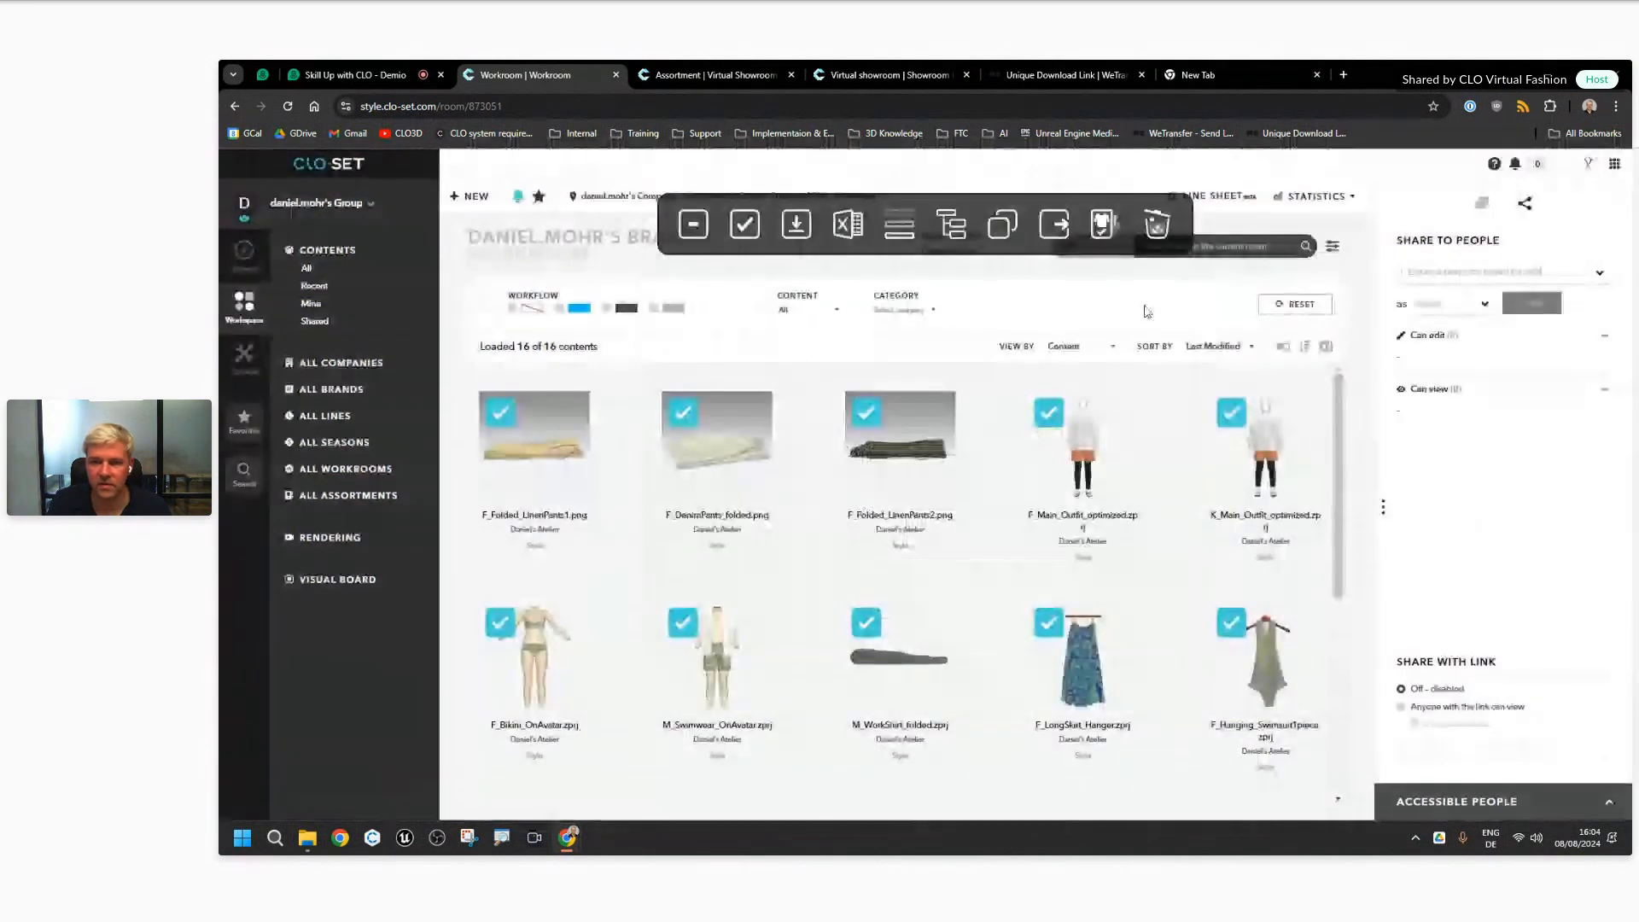
Step: Open the Virtual Showroom Demo assortment and look through the garments it contains
{"action": "left_click", "coordinate": [350, 497]}
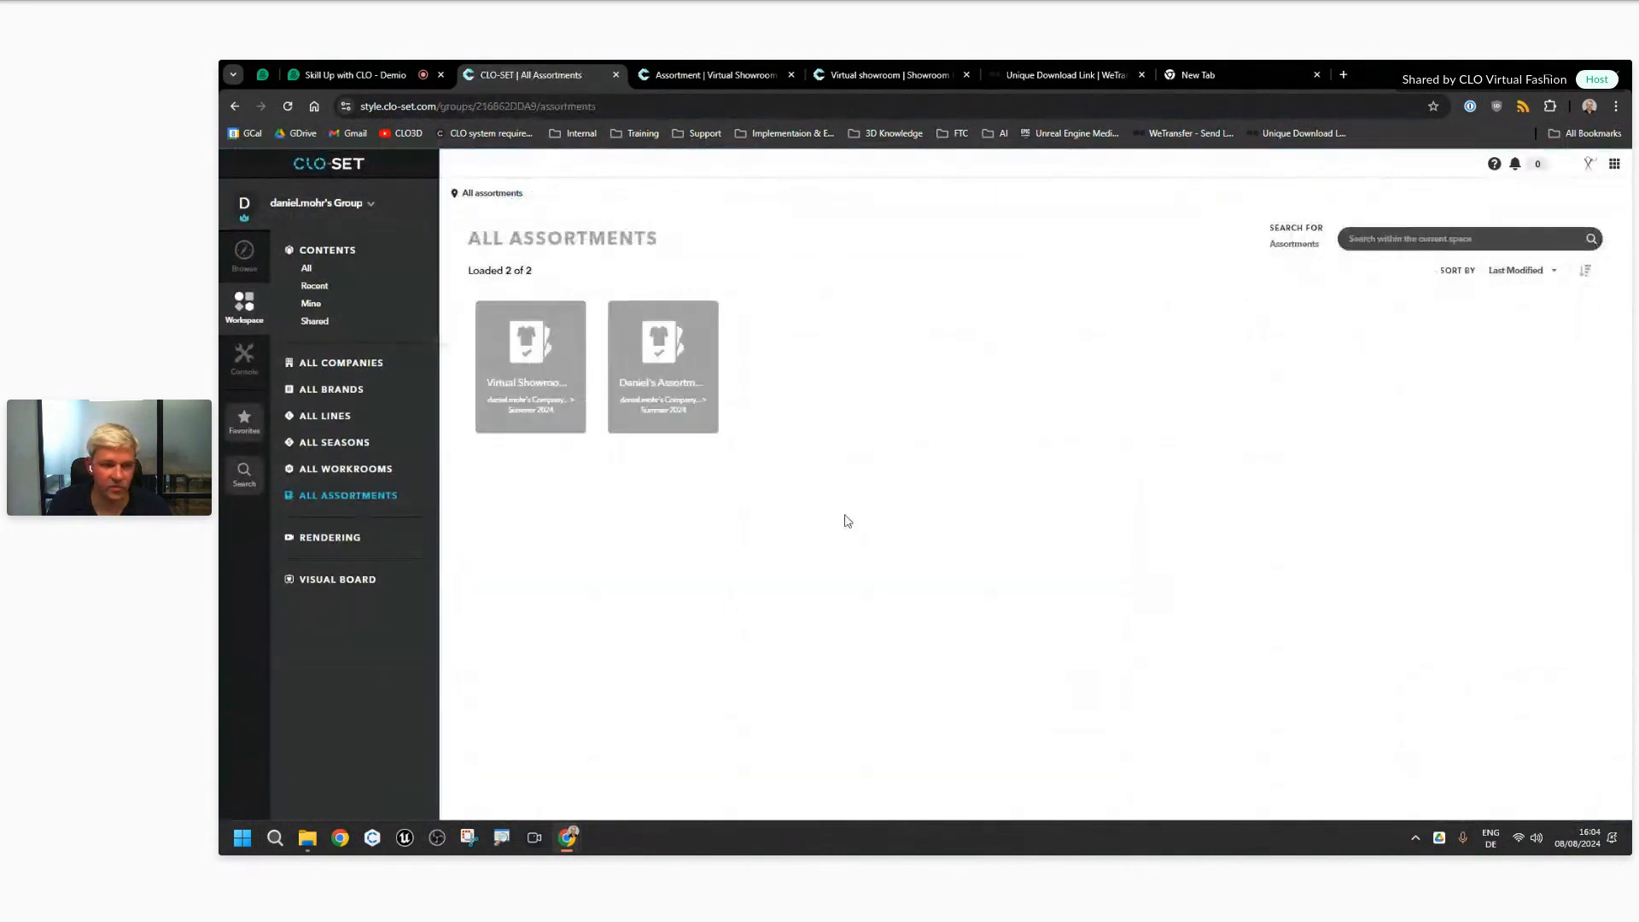
{"action": "left_click", "coordinate": [531, 349]}
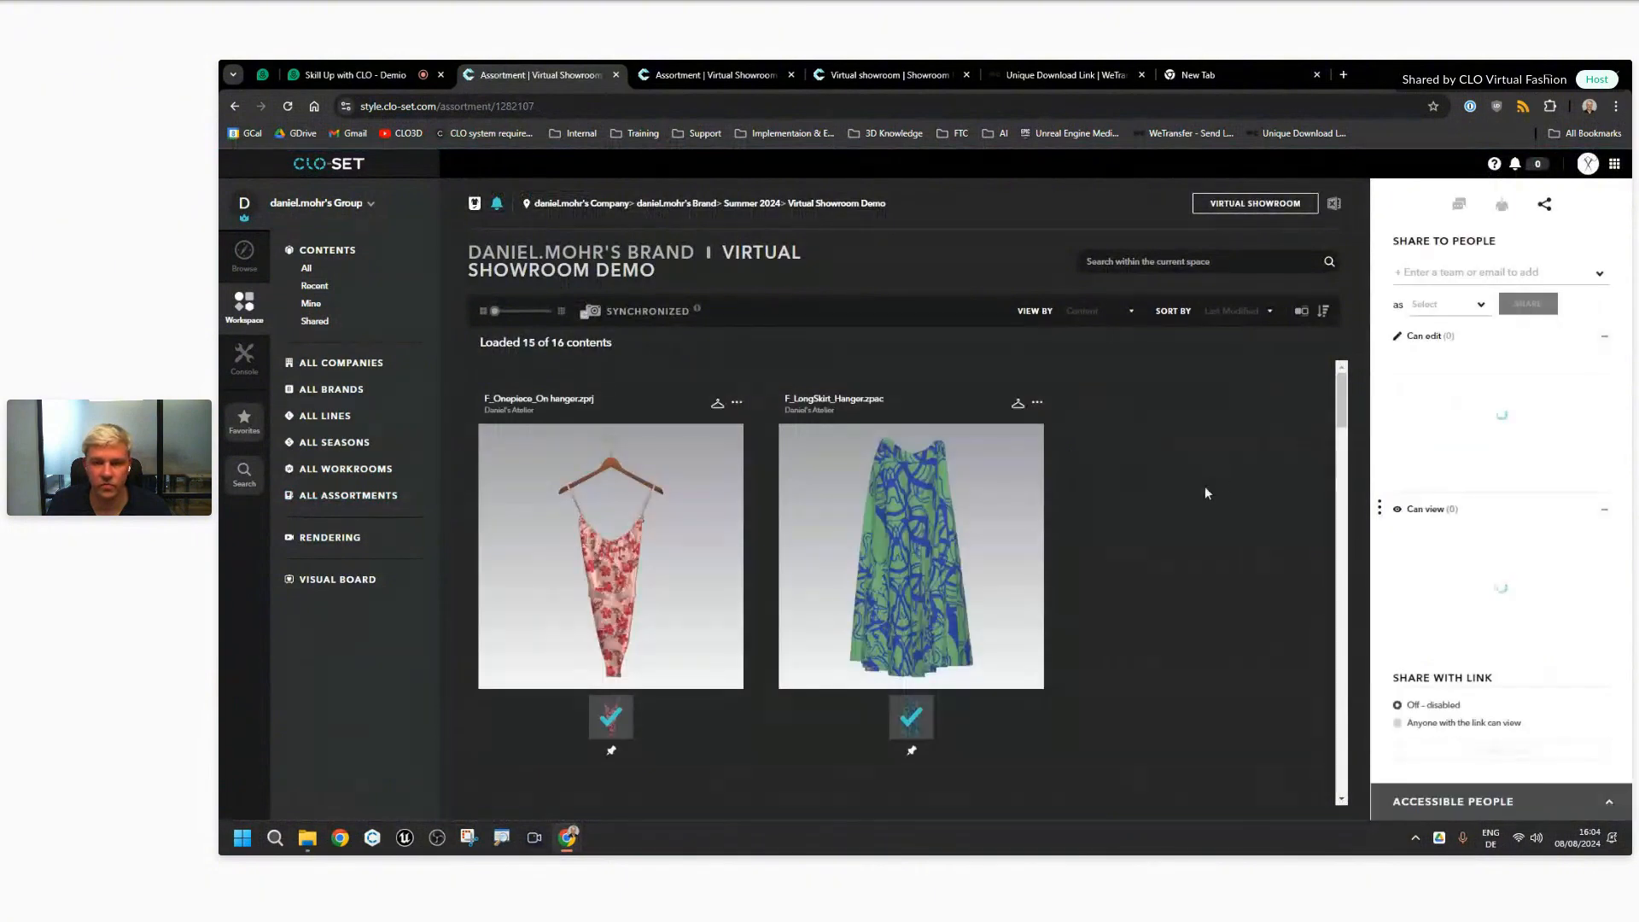
{"action": "scroll", "coordinate": [1169, 469], "scroll_direction": "down", "scroll_amount": 20}
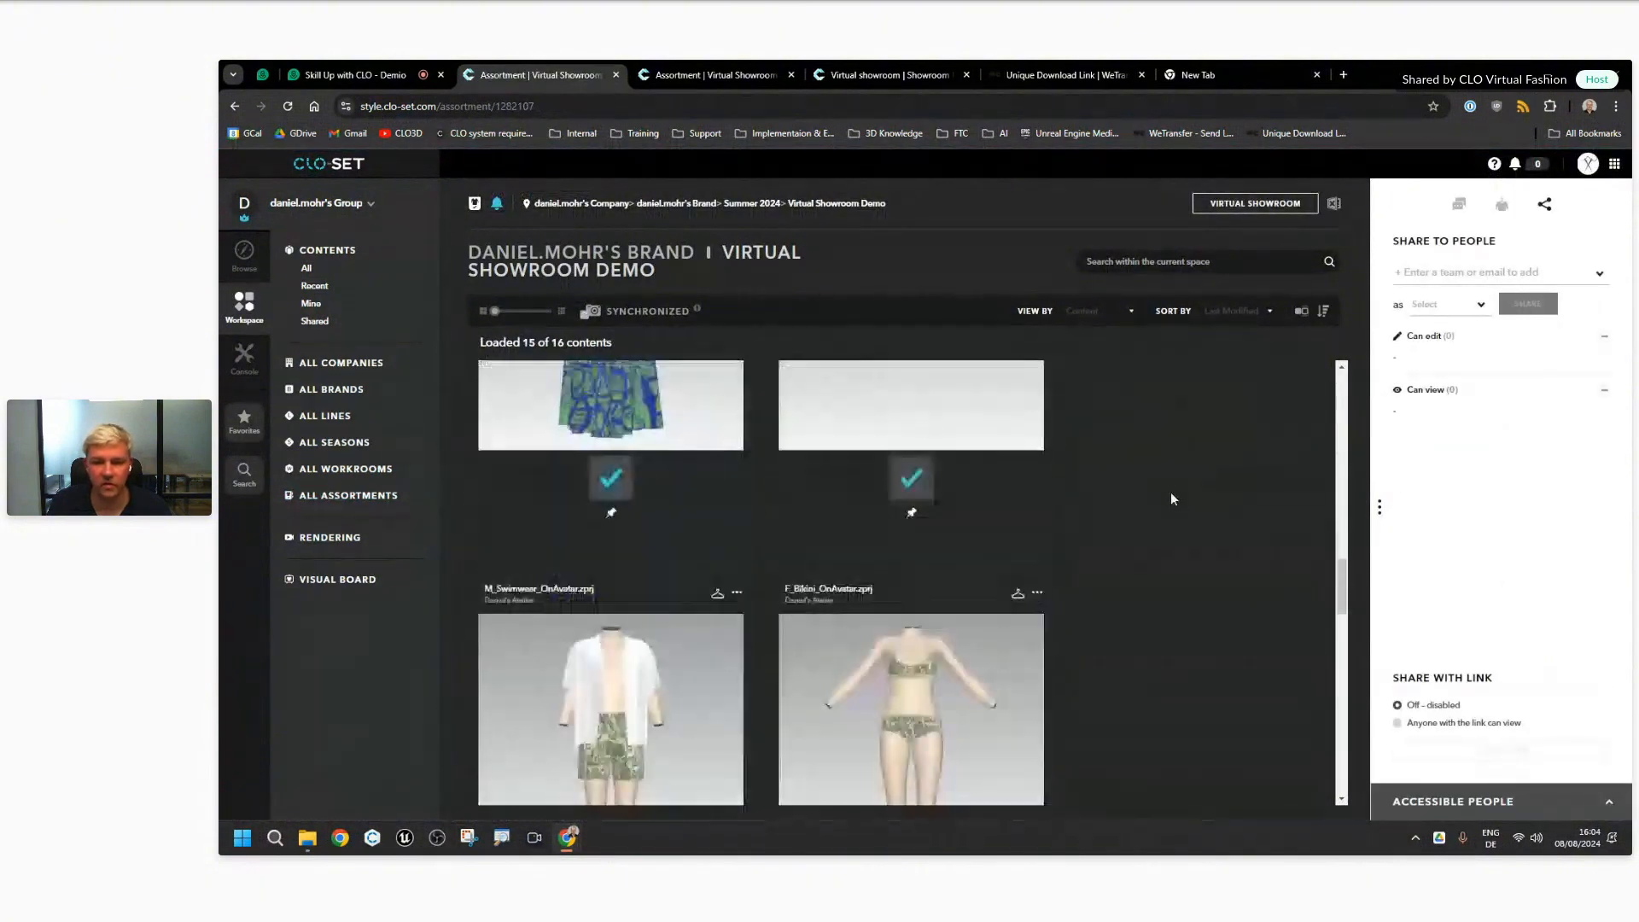
{"action": "scroll", "coordinate": [1170, 491], "scroll_direction": "up", "scroll_amount": 18}
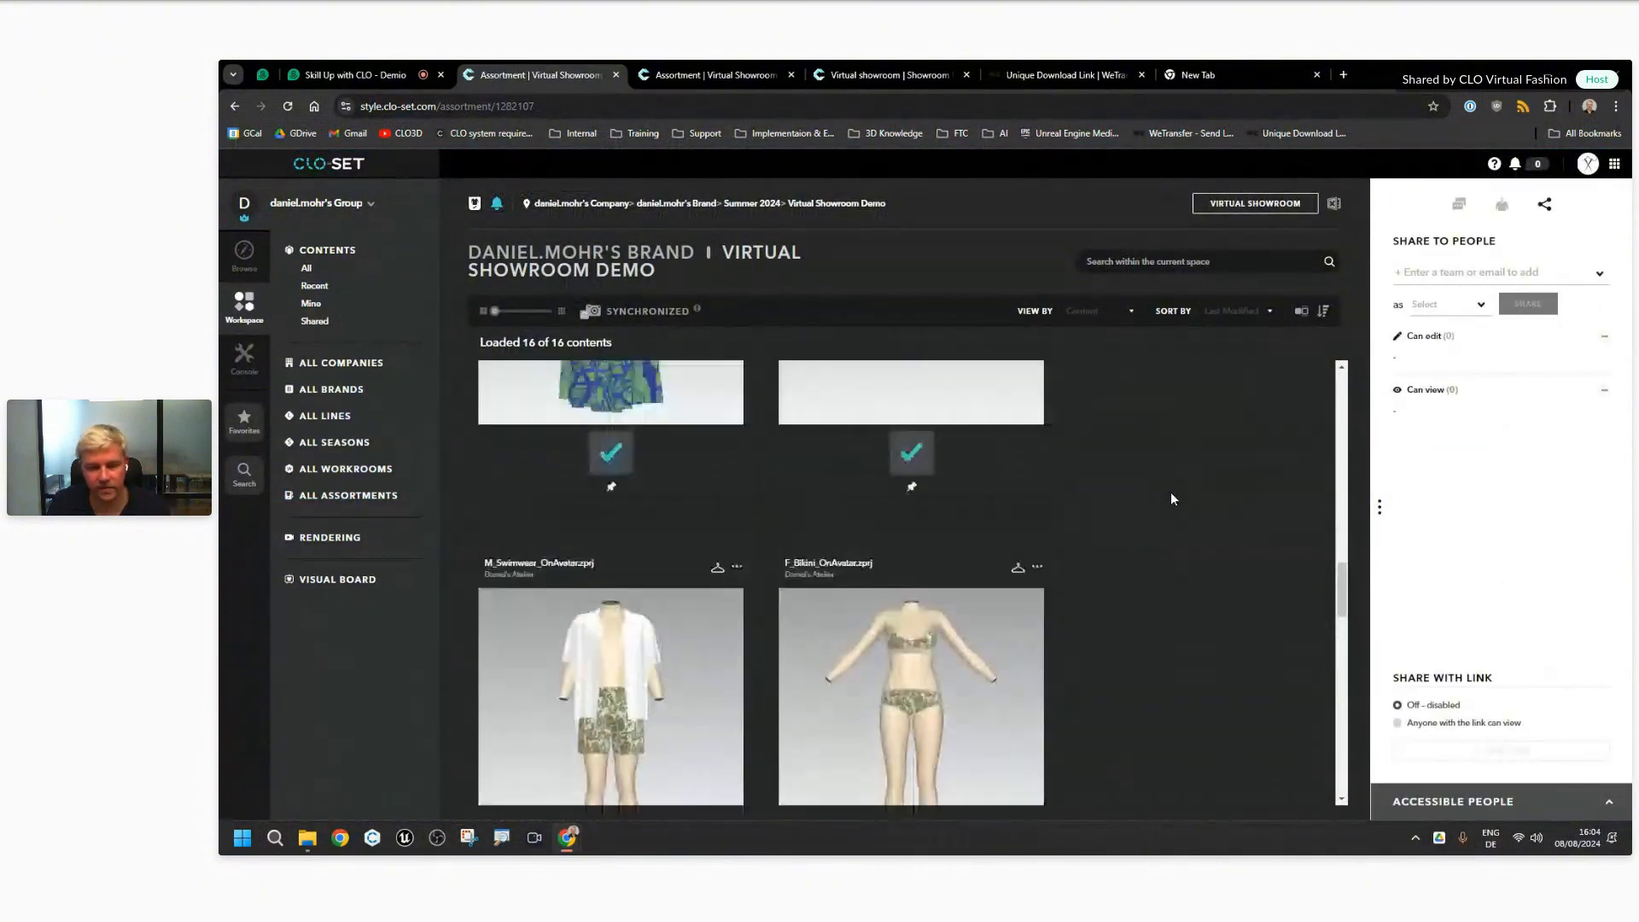
{"action": "scroll", "coordinate": [1172, 497], "scroll_direction": "up", "scroll_amount": 10}
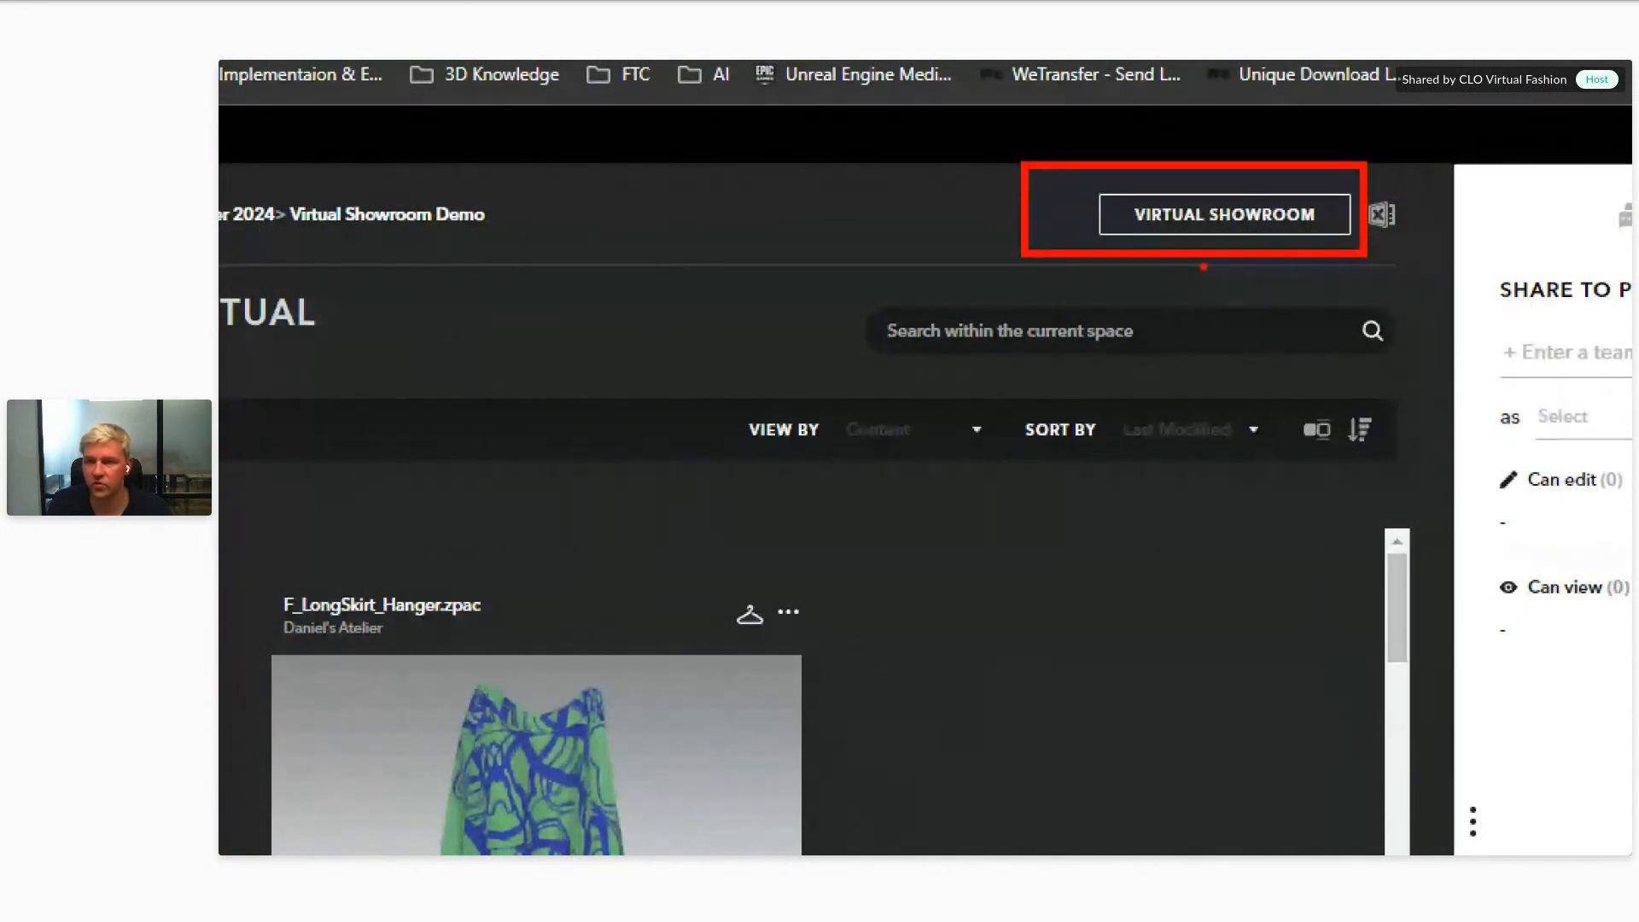
Step: Open the virtual showroom of the Virtual Showroom Demo assortment for editing, and close the older showroom browser tab
{"action": "key", "text": "Escape"}
{"action": "mouse_move", "coordinate": [1261, 211]}
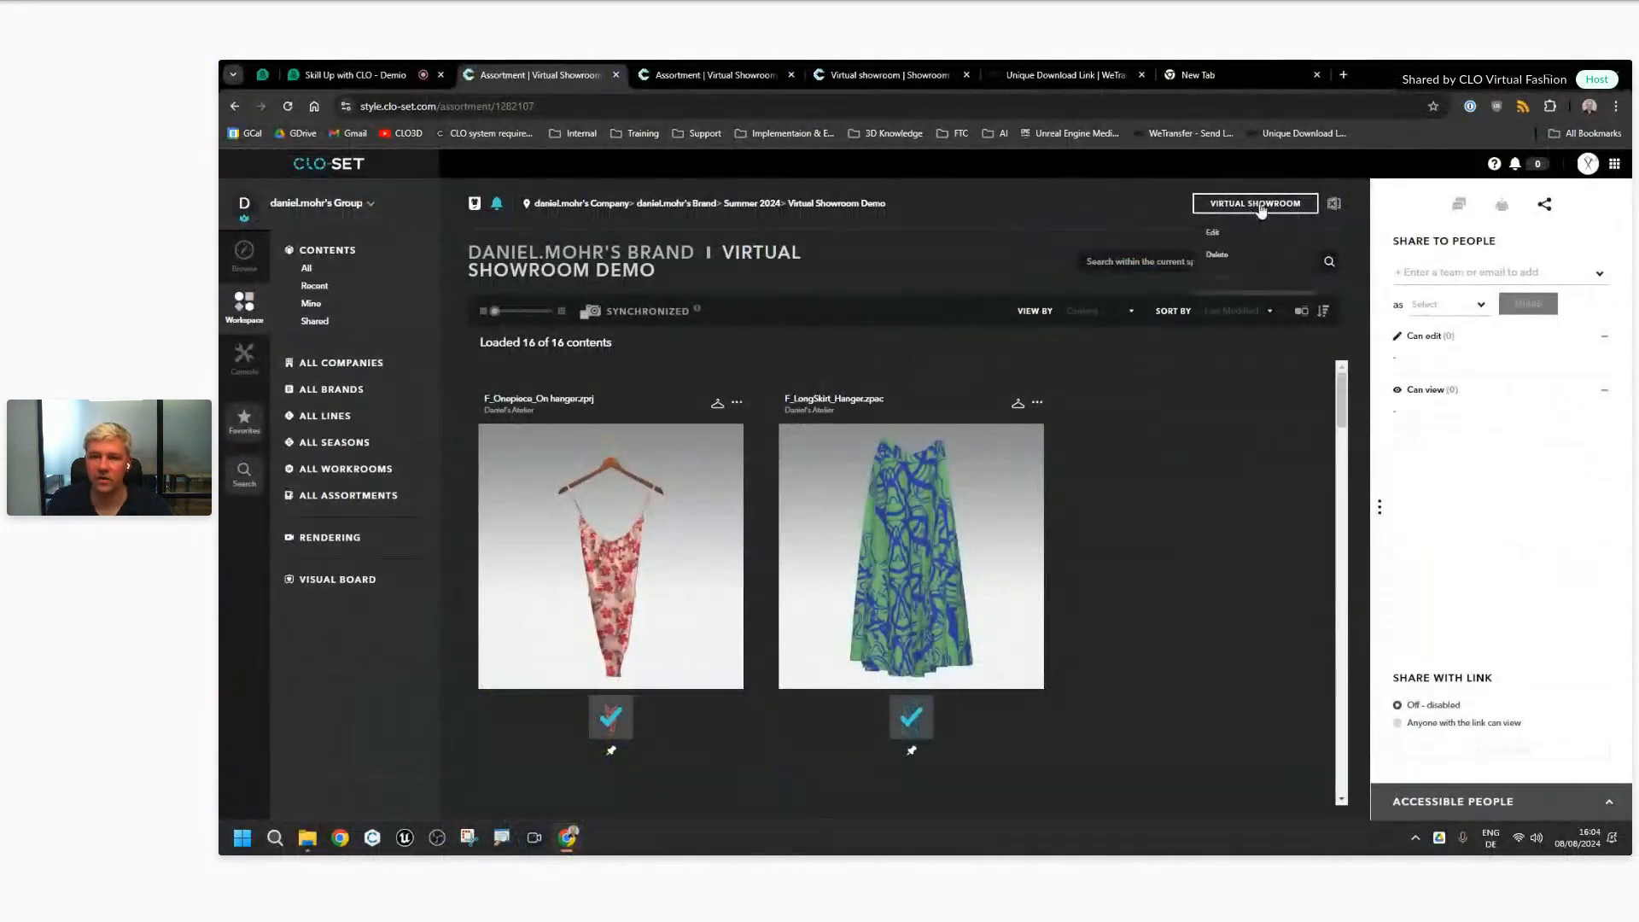
{"action": "left_click", "coordinate": [1229, 233]}
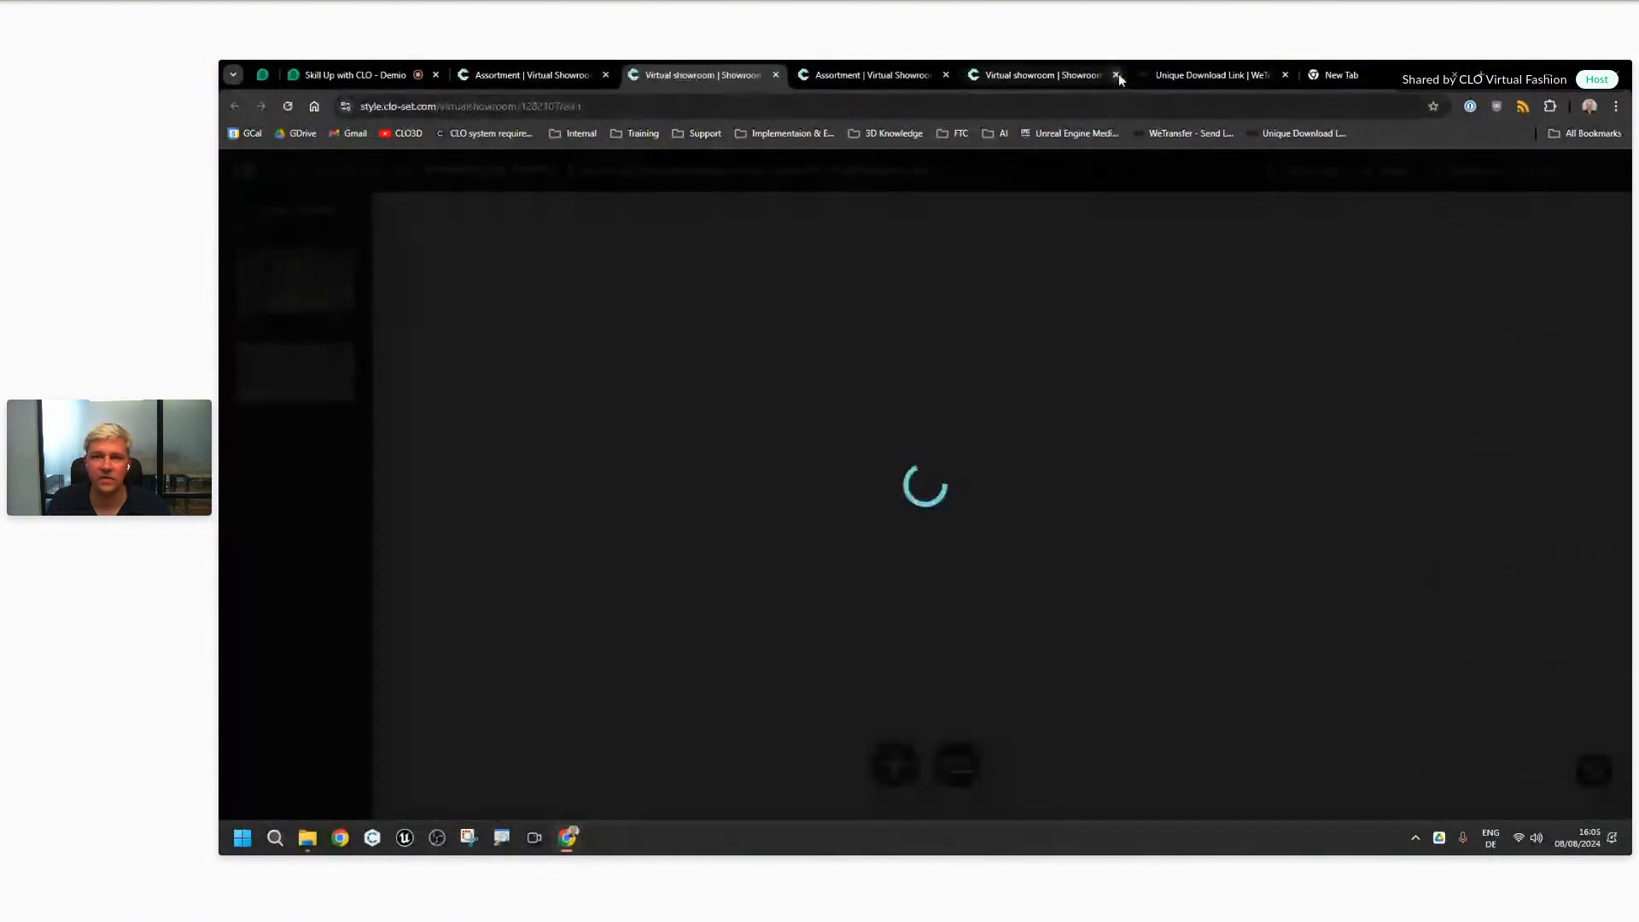
{"action": "left_click", "coordinate": [1116, 75]}
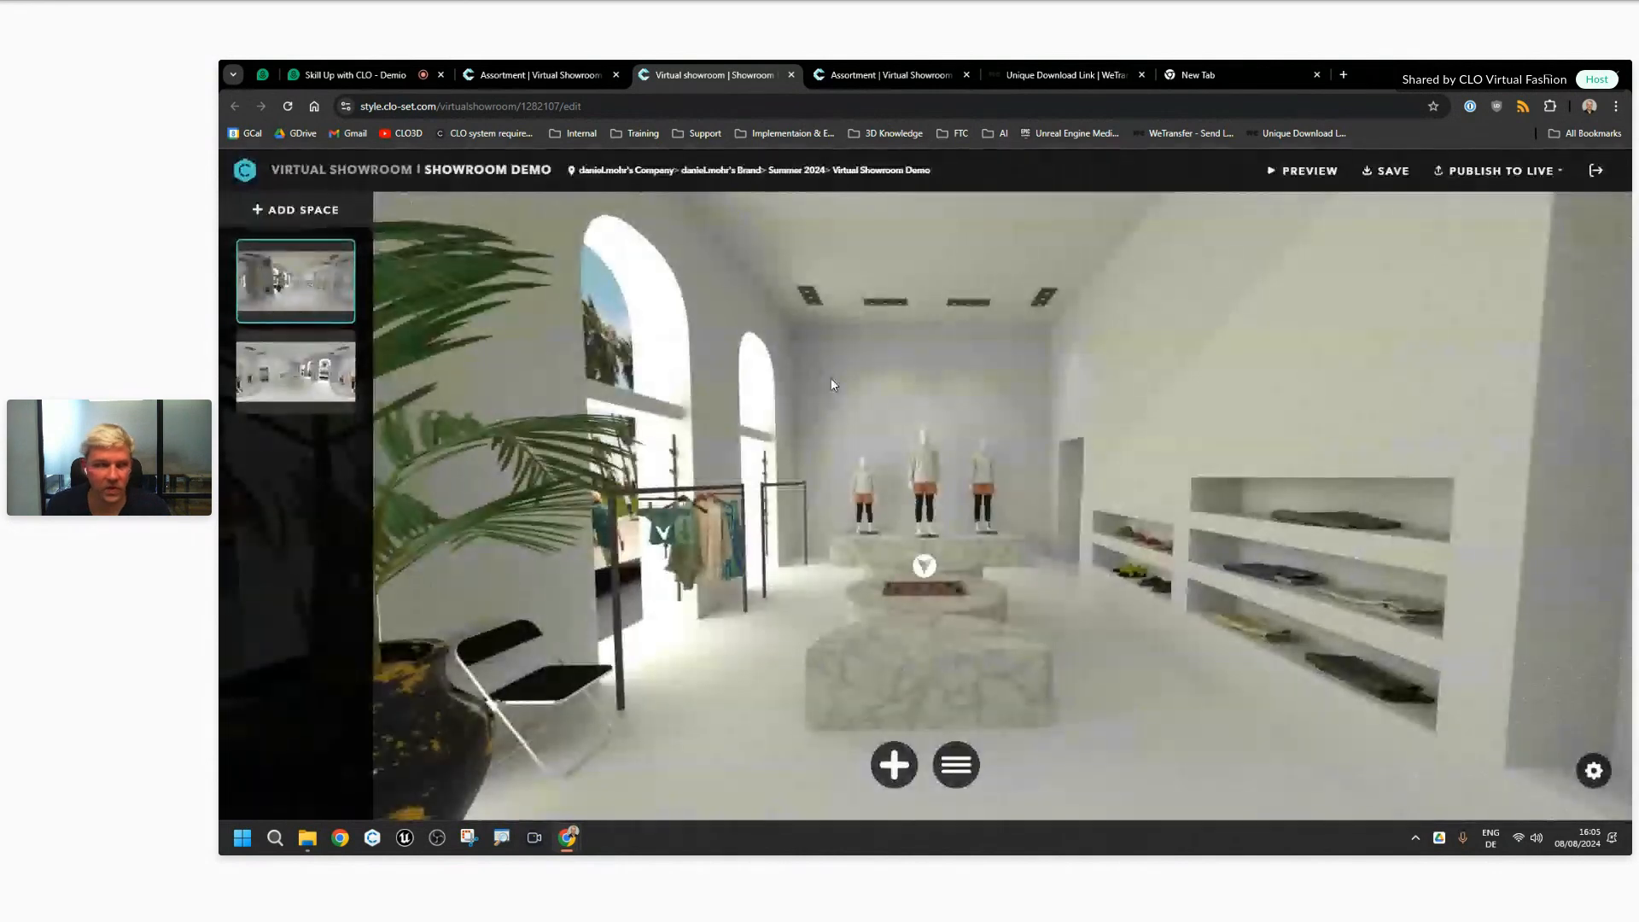
Step: Delete the first space from the showroom, and try to delete the remaining space as well
{"action": "left_click", "coordinate": [346, 314]}
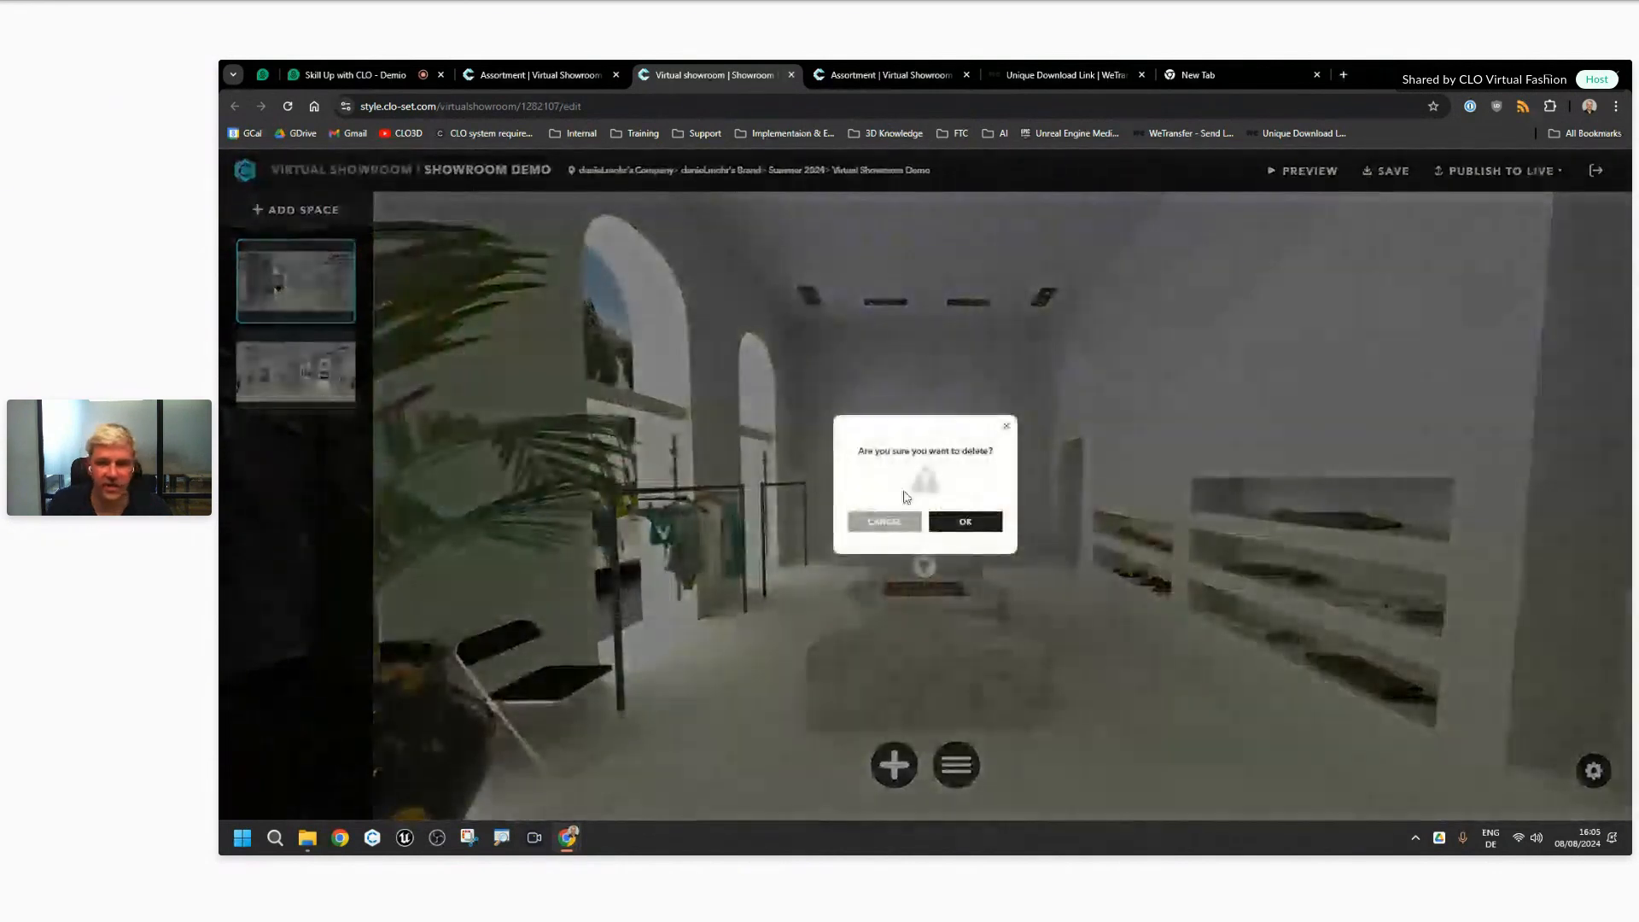
{"action": "left_click", "coordinate": [960, 524]}
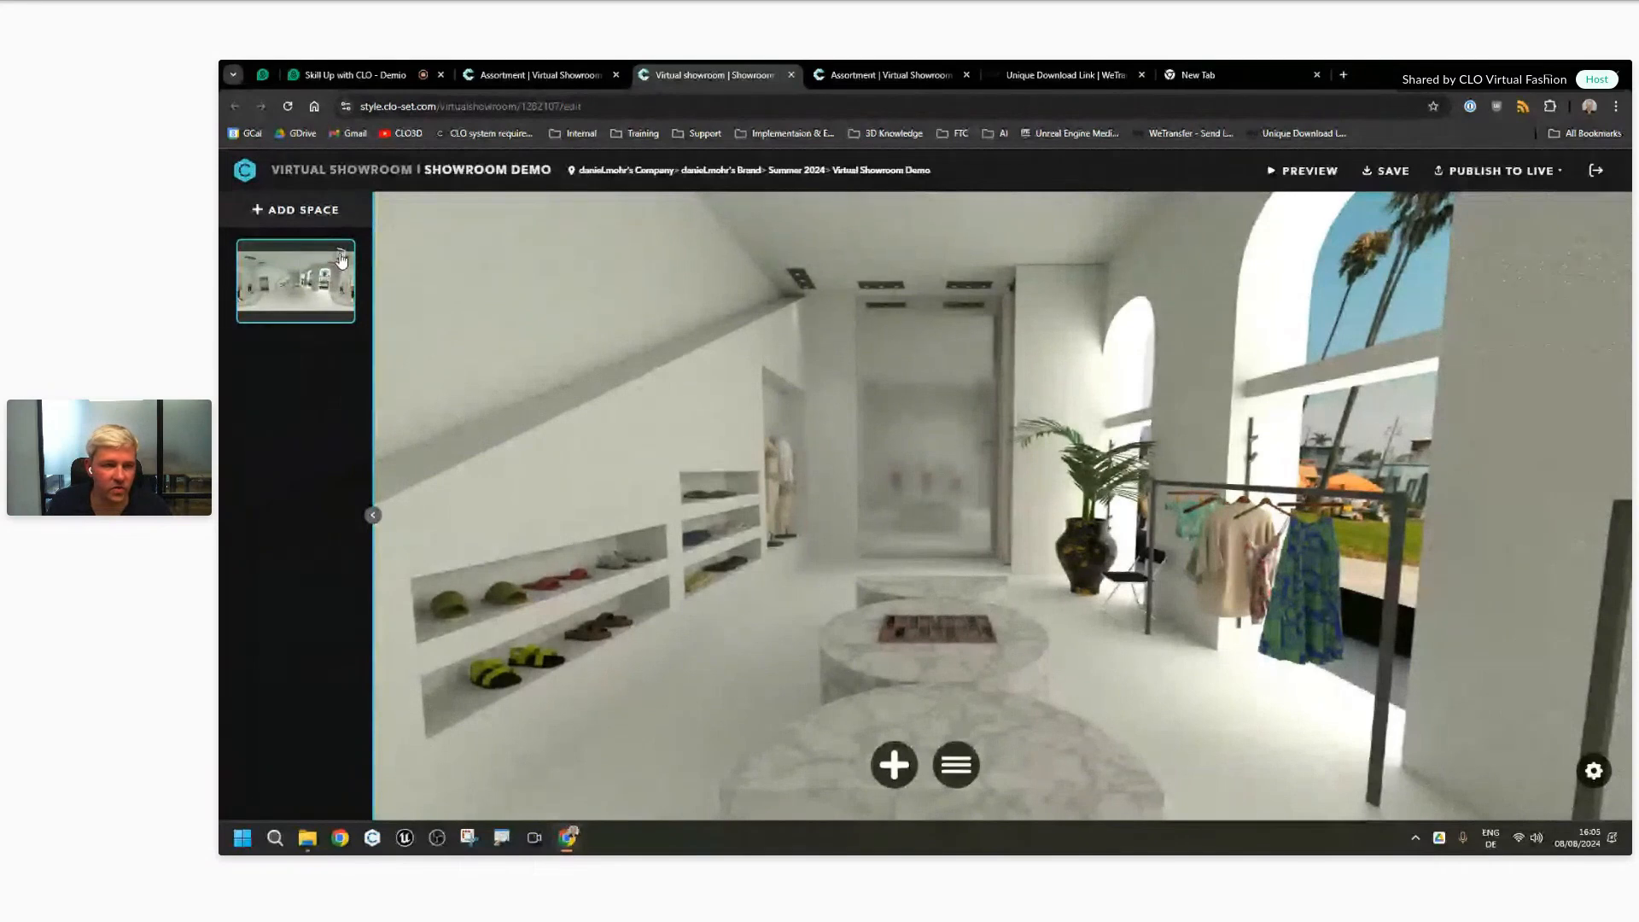
{"action": "left_click", "coordinate": [340, 258]}
{"action": "left_click", "coordinate": [913, 587]}
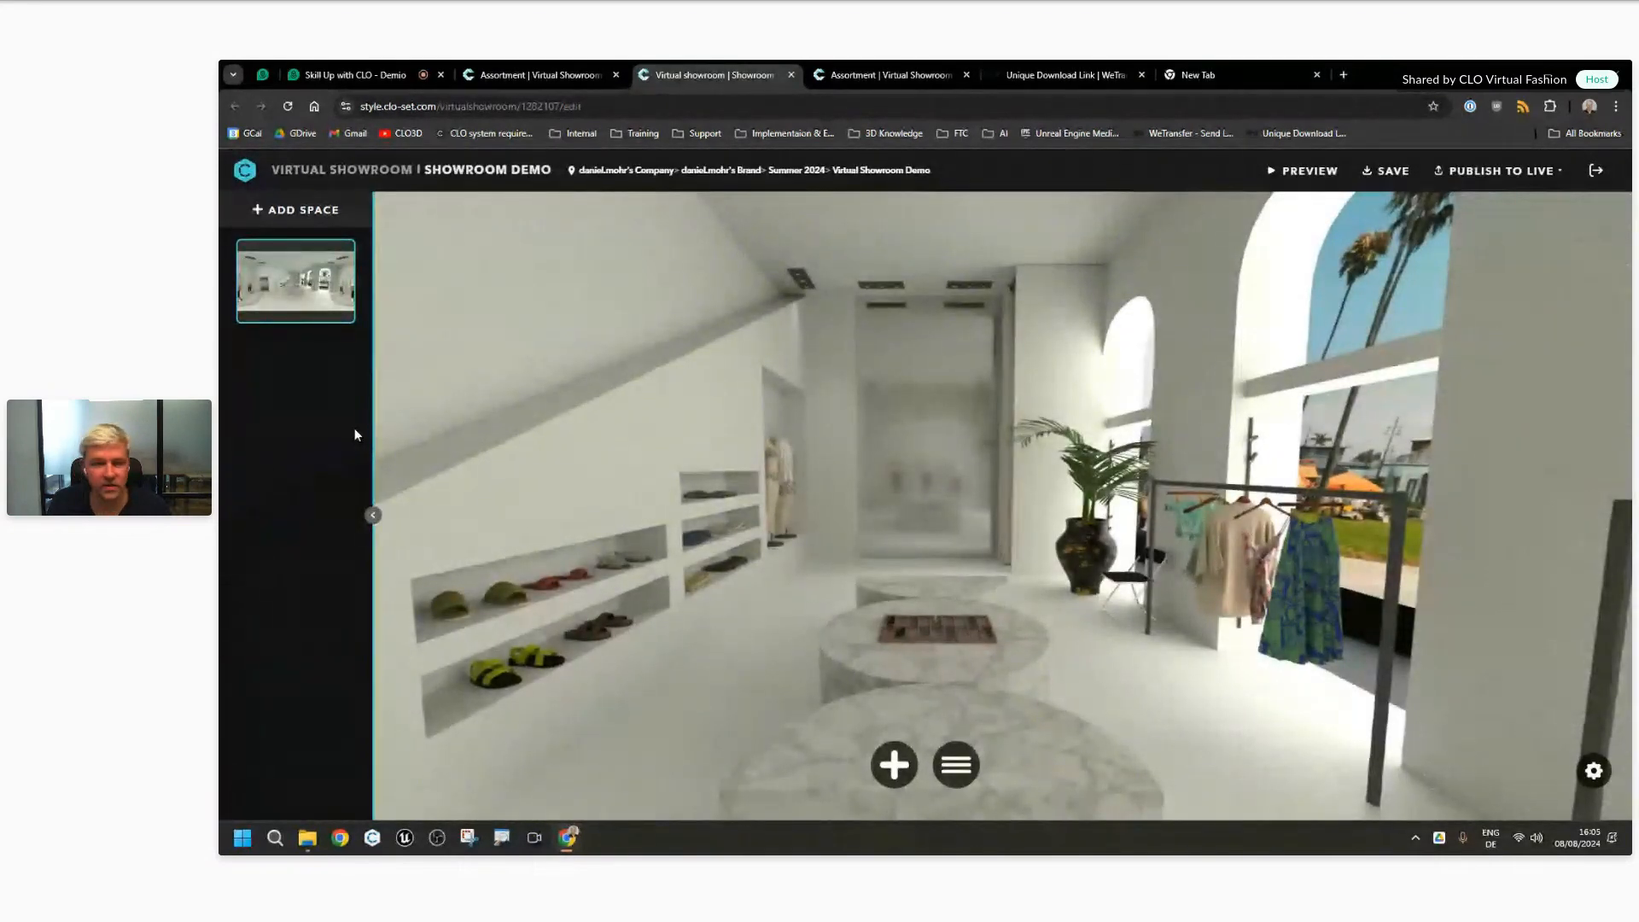
Step: Start adding a space and upload the 360° image Showroom_Project_1 from the project's Renderings folder
{"action": "mouse_move", "coordinate": [312, 849]}
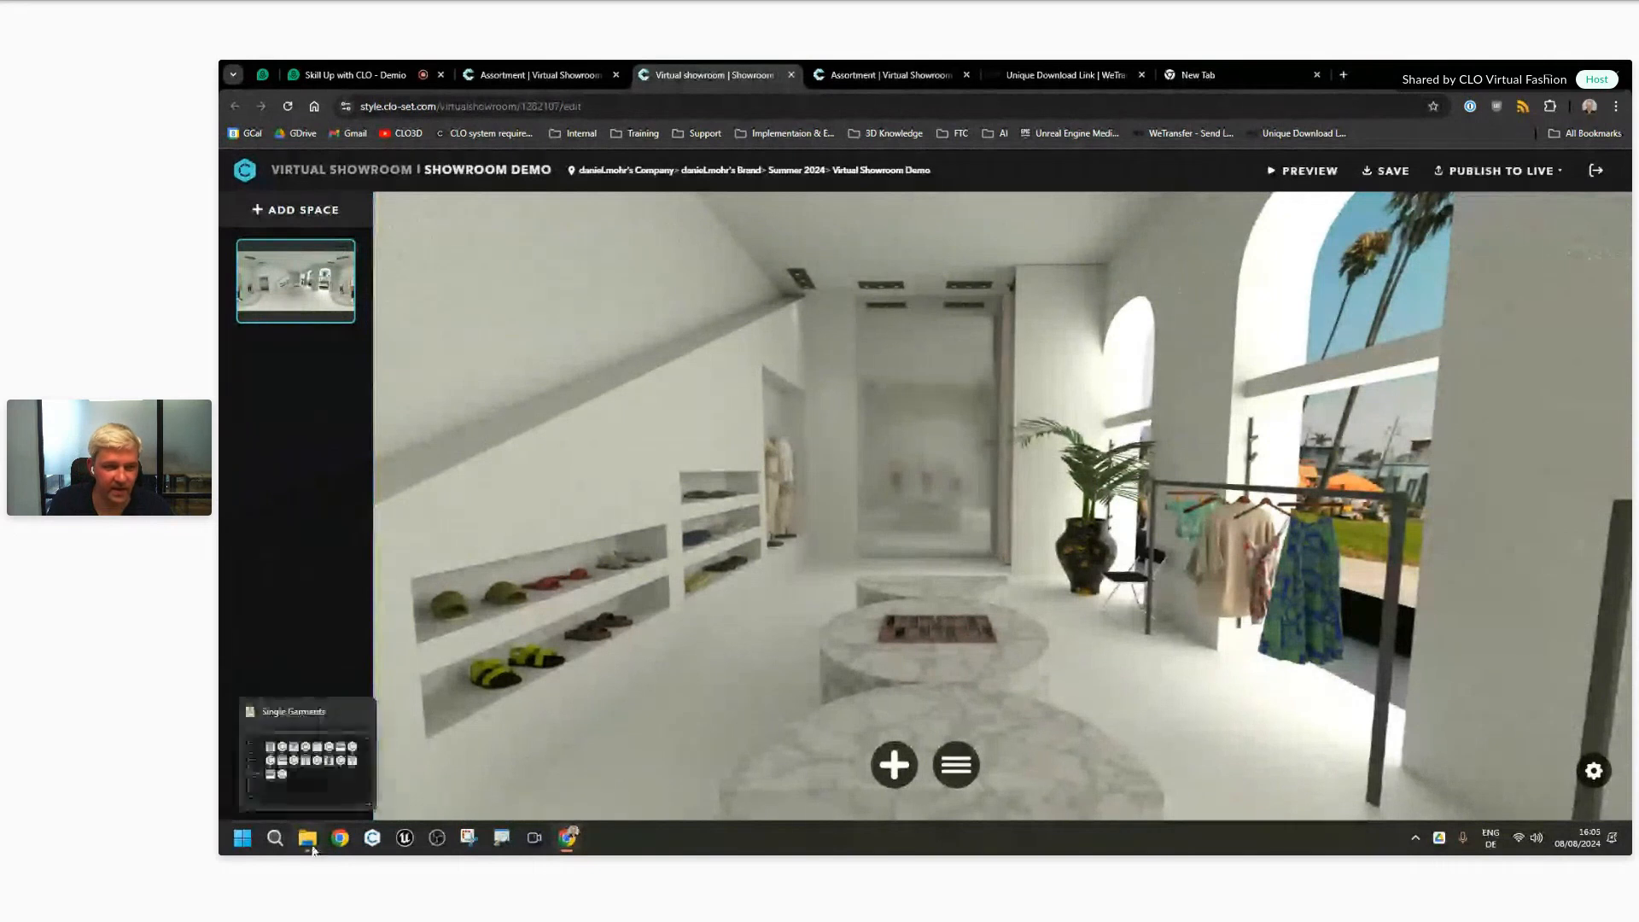
{"action": "left_click", "coordinate": [292, 211]}
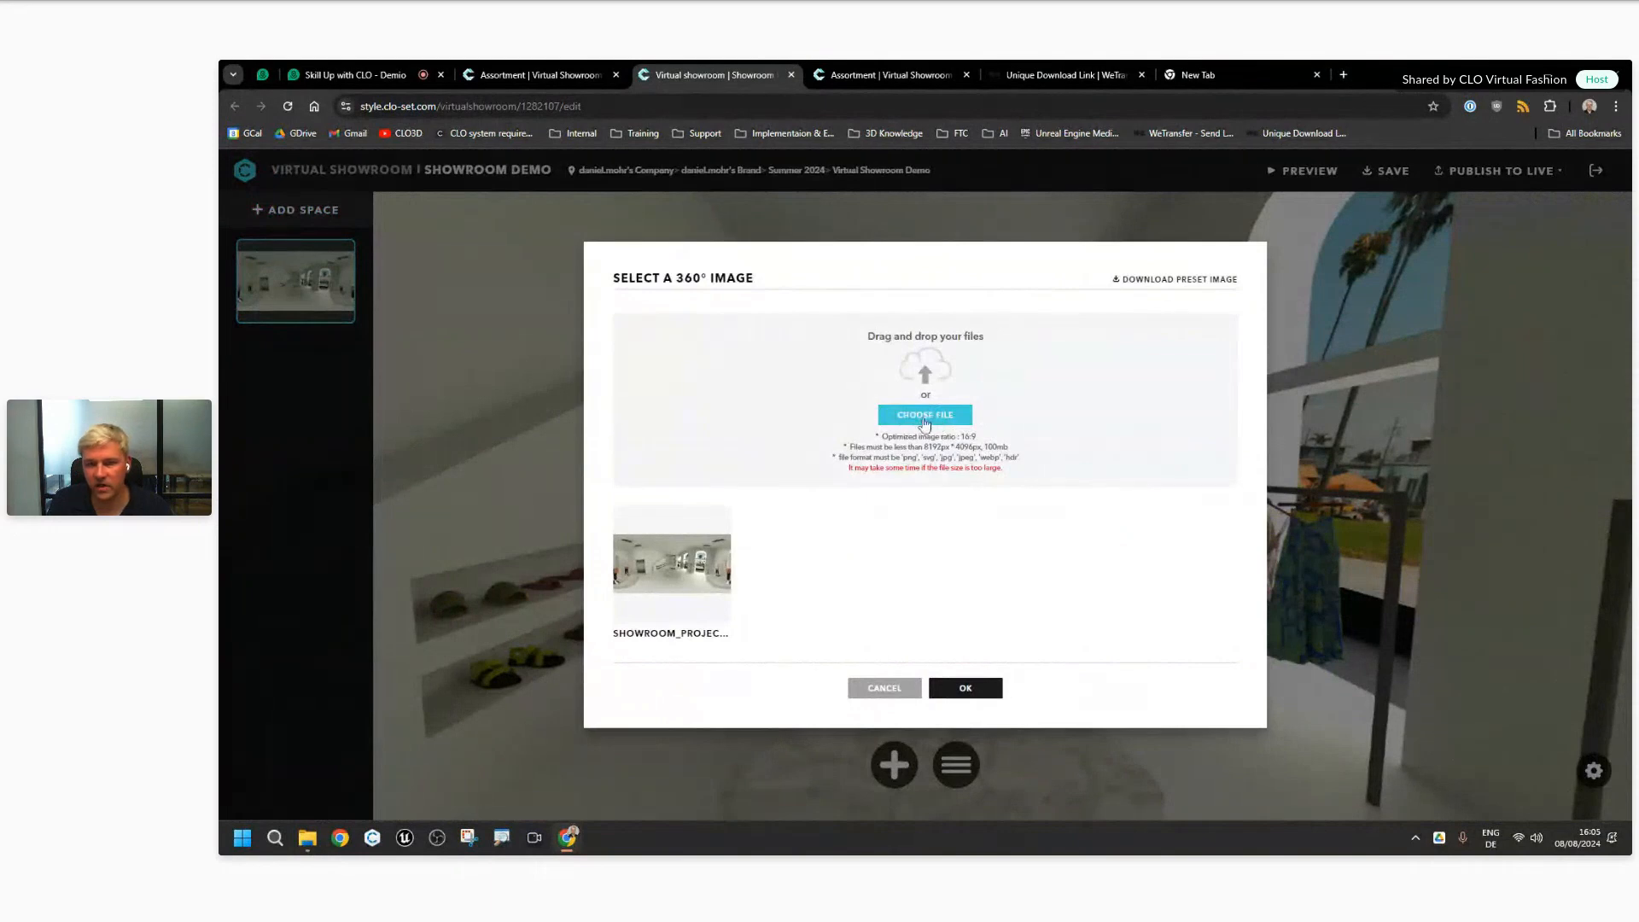
{"action": "left_click", "coordinate": [307, 839]}
{"action": "left_click_drag", "start_coordinate": [1269, 221], "coordinate": [1471, 227]}
{"action": "left_click", "coordinate": [1346, 255]}
{"action": "double_click", "coordinate": [1382, 354]}
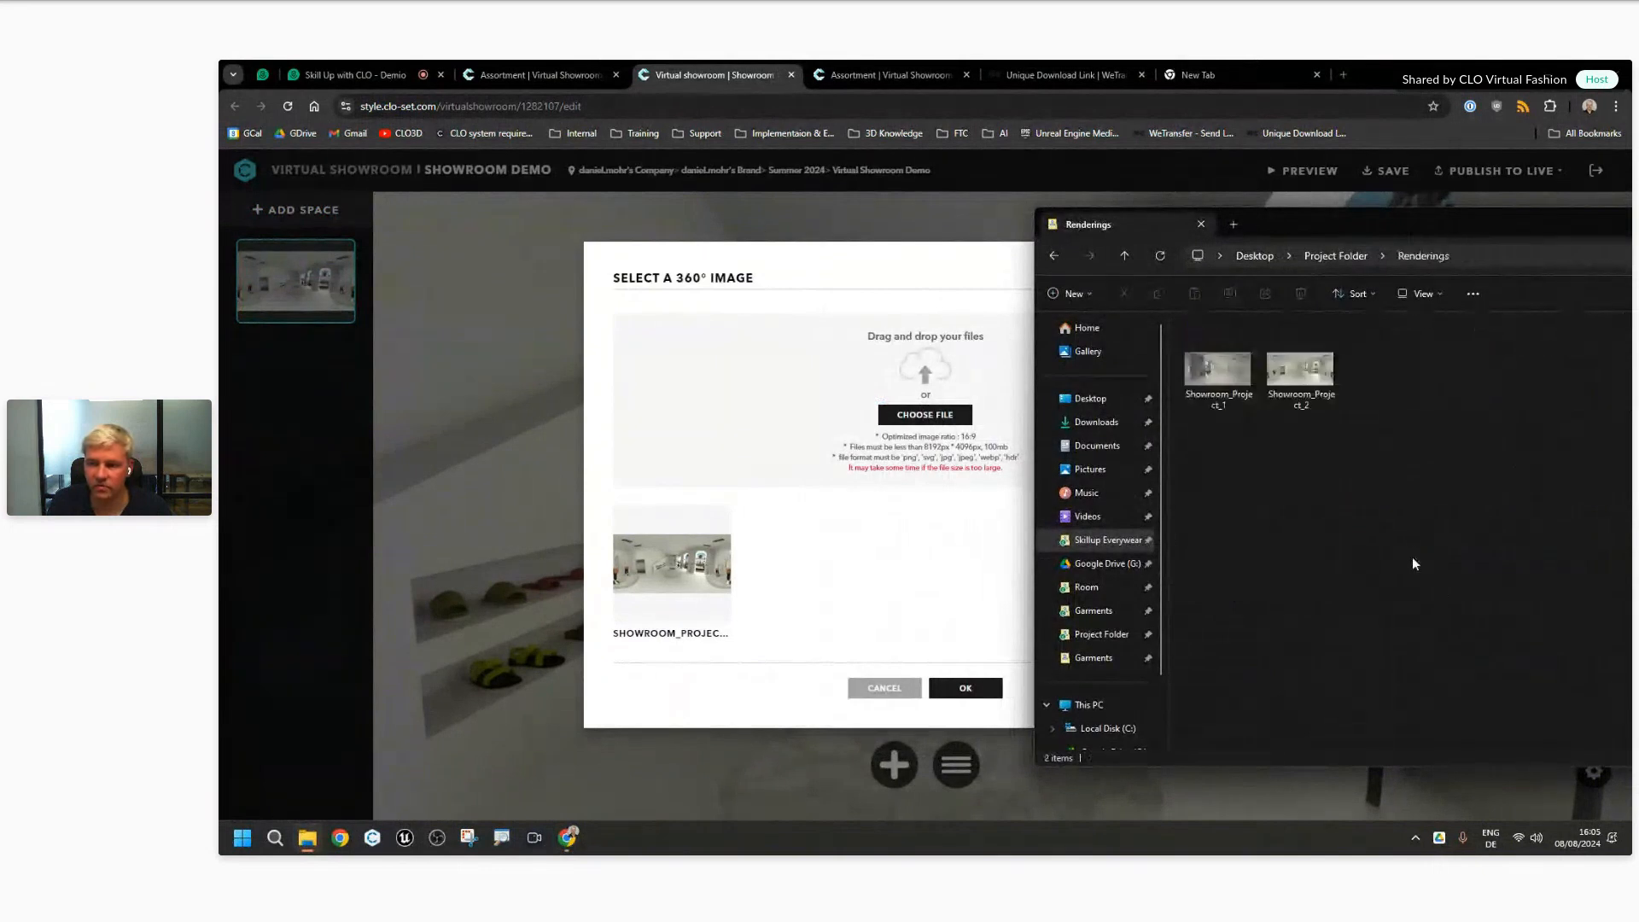
{"action": "mouse_move", "coordinate": [1316, 376]}
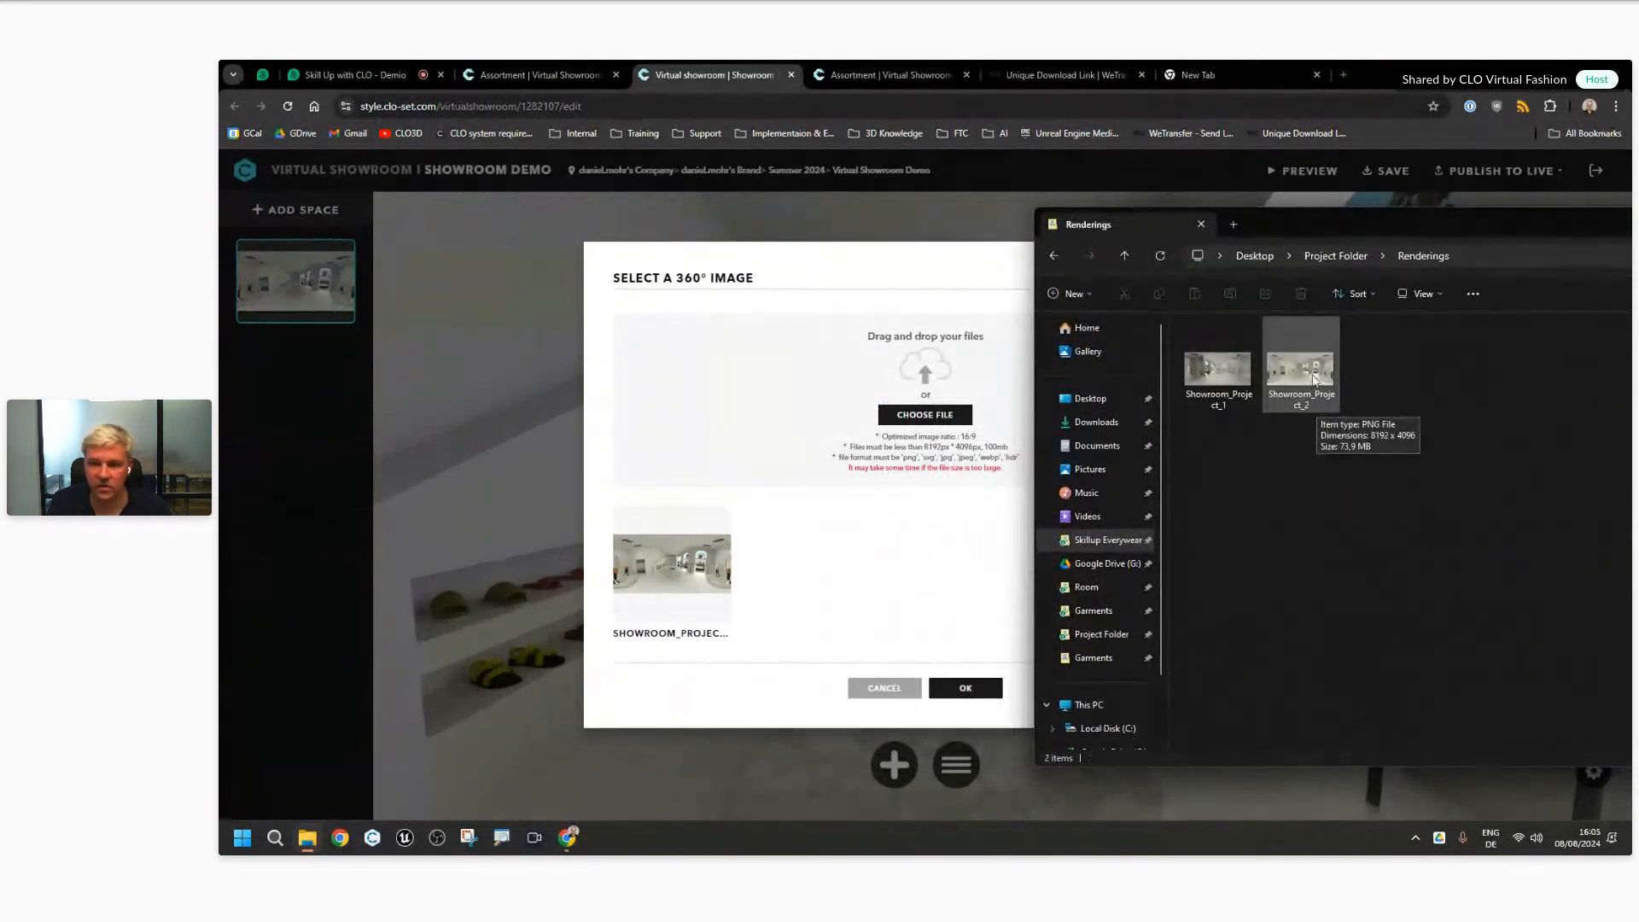
{"action": "left_click_drag", "start_coordinate": [1218, 371], "coordinate": [794, 375]}
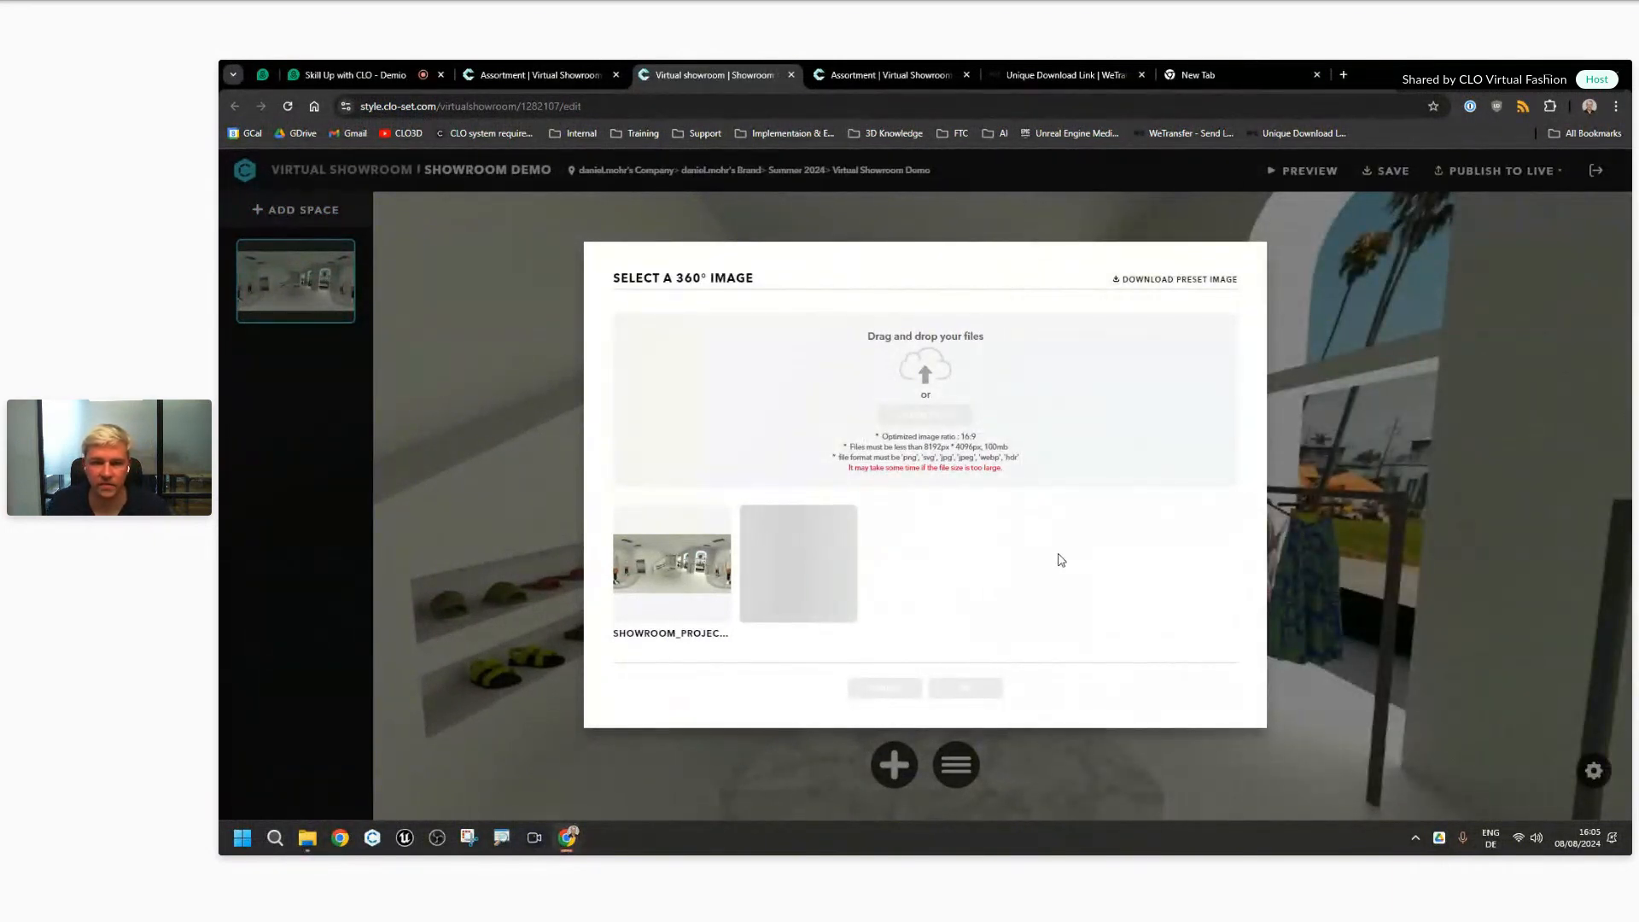
Step: Check the file size of the Showroom_Project_1 rendering against the 360° image upload limit
{"action": "left_click", "coordinate": [309, 843]}
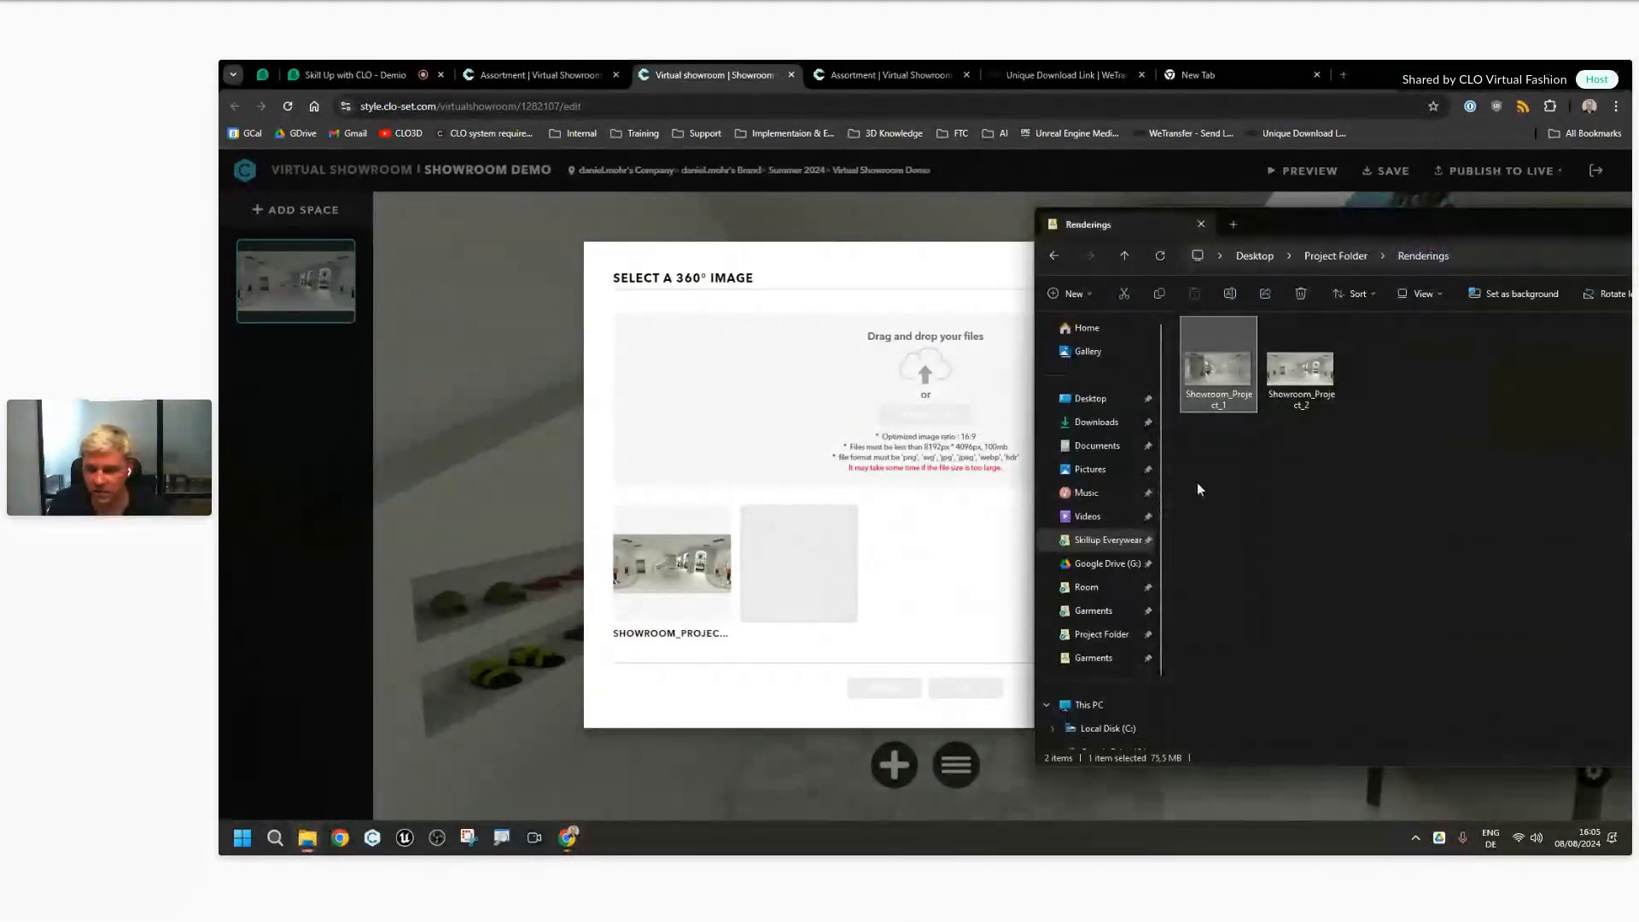
{"action": "right_click", "coordinate": [1218, 369]}
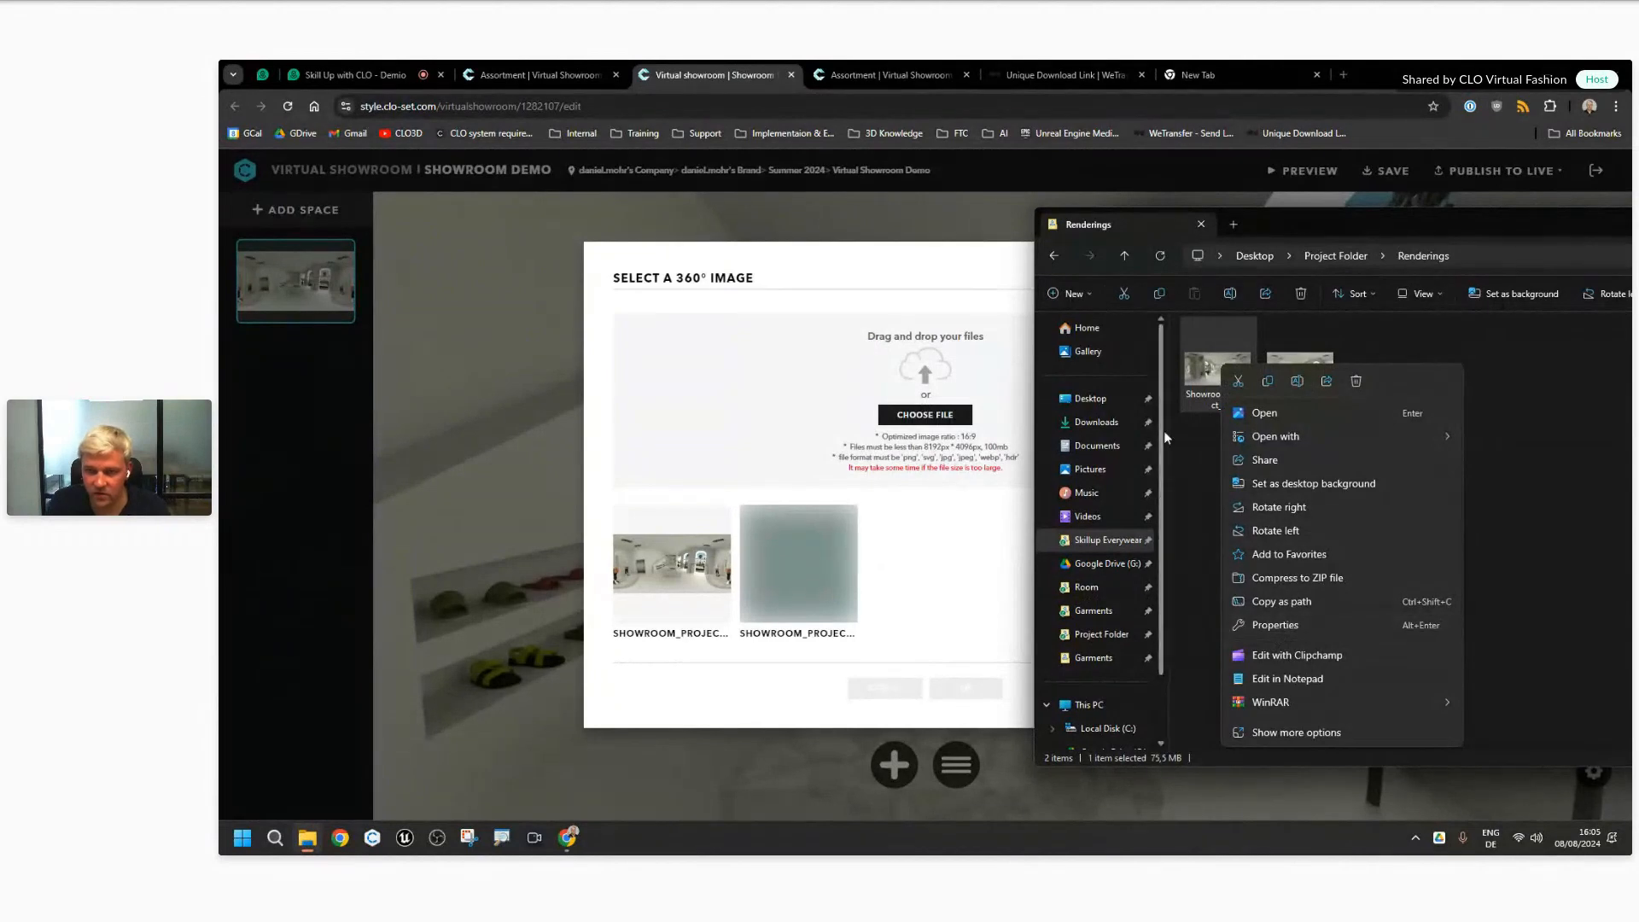
{"action": "left_click", "coordinate": [1187, 376]}
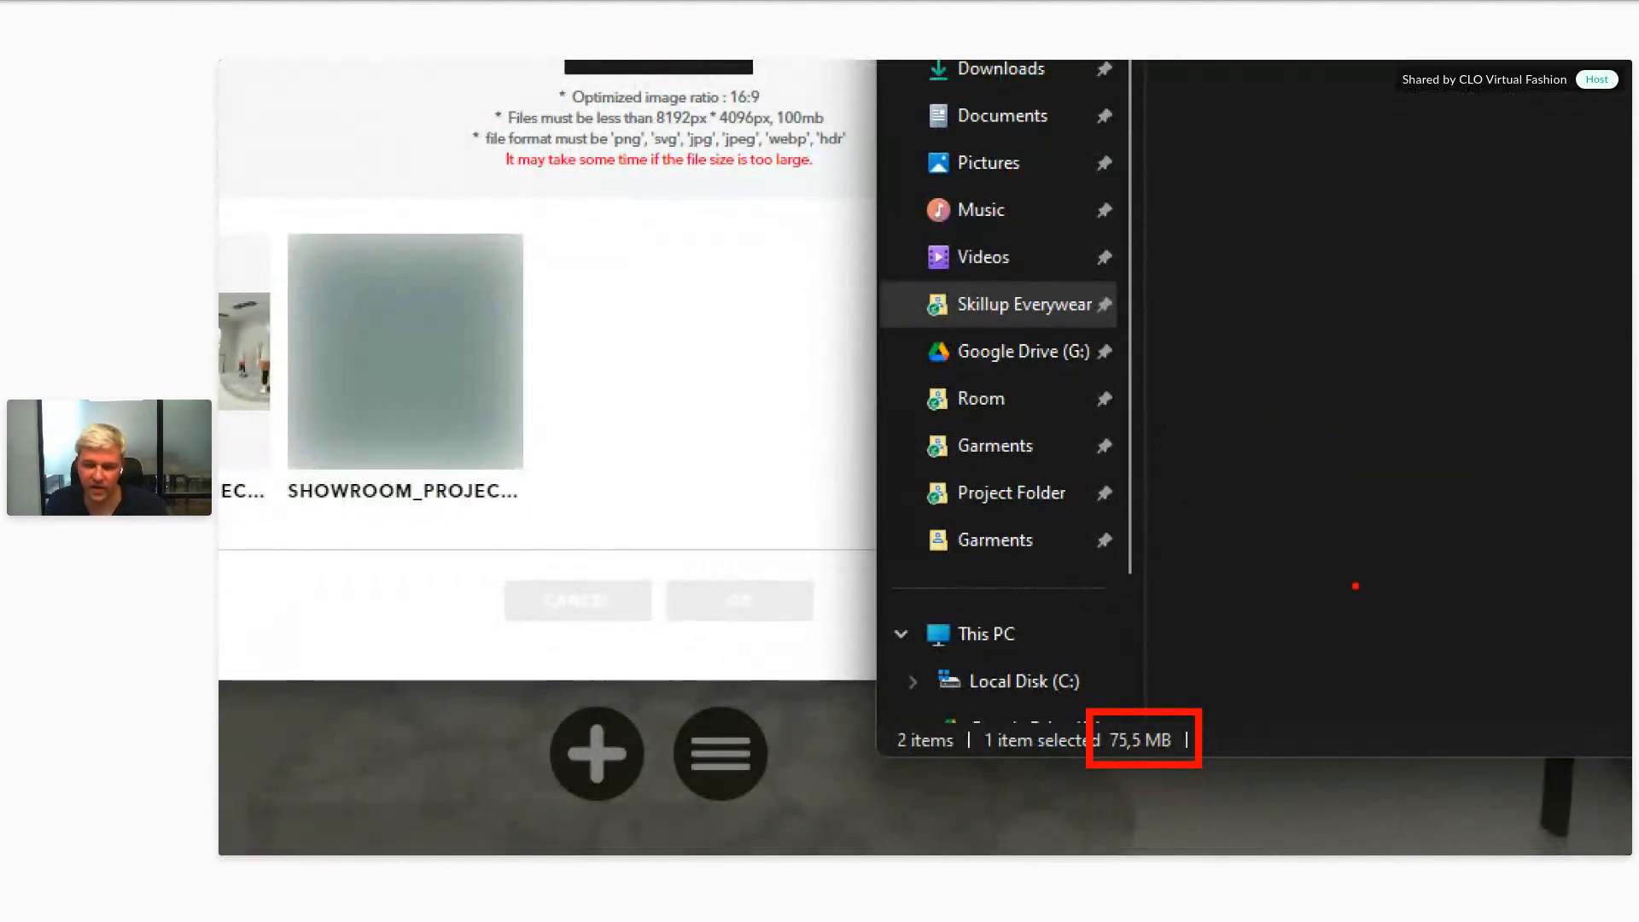
{"action": "key", "text": "Escape"}
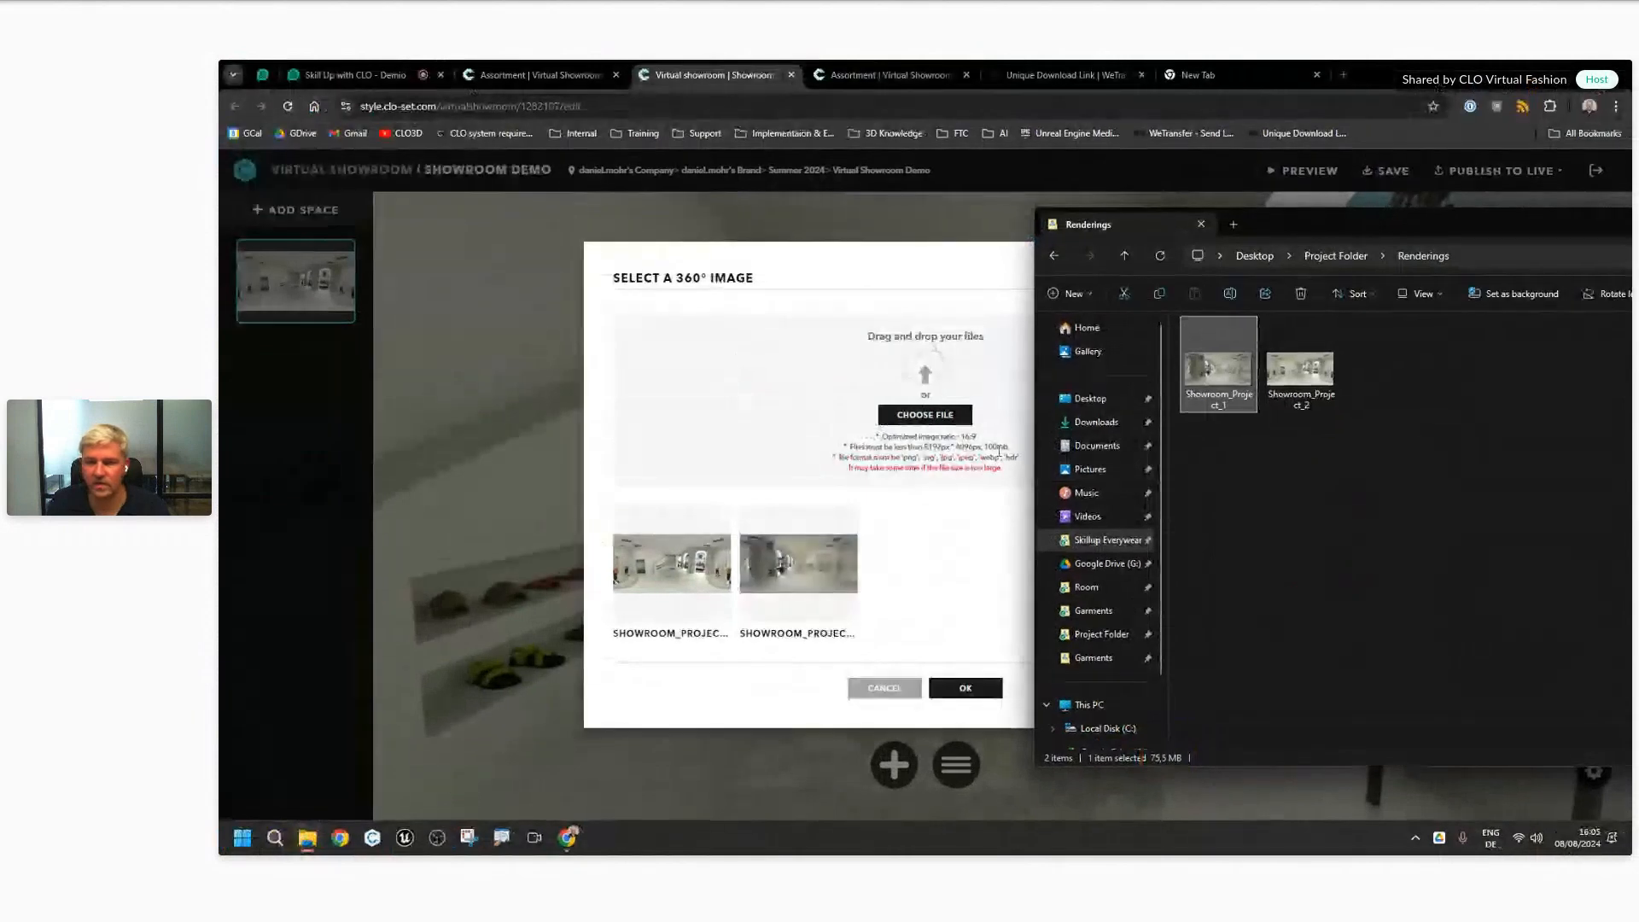
{"action": "left_click", "coordinate": [1245, 489]}
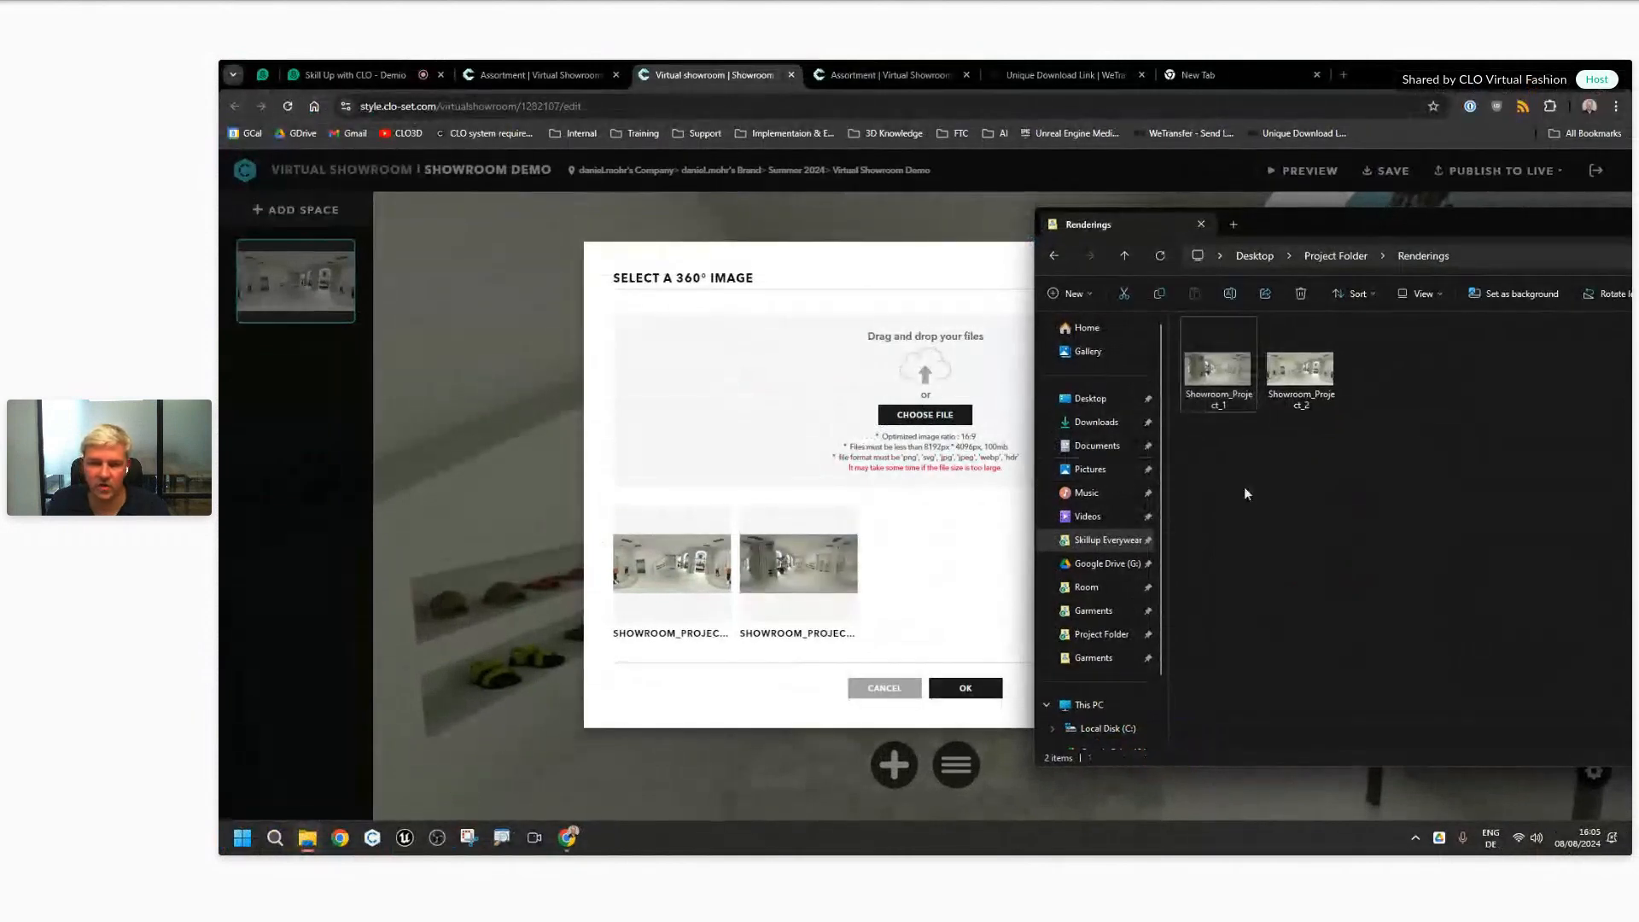
Step: Add the uploaded Showroom_Project_1 image as a new space and open it, closing the unneeded download-link browser tab
{"action": "left_click", "coordinate": [970, 565]}
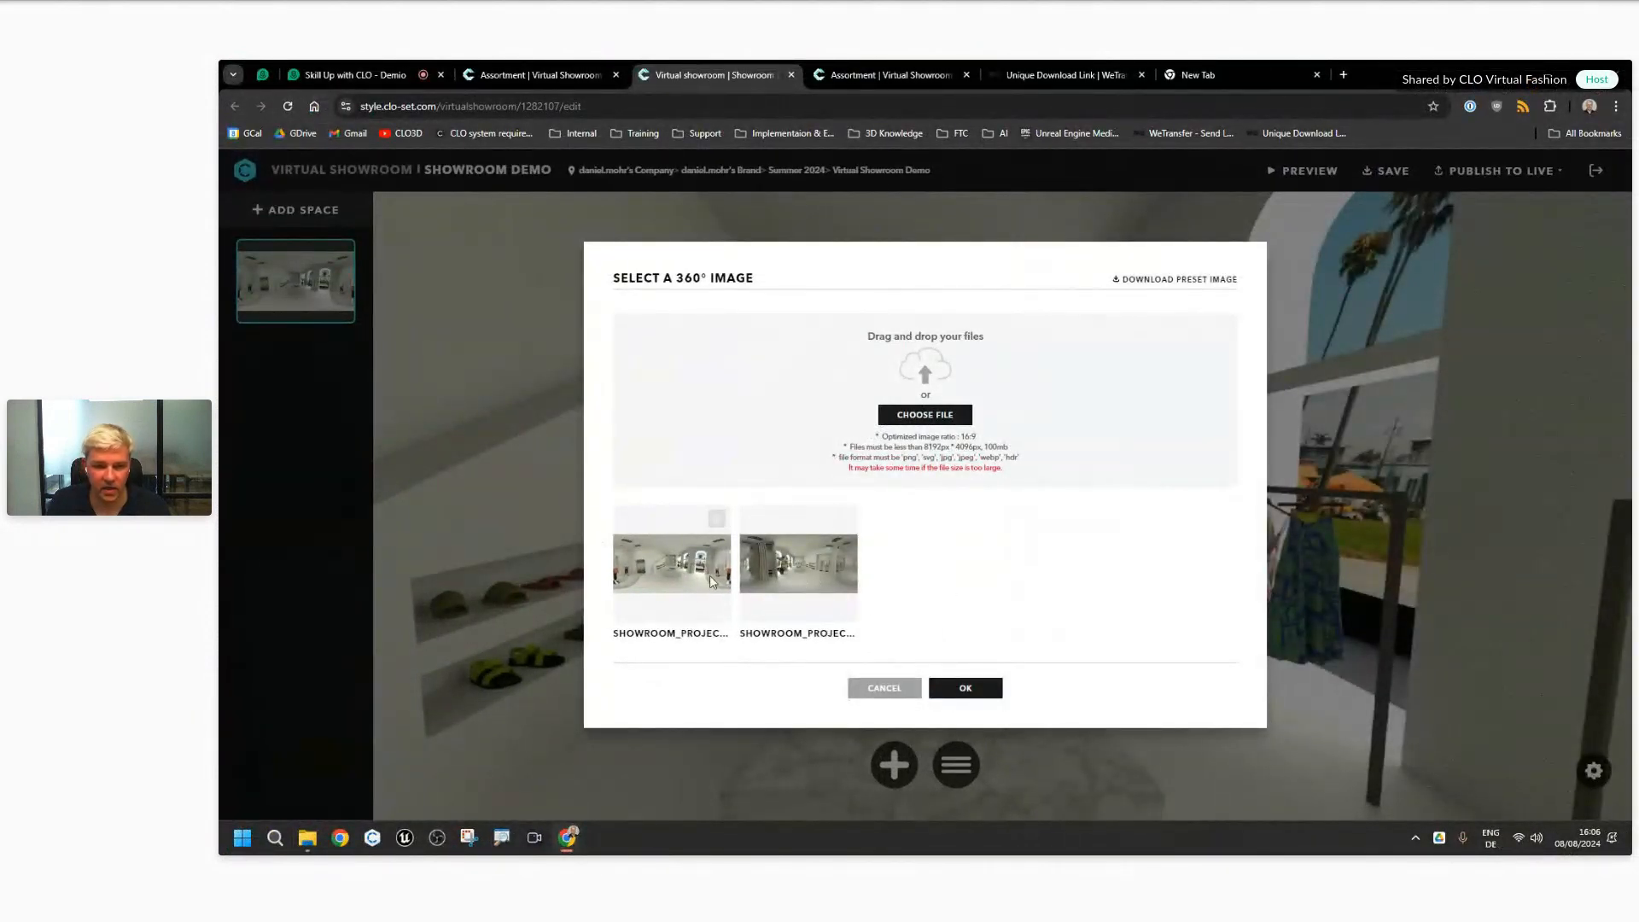
{"action": "left_click", "coordinate": [986, 690]}
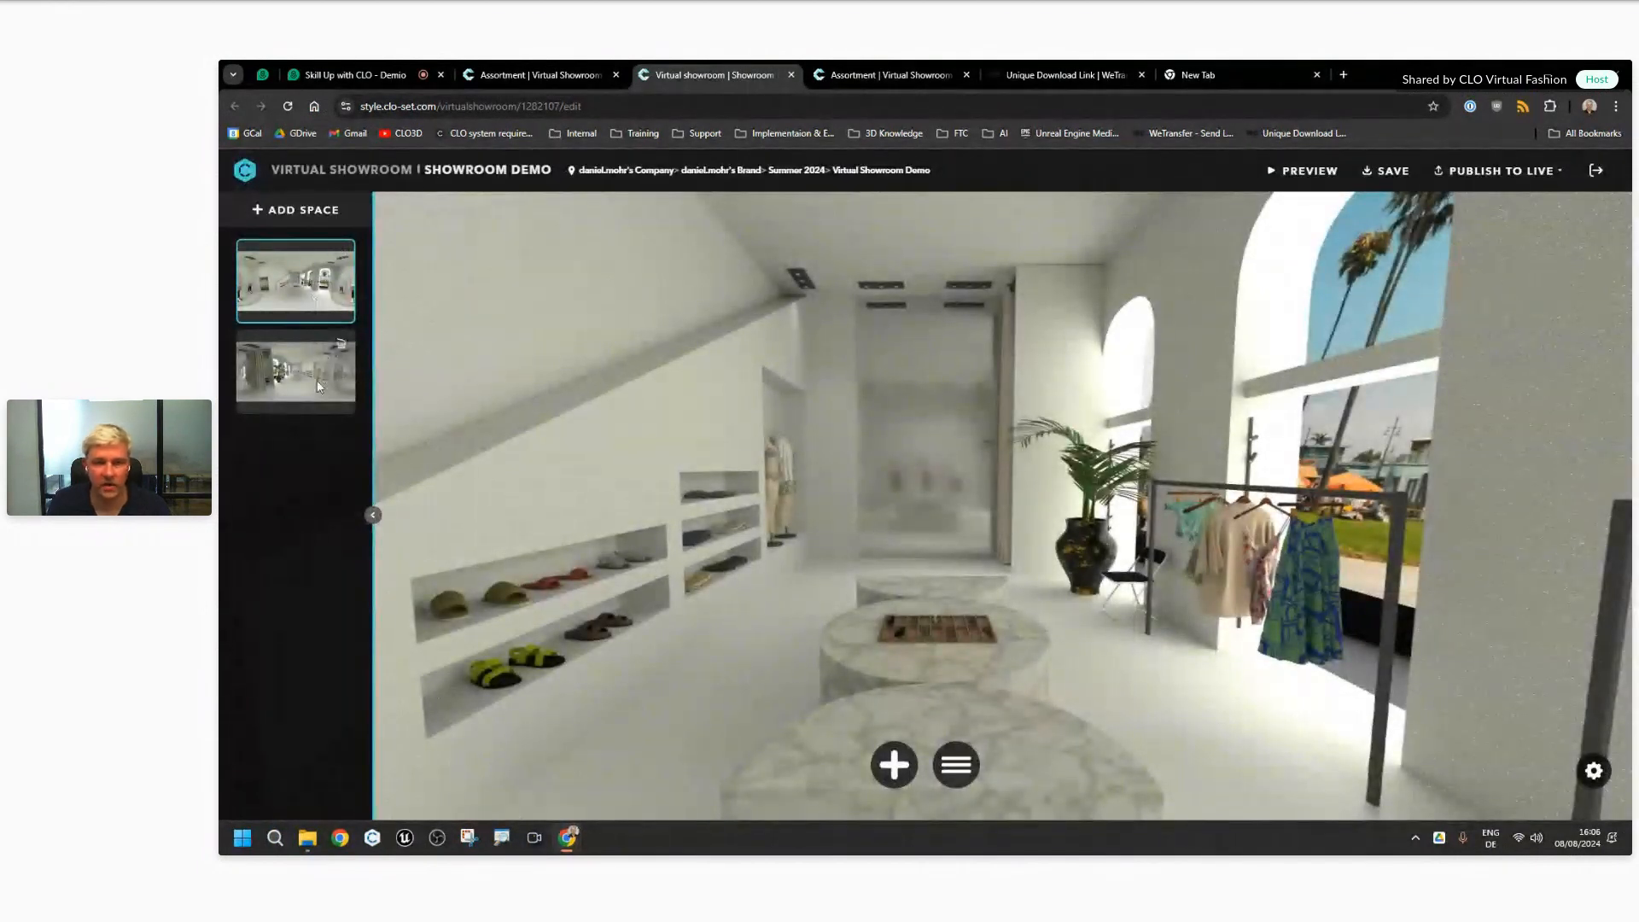
{"action": "left_click", "coordinate": [317, 384]}
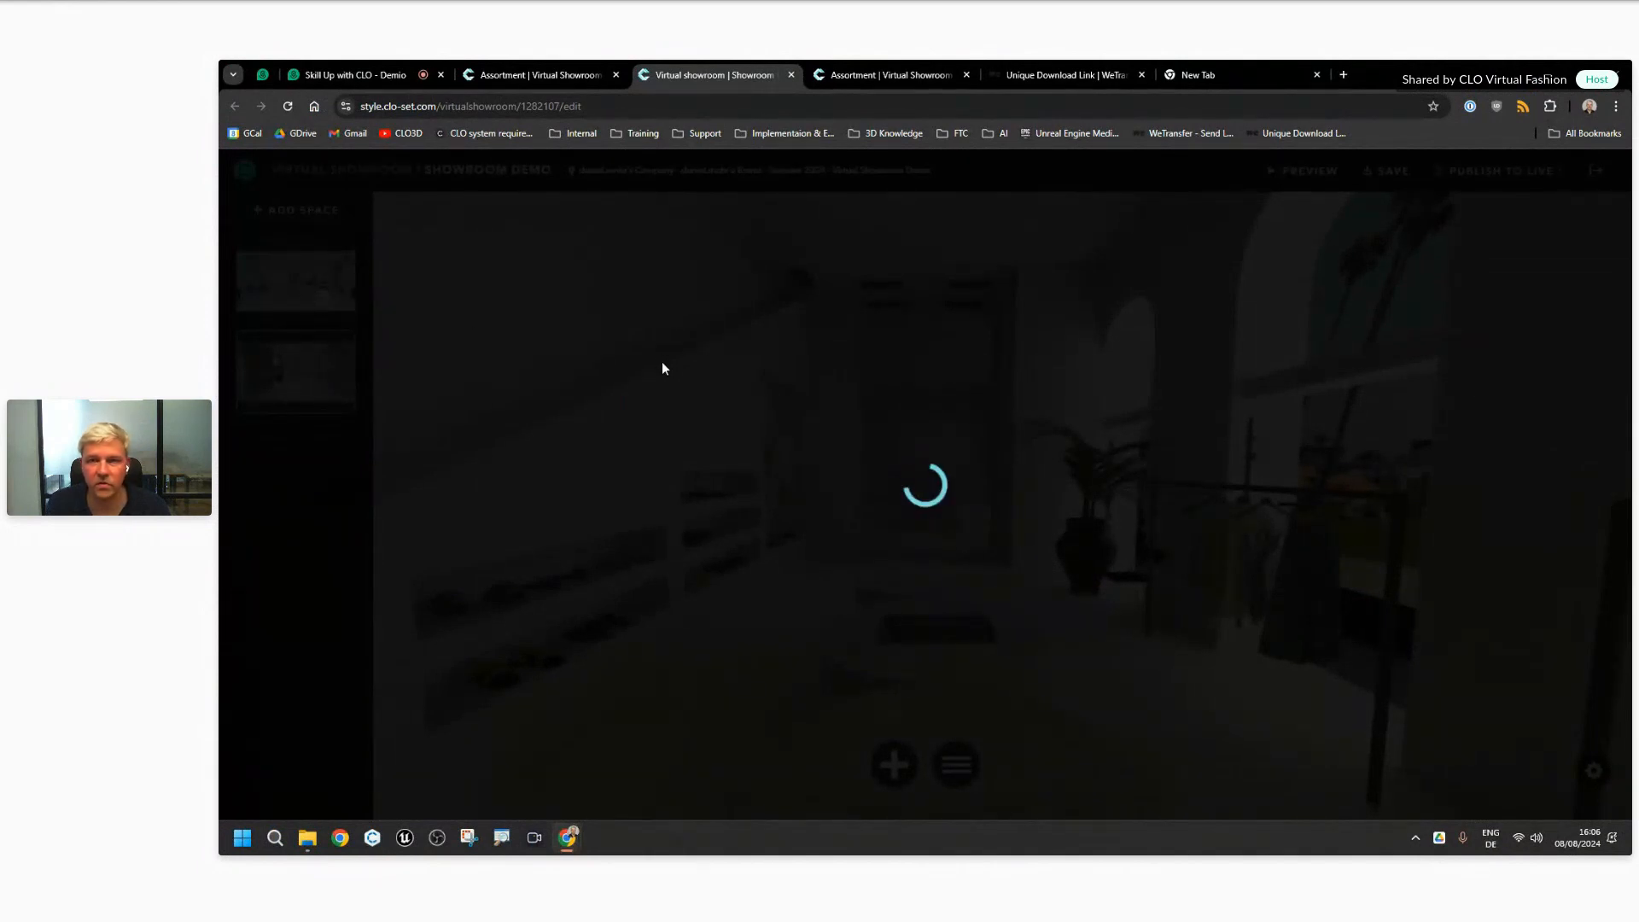
{"action": "left_click", "coordinate": [1141, 77]}
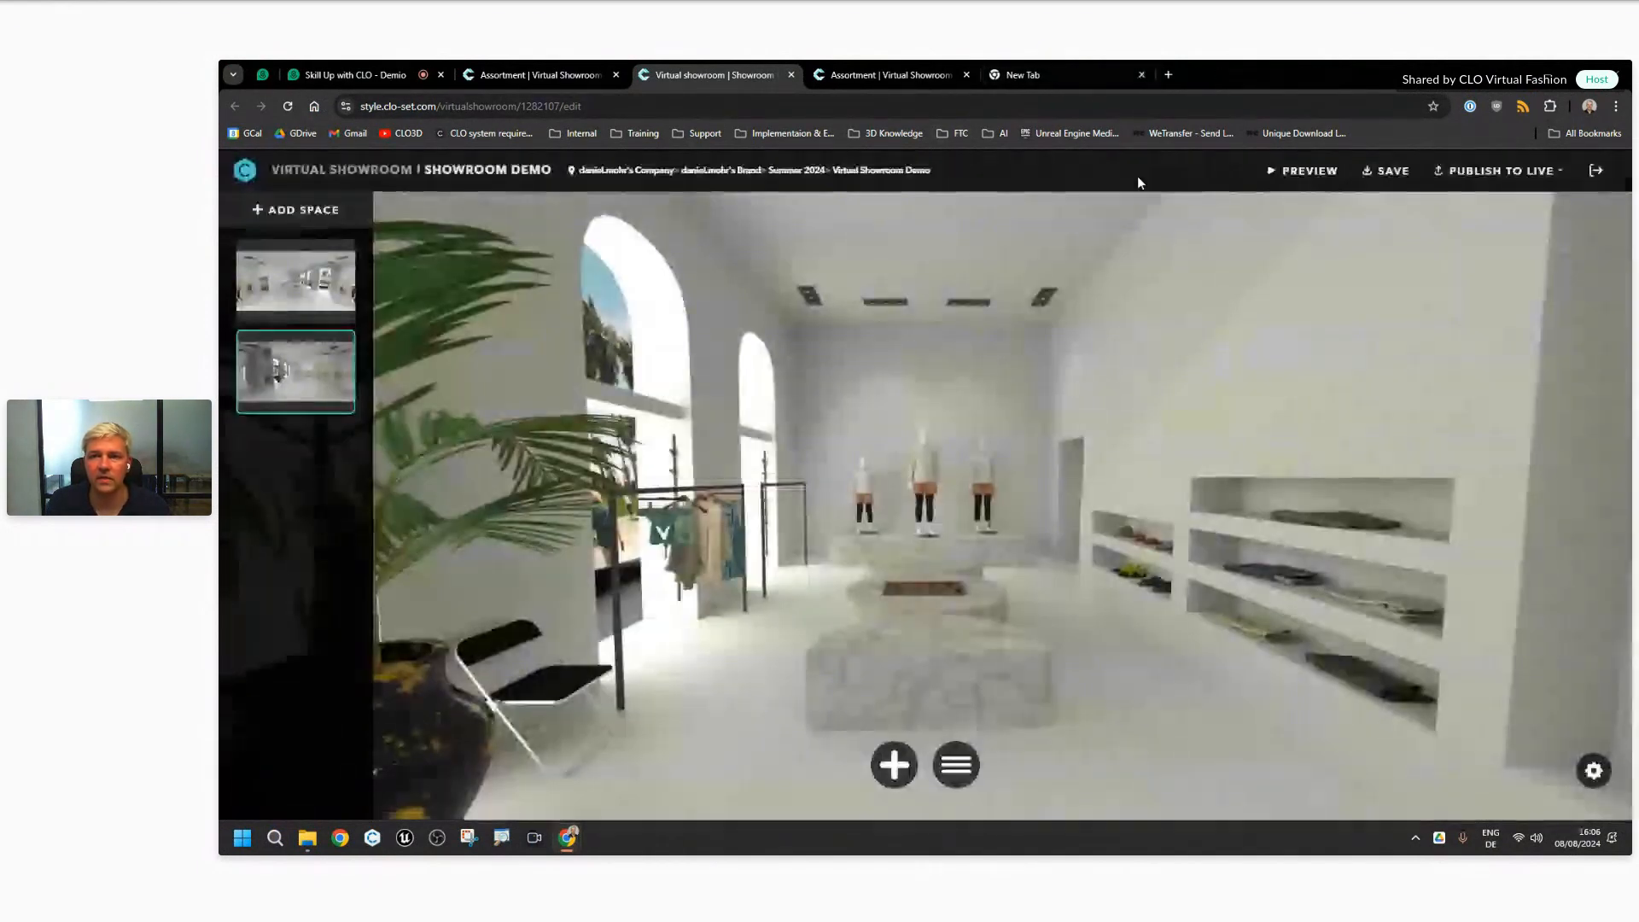
Step: Look around both showroom spaces and compare their viewpoints, including the mannequins, clothing rails and shelves
{"action": "left_click", "coordinate": [324, 287]}
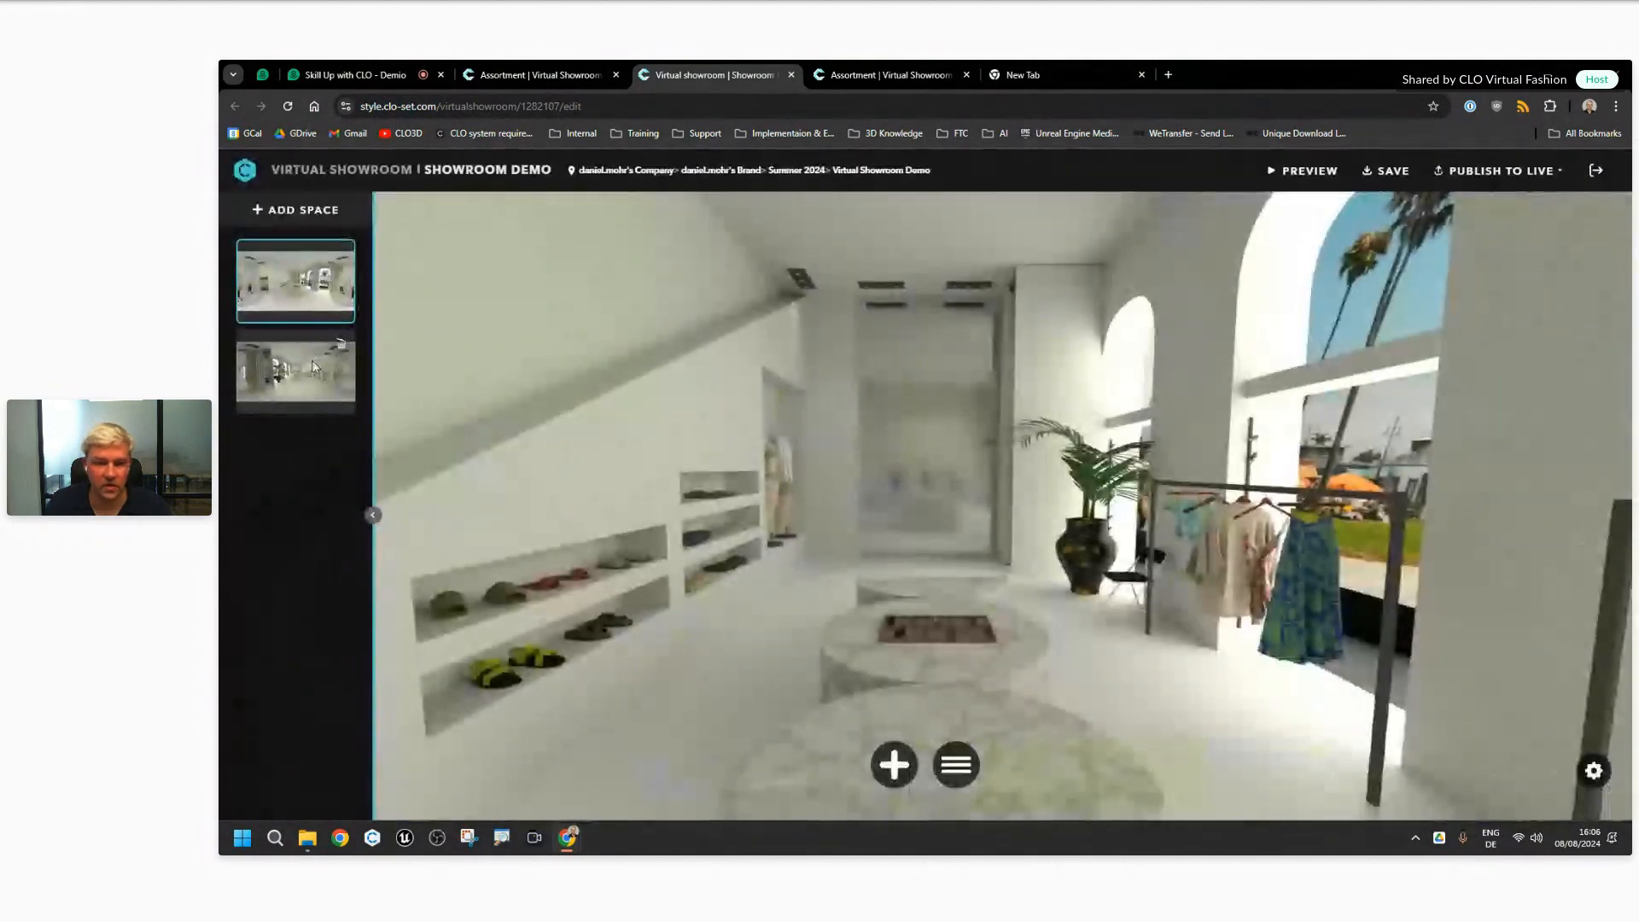
{"action": "left_click", "coordinate": [303, 359]}
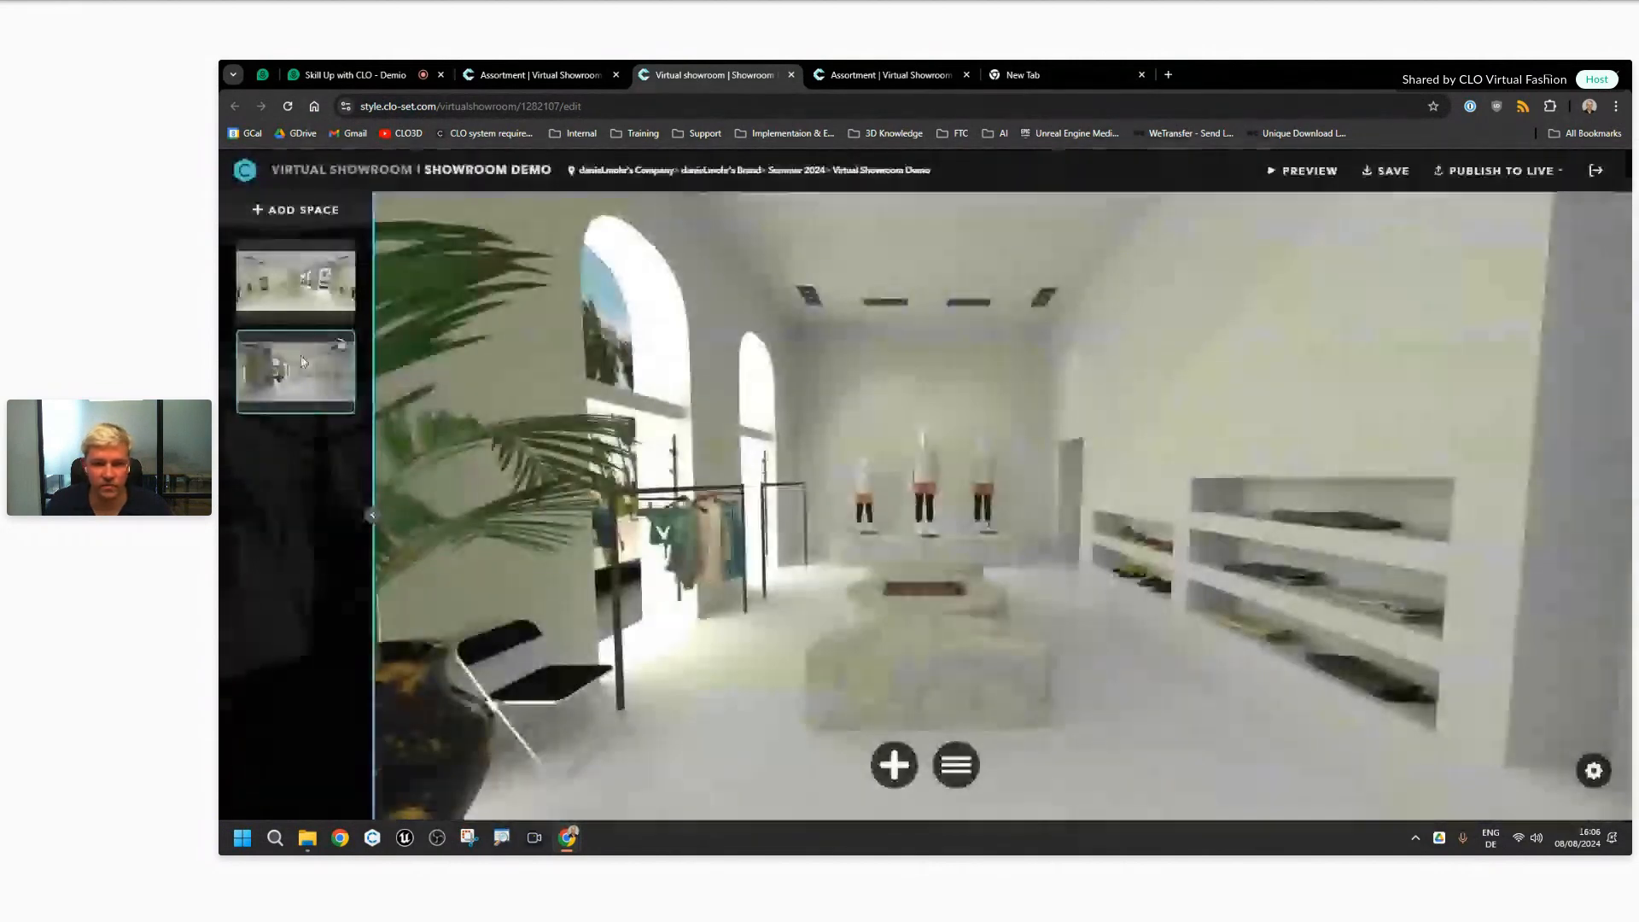
{"action": "left_click_drag", "start_coordinate": [995, 604], "coordinate": [976, 535]}
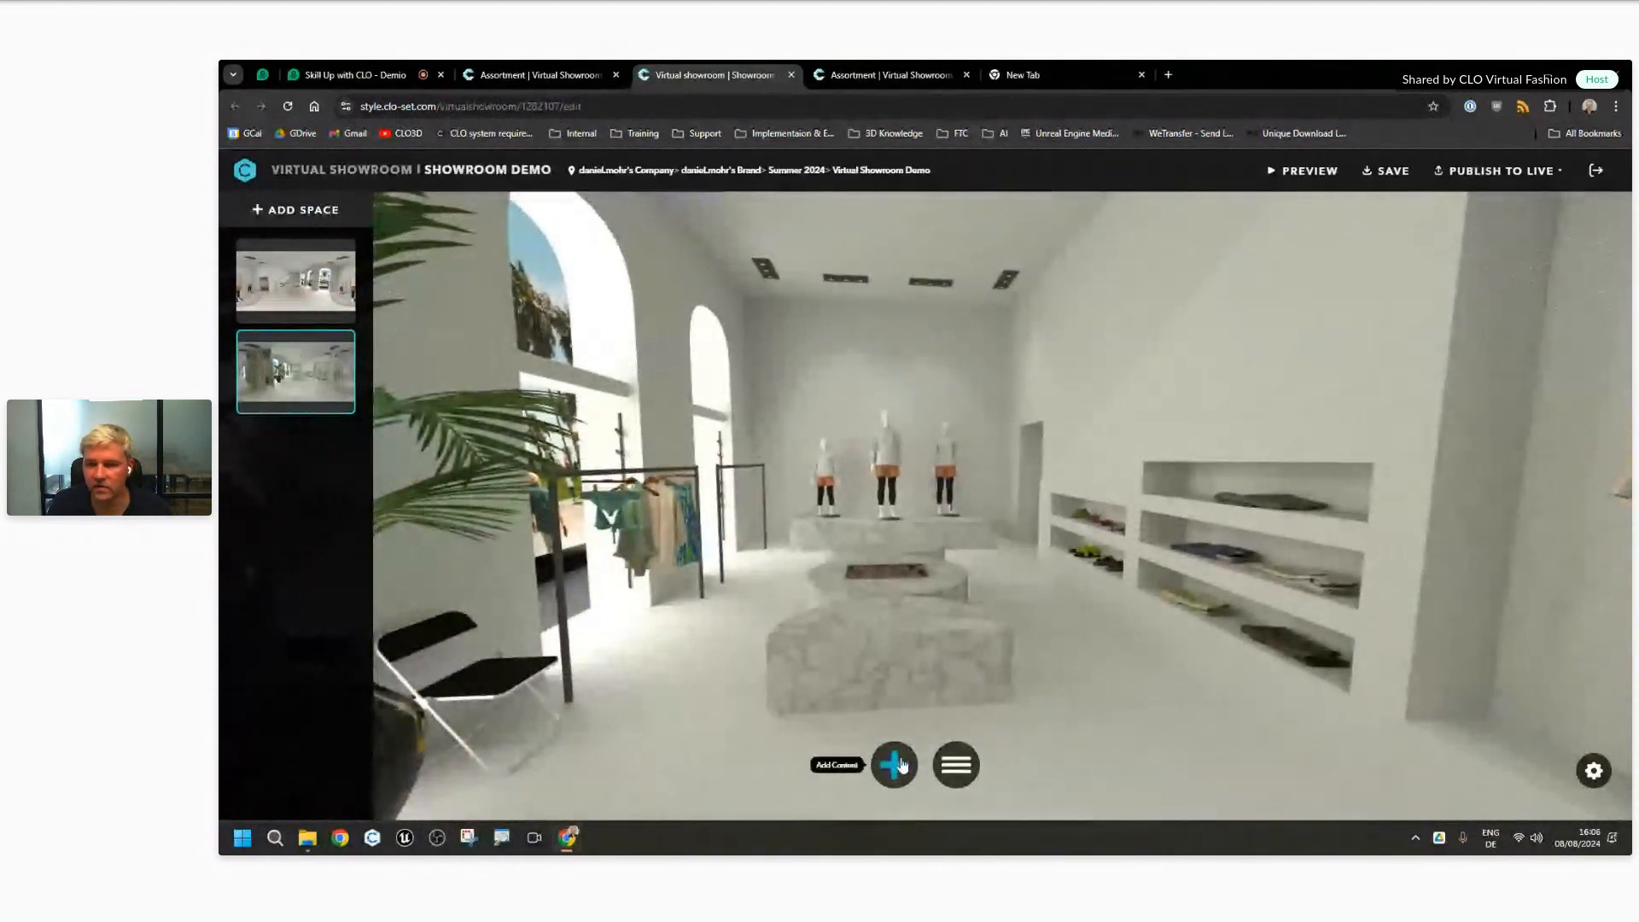
{"action": "left_click_drag", "start_coordinate": [1066, 550], "coordinate": [478, 563]}
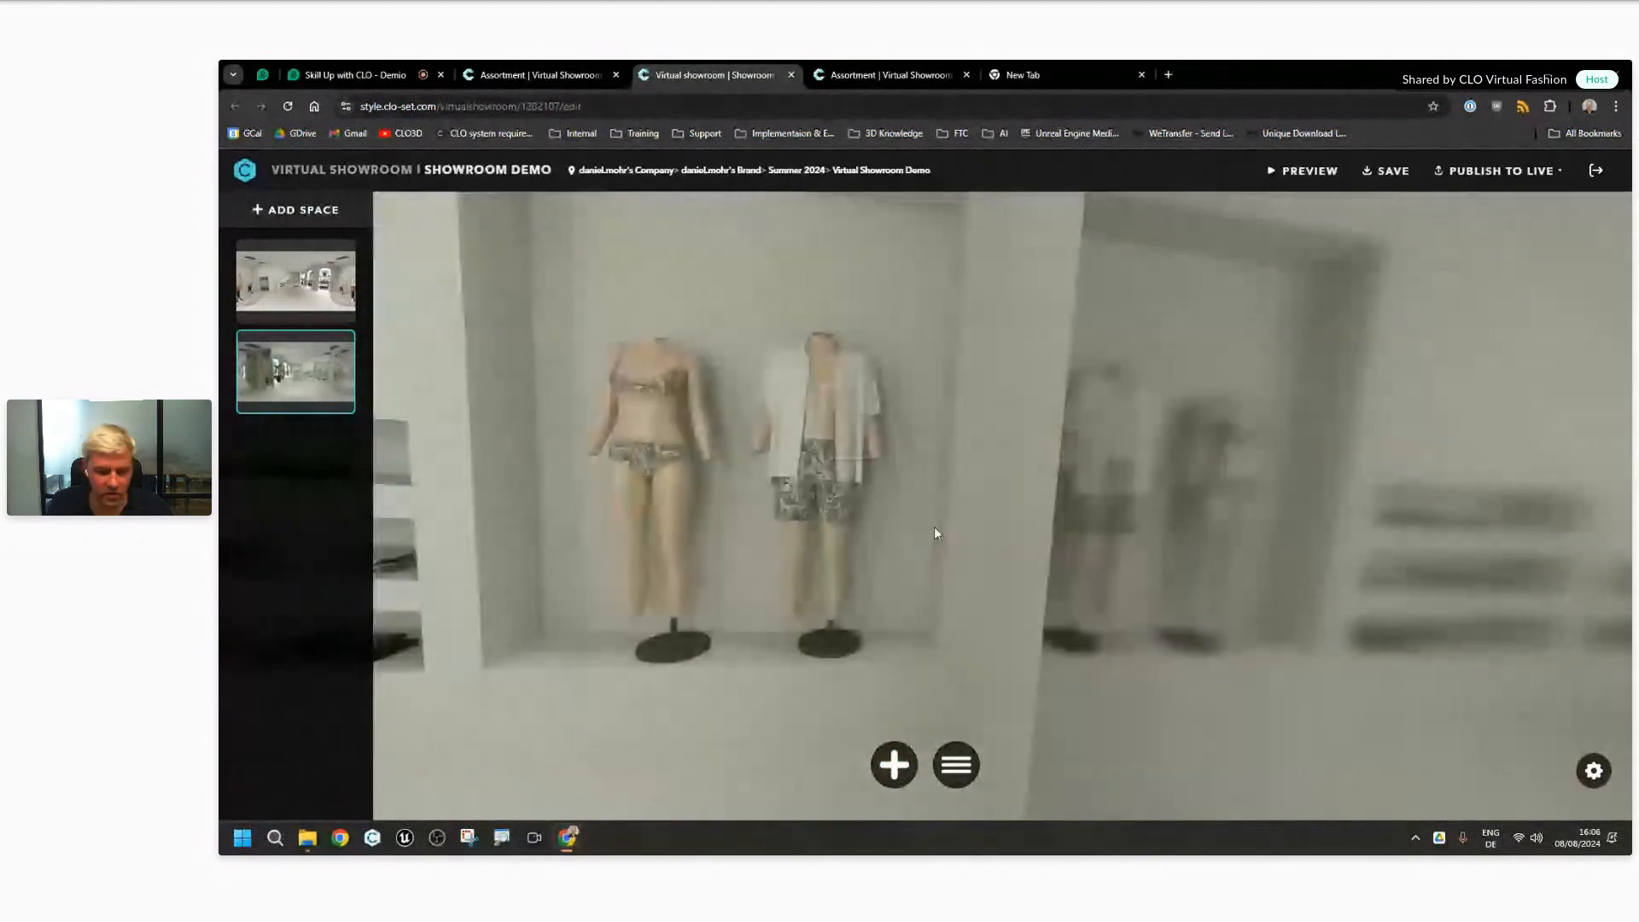
{"action": "mouse_move", "coordinate": [934, 533]}
{"action": "left_mouse_down"}
{"action": "mouse_move", "coordinate": [1039, 534]}
{"action": "mouse_move", "coordinate": [984, 522]}
{"action": "mouse_move", "coordinate": [1181, 482]}
{"action": "mouse_move", "coordinate": [1092, 612]}
{"action": "mouse_move", "coordinate": [838, 598]}
{"action": "mouse_move", "coordinate": [944, 552]}
{"action": "left_mouse_up"}
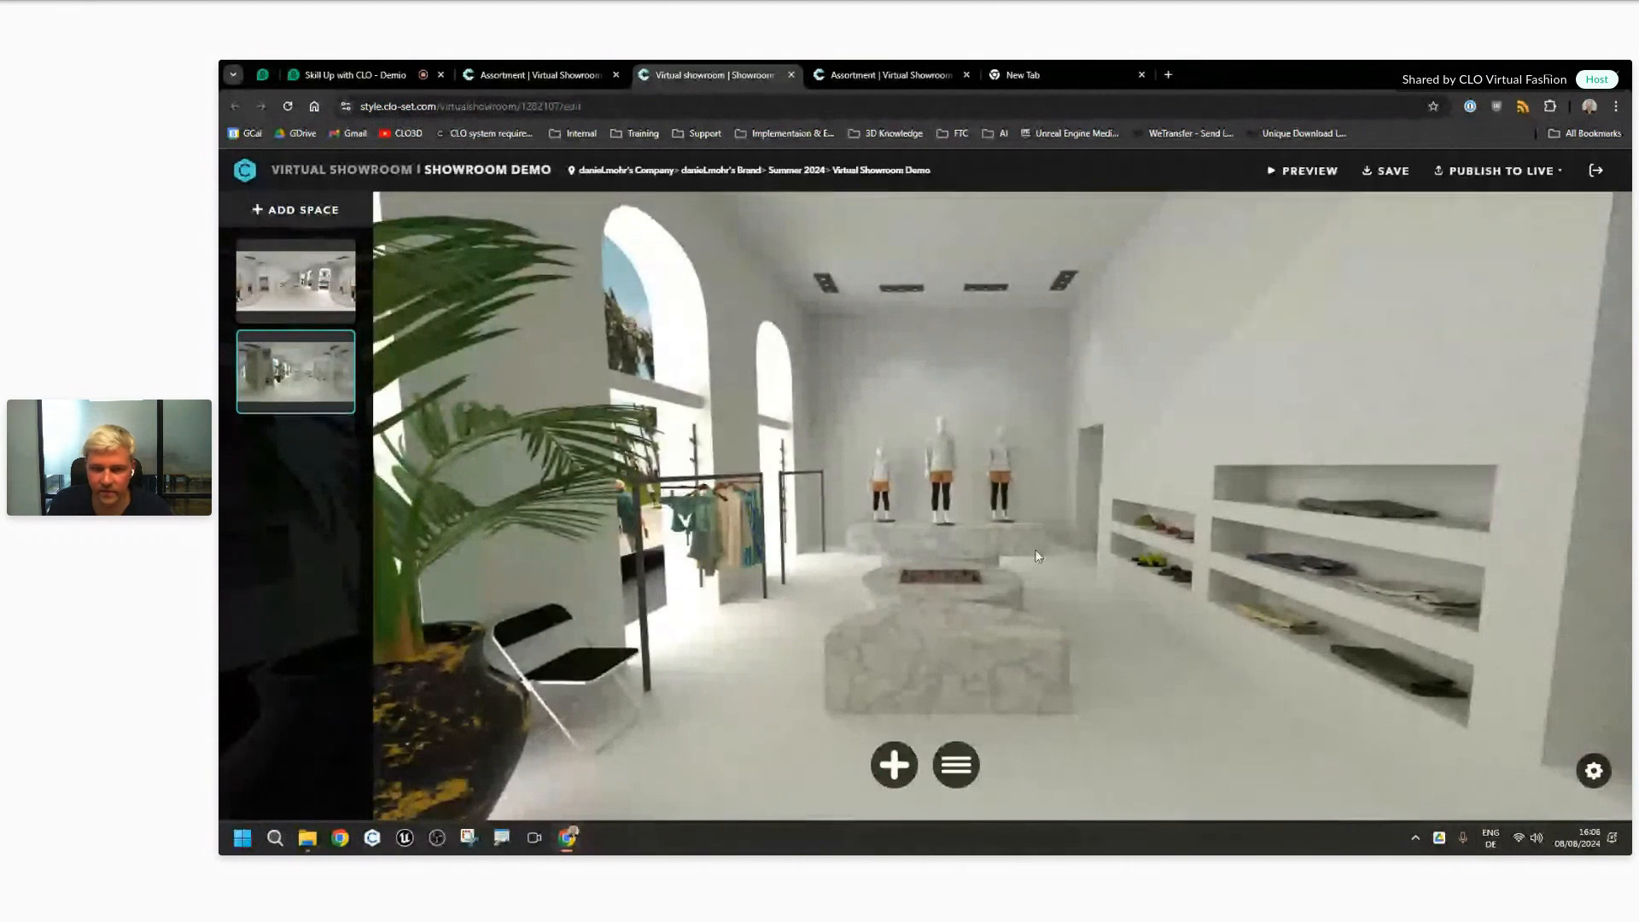
{"action": "left_click", "coordinate": [297, 282]}
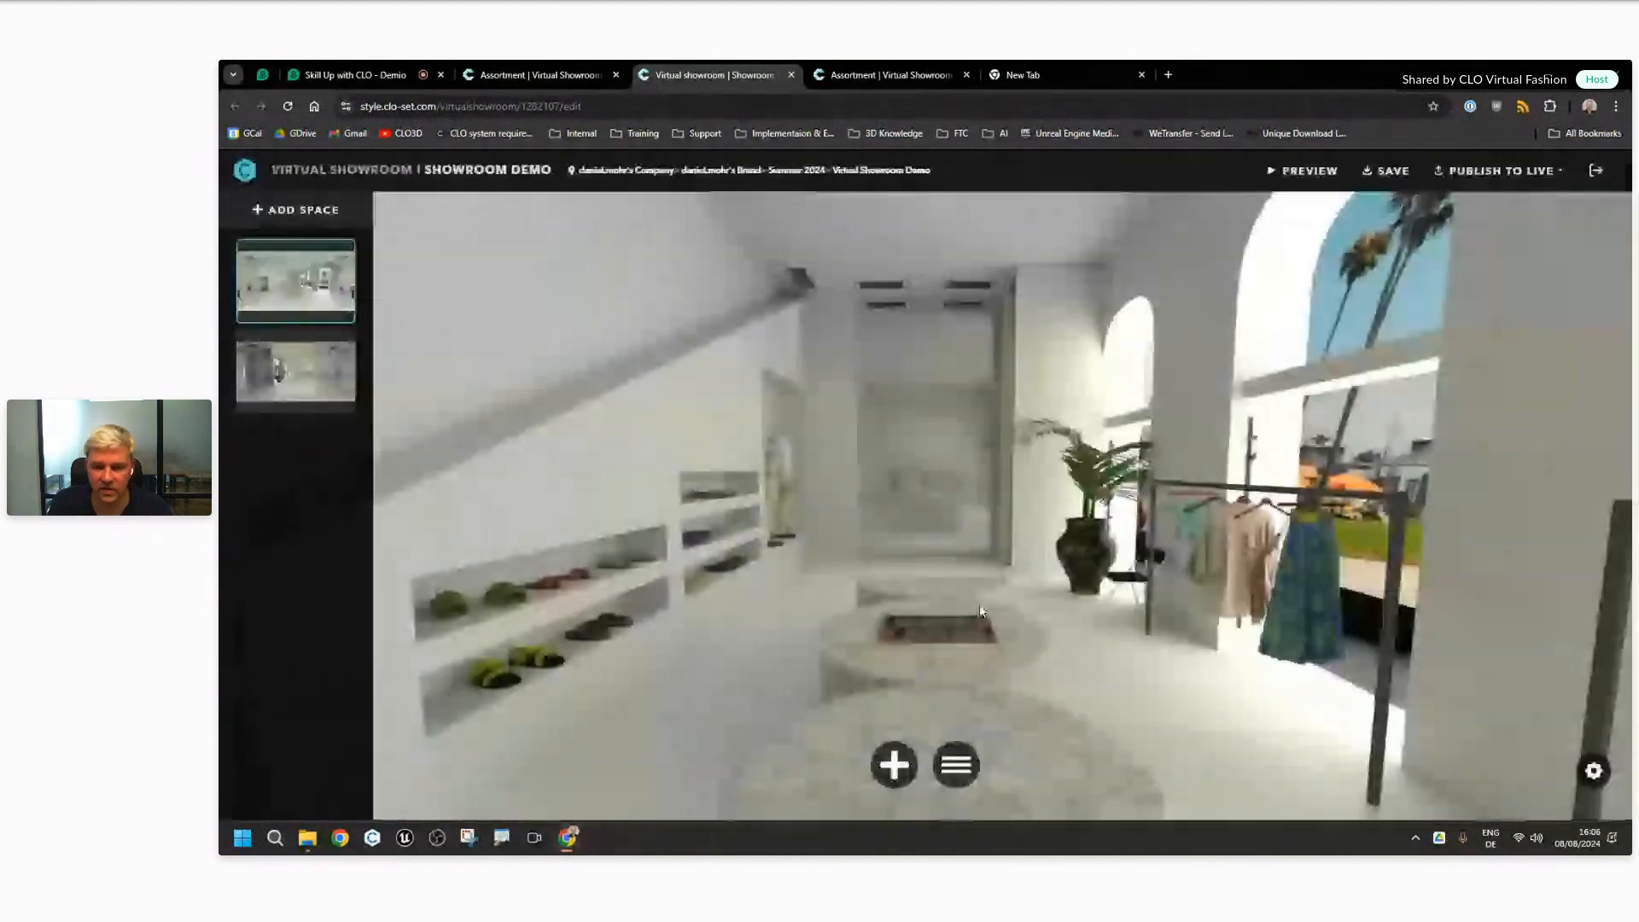
{"action": "left_click_drag", "start_coordinate": [1103, 627], "coordinate": [1143, 642]}
{"action": "left_click", "coordinate": [296, 372]}
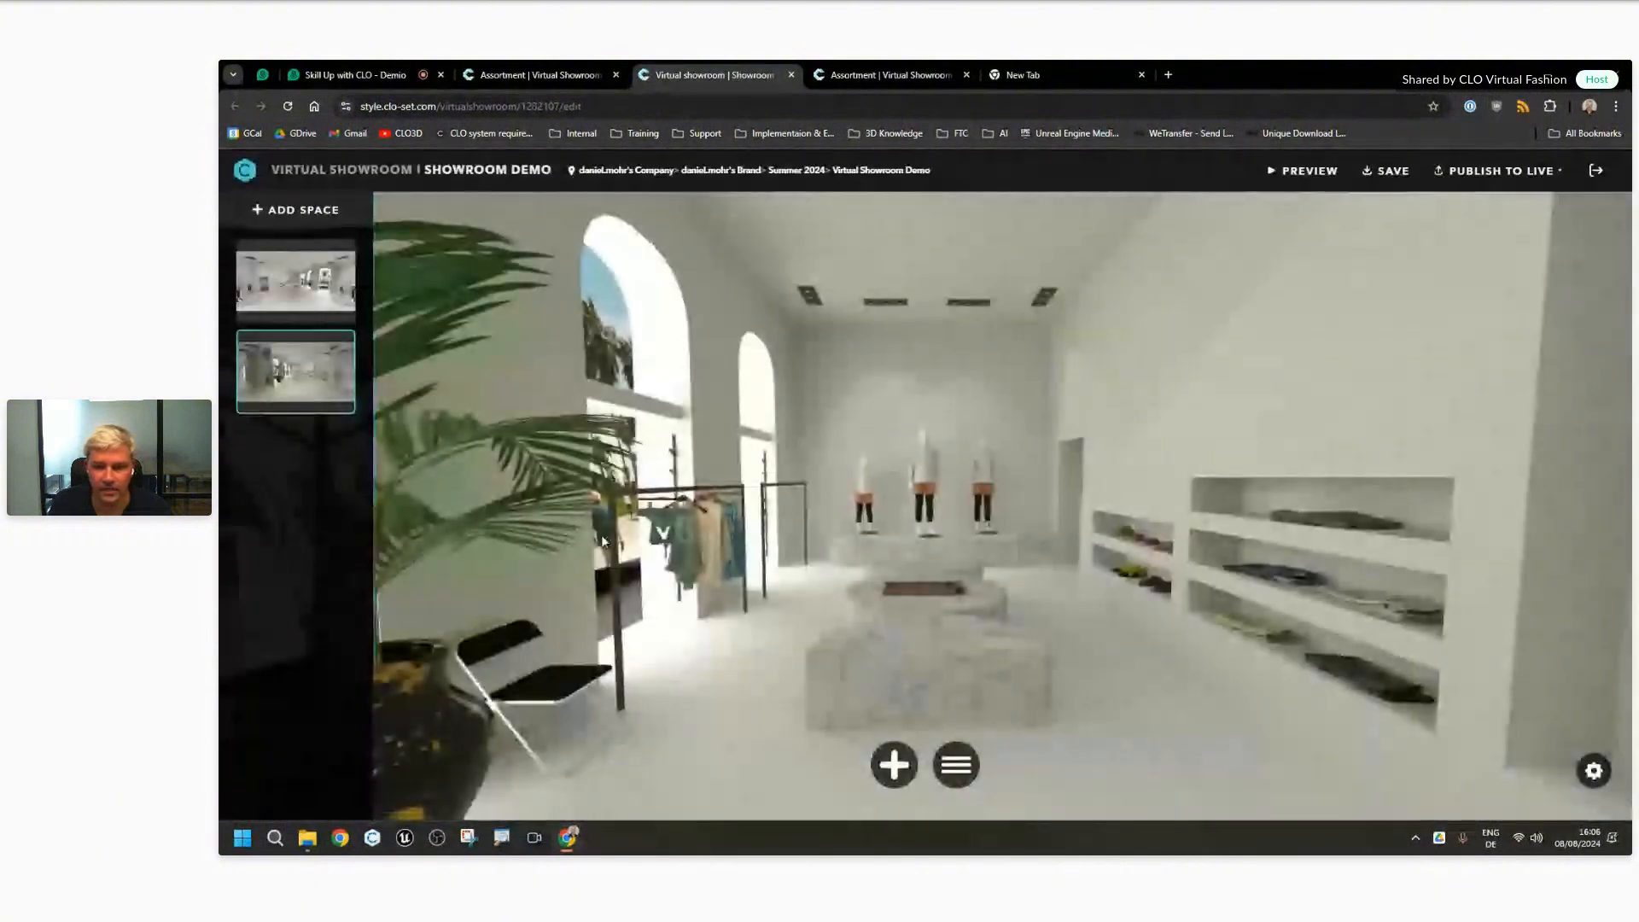
Step: Add a navigation spot named Doorside to the second space and choose the first space as its destination
{"action": "left_click_drag", "start_coordinate": [1004, 616], "coordinate": [1025, 563]}
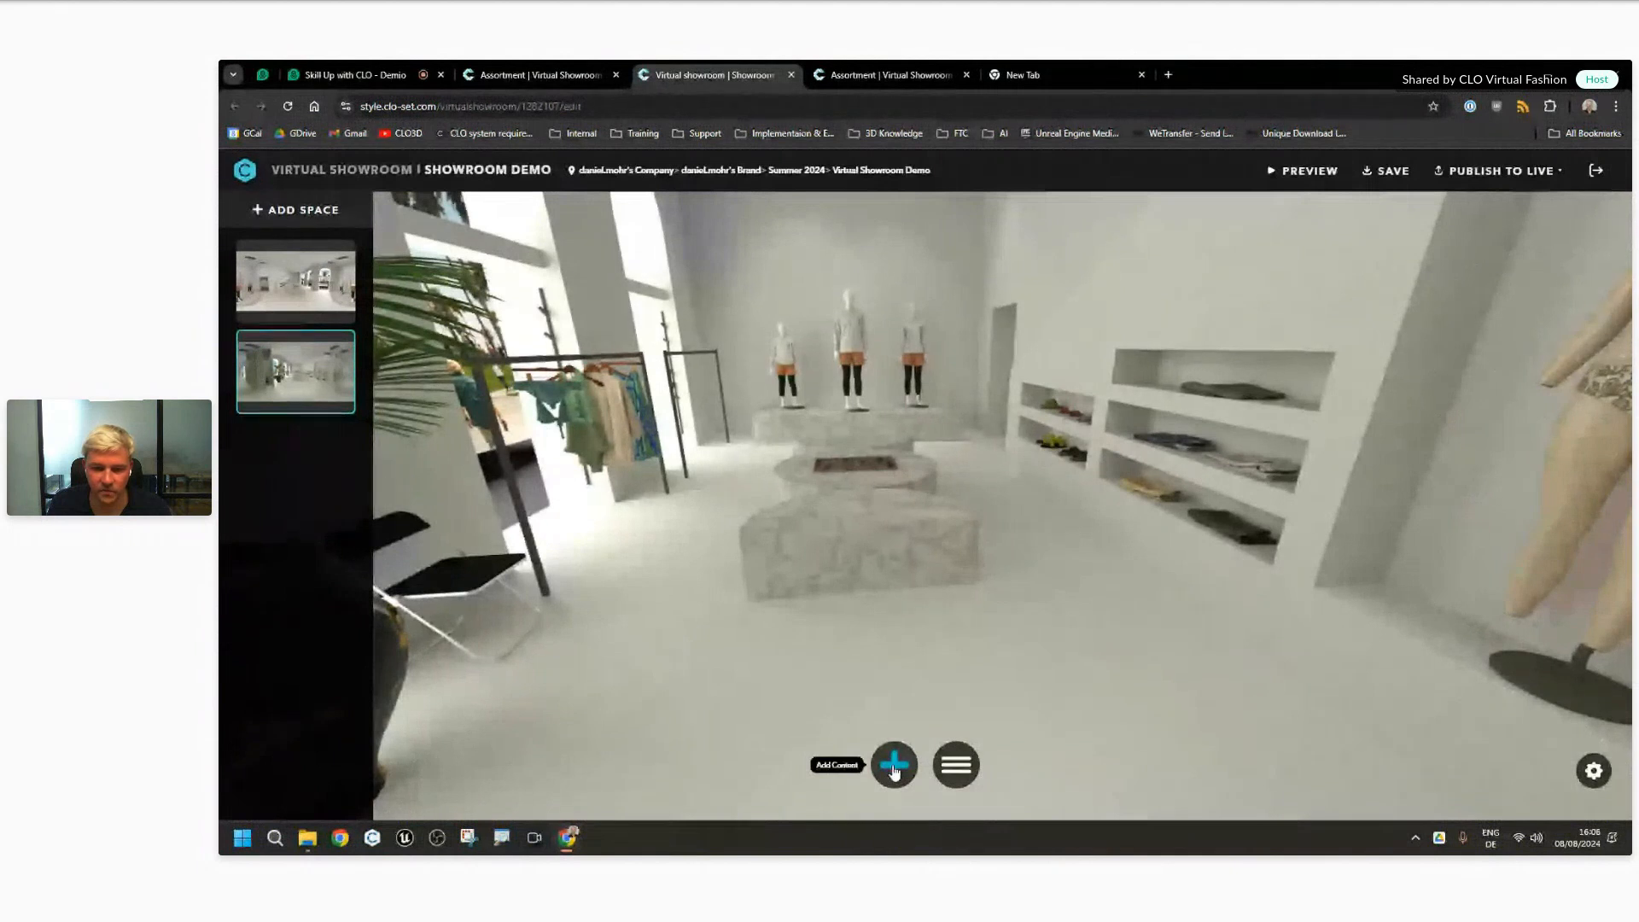
{"action": "left_click_drag", "start_coordinate": [868, 559], "coordinate": [925, 635]}
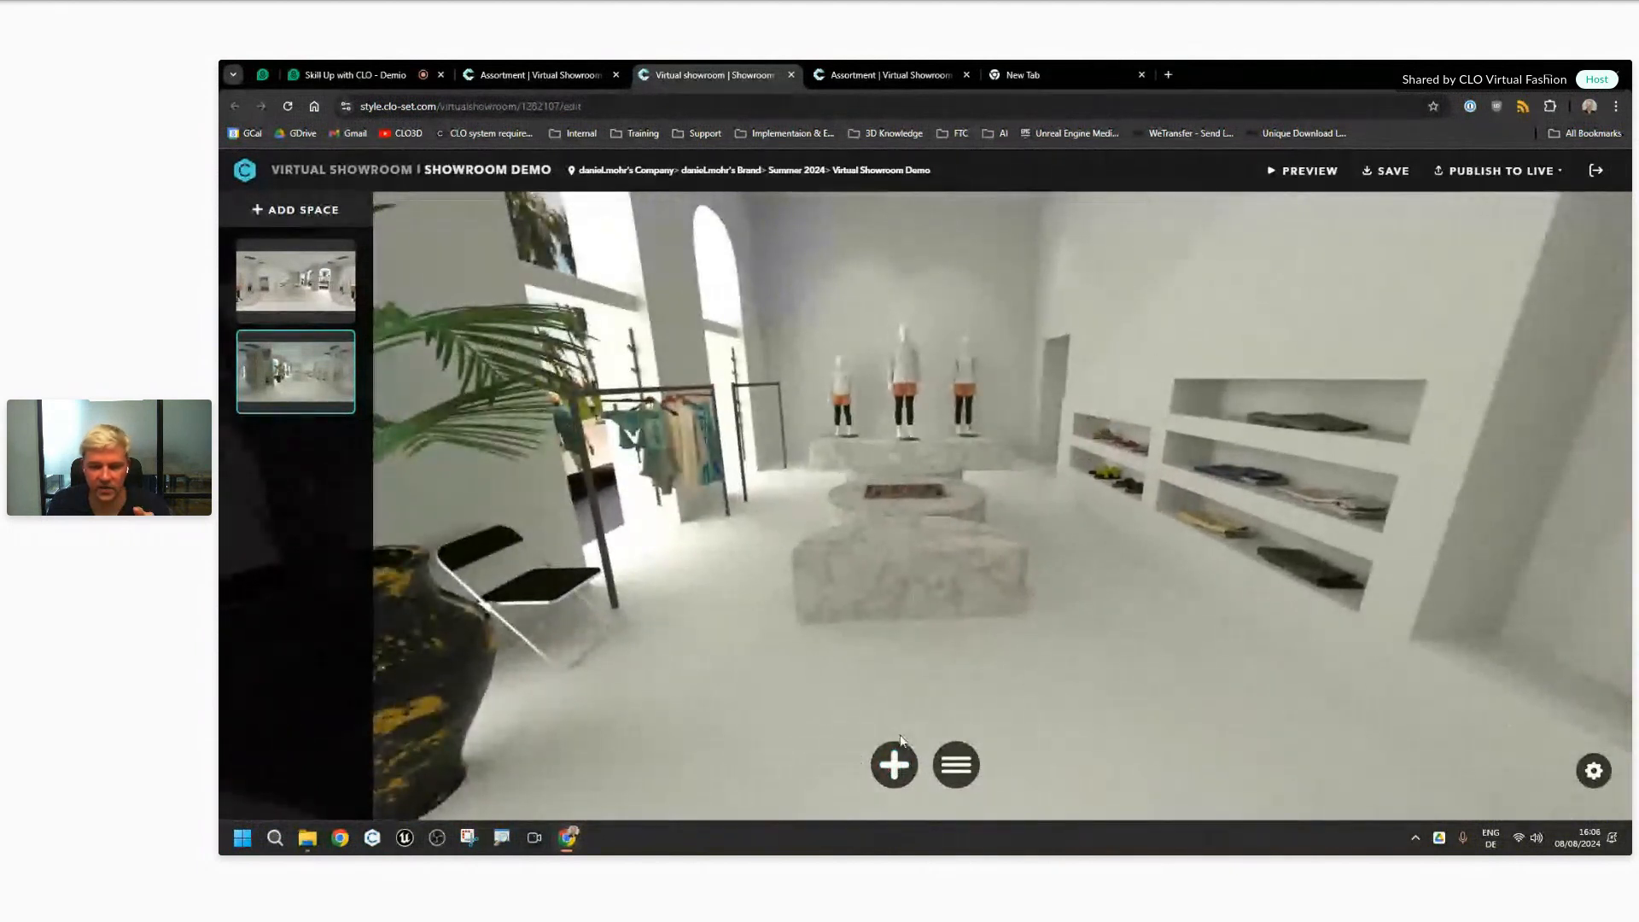
{"action": "left_click", "coordinate": [894, 760]}
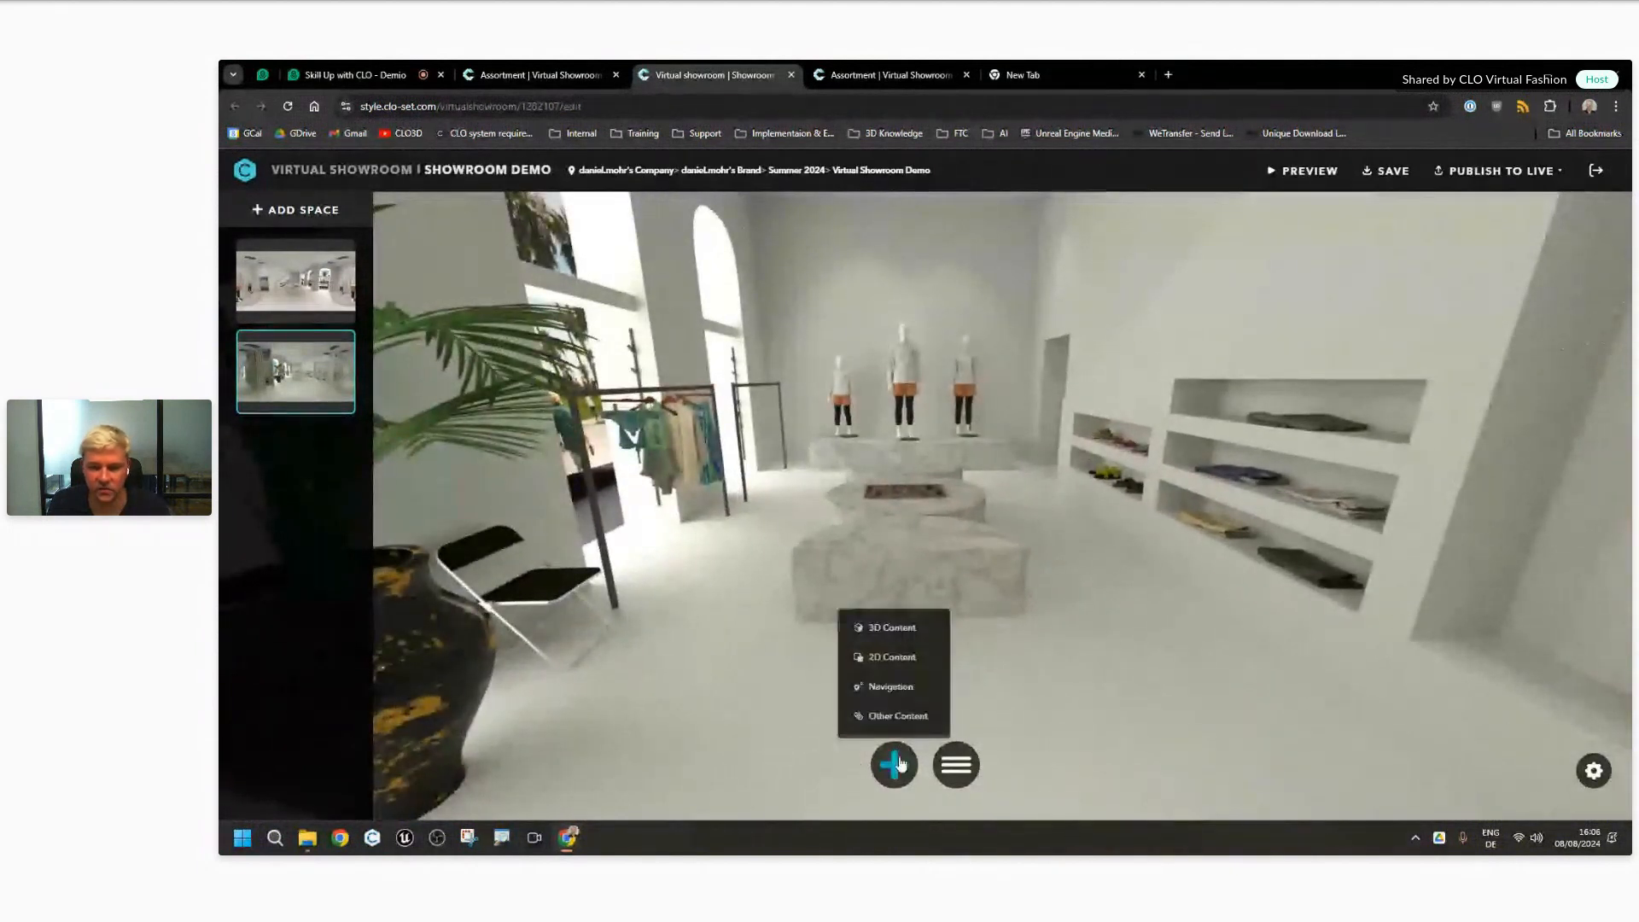
{"action": "left_click", "coordinate": [890, 687]}
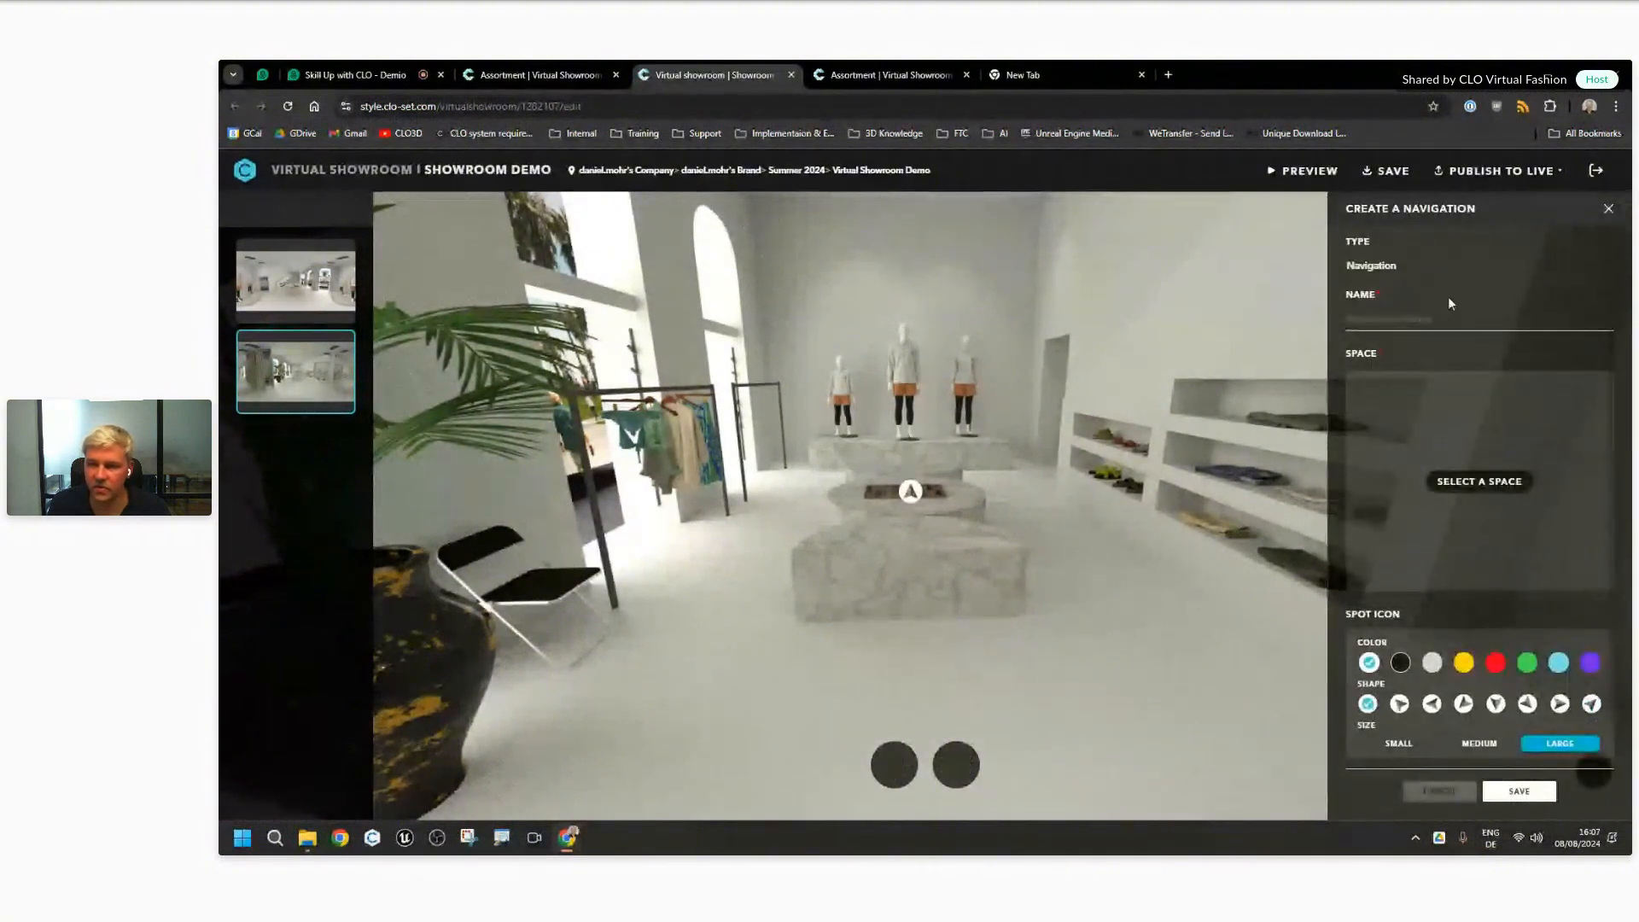
{"action": "left_click", "coordinate": [1426, 314]}
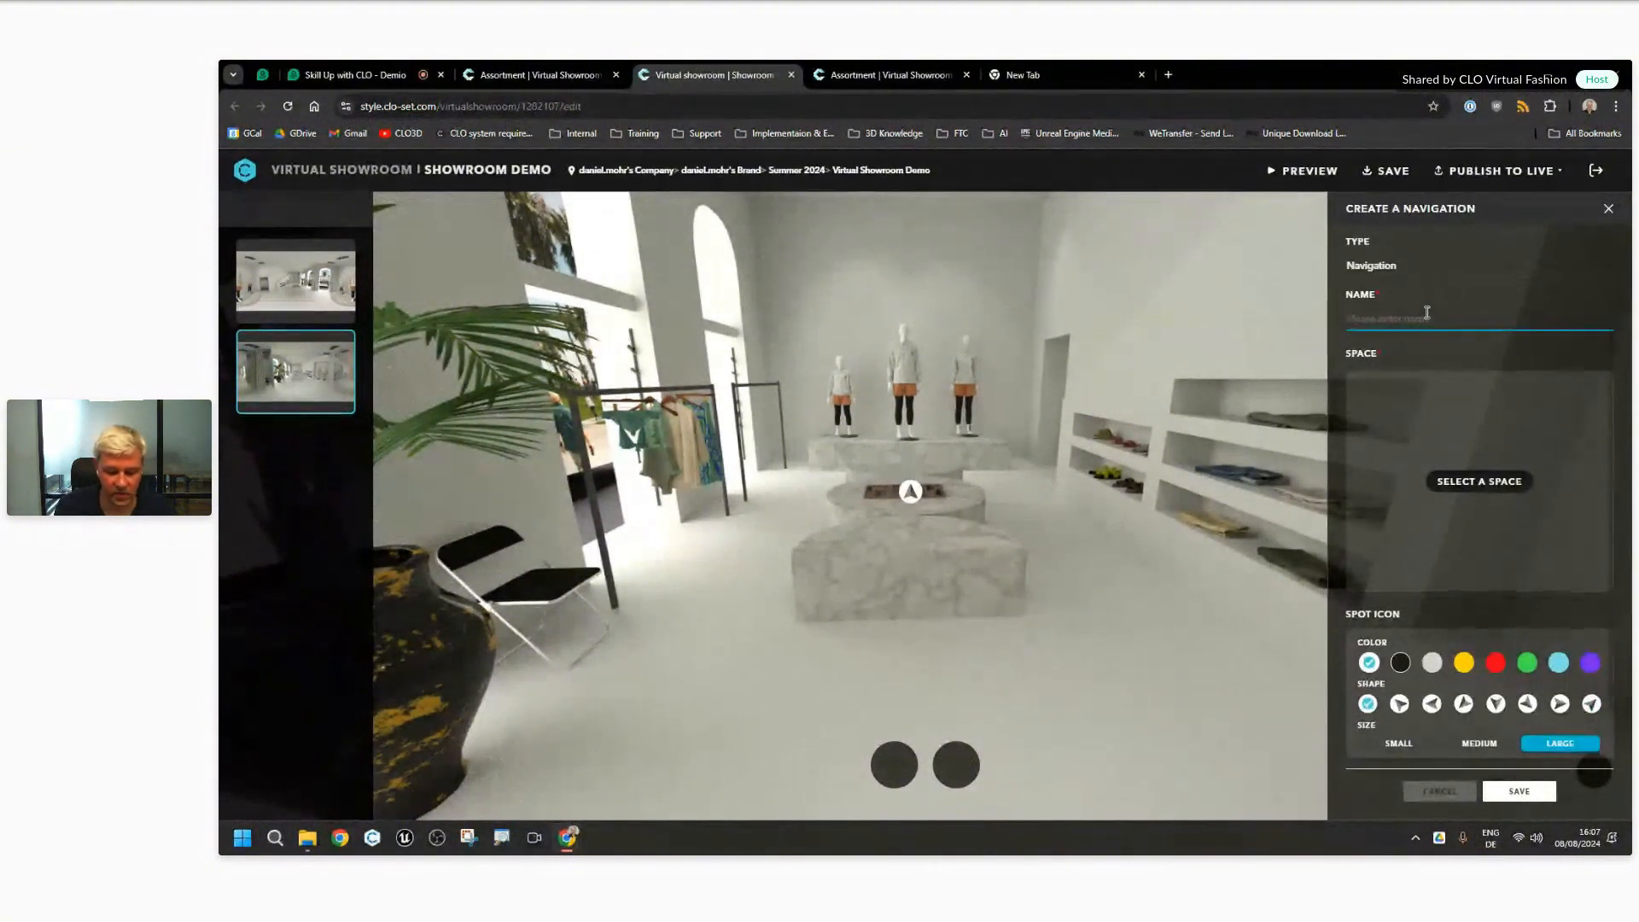
{"action": "type", "text": "Doorside"}
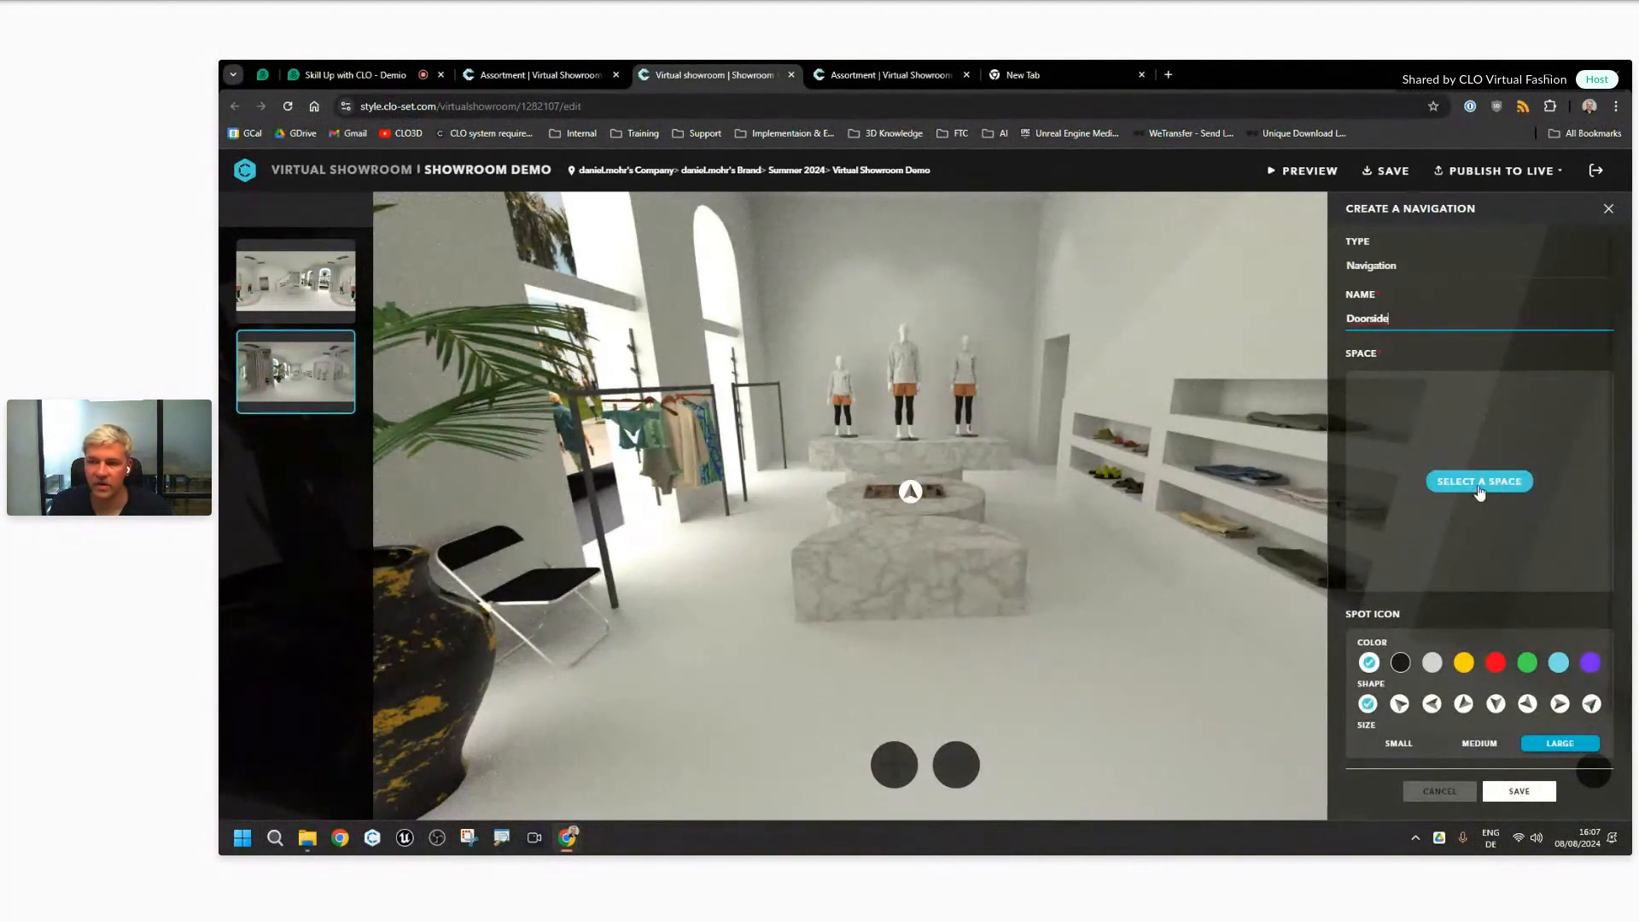
{"action": "left_click", "coordinate": [1447, 435]}
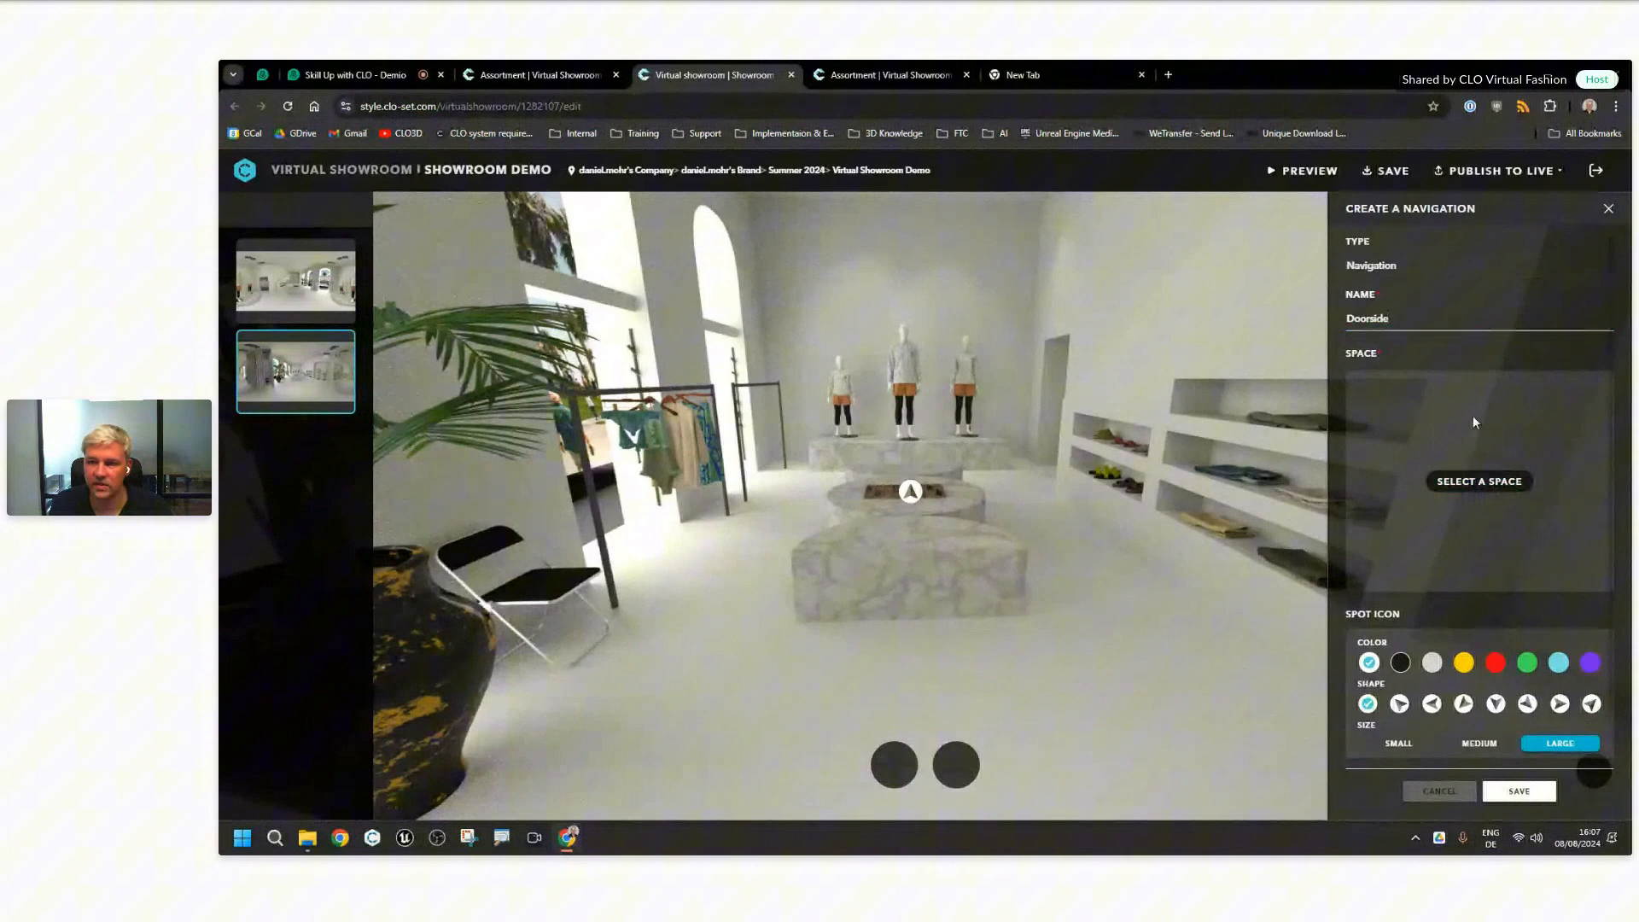
{"action": "left_click", "coordinate": [1481, 483]}
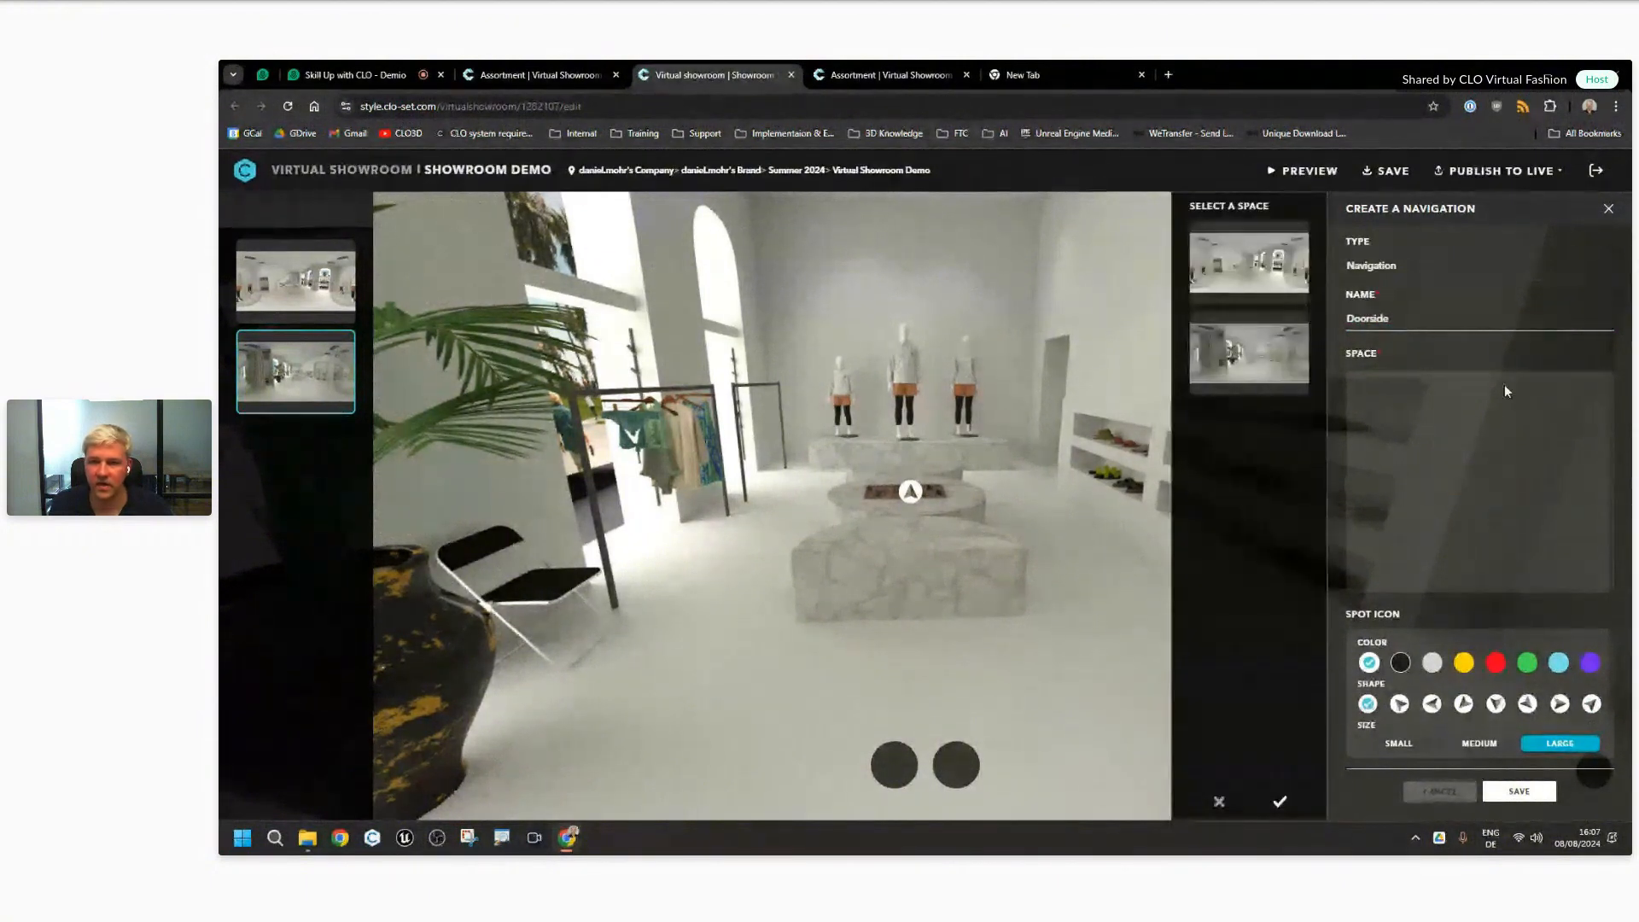
{"action": "left_click", "coordinate": [1270, 260]}
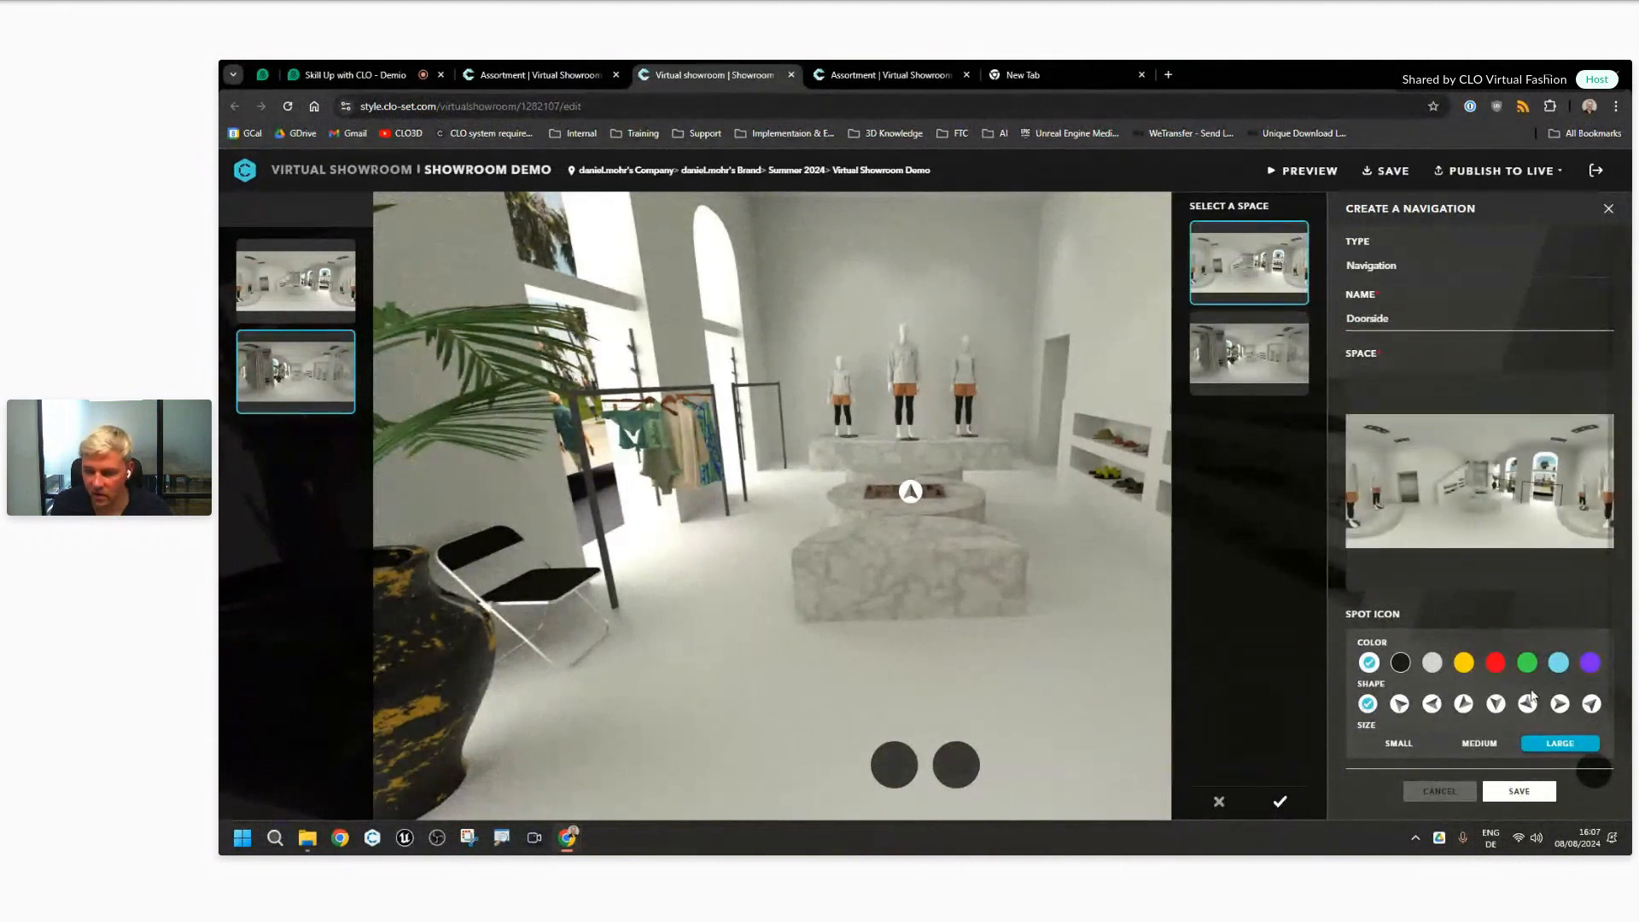
Step: Set the Doorside spot icon's color to white and its shape to the downward-pointing arrow
{"action": "left_click", "coordinate": [1492, 666]}
{"action": "left_click", "coordinate": [1461, 668]}
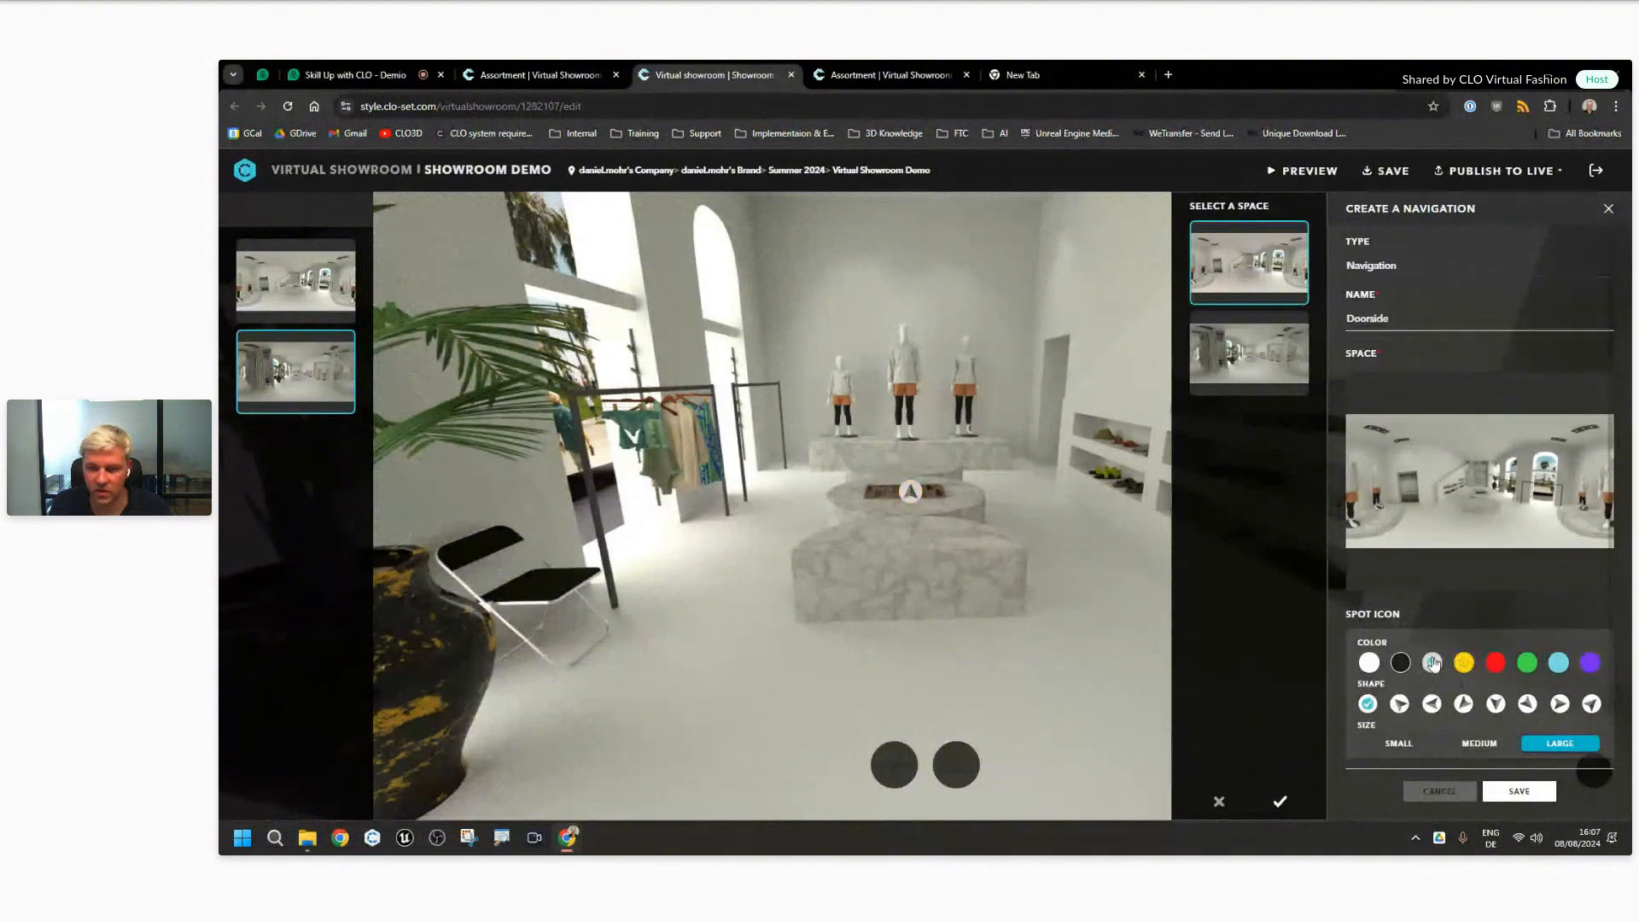
{"action": "left_click", "coordinate": [1368, 662]}
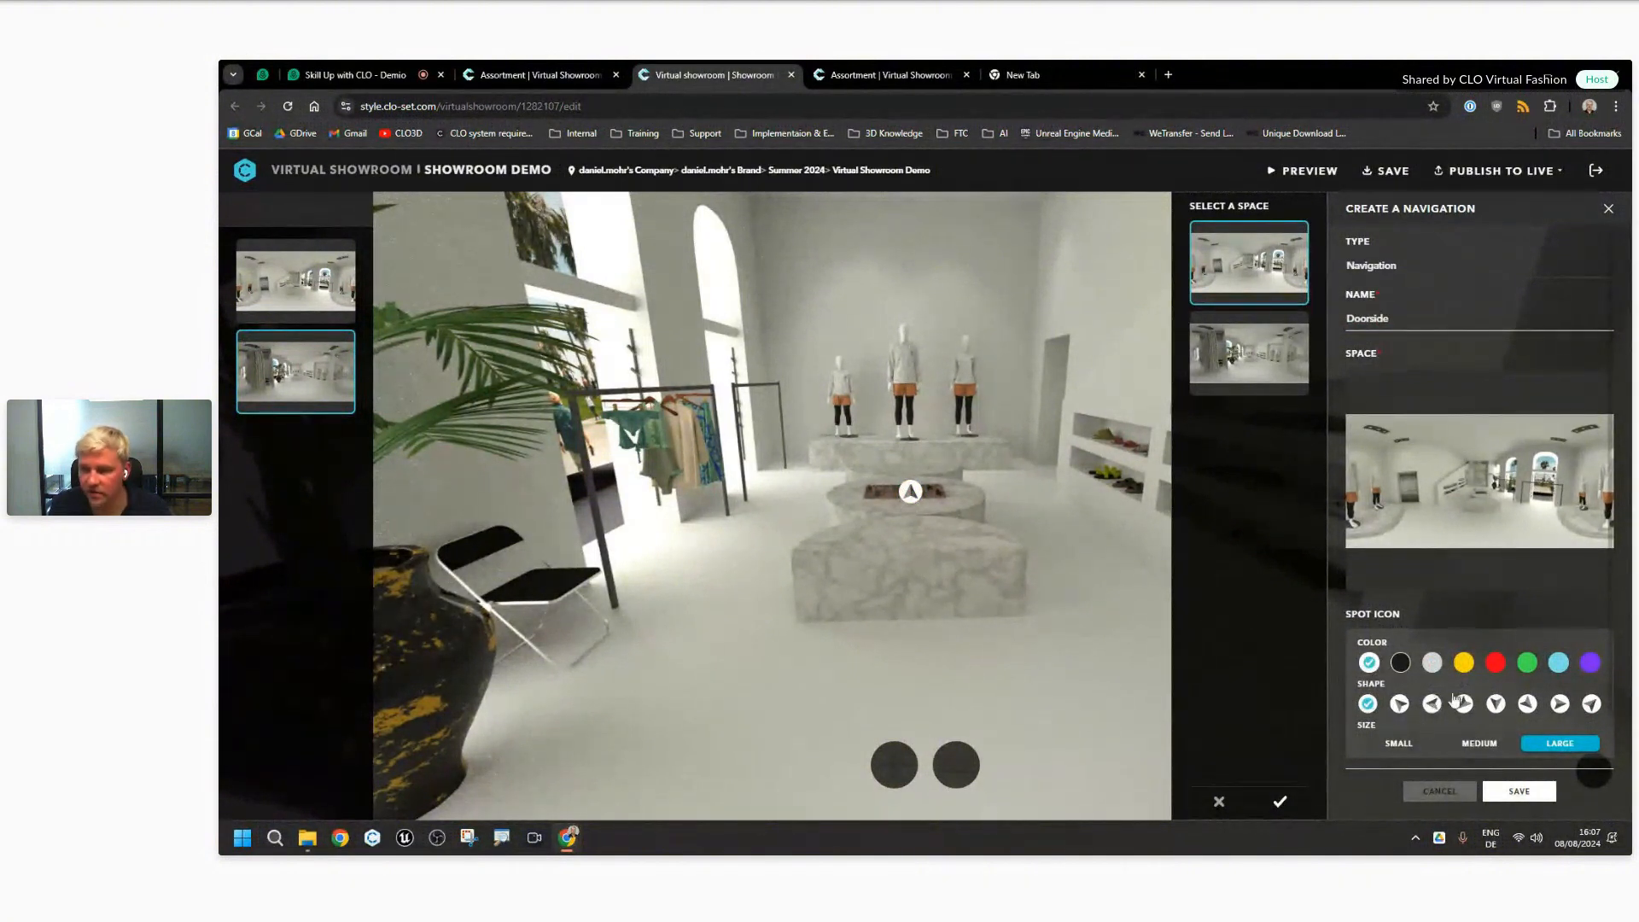
{"action": "left_click", "coordinate": [1495, 704]}
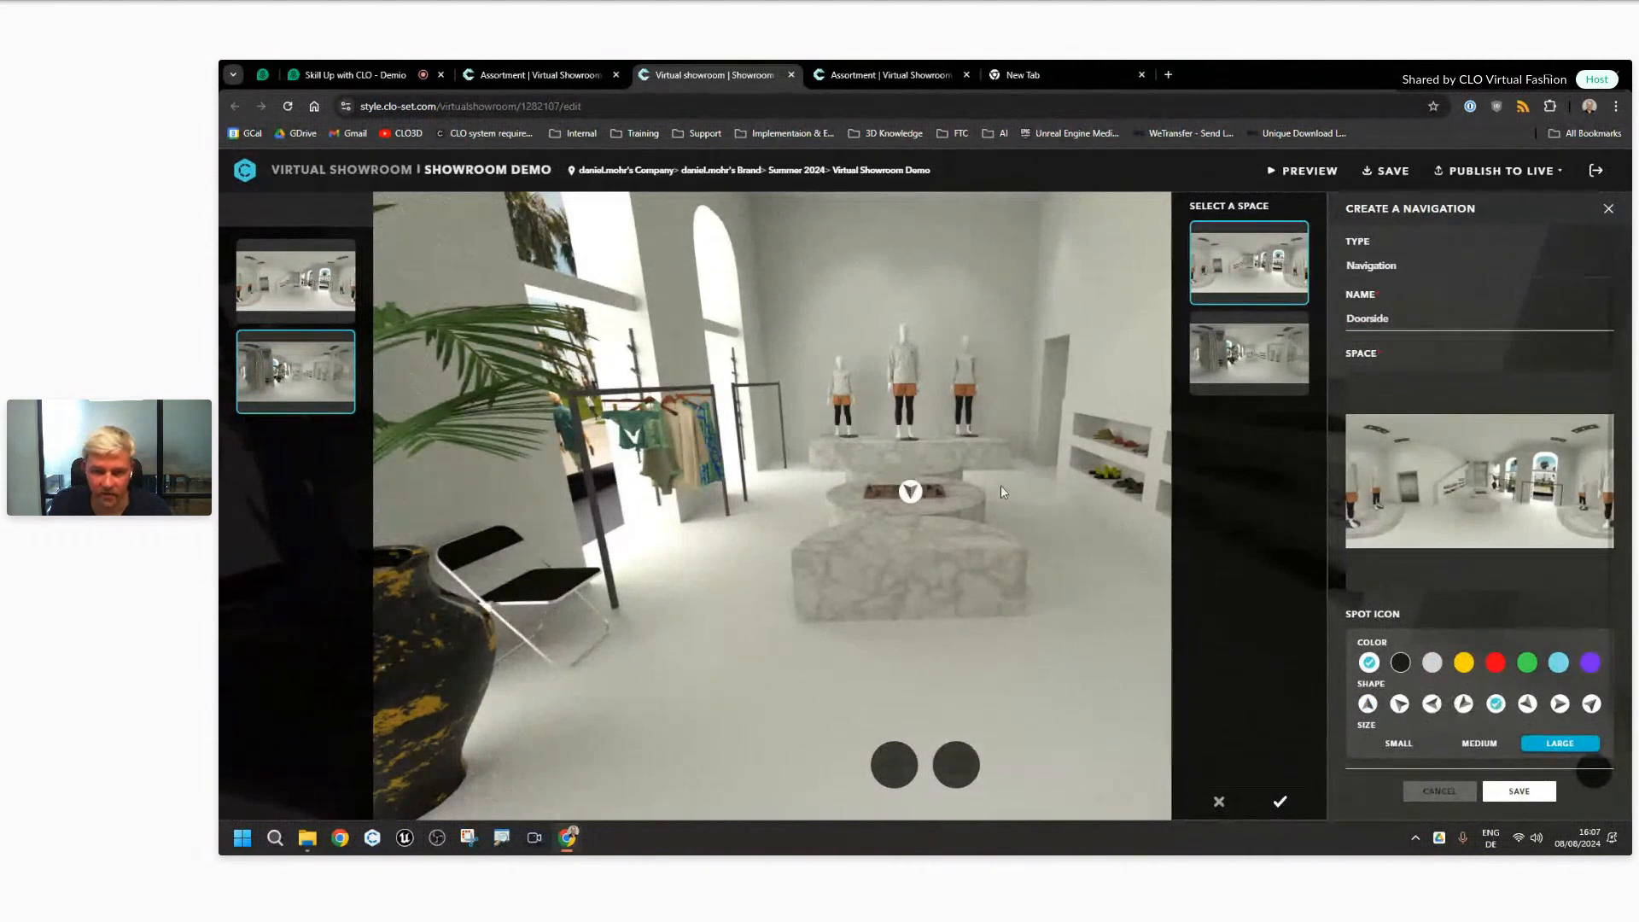
Step: Position the Doorside spot just above the tray on the round marble table and save the navigation
{"action": "scroll", "coordinate": [1002, 493], "scroll_direction": "down", "scroll_amount": 1}
{"action": "left_click_drag", "start_coordinate": [914, 506], "coordinate": [916, 471]}
{"action": "scroll", "coordinate": [1480, 695], "scroll_direction": "down", "scroll_amount": 1}
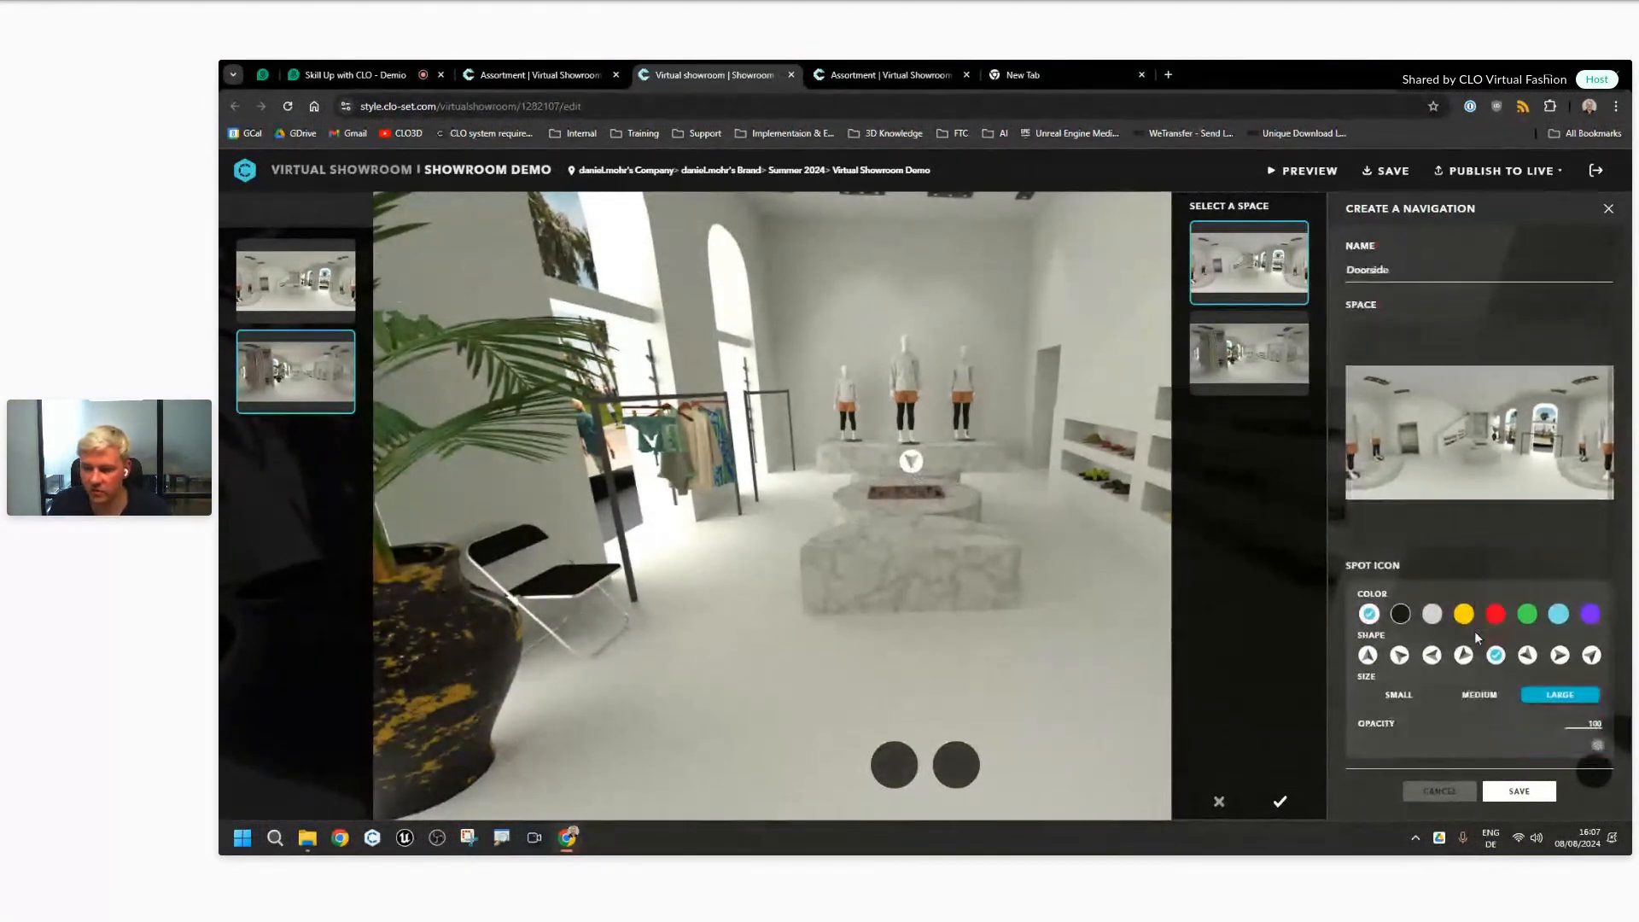
{"action": "scroll", "coordinate": [1430, 574], "scroll_direction": "up", "scroll_amount": 1}
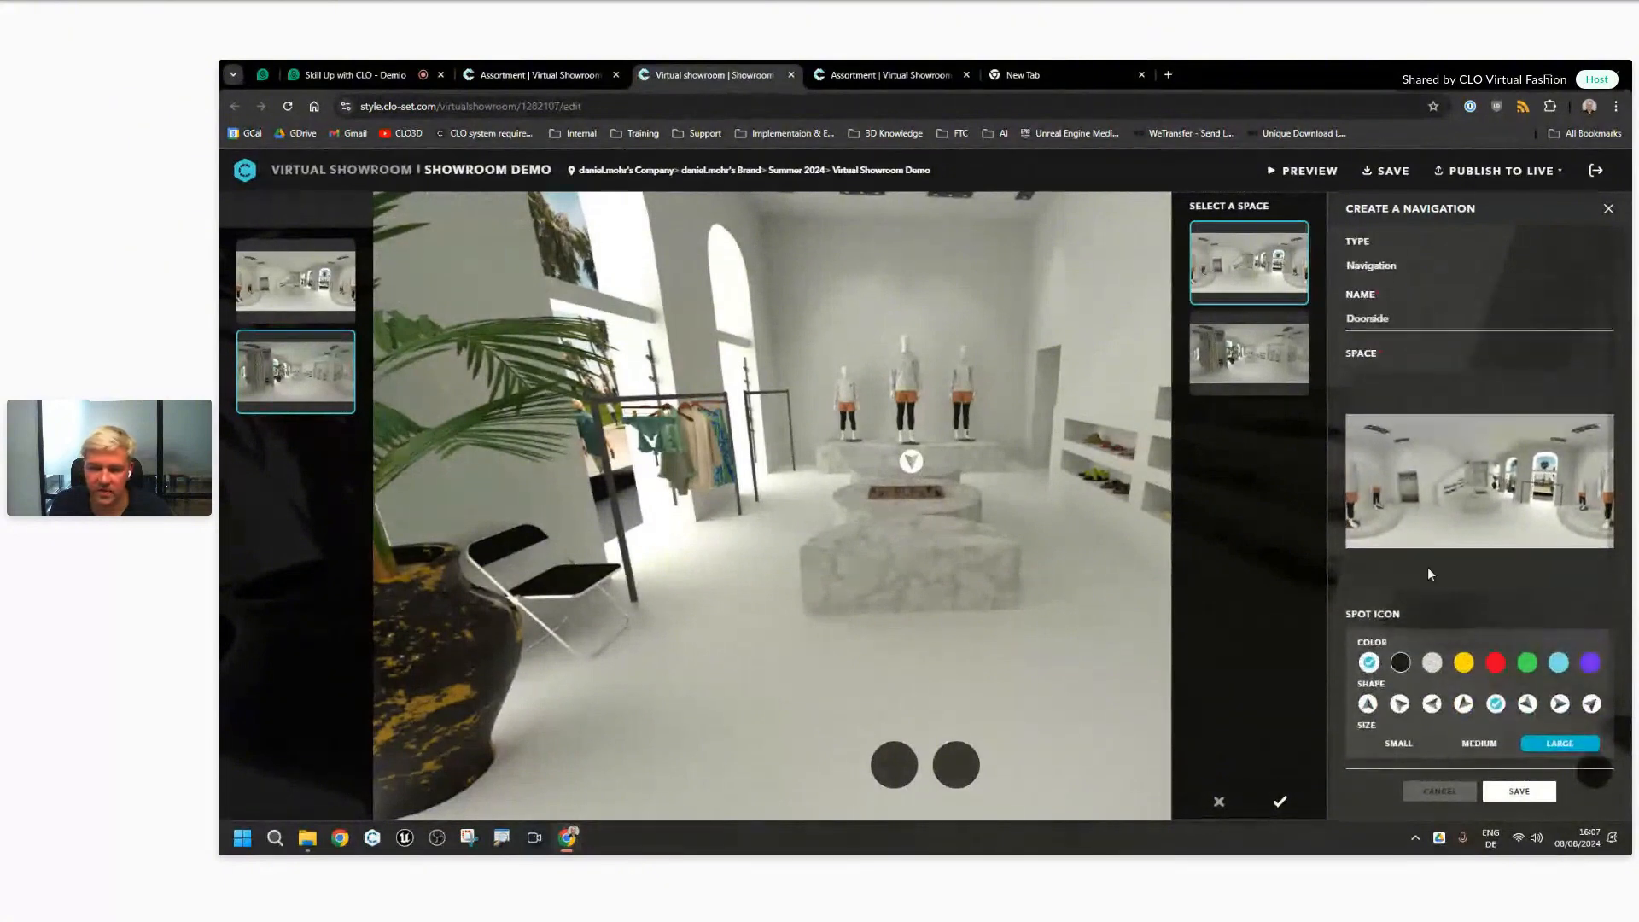
{"action": "left_click_drag", "start_coordinate": [908, 468], "coordinate": [910, 475]}
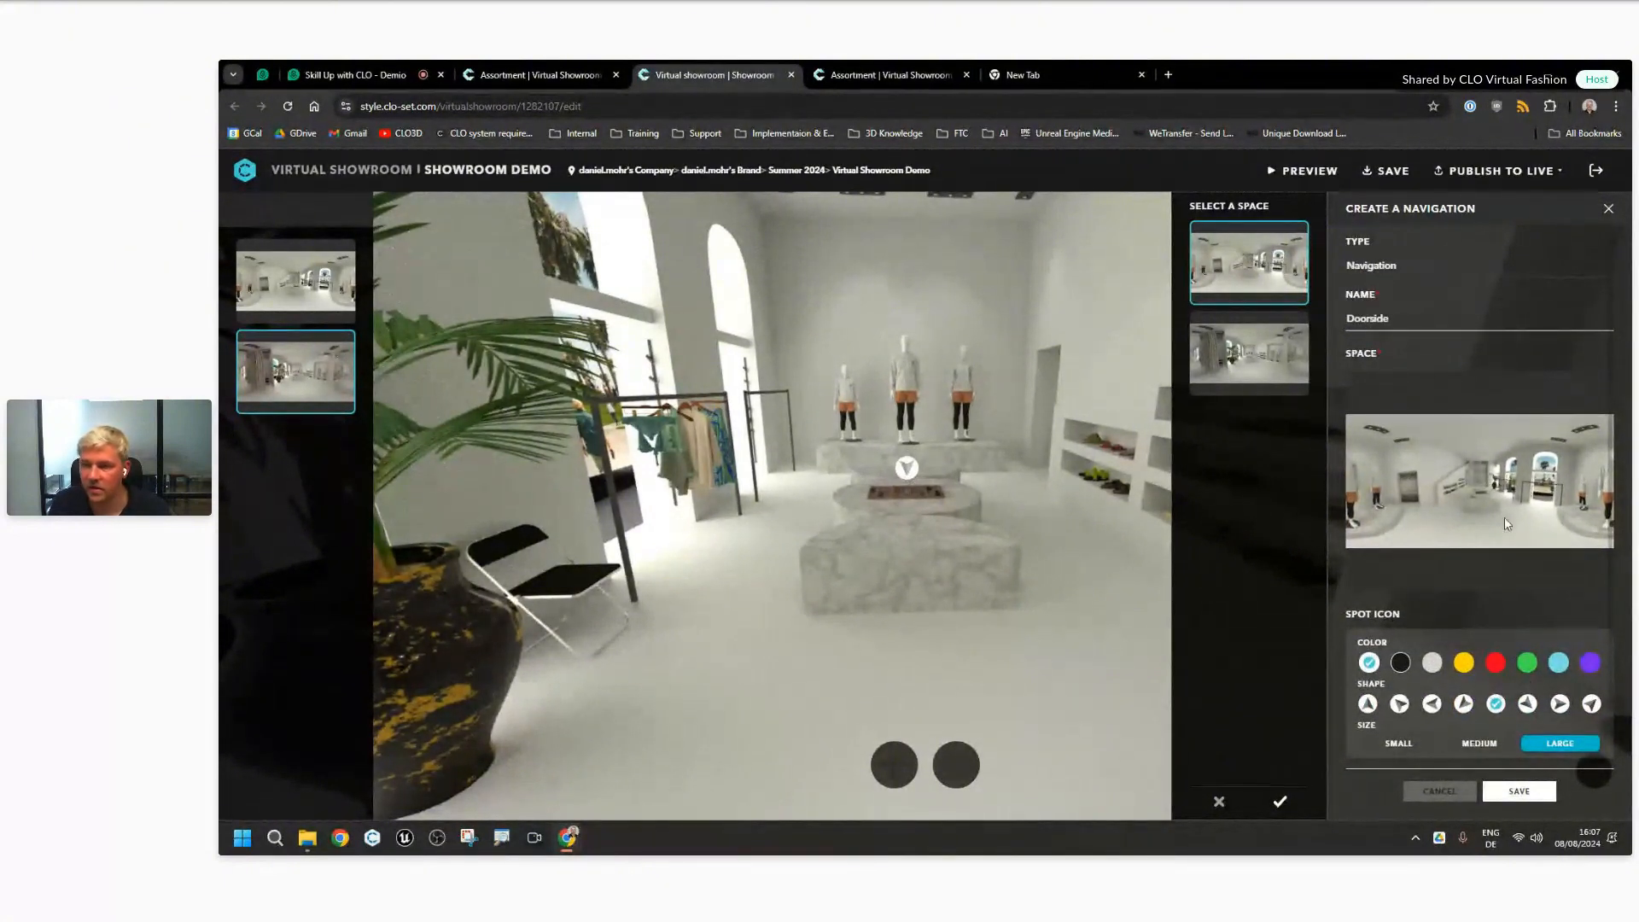
{"action": "scroll", "coordinate": [1472, 603], "scroll_direction": "down", "scroll_amount": 1}
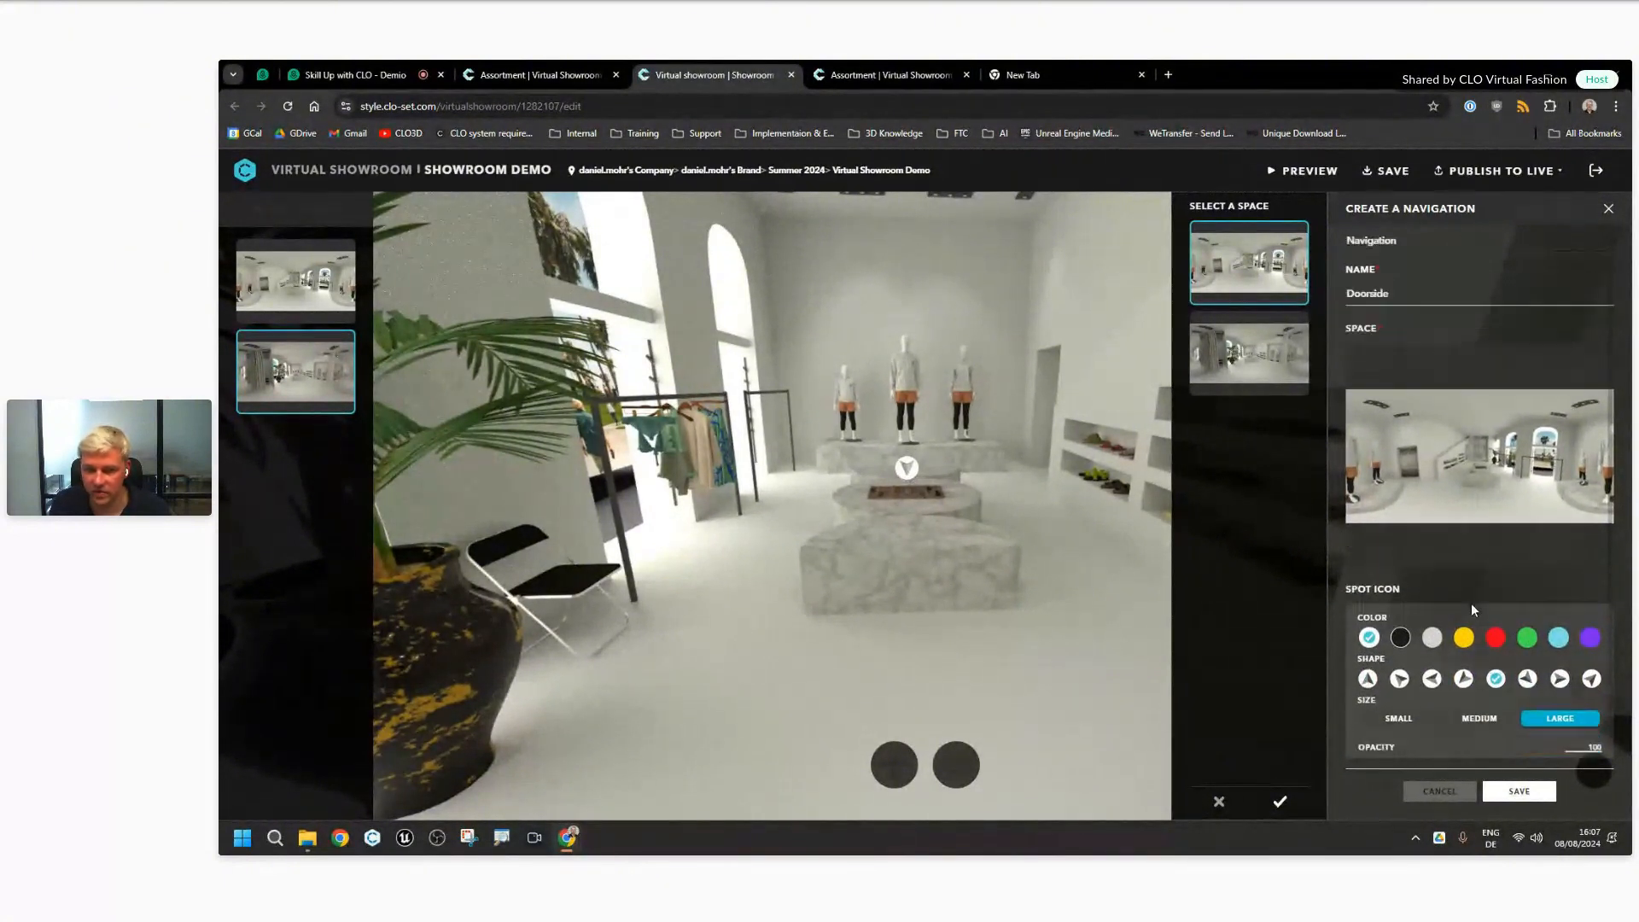
{"action": "left_click", "coordinate": [1520, 792]}
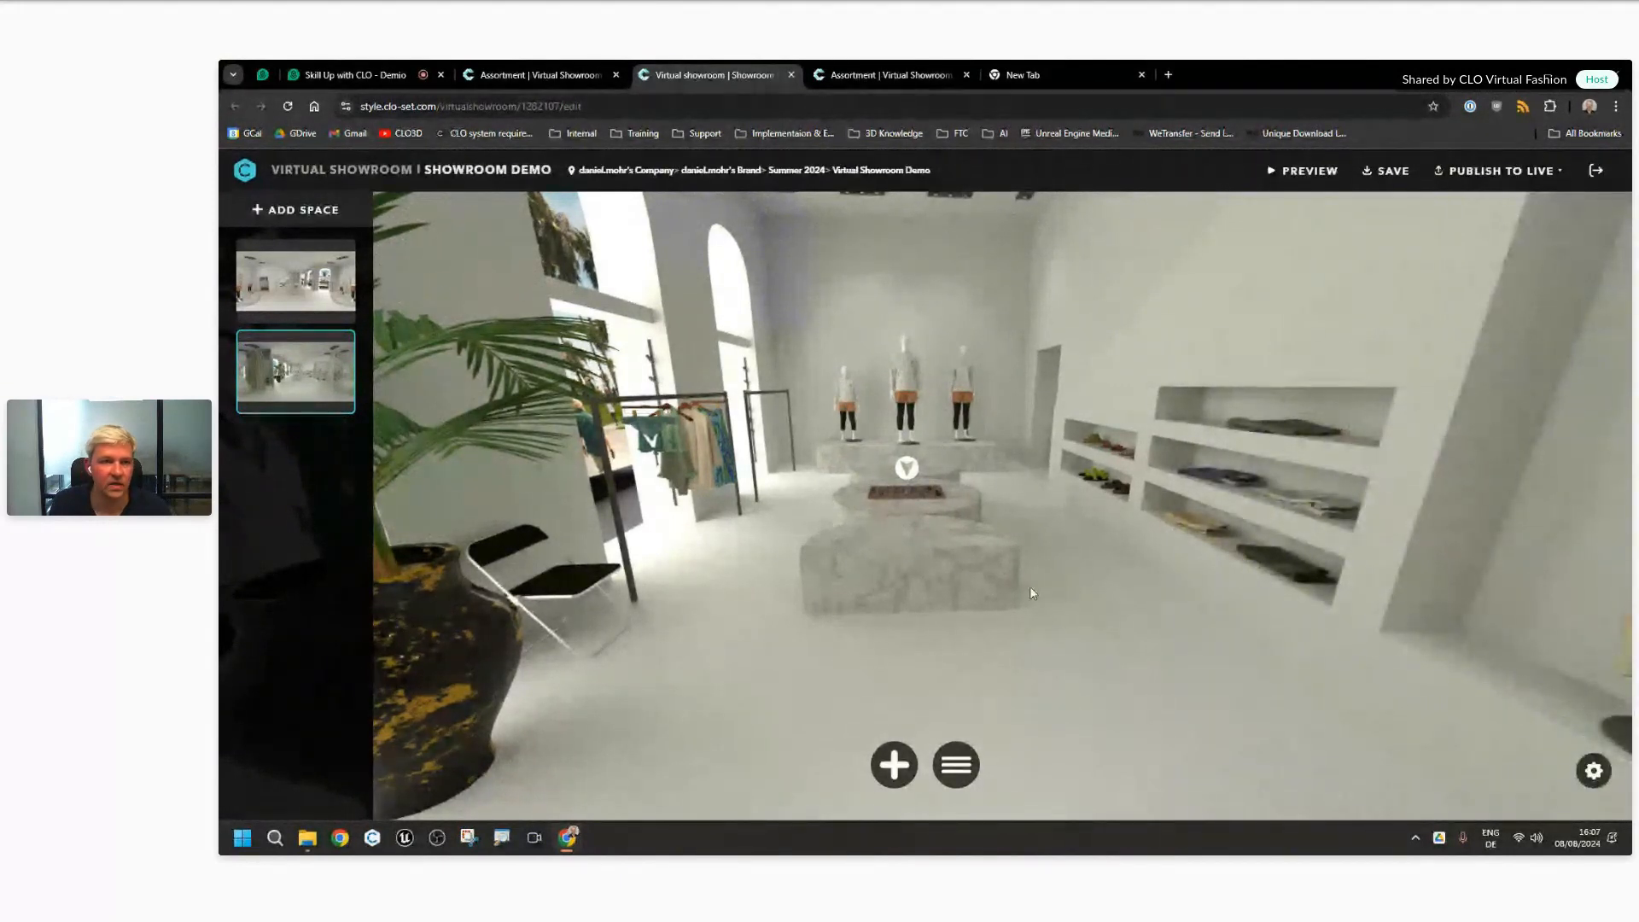
Step: Open the first space and add a navigation spot named Mirrorside with the second space as its destination
{"action": "left_click", "coordinate": [294, 282]}
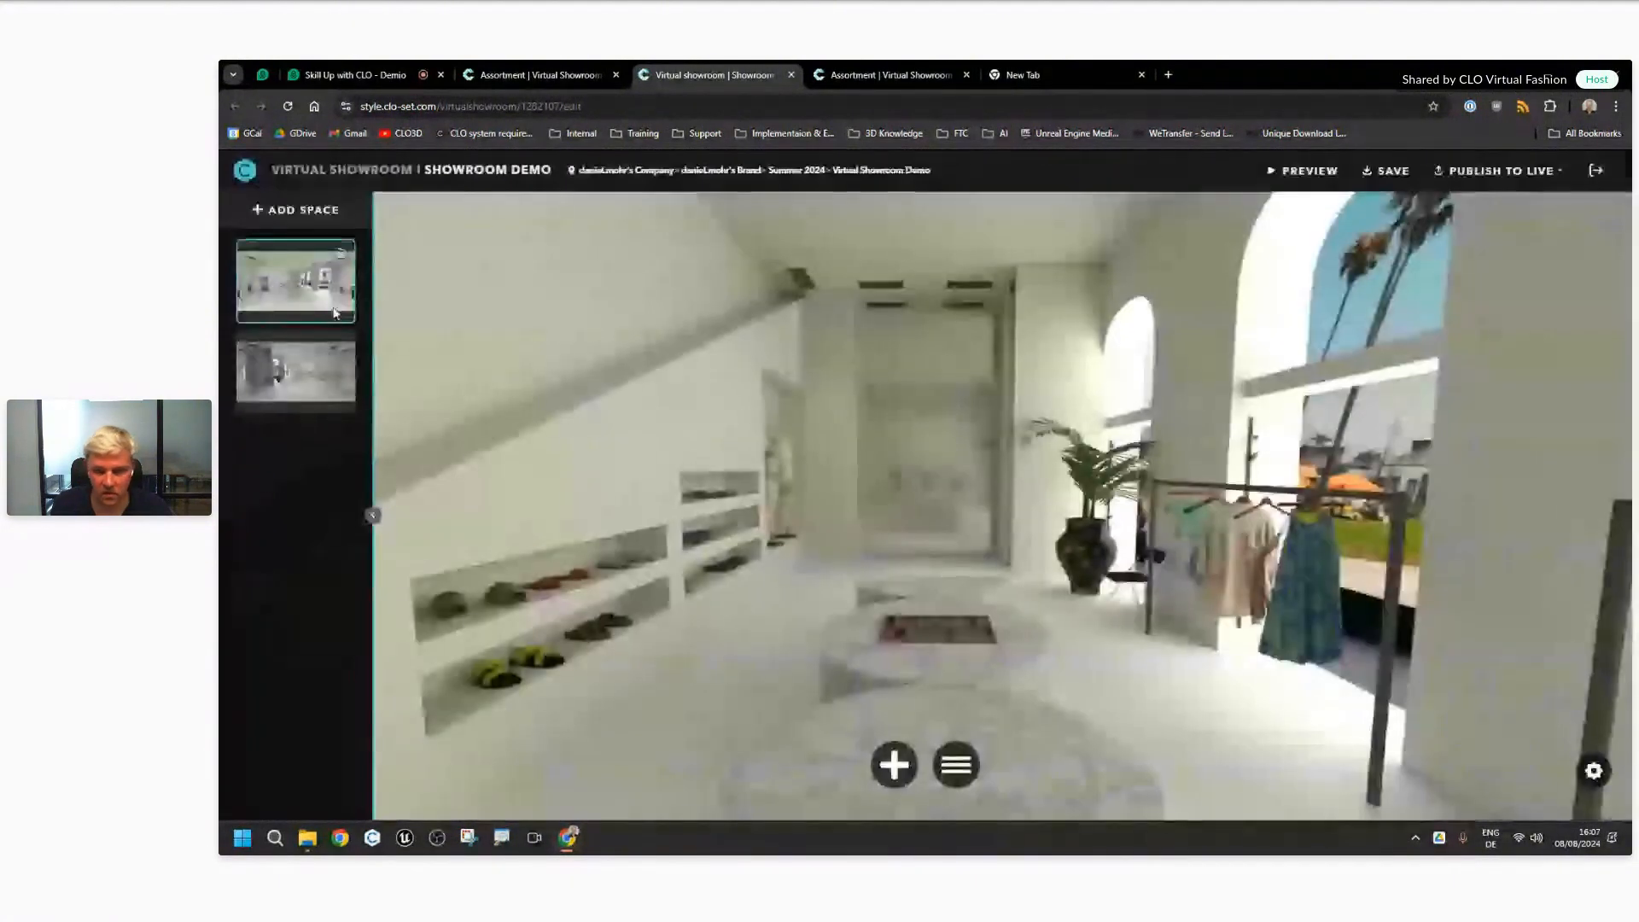
{"action": "left_click_drag", "start_coordinate": [990, 624], "coordinate": [959, 472]}
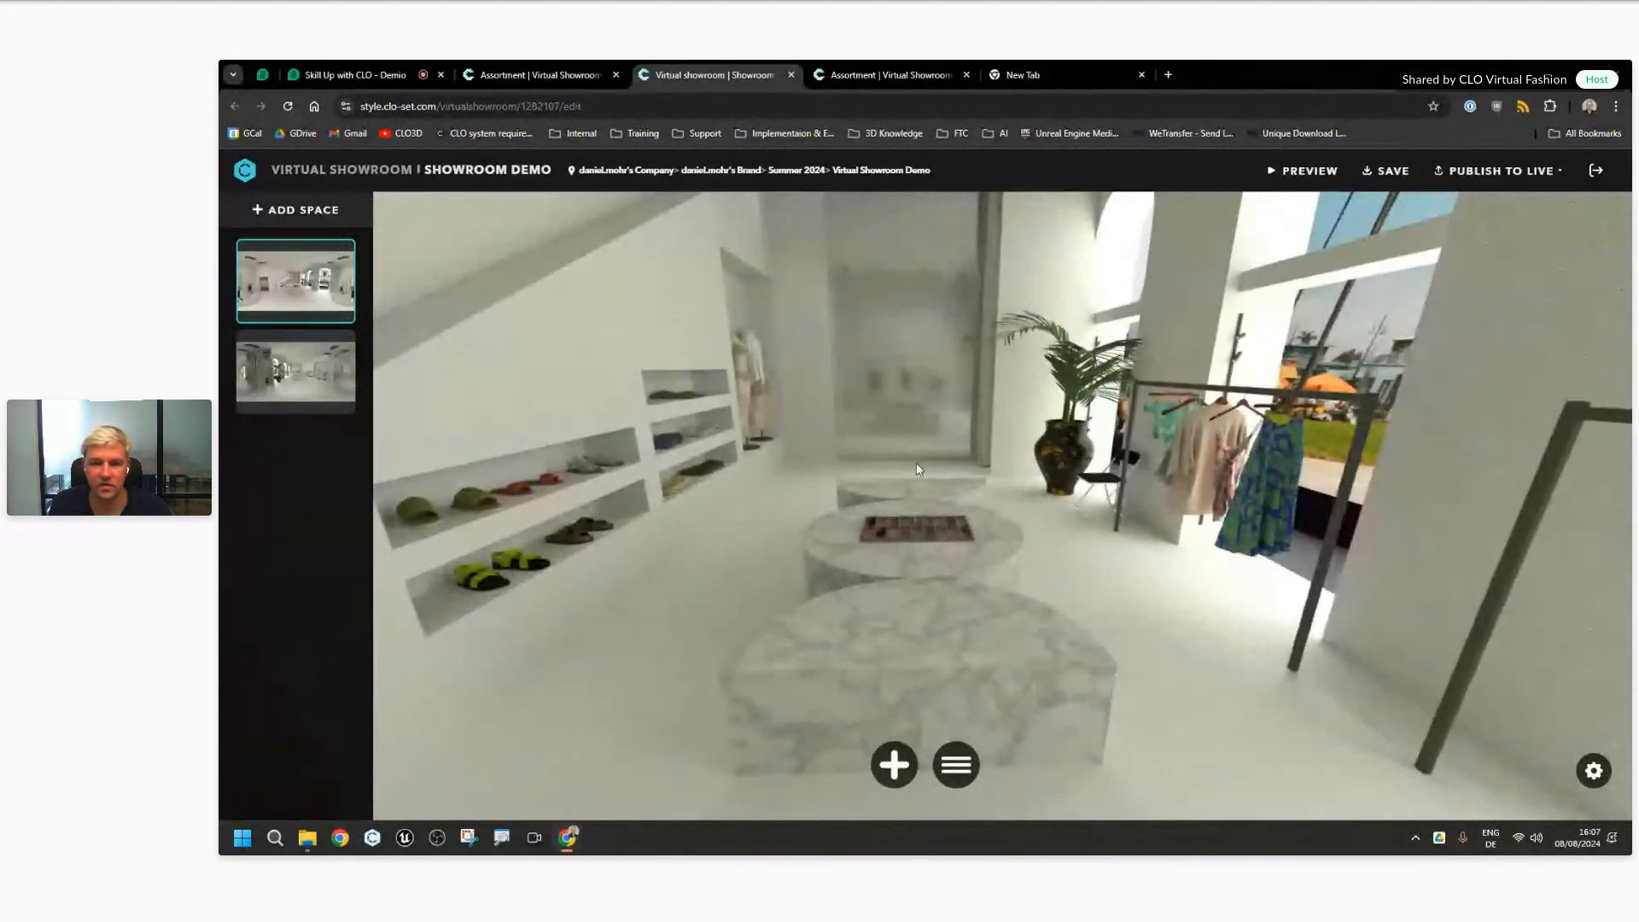
{"action": "left_click", "coordinate": [894, 764]}
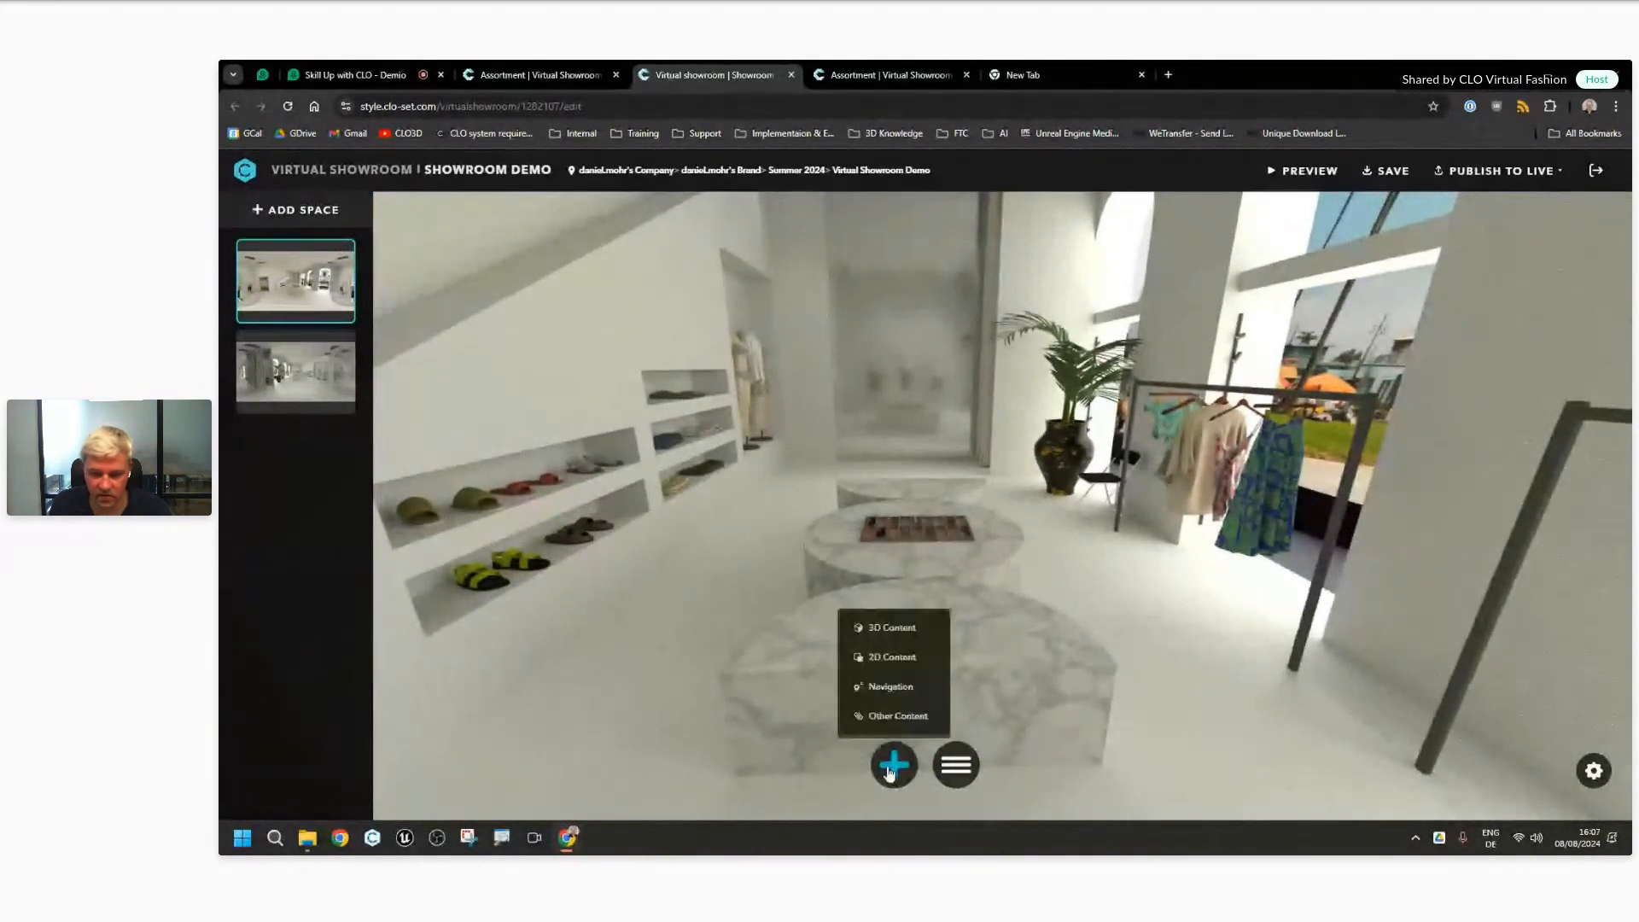
{"action": "left_click", "coordinate": [902, 688]}
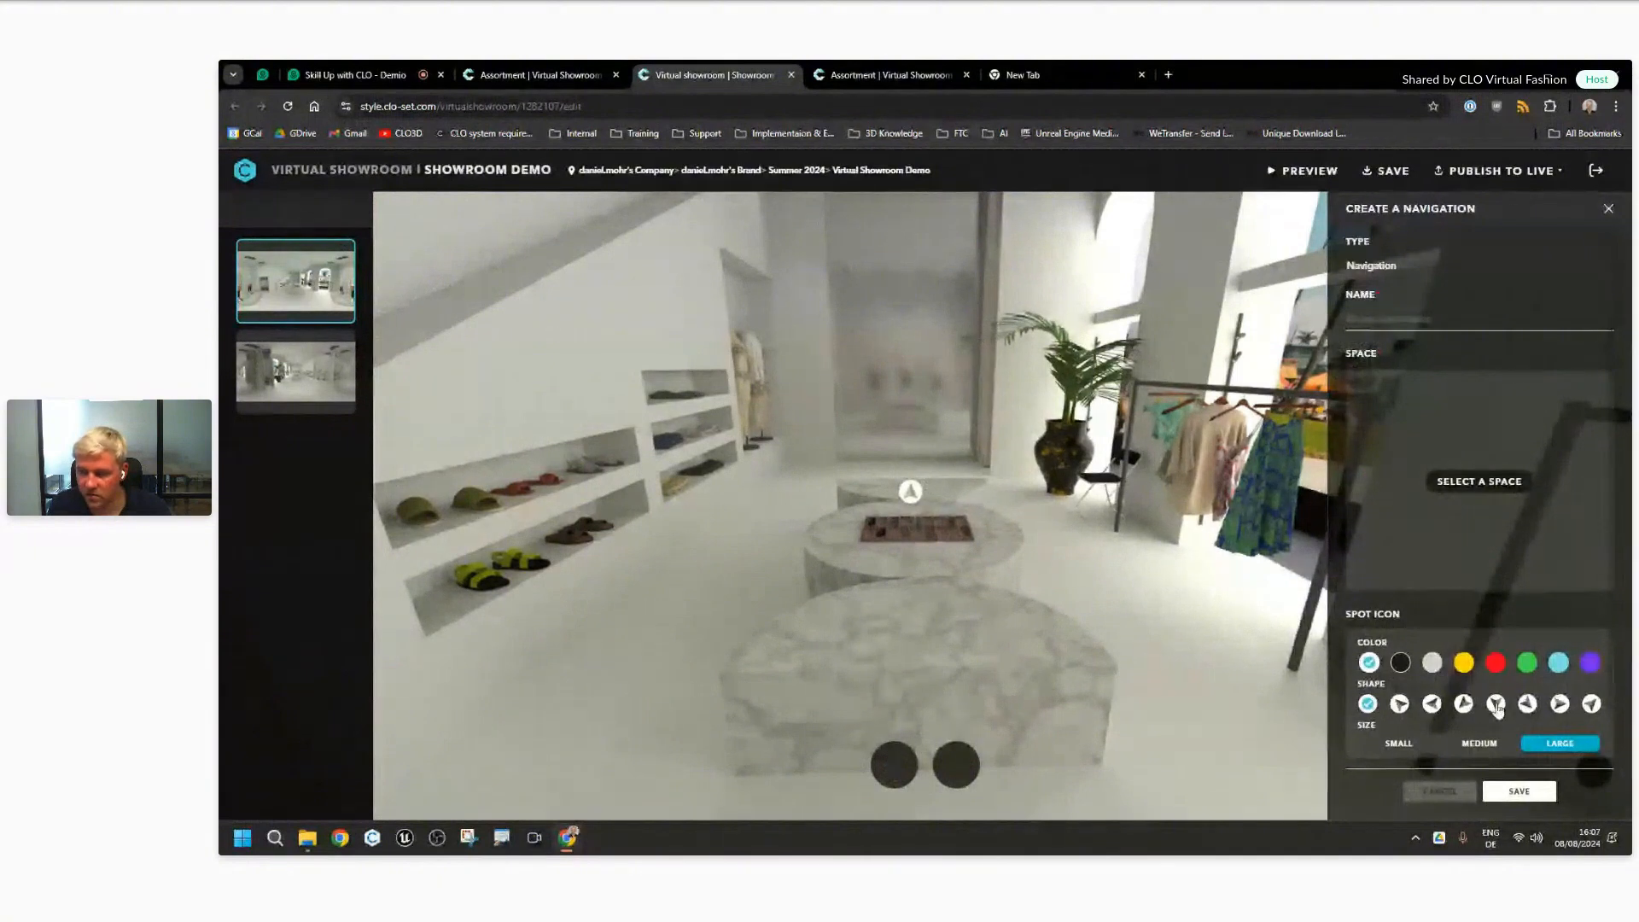
{"action": "left_click", "coordinate": [1415, 311]}
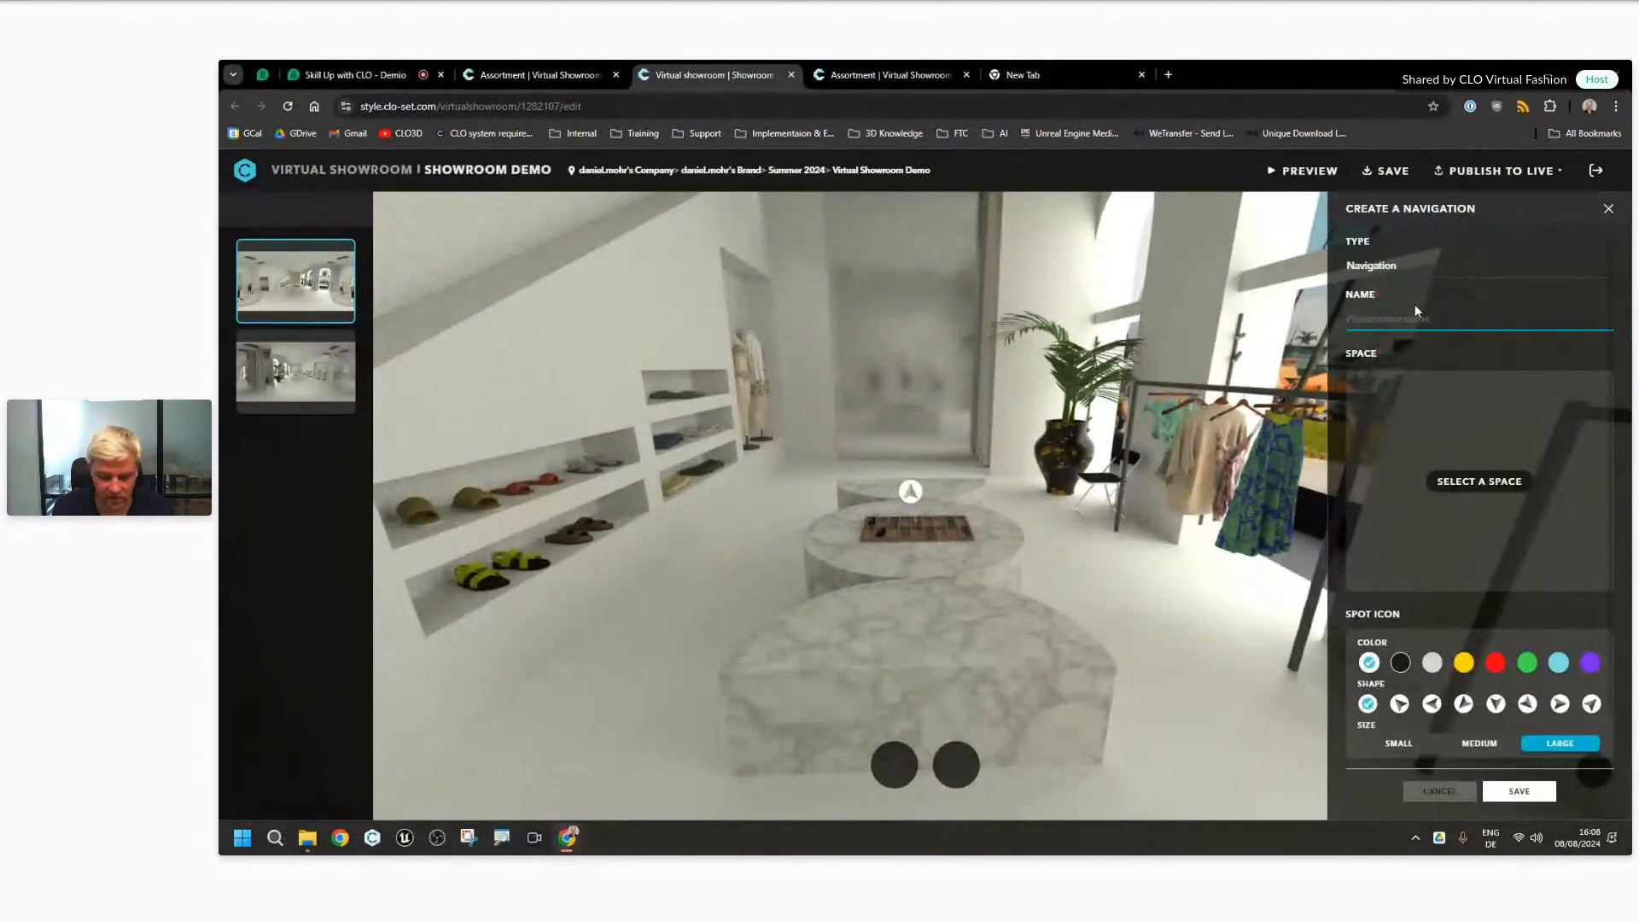
{"action": "type", "text": "Mirrorside"}
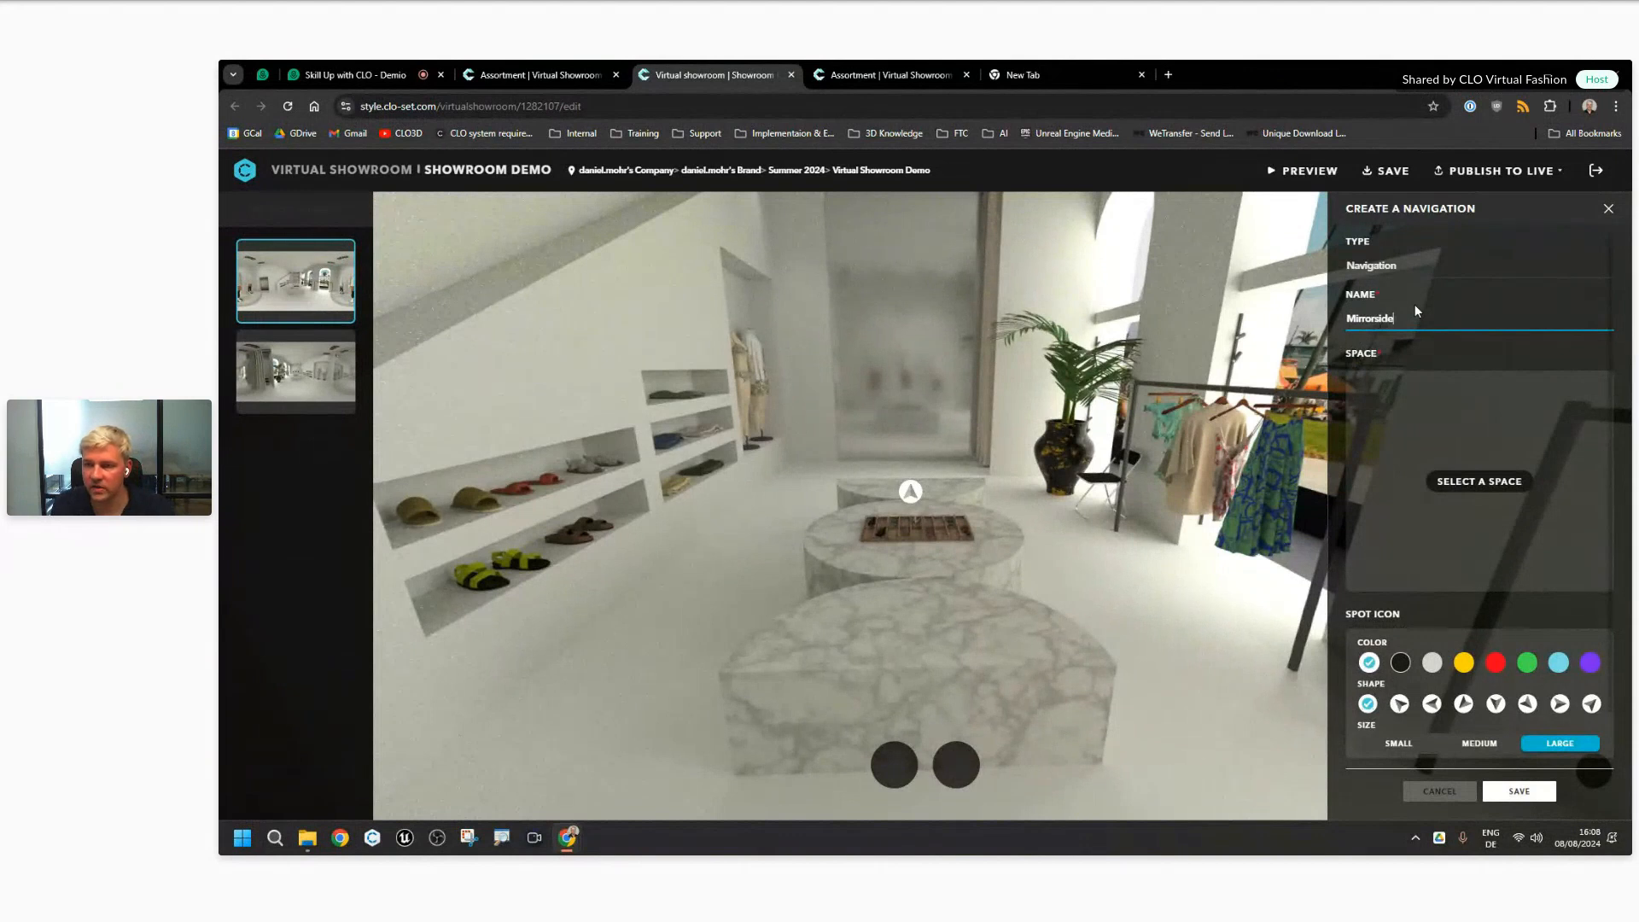
{"action": "left_click", "coordinate": [1470, 480]}
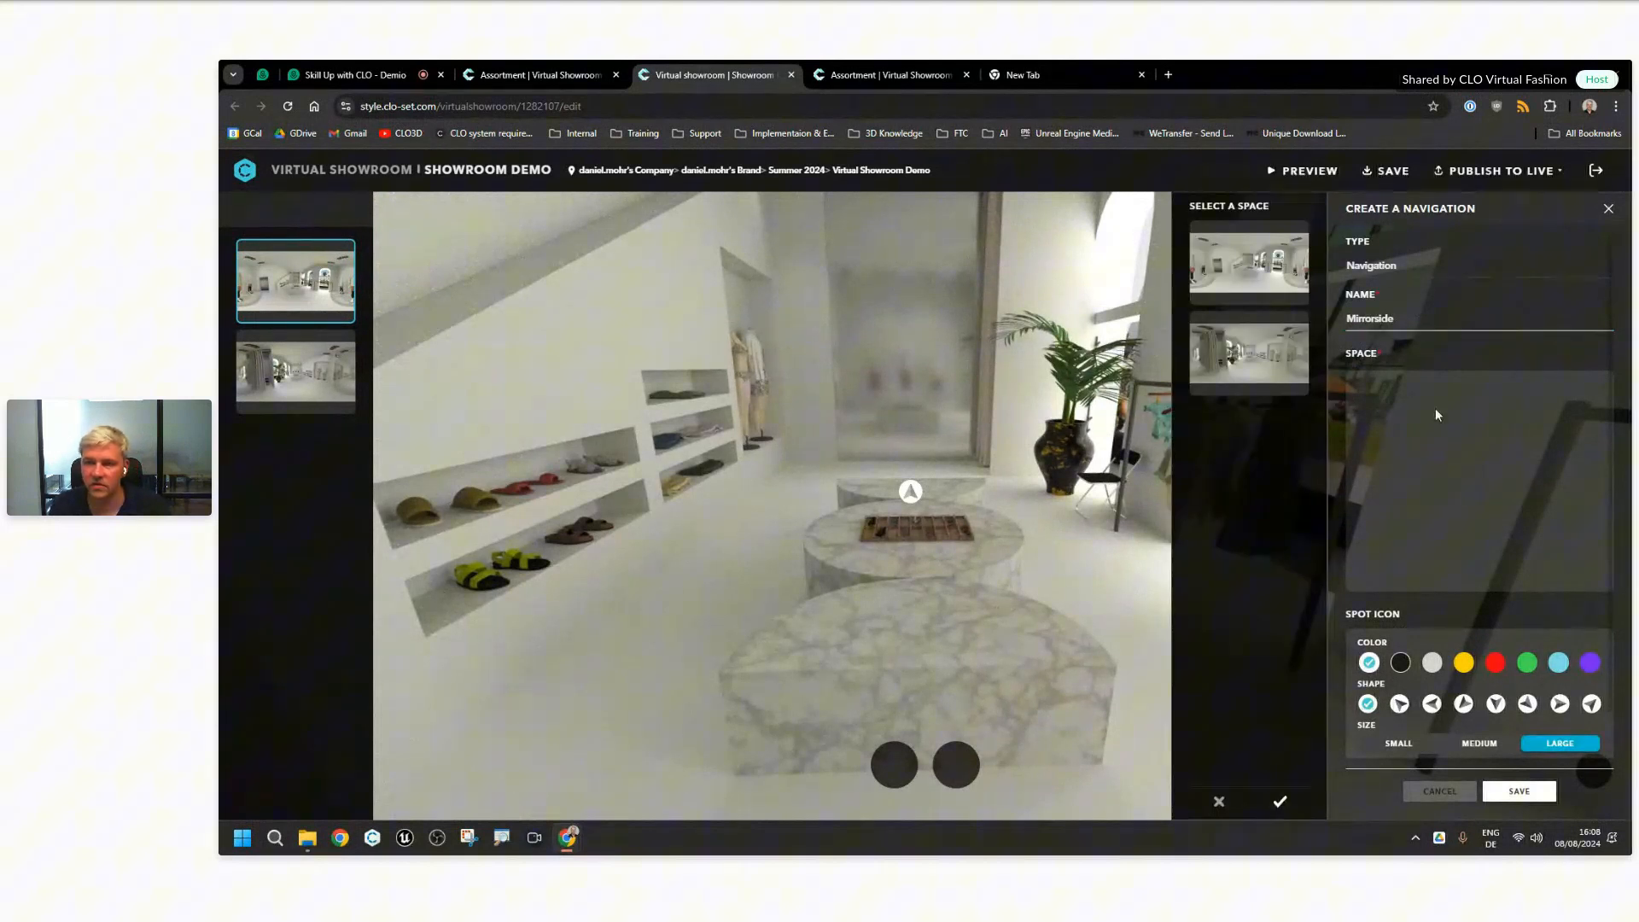
{"action": "left_click", "coordinate": [1245, 358]}
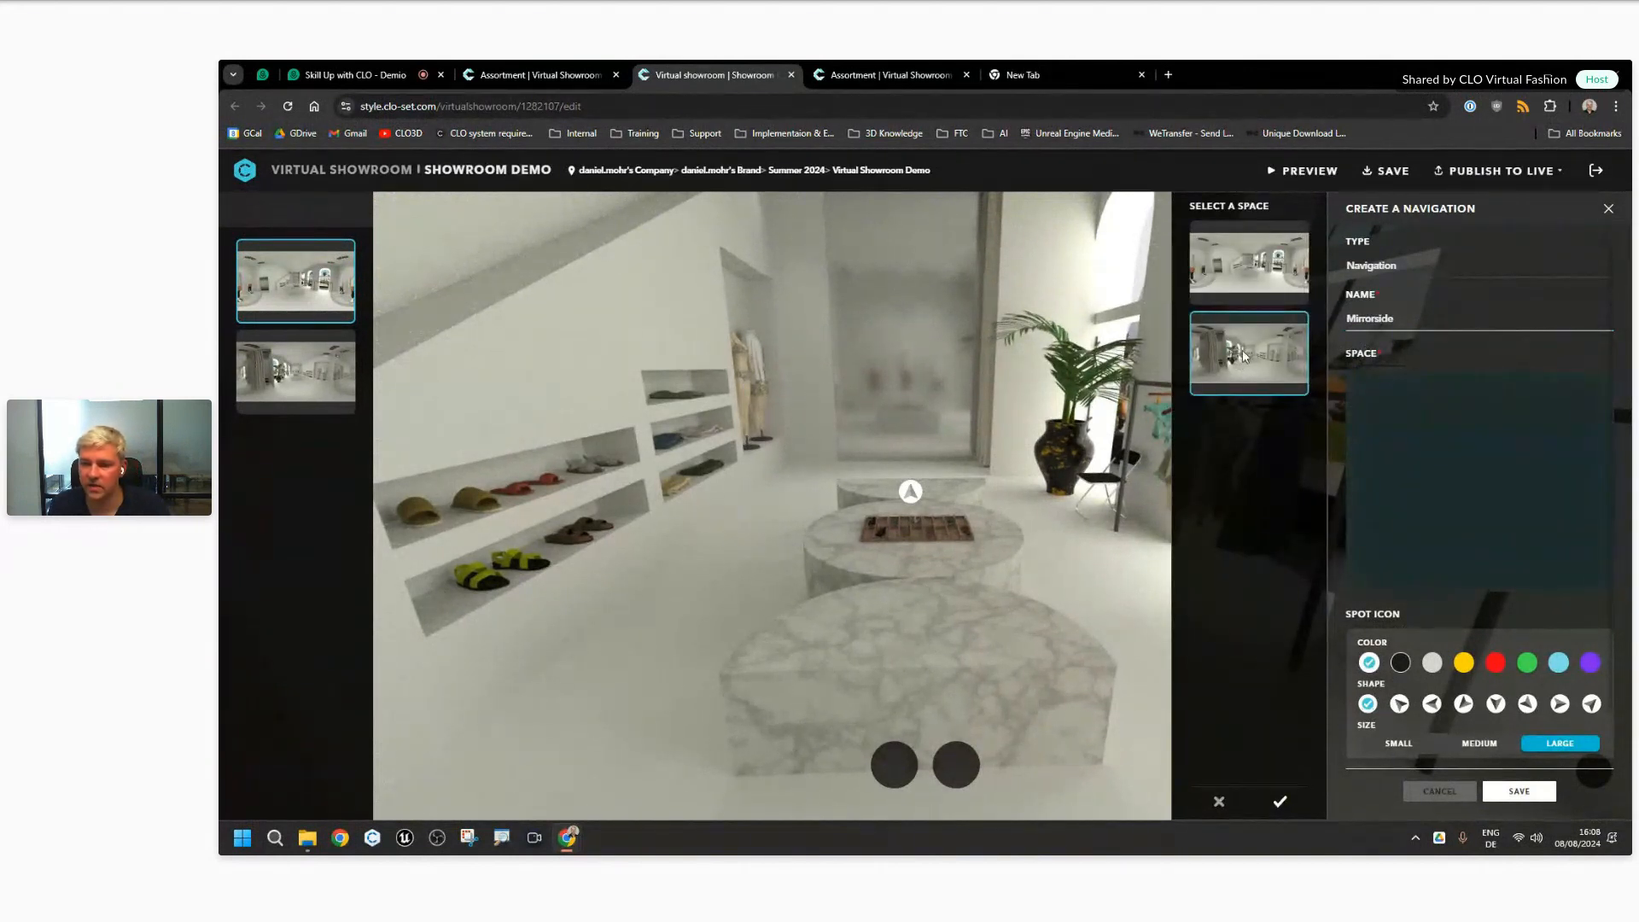
{"action": "left_click", "coordinate": [1283, 801]}
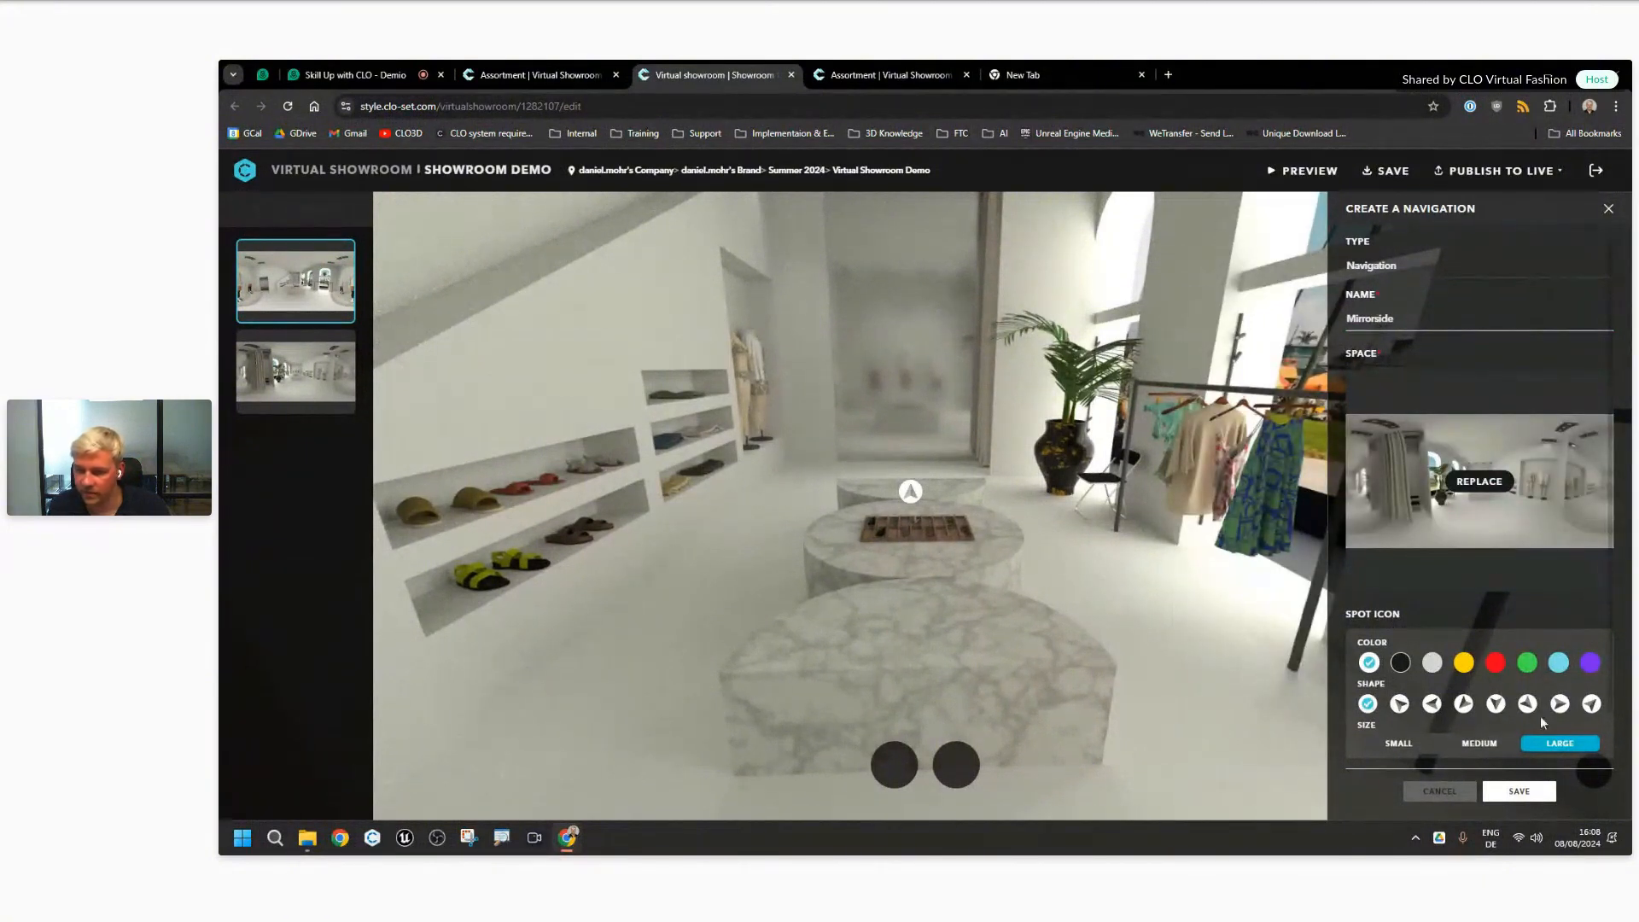
Step: Give the Mirrorside spot the downward-pointing arrow, place it above the rear marble plinth in front of the mirror, and save the navigation
{"action": "left_click", "coordinate": [1497, 703]}
{"action": "left_click_drag", "start_coordinate": [914, 499], "coordinate": [911, 474]}
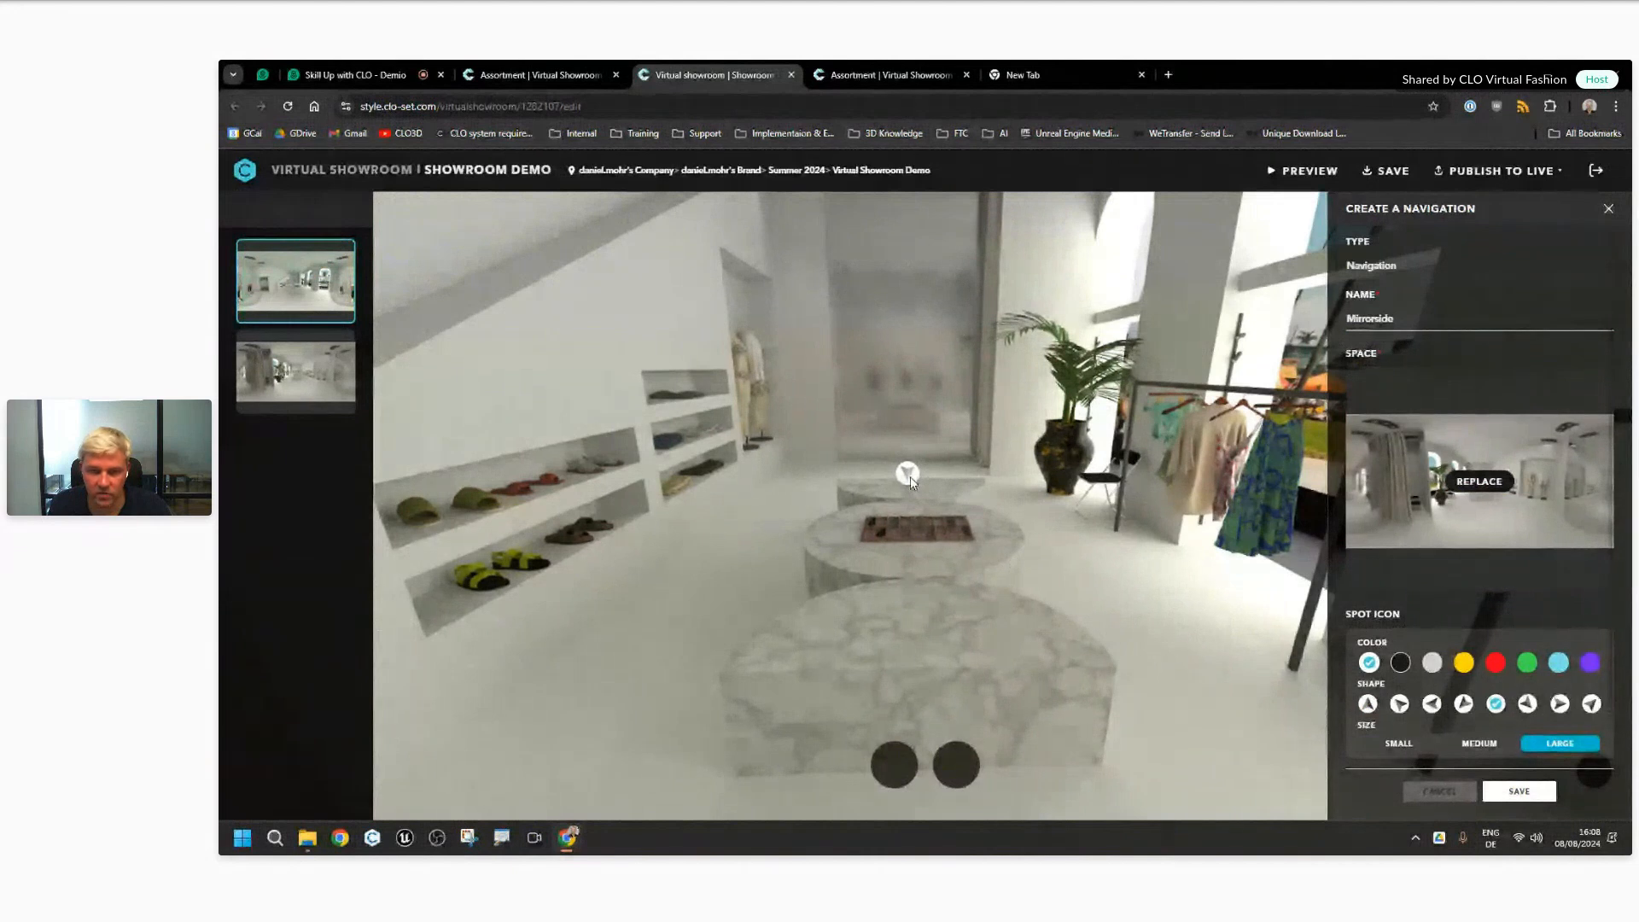
{"action": "left_click", "coordinate": [1520, 792]}
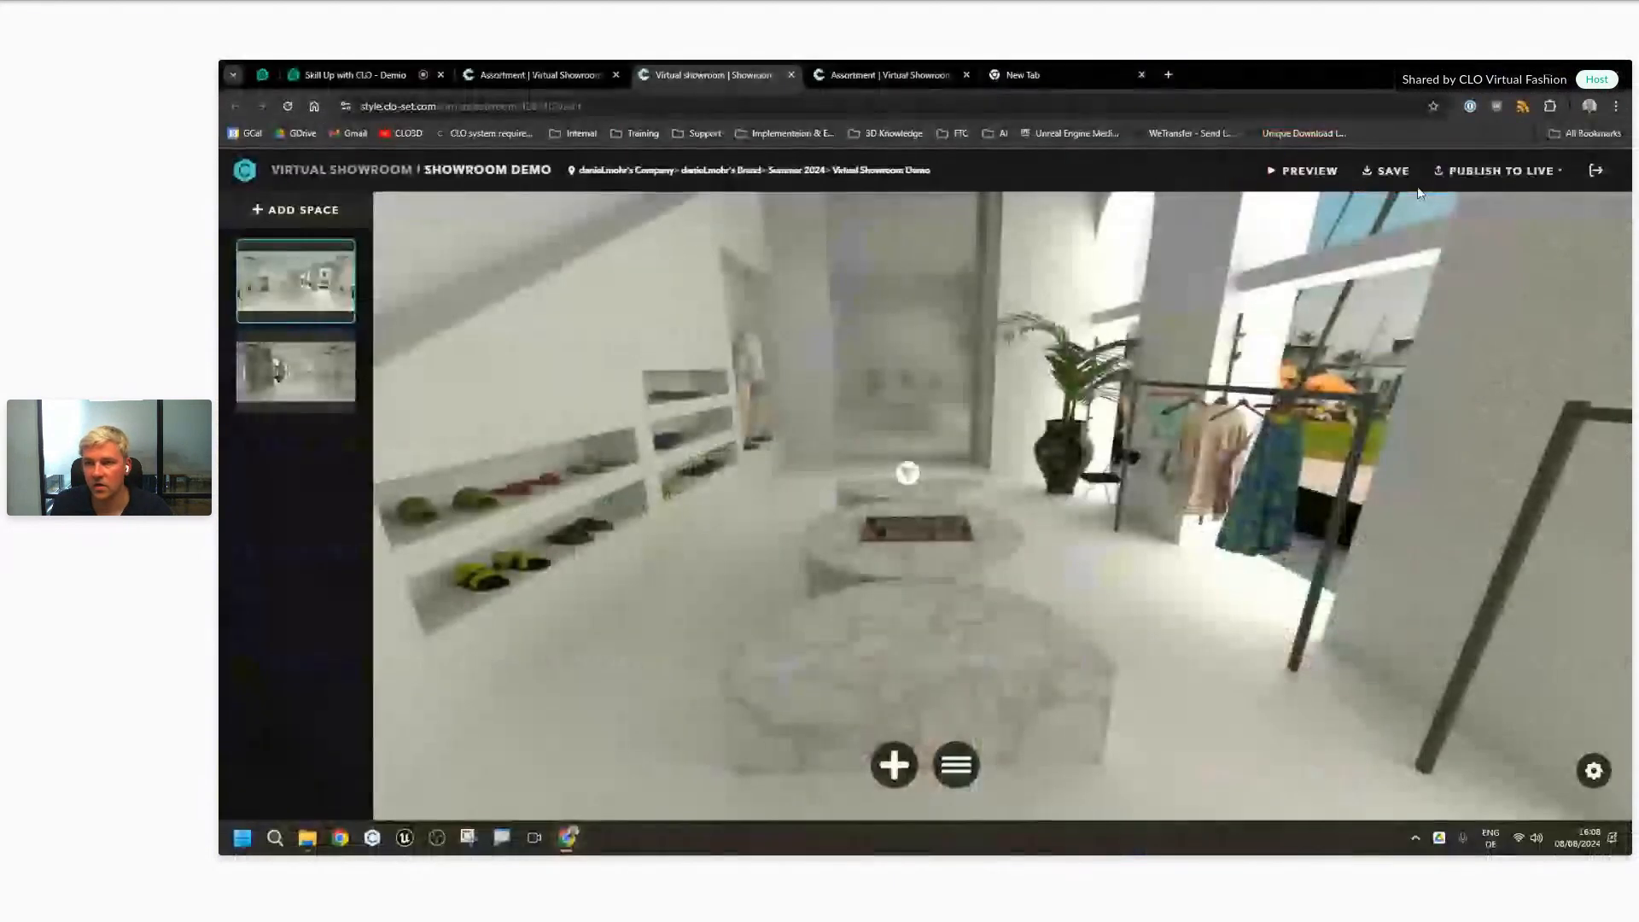
Step: Save the virtual showroom with both navigation spots
{"action": "left_click", "coordinate": [1387, 170]}
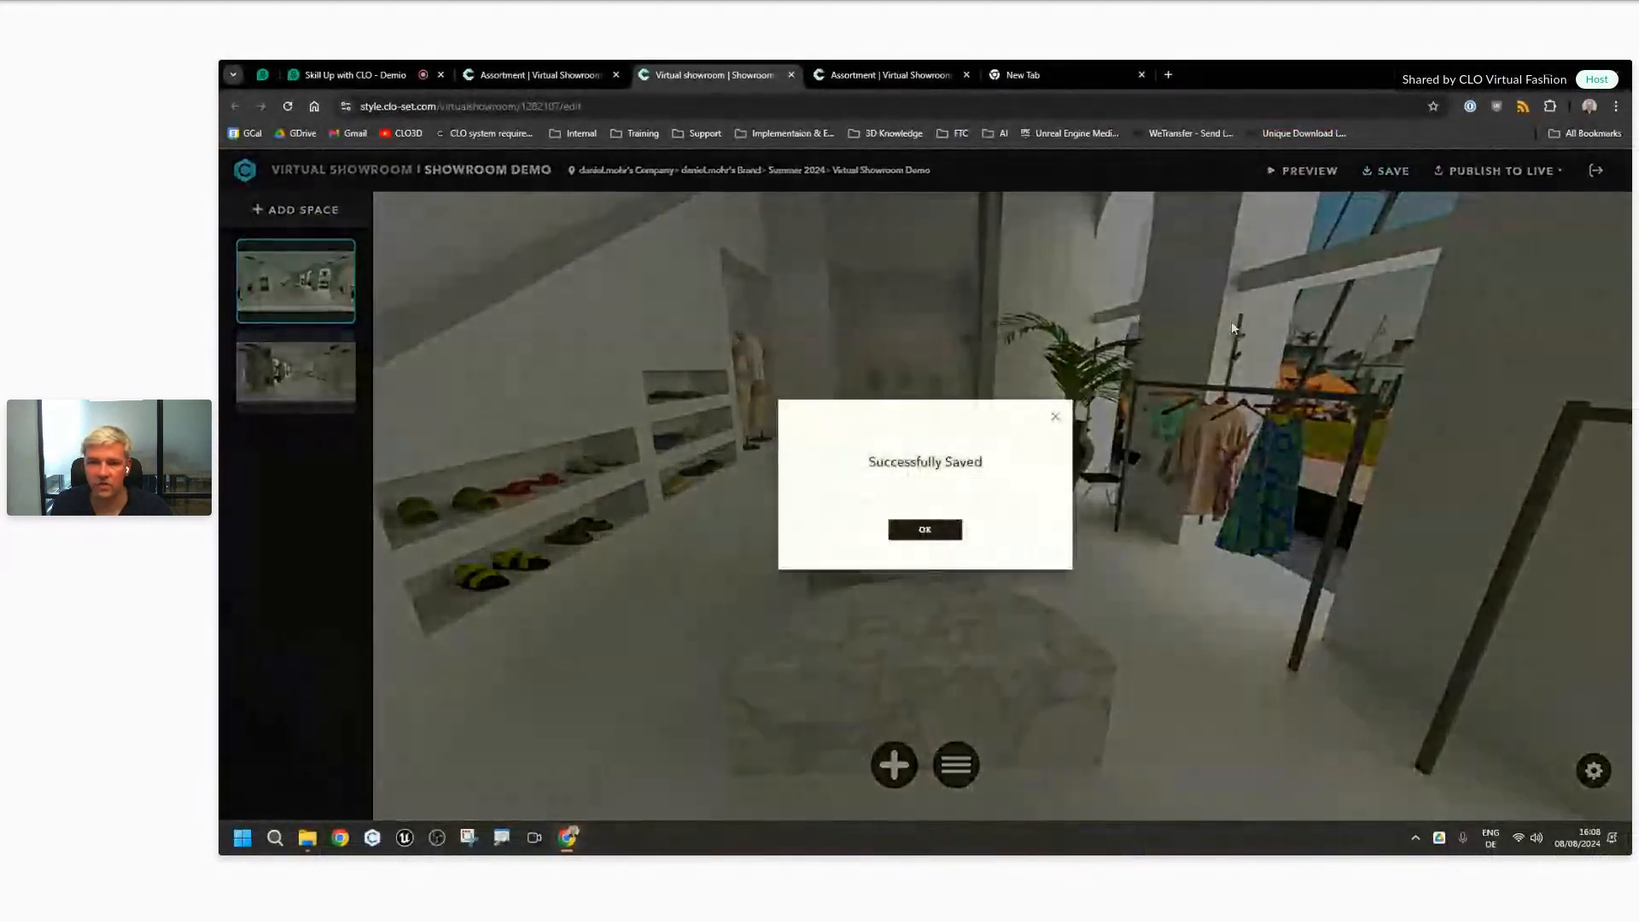
{"action": "left_click", "coordinate": [927, 531]}
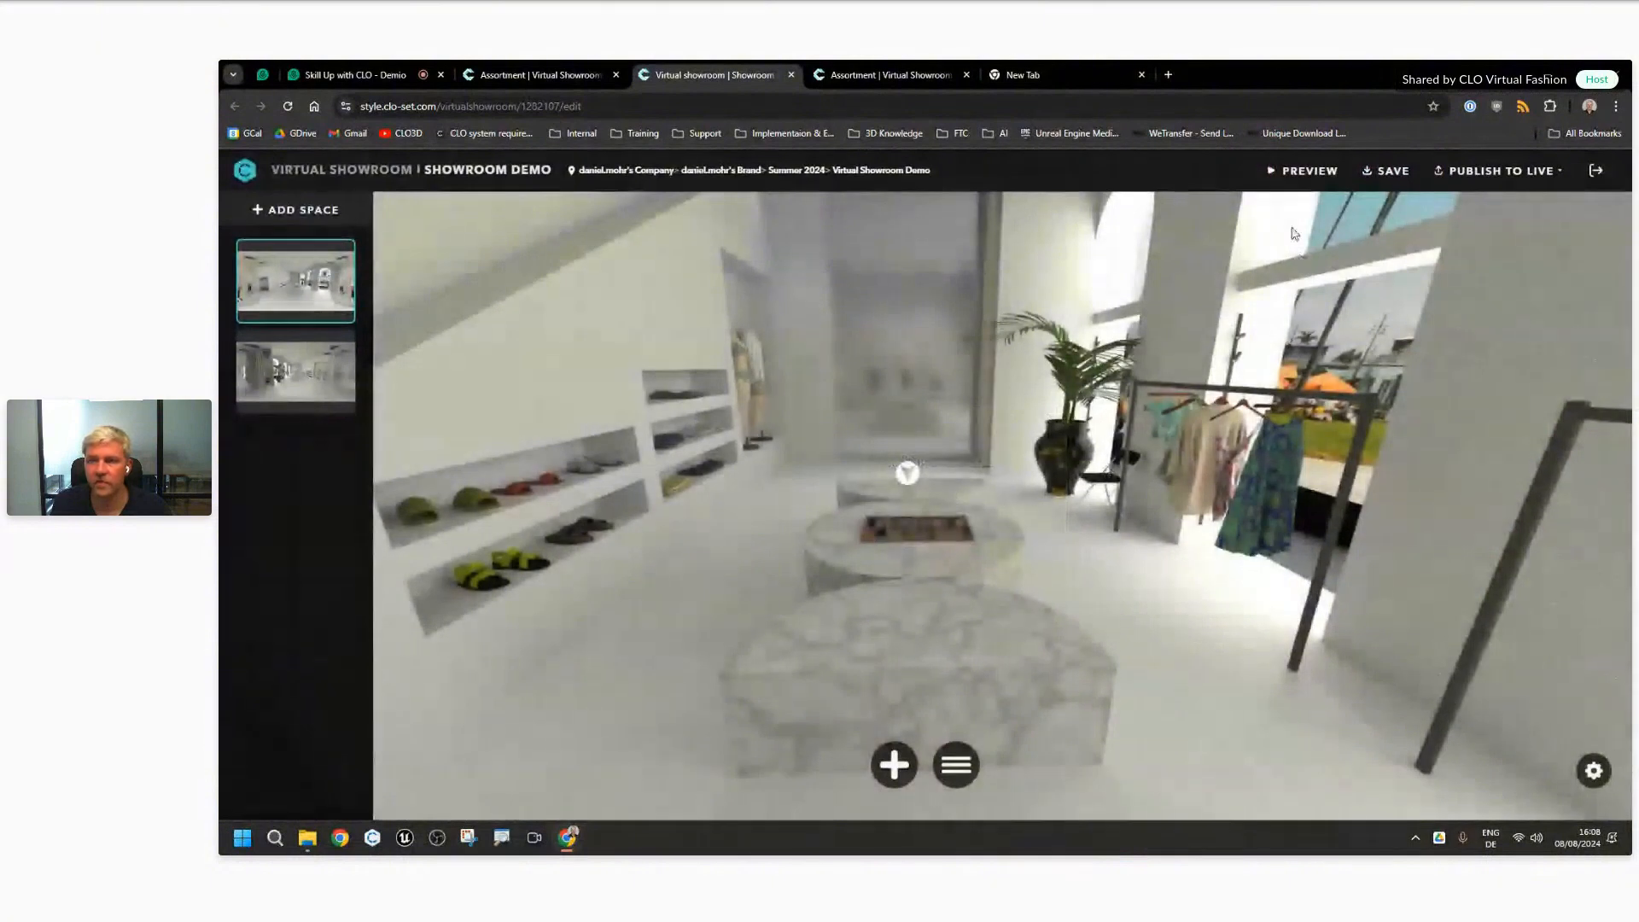
Step: Preview the virtual showroom, travel through the Mirrorside spot into the second space, look around there, and close the preview
{"action": "left_click", "coordinate": [1301, 172]}
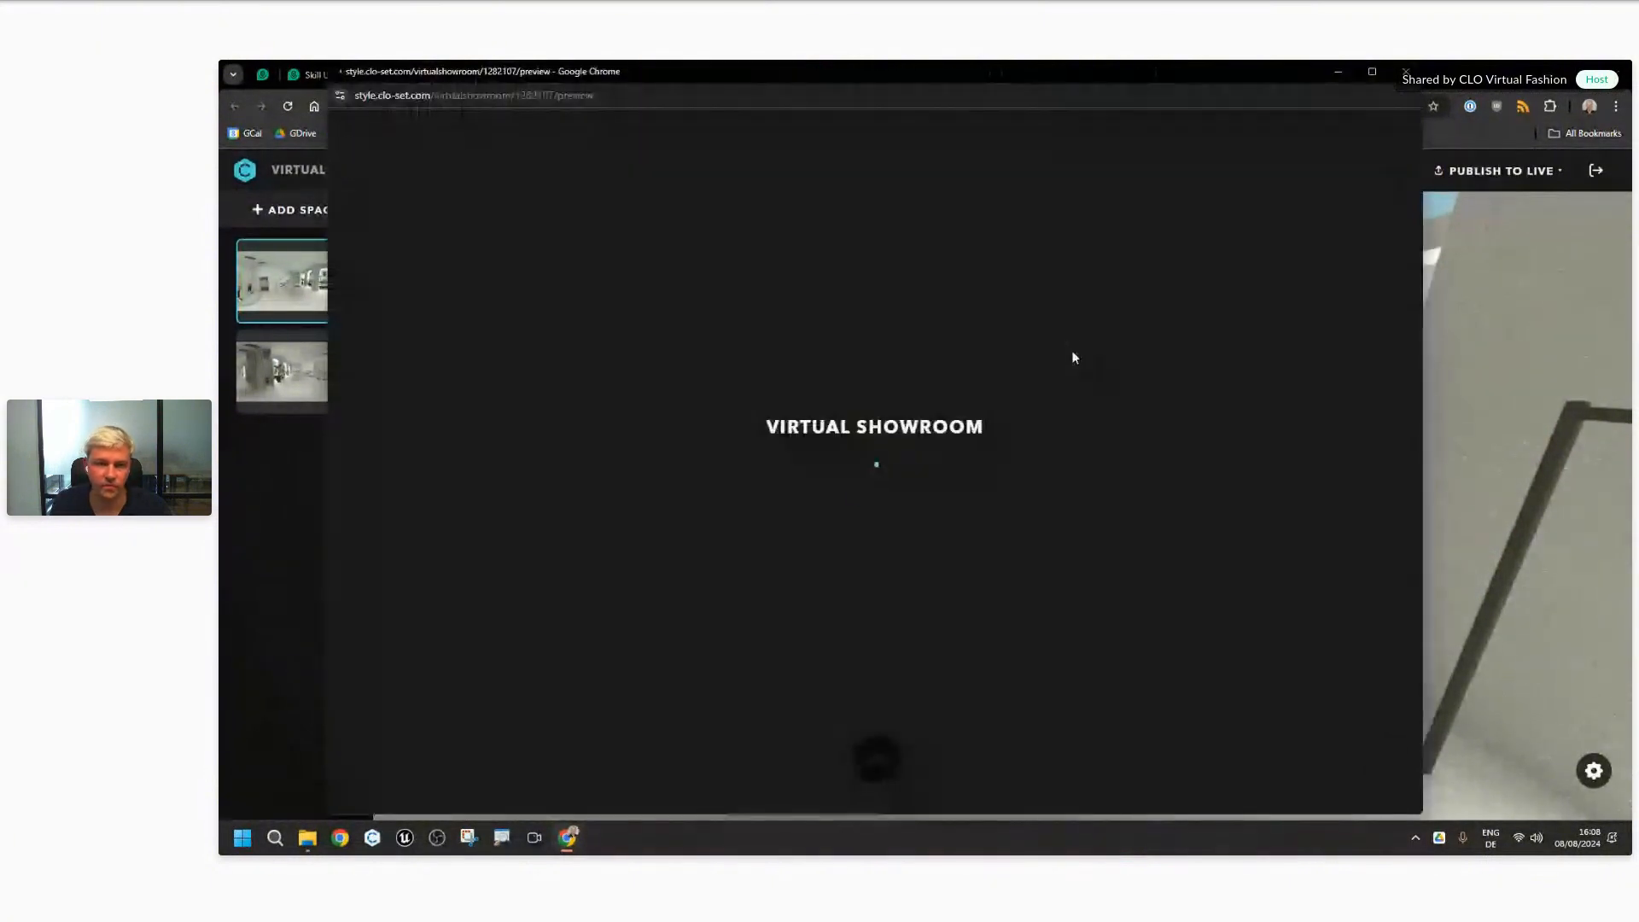
{"action": "left_click_drag", "start_coordinate": [1133, 79], "coordinate": [1158, 91]}
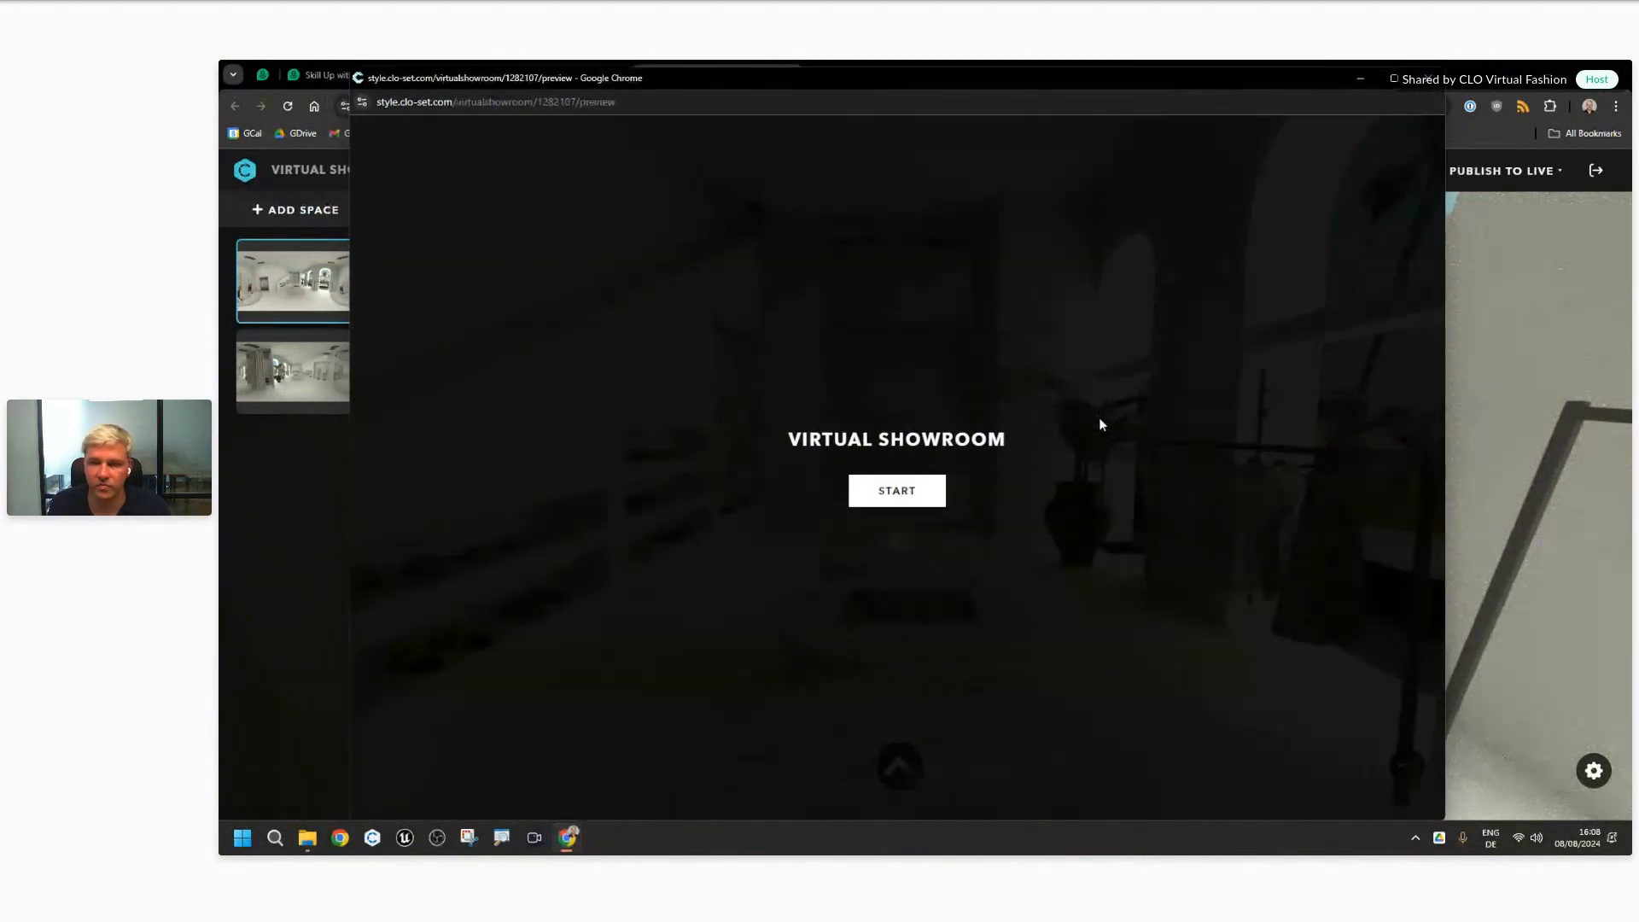
{"action": "left_click", "coordinate": [896, 491]}
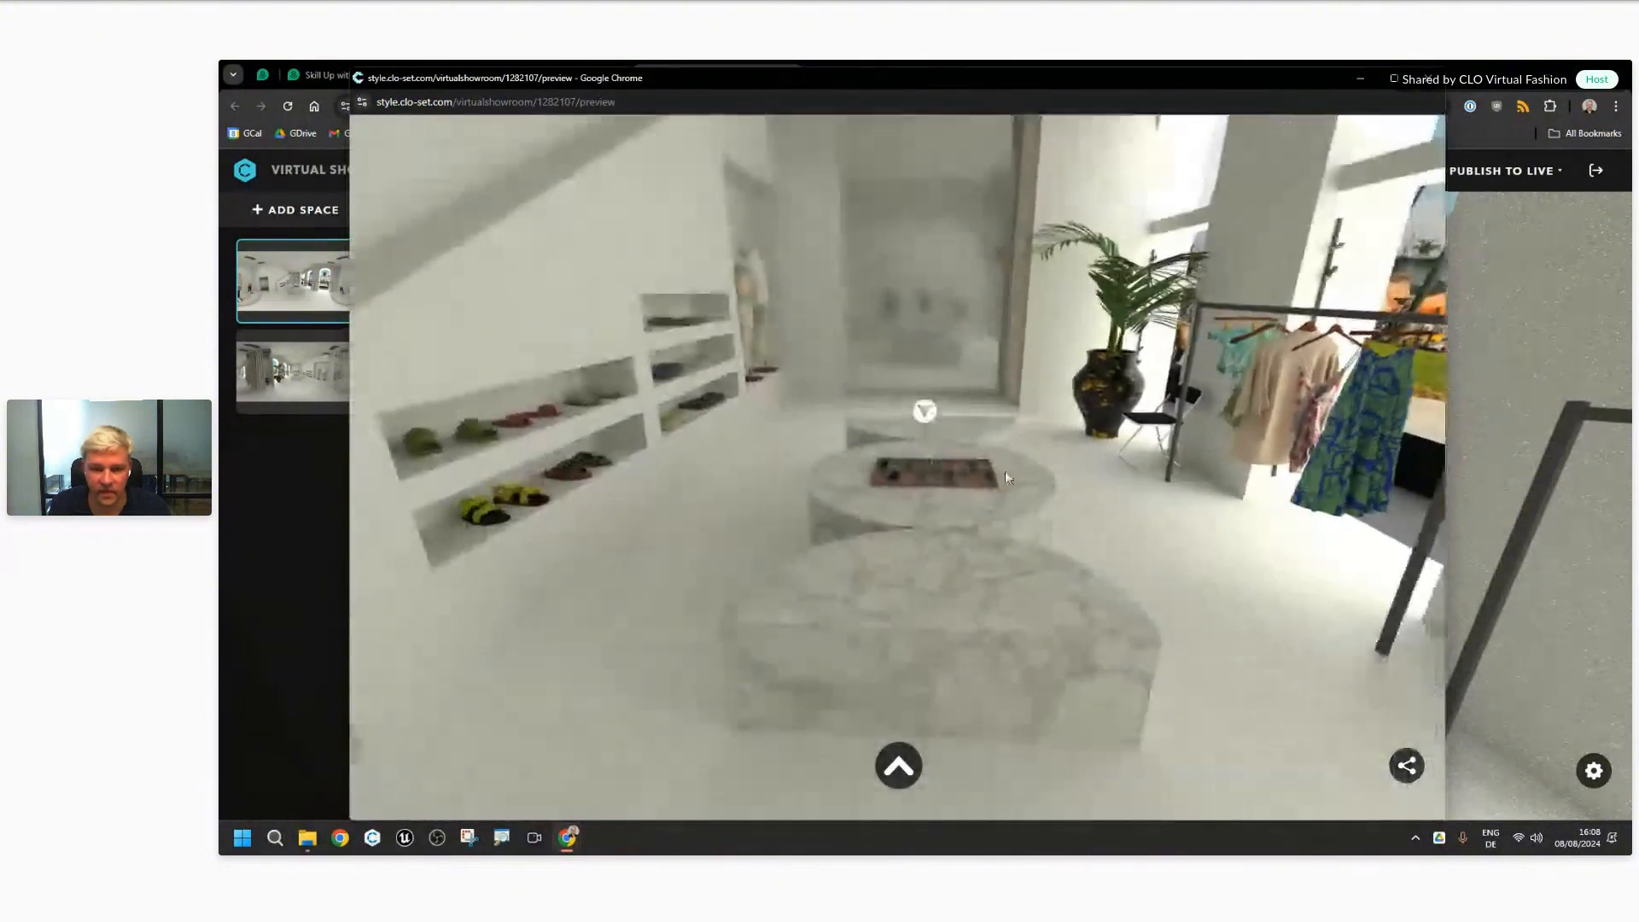
{"action": "left_click_drag", "start_coordinate": [1005, 471], "coordinate": [990, 510]}
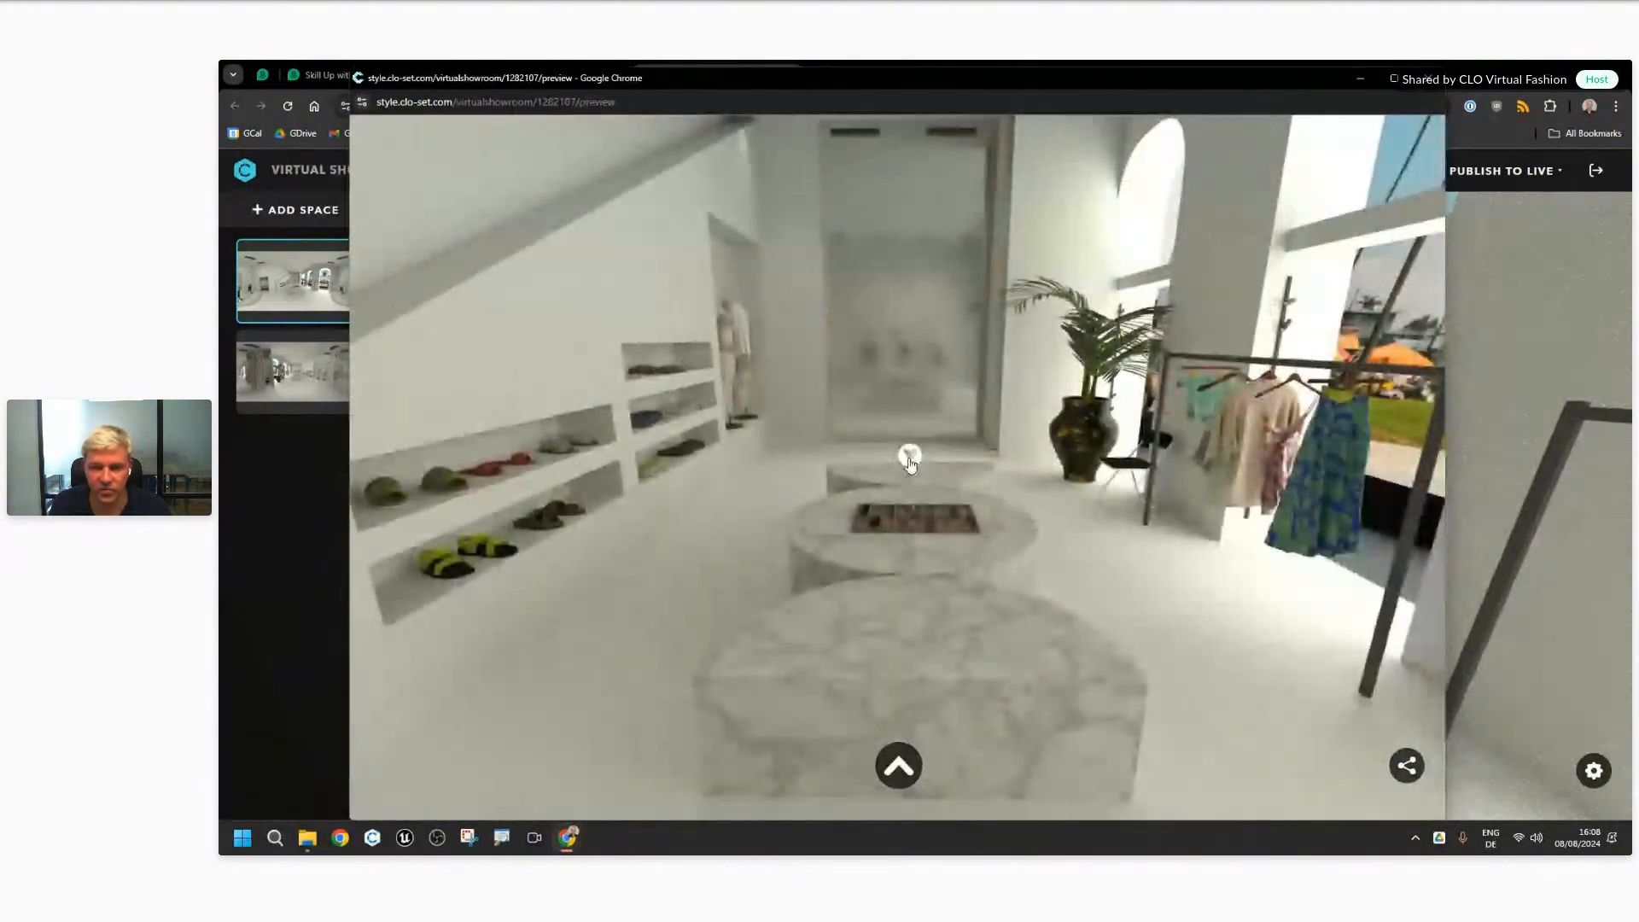
{"action": "left_click_drag", "start_coordinate": [909, 478], "coordinate": [984, 531]}
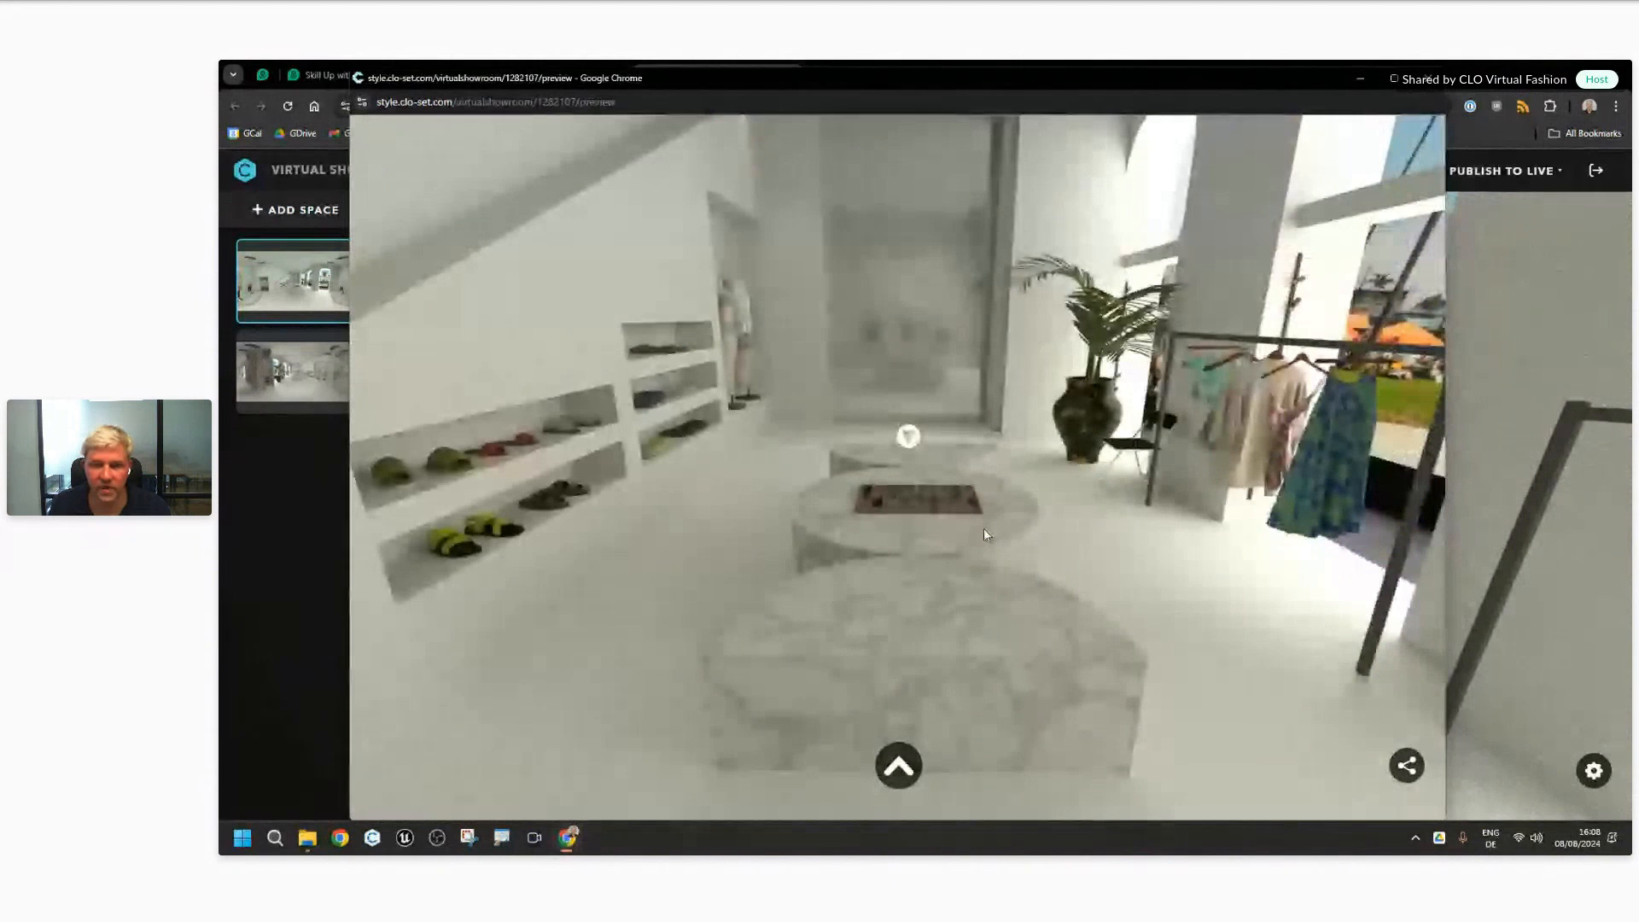
{"action": "left_click", "coordinate": [908, 437]}
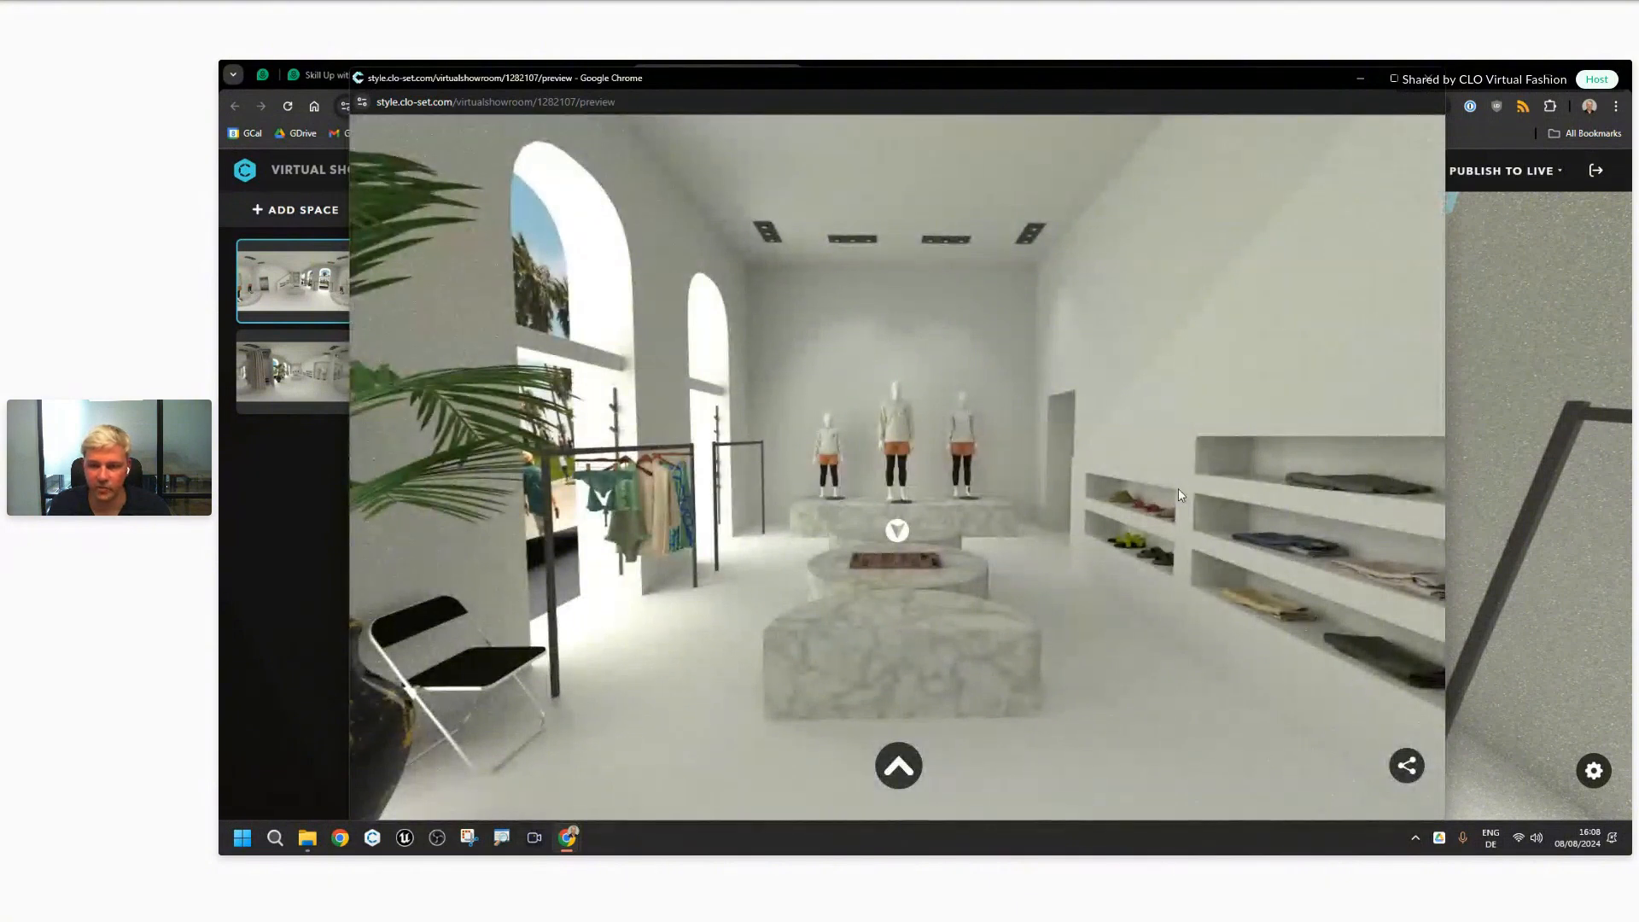
{"action": "left_click_drag", "start_coordinate": [1178, 489], "coordinate": [1102, 469]}
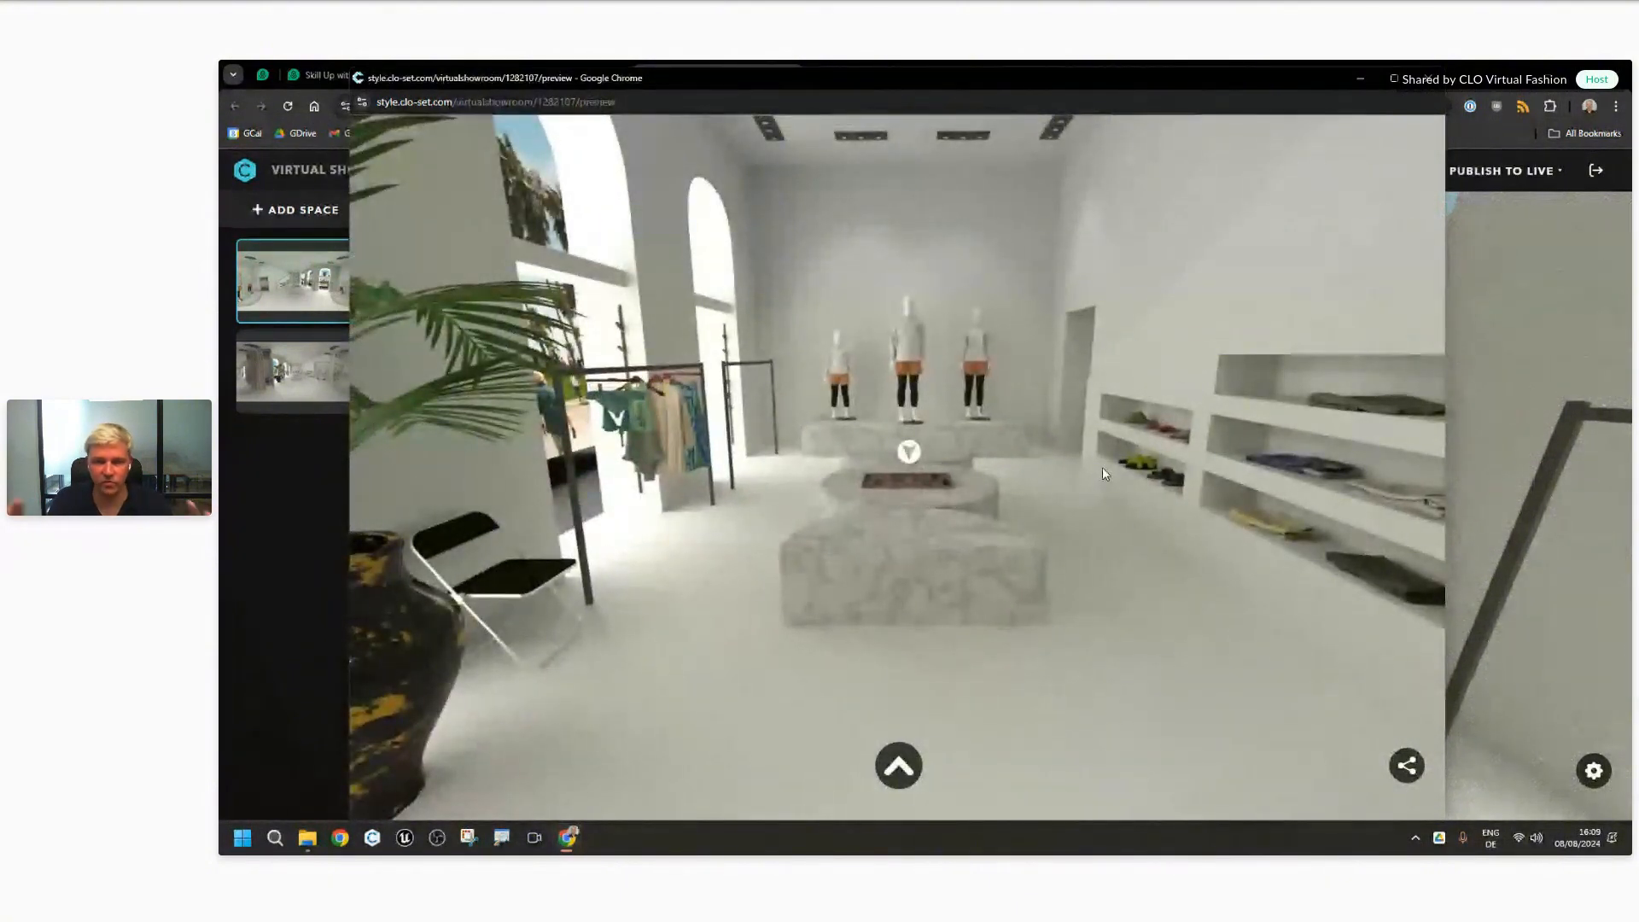
{"action": "left_click_drag", "start_coordinate": [1113, 536], "coordinate": [778, 548]}
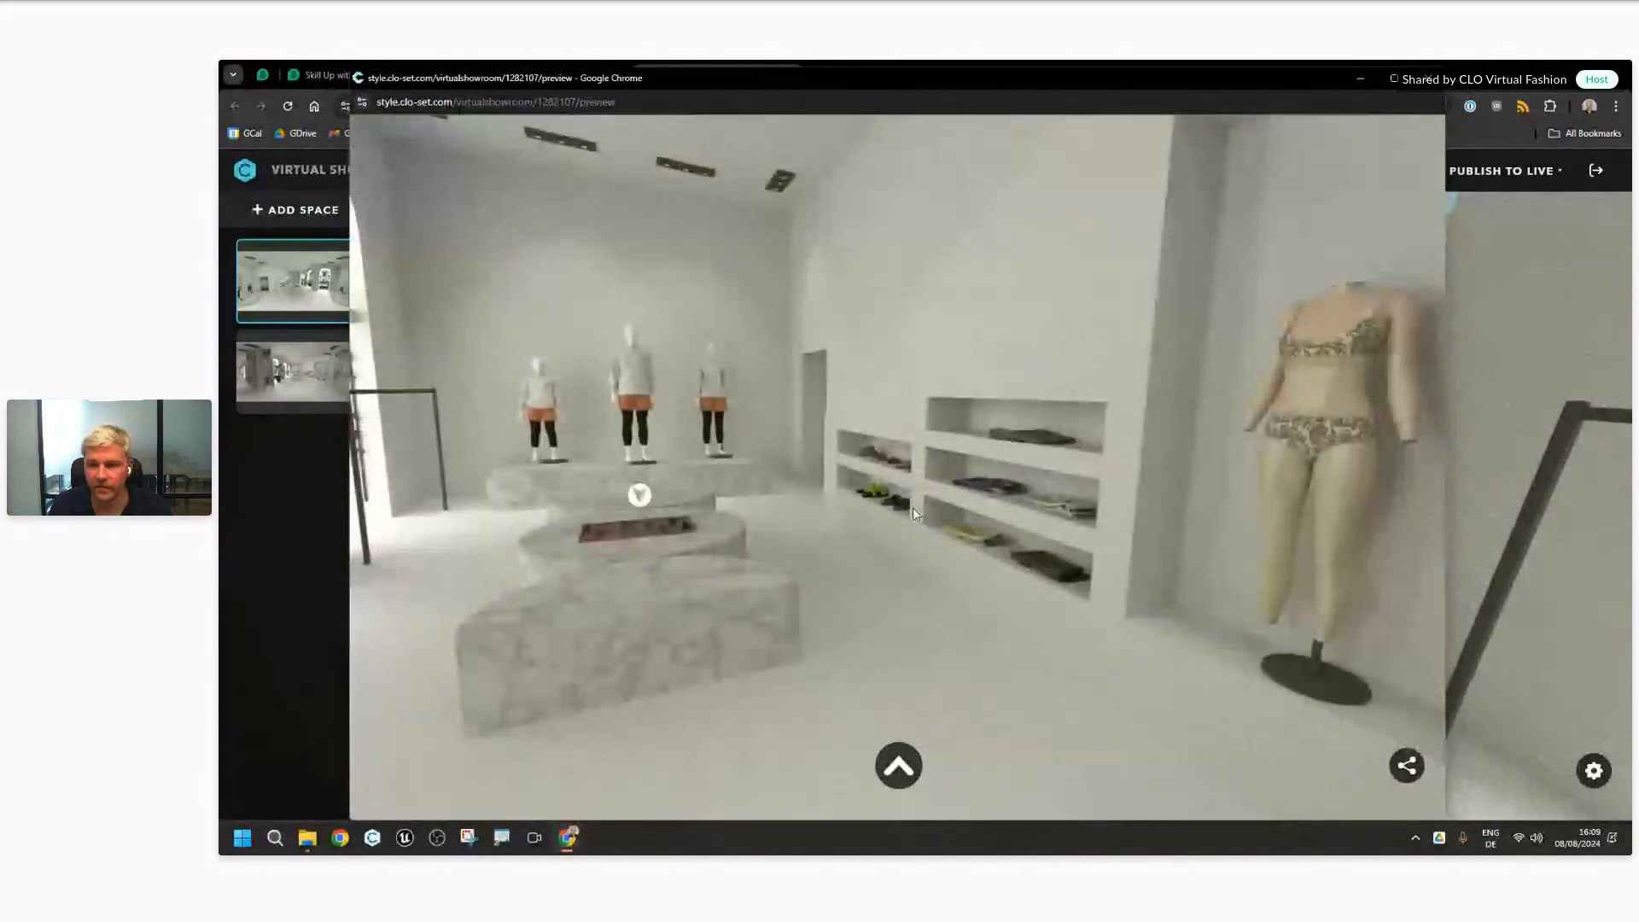
{"action": "left_click_drag", "start_coordinate": [913, 507], "coordinate": [1078, 314]}
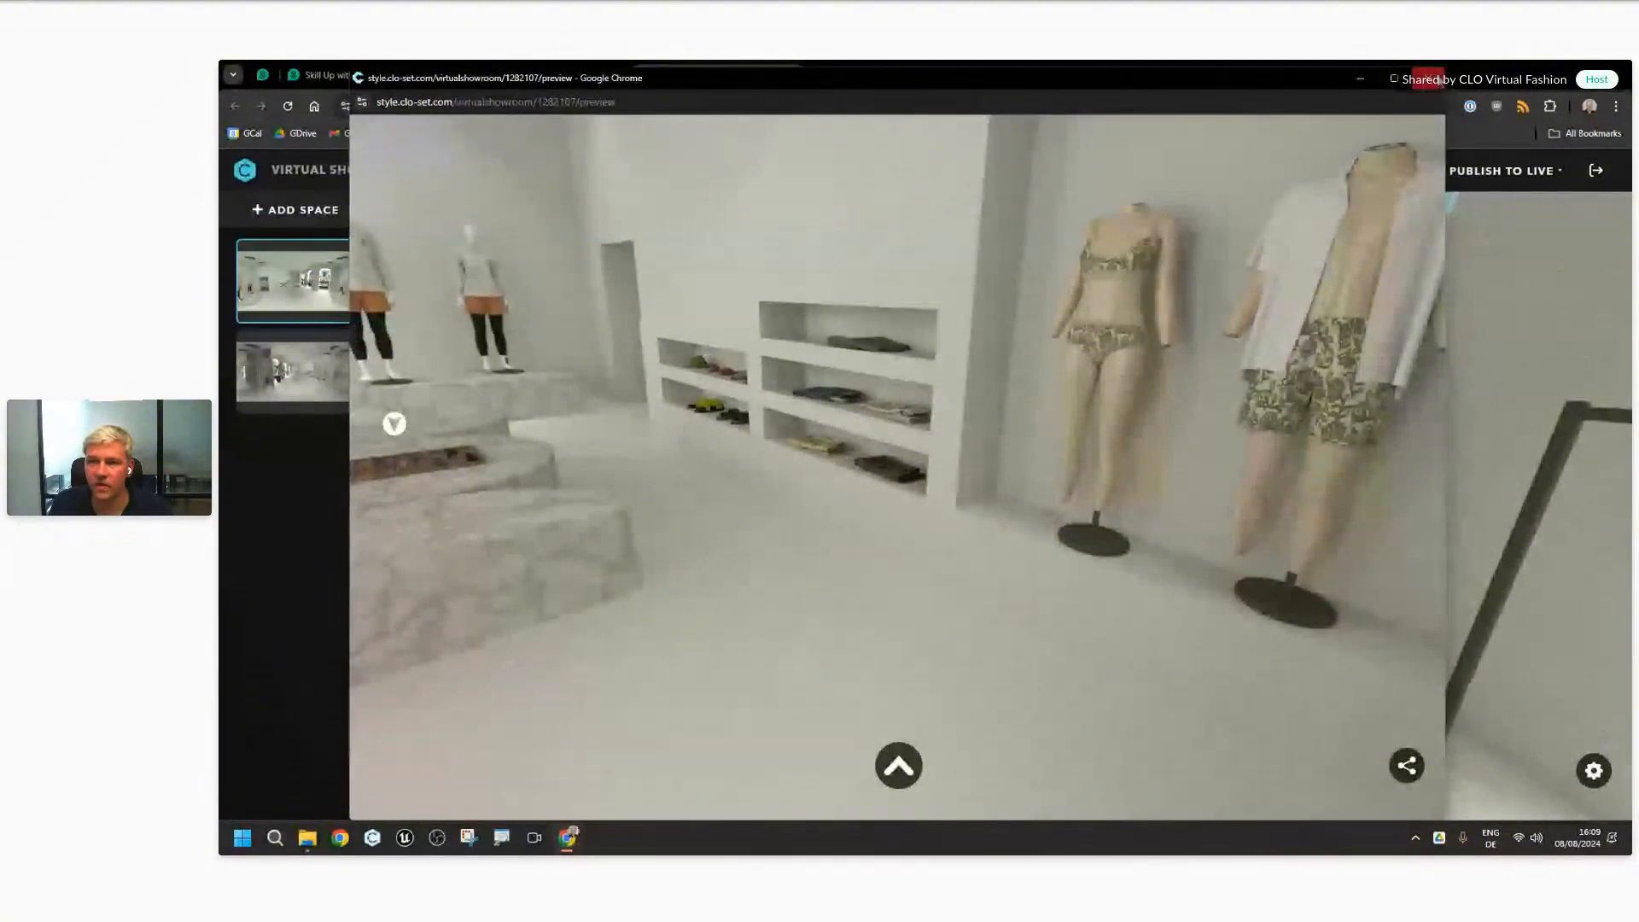
{"action": "left_click", "coordinate": [1428, 77]}
Step: Open the second space and place the 3D content M_Swimwear_OnAvatar.zprj on the mannequin wearing the white shirt and patterned shorts
{"action": "left_click_drag", "start_coordinate": [1007, 567], "coordinate": [1072, 545]}
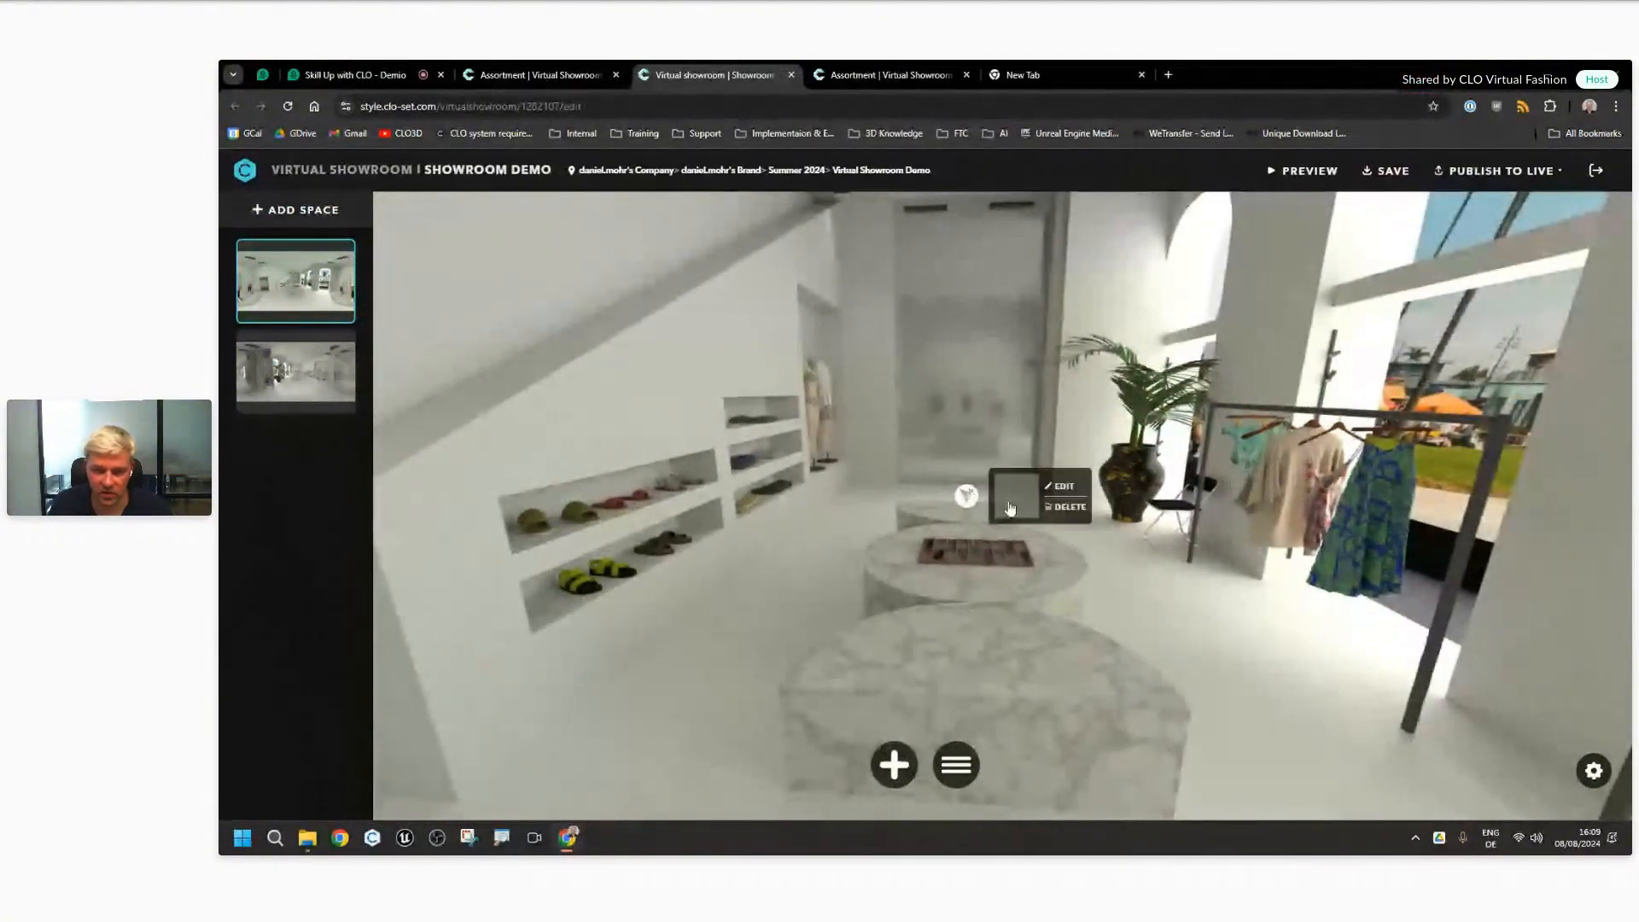
{"action": "left_click", "coordinate": [310, 384]}
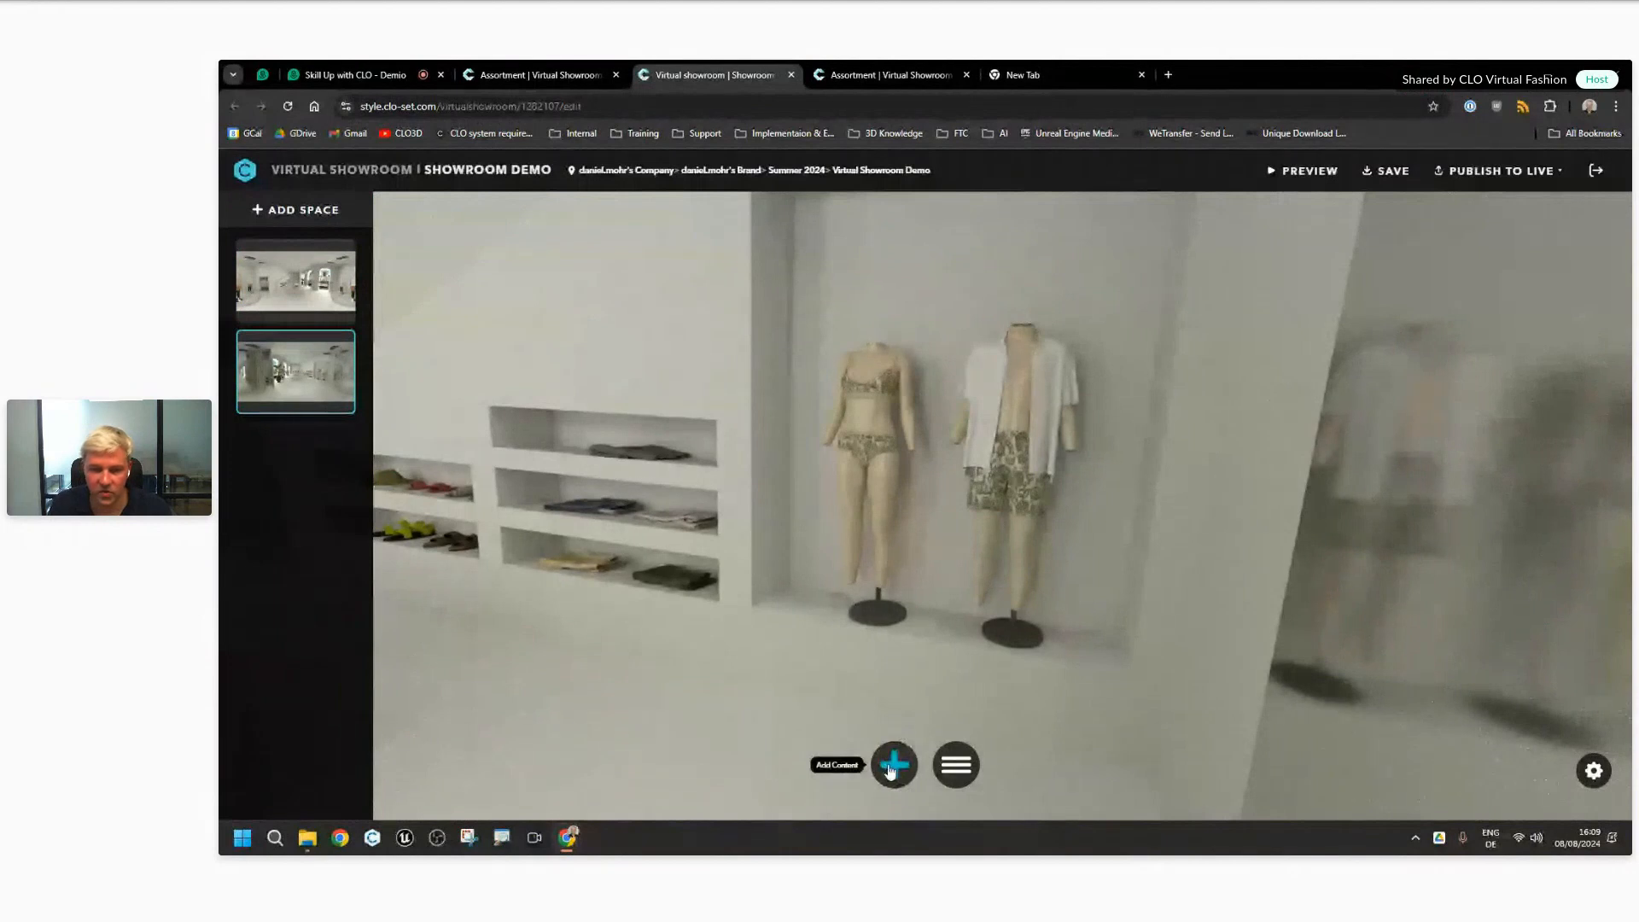
{"action": "left_click", "coordinate": [893, 768]}
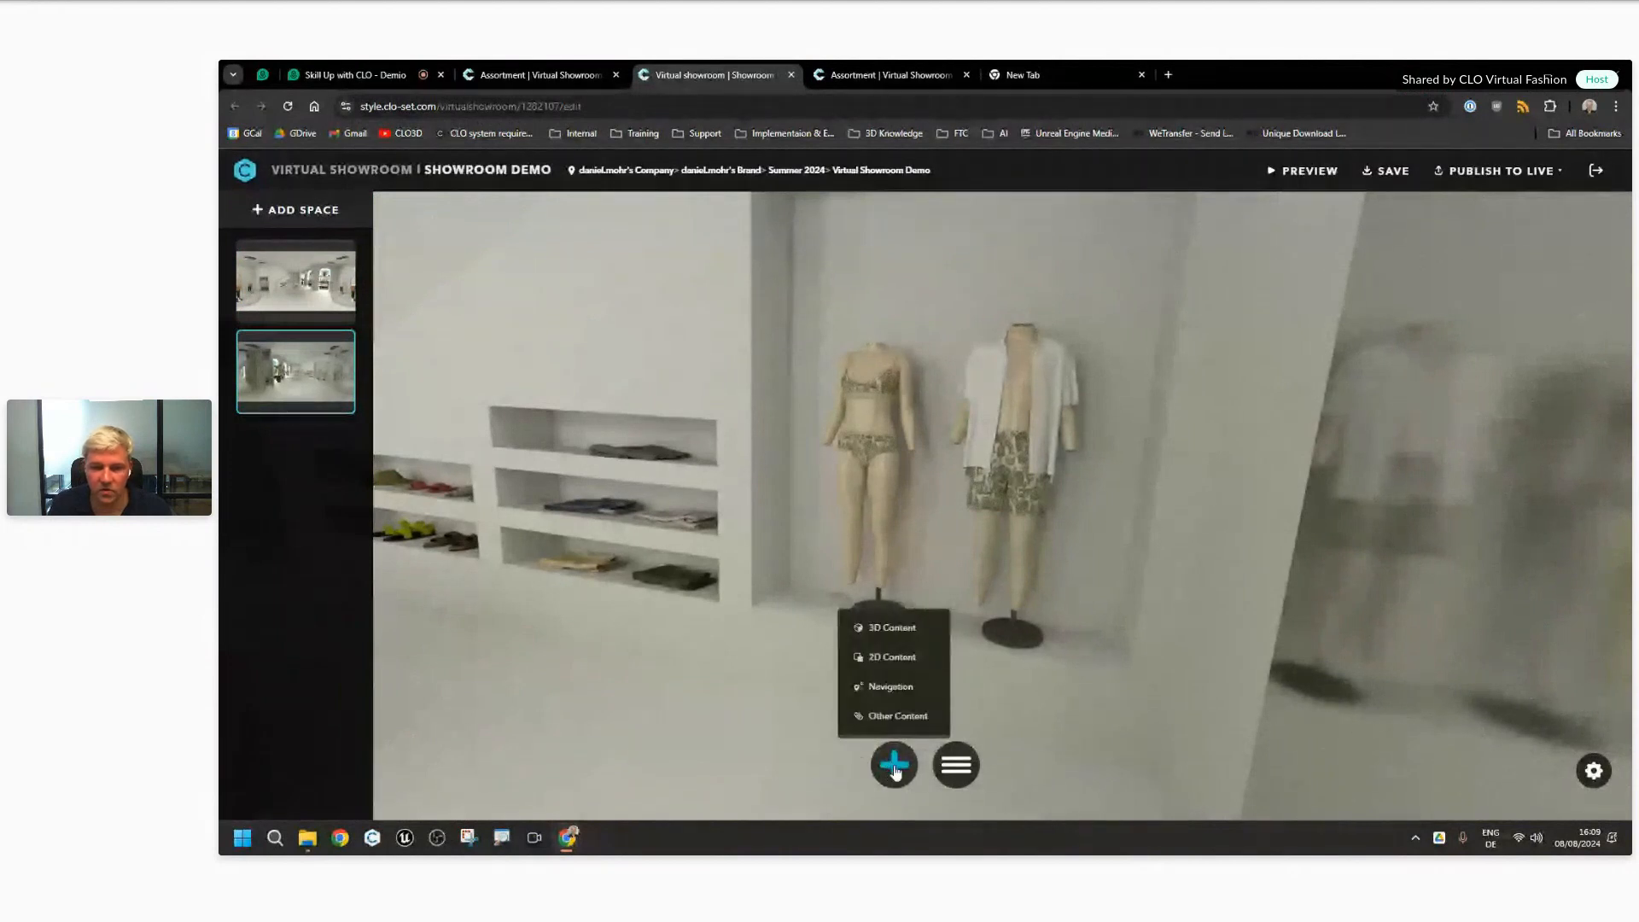
{"action": "left_click", "coordinate": [892, 628]}
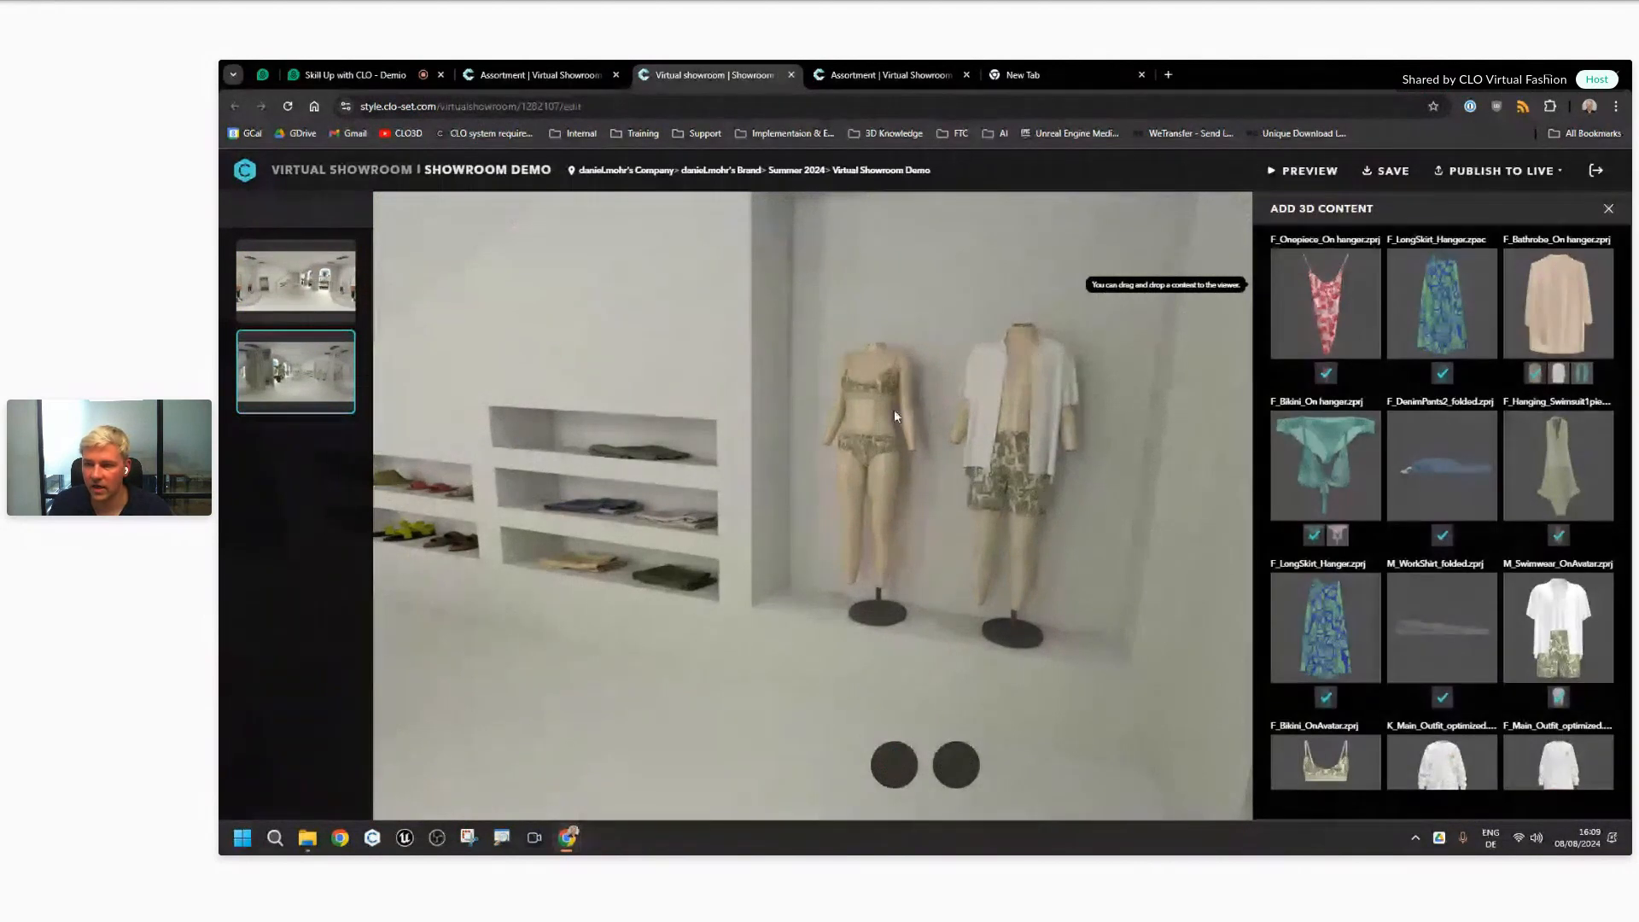
{"action": "scroll", "coordinate": [1469, 340], "scroll_direction": "down", "scroll_amount": 2}
{"action": "scroll", "coordinate": [1469, 340], "scroll_direction": "down", "scroll_amount": 2}
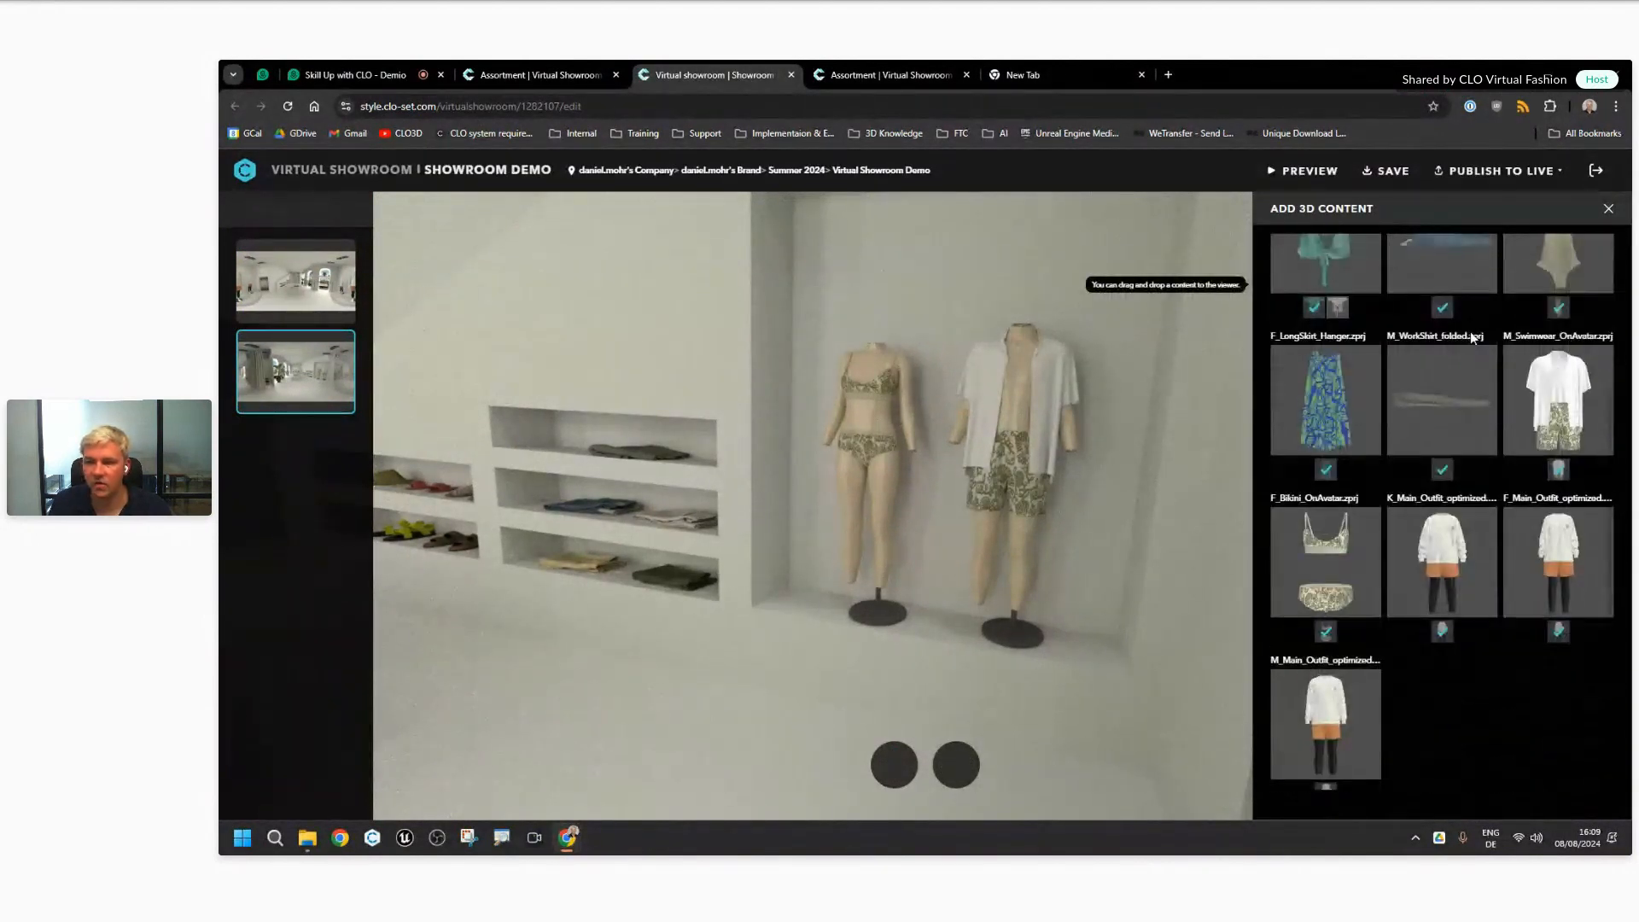
{"action": "scroll", "coordinate": [1480, 478], "scroll_direction": "up", "scroll_amount": 2}
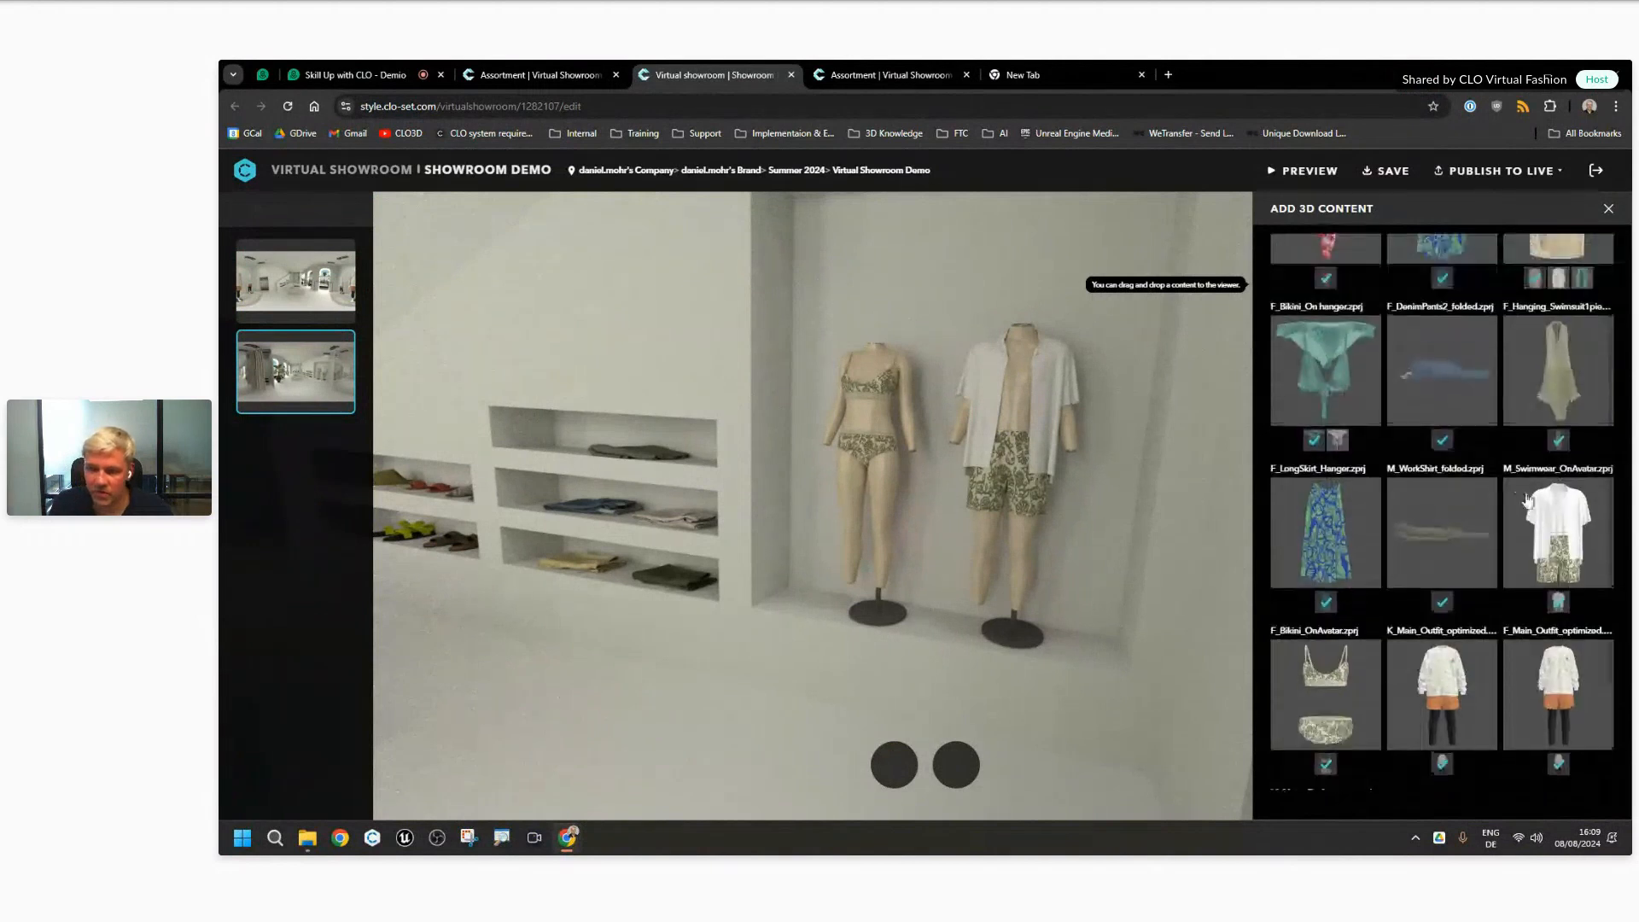
{"action": "left_click_drag", "start_coordinate": [1575, 524], "coordinate": [1063, 437]}
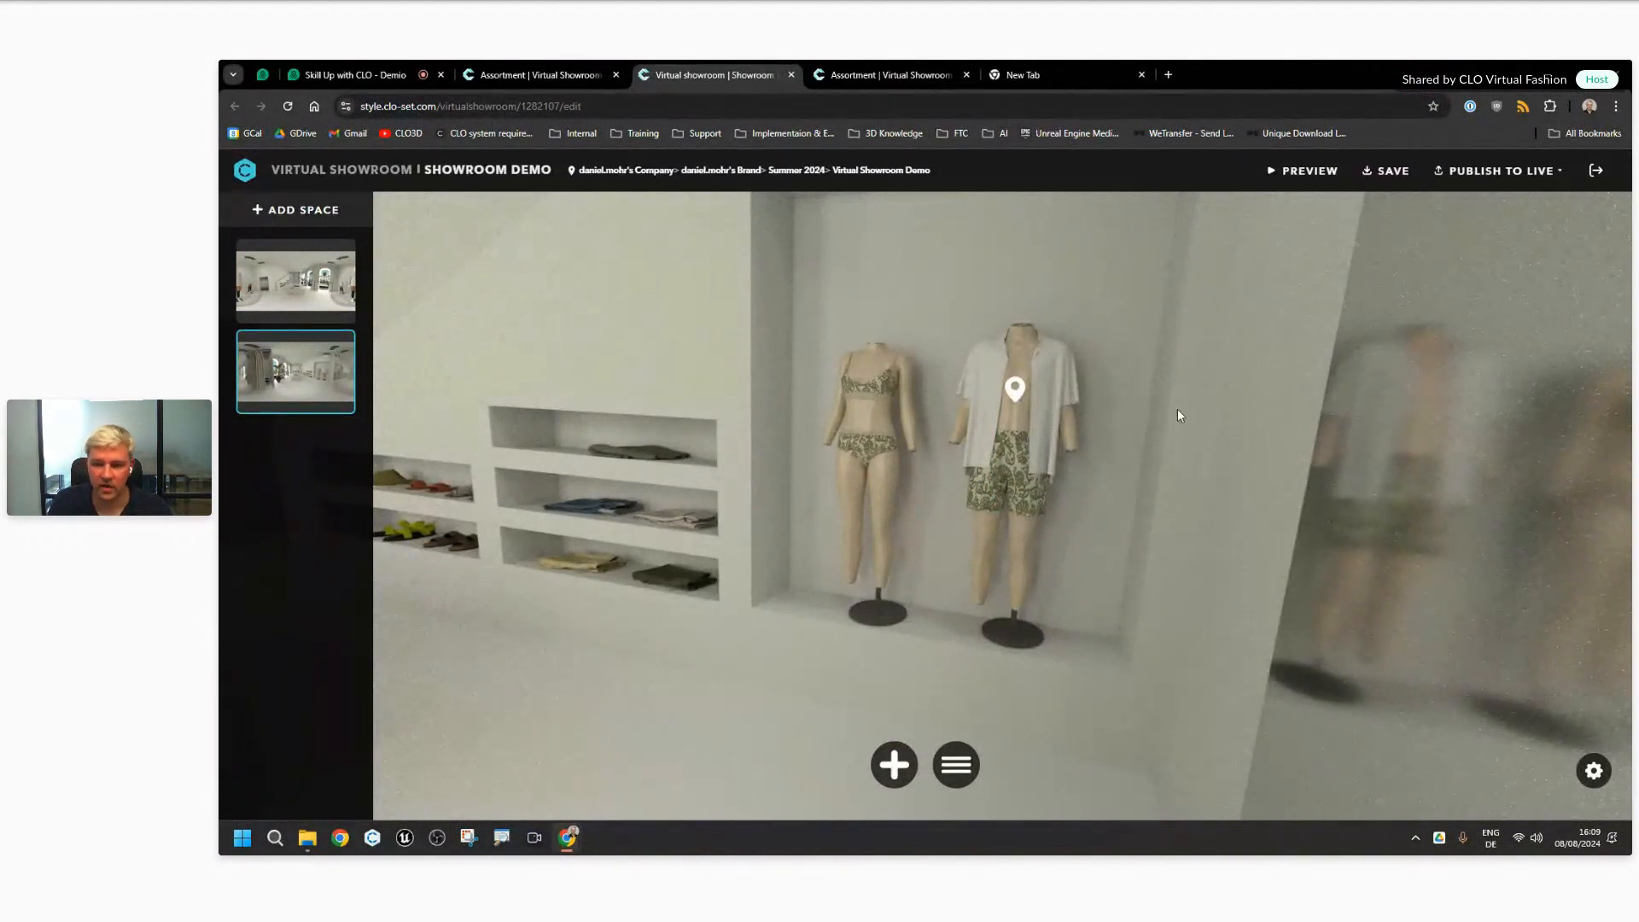
Step: Preview the showroom, go to the second space, inspect the swimwear garment through its 3D content spot, and close the preview
{"action": "left_click", "coordinate": [1317, 173]}
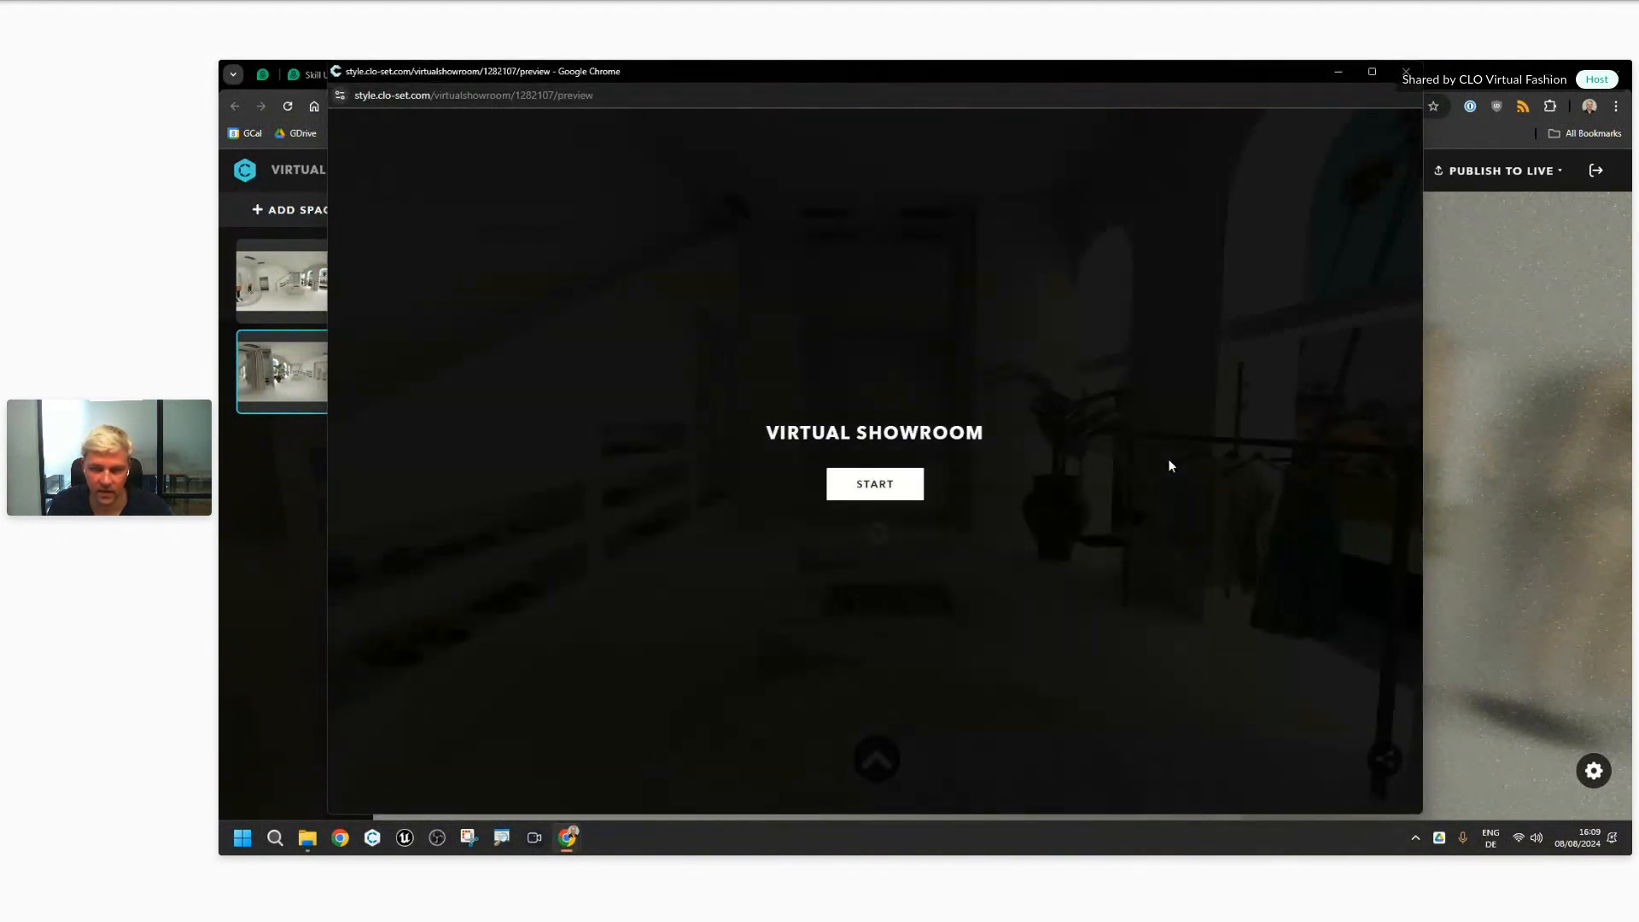
{"action": "left_click", "coordinate": [874, 483]}
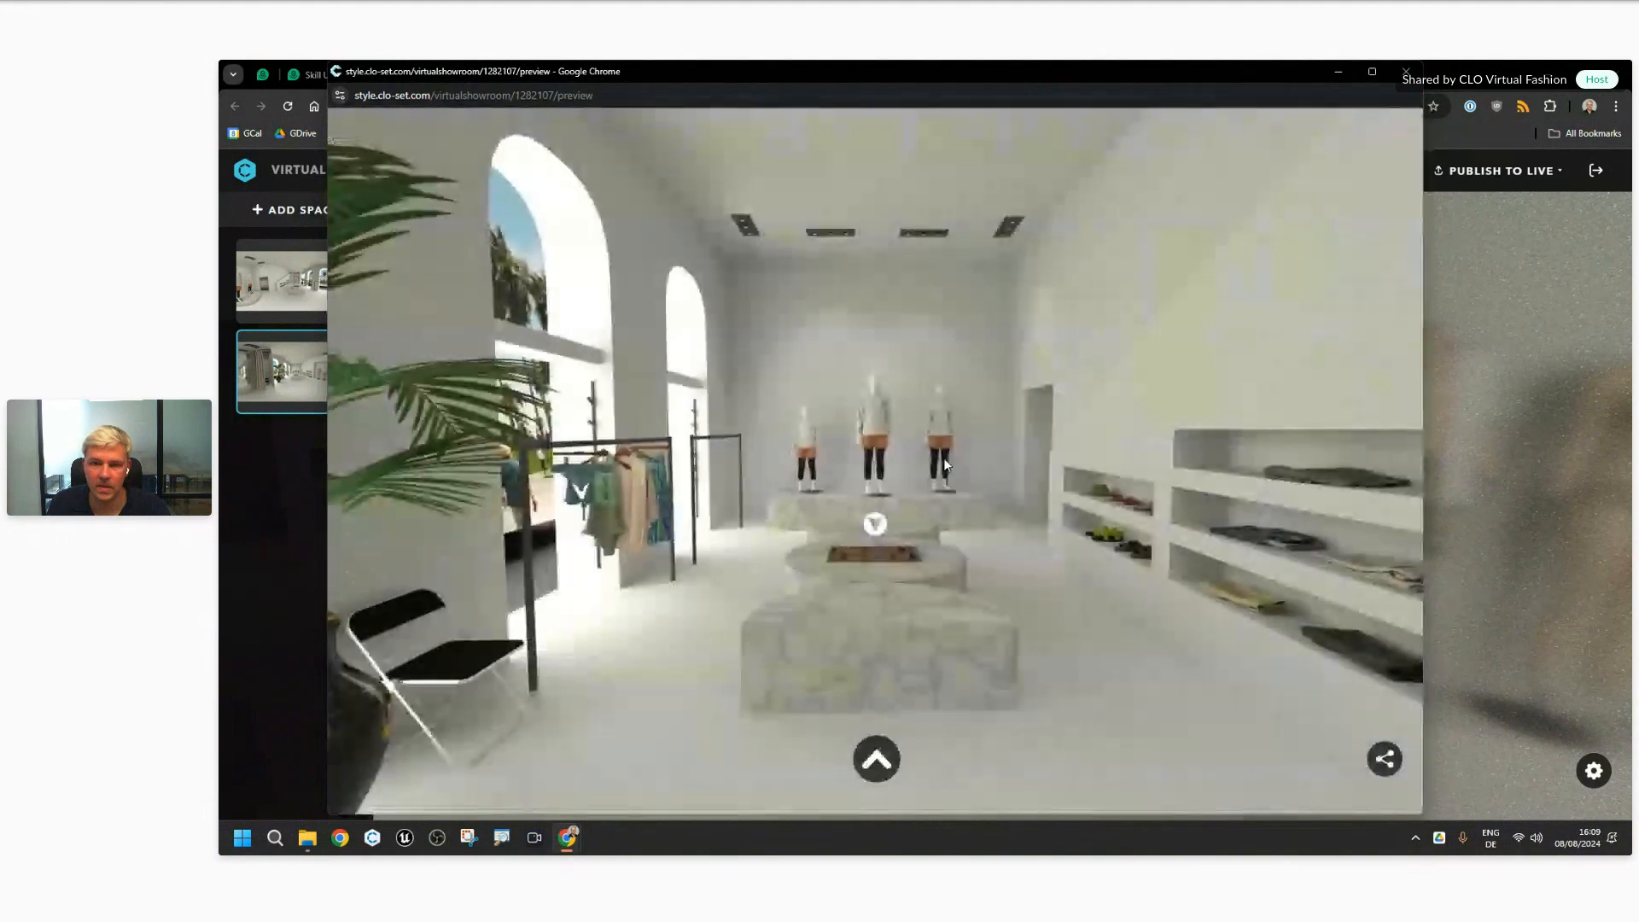
{"action": "left_click", "coordinate": [944, 463]}
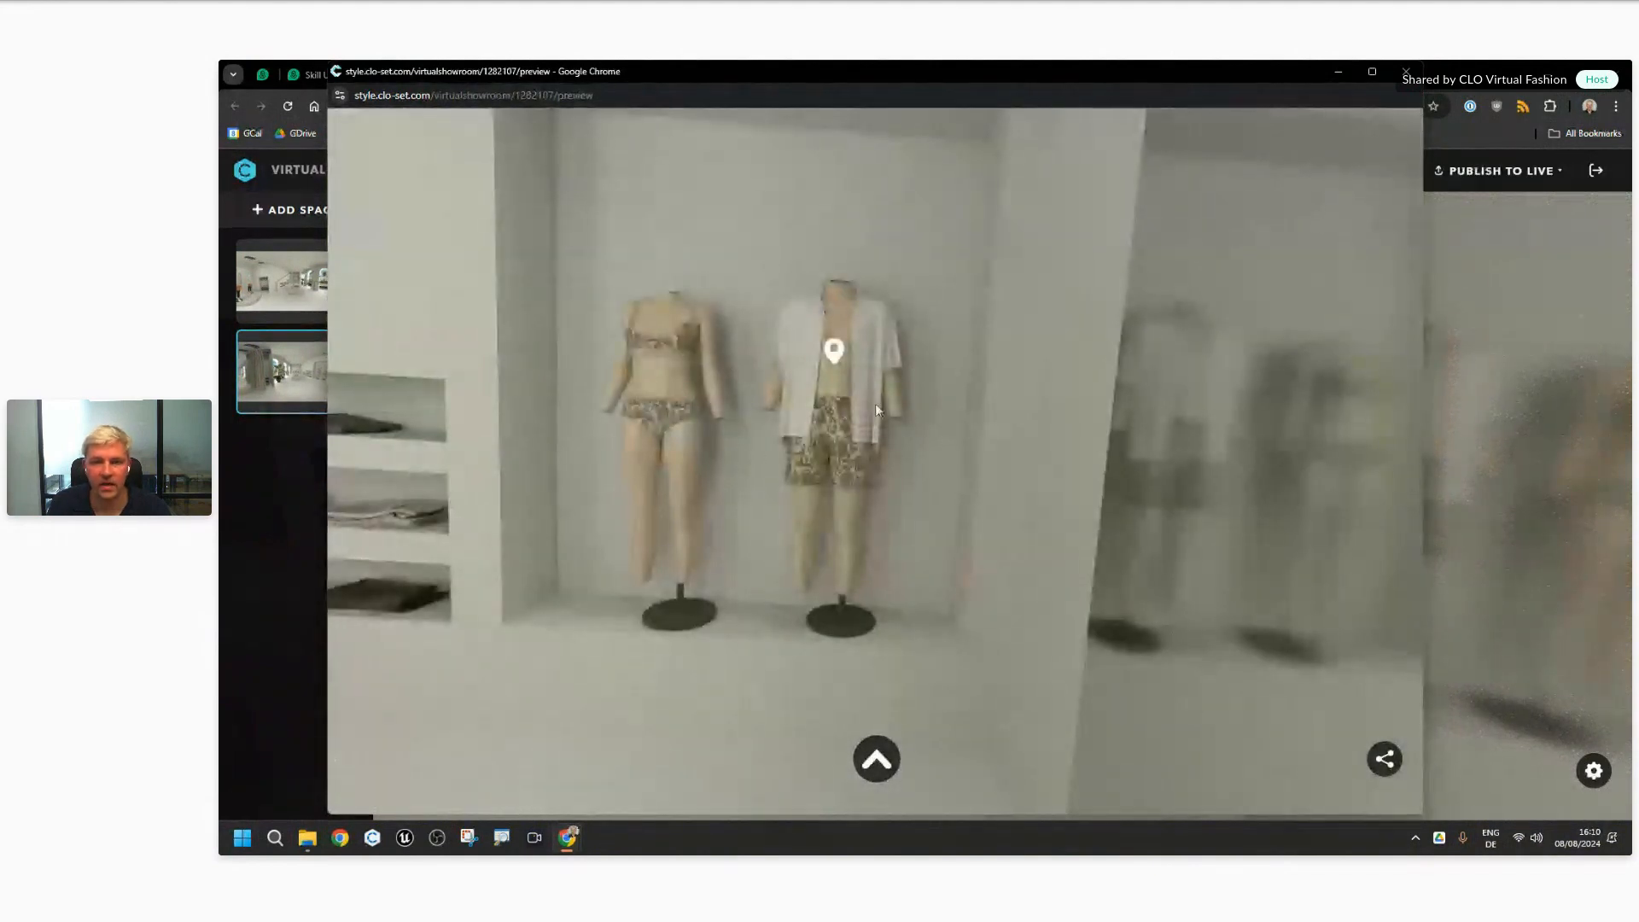
{"action": "left_click", "coordinate": [870, 333]}
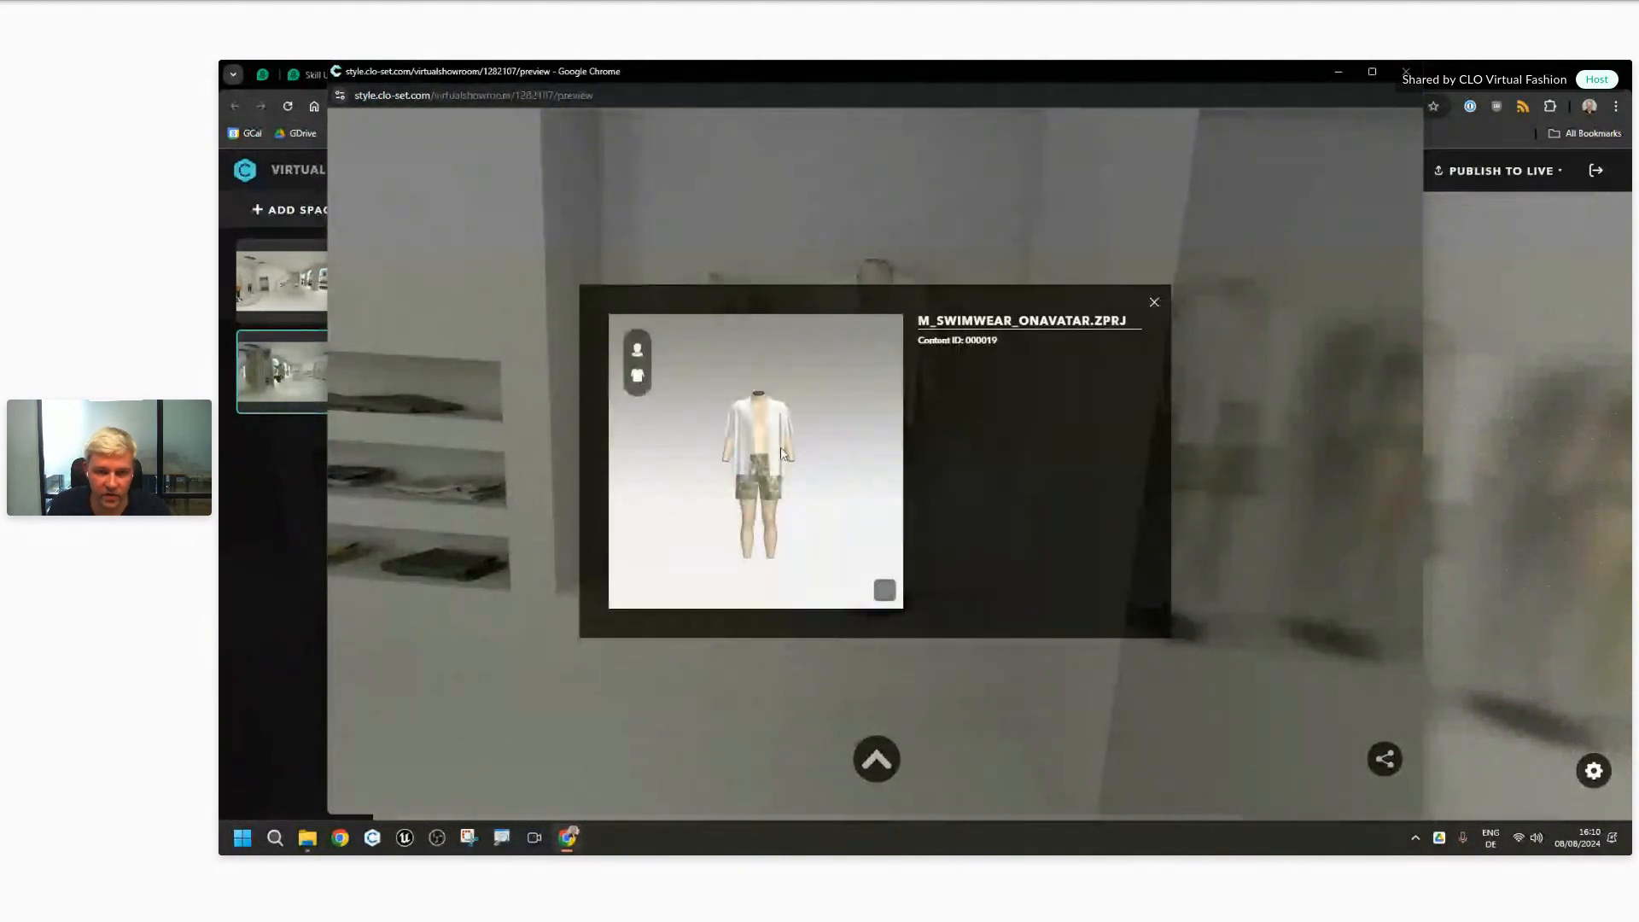
{"action": "left_click_drag", "start_coordinate": [837, 513], "coordinate": [1039, 316]}
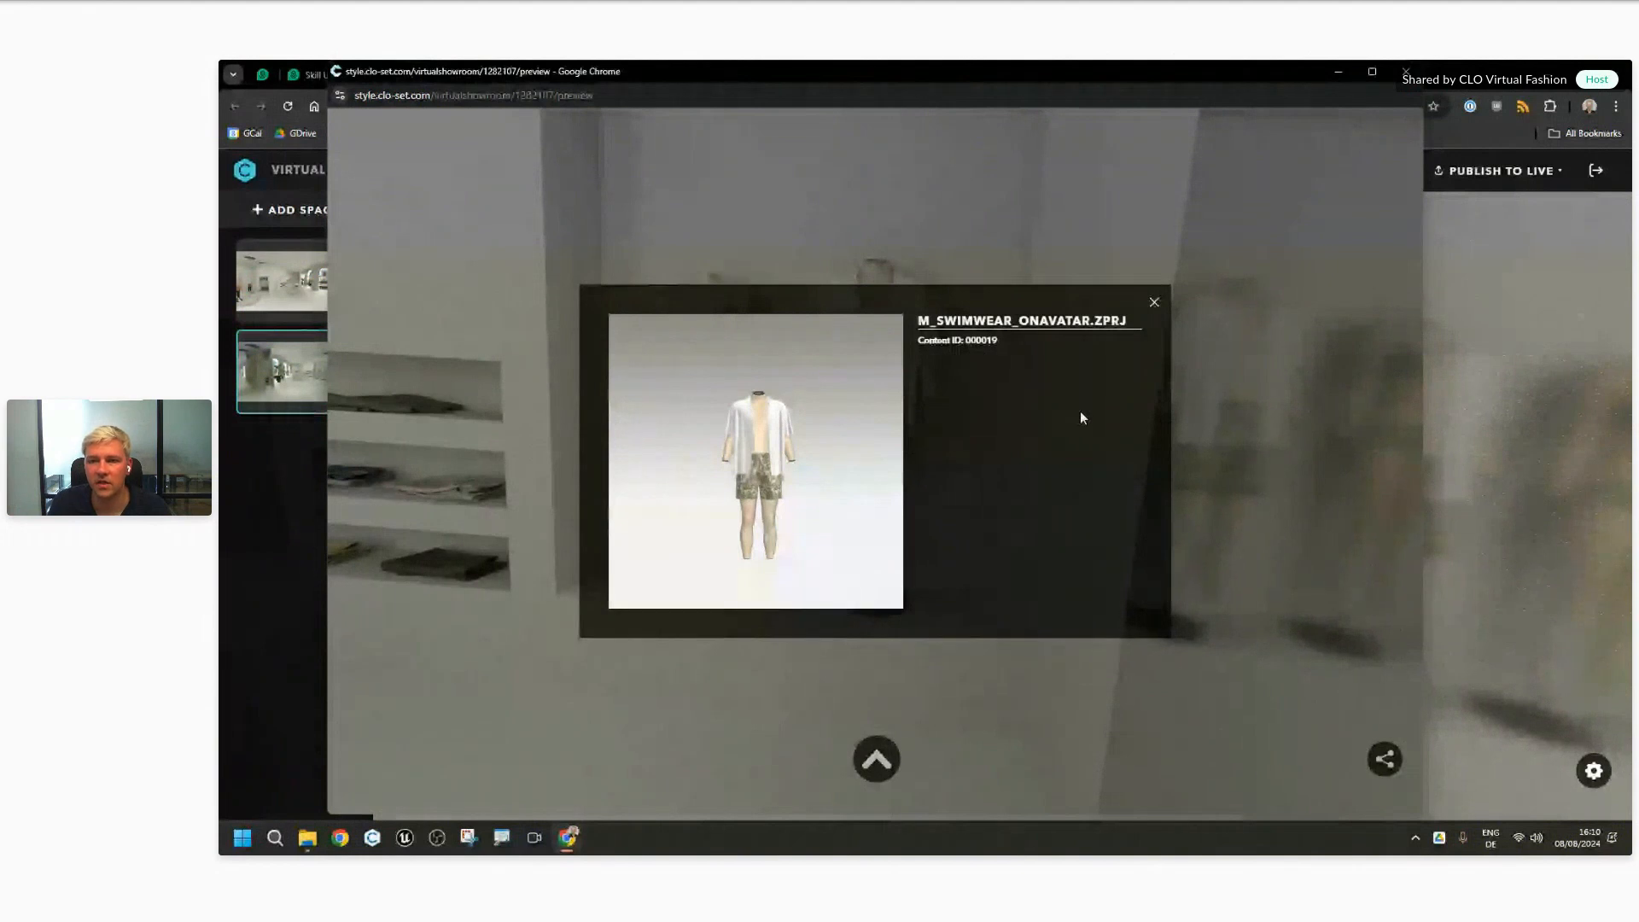
{"action": "left_click", "coordinate": [1154, 301]}
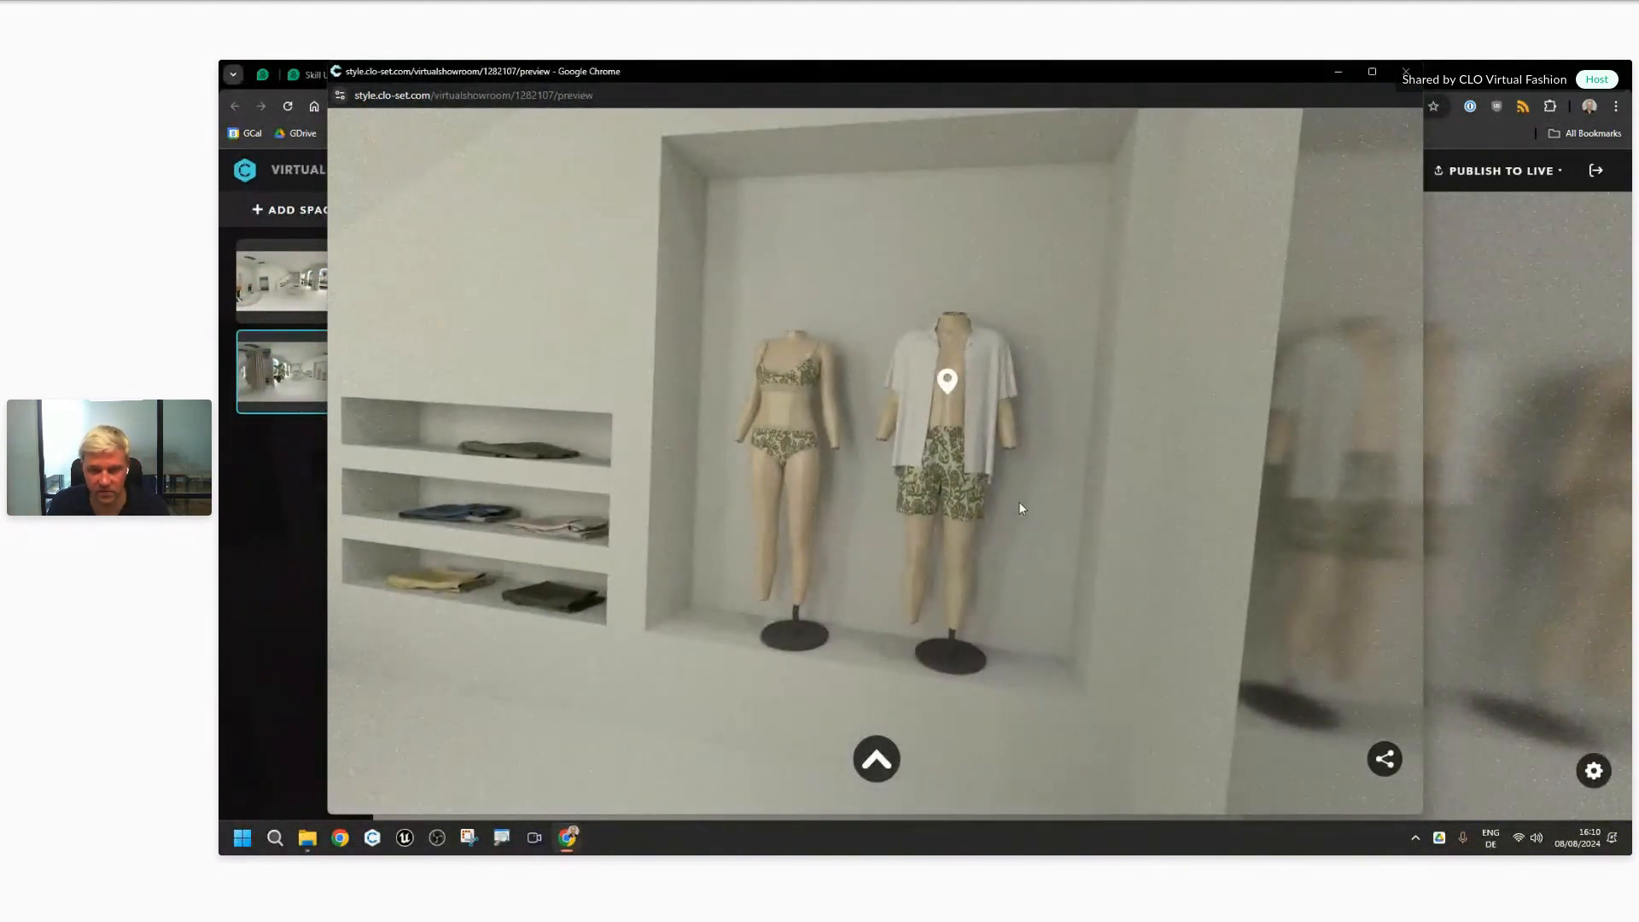
{"action": "left_click_drag", "start_coordinate": [901, 404], "coordinate": [994, 490]}
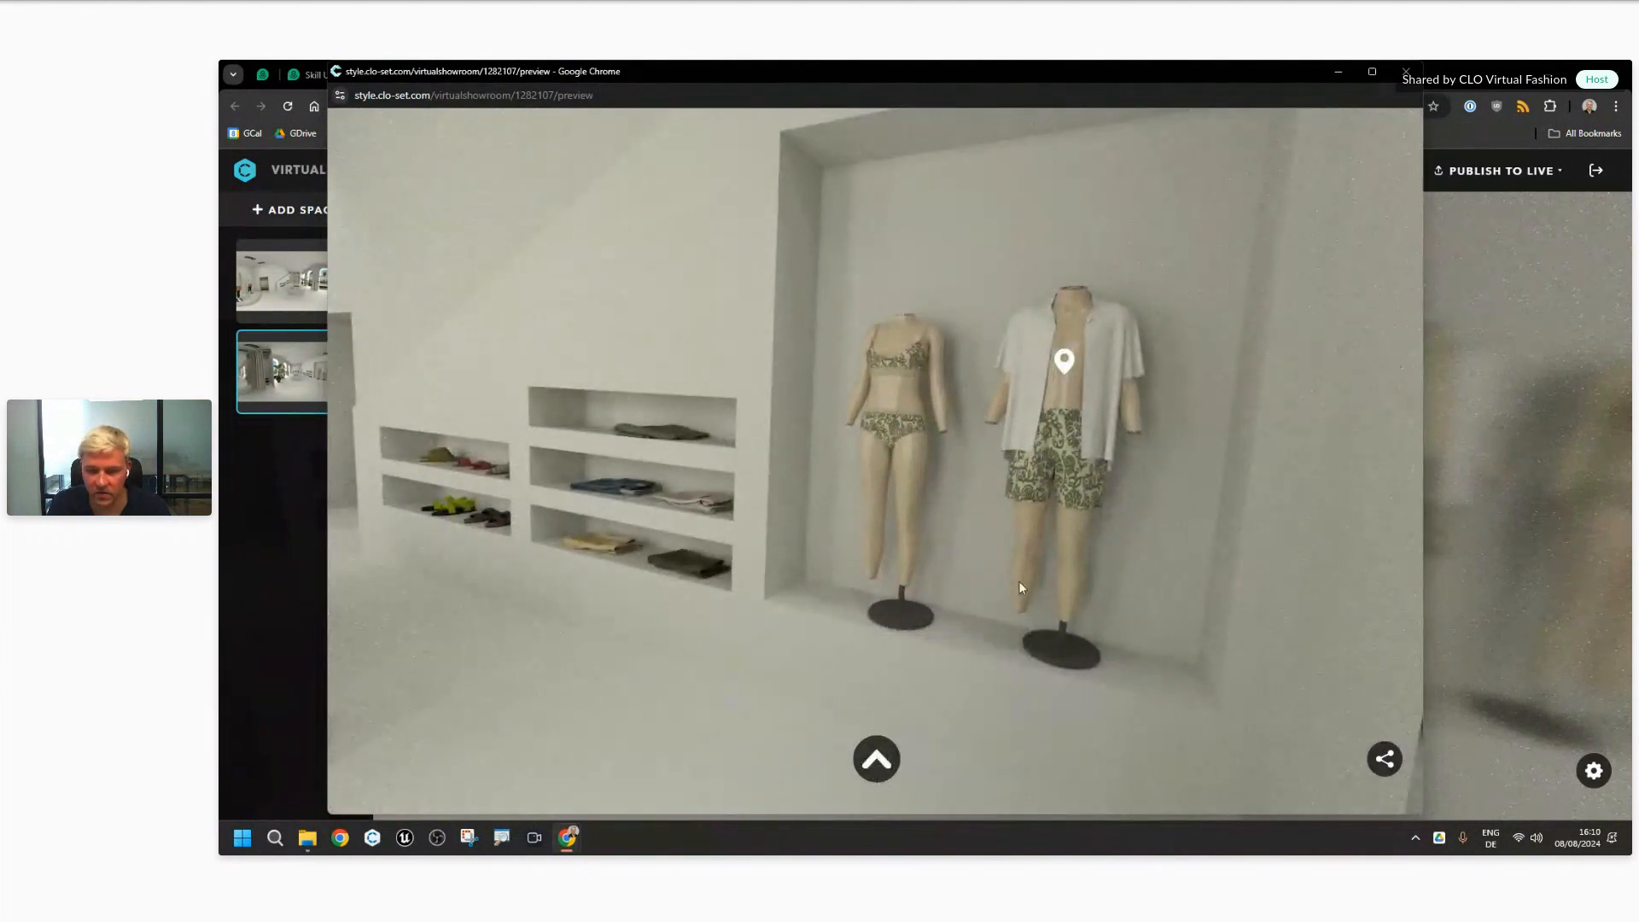
{"action": "left_click_drag", "start_coordinate": [829, 545], "coordinate": [918, 521]}
{"action": "left_click", "coordinate": [1406, 71]}
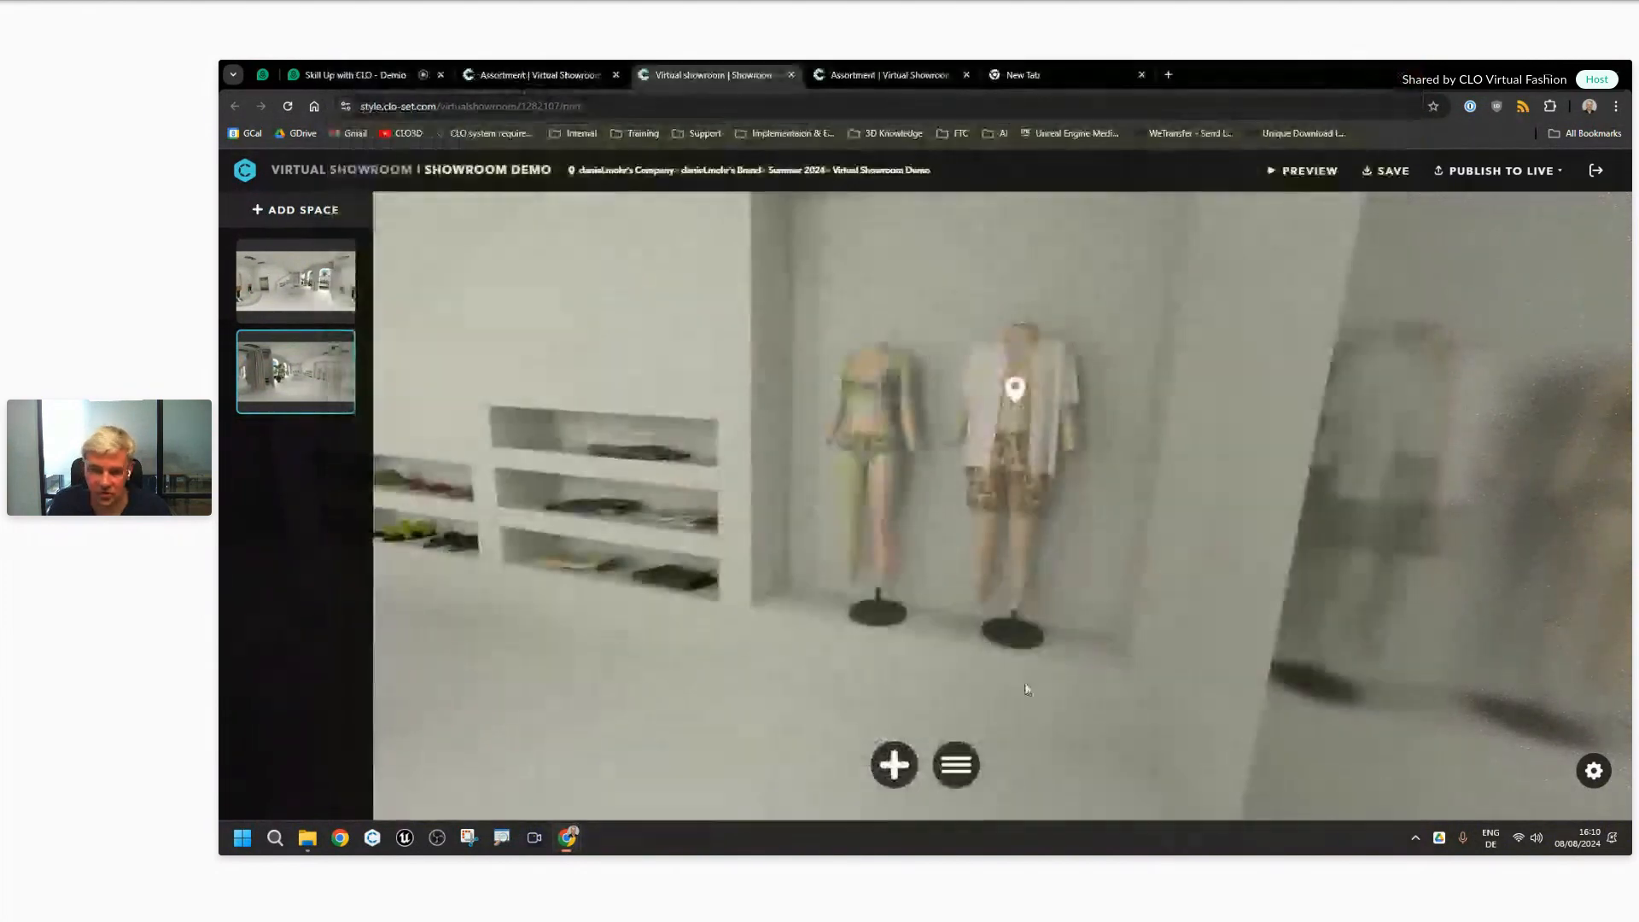
Step: Examine the Other Content settings for the thumbnail image, link URL and spot icon, and close them without creating a content
{"action": "left_click", "coordinate": [888, 764]}
{"action": "left_click", "coordinate": [882, 716]}
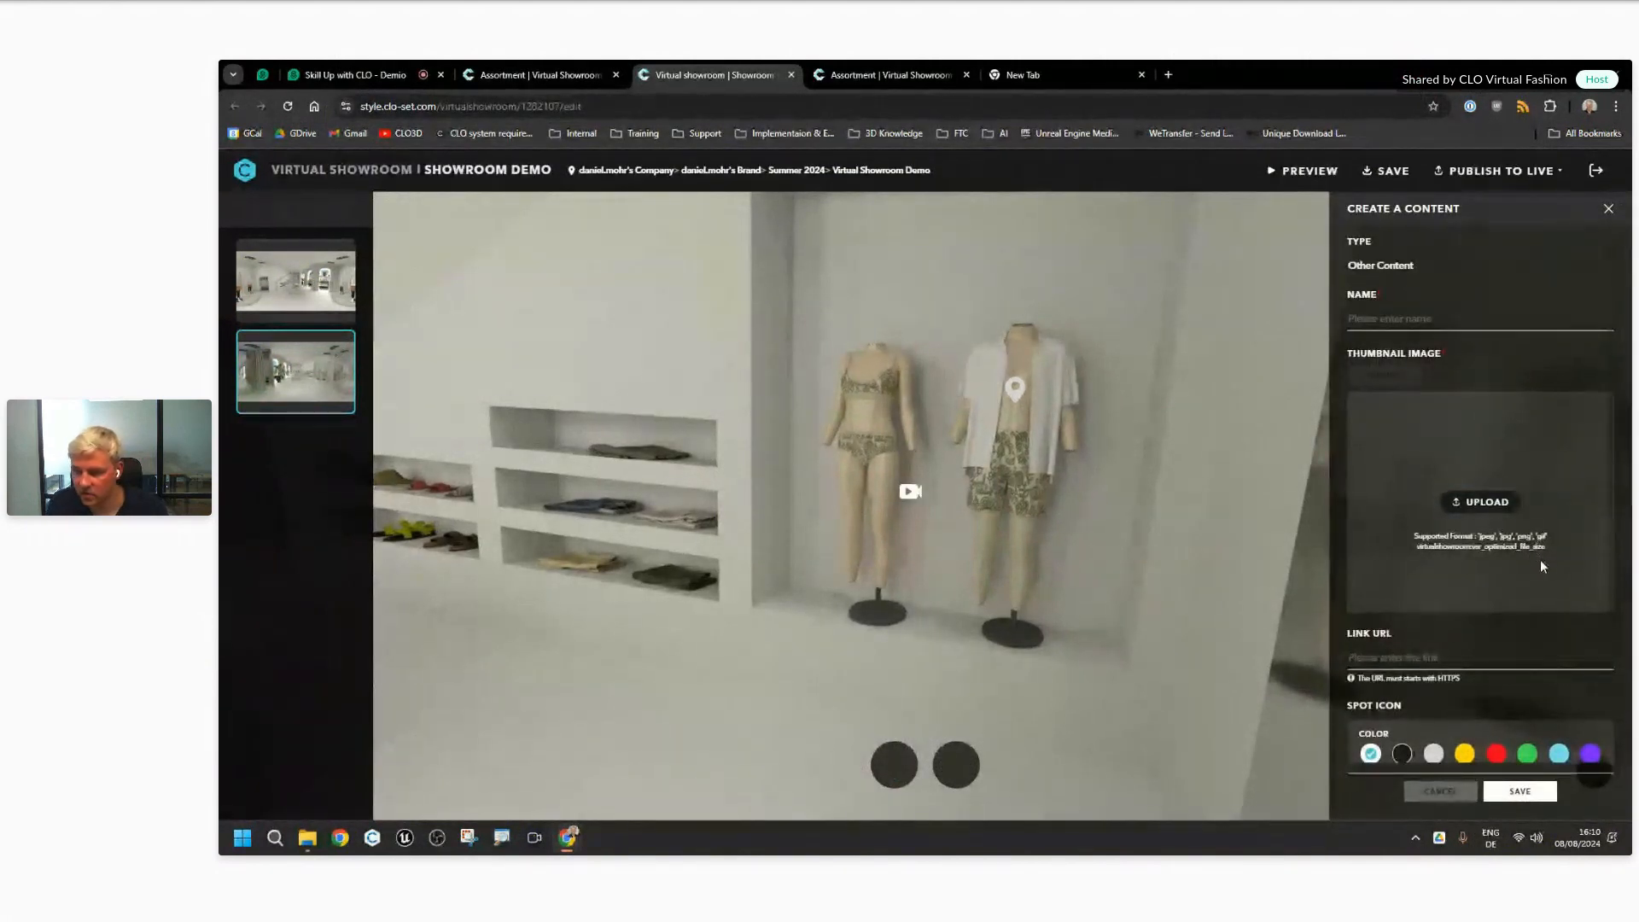
{"action": "left_click", "coordinate": [1509, 510]}
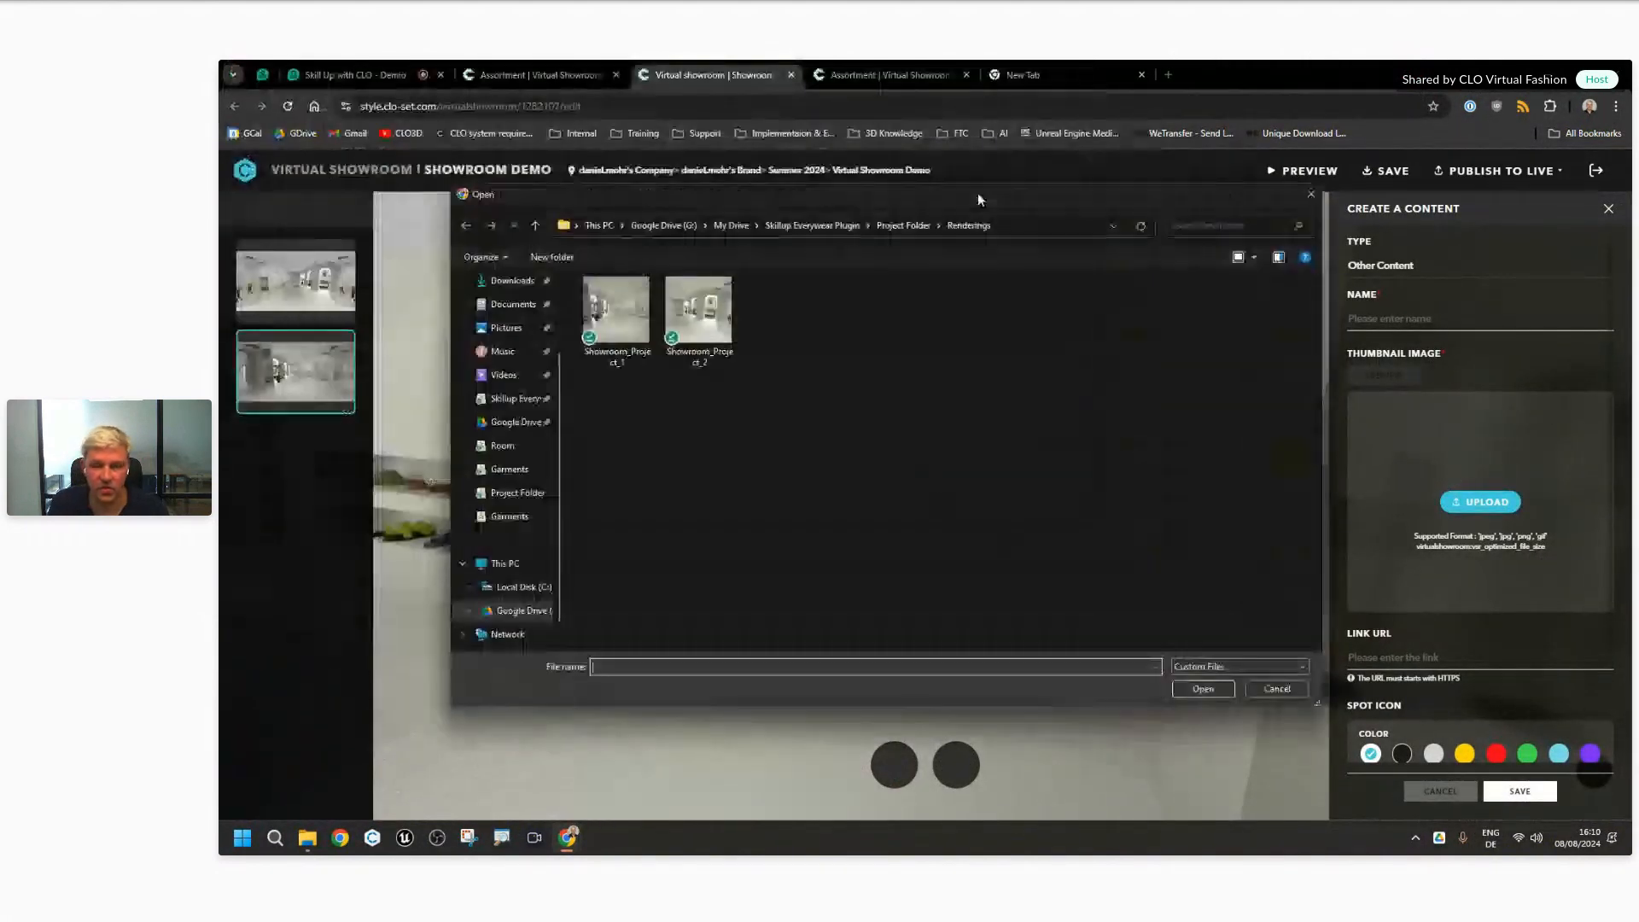
{"action": "left_click", "coordinate": [1277, 687]}
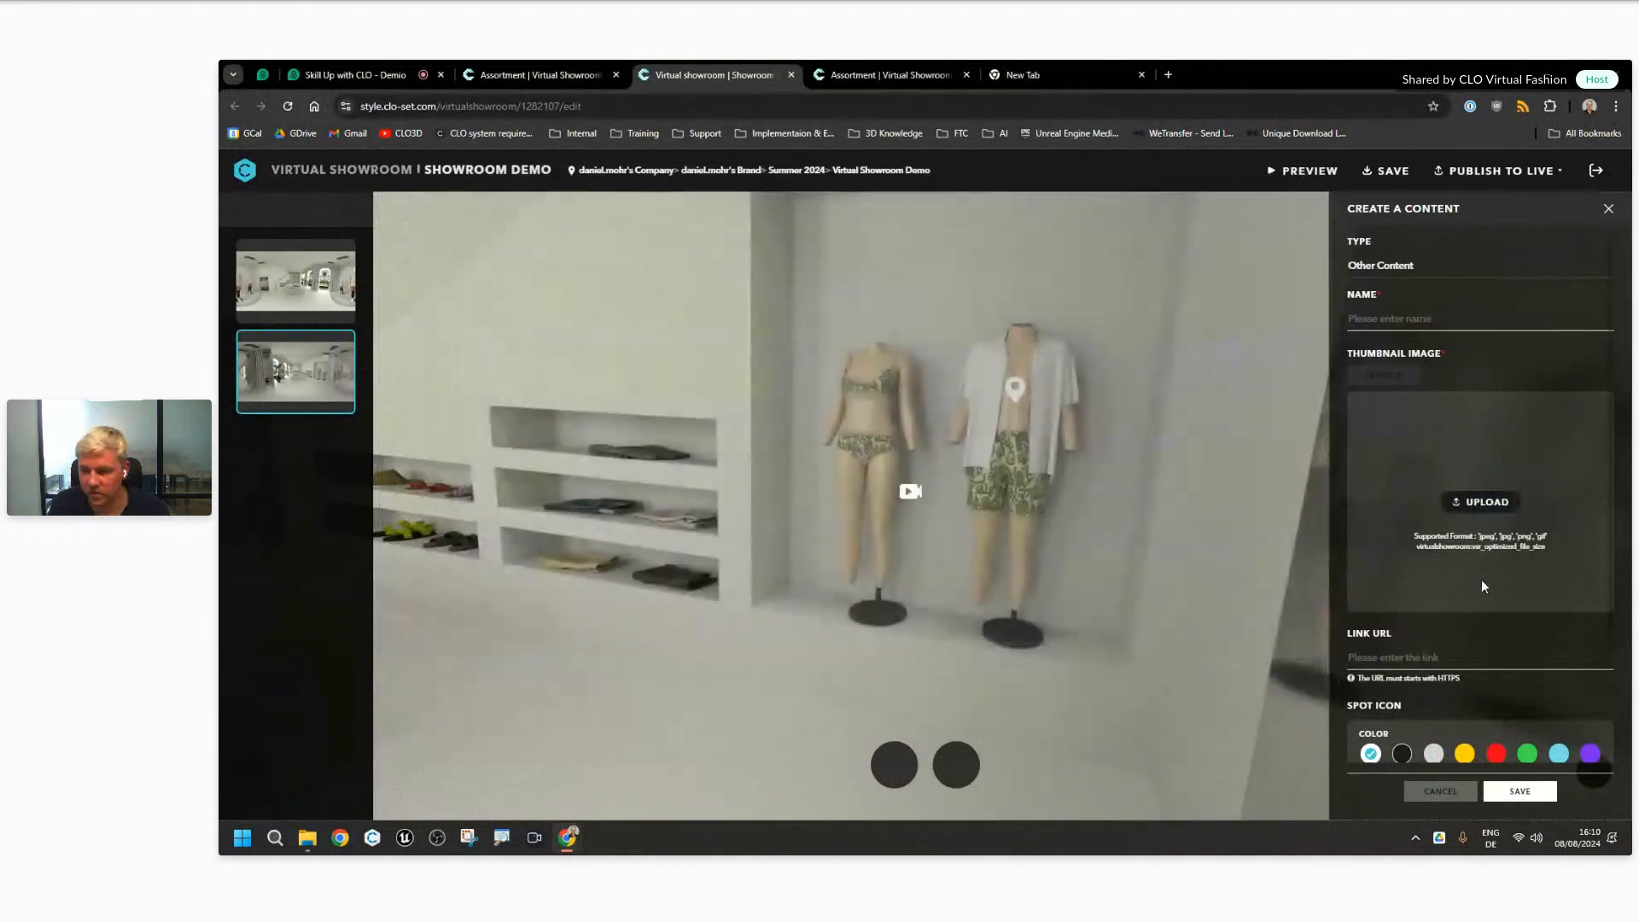
{"action": "scroll", "coordinate": [1491, 582], "scroll_direction": "down", "scroll_amount": 1}
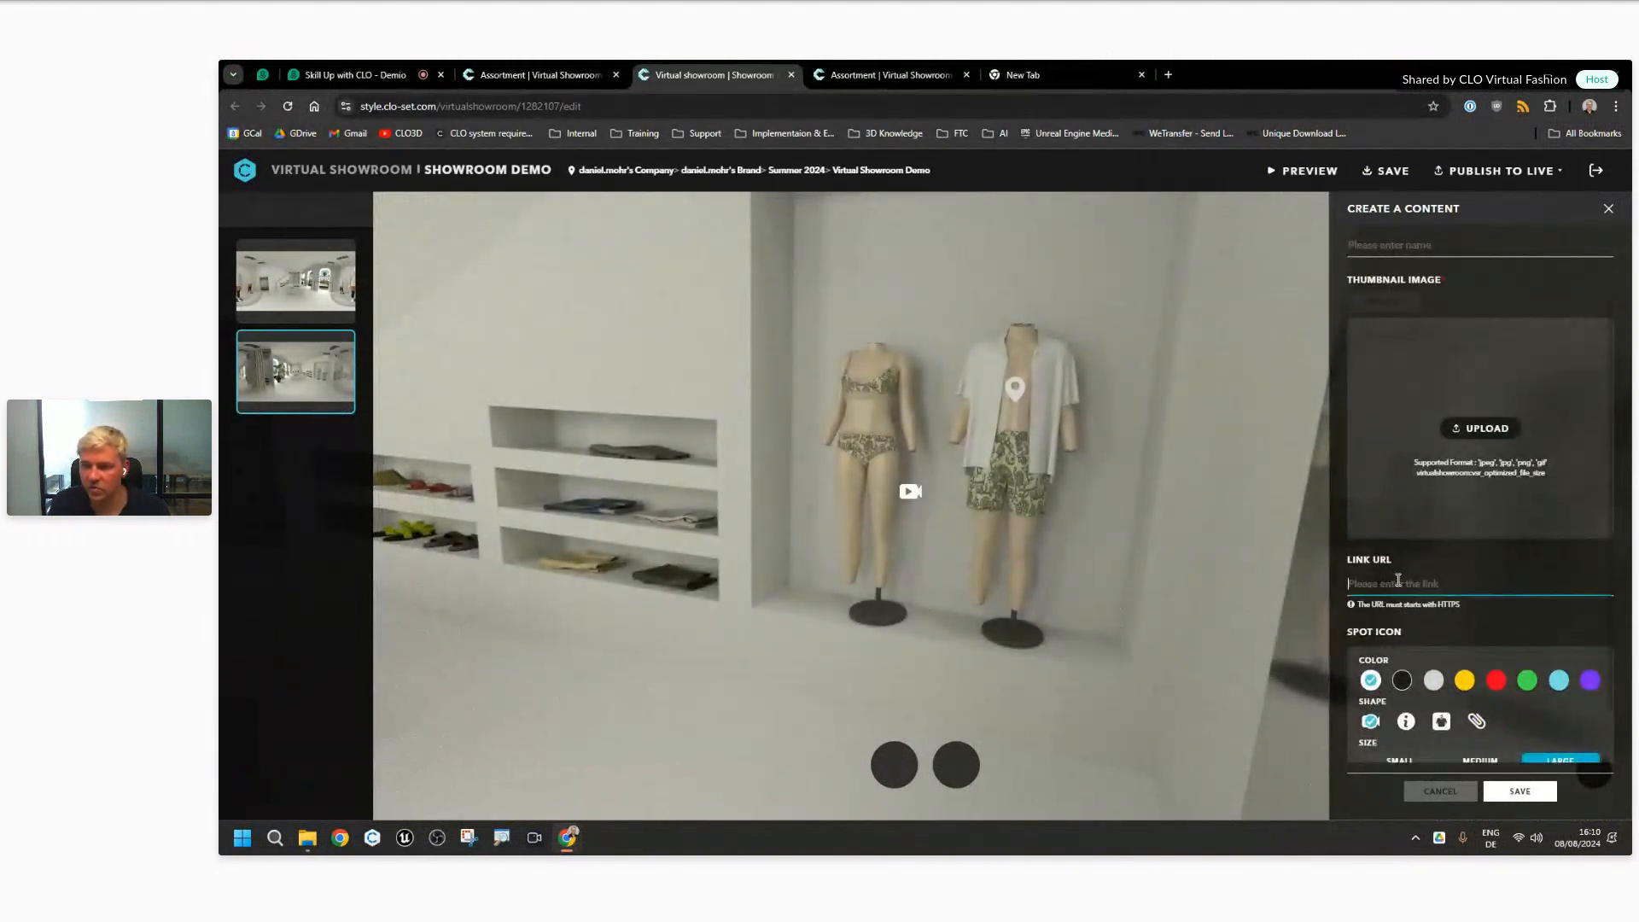
{"action": "scroll", "coordinate": [1468, 527], "scroll_direction": "up", "scroll_amount": 1}
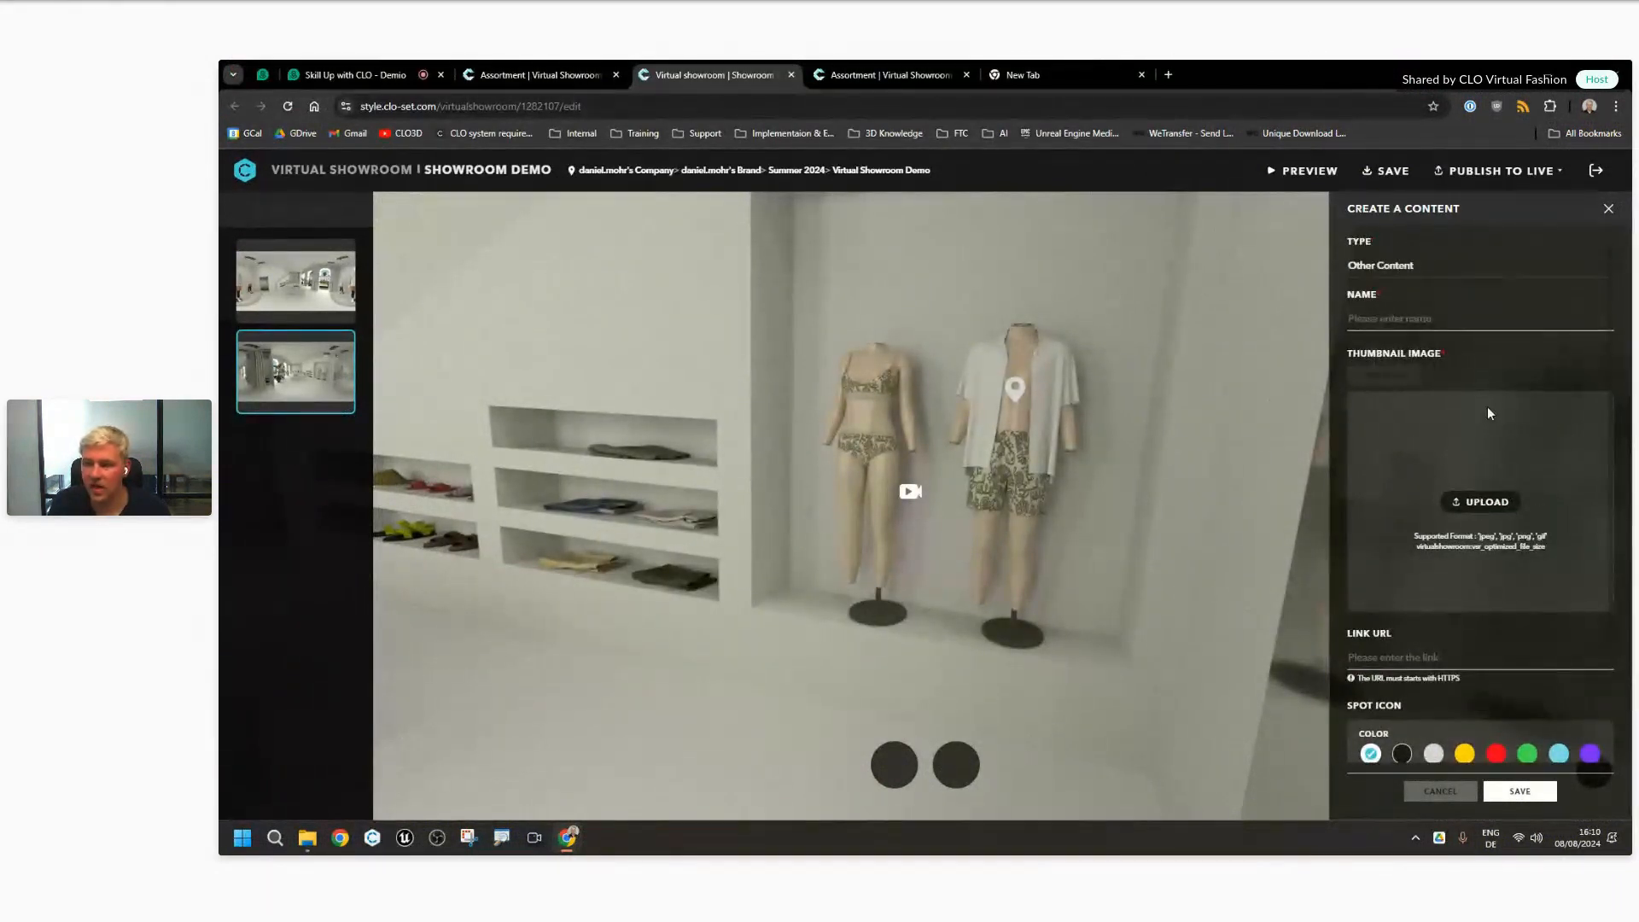
{"action": "scroll", "coordinate": [1528, 514], "scroll_direction": "down", "scroll_amount": 2}
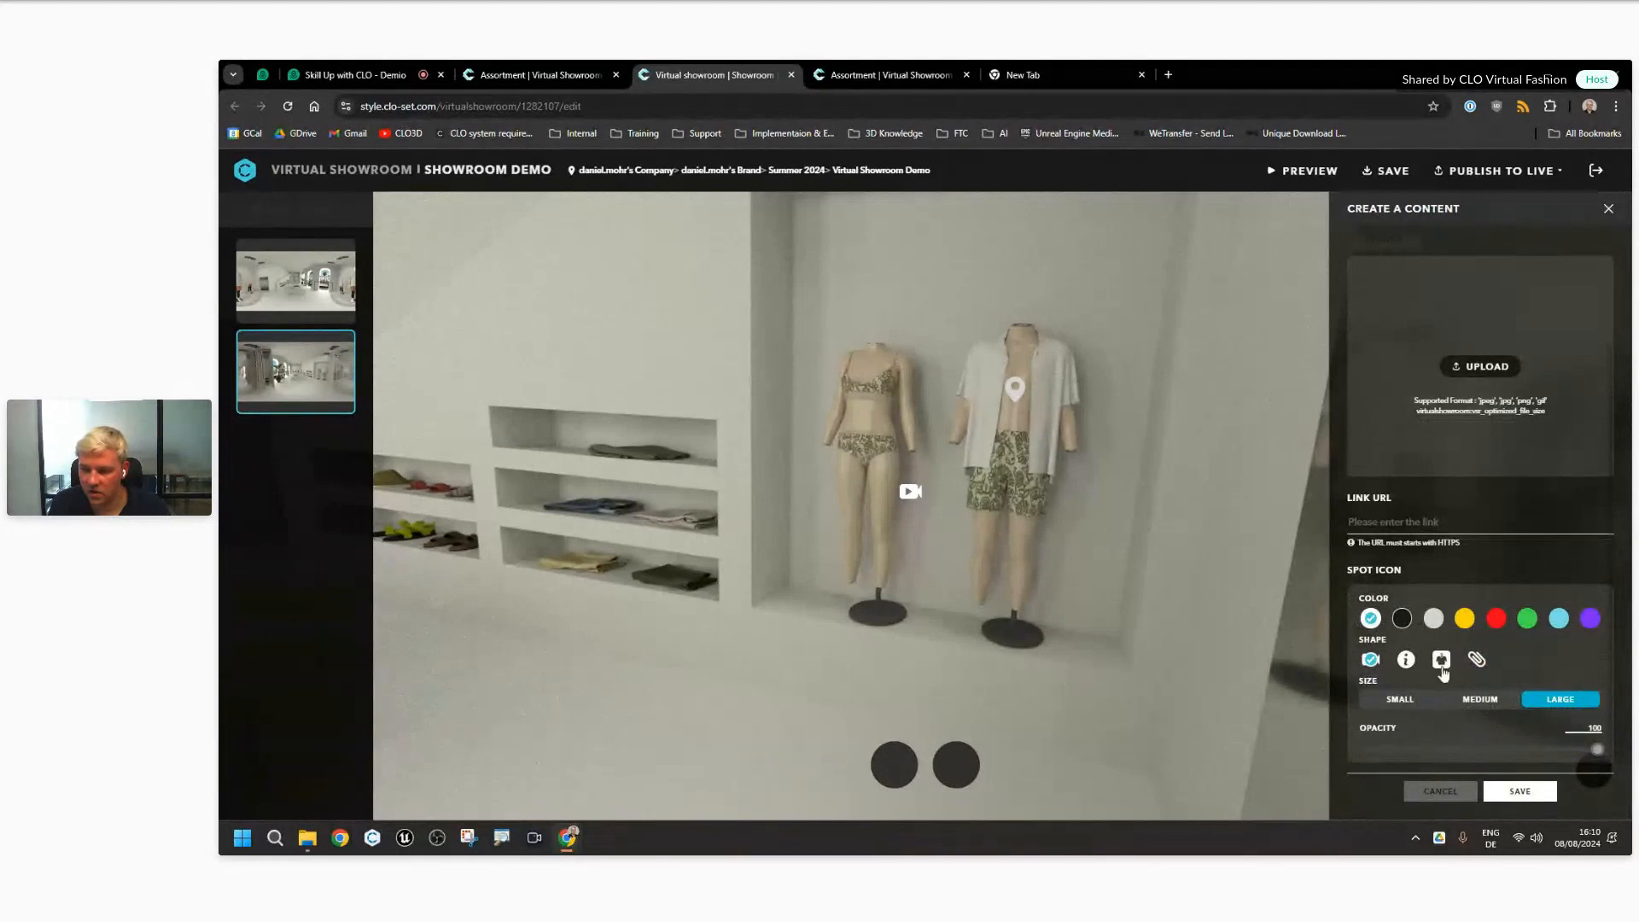
{"action": "left_click", "coordinate": [1609, 213]}
Step: Examine the settings for creating a 2D content in the second space and close them without creating one
{"action": "left_click", "coordinate": [893, 769]}
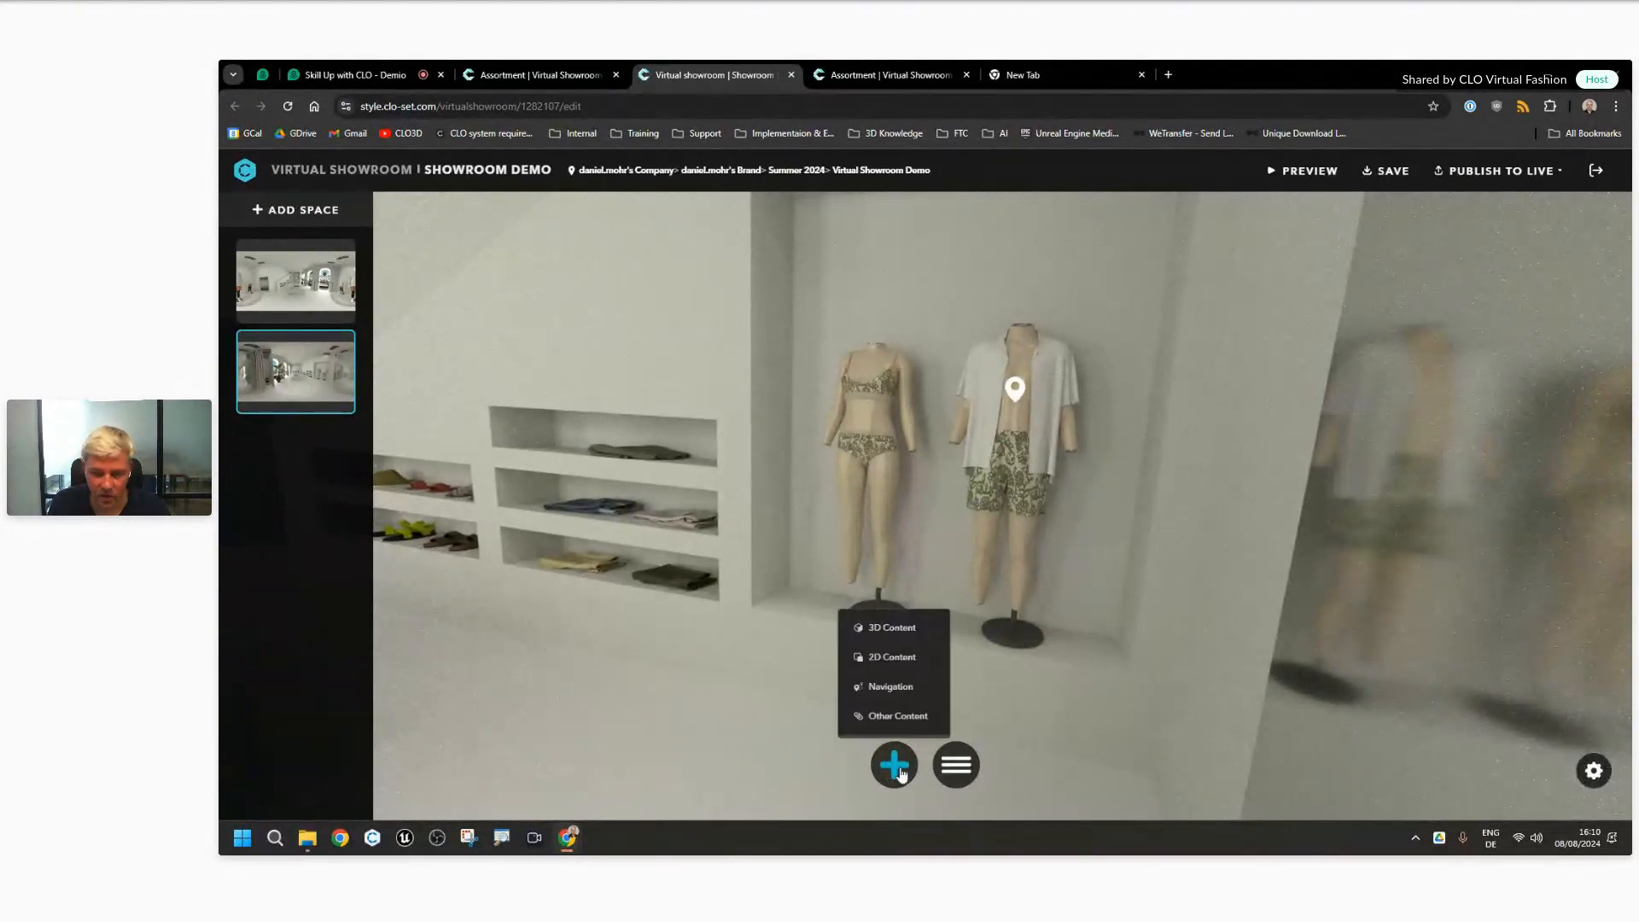
{"action": "left_click", "coordinate": [892, 656]}
{"action": "left_click", "coordinate": [910, 499]}
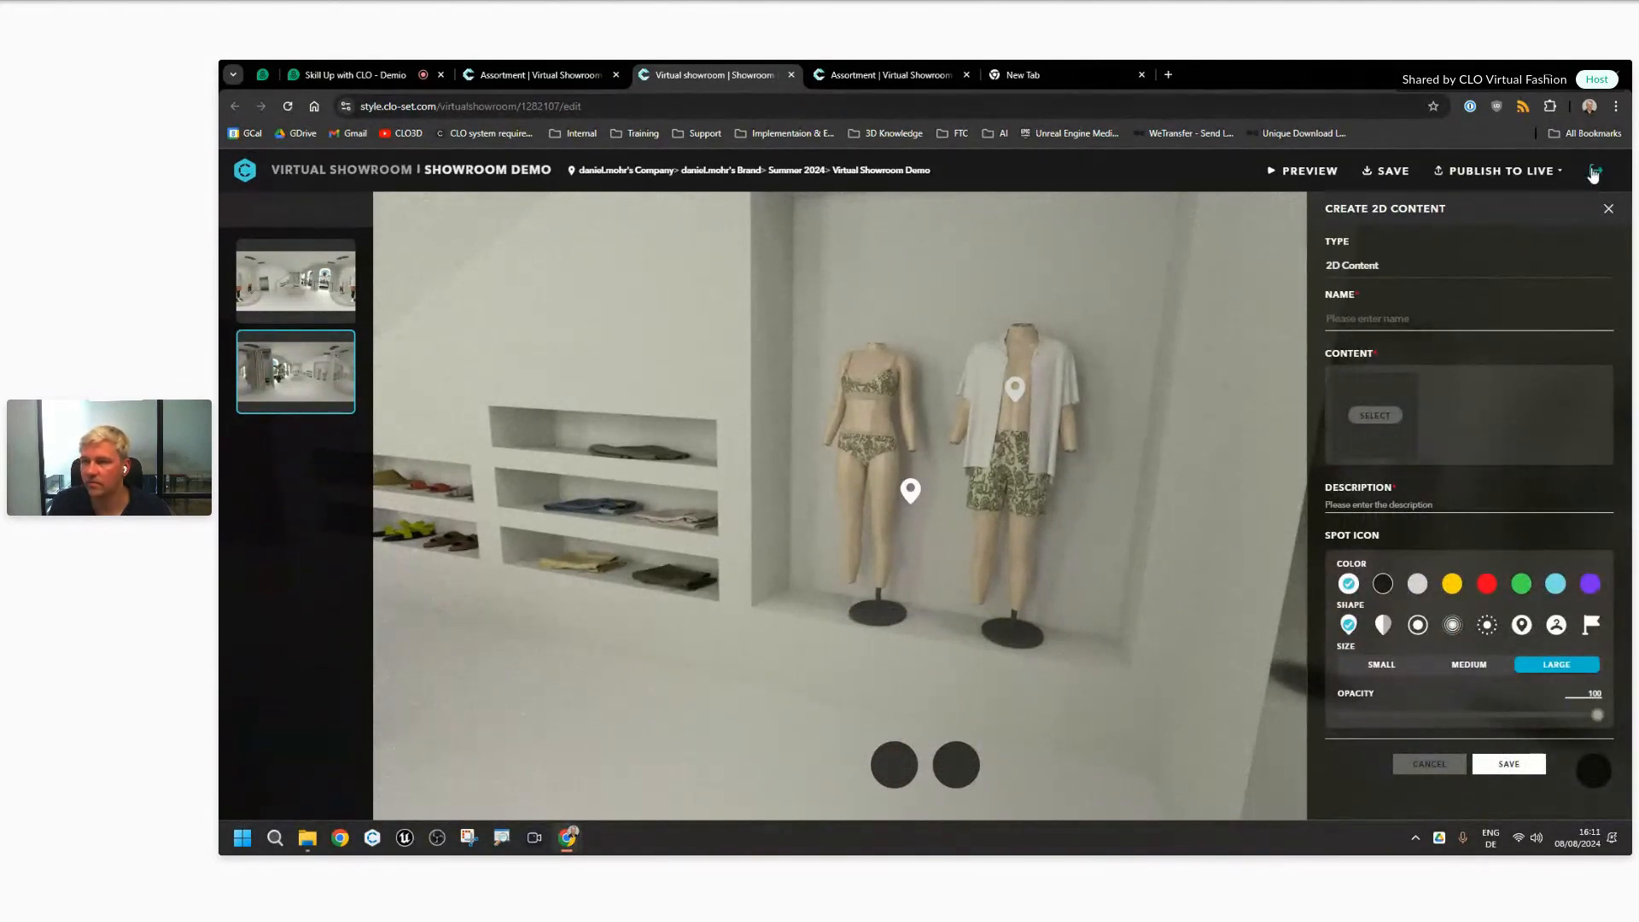
{"action": "left_click", "coordinate": [1608, 210]}
Step: Turn the second space toward the shelves and mannequins and open its content list
{"action": "left_click_drag", "start_coordinate": [945, 547], "coordinate": [1067, 527]}
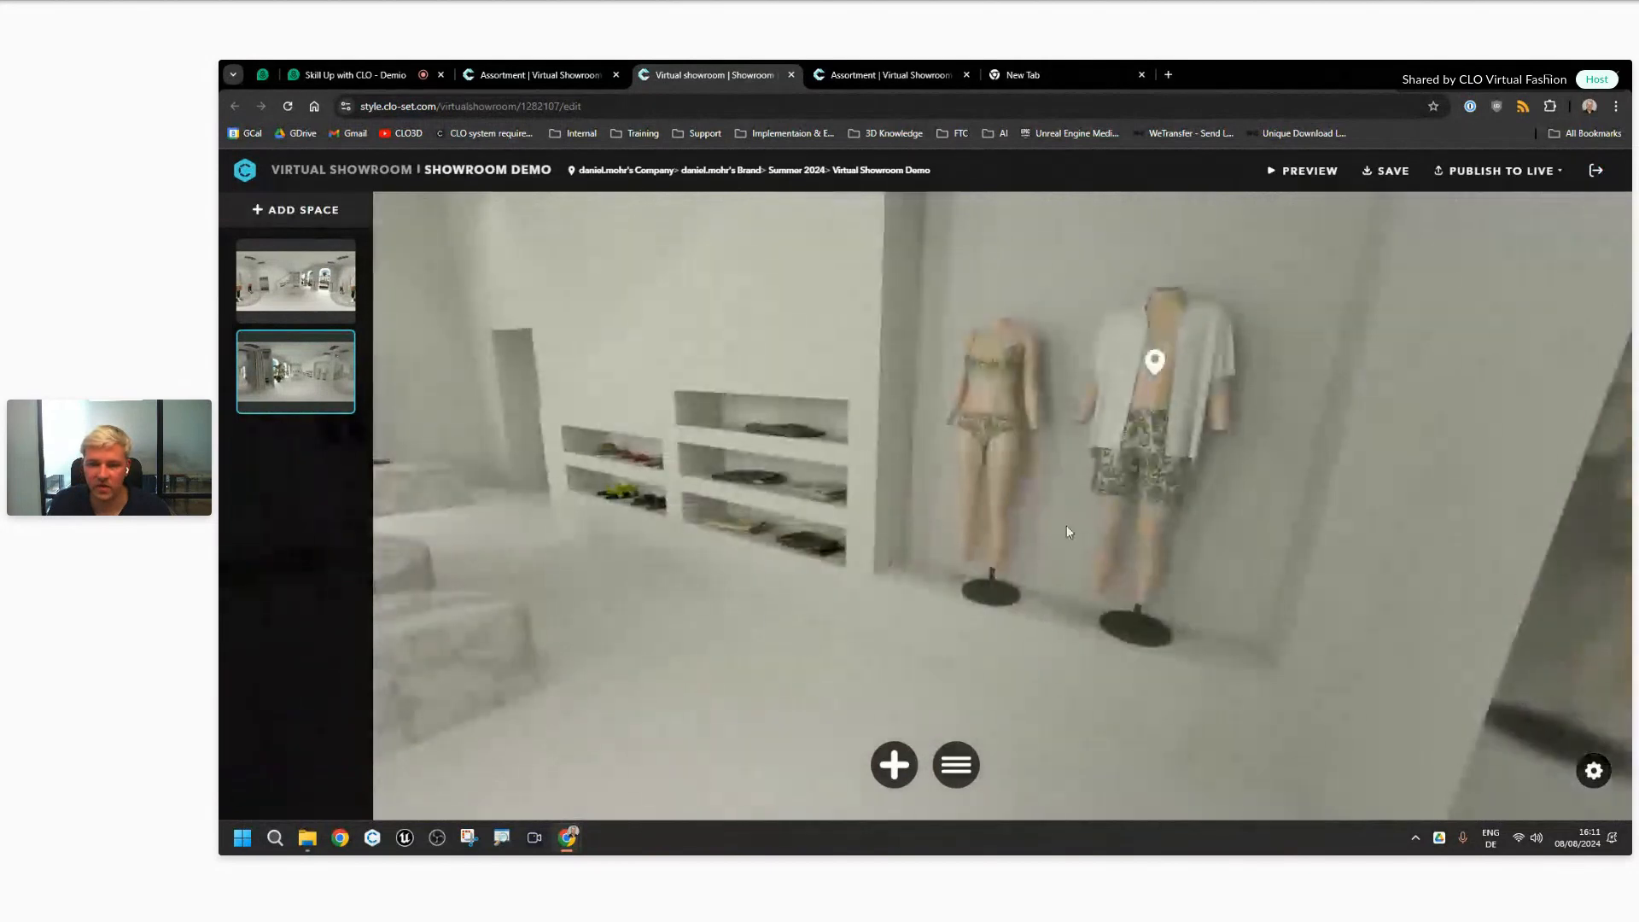
{"action": "left_click_drag", "start_coordinate": [833, 536], "coordinate": [914, 537]}
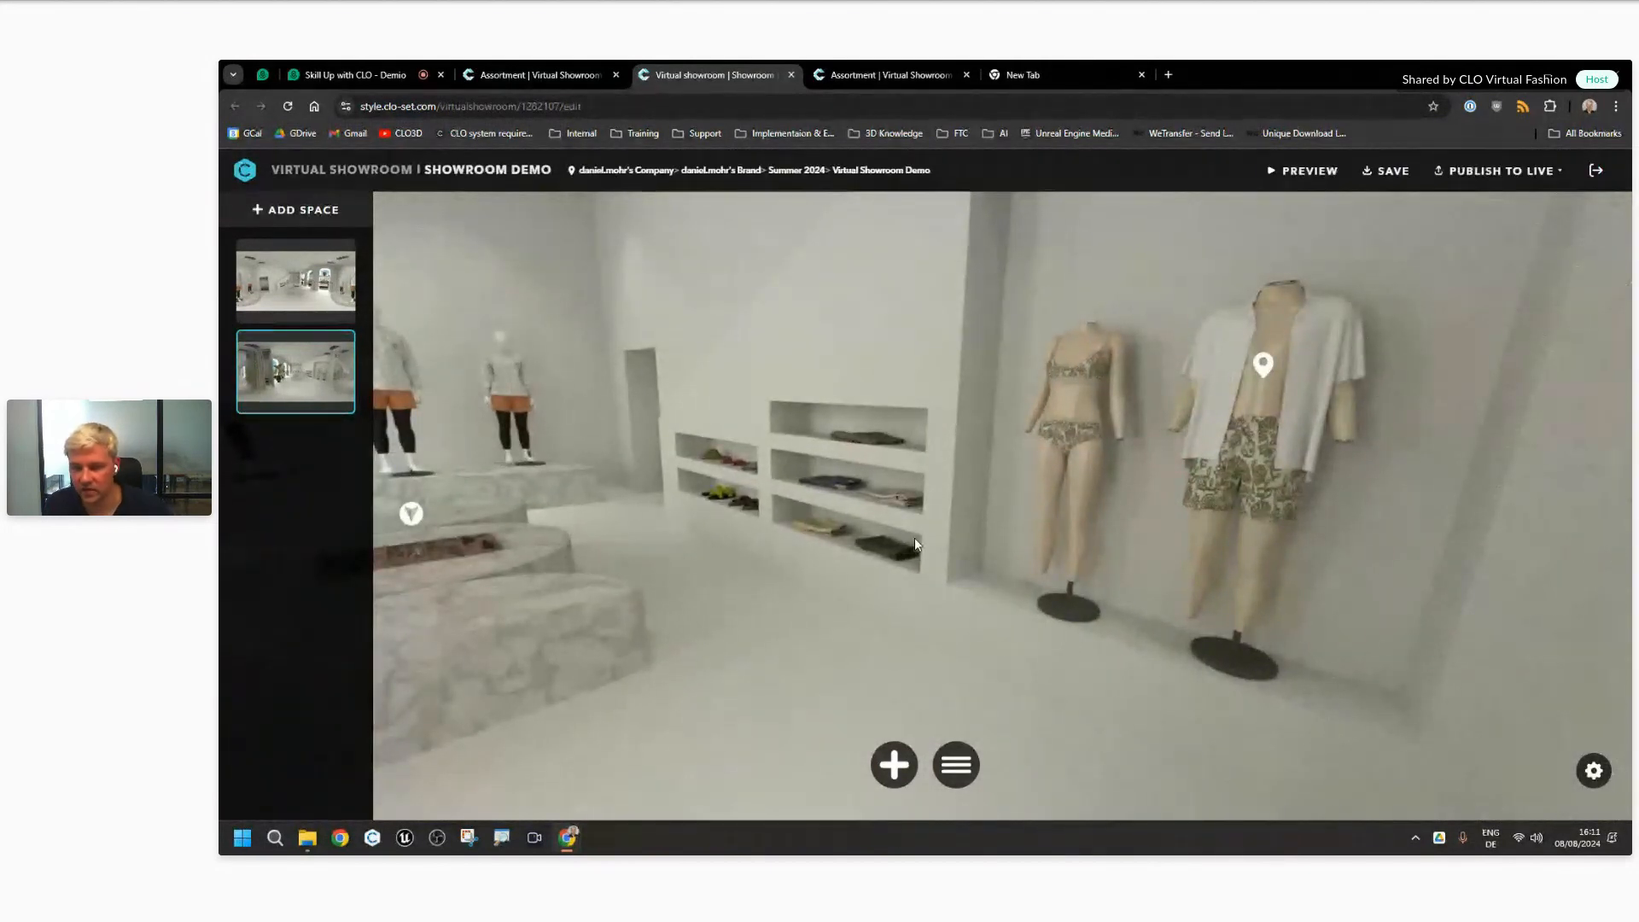
{"action": "left_click", "coordinate": [957, 766]}
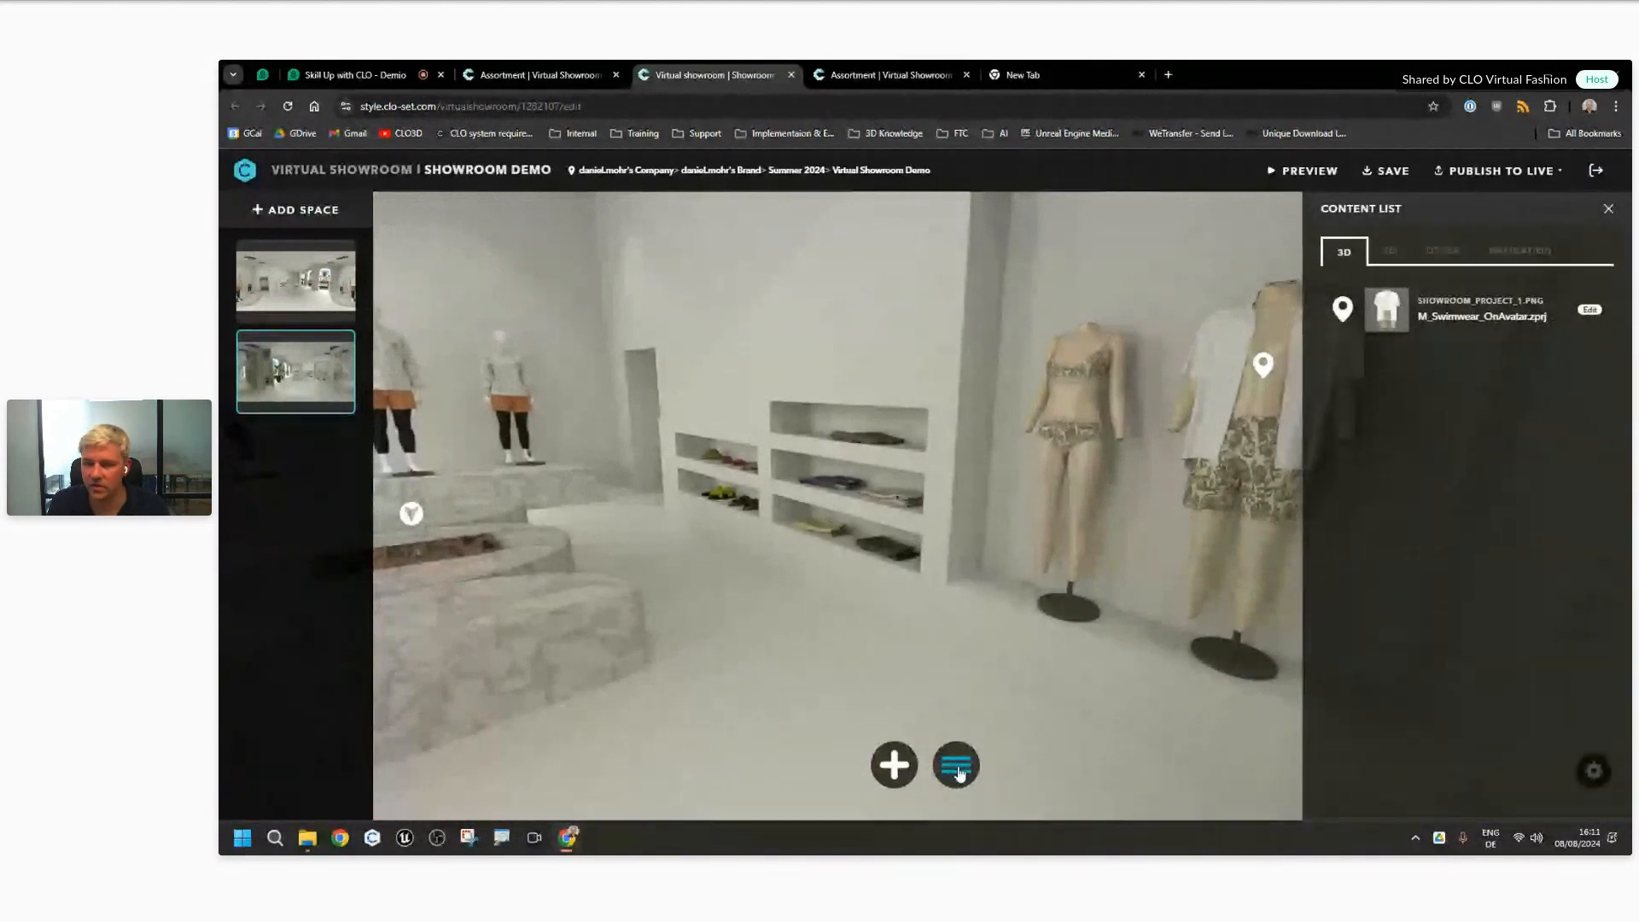
Step: Close the content list and look around the second space, from the central marble display to the swimwear mannequins and back
{"action": "left_click", "coordinate": [957, 766]}
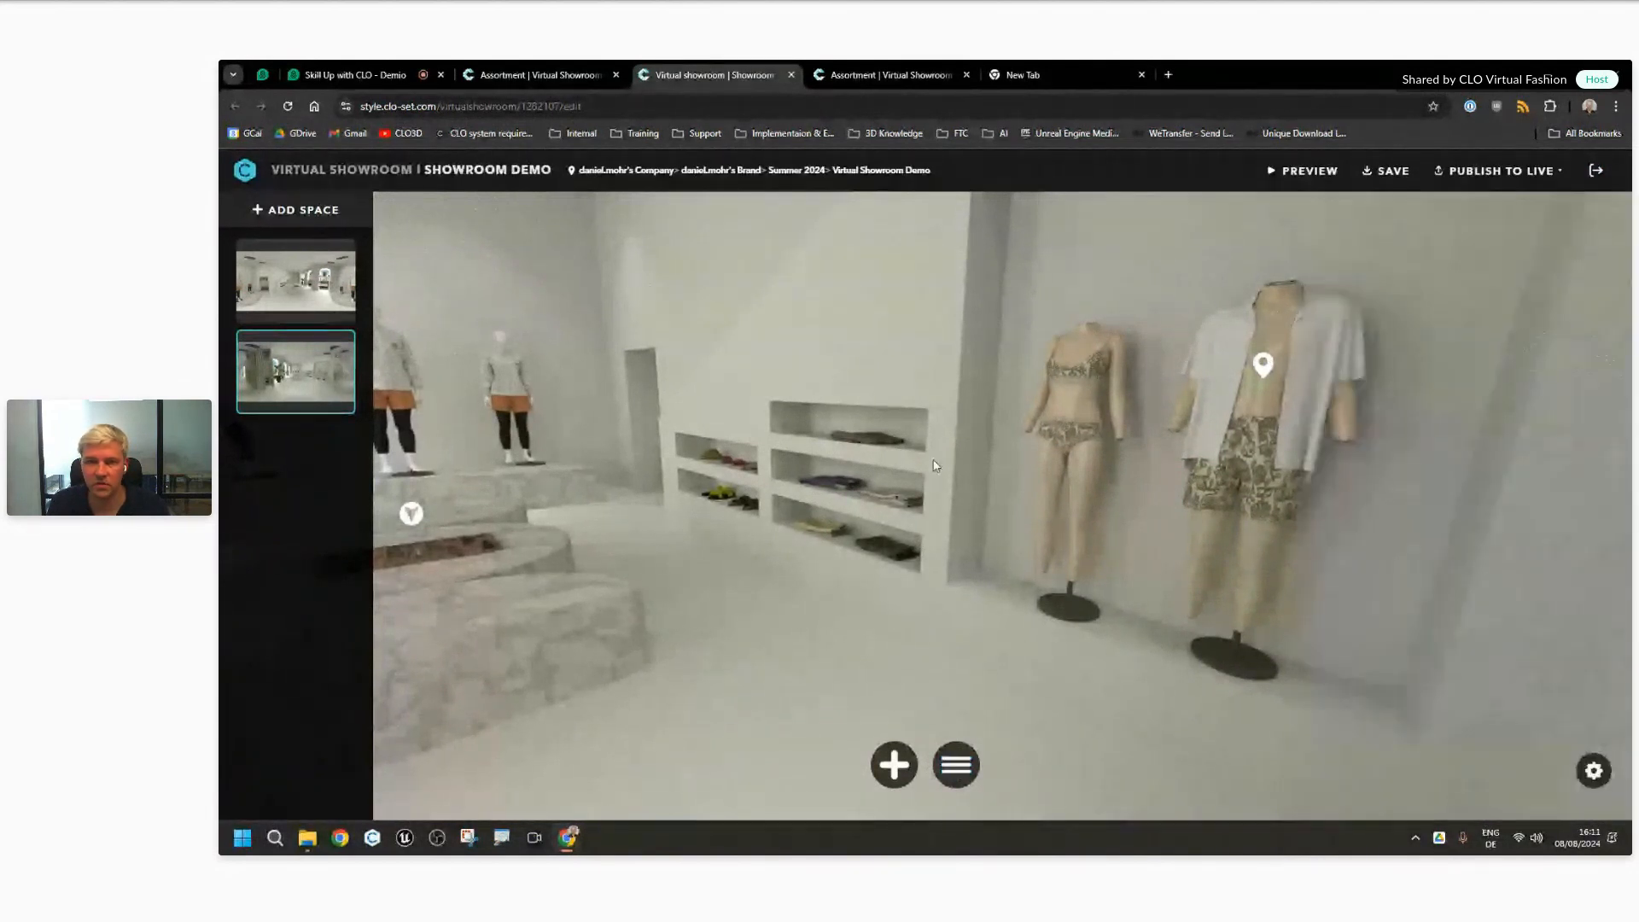
{"action": "left_click_drag", "start_coordinate": [1085, 450], "coordinate": [1154, 485]}
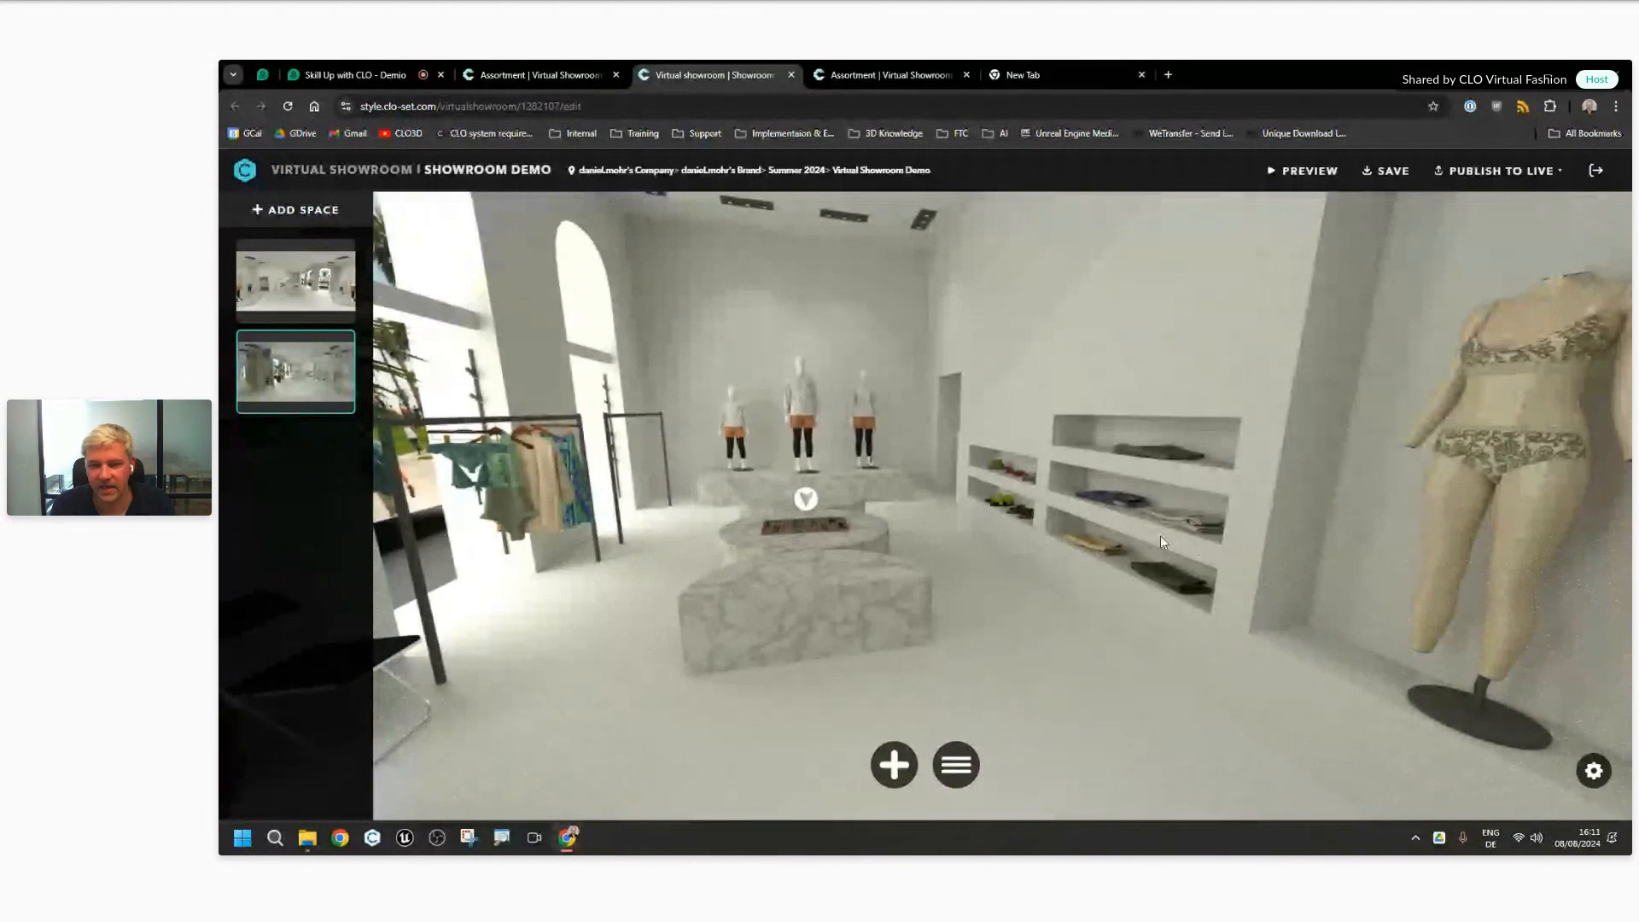
{"action": "left_click_drag", "start_coordinate": [1160, 535], "coordinate": [491, 500]}
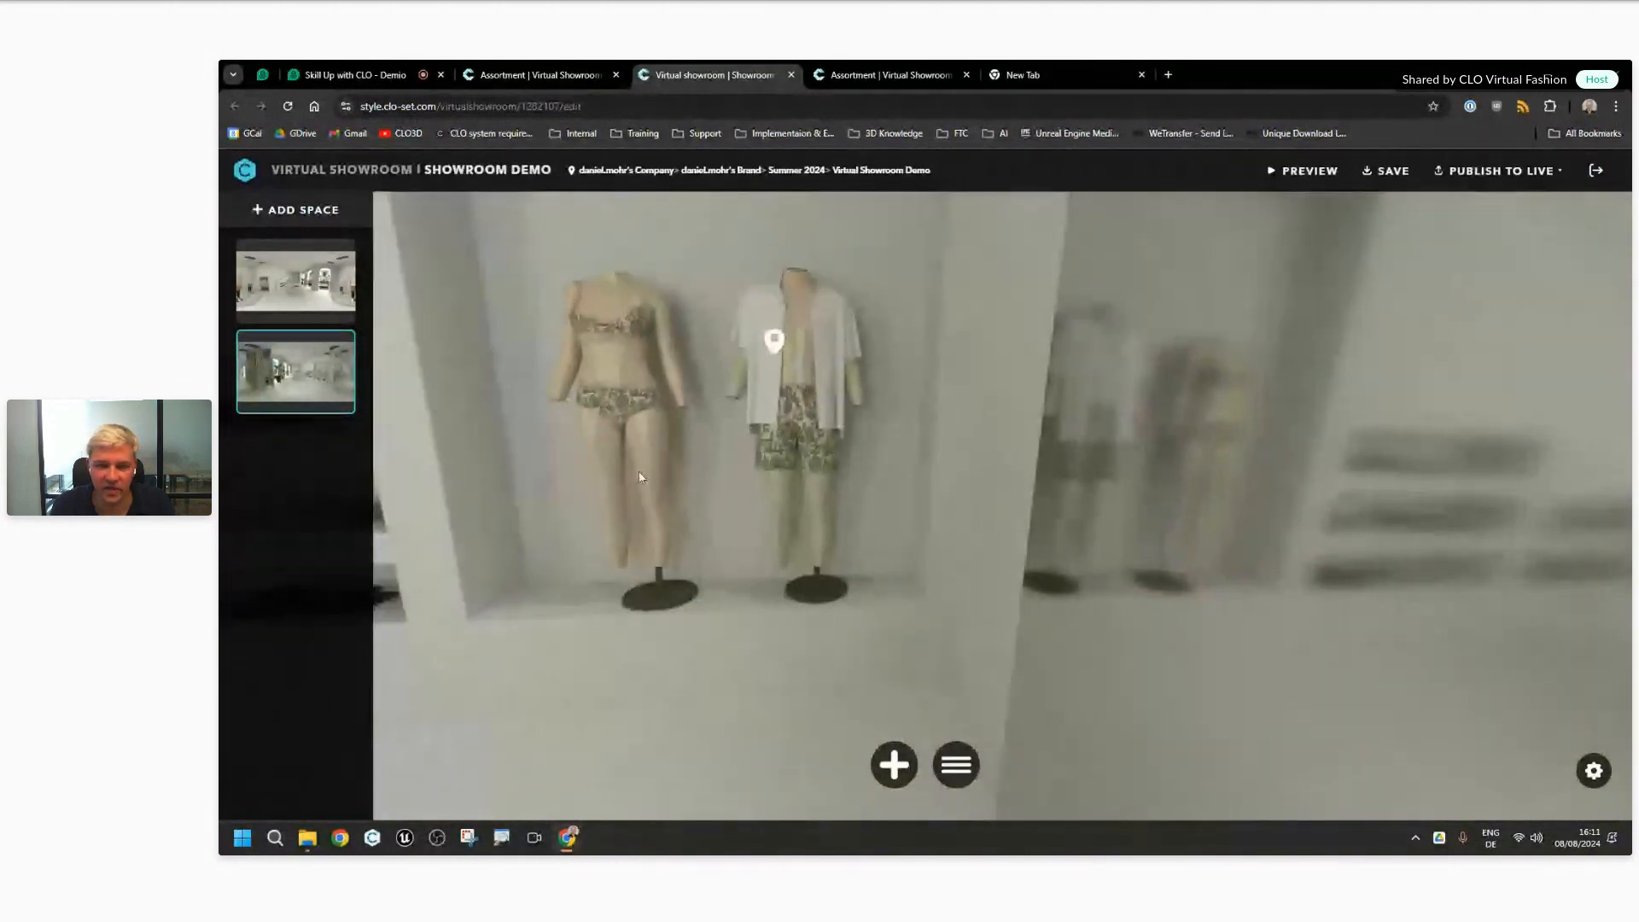
{"action": "left_click_drag", "start_coordinate": [641, 477], "coordinate": [1263, 491]}
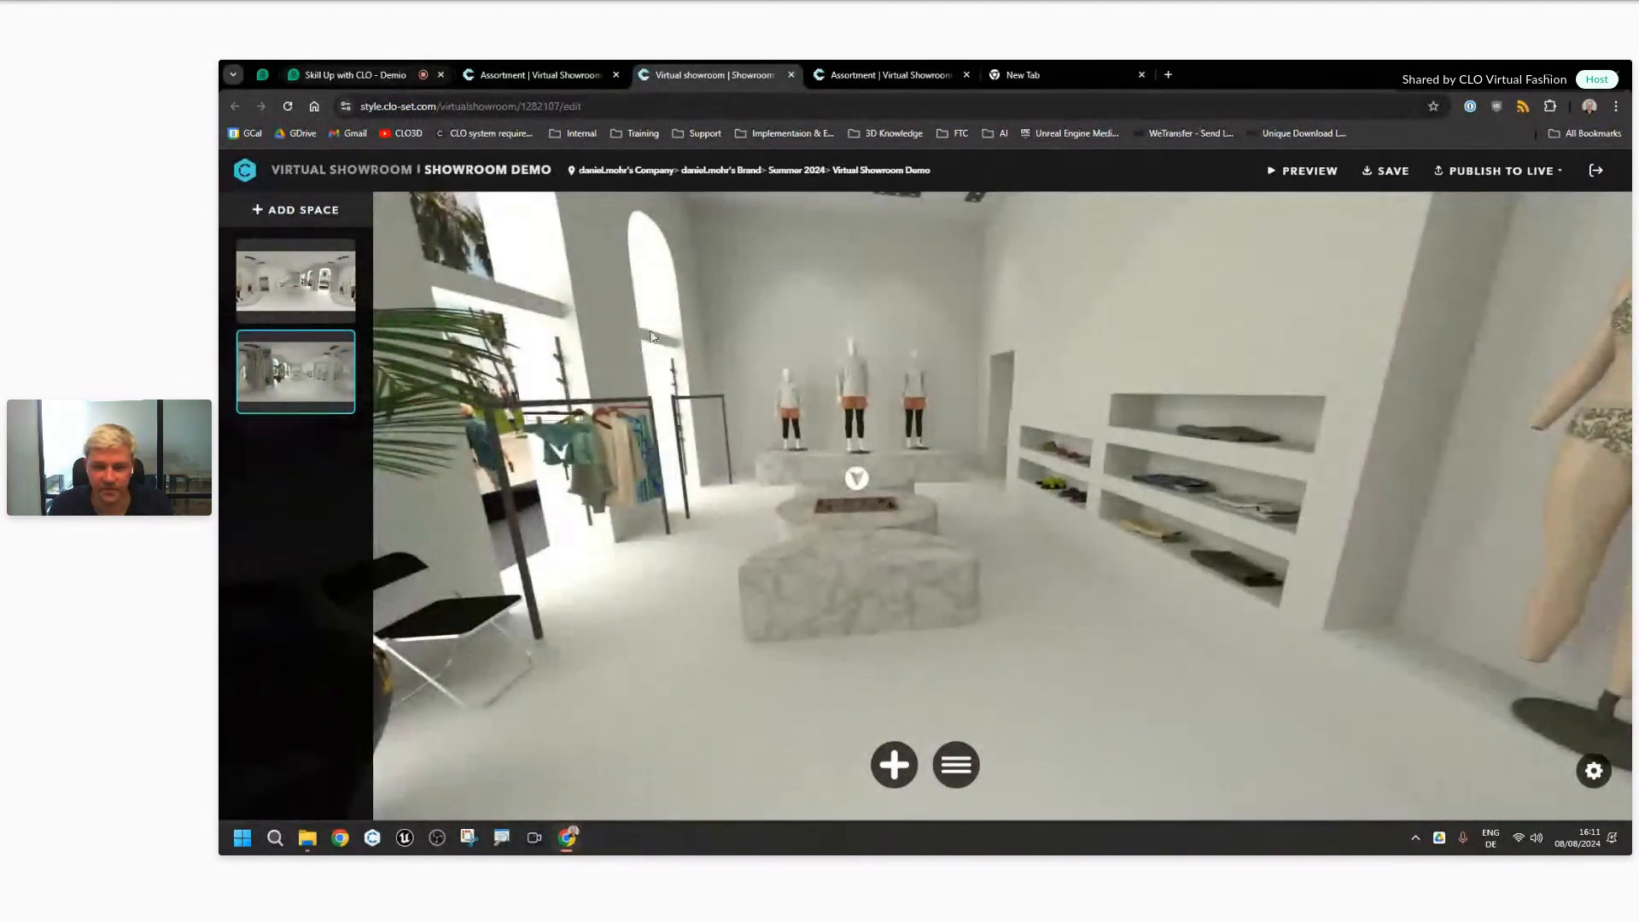
{"action": "left_click_drag", "start_coordinate": [651, 335], "coordinate": [694, 371]}
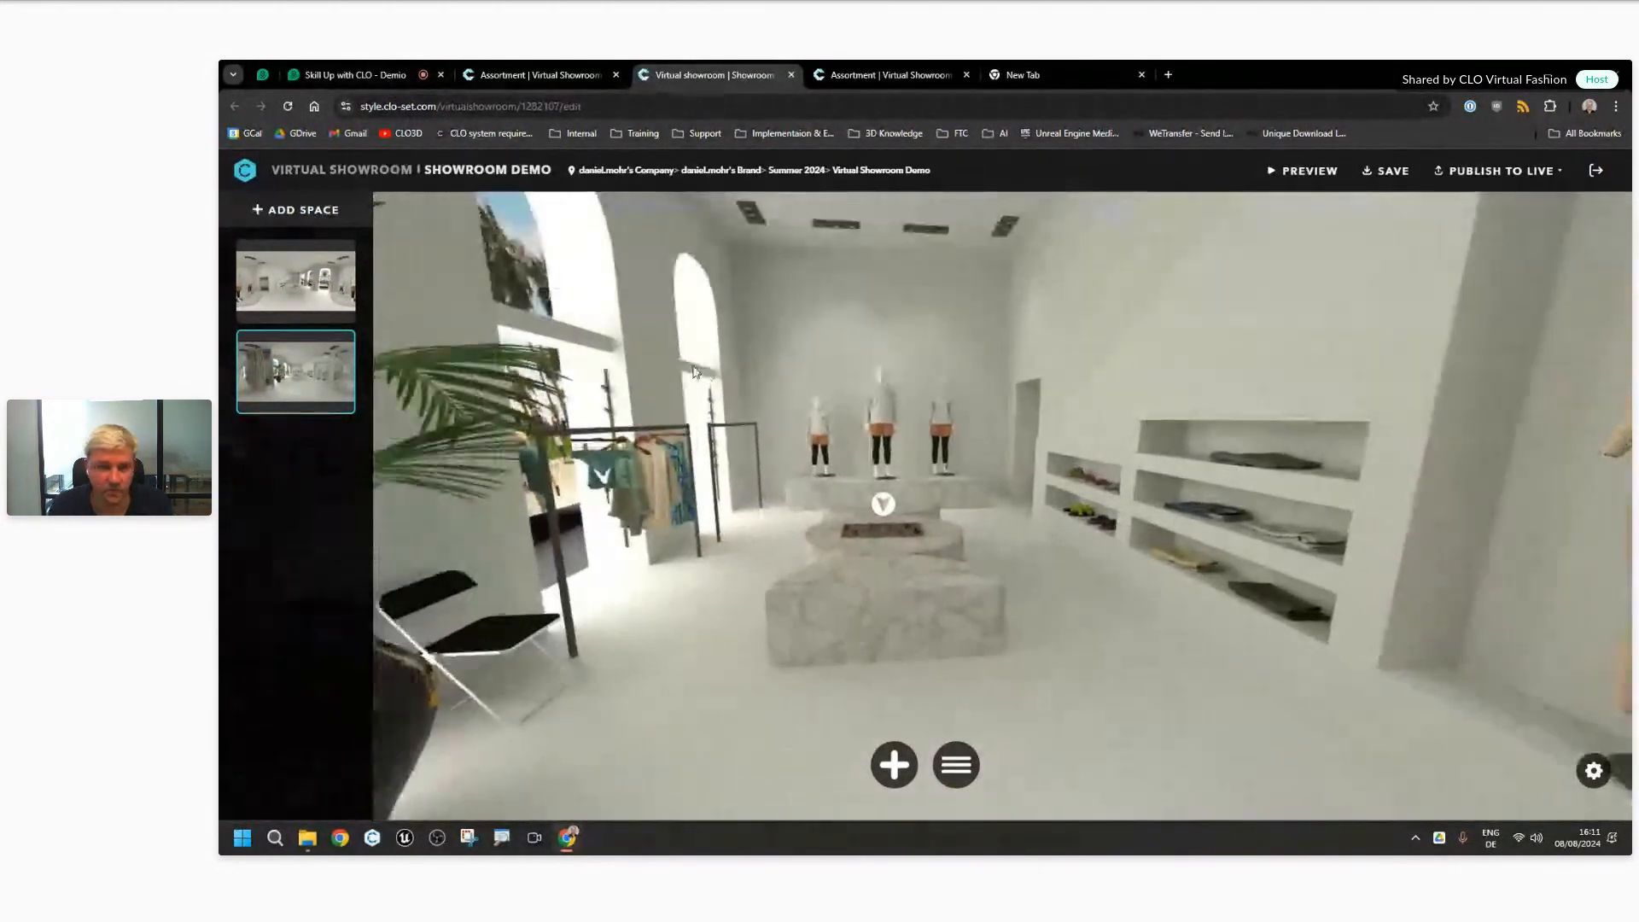
Step: Switch to the Skill Up with CLO session in Demio and stop sharing the screen
{"action": "left_click", "coordinate": [362, 76]}
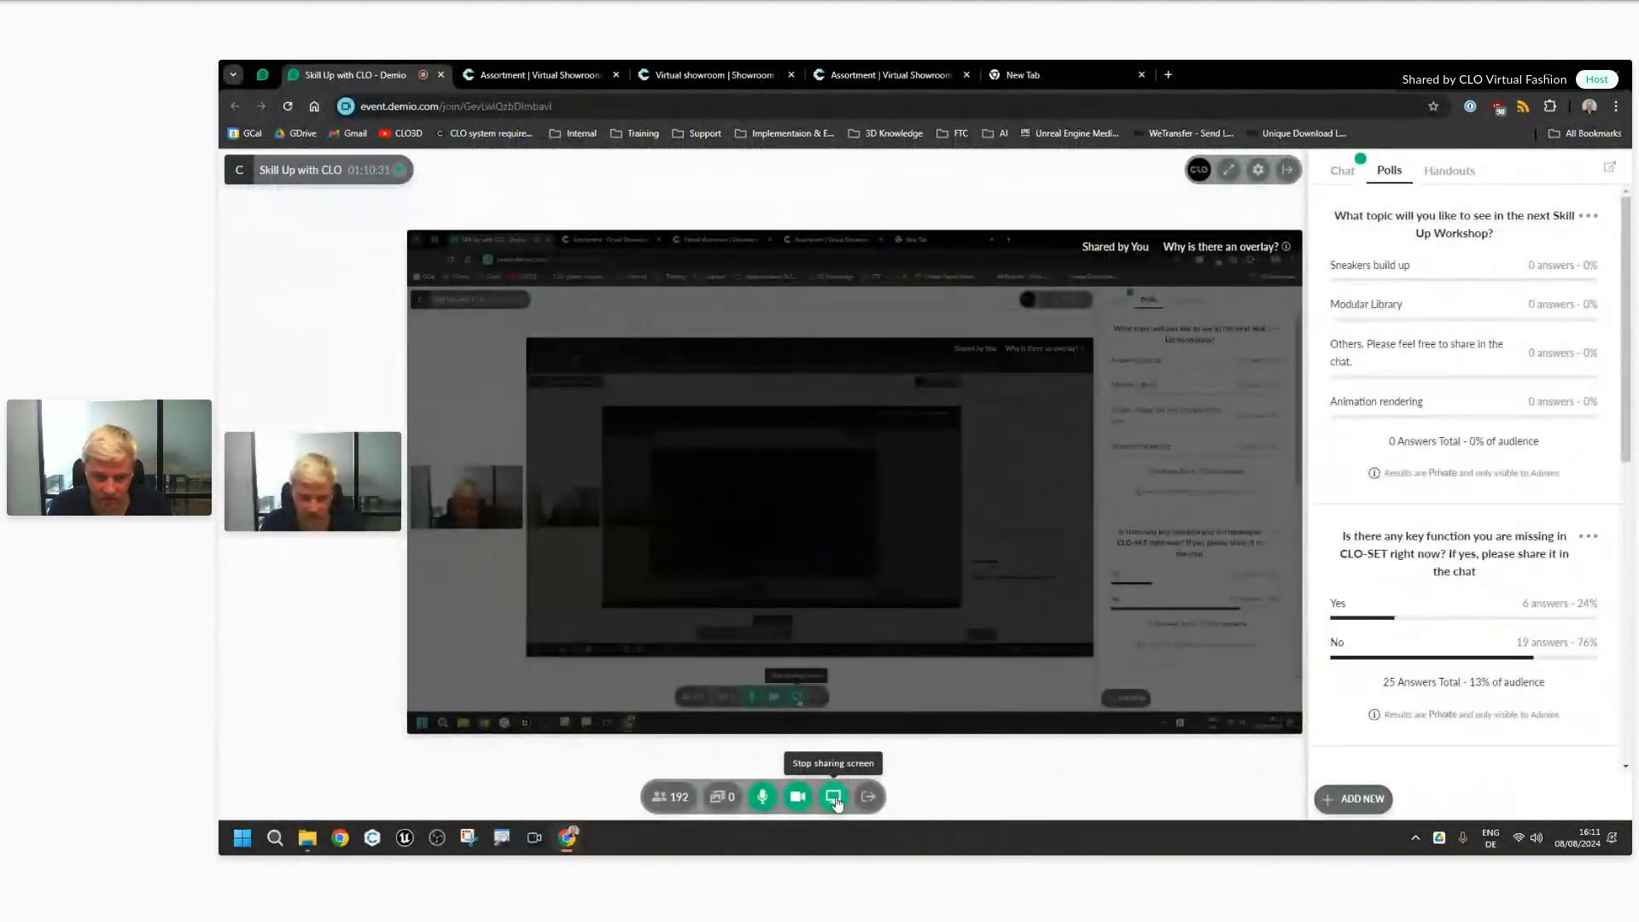
{"action": "left_click", "coordinate": [834, 798]}
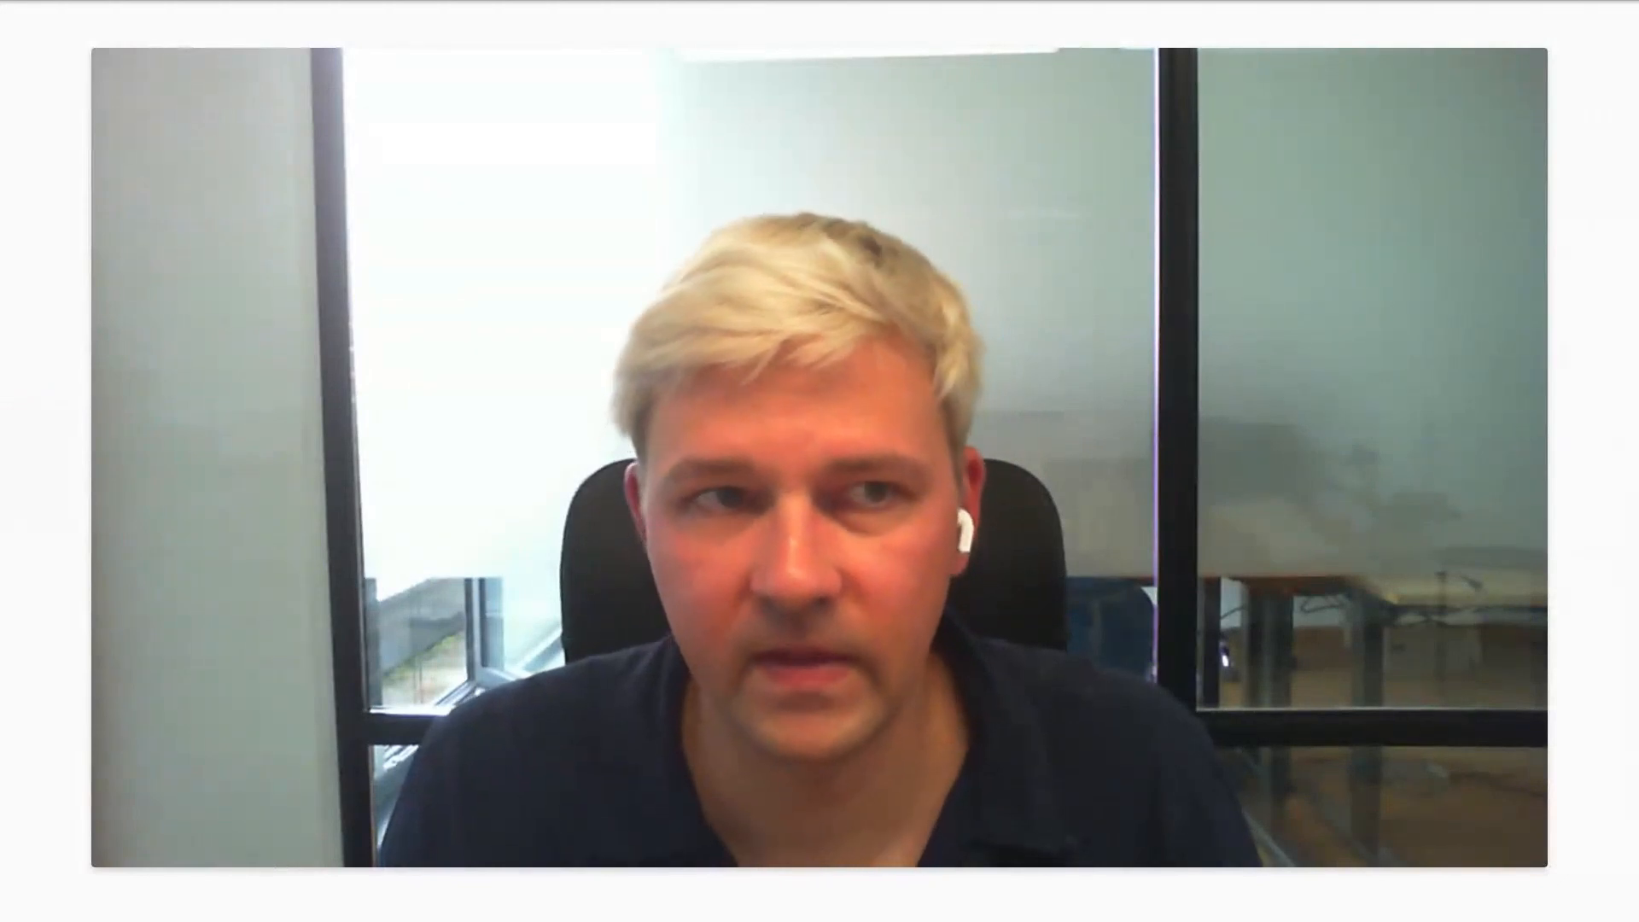